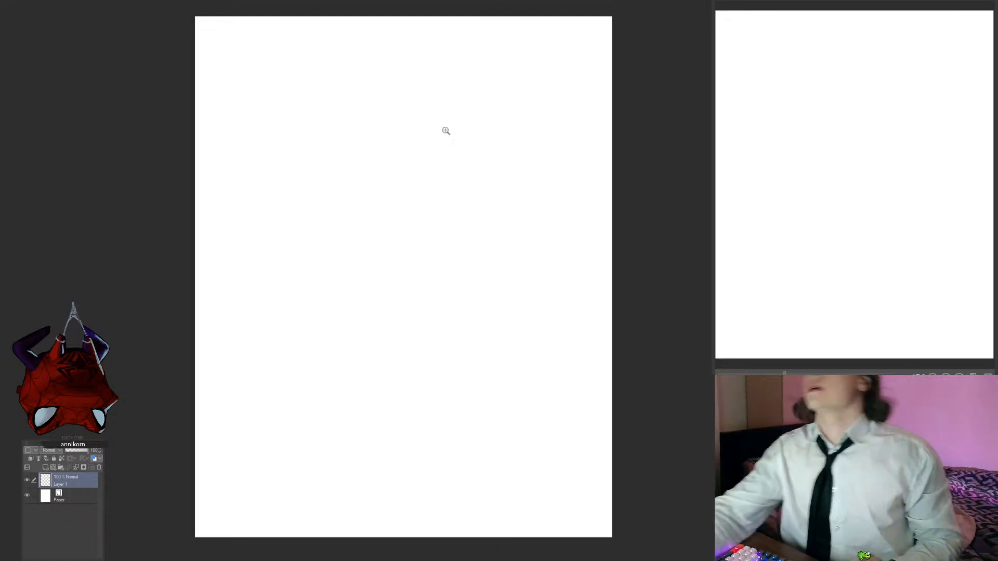
pyautogui.moveTo(436, 201); pyautogui.dragTo(425, 206)
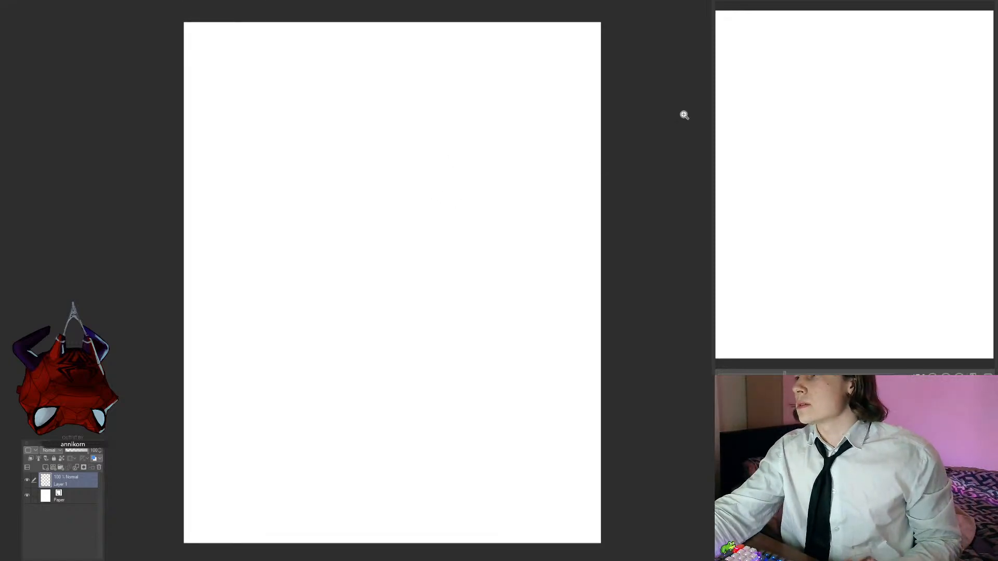
pyautogui.moveTo(514, 235); pyautogui.dragTo(515, 225)
pyautogui.click(64, 497)
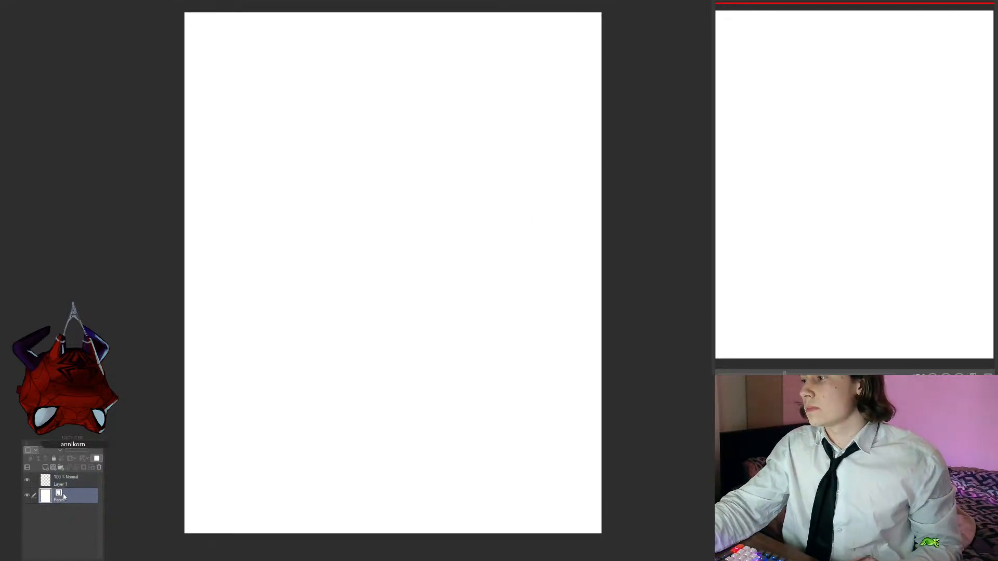
pyautogui.click(68, 481)
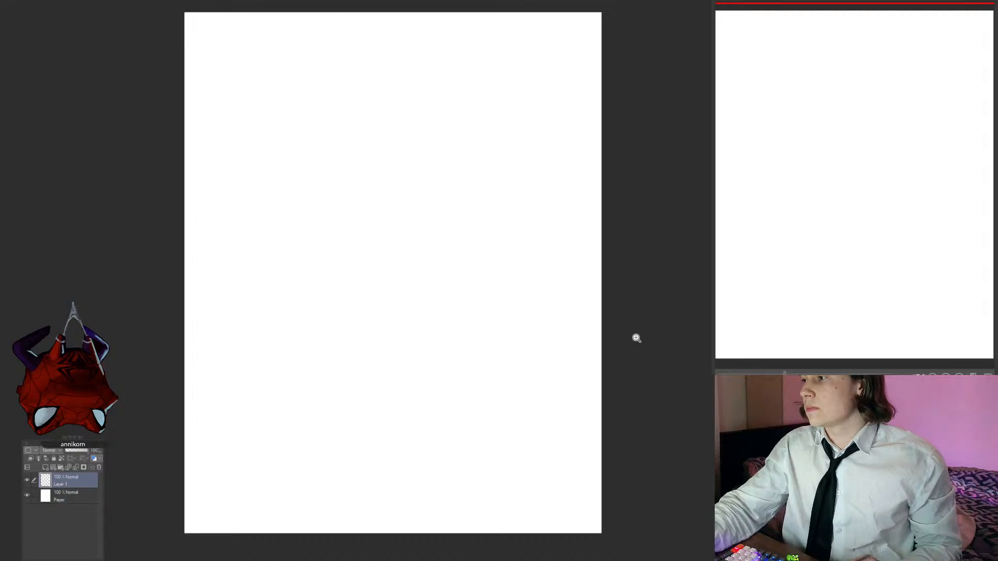
pyautogui.moveTo(610, 340); pyautogui.dragTo(607, 352)
pyautogui.moveTo(436, 254); pyautogui.dragTo(413, 245)
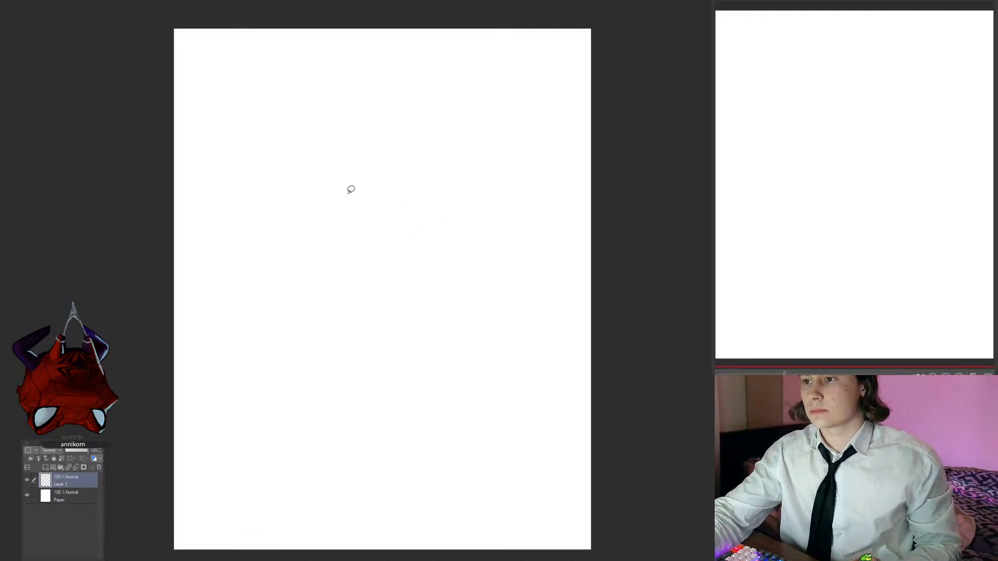
# Step: Outline a rounded head shape with a jagged lower edge in the upper middle of Layer 1 with the lasso selection
pyautogui.moveTo(353, 198)
pyautogui.mouseDown()
pyautogui.moveTo(381, 233)
pyautogui.moveTo(368, 229)
pyautogui.mouseUp()
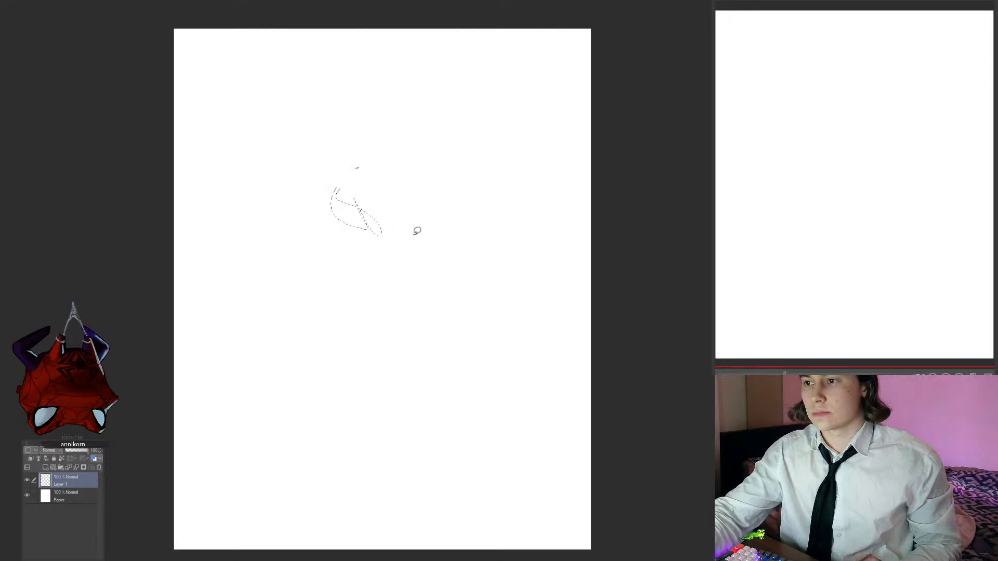
pyautogui.moveTo(357, 169)
pyautogui.mouseDown()
pyautogui.moveTo(346, 202)
pyautogui.moveTo(367, 193)
pyautogui.moveTo(389, 203)
pyautogui.mouseUp()
pyautogui.hotkey('ctrl', 'z')
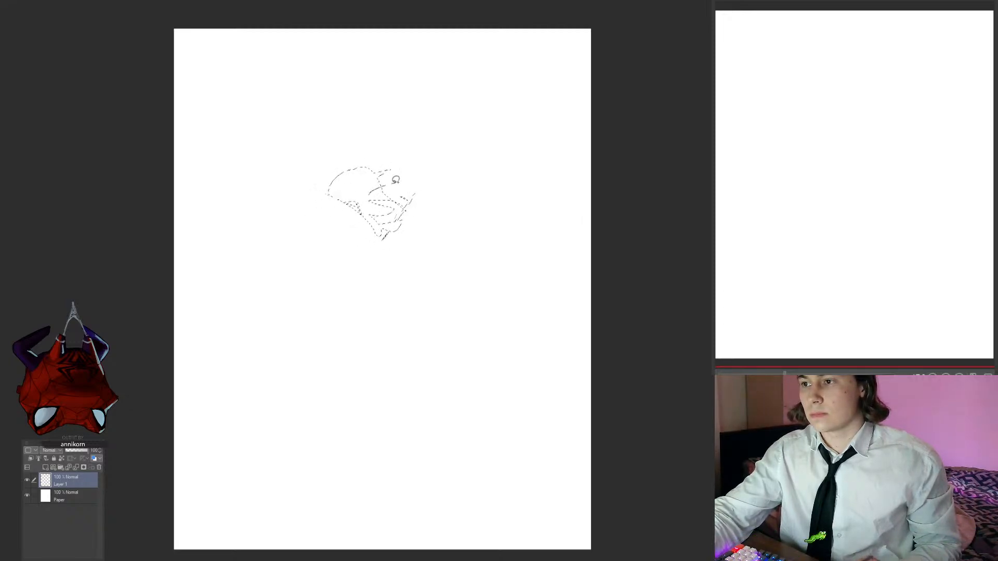
pyautogui.moveTo(345, 163)
pyautogui.mouseDown()
pyautogui.moveTo(305, 111)
pyautogui.moveTo(320, 107)
pyautogui.moveTo(377, 172)
pyautogui.mouseUp()
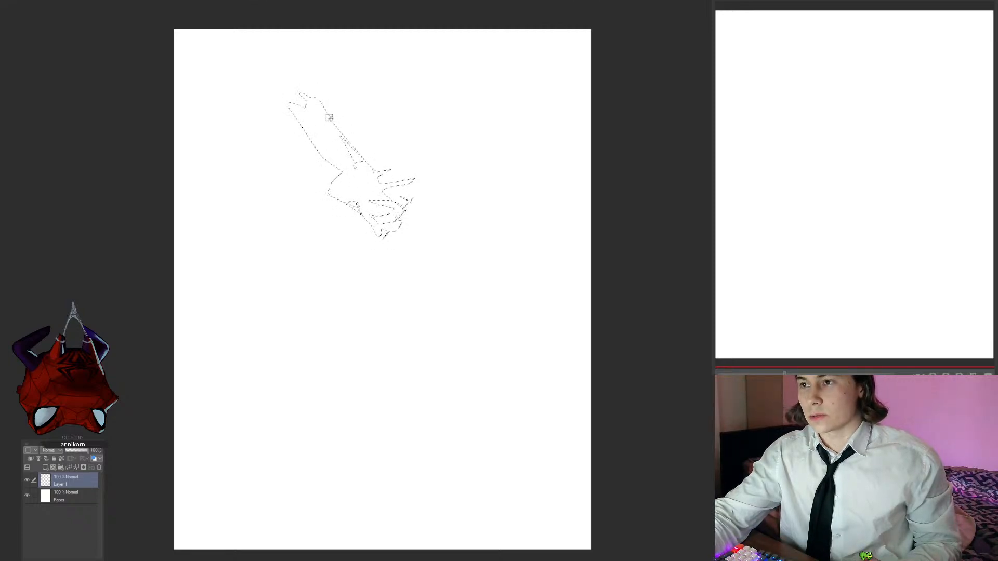
# Step: Extend the lasso selection with long spikes rising from both sides of the head and refine the left spike's edges
pyautogui.moveTo(329, 118)
pyautogui.mouseDown()
pyautogui.moveTo(289, 107)
pyautogui.moveTo(336, 169)
pyautogui.moveTo(313, 147)
pyautogui.moveTo(327, 160)
pyautogui.moveTo(382, 159)
pyautogui.moveTo(355, 167)
pyautogui.mouseUp()
pyautogui.moveTo(346, 122)
pyautogui.mouseDown()
pyautogui.moveTo(345, 138)
pyautogui.moveTo(404, 167)
pyautogui.moveTo(374, 118)
pyautogui.moveTo(365, 138)
pyautogui.moveTo(443, 91)
pyautogui.moveTo(419, 136)
pyautogui.moveTo(439, 90)
pyautogui.moveTo(420, 164)
pyautogui.mouseUp()
pyautogui.moveTo(301, 107)
pyautogui.mouseDown()
pyautogui.moveTo(276, 84)
pyautogui.moveTo(354, 167)
pyautogui.mouseUp()
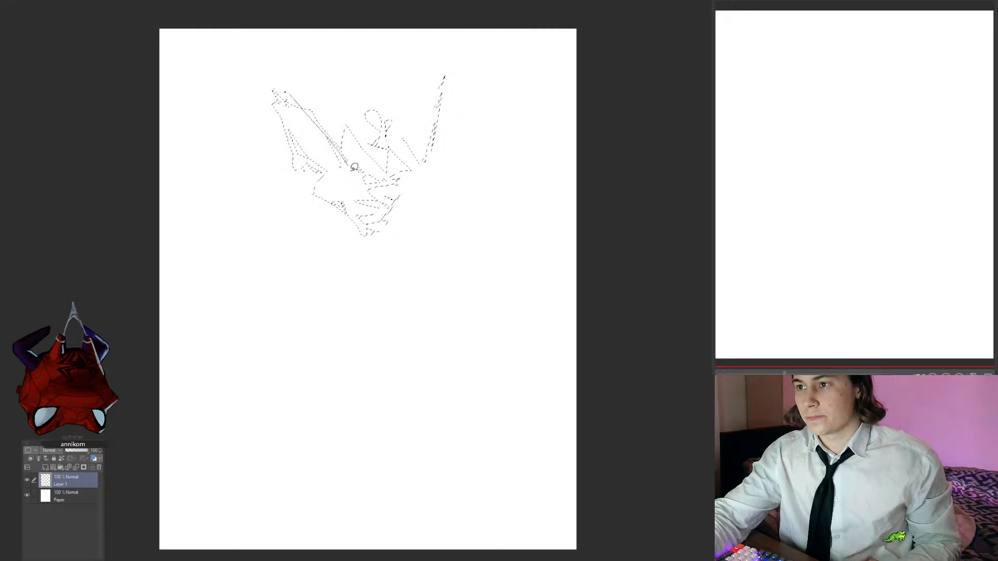
pyautogui.moveTo(368, 208)
pyautogui.mouseDown()
pyautogui.moveTo(372, 214)
pyautogui.moveTo(349, 206)
pyautogui.mouseUp()
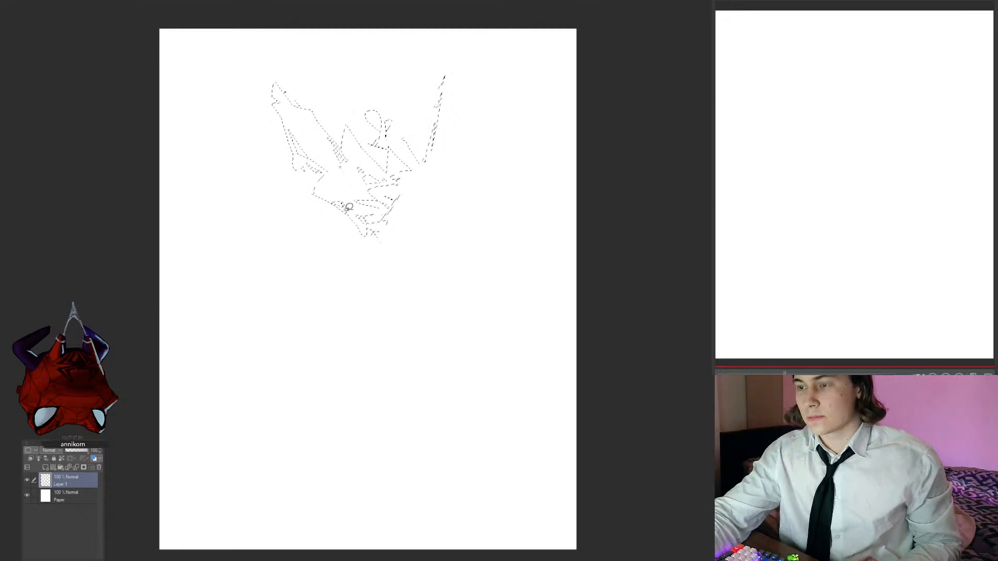
# Step: Add the right shoulder and arm, torso, left arm and two angular legs below the head to the lasso selection
pyautogui.moveTo(383, 237)
pyautogui.mouseDown()
pyautogui.moveTo(385, 199)
pyautogui.moveTo(395, 228)
pyautogui.moveTo(397, 217)
pyautogui.moveTo(389, 174)
pyautogui.moveTo(408, 171)
pyautogui.moveTo(421, 188)
pyautogui.moveTo(396, 178)
pyautogui.moveTo(412, 210)
pyautogui.mouseUp()
pyautogui.moveTo(407, 172)
pyautogui.mouseDown()
pyautogui.moveTo(394, 197)
pyautogui.moveTo(412, 191)
pyautogui.moveTo(426, 208)
pyautogui.mouseUp()
pyautogui.moveTo(429, 260)
pyautogui.mouseDown()
pyautogui.moveTo(435, 209)
pyautogui.moveTo(431, 276)
pyautogui.moveTo(445, 234)
pyautogui.moveTo(424, 278)
pyautogui.moveTo(396, 237)
pyautogui.moveTo(414, 252)
pyautogui.moveTo(405, 239)
pyautogui.moveTo(451, 247)
pyautogui.moveTo(452, 225)
pyautogui.moveTo(427, 191)
pyautogui.moveTo(462, 235)
pyautogui.moveTo(417, 176)
pyautogui.mouseUp()
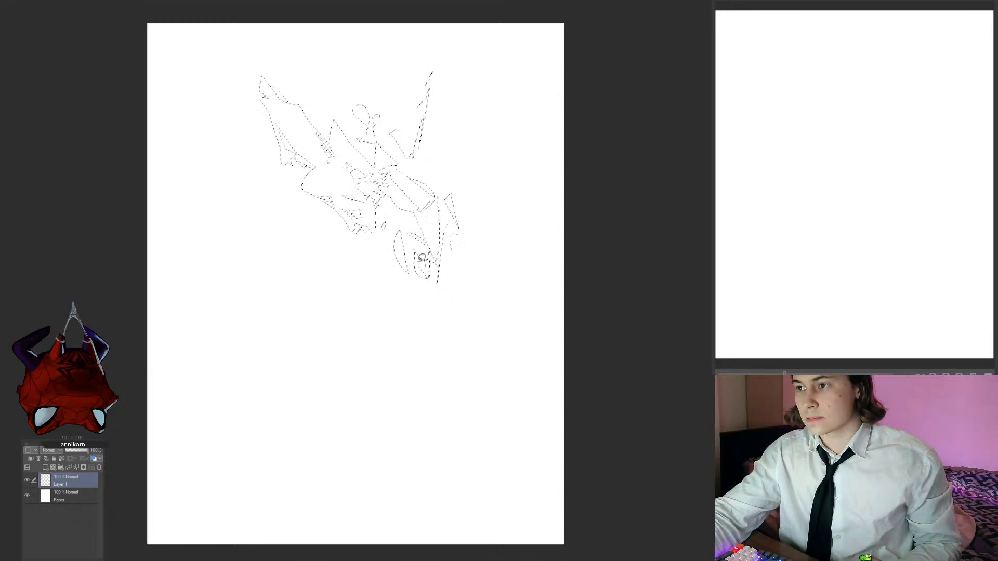
pyautogui.moveTo(422, 259)
pyautogui.mouseDown()
pyautogui.moveTo(429, 293)
pyautogui.moveTo(444, 281)
pyautogui.moveTo(434, 297)
pyautogui.moveTo(406, 260)
pyautogui.moveTo(326, 220)
pyautogui.moveTo(316, 247)
pyautogui.moveTo(335, 247)
pyautogui.moveTo(342, 296)
pyautogui.moveTo(326, 255)
pyautogui.moveTo(346, 260)
pyautogui.moveTo(320, 227)
pyautogui.moveTo(326, 237)
pyautogui.moveTo(299, 248)
pyautogui.moveTo(332, 247)
pyautogui.moveTo(284, 258)
pyautogui.moveTo(314, 260)
pyautogui.moveTo(349, 237)
pyautogui.moveTo(319, 218)
pyautogui.moveTo(370, 206)
pyautogui.moveTo(420, 168)
pyautogui.moveTo(401, 186)
pyautogui.moveTo(407, 195)
pyautogui.moveTo(420, 174)
pyautogui.moveTo(411, 152)
pyautogui.moveTo(452, 172)
pyautogui.moveTo(406, 213)
pyautogui.moveTo(373, 214)
pyautogui.moveTo(384, 210)
pyautogui.moveTo(369, 203)
pyautogui.moveTo(404, 205)
pyautogui.moveTo(358, 190)
pyautogui.moveTo(391, 195)
pyautogui.moveTo(338, 196)
pyautogui.moveTo(346, 203)
pyautogui.moveTo(321, 179)
pyautogui.moveTo(389, 225)
pyautogui.moveTo(356, 254)
pyautogui.moveTo(300, 250)
pyautogui.moveTo(266, 272)
pyautogui.moveTo(319, 268)
pyautogui.moveTo(294, 277)
pyautogui.moveTo(304, 262)
pyautogui.moveTo(350, 319)
pyautogui.moveTo(366, 291)
pyautogui.moveTo(396, 315)
pyautogui.moveTo(372, 301)
pyautogui.moveTo(377, 354)
pyautogui.moveTo(413, 363)
pyautogui.moveTo(388, 341)
pyautogui.moveTo(312, 374)
pyautogui.moveTo(363, 330)
pyautogui.moveTo(415, 442)
pyautogui.mouseUp()
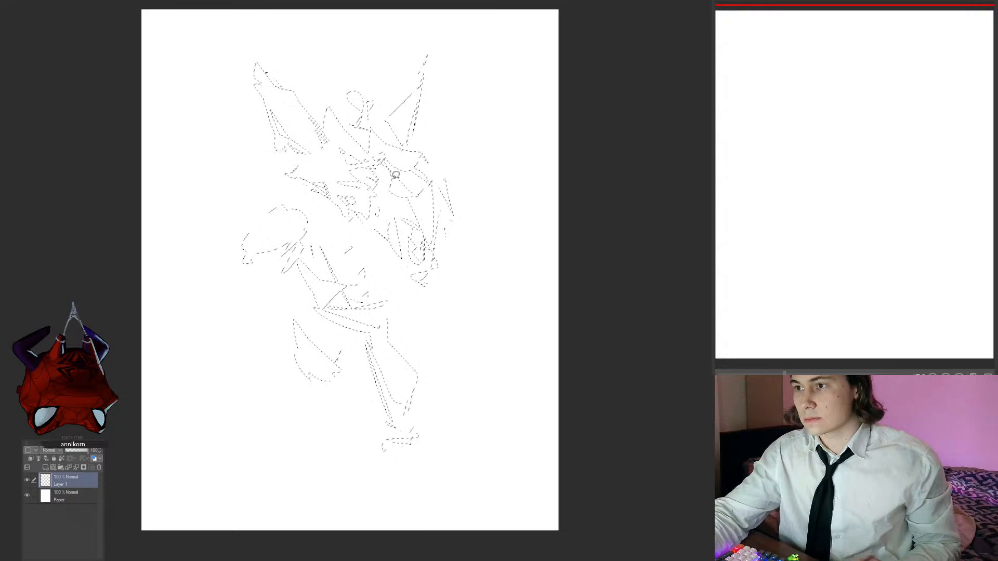
pyautogui.moveTo(396, 190)
pyautogui.mouseDown()
pyautogui.moveTo(389, 148)
pyautogui.moveTo(410, 138)
pyautogui.mouseUp()
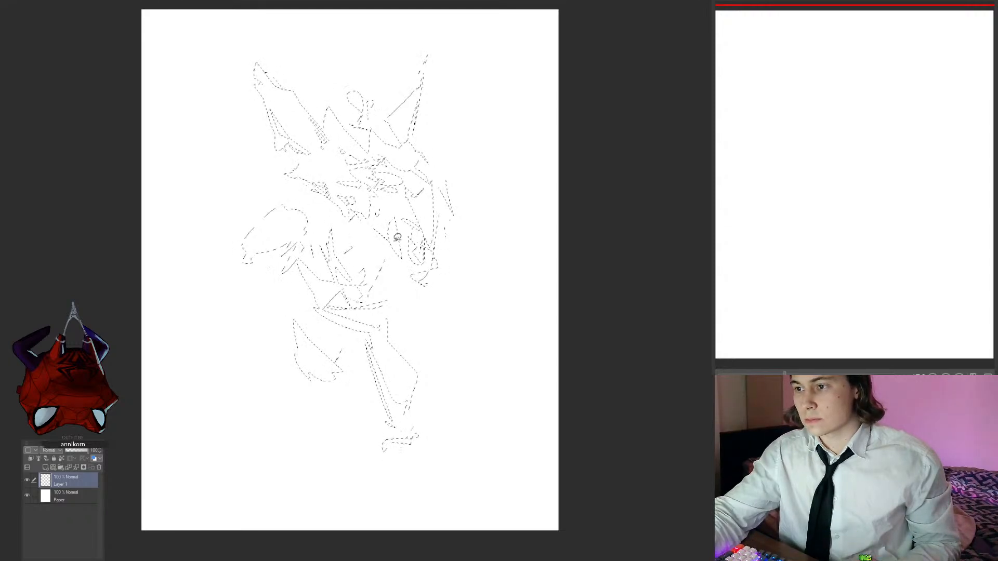
# Step: Round out the left thigh and add a small angular lower-leg piece beneath it in the lasso selection
pyautogui.moveTo(298, 297); pyautogui.dragTo(373, 337)
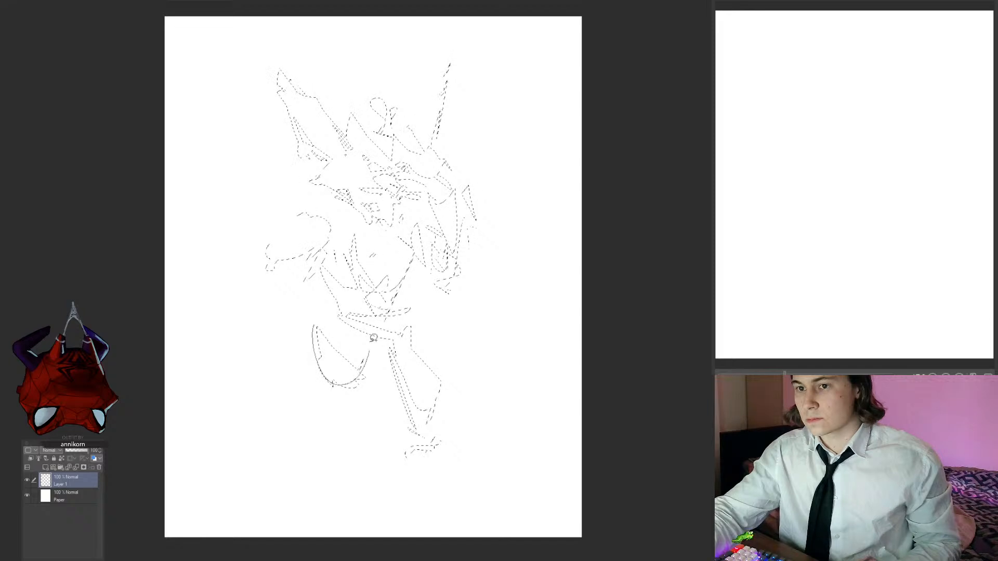
pyautogui.moveTo(323, 394); pyautogui.dragTo(331, 424)
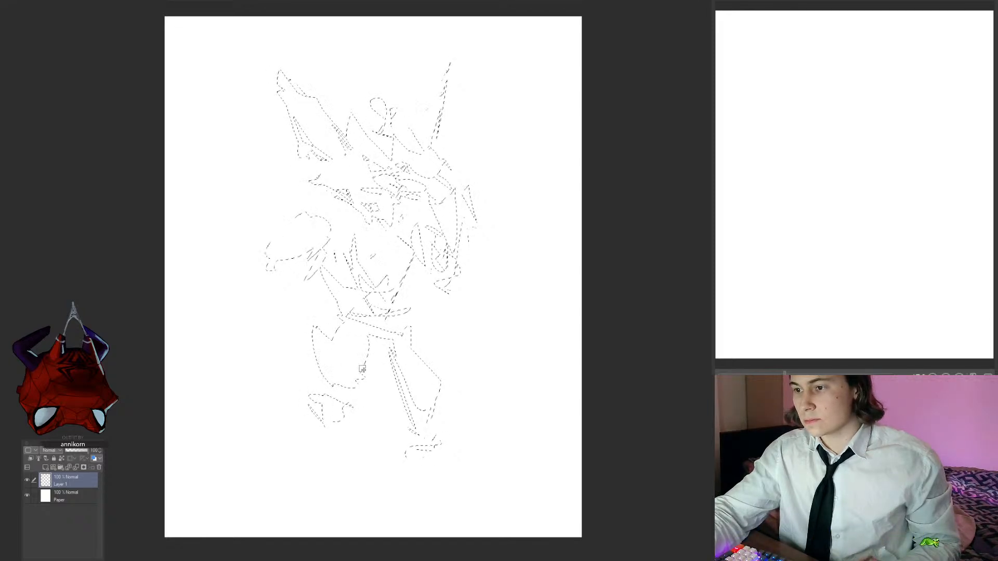
pyautogui.moveTo(364, 372); pyautogui.dragTo(361, 382)
pyautogui.moveTo(315, 356)
pyautogui.mouseDown()
pyautogui.moveTo(331, 303)
pyautogui.moveTo(335, 337)
pyautogui.moveTo(335, 306)
pyautogui.mouseUp()
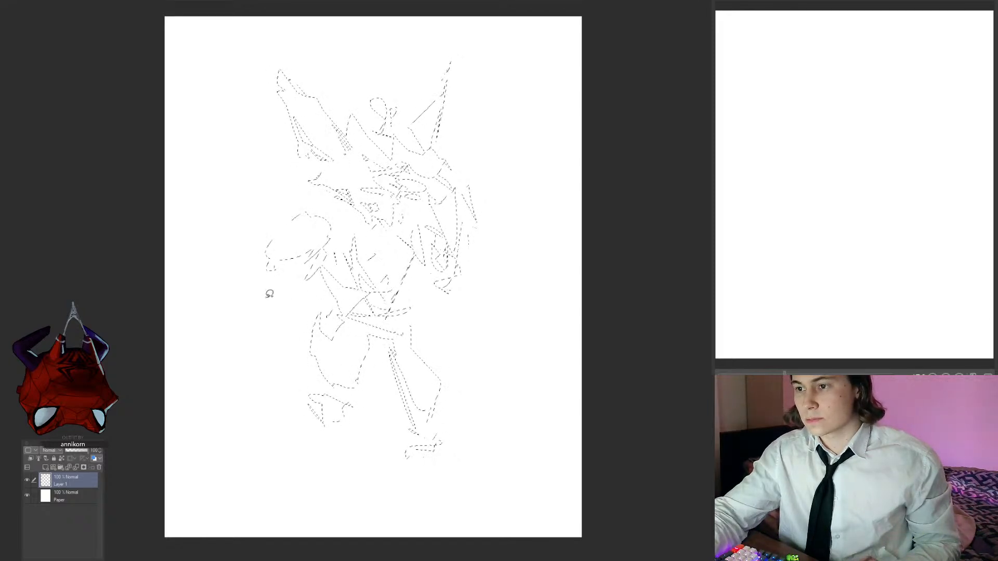
# Step: Reshape the raised left forearm and add angular pieces along the right hip and thigh in the lasso selection
pyautogui.moveTo(265, 257); pyautogui.dragTo(306, 254)
pyautogui.moveTo(289, 203)
pyautogui.mouseDown()
pyautogui.moveTo(264, 241)
pyautogui.moveTo(305, 209)
pyautogui.mouseUp()
pyautogui.moveTo(397, 248)
pyautogui.mouseDown()
pyautogui.moveTo(414, 314)
pyautogui.moveTo(427, 312)
pyautogui.moveTo(409, 311)
pyautogui.moveTo(420, 307)
pyautogui.moveTo(412, 312)
pyautogui.moveTo(427, 335)
pyautogui.moveTo(410, 333)
pyautogui.moveTo(427, 310)
pyautogui.moveTo(418, 359)
pyautogui.moveTo(442, 360)
pyautogui.mouseUp()
pyautogui.moveTo(436, 401); pyautogui.dragTo(440, 415)
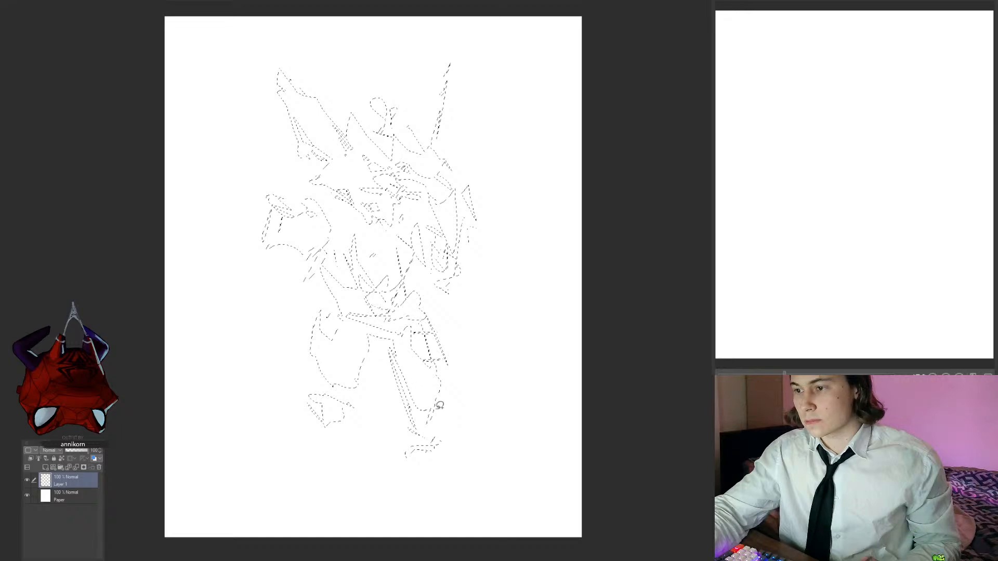
# Step: Try to extend the right leg with a jagged shin, a pointed foot and a wider inner thigh
pyautogui.moveTo(392, 381)
pyautogui.mouseDown()
pyautogui.moveTo(441, 383)
pyautogui.moveTo(432, 434)
pyautogui.moveTo(423, 420)
pyautogui.moveTo(440, 443)
pyautogui.moveTo(429, 478)
pyautogui.moveTo(419, 456)
pyautogui.moveTo(423, 465)
pyautogui.moveTo(444, 440)
pyautogui.mouseUp()
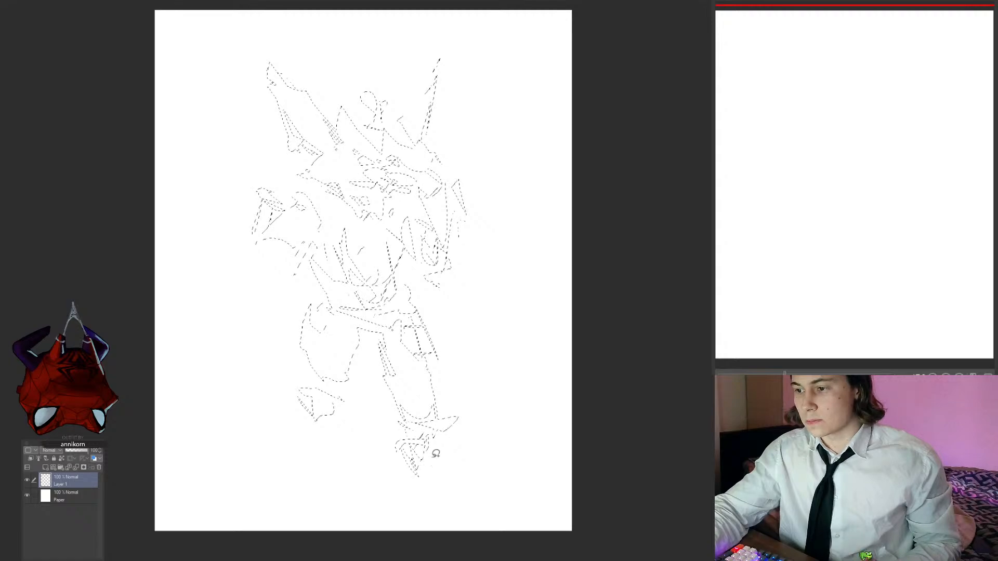
pyautogui.moveTo(432, 465)
pyautogui.mouseDown()
pyautogui.moveTo(451, 500)
pyautogui.moveTo(436, 451)
pyautogui.mouseUp()
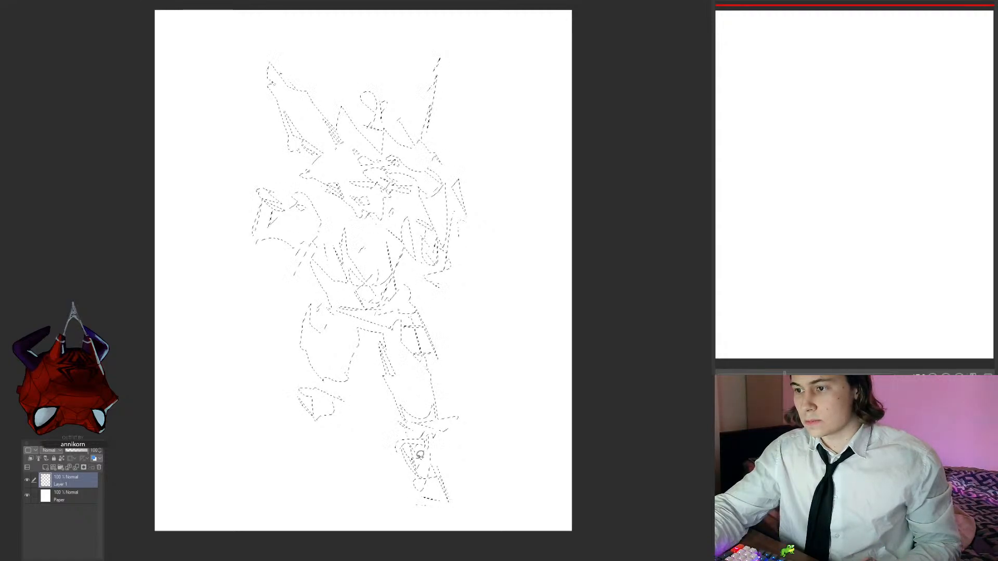
pyautogui.moveTo(372, 352); pyautogui.dragTo(419, 397)
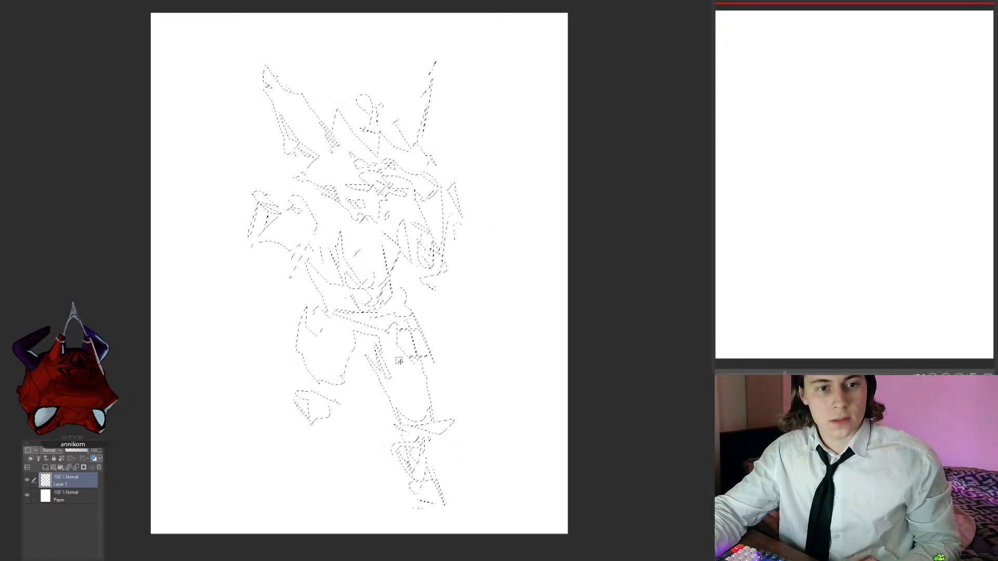
# Step: Carve the right shin and foot out of the selection and taper the left leg into a narrow shin with a small foot
pyautogui.press('b')
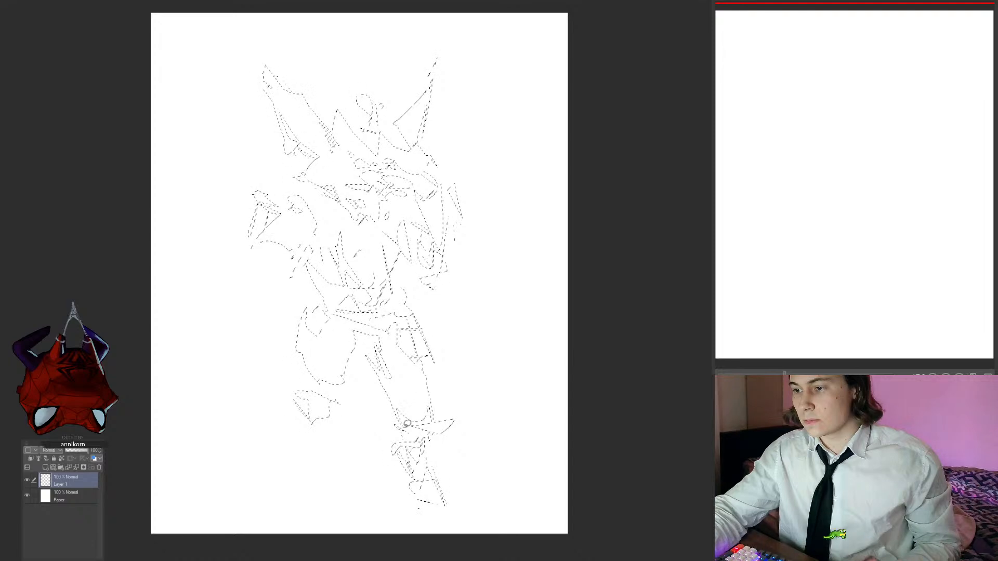
pyautogui.moveTo(408, 424)
pyautogui.mouseDown()
pyautogui.moveTo(468, 474)
pyautogui.moveTo(412, 414)
pyautogui.moveTo(400, 341)
pyautogui.mouseUp()
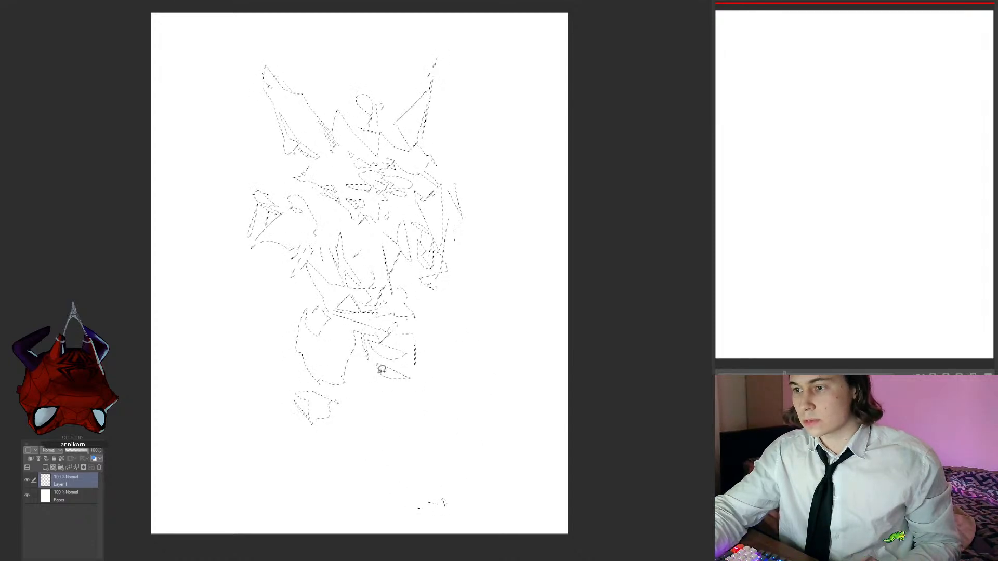
pyautogui.moveTo(362, 352); pyautogui.dragTo(302, 356)
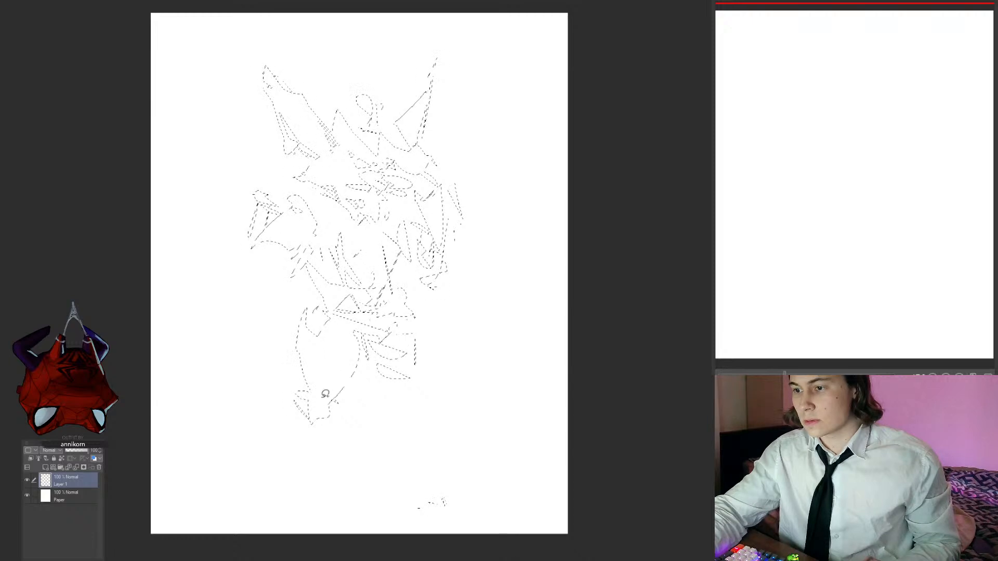
pyautogui.moveTo(316, 441); pyautogui.dragTo(384, 371)
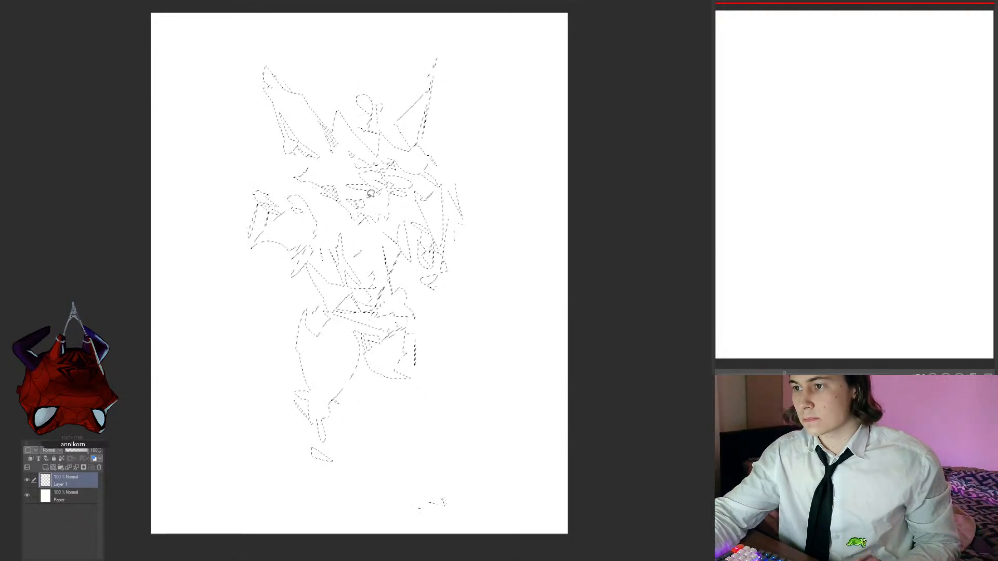
# Step: Refine the right shoulder and pointed head crest, cut back the raised left forearm, and add a sliver for the right shin
pyautogui.moveTo(362, 170)
pyautogui.mouseDown()
pyautogui.moveTo(376, 201)
pyautogui.moveTo(404, 186)
pyautogui.moveTo(415, 160)
pyautogui.moveTo(401, 157)
pyautogui.moveTo(433, 161)
pyautogui.moveTo(403, 166)
pyautogui.mouseUp()
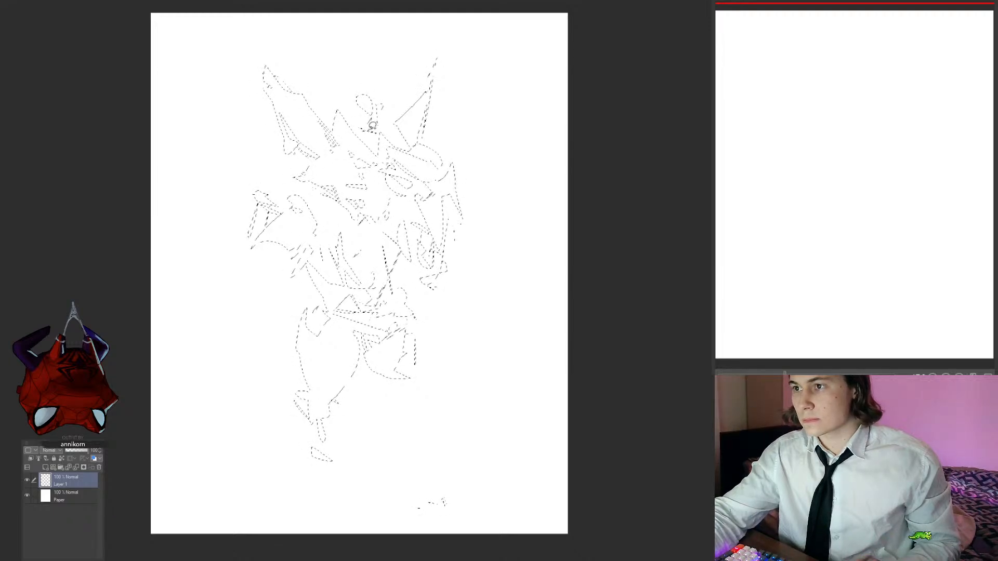
pyautogui.moveTo(372, 125)
pyautogui.mouseDown()
pyautogui.moveTo(379, 104)
pyautogui.moveTo(385, 151)
pyautogui.moveTo(345, 134)
pyautogui.moveTo(377, 80)
pyautogui.moveTo(375, 111)
pyautogui.mouseUp()
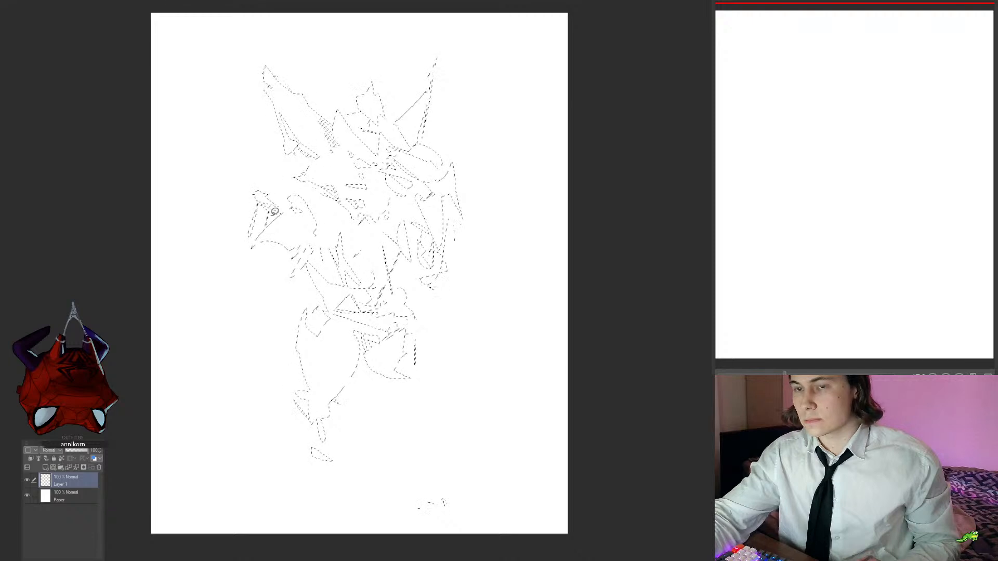
pyautogui.moveTo(275, 212)
pyautogui.mouseDown()
pyautogui.moveTo(257, 249)
pyautogui.moveTo(280, 253)
pyautogui.moveTo(322, 233)
pyautogui.moveTo(330, 250)
pyautogui.moveTo(290, 241)
pyautogui.moveTo(277, 257)
pyautogui.moveTo(304, 248)
pyautogui.mouseUp()
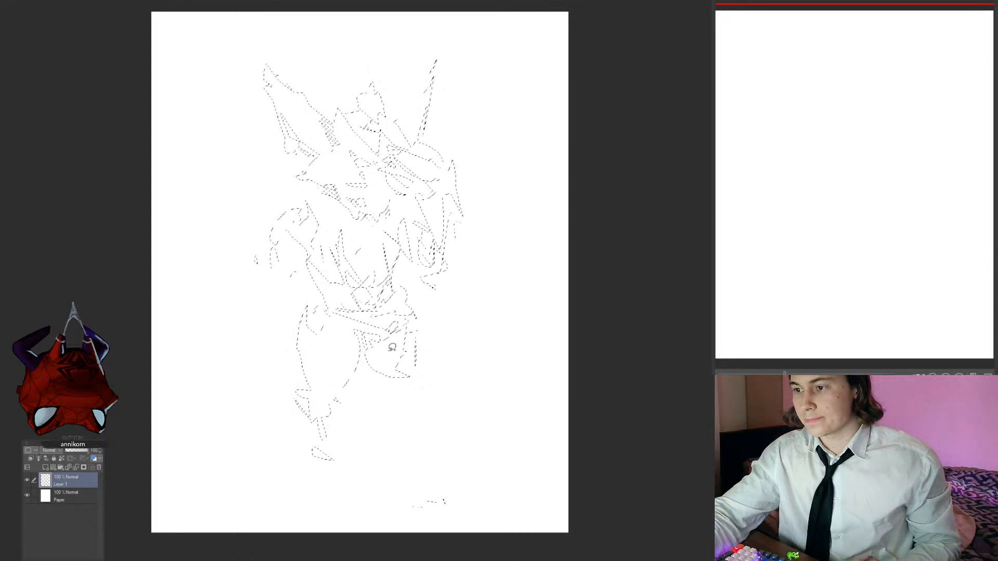
pyautogui.moveTo(392, 347)
pyautogui.mouseDown()
pyautogui.moveTo(347, 409)
pyautogui.moveTo(307, 381)
pyautogui.moveTo(411, 378)
pyautogui.moveTo(425, 414)
pyautogui.mouseUp()
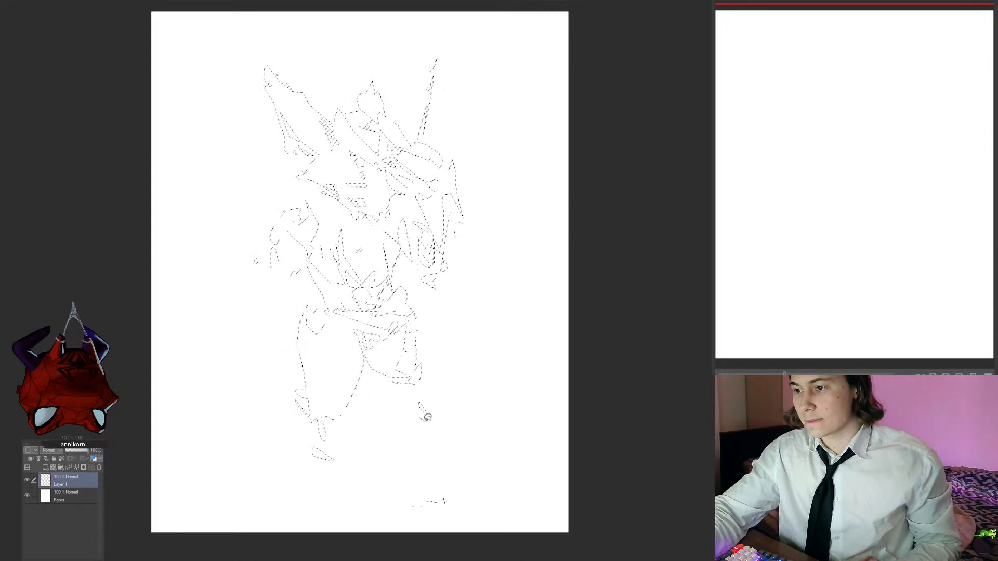
# Step: Add a curved left forearm, waist details and a tall pointed blade shape beside the left shoulder to the lasso selection
pyautogui.moveTo(285, 301)
pyautogui.mouseDown()
pyautogui.moveTo(301, 314)
pyautogui.moveTo(272, 239)
pyautogui.moveTo(238, 207)
pyautogui.mouseUp()
pyautogui.moveTo(399, 296); pyautogui.dragTo(336, 286)
pyautogui.moveTo(273, 277); pyautogui.dragTo(288, 285)
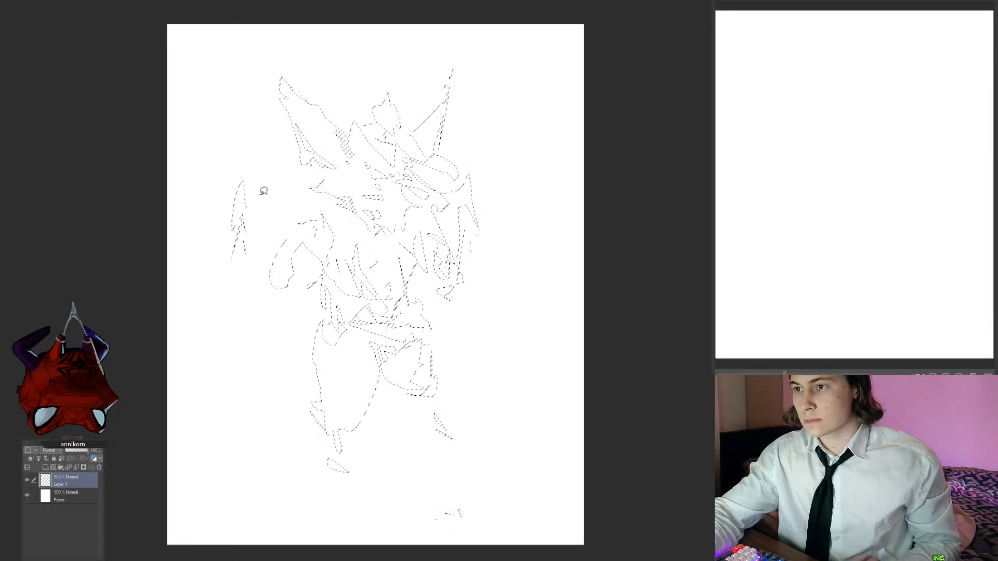
pyautogui.moveTo(251, 176)
pyautogui.mouseDown()
pyautogui.moveTo(236, 229)
pyautogui.moveTo(254, 255)
pyautogui.mouseUp()
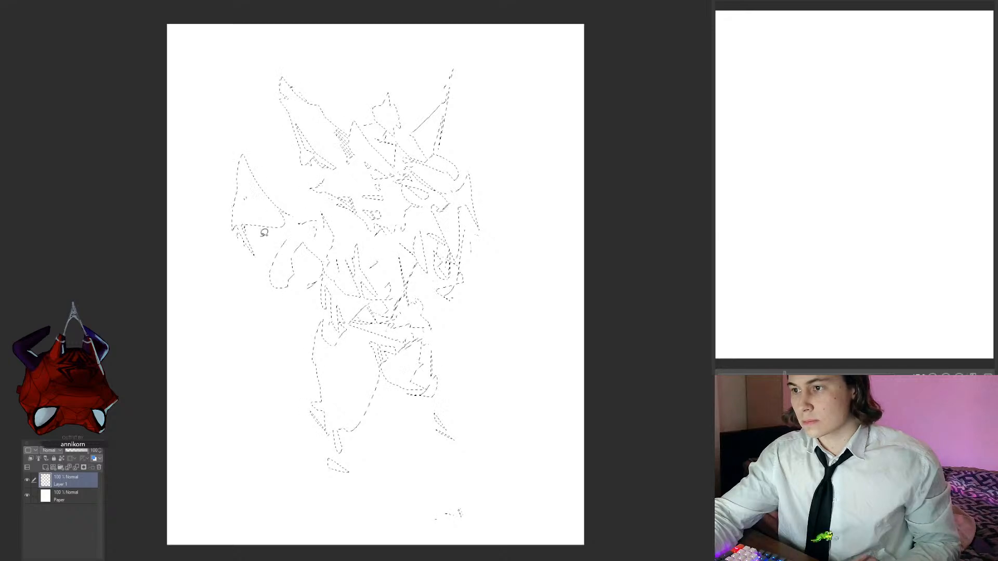
# Step: Refine the right hip and both knees, and add a jagged clawed hand hanging below the left arm
pyautogui.moveTo(414, 288); pyautogui.dragTo(436, 332)
pyautogui.moveTo(427, 378); pyautogui.dragTo(431, 403)
pyautogui.moveTo(317, 408); pyautogui.dragTo(343, 436)
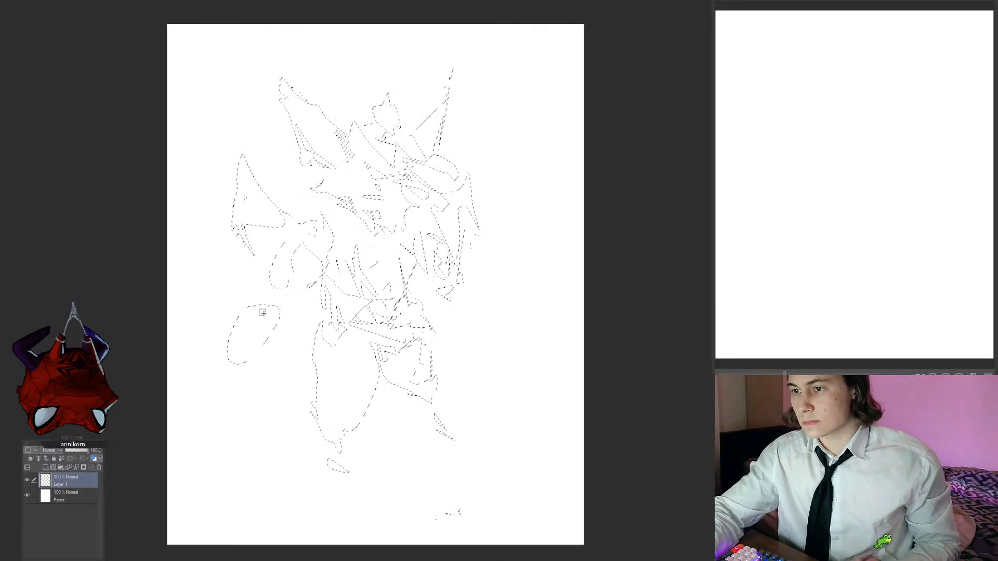
pyautogui.moveTo(268, 318); pyautogui.dragTo(257, 349)
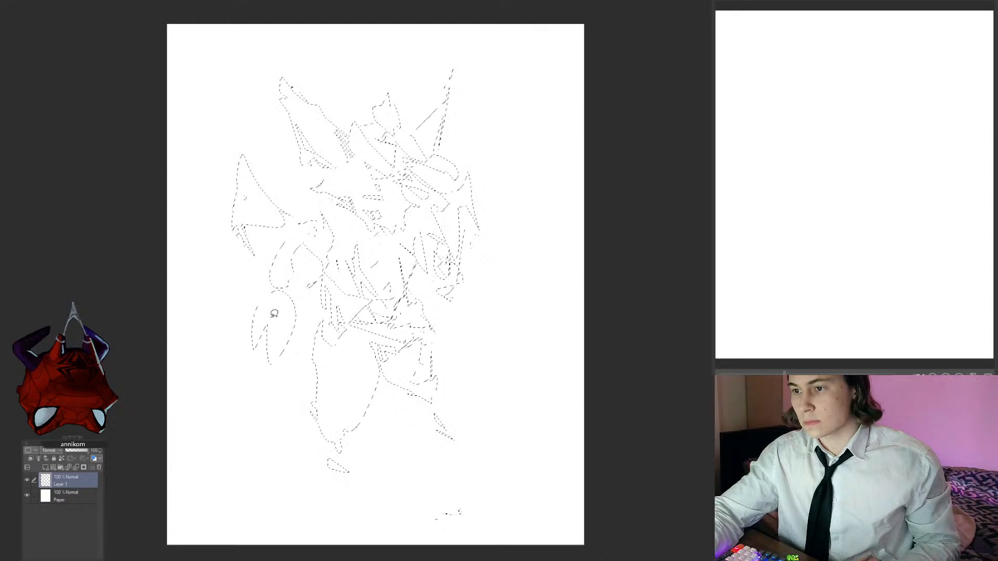
pyautogui.moveTo(279, 313)
pyautogui.mouseDown()
pyautogui.moveTo(265, 298)
pyautogui.moveTo(253, 311)
pyautogui.moveTo(277, 284)
pyautogui.mouseUp()
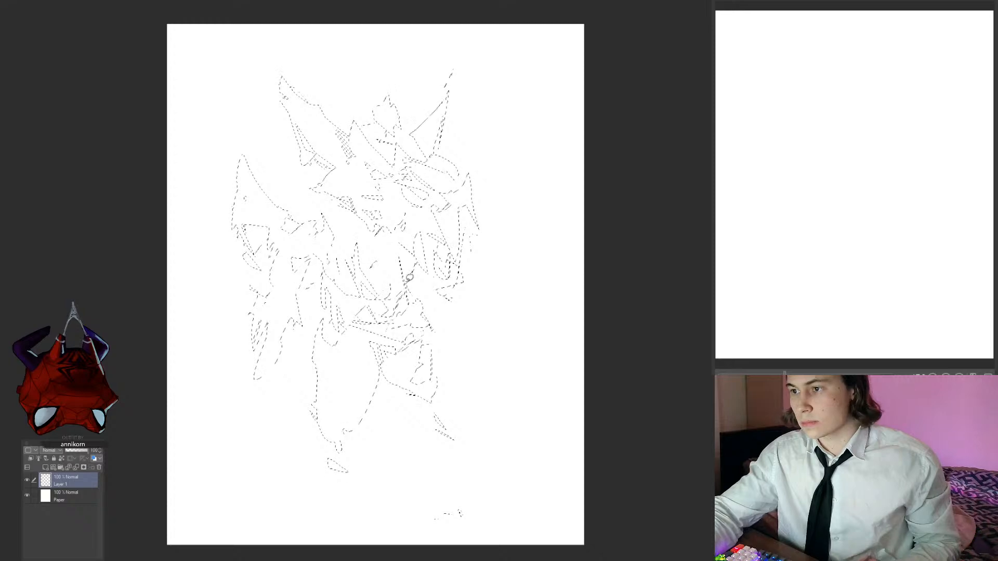
# Step: Add narrow strips below the right arm and between the legs, and shape both feet in the lasso selection
pyautogui.moveTo(447, 263)
pyautogui.mouseDown()
pyautogui.moveTo(423, 274)
pyautogui.moveTo(407, 303)
pyautogui.mouseUp()
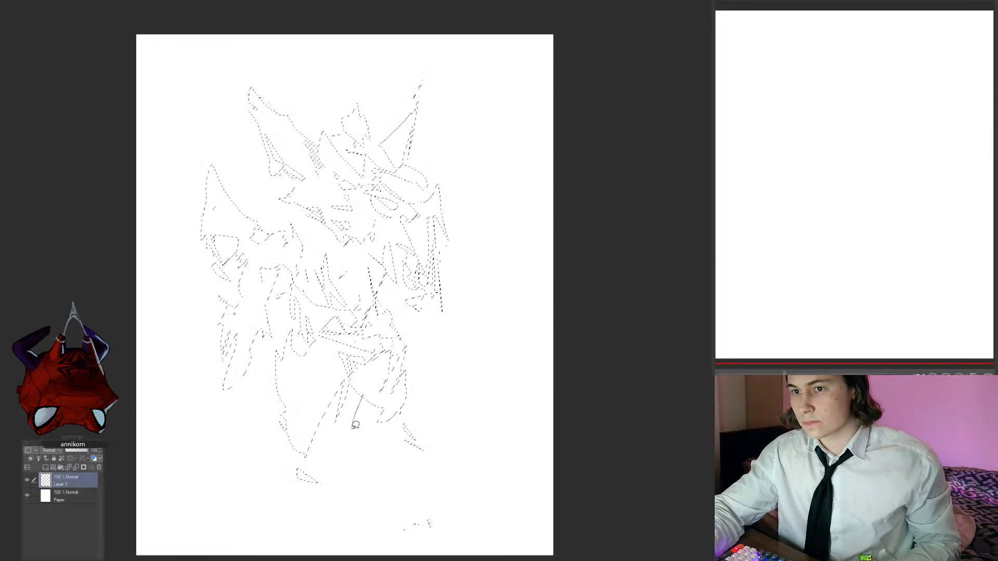
pyautogui.moveTo(407, 442); pyautogui.dragTo(447, 466)
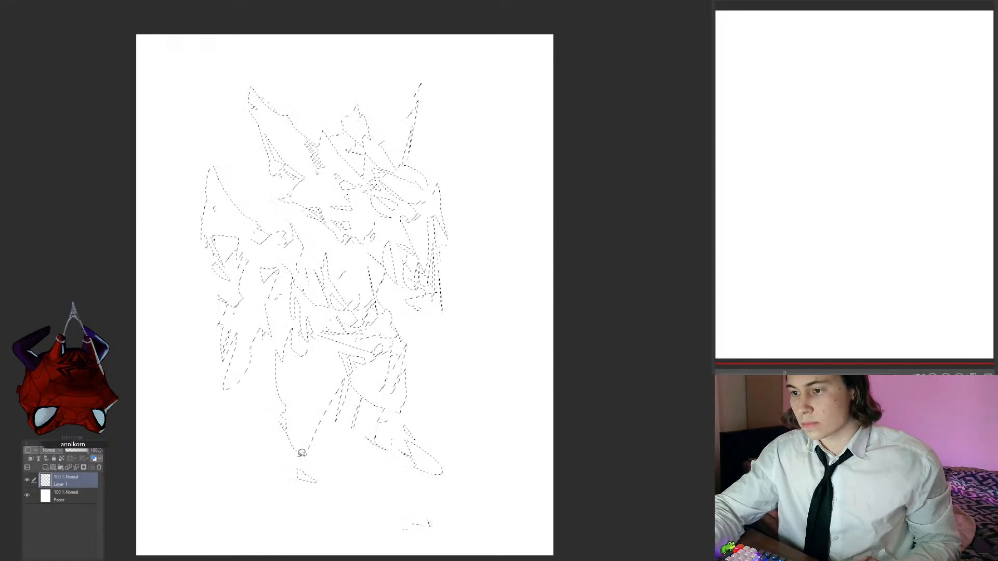
pyautogui.moveTo(285, 493); pyautogui.dragTo(283, 475)
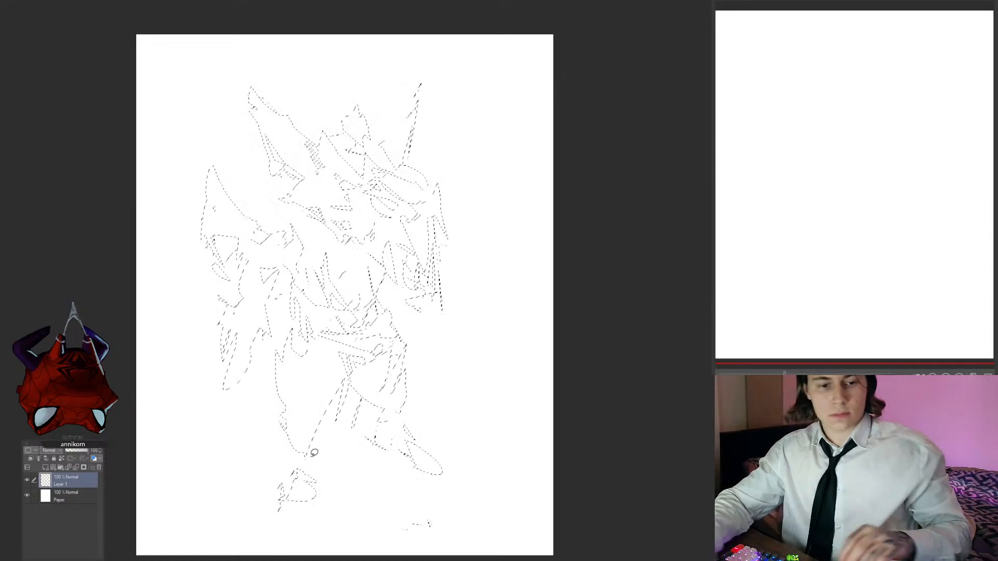
# Step: Cut the left shin and foot, and the left arm below the shoulder spike, out of the lasso selection
pyautogui.moveTo(379, 319); pyautogui.dragTo(395, 319)
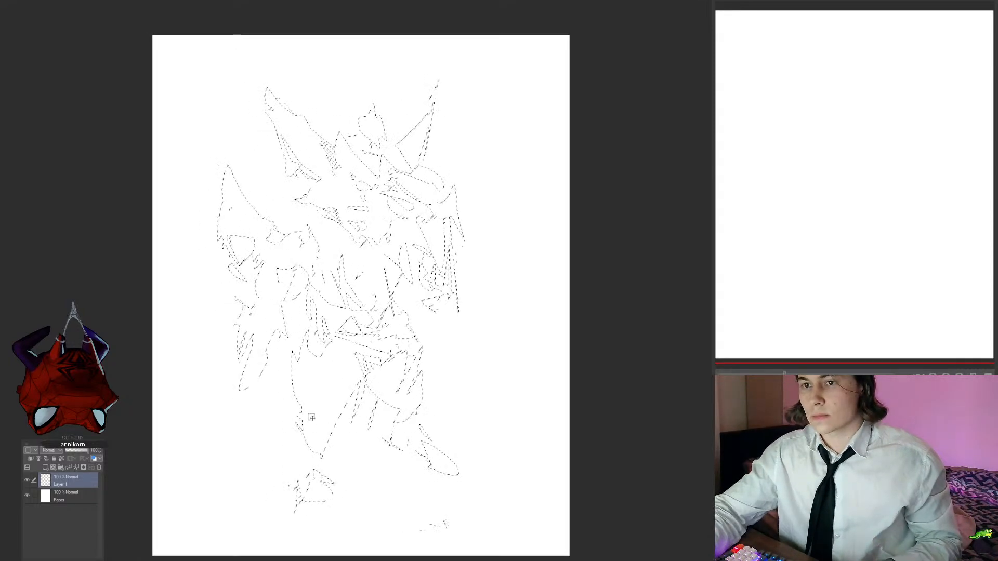
pyautogui.moveTo(355, 430); pyautogui.dragTo(257, 499)
pyautogui.moveTo(304, 333); pyautogui.dragTo(315, 334)
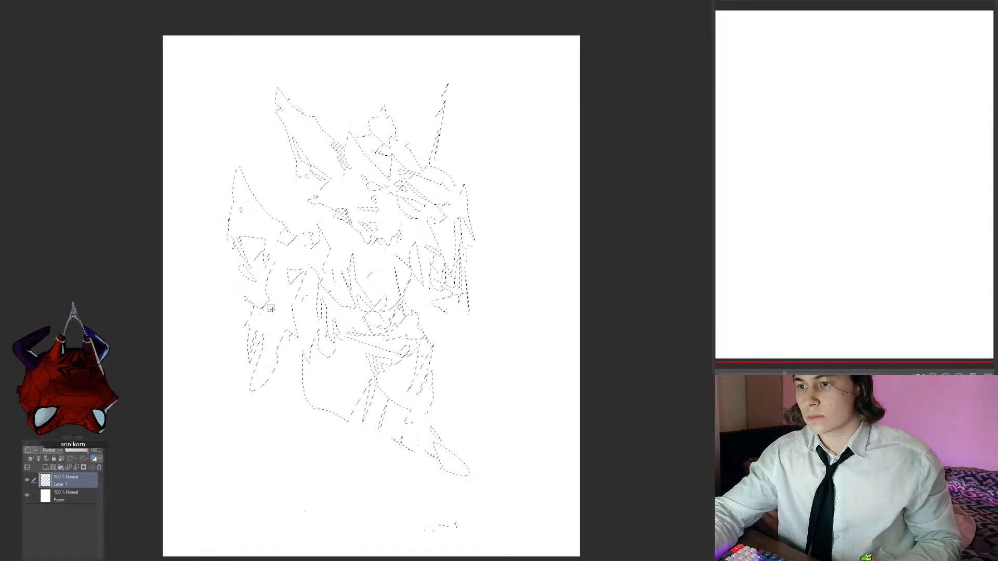
pyautogui.moveTo(255, 310)
pyautogui.mouseDown()
pyautogui.moveTo(262, 403)
pyautogui.moveTo(318, 245)
pyautogui.mouseUp()
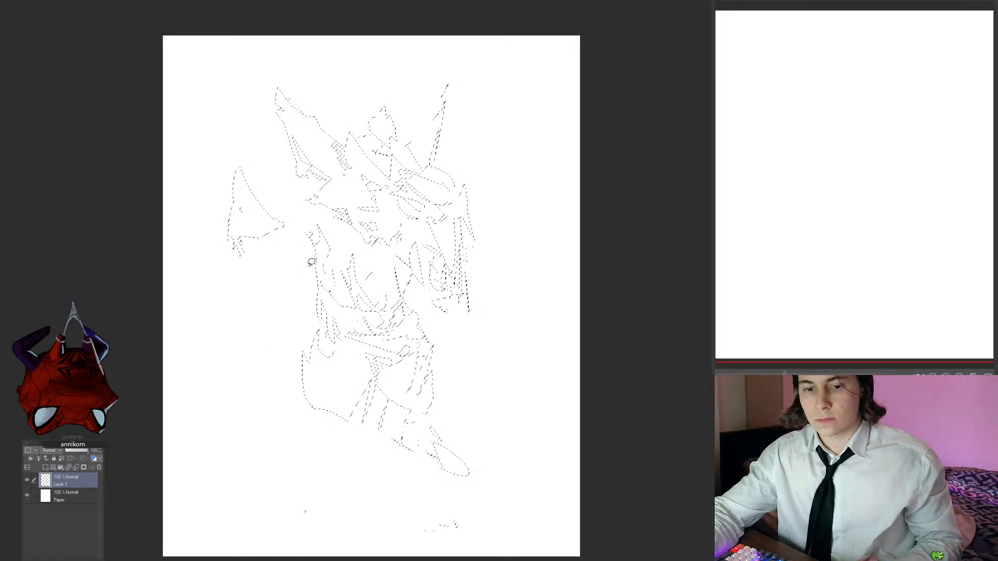
pyautogui.moveTo(333, 289); pyautogui.dragTo(333, 287)
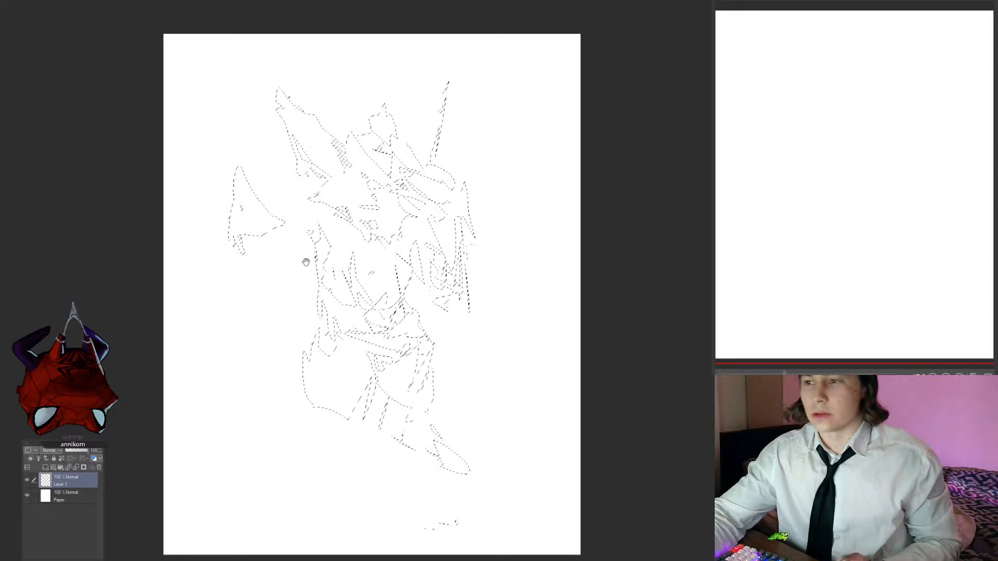
# Step: Rebuild the left arm selection with a ragged shoulder edge, upper arm, forearm and clawed hand, and round out the torso
pyautogui.moveTo(252, 210); pyautogui.dragTo(263, 219)
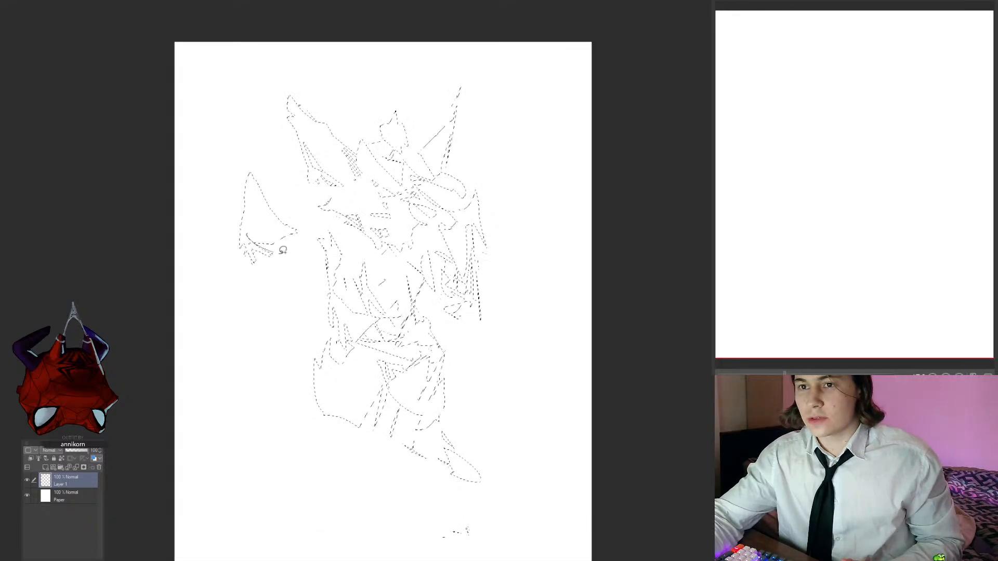
pyautogui.moveTo(350, 264); pyautogui.dragTo(335, 253)
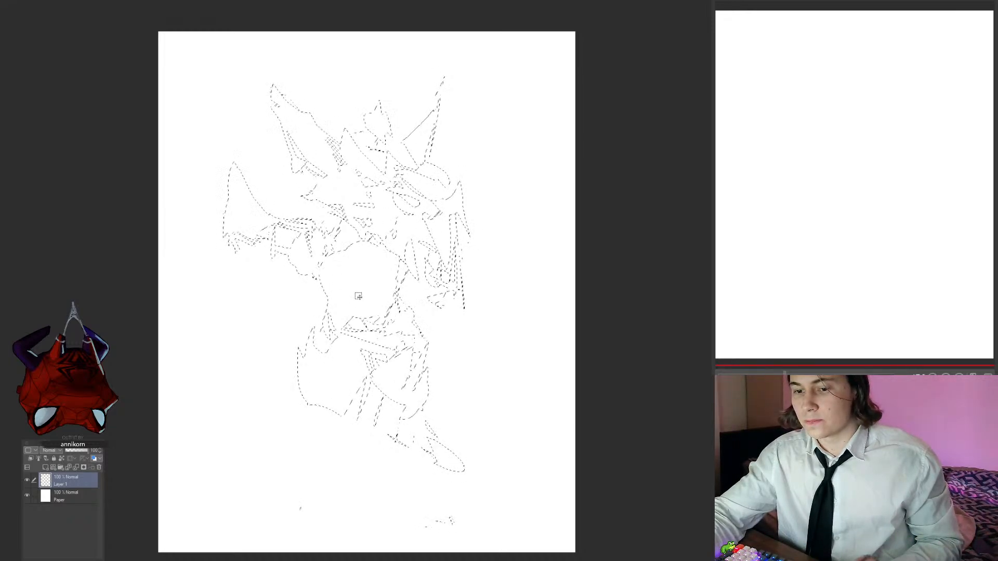
pyautogui.moveTo(356, 295)
pyautogui.mouseDown()
pyautogui.moveTo(350, 289)
pyautogui.moveTo(367, 290)
pyautogui.mouseUp()
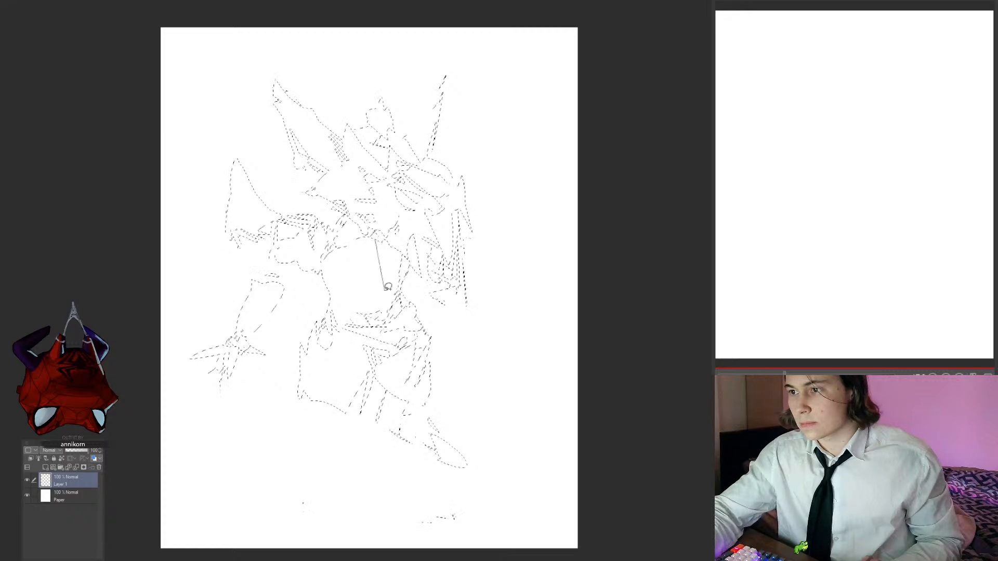
# Step: Fill the whole figure selection with dark grey on Layer 1 and deselect
pyautogui.moveTo(438, 235); pyautogui.dragTo(410, 242)
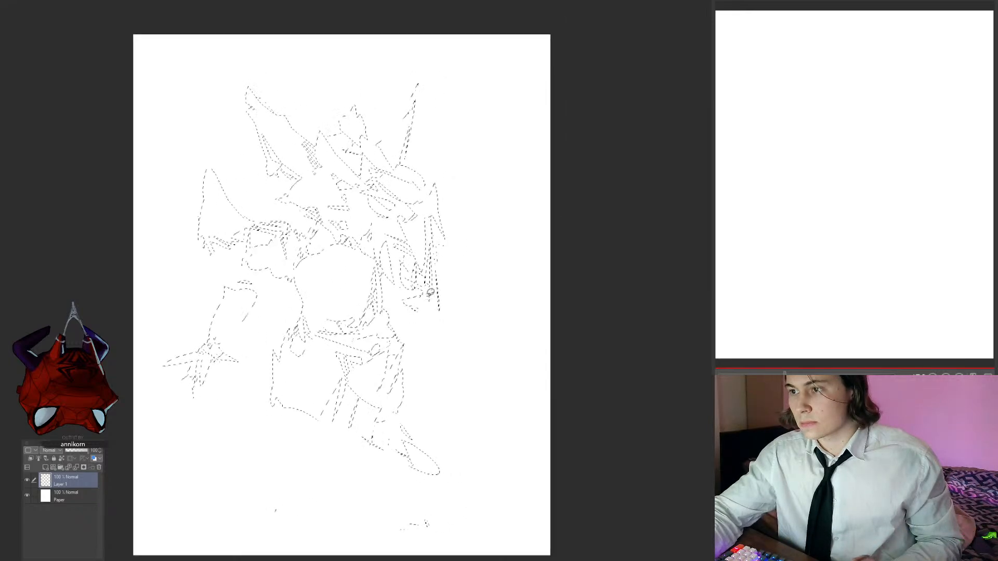
pyautogui.moveTo(239, 232); pyautogui.dragTo(266, 232)
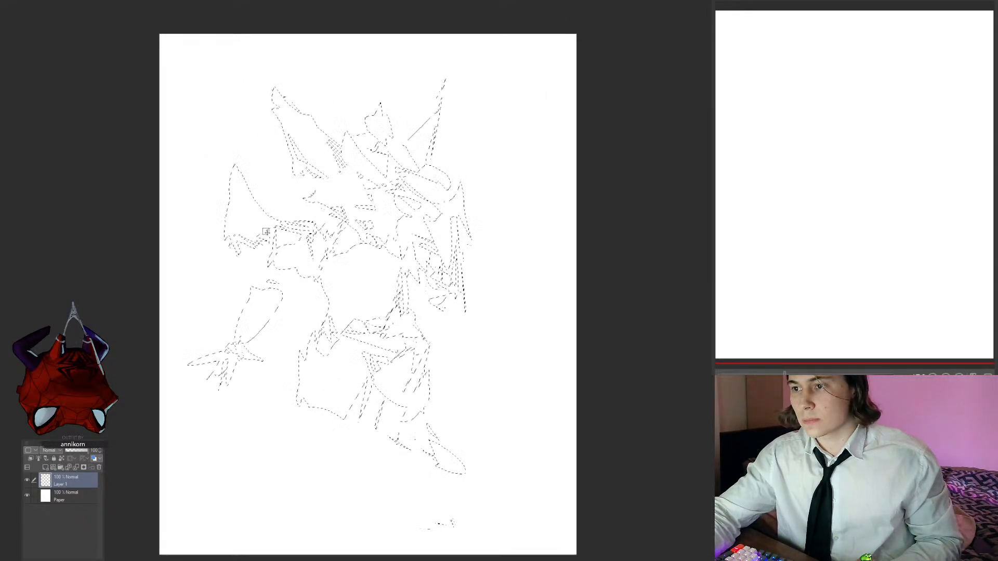
pyautogui.moveTo(399, 336); pyautogui.dragTo(376, 329)
pyautogui.hotkey('alt', 'Delete')
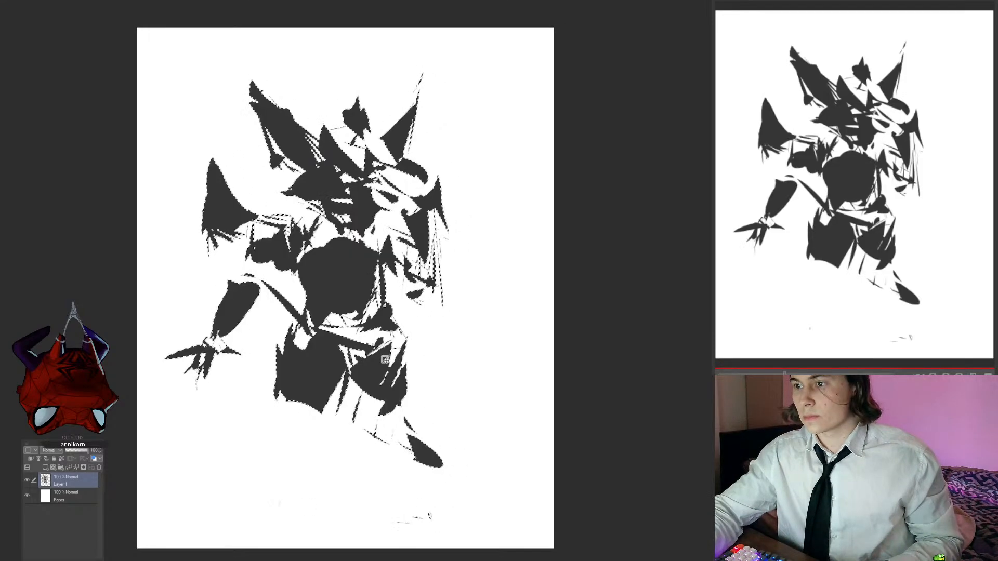
pyautogui.hotkey('ctrl', 'd')
# Step: Lasso the right forearm and transform it to sit slightly farther out from the body
pyautogui.moveTo(431, 345); pyautogui.dragTo(445, 350)
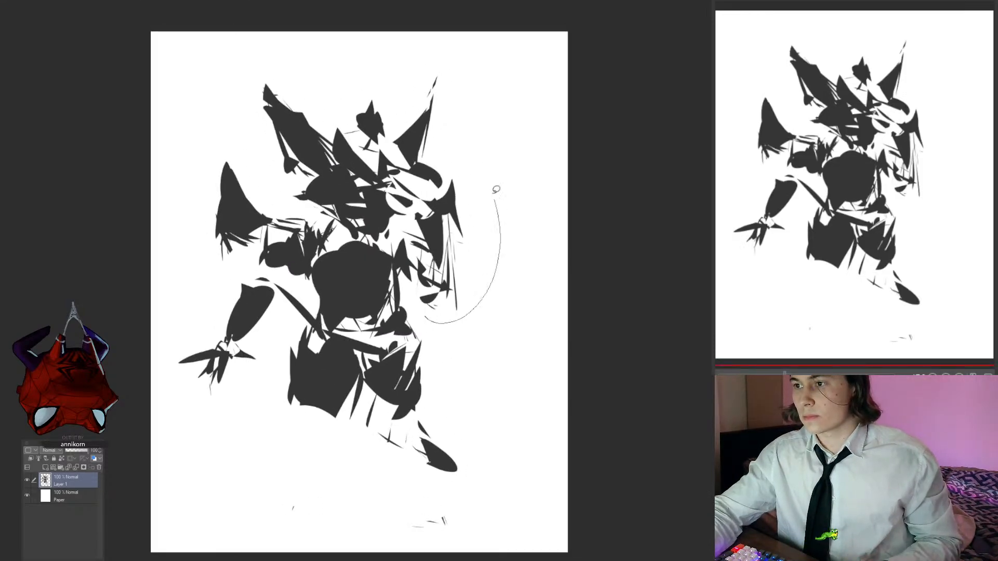
pyautogui.moveTo(409, 294); pyautogui.dragTo(424, 316)
pyautogui.hotkey('ctrl', 't')
pyautogui.moveTo(444, 271); pyautogui.dragTo(395, 316)
pyautogui.press('Return')
pyautogui.hotkey('ctrl', 'd')
# Step: Transform the whole figure to sit lower on the canvas
pyautogui.scroll(-2, 436, 276)
pyautogui.hotkey('ctrl', 't')
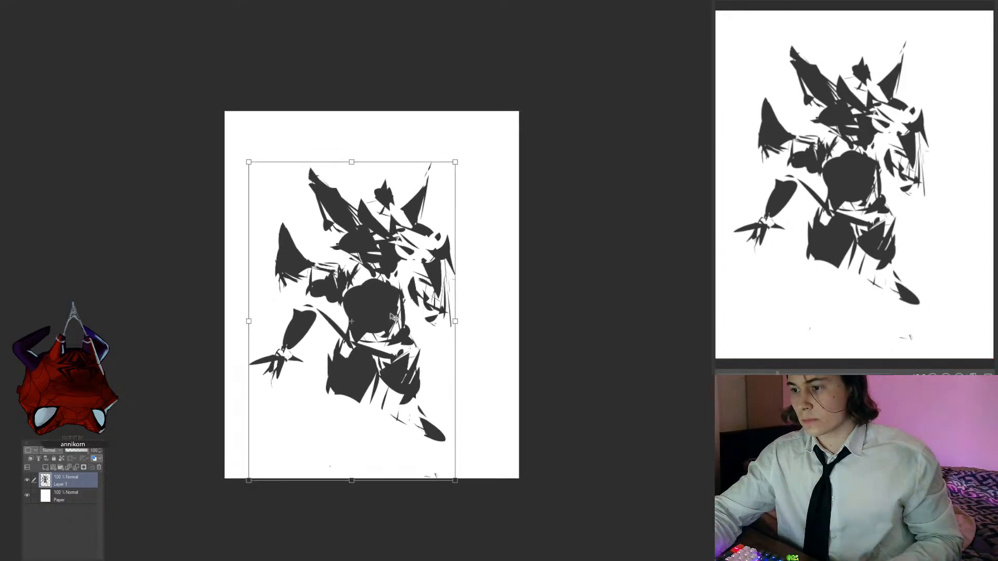
pyautogui.press('Return')
pyautogui.moveTo(399, 374); pyautogui.dragTo(387, 360)
pyautogui.scroll(2, 331, 402)
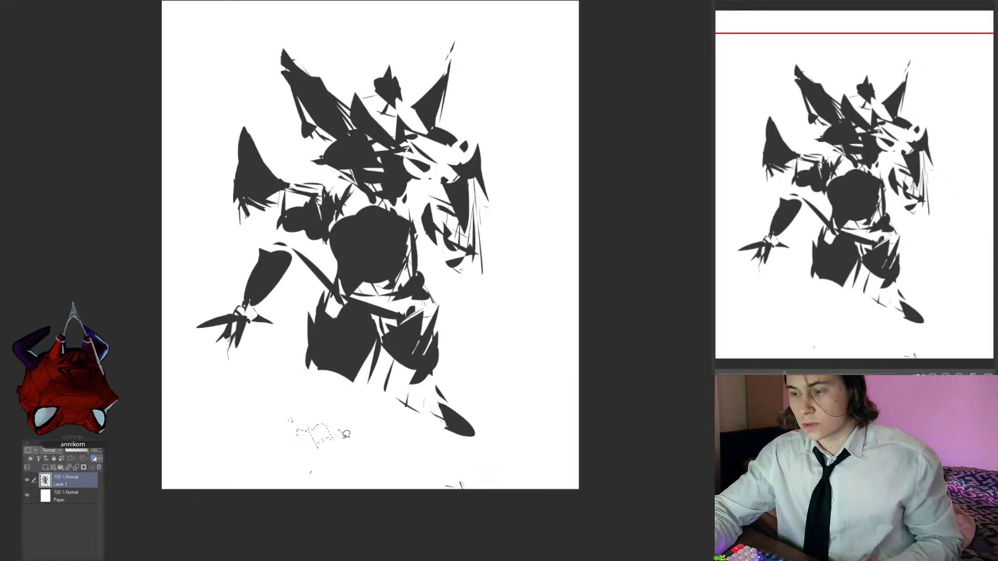
# Step: Lasso jagged shapes for the left foot and shin, the left hip, and the gap between left shoulder and forearm
pyautogui.moveTo(373, 423); pyautogui.dragTo(361, 431)
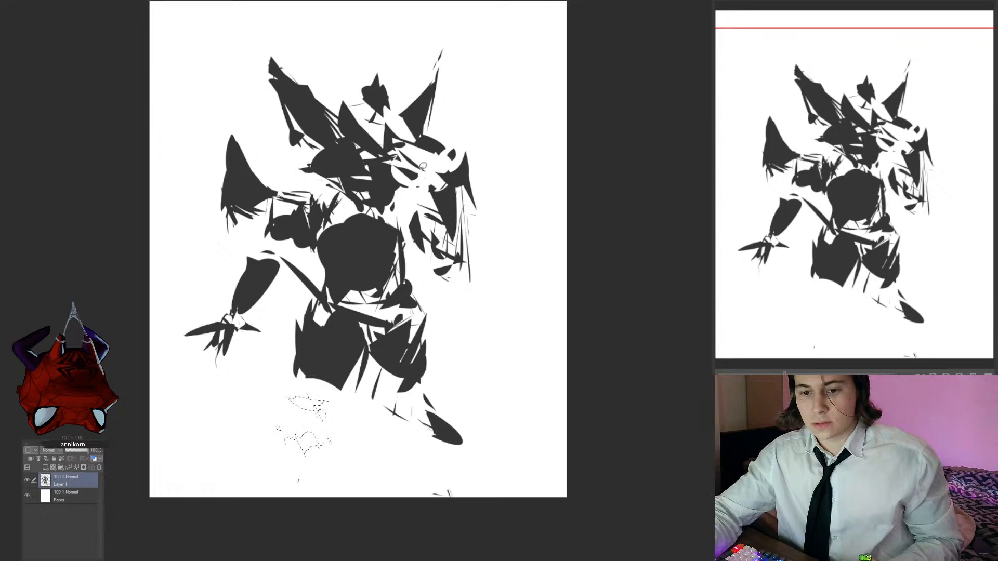
pyautogui.moveTo(352, 390); pyautogui.dragTo(358, 388)
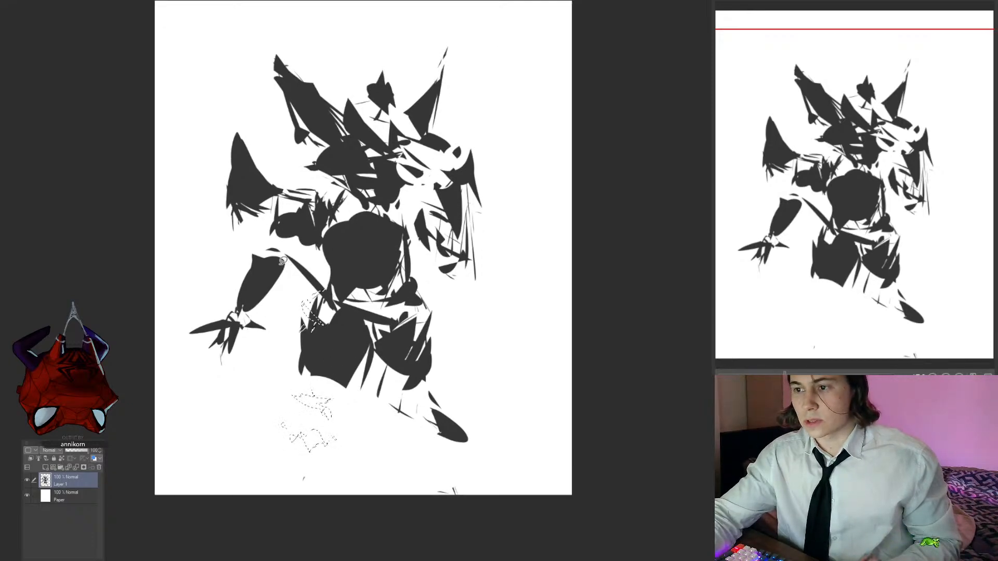
pyautogui.moveTo(233, 214); pyautogui.dragTo(269, 260)
pyautogui.moveTo(282, 195)
pyautogui.mouseDown()
pyautogui.moveTo(263, 231)
pyautogui.moveTo(290, 185)
pyautogui.moveTo(278, 183)
pyautogui.moveTo(328, 177)
pyautogui.moveTo(321, 201)
pyautogui.moveTo(280, 232)
pyautogui.mouseUp()
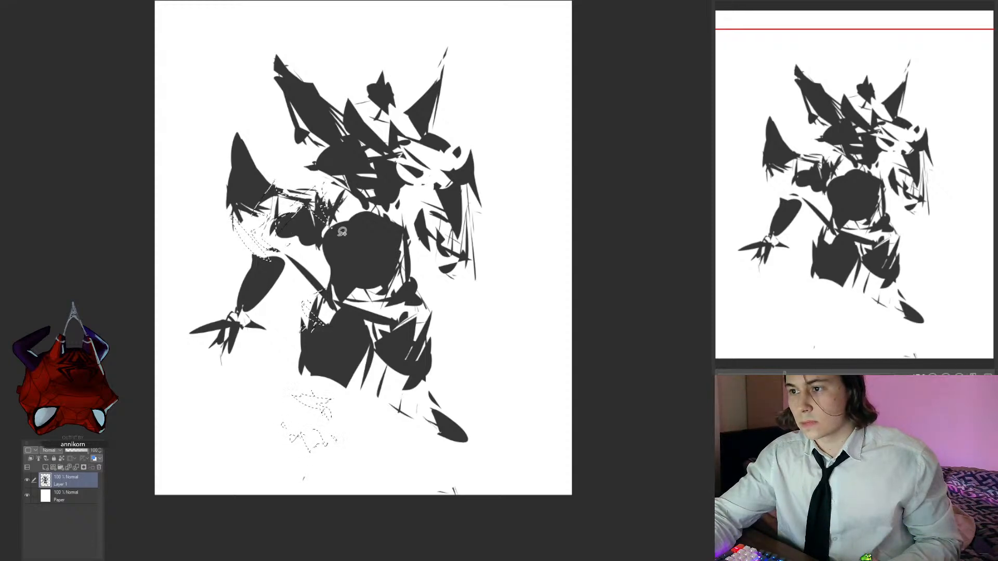
# Step: Add lasso shapes along both upper spikes, the head crest, the right forearm and the left elbow
pyautogui.moveTo(278, 69)
pyautogui.mouseDown()
pyautogui.moveTo(364, 142)
pyautogui.moveTo(381, 143)
pyautogui.moveTo(340, 153)
pyautogui.mouseUp()
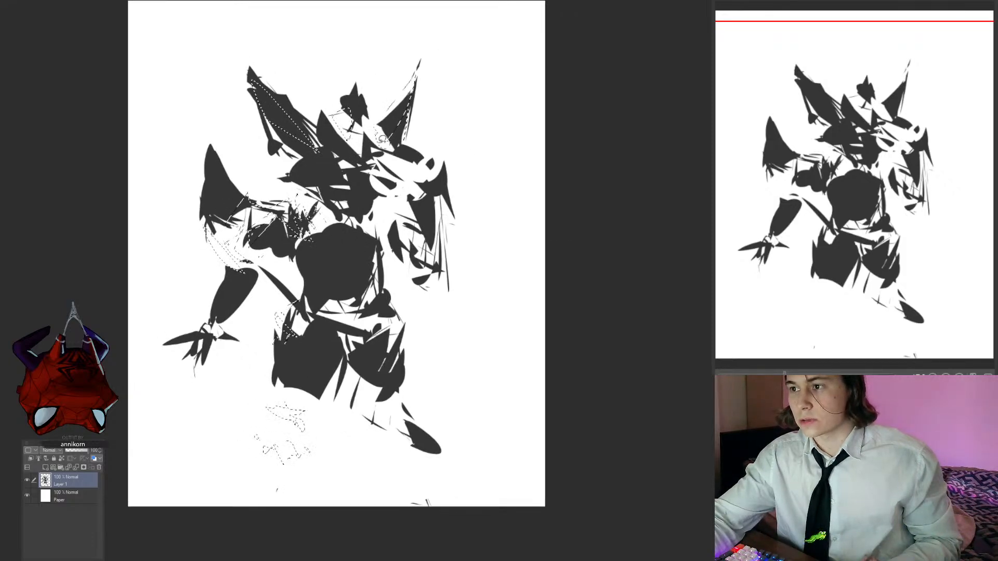
pyautogui.moveTo(387, 156); pyautogui.dragTo(416, 185)
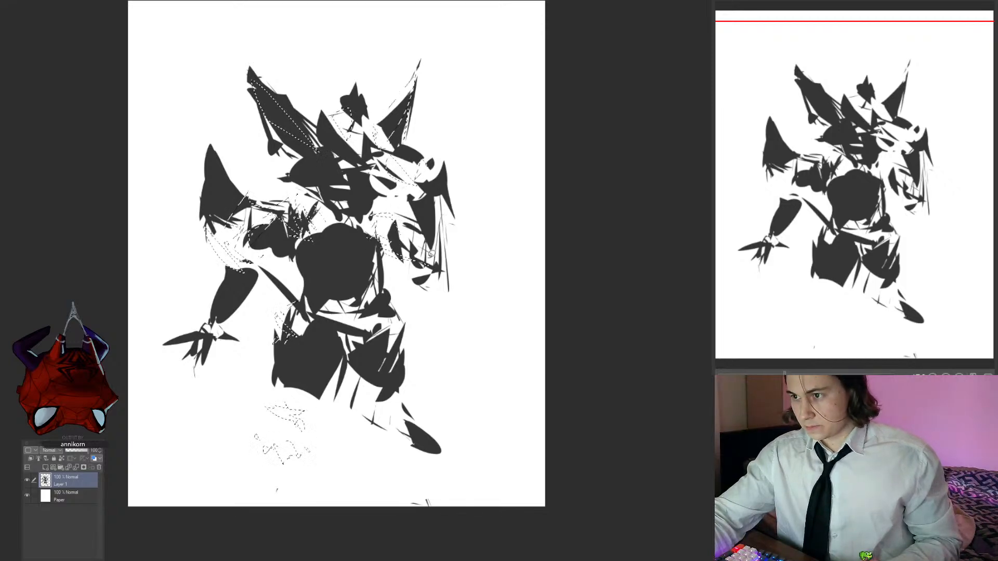
pyautogui.moveTo(431, 253)
pyautogui.mouseDown()
pyautogui.moveTo(462, 270)
pyautogui.moveTo(465, 243)
pyautogui.mouseUp()
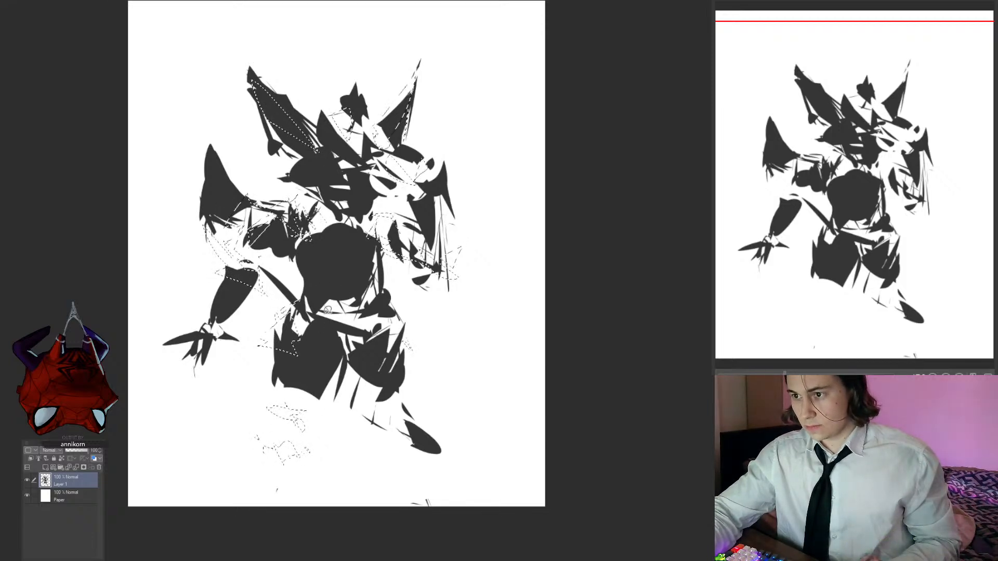
# Step: Add waist and right thigh shapes to the selection, fill everything with dark grey and deselect
pyautogui.moveTo(327, 320)
pyautogui.mouseDown()
pyautogui.moveTo(372, 329)
pyautogui.moveTo(315, 328)
pyautogui.mouseUp()
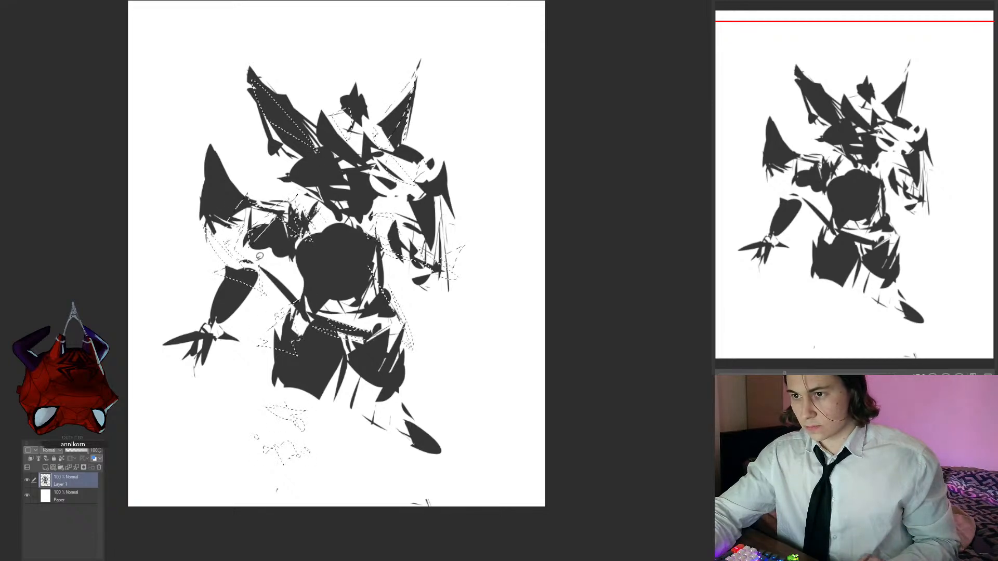
pyautogui.moveTo(260, 246); pyautogui.dragTo(284, 256)
pyautogui.hotkey('alt', 'Delete')
pyautogui.hotkey('ctrl', 'd')
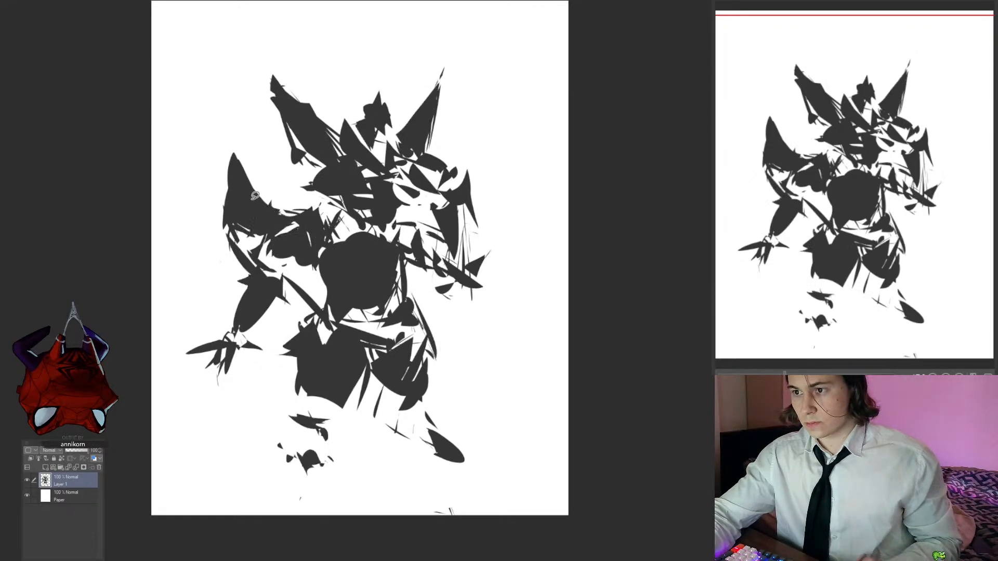
# Step: Lasso the outer edge and tip of the left shoulder spike, delete it and deselect
pyautogui.moveTo(213, 202)
pyautogui.mouseDown()
pyautogui.moveTo(235, 149)
pyautogui.moveTo(221, 224)
pyautogui.mouseUp()
pyautogui.press('Delete')
pyautogui.hotkey('ctrl', 'd')
pyautogui.moveTo(282, 244)
pyautogui.mouseDown()
pyautogui.moveTo(252, 257)
pyautogui.moveTo(272, 262)
pyautogui.mouseUp()
# Step: Extend the left shoulder spike into a taller curved point and bridge the left elbow to the torso with a filled shape
pyautogui.moveTo(252, 177); pyautogui.dragTo(270, 227)
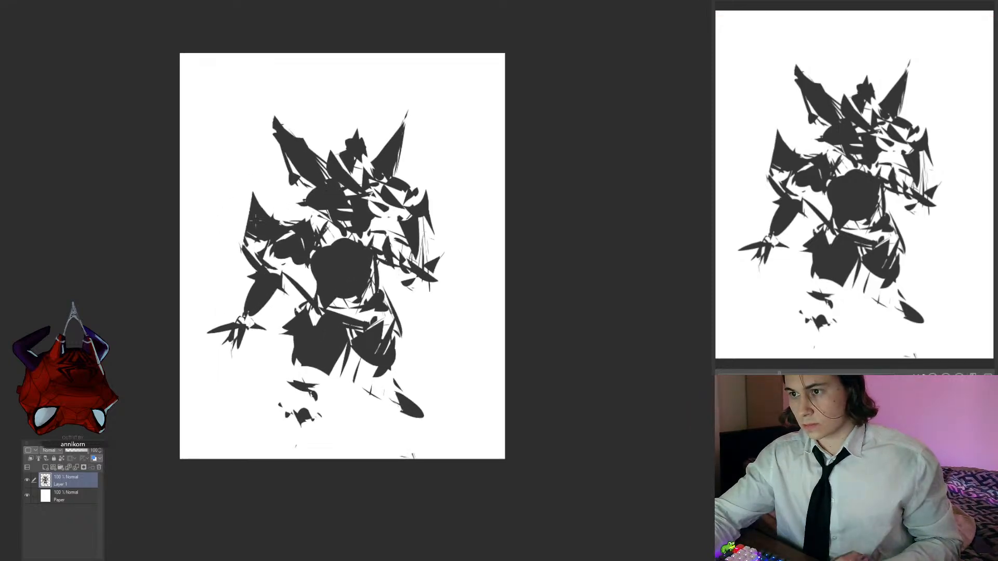
pyautogui.click(305, 241)
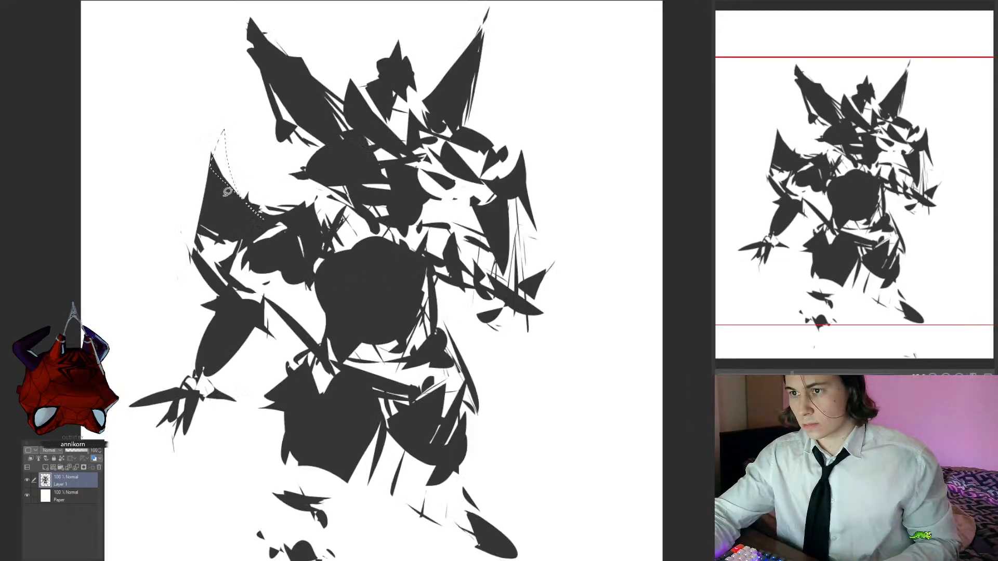
pyautogui.click(294, 222)
pyautogui.moveTo(322, 309); pyautogui.dragTo(300, 328)
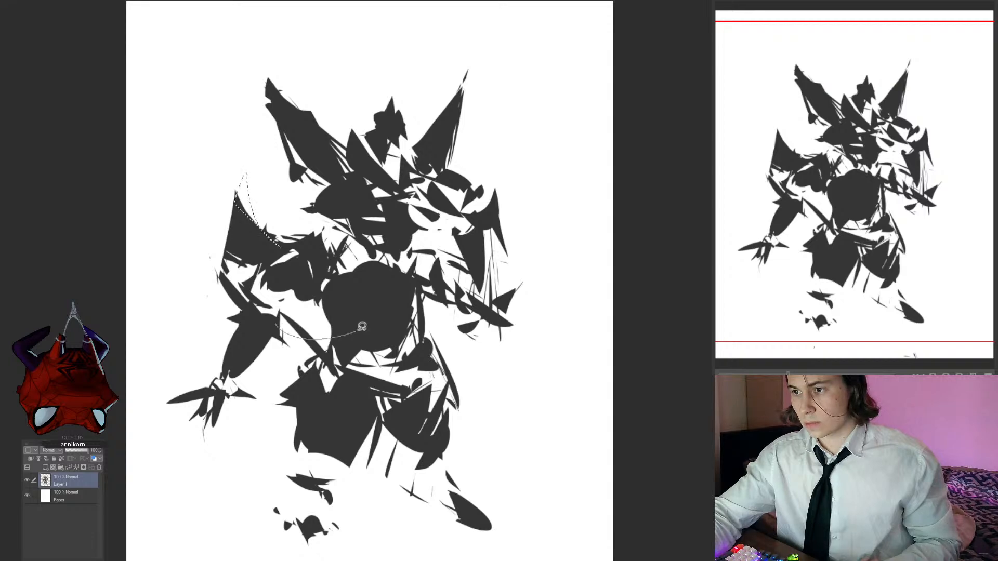
pyautogui.moveTo(416, 342)
pyautogui.mouseDown()
pyautogui.moveTo(405, 308)
pyautogui.moveTo(378, 303)
pyautogui.moveTo(386, 286)
pyautogui.mouseUp()
# Step: Lasso the left foot fragments and transform them to sit lower and farther out from the body
pyautogui.moveTo(238, 511)
pyautogui.mouseDown()
pyautogui.moveTo(296, 444)
pyautogui.moveTo(221, 453)
pyautogui.mouseUp()
pyautogui.hotkey('ctrl', 't')
pyautogui.moveTo(287, 481); pyautogui.dragTo(264, 505)
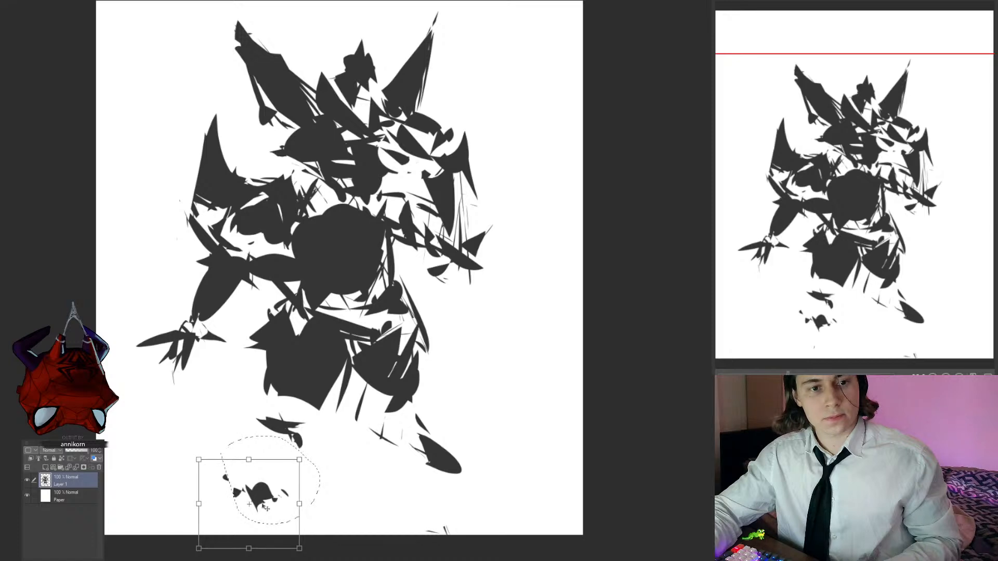
pyautogui.press('Return')
pyautogui.hotkey('ctrl', 'd')
# Step: Lasso shapes over the waist belt, left hip, left forearm and hand, and fill them with dark grey
pyautogui.moveTo(351, 409)
pyautogui.mouseDown()
pyautogui.moveTo(340, 408)
pyautogui.moveTo(345, 379)
pyautogui.mouseUp()
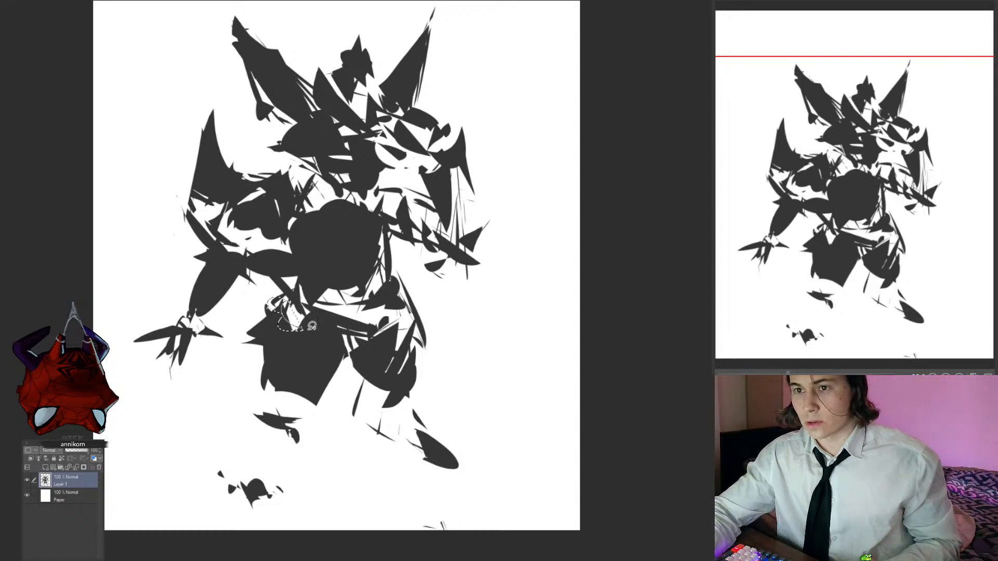
pyautogui.moveTo(387, 295)
pyautogui.mouseDown()
pyautogui.moveTo(398, 315)
pyautogui.moveTo(348, 321)
pyautogui.moveTo(404, 319)
pyautogui.mouseUp()
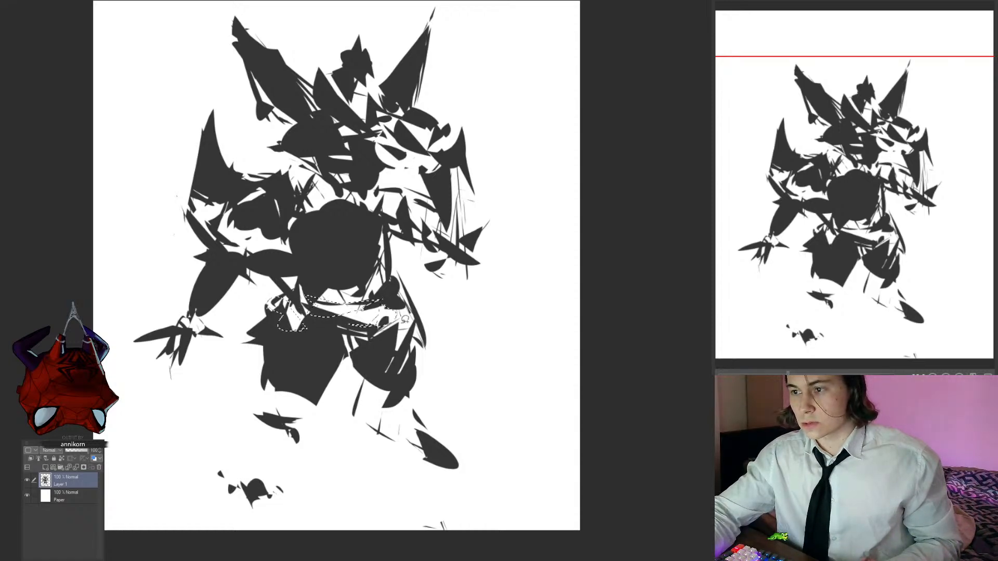
pyautogui.moveTo(269, 334)
pyautogui.mouseDown()
pyautogui.moveTo(317, 344)
pyautogui.moveTo(268, 334)
pyautogui.moveTo(229, 347)
pyautogui.moveTo(221, 368)
pyautogui.moveTo(195, 343)
pyautogui.moveTo(253, 337)
pyautogui.moveTo(253, 323)
pyautogui.moveTo(263, 330)
pyautogui.moveTo(249, 317)
pyautogui.moveTo(258, 311)
pyautogui.moveTo(265, 327)
pyautogui.moveTo(285, 298)
pyautogui.mouseUp()
pyautogui.moveTo(250, 260); pyautogui.dragTo(239, 263)
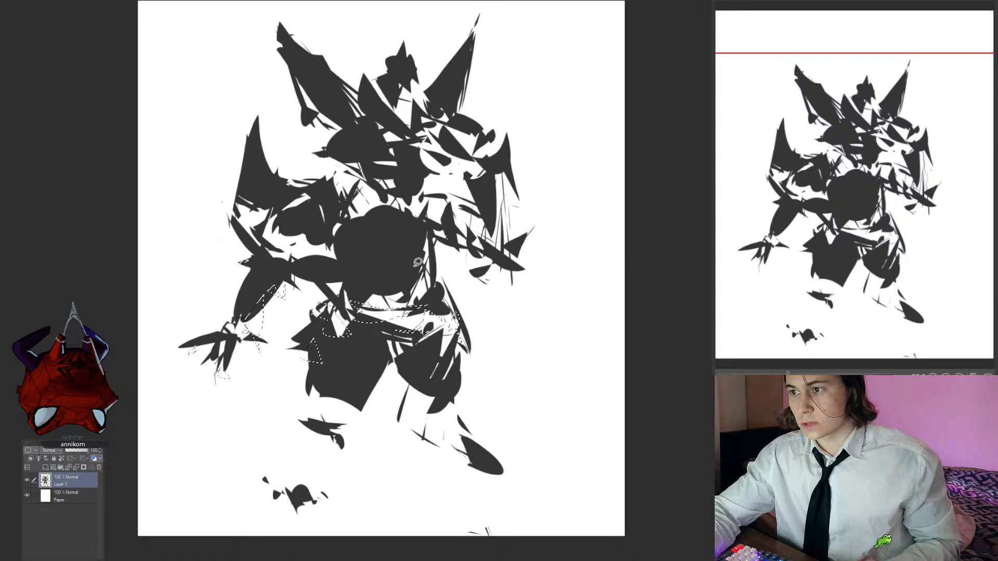
pyautogui.moveTo(489, 205)
pyautogui.mouseDown()
pyautogui.moveTo(450, 226)
pyautogui.moveTo(468, 230)
pyautogui.moveTo(478, 261)
pyautogui.moveTo(434, 208)
pyautogui.moveTo(436, 228)
pyautogui.mouseUp()
pyautogui.hotkey('alt', 'Delete')
pyautogui.hotkey('ctrl', 'd')
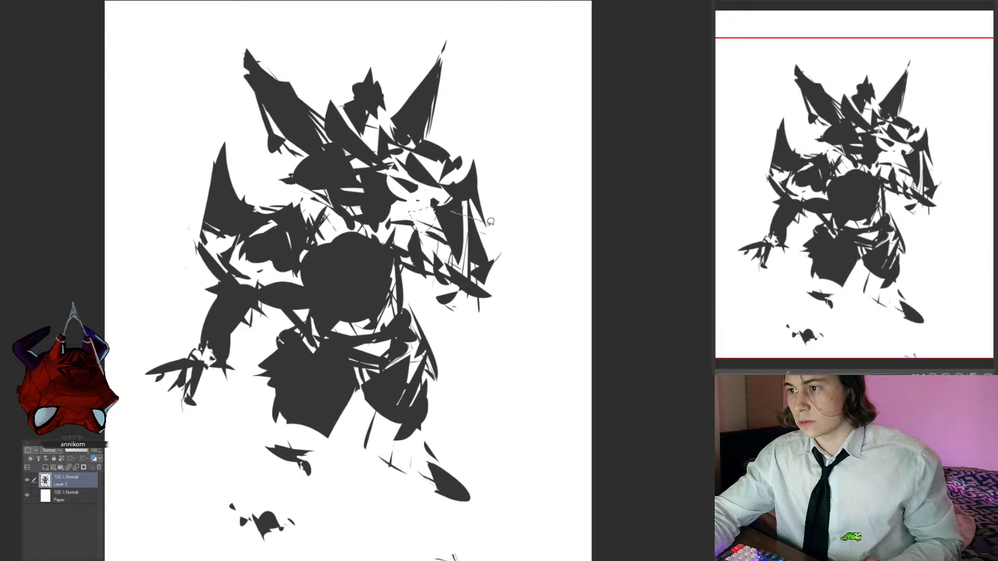
# Step: Fill a new shape on the right arm, and extend the top of the torso up to the neck in dark grey
pyautogui.hotkey('alt', 'Delete')
pyautogui.hotkey('ctrl', 'd')
pyautogui.moveTo(386, 270); pyautogui.dragTo(382, 276)
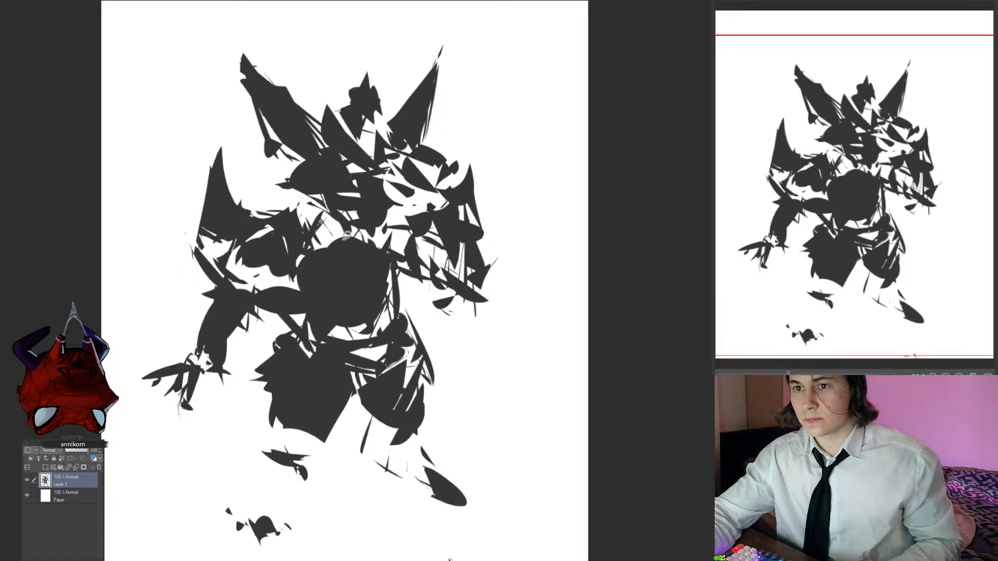
pyautogui.moveTo(331, 210)
pyautogui.mouseDown()
pyautogui.moveTo(385, 244)
pyautogui.moveTo(353, 238)
pyautogui.mouseUp()
pyautogui.hotkey('alt', 'Delete')
pyautogui.hotkey('ctrl', 'd')
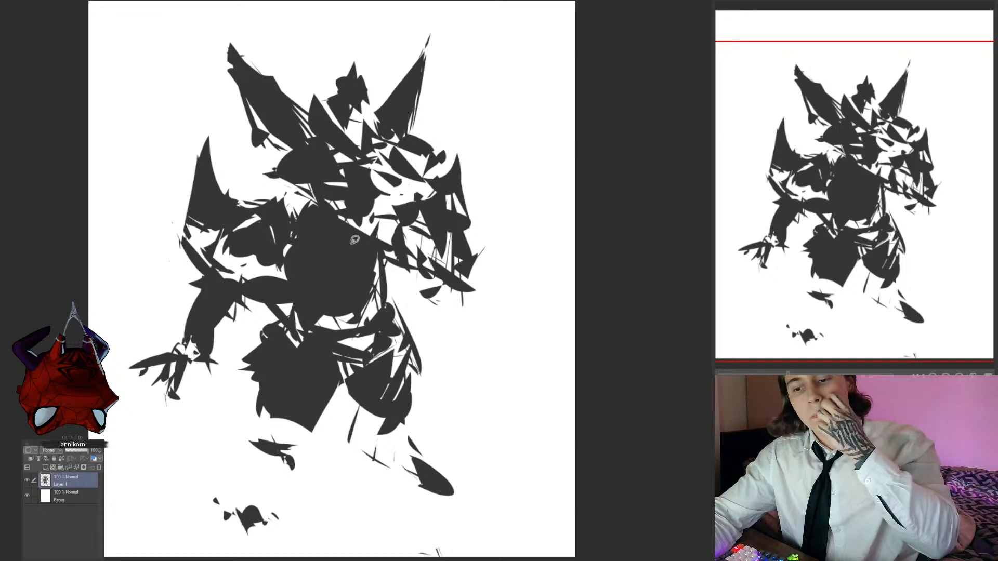
# Step: Trim the spiky collar beside the neck and close the gaps in the left arm and right forearm with filled lasso shapes
pyautogui.moveTo(425, 295); pyautogui.dragTo(456, 327)
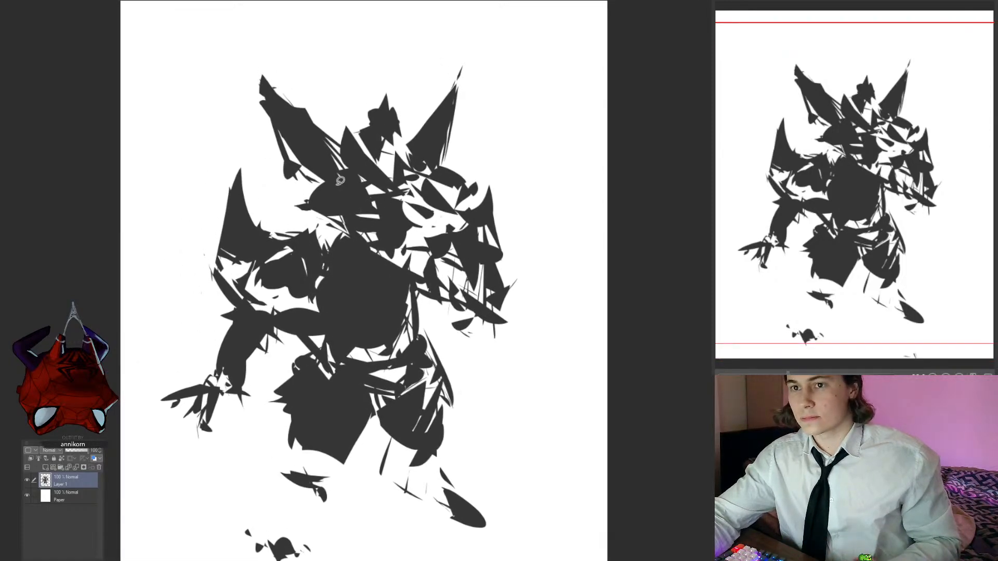
pyautogui.moveTo(308, 200)
pyautogui.mouseDown()
pyautogui.moveTo(312, 212)
pyautogui.moveTo(312, 174)
pyautogui.mouseUp()
pyautogui.moveTo(422, 243)
pyautogui.mouseDown()
pyautogui.moveTo(386, 225)
pyautogui.moveTo(432, 210)
pyautogui.mouseUp()
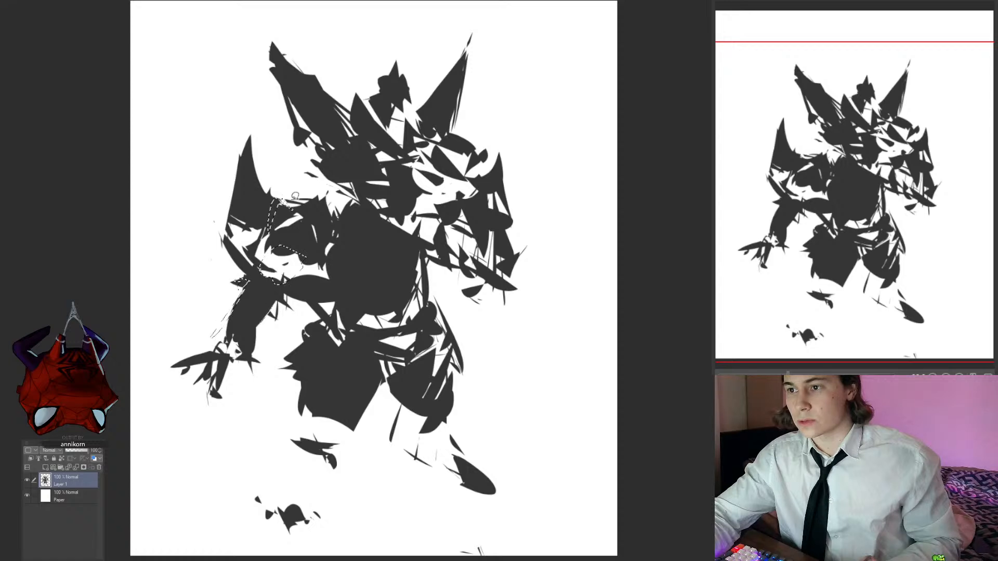
pyautogui.moveTo(322, 198)
pyautogui.mouseDown()
pyautogui.moveTo(350, 221)
pyautogui.moveTo(322, 203)
pyautogui.moveTo(354, 202)
pyautogui.moveTo(357, 190)
pyautogui.moveTo(355, 207)
pyautogui.moveTo(414, 211)
pyautogui.moveTo(404, 232)
pyautogui.moveTo(396, 226)
pyautogui.moveTo(438, 209)
pyautogui.moveTo(448, 215)
pyautogui.moveTo(424, 216)
pyautogui.moveTo(431, 245)
pyautogui.moveTo(439, 205)
pyautogui.moveTo(461, 199)
pyautogui.moveTo(508, 232)
pyautogui.moveTo(479, 259)
pyautogui.moveTo(451, 253)
pyautogui.moveTo(455, 215)
pyautogui.moveTo(479, 260)
pyautogui.moveTo(454, 246)
pyautogui.moveTo(435, 274)
pyautogui.moveTo(416, 241)
pyautogui.mouseUp()
# Step: Lasso jagged shapes along both shins, fill them with dark grey and deselect
pyautogui.moveTo(430, 326)
pyautogui.mouseDown()
pyautogui.moveTo(381, 327)
pyautogui.moveTo(393, 317)
pyautogui.mouseUp()
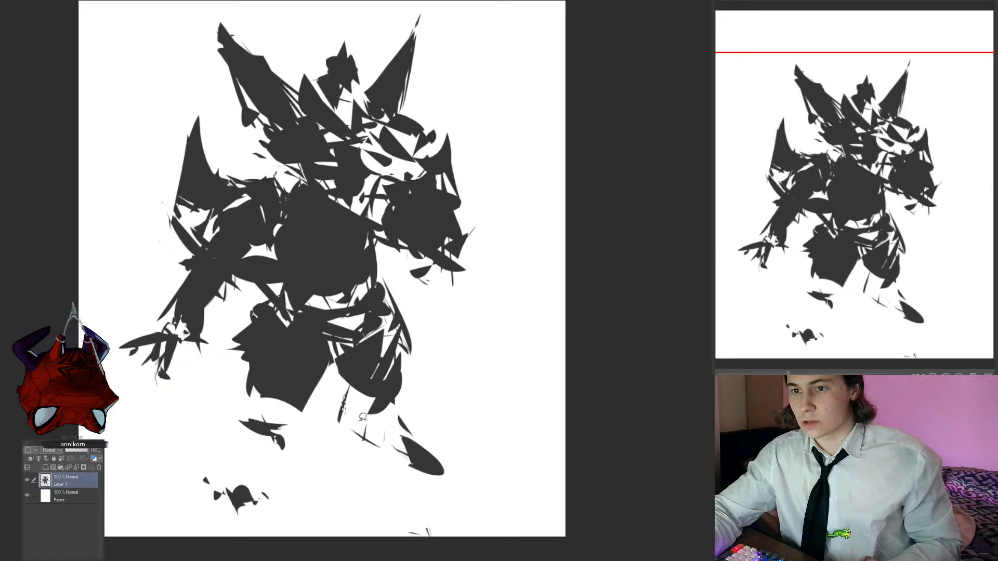
pyautogui.moveTo(248, 438); pyautogui.dragTo(251, 466)
pyautogui.moveTo(302, 445); pyautogui.dragTo(370, 427)
pyautogui.hotkey('alt', 'Delete')
pyautogui.hotkey('ctrl', 'd')
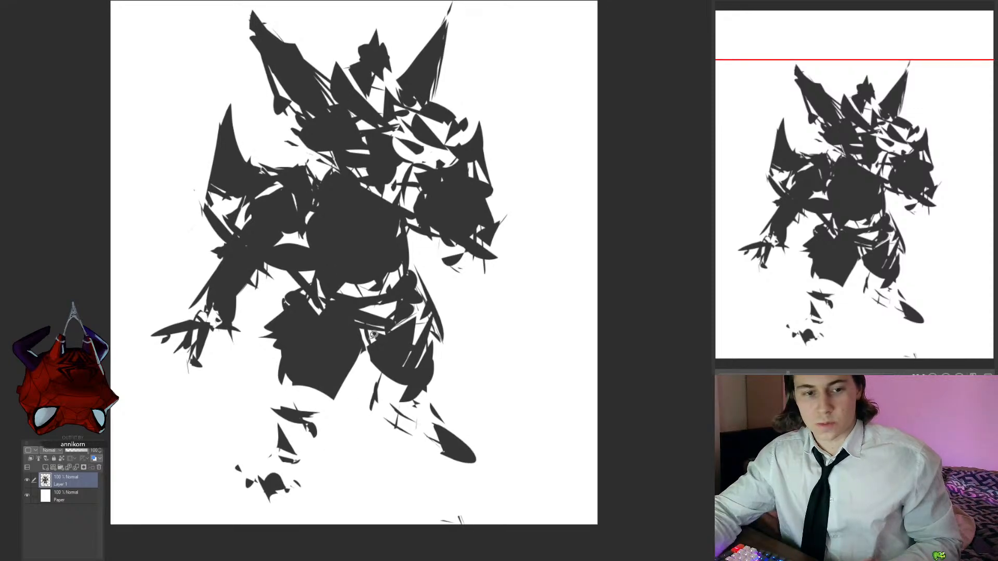
# Step: Lasso shapes along the left horn, around the crown and at the left shoulder spike, fill them with dark grey and deselect
pyautogui.moveTo(368, 359)
pyautogui.mouseDown()
pyautogui.moveTo(338, 359)
pyautogui.moveTo(353, 359)
pyautogui.moveTo(377, 380)
pyautogui.moveTo(390, 410)
pyautogui.mouseUp()
pyautogui.moveTo(269, 107); pyautogui.dragTo(278, 146)
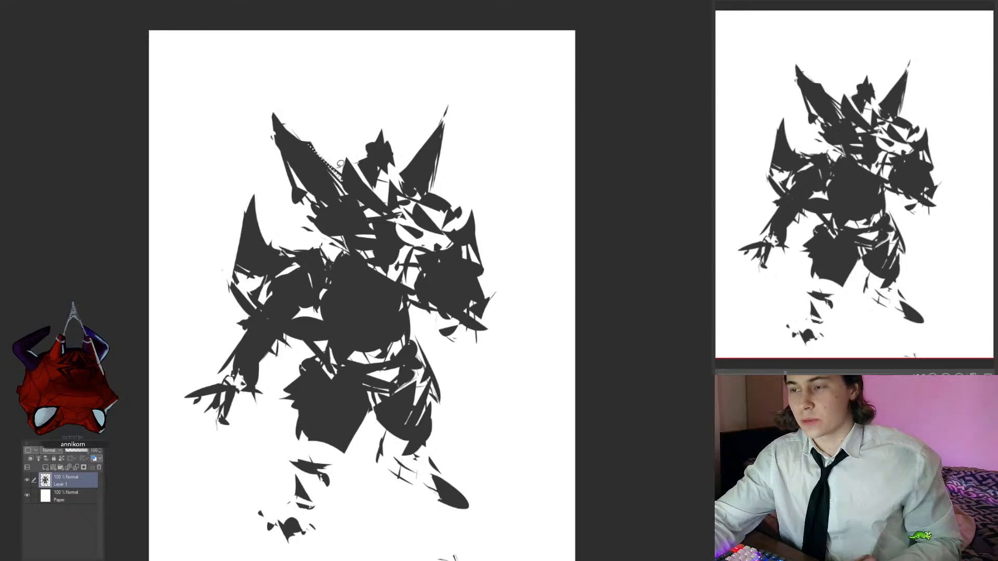
pyautogui.moveTo(341, 163); pyautogui.dragTo(341, 198)
pyautogui.moveTo(405, 167)
pyautogui.mouseDown()
pyautogui.moveTo(436, 136)
pyautogui.moveTo(408, 179)
pyautogui.mouseUp()
pyautogui.moveTo(362, 154); pyautogui.dragTo(357, 156)
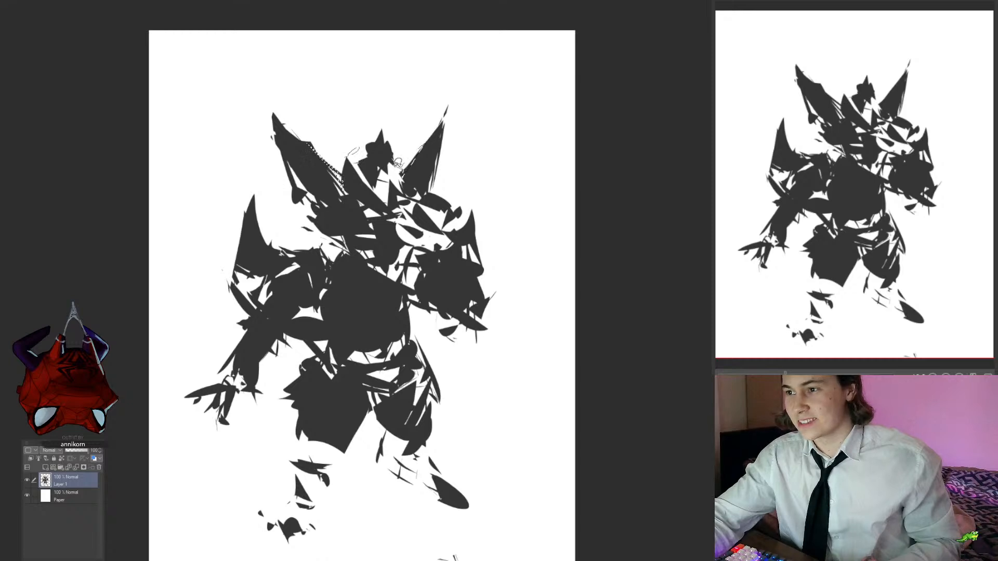
pyautogui.moveTo(265, 198)
pyautogui.mouseDown()
pyautogui.moveTo(251, 277)
pyautogui.moveTo(241, 252)
pyautogui.moveTo(229, 279)
pyautogui.mouseUp()
pyautogui.hotkey('alt', 'Delete')
pyautogui.hotkey('ctrl', 'd')
# Step: Fill the lassoed shapes at the left knee band and the lower right thigh with dark grey and deselect
pyautogui.moveTo(385, 304); pyautogui.dragTo(357, 278)
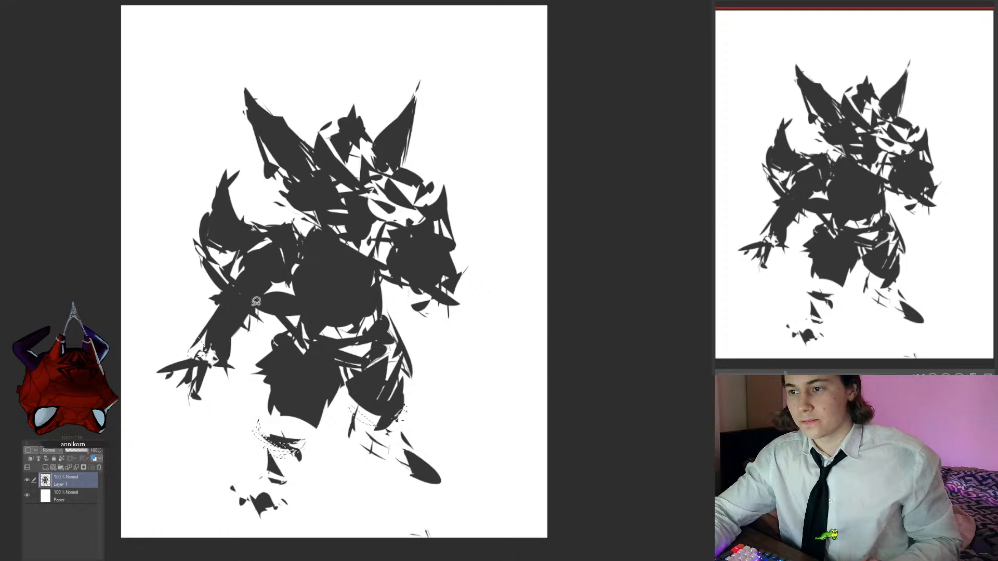
pyautogui.hotkey('alt', 'Delete')
pyautogui.hotkey('ctrl', 'd')
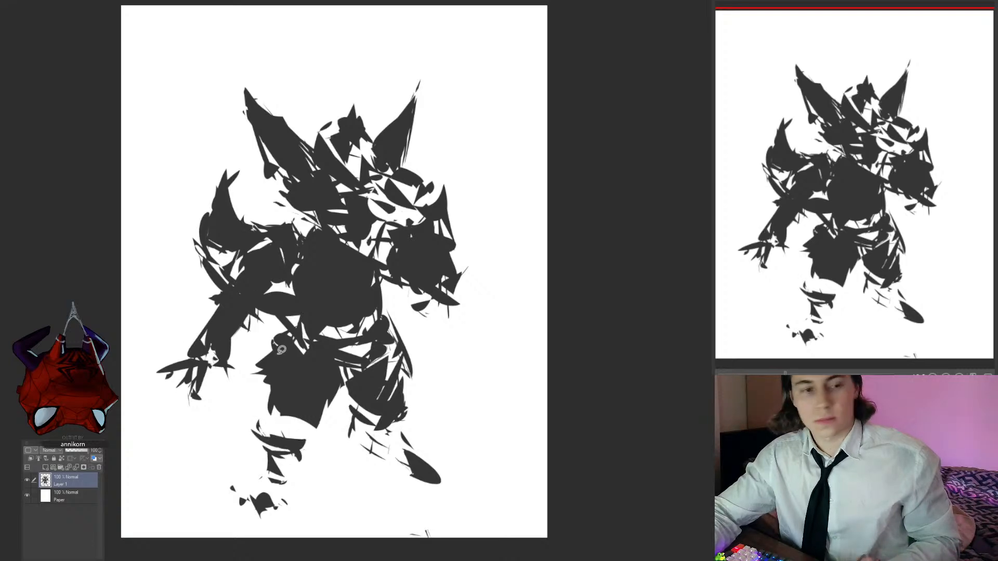
# Step: Transform the whole character on Layer 1 to shift it slightly right on the canvas
pyautogui.moveTo(281, 350)
pyautogui.mouseDown()
pyautogui.moveTo(308, 349)
pyautogui.moveTo(284, 363)
pyautogui.moveTo(299, 367)
pyautogui.moveTo(294, 355)
pyautogui.mouseUp()
pyautogui.hotkey('ctrl', 't')
pyautogui.moveTo(363, 313); pyautogui.dragTo(366, 319)
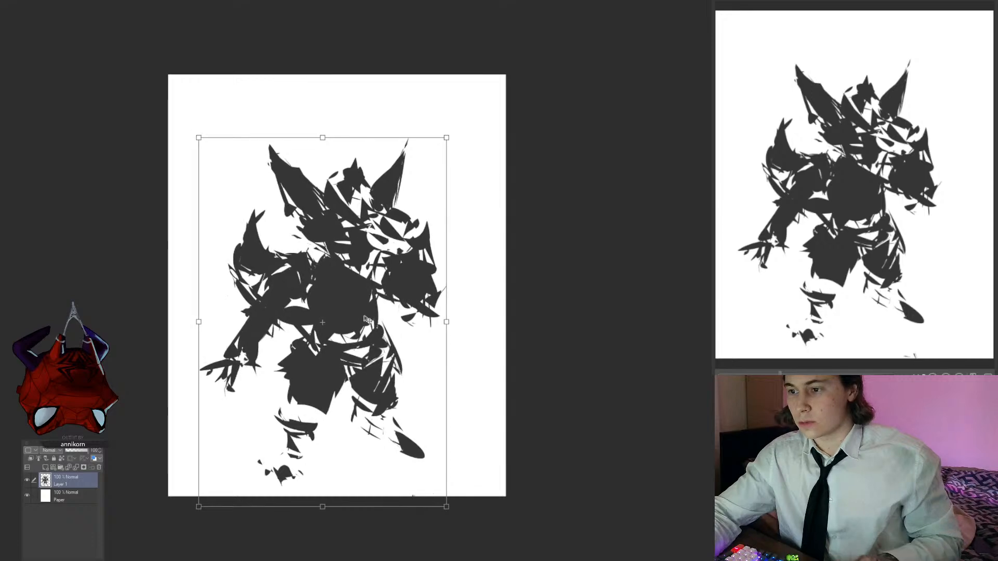
pyautogui.press('Return')
# Step: Lasso the gaps between the left shoulder spike and the upper chest, fill them with dark grey and deselect
pyautogui.scroll(1, 318, 313)
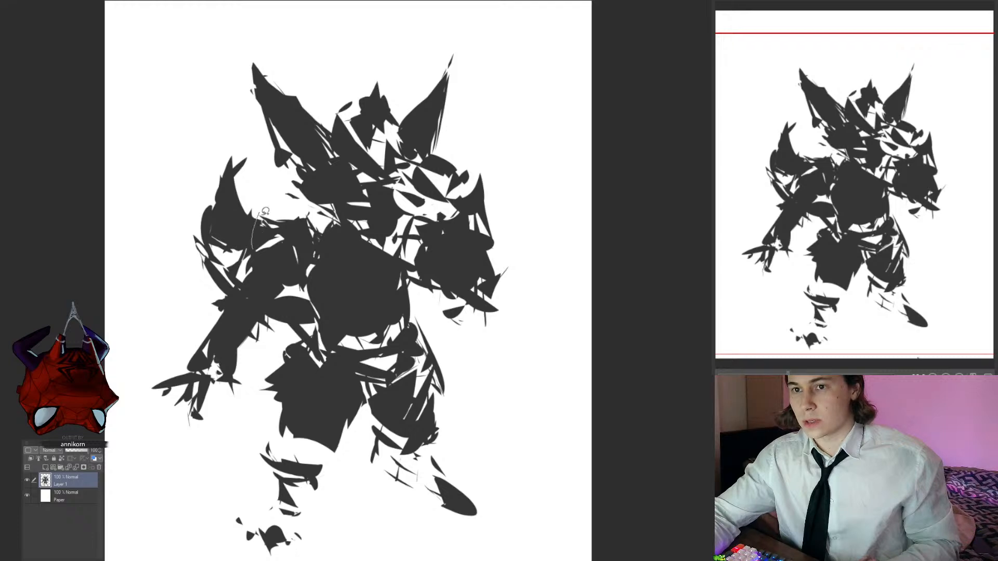
pyautogui.moveTo(265, 211); pyautogui.dragTo(264, 208)
pyautogui.moveTo(337, 223)
pyautogui.mouseDown()
pyautogui.moveTo(312, 236)
pyautogui.moveTo(332, 226)
pyautogui.mouseUp()
pyautogui.hotkey('alt', 'Delete')
pyautogui.hotkey('ctrl', 'd')
# Step: Touch up the left forearm's edges and close the gaps in the neck and collar with dark grey lasso shapes
pyautogui.moveTo(332, 279); pyautogui.dragTo(345, 272)
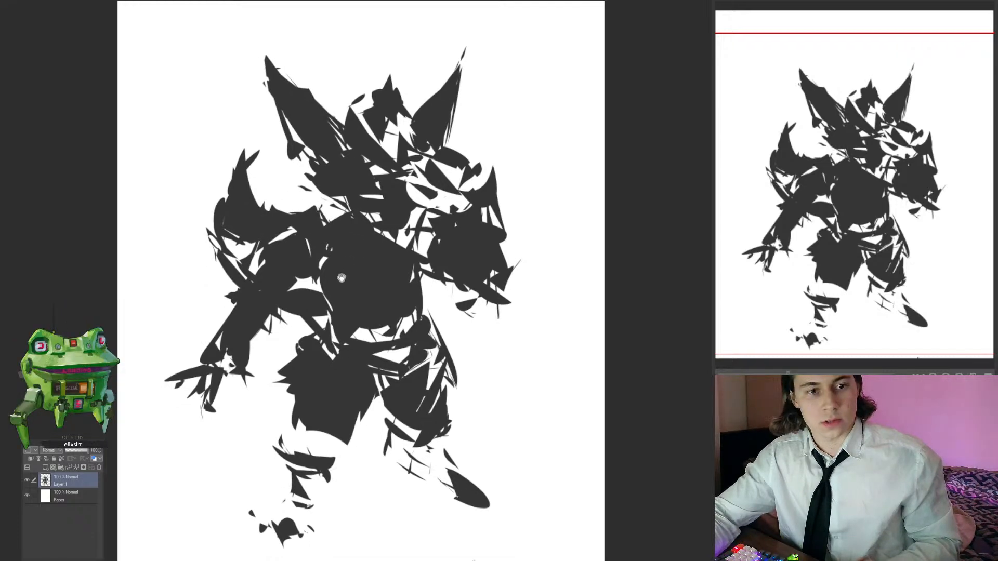
pyautogui.moveTo(232, 323); pyautogui.dragTo(216, 337)
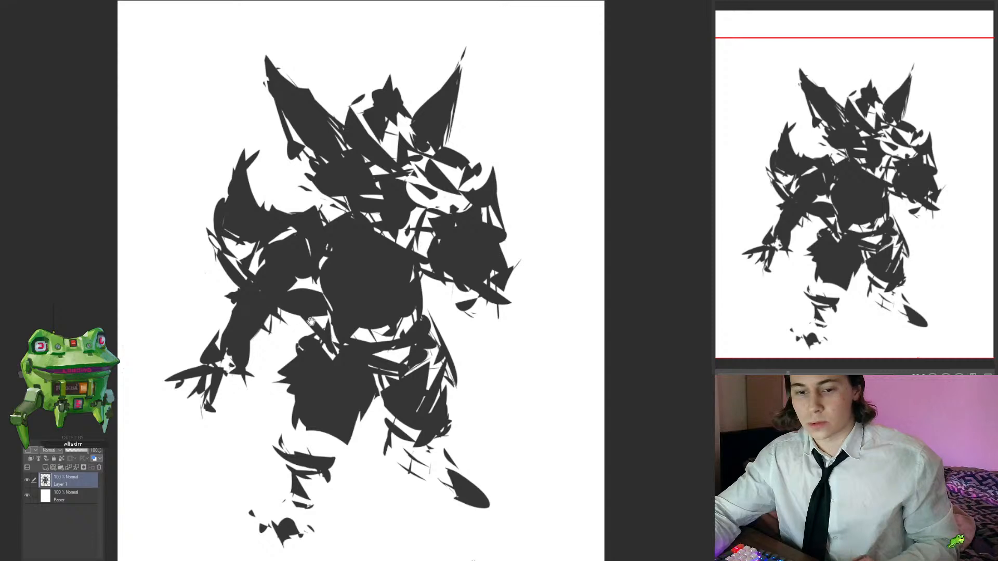
pyautogui.moveTo(308, 320)
pyautogui.mouseDown()
pyautogui.moveTo(279, 314)
pyautogui.moveTo(307, 325)
pyautogui.mouseUp()
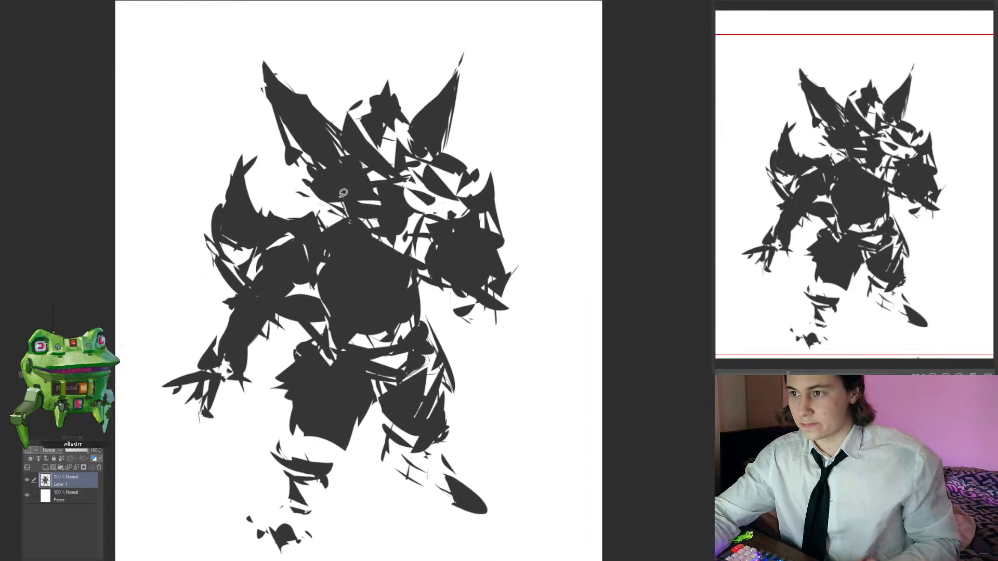
pyautogui.moveTo(344, 193); pyautogui.dragTo(358, 228)
pyautogui.moveTo(420, 257); pyautogui.dragTo(407, 257)
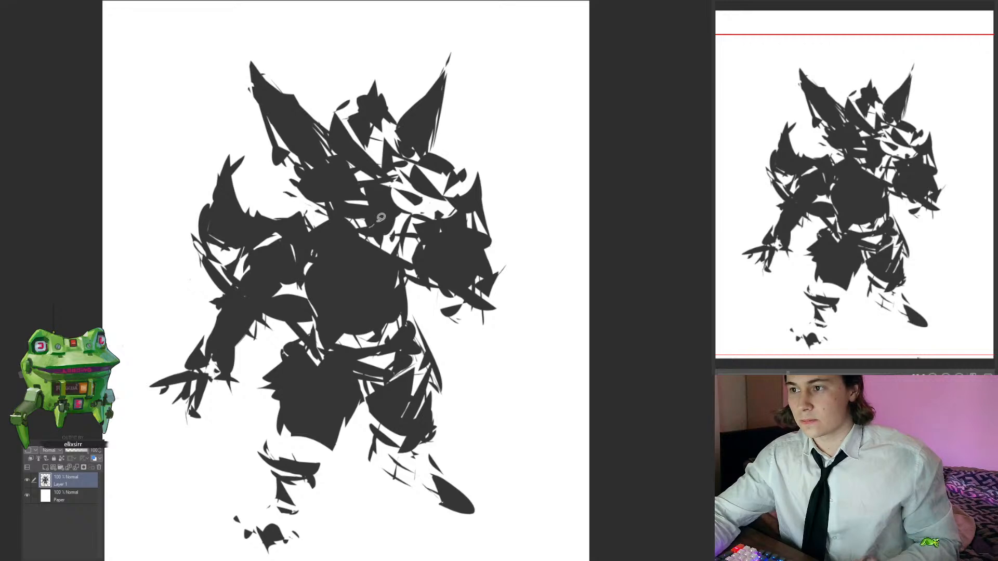
pyautogui.moveTo(381, 217)
pyautogui.mouseDown()
pyautogui.moveTo(349, 212)
pyautogui.moveTo(368, 227)
pyautogui.mouseUp()
pyautogui.moveTo(410, 271)
pyautogui.mouseDown()
pyautogui.moveTo(387, 253)
pyautogui.moveTo(409, 259)
pyautogui.mouseUp()
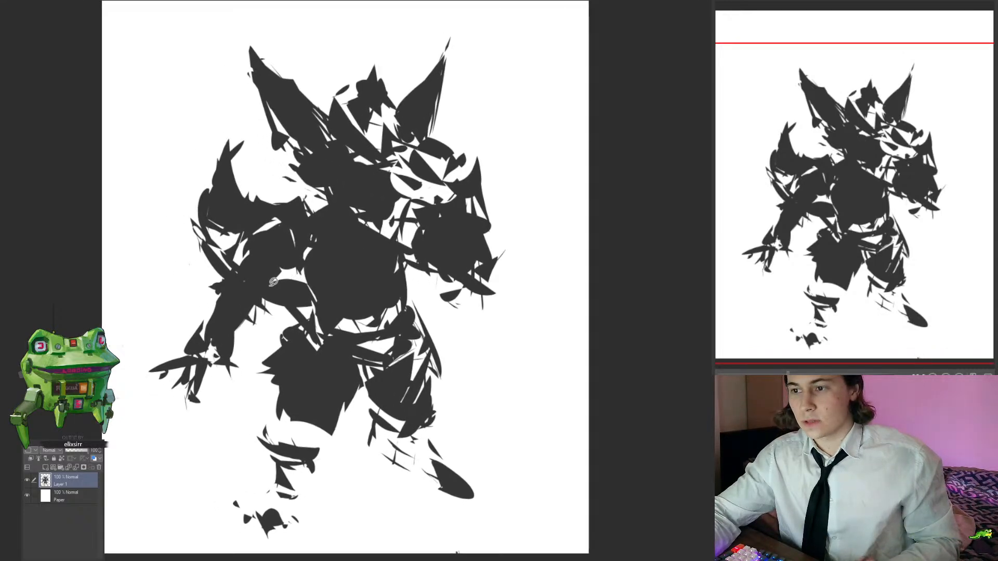
# Step: Lasso the gaps in the left upper arm and beside the chest, fill them with dark grey and deselect
pyautogui.moveTo(271, 283)
pyautogui.mouseDown()
pyautogui.moveTo(304, 264)
pyautogui.moveTo(274, 262)
pyautogui.moveTo(281, 247)
pyautogui.moveTo(308, 234)
pyautogui.moveTo(254, 229)
pyautogui.moveTo(307, 233)
pyautogui.mouseUp()
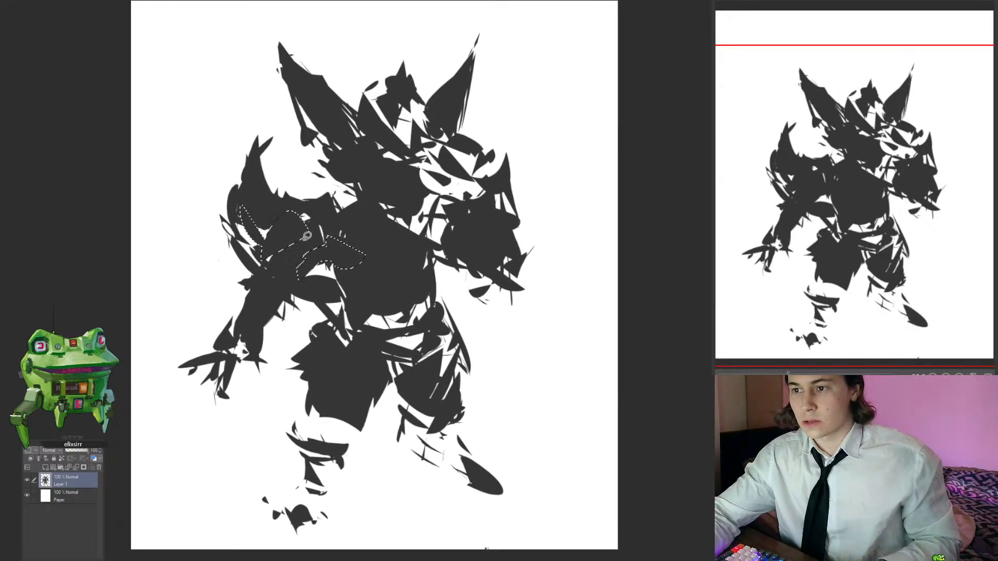
pyautogui.hotkey('alt', 'Delete')
pyautogui.hotkey('ctrl', 'd')
pyautogui.moveTo(380, 307)
pyautogui.mouseDown()
pyautogui.moveTo(345, 293)
pyautogui.moveTo(361, 305)
pyautogui.mouseUp()
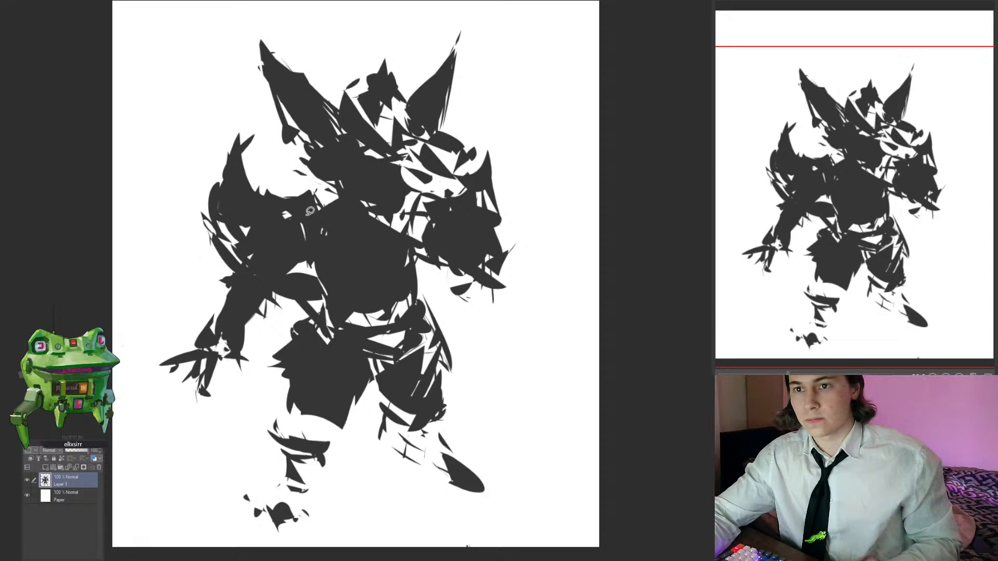
# Step: Lasso a jagged shape across the top of the left shoulder, fill it with dark grey and deselect
pyautogui.moveTo(316, 198)
pyautogui.mouseDown()
pyautogui.moveTo(284, 195)
pyautogui.moveTo(311, 173)
pyautogui.moveTo(285, 202)
pyautogui.moveTo(264, 198)
pyautogui.moveTo(317, 206)
pyautogui.moveTo(312, 177)
pyautogui.moveTo(316, 198)
pyautogui.mouseUp()
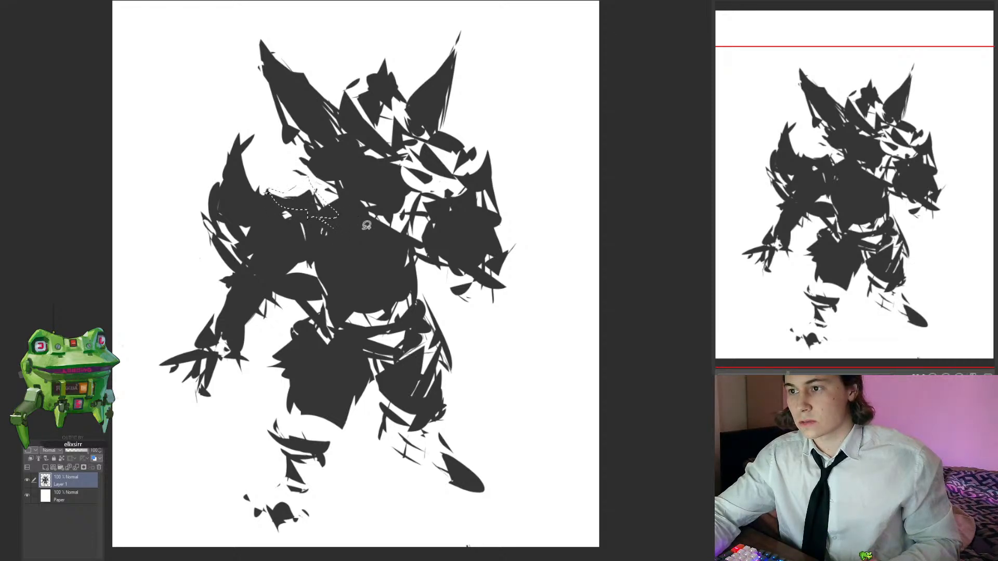
pyautogui.hotkey('alt', 'Delete')
pyautogui.hotkey('ctrl', 'd')
pyautogui.moveTo(426, 283)
pyautogui.mouseDown()
pyautogui.moveTo(401, 285)
pyautogui.moveTo(427, 274)
pyautogui.mouseUp()
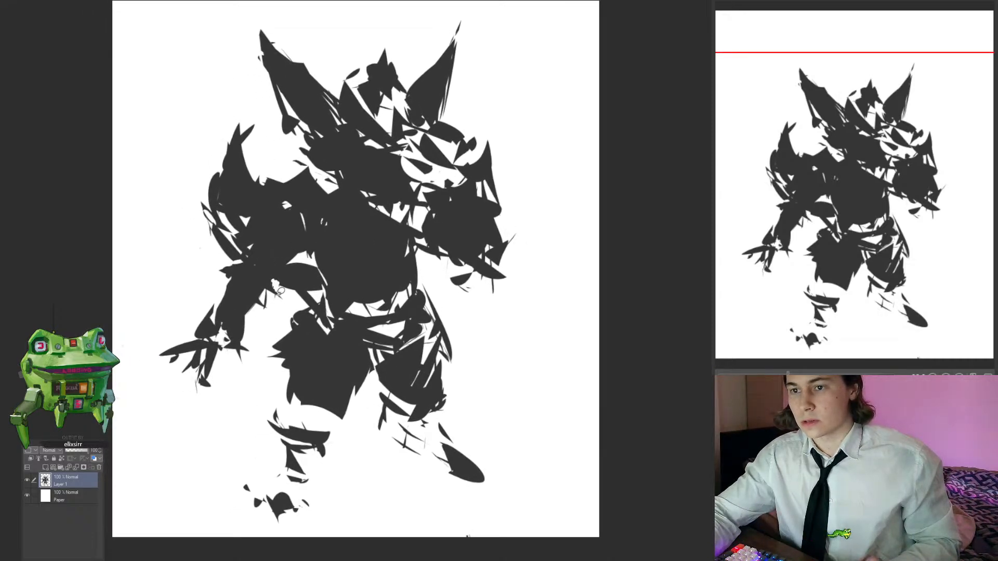
# Step: Reshape the left elbow guard with a lasso shape and touch up the torso edge beside the right arm
pyautogui.moveTo(275, 287)
pyautogui.mouseDown()
pyautogui.moveTo(264, 292)
pyautogui.moveTo(226, 269)
pyautogui.moveTo(255, 294)
pyautogui.mouseUp()
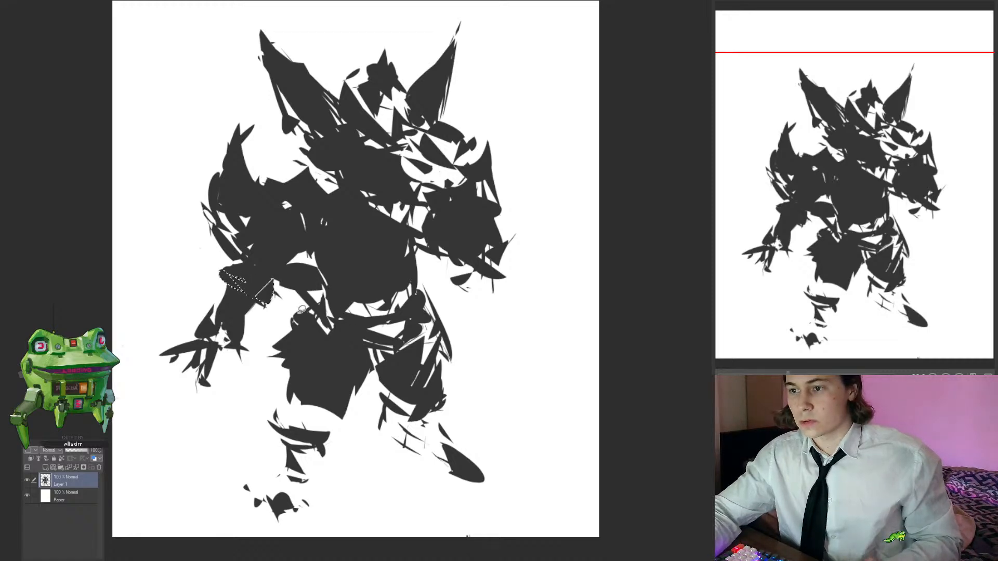
pyautogui.moveTo(352, 351)
pyautogui.mouseDown()
pyautogui.moveTo(327, 355)
pyautogui.moveTo(335, 358)
pyautogui.moveTo(325, 342)
pyautogui.mouseUp()
pyautogui.moveTo(358, 254); pyautogui.dragTo(408, 254)
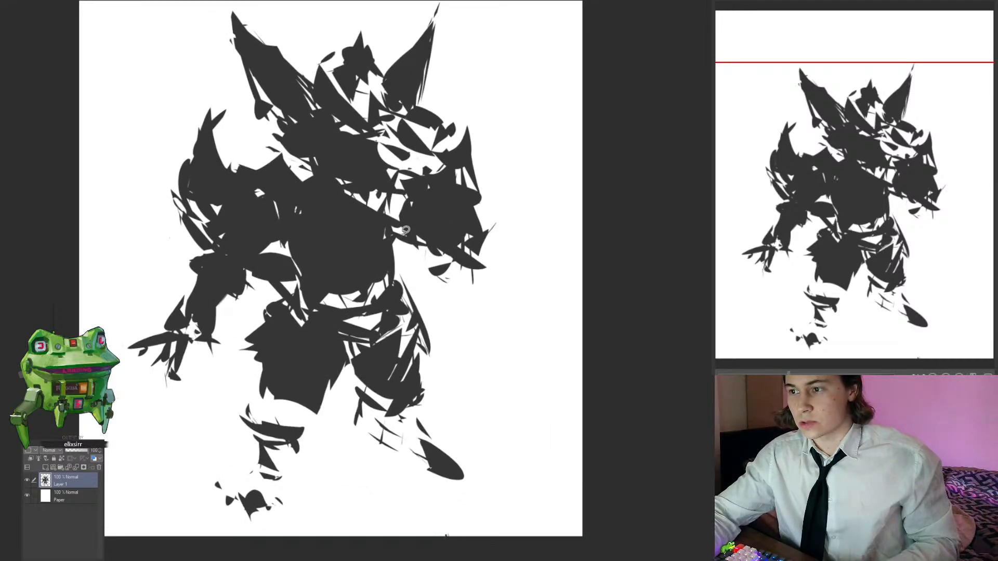
pyautogui.moveTo(395, 244); pyautogui.dragTo(385, 259)
pyautogui.moveTo(426, 306); pyautogui.dragTo(422, 372)
# Step: Lasso along the upper edge of the left horn and the inner edge of the right horn to refine their outlines
pyautogui.moveTo(261, 104); pyautogui.dragTo(285, 114)
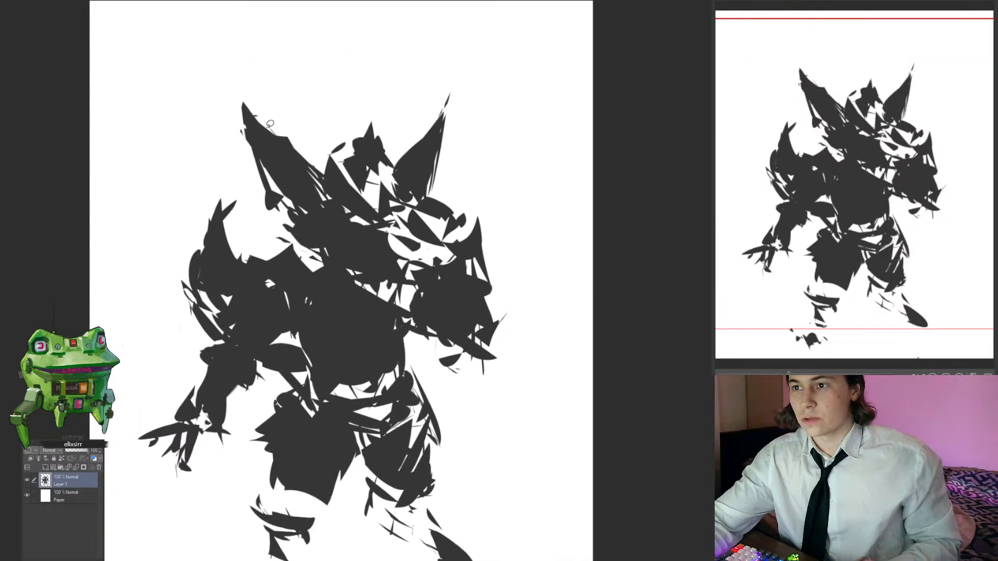
pyautogui.moveTo(285, 153); pyautogui.dragTo(299, 166)
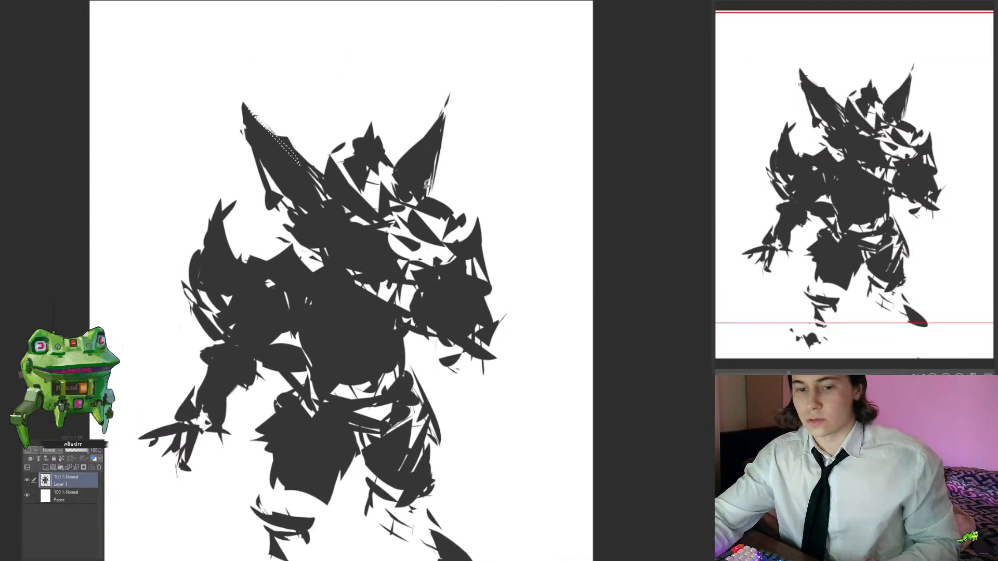
pyautogui.moveTo(431, 190); pyautogui.dragTo(434, 156)
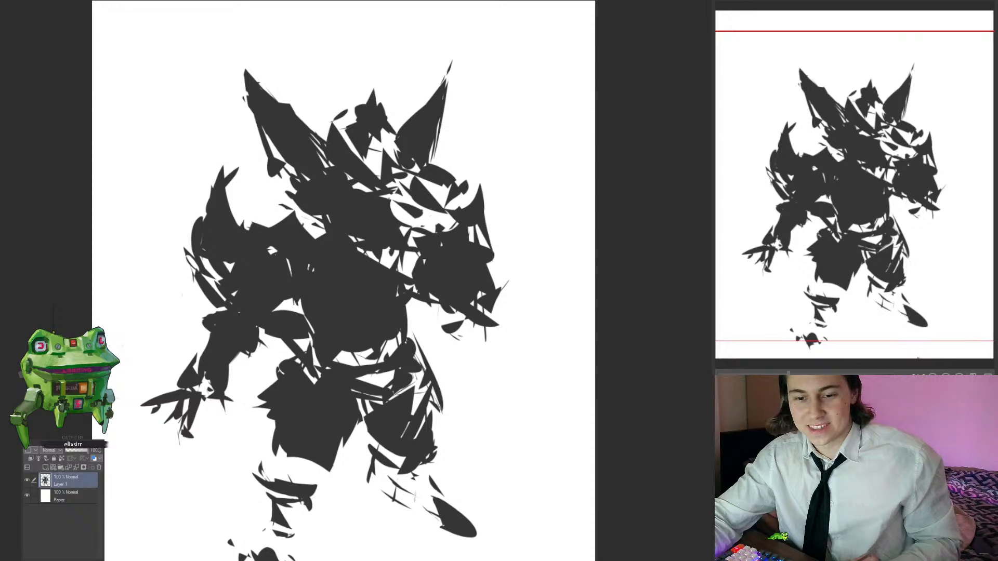
pyautogui.moveTo(383, 140)
pyautogui.mouseDown()
pyautogui.moveTo(399, 137)
pyautogui.moveTo(399, 151)
pyautogui.moveTo(400, 103)
pyautogui.mouseUp()
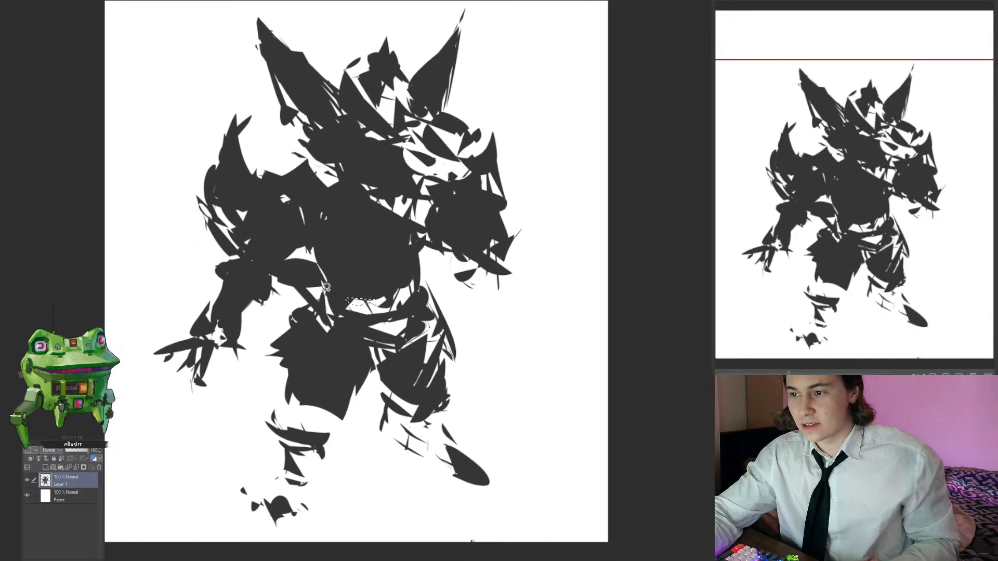
# Step: Lasso the gaps along the waist, left hip and groin, fill them with dark grey and deselect
pyautogui.moveTo(313, 307); pyautogui.dragTo(306, 310)
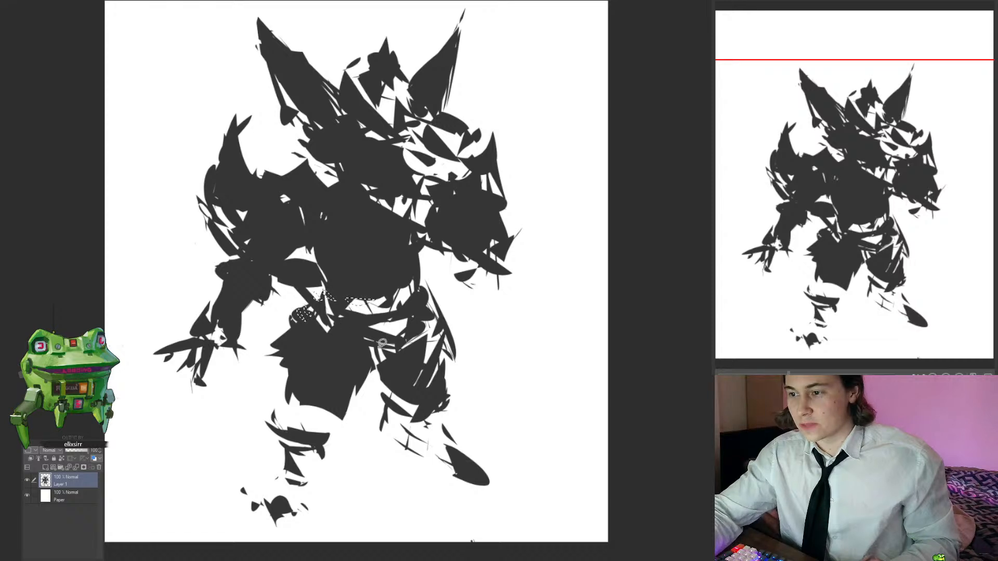
pyautogui.moveTo(368, 353); pyautogui.dragTo(366, 355)
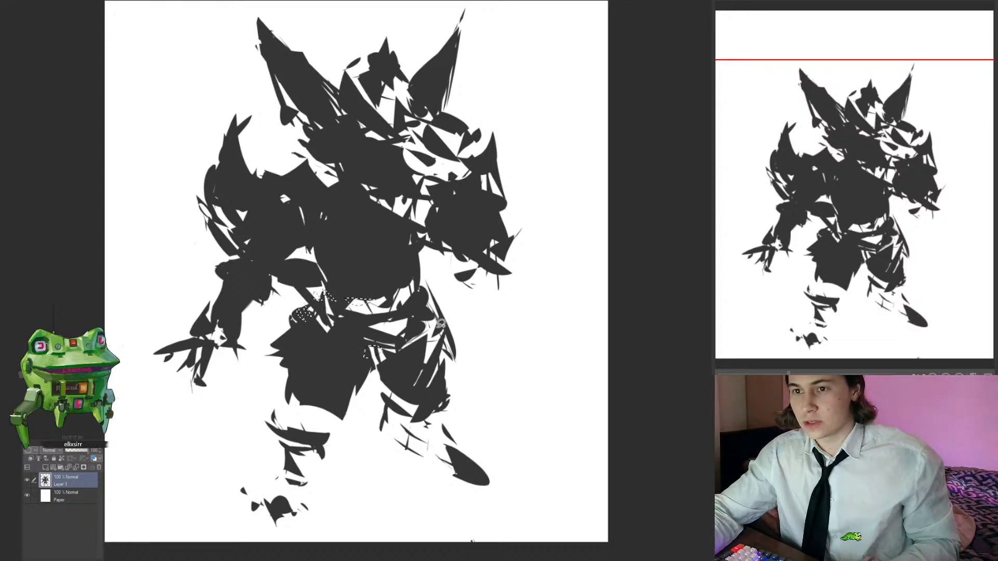
pyautogui.moveTo(425, 278)
pyautogui.mouseDown()
pyautogui.moveTo(420, 252)
pyautogui.moveTo(417, 287)
pyautogui.moveTo(395, 216)
pyautogui.moveTo(394, 250)
pyautogui.moveTo(373, 172)
pyautogui.moveTo(394, 184)
pyautogui.moveTo(401, 229)
pyautogui.mouseUp()
pyautogui.hotkey('alt', 'Delete')
pyautogui.hotkey('ctrl', 'd')
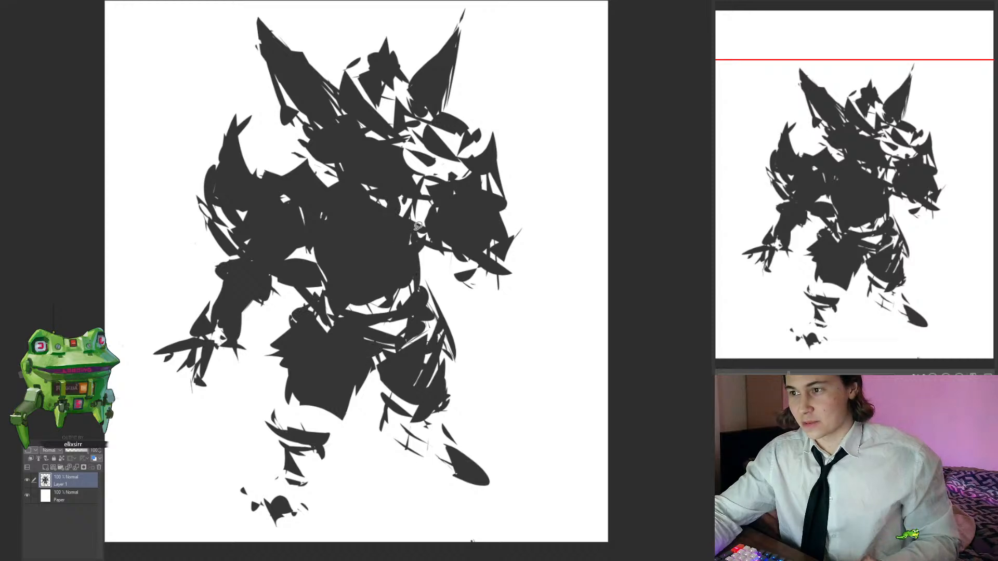
# Step: Fill part of the gap between chest and right arm, and break up the right forearm's outer edge with spikes
pyautogui.moveTo(459, 262); pyautogui.dragTo(443, 282)
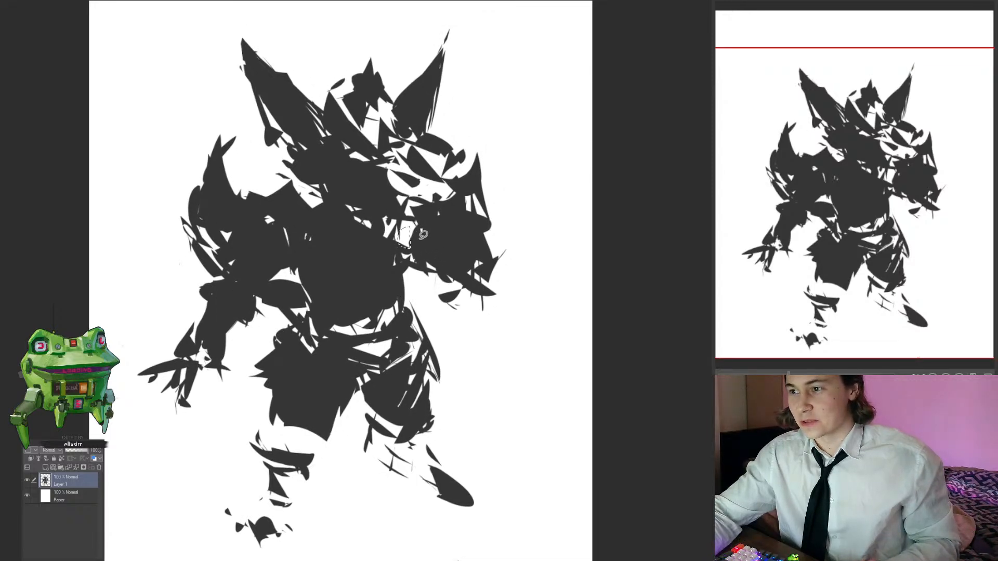
pyautogui.moveTo(425, 183); pyautogui.dragTo(419, 185)
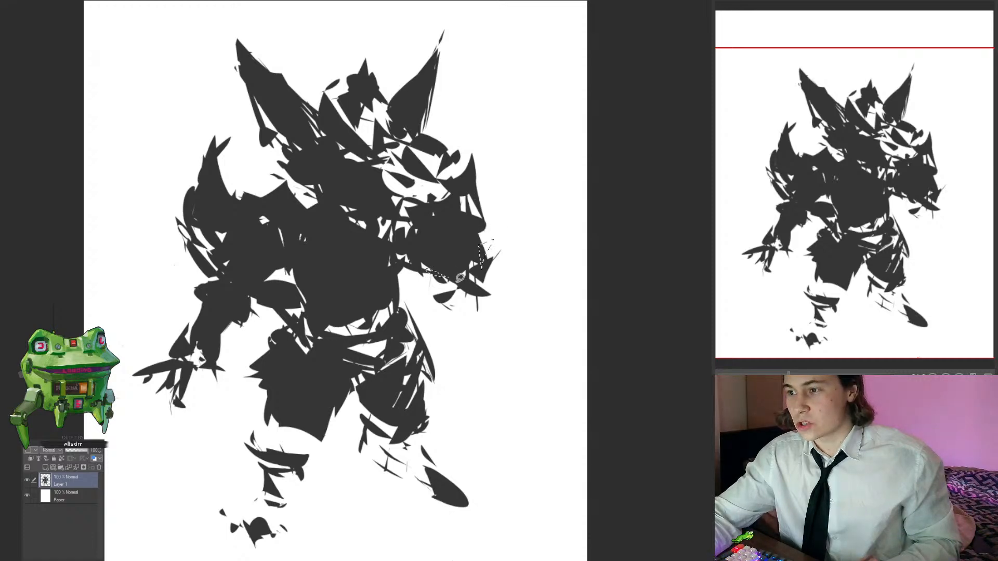
pyautogui.moveTo(436, 262); pyautogui.dragTo(458, 230)
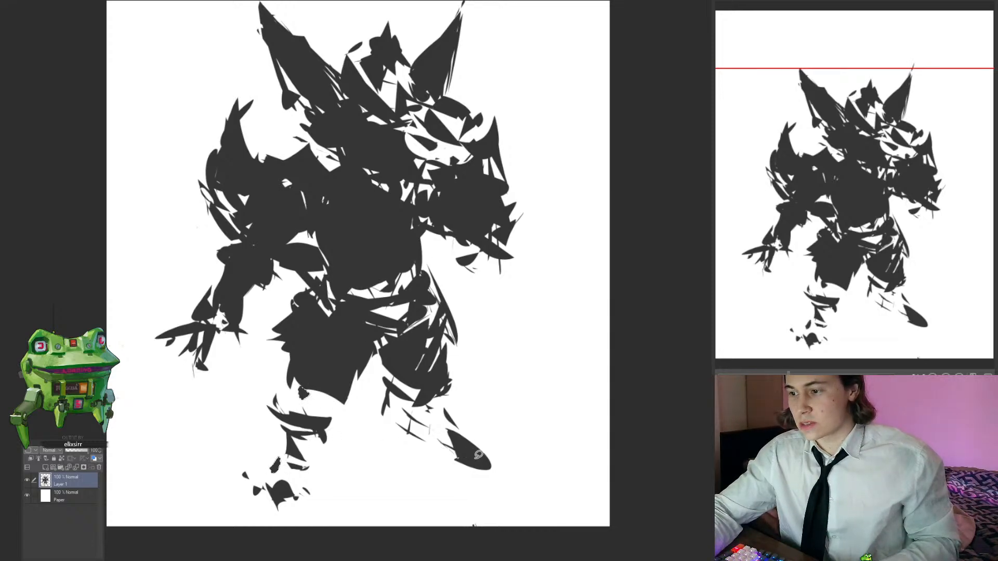
# Step: Cut the right foot into an angular shape and add jagged dark grey shards around the foot and shin
pyautogui.moveTo(474, 465)
pyautogui.mouseDown()
pyautogui.moveTo(490, 449)
pyautogui.moveTo(506, 467)
pyautogui.mouseUp()
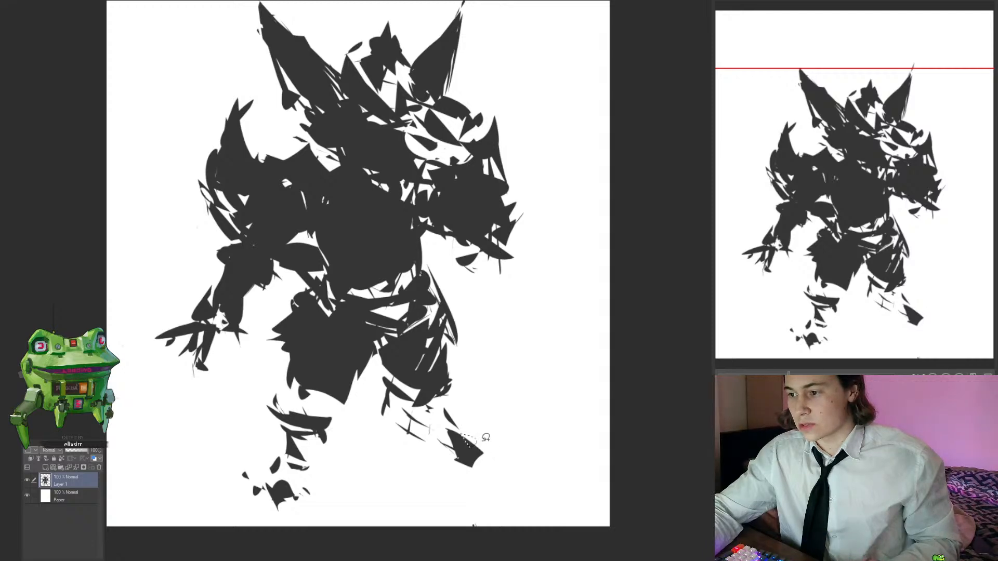
pyautogui.moveTo(485, 438)
pyautogui.mouseDown()
pyautogui.moveTo(463, 448)
pyautogui.moveTo(422, 417)
pyautogui.mouseUp()
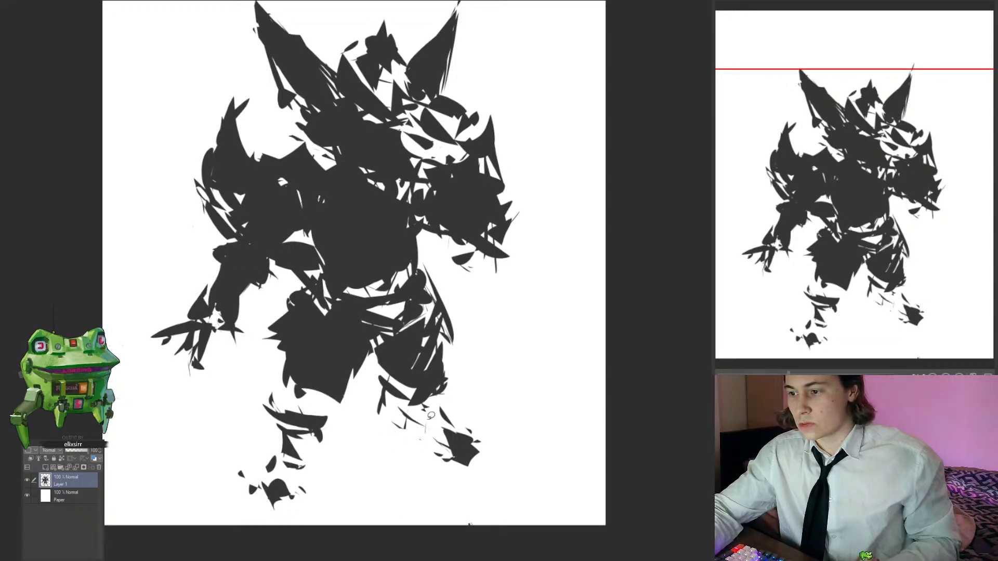
pyautogui.moveTo(427, 409)
pyautogui.mouseDown()
pyautogui.moveTo(428, 429)
pyautogui.moveTo(393, 399)
pyautogui.moveTo(445, 402)
pyautogui.moveTo(450, 459)
pyautogui.moveTo(442, 427)
pyautogui.mouseUp()
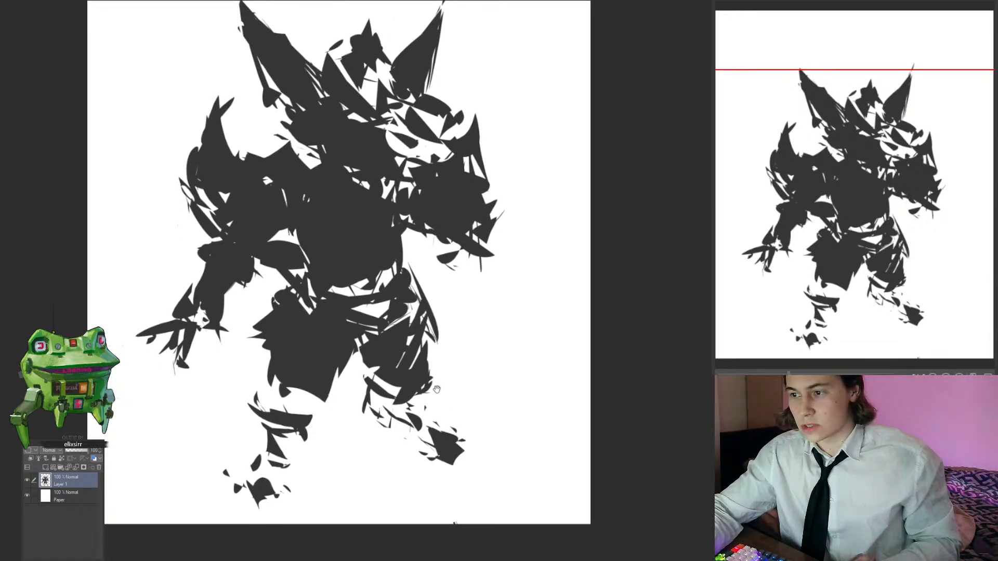
pyautogui.moveTo(436, 389); pyautogui.dragTo(447, 399)
pyautogui.moveTo(450, 351); pyautogui.dragTo(457, 365)
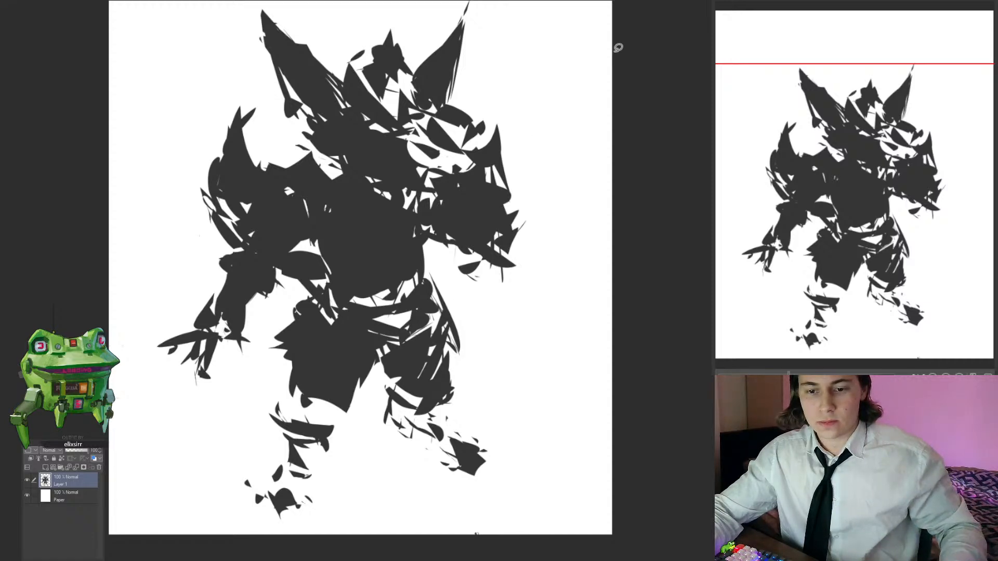
# Step: Lasso slivers along the upper and lower edges of the left horn, fill them with dark grey and deselect
pyautogui.moveTo(415, 333)
pyautogui.mouseDown()
pyautogui.moveTo(411, 357)
pyautogui.moveTo(441, 388)
pyautogui.mouseUp()
pyautogui.moveTo(266, 175); pyautogui.dragTo(272, 192)
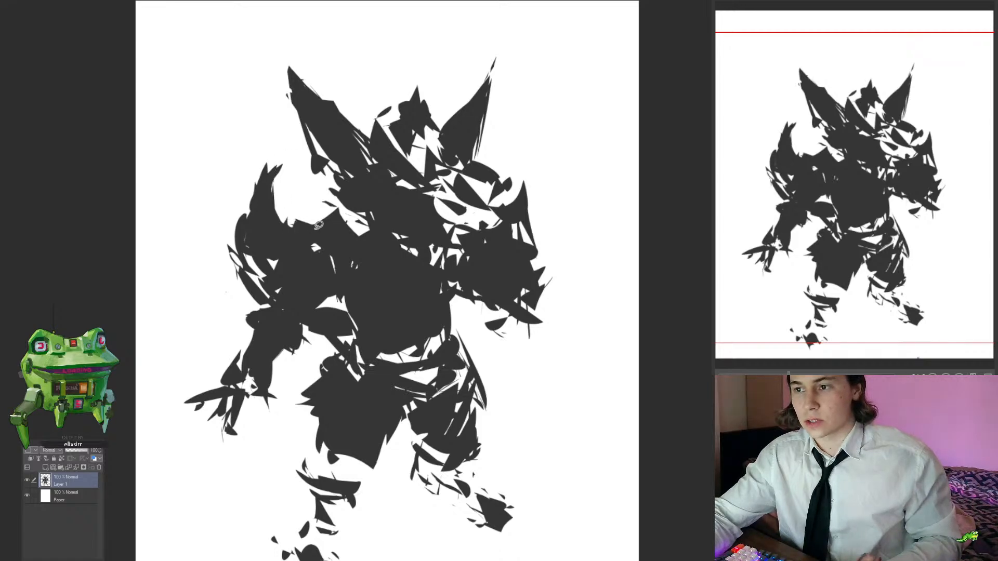
pyautogui.moveTo(359, 252); pyautogui.dragTo(331, 279)
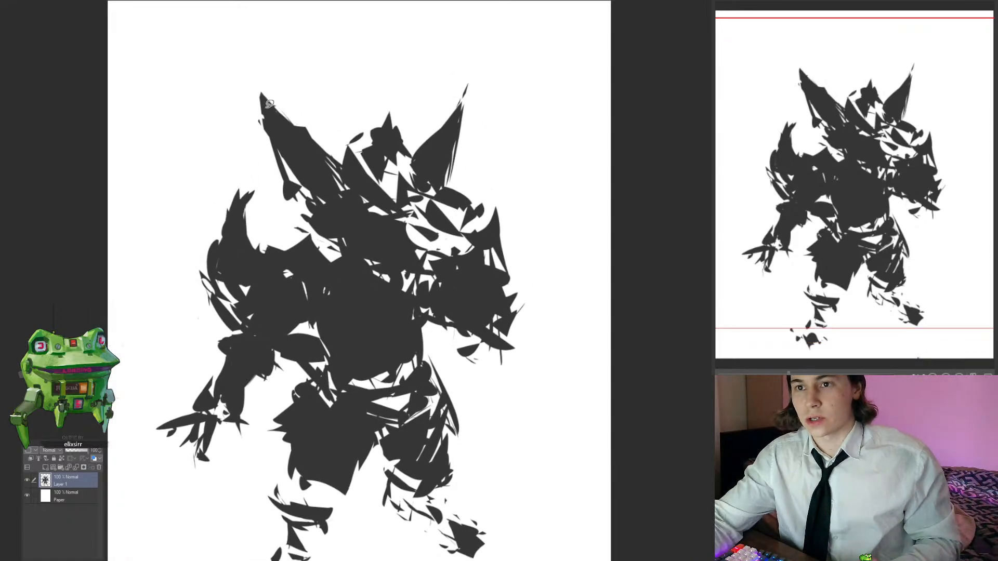
pyautogui.moveTo(331, 154)
pyautogui.mouseDown()
pyautogui.moveTo(325, 174)
pyautogui.moveTo(279, 147)
pyautogui.moveTo(318, 199)
pyautogui.moveTo(292, 187)
pyautogui.mouseUp()
pyautogui.hotkey('alt', 'Delete')
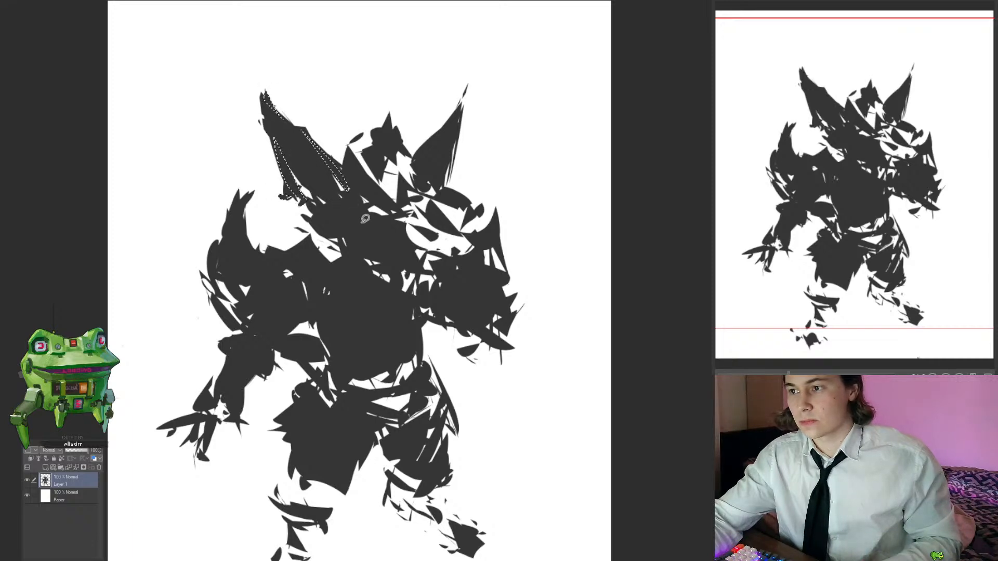
pyautogui.hotkey('ctrl', 'd')
pyautogui.moveTo(292, 122)
pyautogui.mouseDown()
pyautogui.moveTo(289, 144)
pyautogui.moveTo(269, 147)
pyautogui.moveTo(260, 109)
pyautogui.mouseUp()
pyautogui.hotkey('ctrl', 'z')
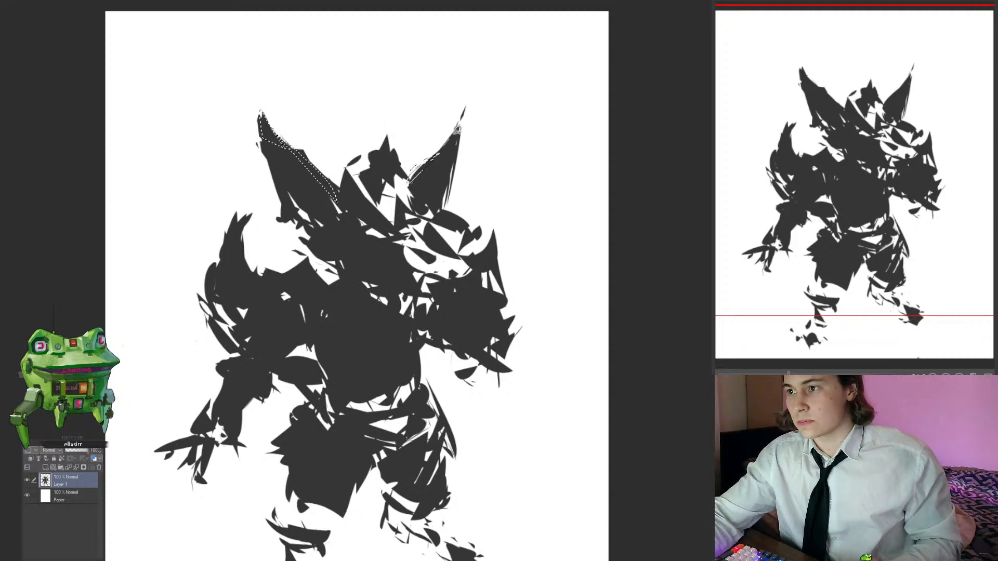
# Step: Lasso the right horn's ragged edges, fill the selection with dark grey and deselect
pyautogui.moveTo(458, 130)
pyautogui.mouseDown()
pyautogui.moveTo(440, 212)
pyautogui.moveTo(453, 178)
pyautogui.moveTo(457, 159)
pyautogui.moveTo(435, 204)
pyautogui.mouseUp()
pyautogui.hotkey('alt', 'Delete')
pyautogui.hotkey('ctrl', 'd')
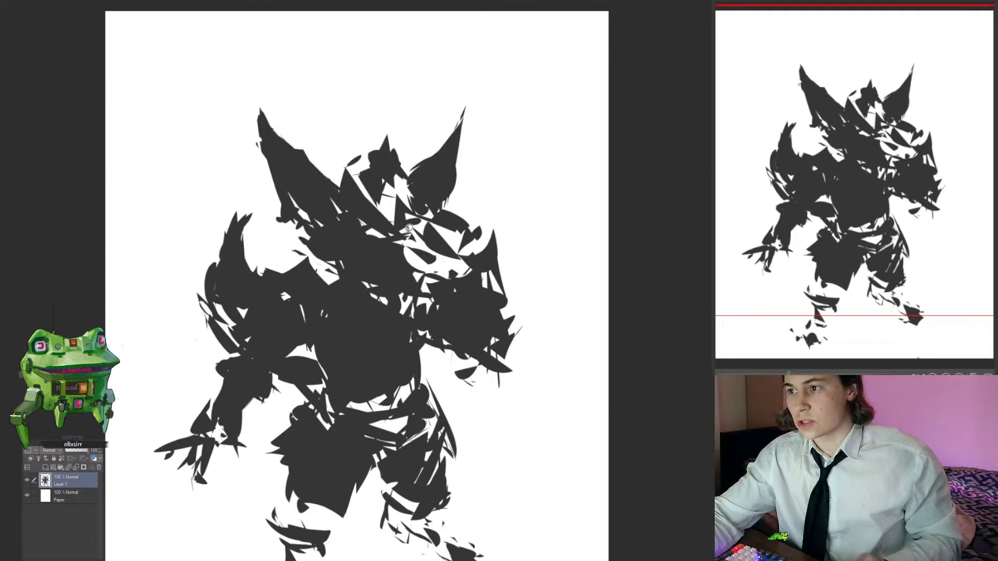
# Step: Cut small jagged notches into the outer edge of the right horn with lasso selections and deselect
pyautogui.scroll(-4, 400, 234)
pyautogui.scroll(4, 421, 214)
pyautogui.moveTo(417, 175); pyautogui.dragTo(409, 268)
pyautogui.press('Delete')
pyautogui.moveTo(415, 200)
pyautogui.mouseDown()
pyautogui.moveTo(427, 237)
pyautogui.moveTo(447, 172)
pyautogui.mouseUp()
pyautogui.hotkey('ctrl', 'd')
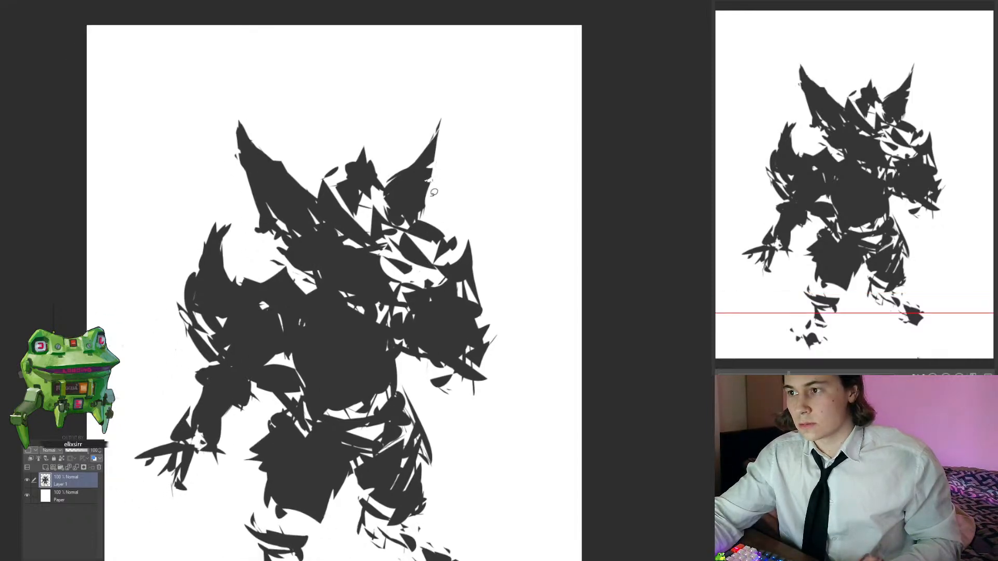
# Step: Smooth the outer edge of the left shoulder spike with a lassoed dark grey fill
pyautogui.scroll(-5, 395, 234)
pyautogui.scroll(3, 361, 275)
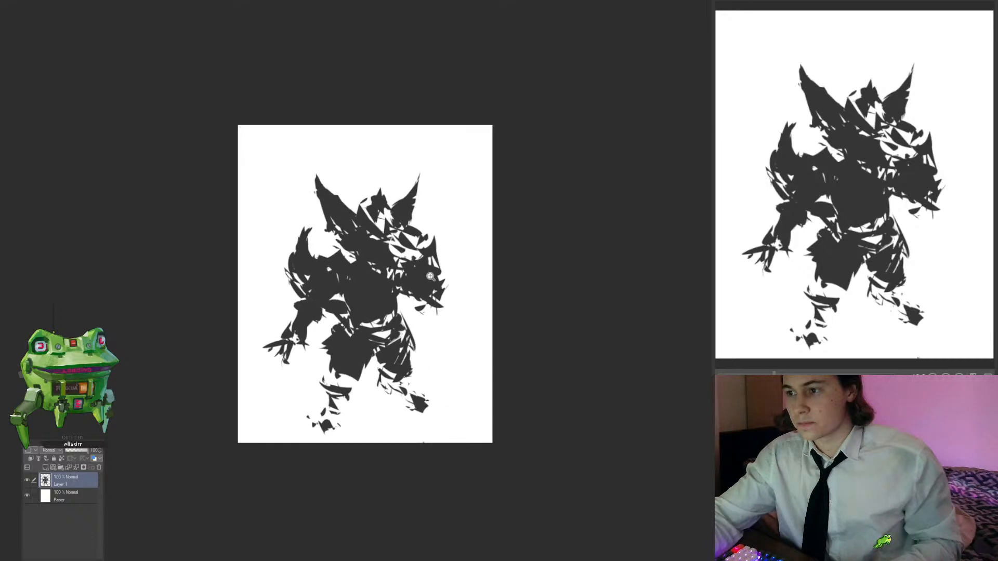
pyautogui.scroll(1, 376, 258)
pyautogui.moveTo(377, 258); pyautogui.dragTo(402, 212)
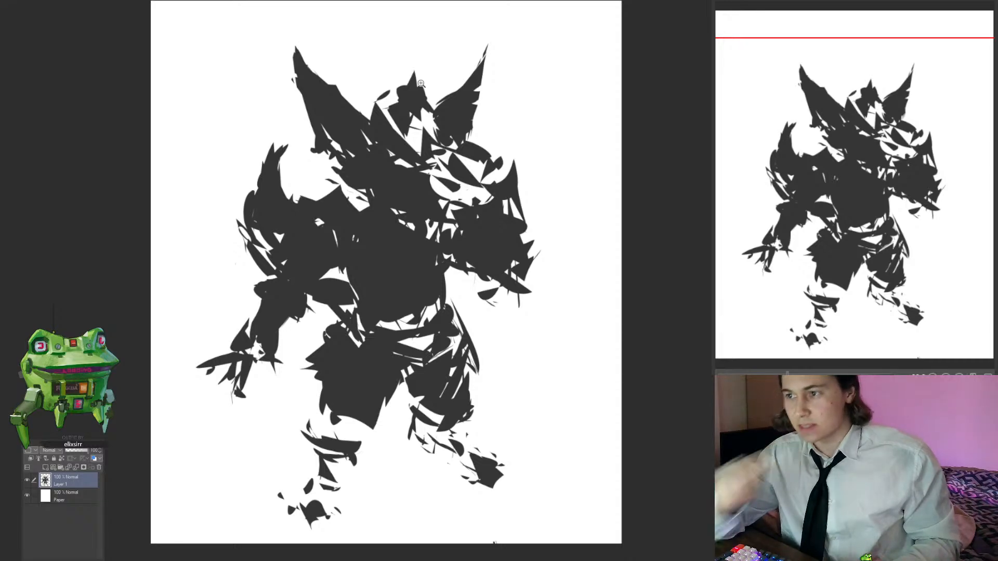
pyautogui.moveTo(372, 226)
pyautogui.mouseDown()
pyautogui.moveTo(353, 248)
pyautogui.moveTo(358, 235)
pyautogui.moveTo(354, 247)
pyautogui.moveTo(346, 243)
pyautogui.moveTo(372, 260)
pyautogui.moveTo(354, 243)
pyautogui.mouseUp()
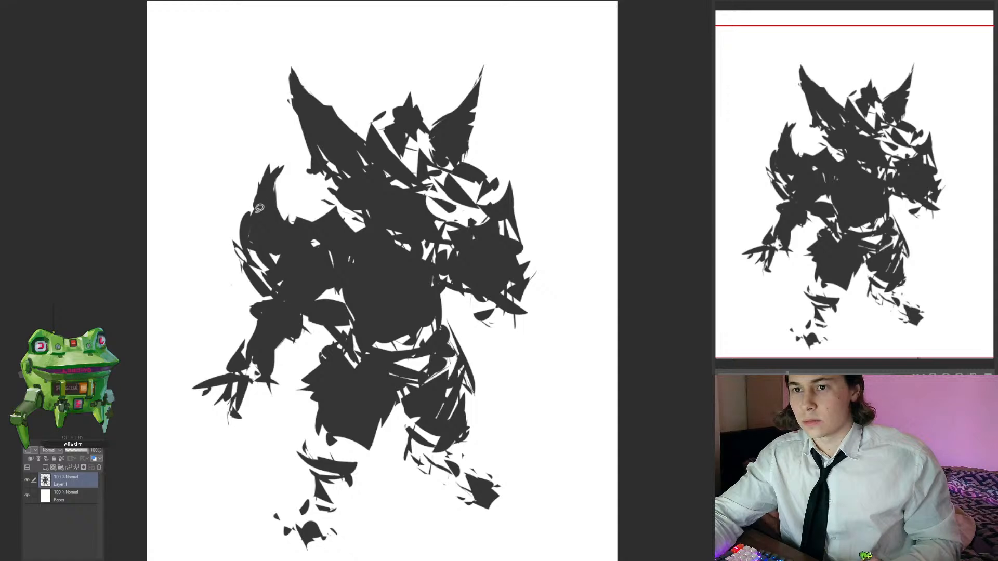
pyautogui.moveTo(251, 214)
pyautogui.mouseDown()
pyautogui.moveTo(269, 197)
pyautogui.moveTo(257, 191)
pyautogui.moveTo(269, 186)
pyautogui.moveTo(254, 216)
pyautogui.mouseUp()
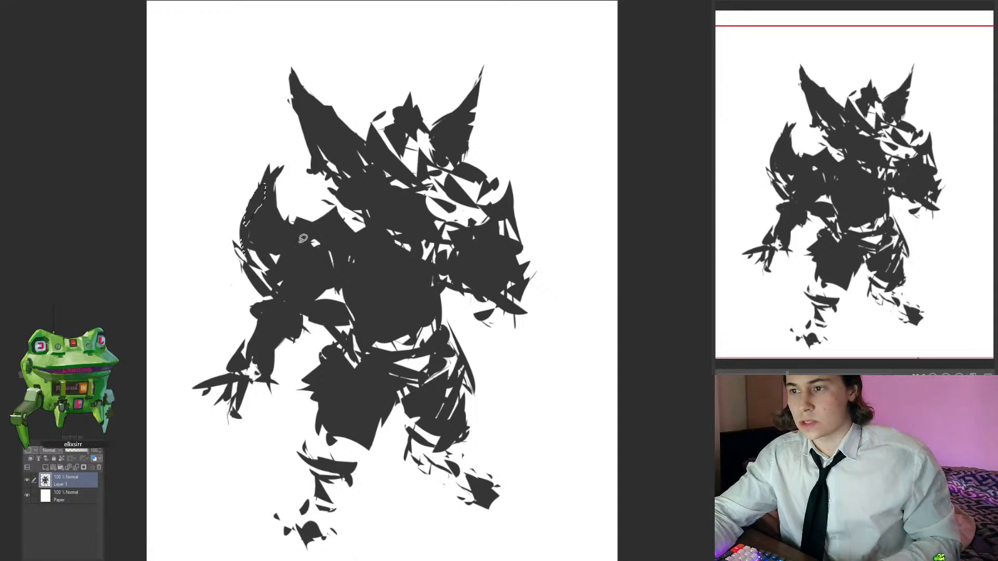
# Step: Lasso a curved feather shape rising from the head between the horns, fill it with dark grey and deselect
pyautogui.moveTo(362, 287); pyautogui.dragTo(326, 252)
pyautogui.moveTo(326, 264); pyautogui.dragTo(334, 312)
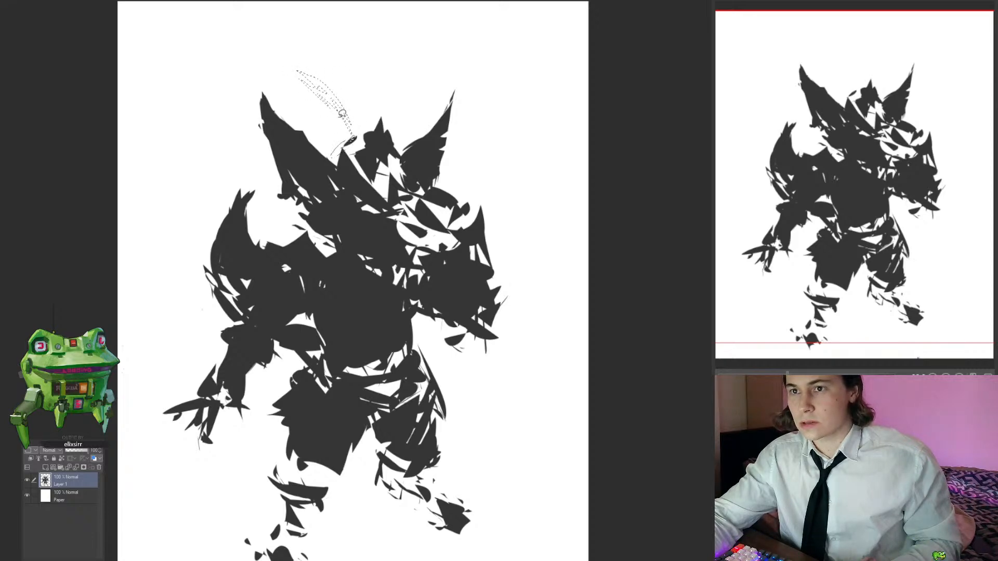
pyautogui.hotkey('alt', 'Delete')
pyautogui.hotkey('ctrl', 'd')
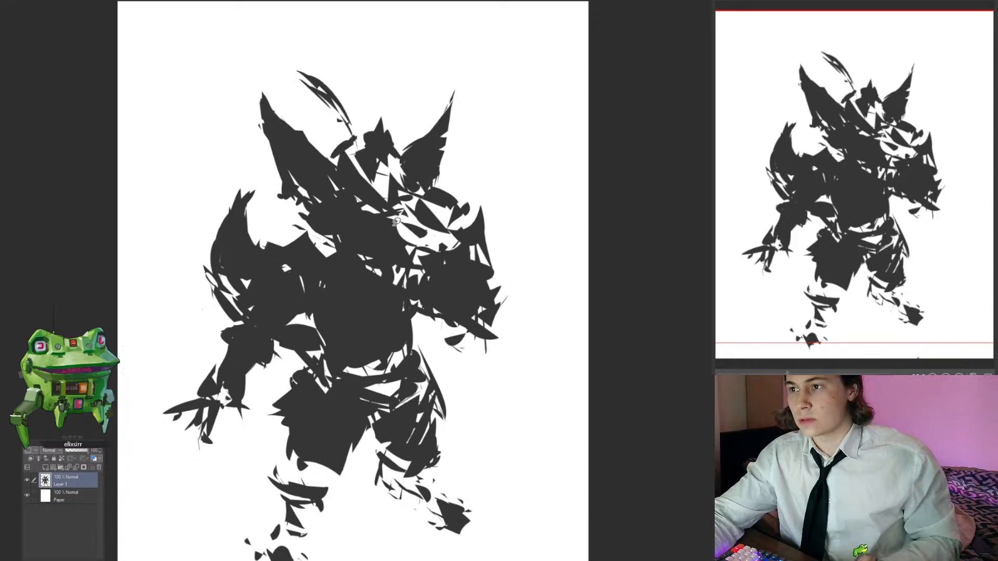
# Step: Check the whole silhouette at reduced size and in a mirrored view
pyautogui.moveTo(379, 246)
pyautogui.mouseDown()
pyautogui.moveTo(312, 259)
pyautogui.moveTo(363, 270)
pyautogui.mouseUp()
pyautogui.moveTo(434, 314); pyautogui.dragTo(358, 272)
pyautogui.press('h')
pyautogui.moveTo(527, 289)
pyautogui.mouseDown()
pyautogui.moveTo(420, 304)
pyautogui.moveTo(428, 316)
pyautogui.moveTo(332, 294)
pyautogui.mouseUp()
pyautogui.scroll(-3, 423, 310)
pyautogui.scroll(5, 429, 315)
pyautogui.press('h')
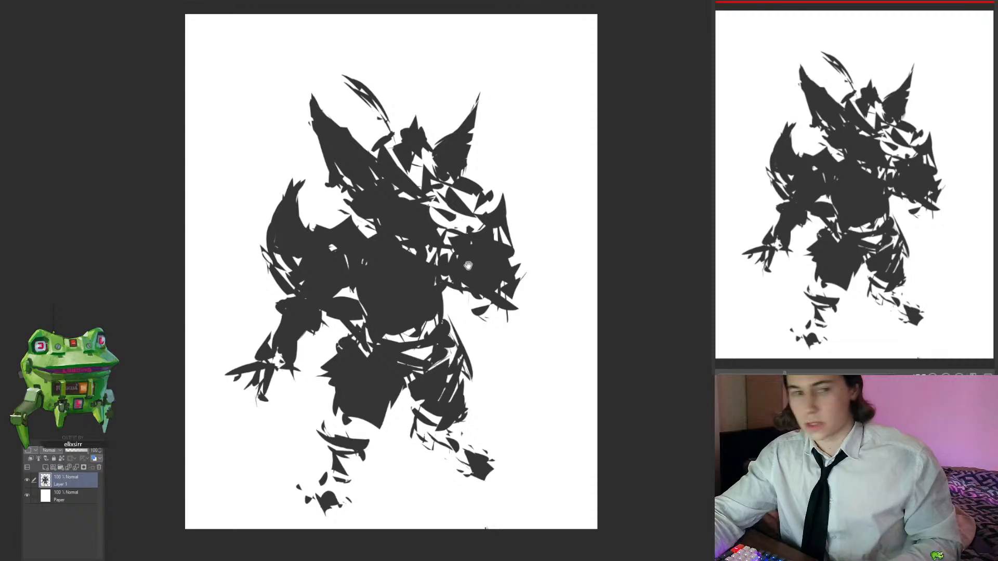
pyautogui.moveTo(468, 265); pyautogui.dragTo(464, 275)
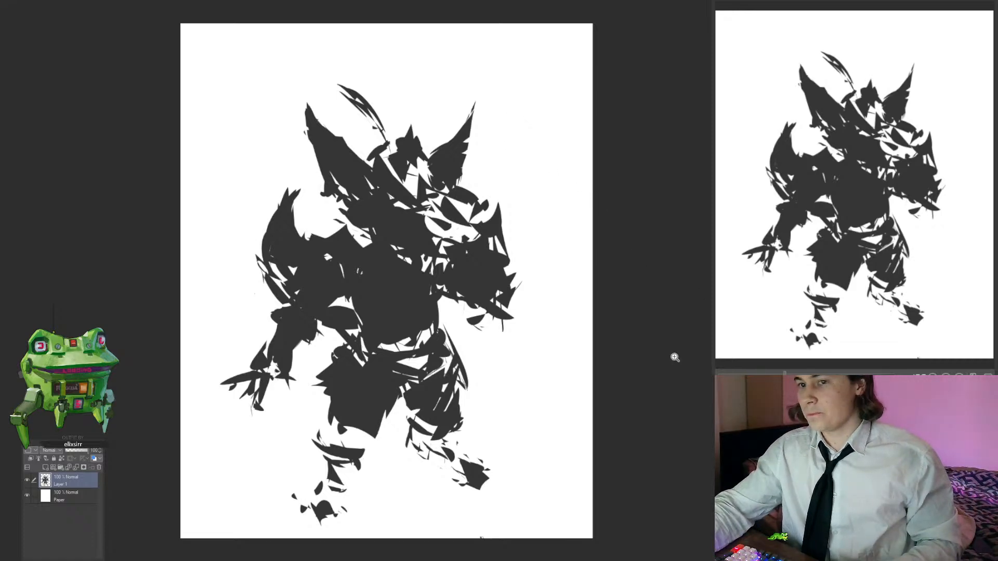
pyautogui.moveTo(615, 382)
pyautogui.mouseDown()
pyautogui.moveTo(621, 376)
pyautogui.moveTo(610, 372)
pyautogui.mouseUp()
# Step: Clip a new Layer 2 to the silhouette on Layer 1 and brush dark red down the middle of the chest
pyautogui.click(30, 458)
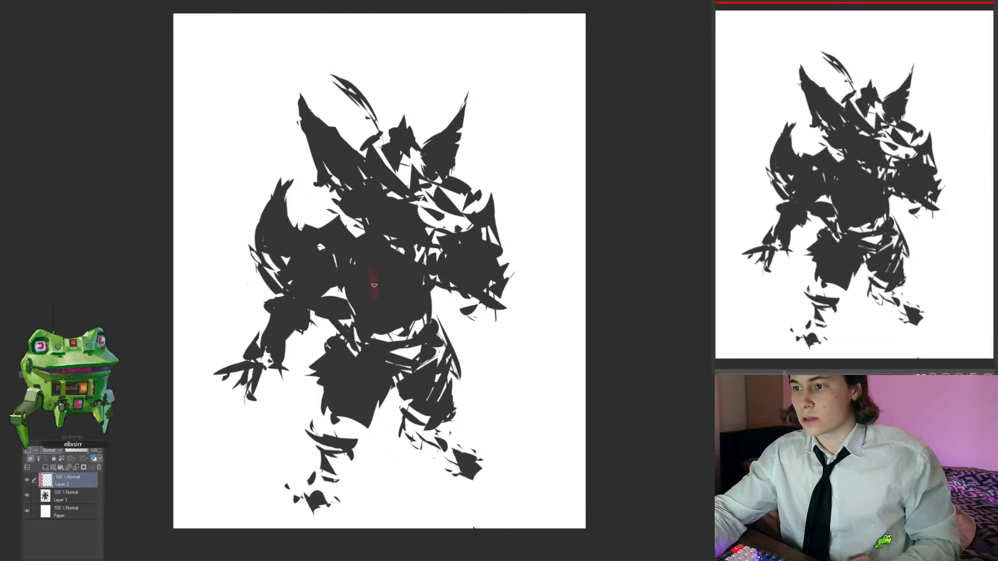
pyautogui.moveTo(371, 290); pyautogui.dragTo(383, 312)
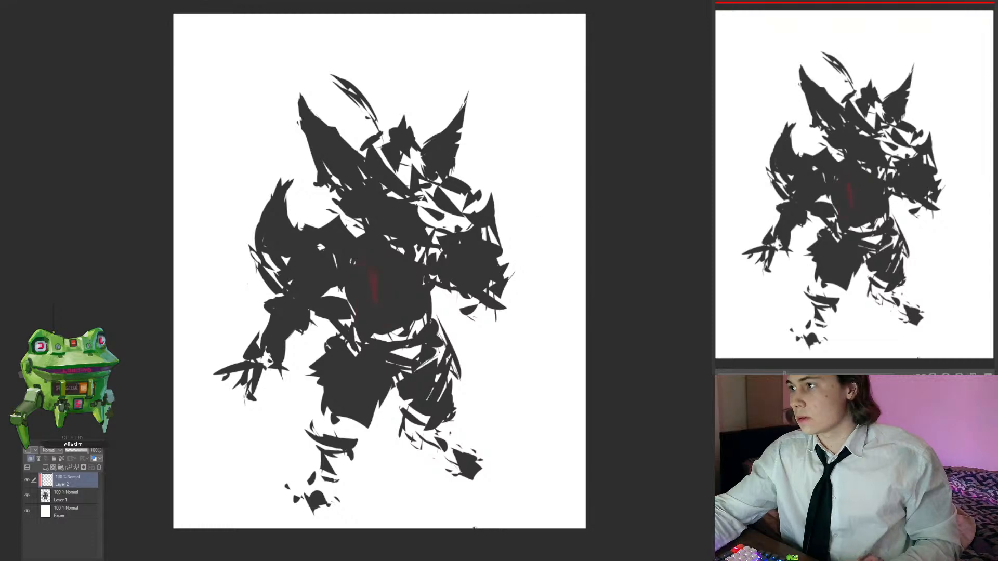
pyautogui.moveTo(398, 266)
pyautogui.mouseDown()
pyautogui.moveTo(386, 286)
pyautogui.moveTo(388, 321)
pyautogui.mouseUp()
pyautogui.hotkey('ctrl', 'z')
pyautogui.press('[')
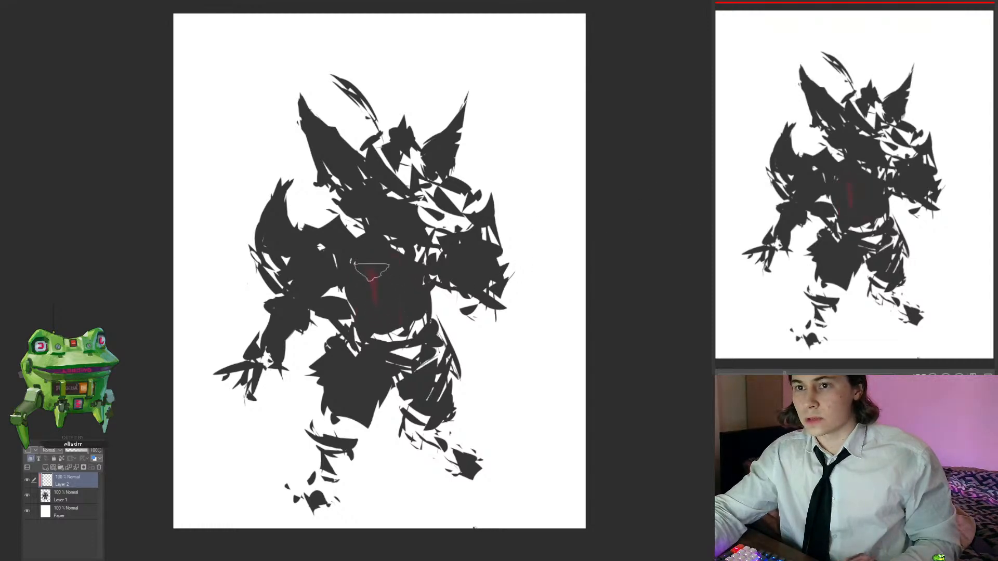
pyautogui.hotkey('ctrl', 'y')
# Step: Paint dark red over both upper arms, the left forearm, the thighs and the knee areas
pyautogui.moveTo(336, 259)
pyautogui.mouseDown()
pyautogui.moveTo(305, 265)
pyautogui.moveTo(307, 254)
pyautogui.moveTo(325, 271)
pyautogui.mouseUp()
pyautogui.moveTo(279, 327); pyautogui.dragTo(276, 349)
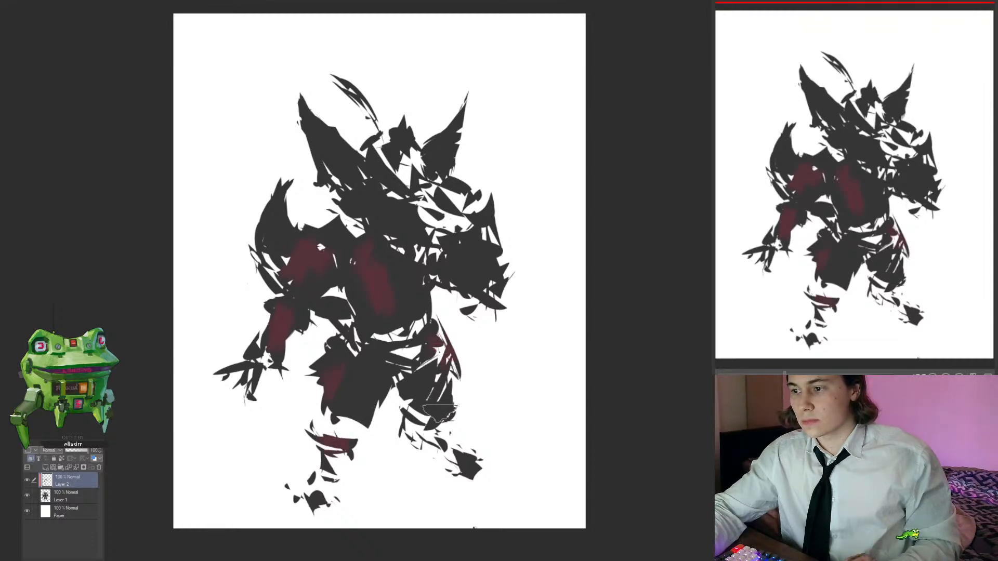
pyautogui.moveTo(440, 410); pyautogui.dragTo(418, 424)
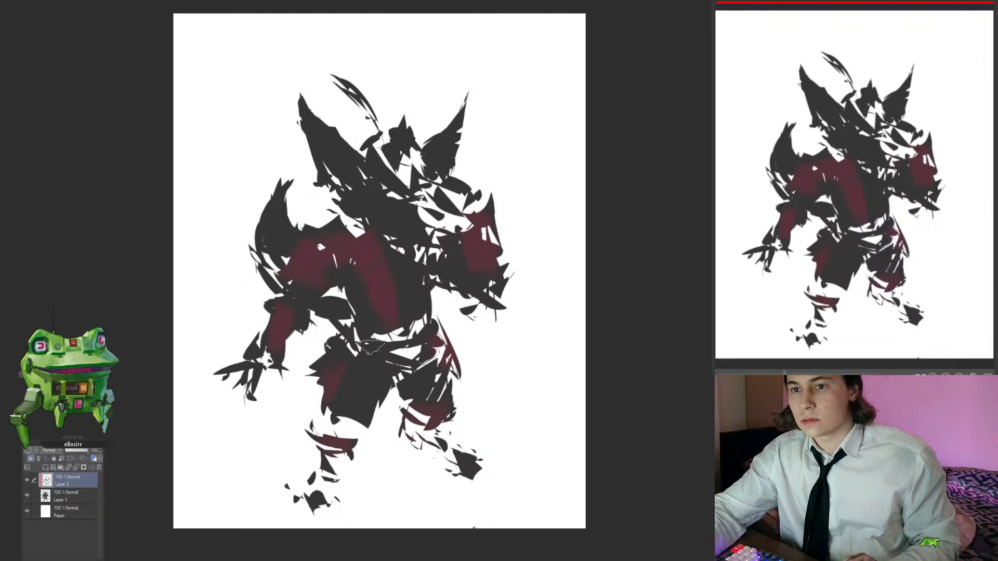
# Step: Split the red chest with dark strips, extend the red over the left thigh and right chest, and tint the head dark brown
pyautogui.moveTo(371, 364)
pyautogui.mouseDown()
pyautogui.moveTo(363, 363)
pyautogui.moveTo(369, 368)
pyautogui.mouseUp()
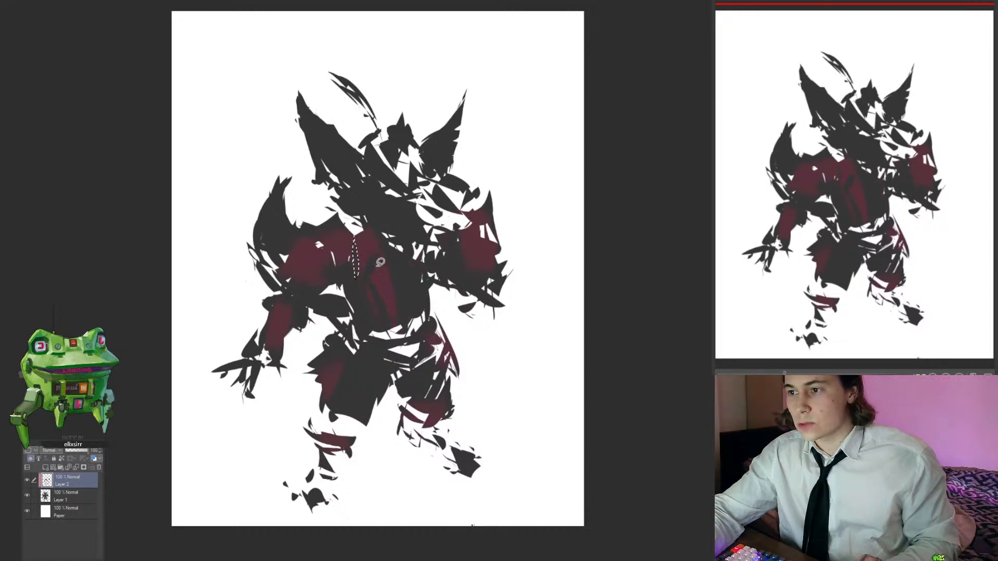
pyautogui.moveTo(446, 295); pyautogui.dragTo(440, 293)
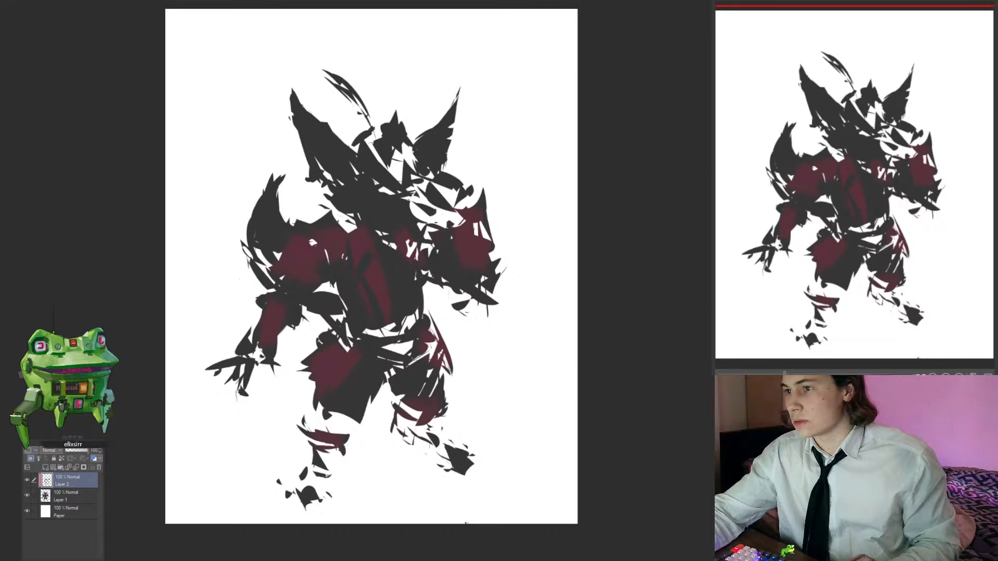
pyautogui.moveTo(566, 294); pyautogui.dragTo(576, 284)
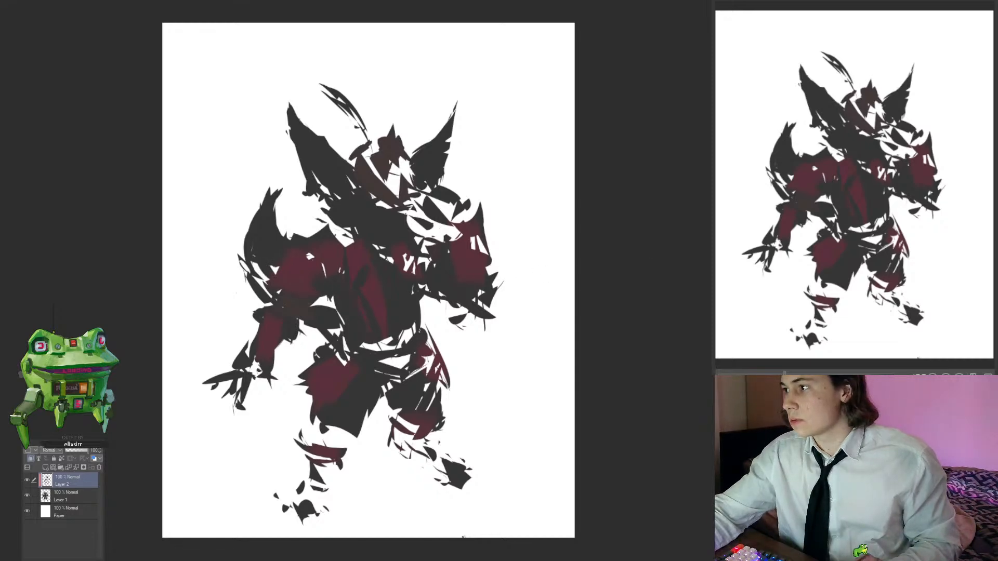
# Step: Paint dark navy blue over the sides of the torso, the thighs and the right forearm
pyautogui.moveTo(333, 289); pyautogui.dragTo(360, 331)
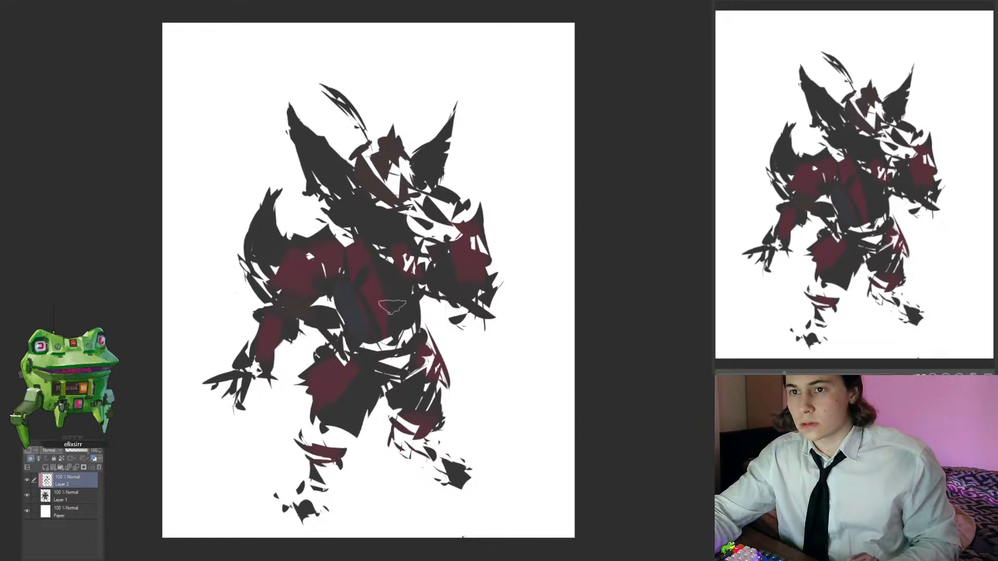
pyautogui.moveTo(352, 424)
pyautogui.mouseDown()
pyautogui.moveTo(358, 395)
pyautogui.moveTo(340, 448)
pyautogui.moveTo(371, 418)
pyautogui.mouseUp()
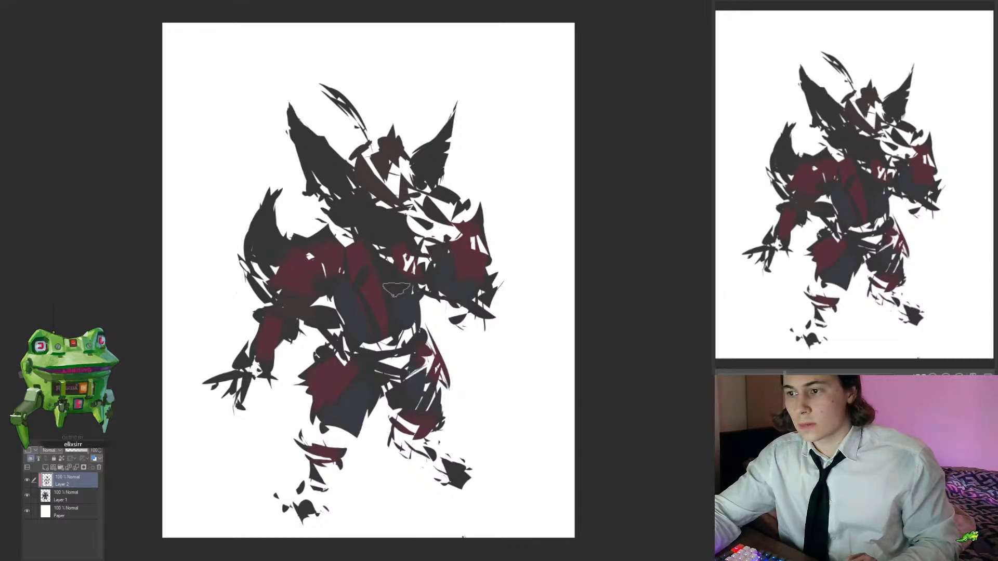
pyautogui.moveTo(397, 290); pyautogui.dragTo(390, 291)
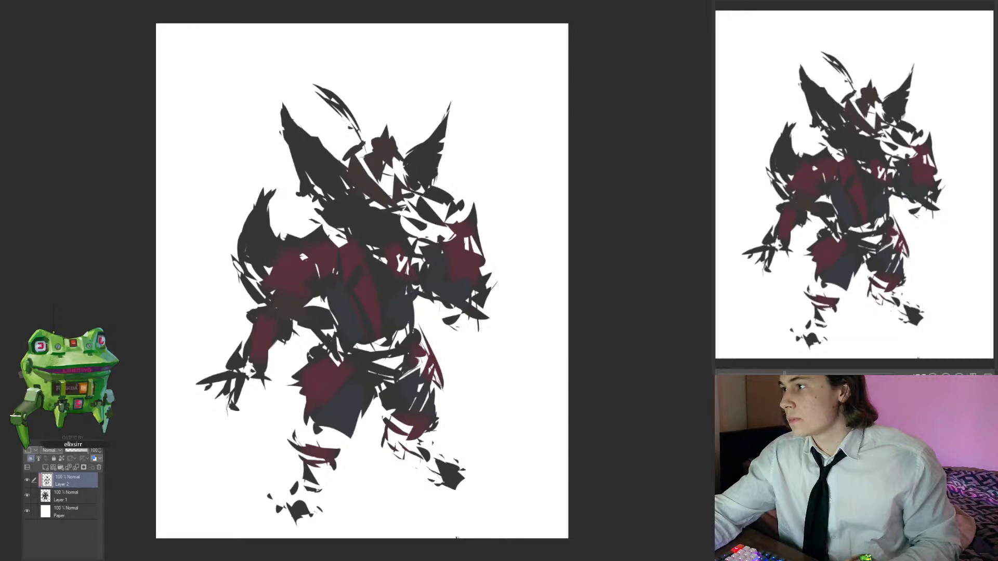
# Step: Paint pale mauve over the collar, both horns, the left hand and both feet
pyautogui.moveTo(367, 208)
pyautogui.mouseDown()
pyautogui.moveTo(379, 226)
pyautogui.moveTo(362, 224)
pyautogui.moveTo(403, 220)
pyautogui.moveTo(375, 227)
pyautogui.moveTo(346, 203)
pyautogui.moveTo(385, 234)
pyautogui.moveTo(357, 223)
pyautogui.moveTo(369, 215)
pyautogui.moveTo(366, 228)
pyautogui.moveTo(311, 166)
pyautogui.mouseUp()
pyautogui.moveTo(410, 180); pyautogui.dragTo(447, 109)
pyautogui.moveTo(244, 364); pyautogui.dragTo(203, 385)
pyautogui.moveTo(312, 507)
pyautogui.mouseDown()
pyautogui.moveTo(291, 512)
pyautogui.moveTo(307, 508)
pyautogui.mouseUp()
pyautogui.moveTo(447, 467)
pyautogui.mouseDown()
pyautogui.moveTo(457, 475)
pyautogui.moveTo(436, 483)
pyautogui.mouseUp()
pyautogui.moveTo(492, 403); pyautogui.dragTo(483, 397)
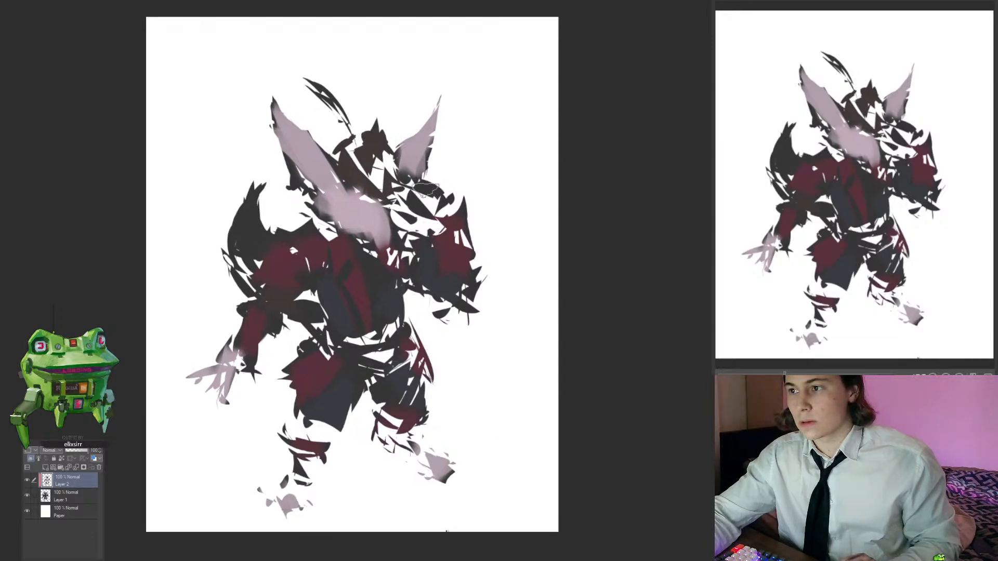
# Step: Add pale mauve to the shapes beside the head, the left shoulder and the collar's lower tip, and extend it to the horns' edges
pyautogui.moveTo(408, 197); pyautogui.dragTo(437, 210)
pyautogui.moveTo(364, 207); pyautogui.dragTo(379, 236)
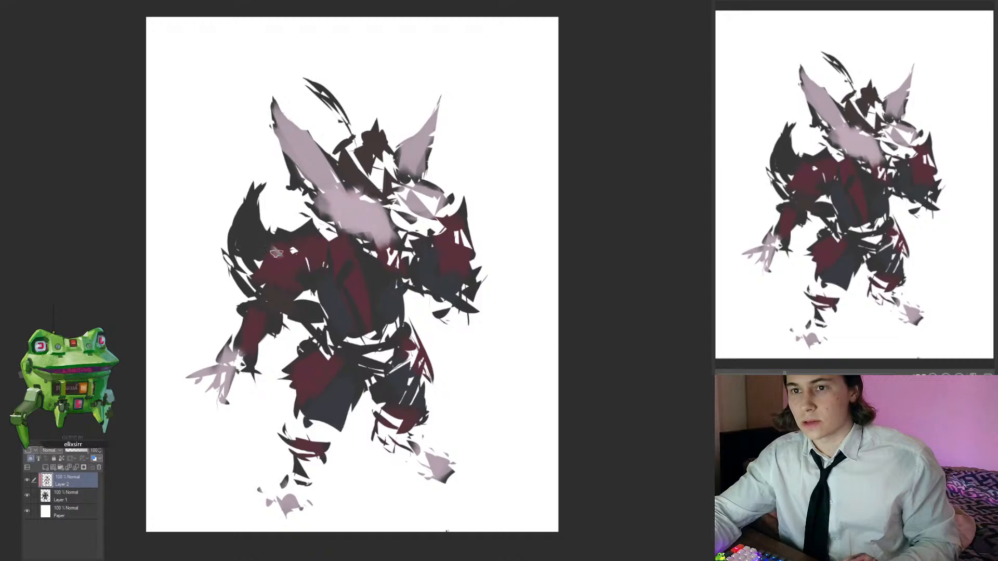
pyautogui.moveTo(267, 238); pyautogui.dragTo(273, 244)
pyautogui.moveTo(368, 259)
pyautogui.mouseDown()
pyautogui.moveTo(358, 238)
pyautogui.moveTo(372, 246)
pyautogui.moveTo(366, 234)
pyautogui.moveTo(382, 214)
pyautogui.moveTo(399, 226)
pyautogui.mouseUp()
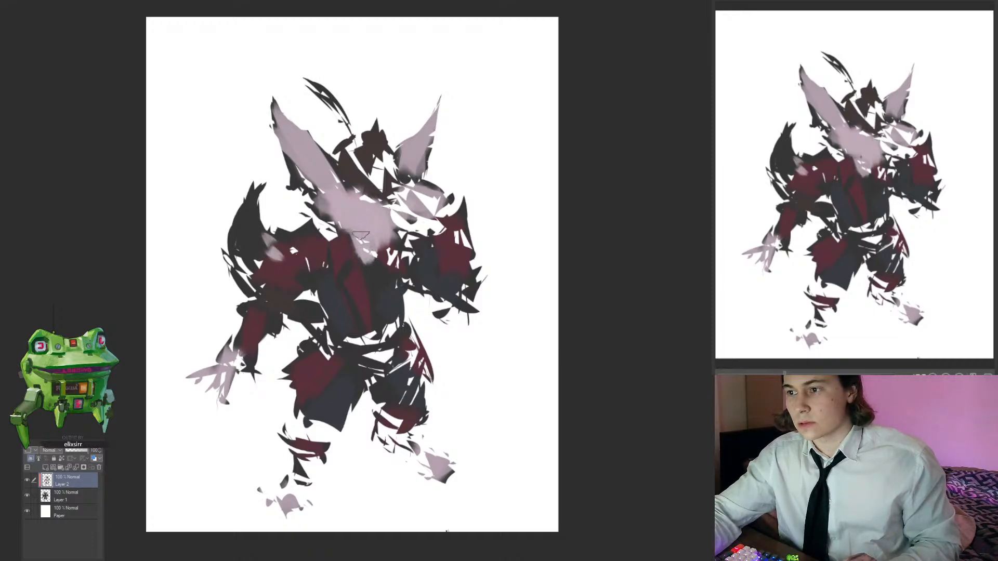
pyautogui.moveTo(336, 205)
pyautogui.mouseDown()
pyautogui.moveTo(276, 166)
pyautogui.moveTo(293, 130)
pyautogui.mouseUp()
pyautogui.moveTo(413, 169)
pyautogui.mouseDown()
pyautogui.moveTo(404, 133)
pyautogui.moveTo(422, 171)
pyautogui.mouseUp()
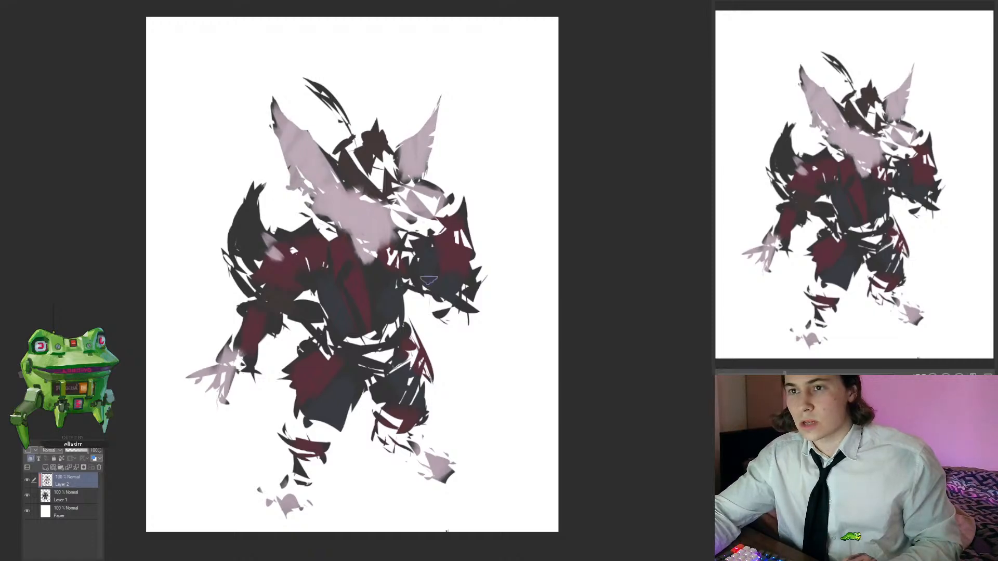
# Step: Paint the left shoulder spike and the flap beside the waist pale mauve, and add a second dark red panel to the chest
pyautogui.moveTo(393, 349); pyautogui.dragTo(389, 337)
pyautogui.moveTo(228, 193)
pyautogui.mouseDown()
pyautogui.moveTo(256, 172)
pyautogui.moveTo(225, 282)
pyautogui.moveTo(242, 270)
pyautogui.mouseUp()
pyautogui.moveTo(306, 307)
pyautogui.mouseDown()
pyautogui.moveTo(294, 298)
pyautogui.moveTo(314, 315)
pyautogui.moveTo(262, 377)
pyautogui.moveTo(315, 323)
pyautogui.moveTo(354, 311)
pyautogui.moveTo(373, 338)
pyautogui.moveTo(359, 318)
pyautogui.moveTo(383, 276)
pyautogui.mouseUp()
pyautogui.moveTo(380, 315); pyautogui.dragTo(359, 210)
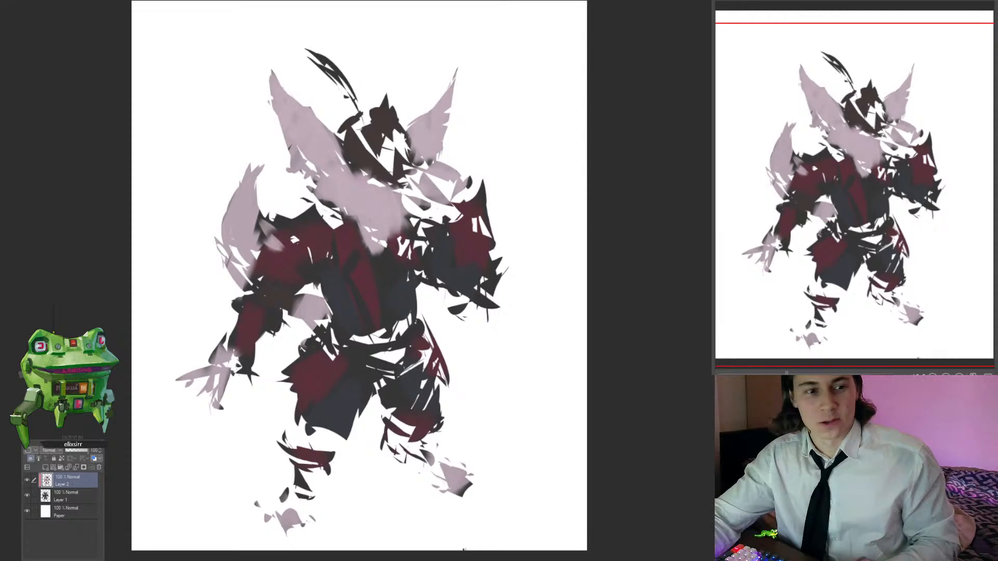
pyautogui.click(397, 193)
pyautogui.moveTo(369, 241); pyautogui.dragTo(364, 288)
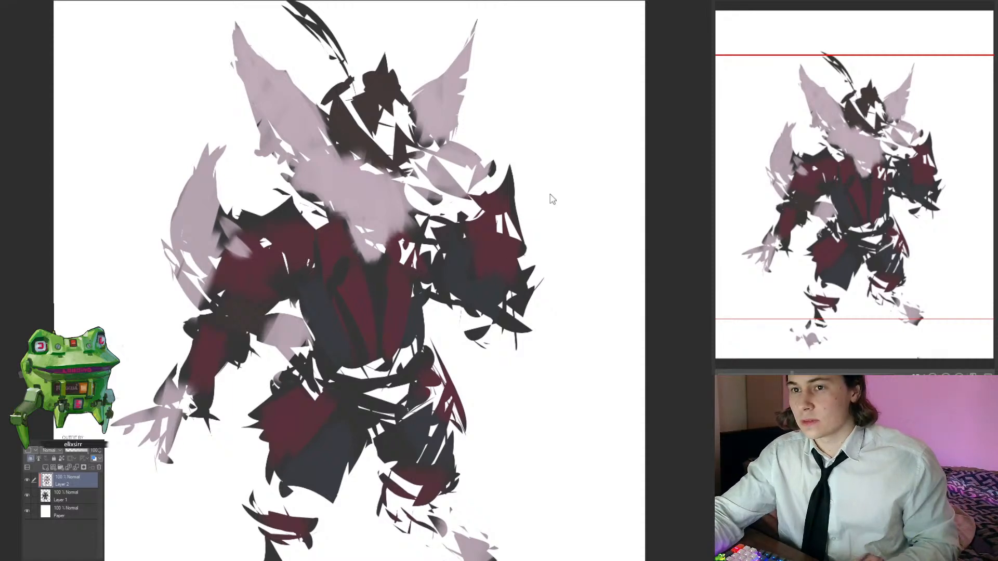
# Step: Draw thin orange-brown trim lines along the edges of the red chest panels on both sides
pyautogui.moveTo(319, 230); pyautogui.dragTo(327, 270)
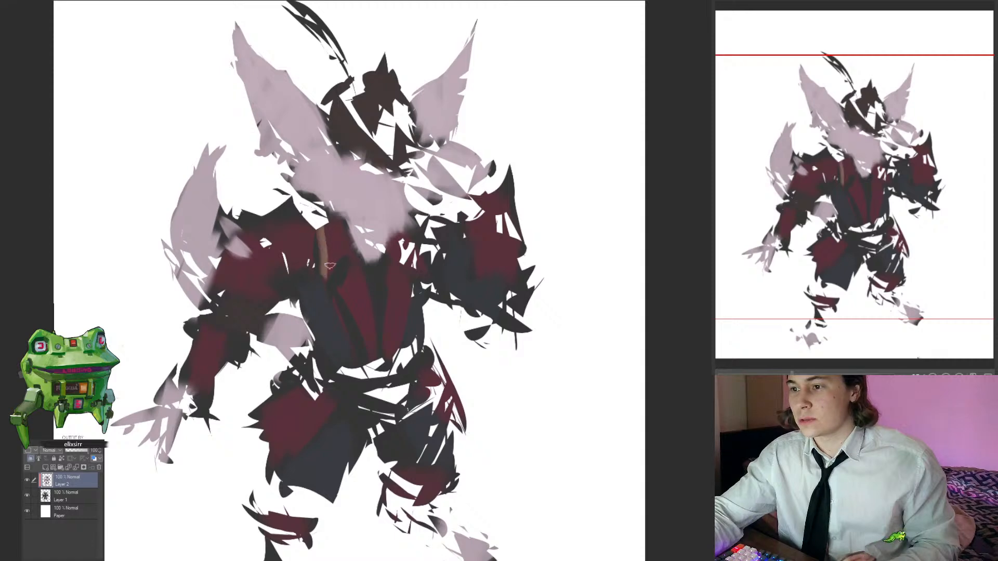
pyautogui.hotkey('ctrl', 'z')
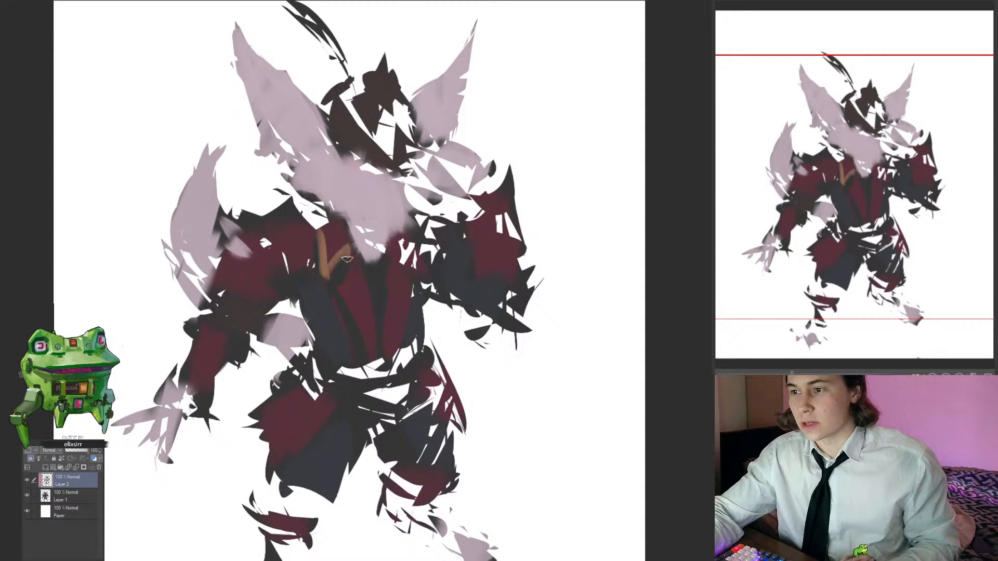
pyautogui.moveTo(352, 260)
pyautogui.mouseDown()
pyautogui.moveTo(338, 291)
pyautogui.moveTo(378, 359)
pyautogui.moveTo(422, 285)
pyautogui.mouseUp()
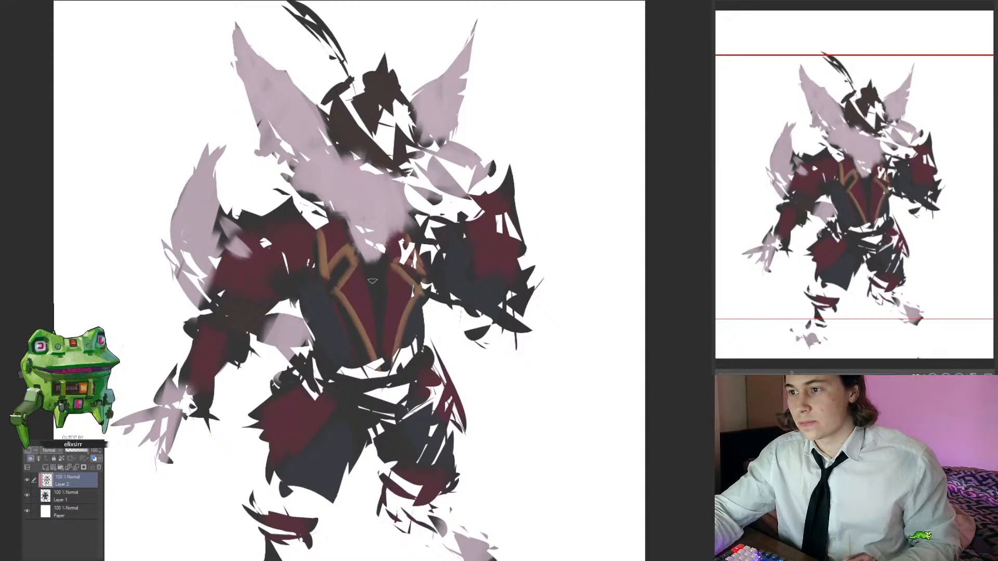
pyautogui.scroll(-1, 377, 307)
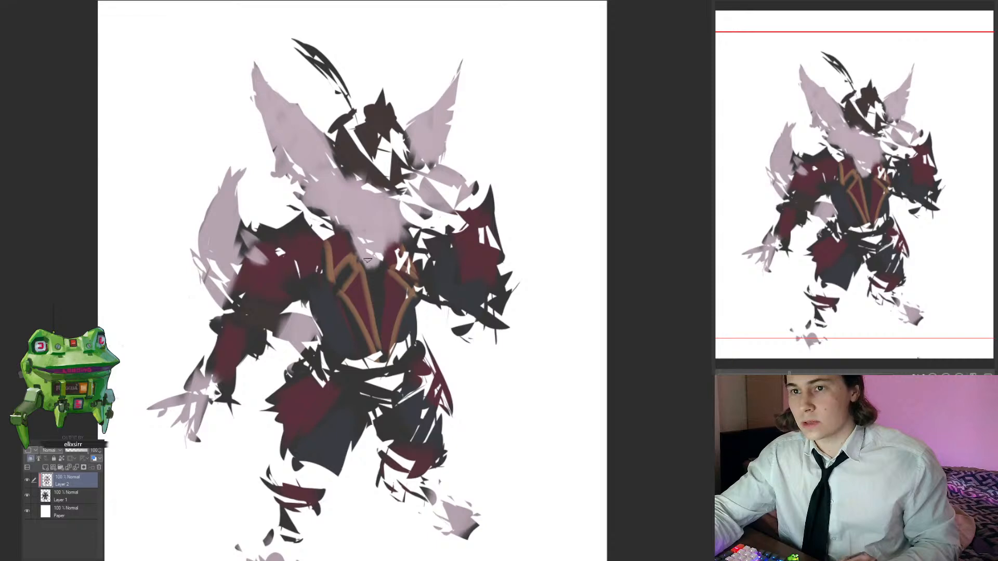
# Step: Paint orange-brown accents on the belt, the left elbow, the right forearm and its spikes, and darken the left shoulder's top
pyautogui.moveTo(401, 285)
pyautogui.mouseDown()
pyautogui.moveTo(389, 275)
pyautogui.moveTo(402, 271)
pyautogui.moveTo(389, 280)
pyautogui.moveTo(400, 267)
pyautogui.mouseUp()
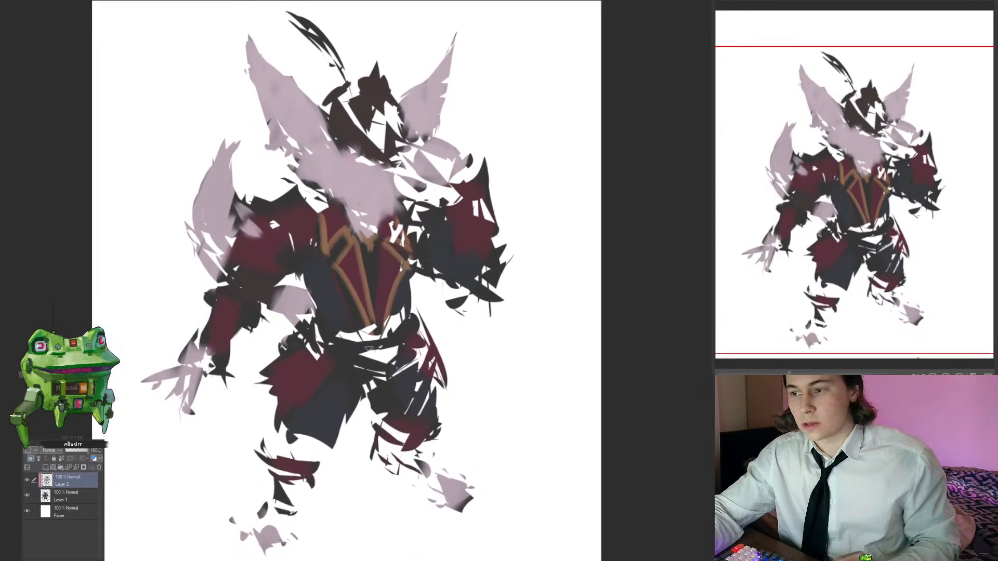
pyautogui.moveTo(361, 362); pyautogui.dragTo(388, 370)
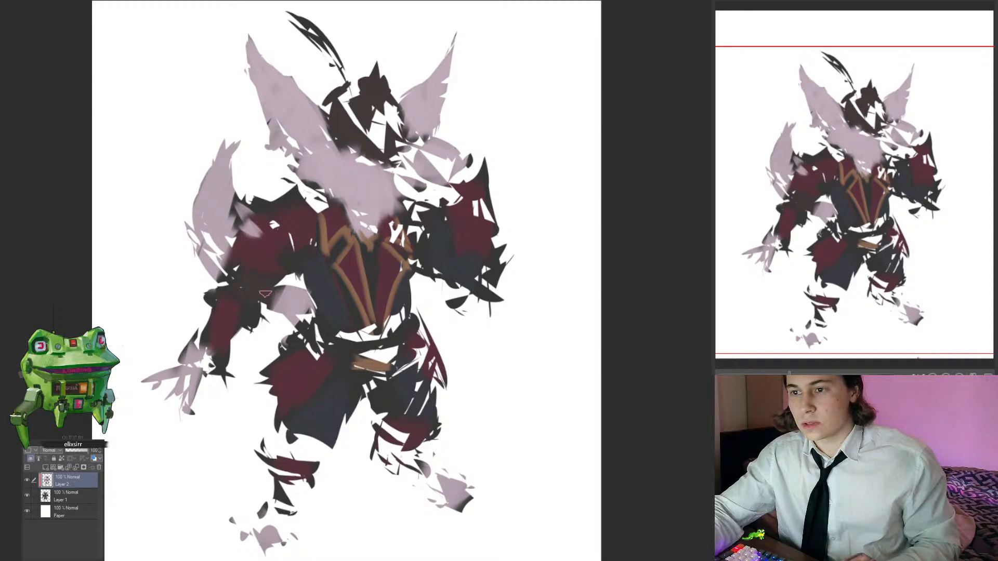
pyautogui.moveTo(248, 307); pyautogui.dragTo(259, 316)
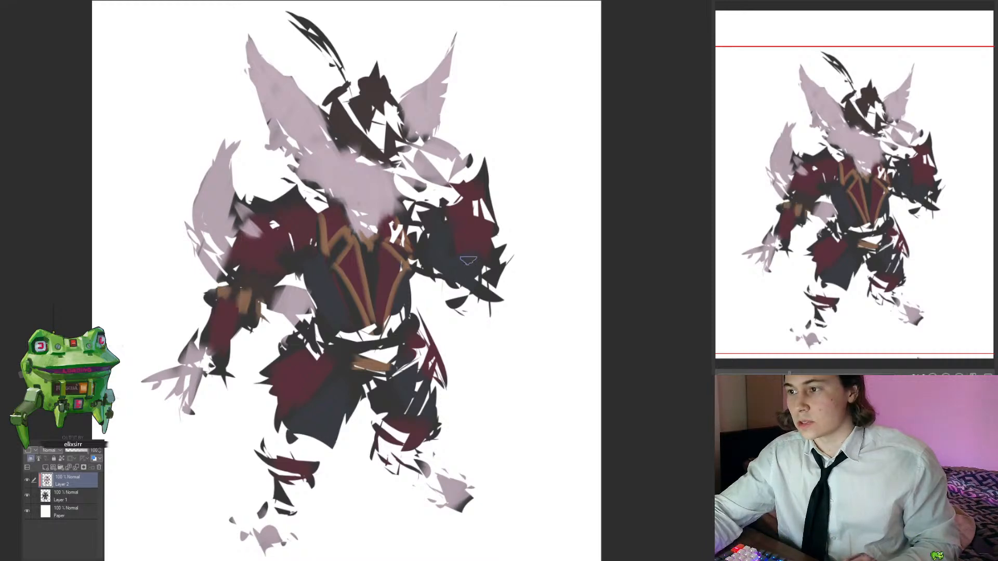
pyautogui.moveTo(467, 262); pyautogui.dragTo(461, 281)
pyautogui.moveTo(488, 278); pyautogui.dragTo(502, 254)
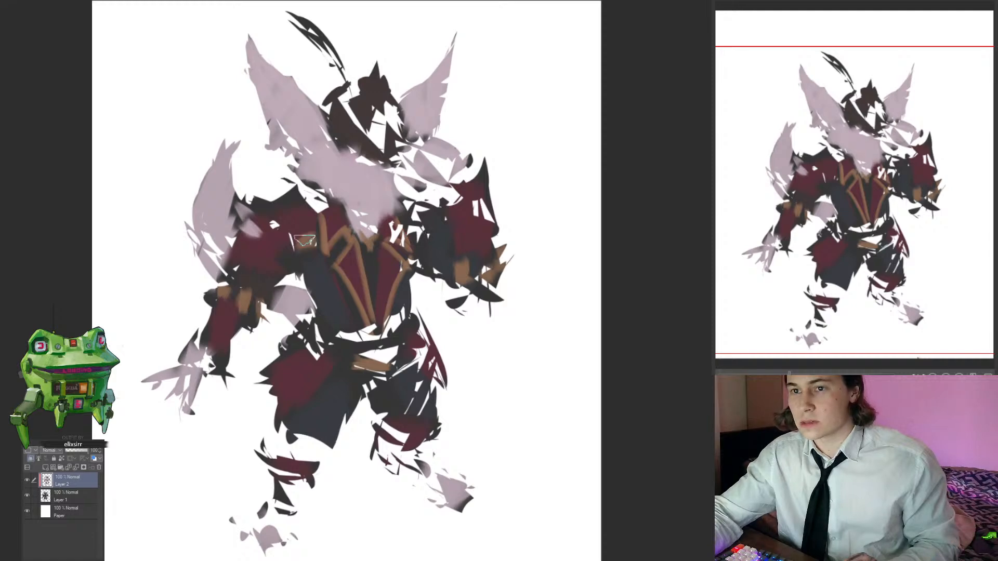
pyautogui.keyDown('alt'); pyautogui.click(317, 268); pyautogui.keyUp('alt')
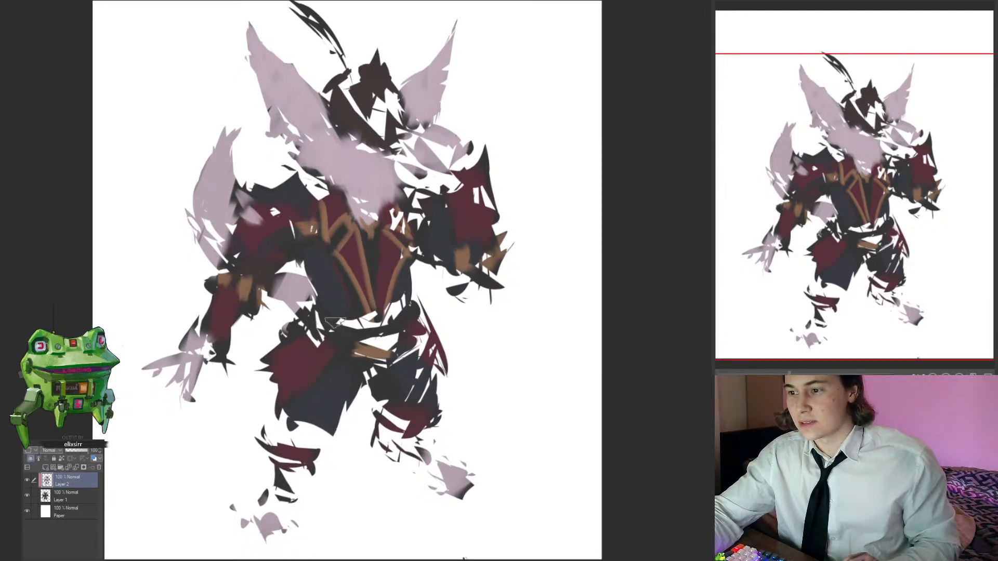
pyautogui.moveTo(379, 366)
pyautogui.mouseDown()
pyautogui.moveTo(379, 346)
pyautogui.moveTo(385, 351)
pyautogui.mouseUp()
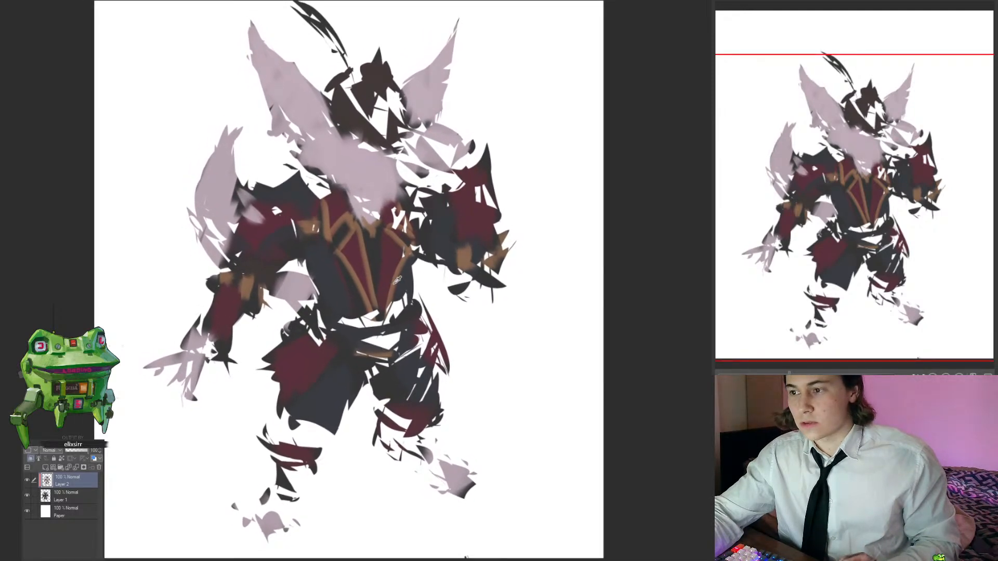
# Step: Draw orange-brown trim along the edges of the red left hip flap and across the narrow red flap on the right hip
pyautogui.moveTo(305, 397); pyautogui.dragTo(334, 352)
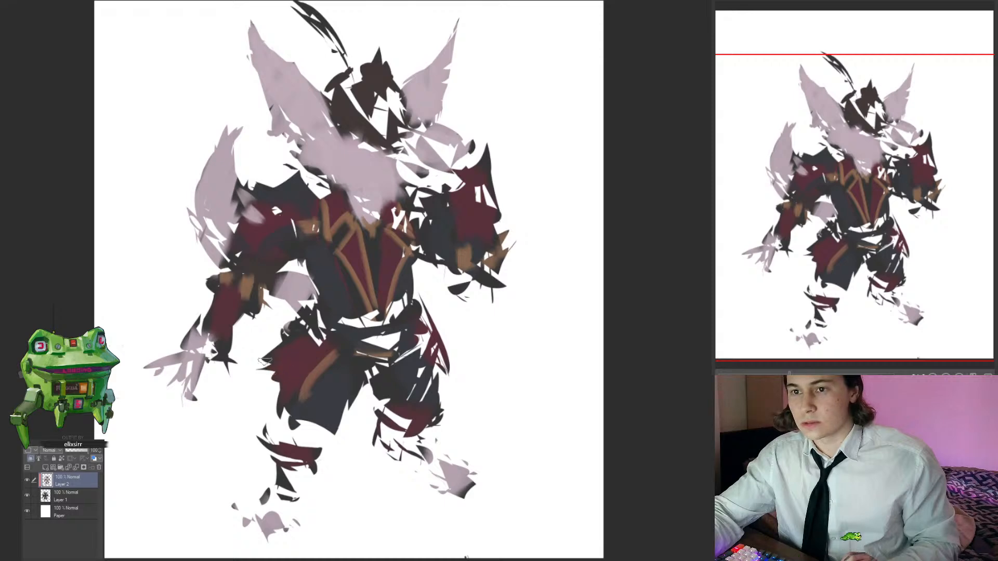
pyautogui.moveTo(263, 361); pyautogui.dragTo(319, 354)
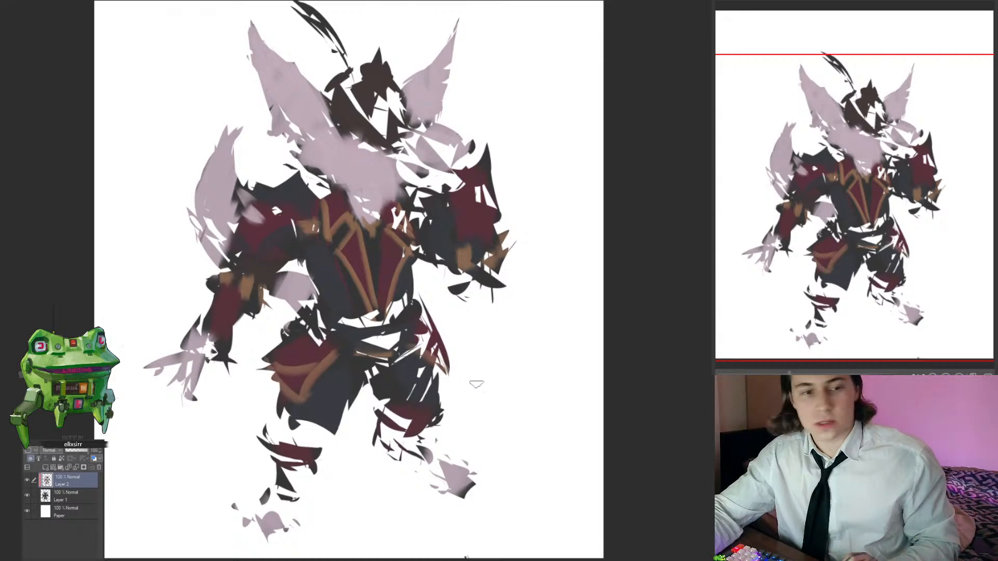
pyautogui.moveTo(477, 384); pyautogui.dragTo(470, 379)
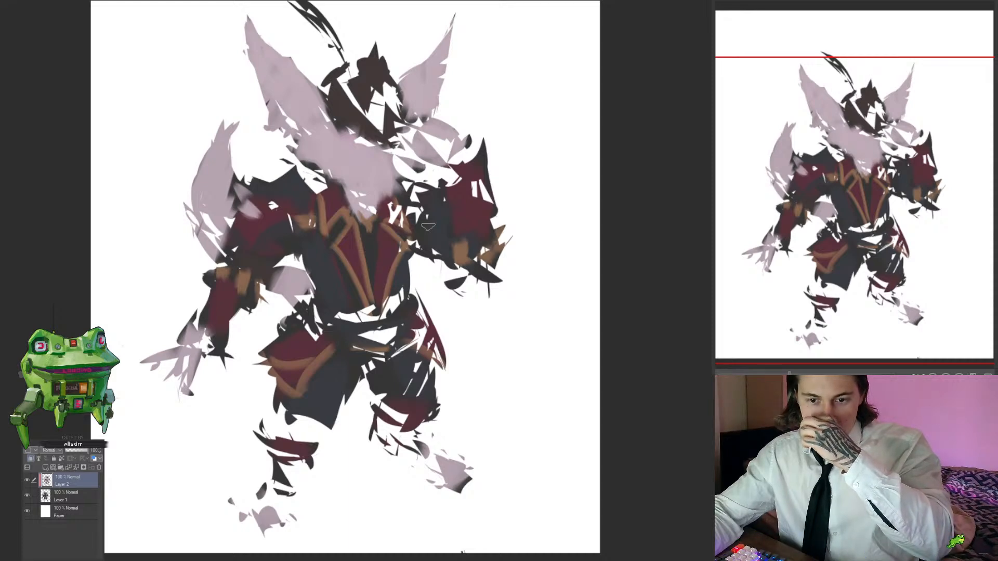
pyautogui.moveTo(430, 322)
pyautogui.mouseDown()
pyautogui.moveTo(440, 327)
pyautogui.moveTo(438, 315)
pyautogui.moveTo(452, 352)
pyautogui.mouseUp()
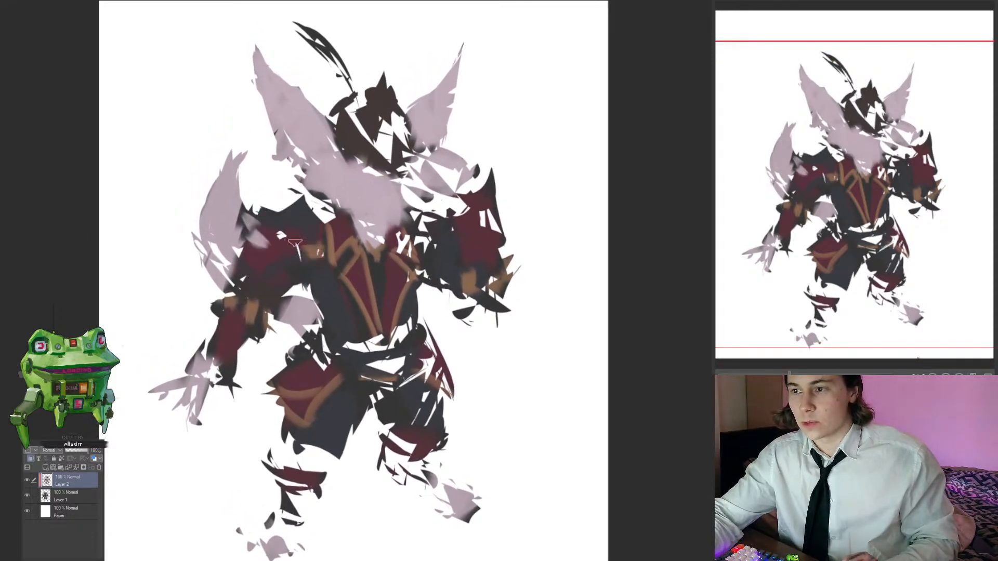
# Step: Check the whole figure, comparing it with and without the colours on Layer 2
pyautogui.moveTo(379, 326); pyautogui.dragTo(344, 307)
pyautogui.moveTo(344, 306)
pyautogui.mouseDown()
pyautogui.moveTo(291, 307)
pyautogui.moveTo(347, 306)
pyautogui.moveTo(346, 291)
pyautogui.mouseUp()
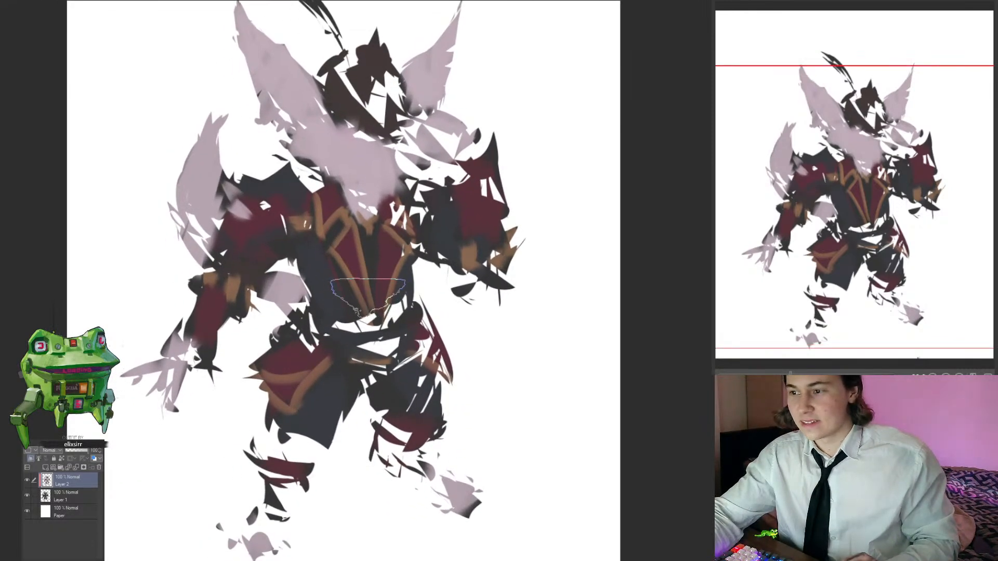
pyautogui.moveTo(371, 296)
pyautogui.mouseDown()
pyautogui.moveTo(383, 299)
pyautogui.moveTo(385, 286)
pyautogui.moveTo(337, 289)
pyautogui.moveTo(395, 323)
pyautogui.mouseUp()
pyautogui.moveTo(573, 359); pyautogui.dragTo(587, 373)
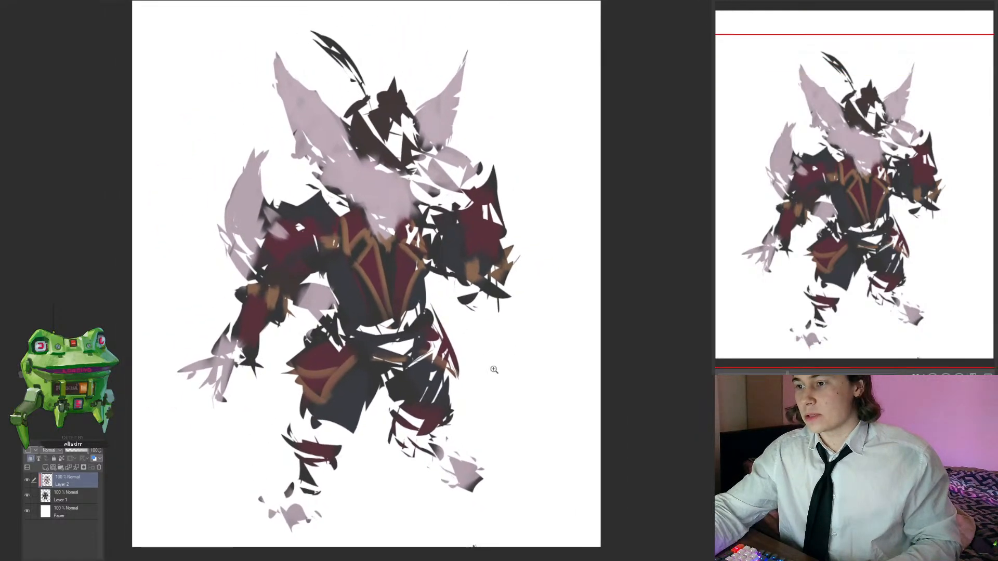
pyautogui.moveTo(462, 384)
pyautogui.mouseDown()
pyautogui.moveTo(432, 385)
pyautogui.moveTo(472, 386)
pyautogui.moveTo(473, 372)
pyautogui.moveTo(456, 388)
pyautogui.mouseUp()
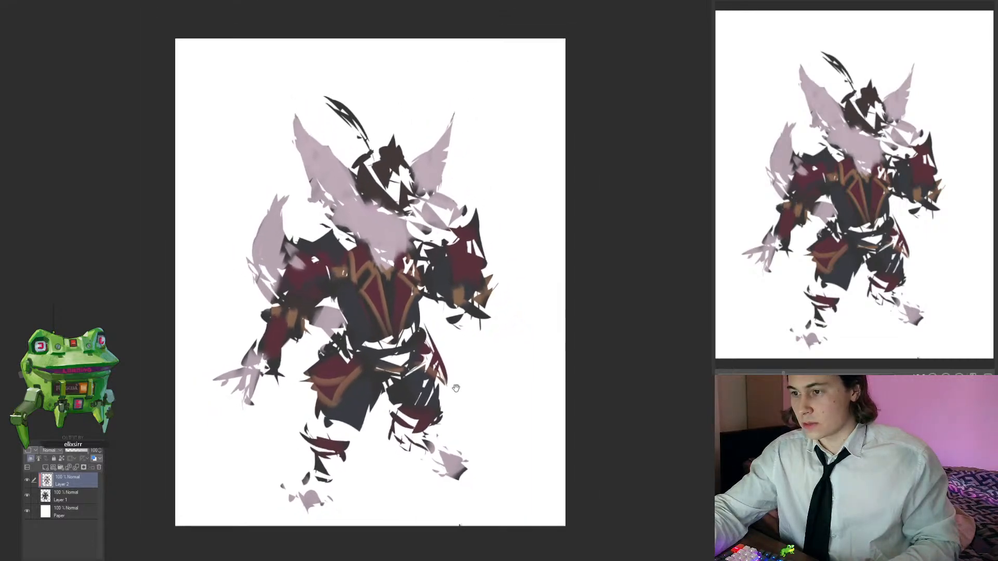
pyautogui.moveTo(479, 340); pyautogui.dragTo(470, 343)
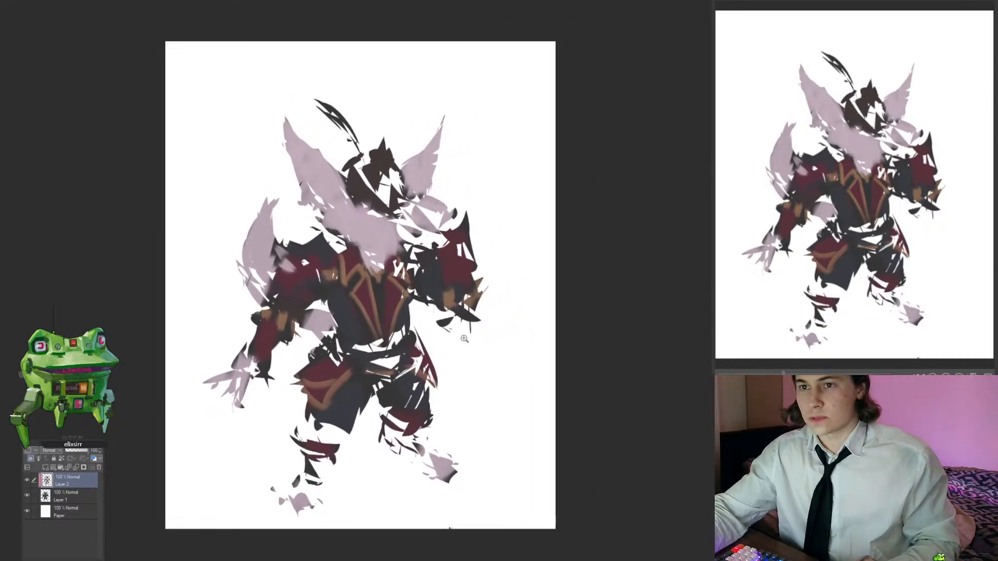
pyautogui.click(27, 480)
pyautogui.click(27, 480)
pyautogui.moveTo(610, 346); pyautogui.dragTo(622, 341)
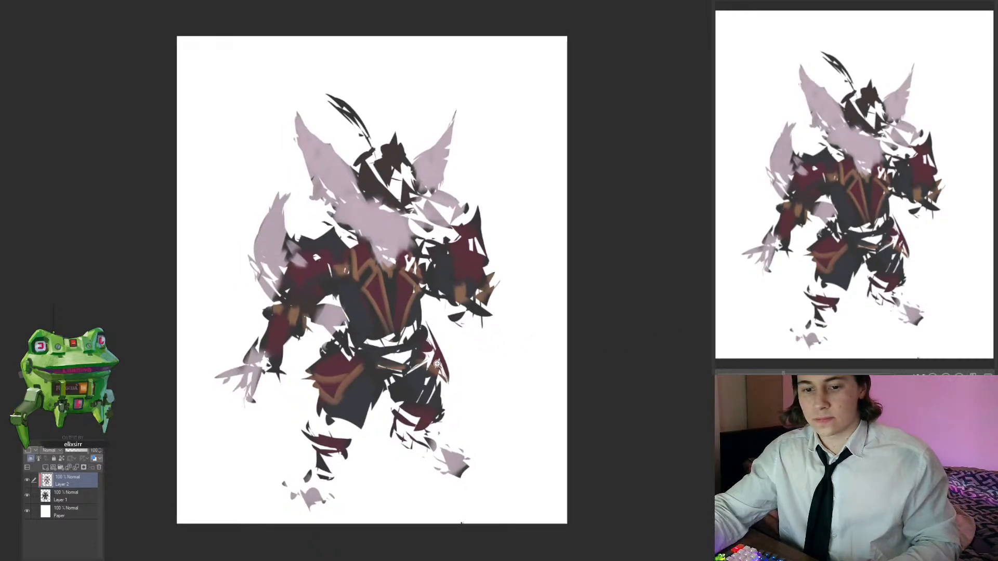
pyautogui.moveTo(425, 368); pyautogui.dragTo(469, 366)
# Step: Add a new layer directly above Paper and paint blue-grey behind the gaps in the face, collar, belt and lower legs
pyautogui.click(62, 496)
pyautogui.click(57, 514)
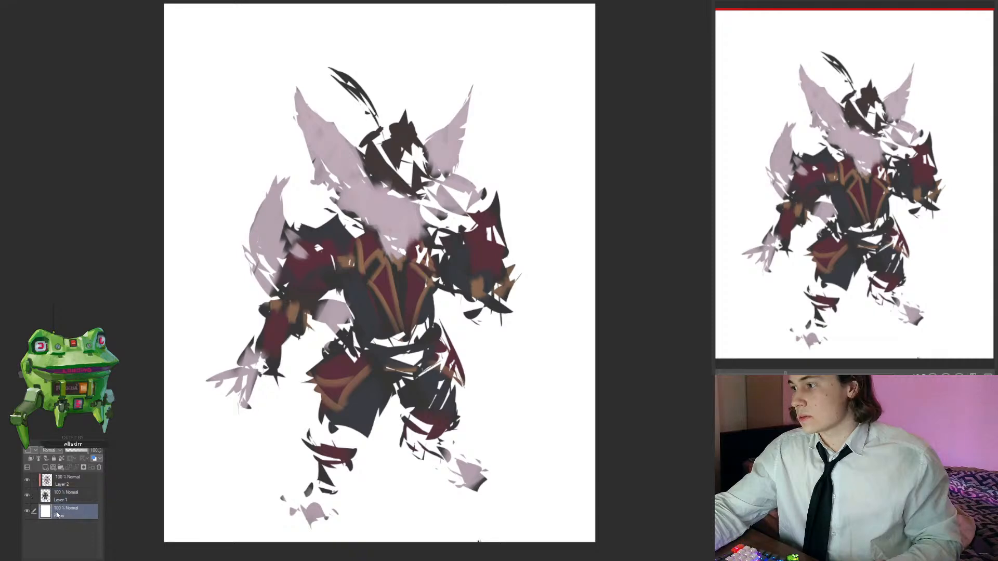
pyautogui.hotkey('ctrl', 'shift', 'n')
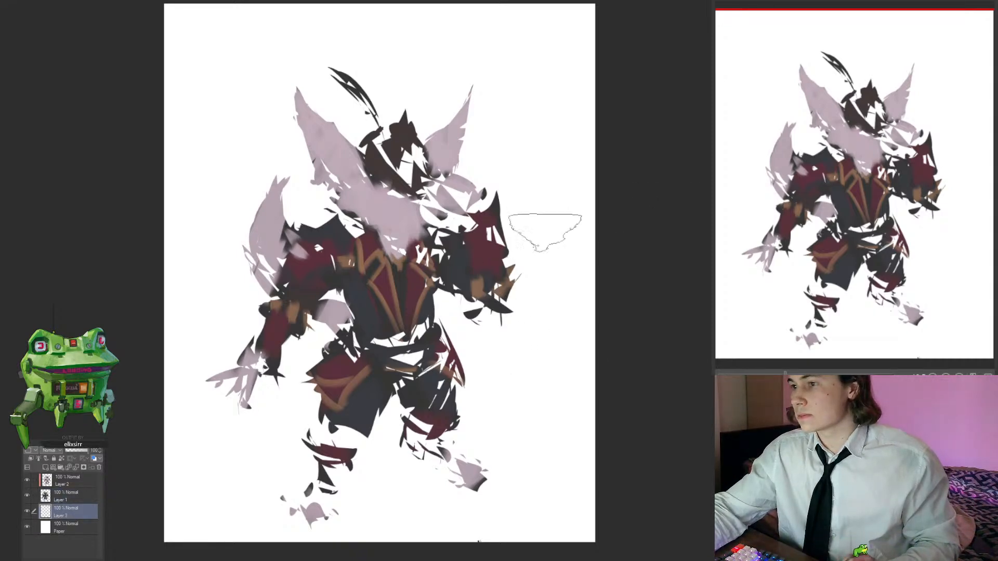
pyautogui.moveTo(427, 205)
pyautogui.mouseDown()
pyautogui.moveTo(404, 177)
pyautogui.moveTo(439, 224)
pyautogui.moveTo(401, 167)
pyautogui.moveTo(424, 215)
pyautogui.moveTo(446, 224)
pyautogui.moveTo(434, 239)
pyautogui.moveTo(410, 239)
pyautogui.moveTo(394, 262)
pyautogui.moveTo(403, 353)
pyautogui.moveTo(406, 343)
pyautogui.moveTo(333, 455)
pyautogui.moveTo(339, 437)
pyautogui.moveTo(322, 498)
pyautogui.moveTo(457, 460)
pyautogui.moveTo(422, 434)
pyautogui.mouseUp()
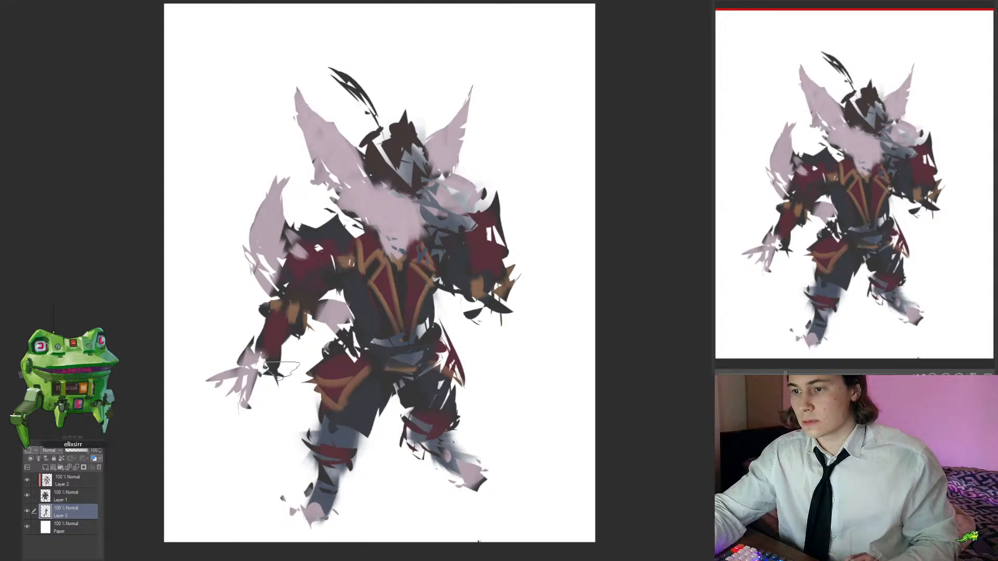
# Step: Fill the remaining gaps in the arms, left hand, head and collar with blue-grey on the new layer
pyautogui.moveTo(277, 371); pyautogui.dragTo(252, 368)
pyautogui.moveTo(299, 276)
pyautogui.mouseDown()
pyautogui.moveTo(275, 283)
pyautogui.moveTo(318, 248)
pyautogui.moveTo(326, 268)
pyautogui.moveTo(305, 311)
pyautogui.moveTo(350, 340)
pyautogui.moveTo(420, 330)
pyautogui.moveTo(431, 403)
pyautogui.mouseUp()
pyautogui.moveTo(494, 286)
pyautogui.mouseDown()
pyautogui.moveTo(484, 244)
pyautogui.moveTo(492, 246)
pyautogui.moveTo(461, 195)
pyautogui.moveTo(453, 222)
pyautogui.mouseUp()
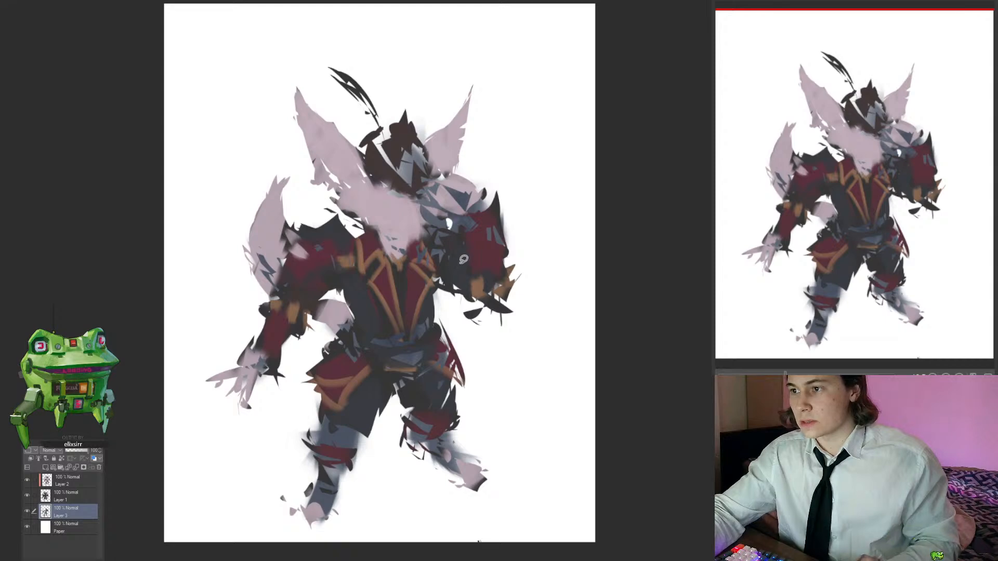
pyautogui.click(450, 223)
pyautogui.moveTo(376, 173)
pyautogui.mouseDown()
pyautogui.moveTo(383, 141)
pyautogui.moveTo(390, 156)
pyautogui.mouseUp()
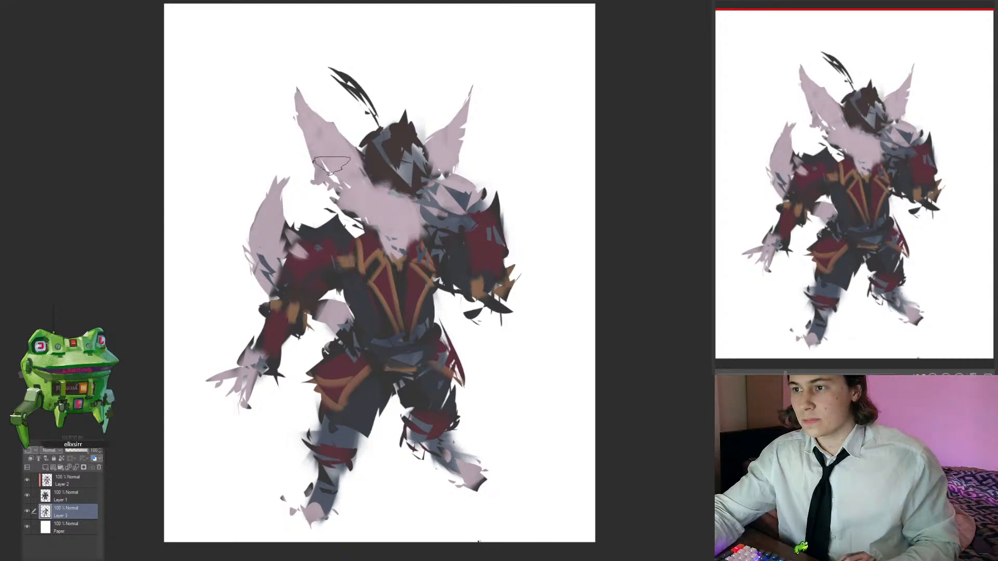
pyautogui.moveTo(332, 165); pyautogui.dragTo(349, 180)
pyautogui.moveTo(444, 165)
pyautogui.mouseDown()
pyautogui.moveTo(425, 202)
pyautogui.moveTo(416, 198)
pyautogui.mouseUp()
# Step: Clean up the area beside the head, and fill the gaps in both feet and the left hand with pale mauve
pyautogui.press('m')
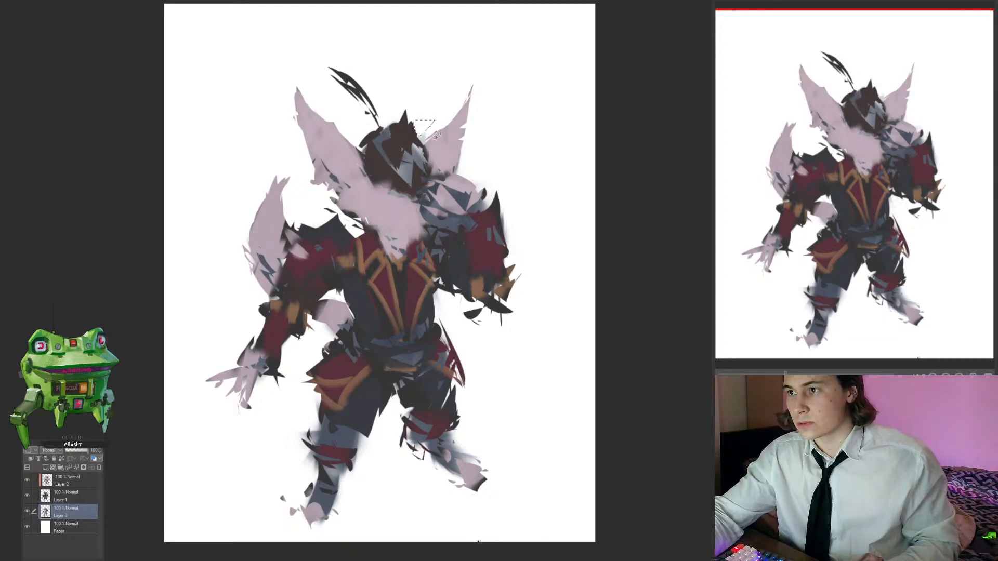
pyautogui.hotkey('ctrl', 'd')
pyautogui.moveTo(437, 134); pyautogui.dragTo(407, 145)
pyautogui.press('b')
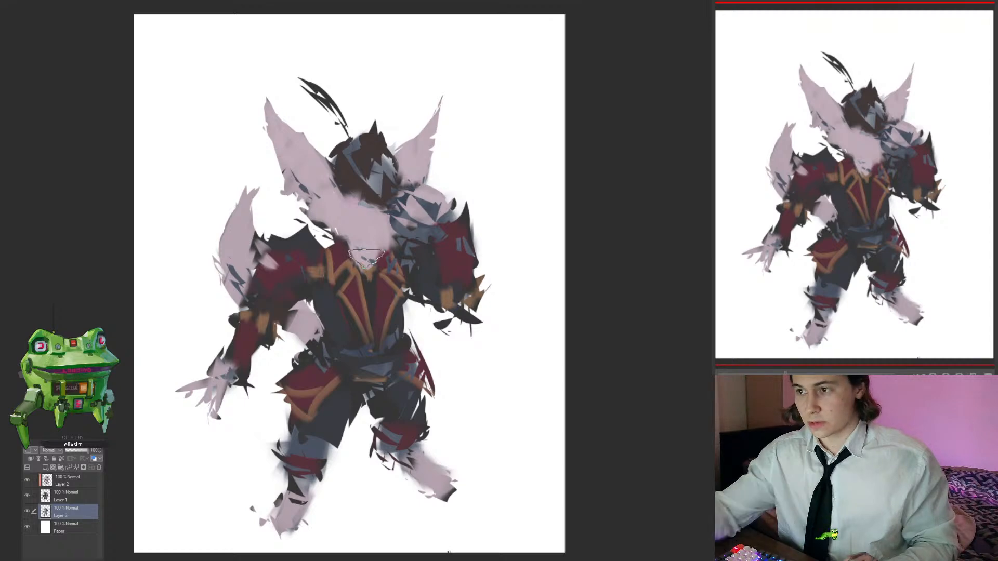
pyautogui.moveTo(224, 376); pyautogui.dragTo(210, 394)
pyautogui.moveTo(305, 368); pyautogui.dragTo(305, 370)
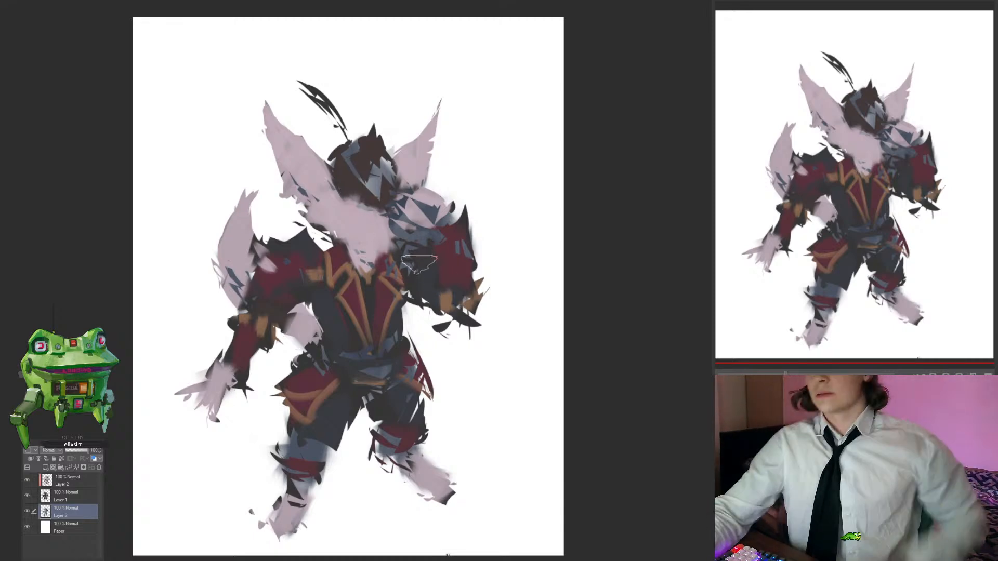
# Step: Reduce the brush size and paint darker blue-grey over the light gap in the face
pyautogui.keyDown('ctrl'); pyautogui.click(342, 179); pyautogui.keyUp('ctrl')
pyautogui.keyDown('ctrl'); pyautogui.click(306, 278); pyautogui.keyUp('ctrl')
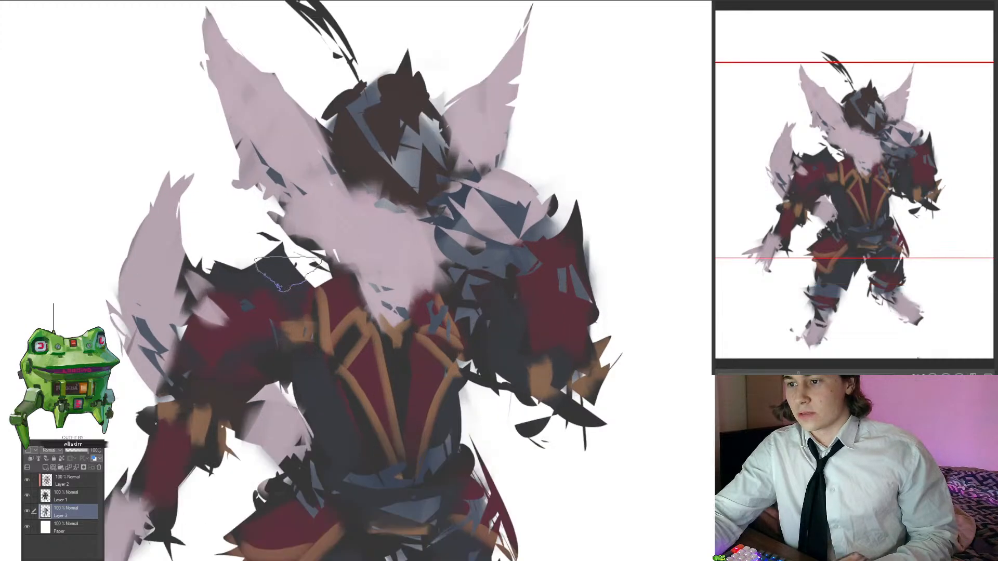
pyautogui.keyDown('ctrl'); pyautogui.click(390, 203); pyautogui.keyUp('ctrl')
pyautogui.press('[')
pyautogui.press('[')
pyautogui.press('[')
pyautogui.press('[')
pyautogui.press('[')
pyautogui.press('[')
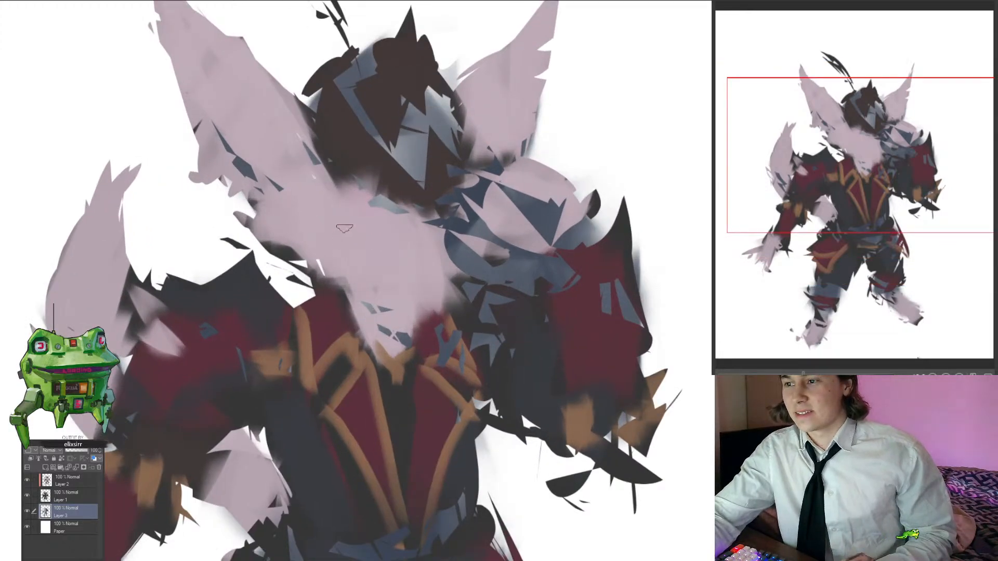
pyautogui.hotkey('ctrl', '0')
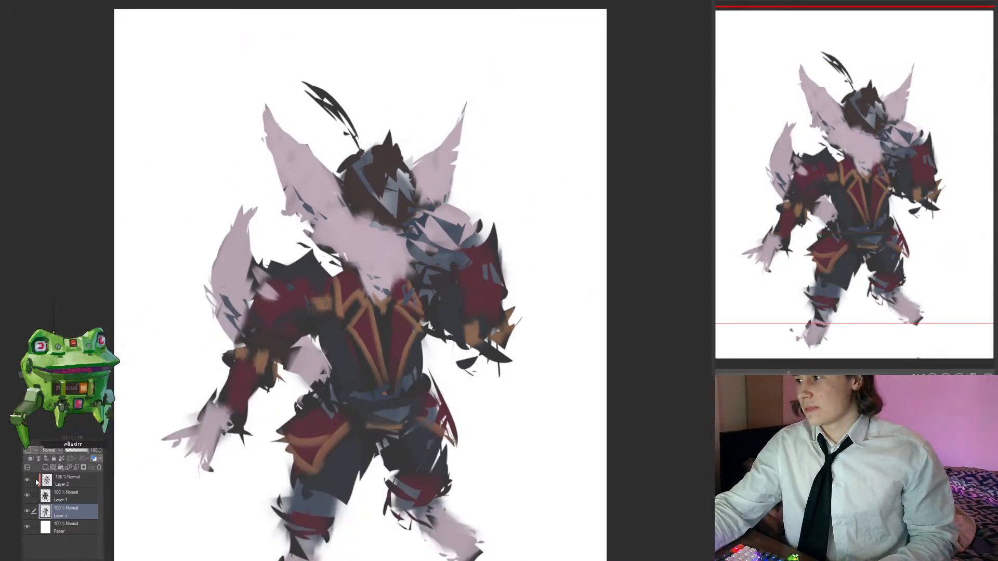
pyautogui.moveTo(548, 356); pyautogui.dragTo(564, 312)
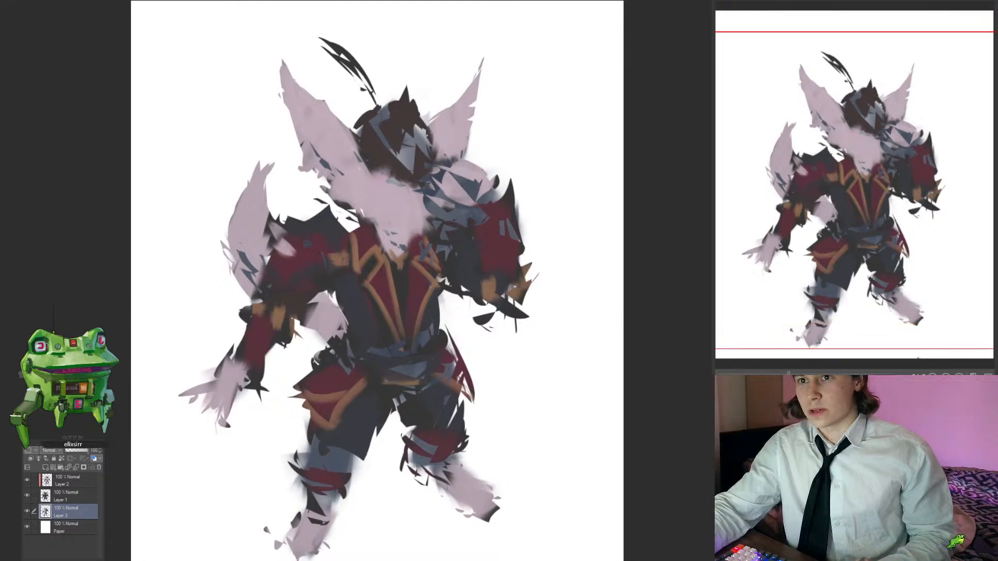
pyautogui.moveTo(437, 162); pyautogui.dragTo(427, 181)
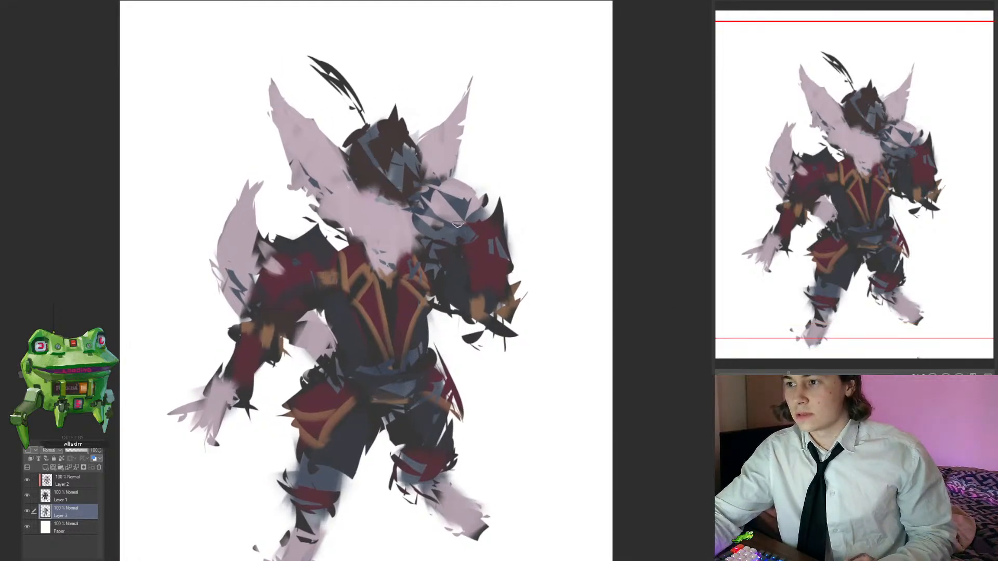
# Step: Merge Layer 2 down into Layer 1, and merge the result into Layer 3 above Paper
pyautogui.click(55, 483)
pyautogui.click(27, 479)
pyautogui.click(27, 479)
pyautogui.hotkey('ctrl', 'e')
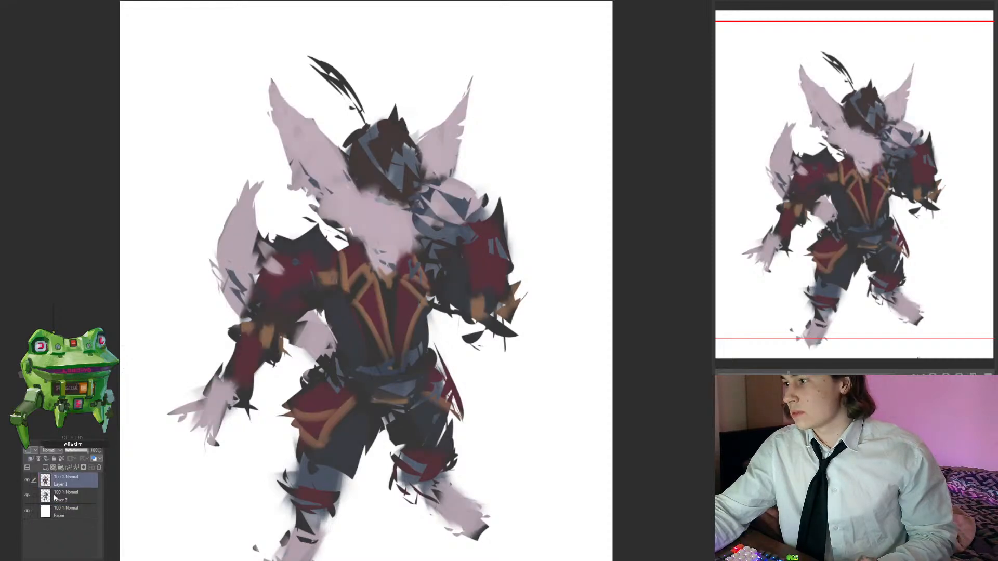
pyautogui.hotkey('ctrl', 'e')
pyautogui.moveTo(501, 291); pyautogui.dragTo(505, 281)
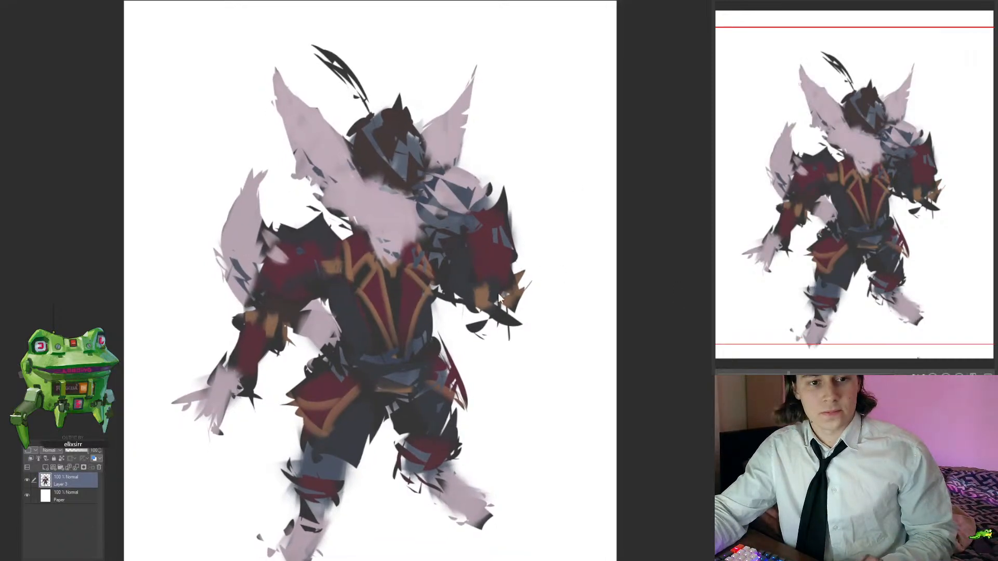
pyautogui.click(28, 481)
pyautogui.click(28, 481)
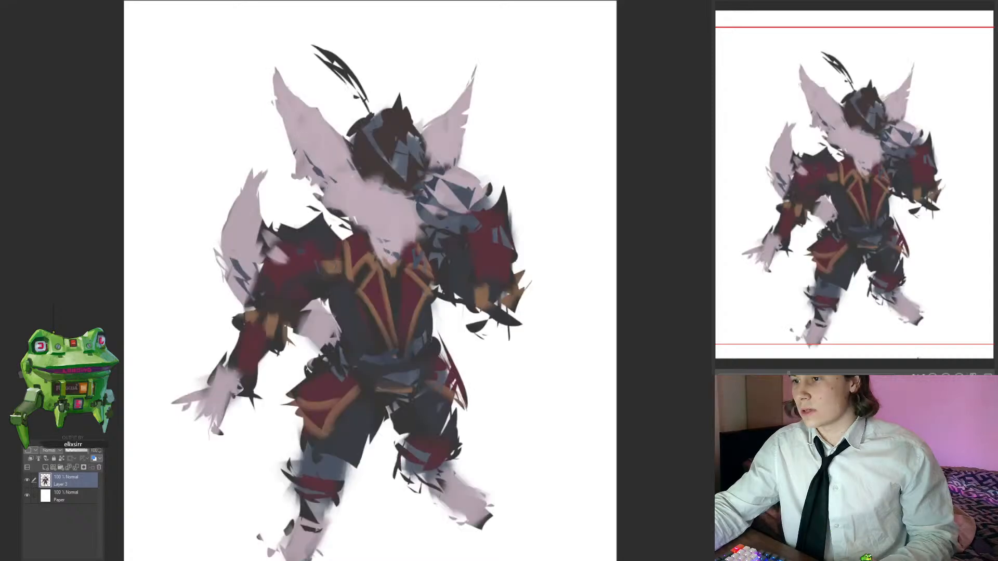
# Step: Paint slate blue over the dark top of the left shoulder on the merged layer
pyautogui.moveTo(559, 363); pyautogui.dragTo(556, 359)
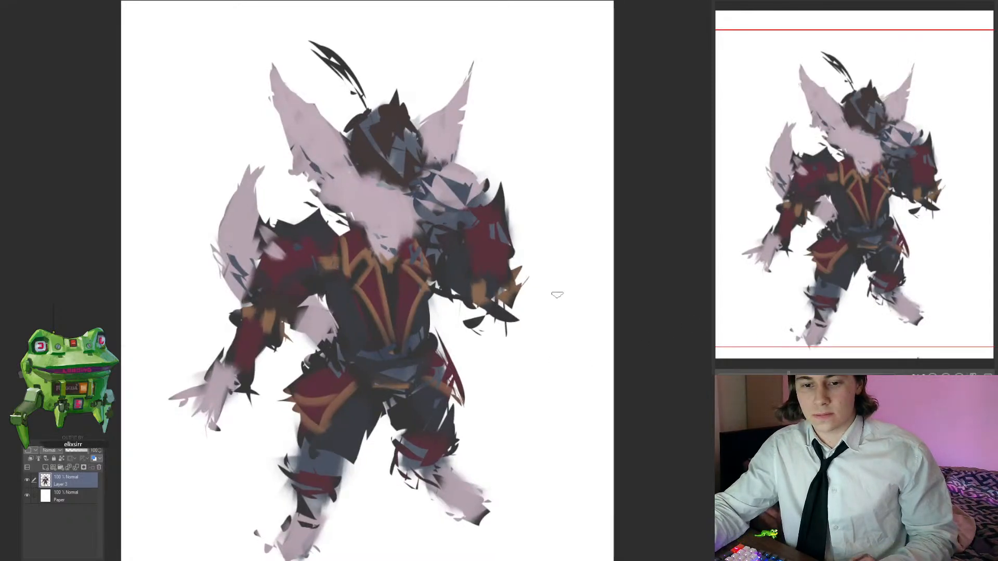
pyautogui.scroll(-1, 491, 358)
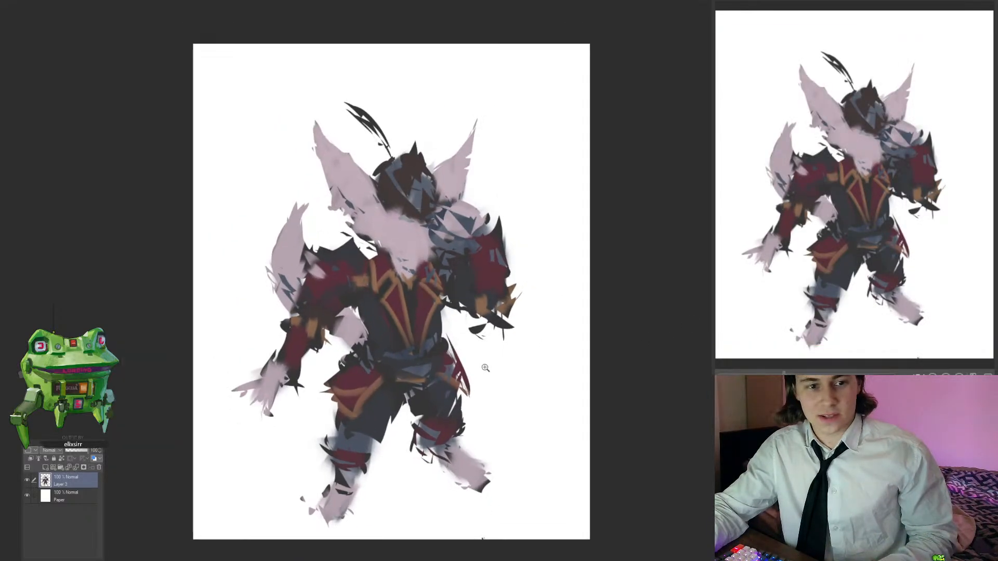
pyautogui.scroll(2, 364, 267)
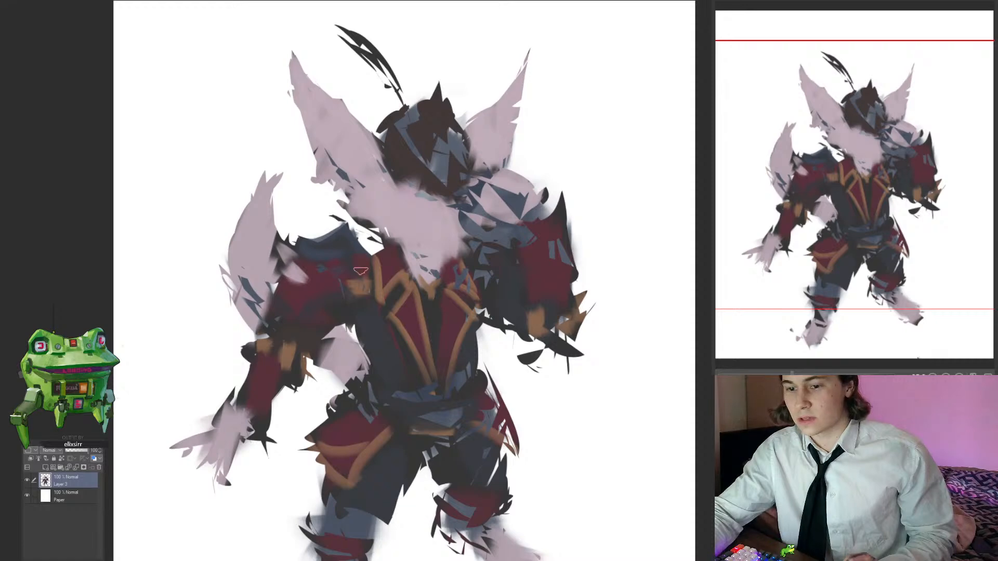
pyautogui.moveTo(392, 285); pyautogui.dragTo(368, 269)
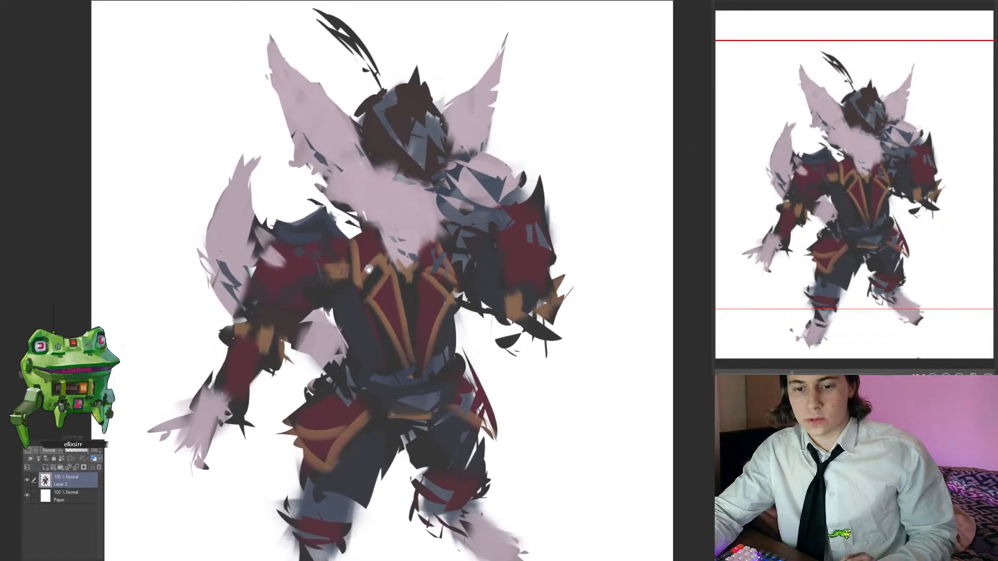
# Step: Extend the ochre trim beside the collar and block in a small dark eye on the pale face
pyautogui.scroll(-3, 369, 268)
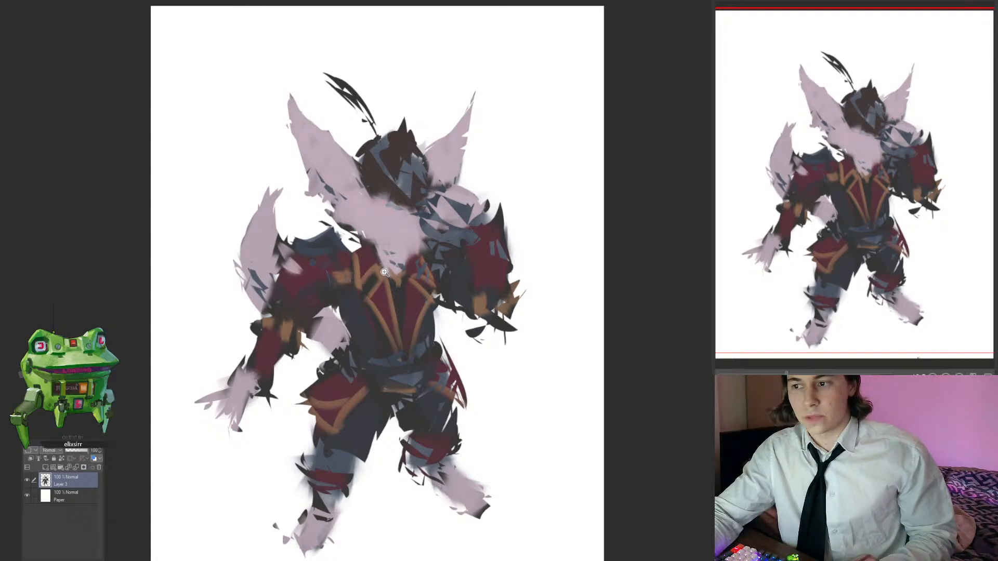
pyautogui.scroll(1, 382, 277)
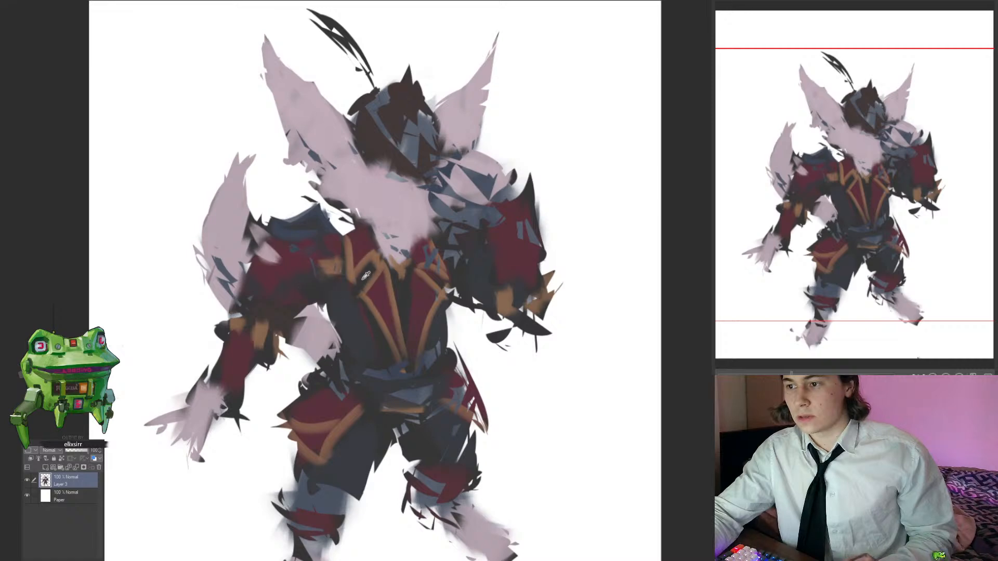
pyautogui.moveTo(344, 245); pyautogui.dragTo(345, 271)
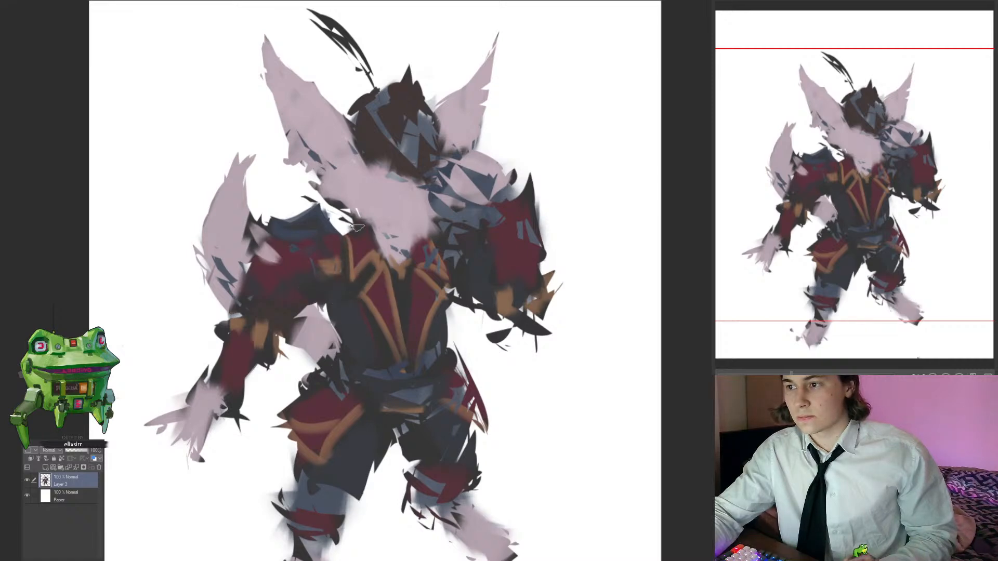
pyautogui.scroll(2, 351, 210)
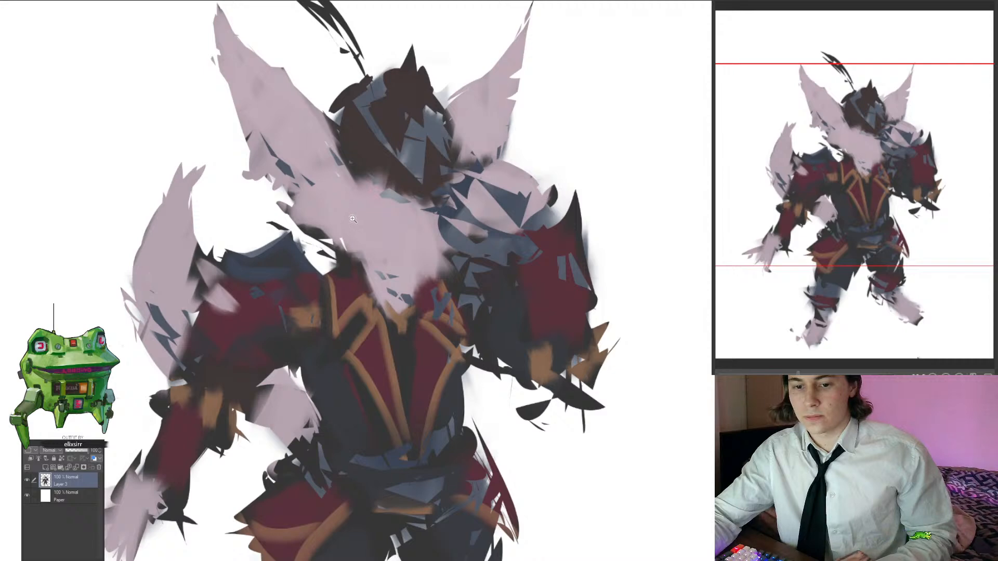
pyautogui.moveTo(361, 210); pyautogui.dragTo(360, 218)
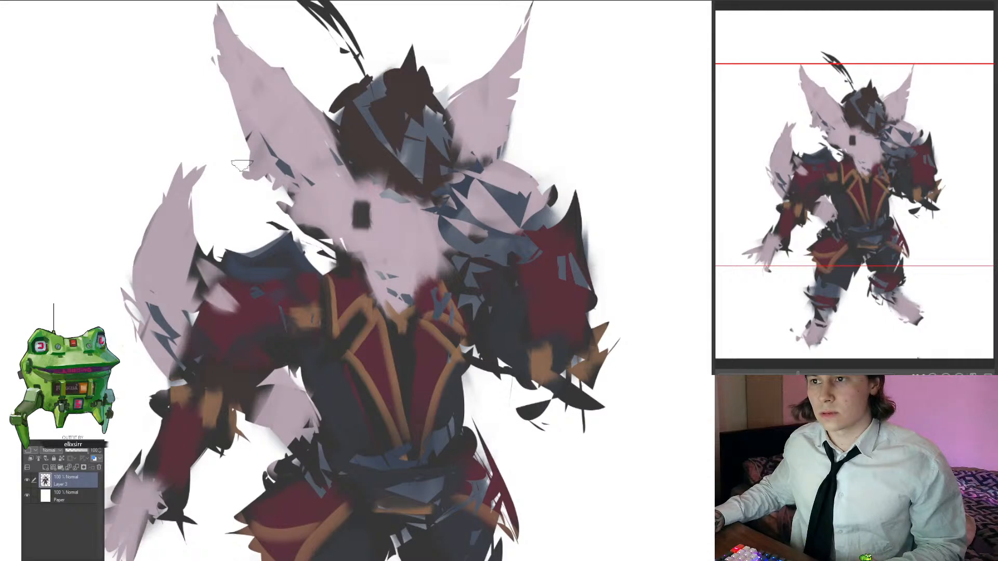
pyautogui.moveTo(301, 163); pyautogui.dragTo(425, 270)
pyautogui.hotkey('ctrl', 'v')
pyautogui.moveTo(276, 120); pyautogui.dragTo(361, 260)
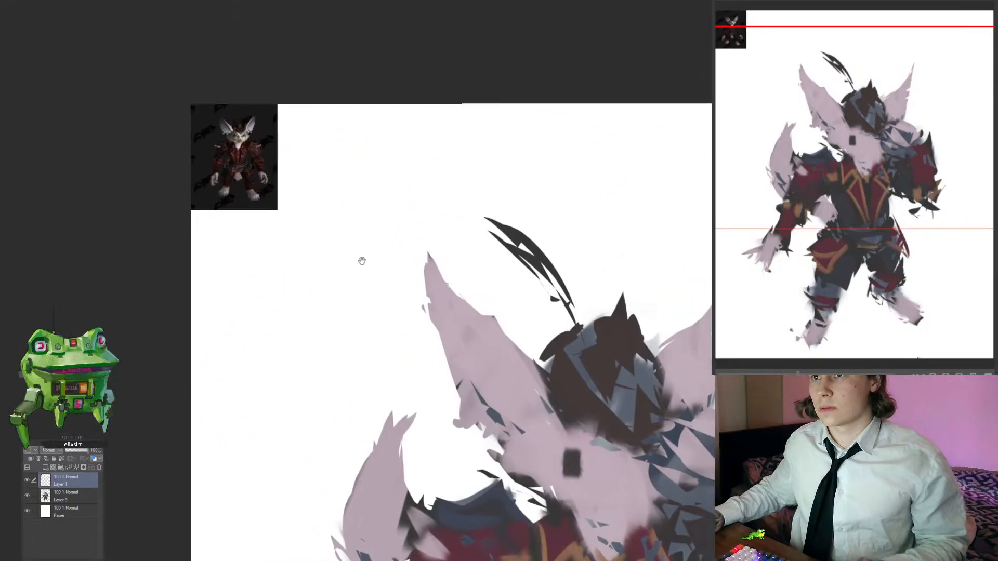
pyautogui.moveTo(200, 121); pyautogui.dragTo(215, 159)
pyautogui.moveTo(327, 228); pyautogui.dragTo(244, 122)
pyautogui.hotkey('ctrl', 'z')
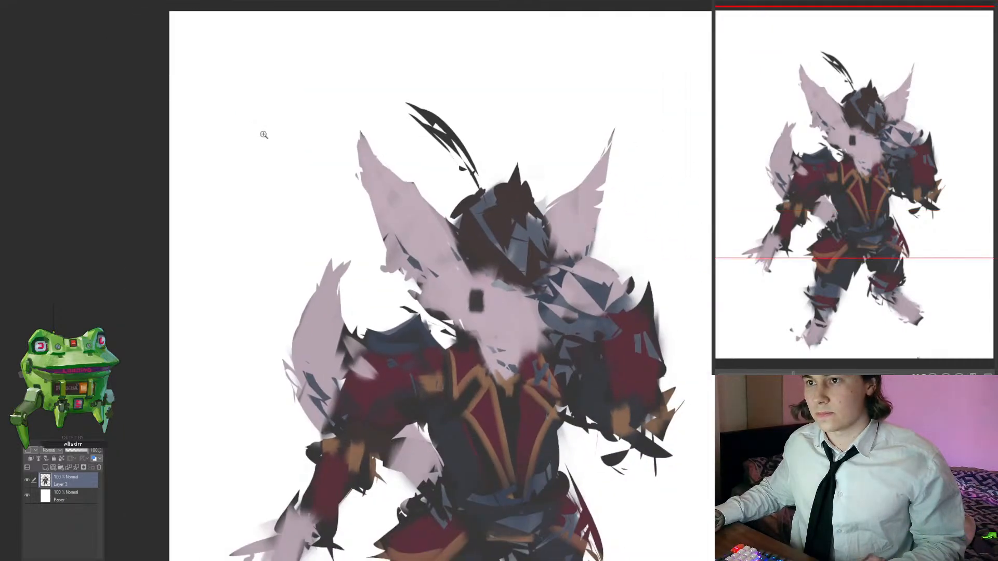
pyautogui.moveTo(333, 205); pyautogui.dragTo(237, 87)
# Step: Paint ochre eyes and add dark grey nose and mouth marks to the pale face
pyautogui.moveTo(417, 166); pyautogui.dragTo(427, 281)
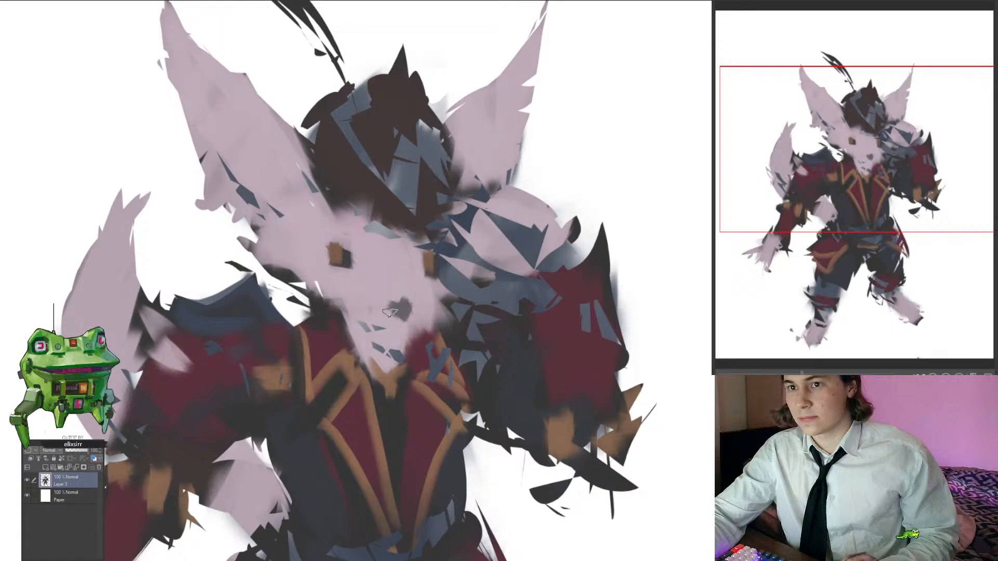
pyautogui.moveTo(367, 310); pyautogui.dragTo(388, 319)
pyautogui.moveTo(411, 323)
pyautogui.mouseDown()
pyautogui.moveTo(366, 352)
pyautogui.moveTo(409, 324)
pyautogui.mouseUp()
pyautogui.click(417, 321)
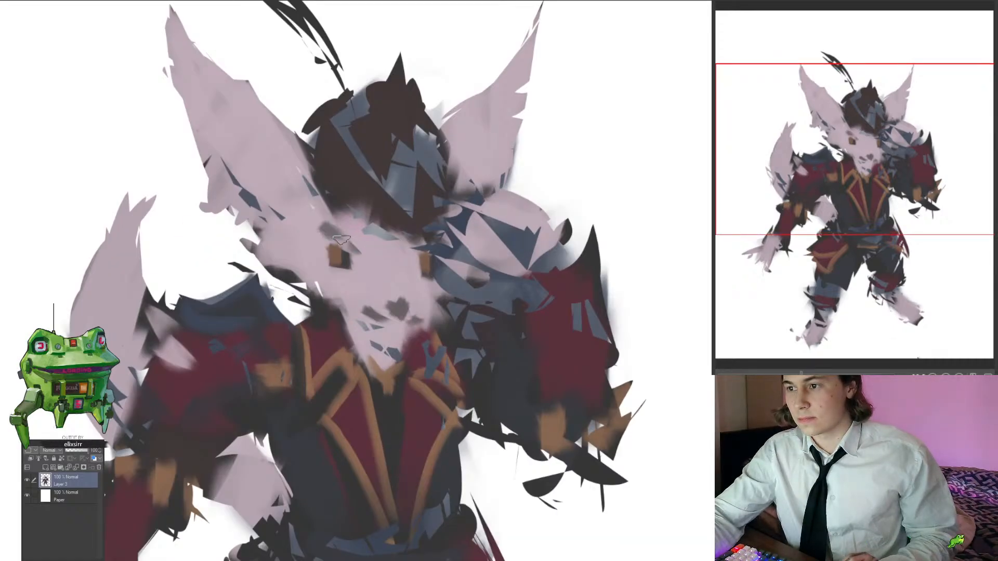
pyautogui.hotkey('ctrl', 'z')
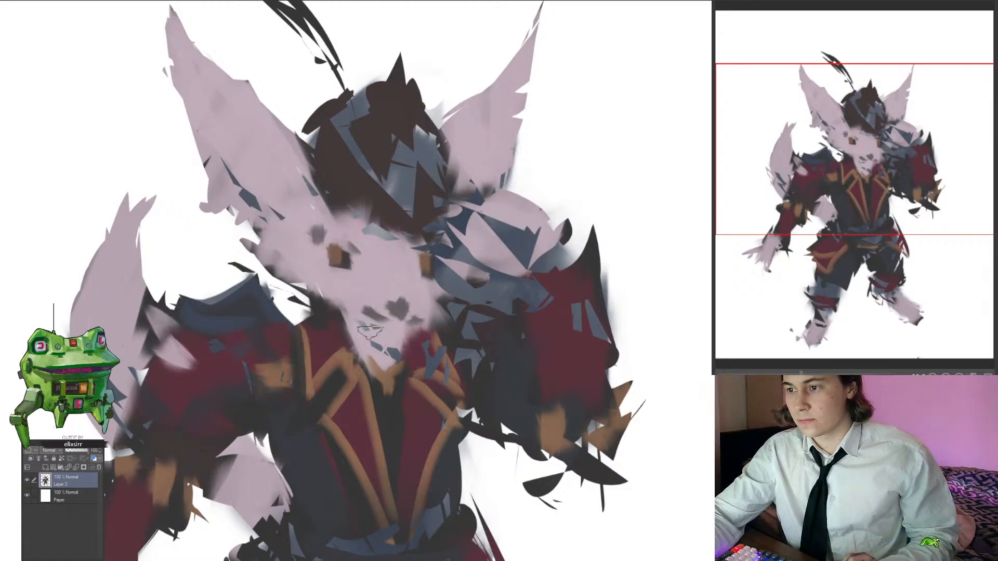
# Step: Shade the chin and the area below the nose with mid grey
pyautogui.moveTo(390, 337)
pyautogui.mouseDown()
pyautogui.moveTo(417, 306)
pyautogui.moveTo(394, 311)
pyautogui.mouseUp()
pyautogui.scroll(1, 418, 306)
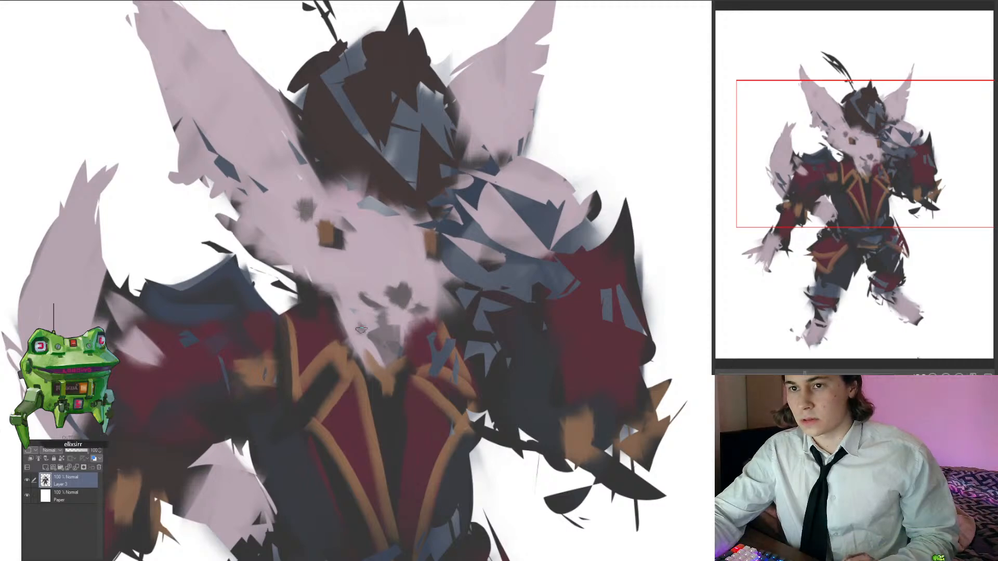
pyautogui.moveTo(361, 329); pyautogui.dragTo(387, 348)
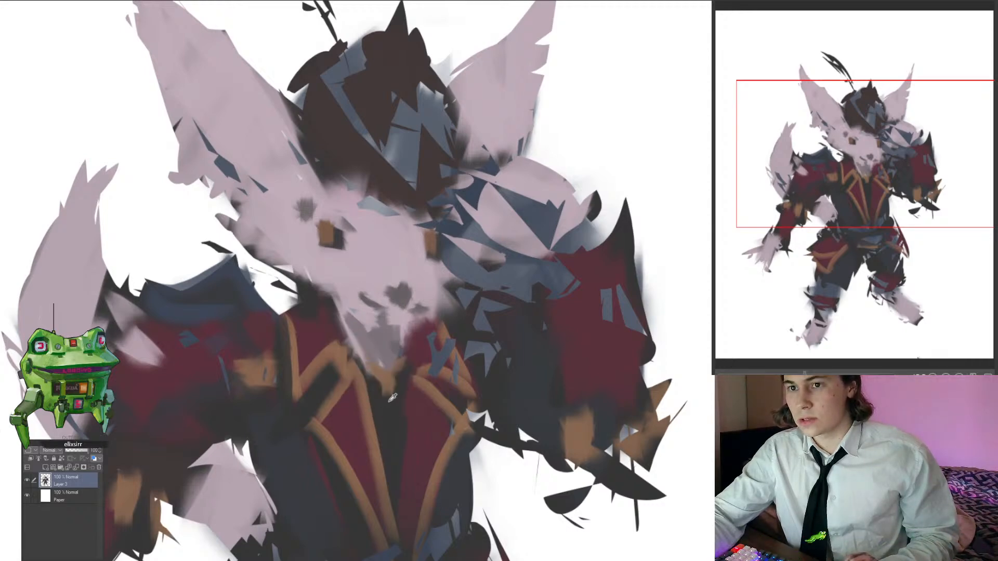
# Step: Add thin ochre trim lines inside the two red chest panels
pyautogui.moveTo(403, 424); pyautogui.dragTo(393, 356)
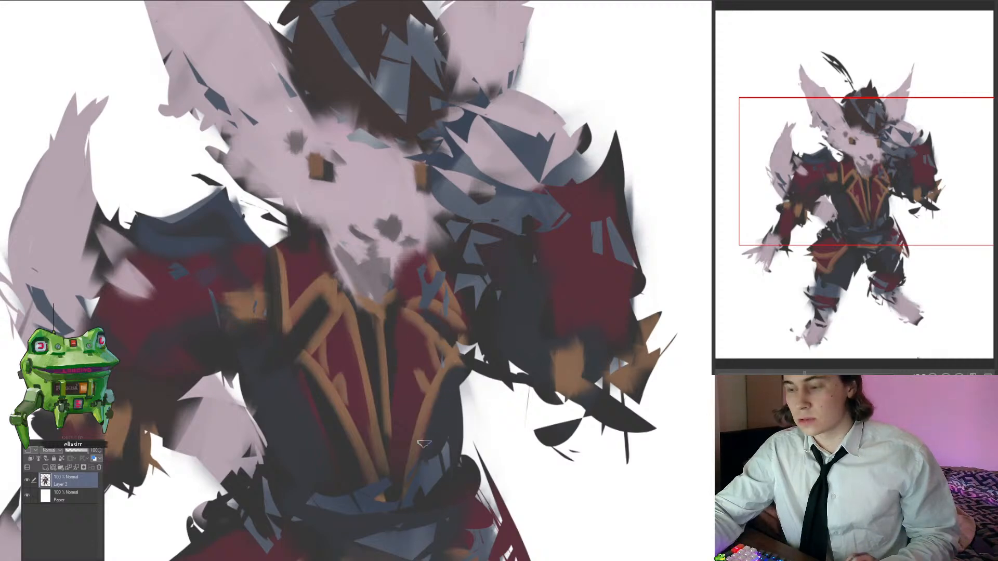
pyautogui.scroll(-2, 413, 395)
pyautogui.moveTo(446, 411); pyautogui.dragTo(446, 365)
pyautogui.click(432, 378)
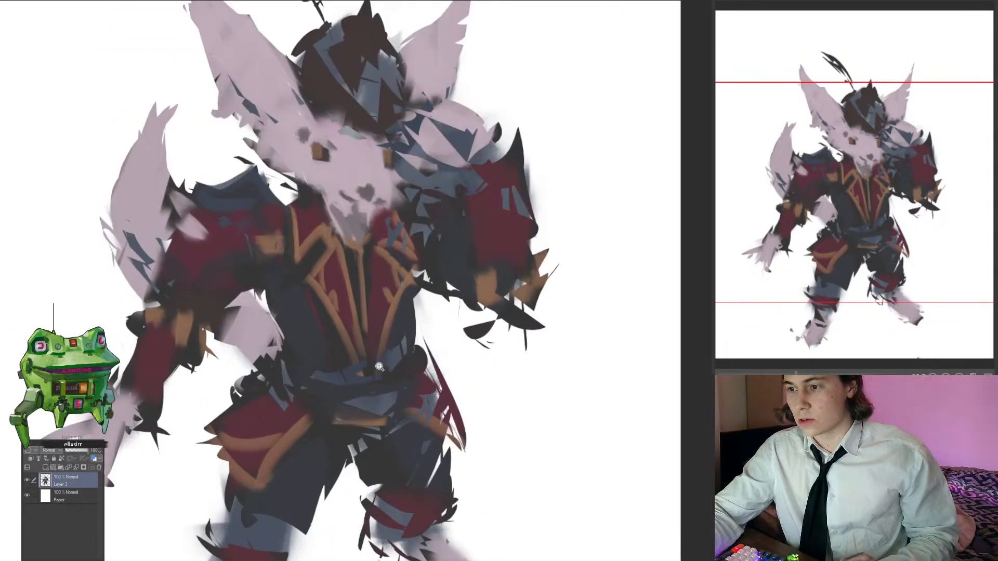
# Step: Sample slate blue from the waist and paint wrapped sash folds across the belt and hips
pyautogui.click(379, 368)
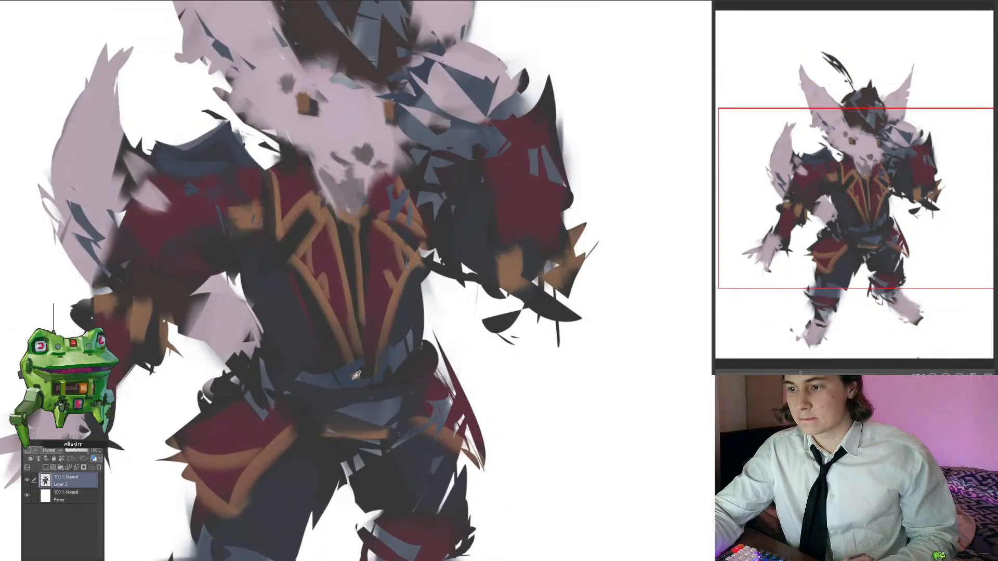
pyautogui.keyDown('alt'); pyautogui.click(352, 380); pyautogui.keyUp('alt')
pyautogui.moveTo(312, 398)
pyautogui.mouseDown()
pyautogui.moveTo(389, 395)
pyautogui.moveTo(378, 416)
pyautogui.moveTo(360, 402)
pyautogui.moveTo(317, 406)
pyautogui.moveTo(327, 404)
pyautogui.moveTo(319, 445)
pyautogui.mouseUp()
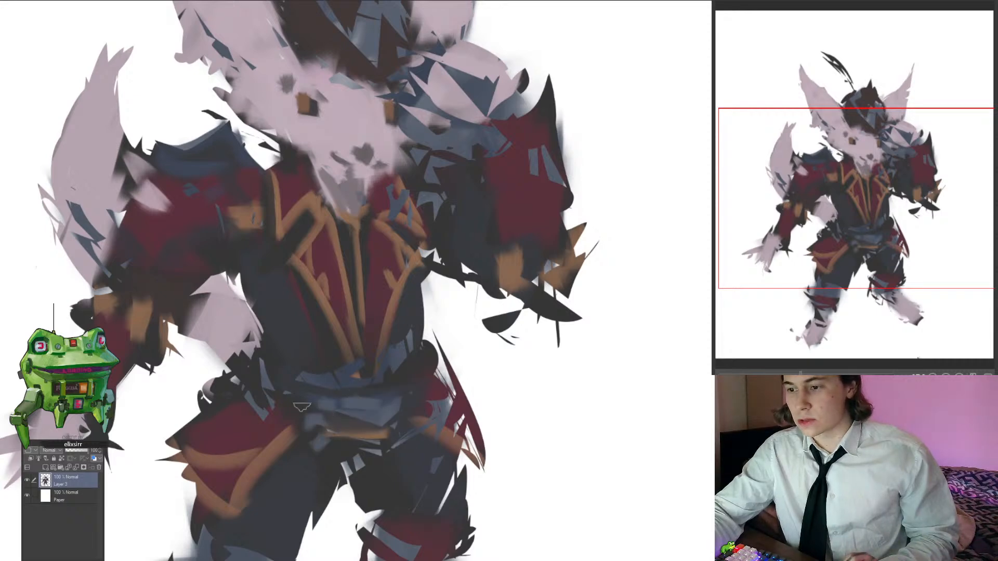
pyautogui.moveTo(269, 384); pyautogui.dragTo(300, 391)
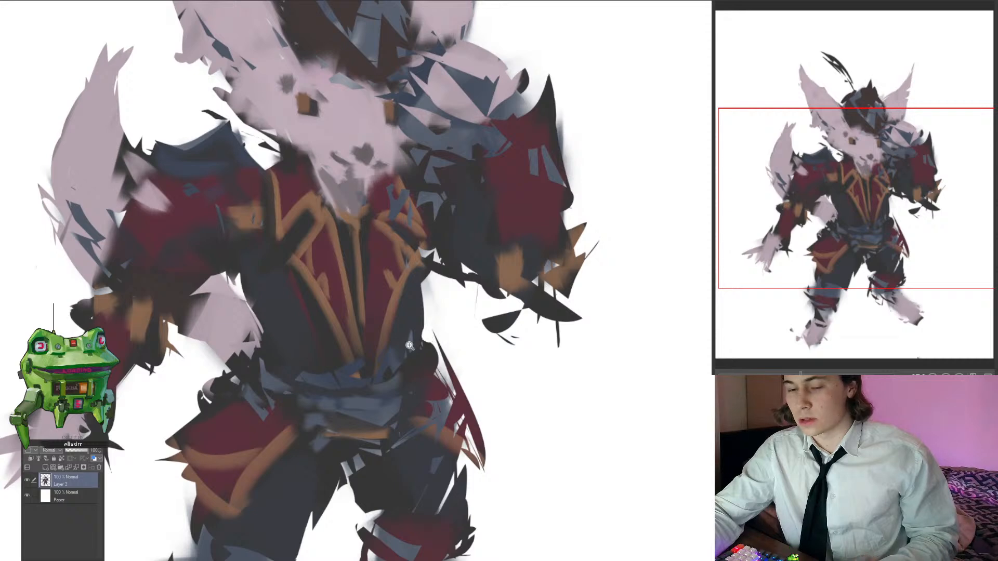
# Step: Sample slate blue and paint a curved band across the left upper sleeve, redoing the first stroke
pyautogui.moveTo(409, 345); pyautogui.dragTo(387, 322)
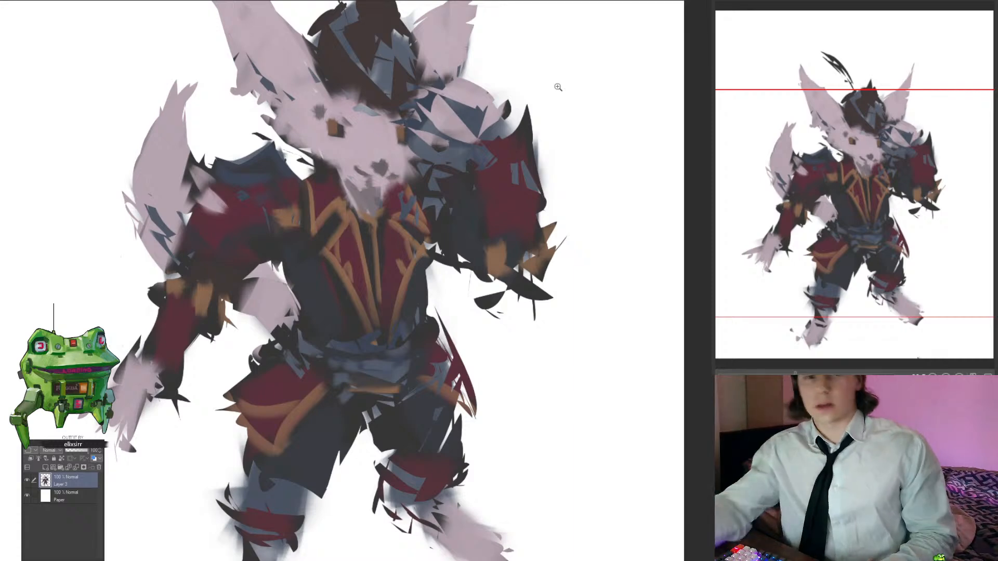
pyautogui.moveTo(413, 284); pyautogui.dragTo(376, 287)
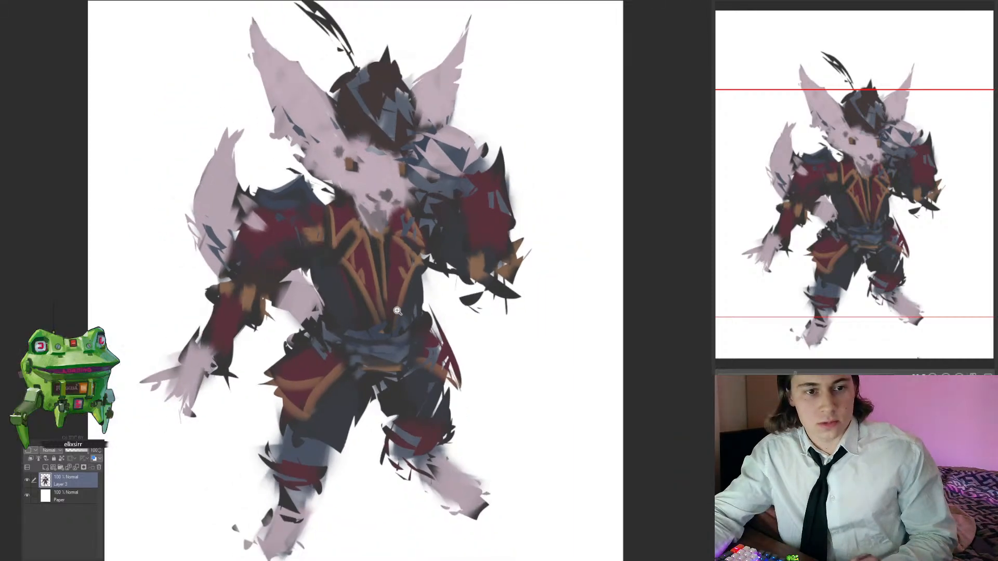
pyautogui.click(325, 248)
pyautogui.keyDown('alt'); pyautogui.click(313, 268); pyautogui.keyUp('alt')
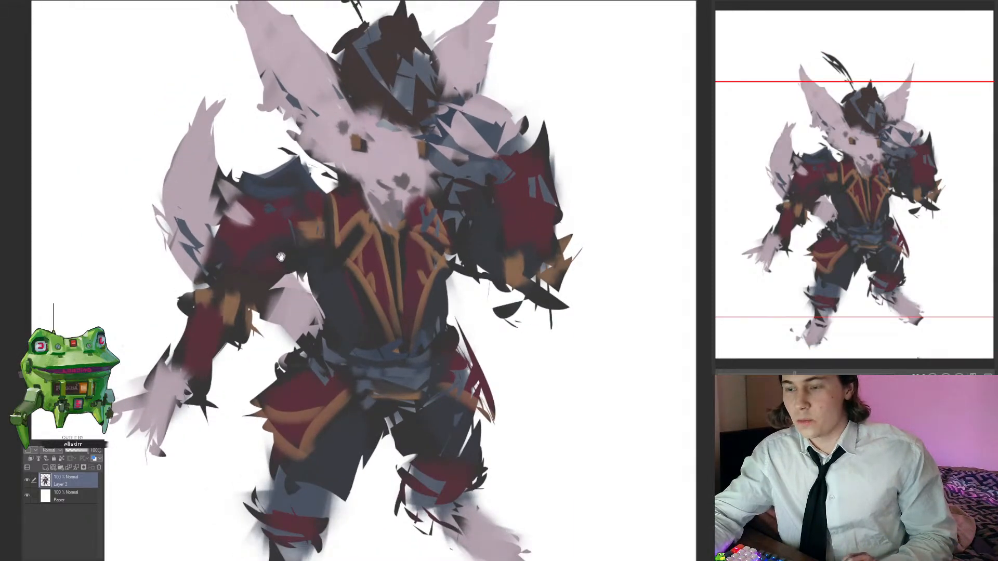
pyautogui.moveTo(282, 258); pyautogui.dragTo(309, 263)
pyautogui.keyDown('alt'); pyautogui.click(304, 251); pyautogui.keyUp('alt')
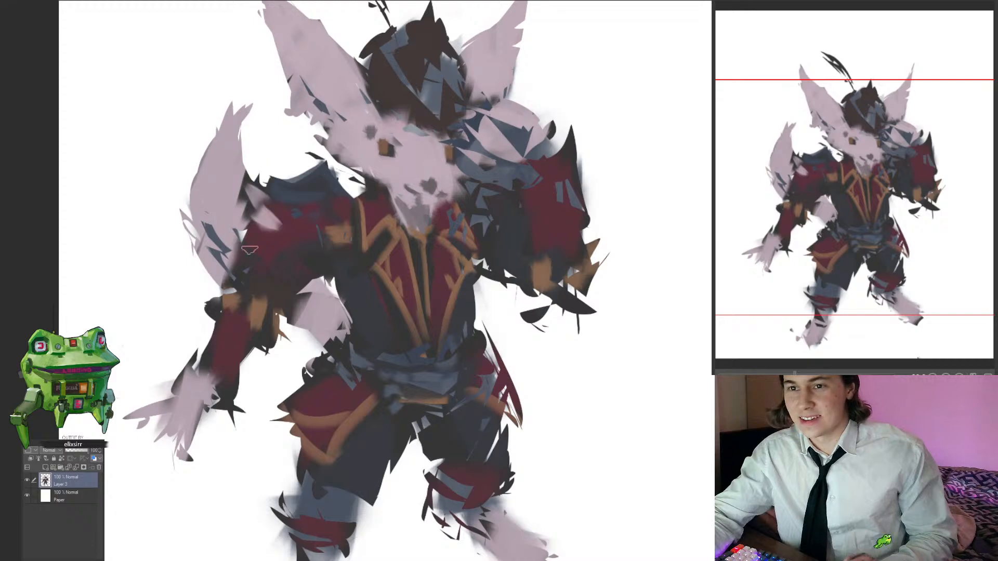
pyautogui.moveTo(266, 273); pyautogui.dragTo(297, 241)
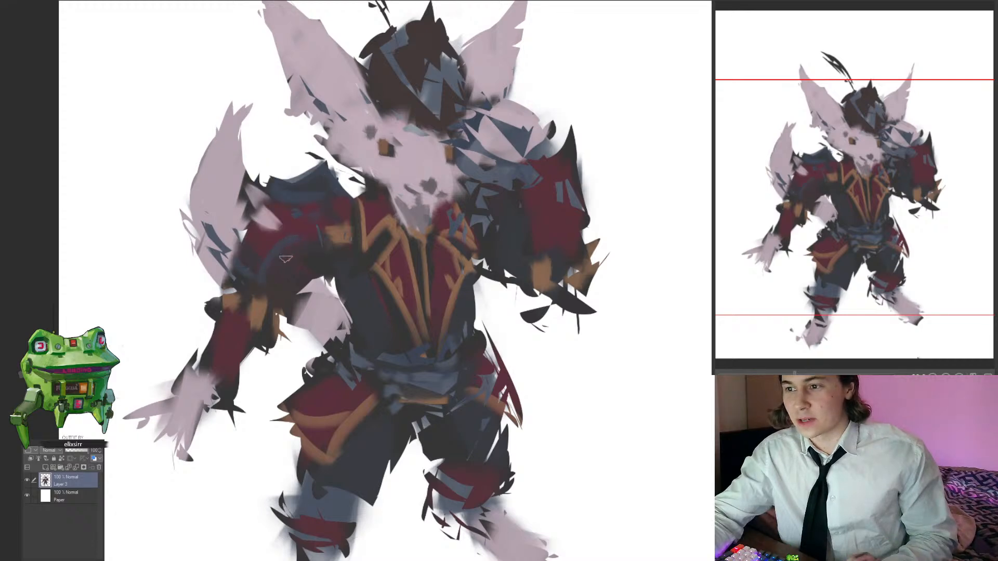
pyautogui.hotkey('ctrl', 'z')
pyautogui.moveTo(265, 282); pyautogui.dragTo(312, 244)
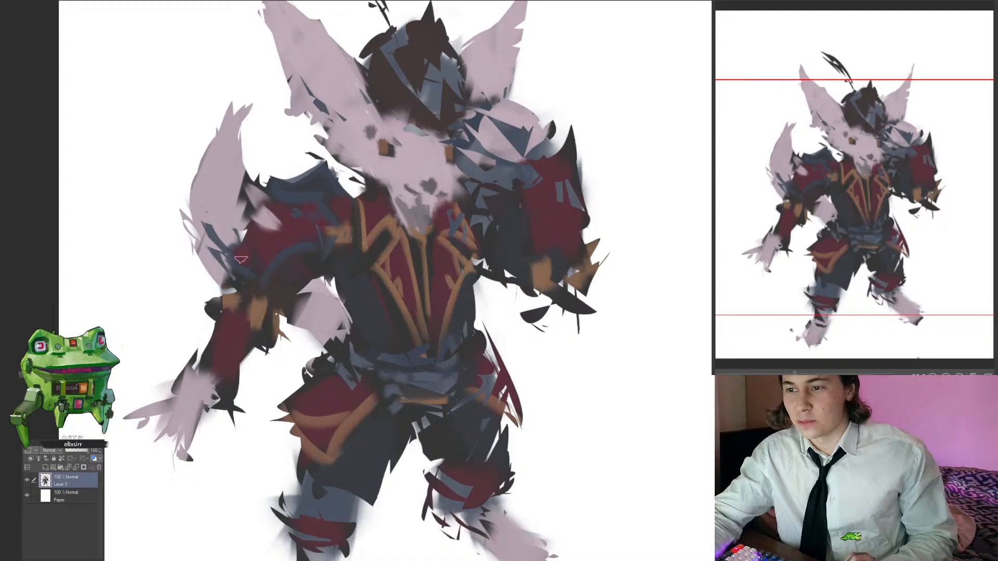
# Step: Sample the sleeve's red and paint it around and below the blue band on the left sleeve
pyautogui.keyDown('alt'); pyautogui.click(241, 259); pyautogui.keyUp('alt')
pyautogui.moveTo(304, 264); pyautogui.dragTo(249, 276)
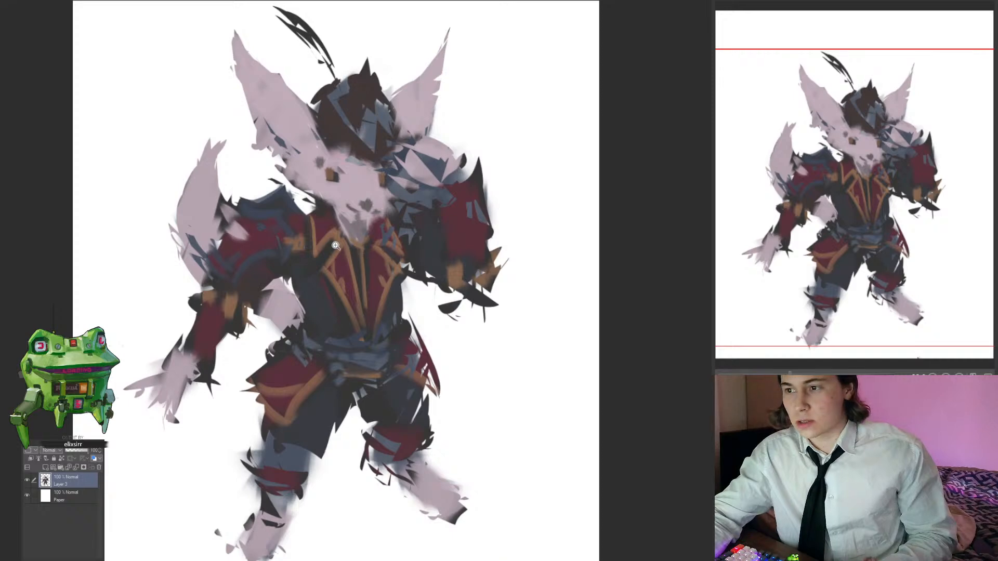
pyautogui.click(290, 198)
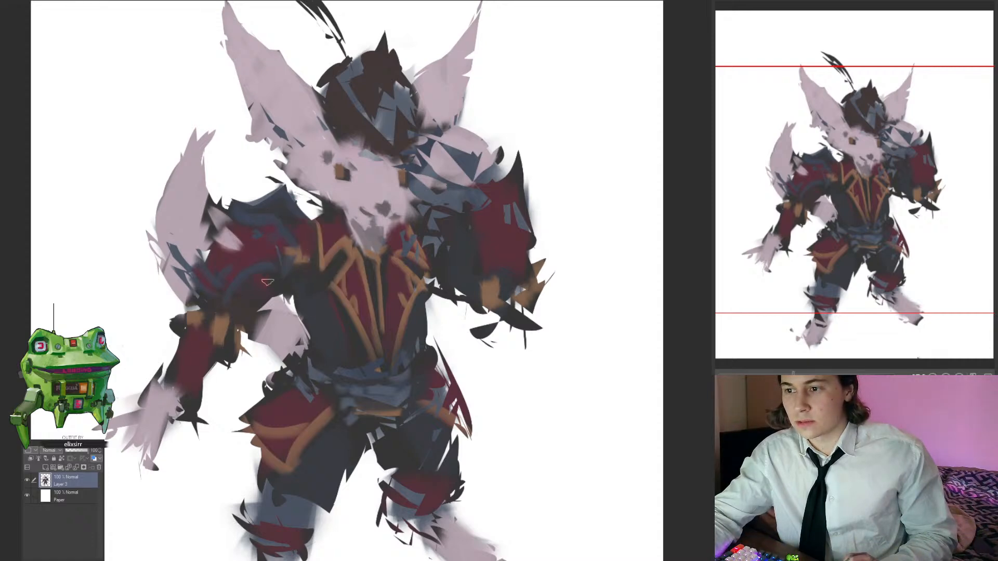
pyautogui.moveTo(311, 292); pyautogui.dragTo(313, 282)
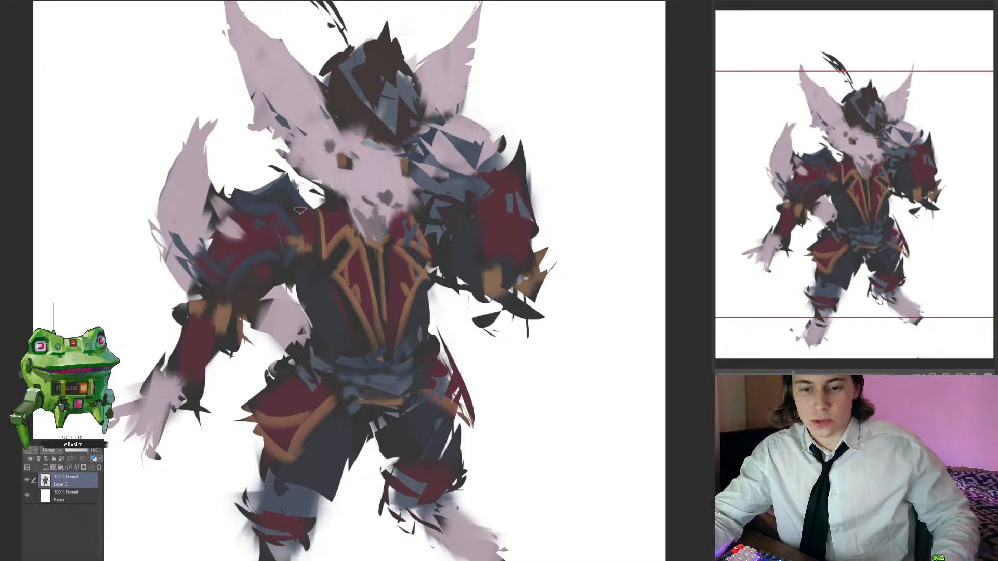
# Step: Sample ochre and paint angular trim around the cuff of the left forearm
pyautogui.moveTo(357, 264); pyautogui.dragTo(383, 290)
pyautogui.moveTo(417, 252); pyautogui.dragTo(432, 256)
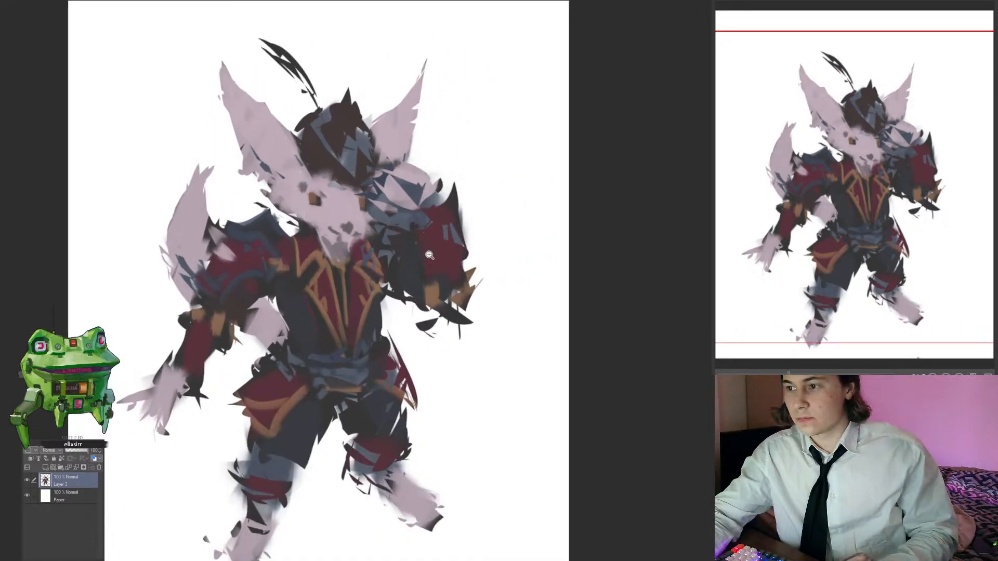
pyautogui.keyDown('alt'); pyautogui.click(429, 283); pyautogui.keyUp('alt')
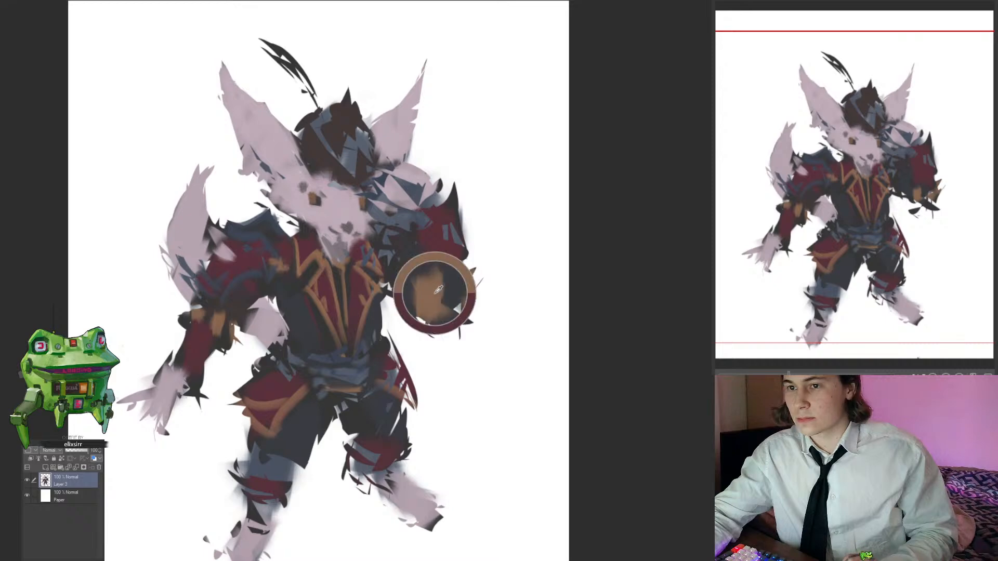
pyautogui.moveTo(428, 287); pyautogui.dragTo(461, 295)
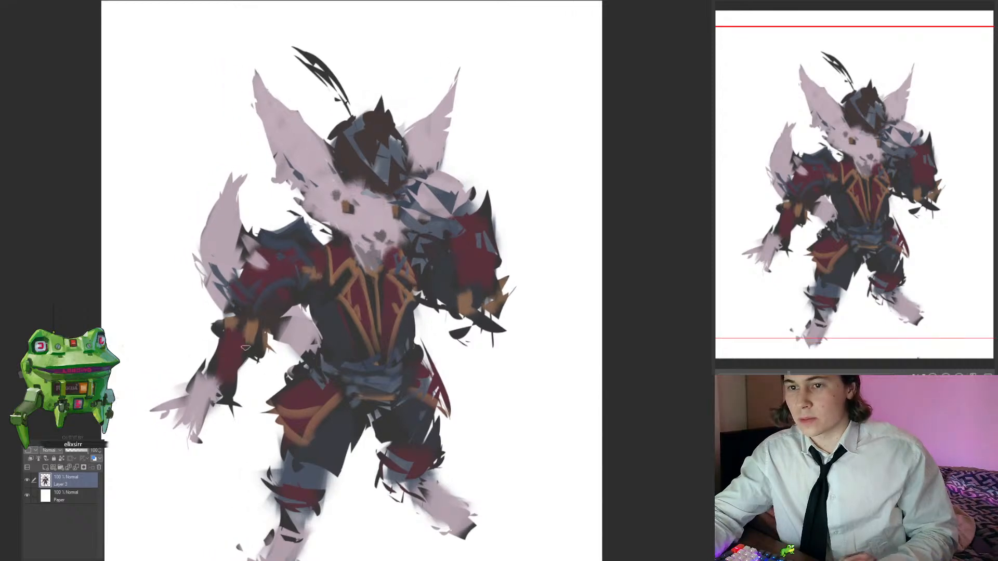
pyautogui.keyDown('alt'); pyautogui.click(259, 346); pyautogui.keyUp('alt')
pyautogui.moveTo(225, 328); pyautogui.dragTo(251, 347)
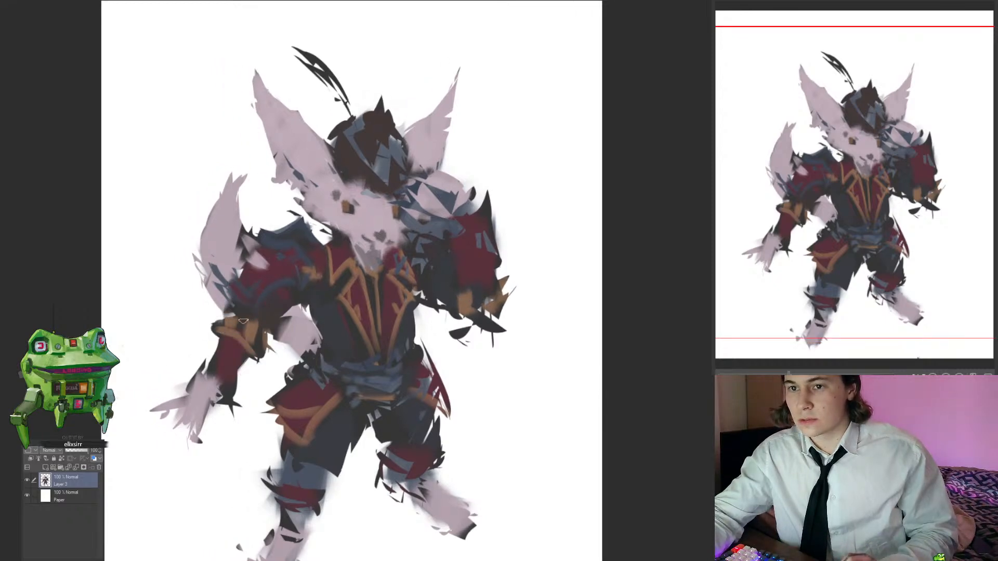
# Step: Fill the inside of the left cuff with dark red and extend the red sleeve in points over the wrist
pyautogui.keyDown('alt'); pyautogui.click(250, 328); pyautogui.keyUp('alt')
pyautogui.moveTo(218, 315)
pyautogui.mouseDown()
pyautogui.moveTo(260, 338)
pyautogui.moveTo(252, 355)
pyautogui.moveTo(234, 350)
pyautogui.moveTo(240, 320)
pyautogui.moveTo(266, 331)
pyautogui.mouseUp()
pyautogui.keyDown('alt'); pyautogui.click(231, 354); pyautogui.keyUp('alt')
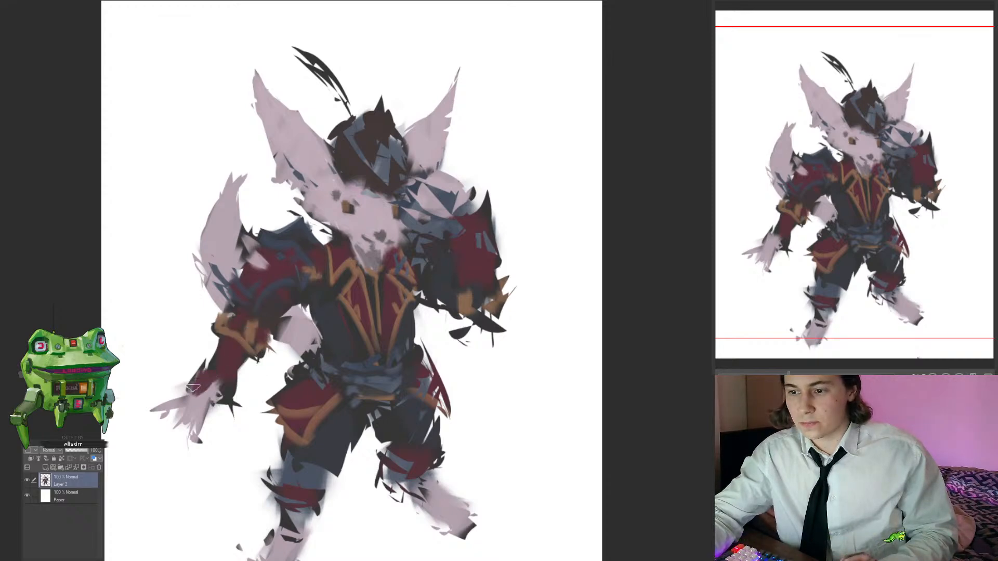
pyautogui.moveTo(203, 390)
pyautogui.mouseDown()
pyautogui.moveTo(213, 372)
pyautogui.moveTo(204, 400)
pyautogui.mouseUp()
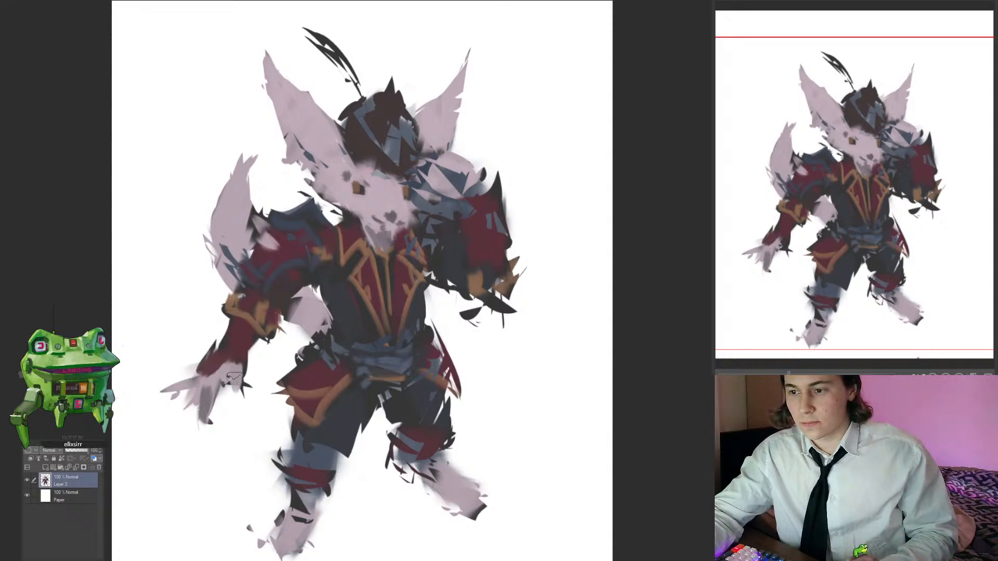
# Step: Trim the lowered left hand's fingers with white and paint dark claws at their tips, undoing one stray stroke
pyautogui.moveTo(235, 378)
pyautogui.mouseDown()
pyautogui.moveTo(235, 392)
pyautogui.moveTo(203, 404)
pyautogui.moveTo(187, 394)
pyautogui.mouseUp()
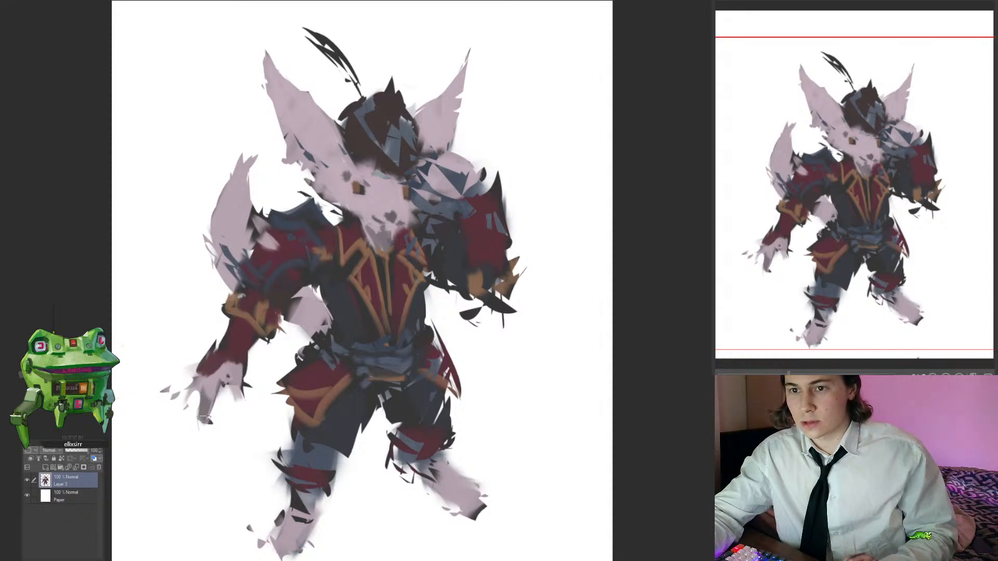
pyautogui.keyDown('alt'); pyautogui.click(246, 385); pyautogui.keyUp('alt')
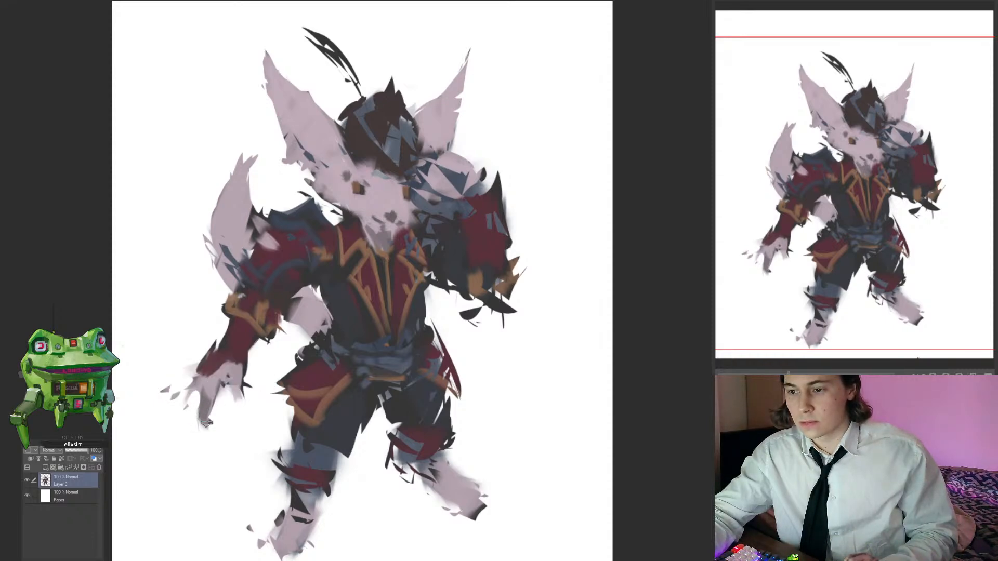
pyautogui.moveTo(203, 418); pyautogui.dragTo(209, 431)
pyautogui.hotkey('ctrl', 'z')
pyautogui.moveTo(237, 398)
pyautogui.mouseDown()
pyautogui.moveTo(201, 429)
pyautogui.moveTo(221, 424)
pyautogui.moveTo(142, 447)
pyautogui.moveTo(195, 416)
pyautogui.moveTo(194, 375)
pyautogui.moveTo(188, 417)
pyautogui.moveTo(255, 406)
pyautogui.moveTo(231, 395)
pyautogui.moveTo(250, 371)
pyautogui.mouseUp()
pyautogui.keyDown('alt'); pyautogui.click(221, 385); pyautogui.keyUp('alt')
pyautogui.keyDown('alt'); pyautogui.click(221, 393); pyautogui.keyUp('alt')
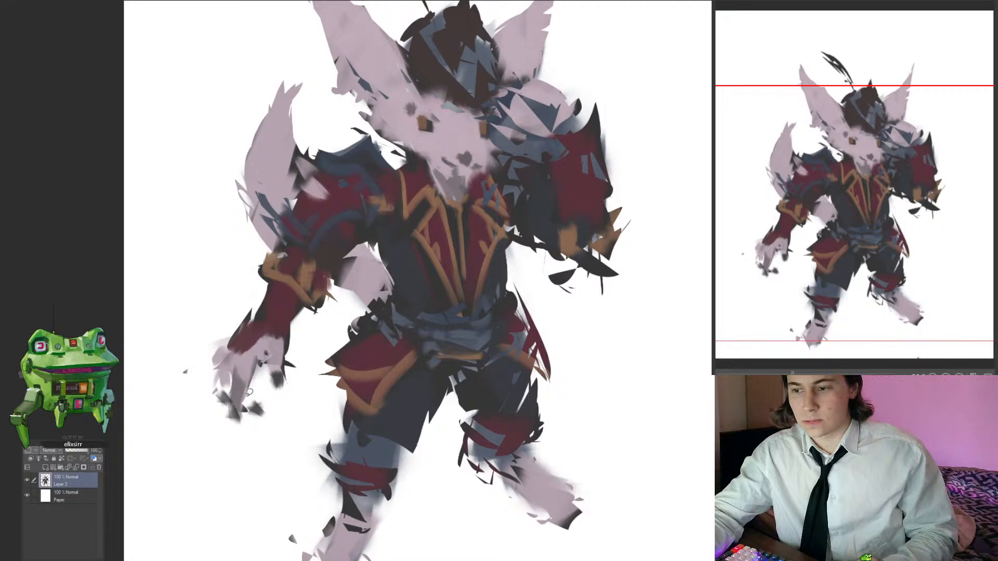
# Step: Paint out the left hand's fingertips with white and repaint the spread fingers in pale mauve
pyautogui.moveTo(236, 399); pyautogui.dragTo(252, 404)
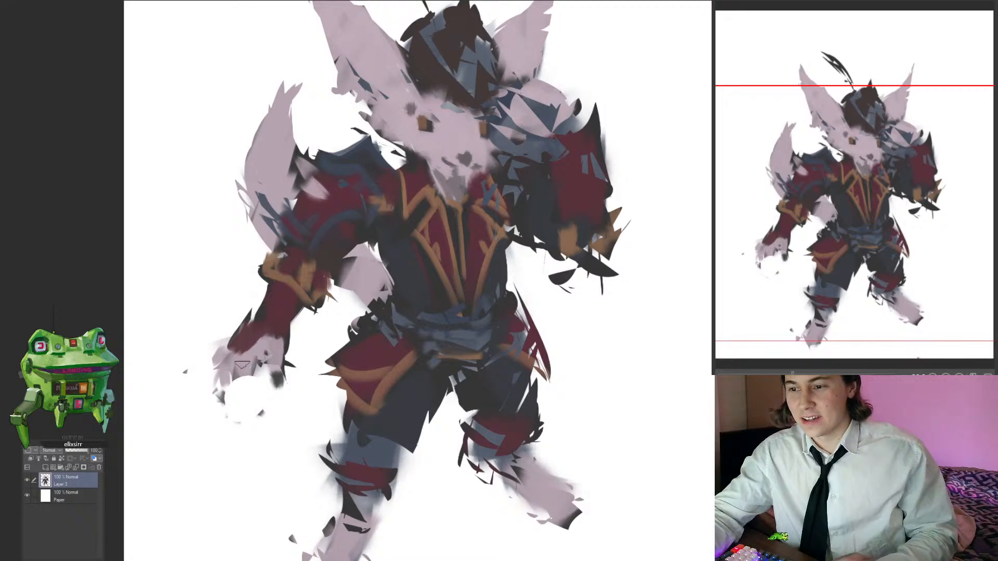
pyautogui.moveTo(216, 364)
pyautogui.mouseDown()
pyautogui.moveTo(200, 370)
pyautogui.moveTo(224, 397)
pyautogui.moveTo(259, 402)
pyautogui.mouseUp()
pyautogui.moveTo(242, 411)
pyautogui.mouseDown()
pyautogui.moveTo(201, 438)
pyautogui.moveTo(243, 405)
pyautogui.moveTo(228, 419)
pyautogui.mouseUp()
pyautogui.moveTo(245, 418); pyautogui.dragTo(264, 426)
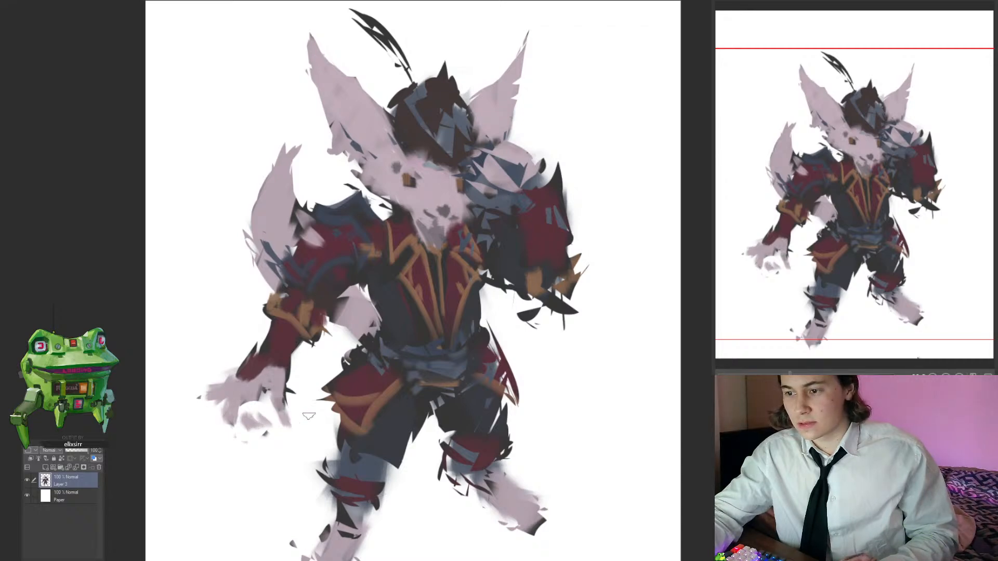
# Step: Shade grey-mauve sockets around both eyes and sharpen the brow and muzzle planes of the face
pyautogui.moveTo(347, 422); pyautogui.dragTo(265, 439)
pyautogui.click(393, 165)
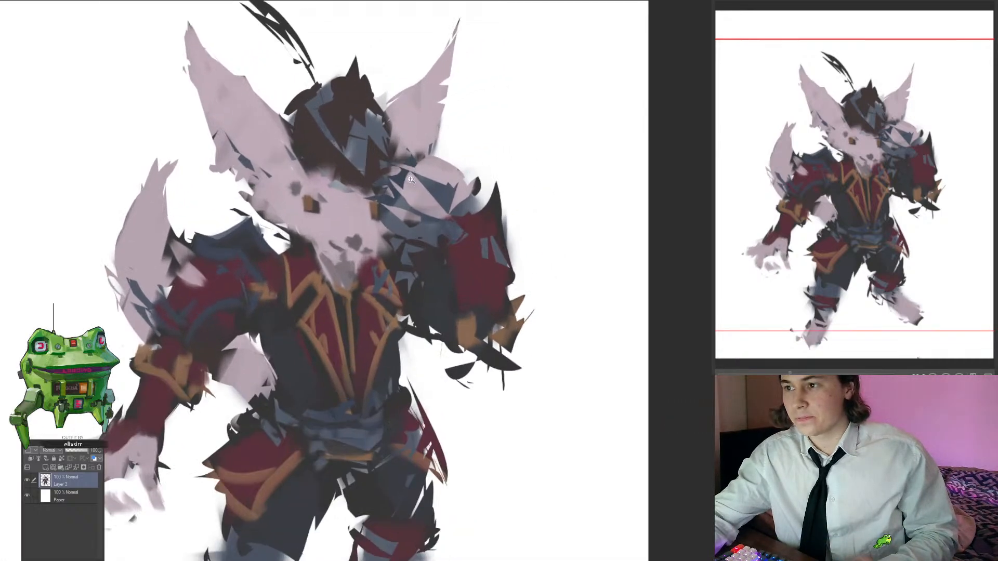
pyautogui.moveTo(401, 204); pyautogui.dragTo(387, 224)
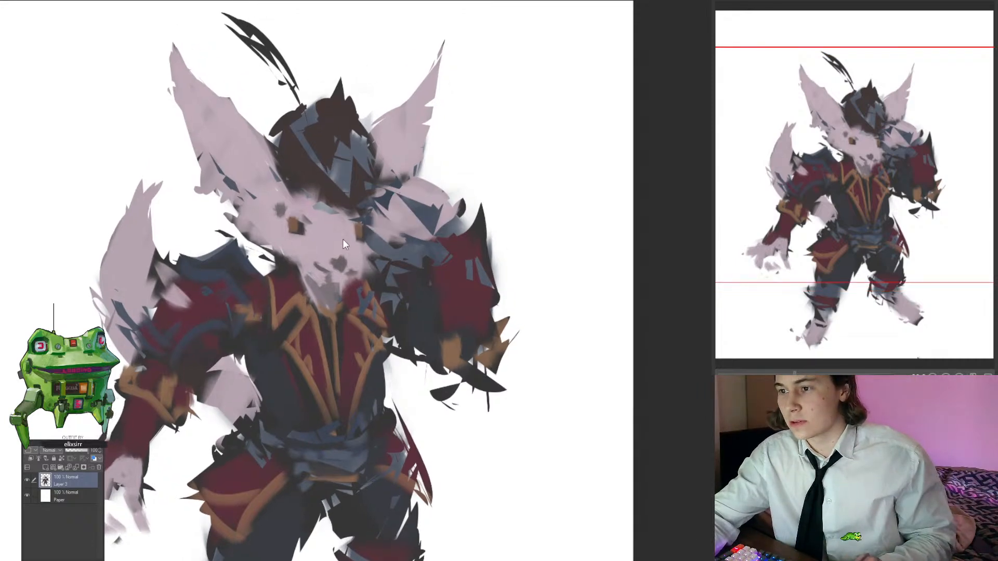
pyautogui.scroll(2, 307, 218)
pyautogui.moveTo(318, 227)
pyautogui.mouseDown()
pyautogui.moveTo(279, 211)
pyautogui.moveTo(338, 229)
pyautogui.mouseUp()
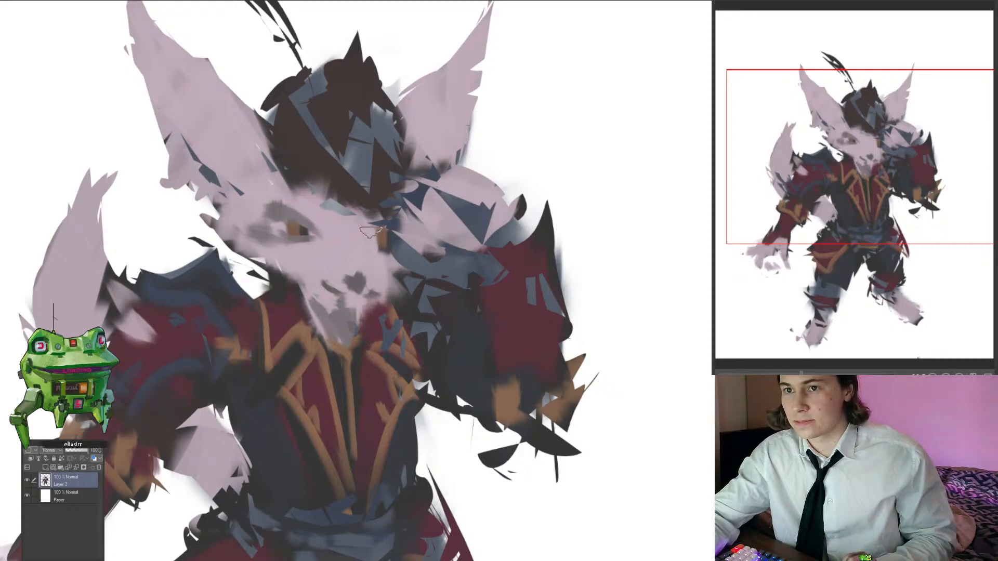
pyautogui.moveTo(317, 255); pyautogui.dragTo(310, 299)
pyautogui.moveTo(327, 250); pyautogui.dragTo(346, 215)
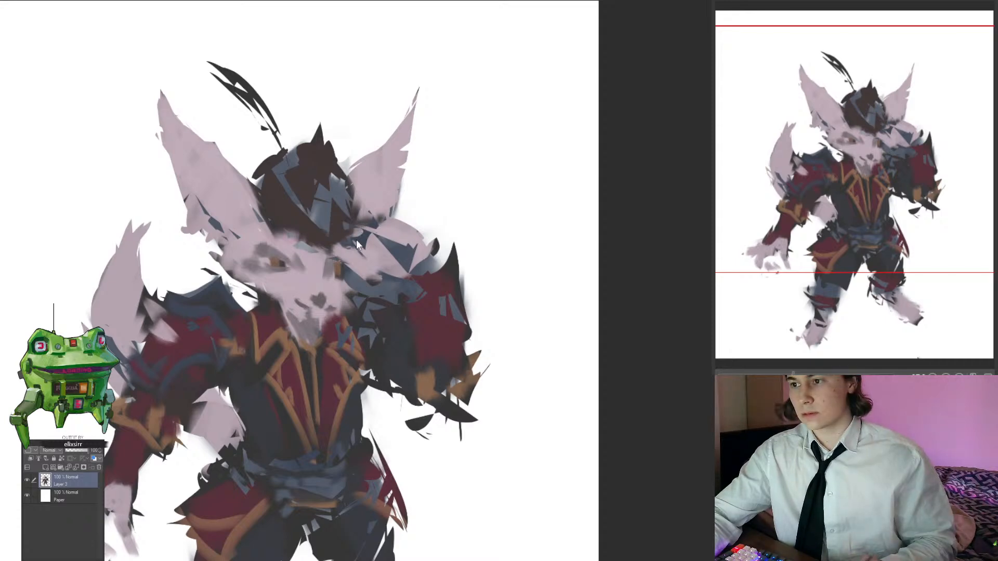
# Step: Cover the blue patches beside the right cheek with pale mauve, shaping pointed cheek fur with small slate-blue accents
pyautogui.moveTo(362, 224)
pyautogui.mouseDown()
pyautogui.moveTo(431, 232)
pyautogui.moveTo(336, 273)
pyautogui.moveTo(355, 248)
pyautogui.mouseUp()
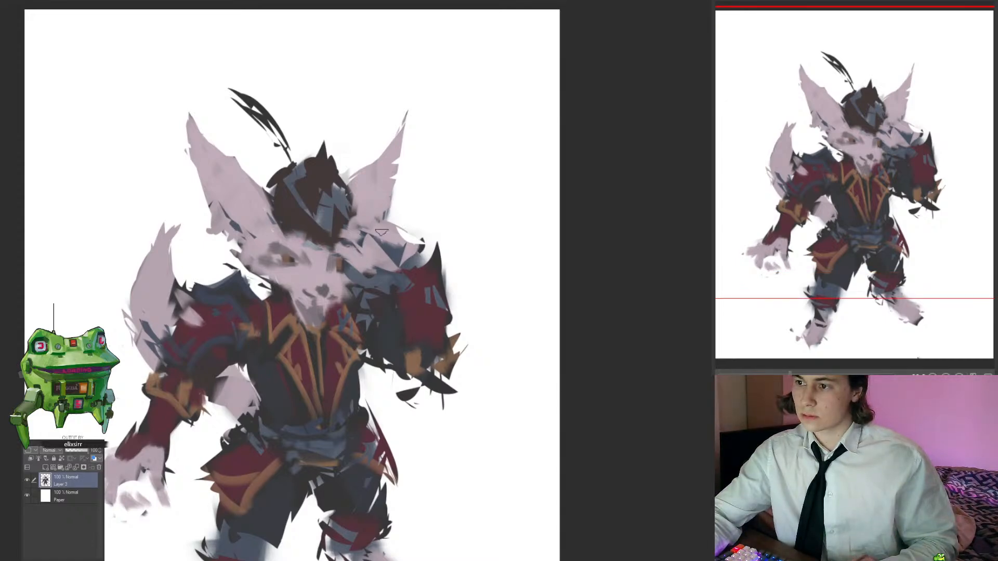
pyautogui.keyDown('alt'); pyautogui.click(397, 252); pyautogui.keyUp('alt')
pyautogui.moveTo(389, 212)
pyautogui.mouseDown()
pyautogui.moveTo(400, 225)
pyautogui.moveTo(379, 227)
pyautogui.mouseUp()
pyautogui.moveTo(375, 260)
pyautogui.mouseDown()
pyautogui.moveTo(347, 260)
pyautogui.moveTo(389, 241)
pyautogui.moveTo(371, 244)
pyautogui.mouseUp()
pyautogui.keyDown('alt'); pyautogui.click(371, 252); pyautogui.keyUp('alt')
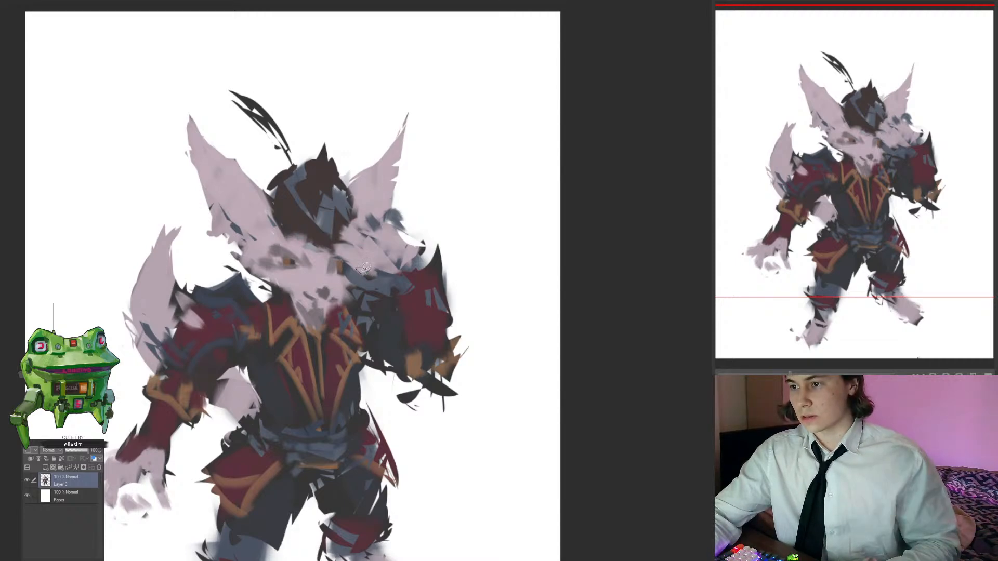
pyautogui.moveTo(359, 268)
pyautogui.mouseDown()
pyautogui.moveTo(377, 275)
pyautogui.moveTo(366, 275)
pyautogui.mouseUp()
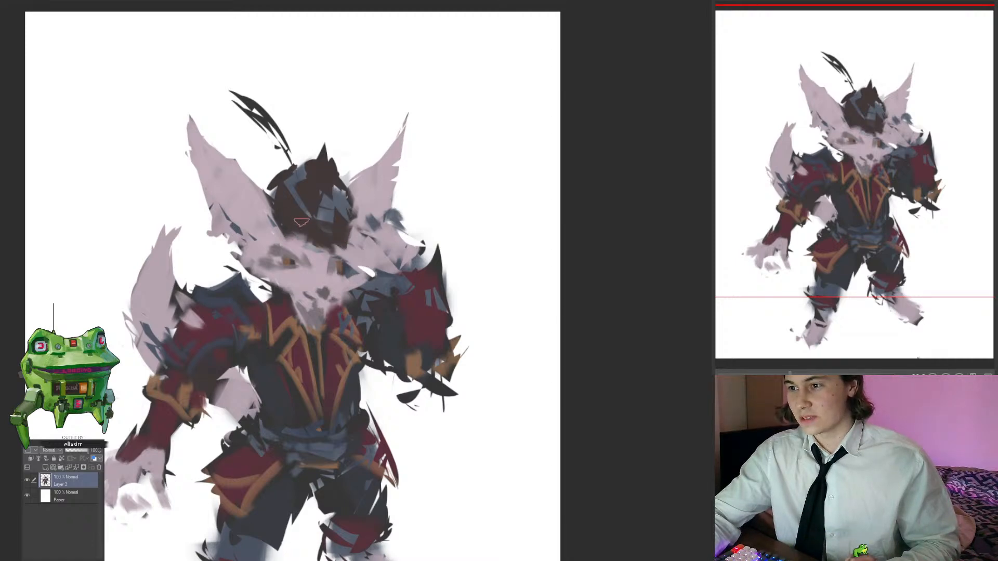
pyautogui.keyDown('alt'); pyautogui.click(364, 254); pyautogui.keyUp('alt')
pyautogui.moveTo(347, 243)
pyautogui.mouseDown()
pyautogui.moveTo(330, 289)
pyautogui.moveTo(376, 243)
pyautogui.mouseUp()
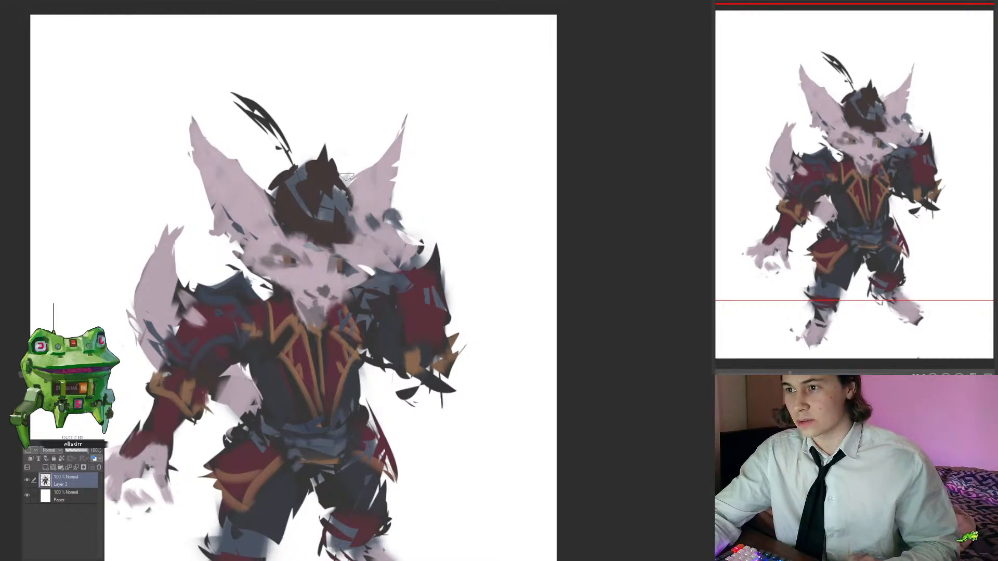
# Step: Remove the spike from the hat's crown, sample its dark brown and paint the crown into a rounder shape
pyautogui.moveTo(342, 158)
pyautogui.mouseDown()
pyautogui.moveTo(376, 156)
pyautogui.moveTo(362, 165)
pyautogui.moveTo(390, 181)
pyautogui.moveTo(376, 184)
pyautogui.moveTo(390, 186)
pyautogui.moveTo(379, 193)
pyautogui.mouseUp()
pyautogui.keyDown('alt'); pyautogui.click(345, 194); pyautogui.keyUp('alt')
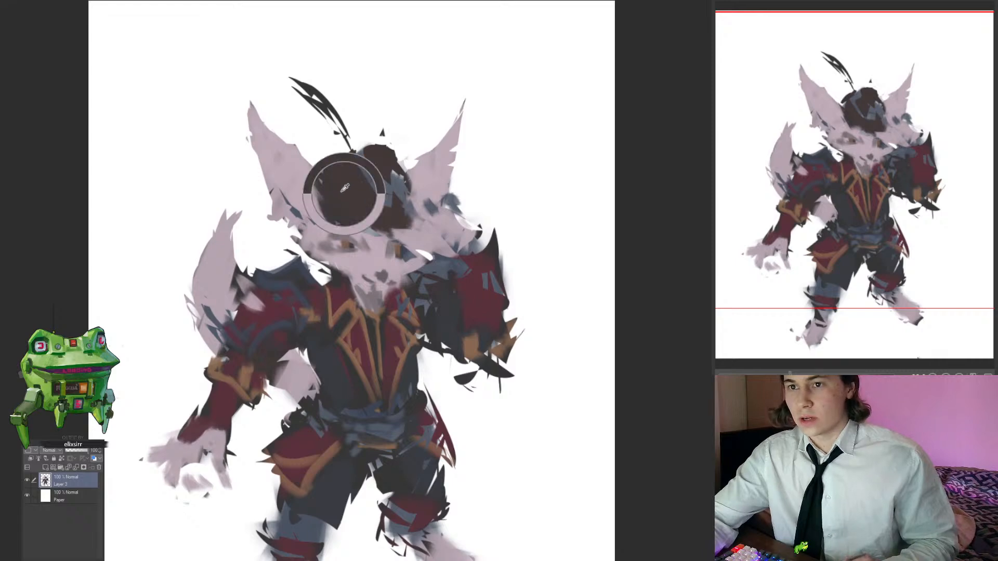
pyautogui.moveTo(339, 180); pyautogui.dragTo(358, 206)
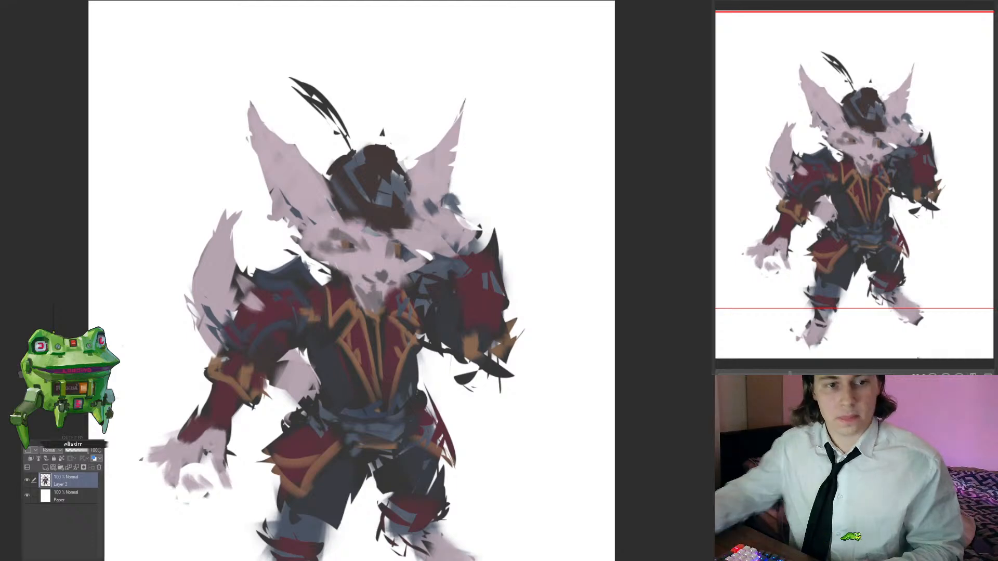
# Step: Examine the whole character at reduced size to judge its silhouette, proportions and colour balance
pyautogui.scroll(-4, 421, 282)
pyautogui.keyDown('ctrl'); pyautogui.click(414, 300); pyautogui.keyUp('ctrl')
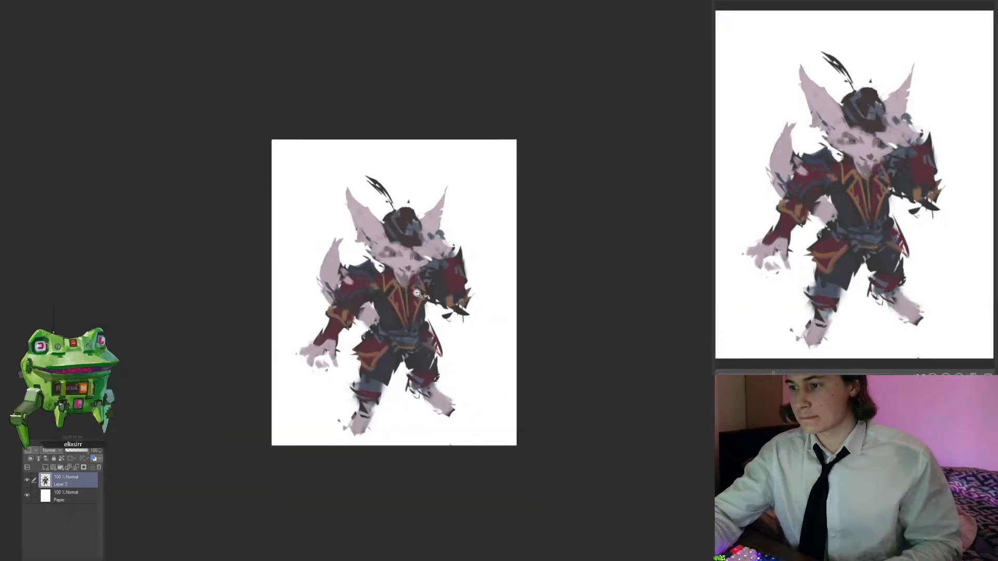
pyautogui.keyDown('ctrl'); pyautogui.click(417, 292); pyautogui.keyUp('ctrl')
pyautogui.keyDown('ctrl'); pyautogui.click(427, 282); pyautogui.keyUp('ctrl')
pyautogui.moveTo(464, 299); pyautogui.dragTo(448, 304)
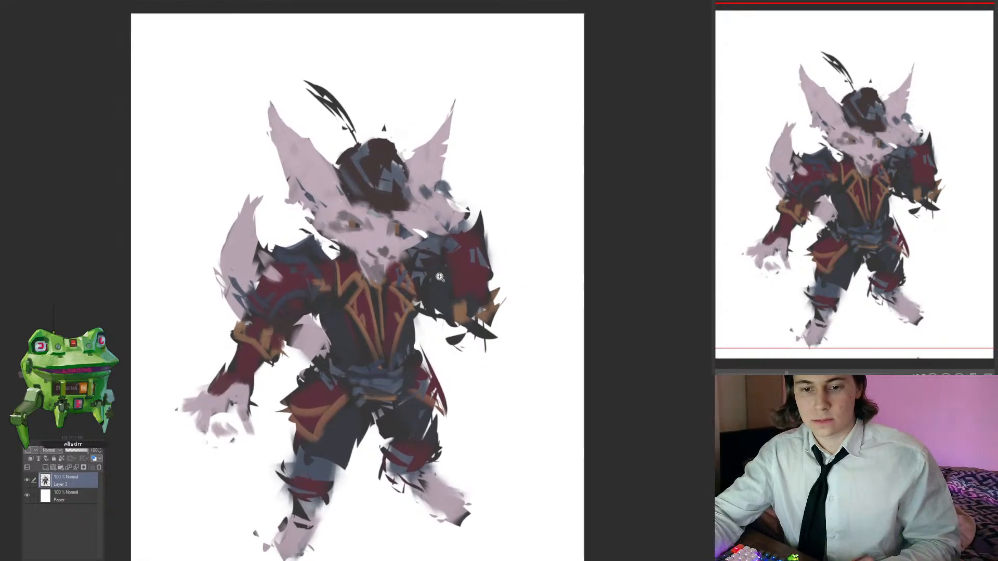
pyautogui.moveTo(424, 258); pyautogui.dragTo(426, 275)
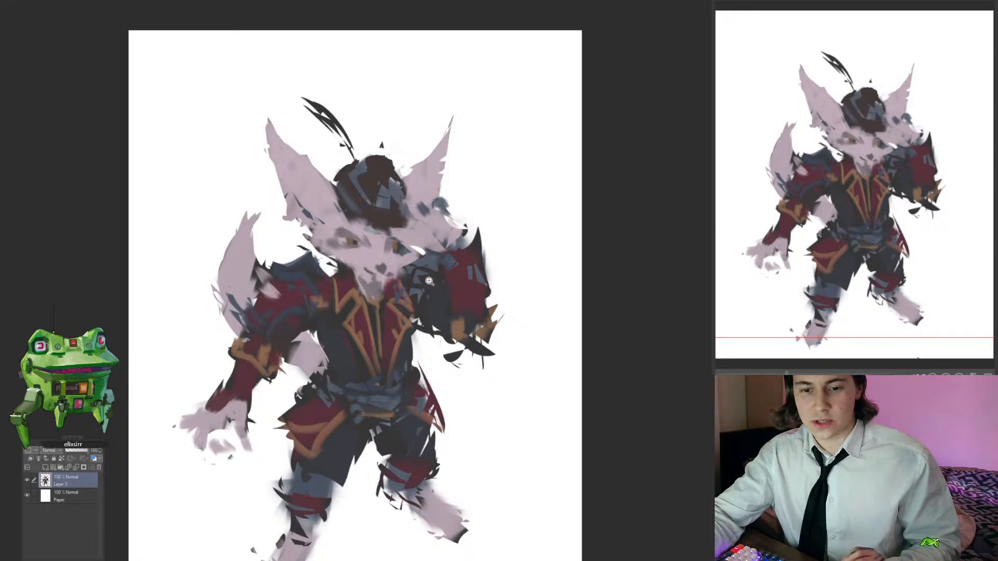
pyautogui.moveTo(425, 278); pyautogui.dragTo(395, 280)
pyautogui.click(427, 267)
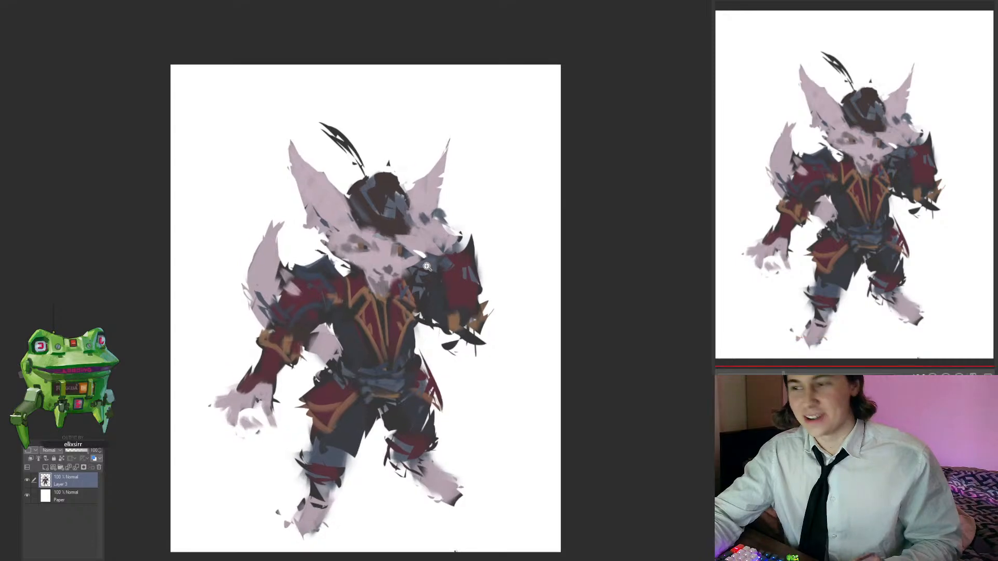
pyautogui.click(435, 175)
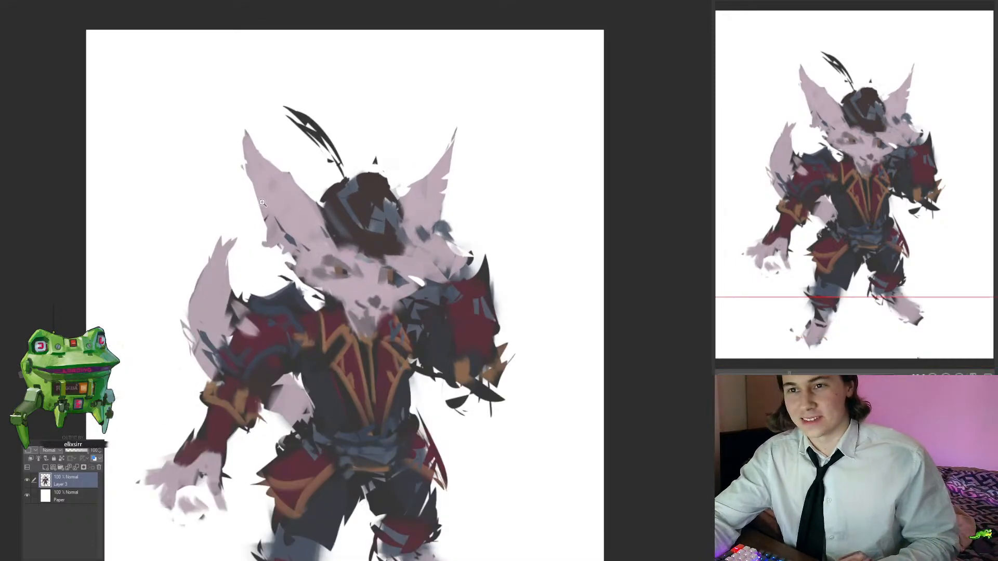
pyautogui.click(297, 212)
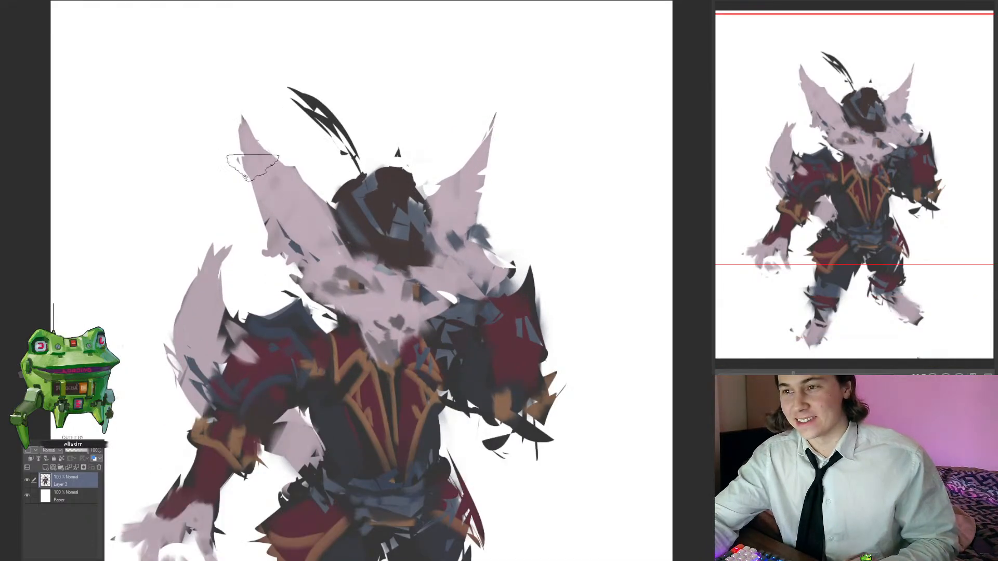
# Step: Shade the inside of the left ear with slate blue, refining it toward the tip with a smaller brush
pyautogui.moveTo(251, 161)
pyautogui.mouseDown()
pyautogui.moveTo(276, 195)
pyautogui.moveTo(304, 190)
pyautogui.moveTo(269, 187)
pyautogui.moveTo(272, 173)
pyautogui.moveTo(307, 225)
pyautogui.moveTo(321, 207)
pyautogui.moveTo(307, 191)
pyautogui.moveTo(282, 187)
pyautogui.moveTo(286, 217)
pyautogui.moveTo(306, 231)
pyautogui.moveTo(299, 221)
pyautogui.moveTo(304, 249)
pyautogui.mouseUp()
pyautogui.press('[')
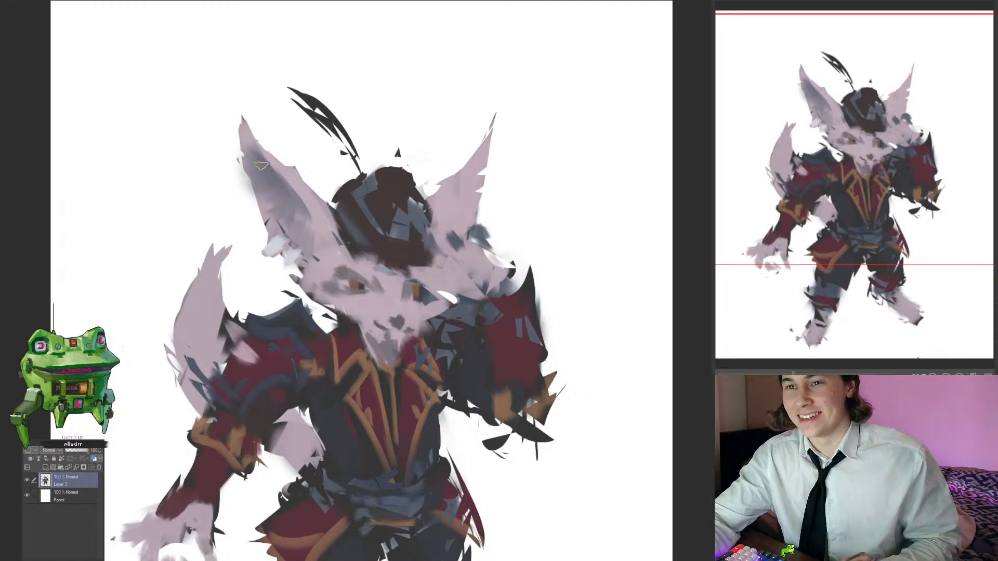
pyautogui.moveTo(291, 206); pyautogui.dragTo(328, 245)
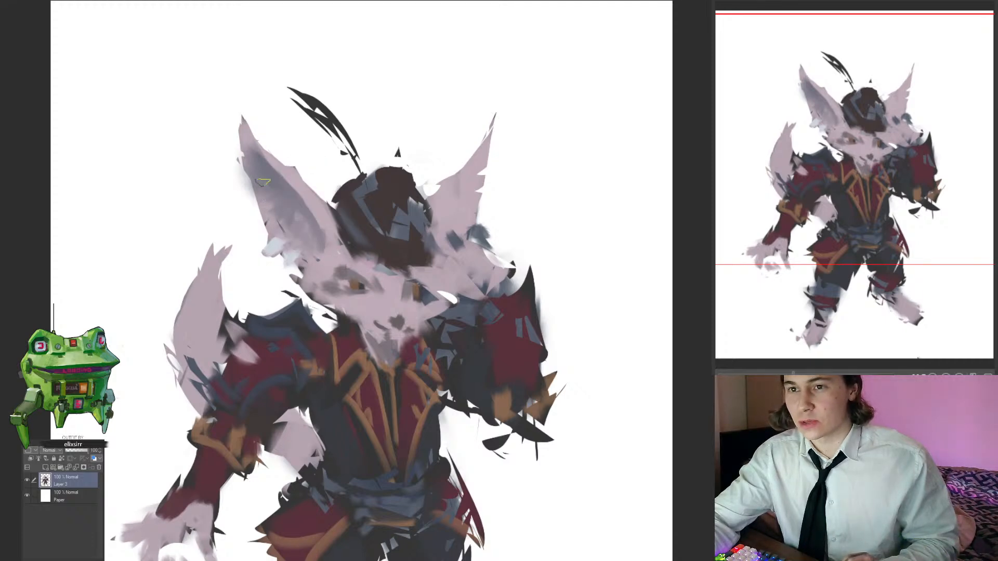
pyautogui.keyDown('alt'); pyautogui.click(255, 167); pyautogui.keyUp('alt')
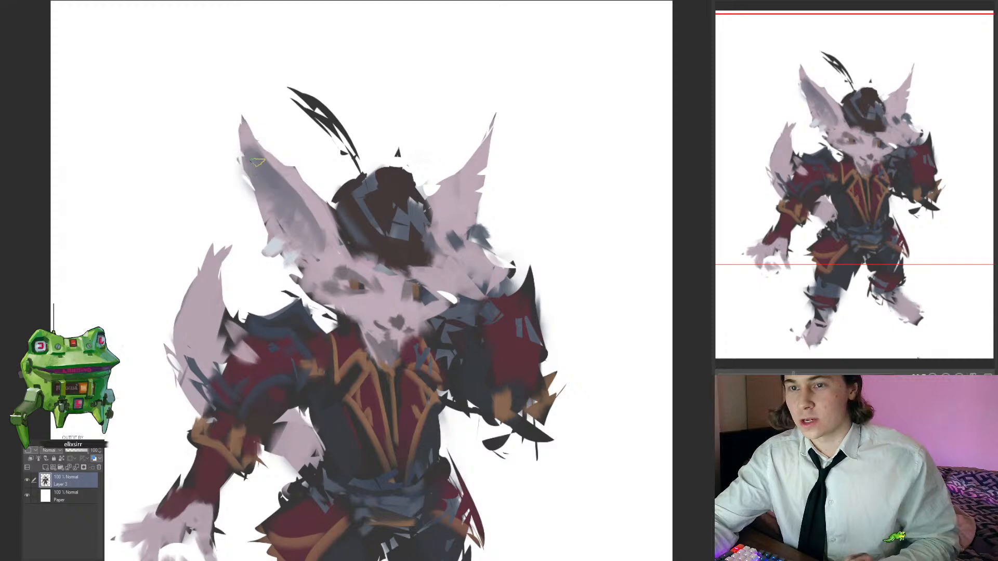
pyautogui.moveTo(243, 136); pyautogui.dragTo(264, 158)
pyautogui.moveTo(364, 285); pyautogui.dragTo(379, 285)
pyautogui.moveTo(295, 309); pyautogui.dragTo(320, 295)
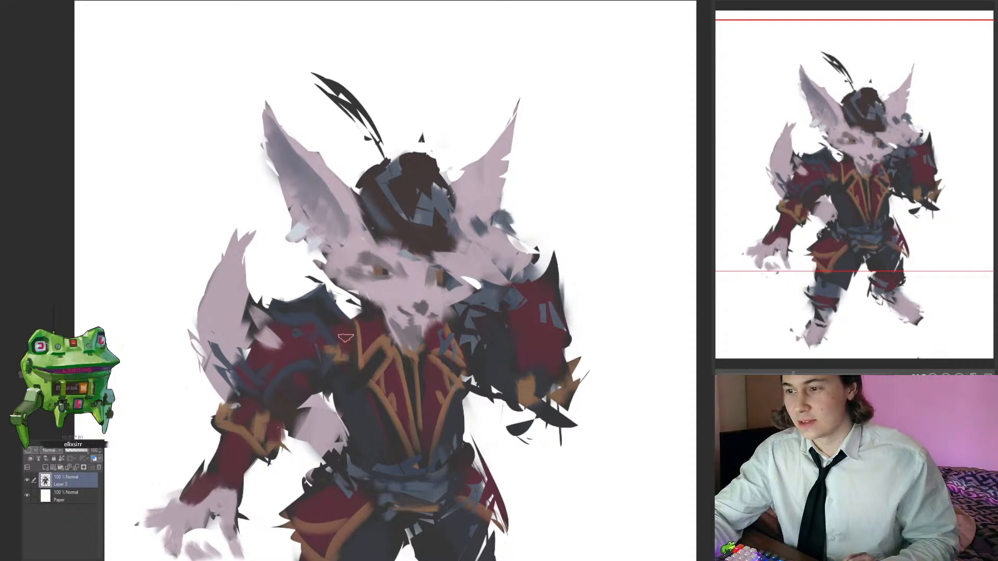
# Step: Paint ochre trim across the red guards on both knees
pyautogui.moveTo(361, 327); pyautogui.dragTo(329, 232)
pyautogui.keyDown('alt'); pyautogui.click(300, 290); pyautogui.keyUp('alt')
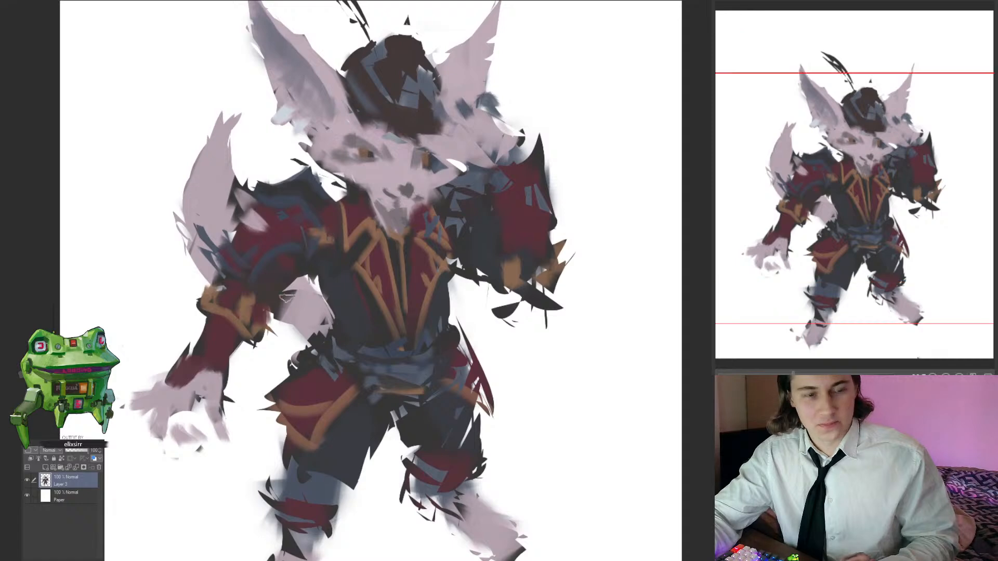
pyautogui.scroll(-1, 302, 307)
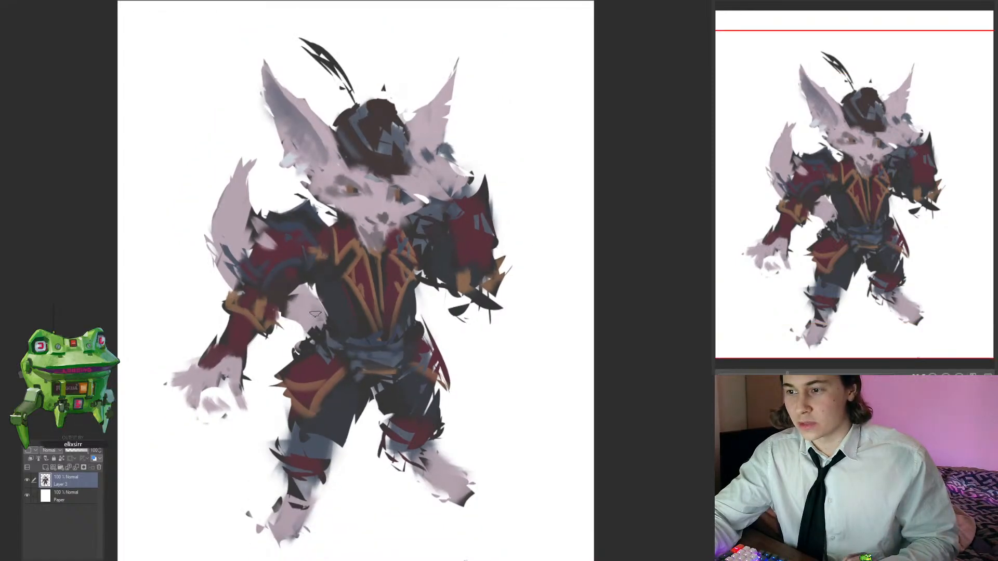
pyautogui.keyDown('alt'); pyautogui.click(304, 301); pyautogui.keyUp('alt')
pyautogui.moveTo(332, 281)
pyautogui.mouseDown()
pyautogui.moveTo(315, 290)
pyautogui.moveTo(308, 271)
pyautogui.mouseUp()
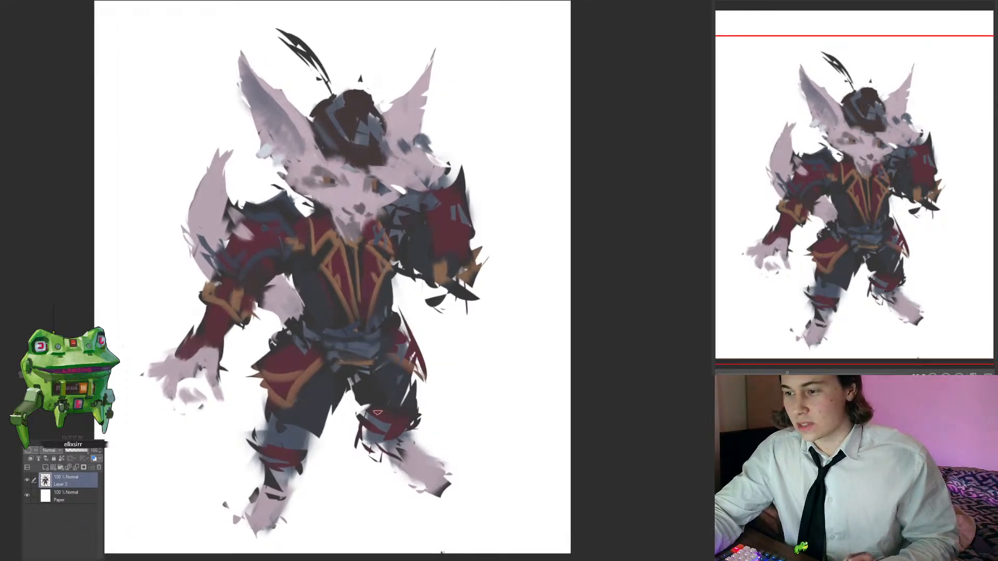
pyautogui.moveTo(378, 412); pyautogui.dragTo(412, 411)
pyautogui.moveTo(269, 447); pyautogui.dragTo(290, 447)
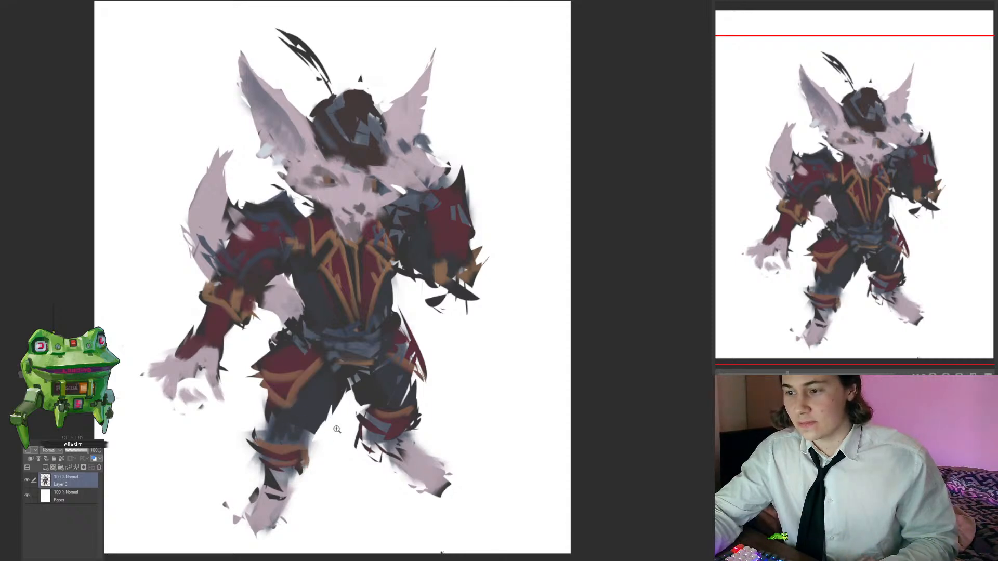
# Step: Paint dark claws along the toes of both feet
pyautogui.moveTo(364, 249); pyautogui.dragTo(368, 241)
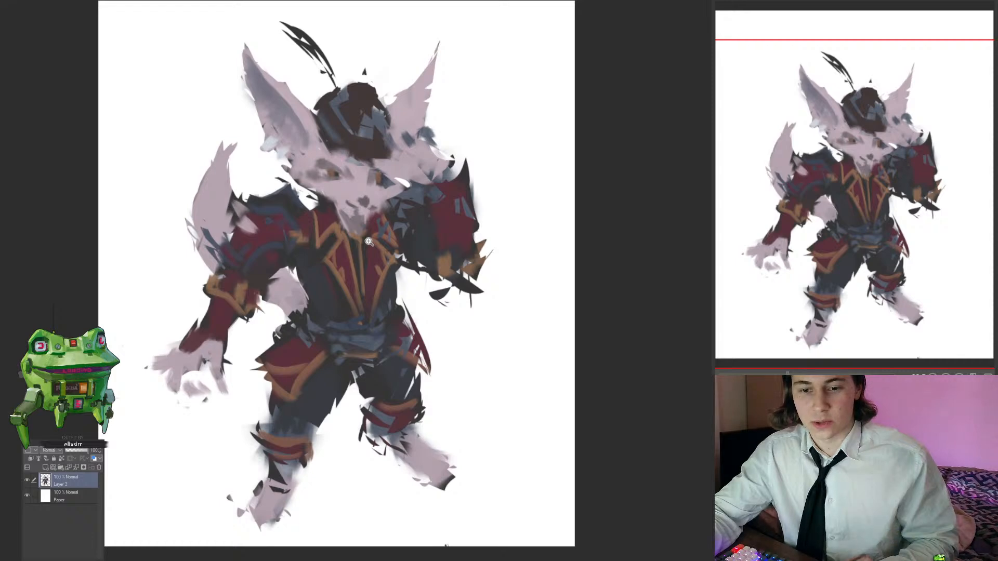
pyautogui.moveTo(373, 388)
pyautogui.mouseDown()
pyautogui.moveTo(341, 387)
pyautogui.moveTo(414, 392)
pyautogui.moveTo(414, 372)
pyautogui.mouseUp()
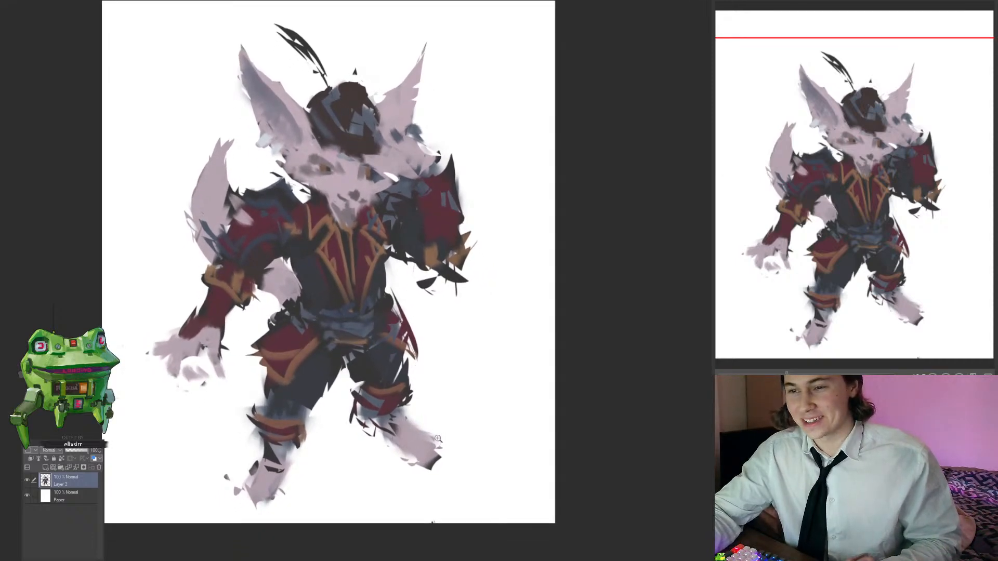
pyautogui.moveTo(425, 468); pyautogui.dragTo(441, 442)
pyautogui.moveTo(256, 500); pyautogui.dragTo(268, 498)
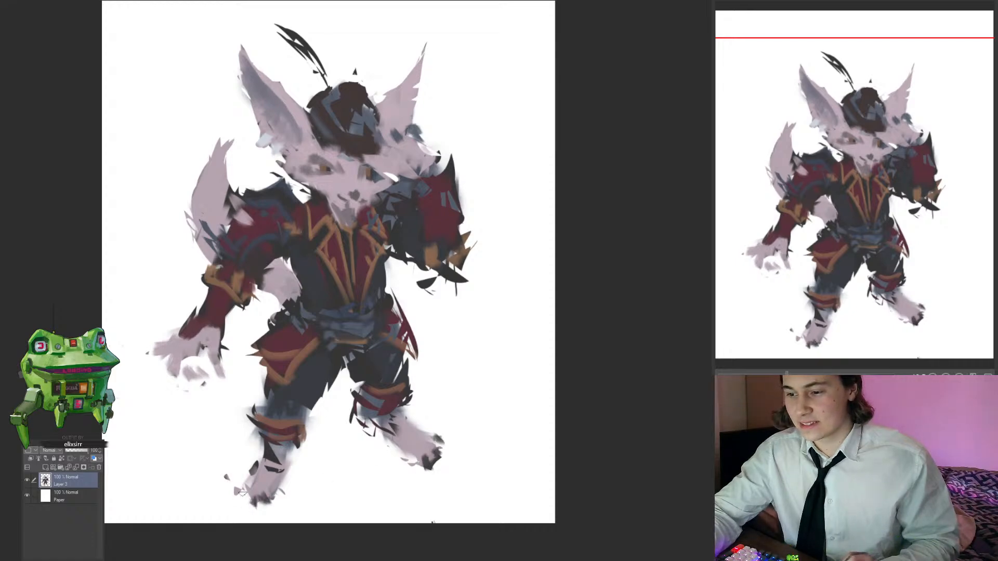
pyautogui.moveTo(365, 460)
pyautogui.mouseDown()
pyautogui.moveTo(382, 459)
pyautogui.moveTo(354, 460)
pyautogui.mouseUp()
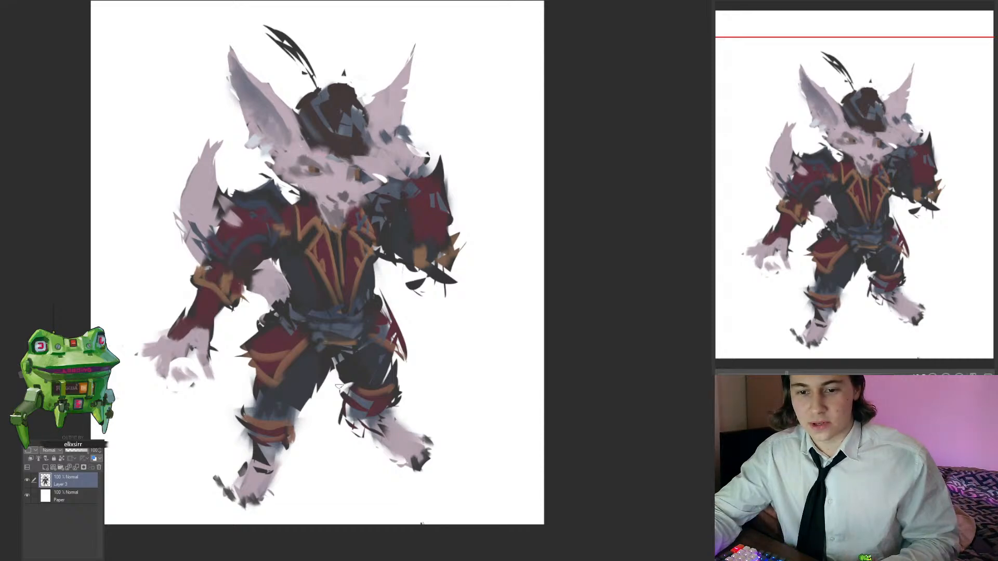
pyautogui.moveTo(341, 423); pyautogui.dragTo(330, 423)
pyautogui.keyDown('alt'); pyautogui.click(255, 478); pyautogui.keyUp('alt')
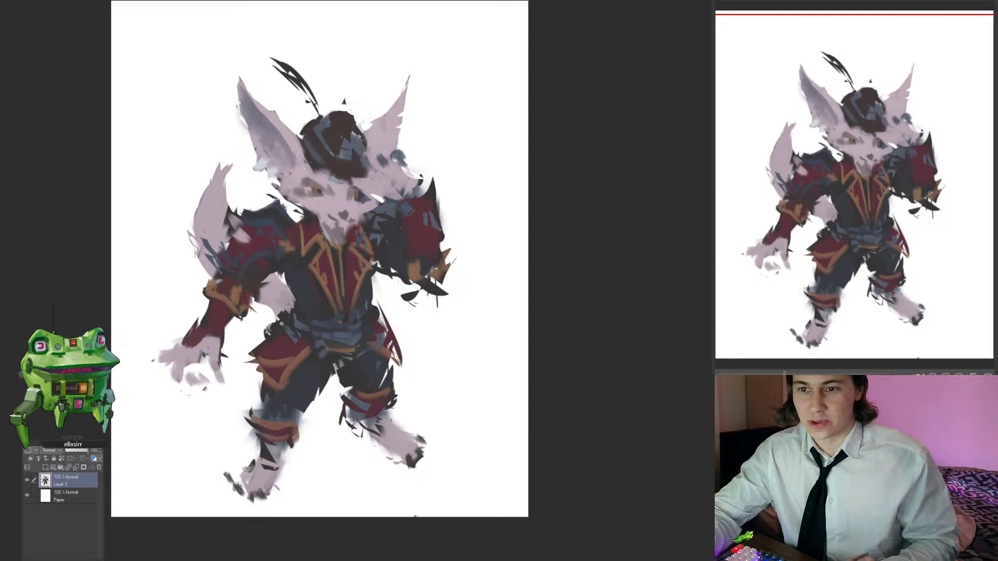
pyautogui.moveTo(385, 456); pyautogui.dragTo(377, 499)
pyautogui.moveTo(315, 256); pyautogui.dragTo(333, 256)
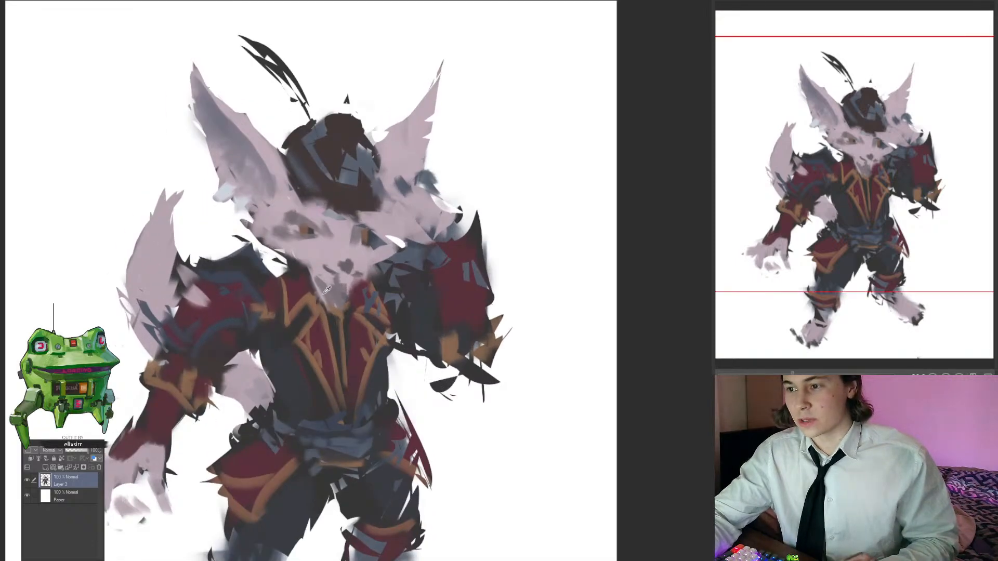
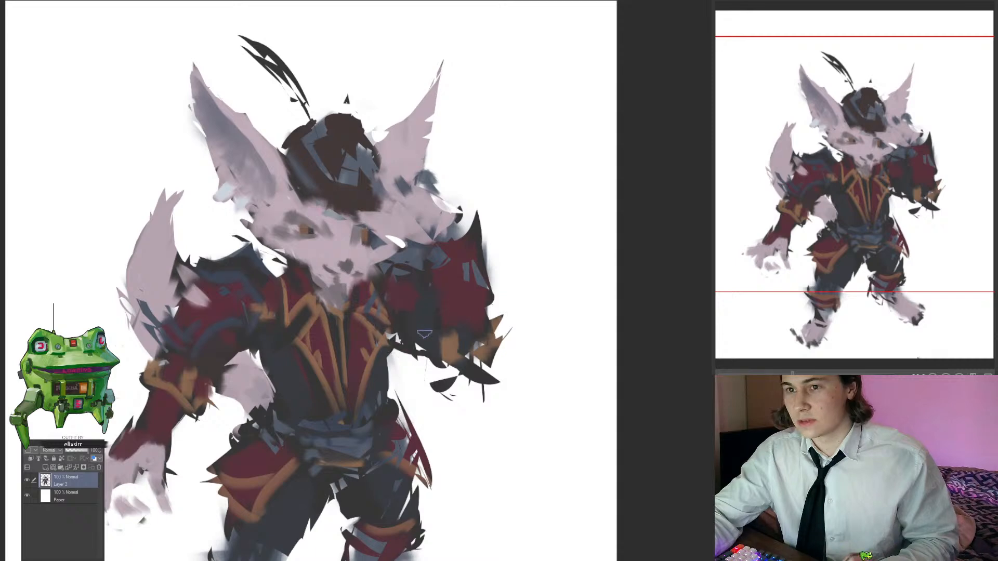
# Step: Sharpen the dark spiked edge of the raised arm's shoulder guard and paint sampled ochre bands across its red plate
pyautogui.moveTo(393, 352)
pyautogui.mouseDown()
pyautogui.moveTo(327, 352)
pyautogui.moveTo(408, 347)
pyautogui.mouseUp()
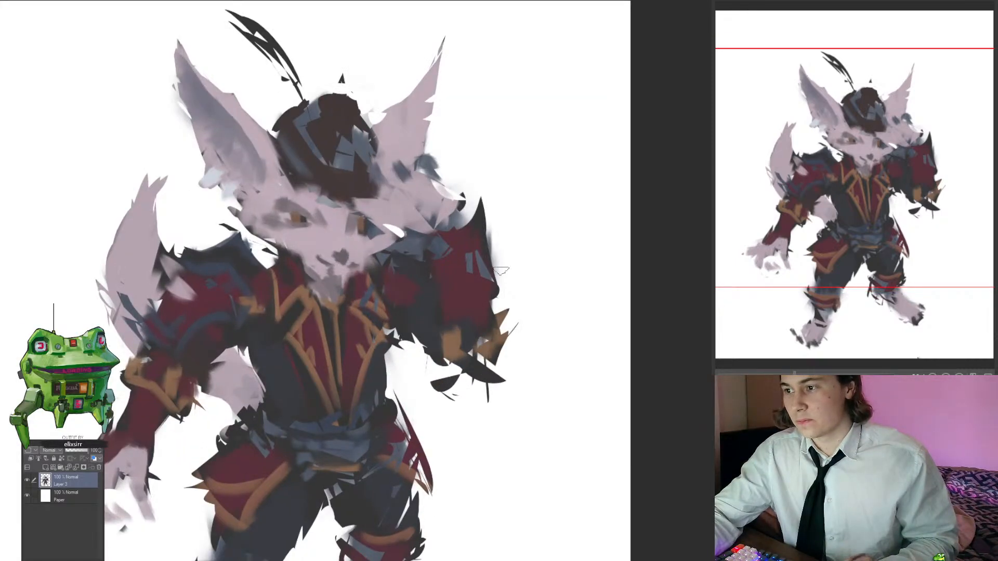
pyautogui.moveTo(494, 258); pyautogui.dragTo(466, 266)
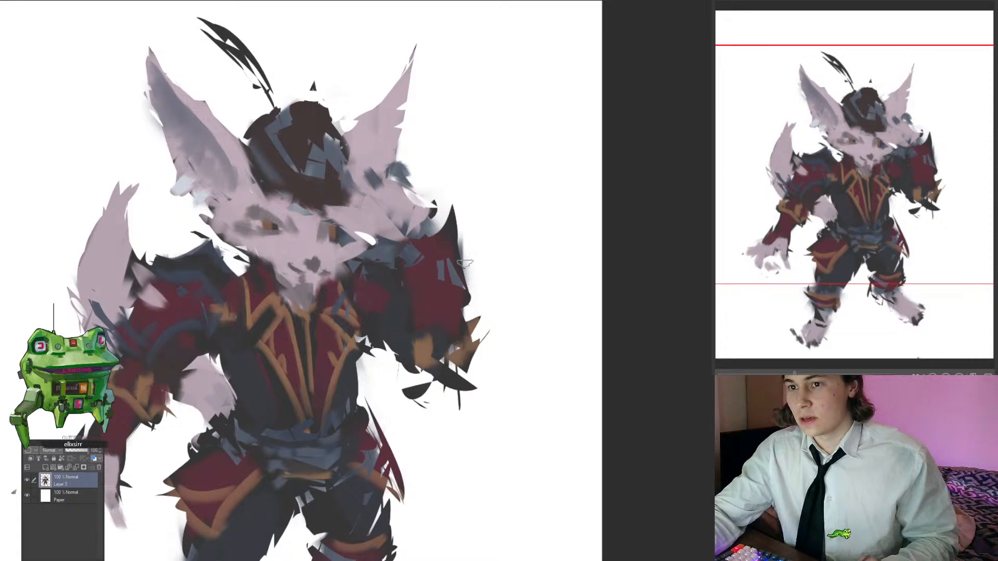
pyautogui.moveTo(458, 227)
pyautogui.mouseDown()
pyautogui.moveTo(471, 301)
pyautogui.moveTo(427, 301)
pyautogui.mouseUp()
pyautogui.keyDown('alt'); pyautogui.click(466, 351); pyautogui.keyUp('alt')
pyautogui.moveTo(438, 267); pyautogui.dragTo(420, 277)
# Step: Paint ochre stripes across the lowered arm's red forearm and an ochre accent along the top of the raised arm's guard
pyautogui.moveTo(239, 374); pyautogui.dragTo(392, 306)
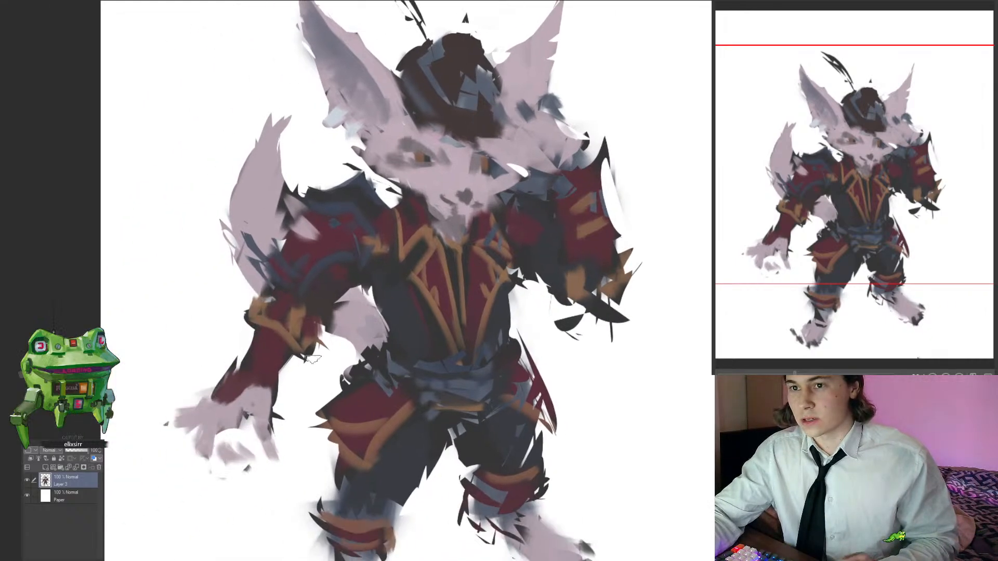
pyautogui.moveTo(264, 344)
pyautogui.mouseDown()
pyautogui.moveTo(282, 356)
pyautogui.moveTo(233, 400)
pyautogui.moveTo(254, 383)
pyautogui.moveTo(208, 380)
pyautogui.mouseUp()
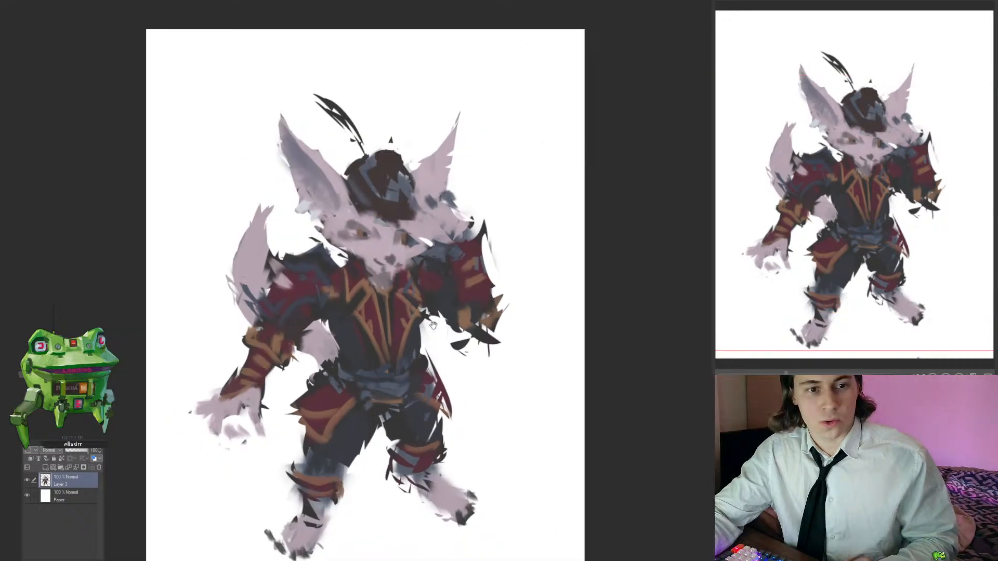
pyautogui.moveTo(437, 272); pyautogui.dragTo(394, 270)
pyautogui.click(395, 269)
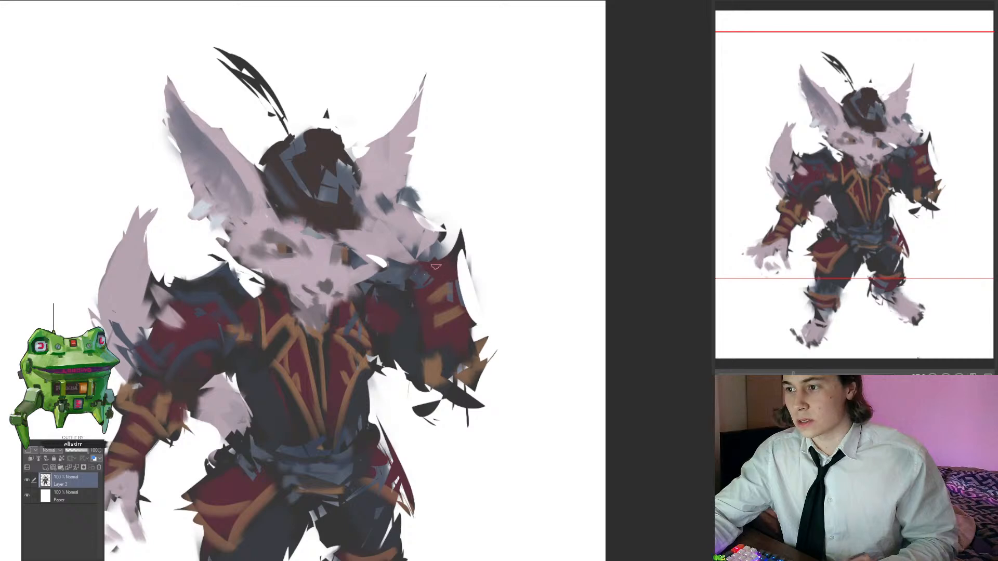
pyautogui.moveTo(422, 306); pyautogui.dragTo(444, 250)
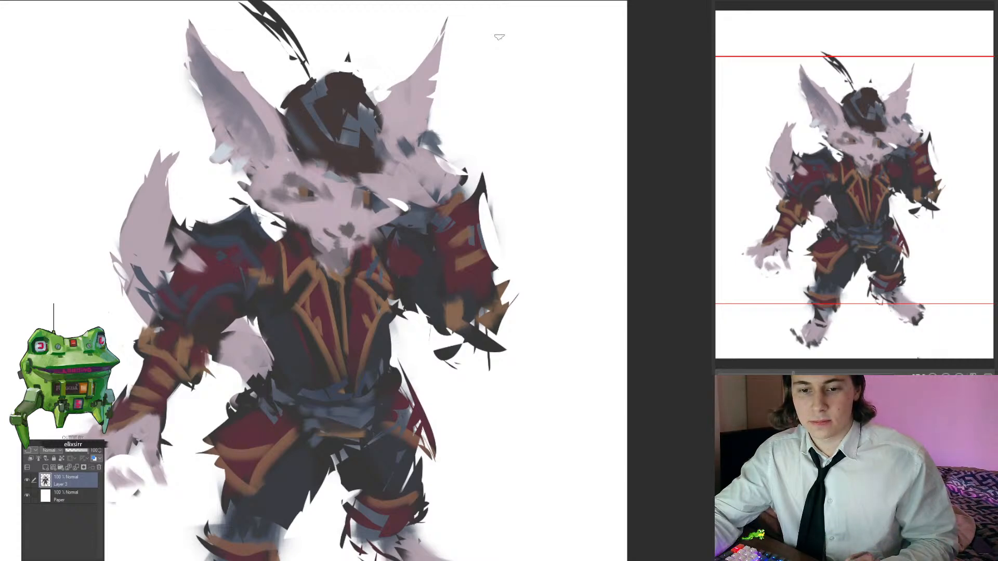
# Step: Examine the whole character at several sizes to judge how the ochre trim and the silhouette read
pyautogui.scroll(-2, 449, 260)
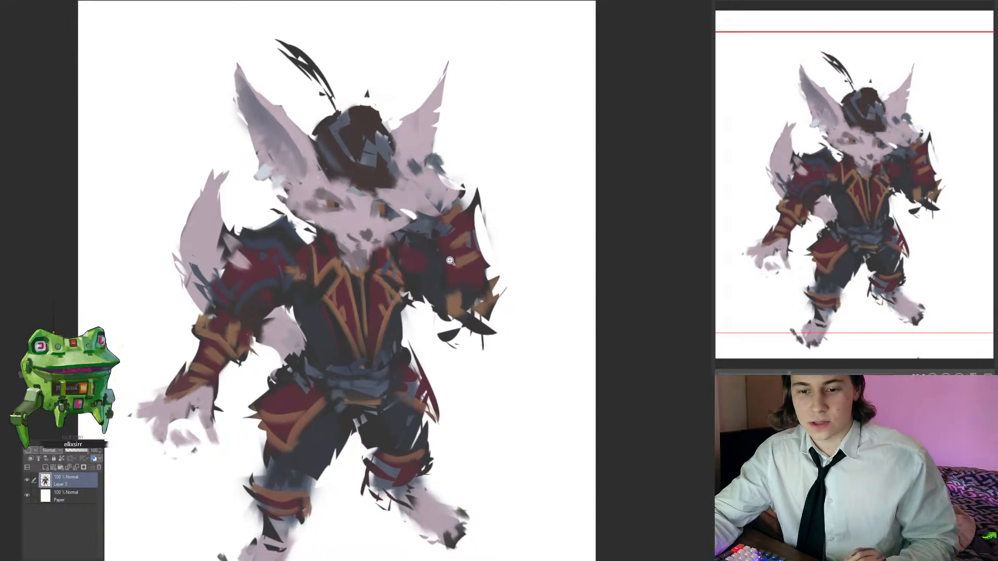
pyautogui.scroll(-2, 451, 260)
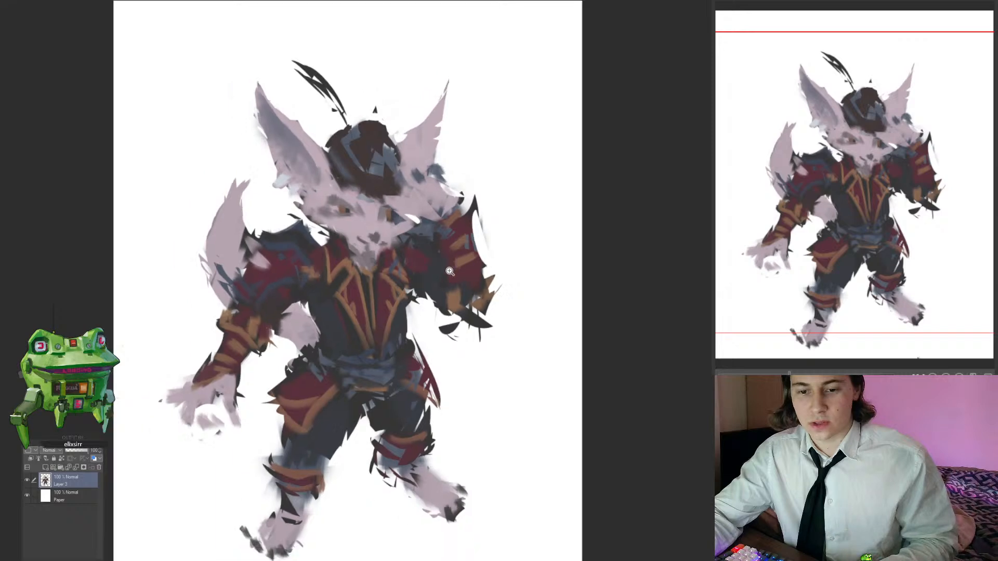
pyautogui.moveTo(485, 290); pyautogui.dragTo(474, 292)
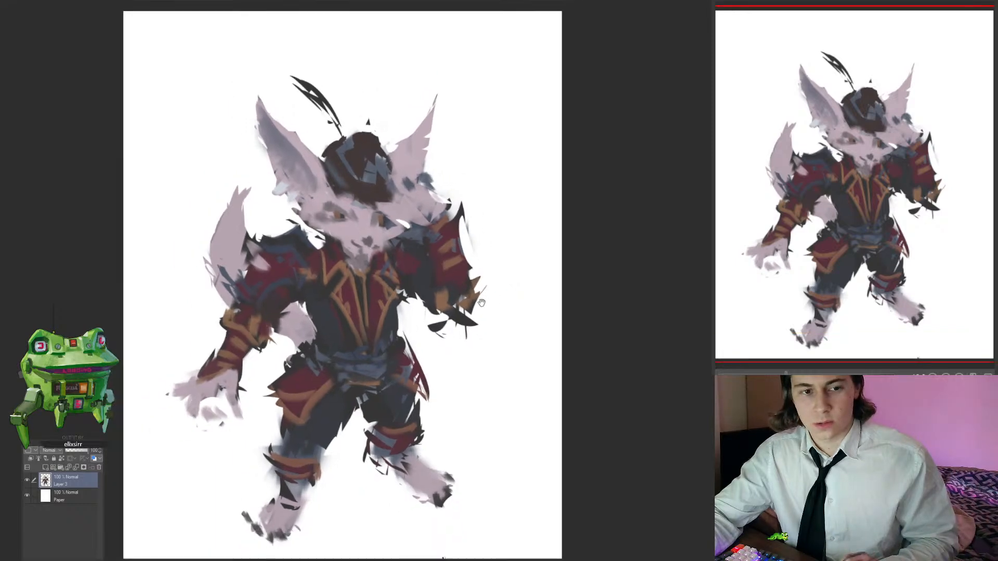
pyautogui.scroll(1, 390, 311)
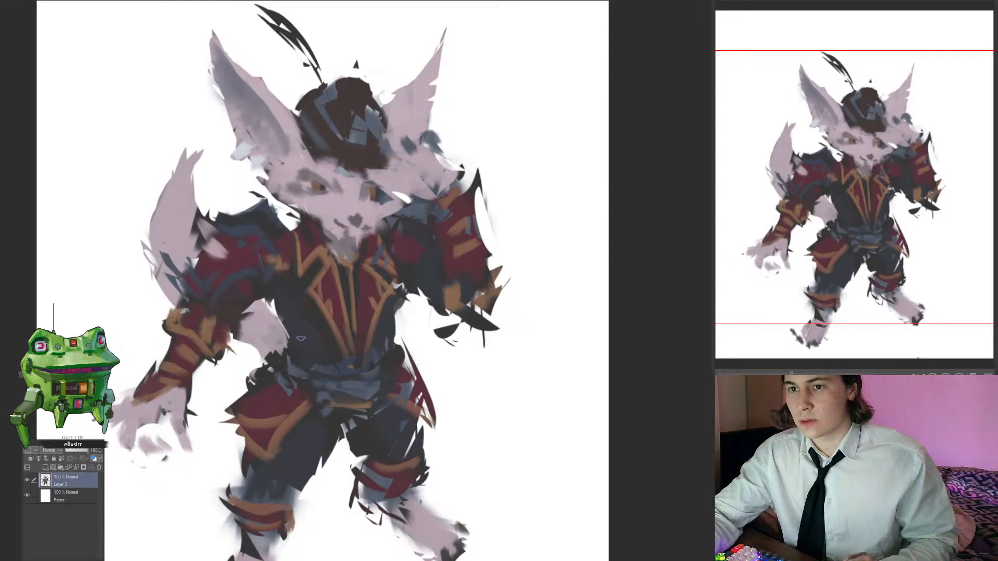
pyautogui.scroll(-3, 387, 345)
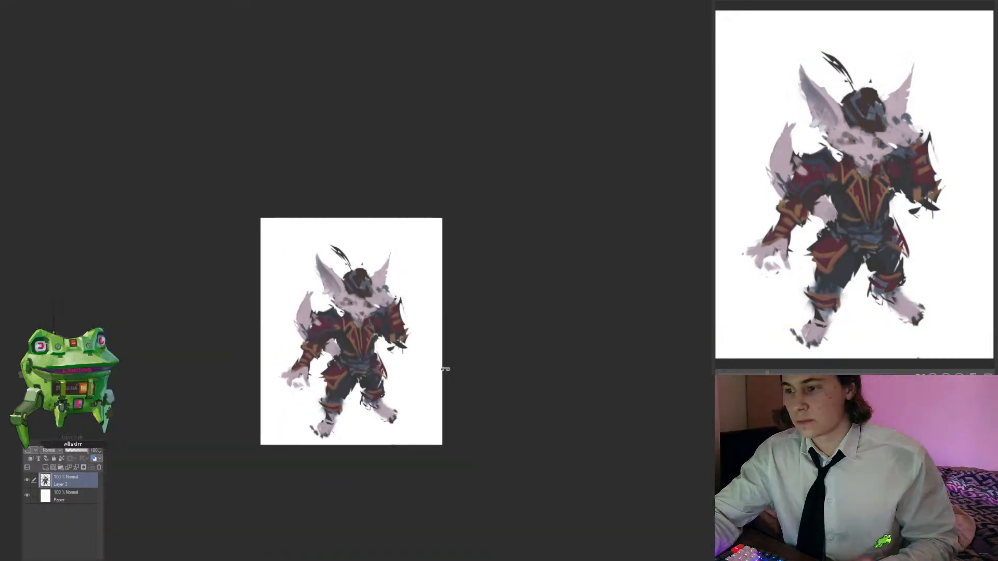
pyautogui.scroll(2, 370, 355)
pyautogui.moveTo(385, 345); pyautogui.dragTo(404, 340)
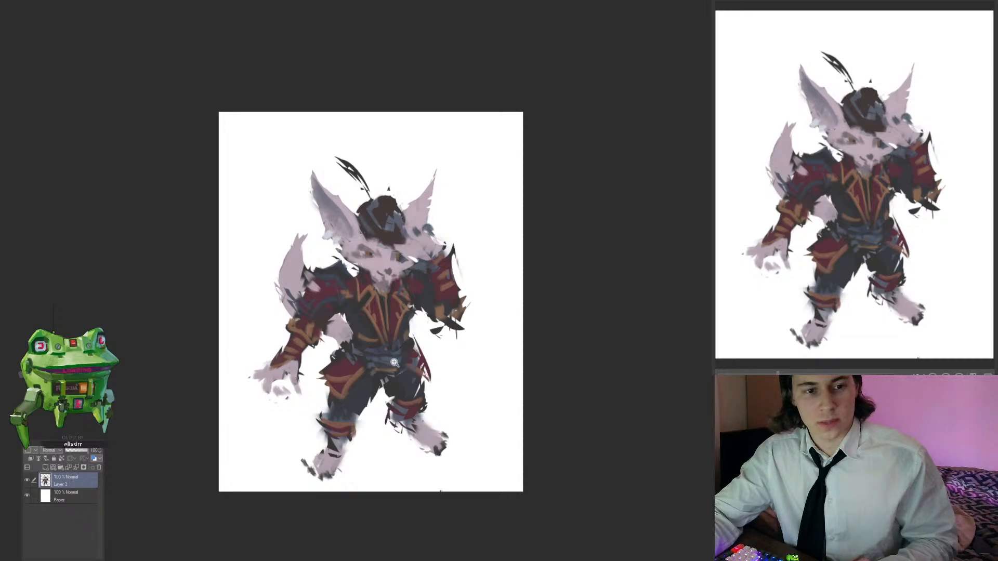
pyautogui.scroll(1, 406, 337)
pyautogui.scroll(1, 299, 239)
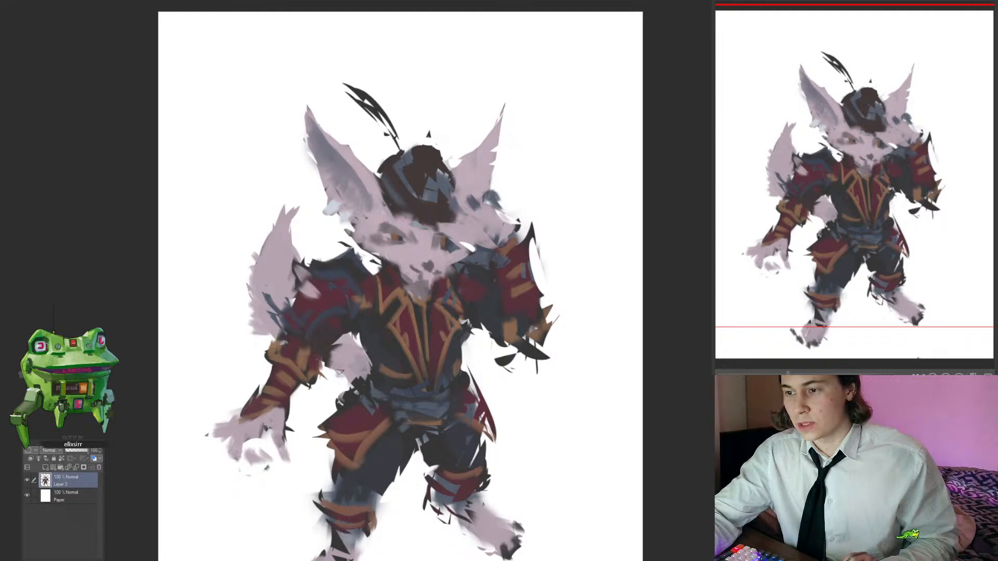
# Step: Clean up the fur patch beneath the lowered arm and the dark gap between muzzle and raised shoulder using sampled colours
pyautogui.keyDown('alt'); pyautogui.click(350, 352); pyautogui.keyUp('alt')
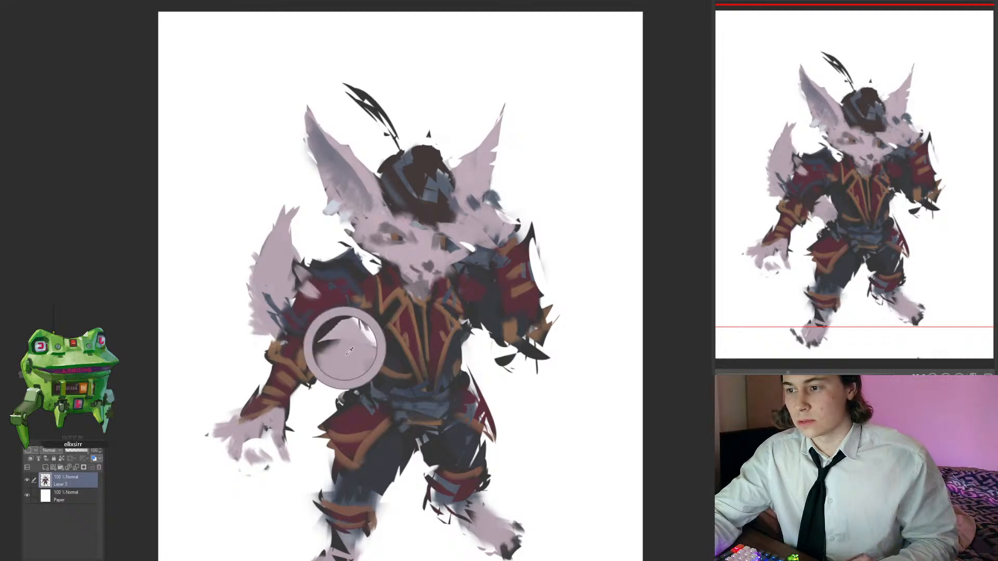
pyautogui.keyDown('alt'); pyautogui.click(327, 332); pyautogui.keyUp('alt')
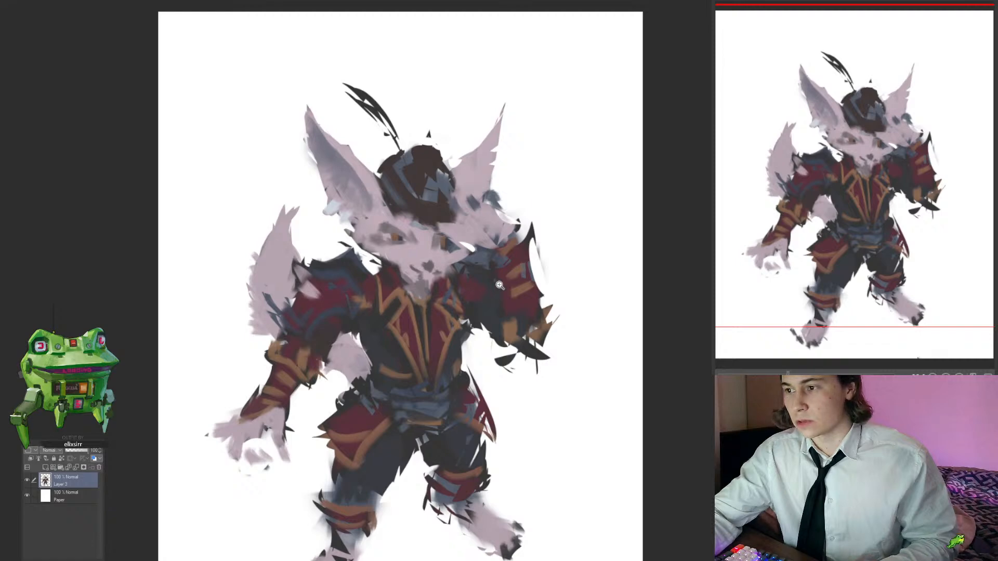
pyautogui.click(494, 278)
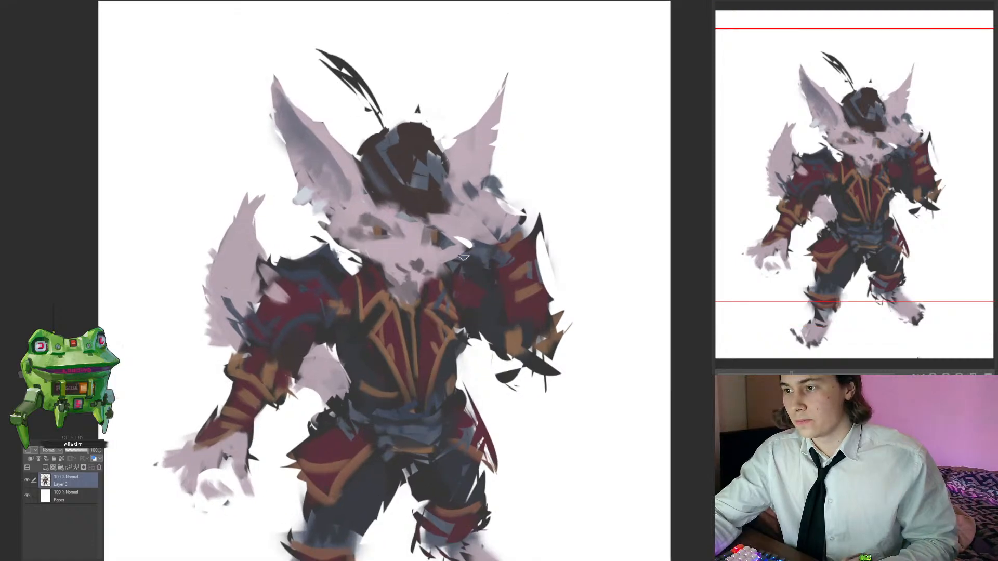
pyautogui.keyDown('alt'); pyautogui.click(460, 258); pyautogui.keyUp('alt')
pyautogui.moveTo(504, 294); pyautogui.dragTo(464, 268)
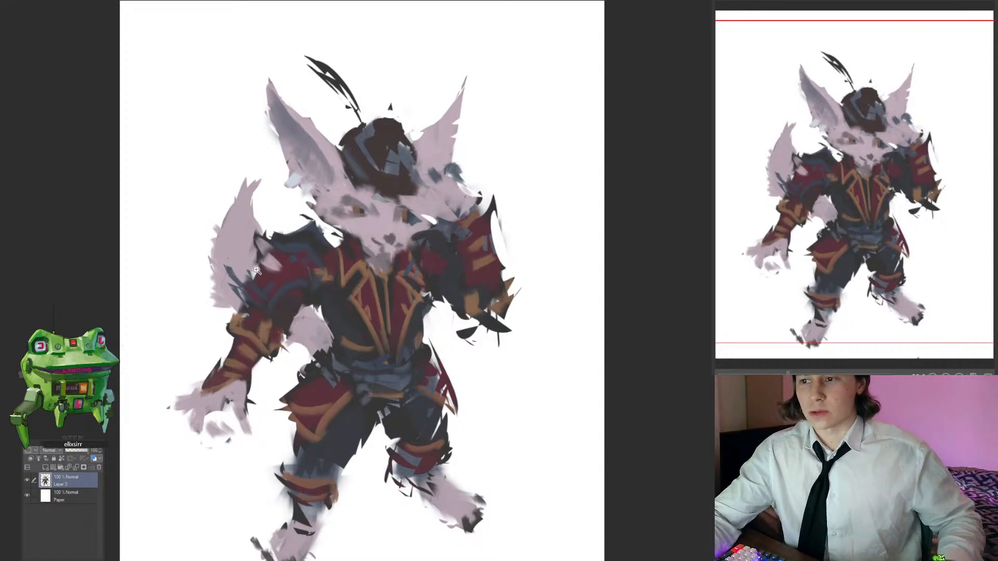
# Step: Paint the shoulder armour over the pale fur patch beside the tail and tidy the tail's inner edge
pyautogui.click(278, 255)
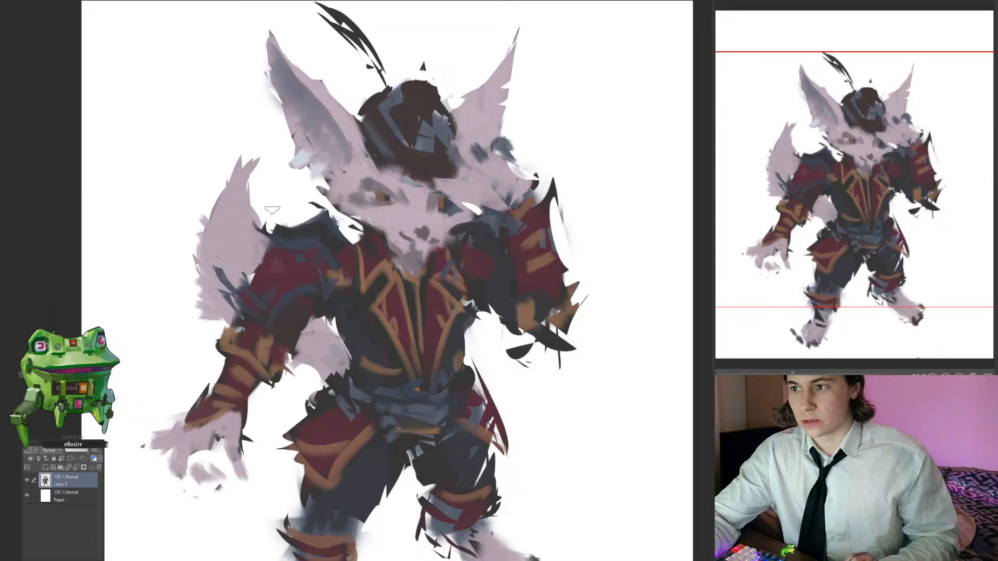
pyautogui.moveTo(258, 195); pyautogui.dragTo(270, 213)
pyautogui.click(485, 126)
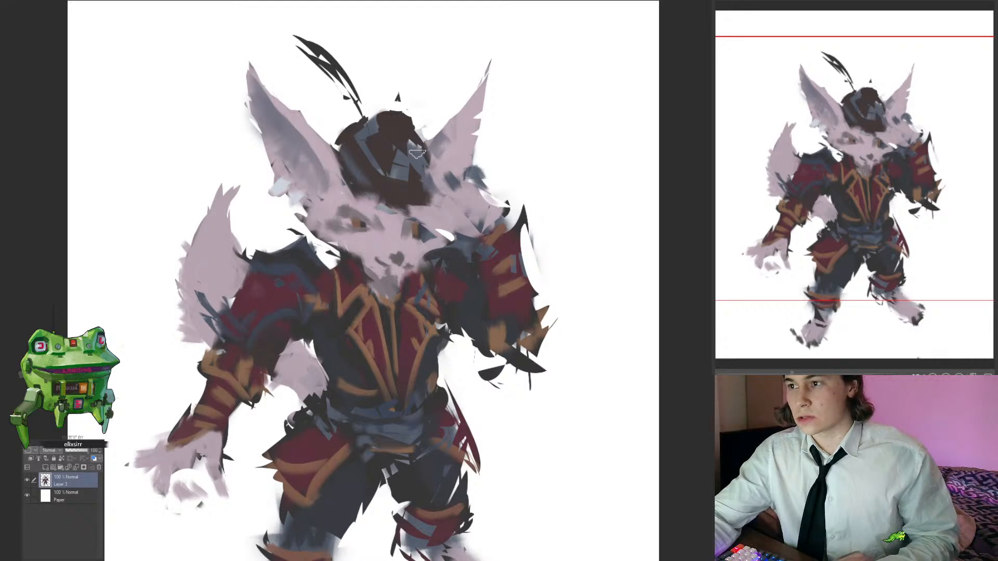
# Step: Fill the gaps in the hat's feather with slate blue and dark tones sampled from the hat and feather
pyautogui.keyDown('alt'); pyautogui.click(388, 128); pyautogui.keyUp('alt')
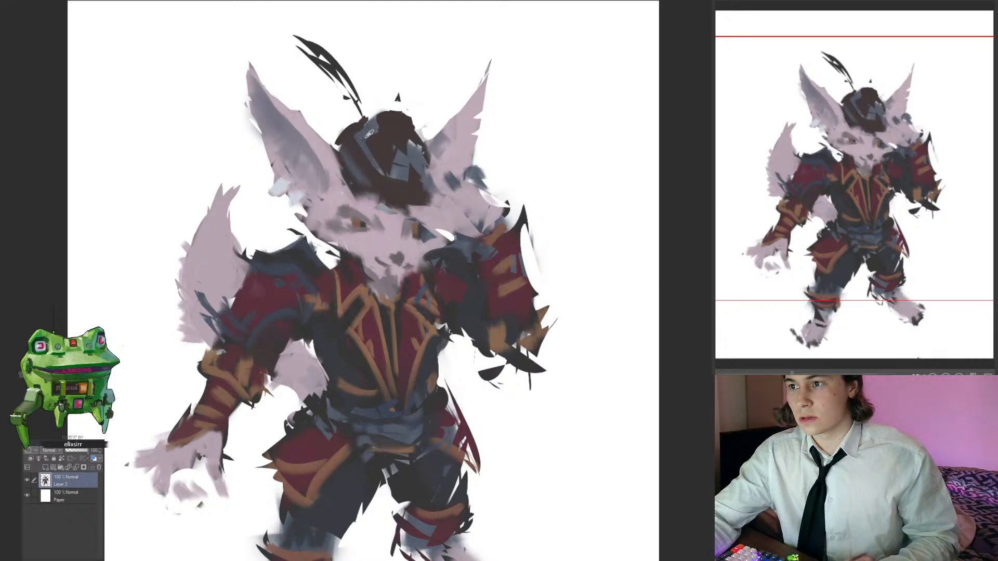
pyautogui.scroll(2, 314, 81)
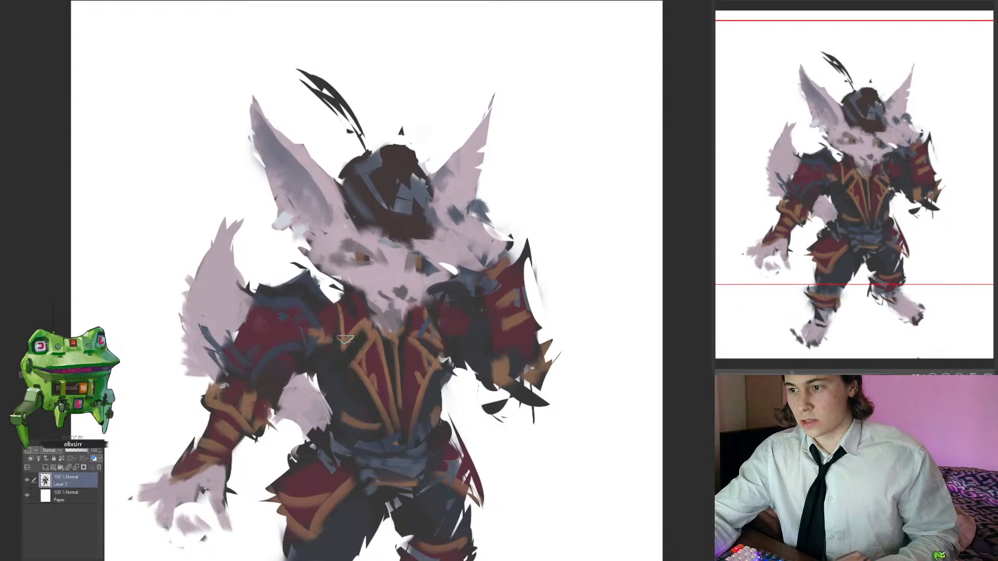
pyautogui.keyDown('alt'); pyautogui.click(333, 104); pyautogui.keyUp('alt')
pyautogui.moveTo(315, 81)
pyautogui.mouseDown()
pyautogui.moveTo(351, 120)
pyautogui.moveTo(316, 78)
pyautogui.moveTo(353, 137)
pyautogui.moveTo(317, 82)
pyautogui.moveTo(396, 162)
pyautogui.moveTo(344, 113)
pyautogui.moveTo(366, 151)
pyautogui.mouseUp()
pyautogui.keyDown('alt'); pyautogui.click(375, 163); pyautogui.keyUp('alt')
pyautogui.hotkey('ctrl', 'z')
pyautogui.keyDown('alt'); pyautogui.click(404, 161); pyautogui.keyUp('alt')
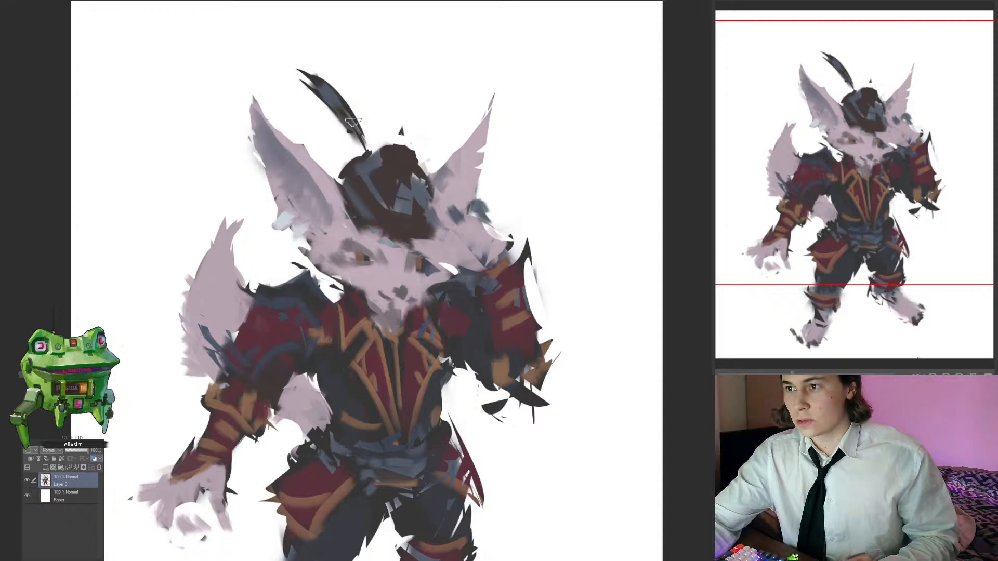
pyautogui.moveTo(404, 191); pyautogui.dragTo(392, 208)
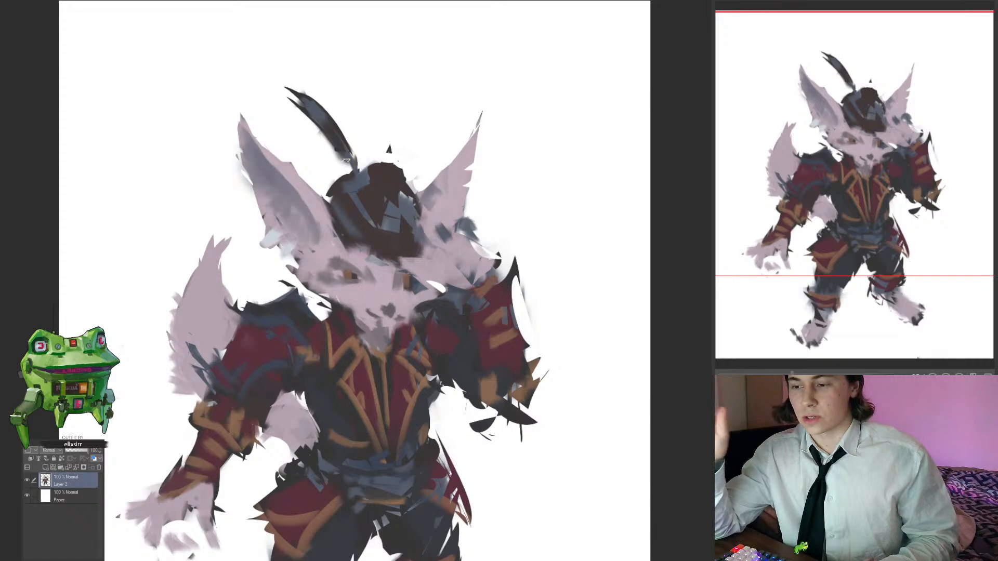
# Step: Darken the centre line of the red vest and paint small ochre clasps across it
pyautogui.scroll(-3, 389, 289)
pyautogui.scroll(2, 342, 370)
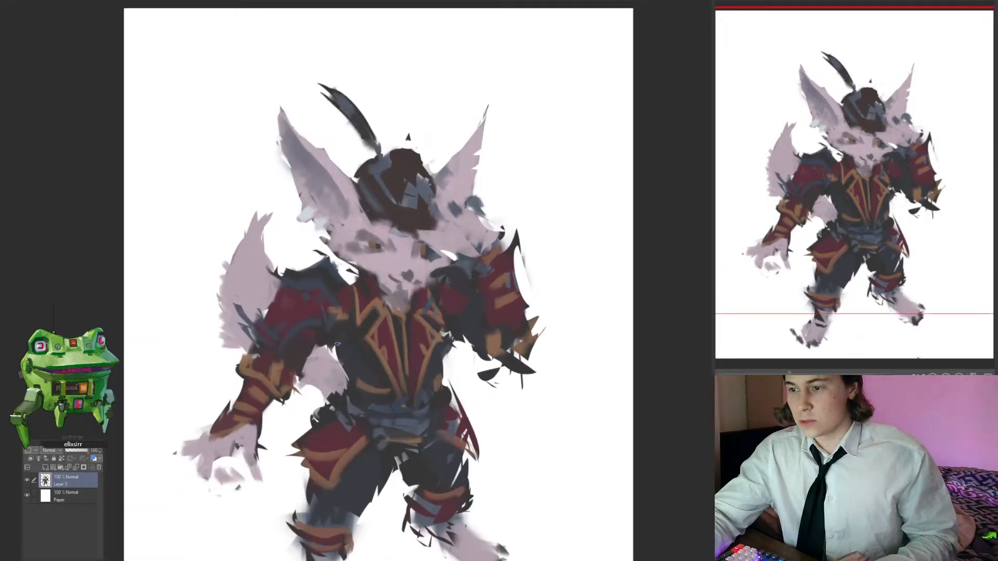
pyautogui.moveTo(381, 373); pyautogui.dragTo(357, 351)
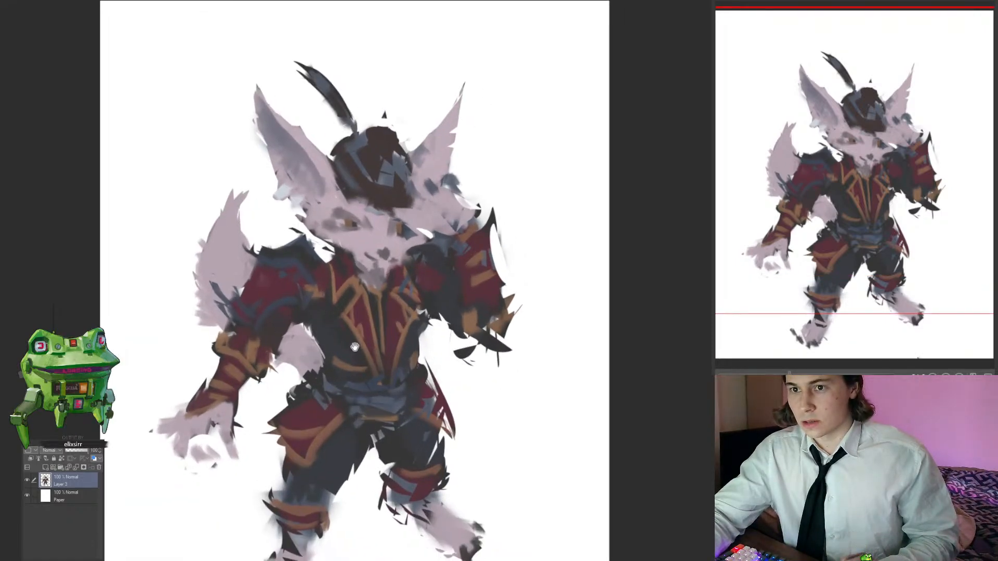
pyautogui.moveTo(345, 292); pyautogui.dragTo(348, 283)
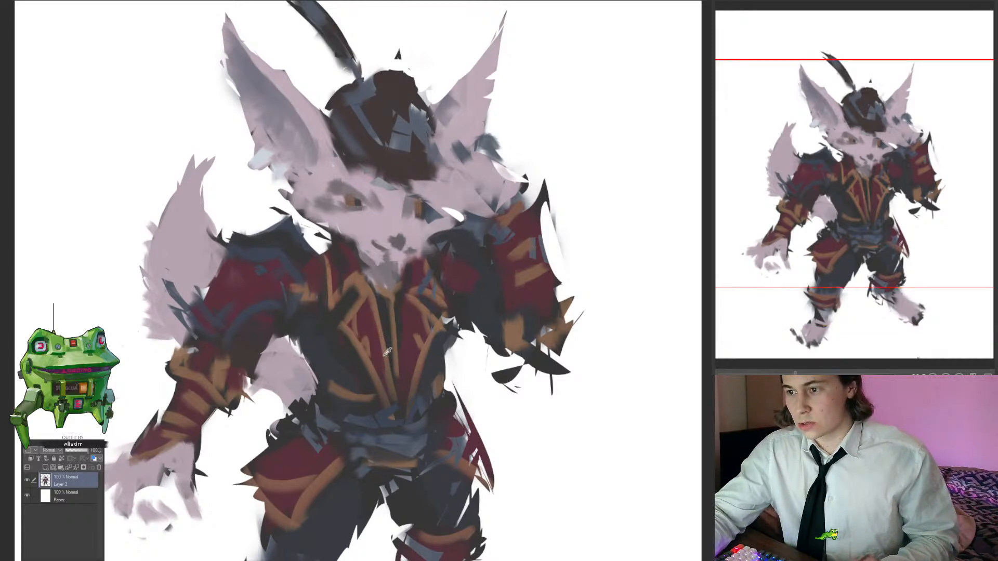
pyautogui.moveTo(376, 320); pyautogui.dragTo(392, 395)
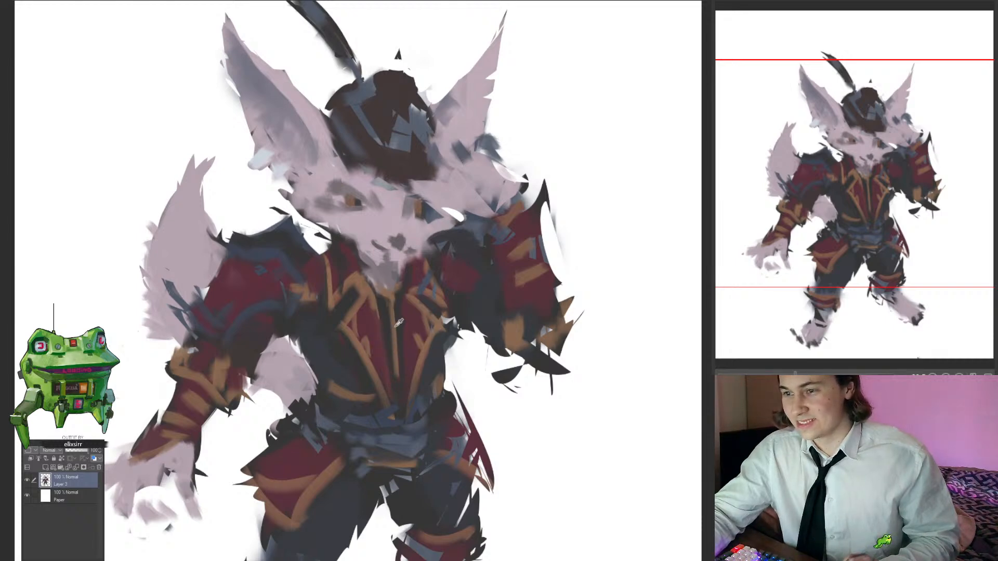
pyautogui.moveTo(399, 322); pyautogui.dragTo(406, 350)
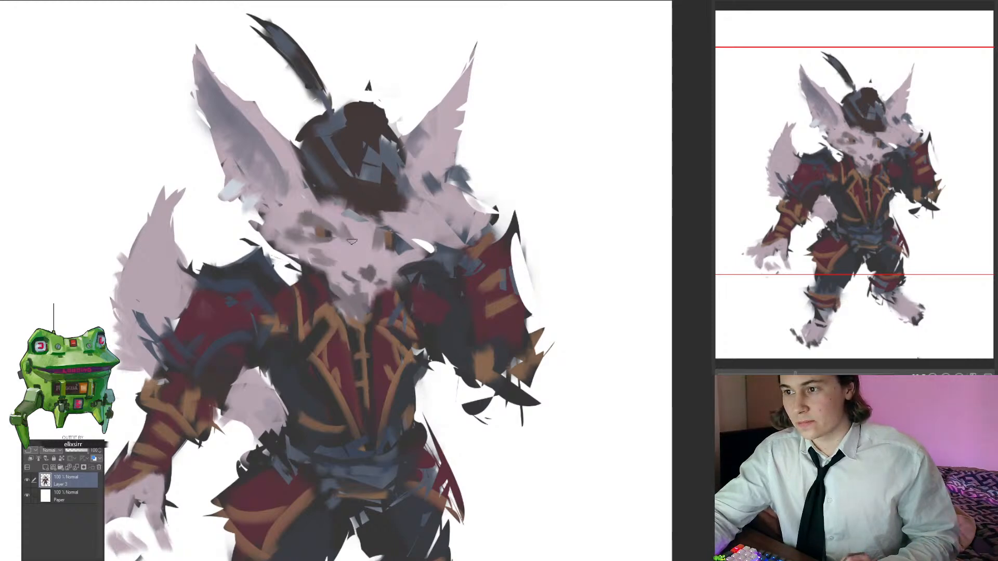
# Step: Trim the top edge of the hat with a lasso selection and repaint its angular blue shapes as softer dark and slate planes
pyautogui.moveTo(349, 255); pyautogui.dragTo(390, 242)
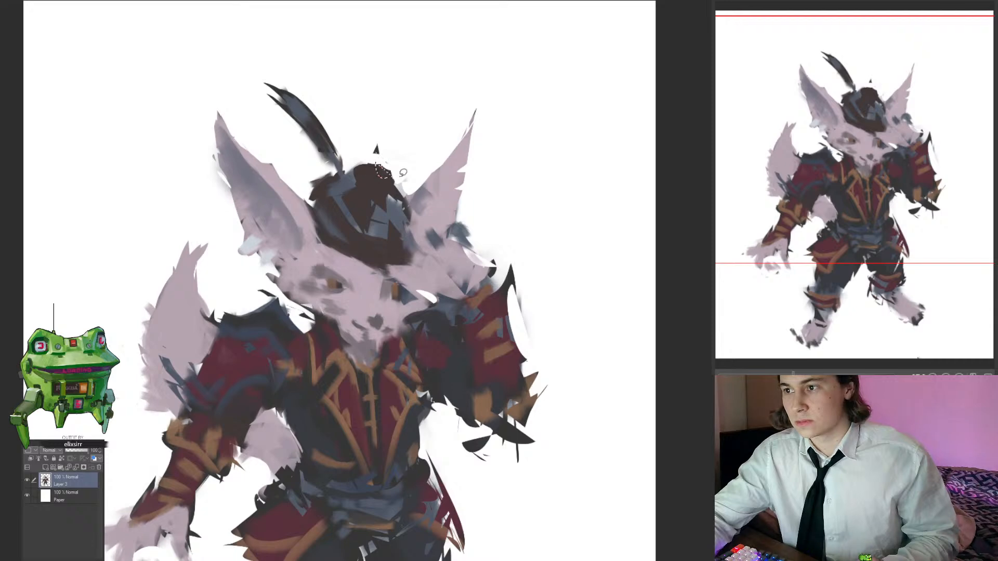
pyautogui.press('Delete')
pyautogui.hotkey('ctrl', 'd')
pyautogui.moveTo(391, 238)
pyautogui.mouseDown()
pyautogui.moveTo(354, 238)
pyautogui.moveTo(420, 209)
pyautogui.mouseUp()
pyautogui.moveTo(364, 232); pyautogui.dragTo(369, 212)
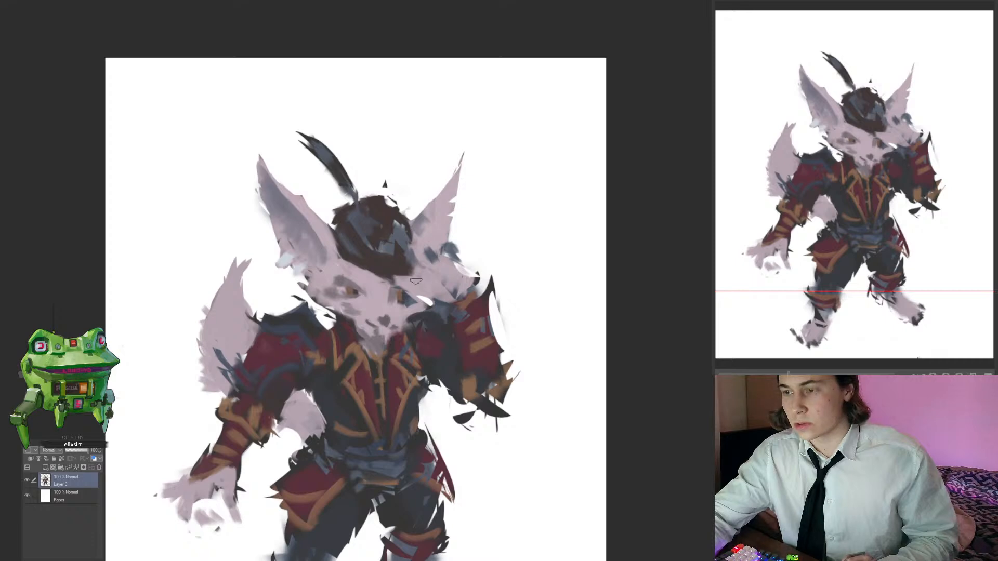
pyautogui.moveTo(416, 282); pyautogui.dragTo(410, 225)
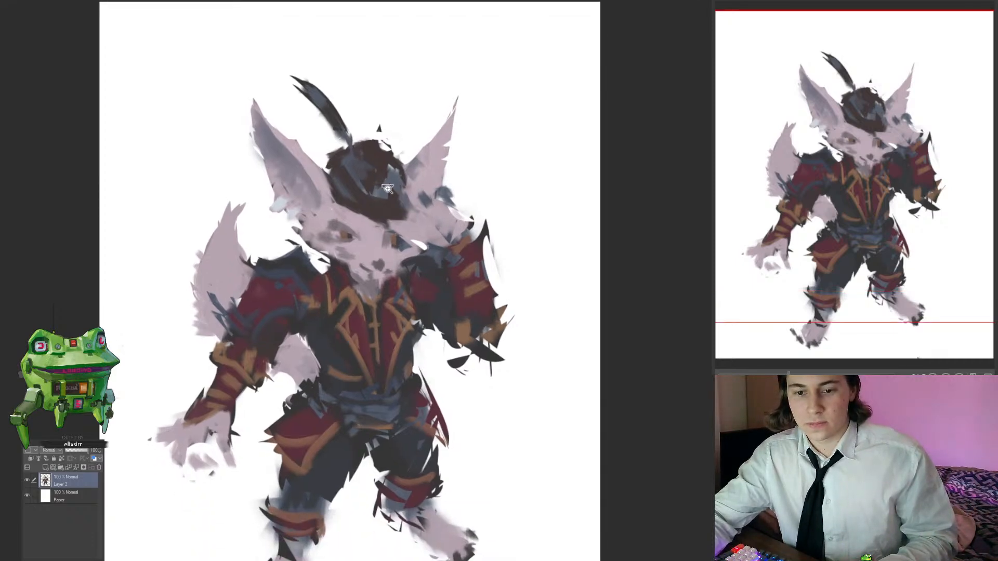
pyautogui.moveTo(387, 189); pyautogui.dragTo(364, 188)
# Step: Lasso the lowered arm from shoulder to hand, move it slightly inward towards the torso, and clear the selection
pyautogui.moveTo(424, 256)
pyautogui.mouseDown()
pyautogui.moveTo(415, 229)
pyautogui.moveTo(443, 221)
pyautogui.mouseUp()
pyautogui.click(317, 293)
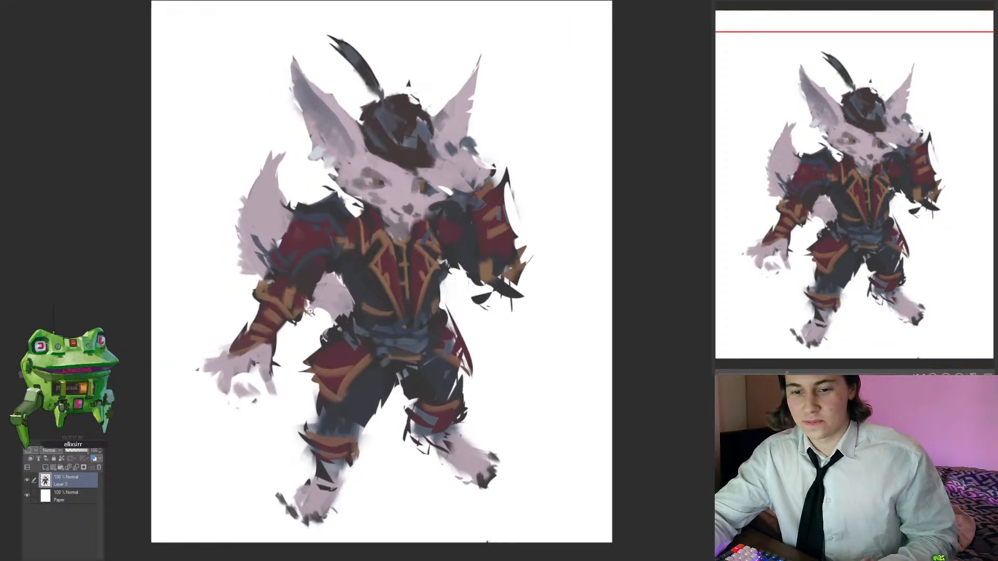
pyautogui.moveTo(243, 413)
pyautogui.mouseDown()
pyautogui.moveTo(289, 365)
pyautogui.moveTo(308, 321)
pyautogui.mouseUp()
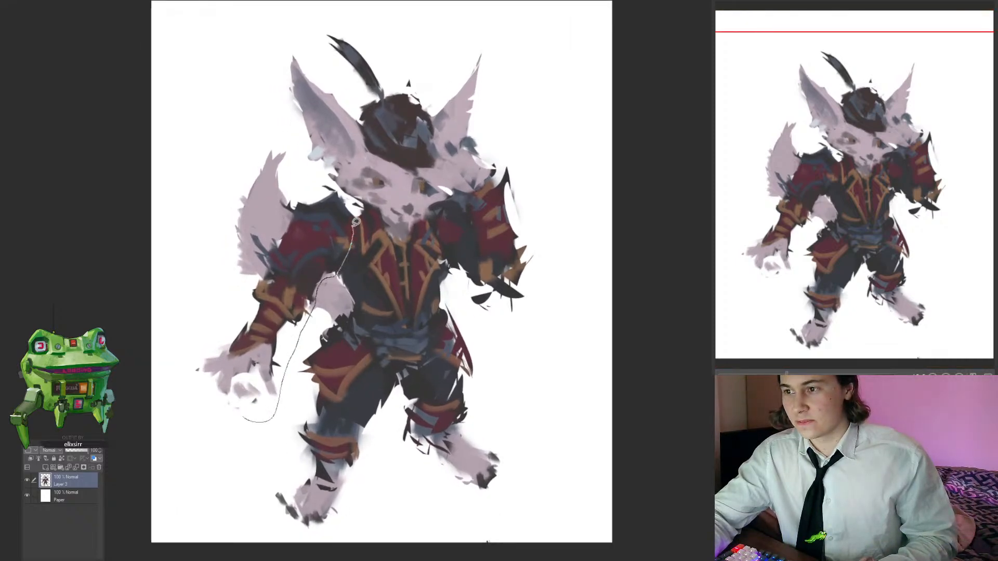
pyautogui.moveTo(269, 245); pyautogui.dragTo(200, 431)
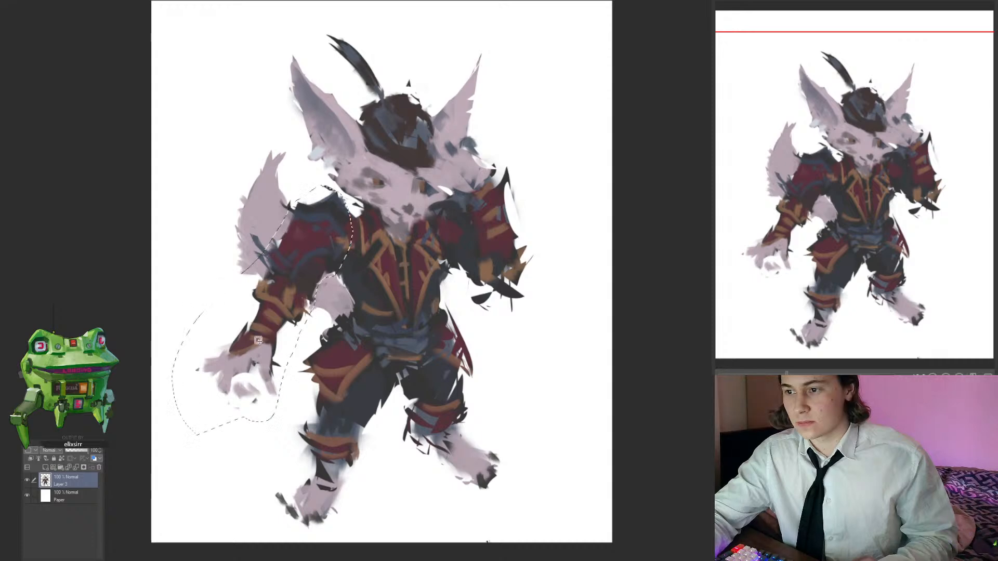
pyautogui.hotkey('ctrl', 't')
pyautogui.moveTo(340, 253); pyautogui.dragTo(344, 255)
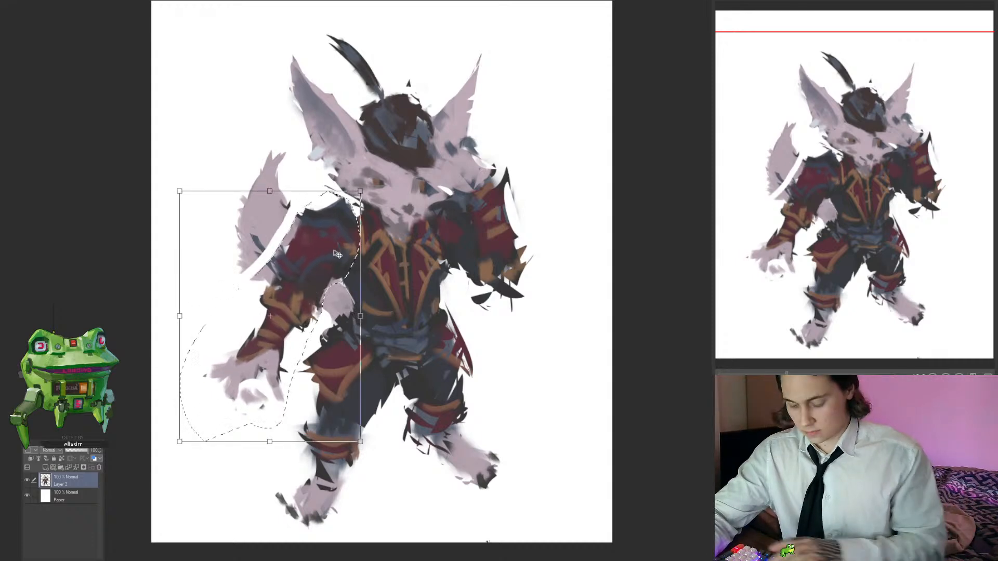
pyautogui.press('Return')
pyautogui.hotkey('ctrl', 'd')
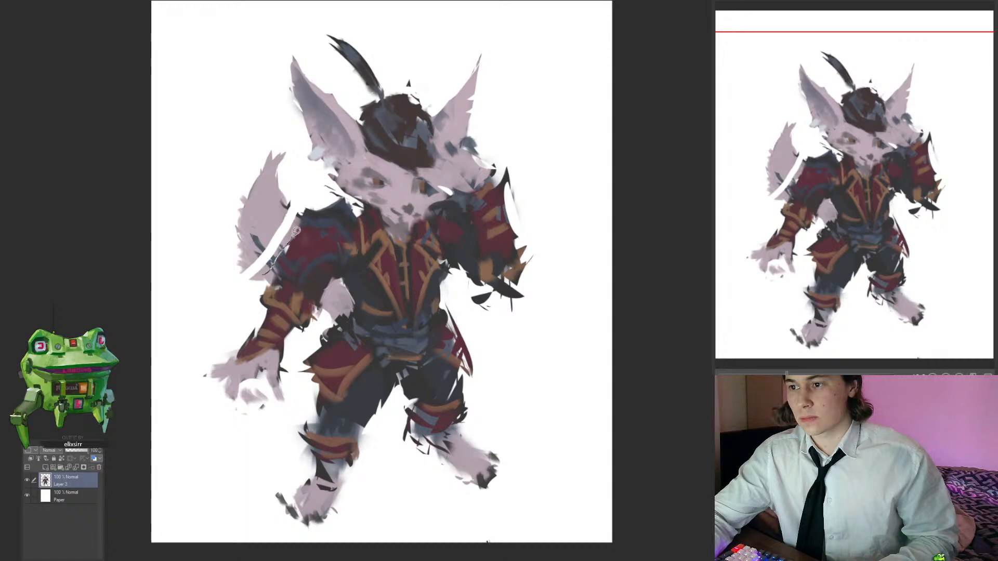
# Step: Paint over the white gap between the tail and the moved shoulder with the tail's fur colour and a dark armour edge
pyautogui.moveTo(296, 231)
pyautogui.mouseDown()
pyautogui.moveTo(244, 243)
pyautogui.moveTo(264, 274)
pyautogui.mouseUp()
pyautogui.moveTo(374, 279); pyautogui.dragTo(360, 291)
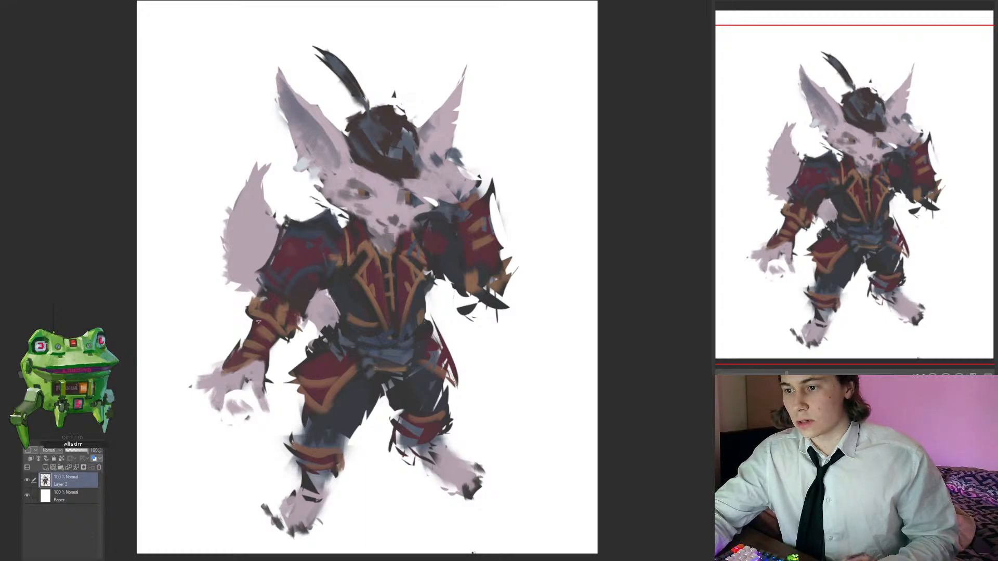
pyautogui.moveTo(335, 374); pyautogui.dragTo(300, 378)
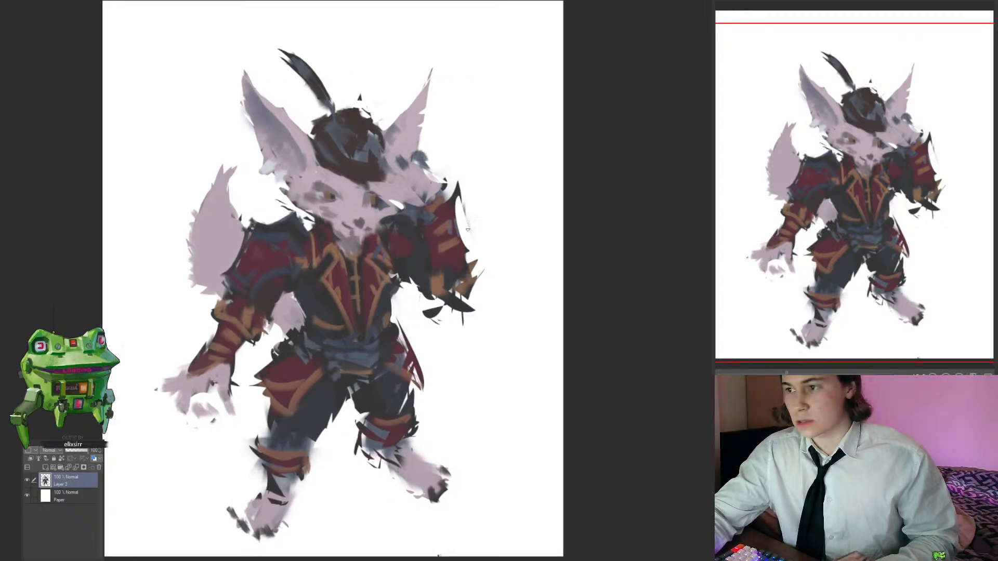
# Step: Thicken the dark outer edge of the raised arm's sleeve and touch up the dark shapes around its cuff
pyautogui.moveTo(460, 220); pyautogui.dragTo(482, 260)
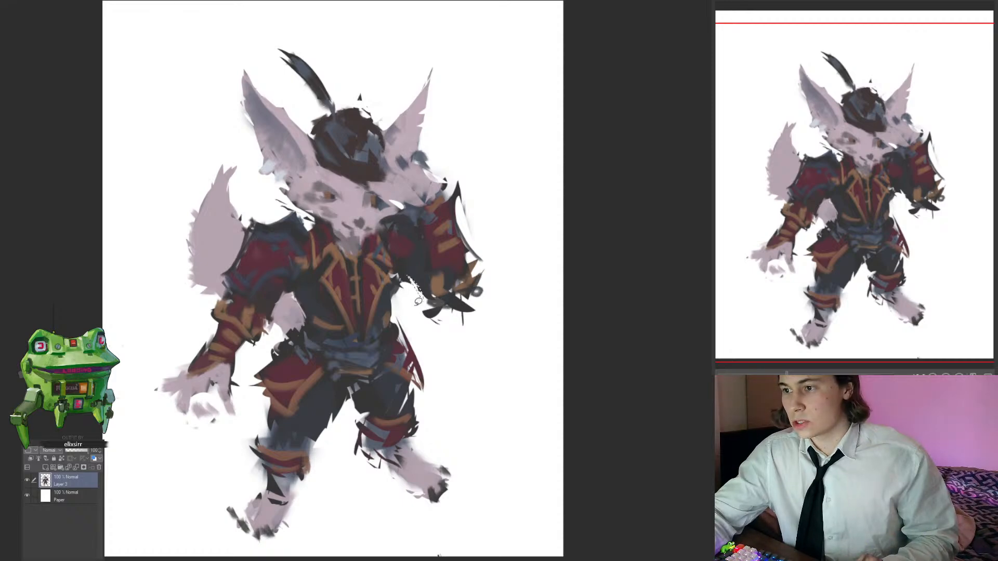
pyautogui.moveTo(414, 298); pyautogui.dragTo(374, 298)
pyautogui.moveTo(446, 338); pyautogui.dragTo(432, 371)
pyautogui.moveTo(344, 392); pyautogui.dragTo(370, 392)
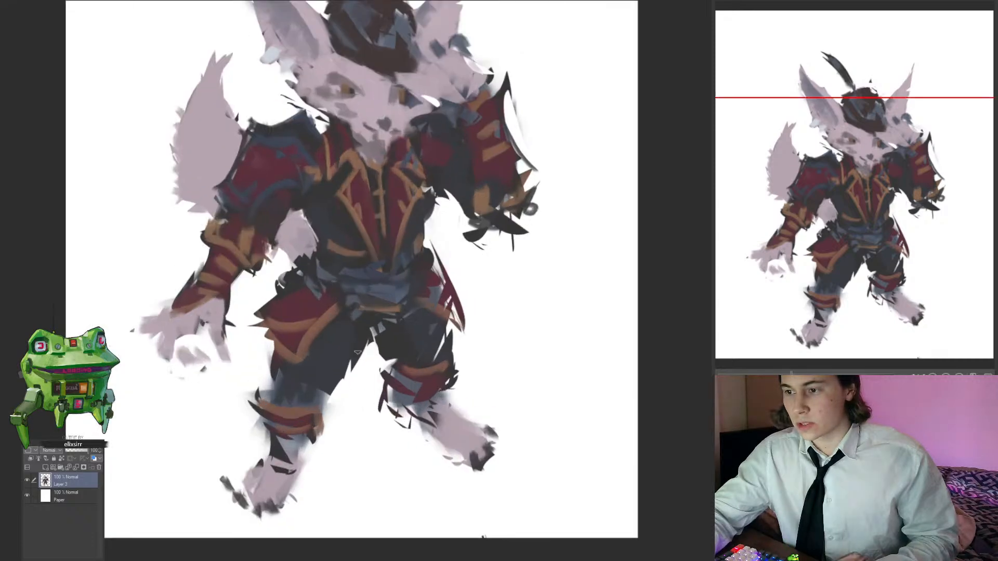
# Step: Touch up the outer edge of the red hip armour on the lowered arm's side
pyautogui.press('u')
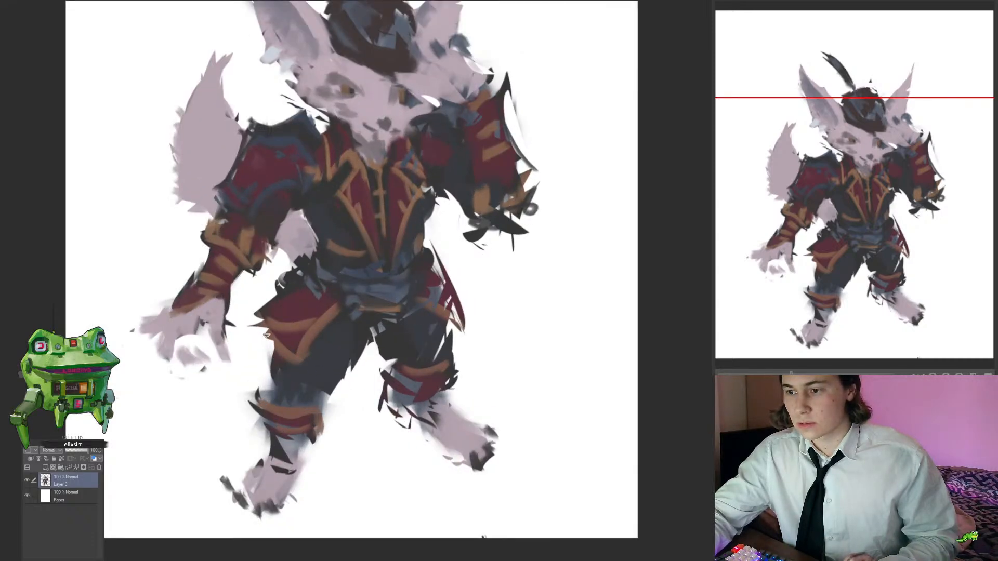
pyautogui.moveTo(275, 358)
pyautogui.mouseDown()
pyautogui.moveTo(259, 318)
pyautogui.moveTo(259, 332)
pyautogui.mouseUp()
pyautogui.moveTo(332, 336); pyautogui.dragTo(346, 378)
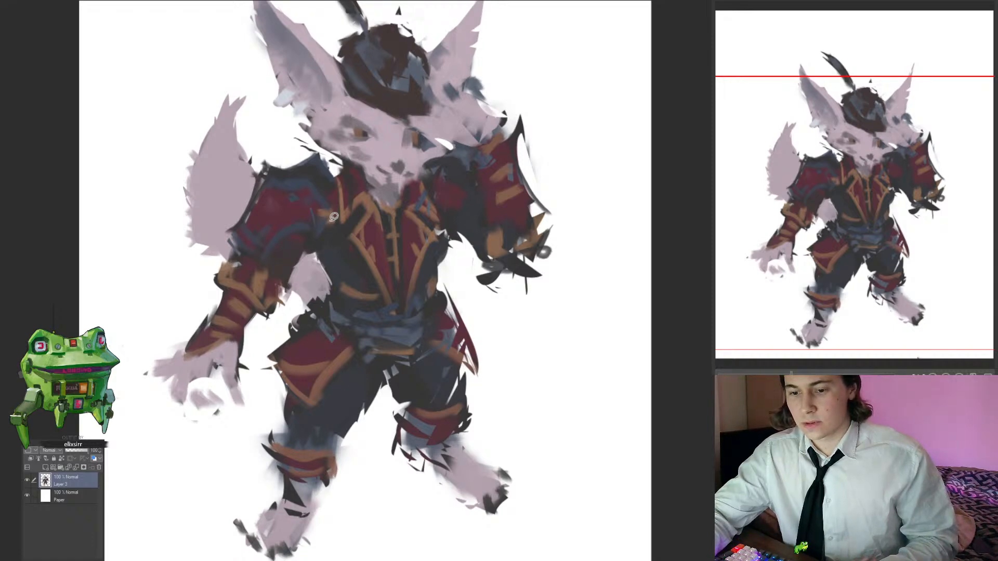
pyautogui.scroll(-1, 342, 330)
pyautogui.scroll(2, 340, 335)
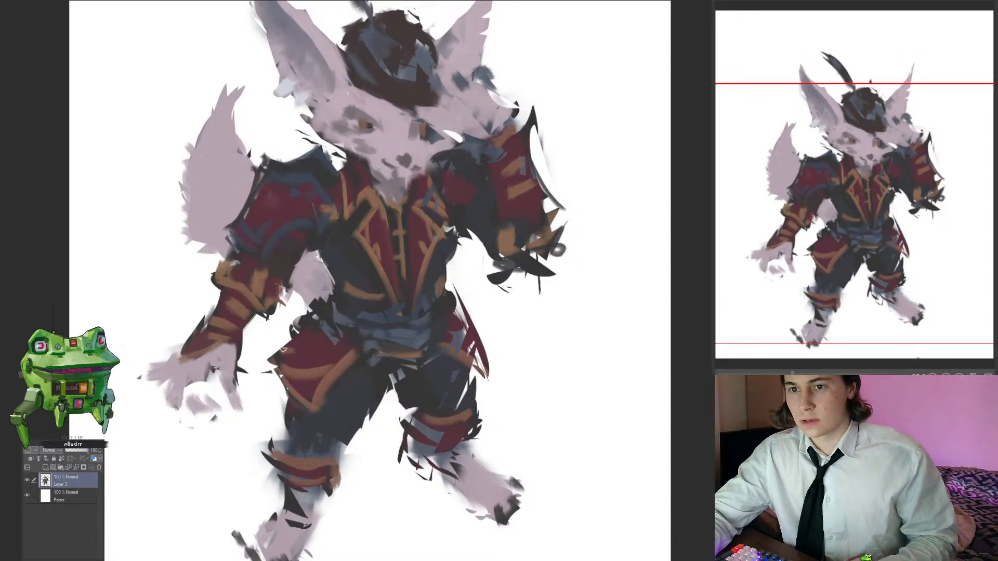
pyautogui.moveTo(343, 324)
pyautogui.mouseDown()
pyautogui.moveTo(316, 331)
pyautogui.moveTo(331, 334)
pyautogui.mouseUp()
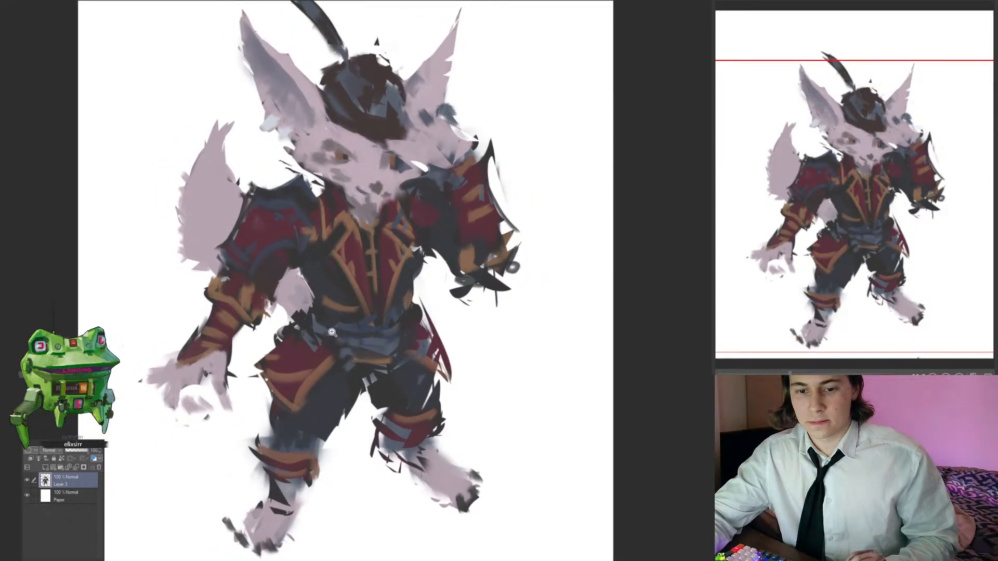
# Step: Shade the inside of the smaller far ear with a greyer tone sampled from the ear and tidy its edge
pyautogui.moveTo(355, 336); pyautogui.dragTo(440, 292)
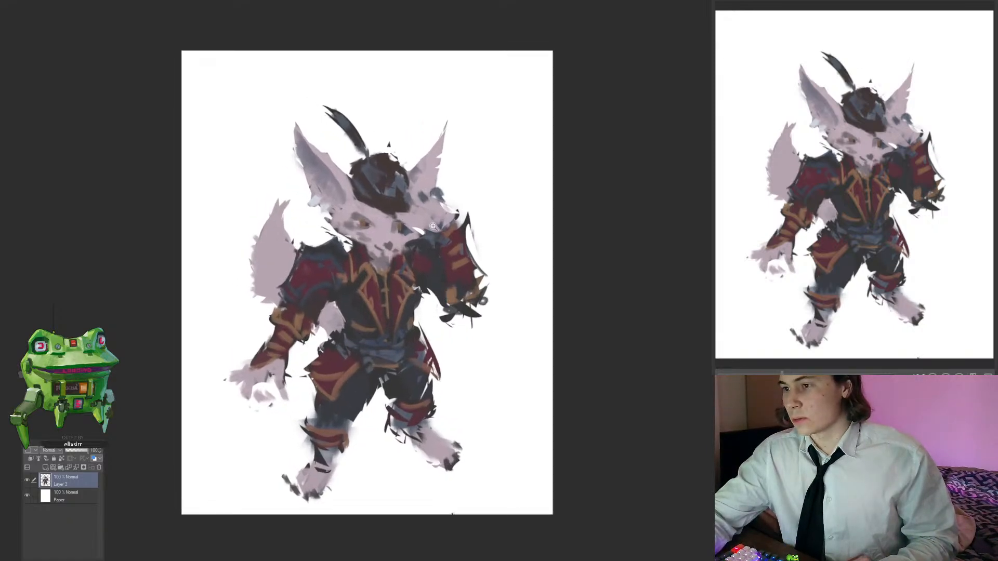
pyautogui.moveTo(429, 161); pyautogui.dragTo(431, 177)
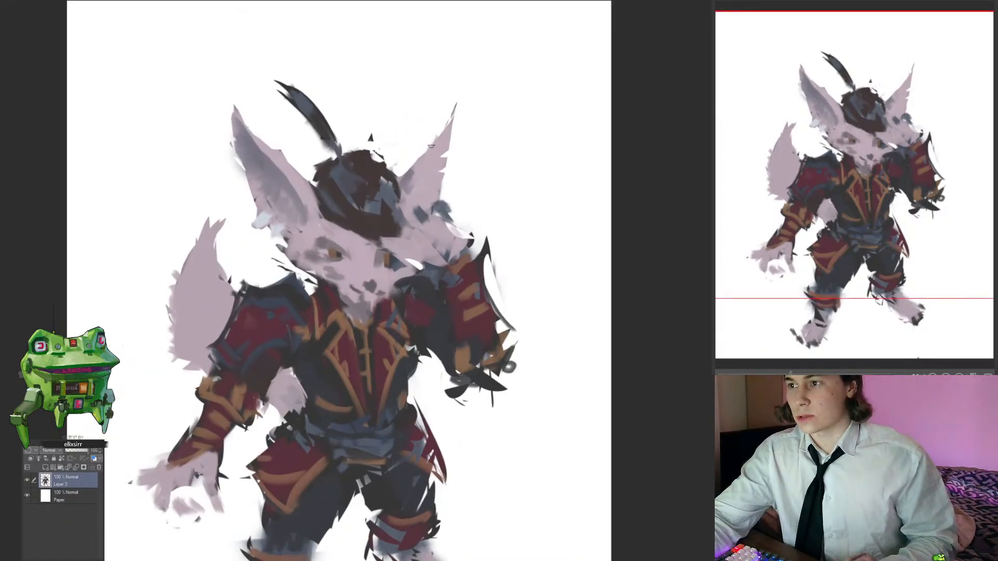
pyautogui.moveTo(435, 158)
pyautogui.mouseDown()
pyautogui.moveTo(428, 188)
pyautogui.moveTo(443, 151)
pyautogui.mouseUp()
pyautogui.keyDown('alt'); pyautogui.click(423, 175); pyautogui.keyUp('alt')
pyautogui.moveTo(416, 195)
pyautogui.mouseDown()
pyautogui.moveTo(452, 272)
pyautogui.moveTo(498, 191)
pyautogui.moveTo(452, 271)
pyautogui.mouseUp()
pyautogui.moveTo(376, 234); pyautogui.dragTo(404, 253)
# Step: Mirror the canvas view and paint a dark slate line from the hat brim past the far eye, reducing the white gap beside the cheek
pyautogui.press('h')
pyautogui.moveTo(507, 281); pyautogui.dragTo(419, 301)
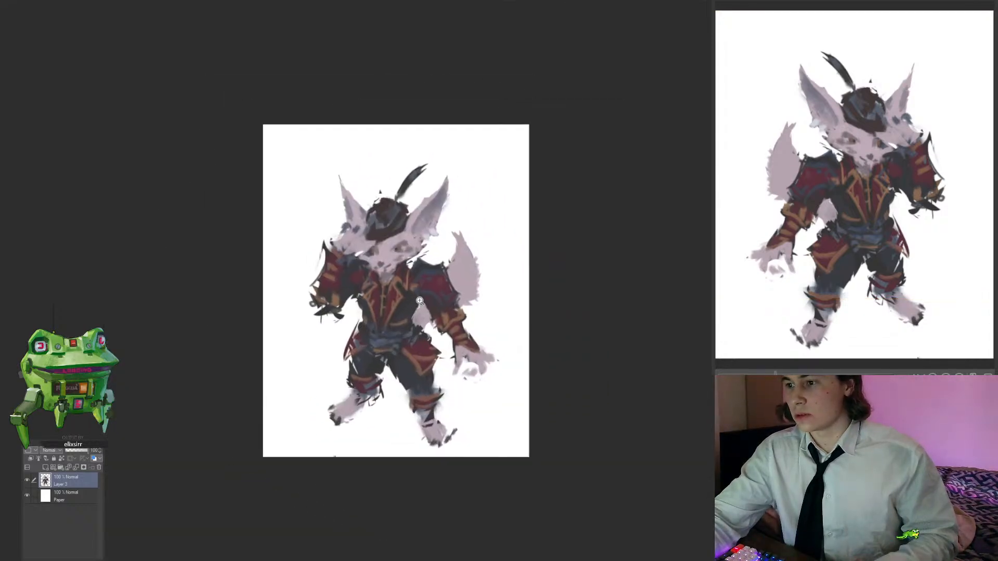
pyautogui.moveTo(369, 248); pyautogui.dragTo(442, 259)
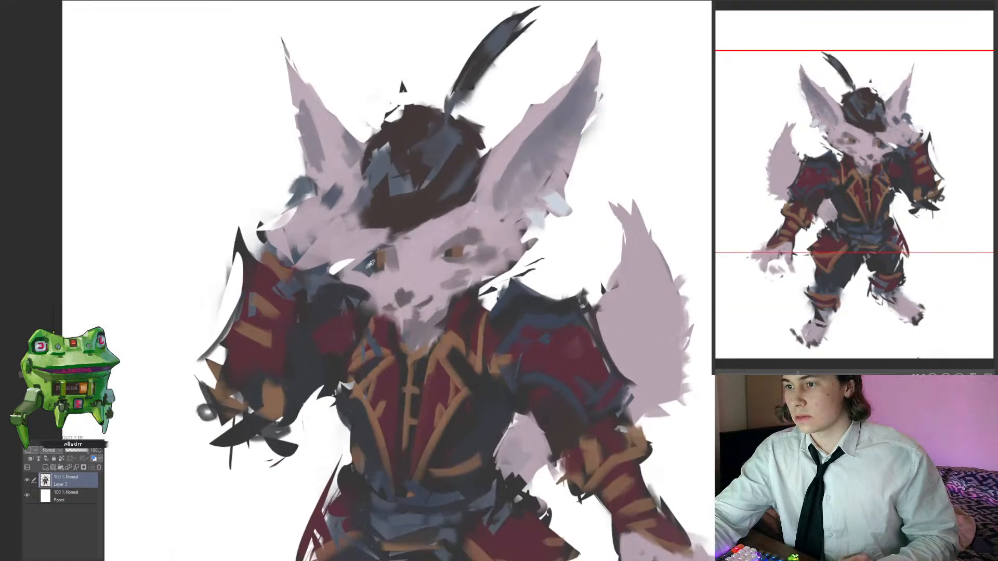
pyautogui.moveTo(341, 257); pyautogui.dragTo(380, 243)
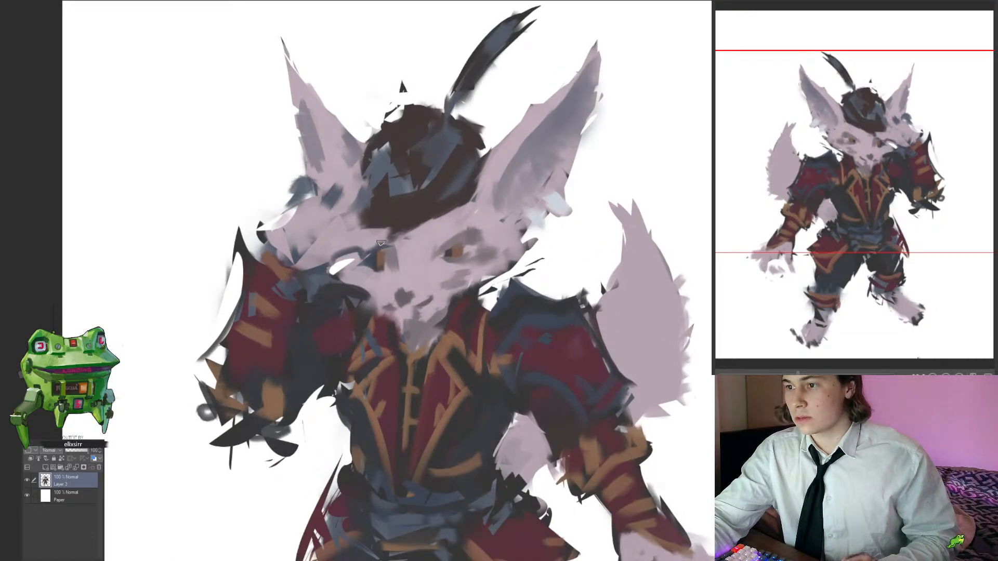
pyautogui.moveTo(406, 283)
pyautogui.mouseDown()
pyautogui.moveTo(332, 283)
pyautogui.moveTo(407, 276)
pyautogui.moveTo(387, 273)
pyautogui.mouseUp()
pyautogui.keyDown('alt'); pyautogui.click(364, 294); pyautogui.keyUp('alt')
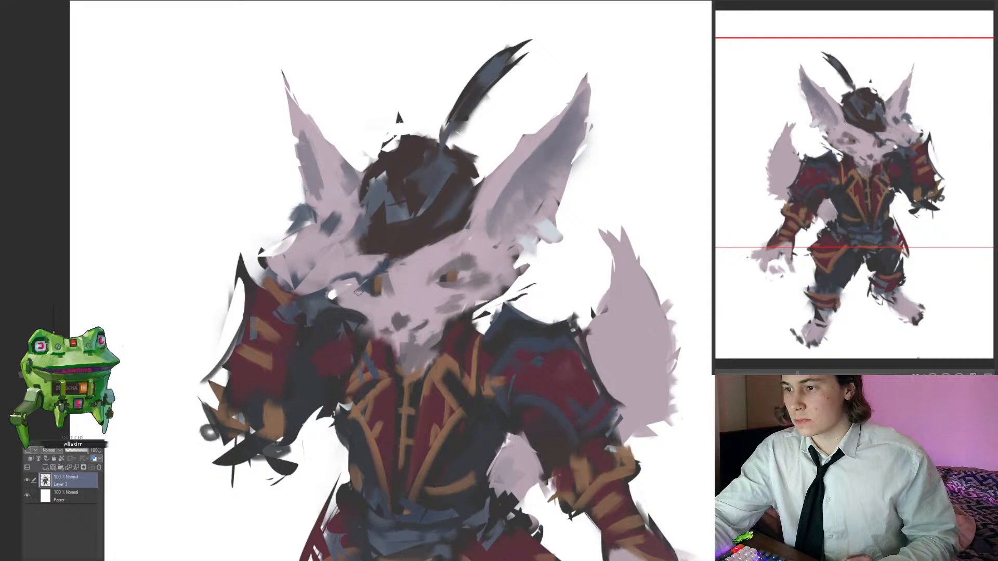
pyautogui.keyDown('alt'); pyautogui.click(379, 319); pyautogui.keyUp('alt')
pyautogui.moveTo(367, 308); pyautogui.dragTo(364, 288)
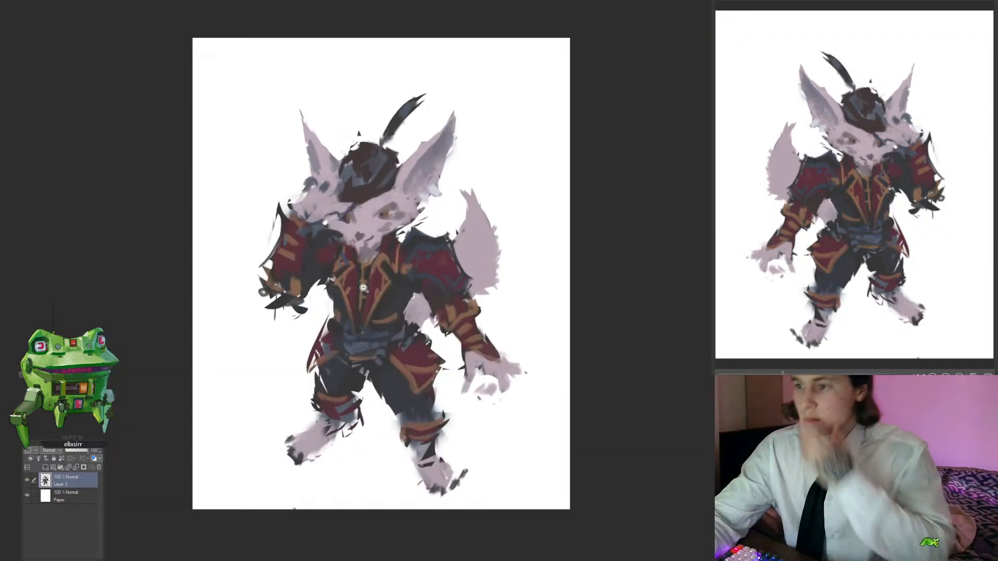
# Step: Return the canvas to its unmirrored view and add ochre trim to the red chest area beside the raised arm
pyautogui.moveTo(393, 232); pyautogui.dragTo(420, 234)
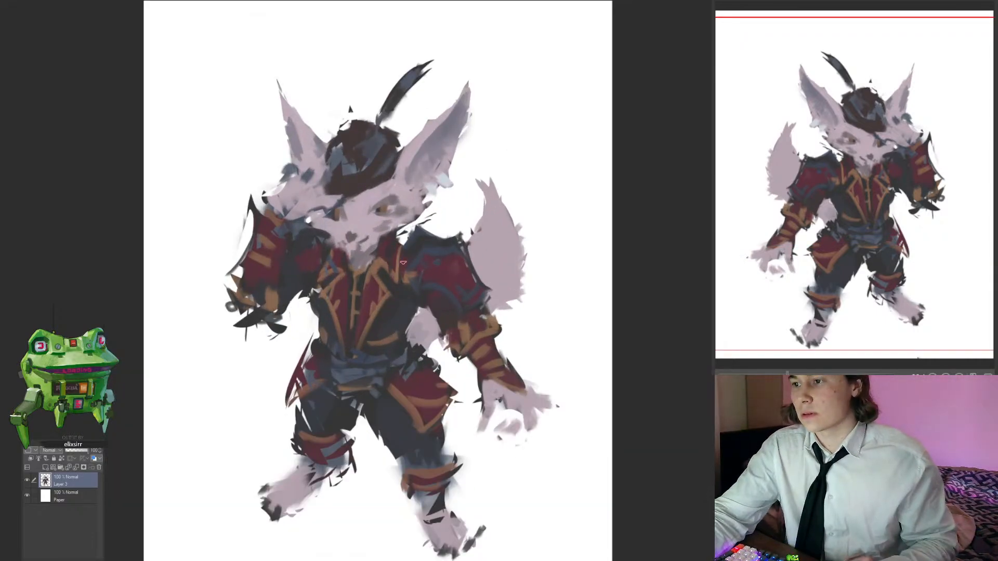
pyautogui.moveTo(403, 271); pyautogui.dragTo(372, 345)
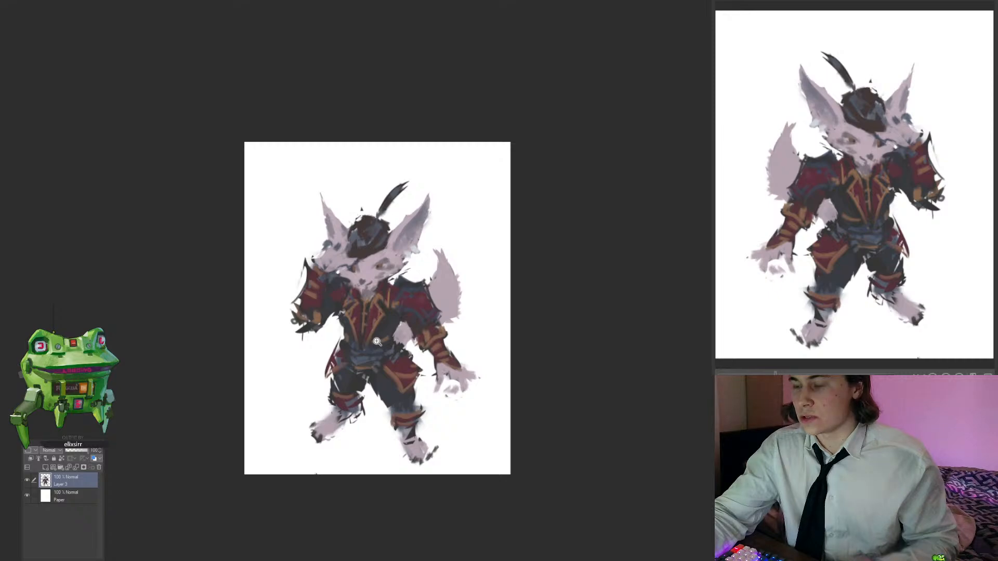
pyautogui.press('h')
pyautogui.moveTo(527, 345); pyautogui.dragTo(424, 341)
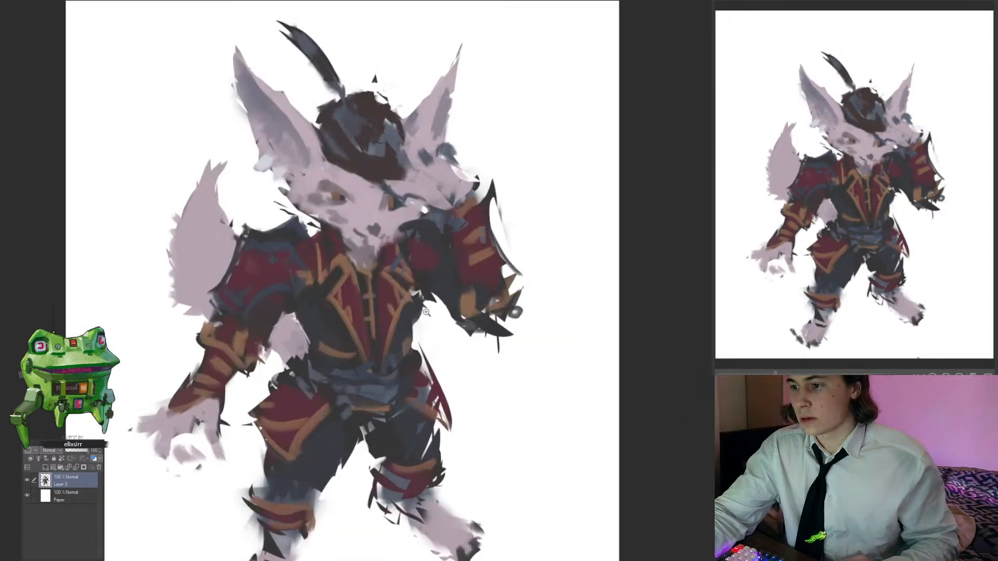
pyautogui.scroll(4, 428, 322)
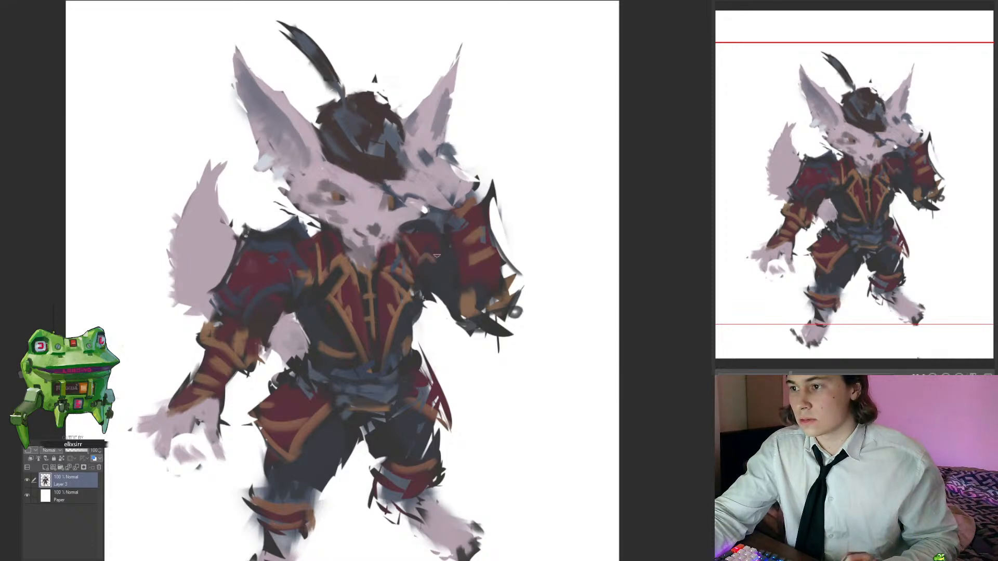
pyautogui.scroll(-3, 448, 275)
# Step: Examine the whole figure with the canvas rotated, upright and at several zoom levels, and the head and hat up close
pyautogui.moveTo(561, 311); pyautogui.dragTo(518, 201)
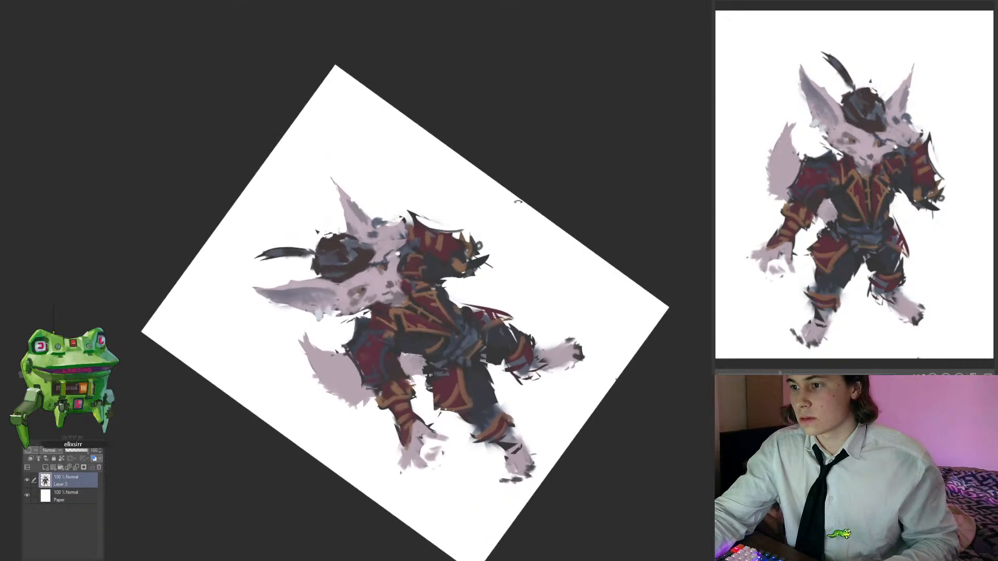
pyautogui.scroll(-1, 494, 228)
pyautogui.doubleClick(480, 253)
pyautogui.scroll(1, 386, 267)
pyautogui.moveTo(511, 275); pyautogui.dragTo(478, 271)
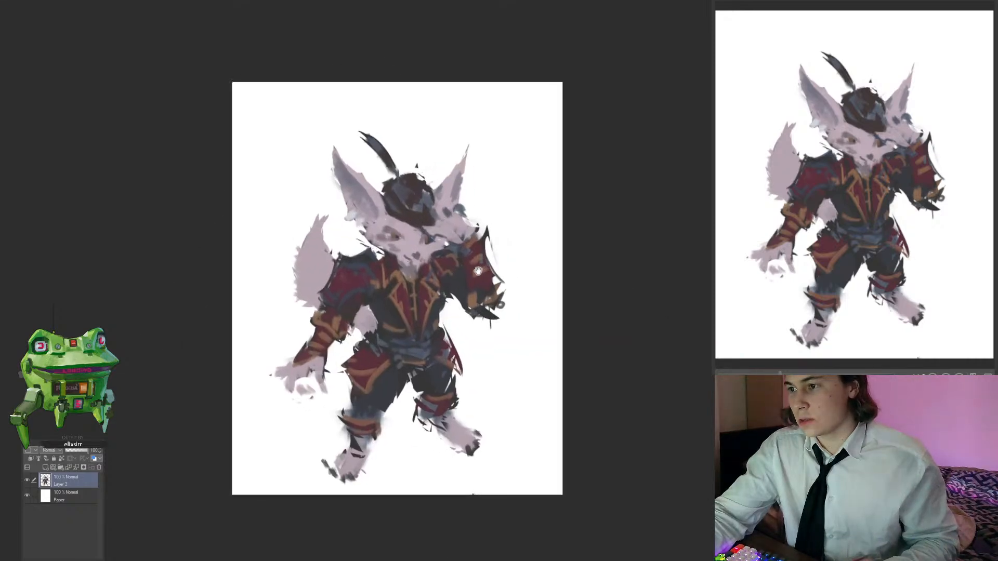
pyautogui.scroll(1, 477, 270)
pyautogui.scroll(-1, 444, 292)
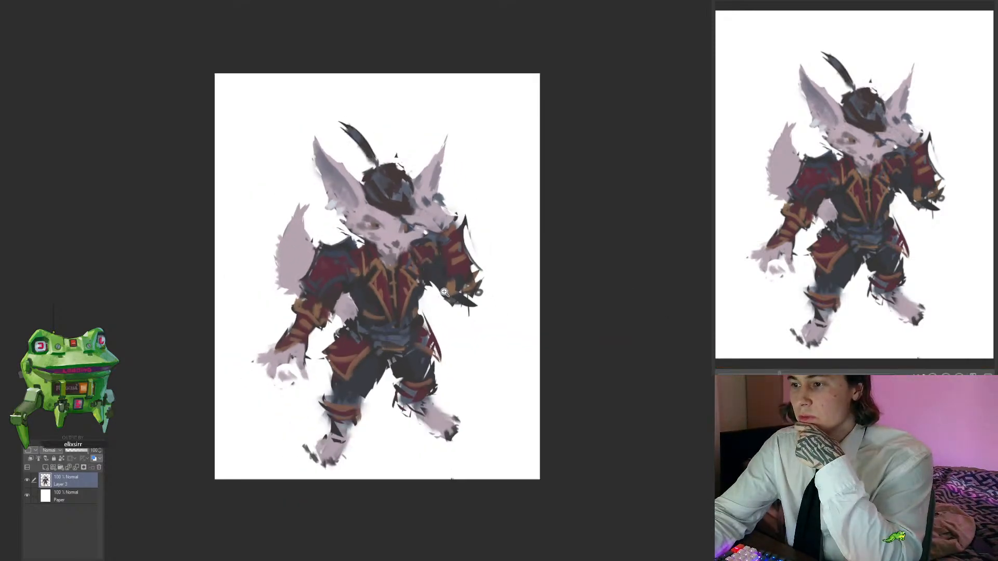
pyautogui.scroll(1, 444, 292)
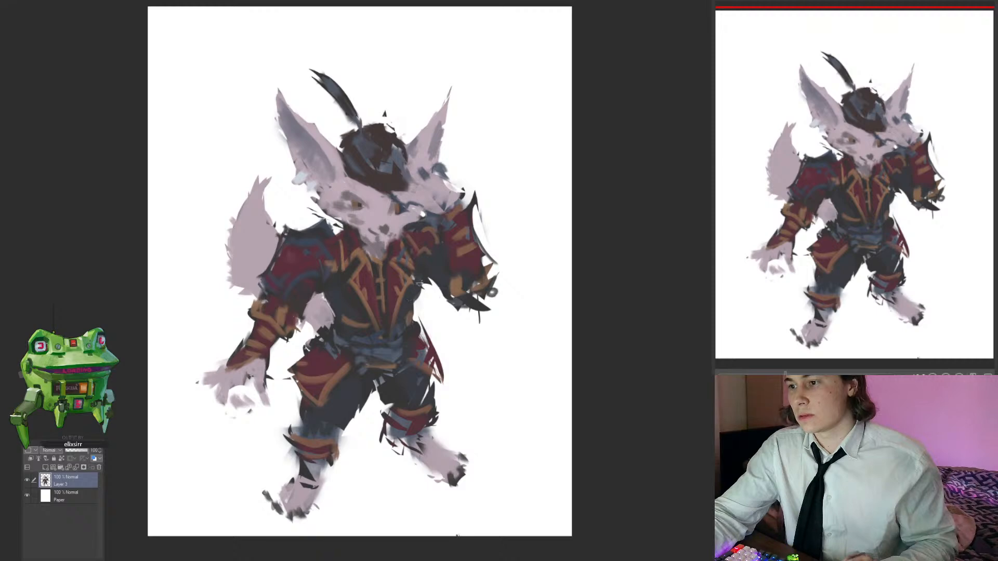
pyautogui.moveTo(442, 268); pyautogui.dragTo(416, 270)
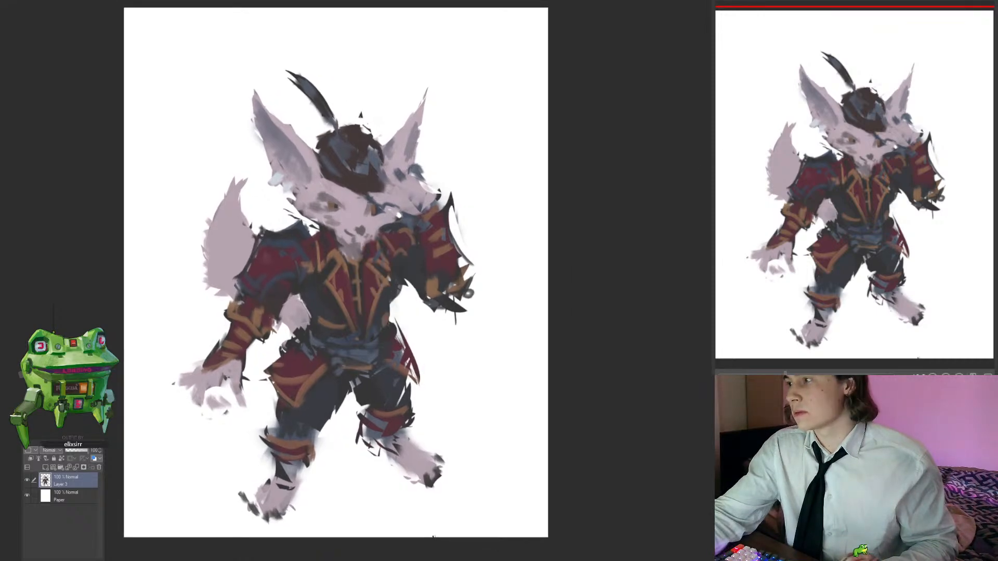
pyautogui.scroll(2, 338, 140)
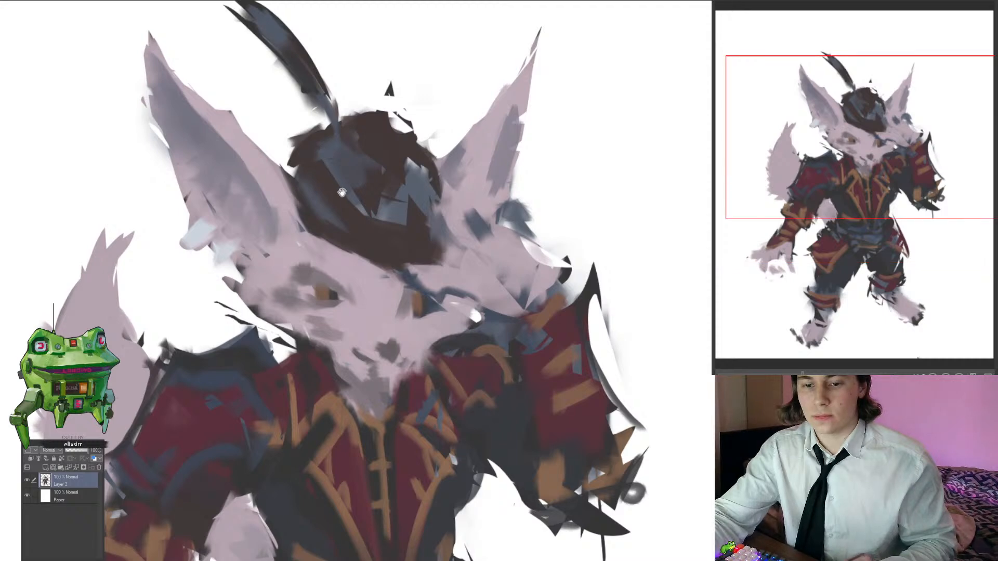
pyautogui.moveTo(342, 193); pyautogui.dragTo(337, 219)
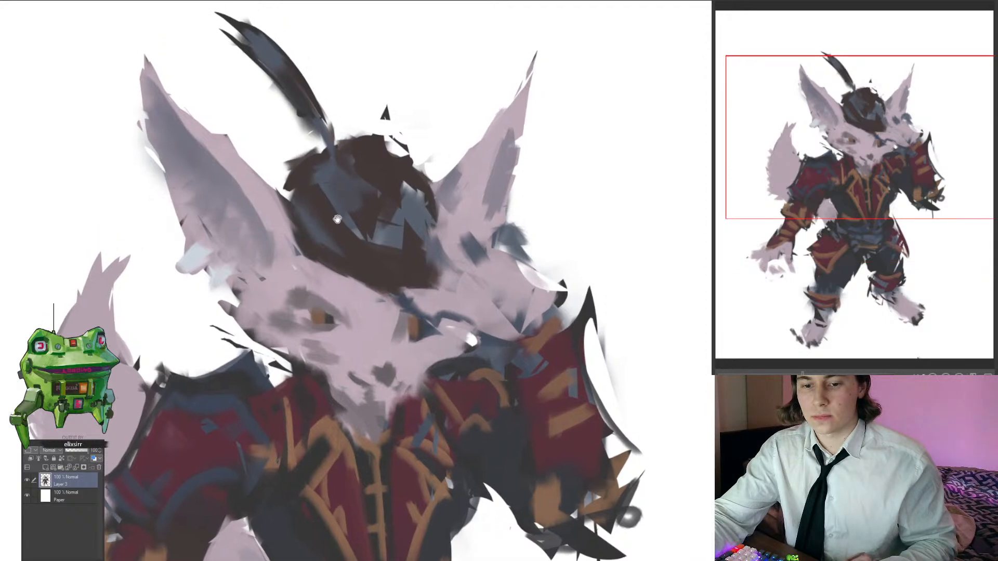
pyautogui.click(327, 251)
pyautogui.click(312, 260)
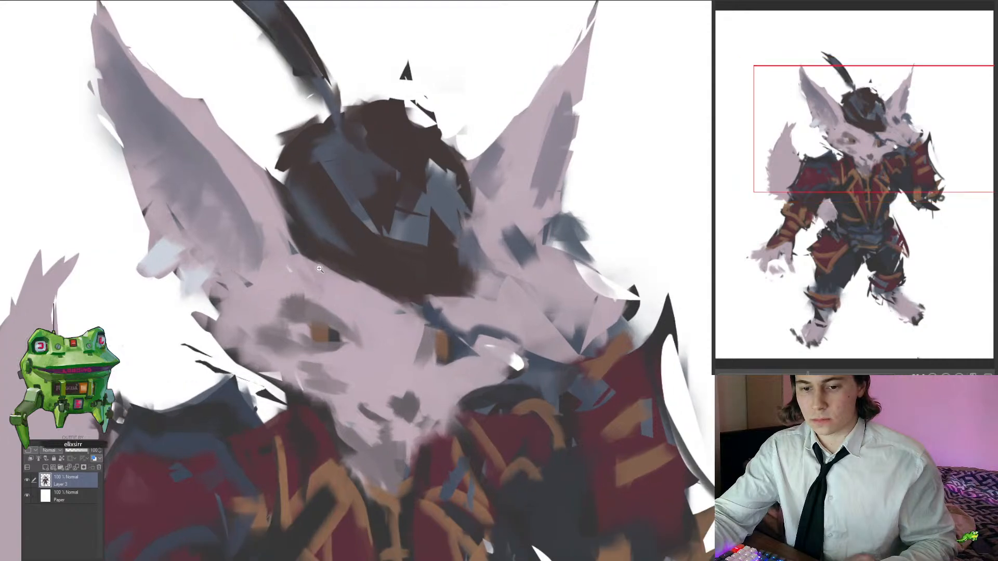
pyautogui.scroll(-3, 320, 307)
pyautogui.moveTo(320, 306); pyautogui.dragTo(343, 284)
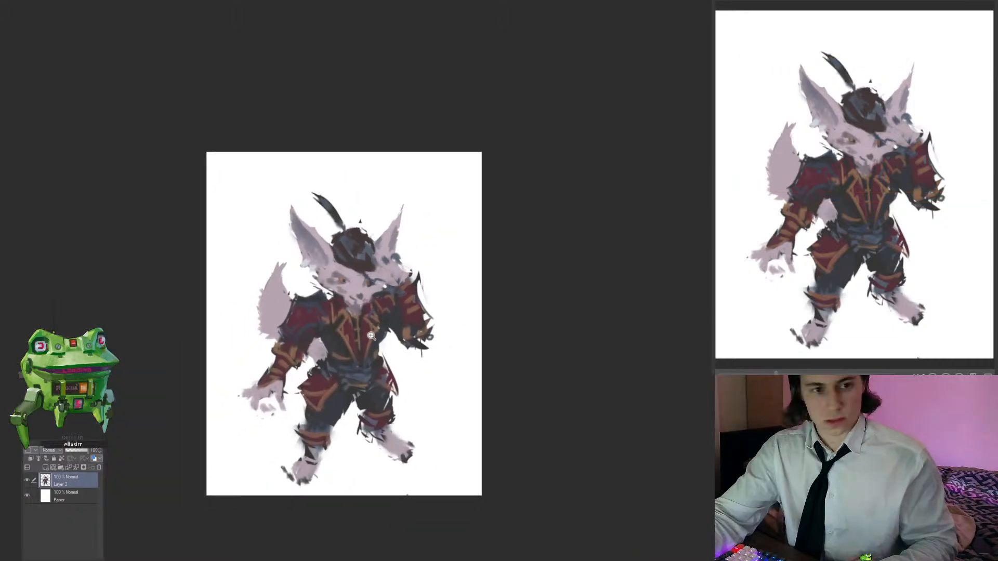
# Step: Change the Paper layer's colour from white to a light warm grey
pyautogui.scroll(1, 373, 334)
pyautogui.click(48, 502)
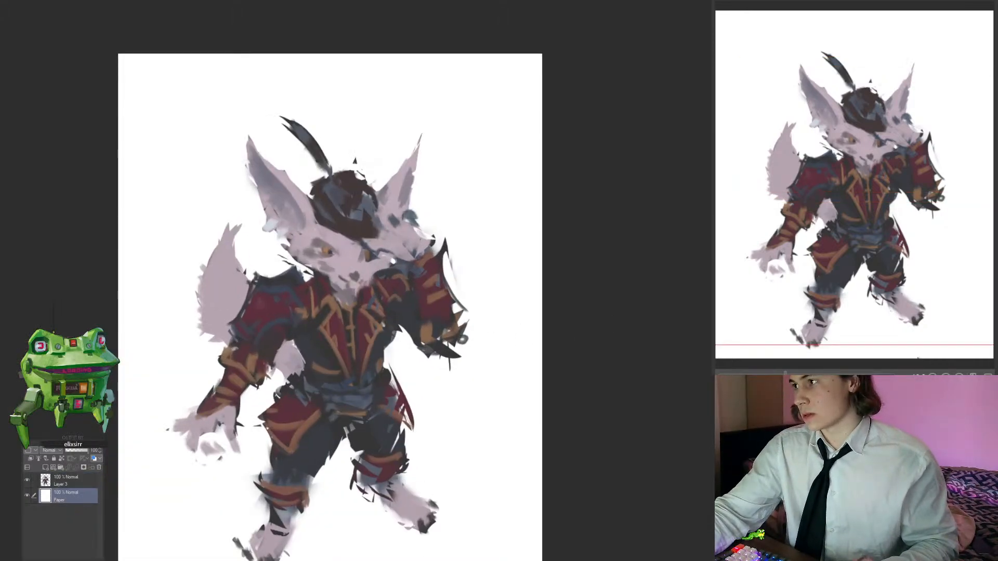
pyautogui.click(677, 265)
pyautogui.moveTo(541, 336); pyautogui.dragTo(575, 289)
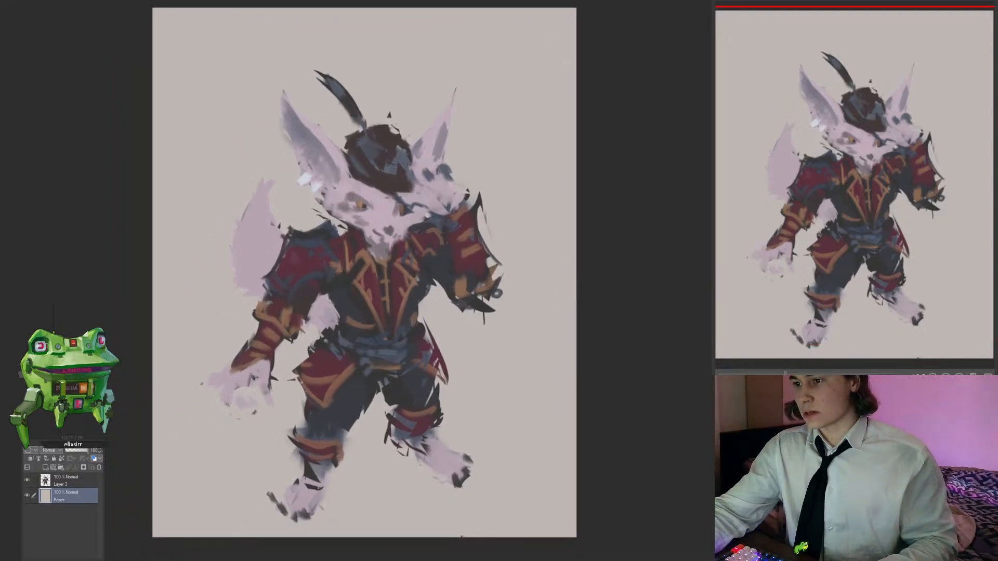
# Step: Change the Paper layer's colour from warm grey to a muted grey-blue and check the whole figure against it
pyautogui.scroll(-1, 644, 276)
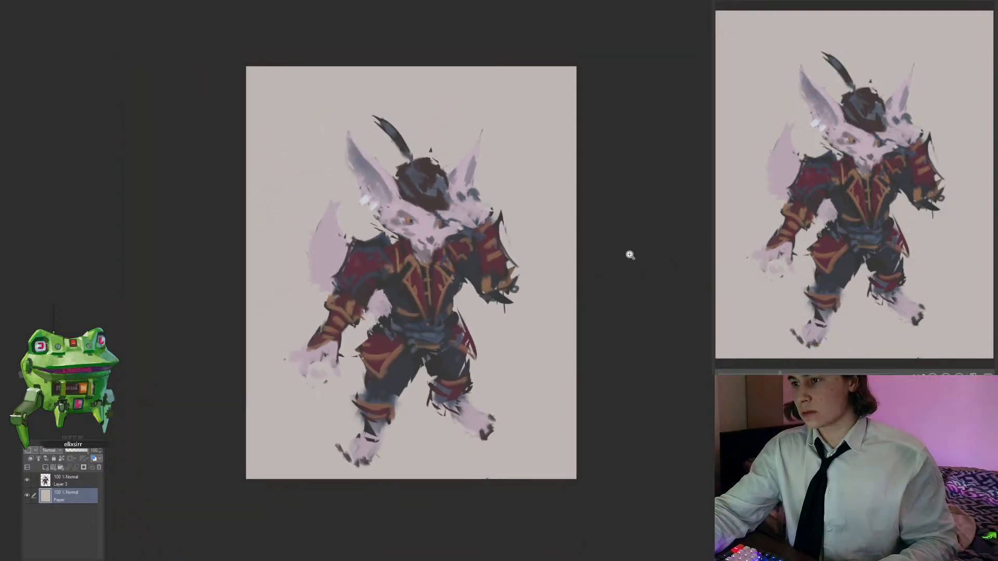
pyautogui.scroll(1, 630, 256)
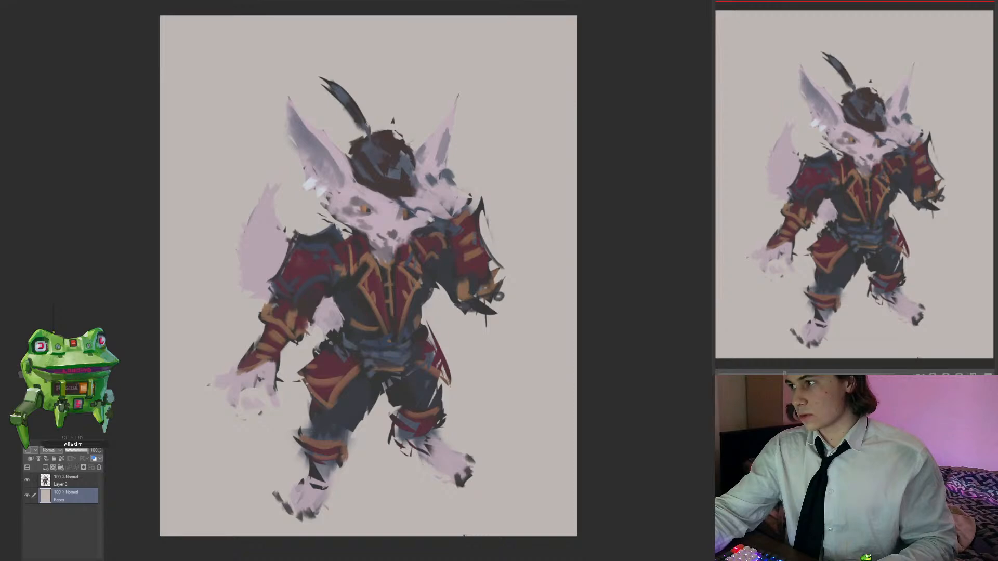
pyautogui.hotkey('alt', 'Delete')
pyautogui.moveTo(536, 302); pyautogui.dragTo(592, 286)
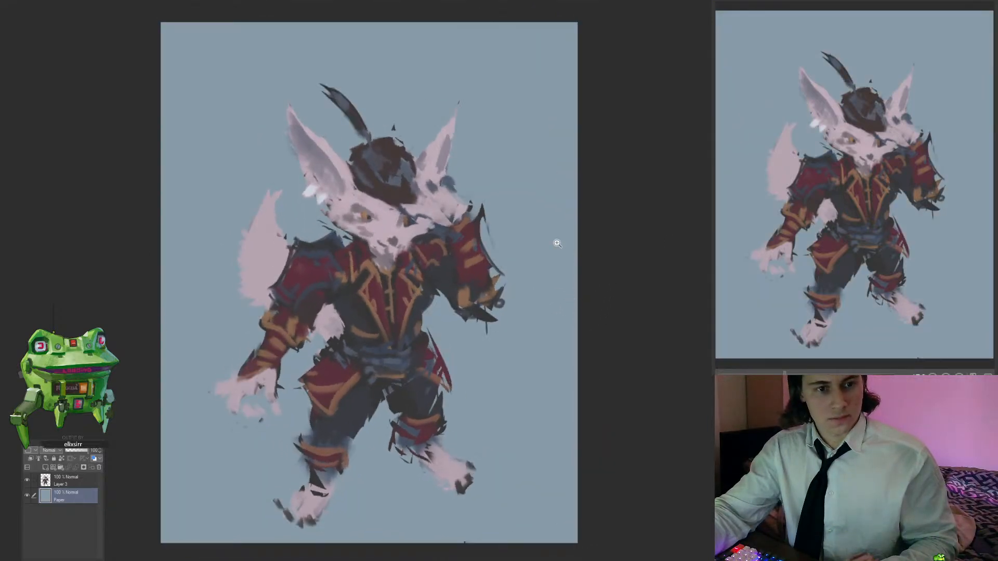
pyautogui.moveTo(571, 295); pyautogui.dragTo(538, 252)
pyautogui.moveTo(493, 316); pyautogui.dragTo(502, 317)
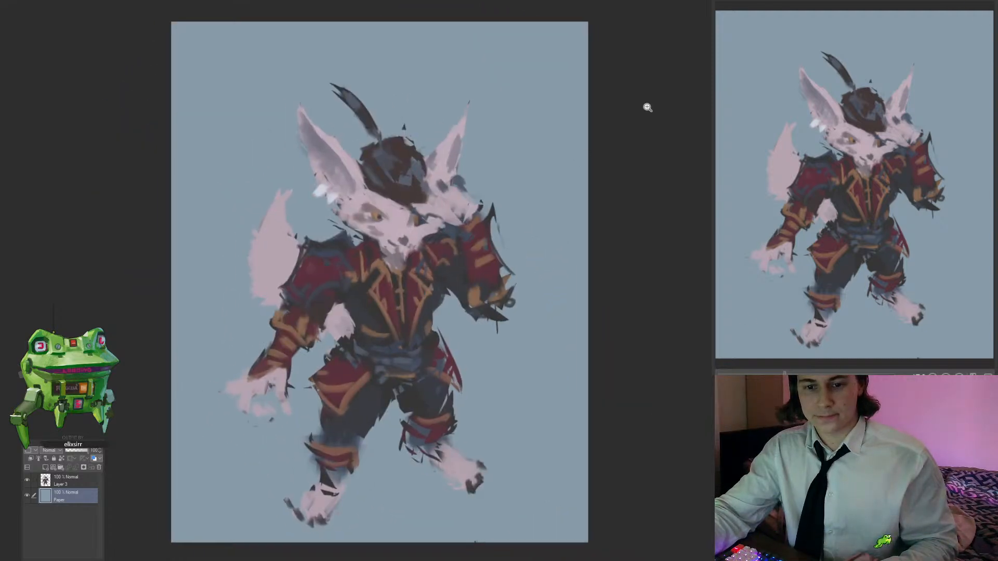
pyautogui.moveTo(473, 306); pyautogui.dragTo(498, 312)
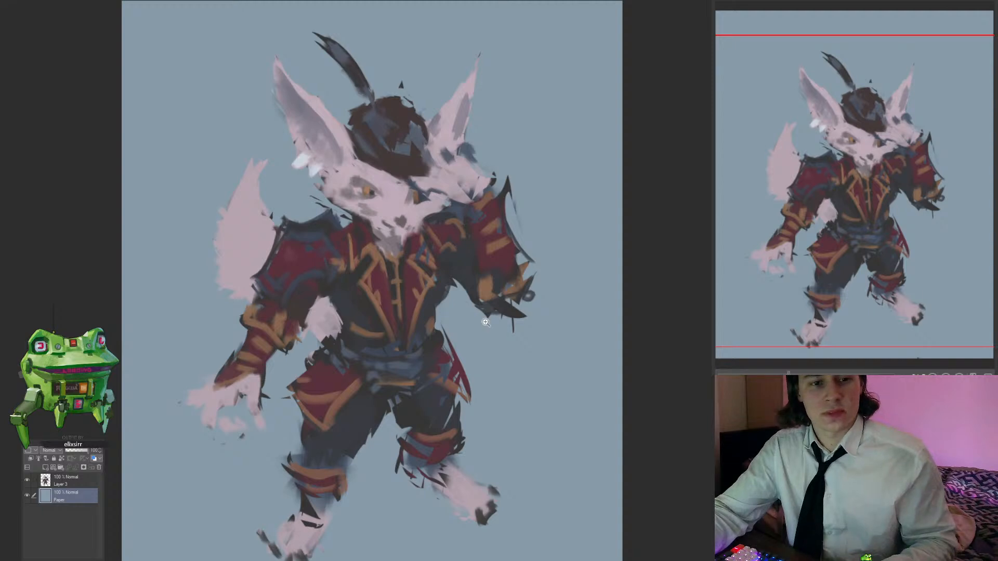
pyautogui.moveTo(484, 324); pyautogui.dragTo(506, 336)
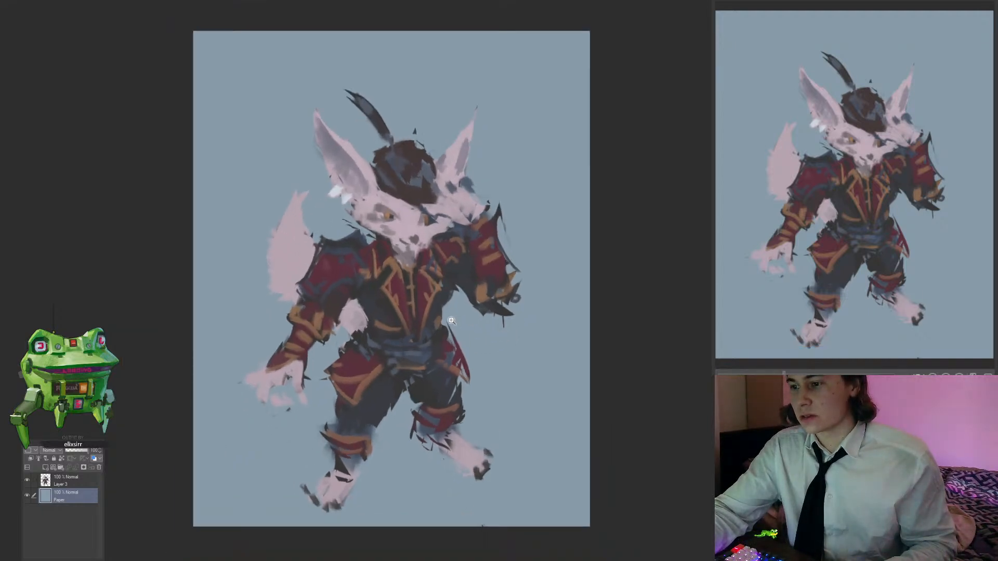
# Step: Add dark slate strokes on the character layer around the shoulder beside the cheek and along the raised sleeve's outer edge
pyautogui.hotkey('alt', ']')
pyautogui.scroll(2, 342, 308)
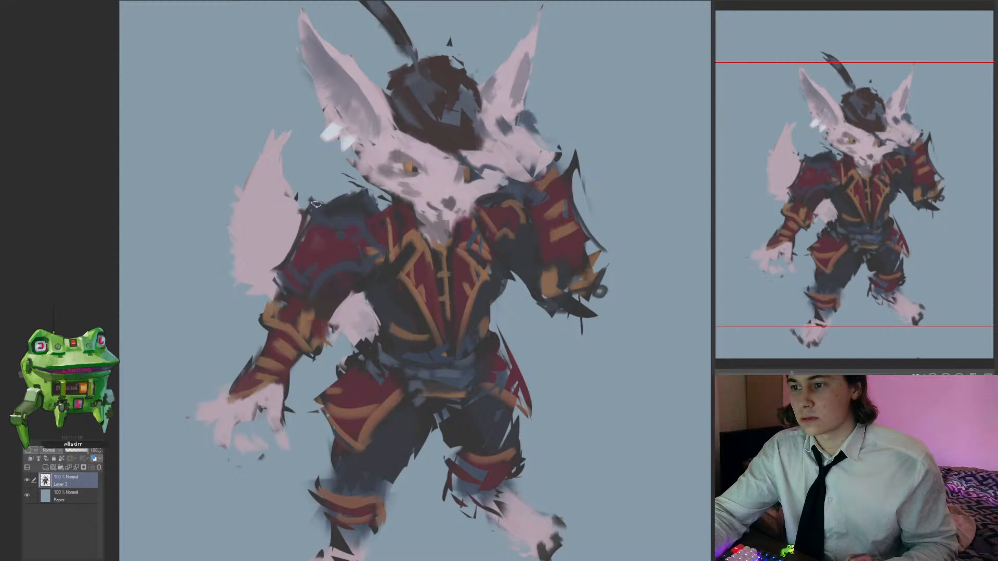
pyautogui.moveTo(346, 177); pyautogui.dragTo(377, 197)
pyautogui.moveTo(413, 227); pyautogui.dragTo(332, 226)
pyautogui.click(491, 207)
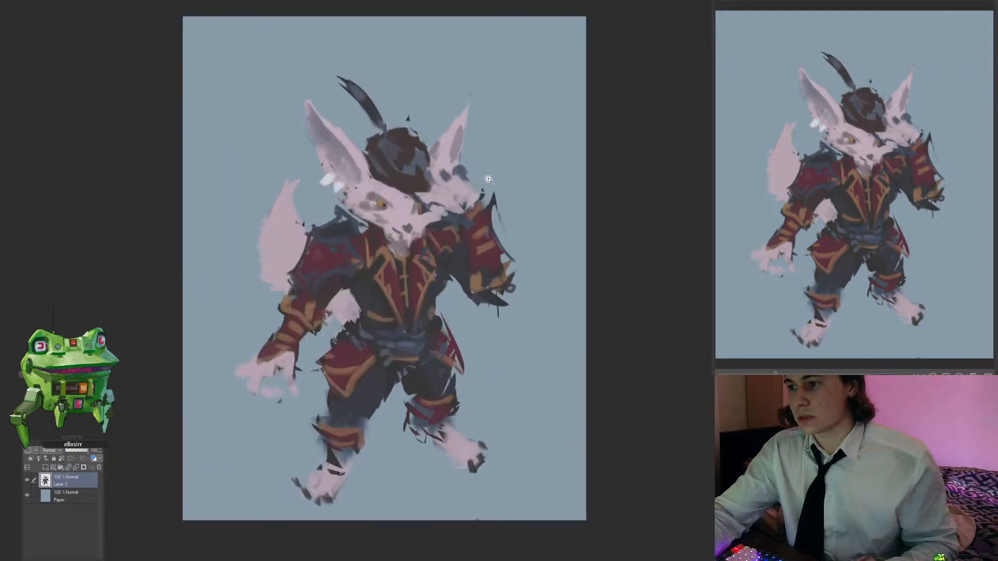
pyautogui.click(489, 205)
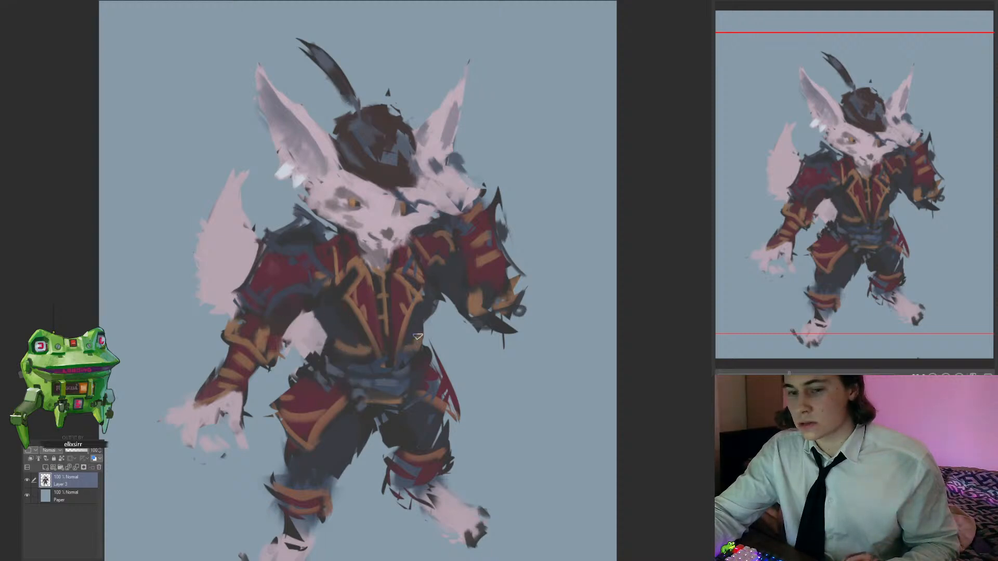
pyautogui.moveTo(417, 336); pyautogui.dragTo(409, 326)
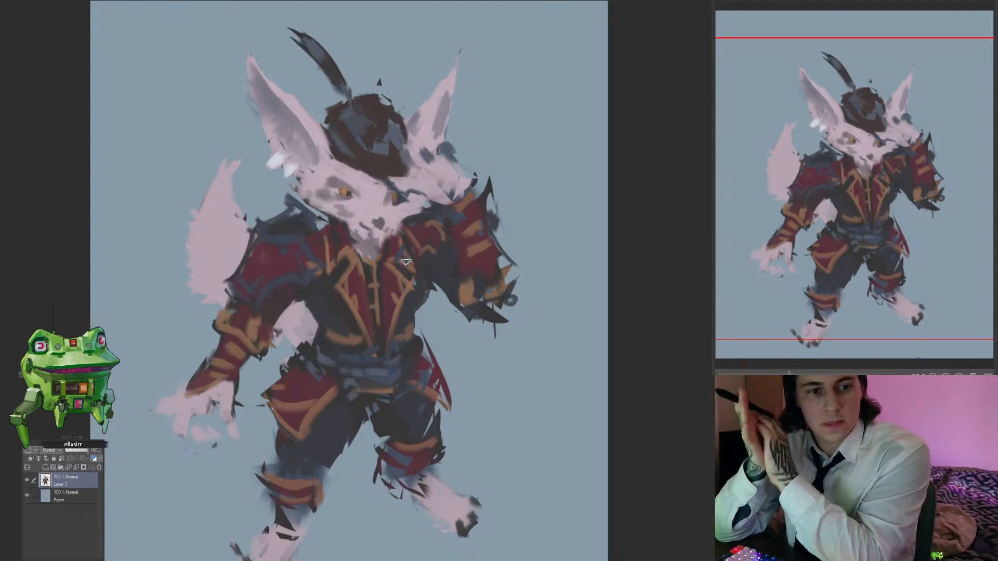
pyautogui.moveTo(406, 261)
pyautogui.mouseDown()
pyautogui.moveTo(427, 312)
pyautogui.moveTo(457, 250)
pyautogui.moveTo(416, 272)
pyautogui.mouseUp()
pyautogui.click(416, 272)
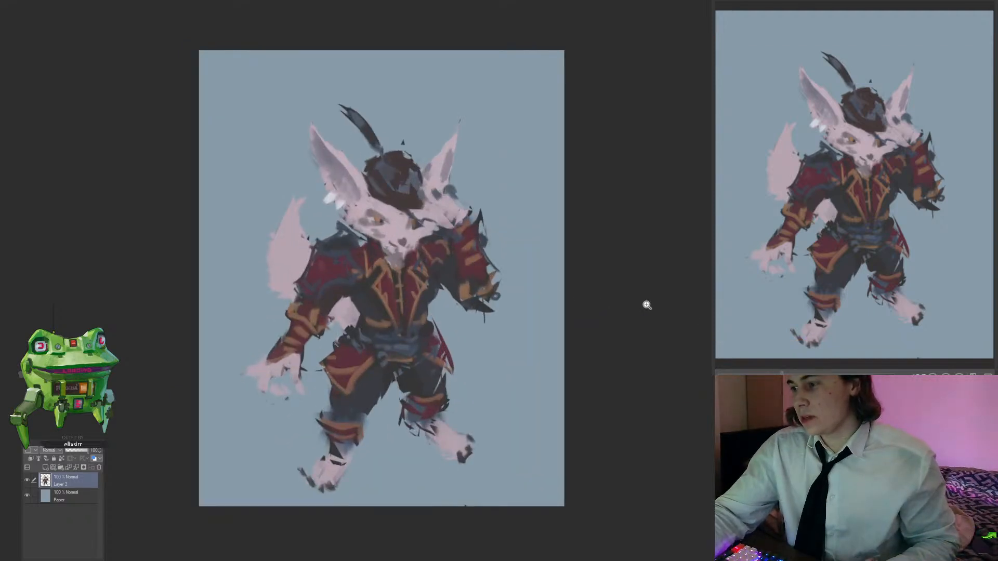
# Step: Add a clipped Color Dodge layer above the character and brush a warm glow over the lowered hand, forearm, legs and feet
pyautogui.click(30, 458)
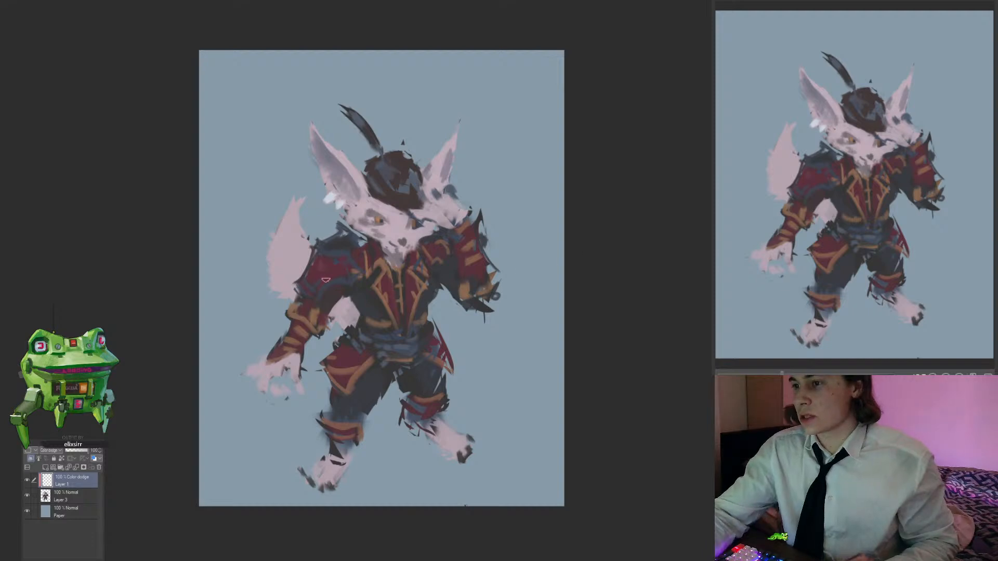
pyautogui.moveTo(370, 357)
pyautogui.mouseDown()
pyautogui.moveTo(339, 347)
pyautogui.moveTo(324, 383)
pyautogui.moveTo(310, 377)
pyautogui.moveTo(446, 439)
pyautogui.mouseUp()
pyautogui.moveTo(325, 442); pyautogui.dragTo(327, 460)
pyautogui.moveTo(317, 329)
pyautogui.mouseDown()
pyautogui.moveTo(448, 401)
pyautogui.moveTo(451, 415)
pyautogui.moveTo(426, 416)
pyautogui.mouseUp()
pyautogui.moveTo(307, 297); pyautogui.dragTo(299, 308)
pyautogui.moveTo(344, 340); pyautogui.dragTo(341, 377)
pyautogui.moveTo(404, 364); pyautogui.dragTo(370, 385)
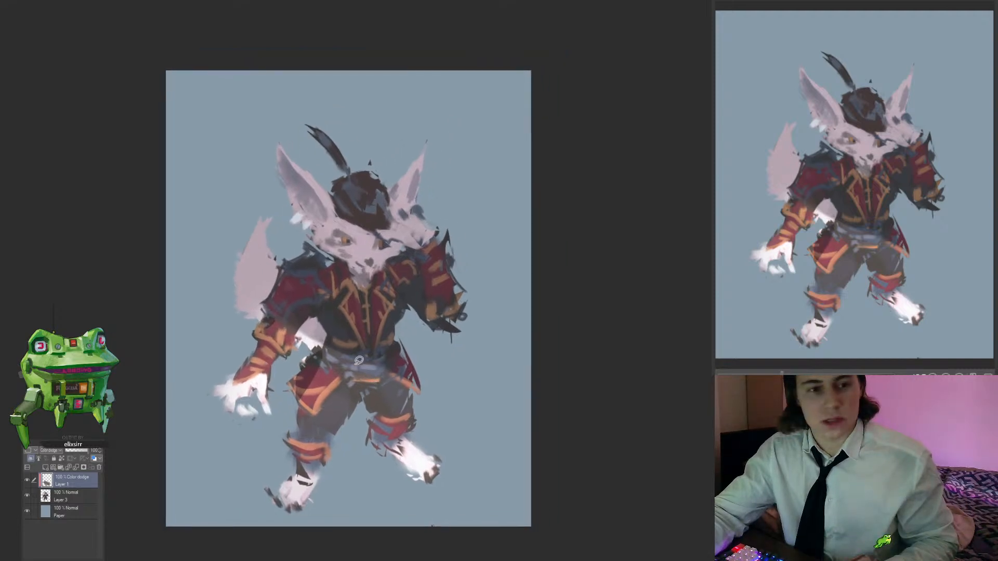
# Step: Extend the Color Dodge glow onto the tail's lower edge, the tail patch under the arm, the bracer and the waist
pyautogui.moveTo(315, 348); pyautogui.dragTo(332, 364)
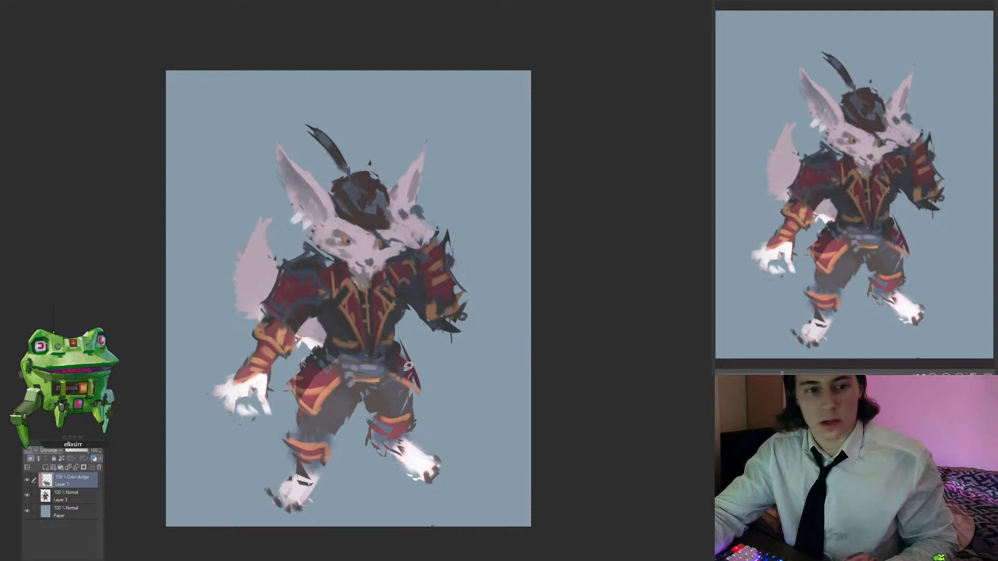
pyautogui.moveTo(356, 302)
pyautogui.mouseDown()
pyautogui.moveTo(286, 346)
pyautogui.moveTo(405, 383)
pyautogui.mouseUp()
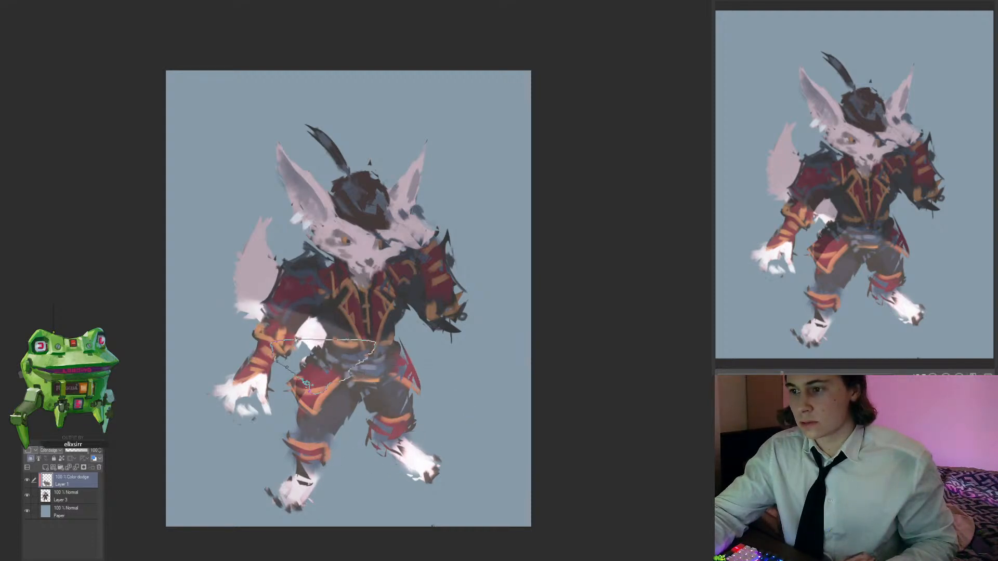
pyautogui.moveTo(372, 452)
pyautogui.mouseDown()
pyautogui.moveTo(338, 454)
pyautogui.moveTo(357, 452)
pyautogui.mouseUp()
pyautogui.moveTo(353, 356); pyautogui.dragTo(374, 344)
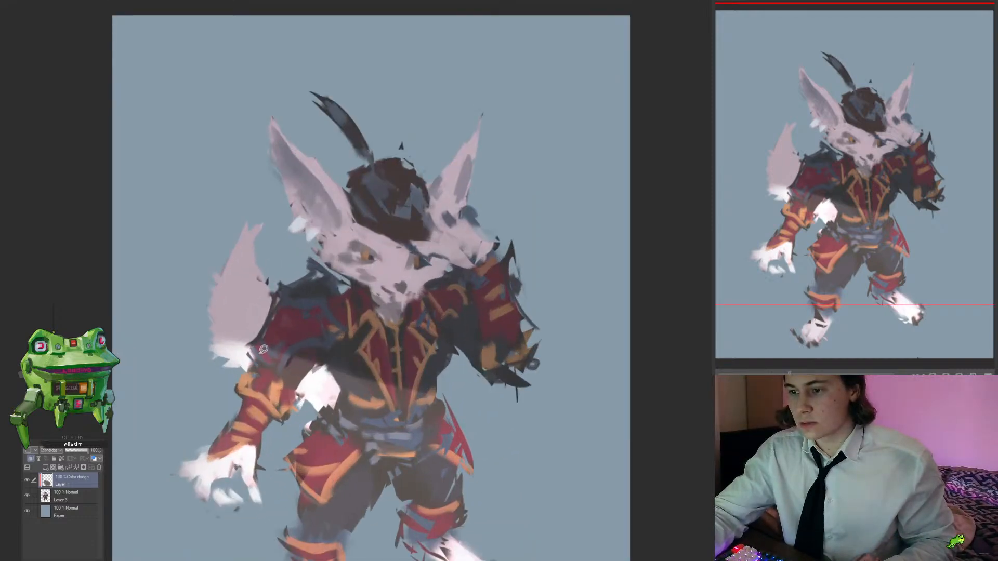
pyautogui.moveTo(368, 375); pyautogui.dragTo(345, 347)
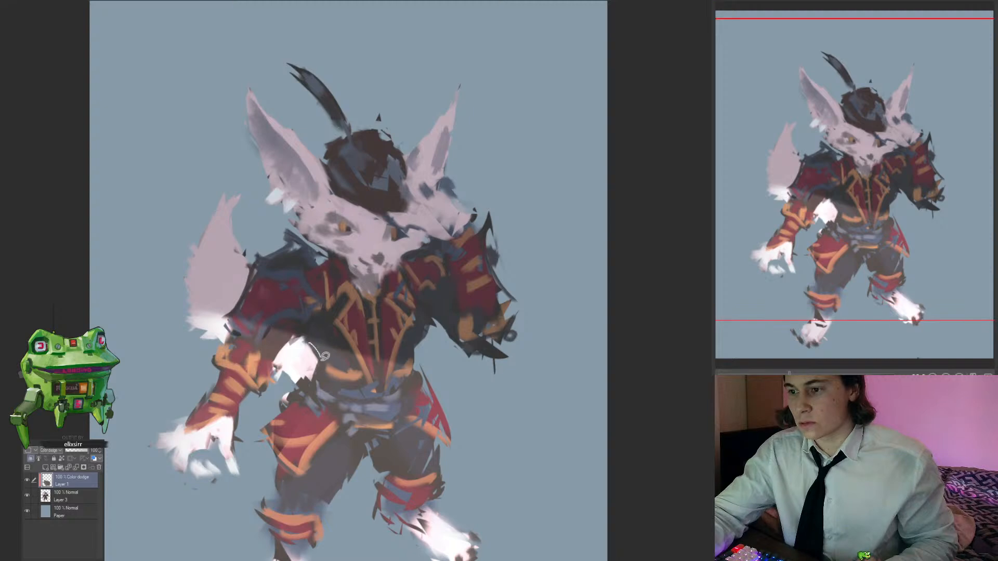
# Step: Carve a dark shadow shape out of the glow on the hip beneath the lowered arm and brighten the belt and thighs
pyautogui.moveTo(417, 419)
pyautogui.mouseDown()
pyautogui.moveTo(409, 389)
pyautogui.moveTo(402, 395)
pyautogui.mouseUp()
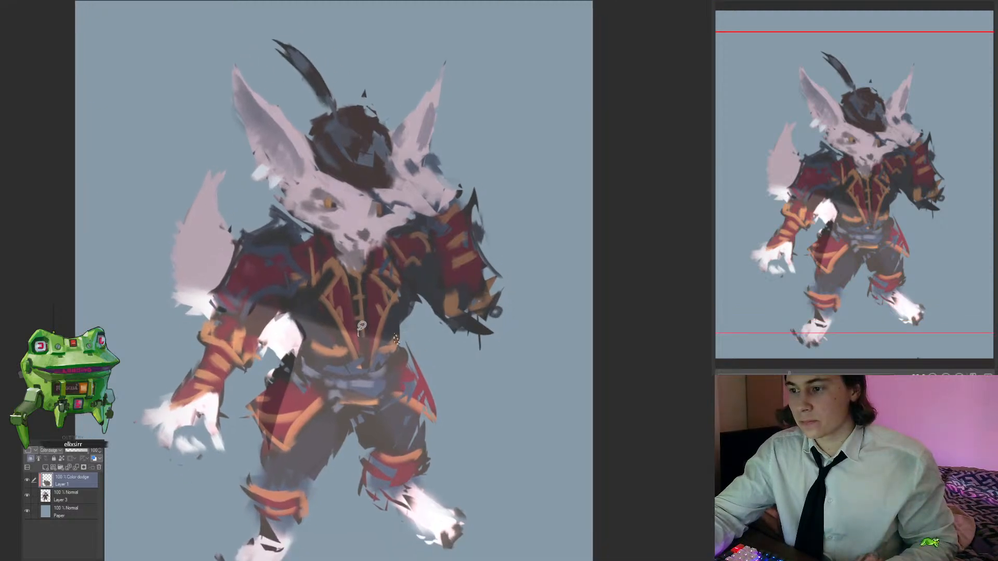
pyautogui.moveTo(349, 369)
pyautogui.mouseDown()
pyautogui.moveTo(296, 364)
pyautogui.moveTo(343, 347)
pyautogui.moveTo(354, 360)
pyautogui.moveTo(364, 355)
pyautogui.mouseUp()
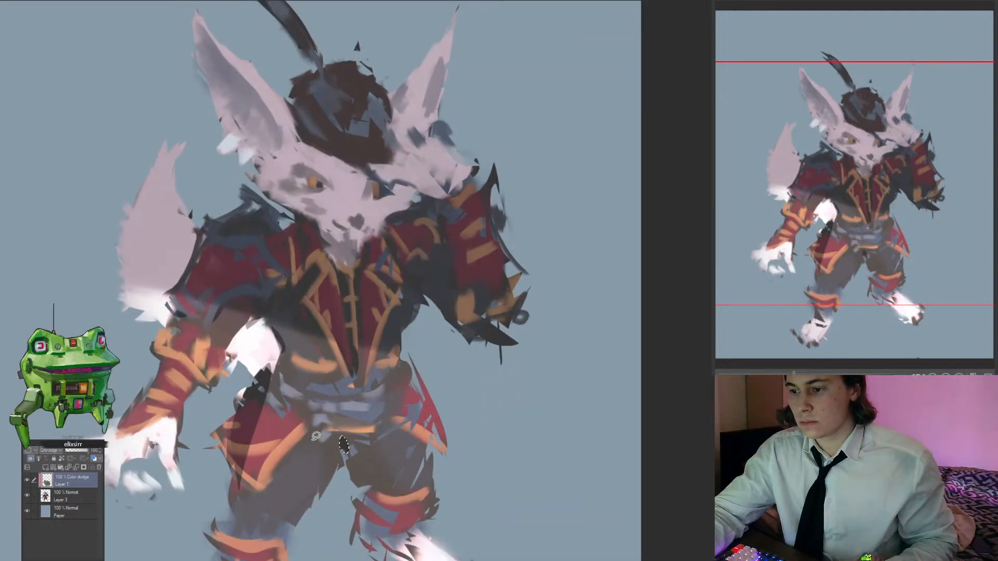
pyautogui.moveTo(312, 425); pyautogui.dragTo(286, 458)
pyautogui.moveTo(422, 437); pyautogui.dragTo(436, 470)
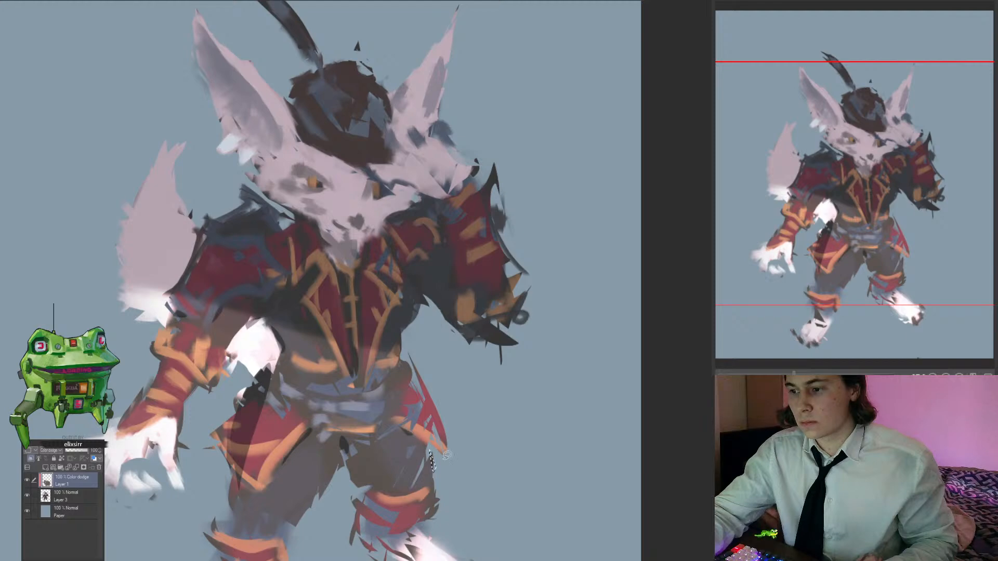
pyautogui.moveTo(370, 420)
pyautogui.mouseDown()
pyautogui.moveTo(328, 465)
pyautogui.moveTo(371, 420)
pyautogui.mouseUp()
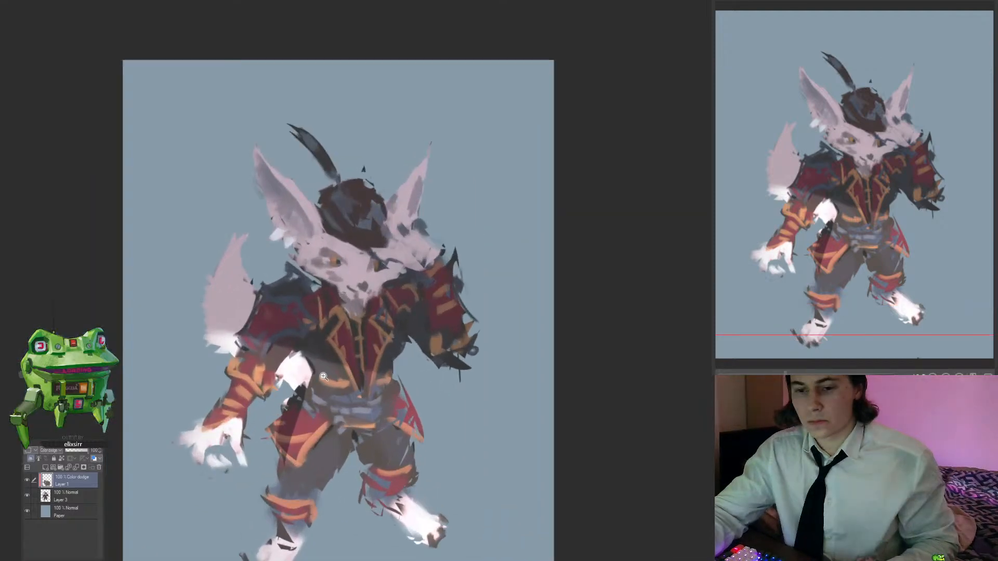
pyautogui.moveTo(325, 375); pyautogui.dragTo(347, 347)
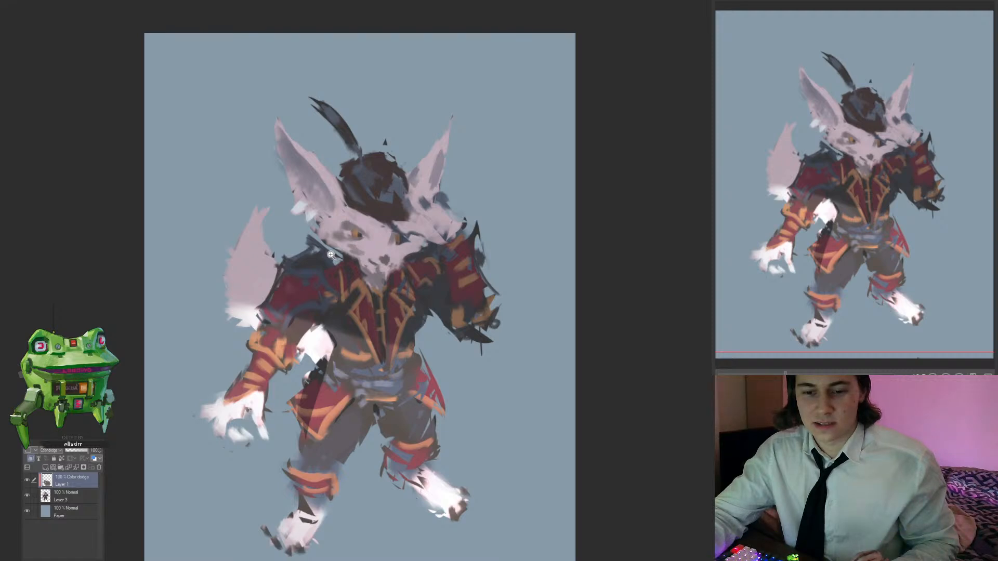
pyautogui.moveTo(353, 318)
pyautogui.mouseDown()
pyautogui.moveTo(312, 318)
pyautogui.moveTo(359, 314)
pyautogui.mouseUp()
pyautogui.click(341, 313)
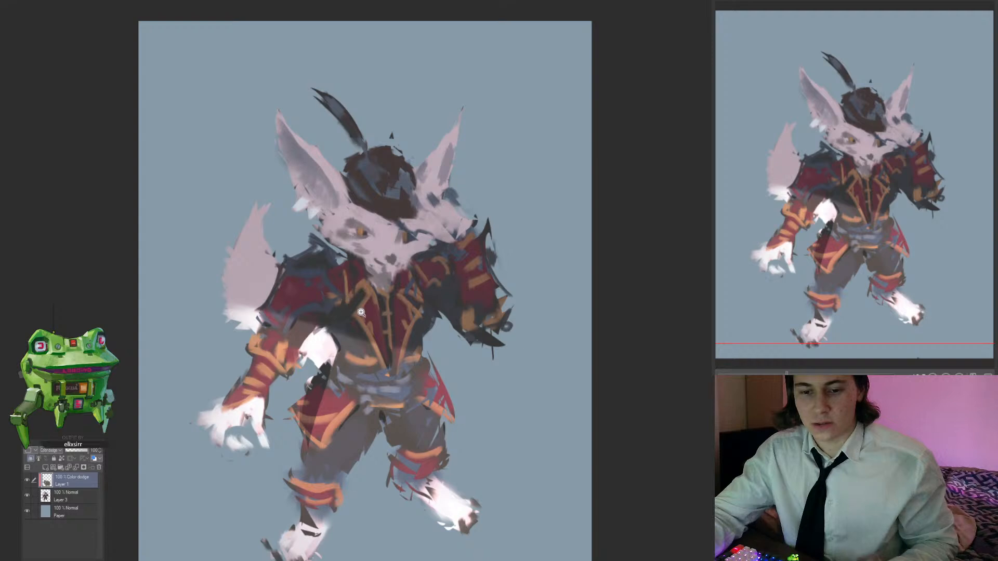
pyautogui.moveTo(360, 314)
pyautogui.mouseDown()
pyautogui.moveTo(340, 317)
pyautogui.moveTo(356, 317)
pyautogui.moveTo(359, 306)
pyautogui.mouseUp()
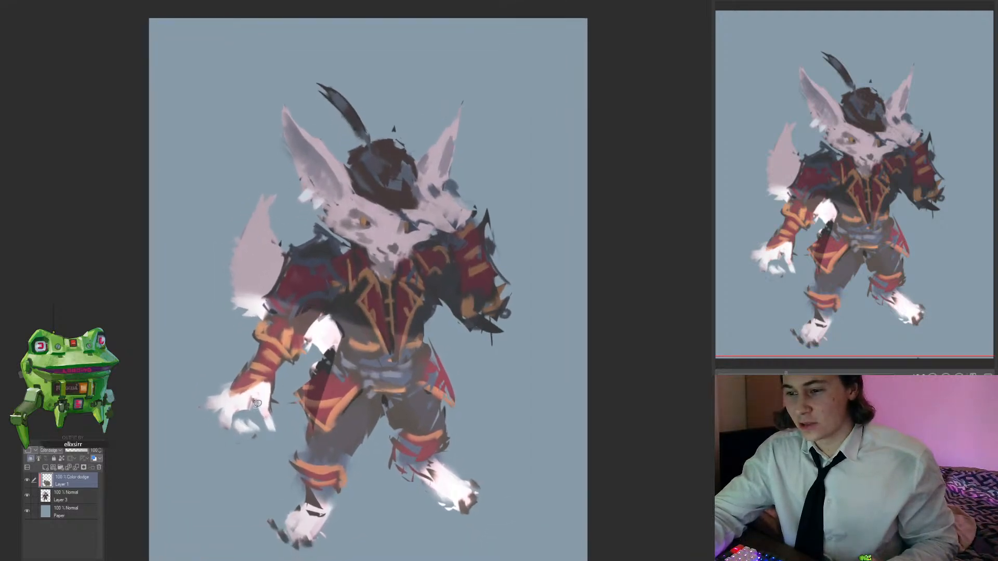
pyautogui.moveTo(361, 367); pyautogui.dragTo(291, 380)
# Step: Mirror the canvas view, touch up the glow on the hips and the far leg, and return to the unmirrored view
pyautogui.press('h')
pyautogui.moveTo(503, 387); pyautogui.dragTo(354, 403)
pyautogui.click(395, 382)
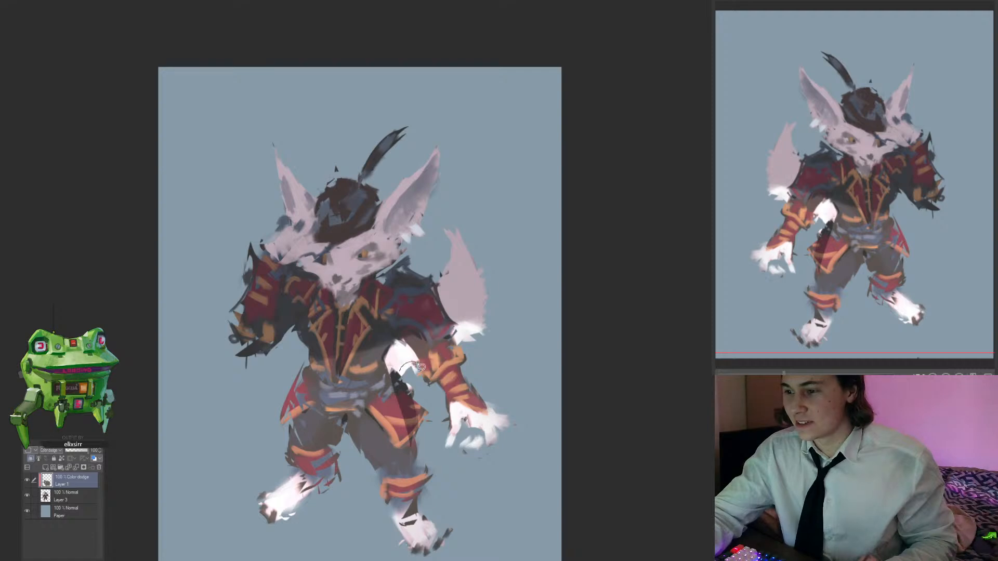
pyautogui.moveTo(394, 363); pyautogui.dragTo(336, 347)
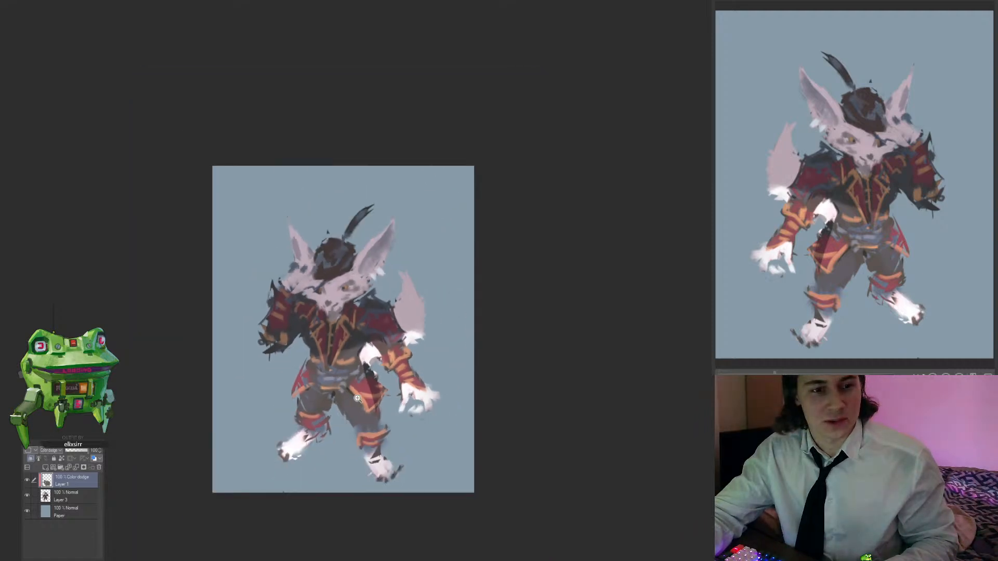
pyautogui.moveTo(334, 405); pyautogui.dragTo(349, 405)
pyautogui.moveTo(318, 339); pyautogui.dragTo(277, 390)
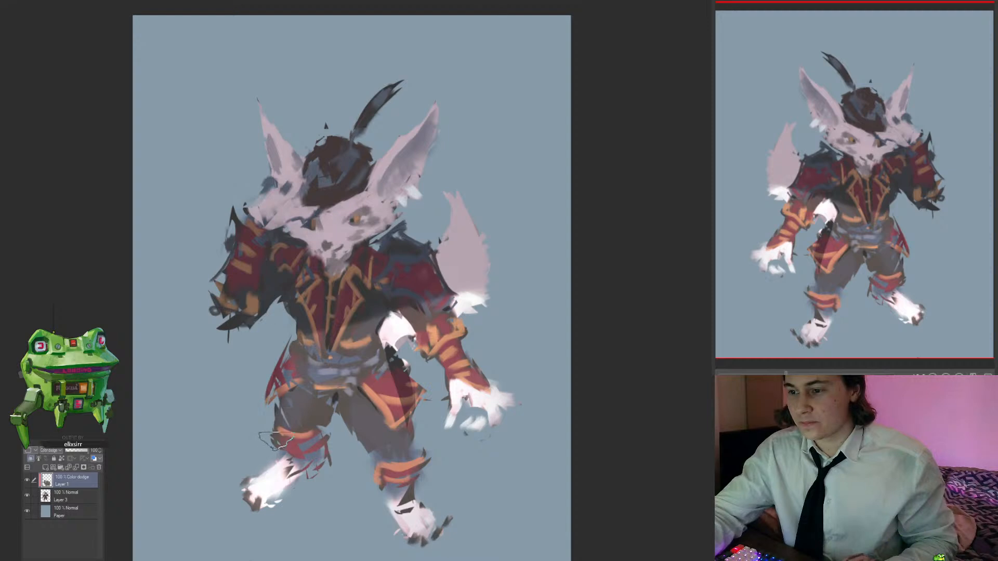
pyautogui.moveTo(275, 444); pyautogui.dragTo(252, 483)
pyautogui.moveTo(322, 463); pyautogui.dragTo(302, 483)
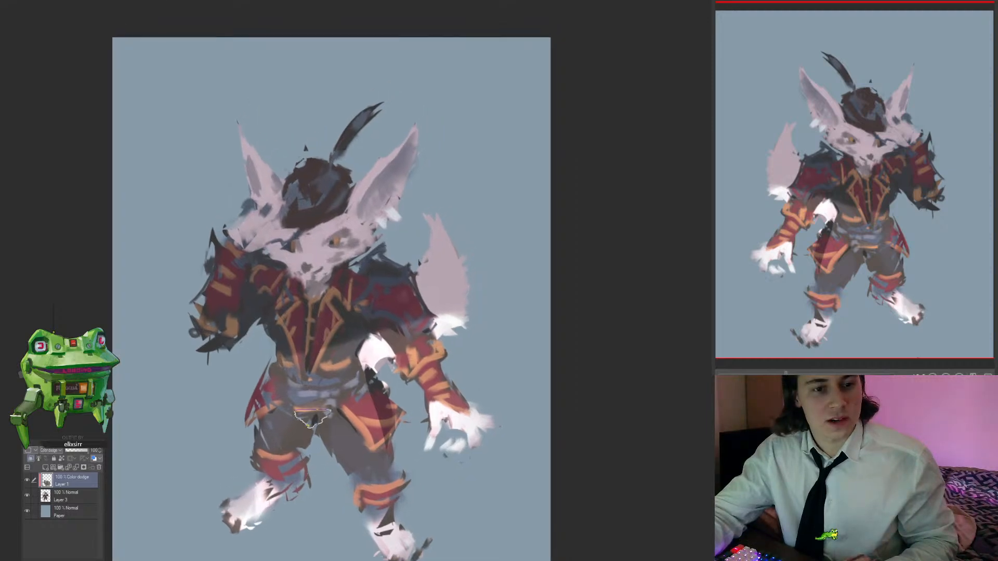
pyautogui.moveTo(299, 413); pyautogui.dragTo(285, 414)
pyautogui.press('h')
pyautogui.moveTo(571, 370); pyautogui.dragTo(380, 354)
# Step: Try broad Color Dodge strokes across the muzzle, chest and raised arm, and undo them
pyautogui.moveTo(307, 335)
pyautogui.mouseDown()
pyautogui.moveTo(362, 308)
pyautogui.moveTo(351, 328)
pyautogui.moveTo(402, 345)
pyautogui.moveTo(396, 307)
pyautogui.moveTo(426, 297)
pyautogui.mouseUp()
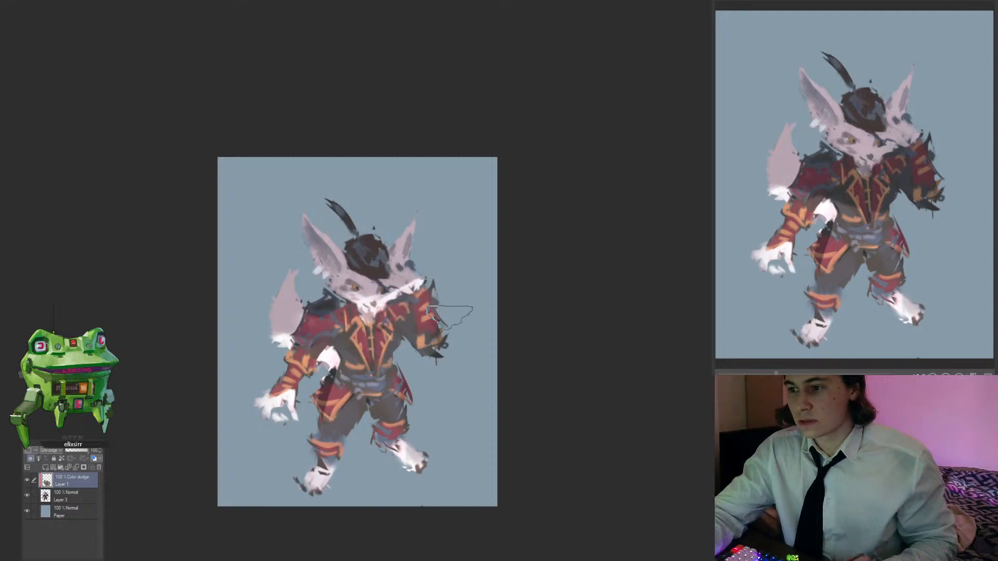
pyautogui.hotkey('ctrl', 'z')
pyautogui.moveTo(332, 292)
pyautogui.mouseDown()
pyautogui.moveTo(433, 356)
pyautogui.moveTo(457, 359)
pyautogui.mouseUp()
pyautogui.hotkey('ctrl', 'z')
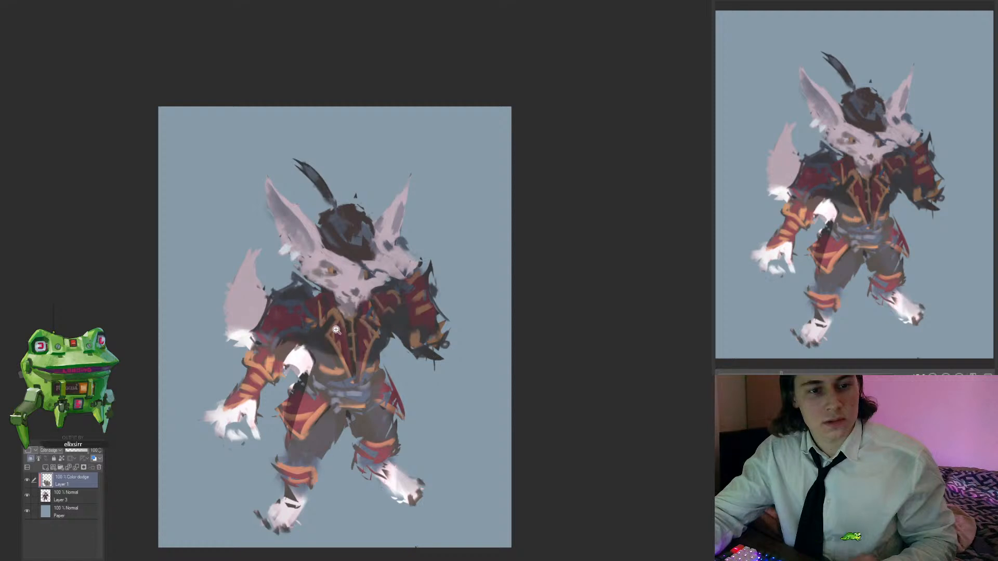
pyautogui.moveTo(387, 377)
pyautogui.mouseDown()
pyautogui.moveTo(380, 389)
pyautogui.moveTo(401, 386)
pyautogui.mouseUp()
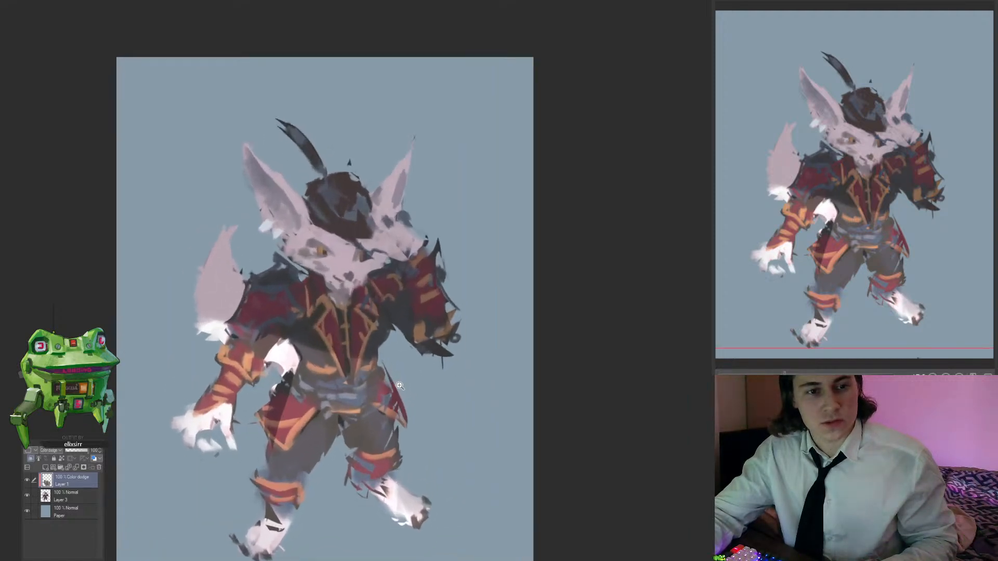
pyautogui.moveTo(332, 287); pyautogui.dragTo(384, 308)
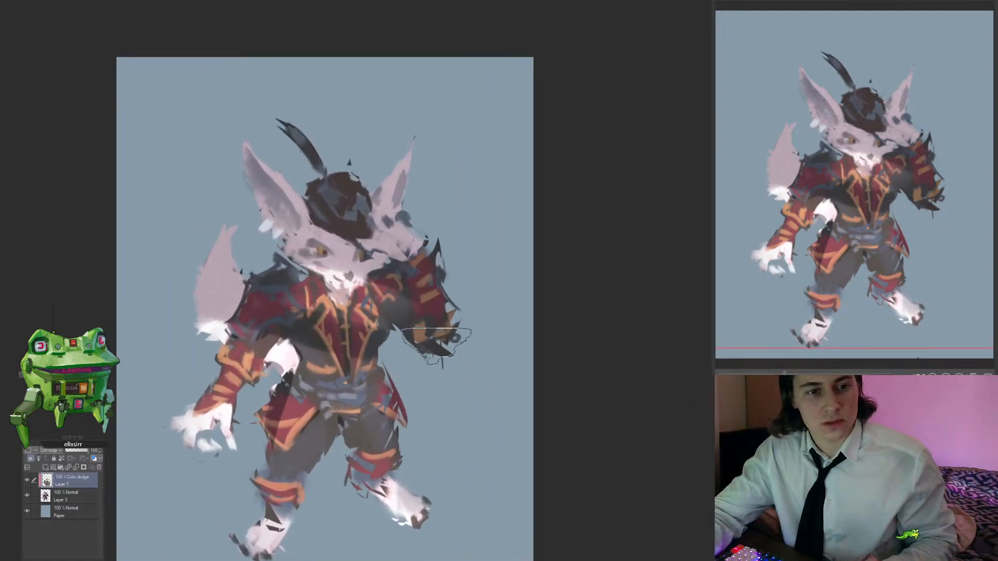
pyautogui.hotkey('ctrl', 'z')
# Step: Reduce the brush size and brighten the fur around the nose and chin on the Color Dodge layer
pyautogui.press('[')
pyautogui.press('[')
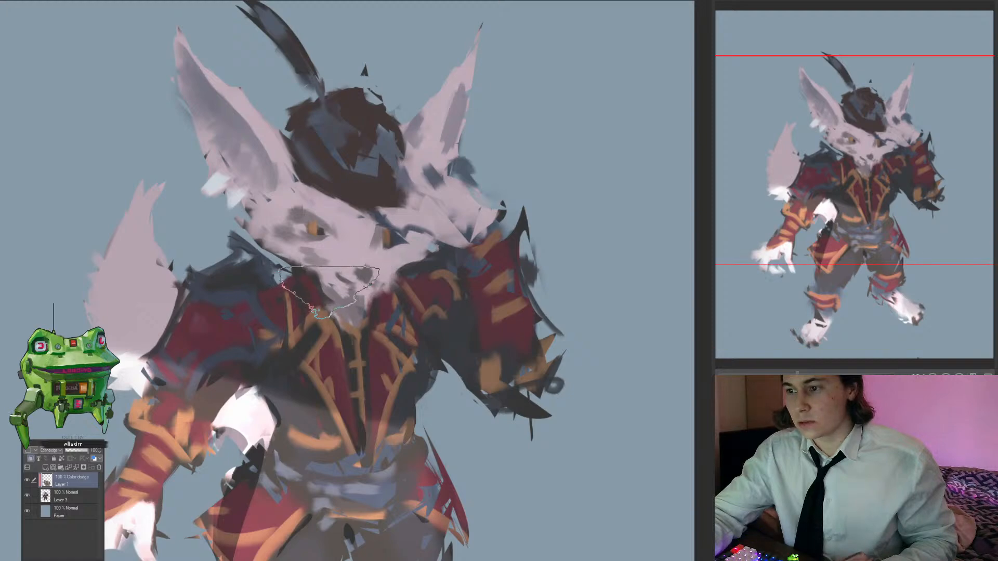
pyautogui.click(336, 286)
pyautogui.hotkey('ctrl', 'z')
pyautogui.press('[')
pyautogui.press('[')
pyautogui.press('[')
pyautogui.press('[')
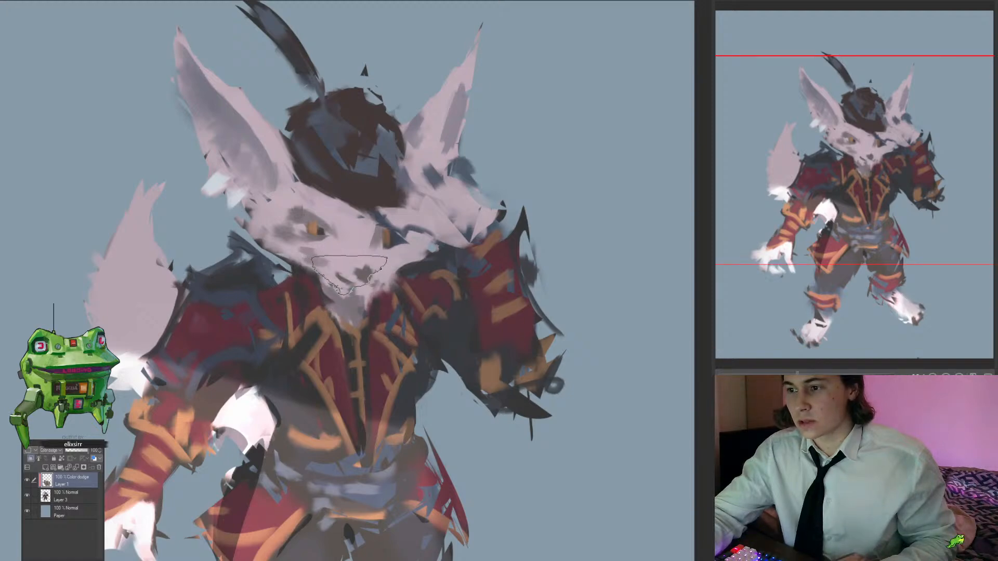
pyautogui.moveTo(351, 275); pyautogui.dragTo(352, 272)
pyautogui.scroll(-3, 352, 269)
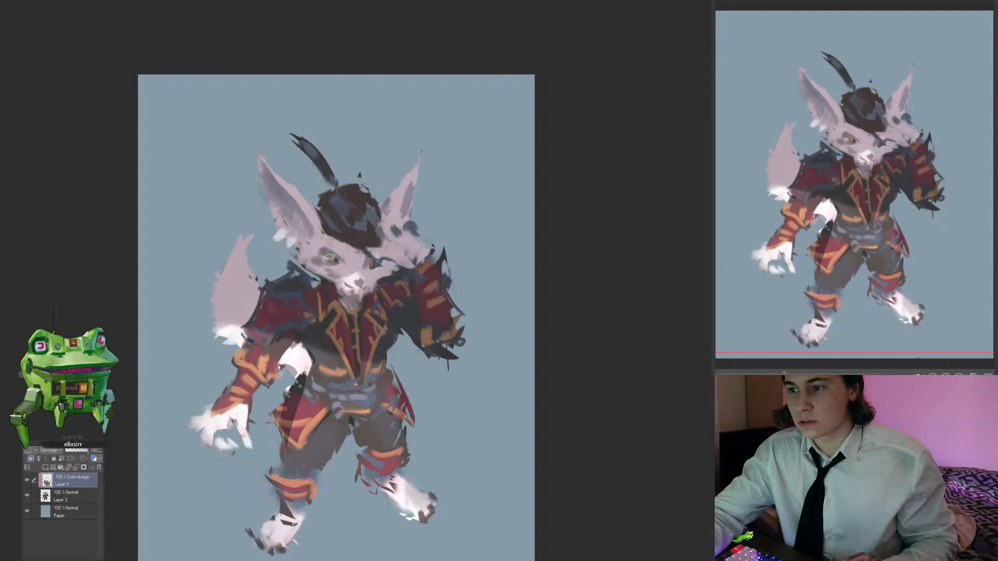
# Step: Subdue the glow on the lowered forearm and hand, and brighten the chest trim and raised sleeve on the Color Dodge layer
pyautogui.scroll(1, 433, 332)
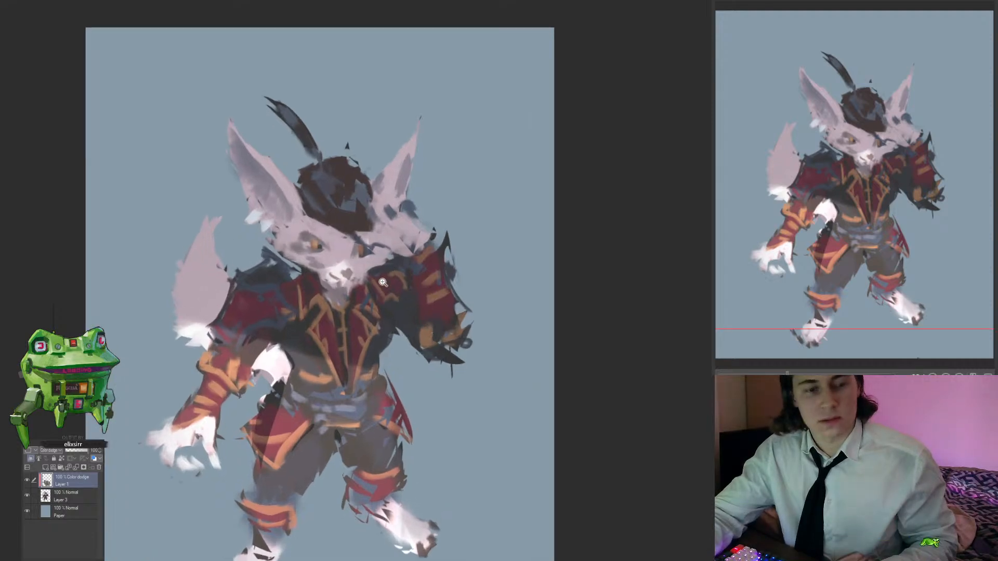
pyautogui.scroll(-2, 356, 307)
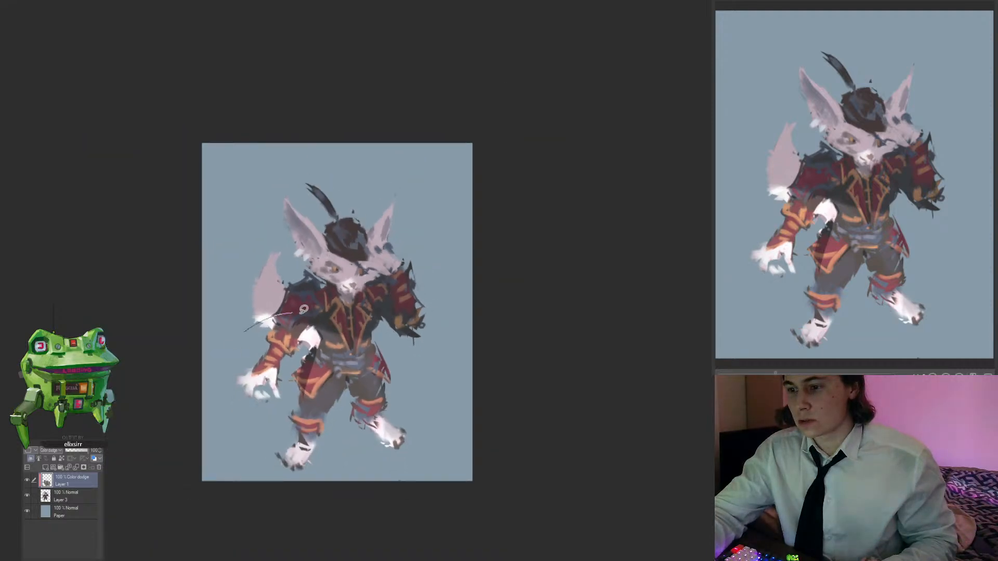
pyautogui.moveTo(303, 309); pyautogui.dragTo(349, 336)
pyautogui.moveTo(297, 304)
pyautogui.mouseDown()
pyautogui.moveTo(230, 430)
pyautogui.moveTo(342, 311)
pyautogui.moveTo(396, 292)
pyautogui.moveTo(349, 355)
pyautogui.moveTo(422, 314)
pyautogui.mouseUp()
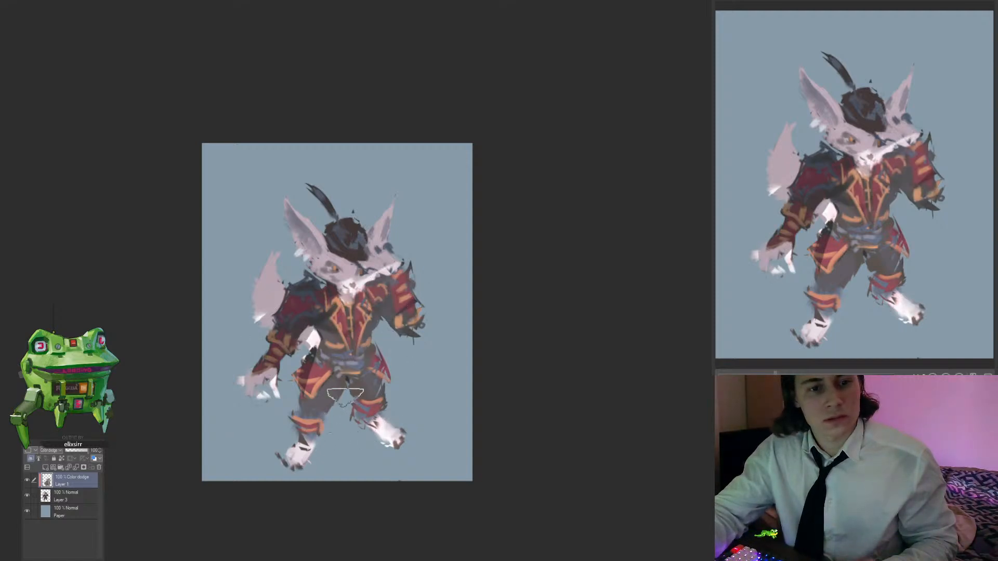
# Step: Brighten the pale fur beside the far cheek, just above the raised sleeve
pyautogui.hotkey('ctrl', '=')
pyautogui.moveTo(405, 246); pyautogui.dragTo(366, 276)
pyautogui.moveTo(367, 276)
pyautogui.mouseDown()
pyautogui.moveTo(332, 276)
pyautogui.moveTo(416, 275)
pyautogui.moveTo(352, 270)
pyautogui.moveTo(363, 250)
pyautogui.mouseUp()
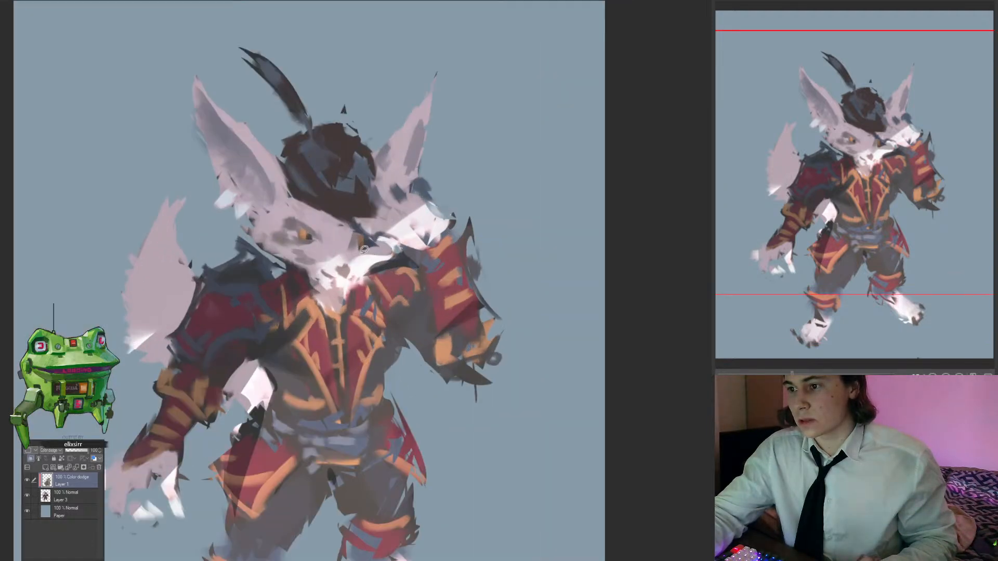
pyautogui.scroll(-2, 396, 307)
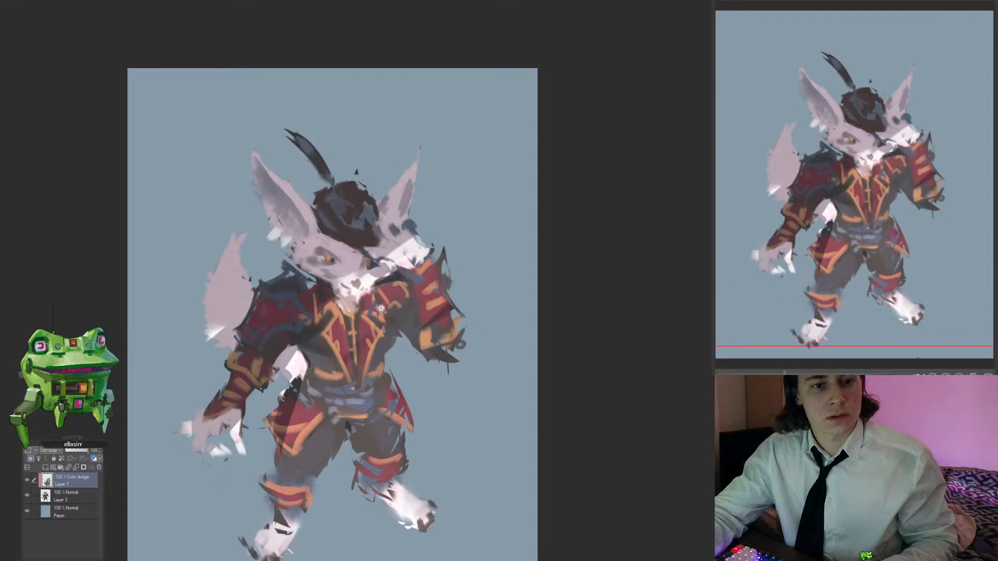
pyautogui.scroll(3, 400, 315)
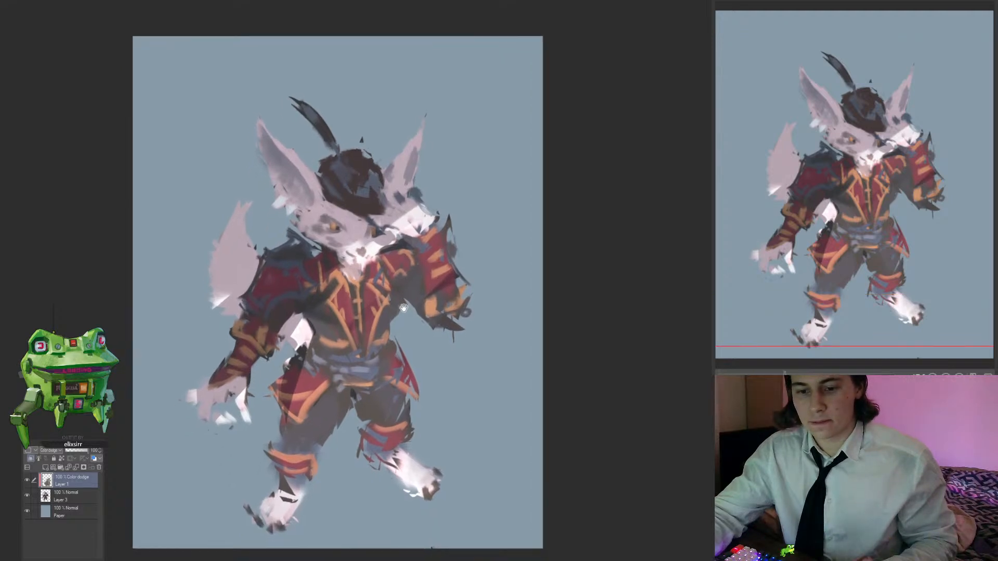
pyautogui.moveTo(373, 344)
pyautogui.mouseDown()
pyautogui.moveTo(364, 322)
pyautogui.moveTo(375, 325)
pyautogui.mouseUp()
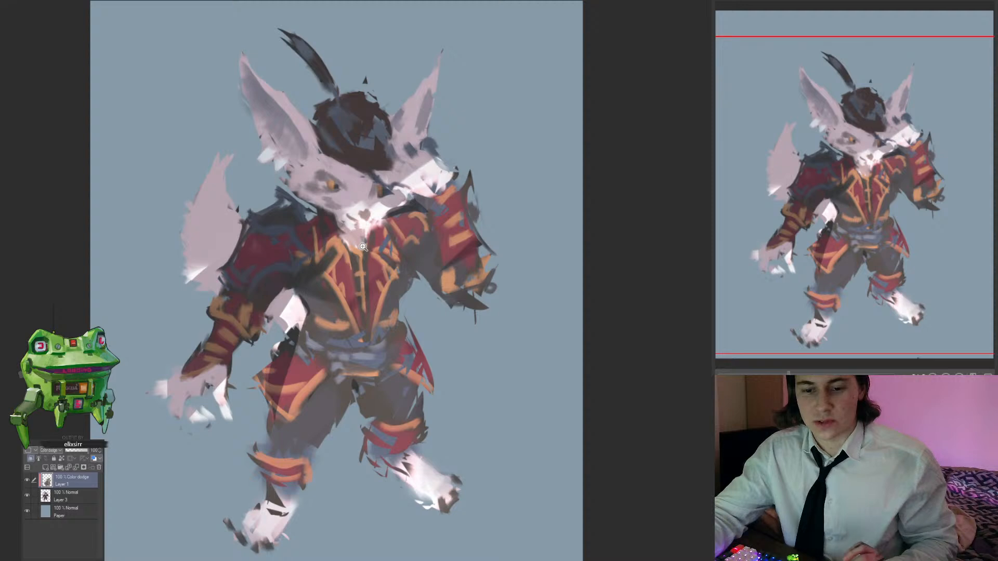
pyautogui.moveTo(381, 281); pyautogui.dragTo(386, 340)
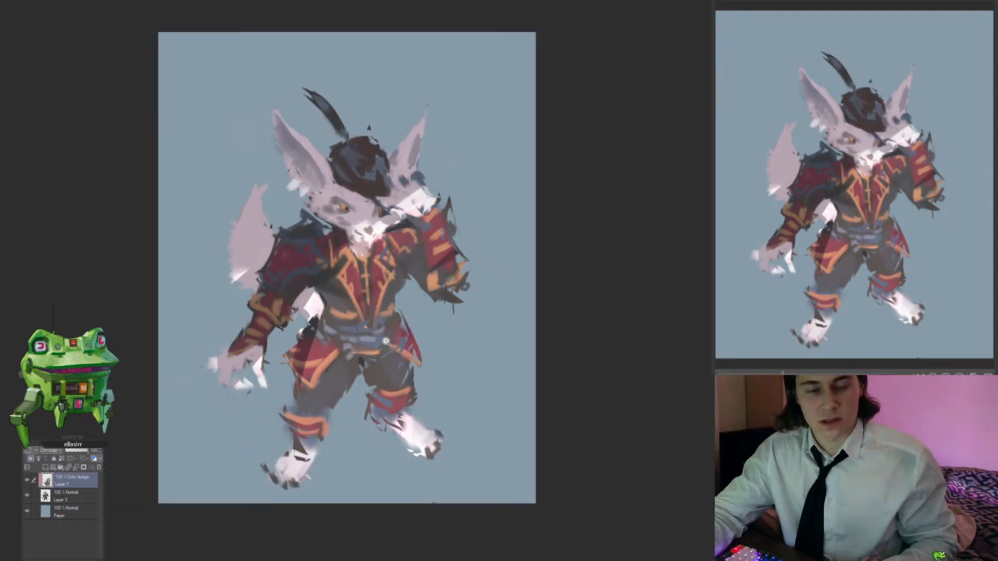
pyautogui.click(366, 361)
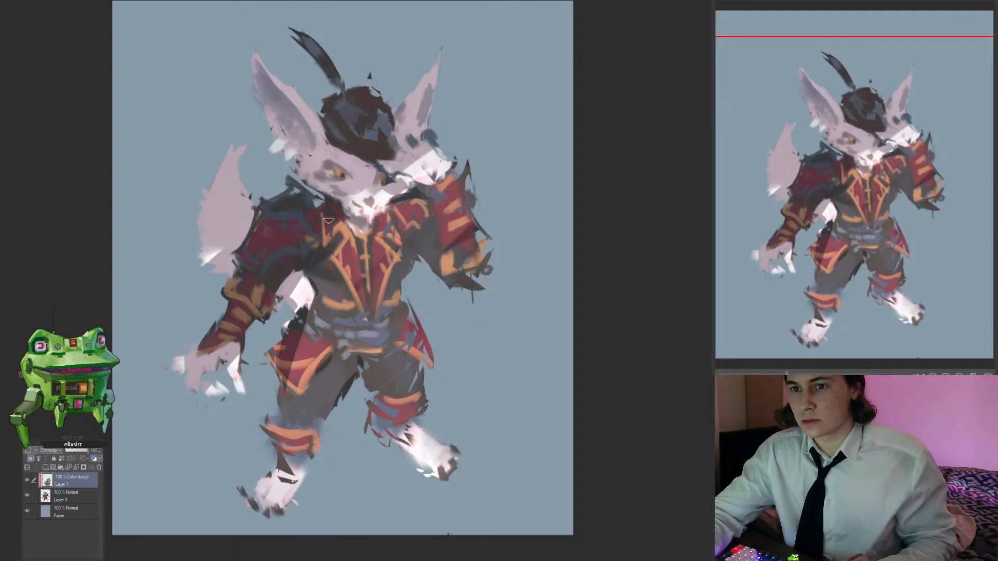
# Step: Soften the glow on the tail behind the waist and brighten the lowered arm's sleeve, bracer and hand
pyautogui.moveTo(329, 220)
pyautogui.mouseDown()
pyautogui.moveTo(314, 218)
pyautogui.moveTo(332, 240)
pyautogui.mouseUp()
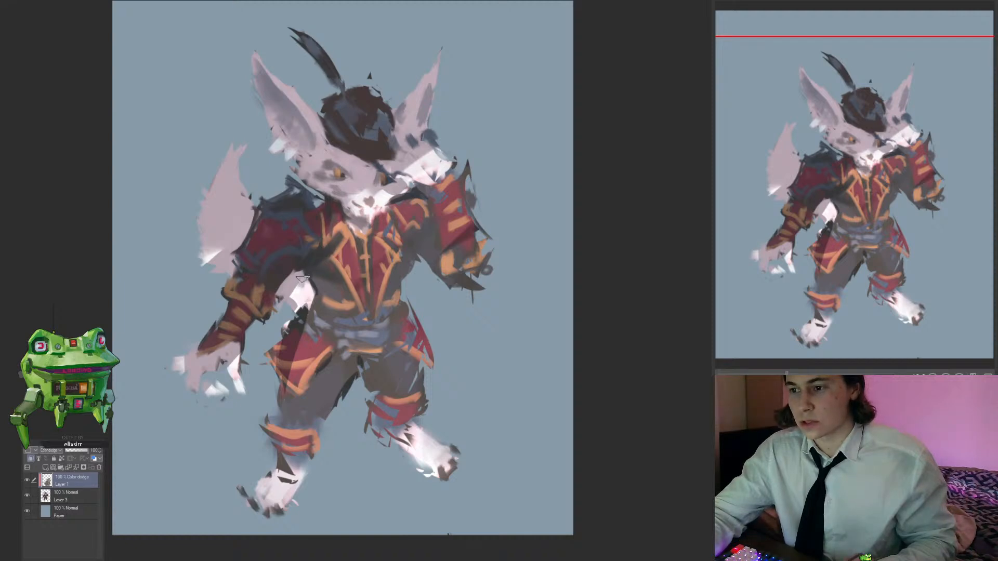
pyautogui.moveTo(292, 297)
pyautogui.mouseDown()
pyautogui.moveTo(334, 361)
pyautogui.moveTo(250, 349)
pyautogui.moveTo(259, 349)
pyautogui.mouseUp()
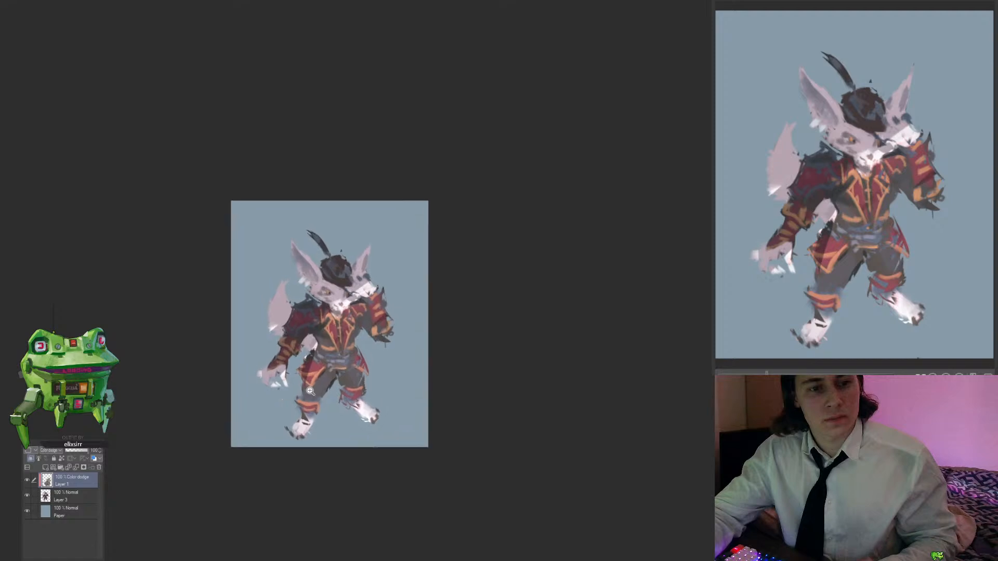
pyautogui.moveTo(462, 362)
pyautogui.mouseDown()
pyautogui.moveTo(488, 343)
pyautogui.moveTo(462, 362)
pyautogui.mouseUp()
pyautogui.click(290, 349)
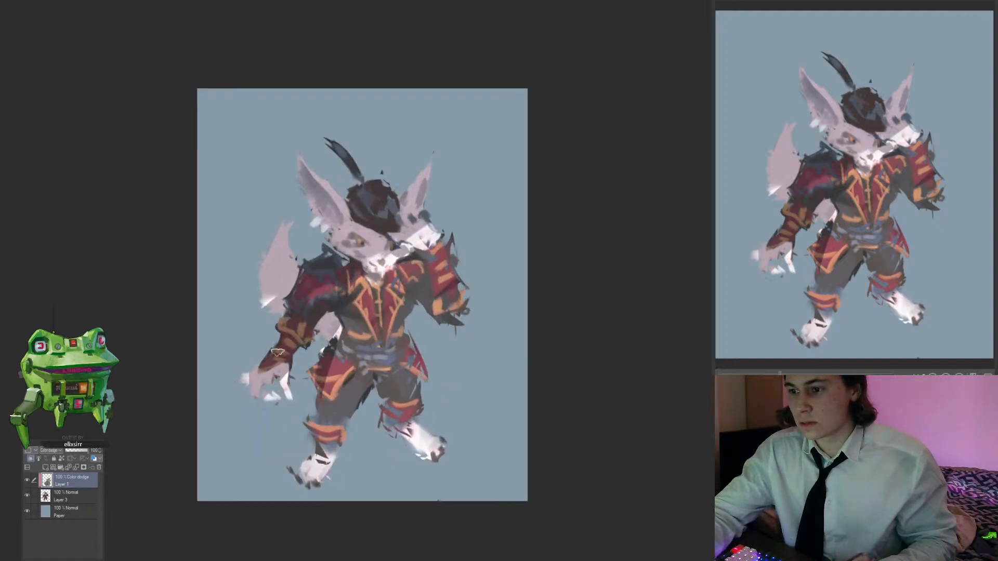
pyautogui.moveTo(267, 351); pyautogui.dragTo(290, 345)
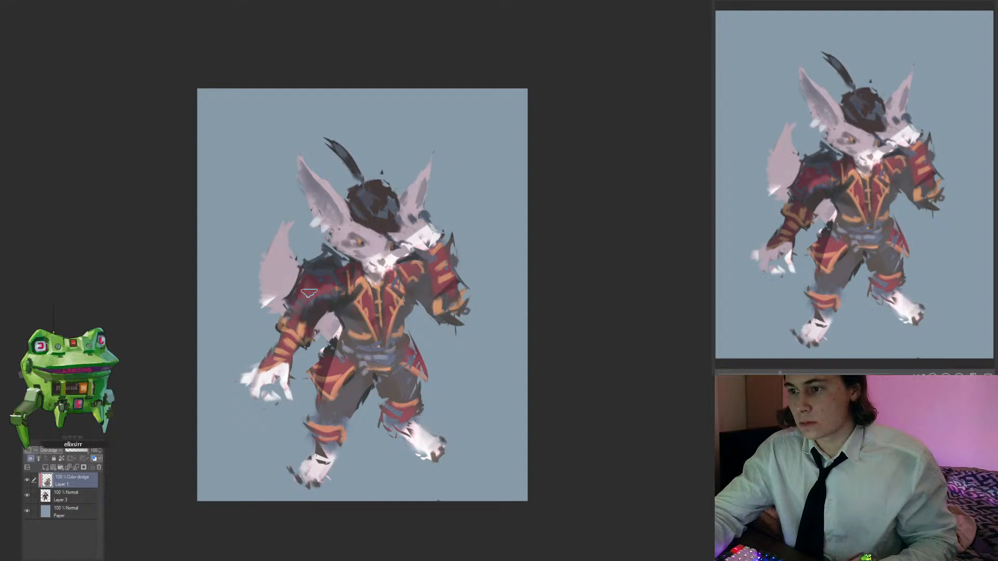
pyautogui.moveTo(387, 334); pyautogui.dragTo(370, 334)
pyautogui.moveTo(461, 358); pyautogui.dragTo(490, 320)
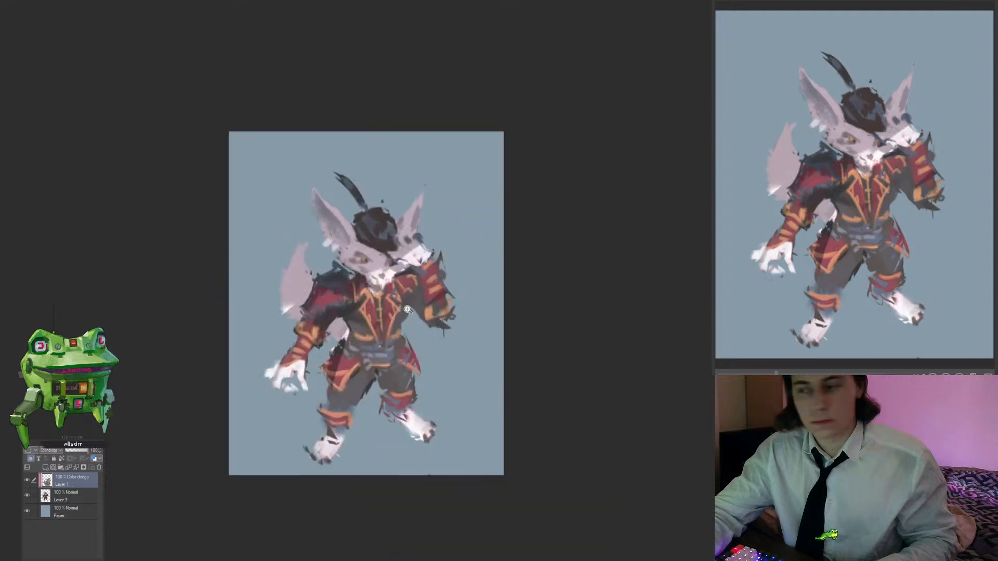
# Step: Transform the character and Color Dodge layers together, enlarging the figure and shifting it slightly up the canvas
pyautogui.click(34, 495)
pyautogui.hotkey('ctrl', 't')
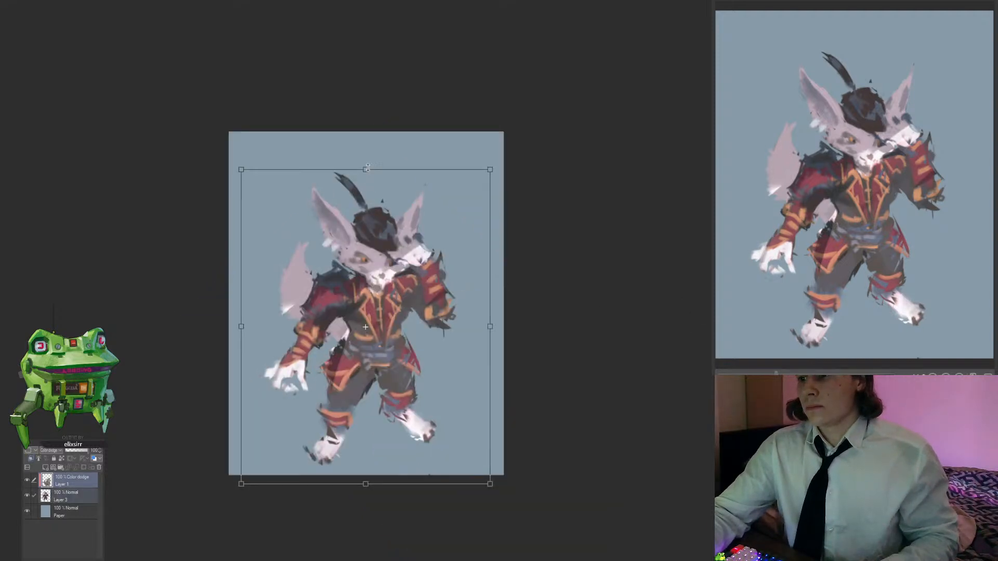
pyautogui.moveTo(367, 167); pyautogui.dragTo(366, 141)
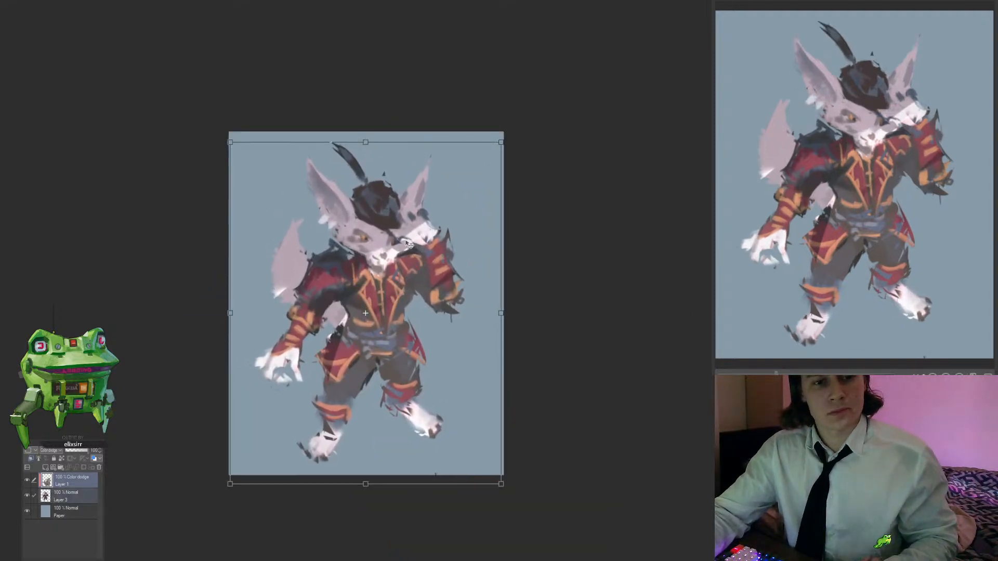
pyautogui.moveTo(426, 264); pyautogui.dragTo(427, 261)
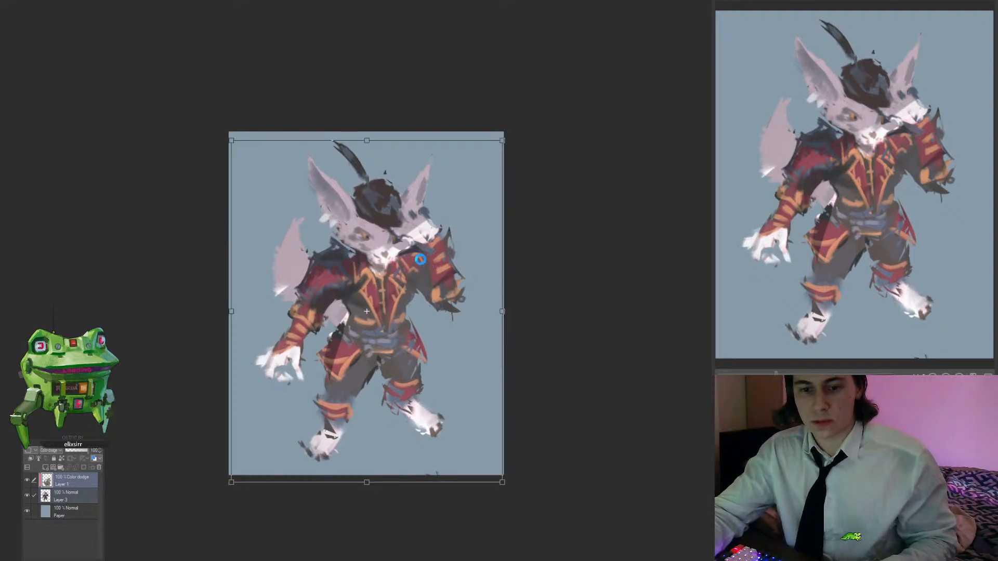
pyautogui.press('Return')
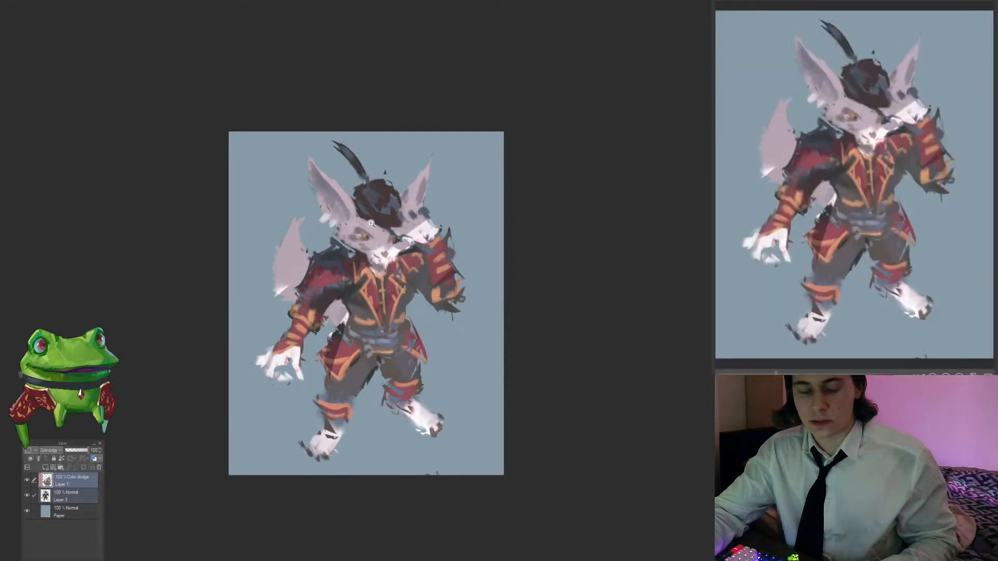
# Step: Return to the Color Dodge layer alone and darken the collar beneath the chin and the shadow beside the near lapel
pyautogui.scroll(2, 370, 229)
pyautogui.click(58, 486)
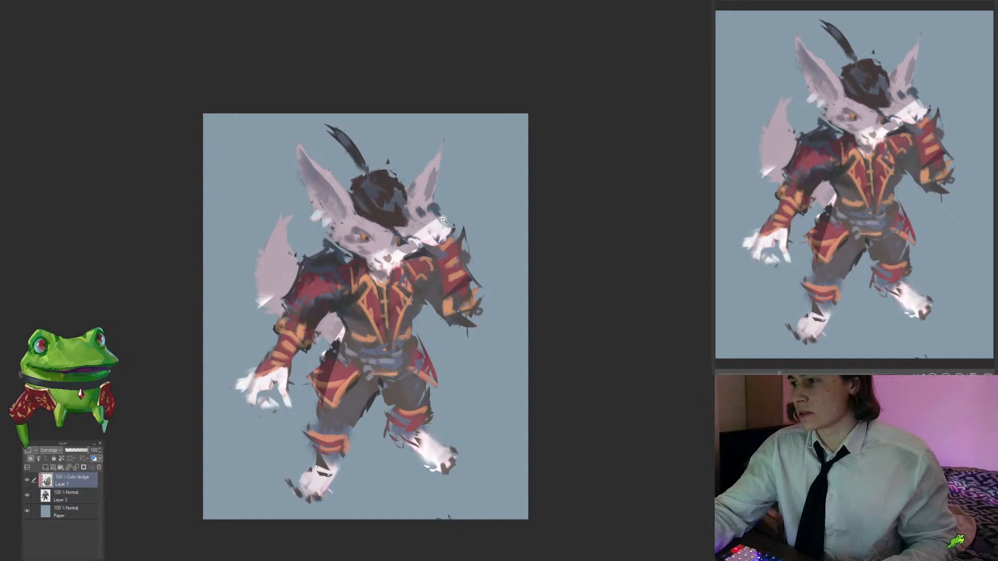
pyautogui.scroll(2, 387, 230)
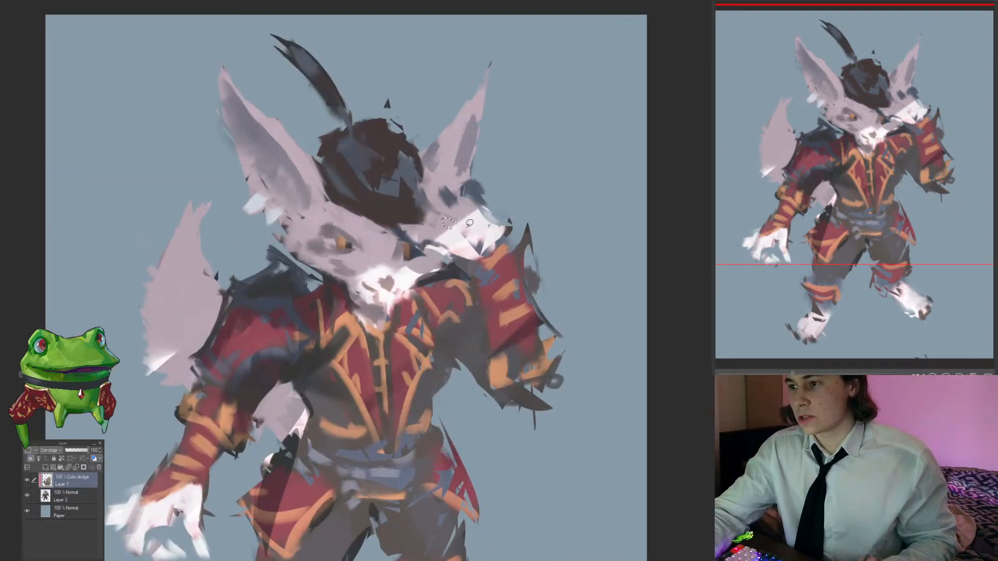
pyautogui.scroll(-2, 448, 287)
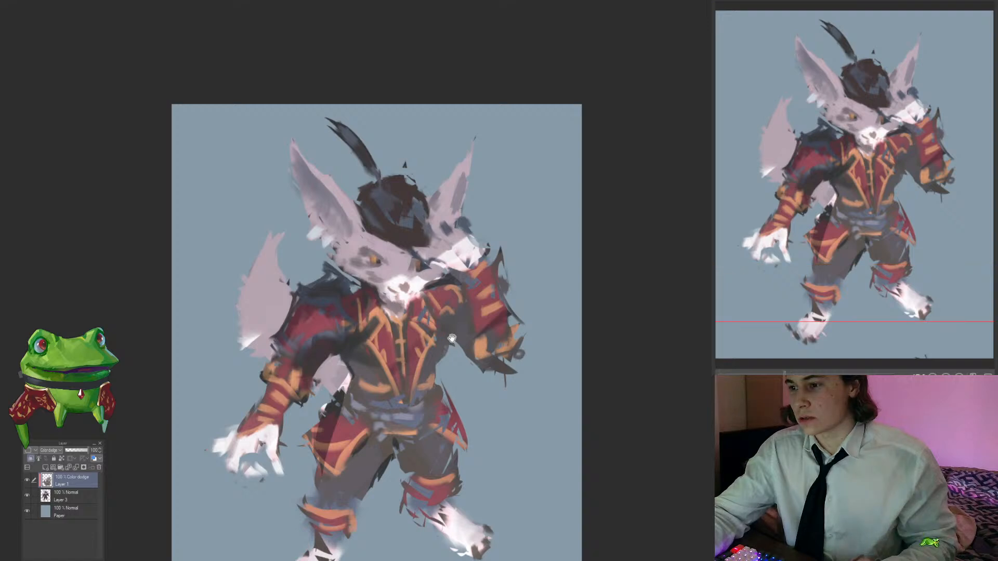
pyautogui.moveTo(447, 333); pyautogui.dragTo(423, 308)
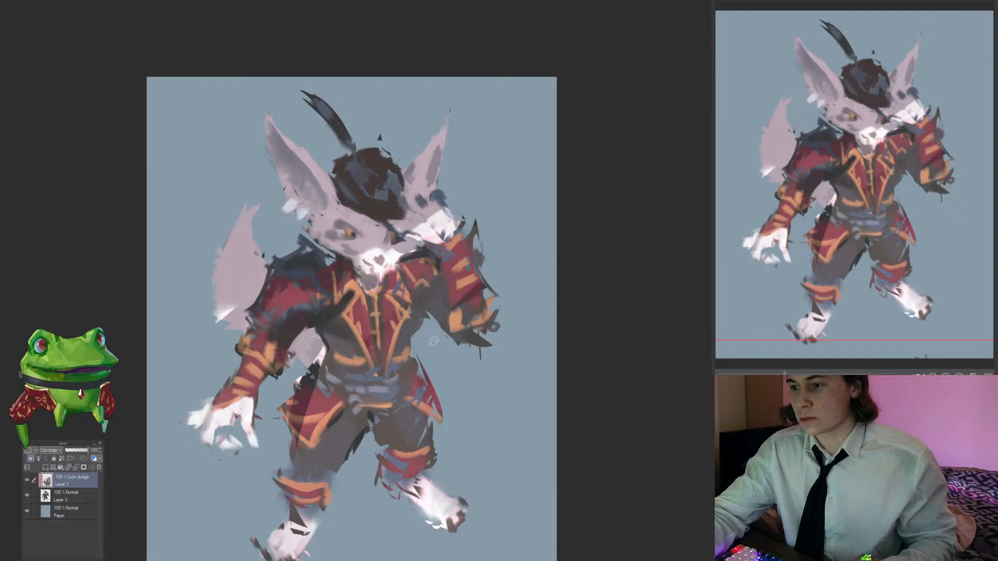
pyautogui.moveTo(434, 341); pyautogui.dragTo(388, 319)
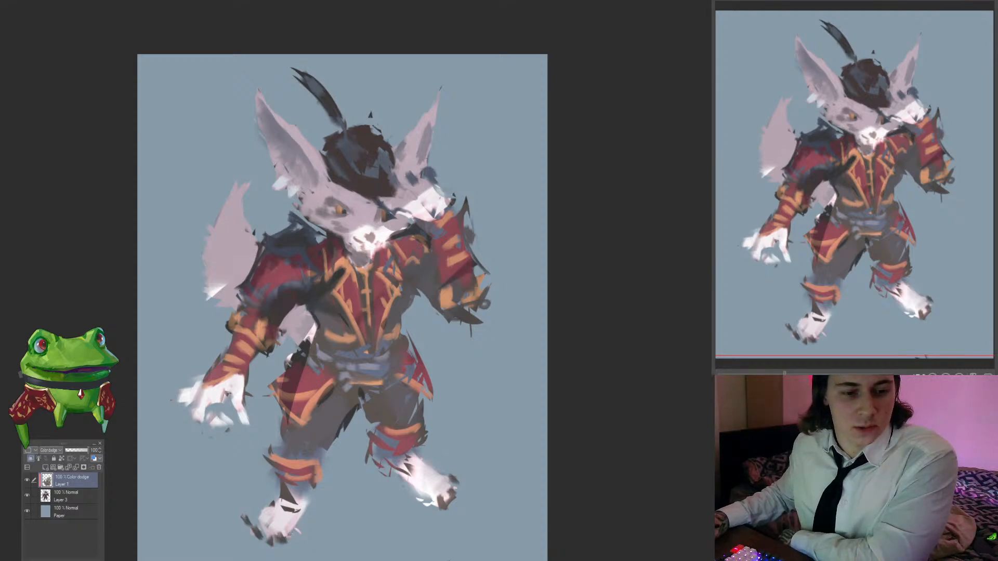
# Step: Touch up the light and shadow on the lowered sleeve, chest lapels and waist of the jacket
pyautogui.keyDown('ctrl'); pyautogui.click(275, 310); pyautogui.keyUp('ctrl')
pyautogui.moveTo(242, 345)
pyautogui.mouseDown()
pyautogui.moveTo(210, 338)
pyautogui.moveTo(268, 326)
pyautogui.mouseUp()
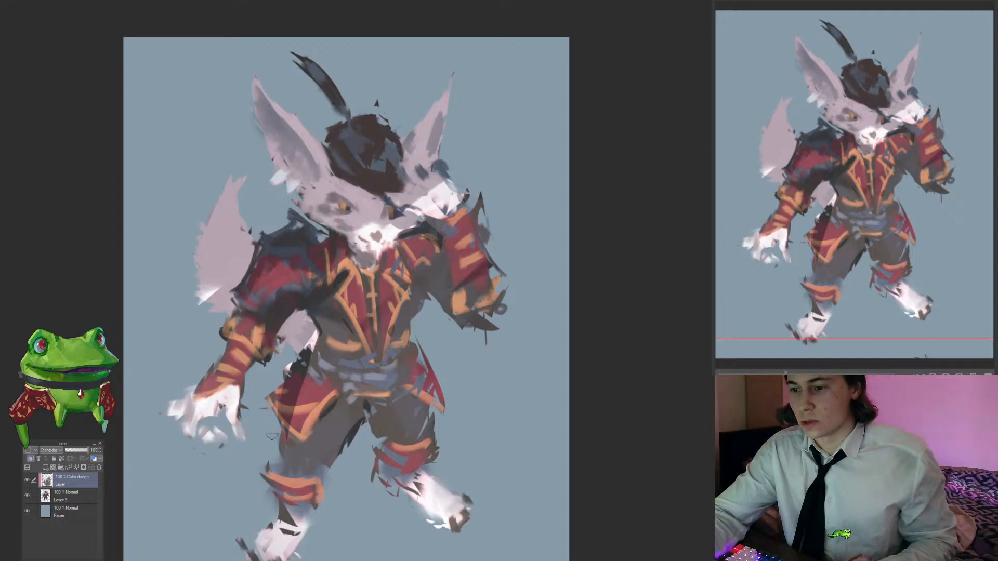
pyautogui.moveTo(343, 410); pyautogui.dragTo(336, 407)
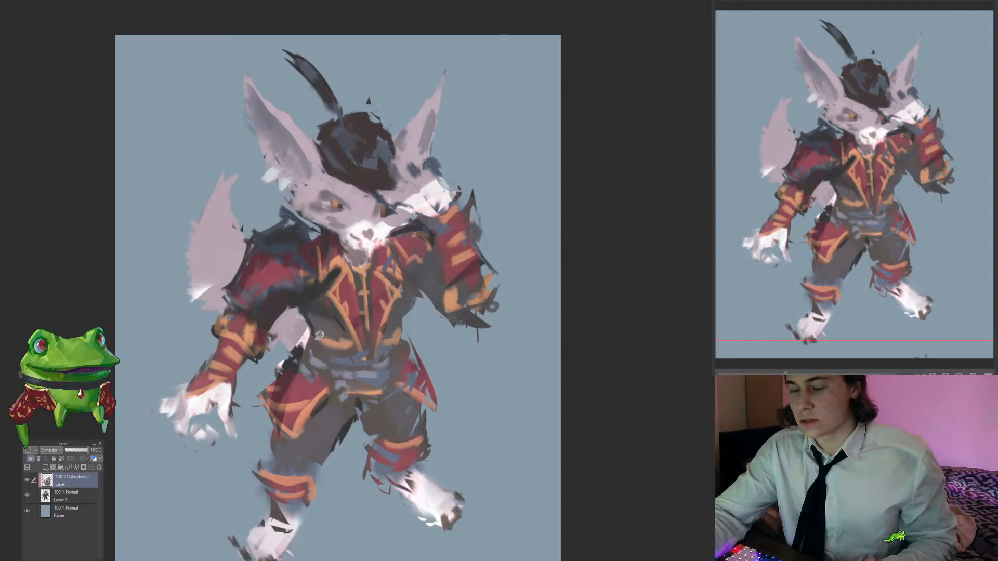
pyautogui.moveTo(422, 347); pyautogui.dragTo(399, 362)
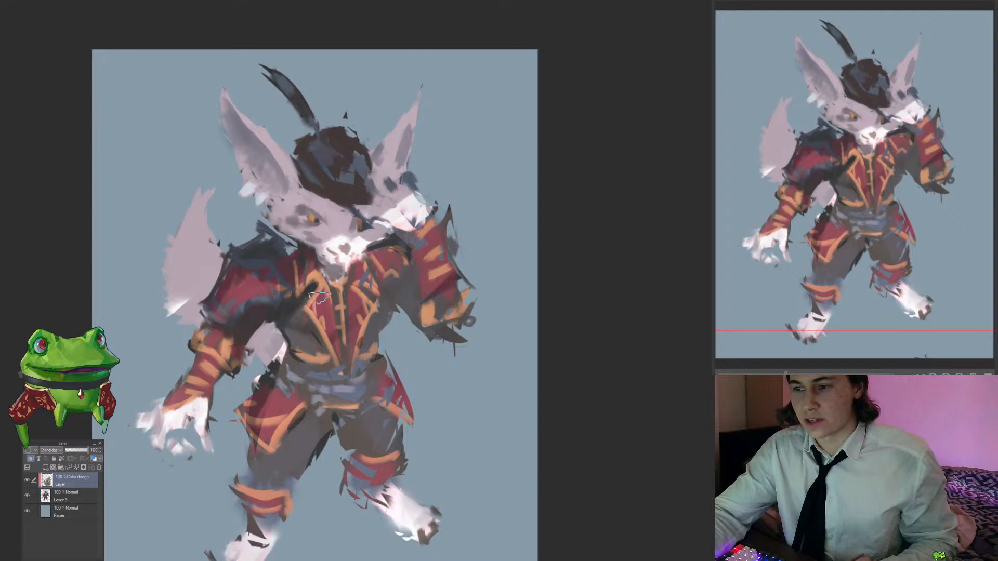
pyautogui.scroll(-1, 392, 321)
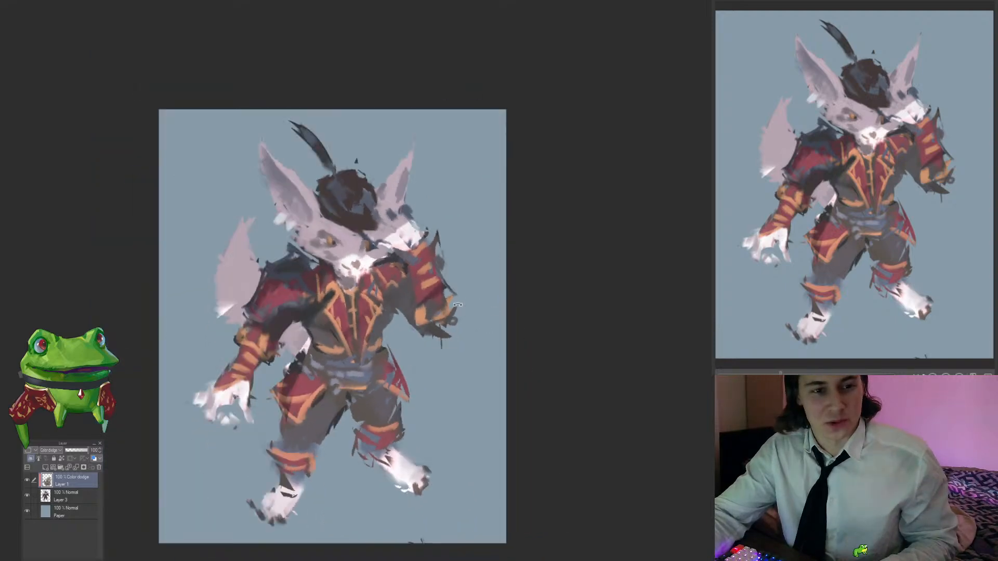
pyautogui.scroll(1, 413, 290)
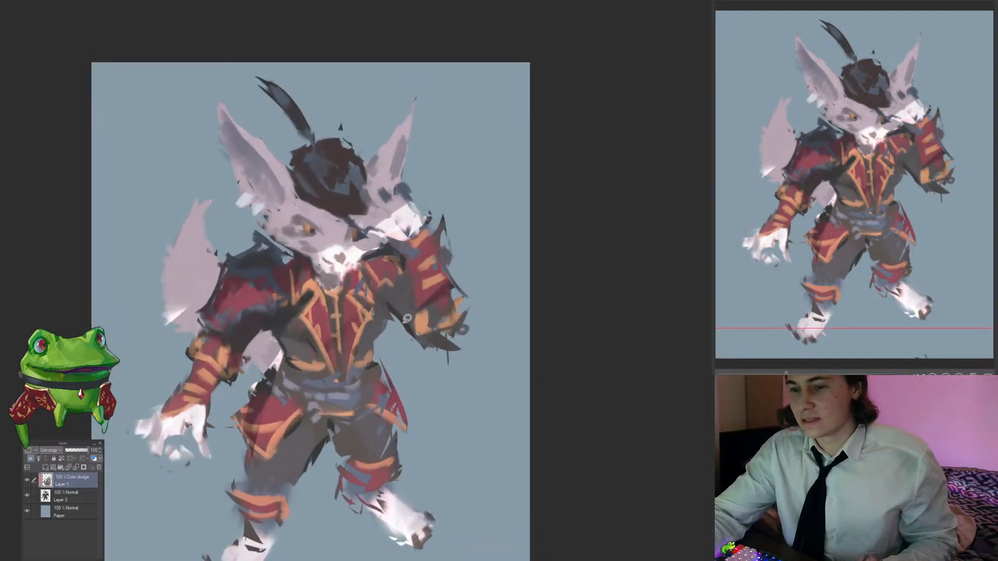
pyautogui.moveTo(480, 347); pyautogui.dragTo(503, 327)
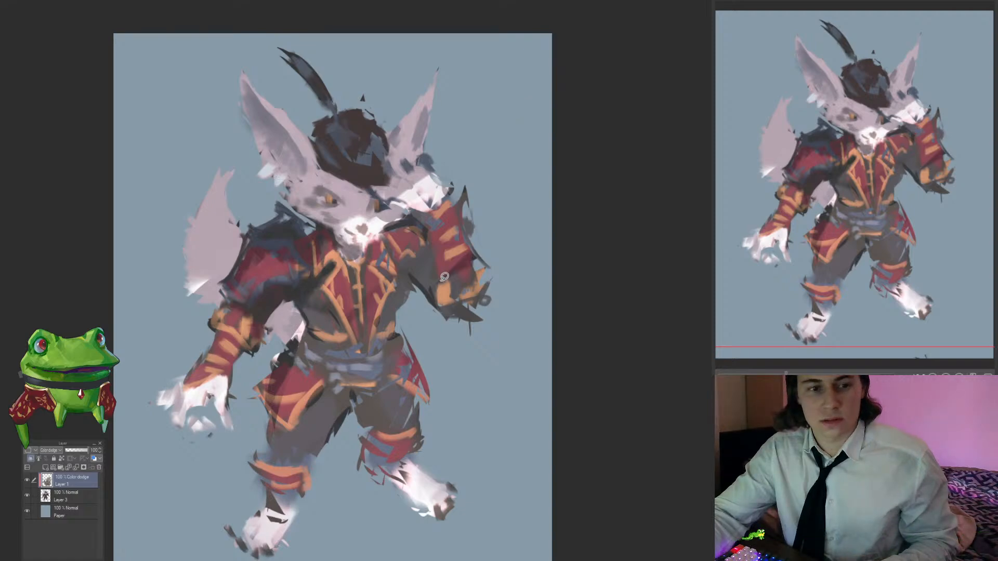
# Step: Enlarge the brush and tone down the Color Dodge glow on both feet
pyautogui.moveTo(445, 294); pyautogui.dragTo(428, 325)
pyautogui.moveTo(546, 335); pyautogui.dragTo(542, 252)
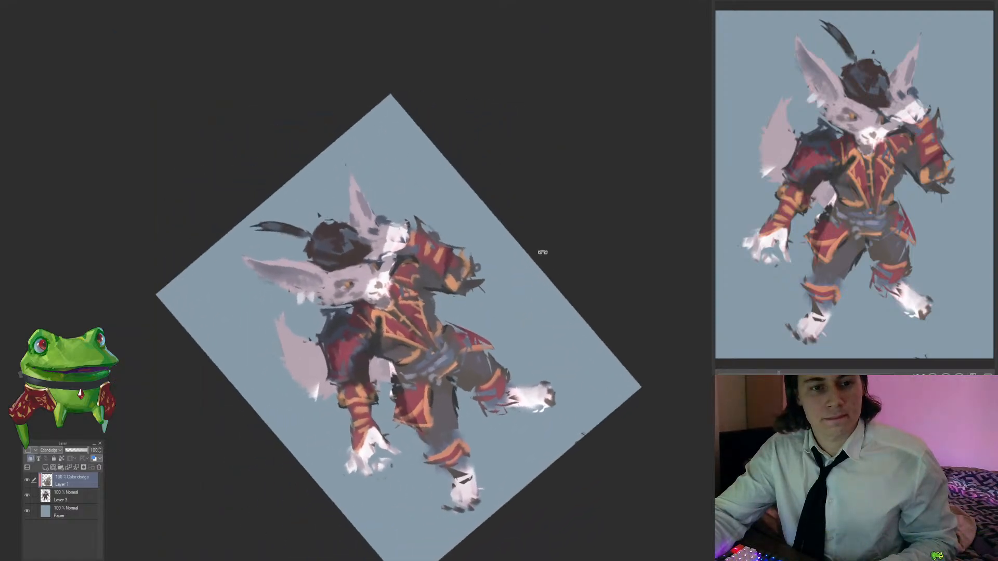
pyautogui.keyDown('shift'); pyautogui.doubleClick(421, 271); pyautogui.keyUp('shift')
pyautogui.moveTo(415, 269); pyautogui.dragTo(432, 300)
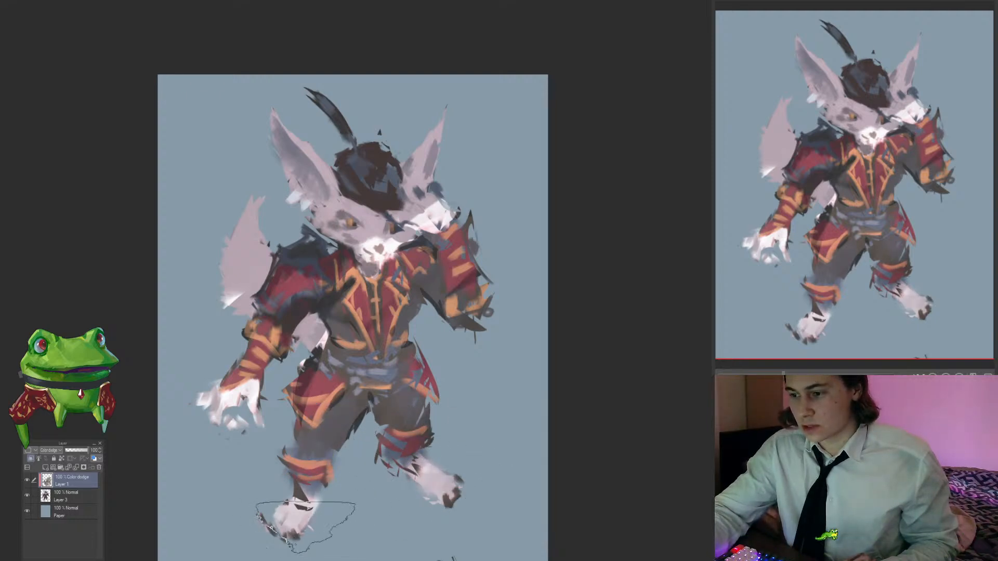
pyautogui.moveTo(397, 472); pyautogui.dragTo(379, 480)
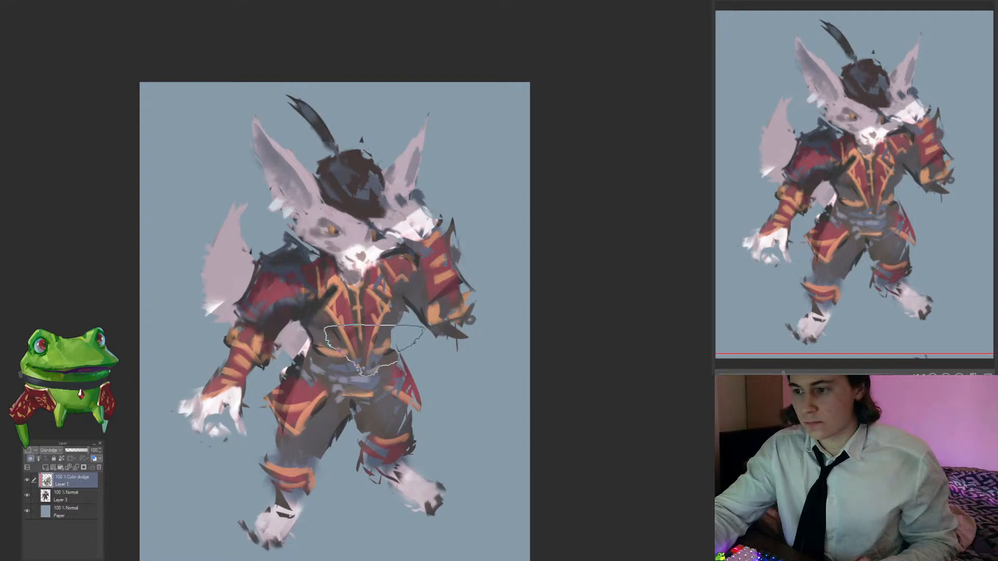
pyautogui.moveTo(358, 377); pyautogui.dragTo(303, 431)
# Step: On the Paper layer, enlarge the brush and block in pale, misty light around the character's legs and feet
pyautogui.moveTo(450, 403); pyautogui.dragTo(523, 317)
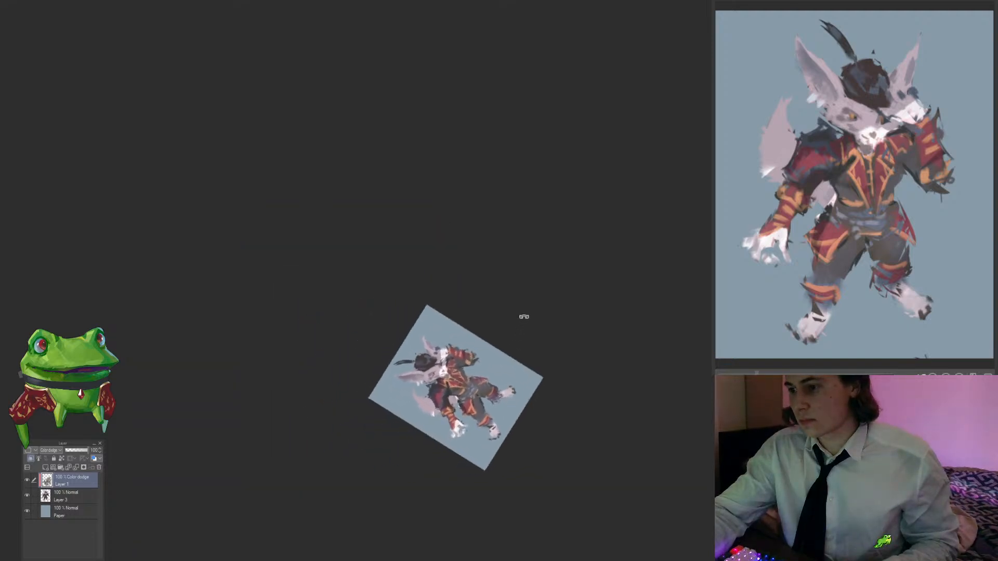
pyautogui.doubleClick(408, 359)
pyautogui.moveTo(354, 376); pyautogui.dragTo(401, 351)
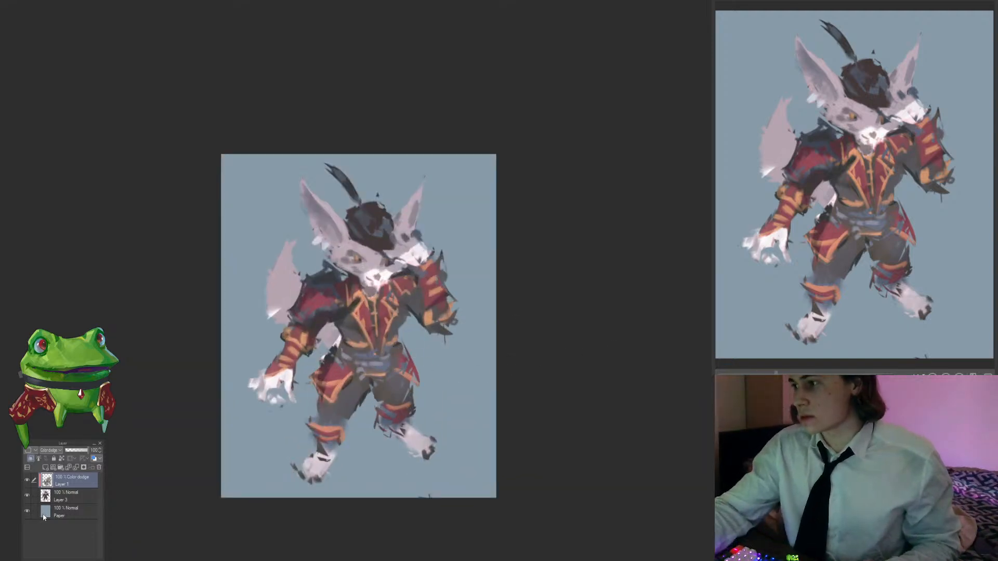
pyautogui.click(68, 511)
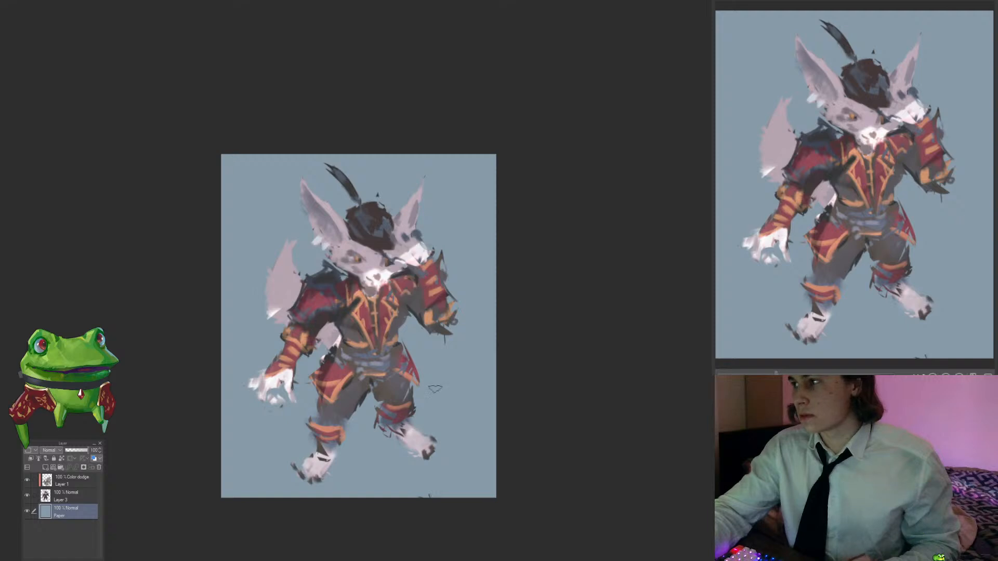
pyautogui.press(']')
pyautogui.press(']')
pyautogui.press(']')
pyautogui.moveTo(421, 430)
pyautogui.mouseDown()
pyautogui.moveTo(437, 406)
pyautogui.moveTo(419, 444)
pyautogui.moveTo(366, 470)
pyautogui.mouseUp()
pyautogui.moveTo(275, 434); pyautogui.dragTo(283, 476)
pyautogui.moveTo(412, 469); pyautogui.dragTo(390, 475)
pyautogui.moveTo(511, 375)
pyautogui.mouseDown()
pyautogui.moveTo(519, 342)
pyautogui.moveTo(497, 396)
pyautogui.mouseUp()
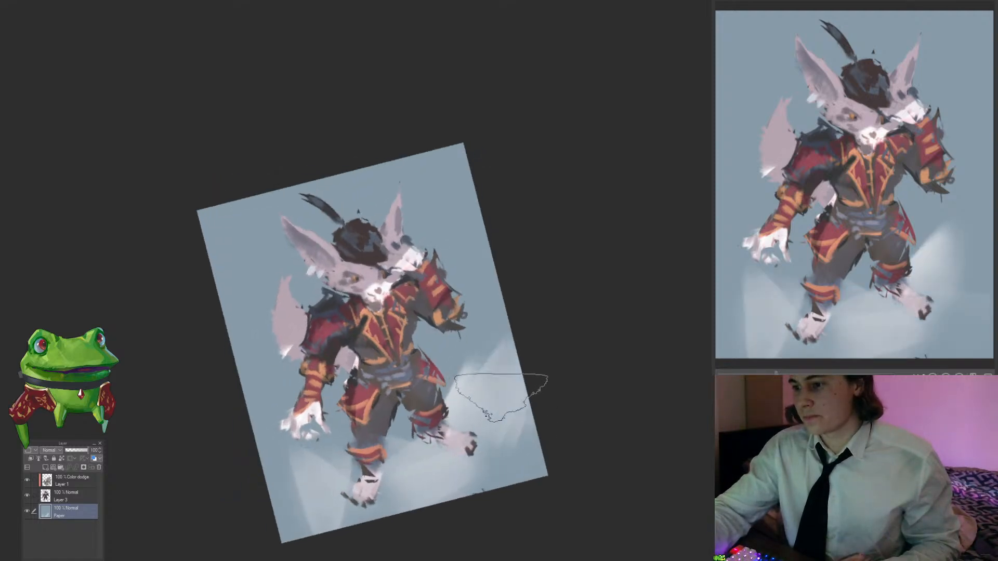
# Step: Sample the background blue and reshape the pale patches into a sloping ground plane behind the feet
pyautogui.keyDown('alt'); pyautogui.click(455, 356); pyautogui.keyUp('alt')
pyautogui.moveTo(496, 346); pyautogui.dragTo(451, 390)
pyautogui.moveTo(335, 436); pyautogui.dragTo(276, 472)
pyautogui.moveTo(545, 376); pyautogui.dragTo(554, 363)
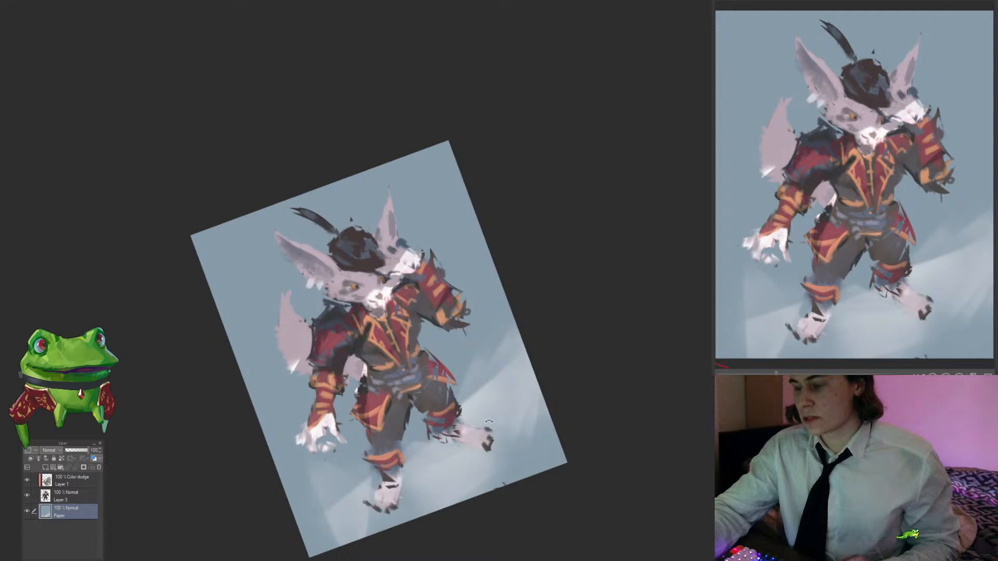
pyautogui.moveTo(489, 422); pyautogui.dragTo(500, 399)
pyautogui.moveTo(378, 495); pyautogui.dragTo(349, 507)
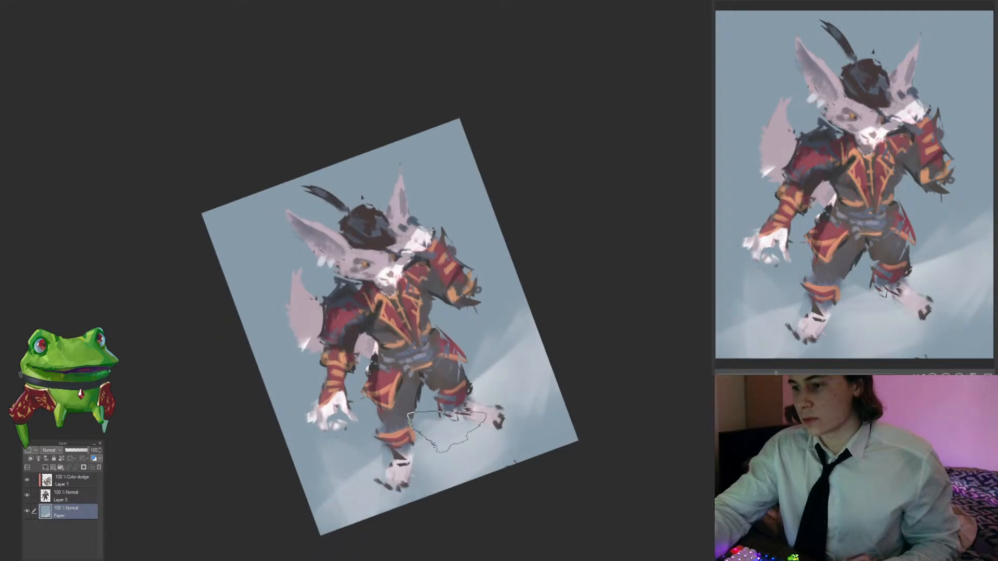
pyautogui.moveTo(432, 412); pyautogui.dragTo(436, 441)
# Step: Sample the grey-blue background and cut back the pale ground beside the raised-arm side, leaving a rounded mound at the canvas edge
pyautogui.keyDown('alt'); pyautogui.click(468, 335); pyautogui.keyUp('alt')
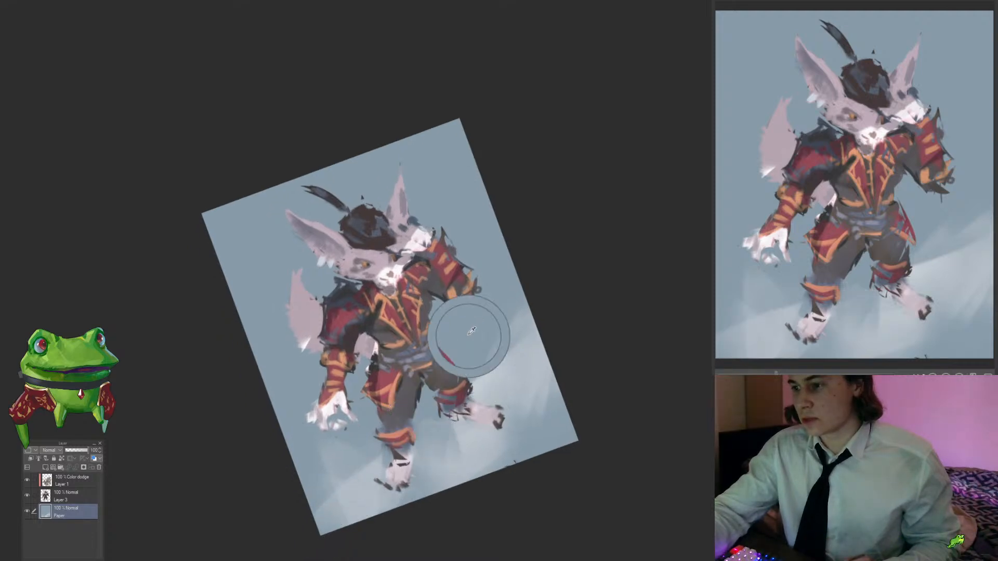
pyautogui.moveTo(470, 354); pyautogui.dragTo(494, 320)
pyautogui.hotkey('ctrl', '@')
pyautogui.moveTo(445, 387)
pyautogui.mouseDown()
pyautogui.moveTo(456, 380)
pyautogui.moveTo(463, 406)
pyautogui.mouseUp()
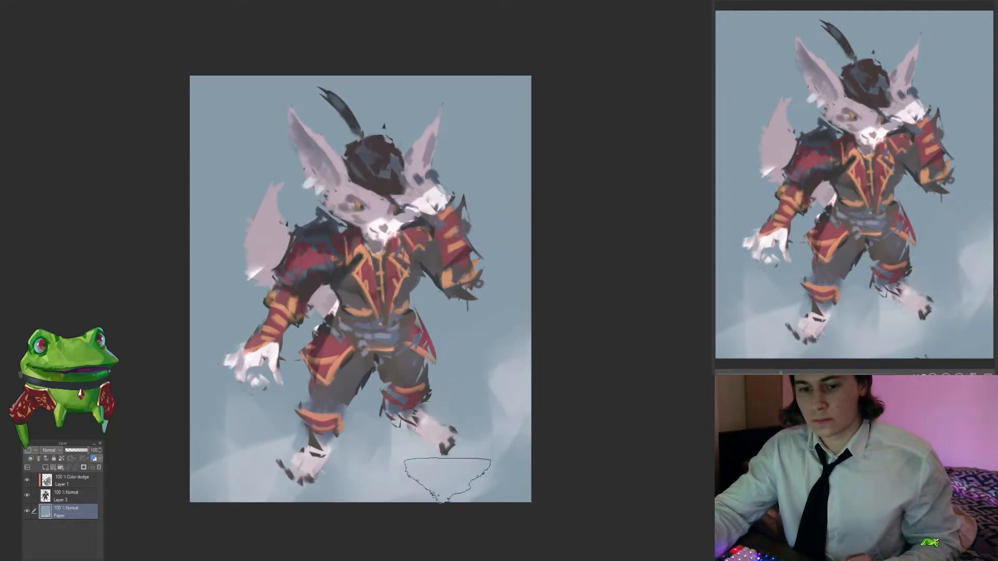
pyautogui.moveTo(447, 480)
pyautogui.mouseDown()
pyautogui.moveTo(534, 436)
pyautogui.moveTo(494, 441)
pyautogui.mouseUp()
pyautogui.moveTo(429, 441); pyautogui.dragTo(442, 443)
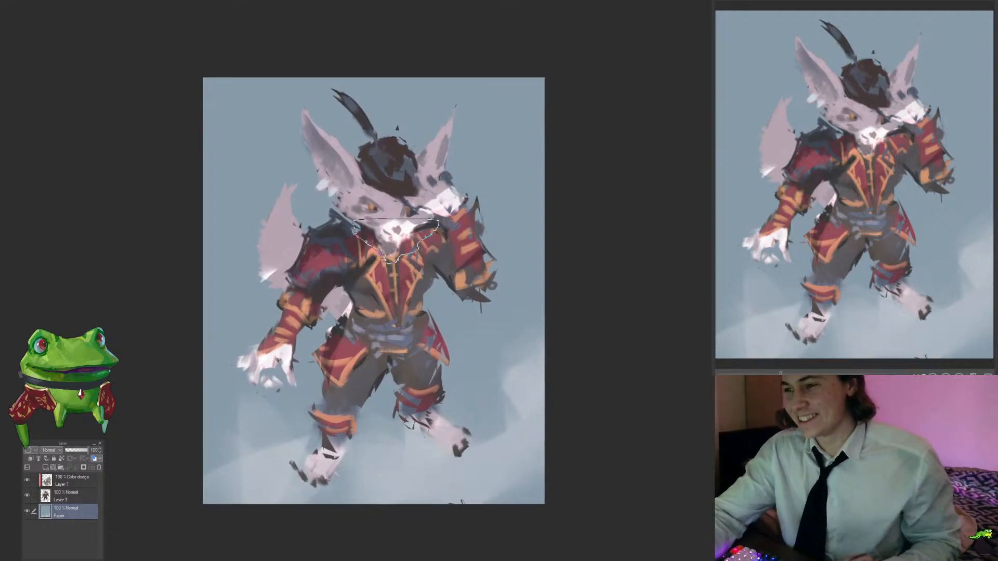
# Step: Enlarge the brush and paint a soft blue-grey cast shadow on the ground between the feet
pyautogui.press(']')
pyautogui.moveTo(413, 452); pyautogui.dragTo(407, 471)
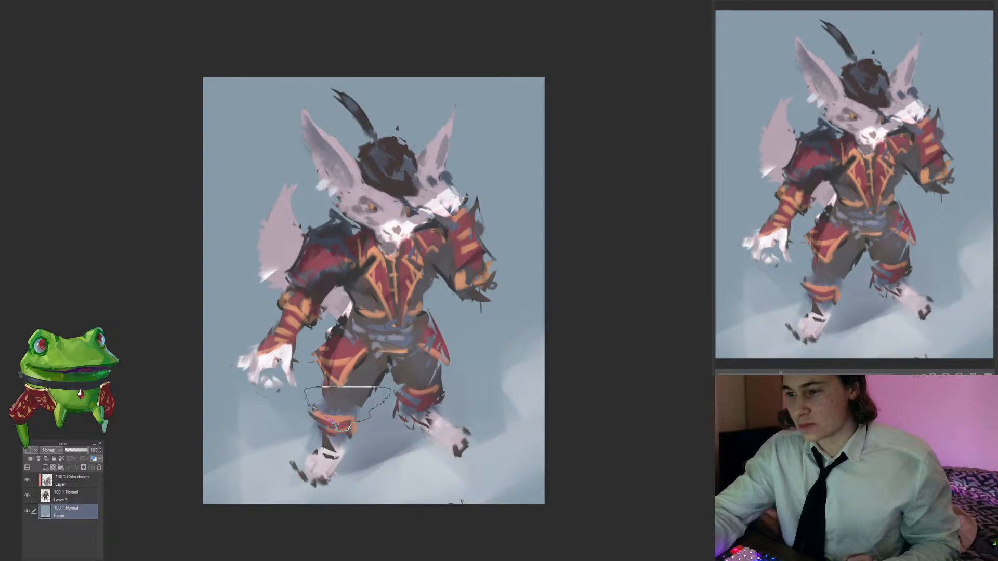
pyautogui.moveTo(374, 369); pyautogui.dragTo(366, 386)
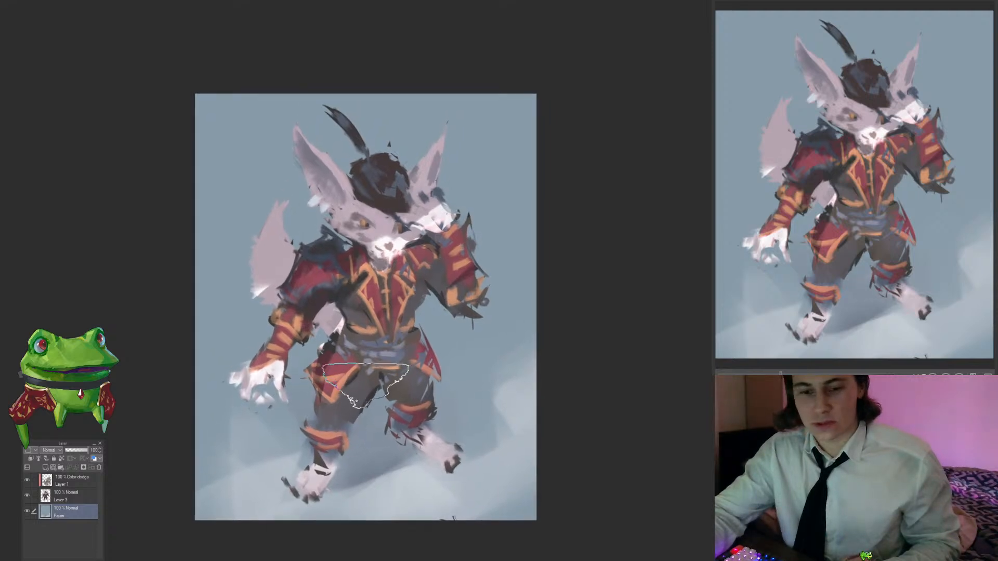
# Step: Sample background tones, soften the shadow between the feet and build up pale mist on the ground below the lowered hand
pyautogui.keyDown('ctrl'); pyautogui.click(347, 406); pyautogui.keyUp('ctrl')
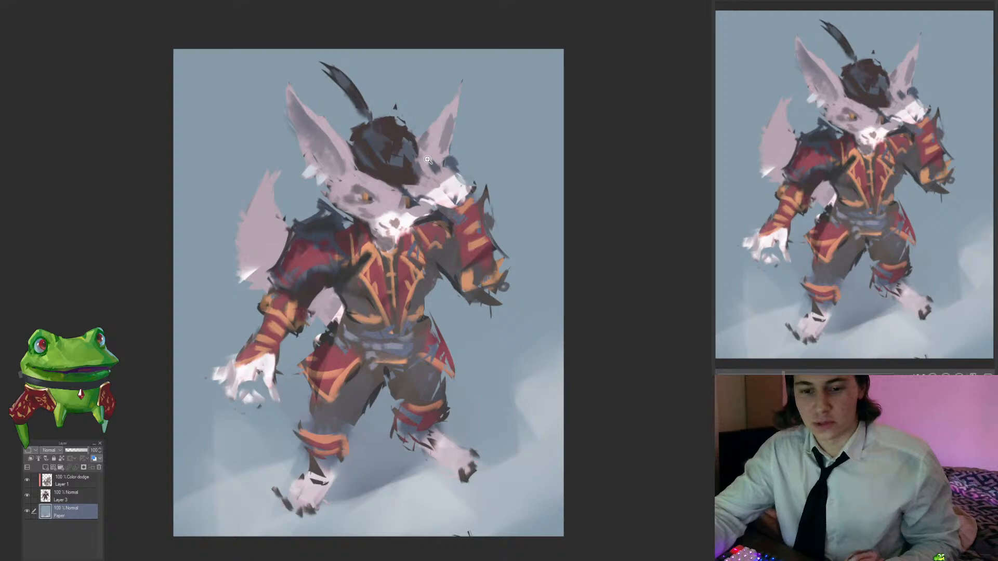
pyautogui.keyDown('alt'); pyautogui.click(391, 375); pyautogui.keyUp('alt')
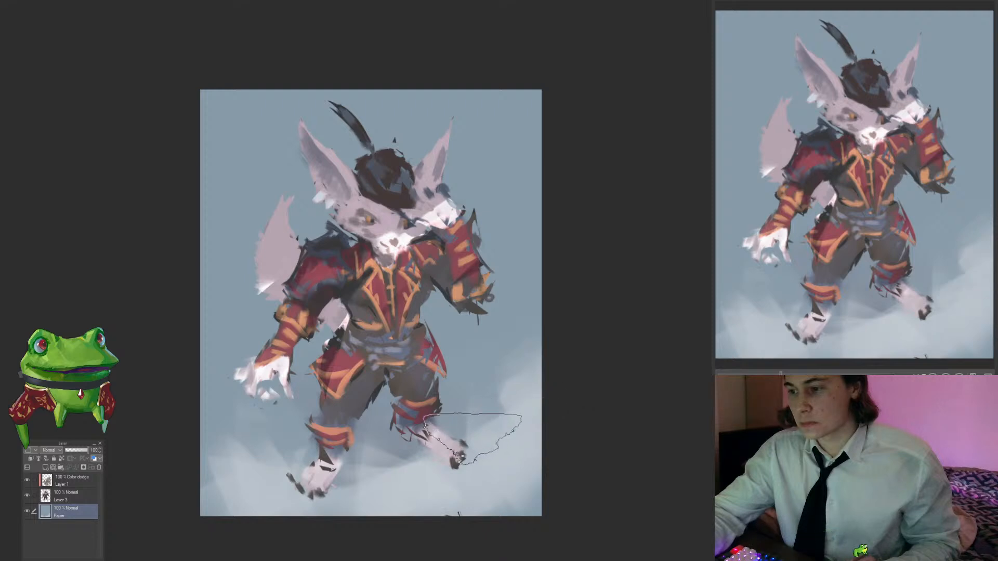
pyautogui.keyDown('alt'); pyautogui.click(265, 434); pyautogui.keyUp('alt')
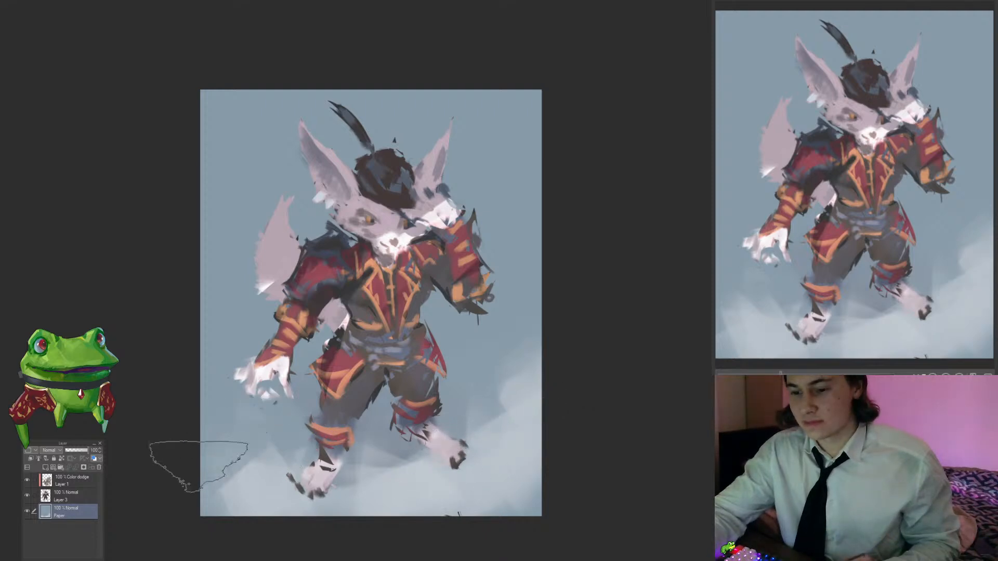
pyautogui.moveTo(195, 463)
pyautogui.mouseDown()
pyautogui.moveTo(245, 459)
pyautogui.moveTo(239, 468)
pyautogui.moveTo(269, 454)
pyautogui.mouseUp()
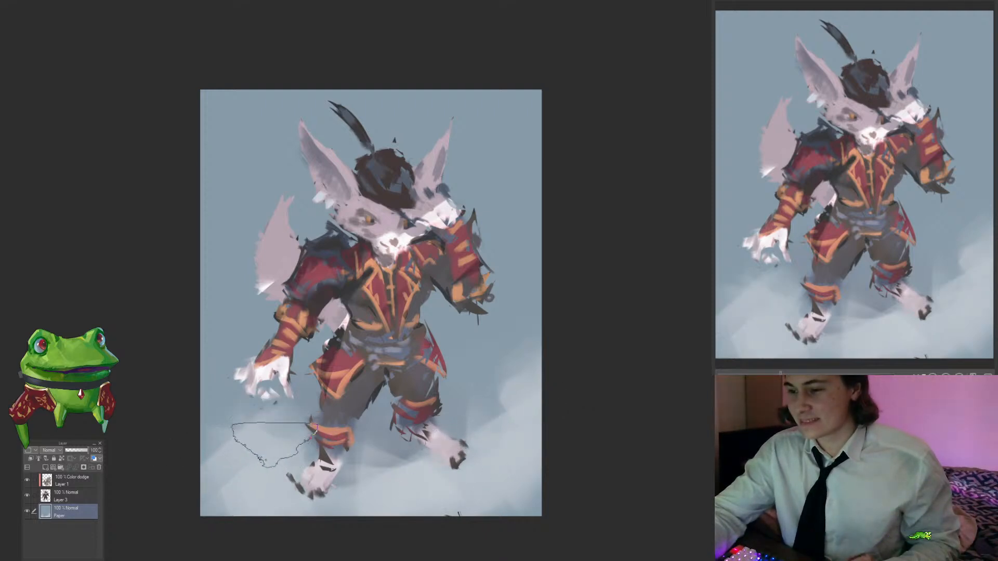
# Step: Paint a pale cloudy sky band across the top of the Paper layer's background, using light tones sampled from the canvas
pyautogui.keyDown('alt'); pyautogui.click(299, 403); pyautogui.keyUp('alt')
pyautogui.moveTo(288, 412)
pyautogui.mouseDown()
pyautogui.moveTo(278, 426)
pyautogui.moveTo(289, 415)
pyautogui.mouseUp()
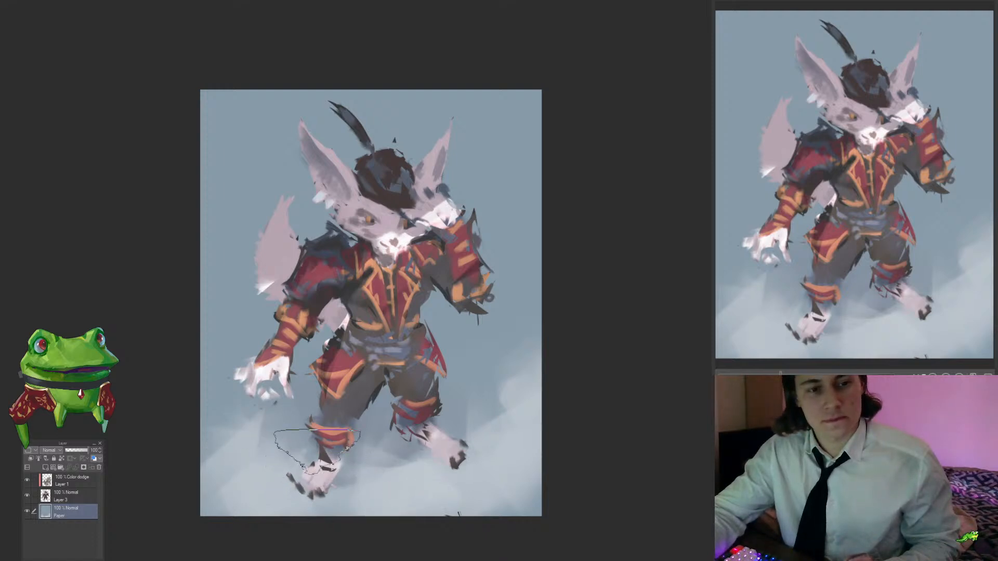
pyautogui.scroll(-1, 324, 451)
pyautogui.moveTo(508, 374); pyautogui.dragTo(546, 317)
pyautogui.keyDown('alt'); pyautogui.click(555, 400); pyautogui.keyUp('alt')
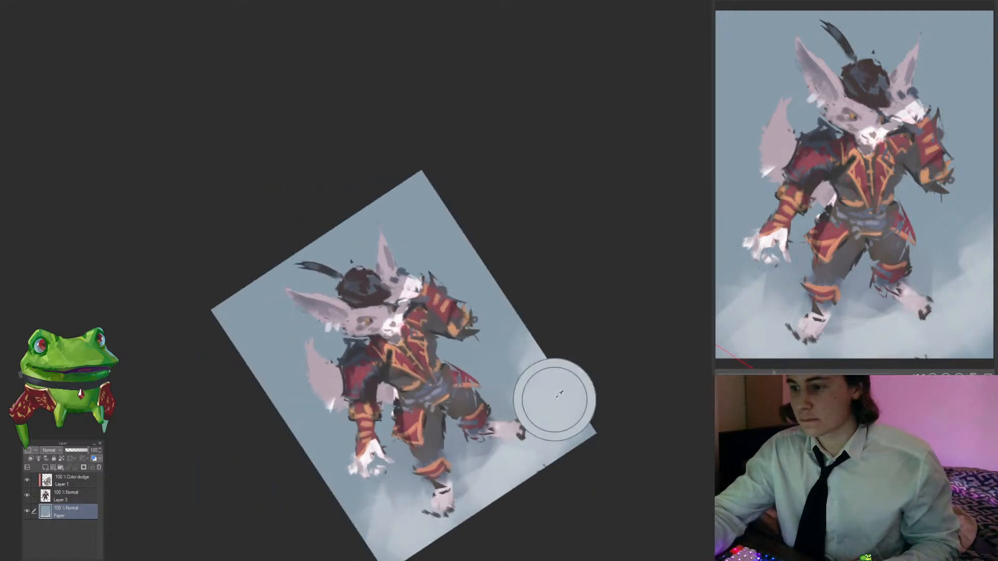
pyautogui.moveTo(327, 264)
pyautogui.mouseDown()
pyautogui.moveTo(310, 279)
pyautogui.moveTo(344, 244)
pyautogui.moveTo(220, 336)
pyautogui.mouseUp()
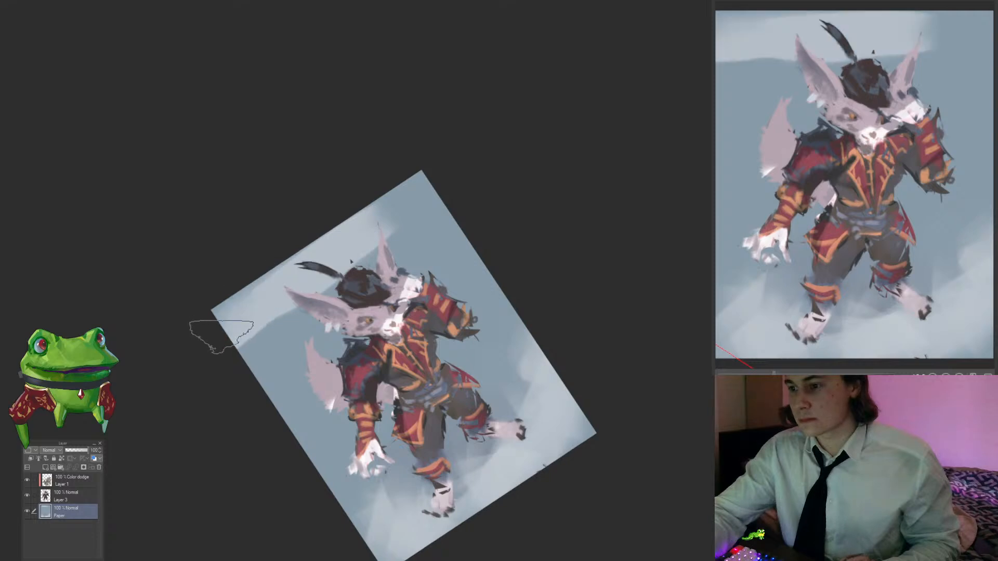
pyautogui.moveTo(444, 271); pyautogui.dragTo(463, 229)
pyautogui.keyDown('alt'); pyautogui.click(349, 252); pyautogui.keyUp('alt')
pyautogui.moveTo(408, 201); pyautogui.dragTo(244, 355)
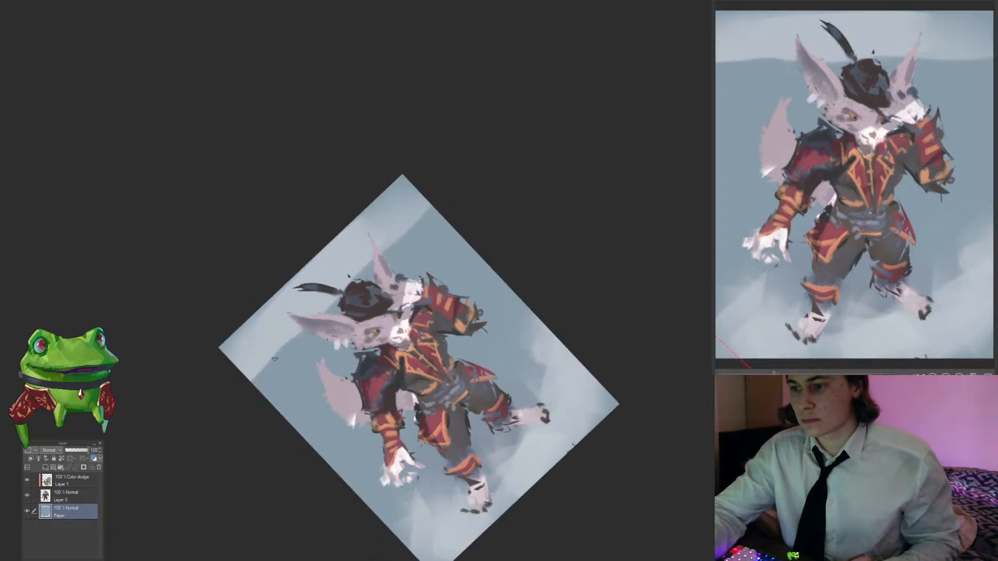
pyautogui.hotkey('ctrl', '@')
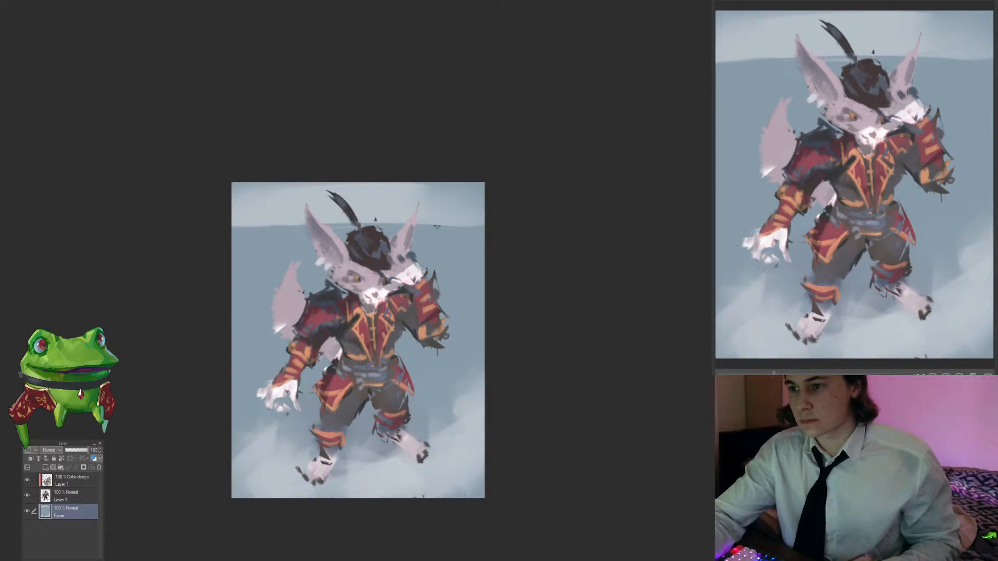
# Step: Paint thin light and blue-grey streaks along the horizon beneath the sky band, sampling the surrounding background colours
pyautogui.moveTo(469, 222); pyautogui.dragTo(202, 217)
pyautogui.scroll(1, 416, 218)
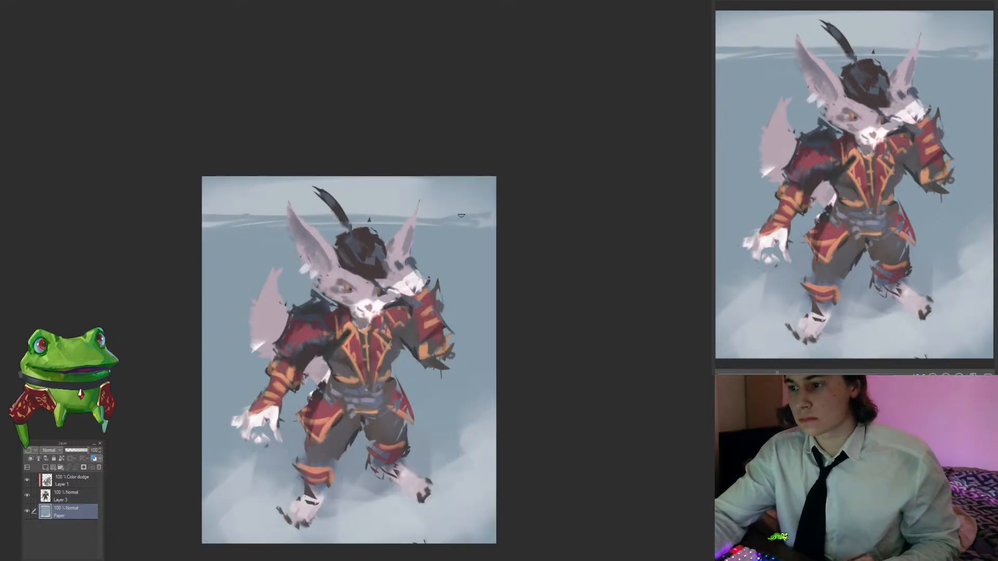
pyautogui.keyDown('alt'); pyautogui.click(443, 215); pyautogui.keyUp('alt')
pyautogui.keyDown('alt'); pyautogui.click(245, 229); pyautogui.keyUp('alt')
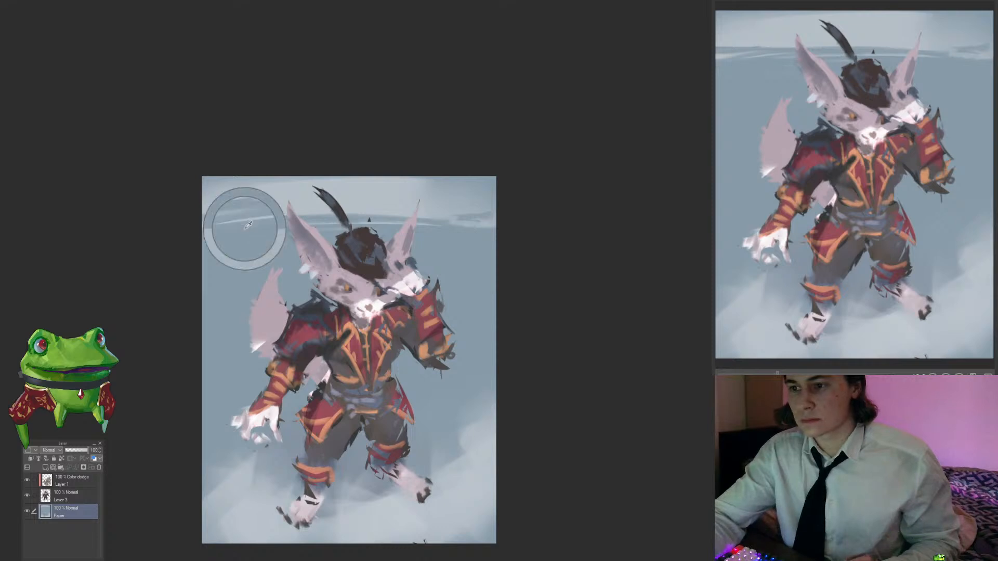
pyautogui.moveTo(379, 258)
pyautogui.mouseDown()
pyautogui.moveTo(364, 251)
pyautogui.moveTo(358, 217)
pyautogui.mouseUp()
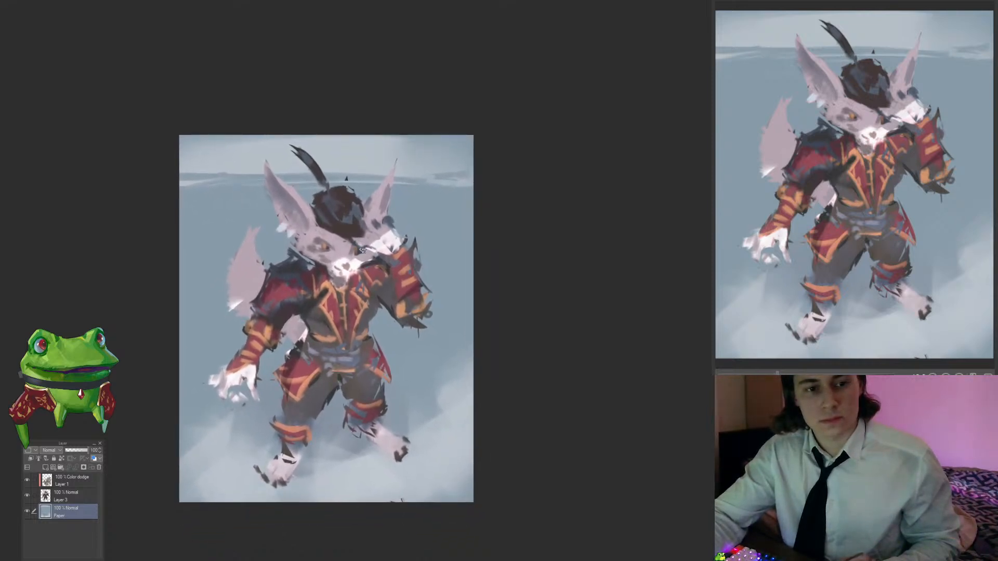
pyautogui.scroll(1, 298, 278)
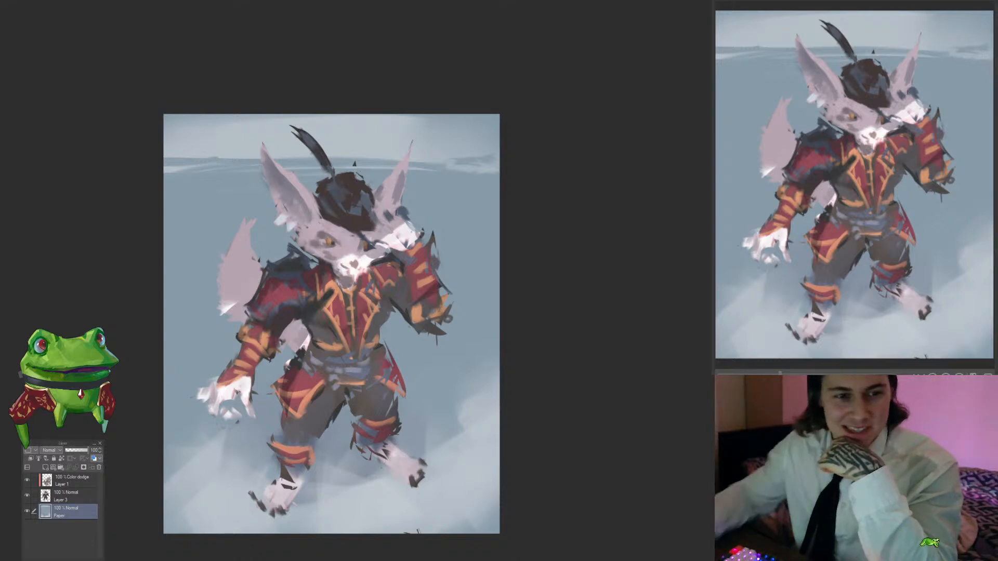
pyautogui.moveTo(477, 251); pyautogui.dragTo(421, 225)
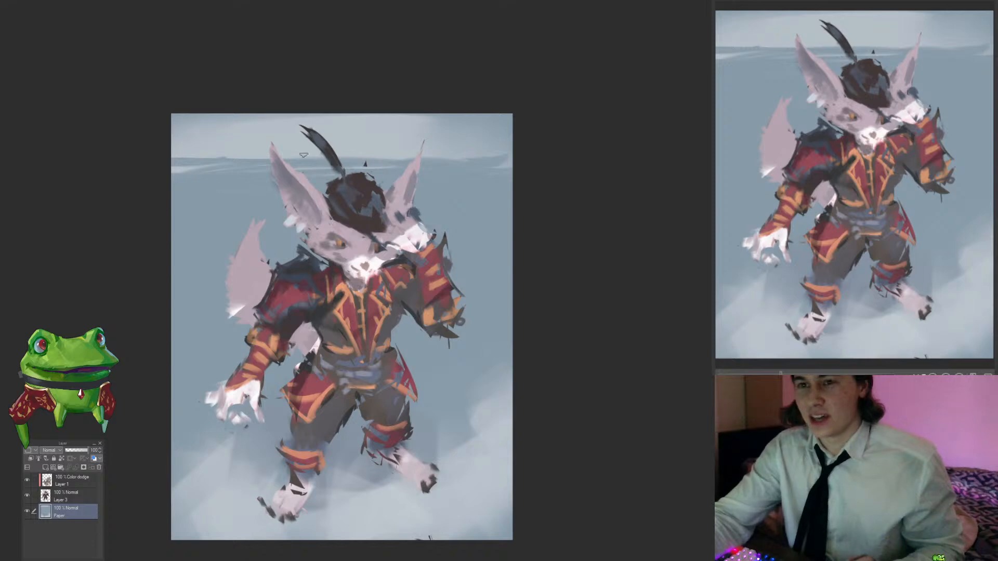
pyautogui.moveTo(310, 204); pyautogui.dragTo(301, 215)
pyautogui.click(288, 196)
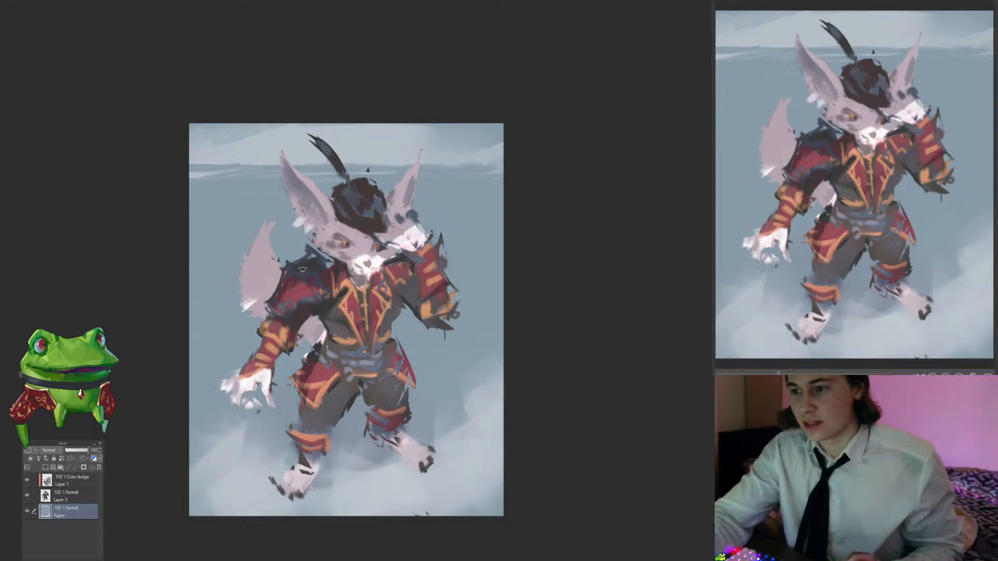
# Step: Paint a dark grey landmass tapering inward from the canvas's left edge, just below the horizon
pyautogui.moveTo(190, 180)
pyautogui.mouseDown()
pyautogui.moveTo(213, 183)
pyautogui.moveTo(193, 196)
pyautogui.moveTo(257, 188)
pyautogui.moveTo(218, 175)
pyautogui.mouseUp()
pyautogui.keyDown('alt'); pyautogui.click(253, 193); pyautogui.keyUp('alt')
pyautogui.keyDown('alt'); pyautogui.click(213, 180); pyautogui.keyUp('alt')
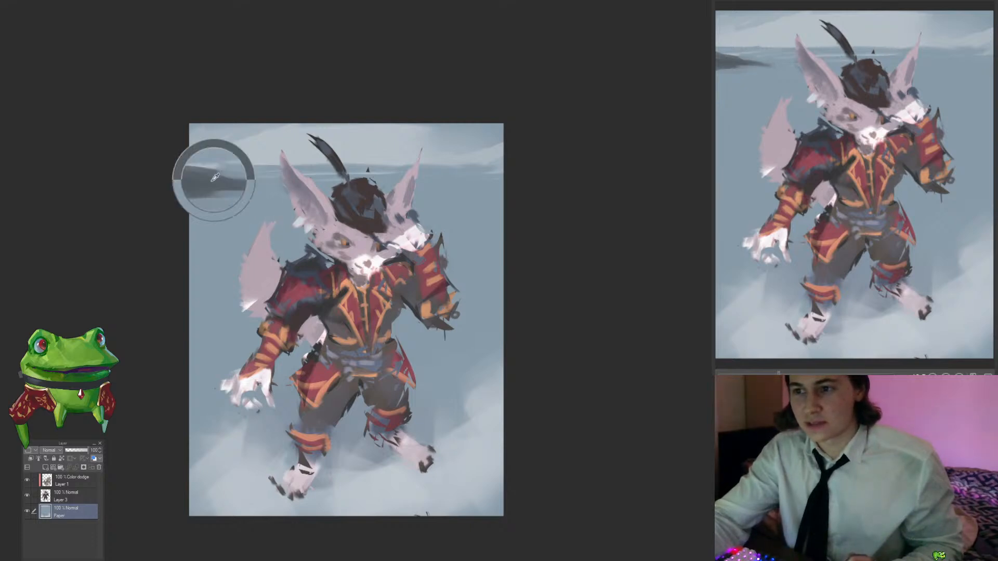
pyautogui.moveTo(287, 227); pyautogui.dragTo(247, 198)
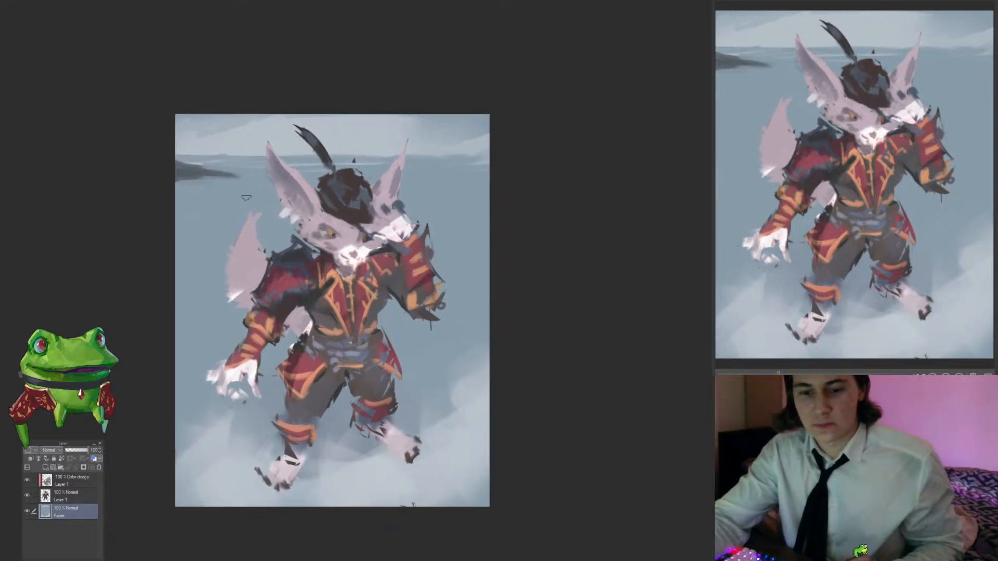
# Step: Add a thin dark strip of land in the water below the distant landmass and refine it with sampled water colour
pyautogui.keyDown('alt'); pyautogui.click(219, 198); pyautogui.keyUp('alt')
pyautogui.moveTo(208, 186)
pyautogui.mouseDown()
pyautogui.moveTo(238, 188)
pyautogui.moveTo(199, 187)
pyautogui.mouseUp()
pyautogui.keyDown('alt'); pyautogui.click(219, 189); pyautogui.keyUp('alt')
pyautogui.moveTo(491, 202); pyautogui.dragTo(445, 145)
pyautogui.moveTo(385, 210)
pyautogui.mouseDown()
pyautogui.moveTo(479, 162)
pyautogui.moveTo(464, 159)
pyautogui.mouseUp()
pyautogui.moveTo(350, 181); pyautogui.dragTo(396, 181)
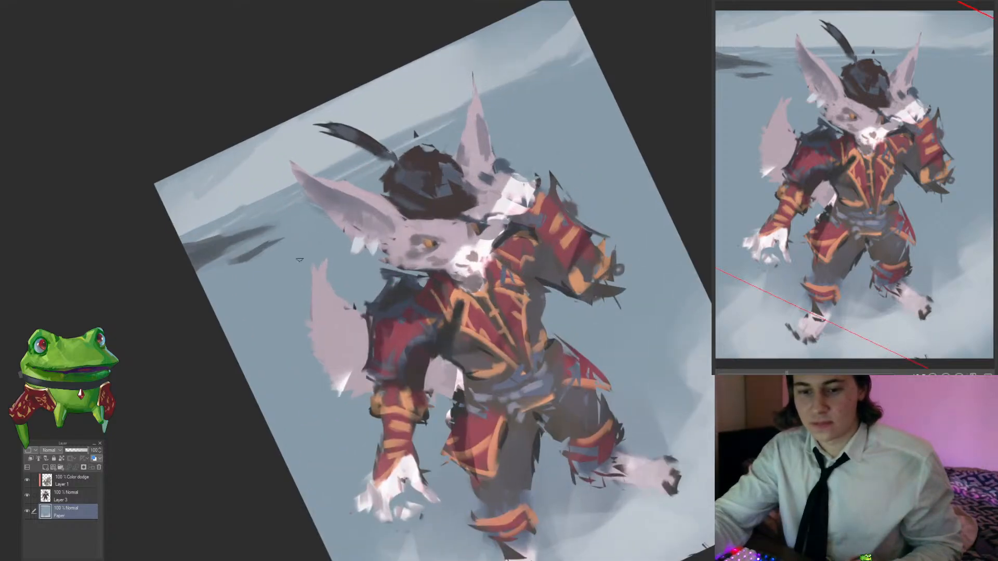
pyautogui.keyDown('alt'); pyautogui.click(264, 269); pyautogui.keyUp('alt')
pyautogui.hotkey('ctrl', '@')
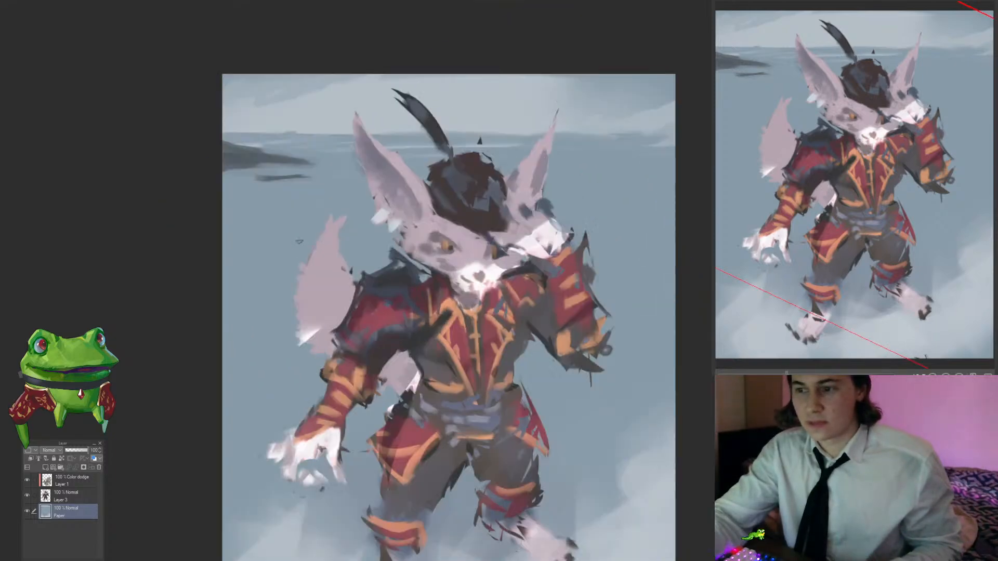
pyautogui.moveTo(289, 252); pyautogui.dragTo(268, 281)
pyautogui.moveTo(488, 333); pyautogui.dragTo(508, 292)
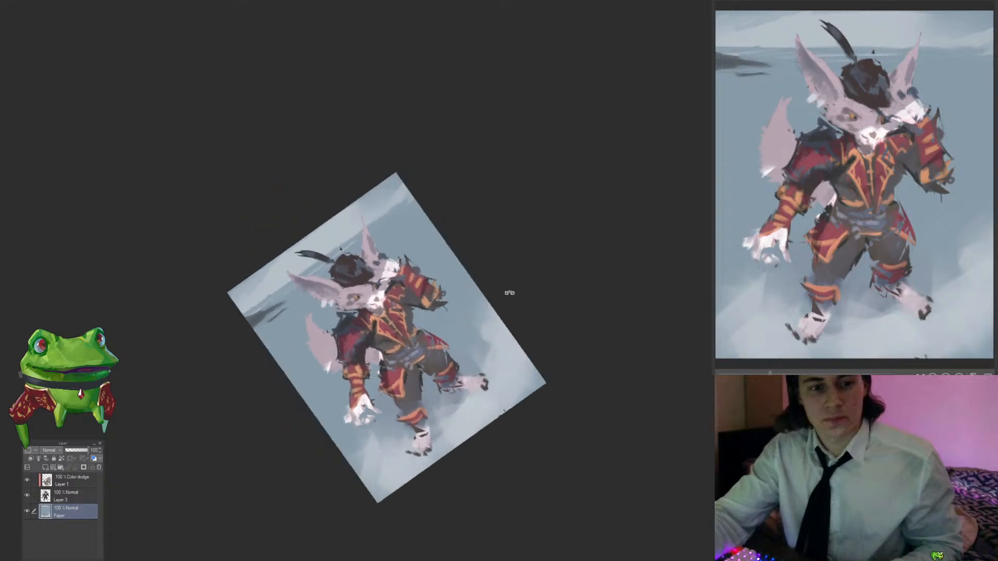
pyautogui.hotkey('ctrl', '@')
pyautogui.click(401, 375)
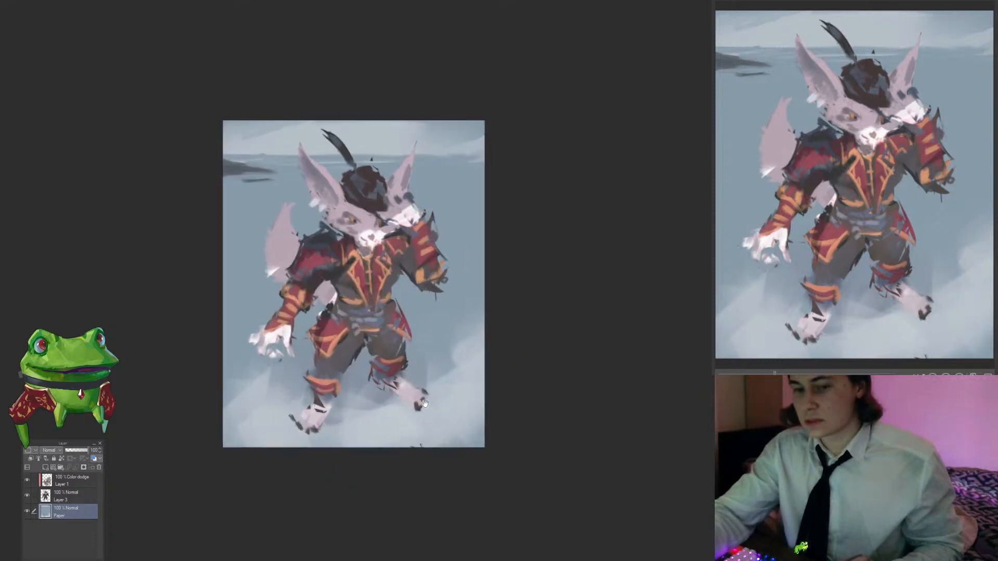
pyautogui.click(391, 414)
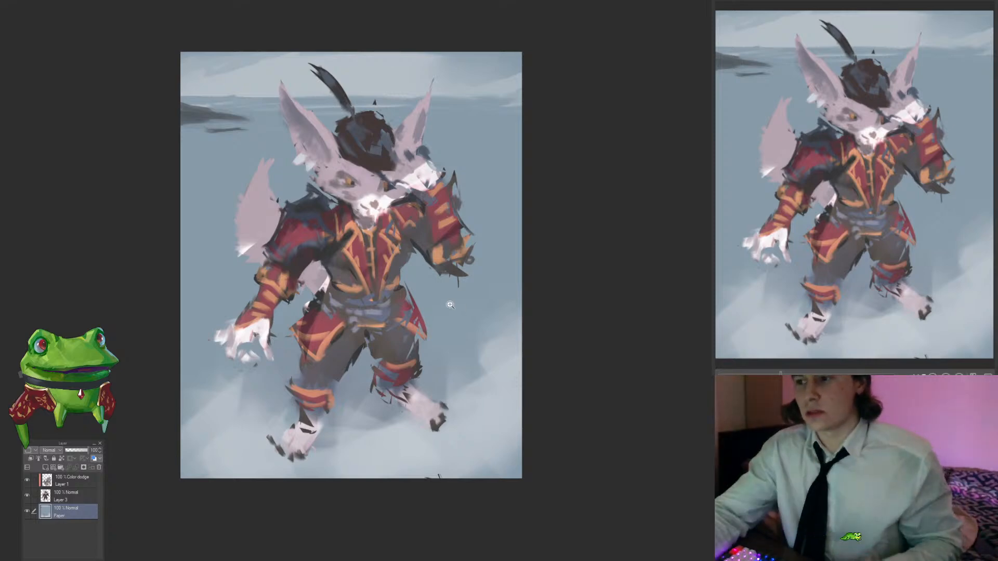
pyautogui.keyDown('alt'); pyautogui.click(407, 311); pyautogui.keyUp('alt')
# Step: Select the Color dodge layer Layer 1, undo back to its Normal blend mode, and redo the change
pyautogui.click(34, 483)
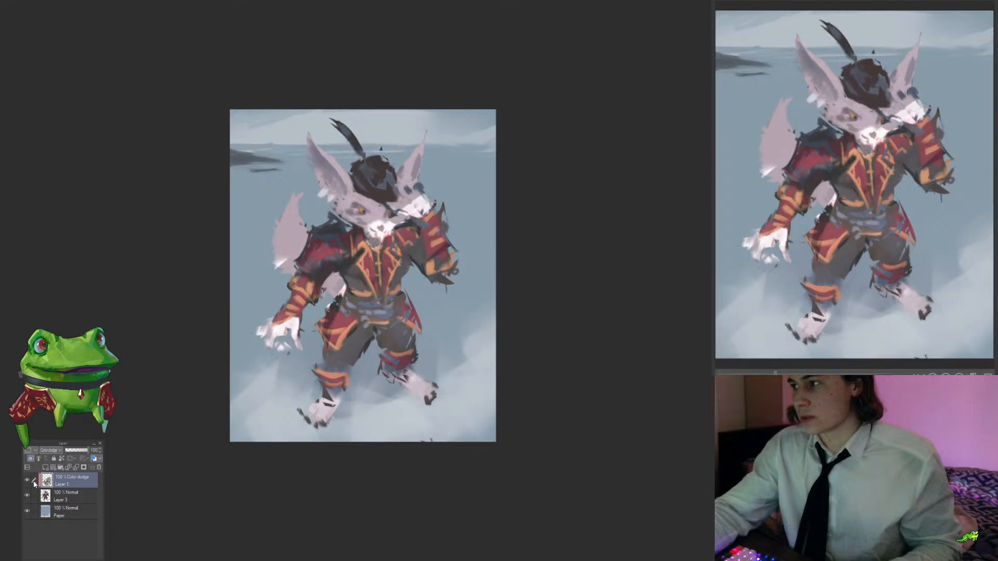
pyautogui.click(377, 241)
pyautogui.hotkey('ctrl', 'z')
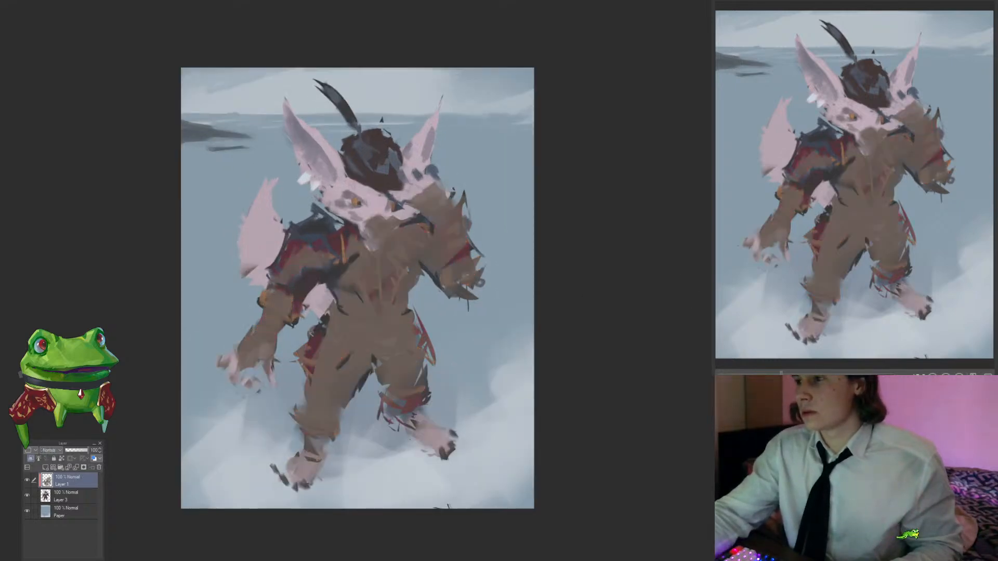
pyautogui.moveTo(423, 251); pyautogui.dragTo(458, 273)
pyautogui.hotkey('ctrl', 'y')
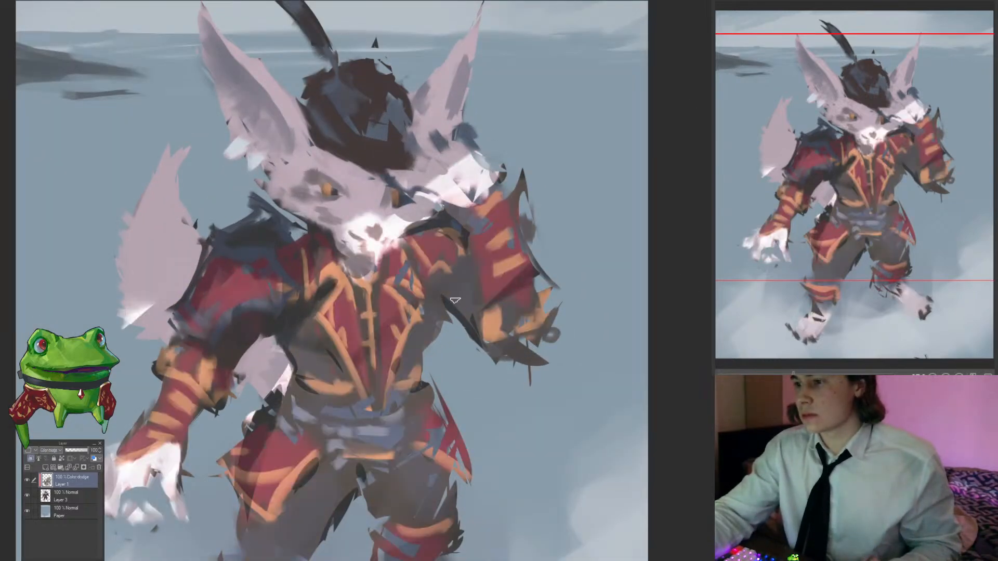
# Step: Touch up the character's waist, trousers and feet with brush strokes on Layer 1
pyautogui.moveTo(403, 364)
pyautogui.mouseDown()
pyautogui.moveTo(413, 351)
pyautogui.moveTo(318, 349)
pyautogui.moveTo(334, 350)
pyautogui.mouseUp()
pyautogui.scroll(-1, 429, 356)
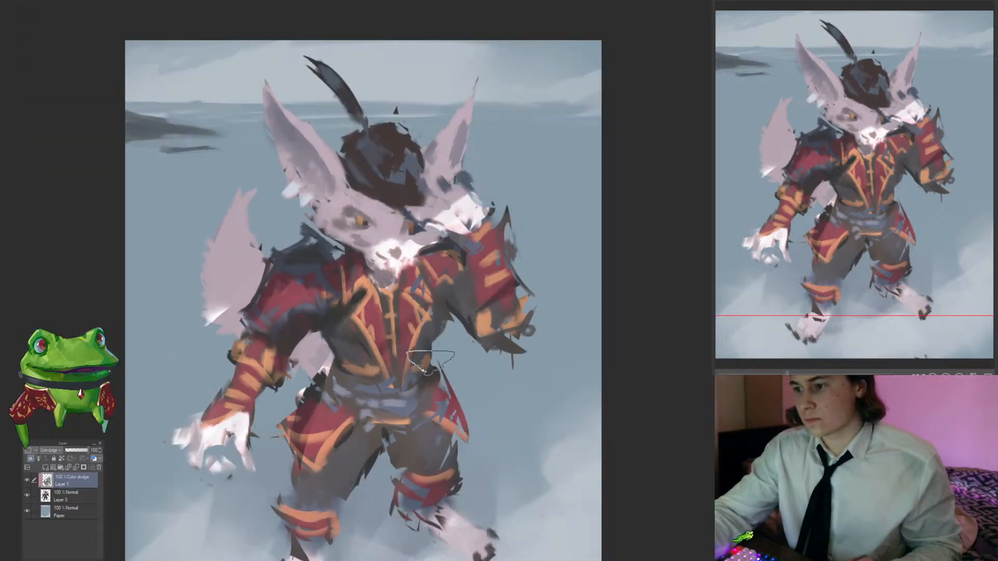
pyautogui.scroll(-3, 440, 425)
pyautogui.scroll(2, 445, 436)
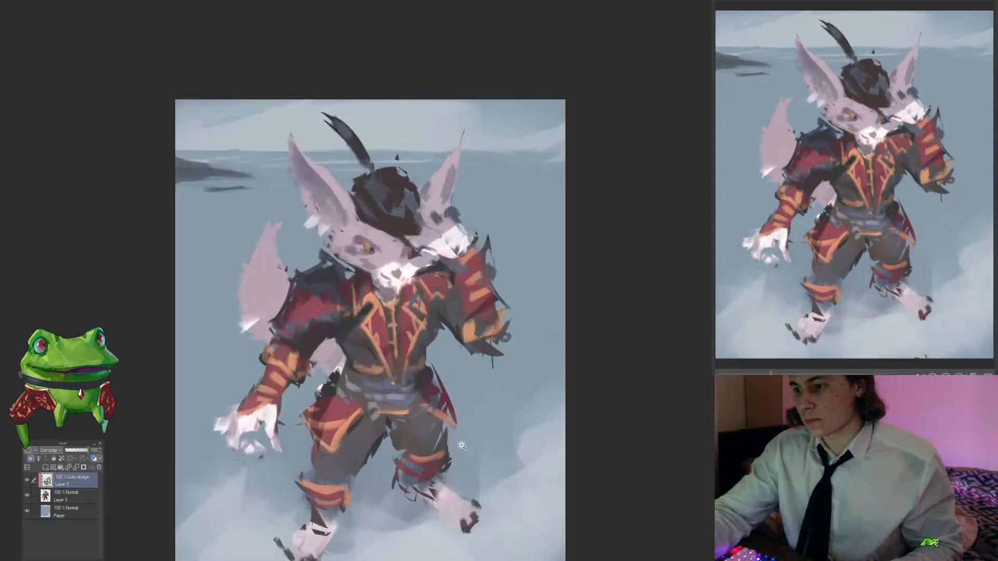
pyautogui.moveTo(444, 435); pyautogui.dragTo(444, 450)
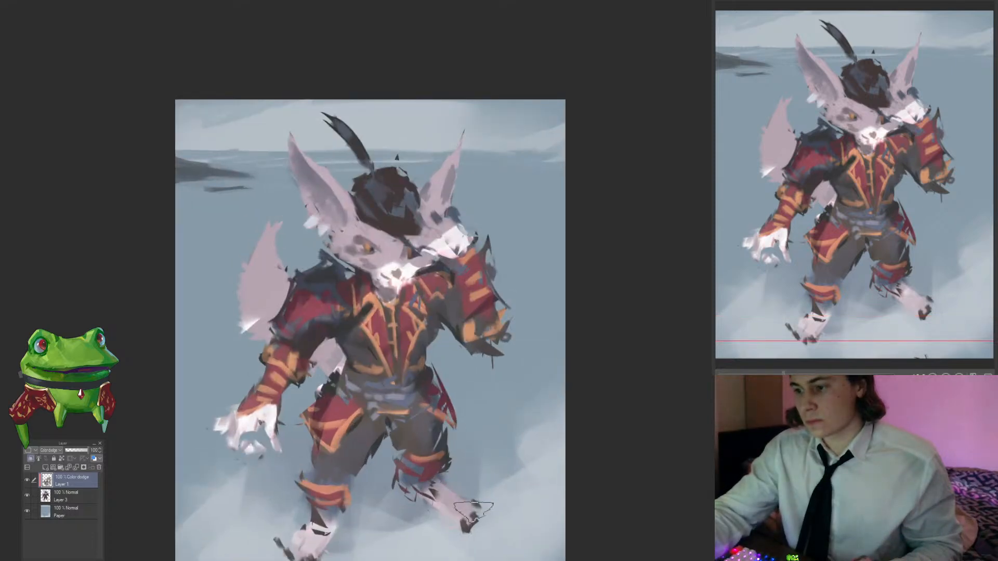
pyautogui.moveTo(510, 505); pyautogui.dragTo(500, 493)
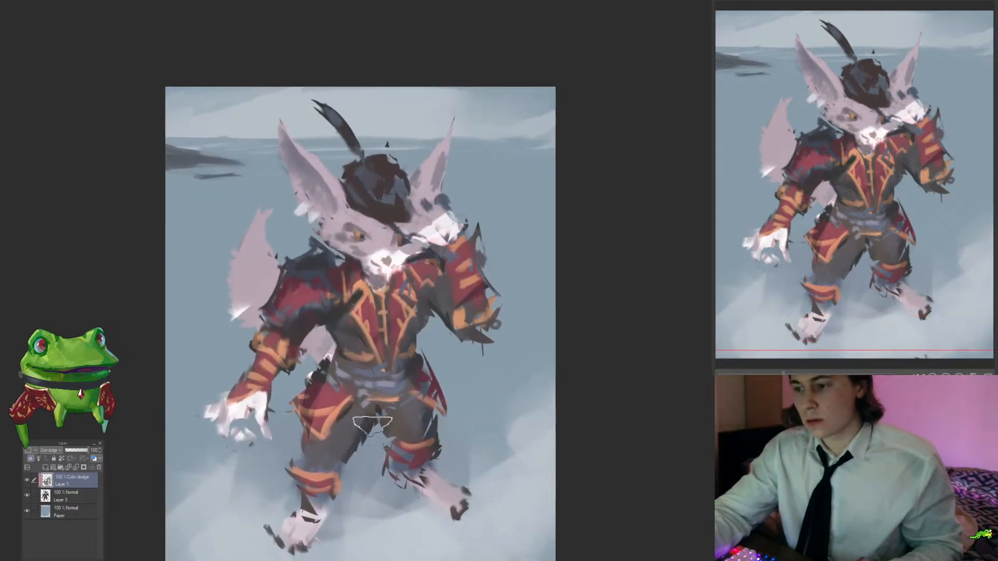
pyautogui.moveTo(372, 426); pyautogui.dragTo(373, 403)
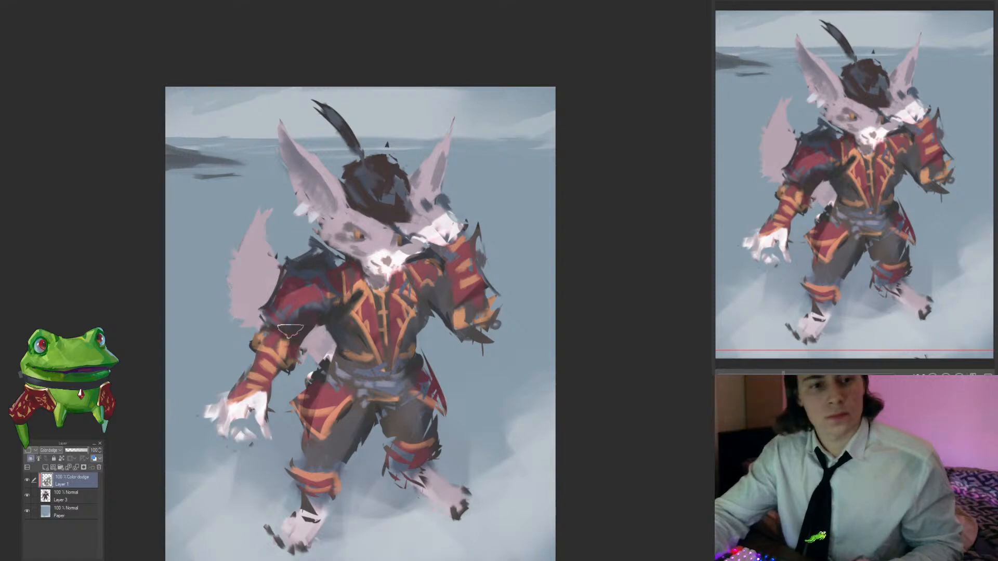
# Step: Refine the shading of the character's lower sleeve, hip and belt on Layer 1
pyautogui.moveTo(315, 376); pyautogui.dragTo(297, 341)
pyautogui.moveTo(324, 375); pyautogui.dragTo(319, 382)
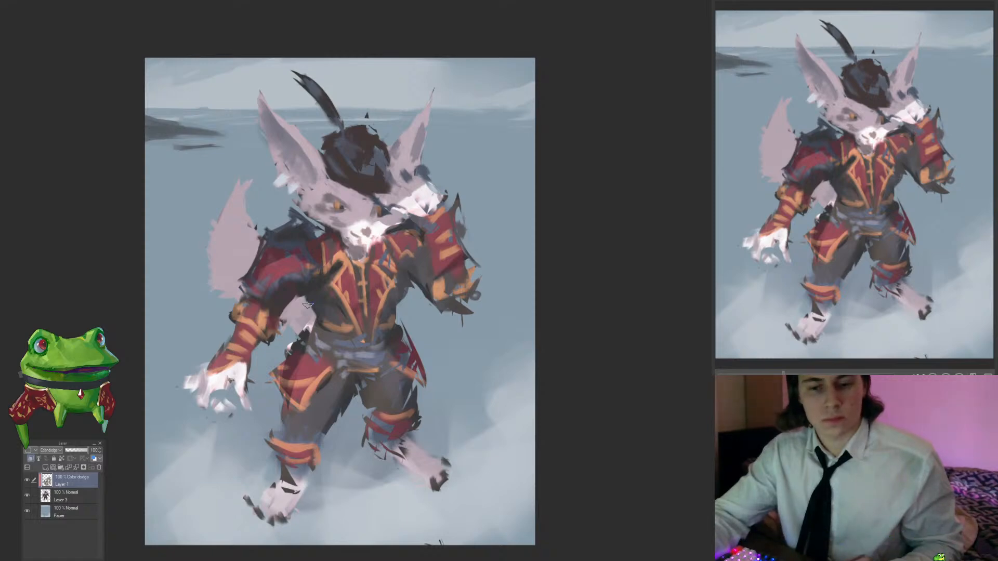
pyautogui.scroll(-1, 342, 338)
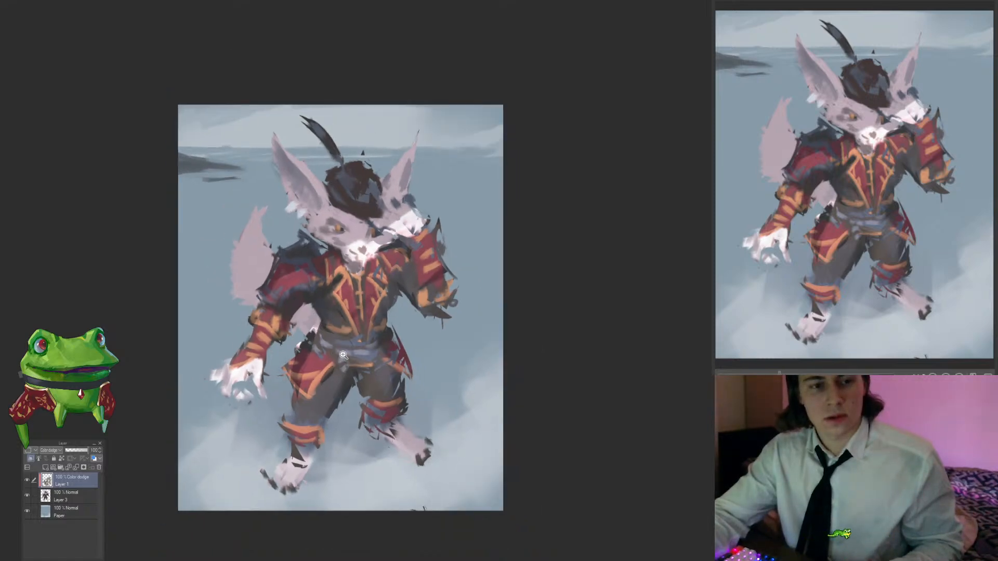
pyautogui.moveTo(357, 337); pyautogui.dragTo(360, 345)
pyautogui.moveTo(257, 375)
pyautogui.mouseDown()
pyautogui.moveTo(224, 383)
pyautogui.moveTo(192, 372)
pyautogui.mouseUp()
pyautogui.moveTo(417, 306)
pyautogui.mouseDown()
pyautogui.moveTo(396, 309)
pyautogui.moveTo(400, 286)
pyautogui.mouseUp()
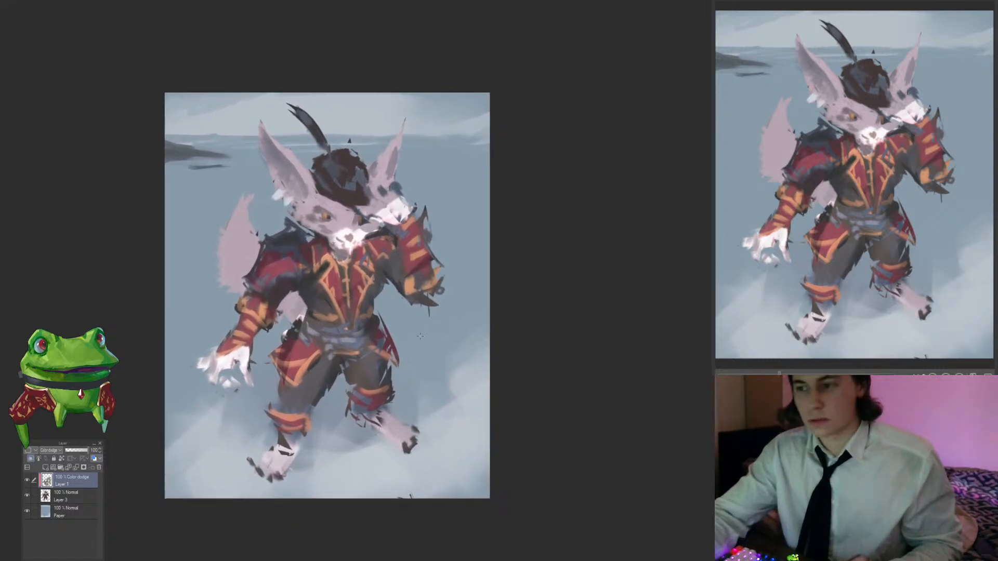
# Step: Switch to the Paper layer and paint bright white snow on the ground around the character's front foot
pyautogui.keyDown('ctrl'); pyautogui.keyDown('shift'); pyautogui.click(483, 356); pyautogui.keyUp('shift'); pyautogui.keyUp('ctrl')
pyautogui.moveTo(493, 360); pyautogui.dragTo(512, 325)
pyautogui.keyDown('alt'); pyautogui.click(423, 480); pyautogui.keyUp('alt')
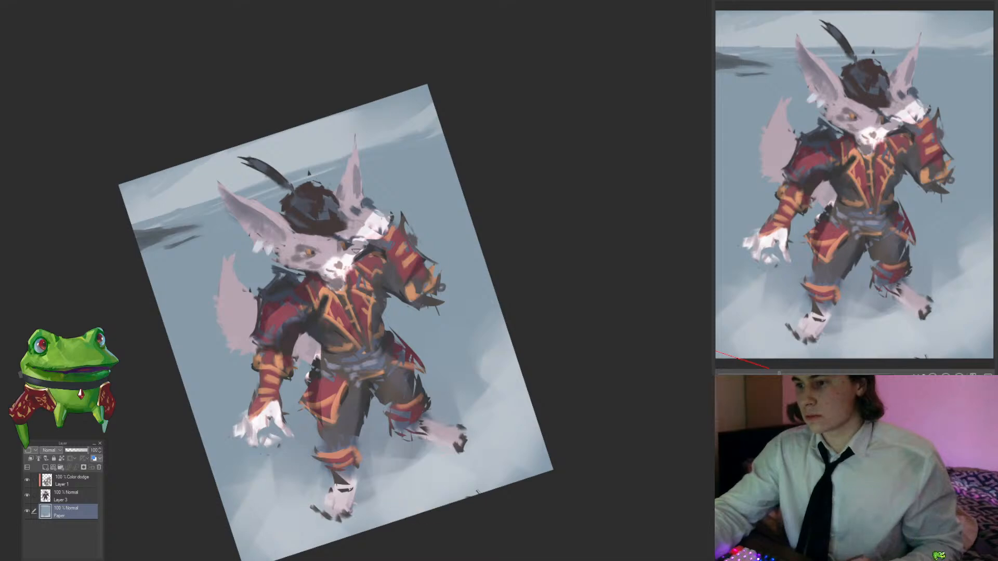
pyautogui.keyDown('alt'); pyautogui.click(346, 263); pyautogui.keyUp('alt')
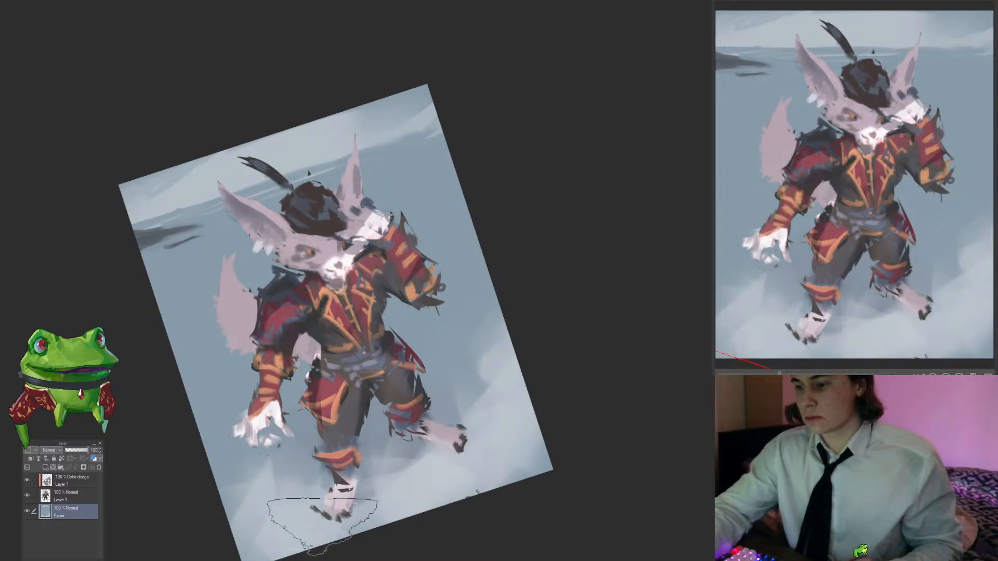
pyautogui.moveTo(346, 520)
pyautogui.mouseDown()
pyautogui.moveTo(364, 499)
pyautogui.moveTo(415, 487)
pyautogui.mouseUp()
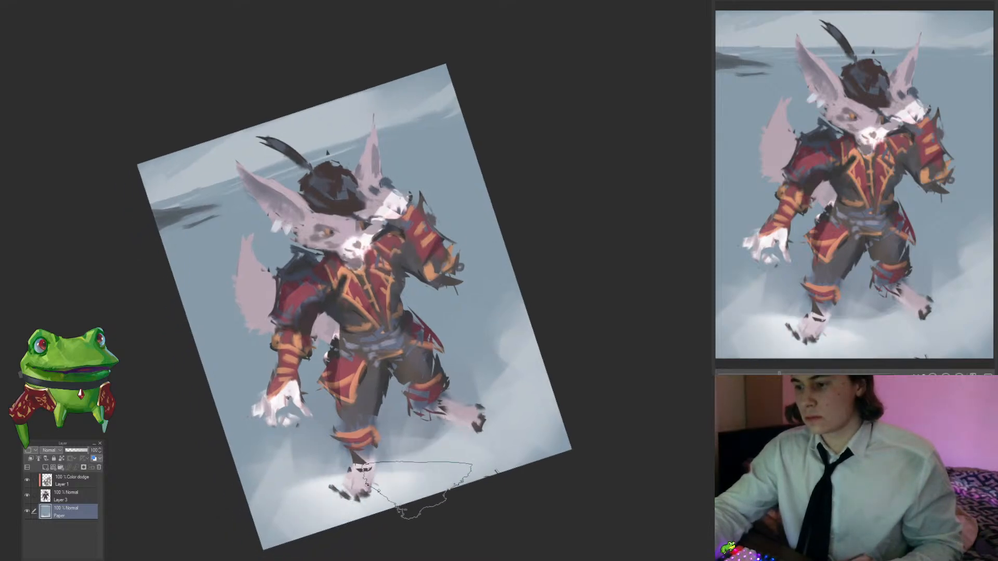
pyautogui.hotkey('ctrl', '@')
pyautogui.moveTo(262, 416)
pyautogui.mouseDown()
pyautogui.moveTo(255, 422)
pyautogui.moveTo(249, 398)
pyautogui.moveTo(275, 372)
pyautogui.moveTo(257, 370)
pyautogui.moveTo(278, 345)
pyautogui.moveTo(234, 350)
pyautogui.moveTo(285, 423)
pyautogui.mouseUp()
# Step: Paint a blue-grey shadow on the snow behind the legs and define the snow's far edge with sampled water colour
pyautogui.keyDown('alt'); pyautogui.click(272, 429); pyautogui.keyUp('alt')
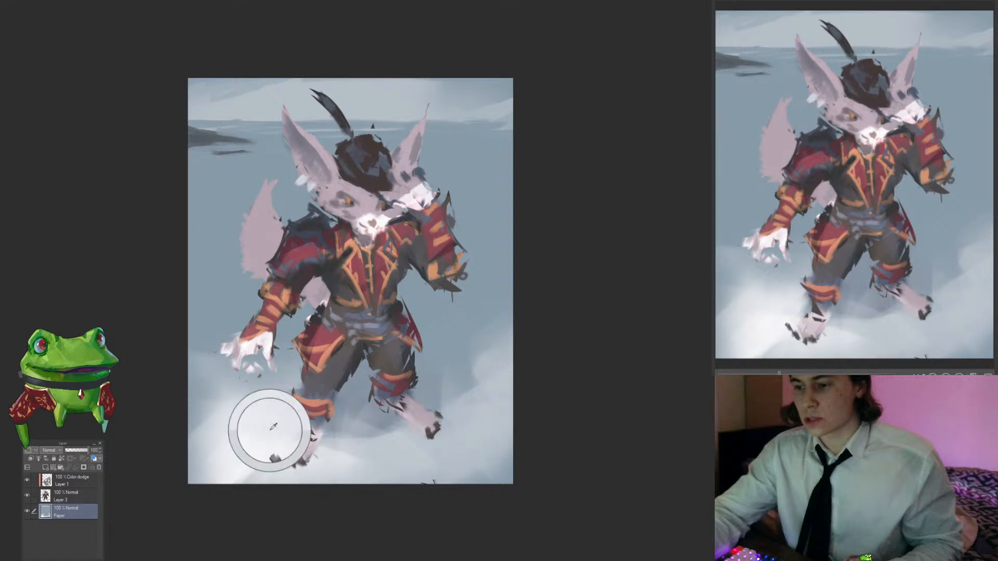
pyautogui.moveTo(318, 457)
pyautogui.mouseDown()
pyautogui.moveTo(383, 446)
pyautogui.moveTo(397, 464)
pyautogui.mouseUp()
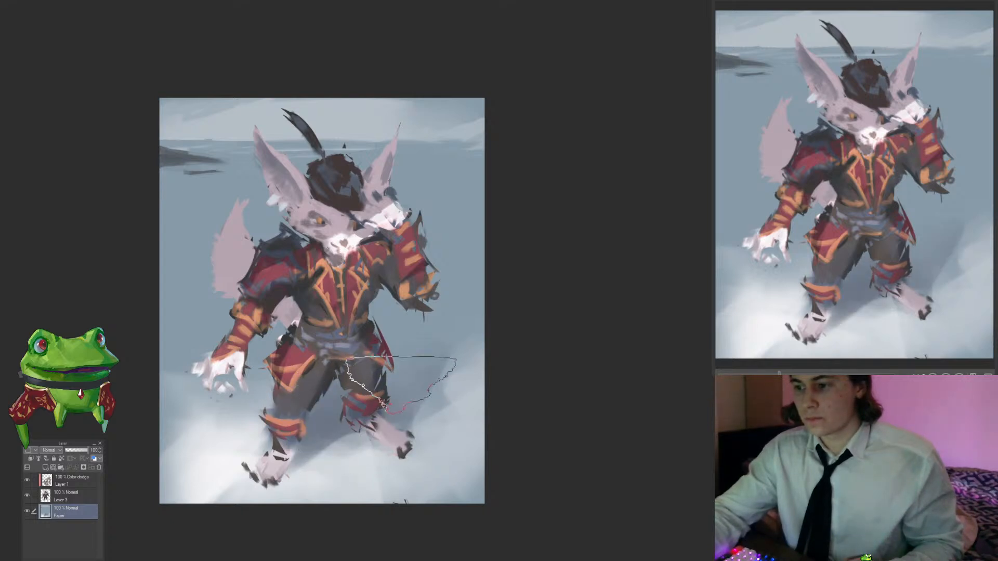
pyautogui.keyDown('alt'); pyautogui.click(468, 329); pyautogui.keyUp('alt')
pyautogui.moveTo(465, 333); pyautogui.dragTo(396, 333)
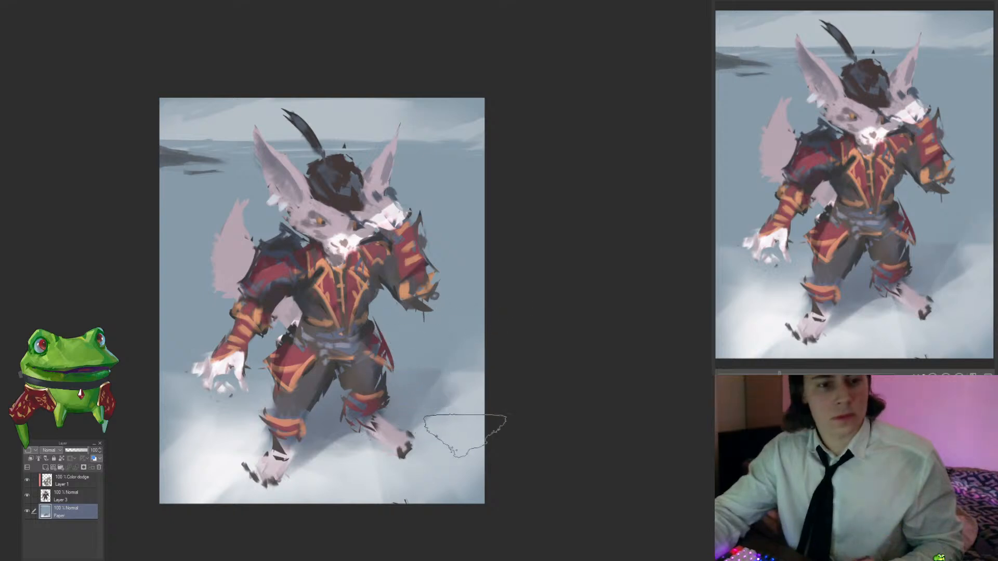
# Step: Blend the snow's far edge behind the legs and hand into the water with sampled blue-grey on the Paper layer
pyautogui.click(305, 420)
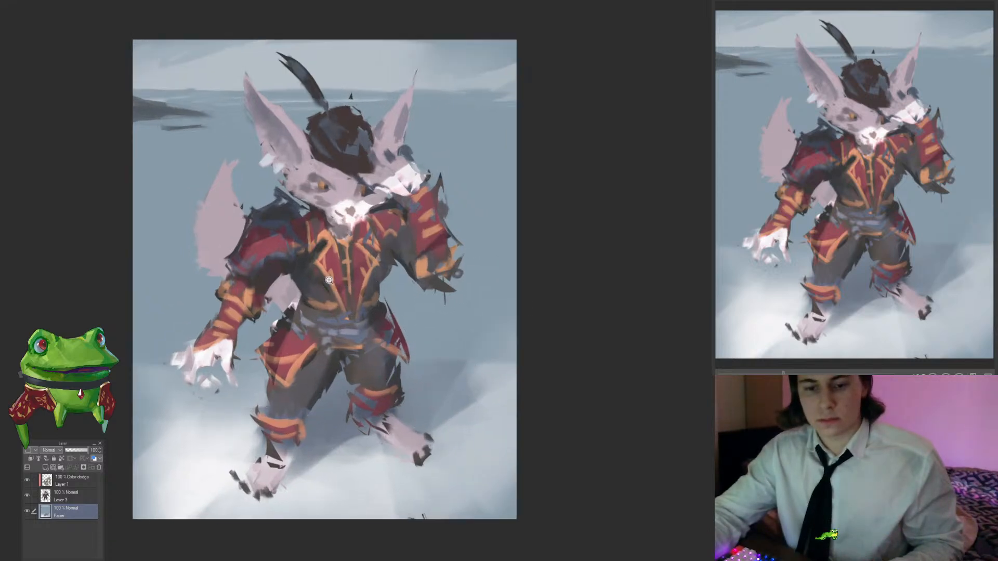
pyautogui.moveTo(329, 280); pyautogui.dragTo(350, 284)
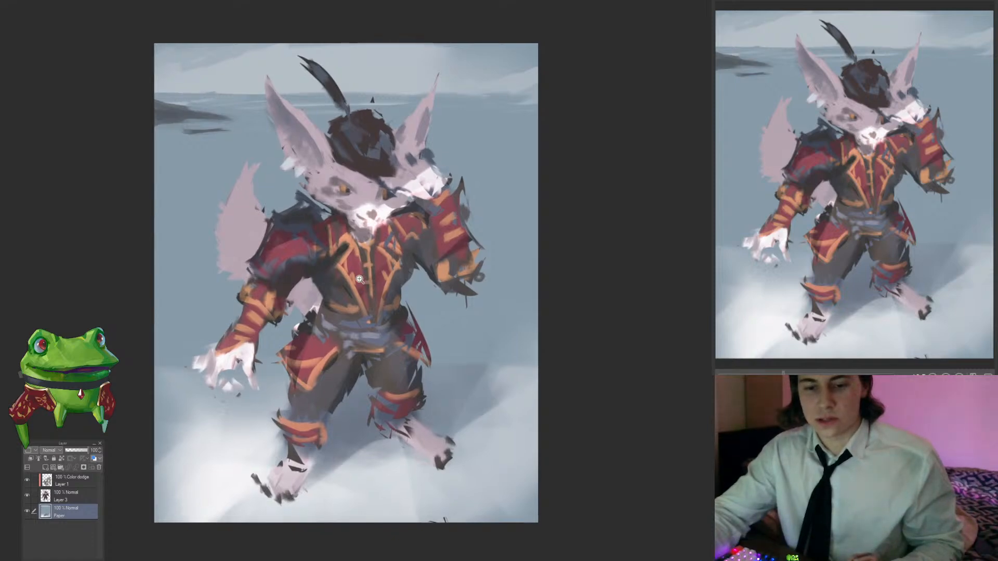
pyautogui.moveTo(357, 401); pyautogui.dragTo(298, 400)
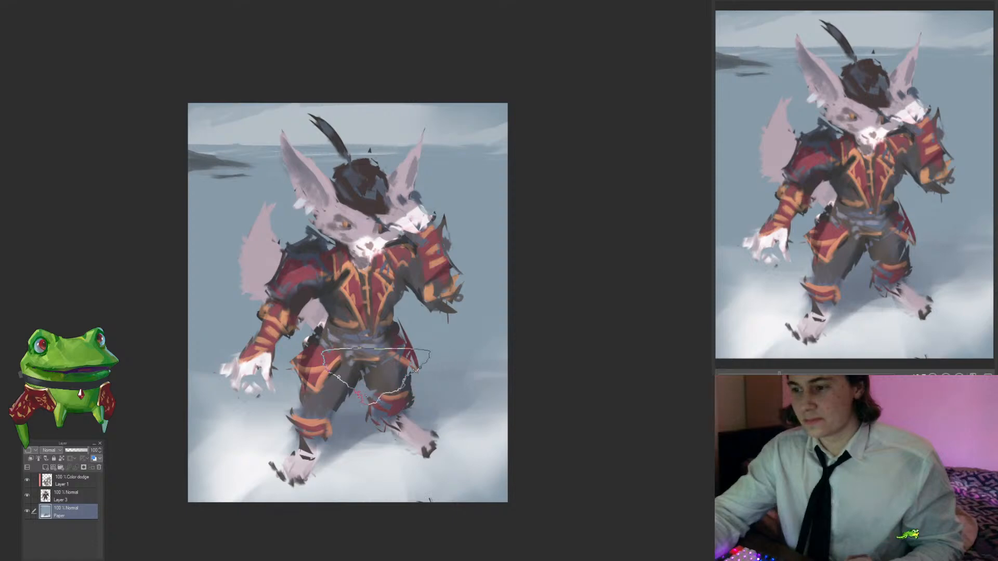
pyautogui.keyDown('alt'); pyautogui.click(352, 415); pyautogui.keyUp('alt')
pyautogui.moveTo(324, 391); pyautogui.dragTo(307, 391)
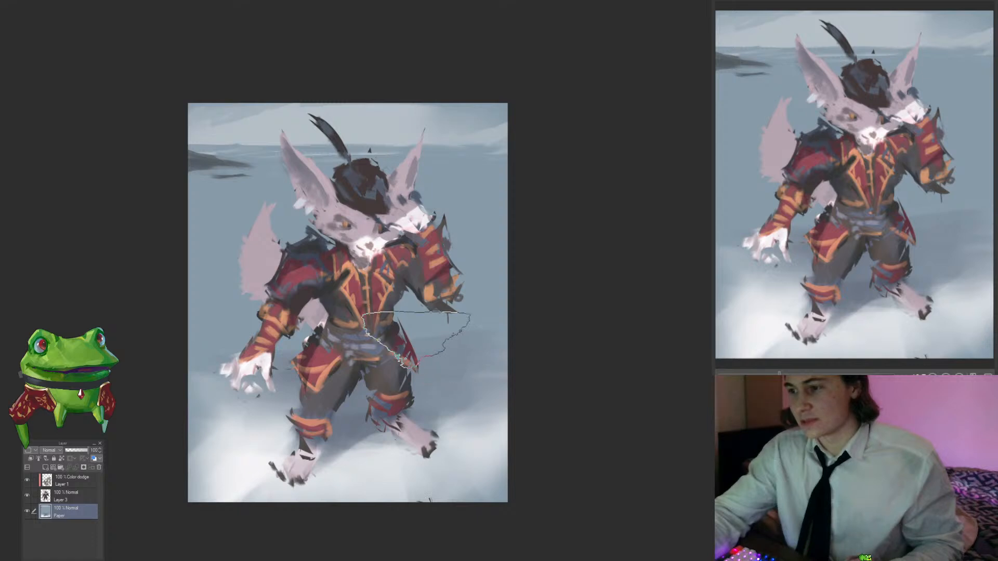
# Step: Darken the water behind the character's waist with sampled blue-grey tones on both sides of the figure
pyautogui.keyDown('alt'); pyautogui.click(243, 342); pyautogui.keyUp('alt')
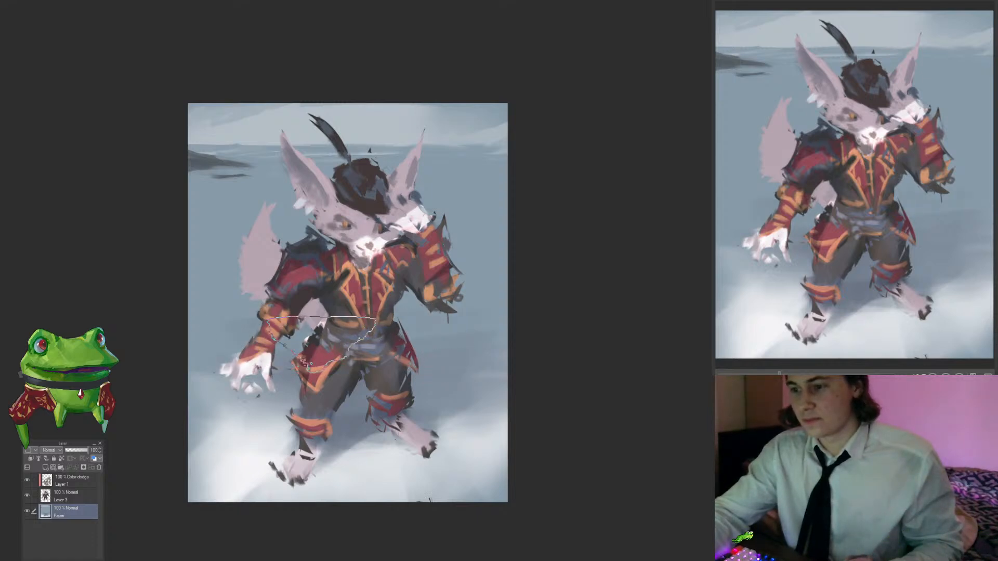
pyautogui.keyDown('alt'); pyautogui.click(494, 312); pyautogui.keyUp('alt')
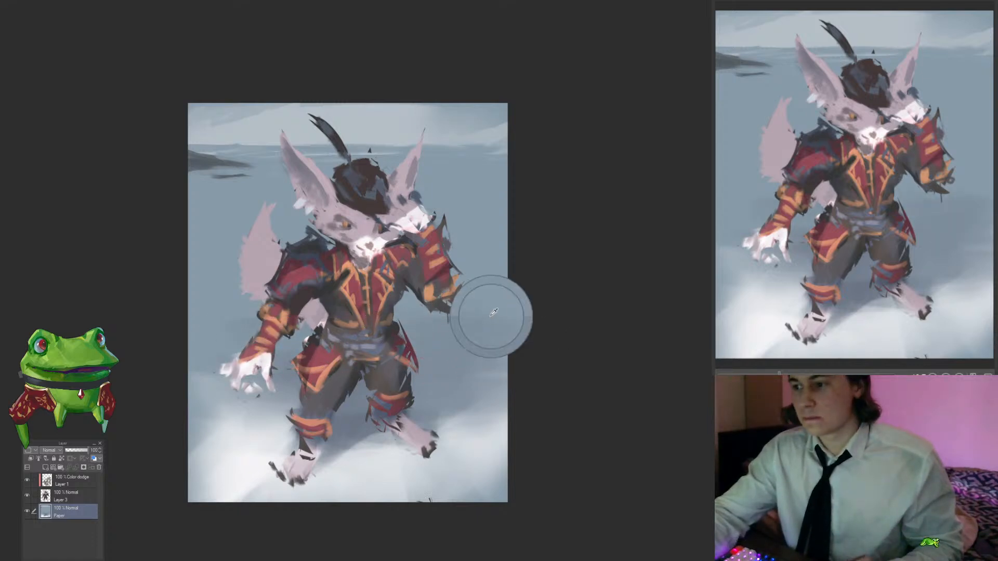
pyautogui.keyDown('alt'); pyautogui.click(482, 310); pyautogui.keyUp('alt')
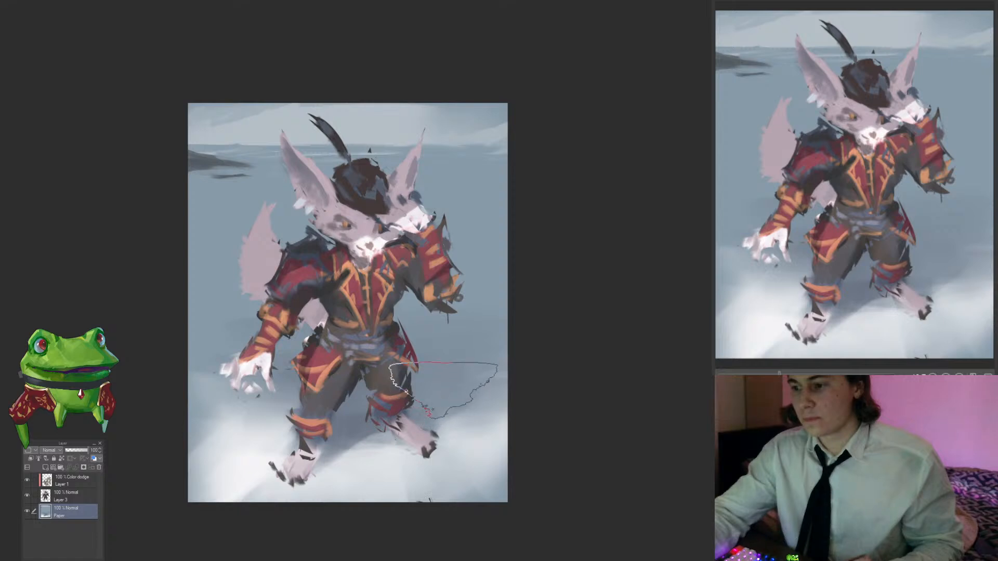
pyautogui.keyDown('alt'); pyautogui.click(356, 424); pyautogui.keyUp('alt')
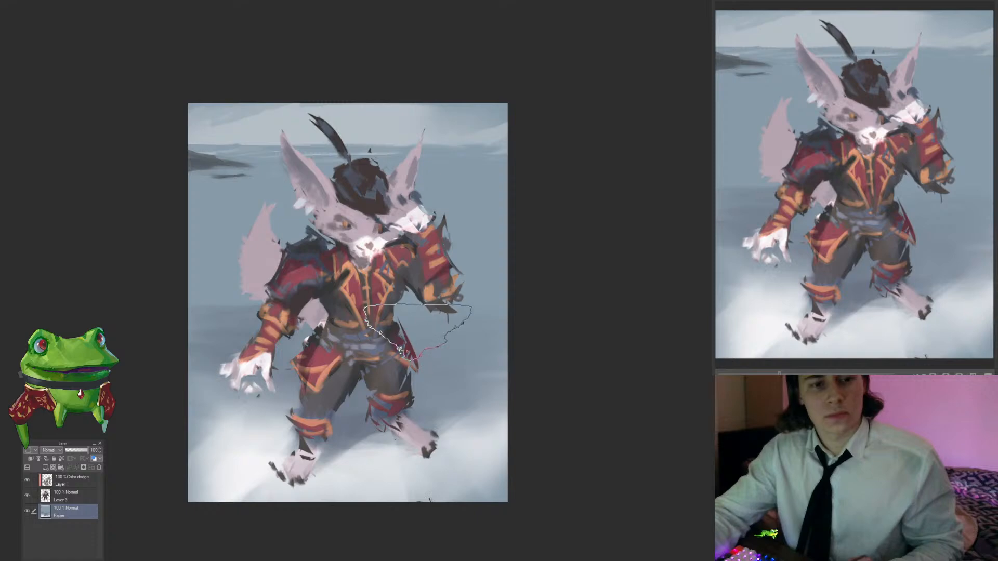
pyautogui.moveTo(418, 332); pyautogui.dragTo(431, 337)
# Step: Rotate the canvas, paint faint horizontal ripples in the water beside the elbow and tail, and restore the upright view
pyautogui.moveTo(550, 329); pyautogui.dragTo(530, 260)
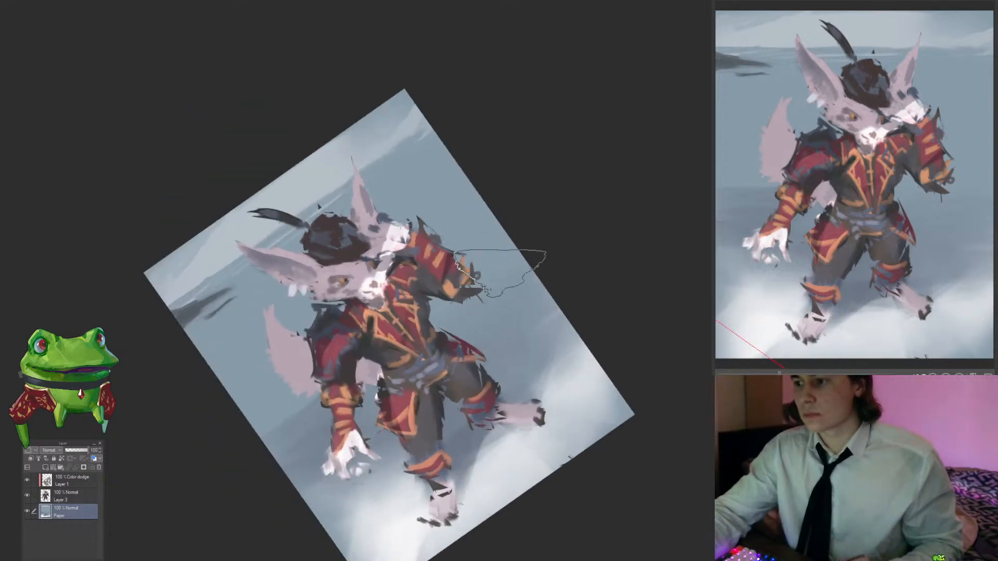
pyautogui.press('[')
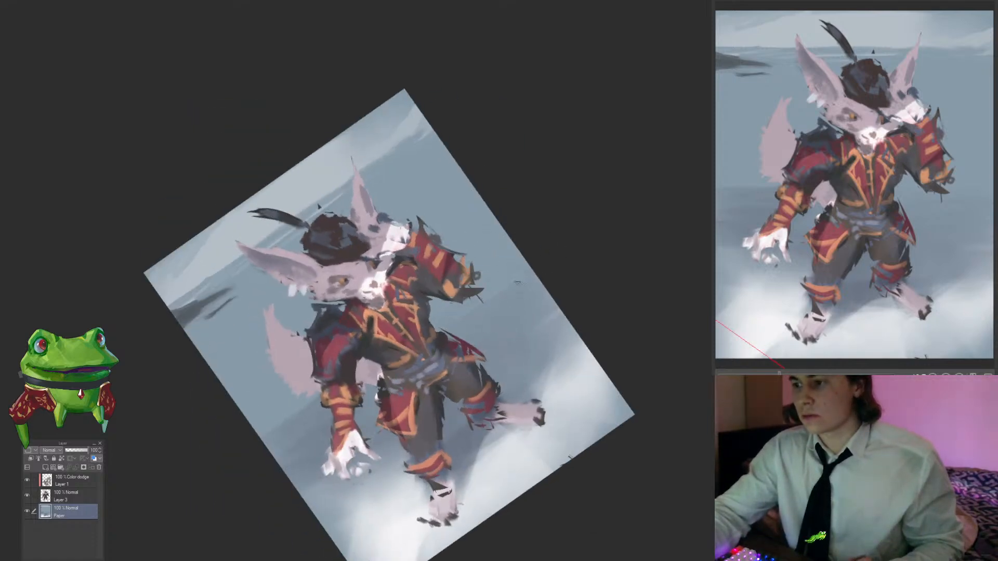
pyautogui.moveTo(463, 312)
pyautogui.mouseDown()
pyautogui.moveTo(512, 276)
pyautogui.moveTo(477, 312)
pyautogui.mouseUp()
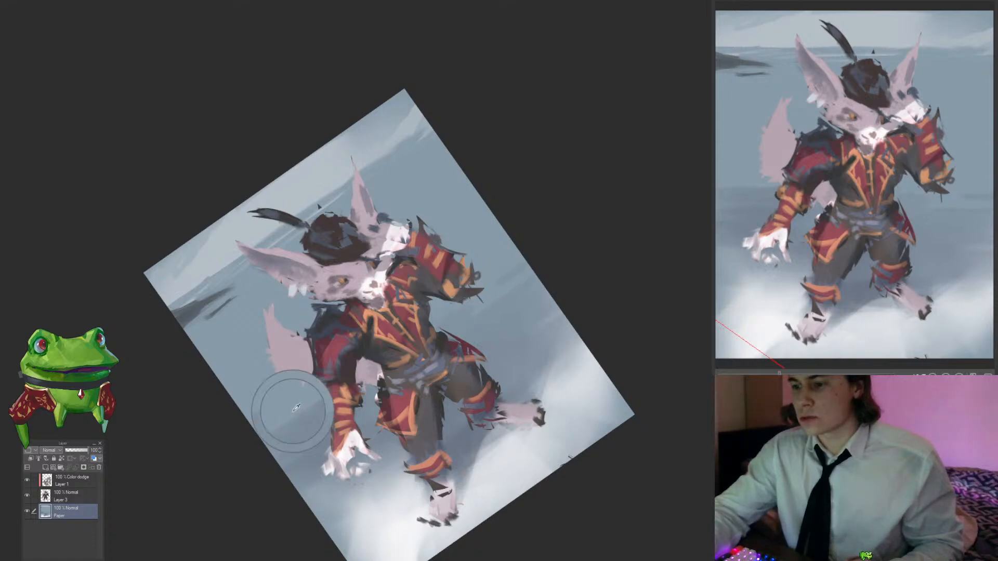
pyautogui.moveTo(291, 410); pyautogui.dragTo(314, 411)
pyautogui.hotkey('ctrl', '@')
pyautogui.moveTo(364, 370); pyautogui.dragTo(353, 386)
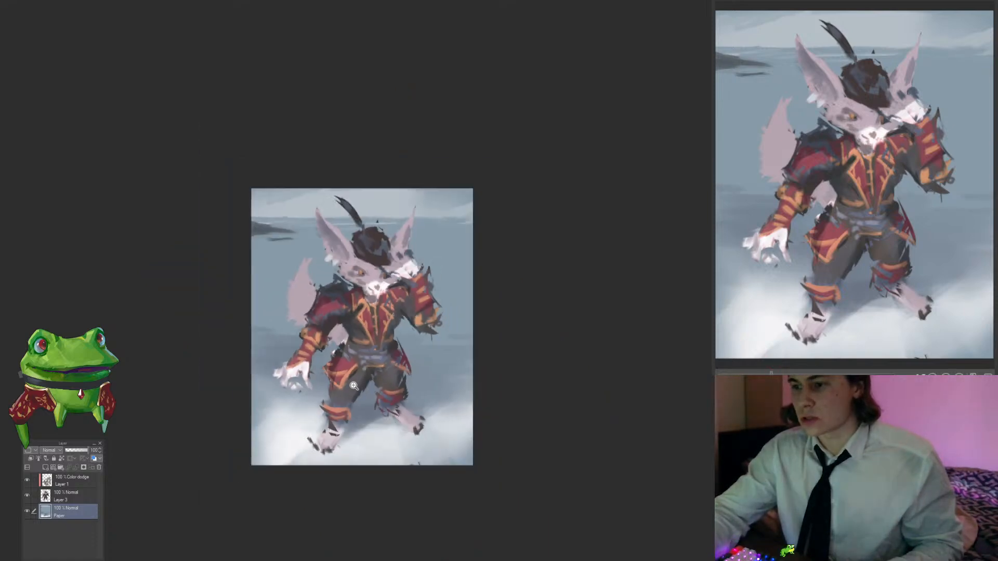
pyautogui.moveTo(374, 338); pyautogui.dragTo(396, 340)
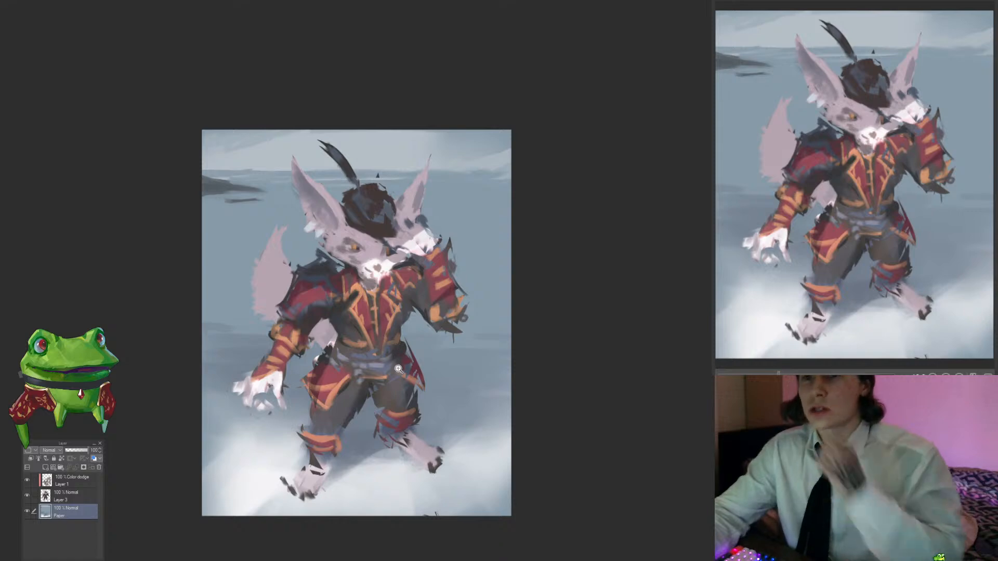
pyautogui.click(396, 350)
pyautogui.click(389, 358)
pyautogui.keyDown('alt'); pyautogui.click(388, 359); pyautogui.keyUp('alt')
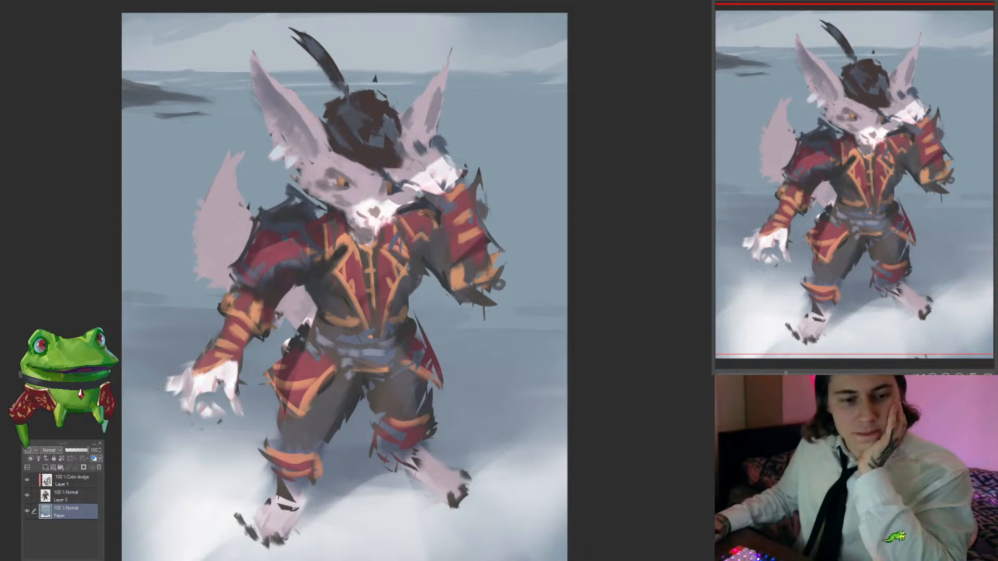
pyautogui.moveTo(192, 405)
pyautogui.mouseDown()
pyautogui.moveTo(158, 405)
pyautogui.moveTo(188, 406)
pyautogui.mouseUp()
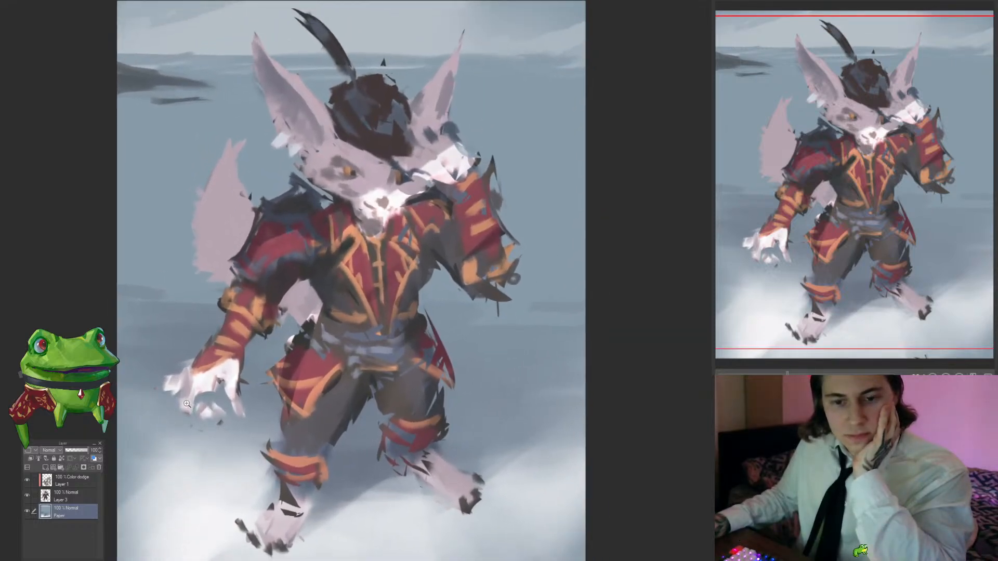
pyautogui.moveTo(195, 398); pyautogui.dragTo(190, 405)
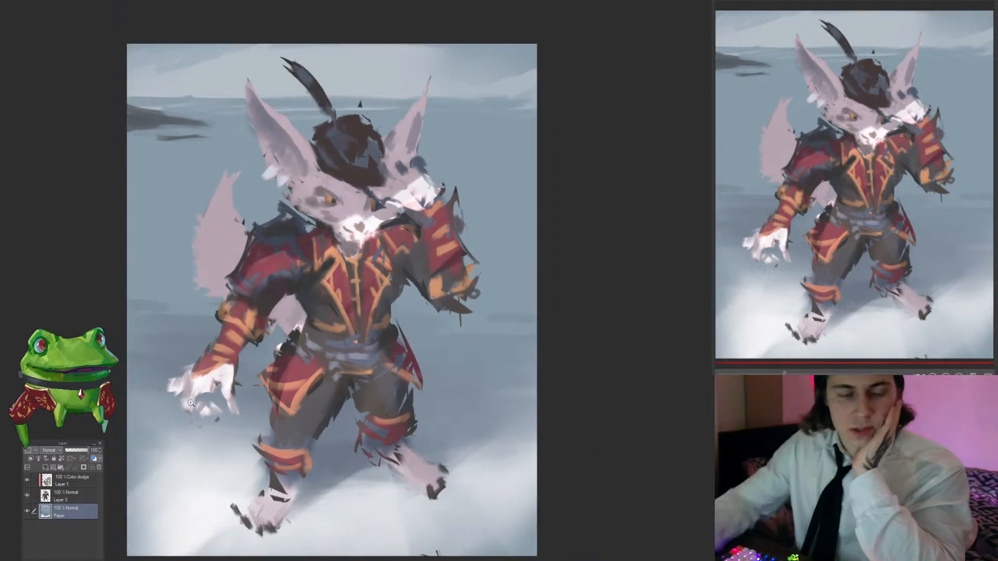
# Step: Rotate the canvas, paint streaky cloud strokes across the sky above the horizon, and restore the upright view
pyautogui.scroll(-2, 403, 385)
pyautogui.moveTo(506, 376); pyautogui.dragTo(522, 316)
pyautogui.scroll(2, 444, 322)
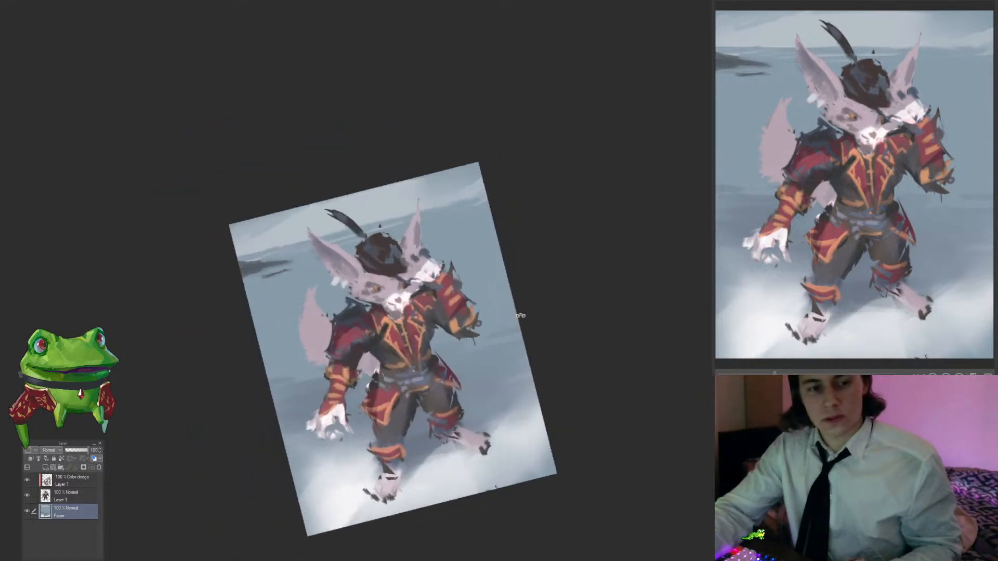
pyautogui.moveTo(528, 351); pyautogui.dragTo(546, 308)
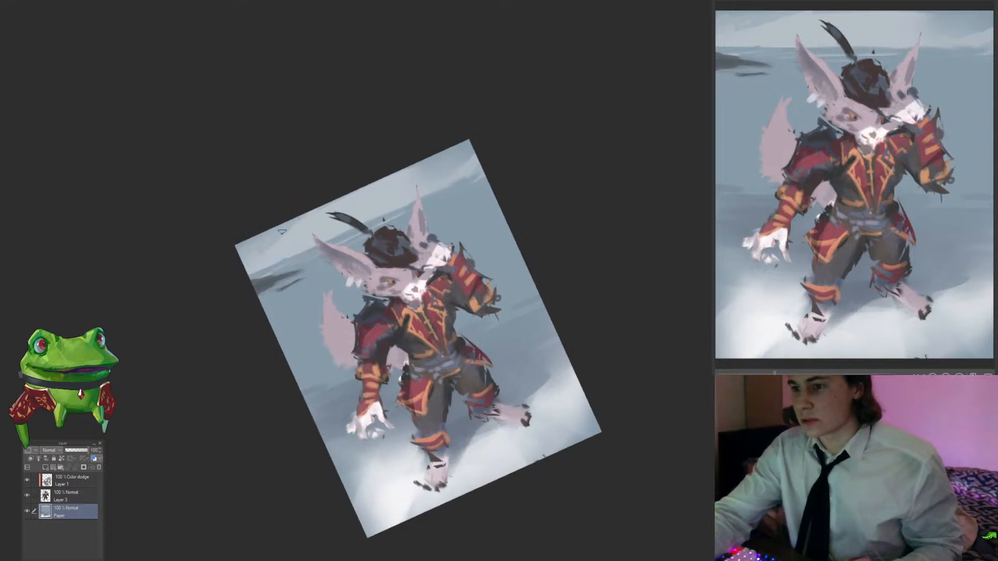
pyautogui.moveTo(385, 191); pyautogui.dragTo(459, 150)
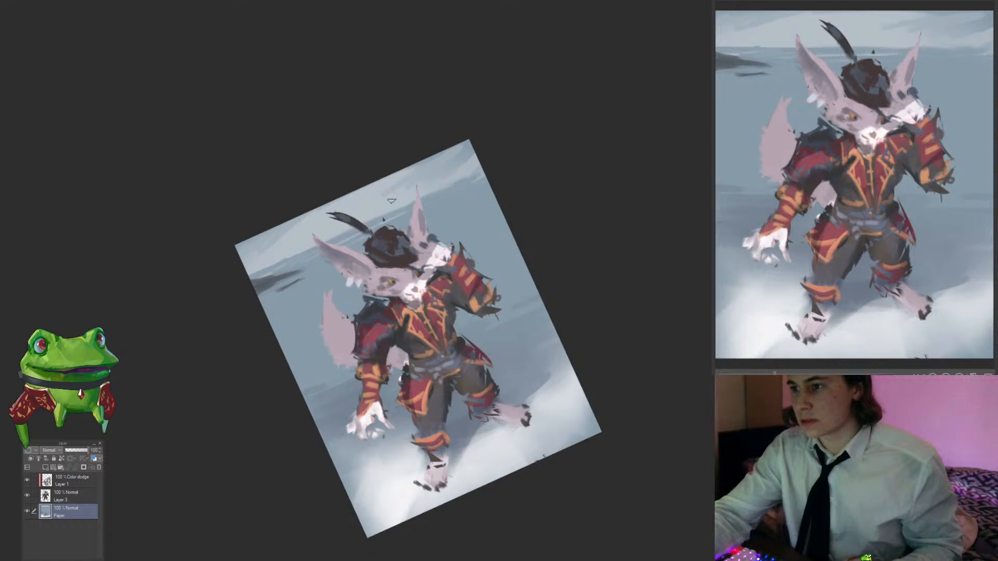
pyautogui.keyDown('alt'); pyautogui.click(460, 152); pyautogui.keyUp('alt')
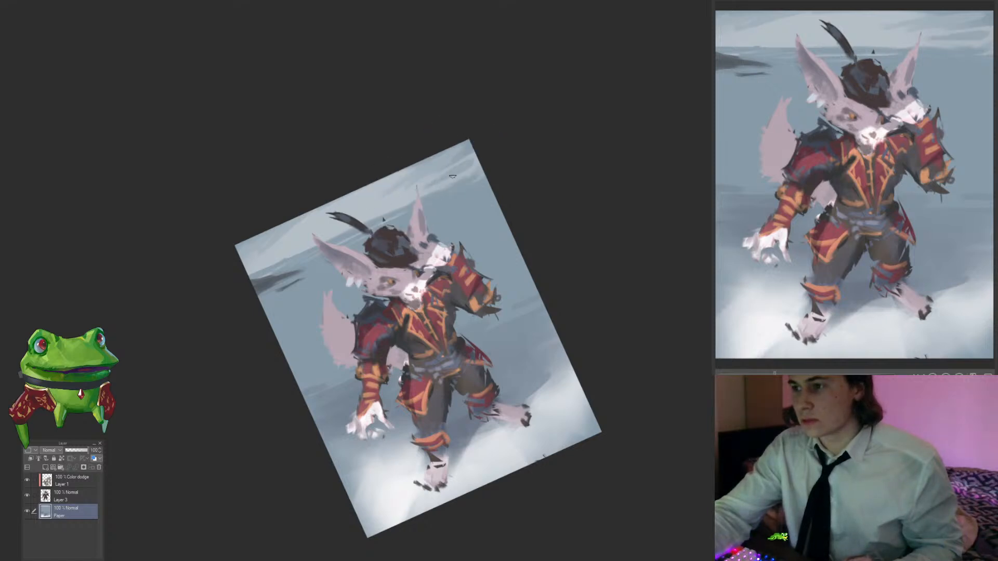
pyautogui.hotkey('ctrl', '@')
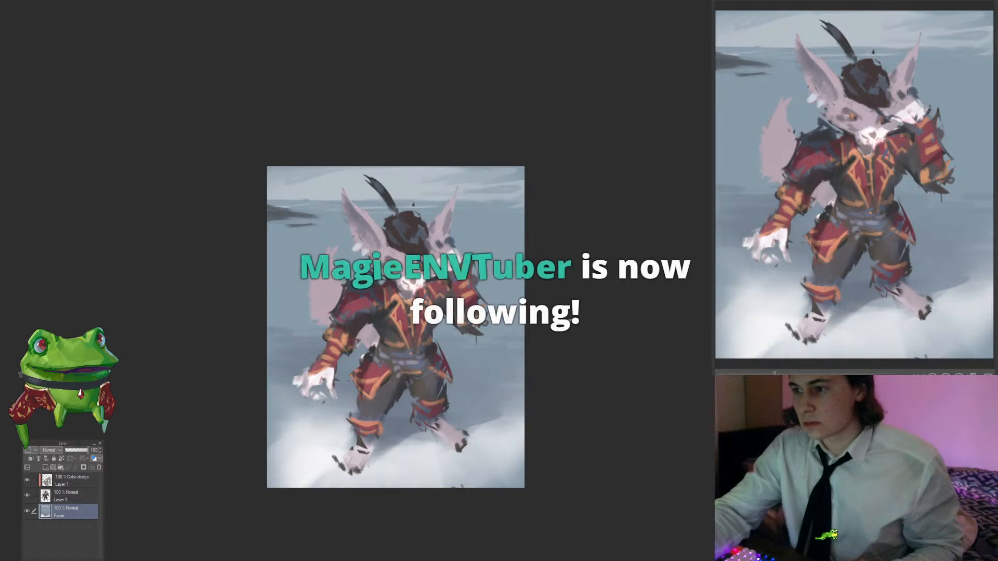
# Step: Brighten the snow around both feet and sharpen the edges of the blue-grey shadow cast behind the legs
pyautogui.scroll(4, 466, 305)
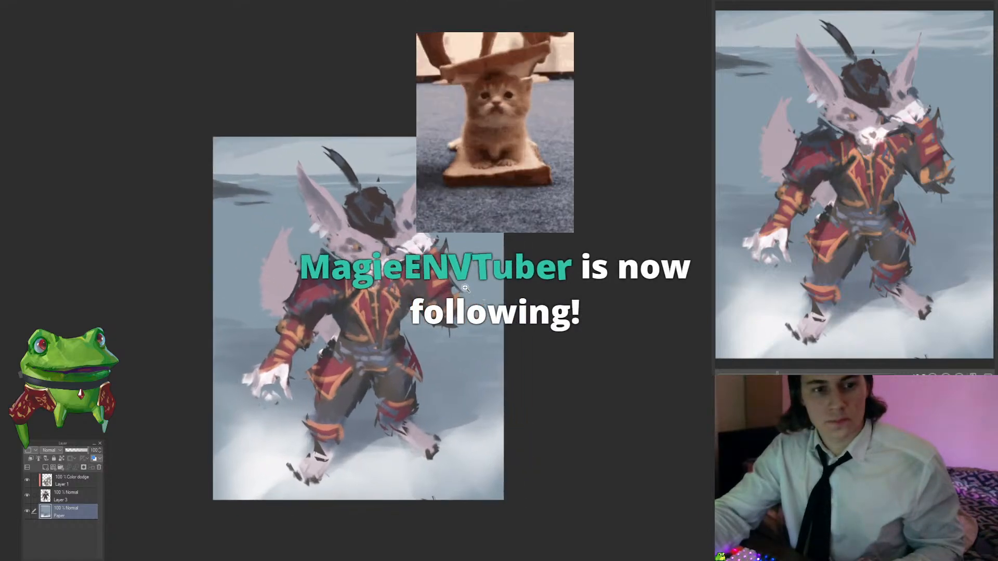
pyautogui.scroll(2, 451, 272)
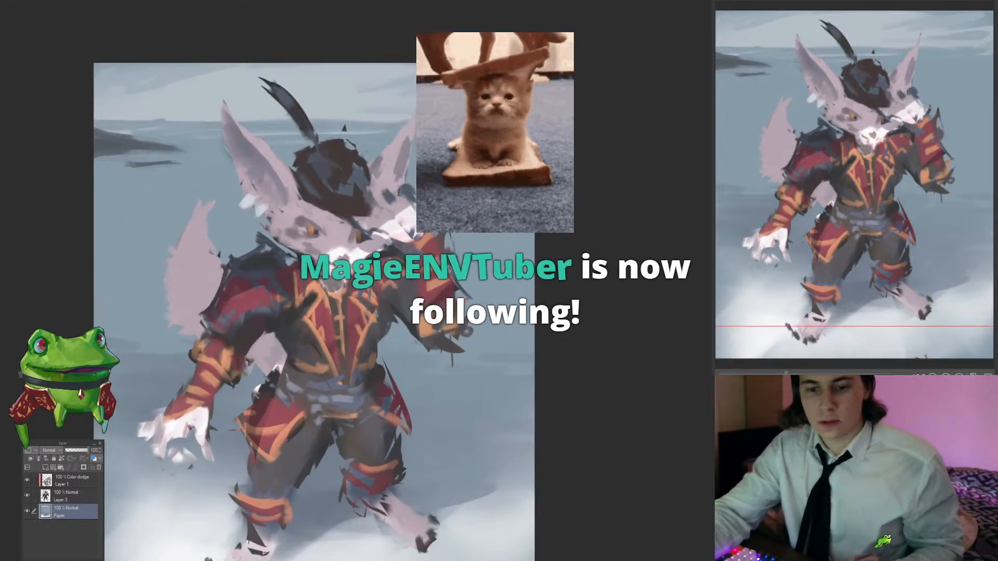
pyautogui.moveTo(443, 281); pyautogui.dragTo(436, 255)
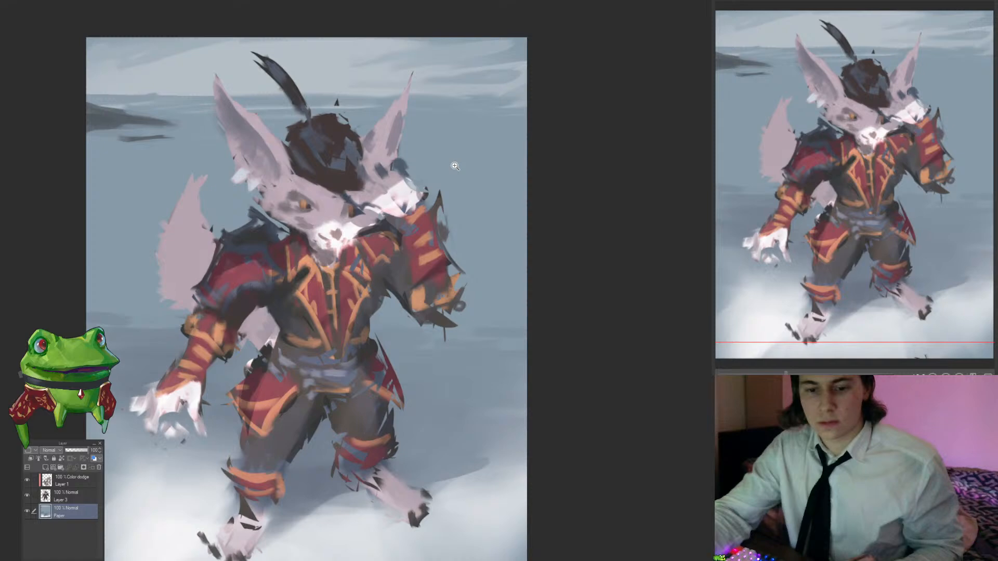
pyautogui.scroll(-2, 416, 291)
pyautogui.moveTo(430, 362); pyautogui.dragTo(432, 342)
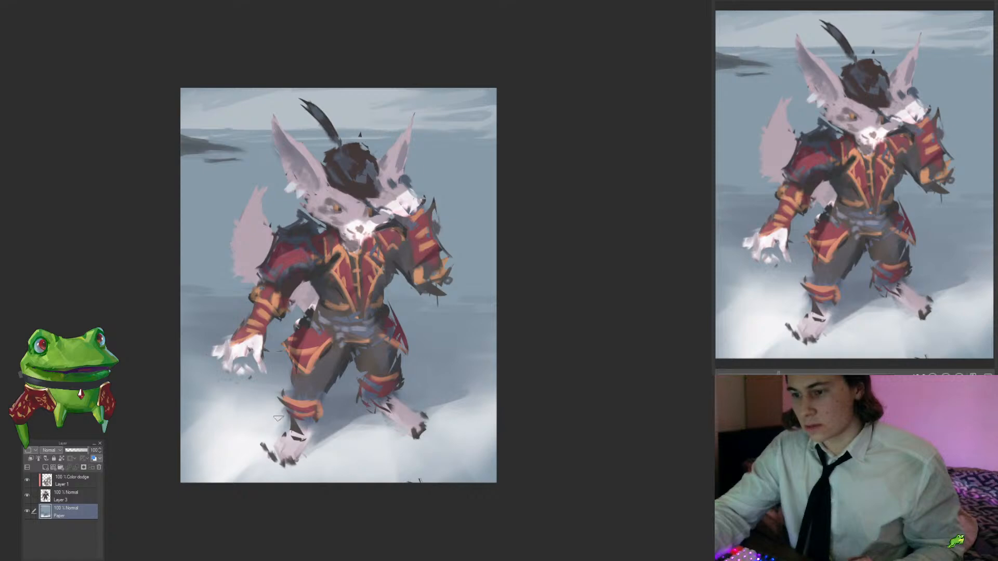
pyautogui.moveTo(277, 435); pyautogui.dragTo(264, 447)
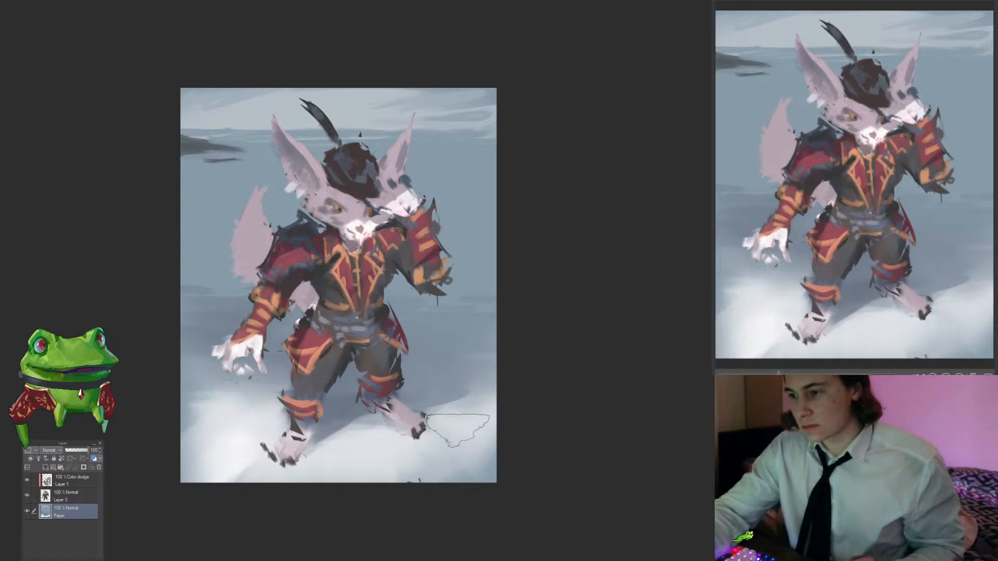
pyautogui.moveTo(466, 380); pyautogui.dragTo(365, 428)
pyautogui.keyDown('alt'); pyautogui.click(323, 435); pyautogui.keyUp('alt')
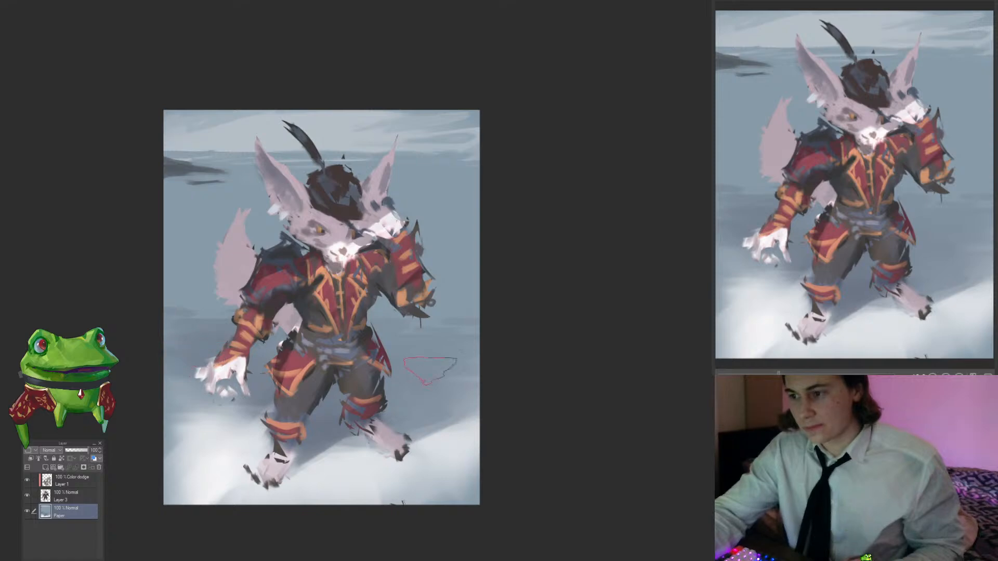
# Step: Remove the stray dark marks at the canvas's bottom edge on Layer 3 and return to the Paper layer
pyautogui.keyDown('alt'); pyautogui.click(465, 406); pyautogui.keyUp('alt')
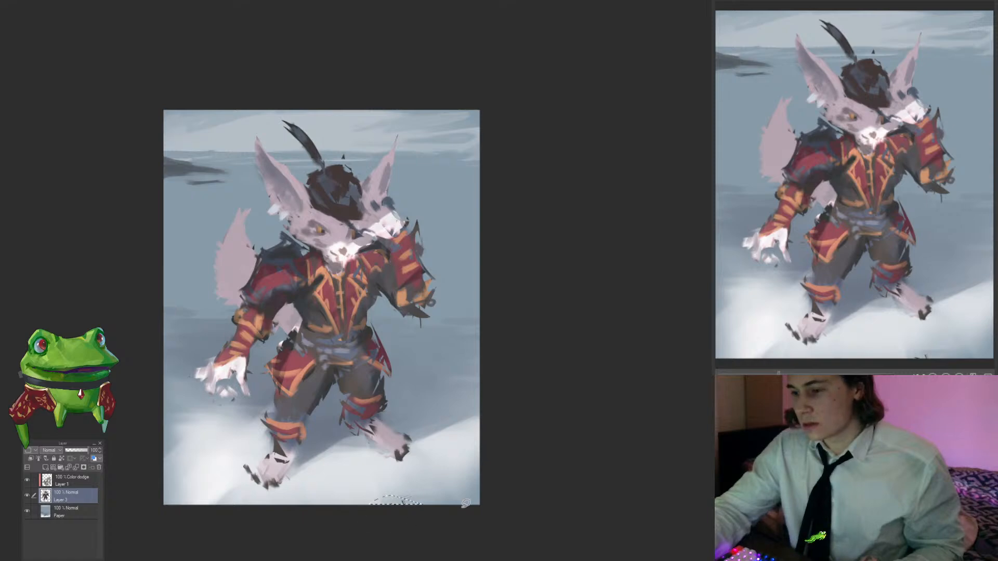
pyautogui.keyDown('alt'); pyautogui.click(443, 488); pyautogui.keyUp('alt')
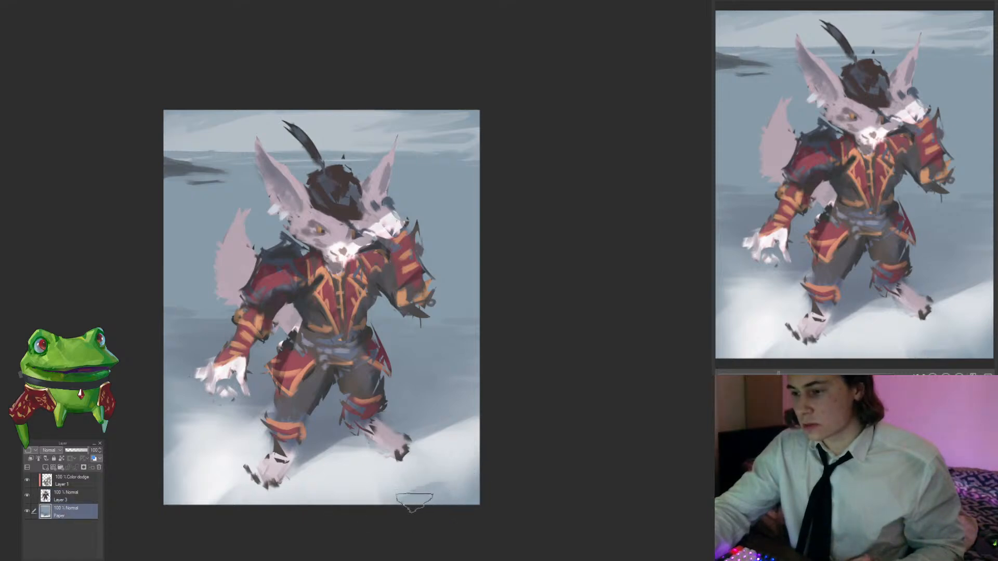
pyautogui.scroll(-3, 387, 514)
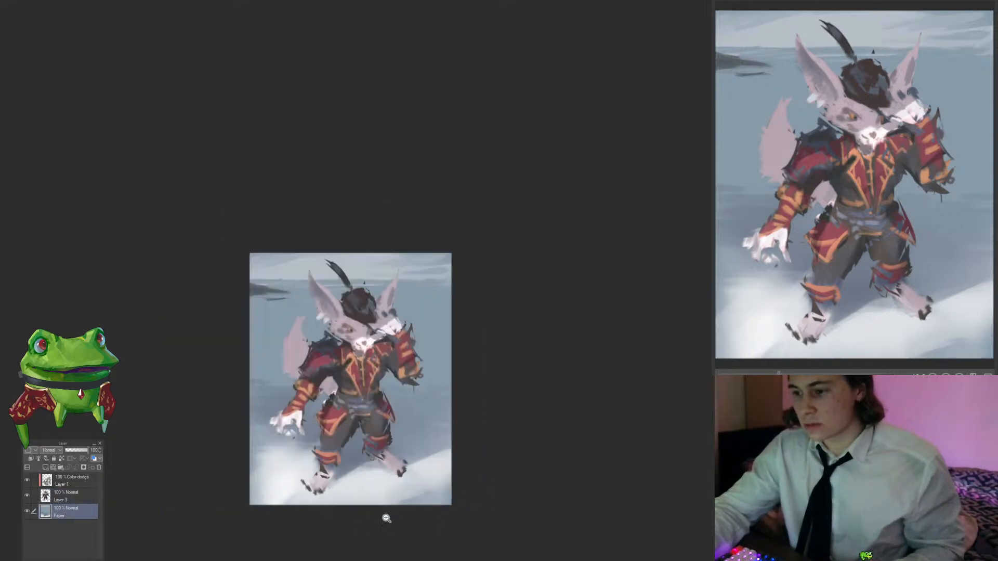
# Step: Paint a small dark rock in the snow at the canvas's lower-right corner with the sampled colour of the distant land
pyautogui.keyDown('alt'); pyautogui.click(262, 297); pyautogui.keyUp('alt')
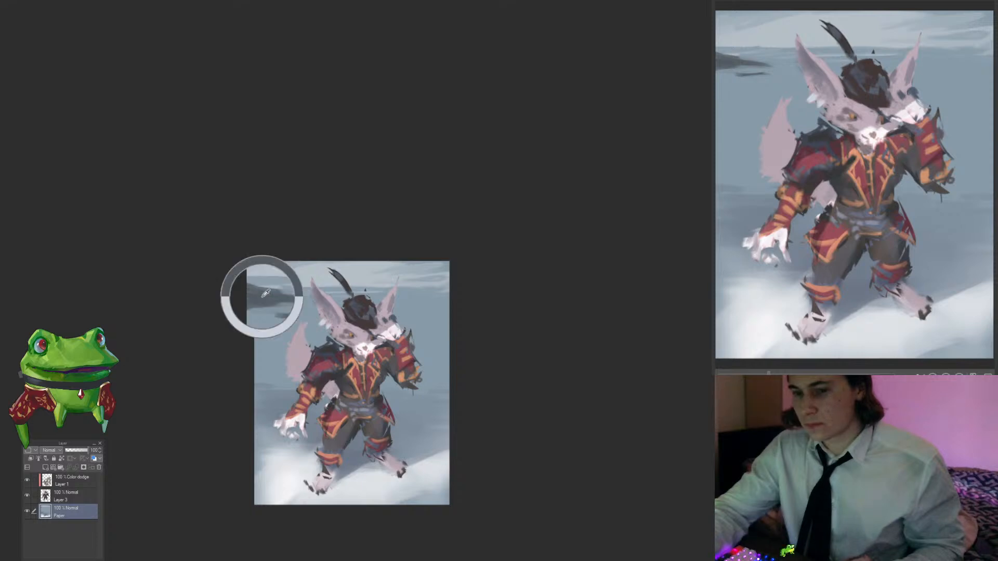
pyautogui.moveTo(406, 465)
pyautogui.mouseDown()
pyautogui.moveTo(432, 473)
pyautogui.moveTo(445, 494)
pyautogui.moveTo(432, 515)
pyautogui.mouseUp()
pyautogui.hotkey('ctrl', 'z')
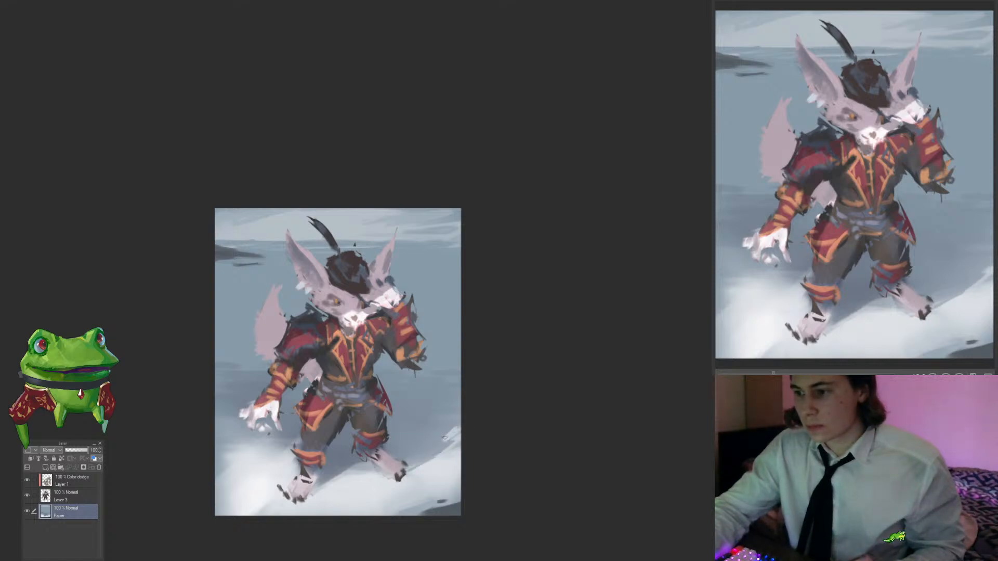
# Step: Build up a ragged white snowbank along the canvas's right edge using sampled snow and water colours
pyautogui.keyDown('alt'); pyautogui.click(426, 468); pyautogui.keyUp('alt')
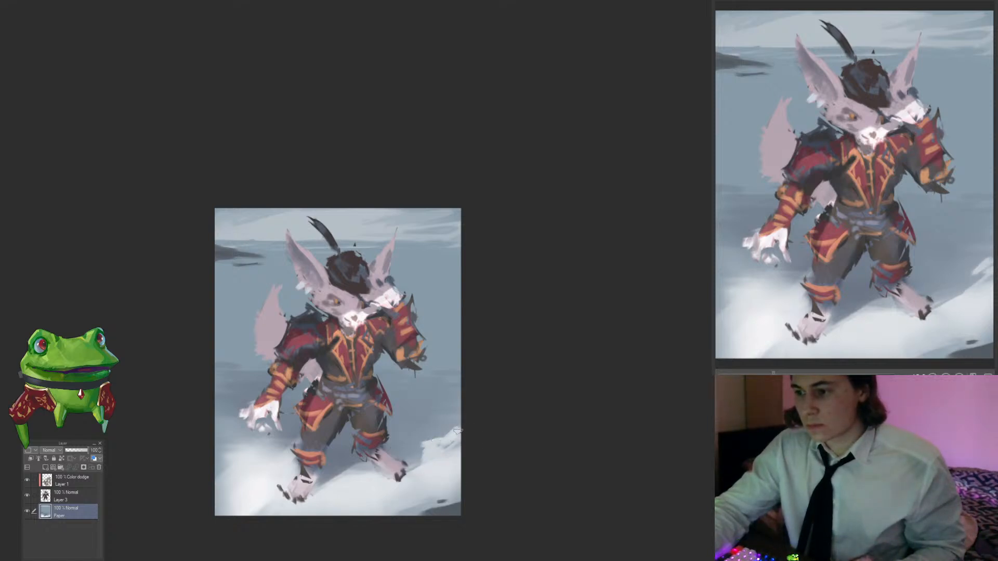
pyautogui.keyDown('alt'); pyautogui.click(426, 435); pyautogui.keyUp('alt')
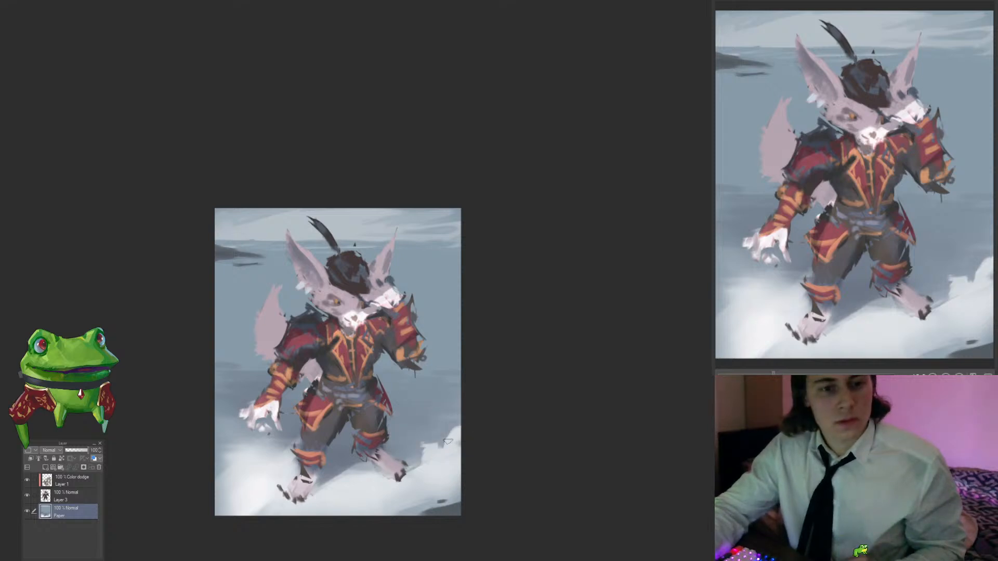
pyautogui.moveTo(444, 433); pyautogui.dragTo(470, 434)
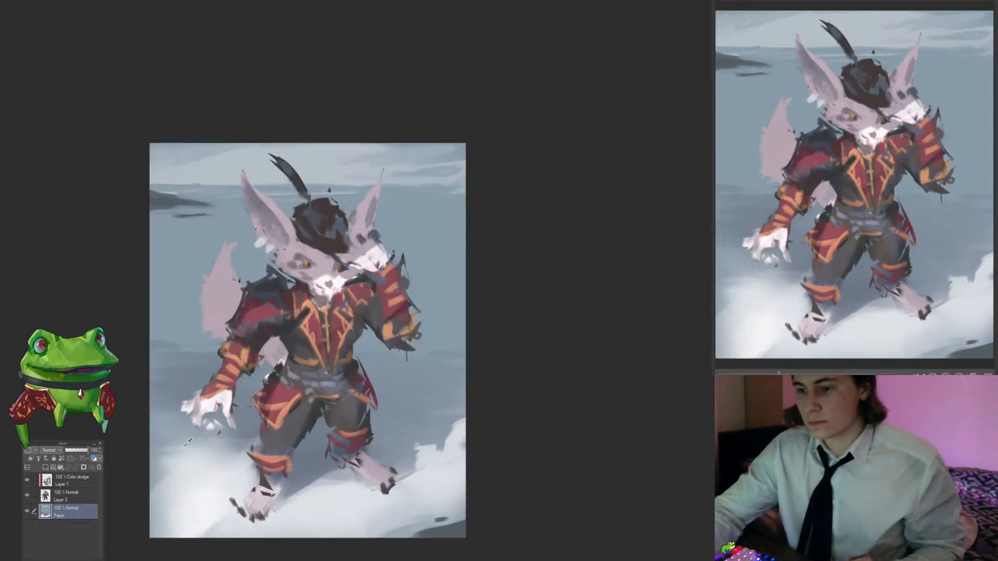
# Step: Paint a ragged blue-grey shadow into the snow below the lowered hand, using sampled water and snow colours
pyautogui.moveTo(217, 435); pyautogui.dragTo(187, 435)
pyautogui.press('h')
pyautogui.moveTo(637, 451)
pyautogui.mouseDown()
pyautogui.moveTo(444, 432)
pyautogui.moveTo(498, 395)
pyautogui.moveTo(479, 399)
pyautogui.mouseUp()
pyautogui.press(']')
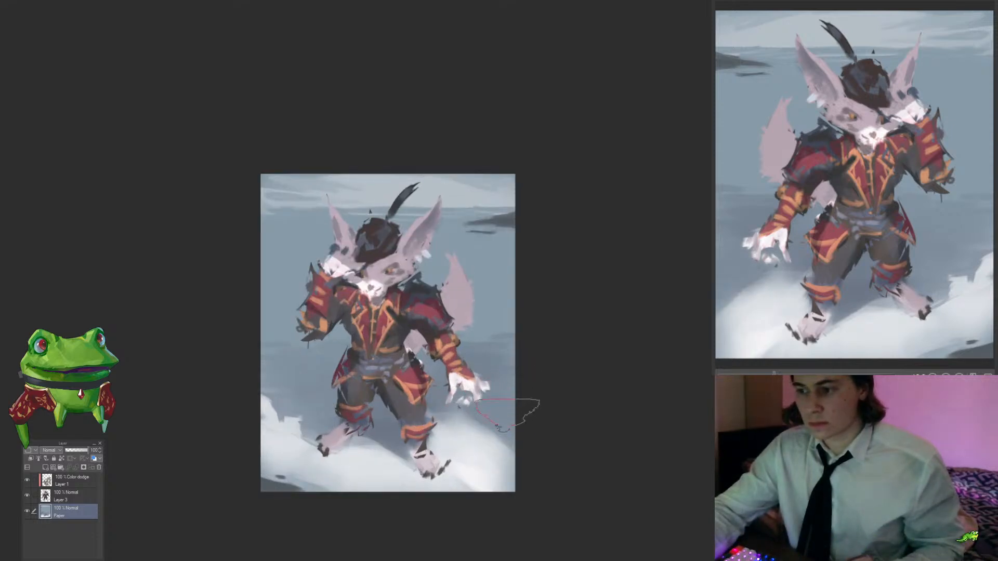
pyautogui.keyDown('alt'); pyautogui.click(495, 407); pyautogui.keyUp('alt')
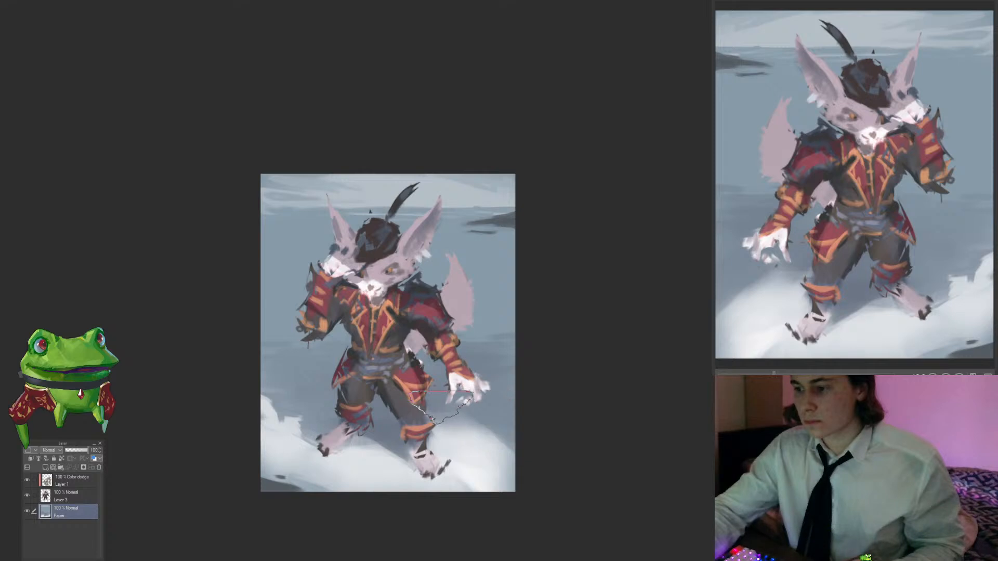
pyautogui.moveTo(439, 410)
pyautogui.mouseDown()
pyautogui.moveTo(435, 422)
pyautogui.moveTo(470, 427)
pyautogui.moveTo(479, 445)
pyautogui.mouseUp()
pyautogui.press('[')
pyautogui.press('[')
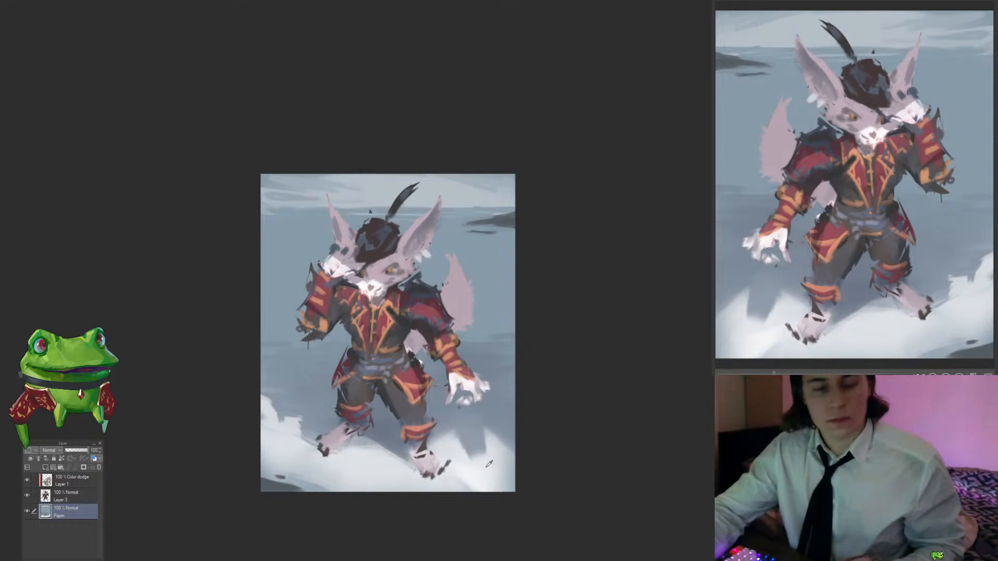
pyautogui.scroll(2, 476, 451)
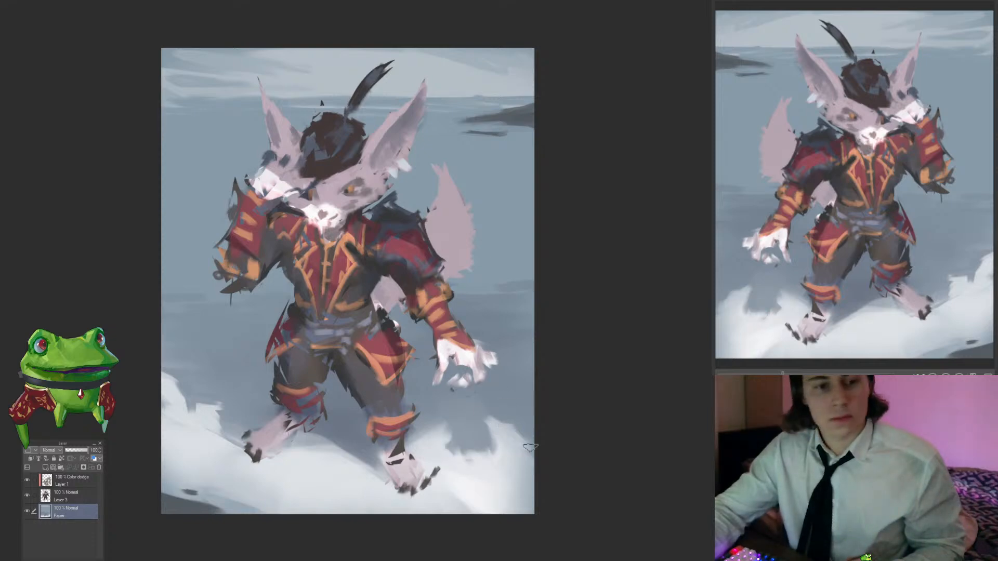
pyautogui.scroll(-2, 523, 477)
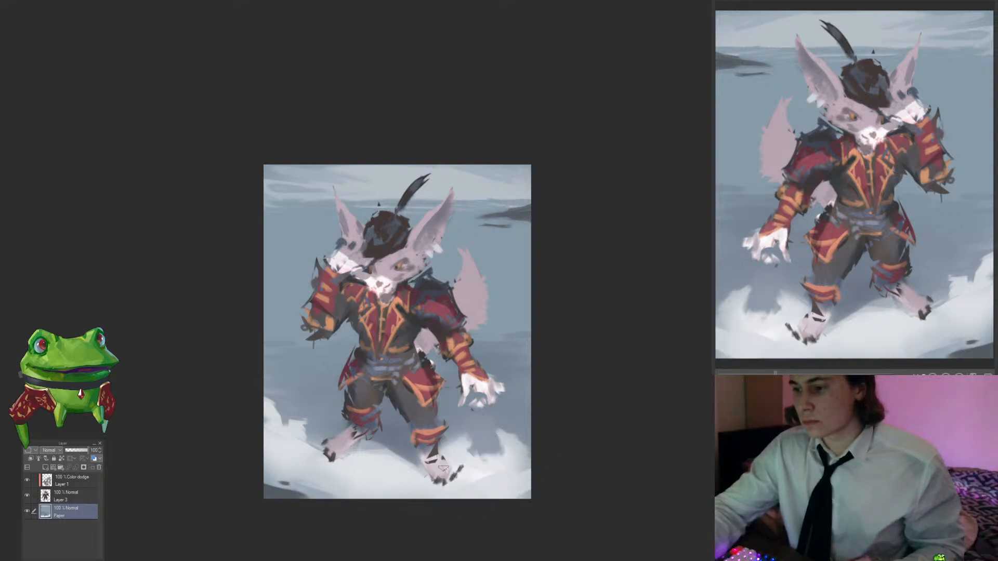
# Step: Sample a nearby background colour and soften the edge of the snowbank behind the foot on the raised-arm side
pyautogui.keyDown('alt'); pyautogui.click(385, 440); pyautogui.keyUp('alt')
pyautogui.moveTo(378, 441)
pyautogui.mouseDown()
pyautogui.moveTo(307, 482)
pyautogui.moveTo(333, 471)
pyautogui.mouseUp()
pyautogui.press('h')
pyautogui.moveTo(554, 437); pyautogui.dragTo(439, 462)
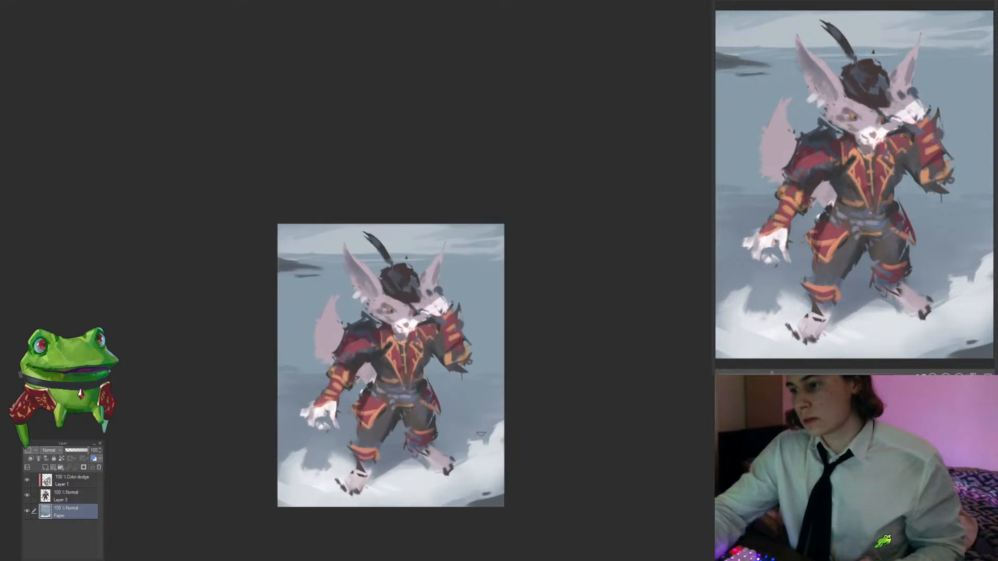
pyautogui.moveTo(493, 443); pyautogui.dragTo(494, 438)
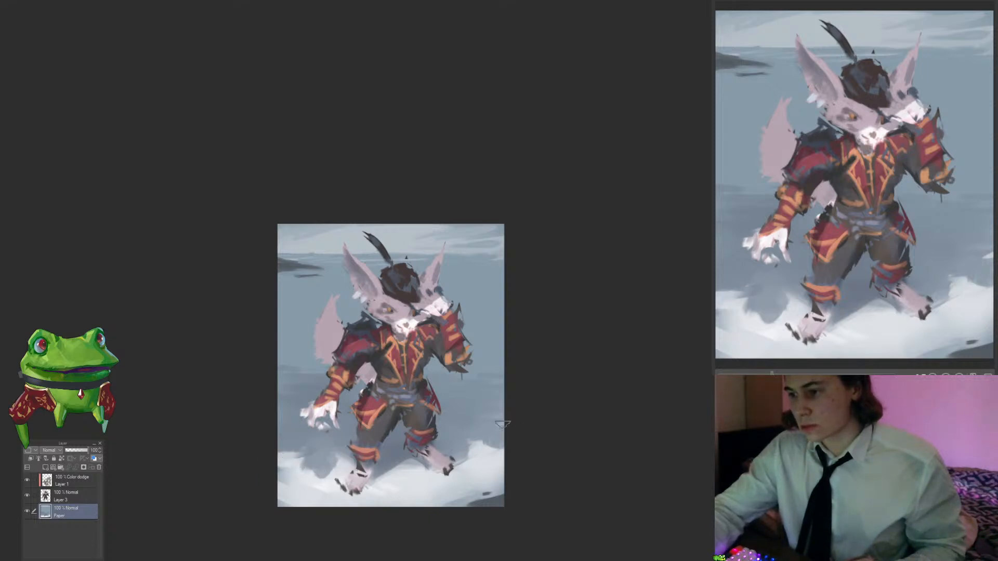
pyautogui.scroll(1, 475, 446)
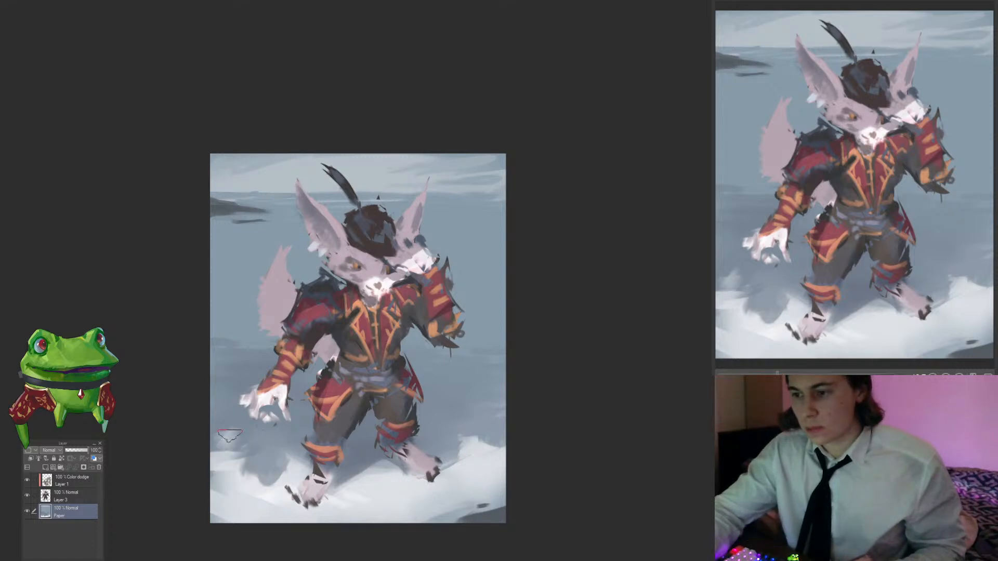
# Step: Shape the lowered hand's shadow on the snow, undoing unwanted strokes and defining the white bank around it
pyautogui.moveTo(221, 438); pyautogui.dragTo(240, 422)
pyautogui.hotkey('ctrl', 'z')
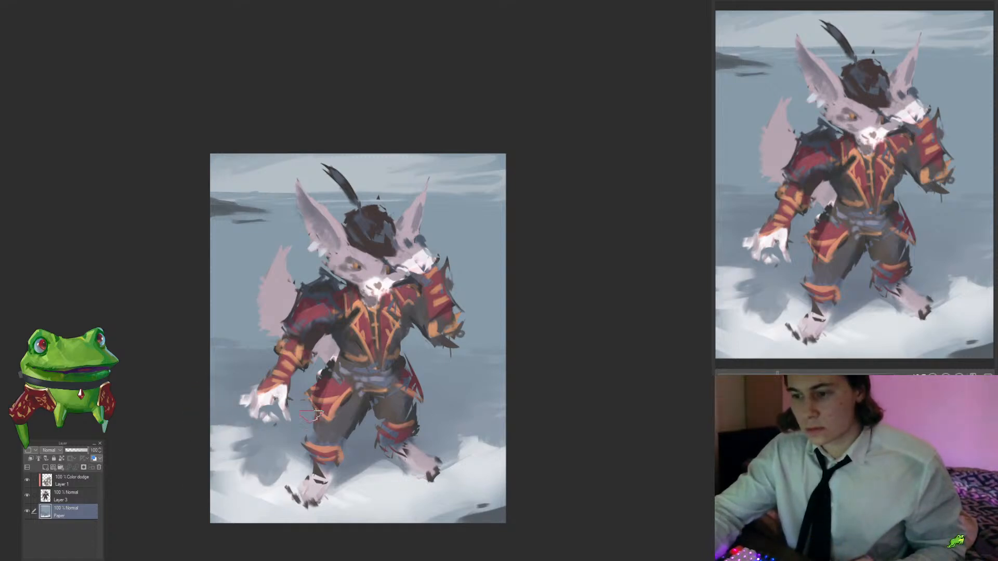
pyautogui.moveTo(242, 435)
pyautogui.mouseDown()
pyautogui.moveTo(218, 477)
pyautogui.moveTo(232, 442)
pyautogui.moveTo(276, 424)
pyautogui.moveTo(202, 424)
pyautogui.mouseUp()
pyautogui.keyDown('alt'); pyautogui.click(222, 475); pyautogui.keyUp('alt')
pyautogui.hotkey('ctrl', 'z')
pyautogui.moveTo(301, 423)
pyautogui.mouseDown()
pyautogui.moveTo(264, 442)
pyautogui.moveTo(276, 449)
pyautogui.moveTo(245, 467)
pyautogui.moveTo(304, 463)
pyautogui.moveTo(312, 434)
pyautogui.mouseUp()
pyautogui.moveTo(487, 390); pyautogui.dragTo(457, 394)
pyautogui.click(327, 453)
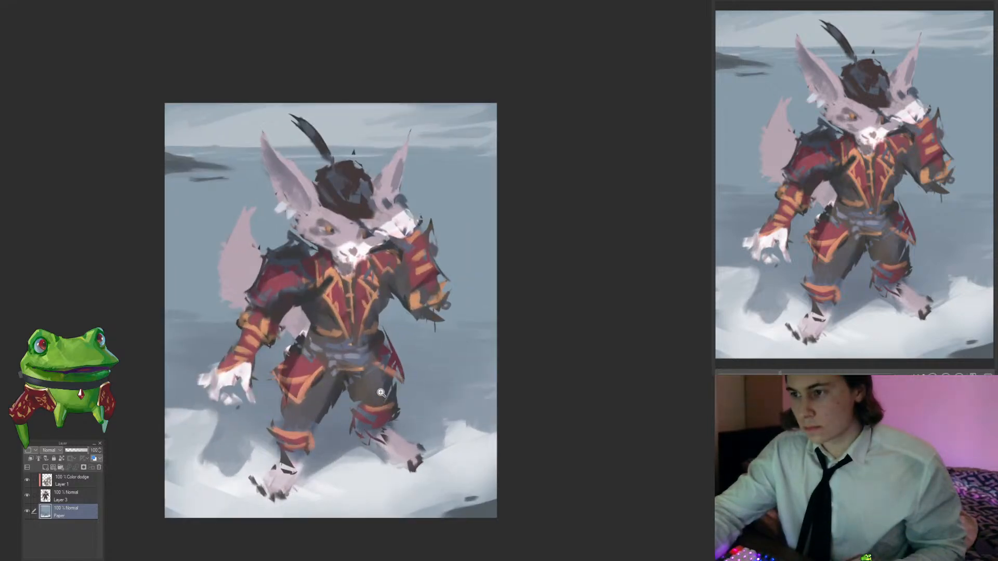
pyautogui.moveTo(380, 393); pyautogui.dragTo(407, 383)
pyautogui.moveTo(214, 402)
pyautogui.mouseDown()
pyautogui.moveTo(198, 410)
pyautogui.moveTo(220, 410)
pyautogui.mouseUp()
pyautogui.moveTo(315, 391); pyautogui.dragTo(327, 399)
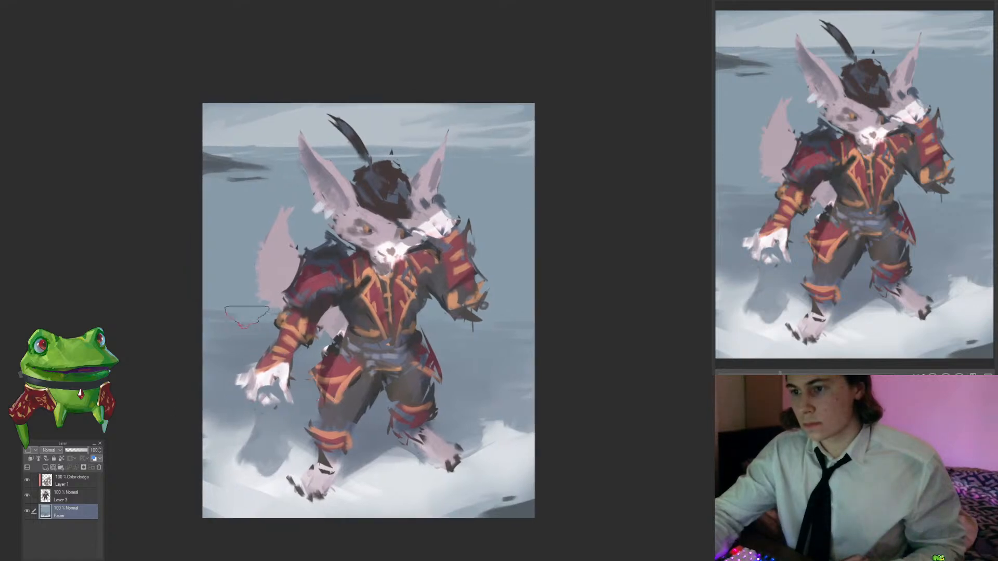
# Step: Hide and show the Color dodge Layer 1 to compare the character with and without its lighting
pyautogui.keyDown('alt'); pyautogui.click(252, 312); pyautogui.keyUp('alt')
pyautogui.press('[')
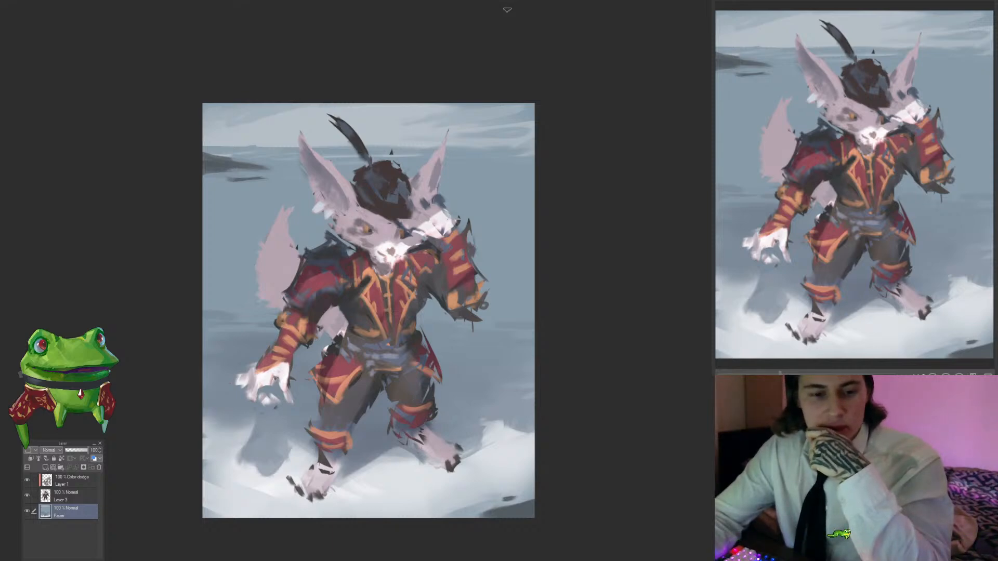
pyautogui.moveTo(529, 403); pyautogui.dragTo(496, 404)
pyautogui.click(27, 482)
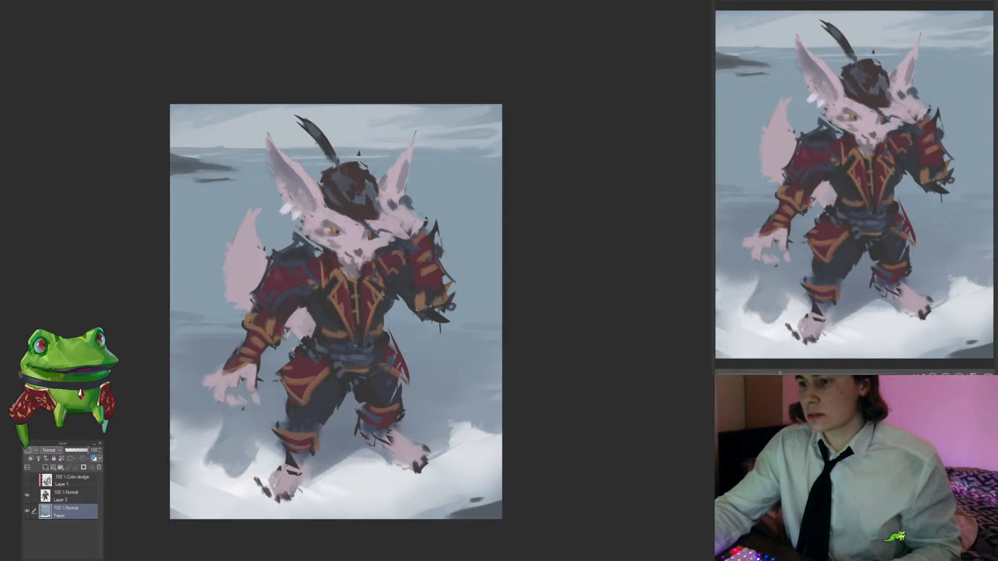
pyautogui.click(27, 483)
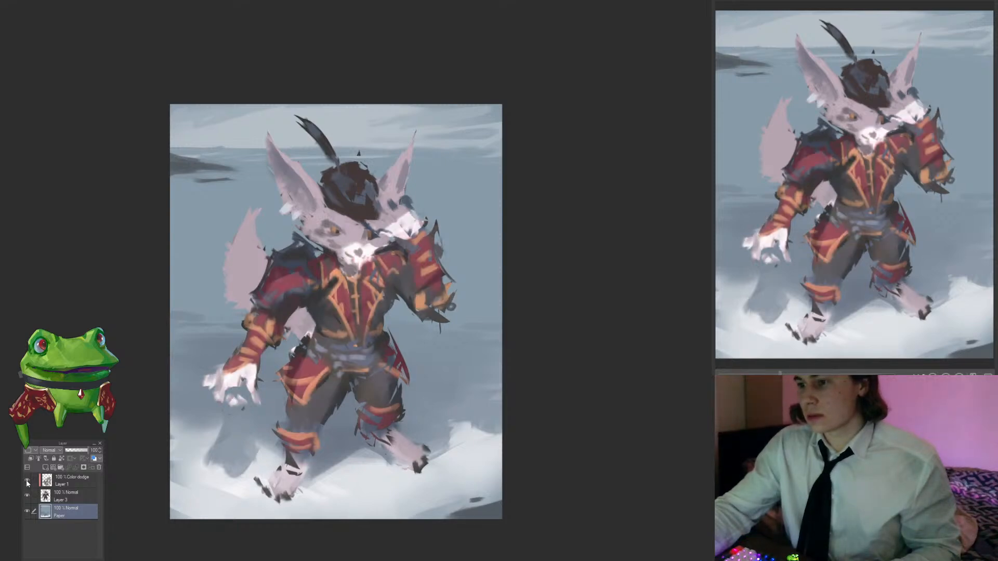
pyautogui.moveTo(530, 416); pyautogui.dragTo(555, 412)
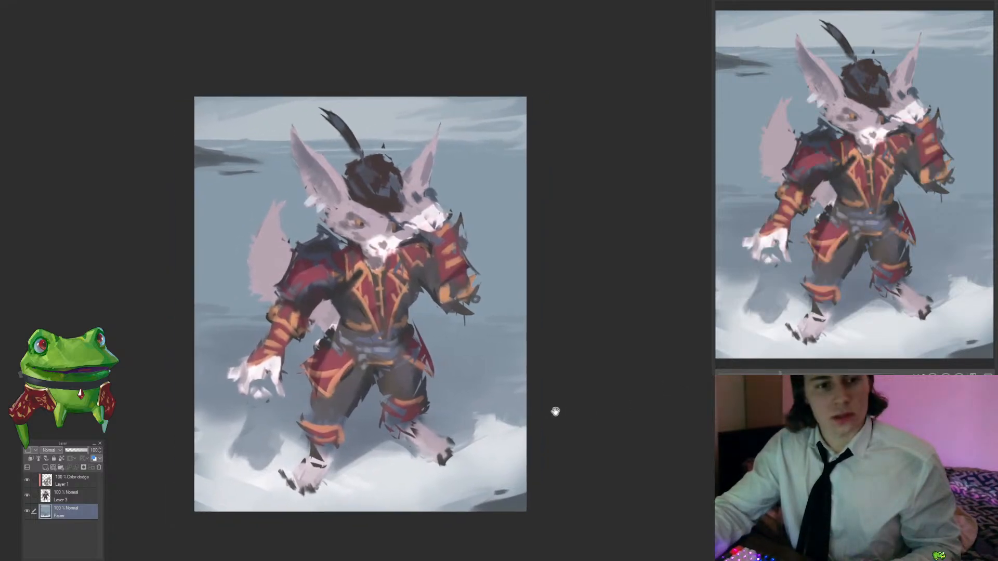
pyautogui.moveTo(612, 401); pyautogui.dragTo(572, 399)
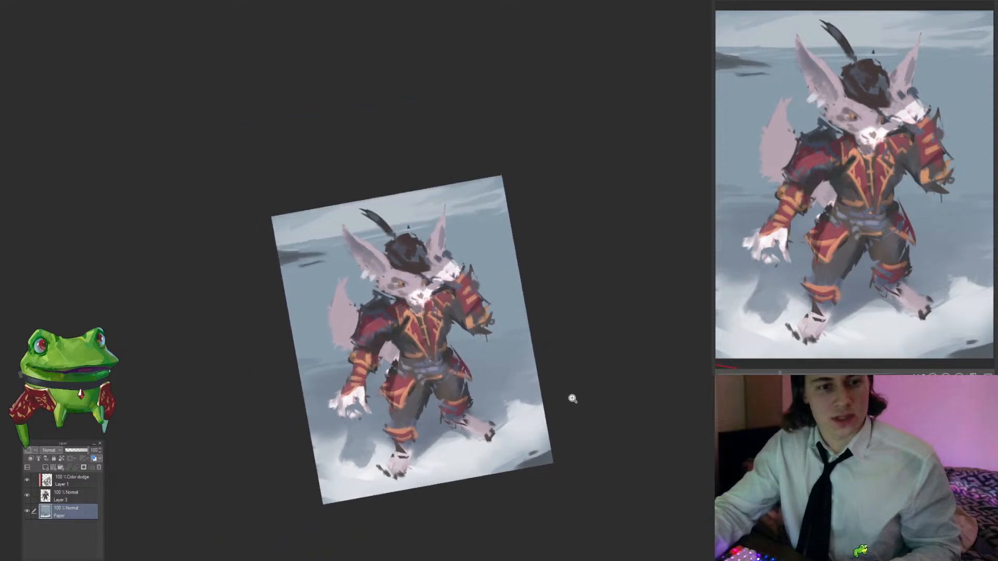
# Step: Mute the foreground snow with broad blue-grey strokes and brush softer, lighter snow patches back in around the feet
pyautogui.moveTo(359, 450)
pyautogui.mouseDown()
pyautogui.moveTo(330, 457)
pyautogui.moveTo(421, 457)
pyautogui.moveTo(526, 424)
pyautogui.mouseUp()
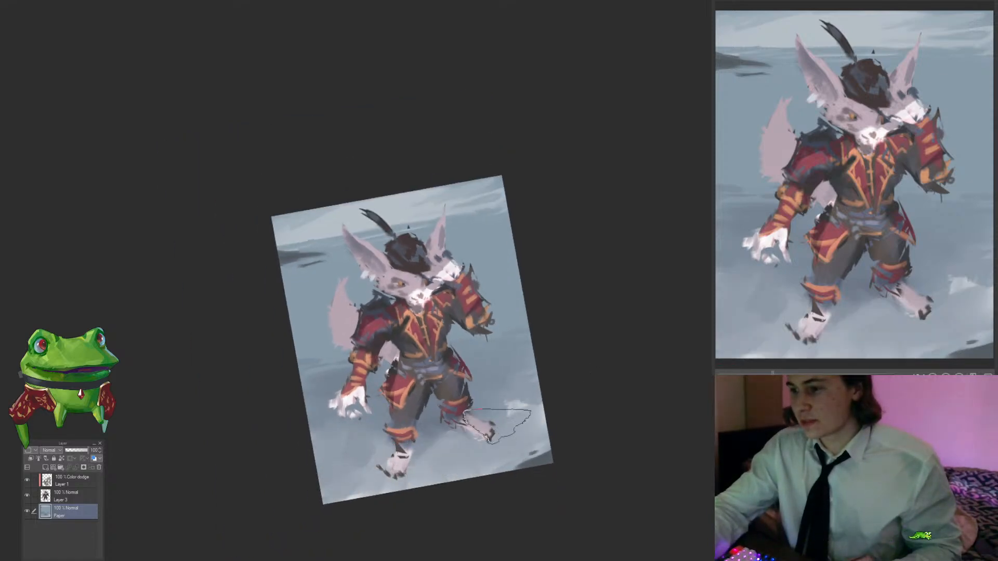
pyautogui.moveTo(443, 443)
pyautogui.mouseDown()
pyautogui.moveTo(439, 454)
pyautogui.moveTo(479, 447)
pyautogui.moveTo(453, 461)
pyautogui.mouseUp()
pyautogui.moveTo(378, 475); pyautogui.dragTo(393, 469)
pyautogui.hotkey('ctrl', '@')
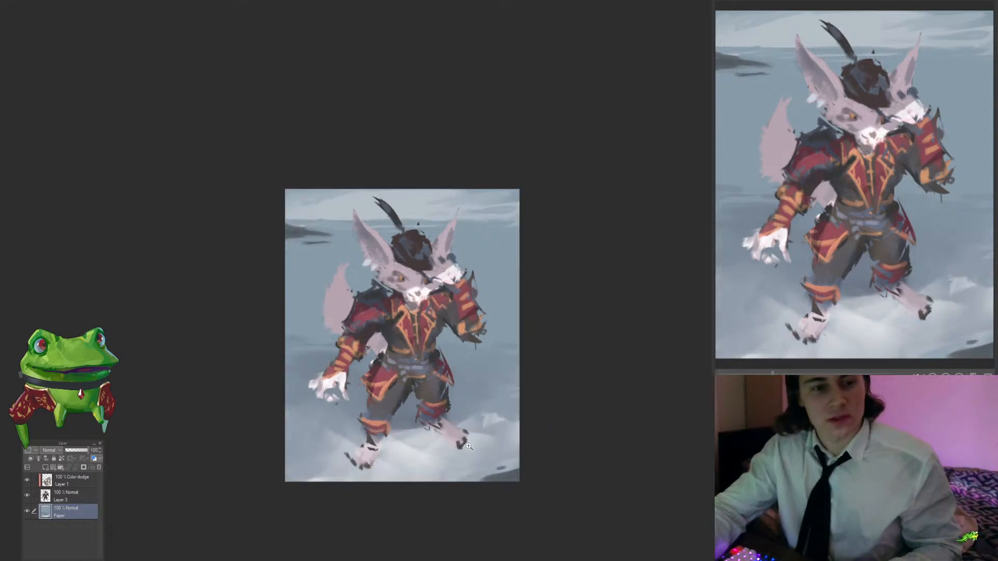
pyautogui.moveTo(525, 419); pyautogui.dragTo(592, 376)
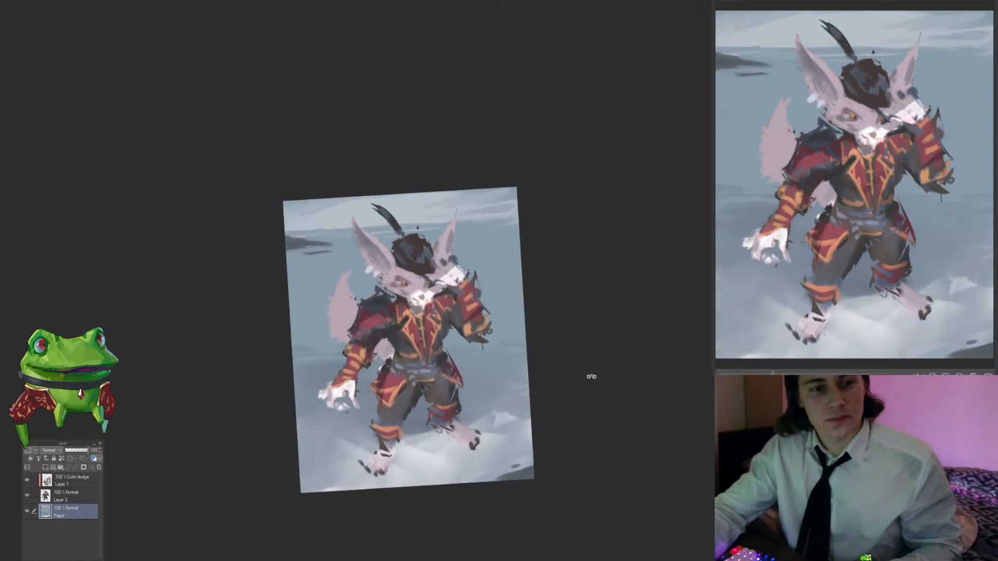
pyautogui.moveTo(530, 367); pyautogui.dragTo(528, 375)
pyautogui.moveTo(437, 338); pyautogui.dragTo(465, 338)
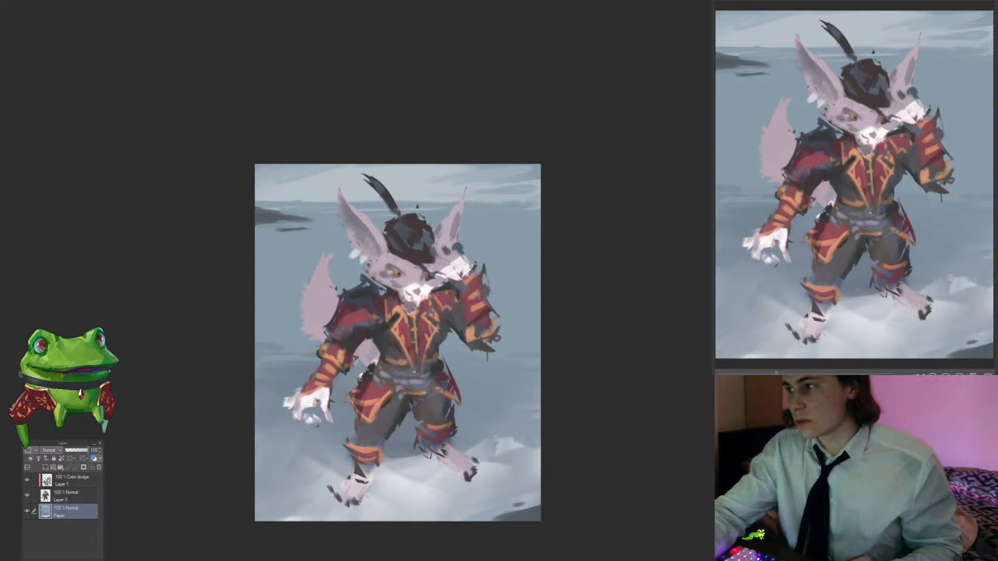
# Step: Shift the Paper layer's hue to a warm brown-grey, comparing it with the earlier colouring before keeping it
pyautogui.hotkey('ctrl', 's')
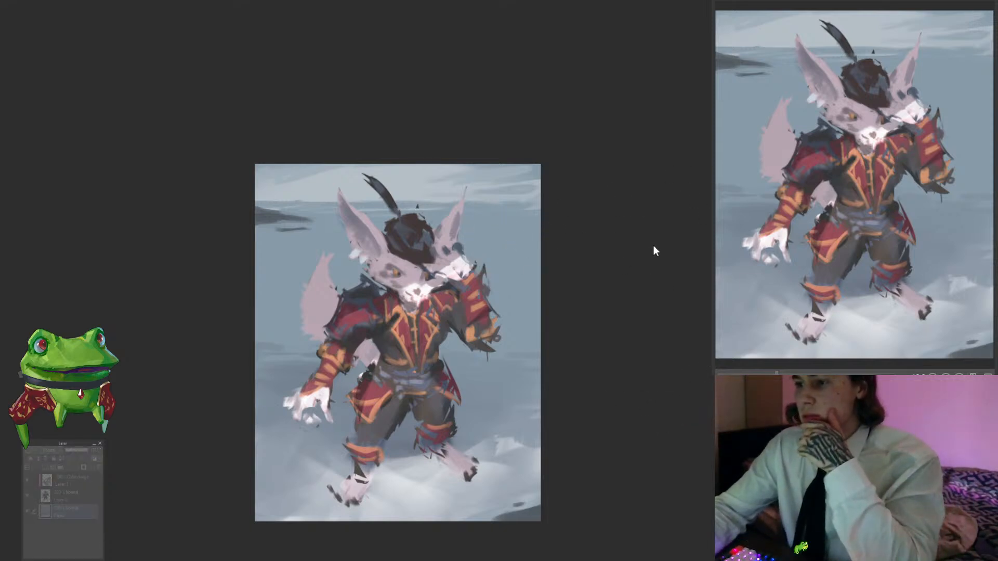
pyautogui.moveTo(663, 245); pyautogui.dragTo(549, 245)
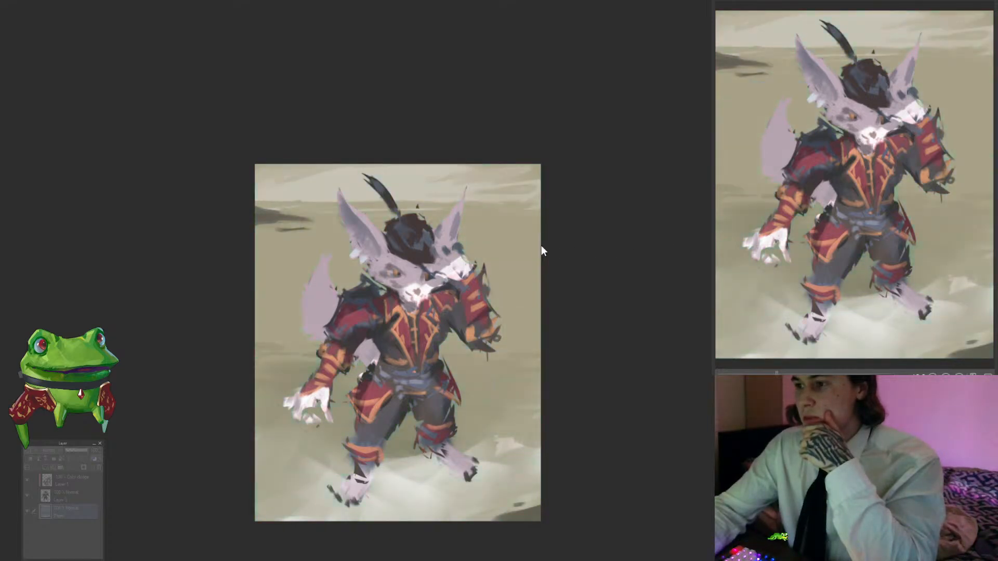
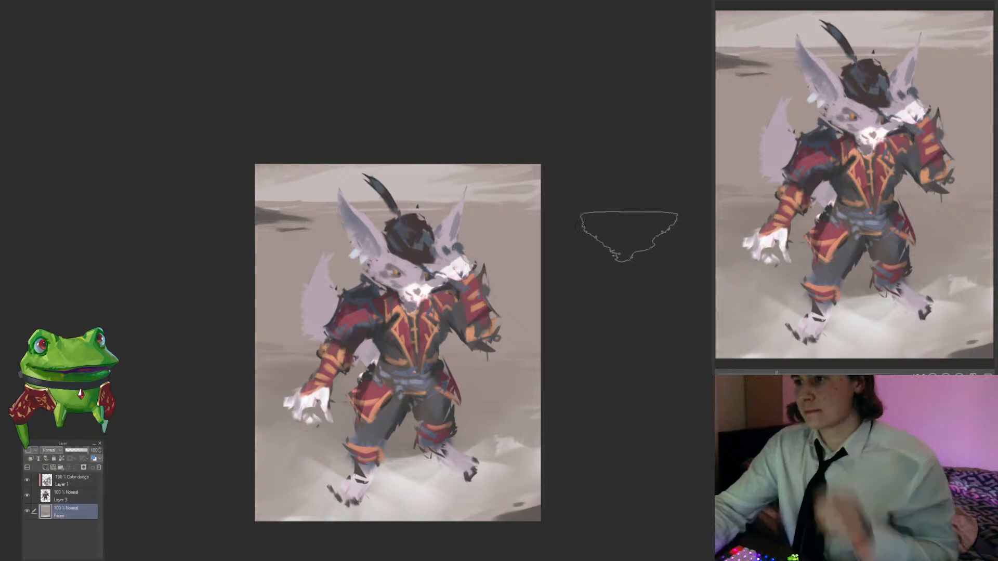
pyautogui.hotkey('ctrl', 'z')
pyautogui.hotkey('ctrl', 'z')
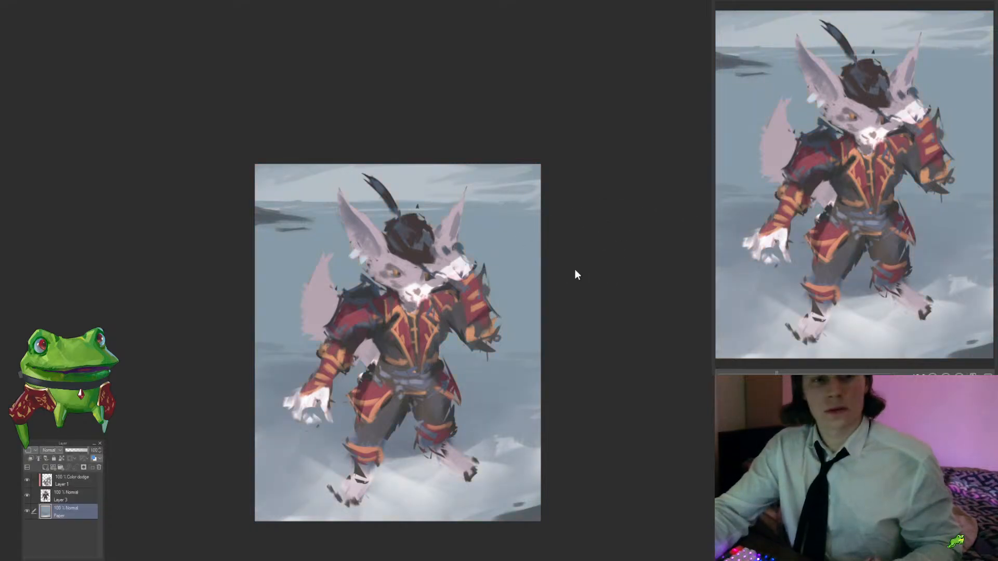
pyautogui.hotkey('ctrl', 'y')
pyautogui.hotkey('ctrl', 'z')
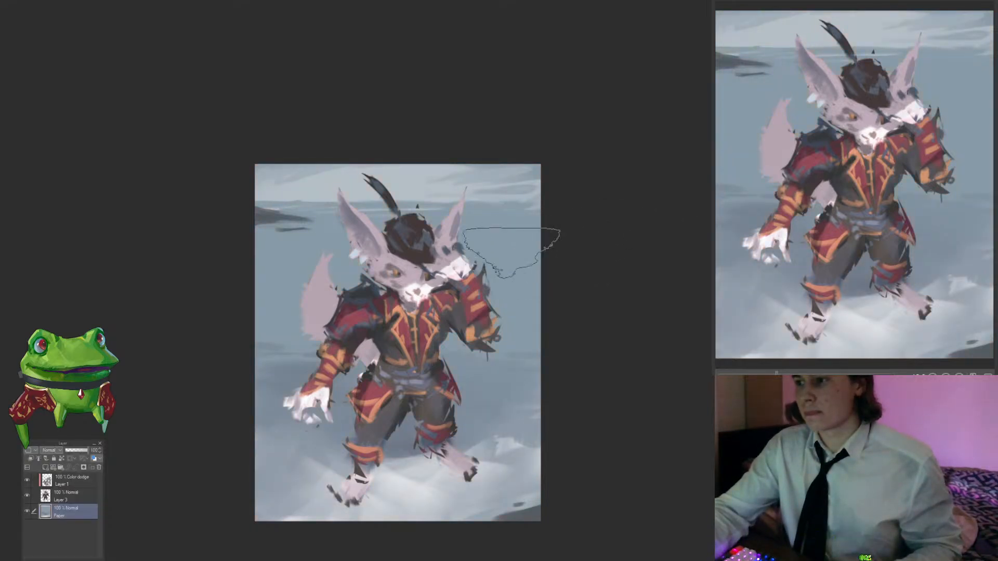
pyautogui.hotkey('ctrl', 'y')
# Step: Paint a bright cyan opening in the sky behind the hat feather and ear, extending it towards the distant land
pyautogui.moveTo(585, 230); pyautogui.dragTo(541, 164)
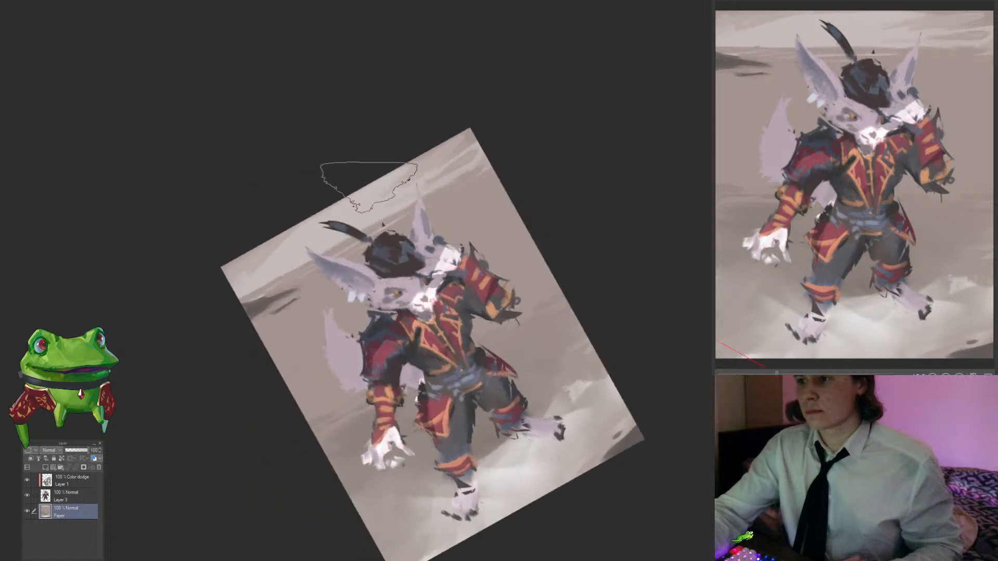
pyautogui.moveTo(385, 188); pyautogui.dragTo(291, 238)
pyautogui.hotkey('ctrl', 'z')
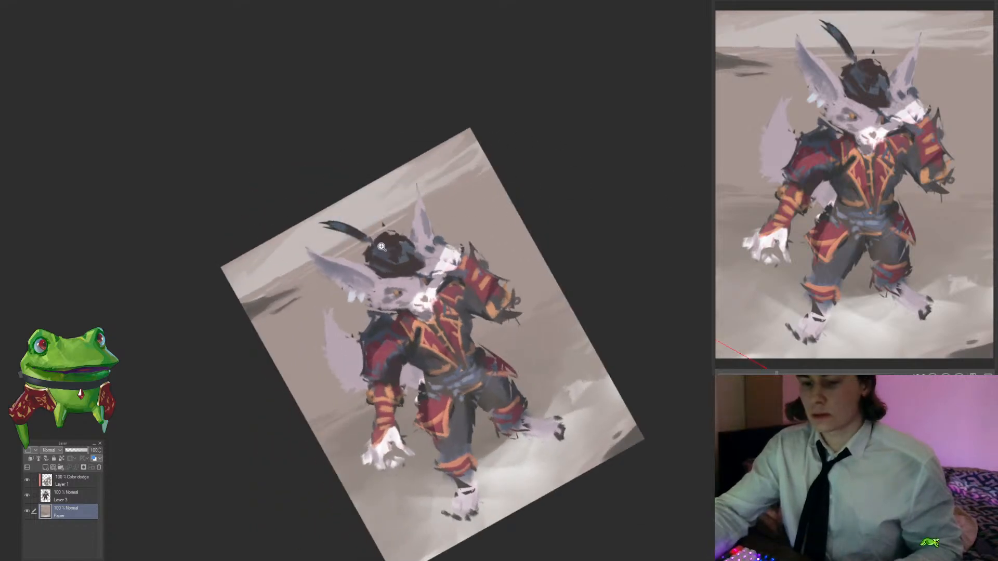
pyautogui.scroll(2, 330, 237)
pyautogui.moveTo(368, 199)
pyautogui.mouseDown()
pyautogui.moveTo(316, 236)
pyautogui.moveTo(384, 195)
pyautogui.moveTo(267, 273)
pyautogui.mouseUp()
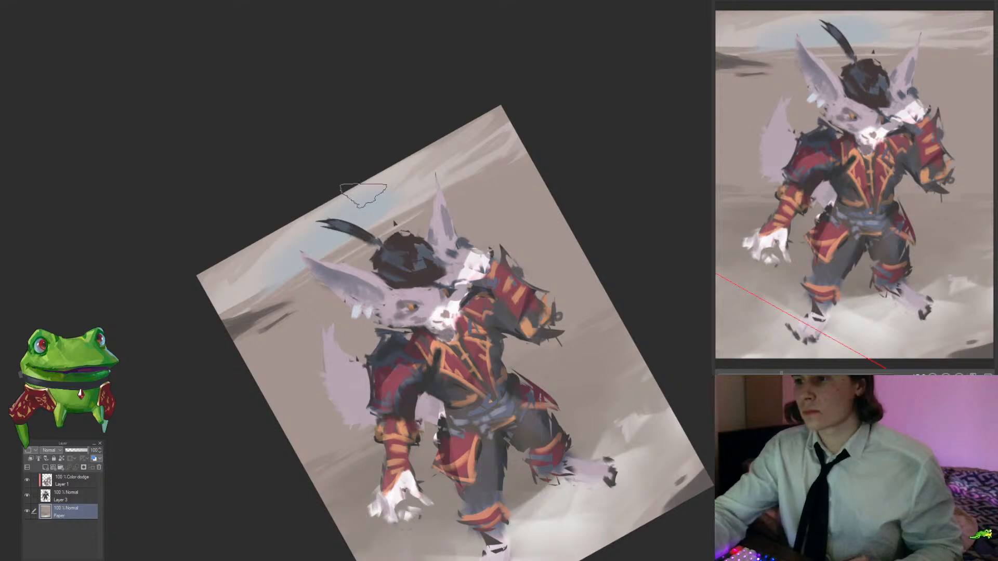
pyautogui.moveTo(363, 196)
pyautogui.mouseDown()
pyautogui.moveTo(310, 238)
pyautogui.moveTo(364, 208)
pyautogui.moveTo(306, 242)
pyautogui.moveTo(388, 197)
pyautogui.moveTo(273, 268)
pyautogui.mouseUp()
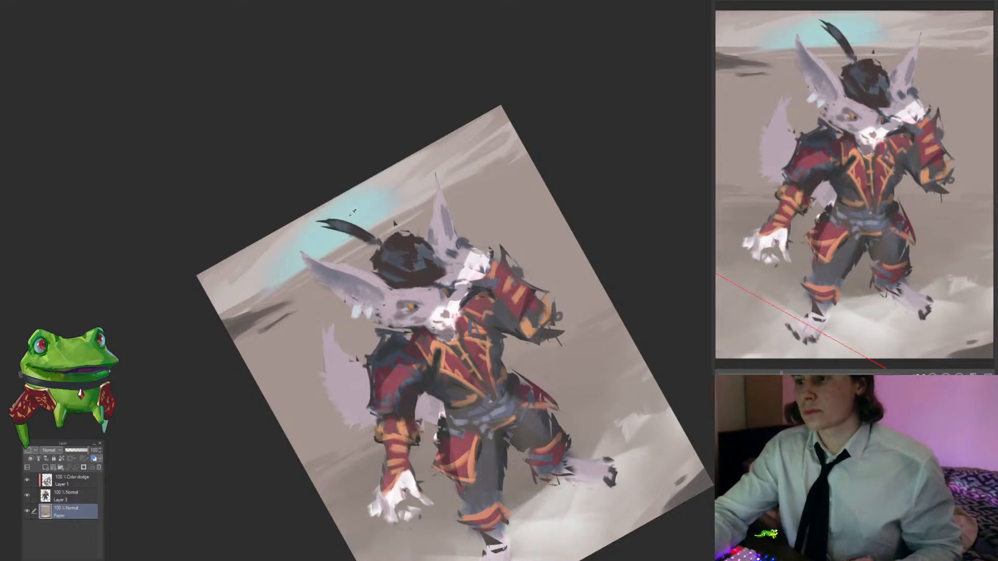
pyautogui.moveTo(327, 216); pyautogui.dragTo(210, 294)
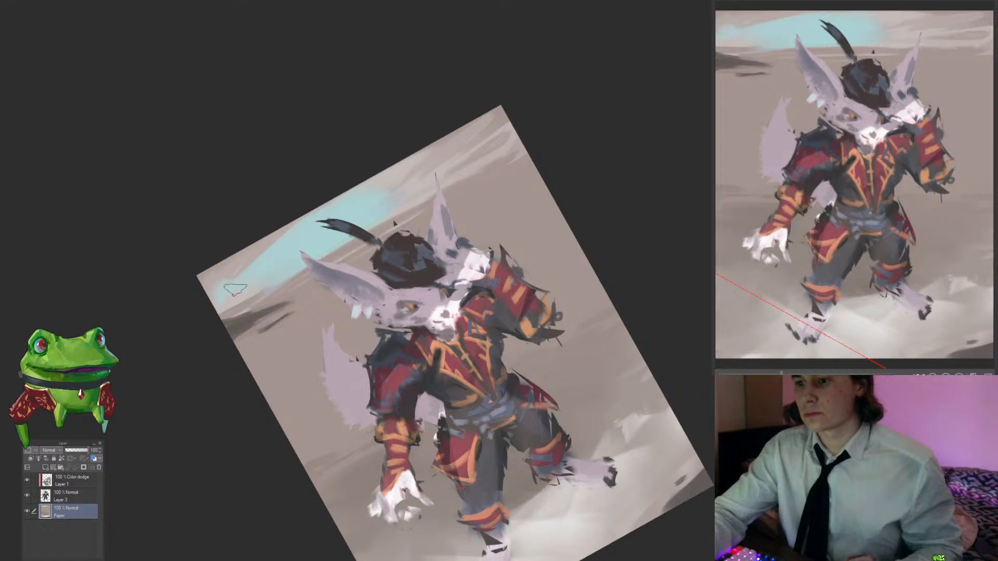
# Step: Extend thin cyan streaks through the clouds from behind the feather towards the canvas's right edge
pyautogui.moveTo(420, 188); pyautogui.dragTo(396, 197)
pyautogui.moveTo(500, 153); pyautogui.dragTo(416, 193)
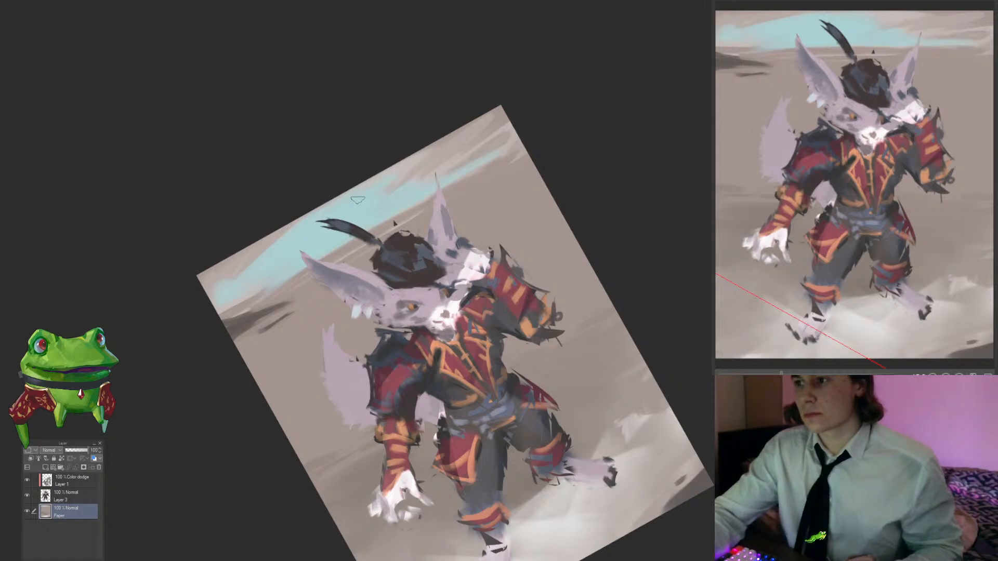
pyautogui.moveTo(469, 141); pyautogui.dragTo(408, 179)
pyautogui.hotkey('ctrl', '@')
pyautogui.scroll(-4, 361, 229)
pyautogui.scroll(2, 327, 225)
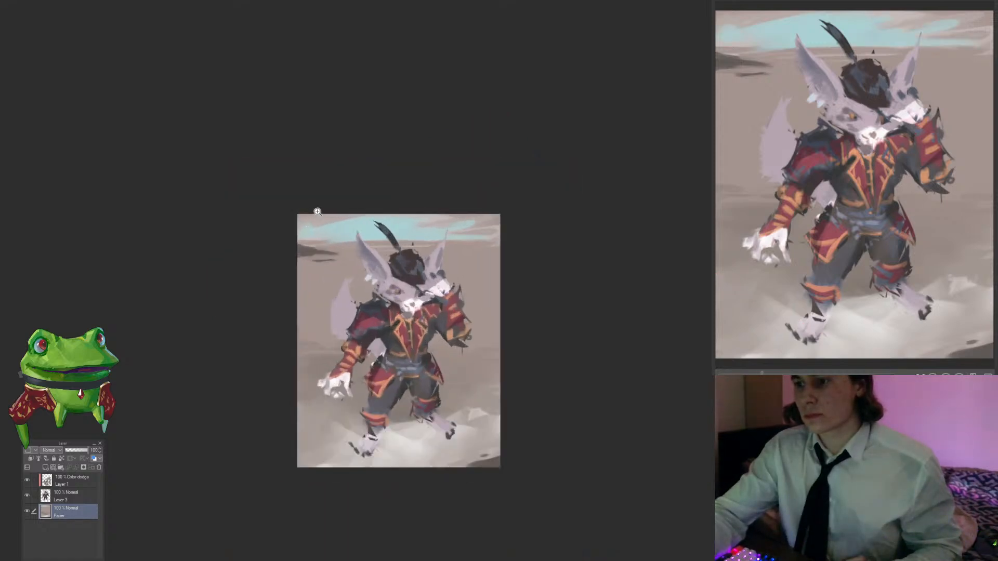
# Step: Brush more thin cyan streaks through the clouds above the raised-arm-side ear, reaching the canvas's right edge
pyautogui.click(447, 267)
pyautogui.moveTo(469, 272); pyautogui.dragTo(434, 228)
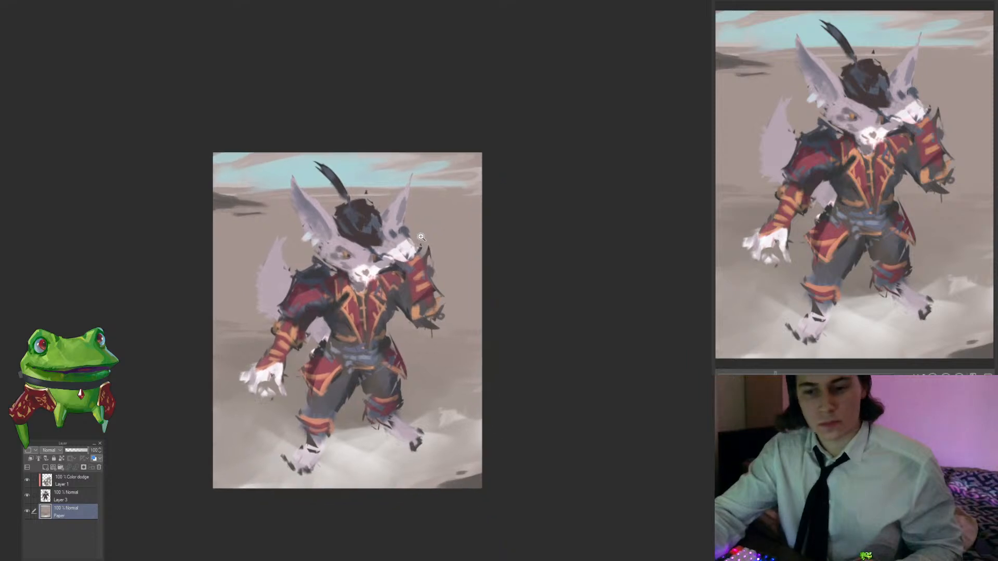
pyautogui.click(404, 243)
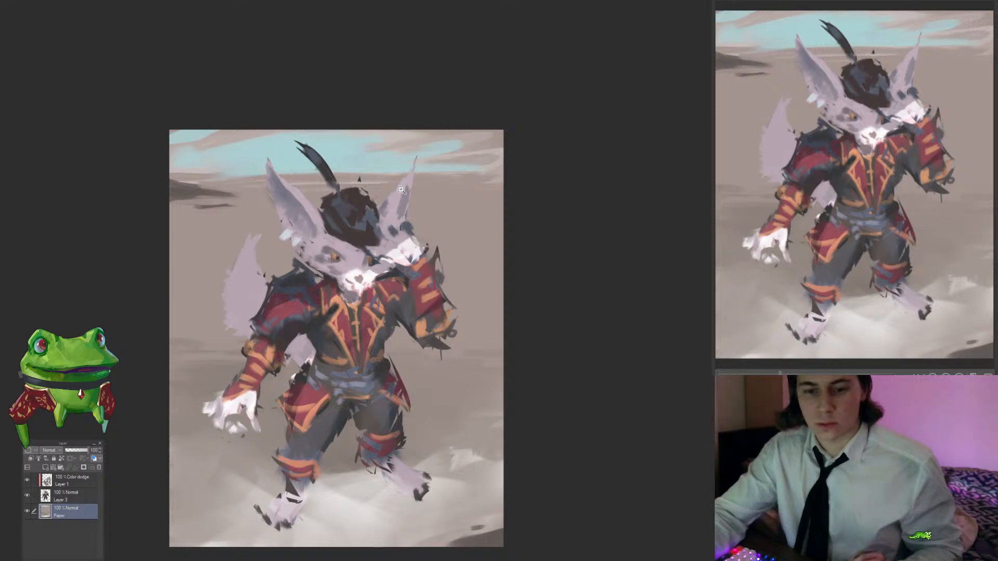
pyautogui.moveTo(431, 286)
pyautogui.mouseDown()
pyautogui.moveTo(376, 282)
pyautogui.moveTo(446, 282)
pyautogui.moveTo(493, 298)
pyautogui.moveTo(490, 264)
pyautogui.mouseUp()
pyautogui.keyDown('alt'); pyautogui.click(430, 158); pyautogui.keyUp('alt')
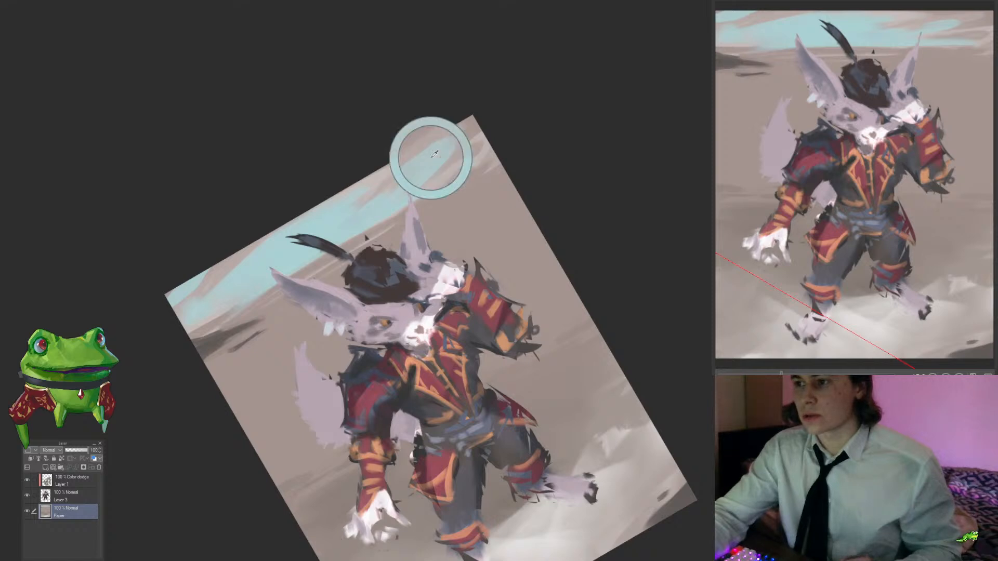
pyautogui.moveTo(435, 155); pyautogui.dragTo(450, 146)
pyautogui.moveTo(384, 173); pyautogui.dragTo(405, 158)
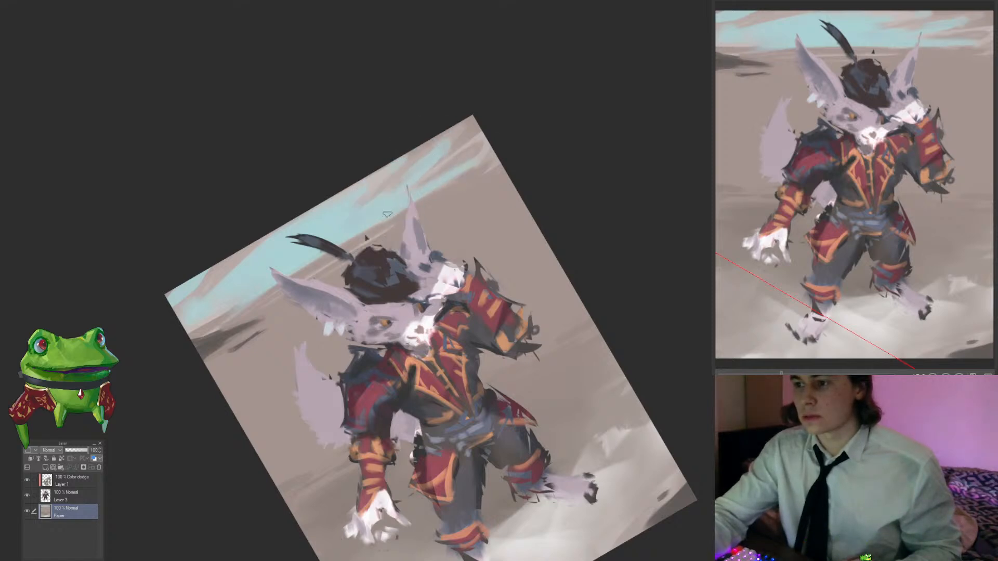
pyautogui.moveTo(474, 160); pyautogui.dragTo(491, 151)
# Step: Paint a muted pink-mauve band along the horizon from behind the raised-arm-side ear to the canvas's right edge
pyautogui.keyDown('alt'); pyautogui.click(452, 189); pyautogui.keyUp('alt')
pyautogui.keyDown('alt'); pyautogui.click(448, 202); pyautogui.keyUp('alt')
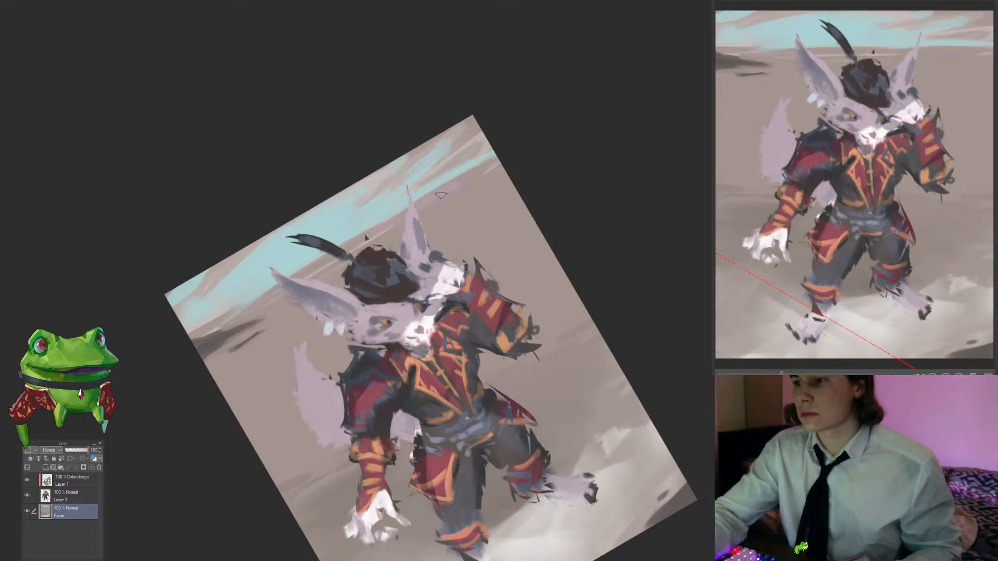
pyautogui.keyDown('alt'); pyautogui.click(440, 198); pyautogui.keyUp('alt')
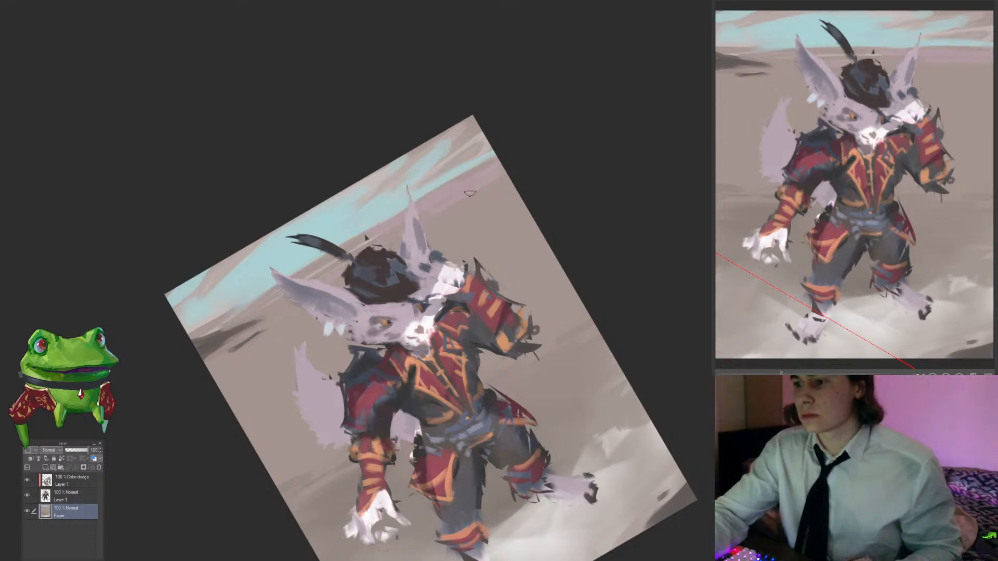
pyautogui.moveTo(269, 329); pyautogui.dragTo(262, 281)
pyautogui.hotkey('ctrl', '@')
pyautogui.scroll(-2, 449, 363)
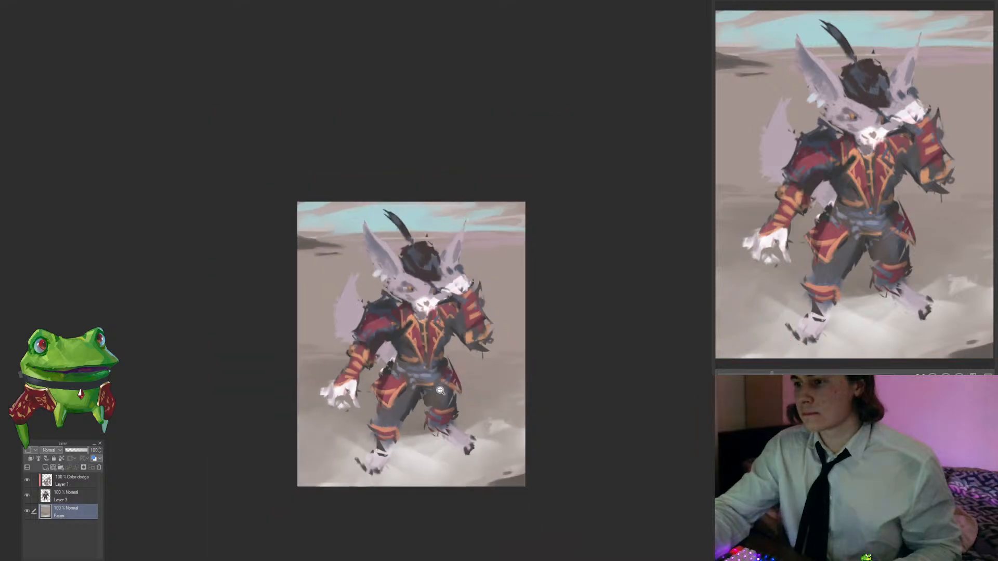
pyautogui.scroll(1, 441, 387)
# Step: Add an Overlay layer above the Paper layer and brush a soft orange glow across the ground behind the legs
pyautogui.hotkey('ctrl', 'shift', 'n')
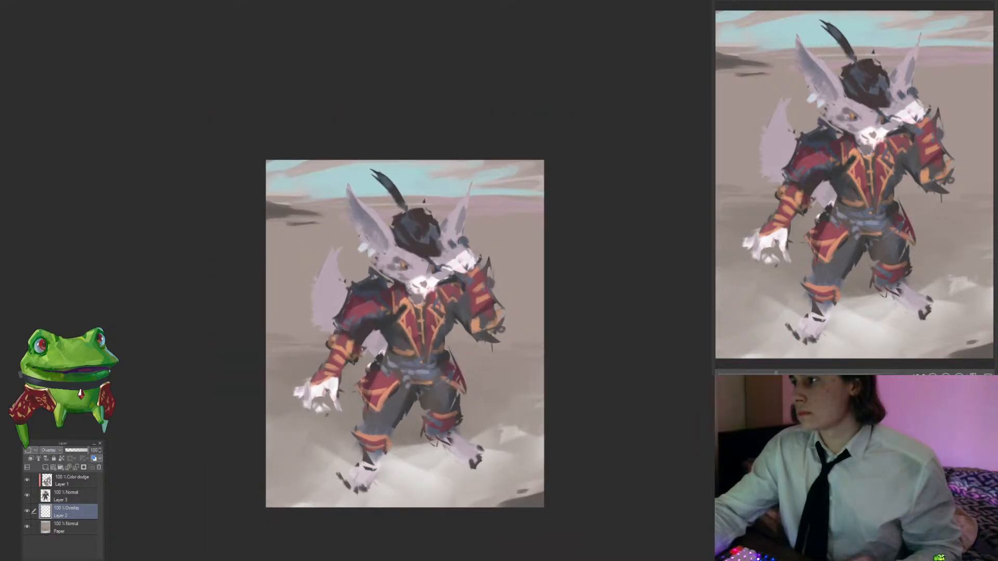
pyautogui.moveTo(519, 395)
pyautogui.mouseDown()
pyautogui.moveTo(395, 384)
pyautogui.moveTo(291, 400)
pyautogui.moveTo(363, 373)
pyautogui.mouseUp()
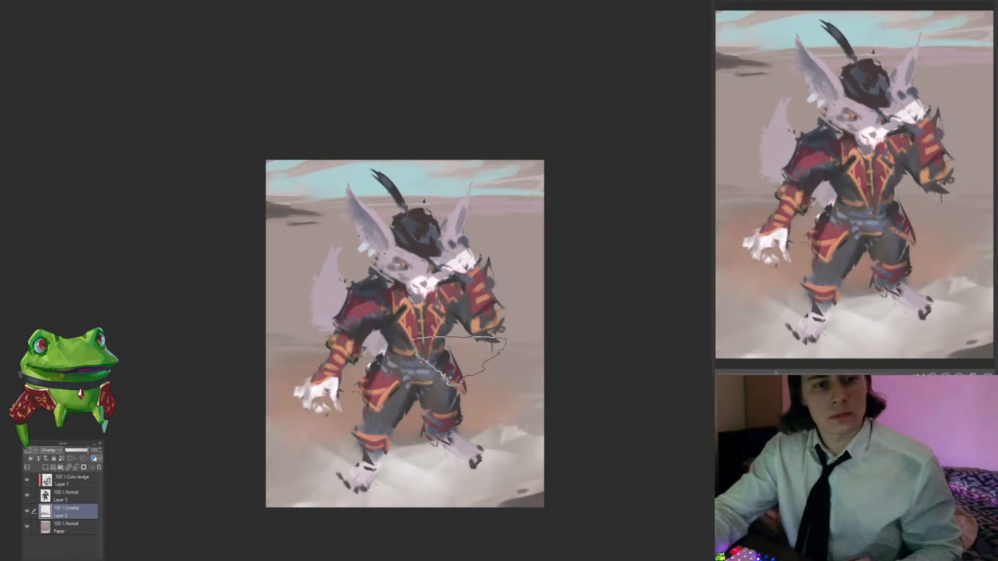
pyautogui.moveTo(551, 325)
pyautogui.mouseDown()
pyautogui.moveTo(554, 260)
pyautogui.moveTo(544, 239)
pyautogui.mouseUp()
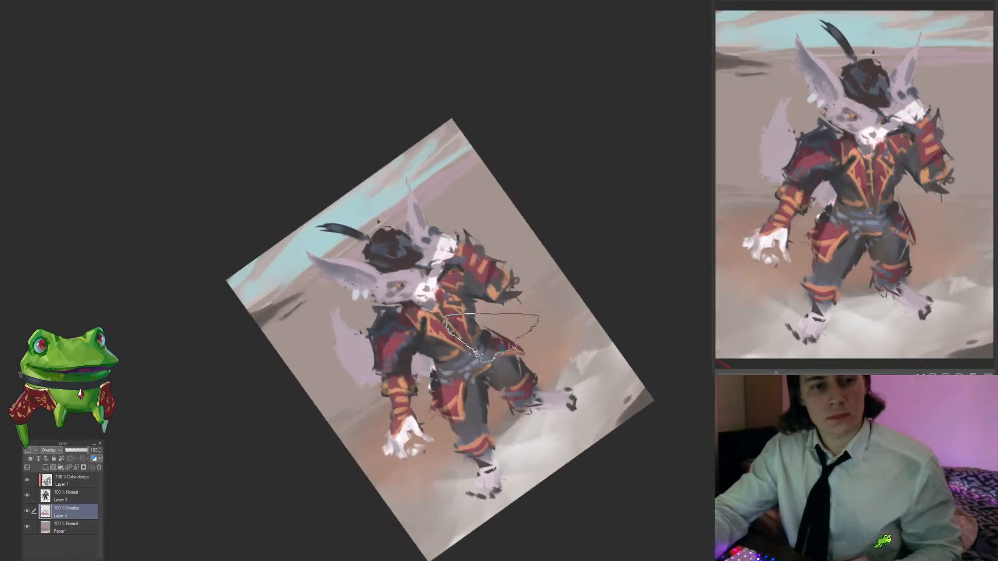
pyautogui.hotkey('ctrl', '@')
pyautogui.keyDown('ctrl'); pyautogui.click(502, 377); pyautogui.keyUp('ctrl')
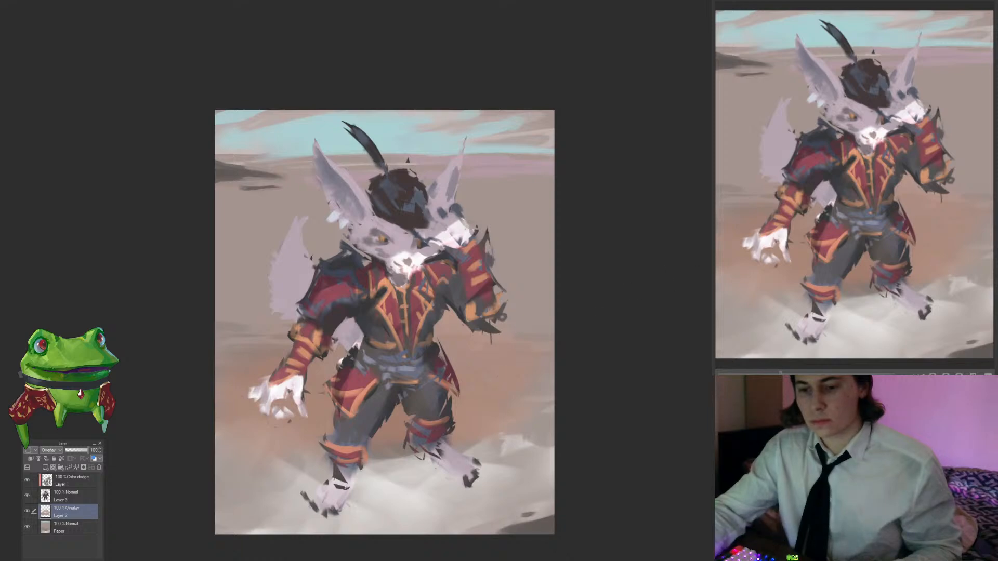
pyautogui.moveTo(619, 323); pyautogui.dragTo(629, 313)
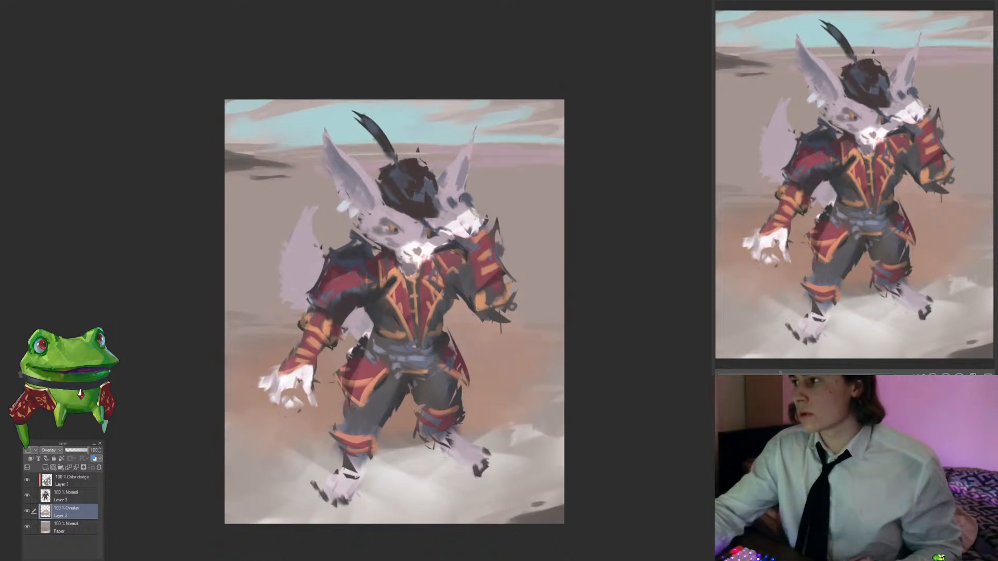
# Step: Strengthen and widen the orange glow on both sides of the legs and merge the Overlay layer into Paper
pyautogui.moveTo(530, 358)
pyautogui.mouseDown()
pyautogui.moveTo(295, 414)
pyautogui.moveTo(282, 366)
pyautogui.mouseUp()
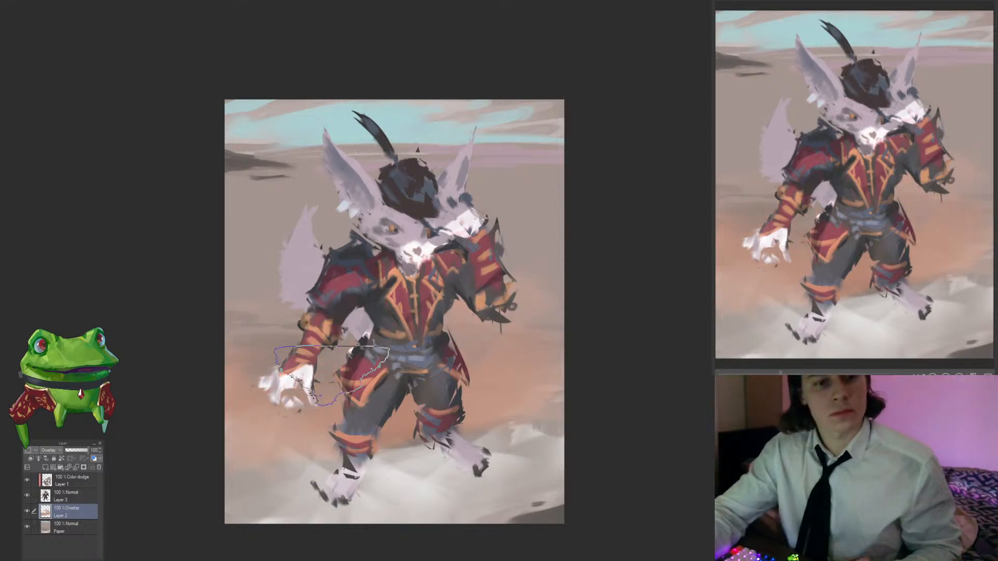
pyautogui.moveTo(505, 350); pyautogui.dragTo(452, 346)
pyautogui.moveTo(408, 372); pyautogui.dragTo(363, 373)
pyautogui.moveTo(512, 360); pyautogui.dragTo(455, 363)
pyautogui.moveTo(364, 309); pyautogui.dragTo(405, 309)
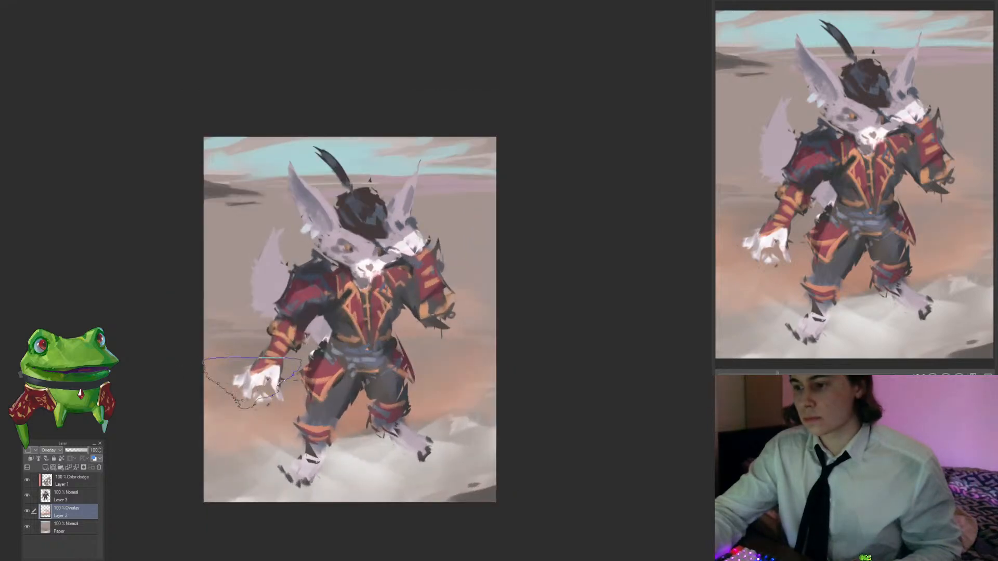
pyautogui.scroll(1, 327, 405)
pyautogui.moveTo(381, 386); pyautogui.dragTo(398, 374)
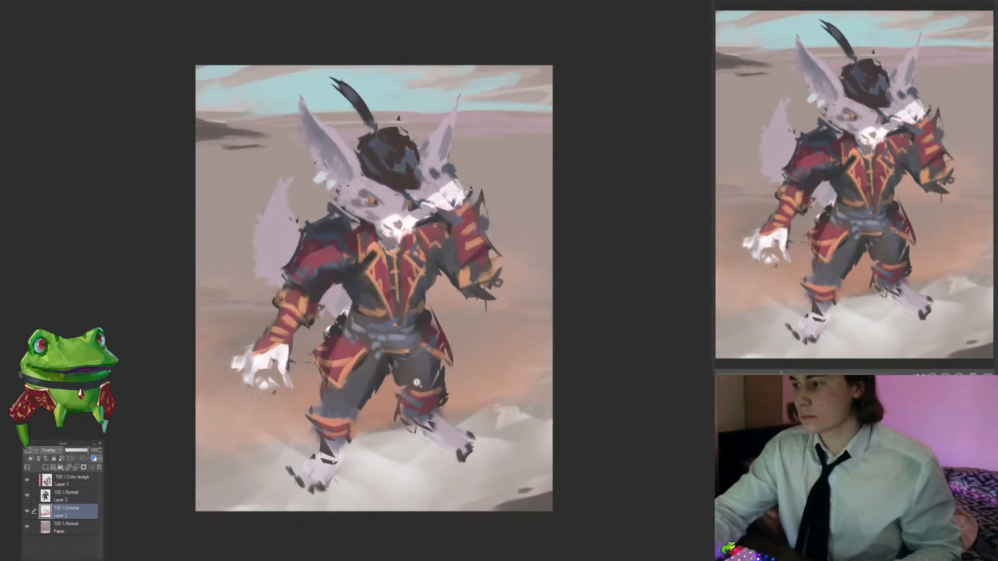
pyautogui.hotkey('ctrl', 'e')
pyautogui.moveTo(513, 318); pyautogui.dragTo(526, 319)
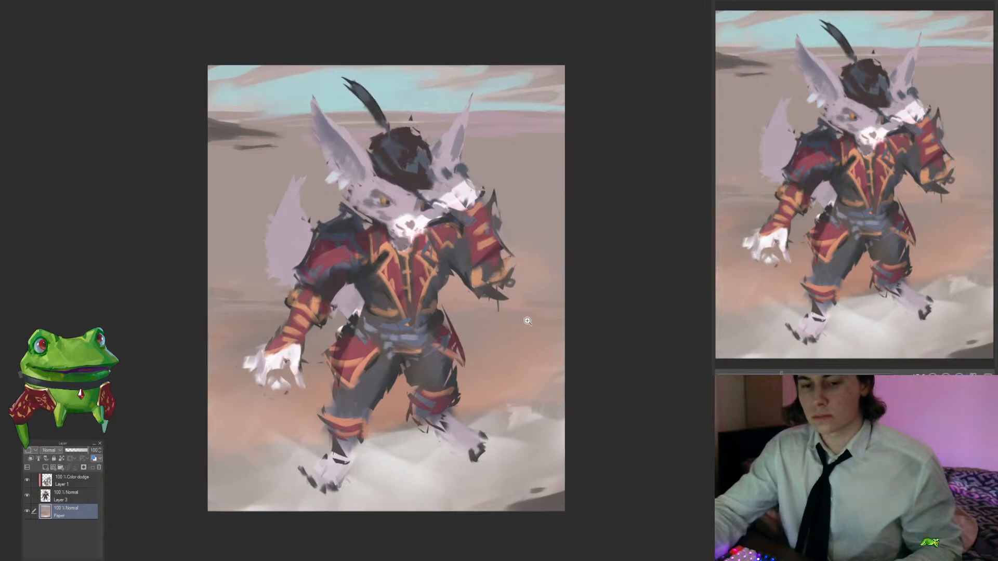
# Step: Add a Color dodge layer above the Paper layer and brush a bright warm glow onto the snow around the feet
pyautogui.click(45, 467)
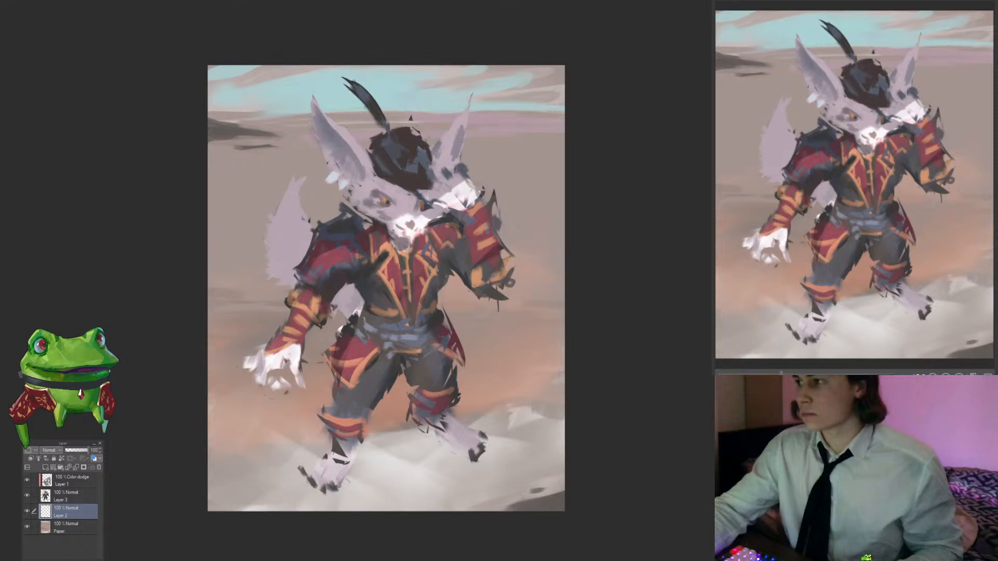
pyautogui.moveTo(590, 319); pyautogui.dragTo(610, 309)
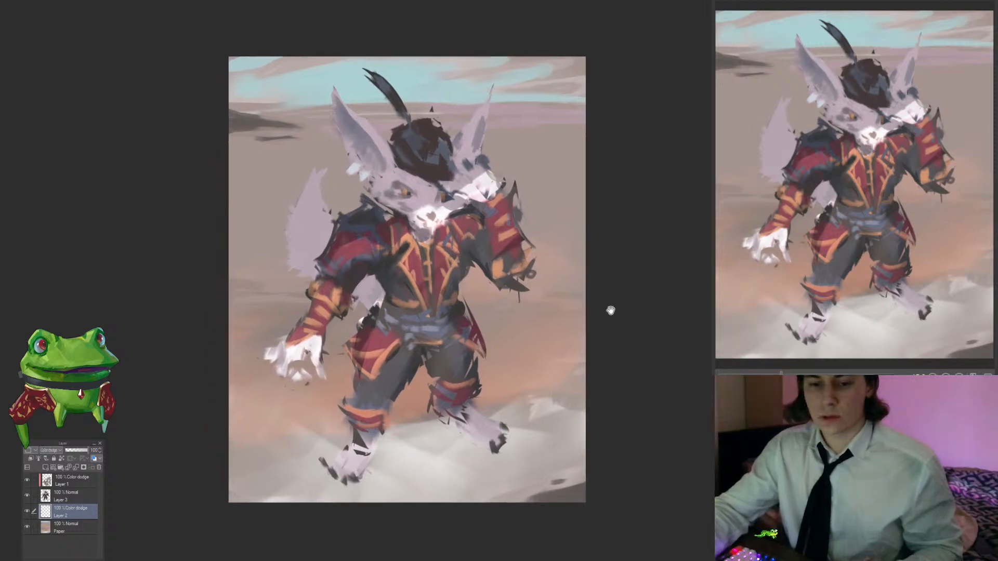
pyautogui.click(530, 380)
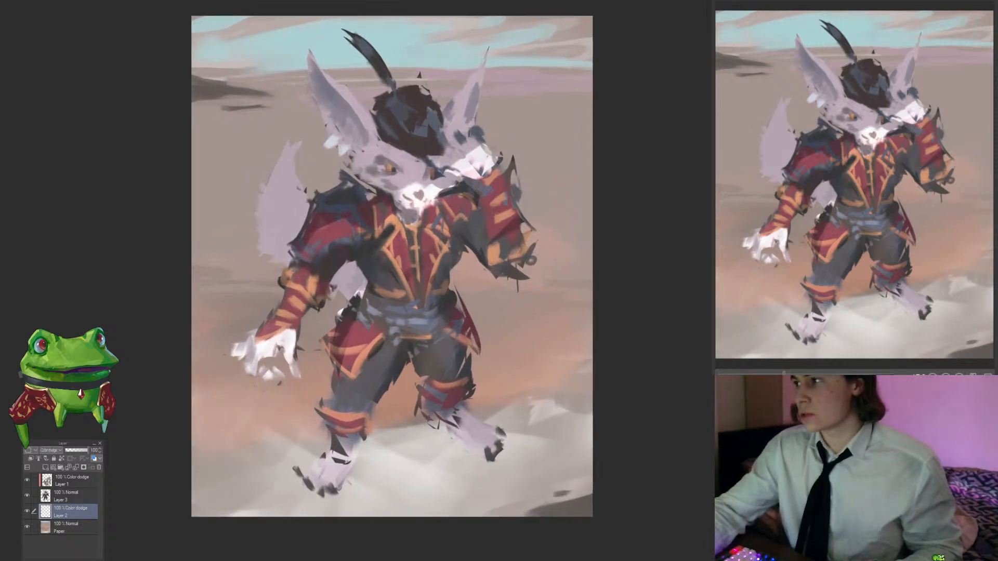
pyautogui.moveTo(612, 360); pyautogui.dragTo(551, 360)
pyautogui.moveTo(597, 385)
pyautogui.mouseDown()
pyautogui.moveTo(566, 411)
pyautogui.moveTo(564, 390)
pyautogui.mouseUp()
pyautogui.hotkey('ctrl', 'z')
pyautogui.moveTo(496, 429)
pyautogui.mouseDown()
pyautogui.moveTo(421, 429)
pyautogui.moveTo(480, 413)
pyautogui.moveTo(440, 426)
pyautogui.moveTo(461, 437)
pyautogui.moveTo(541, 415)
pyautogui.mouseUp()
pyautogui.hotkey('ctrl', 'z')
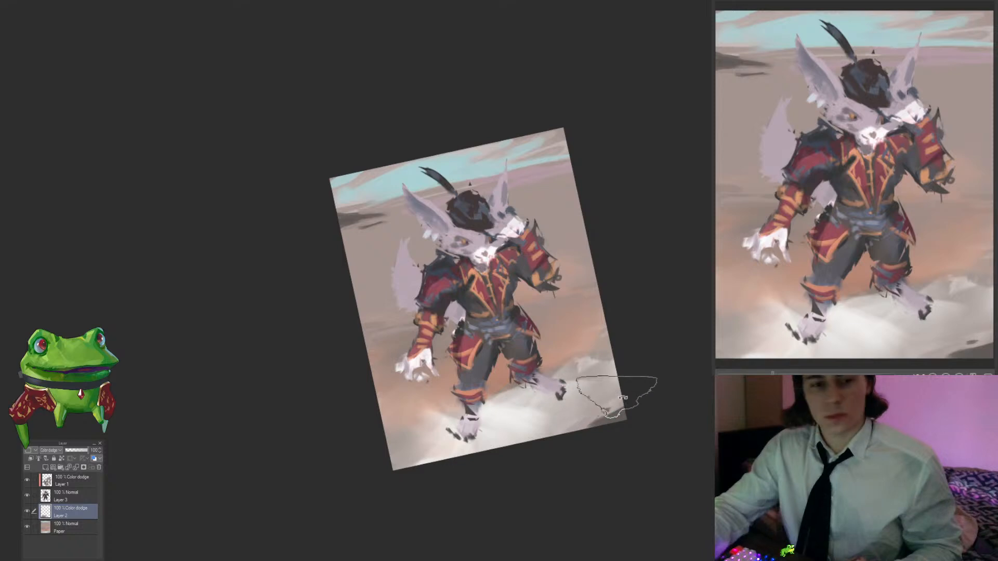
pyautogui.moveTo(616, 397)
pyautogui.mouseDown()
pyautogui.moveTo(602, 388)
pyautogui.moveTo(579, 408)
pyautogui.mouseUp()
pyautogui.moveTo(436, 421); pyautogui.dragTo(456, 422)
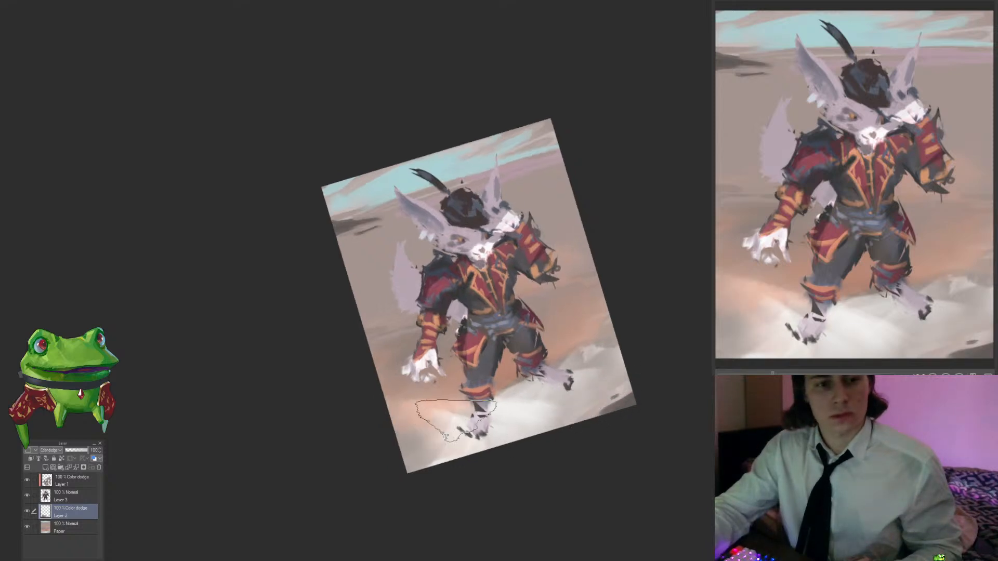
# Step: Extend the bright glow over the foreground snow towards both lower corners and merge the Color dodge layer into Paper
pyautogui.hotkey('ctrl', '@')
pyautogui.scroll(1, 519, 383)
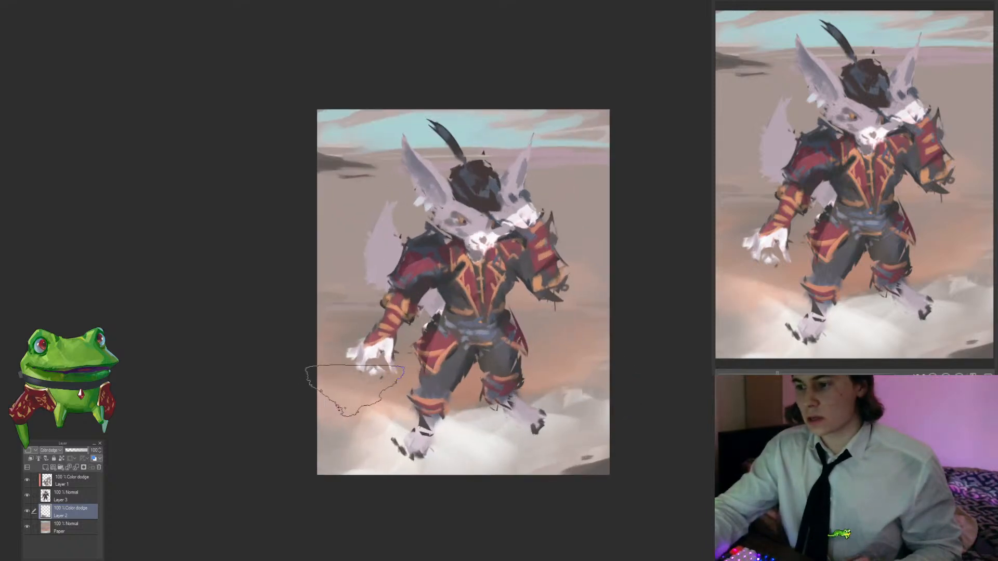
pyautogui.moveTo(356, 388)
pyautogui.mouseDown()
pyautogui.moveTo(381, 448)
pyautogui.moveTo(353, 460)
pyautogui.mouseUp()
pyautogui.moveTo(493, 434); pyautogui.dragTo(518, 448)
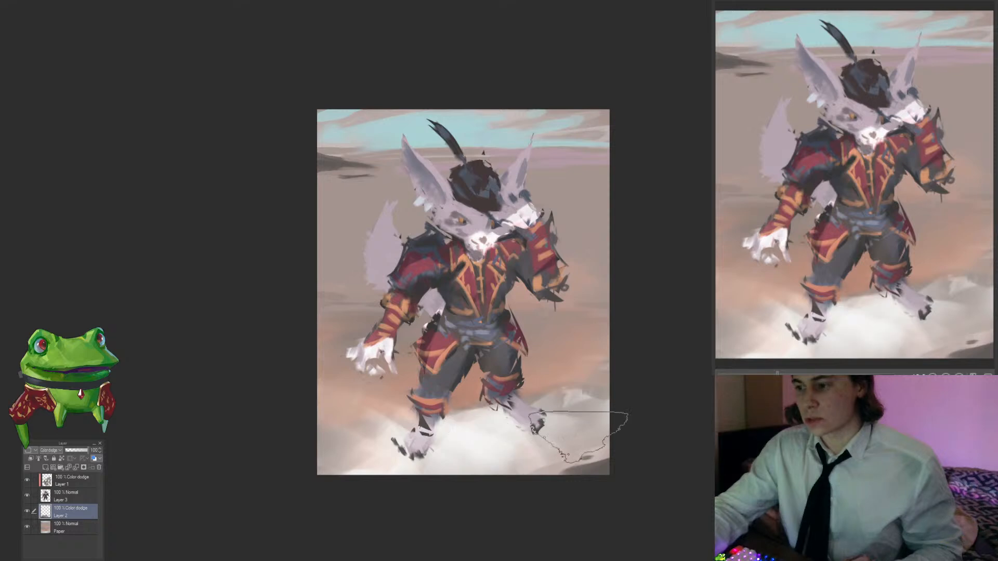
pyautogui.moveTo(584, 448); pyautogui.dragTo(587, 461)
pyautogui.moveTo(585, 467); pyautogui.dragTo(537, 486)
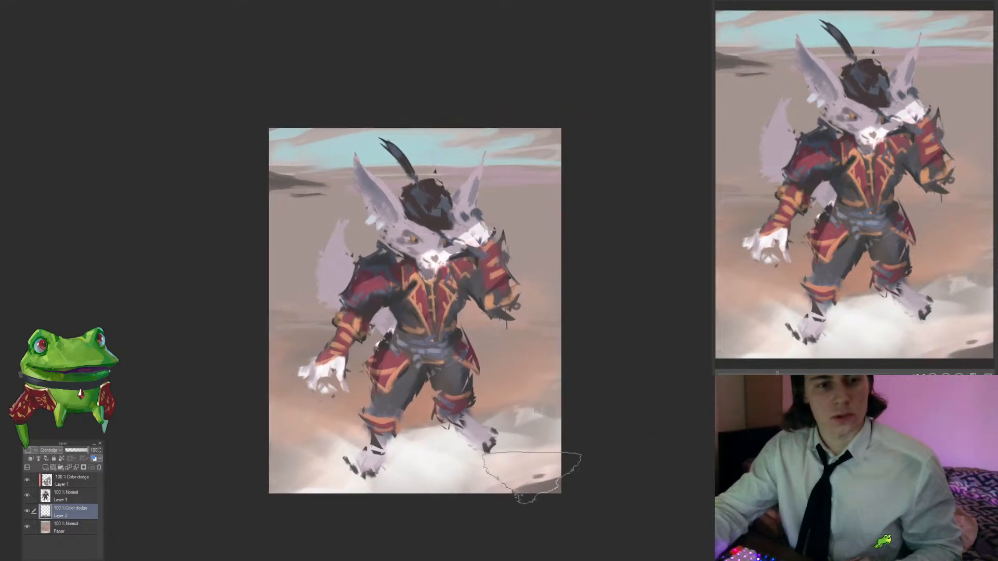
pyautogui.moveTo(435, 436)
pyautogui.mouseDown()
pyautogui.moveTo(422, 434)
pyautogui.moveTo(446, 433)
pyautogui.mouseUp()
pyautogui.scroll(-4, 448, 432)
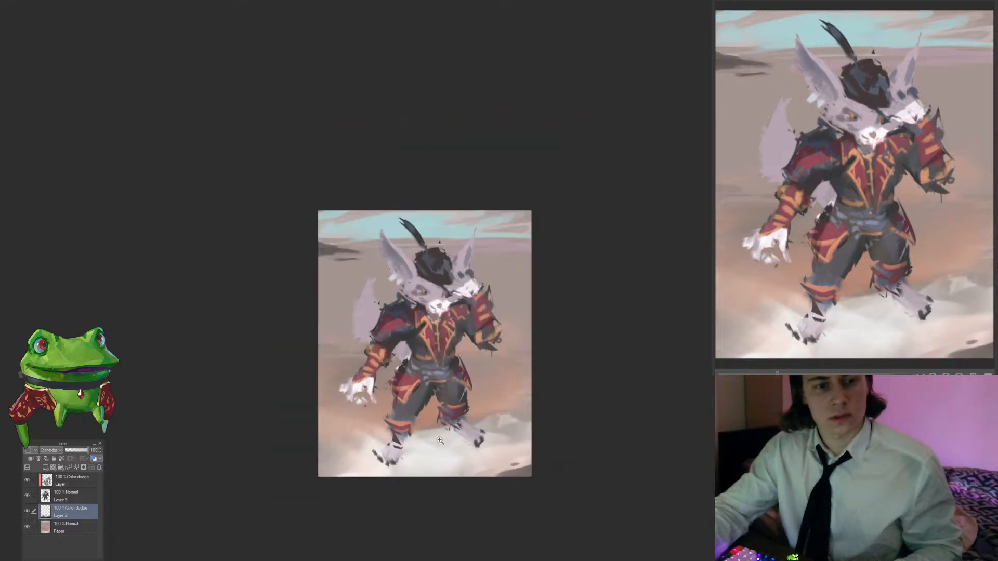
pyautogui.scroll(2, 447, 422)
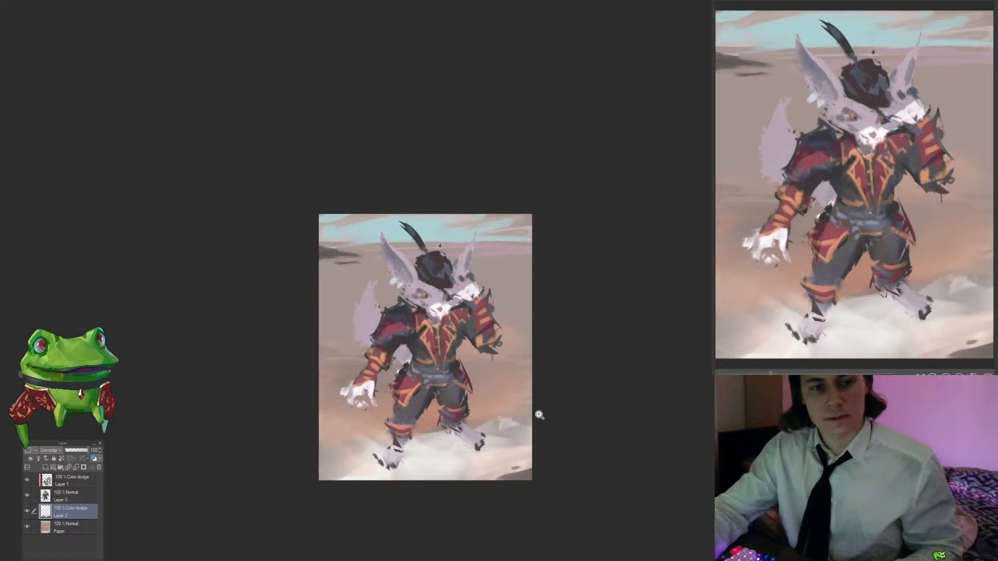
pyautogui.hotkey('ctrl', 'e')
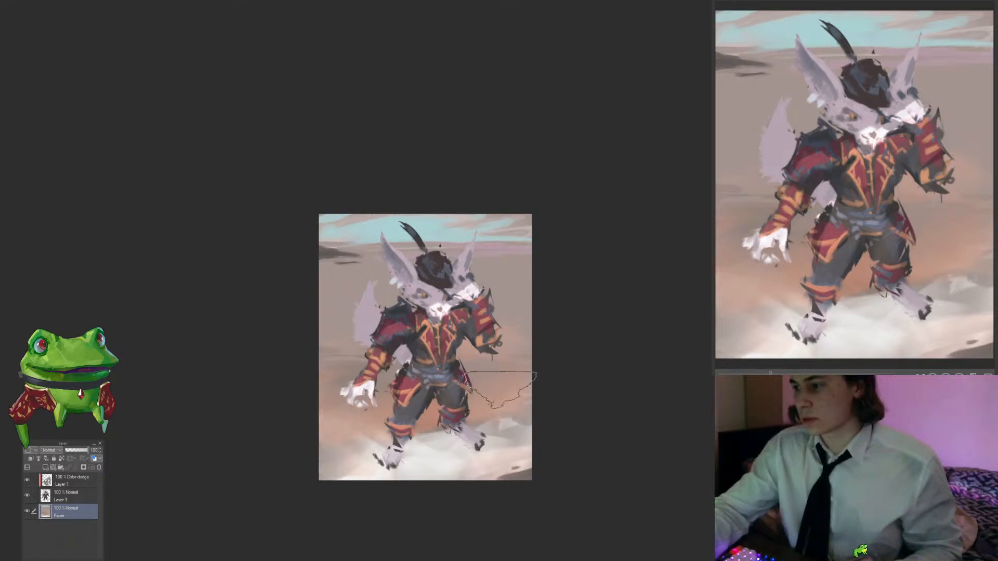
# Step: Paint grey-brown shadows on the snow behind and between the feet with a smaller brush
pyautogui.scroll(2, 489, 387)
pyautogui.press('[')
pyautogui.press('[')
pyautogui.press('[')
pyautogui.moveTo(504, 413)
pyautogui.mouseDown()
pyautogui.moveTo(524, 427)
pyautogui.moveTo(473, 433)
pyautogui.moveTo(501, 428)
pyautogui.mouseUp()
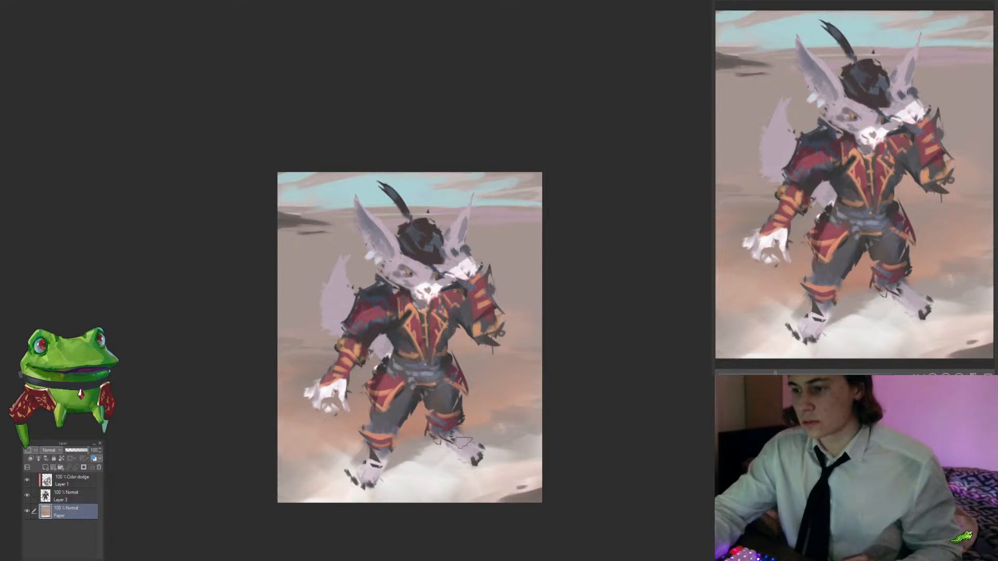
pyautogui.keyDown('alt'); pyautogui.click(436, 465); pyautogui.keyUp('alt')
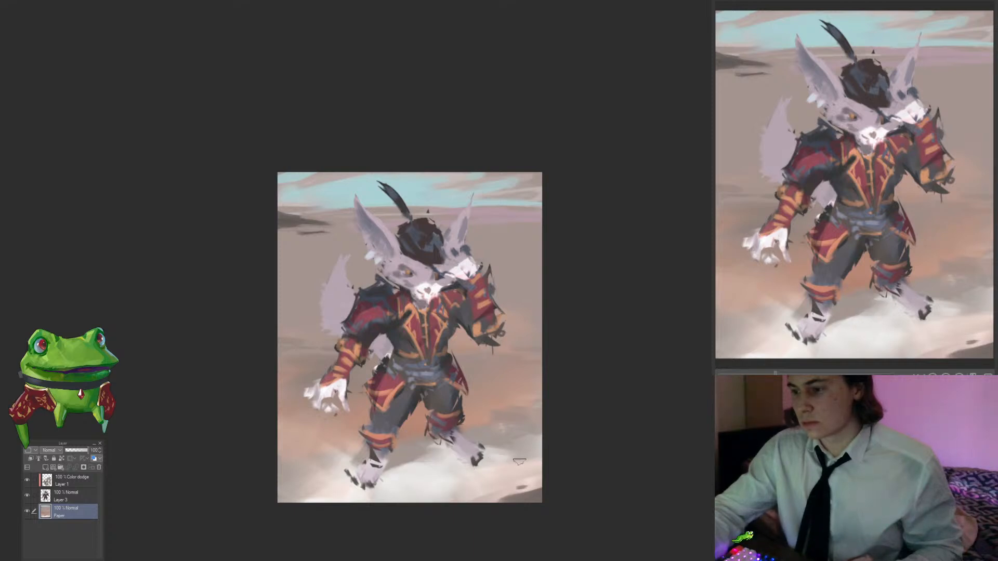
# Step: Brush light snow strokes below the feet and a ragged snow edge beside the foot on the left
pyautogui.moveTo(507, 465); pyautogui.dragTo(435, 483)
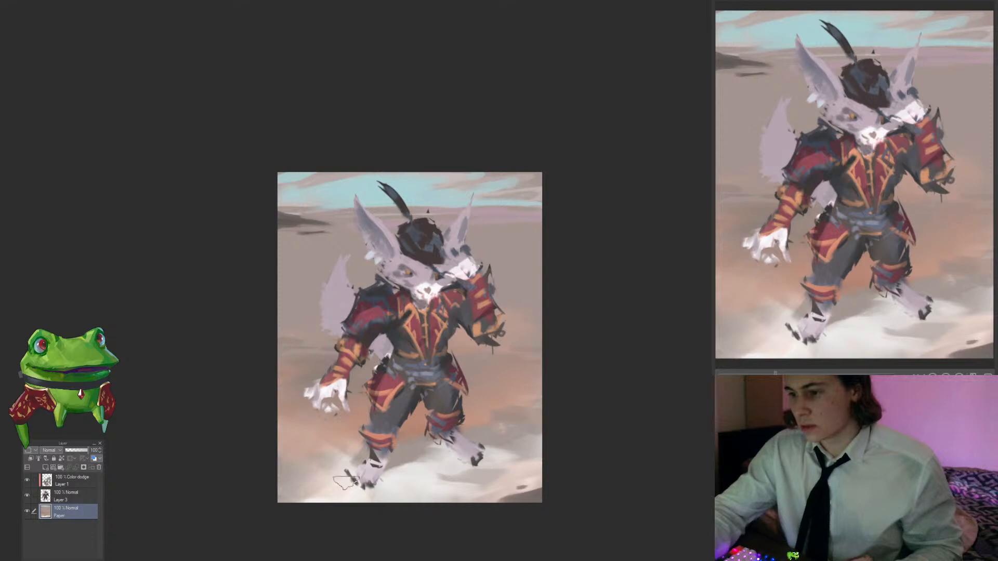
pyautogui.keyDown('alt'); pyautogui.click(334, 473); pyautogui.keyUp('alt')
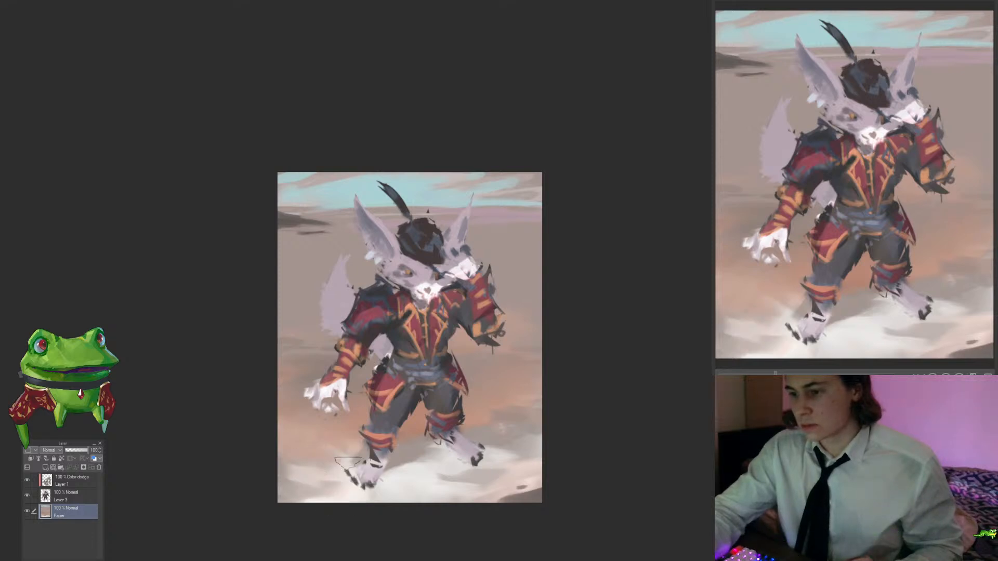
pyautogui.moveTo(301, 459); pyautogui.dragTo(244, 465)
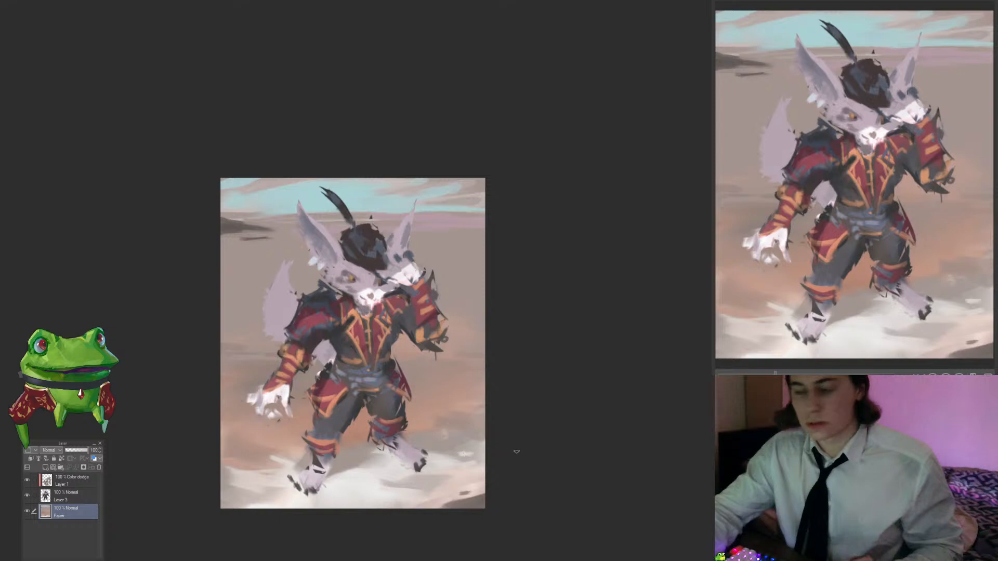
# Step: Break up the orange ground beside the legs with brown and orange horizontal streaks
pyautogui.moveTo(526, 441); pyautogui.dragTo(493, 441)
pyautogui.moveTo(559, 451)
pyautogui.mouseDown()
pyautogui.moveTo(606, 395)
pyautogui.moveTo(561, 441)
pyautogui.mouseUp()
pyautogui.moveTo(460, 415); pyautogui.dragTo(547, 394)
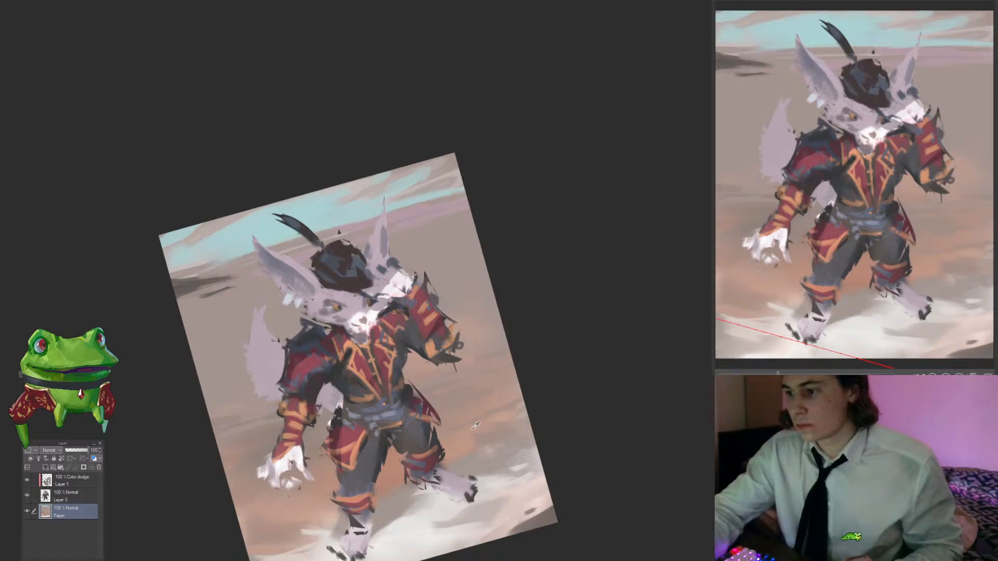
pyautogui.moveTo(475, 425); pyautogui.dragTo(447, 426)
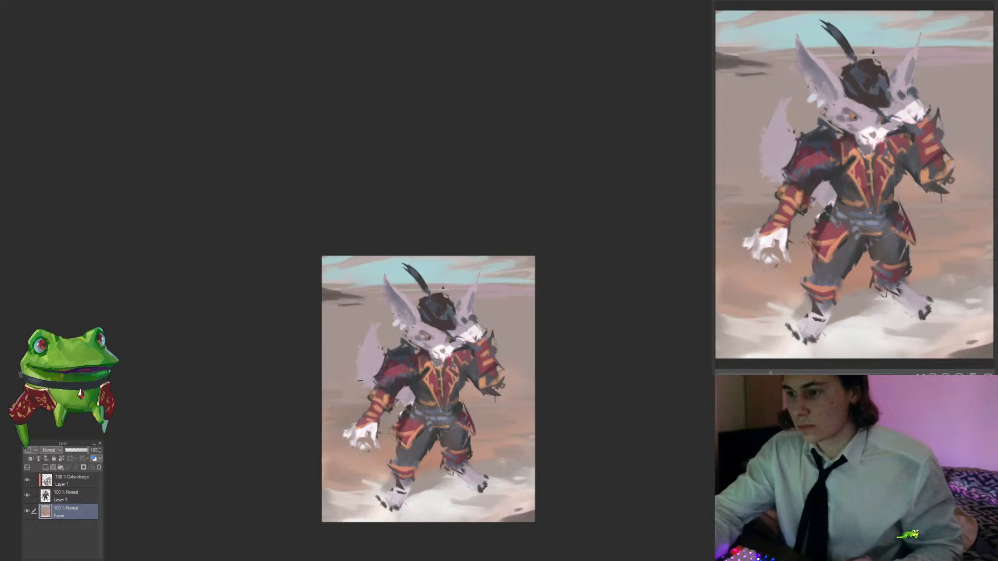
pyautogui.click(449, 336)
pyautogui.moveTo(449, 337); pyautogui.dragTo(419, 301)
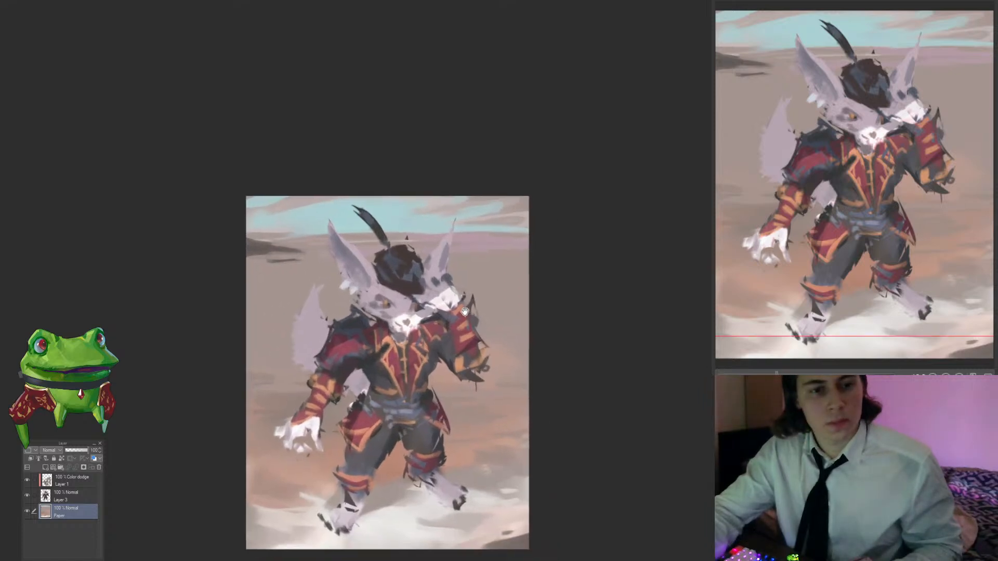
# Step: Paint a grey-brown distant ridge with thin streaks on the horizon behind the raised arm, sampling colours from the background
pyautogui.keyDown('alt'); pyautogui.click(262, 251); pyautogui.keyUp('alt')
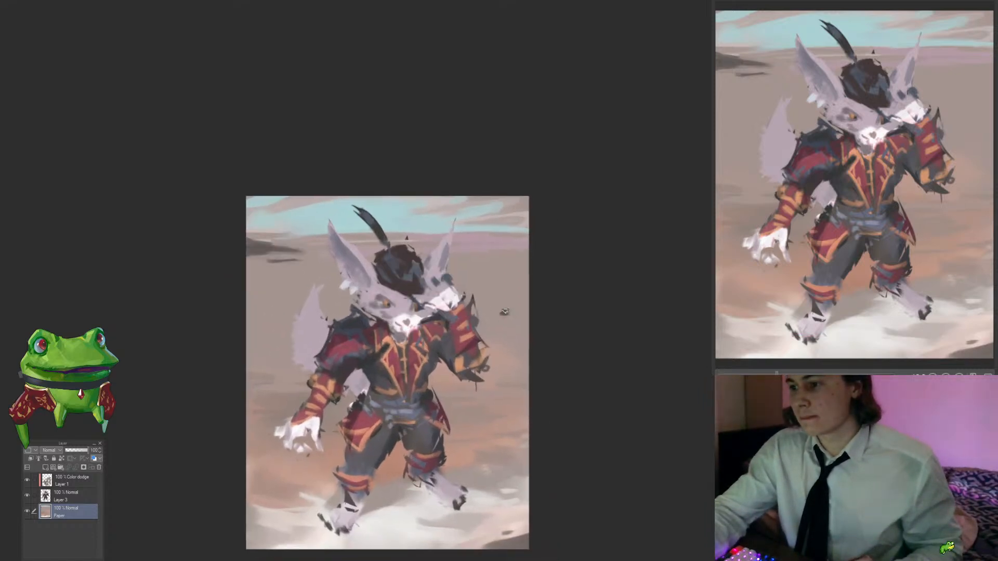
pyautogui.moveTo(499, 311); pyautogui.dragTo(517, 303)
pyautogui.moveTo(571, 290); pyautogui.dragTo(495, 274)
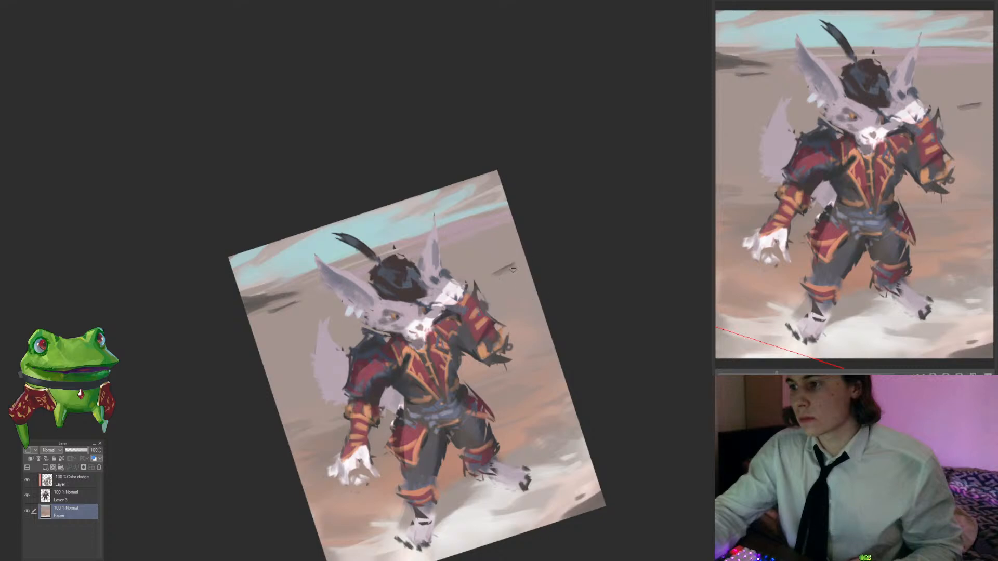
pyautogui.moveTo(466, 283); pyautogui.dragTo(492, 260)
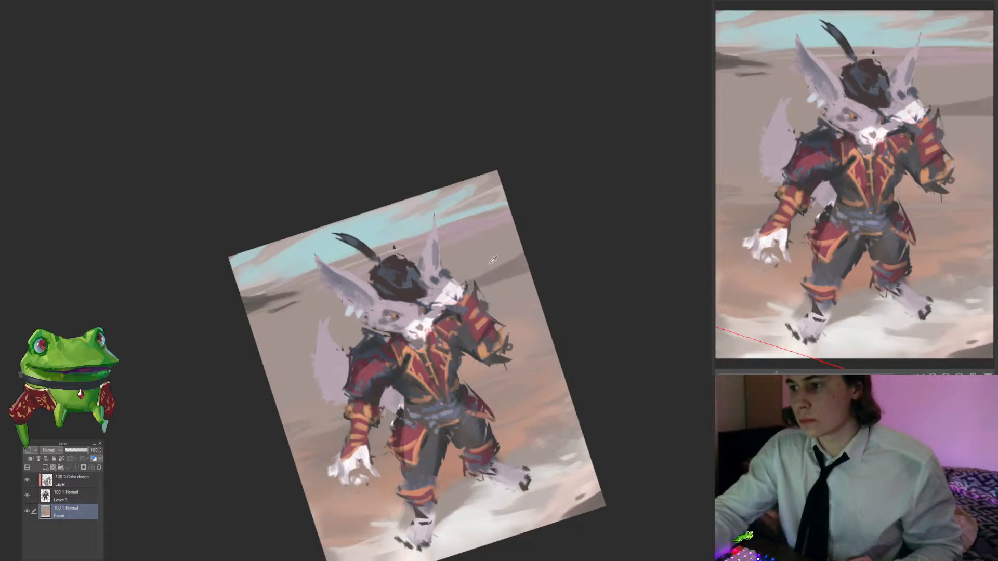
pyautogui.keyDown('alt'); pyautogui.click(505, 273); pyautogui.keyUp('alt')
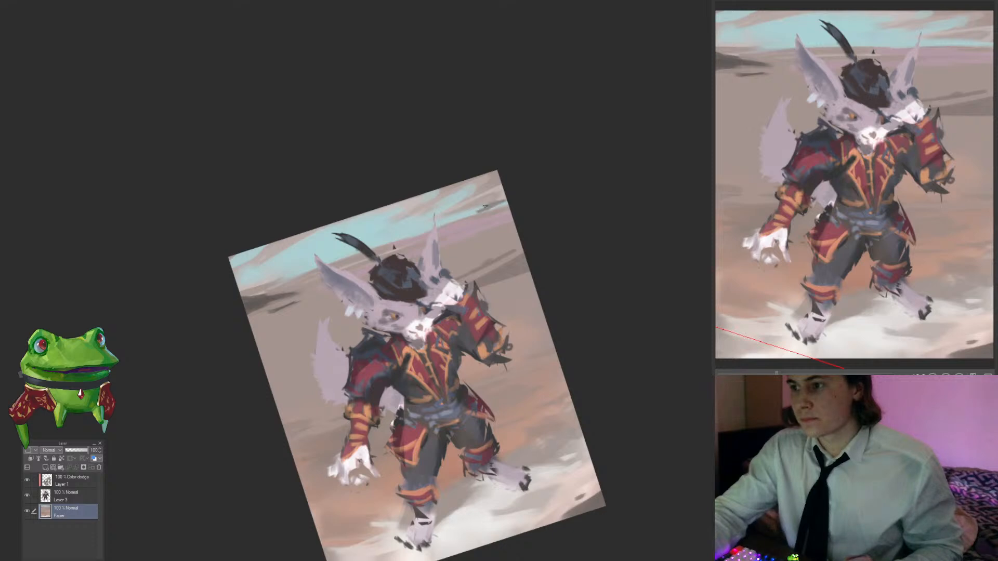
# Step: Undo the dark sky stroke, brush soft grey cloud streaks beyond the ear on the right, and reset the canvas rotation
pyautogui.hotkey('ctrl', 'z')
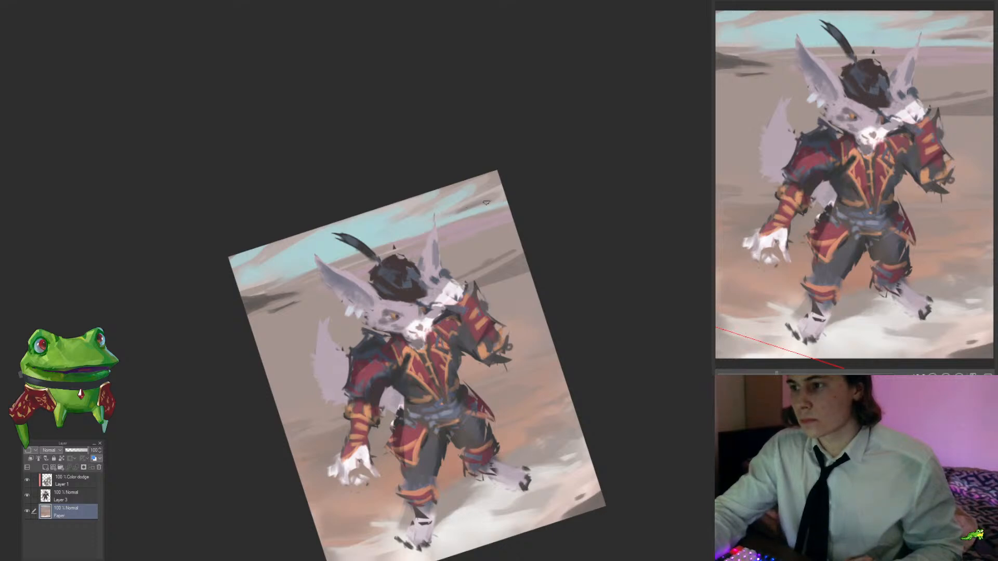
pyautogui.keyDown('alt'); pyautogui.click(478, 201); pyautogui.keyUp('alt')
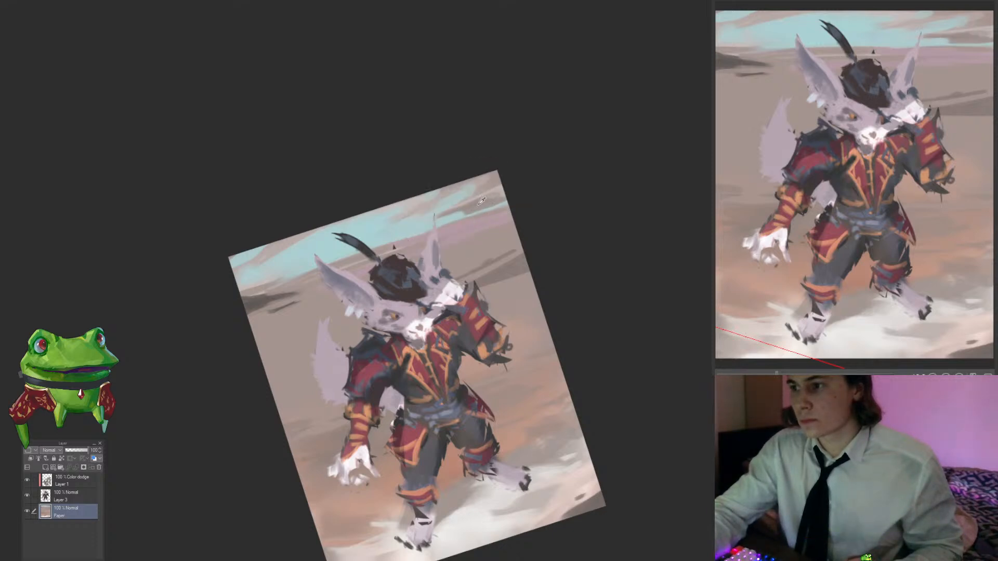
pyautogui.hotkey('ctrl', '@')
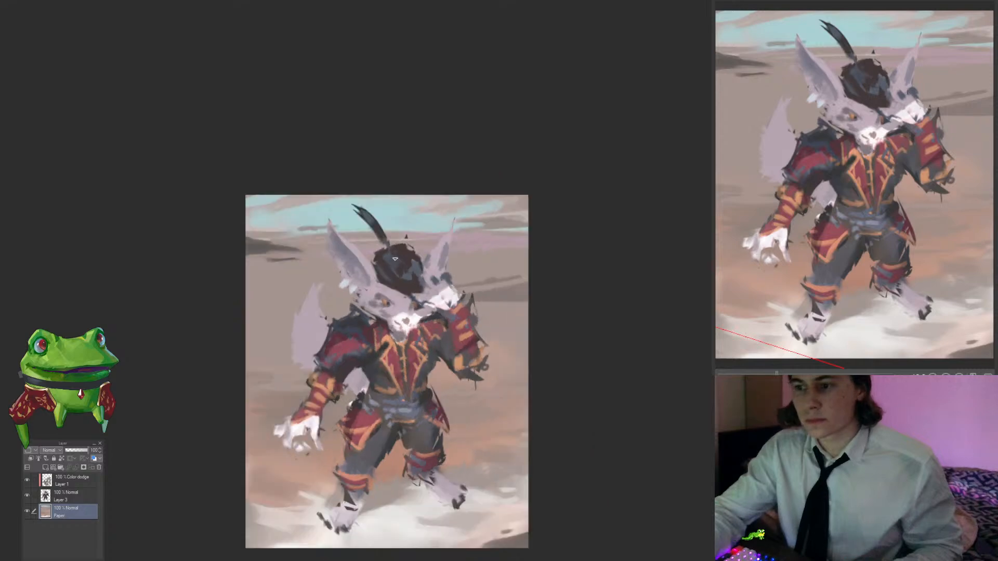
# Step: Select the Color dodge Layer 1 and toggle its visibility to compare the figure with and without the glow
pyautogui.moveTo(410, 309); pyautogui.dragTo(403, 310)
pyautogui.click(459, 395)
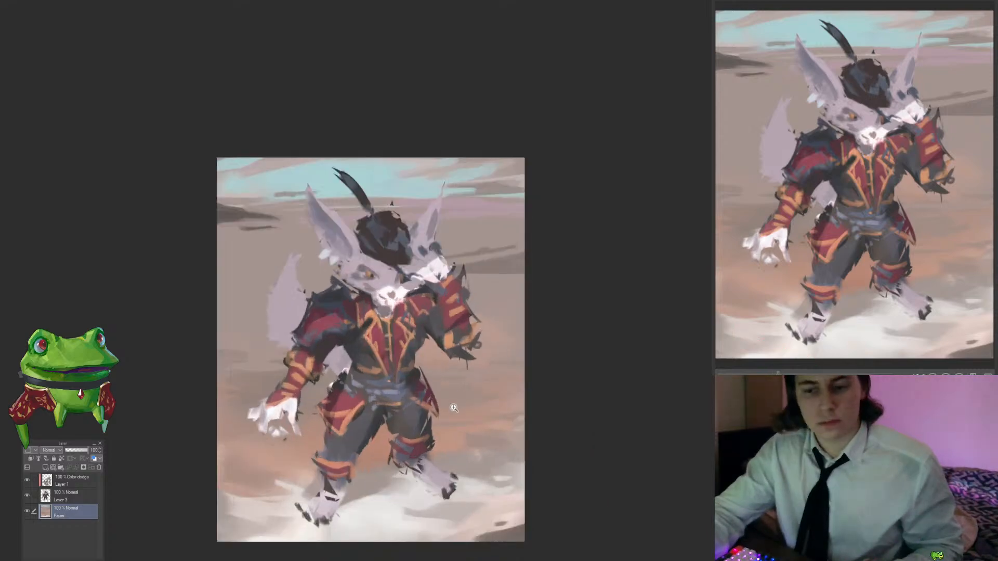
pyautogui.click(396, 415)
pyautogui.moveTo(406, 398); pyautogui.dragTo(392, 372)
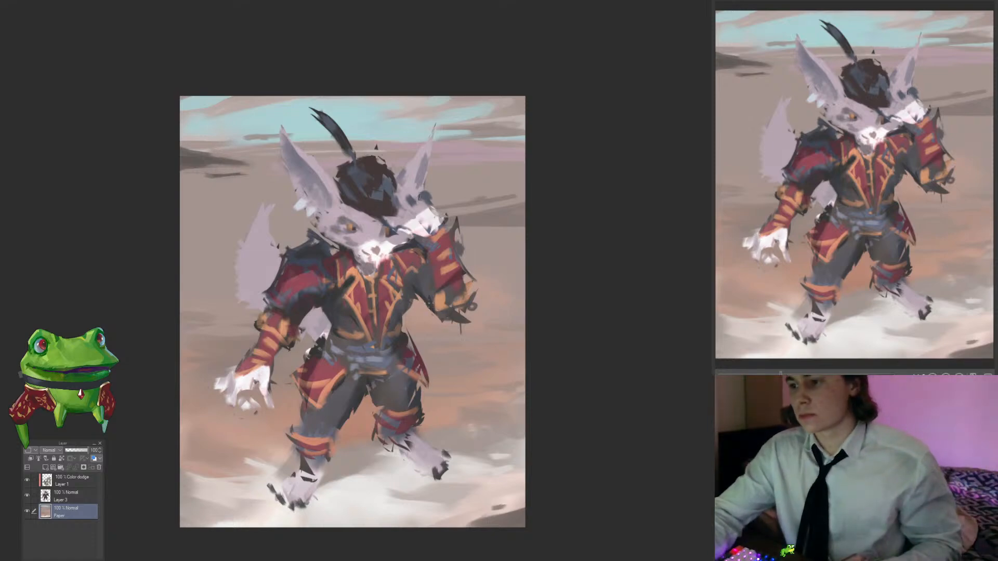
pyautogui.click(73, 495)
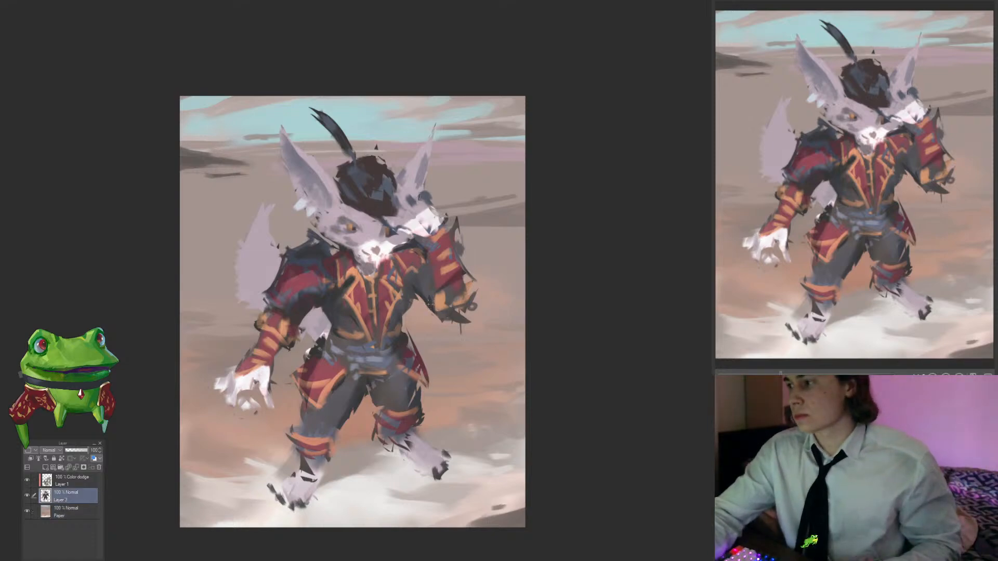
pyautogui.click(47, 481)
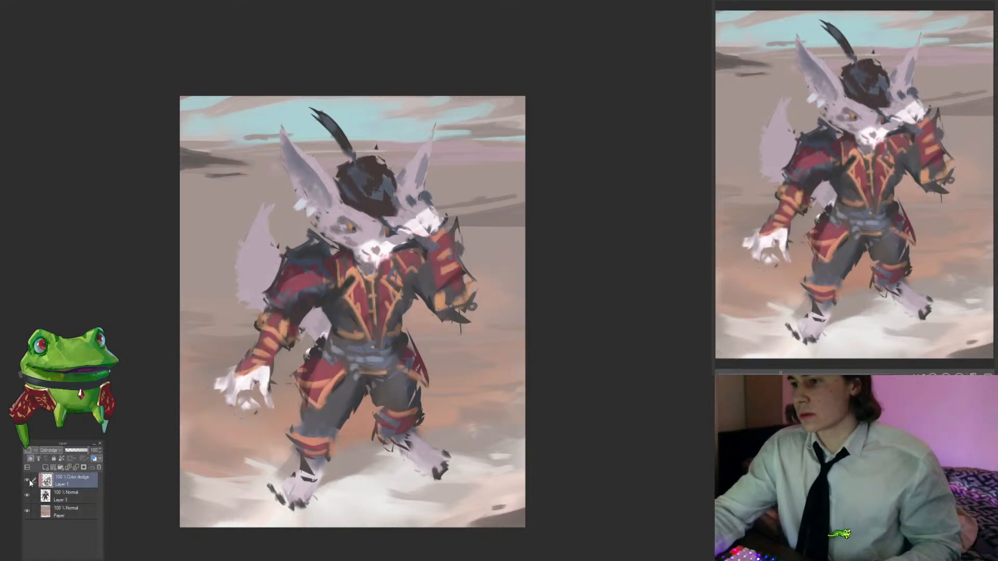
pyautogui.click(27, 481)
pyautogui.click(27, 480)
pyautogui.click(28, 481)
pyautogui.click(28, 481)
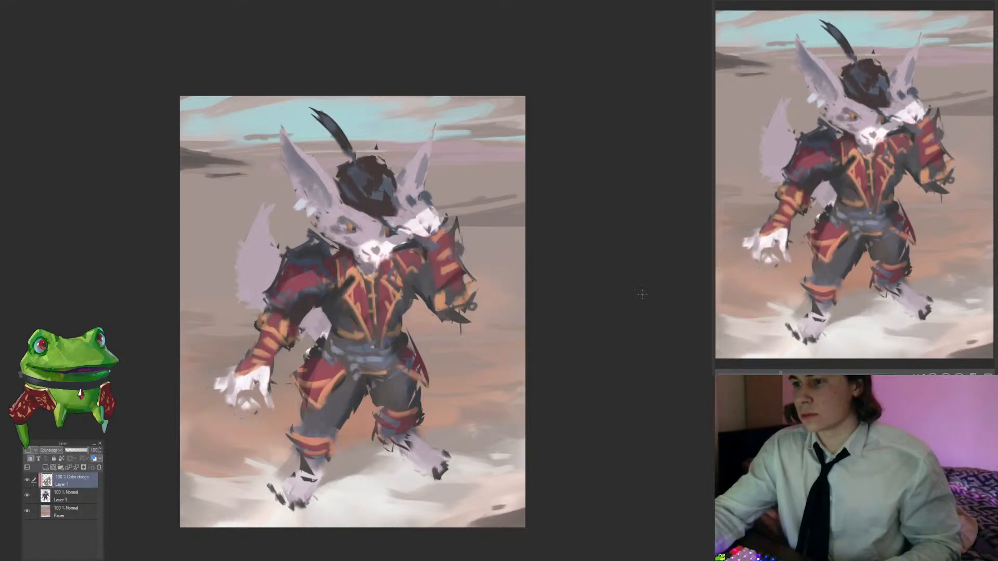
# Step: Reduce the brush size and paint a pale pink Color dodge glow over the fur of both feet
pyautogui.click(369, 239)
pyautogui.press('[')
pyautogui.press('[')
pyautogui.press('[')
pyautogui.press('[')
pyautogui.press('[')
pyautogui.press('[')
pyautogui.press('[')
pyautogui.press('[')
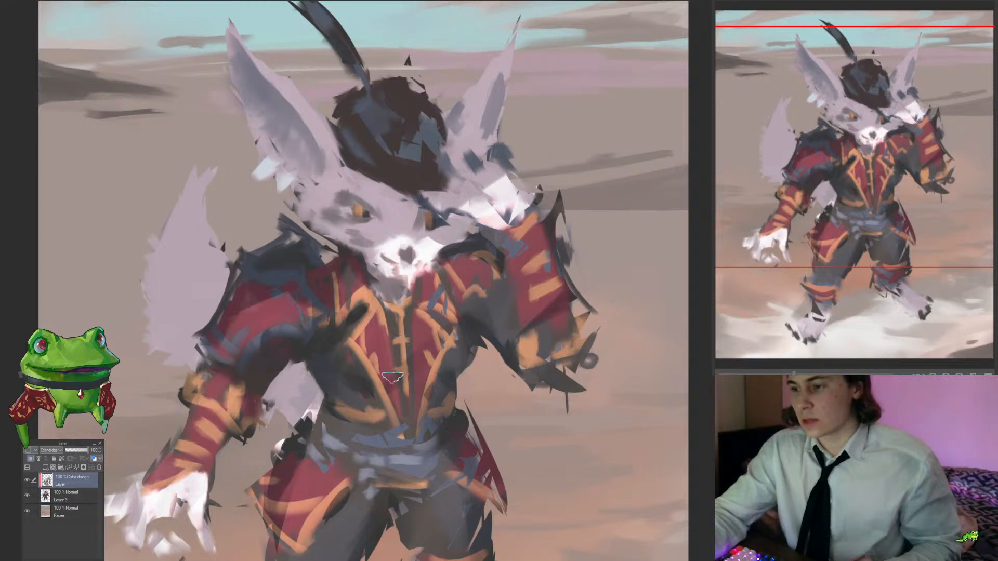
pyautogui.moveTo(383, 383)
pyautogui.mouseDown()
pyautogui.moveTo(223, 381)
pyautogui.moveTo(377, 381)
pyautogui.moveTo(254, 379)
pyautogui.moveTo(312, 333)
pyautogui.moveTo(377, 413)
pyautogui.mouseUp()
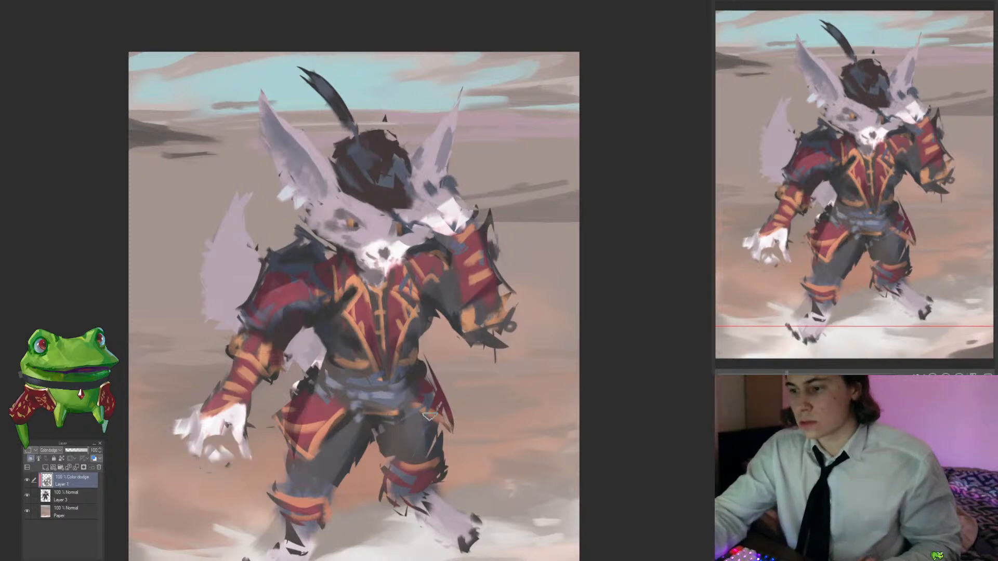
pyautogui.moveTo(385, 390)
pyautogui.mouseDown()
pyautogui.moveTo(374, 379)
pyautogui.moveTo(414, 351)
pyautogui.moveTo(393, 324)
pyautogui.moveTo(378, 353)
pyautogui.mouseUp()
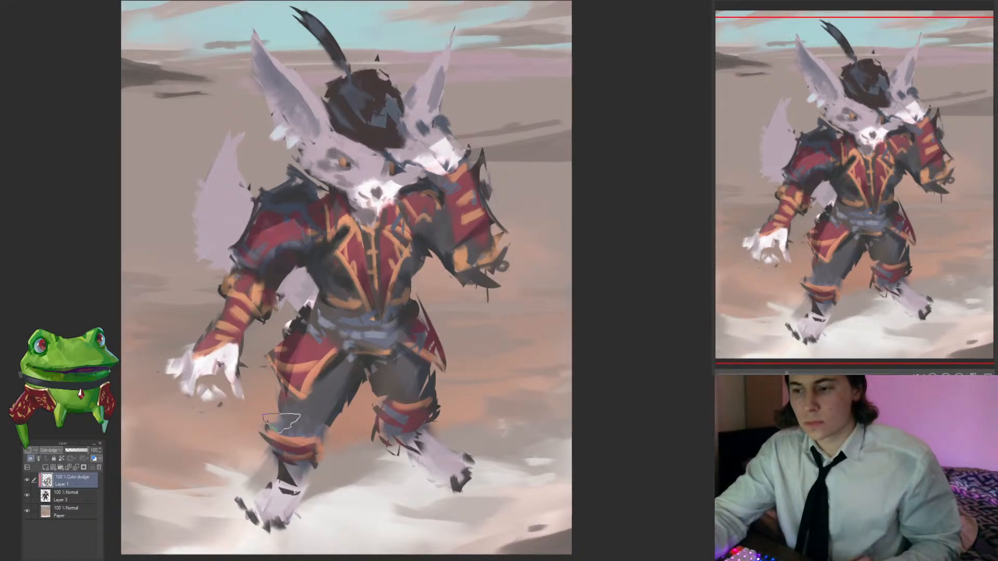
pyautogui.moveTo(404, 420); pyautogui.dragTo(377, 425)
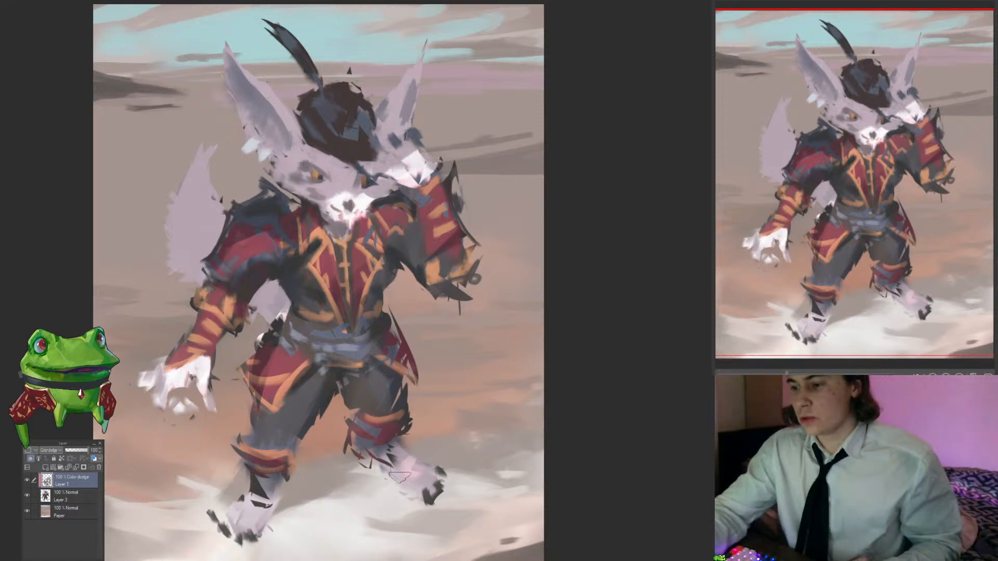
pyautogui.moveTo(396, 472); pyautogui.dragTo(422, 481)
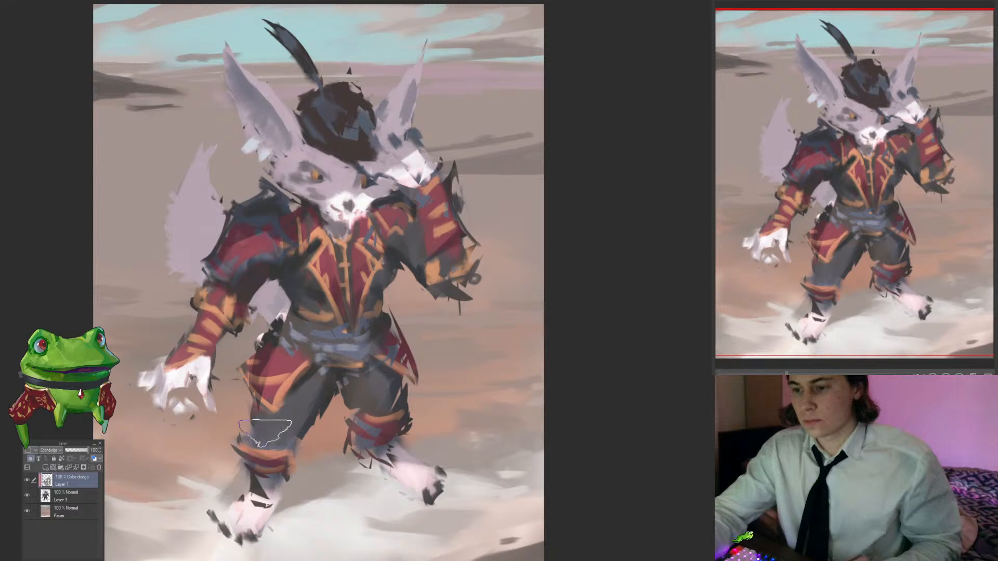
pyautogui.moveTo(274, 400); pyautogui.dragTo(328, 427)
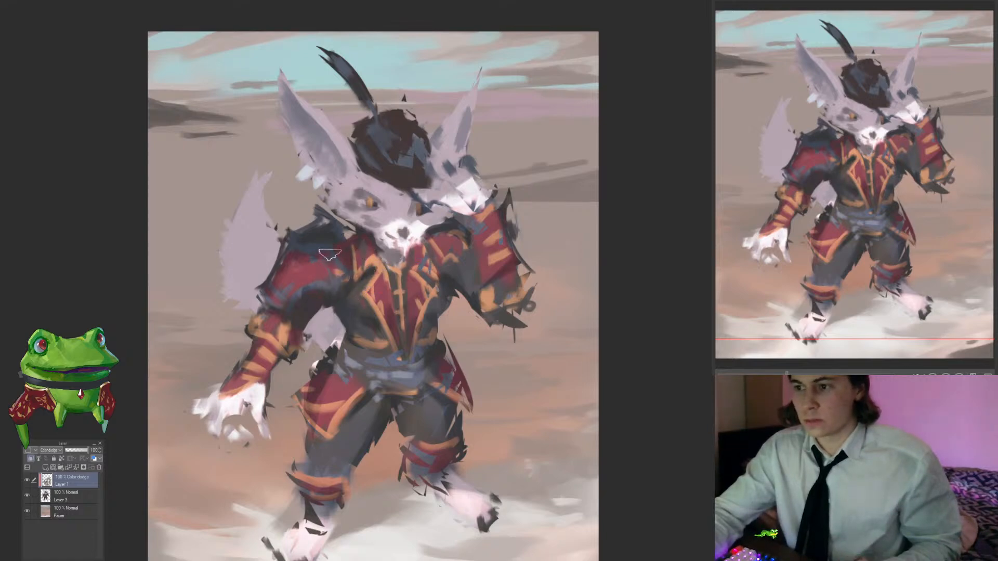
# Step: Brighten the fur around the muzzle and chin on the Color dodge layer
pyautogui.moveTo(396, 270); pyautogui.dragTo(372, 298)
pyautogui.scroll(1, 370, 254)
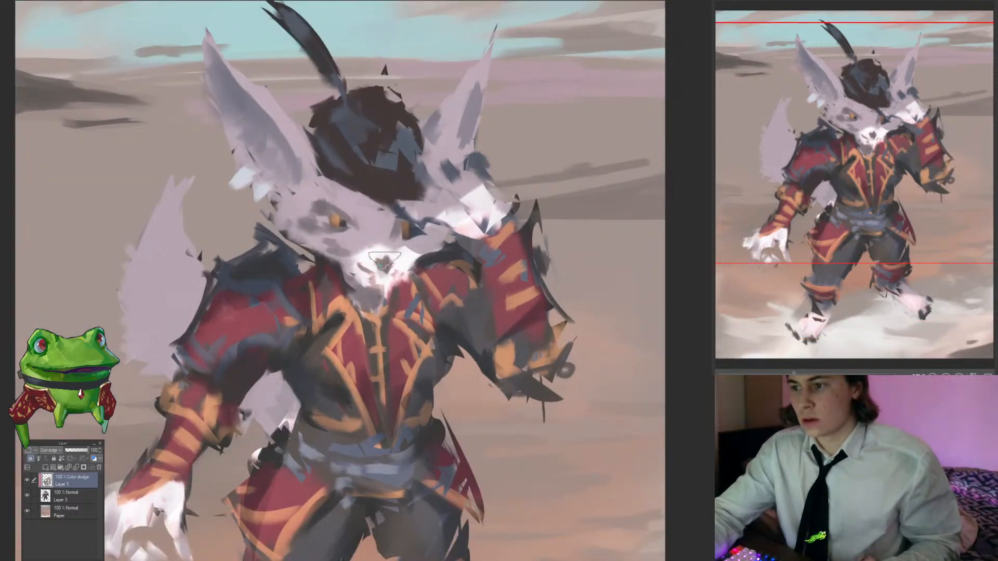
pyautogui.moveTo(419, 255); pyautogui.dragTo(394, 291)
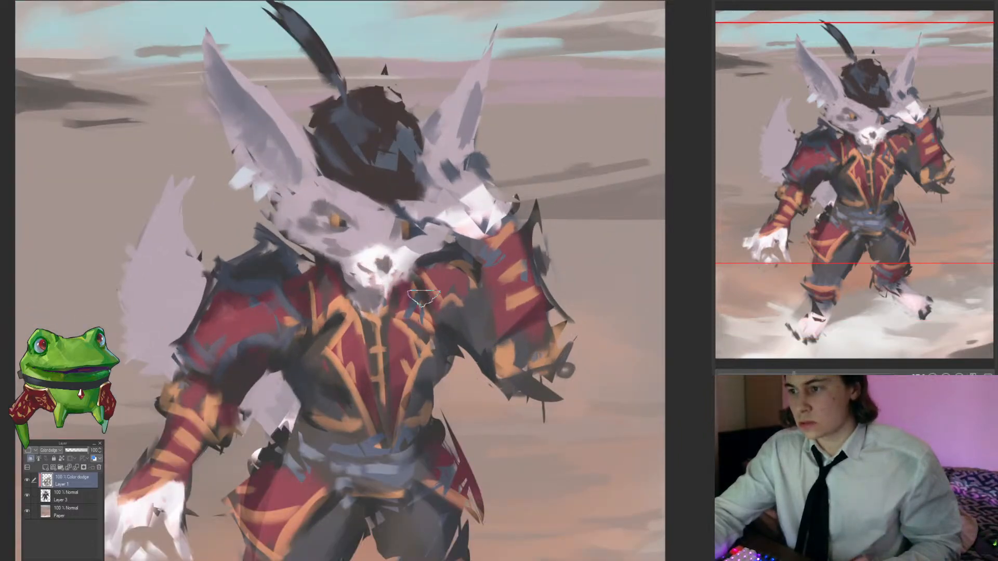
# Step: Check the whole painting at a small size and with the canvas mirrored, then restore its orientation
pyautogui.scroll(-4, 524, 307)
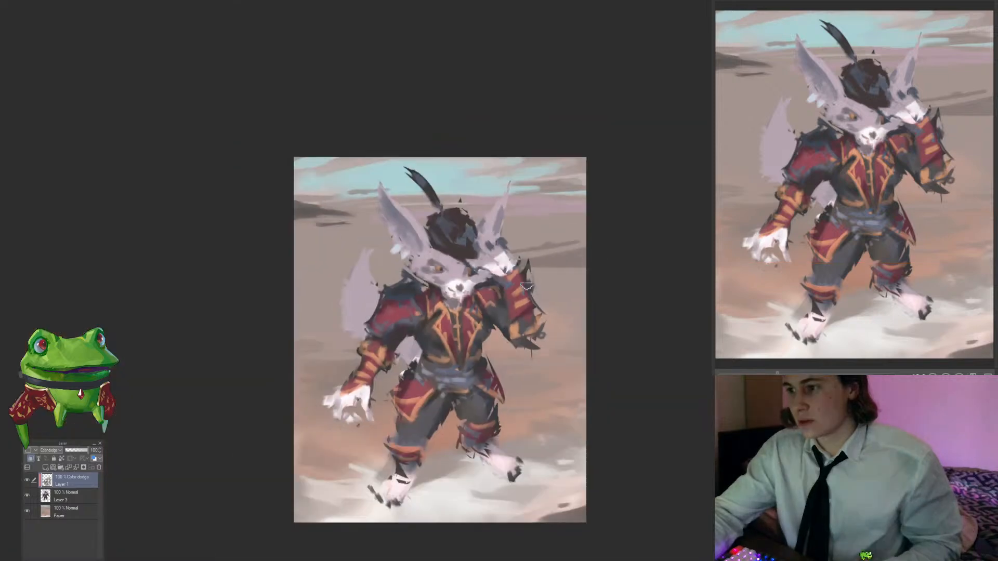
pyautogui.moveTo(522, 278); pyautogui.dragTo(536, 306)
pyautogui.scroll(-2, 514, 324)
pyautogui.moveTo(568, 338)
pyautogui.mouseDown()
pyautogui.moveTo(576, 299)
pyautogui.moveTo(539, 304)
pyautogui.mouseUp()
pyautogui.scroll(1, 530, 320)
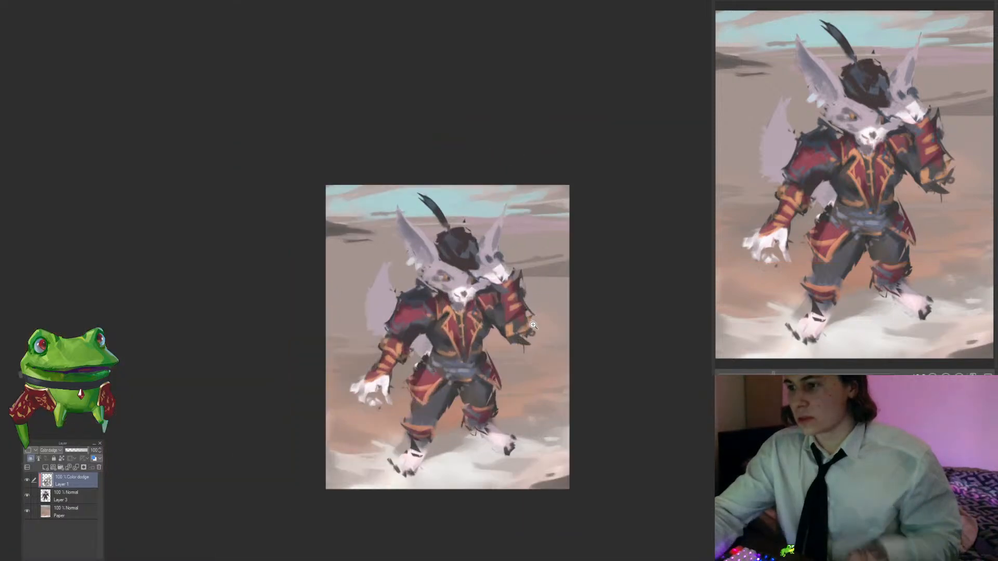
pyautogui.press('h')
pyautogui.moveTo(442, 353); pyautogui.dragTo(417, 362)
pyautogui.scroll(-2, 394, 376)
pyautogui.press('h')
pyautogui.scroll(3, 408, 376)
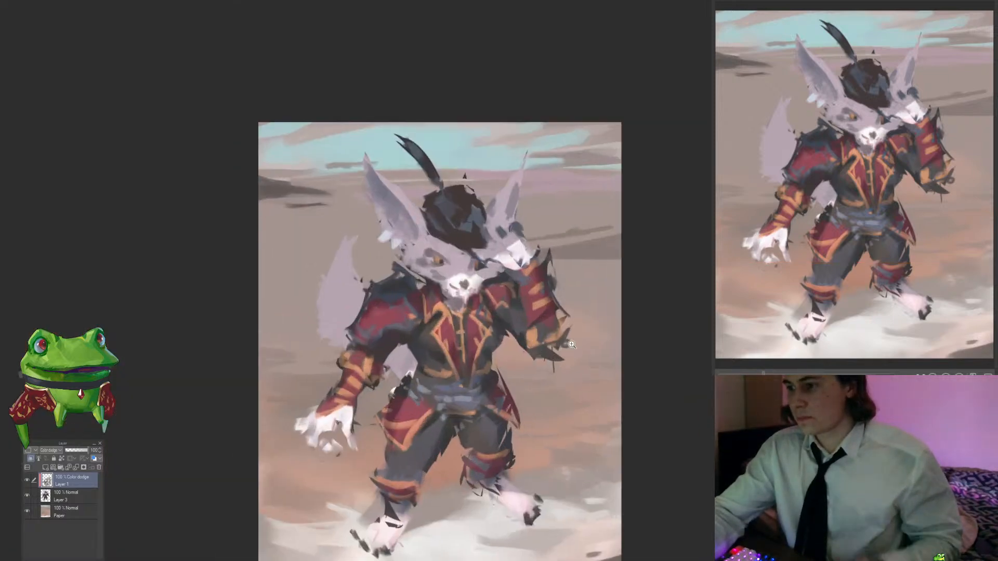
# Step: Add a clipped Multiply layer above Layer 3 and fill it with pale blue to shade the character
pyautogui.click(58, 496)
pyautogui.click(45, 467)
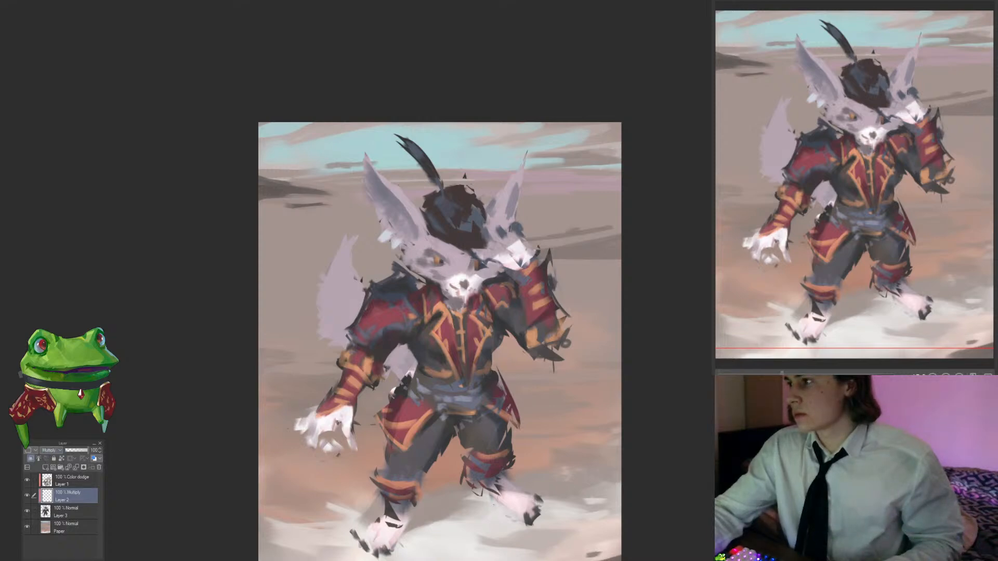
pyautogui.hotkey('alt', 'Delete')
pyautogui.moveTo(603, 289); pyautogui.dragTo(594, 249)
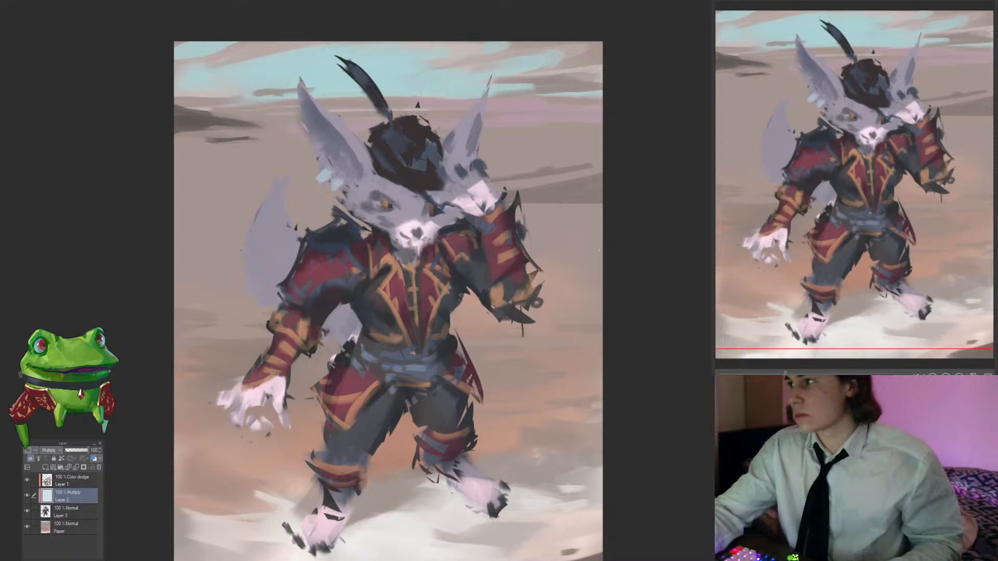
# Step: Load the Color dodge layer's painted area as a selection, clear it from the Multiply layer, and deselect
pyautogui.keyDown('ctrl'); pyautogui.click(47, 482); pyautogui.keyUp('ctrl')
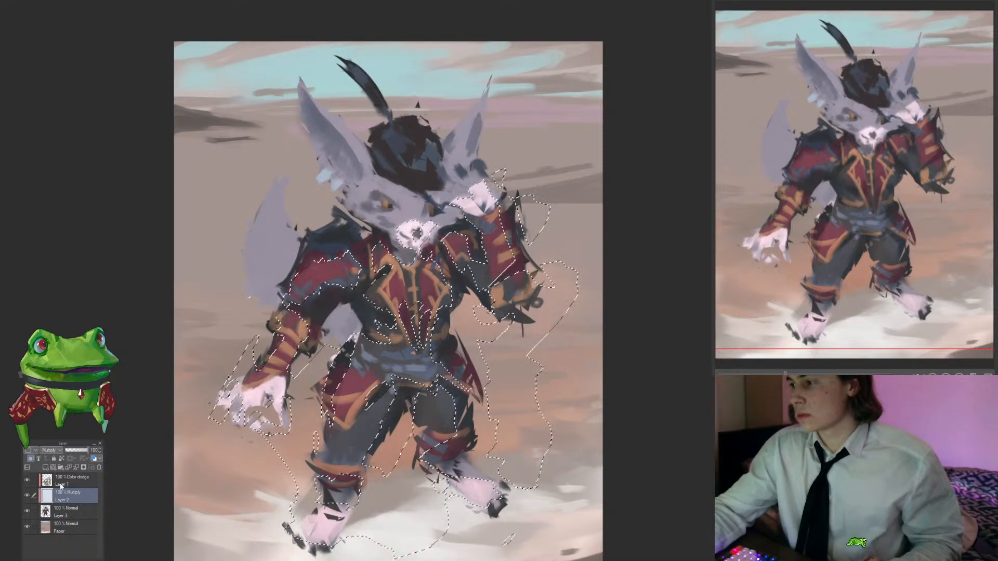
pyautogui.press('Delete')
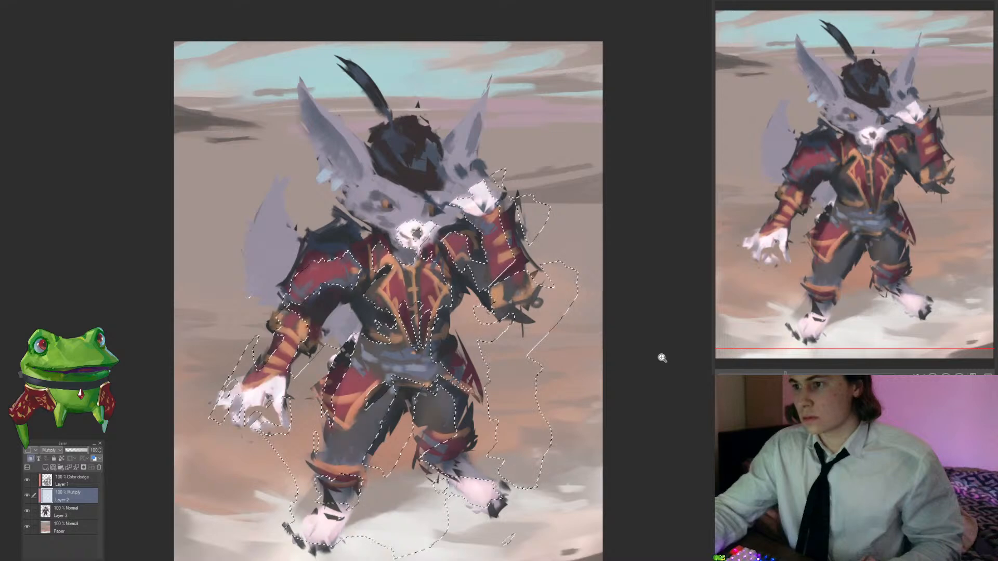
pyautogui.hotkey('ctrl', 'd')
pyautogui.moveTo(488, 373); pyautogui.dragTo(426, 359)
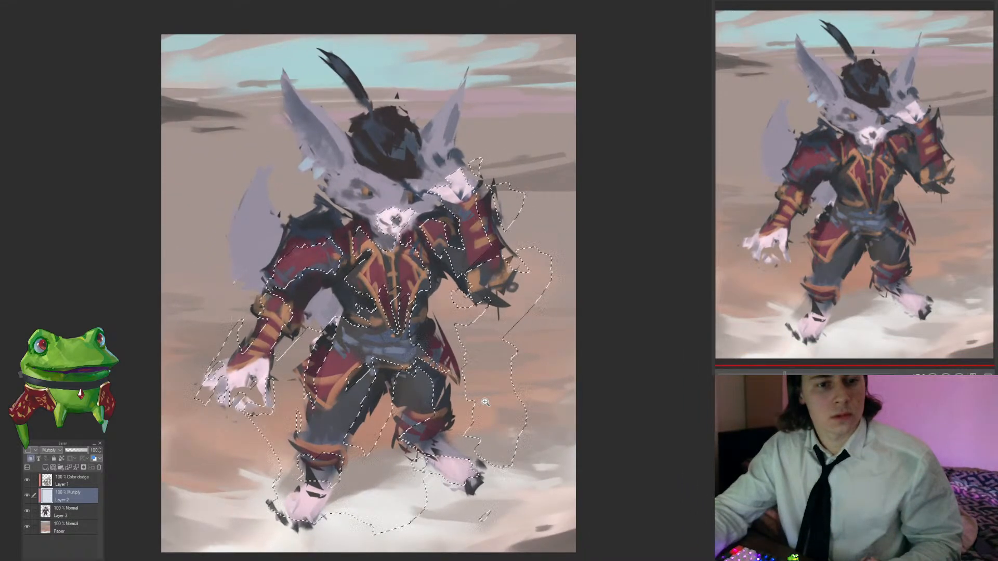
pyautogui.hotkey('ctrl', 'd')
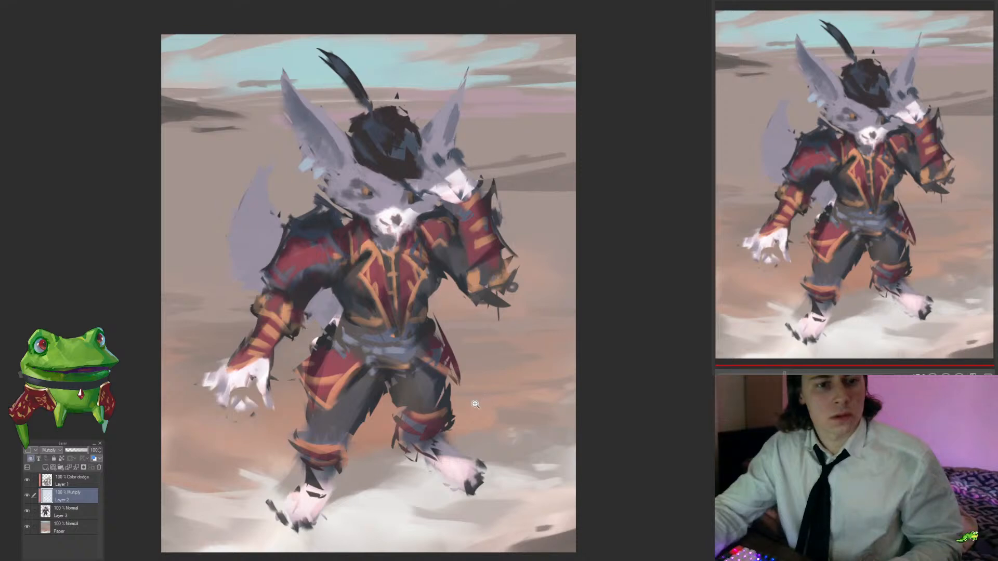
# Step: Lower the Multiply layer's opacity to 67%
pyautogui.scroll(-1, 475, 404)
pyautogui.scroll(-3, 481, 401)
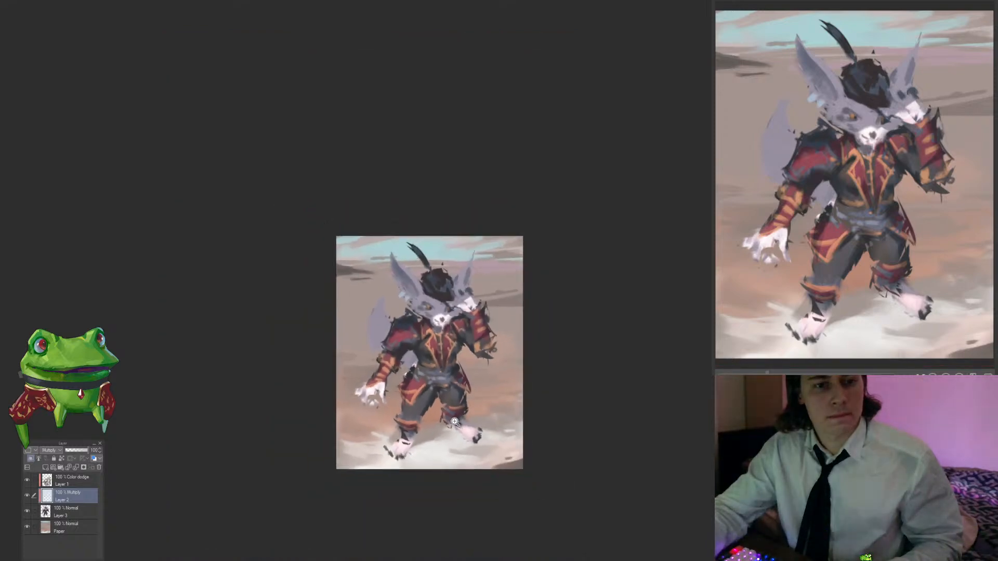
pyautogui.scroll(2, 481, 402)
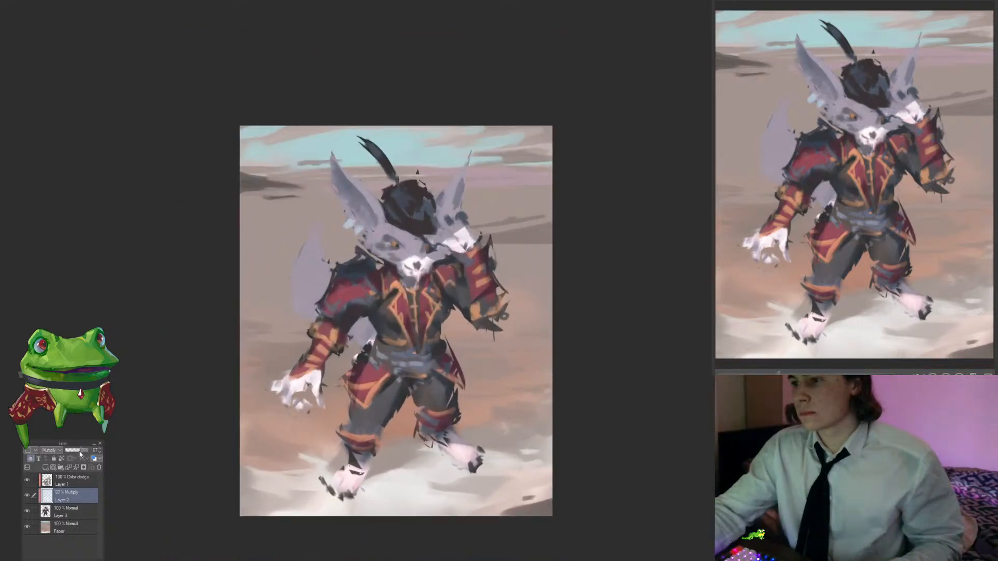
pyautogui.scroll(2, 453, 386)
pyautogui.moveTo(469, 279); pyautogui.dragTo(468, 270)
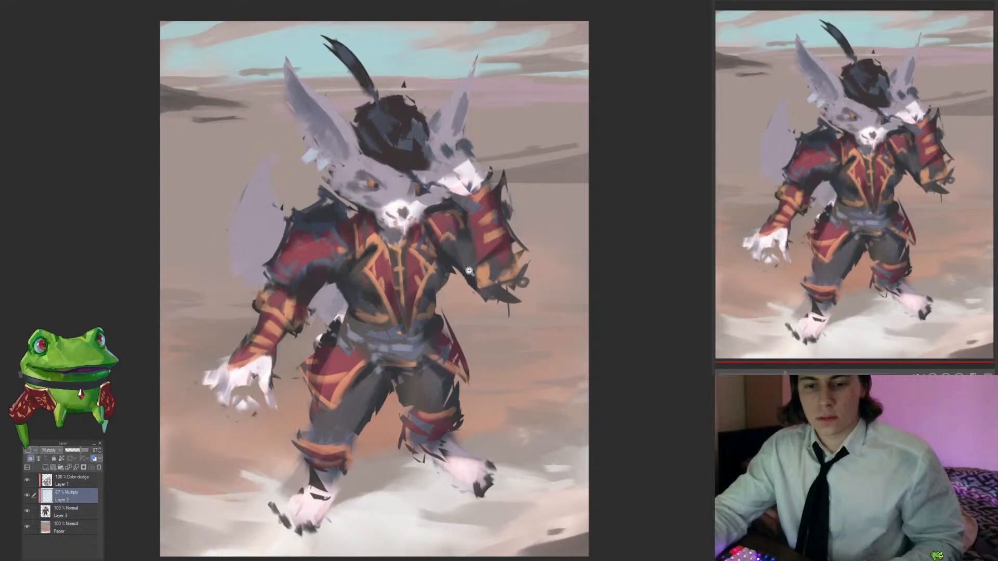
pyautogui.scroll(-2, 473, 359)
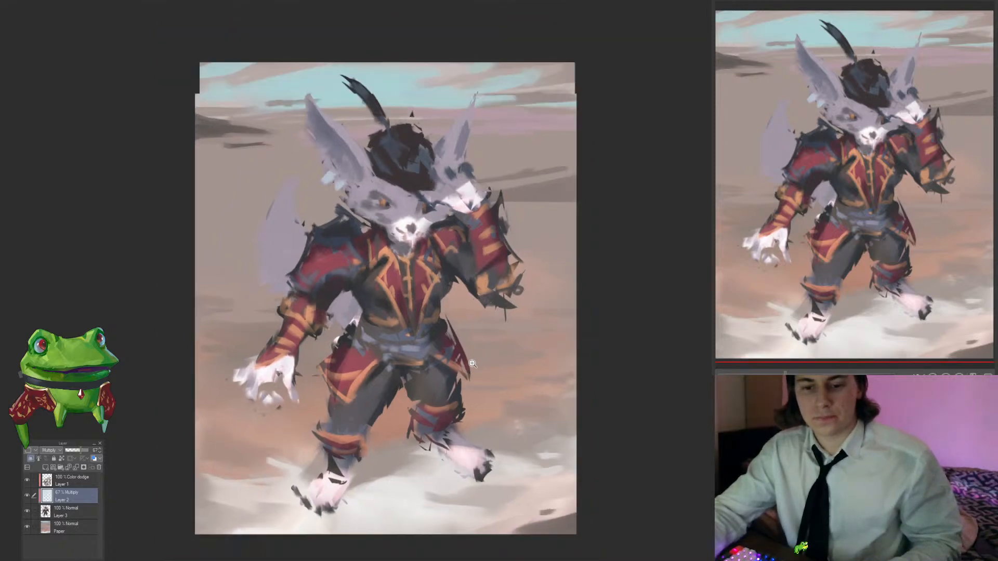
pyautogui.scroll(1, 474, 364)
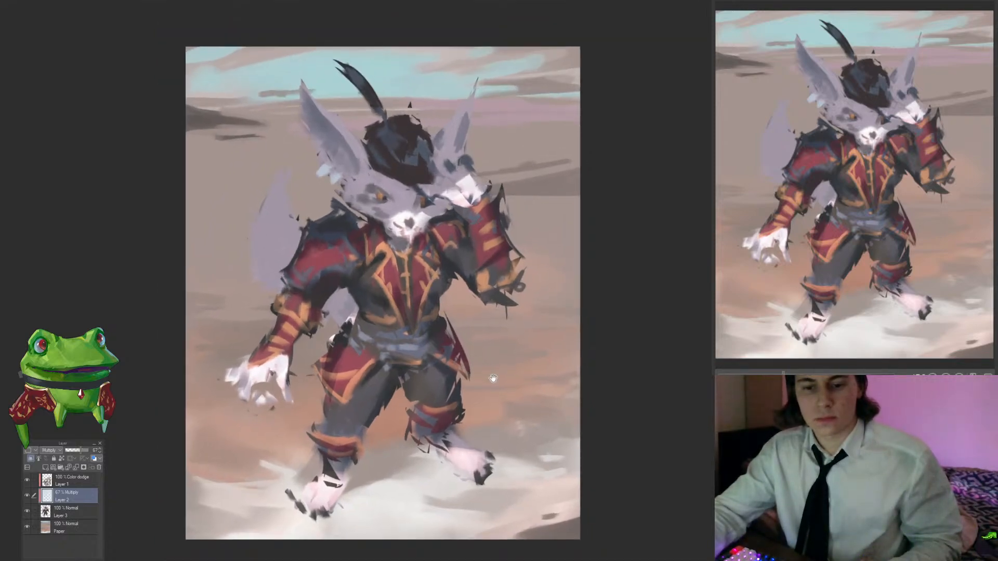
pyautogui.moveTo(492, 379); pyautogui.dragTo(529, 387)
pyautogui.scroll(-2, 459, 360)
pyautogui.moveTo(470, 286); pyautogui.dragTo(498, 300)
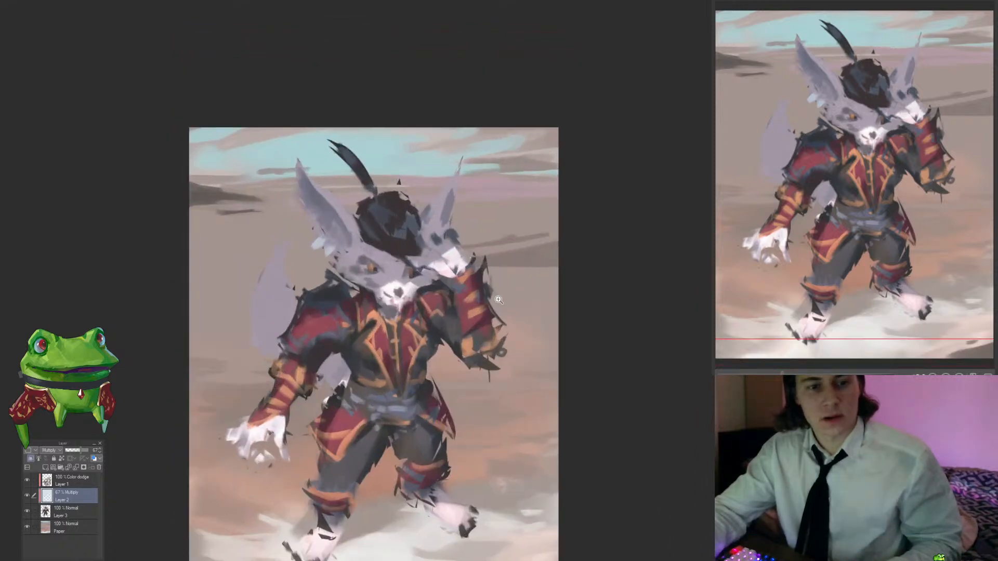
# Step: Compare the character with and without the Color dodge and Multiply layers, and leave the Multiply layer hidden
pyautogui.scroll(-2, 639, 327)
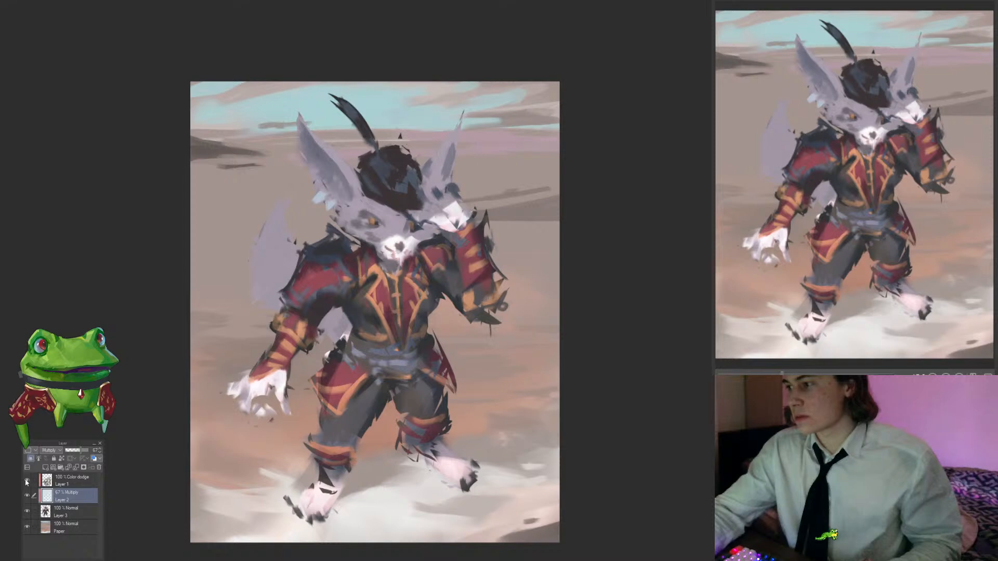
pyautogui.click(26, 481)
pyautogui.click(27, 495)
pyautogui.click(27, 480)
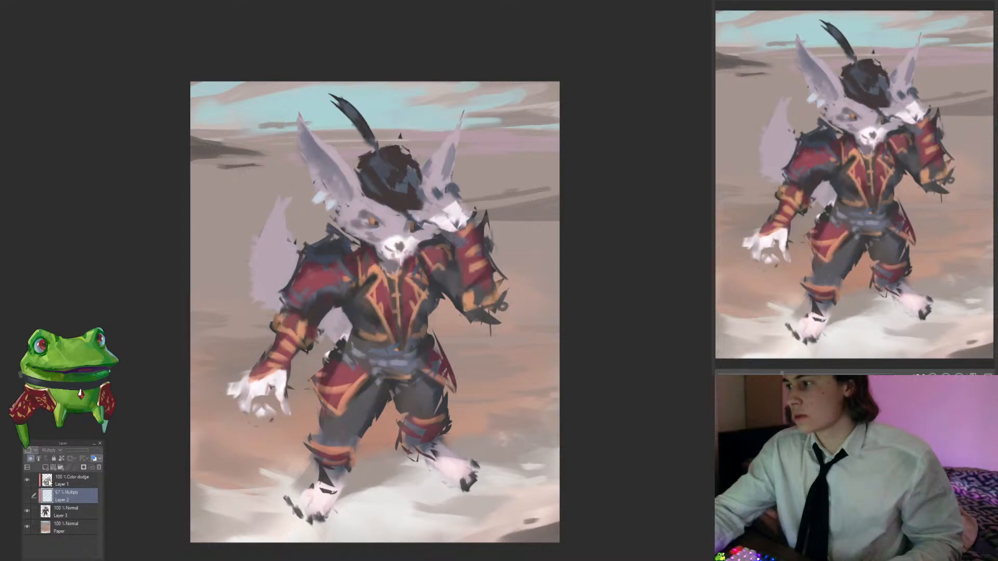
# Step: Add a clipped Color dodge layer above Layer 1 and brush highlights onto the character's sleeves
pyautogui.click(55, 480)
pyautogui.click(45, 467)
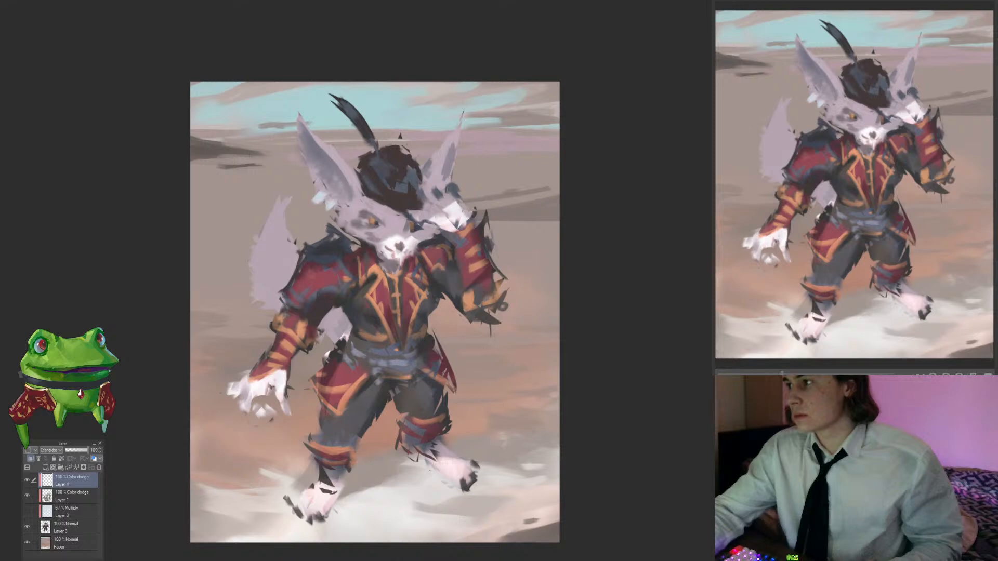
pyautogui.scroll(3, 385, 265)
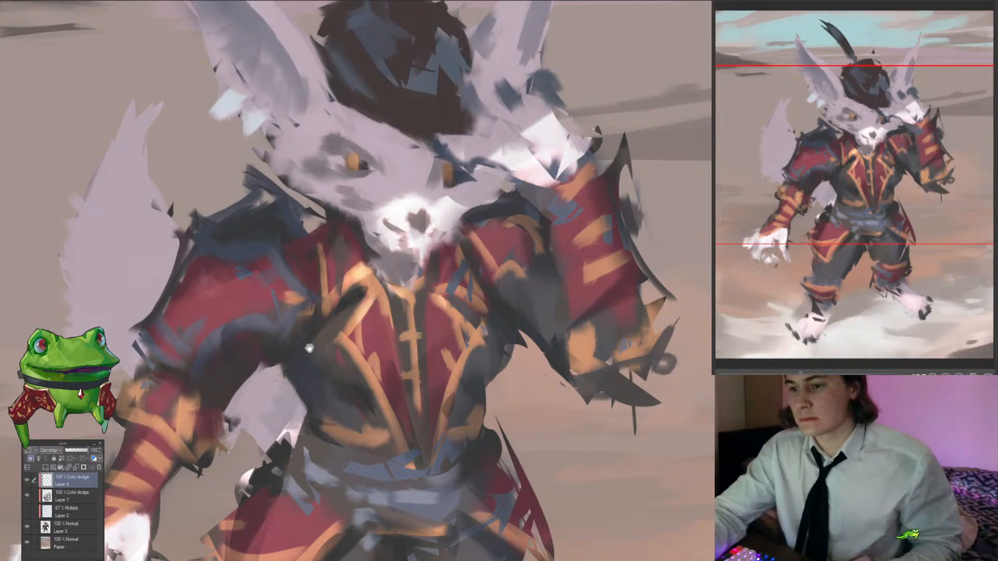
pyautogui.moveTo(308, 348)
pyautogui.mouseDown()
pyautogui.moveTo(360, 331)
pyautogui.moveTo(364, 345)
pyautogui.mouseUp()
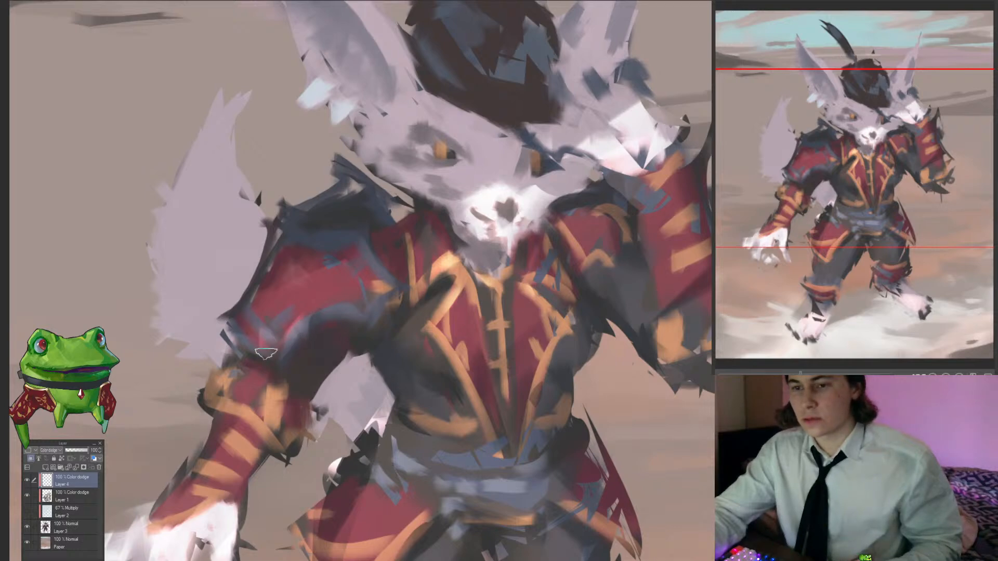
pyautogui.scroll(-4, 269, 371)
pyautogui.scroll(4, 241, 399)
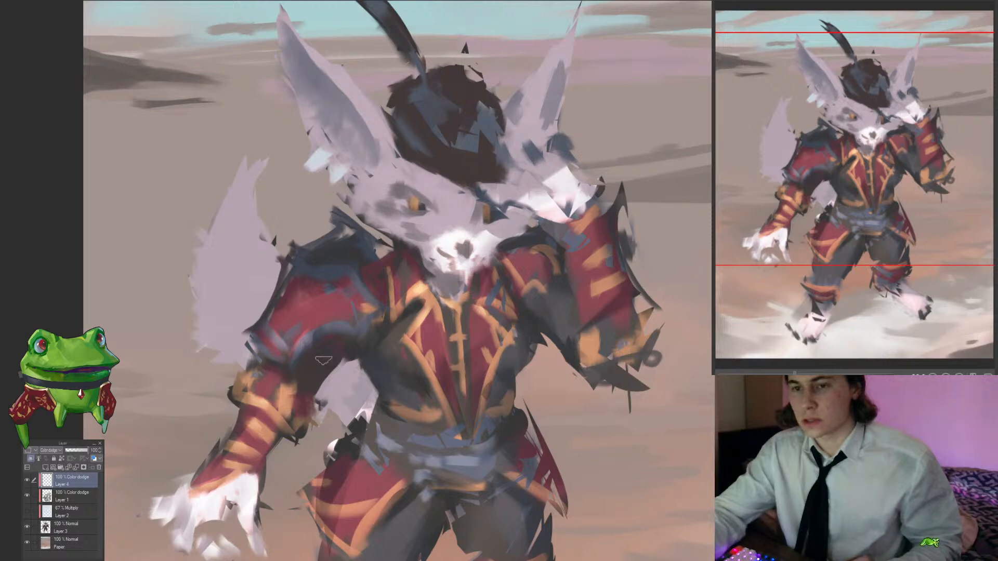
pyautogui.moveTo(323, 360); pyautogui.dragTo(297, 373)
pyautogui.moveTo(320, 341); pyautogui.dragTo(266, 332)
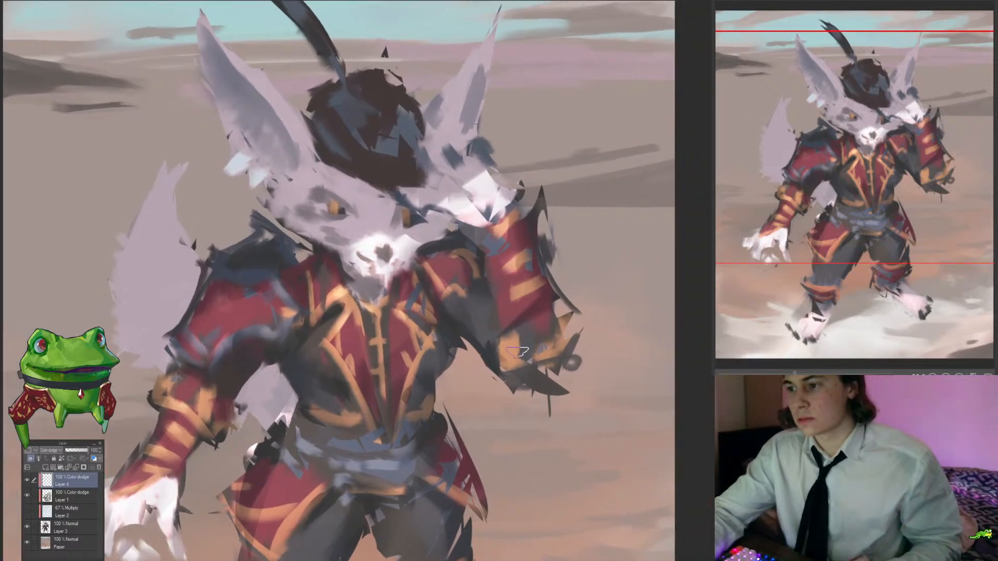
pyautogui.moveTo(517, 352); pyautogui.dragTo(512, 357)
# Step: Brush further Color dodge highlights around the character's waist, hips and legs
pyautogui.moveTo(378, 443); pyautogui.dragTo(383, 388)
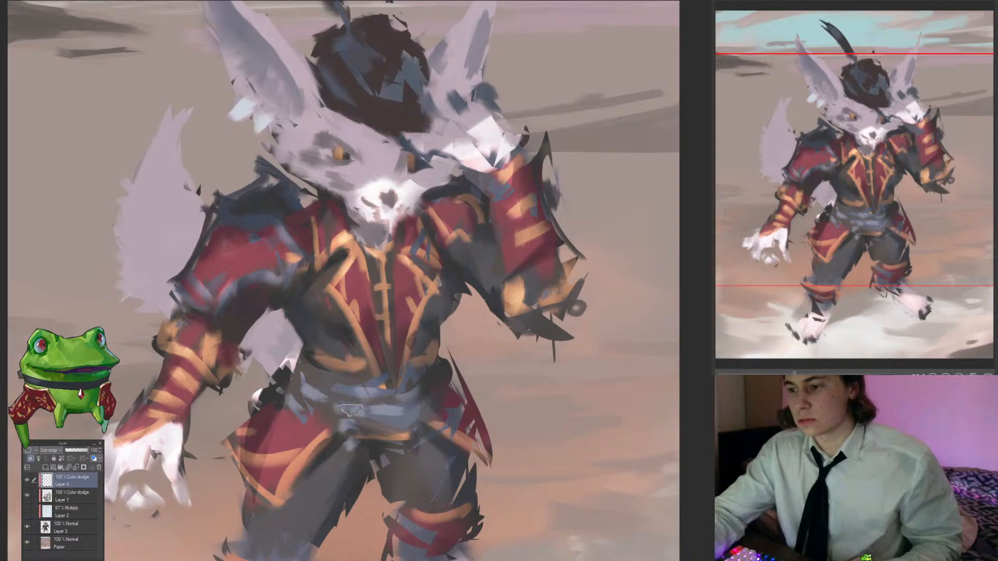
pyautogui.moveTo(315, 401); pyautogui.dragTo(291, 369)
pyautogui.moveTo(489, 375)
pyautogui.mouseDown()
pyautogui.moveTo(539, 266)
pyautogui.moveTo(489, 376)
pyautogui.mouseUp()
pyautogui.moveTo(353, 394); pyautogui.dragTo(367, 426)
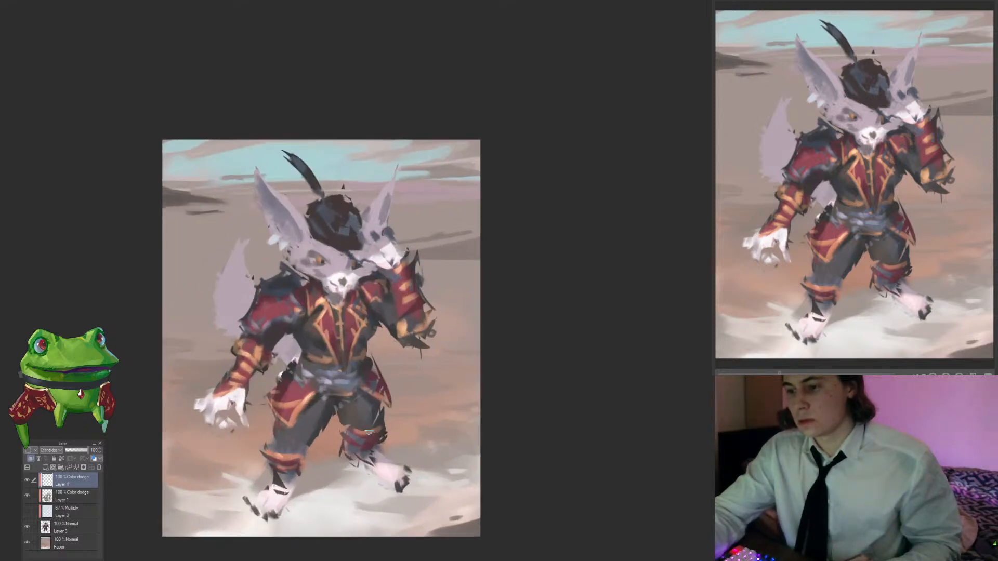
pyautogui.moveTo(391, 413); pyautogui.dragTo(407, 410)
pyautogui.moveTo(336, 240); pyautogui.dragTo(416, 240)
pyautogui.moveTo(359, 294)
pyautogui.mouseDown()
pyautogui.moveTo(341, 302)
pyautogui.moveTo(350, 307)
pyautogui.mouseUp()
pyautogui.moveTo(473, 311)
pyautogui.mouseDown()
pyautogui.moveTo(486, 312)
pyautogui.moveTo(435, 367)
pyautogui.mouseUp()
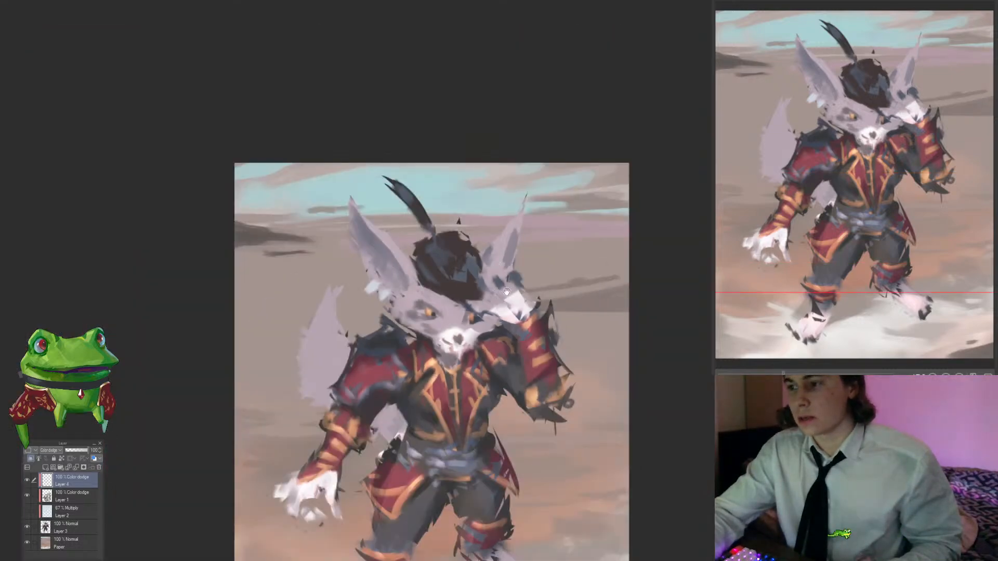
pyautogui.moveTo(506, 291); pyautogui.dragTo(475, 281)
# Step: Add a clipped Overlay layer on top of the layer stack and lighten the character's tail and light fur
pyautogui.click(45, 467)
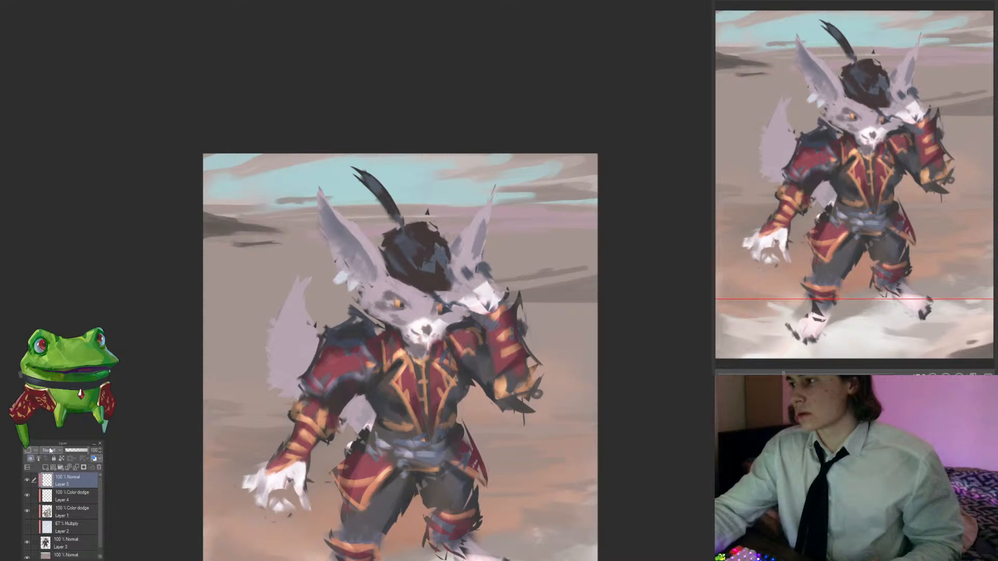
pyautogui.moveTo(421, 294); pyautogui.dragTo(437, 275)
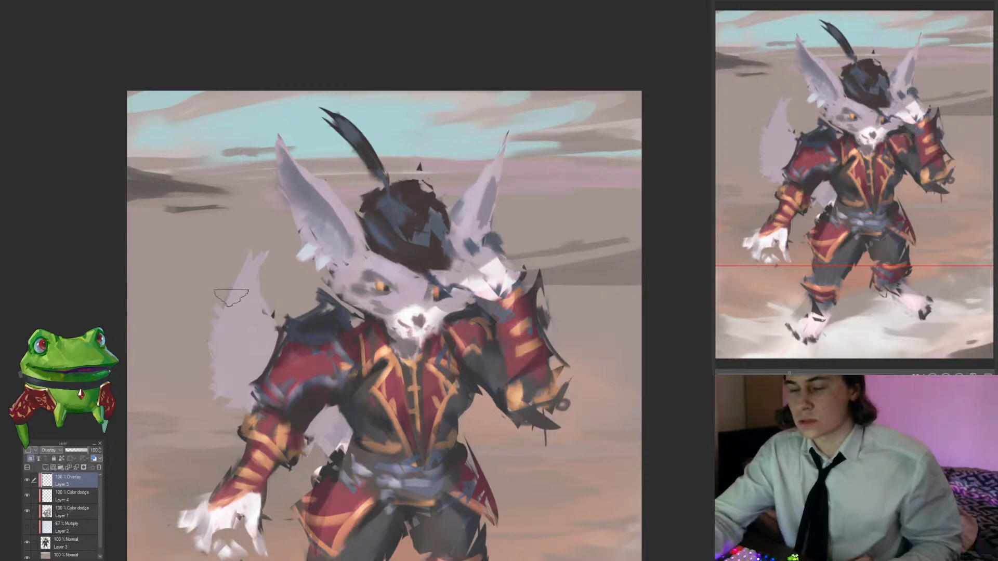
pyautogui.moveTo(238, 310); pyautogui.dragTo(258, 344)
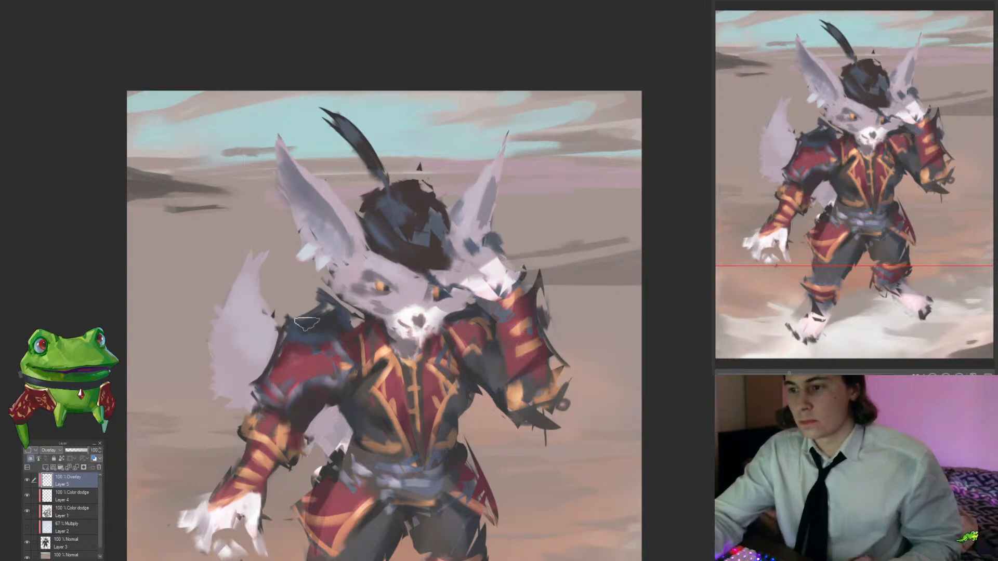
pyautogui.moveTo(418, 310)
pyautogui.mouseDown()
pyautogui.moveTo(394, 276)
pyautogui.moveTo(399, 263)
pyautogui.mouseUp()
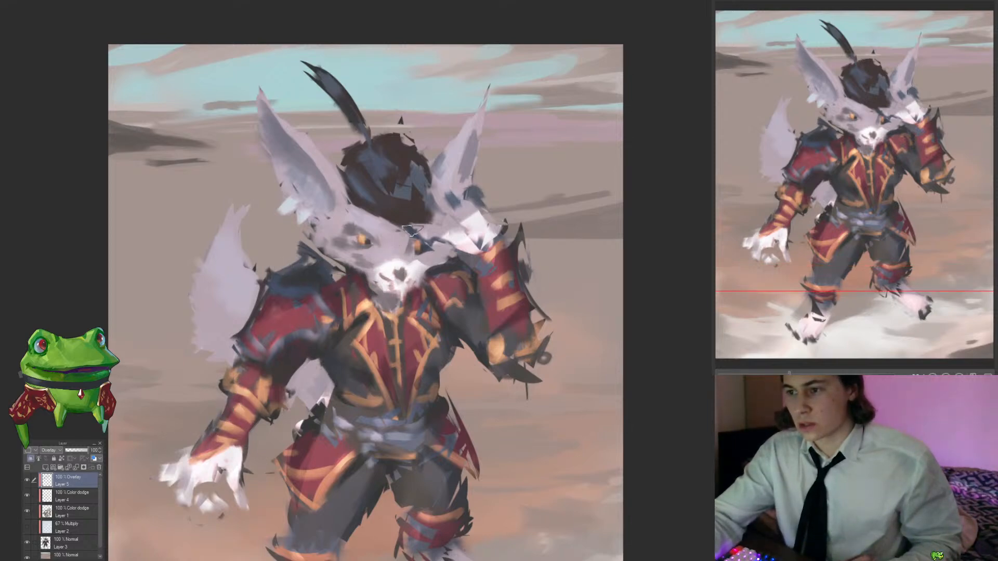
pyautogui.scroll(-3, 343, 244)
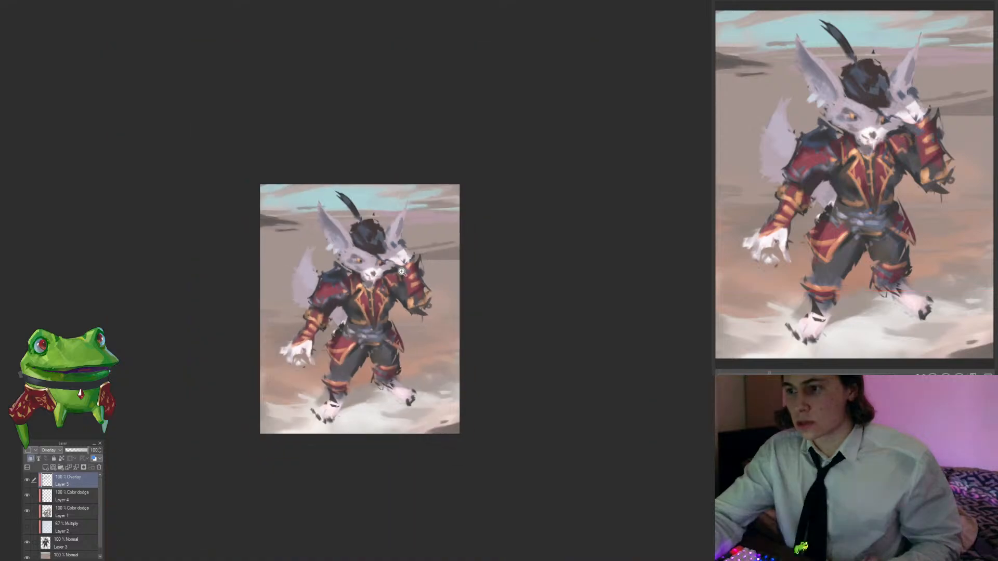
pyautogui.scroll(1, 342, 332)
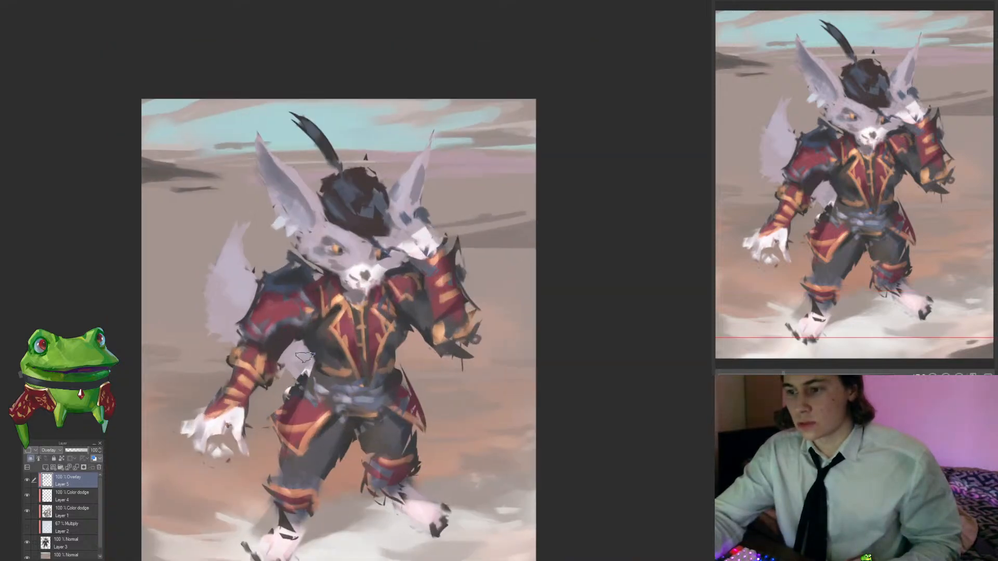
pyautogui.moveTo(358, 289); pyautogui.dragTo(372, 272)
pyautogui.scroll(-1, 383, 306)
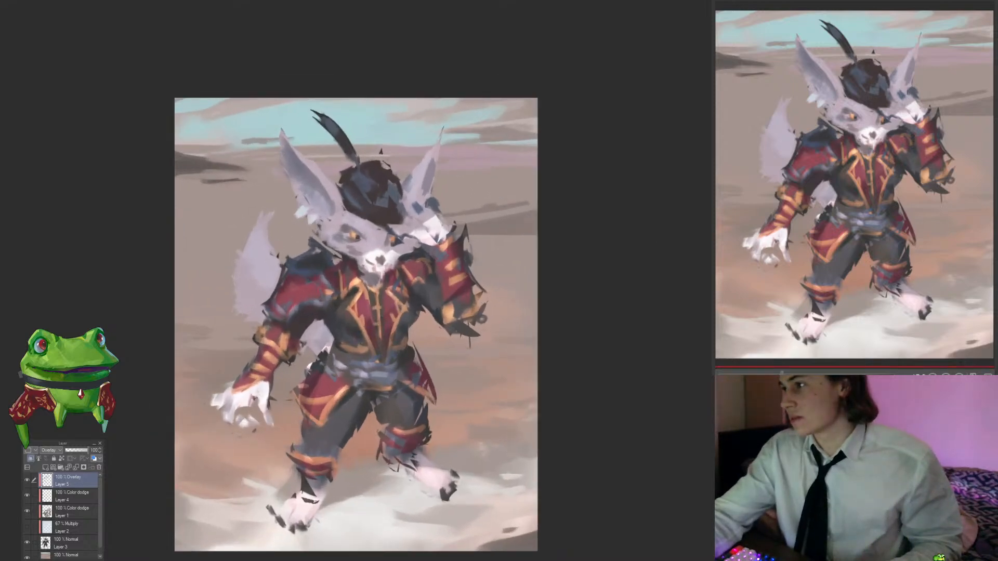
pyautogui.scroll(1, 307, 160)
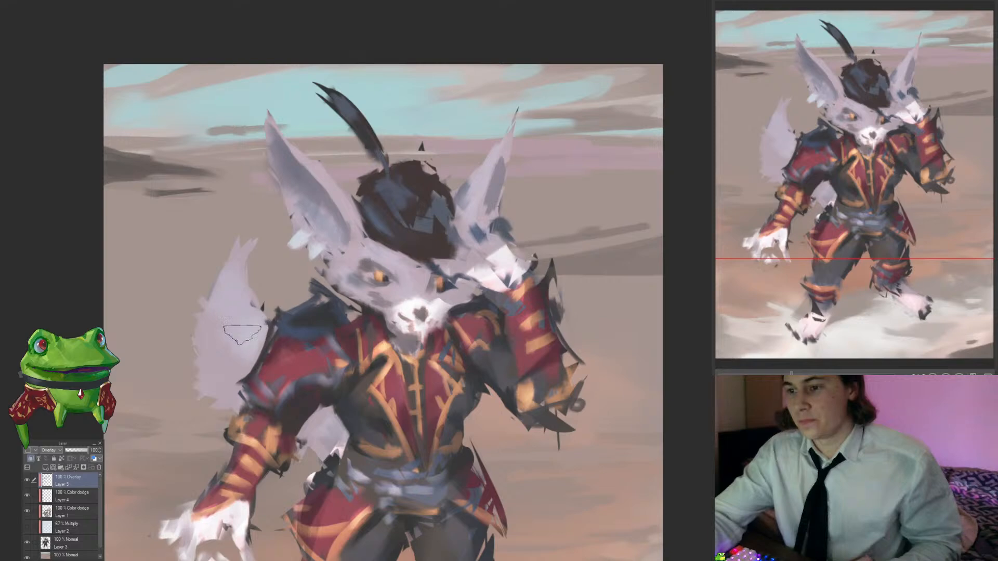
# Step: Check the whole painting at a small size and with the canvas rotated, then straighten the view
pyautogui.scroll(-5, 380, 374)
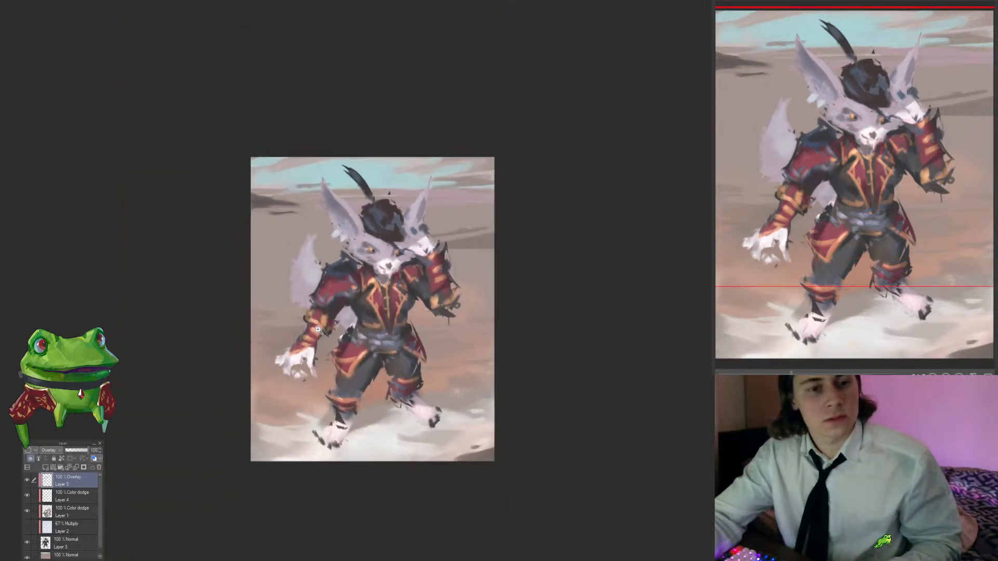
pyautogui.moveTo(476, 383); pyautogui.dragTo(565, 281)
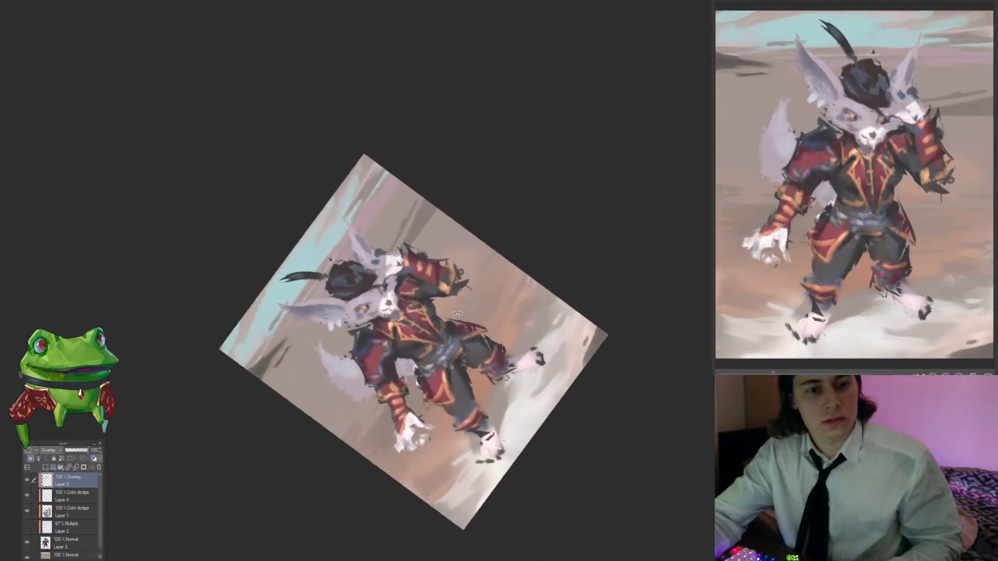
pyautogui.scroll(4, 418, 304)
pyautogui.hotkey('ctrl', '@')
pyautogui.moveTo(429, 303); pyautogui.dragTo(411, 262)
pyautogui.scroll(-1, 410, 281)
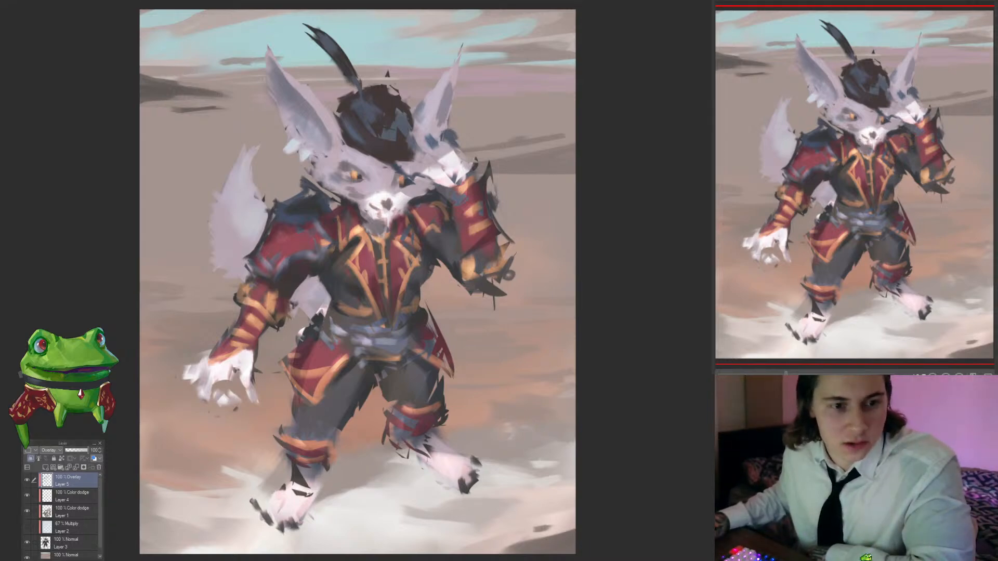
# Step: Show the Multiply layer again and merge the Multiply, both Color dodge and Overlay layers into Layer 3
pyautogui.scroll(-2, 351, 374)
pyautogui.scroll(1, 350, 374)
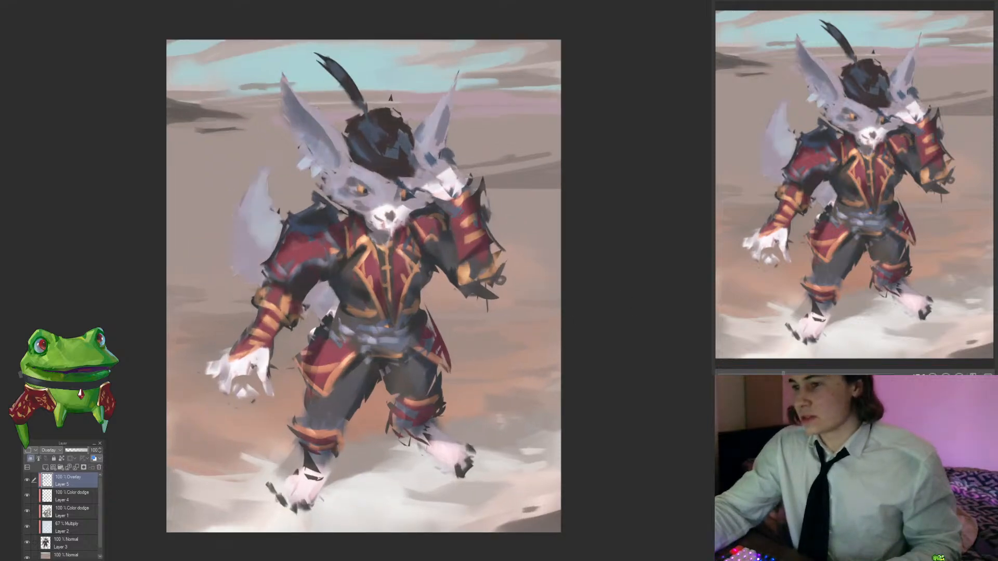
pyautogui.scroll(-1, 629, 395)
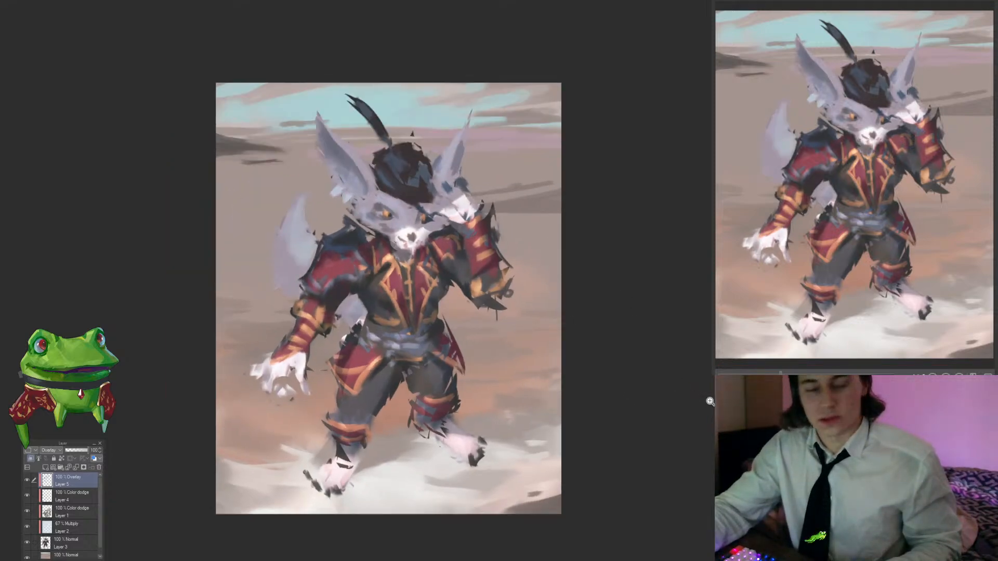
pyautogui.scroll(1, 710, 401)
pyautogui.click(65, 543)
pyautogui.click(64, 524)
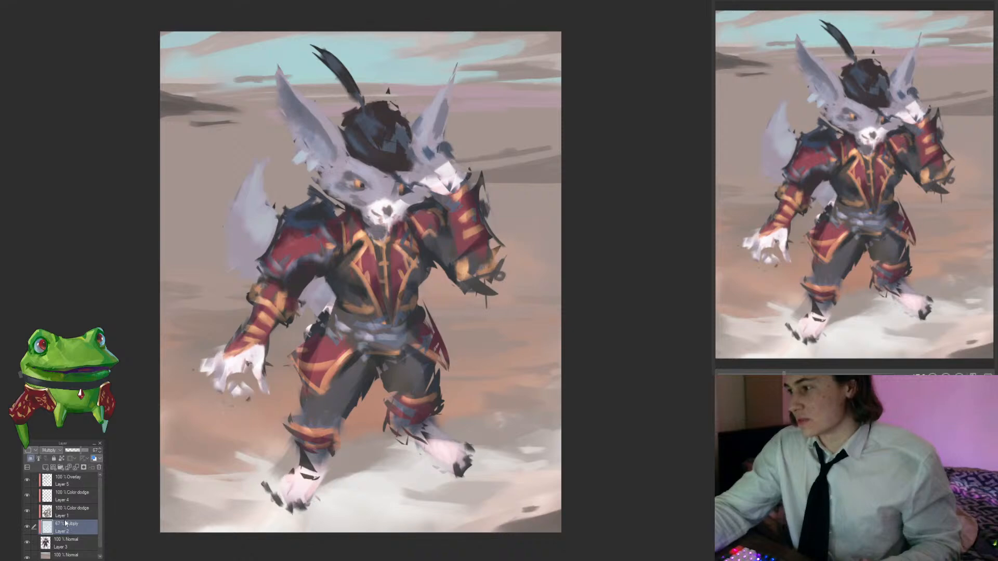
pyautogui.hotkey('ctrl', 'e')
pyautogui.click(63, 514)
pyautogui.hotkey('ctrl', 'e')
pyautogui.click(62, 498)
pyautogui.hotkey('ctrl', 'e')
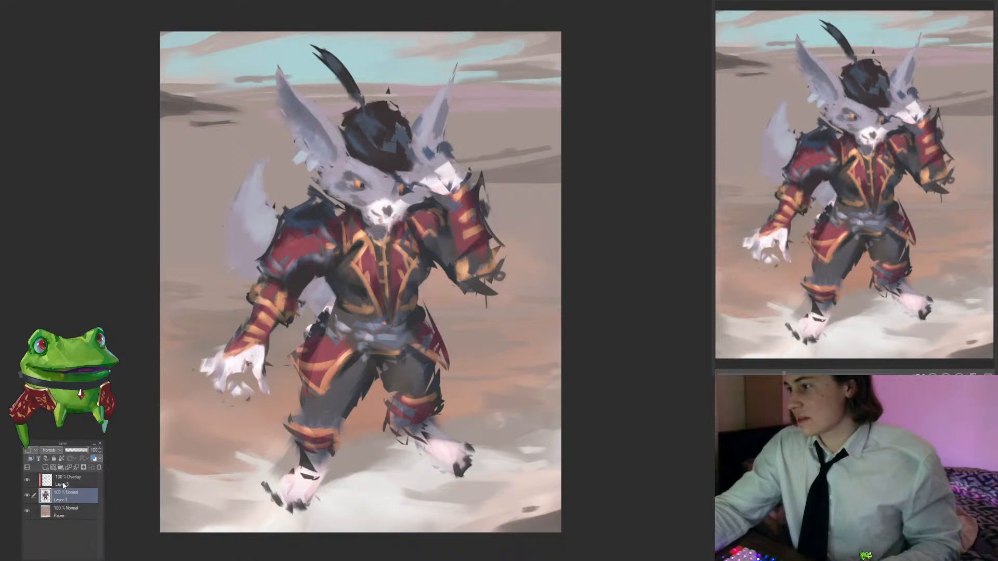
pyautogui.click(62, 485)
pyautogui.hotkey('ctrl', 'e')
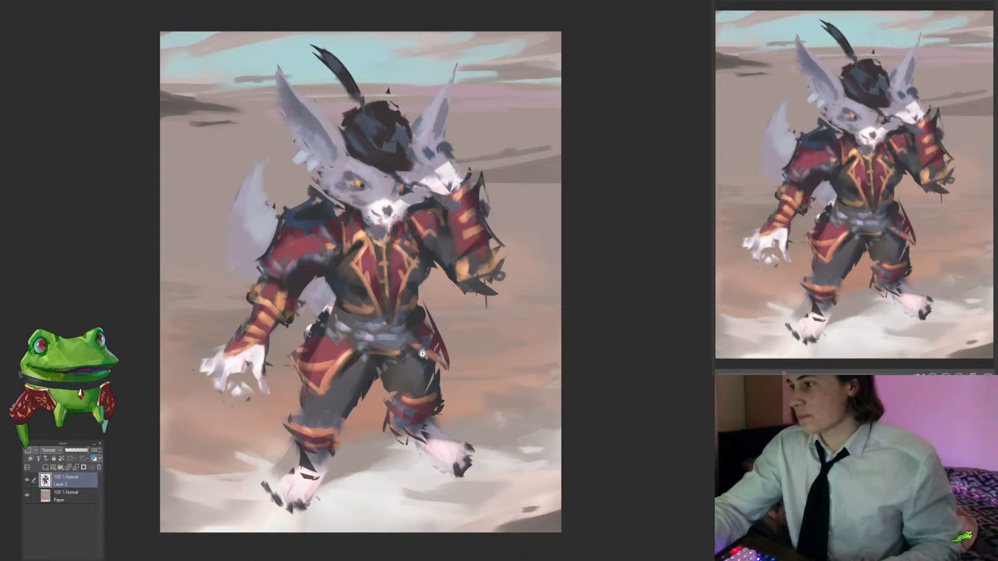
# Step: Refine the lower part of the vest above the belt, sampling its gold trim and dark cloth colours
pyautogui.click(340, 434)
pyautogui.click(367, 358)
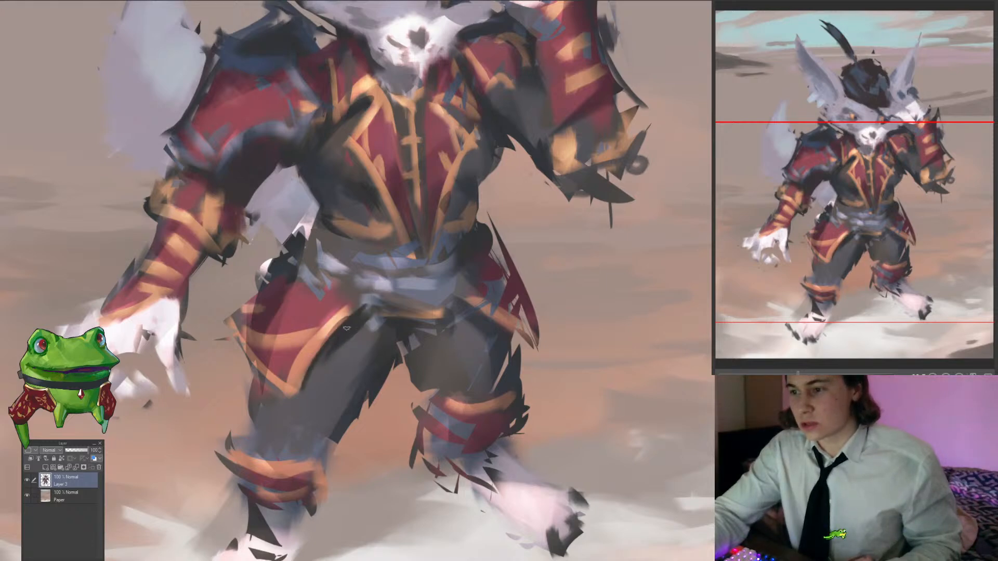
pyautogui.moveTo(386, 304); pyautogui.dragTo(361, 345)
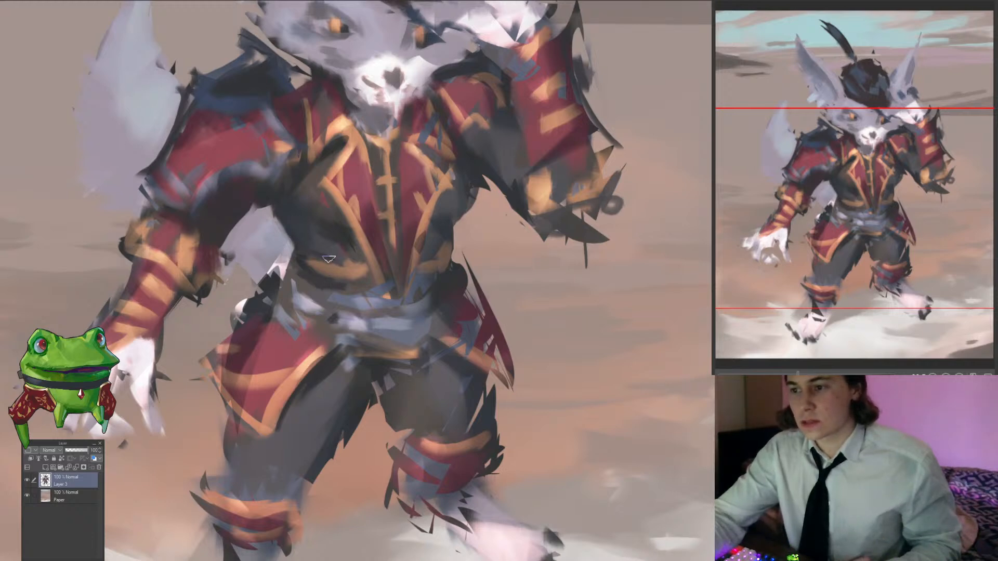
pyautogui.keyDown('alt'); pyautogui.click(330, 271); pyautogui.keyUp('alt')
pyautogui.keyDown('alt'); pyautogui.click(357, 274); pyautogui.keyUp('alt')
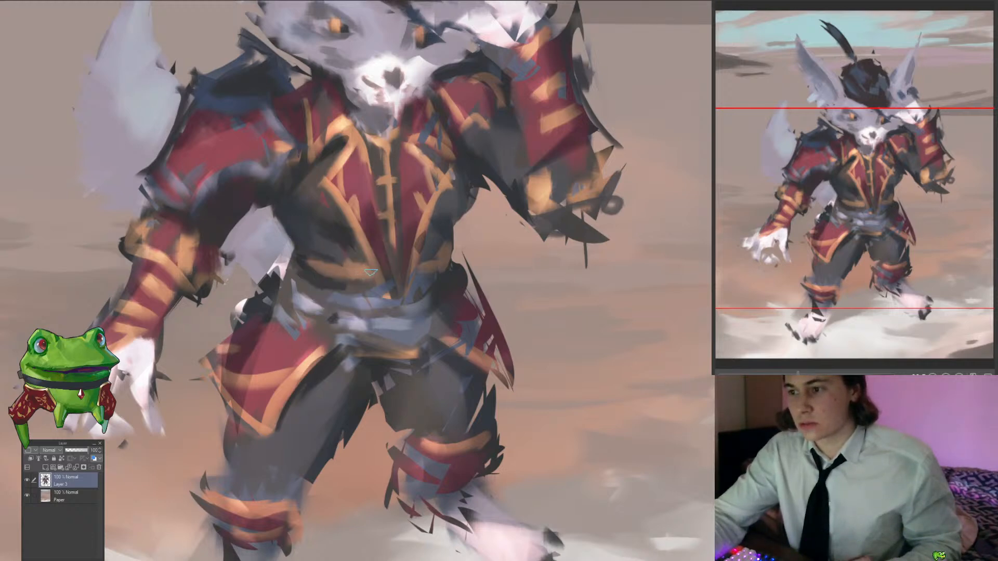
pyautogui.moveTo(374, 265); pyautogui.dragTo(363, 298)
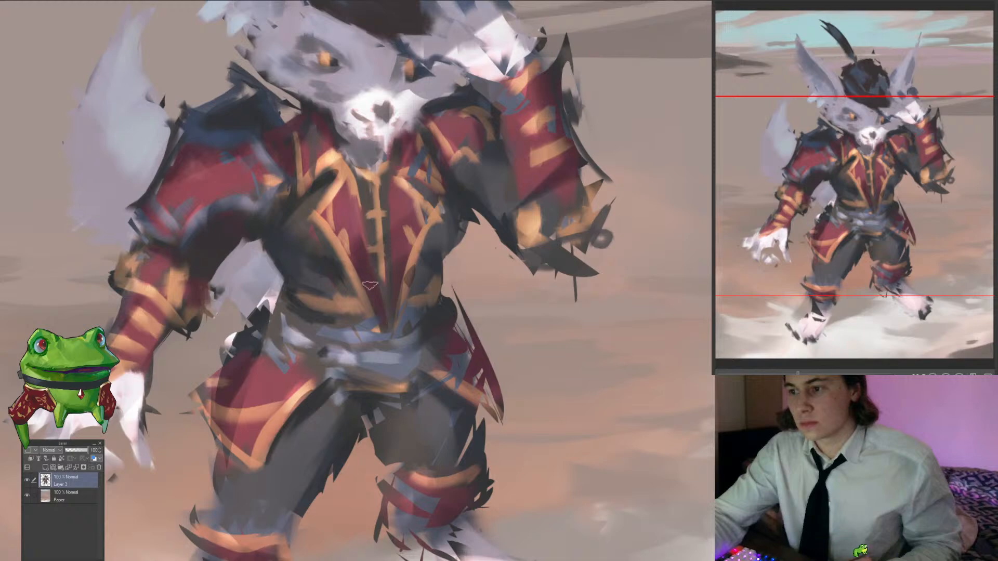
pyautogui.keyDown('alt'); pyautogui.click(339, 244); pyautogui.keyUp('alt')
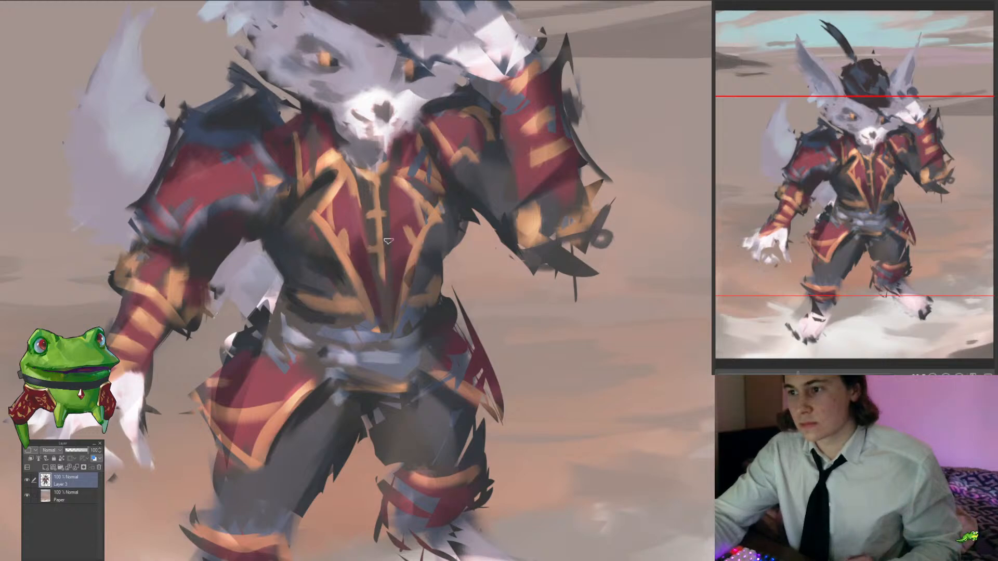
# Step: Reshape the character's nose into a dark triangle, sampling the nose and surrounding white fur colours
pyautogui.scroll(2, 388, 241)
pyautogui.moveTo(357, 220); pyautogui.dragTo(362, 282)
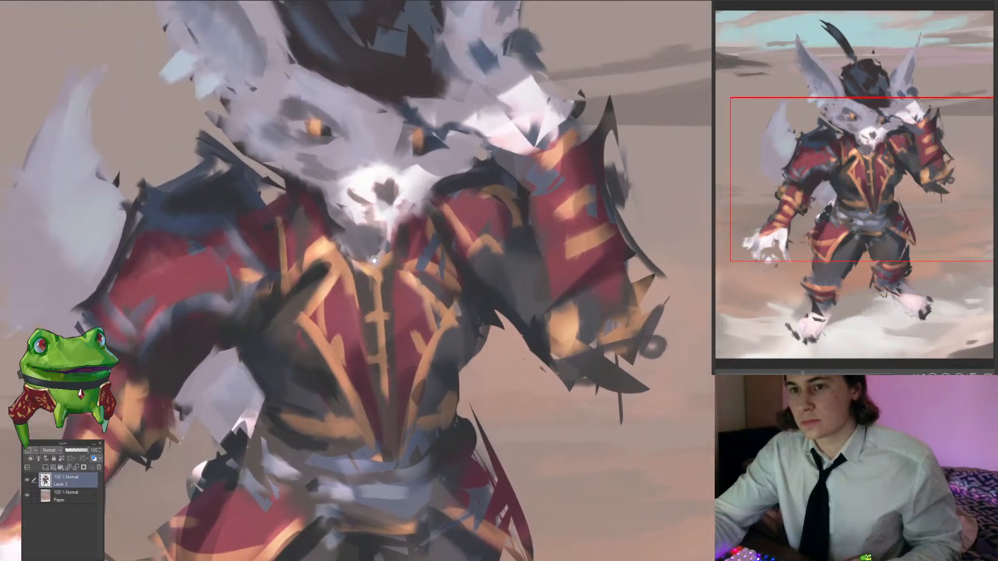
pyautogui.scroll(2, 444, 138)
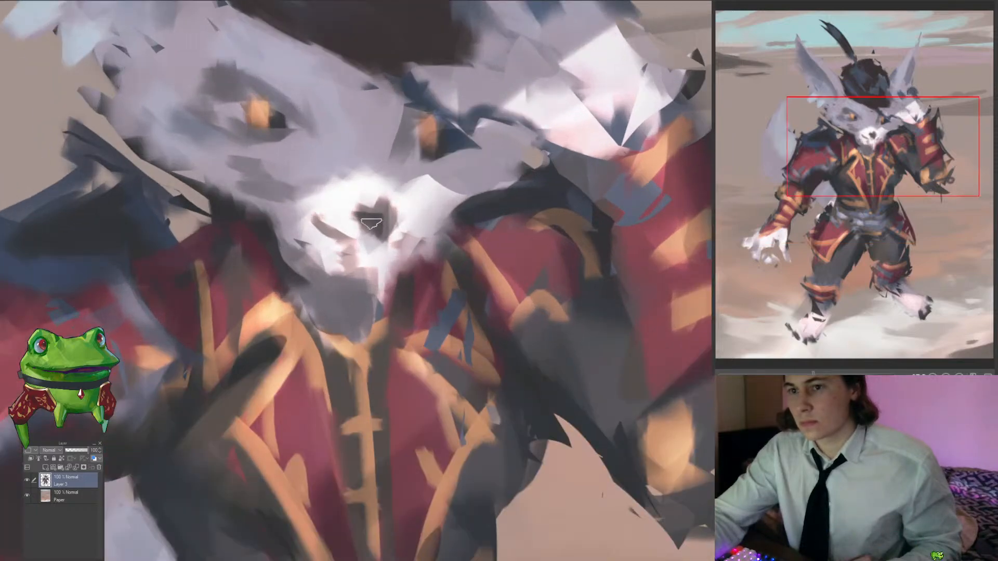
pyautogui.moveTo(371, 213)
pyautogui.mouseDown()
pyautogui.moveTo(375, 230)
pyautogui.moveTo(415, 212)
pyautogui.mouseUp()
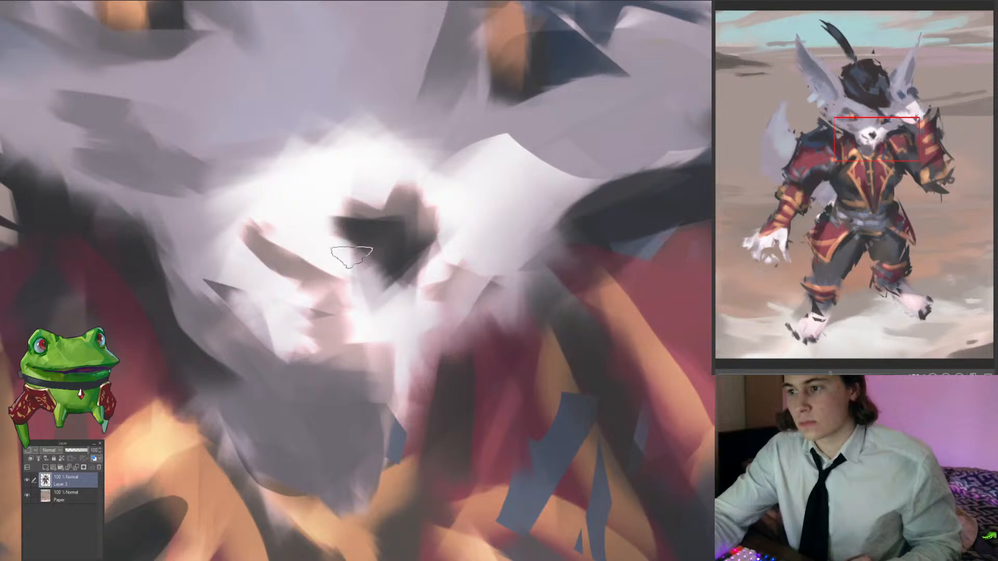
pyautogui.moveTo(339, 225); pyautogui.dragTo(379, 296)
pyautogui.keyDown('alt'); pyautogui.click(328, 246); pyautogui.keyUp('alt')
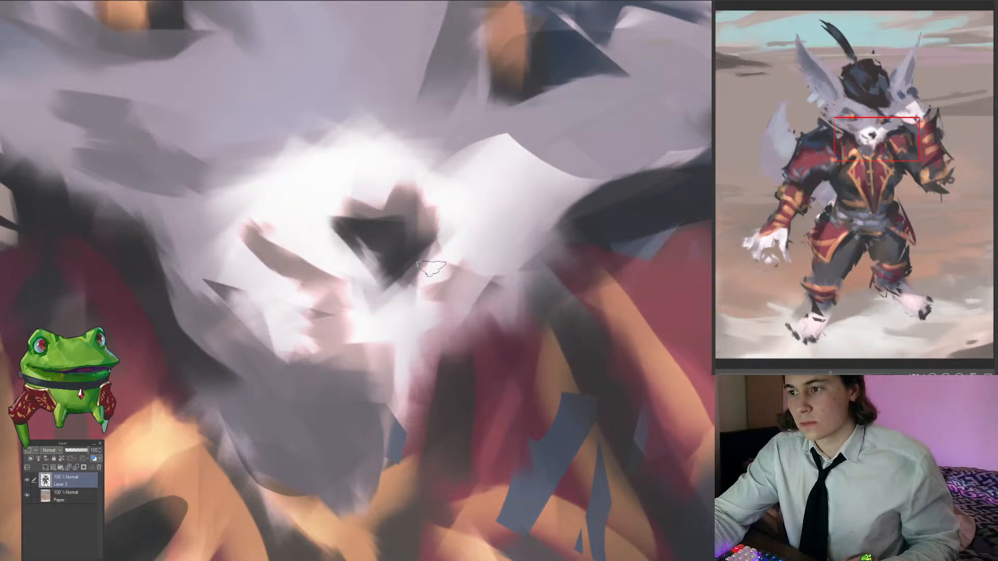
pyautogui.moveTo(434, 270)
pyautogui.mouseDown()
pyautogui.moveTo(403, 289)
pyautogui.moveTo(414, 281)
pyautogui.mouseUp()
pyautogui.keyDown('alt'); pyautogui.click(390, 234); pyautogui.keyUp('alt')
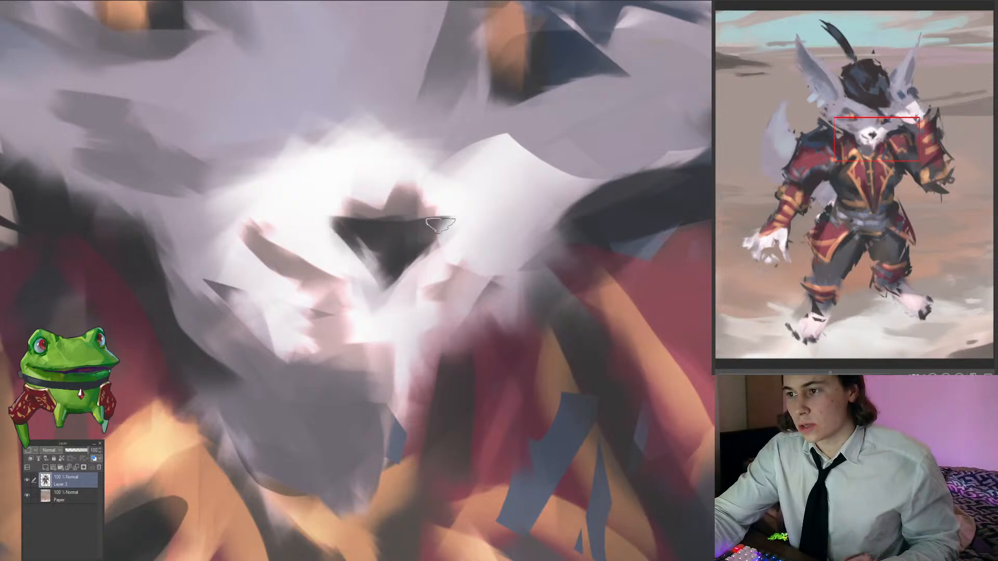
pyautogui.moveTo(435, 224)
pyautogui.mouseDown()
pyautogui.moveTo(406, 281)
pyautogui.moveTo(337, 346)
pyautogui.moveTo(406, 363)
pyautogui.mouseUp()
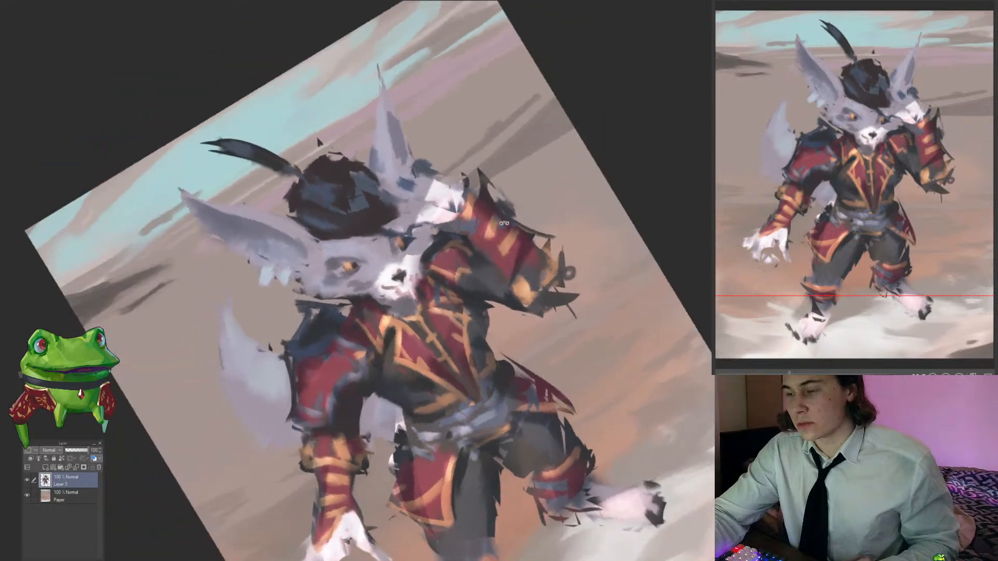
# Step: Paint white fur above the nose and add a dark mouth line along the muzzle with sampled colours
pyautogui.moveTo(403, 267); pyautogui.dragTo(448, 262)
pyautogui.keyDown('alt'); pyautogui.click(460, 267); pyautogui.keyUp('alt')
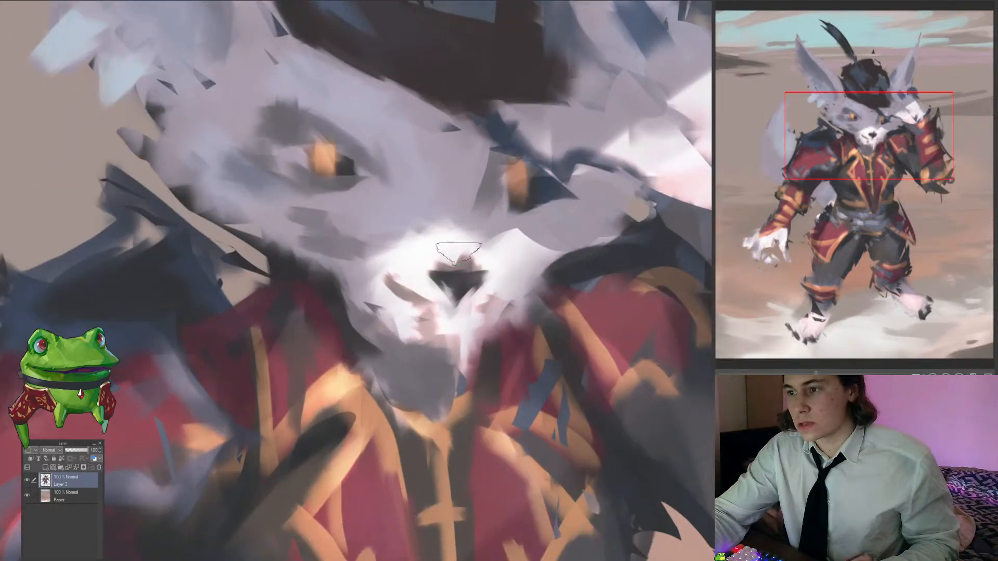
pyautogui.keyDown('alt'); pyautogui.click(426, 246); pyautogui.keyUp('alt')
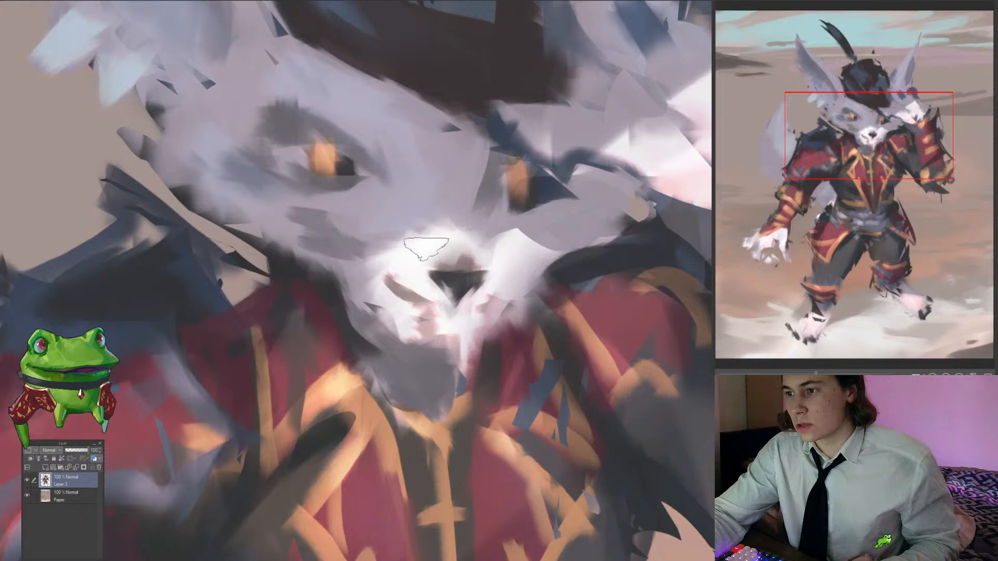
pyautogui.keyDown('alt'); pyautogui.click(423, 250); pyautogui.keyUp('alt')
pyautogui.keyDown('alt'); pyautogui.click(383, 240); pyautogui.keyUp('alt')
pyautogui.keyDown('alt'); pyautogui.click(457, 280); pyautogui.keyUp('alt')
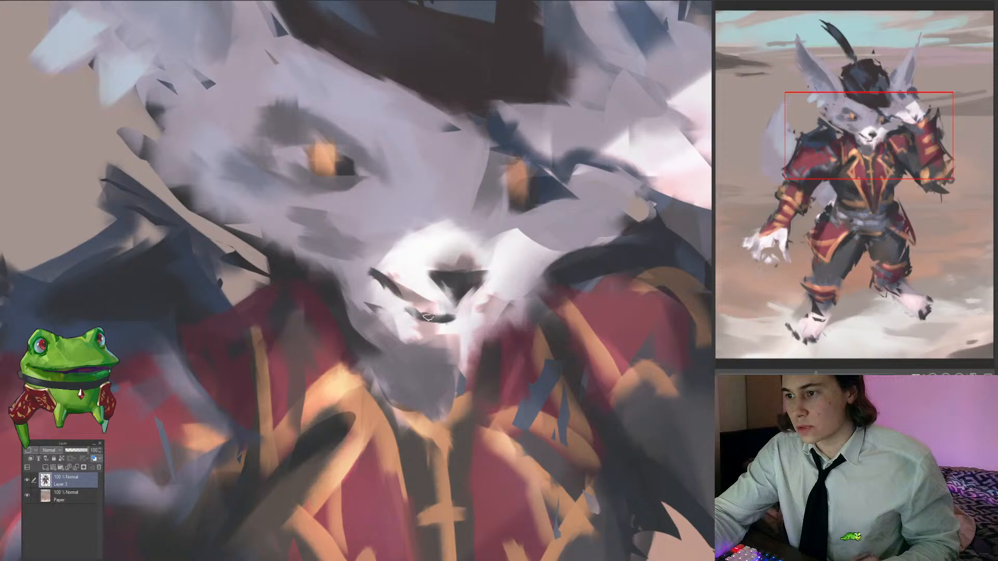
pyautogui.scroll(-5, 422, 314)
pyautogui.scroll(4, 421, 314)
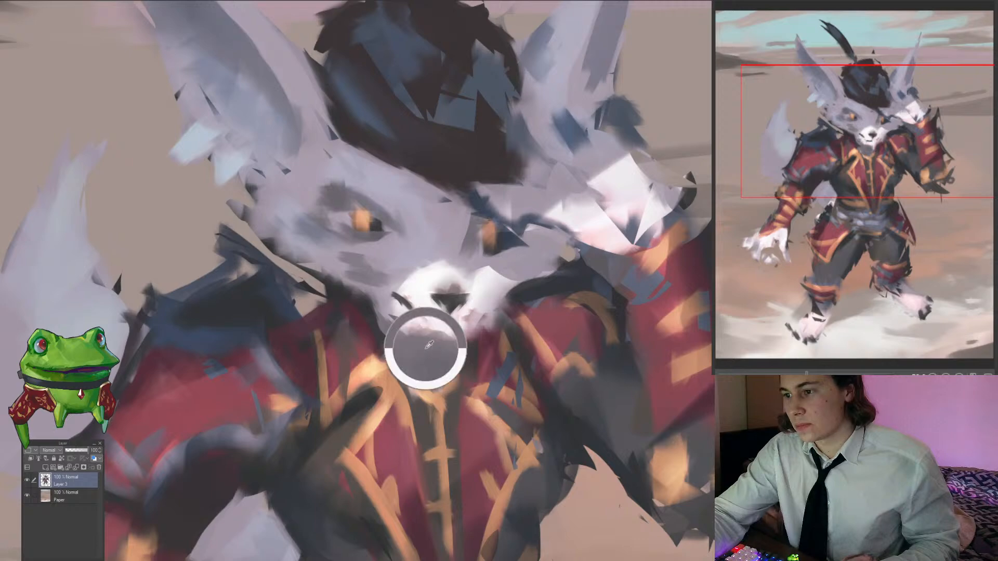
# Step: Refine the grey fur shading on the cheek and brow above the near eye
pyautogui.scroll(-5, 435, 366)
pyautogui.scroll(5, 435, 366)
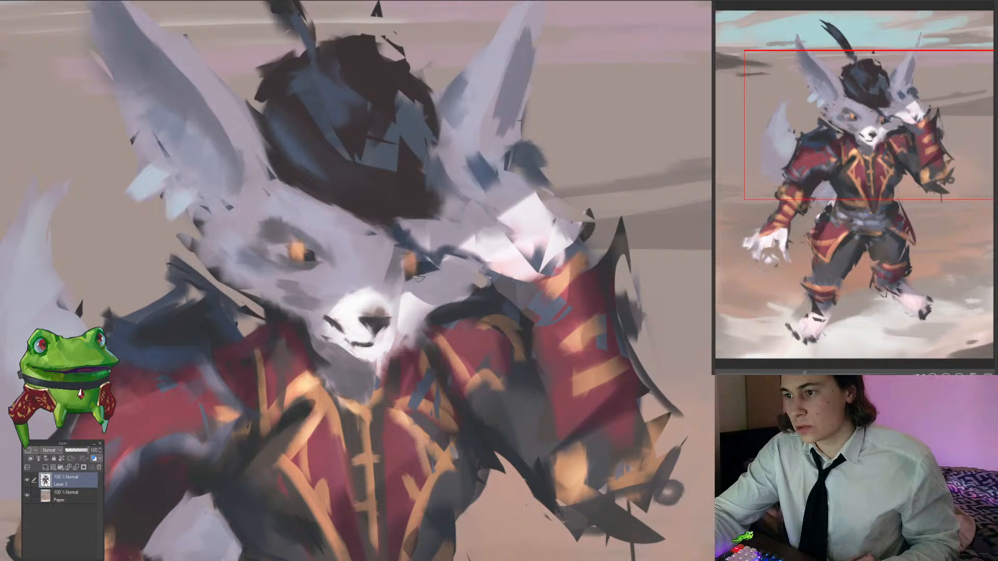
pyautogui.scroll(-5, 415, 282)
pyautogui.scroll(5, 394, 290)
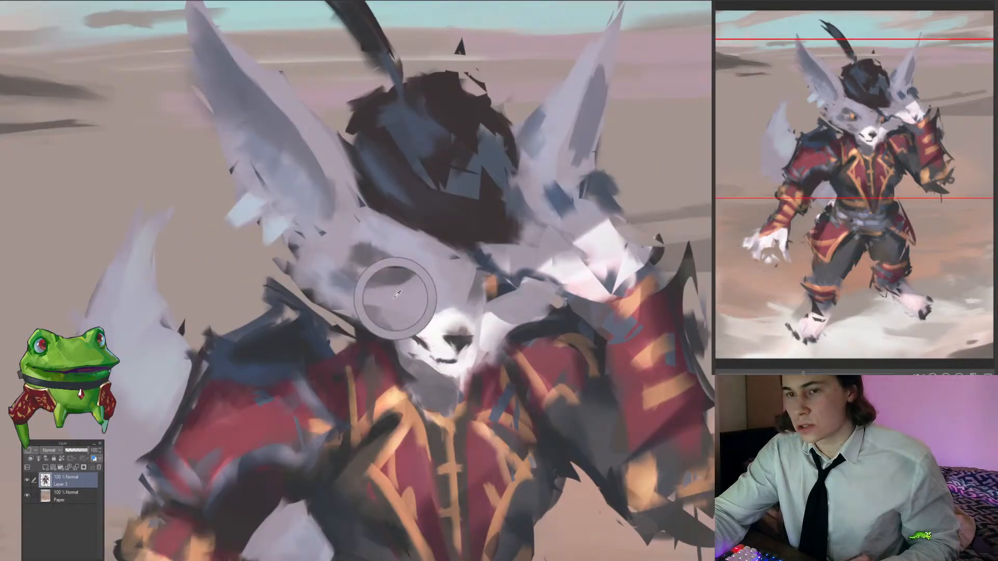
pyautogui.click(384, 282)
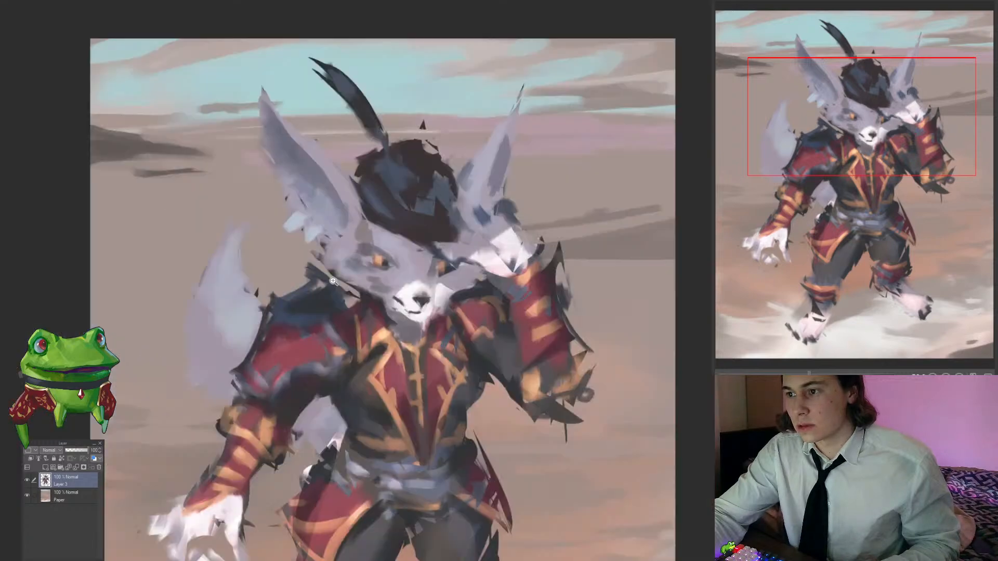
pyautogui.scroll(-6, 381, 223)
pyautogui.click(386, 234)
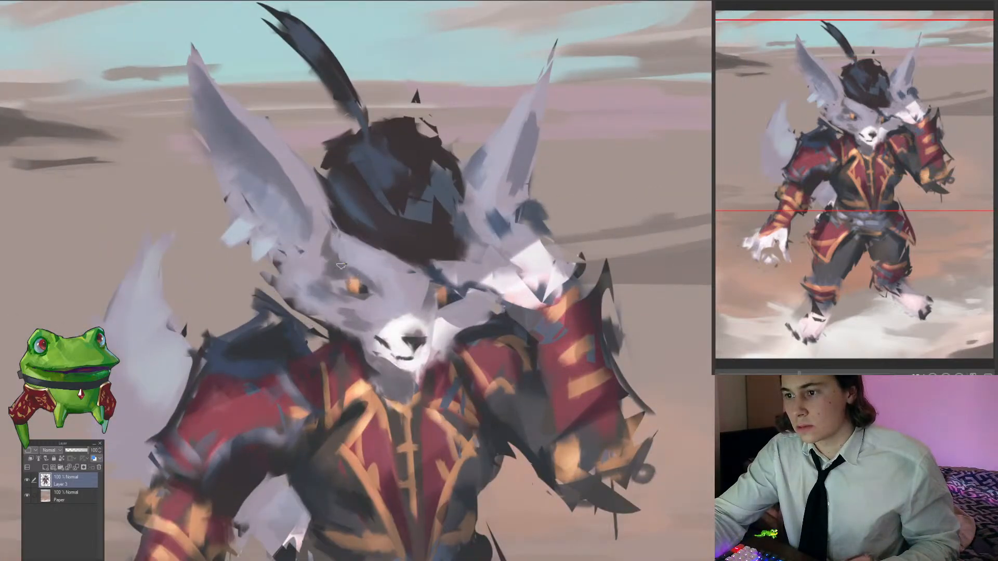
pyautogui.click(367, 270)
pyautogui.moveTo(380, 321); pyautogui.dragTo(391, 337)
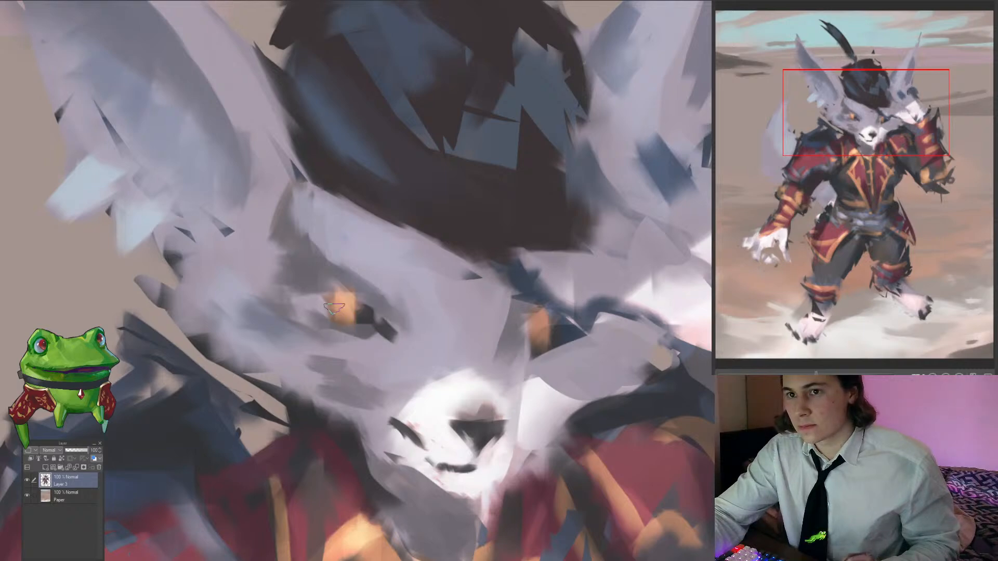
# Step: Repaint the near eye as a slanted orange iris framed in dark, with a small dark accent at its outer corner
pyautogui.scroll(2, 335, 307)
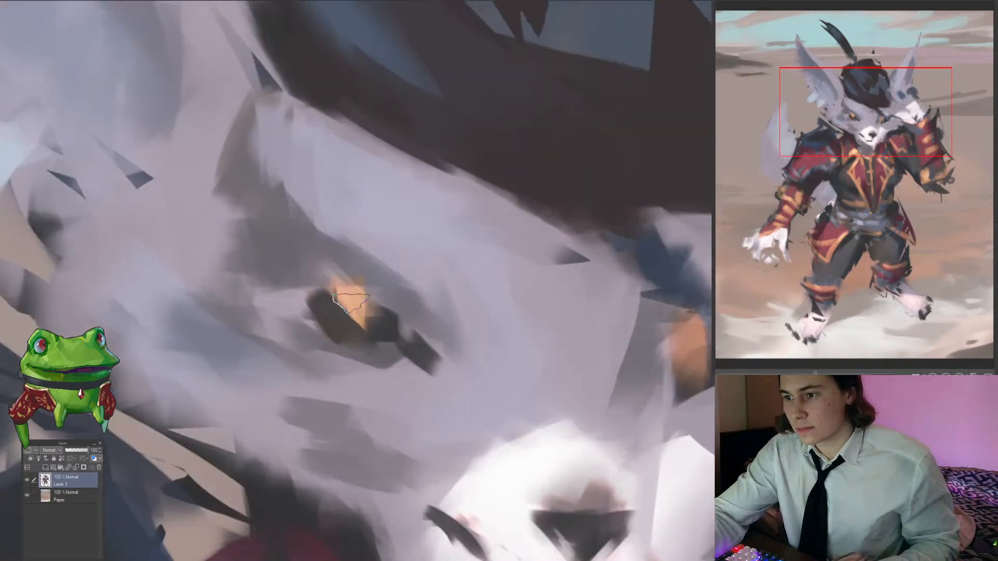
pyautogui.hotkey('ctrl', 'z')
pyautogui.moveTo(350, 303); pyautogui.dragTo(375, 337)
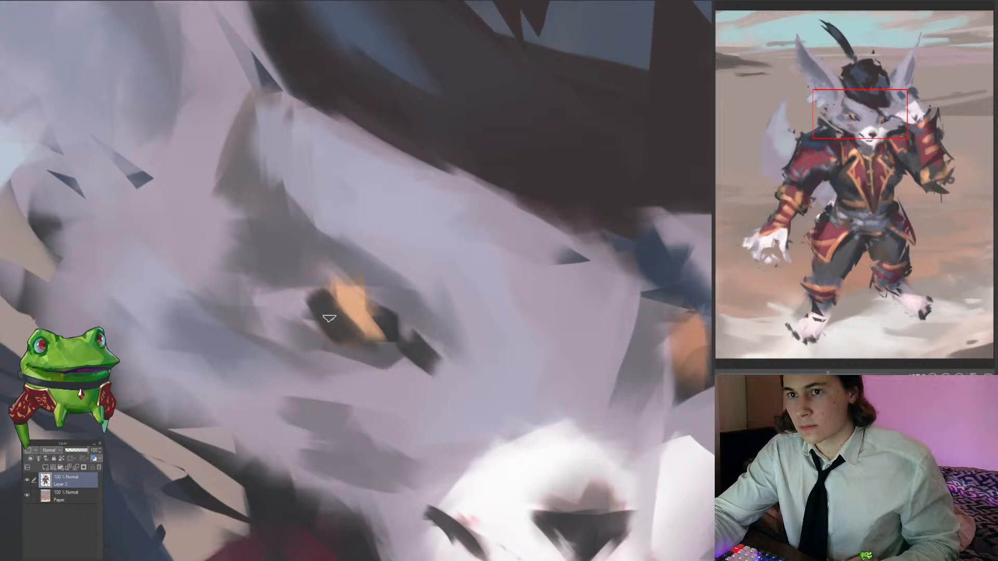
pyautogui.moveTo(346, 285); pyautogui.dragTo(266, 287)
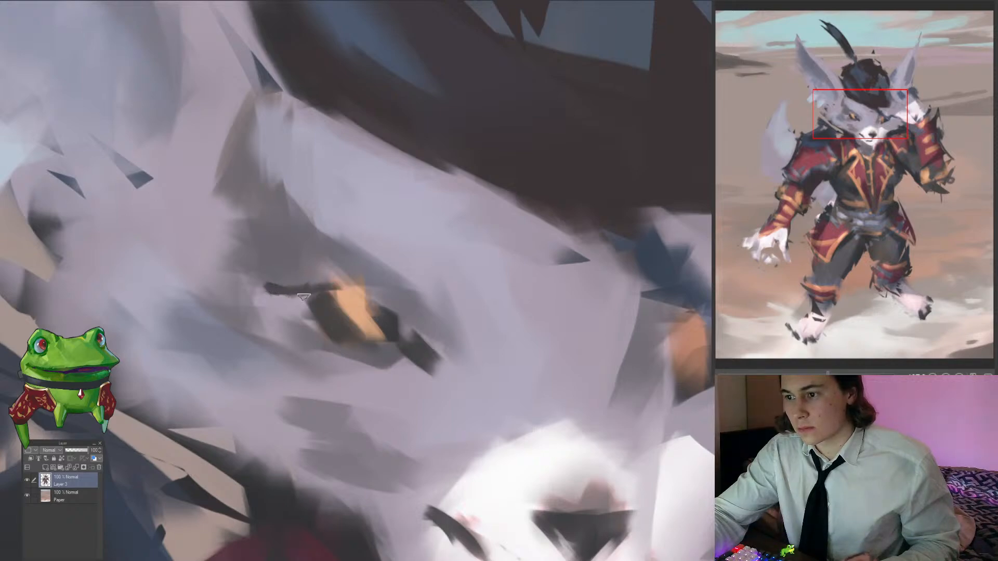
pyautogui.hotkey('ctrl', 'z')
pyautogui.click(292, 300)
pyautogui.scroll(1, 292, 300)
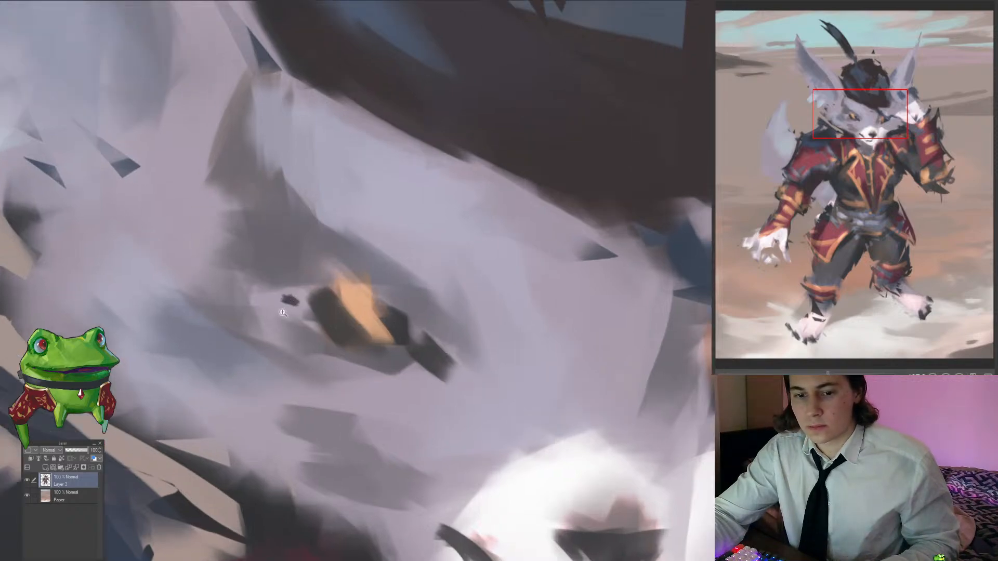
pyautogui.moveTo(340, 323)
pyautogui.mouseDown()
pyautogui.moveTo(321, 301)
pyautogui.moveTo(352, 306)
pyautogui.moveTo(383, 277)
pyautogui.moveTo(387, 285)
pyautogui.moveTo(364, 296)
pyautogui.mouseUp()
# Step: Sharpen the near eye's upper lid and clean up the light fur around and beneath the eye
pyautogui.scroll(-5, 280, 284)
pyautogui.scroll(-4, 368, 288)
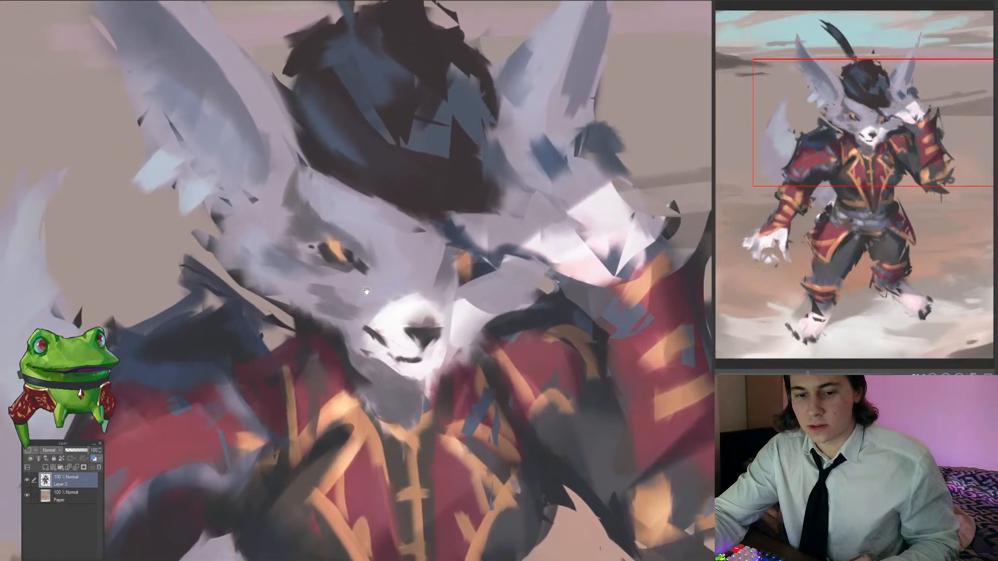
pyautogui.scroll(4, 364, 275)
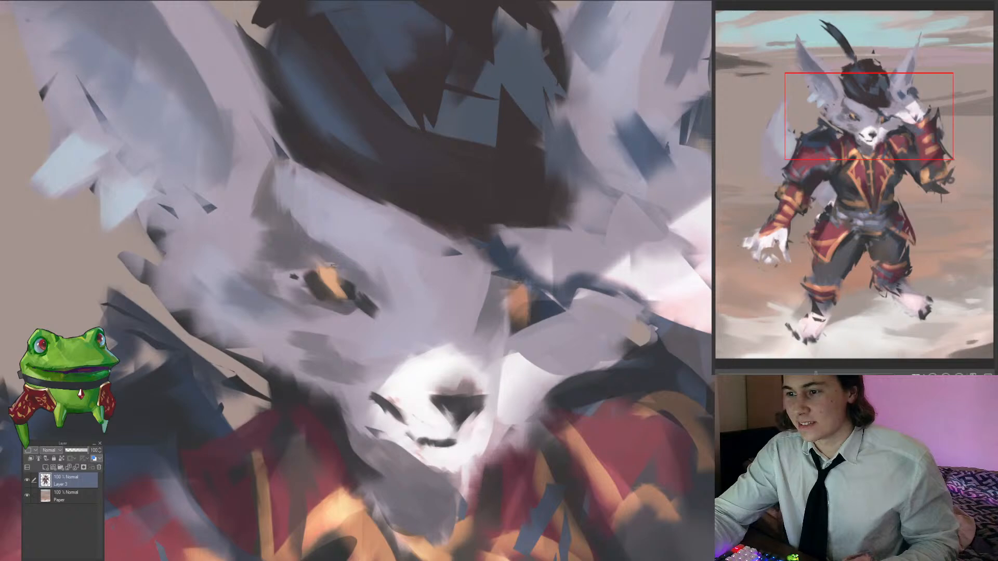
pyautogui.moveTo(345, 281)
pyautogui.mouseDown()
pyautogui.moveTo(311, 273)
pyautogui.moveTo(327, 274)
pyautogui.mouseUp()
pyautogui.scroll(-5, 379, 325)
pyautogui.scroll(6, 364, 319)
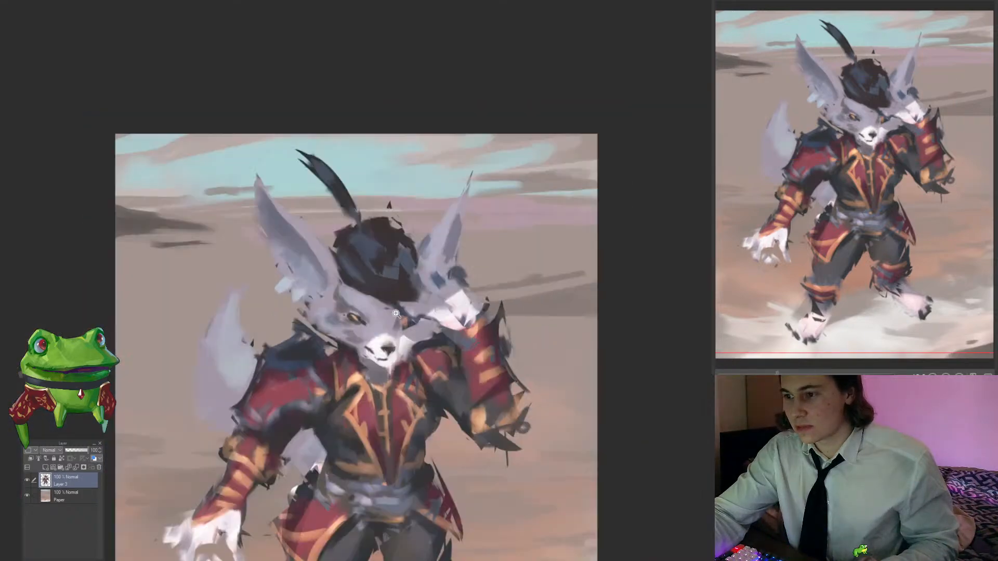
pyautogui.moveTo(340, 313); pyautogui.dragTo(397, 335)
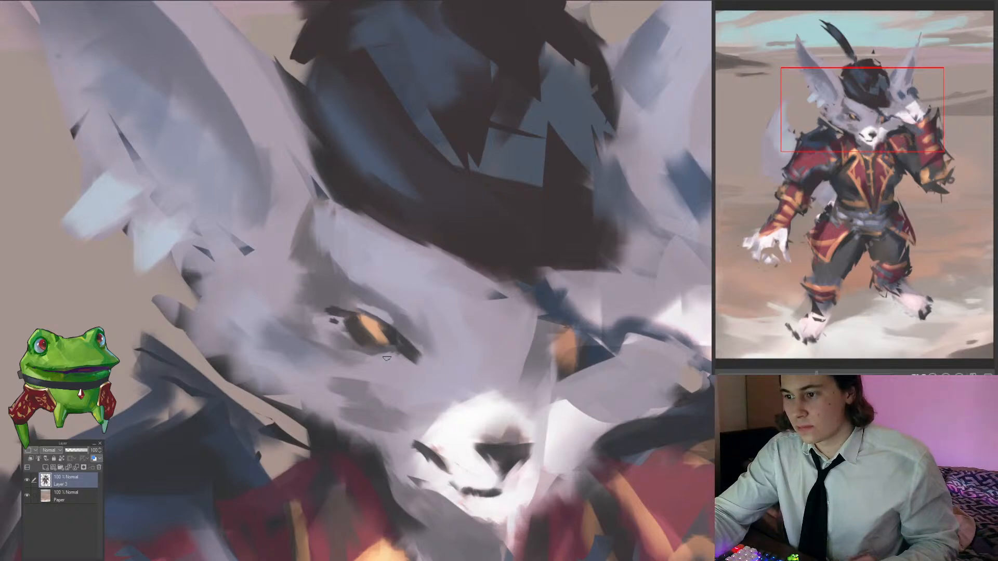
pyautogui.moveTo(384, 358); pyautogui.dragTo(364, 400)
pyautogui.moveTo(426, 366); pyautogui.dragTo(426, 351)
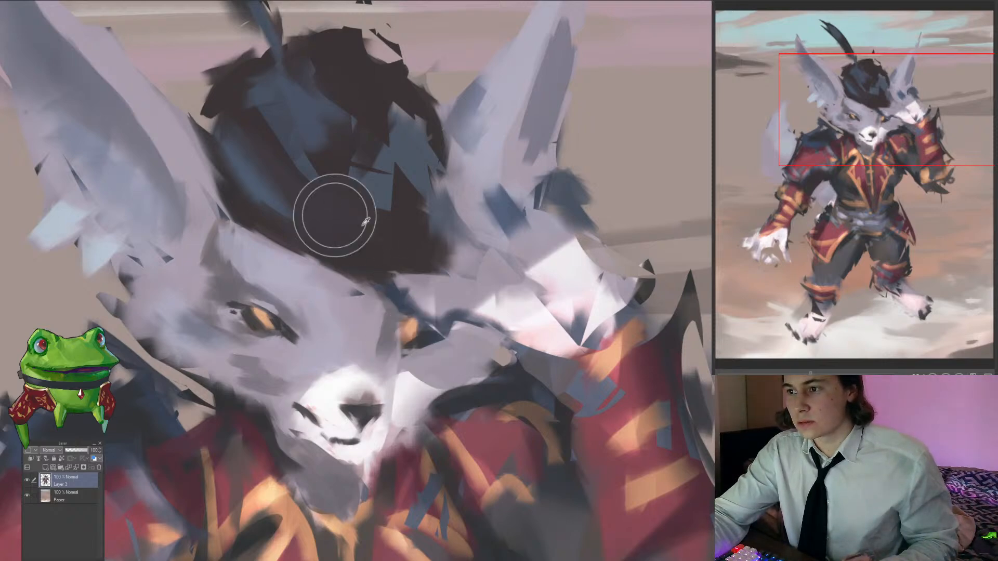
# Step: Touch up the hat's lower edge and the fur on both sides of the muzzle, sampling the light fur colour
pyautogui.moveTo(408, 221); pyautogui.dragTo(405, 259)
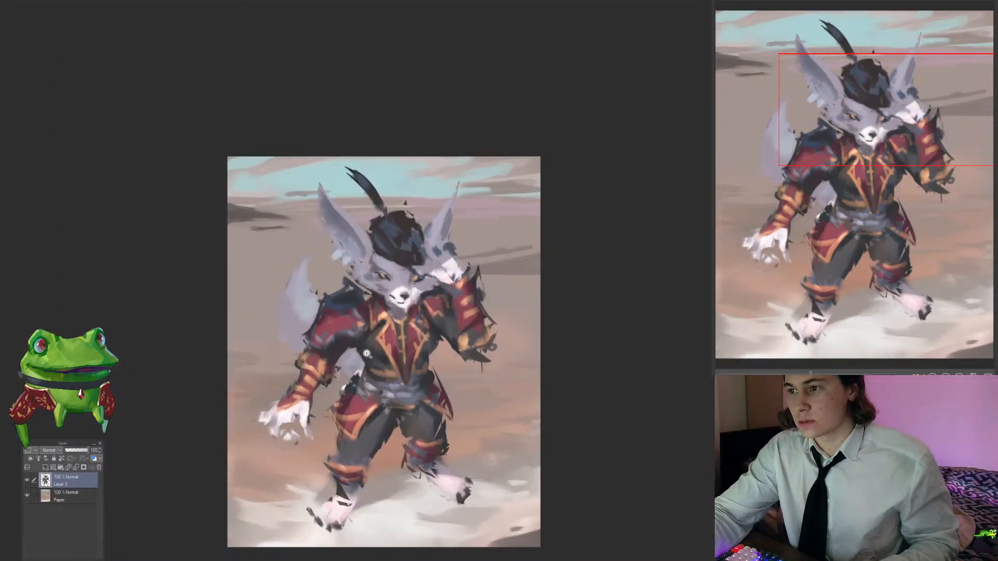
pyautogui.hotkey('ctrl', '0')
pyautogui.moveTo(404, 299); pyautogui.dragTo(457, 296)
pyautogui.keyDown('alt'); pyautogui.click(342, 291); pyautogui.keyUp('alt')
pyautogui.moveTo(335, 275); pyautogui.dragTo(336, 288)
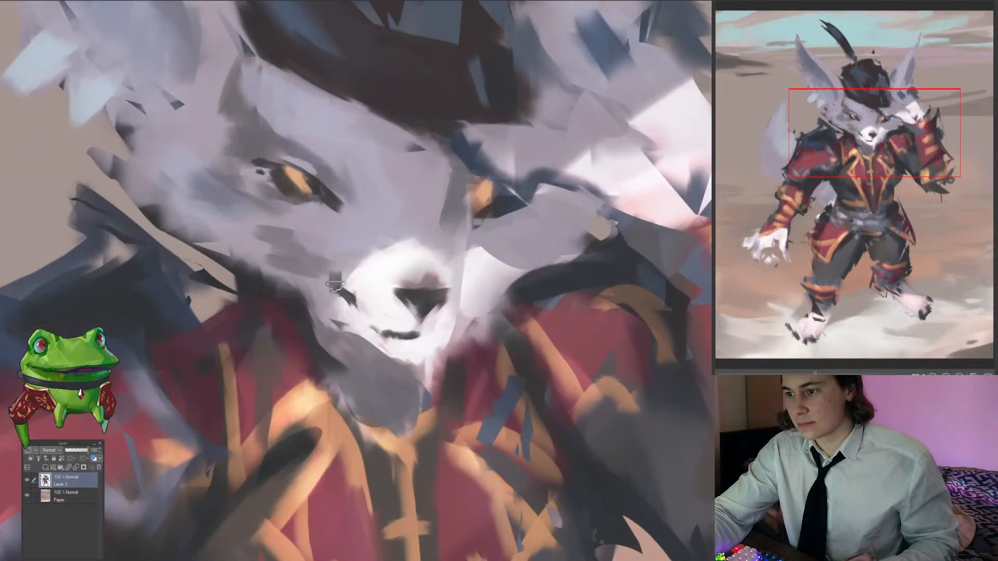
pyautogui.moveTo(469, 276)
pyautogui.mouseDown()
pyautogui.moveTo(465, 267)
pyautogui.moveTo(394, 289)
pyautogui.moveTo(407, 295)
pyautogui.moveTo(490, 247)
pyautogui.moveTo(458, 279)
pyautogui.moveTo(500, 278)
pyautogui.mouseUp()
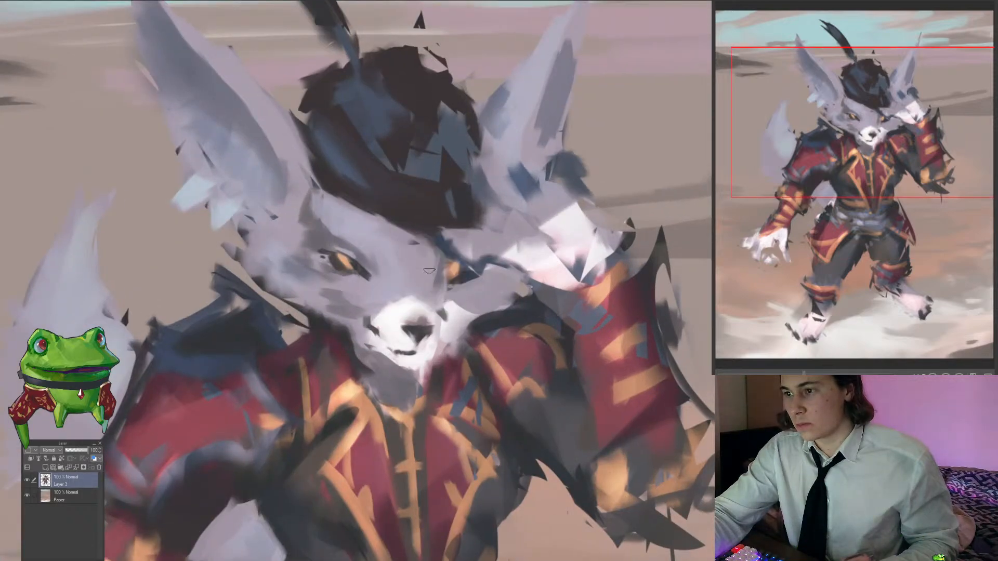
# Step: Rework the dark tones of the hat's crown and brim
pyautogui.scroll(2, 425, 247)
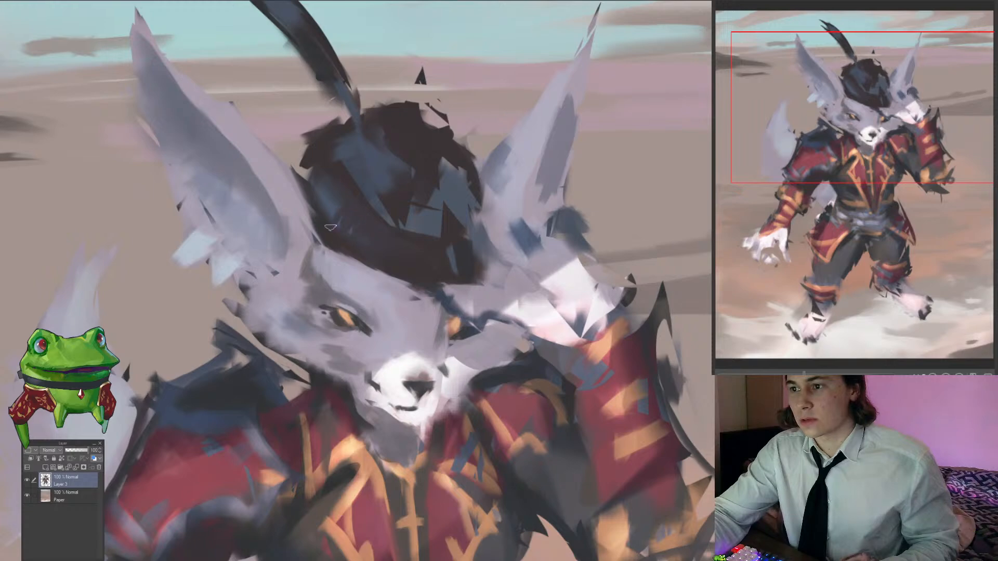
pyautogui.moveTo(363, 198)
pyautogui.mouseDown()
pyautogui.moveTo(307, 182)
pyautogui.moveTo(367, 149)
pyautogui.mouseUp()
pyautogui.click(367, 150)
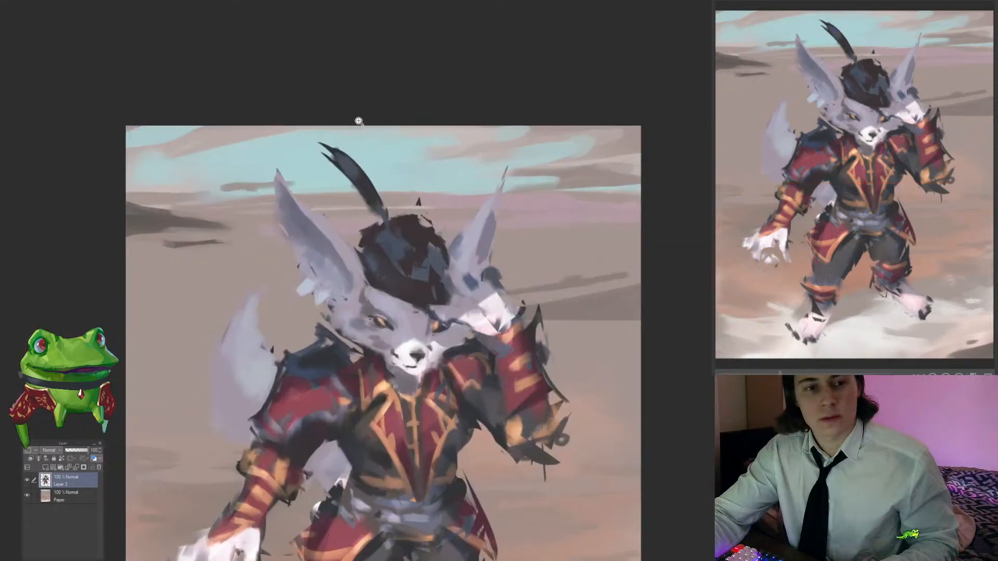
# Step: Colour the hat's feather bright red on a new clipped Color dodge layer and merge it into Layer 3
pyautogui.keyDown('alt'); pyautogui.click(366, 118); pyautogui.keyUp('alt')
pyautogui.click(31, 460)
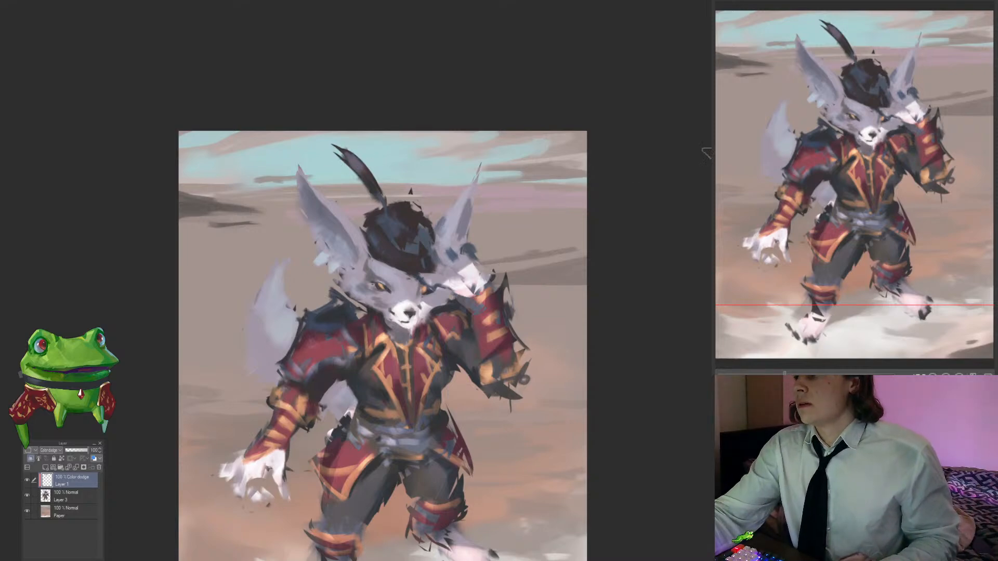
pyautogui.moveTo(340, 151); pyautogui.dragTo(383, 193)
pyautogui.moveTo(354, 207)
pyautogui.mouseDown()
pyautogui.moveTo(305, 251)
pyautogui.moveTo(364, 225)
pyautogui.mouseUp()
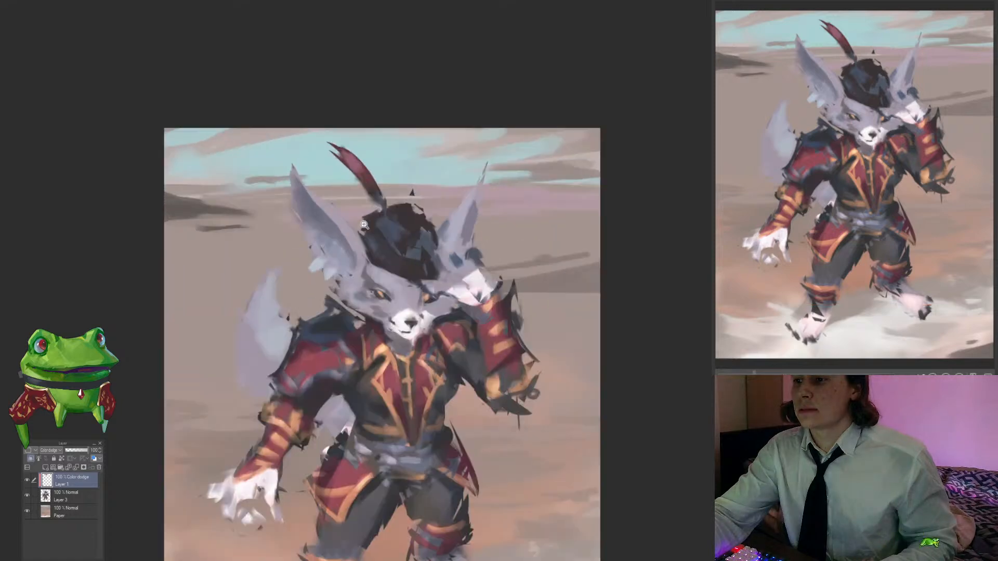
pyautogui.moveTo(343, 146)
pyautogui.mouseDown()
pyautogui.moveTo(363, 151)
pyautogui.moveTo(345, 165)
pyautogui.moveTo(364, 182)
pyautogui.mouseUp()
pyautogui.moveTo(418, 214)
pyautogui.mouseDown()
pyautogui.moveTo(388, 223)
pyautogui.moveTo(419, 219)
pyautogui.mouseUp()
pyautogui.moveTo(408, 164)
pyautogui.mouseDown()
pyautogui.moveTo(409, 175)
pyautogui.moveTo(378, 149)
pyautogui.mouseUp()
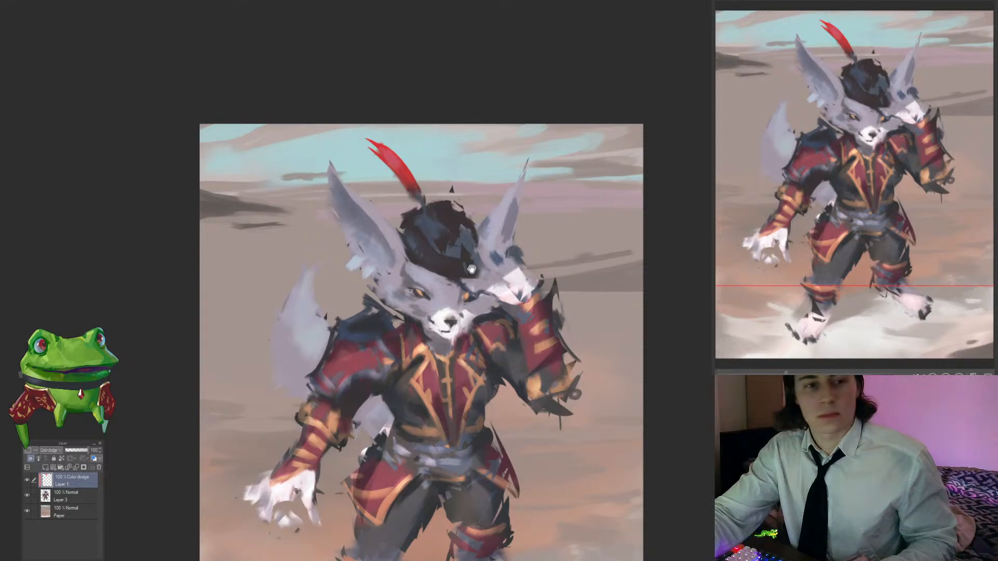
pyautogui.moveTo(470, 269); pyautogui.dragTo(412, 222)
pyautogui.hotkey('ctrl', 'e')
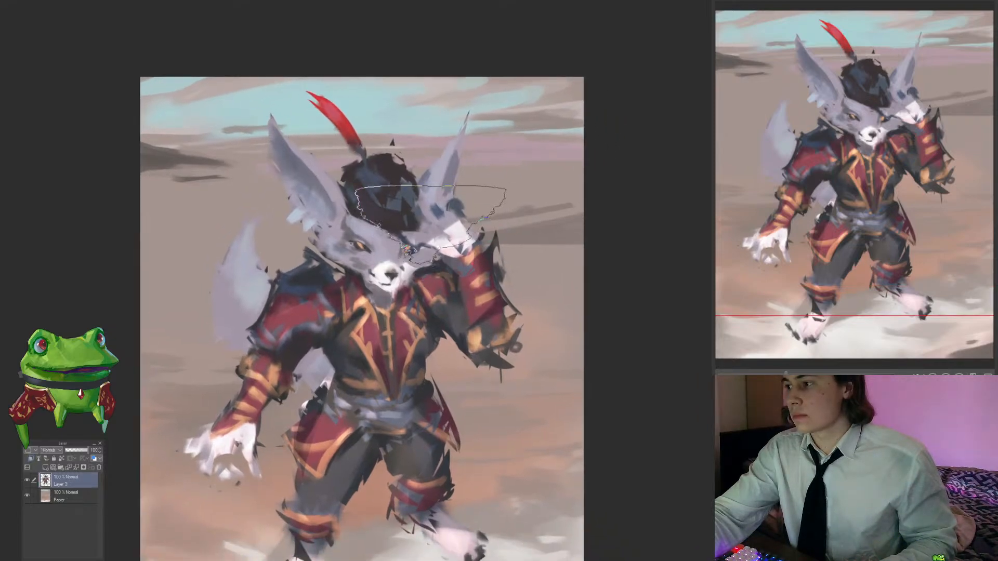
# Step: Refine the far eye's amber iris and dark outline with a smaller brush
pyautogui.moveTo(388, 232); pyautogui.dragTo(402, 104)
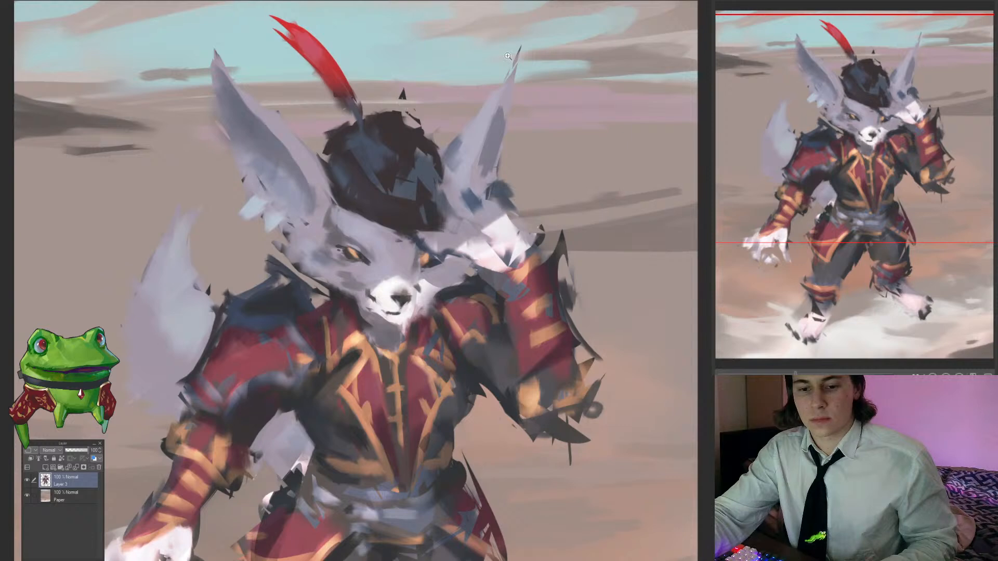
pyautogui.click(434, 223)
pyautogui.click(431, 256)
pyautogui.click(428, 270)
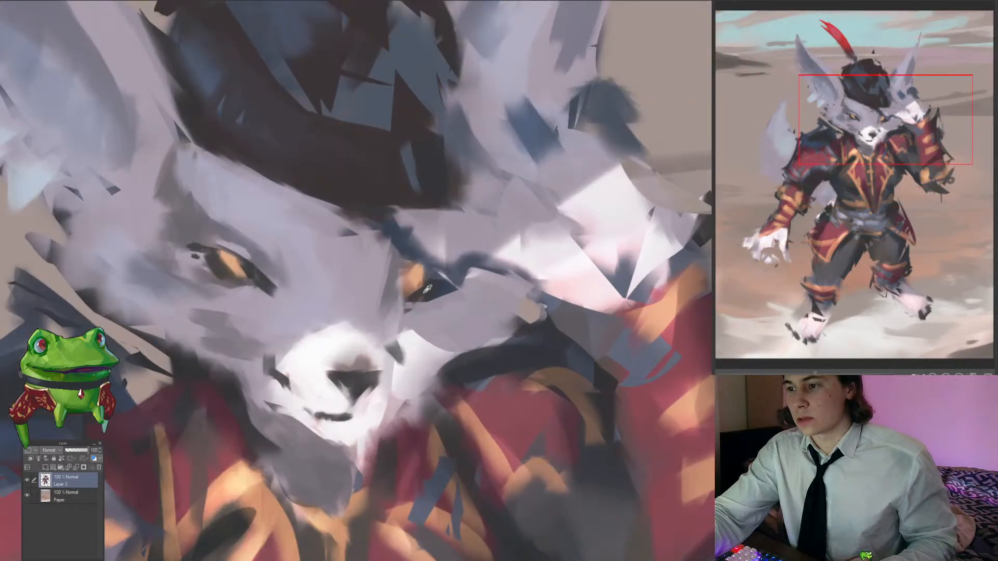
pyautogui.press('[')
pyautogui.press('[')
pyautogui.press('[')
pyautogui.press('[')
pyautogui.press('[')
pyautogui.press('[')
pyautogui.press('[')
pyautogui.press('[')
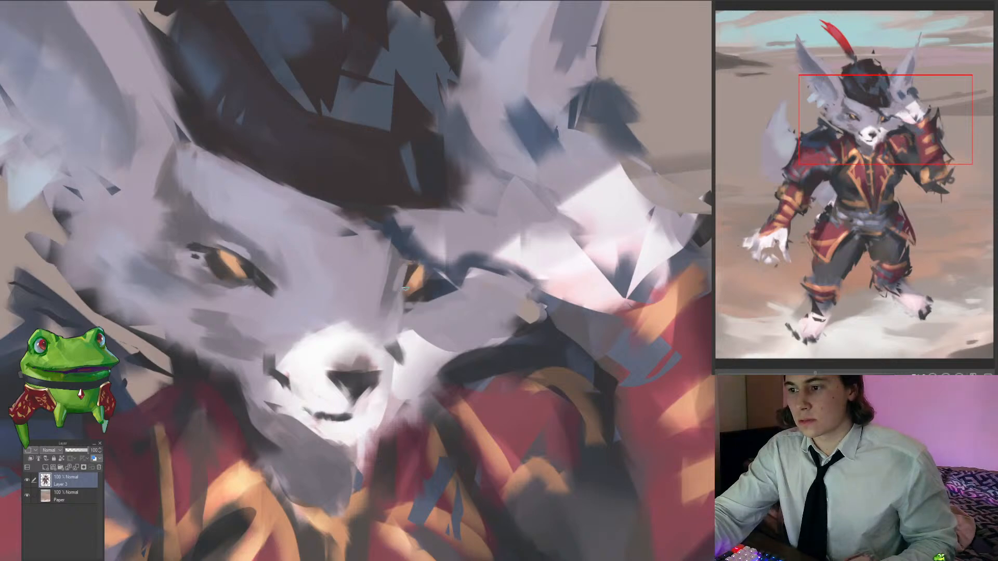
pyautogui.scroll(-4, 385, 314)
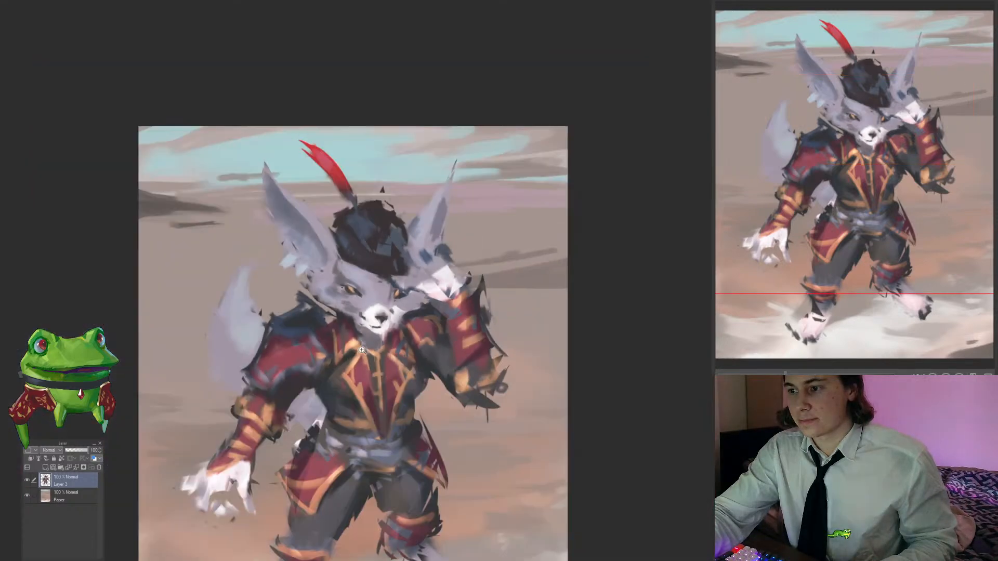
pyautogui.scroll(3, 395, 312)
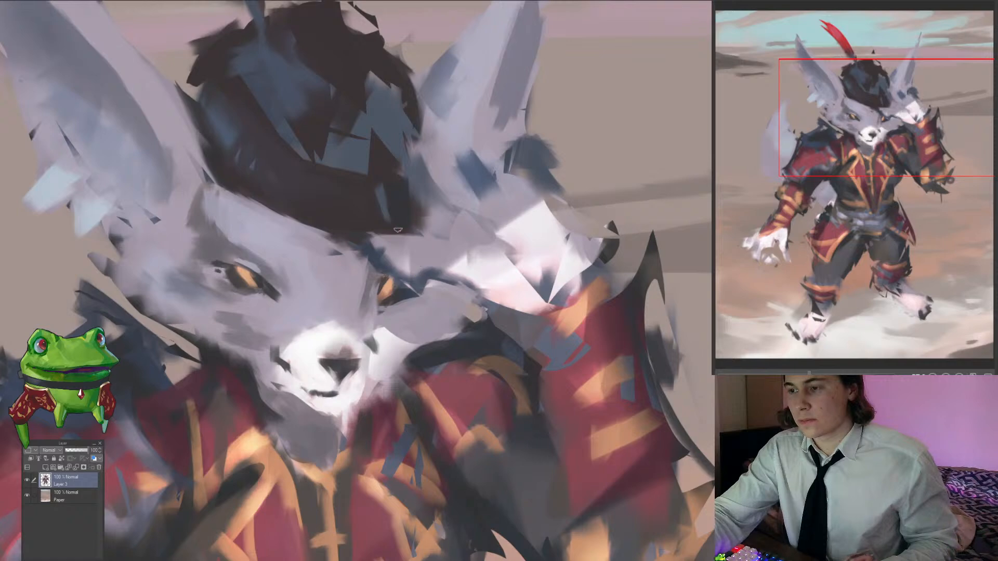
# Step: Touch up the hat's brim edge and break up the crown's blue highlight with sampled blue and dark tones
pyautogui.keyDown('alt'); pyautogui.click(385, 229); pyautogui.keyUp('alt')
pyautogui.moveTo(403, 229); pyautogui.dragTo(394, 178)
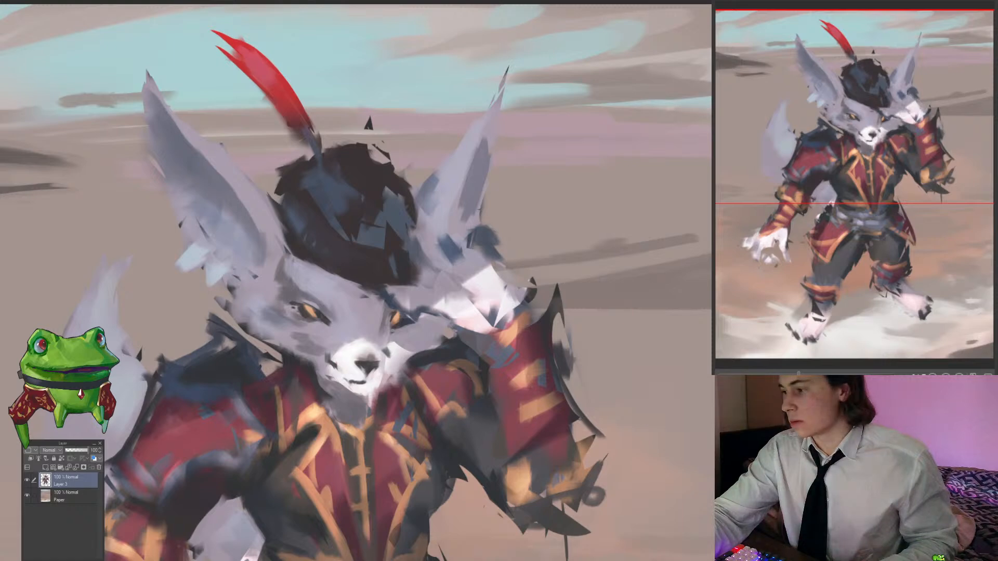
pyautogui.moveTo(415, 259); pyautogui.dragTo(391, 238)
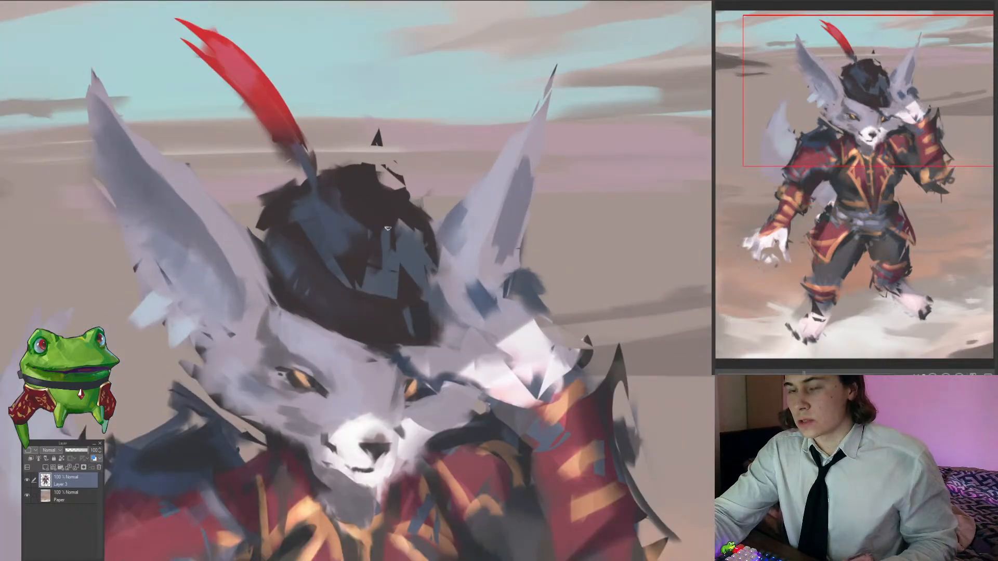
pyautogui.keyDown('alt'); pyautogui.click(410, 240); pyautogui.keyUp('alt')
pyautogui.moveTo(396, 207)
pyautogui.mouseDown()
pyautogui.moveTo(425, 249)
pyautogui.moveTo(438, 316)
pyautogui.moveTo(430, 272)
pyautogui.moveTo(427, 303)
pyautogui.mouseUp()
pyautogui.keyDown('alt'); pyautogui.click(432, 241); pyautogui.keyUp('alt')
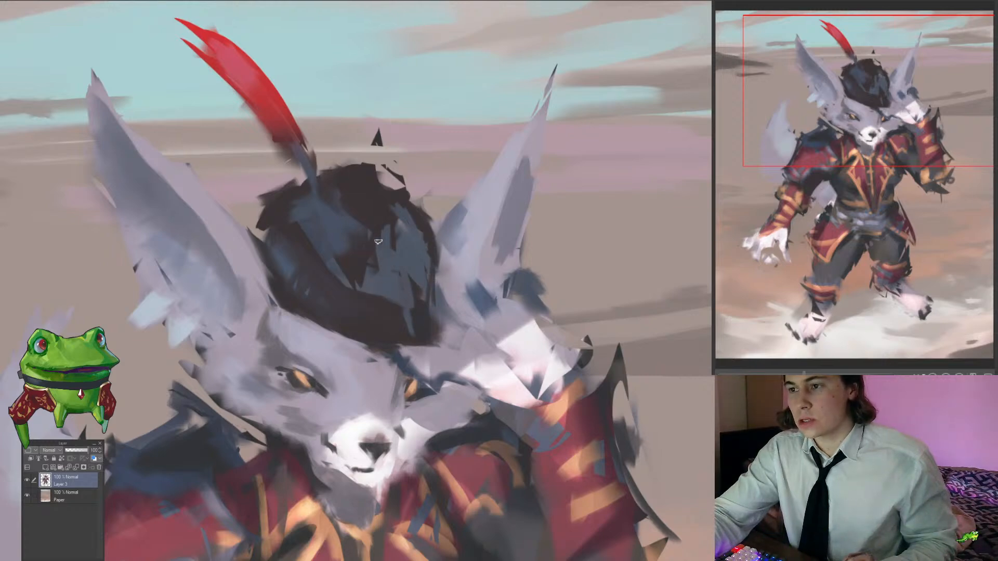
pyautogui.keyDown('alt'); pyautogui.click(353, 195); pyautogui.keyUp('alt')
pyautogui.moveTo(323, 207); pyautogui.dragTo(357, 226)
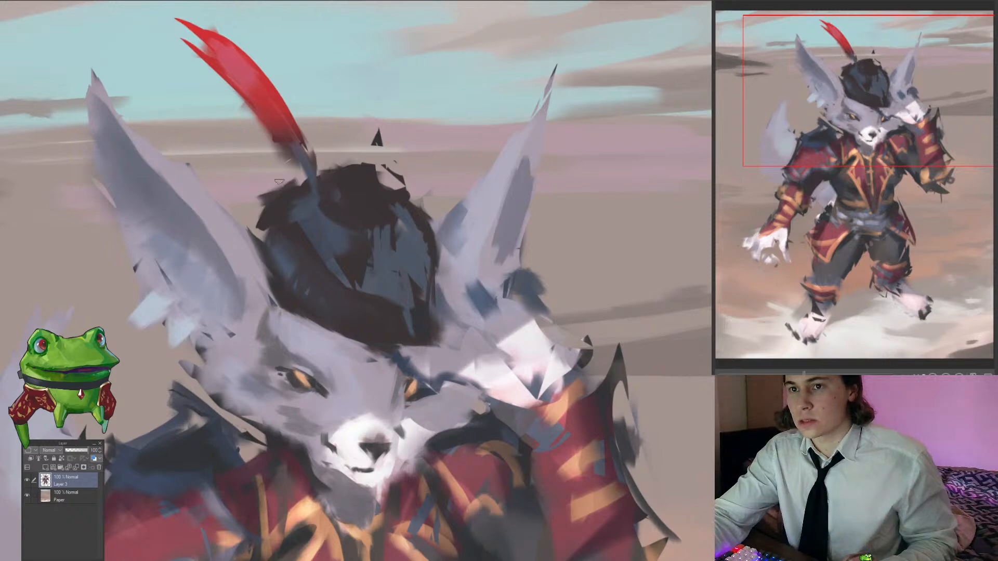
pyautogui.keyDown('alt'); pyautogui.click(345, 189); pyautogui.keyUp('alt')
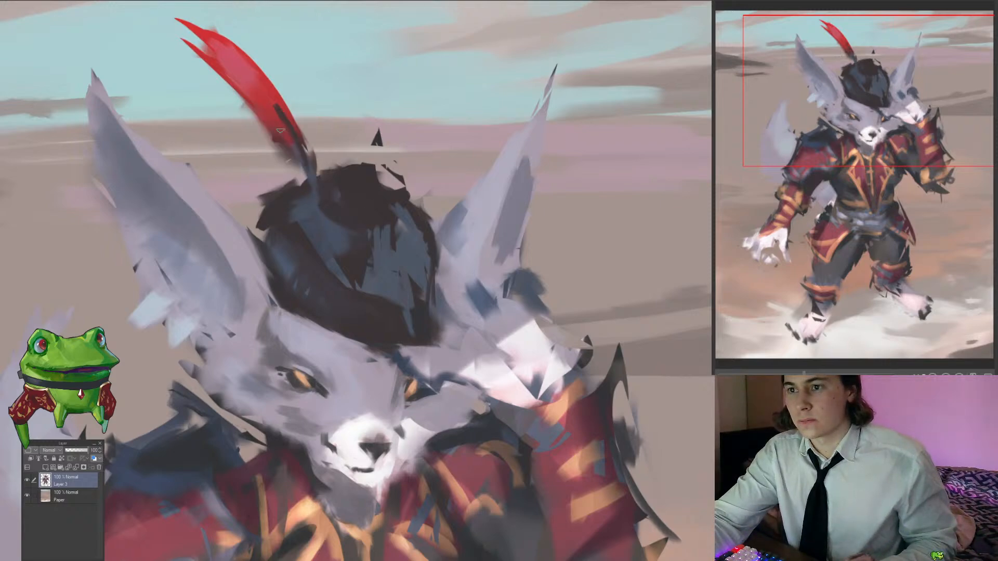
# Step: Extend the feather's red base down towards the hat, sampling the feather's colours
pyautogui.keyDown('alt'); pyautogui.click(279, 113); pyautogui.keyUp('alt')
pyautogui.moveTo(279, 113); pyautogui.dragTo(302, 146)
pyautogui.press('m')
pyautogui.moveTo(306, 188); pyautogui.dragTo(326, 205)
pyautogui.hotkey('ctrl', 'd')
pyautogui.press('b')
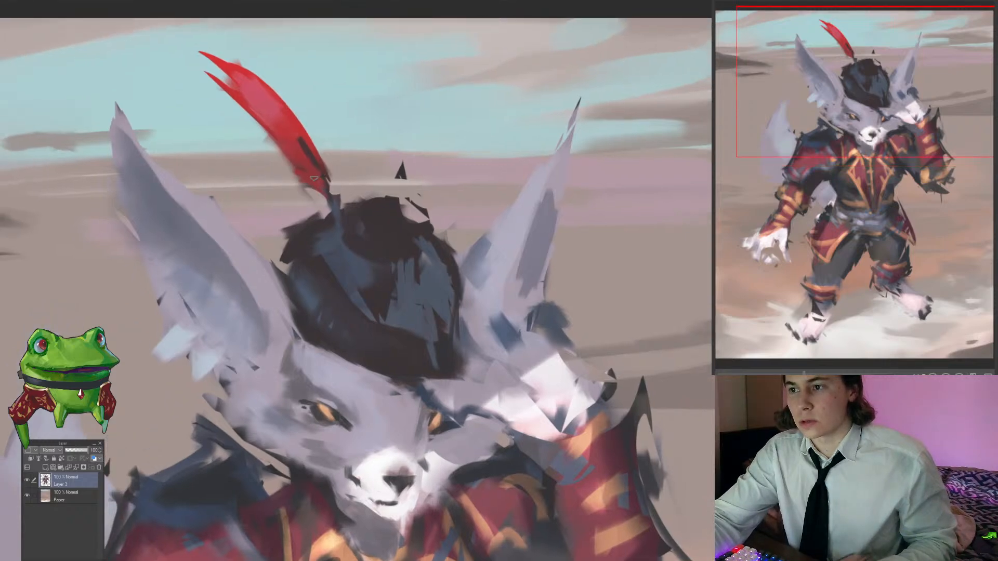
pyautogui.moveTo(332, 163)
pyautogui.mouseDown()
pyautogui.moveTo(330, 195)
pyautogui.moveTo(249, 216)
pyautogui.moveTo(343, 215)
pyautogui.moveTo(293, 240)
pyautogui.mouseUp()
pyautogui.keyDown('alt'); pyautogui.click(309, 236); pyautogui.keyUp('alt')
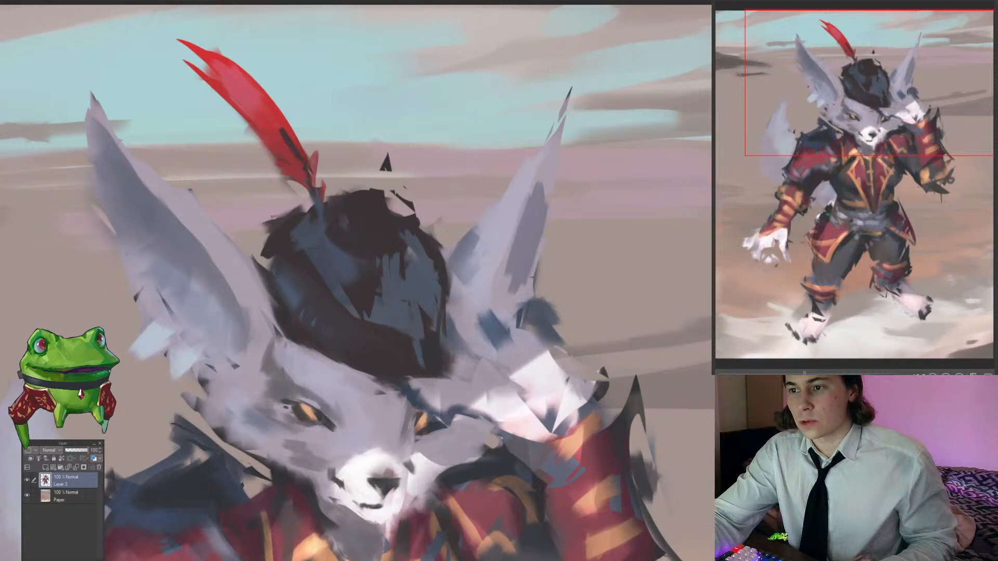
# Step: Erase rough paint around the feather's base and the hat's edge beside the near ear
pyautogui.press('e')
pyautogui.moveTo(283, 200)
pyautogui.mouseDown()
pyautogui.moveTo(261, 255)
pyautogui.moveTo(292, 223)
pyautogui.moveTo(259, 225)
pyautogui.moveTo(239, 302)
pyautogui.moveTo(304, 278)
pyautogui.mouseUp()
pyautogui.moveTo(308, 276); pyautogui.dragTo(332, 136)
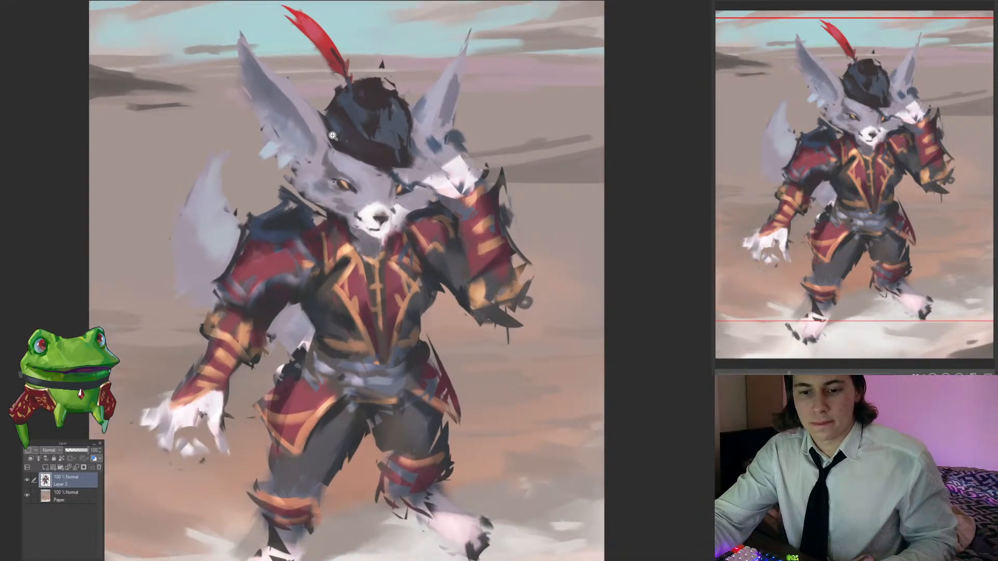
pyautogui.moveTo(334, 167)
pyautogui.mouseDown()
pyautogui.moveTo(337, 223)
pyautogui.moveTo(355, 239)
pyautogui.mouseUp()
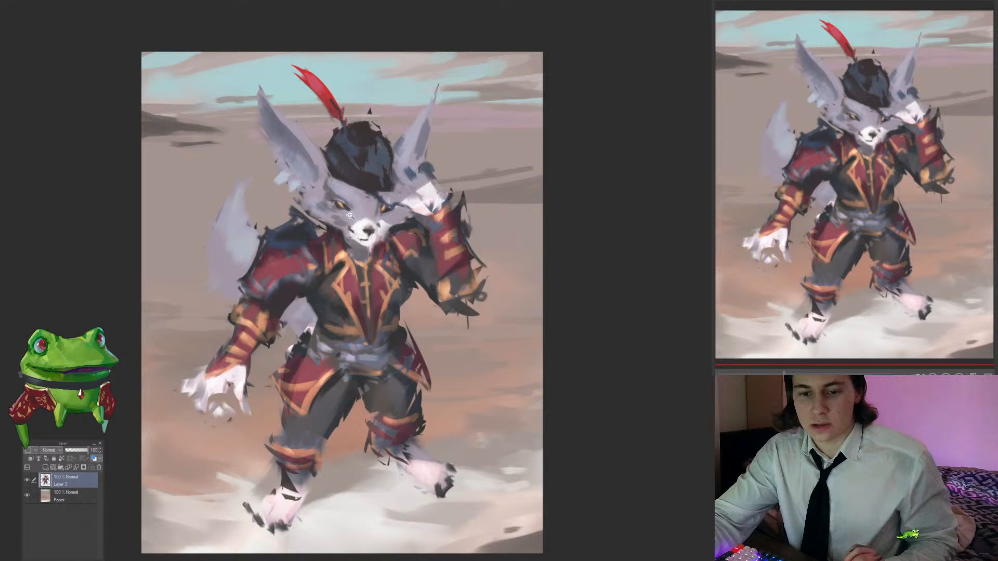
pyautogui.moveTo(354, 214)
pyautogui.mouseDown()
pyautogui.moveTo(352, 228)
pyautogui.moveTo(349, 198)
pyautogui.mouseUp()
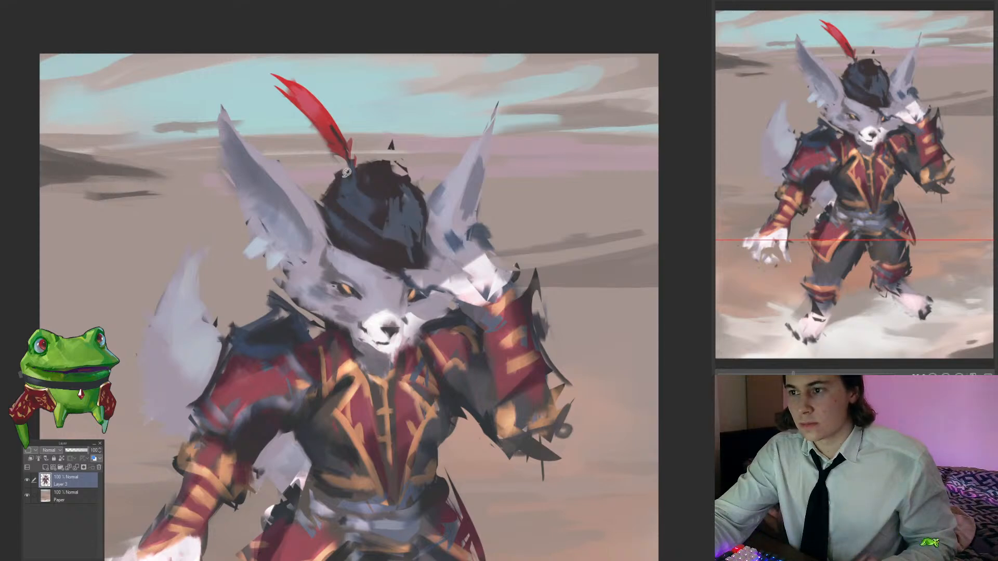
# Step: Reshape the hat's crown and brim with a smaller brush, sampling its dark blue tones and clearing the stray mark above it
pyautogui.moveTo(338, 197)
pyautogui.mouseDown()
pyautogui.moveTo(291, 197)
pyautogui.moveTo(374, 201)
pyautogui.moveTo(367, 178)
pyautogui.moveTo(359, 196)
pyautogui.moveTo(372, 245)
pyautogui.mouseUp()
pyautogui.press('[')
pyautogui.press('[')
pyautogui.press('[')
pyautogui.press('[')
pyautogui.press('[')
pyautogui.press('[')
pyautogui.press('[')
pyautogui.keyDown('alt'); pyautogui.click(360, 214); pyautogui.keyUp('alt')
pyautogui.press('[')
pyautogui.press('[')
pyautogui.press('[')
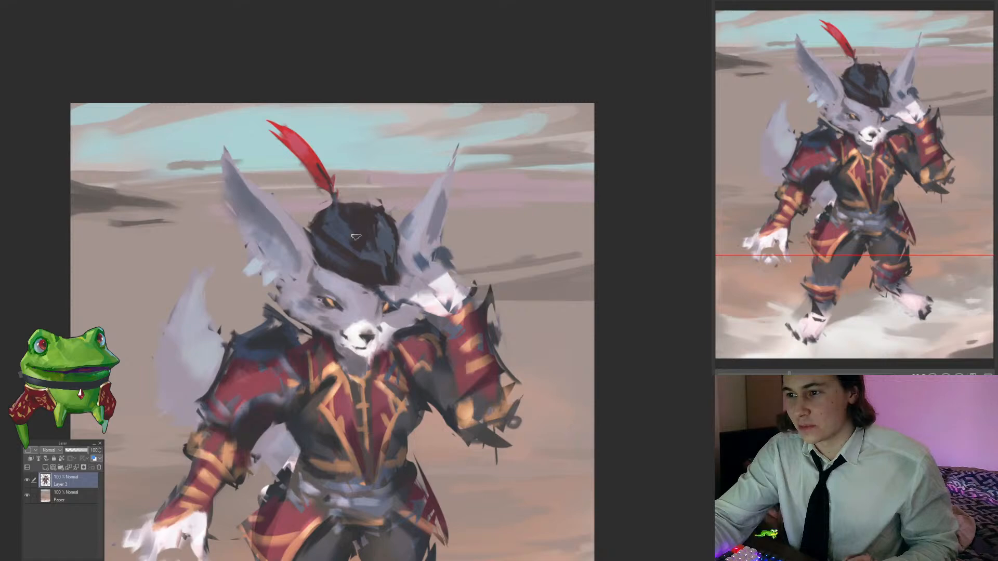
pyautogui.keyDown('alt'); pyautogui.click(385, 238); pyautogui.keyUp('alt')
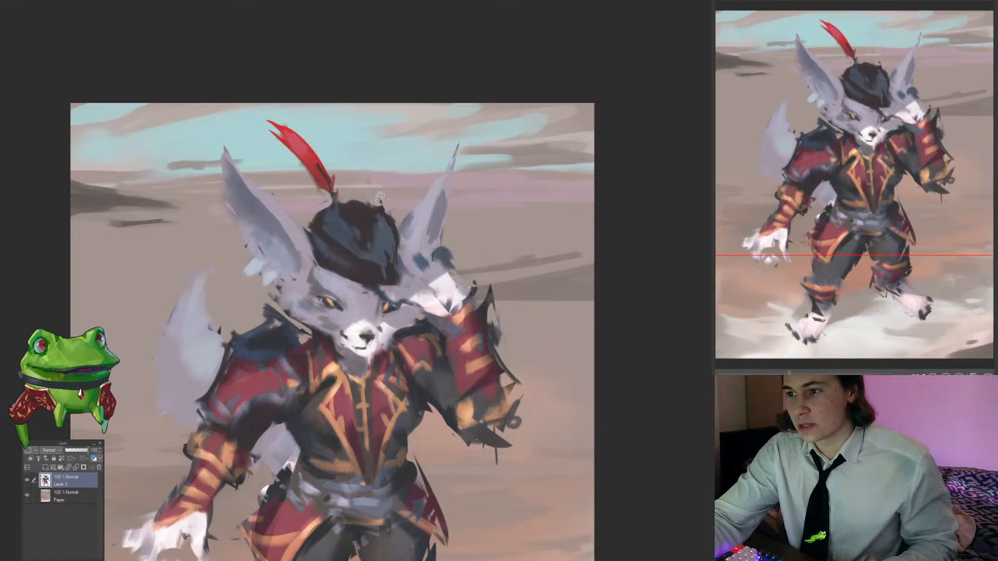
pyautogui.moveTo(374, 206); pyautogui.dragTo(383, 127)
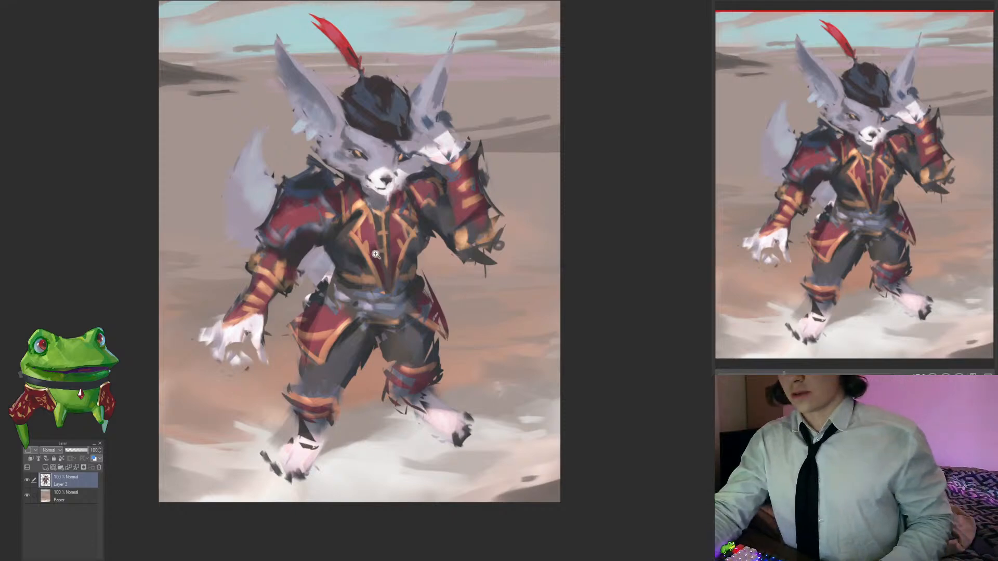
# Step: Clean up the torso's outline between the near arm and hip, removing the stray light spot beside the waist
pyautogui.scroll(5, 312, 322)
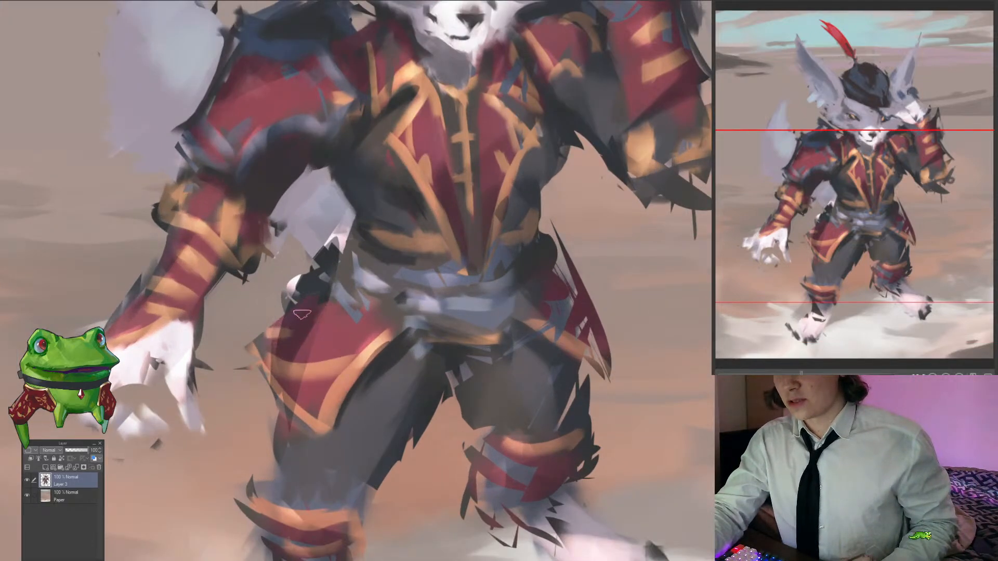
pyautogui.moveTo(317, 285); pyautogui.dragTo(304, 327)
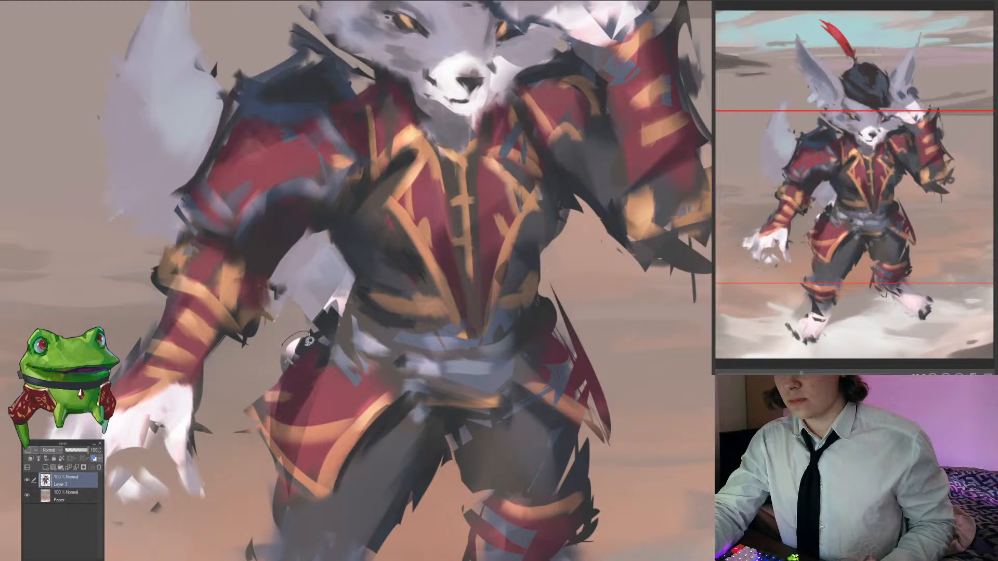
pyautogui.scroll(-10, 307, 348)
pyautogui.scroll(10, 341, 325)
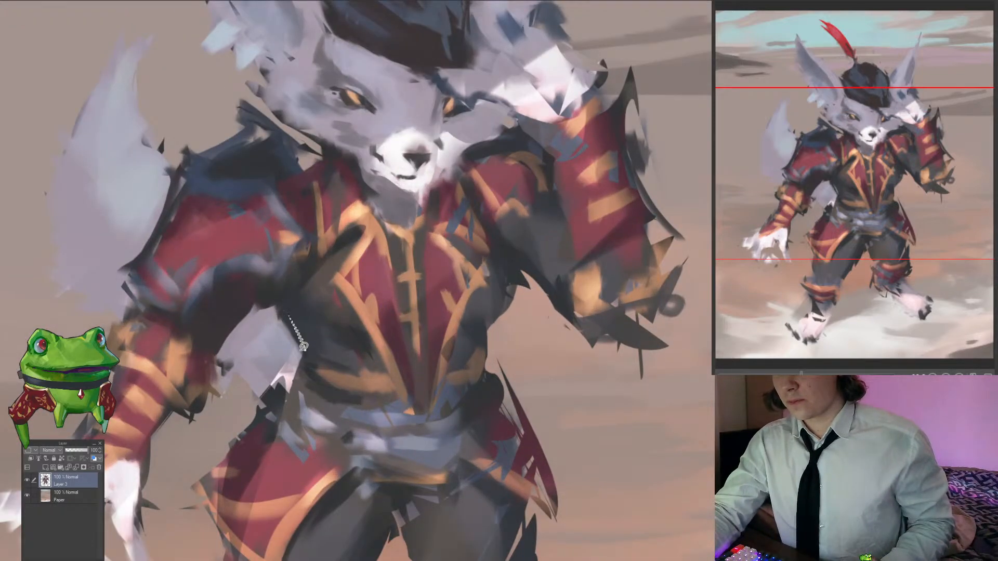
pyautogui.scroll(-10, 290, 317)
pyautogui.scroll(10, 293, 328)
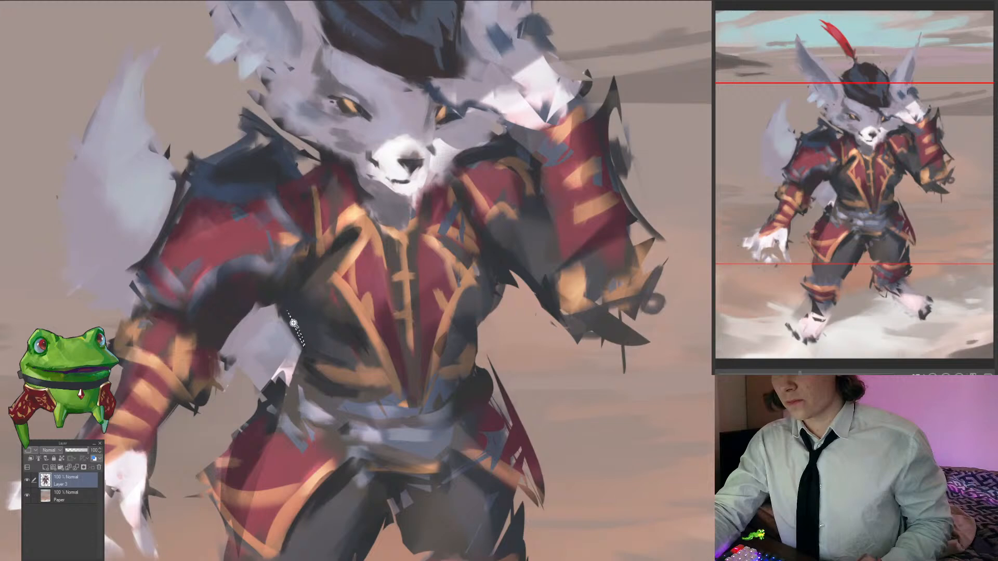
pyautogui.moveTo(282, 300); pyautogui.dragTo(300, 341)
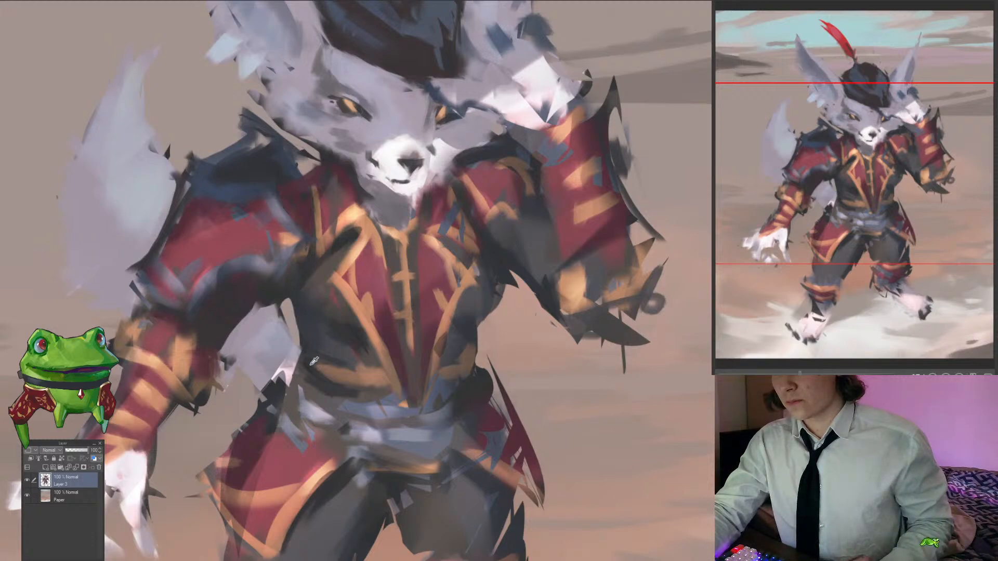
# Step: Fill the near side of the jacket and the gap above the hip with sampled dark tones
pyautogui.keyDown('alt'); pyautogui.click(278, 390); pyautogui.keyUp('alt')
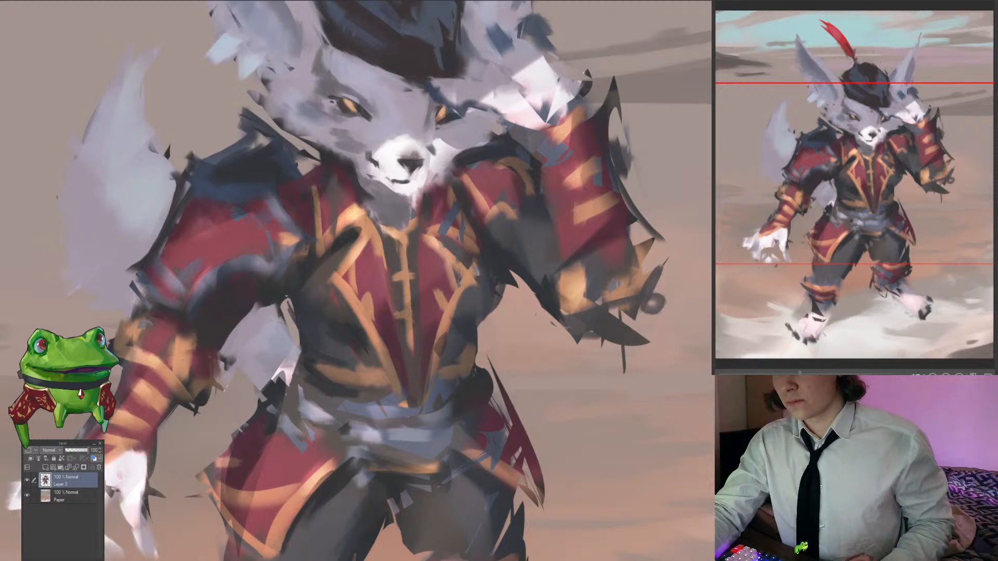
pyautogui.keyDown('alt'); pyautogui.click(352, 331); pyautogui.keyUp('alt')
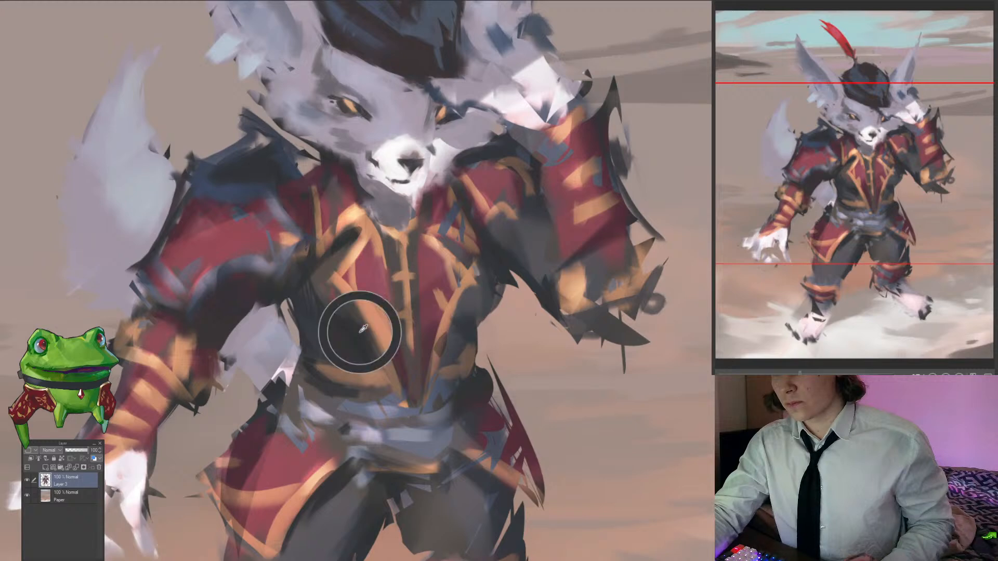
pyautogui.scroll(-4, 356, 328)
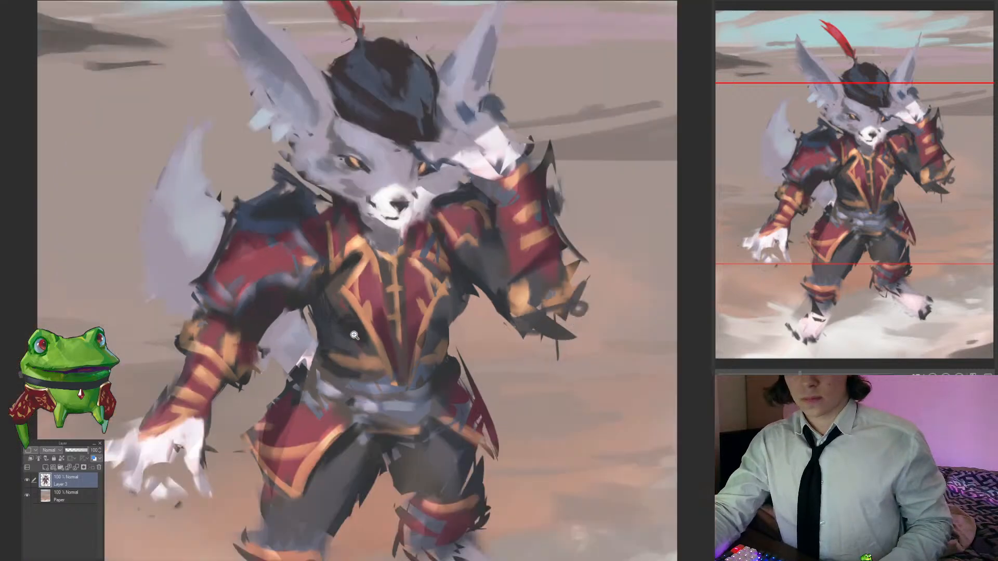
pyautogui.moveTo(387, 350); pyautogui.dragTo(345, 344)
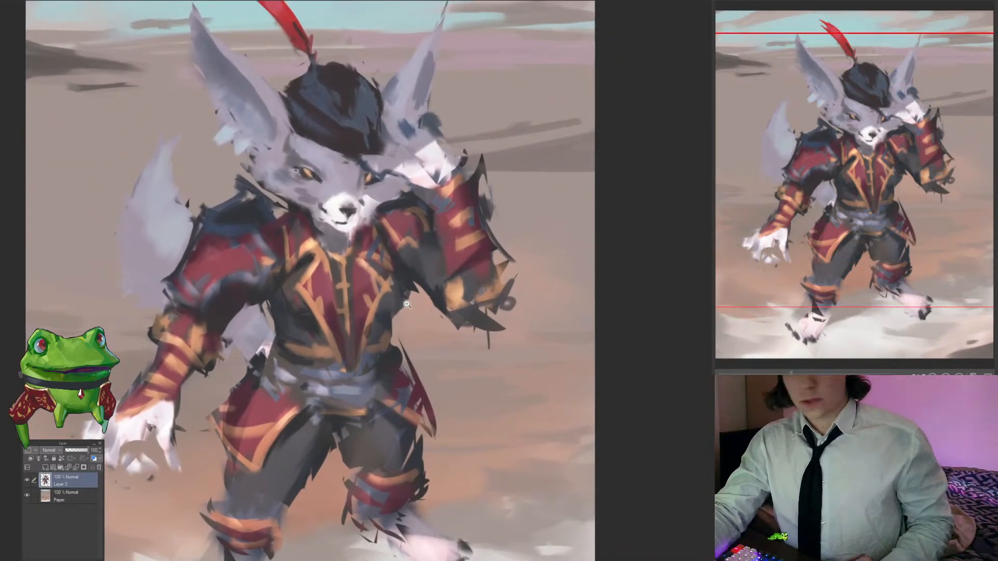
# Step: Refine the gold trim and dark fabric on the far side of the jacket front using sampled colours
pyautogui.scroll(2, 403, 307)
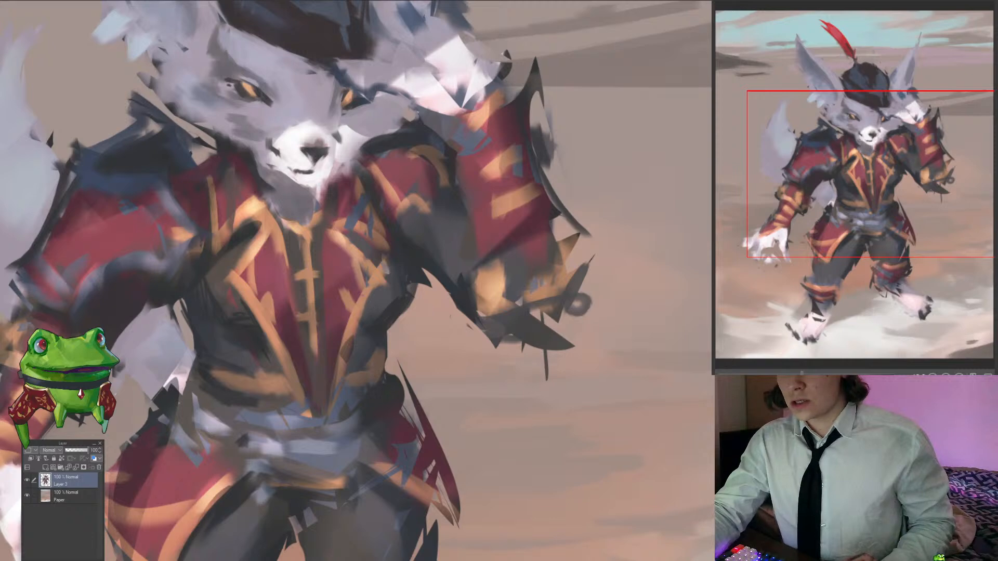
pyautogui.keyDown('alt'); pyautogui.click(352, 322); pyautogui.keyUp('alt')
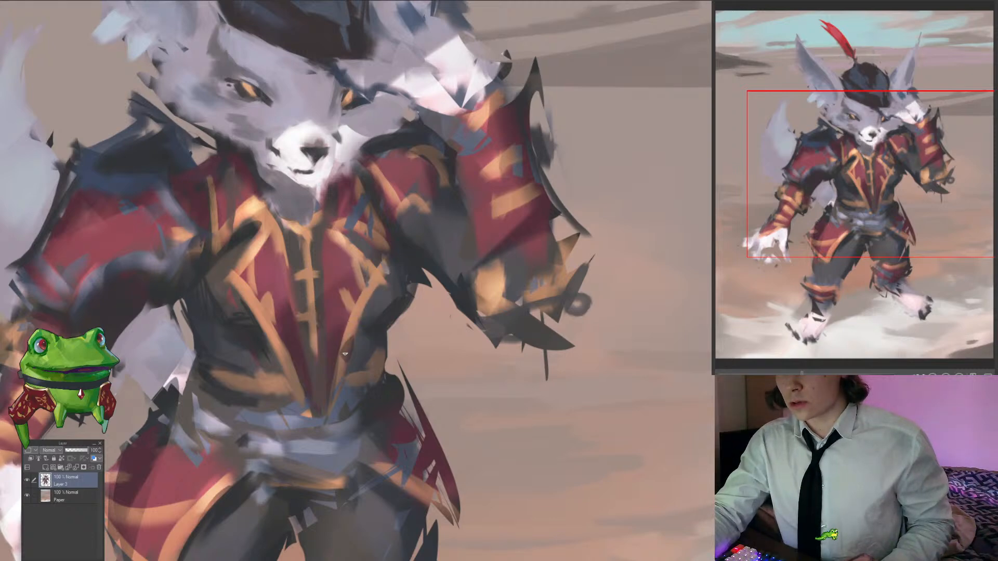
pyautogui.moveTo(348, 338); pyautogui.dragTo(357, 314)
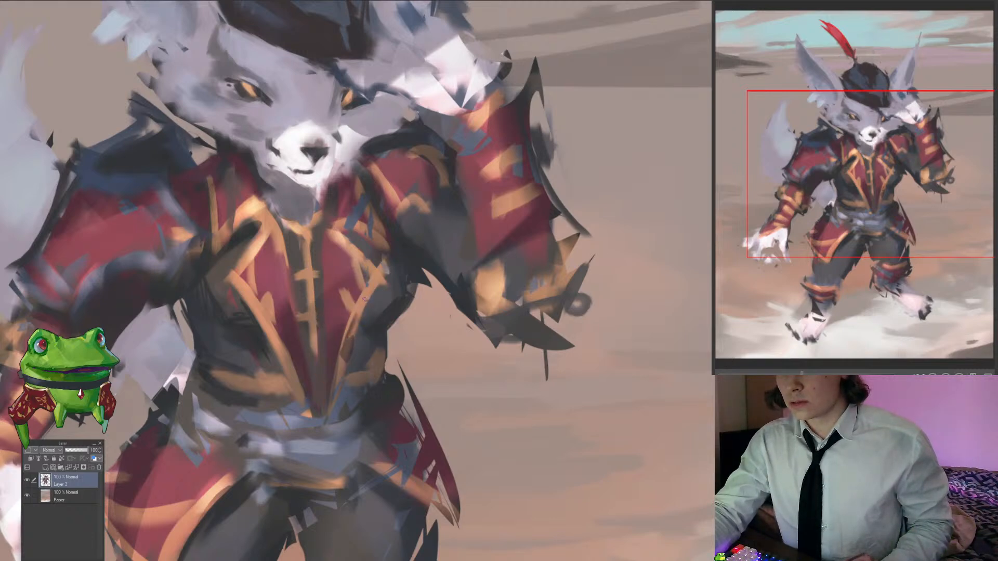
pyautogui.keyDown('alt'); pyautogui.click(362, 304); pyautogui.keyUp('alt')
pyautogui.moveTo(351, 258); pyautogui.dragTo(375, 284)
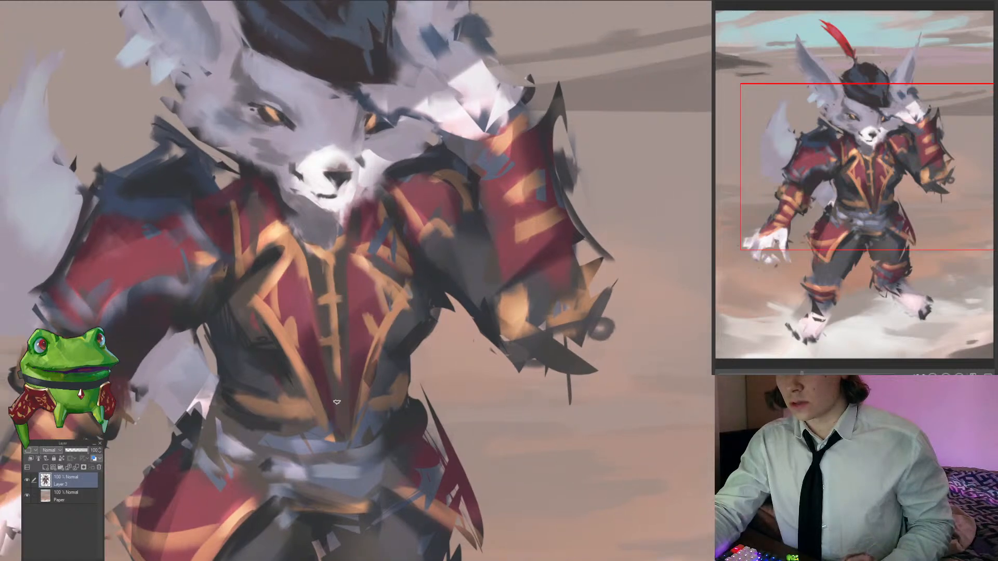
# Step: Redefine the jacket's central gold clasps and neckline with sampled gold and dark tones
pyautogui.keyDown('alt'); pyautogui.click(333, 299); pyautogui.keyUp('alt')
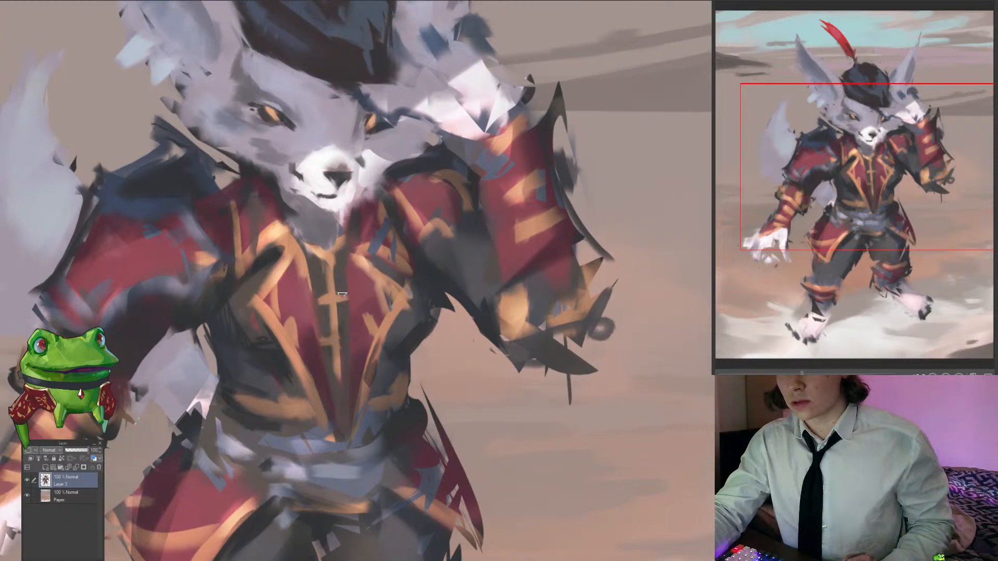
pyautogui.keyDown('alt'); pyautogui.click(343, 292); pyautogui.keyUp('alt')
pyautogui.keyDown('alt'); pyautogui.click(328, 237); pyautogui.keyUp('alt')
pyautogui.moveTo(330, 248); pyautogui.dragTo(331, 263)
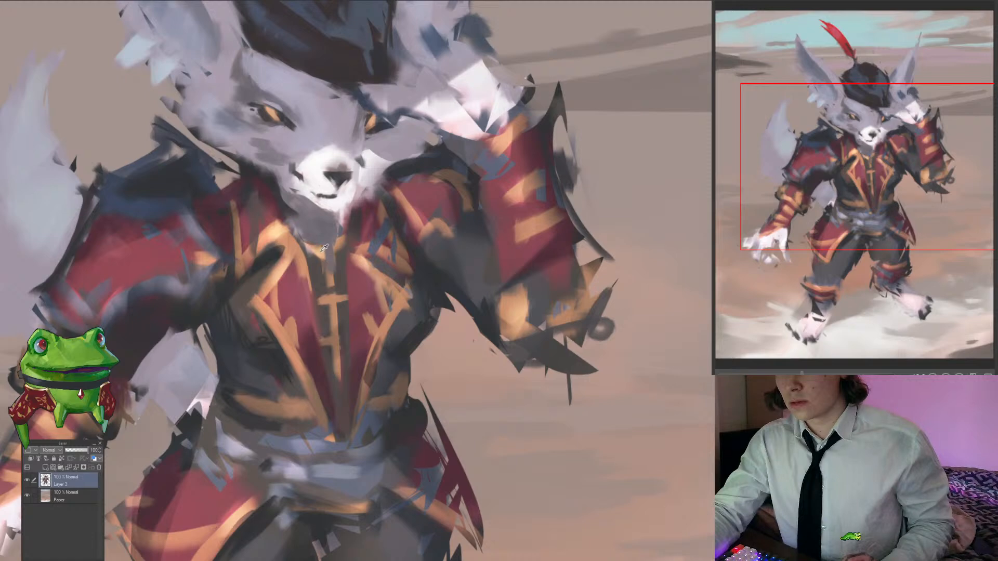
# Step: Touch up the near side of the jacket's chest beside the gold trim with a sampled tone
pyautogui.scroll(-5, 330, 285)
pyautogui.scroll(5, 319, 274)
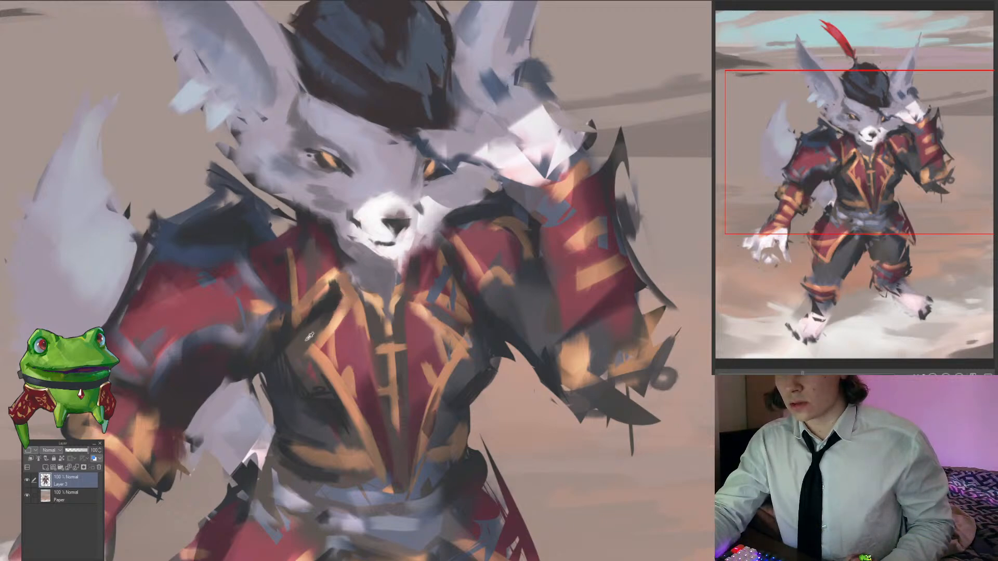
pyautogui.keyDown('alt'); pyautogui.click(323, 302); pyautogui.keyUp('alt')
pyautogui.moveTo(296, 330); pyautogui.dragTo(315, 304)
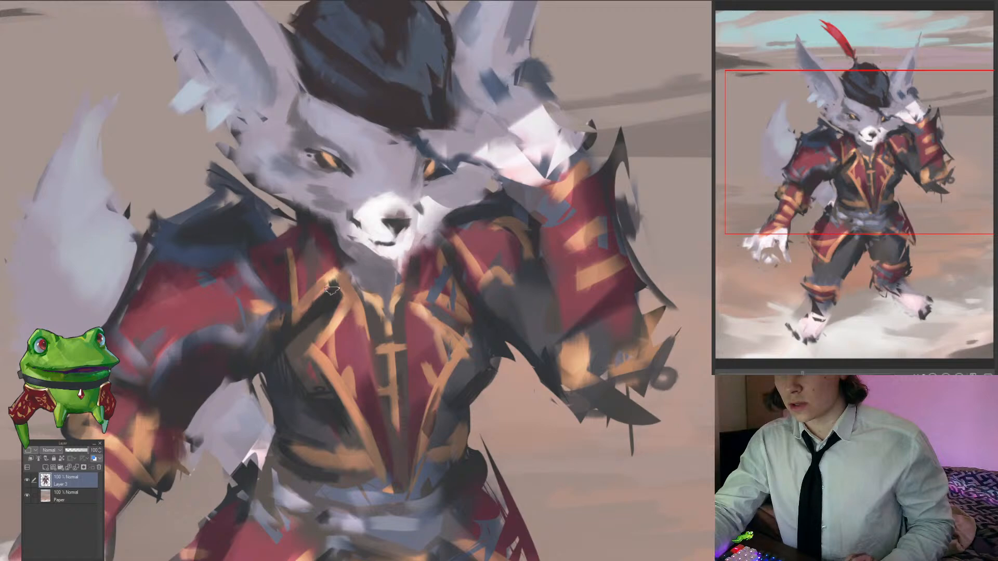
pyautogui.moveTo(321, 339); pyautogui.dragTo(218, 343)
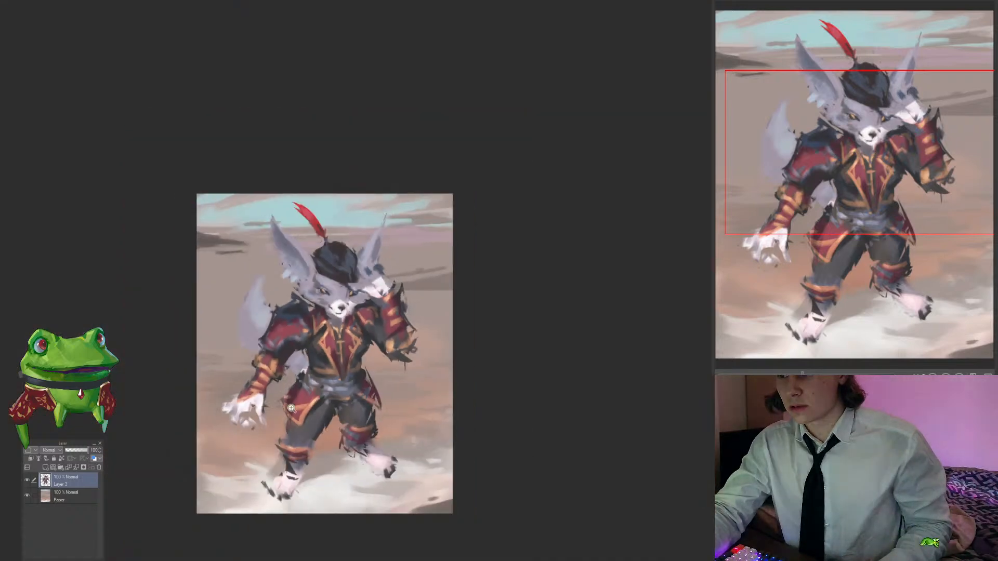
# Step: Examine the character's pose and proportions with the canvas mirrored horizontally and in its normal orientation
pyautogui.moveTo(289, 365); pyautogui.dragTo(388, 331)
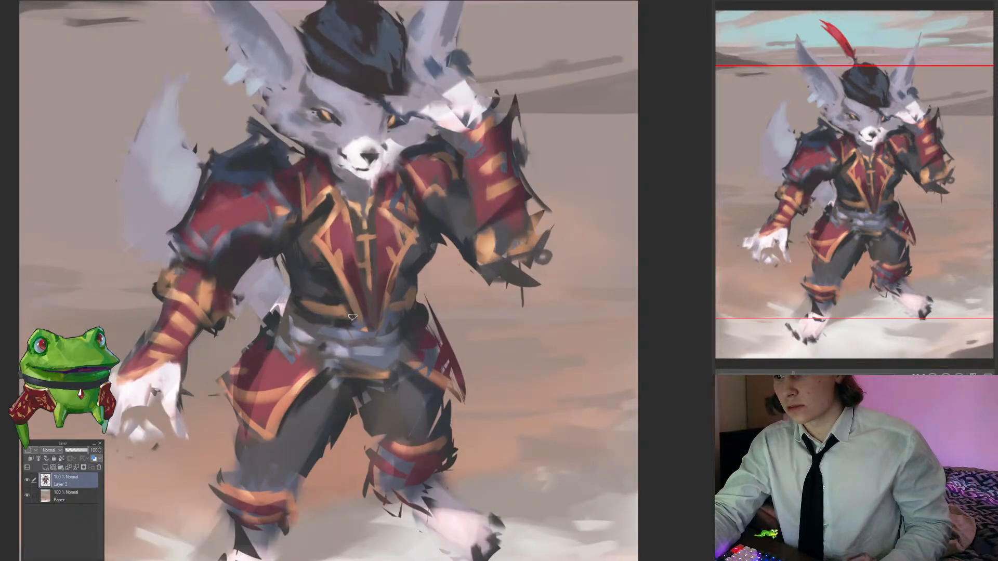
pyautogui.moveTo(359, 321)
pyautogui.mouseDown()
pyautogui.moveTo(297, 325)
pyautogui.moveTo(422, 322)
pyautogui.moveTo(394, 332)
pyautogui.mouseUp()
pyautogui.press('h')
pyautogui.moveTo(520, 370); pyautogui.dragTo(381, 389)
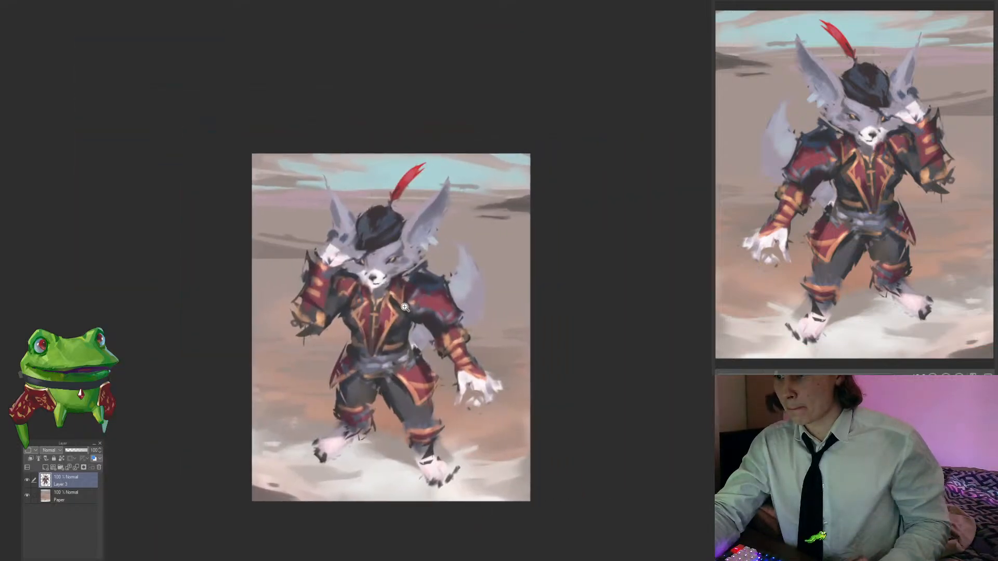
pyautogui.moveTo(385, 284); pyautogui.dragTo(423, 264)
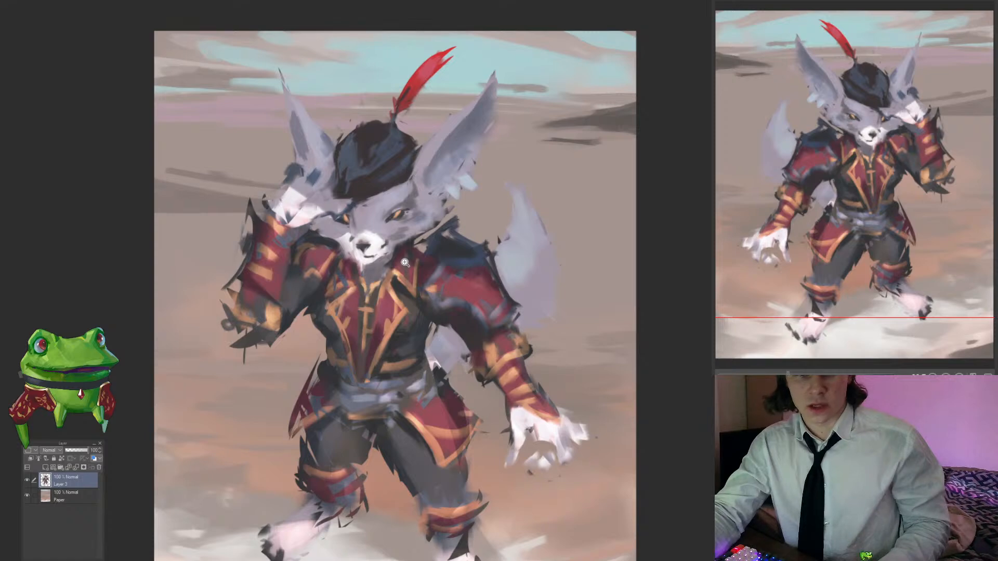
pyautogui.moveTo(405, 262); pyautogui.dragTo(390, 264)
pyautogui.press('h')
pyautogui.moveTo(469, 298); pyautogui.dragTo(367, 298)
pyautogui.moveTo(405, 264); pyautogui.dragTo(414, 257)
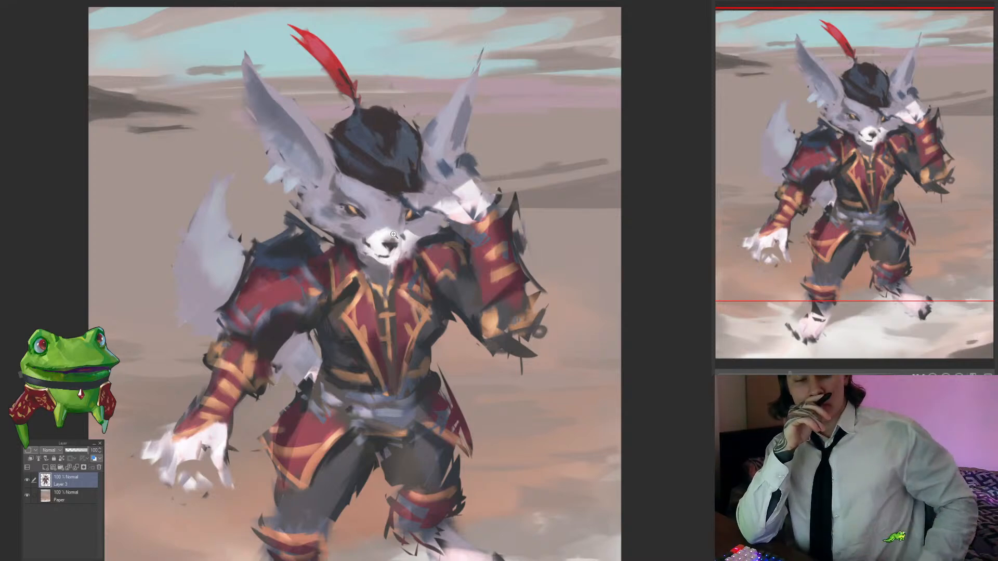
pyautogui.moveTo(415, 208); pyautogui.dragTo(439, 208)
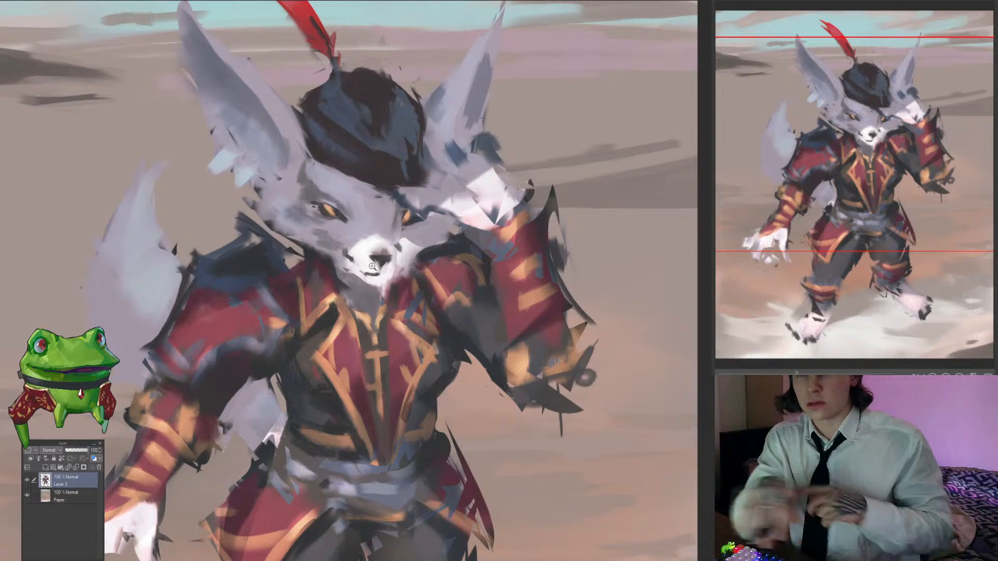
pyautogui.click(437, 233)
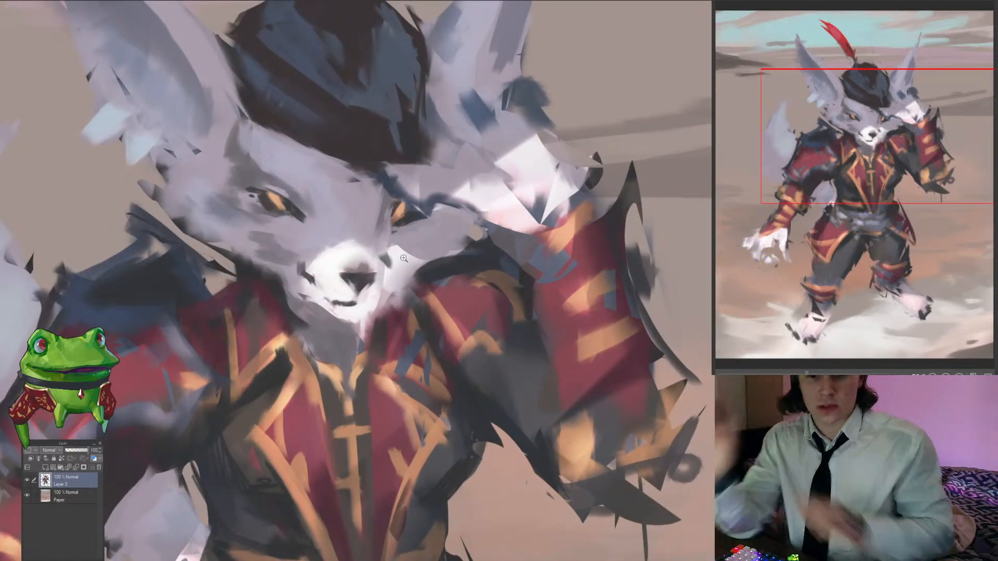
# Step: Sharpen the edge between the far cheek fur and the dark shoulder with a sampled tone
pyautogui.moveTo(450, 268)
pyautogui.mouseDown()
pyautogui.moveTo(427, 266)
pyautogui.moveTo(443, 245)
pyautogui.moveTo(425, 271)
pyautogui.moveTo(437, 275)
pyautogui.moveTo(392, 328)
pyautogui.moveTo(470, 271)
pyautogui.mouseUp()
pyautogui.keyDown('alt'); pyautogui.click(439, 276); pyautogui.keyUp('alt')
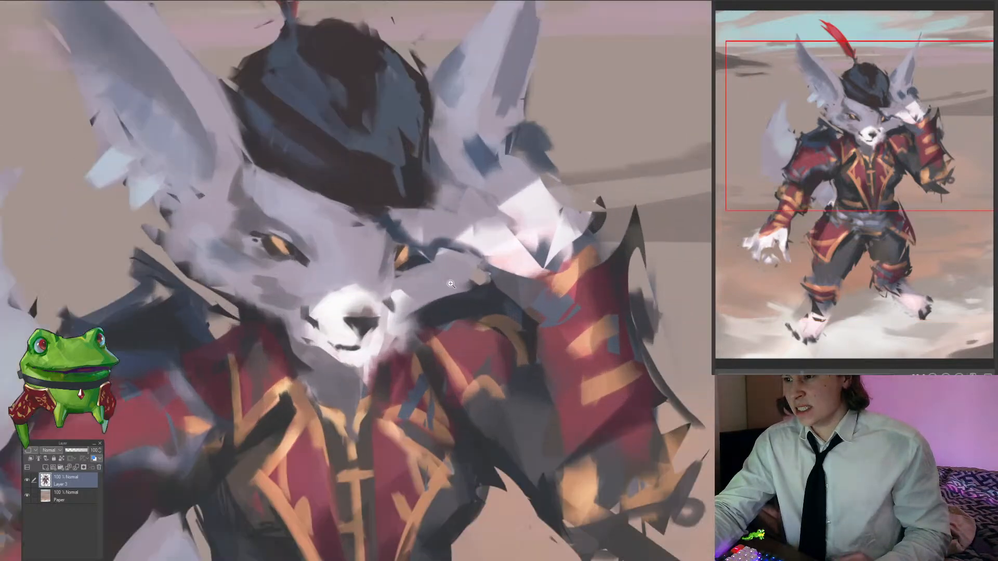
pyautogui.moveTo(424, 322); pyautogui.dragTo(481, 296)
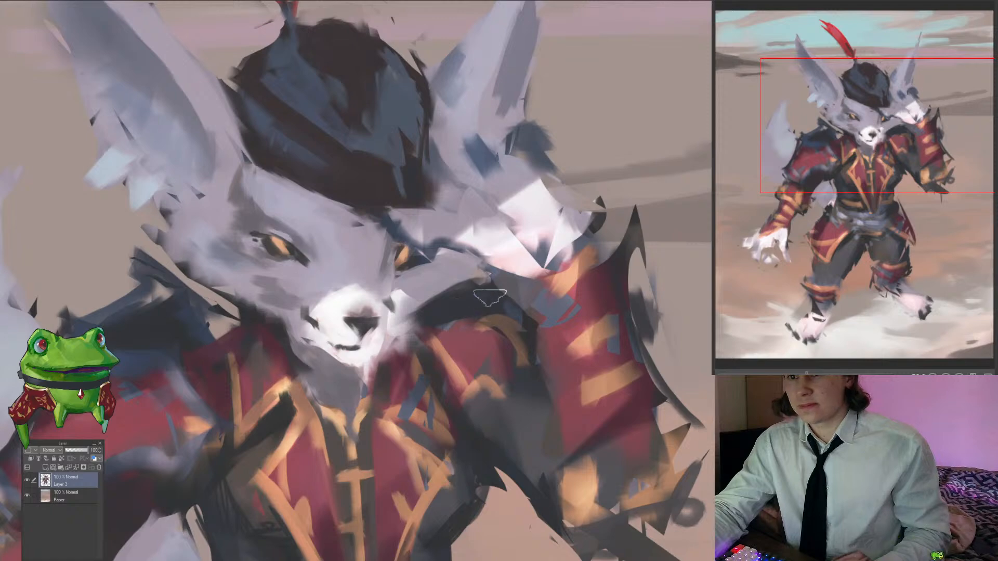
# Step: Blend the fur around the muzzle and near cheek with sampled light and grey tones
pyautogui.scroll(-6, 420, 315)
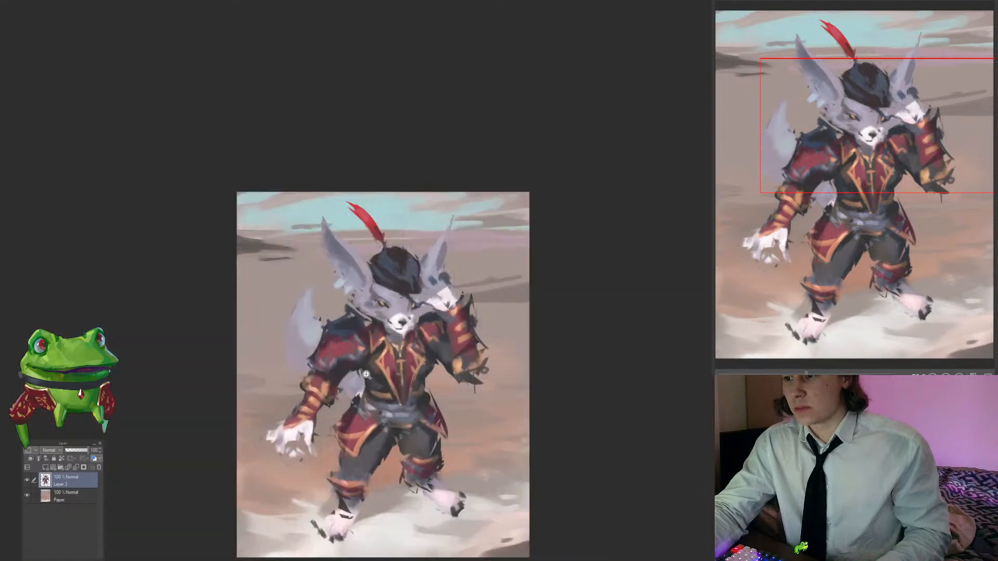
pyautogui.scroll(5, 335, 360)
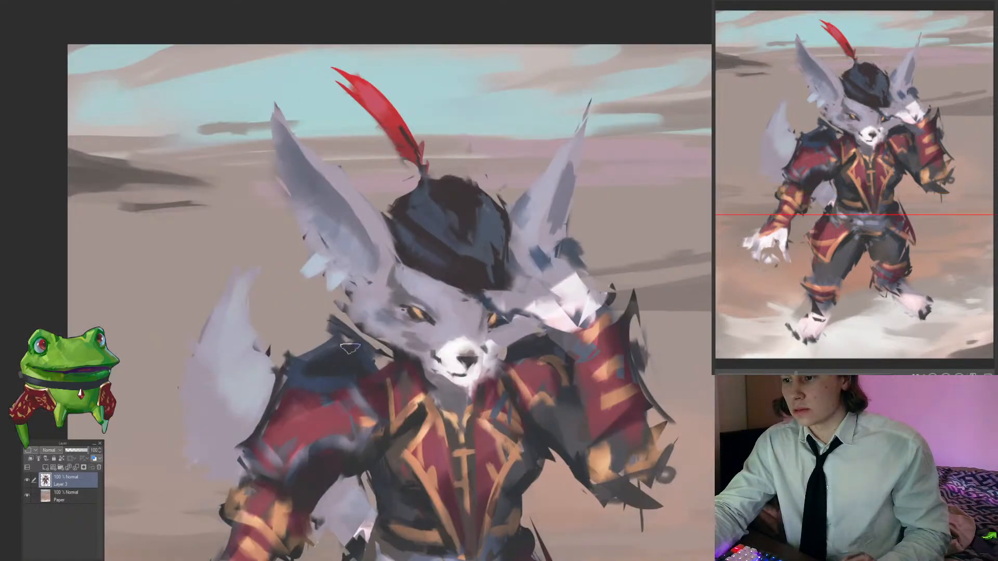
pyautogui.scroll(2, 327, 360)
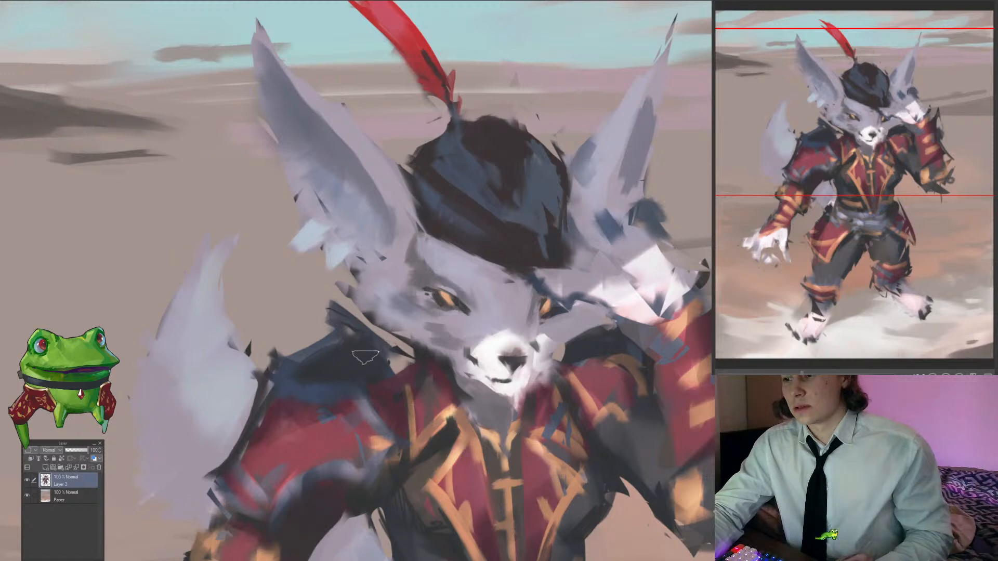
pyautogui.scroll(-5, 397, 353)
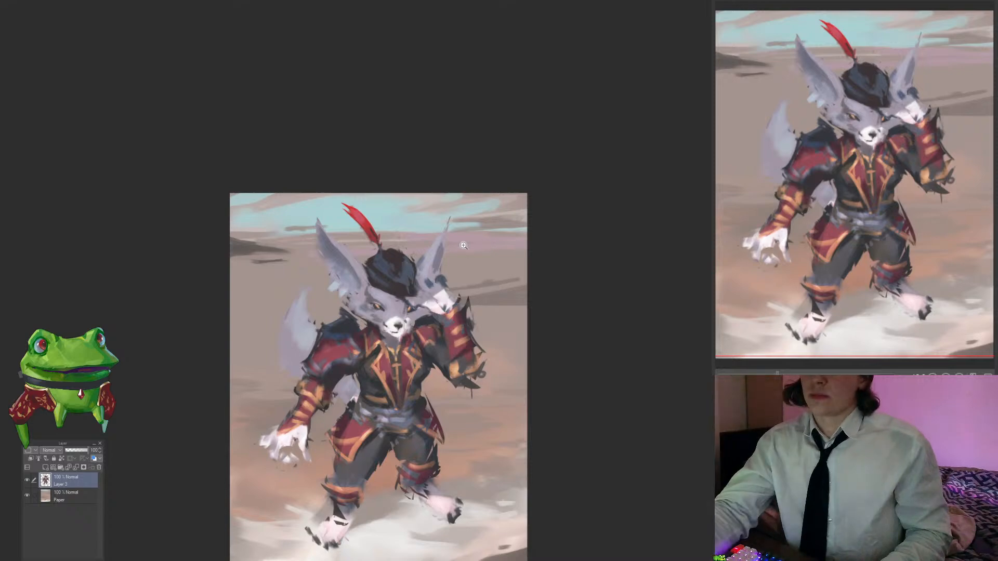
pyautogui.scroll(5, 395, 333)
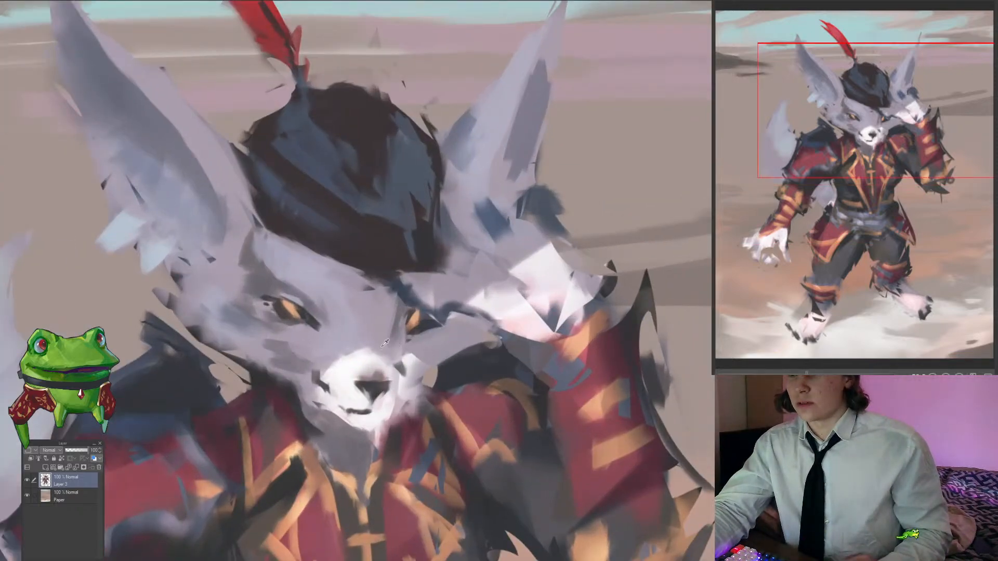
pyautogui.keyDown('alt'); pyautogui.click(356, 358); pyautogui.keyUp('alt')
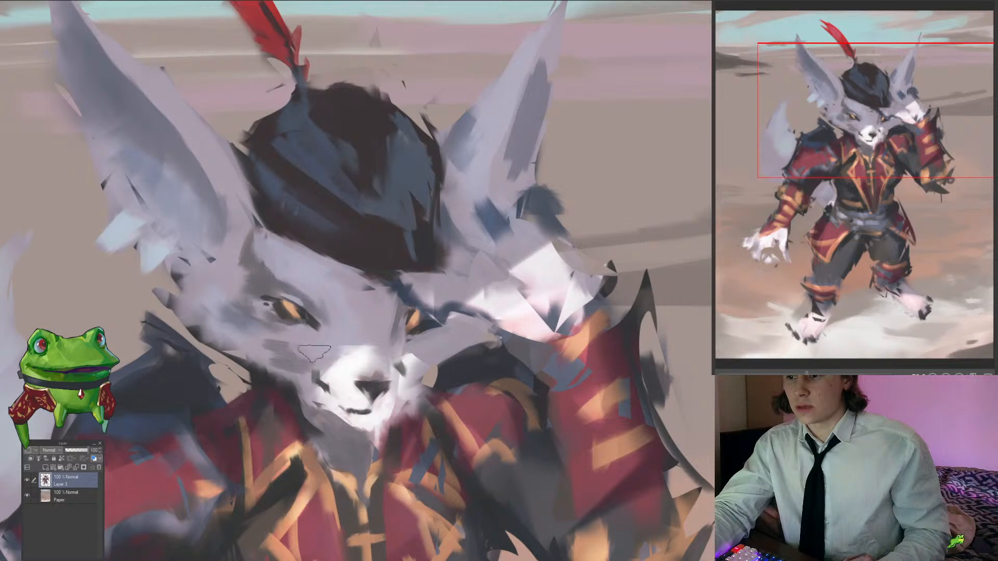
pyautogui.keyDown('alt'); pyautogui.click(296, 337); pyautogui.keyUp('alt')
pyautogui.scroll(-5, 278, 386)
pyautogui.scroll(5, 278, 386)
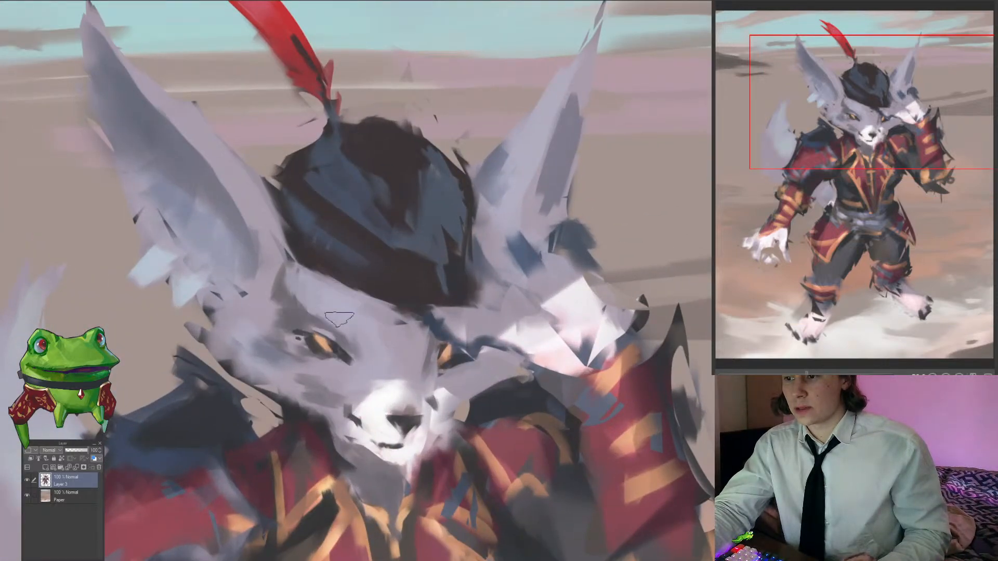
# Step: Clean up the forehead fur beneath the hat brim with sampled grey-lavender tones
pyautogui.keyDown('alt'); pyautogui.click(332, 298); pyautogui.keyUp('alt')
pyautogui.keyDown('alt'); pyautogui.click(408, 312); pyautogui.keyUp('alt')
pyautogui.keyDown('alt'); pyautogui.click(412, 327); pyautogui.keyUp('alt')
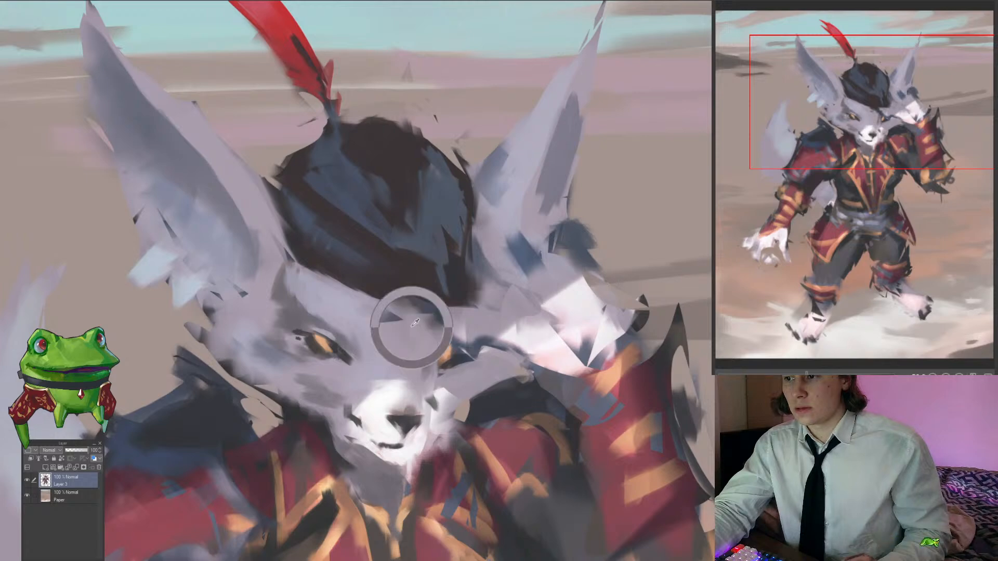
pyautogui.moveTo(410, 325); pyautogui.dragTo(343, 301)
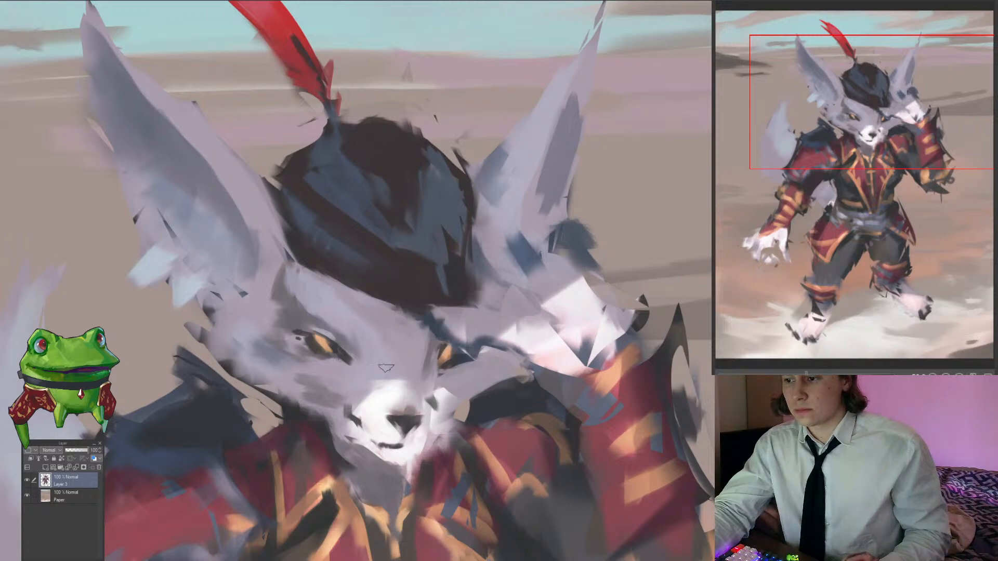
pyautogui.keyDown('alt'); pyautogui.click(318, 369); pyautogui.keyUp('alt')
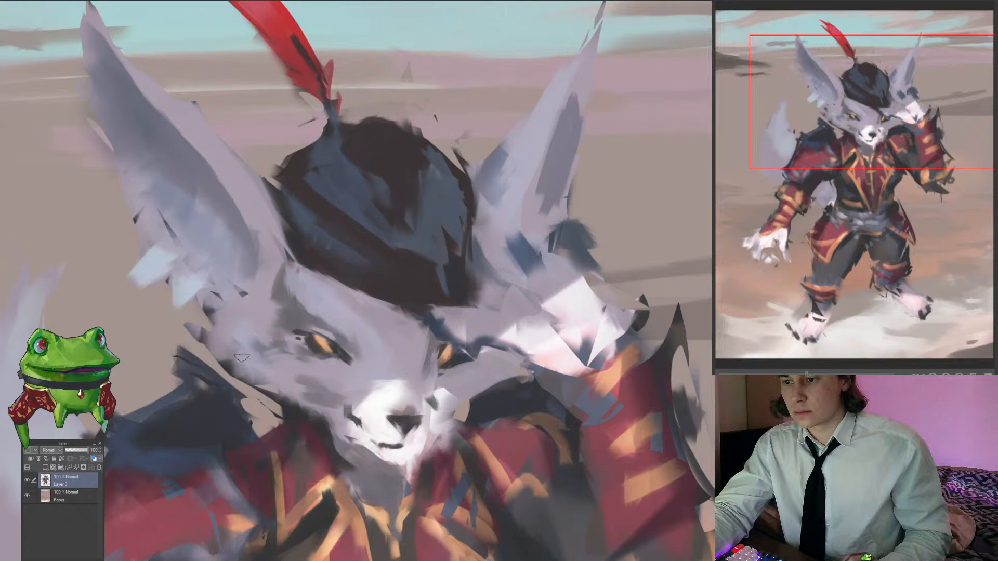
# Step: Paint short grey fur strokes along the outer edge of the tail
pyautogui.moveTo(239, 311); pyautogui.dragTo(356, 339)
pyautogui.moveTo(300, 321)
pyautogui.mouseDown()
pyautogui.moveTo(312, 328)
pyautogui.moveTo(275, 300)
pyautogui.moveTo(256, 356)
pyautogui.moveTo(260, 411)
pyautogui.moveTo(302, 467)
pyautogui.mouseUp()
pyautogui.scroll(-5, 300, 292)
pyautogui.scroll(4, 256, 341)
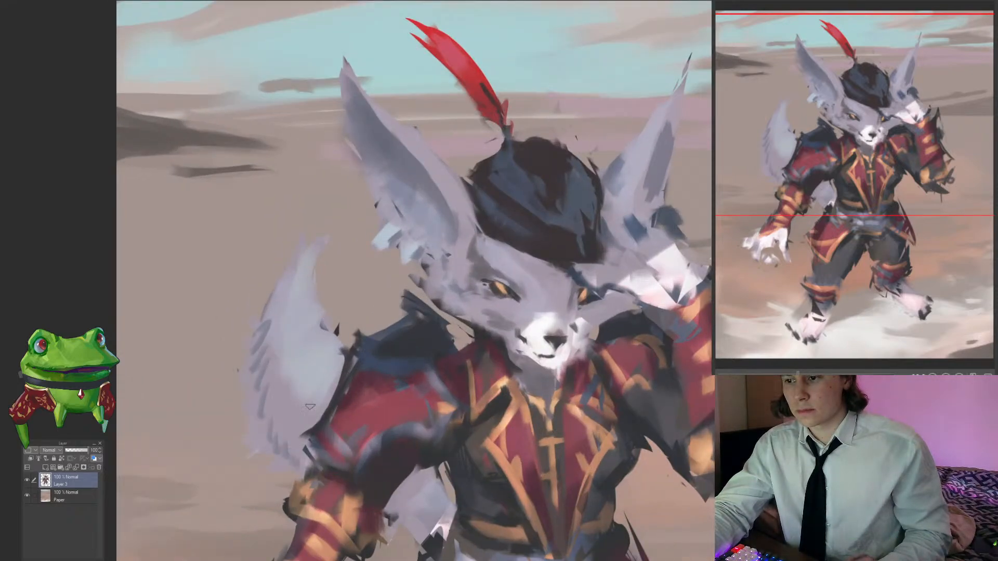
pyautogui.moveTo(303, 392); pyautogui.dragTo(234, 392)
pyautogui.moveTo(462, 501); pyautogui.dragTo(393, 385)
# Step: Refine the fur at the base of the near ear and along the near cheek's outer edge
pyautogui.moveTo(359, 268); pyautogui.dragTo(407, 244)
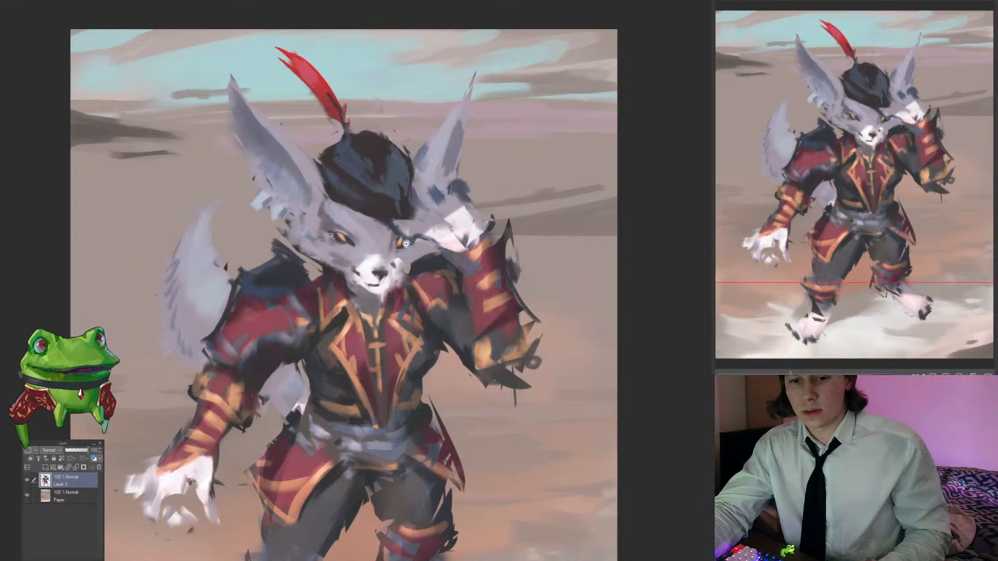
pyautogui.moveTo(371, 272); pyautogui.dragTo(393, 325)
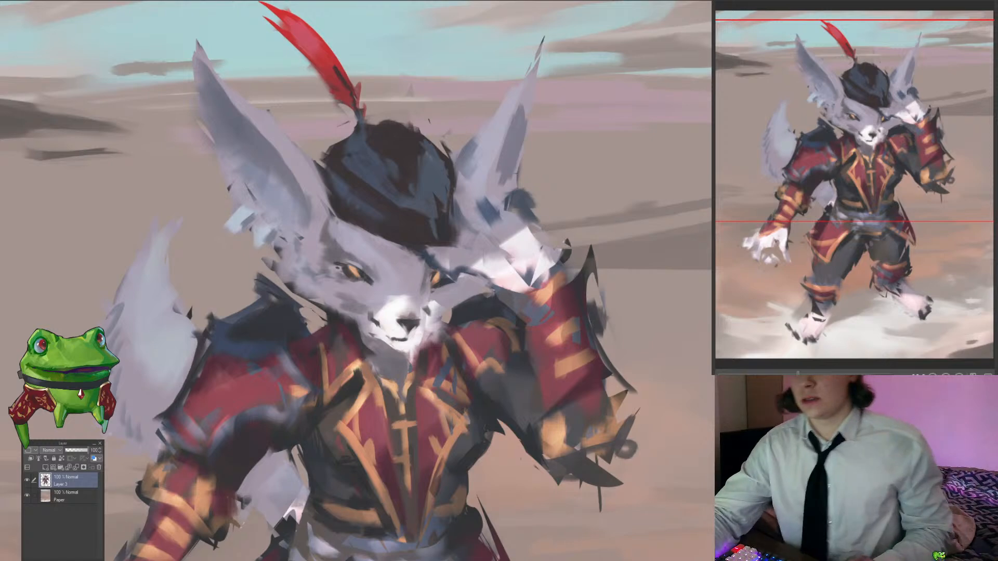
pyautogui.click(270, 248)
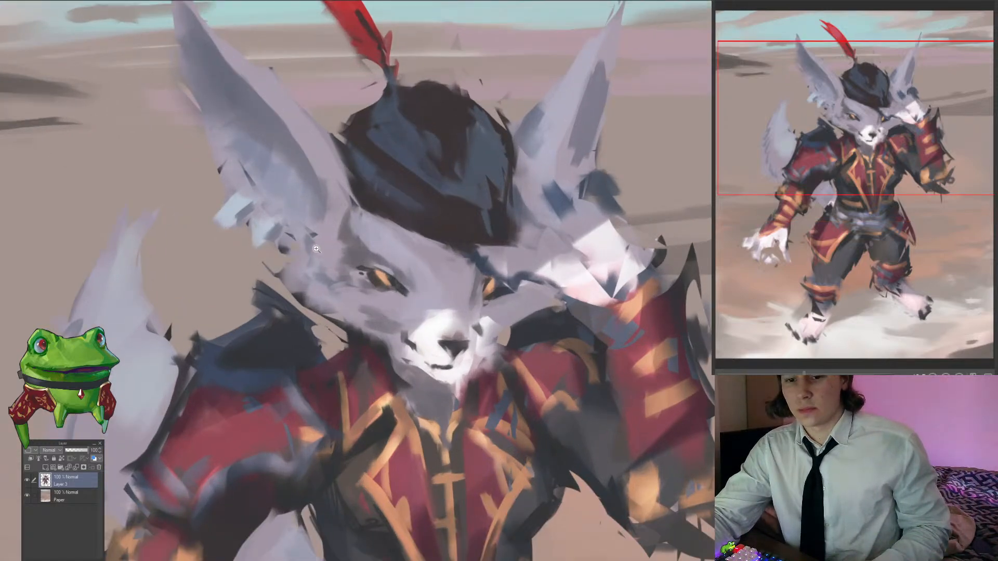
pyautogui.scroll(-2, 316, 249)
pyautogui.scroll(2, 318, 238)
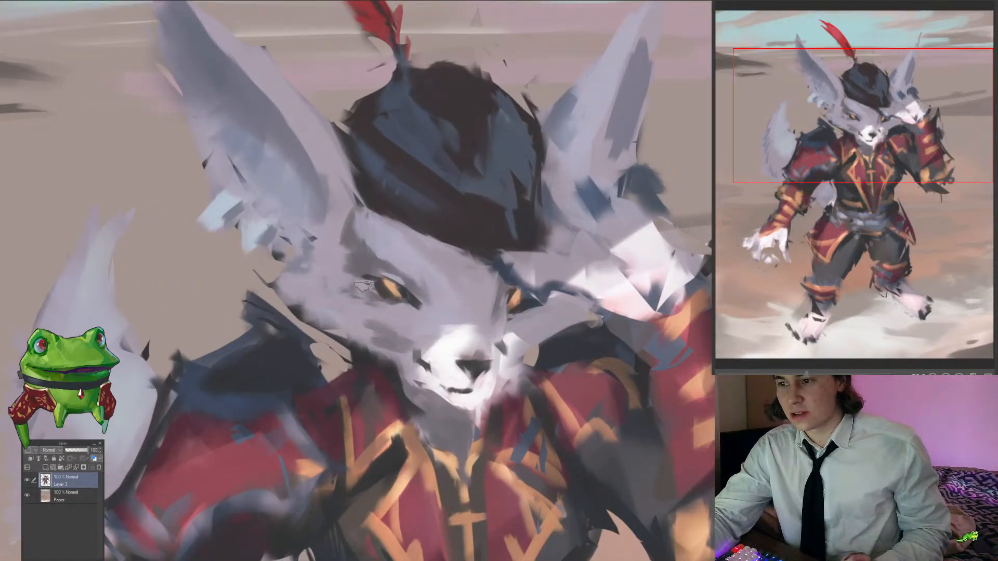
# Step: Soften the dark fur patch above the near eye with sampled fur tones
pyautogui.hotkey('ctrl', '0')
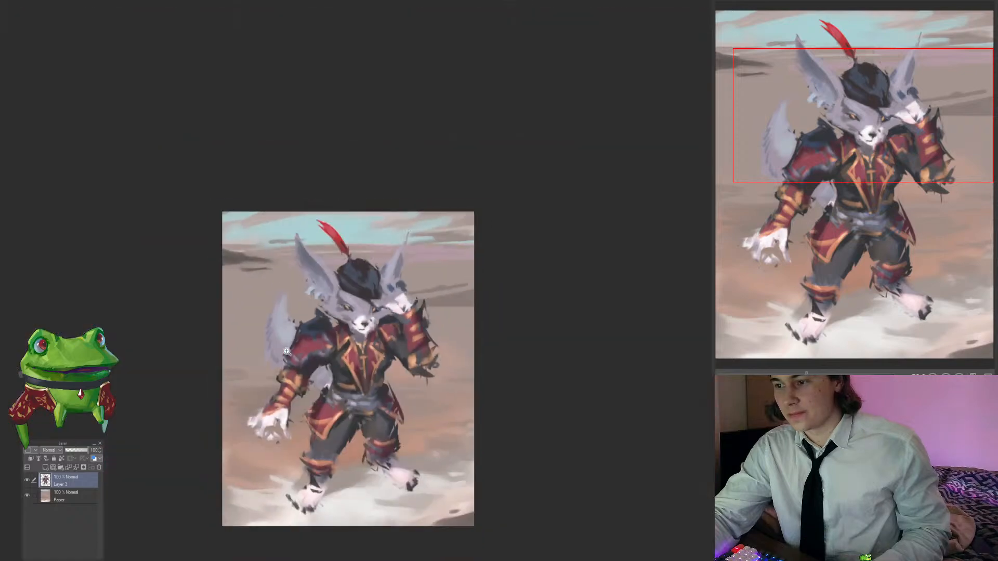
pyautogui.scroll(3, 358, 314)
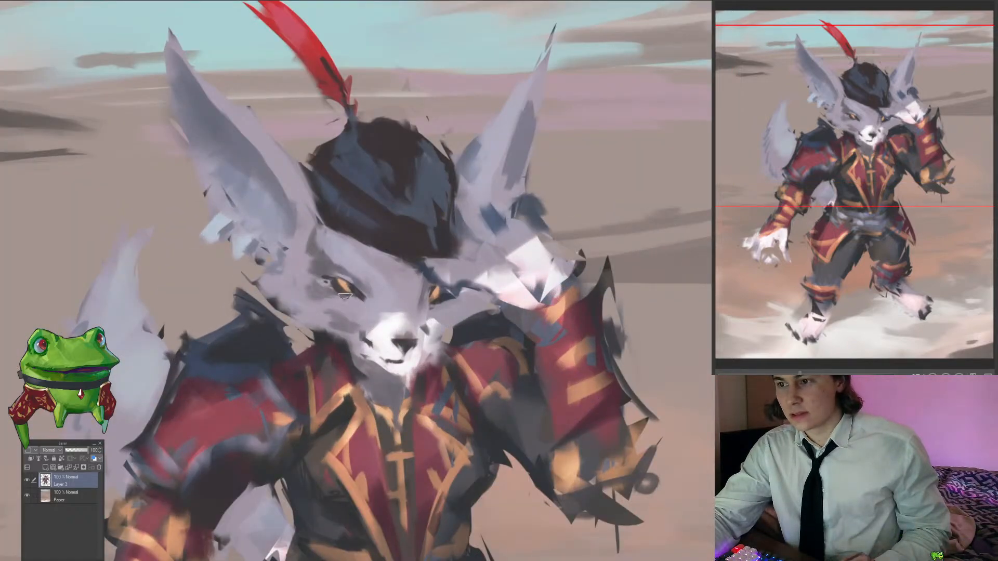
pyautogui.moveTo(330, 232); pyautogui.dragTo(337, 261)
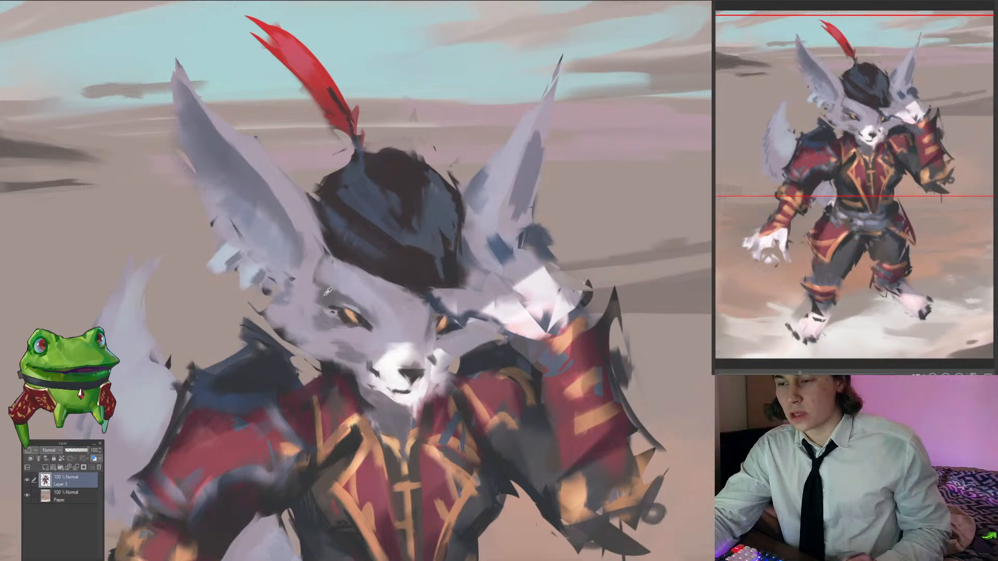
pyautogui.hotkey('ctrl', '0')
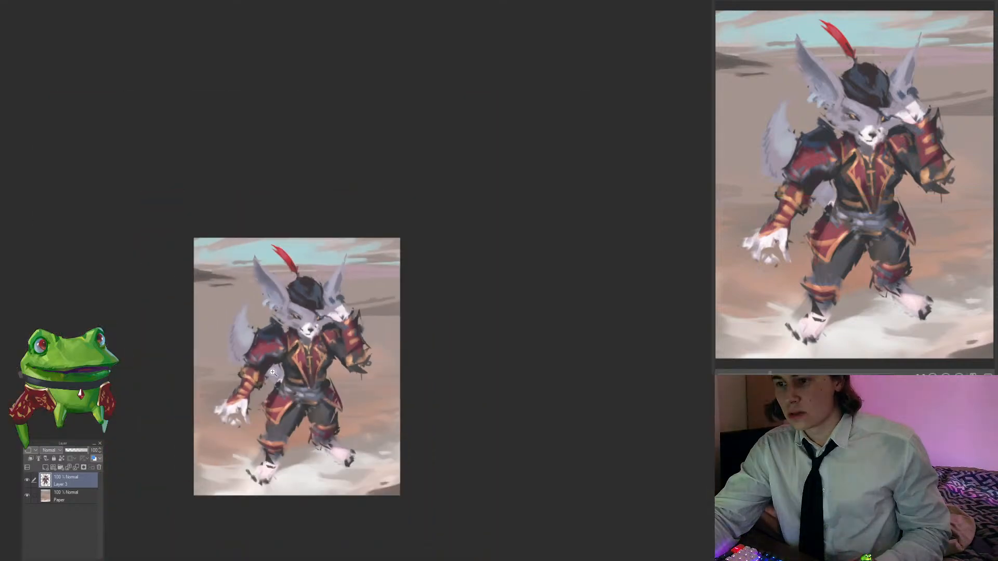
pyautogui.scroll(2, 280, 285)
pyautogui.click(281, 285)
pyautogui.moveTo(262, 285); pyautogui.dragTo(313, 186)
pyautogui.hotkey('ctrl', '0')
pyautogui.scroll(1, 312, 186)
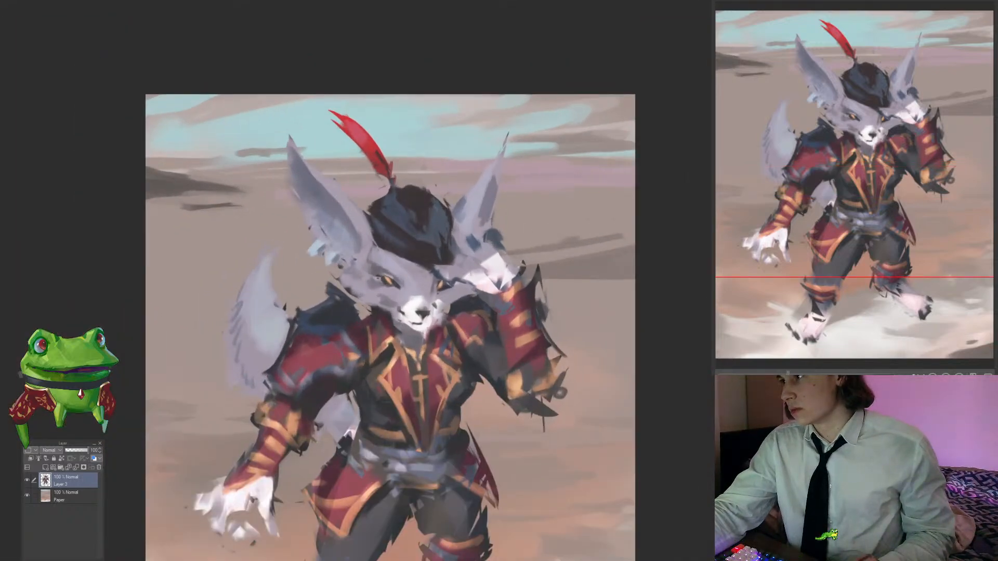
# Step: Add a new layer above the character layer, clip it to that layer and set its blending mode to Multiply
pyautogui.moveTo(287, 121); pyautogui.dragTo(639, 252)
pyautogui.click(45, 467)
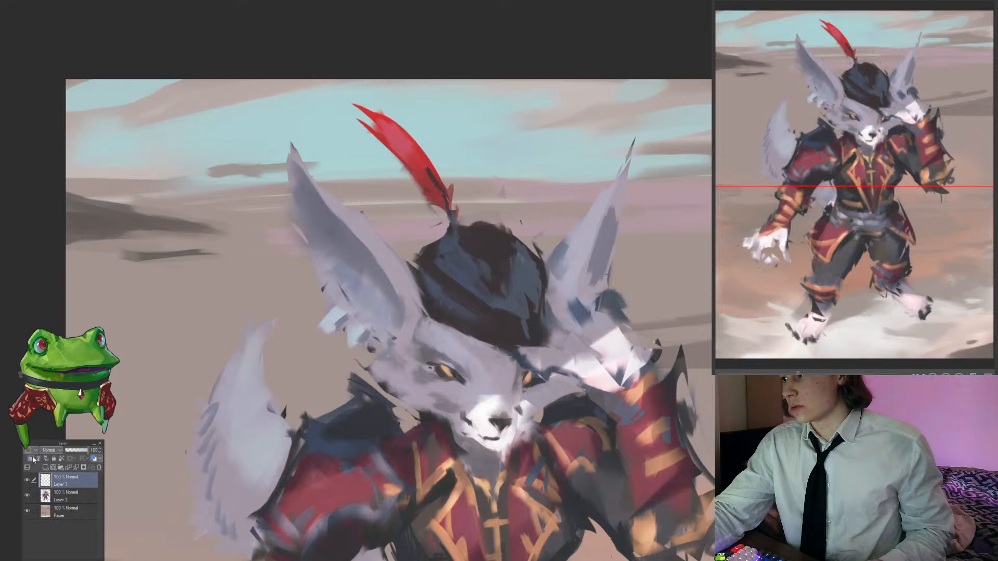
pyautogui.click(31, 458)
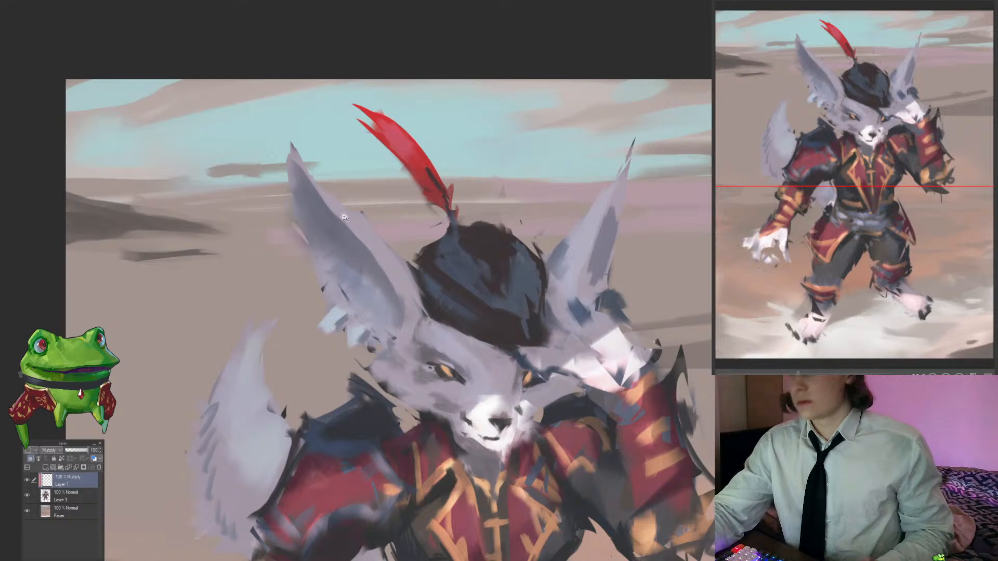
pyautogui.scroll(-2, 297, 196)
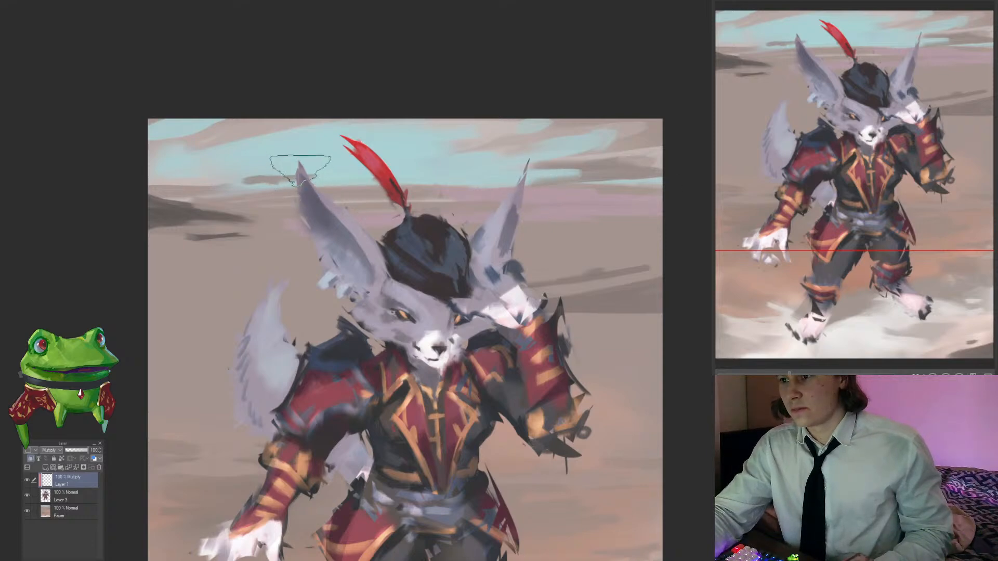
pyautogui.moveTo(309, 259); pyautogui.dragTo(304, 209)
pyautogui.moveTo(276, 252); pyautogui.dragTo(258, 270)
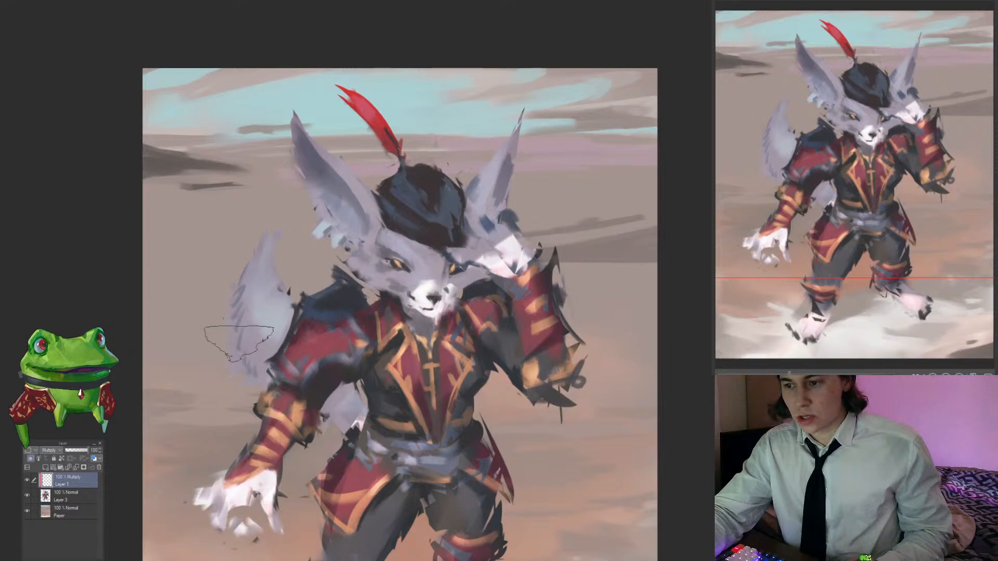
pyautogui.scroll(-3, 254, 305)
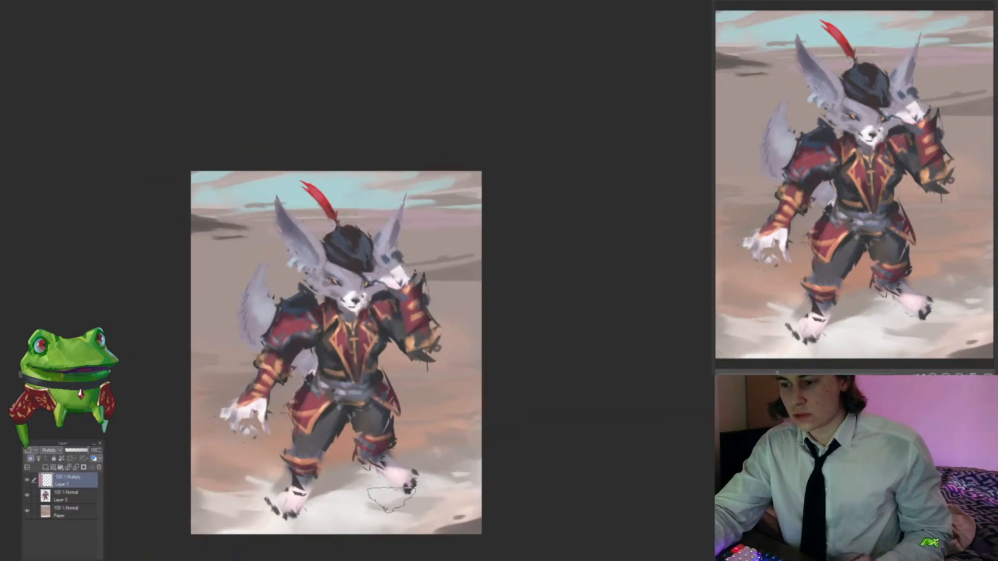
pyautogui.scroll(3, 390, 401)
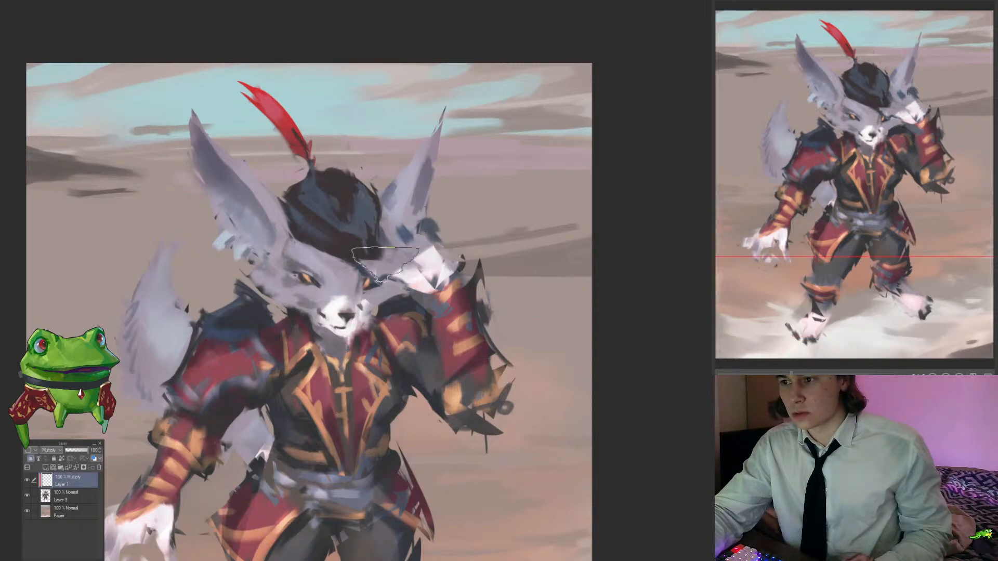
pyautogui.scroll(-5, 384, 262)
pyautogui.scroll(3, 361, 337)
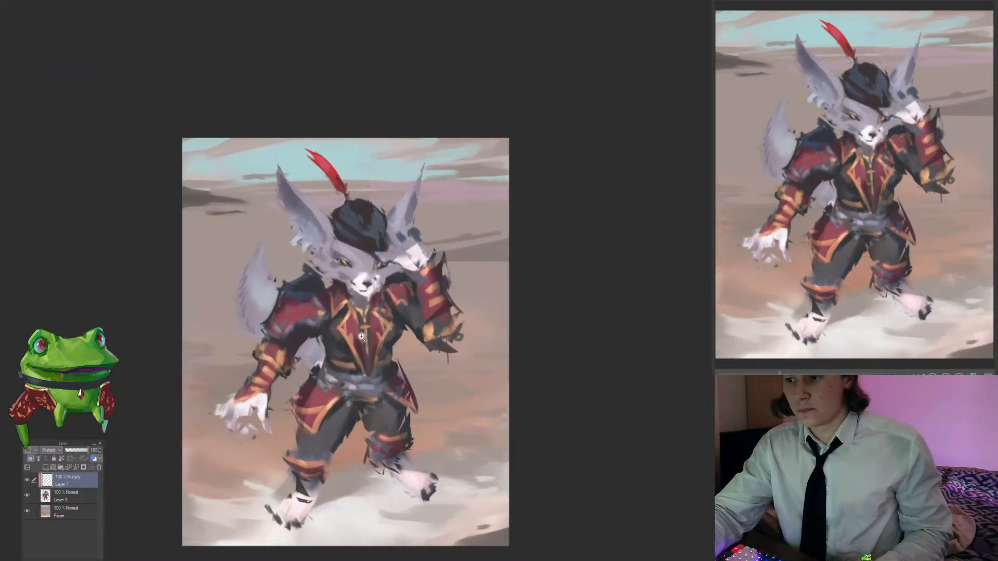
pyautogui.moveTo(362, 337); pyautogui.dragTo(400, 335)
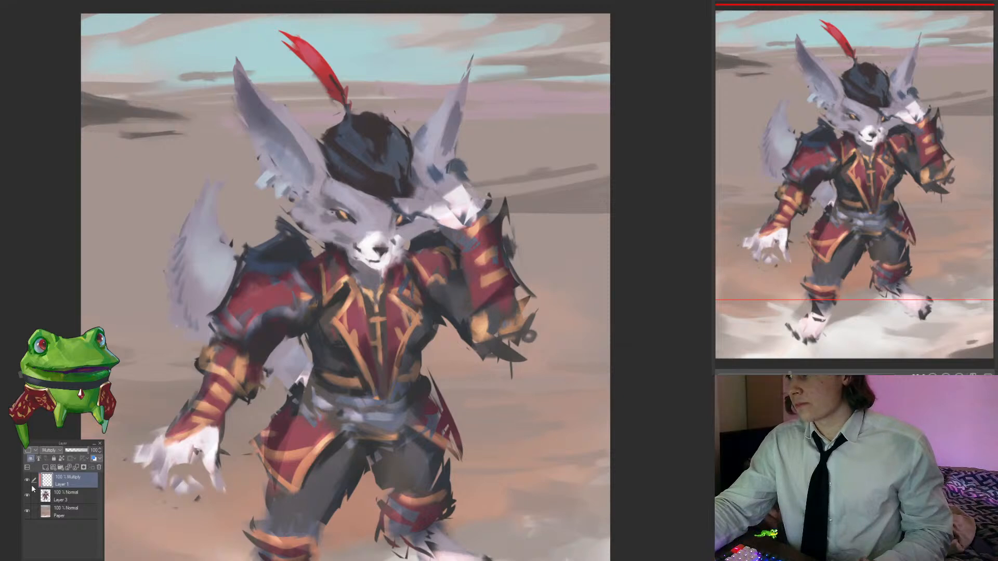
# Step: Switch the clipped layer's blending mode to Overlay and glaze a soft purple tint over the inside of the near ear
pyautogui.hotkey('ctrl', 'e')
pyautogui.hotkey('ctrl', 'shift', 'n')
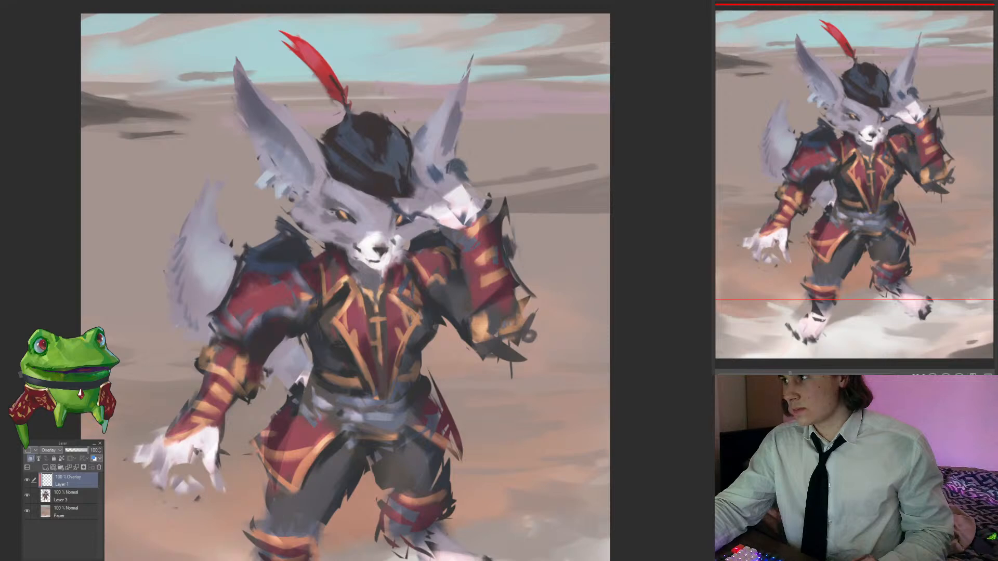
pyautogui.moveTo(466, 253); pyautogui.dragTo(509, 317)
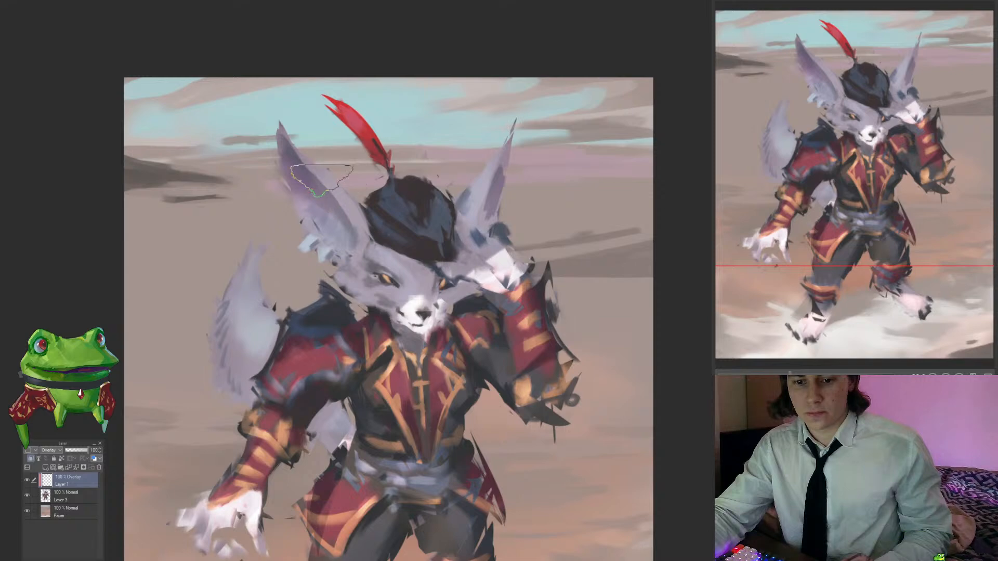
pyautogui.press('[')
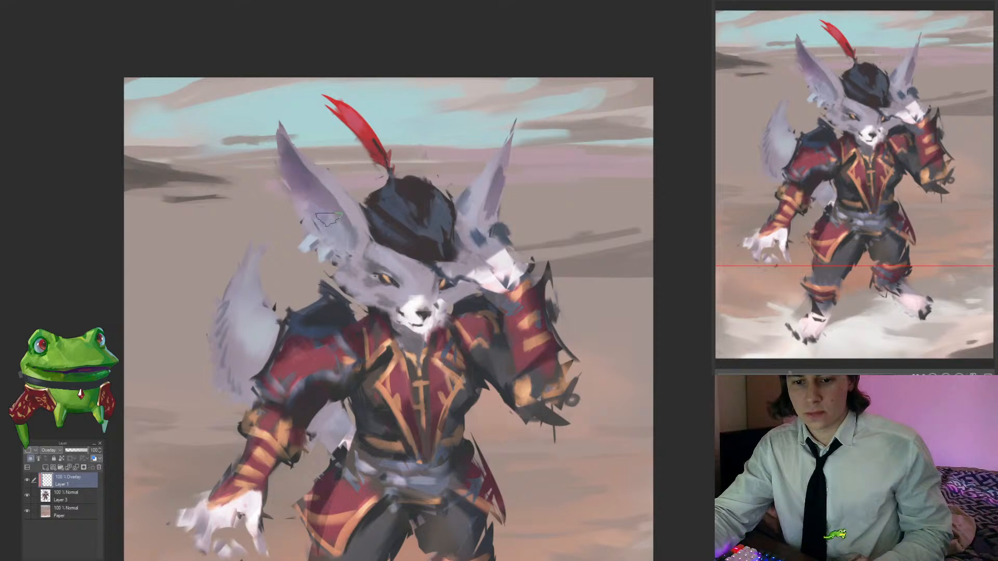
pyautogui.moveTo(328, 219); pyautogui.dragTo(332, 208)
pyautogui.press(']')
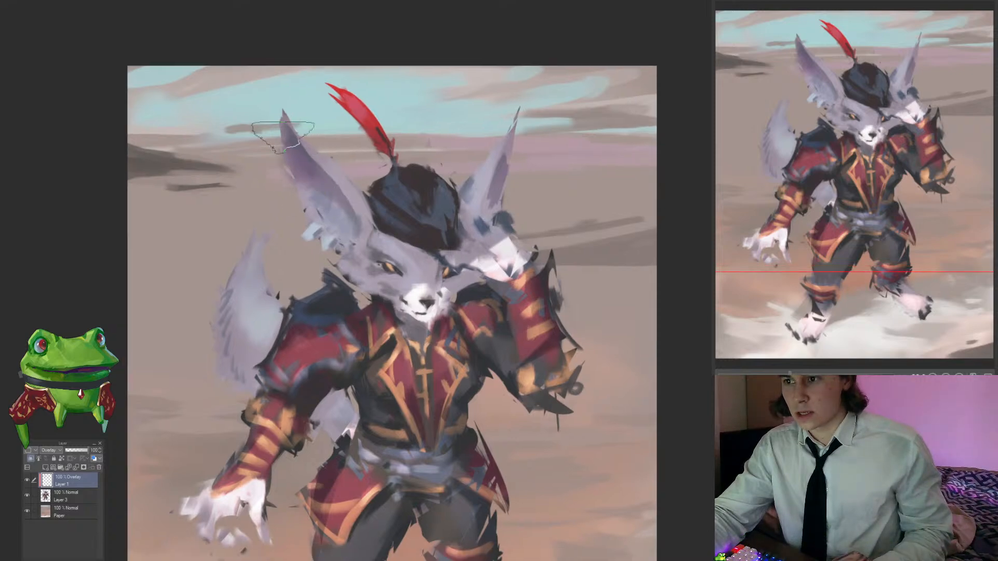
pyautogui.moveTo(476, 228)
pyautogui.mouseDown()
pyautogui.moveTo(455, 176)
pyautogui.moveTo(469, 196)
pyautogui.mouseUp()
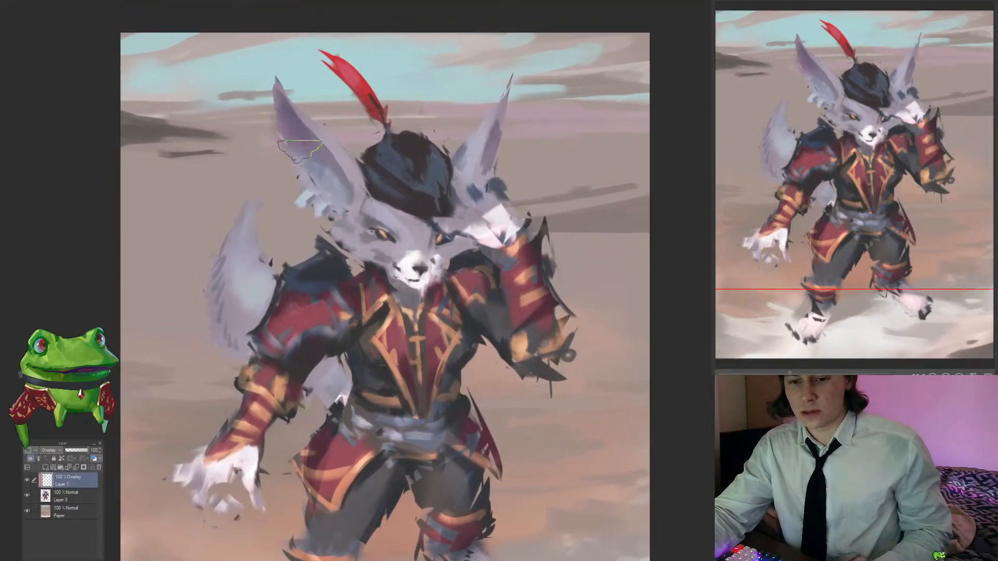
pyautogui.moveTo(312, 177); pyautogui.dragTo(296, 178)
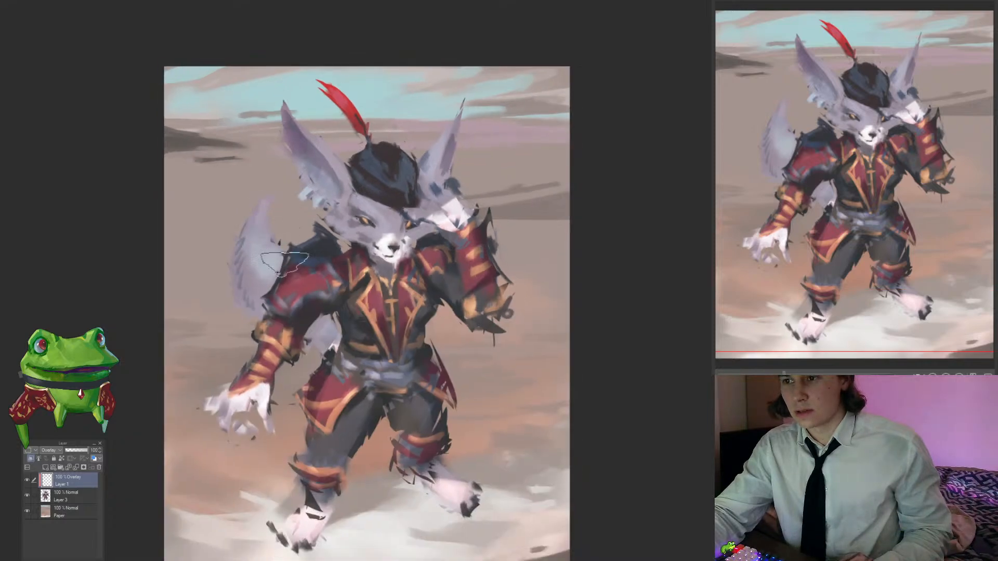
# Step: Glaze a purple-pink tint over the tail tip and the bridge of the nose, and merge the Overlay layer into the character layer
pyautogui.moveTo(384, 289); pyautogui.dragTo(368, 290)
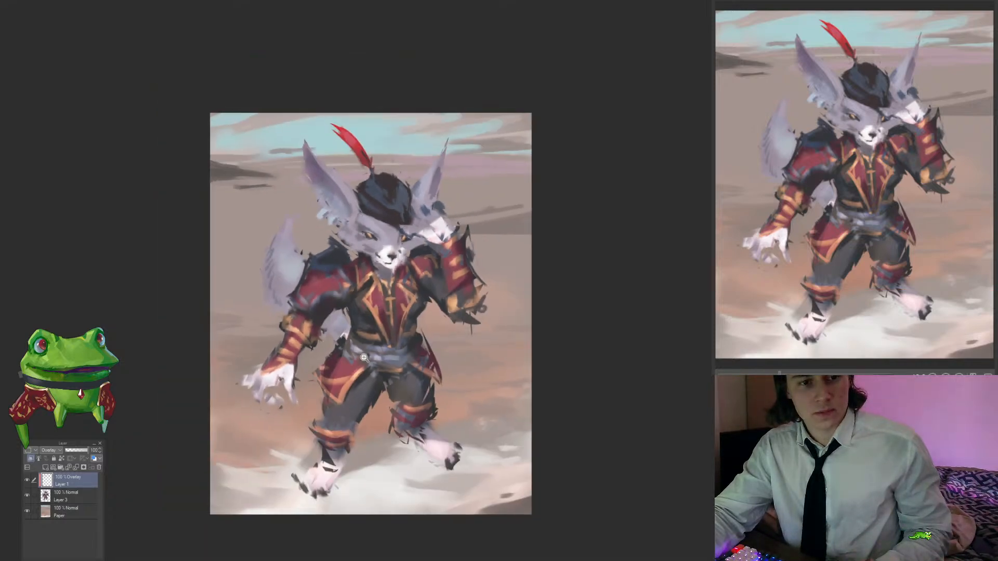
pyautogui.moveTo(363, 358); pyautogui.dragTo(364, 342)
pyautogui.moveTo(385, 219); pyautogui.dragTo(412, 235)
pyautogui.press('[')
pyautogui.press('[')
pyautogui.press('[')
pyautogui.press('[')
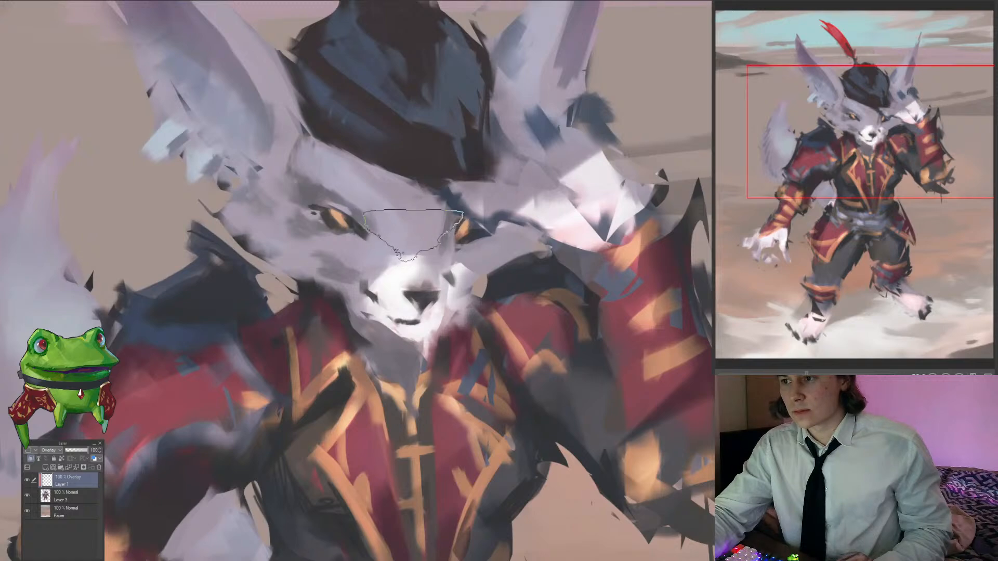
pyautogui.moveTo(356, 285); pyautogui.dragTo(332, 352)
pyautogui.moveTo(324, 312); pyautogui.dragTo(383, 363)
pyautogui.hotkey('ctrl', 'e')
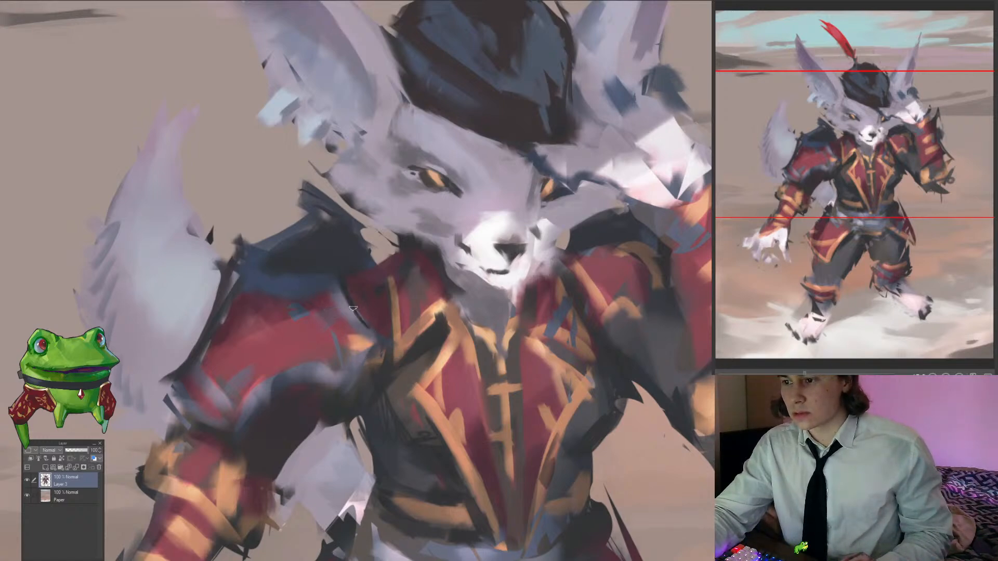
# Step: Paint a blue-grey band along the lower edge of the near puffed sleeve
pyautogui.moveTo(389, 358)
pyautogui.mouseDown()
pyautogui.moveTo(375, 338)
pyautogui.moveTo(386, 339)
pyautogui.mouseUp()
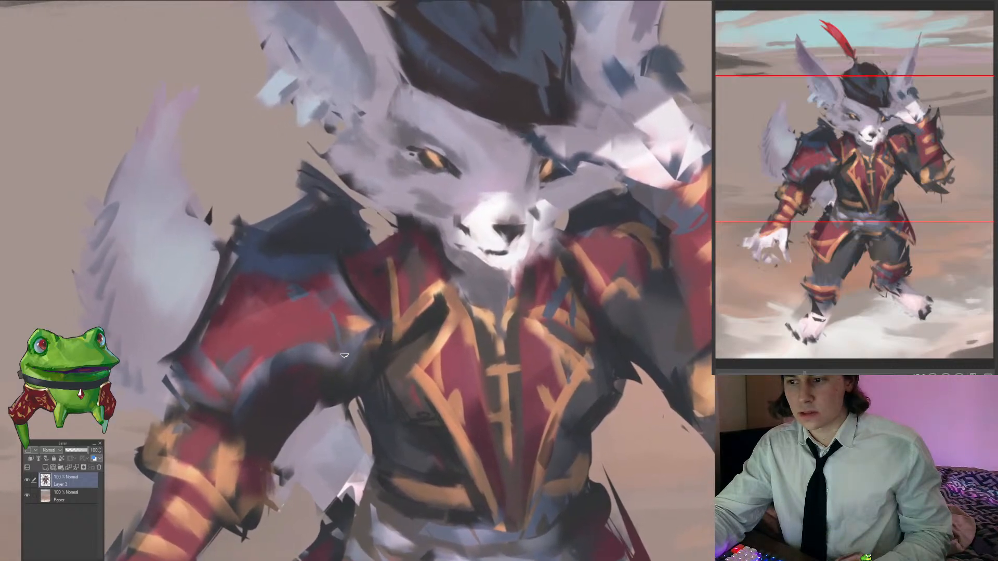
pyautogui.moveTo(232, 388)
pyautogui.mouseDown()
pyautogui.moveTo(268, 375)
pyautogui.moveTo(230, 372)
pyautogui.moveTo(252, 393)
pyautogui.mouseUp()
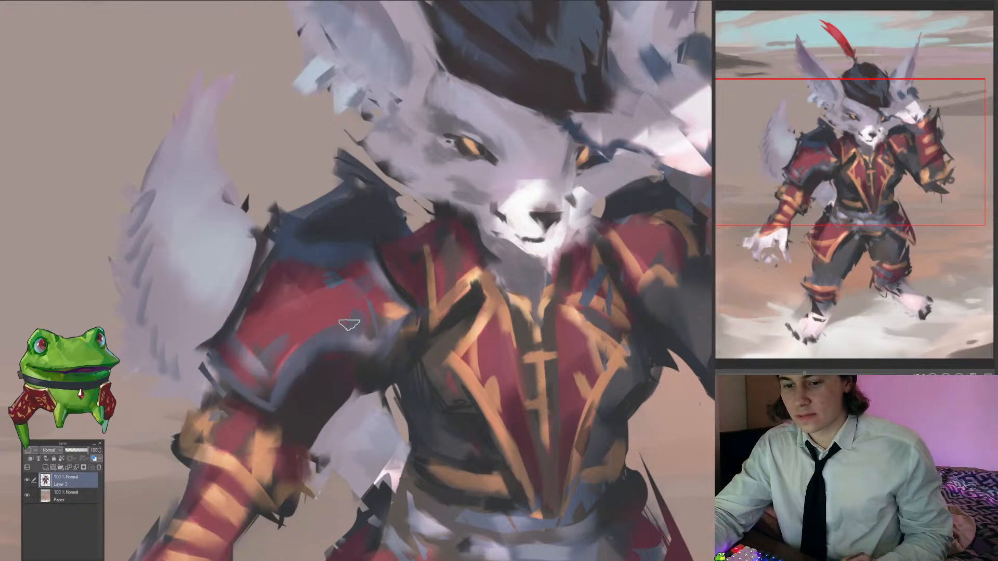
pyautogui.moveTo(349, 324); pyautogui.dragTo(298, 328)
pyautogui.keyDown('alt'); pyautogui.click(315, 341); pyautogui.keyUp('alt')
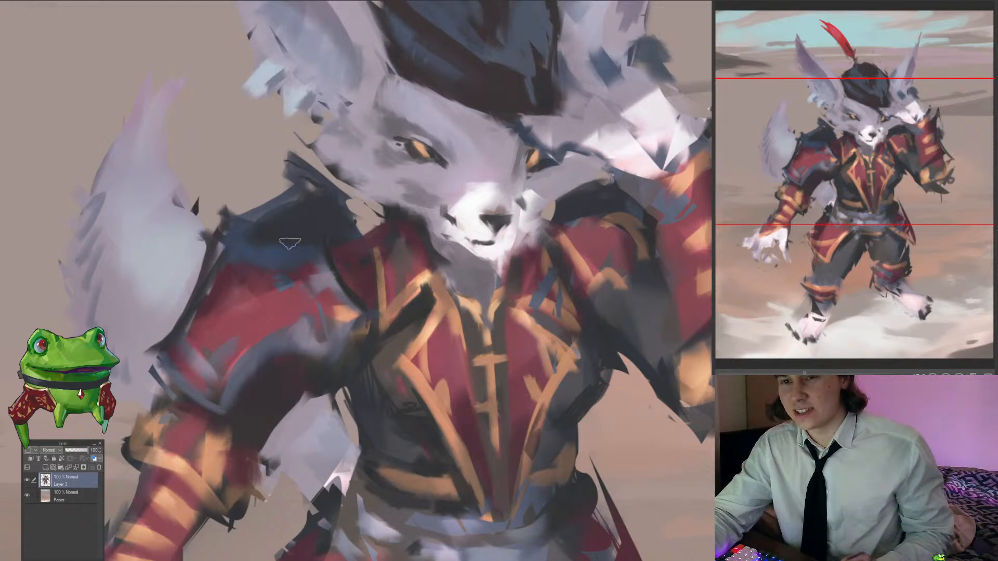
# Step: Define the near shoulder pad's lower rim in dark blue and repaint the sleeve's outer edge in sampled dark red
pyautogui.keyDown('alt'); pyautogui.click(314, 259); pyautogui.keyUp('alt')
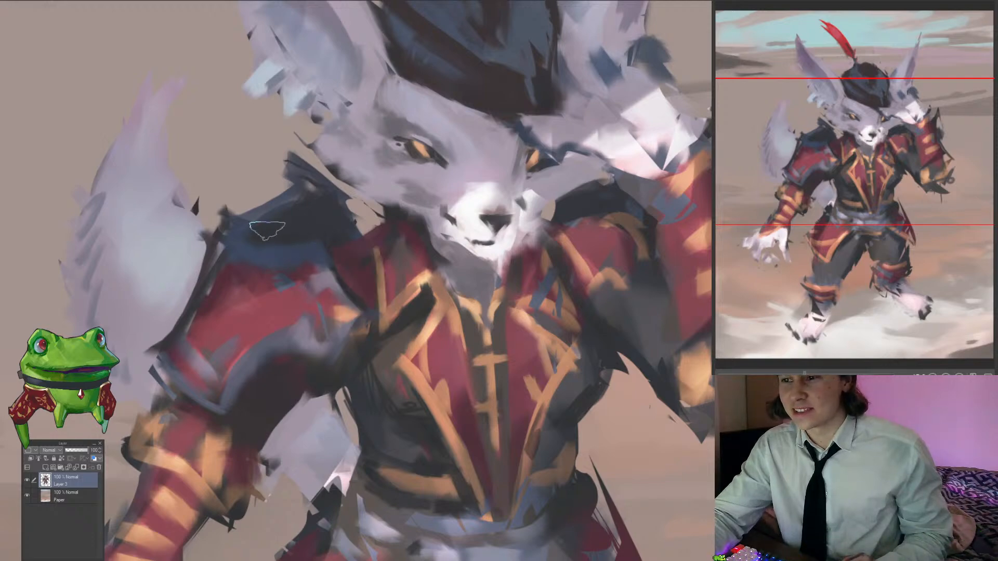
pyautogui.moveTo(301, 227); pyautogui.dragTo(335, 259)
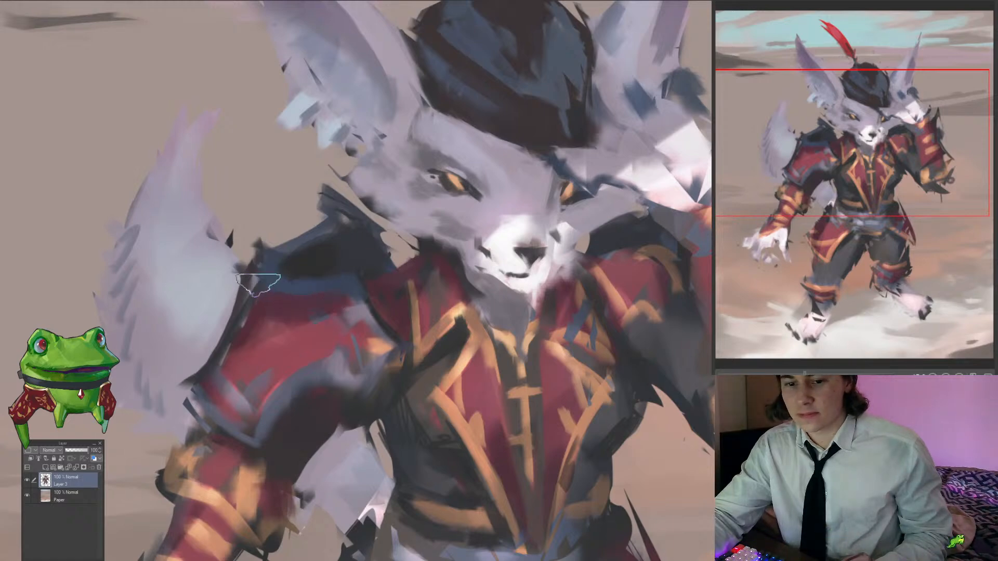
pyautogui.moveTo(240, 333)
pyautogui.mouseDown()
pyautogui.moveTo(260, 321)
pyautogui.moveTo(234, 303)
pyautogui.moveTo(227, 323)
pyautogui.mouseUp()
pyautogui.keyDown('alt'); pyautogui.click(245, 283); pyautogui.keyUp('alt')
pyautogui.keyDown('alt'); pyautogui.click(276, 296); pyautogui.keyUp('alt')
pyautogui.moveTo(270, 296); pyautogui.dragTo(260, 320)
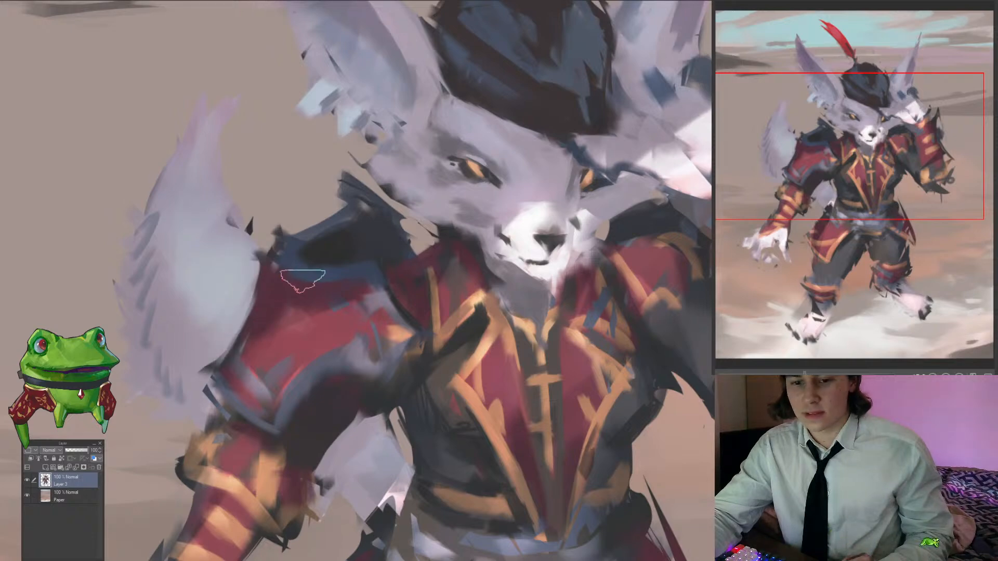
pyautogui.moveTo(301, 278); pyautogui.dragTo(285, 314)
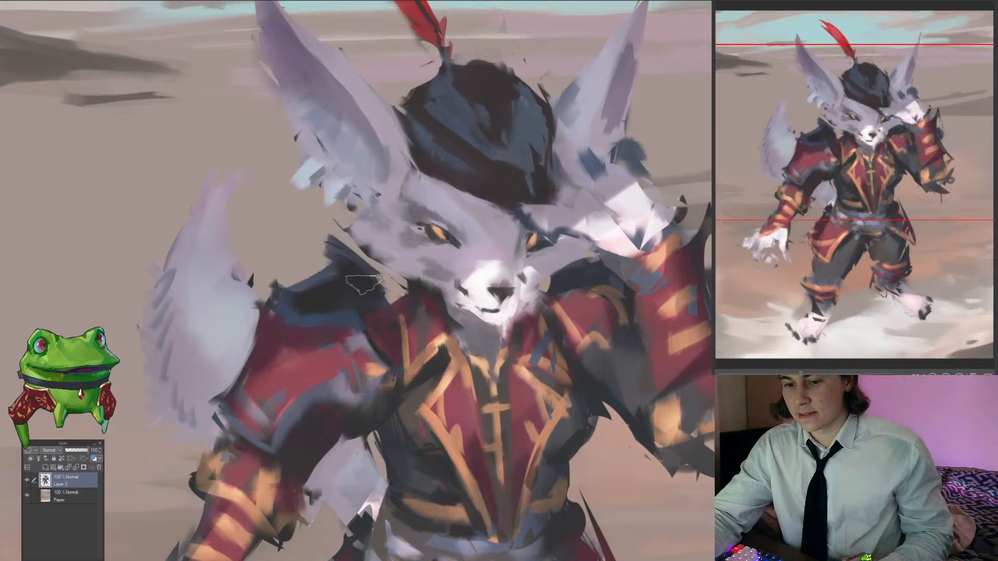
# Step: Rework the near shoulder pad's inner edge and the red collar below the cheek with sampled colours
pyautogui.scroll(2, 364, 283)
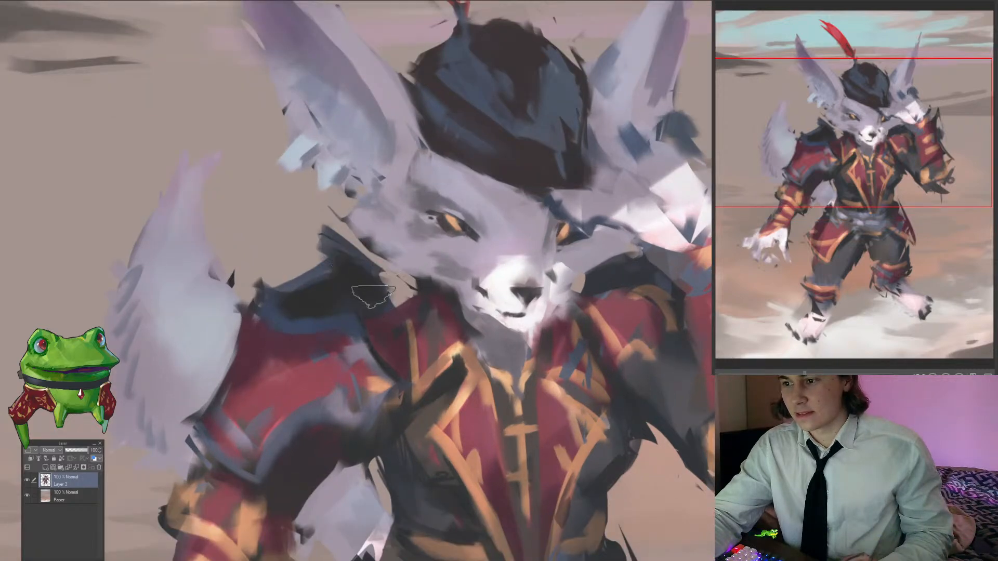
pyautogui.moveTo(409, 315); pyautogui.dragTo(362, 378)
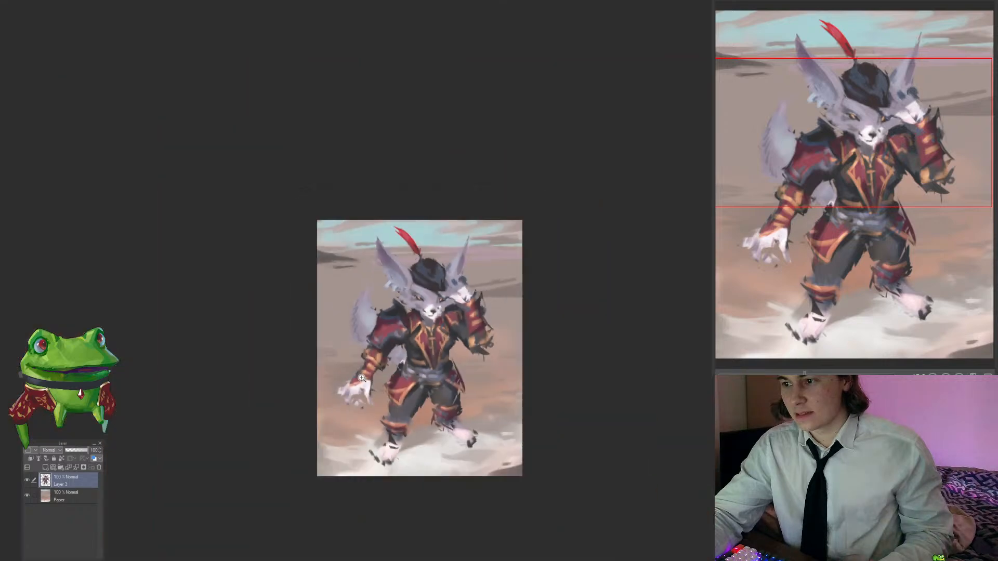
pyautogui.moveTo(441, 319); pyautogui.dragTo(461, 302)
pyautogui.moveTo(380, 316); pyautogui.dragTo(411, 282)
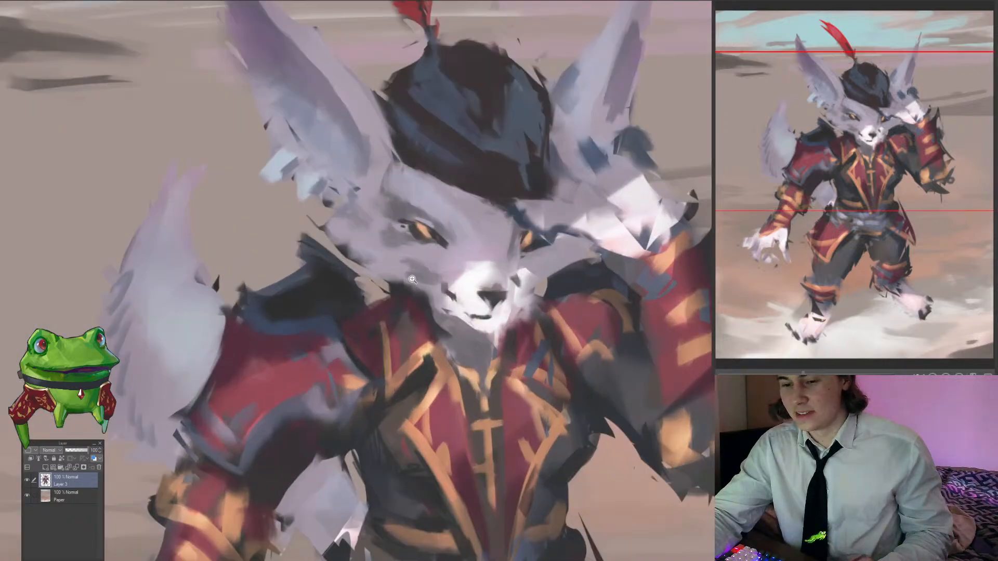
pyautogui.click(412, 280)
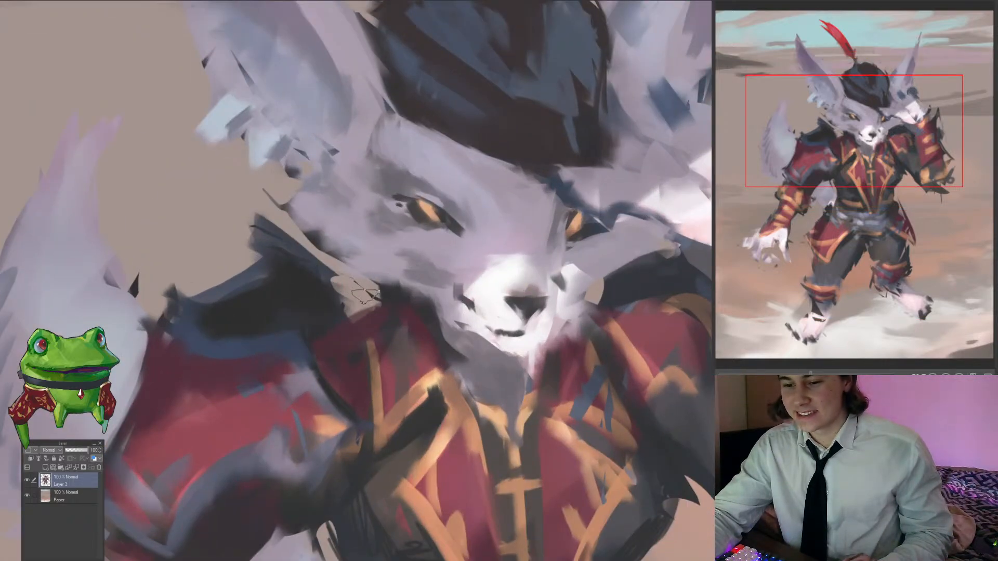
pyautogui.keyDown('alt'); pyautogui.click(354, 295); pyautogui.keyUp('alt')
pyautogui.moveTo(373, 304); pyautogui.dragTo(312, 294)
pyautogui.moveTo(356, 300)
pyautogui.mouseDown()
pyautogui.moveTo(335, 247)
pyautogui.moveTo(320, 242)
pyautogui.moveTo(342, 203)
pyautogui.mouseUp()
pyautogui.keyDown('alt'); pyautogui.click(314, 271); pyautogui.keyUp('alt')
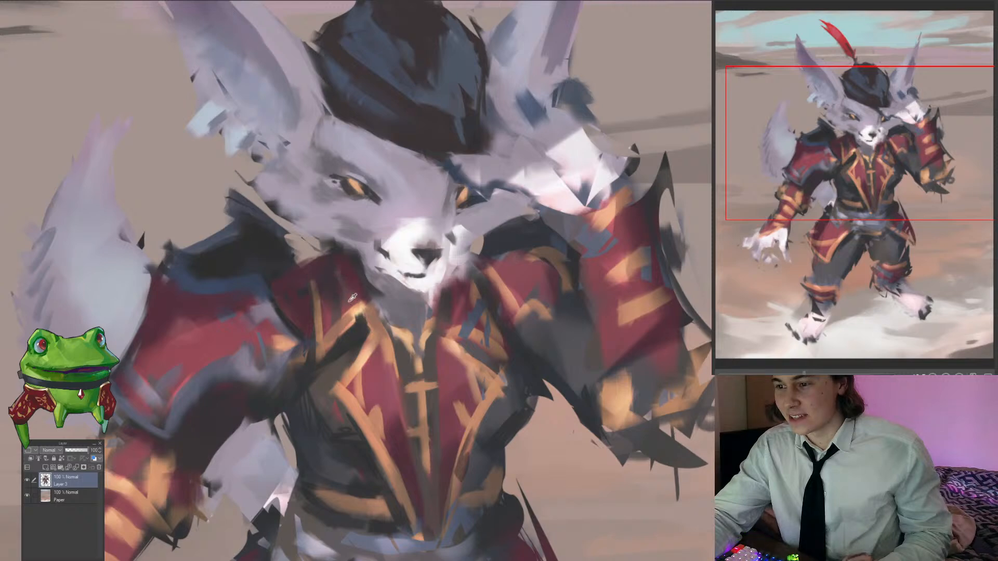
pyautogui.moveTo(325, 310); pyautogui.dragTo(301, 311)
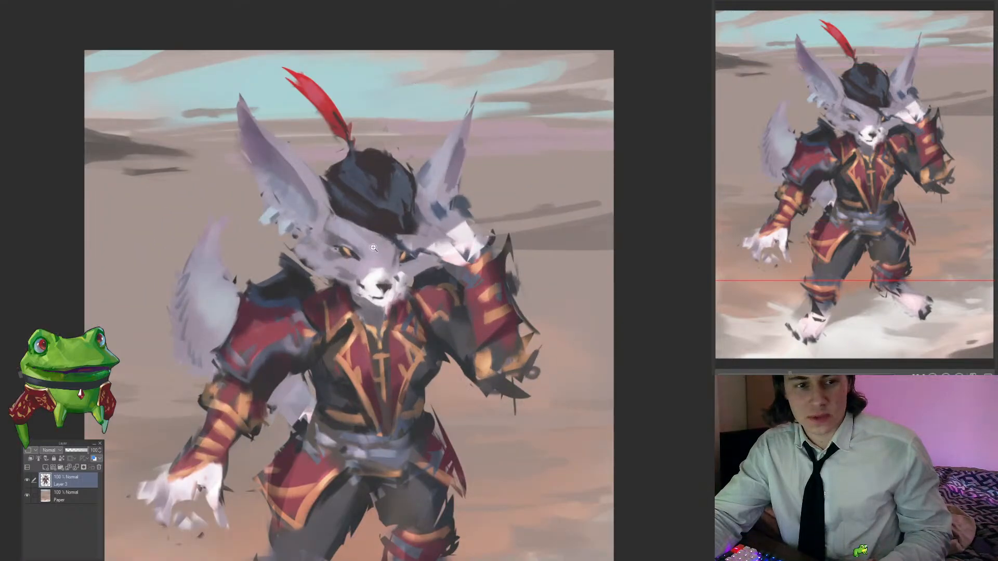
pyautogui.moveTo(373, 248); pyautogui.dragTo(362, 262)
pyautogui.click(352, 210)
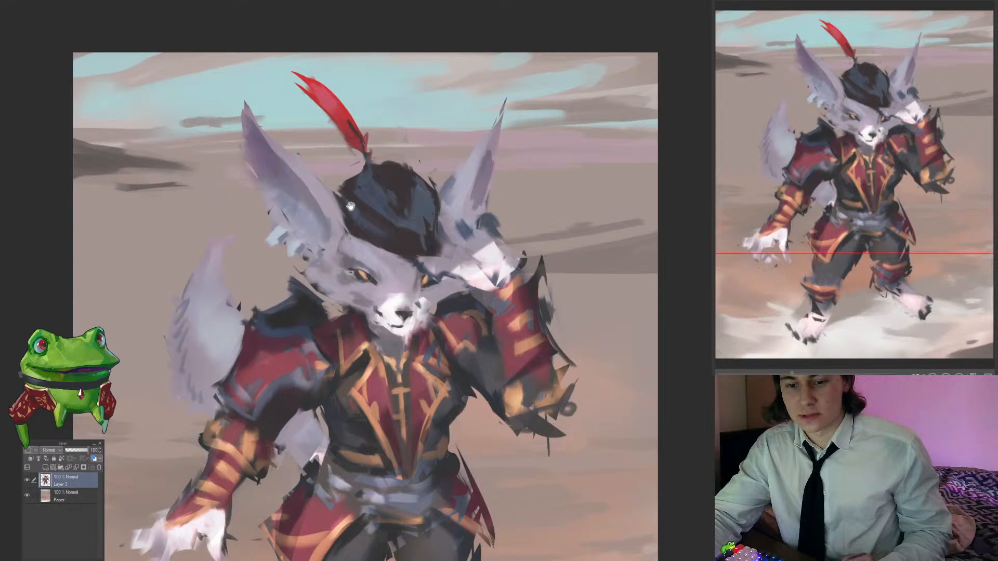
pyautogui.moveTo(352, 208); pyautogui.dragTo(390, 229)
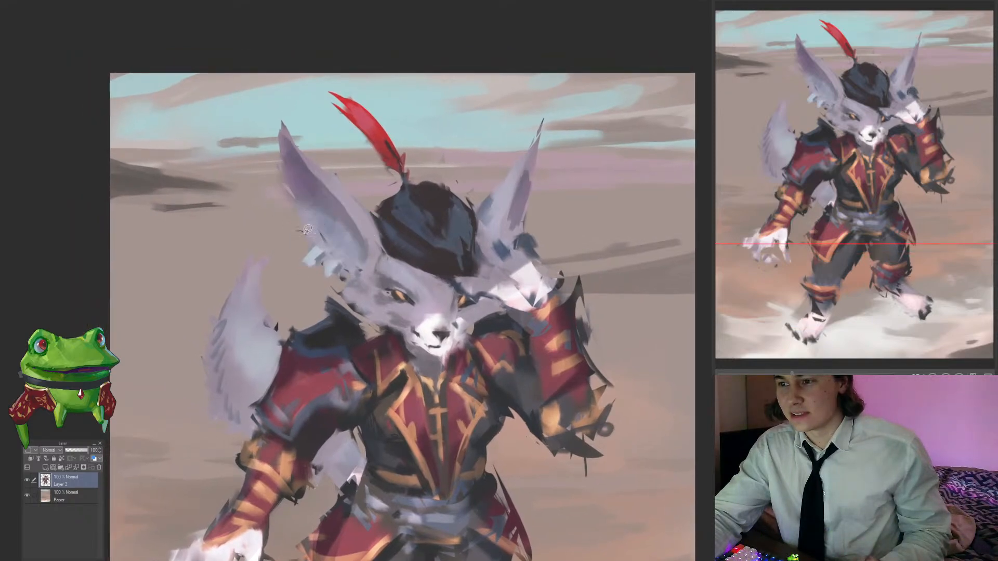
pyautogui.moveTo(319, 241); pyautogui.dragTo(325, 193)
# Step: Smooth the red panel of the coat flap over the near hip, painting over its inner orange stripes
pyautogui.click(347, 379)
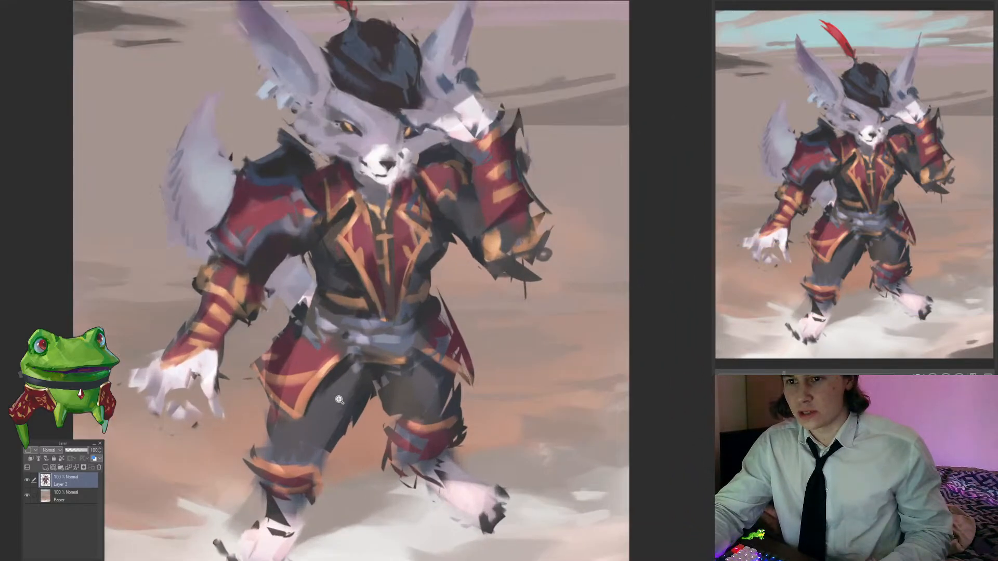
pyautogui.click(343, 382)
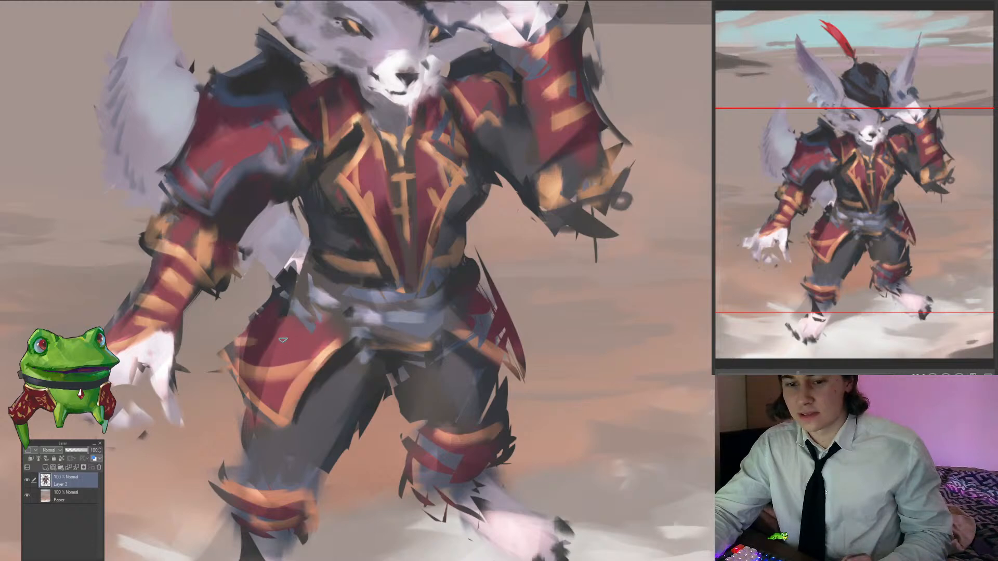
pyautogui.moveTo(283, 339); pyautogui.dragTo(309, 379)
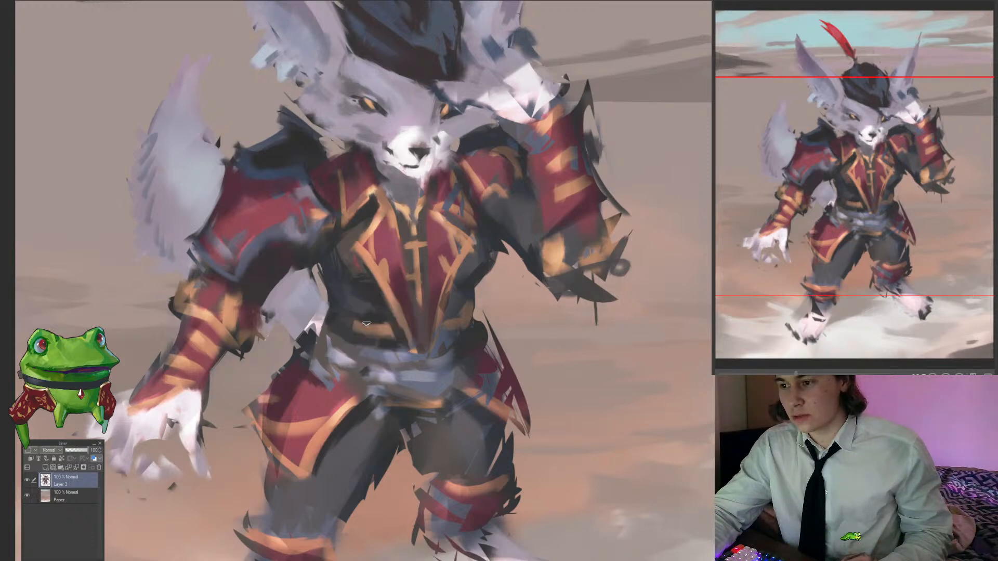
pyautogui.scroll(-4, 407, 331)
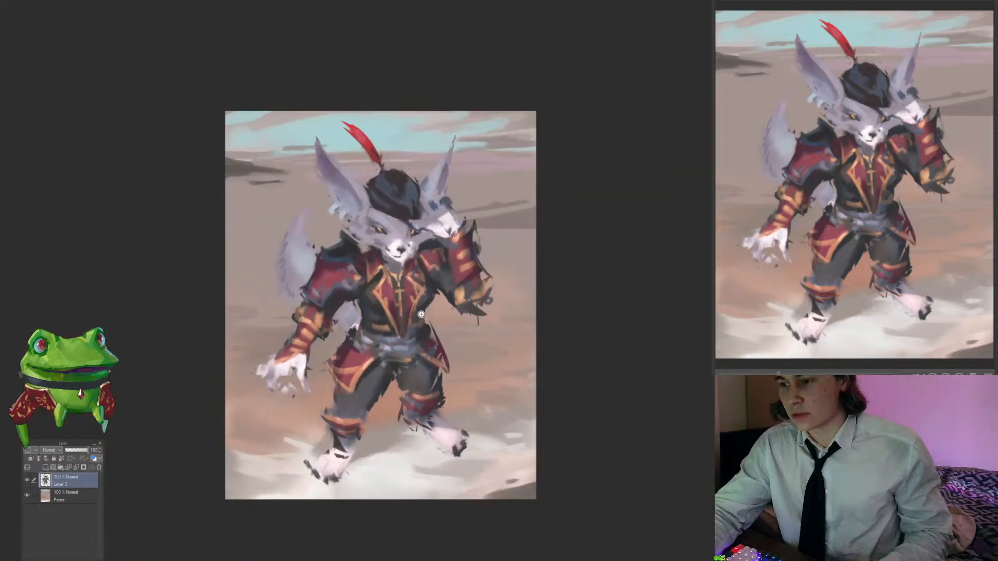
pyautogui.scroll(4, 410, 312)
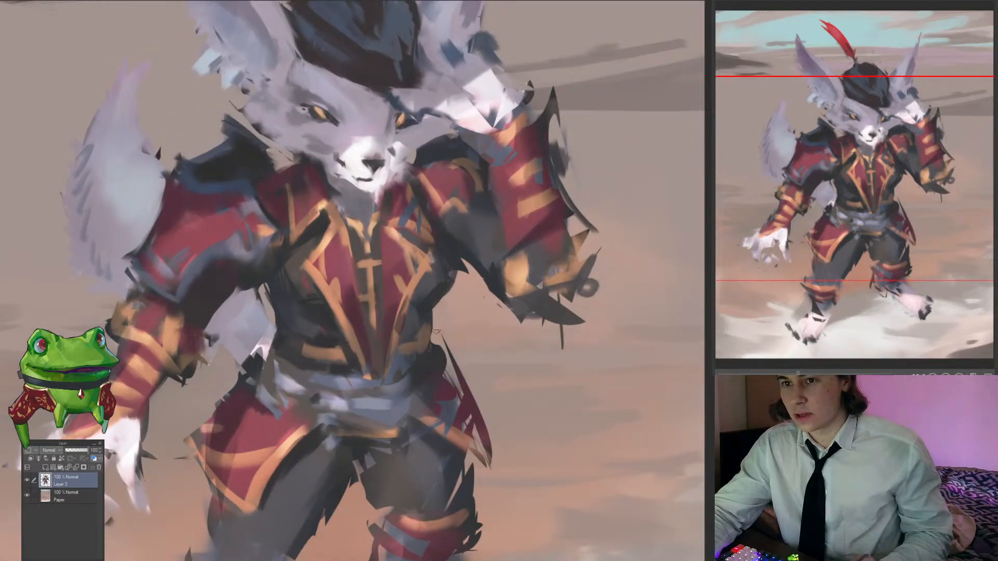
# Step: Paint orange trim along the coat flap over the far hip and tidy the dark waist edge above it
pyautogui.scroll(-1, 439, 328)
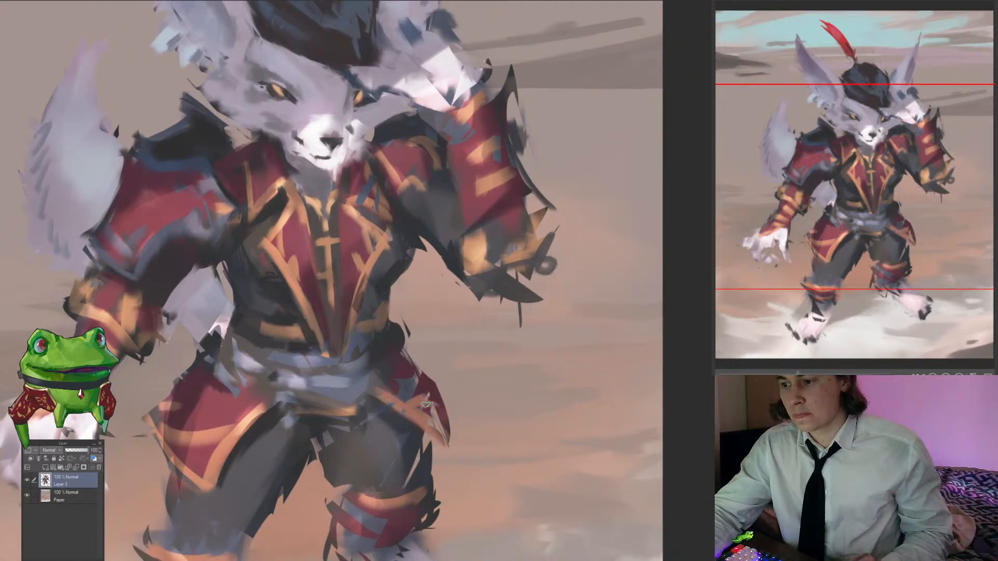
pyautogui.moveTo(420, 380); pyautogui.dragTo(437, 407)
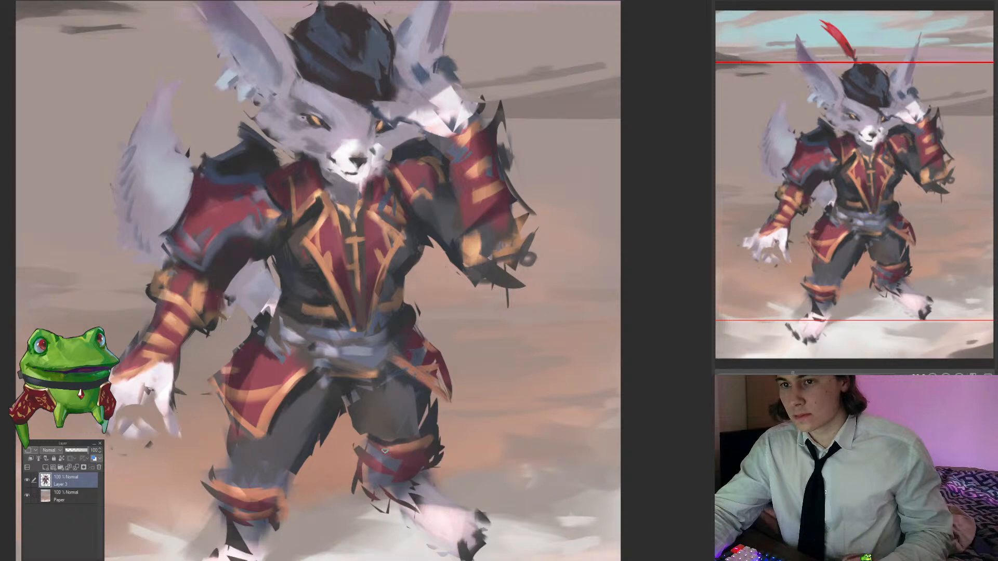
pyautogui.moveTo(423, 458); pyautogui.dragTo(412, 432)
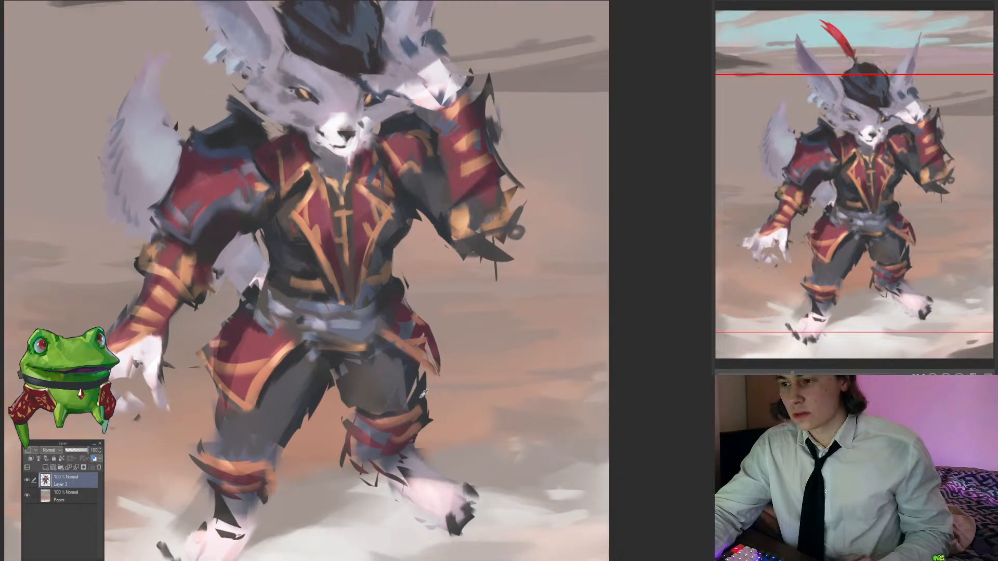
pyautogui.moveTo(375, 348); pyautogui.dragTo(387, 364)
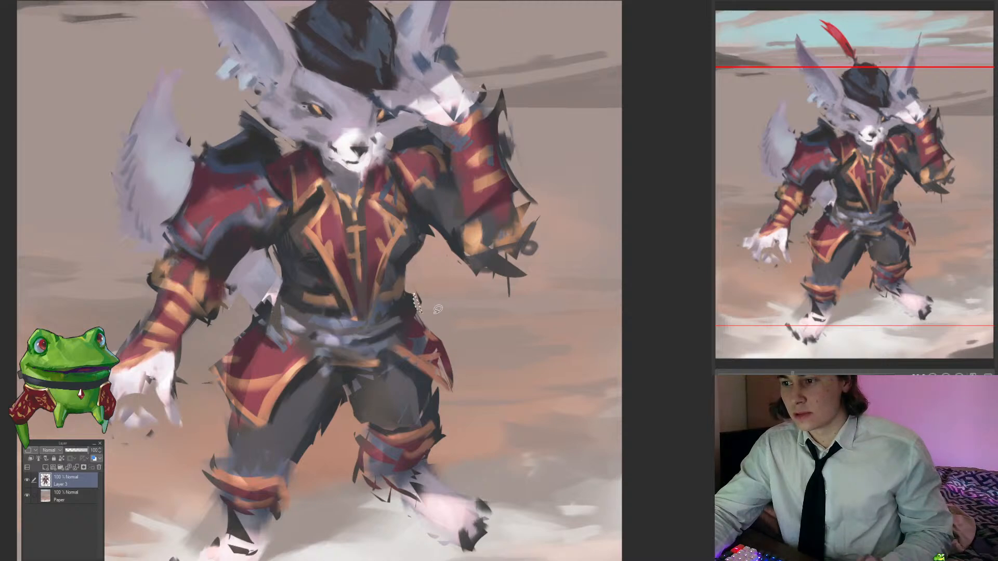
pyautogui.moveTo(403, 322)
pyautogui.mouseDown()
pyautogui.moveTo(364, 322)
pyautogui.moveTo(414, 281)
pyautogui.moveTo(446, 282)
pyautogui.moveTo(399, 356)
pyautogui.mouseUp()
pyautogui.hotkey('ctrl', 'd')
pyautogui.moveTo(439, 317); pyautogui.dragTo(385, 317)
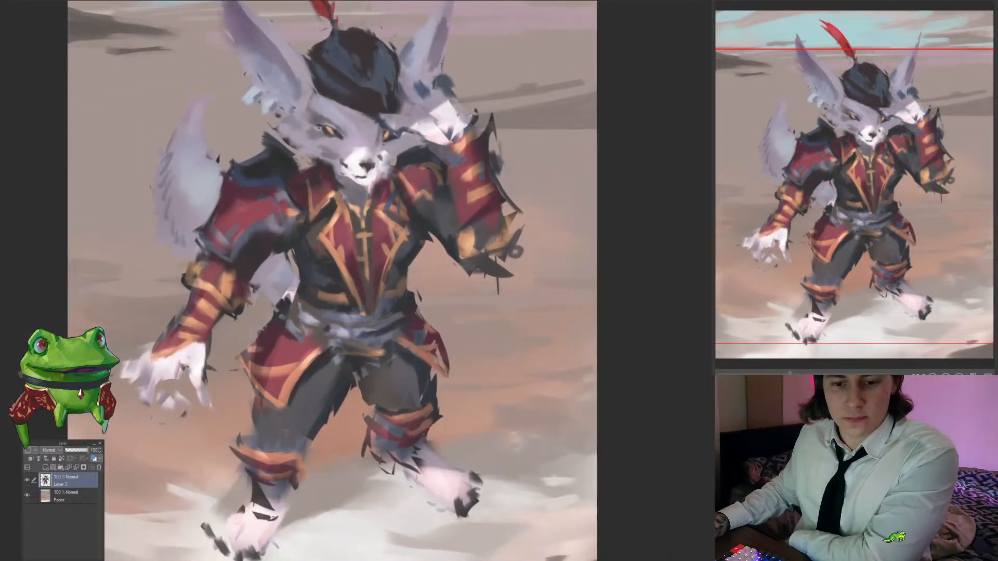
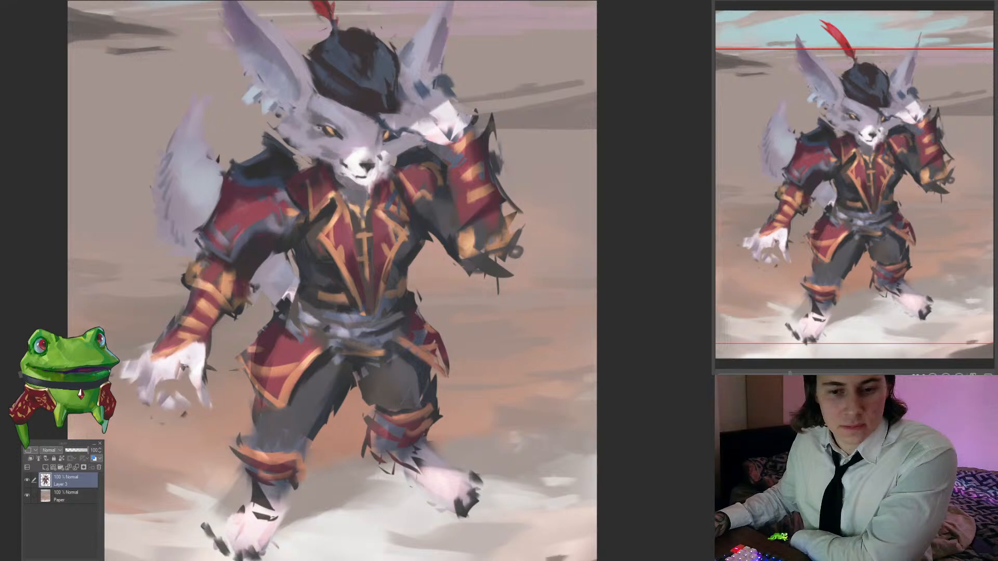
# Step: Refine the shadowed fur under the jaw where it meets the red collar, using a sampled dark colour
pyautogui.moveTo(398, 350)
pyautogui.mouseDown()
pyautogui.moveTo(351, 290)
pyautogui.moveTo(394, 258)
pyautogui.mouseUp()
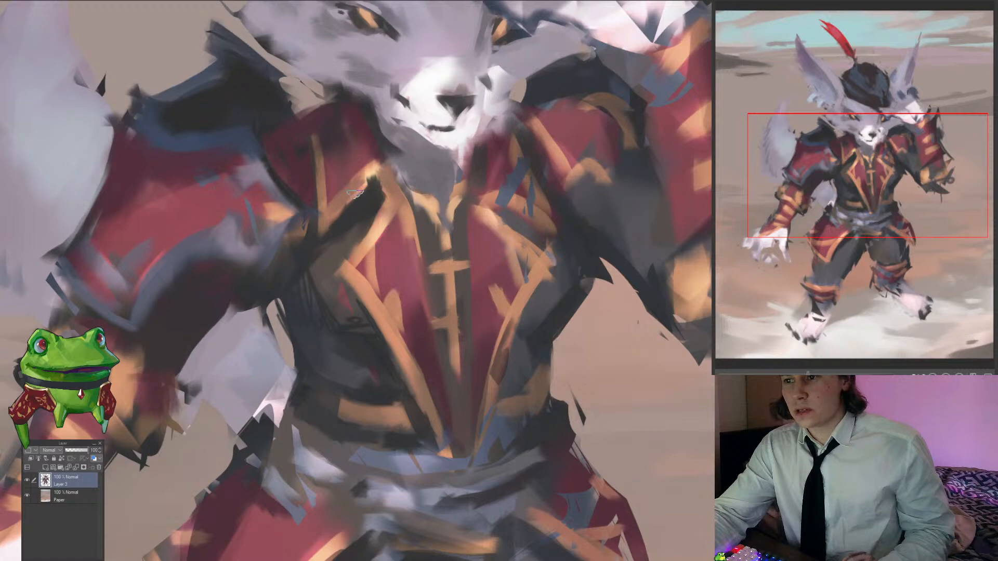
pyautogui.scroll(2, 346, 246)
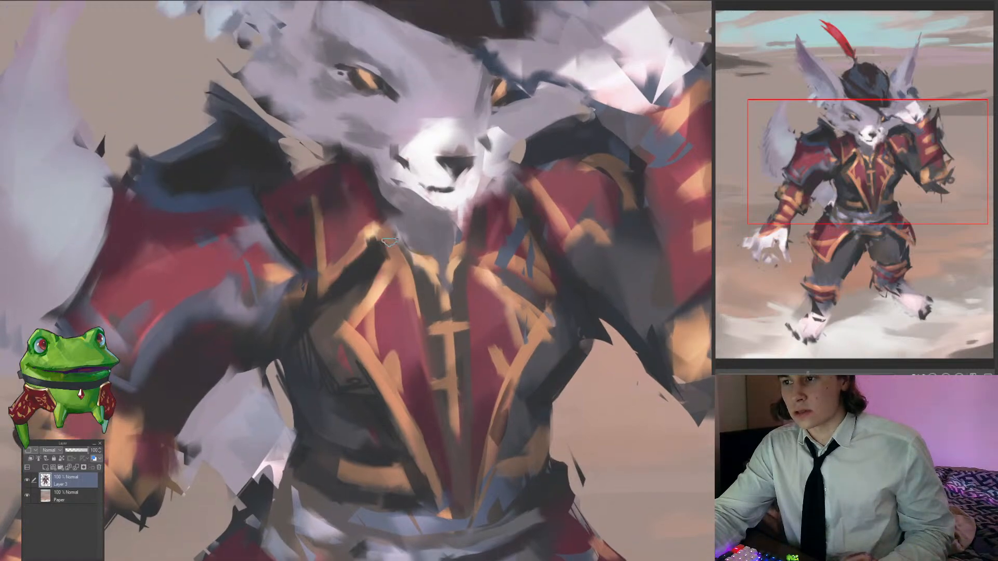
pyautogui.scroll(2, 384, 254)
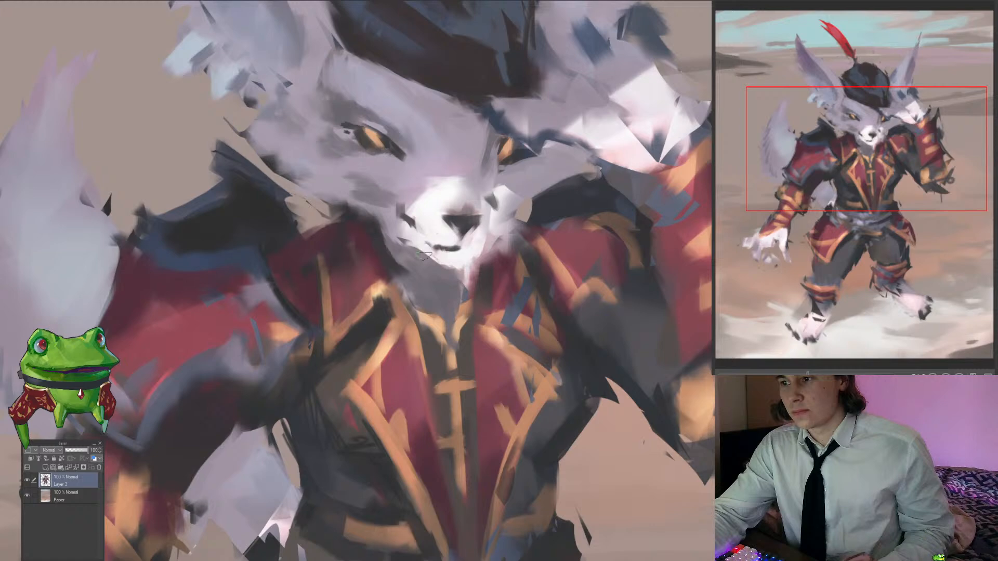
pyautogui.keyDown('alt'); pyautogui.click(543, 209); pyautogui.keyUp('alt')
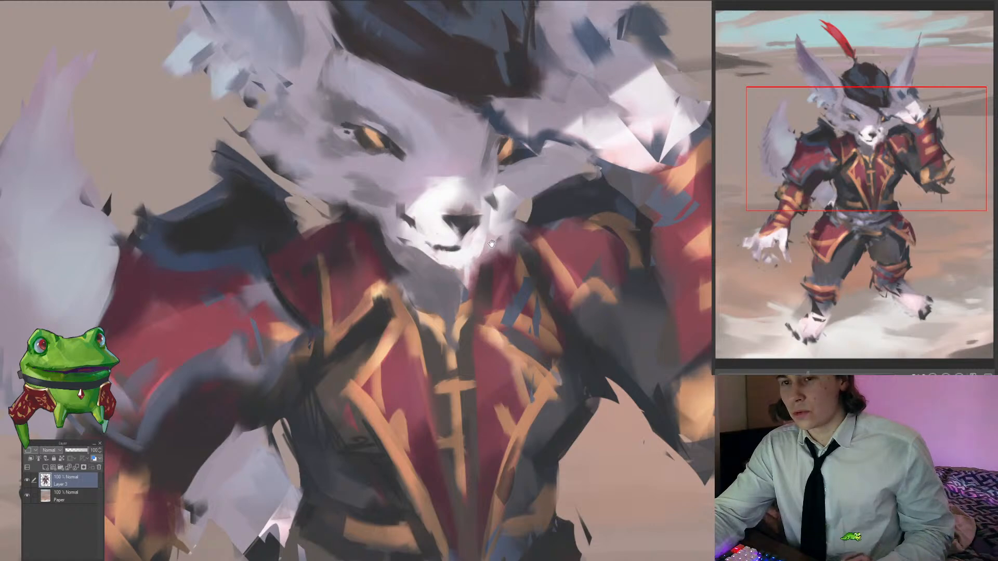
pyautogui.moveTo(441, 271)
pyautogui.mouseDown()
pyautogui.moveTo(391, 304)
pyautogui.moveTo(408, 312)
pyautogui.moveTo(400, 309)
pyautogui.moveTo(410, 319)
pyautogui.moveTo(405, 339)
pyautogui.moveTo(391, 328)
pyautogui.moveTo(400, 319)
pyautogui.mouseUp()
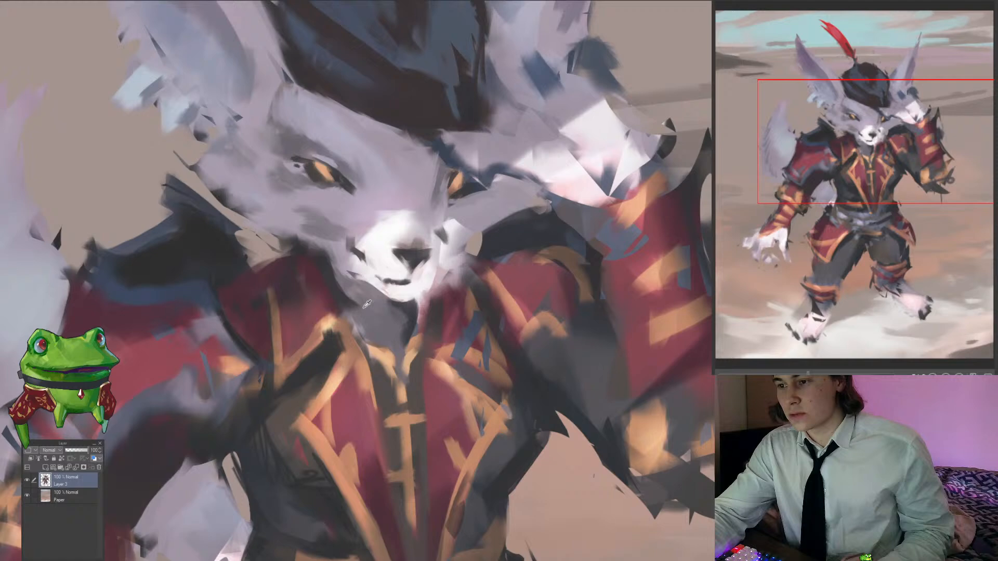
pyautogui.moveTo(331, 282)
pyautogui.mouseDown()
pyautogui.moveTo(304, 282)
pyautogui.moveTo(340, 291)
pyautogui.mouseUp()
pyautogui.click(339, 291)
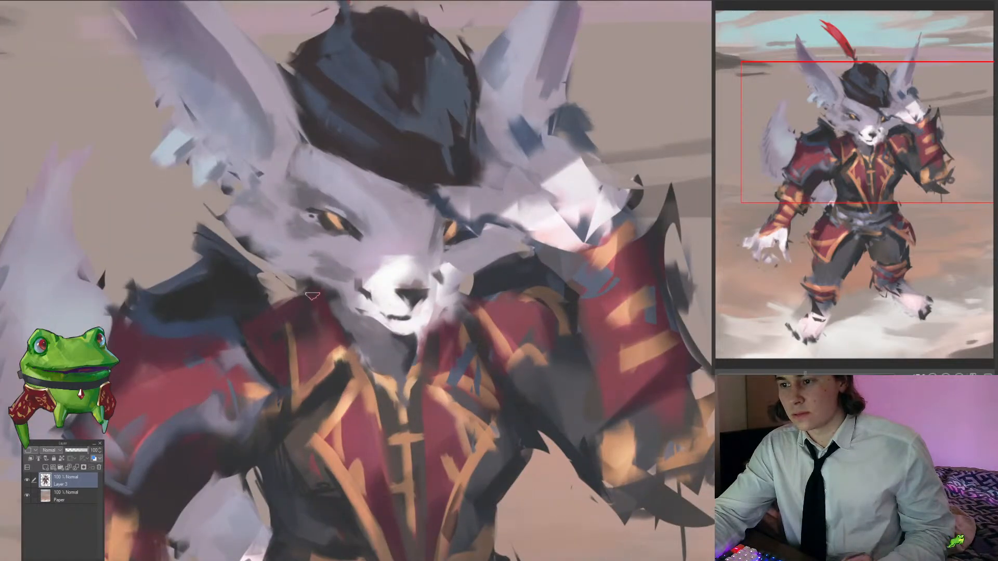
# Step: Examine the whole figure and the head, hat and ears at different magnifications
pyautogui.hotkey('ctrl', '0')
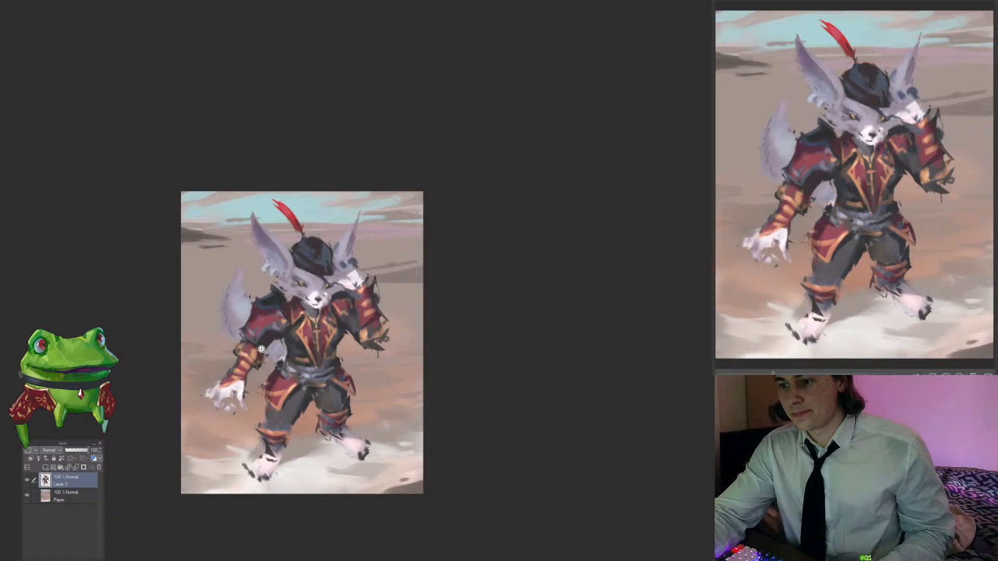
pyautogui.moveTo(284, 298); pyautogui.dragTo(304, 302)
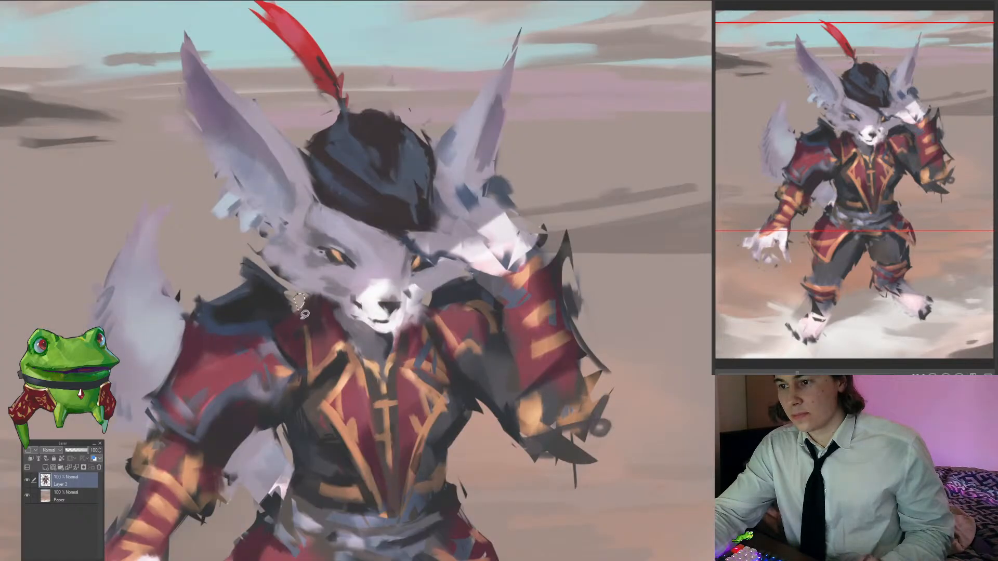
pyautogui.click(343, 273)
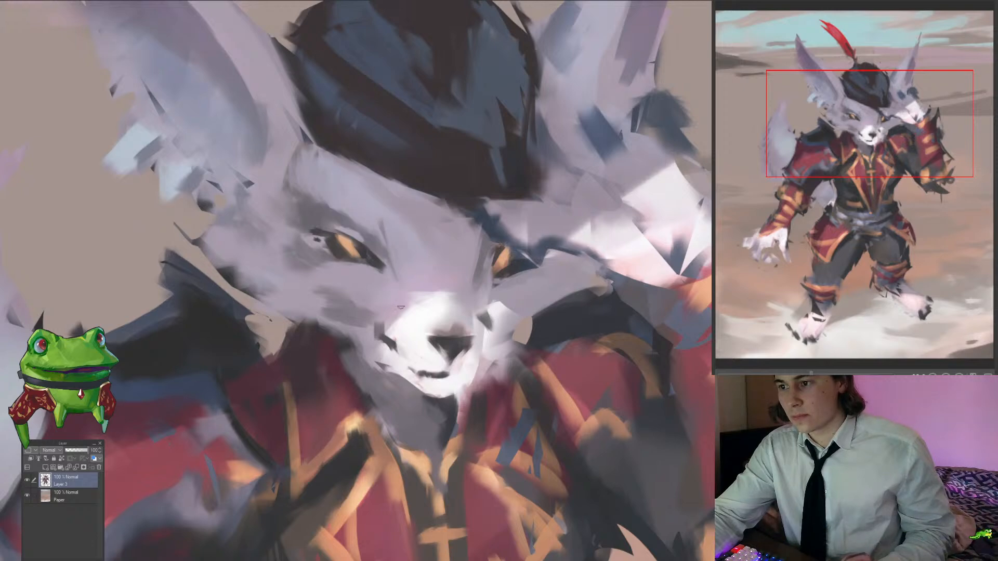
pyautogui.hotkey('ctrl', '0')
pyautogui.moveTo(331, 356)
pyautogui.mouseDown()
pyautogui.moveTo(459, 404)
pyautogui.moveTo(331, 356)
pyautogui.mouseUp()
pyautogui.click(365, 219)
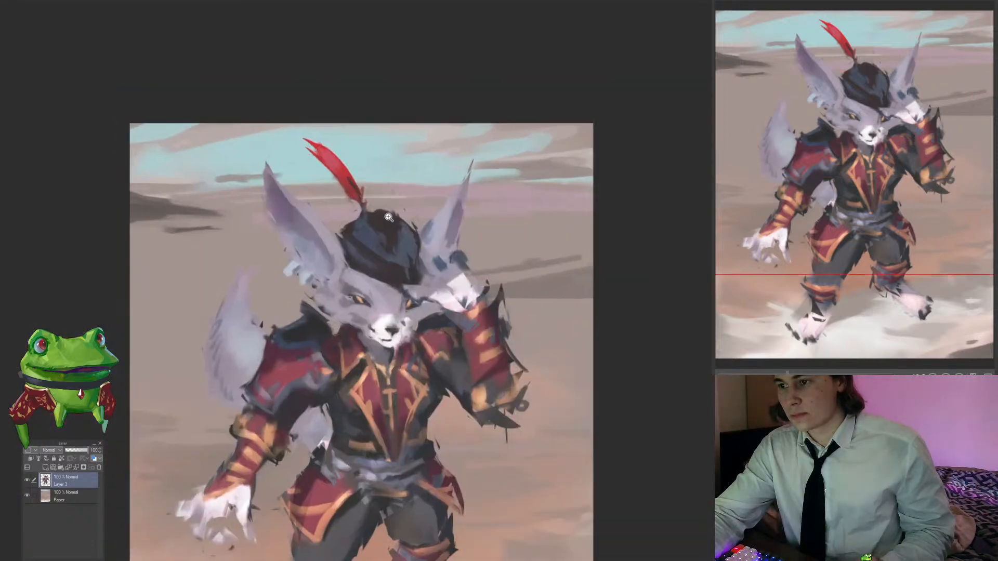
pyautogui.click(360, 213)
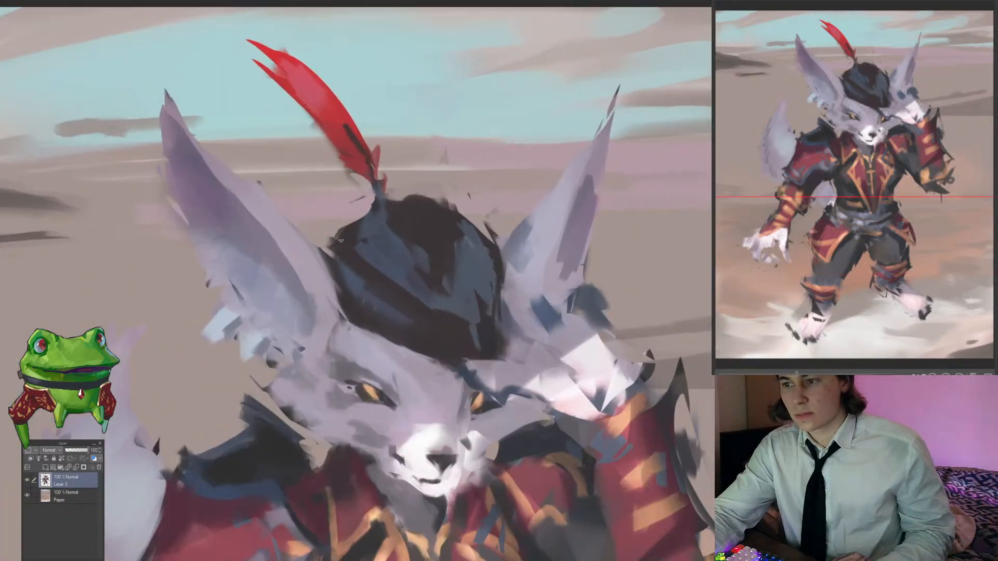
pyautogui.click(348, 239)
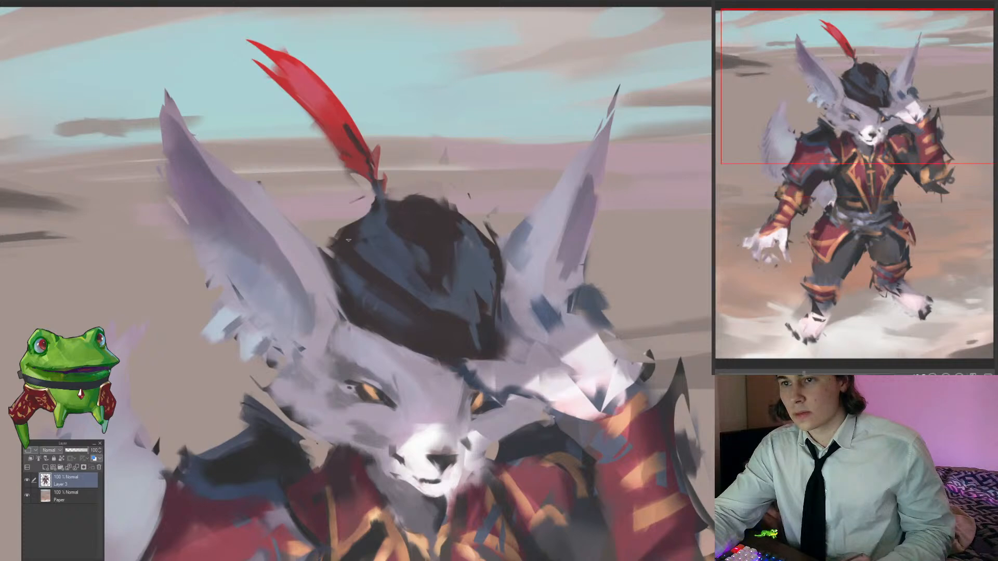
# Step: Hatch short dark strokes over the blue areas of the hat's crown
pyautogui.hotkey('ctrl', '0')
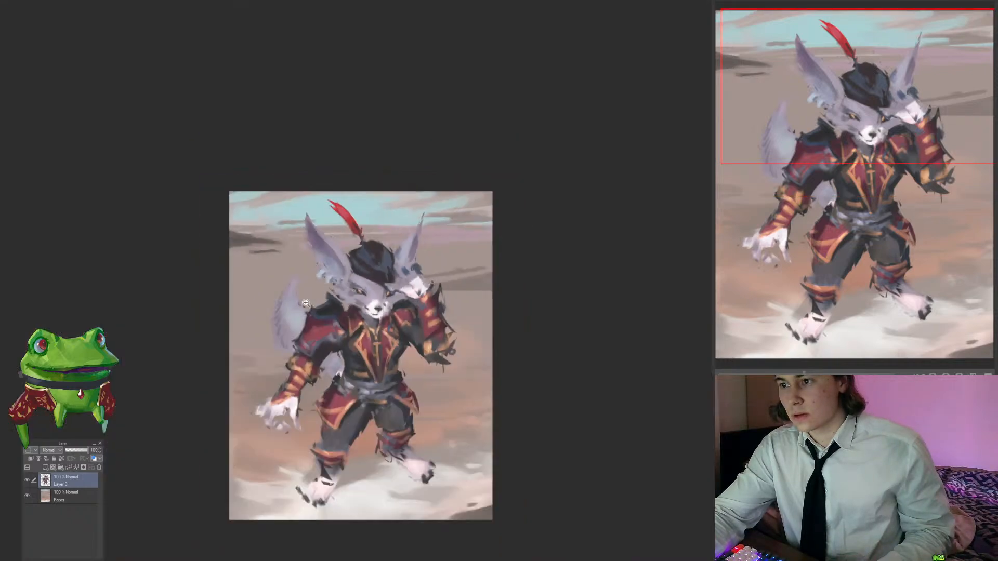
pyautogui.click(377, 261)
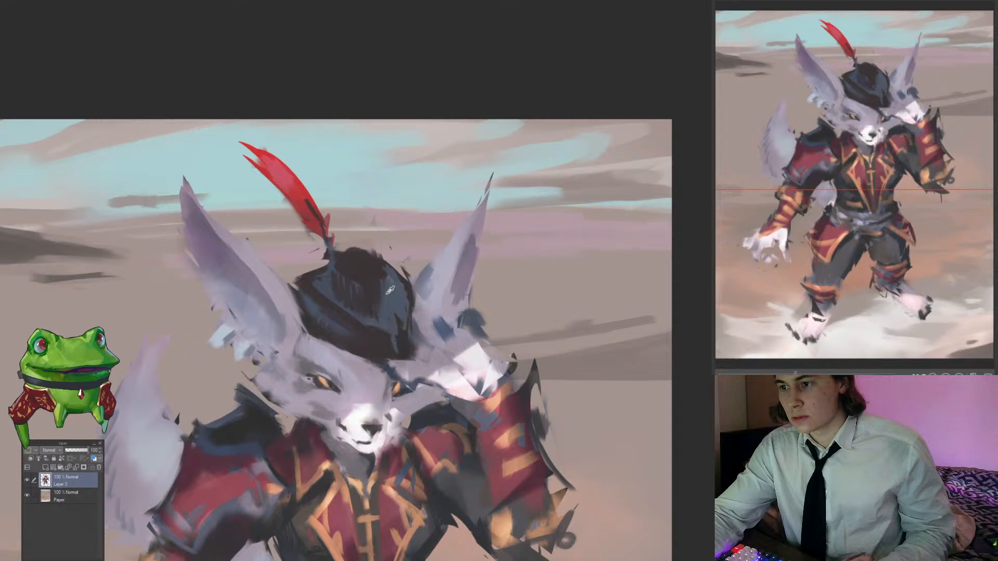
pyautogui.hotkey('ctrl', '0')
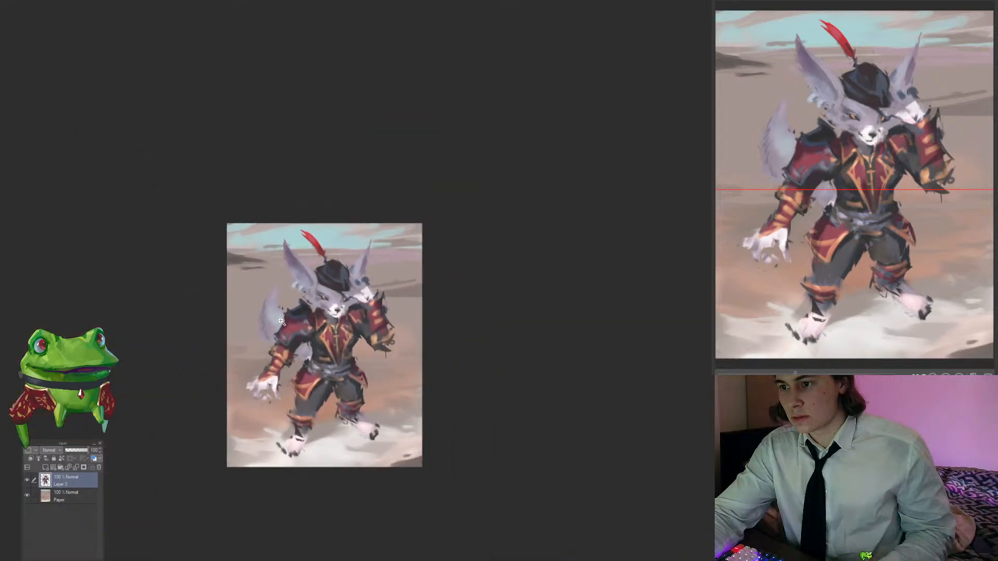
pyautogui.click(318, 284)
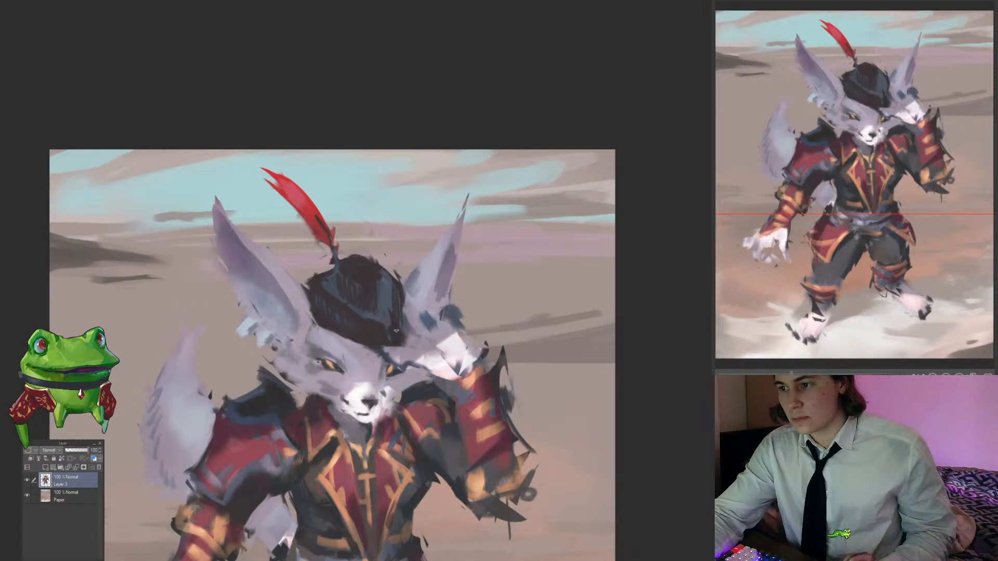
pyautogui.click(414, 331)
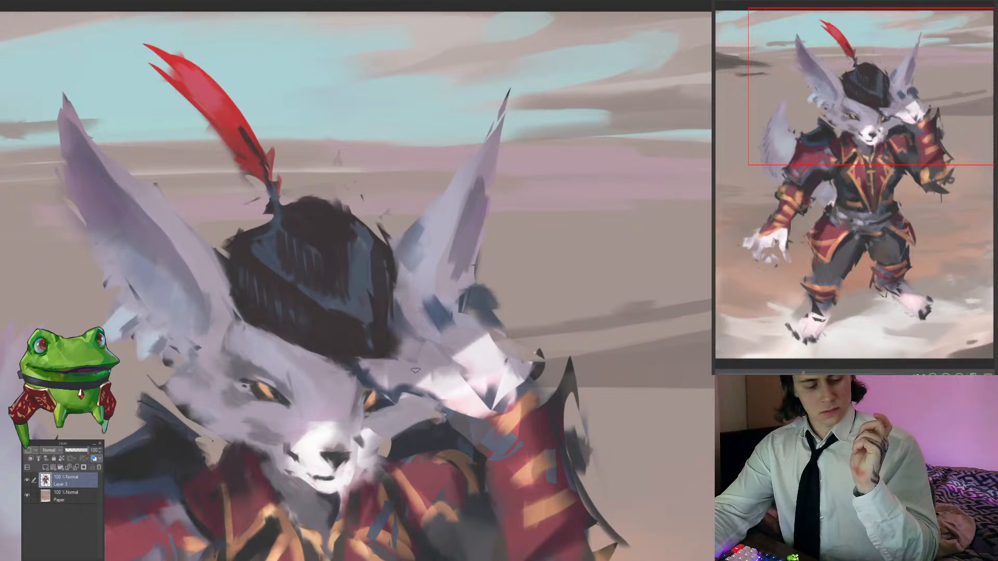
# Step: Reshape the raised hand below the far ear with blue strokes and paint a dark blue arc beside the far eye
pyautogui.moveTo(441, 341)
pyautogui.mouseDown()
pyautogui.moveTo(447, 362)
pyautogui.moveTo(465, 307)
pyautogui.moveTo(505, 326)
pyautogui.mouseUp()
pyautogui.keyDown('alt'); pyautogui.click(463, 329); pyautogui.keyUp('alt')
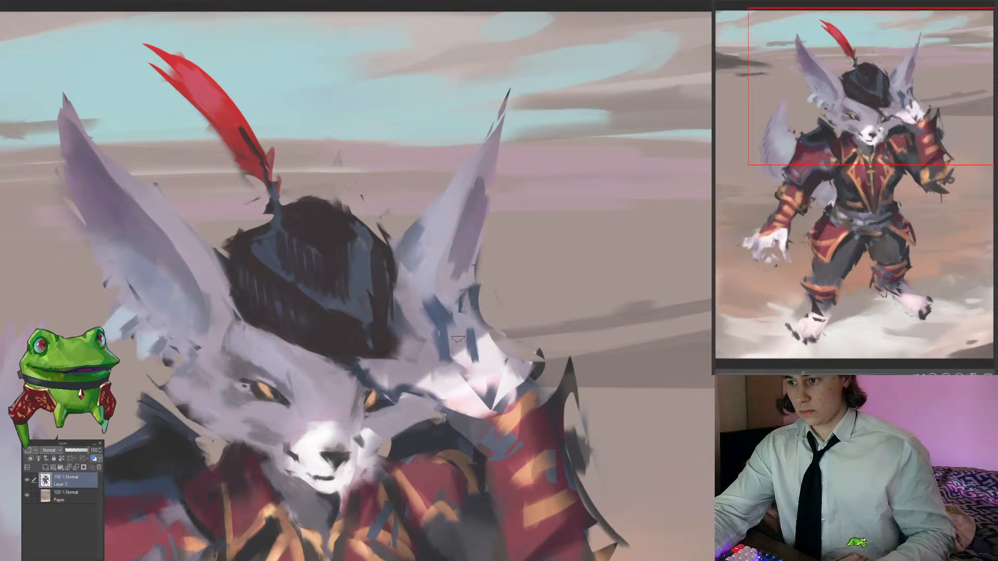
pyautogui.moveTo(436, 307); pyautogui.dragTo(439, 320)
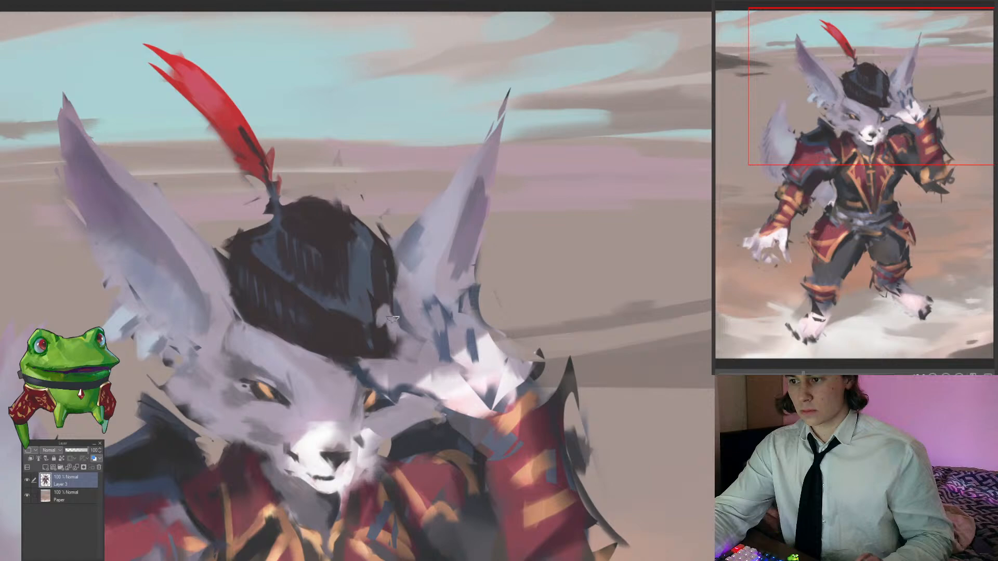
pyautogui.keyDown('alt'); pyautogui.click(445, 343); pyautogui.keyUp('alt')
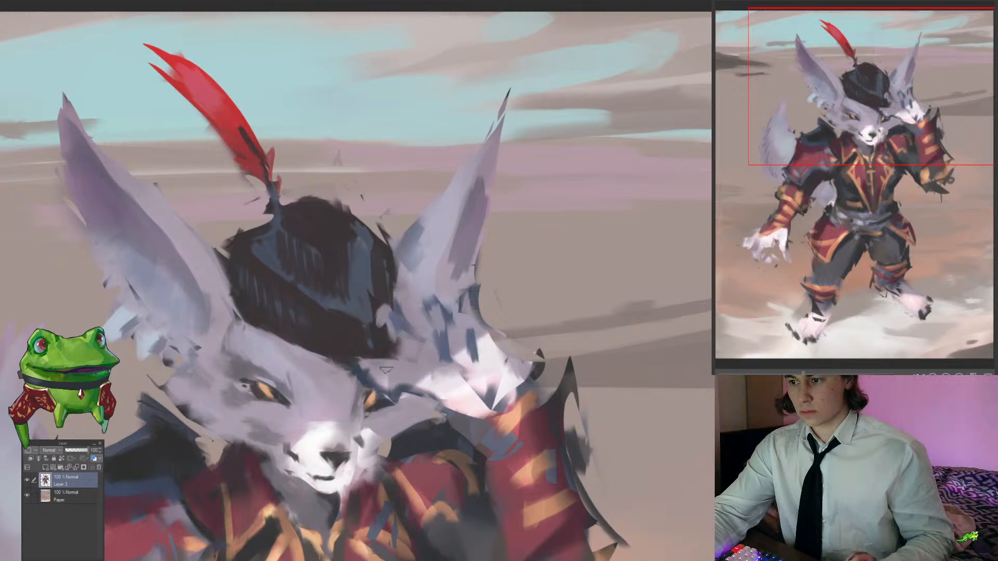
pyautogui.moveTo(376, 392); pyautogui.dragTo(434, 406)
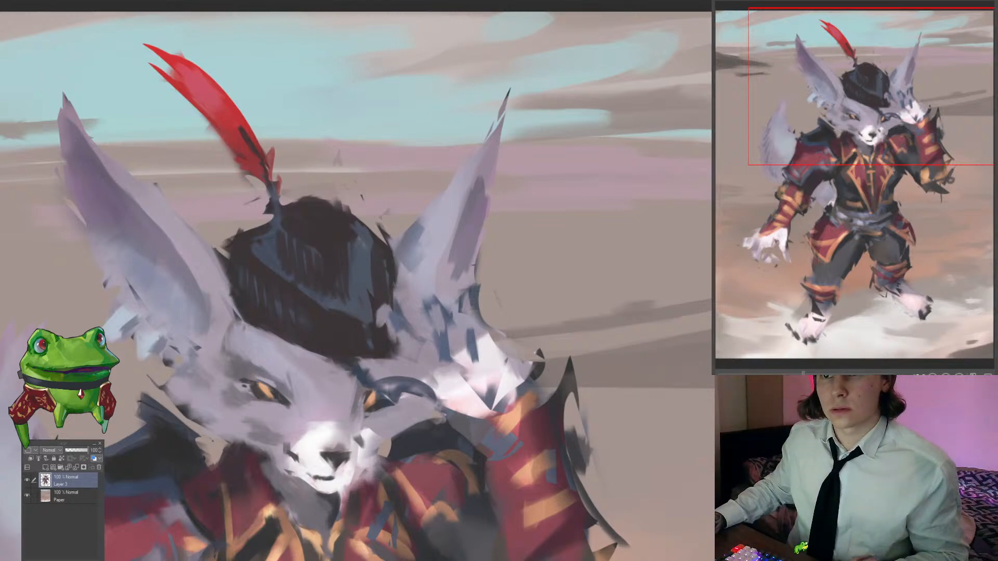
# Step: Widen the top of the hat with a dark curved outline and fill the new shape with sampled dark colour
pyautogui.moveTo(342, 243); pyautogui.dragTo(365, 270)
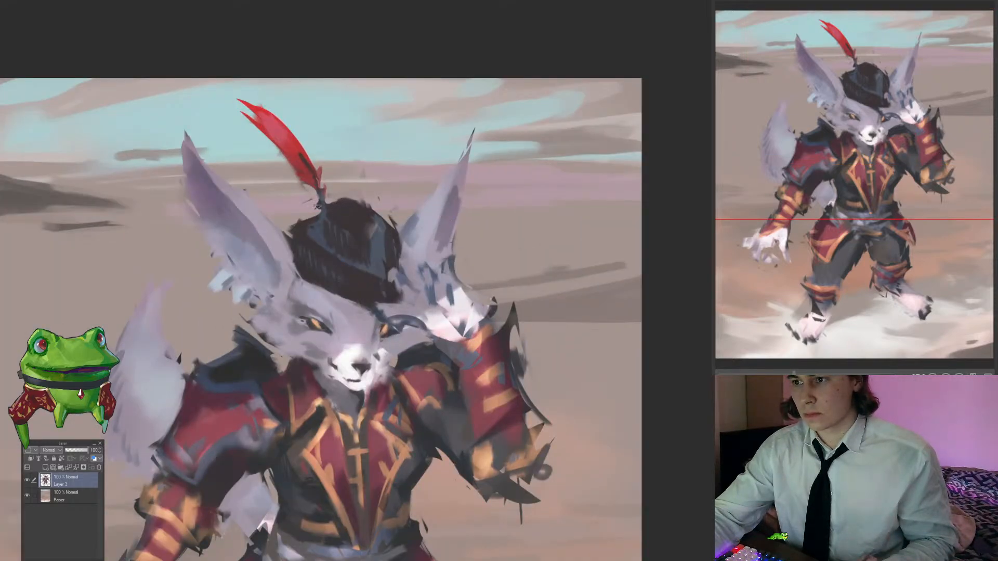
pyautogui.moveTo(319, 206)
pyautogui.mouseDown()
pyautogui.moveTo(311, 221)
pyautogui.moveTo(330, 207)
pyautogui.moveTo(357, 210)
pyautogui.mouseUp()
pyautogui.hotkey('ctrl', 'z')
pyautogui.moveTo(285, 226)
pyautogui.mouseDown()
pyautogui.moveTo(305, 212)
pyautogui.moveTo(388, 222)
pyautogui.moveTo(391, 242)
pyautogui.moveTo(373, 214)
pyautogui.moveTo(306, 209)
pyautogui.mouseUp()
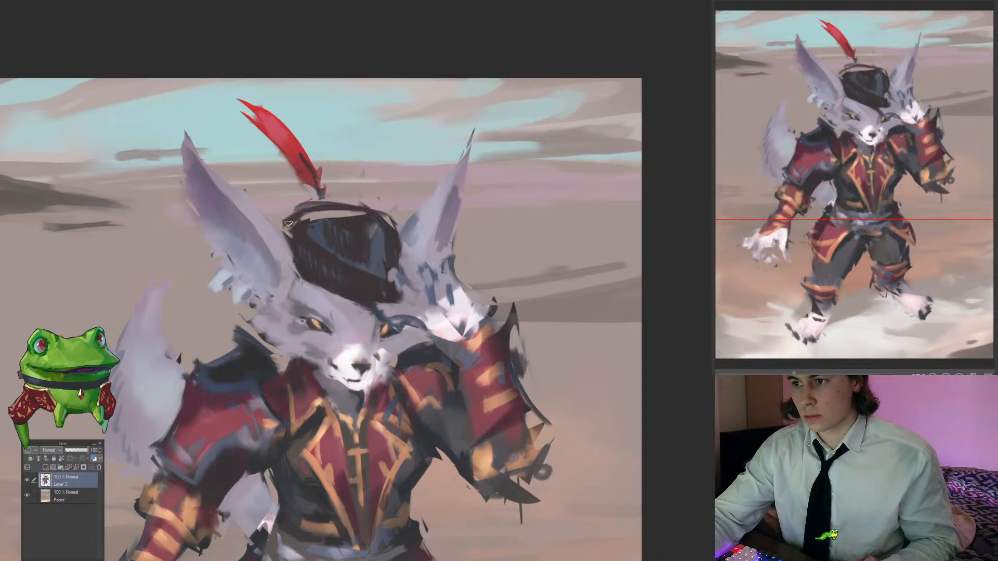
pyautogui.moveTo(353, 248); pyautogui.dragTo(363, 191)
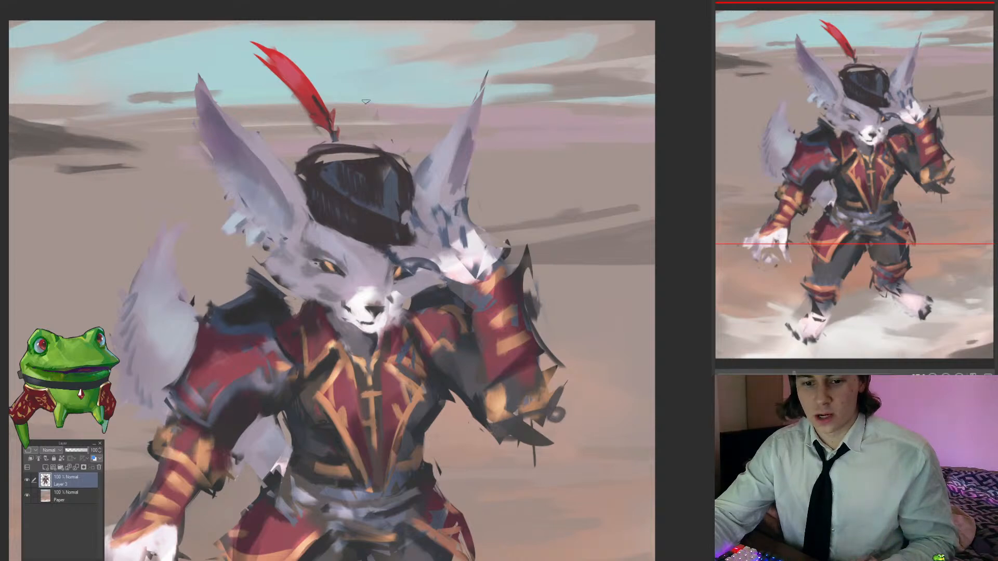
pyautogui.keyDown('alt'); pyautogui.click(377, 243); pyautogui.keyUp('alt')
pyautogui.keyDown('ctrl'); pyautogui.click(369, 171); pyautogui.keyUp('ctrl')
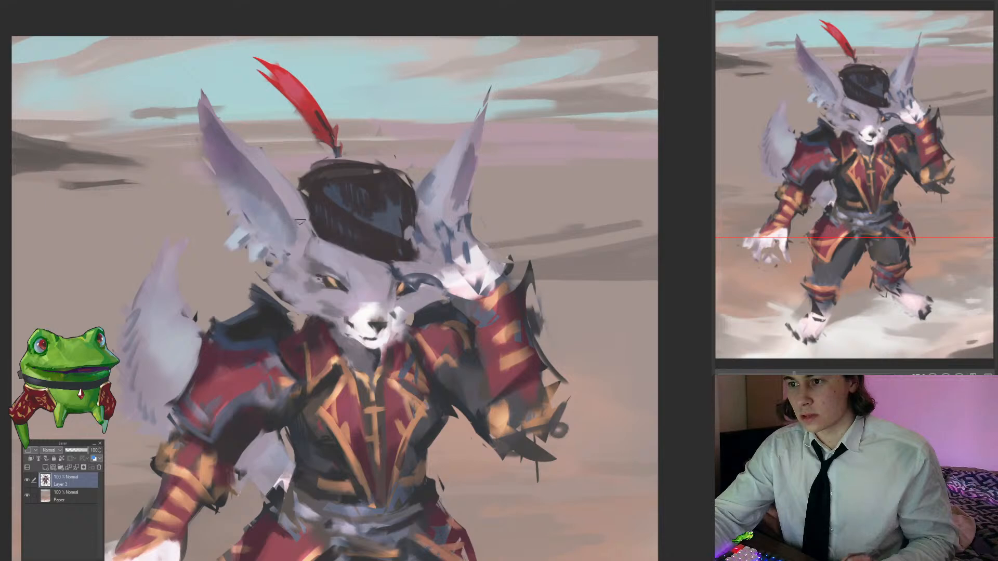
# Step: Add short fur strokes inside the near ear and soften its base beside the hat with a sampled colour
pyautogui.moveTo(300, 222); pyautogui.dragTo(321, 256)
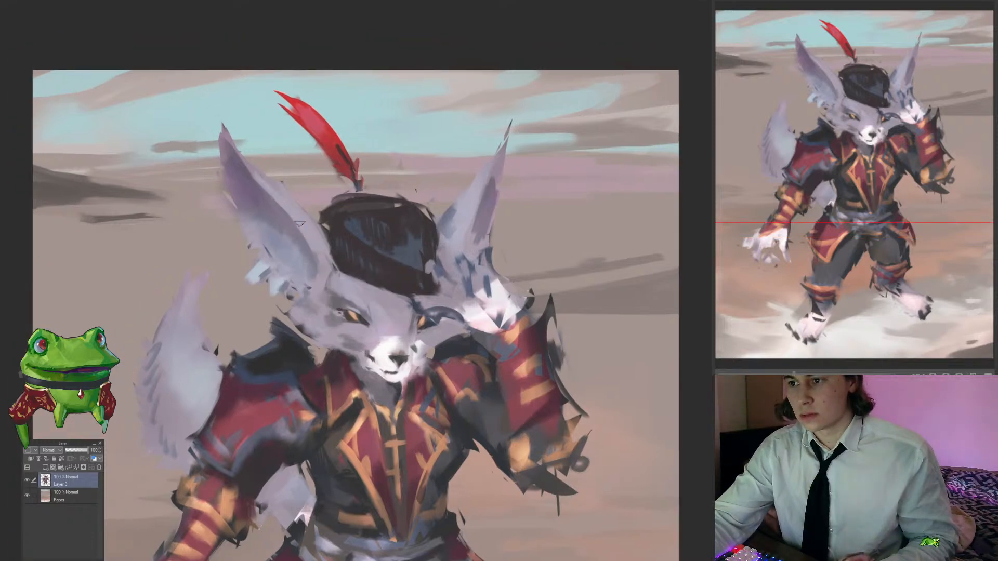
pyautogui.moveTo(256, 219); pyautogui.dragTo(284, 230)
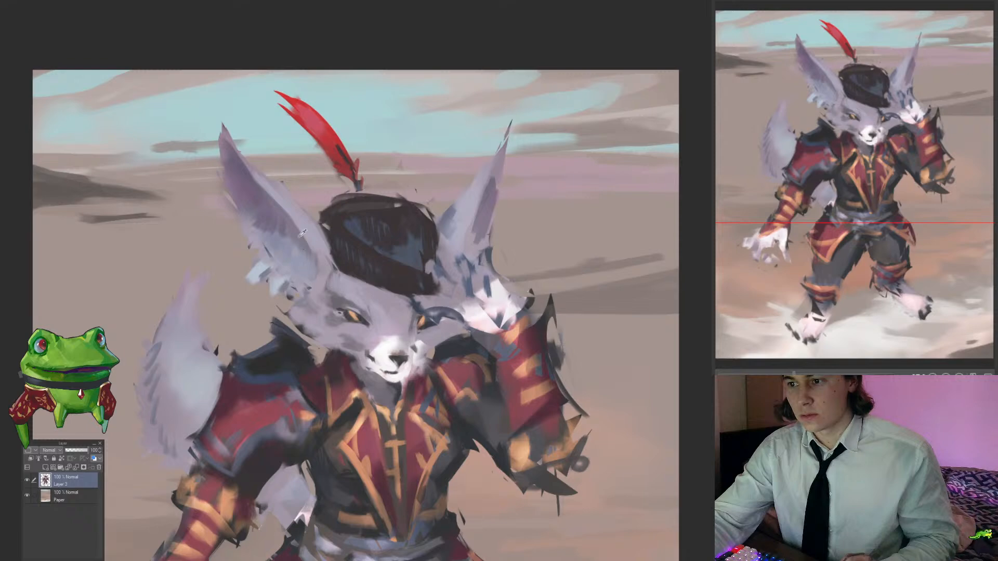
pyautogui.keyDown('alt'); pyautogui.click(322, 285); pyautogui.keyUp('alt')
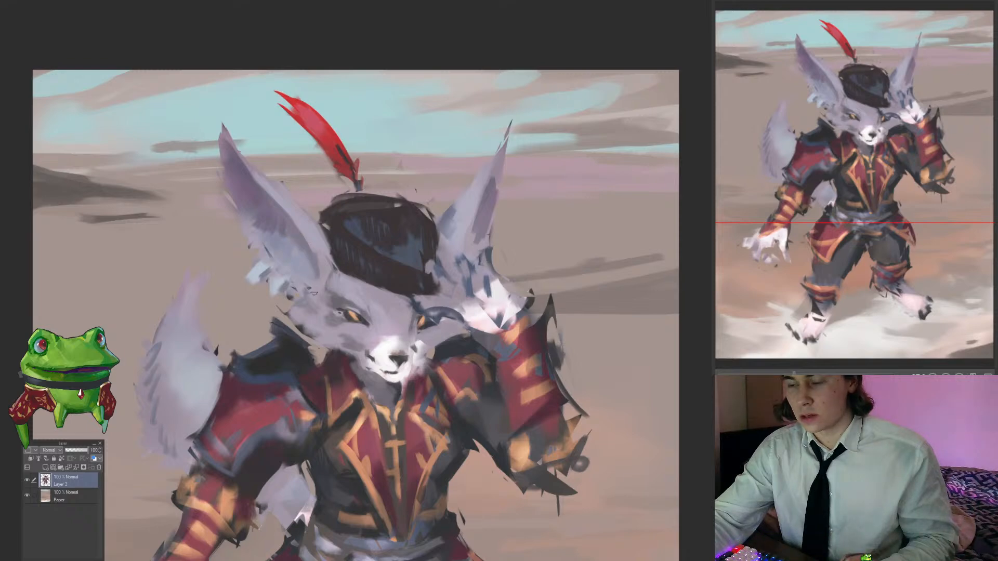
pyautogui.moveTo(312, 278)
pyautogui.mouseDown()
pyautogui.moveTo(318, 303)
pyautogui.moveTo(267, 343)
pyautogui.moveTo(314, 266)
pyautogui.moveTo(337, 272)
pyautogui.moveTo(336, 260)
pyautogui.mouseUp()
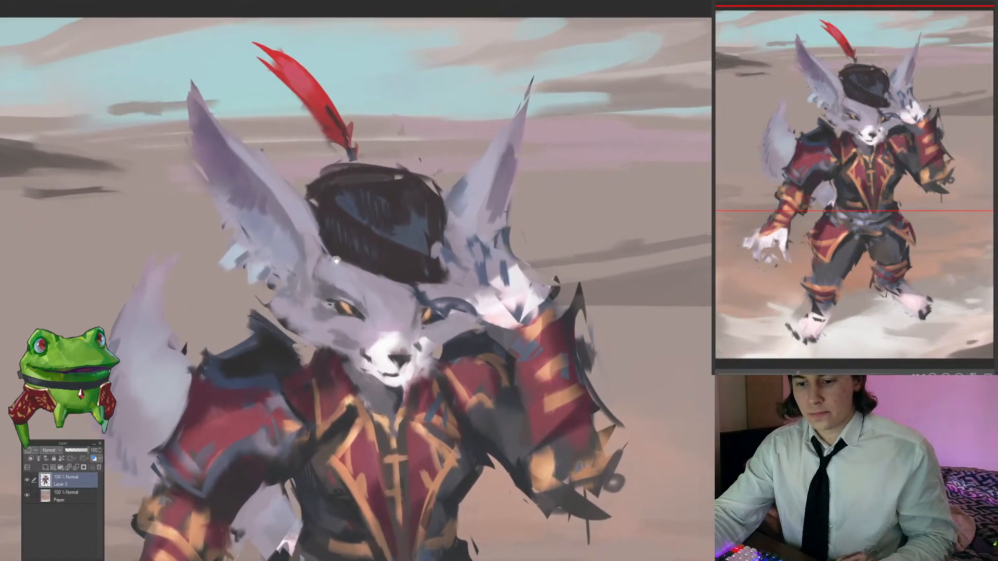
# Step: Soften the fur around the near eye and along the cheek with short strokes in a sampled pale lavender
pyautogui.scroll(2, 323, 265)
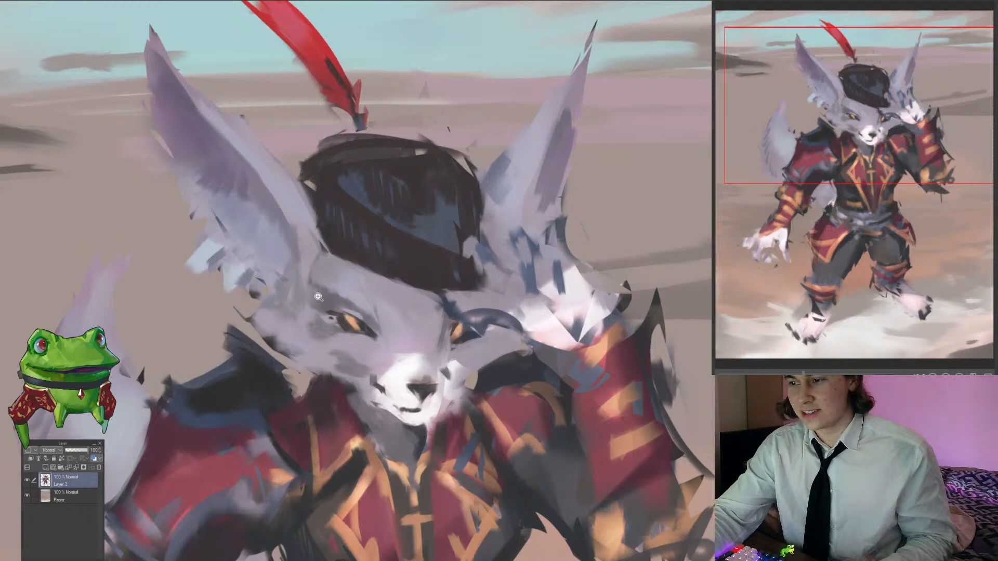
pyautogui.hotkey('ctrl', '0')
pyautogui.scroll(5, 380, 281)
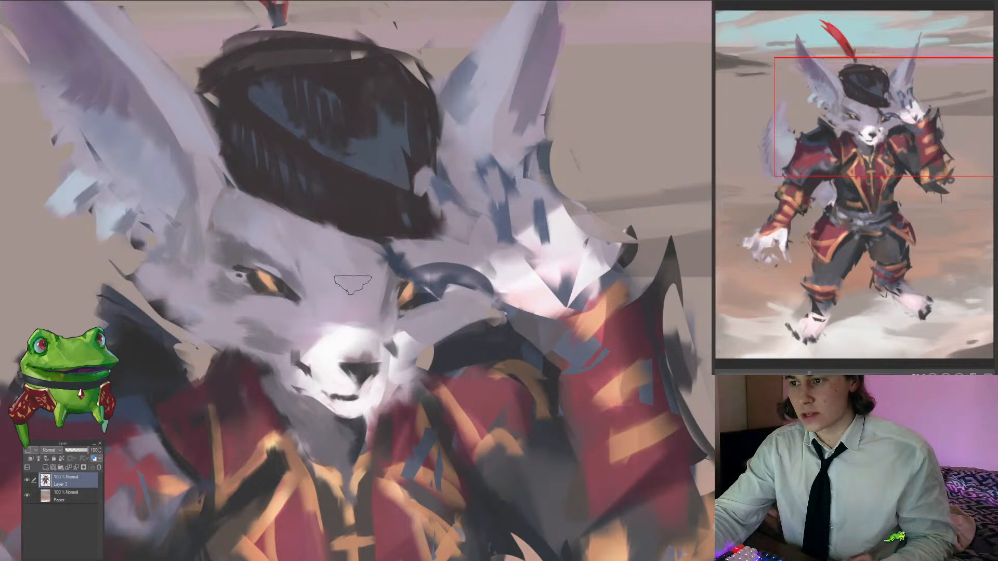
pyautogui.moveTo(331, 292)
pyautogui.mouseDown()
pyautogui.moveTo(332, 342)
pyautogui.moveTo(326, 321)
pyautogui.moveTo(300, 301)
pyautogui.moveTo(275, 334)
pyautogui.mouseUp()
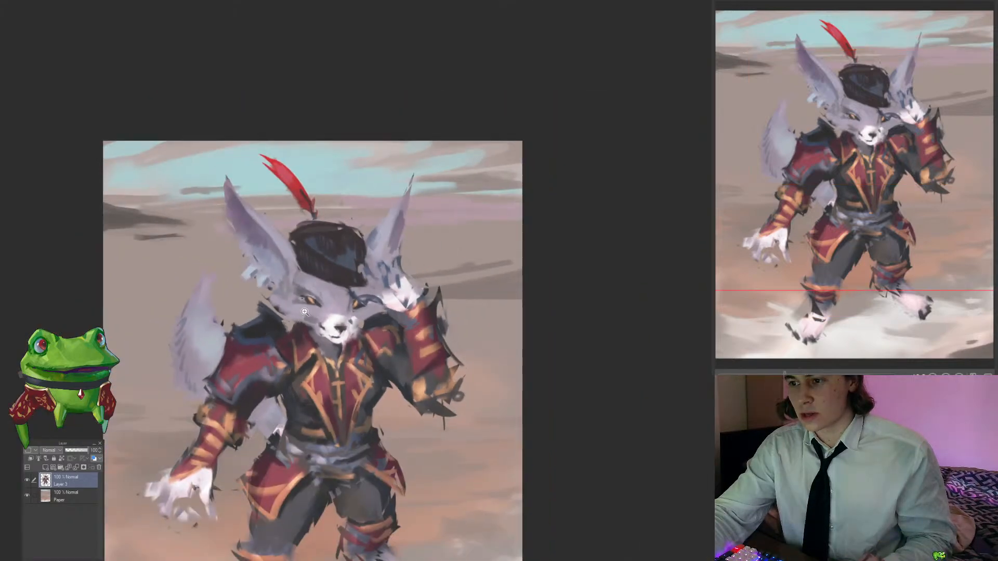
pyautogui.moveTo(292, 301); pyautogui.dragTo(300, 308)
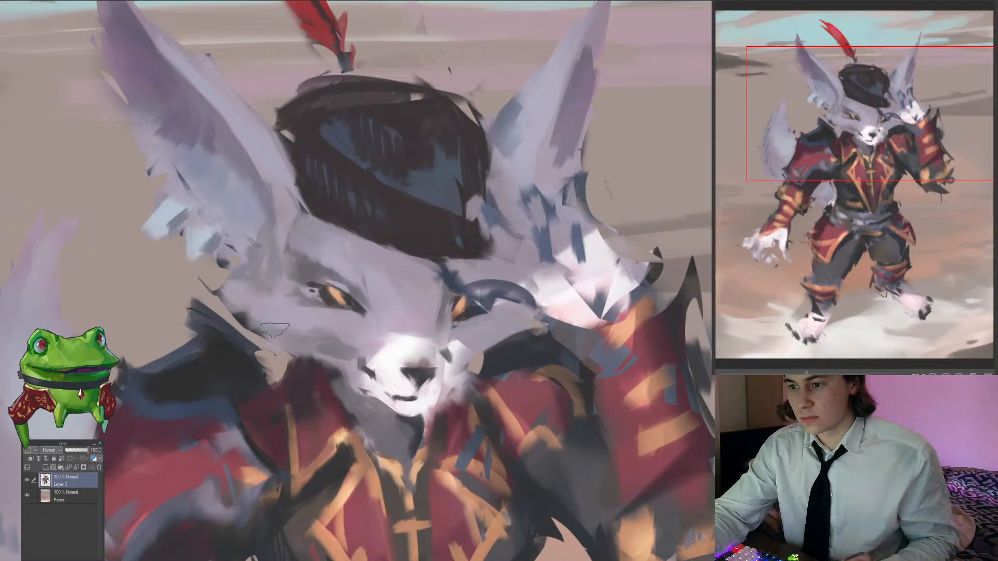
pyautogui.moveTo(254, 322)
pyautogui.mouseDown()
pyautogui.moveTo(236, 323)
pyautogui.moveTo(285, 323)
pyautogui.mouseUp()
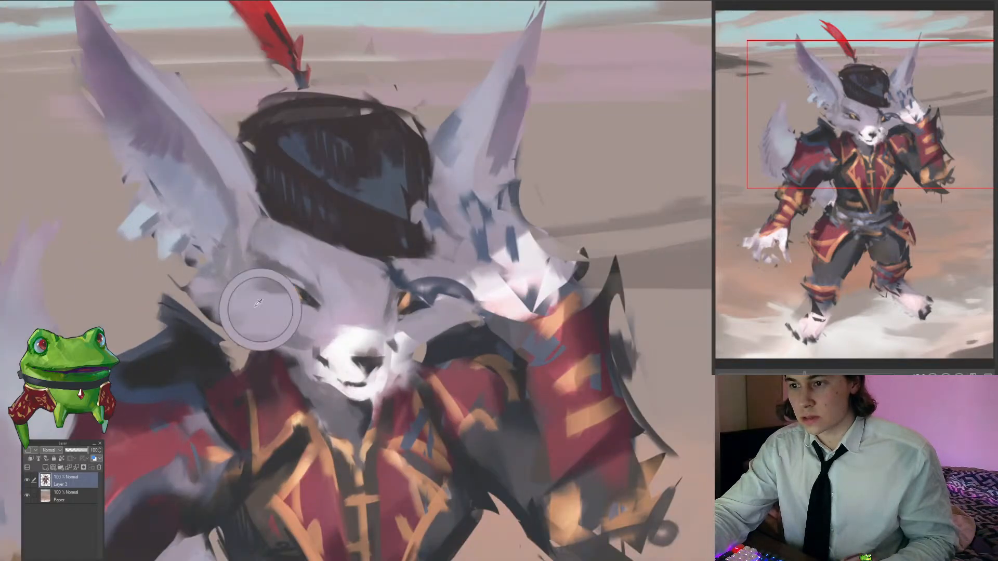
pyautogui.moveTo(279, 316)
pyautogui.mouseDown()
pyautogui.moveTo(258, 317)
pyautogui.moveTo(285, 320)
pyautogui.moveTo(308, 340)
pyautogui.moveTo(299, 341)
pyautogui.moveTo(334, 345)
pyautogui.moveTo(338, 358)
pyautogui.moveTo(269, 370)
pyautogui.mouseUp()
pyautogui.click(301, 346)
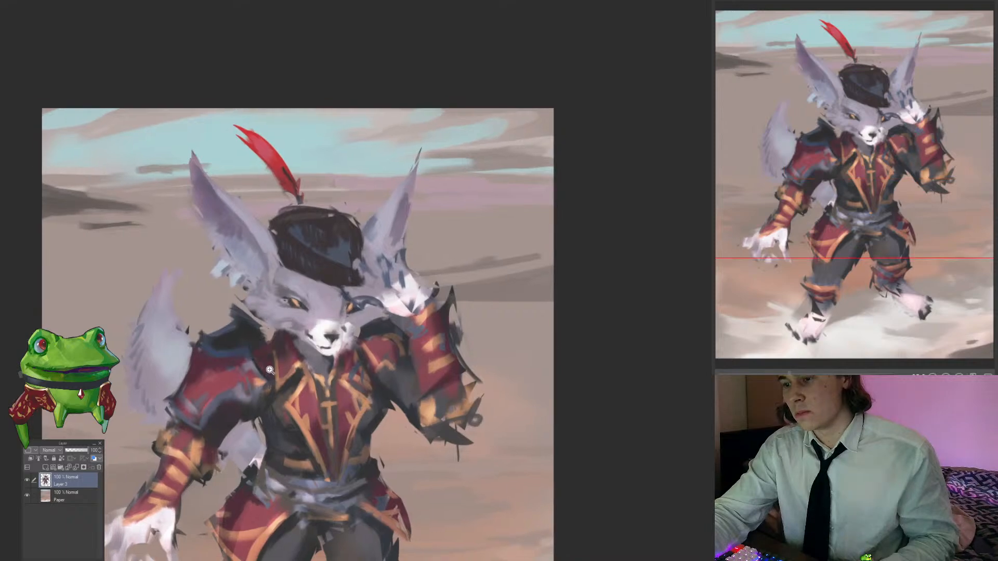
# Step: Paint a small pale patch beside the orange iris inside the near eye
pyautogui.click(356, 336)
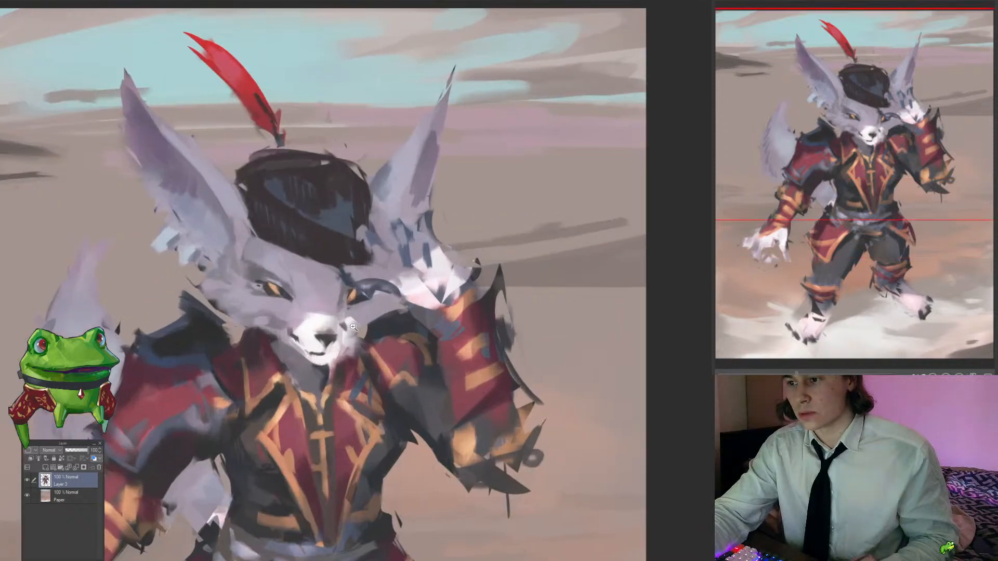
pyautogui.click(267, 272)
pyautogui.click(271, 277)
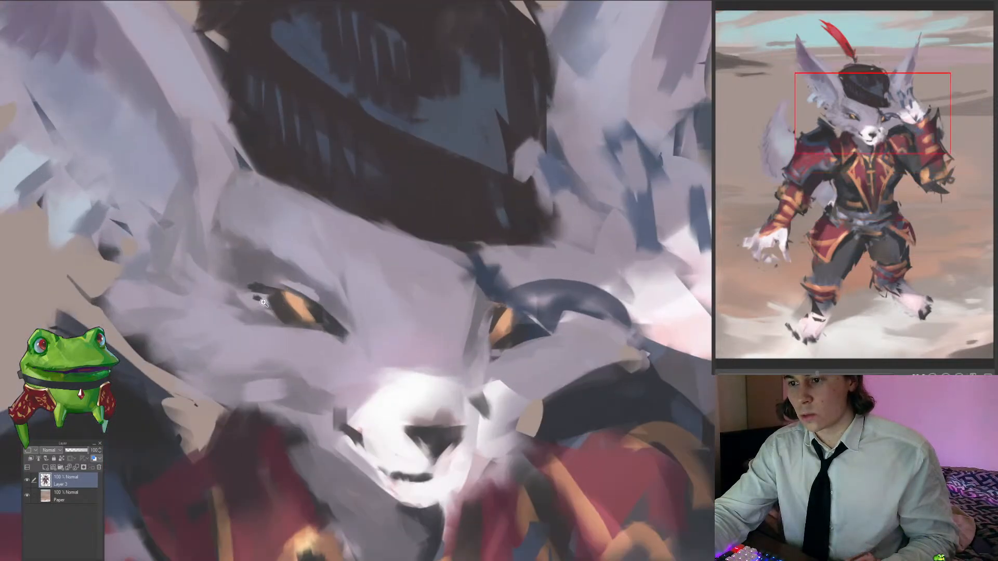
pyautogui.click(263, 302)
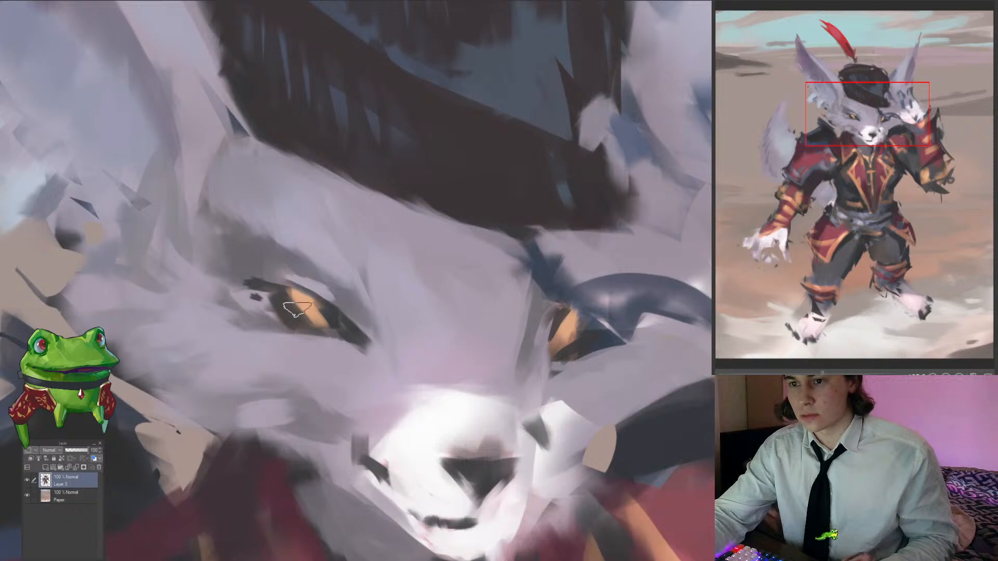
pyautogui.moveTo(288, 303); pyautogui.dragTo(307, 321)
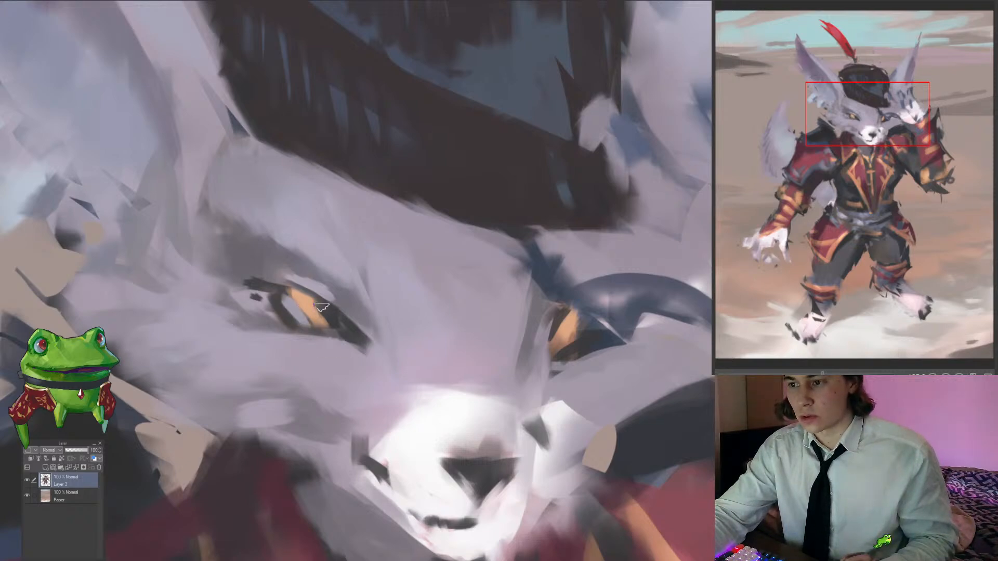
pyautogui.hotkey('ctrl', '0')
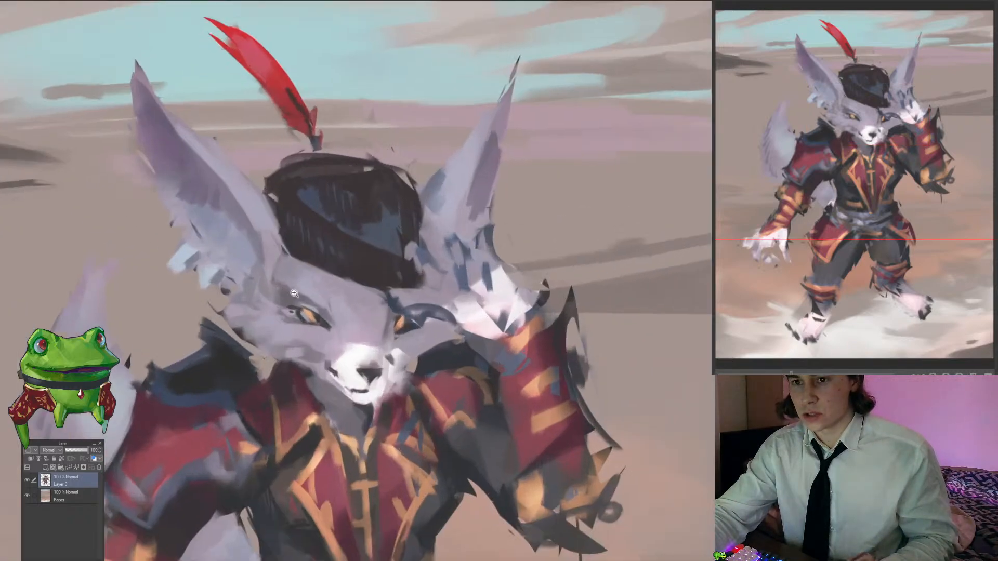
# Step: Refine the inner corner and lower lid of the near eye with small strokes, sampling a colour beside the eye
pyautogui.click(311, 294)
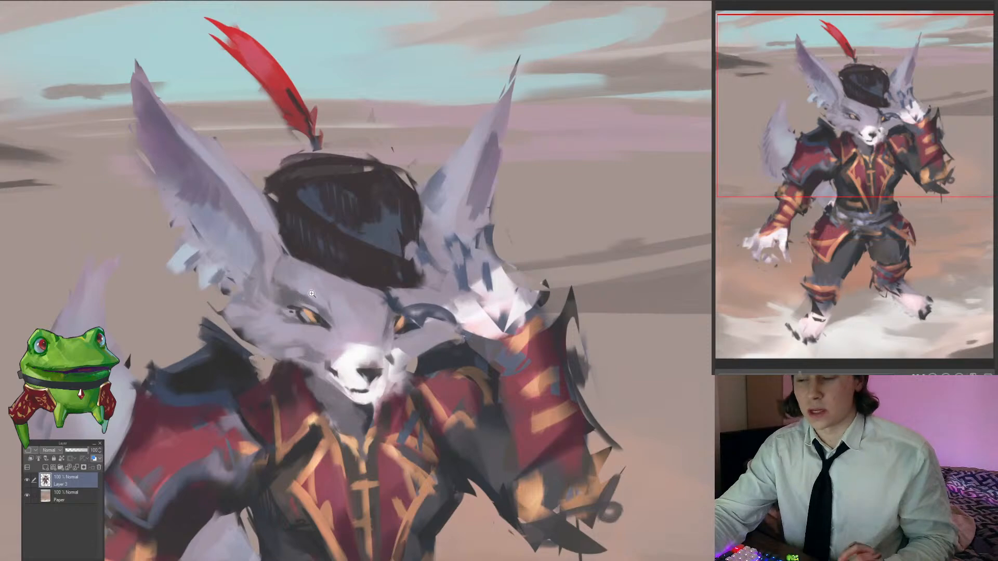
pyautogui.moveTo(312, 293); pyautogui.dragTo(389, 289)
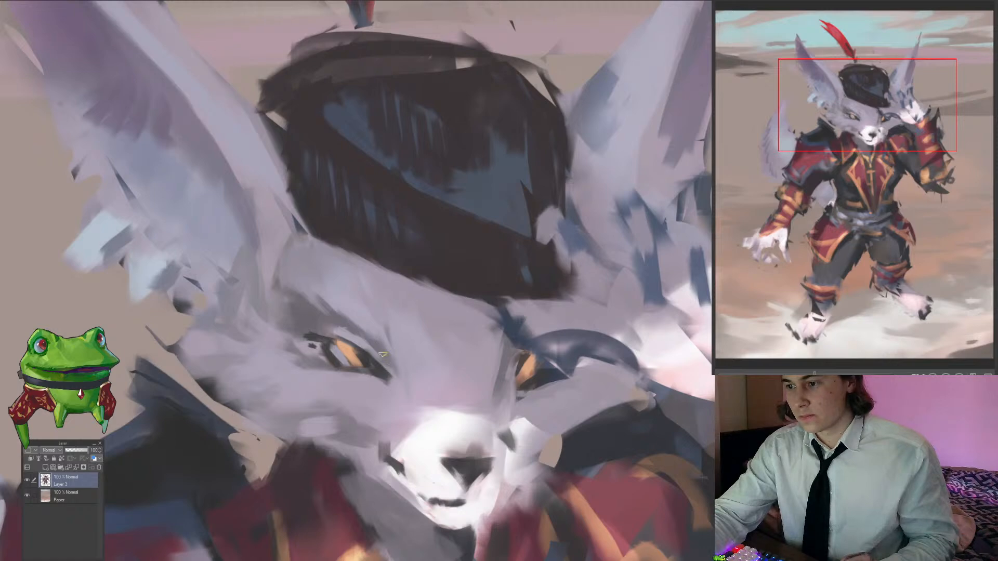
pyautogui.moveTo(342, 340); pyautogui.dragTo(319, 401)
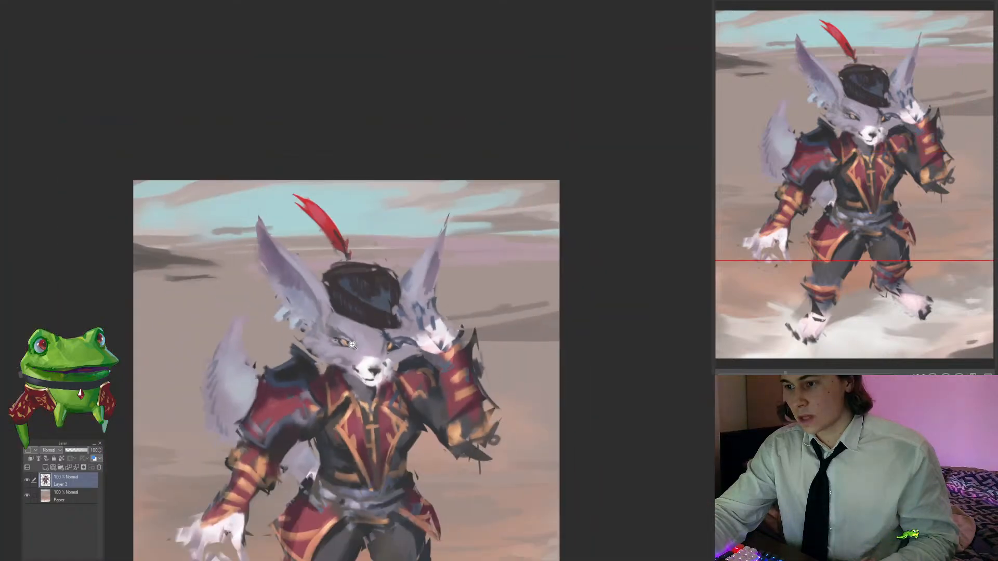
pyautogui.moveTo(353, 345); pyautogui.dragTo(415, 345)
pyautogui.keyDown('alt'); pyautogui.click(290, 344); pyautogui.keyUp('alt')
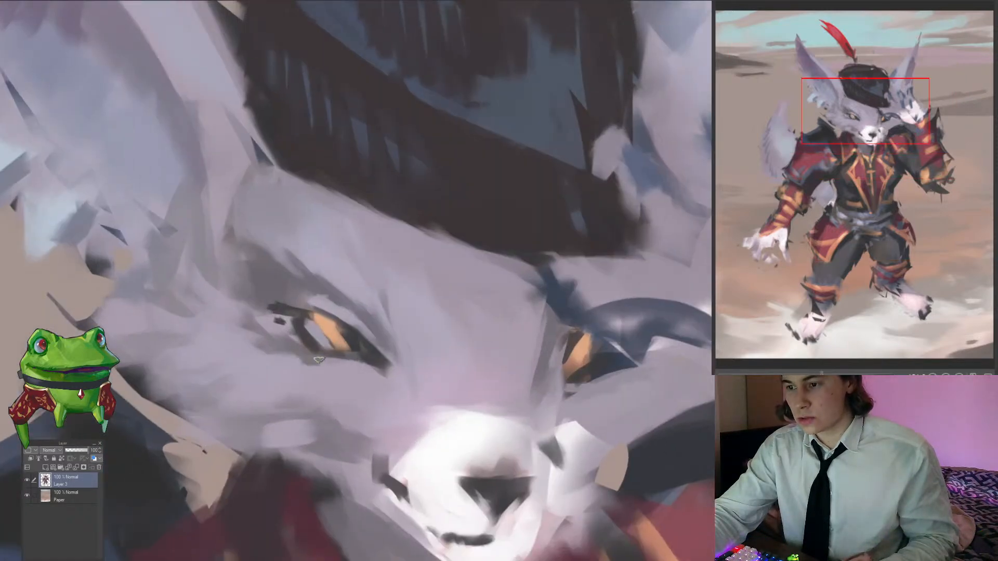
# Step: Touch up the fur below the fox's eye and the upper edge of the black hat
pyautogui.moveTo(343, 370); pyautogui.dragTo(337, 405)
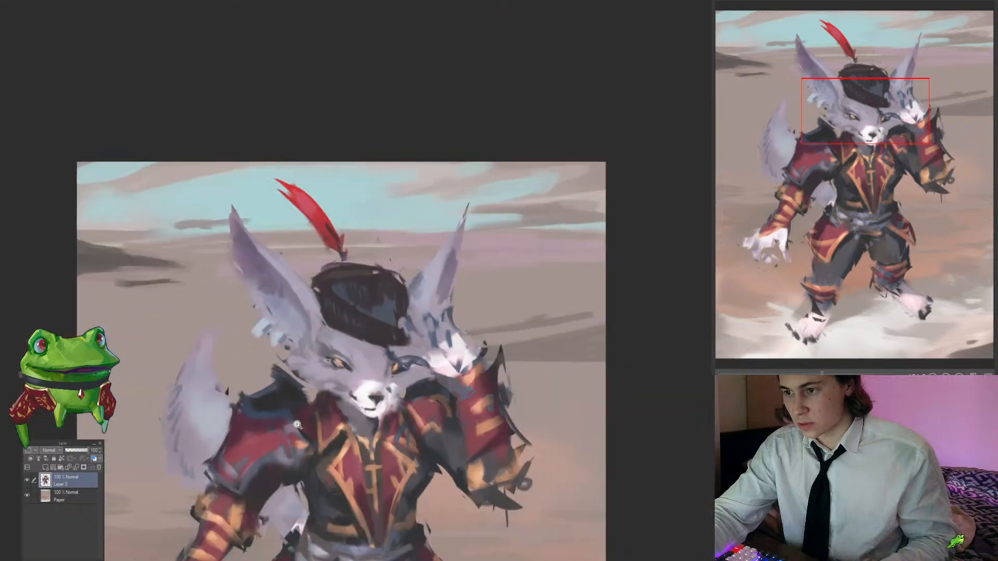
pyautogui.moveTo(400, 292); pyautogui.dragTo(347, 285)
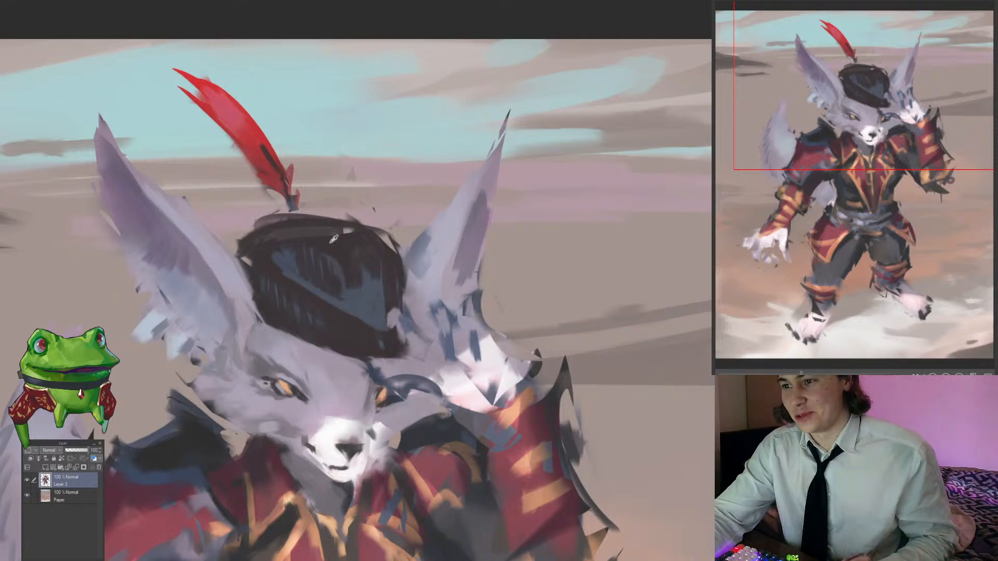
pyautogui.moveTo(333, 235); pyautogui.dragTo(360, 187)
pyautogui.click(331, 175)
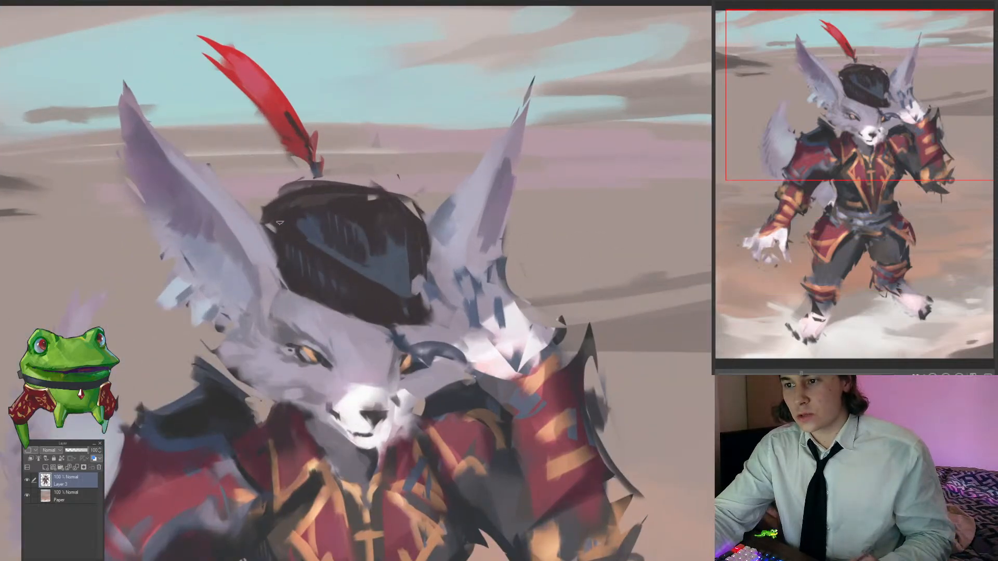
pyautogui.moveTo(266, 192)
pyautogui.mouseDown()
pyautogui.moveTo(277, 233)
pyautogui.moveTo(241, 268)
pyautogui.moveTo(232, 304)
pyautogui.moveTo(262, 306)
pyautogui.mouseUp()
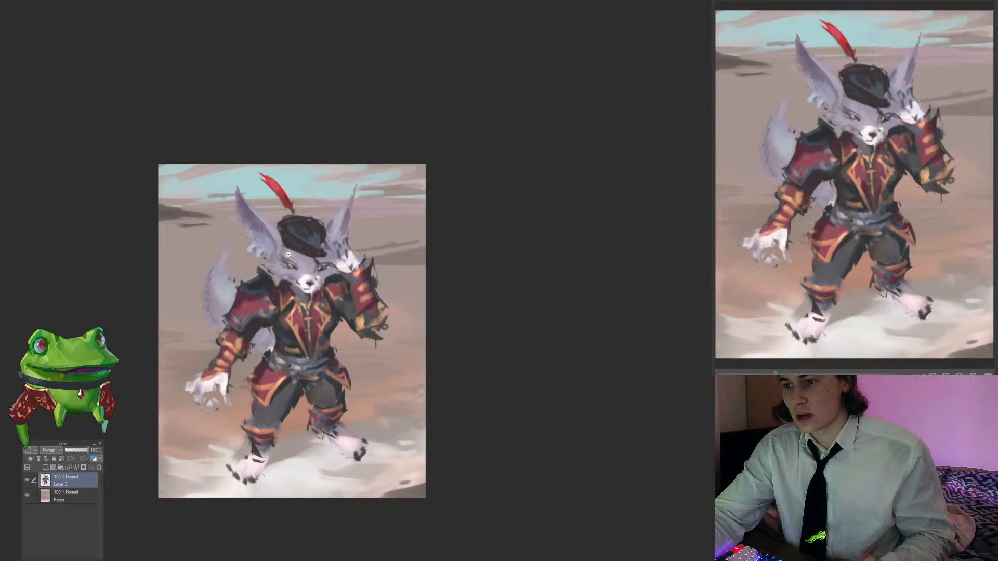
# Step: Refine the inner shading and outer edge of the ear beside the raised hand with sampled fur colours
pyautogui.moveTo(281, 215); pyautogui.dragTo(327, 215)
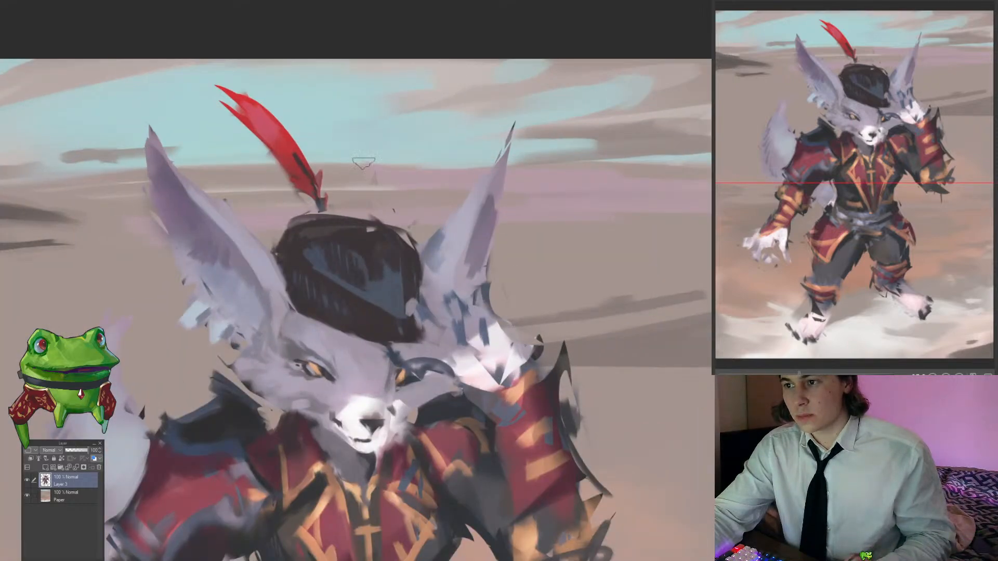
pyautogui.press('Delete')
pyautogui.hotkey('ctrl', 'd')
pyautogui.moveTo(399, 233)
pyautogui.mouseDown()
pyautogui.moveTo(354, 255)
pyautogui.moveTo(465, 234)
pyautogui.mouseUp()
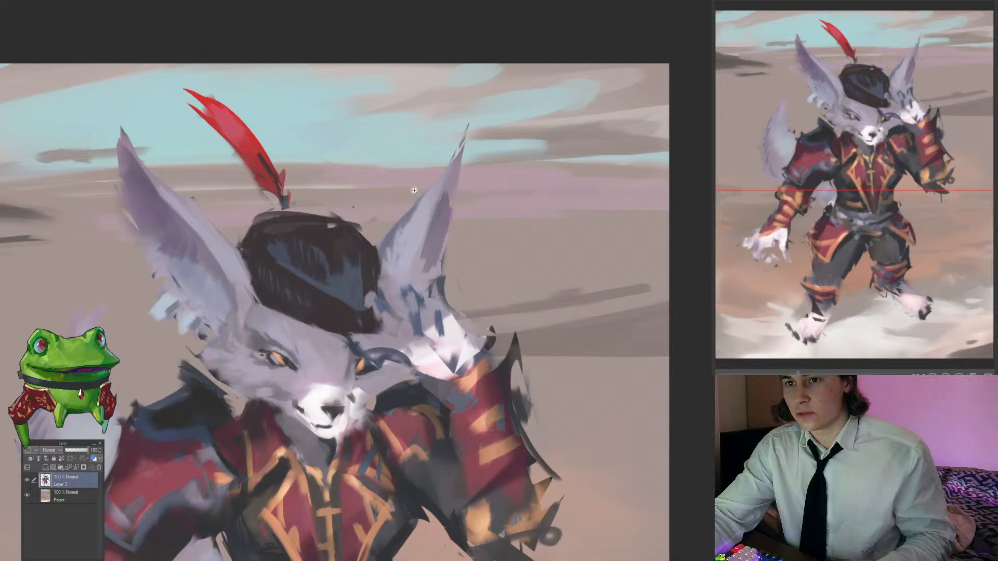
pyautogui.moveTo(414, 190); pyautogui.dragTo(460, 189)
pyautogui.keyDown('alt'); pyautogui.click(431, 201); pyautogui.keyUp('alt')
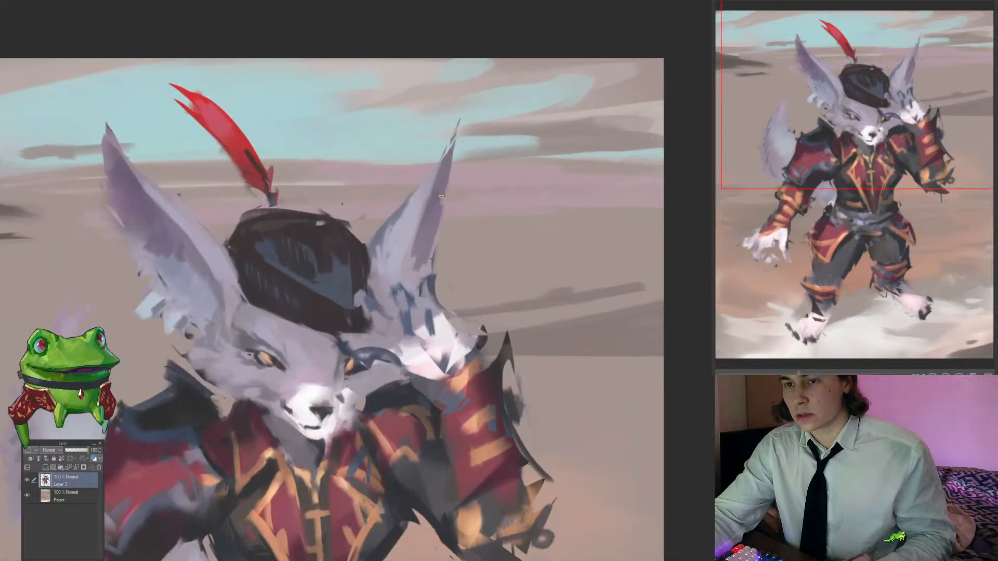
pyautogui.keyDown('alt'); pyautogui.click(409, 274); pyautogui.keyUp('alt')
pyautogui.moveTo(413, 269)
pyautogui.mouseDown()
pyautogui.moveTo(421, 249)
pyautogui.moveTo(429, 262)
pyautogui.moveTo(438, 206)
pyautogui.mouseUp()
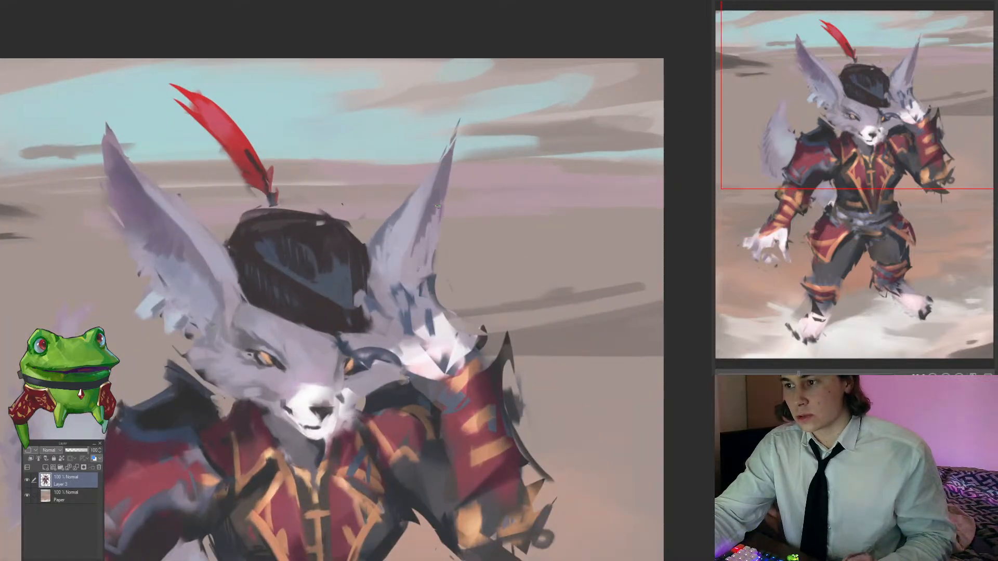
# Step: Soften and clean up the edges of the fox's pale lavender tail against the background
pyautogui.moveTo(411, 239); pyautogui.dragTo(380, 266)
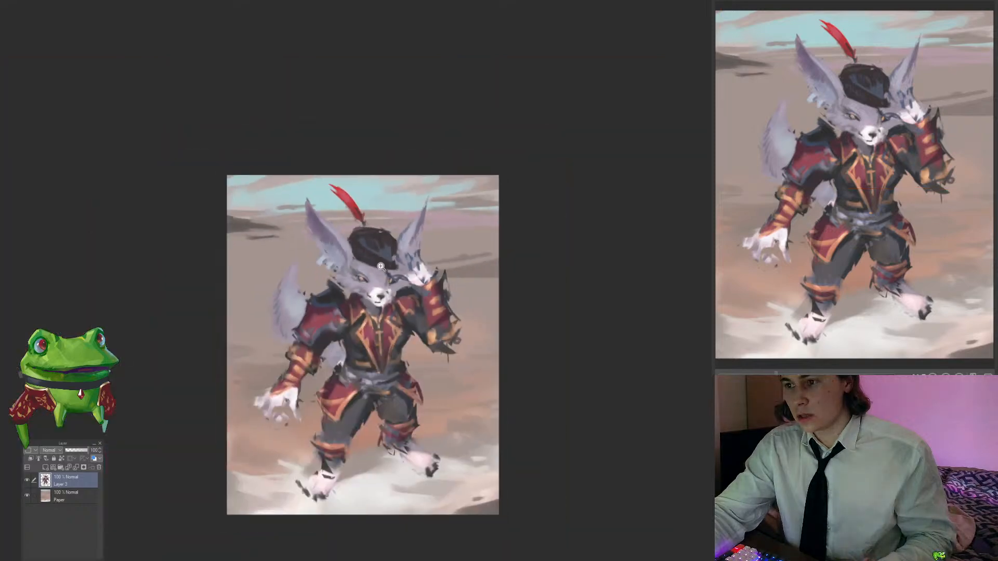
pyautogui.scroll(5, 327, 259)
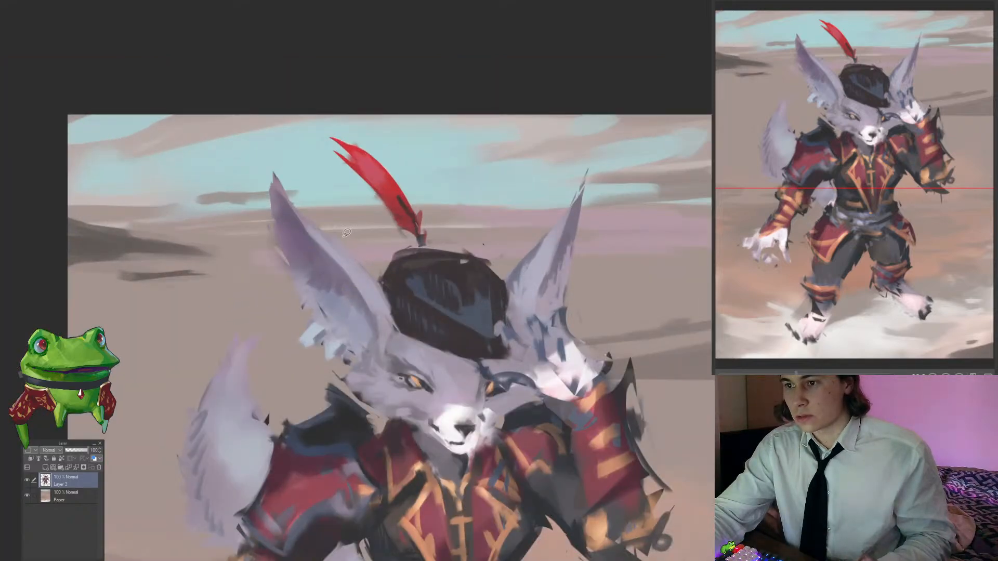
pyautogui.moveTo(346, 233); pyautogui.dragTo(309, 301)
pyautogui.scroll(4, 334, 291)
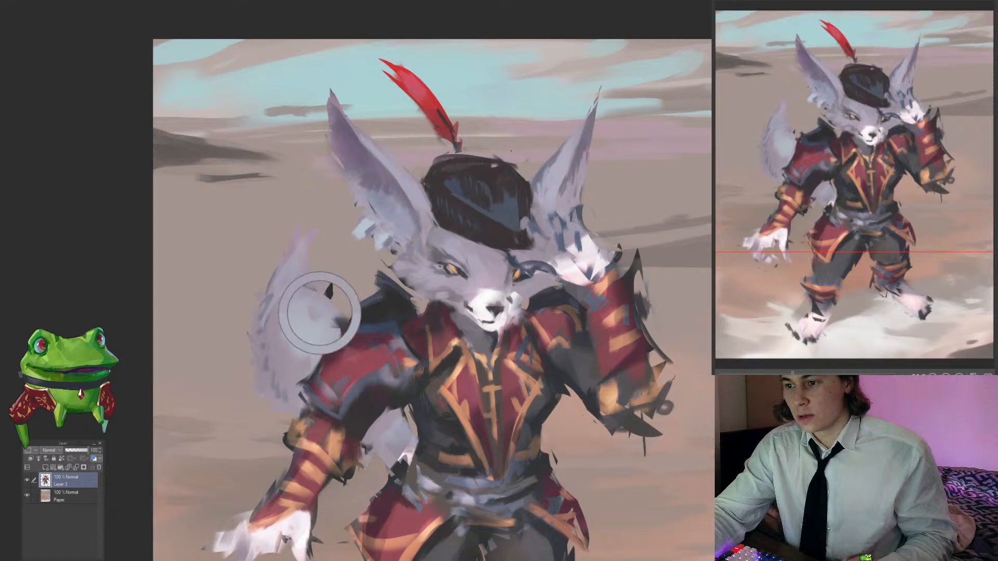
pyautogui.scroll(-4, 311, 314)
pyautogui.moveTo(414, 325); pyautogui.dragTo(385, 279)
pyautogui.moveTo(363, 392); pyautogui.dragTo(384, 392)
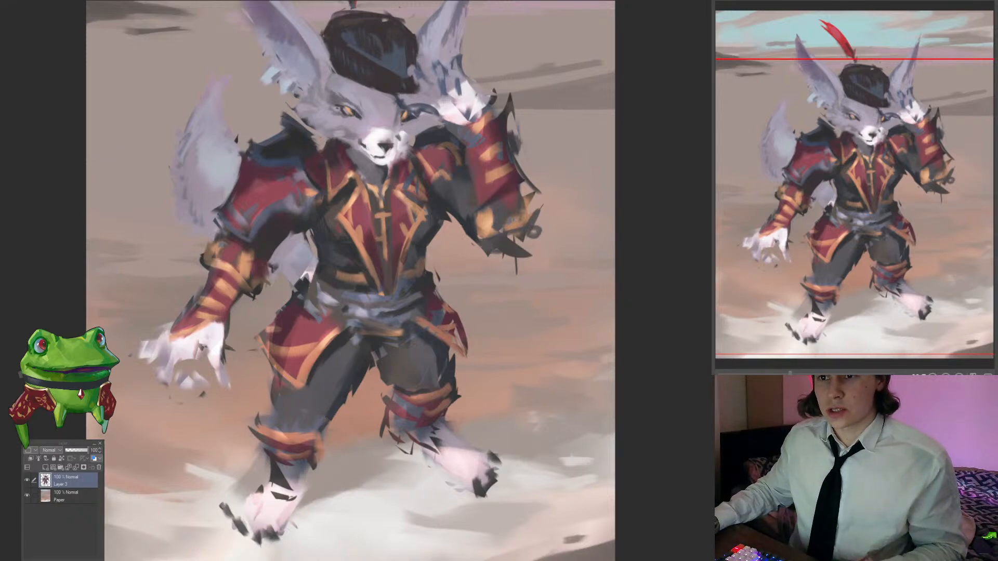
# Step: Touch up the dark trousers, red hip armour and red shoulder sleeve using colours sampled from the painting
pyautogui.moveTo(289, 401); pyautogui.dragTo(302, 402)
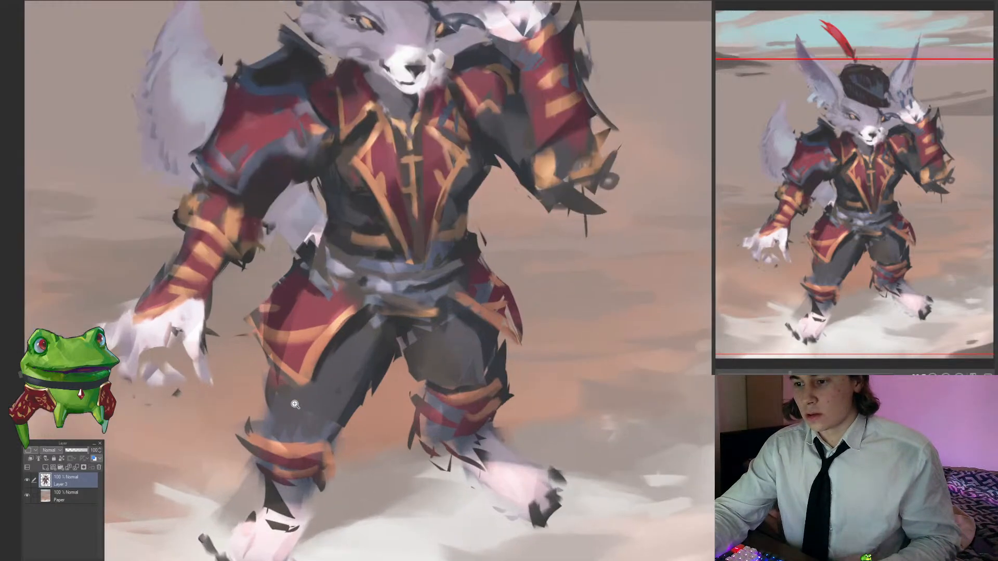
pyautogui.keyDown('alt'); pyautogui.click(282, 401); pyautogui.keyUp('alt')
pyautogui.keyDown('alt'); pyautogui.click(300, 434); pyautogui.keyUp('alt')
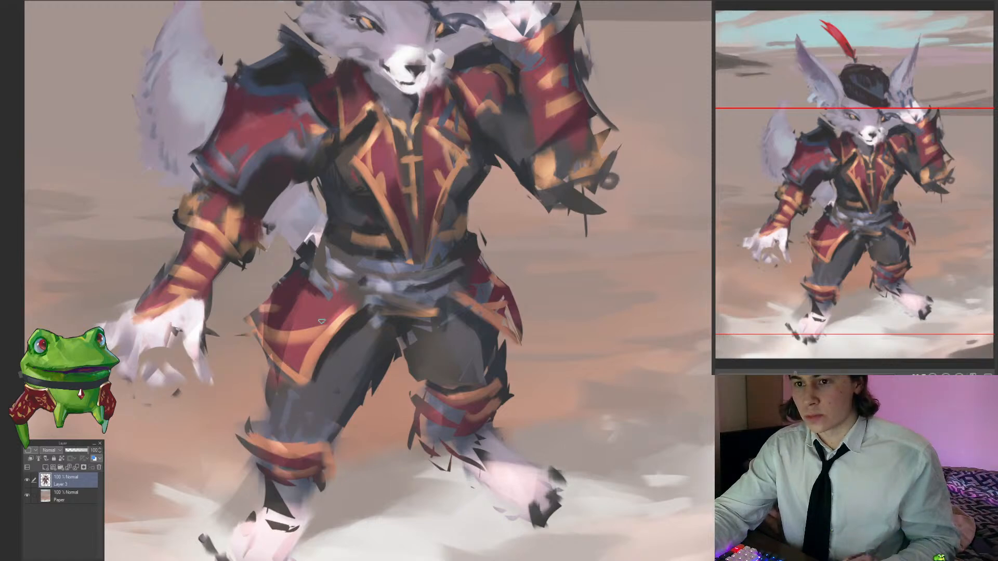
pyautogui.moveTo(338, 317); pyautogui.dragTo(361, 382)
pyautogui.moveTo(319, 244); pyautogui.dragTo(335, 290)
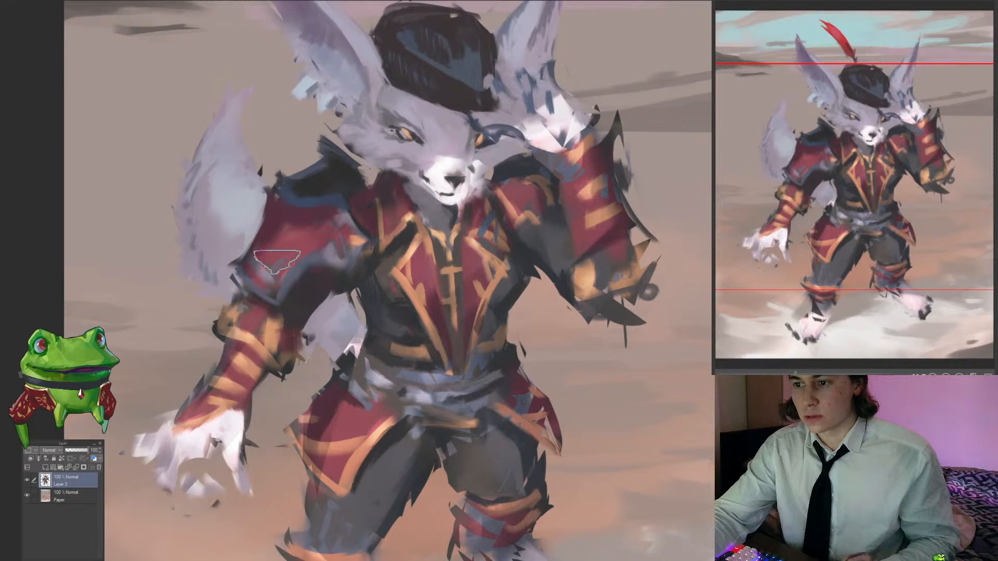
pyautogui.moveTo(296, 292); pyautogui.dragTo(244, 293)
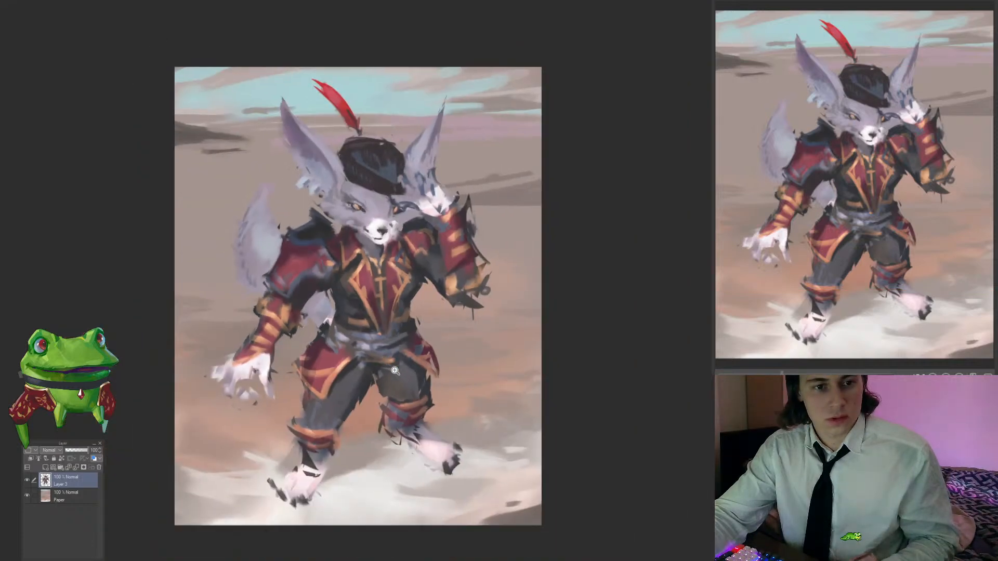
# Step: Create a new layer in Multiply mode between the character layer and the Paper layer
pyautogui.moveTo(395, 371); pyautogui.dragTo(363, 370)
pyautogui.moveTo(497, 378)
pyautogui.mouseDown()
pyautogui.moveTo(545, 325)
pyautogui.moveTo(498, 378)
pyautogui.mouseUp()
pyautogui.hotkey('alt', '[')
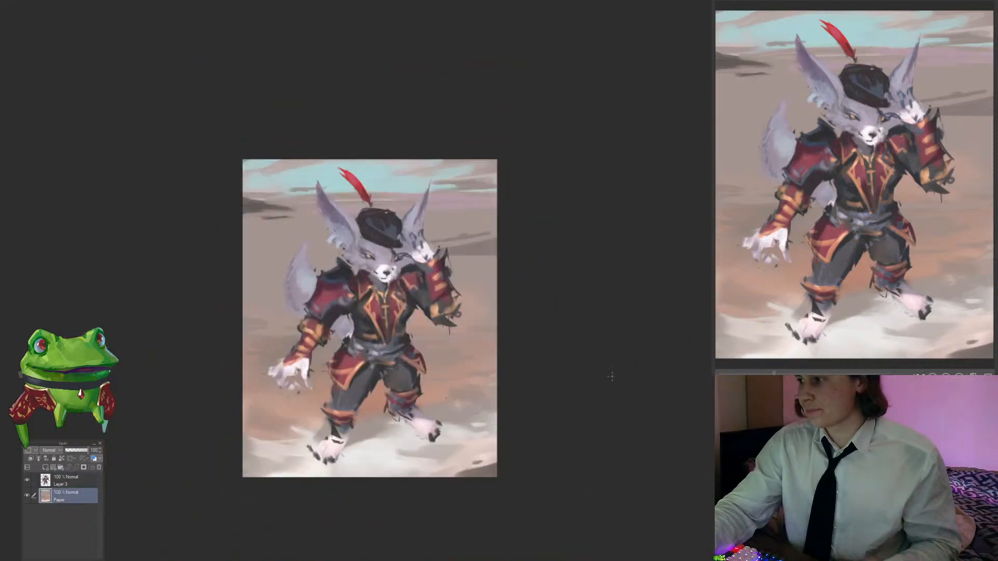
pyautogui.hotkey('ctrl', 'shift', 'n')
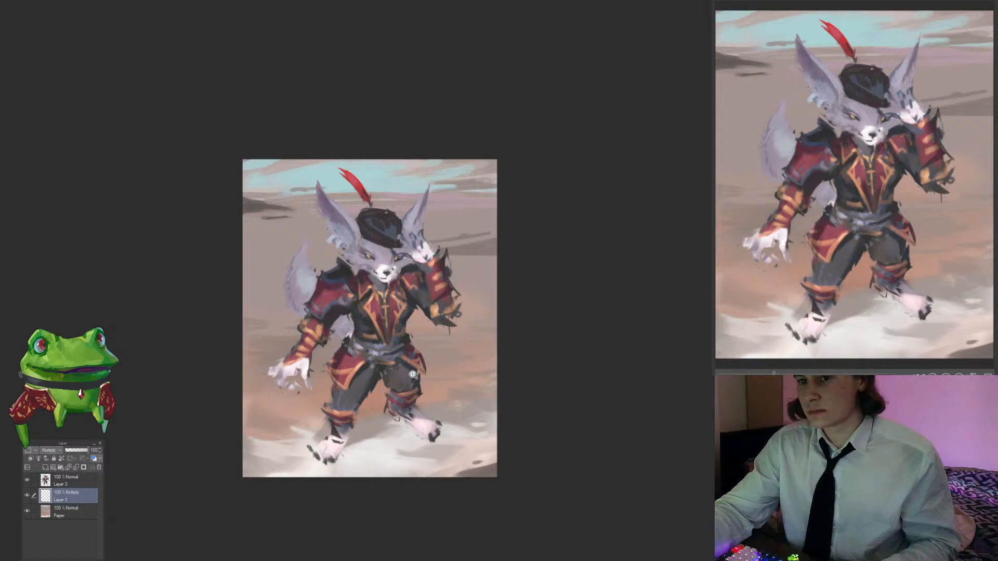
# Step: Paint a soft grey cast shadow on the ground beneath the fox's feet with an enlarged brush
pyautogui.scroll(1, 403, 376)
pyautogui.press(']')
pyautogui.press(']')
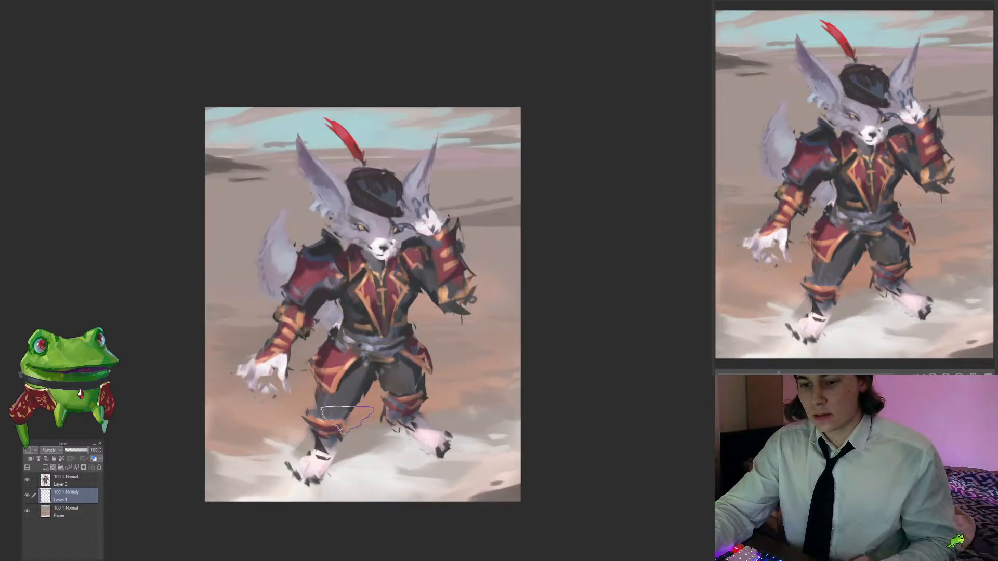
pyautogui.moveTo(347, 428)
pyautogui.mouseDown()
pyautogui.moveTo(396, 413)
pyautogui.moveTo(356, 448)
pyautogui.mouseUp()
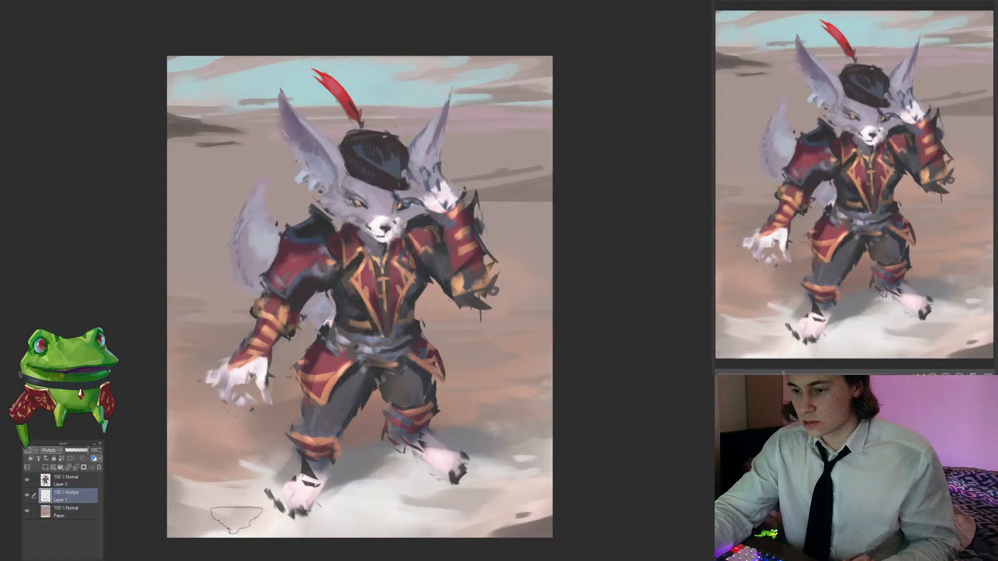
pyautogui.scroll(-2, 458, 402)
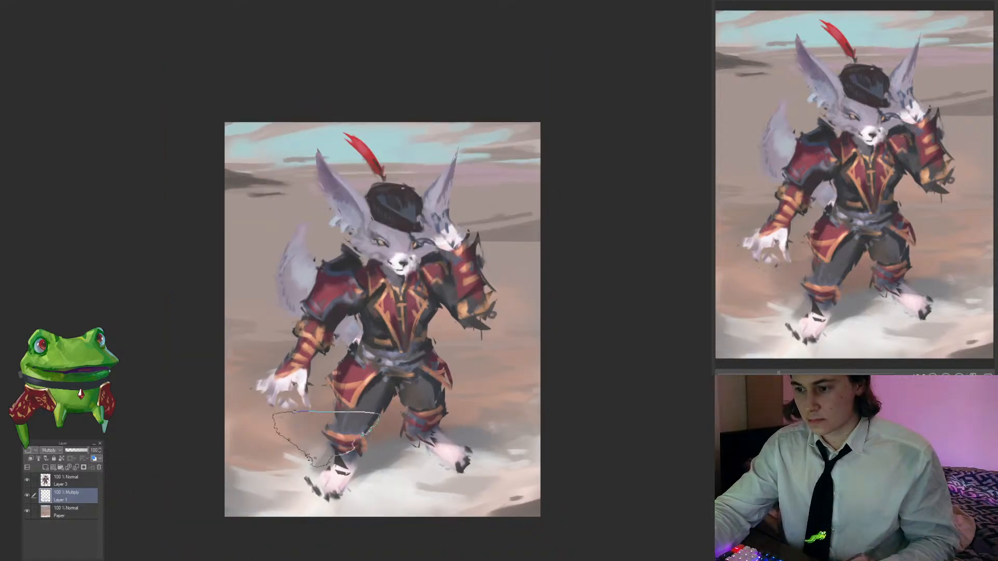
pyautogui.moveTo(310, 432)
pyautogui.mouseDown()
pyautogui.moveTo(275, 465)
pyautogui.moveTo(310, 426)
pyautogui.mouseUp()
pyautogui.press('[')
pyautogui.press('[')
pyautogui.press('[')
pyautogui.press('[')
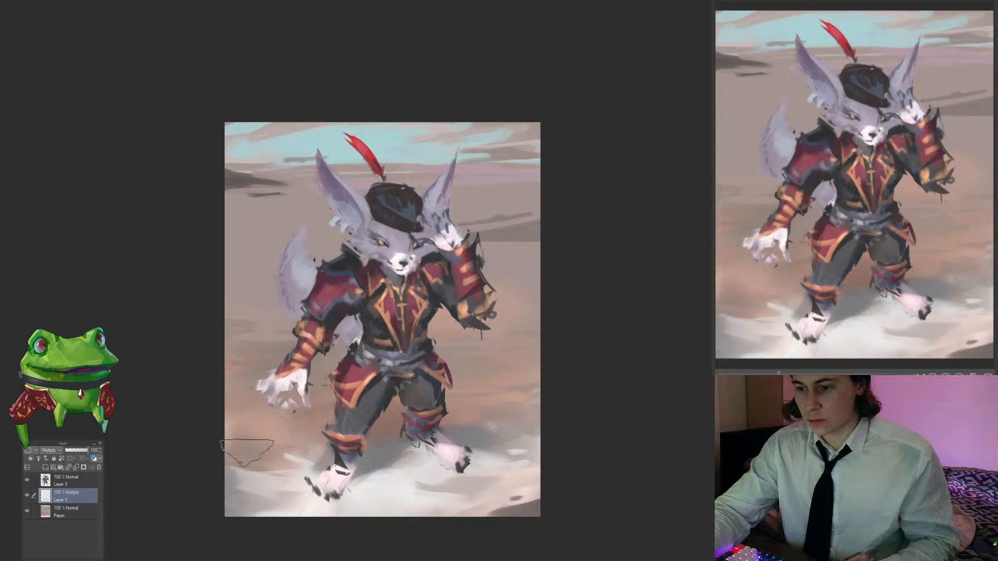
pyautogui.hotkey('ctrl', 'z')
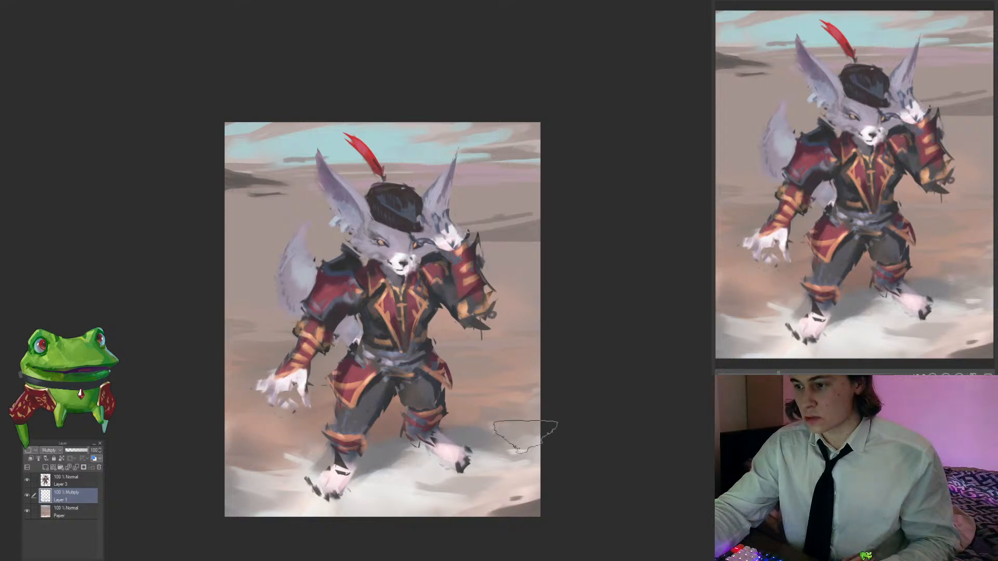
# Step: Adjust the brush size and extend the cast shadow on the snowy ground around the fox's feet
pyautogui.press(']')
pyautogui.press(']')
pyautogui.press(']')
pyautogui.press(']')
pyautogui.press('[')
pyautogui.press('[')
pyautogui.press('[')
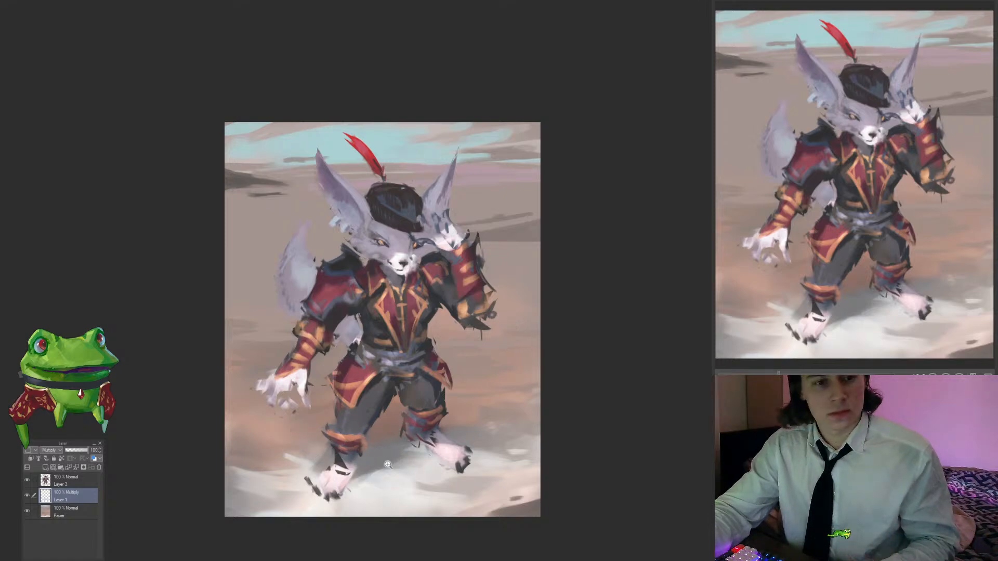
pyautogui.scroll(-1, 378, 467)
pyautogui.moveTo(532, 471); pyautogui.dragTo(465, 437)
pyautogui.scroll(3, 464, 441)
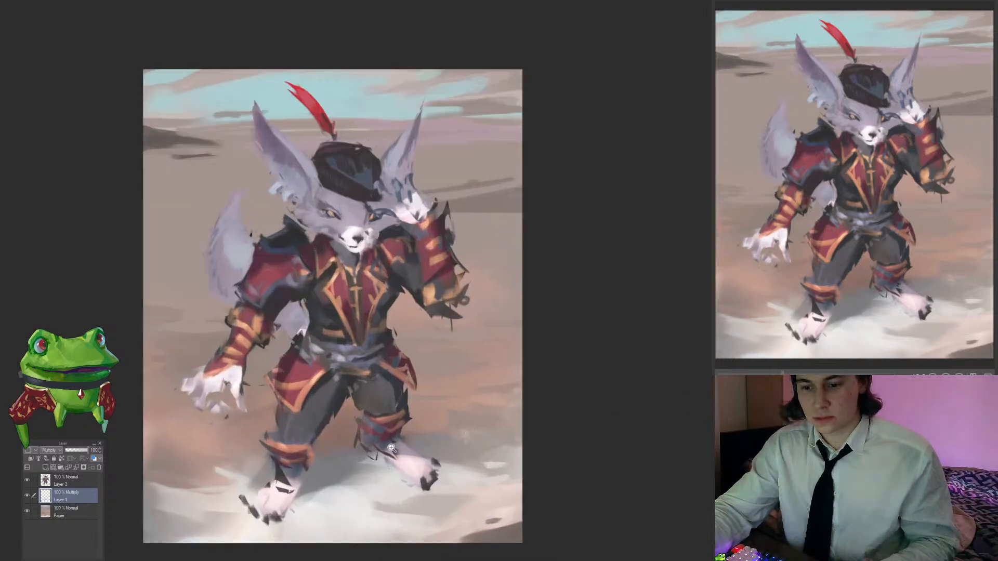
pyautogui.moveTo(397, 441); pyautogui.dragTo(435, 434)
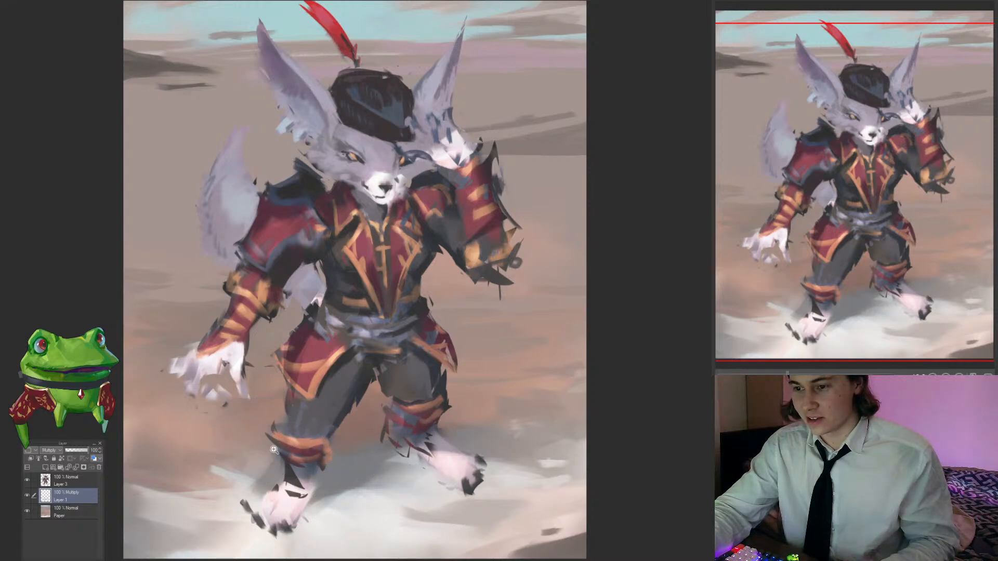
# Step: Deepen and blend the ground shadow between and behind the fox's lower legs
pyautogui.scroll(-2, 268, 439)
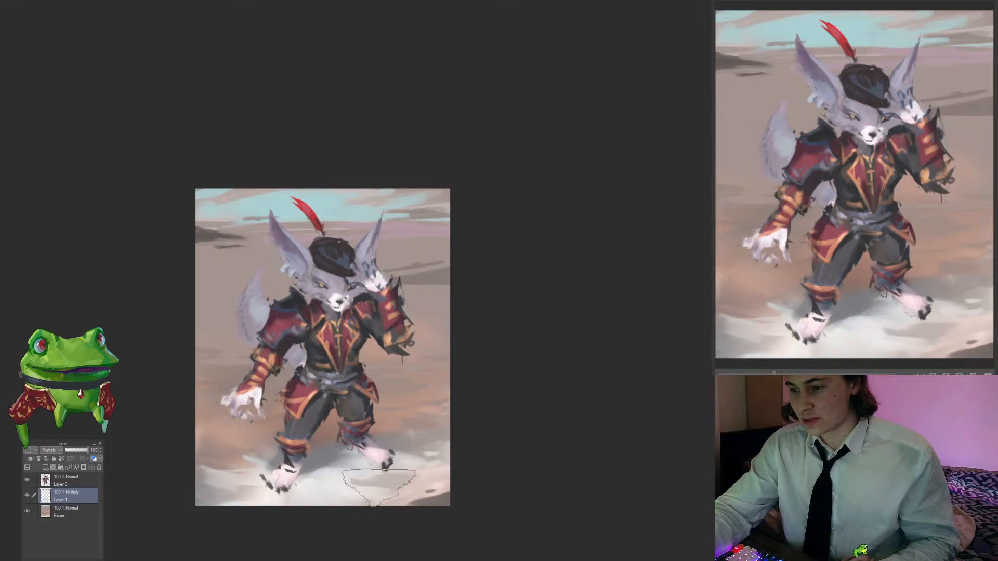
pyautogui.scroll(3, 260, 462)
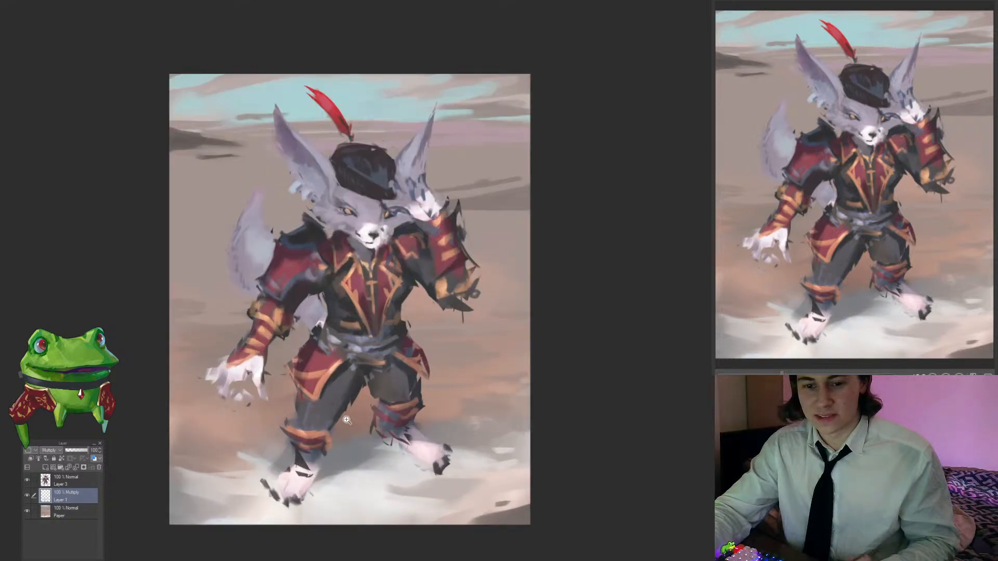
pyautogui.moveTo(353, 430); pyautogui.dragTo(368, 435)
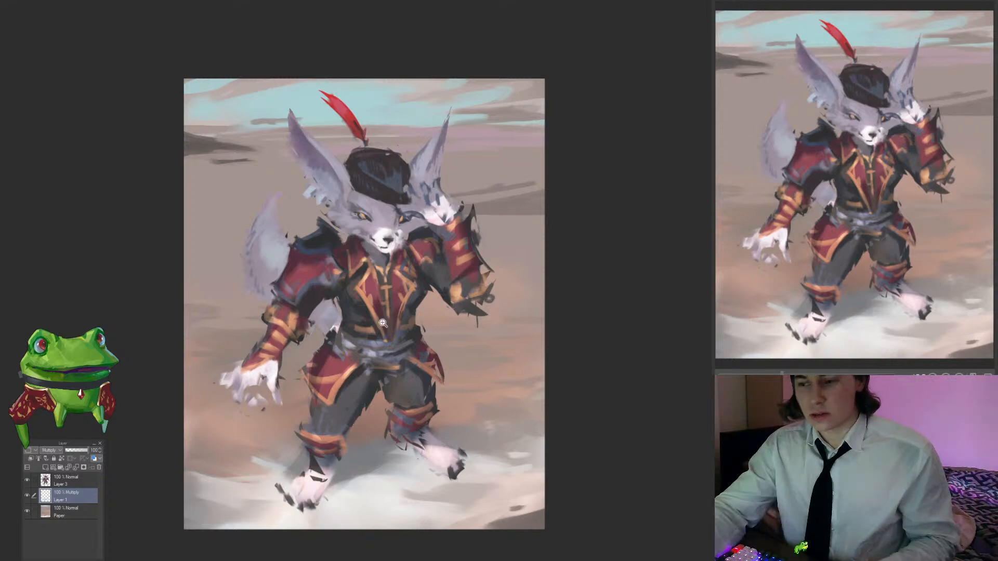
pyautogui.moveTo(358, 432); pyautogui.dragTo(327, 432)
pyautogui.moveTo(347, 473); pyautogui.dragTo(356, 483)
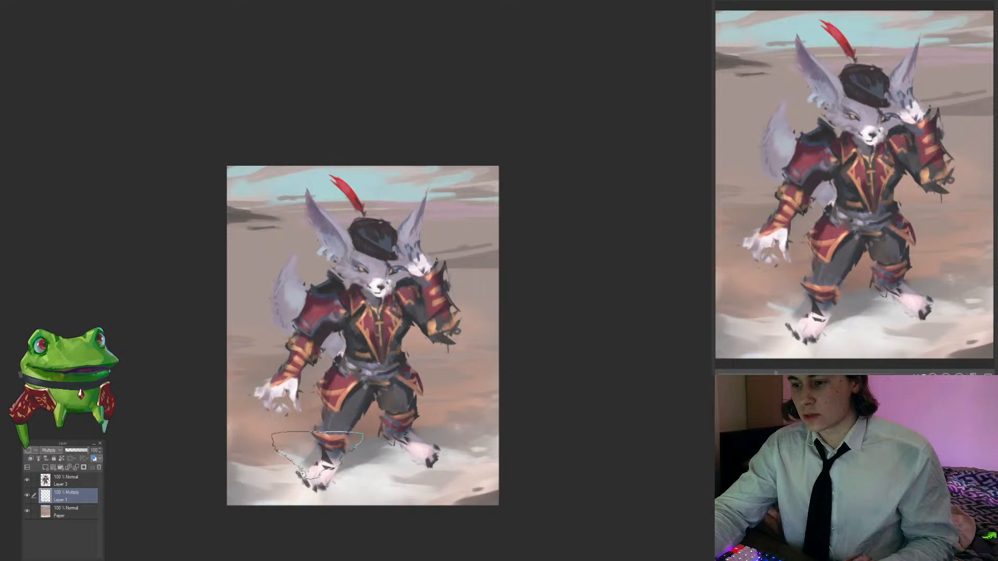
# Step: Rotate the canvas counterclockwise and brush darker tones across the ground behind the fox's legs
pyautogui.press('[')
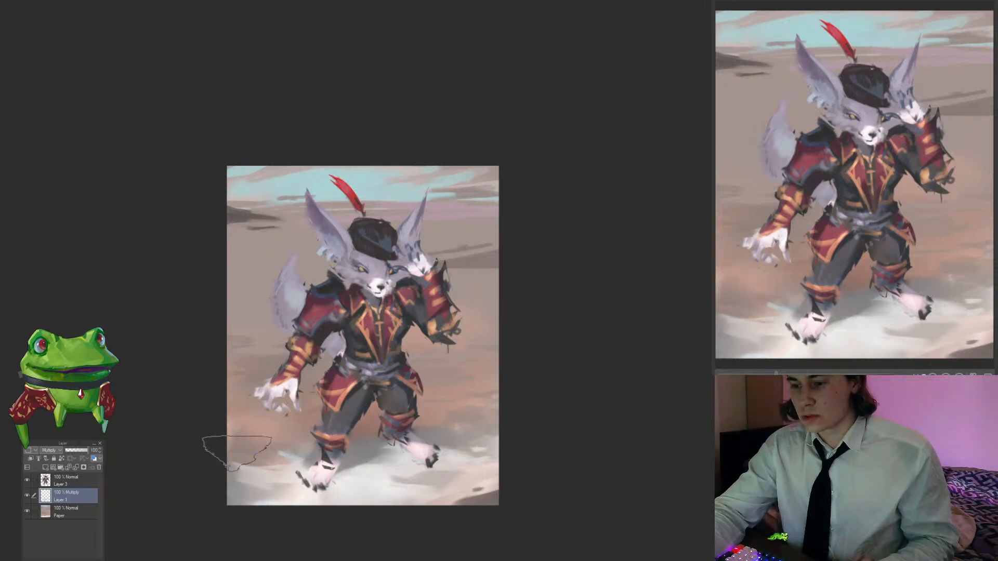
pyautogui.press('m')
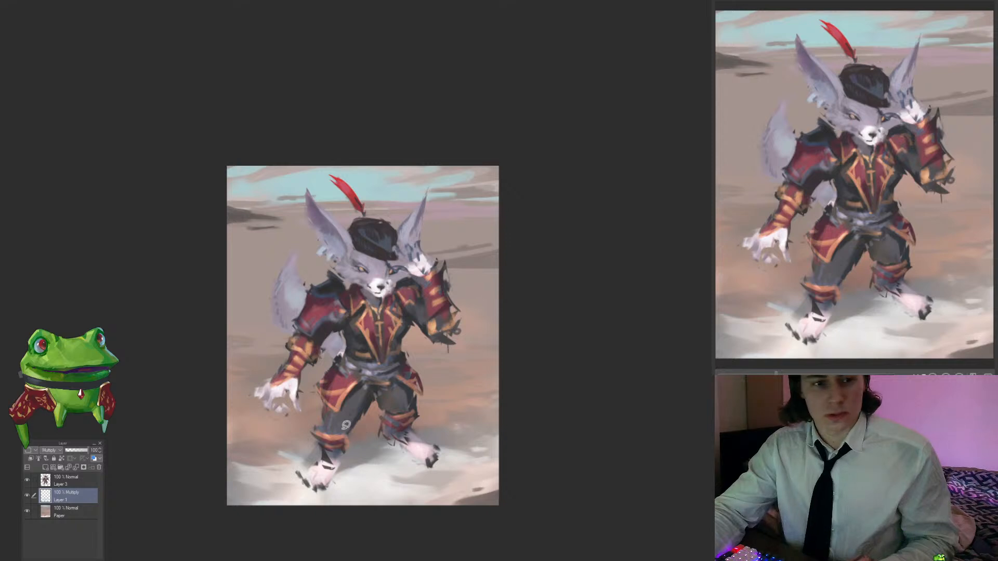
pyautogui.press('b')
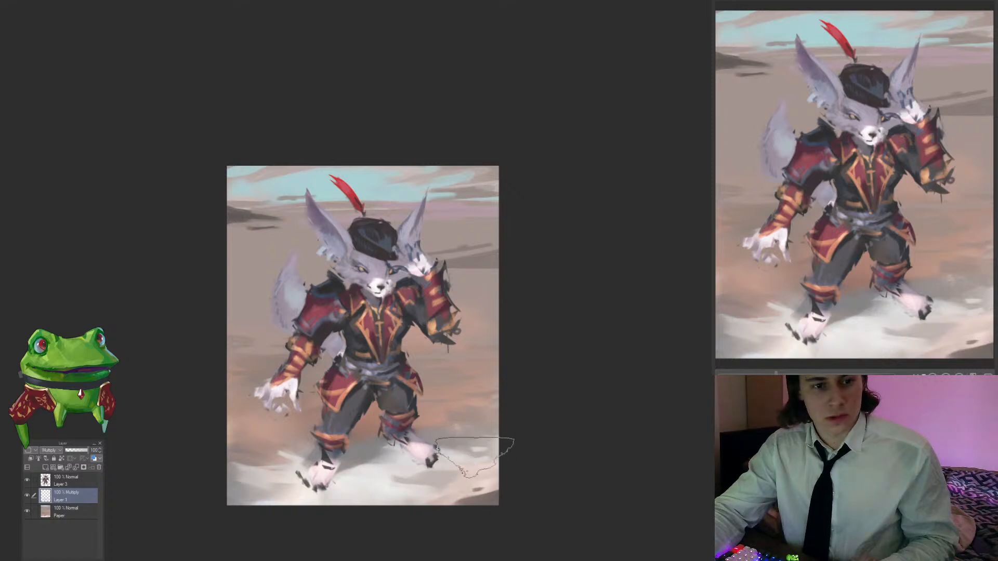
pyautogui.moveTo(452, 450); pyautogui.dragTo(554, 350)
pyautogui.doubleClick(433, 457)
pyautogui.moveTo(434, 457); pyautogui.dragTo(541, 312)
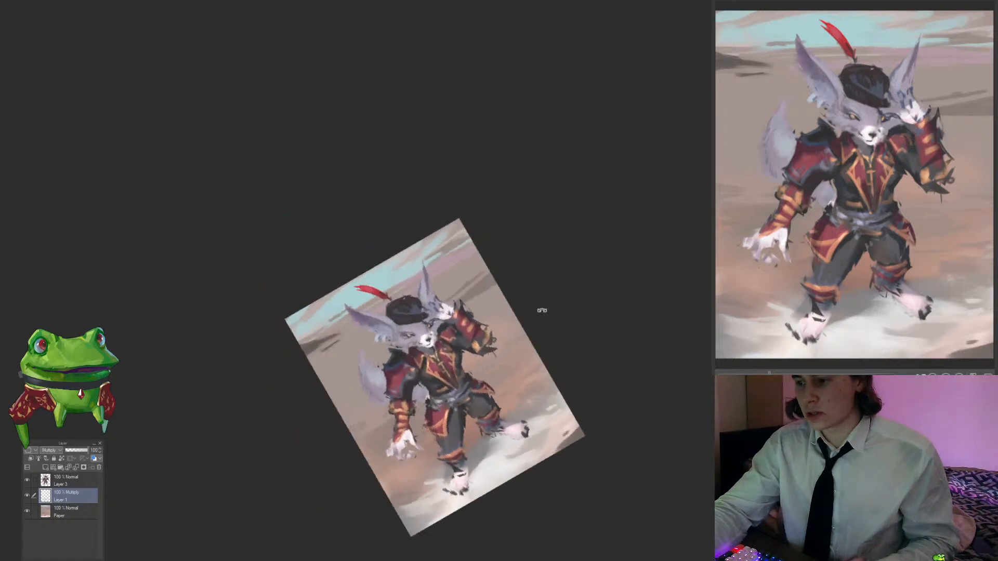
pyautogui.moveTo(446, 453)
pyautogui.mouseDown()
pyautogui.moveTo(415, 475)
pyautogui.moveTo(420, 450)
pyautogui.moveTo(484, 413)
pyautogui.moveTo(478, 419)
pyautogui.mouseUp()
pyautogui.moveTo(394, 450)
pyautogui.mouseDown()
pyautogui.moveTo(374, 449)
pyautogui.moveTo(398, 435)
pyautogui.moveTo(373, 457)
pyautogui.moveTo(456, 405)
pyautogui.moveTo(367, 437)
pyautogui.moveTo(388, 424)
pyautogui.mouseUp()
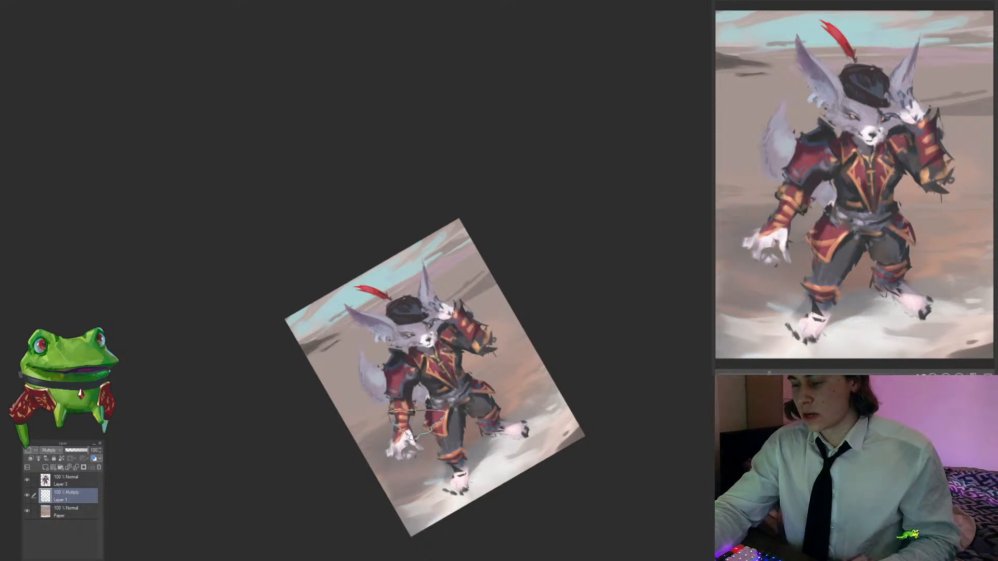
# Step: Brush soft shadow tones over the ground beside the fox's rear leg and return the canvas to upright
pyautogui.moveTo(546, 377)
pyautogui.mouseDown()
pyautogui.moveTo(532, 393)
pyautogui.moveTo(540, 391)
pyautogui.mouseUp()
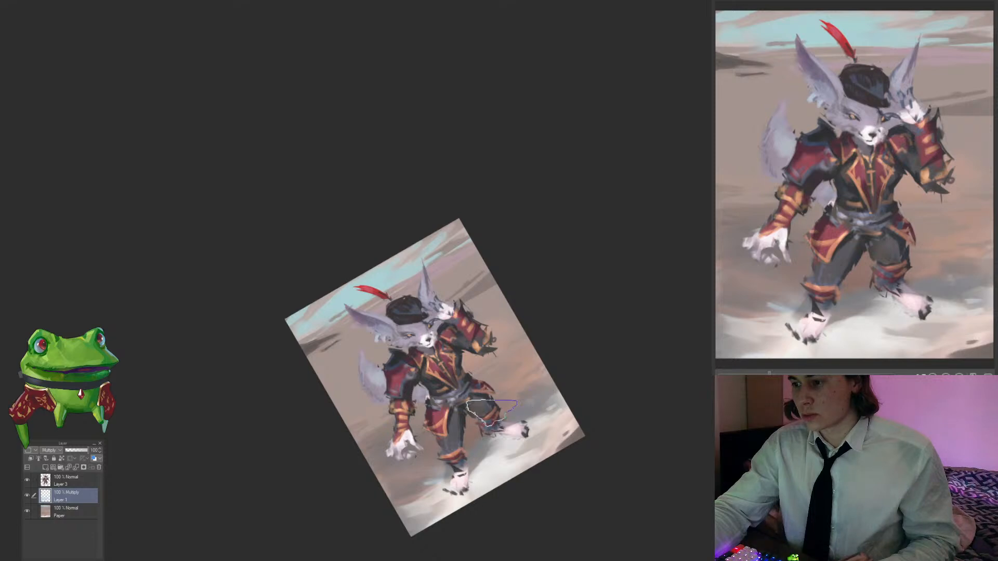
pyautogui.moveTo(457, 457); pyautogui.dragTo(433, 480)
pyautogui.hotkey('ctrl', '@')
pyautogui.moveTo(364, 477); pyautogui.dragTo(409, 478)
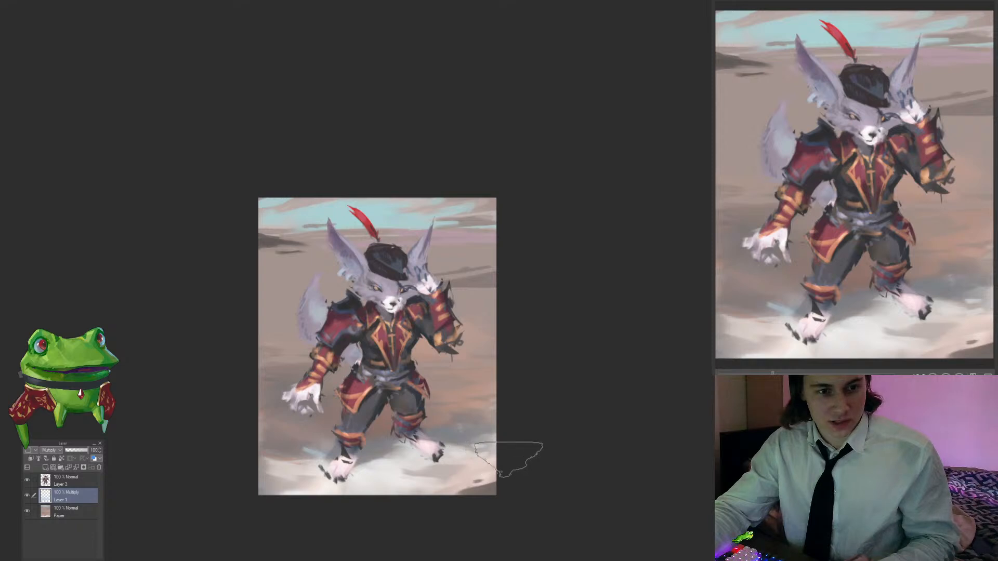
pyautogui.scroll(1, 502, 456)
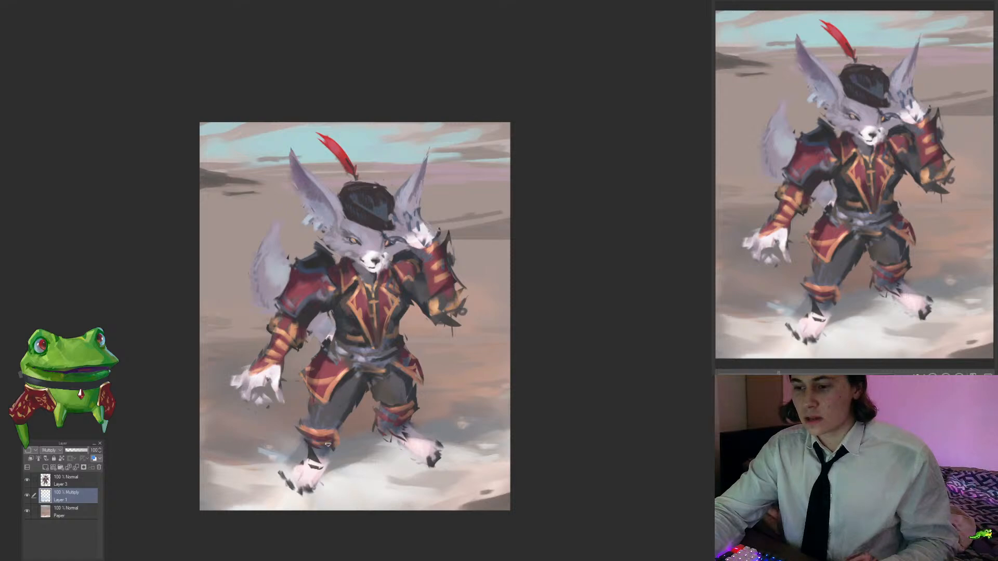
# Step: Brush soft grey tones over the background beside the raised arm to blend the dark dune's lower edge
pyautogui.moveTo(355, 448); pyautogui.dragTo(372, 450)
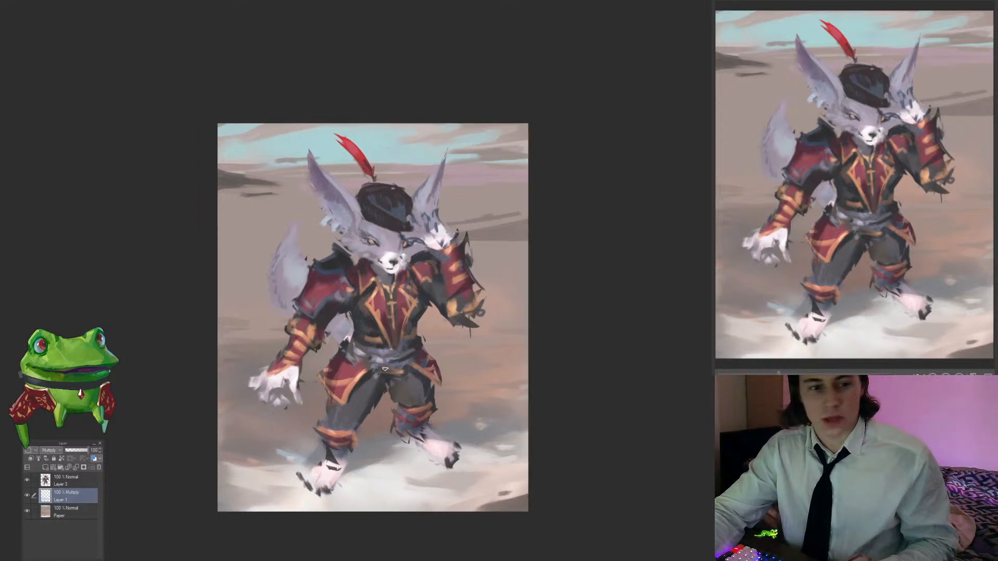
pyautogui.moveTo(481, 402); pyautogui.dragTo(478, 410)
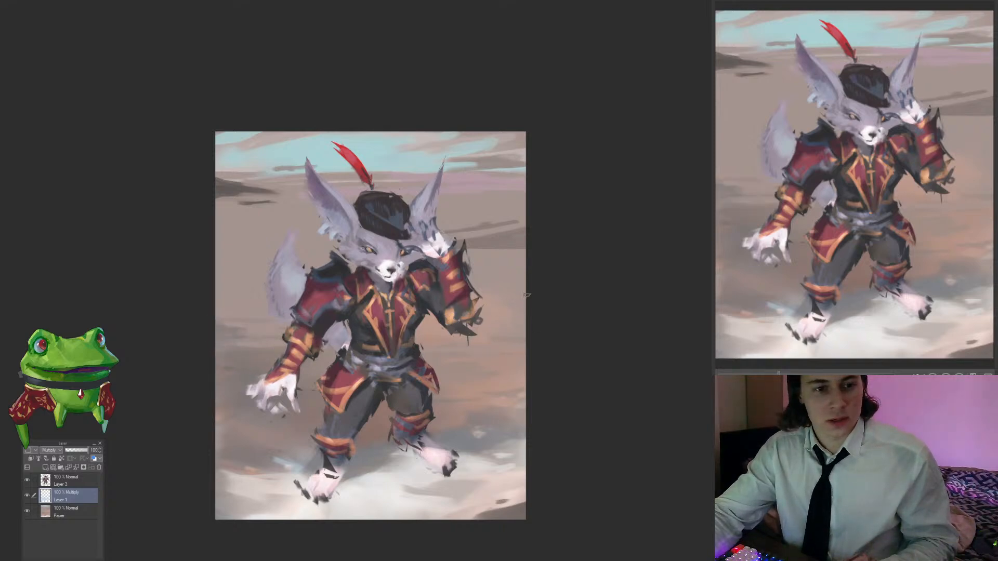
pyautogui.moveTo(514, 312); pyautogui.dragTo(494, 323)
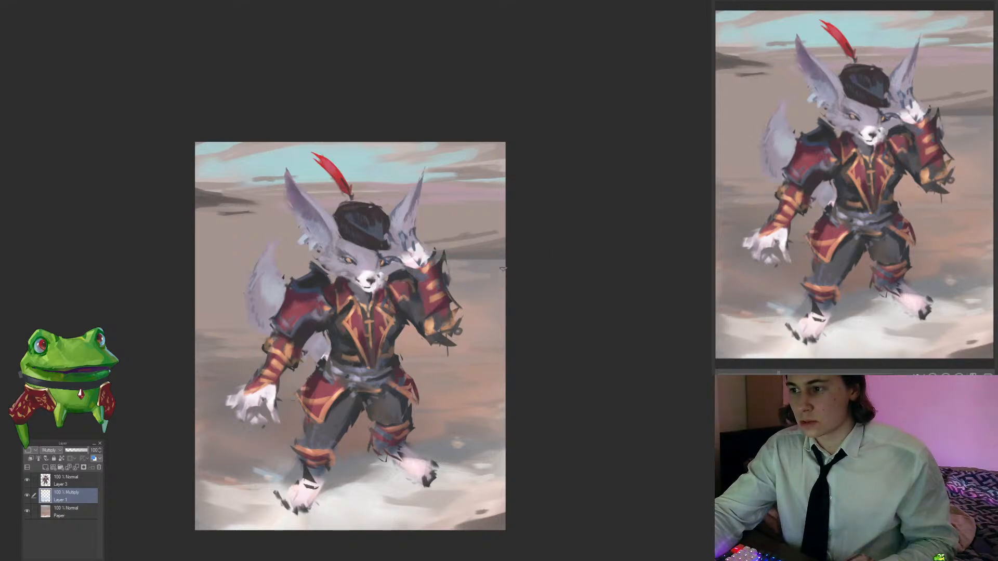
pyautogui.moveTo(529, 308); pyautogui.dragTo(520, 318)
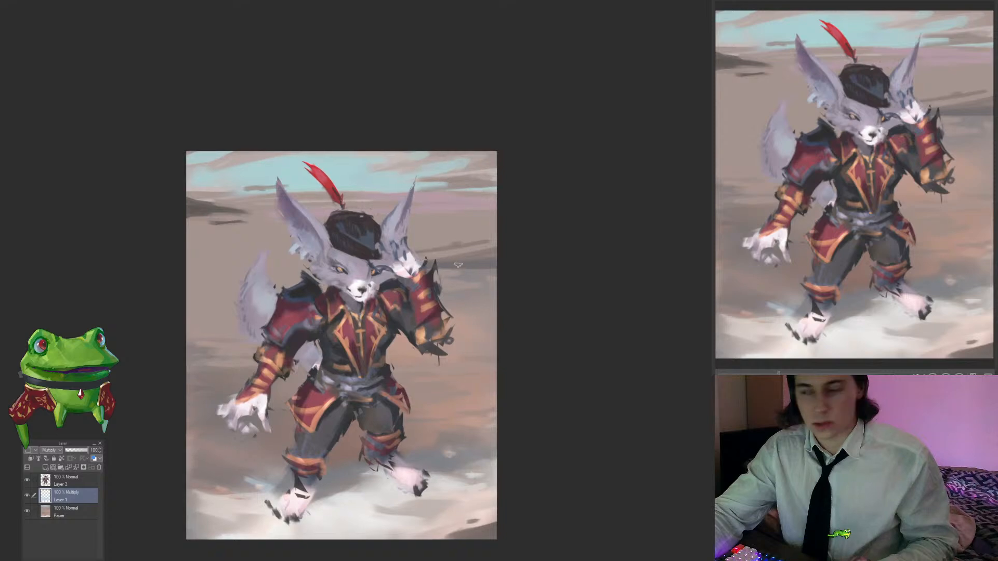
pyautogui.moveTo(437, 249); pyautogui.dragTo(481, 255)
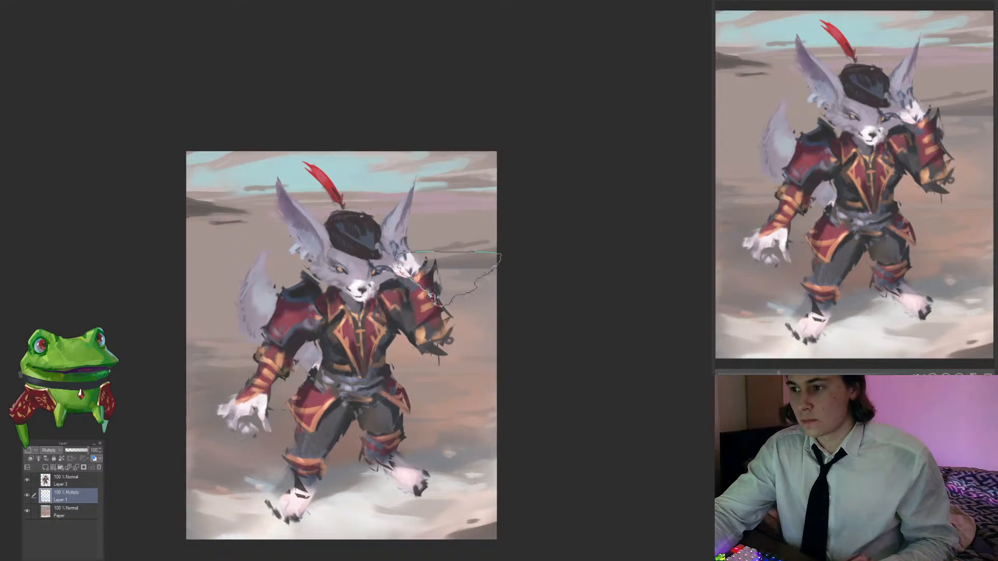
pyautogui.moveTo(409, 317); pyautogui.dragTo(374, 368)
pyautogui.moveTo(443, 392); pyautogui.dragTo(497, 327)
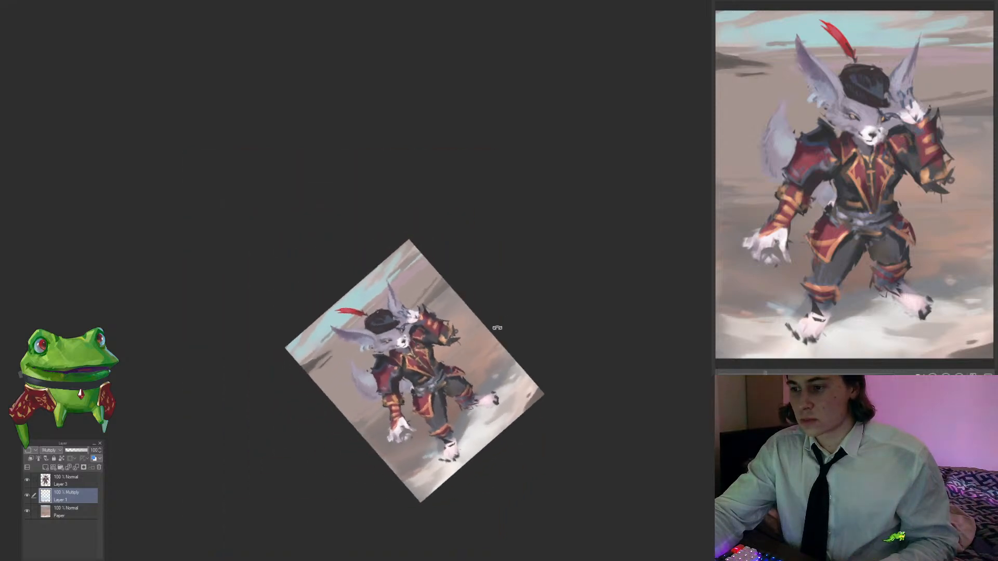
pyautogui.moveTo(389, 292); pyautogui.dragTo(403, 285)
pyautogui.moveTo(398, 248); pyautogui.dragTo(415, 270)
pyautogui.moveTo(419, 336); pyautogui.dragTo(415, 313)
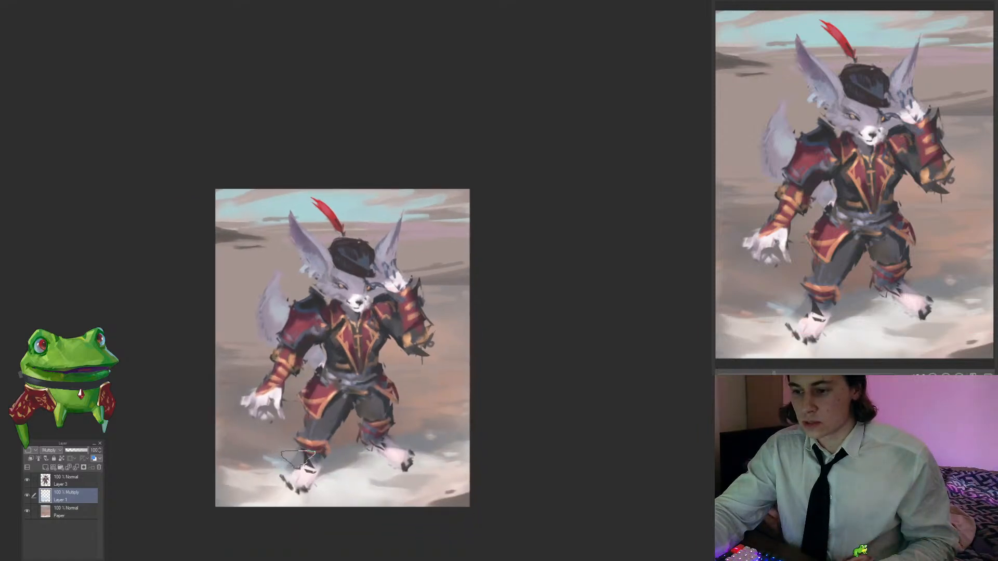
pyautogui.moveTo(320, 462)
pyautogui.mouseDown()
pyautogui.moveTo(365, 464)
pyautogui.moveTo(366, 447)
pyautogui.mouseUp()
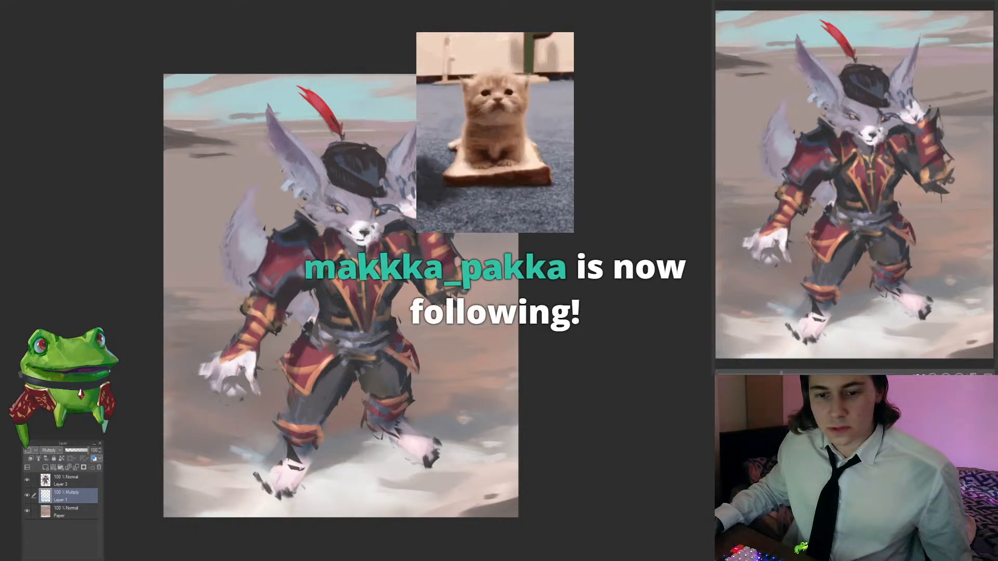
# Step: Compare the painting with the character and shadow layers hidden and shown, and merge the Multiply layer into Paper
pyautogui.click(574, 413)
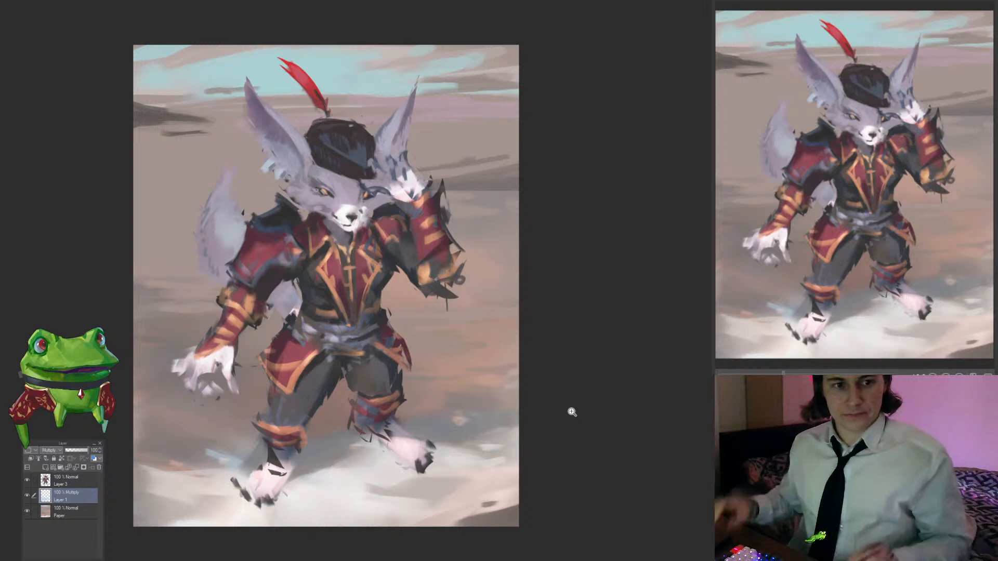
pyautogui.moveTo(389, 348); pyautogui.dragTo(410, 321)
pyautogui.click(404, 326)
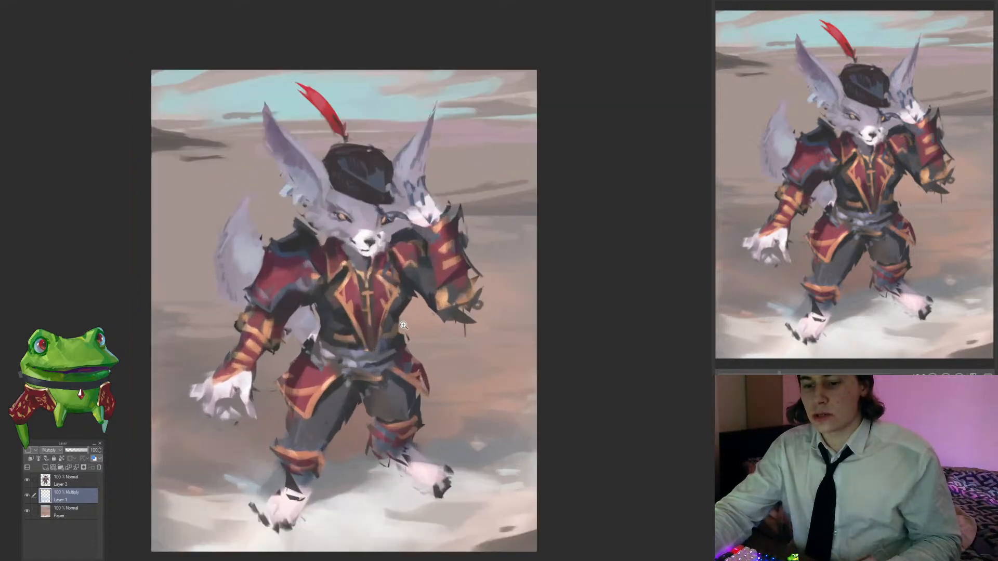
pyautogui.click(26, 478)
pyautogui.click(26, 478)
pyautogui.click(26, 494)
pyautogui.click(26, 495)
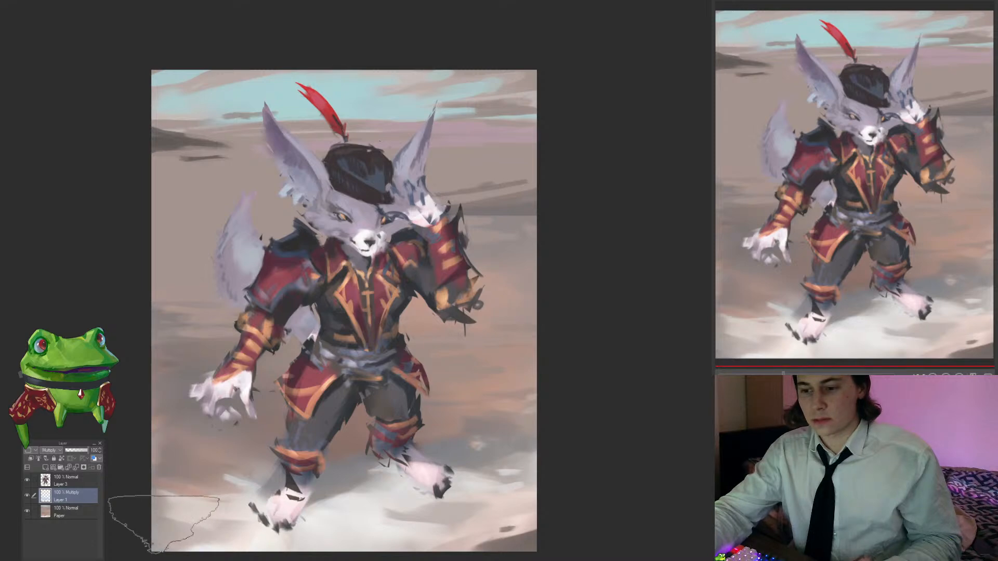
pyautogui.moveTo(306, 461)
pyautogui.mouseDown()
pyautogui.moveTo(320, 439)
pyautogui.moveTo(268, 427)
pyautogui.mouseUp()
pyautogui.hotkey('ctrl', 'e')
# Step: Sample the pale snow colour and dab small highlights across the ground around the feet with a reduced brush
pyautogui.moveTo(258, 472); pyautogui.dragTo(284, 471)
pyautogui.keyDown('alt'); pyautogui.click(258, 472); pyautogui.keyUp('alt')
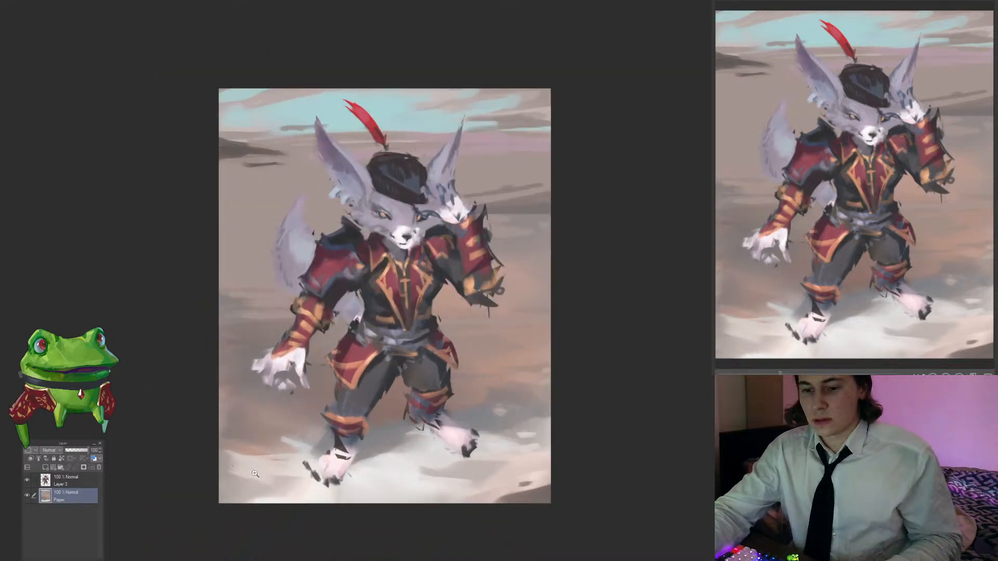
pyautogui.scroll(1, 257, 470)
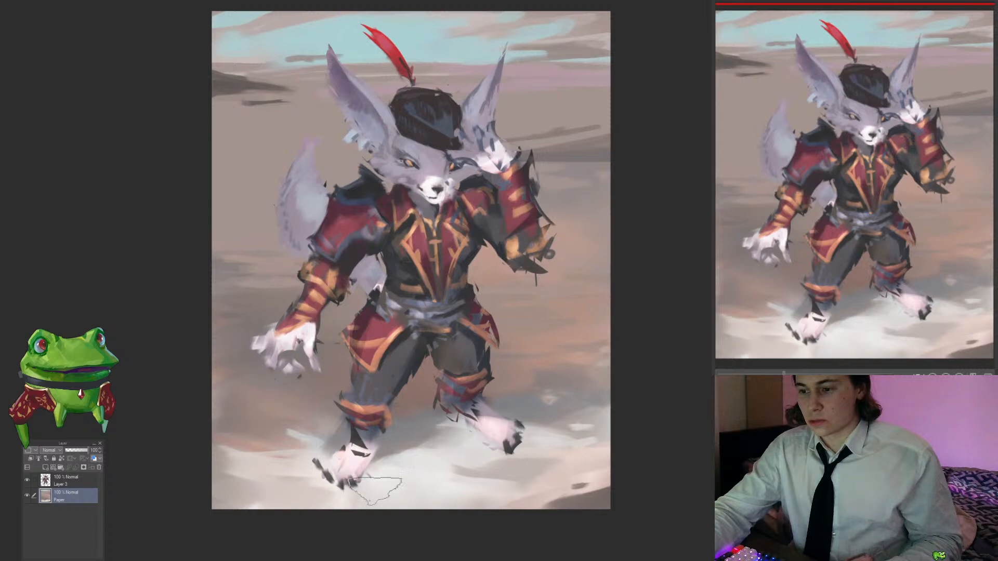
pyautogui.press('[')
pyautogui.press('[')
pyautogui.press('[')
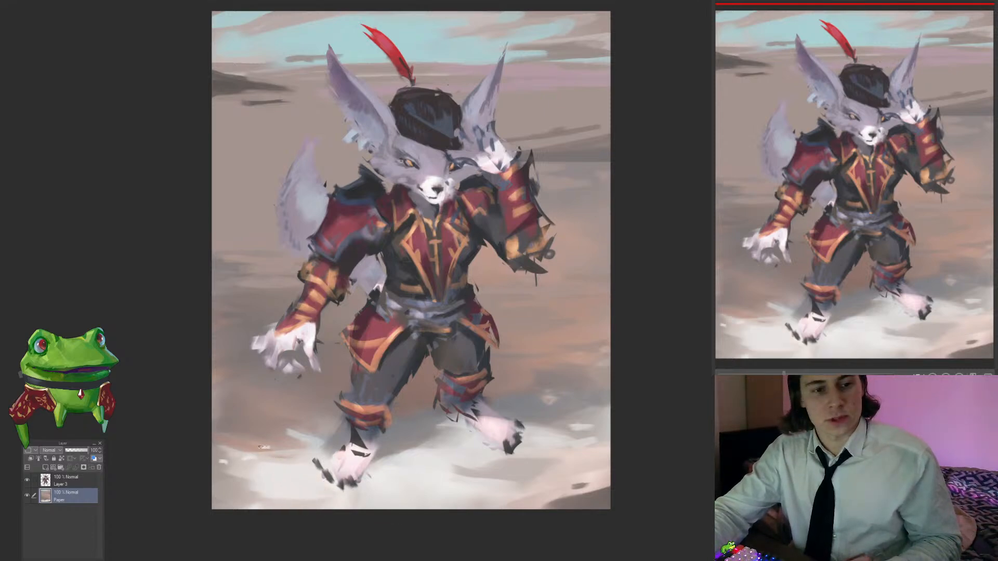
pyautogui.scroll(-3, 375, 451)
pyautogui.scroll(2, 377, 453)
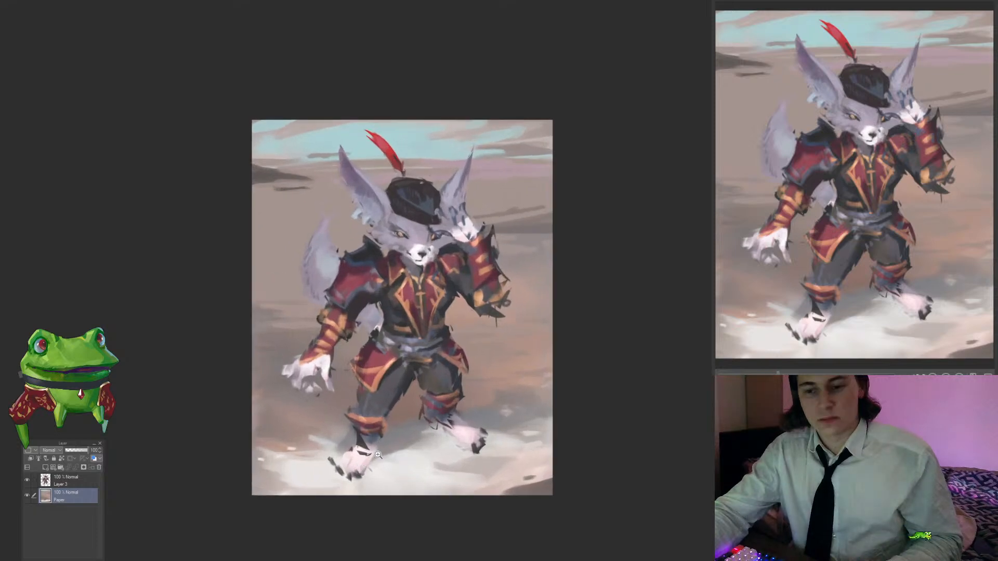
pyautogui.scroll(1, 377, 454)
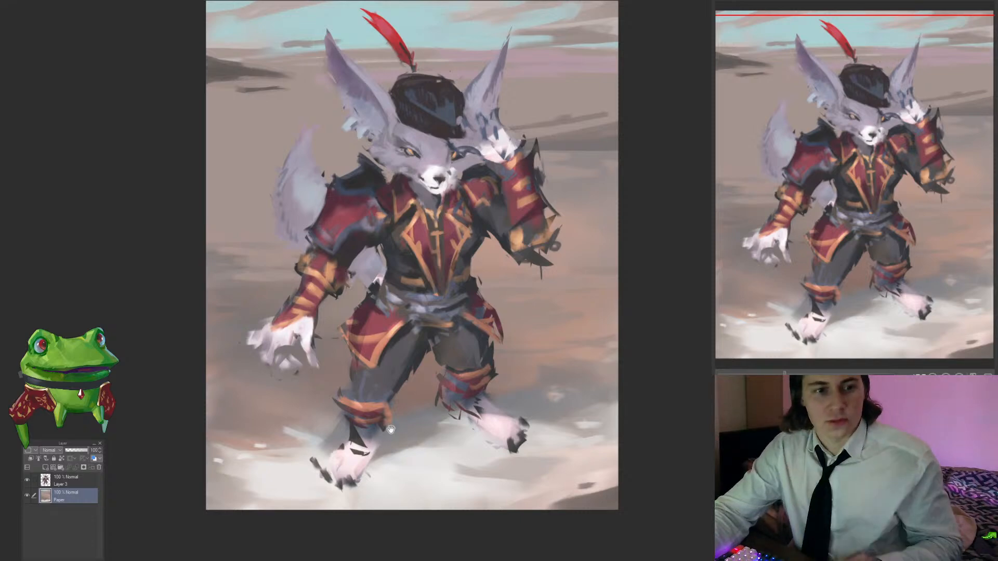
# Step: Make the character's layer active and mirror the canvas view horizontally
pyautogui.moveTo(391, 410); pyautogui.dragTo(354, 440)
pyautogui.keyDown('ctrl'); pyautogui.keyDown('shift'); pyautogui.click(381, 386); pyautogui.keyUp('shift'); pyautogui.keyUp('ctrl')
pyautogui.moveTo(373, 370); pyautogui.dragTo(384, 365)
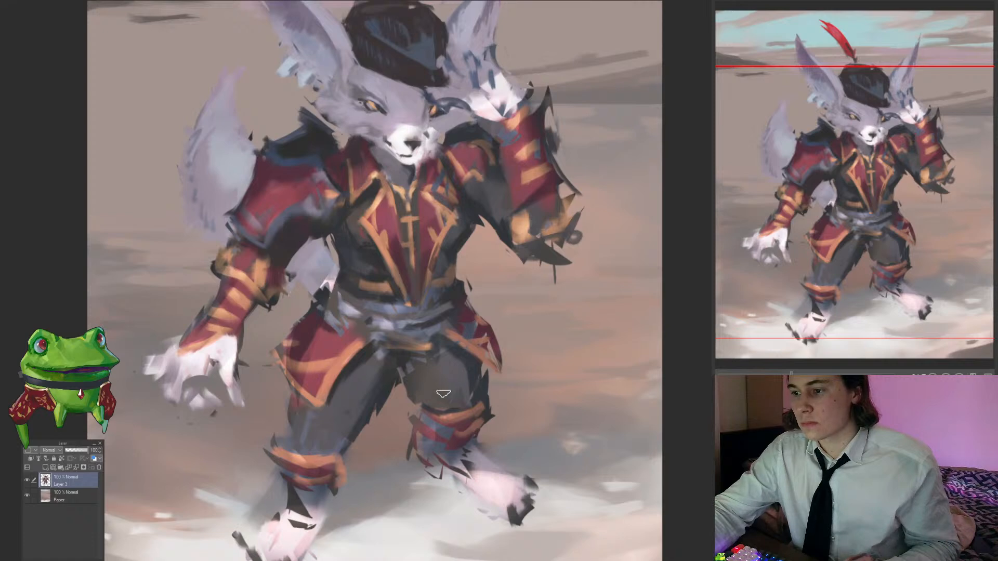
pyautogui.moveTo(480, 405)
pyautogui.mouseDown()
pyautogui.moveTo(467, 382)
pyautogui.moveTo(475, 364)
pyautogui.moveTo(468, 398)
pyautogui.mouseUp()
pyautogui.moveTo(468, 398); pyautogui.dragTo(409, 398)
pyautogui.press('h')
pyautogui.moveTo(558, 423); pyautogui.dragTo(442, 439)
pyautogui.click(442, 439)
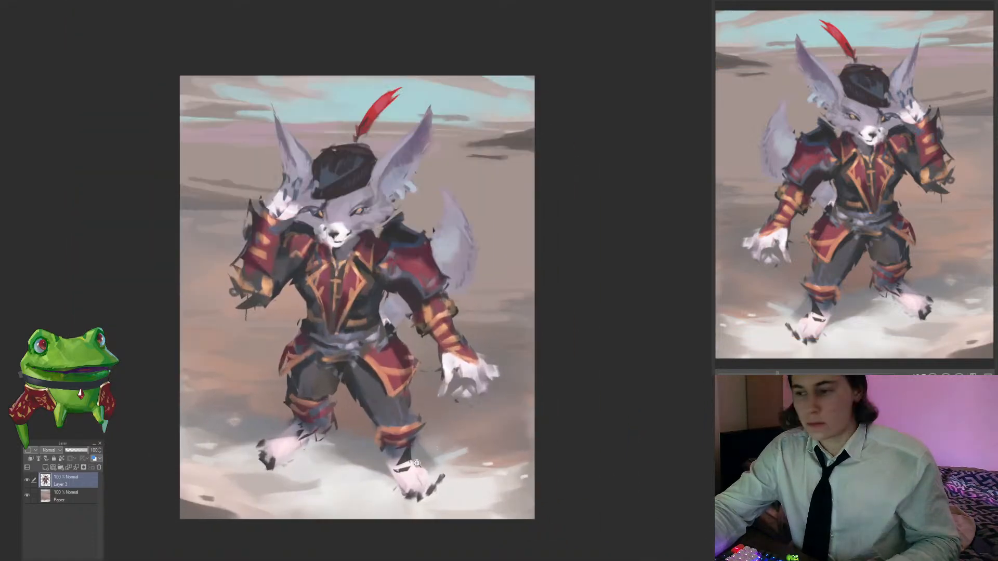
# Step: Lasso the fox's front lower leg and foot, transform them slightly upward, and clear the selection
pyautogui.moveTo(370, 486); pyautogui.dragTo(474, 471)
pyautogui.moveTo(412, 398); pyautogui.dragTo(366, 481)
pyautogui.hotkey('ctrl', 't')
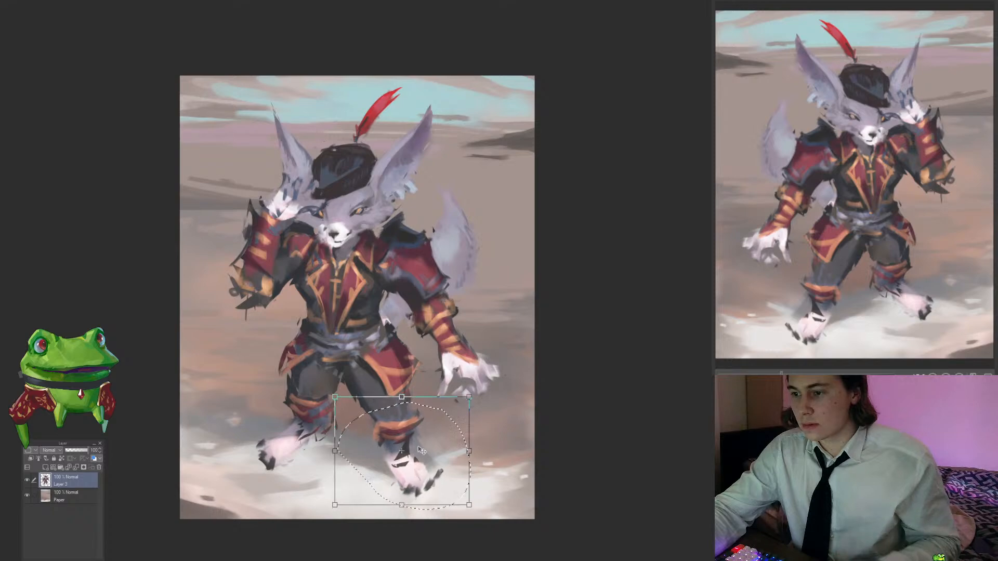
pyautogui.press('Return')
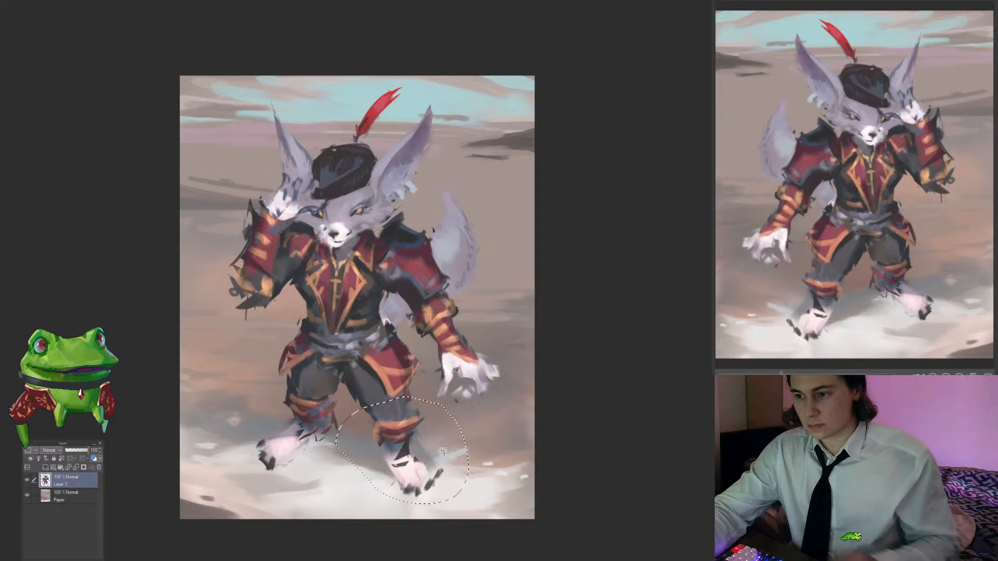
pyautogui.moveTo(452, 451); pyautogui.dragTo(432, 511)
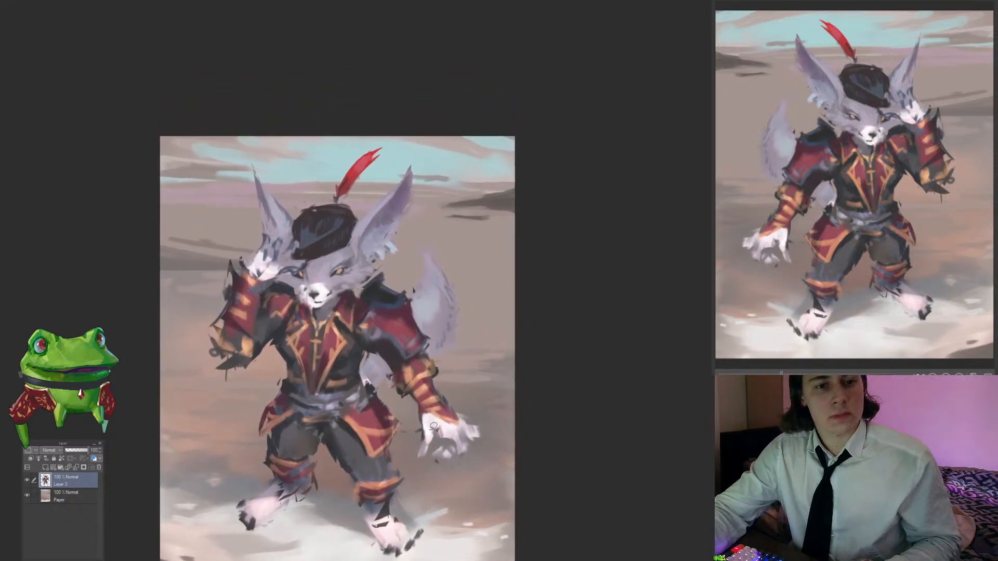
# Step: Repaint the tail's upper end into a longer, curved tip
pyautogui.click(422, 284)
pyautogui.moveTo(436, 289); pyautogui.dragTo(438, 263)
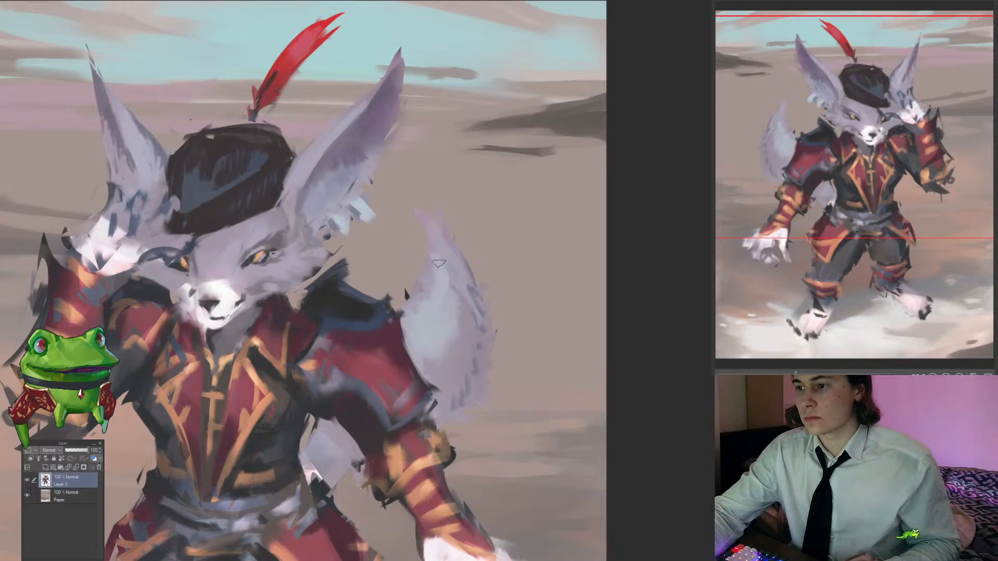
pyautogui.moveTo(423, 216); pyautogui.dragTo(443, 264)
pyautogui.moveTo(427, 310); pyautogui.dragTo(359, 387)
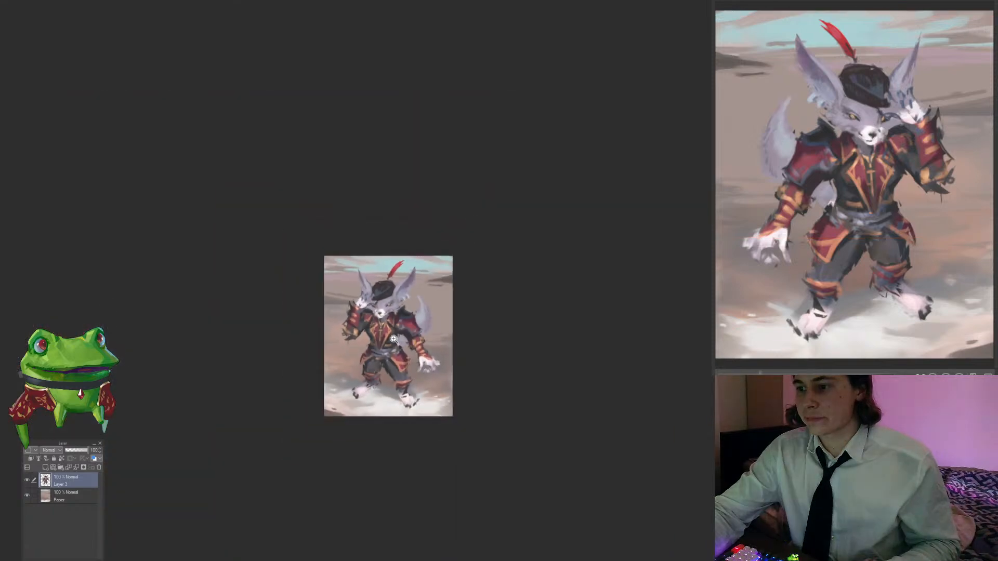
# Step: Mirror the canvas view back and refine the darker inner shading along the base of the fox's large ear
pyautogui.moveTo(395, 293); pyautogui.dragTo(424, 269)
pyautogui.click(408, 289)
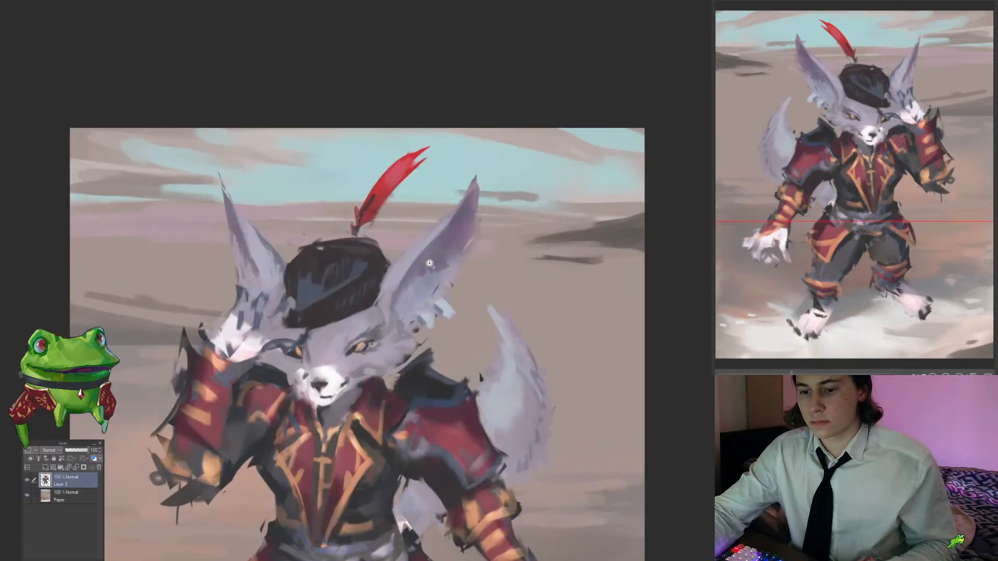
pyautogui.press('h')
pyautogui.moveTo(477, 291); pyautogui.dragTo(362, 291)
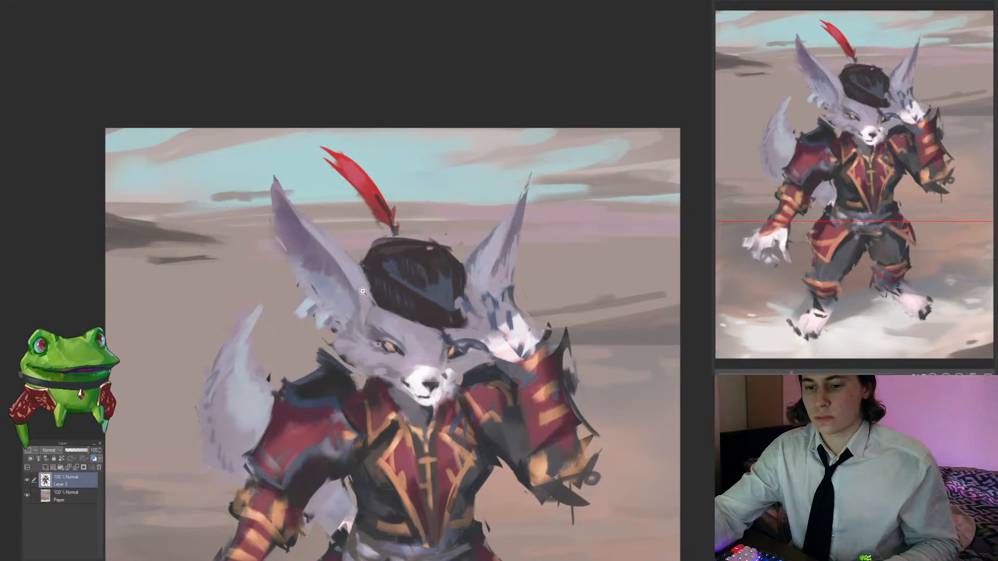
pyautogui.click(334, 245)
pyautogui.click(334, 245)
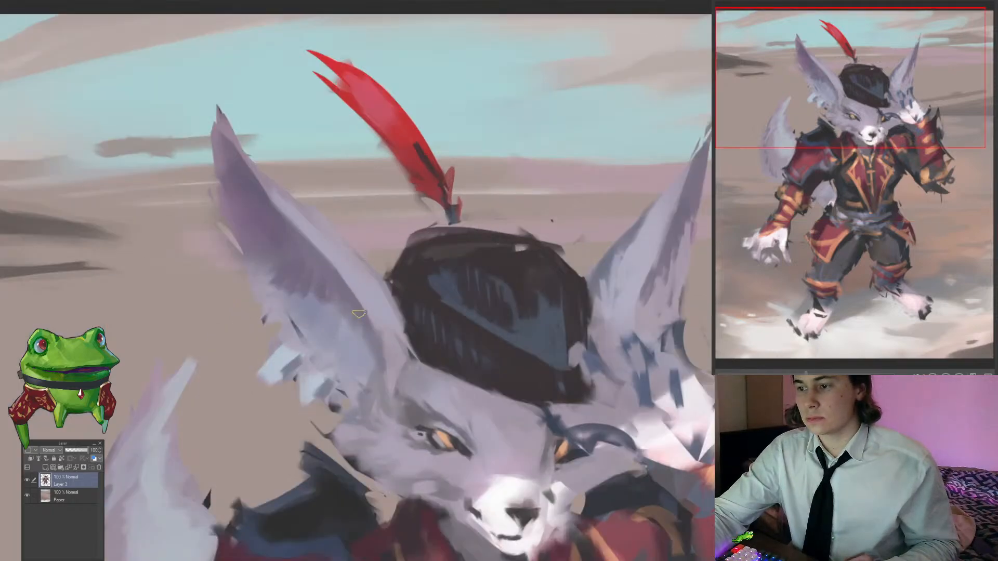
pyautogui.click(411, 371)
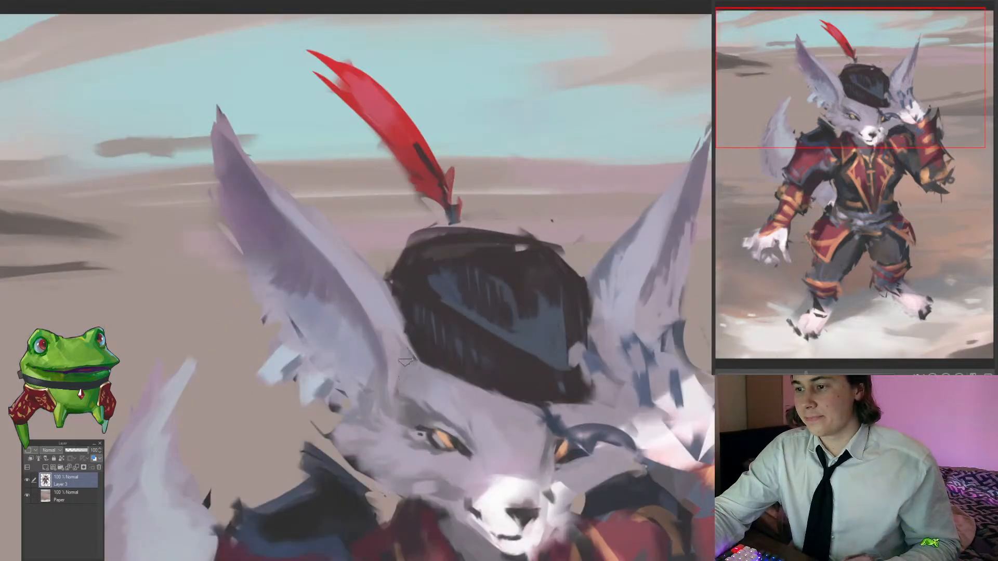
pyautogui.moveTo(372, 365); pyautogui.dragTo(370, 413)
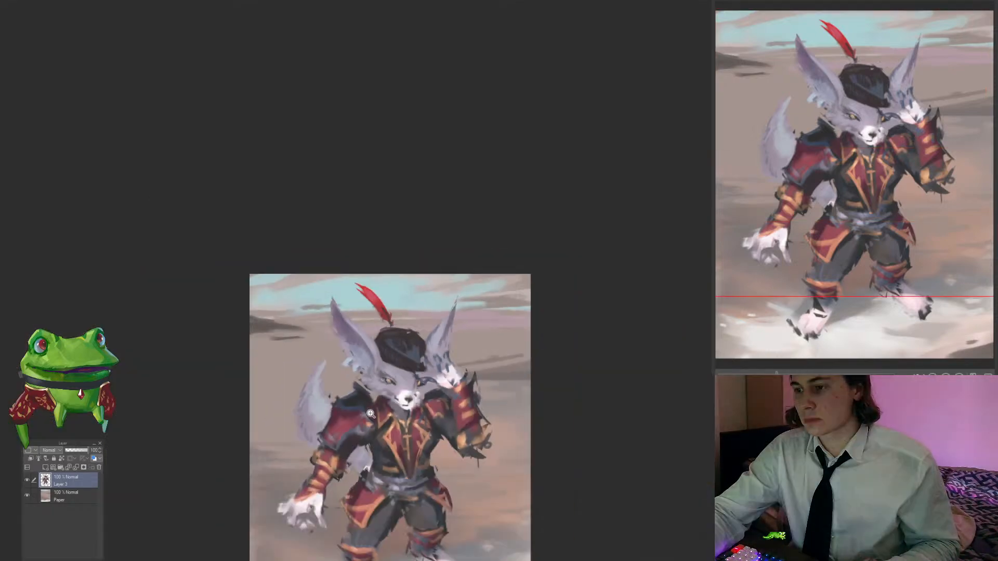
# Step: Sample the ear colour and paint darker purple-grey shading inside the ear beside the raised paw
pyautogui.click(440, 346)
pyautogui.click(434, 298)
pyautogui.moveTo(439, 288); pyautogui.dragTo(453, 252)
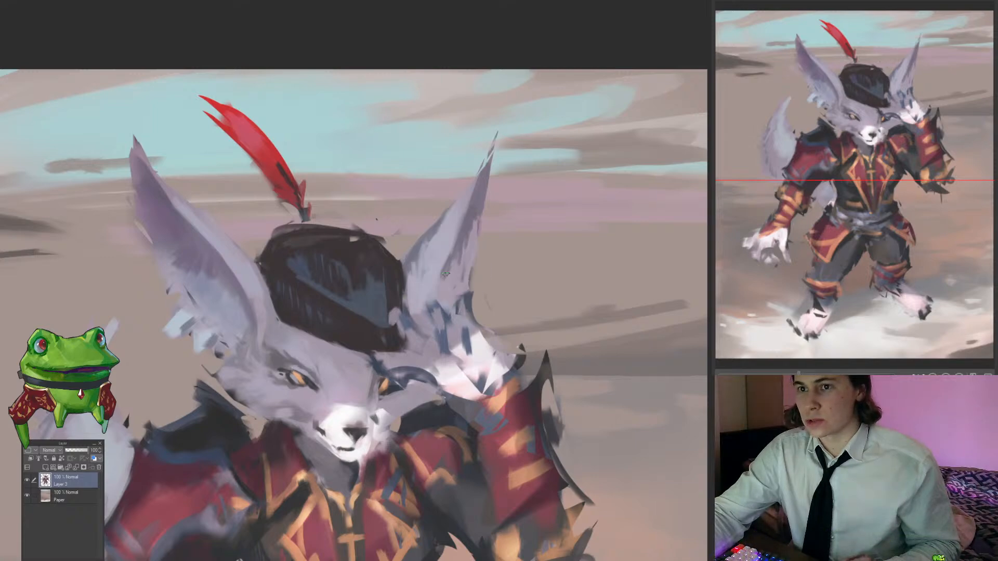
pyautogui.moveTo(438, 294); pyautogui.dragTo(455, 244)
pyautogui.keyDown('alt'); pyautogui.click(465, 231); pyautogui.keyUp('alt')
pyautogui.moveTo(438, 286); pyautogui.dragTo(475, 202)
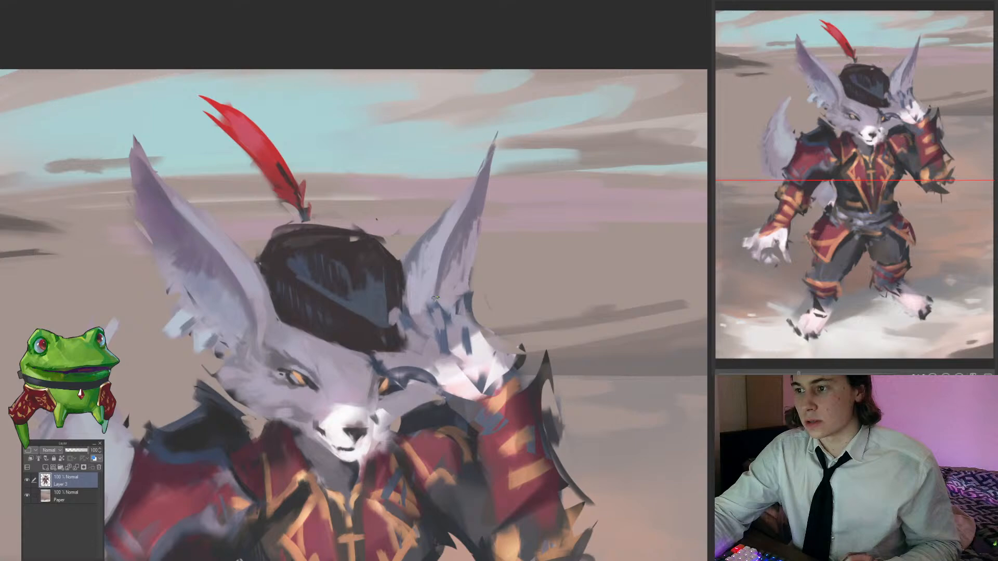
pyautogui.moveTo(416, 290); pyautogui.dragTo(448, 269)
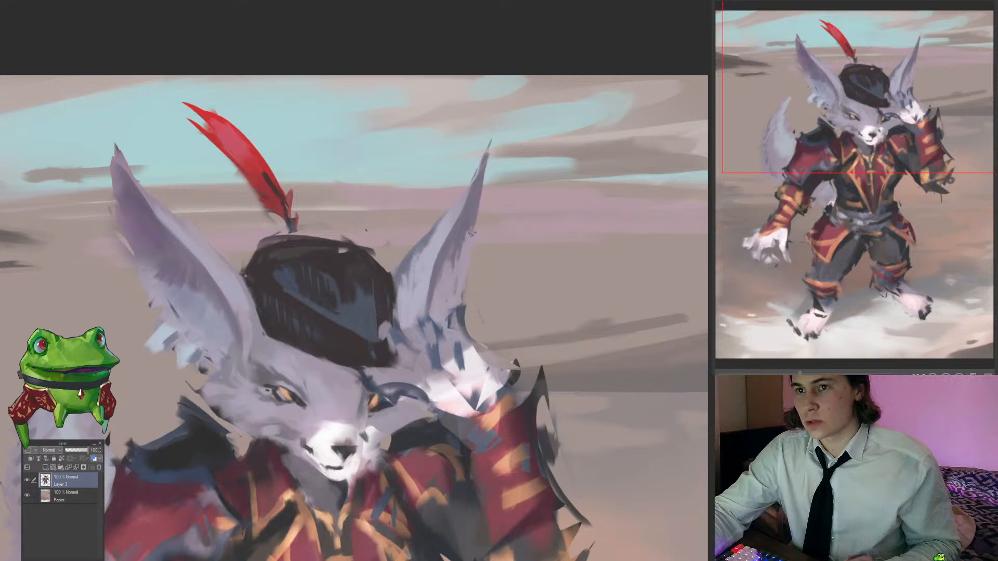
pyautogui.moveTo(447, 294); pyautogui.dragTo(396, 352)
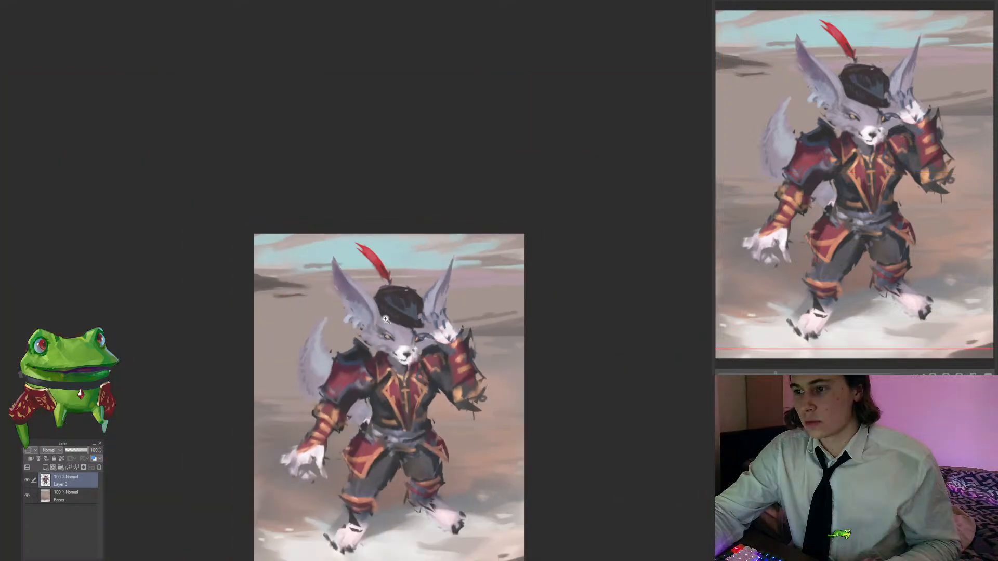
# Step: Sample the dark and red costume colours and refine the raised arm's shoulder and collar area beside the fox's muzzle
pyautogui.moveTo(339, 283); pyautogui.dragTo(368, 299)
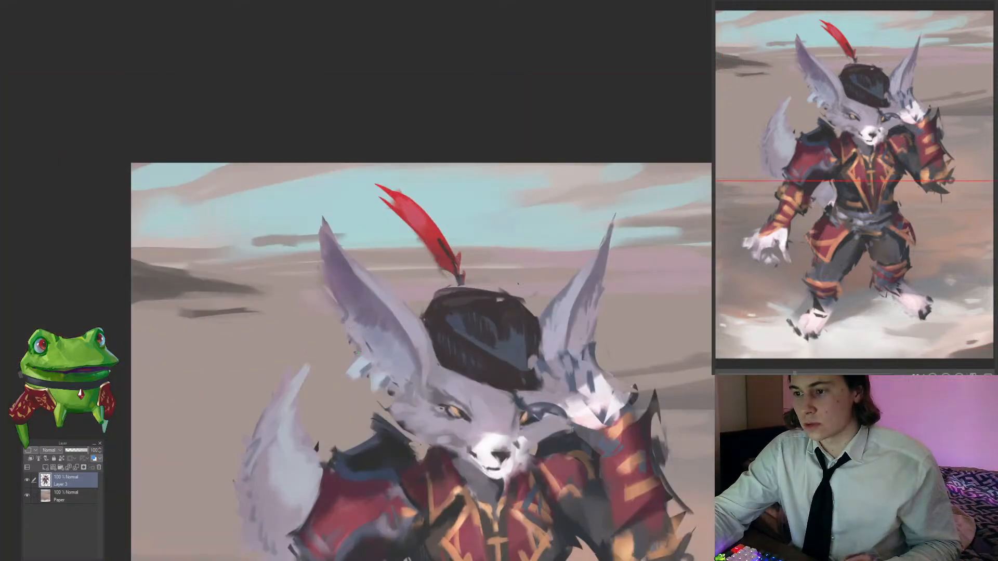
pyautogui.moveTo(407, 357); pyautogui.dragTo(281, 249)
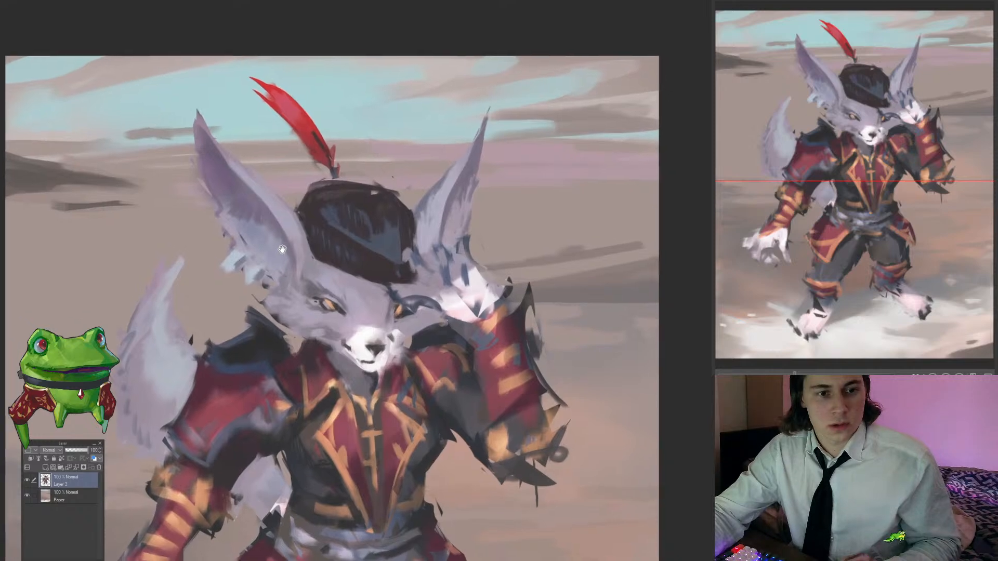
pyautogui.scroll(2, 426, 333)
pyautogui.keyDown('alt'); pyautogui.click(415, 338); pyautogui.keyUp('alt')
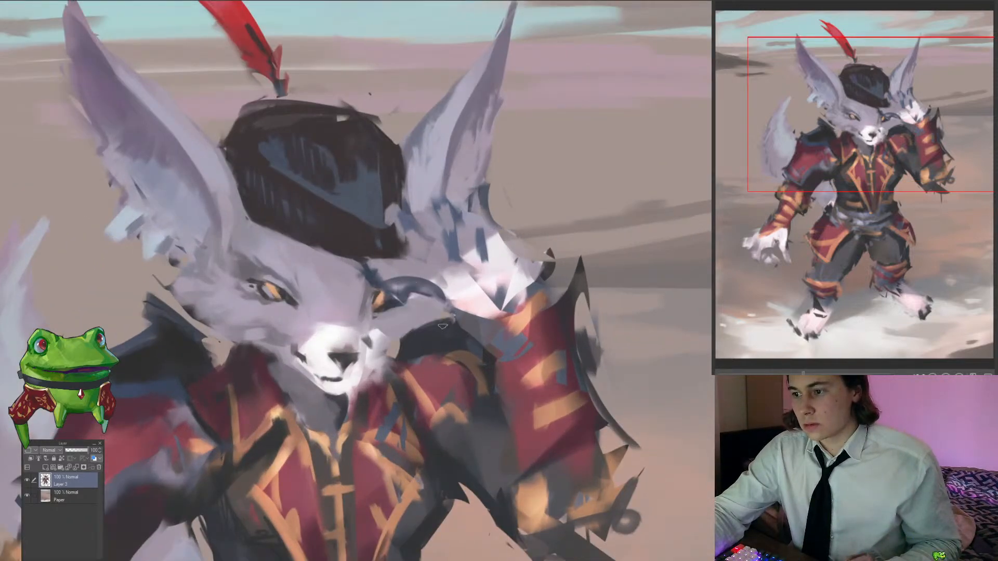
pyautogui.keyDown('alt'); pyautogui.click(429, 352); pyautogui.keyUp('alt')
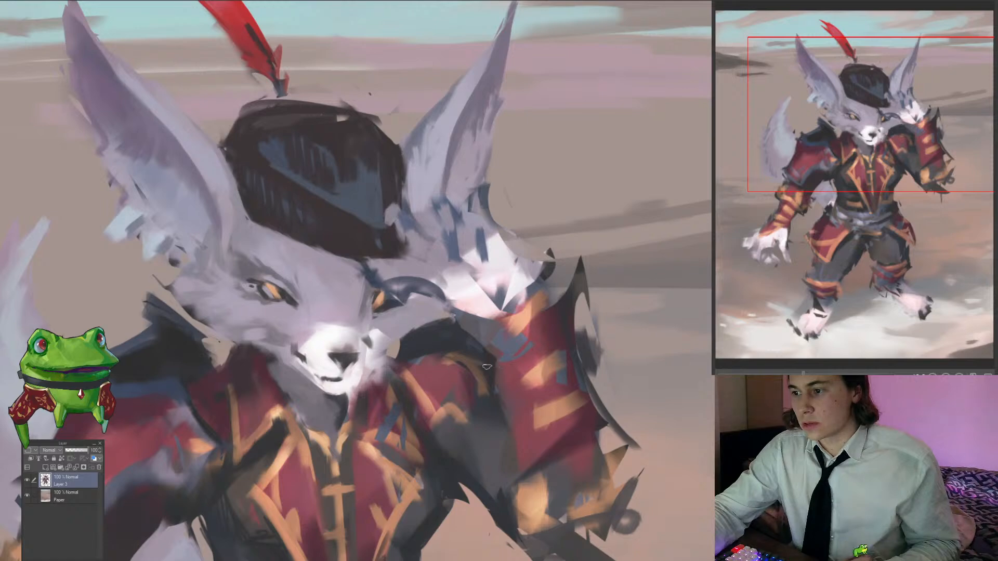
pyautogui.moveTo(472, 360); pyautogui.dragTo(465, 372)
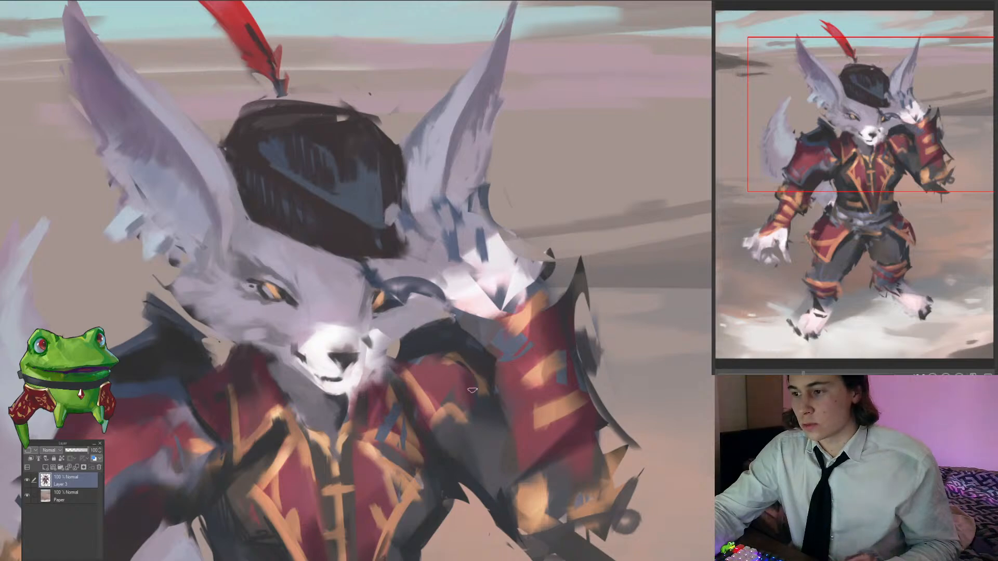
pyautogui.keyDown('alt'); pyautogui.click(470, 386); pyautogui.keyUp('alt')
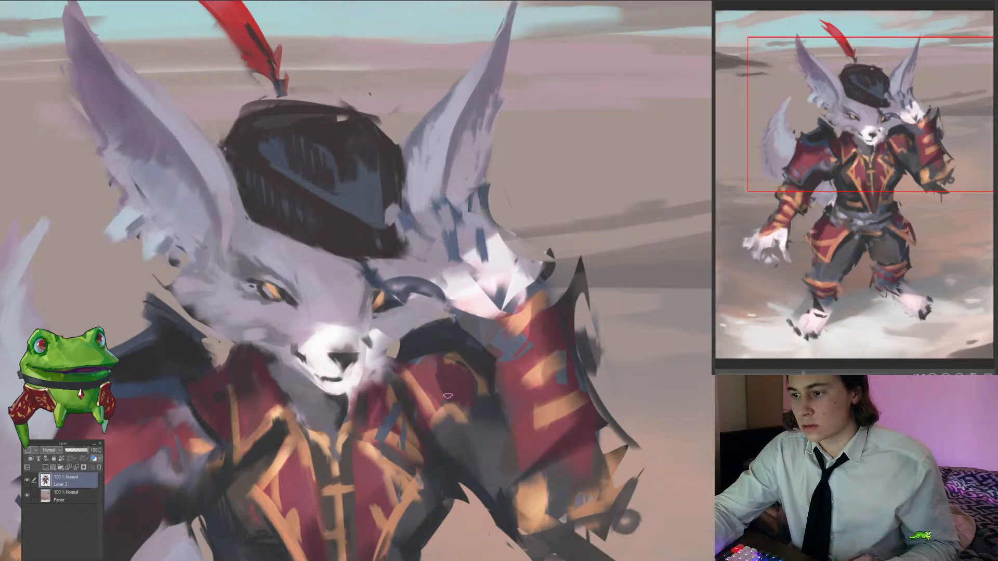
pyautogui.keyDown('alt'); pyautogui.click(431, 370); pyautogui.keyUp('alt')
pyautogui.moveTo(420, 368); pyautogui.dragTo(447, 375)
pyautogui.click(449, 399)
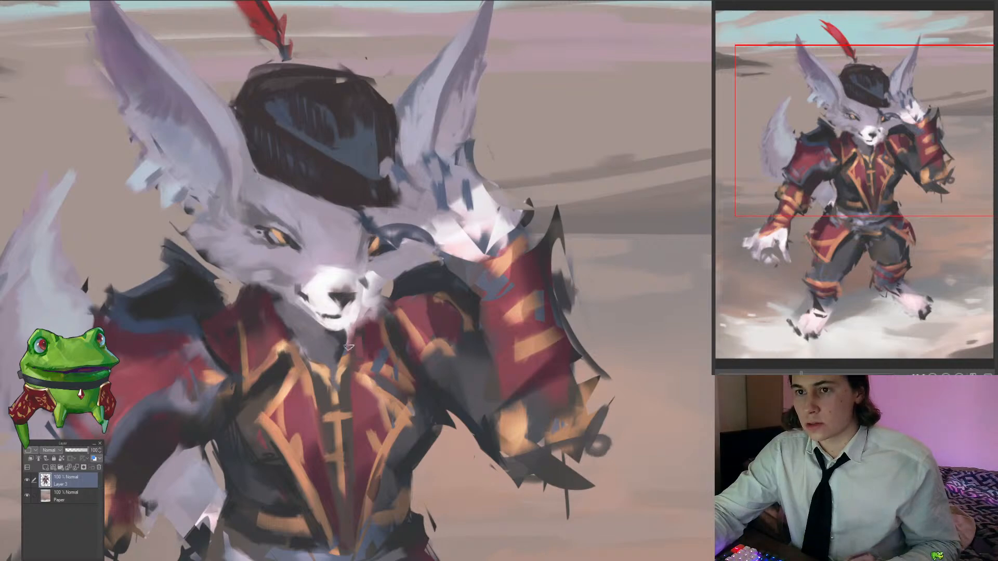
# Step: Darken the neck directly under the fox's chin and rework the cheek fur beside the muzzle, enlarging the brush
pyautogui.moveTo(348, 343); pyautogui.dragTo(343, 362)
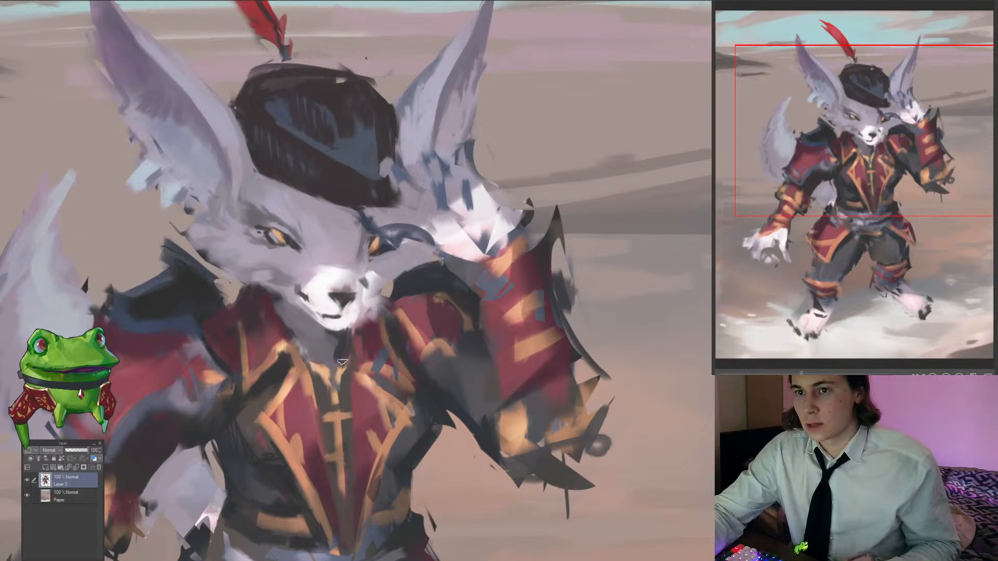
pyautogui.keyDown('alt'); pyautogui.click(345, 343); pyautogui.keyUp('alt')
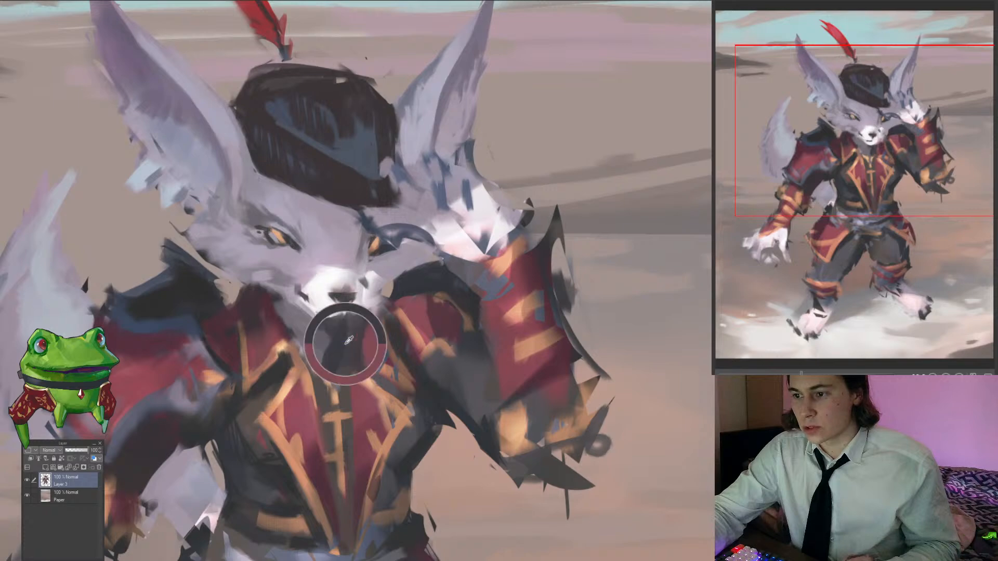
pyautogui.moveTo(375, 265)
pyautogui.mouseDown()
pyautogui.moveTo(399, 268)
pyautogui.moveTo(400, 299)
pyautogui.mouseUp()
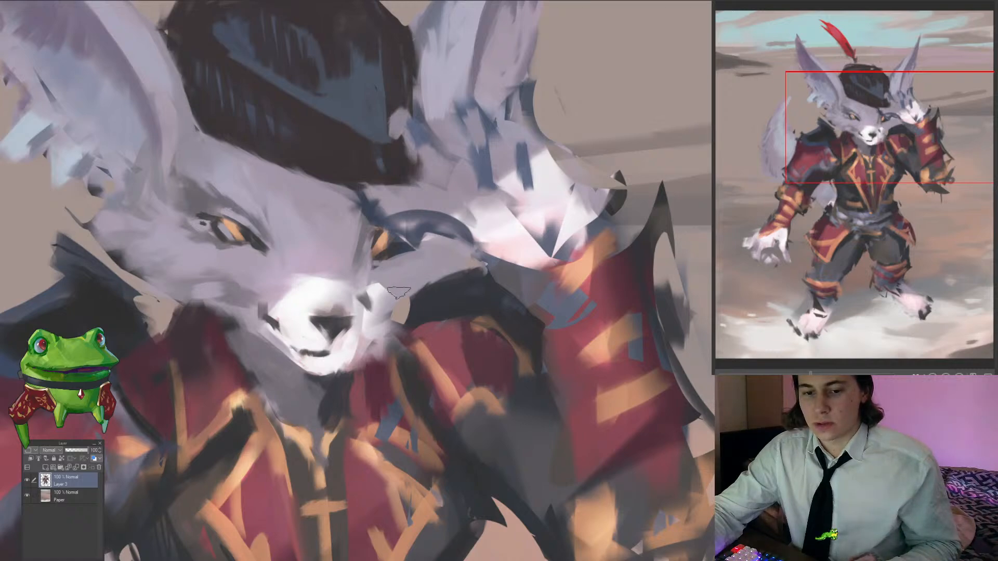
pyautogui.moveTo(401, 290); pyautogui.dragTo(396, 296)
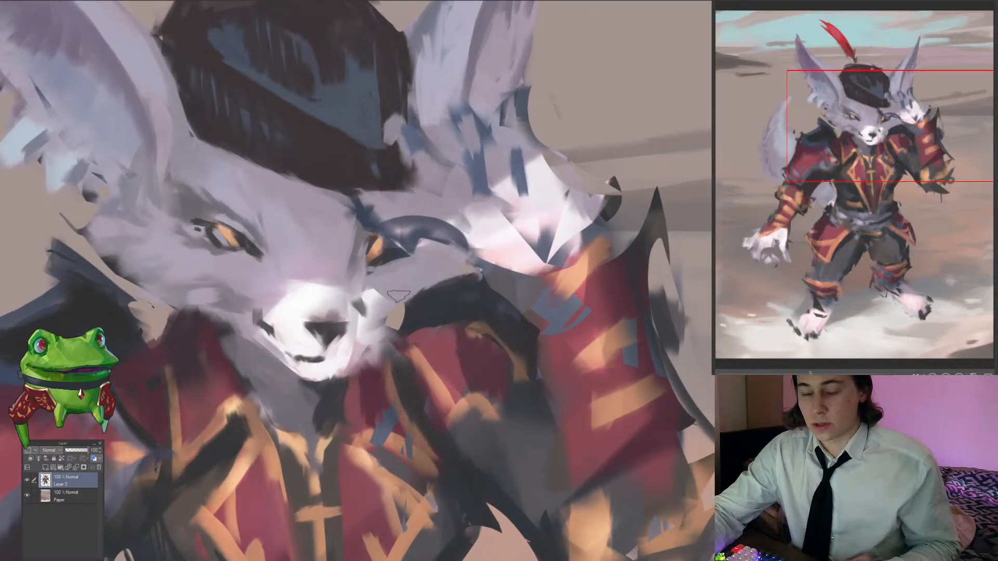
pyautogui.press(']')
pyautogui.press(']')
pyautogui.press(']')
pyautogui.press(']')
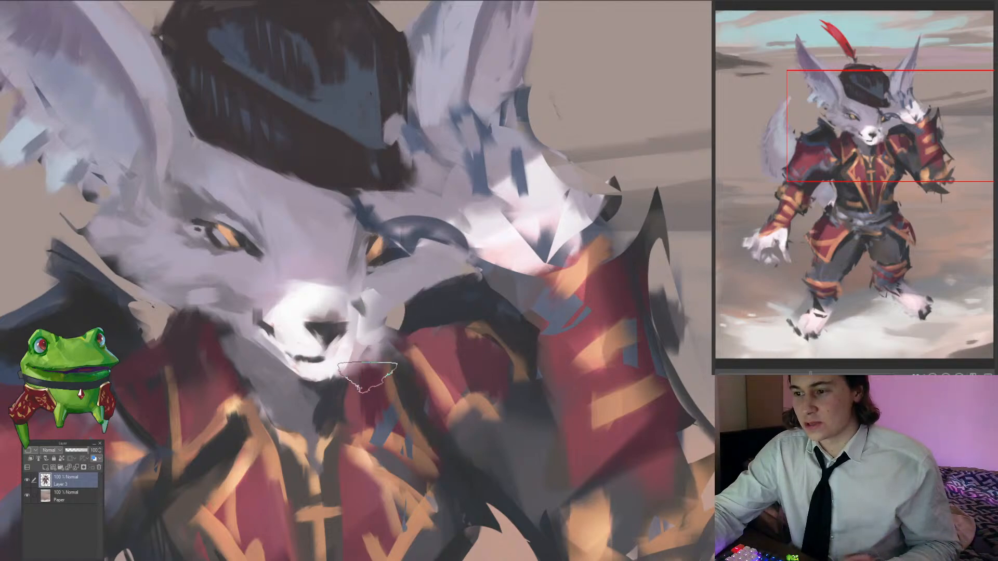
# Step: Sample the costume colours and paint red and gold strokes on the shoulder and upper chest panel below the muzzle
pyautogui.keyDown('alt'); pyautogui.click(409, 376); pyautogui.keyUp('alt')
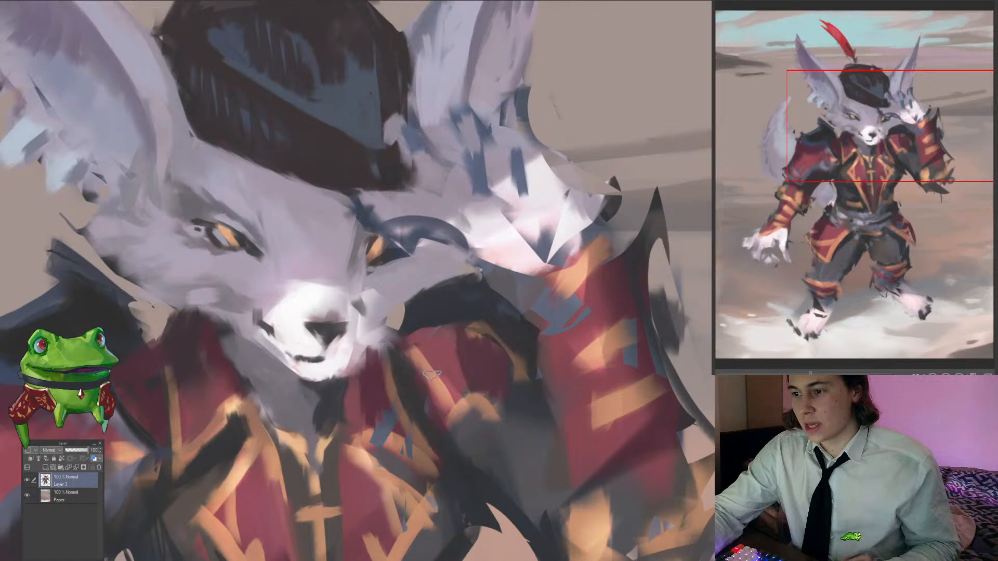
pyautogui.scroll(-4, 415, 402)
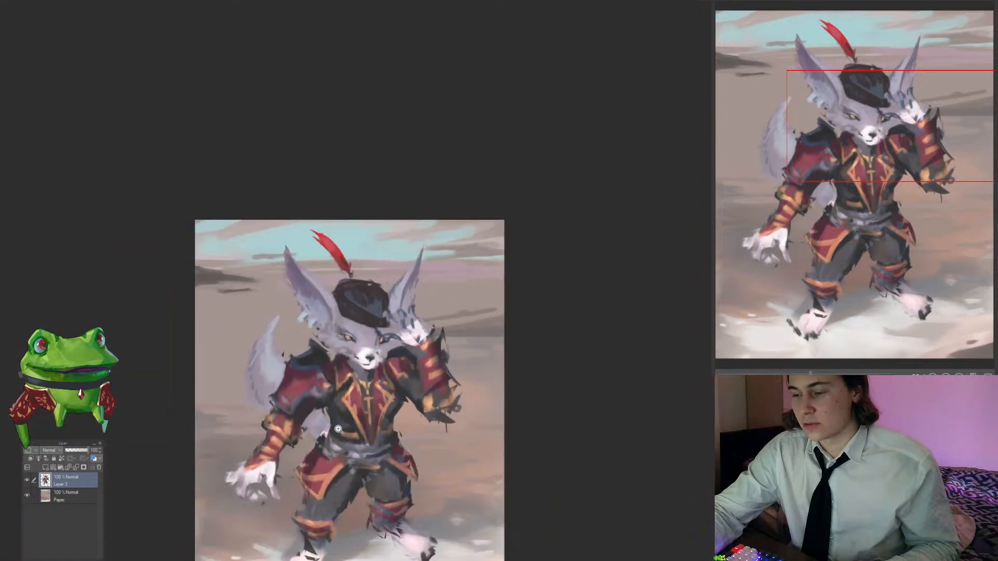
pyautogui.scroll(4, 397, 380)
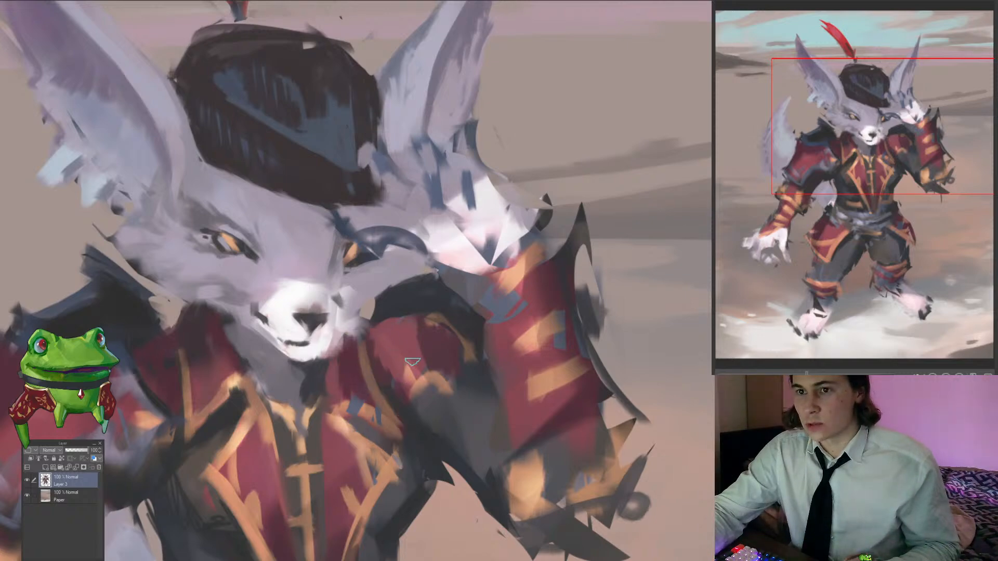
pyautogui.keyDown('alt'); pyautogui.click(367, 413); pyautogui.keyUp('alt')
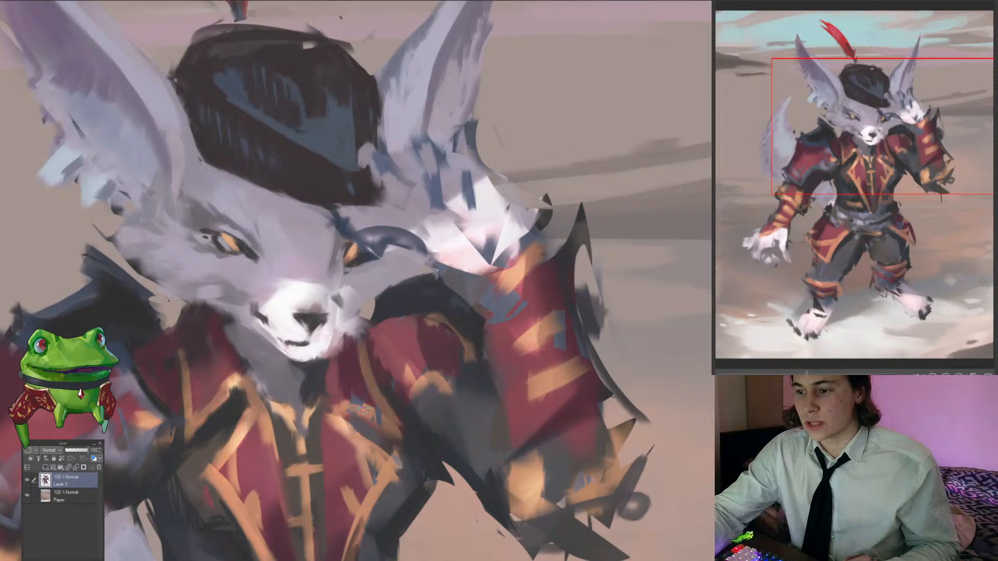
pyautogui.moveTo(349, 411); pyautogui.dragTo(391, 424)
pyautogui.keyDown('alt'); pyautogui.click(341, 422); pyautogui.keyUp('alt')
pyautogui.moveTo(337, 401); pyautogui.dragTo(359, 408)
pyautogui.scroll(-5, 265, 371)
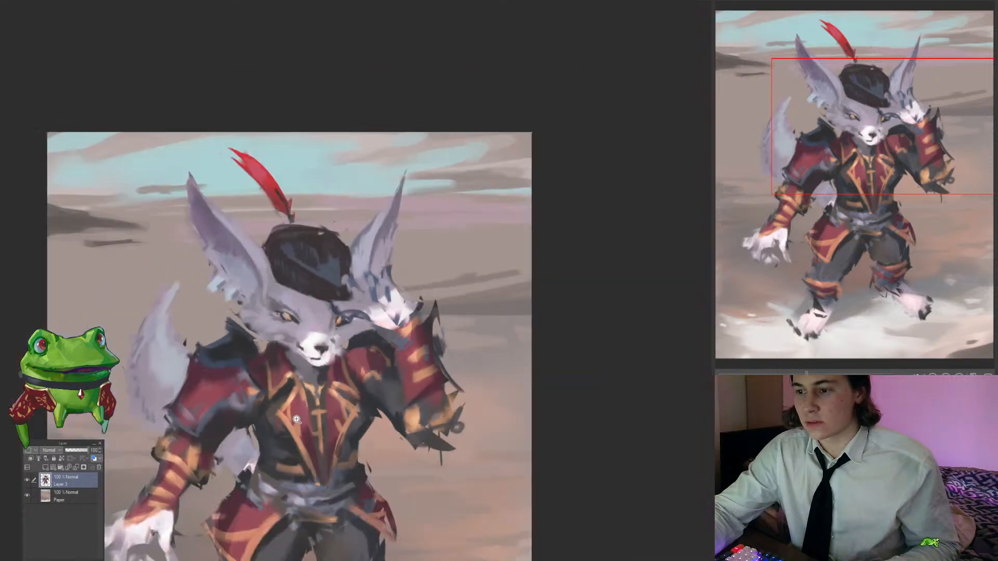
pyautogui.scroll(4, 257, 379)
# Step: Sample the dark red collar and cheek fur colours and clean up the edge between the muzzle and the collar
pyautogui.keyDown('alt'); pyautogui.click(338, 366); pyautogui.keyUp('alt')
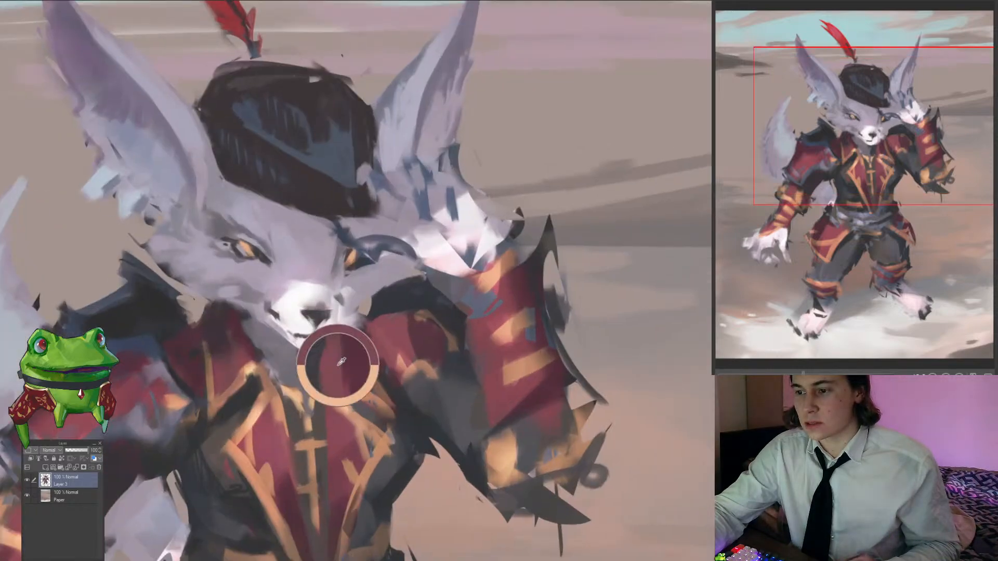
pyautogui.keyDown('alt'); pyautogui.click(349, 340); pyautogui.keyUp('alt')
pyautogui.keyDown('alt'); pyautogui.click(351, 336); pyautogui.keyUp('alt')
pyautogui.keyDown('alt'); pyautogui.click(371, 290); pyautogui.keyUp('alt')
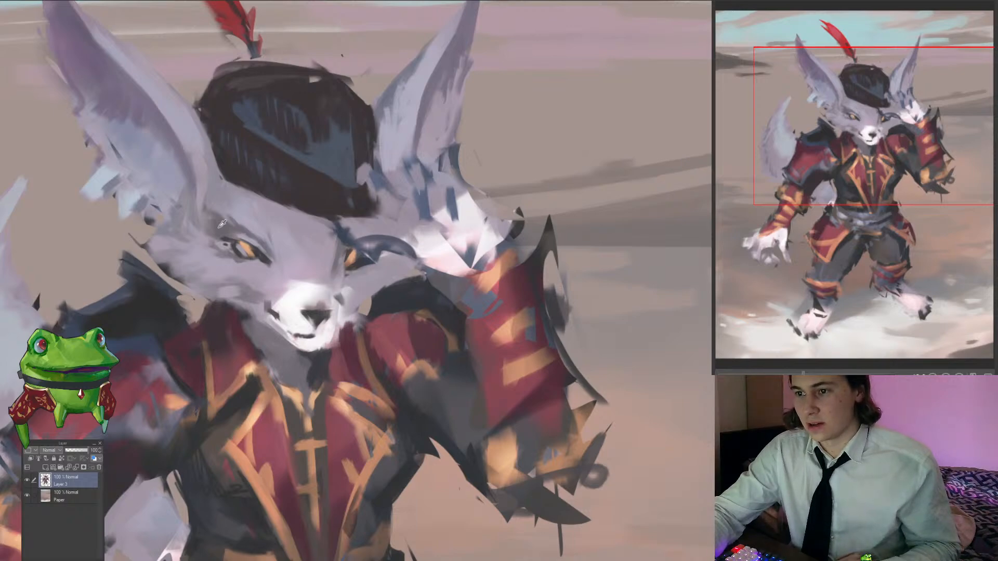
pyautogui.moveTo(352, 302)
pyautogui.mouseDown()
pyautogui.moveTo(389, 275)
pyautogui.moveTo(332, 304)
pyautogui.moveTo(387, 307)
pyautogui.moveTo(364, 303)
pyautogui.mouseUp()
pyautogui.click(363, 303)
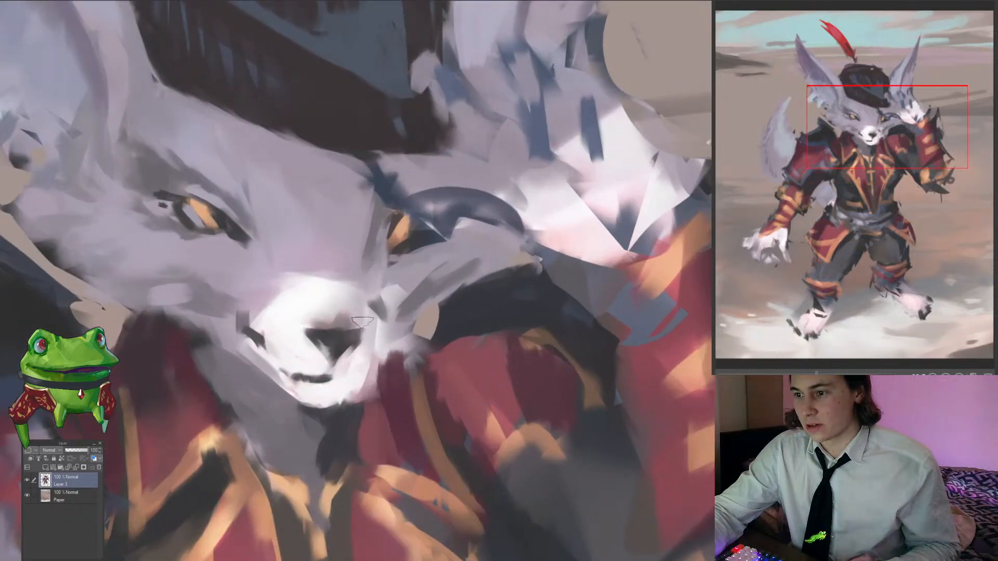
# Step: Refine the fox's cheek fur beside the nose and extend the dark mouth line across the white muzzle
pyautogui.keyDown('alt'); pyautogui.click(384, 310); pyautogui.keyUp('alt')
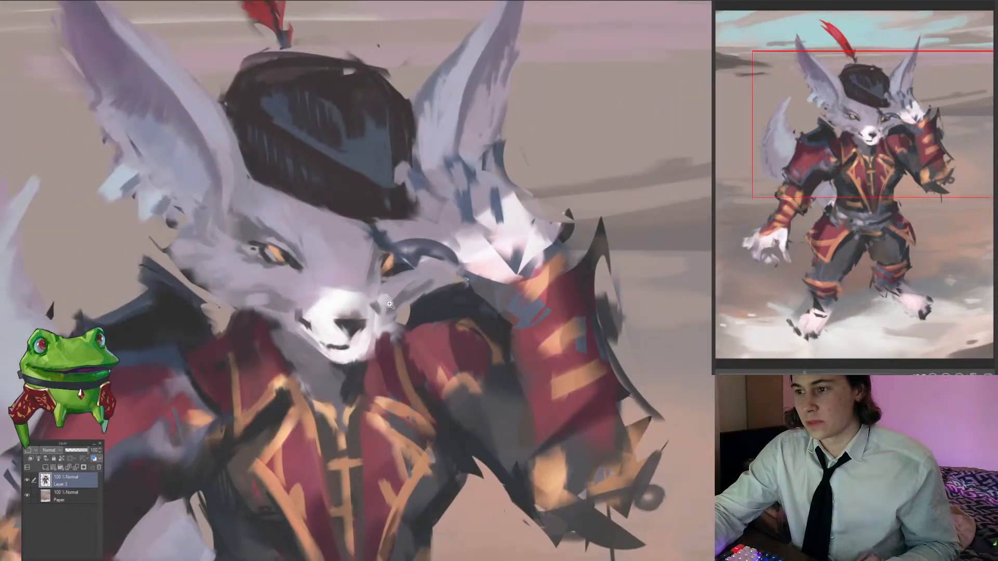
pyautogui.click(388, 305)
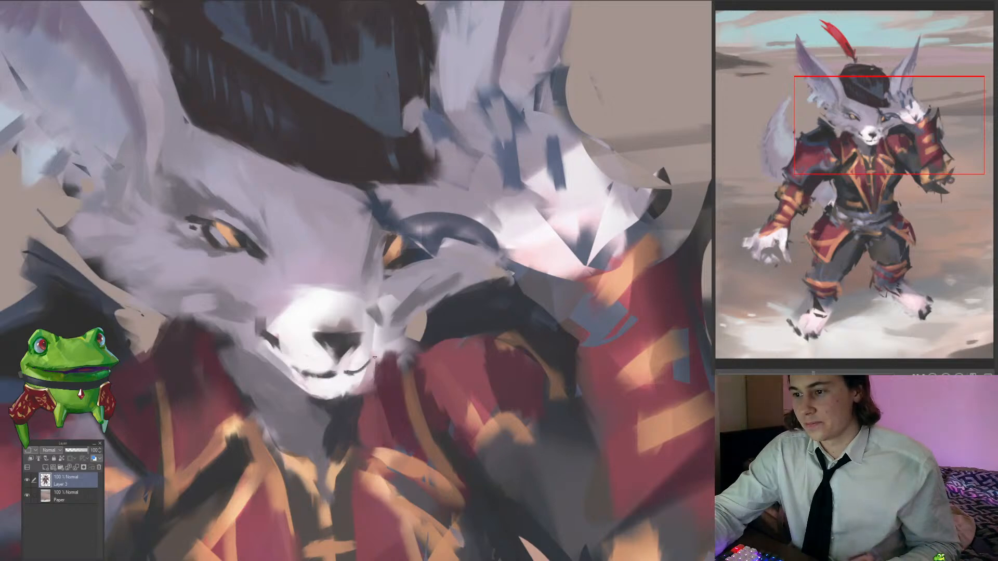
pyautogui.scroll(-3, 374, 357)
pyautogui.scroll(3, 364, 379)
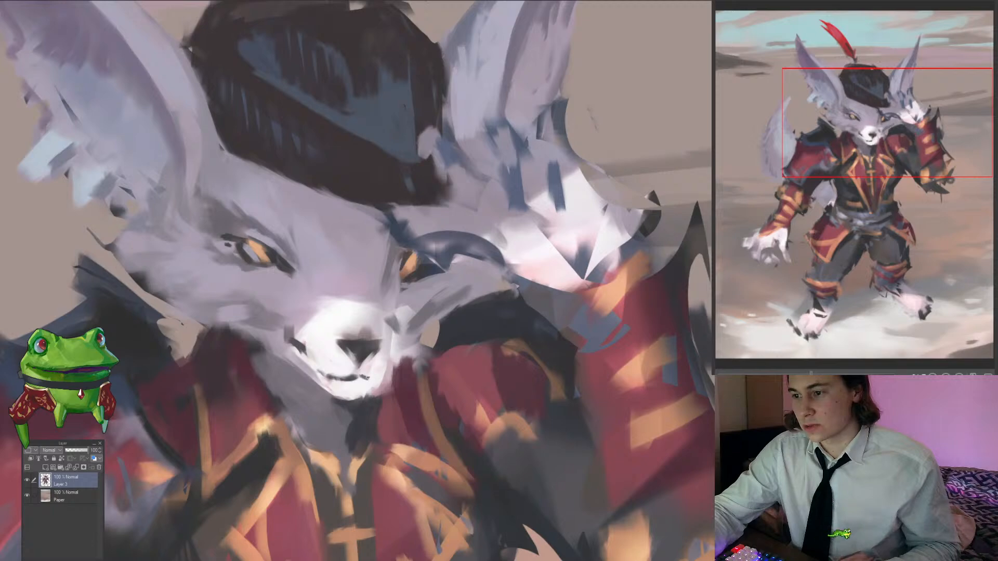
pyautogui.moveTo(388, 357); pyautogui.dragTo(377, 311)
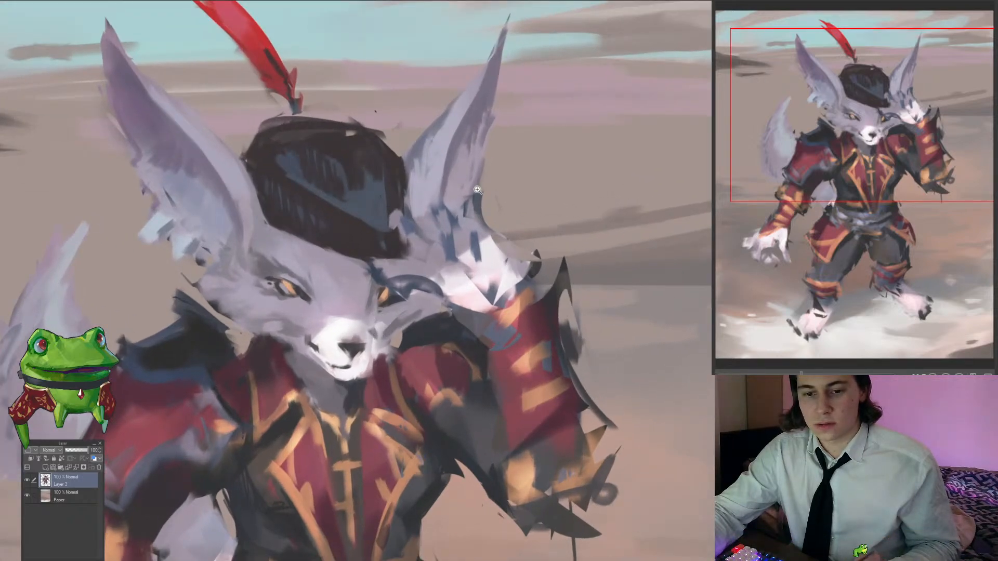
# Step: Refine the dark trouser legs around the thighs and touch up the edges of both knee guards
pyautogui.moveTo(388, 324)
pyautogui.mouseDown()
pyautogui.moveTo(396, 281)
pyautogui.moveTo(398, 313)
pyautogui.mouseUp()
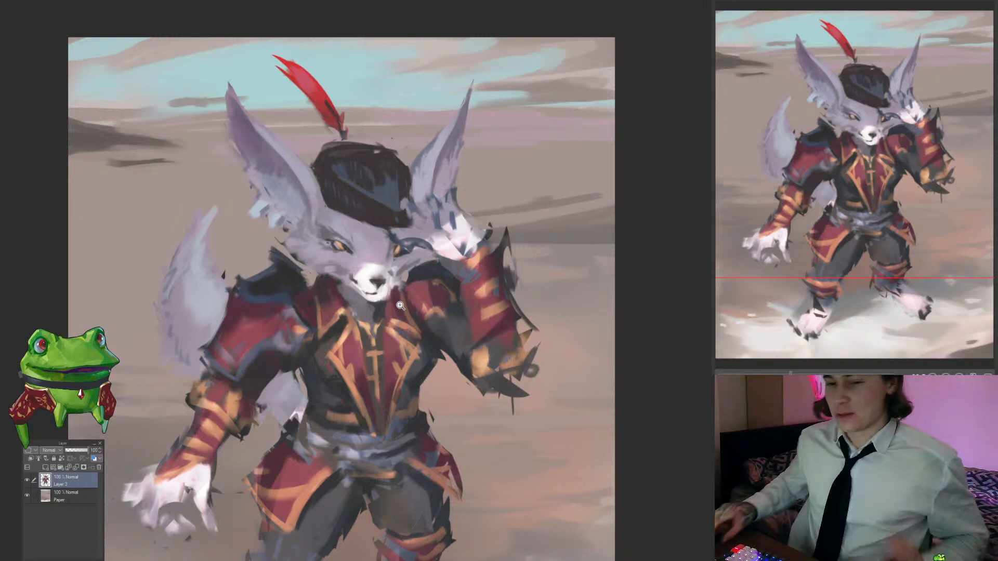
pyautogui.moveTo(400, 278); pyautogui.dragTo(400, 313)
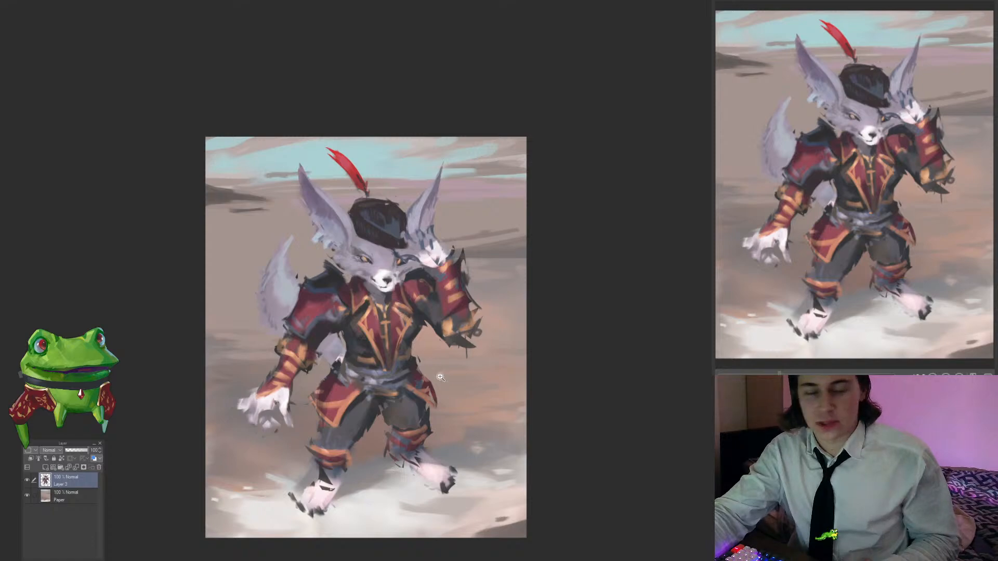
pyautogui.click(375, 419)
pyautogui.click(375, 419)
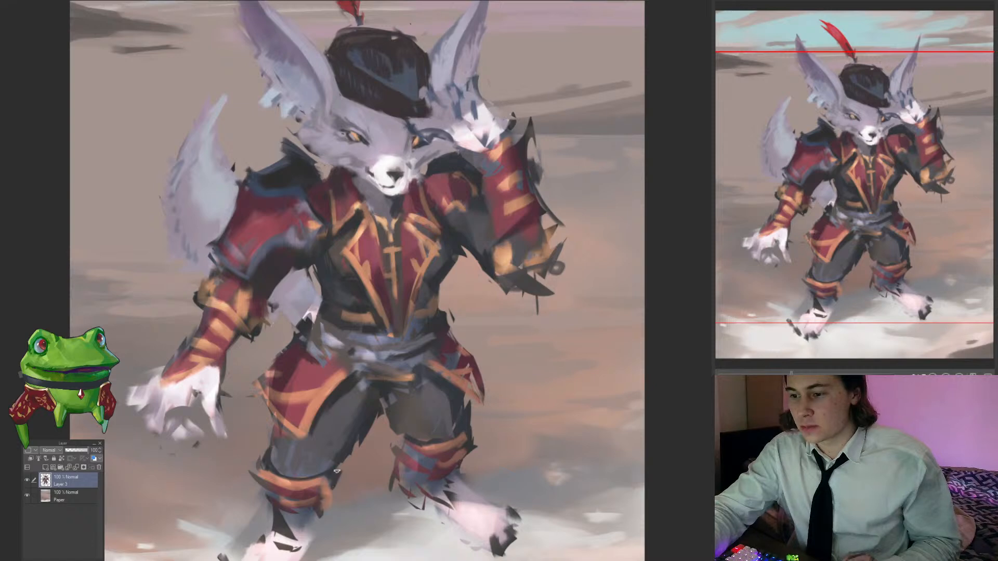
pyautogui.moveTo(329, 487); pyautogui.dragTo(291, 494)
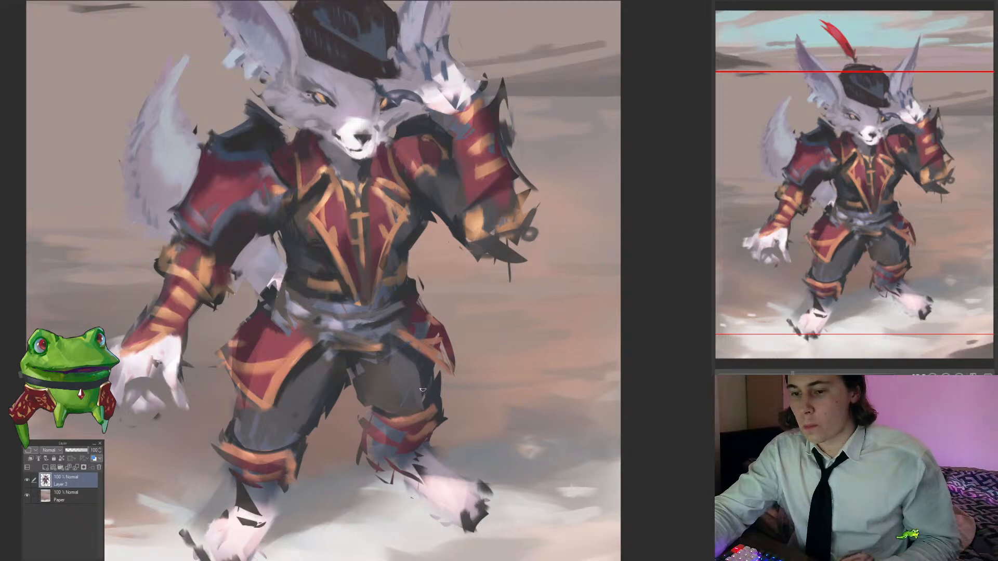
pyautogui.moveTo(438, 370); pyautogui.dragTo(442, 405)
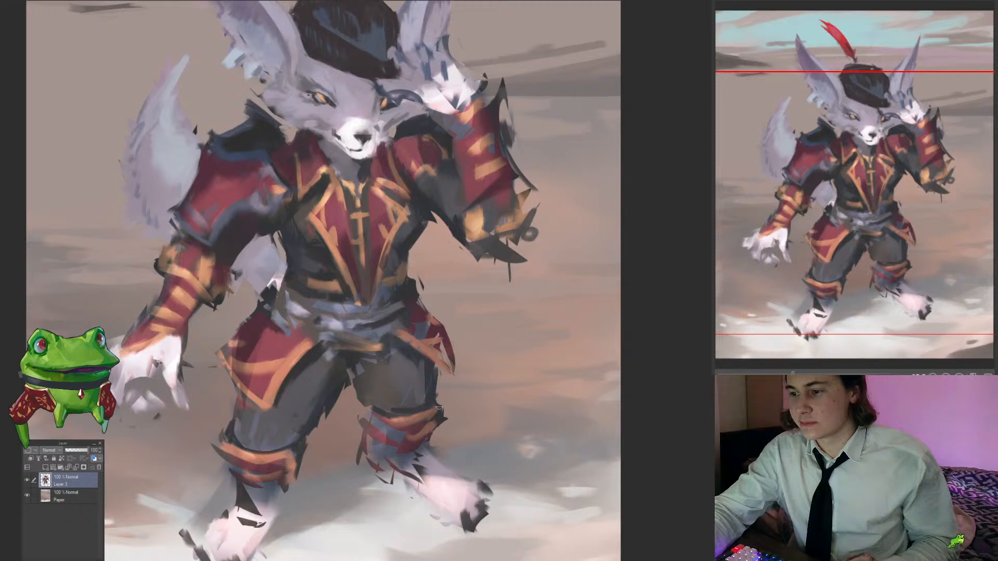
pyautogui.moveTo(425, 444); pyautogui.dragTo(396, 443)
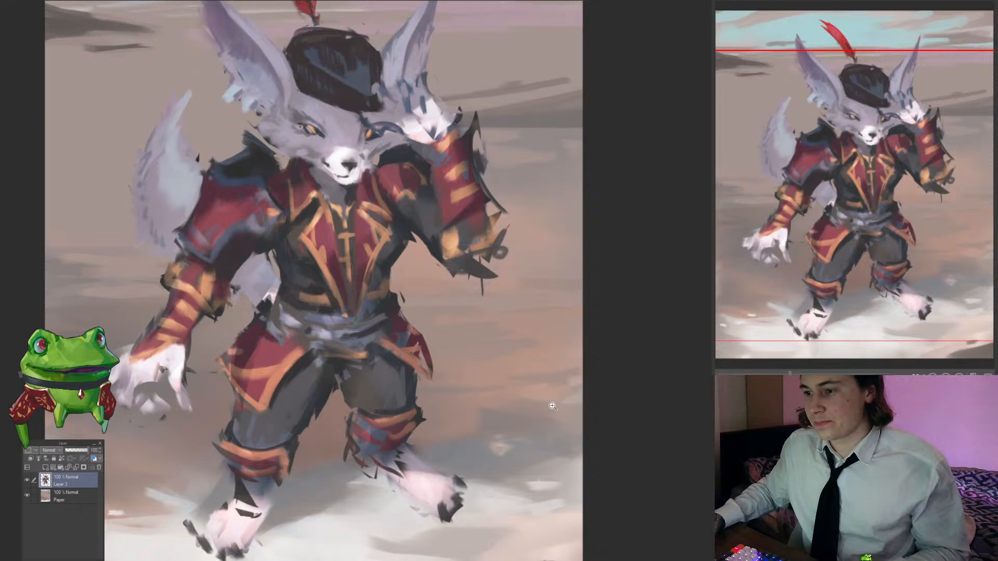
# Step: Touch up the lower tunic at the waist and the grey sash, sampling the colours there
pyautogui.moveTo(553, 405); pyautogui.dragTo(531, 410)
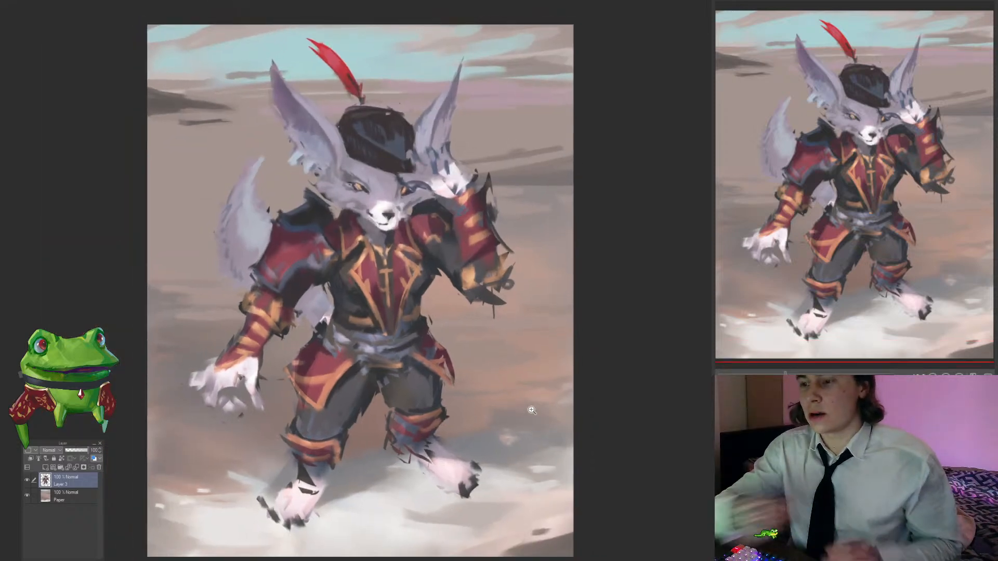
pyautogui.click(382, 300)
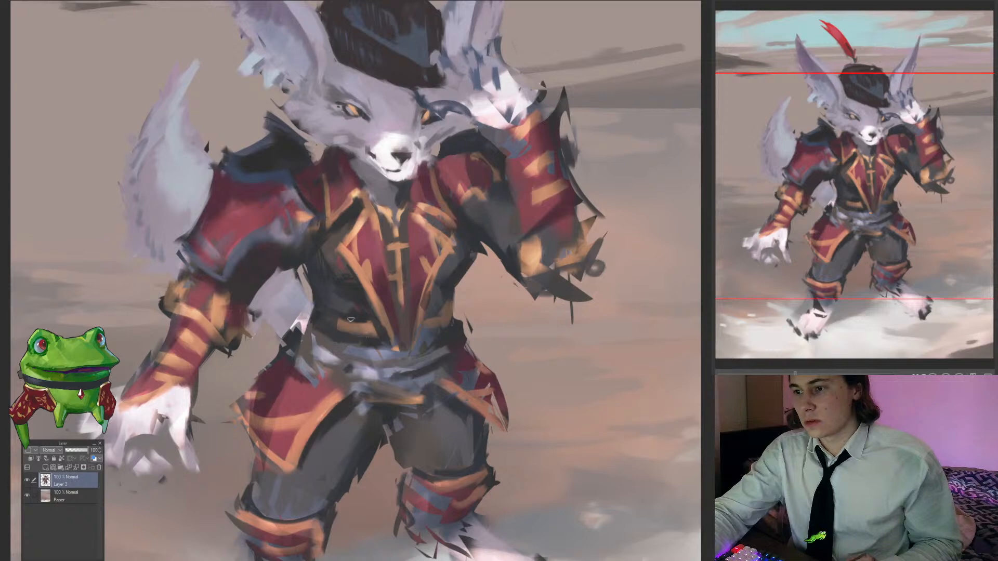
pyautogui.moveTo(366, 310)
pyautogui.mouseDown()
pyautogui.moveTo(345, 330)
pyautogui.moveTo(382, 332)
pyautogui.mouseUp()
pyautogui.scroll(-3, 378, 329)
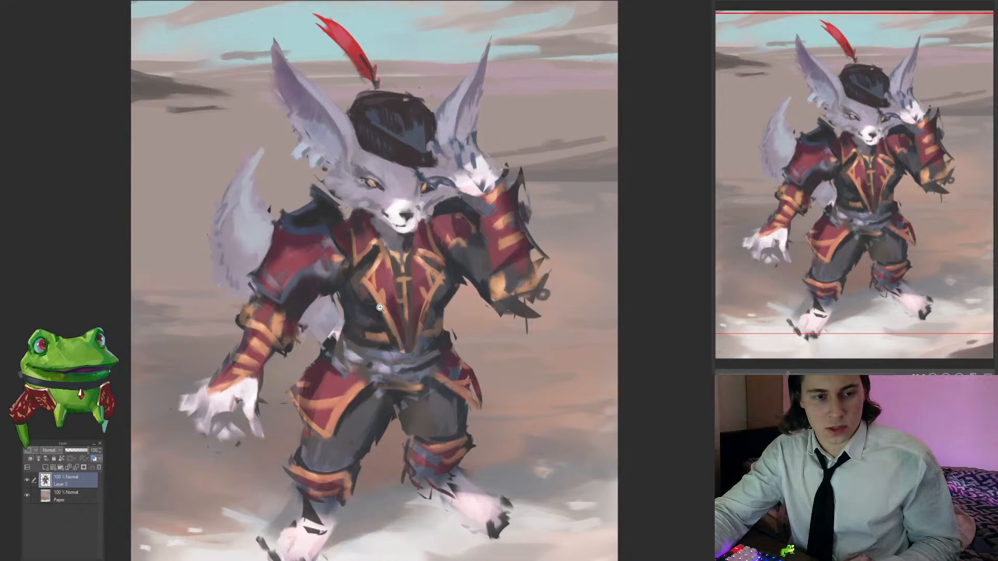
pyautogui.click(379, 312)
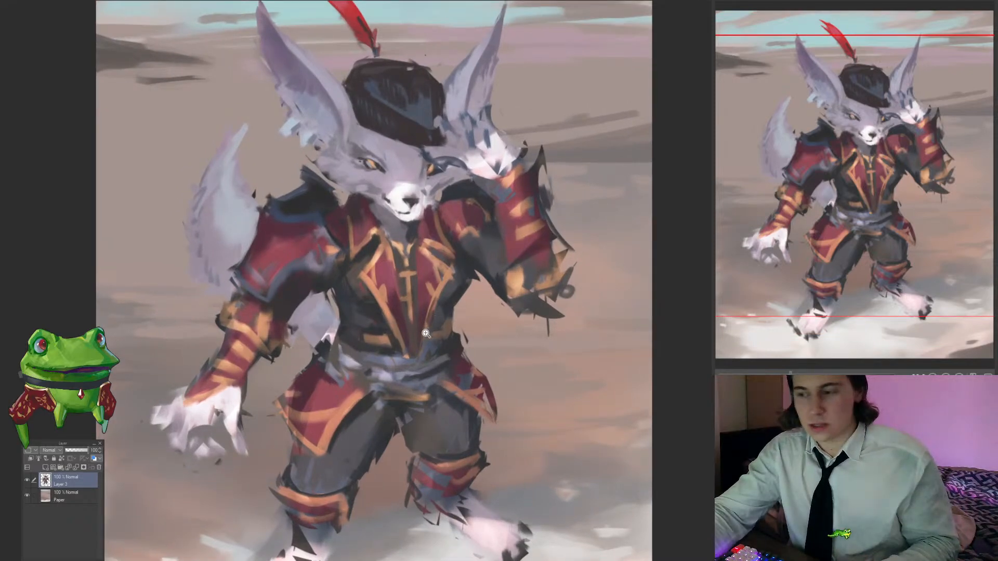
pyautogui.click(432, 359)
pyautogui.keyDown('alt'); pyautogui.click(432, 356); pyautogui.keyUp('alt')
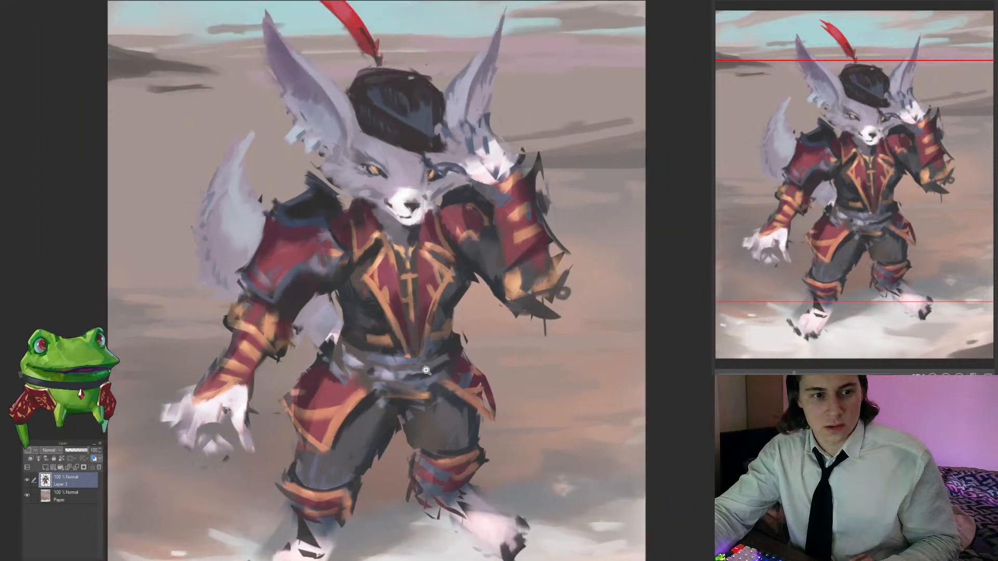
# Step: Shrink the brush and touch up the dark jacket beside the gold chest trim
pyautogui.moveTo(428, 364); pyautogui.dragTo(408, 347)
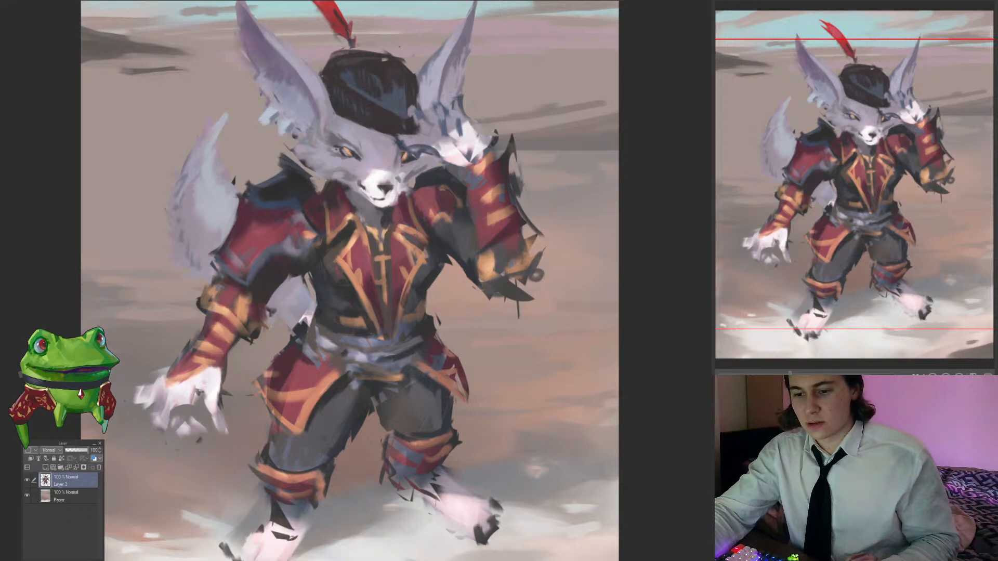
pyautogui.moveTo(400, 287); pyautogui.dragTo(366, 287)
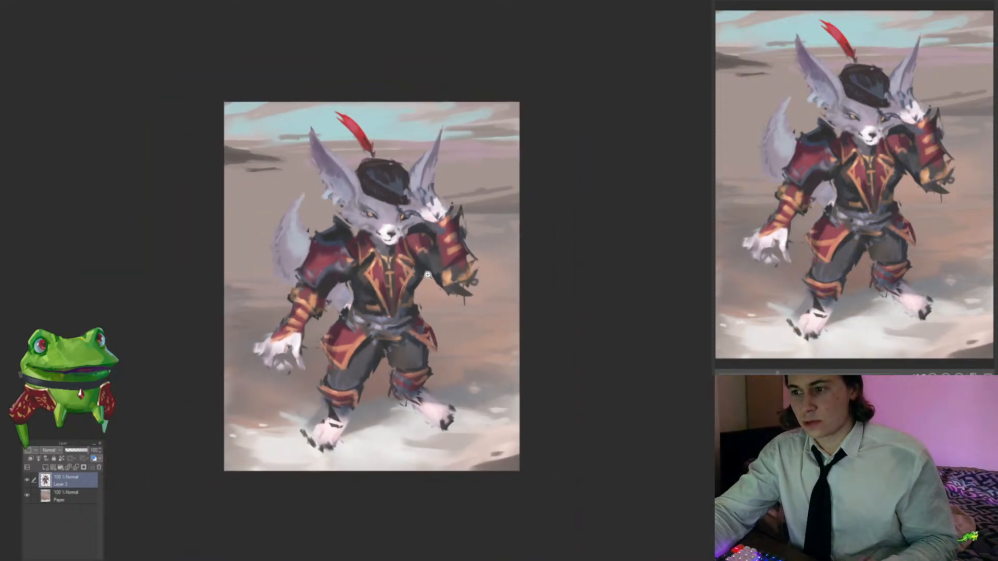
pyautogui.moveTo(416, 266); pyautogui.dragTo(441, 317)
pyautogui.press('[')
pyautogui.press('[')
pyautogui.press('[')
pyautogui.press('[')
pyautogui.press('[')
pyautogui.press('[')
pyautogui.press('[')
pyautogui.press('[')
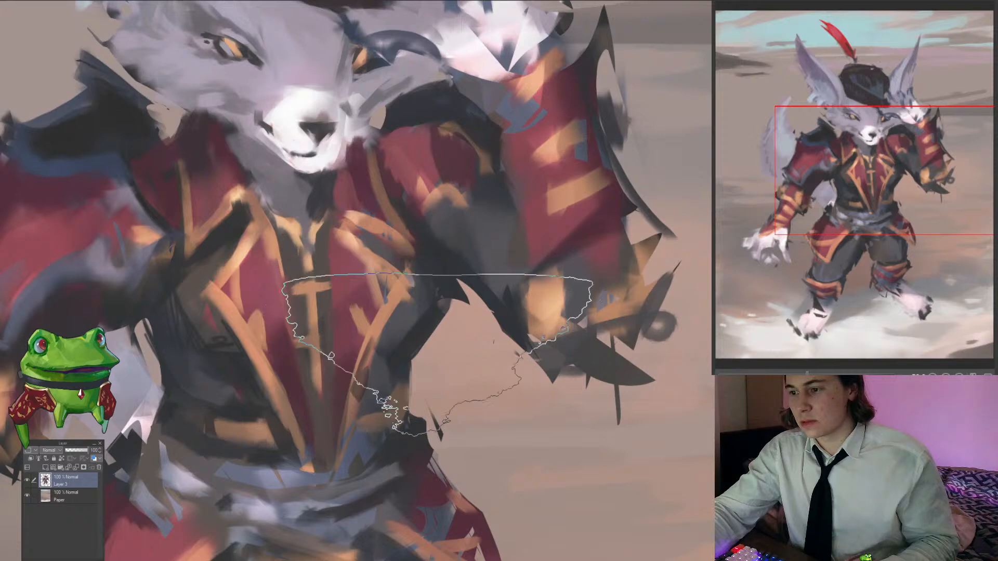
pyautogui.press('[')
pyautogui.press('[')
pyautogui.press('[')
pyautogui.moveTo(418, 335); pyautogui.dragTo(425, 309)
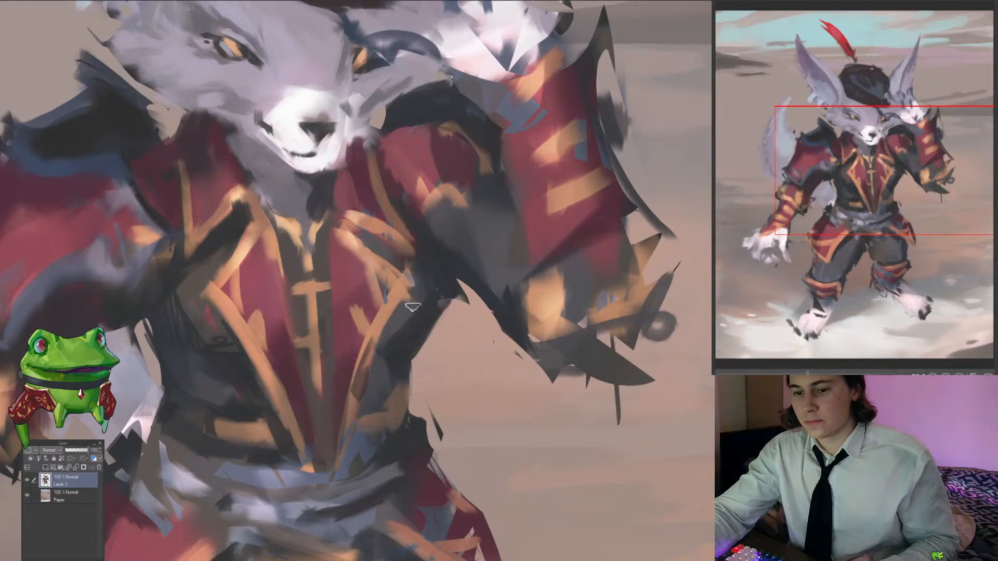
pyautogui.moveTo(418, 311); pyautogui.dragTo(426, 331)
pyautogui.moveTo(425, 337); pyautogui.dragTo(427, 338)
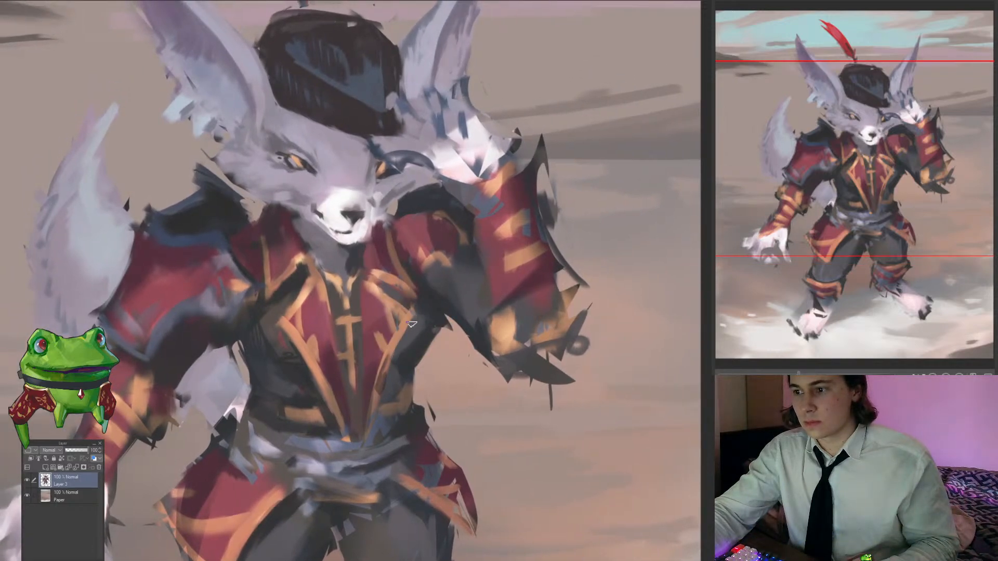
# Step: Refine the gold trim and centre fastening on the jacket front, sampling the gold, red and dark colours there
pyautogui.scroll(1, 408, 332)
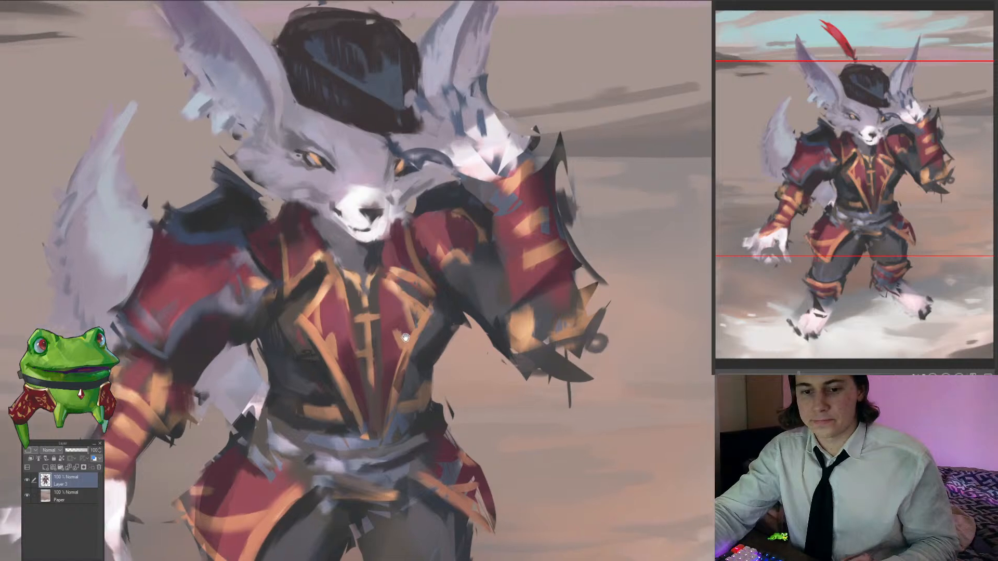
pyautogui.moveTo(405, 338); pyautogui.dragTo(411, 335)
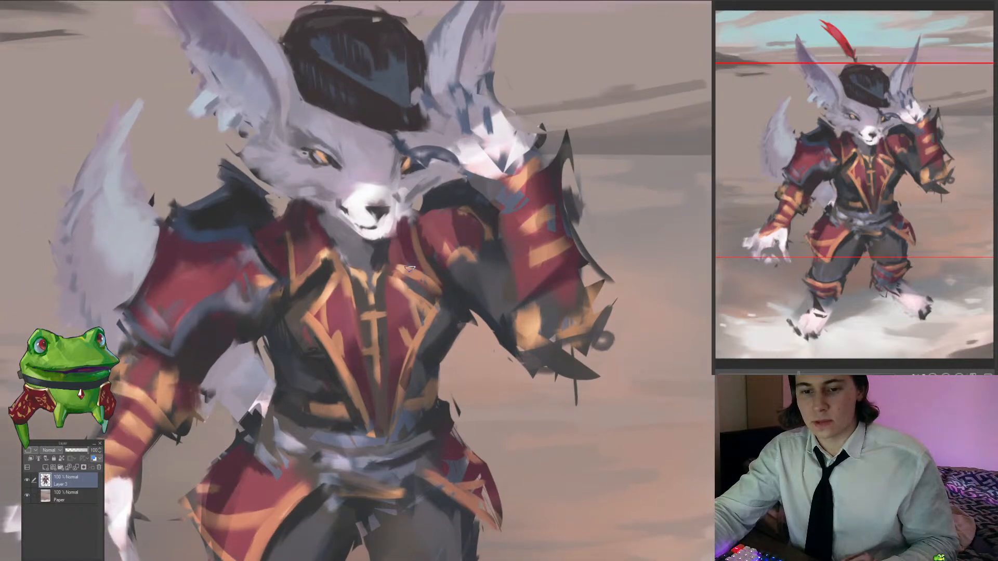
pyautogui.scroll(-1, 410, 268)
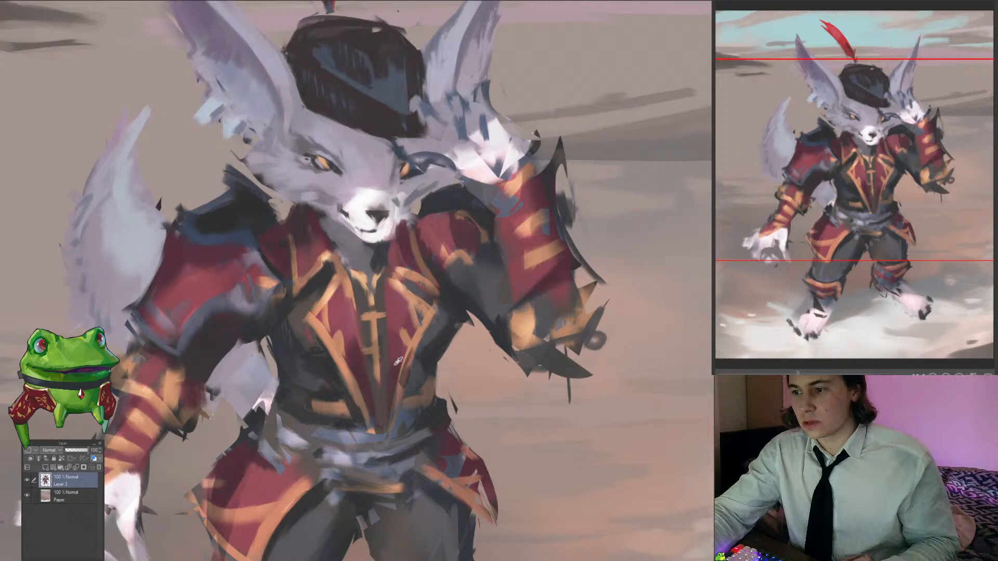
pyautogui.keyDown('alt'); pyautogui.click(375, 316); pyautogui.keyUp('alt')
pyautogui.keyDown('alt'); pyautogui.click(374, 316); pyautogui.keyUp('alt')
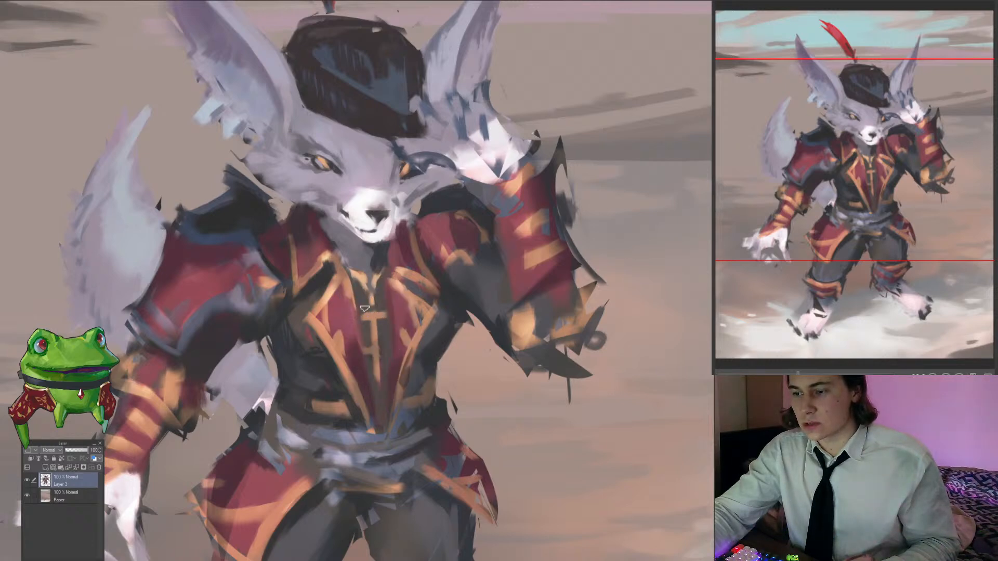
pyautogui.keyDown('alt'); pyautogui.click(351, 302); pyautogui.keyUp('alt')
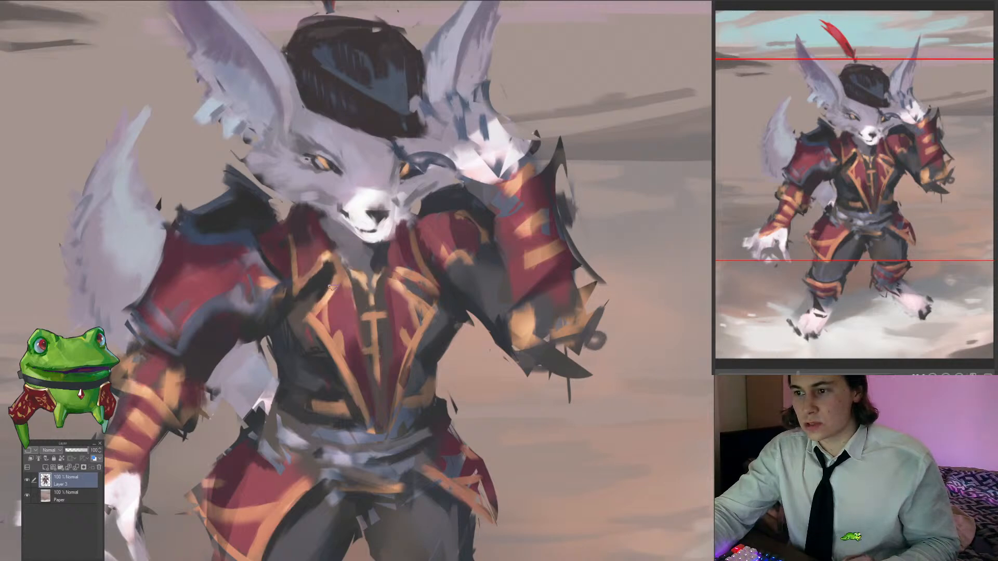
pyautogui.keyDown('alt'); pyautogui.click(326, 298); pyautogui.keyUp('alt')
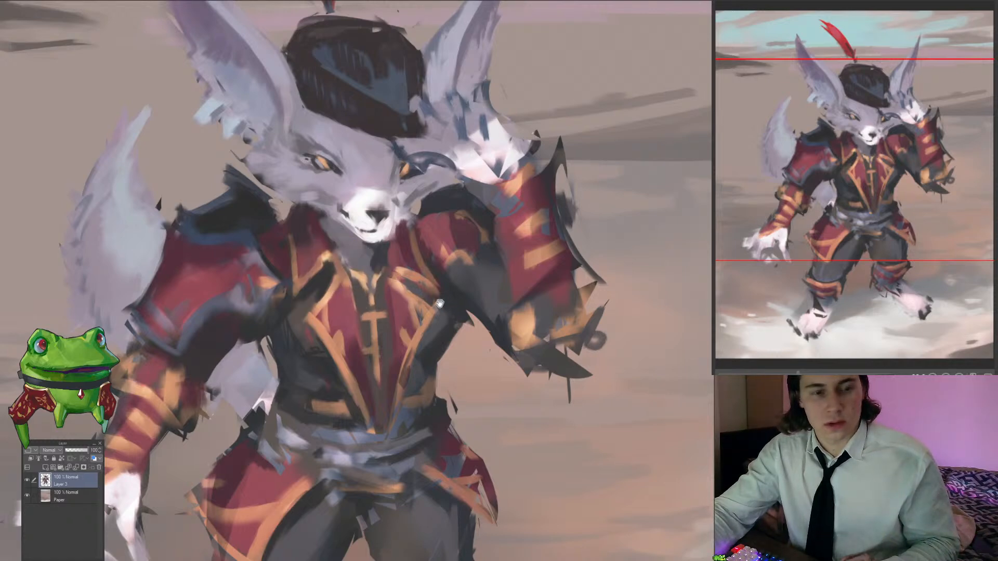
# Step: Brighten the gold lapel trim below the muzzle and clean up the dark jacket edge under the raised arm
pyautogui.moveTo(439, 303); pyautogui.dragTo(434, 315)
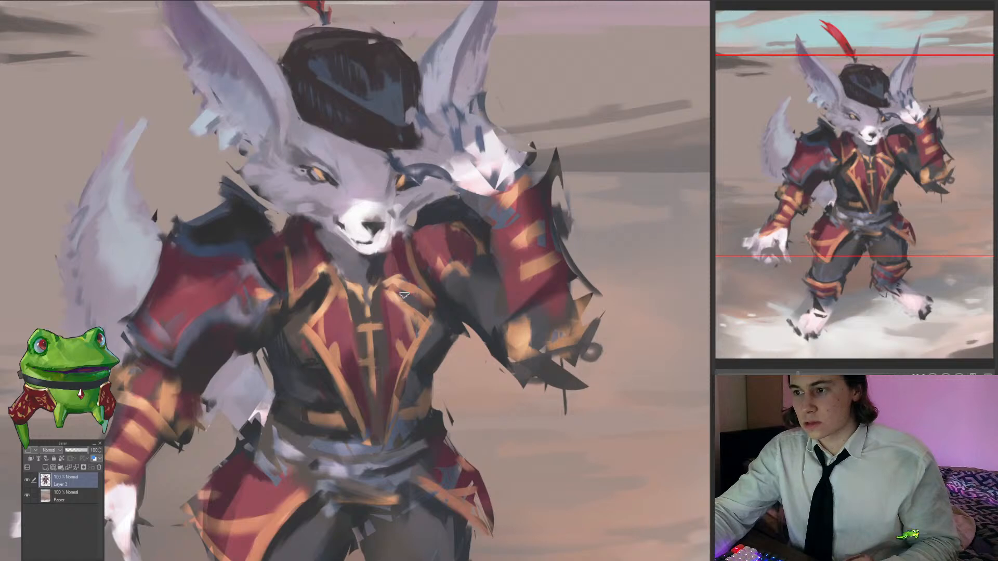
pyautogui.keyDown('alt'); pyautogui.click(442, 300); pyautogui.keyUp('alt')
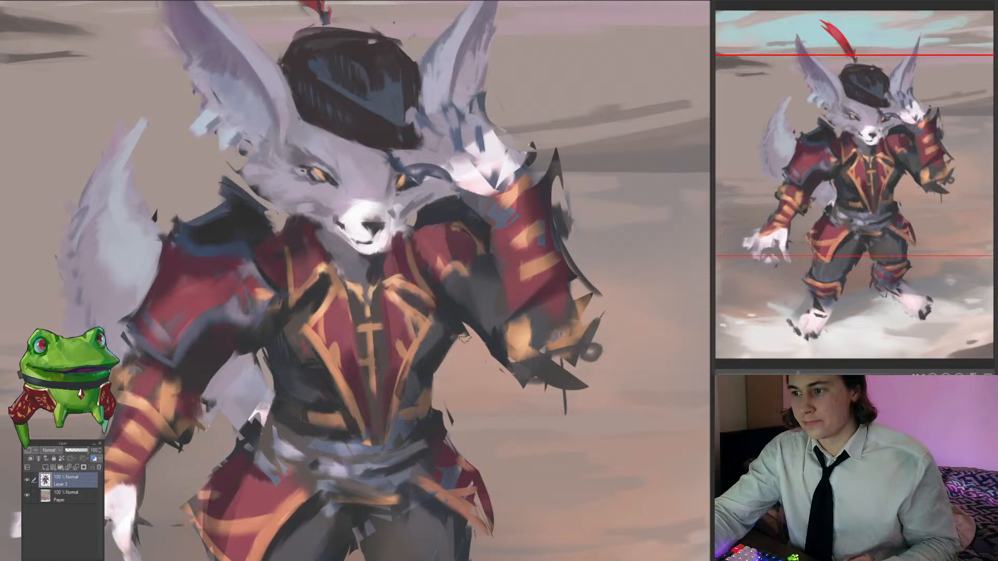
pyautogui.moveTo(463, 338); pyautogui.dragTo(431, 336)
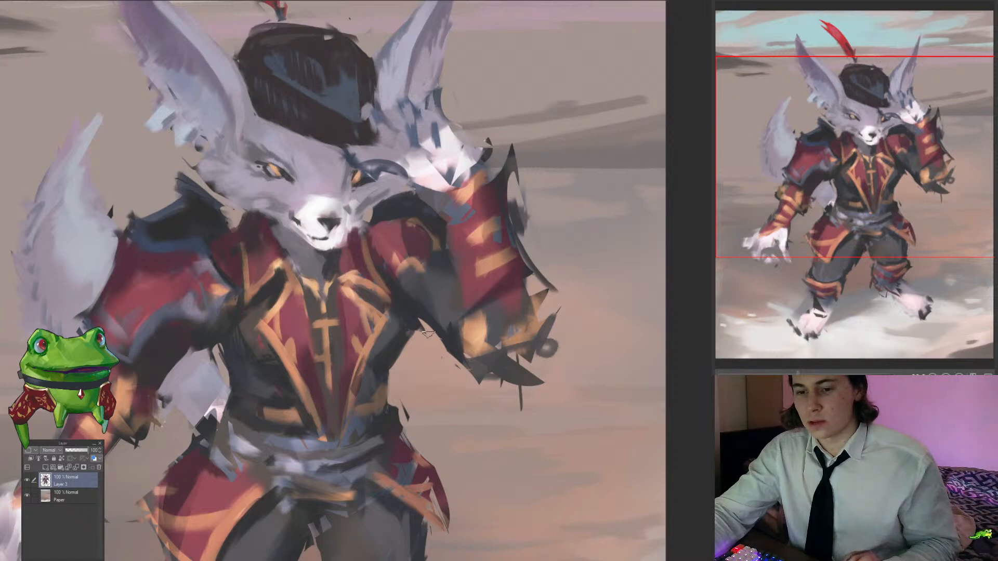
# Step: Define the blue-grey lower rim of the red shoulder guard above the lowered arm, sampling the nearby sleeve colours
pyautogui.scroll(-2, 431, 333)
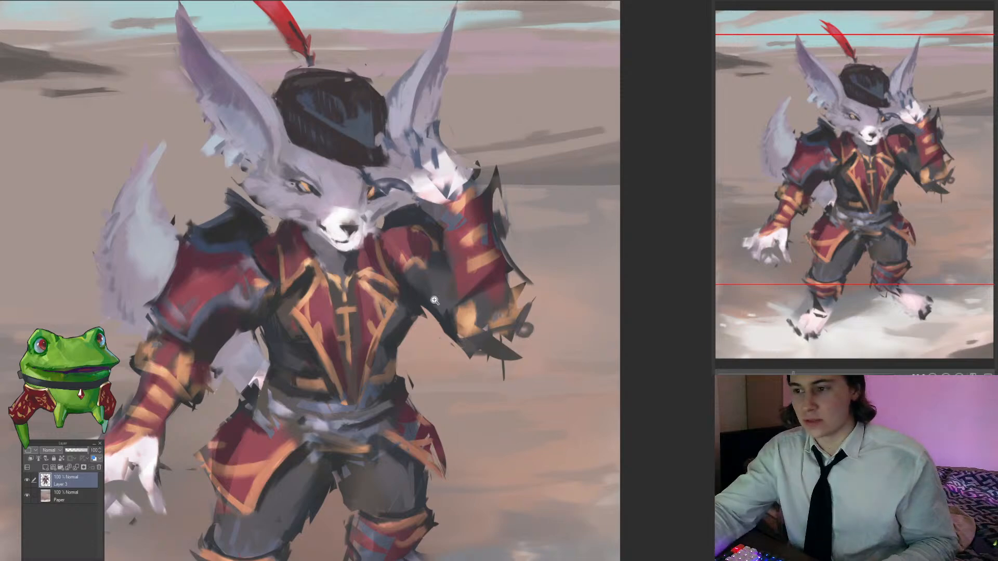
pyautogui.scroll(-5, 420, 326)
pyautogui.scroll(6, 388, 326)
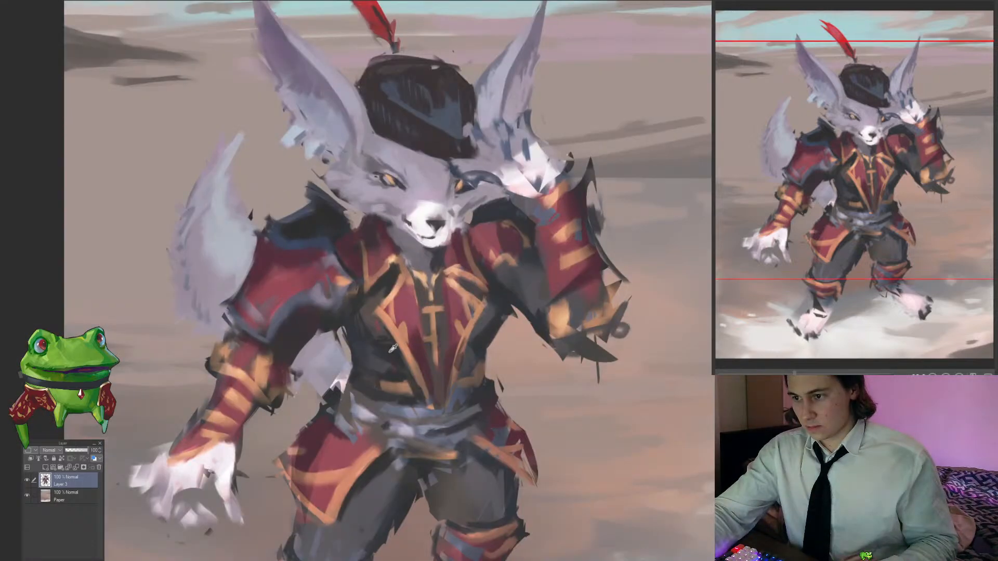
pyautogui.scroll(-5, 363, 367)
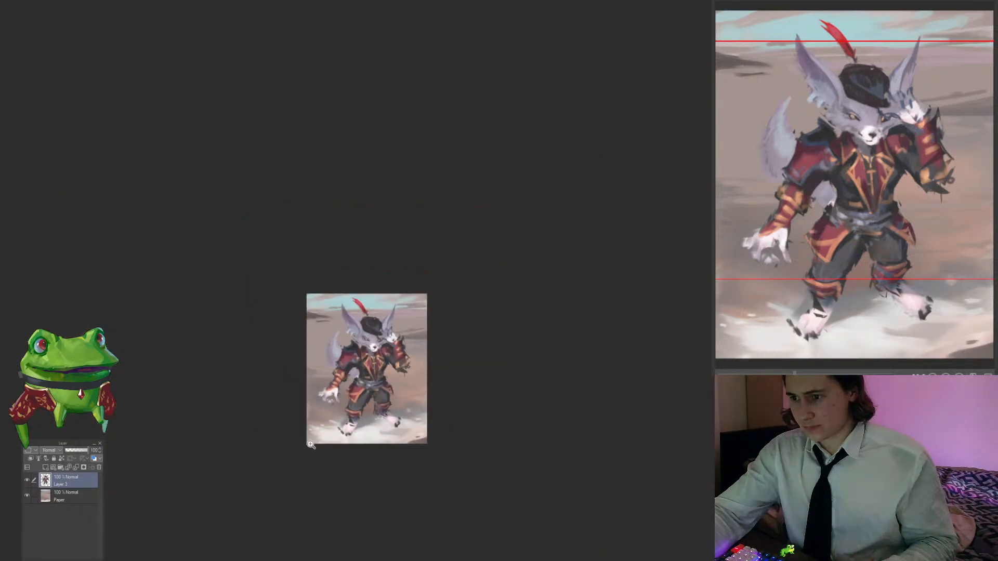
pyautogui.scroll(6, 362, 355)
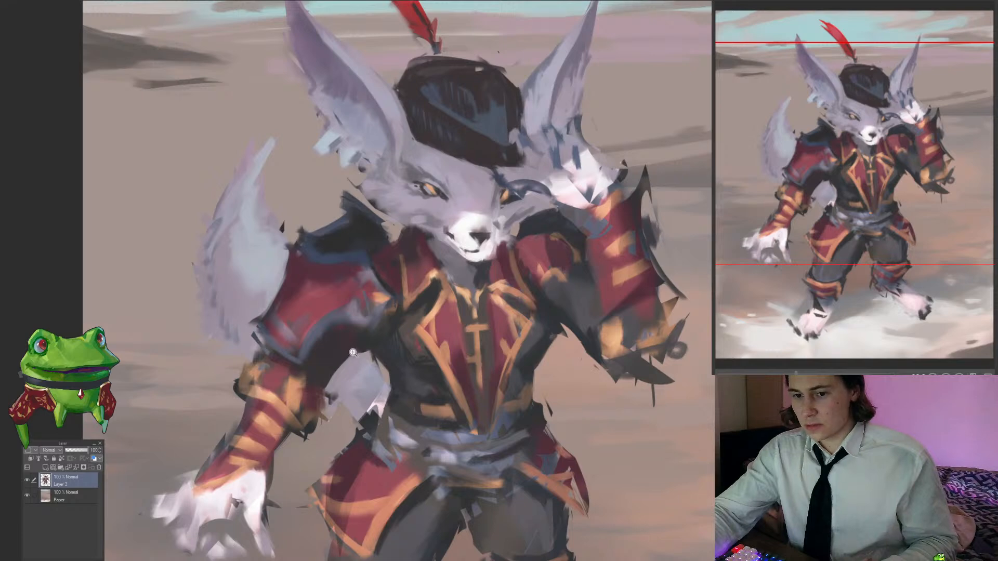
pyautogui.keyDown('alt'); pyautogui.click(344, 374); pyautogui.keyUp('alt')
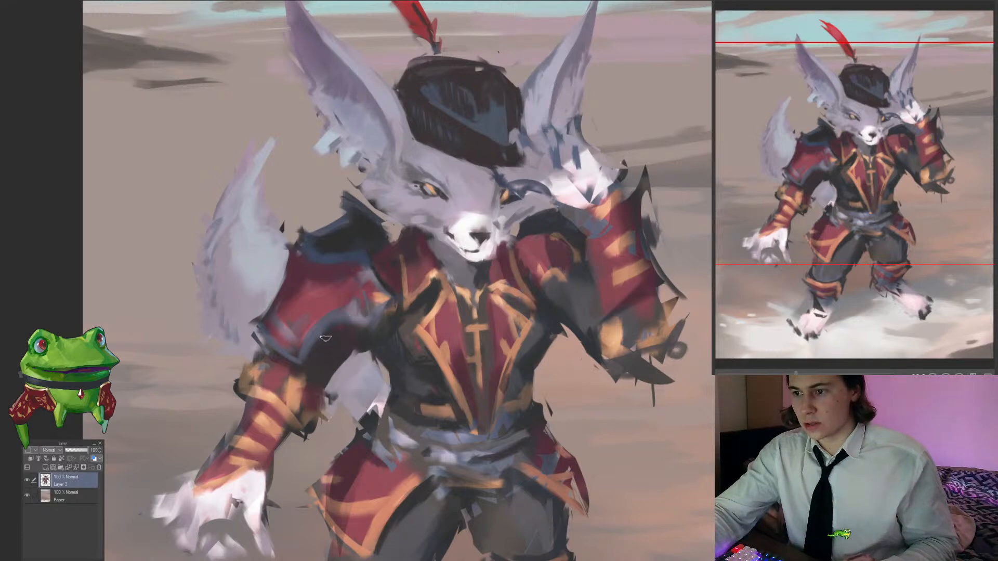
pyautogui.keyDown('alt'); pyautogui.click(348, 312); pyautogui.keyUp('alt')
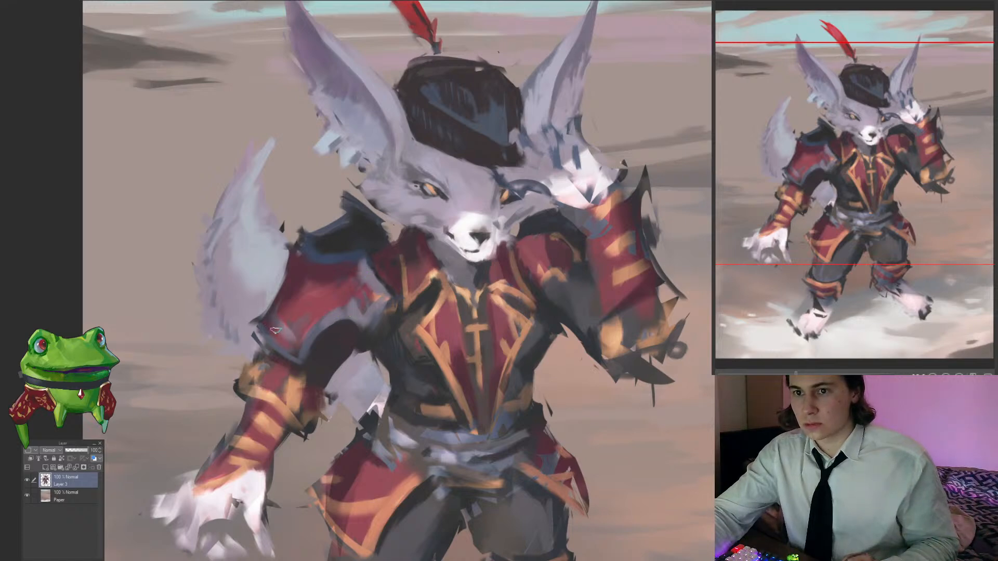
pyautogui.keyDown('alt'); pyautogui.click(307, 343); pyautogui.keyUp('alt')
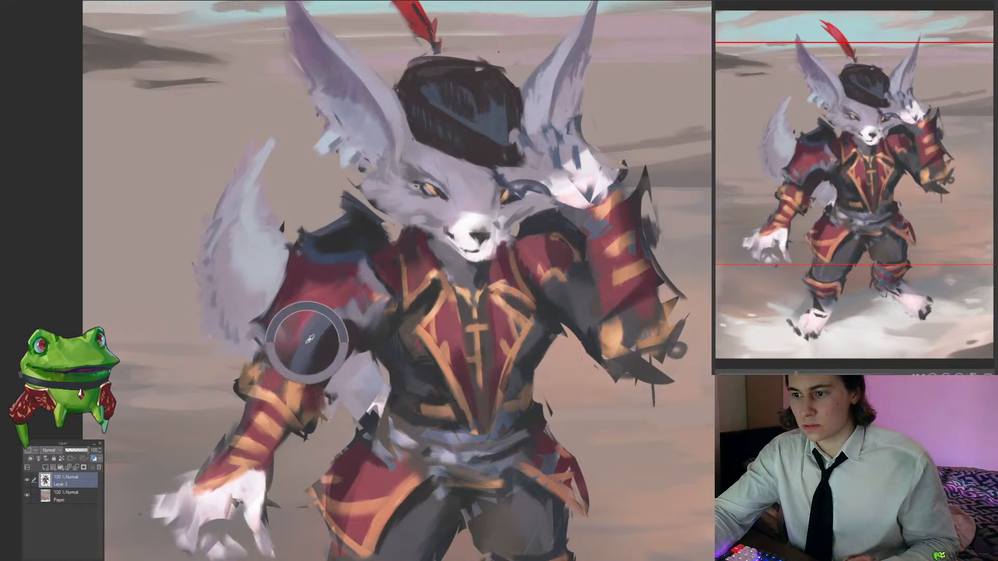
# Step: Smooth the red surface of the shoulder guard near its lower corner, sampling the red there
pyautogui.moveTo(287, 276); pyautogui.dragTo(241, 350)
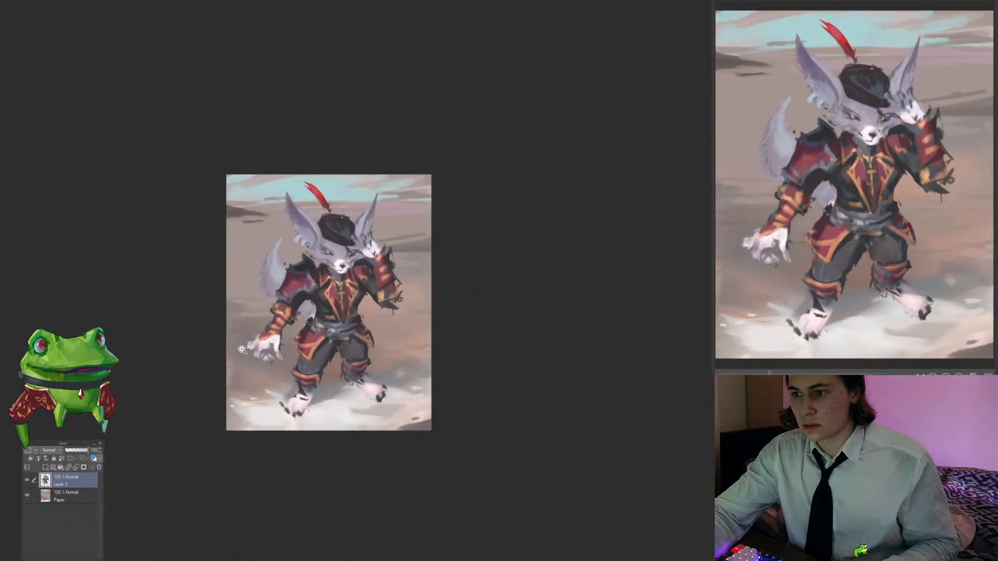
pyautogui.moveTo(288, 269); pyautogui.dragTo(333, 241)
pyautogui.keyDown('alt'); pyautogui.click(286, 306); pyautogui.keyUp('alt')
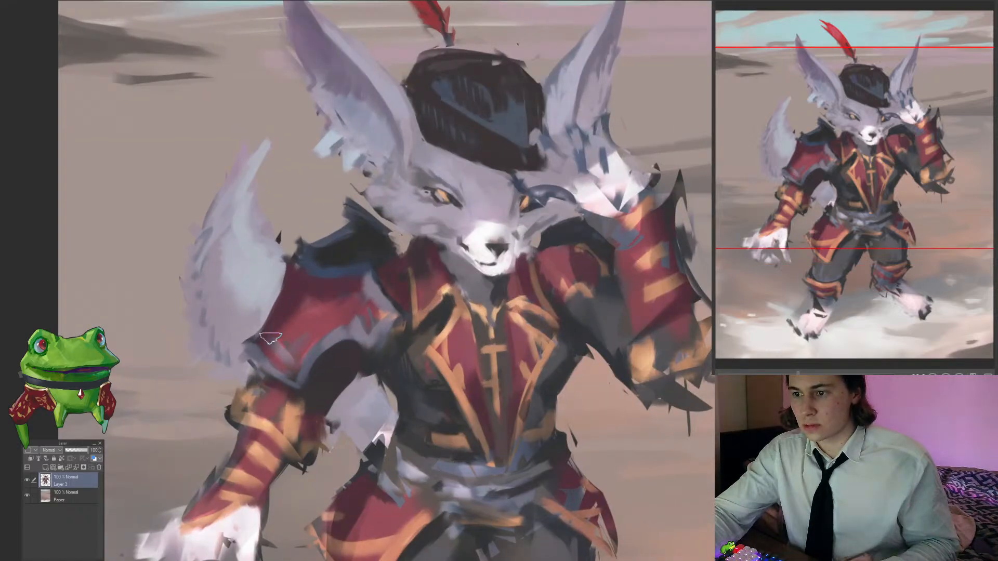
pyautogui.moveTo(299, 307); pyautogui.dragTo(265, 344)
pyautogui.moveTo(331, 322); pyautogui.dragTo(294, 305)
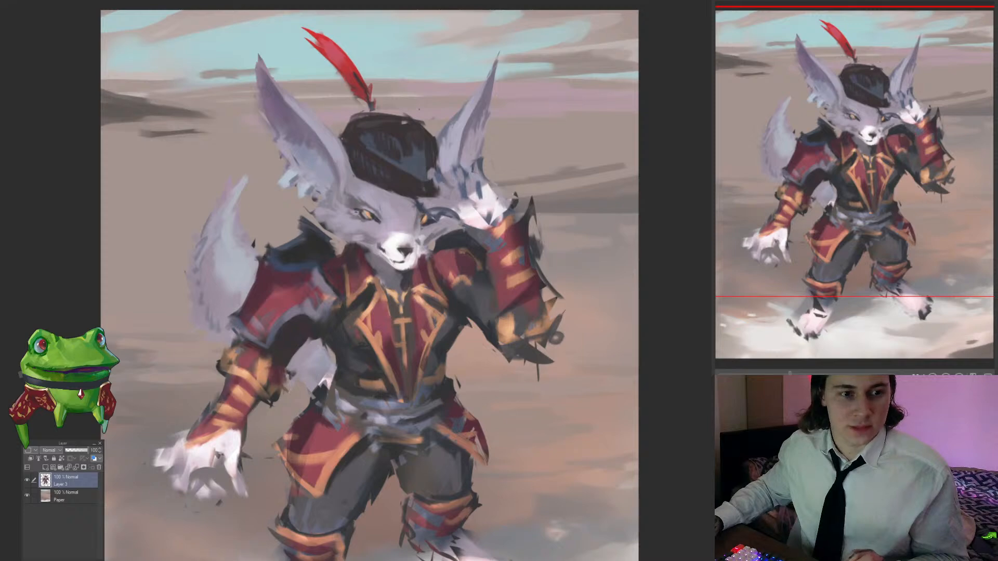
# Step: Clean up the outline of the black shoulder pad and add brighter red streaks to the shoulder guard beneath it
pyautogui.scroll(2, 299, 254)
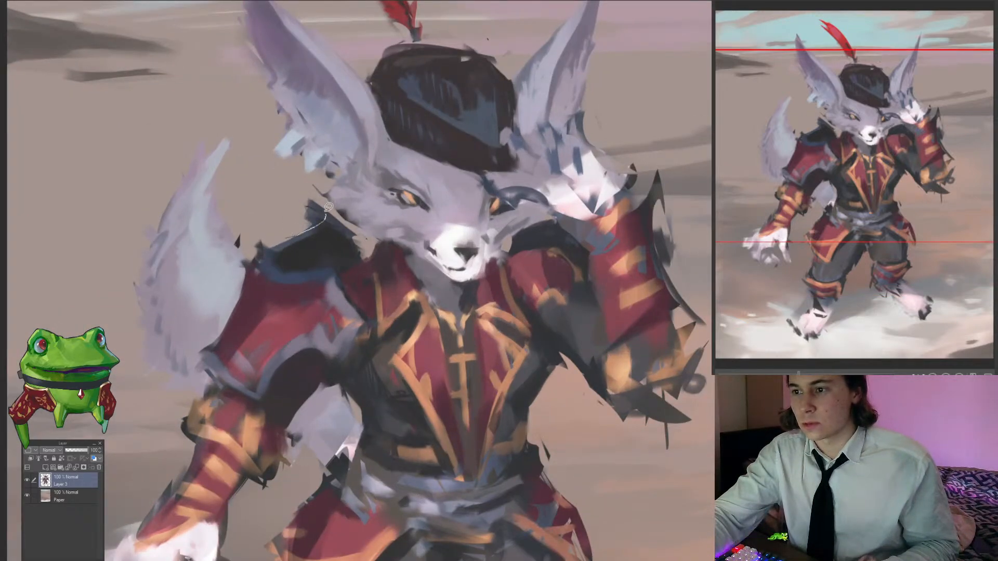
pyautogui.moveTo(304, 248)
pyautogui.mouseDown()
pyautogui.moveTo(299, 273)
pyautogui.moveTo(287, 277)
pyautogui.moveTo(318, 235)
pyautogui.mouseUp()
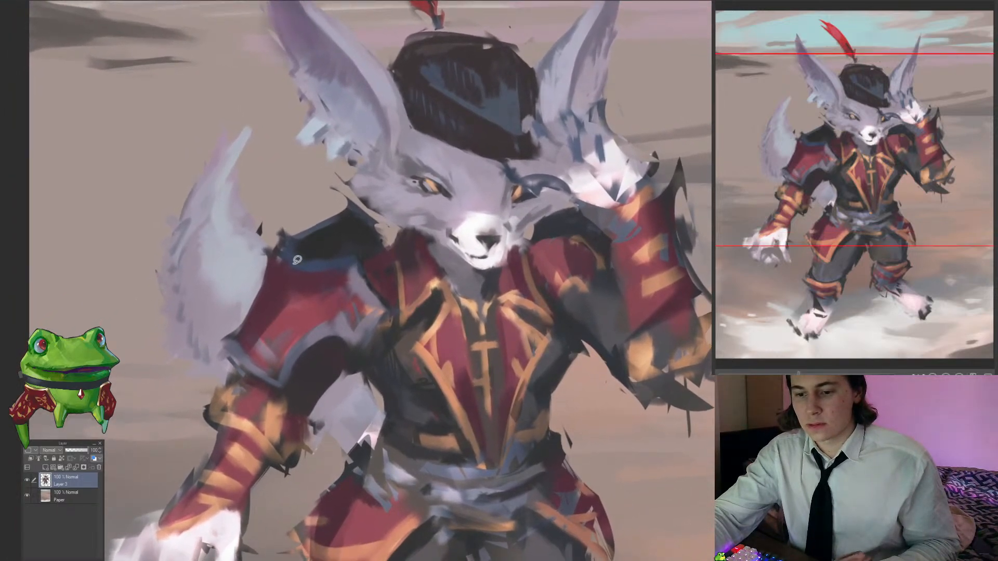
pyautogui.moveTo(293, 283)
pyautogui.mouseDown()
pyautogui.moveTo(276, 312)
pyautogui.moveTo(301, 288)
pyautogui.mouseUp()
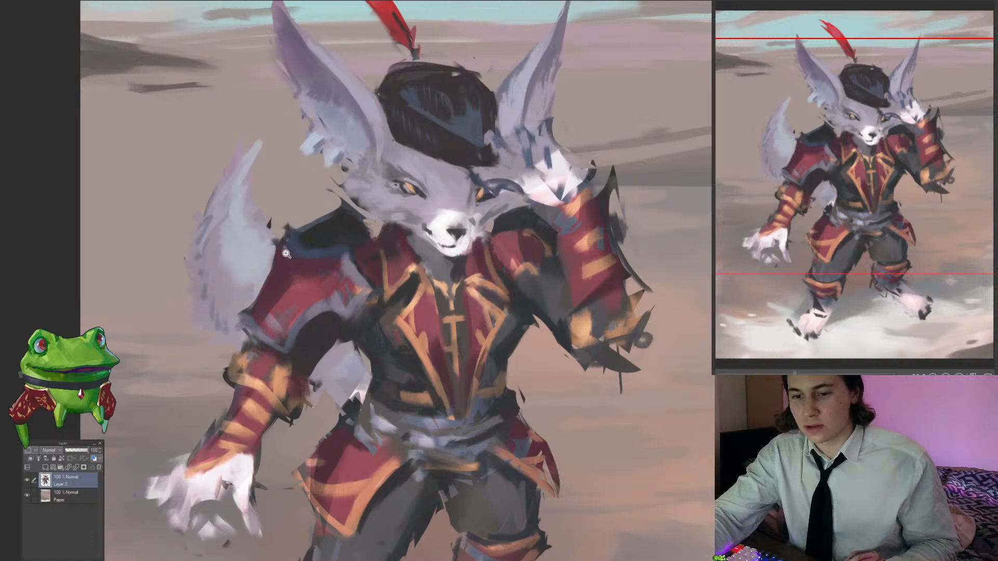
pyautogui.moveTo(286, 253); pyautogui.dragTo(286, 262)
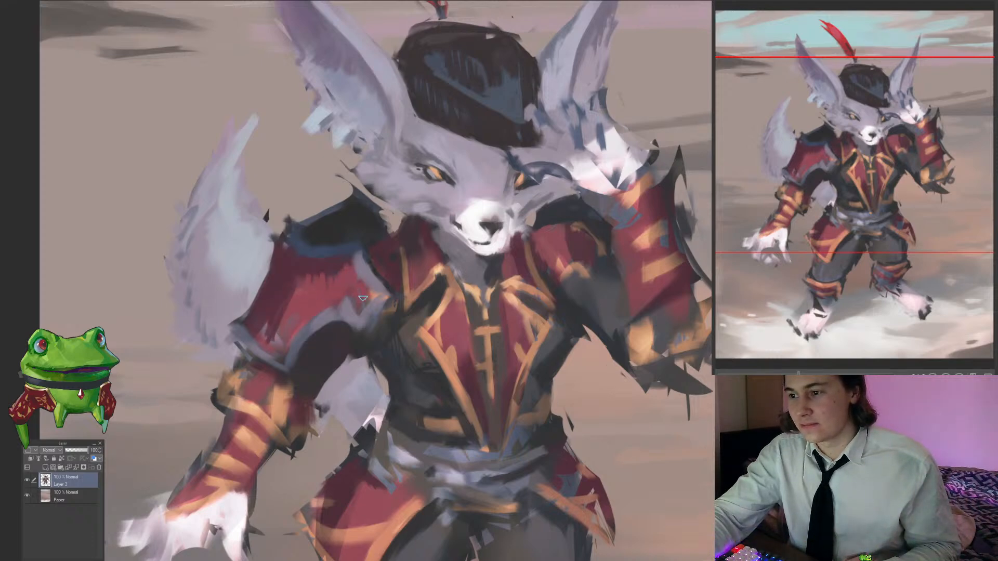
# Step: Sharpen the grey inner rim of the shoulder guard and darken the sleeve beneath it with sampled colours
pyautogui.keyDown('alt'); pyautogui.click(375, 309); pyautogui.keyUp('alt')
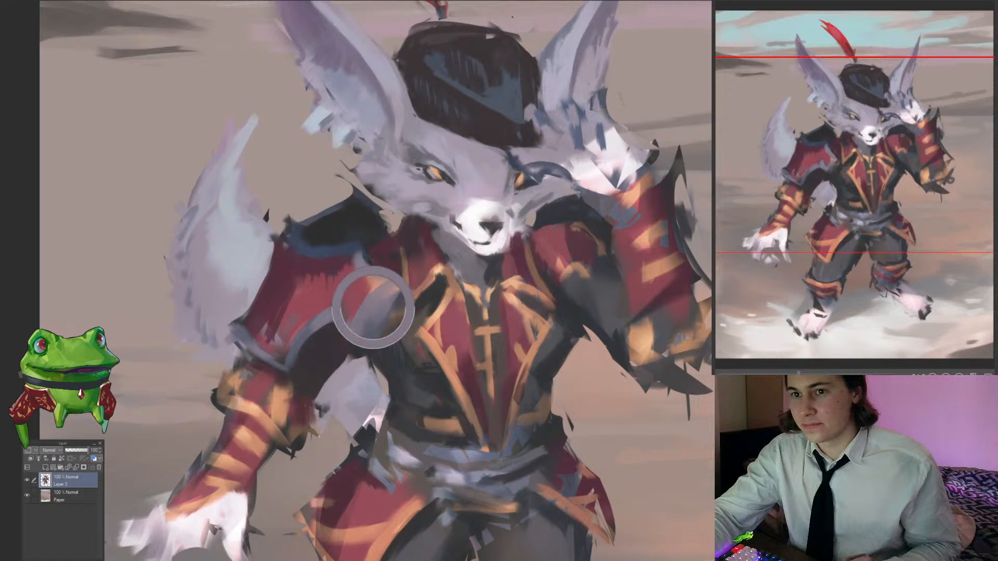
pyautogui.moveTo(410, 295); pyautogui.dragTo(374, 319)
pyautogui.keyDown('alt'); pyautogui.click(325, 249); pyautogui.keyUp('alt')
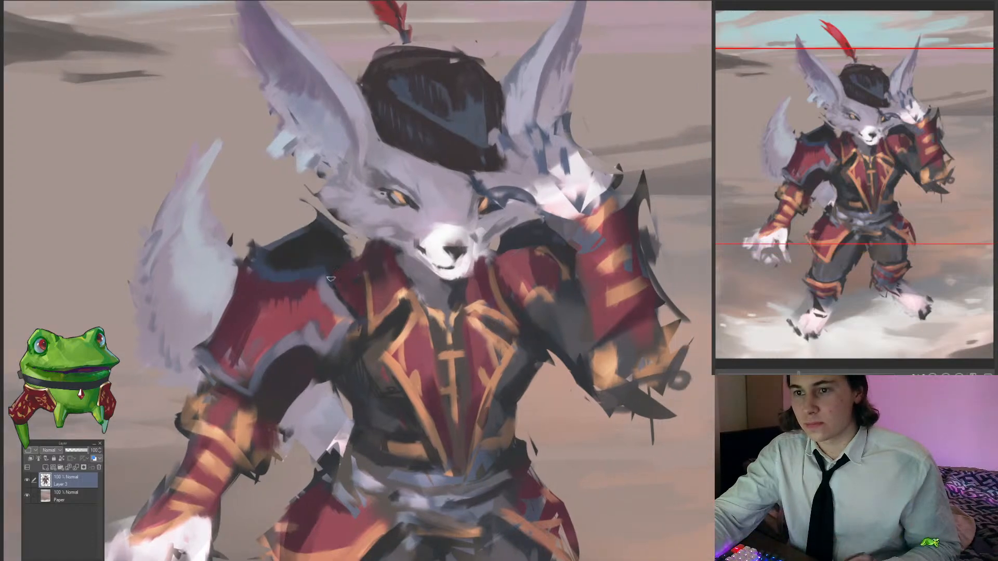
pyautogui.moveTo(326, 275); pyautogui.dragTo(343, 304)
pyautogui.moveTo(335, 354); pyautogui.dragTo(344, 336)
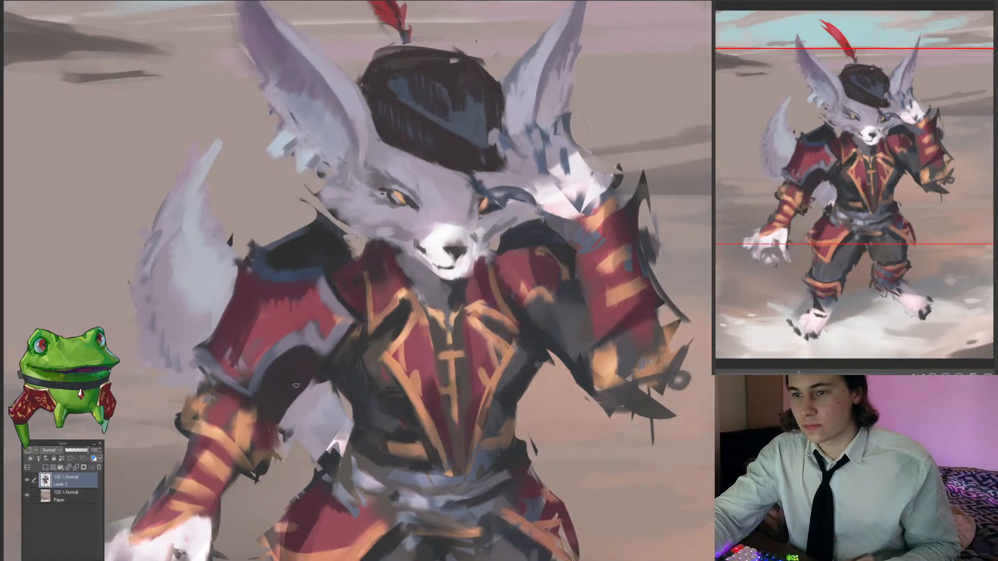
pyautogui.keyDown('alt'); pyautogui.click(300, 403); pyautogui.keyUp('alt')
pyautogui.moveTo(290, 411)
pyautogui.mouseDown()
pyautogui.moveTo(308, 377)
pyautogui.moveTo(218, 381)
pyautogui.mouseUp()
# Step: Refine the fur of the cheek and jaw beside the muzzle in a mirrored view, sampling nearby fur colours
pyautogui.press('h')
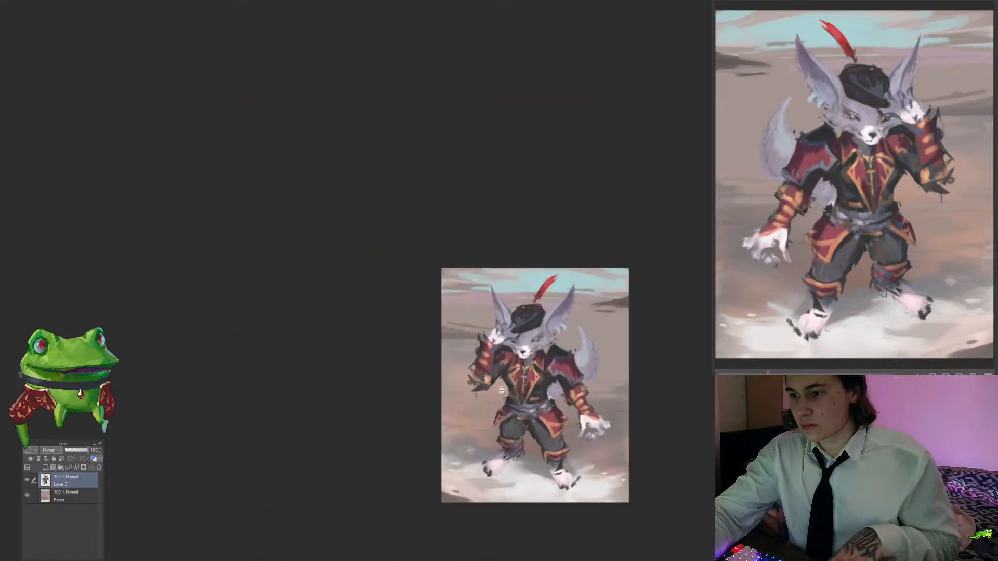
pyautogui.click(501, 391)
pyautogui.click(509, 346)
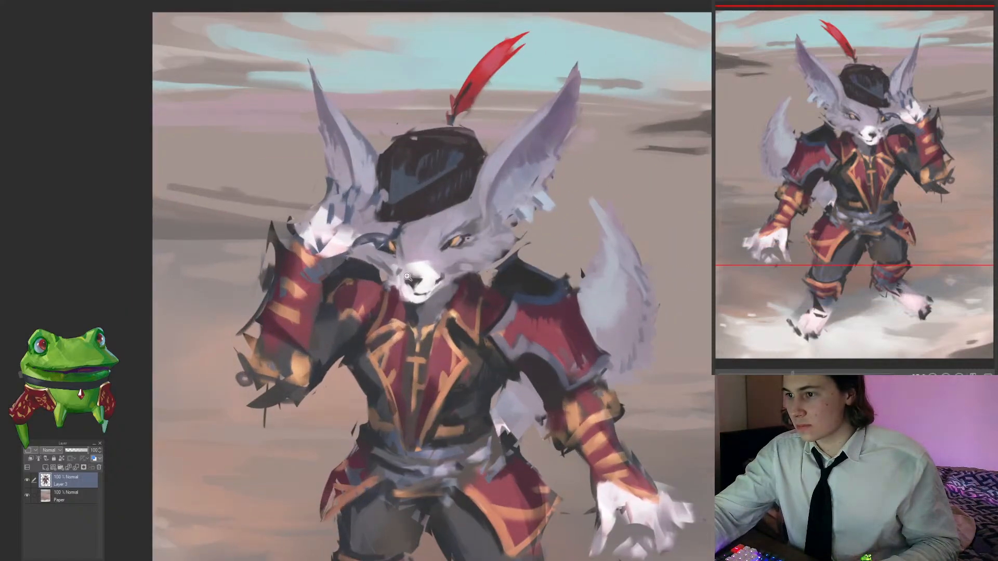
pyautogui.moveTo(407, 277); pyautogui.dragTo(417, 306)
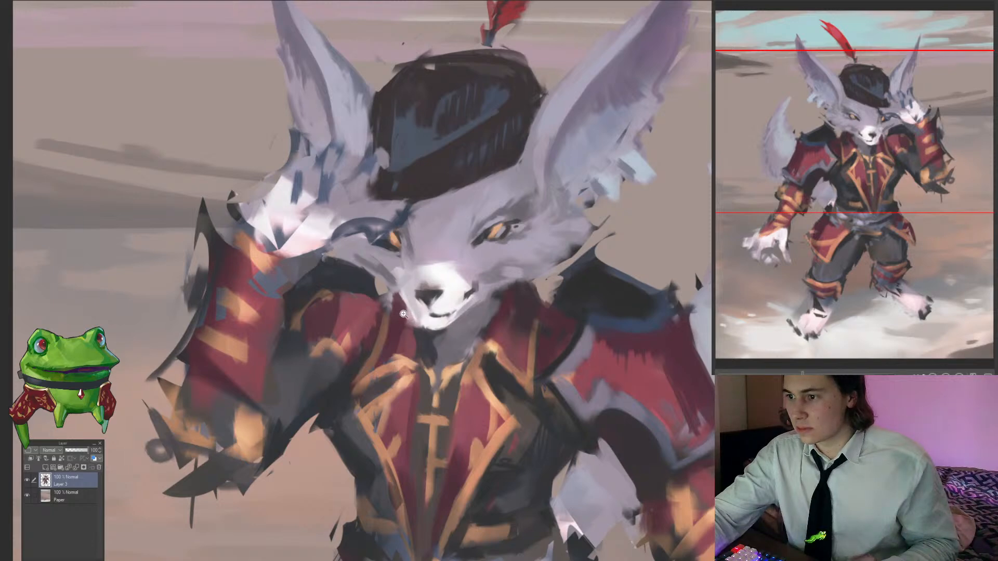
pyautogui.moveTo(404, 314); pyautogui.dragTo(520, 309)
pyautogui.keyDown('alt'); pyautogui.click(384, 314); pyautogui.keyUp('alt')
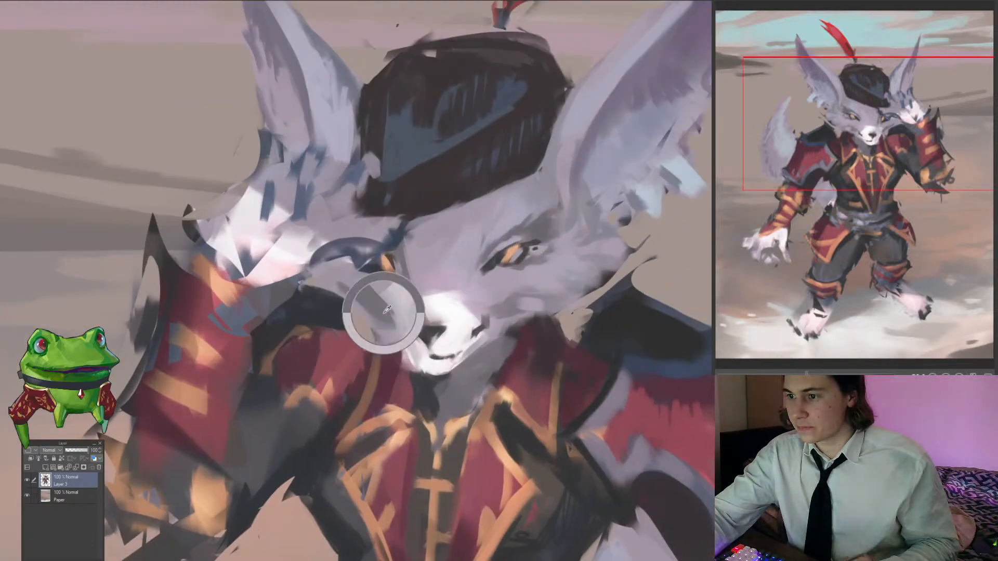
pyautogui.moveTo(402, 334); pyautogui.dragTo(373, 305)
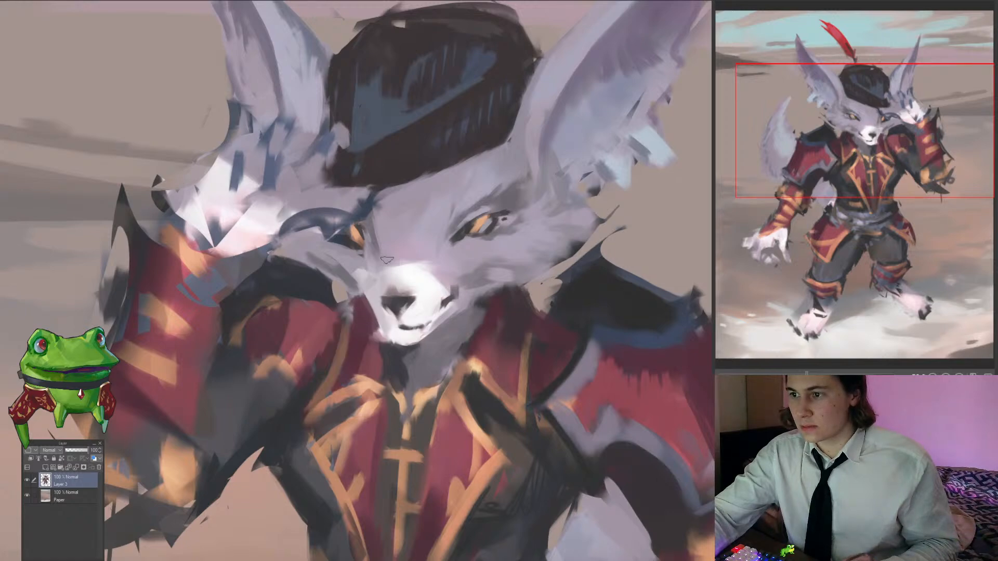
pyautogui.moveTo(375, 268); pyautogui.dragTo(291, 269)
# Step: Restore the normal view and clean up the cheek edge below the raised hand with sampled fur colours
pyautogui.press('h')
pyautogui.moveTo(540, 274); pyautogui.dragTo(621, 270)
pyautogui.keyDown('alt'); pyautogui.click(445, 280); pyautogui.keyUp('alt')
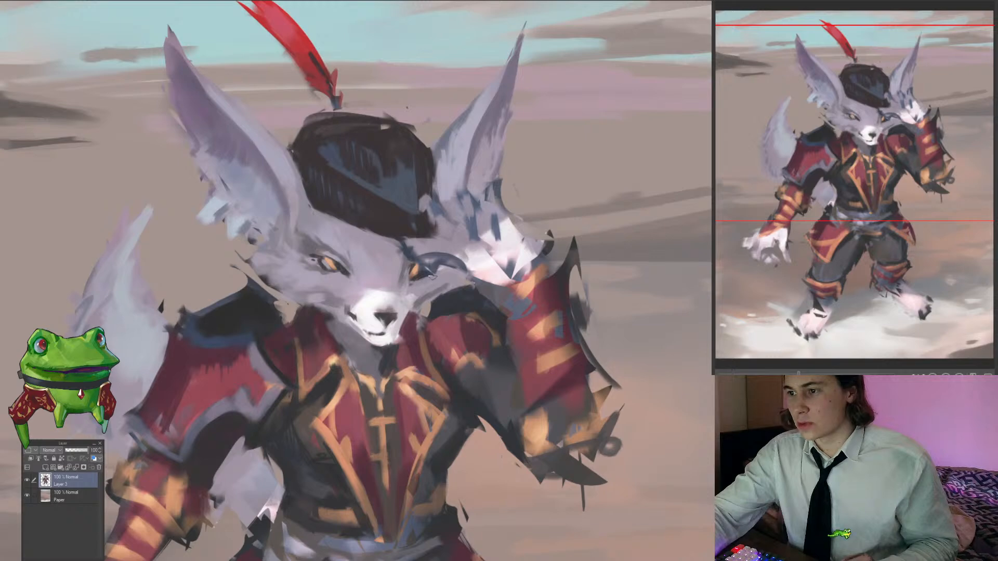
pyautogui.keyDown('alt'); pyautogui.click(427, 289); pyautogui.keyUp('alt')
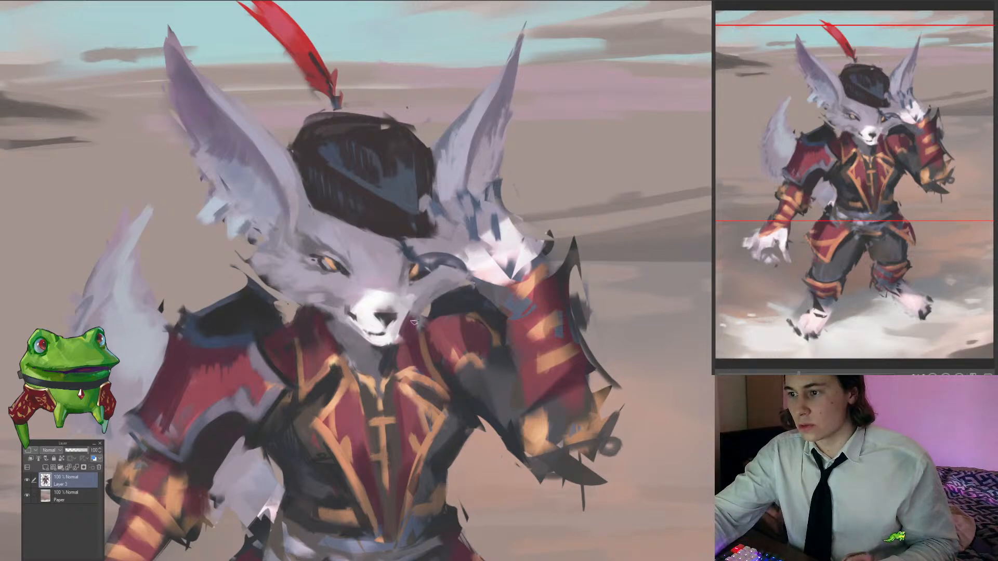
pyautogui.moveTo(413, 323)
pyautogui.mouseDown()
pyautogui.moveTo(402, 340)
pyautogui.moveTo(414, 369)
pyautogui.moveTo(415, 481)
pyautogui.moveTo(416, 369)
pyautogui.moveTo(387, 404)
pyautogui.moveTo(393, 374)
pyautogui.moveTo(359, 377)
pyautogui.mouseUp()
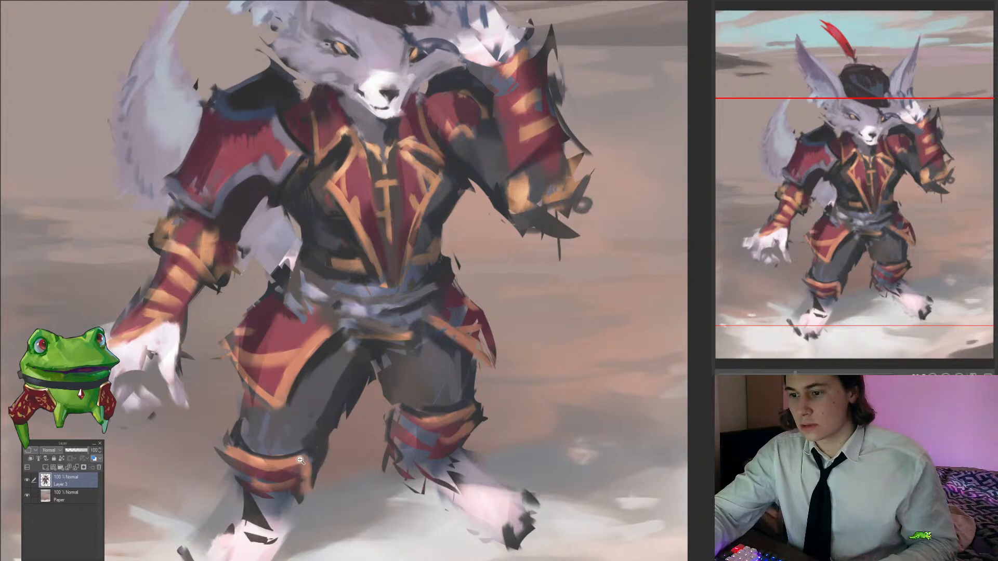
# Step: Mirror the view and refine the grey waist sash and the upper trousers beneath it, sampling the dark trouser colour
pyautogui.moveTo(320, 461); pyautogui.dragTo(320, 504)
pyautogui.press('h')
pyautogui.moveTo(584, 444)
pyautogui.mouseDown()
pyautogui.moveTo(415, 407)
pyautogui.moveTo(414, 373)
pyautogui.moveTo(417, 404)
pyautogui.mouseUp()
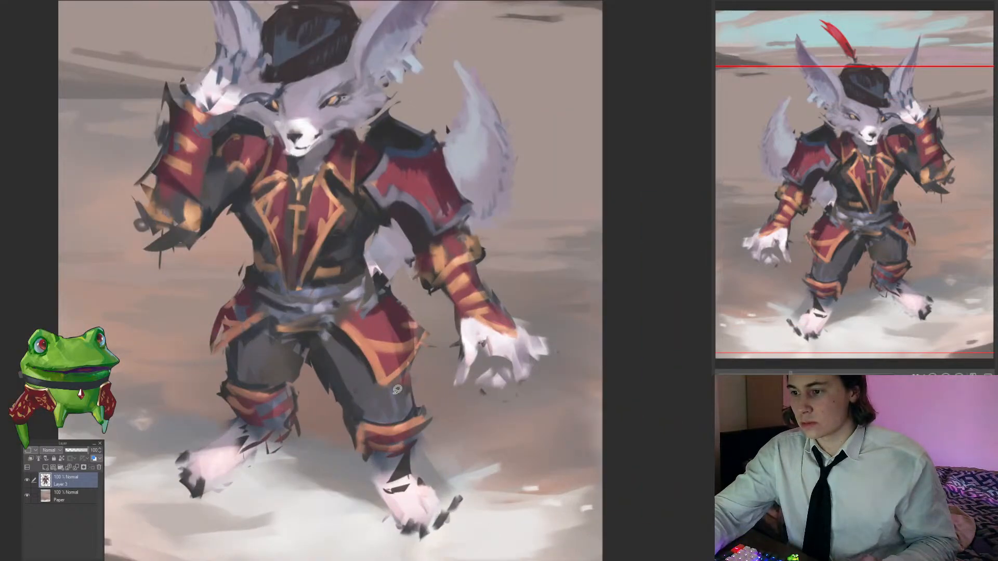
pyautogui.keyDown('alt'); pyautogui.click(329, 368); pyautogui.keyUp('alt')
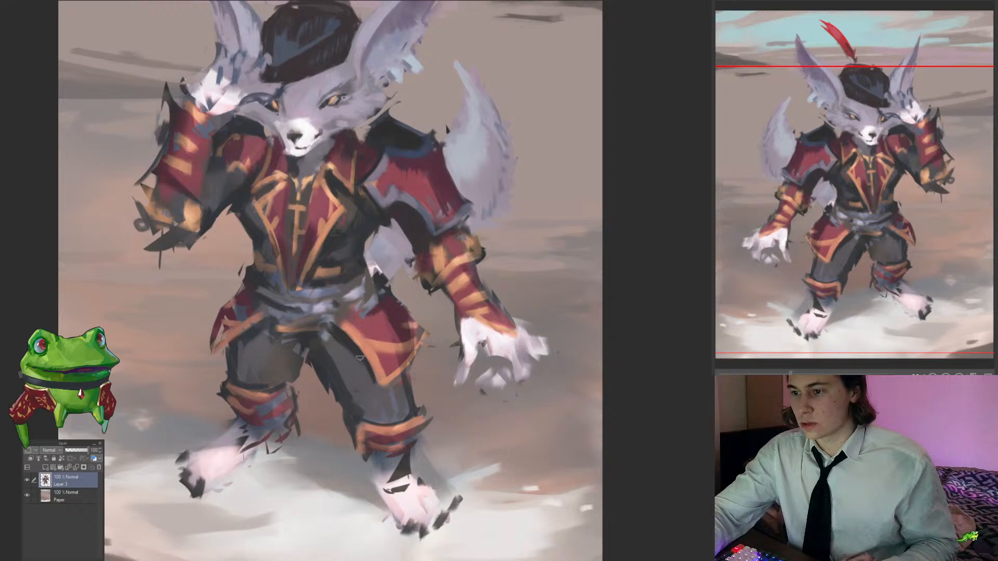
pyautogui.moveTo(366, 339); pyautogui.dragTo(382, 375)
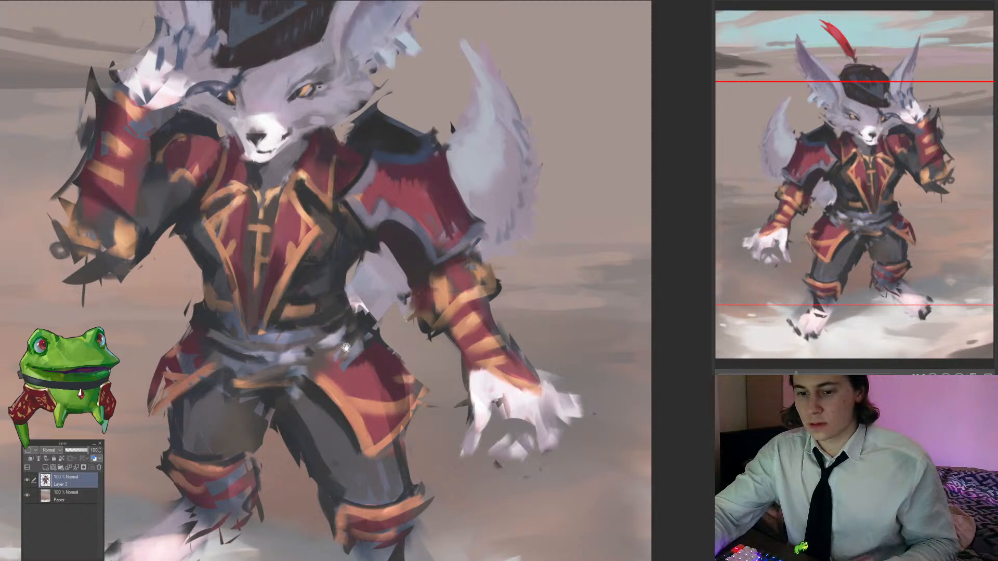
pyautogui.moveTo(346, 348); pyautogui.dragTo(400, 399)
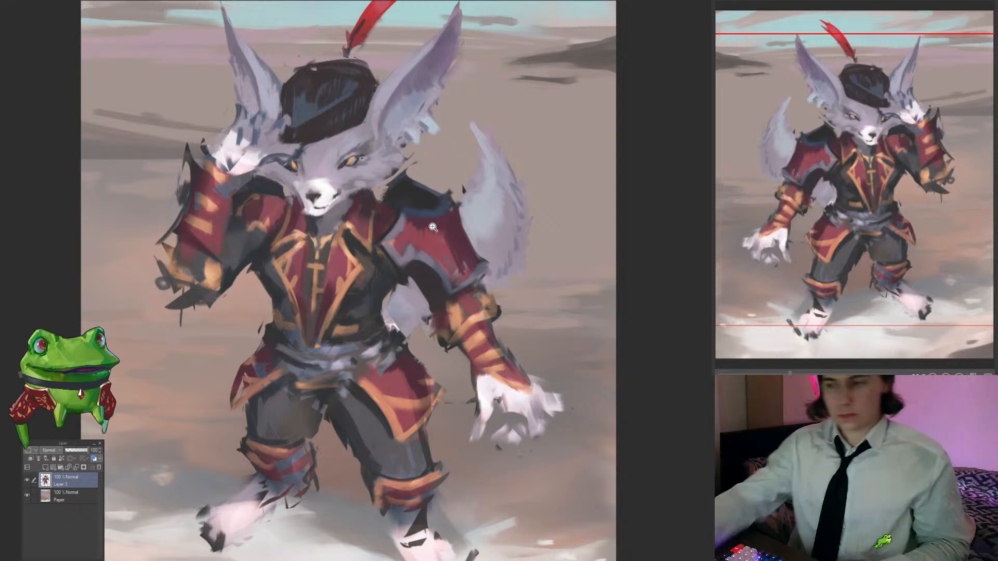
# Step: Unmirror the canvas and examine the whole figure's balance at several zoom levels
pyautogui.moveTo(432, 311); pyautogui.dragTo(364, 312)
pyautogui.press('h')
pyautogui.moveTo(491, 299); pyautogui.dragTo(388, 326)
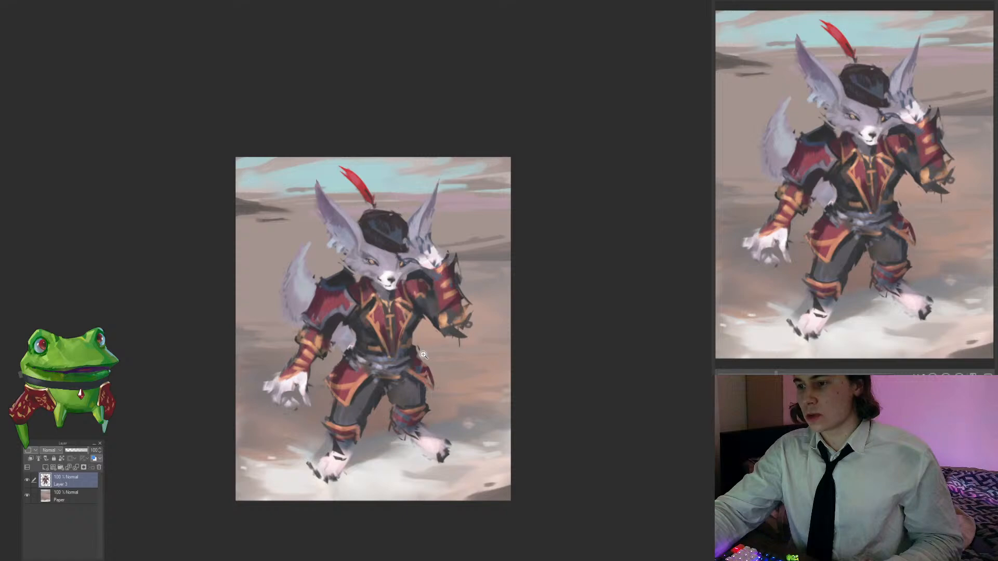
pyautogui.moveTo(413, 379); pyautogui.dragTo(387, 412)
pyautogui.moveTo(481, 404); pyautogui.dragTo(463, 352)
pyautogui.moveTo(388, 343); pyautogui.dragTo(408, 372)
pyautogui.moveTo(363, 411); pyautogui.dragTo(341, 386)
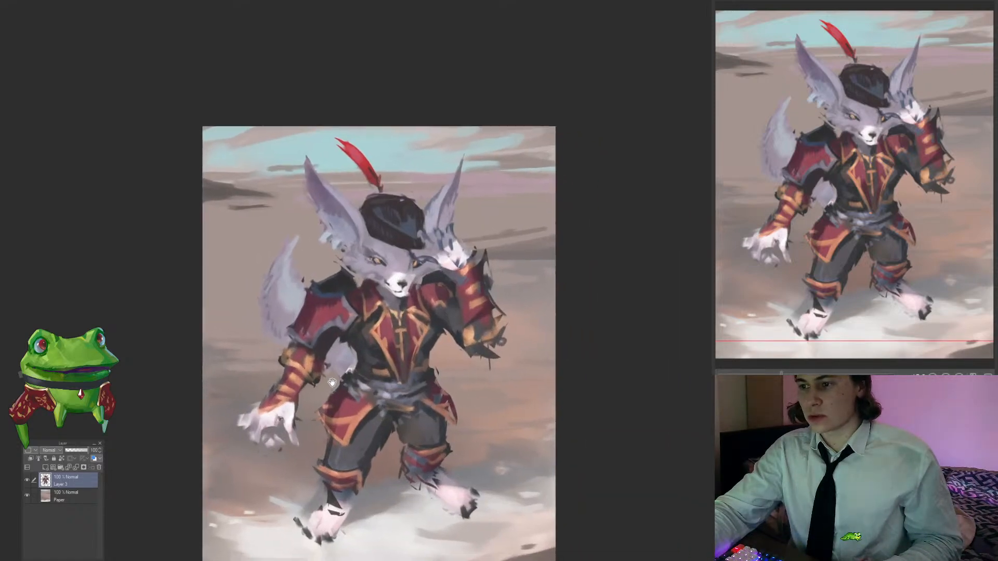
pyautogui.moveTo(353, 302); pyautogui.dragTo(312, 312)
pyautogui.keyDown('alt'); pyautogui.click(347, 276); pyautogui.keyUp('alt')
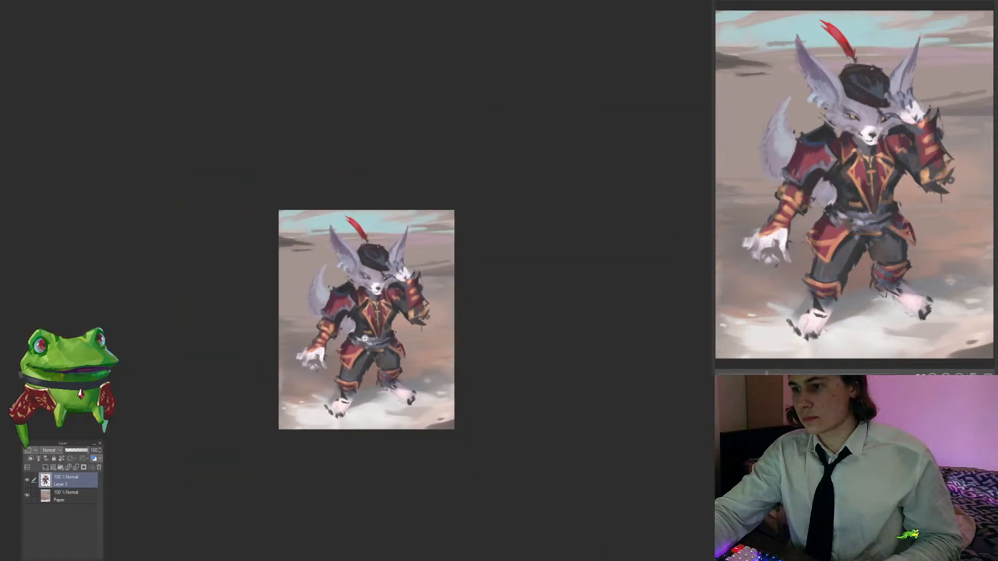
# Step: Repaint the raised arm's shoulder as a rounded red cap with thin orange trim above a dark grey sleeve
pyautogui.moveTo(382, 309); pyautogui.dragTo(413, 297)
pyautogui.click(413, 297)
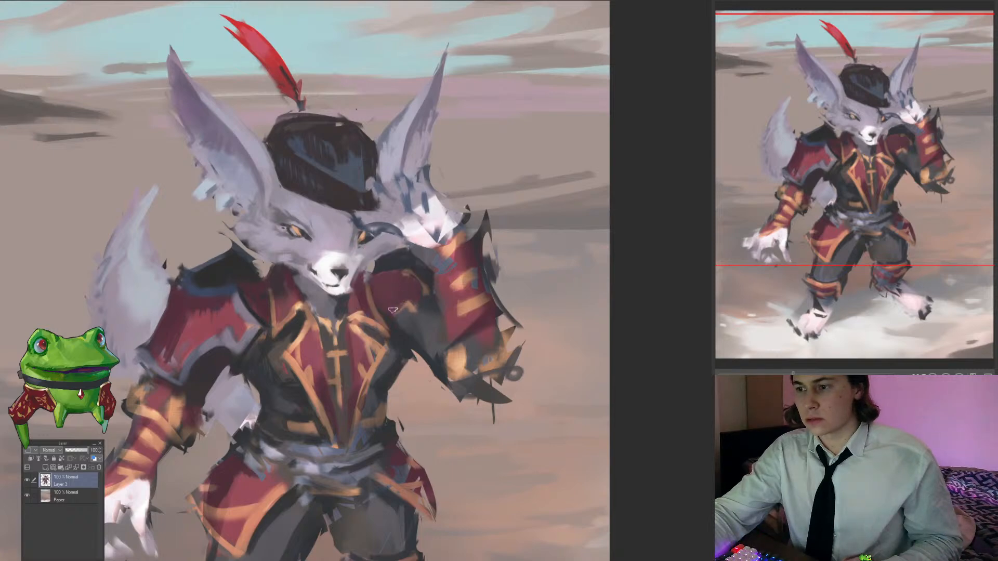
pyautogui.keyDown('alt'); pyautogui.click(427, 302); pyautogui.keyUp('alt')
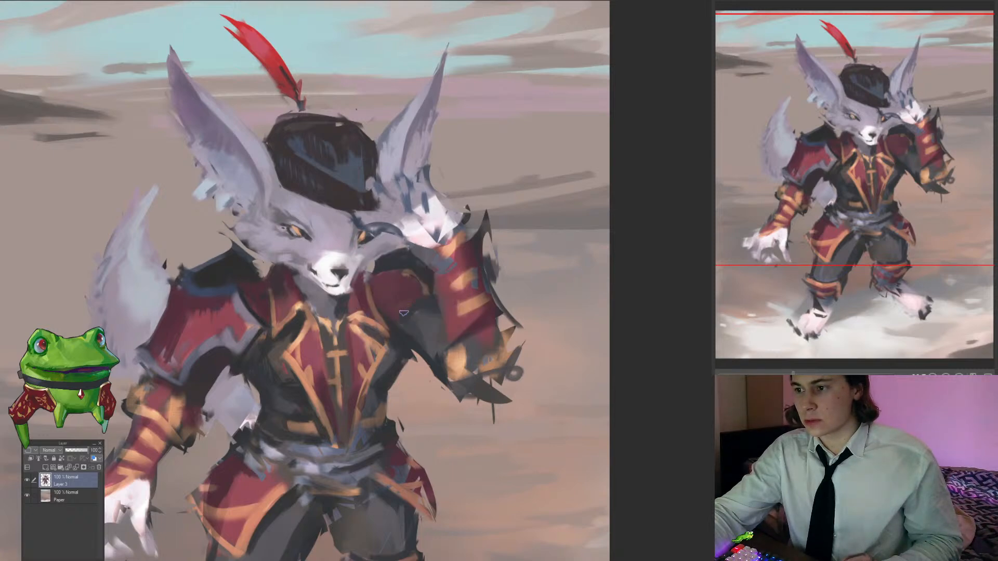
pyautogui.keyDown('alt'); pyautogui.click(424, 292); pyautogui.keyUp('alt')
pyautogui.moveTo(417, 313)
pyautogui.mouseDown()
pyautogui.moveTo(390, 353)
pyautogui.moveTo(430, 376)
pyautogui.mouseUp()
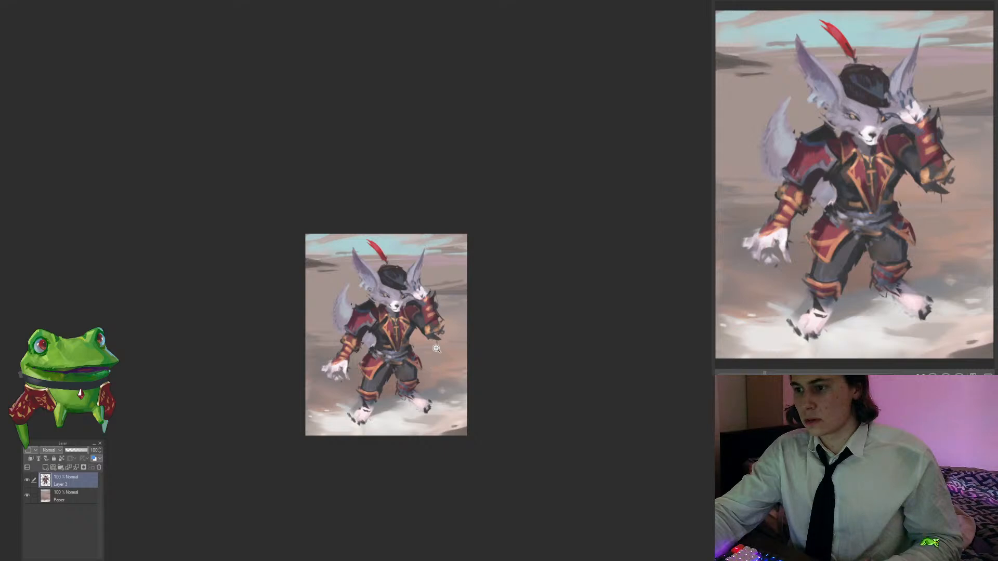
pyautogui.scroll(5, 412, 334)
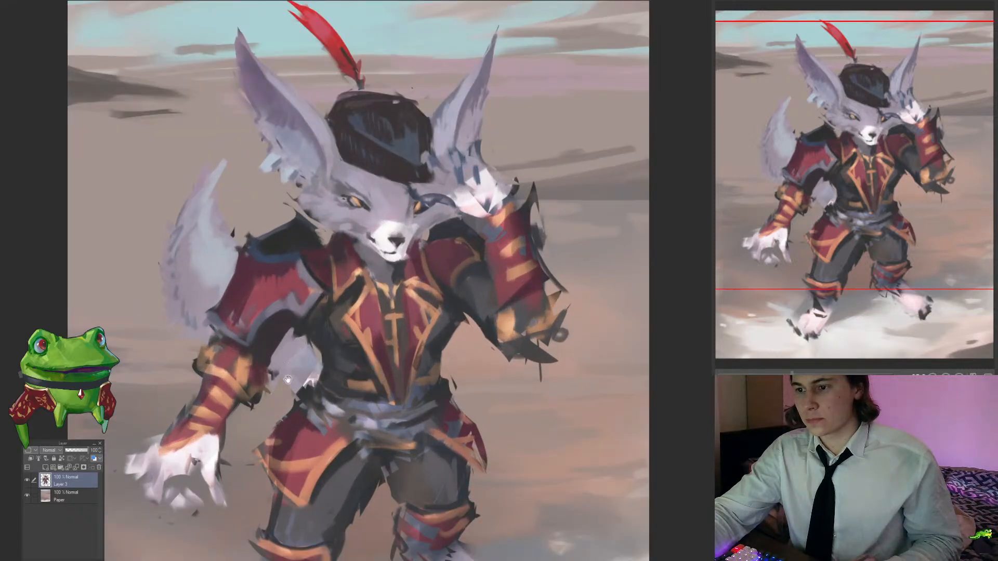
# Step: Select both visible parts of the tail, copy them to a new layer and place it beneath Layer 3
pyautogui.moveTo(288, 380); pyautogui.dragTo(328, 372)
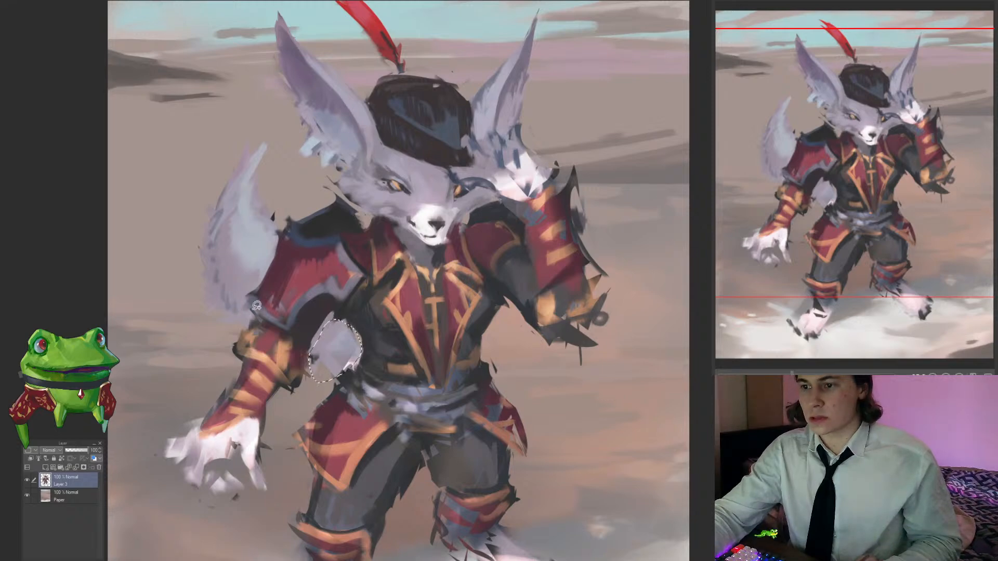
pyautogui.moveTo(271, 261)
pyautogui.mouseDown()
pyautogui.moveTo(179, 255)
pyautogui.moveTo(194, 332)
pyautogui.mouseUp()
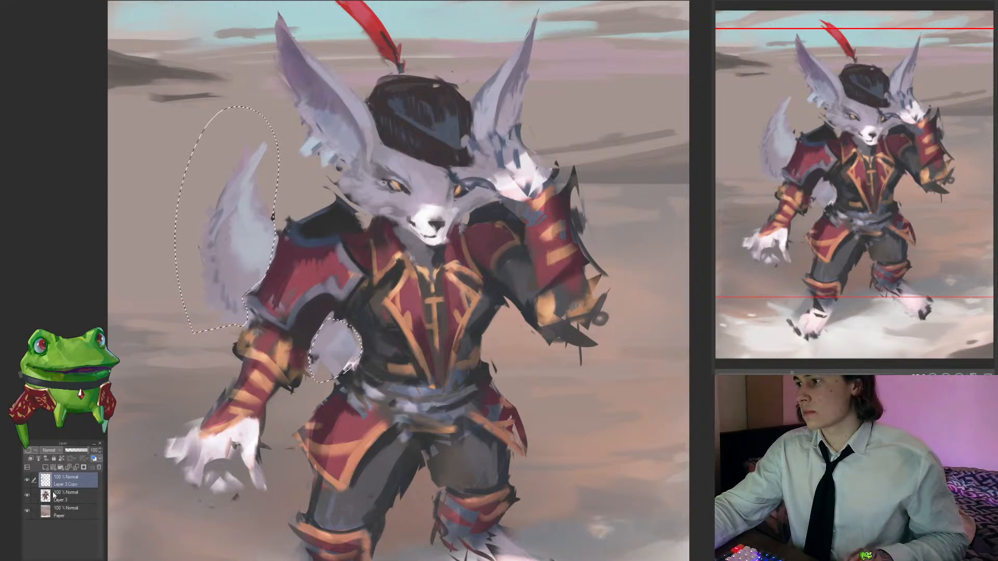
pyautogui.hotkey('ctrl', 'c')
pyautogui.hotkey('ctrl', 'v')
pyautogui.moveTo(56, 498); pyautogui.dragTo(58, 502)
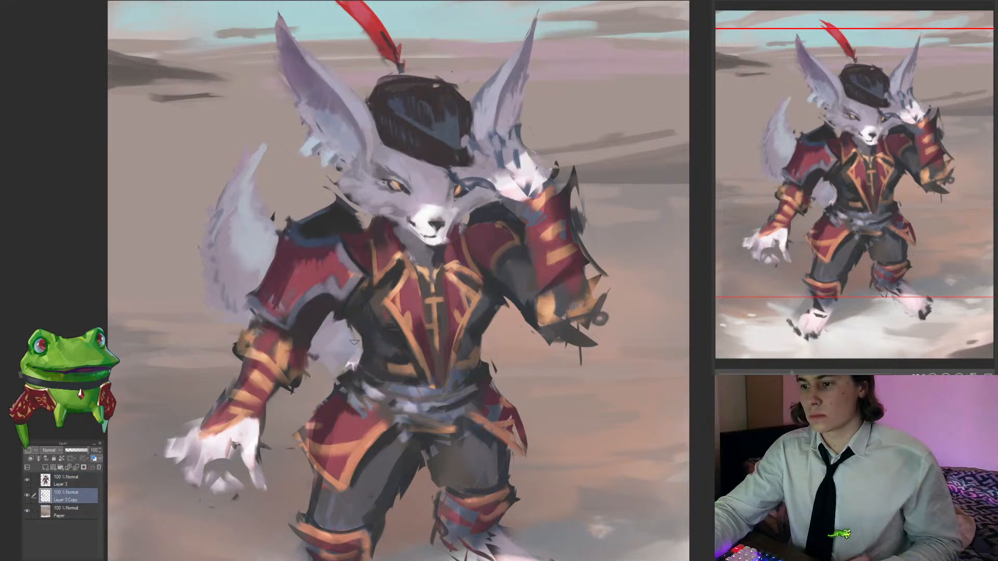
# Step: Repaint the tail section between the lowered arm and waist in pale blue-grey and trim it to a curved shape
pyautogui.moveTo(314, 353); pyautogui.dragTo(344, 375)
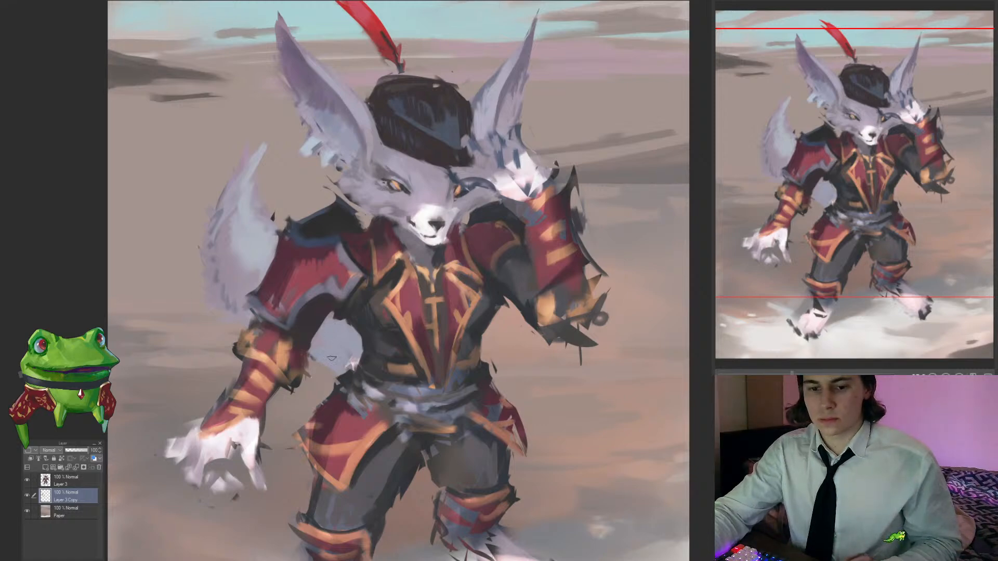
pyautogui.moveTo(338, 354); pyautogui.dragTo(359, 346)
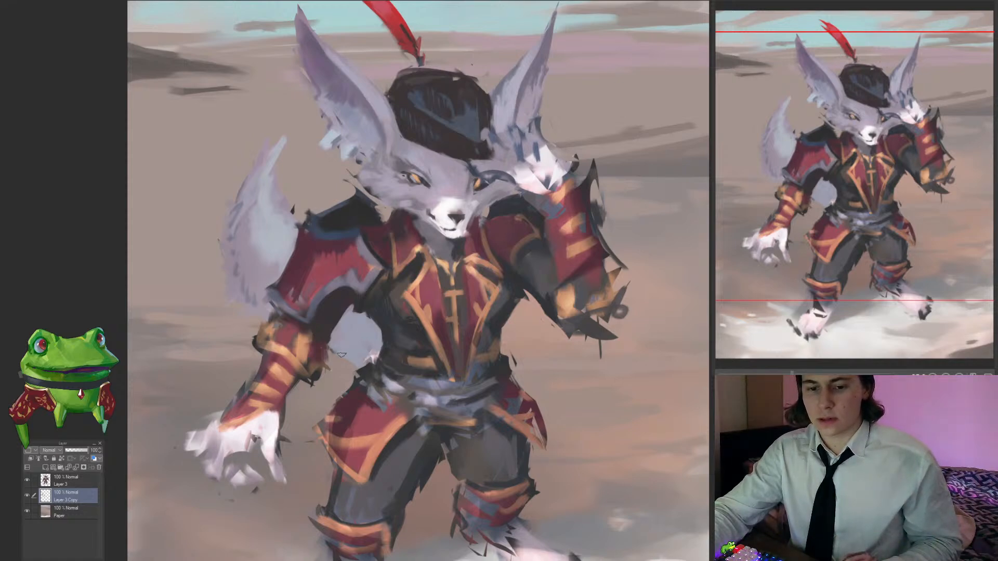
pyautogui.moveTo(335, 344)
pyautogui.mouseDown()
pyautogui.moveTo(245, 344)
pyautogui.moveTo(327, 343)
pyautogui.mouseUp()
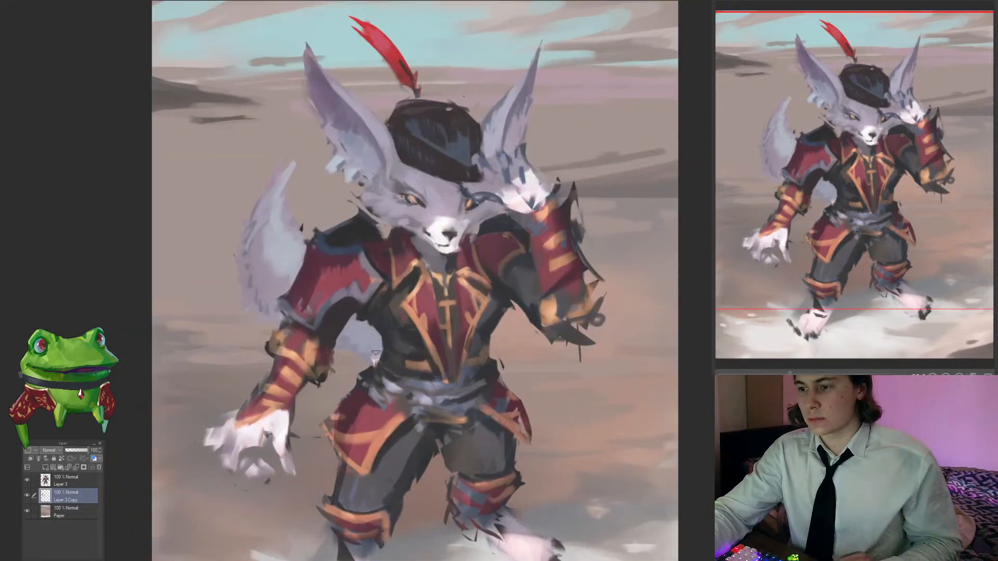
pyautogui.hotkey('alt', ']')
pyautogui.hotkey('alt', '[')
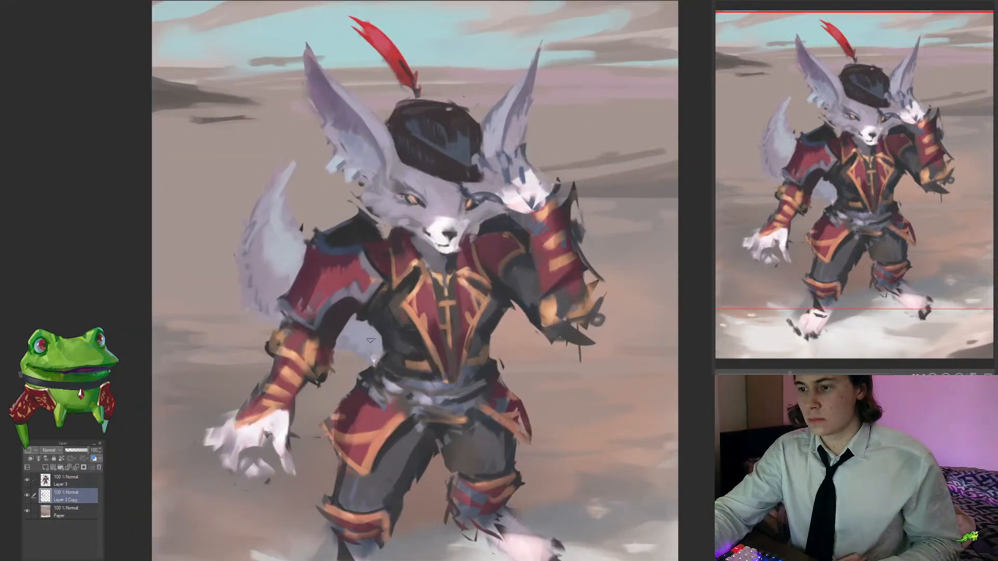
pyautogui.moveTo(387, 343); pyautogui.dragTo(390, 368)
# Step: Return to Layer 3 and refine the dark upper sleeve of the lowered arm, adding a small orange accent
pyautogui.hotkey('alt', ']')
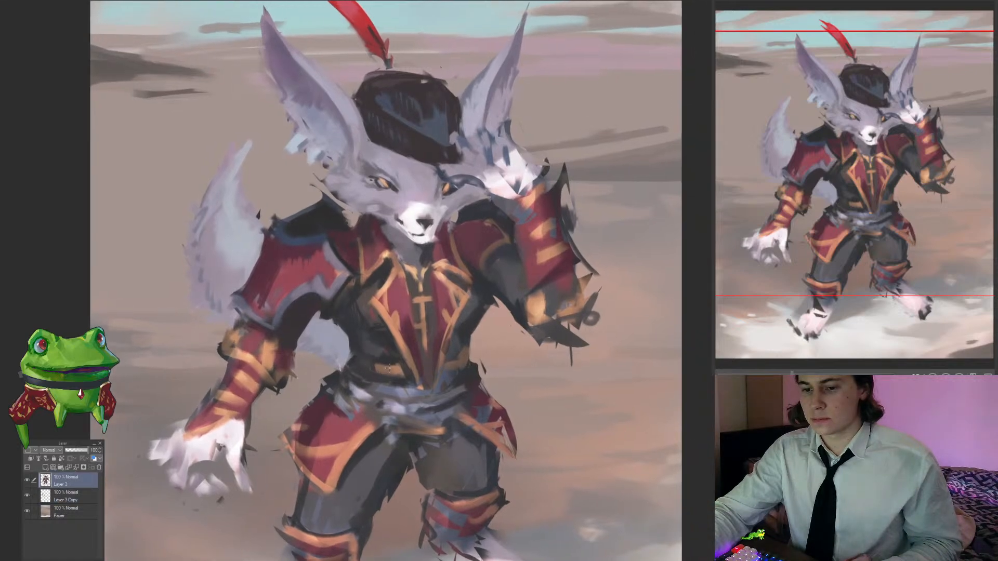
pyautogui.moveTo(358, 330); pyautogui.dragTo(363, 287)
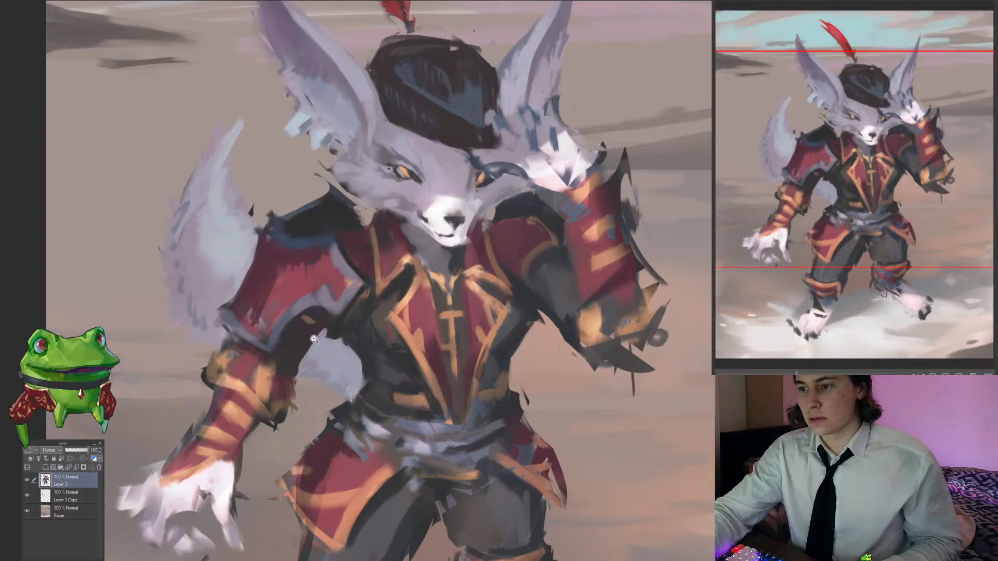
pyautogui.moveTo(314, 339)
pyautogui.mouseDown()
pyautogui.moveTo(311, 390)
pyautogui.moveTo(324, 342)
pyautogui.mouseUp()
pyautogui.moveTo(304, 404); pyautogui.dragTo(314, 383)
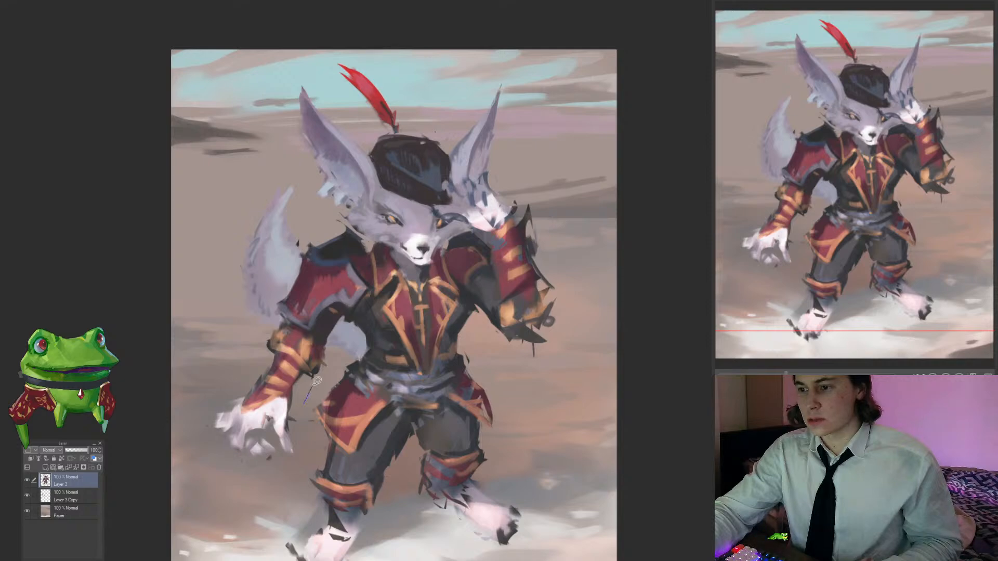
pyautogui.scroll(3, 343, 332)
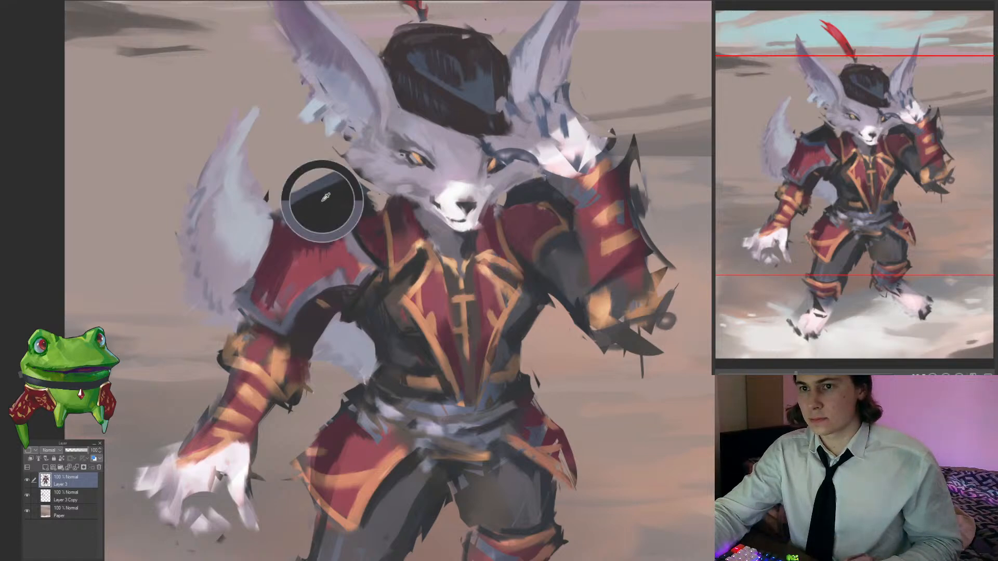
# Step: Check the figure mirrored, then select the lowered arm with its shoulder guard and transform it closer to the torso
pyautogui.scroll(-5, 385, 213)
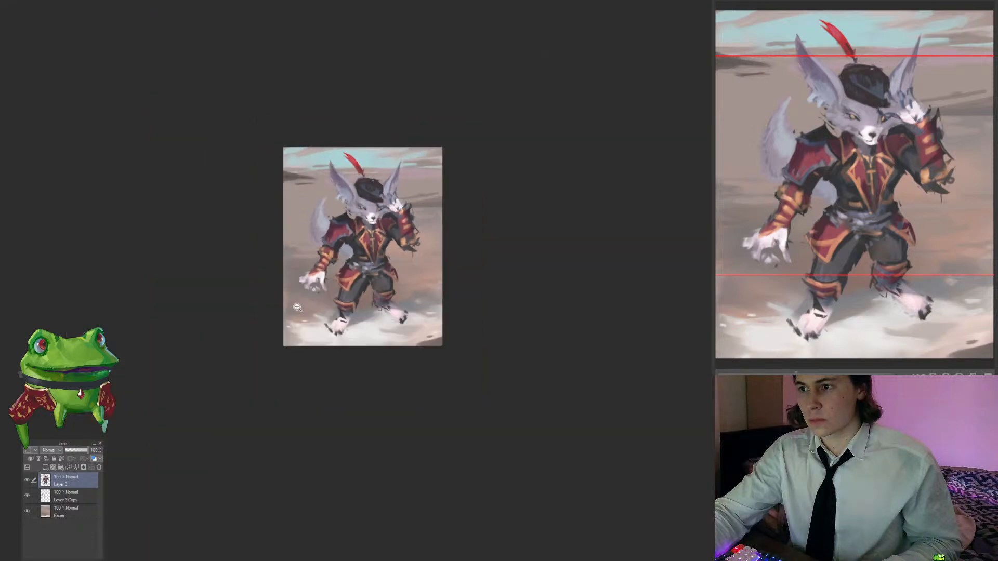
pyautogui.scroll(1, 364, 208)
pyautogui.press('h')
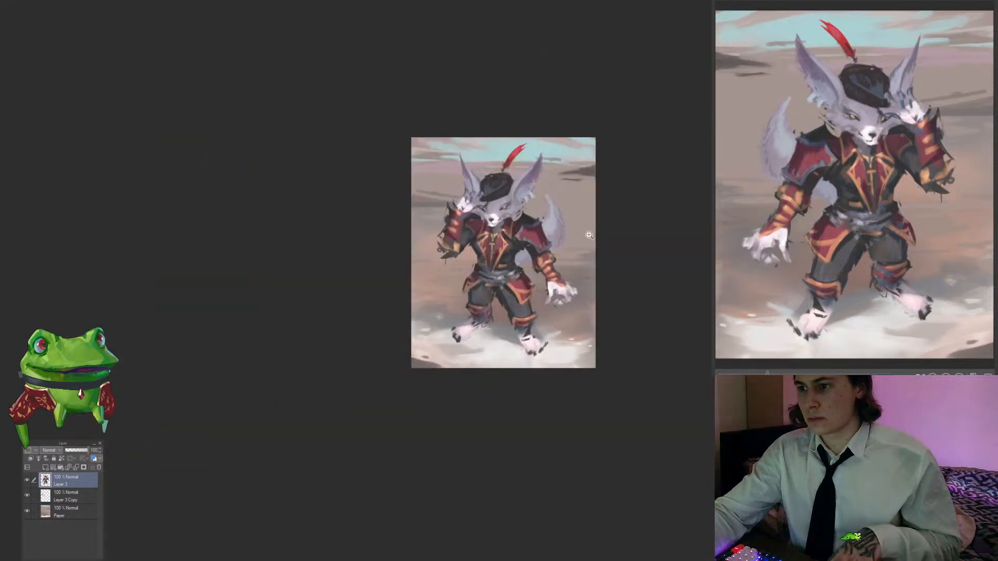
pyautogui.press('h')
pyautogui.scroll(4, 370, 240)
pyautogui.scroll(1, 302, 291)
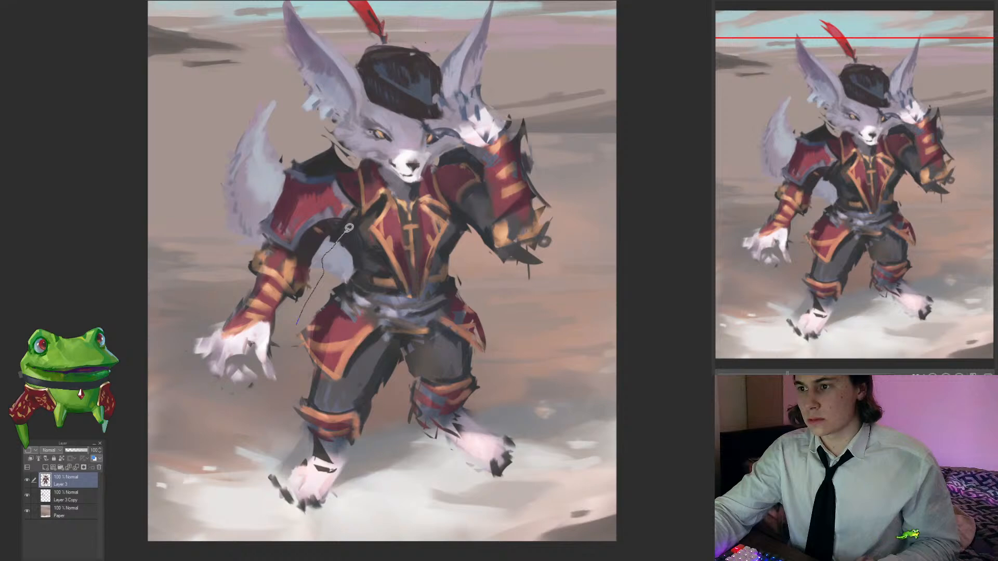
pyautogui.moveTo(349, 227)
pyautogui.mouseDown()
pyautogui.moveTo(350, 155)
pyautogui.moveTo(250, 183)
pyautogui.moveTo(203, 464)
pyautogui.moveTo(286, 372)
pyautogui.moveTo(312, 273)
pyautogui.moveTo(335, 295)
pyautogui.mouseUp()
pyautogui.hotkey('ctrl', 't')
pyautogui.press('Return')
pyautogui.hotkey('ctrl', 'z')
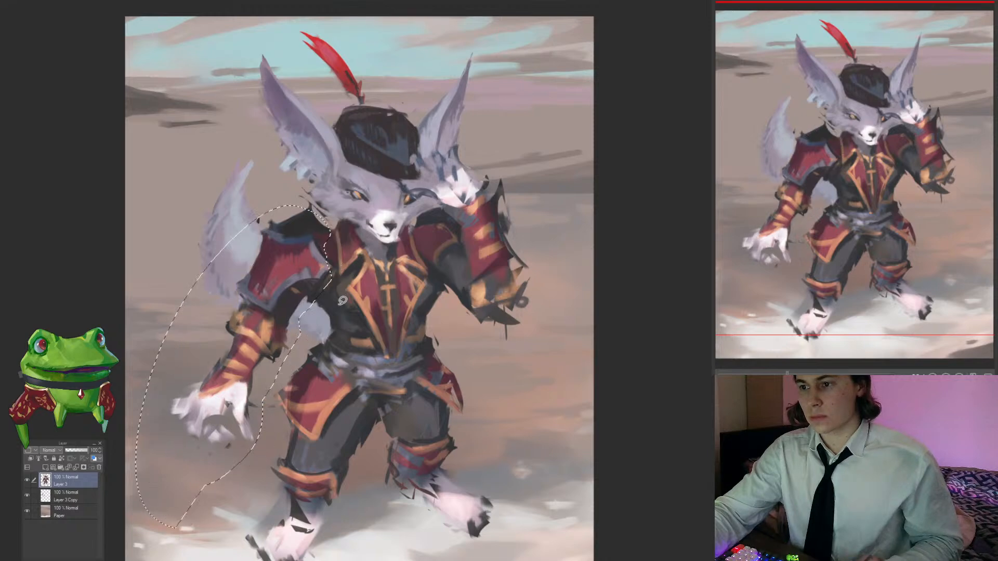
pyautogui.hotkey('ctrl', 'y')
pyautogui.hotkey('ctrl', 'd')
pyautogui.click(370, 216)
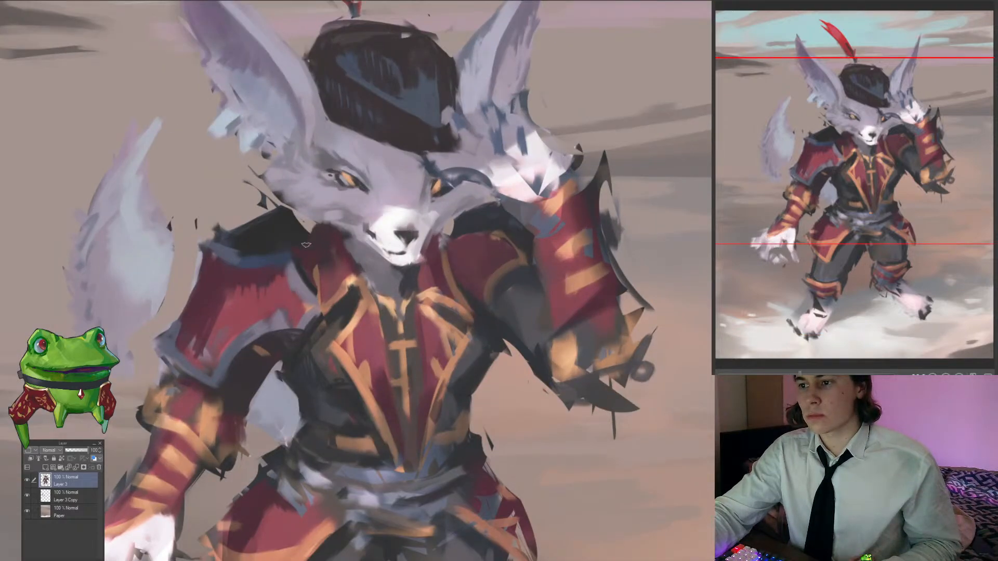
# Step: Check the repositioned lowered arm and the overall figure in both mirrored and normal views
pyautogui.moveTo(312, 273); pyautogui.dragTo(260, 272)
pyautogui.press('h')
pyautogui.moveTo(568, 266); pyautogui.dragTo(618, 266)
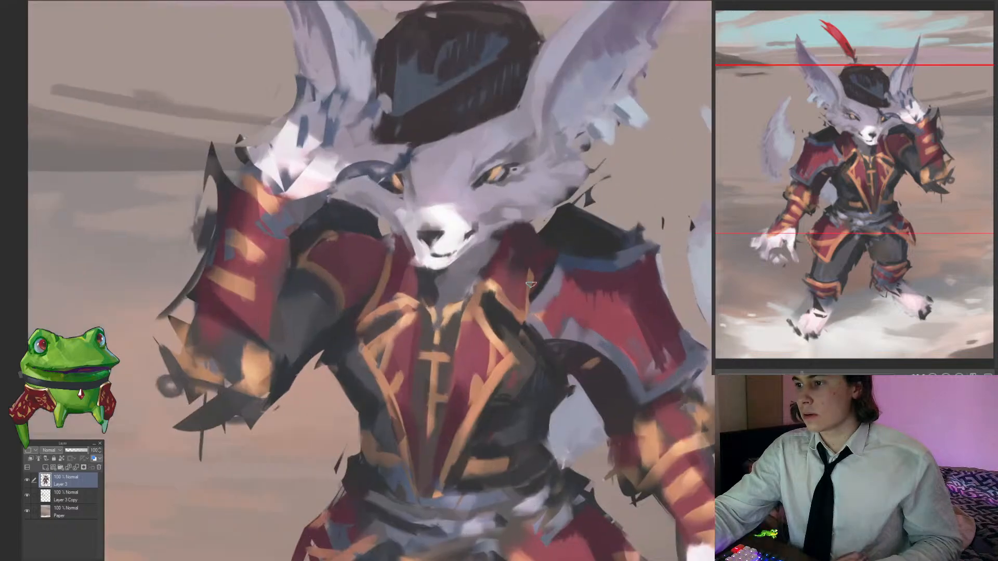
pyautogui.press('Delete')
pyautogui.hotkey('ctrl', 'd')
pyautogui.moveTo(507, 251); pyautogui.dragTo(452, 251)
pyautogui.press('h')
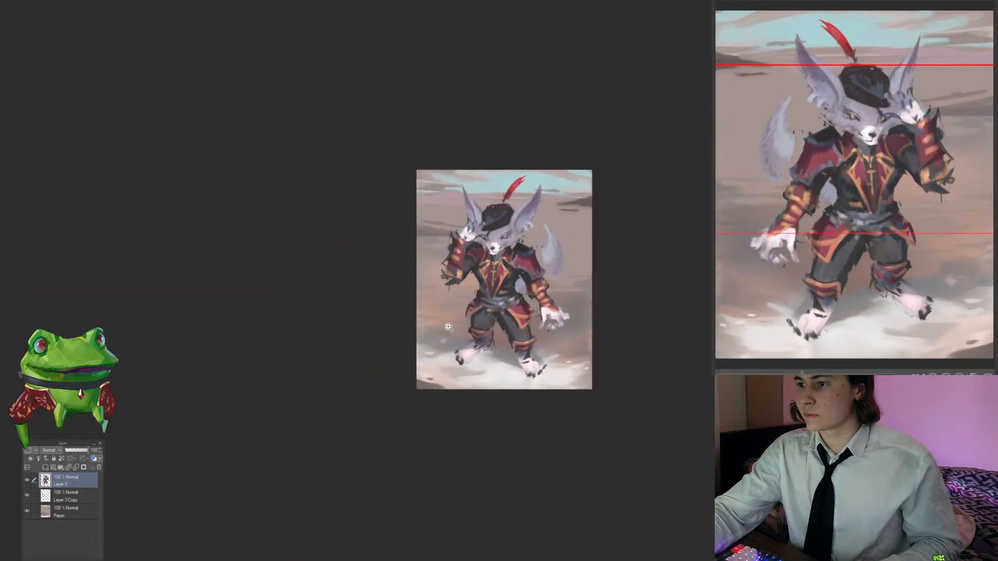
pyautogui.press('h')
pyautogui.moveTo(517, 251); pyautogui.dragTo(566, 252)
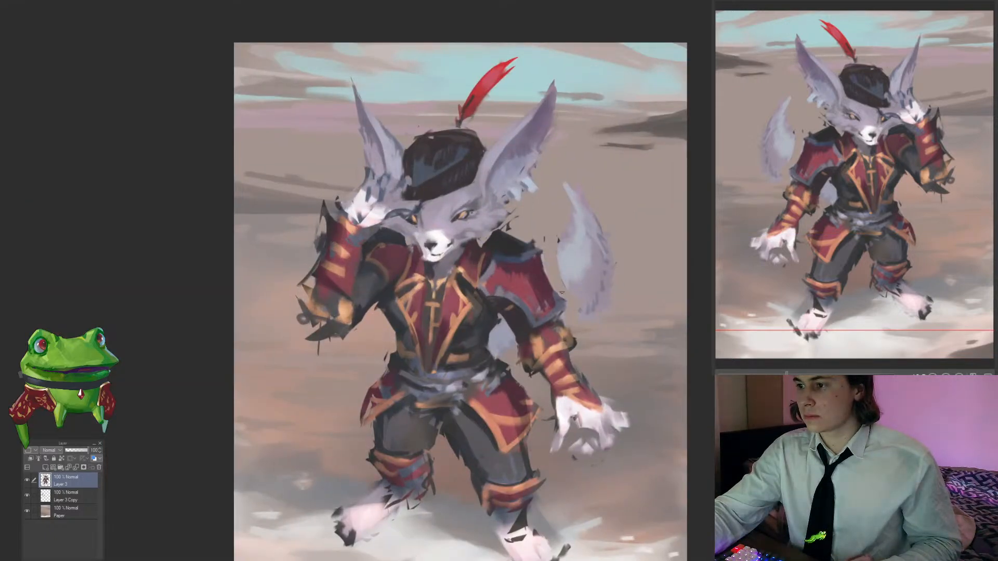
pyautogui.moveTo(610, 356); pyautogui.dragTo(564, 343)
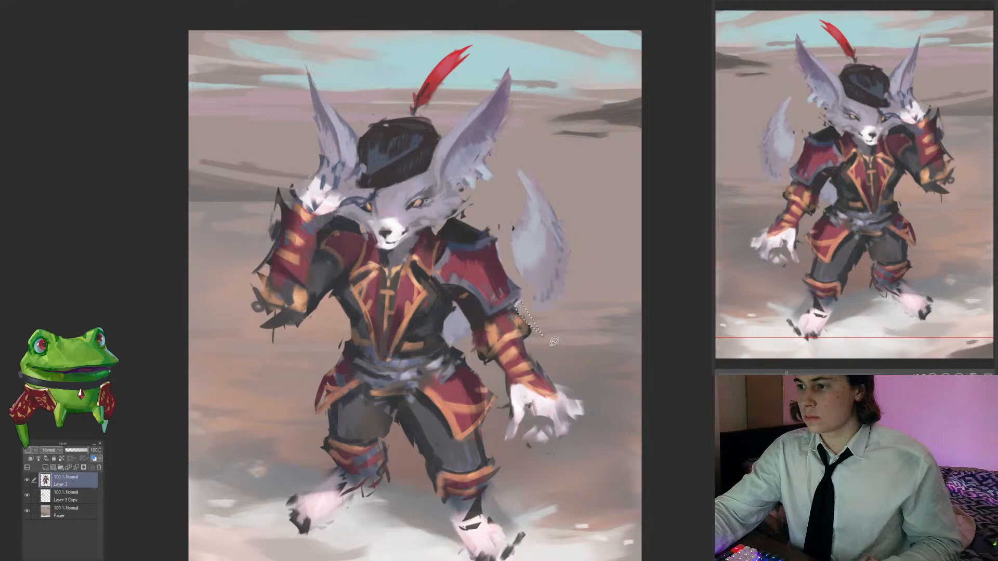
# Step: Try to move the outer tail section on Layer 3 Copy closer to the shoulder guard
pyautogui.keyDown('ctrl'); pyautogui.keyDown('shift'); pyautogui.click(540, 278); pyautogui.keyUp('shift'); pyautogui.keyUp('ctrl')
pyautogui.moveTo(547, 323)
pyautogui.mouseDown()
pyautogui.moveTo(529, 152)
pyautogui.moveTo(511, 294)
pyautogui.mouseUp()
pyautogui.hotkey('ctrl', 't')
pyautogui.moveTo(556, 271)
pyautogui.mouseDown()
pyautogui.moveTo(513, 299)
pyautogui.moveTo(492, 300)
pyautogui.mouseUp()
pyautogui.press('Return')
pyautogui.hotkey('ctrl', 'd')
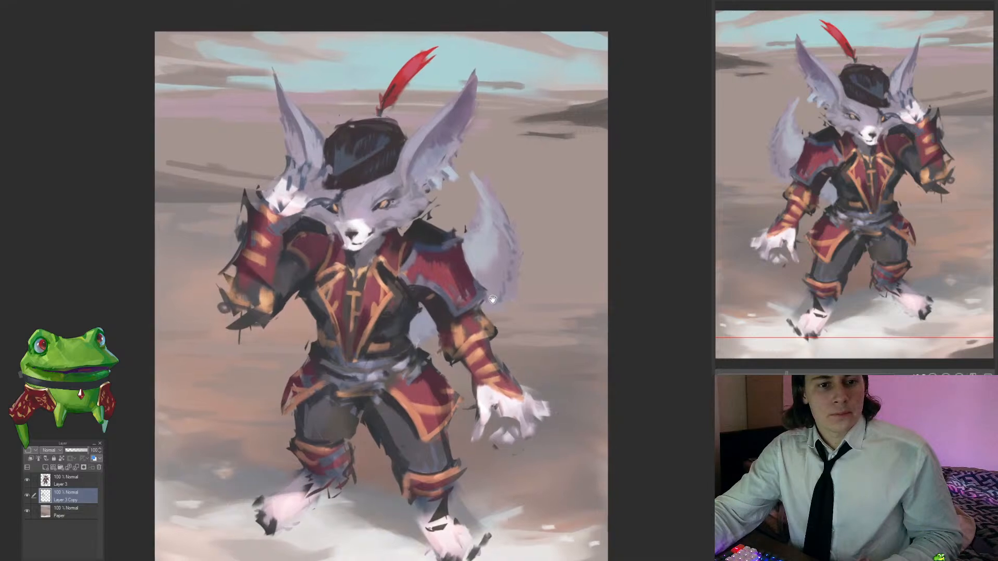
pyautogui.hotkey('ctrl', 'z')
pyautogui.hotkey('ctrl', 'z')
pyautogui.hotkey('ctrl', 'd')
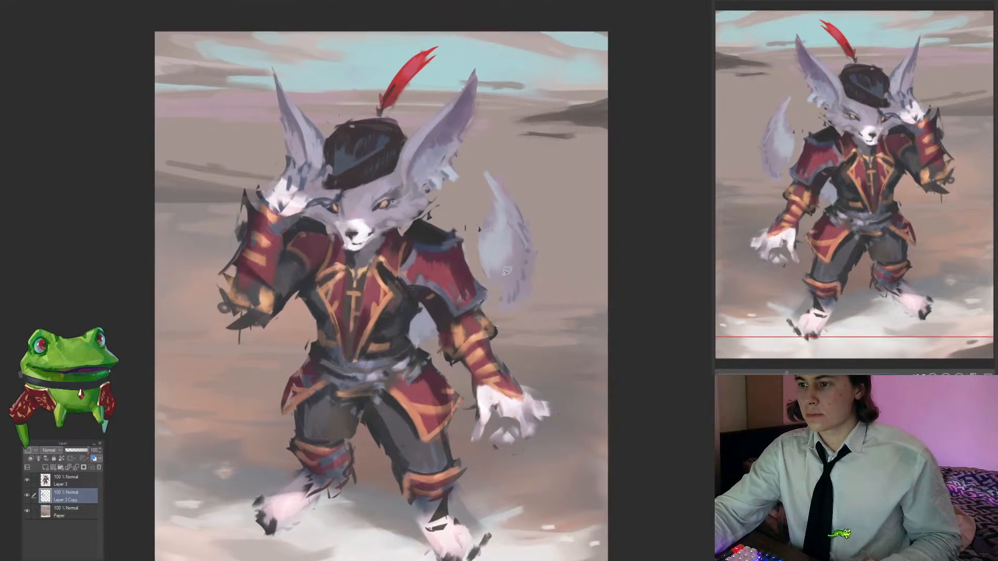
# Step: Return to Layer 3 and smooth the red panel of the lowered arm's shoulder guard, checking the figure in both orientations
pyautogui.keyDown('ctrl'); pyautogui.keyDown('shift'); pyautogui.click(424, 254); pyautogui.keyUp('shift'); pyautogui.keyUp('ctrl')
pyautogui.scroll(2, 423, 246)
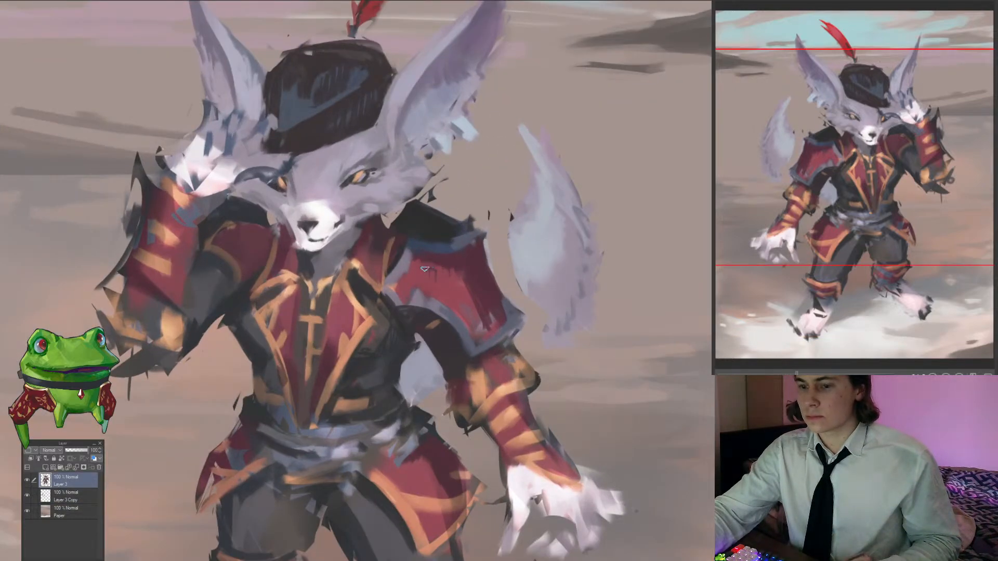
pyautogui.moveTo(455, 281)
pyautogui.mouseDown()
pyautogui.moveTo(447, 305)
pyautogui.moveTo(469, 306)
pyautogui.moveTo(484, 277)
pyautogui.mouseUp()
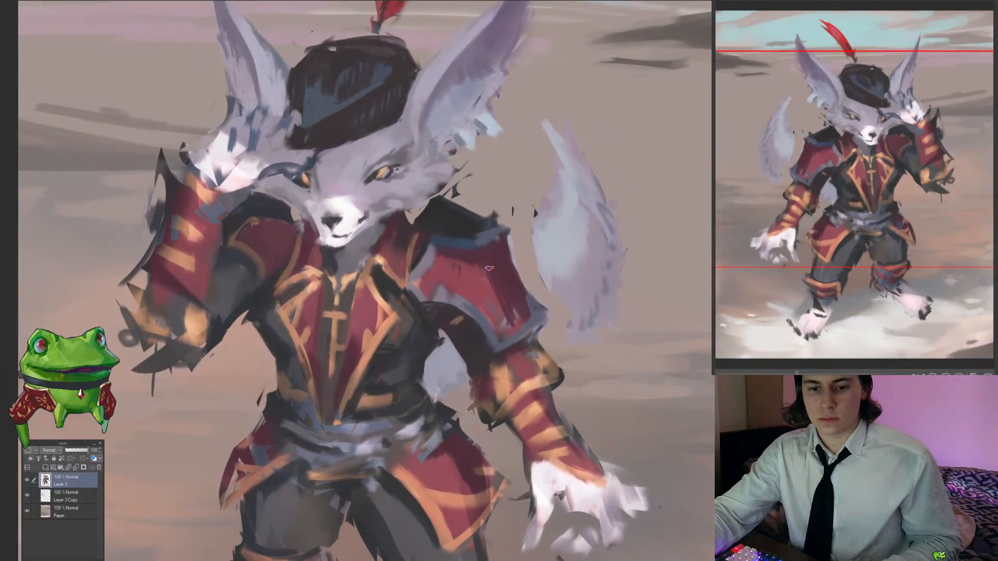
pyautogui.scroll(-3, 489, 268)
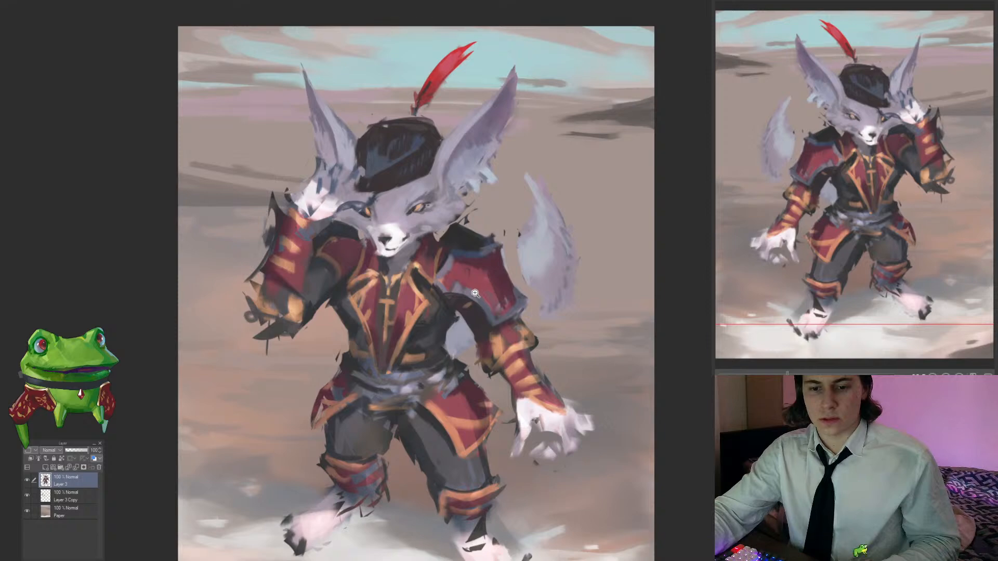
pyautogui.moveTo(479, 293); pyautogui.dragTo(447, 344)
pyautogui.press('h')
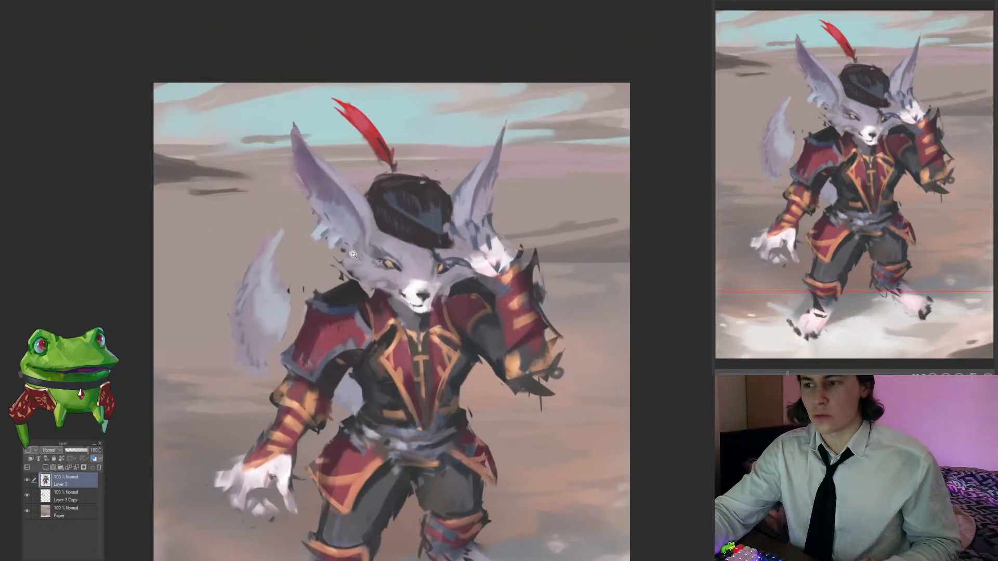
# Step: Sample the grey-lilac fur tones and soften the fur around the large ear's base and the cheek
pyautogui.scroll(3, 353, 254)
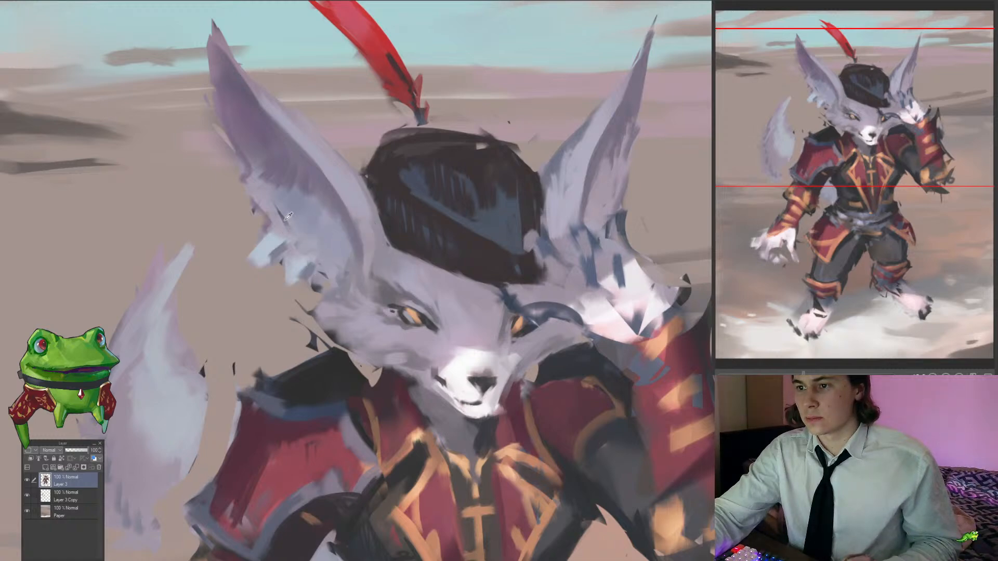
pyautogui.keyDown('alt'); pyautogui.click(357, 285); pyautogui.keyUp('alt')
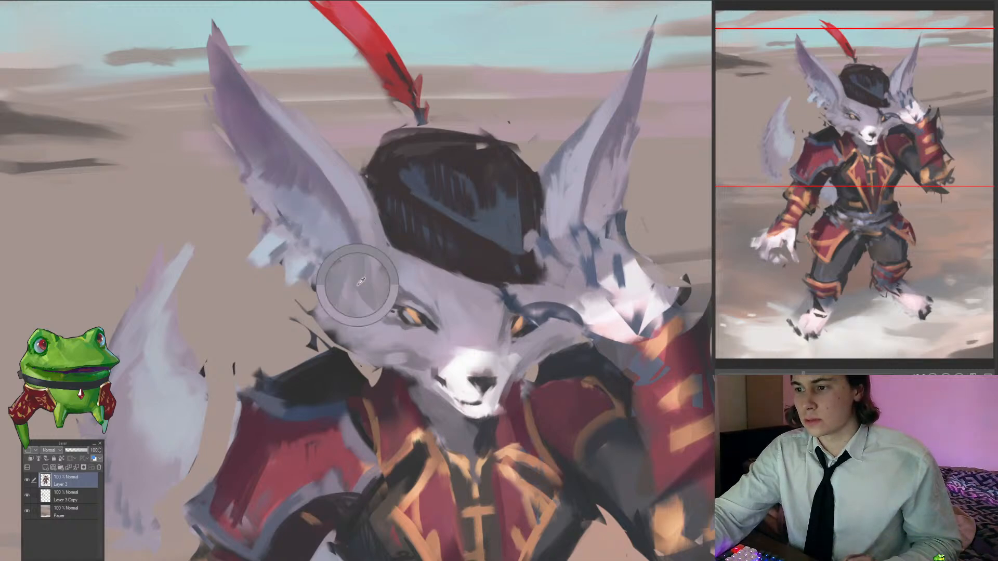
pyautogui.keyDown('alt'); pyautogui.click(365, 313); pyautogui.keyUp('alt')
pyautogui.moveTo(358, 336); pyautogui.dragTo(312, 333)
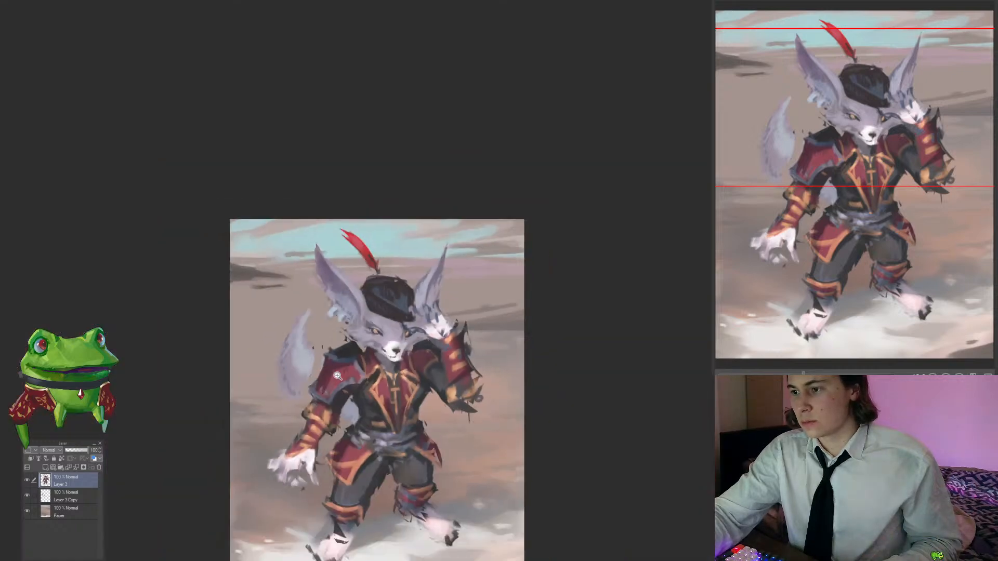
pyautogui.keyDown('ctrl'); pyautogui.click(417, 347); pyautogui.keyUp('ctrl')
pyautogui.keyDown('ctrl'); pyautogui.click(385, 333); pyautogui.keyUp('ctrl')
pyautogui.keyDown('ctrl'); pyautogui.click(383, 321); pyautogui.keyUp('ctrl')
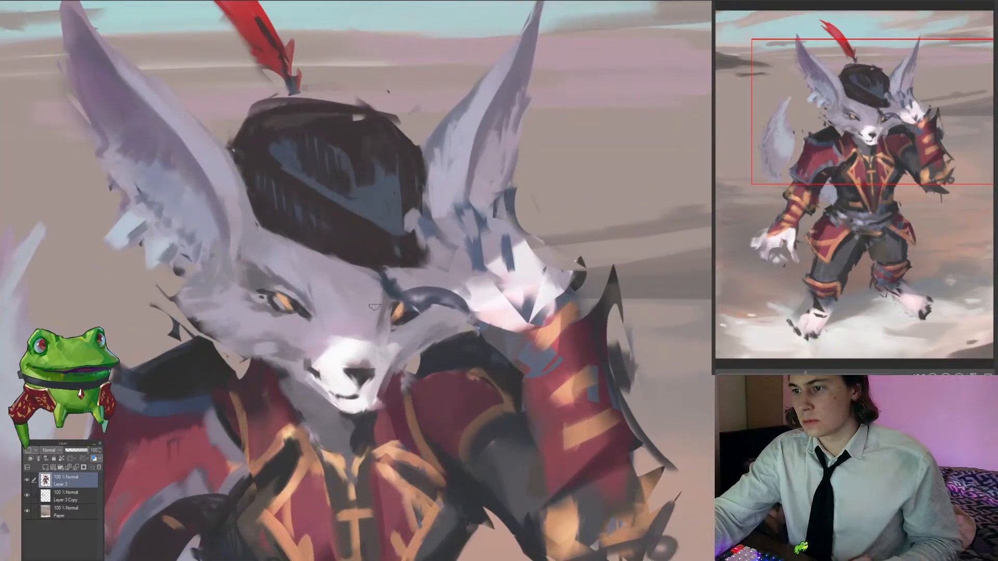
pyautogui.moveTo(358, 264)
pyautogui.mouseDown()
pyautogui.moveTo(388, 277)
pyautogui.moveTo(341, 338)
pyautogui.moveTo(365, 333)
pyautogui.moveTo(382, 348)
pyautogui.mouseUp()
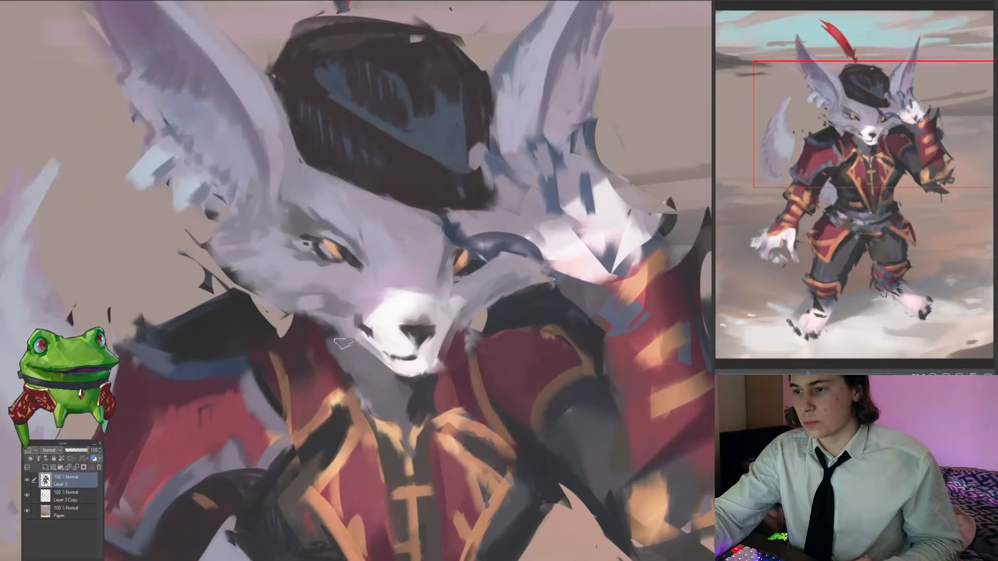
pyautogui.moveTo(338, 373); pyautogui.dragTo(291, 374)
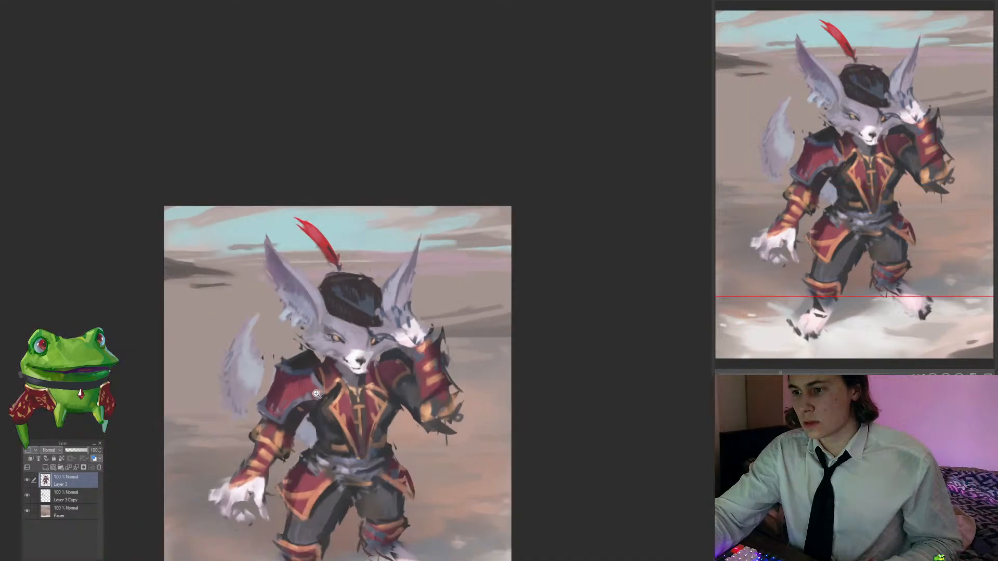
pyautogui.moveTo(353, 375); pyautogui.dragTo(370, 373)
pyautogui.moveTo(399, 368)
pyautogui.mouseDown()
pyautogui.moveTo(411, 208)
pyautogui.moveTo(431, 229)
pyautogui.mouseUp()
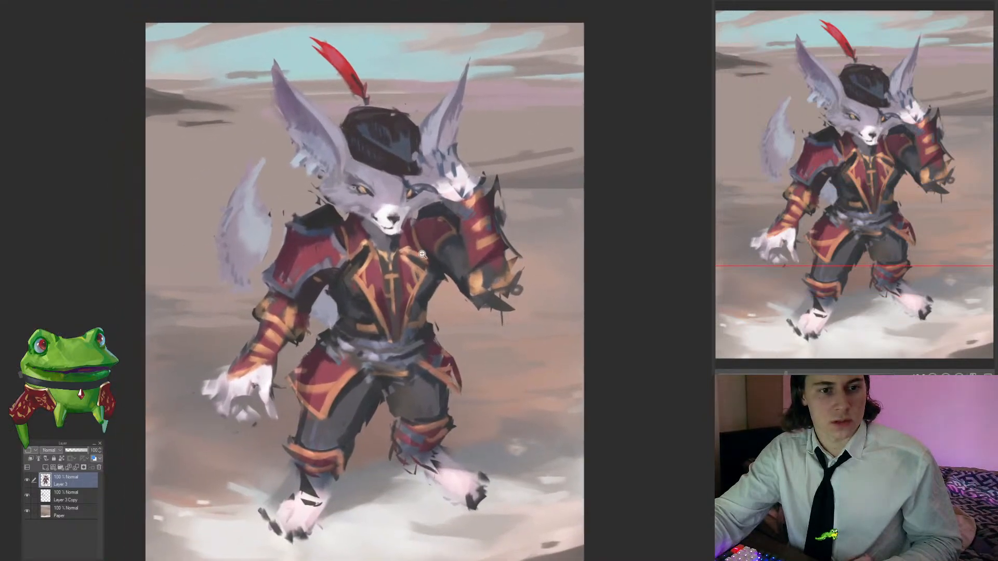
# Step: Select the lowered forearm with its hand and rotate it slightly towards the body
pyautogui.moveTo(293, 354)
pyautogui.mouseDown()
pyautogui.moveTo(315, 315)
pyautogui.moveTo(280, 292)
pyautogui.moveTo(178, 400)
pyautogui.moveTo(266, 459)
pyautogui.moveTo(288, 415)
pyautogui.moveTo(283, 347)
pyautogui.moveTo(360, 303)
pyautogui.moveTo(293, 319)
pyautogui.mouseUp()
pyautogui.hotkey('ctrl', 't')
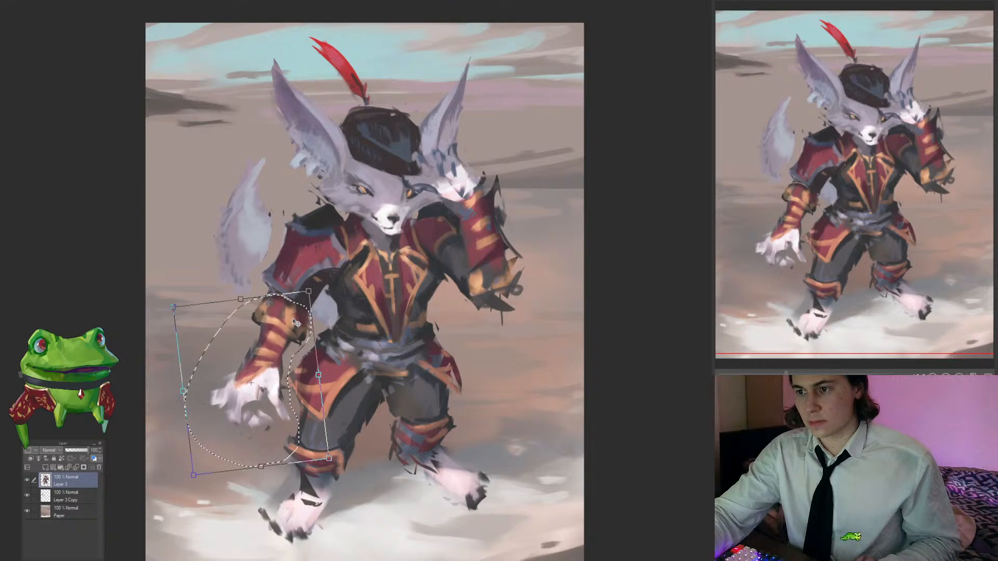
pyautogui.press('Return')
pyautogui.hotkey('ctrl', 'd')
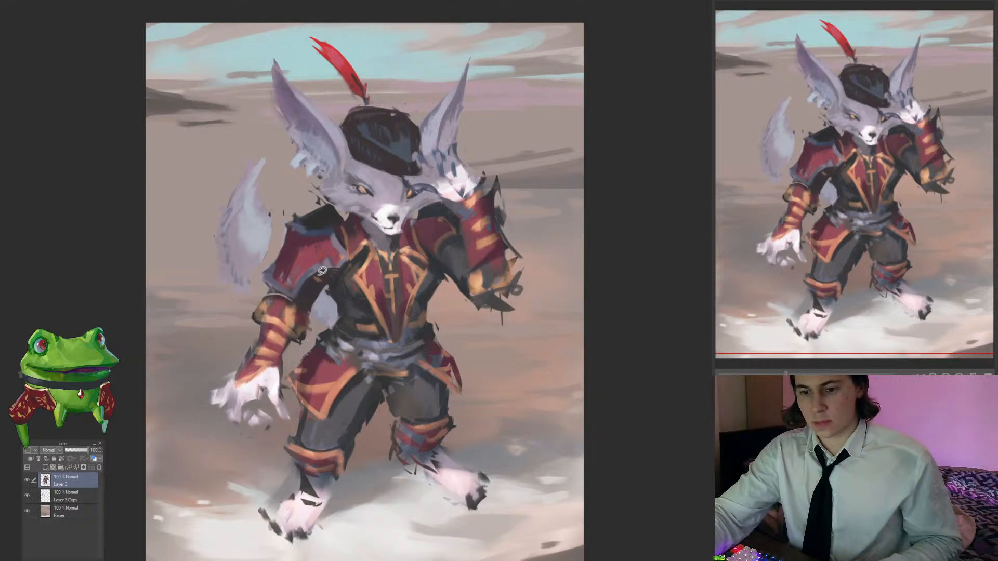
# Step: Refine the dark jacket panel and its orange trim on the chest beside the lowered arm, using sampled costume colours
pyautogui.click(319, 278)
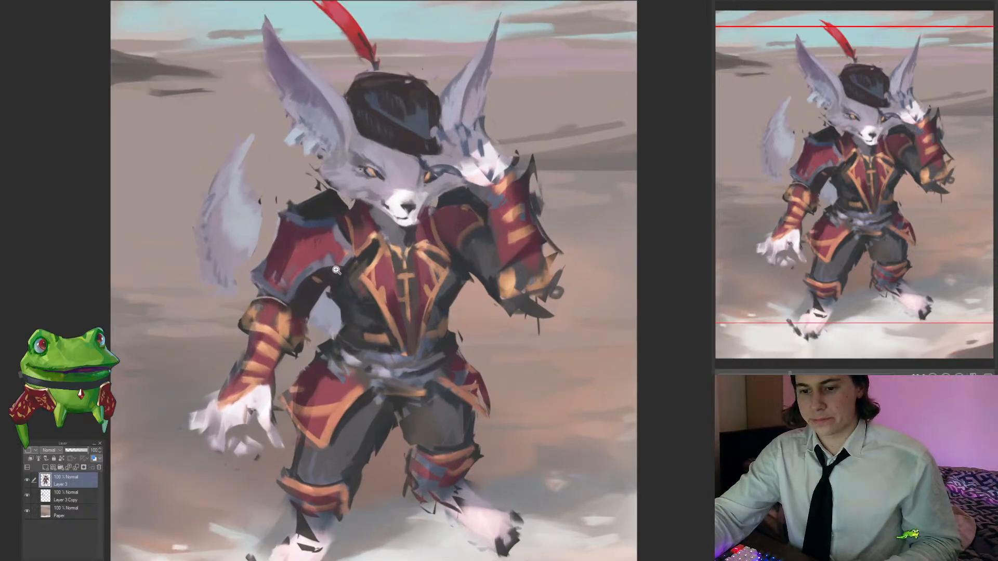
pyautogui.moveTo(340, 276); pyautogui.dragTo(351, 285)
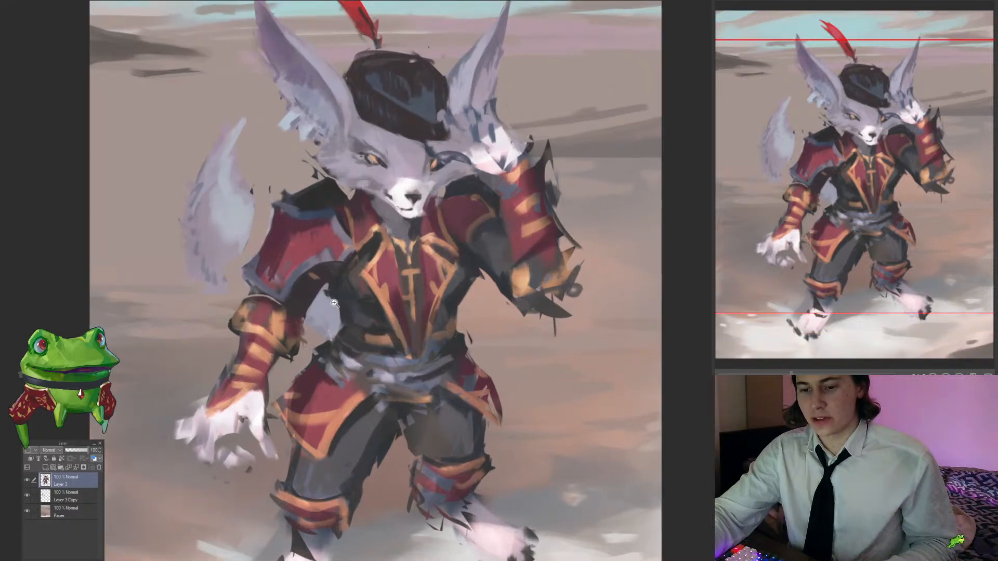
pyautogui.click(334, 303)
pyautogui.click(323, 312)
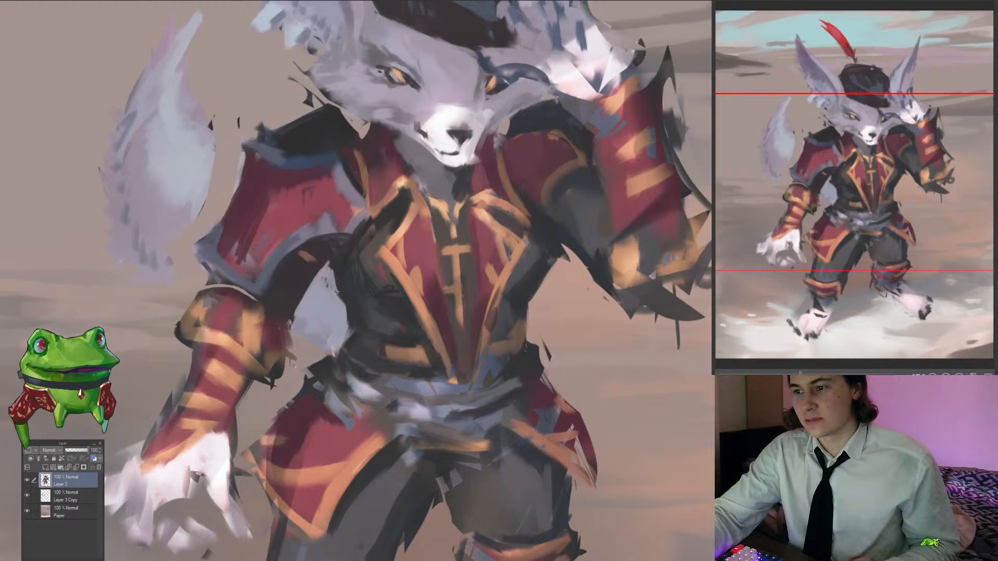
pyautogui.moveTo(331, 271)
pyautogui.mouseDown()
pyautogui.moveTo(352, 316)
pyautogui.moveTo(281, 303)
pyautogui.moveTo(331, 304)
pyautogui.moveTo(341, 318)
pyautogui.mouseUp()
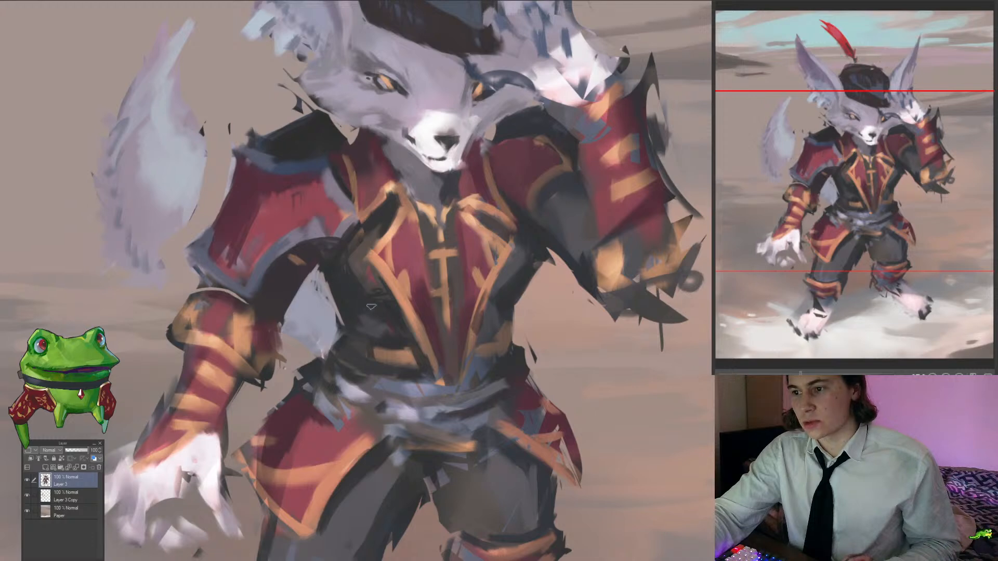
pyautogui.moveTo(401, 300); pyautogui.dragTo(381, 357)
pyautogui.keyDown('alt'); pyautogui.click(343, 308); pyautogui.keyUp('alt')
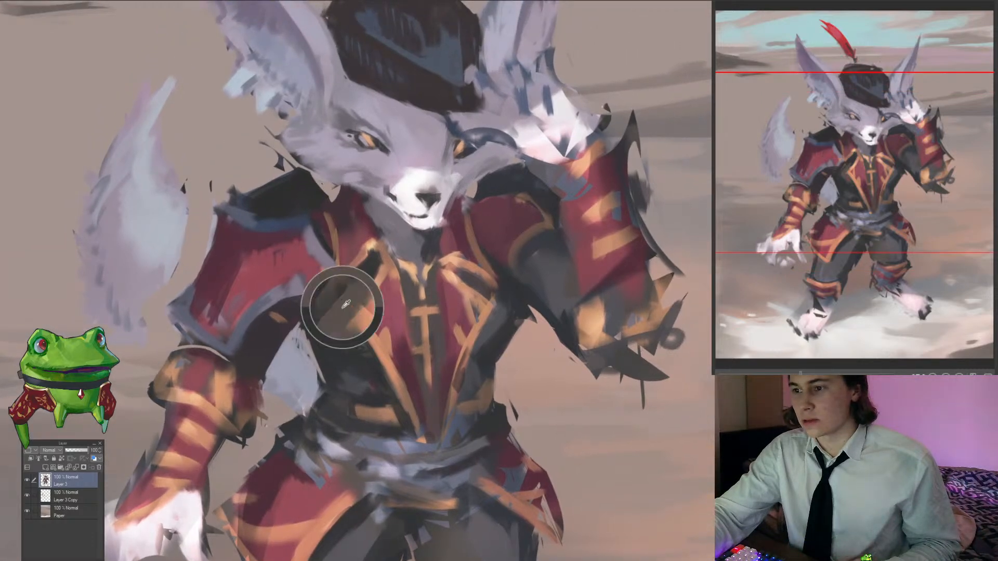
pyautogui.keyDown('alt'); pyautogui.click(360, 269); pyautogui.keyUp('alt')
pyautogui.keyDown('alt'); pyautogui.click(348, 298); pyautogui.keyUp('alt')
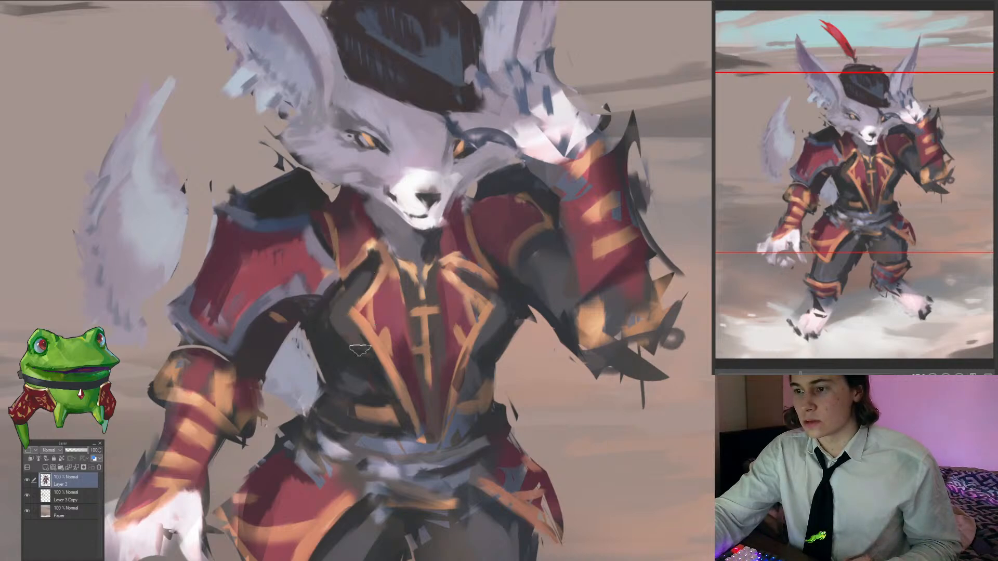
# Step: Select the lower leg and foot on the raised arm's side and move them slightly down
pyautogui.moveTo(364, 398)
pyautogui.mouseDown()
pyautogui.moveTo(291, 400)
pyautogui.moveTo(431, 404)
pyautogui.mouseUp()
pyautogui.moveTo(375, 357)
pyautogui.mouseDown()
pyautogui.moveTo(407, 314)
pyautogui.moveTo(398, 310)
pyautogui.mouseUp()
pyautogui.moveTo(437, 368)
pyautogui.mouseDown()
pyautogui.moveTo(375, 368)
pyautogui.moveTo(414, 368)
pyautogui.mouseUp()
pyautogui.moveTo(403, 444)
pyautogui.mouseDown()
pyautogui.moveTo(436, 463)
pyautogui.moveTo(461, 342)
pyautogui.moveTo(400, 442)
pyautogui.mouseUp()
pyautogui.hotkey('ctrl', 't')
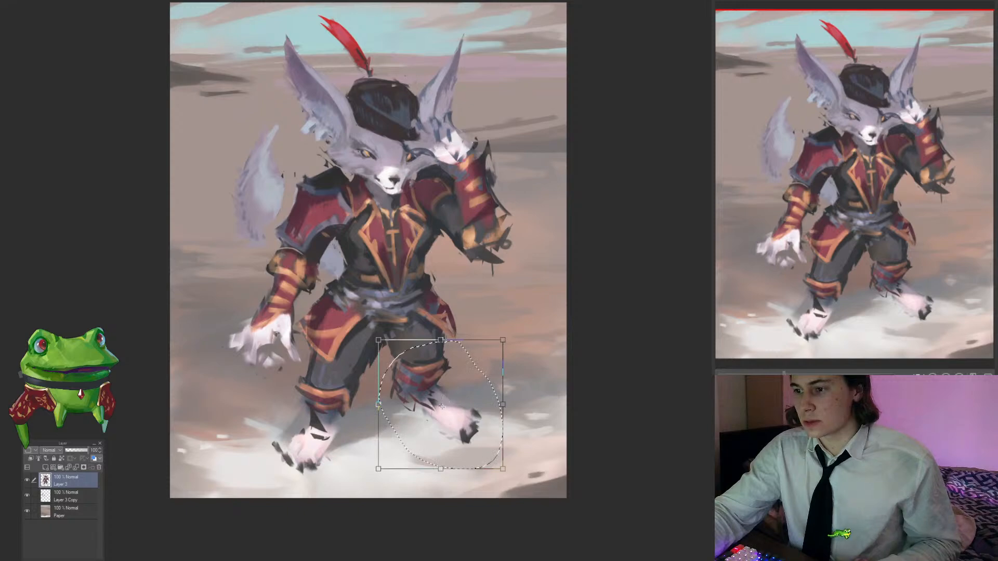
pyautogui.moveTo(461, 411); pyautogui.dragTo(457, 426)
pyautogui.press('Return')
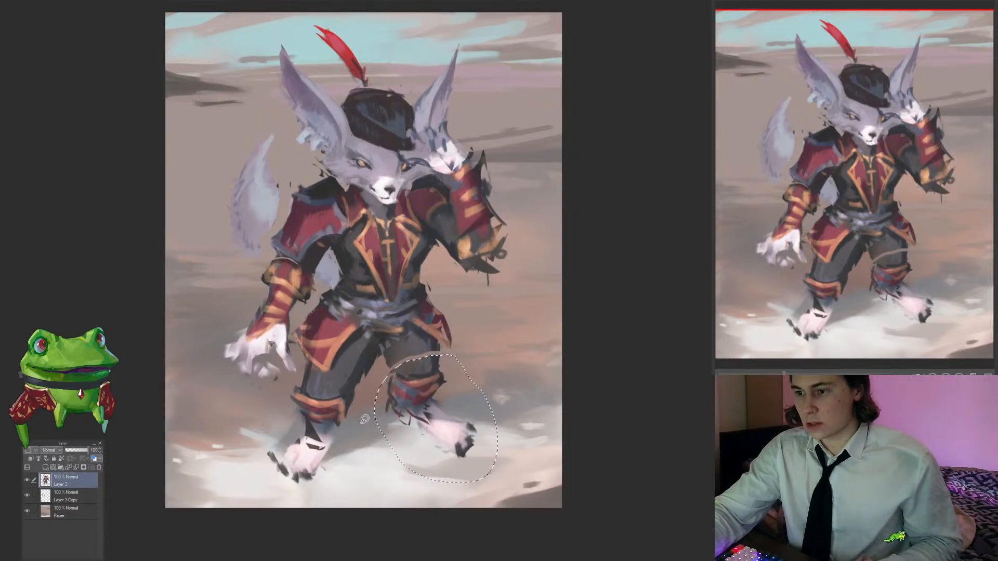
# Step: Select the lower leg and foot on the lowered arm's side, move them slightly up, and check the figure mirrored
pyautogui.moveTo(332, 489); pyautogui.dragTo(367, 450)
pyautogui.moveTo(352, 380); pyautogui.dragTo(263, 500)
pyautogui.hotkey('ctrl', 't')
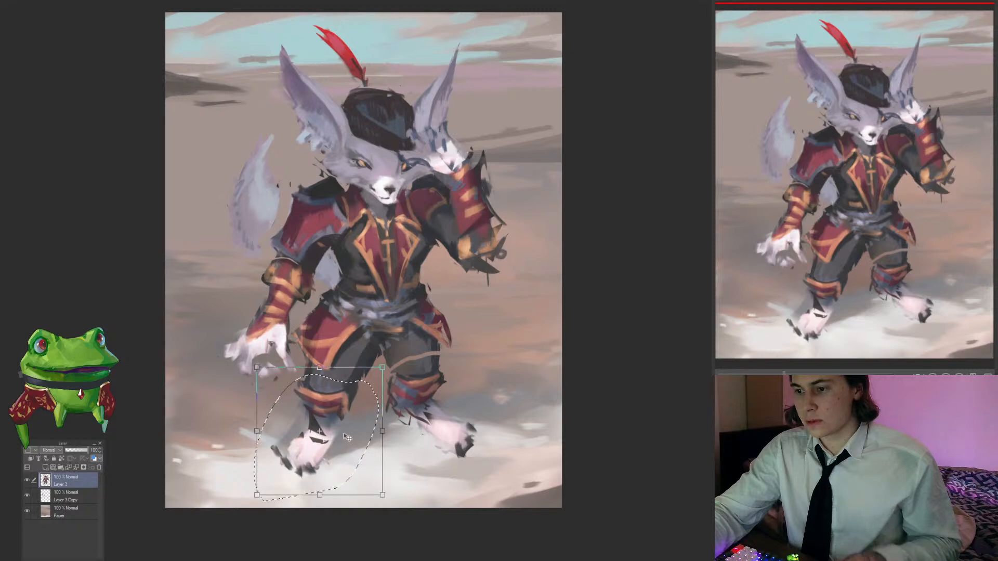
pyautogui.moveTo(341, 441); pyautogui.dragTo(341, 429)
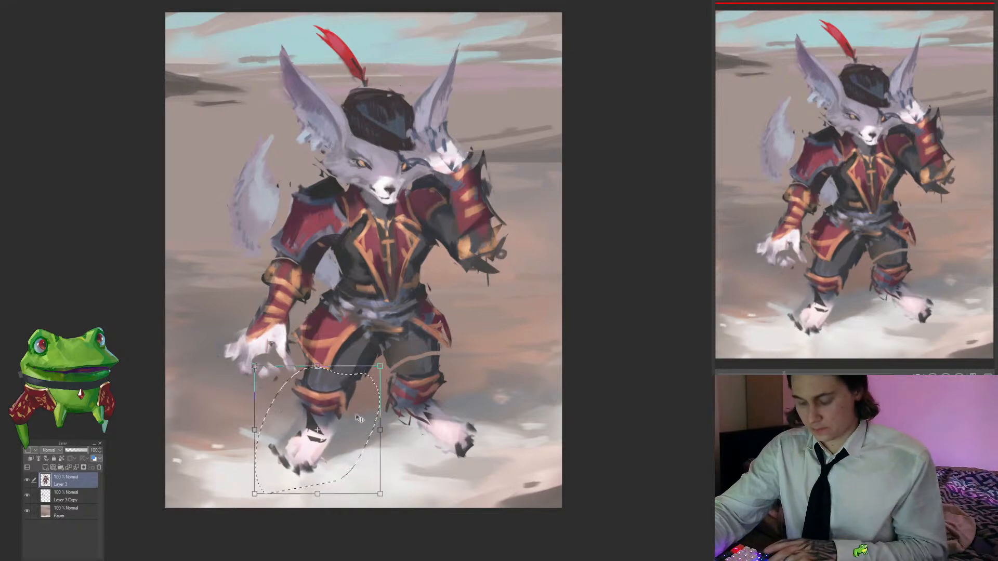
pyautogui.press('Return')
pyautogui.hotkey('ctrl', 'd')
pyautogui.scroll(-2, 390, 378)
pyautogui.press('h')
pyautogui.press('h')
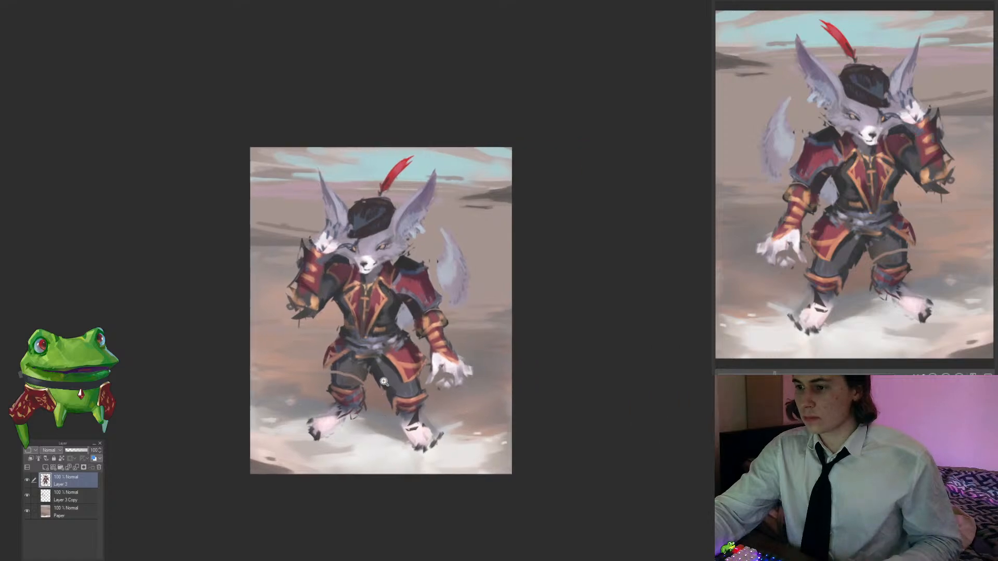
pyautogui.scroll(4, 390, 394)
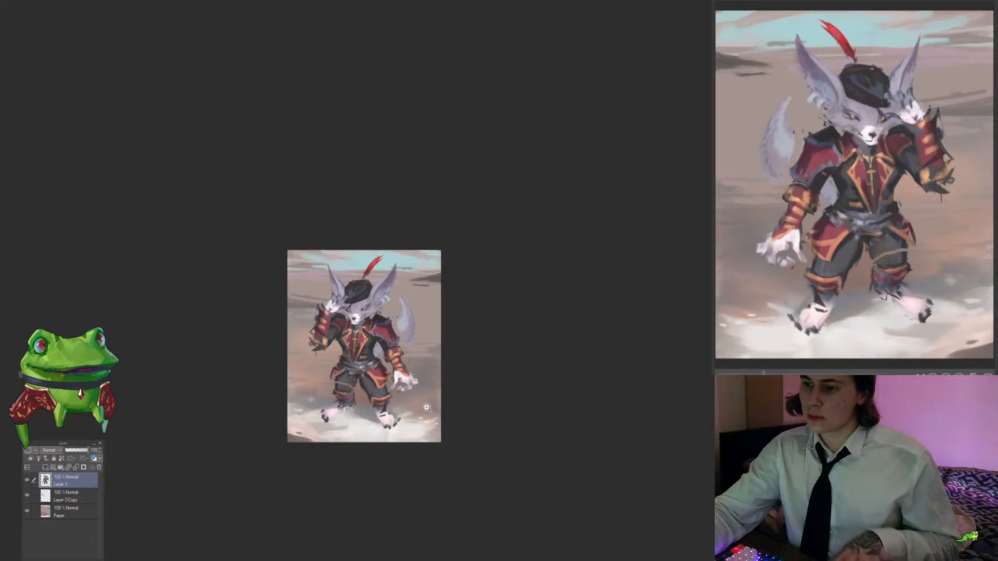
# Step: Restore the normal view and paint over the gap across the thigh on the raised arm's side with sampled dark grey
pyautogui.press('h')
pyautogui.moveTo(536, 383); pyautogui.dragTo(598, 383)
pyautogui.keyDown('alt'); pyautogui.click(495, 371); pyautogui.keyUp('alt')
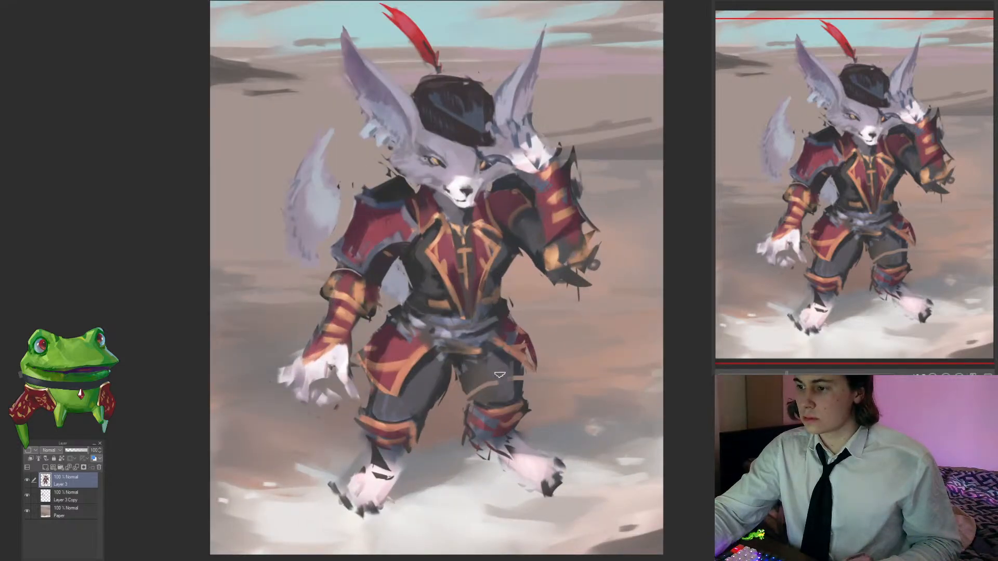
pyautogui.keyDown('alt'); pyautogui.click(515, 369); pyautogui.keyUp('alt')
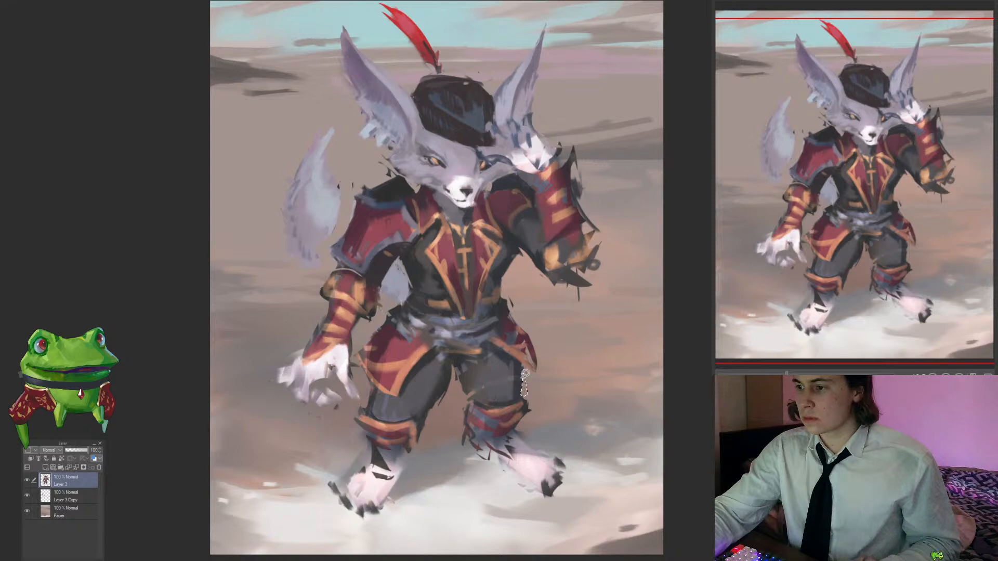
pyautogui.keyDown('alt'); pyautogui.click(515, 370); pyautogui.keyUp('alt')
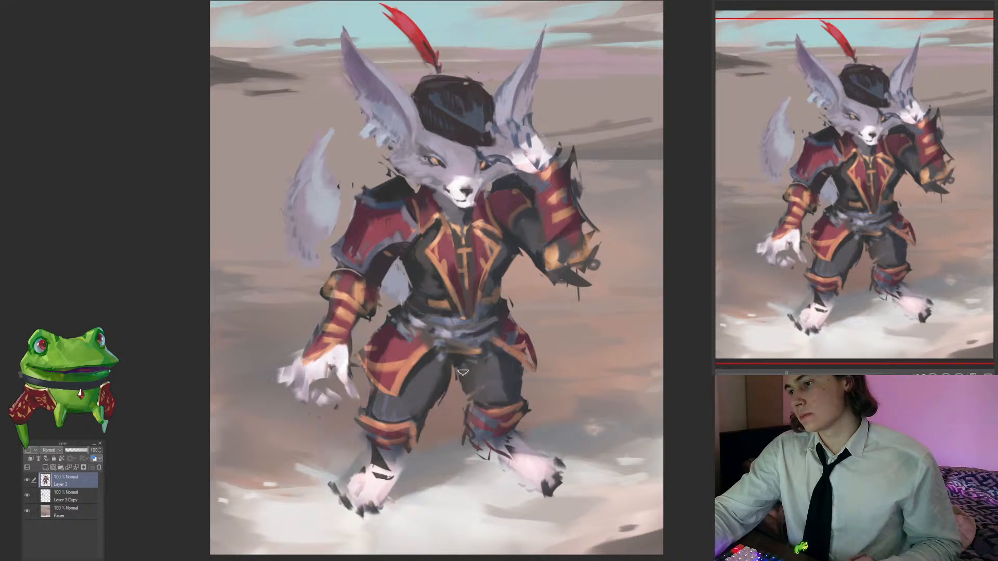
pyautogui.moveTo(483, 383)
pyautogui.mouseDown()
pyautogui.moveTo(371, 421)
pyautogui.moveTo(321, 462)
pyautogui.moveTo(378, 426)
pyautogui.mouseUp()
pyautogui.moveTo(335, 411)
pyautogui.mouseDown()
pyautogui.moveTo(316, 451)
pyautogui.moveTo(328, 441)
pyautogui.moveTo(276, 479)
pyautogui.moveTo(338, 450)
pyautogui.moveTo(356, 411)
pyautogui.moveTo(327, 445)
pyautogui.moveTo(370, 421)
pyautogui.mouseUp()
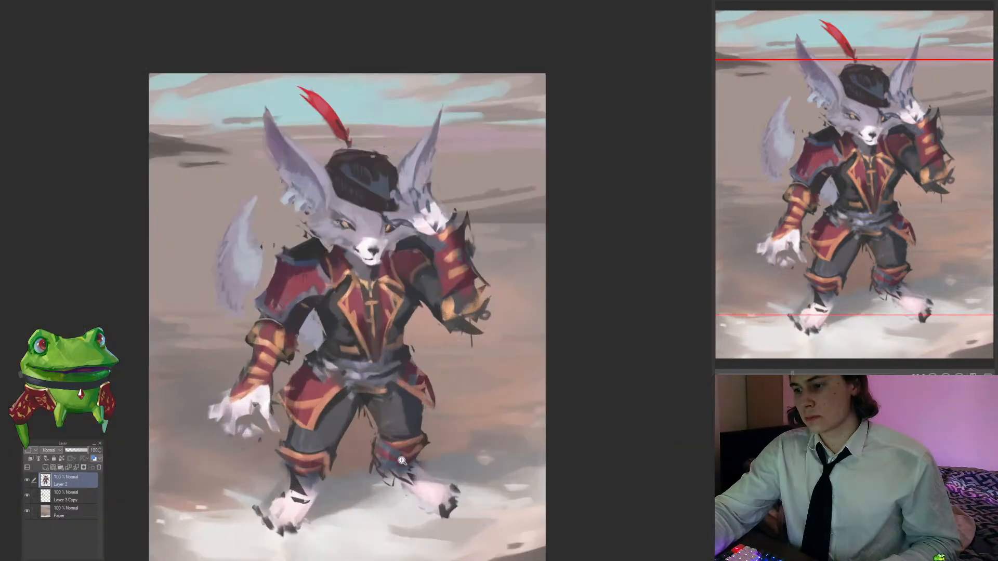
# Step: Select the lower leg and foot on the raised arm's side and nudge them slightly outward and up
pyautogui.moveTo(380, 492)
pyautogui.mouseDown()
pyautogui.moveTo(480, 495)
pyautogui.moveTo(433, 422)
pyautogui.moveTo(358, 448)
pyautogui.moveTo(379, 487)
pyautogui.mouseUp()
pyautogui.hotkey('ctrl', 't')
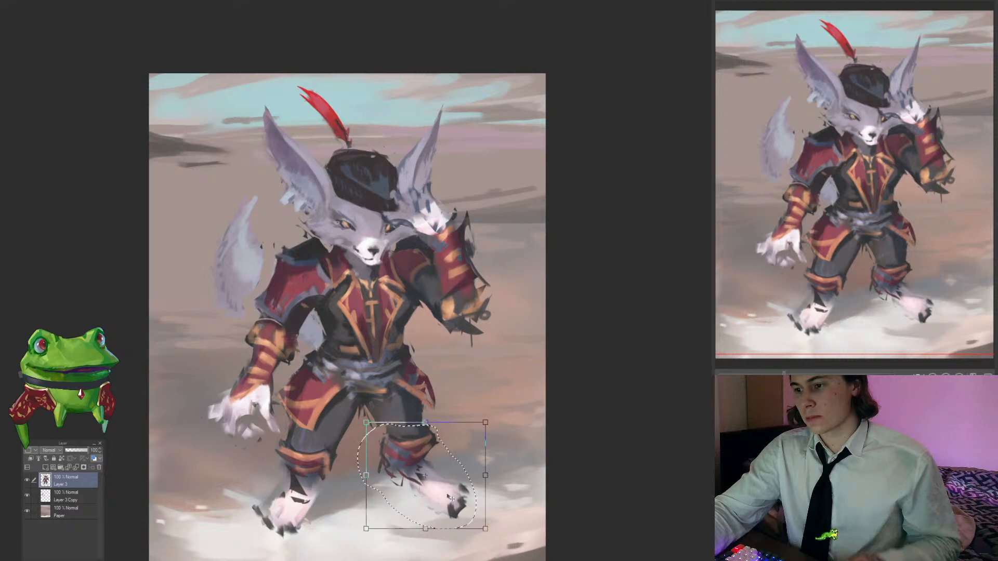
pyautogui.moveTo(450, 495); pyautogui.dragTo(450, 493)
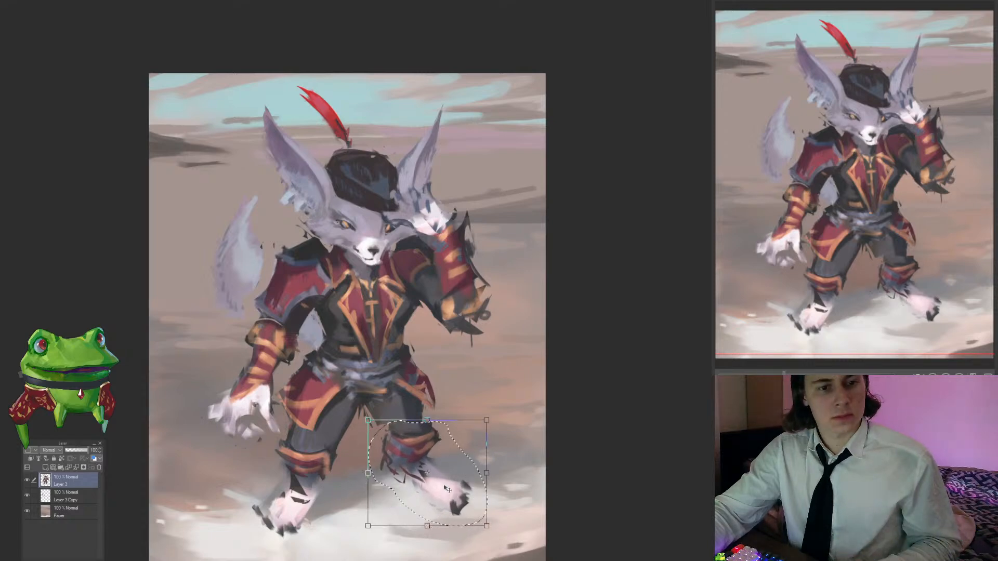
pyautogui.press('Return')
pyautogui.scroll(1, 410, 408)
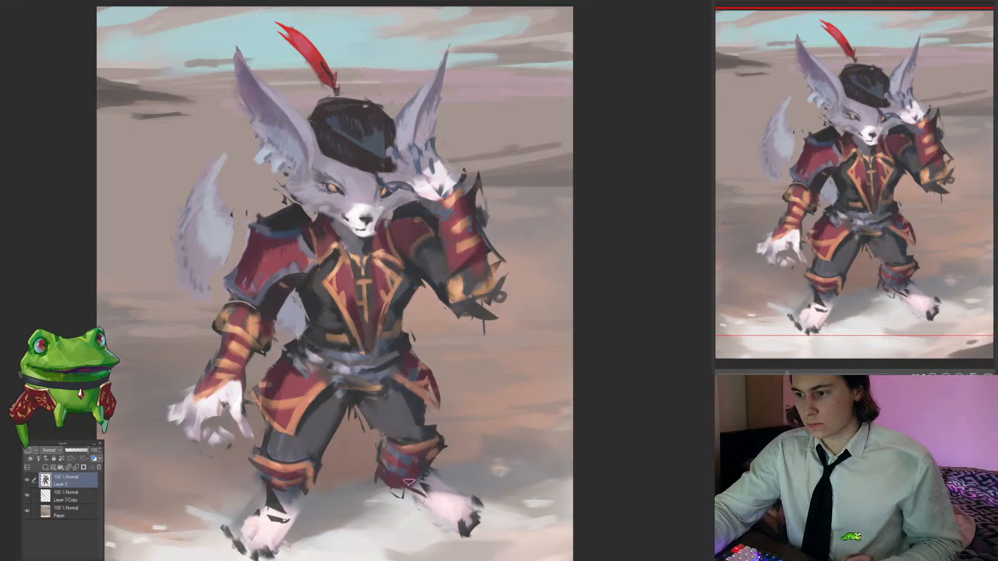
# Step: Clear the selection, check the leg placement with the figure mirrored, and restore the normal view
pyautogui.press('m')
pyautogui.moveTo(436, 455)
pyautogui.mouseDown()
pyautogui.moveTo(427, 462)
pyautogui.moveTo(445, 467)
pyautogui.moveTo(432, 481)
pyautogui.moveTo(365, 440)
pyautogui.mouseUp()
pyautogui.press('h')
pyautogui.scroll(-4, 535, 452)
pyautogui.scroll(3, 535, 467)
pyautogui.hotkey('ctrl', 'd')
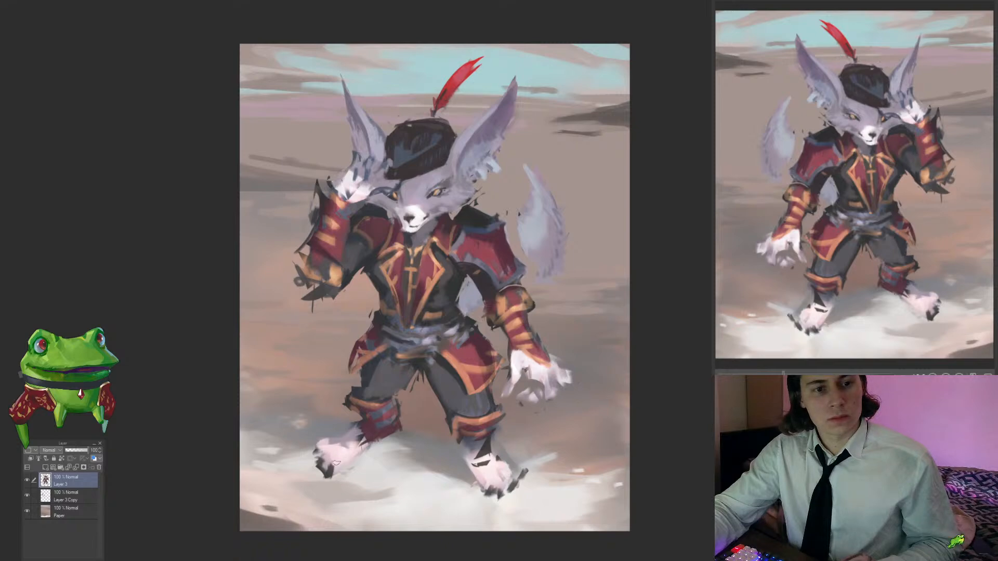
pyautogui.moveTo(437, 468); pyautogui.dragTo(364, 489)
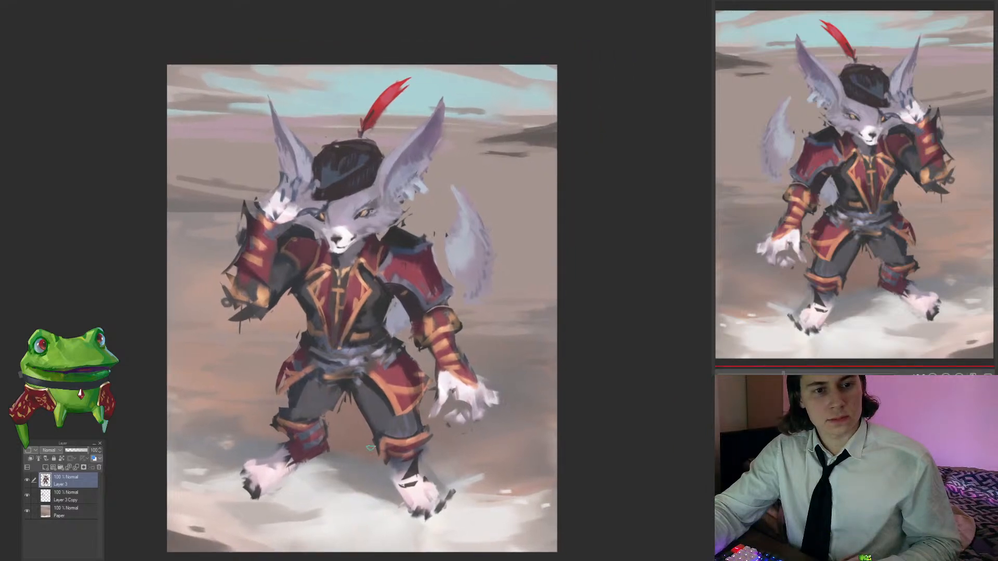
pyautogui.press('h')
pyautogui.moveTo(562, 327); pyautogui.dragTo(592, 325)
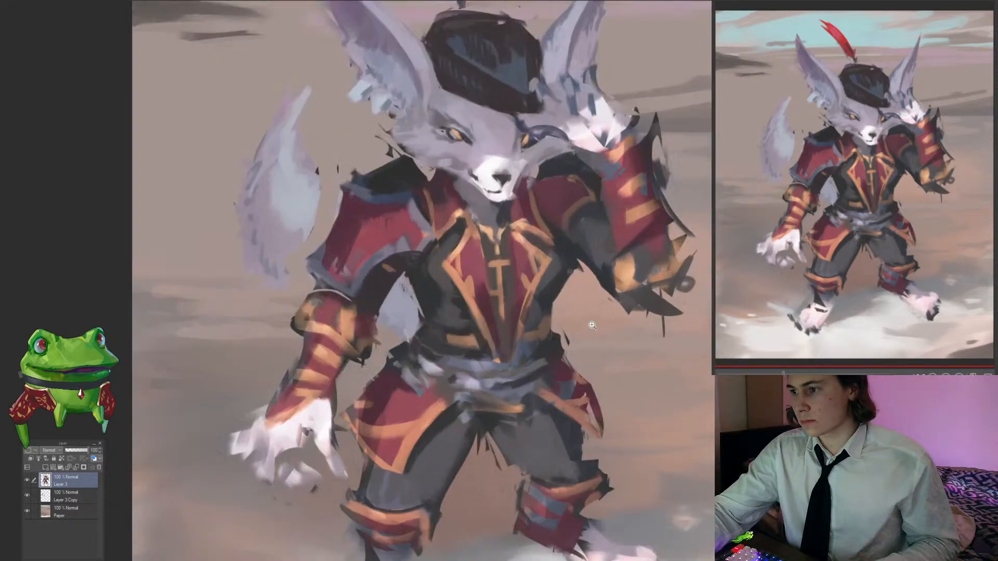
# Step: Touch up the jacket's waist edge and the hip area on the raised arm's side with small dark strokes
pyautogui.moveTo(547, 352); pyautogui.dragTo(470, 335)
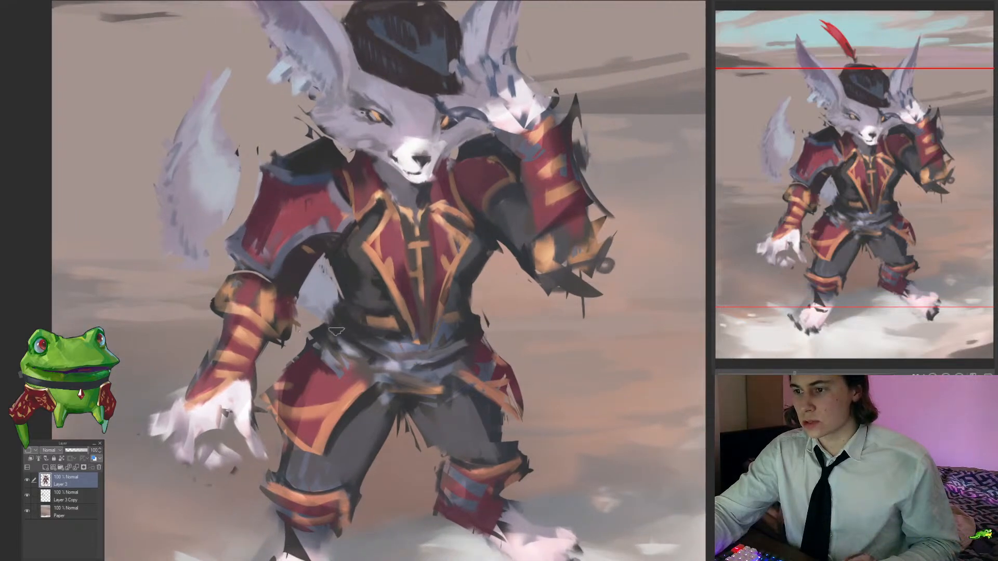
pyautogui.moveTo(464, 351); pyautogui.dragTo(455, 444)
pyautogui.moveTo(414, 410)
pyautogui.mouseDown()
pyautogui.moveTo(429, 386)
pyautogui.moveTo(410, 379)
pyautogui.moveTo(419, 380)
pyautogui.moveTo(380, 412)
pyautogui.moveTo(333, 408)
pyautogui.moveTo(380, 393)
pyautogui.mouseUp()
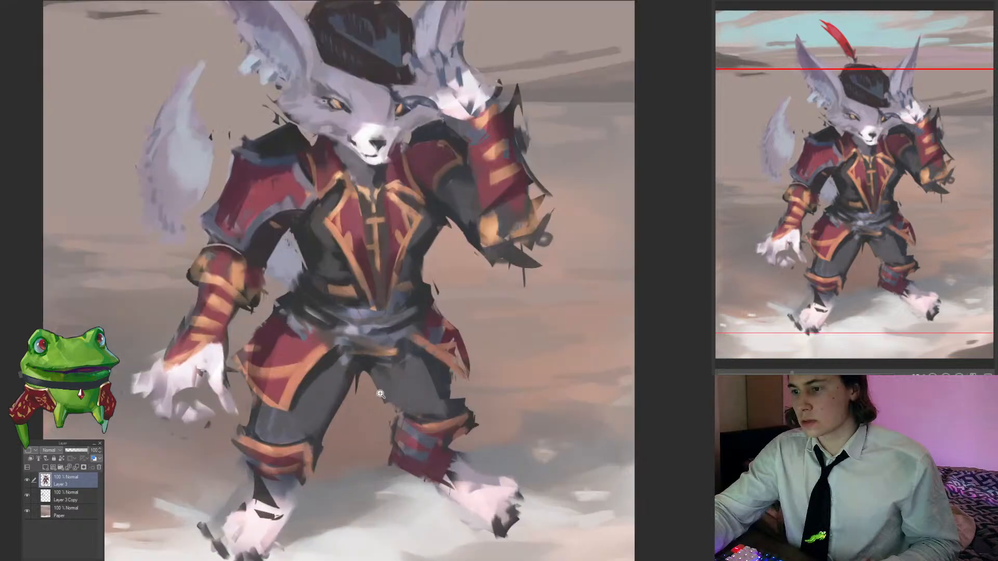
pyautogui.press('b')
pyautogui.hotkey('ctrl', 'd')
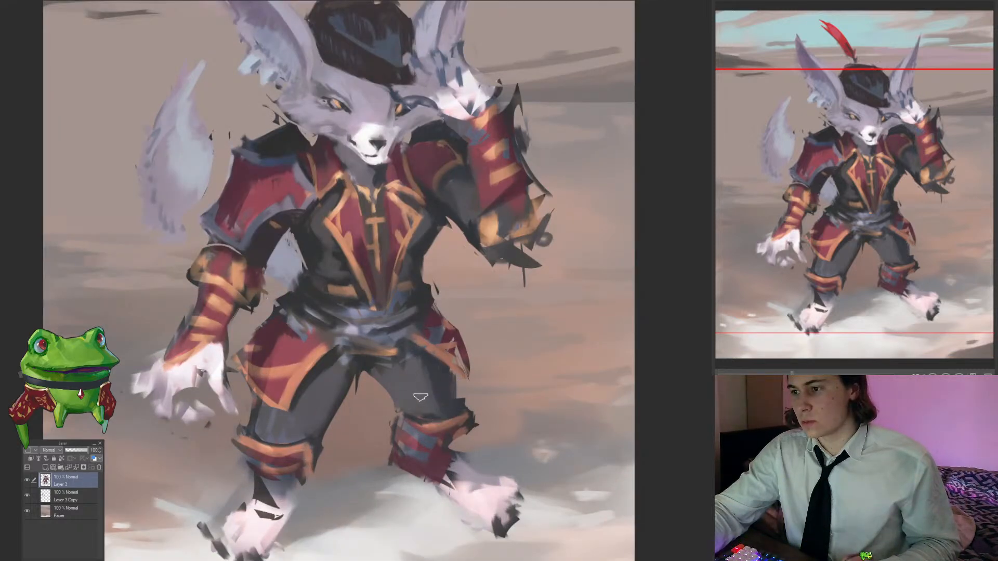
pyautogui.moveTo(306, 248); pyautogui.dragTo(300, 309)
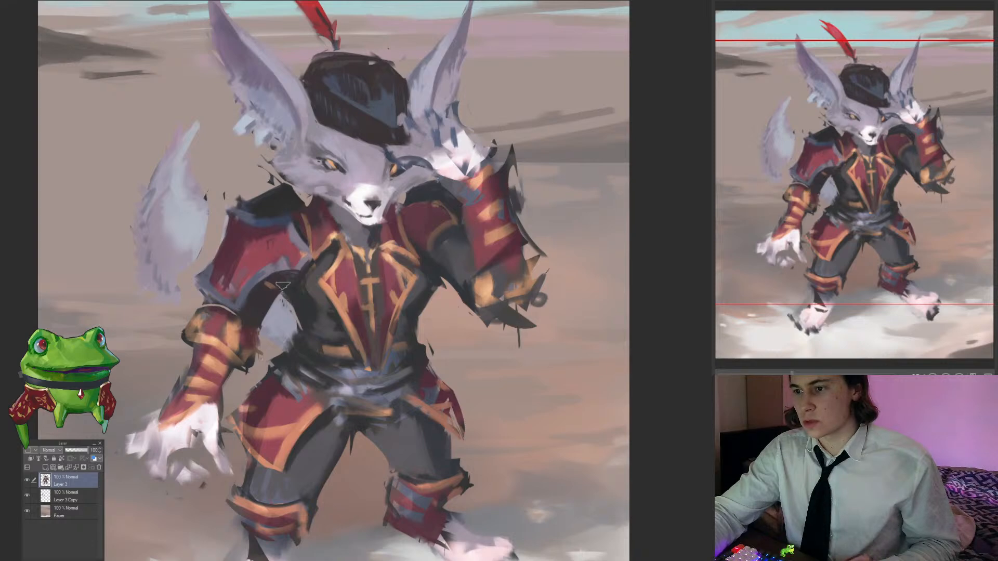
pyautogui.moveTo(417, 341)
pyautogui.mouseDown()
pyautogui.moveTo(392, 323)
pyautogui.moveTo(407, 280)
pyautogui.moveTo(420, 298)
pyautogui.moveTo(437, 250)
pyautogui.moveTo(450, 254)
pyautogui.moveTo(413, 317)
pyautogui.moveTo(420, 347)
pyautogui.moveTo(373, 396)
pyautogui.mouseUp()
pyautogui.click(423, 304)
pyautogui.click(424, 310)
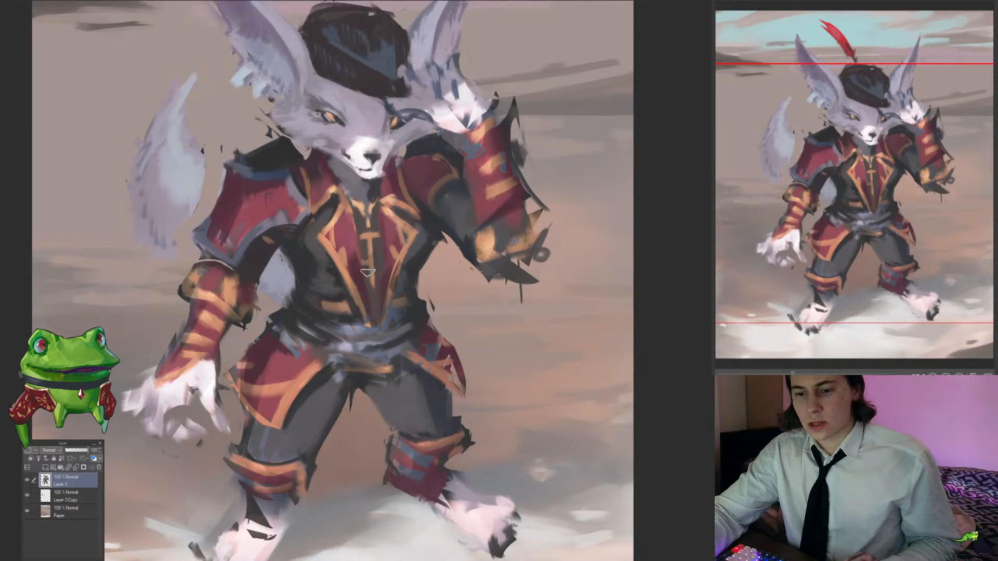
# Step: Repaint the waist sash with broad blue-grey strokes and tidy its end beside the lowered arm
pyautogui.moveTo(371, 325); pyautogui.dragTo(371, 385)
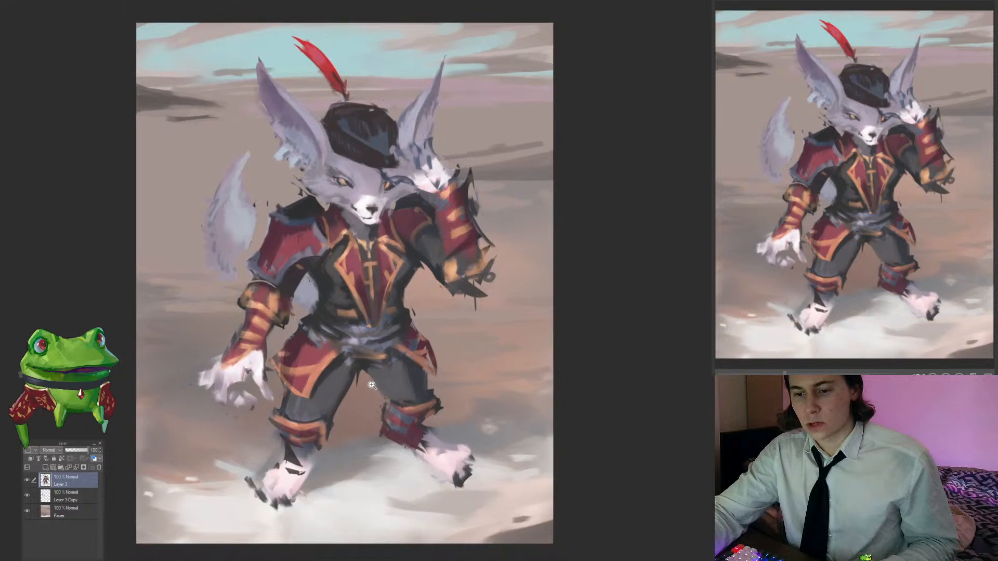
pyautogui.click(356, 407)
pyautogui.moveTo(351, 425); pyautogui.dragTo(329, 437)
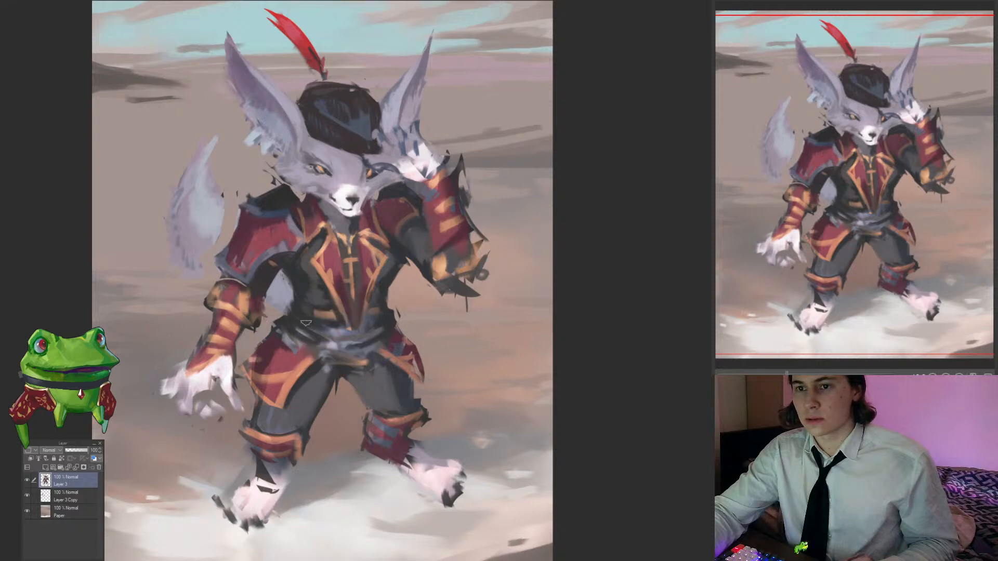
pyautogui.moveTo(344, 353)
pyautogui.mouseDown()
pyautogui.moveTo(333, 345)
pyautogui.moveTo(350, 365)
pyautogui.mouseUp()
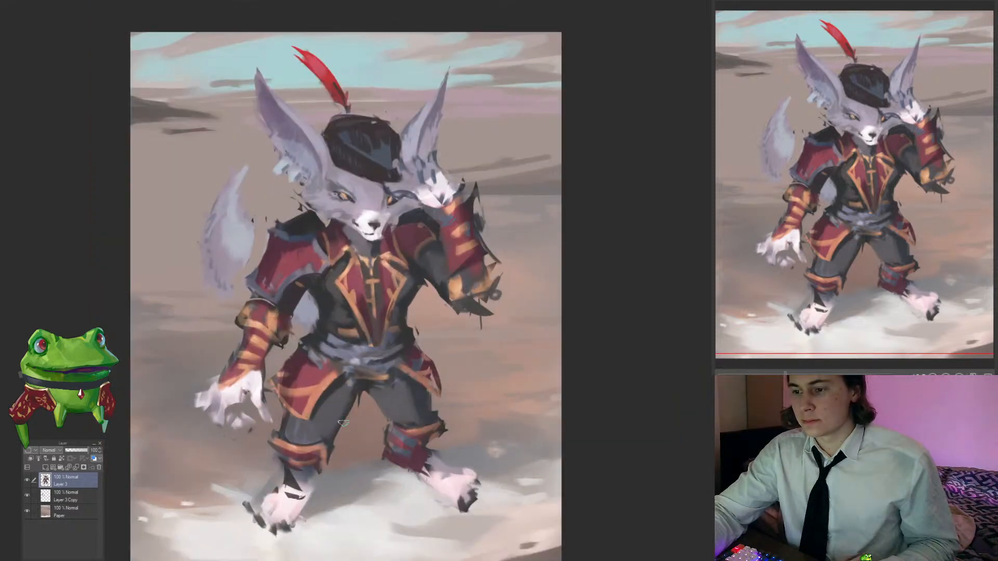
# Step: Block in the shin and foot on the raised arm's side as a solid dark grey shape
pyautogui.moveTo(452, 482)
pyautogui.mouseDown()
pyautogui.moveTo(418, 469)
pyautogui.moveTo(407, 444)
pyautogui.mouseUp()
pyautogui.moveTo(397, 481)
pyautogui.mouseDown()
pyautogui.moveTo(463, 484)
pyautogui.moveTo(361, 461)
pyautogui.moveTo(411, 496)
pyautogui.moveTo(396, 493)
pyautogui.moveTo(400, 502)
pyautogui.moveTo(414, 495)
pyautogui.moveTo(408, 489)
pyautogui.moveTo(418, 499)
pyautogui.moveTo(388, 503)
pyautogui.moveTo(385, 483)
pyautogui.moveTo(410, 493)
pyautogui.moveTo(394, 506)
pyautogui.moveTo(417, 506)
pyautogui.mouseUp()
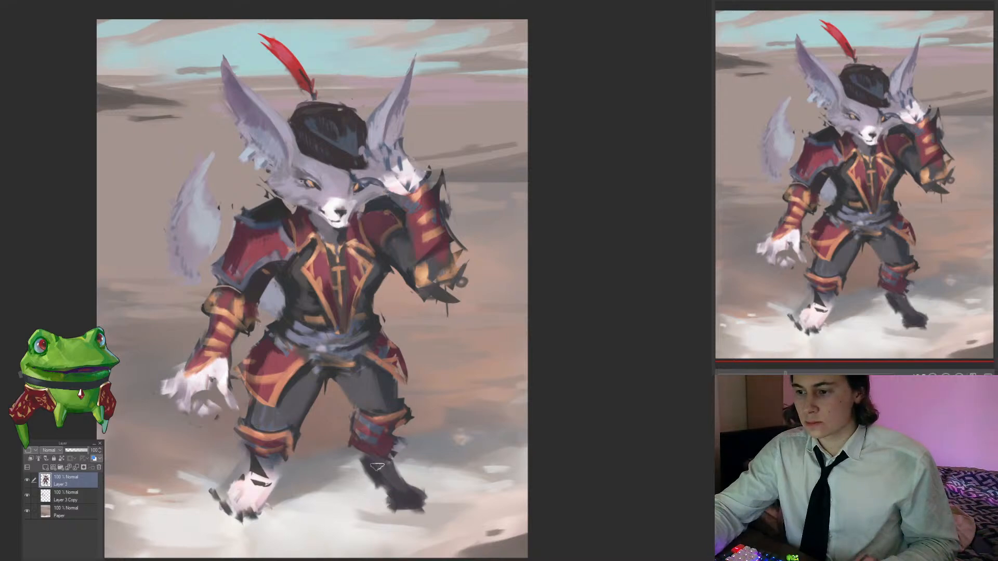
pyautogui.moveTo(383, 448); pyautogui.dragTo(426, 450)
# Step: In the mirrored view, select the pale foot on the lowered arm's side, move it slightly down, and deselect it
pyautogui.scroll(-5, 369, 447)
pyautogui.press('h')
pyautogui.scroll(4, 533, 445)
pyautogui.moveTo(537, 465)
pyautogui.mouseDown()
pyautogui.moveTo(456, 450)
pyautogui.moveTo(434, 502)
pyautogui.moveTo(450, 452)
pyautogui.moveTo(457, 493)
pyautogui.mouseUp()
pyautogui.hotkey('ctrl', 't')
pyautogui.press('Return')
pyautogui.hotkey('ctrl', 'd')
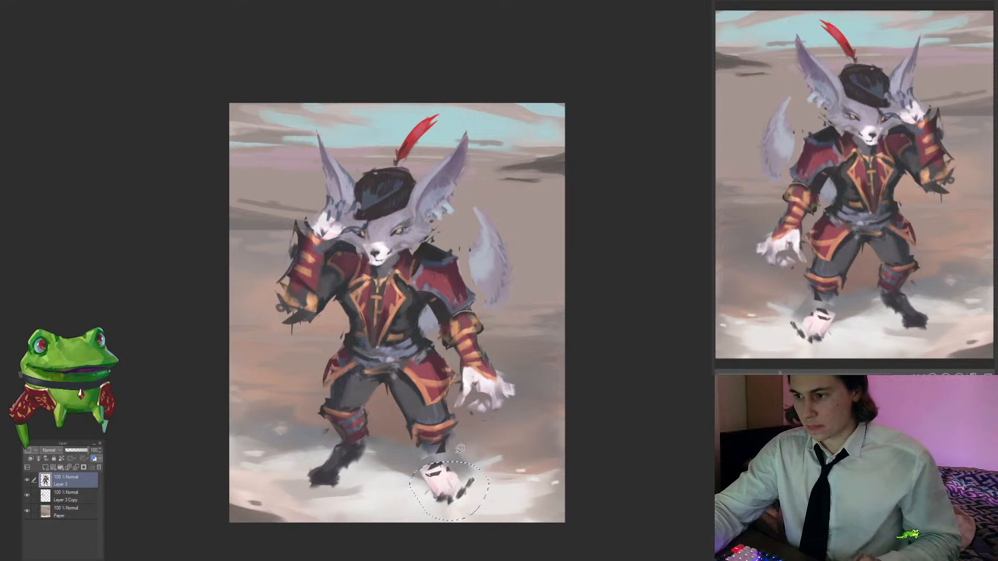
# Step: Check the balance of the legs in the mirrored view and return to the normal view
pyautogui.moveTo(432, 452)
pyautogui.mouseDown()
pyautogui.moveTo(426, 463)
pyautogui.moveTo(405, 445)
pyautogui.mouseUp()
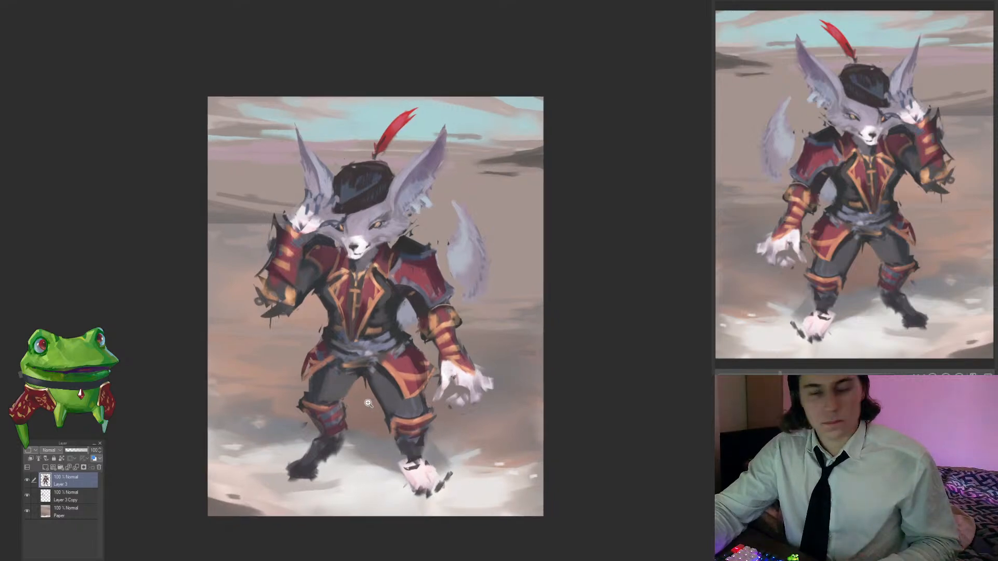
pyautogui.scroll(2, 368, 404)
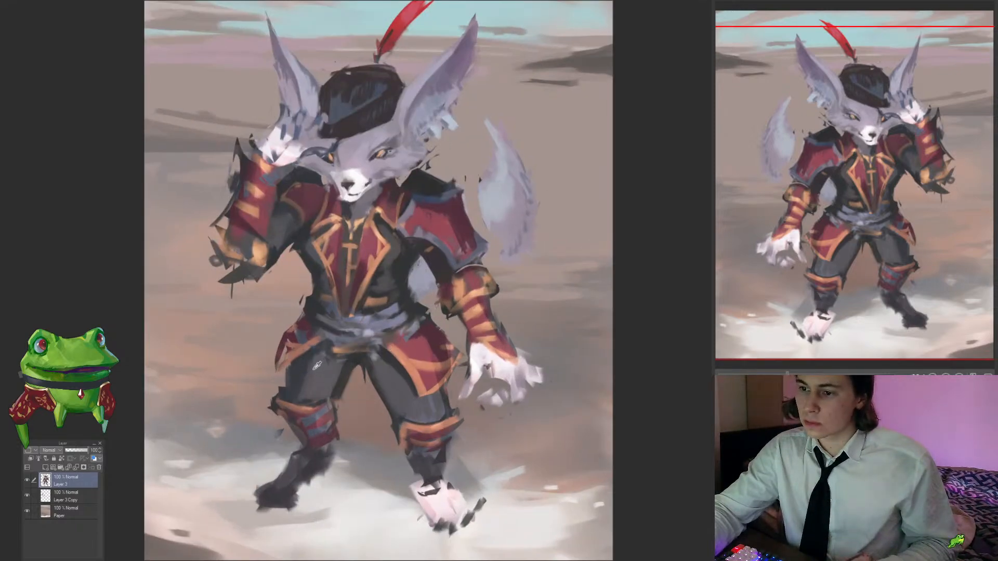
pyautogui.moveTo(314, 367)
pyautogui.mouseDown()
pyautogui.moveTo(303, 391)
pyautogui.moveTo(307, 372)
pyautogui.mouseUp()
pyautogui.scroll(-1, 303, 400)
pyautogui.press('h')
pyautogui.scroll(1, 581, 400)
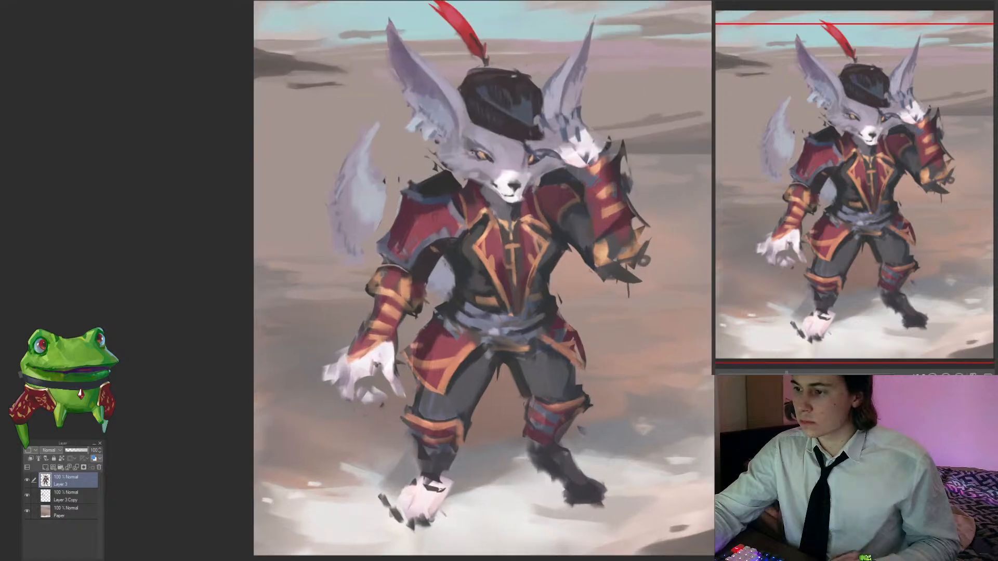
pyautogui.moveTo(545, 399); pyautogui.dragTo(383, 407)
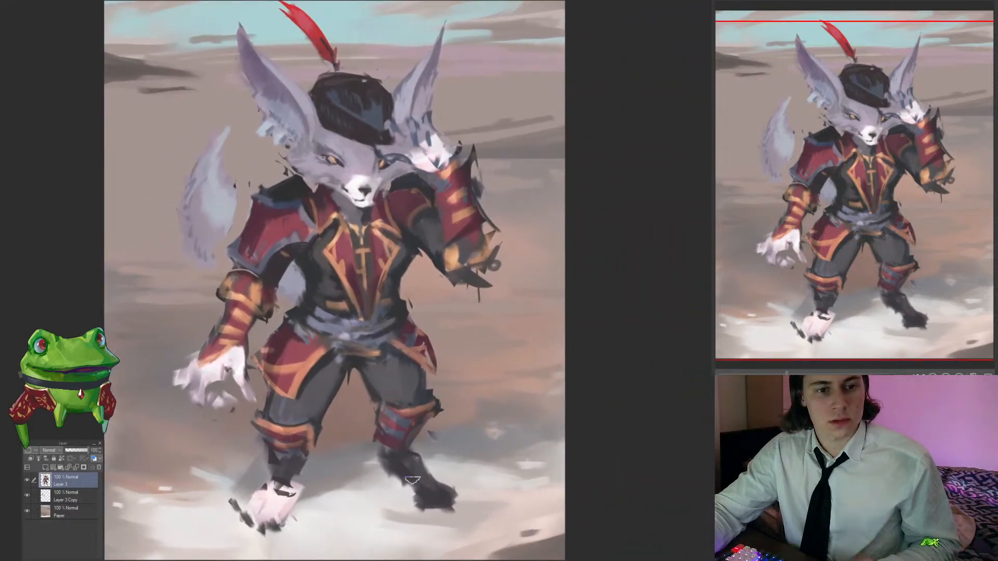
# Step: Remove the knee guard, lower leg and foot on the raised arm's side, leaving only the upper thigh
pyautogui.moveTo(456, 516)
pyautogui.mouseDown()
pyautogui.moveTo(430, 391)
pyautogui.moveTo(366, 452)
pyautogui.mouseUp()
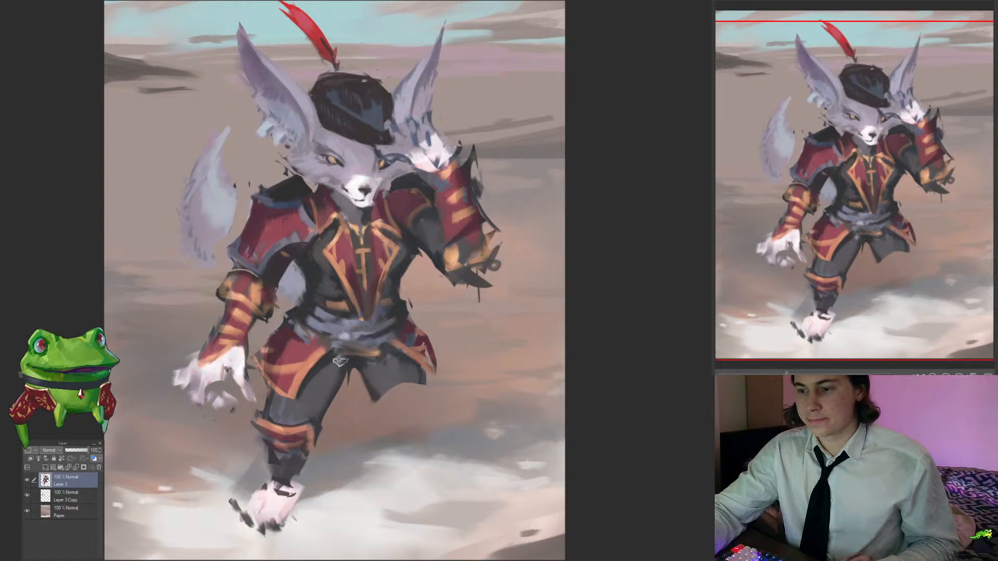
pyautogui.moveTo(325, 427); pyautogui.dragTo(345, 412)
pyautogui.moveTo(322, 411)
pyautogui.mouseDown()
pyautogui.moveTo(272, 472)
pyautogui.moveTo(299, 449)
pyautogui.mouseUp()
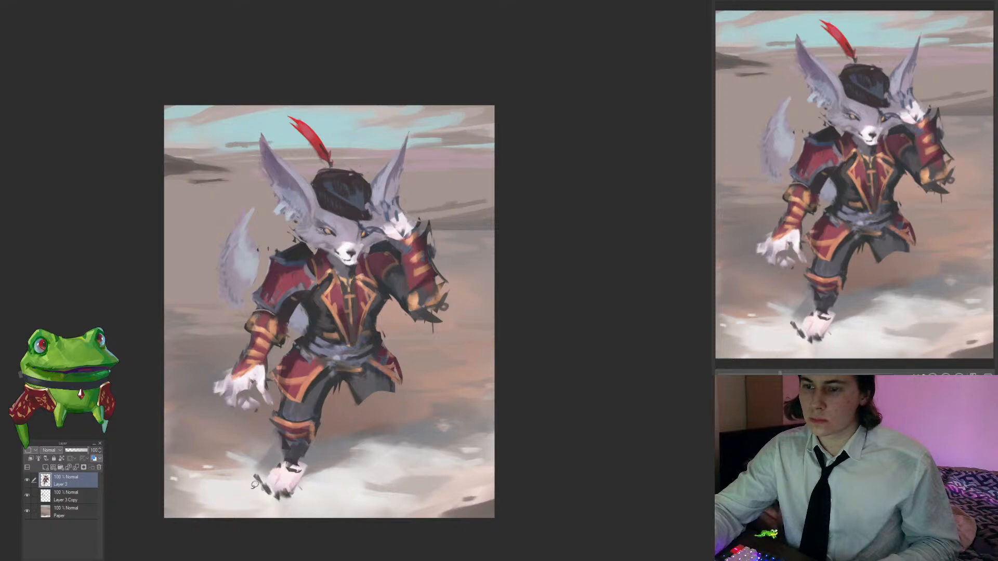
# Step: Select the foot on the lowered arm's side and move it slightly up towards the shin
pyautogui.moveTo(255, 483)
pyautogui.mouseDown()
pyautogui.moveTo(323, 480)
pyautogui.moveTo(282, 448)
pyautogui.moveTo(276, 512)
pyautogui.moveTo(305, 475)
pyautogui.mouseUp()
pyautogui.hotkey('ctrl', 't')
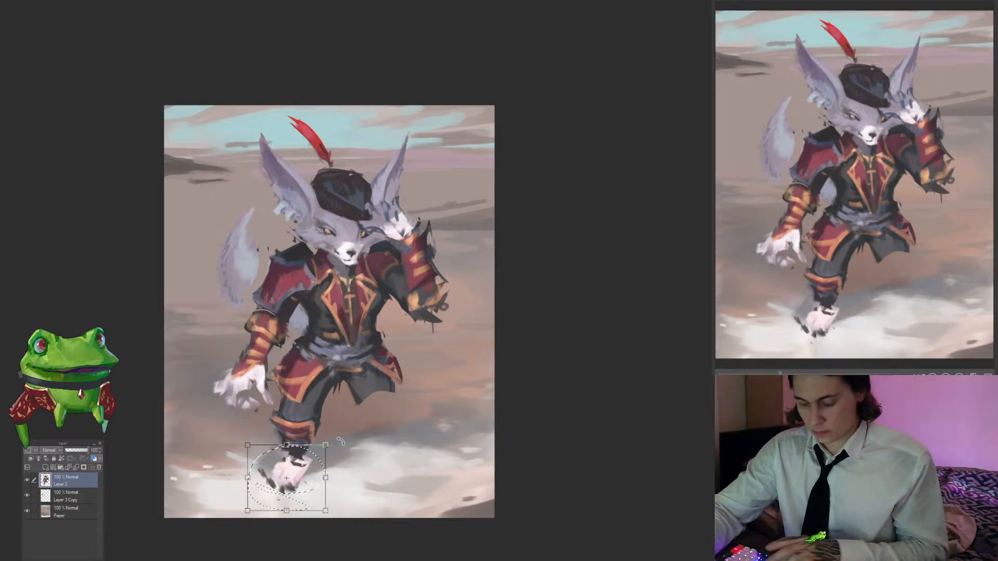
pyautogui.press('Return')
# Step: Cut away the remaining thigh on the raised arm's side and sketch a bent leg with rough dark strokes
pyautogui.moveTo(369, 380)
pyautogui.mouseDown()
pyautogui.moveTo(405, 384)
pyautogui.moveTo(384, 394)
pyautogui.mouseUp()
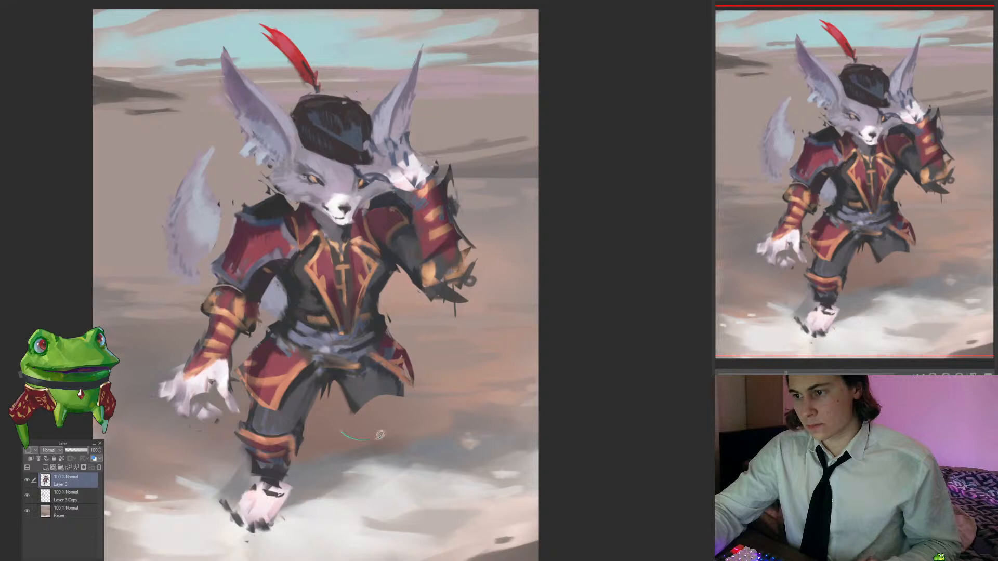
pyautogui.press('Delete')
pyautogui.moveTo(380, 435)
pyautogui.mouseDown()
pyautogui.moveTo(398, 376)
pyautogui.moveTo(364, 405)
pyautogui.mouseUp()
pyautogui.hotkey('ctrl', 'd')
pyautogui.moveTo(386, 376)
pyautogui.mouseDown()
pyautogui.moveTo(373, 415)
pyautogui.moveTo(370, 401)
pyautogui.mouseUp()
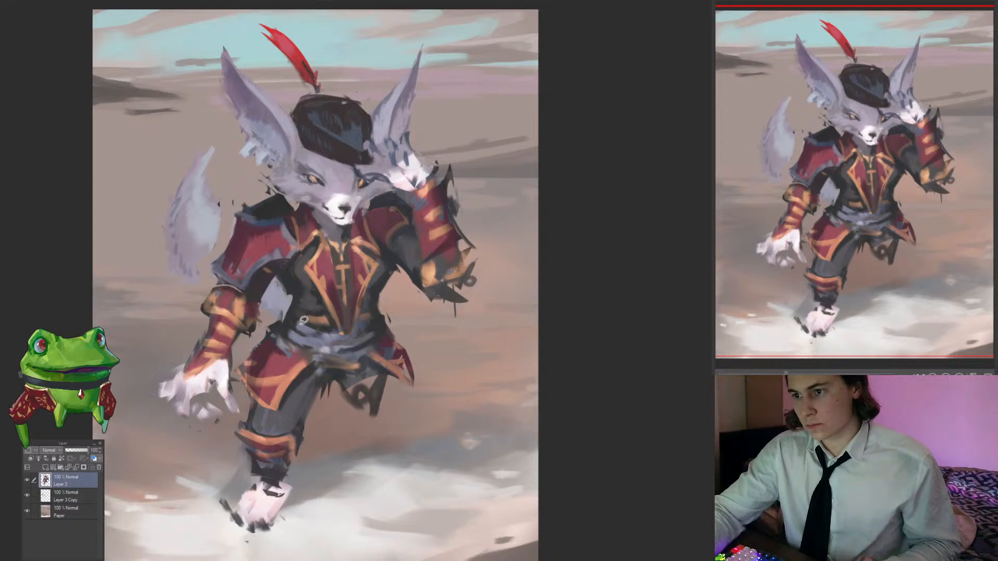
# Step: Refine the dark side edge of the jacket beside the lowered arm using a sampled costume colour
pyautogui.moveTo(285, 329)
pyautogui.mouseDown()
pyautogui.moveTo(249, 373)
pyautogui.moveTo(285, 319)
pyautogui.mouseUp()
pyautogui.moveTo(293, 283); pyautogui.dragTo(328, 321)
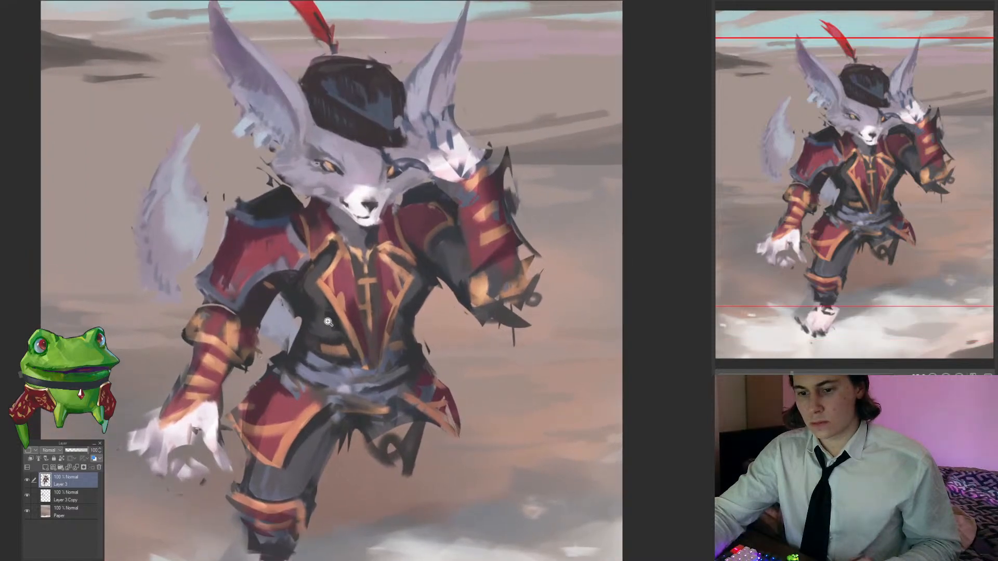
pyautogui.click(316, 284)
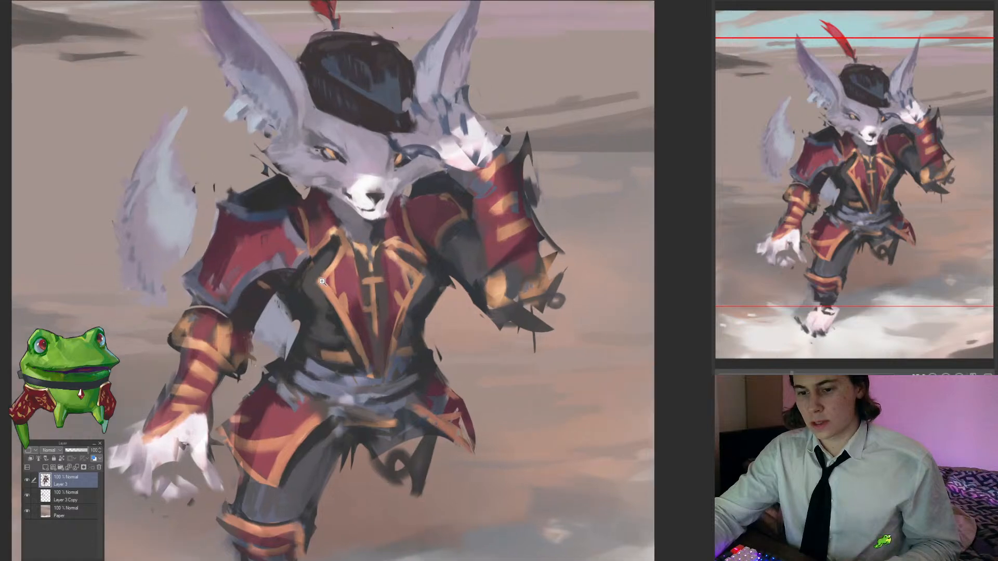
pyautogui.keyDown('alt'); pyautogui.click(302, 333); pyautogui.keyUp('alt')
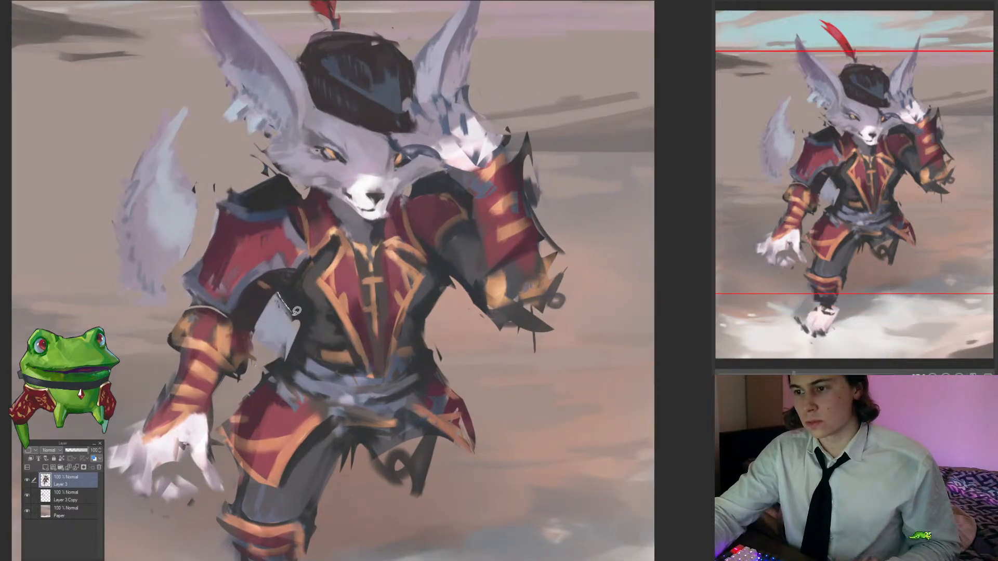
pyautogui.moveTo(293, 313); pyautogui.dragTo(291, 311)
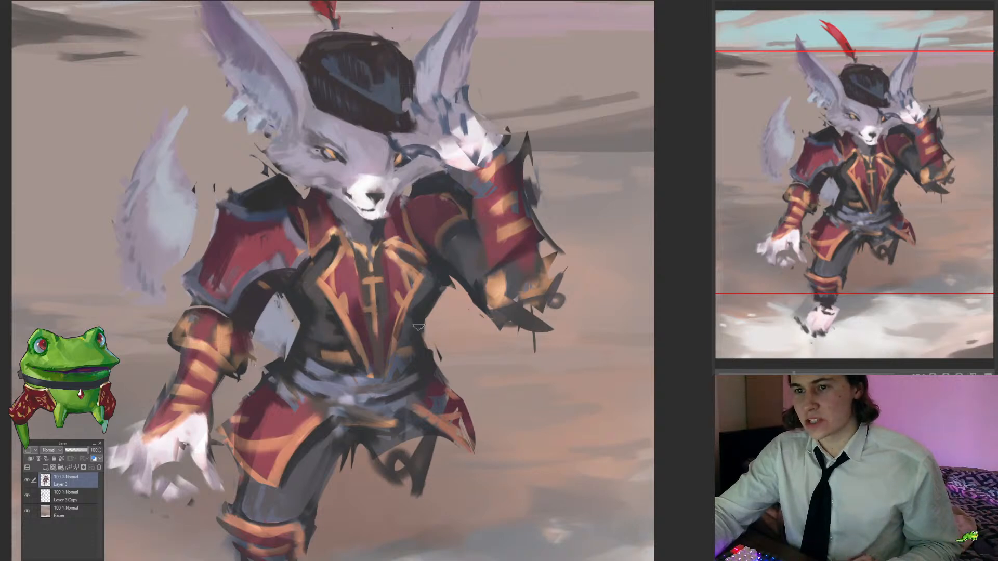
# Step: Block in the bent, lifted leg on the raised arm's side as a rounded dark shape below the hip armour
pyautogui.moveTo(450, 383); pyautogui.dragTo(415, 322)
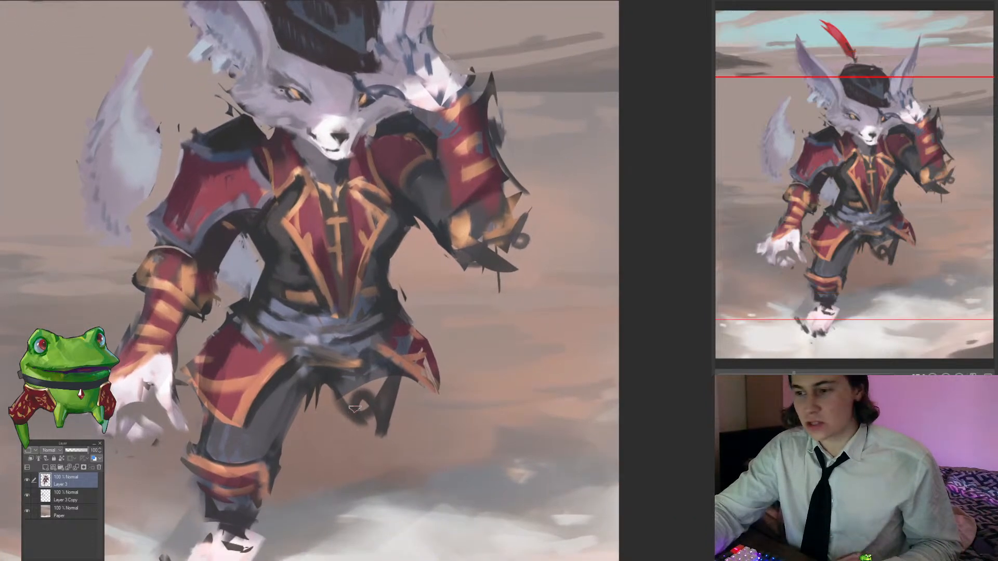
pyautogui.moveTo(339, 386)
pyautogui.mouseDown()
pyautogui.moveTo(392, 408)
pyautogui.moveTo(398, 395)
pyautogui.moveTo(351, 387)
pyautogui.moveTo(398, 389)
pyautogui.moveTo(354, 436)
pyautogui.moveTo(390, 441)
pyautogui.moveTo(361, 441)
pyautogui.moveTo(385, 457)
pyautogui.mouseUp()
pyautogui.moveTo(371, 427); pyautogui.dragTo(353, 464)
pyautogui.moveTo(371, 424)
pyautogui.mouseDown()
pyautogui.moveTo(402, 428)
pyautogui.moveTo(403, 403)
pyautogui.moveTo(397, 440)
pyautogui.moveTo(388, 448)
pyautogui.moveTo(404, 407)
pyautogui.moveTo(389, 446)
pyautogui.mouseUp()
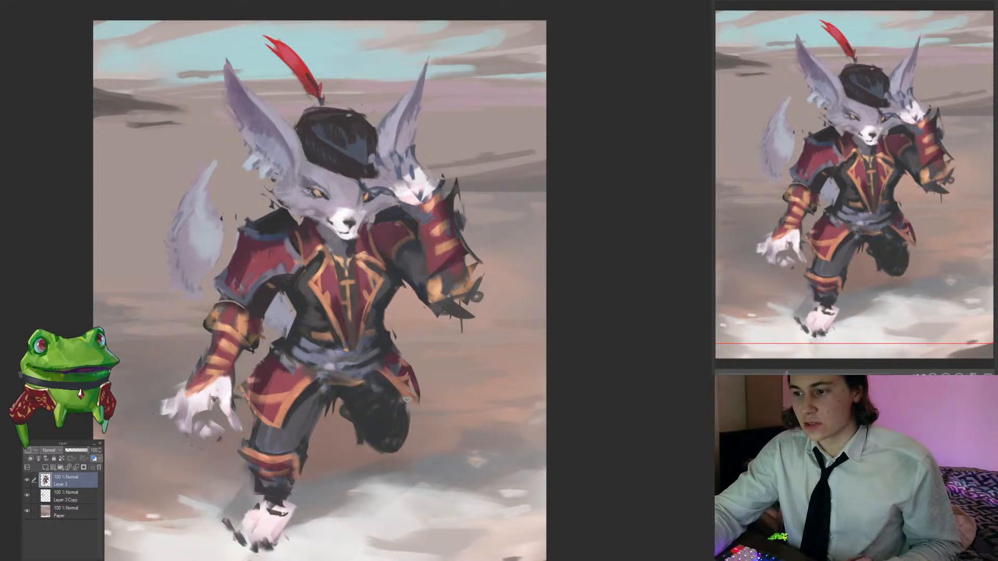
pyautogui.moveTo(427, 433); pyautogui.dragTo(400, 419)
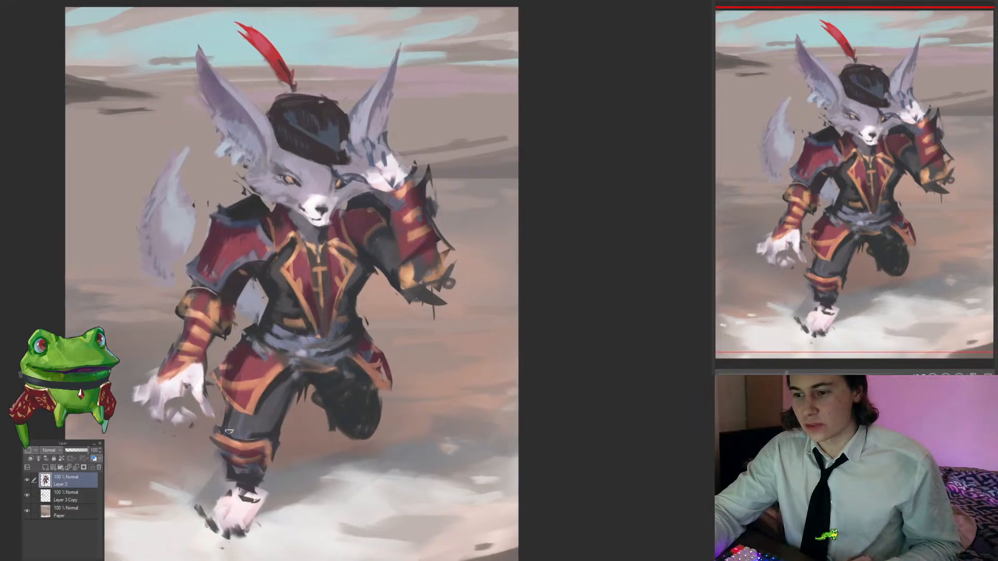
# Step: Repaint the thigh's lower edge and the orange knee guard on the lowered arm's side with sampled colours
pyautogui.keyDown('alt'); pyautogui.click(227, 441); pyautogui.keyUp('alt')
pyautogui.moveTo(225, 447)
pyautogui.mouseDown()
pyautogui.moveTo(262, 453)
pyautogui.moveTo(268, 441)
pyautogui.mouseUp()
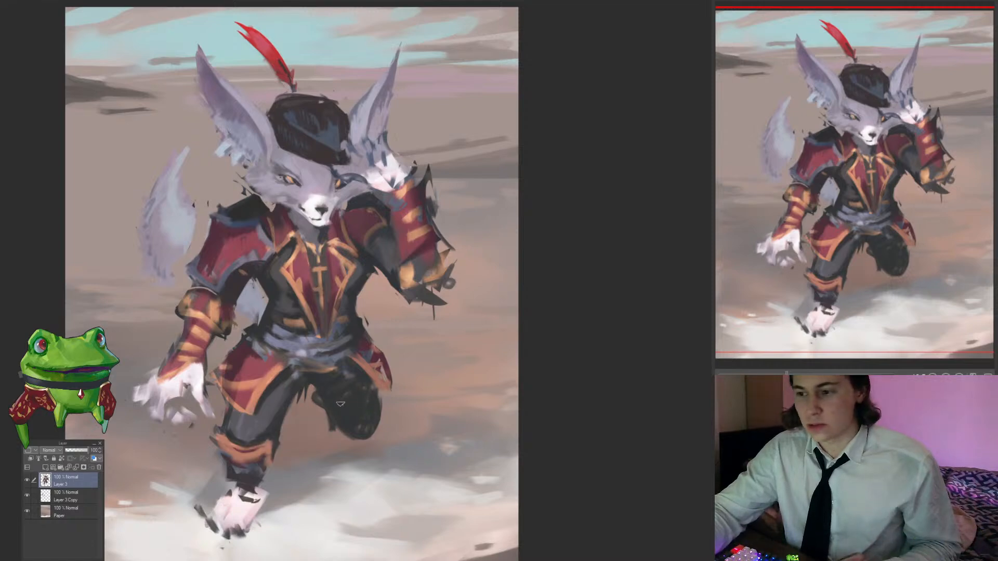
pyautogui.moveTo(373, 433); pyautogui.dragTo(410, 430)
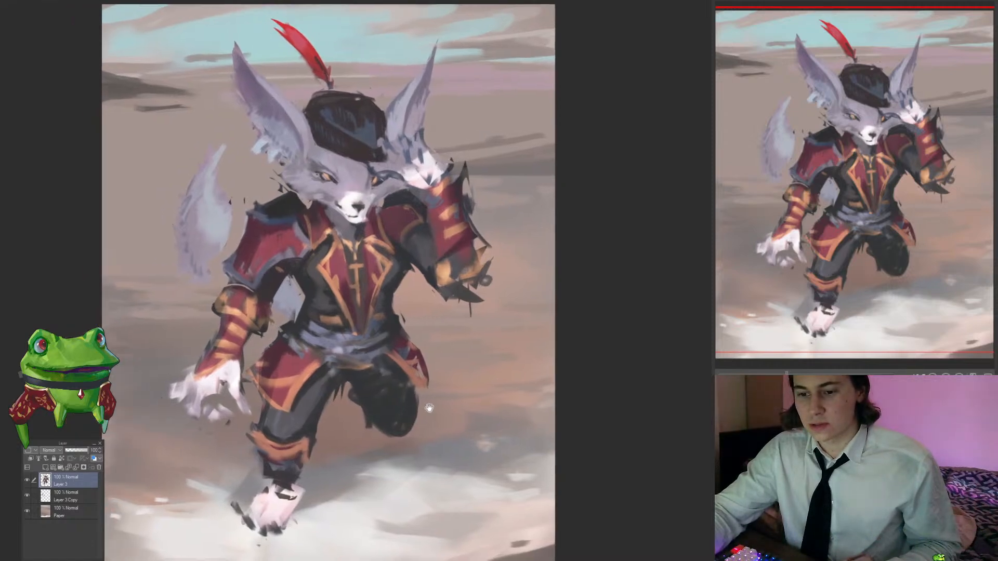
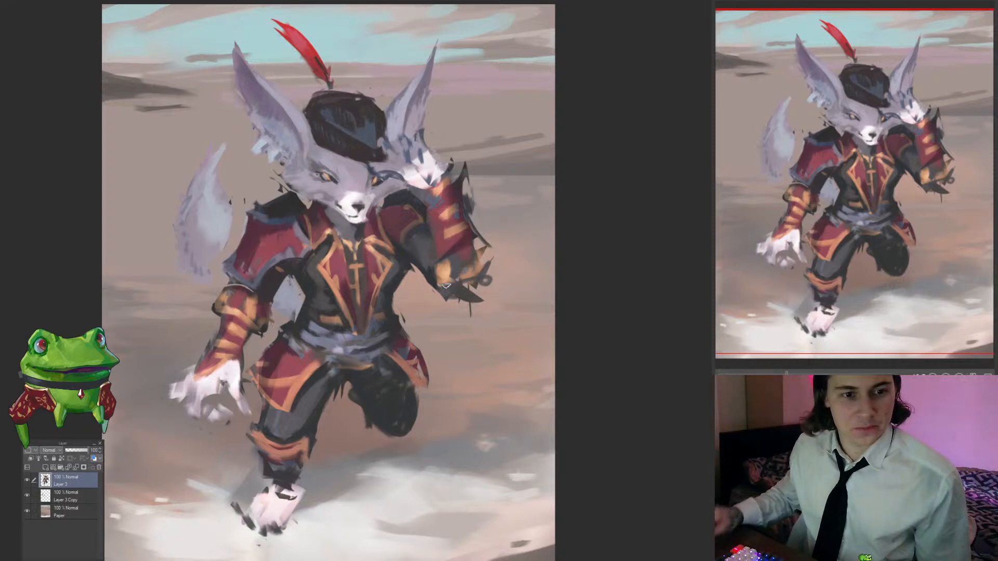
# Step: Select the standing leg with its hip plate on the lowered arm's side, shift it slightly, and clear the selection
pyautogui.hotkey('ctrl', 'space')
pyautogui.moveTo(402, 395)
pyautogui.mouseDown()
pyautogui.moveTo(383, 398)
pyautogui.moveTo(405, 395)
pyautogui.mouseUp()
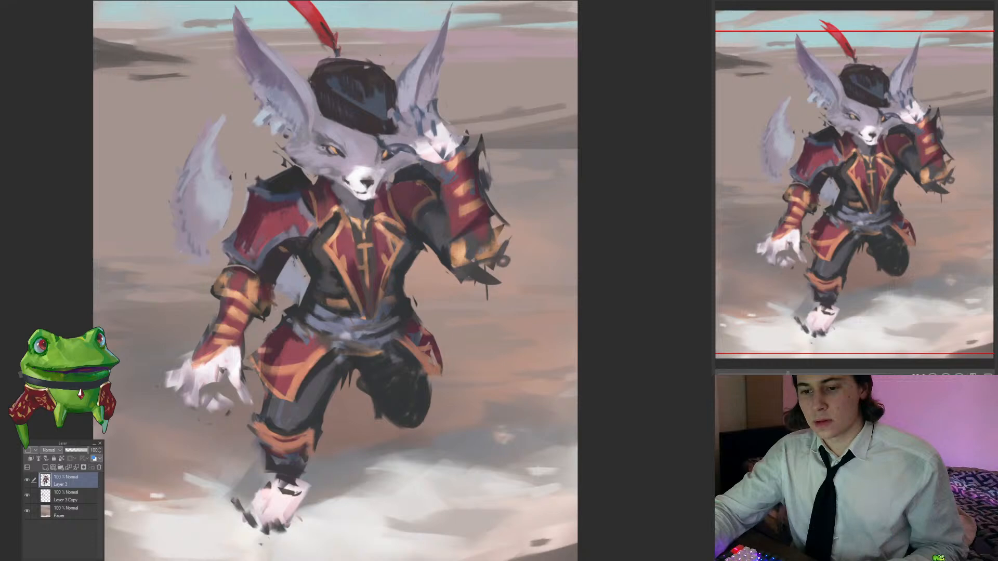
pyautogui.moveTo(269, 514)
pyautogui.mouseDown()
pyautogui.moveTo(323, 501)
pyautogui.moveTo(350, 382)
pyautogui.moveTo(313, 306)
pyautogui.mouseUp()
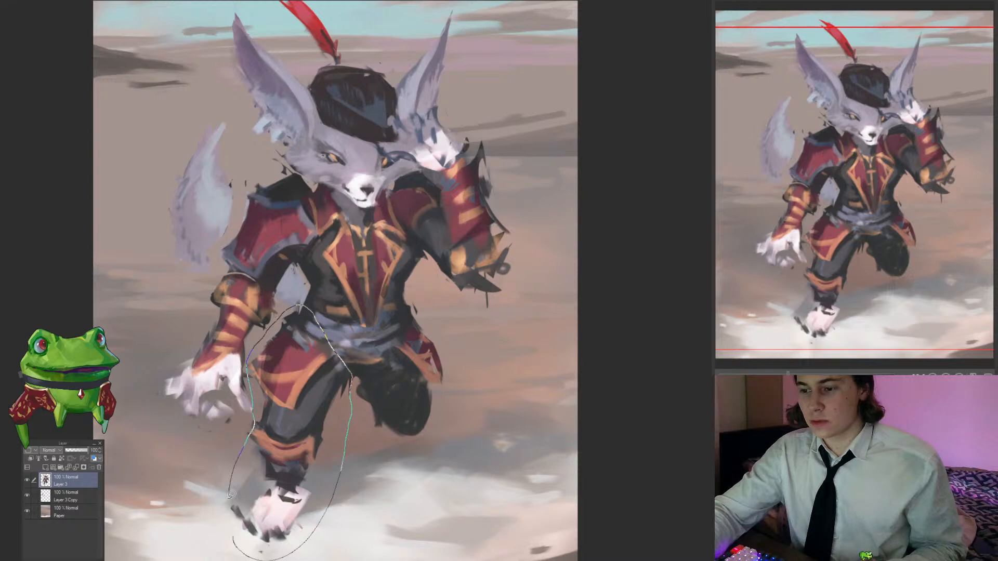
pyautogui.moveTo(230, 494); pyautogui.dragTo(234, 538)
pyautogui.hotkey('ctrl', 't')
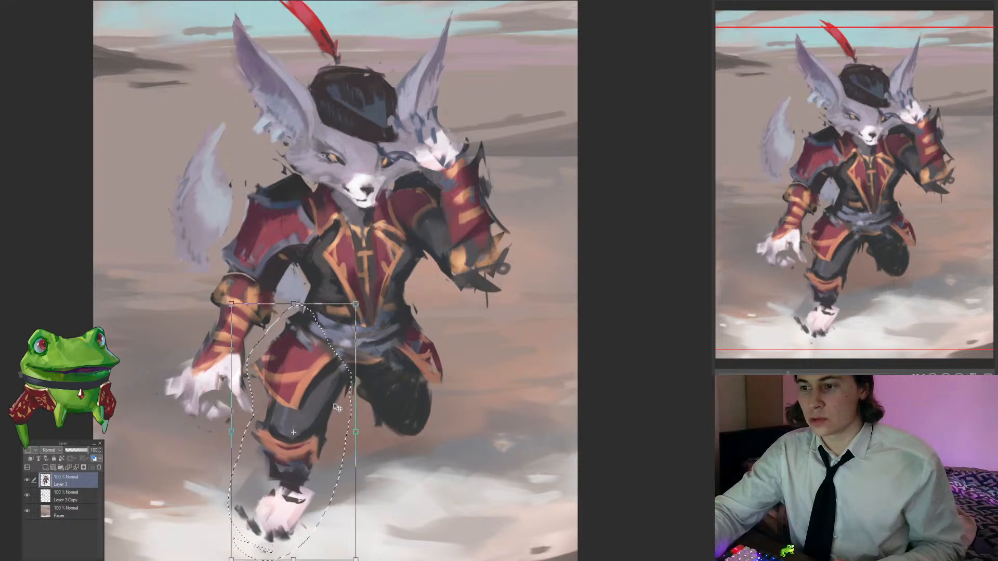
pyautogui.moveTo(337, 407)
pyautogui.mouseDown()
pyautogui.moveTo(353, 405)
pyautogui.moveTo(324, 407)
pyautogui.moveTo(330, 415)
pyautogui.mouseUp()
pyautogui.press('Return')
pyautogui.hotkey('ctrl', 'd')
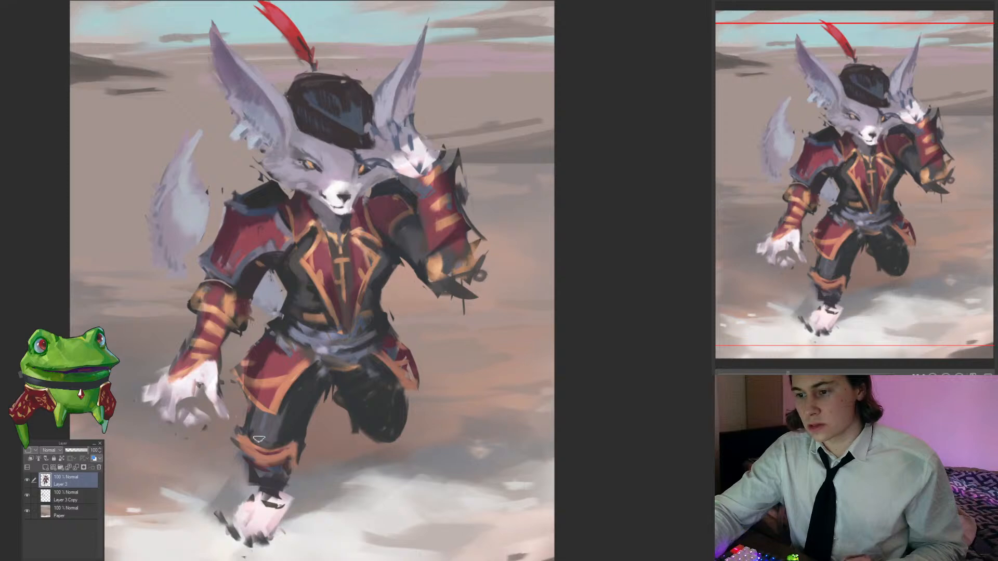
# Step: Refine the standing leg's knee guard, dark shin and pale furry paw, with the canvas view mirrored
pyautogui.moveTo(274, 437); pyautogui.dragTo(281, 489)
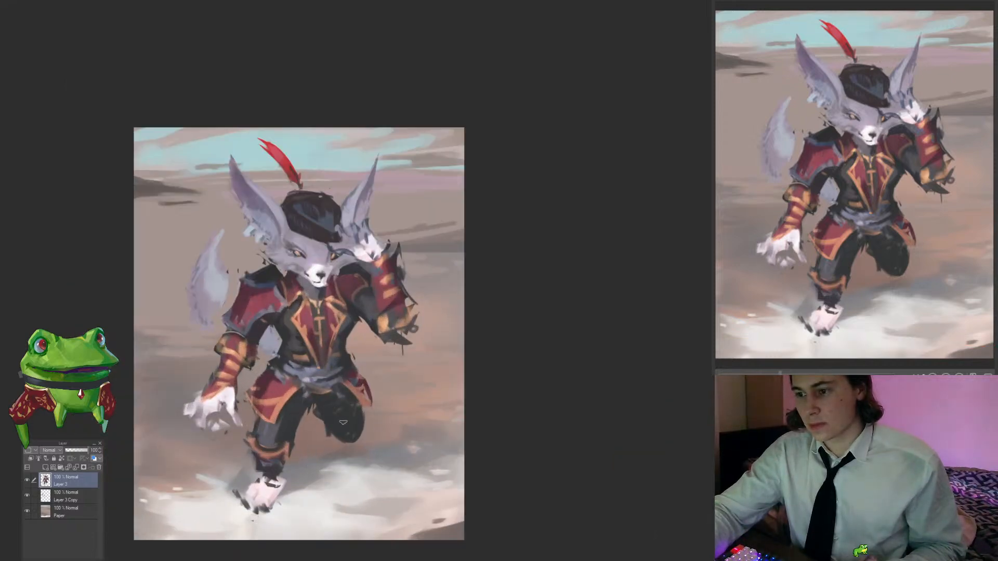
pyautogui.press('h')
pyautogui.moveTo(462, 435); pyautogui.dragTo(243, 404)
pyautogui.moveTo(409, 396)
pyautogui.mouseDown()
pyautogui.moveTo(423, 392)
pyautogui.moveTo(407, 383)
pyautogui.moveTo(403, 396)
pyautogui.mouseUp()
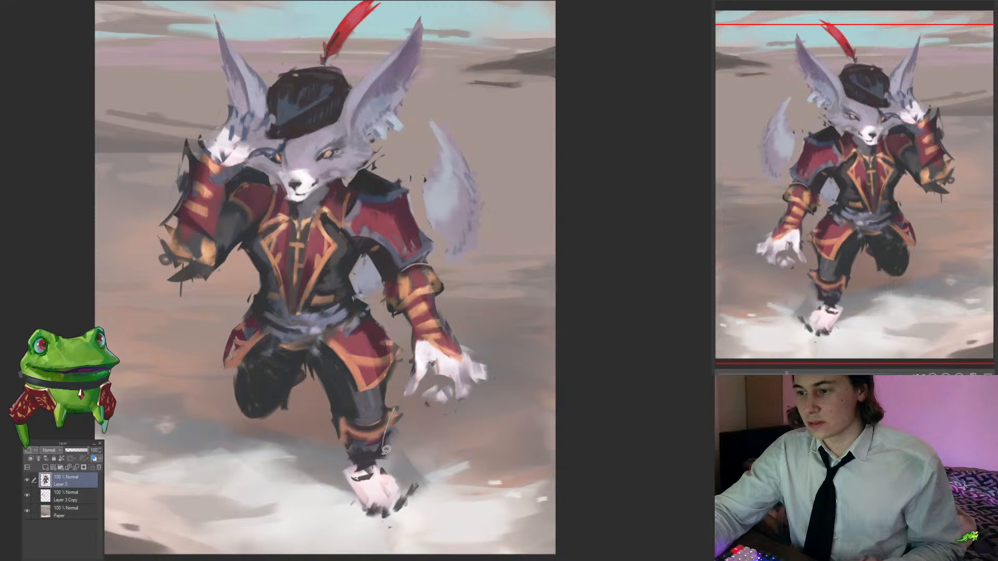
pyautogui.moveTo(398, 413)
pyautogui.mouseDown()
pyautogui.moveTo(384, 456)
pyautogui.moveTo(341, 451)
pyautogui.moveTo(373, 459)
pyautogui.moveTo(340, 466)
pyautogui.mouseUp()
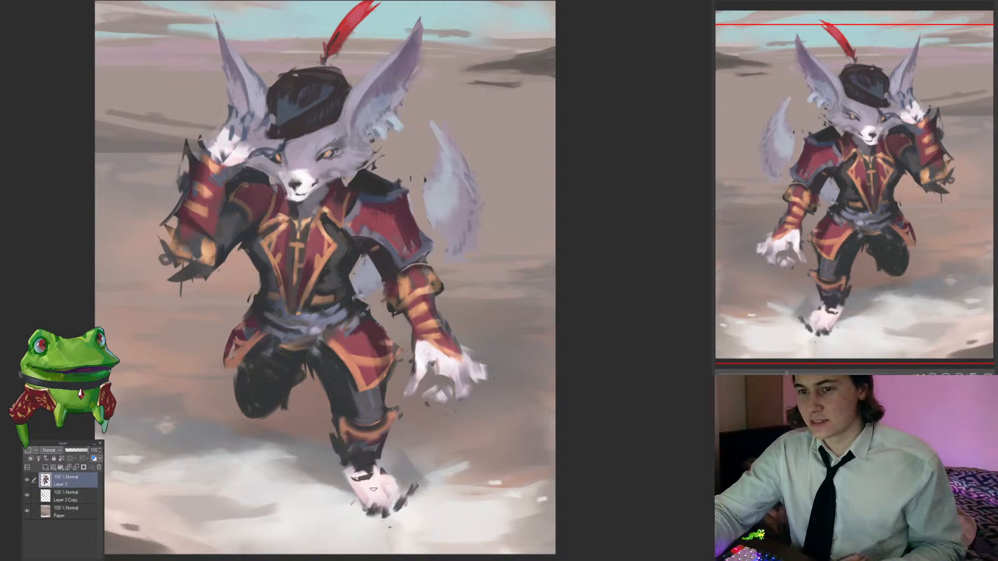
pyautogui.keyDown('alt'); pyautogui.click(373, 490); pyautogui.keyUp('alt')
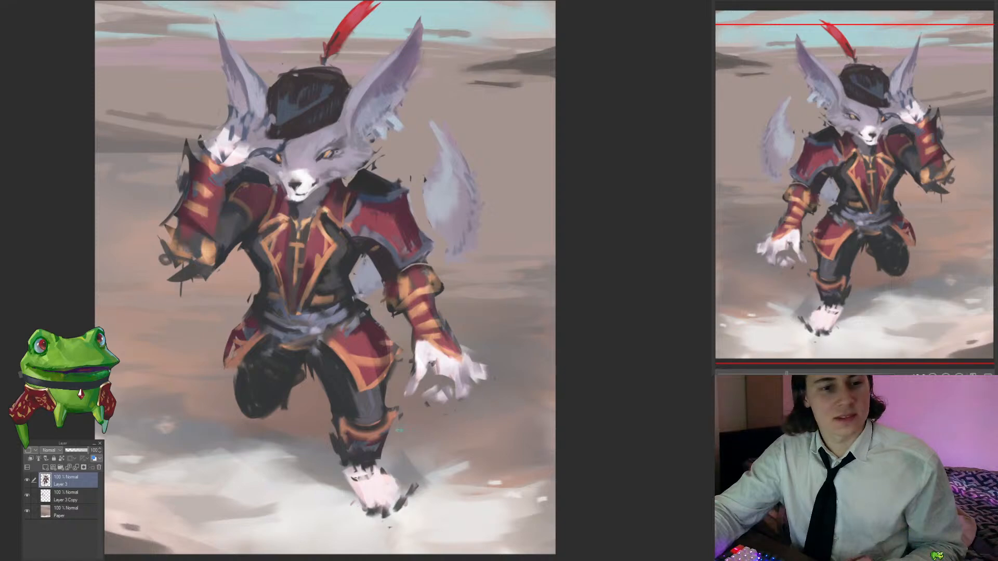
# Step: Sketch the lower leg and paw on the raised arm's side with pale pink and dark strokes, and restore the unmirrored view
pyautogui.moveTo(273, 483); pyautogui.dragTo(281, 463)
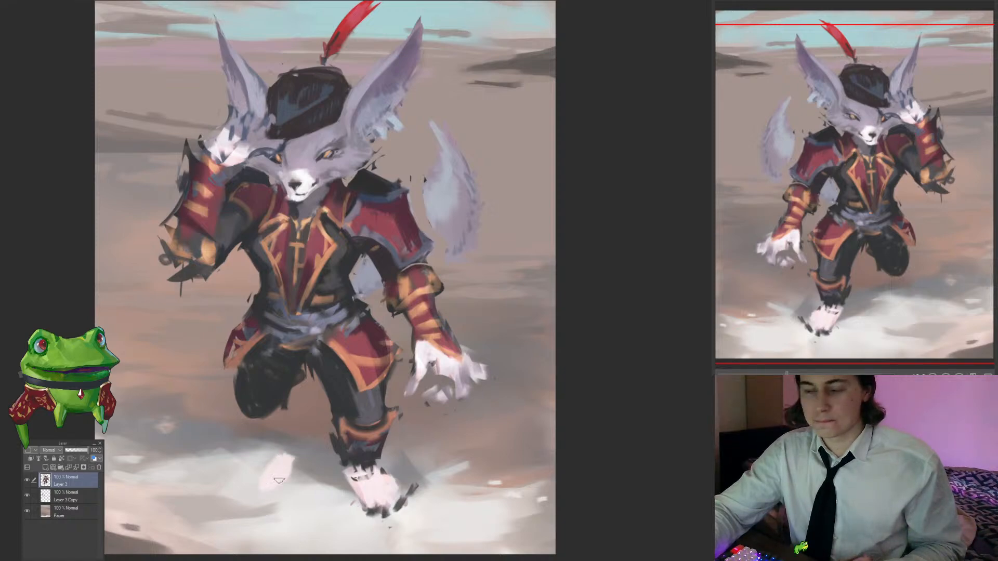
pyautogui.moveTo(240, 385)
pyautogui.mouseDown()
pyautogui.moveTo(257, 425)
pyautogui.moveTo(262, 415)
pyautogui.moveTo(289, 452)
pyautogui.moveTo(236, 500)
pyautogui.moveTo(277, 470)
pyautogui.moveTo(249, 471)
pyautogui.mouseUp()
pyautogui.hotkey('ctrl', 'z')
pyautogui.press('h')
pyautogui.hotkey('ctrl', 'g')
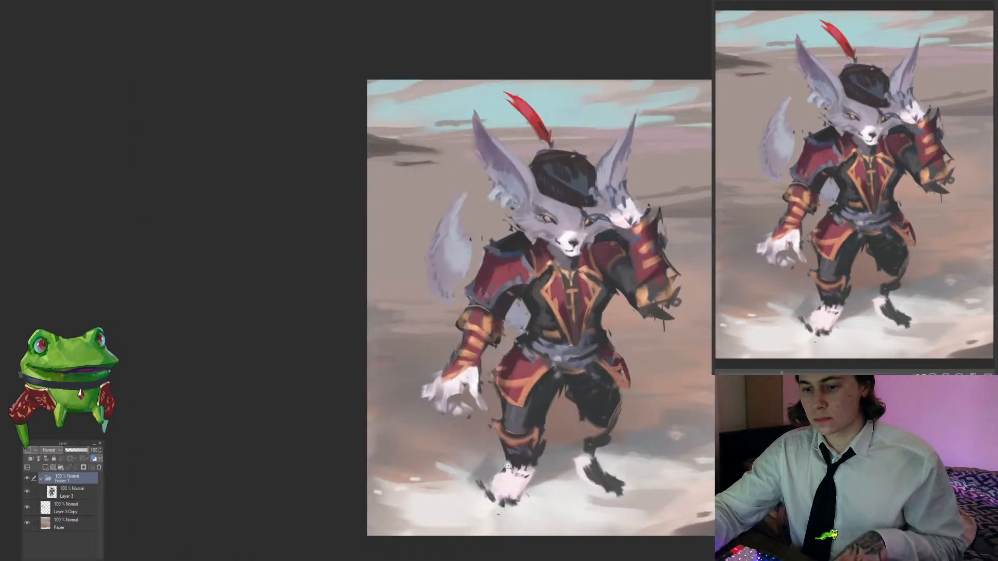
pyautogui.moveTo(594, 479)
pyautogui.mouseDown()
pyautogui.moveTo(461, 472)
pyautogui.moveTo(495, 462)
pyautogui.moveTo(432, 457)
pyautogui.moveTo(423, 480)
pyautogui.mouseUp()
pyautogui.hotkey('ctrl', 'z')
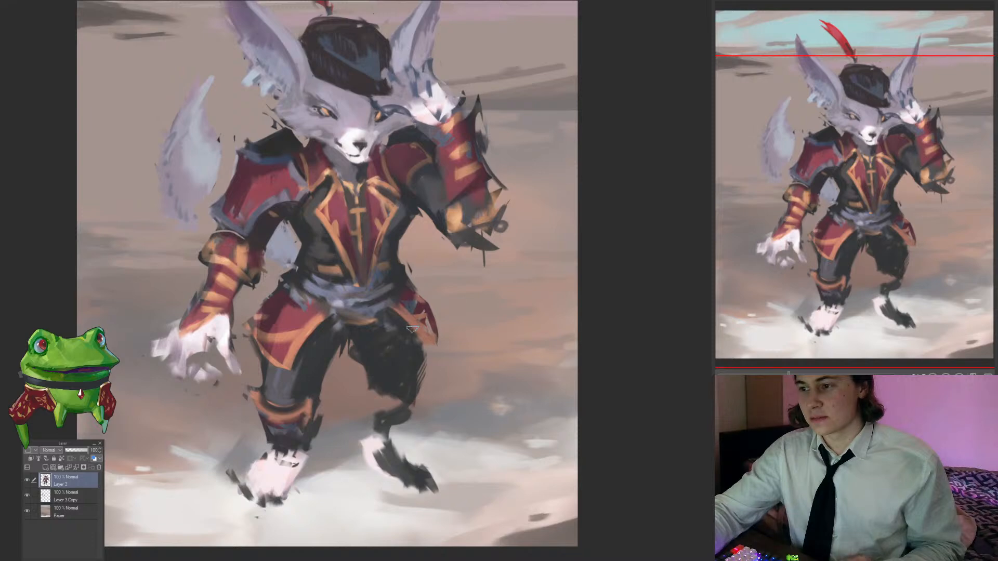
# Step: Rebuild the red hip plate on the raised arm's side and clean up its outer edge and orange trim
pyautogui.moveTo(428, 334)
pyautogui.mouseDown()
pyautogui.moveTo(425, 316)
pyautogui.moveTo(422, 333)
pyautogui.moveTo(451, 349)
pyautogui.mouseUp()
pyautogui.keyDown('alt'); pyautogui.click(401, 323); pyautogui.keyUp('alt')
pyautogui.press('m')
pyautogui.press('Delete')
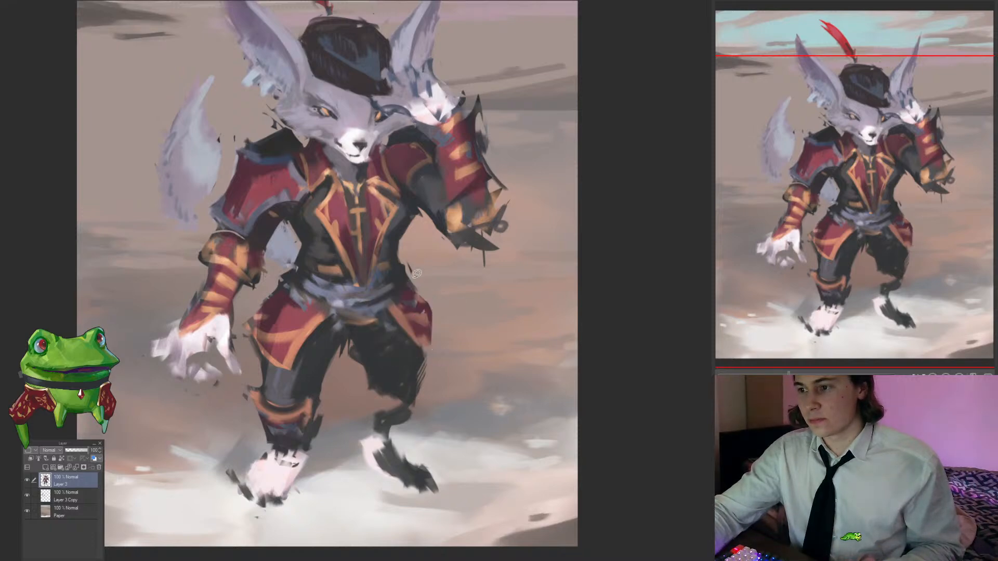
pyautogui.moveTo(416, 274)
pyautogui.mouseDown()
pyautogui.moveTo(431, 325)
pyautogui.moveTo(361, 416)
pyautogui.mouseUp()
pyautogui.moveTo(418, 316)
pyautogui.mouseDown()
pyautogui.moveTo(381, 356)
pyautogui.moveTo(408, 402)
pyautogui.mouseUp()
pyautogui.press('b')
pyautogui.keyDown('alt'); pyautogui.click(368, 306); pyautogui.keyUp('alt')
pyautogui.scroll(-3, 414, 452)
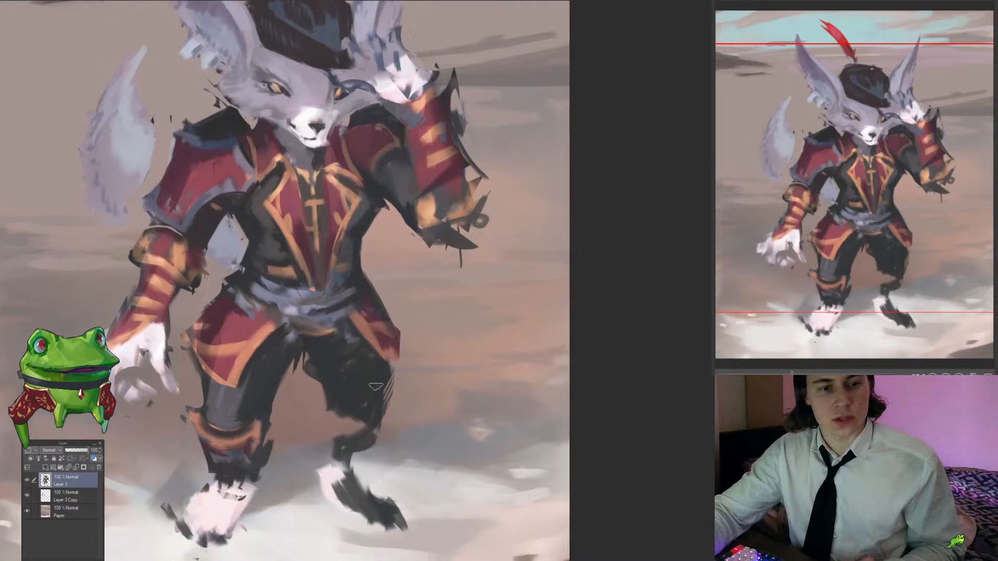
# Step: Trim and darken the thigh on the raised arm's side and touch up the upper legs with sampled costume colours
pyautogui.moveTo(300, 344)
pyautogui.mouseDown()
pyautogui.moveTo(310, 373)
pyautogui.moveTo(350, 395)
pyautogui.mouseUp()
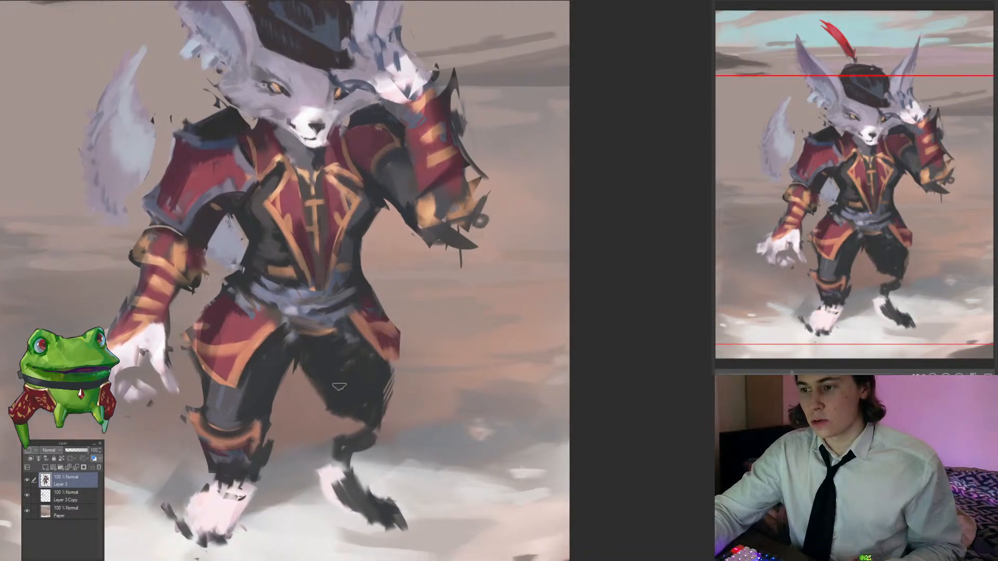
pyautogui.hotkey('ctrl', 'z')
pyautogui.moveTo(389, 361); pyautogui.dragTo(393, 413)
pyautogui.keyDown('alt'); pyautogui.click(375, 385); pyautogui.keyUp('alt')
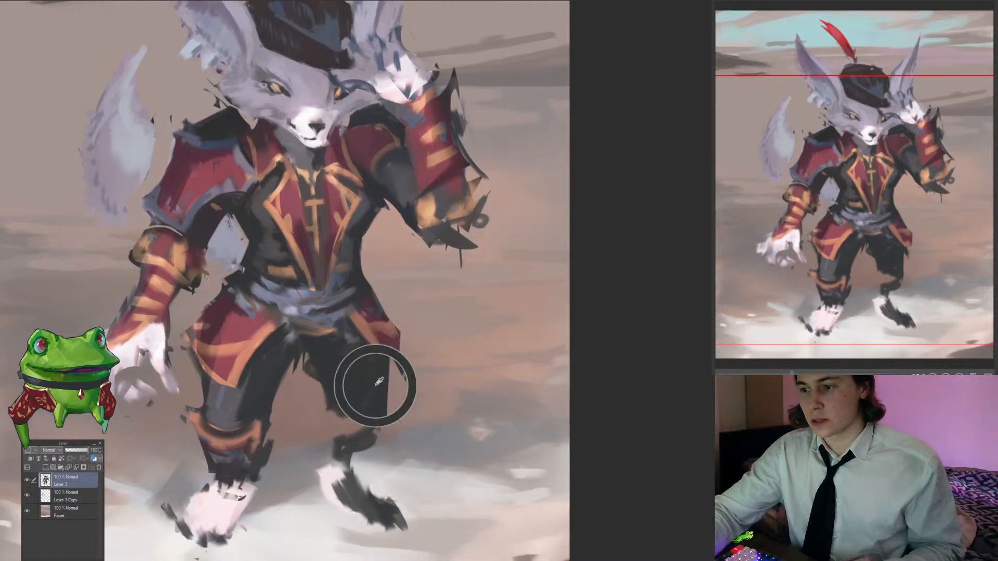
pyautogui.keyDown('alt'); pyautogui.click(275, 368); pyautogui.keyUp('alt')
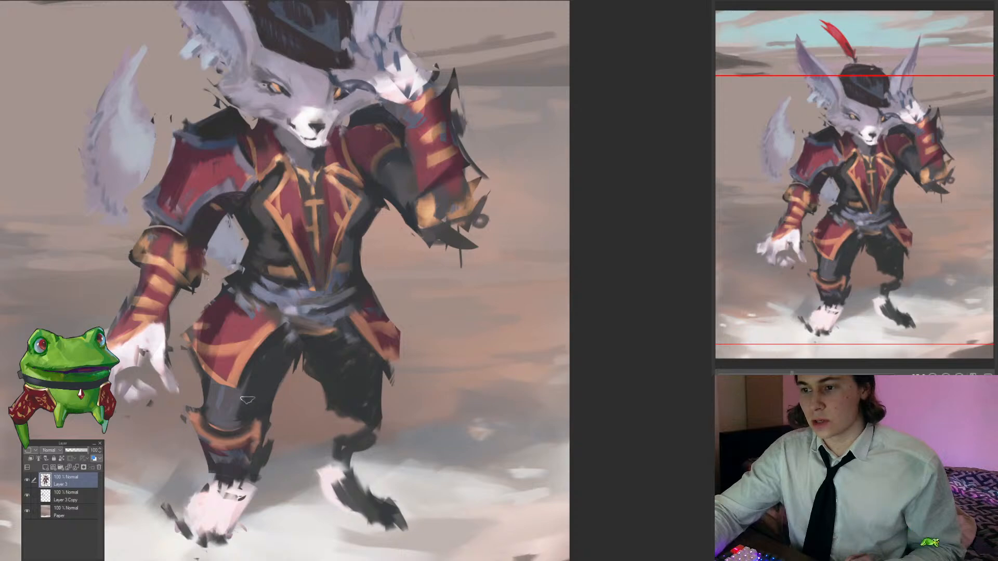
pyautogui.keyDown('alt'); pyautogui.click(309, 323); pyautogui.keyUp('alt')
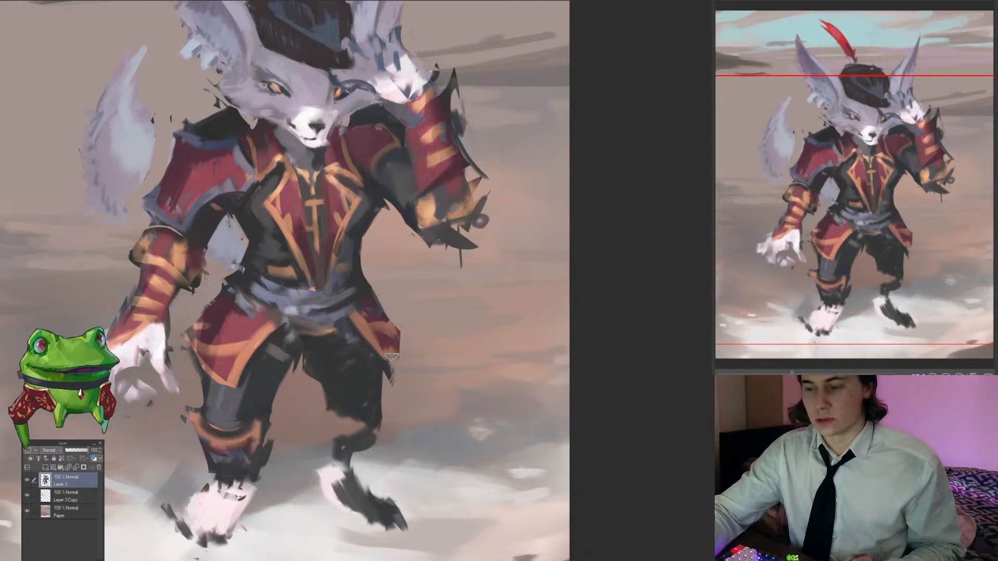
pyautogui.moveTo(411, 374)
pyautogui.mouseDown()
pyautogui.moveTo(414, 396)
pyautogui.moveTo(416, 379)
pyautogui.moveTo(438, 373)
pyautogui.moveTo(423, 383)
pyautogui.moveTo(392, 373)
pyautogui.mouseUp()
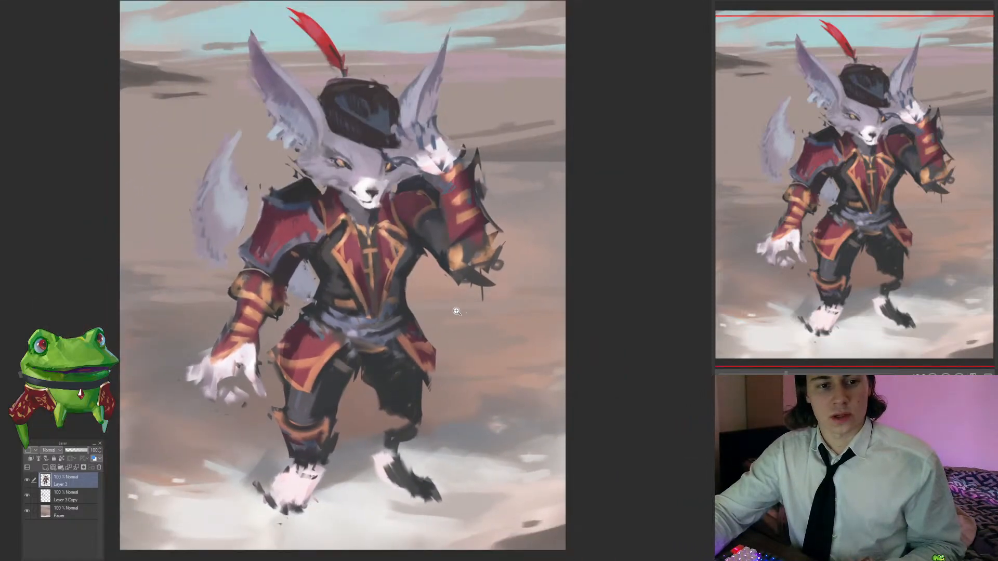
pyautogui.moveTo(449, 353); pyautogui.dragTo(478, 394)
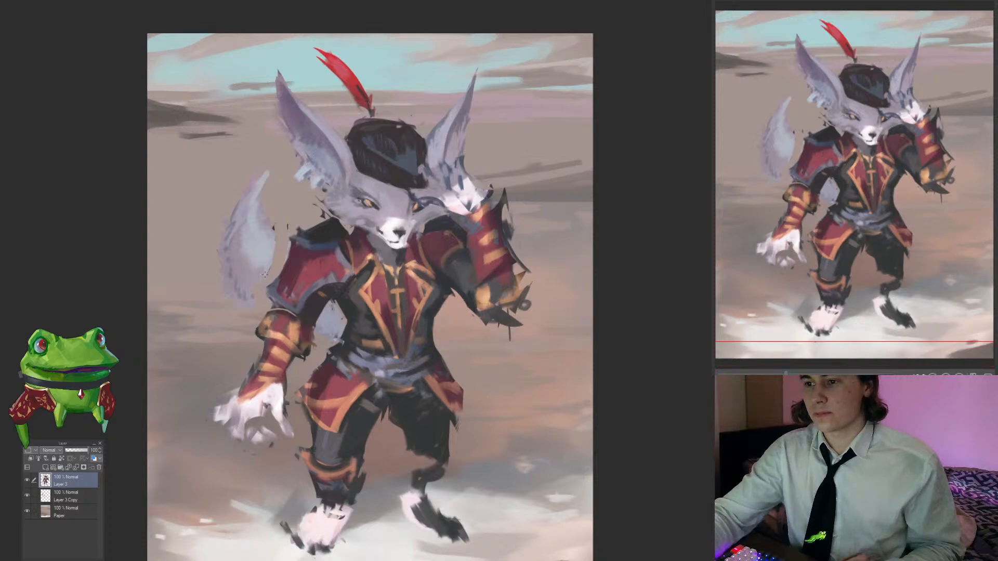
# Step: Transform the tail on the Layer 3 Copy layer, moving it slightly down and outward from the body
pyautogui.hotkey('alt', '[')
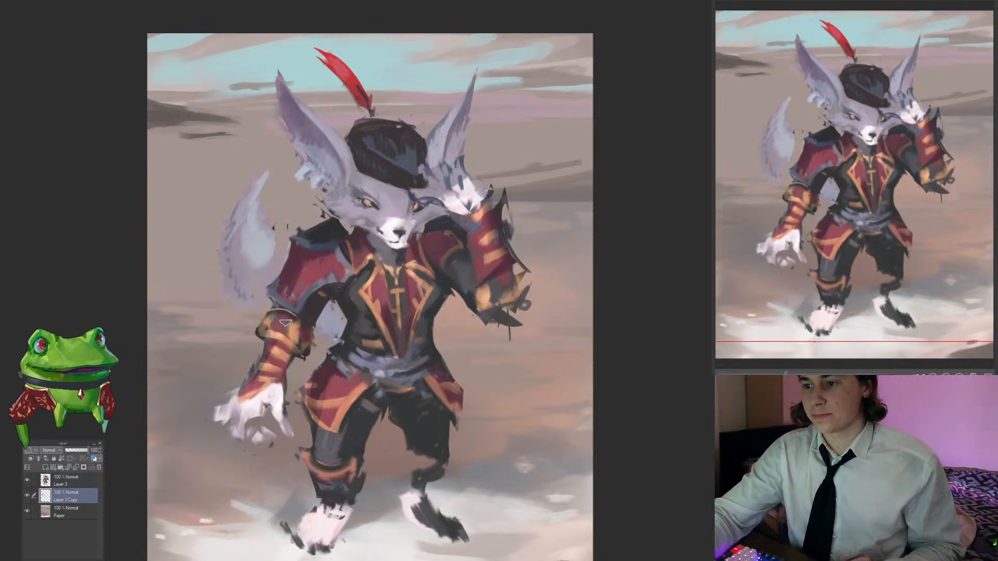
pyautogui.moveTo(351, 301); pyautogui.dragTo(368, 315)
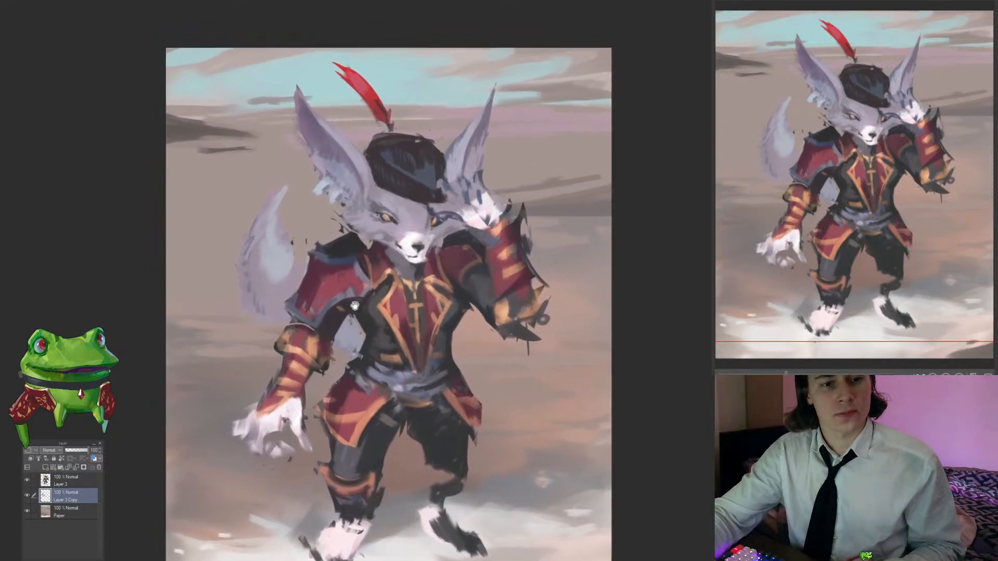
pyautogui.hotkey('ctrl', 't')
pyautogui.moveTo(343, 347); pyautogui.dragTo(337, 371)
pyautogui.press('Return')
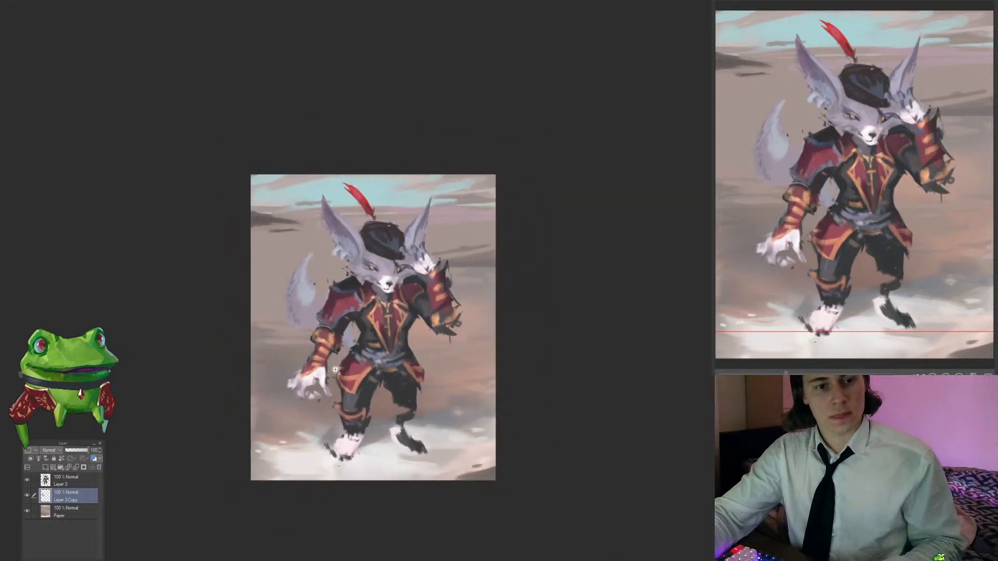
pyautogui.moveTo(400, 380); pyautogui.dragTo(413, 359)
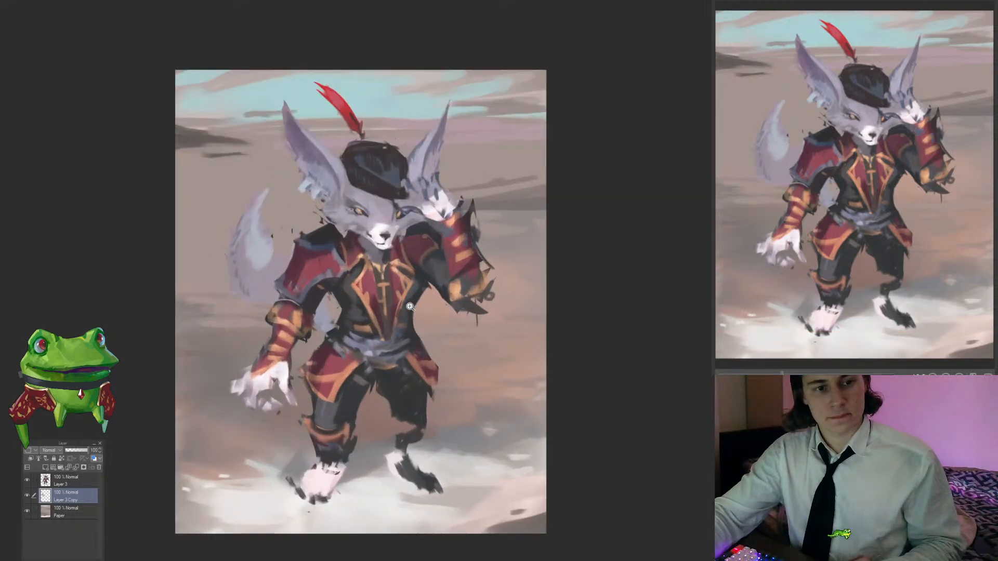
# Step: Switch back to the figure's layer and repaint the lowered hand as a white paw with spread, curled fingers
pyautogui.keyDown('ctrl'); pyautogui.keyDown('shift'); pyautogui.click(281, 370); pyautogui.keyUp('shift'); pyautogui.keyUp('ctrl')
pyautogui.moveTo(276, 385); pyautogui.dragTo(304, 376)
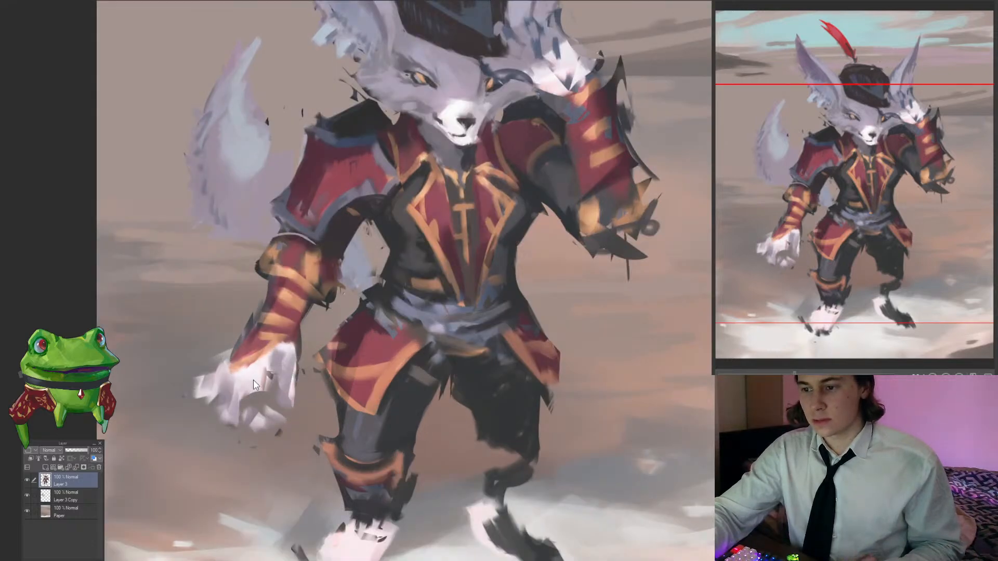
pyautogui.moveTo(228, 375)
pyautogui.mouseDown()
pyautogui.moveTo(217, 383)
pyautogui.moveTo(215, 441)
pyautogui.moveTo(239, 429)
pyautogui.mouseUp()
pyautogui.moveTo(297, 418); pyautogui.dragTo(260, 419)
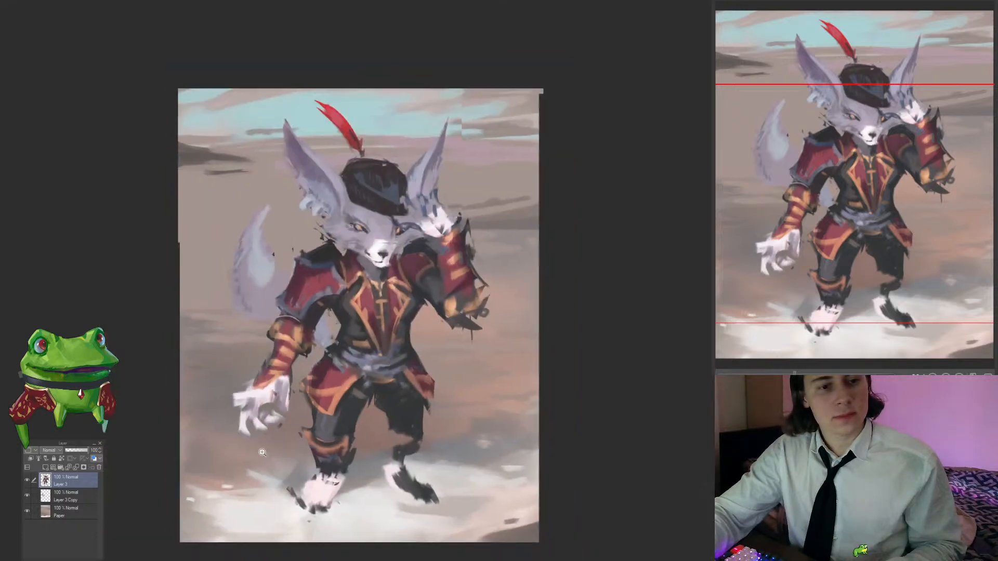
pyautogui.moveTo(312, 384); pyautogui.dragTo(284, 368)
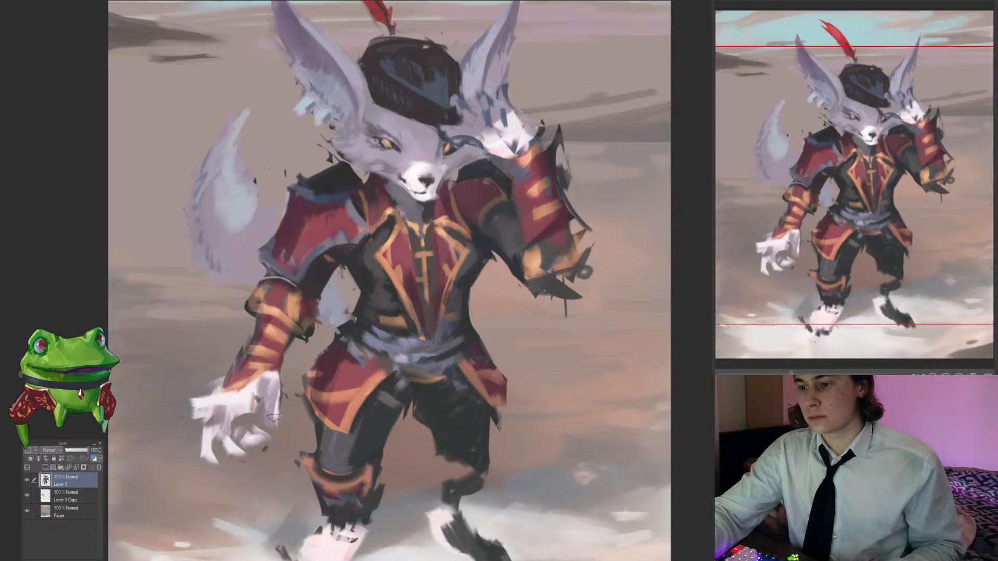
# Step: Select the lowered forearm and hand, shift them slightly outward from the body, and clear the selection
pyautogui.moveTo(316, 297)
pyautogui.mouseDown()
pyautogui.moveTo(211, 325)
pyautogui.moveTo(195, 513)
pyautogui.mouseUp()
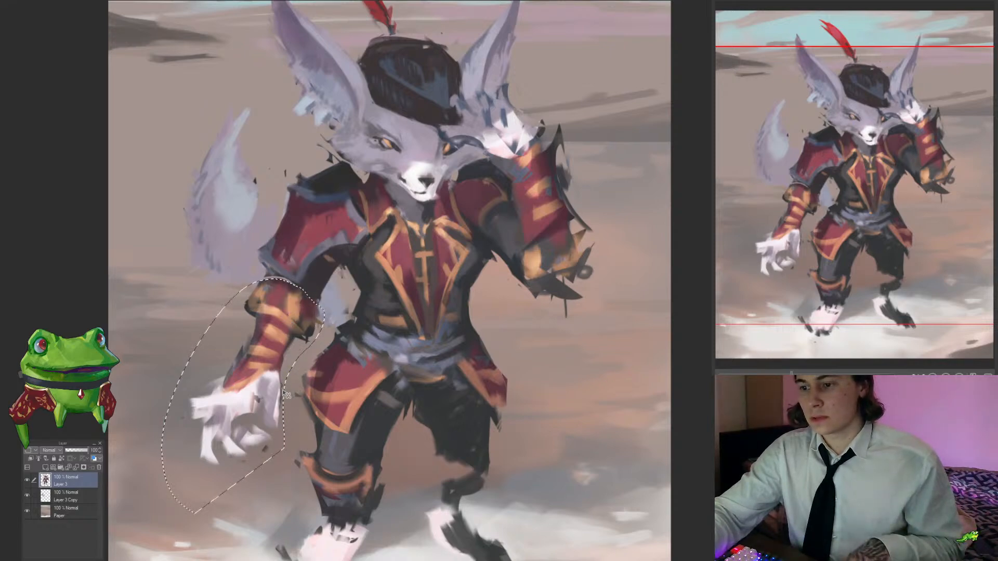
pyautogui.hotkey('ctrl', 't')
pyautogui.moveTo(274, 376); pyautogui.dragTo(260, 375)
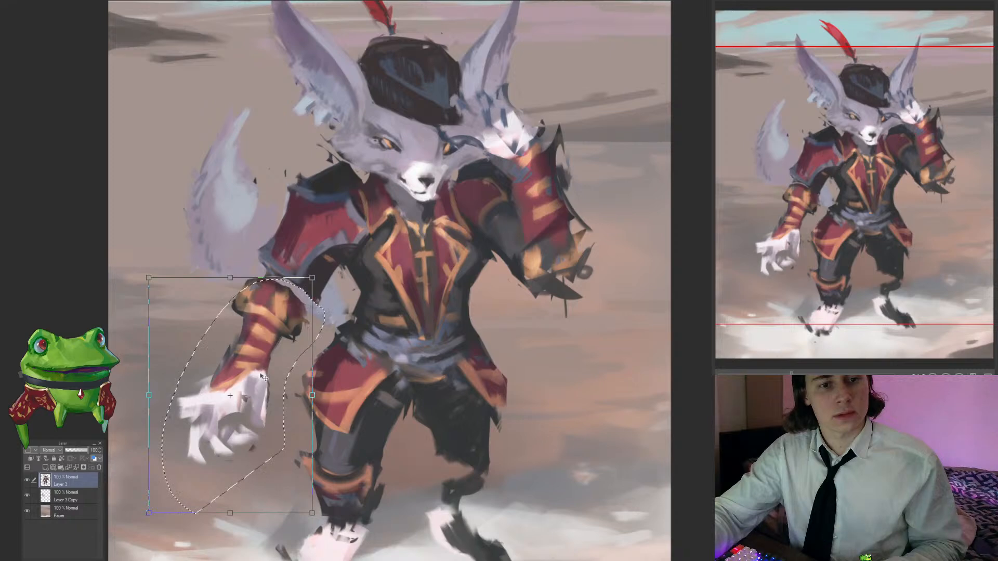
pyautogui.moveTo(358, 338); pyautogui.dragTo(289, 326)
pyautogui.press('Return')
pyautogui.hotkey('ctrl', 'd')
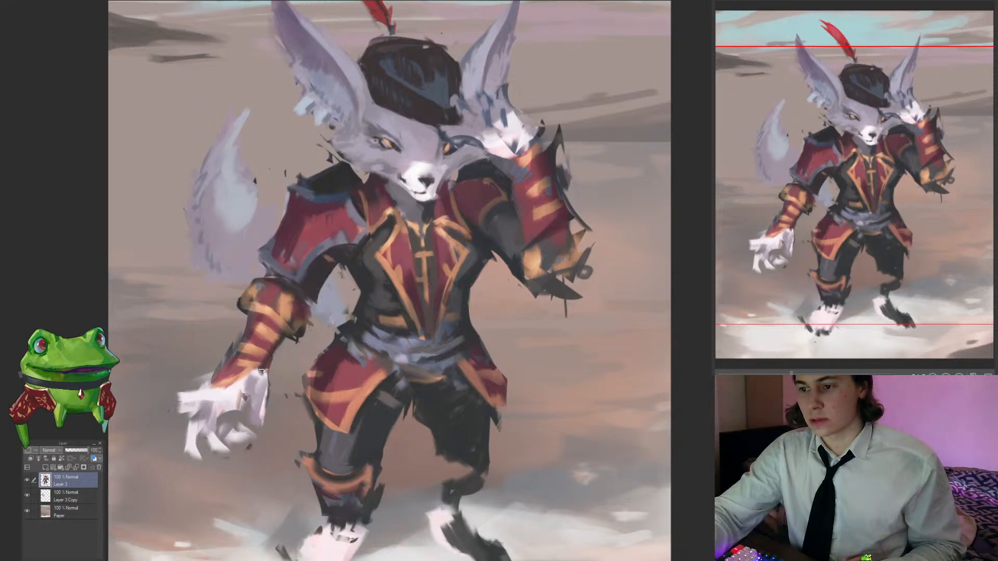
pyautogui.moveTo(262, 371)
pyautogui.mouseDown()
pyautogui.moveTo(268, 432)
pyautogui.moveTo(171, 400)
pyautogui.mouseUp()
# Step: Mirror the canvas view and refine the lower edge of the fox's muzzle and chin
pyautogui.press('h')
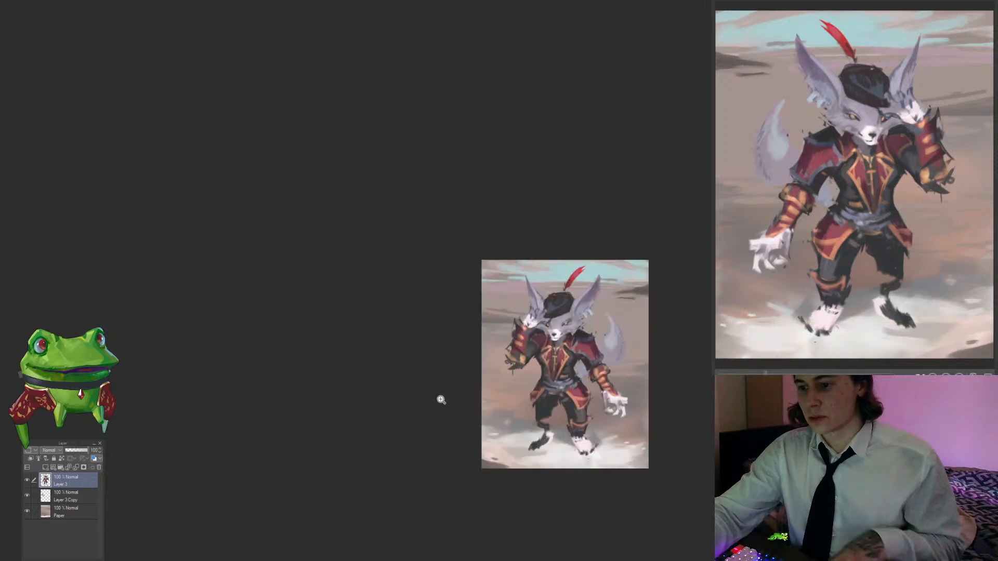
pyautogui.moveTo(576, 416); pyautogui.dragTo(392, 399)
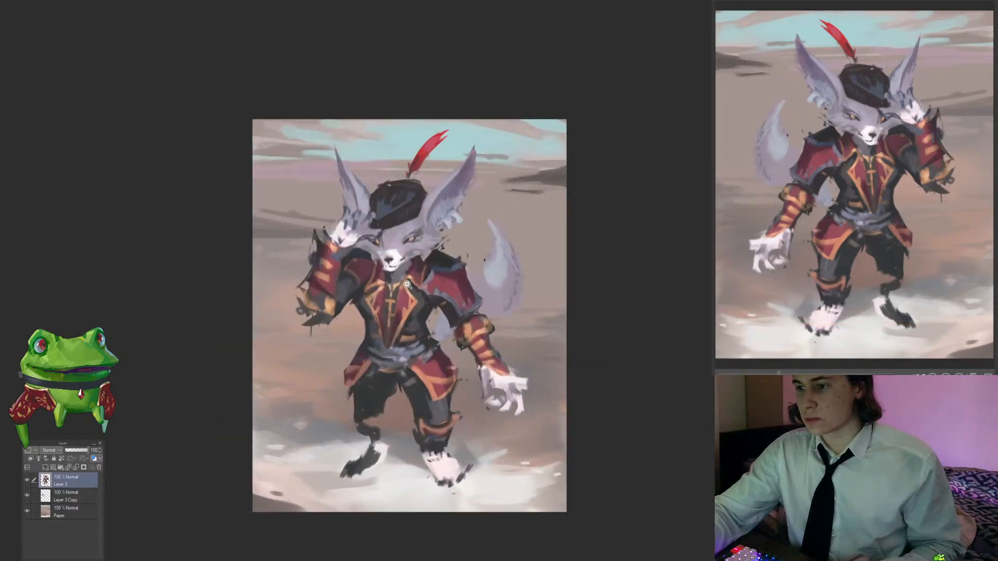
pyautogui.moveTo(391, 247); pyautogui.dragTo(452, 247)
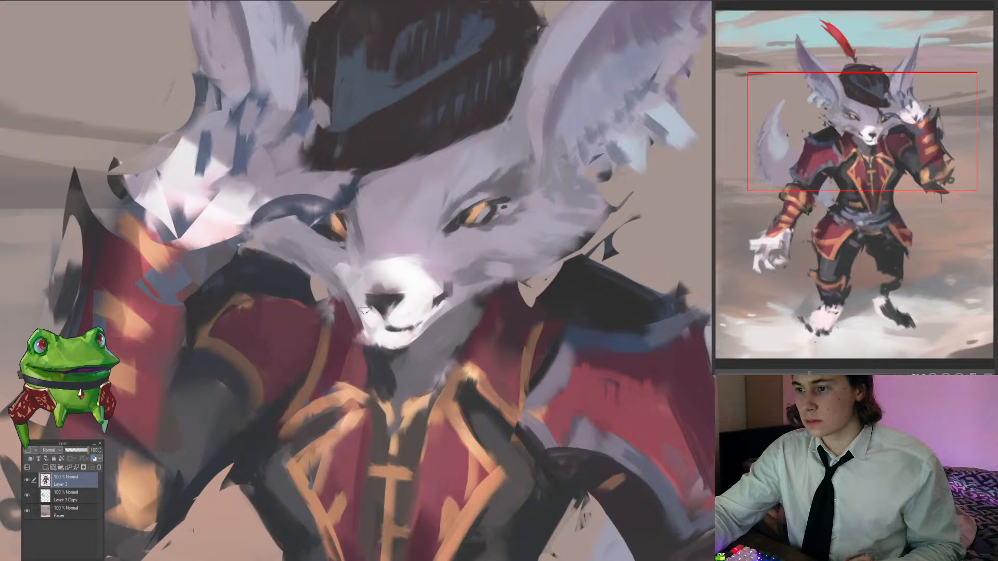
pyautogui.moveTo(368, 336)
pyautogui.mouseDown()
pyautogui.moveTo(311, 337)
pyautogui.moveTo(431, 333)
pyautogui.mouseUp()
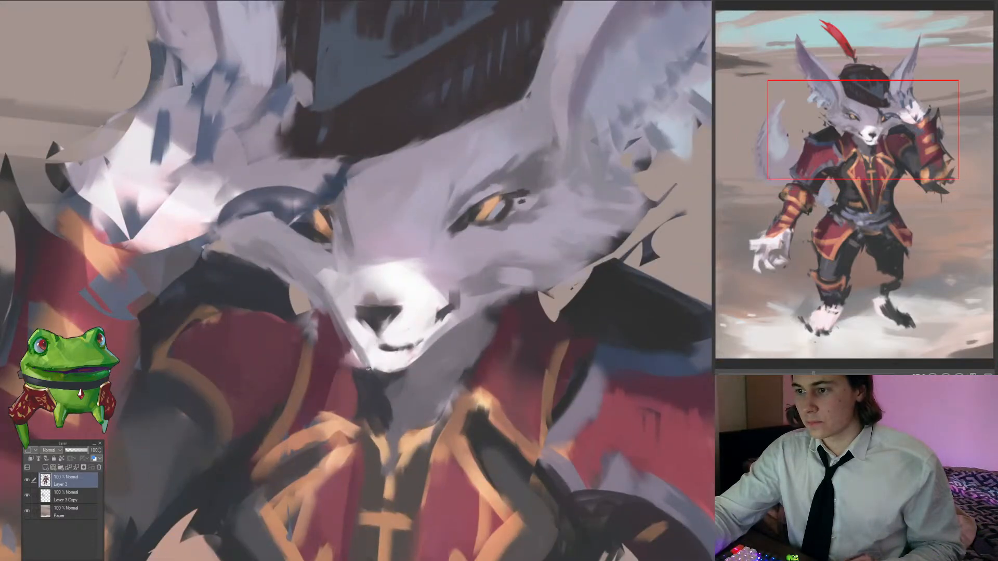
pyautogui.moveTo(327, 355); pyautogui.dragTo(272, 430)
pyautogui.moveTo(336, 484)
pyautogui.mouseDown()
pyautogui.moveTo(386, 465)
pyautogui.moveTo(438, 350)
pyautogui.mouseUp()
pyautogui.moveTo(409, 316); pyautogui.dragTo(450, 370)
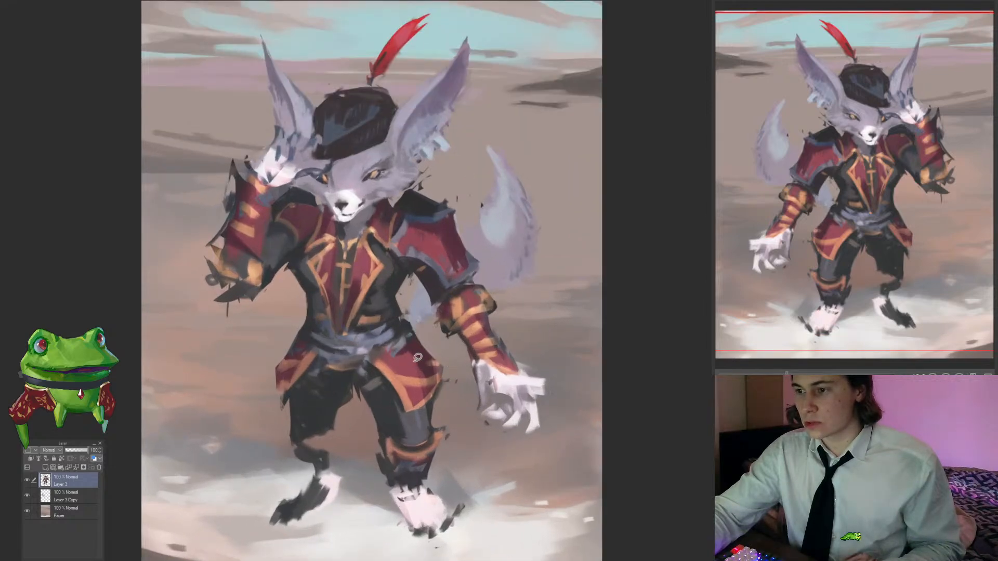
pyautogui.press('b')
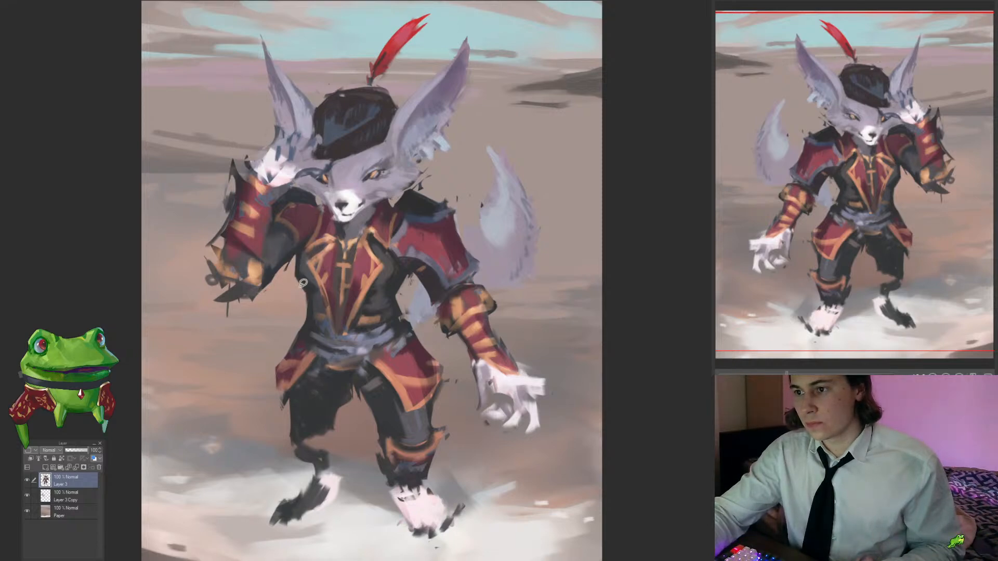
# Step: Mirror the canvas view again and examine the whole figure's pose and proportions at several magnifications
pyautogui.moveTo(284, 289); pyautogui.dragTo(249, 368)
pyautogui.moveTo(287, 277); pyautogui.dragTo(323, 277)
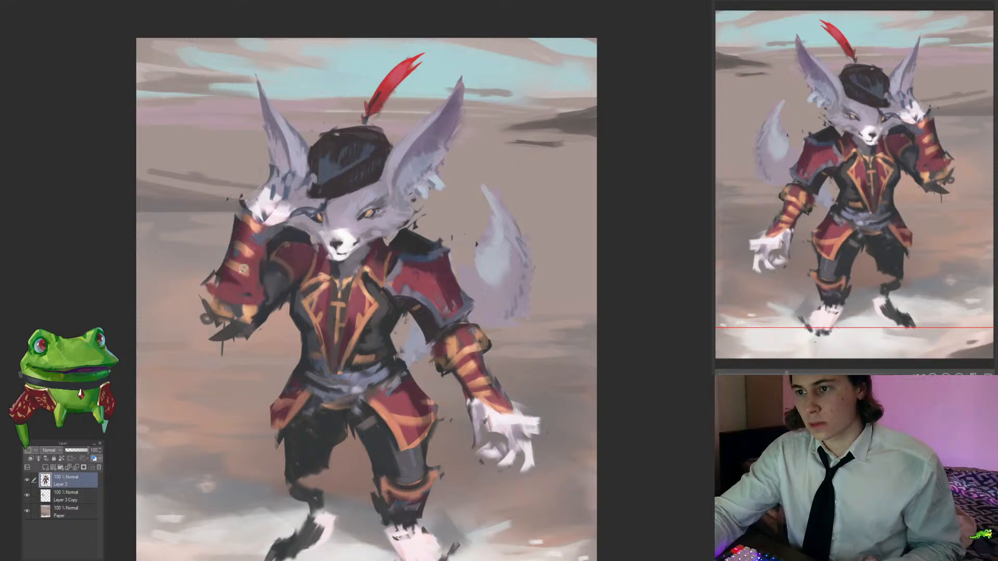
pyautogui.moveTo(330, 351)
pyautogui.mouseDown()
pyautogui.moveTo(315, 339)
pyautogui.moveTo(306, 302)
pyautogui.mouseUp()
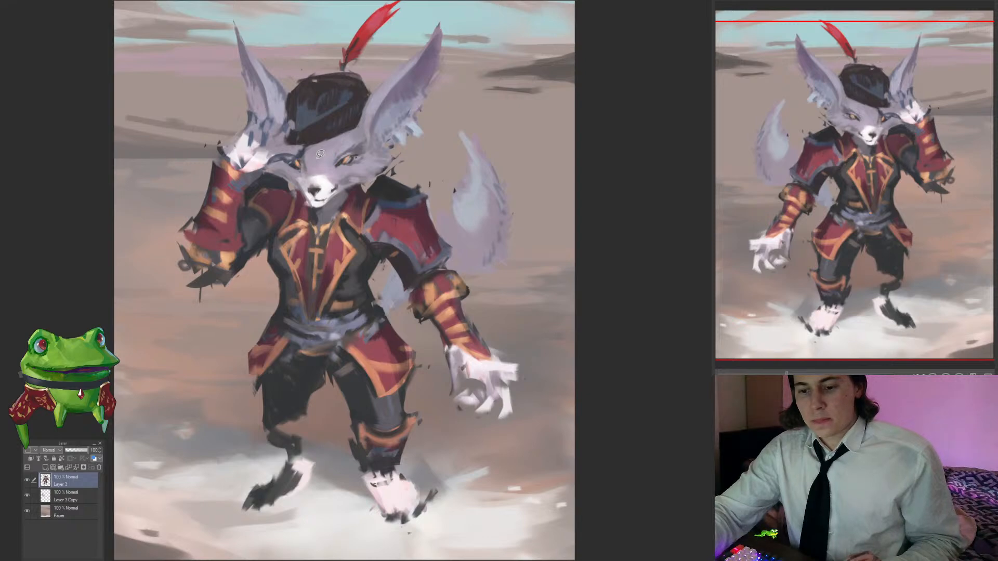
pyautogui.moveTo(370, 345); pyautogui.dragTo(353, 345)
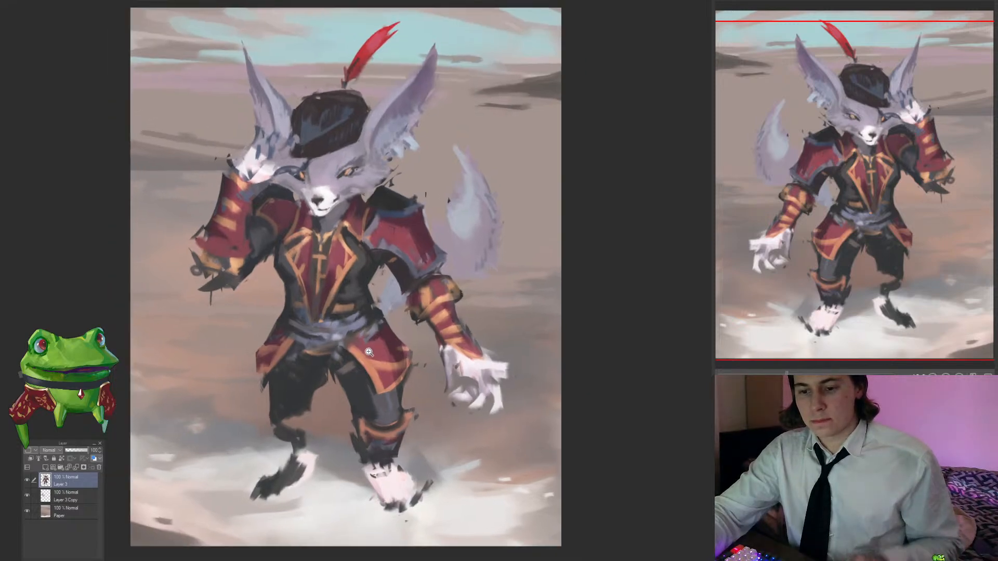
pyautogui.press('h')
pyautogui.moveTo(490, 389); pyautogui.dragTo(356, 396)
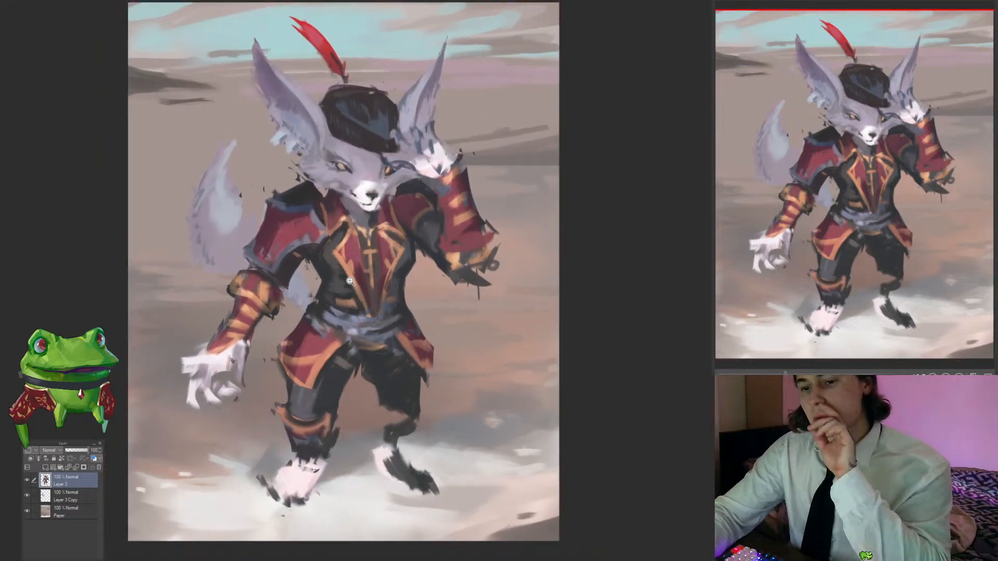
pyautogui.click(407, 383)
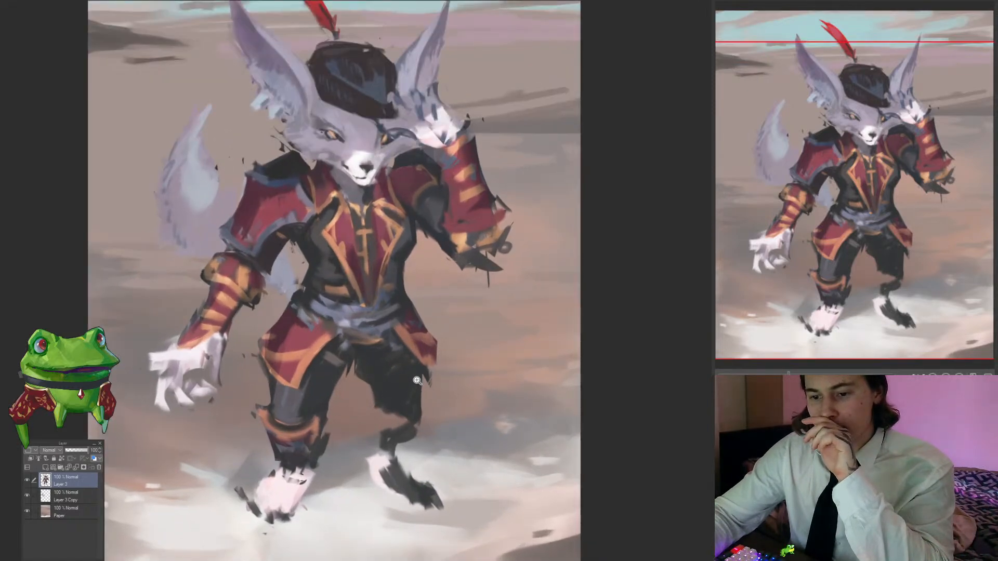
pyautogui.moveTo(416, 380); pyautogui.dragTo(415, 389)
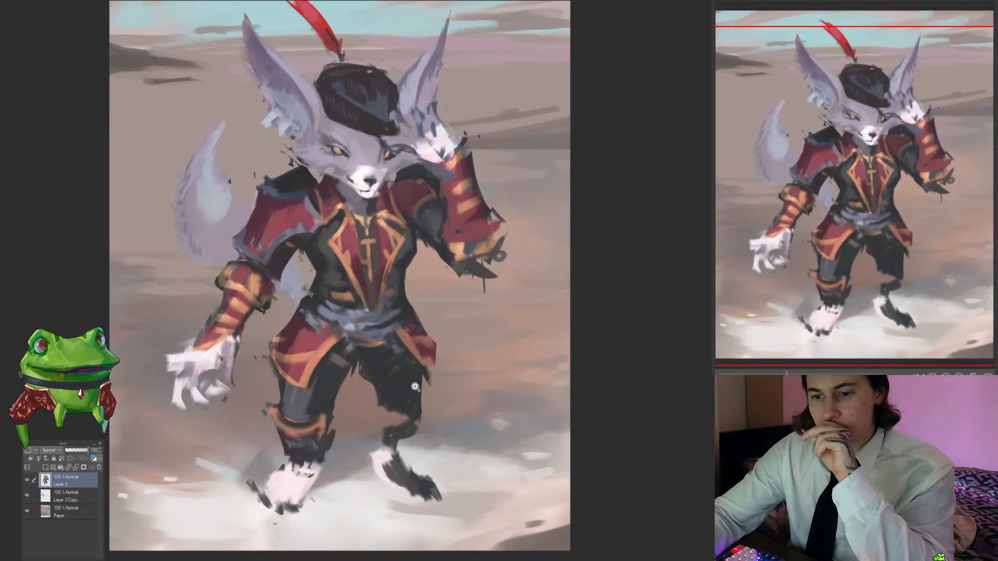
pyautogui.click(391, 411)
pyautogui.keyDown('alt'); pyautogui.click(398, 406); pyautogui.keyUp('alt')
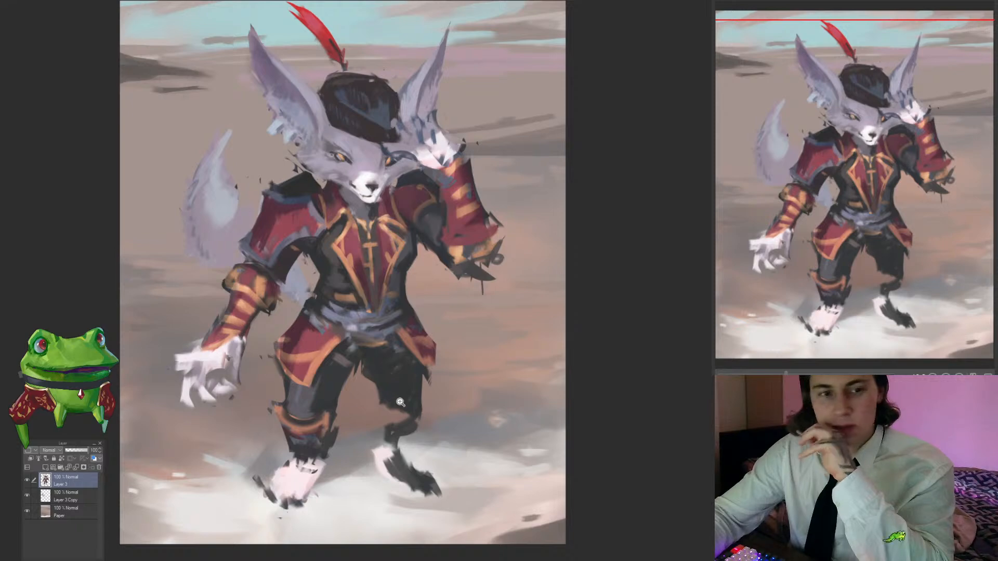
pyautogui.moveTo(400, 402); pyautogui.dragTo(396, 405)
pyautogui.click(418, 401)
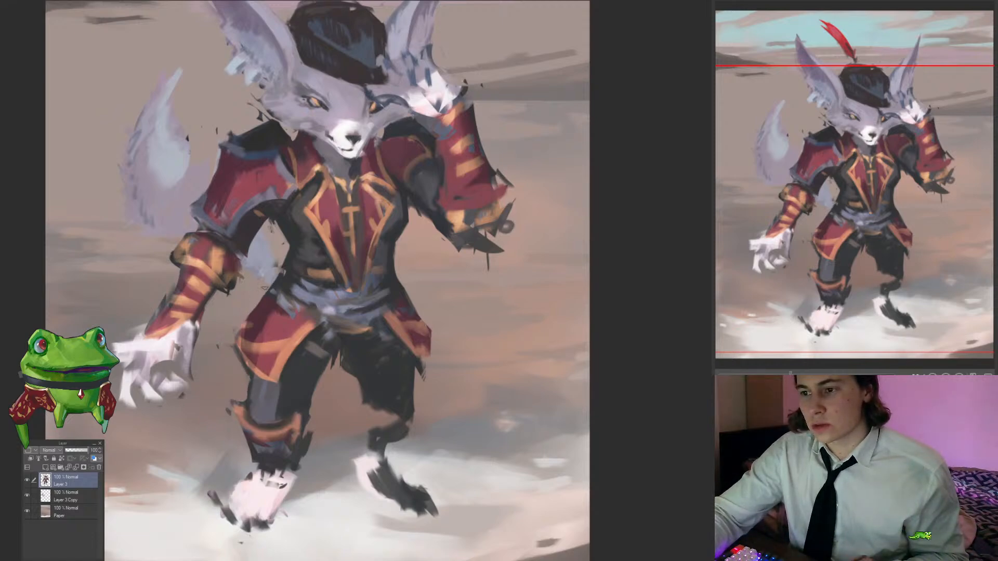
# Step: Repaint the far lower leg beneath the raised arm, thickening the dark trouser leg and reshaping the ankle above the foot
pyautogui.moveTo(396, 363); pyautogui.dragTo(405, 402)
pyautogui.keyDown('alt'); pyautogui.click(375, 391); pyautogui.keyUp('alt')
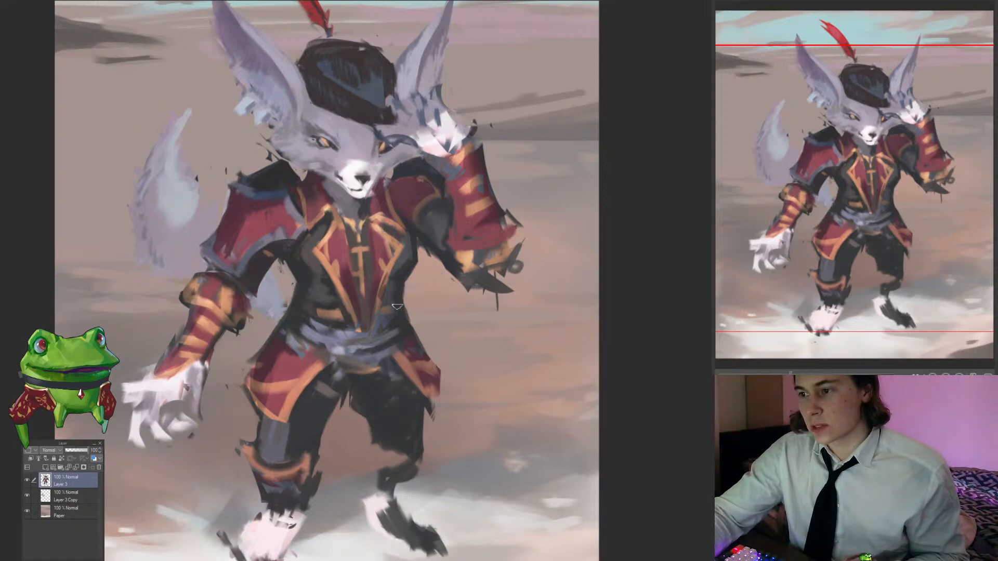
pyautogui.moveTo(421, 447)
pyautogui.mouseDown()
pyautogui.moveTo(443, 408)
pyautogui.moveTo(444, 379)
pyautogui.moveTo(380, 404)
pyautogui.moveTo(408, 445)
pyautogui.moveTo(465, 476)
pyautogui.moveTo(431, 479)
pyautogui.moveTo(474, 486)
pyautogui.moveTo(364, 481)
pyautogui.mouseUp()
pyautogui.moveTo(541, 482)
pyautogui.mouseDown()
pyautogui.moveTo(643, 343)
pyautogui.moveTo(529, 430)
pyautogui.mouseUp()
pyautogui.moveTo(426, 431); pyautogui.dragTo(435, 412)
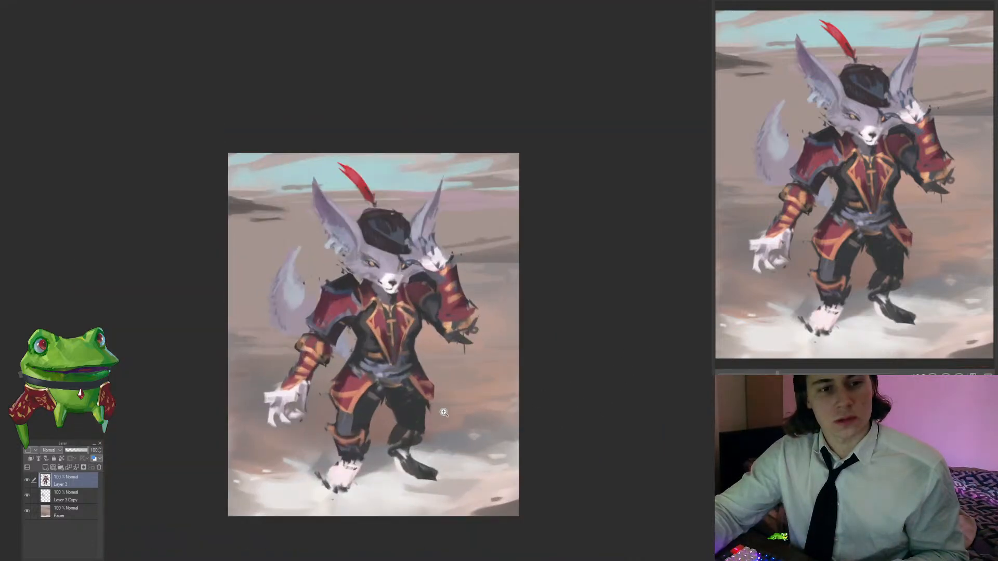
pyautogui.moveTo(402, 463); pyautogui.dragTo(421, 451)
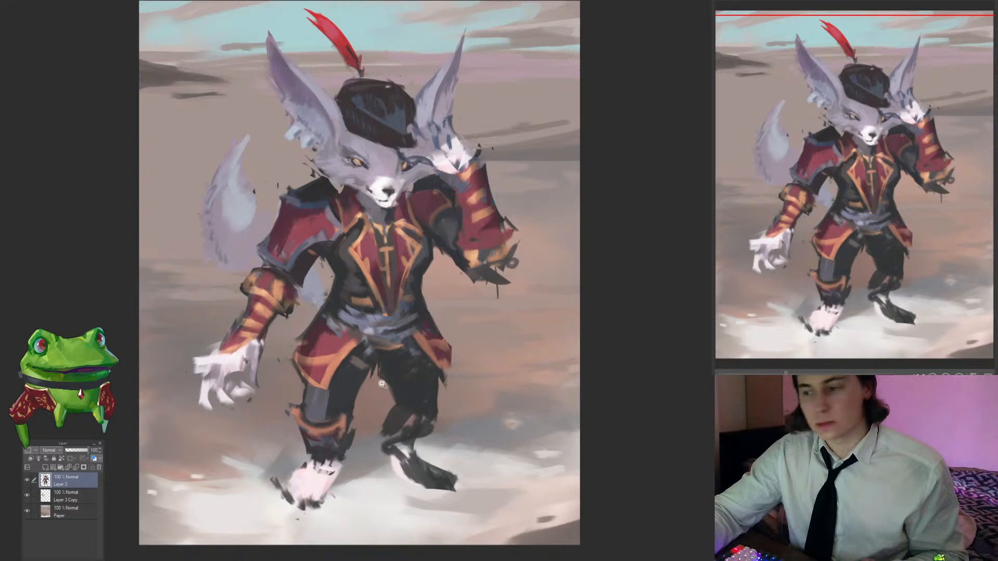
pyautogui.moveTo(376, 378); pyautogui.dragTo(389, 370)
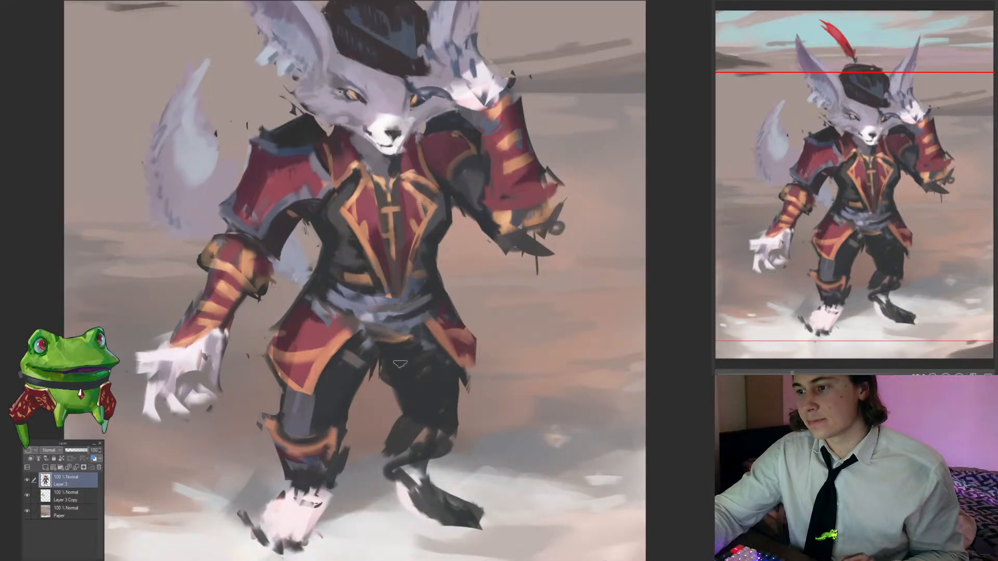
# Step: Refine the fox's face with a dark accent on the muzzle's far side, light strokes above the nose and a glint in the near eye
pyautogui.moveTo(372, 99)
pyautogui.mouseDown()
pyautogui.moveTo(367, 220)
pyautogui.moveTo(374, 240)
pyautogui.moveTo(383, 238)
pyautogui.mouseUp()
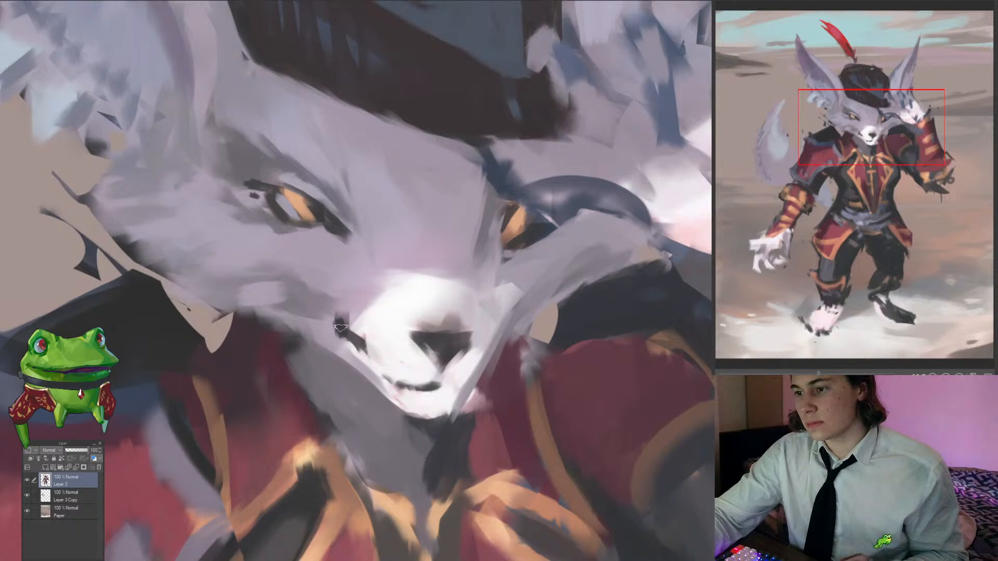
pyautogui.moveTo(479, 343)
pyautogui.mouseDown()
pyautogui.moveTo(502, 358)
pyautogui.moveTo(484, 322)
pyautogui.mouseUp()
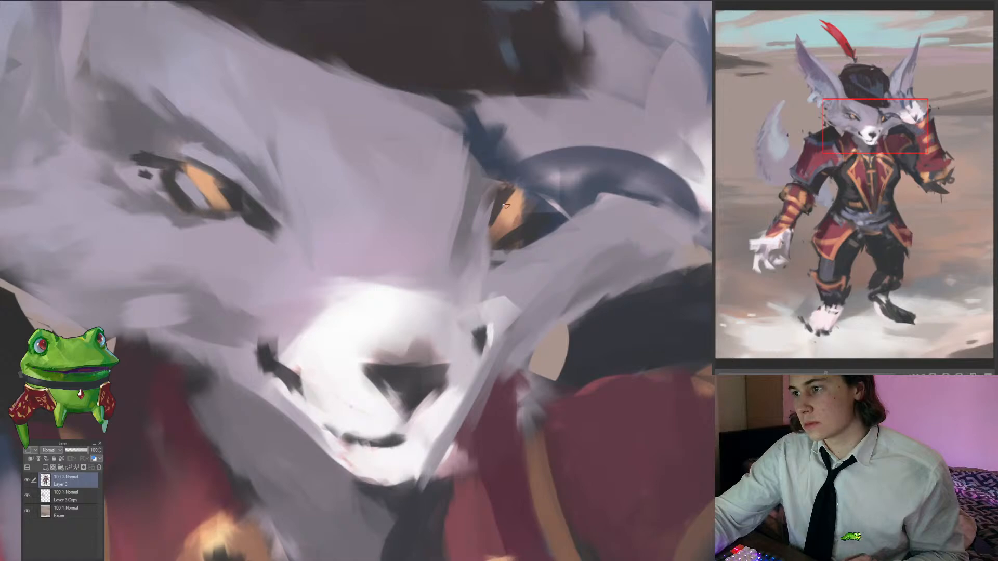
pyautogui.moveTo(500, 216); pyautogui.dragTo(462, 229)
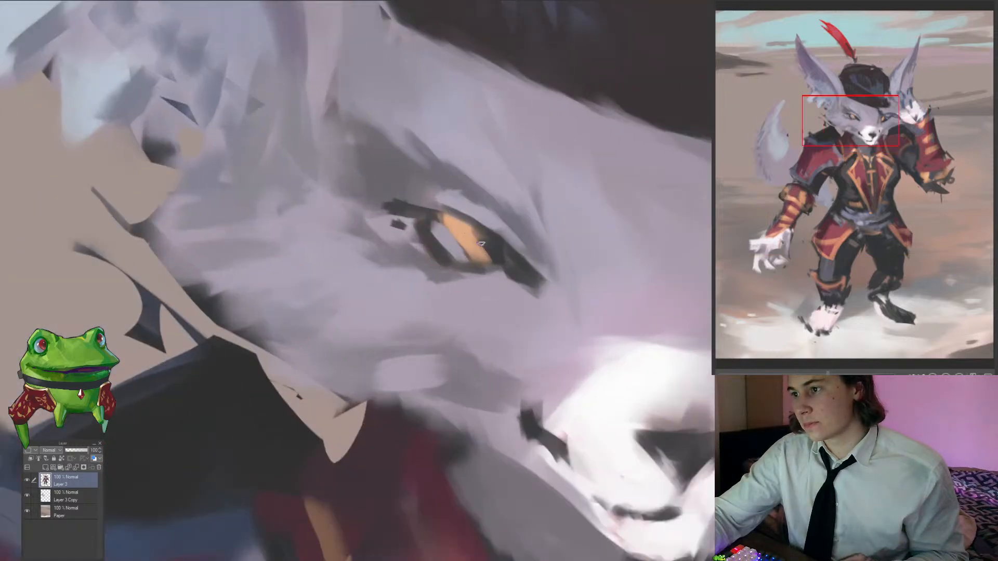
pyautogui.moveTo(451, 275); pyautogui.dragTo(423, 357)
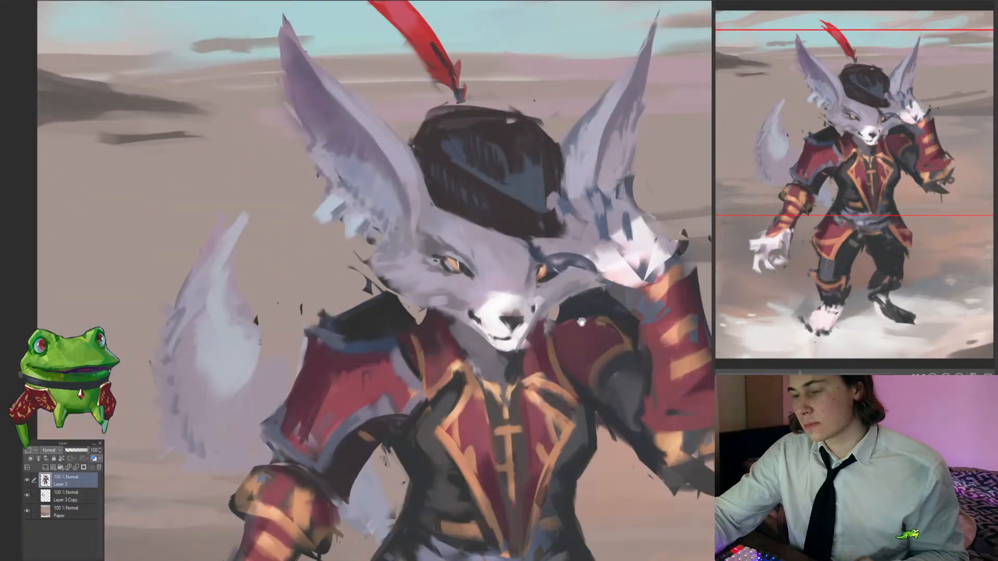
pyautogui.moveTo(581, 322); pyautogui.dragTo(482, 292)
pyautogui.moveTo(410, 261); pyautogui.dragTo(419, 253)
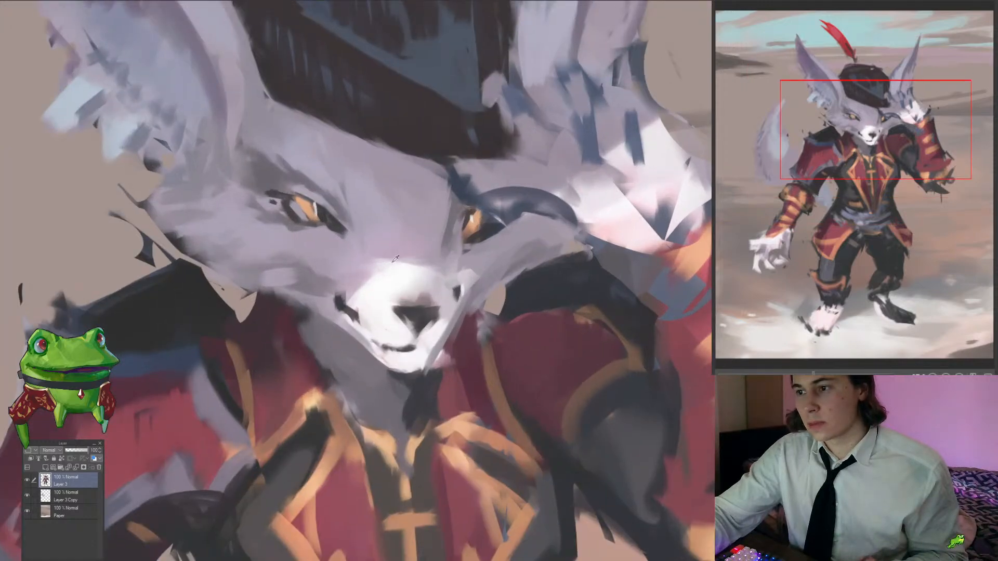
pyautogui.moveTo(429, 277); pyautogui.dragTo(392, 352)
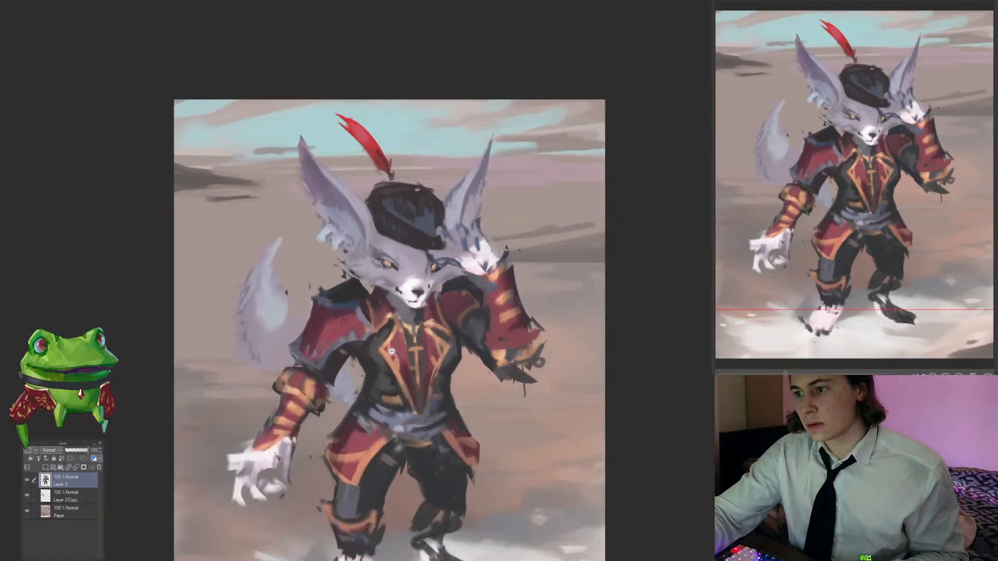
# Step: Tidy the blue trim and black top of the lowered arm's shoulder guard and paint out the stray dark marks beside the cheek
pyautogui.moveTo(316, 327)
pyautogui.mouseDown()
pyautogui.moveTo(332, 323)
pyautogui.moveTo(304, 358)
pyautogui.moveTo(377, 296)
pyautogui.mouseUp()
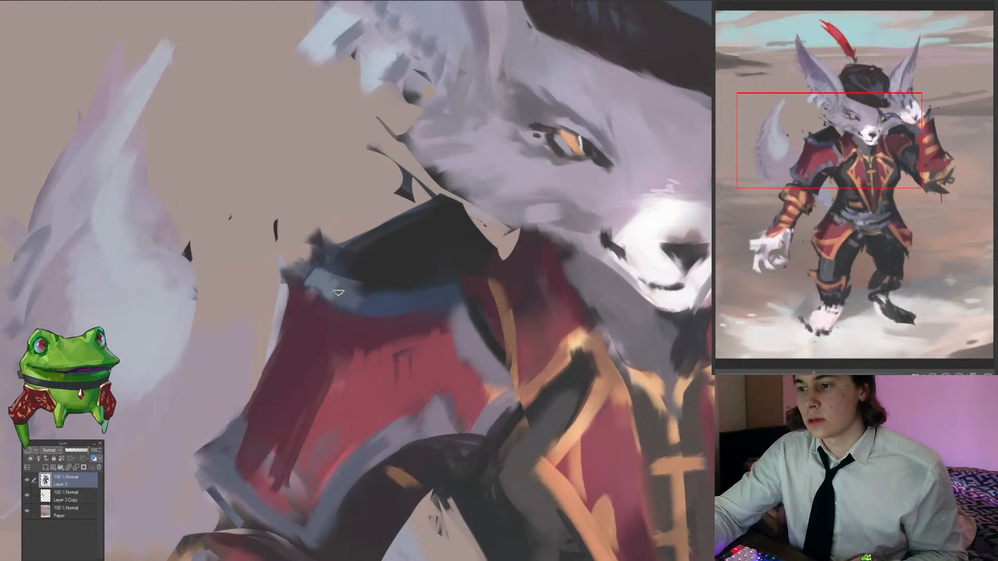
pyautogui.keyDown('alt'); pyautogui.click(361, 271); pyautogui.keyUp('alt')
pyautogui.moveTo(352, 285); pyautogui.dragTo(340, 273)
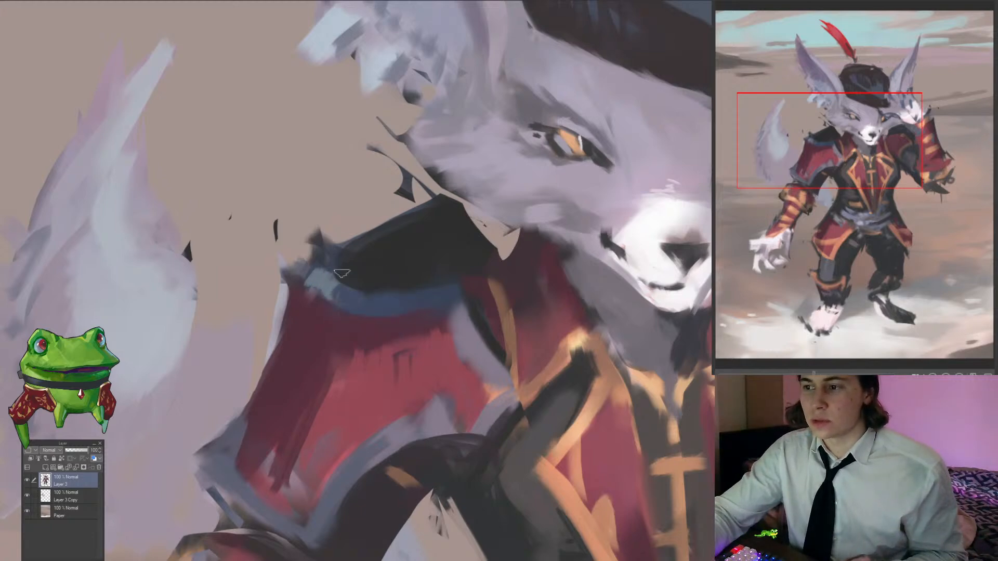
pyautogui.moveTo(403, 250)
pyautogui.mouseDown()
pyautogui.moveTo(359, 252)
pyautogui.moveTo(422, 247)
pyautogui.mouseUp()
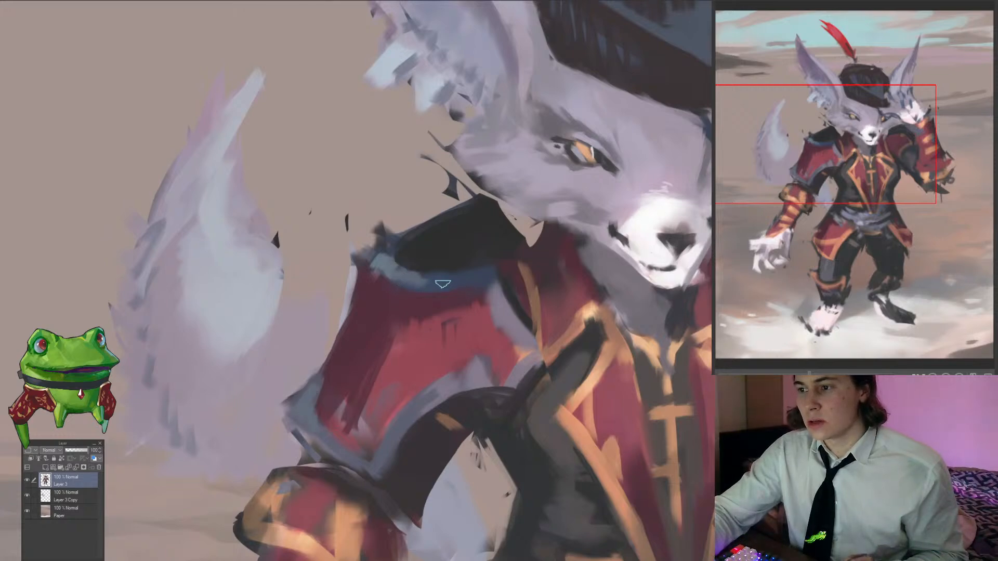
pyautogui.moveTo(460, 247); pyautogui.dragTo(402, 287)
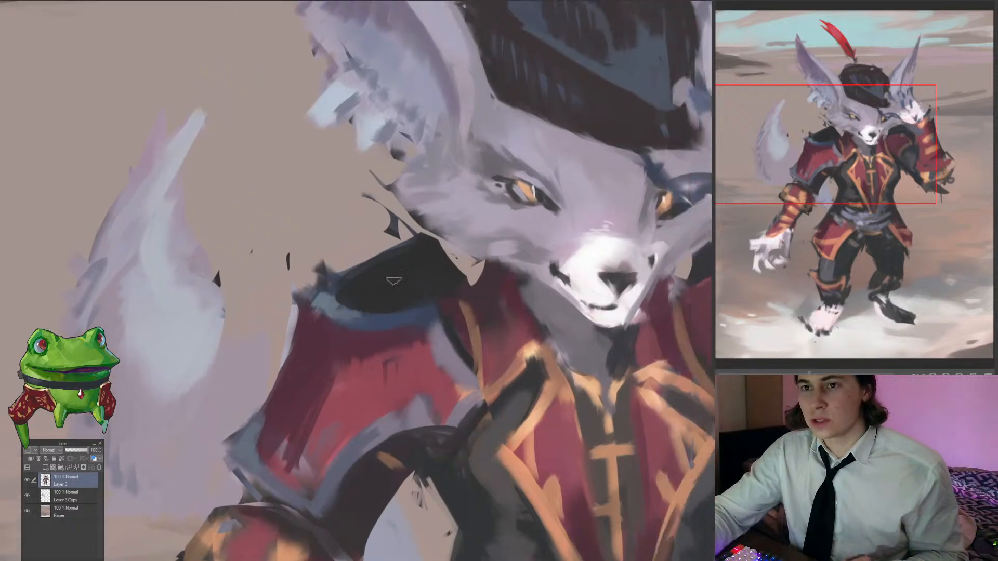
pyautogui.moveTo(326, 285); pyautogui.dragTo(363, 264)
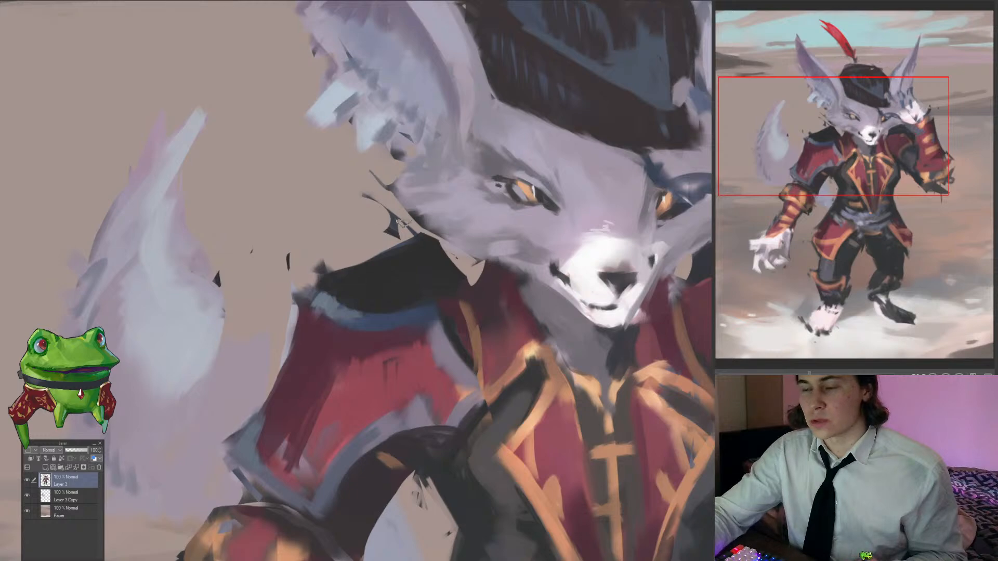
pyautogui.moveTo(374, 196)
pyautogui.mouseDown()
pyautogui.moveTo(415, 225)
pyautogui.moveTo(280, 260)
pyautogui.mouseUp()
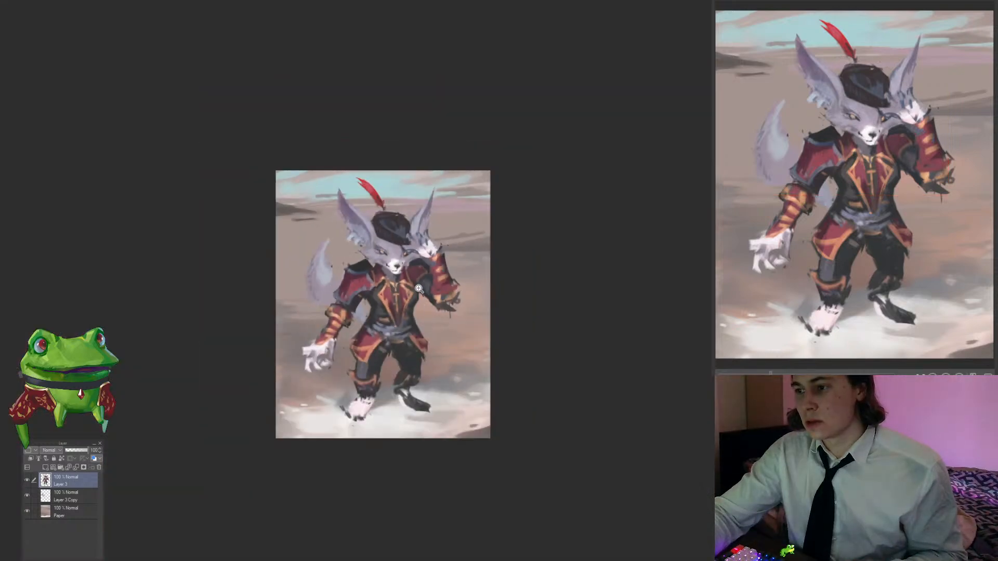
pyautogui.moveTo(386, 272); pyautogui.dragTo(467, 271)
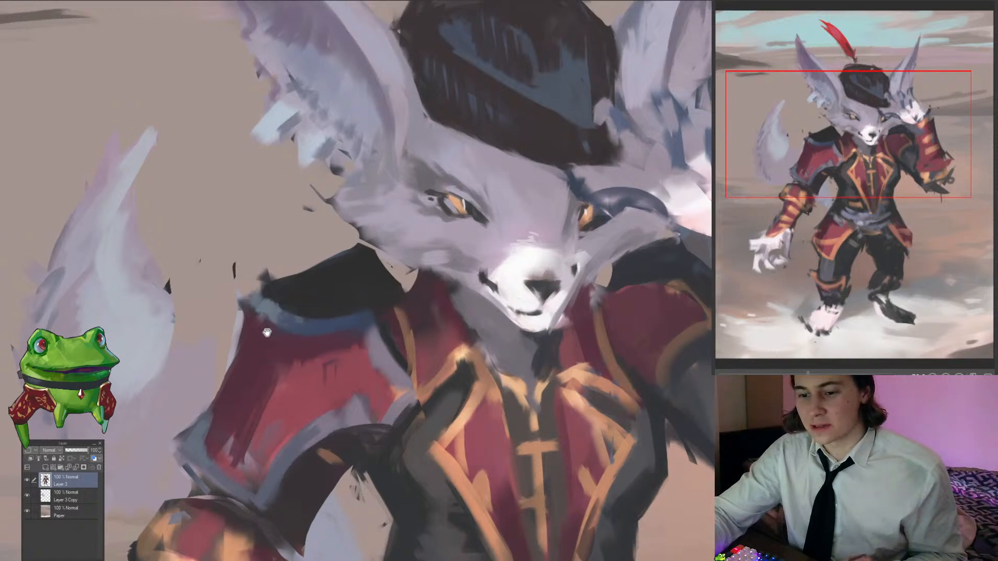
pyautogui.moveTo(268, 332)
pyautogui.mouseDown()
pyautogui.moveTo(332, 308)
pyautogui.moveTo(322, 310)
pyautogui.moveTo(330, 329)
pyautogui.moveTo(320, 319)
pyautogui.mouseUp()
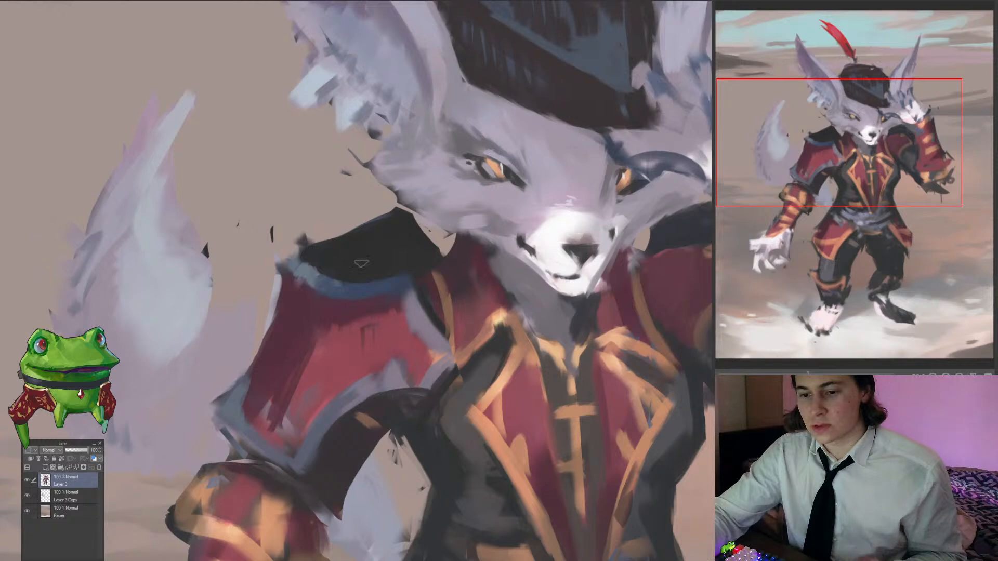
# Step: Repaint the red panel of the lowered arm's shoulder guard with sampled colours, deepening the dark red shading along its outer side
pyautogui.moveTo(343, 311)
pyautogui.mouseDown()
pyautogui.moveTo(328, 302)
pyautogui.moveTo(335, 294)
pyautogui.moveTo(274, 363)
pyautogui.mouseUp()
pyautogui.keyDown('alt'); pyautogui.click(304, 313); pyautogui.keyUp('alt')
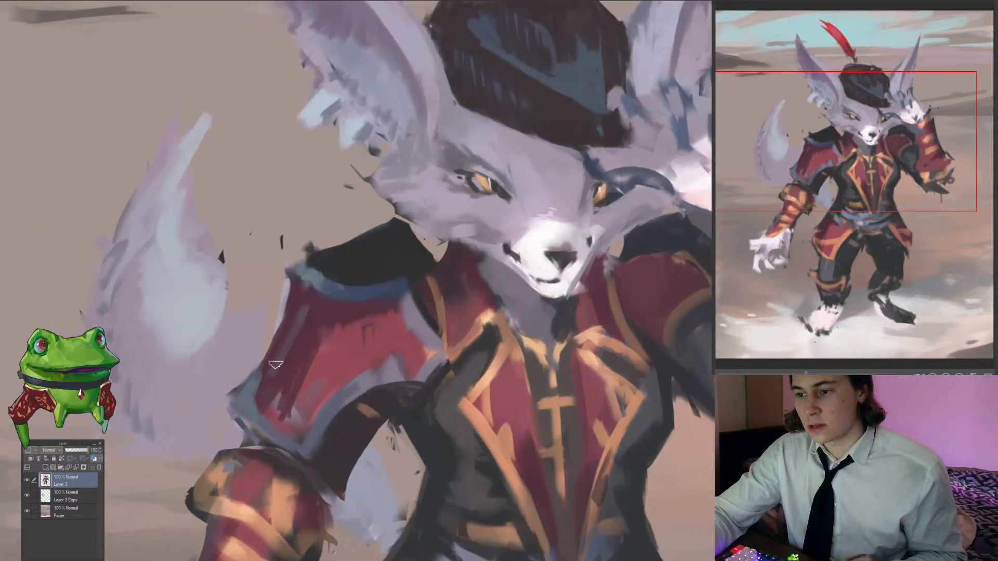
pyautogui.keyDown('alt'); pyautogui.click(323, 313); pyautogui.keyUp('alt')
pyautogui.moveTo(314, 307)
pyautogui.mouseDown()
pyautogui.moveTo(266, 366)
pyautogui.moveTo(317, 311)
pyautogui.mouseUp()
pyautogui.hotkey('ctrl', 'z')
pyautogui.keyDown('alt'); pyautogui.click(305, 315); pyautogui.keyUp('alt')
pyautogui.moveTo(305, 345); pyautogui.dragTo(297, 416)
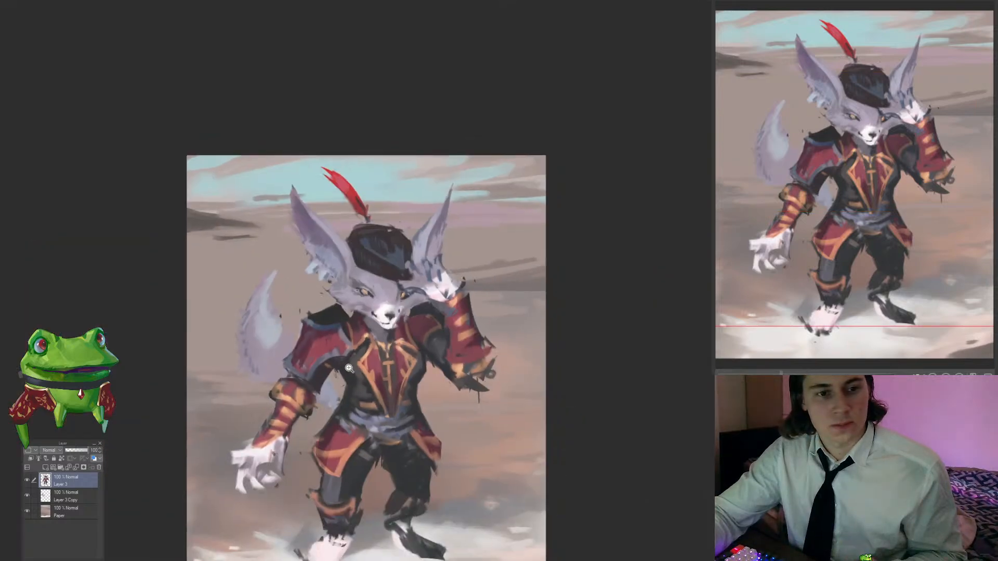
pyautogui.moveTo(349, 368)
pyautogui.mouseDown()
pyautogui.moveTo(346, 334)
pyautogui.moveTo(307, 339)
pyautogui.moveTo(318, 318)
pyautogui.mouseUp()
pyautogui.keyDown('alt'); pyautogui.click(304, 342); pyautogui.keyUp('alt')
pyautogui.keyDown('alt'); pyautogui.click(317, 315); pyautogui.keyUp('alt')
pyautogui.moveTo(282, 353); pyautogui.dragTo(292, 413)
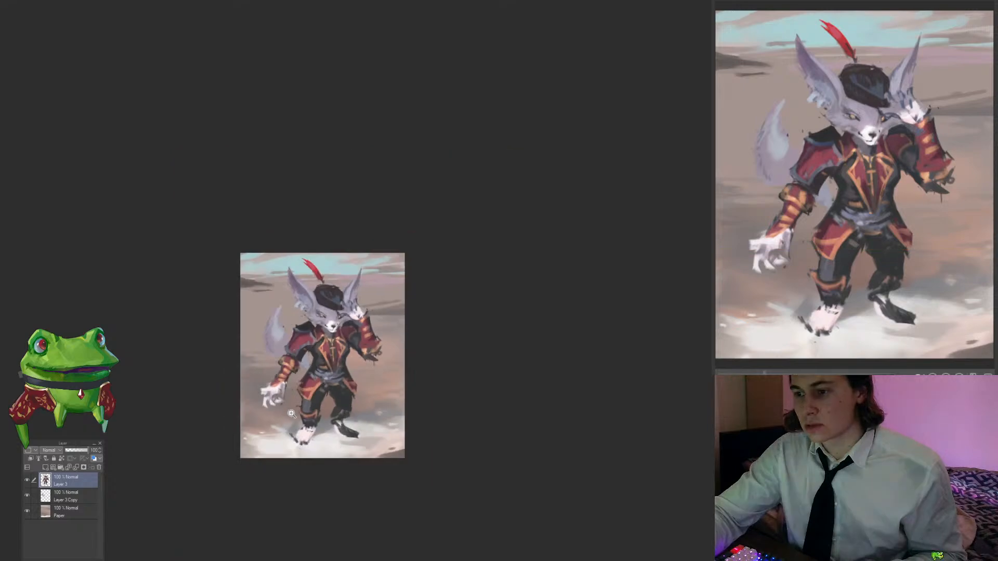
pyautogui.moveTo(316, 363); pyautogui.dragTo(322, 294)
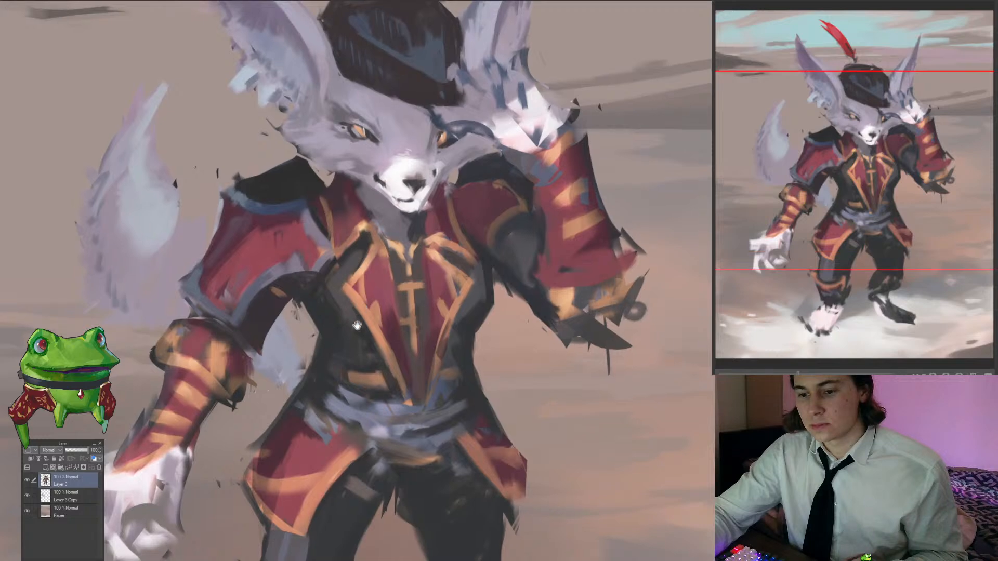
pyautogui.moveTo(357, 325); pyautogui.dragTo(348, 298)
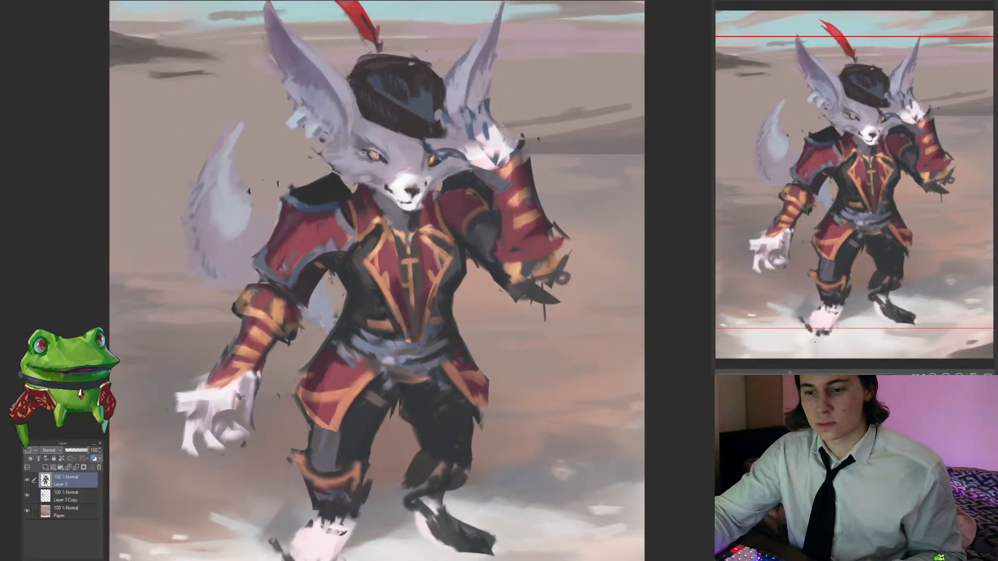
pyautogui.moveTo(456, 297); pyautogui.dragTo(437, 297)
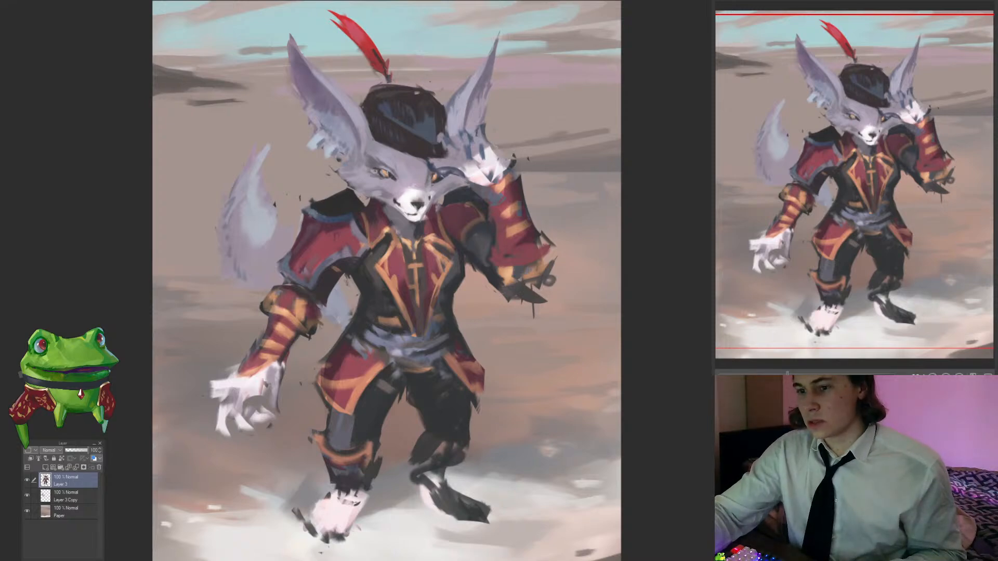
pyautogui.moveTo(424, 270); pyautogui.dragTo(415, 313)
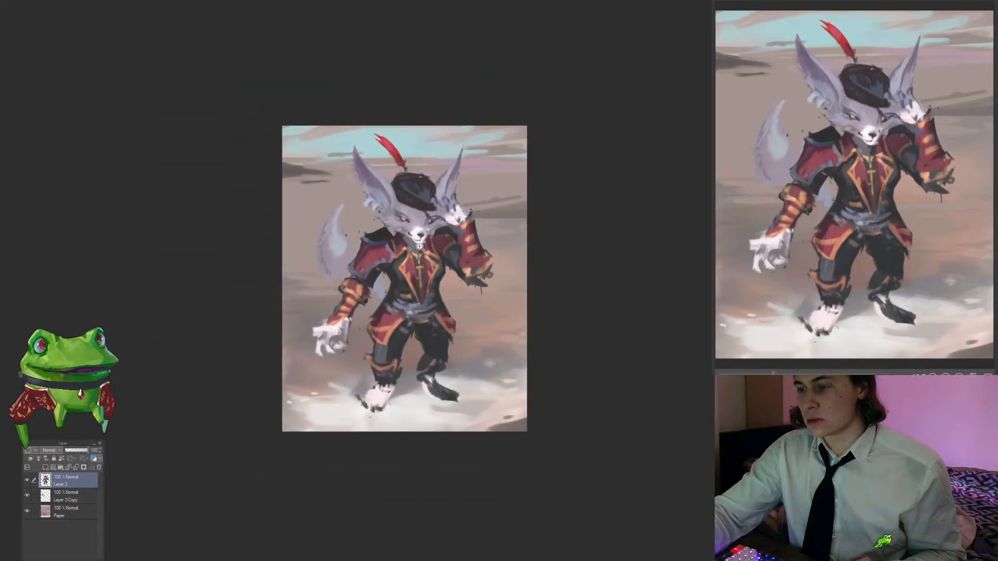
pyautogui.moveTo(420, 248); pyautogui.dragTo(494, 248)
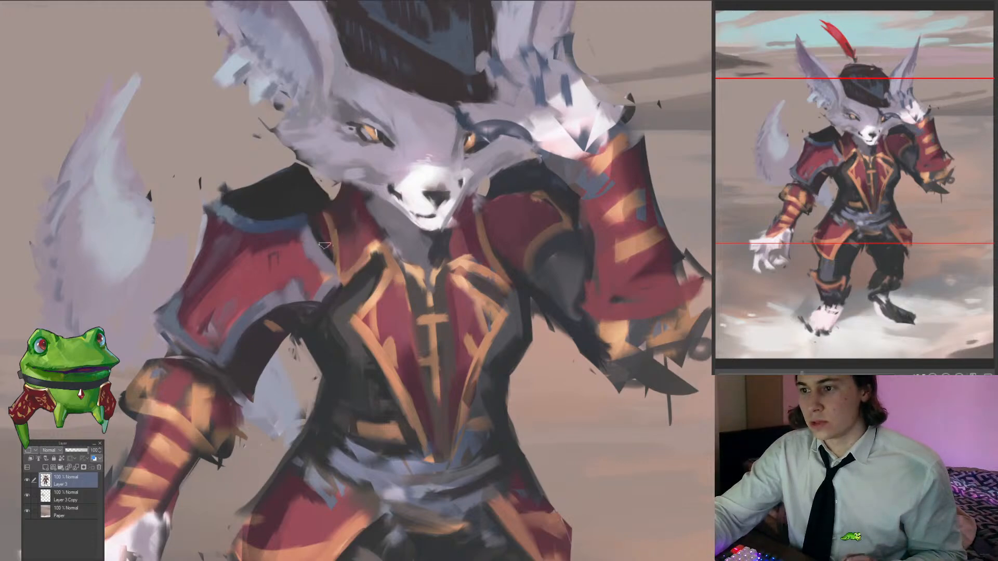
pyautogui.scroll(-2, 341, 315)
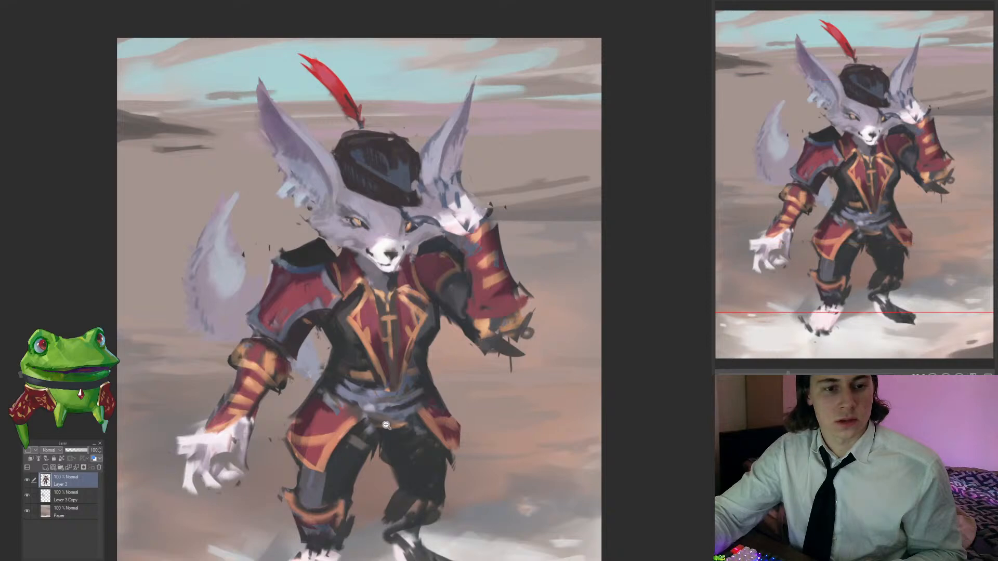
# Step: Move the foot on the lowered arm's side slightly down and paint a grey band above its ankle
pyautogui.moveTo(368, 364); pyautogui.dragTo(363, 345)
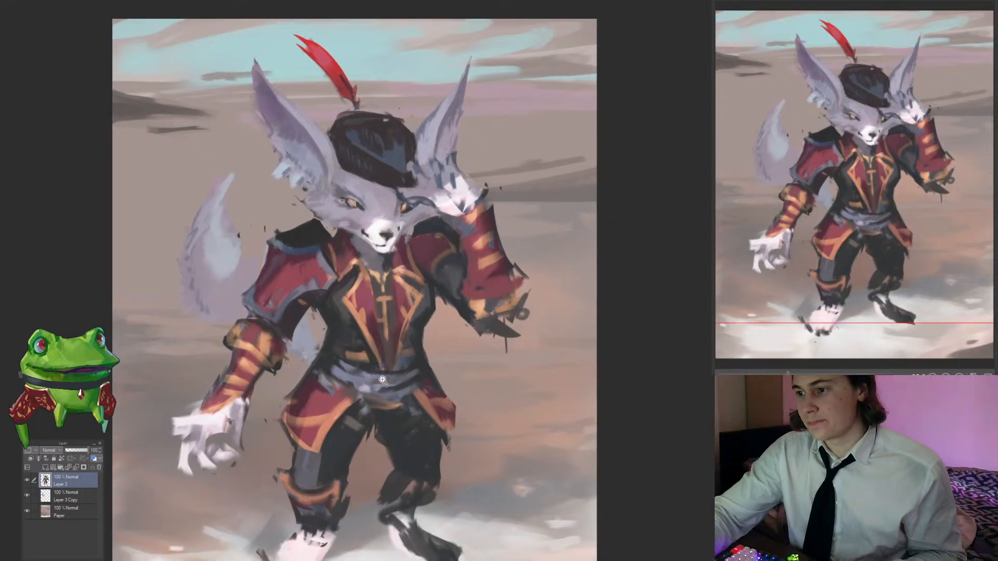
pyautogui.click(383, 380)
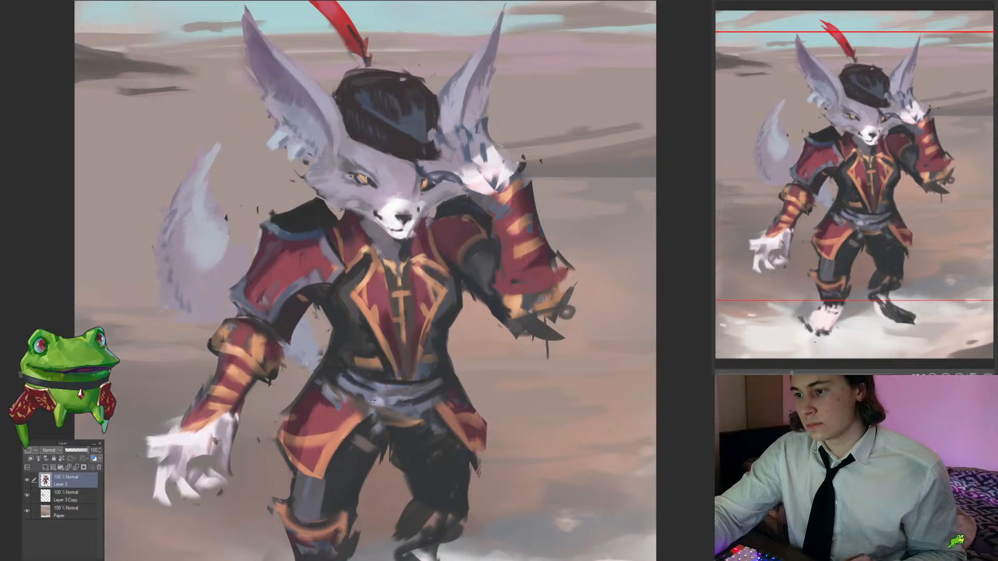
pyautogui.moveTo(479, 429); pyautogui.dragTo(450, 312)
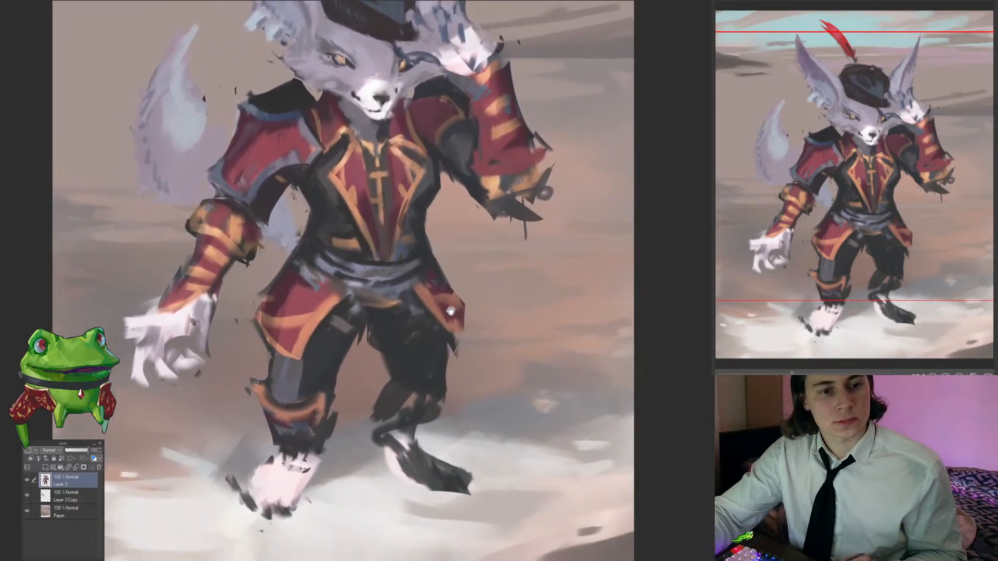
pyautogui.moveTo(331, 451); pyautogui.dragTo(263, 538)
pyautogui.hotkey('ctrl', 't')
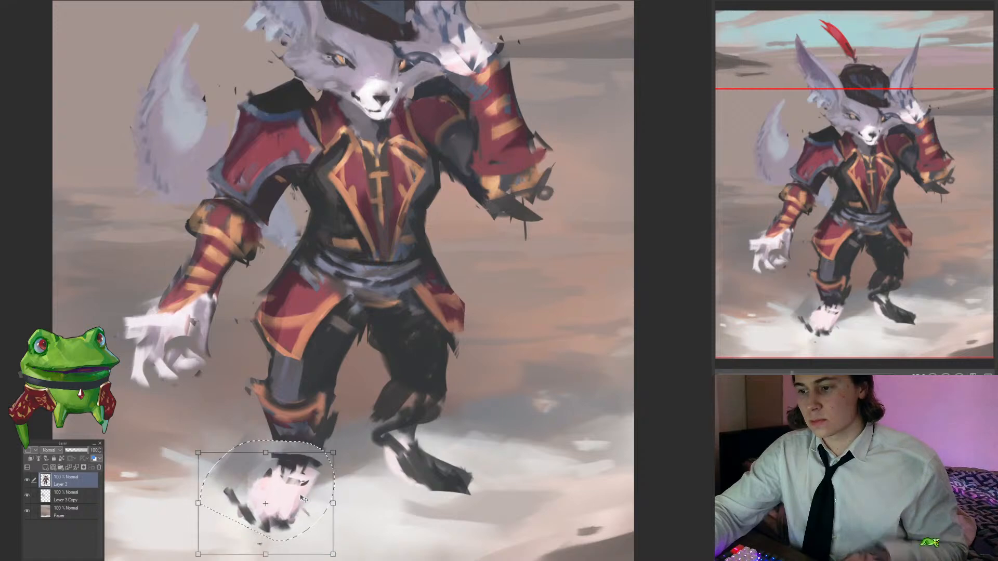
pyautogui.moveTo(306, 500); pyautogui.dragTo(308, 515)
pyautogui.press('Return')
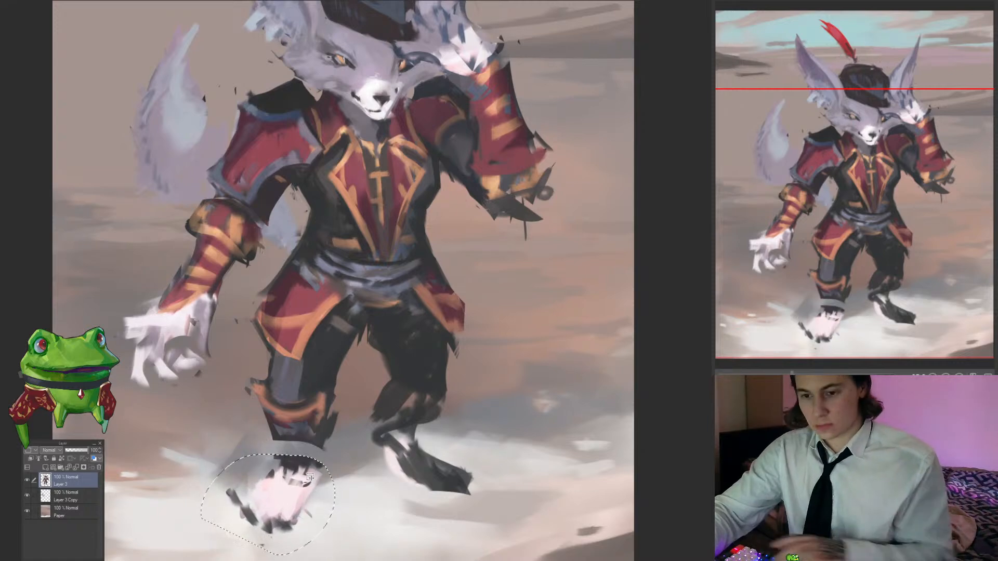
pyautogui.moveTo(346, 434); pyautogui.dragTo(330, 447)
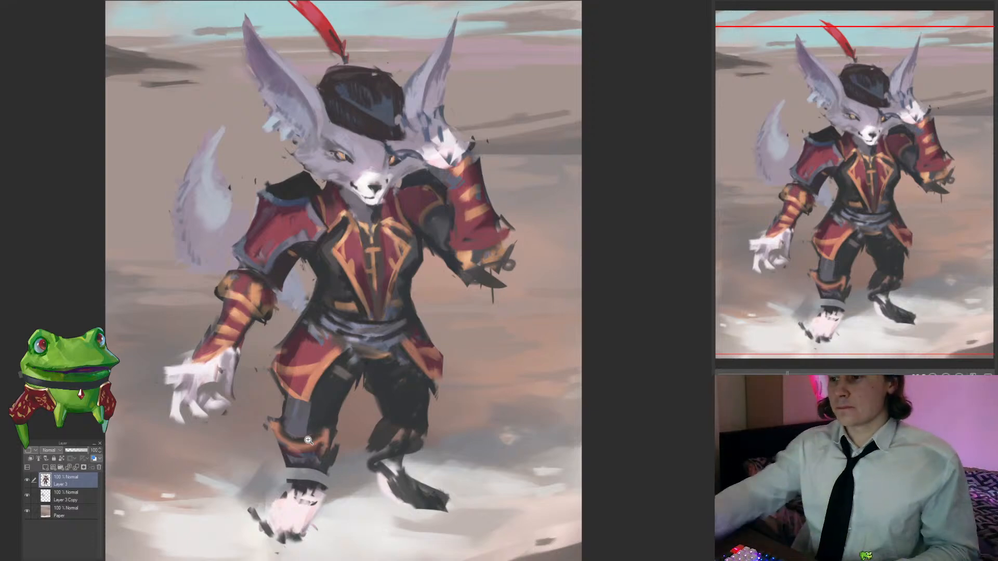
pyautogui.moveTo(385, 317); pyautogui.dragTo(416, 317)
pyautogui.keyDown('ctrl'); pyautogui.keyDown('shift'); pyautogui.click(333, 323); pyautogui.keyUp('shift'); pyautogui.keyUp('ctrl')
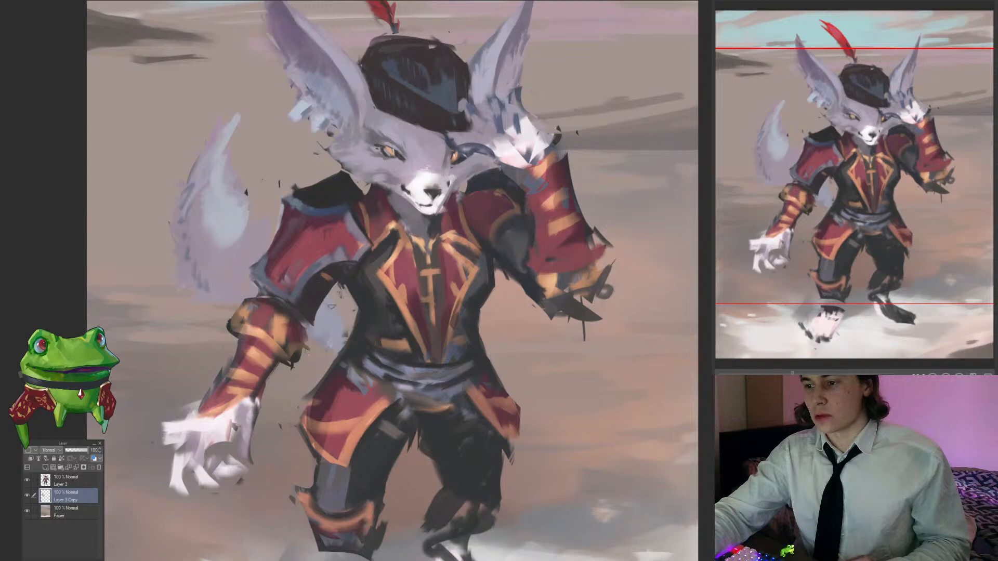
pyautogui.moveTo(340, 353); pyautogui.dragTo(229, 352)
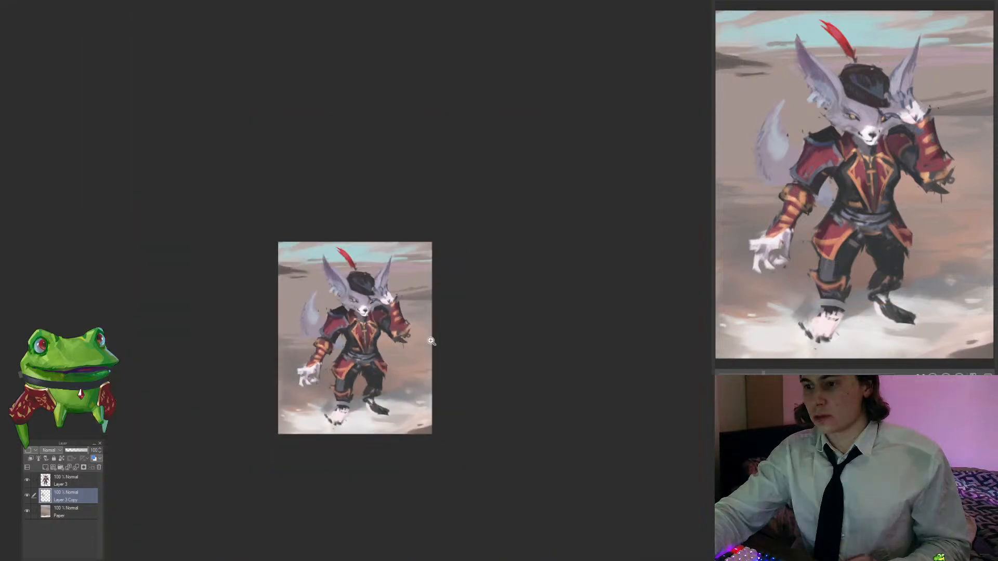
pyautogui.keyDown('ctrl'); pyautogui.keyDown('shift'); pyautogui.click(427, 339); pyautogui.keyUp('shift'); pyautogui.keyUp('ctrl')
pyautogui.moveTo(430, 340); pyautogui.dragTo(497, 312)
pyautogui.moveTo(356, 296); pyautogui.dragTo(480, 257)
pyautogui.moveTo(480, 257); pyautogui.dragTo(515, 218)
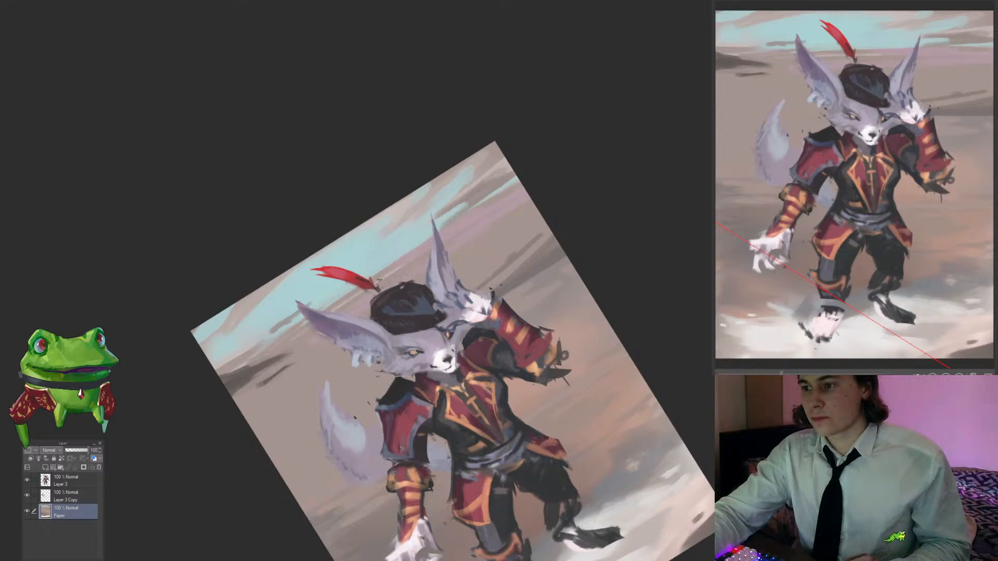
pyautogui.moveTo(373, 300); pyautogui.dragTo(423, 323)
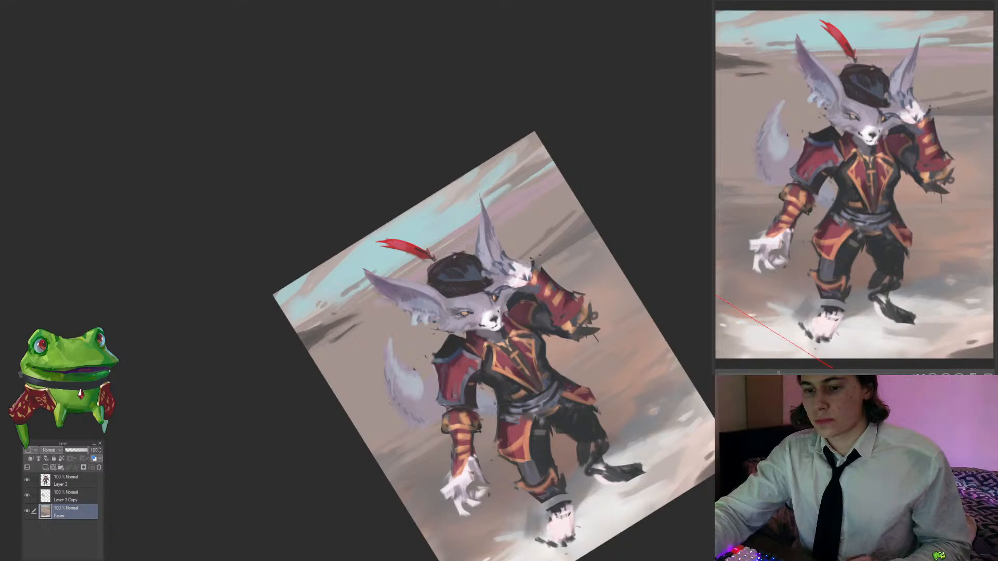
pyautogui.moveTo(378, 330); pyautogui.dragTo(342, 297)
pyautogui.hotkey('ctrl', '@')
pyautogui.moveTo(385, 238); pyautogui.dragTo(413, 239)
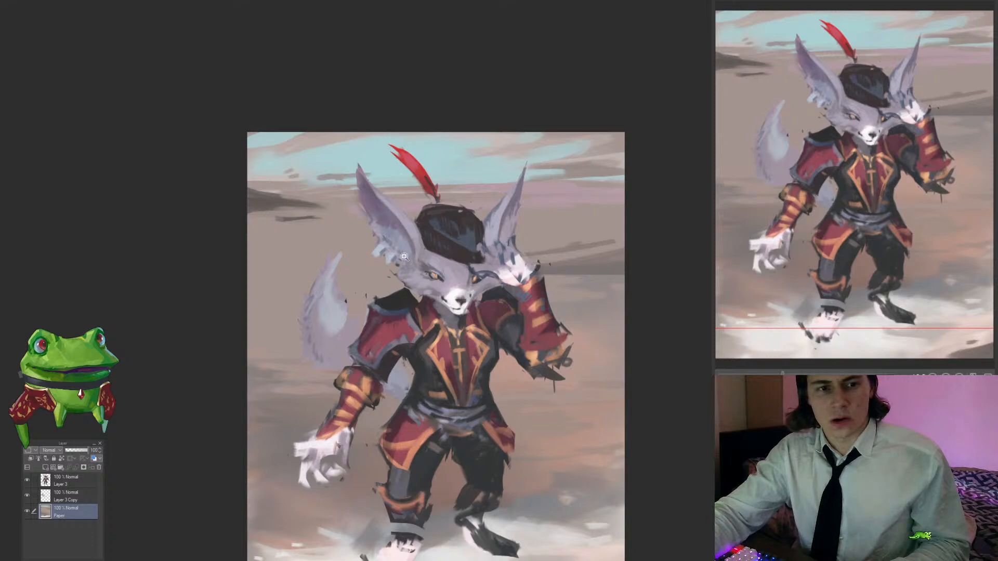
pyautogui.moveTo(396, 280); pyautogui.dragTo(362, 280)
pyautogui.moveTo(530, 342); pyautogui.dragTo(540, 261)
pyautogui.hotkey('ctrl', '@')
pyautogui.moveTo(312, 271); pyautogui.dragTo(379, 271)
# Step: Fill out the lower tail and its inner edge beside the shoulder guard with sampled lilac tones on Layer 3 Copy
pyautogui.keyDown('ctrl'); pyautogui.keyDown('shift'); pyautogui.click(291, 355); pyautogui.keyUp('shift'); pyautogui.keyUp('ctrl')
pyautogui.keyDown('alt'); pyautogui.click(283, 357); pyautogui.keyUp('alt')
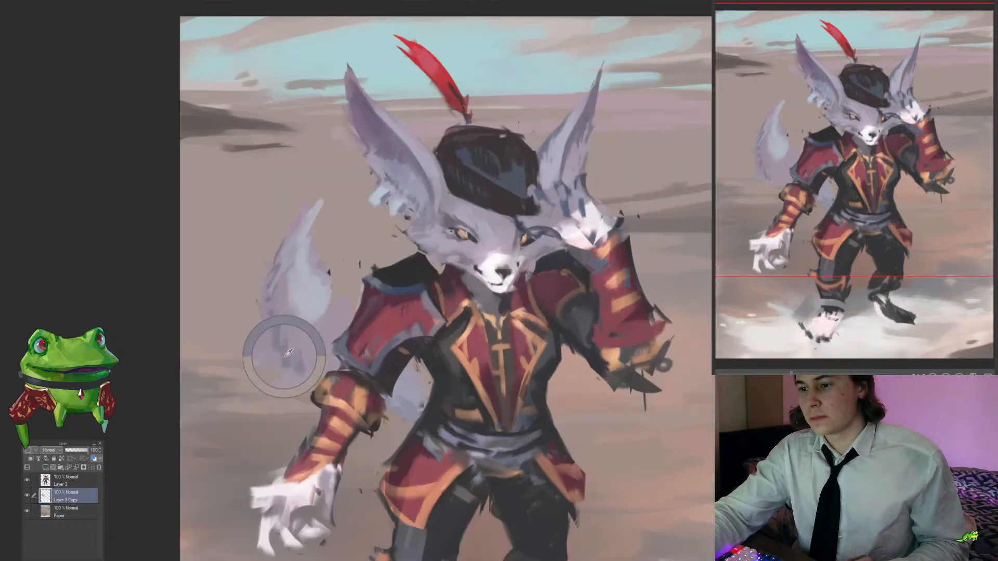
pyautogui.moveTo(287, 349); pyautogui.dragTo(300, 362)
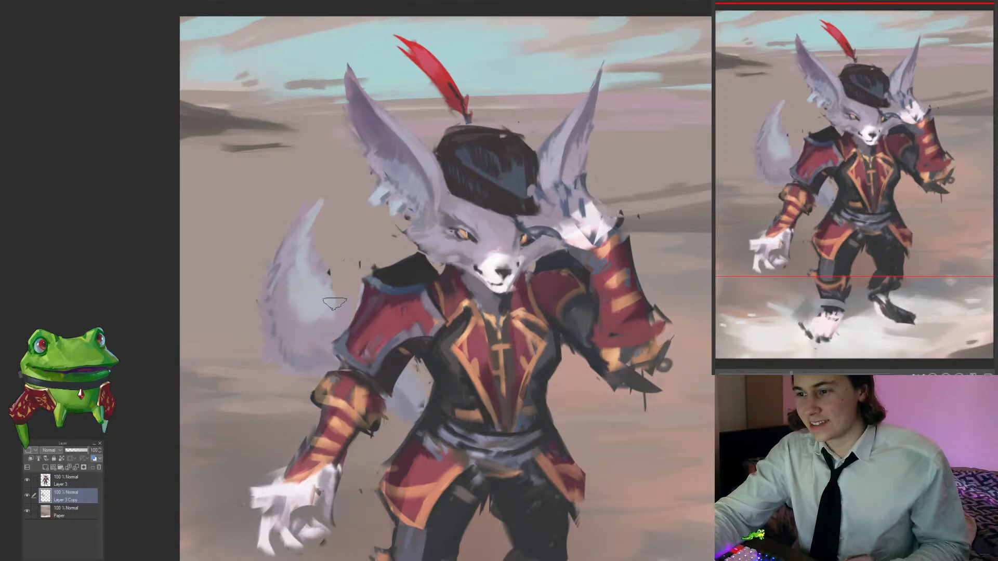
pyautogui.keyDown('alt'); pyautogui.click(325, 331); pyautogui.keyUp('alt')
pyautogui.moveTo(340, 306)
pyautogui.mouseDown()
pyautogui.moveTo(324, 325)
pyautogui.moveTo(338, 293)
pyautogui.mouseUp()
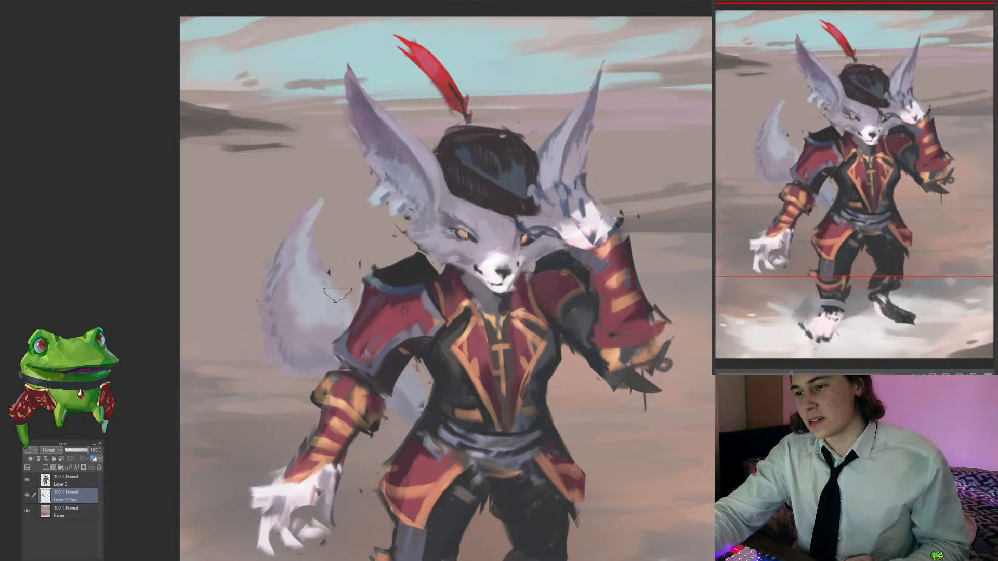
# Step: Soften the pale centre of the tail with strokes of sampled lilac-grey fur colours
pyautogui.moveTo(338, 359); pyautogui.dragTo(281, 358)
pyautogui.moveTo(351, 355); pyautogui.dragTo(387, 358)
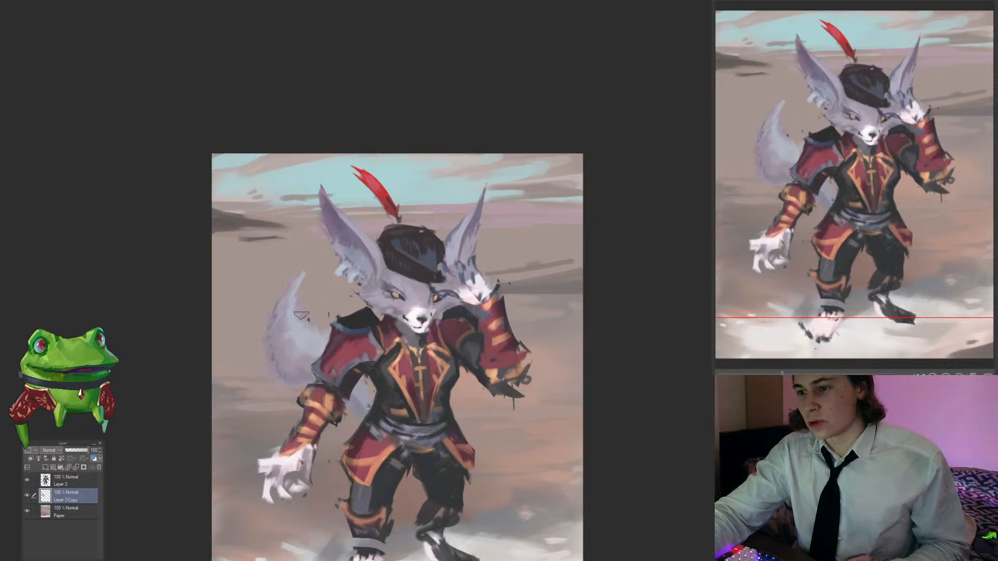
pyautogui.keyDown('alt'); pyautogui.click(305, 338); pyautogui.keyUp('alt')
pyautogui.keyDown('alt'); pyautogui.click(302, 318); pyautogui.keyUp('alt')
pyautogui.moveTo(299, 317); pyautogui.dragTo(295, 297)
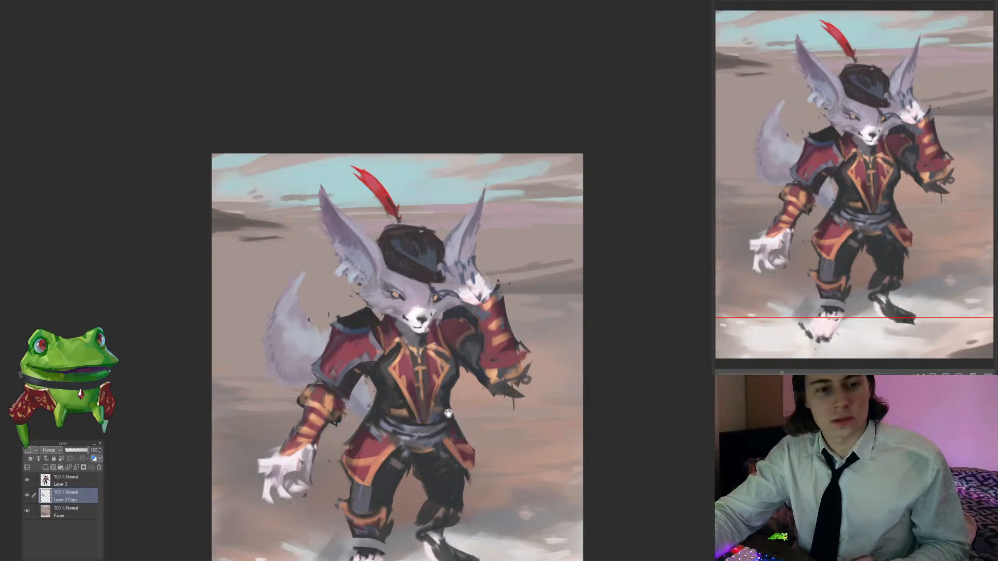
# Step: Touch up the ground around both feet with a sampled background colour on the Paper layer
pyautogui.moveTo(445, 409); pyautogui.dragTo(399, 317)
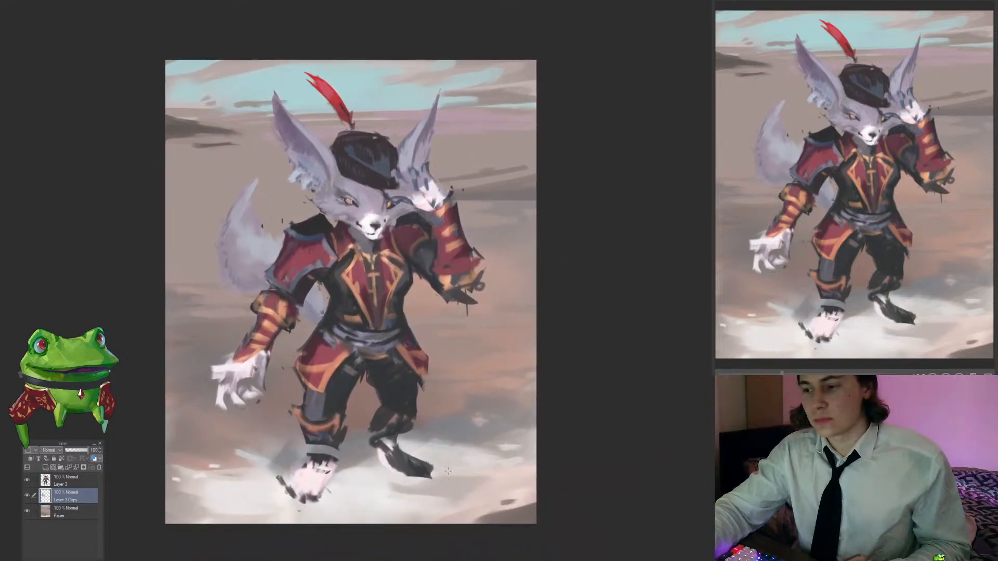
pyautogui.hotkey('alt', '[')
pyautogui.keyDown('alt'); pyautogui.click(438, 432); pyautogui.keyUp('alt')
pyautogui.moveTo(439, 432); pyautogui.dragTo(400, 457)
pyautogui.moveTo(330, 468)
pyautogui.mouseDown()
pyautogui.moveTo(347, 475)
pyautogui.moveTo(286, 514)
pyautogui.moveTo(348, 473)
pyautogui.mouseUp()
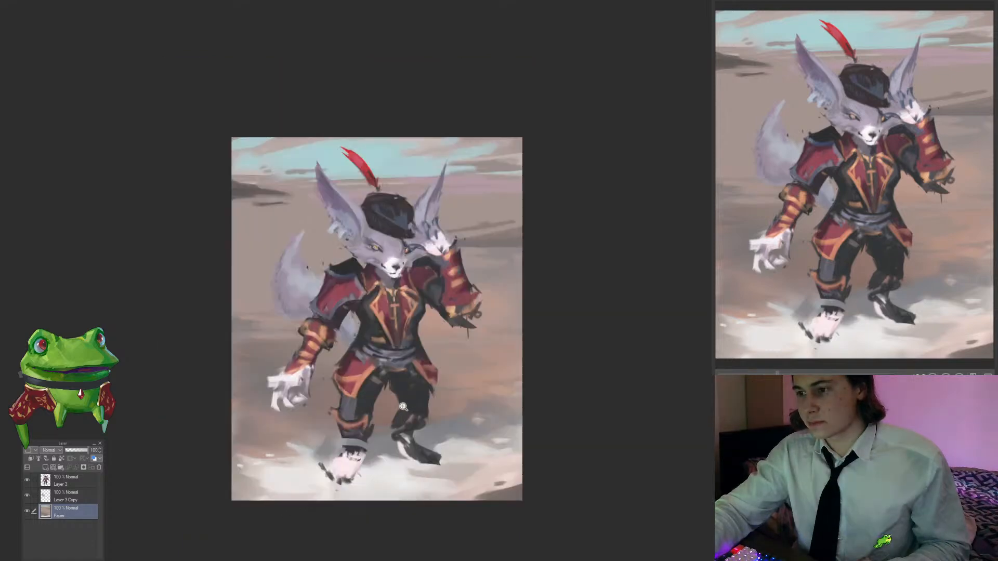
pyautogui.hotkey('alt', ']')
pyautogui.hotkey('alt', ']')
pyautogui.hotkey('ctrl', 't')
pyautogui.moveTo(416, 366); pyautogui.dragTo(415, 359)
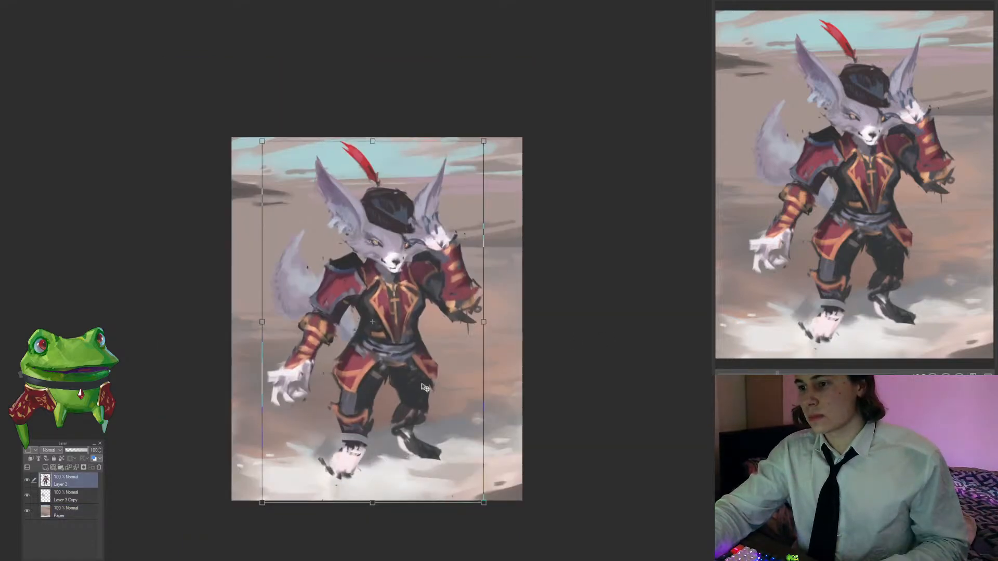
pyautogui.press('Escape')
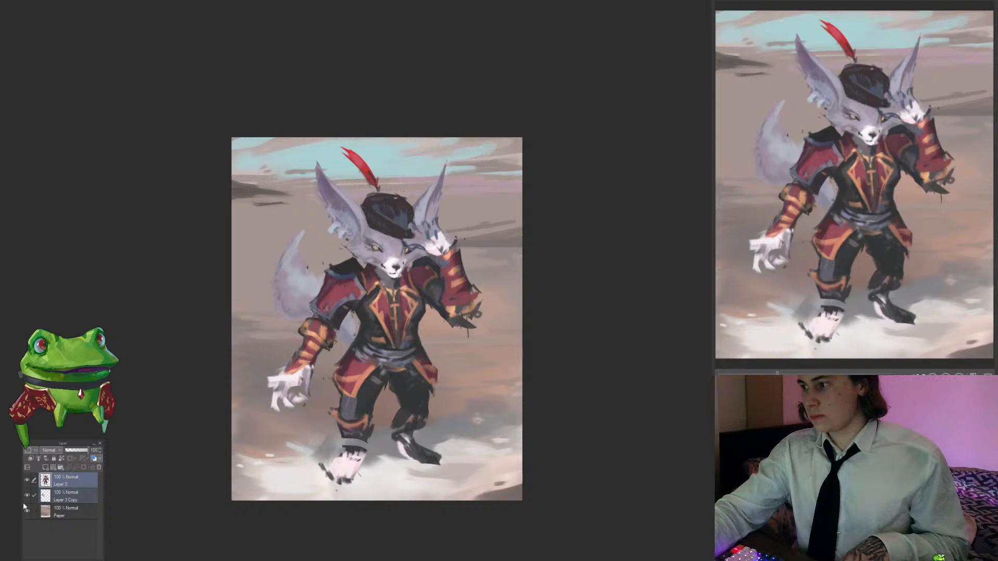
# Step: Shift the whole fox, Layer 3 together with Layer 3 Copy, upward and slightly to the right within the scene
pyautogui.hotkey('ctrl', 't')
pyautogui.moveTo(424, 392); pyautogui.dragTo(429, 375)
pyautogui.press('Return')
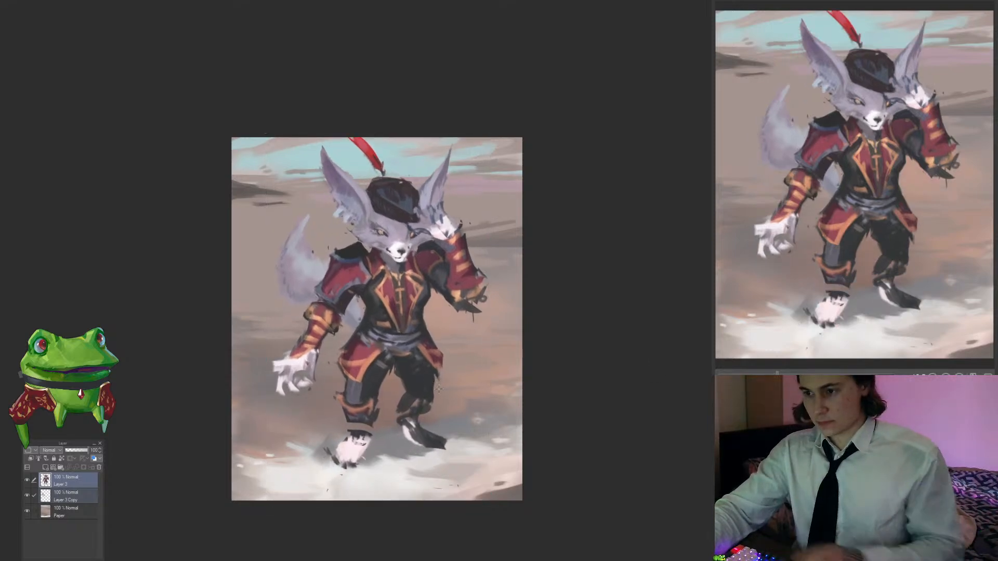
pyautogui.moveTo(405, 385); pyautogui.dragTo(400, 464)
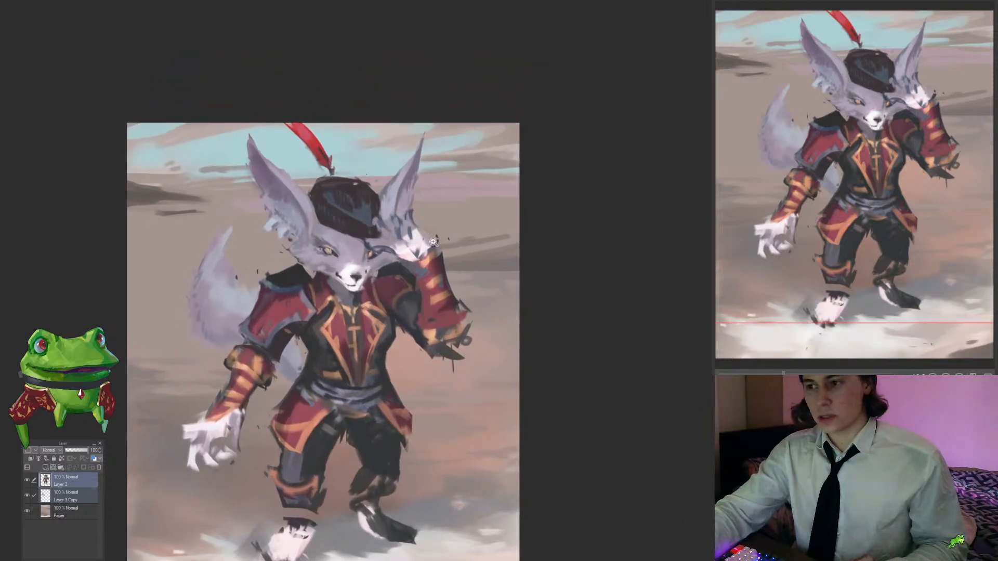
pyautogui.click(446, 220)
pyautogui.click(446, 219)
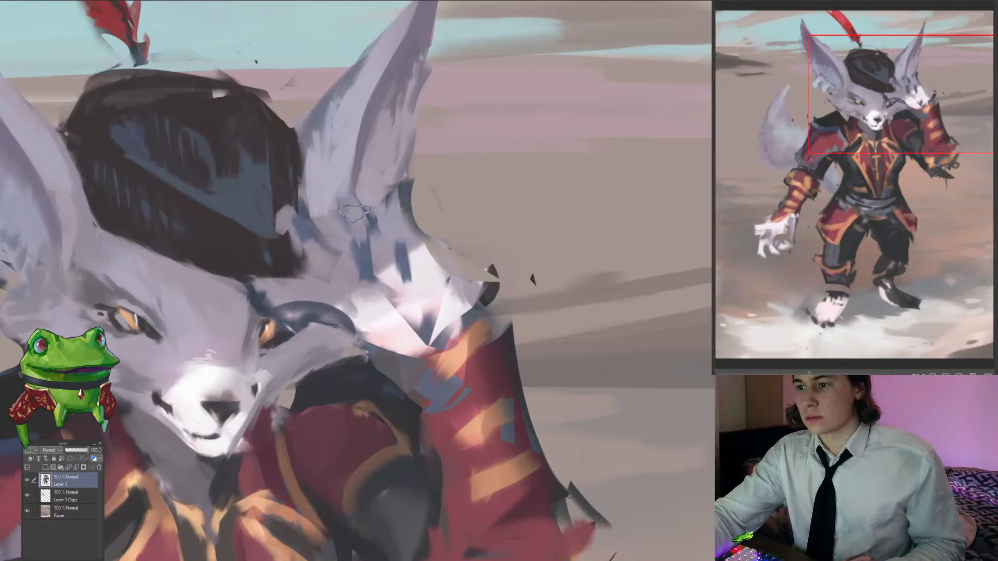
pyautogui.moveTo(312, 219)
pyautogui.mouseDown()
pyautogui.moveTo(356, 246)
pyautogui.moveTo(317, 241)
pyautogui.moveTo(326, 263)
pyautogui.mouseUp()
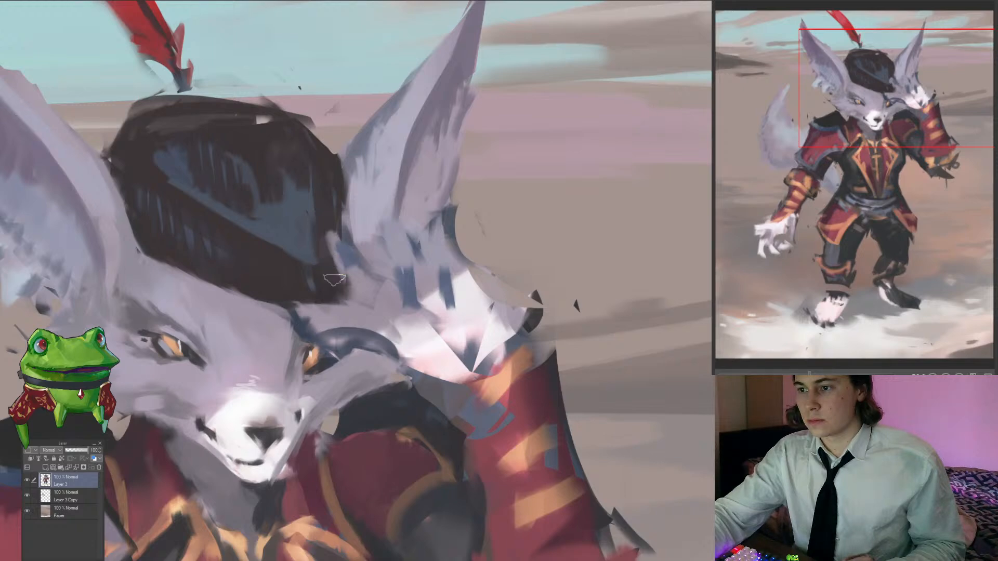
pyautogui.keyDown('alt'); pyautogui.click(305, 329); pyautogui.keyUp('alt')
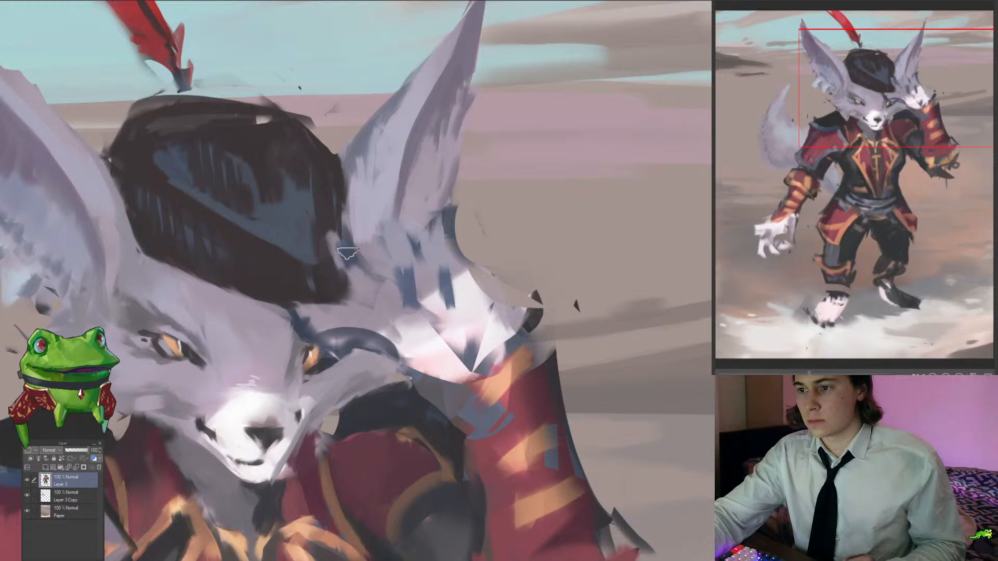
pyautogui.moveTo(370, 293); pyautogui.dragTo(291, 293)
pyautogui.moveTo(332, 343); pyautogui.dragTo(400, 275)
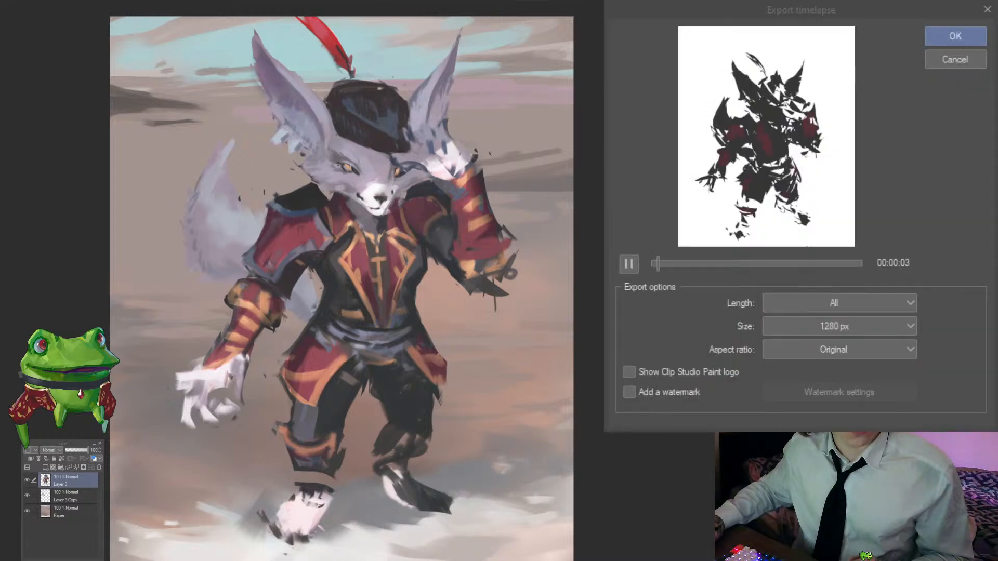
# Step: Watch the painting's timelapse preview and close the export settings without exporting
pyautogui.click(940, 231)
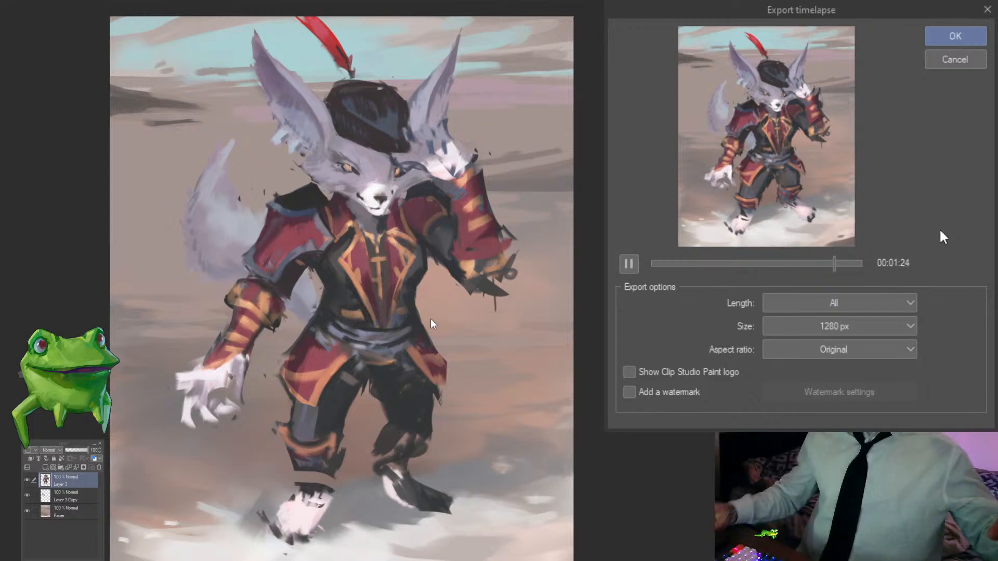
pyautogui.click(968, 60)
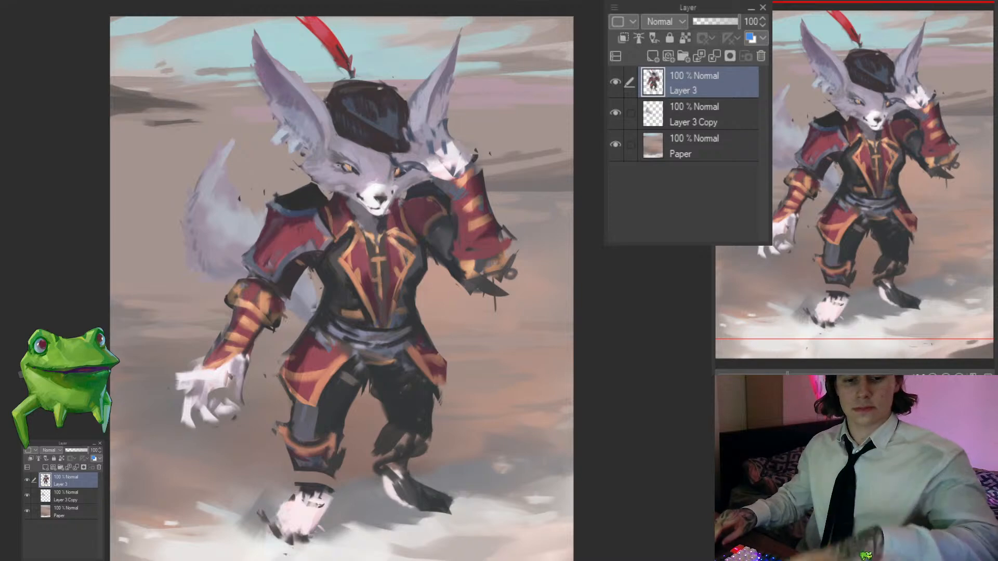
# Step: Paint orange trim down the sides and along the lower hem of the shin guard beneath the lowered arm
pyautogui.moveTo(368, 280)
pyautogui.mouseDown()
pyautogui.moveTo(327, 280)
pyautogui.moveTo(389, 262)
pyautogui.moveTo(339, 277)
pyautogui.moveTo(349, 277)
pyautogui.mouseUp()
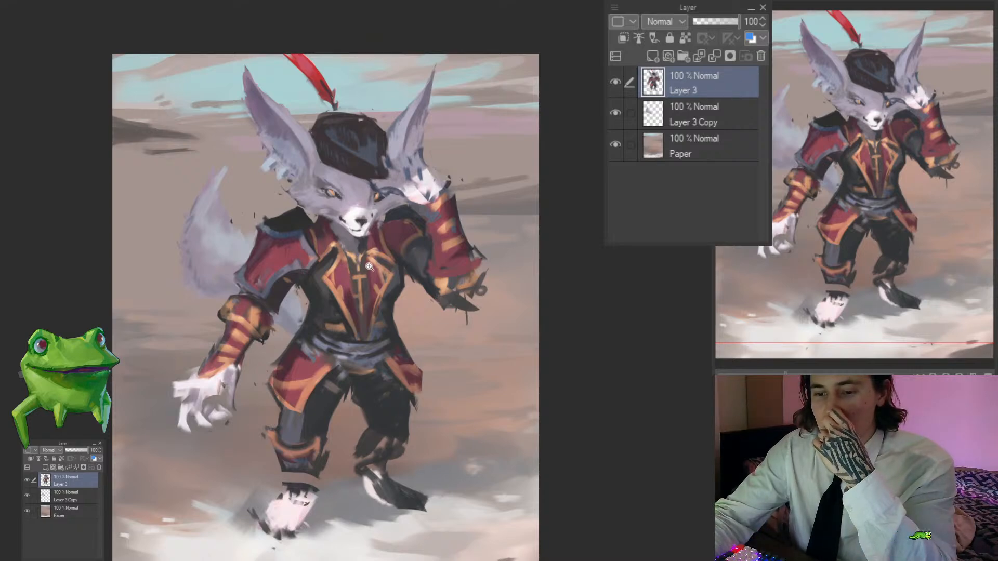
pyautogui.moveTo(369, 266); pyautogui.dragTo(349, 288)
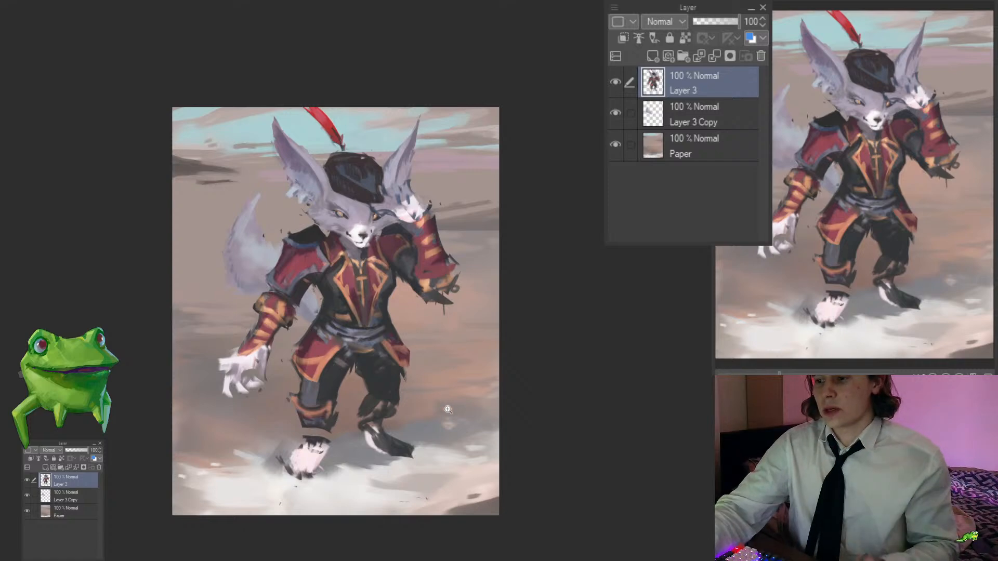
pyautogui.moveTo(375, 370); pyautogui.dragTo(394, 369)
pyautogui.keyDown('alt'); pyautogui.click(339, 359); pyautogui.keyUp('alt')
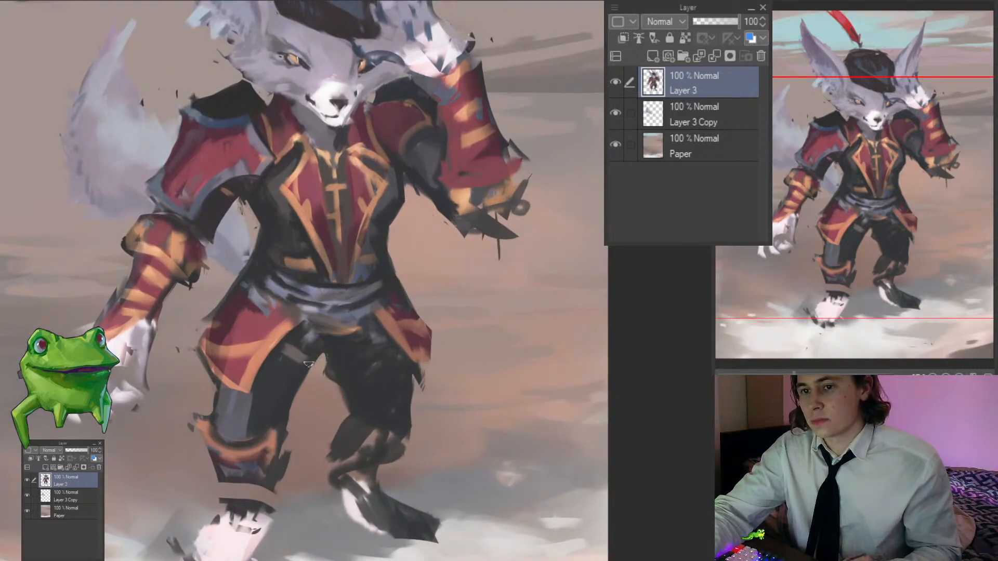
pyautogui.moveTo(266, 424); pyautogui.dragTo(301, 395)
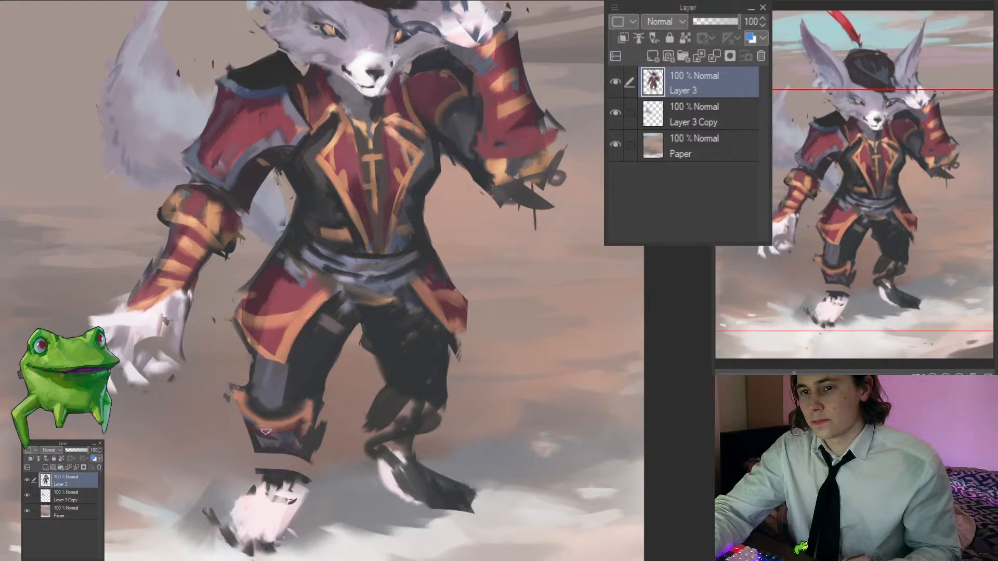
pyautogui.moveTo(276, 456); pyautogui.dragTo(287, 451)
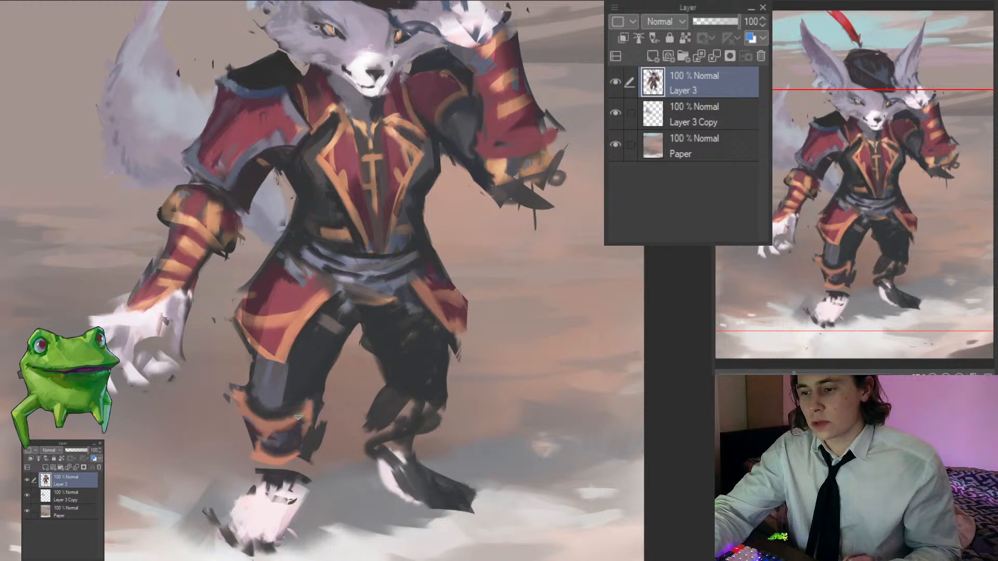
pyautogui.press('m')
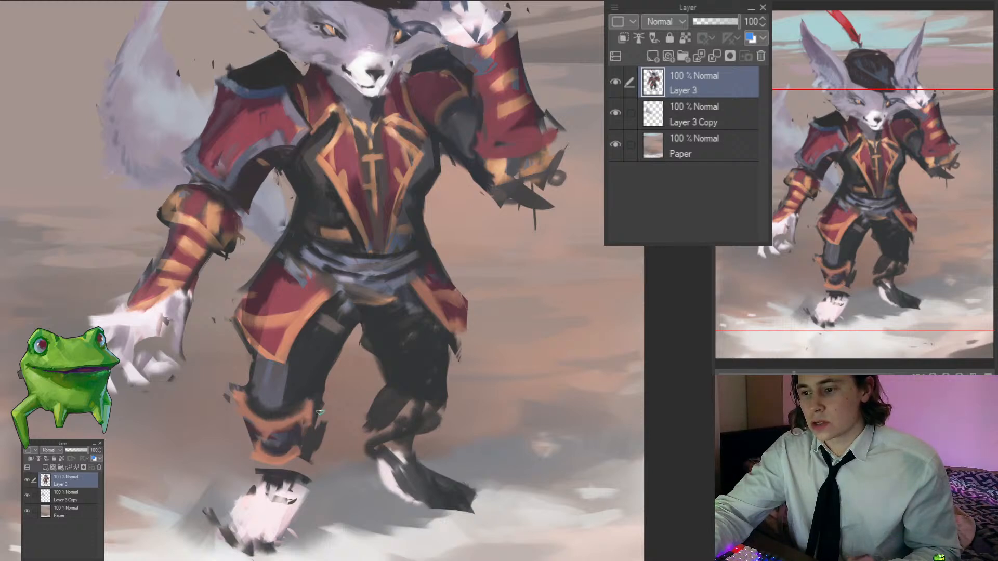
pyautogui.moveTo(325, 413)
pyautogui.mouseDown()
pyautogui.moveTo(350, 451)
pyautogui.moveTo(335, 426)
pyautogui.mouseUp()
pyautogui.scroll(-5, 333, 432)
pyautogui.scroll(3, 344, 430)
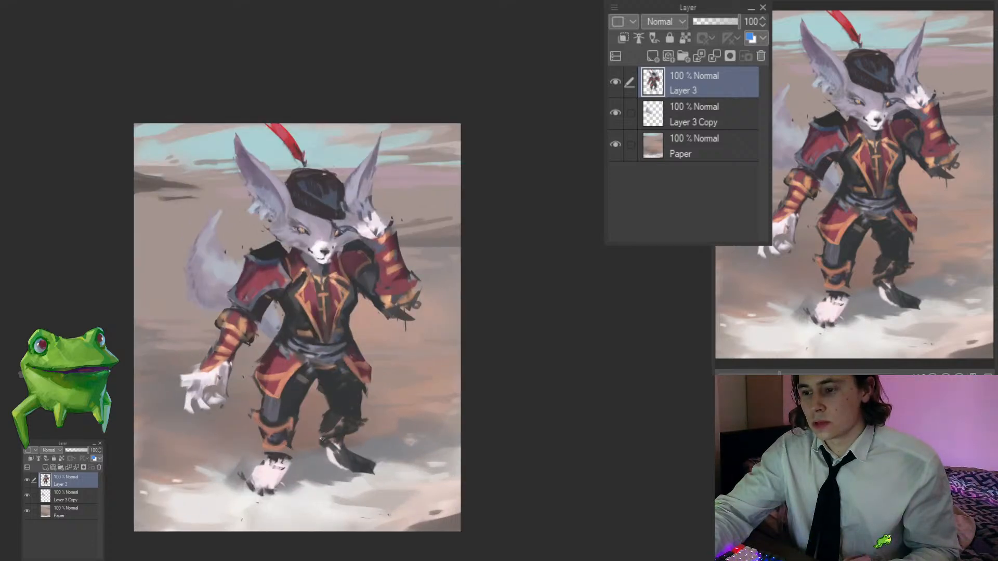
# Step: Paint dark red onto both shin guards on Layer 3
pyautogui.scroll(2, 286, 415)
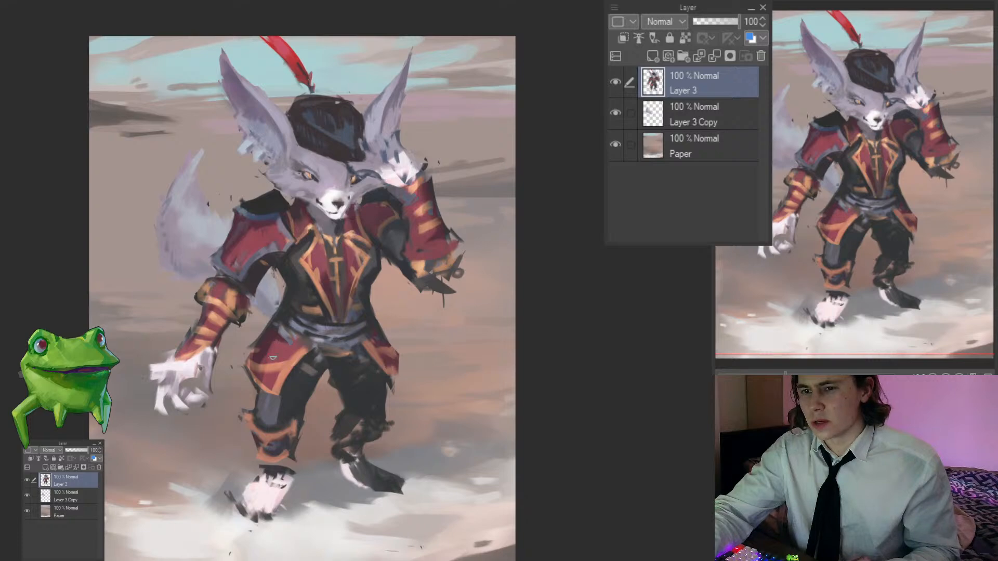
pyautogui.moveTo(355, 436); pyautogui.dragTo(358, 435)
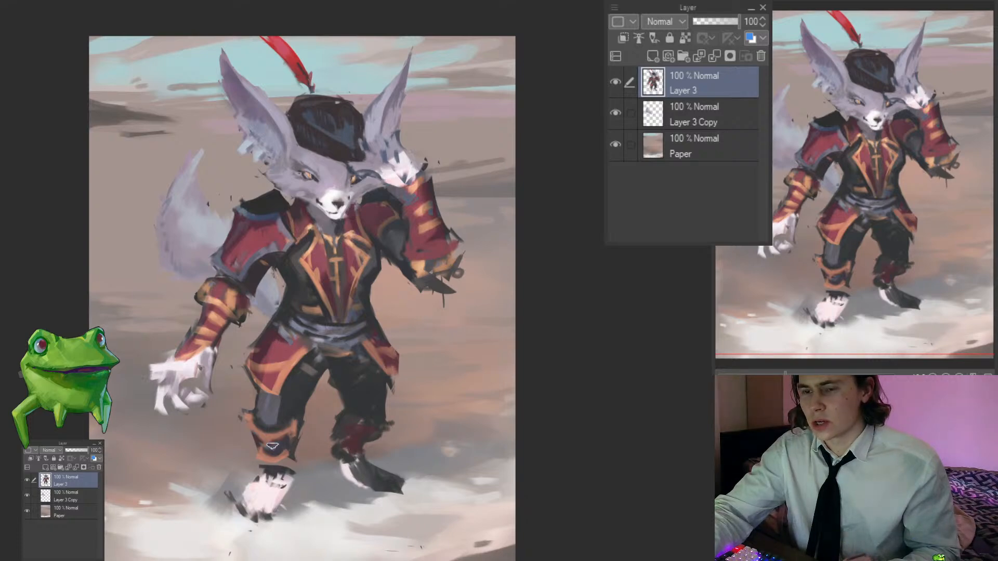
pyautogui.moveTo(283, 445)
pyautogui.mouseDown()
pyautogui.moveTo(269, 448)
pyautogui.moveTo(286, 447)
pyautogui.mouseUp()
# Step: Sample the pale fur colour from the front foot and paint it over the dark foot beneath the raised arm
pyautogui.keyDown('alt'); pyautogui.click(269, 460); pyautogui.keyUp('alt')
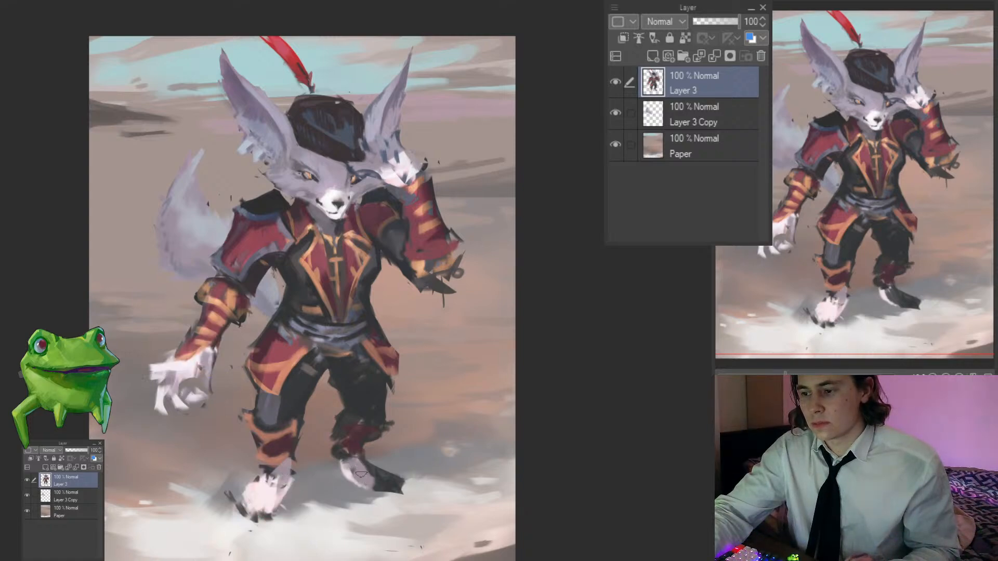
pyautogui.moveTo(364, 475)
pyautogui.mouseDown()
pyautogui.moveTo(396, 482)
pyautogui.moveTo(385, 492)
pyautogui.moveTo(405, 489)
pyautogui.moveTo(418, 455)
pyautogui.moveTo(406, 472)
pyautogui.mouseUp()
pyautogui.scroll(2, 366, 416)
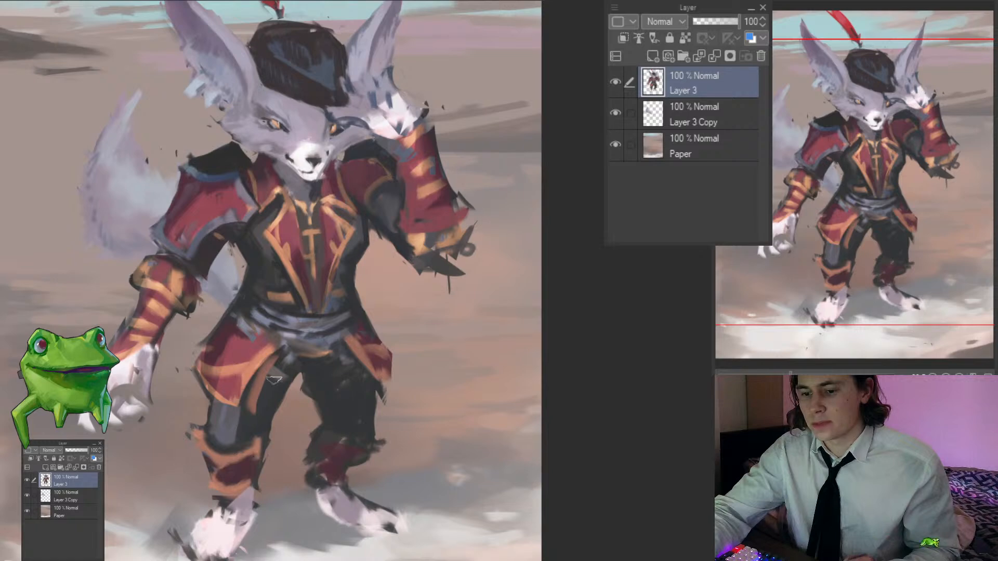
pyautogui.moveTo(273, 383); pyautogui.dragTo(298, 383)
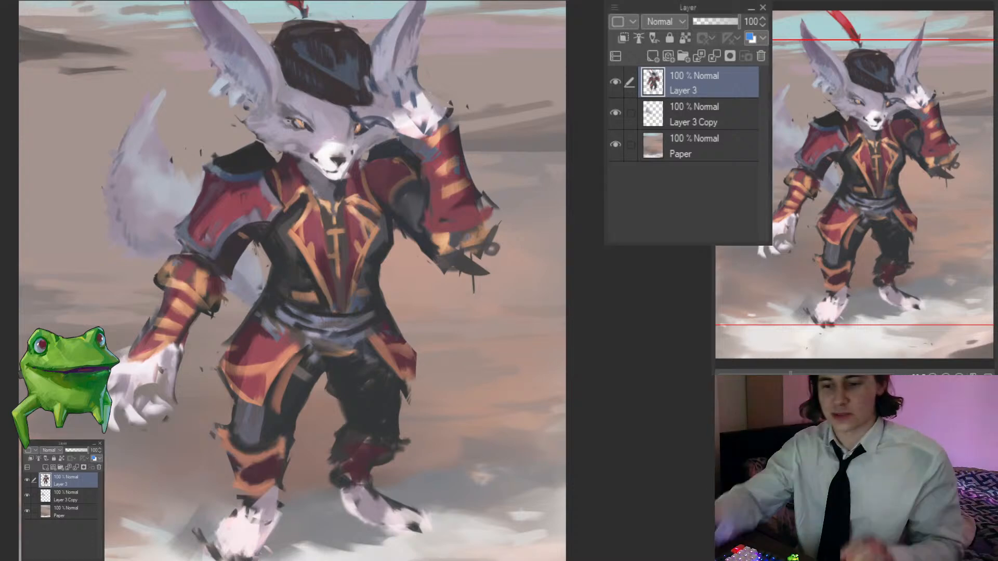
# Step: Hide Layer 3 Copy with the old tail and add a new empty layer directly above it
pyautogui.scroll(-3, 354, 415)
pyautogui.scroll(2, 351, 396)
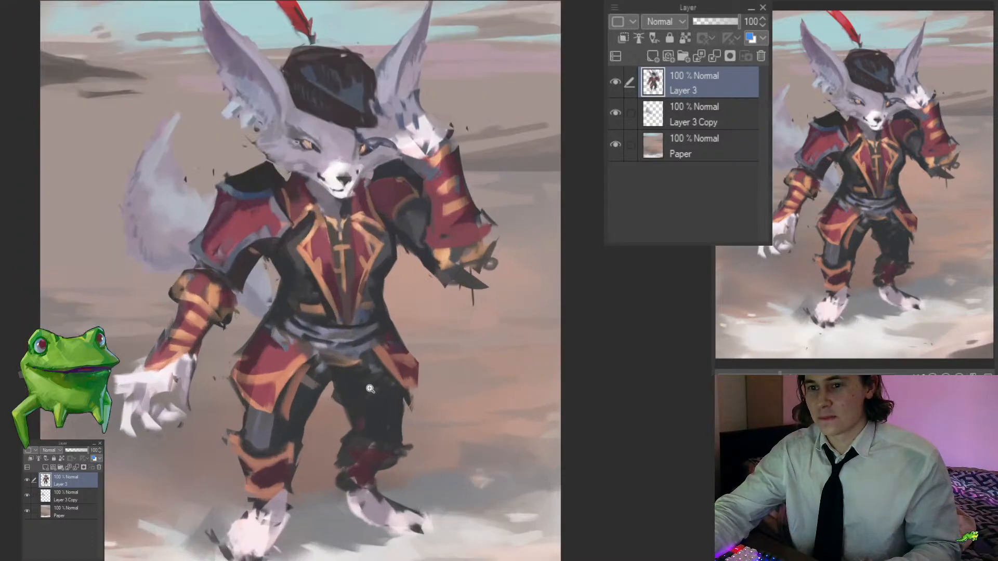
pyautogui.moveTo(325, 373); pyautogui.dragTo(304, 381)
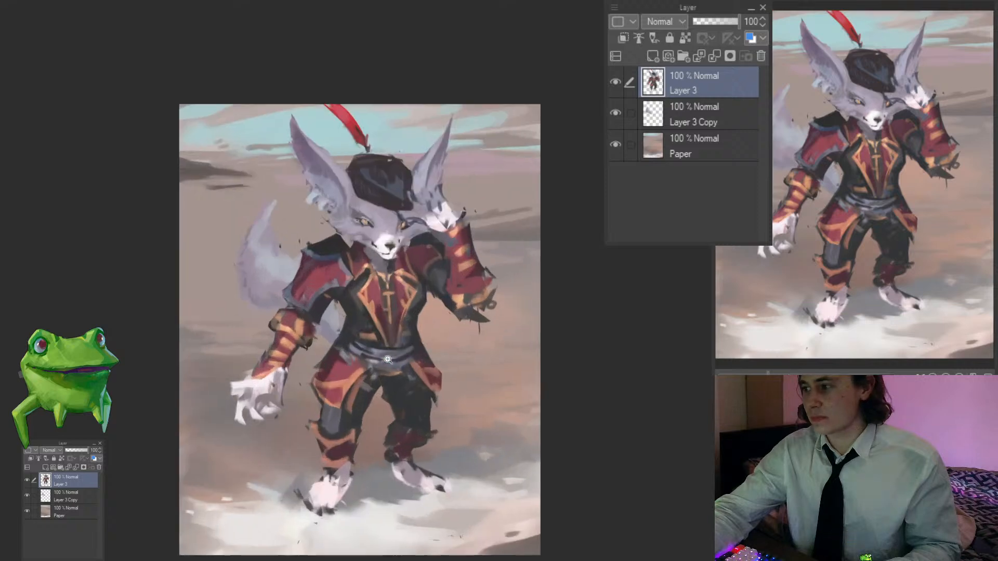
pyautogui.click(615, 113)
pyautogui.click(659, 113)
pyautogui.hotkey('ctrl', 'shift', 'n')
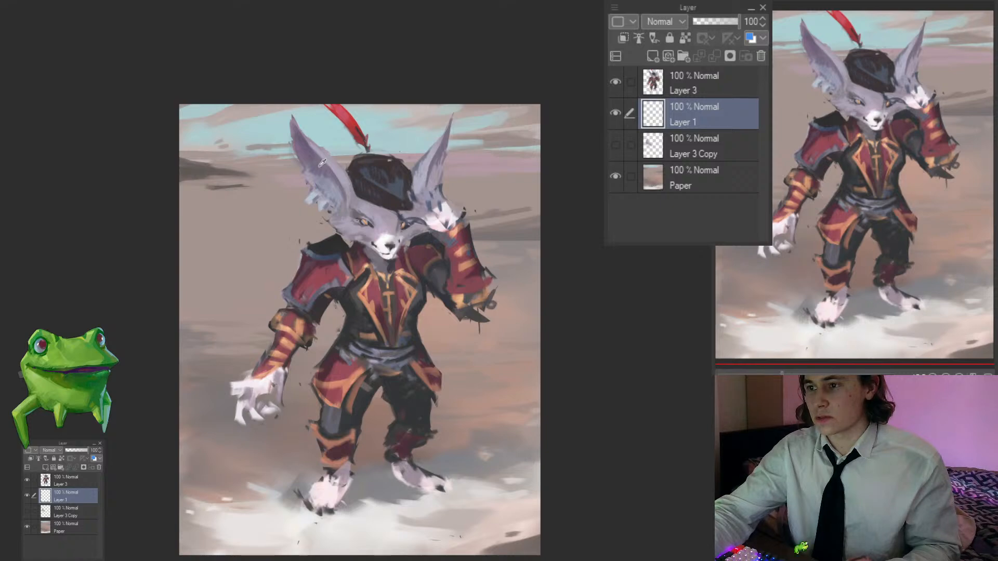
# Step: Try a purple tail curving out behind the legs on the raised-arm side, undoing the last strokes
pyautogui.moveTo(319, 362); pyautogui.dragTo(338, 324)
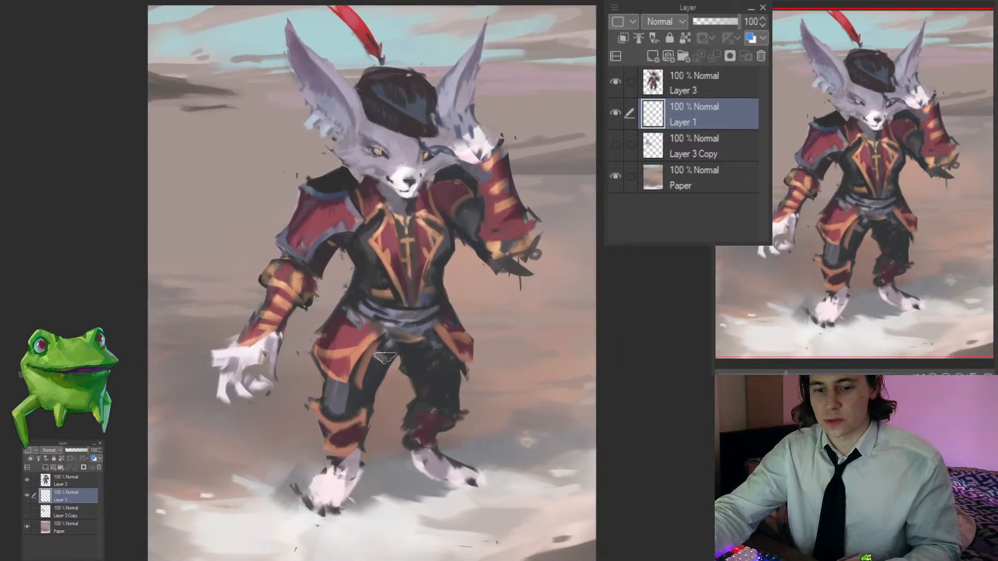
pyautogui.moveTo(402, 370)
pyautogui.mouseDown()
pyautogui.moveTo(484, 387)
pyautogui.moveTo(404, 359)
pyautogui.moveTo(519, 357)
pyautogui.mouseUp()
pyautogui.moveTo(440, 356); pyautogui.dragTo(515, 332)
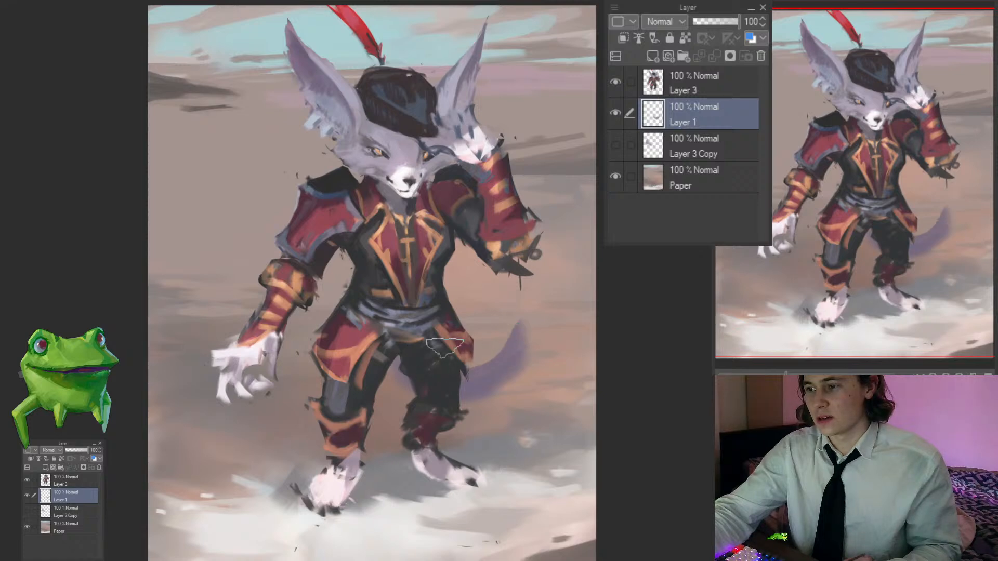
pyautogui.moveTo(404, 344)
pyautogui.mouseDown()
pyautogui.moveTo(515, 338)
pyautogui.moveTo(534, 299)
pyautogui.mouseUp()
pyautogui.moveTo(509, 333); pyautogui.dragTo(554, 284)
pyautogui.hotkey('ctrl', 'z')
pyautogui.hotkey('ctrl', 'z')
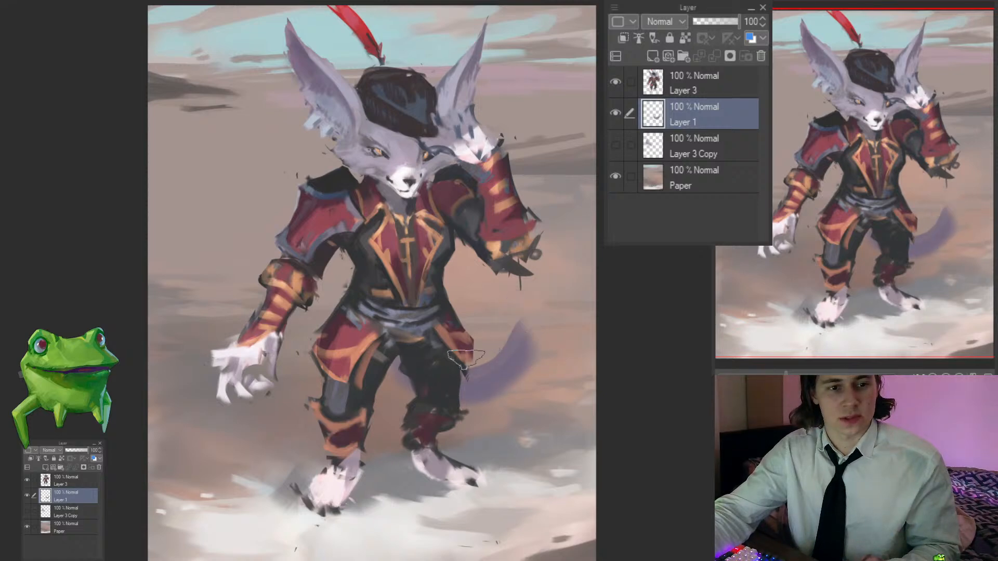
# Step: Try a purple tail sweeping behind the legs and up past the lowered arm on Layer 1
pyautogui.moveTo(465, 353)
pyautogui.mouseDown()
pyautogui.moveTo(428, 380)
pyautogui.moveTo(407, 456)
pyautogui.moveTo(382, 322)
pyautogui.moveTo(240, 405)
pyautogui.moveTo(308, 425)
pyautogui.moveTo(259, 366)
pyautogui.moveTo(358, 397)
pyautogui.moveTo(252, 380)
pyautogui.moveTo(235, 302)
pyautogui.mouseUp()
pyautogui.press('e')
pyautogui.press('b')
pyautogui.moveTo(307, 373); pyautogui.dragTo(336, 384)
pyautogui.hotkey('ctrl', 'd')
pyautogui.press('b')
pyautogui.moveTo(252, 338)
pyautogui.mouseDown()
pyautogui.moveTo(244, 291)
pyautogui.moveTo(270, 333)
pyautogui.mouseUp()
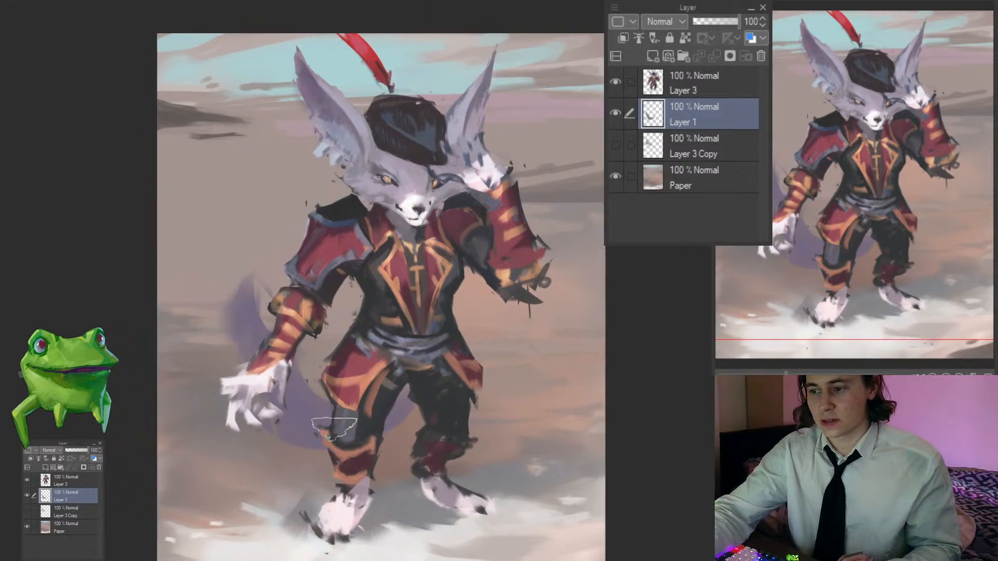
# Step: Shift the purple tail up and outward from the body, and fill out its upper part and tip
pyautogui.hotkey('ctrl', 't')
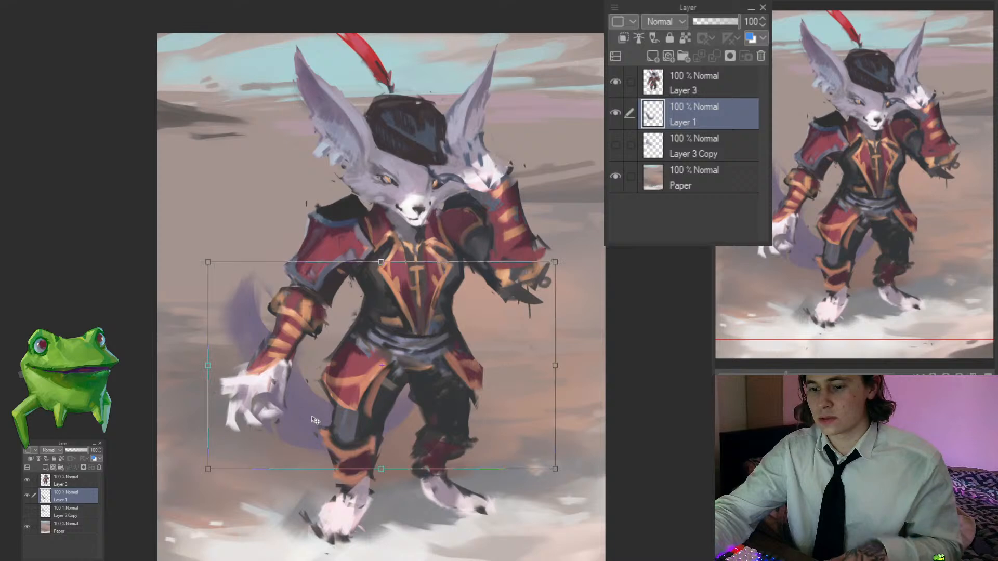
pyautogui.moveTo(313, 414); pyautogui.dragTo(301, 388)
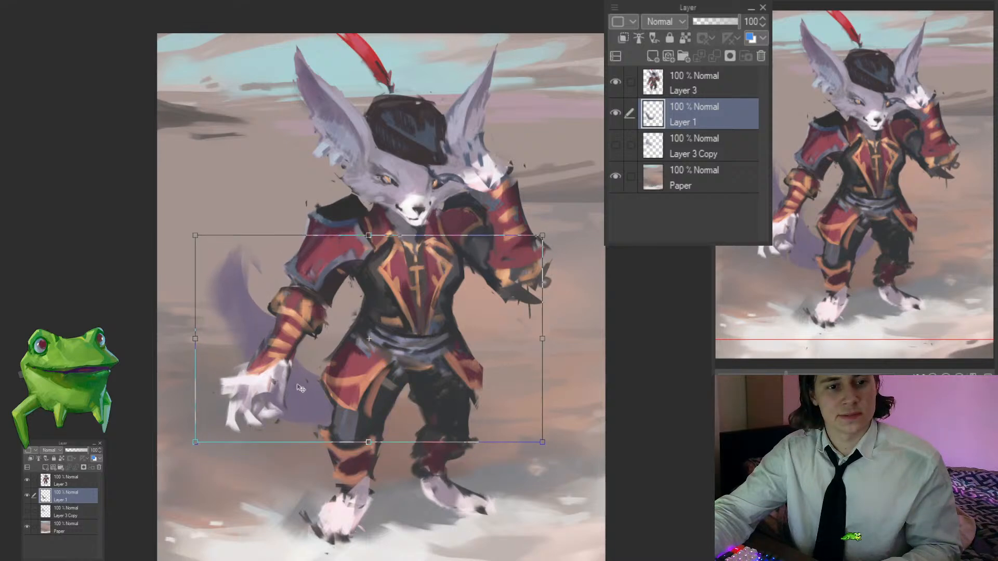
pyautogui.press('Return')
pyautogui.moveTo(241, 271)
pyautogui.mouseDown()
pyautogui.moveTo(259, 324)
pyautogui.moveTo(314, 382)
pyautogui.mouseUp()
pyautogui.moveTo(266, 310)
pyautogui.mouseDown()
pyautogui.moveTo(231, 317)
pyautogui.moveTo(216, 285)
pyautogui.mouseUp()
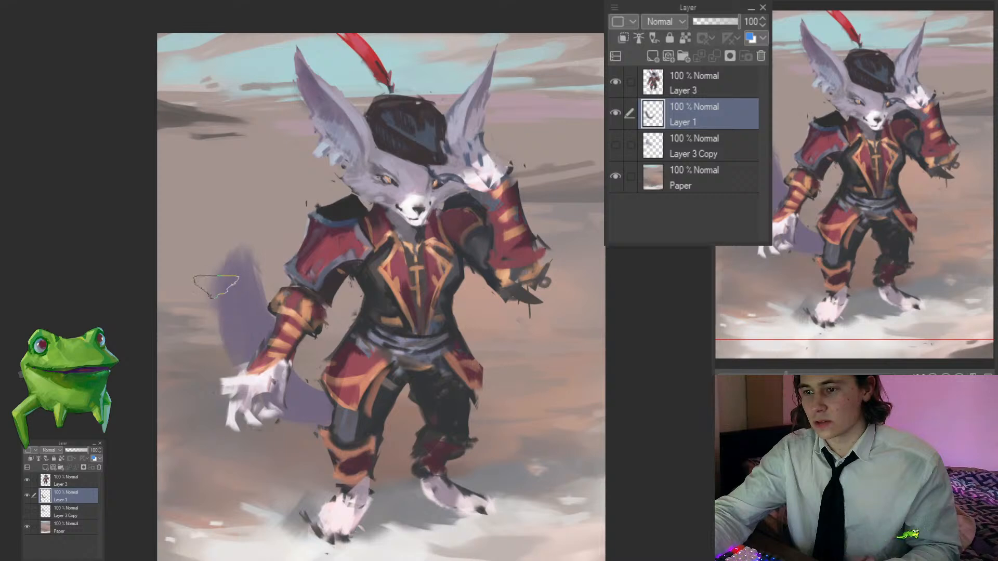
pyautogui.moveTo(214, 343); pyautogui.dragTo(229, 332)
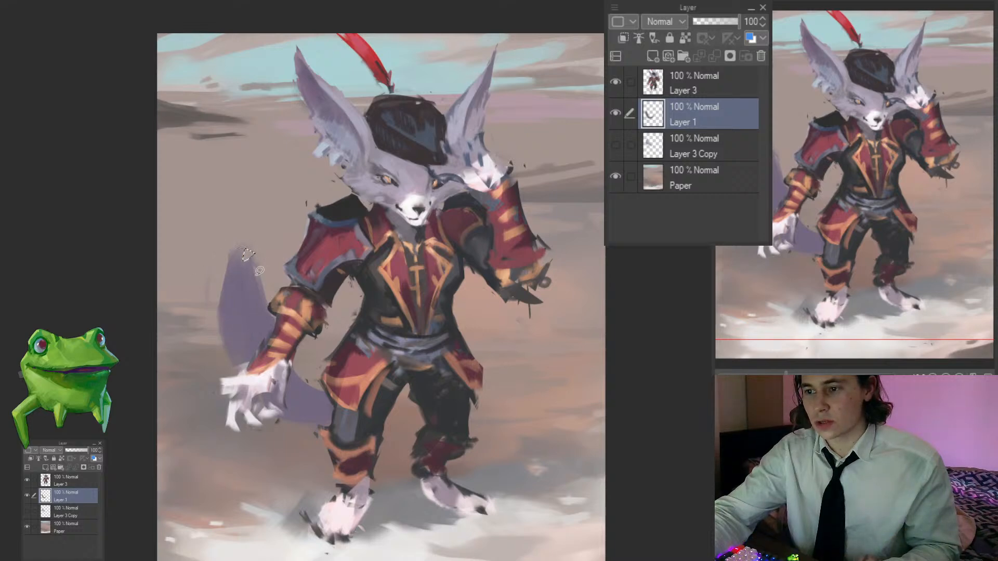
# Step: Extend the tail's base between the legs and touch up its lower curve and tip
pyautogui.moveTo(381, 380); pyautogui.dragTo(403, 392)
pyautogui.moveTo(395, 385); pyautogui.dragTo(386, 393)
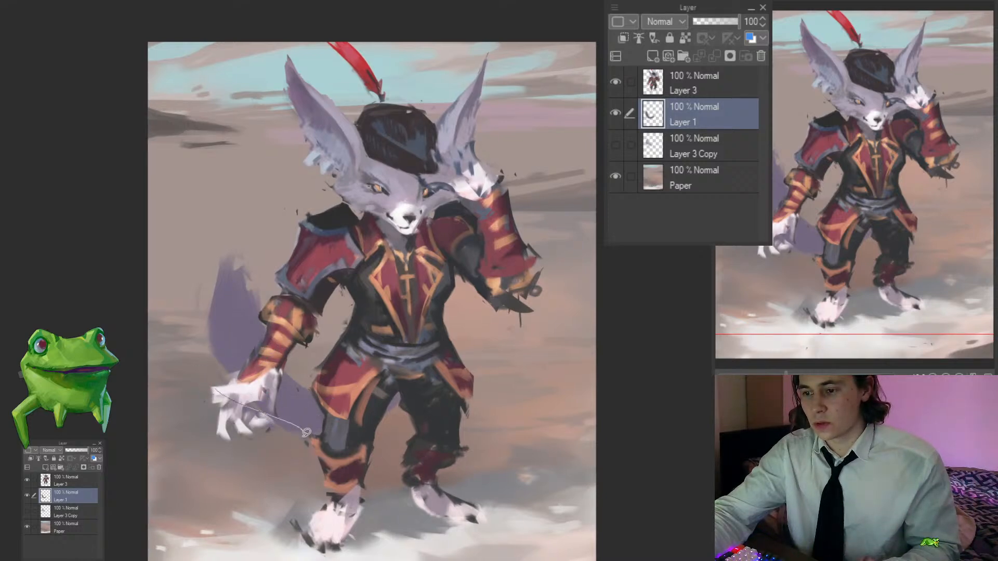
pyautogui.moveTo(386, 398); pyautogui.dragTo(350, 397)
pyautogui.moveTo(315, 426)
pyautogui.mouseDown()
pyautogui.moveTo(351, 424)
pyautogui.moveTo(312, 428)
pyautogui.mouseUp()
pyautogui.moveTo(347, 393); pyautogui.dragTo(327, 382)
pyautogui.moveTo(259, 309); pyautogui.dragTo(214, 290)
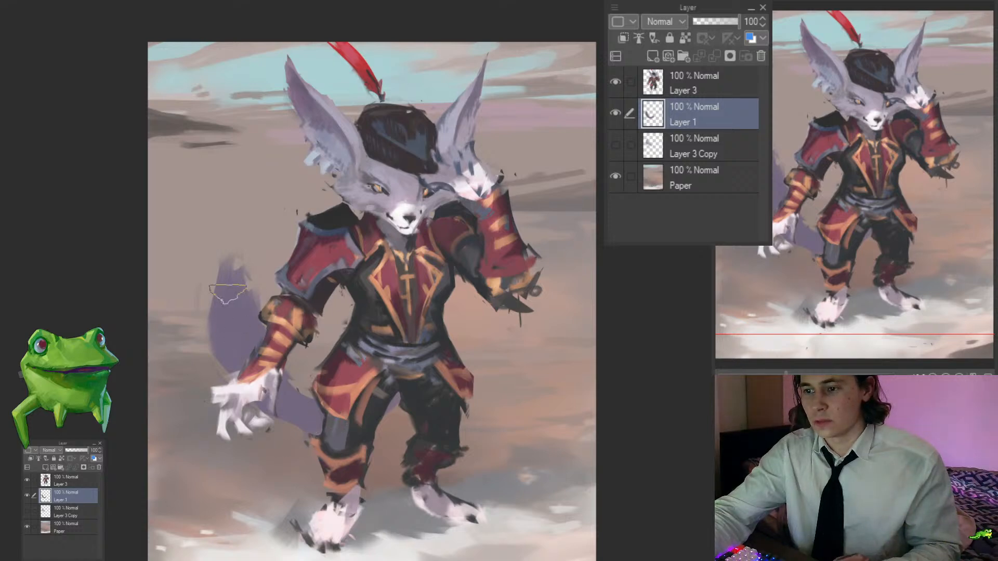
# Step: Try widening the tail's outer side, undo the last change, and rework its tip and lower base
pyautogui.moveTo(244, 374)
pyautogui.mouseDown()
pyautogui.moveTo(212, 315)
pyautogui.moveTo(239, 307)
pyautogui.mouseUp()
pyautogui.moveTo(250, 295); pyautogui.dragTo(279, 296)
pyautogui.moveTo(320, 340)
pyautogui.mouseDown()
pyautogui.moveTo(306, 353)
pyautogui.moveTo(325, 342)
pyautogui.mouseUp()
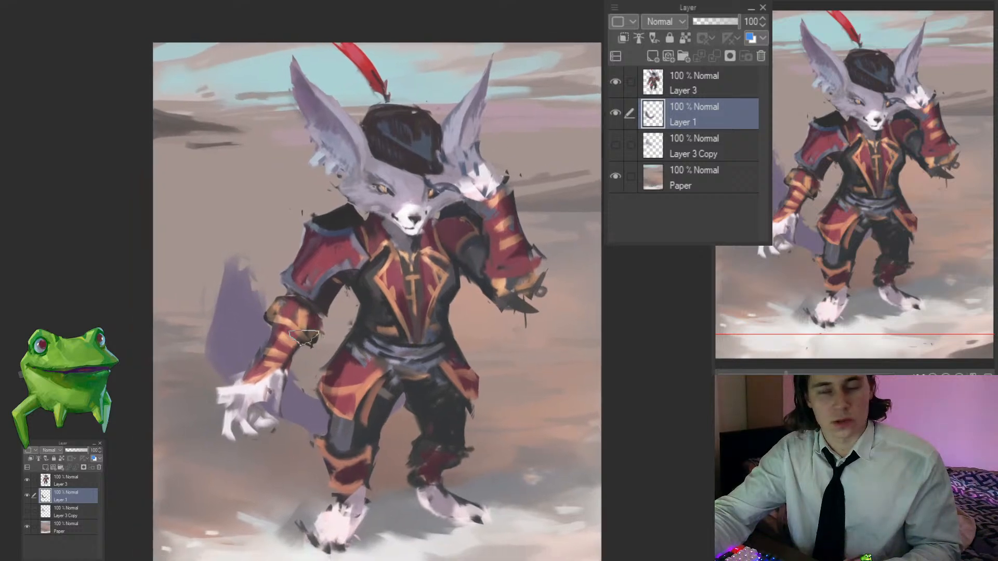
pyautogui.hotkey('ctrl', 'z')
pyautogui.moveTo(255, 265); pyautogui.dragTo(253, 286)
pyautogui.moveTo(289, 372); pyautogui.dragTo(340, 393)
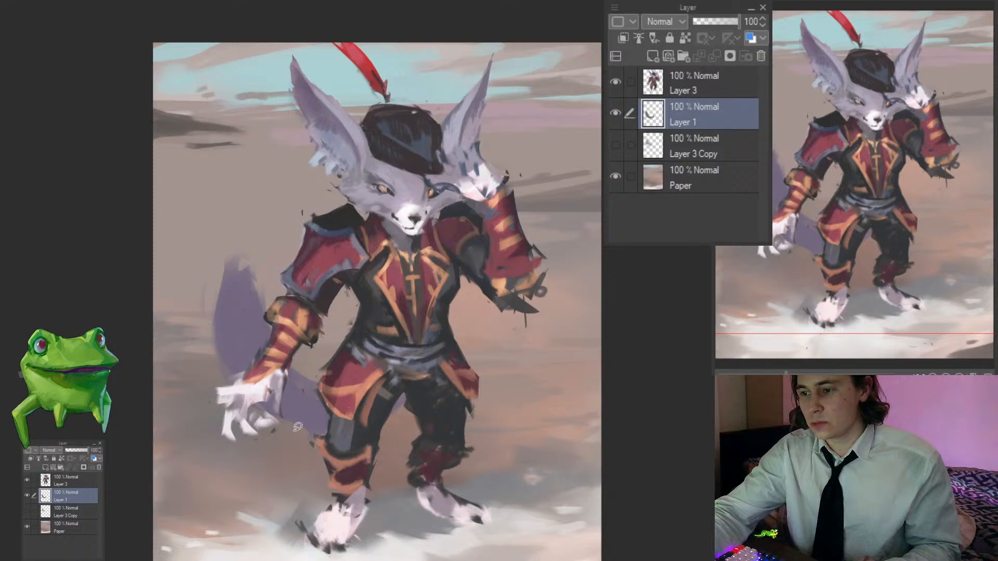
pyautogui.moveTo(286, 420)
pyautogui.mouseDown()
pyautogui.moveTo(424, 409)
pyautogui.moveTo(296, 453)
pyautogui.moveTo(367, 399)
pyautogui.moveTo(306, 423)
pyautogui.moveTo(334, 368)
pyautogui.mouseUp()
# Step: Clear the whole painted tail from Layer 1
pyautogui.hotkey('ctrl', 't')
pyautogui.press('Return')
pyautogui.press('Delete')
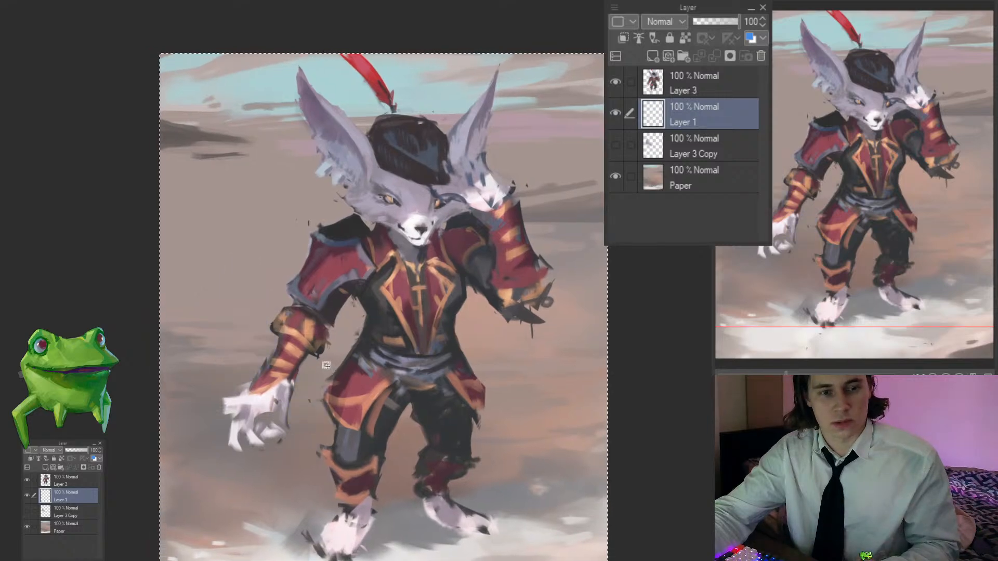
# Step: Try a shorter purple tail higher behind the lowered arm, and clear it from Layer 1
pyautogui.moveTo(272, 304)
pyautogui.mouseDown()
pyautogui.moveTo(266, 265)
pyautogui.moveTo(344, 393)
pyautogui.mouseUp()
pyautogui.moveTo(286, 270); pyautogui.dragTo(324, 363)
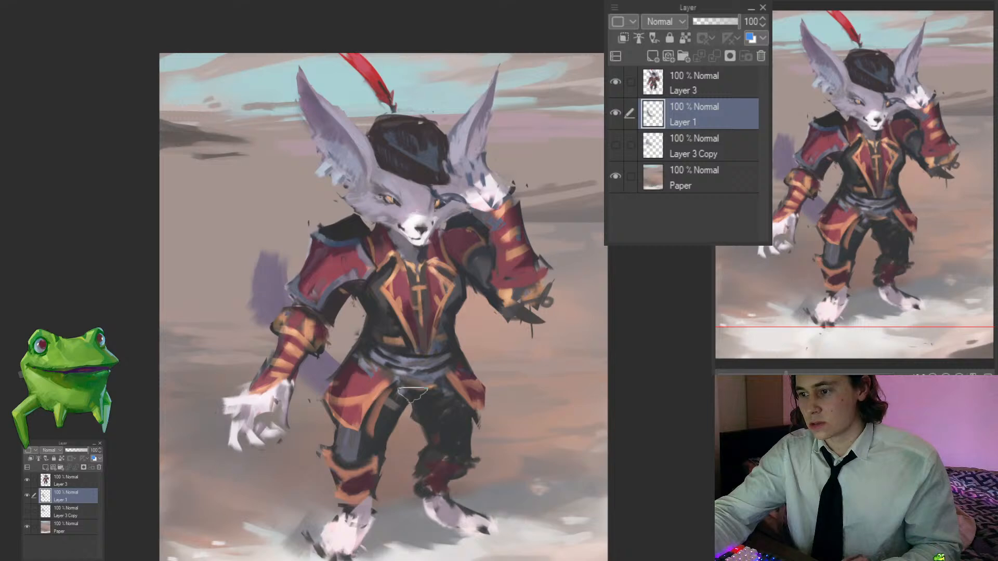
pyautogui.moveTo(385, 409); pyautogui.dragTo(408, 415)
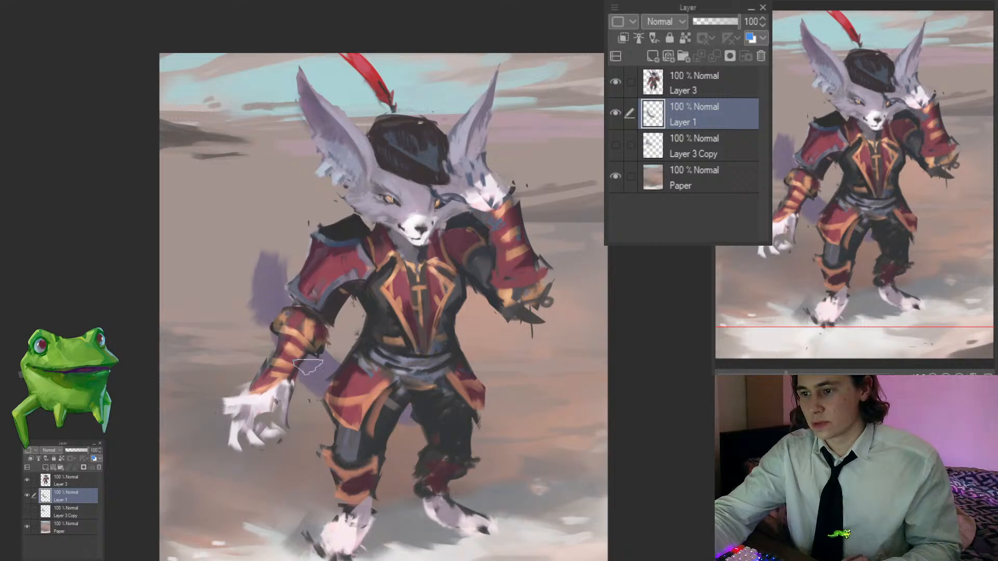
pyautogui.moveTo(281, 350)
pyautogui.mouseDown()
pyautogui.moveTo(271, 320)
pyautogui.moveTo(245, 355)
pyautogui.mouseUp()
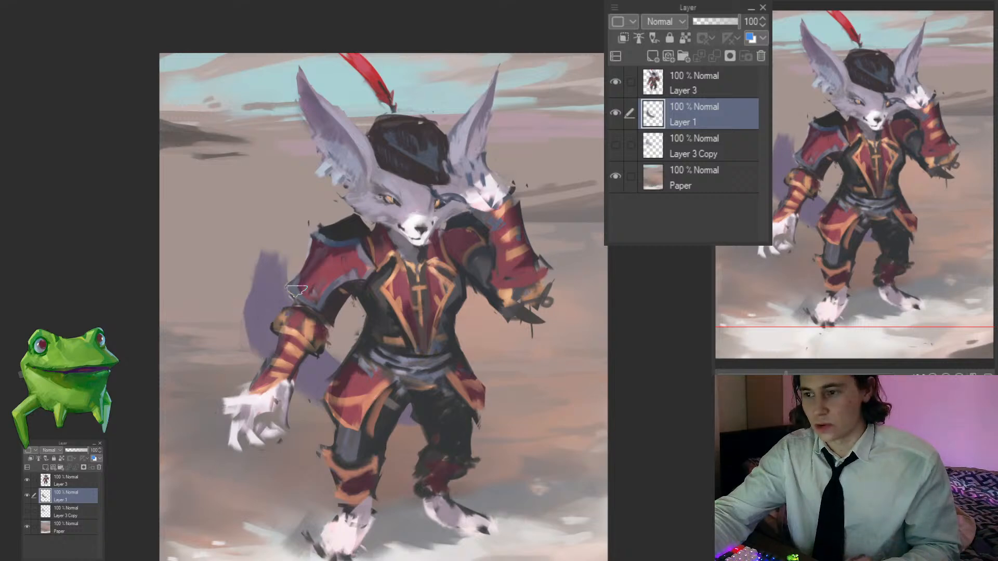
pyautogui.moveTo(301, 327); pyautogui.dragTo(249, 337)
pyautogui.hotkey('ctrl', 'a')
pyautogui.press('Delete')
pyautogui.hotkey('ctrl', 'd')
# Step: Try a broad purple tail arching out low on the raised-arm side and trim its outer end with a lasso selection
pyautogui.moveTo(358, 385); pyautogui.dragTo(444, 383)
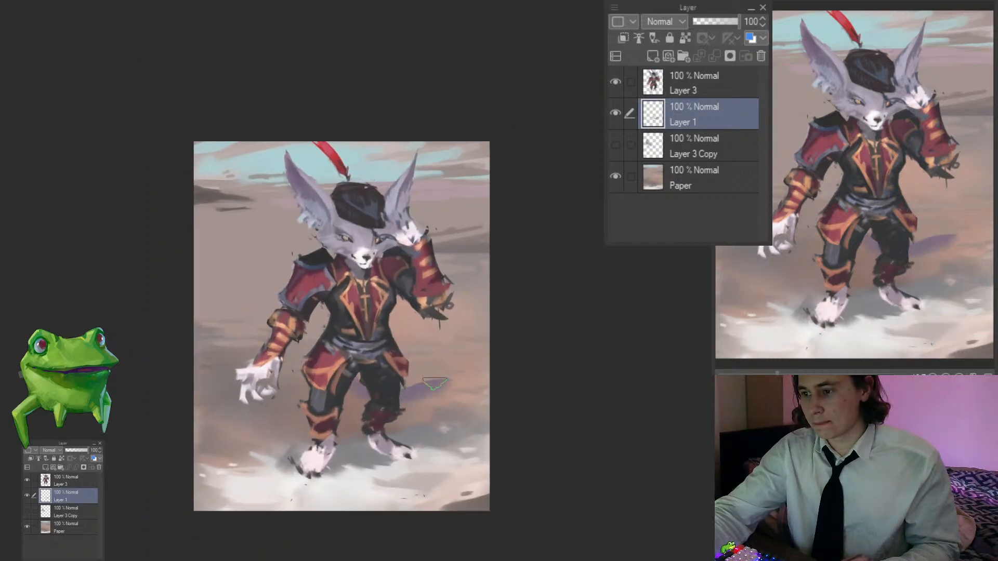
pyautogui.moveTo(364, 385)
pyautogui.mouseDown()
pyautogui.moveTo(431, 397)
pyautogui.moveTo(415, 395)
pyautogui.moveTo(442, 379)
pyautogui.moveTo(467, 389)
pyautogui.moveTo(434, 398)
pyautogui.moveTo(458, 397)
pyautogui.moveTo(448, 409)
pyautogui.mouseUp()
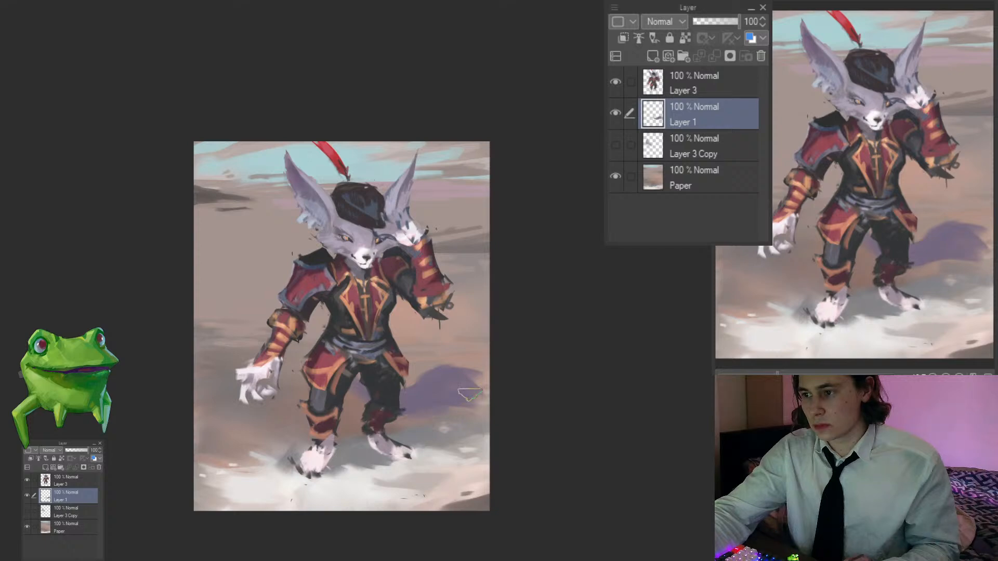
pyautogui.press('m')
pyautogui.moveTo(444, 335)
pyautogui.mouseDown()
pyautogui.moveTo(491, 402)
pyautogui.moveTo(510, 398)
pyautogui.mouseUp()
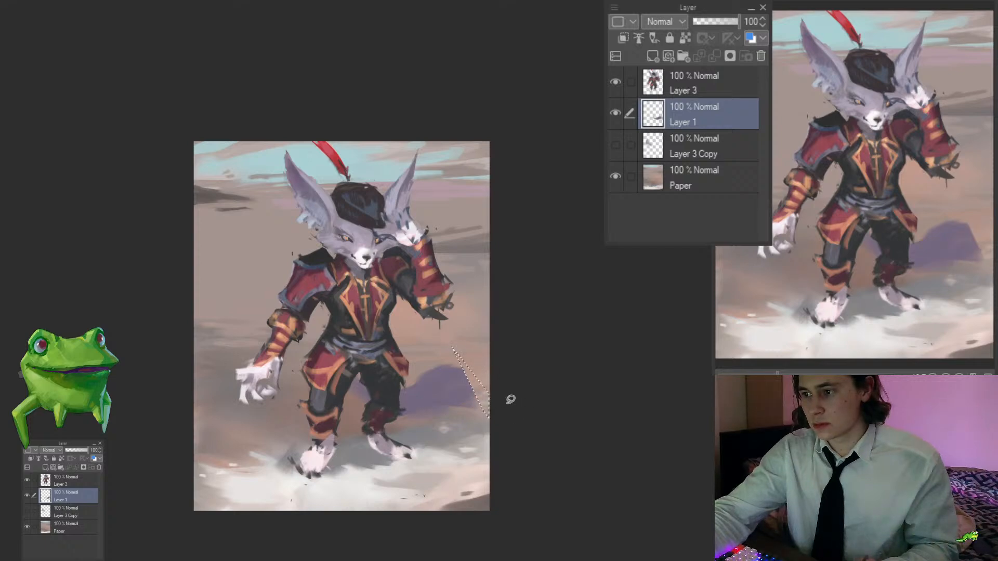
pyautogui.moveTo(427, 395)
pyautogui.mouseDown()
pyautogui.moveTo(400, 396)
pyautogui.moveTo(468, 397)
pyautogui.moveTo(359, 405)
pyautogui.moveTo(336, 418)
pyautogui.mouseUp()
# Step: Mirror the canvas view and clear the broad tail attempt from Layer 1
pyautogui.press('h')
pyautogui.click(469, 397)
pyautogui.hotkey('ctrl', 'a')
pyautogui.press('Delete')
pyautogui.hotkey('ctrl', 'd')
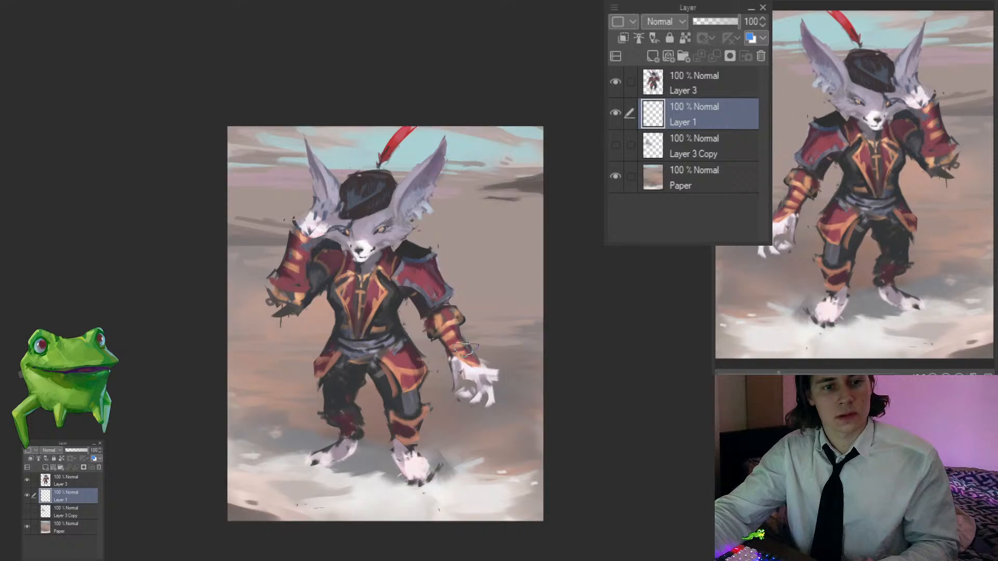
# Step: Lasso the lowered hand on Layer 3, rotate it slightly counter-clockwise in the mirrored view, nudge it into place, and deselect
pyautogui.scroll(1, 479, 394)
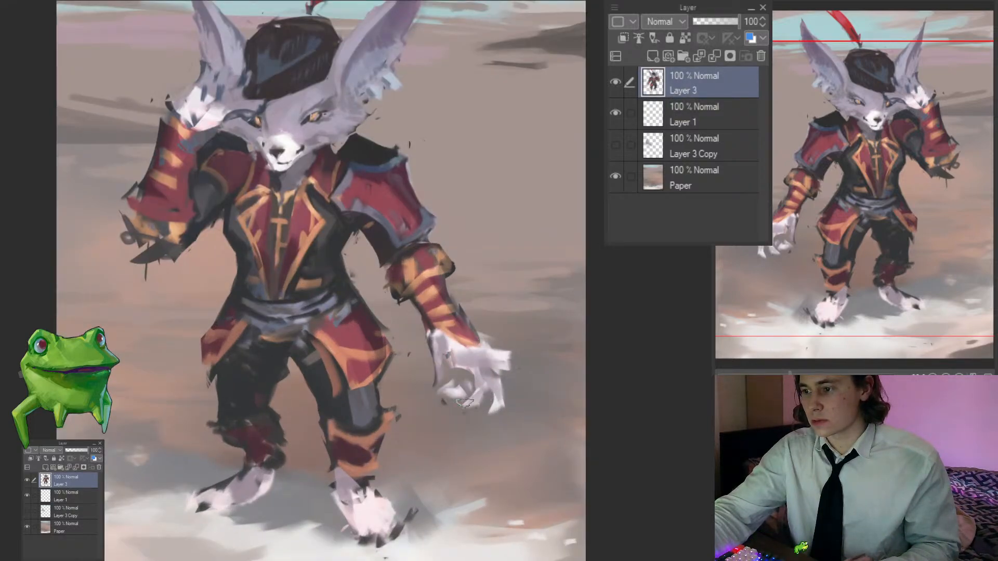
pyautogui.moveTo(488, 320)
pyautogui.mouseDown()
pyautogui.moveTo(416, 364)
pyautogui.moveTo(429, 427)
pyautogui.mouseUp()
pyautogui.hotkey('ctrl', 't')
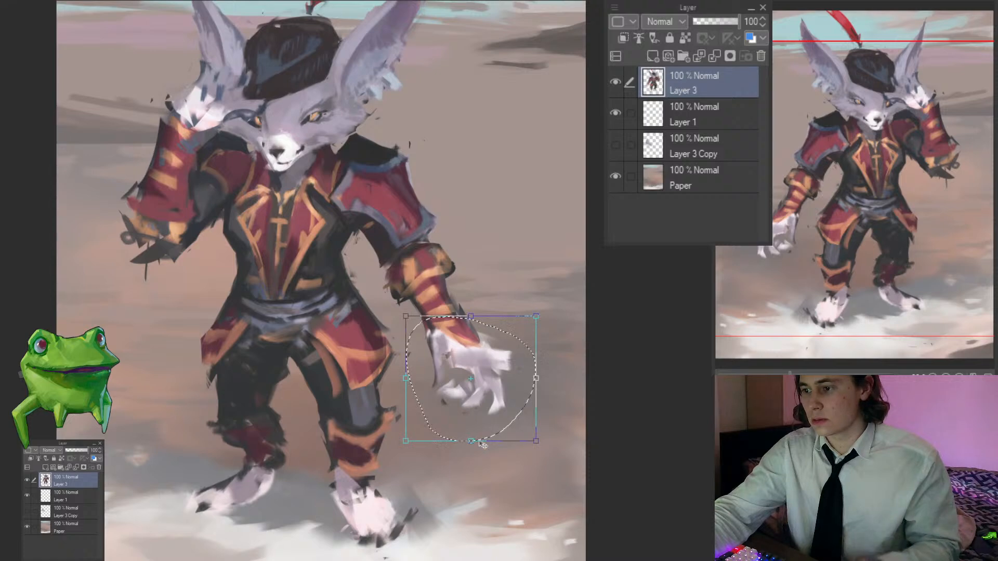
pyautogui.moveTo(542, 363); pyautogui.dragTo(537, 345)
pyautogui.moveTo(498, 374); pyautogui.dragTo(503, 368)
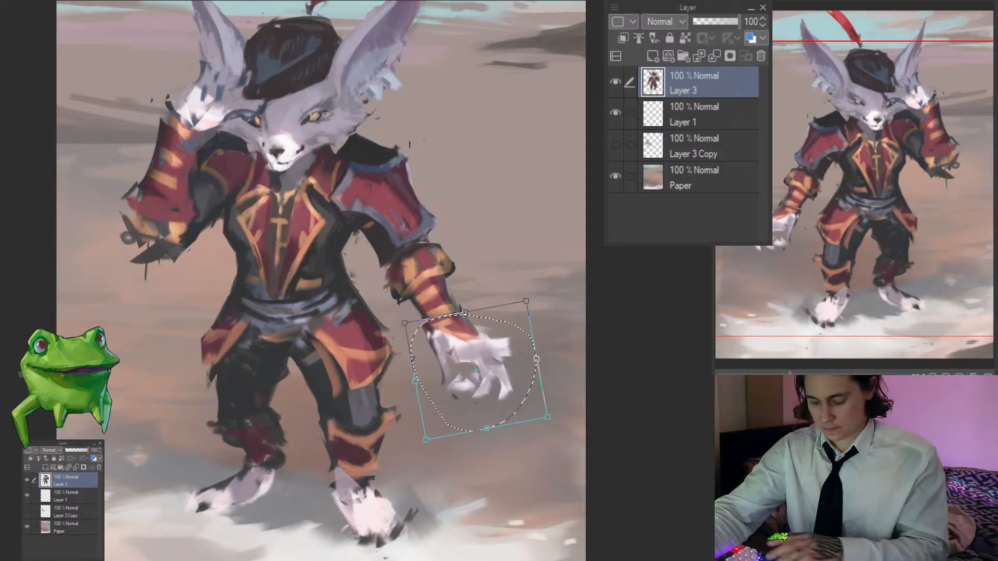
pyautogui.press('Return')
pyautogui.moveTo(405, 341)
pyautogui.mouseDown()
pyautogui.moveTo(387, 374)
pyautogui.moveTo(374, 339)
pyautogui.mouseUp()
pyautogui.hotkey('ctrl', 'd')
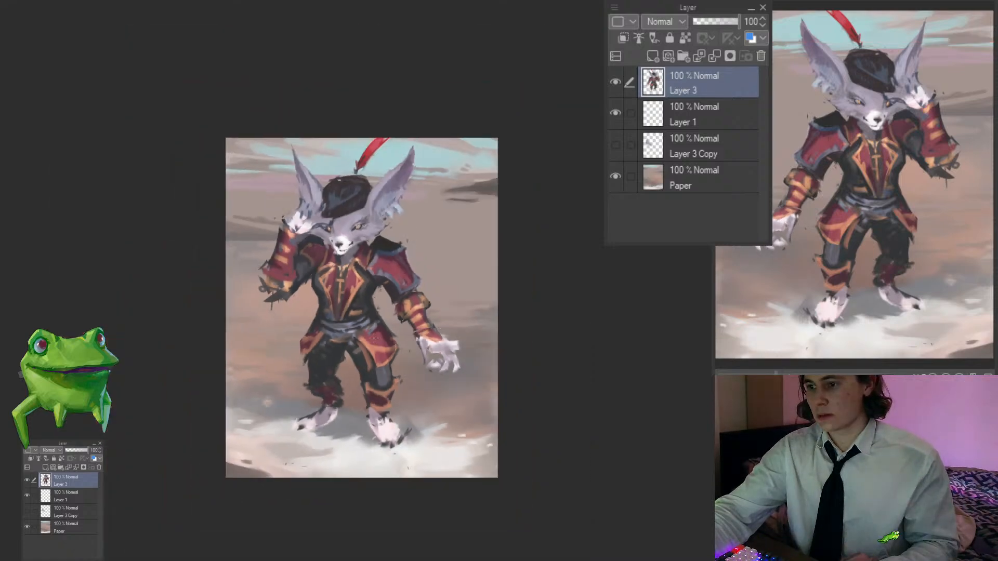
# Step: Rework the skirt panel on the raised-arm side in dark red over its orange trim, and unmirror the canvas view
pyautogui.click(304, 367)
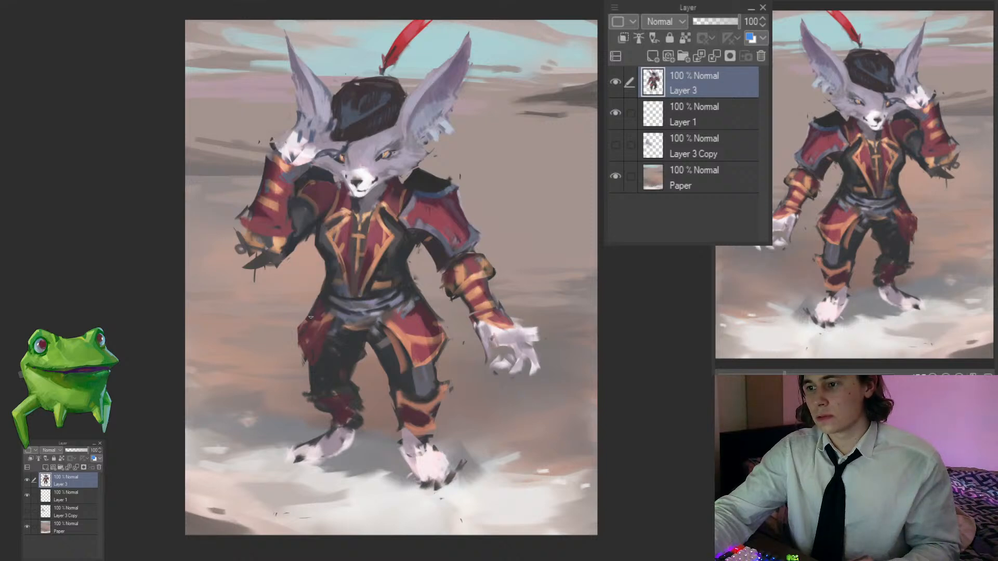
pyautogui.hotkey('ctrl', 'z')
pyautogui.moveTo(325, 287)
pyautogui.mouseDown()
pyautogui.moveTo(300, 350)
pyautogui.moveTo(270, 355)
pyautogui.mouseUp()
pyautogui.press('h')
pyautogui.moveTo(564, 353); pyautogui.dragTo(608, 352)
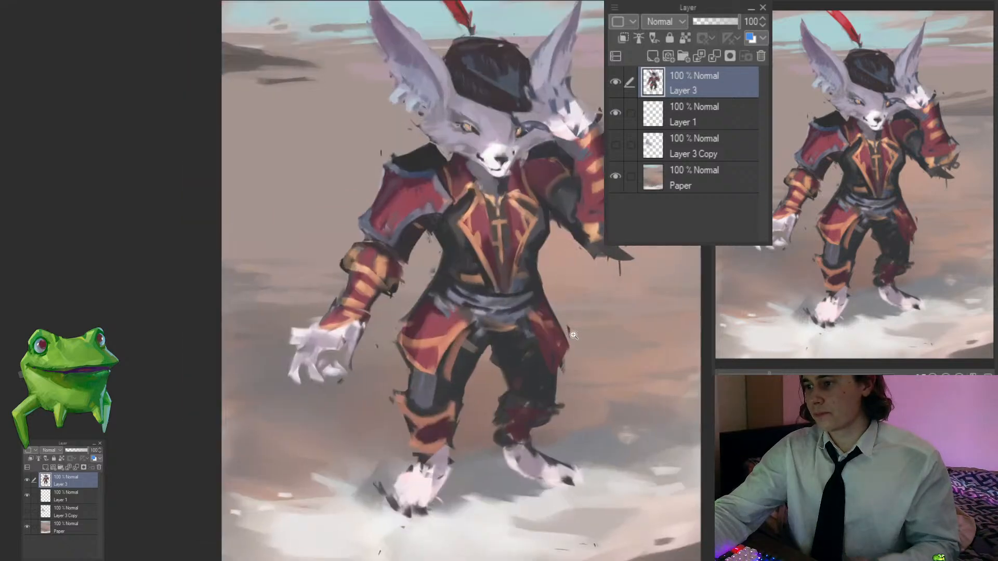
pyautogui.moveTo(544, 294); pyautogui.dragTo(579, 350)
pyautogui.moveTo(490, 322); pyautogui.dragTo(447, 322)
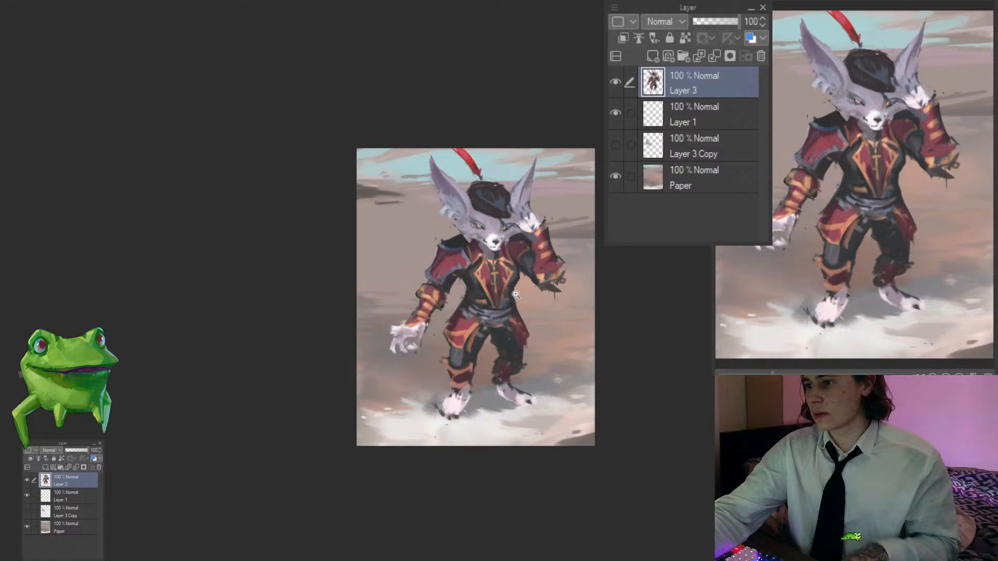
# Step: Transform the fox figure on Layer 3, shifting it slightly left and down within the desert scene
pyautogui.hotkey('ctrl', 't')
pyautogui.moveTo(508, 309); pyautogui.dragTo(486, 349)
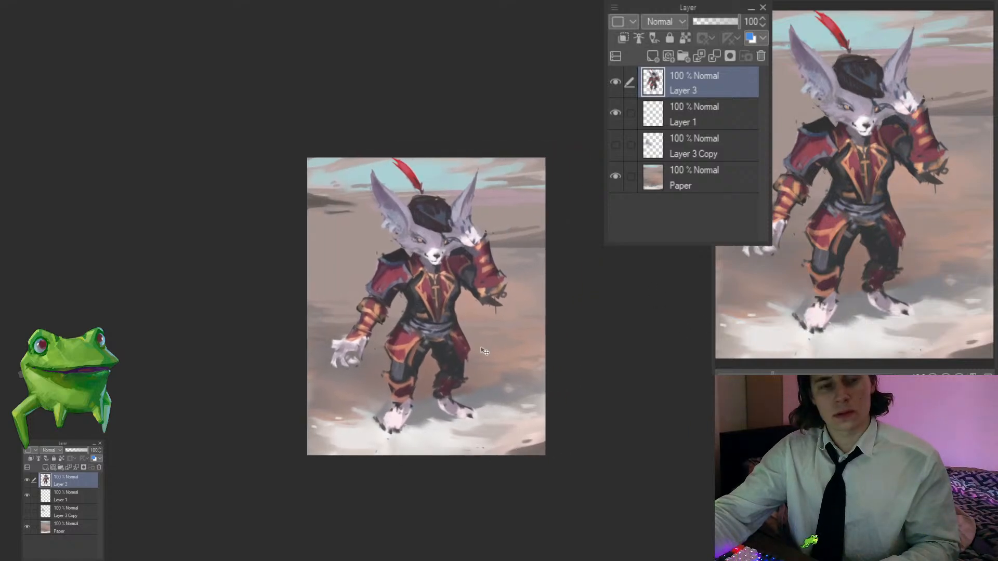
pyautogui.click(519, 348)
# Step: Try a pale lavender tail sweeping from the hip up behind the raised arm on Layer 1, and clear it
pyautogui.click(630, 113)
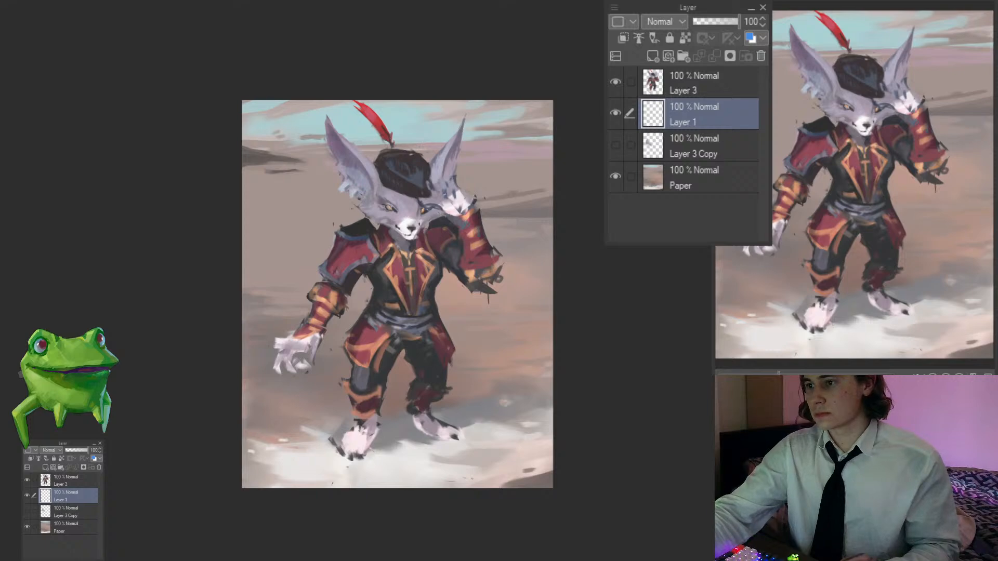
pyautogui.keyDown('alt'); pyautogui.click(438, 167); pyautogui.keyUp('alt')
pyautogui.moveTo(453, 346)
pyautogui.mouseDown()
pyautogui.moveTo(479, 314)
pyautogui.moveTo(457, 322)
pyautogui.moveTo(491, 291)
pyautogui.mouseUp()
pyautogui.hotkey('ctrl', 'z')
pyautogui.moveTo(448, 324); pyautogui.dragTo(473, 296)
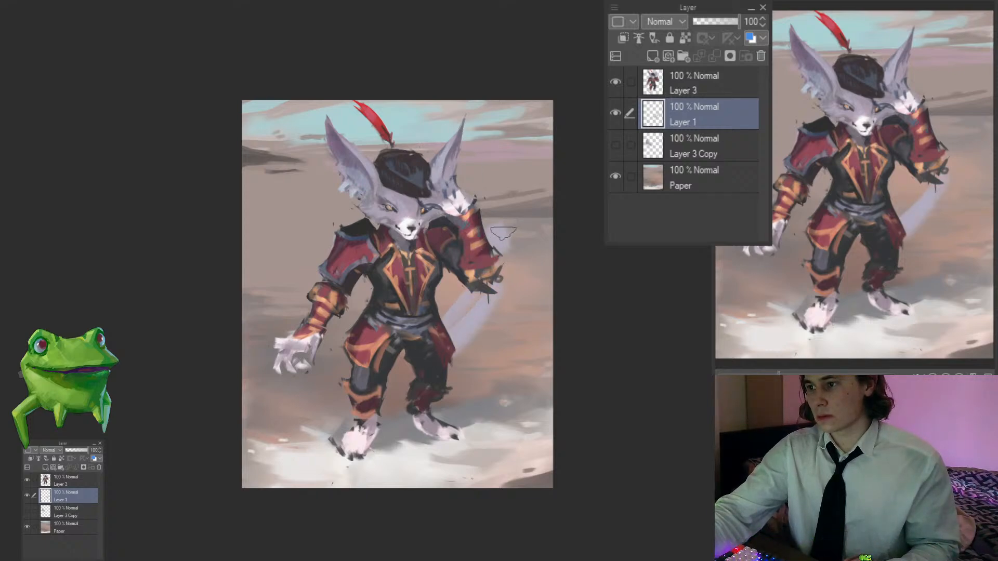
pyautogui.moveTo(502, 231)
pyautogui.mouseDown()
pyautogui.moveTo(495, 301)
pyautogui.moveTo(431, 344)
pyautogui.mouseUp()
pyautogui.click(471, 298)
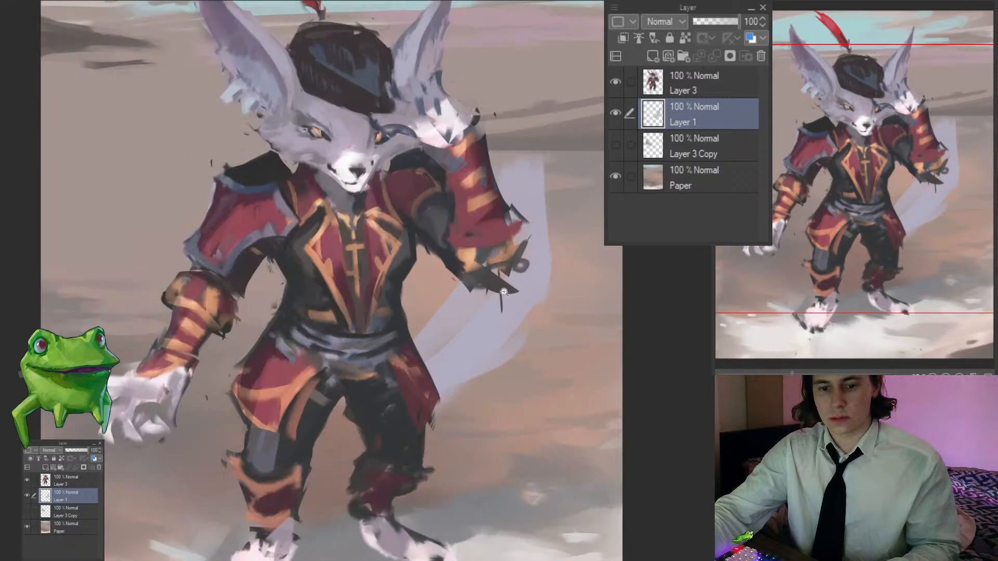
pyautogui.keyDown('alt'); pyautogui.click(464, 309); pyautogui.keyUp('alt')
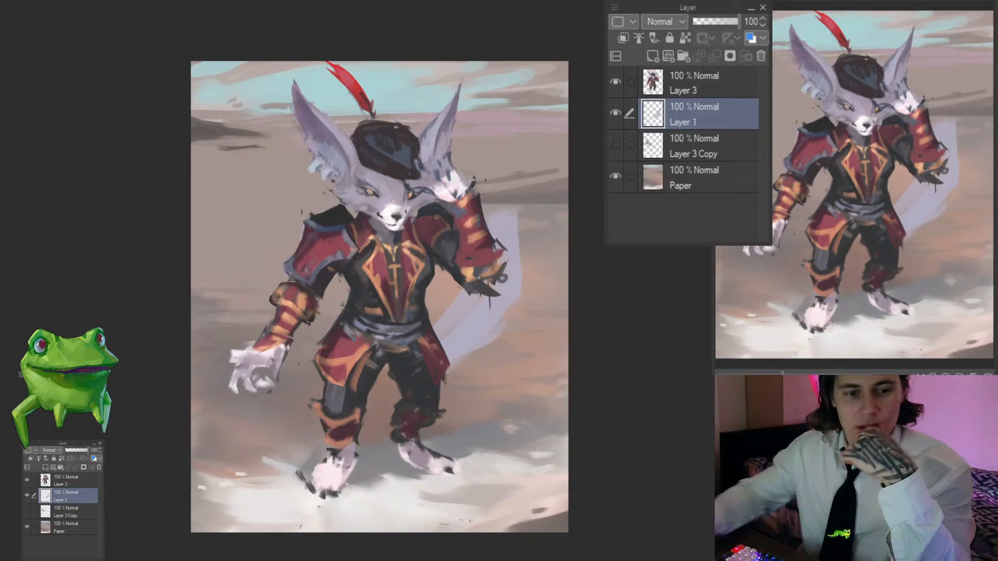
pyautogui.moveTo(522, 390)
pyautogui.mouseDown()
pyautogui.moveTo(554, 370)
pyautogui.moveTo(514, 385)
pyautogui.moveTo(506, 404)
pyautogui.moveTo(468, 387)
pyautogui.moveTo(445, 392)
pyautogui.mouseUp()
pyautogui.press('Delete')
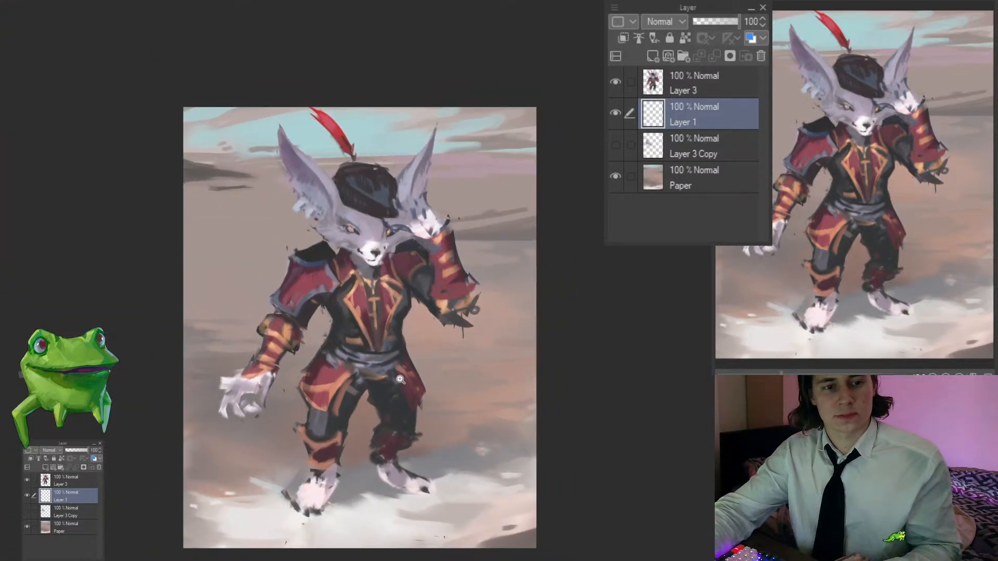
# Step: Paint a curved pale lavender tail behind the character's lowered hand on Layer 1, checking the shape in mirrored view
pyautogui.moveTo(382, 382); pyautogui.dragTo(415, 385)
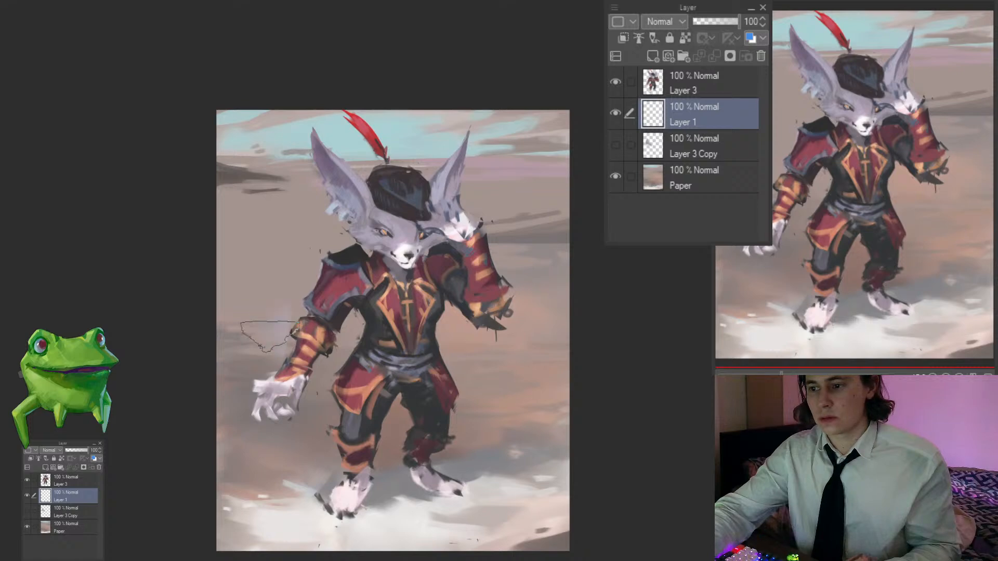
pyautogui.moveTo(271, 333)
pyautogui.mouseDown()
pyautogui.moveTo(295, 408)
pyautogui.moveTo(392, 387)
pyautogui.mouseUp()
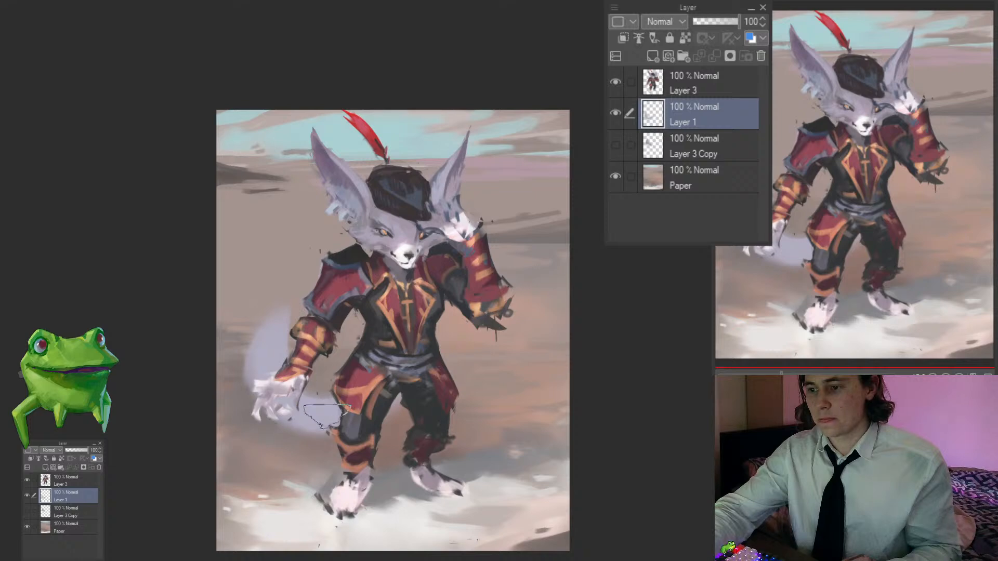
pyautogui.moveTo(317, 418); pyautogui.dragTo(296, 424)
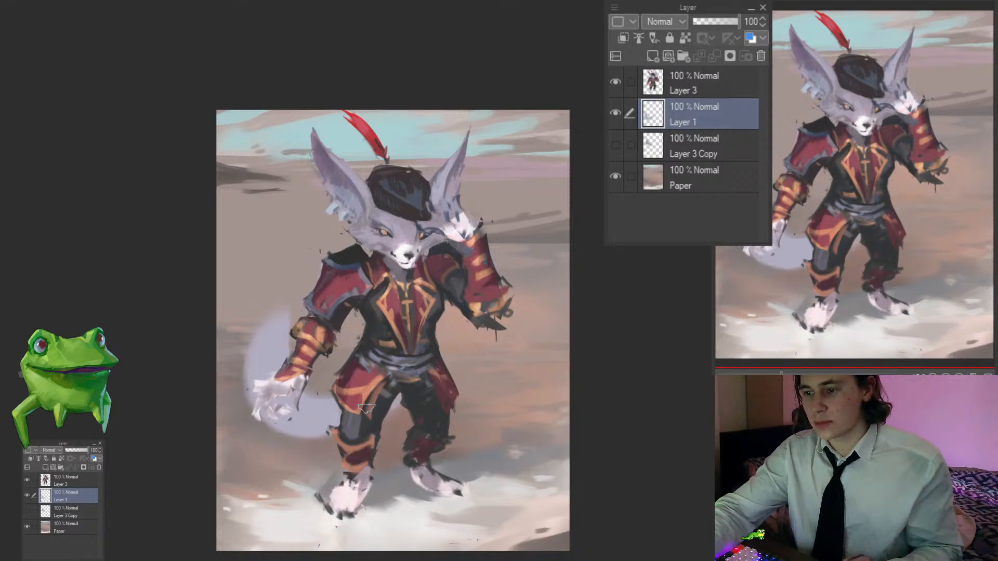
pyautogui.moveTo(459, 405); pyautogui.dragTo(395, 424)
pyautogui.press('h')
pyautogui.moveTo(466, 432); pyautogui.dragTo(353, 436)
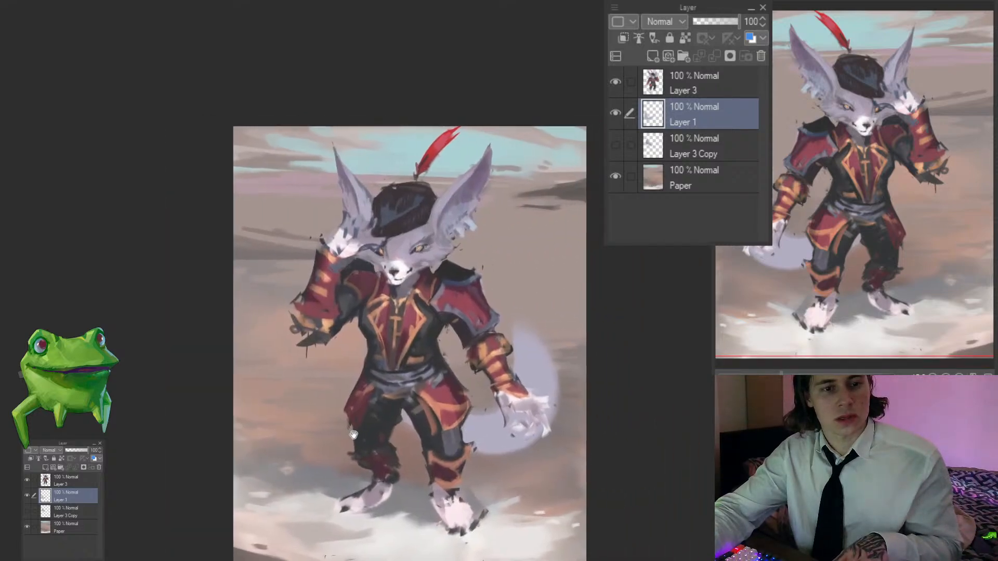
pyautogui.moveTo(483, 465); pyautogui.dragTo(448, 460)
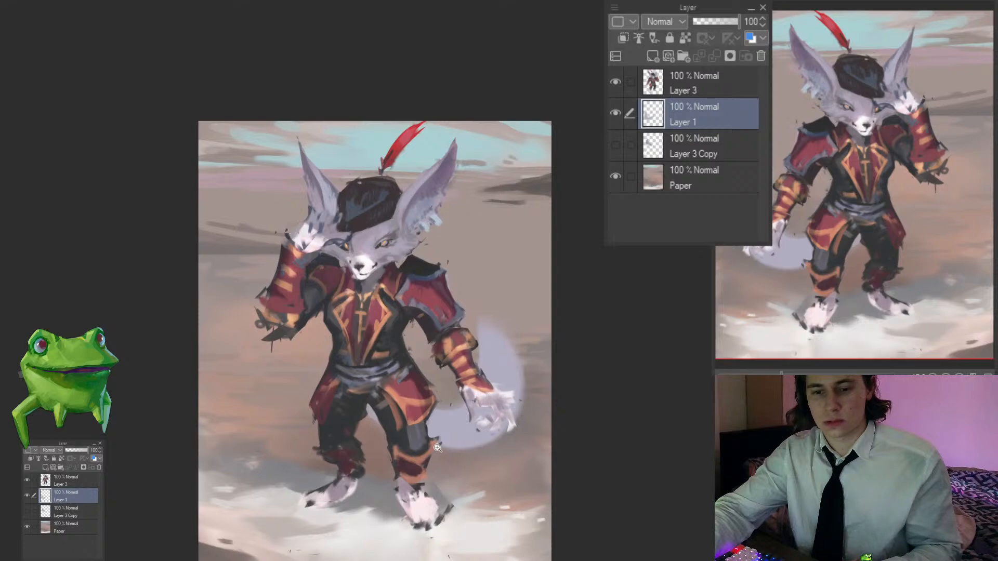
pyautogui.press('h')
# Step: Shade the tail with soft blue and purple tones on a new clipped layer and merge it into Layer 1
pyautogui.hotkey('ctrl', 'shift', 'n')
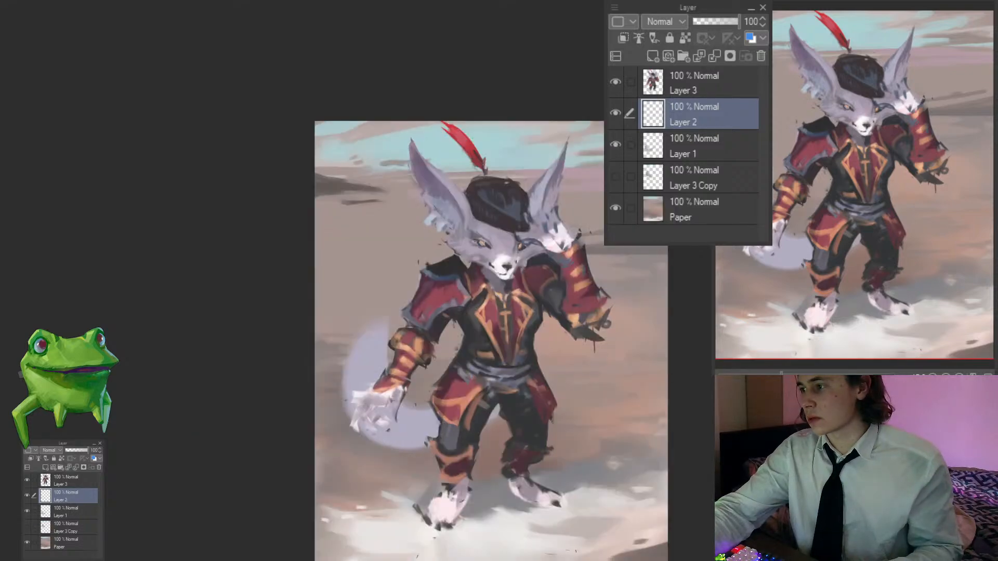
pyautogui.click(623, 38)
pyautogui.hotkey('ctrl', '+')
pyautogui.moveTo(428, 428)
pyautogui.mouseDown()
pyautogui.moveTo(496, 435)
pyautogui.moveTo(458, 455)
pyautogui.moveTo(382, 451)
pyautogui.mouseUp()
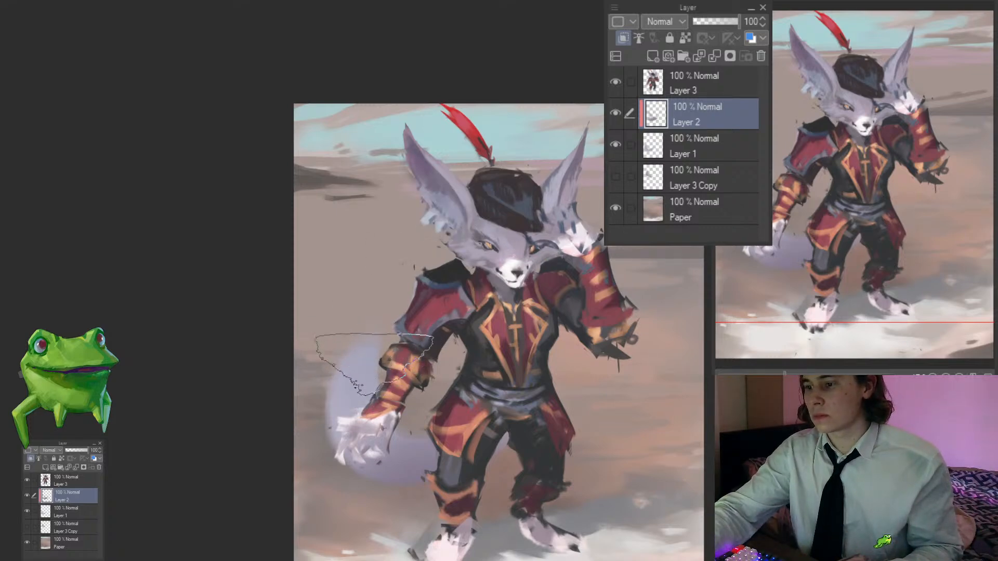
pyautogui.moveTo(462, 402); pyautogui.dragTo(391, 384)
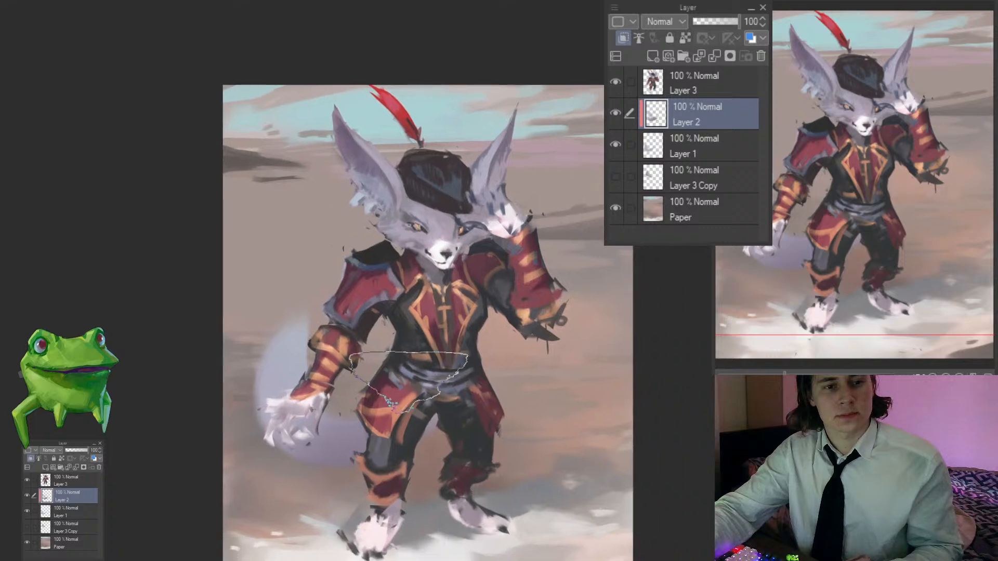
pyautogui.hotkey('ctrl', 'e')
# Step: Select Layer 3, reduce the brush size and repaint the trim of the hip flap beside the tail with sampled orange
pyautogui.keyDown('ctrl'); pyautogui.keyDown('shift'); pyautogui.click(474, 441); pyautogui.keyUp('shift'); pyautogui.keyUp('ctrl')
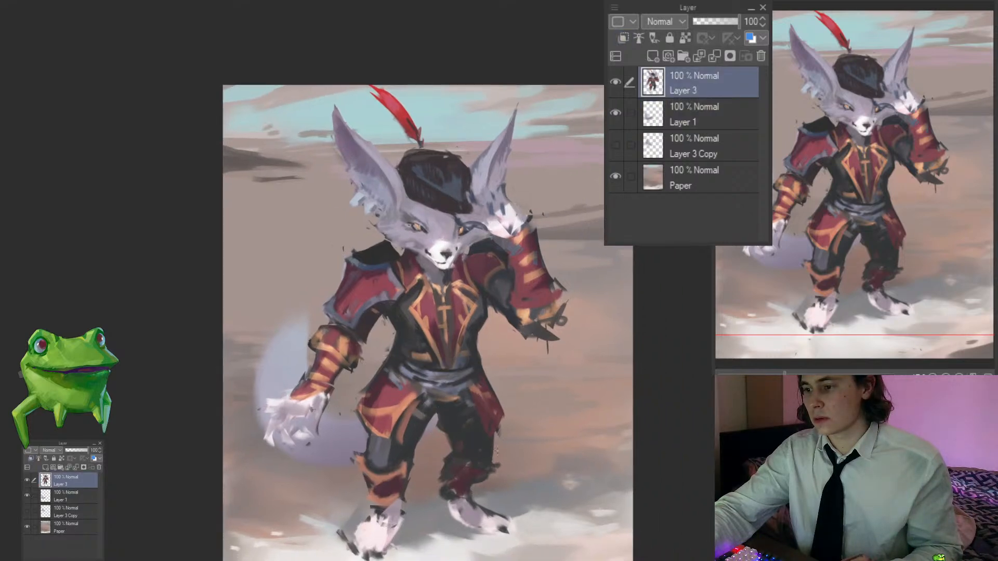
pyautogui.moveTo(474, 441); pyautogui.dragTo(418, 367)
pyautogui.moveTo(346, 350)
pyautogui.mouseDown()
pyautogui.moveTo(376, 350)
pyautogui.moveTo(349, 362)
pyautogui.mouseUp()
pyautogui.press('[')
pyautogui.press('[')
pyautogui.press('[')
pyautogui.press('[')
pyautogui.press('[')
pyautogui.press('[')
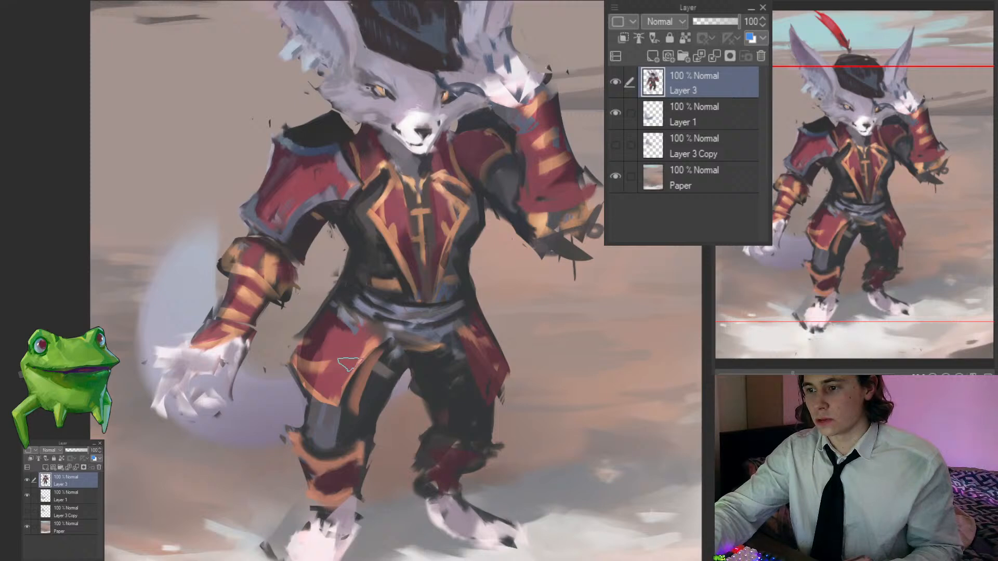
pyautogui.keyDown('alt'); pyautogui.click(369, 347); pyautogui.keyUp('alt')
pyautogui.moveTo(349, 399); pyautogui.dragTo(371, 355)
pyautogui.moveTo(312, 388)
pyautogui.mouseDown()
pyautogui.moveTo(355, 350)
pyautogui.moveTo(343, 394)
pyautogui.moveTo(337, 347)
pyautogui.moveTo(327, 357)
pyautogui.moveTo(333, 324)
pyautogui.moveTo(319, 346)
pyautogui.moveTo(338, 333)
pyautogui.mouseUp()
pyautogui.hotkey('ctrl', 'z')
pyautogui.moveTo(357, 286); pyautogui.dragTo(346, 329)
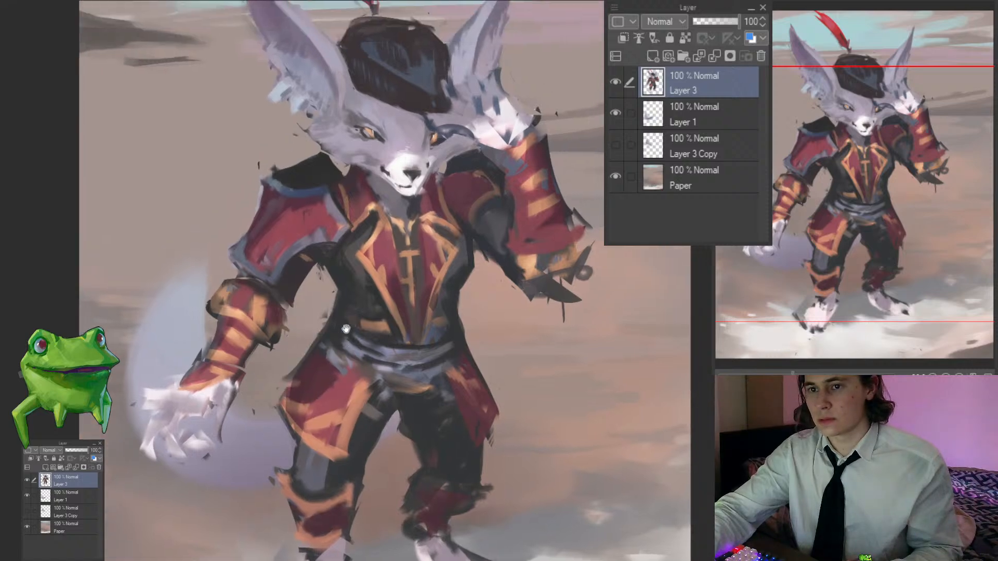
# Step: Refine the dark jacket front and darken the edges of the grey thigh below the hip flap, using sampled dark grey
pyautogui.keyDown('alt'); pyautogui.click(351, 260); pyautogui.keyUp('alt')
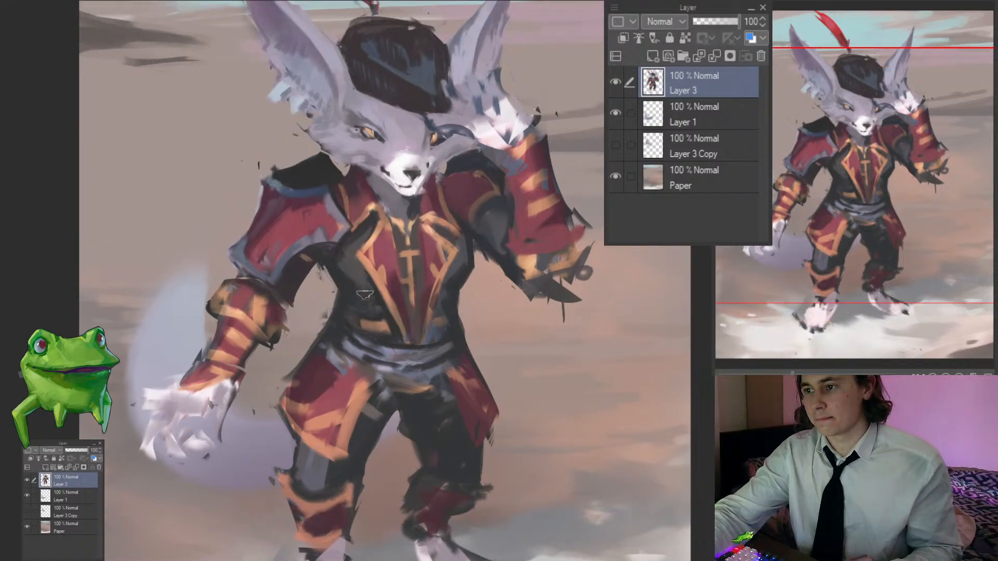
pyautogui.moveTo(367, 295)
pyautogui.mouseDown()
pyautogui.moveTo(359, 347)
pyautogui.moveTo(416, 349)
pyautogui.mouseUp()
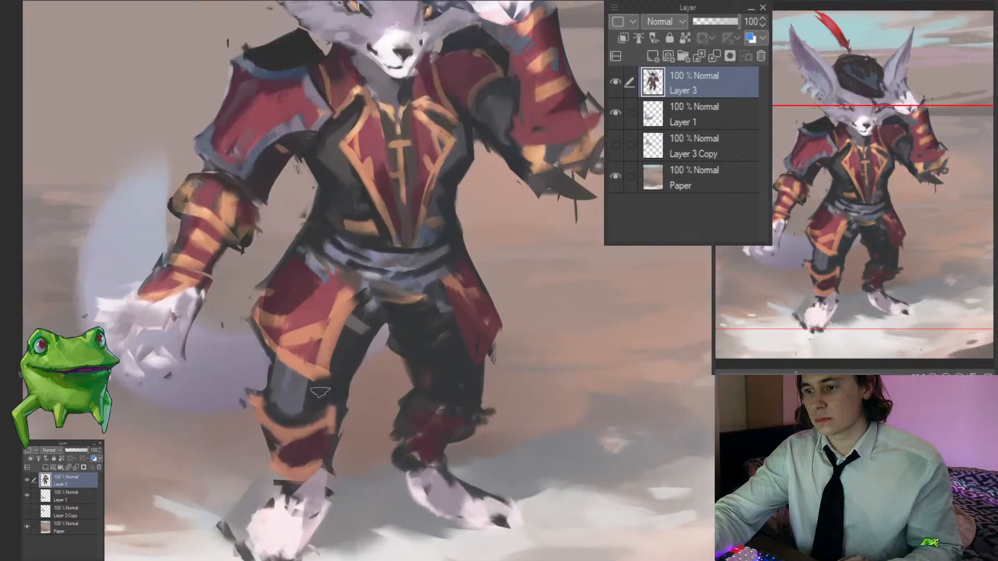
pyautogui.moveTo(286, 370); pyautogui.dragTo(302, 384)
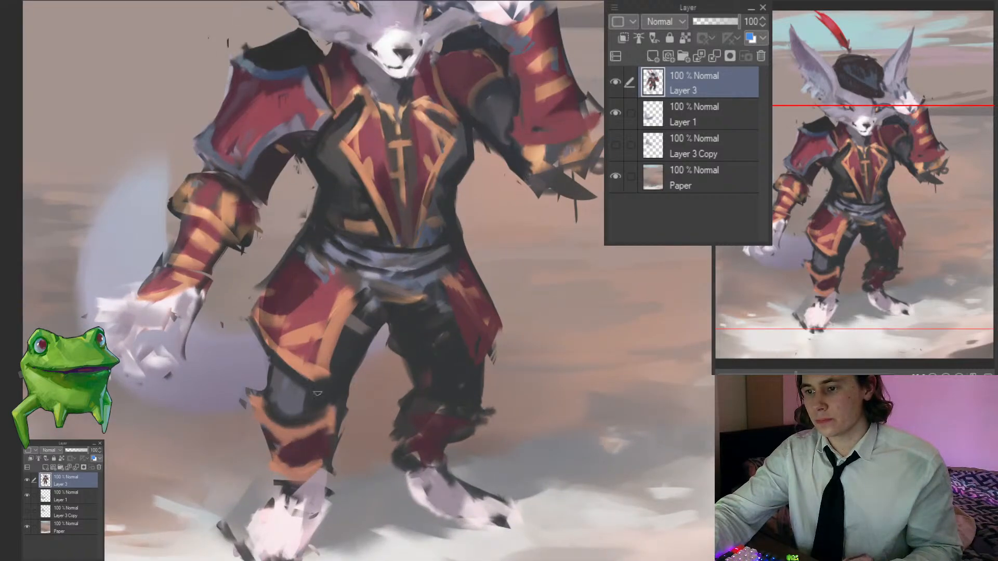
pyautogui.moveTo(277, 327); pyautogui.dragTo(258, 355)
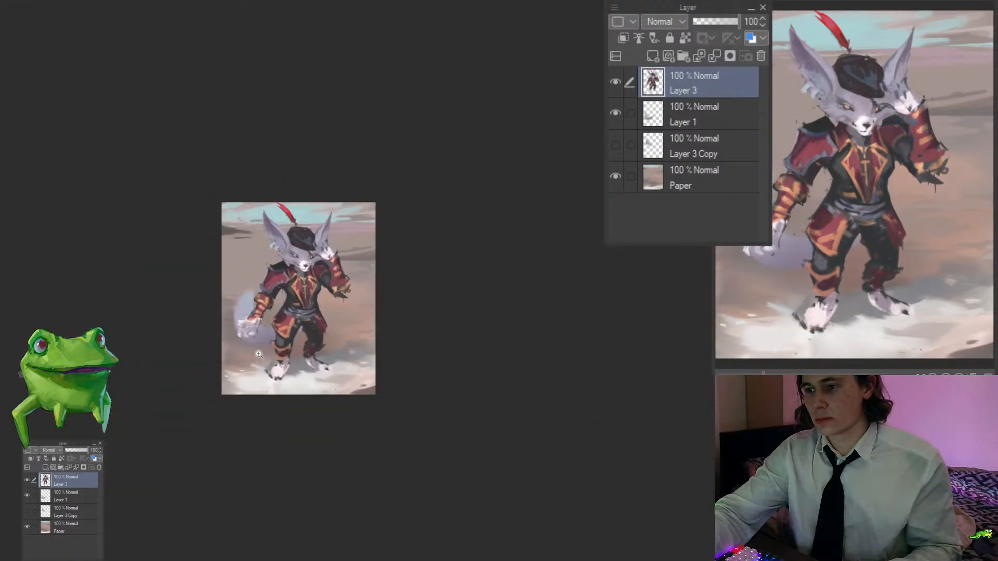
# Step: Paint orange trim on the hip flap on the raised-arm side, matching the opposite flap
pyautogui.moveTo(303, 321); pyautogui.dragTo(324, 317)
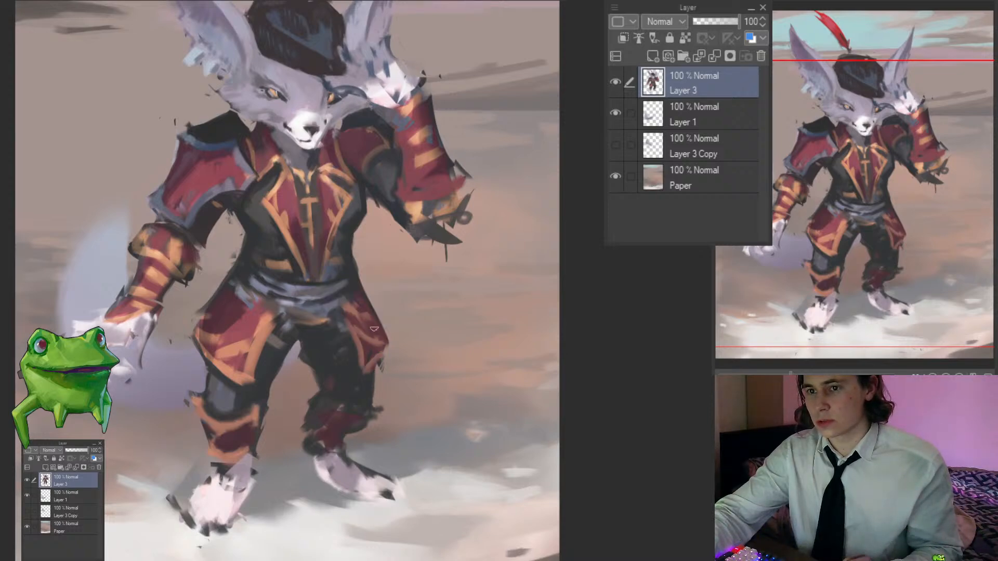
pyautogui.moveTo(392, 332); pyautogui.dragTo(429, 384)
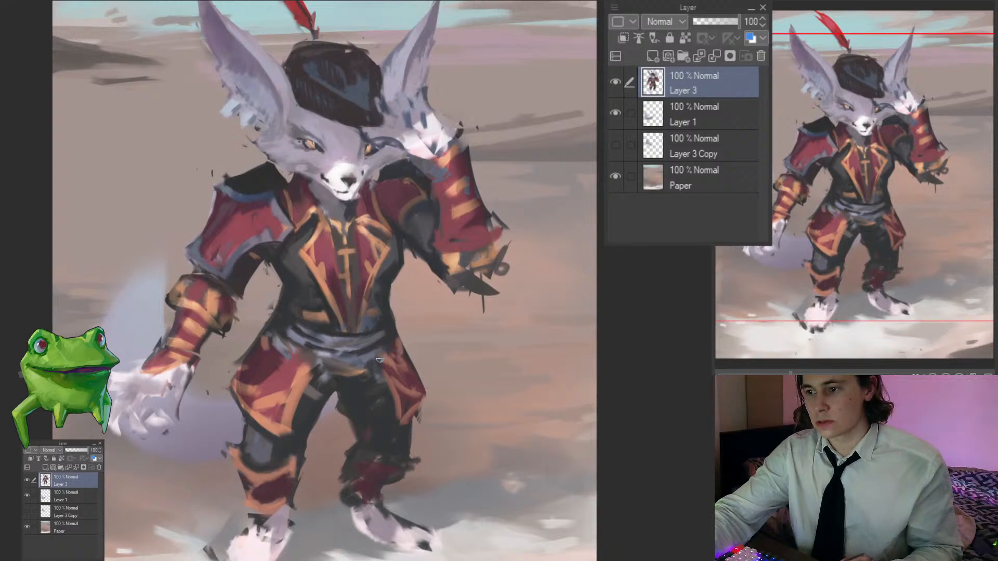
pyautogui.moveTo(303, 323); pyautogui.dragTo(318, 335)
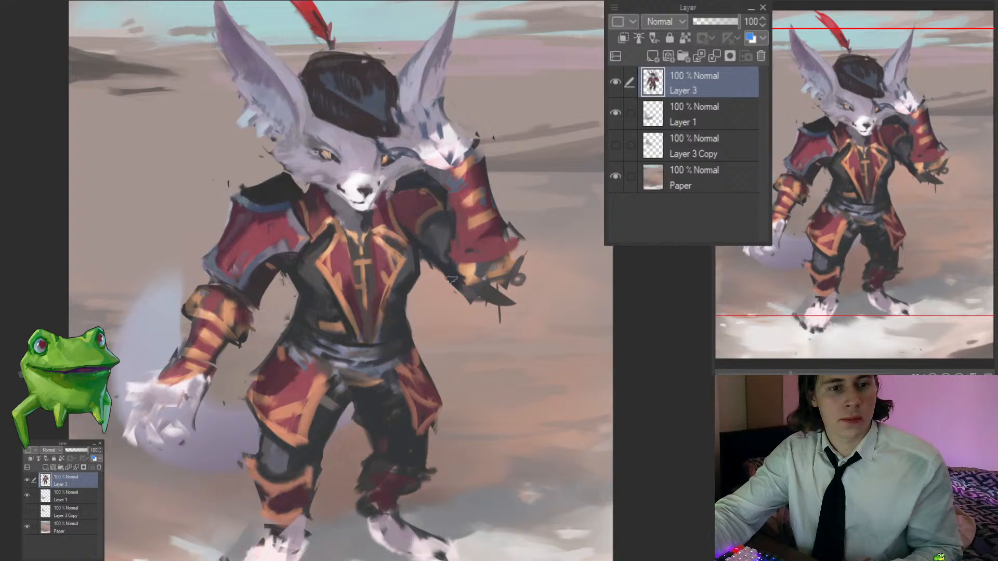
pyautogui.moveTo(430, 338); pyautogui.dragTo(393, 397)
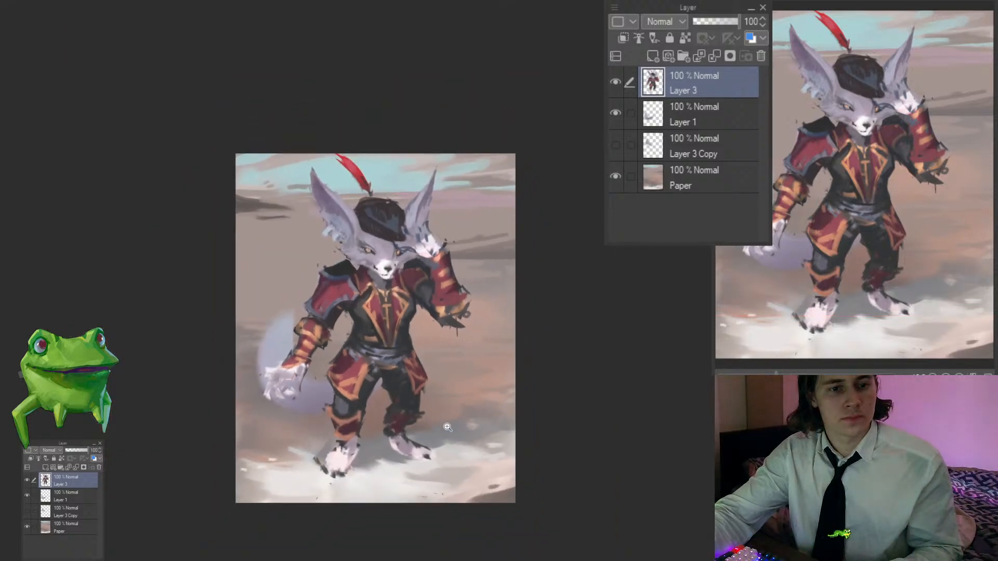
# Step: Select the Paper layer, rotate the canvas and repaint the pale ground along the foreground below the feet
pyautogui.keyDown('ctrl'); pyautogui.keyDown('shift'); pyautogui.click(461, 441); pyautogui.keyUp('shift'); pyautogui.keyUp('ctrl')
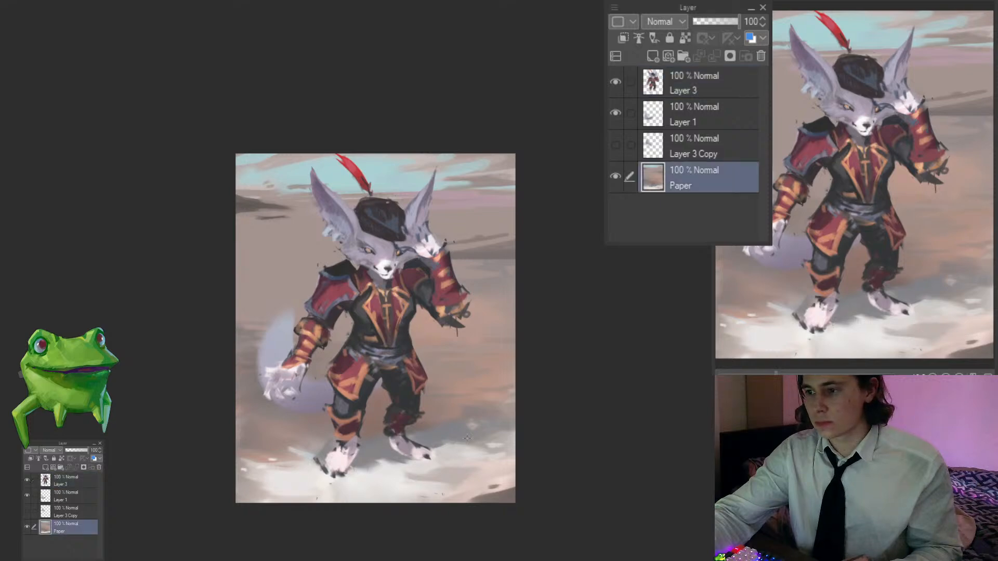
pyautogui.moveTo(517, 400); pyautogui.dragTo(589, 357)
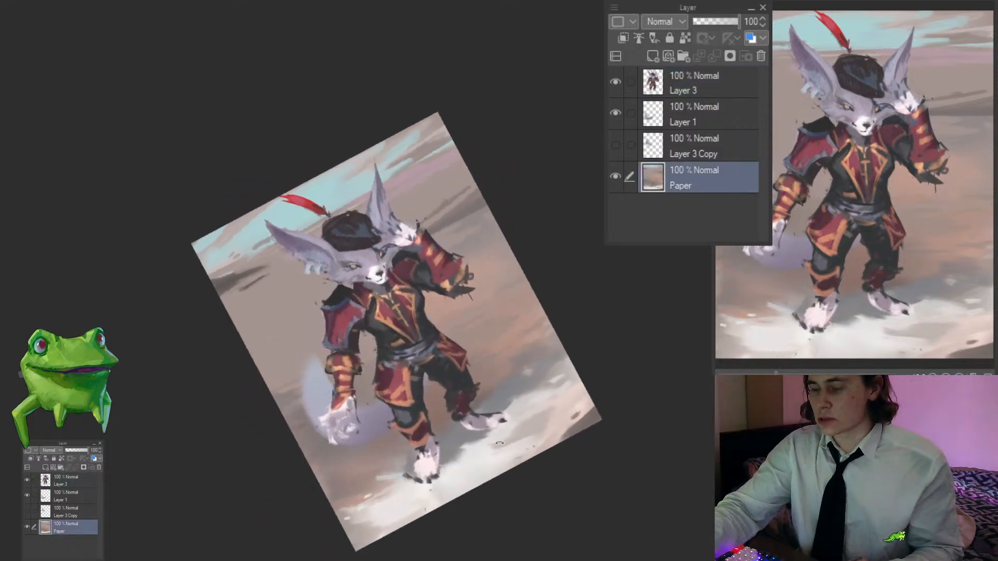
pyautogui.moveTo(601, 445); pyautogui.dragTo(586, 416)
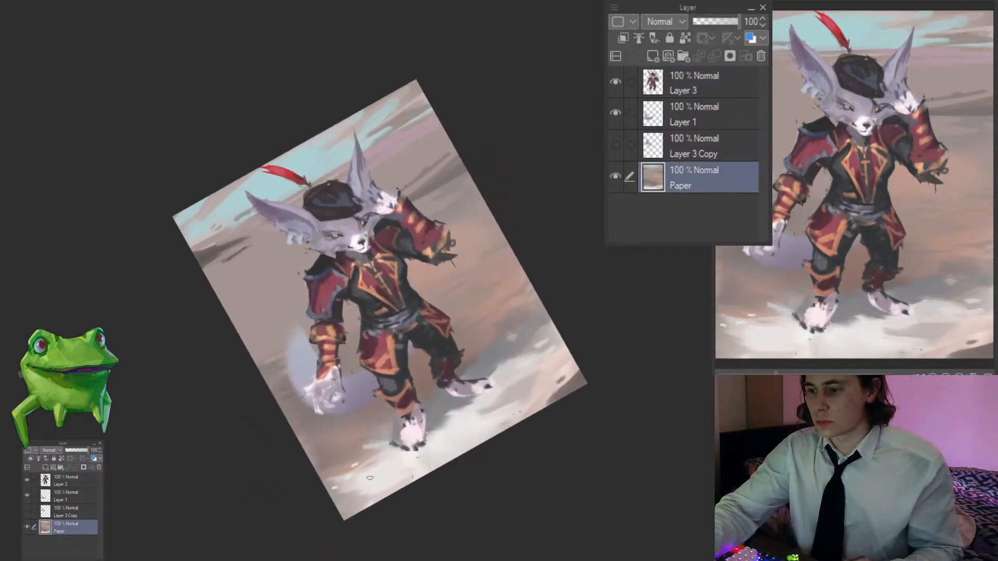
pyautogui.moveTo(344, 488)
pyautogui.mouseDown()
pyautogui.moveTo(387, 461)
pyautogui.moveTo(358, 468)
pyautogui.moveTo(387, 439)
pyautogui.moveTo(373, 478)
pyautogui.moveTo(430, 464)
pyautogui.moveTo(382, 439)
pyautogui.moveTo(333, 466)
pyautogui.mouseUp()
pyautogui.moveTo(366, 432)
pyautogui.mouseDown()
pyautogui.moveTo(368, 462)
pyautogui.moveTo(357, 462)
pyautogui.moveTo(375, 458)
pyautogui.mouseUp()
pyautogui.keyDown('alt'); pyautogui.click(370, 465); pyautogui.keyUp('alt')
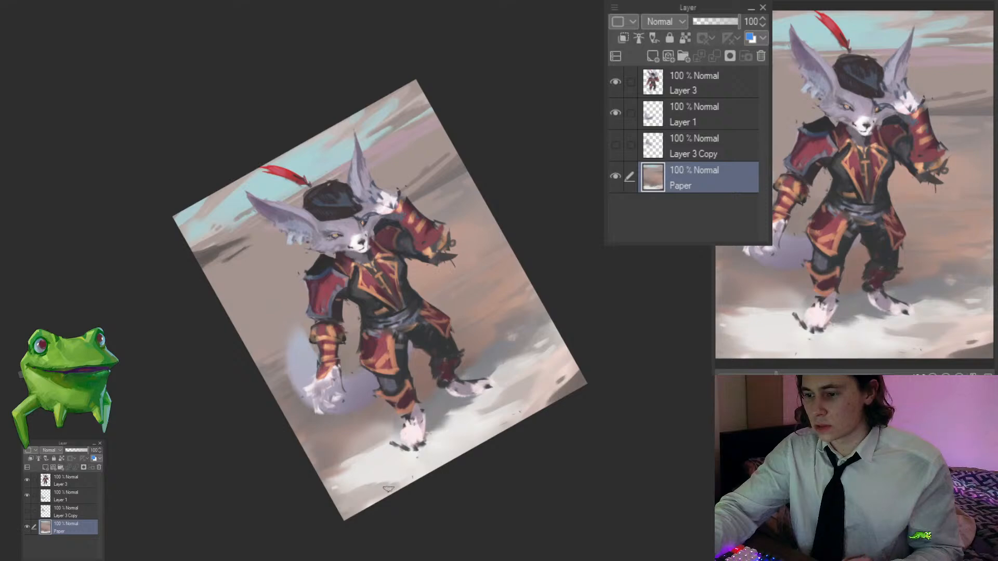
# Step: Smooth the white ground around and behind the feet with sampled tones, and reset the canvas rotation
pyautogui.keyDown('alt'); pyautogui.click(415, 462); pyautogui.keyUp('alt')
pyautogui.moveTo(414, 461); pyautogui.dragTo(520, 400)
pyautogui.keyDown('alt'); pyautogui.click(481, 402); pyautogui.keyUp('alt')
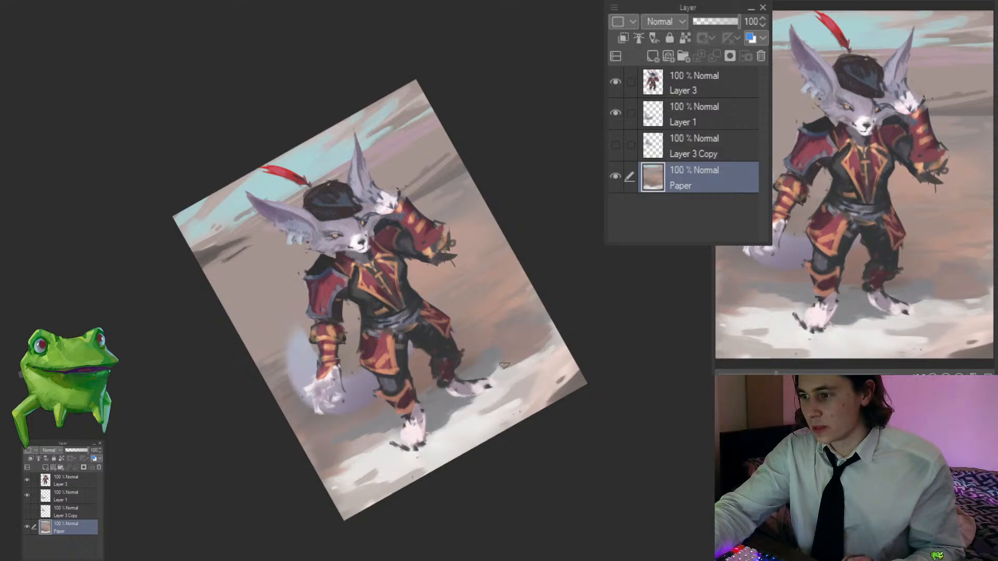
pyautogui.hotkey('ctrl', '@')
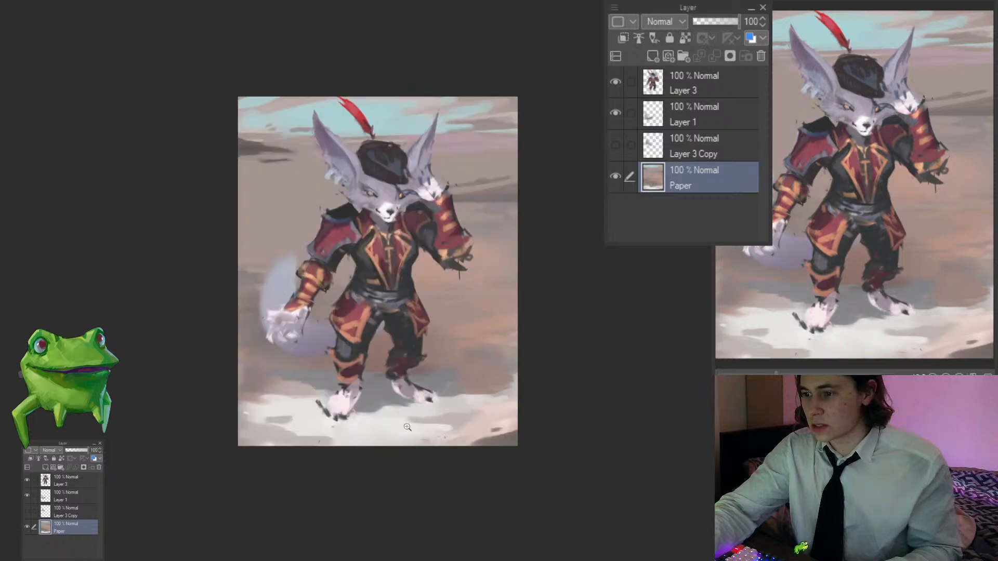
pyautogui.moveTo(419, 414); pyautogui.dragTo(460, 377)
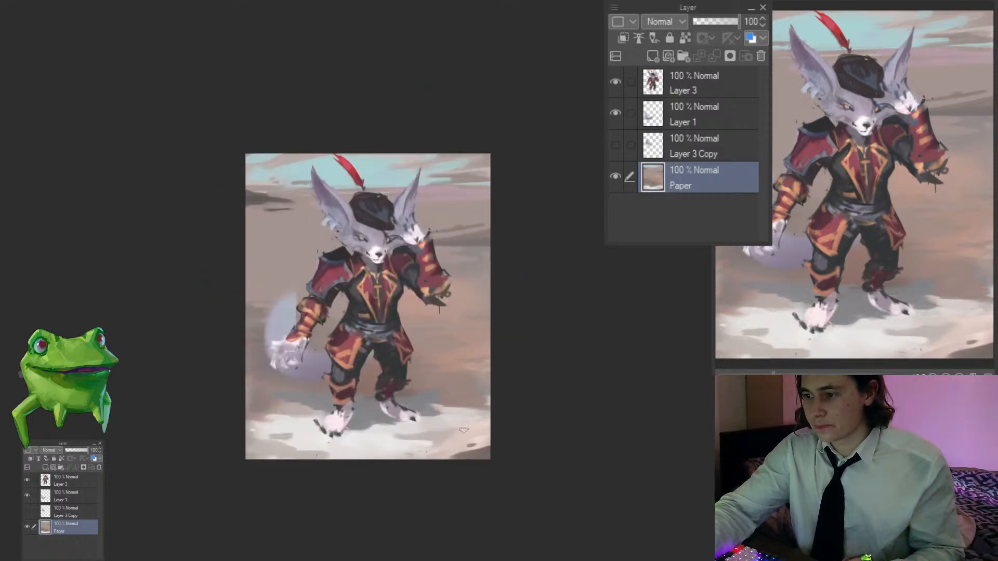
pyautogui.moveTo(487, 434); pyautogui.dragTo(491, 469)
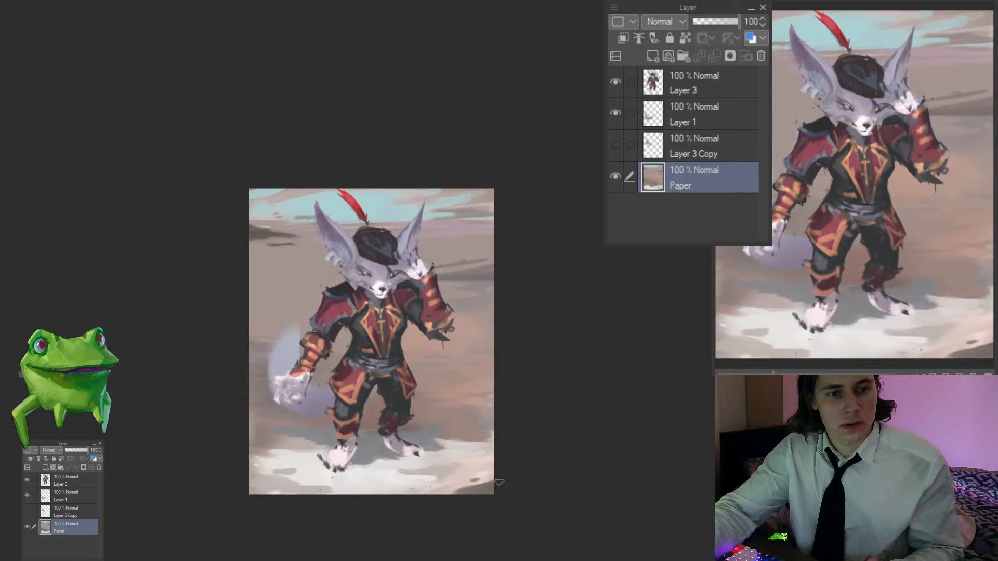
# Step: Return to Layer 1 and refine the shading on the lower part of the tail
pyautogui.scroll(1, 354, 400)
pyautogui.hotkey('alt', ']')
pyautogui.hotkey('alt', ']')
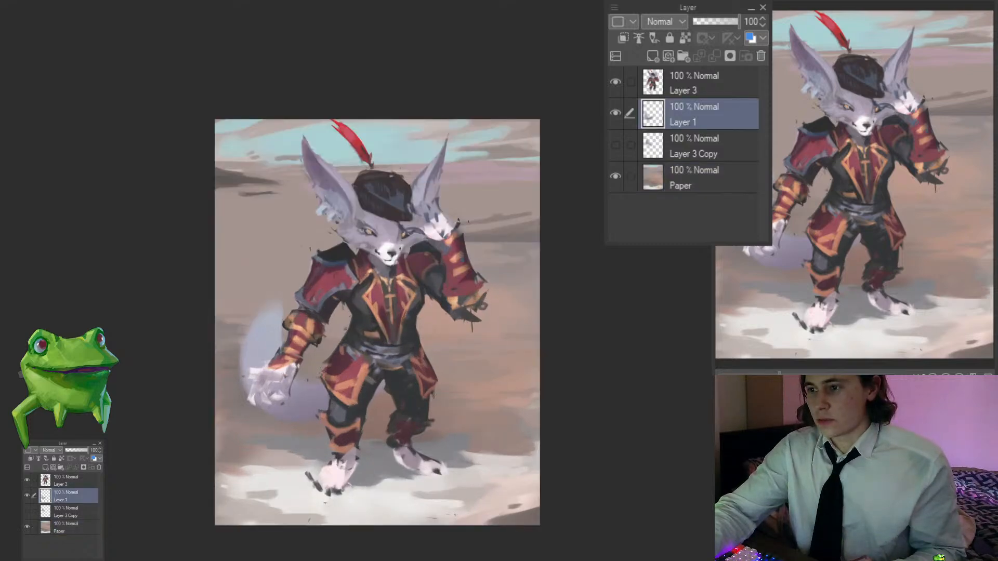
pyautogui.scroll(1, 289, 366)
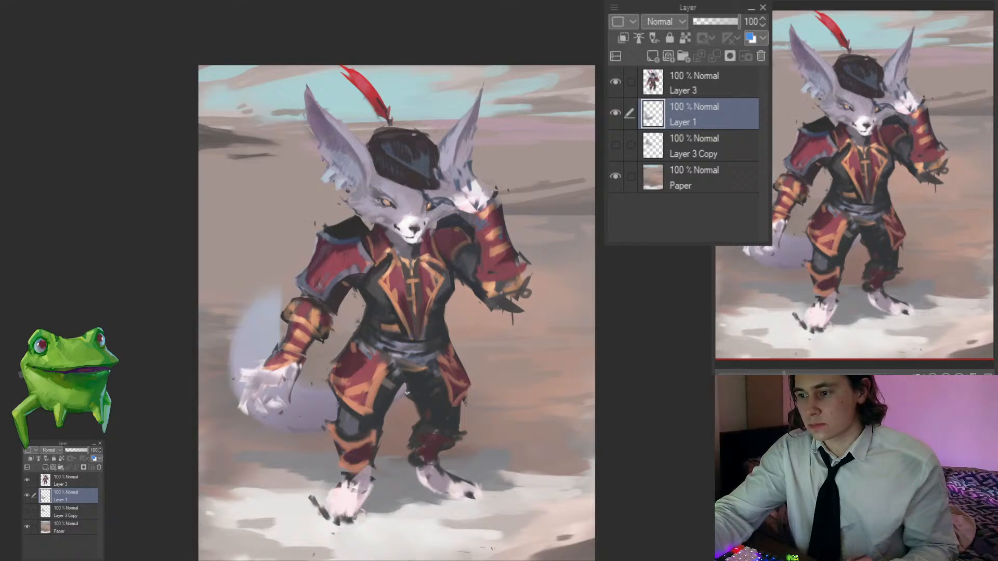
# Step: Select Layer 3 and refine the dark edges of the vest around the chest and the lowered arm's armpit
pyautogui.keyDown('ctrl'); pyautogui.keyDown('shift'); pyautogui.click(394, 336); pyautogui.keyUp('shift'); pyautogui.keyUp('ctrl')
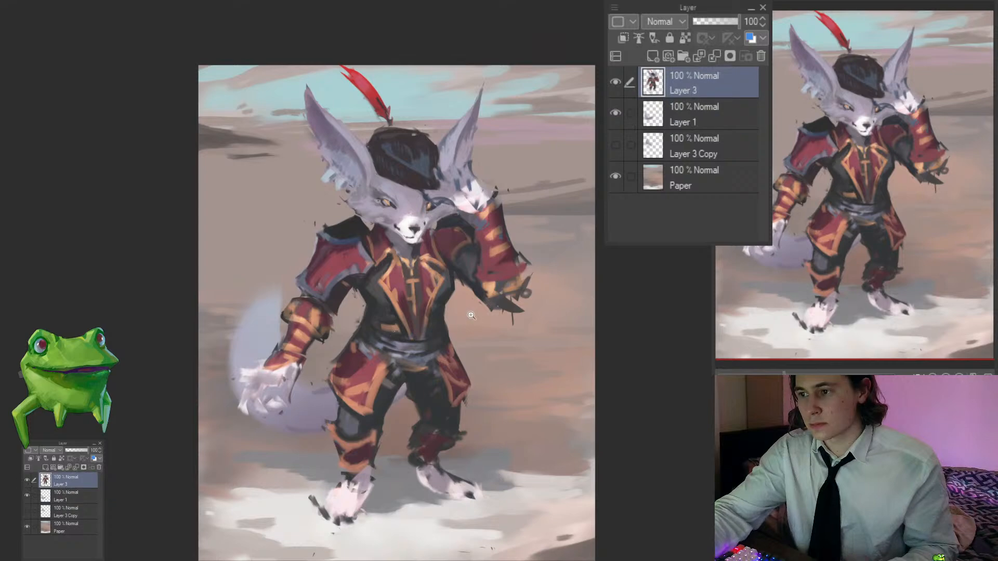
pyautogui.scroll(2, 468, 314)
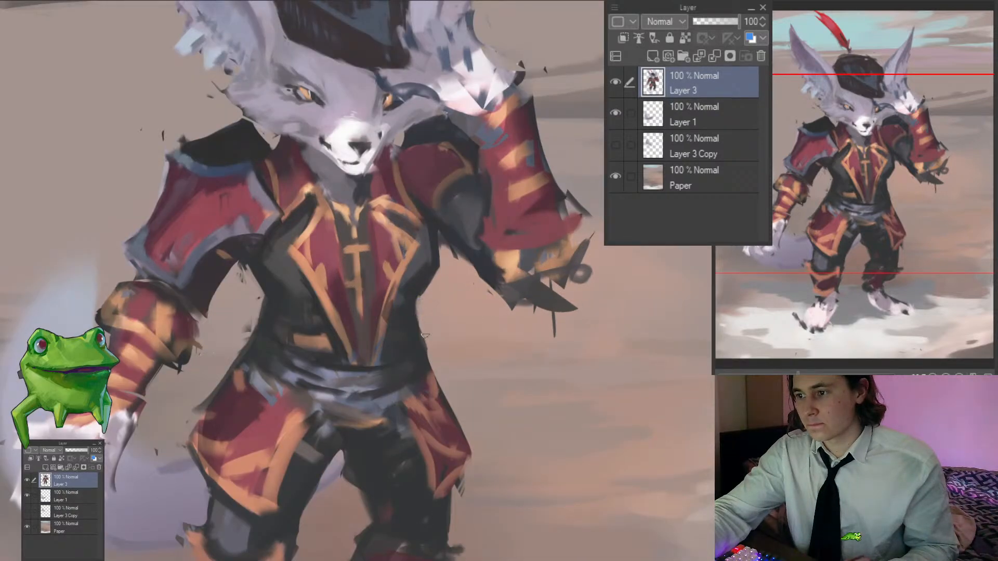
pyautogui.scroll(-5, 420, 303)
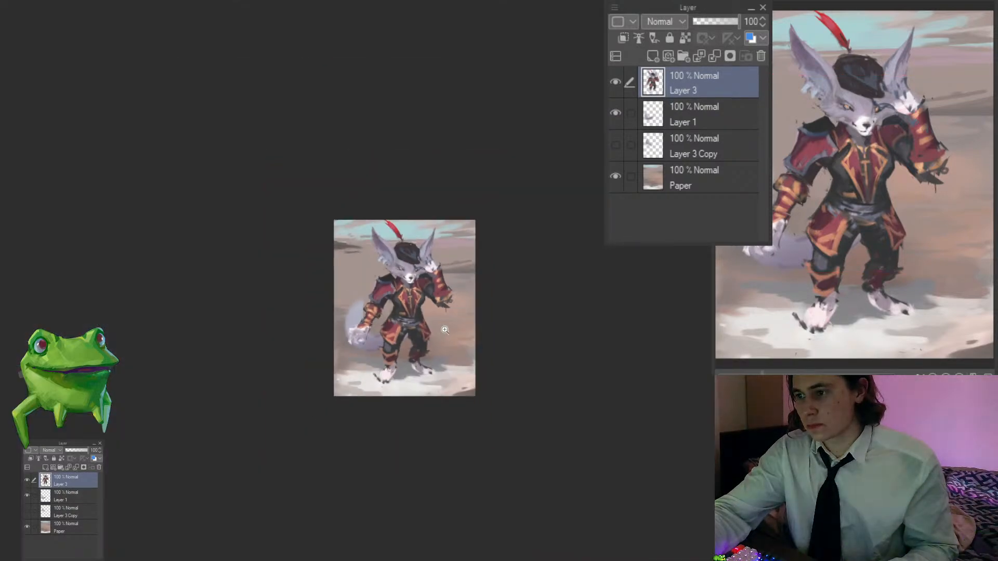
pyautogui.scroll(6, 443, 319)
pyautogui.keyDown('alt'); pyautogui.click(454, 309); pyautogui.keyUp('alt')
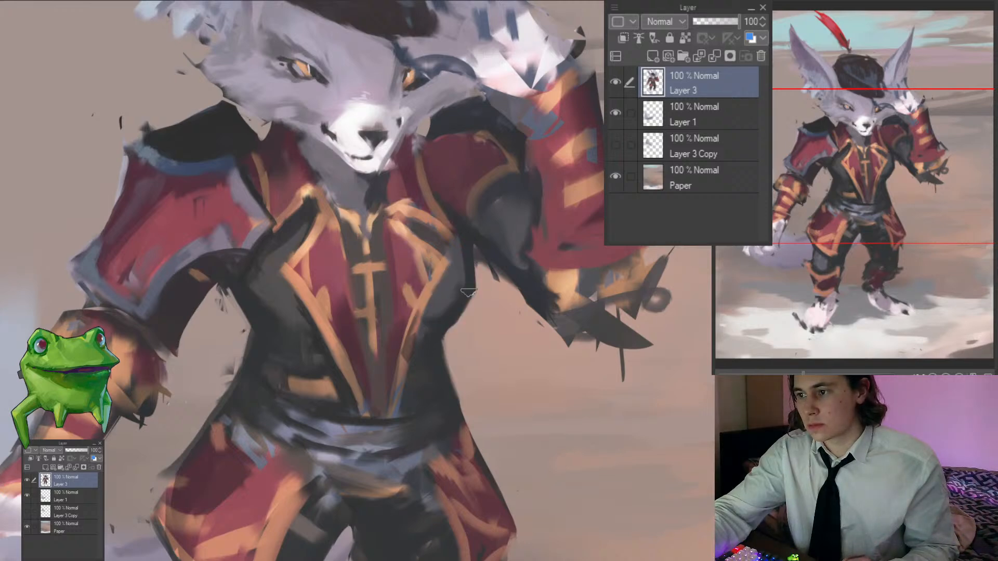
pyautogui.moveTo(413, 260); pyautogui.dragTo(472, 294)
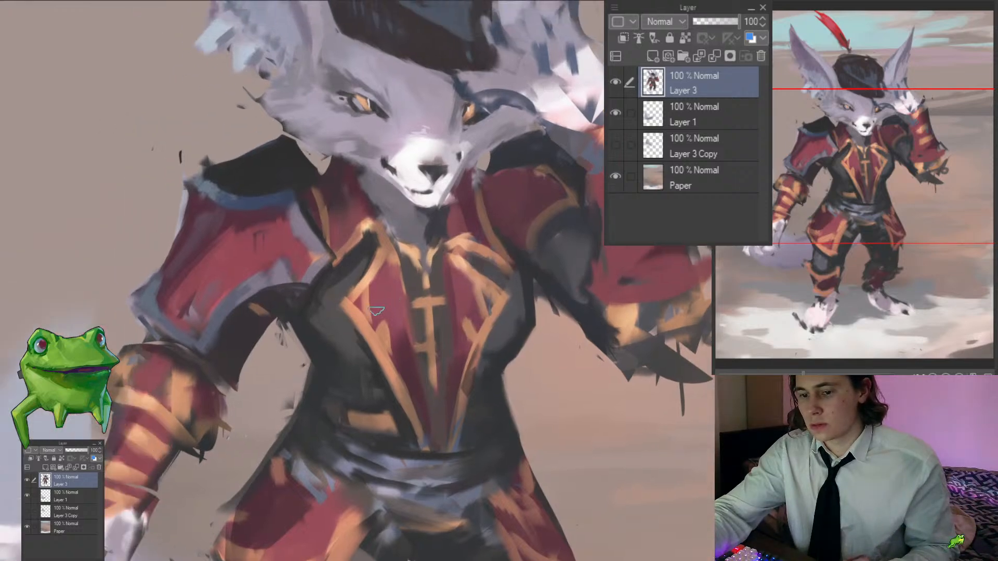
pyautogui.keyDown('alt'); pyautogui.click(333, 300); pyautogui.keyUp('alt')
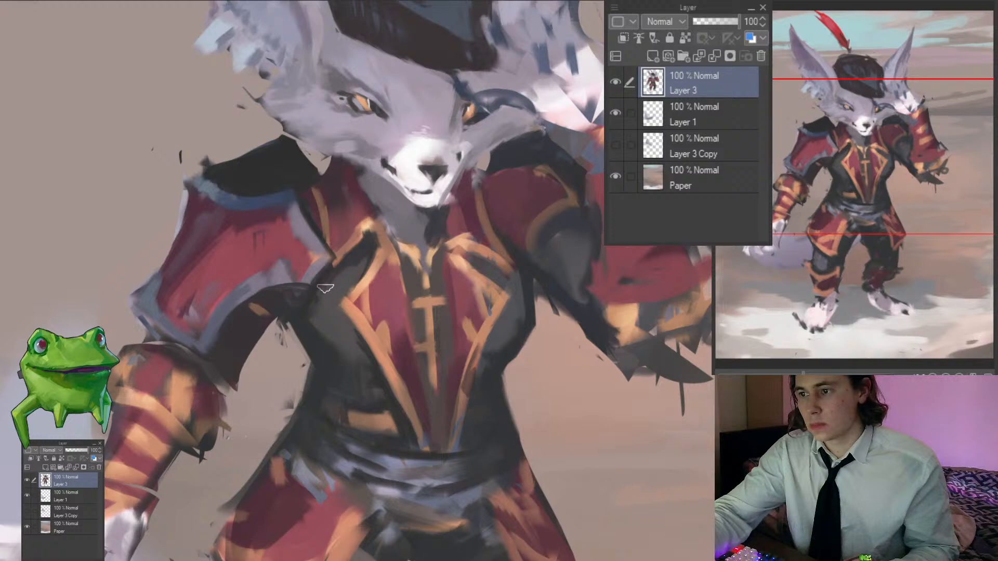
pyautogui.moveTo(363, 256); pyautogui.dragTo(310, 300)
# Step: Paint the blue trim more clearly along the upper edge of the lowered arm's shoulder guard
pyautogui.scroll(-4, 305, 318)
pyautogui.scroll(3, 294, 322)
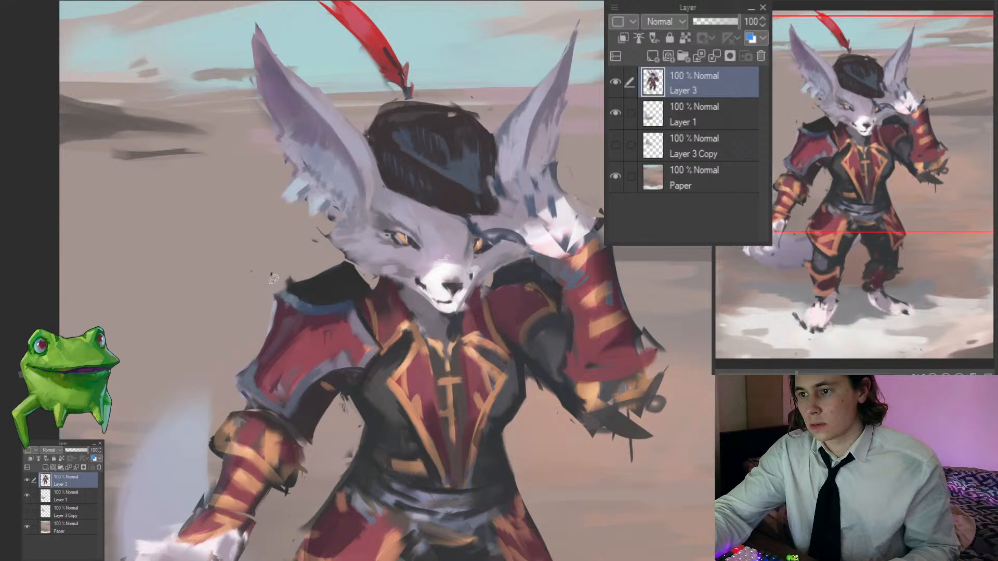
pyautogui.scroll(2, 286, 298)
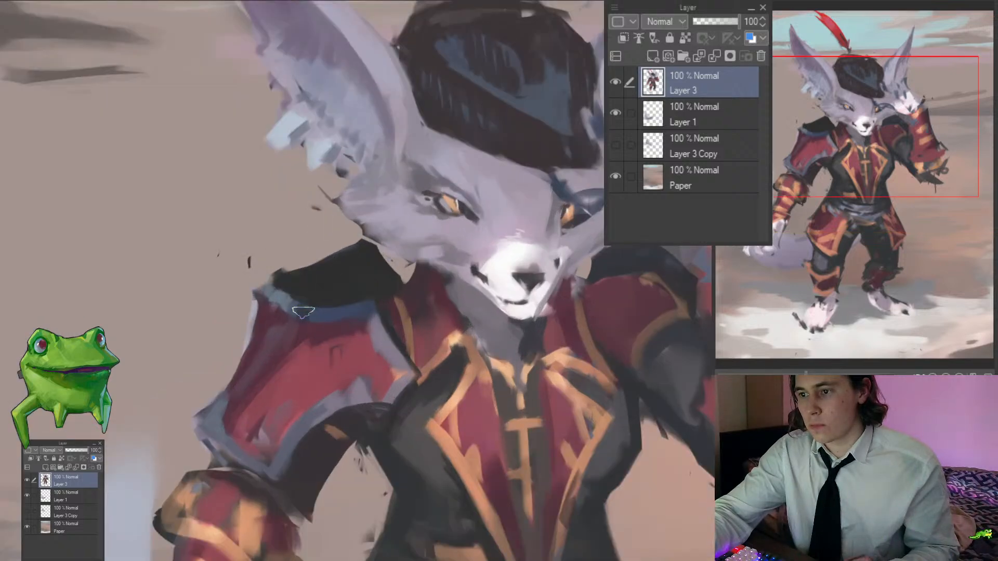
pyautogui.scroll(4, 304, 320)
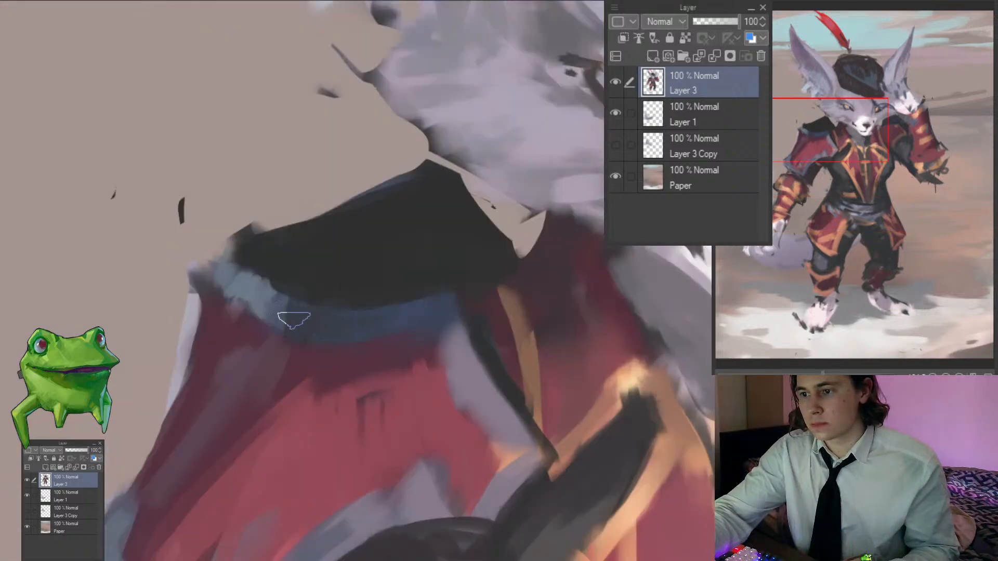
pyautogui.moveTo(222, 268); pyautogui.dragTo(238, 284)
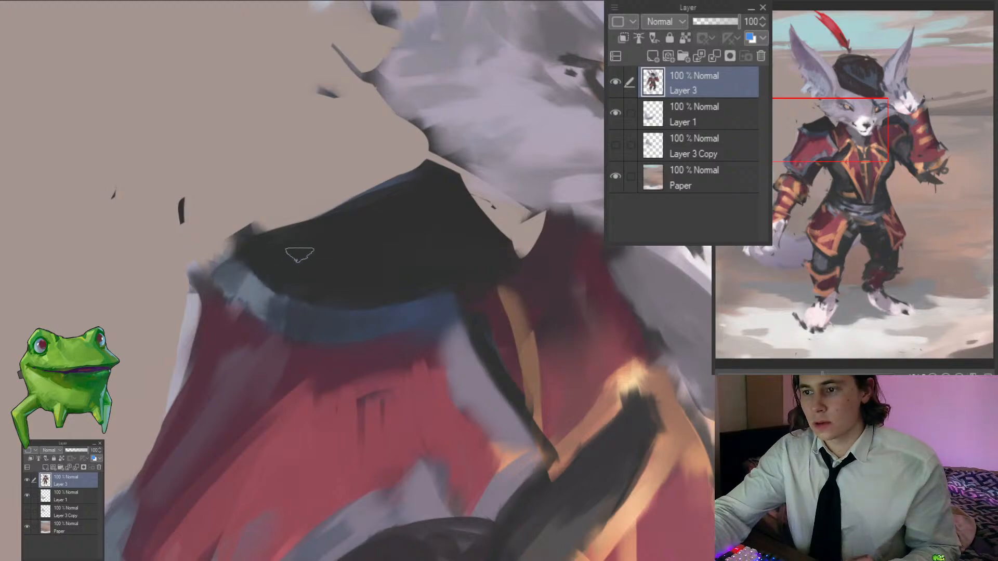
# Step: Touch up the outer edge and upper corner of the lowered arm's shoulder guard with sampled blue and dark tones
pyautogui.scroll(-5, 282, 310)
pyautogui.scroll(5, 281, 311)
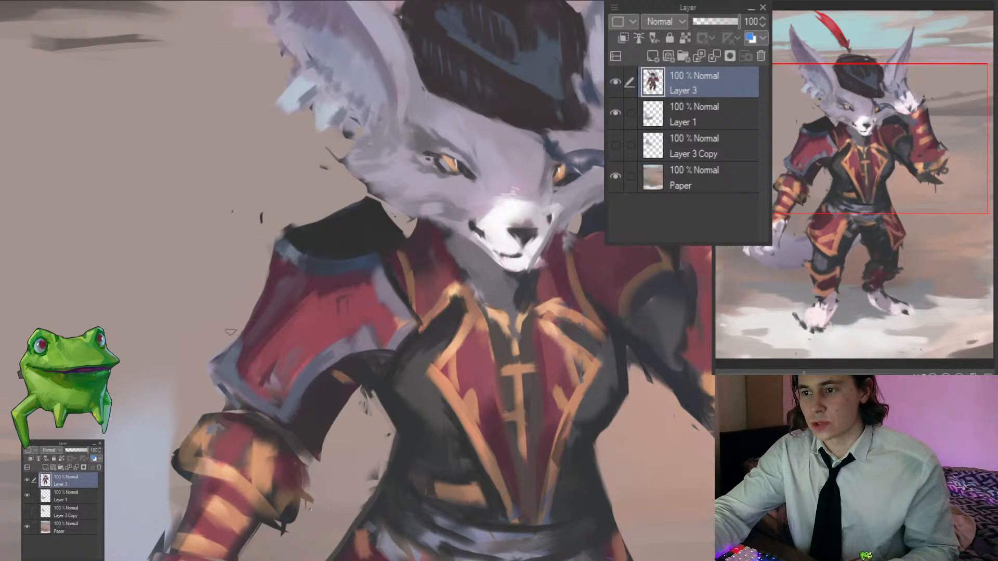
pyautogui.scroll(1, 230, 332)
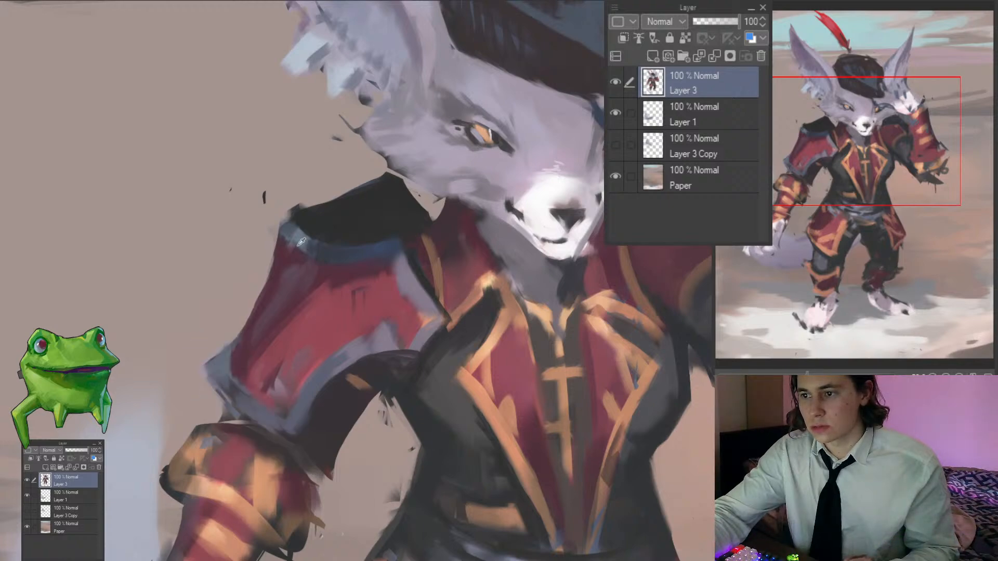
pyautogui.moveTo(224, 352); pyautogui.dragTo(140, 364)
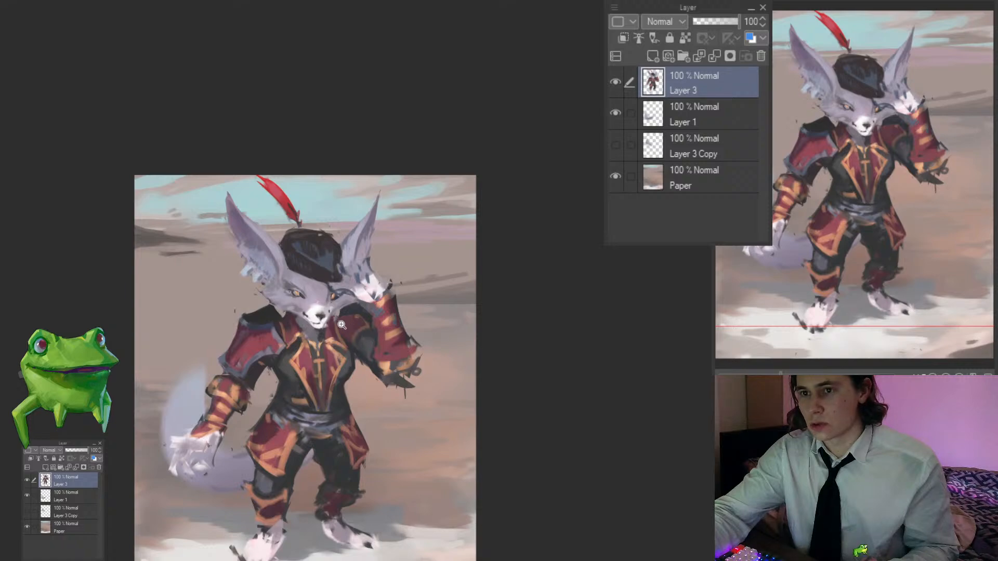
pyautogui.moveTo(266, 325); pyautogui.dragTo(295, 338)
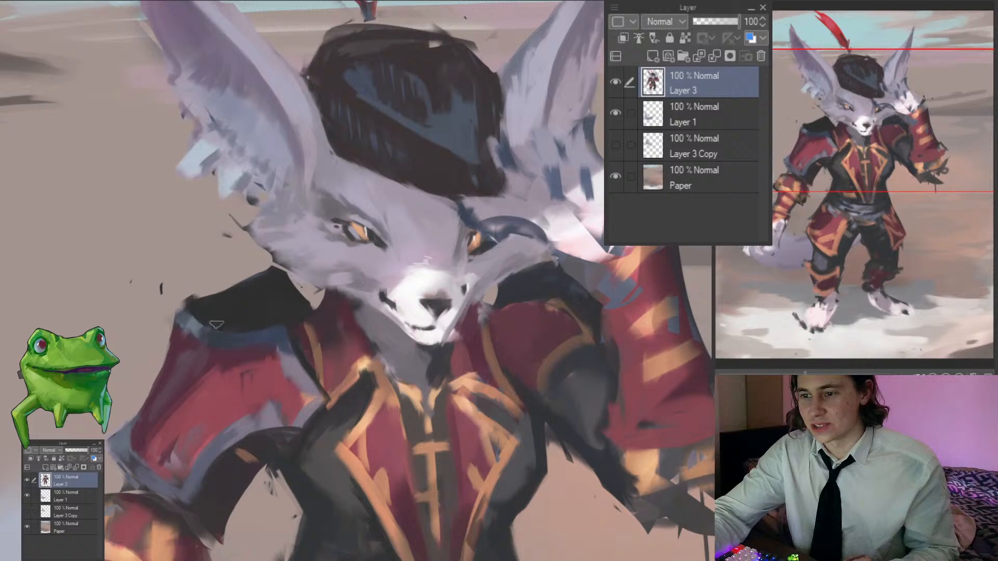
pyautogui.keyDown('alt'); pyautogui.click(205, 335); pyautogui.keyUp('alt')
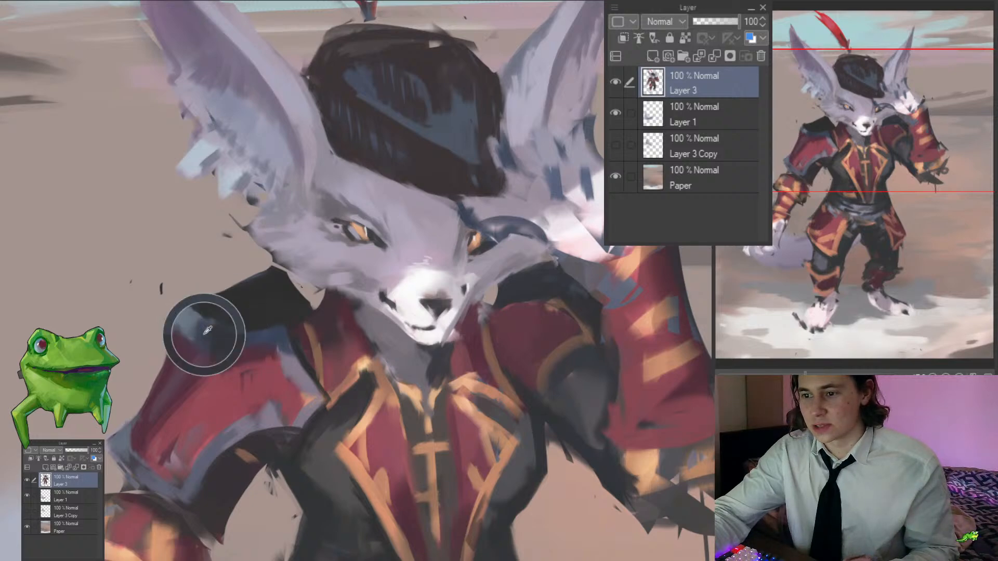
pyautogui.moveTo(207, 353)
pyautogui.mouseDown()
pyautogui.moveTo(173, 401)
pyautogui.moveTo(217, 342)
pyautogui.mouseUp()
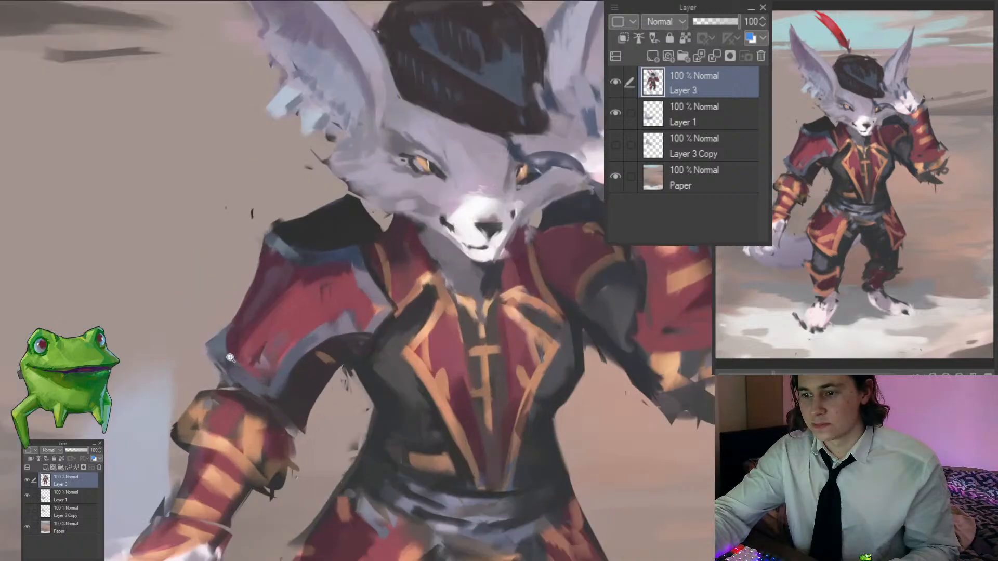
pyautogui.scroll(1, 228, 353)
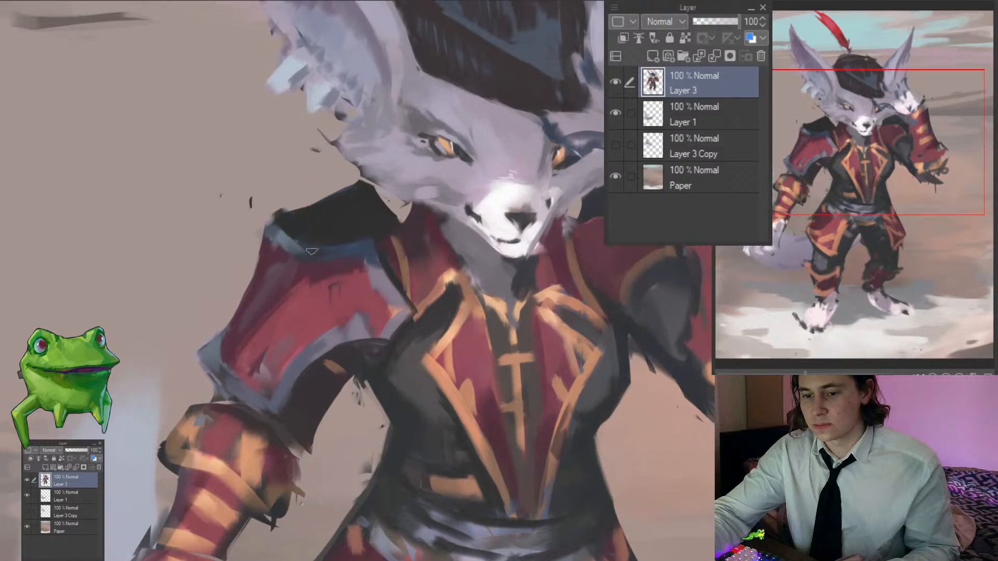
pyautogui.keyDown('alt'); pyautogui.click(320, 249); pyautogui.keyUp('alt')
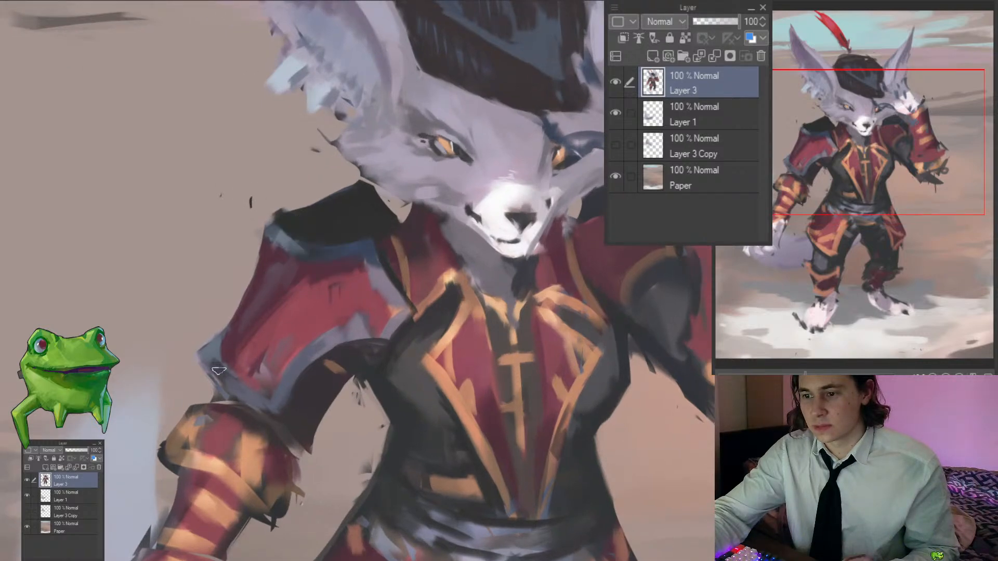
# Step: Clean up the shoulder guard's blue-grey lower trim and paint an orange ornament on the dark sleeve beneath it
pyautogui.scroll(-1, 239, 390)
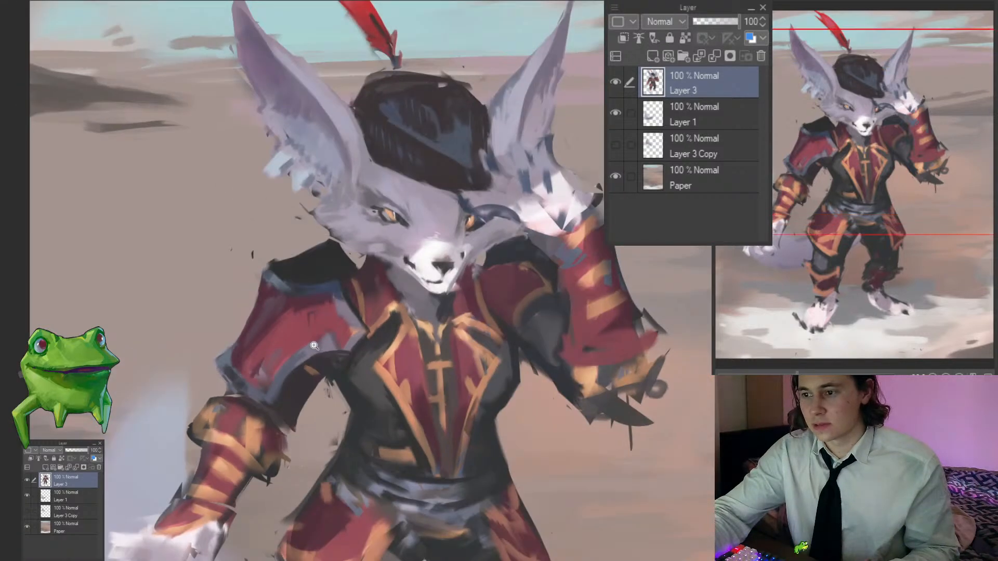
pyautogui.scroll(1, 314, 371)
pyautogui.keyDown('alt'); pyautogui.click(334, 347); pyautogui.keyUp('alt')
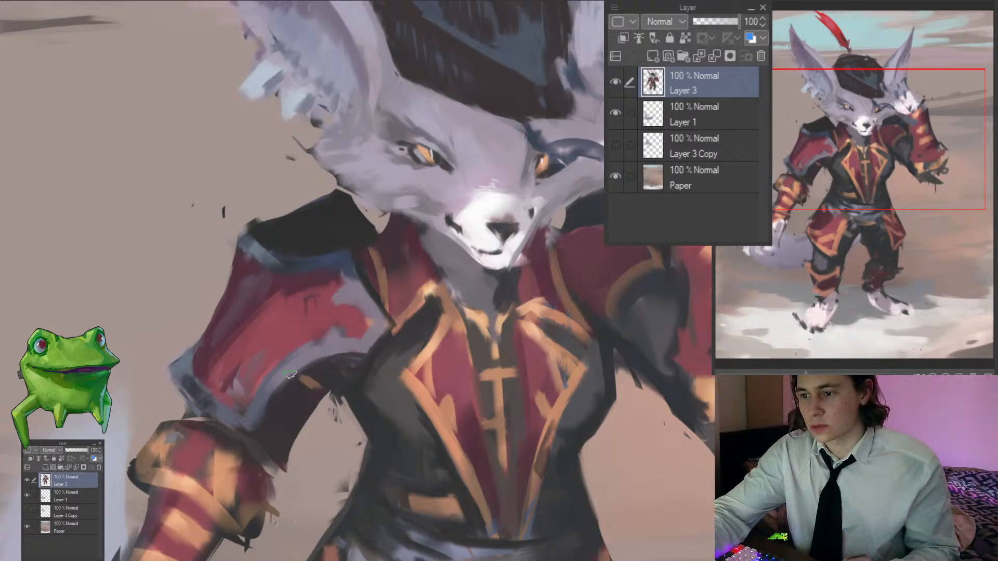
pyautogui.moveTo(306, 377); pyautogui.dragTo(285, 383)
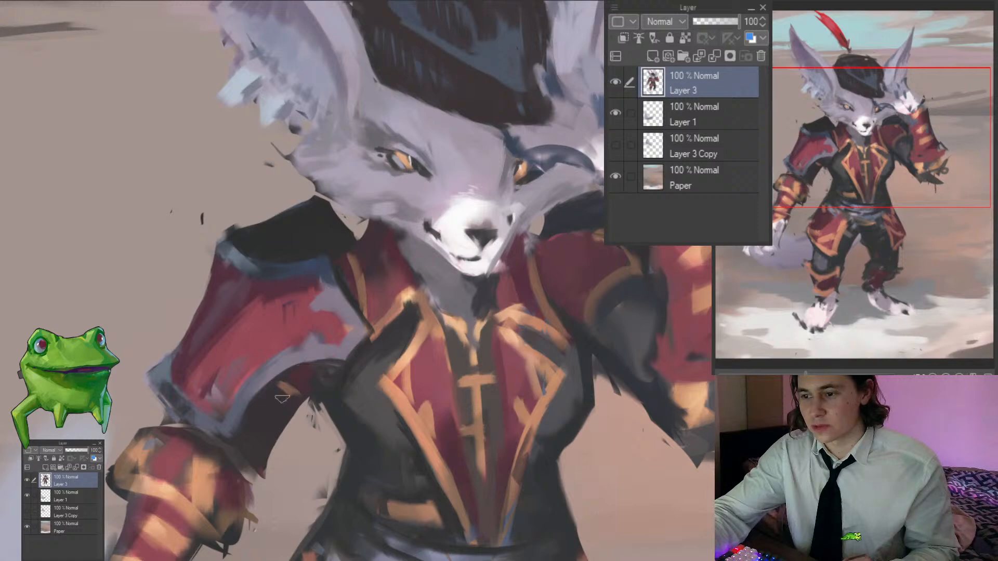
pyautogui.moveTo(312, 383); pyautogui.dragTo(387, 378)
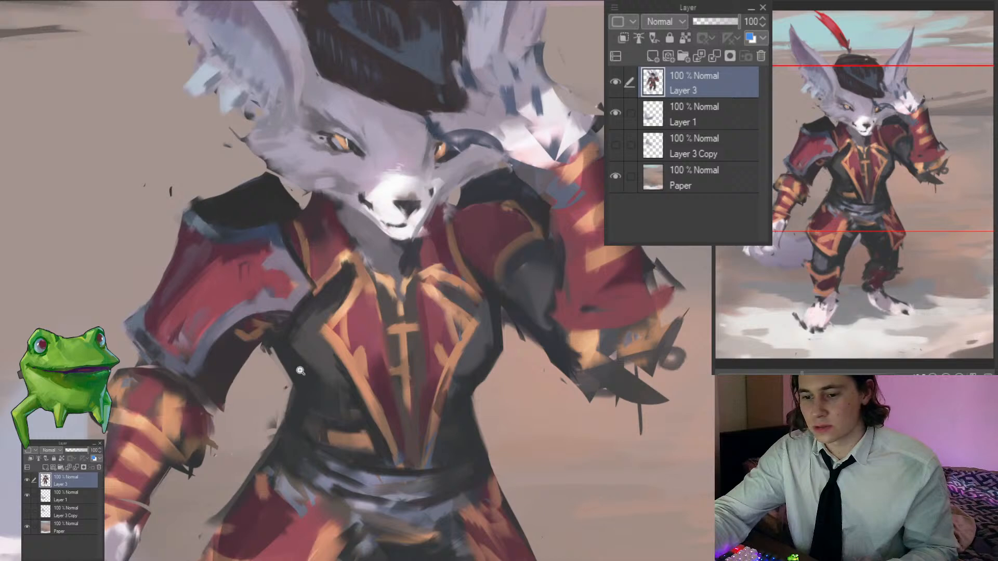
# Step: Paint subtle fabric folds on the black vest at the waist on the lowered-arm side
pyautogui.moveTo(300, 370)
pyautogui.mouseDown()
pyautogui.moveTo(280, 372)
pyautogui.moveTo(338, 359)
pyautogui.moveTo(319, 361)
pyautogui.moveTo(311, 338)
pyautogui.moveTo(332, 365)
pyautogui.mouseUp()
pyautogui.keyDown('alt'); pyautogui.click(331, 367); pyautogui.keyUp('alt')
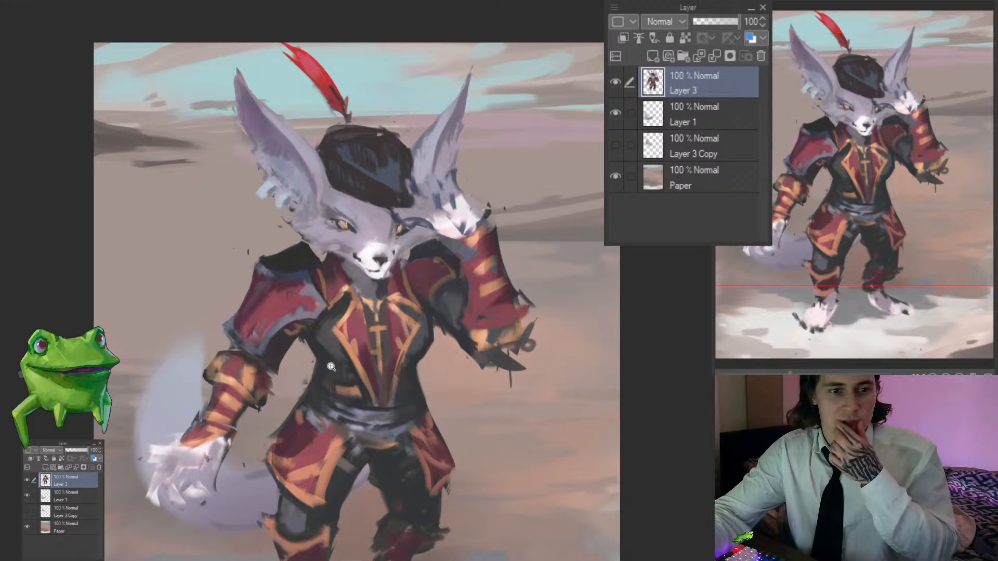
pyautogui.keyDown('alt'); pyautogui.click(405, 396); pyautogui.keyUp('alt')
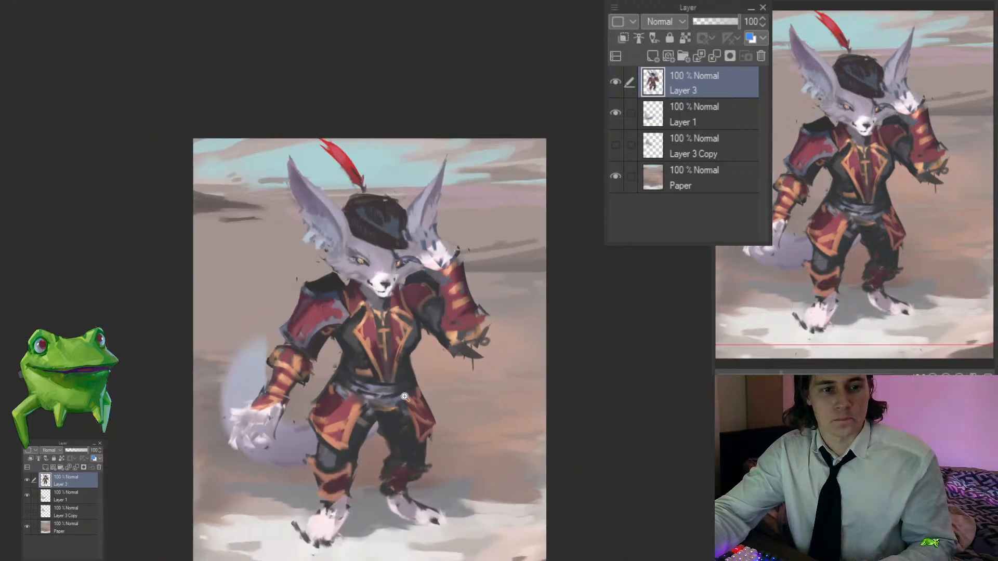
pyautogui.click(413, 392)
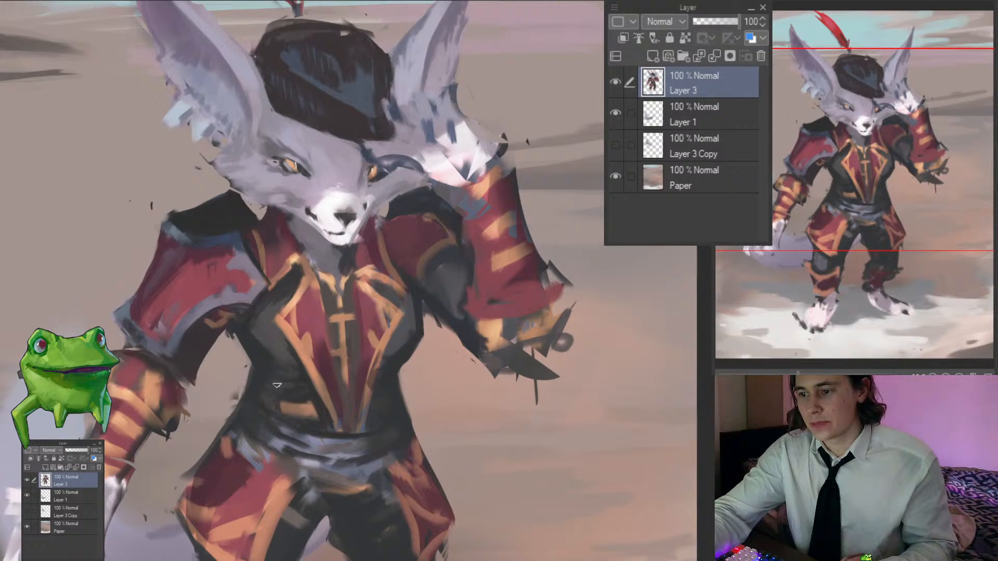
pyautogui.moveTo(295, 407)
pyautogui.mouseDown()
pyautogui.moveTo(202, 408)
pyautogui.moveTo(343, 400)
pyautogui.moveTo(283, 416)
pyautogui.mouseUp()
pyautogui.click(269, 389)
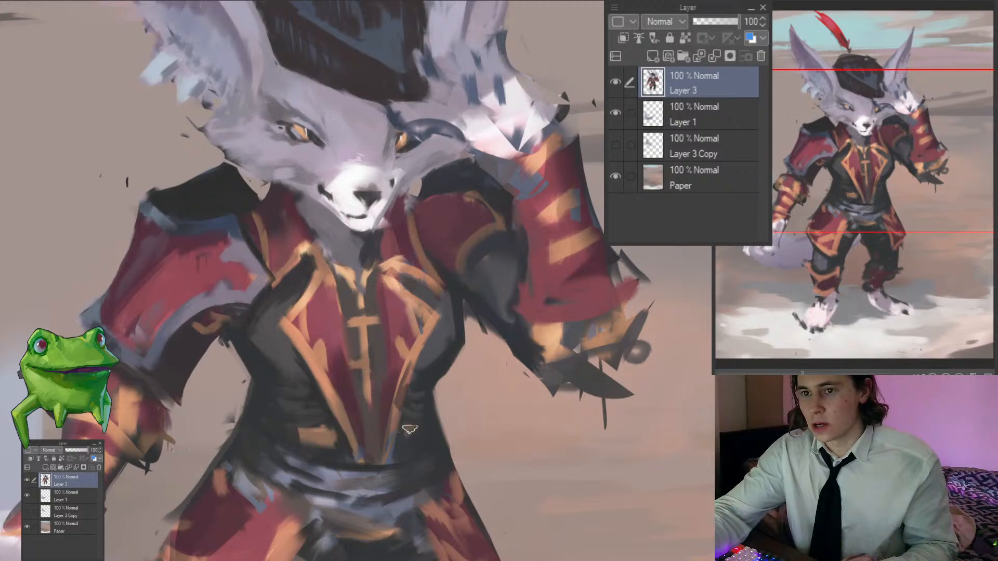
# Step: Add a matching orange patch on the raised-arm side of the waist and refine the blue-grey folds of the sash
pyautogui.moveTo(391, 432); pyautogui.dragTo(312, 435)
pyautogui.moveTo(401, 451)
pyautogui.mouseDown()
pyautogui.moveTo(414, 437)
pyautogui.moveTo(398, 418)
pyautogui.moveTo(413, 418)
pyautogui.mouseUp()
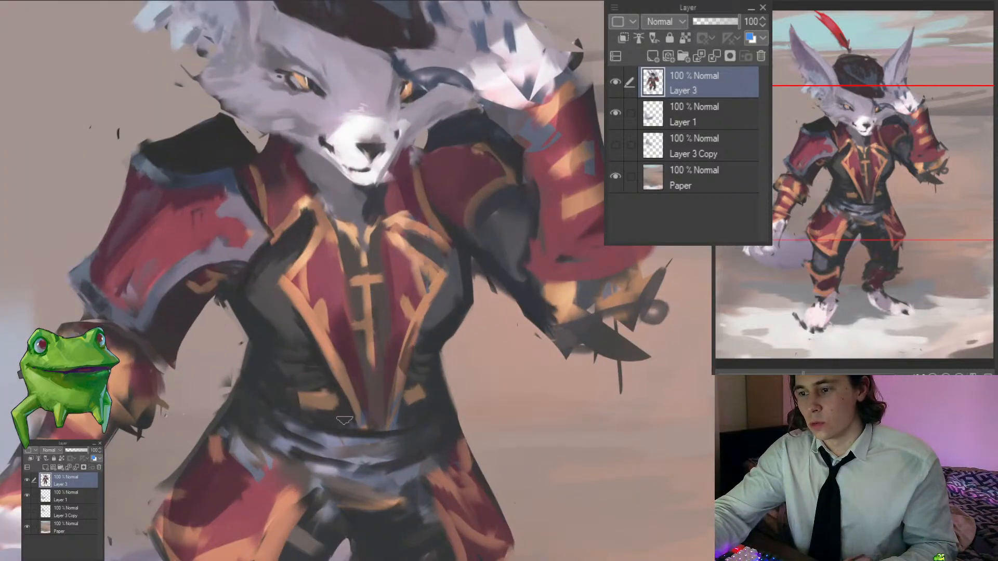
pyautogui.moveTo(433, 429); pyautogui.dragTo(413, 372)
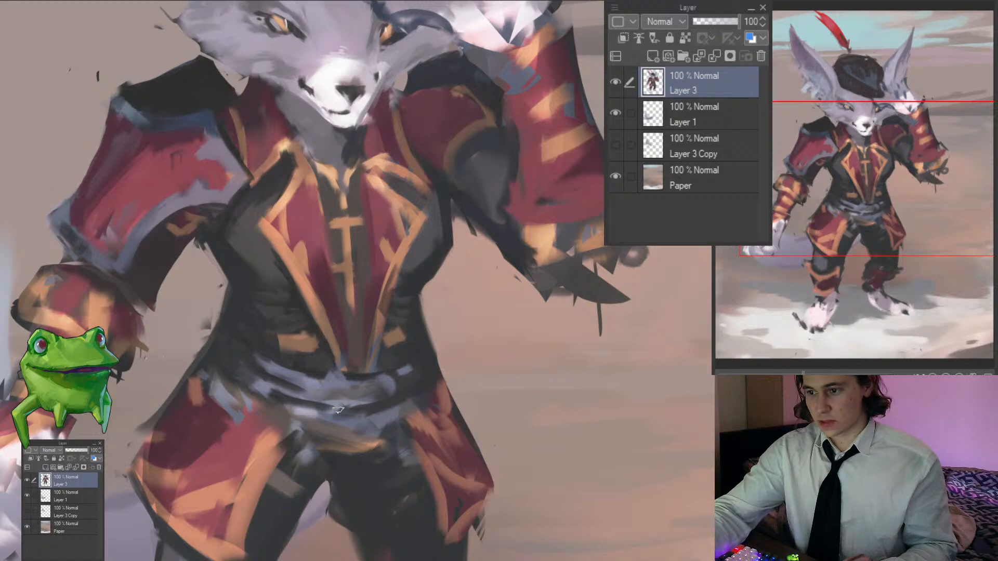
pyautogui.moveTo(360, 402)
pyautogui.mouseDown()
pyautogui.moveTo(415, 384)
pyautogui.moveTo(318, 394)
pyautogui.mouseUp()
pyautogui.moveTo(378, 400); pyautogui.dragTo(393, 387)
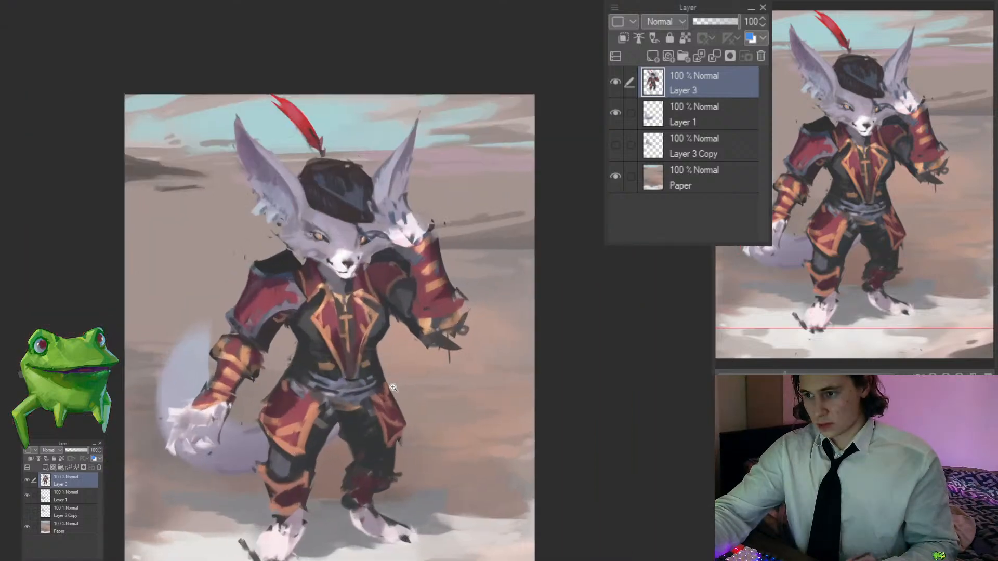
# Step: Refine the dark chest panel and the adjoining orange lapel trim on the raised-arm side
pyautogui.moveTo(392, 298); pyautogui.dragTo(385, 318)
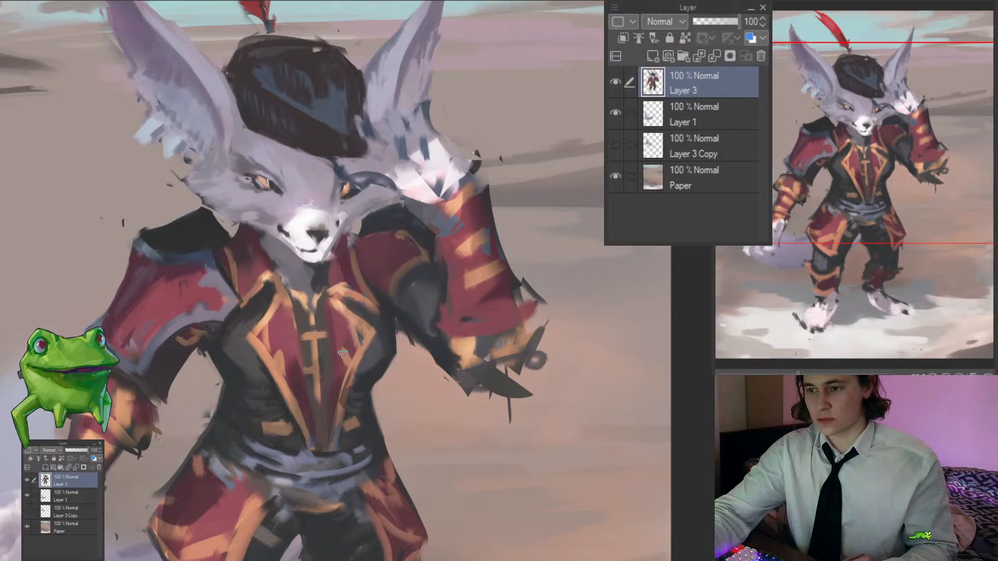
pyautogui.moveTo(385, 334); pyautogui.dragTo(401, 311)
pyautogui.keyDown('alt'); pyautogui.click(380, 336); pyautogui.keyUp('alt')
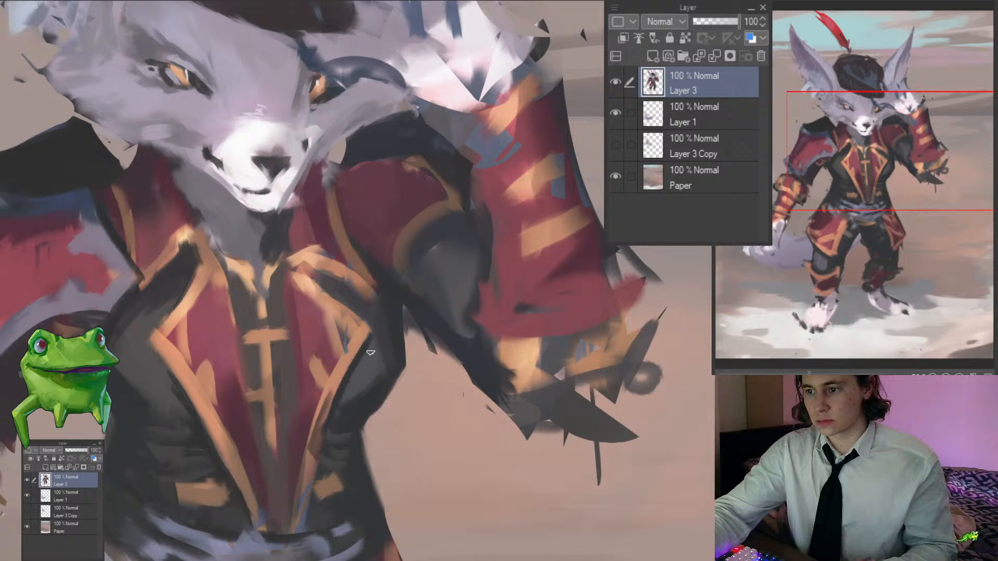
pyautogui.moveTo(363, 358); pyautogui.dragTo(325, 375)
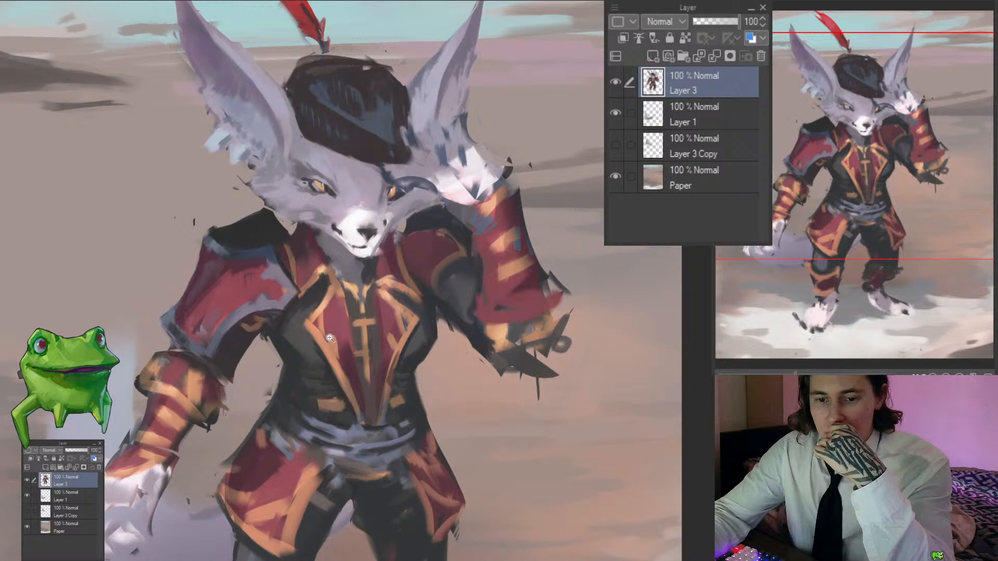
# Step: Refine the shading of the dark chest panel beside the orange lapel trim on the lowered-arm side
pyautogui.moveTo(328, 338); pyautogui.dragTo(331, 347)
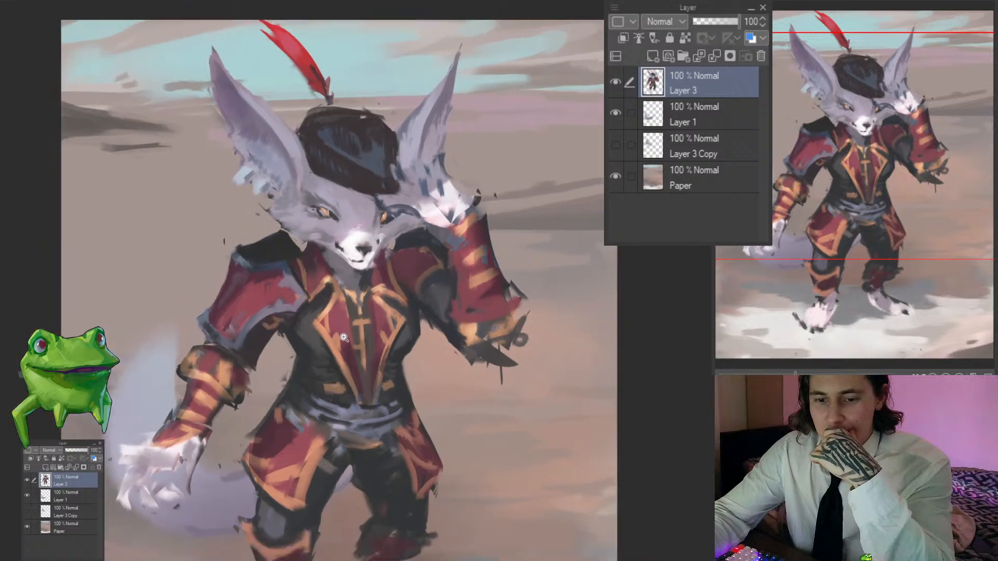
pyautogui.moveTo(350, 318); pyautogui.dragTo(346, 362)
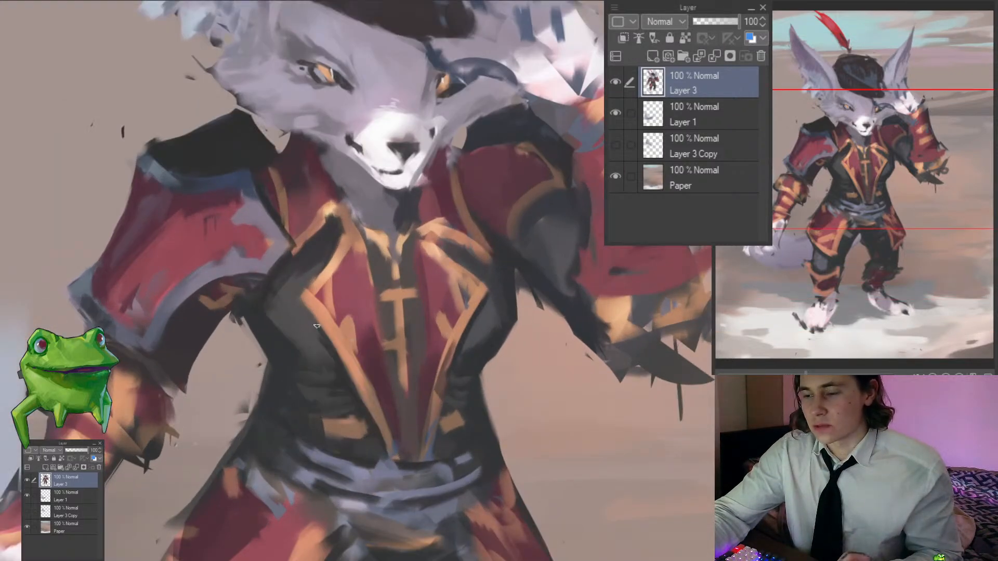
pyautogui.moveTo(327, 370)
pyautogui.mouseDown()
pyautogui.moveTo(291, 372)
pyautogui.moveTo(335, 373)
pyautogui.mouseUp()
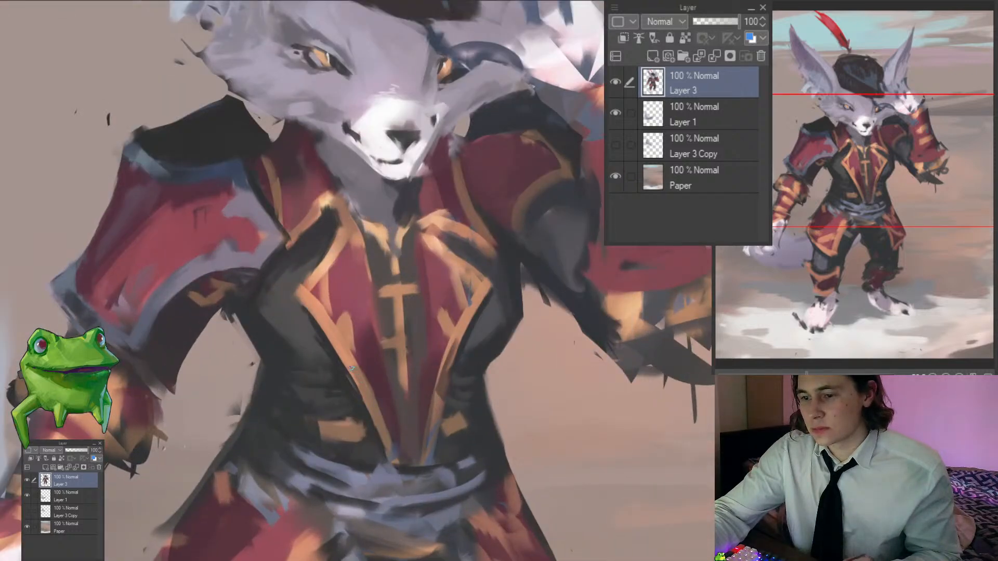
# Step: Darken the black vest panel and sharpen its edge along the orange lapel trim on the lowered-arm side
pyautogui.moveTo(362, 340); pyautogui.dragTo(341, 361)
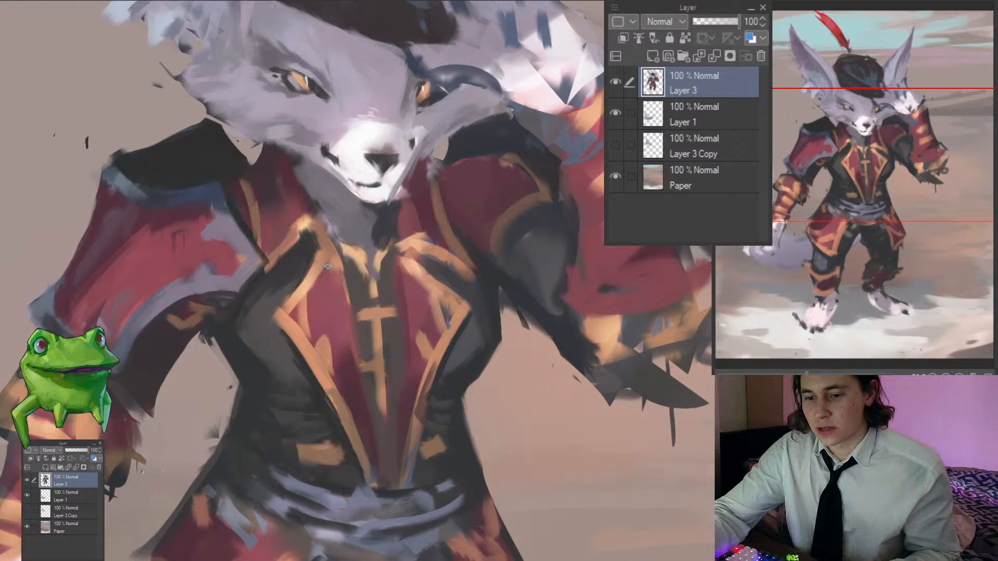
pyautogui.moveTo(314, 340)
pyautogui.mouseDown()
pyautogui.moveTo(304, 367)
pyautogui.moveTo(353, 311)
pyautogui.mouseUp()
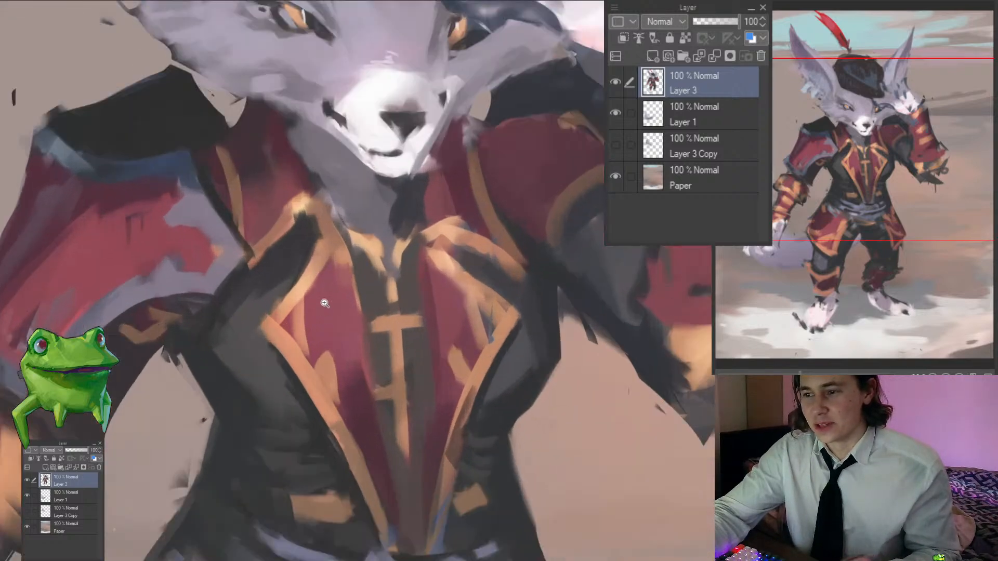
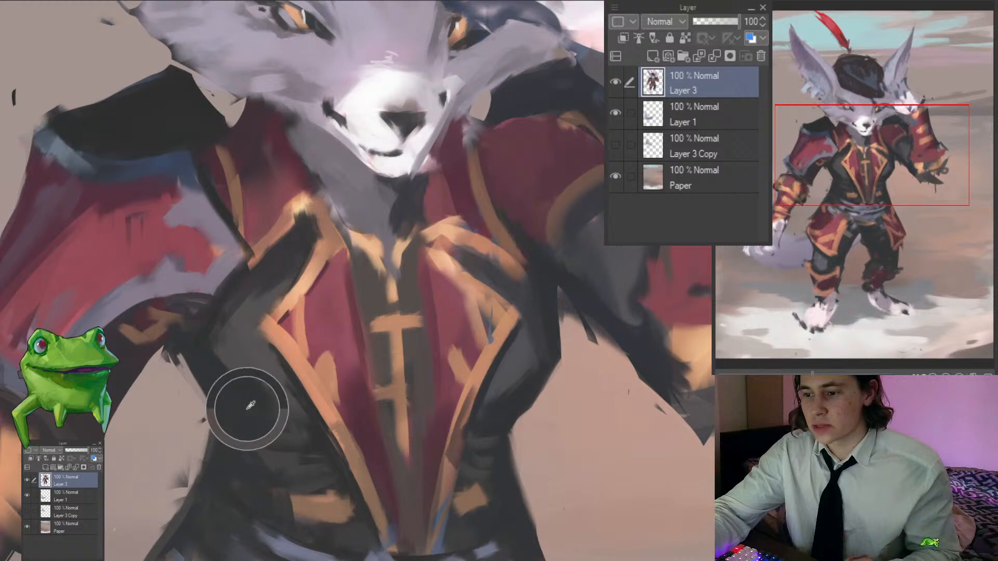
pyautogui.moveTo(408, 456); pyautogui.dragTo(398, 343)
pyautogui.scroll(-5, 394, 349)
pyautogui.scroll(4, 403, 342)
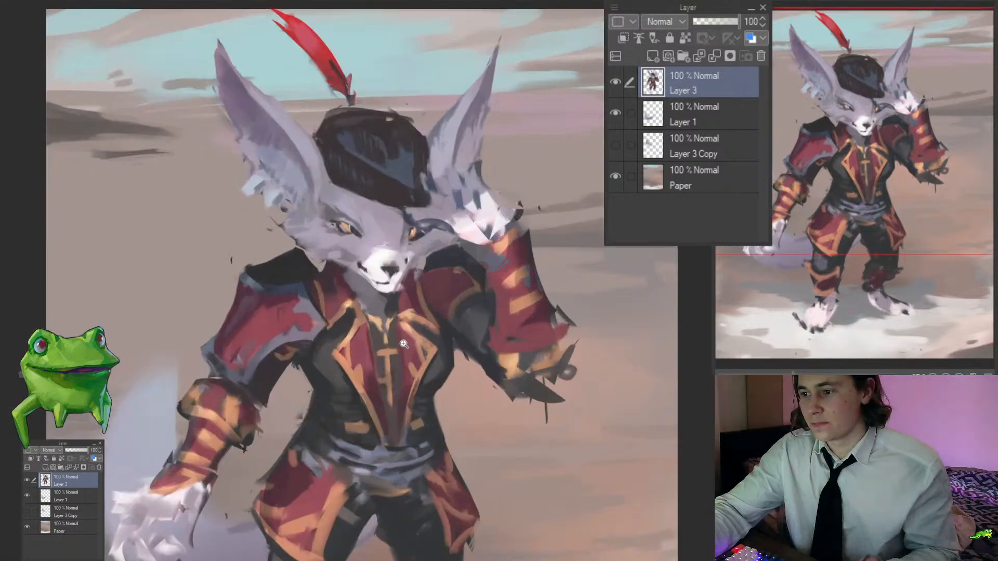
# Step: Refine the grey neck fur at the collar and tone down the orange fastenings on the central chest panel
pyautogui.scroll(-5, 390, 423)
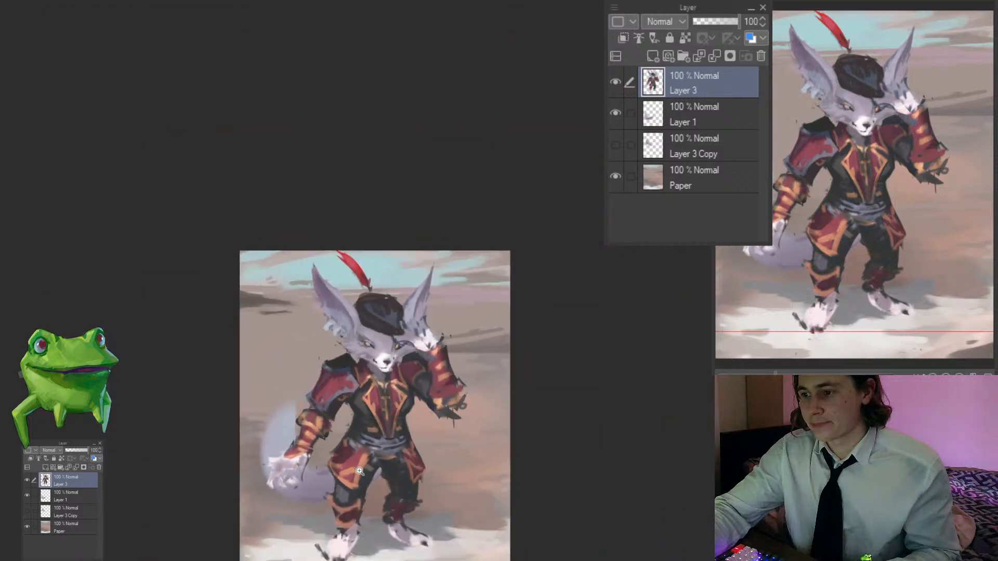
pyautogui.scroll(6, 364, 372)
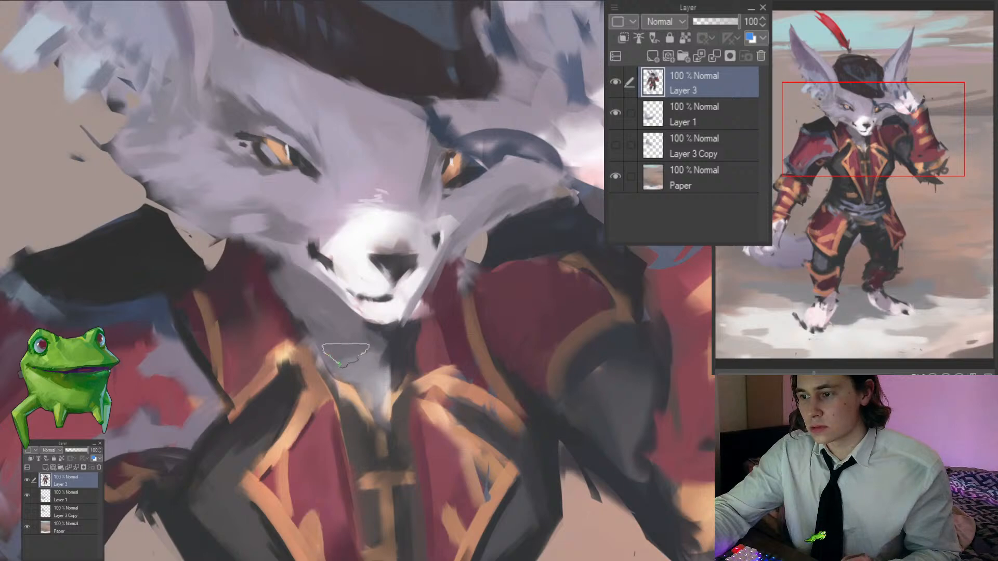
pyautogui.scroll(-5, 369, 370)
pyautogui.scroll(3, 368, 365)
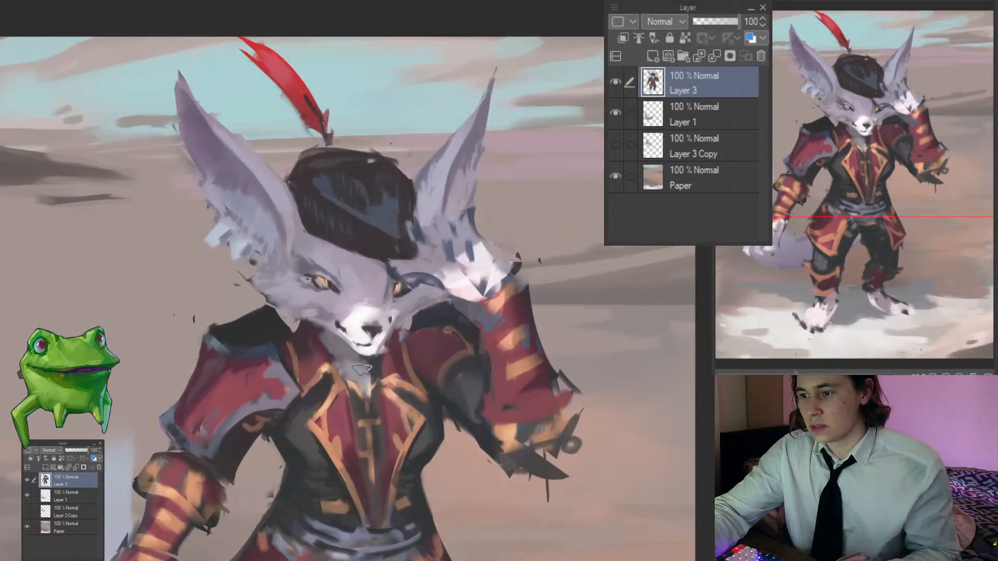
# Step: Refine the blue-grey folds of the waist sash and the red hip armour edge beneath it
pyautogui.scroll(-4, 364, 379)
pyautogui.scroll(6, 374, 444)
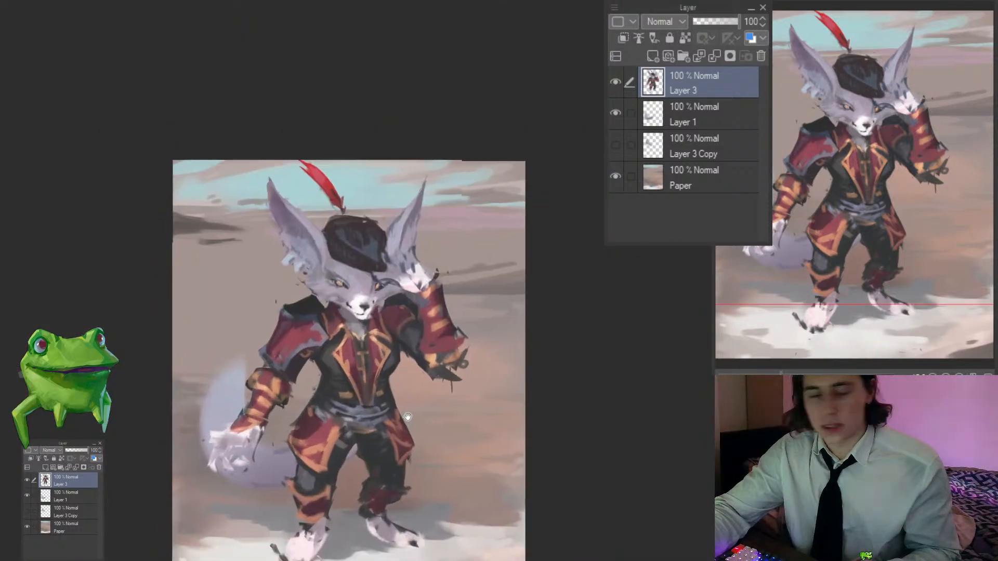
pyautogui.scroll(1, 349, 402)
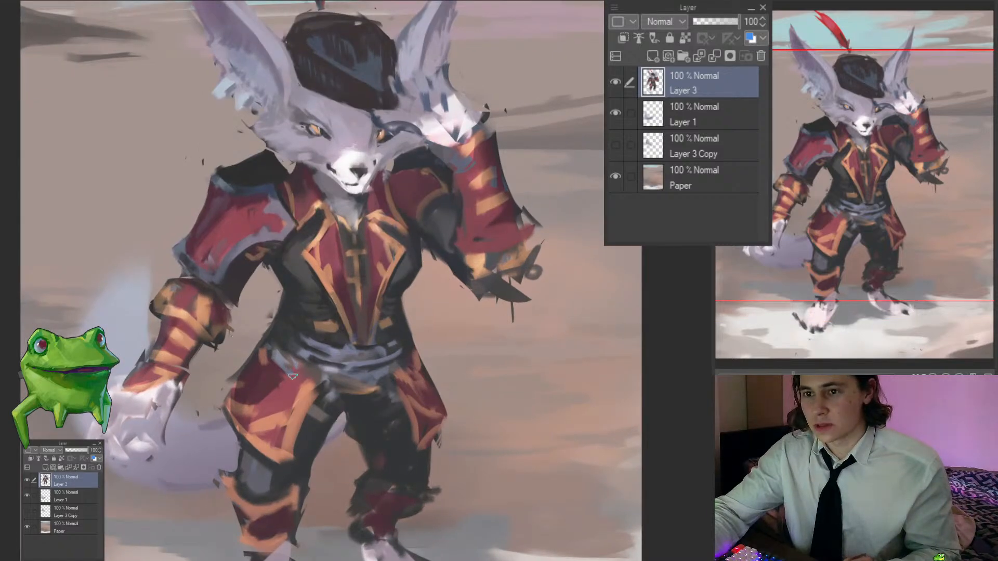
pyautogui.keyDown('alt'); pyautogui.click(308, 354); pyautogui.keyUp('alt')
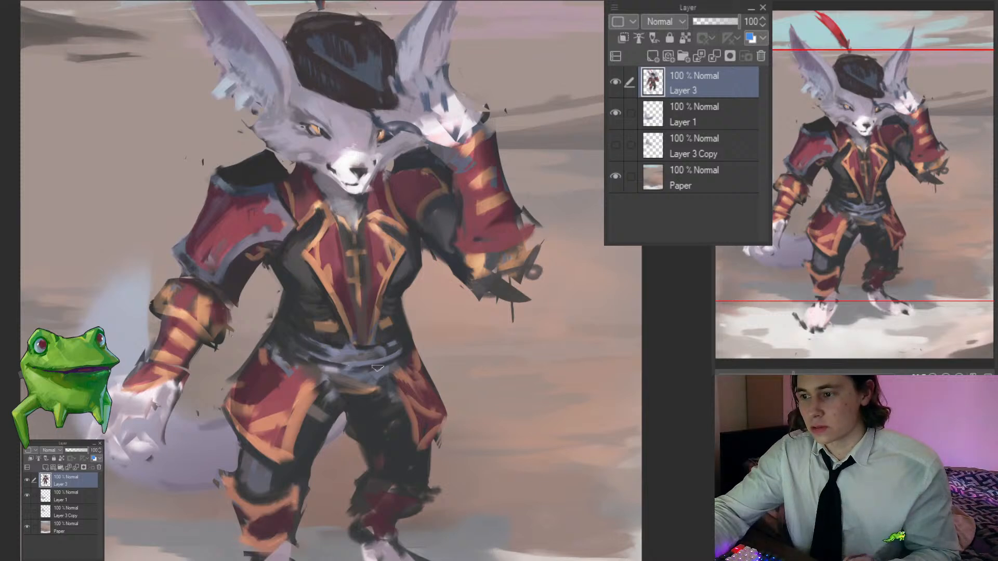
pyautogui.scroll(-5, 355, 412)
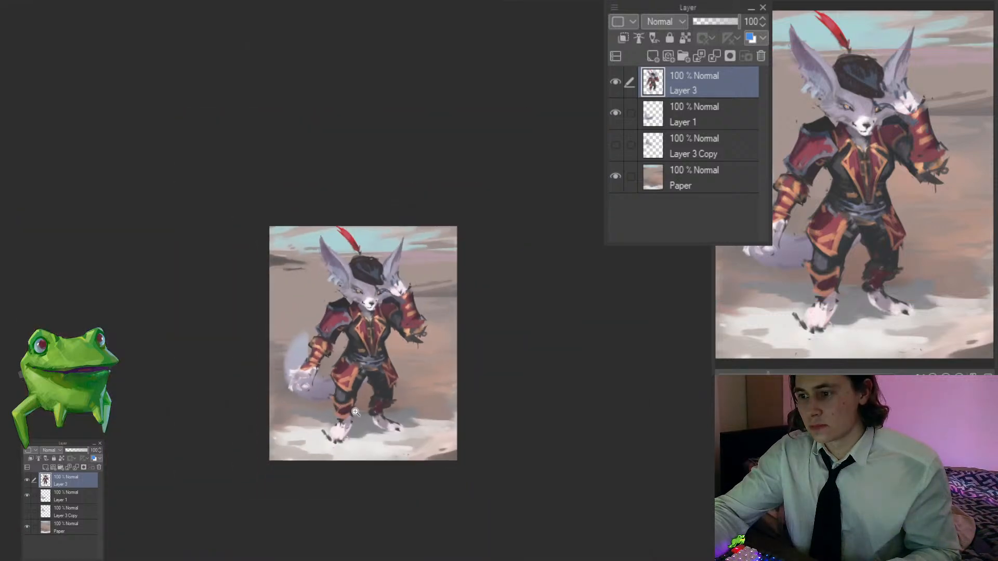
# Step: Repaint the raised arm's elbow guard in dark red with vertical orange bands
pyautogui.click(387, 347)
pyautogui.click(398, 348)
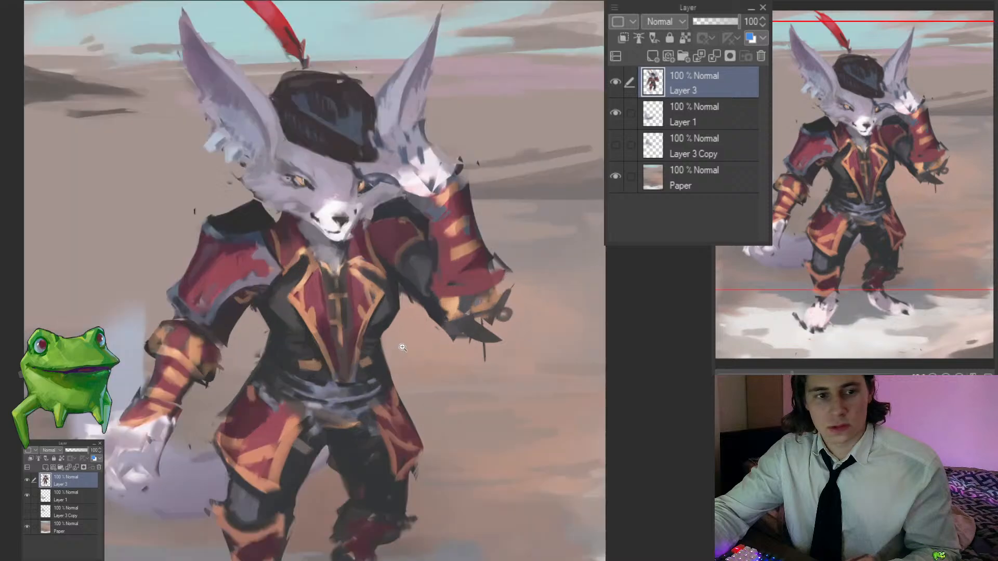
pyautogui.click(402, 335)
pyautogui.click(406, 321)
pyautogui.click(411, 306)
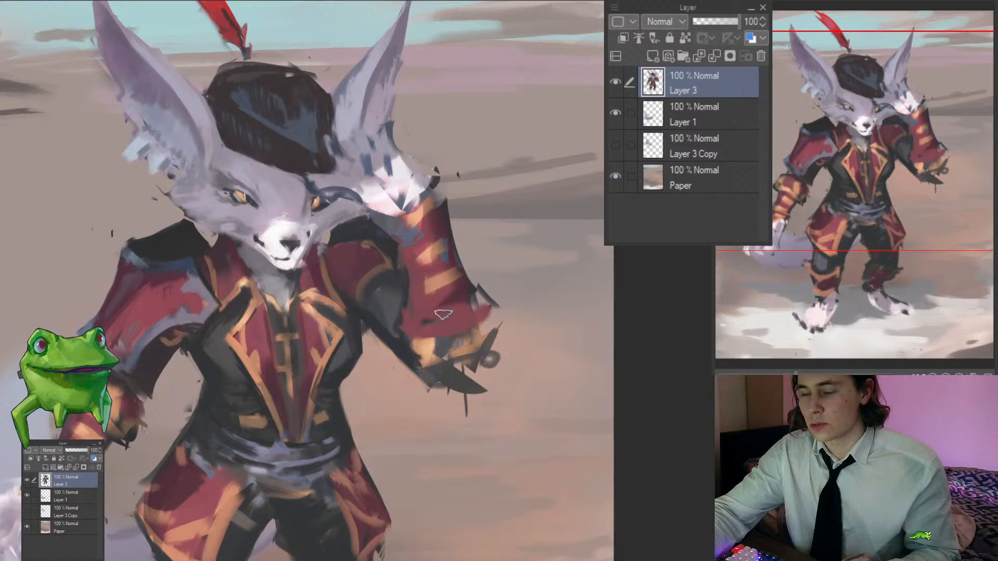
pyautogui.hotkey('ctrl', 'z')
pyautogui.moveTo(465, 309)
pyautogui.mouseDown()
pyautogui.moveTo(448, 346)
pyautogui.moveTo(467, 325)
pyautogui.moveTo(440, 334)
pyautogui.moveTo(442, 324)
pyautogui.moveTo(423, 350)
pyautogui.moveTo(421, 334)
pyautogui.moveTo(478, 334)
pyautogui.moveTo(473, 363)
pyautogui.mouseUp()
pyautogui.keyDown('alt'); pyautogui.click(439, 329); pyautogui.keyUp('alt')
pyautogui.scroll(-5, 436, 342)
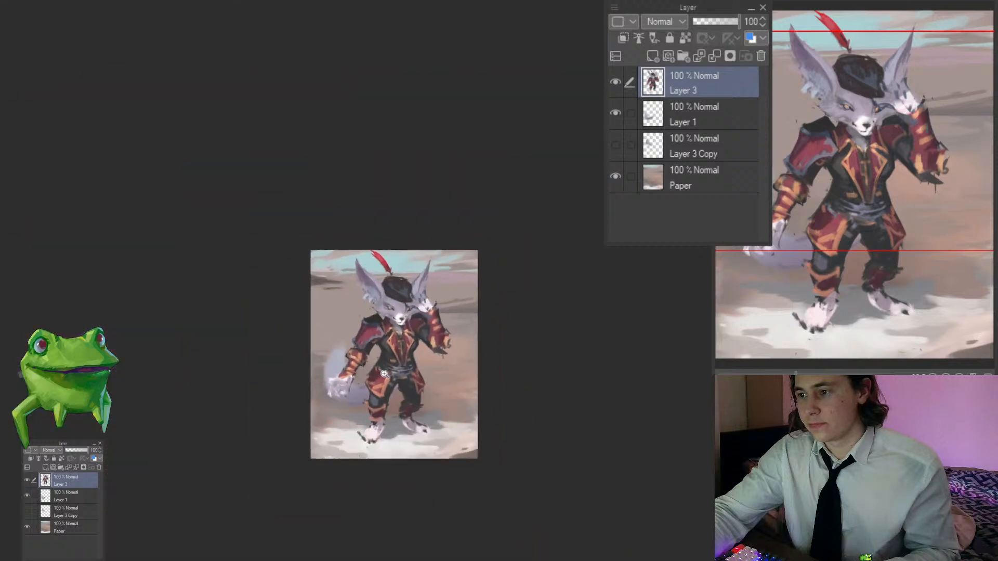
# Step: Define the dark rim of the raised arm's elbow guard and paint out the blade shape sticking out beneath it
pyautogui.scroll(5, 433, 336)
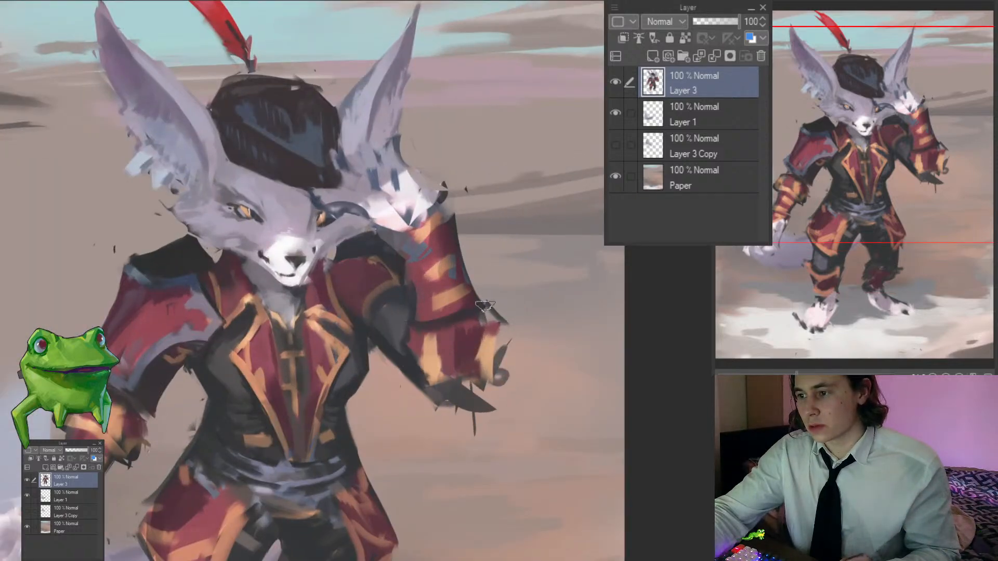
pyautogui.moveTo(498, 322); pyautogui.dragTo(485, 390)
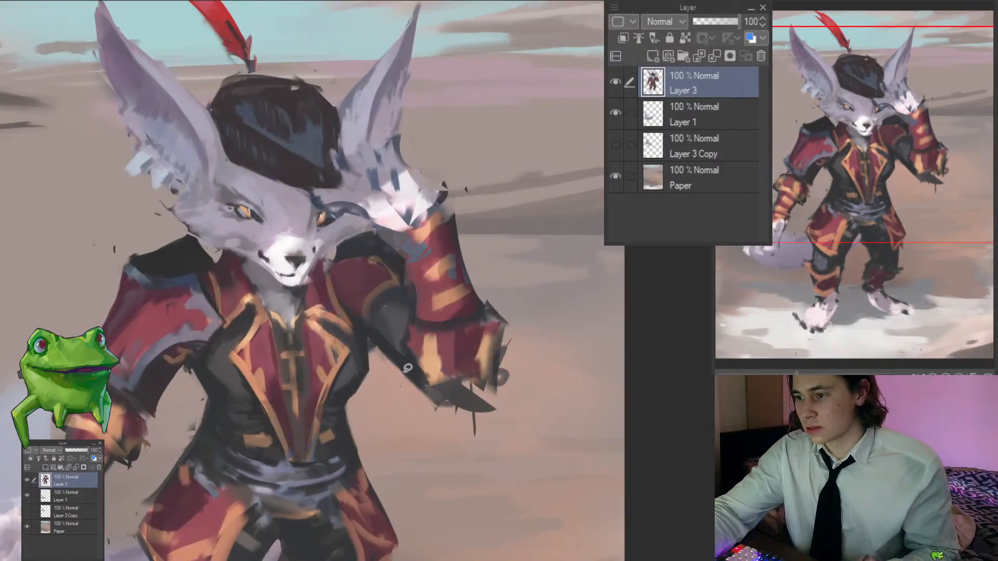
pyautogui.scroll(-2, 398, 403)
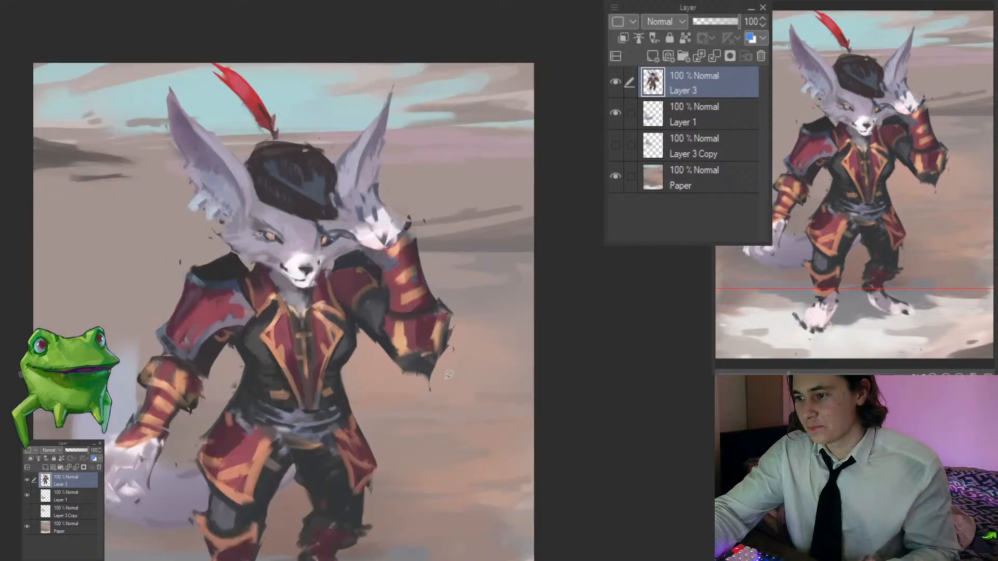
# Step: Check the raised arm and the character's silhouette in a horizontally mirrored view and from a distance
pyautogui.moveTo(499, 385); pyautogui.dragTo(425, 381)
pyautogui.press('h')
pyautogui.moveTo(542, 364); pyautogui.dragTo(501, 360)
pyautogui.press('h')
pyautogui.moveTo(428, 370); pyautogui.dragTo(450, 433)
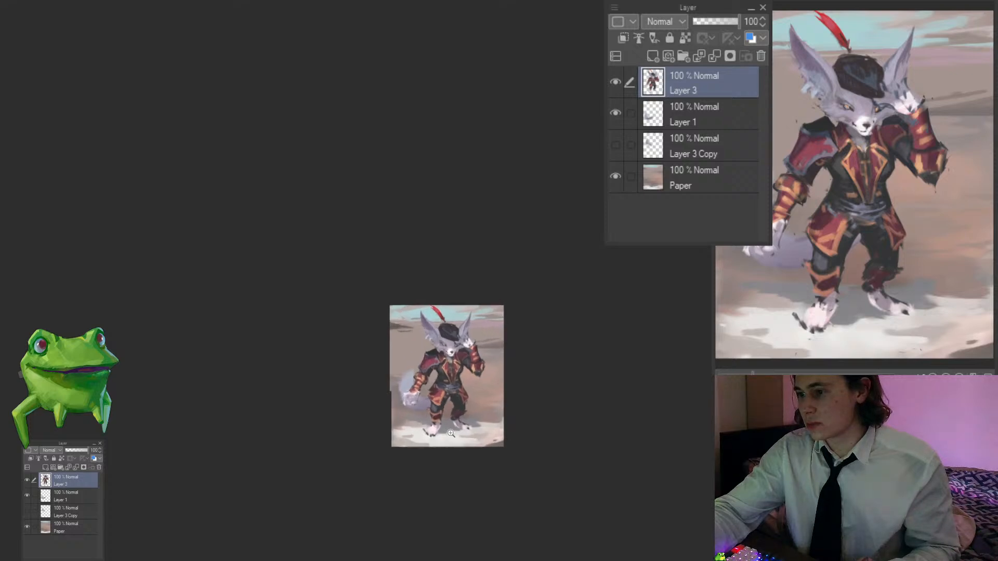
pyautogui.moveTo(481, 397); pyautogui.dragTo(579, 394)
# Step: Select Layer 1 together with Layer 3, enlarge the character slightly with a transform and reposition it on the canvas
pyautogui.keyDown('ctrl'); pyautogui.click(53, 498); pyautogui.keyUp('ctrl')
pyautogui.moveTo(499, 351); pyautogui.dragTo(484, 365)
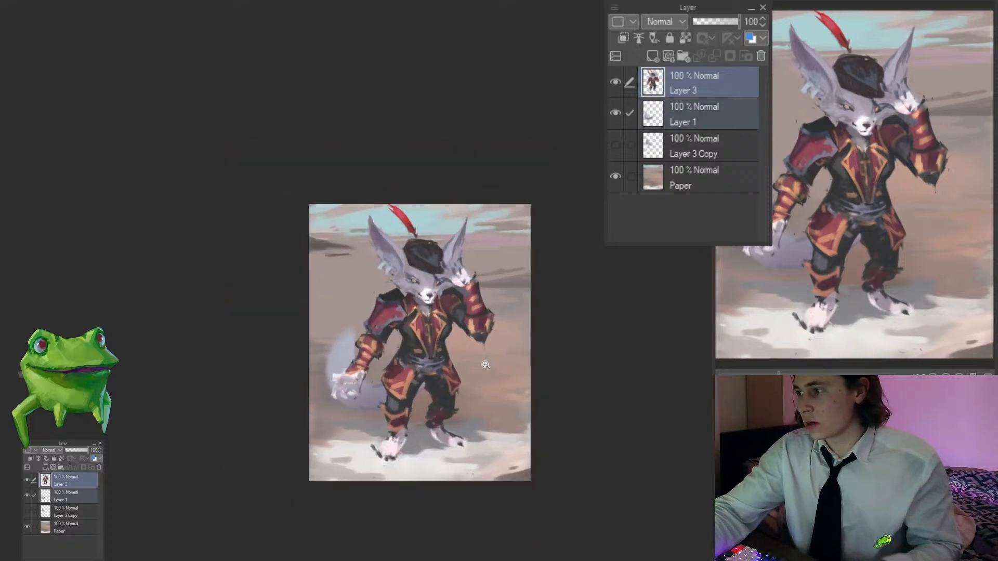
pyautogui.hotkey('ctrl', 't')
pyautogui.press('Return')
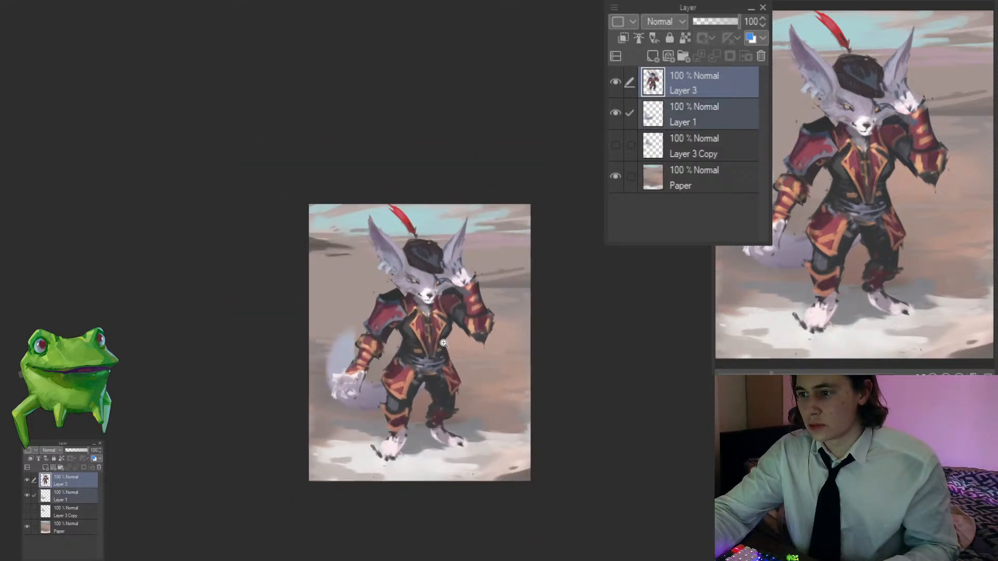
pyautogui.moveTo(440, 301); pyautogui.dragTo(441, 369)
pyautogui.scroll(-1, 441, 369)
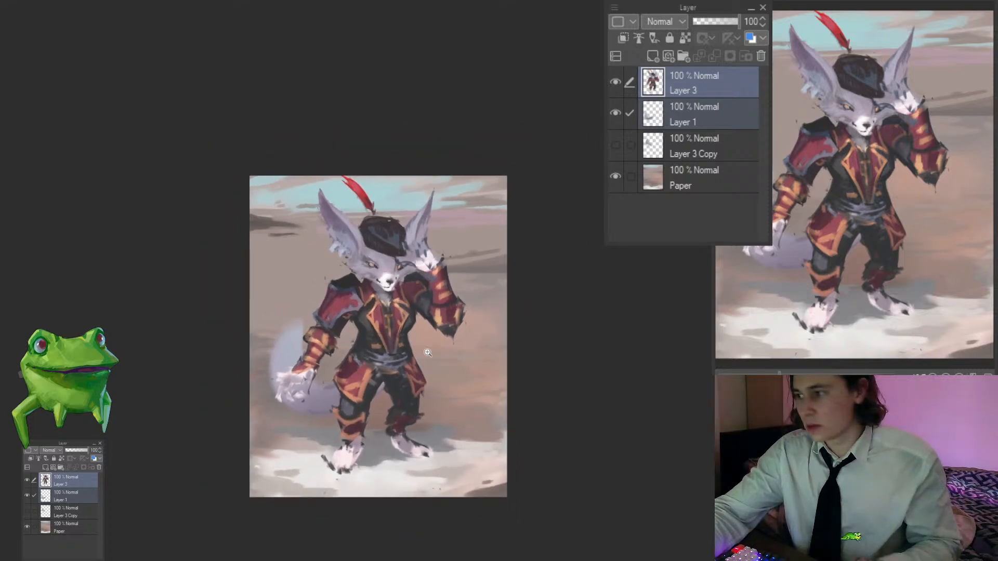
pyautogui.hotkey('ctrl', 't')
pyautogui.moveTo(363, 173); pyautogui.dragTo(364, 155)
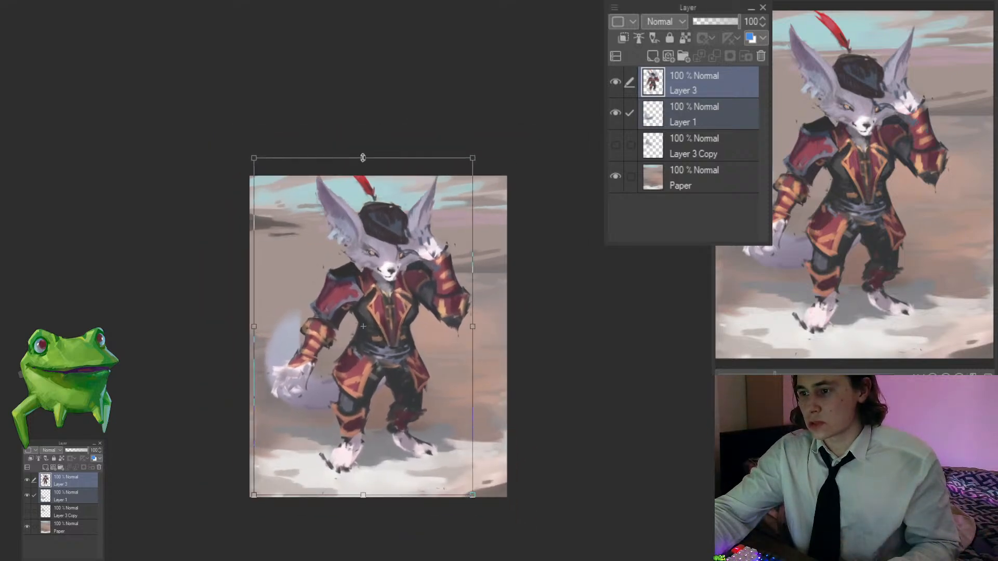
pyautogui.moveTo(407, 284); pyautogui.dragTo(409, 287)
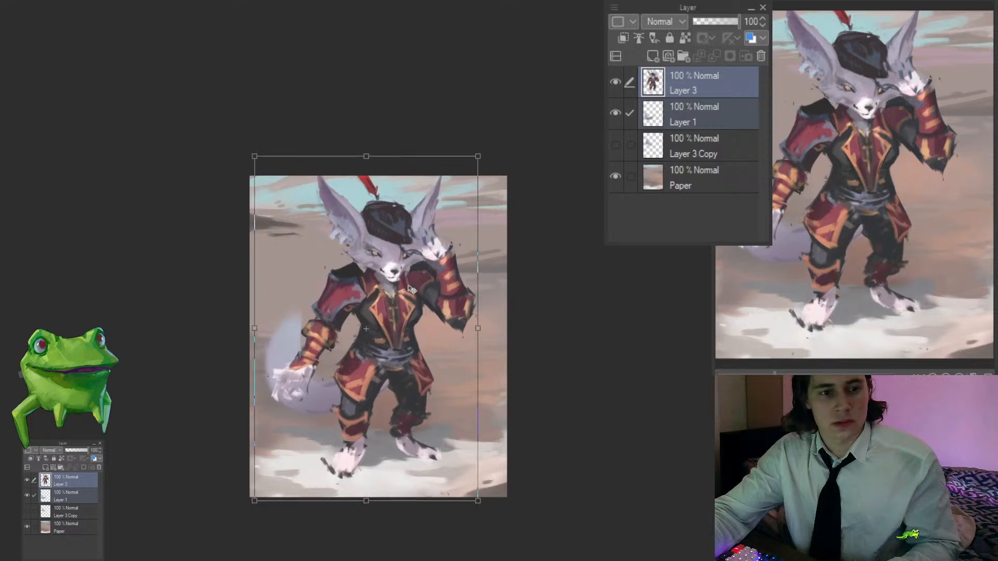
pyautogui.moveTo(366, 158); pyautogui.dragTo(366, 152)
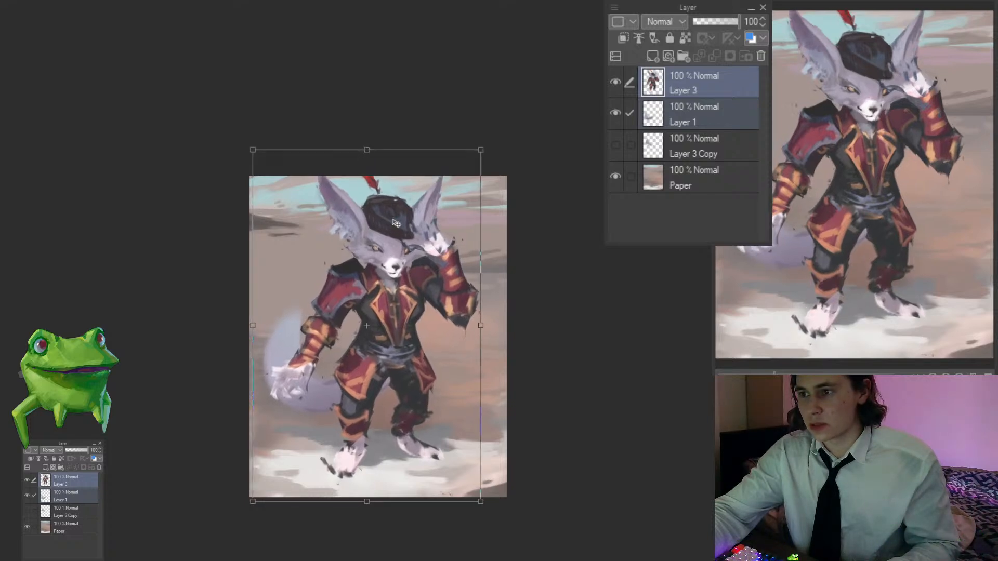
pyautogui.moveTo(396, 235); pyautogui.dragTo(393, 246)
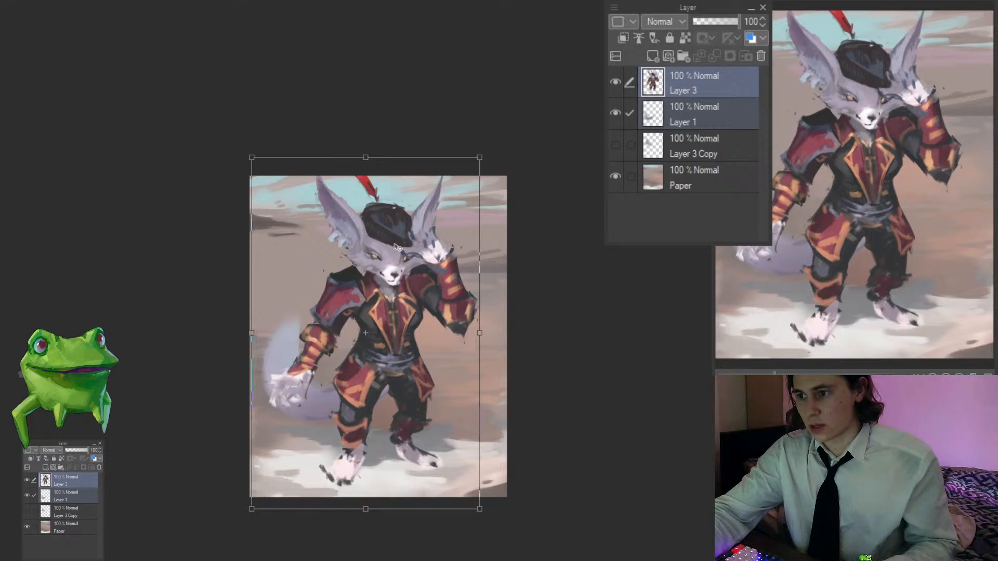
pyautogui.press('Return')
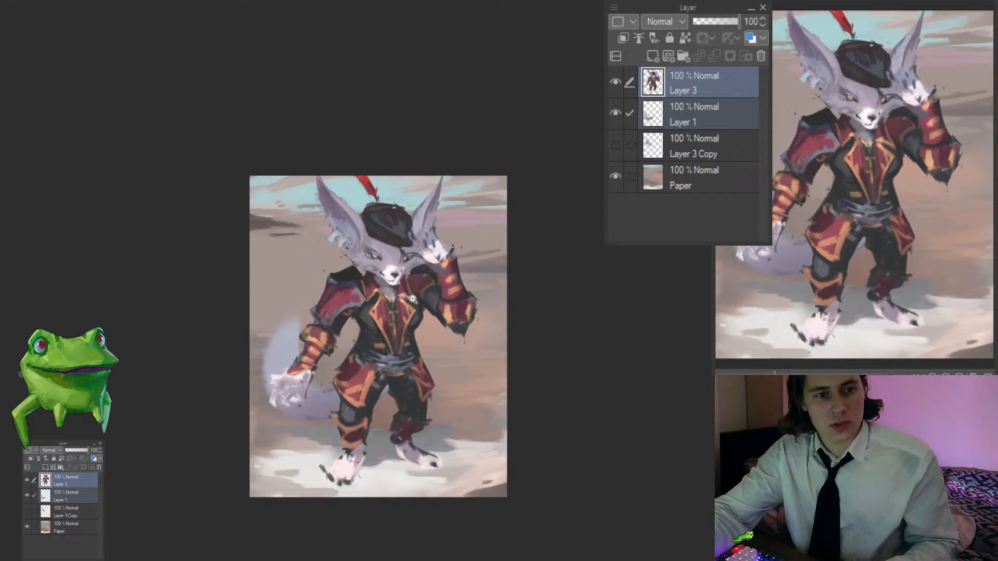
# Step: Compare the character before and after the enlargement and check the composition in a horizontally mirrored view
pyautogui.keyDown('ctrl'); pyautogui.click(412, 298); pyautogui.keyUp('ctrl')
pyautogui.hotkey('ctrl', 'z')
pyautogui.hotkey('ctrl', 'y')
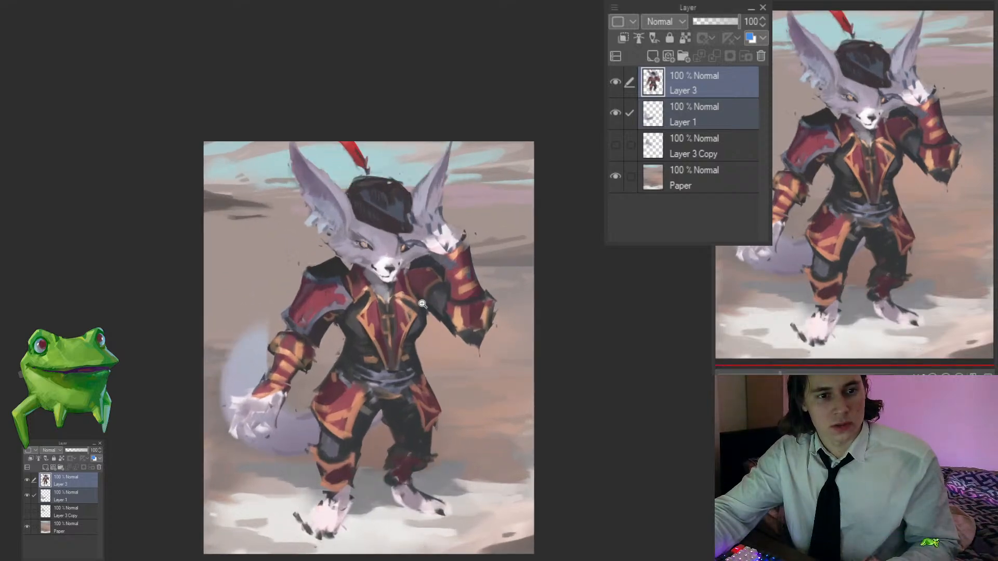
pyautogui.moveTo(420, 304); pyautogui.dragTo(395, 304)
pyautogui.press('h')
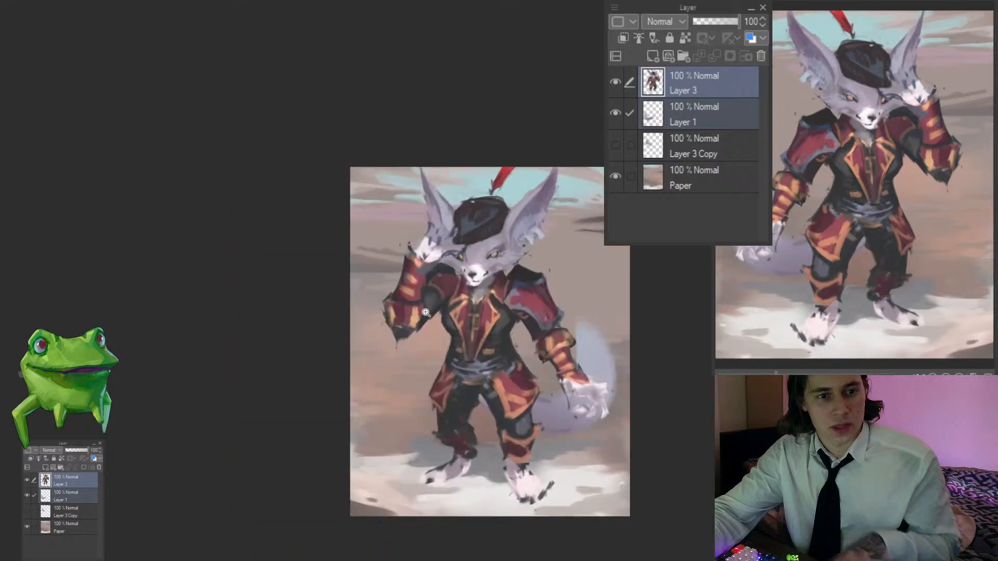
pyautogui.moveTo(476, 358); pyautogui.dragTo(415, 348)
pyautogui.keyDown('ctrl'); pyautogui.click(371, 348); pyautogui.keyUp('ctrl')
pyautogui.press('h')
pyautogui.moveTo(538, 325); pyautogui.dragTo(366, 317)
pyautogui.moveTo(423, 356); pyautogui.dragTo(360, 358)
# Step: Delete the hidden Layer 3 Copy layer
pyautogui.click(685, 178)
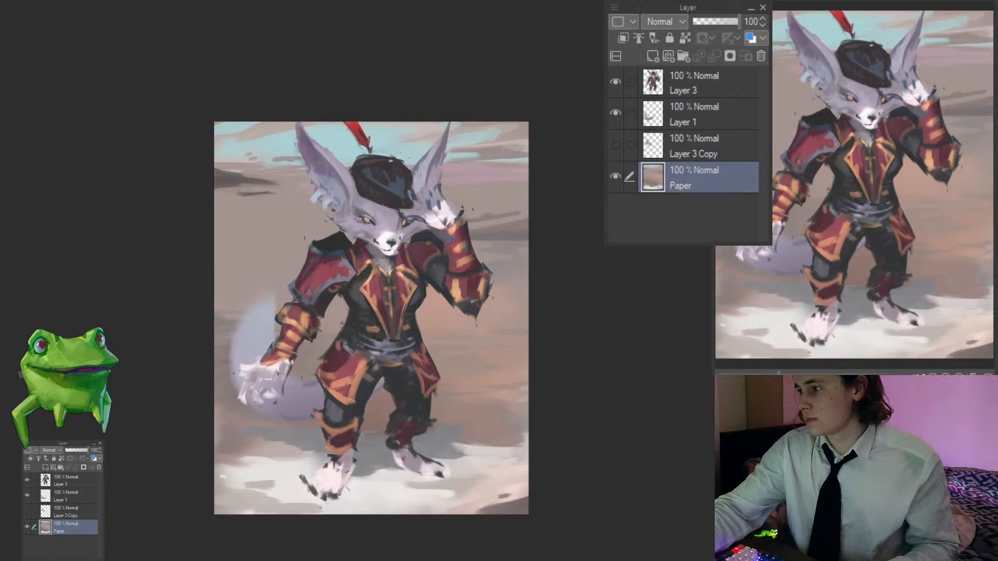
pyautogui.click(680, 153)
pyautogui.click(761, 56)
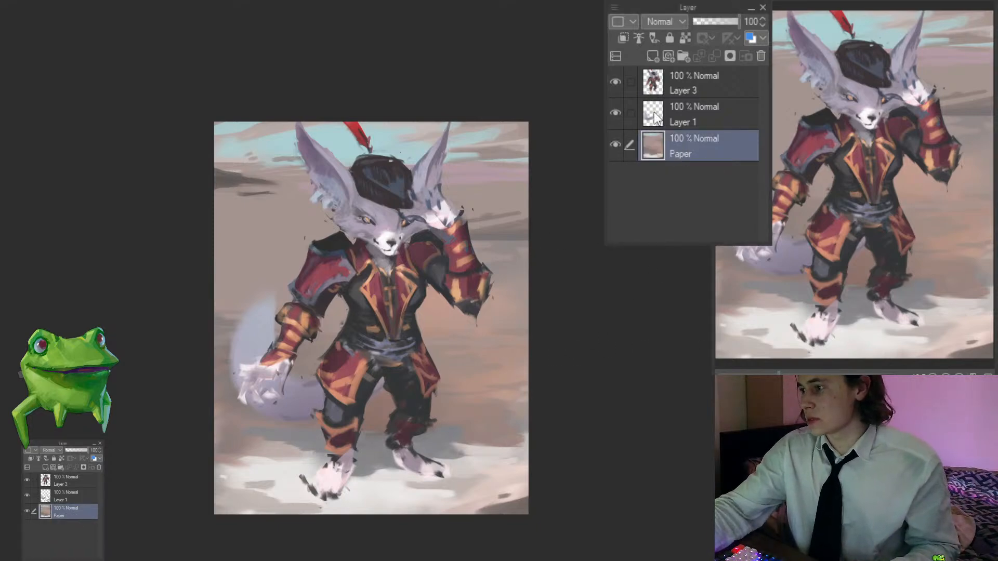
# Step: Tint the tail with a pale blue Multiply layer clipped to Layer 1, and merge it down into Layer 1
pyautogui.click(653, 56)
pyautogui.click(622, 38)
pyautogui.click(655, 22)
pyautogui.click(660, 62)
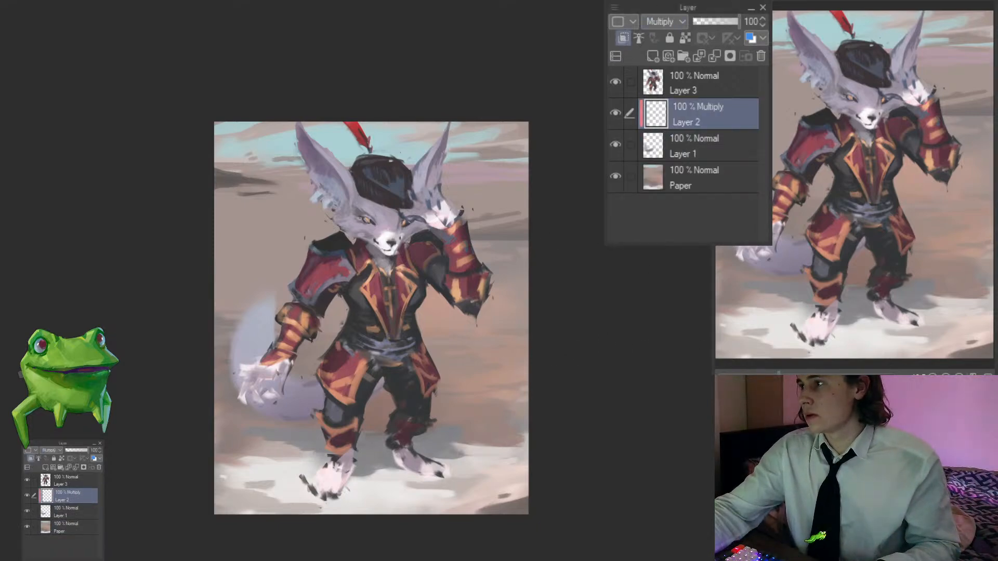
pyautogui.hotkey('alt', 'Delete')
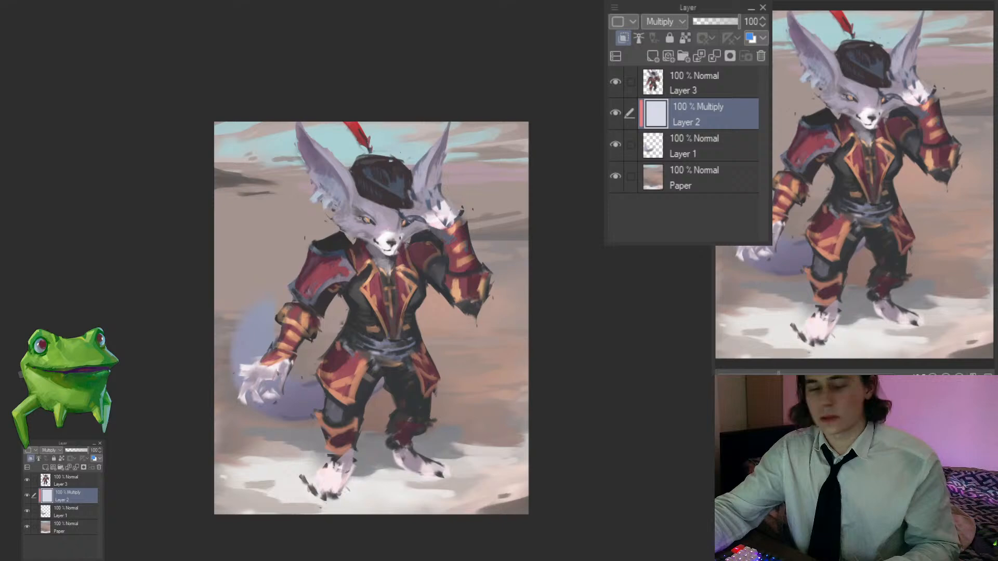
pyautogui.hotkey('ctrl', 'e')
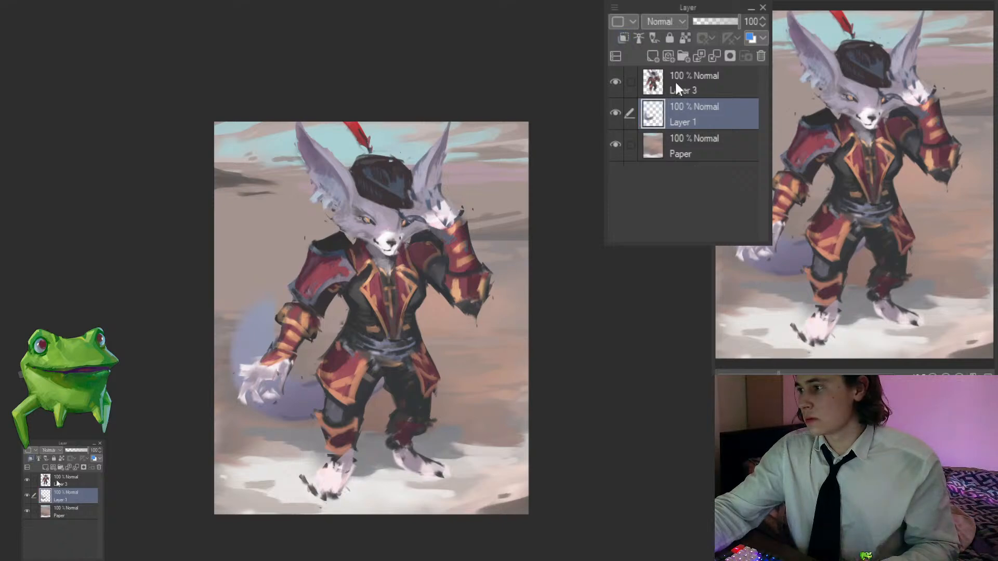
# Step: Add a new layer above Paper, fill it with pale blue and set it to Multiply to cool the background
pyautogui.click(679, 150)
pyautogui.click(653, 55)
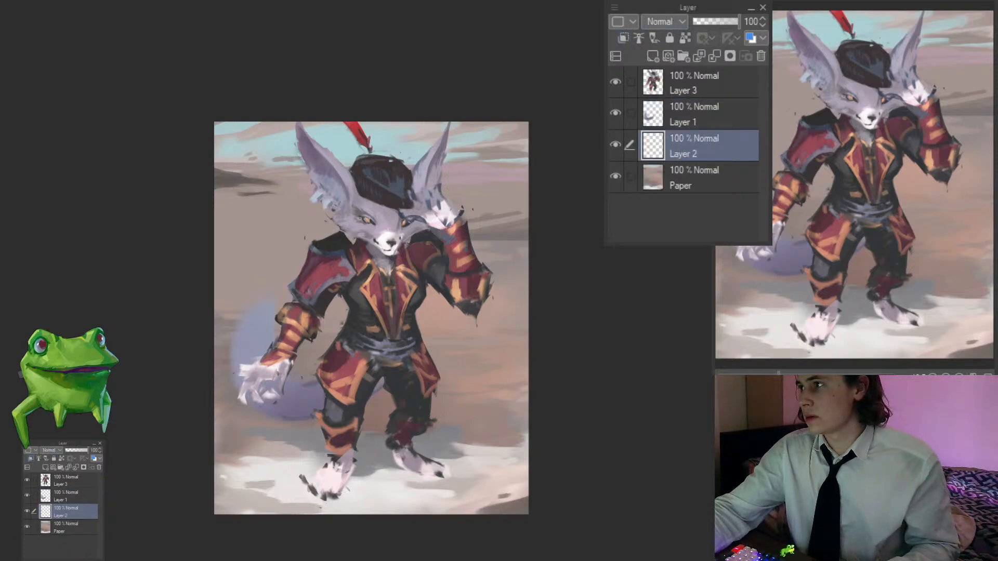
pyautogui.hotkey('alt', 'Delete')
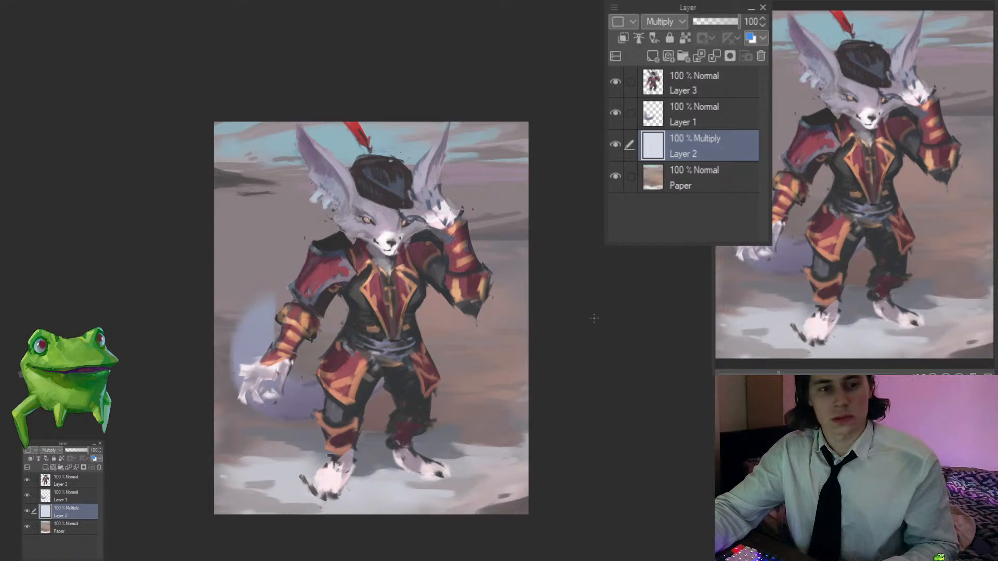
# Step: Change the background Multiply layer's fill to a pale pink tint and compare the painting with that layer hidden and shown
pyautogui.moveTo(595, 316); pyautogui.dragTo(594, 223)
pyautogui.hotkey('ctrl', '0')
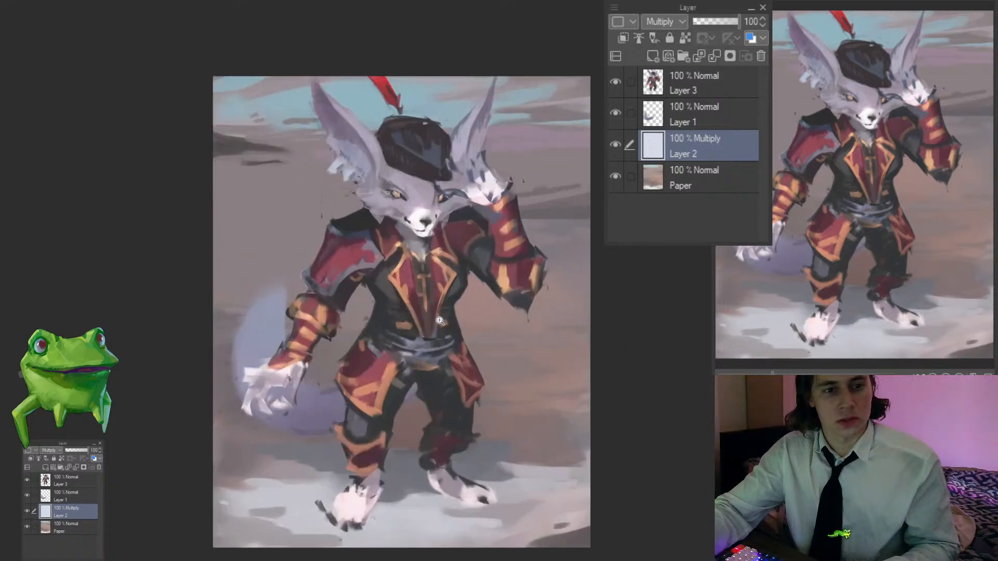
pyautogui.moveTo(669, 259); pyautogui.dragTo(642, 254)
pyautogui.moveTo(596, 286); pyautogui.dragTo(594, 291)
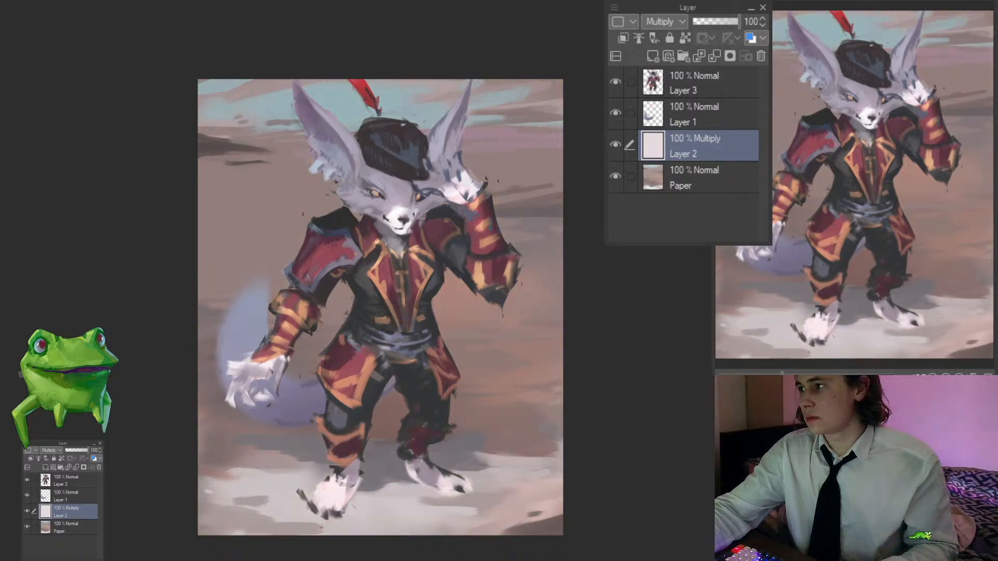
pyautogui.click(616, 144)
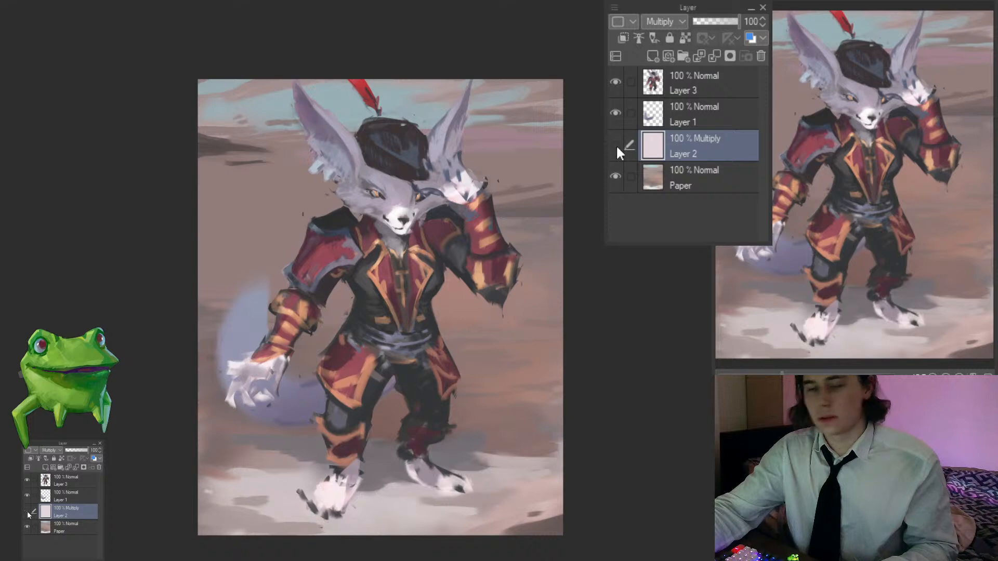
pyautogui.click(614, 145)
# Step: Lower the Multiply tint layer's opacity to 82% and merge it down into Paper
pyautogui.moveTo(599, 363); pyautogui.dragTo(581, 362)
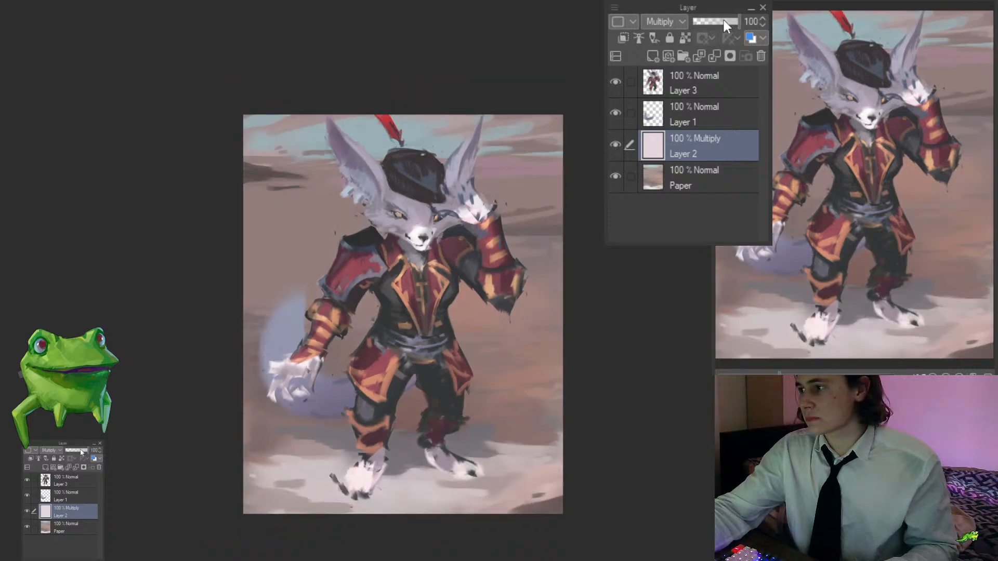
pyautogui.moveTo(723, 20); pyautogui.dragTo(718, 21)
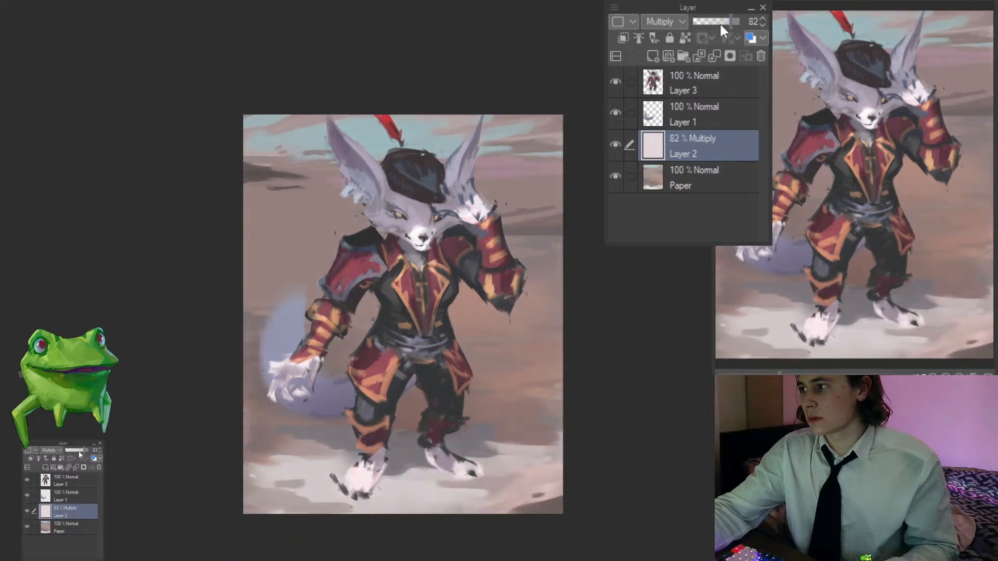
pyautogui.moveTo(617, 332); pyautogui.dragTo(622, 339)
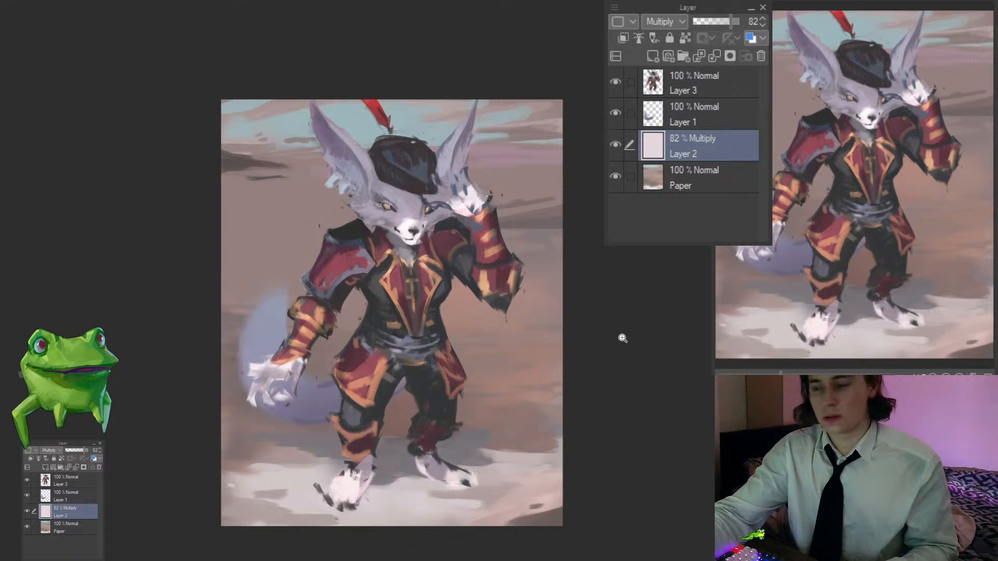
pyautogui.hotkey('ctrl', 'e')
# Step: Add a new layer above Layer 3, clip it to the character and set its blending mode to Overlay
pyautogui.moveTo(413, 224); pyautogui.dragTo(386, 260)
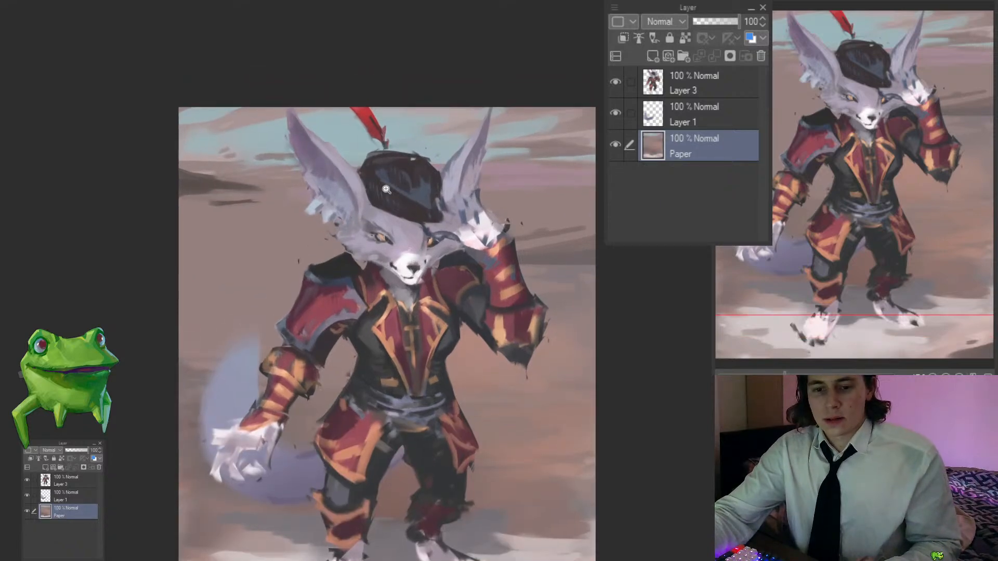
pyautogui.moveTo(403, 227); pyautogui.dragTo(385, 227)
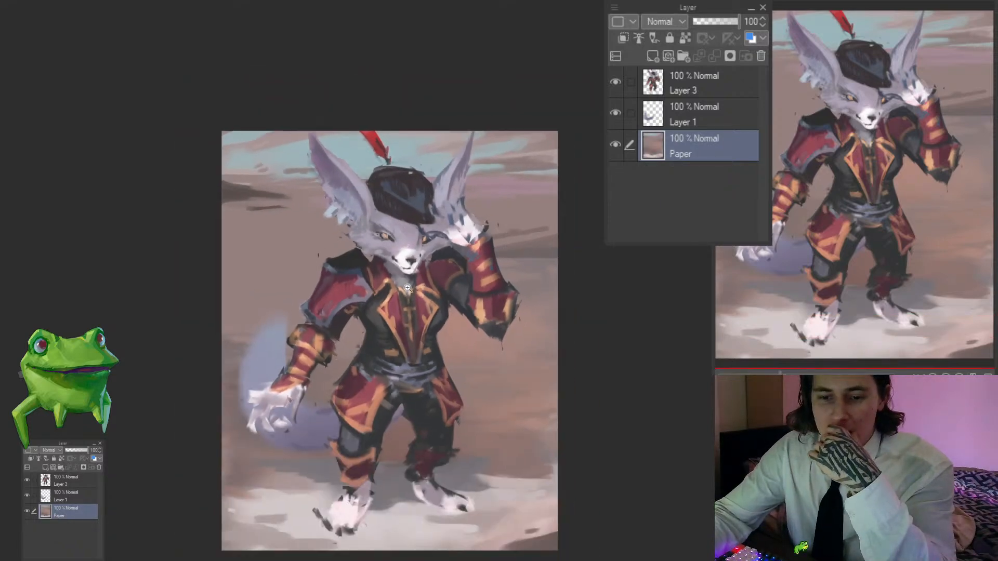
pyautogui.moveTo(401, 278); pyautogui.dragTo(409, 278)
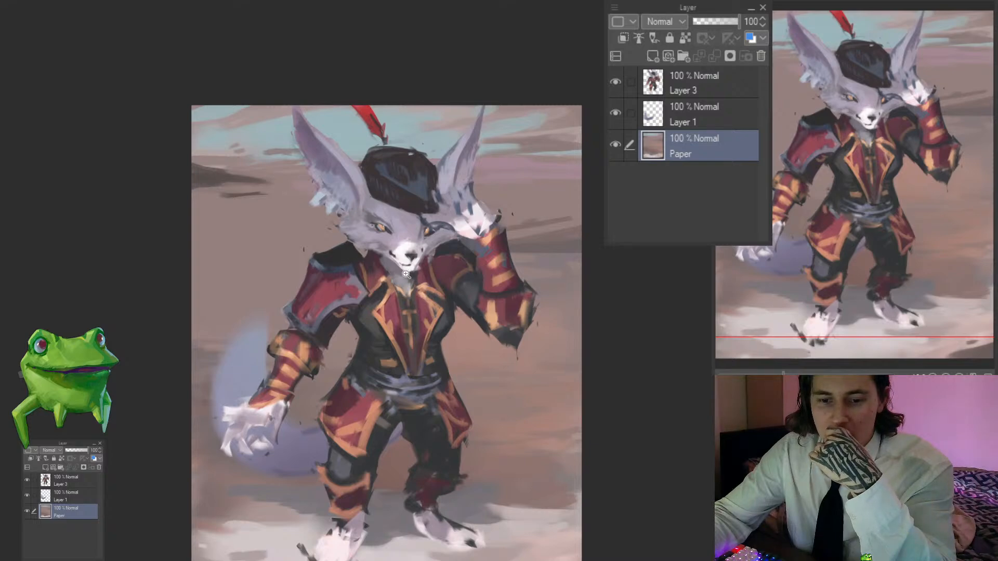
pyautogui.moveTo(397, 255); pyautogui.dragTo(398, 272)
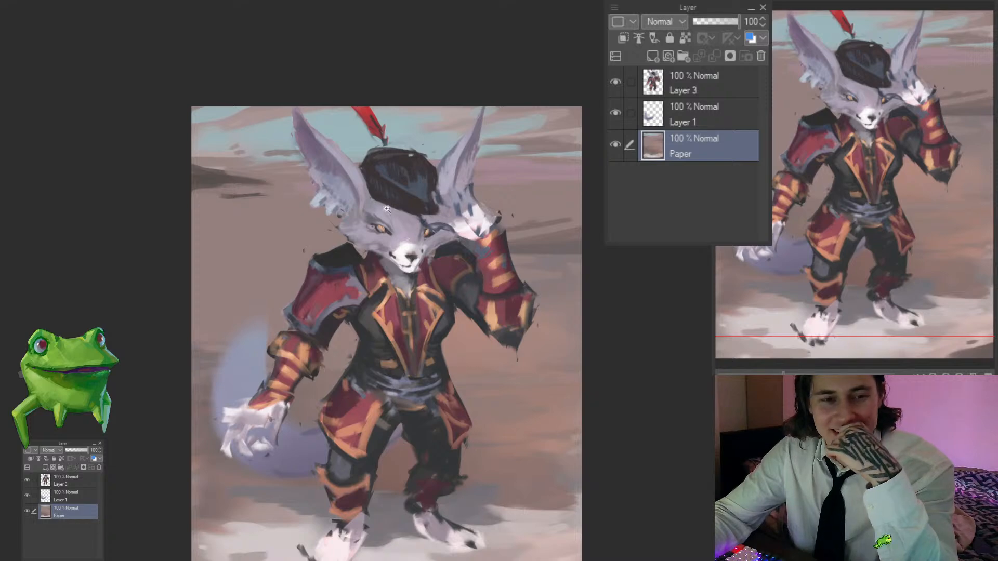
pyautogui.moveTo(394, 253); pyautogui.dragTo(393, 224)
pyautogui.hotkey('ctrl', 'shift', 'n')
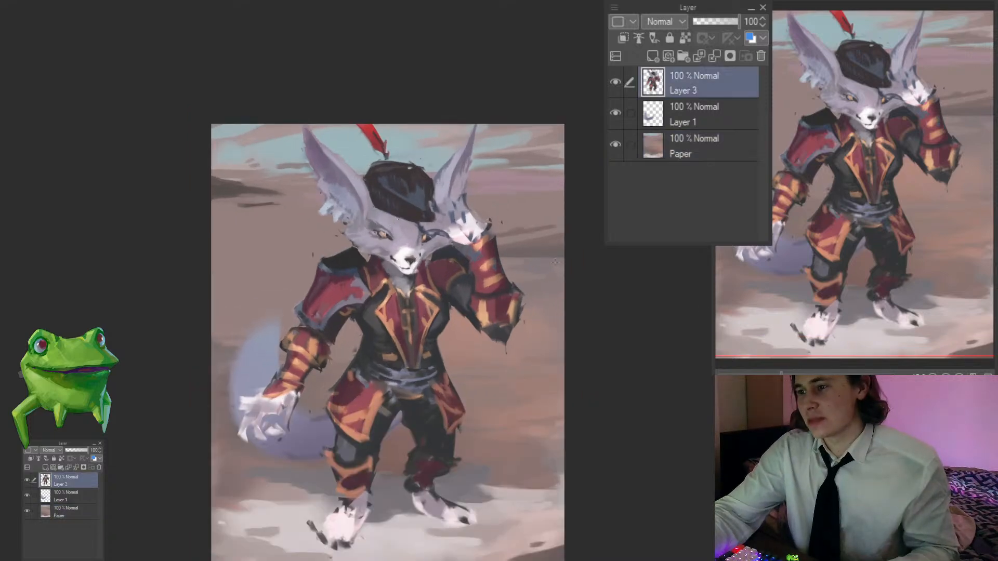
pyautogui.click(622, 38)
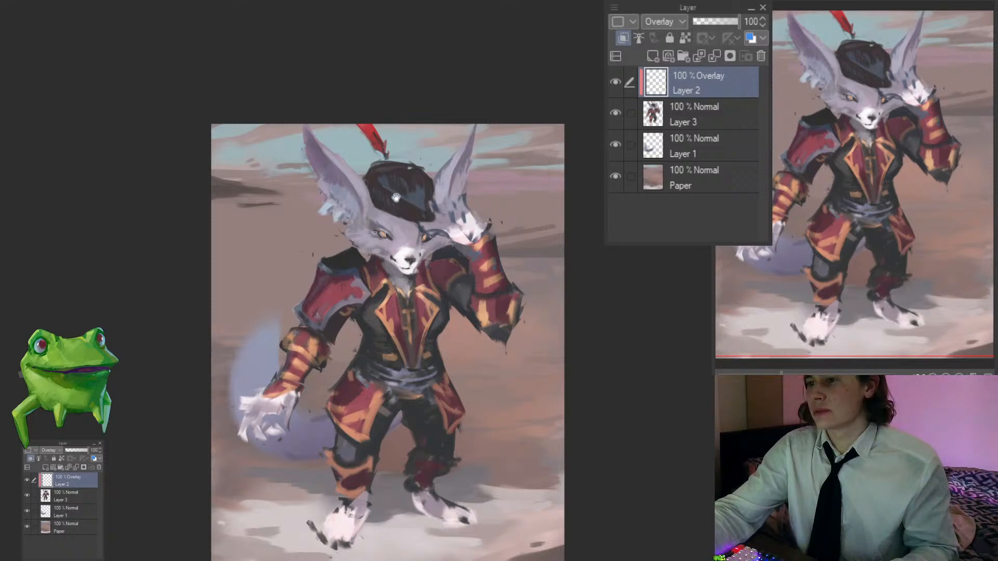
# Step: Brush soft Overlay light over the character's ears and shoulder armour on the clipped layer
pyautogui.moveTo(393, 195); pyautogui.dragTo(368, 231)
pyautogui.scroll(1, 303, 225)
pyautogui.moveTo(296, 225); pyautogui.dragTo(337, 257)
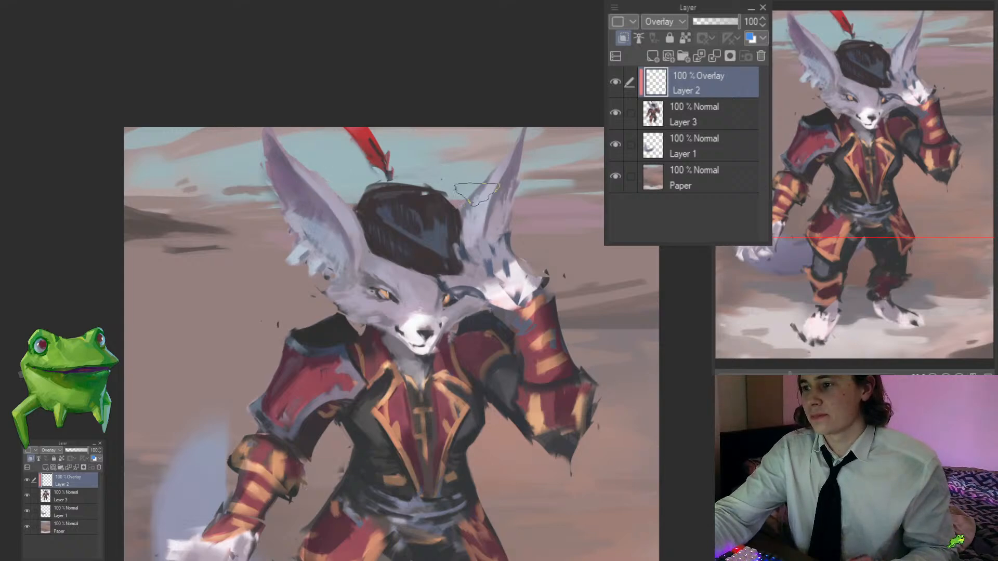
pyautogui.moveTo(471, 234)
pyautogui.mouseDown()
pyautogui.moveTo(502, 182)
pyautogui.moveTo(468, 221)
pyautogui.mouseUp()
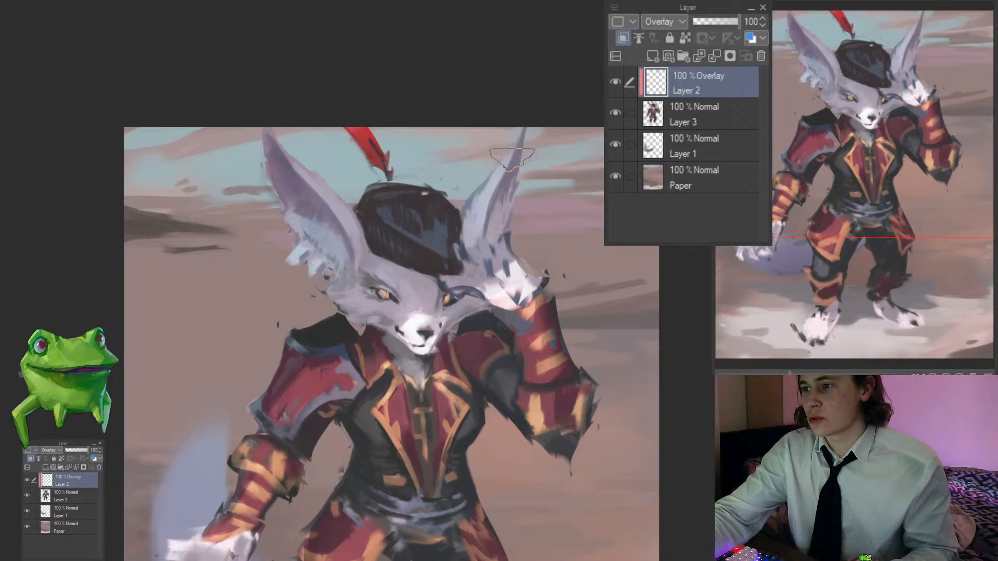
pyautogui.moveTo(512, 158); pyautogui.dragTo(478, 213)
pyautogui.moveTo(404, 230)
pyautogui.mouseDown()
pyautogui.moveTo(333, 229)
pyautogui.moveTo(399, 253)
pyautogui.mouseUp()
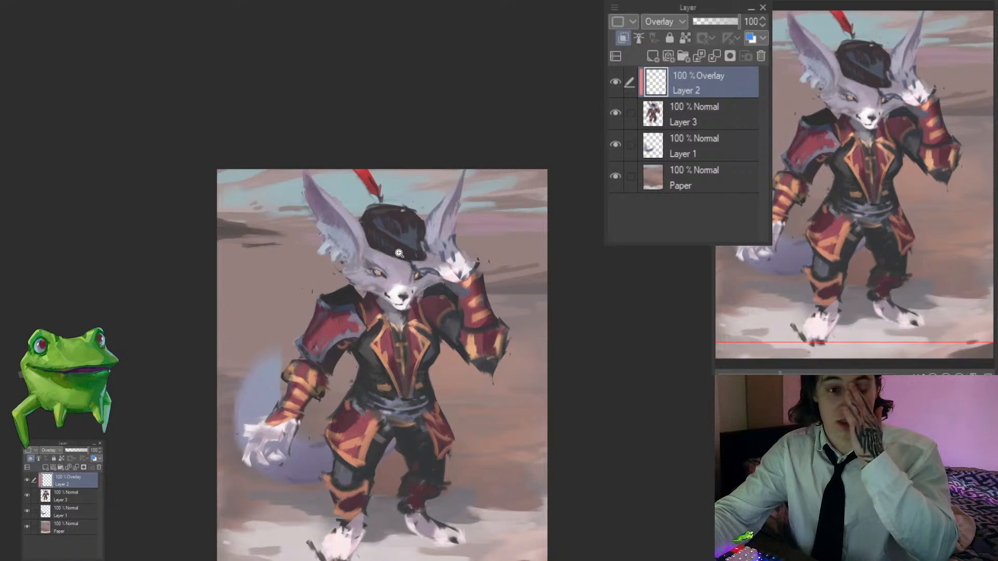
pyautogui.click(399, 253)
pyautogui.click(398, 253)
pyautogui.moveTo(272, 307); pyautogui.dragTo(300, 324)
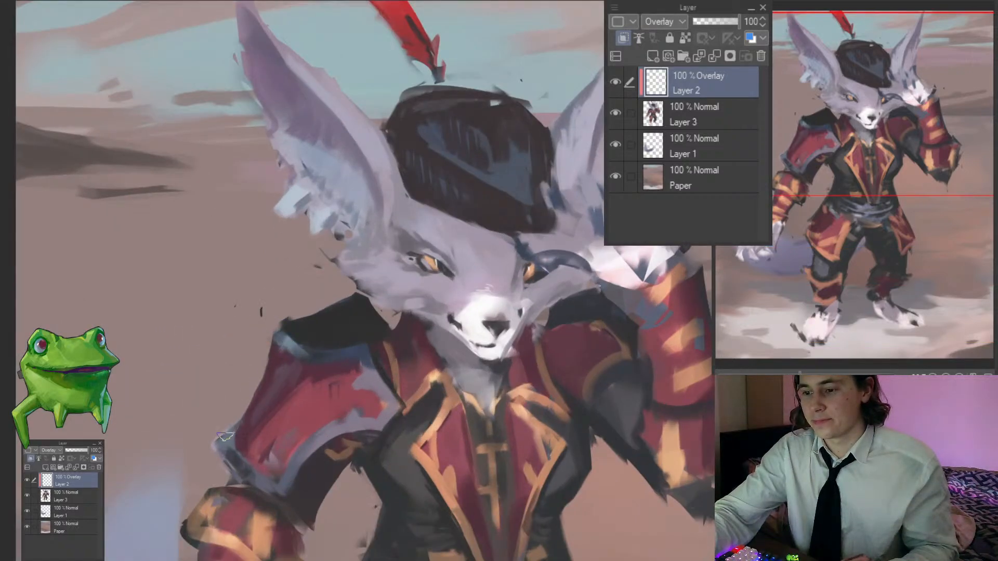
pyautogui.moveTo(312, 366); pyautogui.dragTo(265, 365)
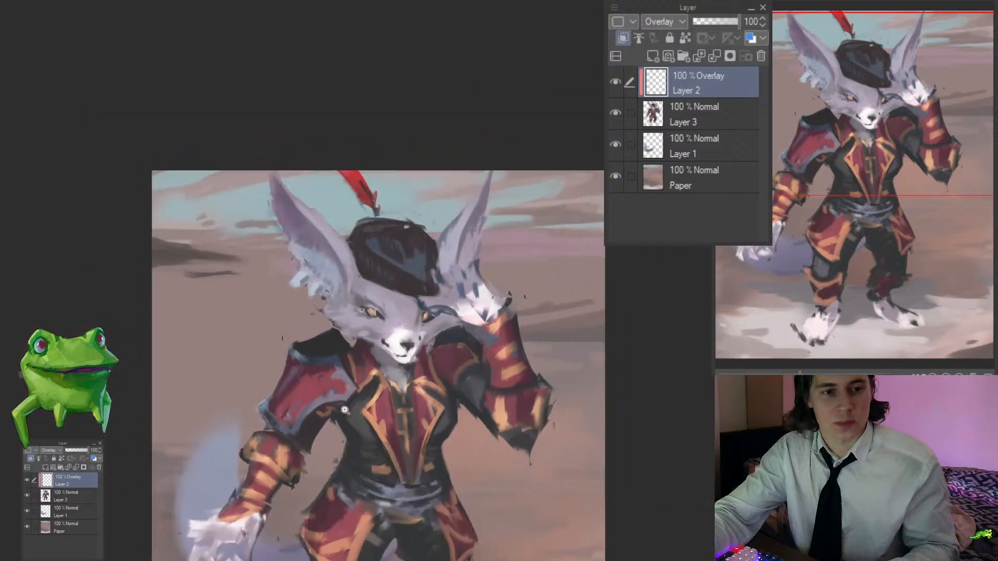
# Step: Brush Overlay light over the hat, arms and waist of the costume, and merge the Overlay layer down into Layer 3
pyautogui.moveTo(364, 336); pyautogui.dragTo(334, 325)
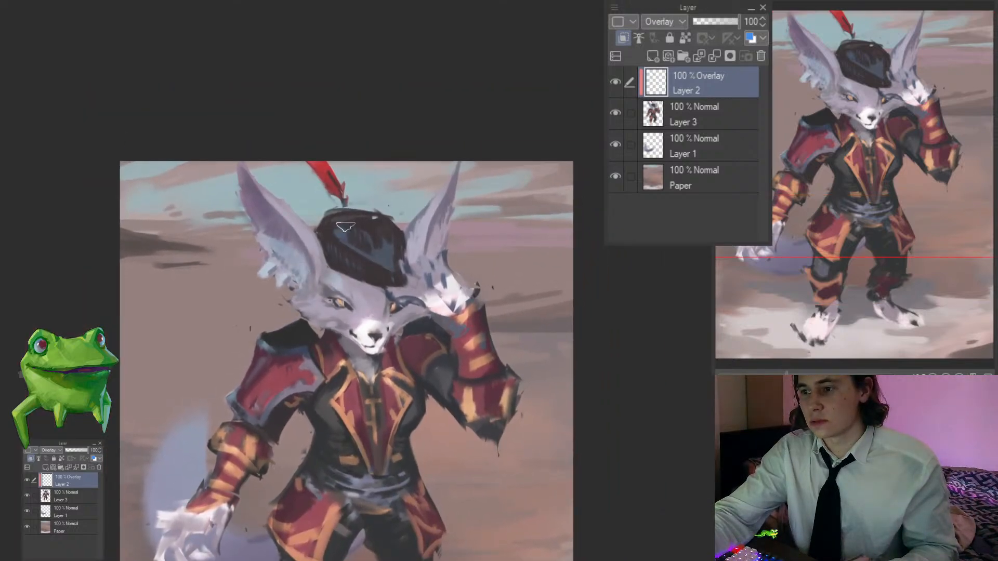
pyautogui.moveTo(351, 240); pyautogui.dragTo(318, 304)
pyautogui.moveTo(356, 264); pyautogui.dragTo(411, 260)
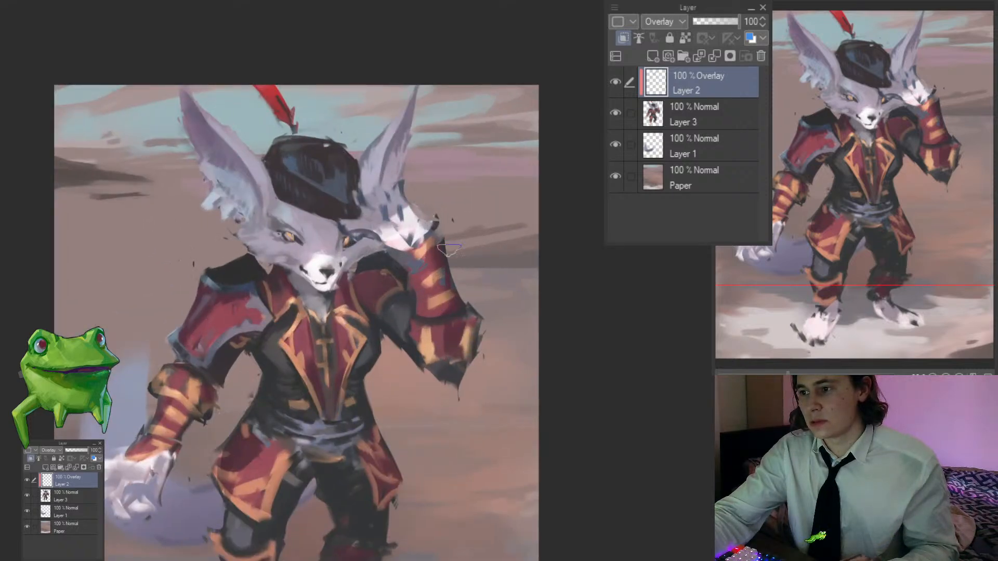
pyautogui.moveTo(170, 384); pyautogui.dragTo(235, 310)
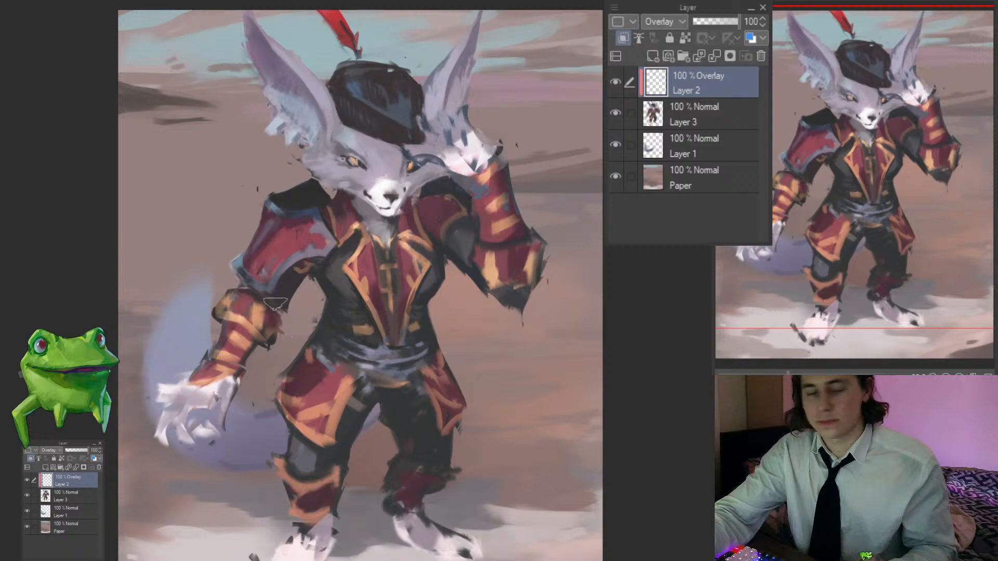
pyautogui.moveTo(375, 347)
pyautogui.mouseDown()
pyautogui.moveTo(346, 355)
pyautogui.moveTo(340, 341)
pyautogui.mouseUp()
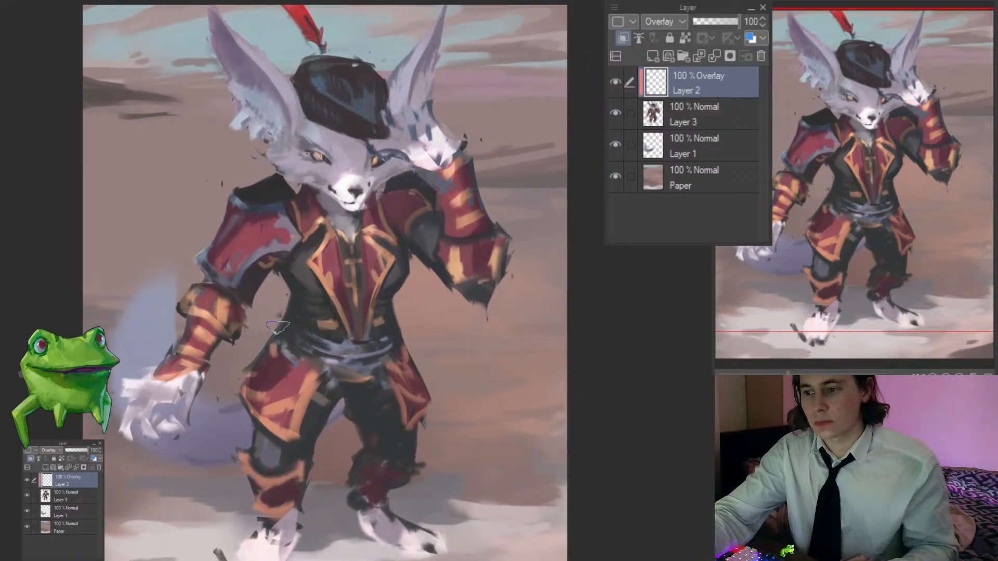
pyautogui.scroll(-1, 284, 337)
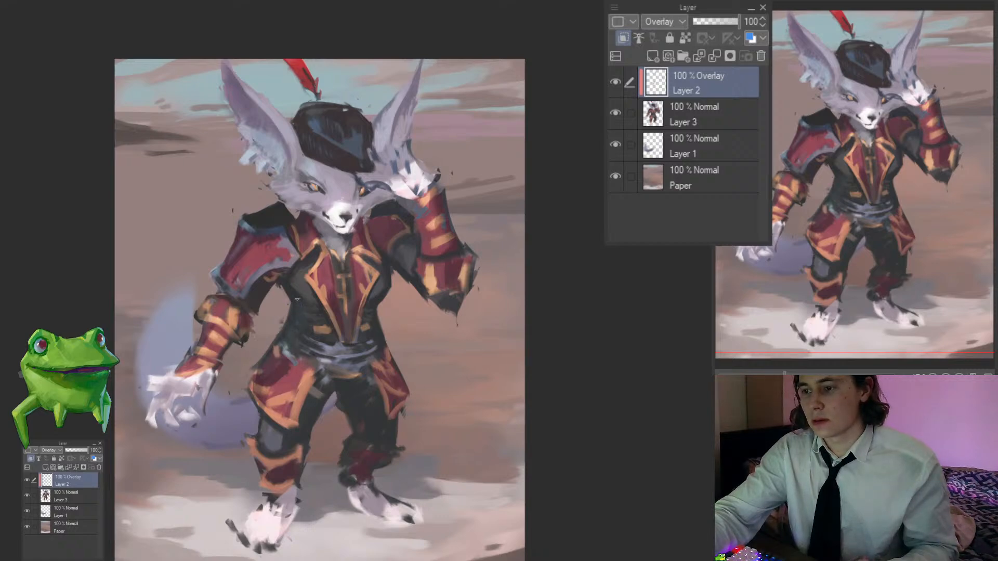
pyautogui.scroll(-5, 306, 328)
pyautogui.scroll(4, 328, 322)
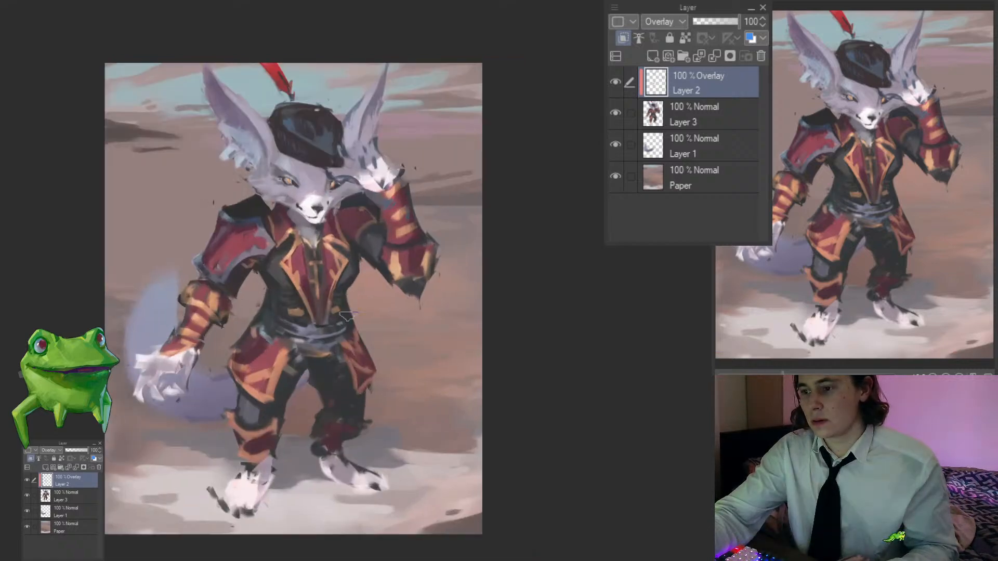
pyautogui.moveTo(387, 418); pyautogui.dragTo(415, 455)
pyautogui.scroll(-1, 405, 445)
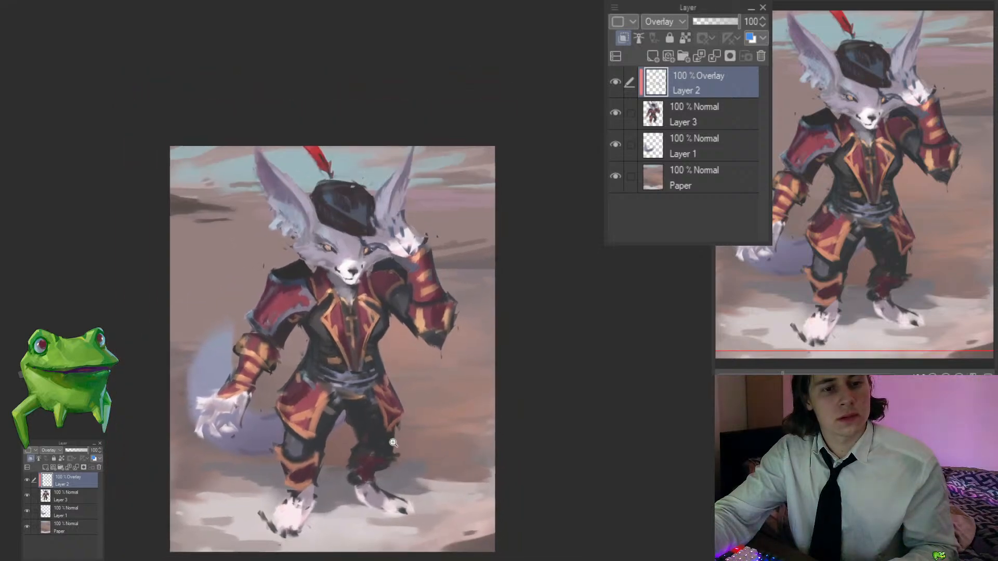
pyautogui.hotkey('ctrl', 'e')
# Step: Add a new layer above the tail's Layer 1, clip it to that layer and set it to Overlay
pyautogui.keyDown('ctrl'); pyautogui.keyDown('shift'); pyautogui.click(267, 425); pyautogui.keyUp('shift'); pyautogui.keyUp('ctrl')
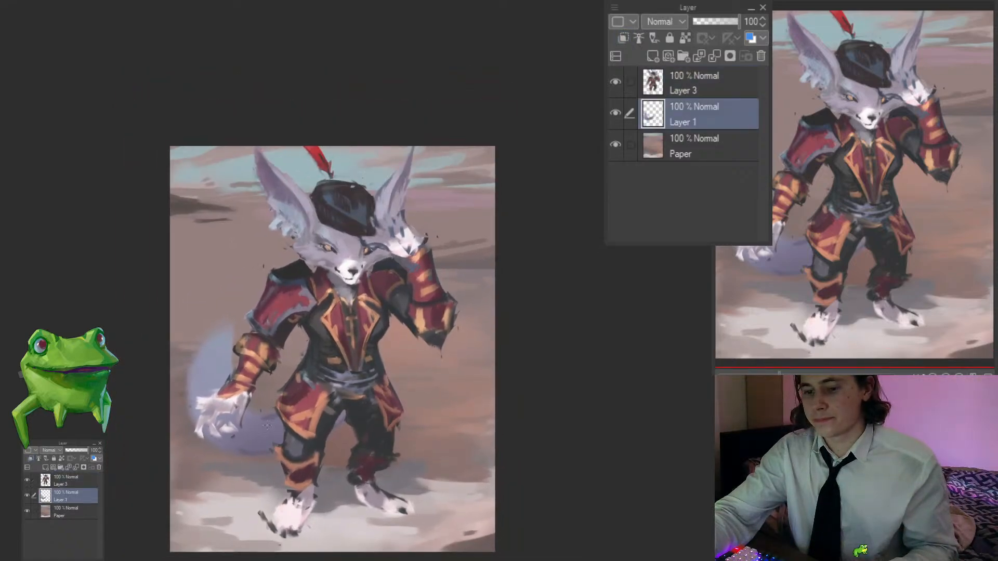
pyautogui.scroll(3, 275, 384)
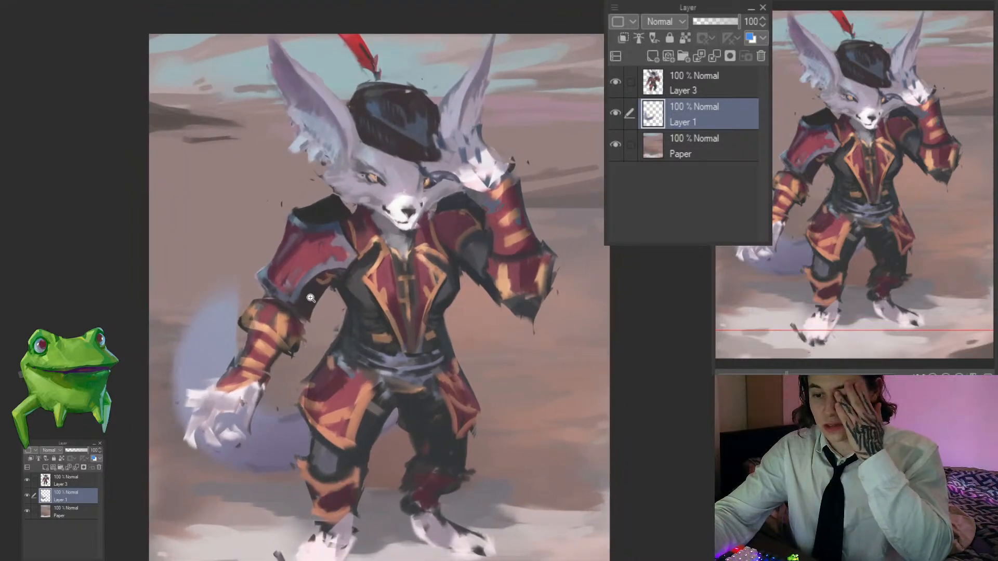
pyautogui.scroll(2, 318, 341)
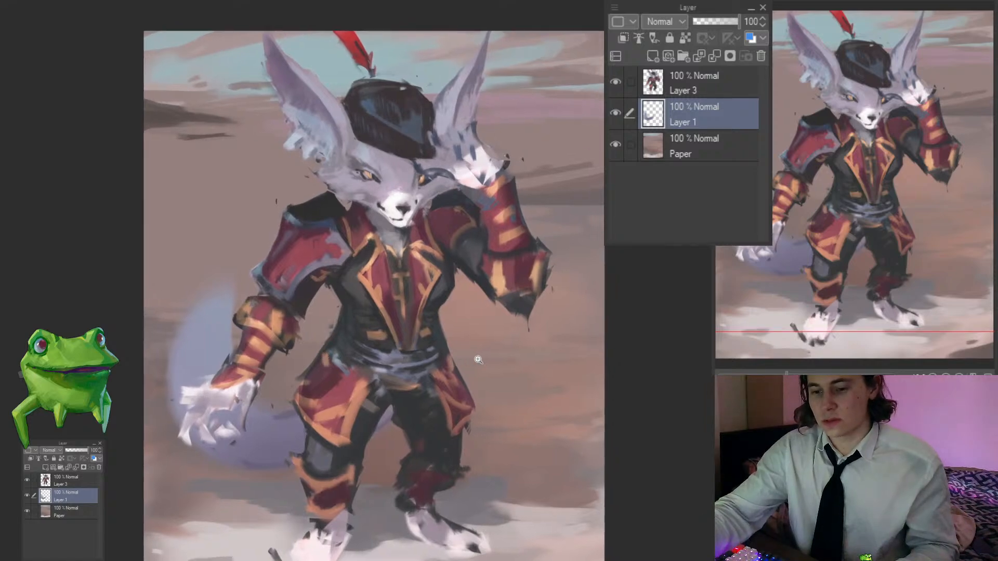
pyautogui.hotkey('ctrl', 'shift', 'n')
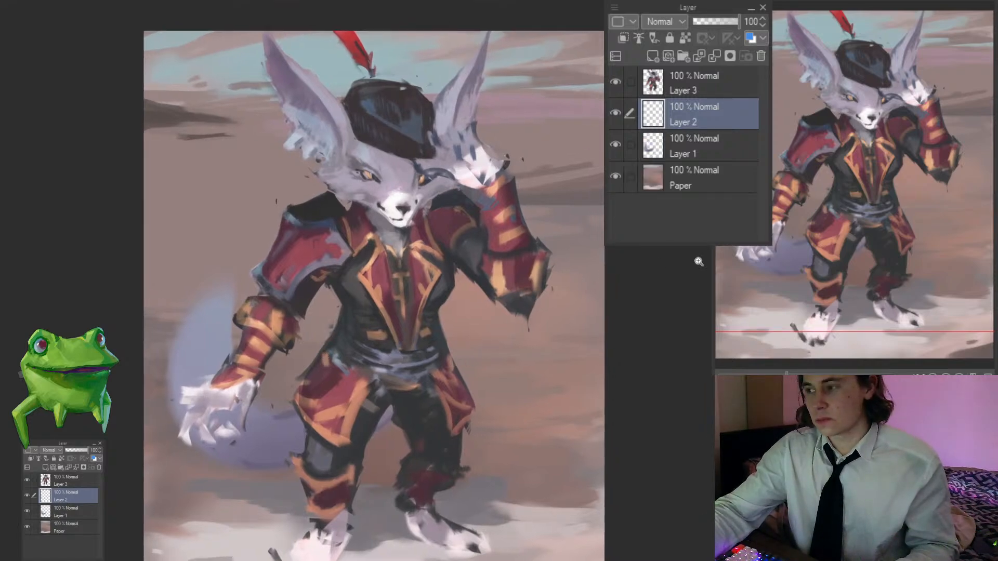
pyautogui.click(628, 37)
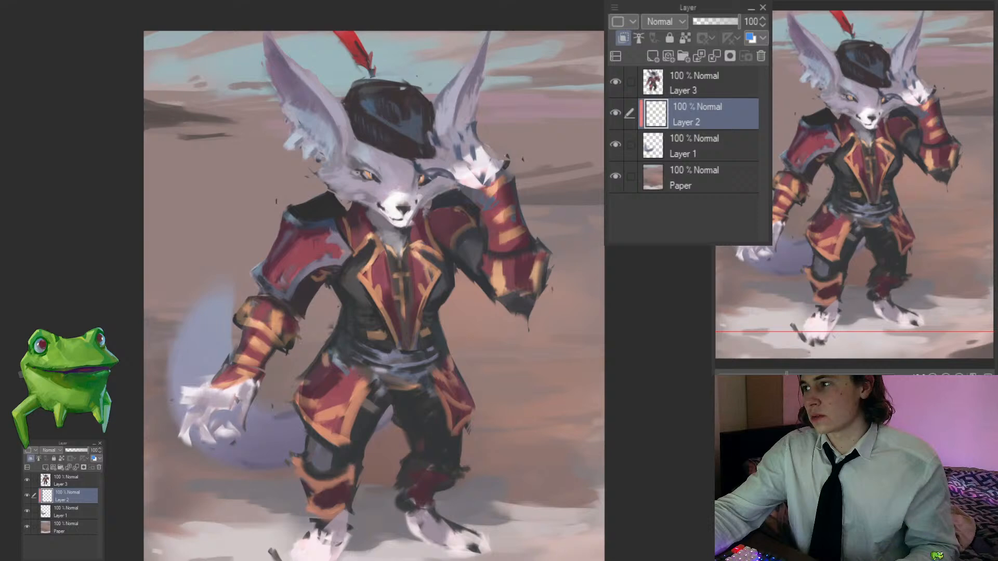
pyautogui.click(664, 22)
# Step: Brighten the tail with soft pale blue strokes on the Overlay layer and merge it down into Layer 1
pyautogui.moveTo(312, 317); pyautogui.dragTo(341, 312)
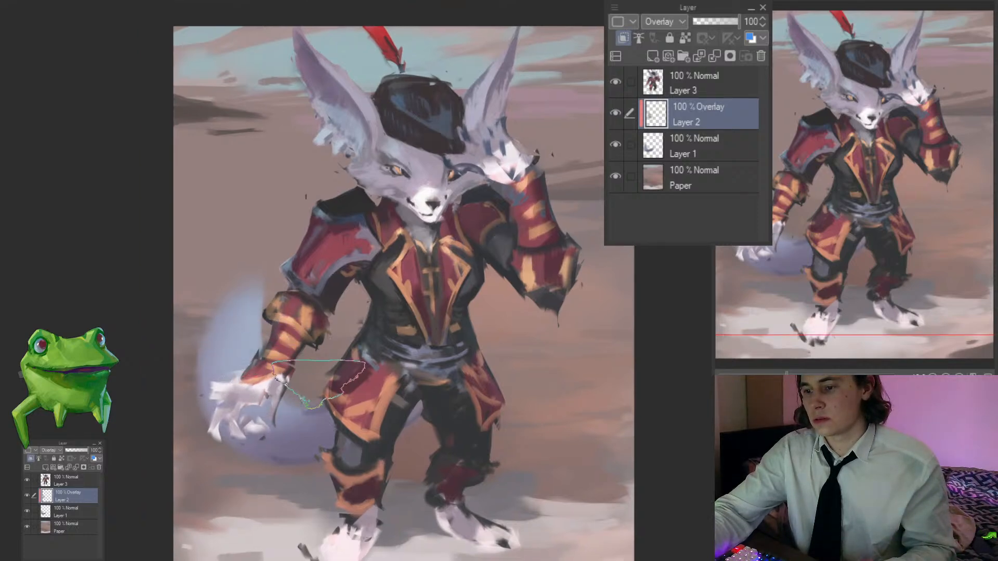
pyautogui.moveTo(299, 387); pyautogui.dragTo(283, 403)
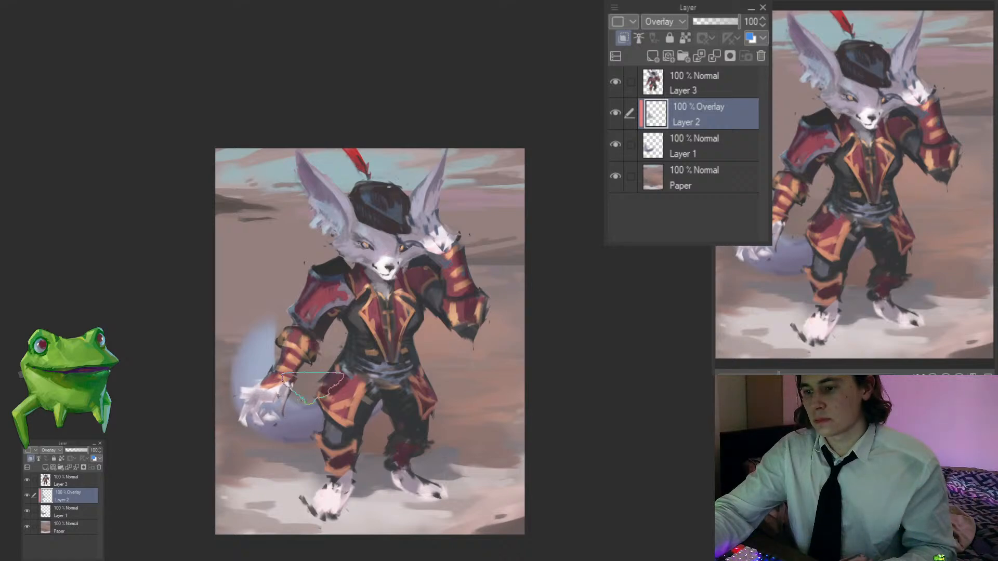
pyautogui.moveTo(275, 352); pyautogui.dragTo(293, 352)
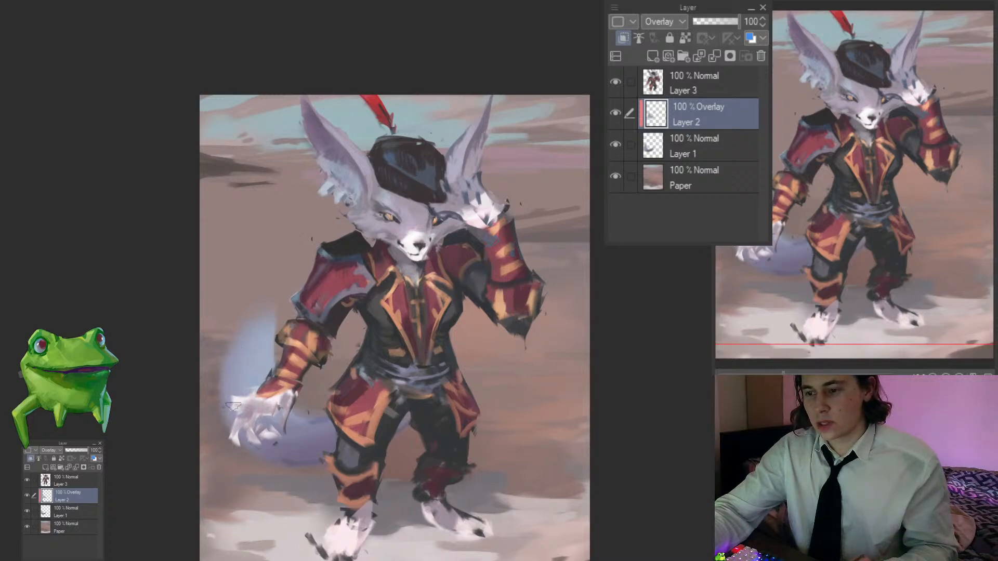
pyautogui.moveTo(377, 421); pyautogui.dragTo(330, 421)
pyautogui.hotkey('ctrl', 'e')
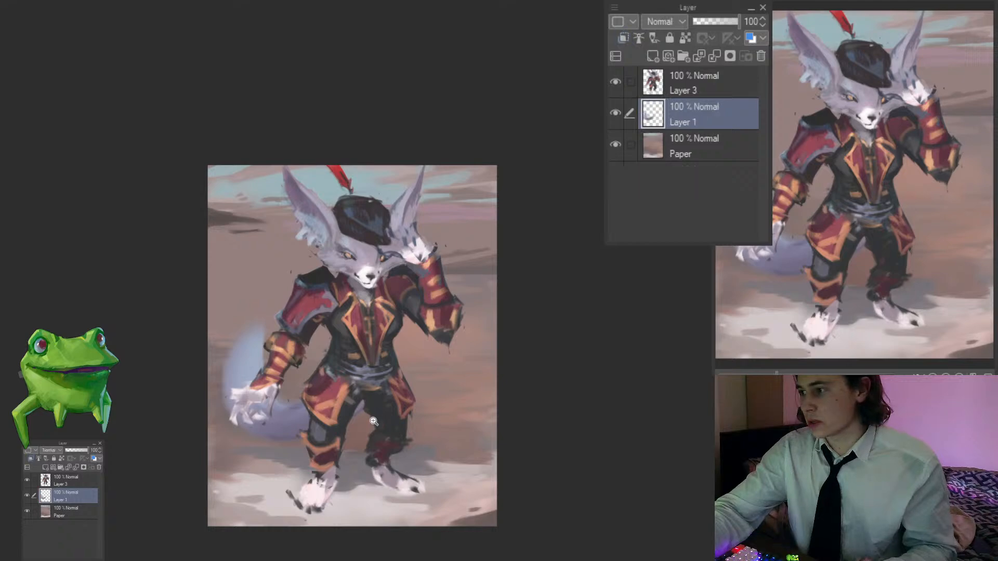
# Step: Select the Paper layer and paint the ground beside the tail and behind the lower legs with sampled background colours
pyautogui.hotkey('alt', '[')
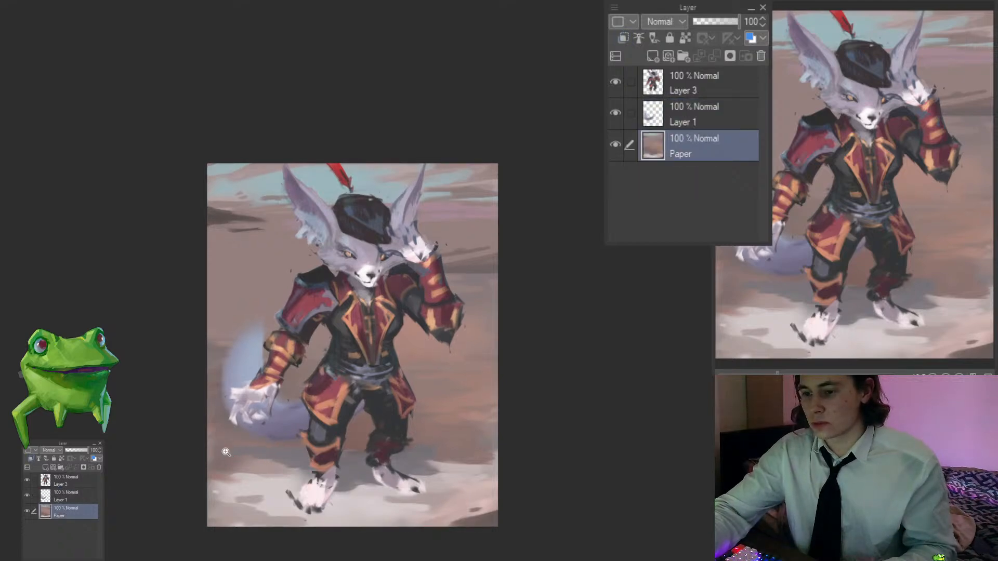
pyautogui.moveTo(225, 451); pyautogui.dragTo(237, 452)
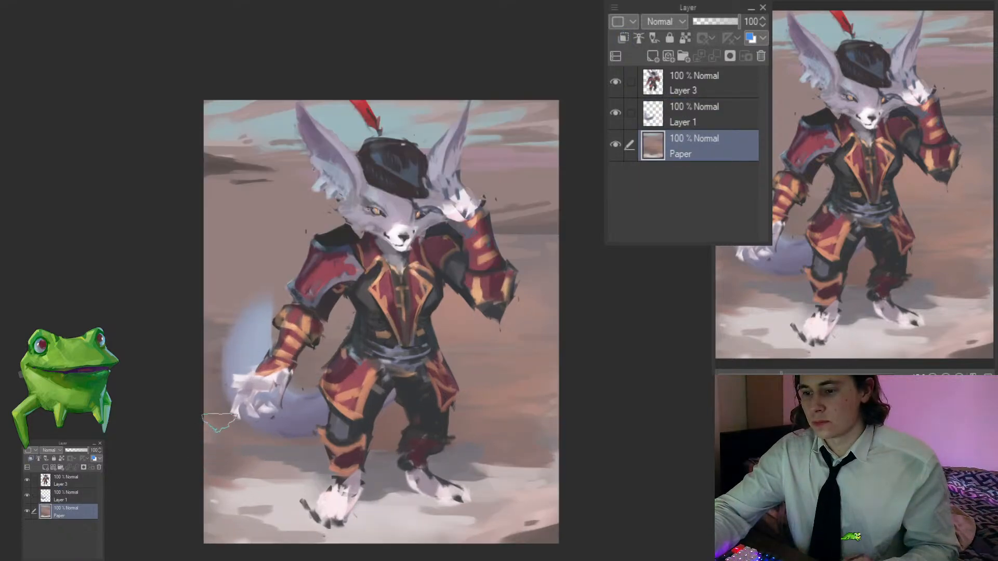
pyautogui.keyDown('alt'); pyautogui.click(222, 435); pyautogui.keyUp('alt')
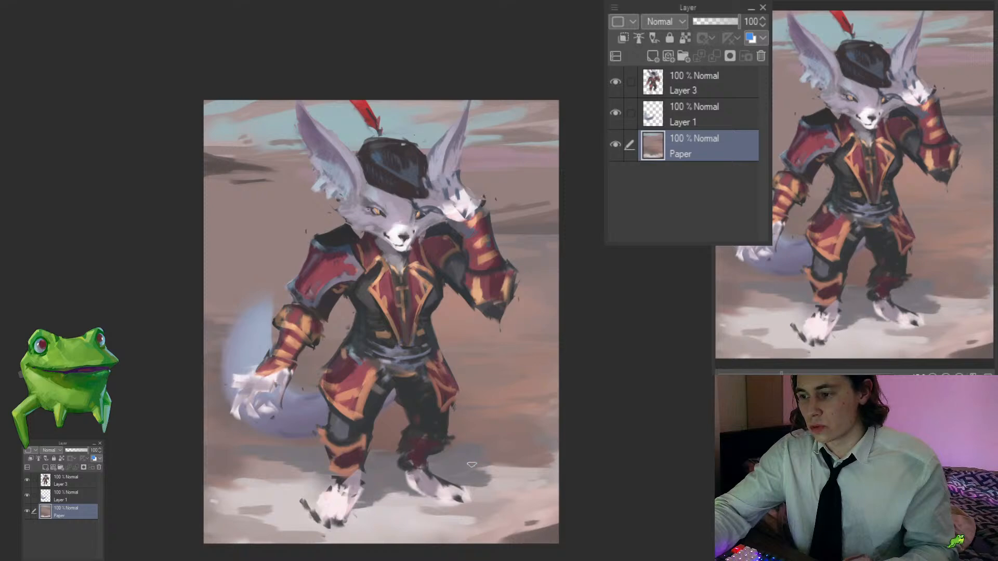
pyautogui.moveTo(484, 464); pyautogui.dragTo(470, 462)
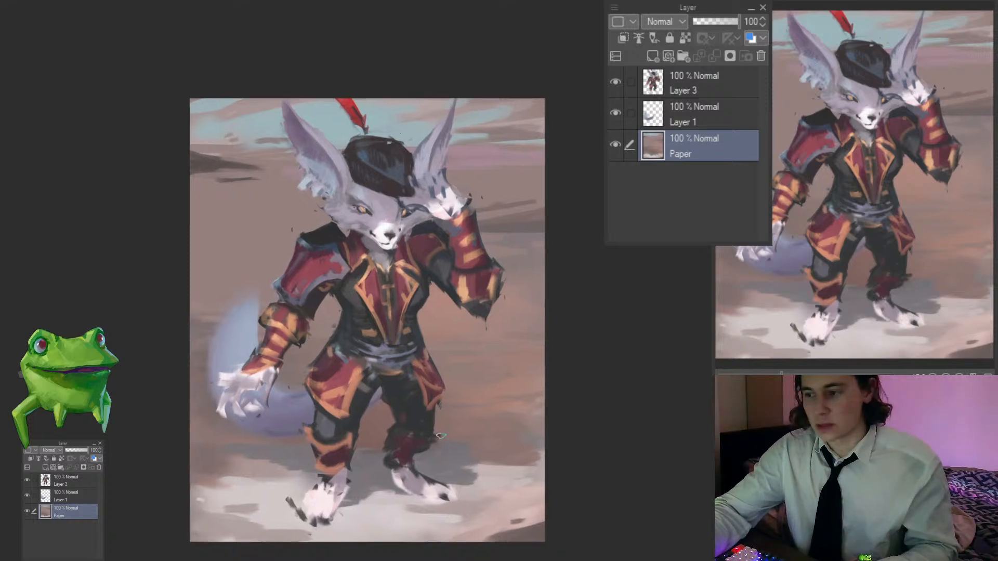
pyautogui.keyDown('alt'); pyautogui.click(460, 433); pyautogui.keyUp('alt')
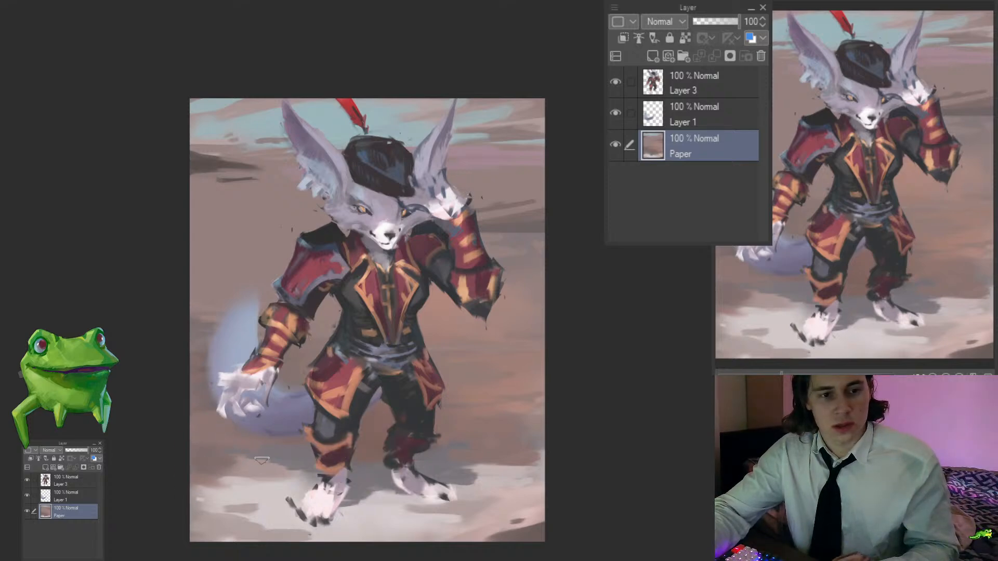
# Step: Blend the shadowed brown ground between the tail and the feet on the Paper layer with soft brush strokes
pyautogui.moveTo(328, 455)
pyautogui.mouseDown()
pyautogui.moveTo(310, 455)
pyautogui.moveTo(327, 443)
pyautogui.mouseUp()
pyautogui.scroll(1, 266, 440)
pyautogui.scroll(-1, 258, 444)
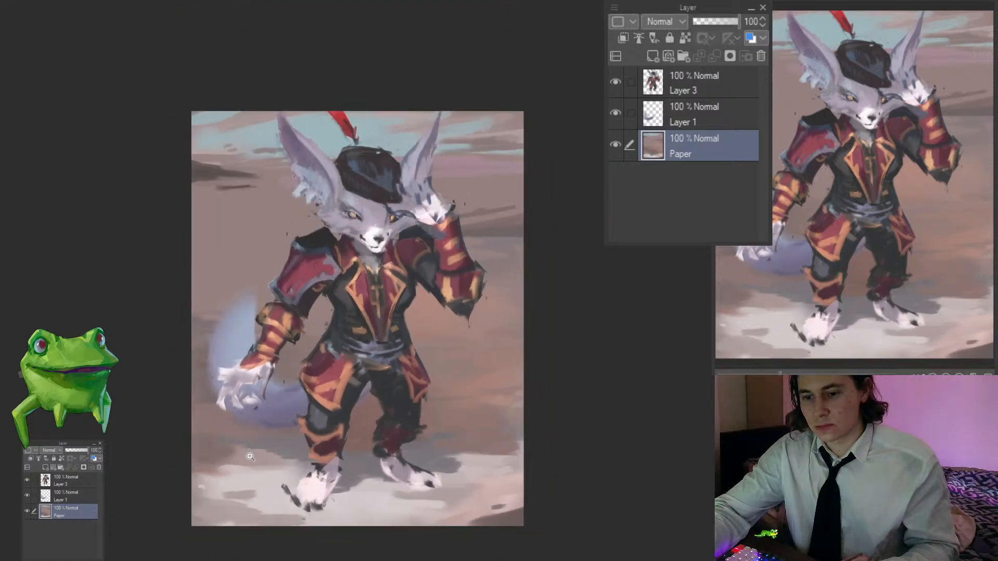
pyautogui.scroll(1, 242, 453)
pyautogui.moveTo(248, 444); pyautogui.dragTo(256, 443)
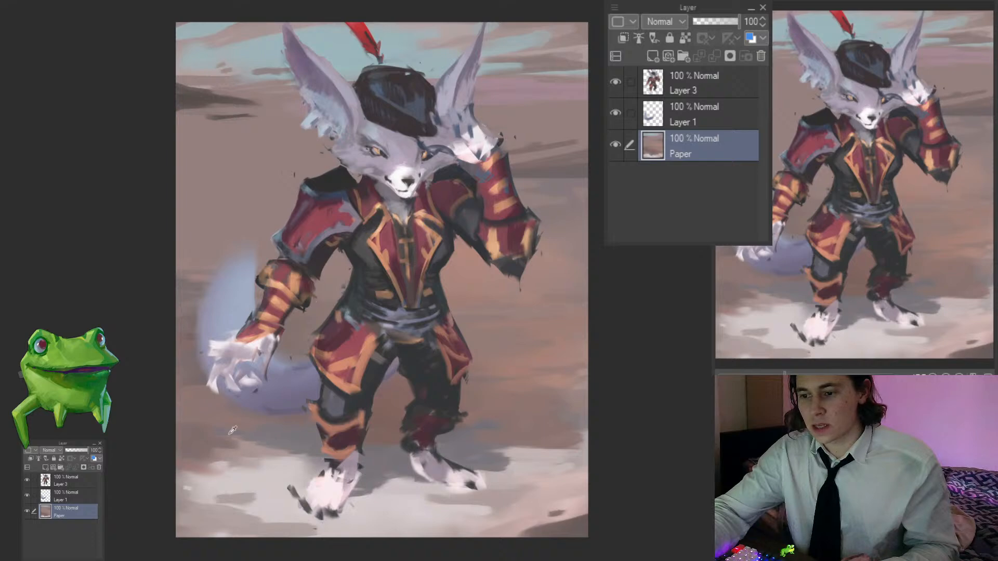
pyautogui.moveTo(296, 431); pyautogui.dragTo(247, 461)
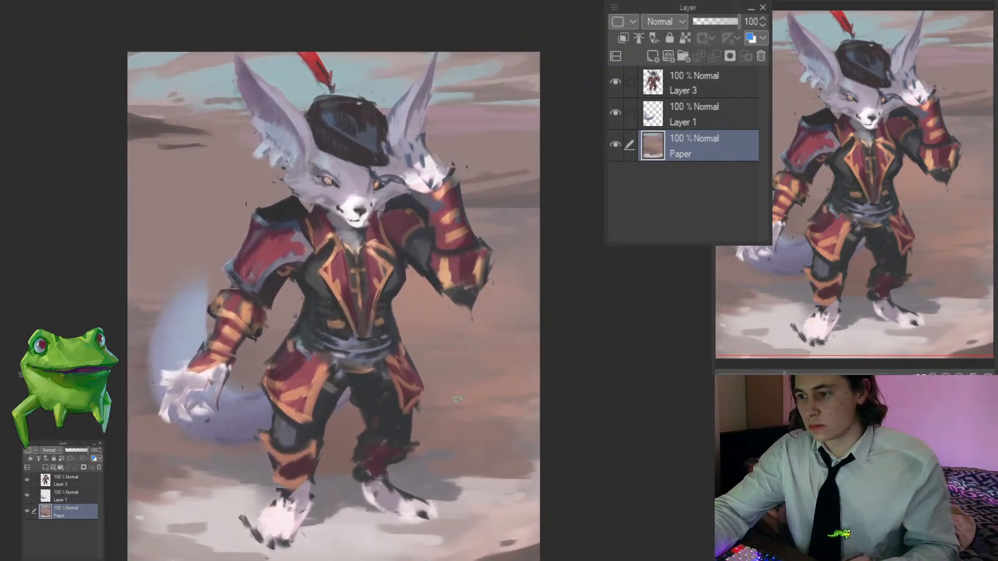
pyautogui.scroll(-5, 419, 393)
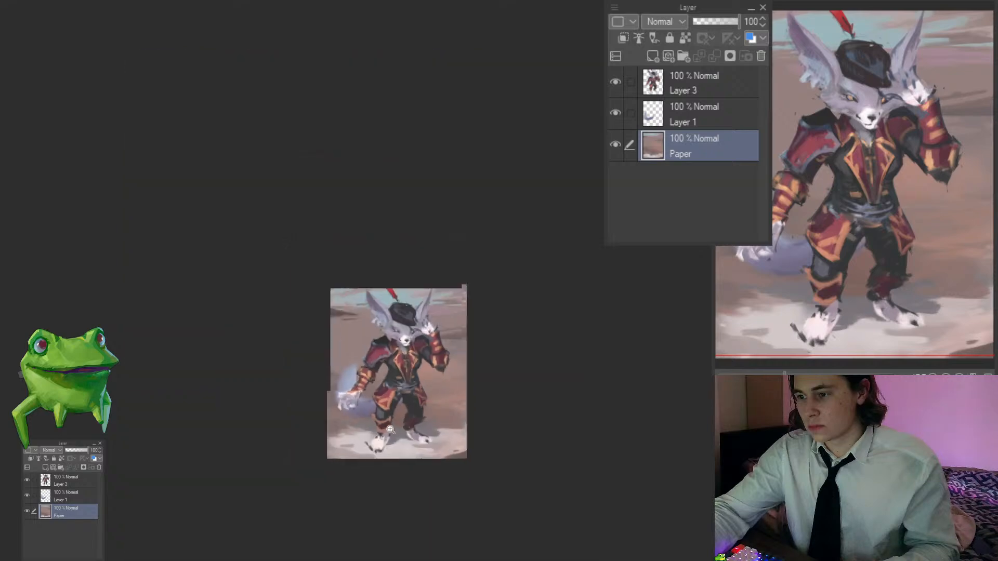
pyautogui.scroll(5, 417, 352)
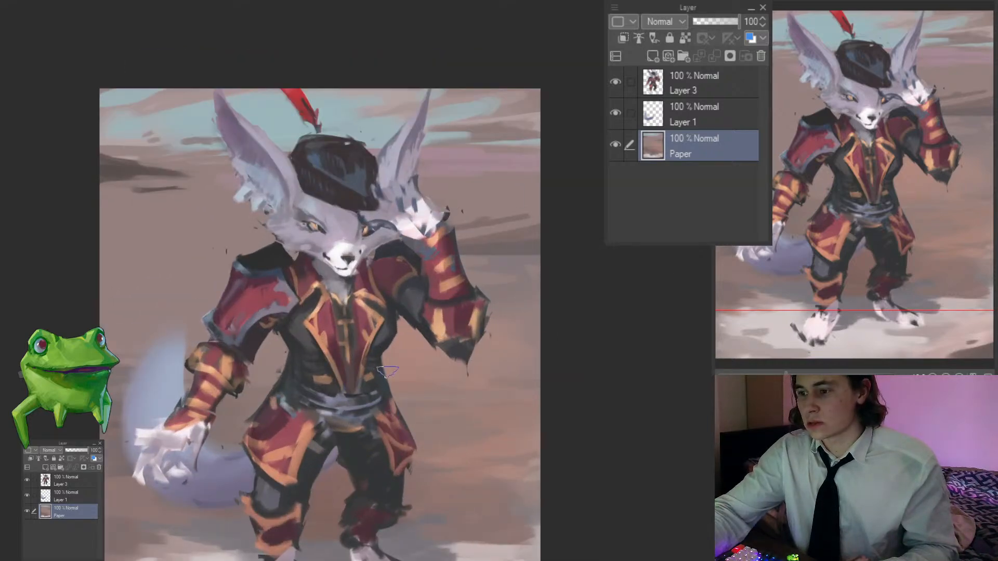
pyautogui.scroll(-3, 314, 363)
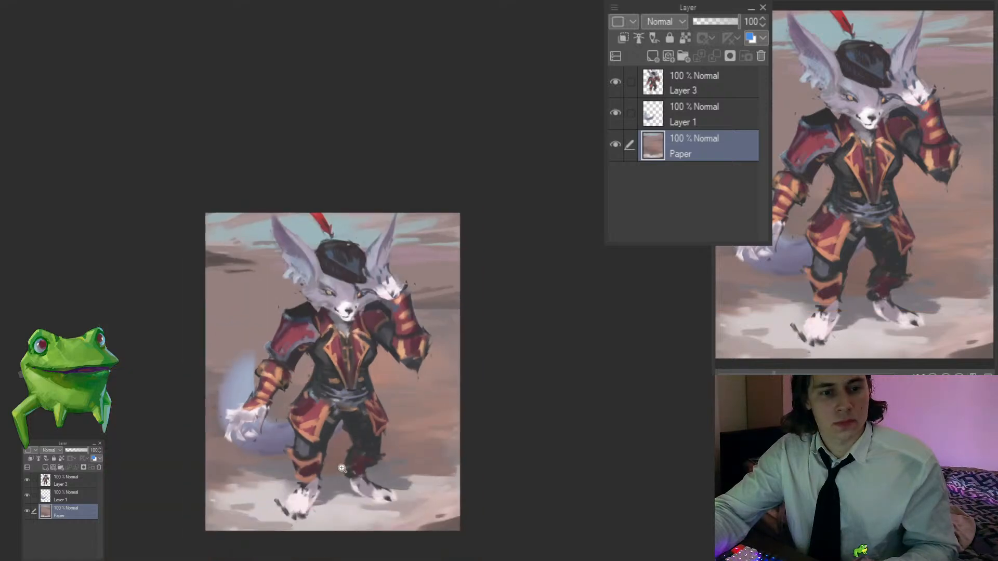
pyautogui.scroll(-1, 303, 455)
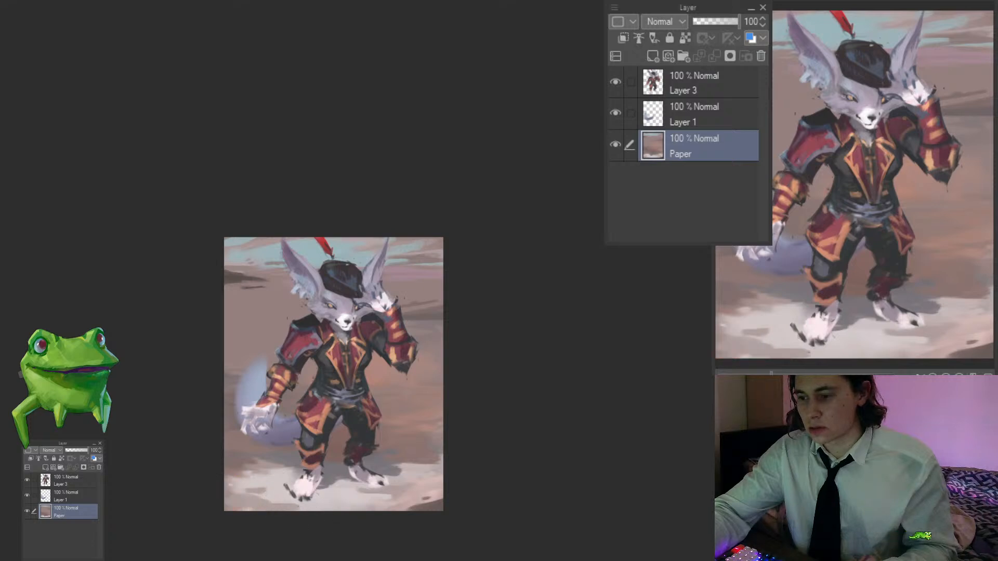
pyautogui.scroll(1, 260, 520)
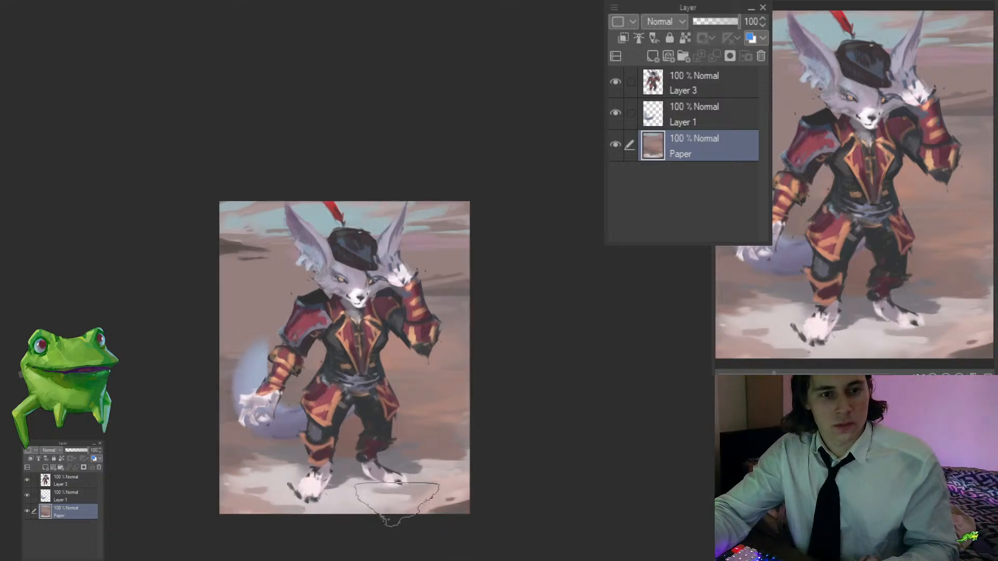
# Step: Rotate the canvas, paint the dark ground patch in the painting's lower-right corner, and reset the rotation
pyautogui.moveTo(474, 509); pyautogui.dragTo(538, 407)
pyautogui.scroll(2, 460, 497)
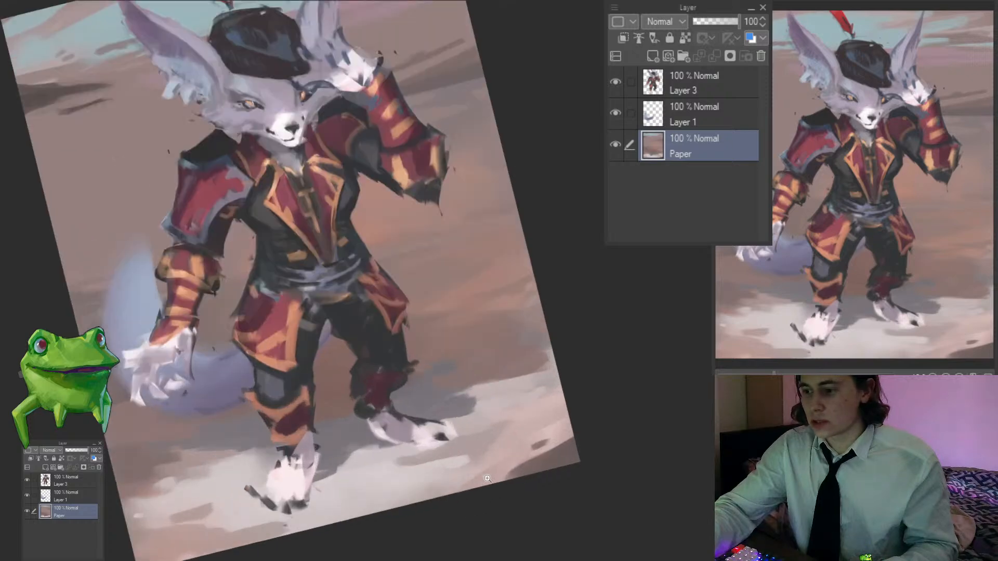
pyautogui.press('[')
pyautogui.moveTo(461, 475)
pyautogui.mouseDown()
pyautogui.moveTo(504, 476)
pyautogui.moveTo(496, 486)
pyautogui.moveTo(524, 470)
pyautogui.moveTo(463, 468)
pyautogui.mouseUp()
pyautogui.moveTo(463, 467)
pyautogui.mouseDown()
pyautogui.moveTo(434, 499)
pyautogui.moveTo(469, 457)
pyautogui.moveTo(570, 438)
pyautogui.moveTo(513, 464)
pyautogui.mouseUp()
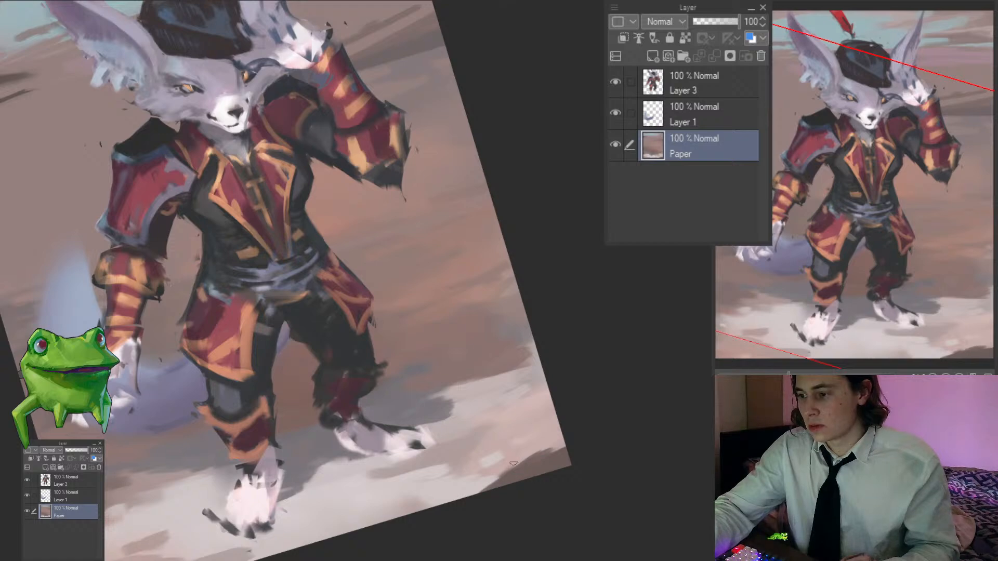
pyautogui.click(510, 468)
pyautogui.hotkey('ctrl', '@')
pyautogui.moveTo(457, 480); pyautogui.dragTo(401, 520)
pyautogui.moveTo(418, 465)
pyautogui.mouseDown()
pyautogui.moveTo(447, 464)
pyautogui.moveTo(432, 459)
pyautogui.mouseUp()
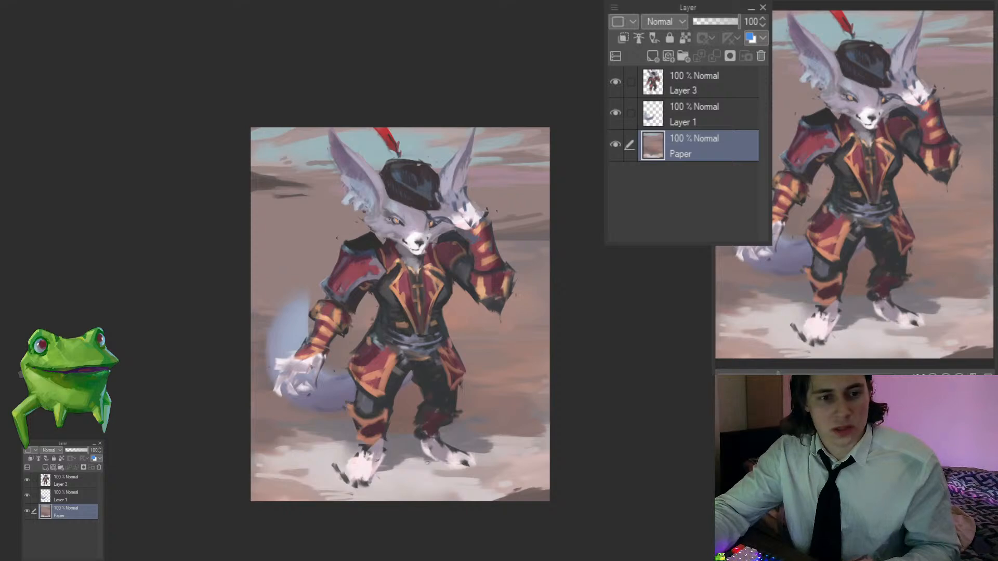
# Step: Select the tail's Layer 1 and nudge the tail slightly with a transform
pyautogui.moveTo(456, 452)
pyautogui.mouseDown()
pyautogui.moveTo(447, 452)
pyautogui.moveTo(500, 392)
pyautogui.moveTo(492, 406)
pyautogui.mouseUp()
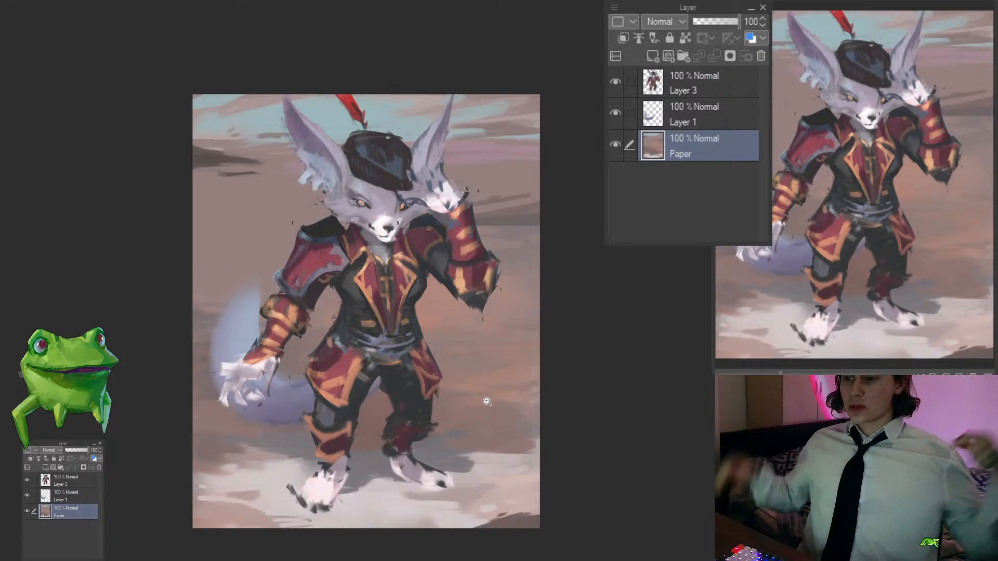
pyautogui.keyDown('ctrl'); pyautogui.keyDown('shift'); pyautogui.click(275, 382); pyautogui.keyUp('shift'); pyautogui.keyUp('ctrl')
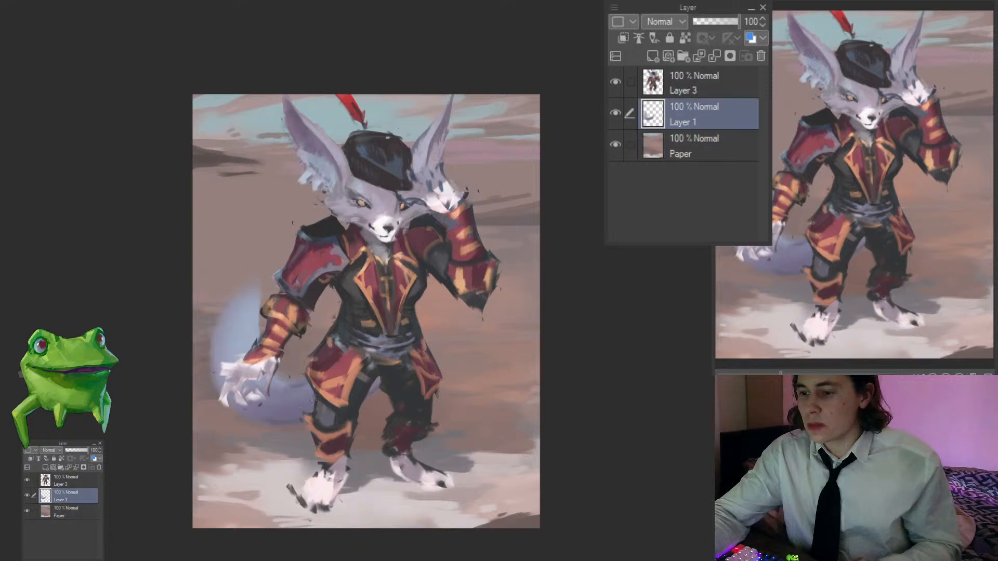
pyautogui.hotkey('ctrl', 't')
pyautogui.moveTo(301, 404); pyautogui.dragTo(305, 400)
pyautogui.press('Return')
# Step: Select Layer 3 together with Layer 1 and shift the whole character slightly to the right
pyautogui.moveTo(444, 316); pyautogui.dragTo(427, 316)
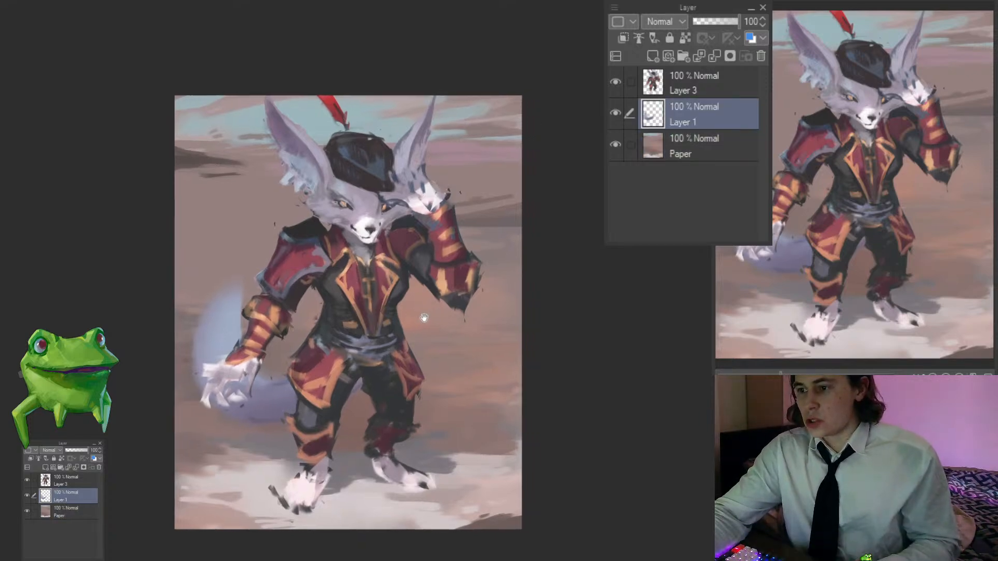
pyautogui.keyDown('ctrl'); pyautogui.click(679, 83); pyautogui.keyUp('ctrl')
pyautogui.hotkey('ctrl', 't')
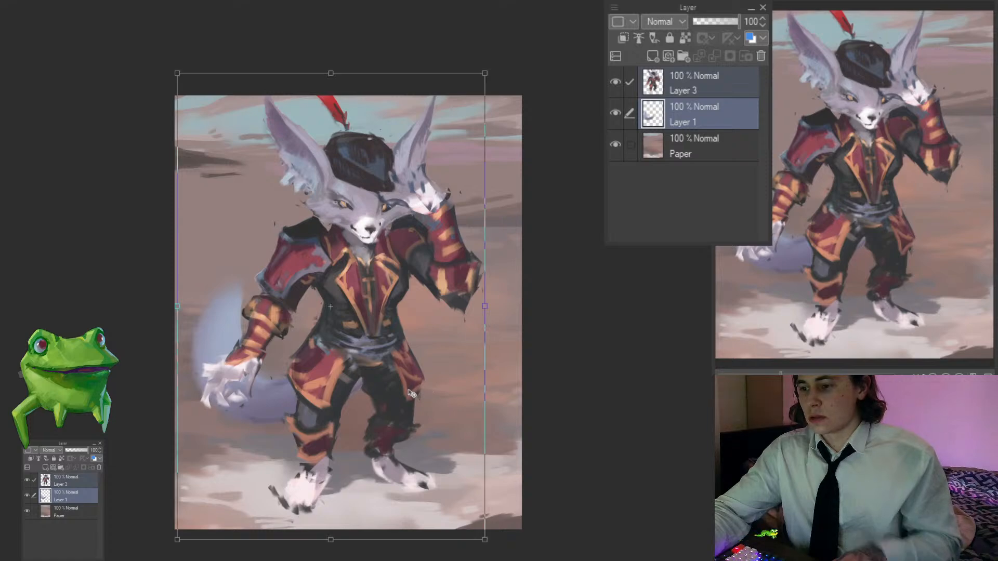
pyautogui.moveTo(416, 394); pyautogui.dragTo(419, 395)
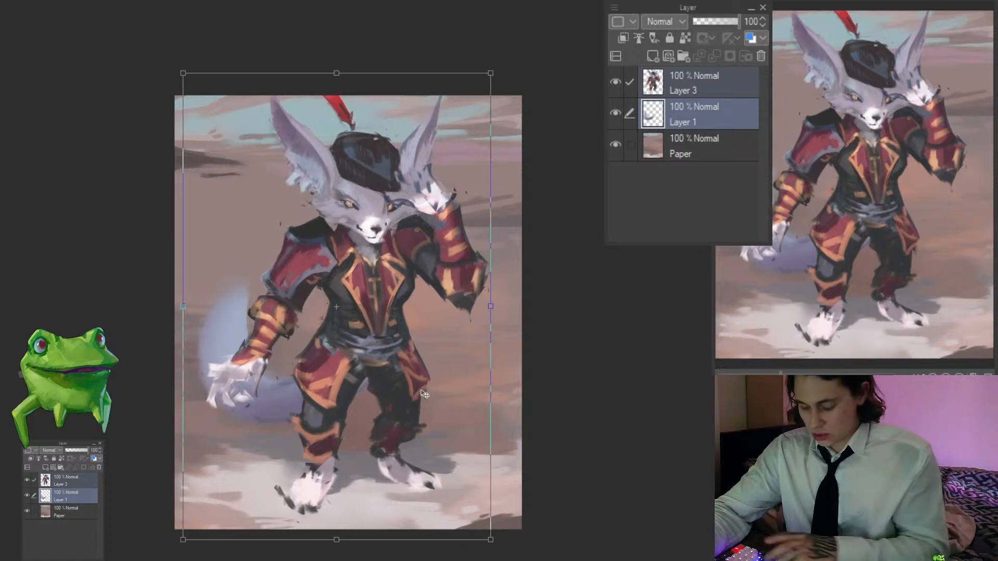
pyautogui.press('Return')
pyautogui.scroll(-1, 426, 379)
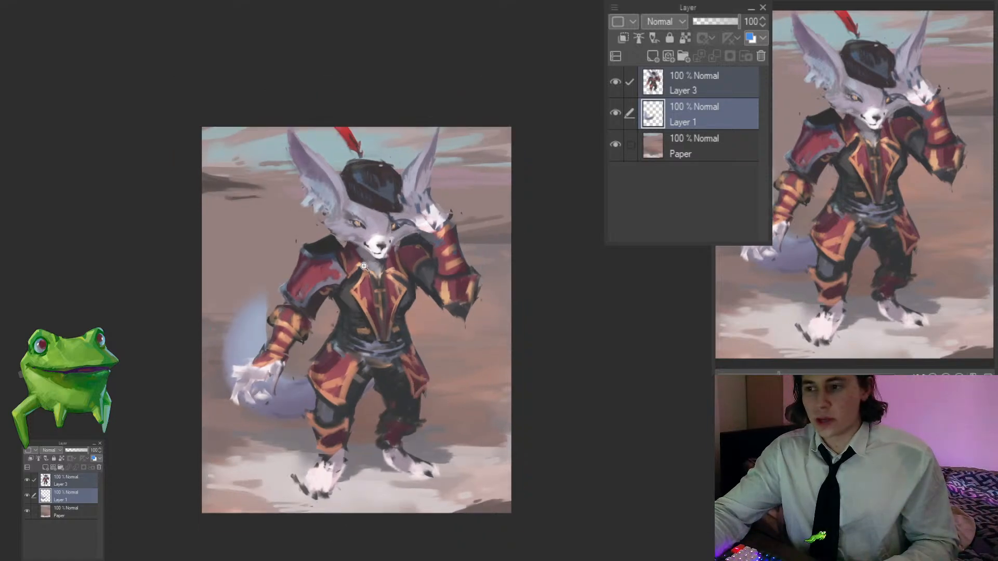
# Step: Select Layer 3 and smooth the red plate of the character's left-hand shoulder armour with sampled reds
pyautogui.click(304, 258)
pyautogui.keyDown('ctrl'); pyautogui.keyDown('shift'); pyautogui.click(304, 263); pyautogui.keyUp('shift'); pyautogui.keyUp('ctrl')
pyautogui.click(305, 263)
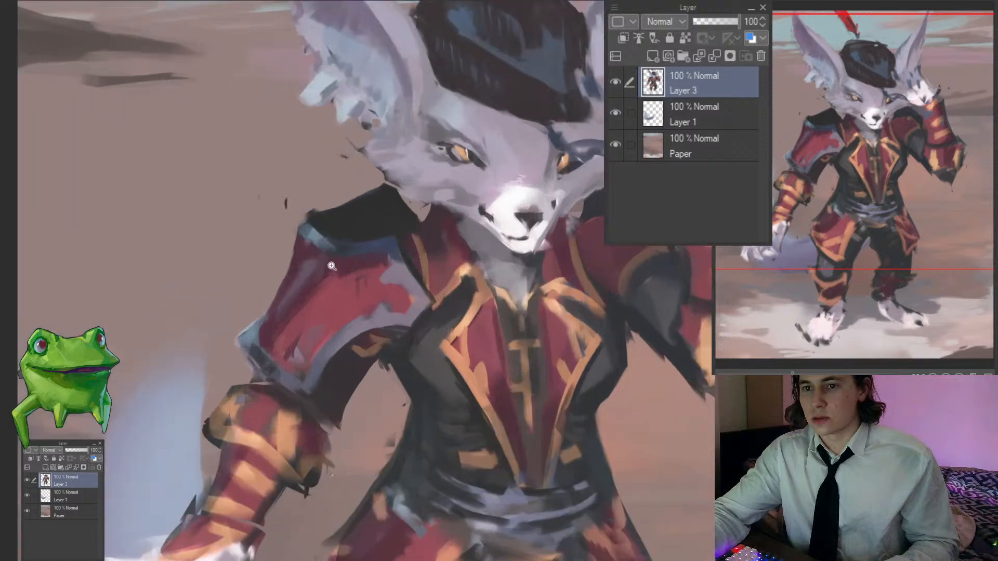
pyautogui.keyDown('alt'); pyautogui.click(339, 265); pyautogui.keyUp('alt')
pyautogui.moveTo(313, 267); pyautogui.dragTo(287, 294)
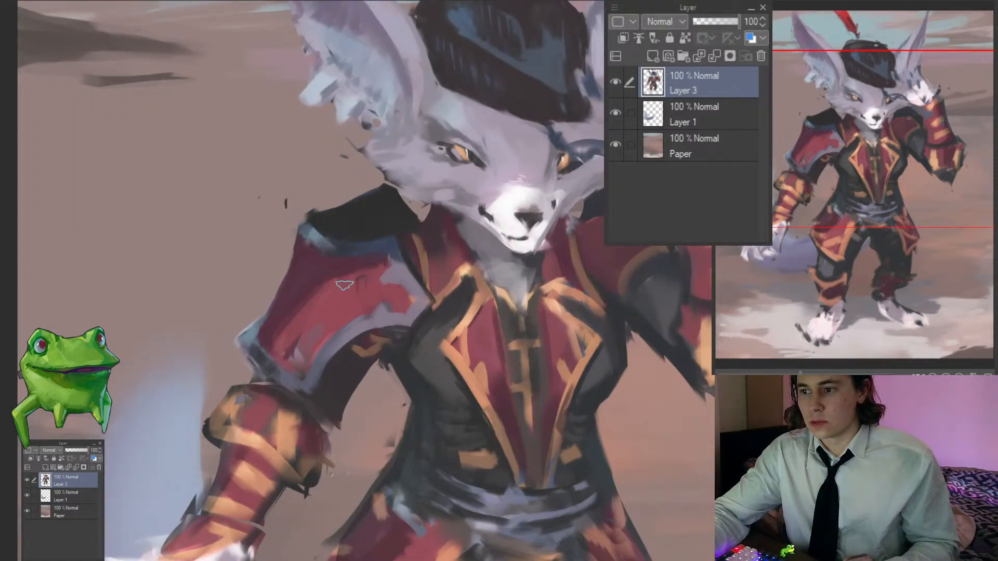
pyautogui.moveTo(372, 258)
pyautogui.mouseDown()
pyautogui.moveTo(377, 290)
pyautogui.moveTo(334, 286)
pyautogui.moveTo(290, 339)
pyautogui.moveTo(292, 300)
pyautogui.moveTo(286, 335)
pyautogui.mouseUp()
pyautogui.keyDown('alt'); pyautogui.click(288, 311); pyautogui.keyUp('alt')
pyautogui.moveTo(314, 305)
pyautogui.mouseDown()
pyautogui.moveTo(260, 306)
pyautogui.moveTo(333, 320)
pyautogui.moveTo(338, 296)
pyautogui.moveTo(294, 342)
pyautogui.moveTo(386, 296)
pyautogui.mouseUp()
pyautogui.moveTo(323, 308); pyautogui.dragTo(334, 296)
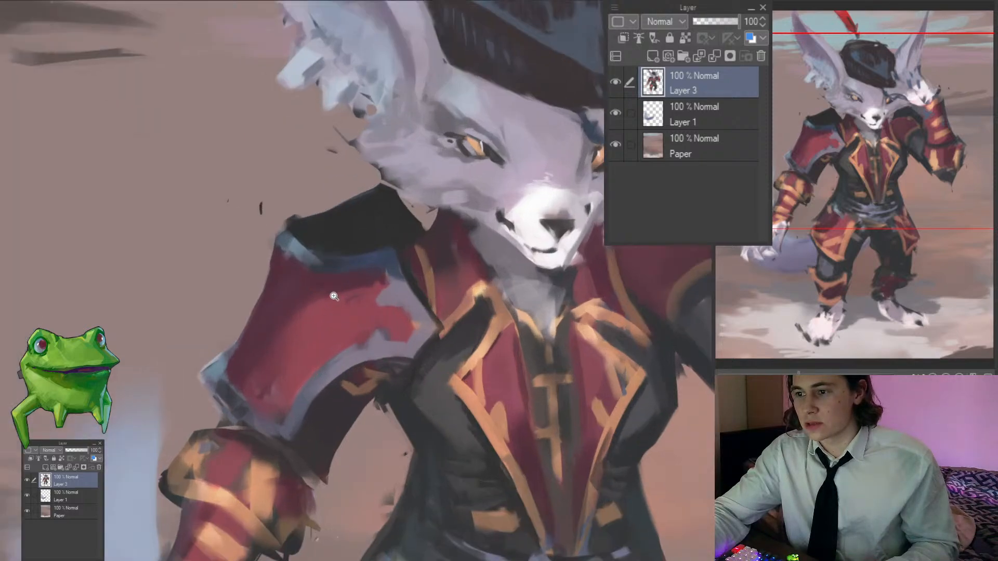
# Step: Clean up the shoulder armour's outline and blue trim, and remove the larger stray mark beside it
pyautogui.moveTo(311, 250)
pyautogui.mouseDown()
pyautogui.moveTo(289, 200)
pyautogui.moveTo(268, 229)
pyautogui.moveTo(318, 200)
pyautogui.moveTo(218, 248)
pyautogui.mouseUp()
pyautogui.press('b')
pyautogui.press('m')
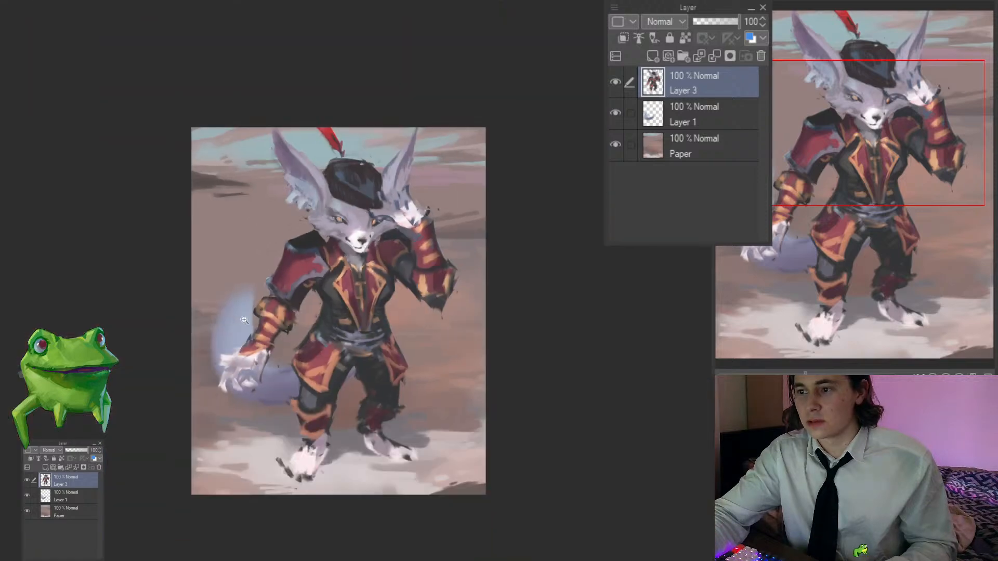
pyautogui.moveTo(286, 247)
pyautogui.mouseDown()
pyautogui.moveTo(360, 257)
pyautogui.moveTo(305, 277)
pyautogui.moveTo(344, 276)
pyautogui.mouseUp()
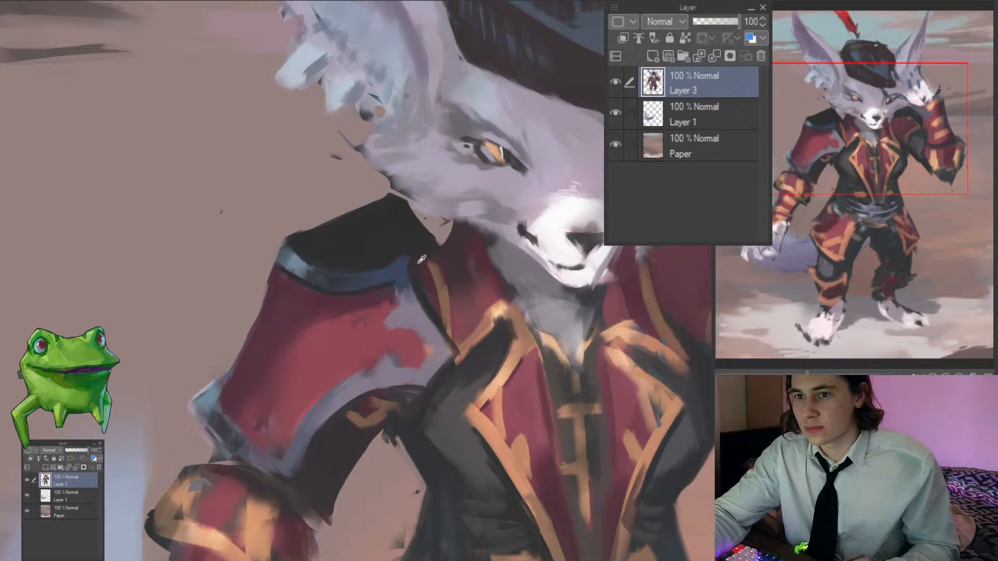
pyautogui.scroll(-5, 424, 299)
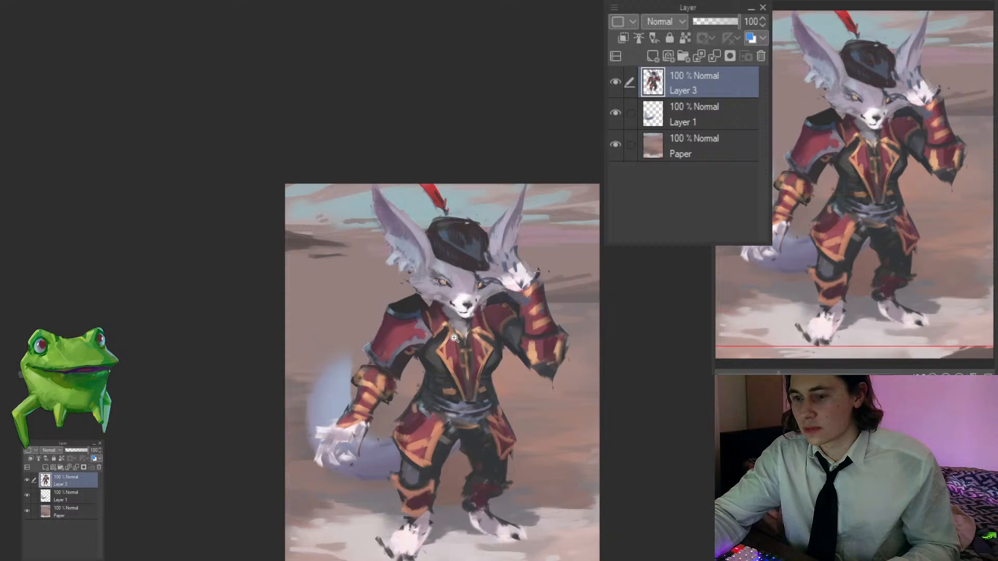
# Step: Refine the dark red cloth on the right-hand shoulder and around the collar below the muzzle
pyautogui.scroll(3, 457, 319)
pyautogui.moveTo(461, 319); pyautogui.dragTo(367, 291)
pyautogui.click(454, 262)
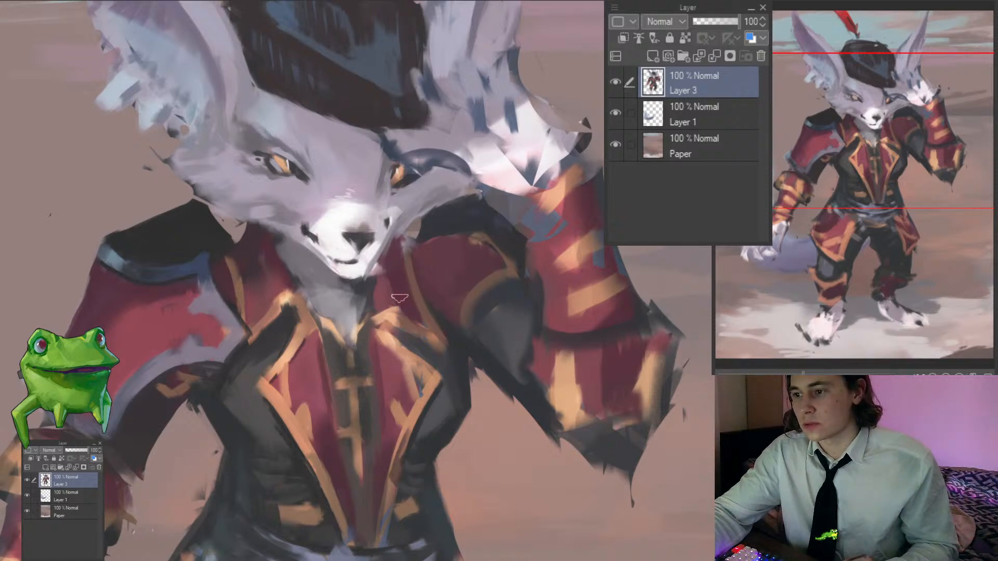
pyautogui.moveTo(435, 257); pyautogui.dragTo(390, 270)
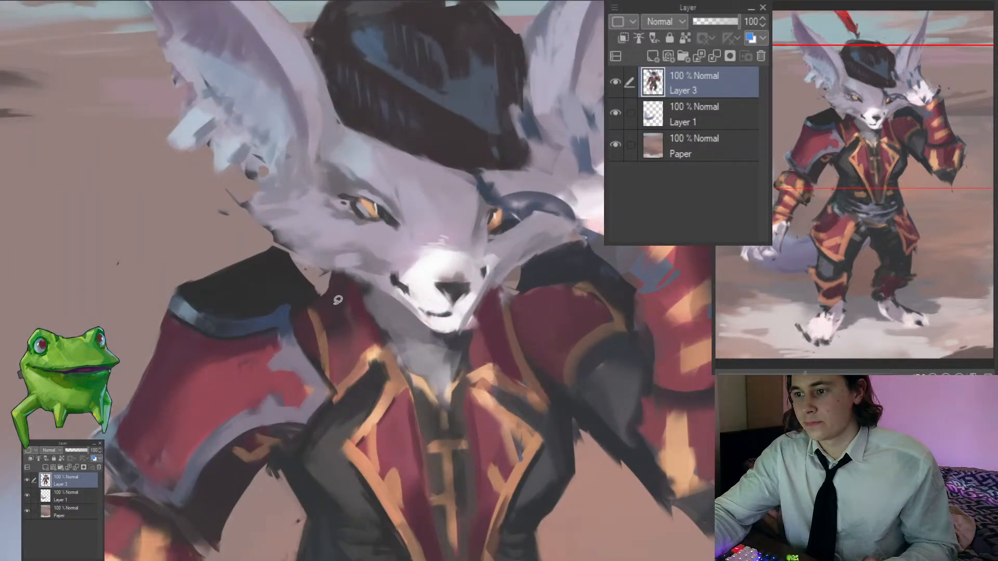
pyautogui.moveTo(336, 296); pyautogui.dragTo(292, 334)
pyautogui.moveTo(310, 300); pyautogui.dragTo(359, 299)
pyautogui.click(358, 299)
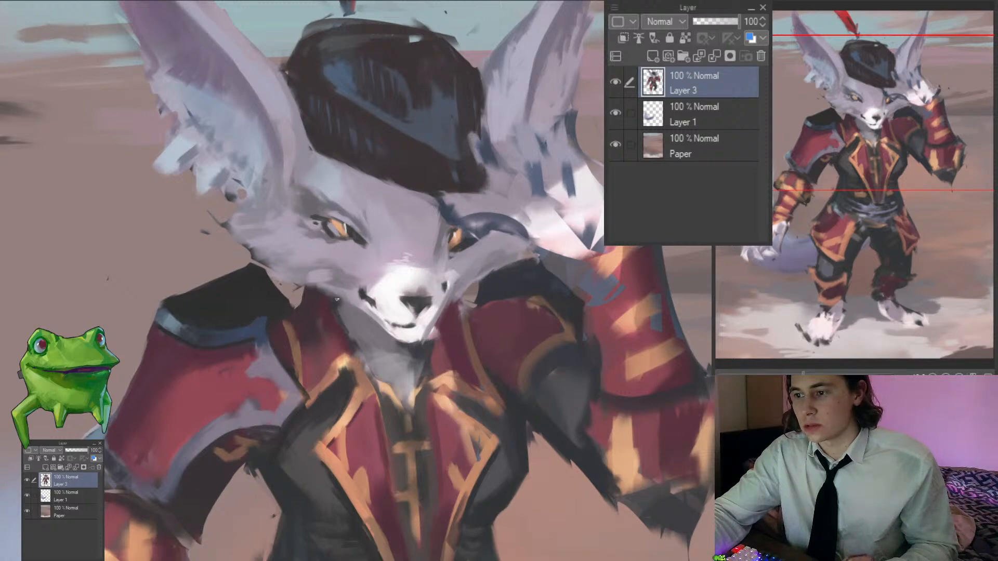
pyautogui.moveTo(356, 334); pyautogui.dragTo(379, 403)
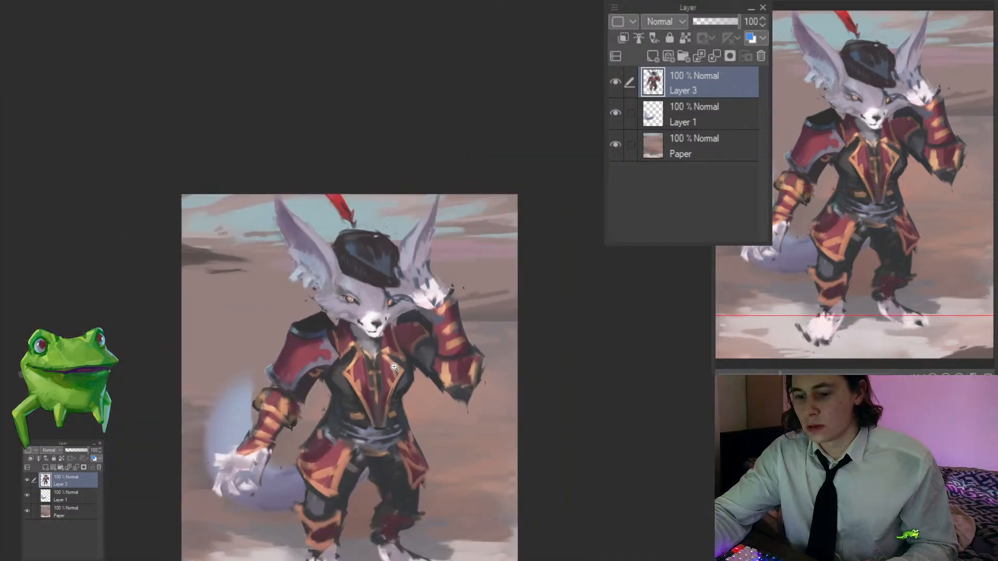
# Step: Soften the base of the ear beside the raised paw, blending its dark blue marks with sampled lavender fur colour
pyautogui.click(371, 351)
pyautogui.moveTo(454, 237)
pyautogui.mouseDown()
pyautogui.moveTo(469, 169)
pyautogui.moveTo(427, 182)
pyautogui.moveTo(373, 268)
pyautogui.moveTo(423, 279)
pyautogui.moveTo(396, 248)
pyautogui.mouseUp()
pyautogui.click(373, 269)
pyautogui.click(373, 268)
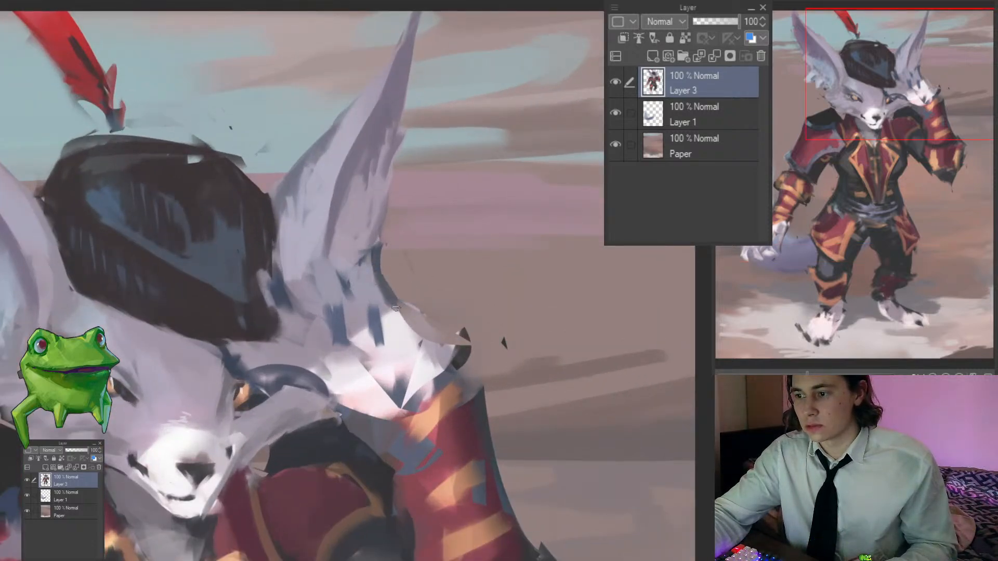
pyautogui.scroll(-2, 416, 339)
pyautogui.scroll(3, 404, 325)
pyautogui.keyDown('alt'); pyautogui.click(326, 292); pyautogui.keyUp('alt')
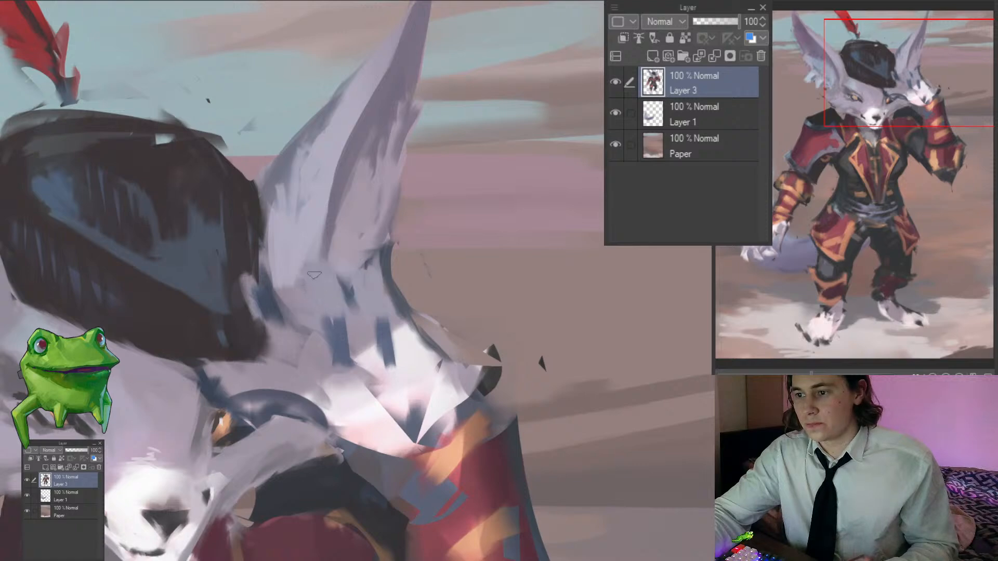
pyautogui.moveTo(250, 289); pyautogui.dragTo(299, 251)
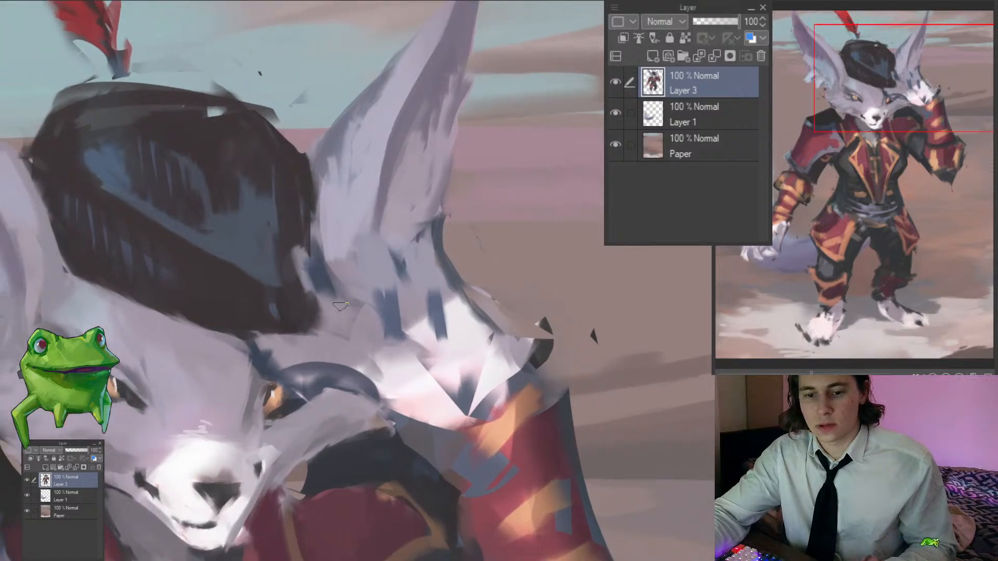
pyautogui.scroll(-1, 346, 308)
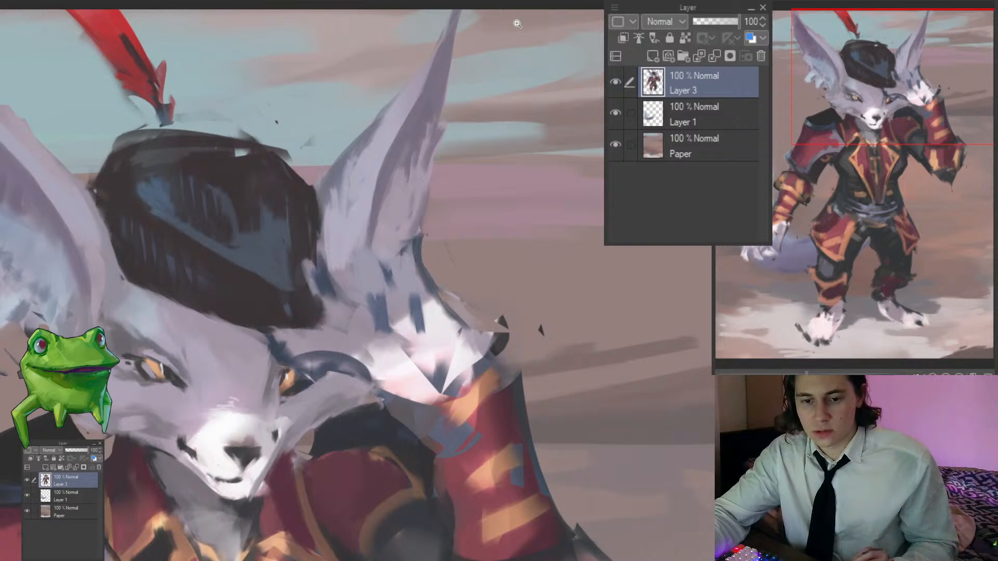
pyautogui.moveTo(357, 282); pyautogui.dragTo(409, 172)
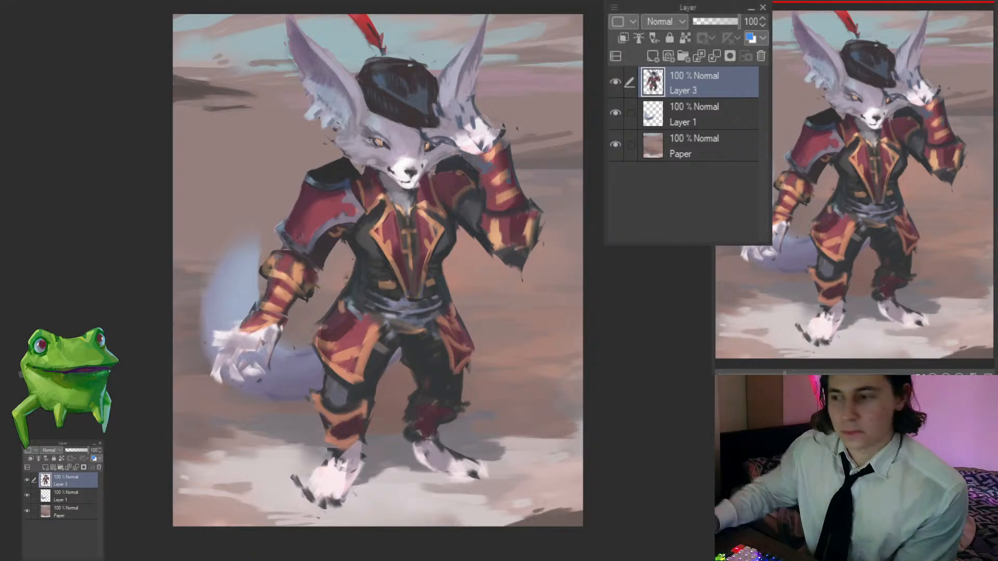
pyautogui.scroll(-1, 412, 370)
# Step: Smooth the red plate of the left-hand shoulder armour and its lavender edging with sampled colours
pyautogui.click(432, 349)
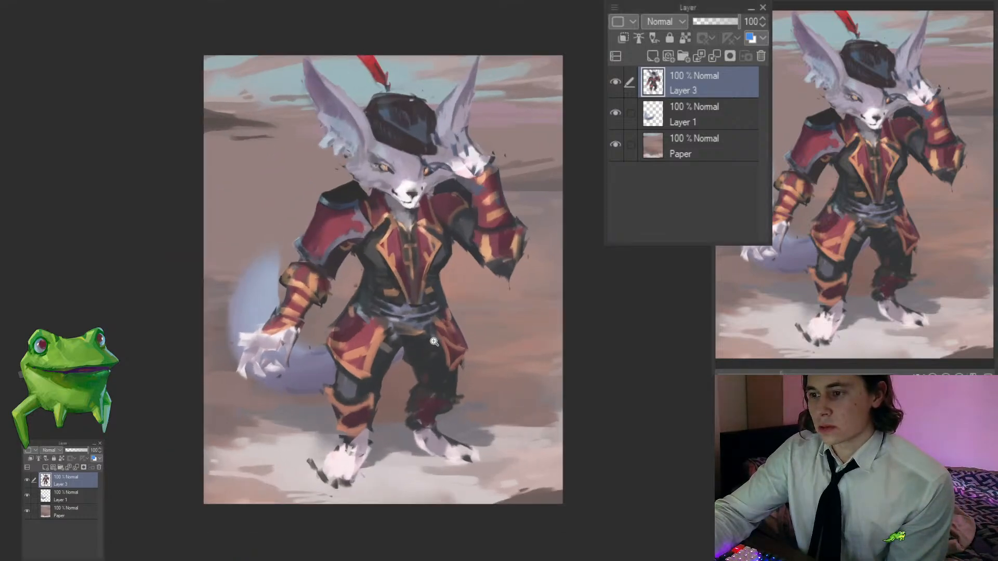
pyautogui.click(343, 215)
pyautogui.click(343, 215)
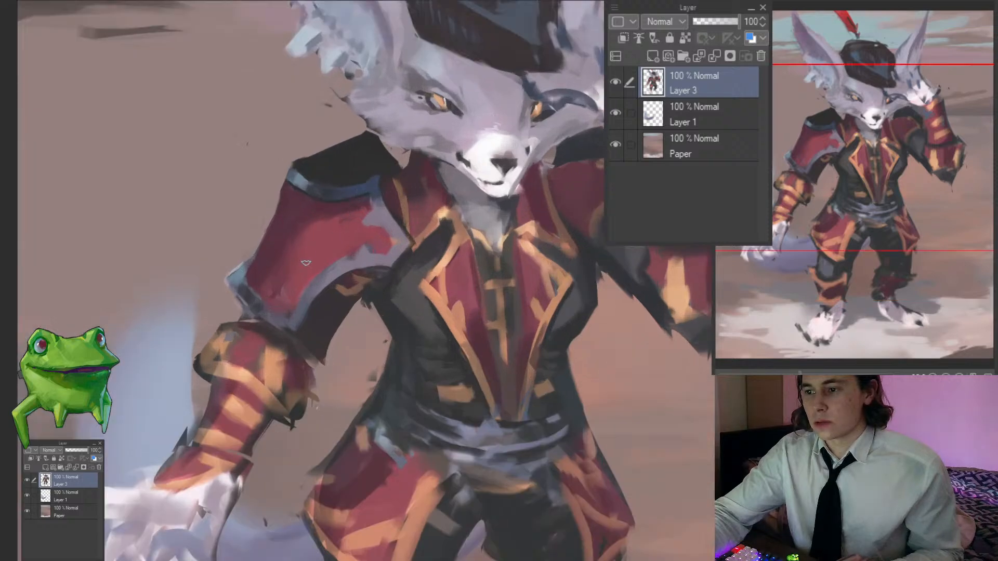
pyautogui.keyDown('alt'); pyautogui.click(325, 248); pyautogui.keyUp('alt')
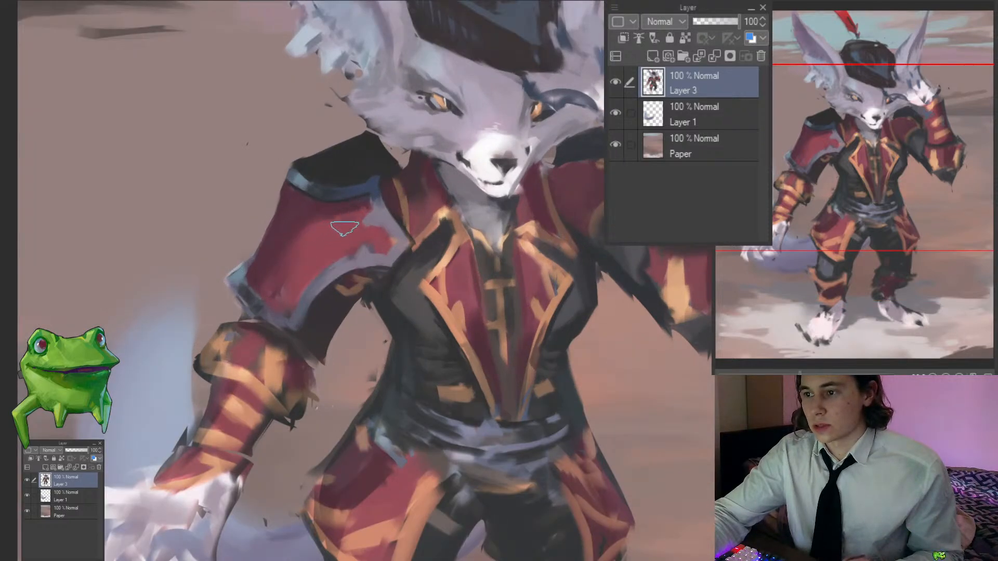
pyautogui.click(383, 240)
pyautogui.keyDown('alt'); pyautogui.click(375, 259); pyautogui.keyUp('alt')
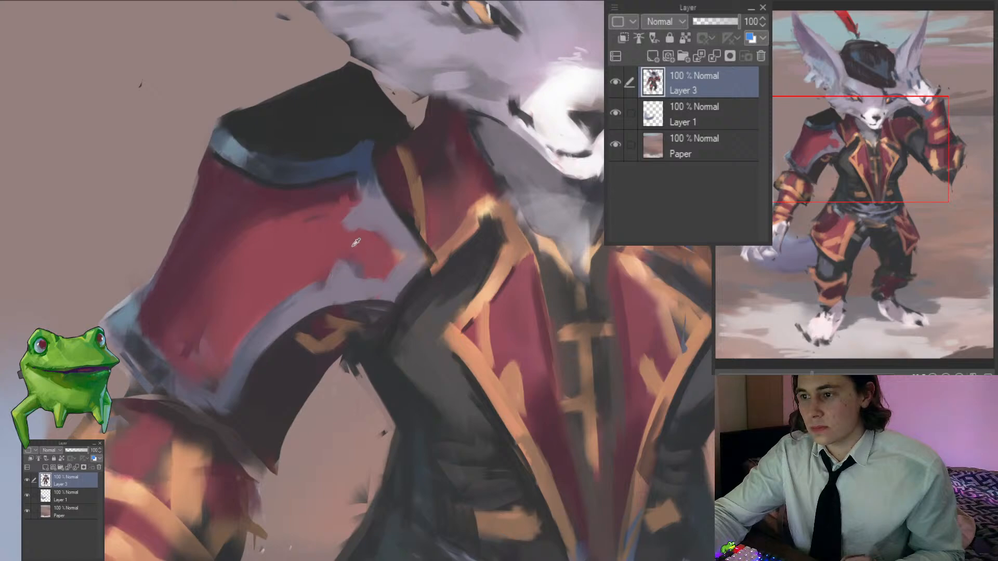
pyautogui.moveTo(301, 225); pyautogui.dragTo(350, 265)
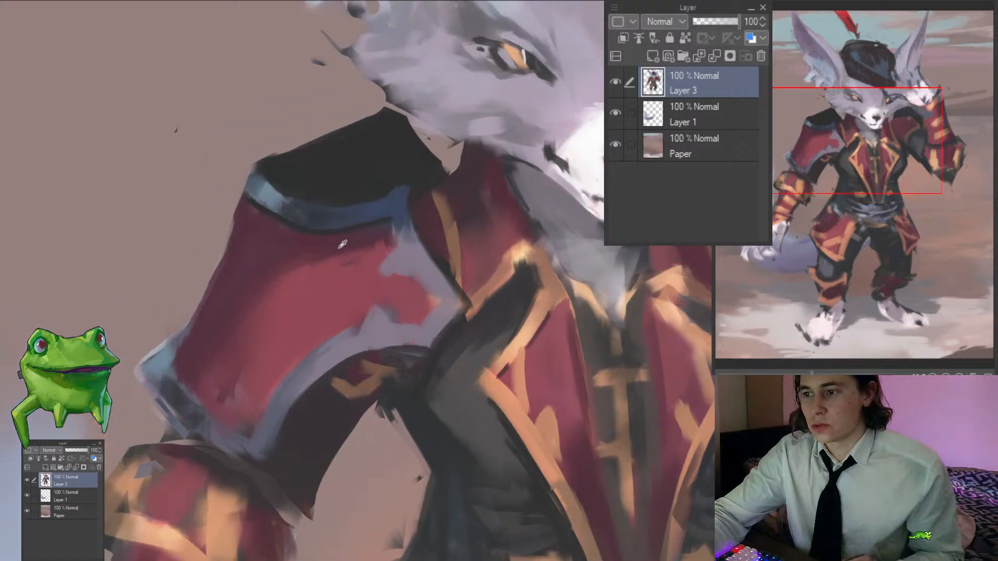
pyautogui.moveTo(379, 229)
pyautogui.mouseDown()
pyautogui.moveTo(362, 254)
pyautogui.moveTo(367, 293)
pyautogui.mouseUp()
pyautogui.keyDown('alt'); pyautogui.click(362, 276); pyautogui.keyUp('alt')
pyautogui.keyDown('alt'); pyautogui.click(326, 286); pyautogui.keyUp('alt')
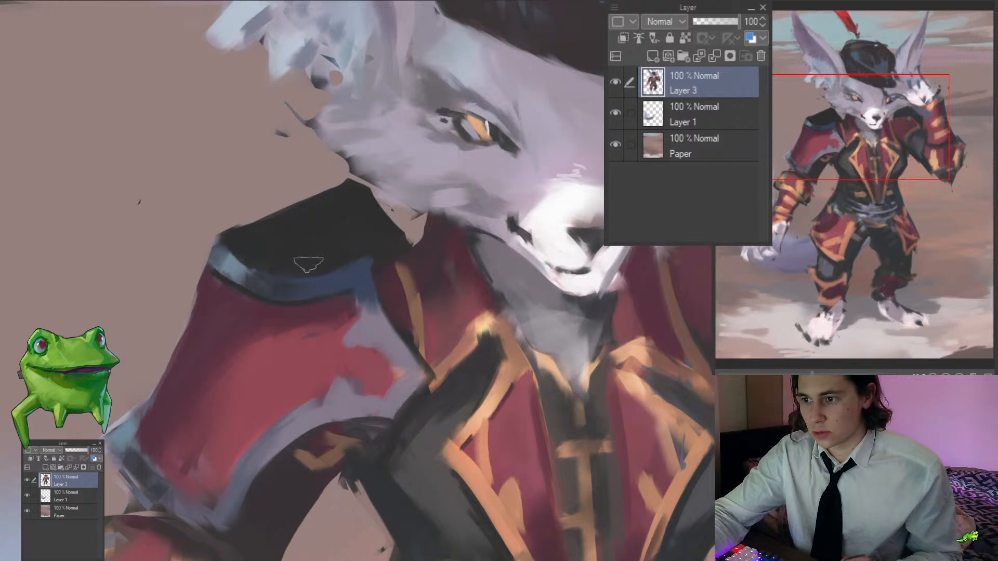
# Step: Refine the black top of the shoulder armour and the blue trim below it with sampled darks and blues
pyautogui.keyDown('alt'); pyautogui.click(297, 264); pyautogui.keyUp('alt')
pyautogui.keyDown('alt'); pyautogui.click(279, 288); pyautogui.keyUp('alt')
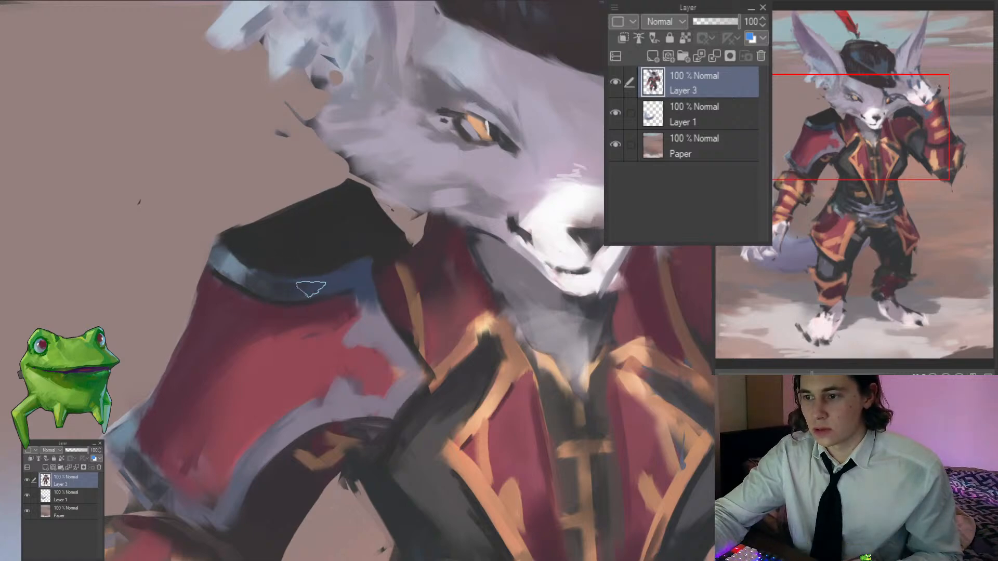
pyautogui.keyDown('alt'); pyautogui.click(271, 263); pyautogui.keyUp('alt')
pyautogui.moveTo(291, 226); pyautogui.dragTo(322, 264)
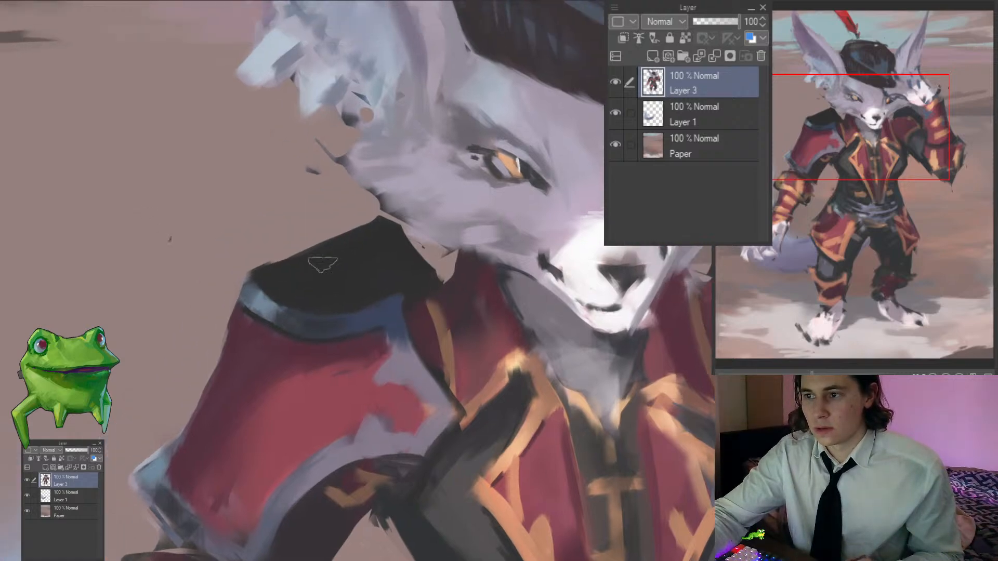
# Step: Paint a curling grey-blue ornament on the red shoulder plate using the sampled trim colour
pyautogui.moveTo(236, 289); pyautogui.dragTo(193, 373)
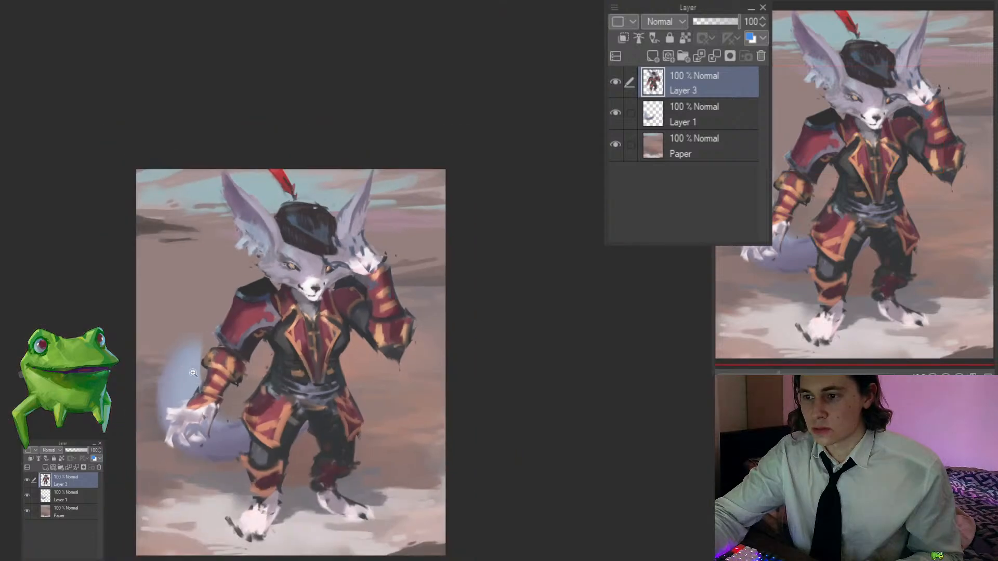
pyautogui.moveTo(232, 339); pyautogui.dragTo(252, 318)
pyautogui.keyDown('alt'); pyautogui.click(252, 319); pyautogui.keyUp('alt')
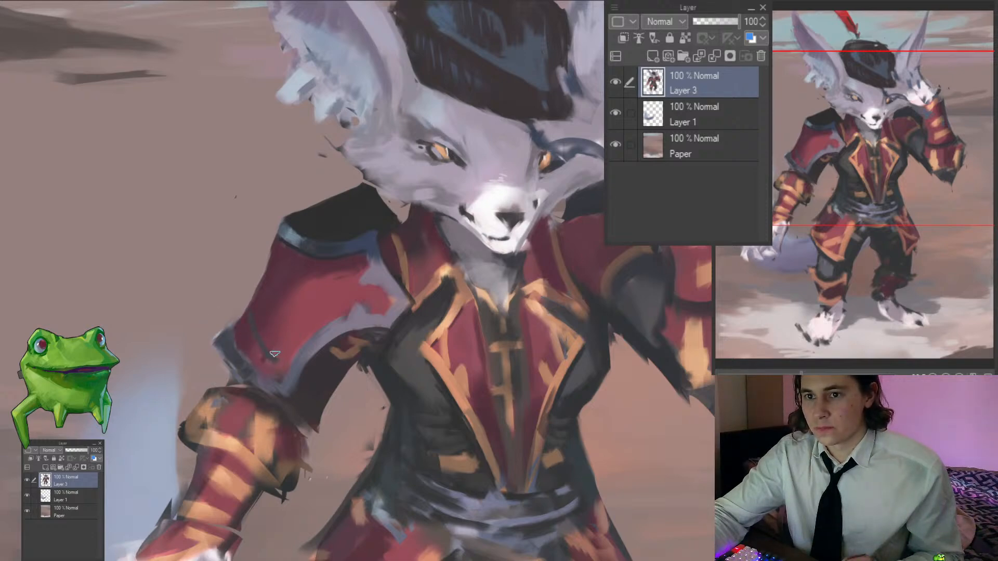
pyautogui.moveTo(274, 354); pyautogui.dragTo(290, 316)
pyautogui.hotkey('ctrl', 'z')
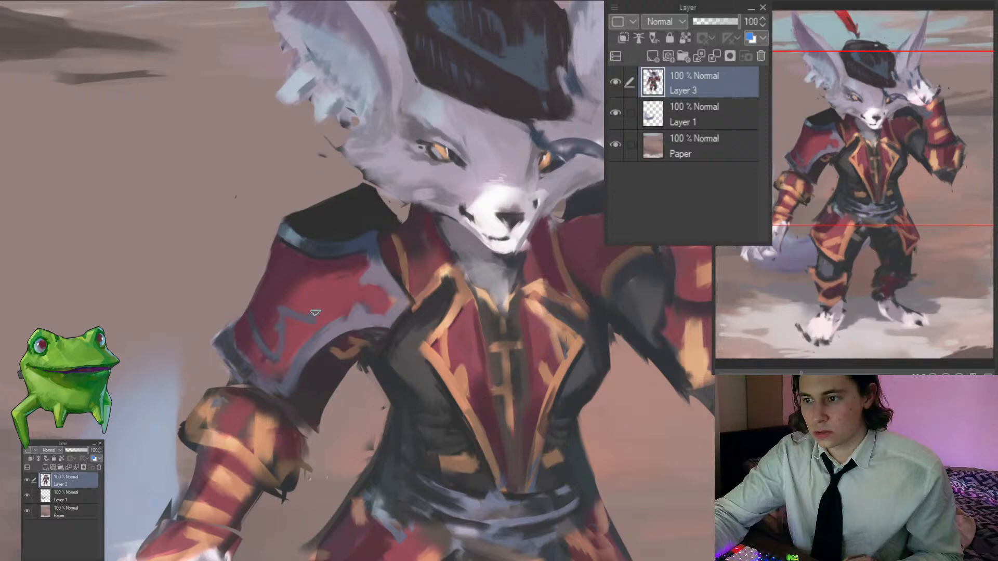
pyautogui.moveTo(330, 290); pyautogui.dragTo(358, 331)
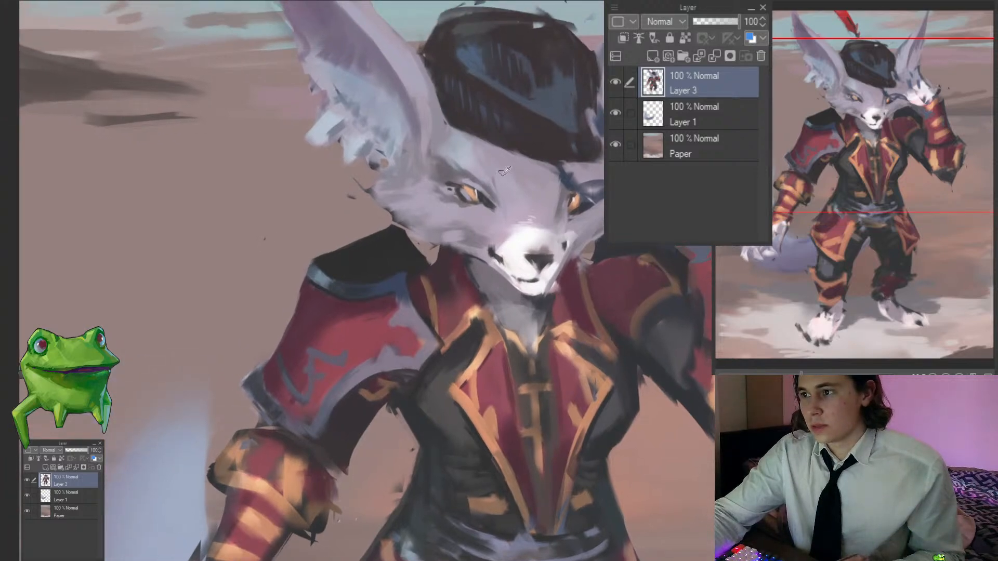
# Step: Add pale lavender spike strokes beside the outer edge of the shoulder armour and a matching spot on the red plate
pyautogui.moveTo(294, 308); pyautogui.dragTo(269, 289)
pyautogui.hotkey('ctrl', 'z')
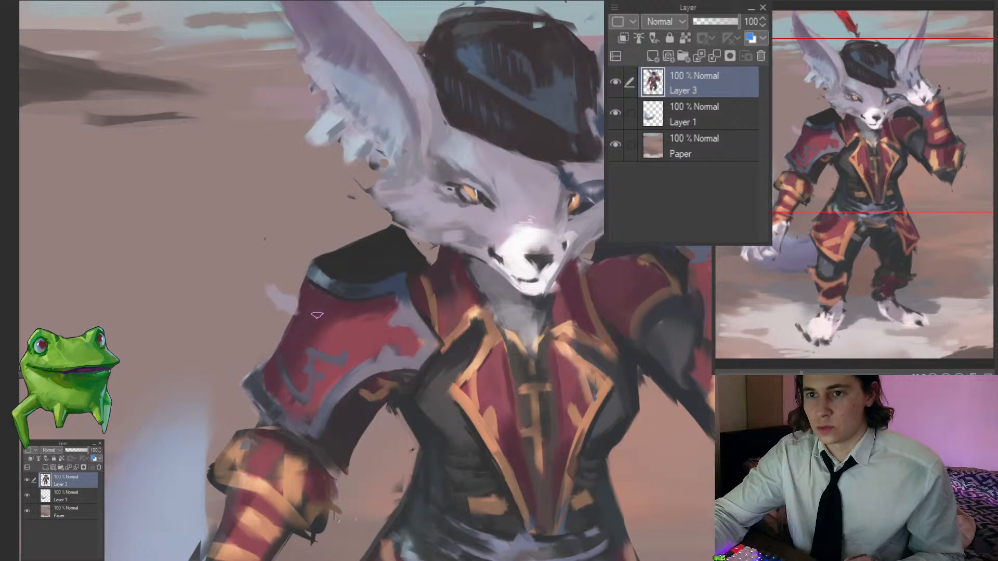
pyautogui.moveTo(326, 311)
pyautogui.mouseDown()
pyautogui.moveTo(306, 325)
pyautogui.moveTo(259, 321)
pyautogui.moveTo(301, 325)
pyautogui.mouseUp()
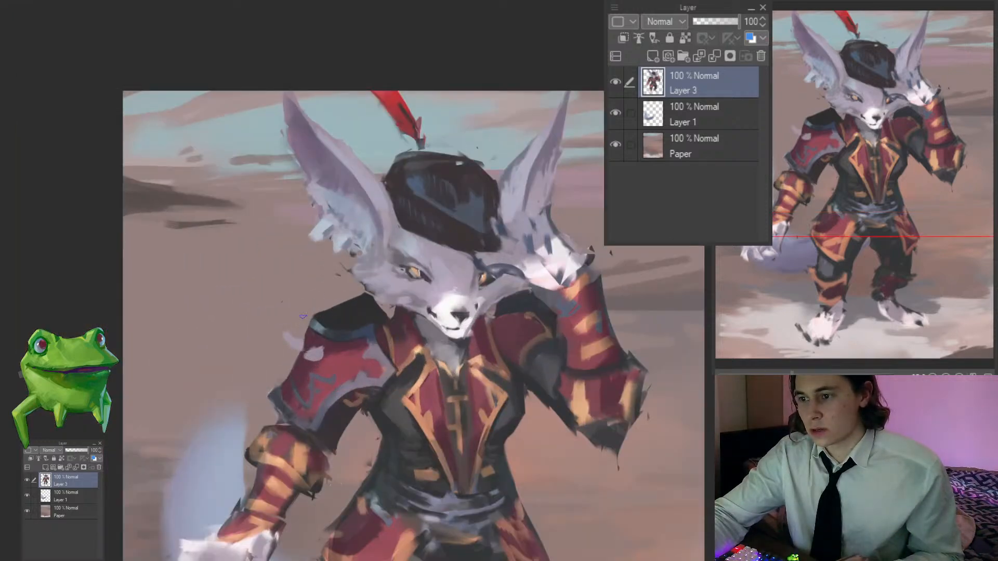
pyautogui.hotkey('ctrl', 'z')
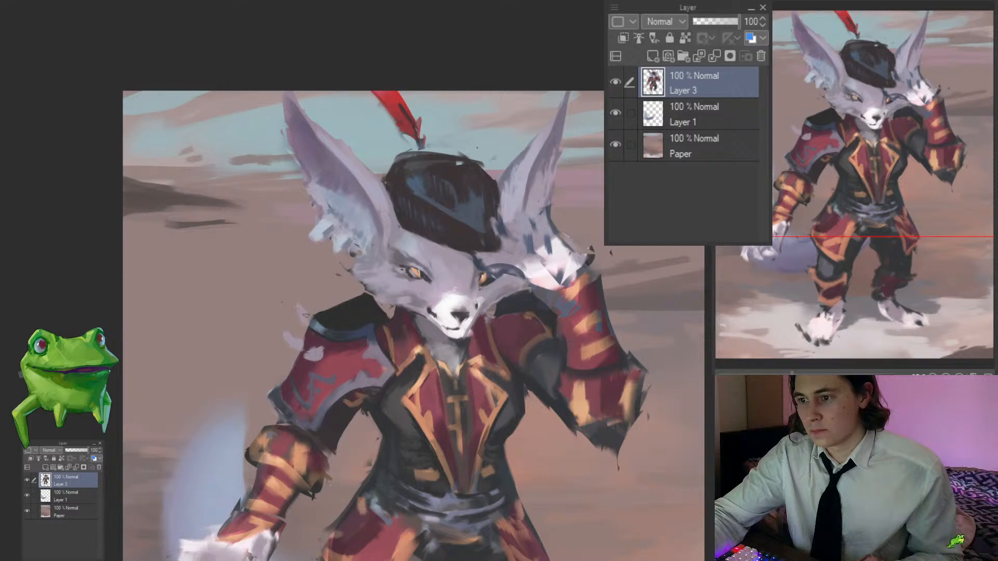
pyautogui.moveTo(311, 320); pyautogui.dragTo(255, 321)
pyautogui.moveTo(315, 364); pyautogui.dragTo(335, 362)
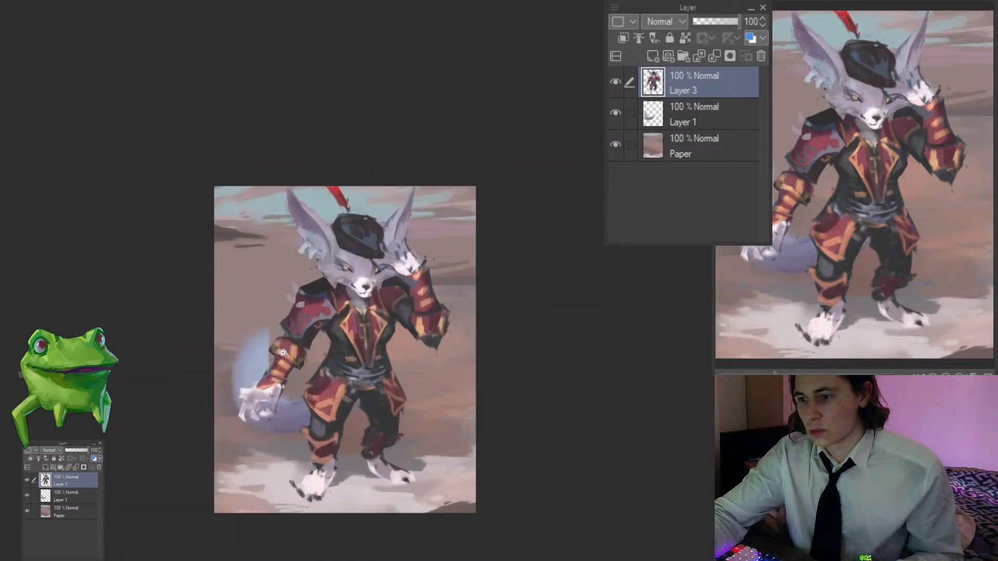
# Step: Refine the shape of the lowered white paw and its fingers below the striped forearm guard
pyautogui.moveTo(275, 351); pyautogui.dragTo(299, 344)
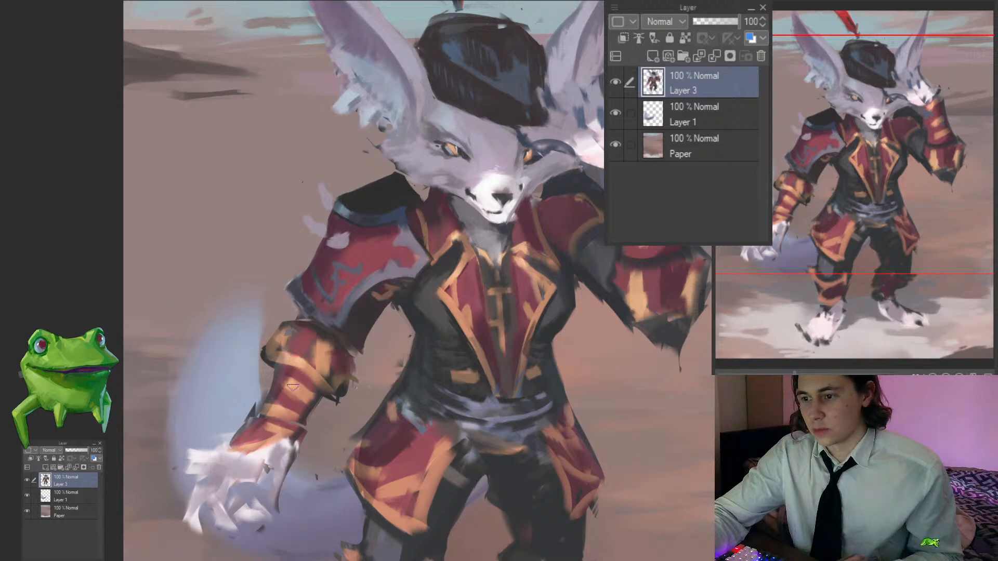
pyautogui.keyDown('alt'); pyautogui.click(290, 371); pyautogui.keyUp('alt')
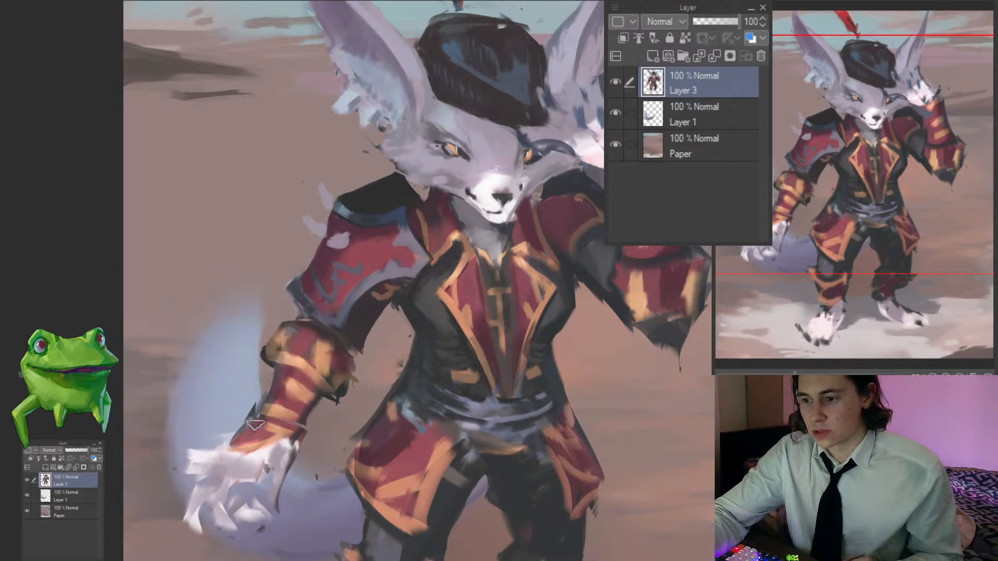
pyautogui.moveTo(249, 447)
pyautogui.mouseDown()
pyautogui.moveTo(280, 387)
pyautogui.moveTo(187, 395)
pyautogui.moveTo(197, 442)
pyautogui.moveTo(226, 453)
pyautogui.mouseUp()
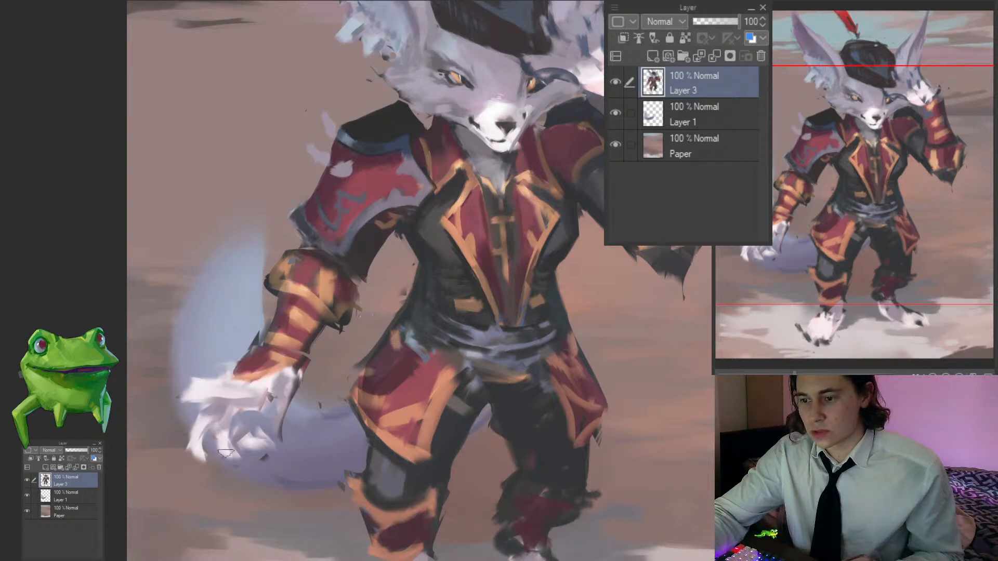
pyautogui.moveTo(277, 386); pyautogui.dragTo(276, 427)
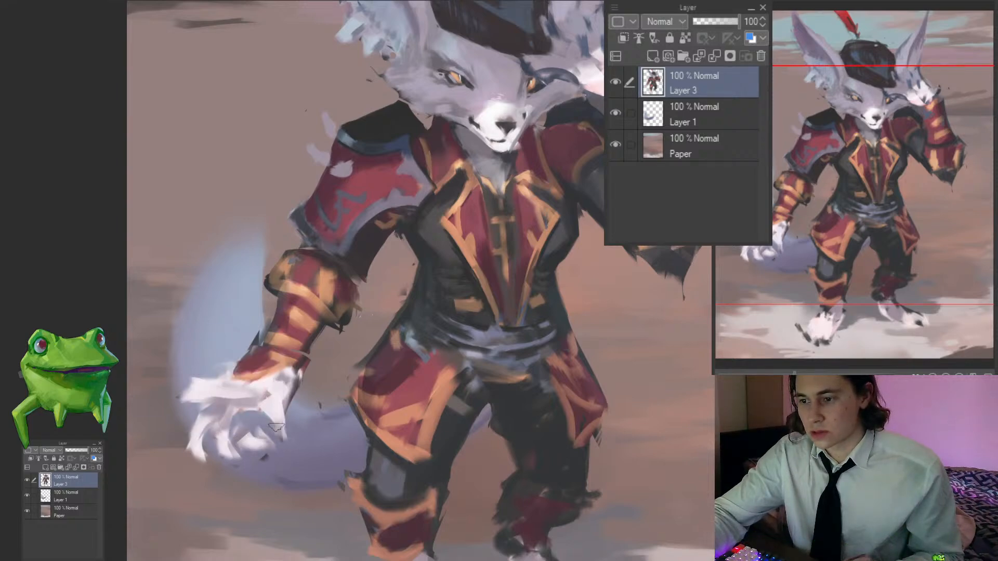
pyautogui.scroll(-5, 276, 427)
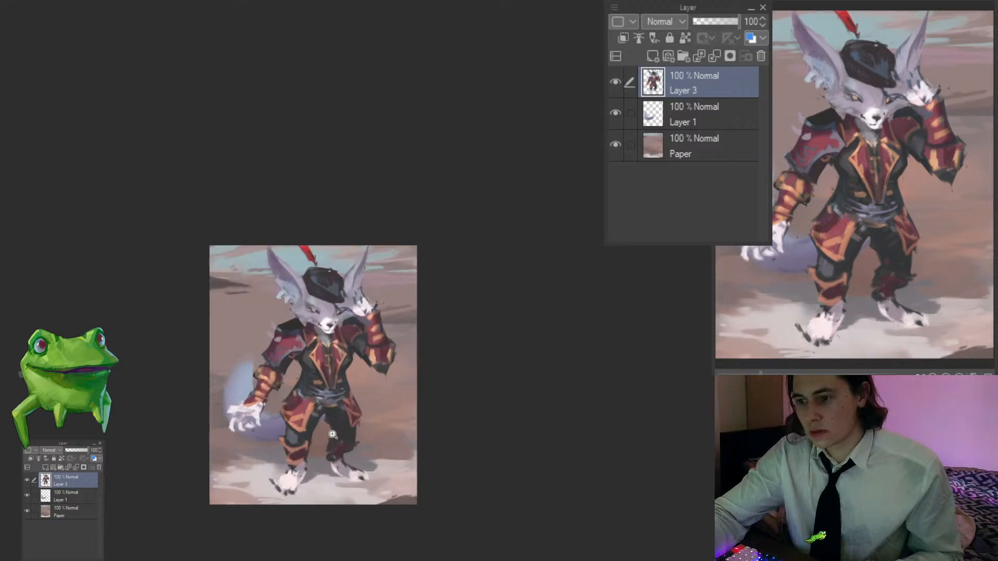
# Step: Select the Paper layer and touch up the ground around the character's feet with sampled ground colours
pyautogui.click(309, 412)
pyautogui.moveTo(307, 404); pyautogui.dragTo(337, 388)
pyautogui.click(310, 412)
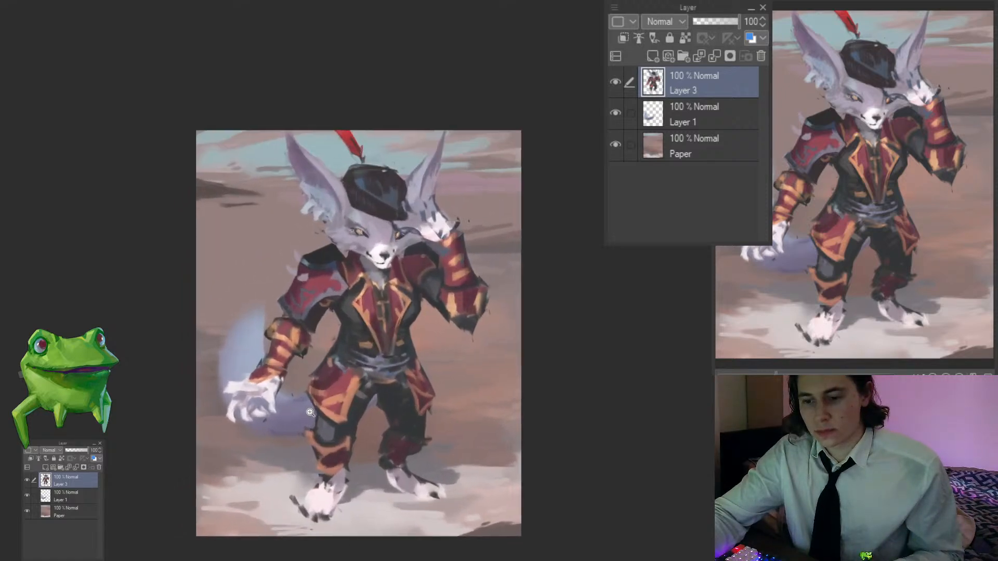
pyautogui.click(307, 414)
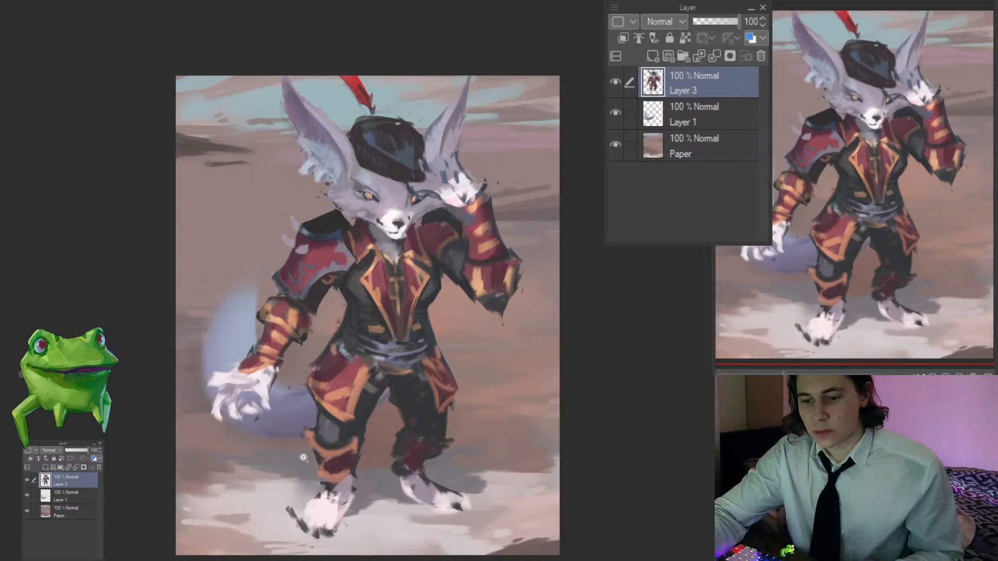
pyautogui.click(259, 478)
pyautogui.keyDown('ctrl'); pyautogui.keyDown('shift'); pyautogui.click(250, 481); pyautogui.keyUp('shift'); pyautogui.keyUp('ctrl')
pyautogui.moveTo(206, 481)
pyautogui.mouseDown()
pyautogui.moveTo(178, 484)
pyautogui.moveTo(207, 476)
pyautogui.mouseUp()
pyautogui.keyDown('alt'); pyautogui.click(194, 465); pyautogui.keyUp('alt')
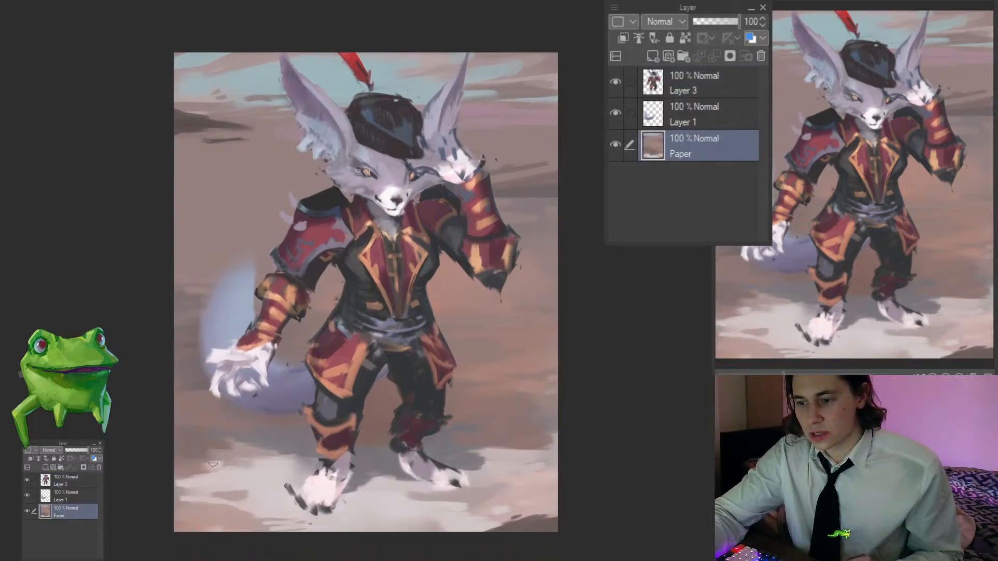
pyautogui.keyDown('alt'); pyautogui.click(260, 452); pyautogui.keyUp('alt')
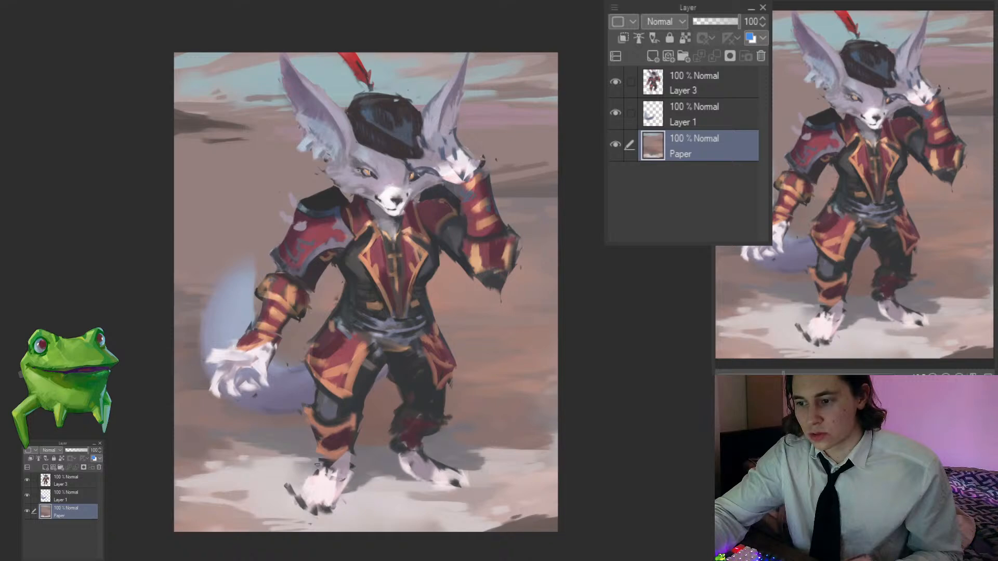
pyautogui.moveTo(363, 464); pyautogui.dragTo(329, 463)
pyautogui.moveTo(441, 454); pyautogui.dragTo(360, 444)
# Step: Select Layer 3 and paint orange bands and dark red shapes on the shin guards of both legs
pyautogui.keyDown('ctrl'); pyautogui.keyDown('shift'); pyautogui.click(354, 460); pyautogui.keyUp('shift'); pyautogui.keyUp('ctrl')
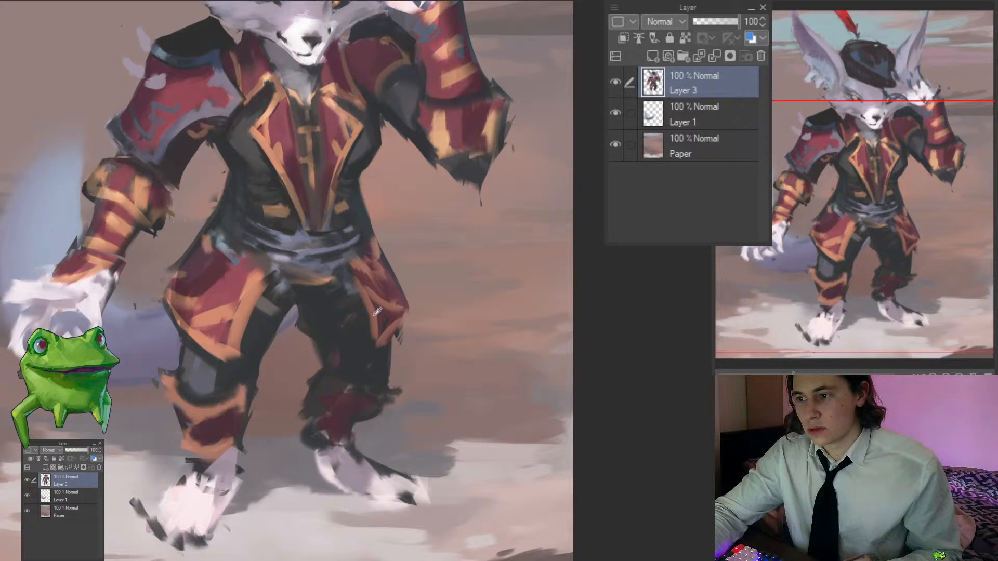
pyautogui.moveTo(318, 378)
pyautogui.mouseDown()
pyautogui.moveTo(374, 385)
pyautogui.moveTo(336, 388)
pyautogui.moveTo(360, 400)
pyautogui.moveTo(321, 400)
pyautogui.moveTo(378, 399)
pyautogui.mouseUp()
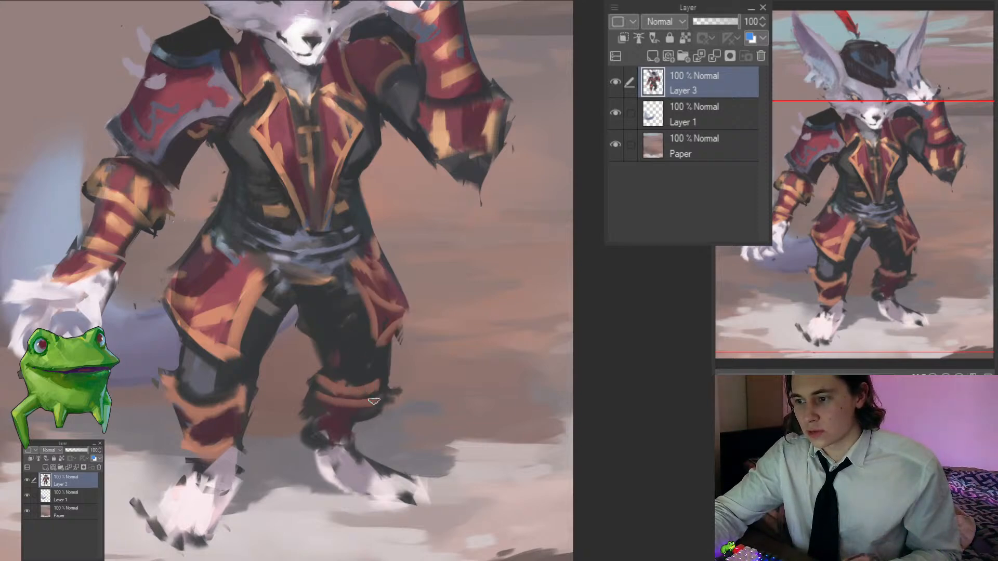
pyautogui.moveTo(304, 449)
pyautogui.mouseDown()
pyautogui.moveTo(344, 433)
pyautogui.moveTo(331, 436)
pyautogui.mouseUp()
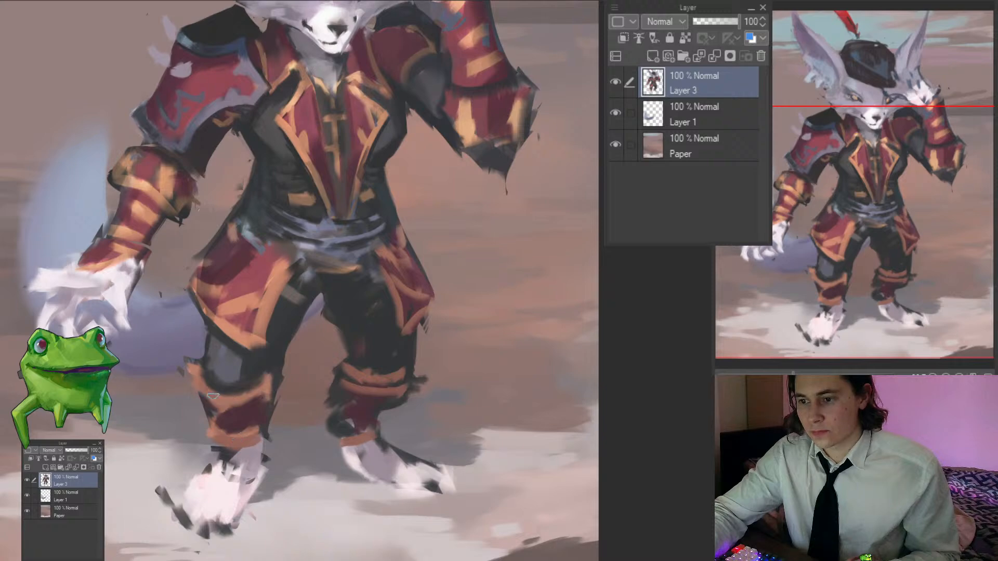
pyautogui.moveTo(253, 432); pyautogui.dragTo(280, 422)
pyautogui.click(280, 422)
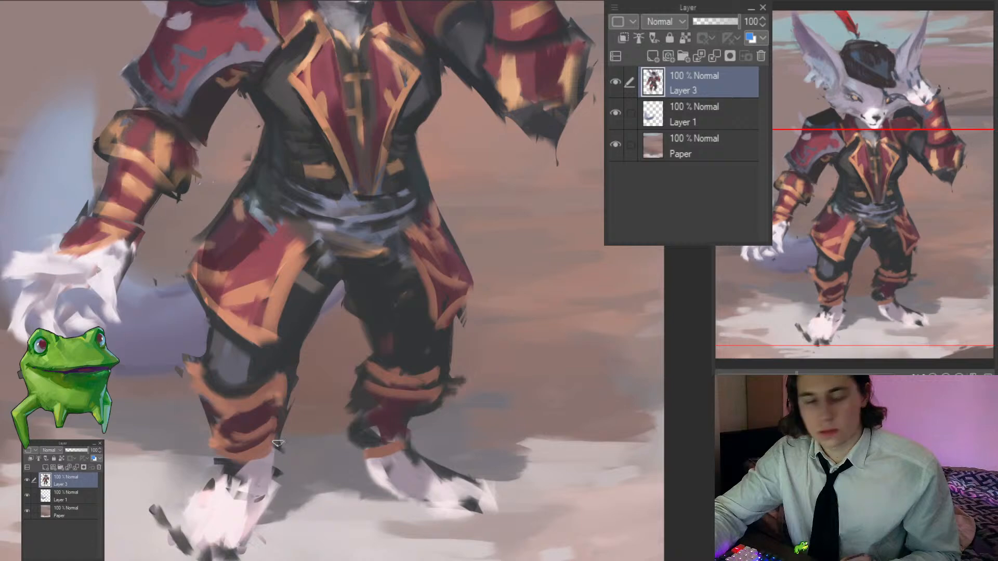
pyautogui.moveTo(277, 440); pyautogui.dragTo(295, 460)
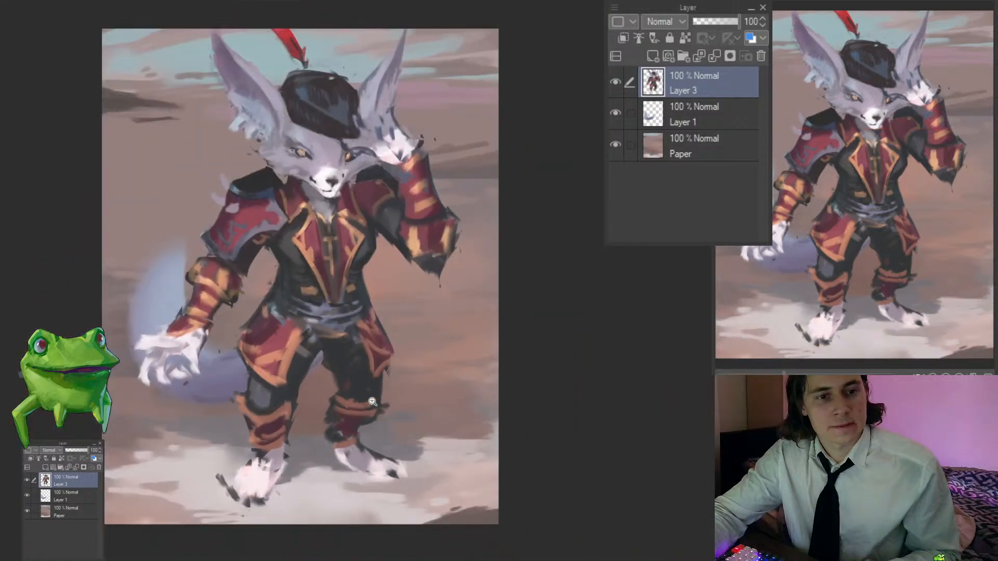
# Step: Touch up the red panel and orange trim of the coat skirt below the lowered arm and the jacket's dark side
pyautogui.click(358, 331)
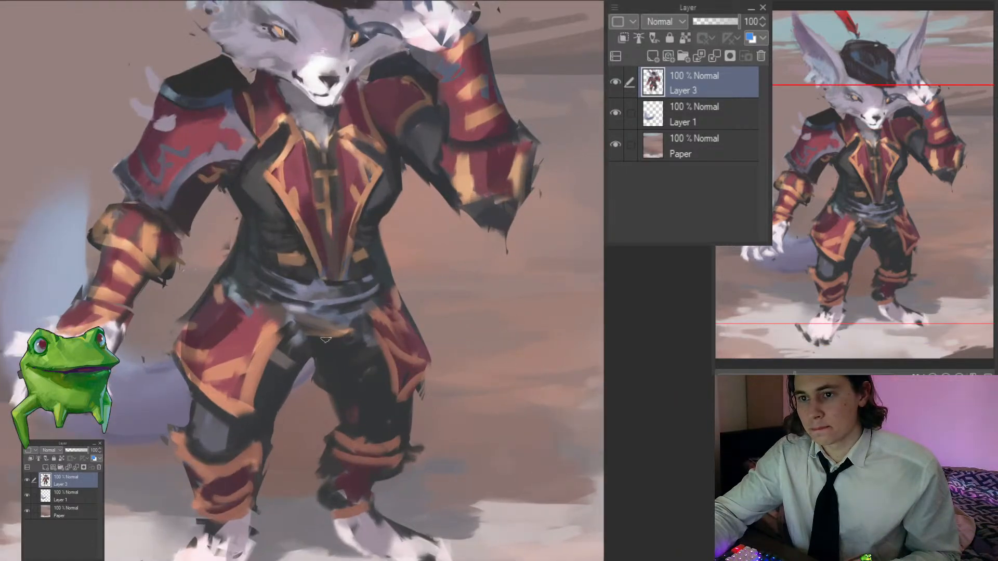
pyautogui.moveTo(342, 347); pyautogui.dragTo(359, 374)
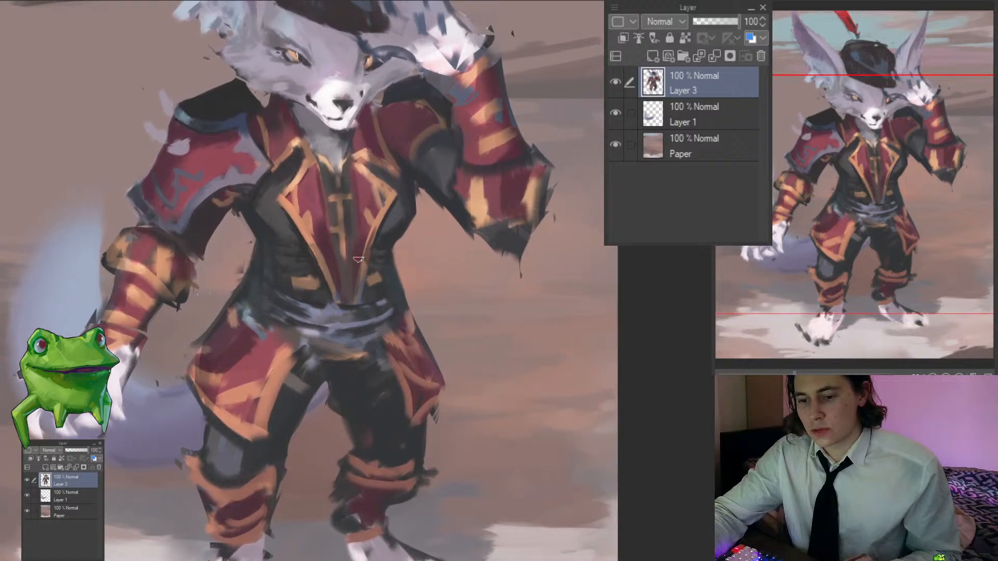
pyautogui.scroll(3, 327, 353)
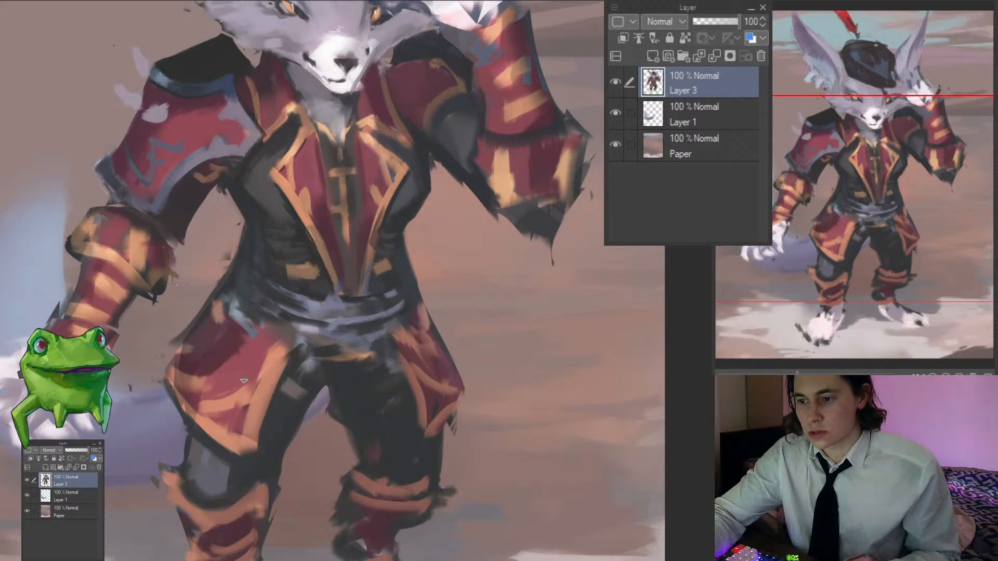
pyautogui.click(206, 368)
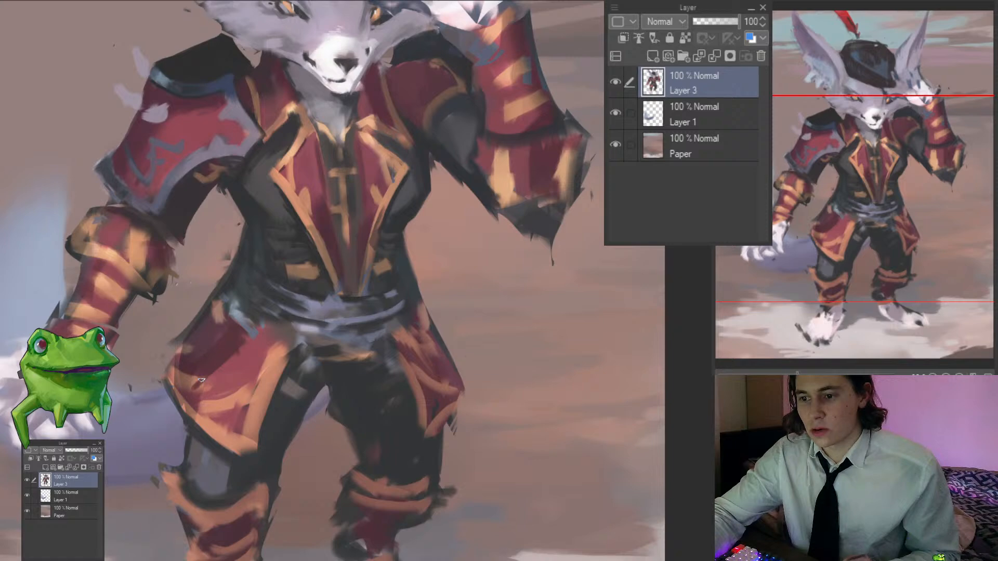
pyautogui.click(186, 378)
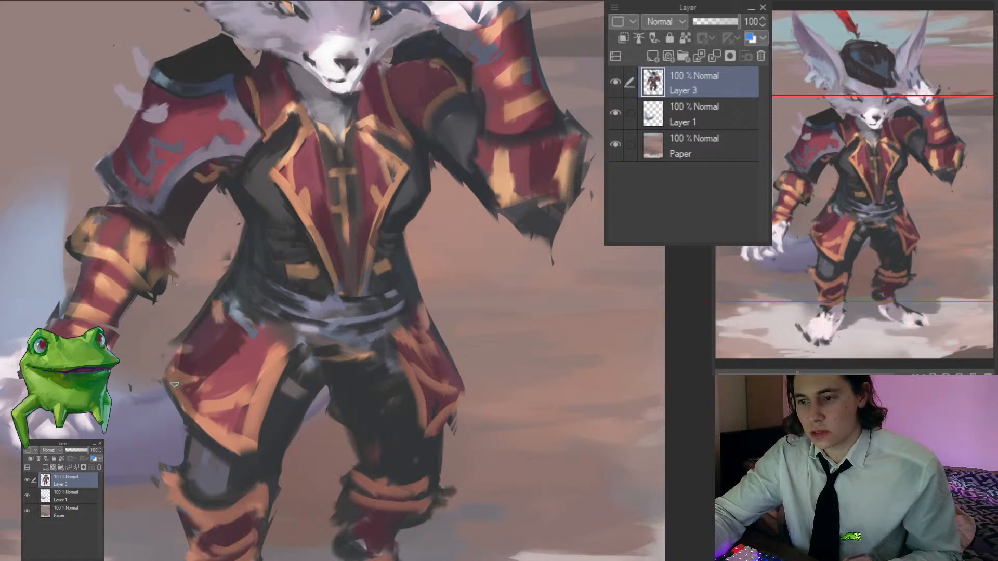
pyautogui.moveTo(211, 351); pyautogui.dragTo(252, 365)
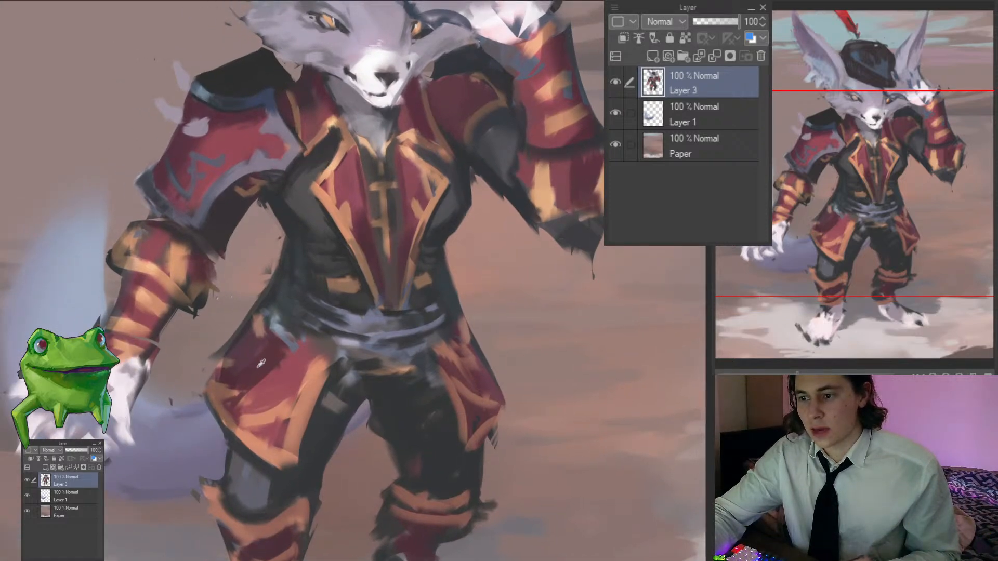
pyautogui.scroll(-3, 252, 338)
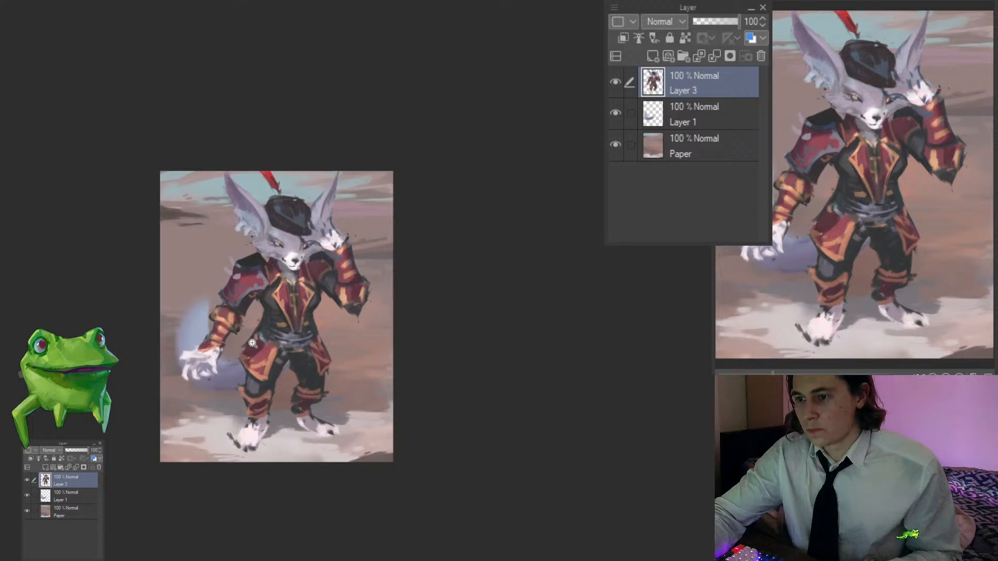
pyautogui.scroll(2, 252, 340)
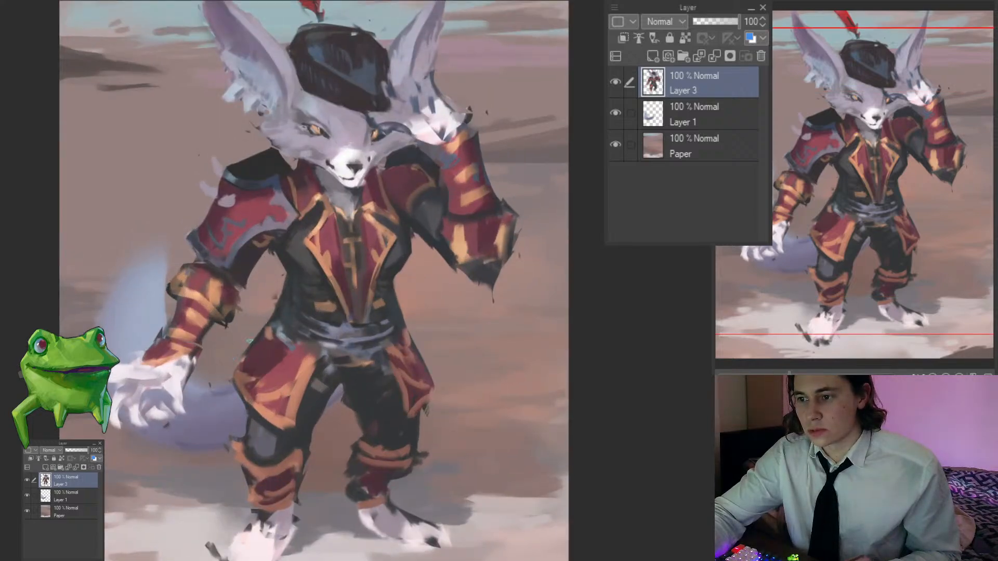
pyautogui.scroll(2, 295, 297)
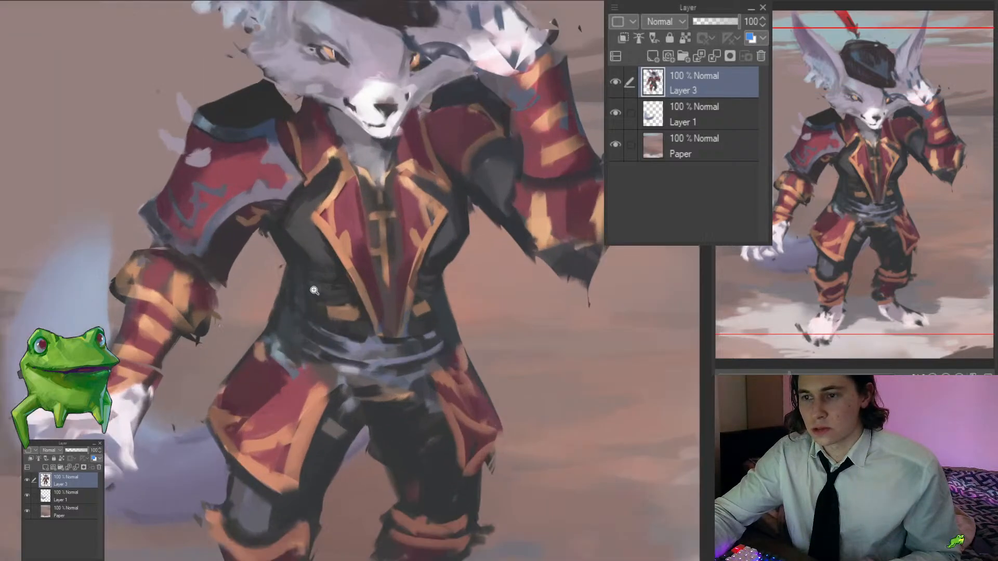
pyautogui.moveTo(270, 255); pyautogui.dragTo(280, 298)
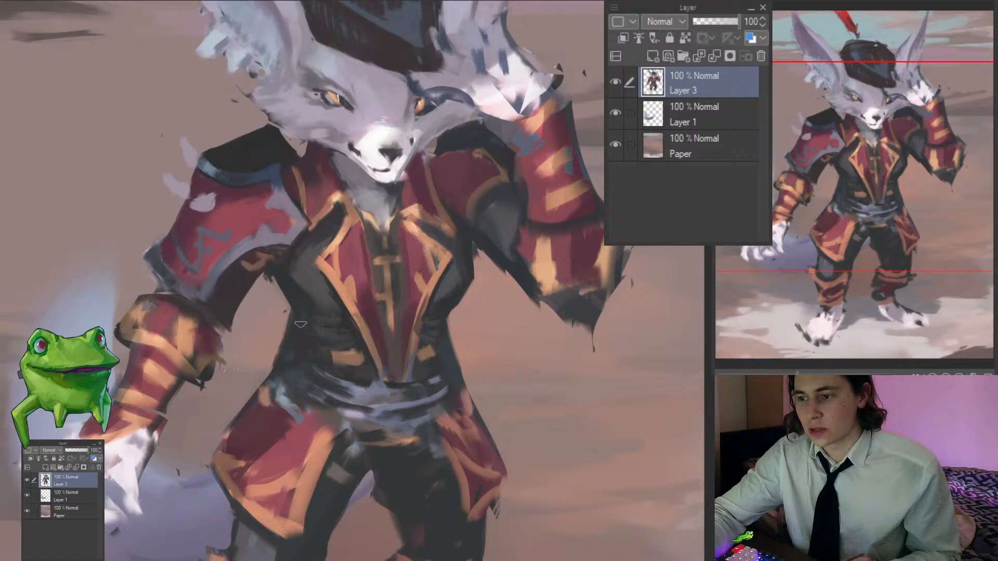
pyautogui.moveTo(358, 375); pyautogui.dragTo(303, 357)
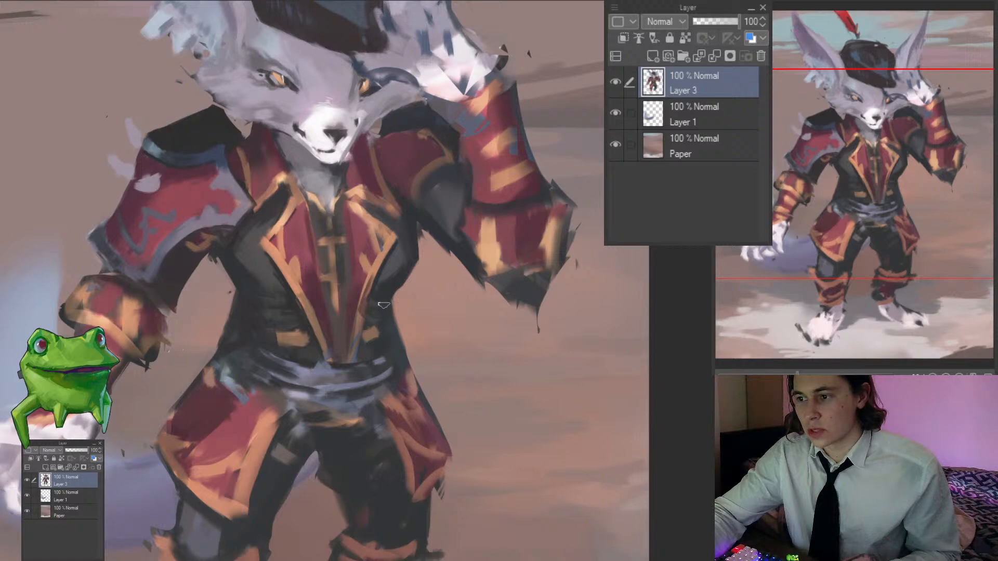
pyautogui.scroll(-2, 391, 318)
pyautogui.scroll(-2, 419, 420)
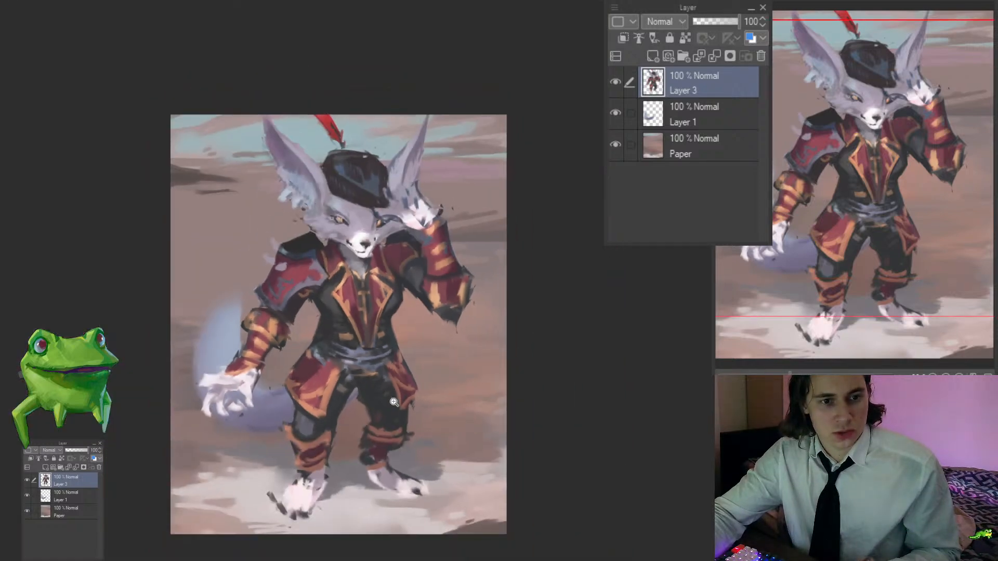
# Step: Refine the shin guards by filling in dark red between the orange bands and tidying their lower edges above the feet
pyautogui.scroll(2, 402, 485)
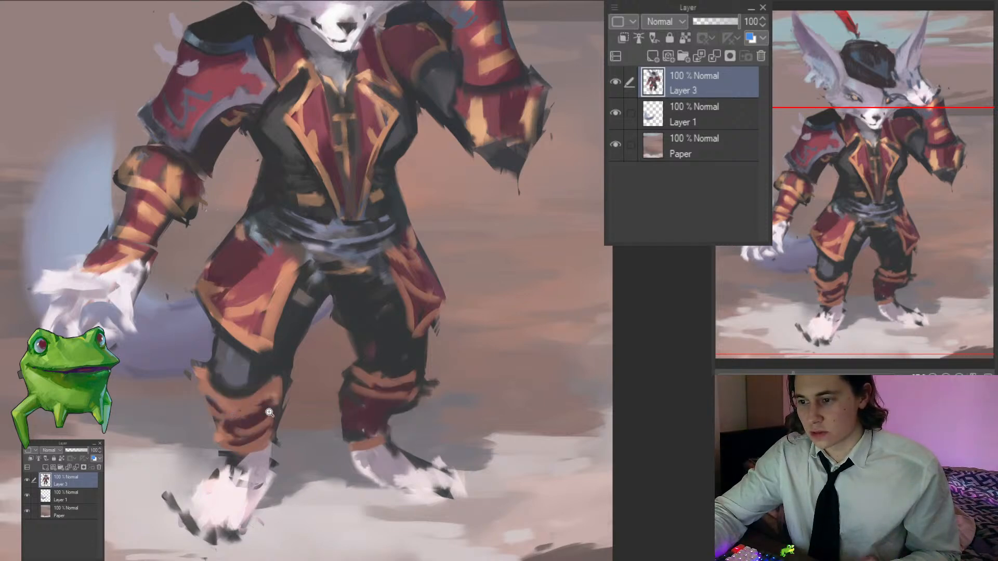
pyautogui.hotkey('ctrl', 'space')
pyautogui.moveTo(263, 414)
pyautogui.mouseDown()
pyautogui.moveTo(216, 454)
pyautogui.moveTo(247, 408)
pyautogui.moveTo(297, 393)
pyautogui.mouseUp()
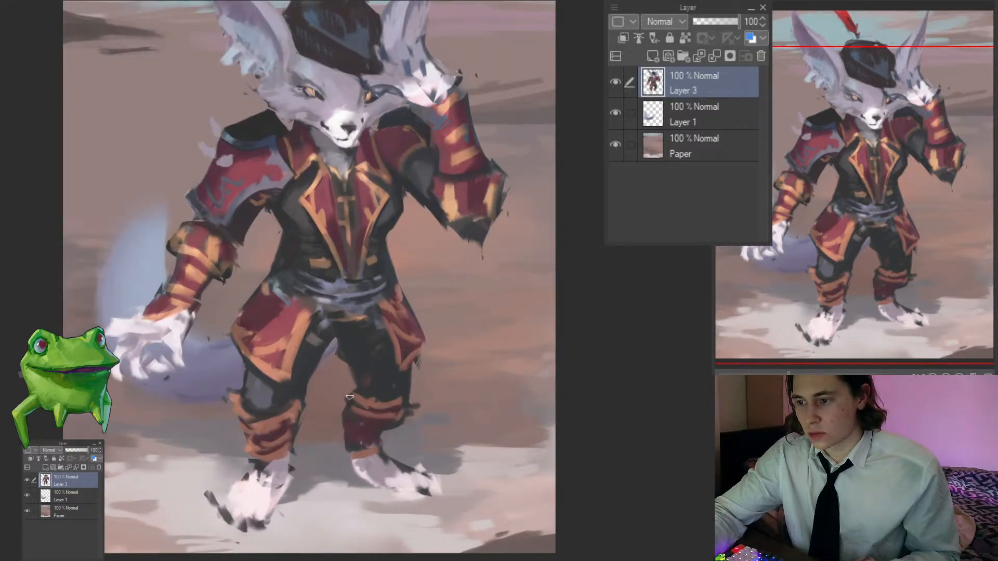
pyautogui.moveTo(371, 396); pyautogui.dragTo(429, 485)
pyautogui.click(375, 427)
pyautogui.click(409, 430)
# Step: Paint a pale, pointed highlight on the inner corner of the shoulder armour's trim and sample nearby colours around it
pyautogui.click(360, 293)
pyautogui.click(284, 308)
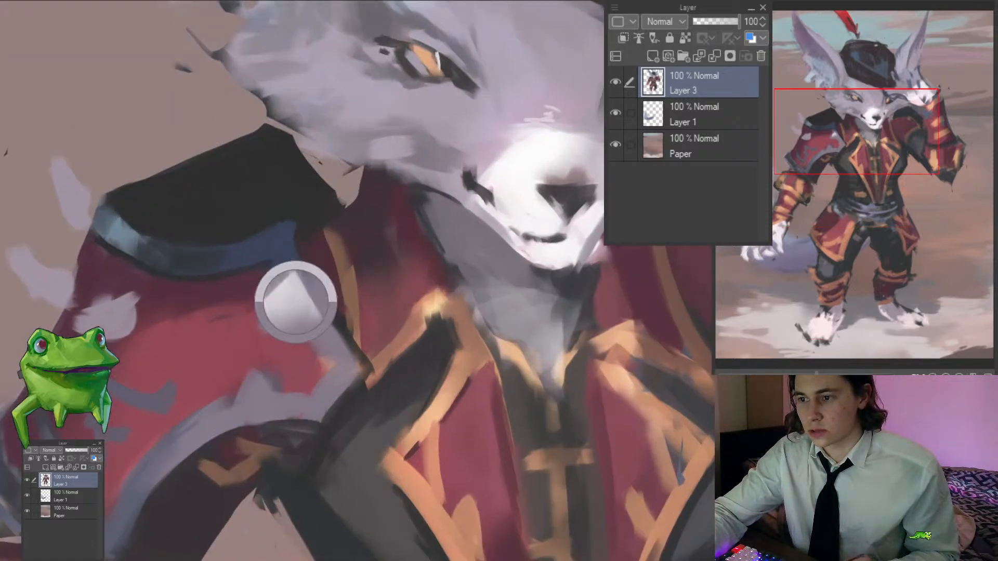
pyautogui.moveTo(295, 304)
pyautogui.mouseDown()
pyautogui.moveTo(282, 313)
pyautogui.moveTo(291, 331)
pyautogui.mouseUp()
pyautogui.keyDown('alt'); pyautogui.click(298, 324); pyautogui.keyUp('alt')
pyautogui.keyDown('alt'); pyautogui.click(302, 326); pyautogui.keyUp('alt')
pyautogui.keyDown('alt'); pyautogui.click(335, 321); pyautogui.keyUp('alt')
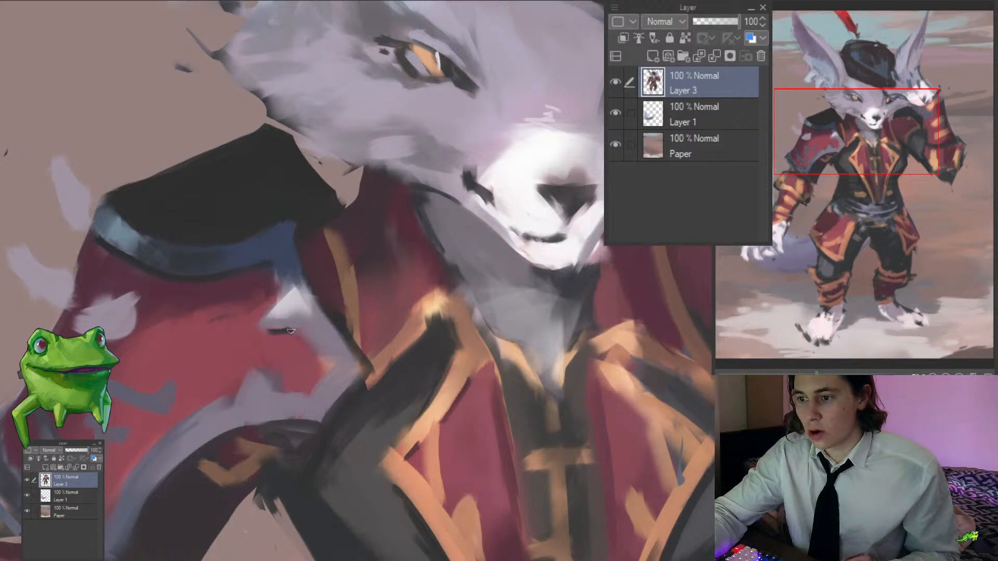
# Step: Define the pale shoulder tip with a dark lower edge and blend it into the blue and lavender trim using sampled colours
pyautogui.moveTo(323, 364); pyautogui.dragTo(372, 328)
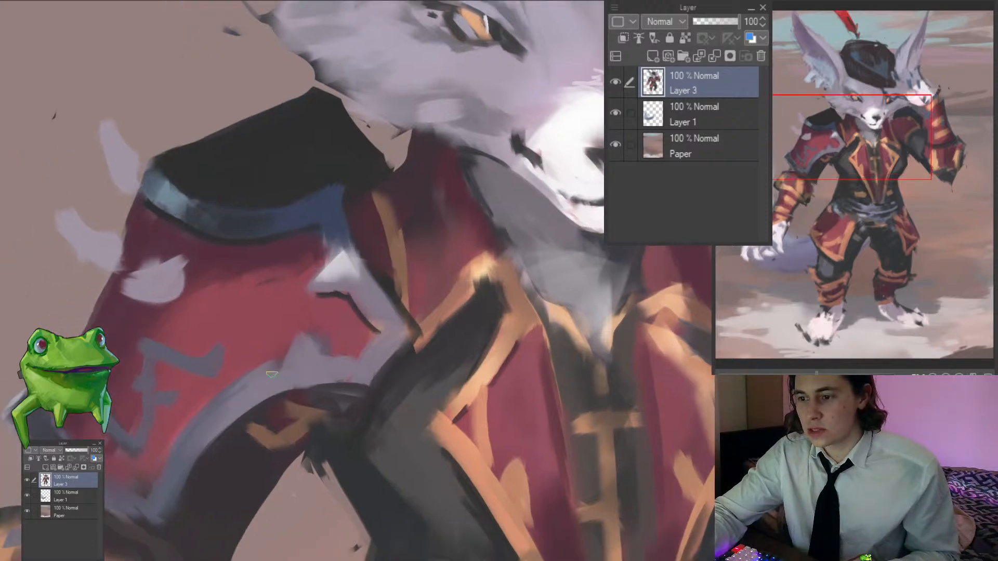
pyautogui.keyDown('alt'); pyautogui.click(288, 338); pyautogui.keyUp('alt')
pyautogui.moveTo(312, 323); pyautogui.dragTo(324, 345)
pyautogui.moveTo(299, 284); pyautogui.dragTo(272, 285)
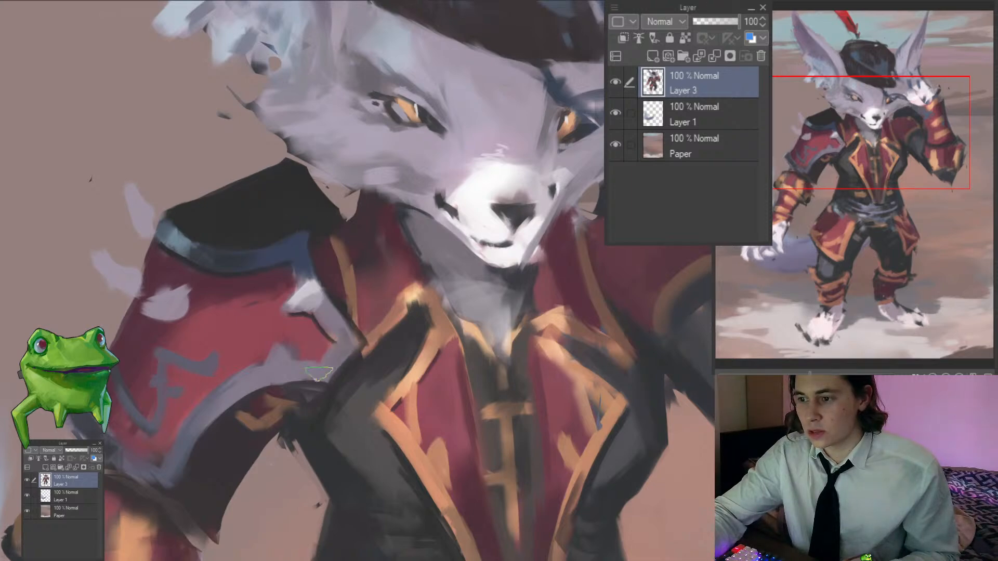
pyautogui.moveTo(294, 318); pyautogui.dragTo(376, 312)
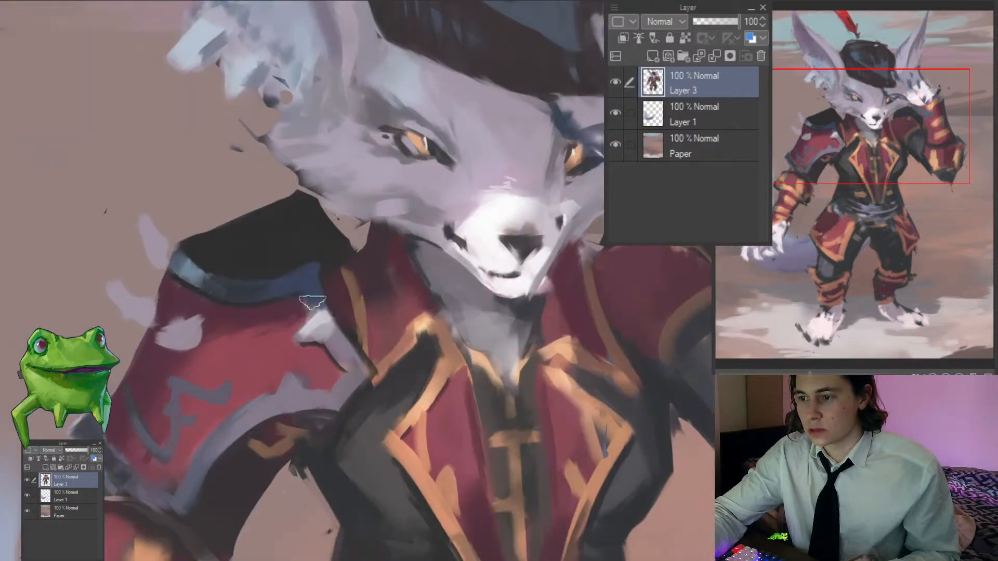
pyautogui.moveTo(312, 301)
pyautogui.mouseDown()
pyautogui.moveTo(317, 318)
pyautogui.moveTo(234, 320)
pyautogui.mouseUp()
pyautogui.keyDown('alt'); pyautogui.click(305, 284); pyautogui.keyUp('alt')
pyautogui.moveTo(315, 311)
pyautogui.mouseDown()
pyautogui.moveTo(395, 312)
pyautogui.moveTo(317, 325)
pyautogui.moveTo(312, 345)
pyautogui.moveTo(332, 328)
pyautogui.moveTo(327, 310)
pyautogui.mouseUp()
pyautogui.moveTo(322, 305)
pyautogui.mouseDown()
pyautogui.moveTo(323, 321)
pyautogui.moveTo(320, 306)
pyautogui.moveTo(333, 303)
pyautogui.moveTo(329, 315)
pyautogui.mouseUp()
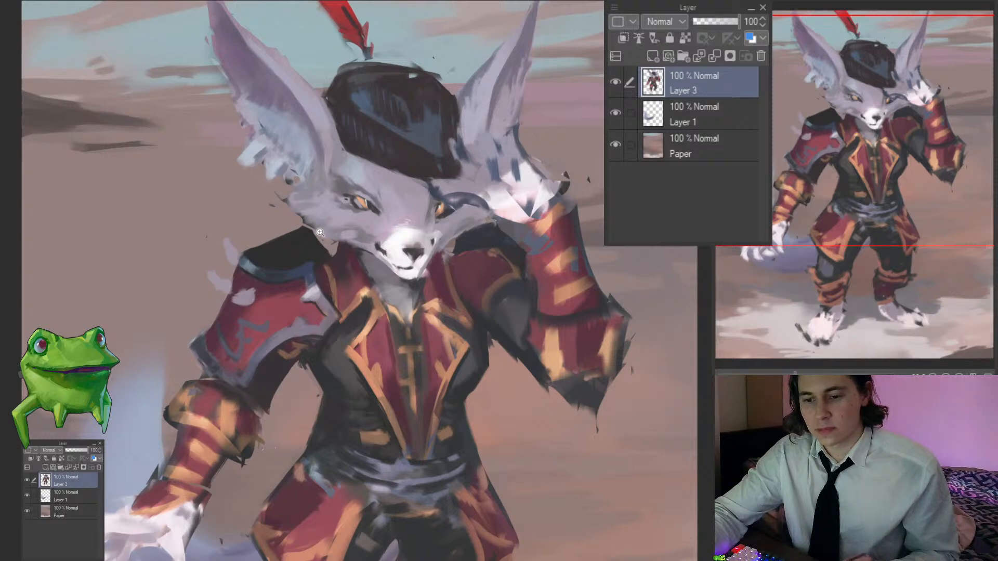
# Step: Examine the shoulder armour's new pale highlight up close and against the whole figure
pyautogui.scroll(-2, 323, 291)
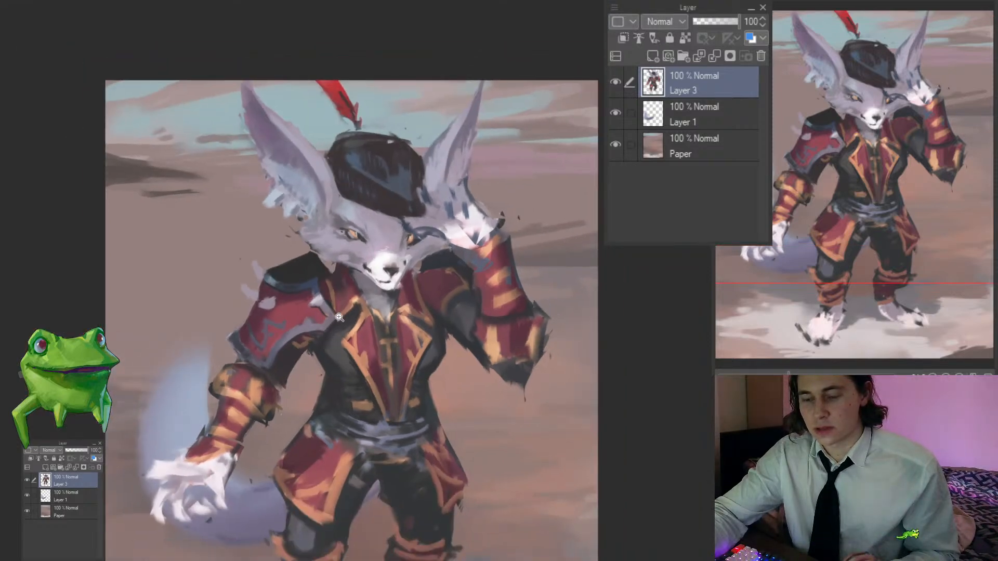
pyautogui.scroll(2, 322, 282)
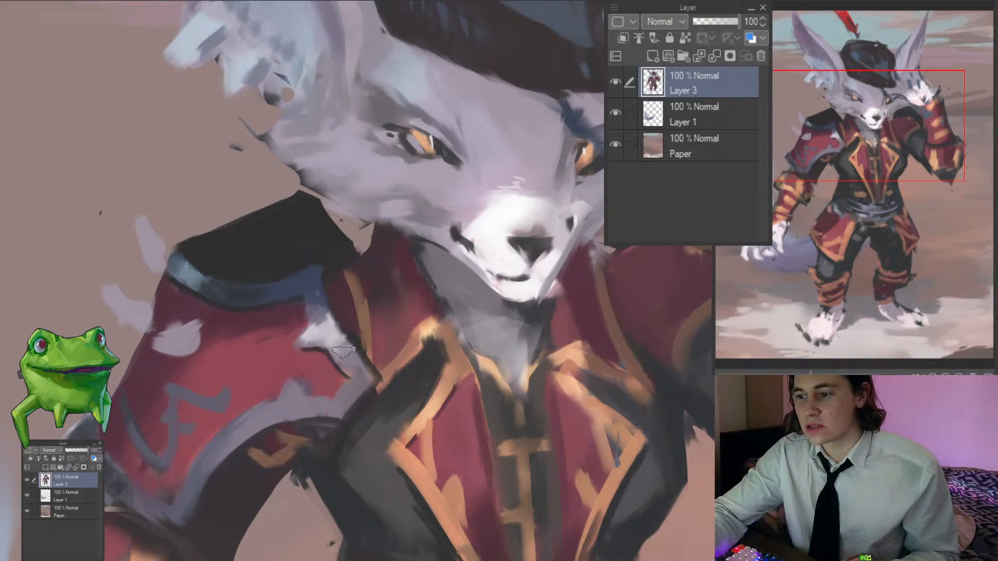
pyautogui.scroll(-3, 343, 352)
pyautogui.scroll(3, 333, 354)
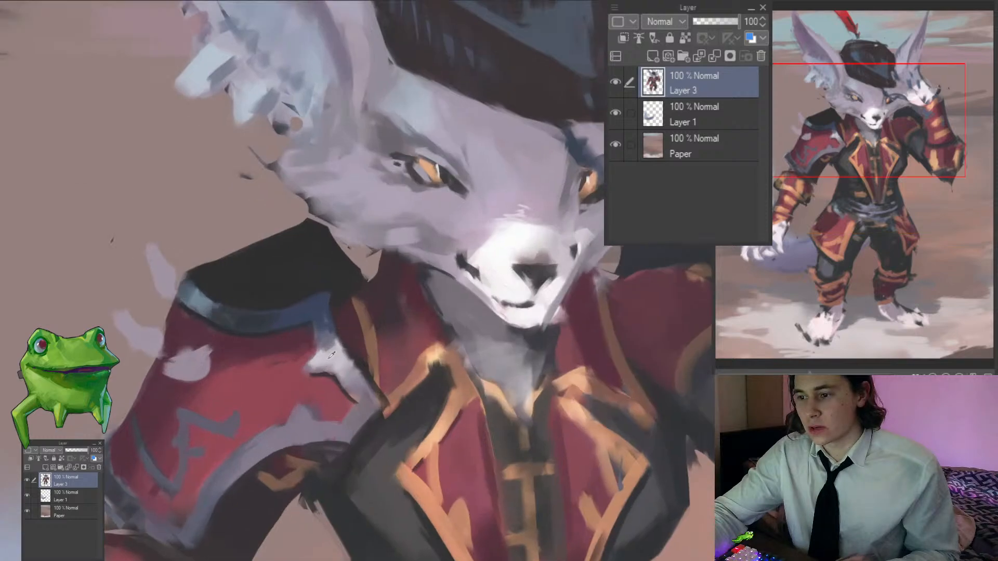
pyautogui.scroll(-3, 255, 404)
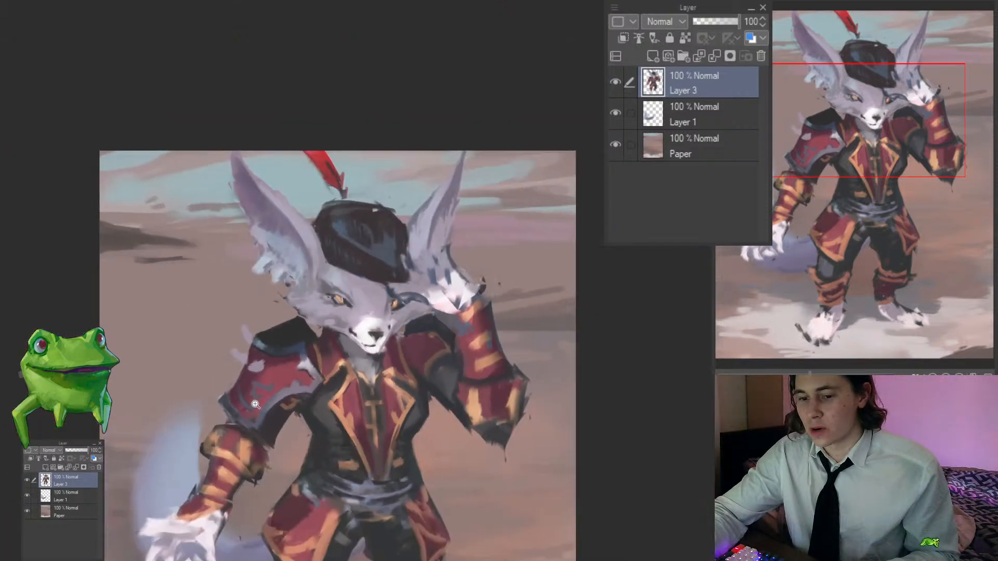
pyautogui.scroll(2, 292, 366)
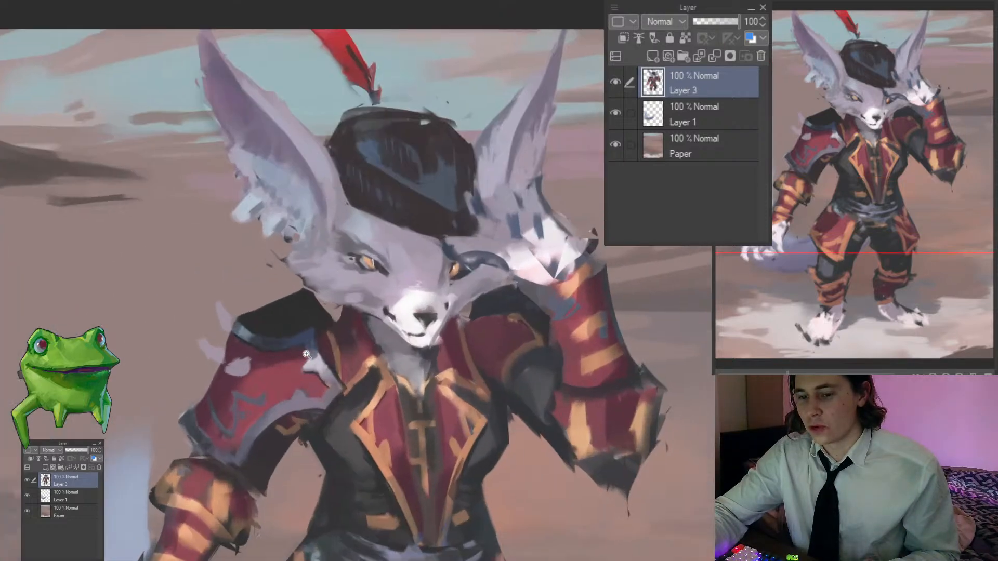
pyautogui.scroll(-2, 307, 355)
pyautogui.moveTo(327, 381)
pyautogui.mouseDown()
pyautogui.moveTo(330, 281)
pyautogui.moveTo(327, 336)
pyautogui.mouseUp()
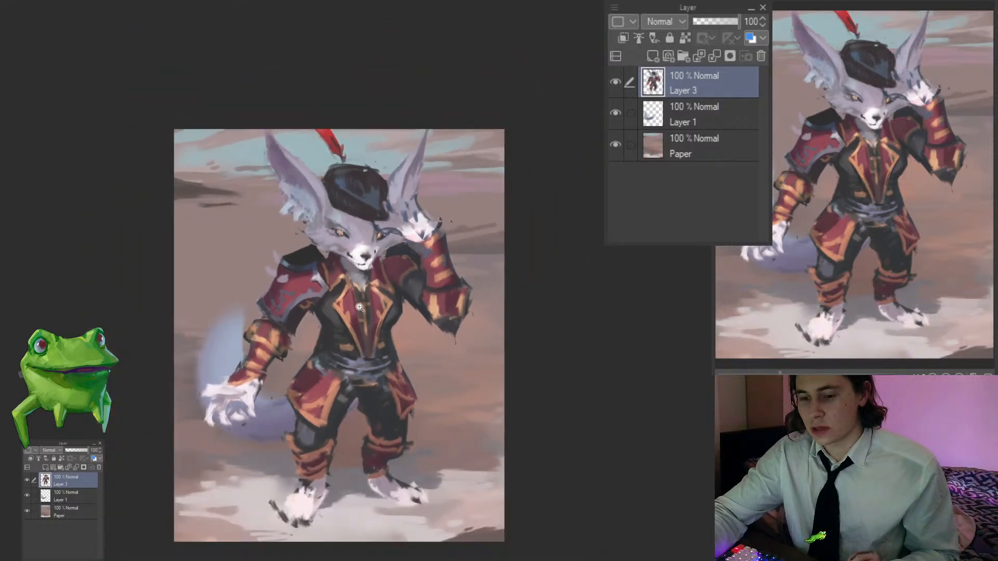
pyautogui.hotkey('ctrl', '+')
pyautogui.click(298, 315)
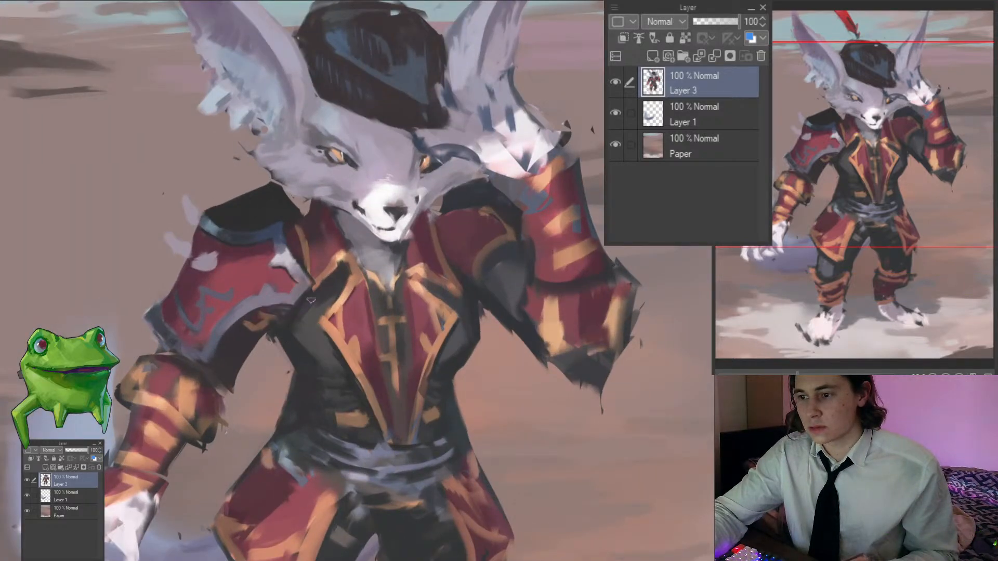
pyautogui.moveTo(339, 380); pyautogui.dragTo(362, 433)
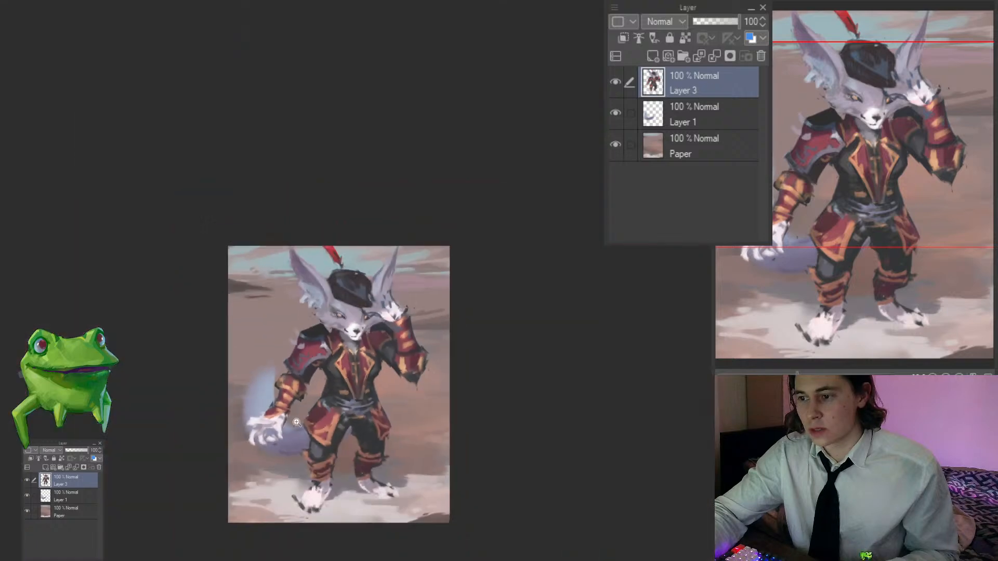
# Step: Inspect the character's hat, head and overall pose at a tilted angle, up close and in the full composition
pyautogui.moveTo(470, 421); pyautogui.dragTo(474, 356)
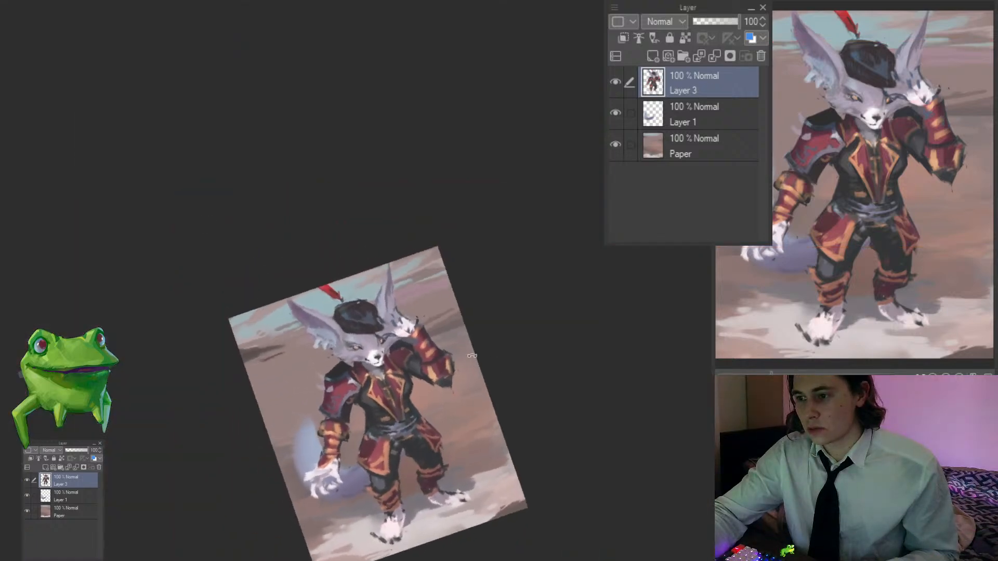
pyautogui.doubleClick(475, 357)
pyautogui.moveTo(352, 278); pyautogui.dragTo(374, 262)
pyautogui.click(340, 282)
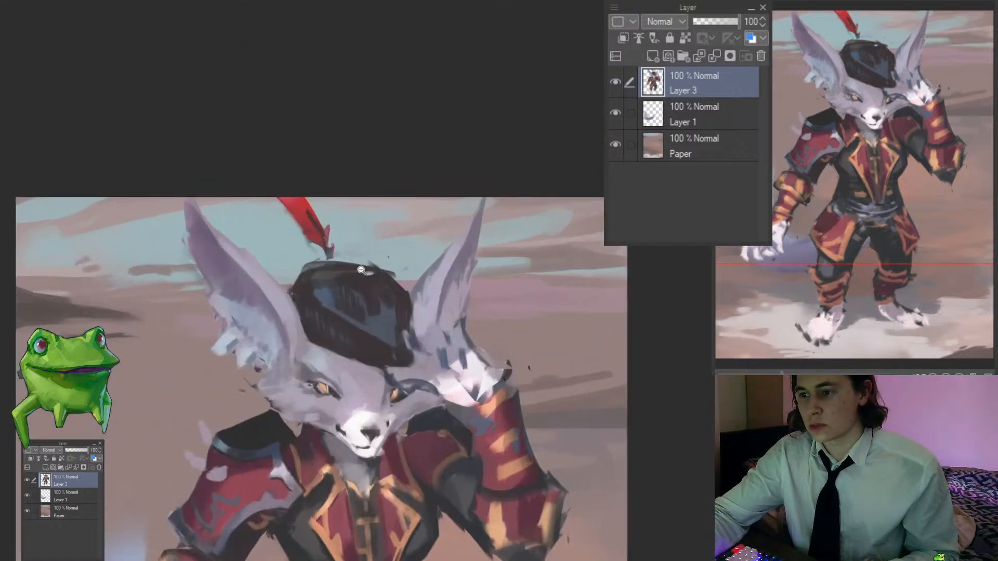
pyautogui.click(311, 284)
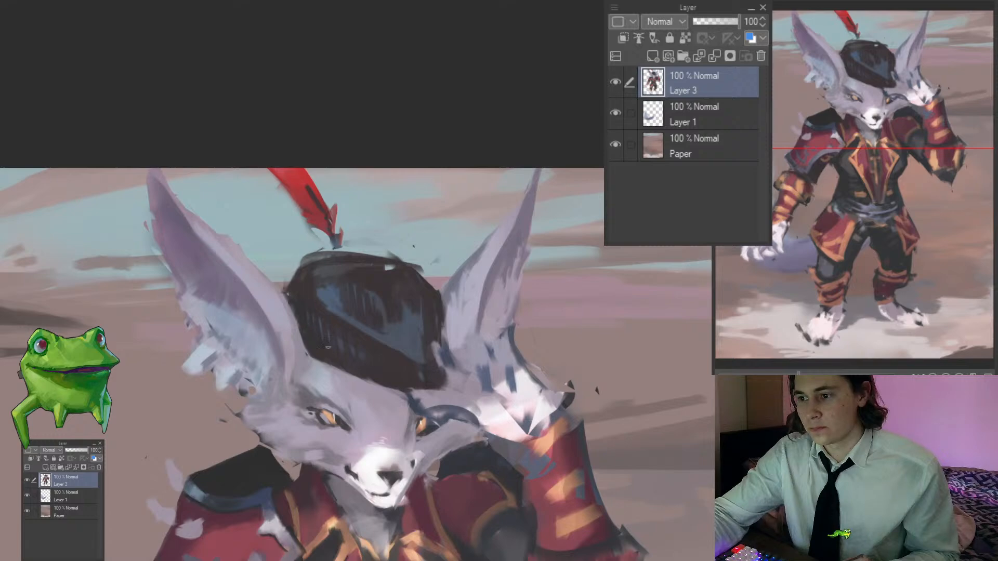
pyautogui.scroll(-4, 433, 381)
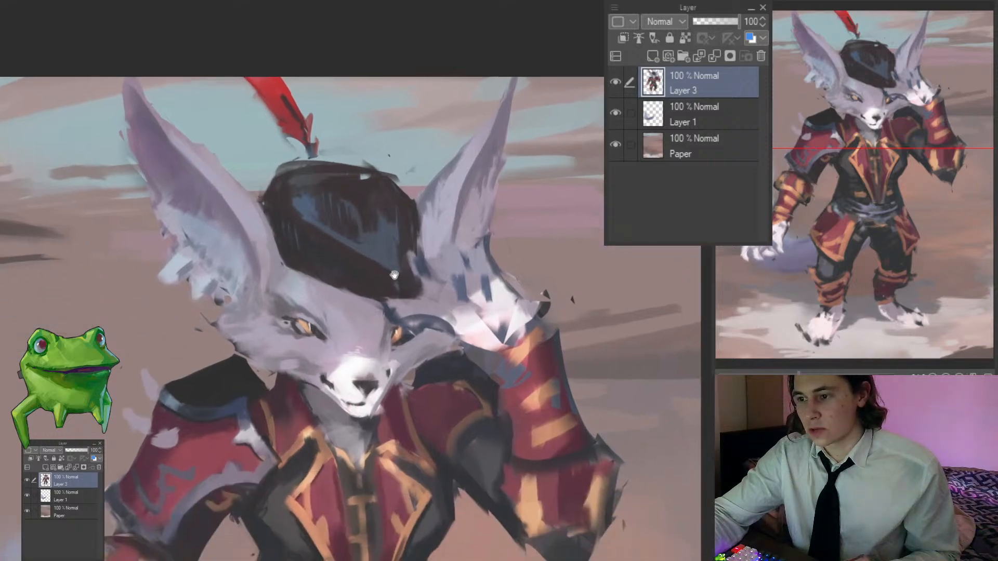
pyautogui.scroll(2, 393, 364)
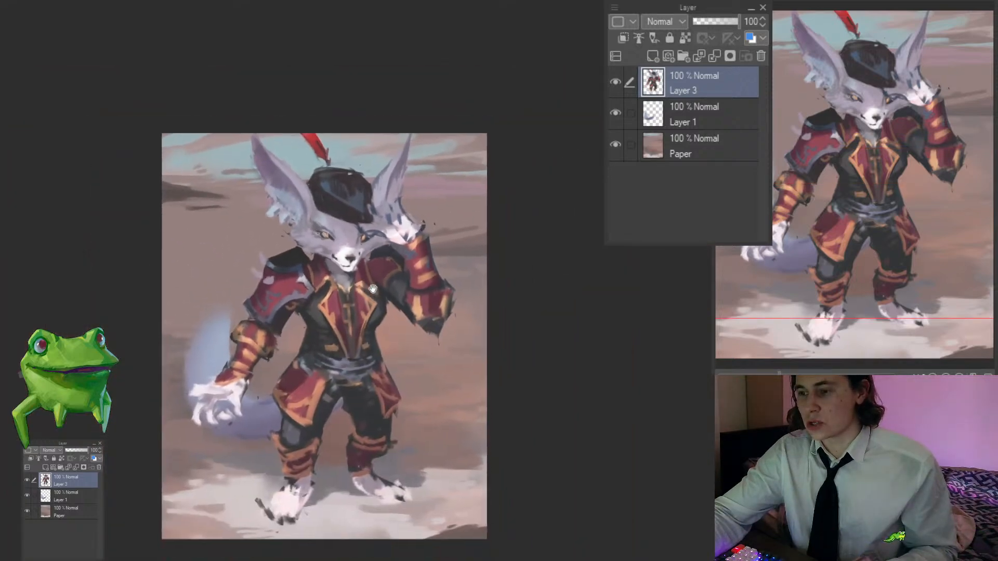
pyautogui.scroll(3, 301, 341)
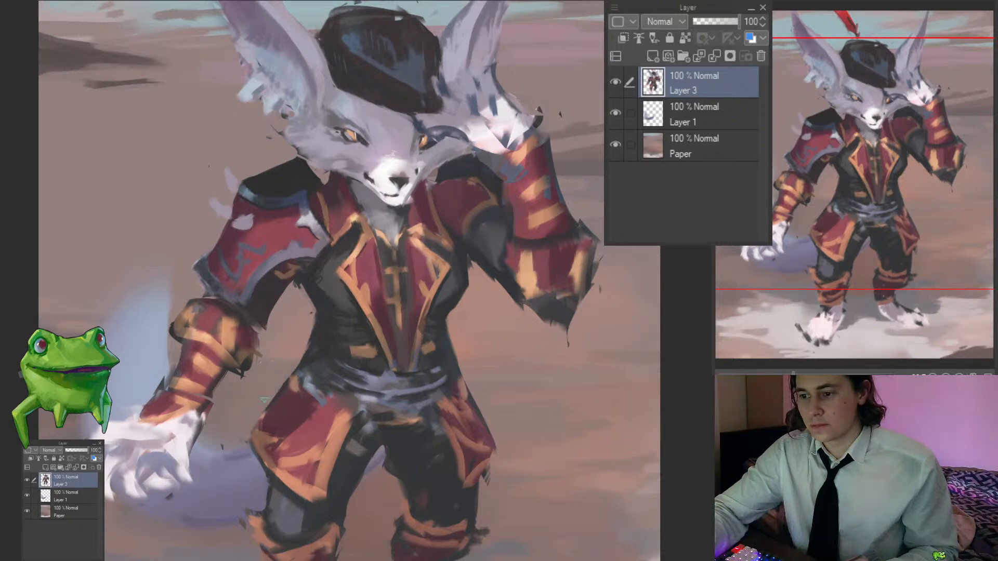
pyautogui.scroll(-4, 264, 400)
pyautogui.moveTo(389, 473); pyautogui.dragTo(416, 428)
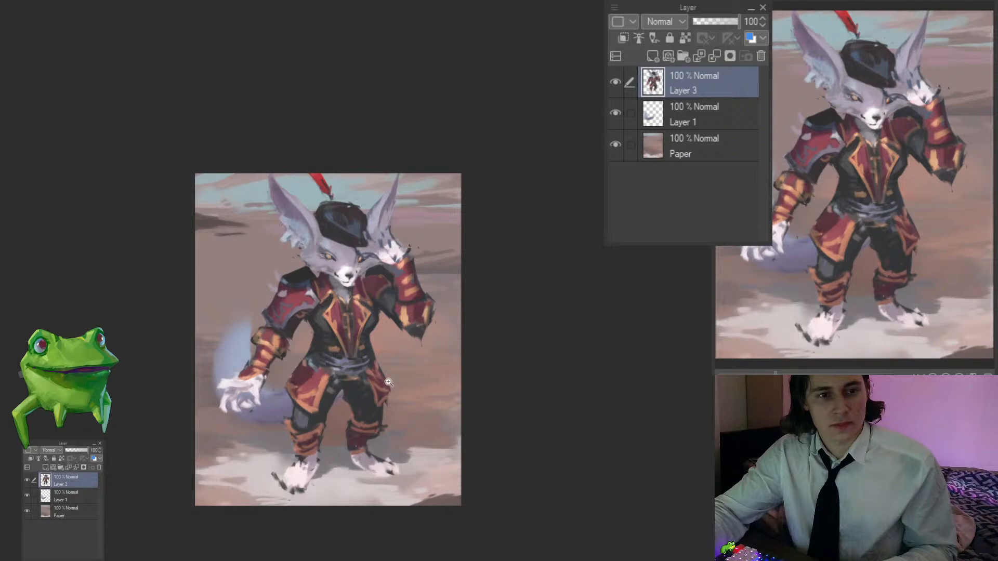
# Step: Clean up the inner edge of the lowered arm and refine the gold-striped bracer cuff just below the shoulder armour
pyautogui.scroll(3, 389, 382)
pyautogui.scroll(-1, 357, 356)
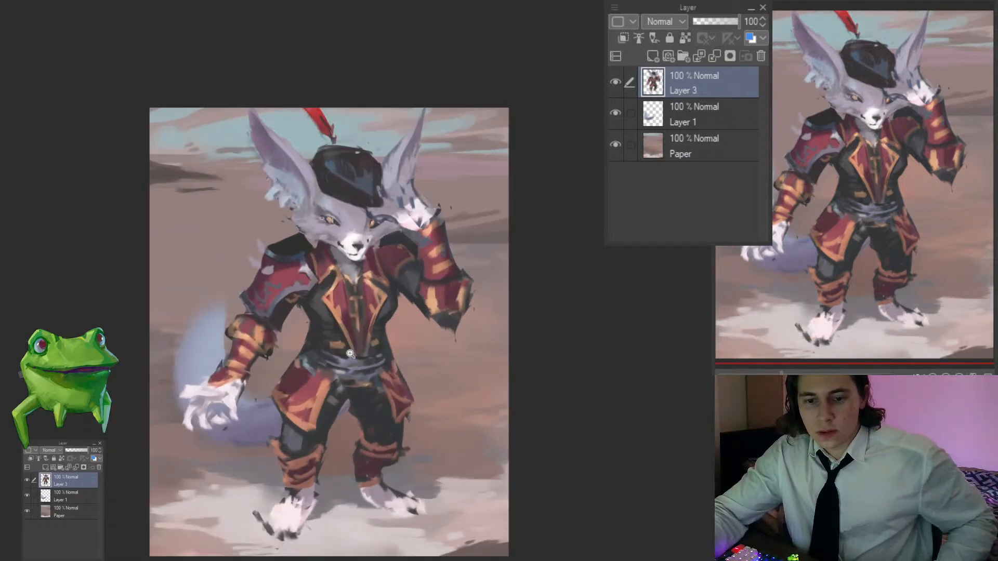
pyautogui.click(346, 347)
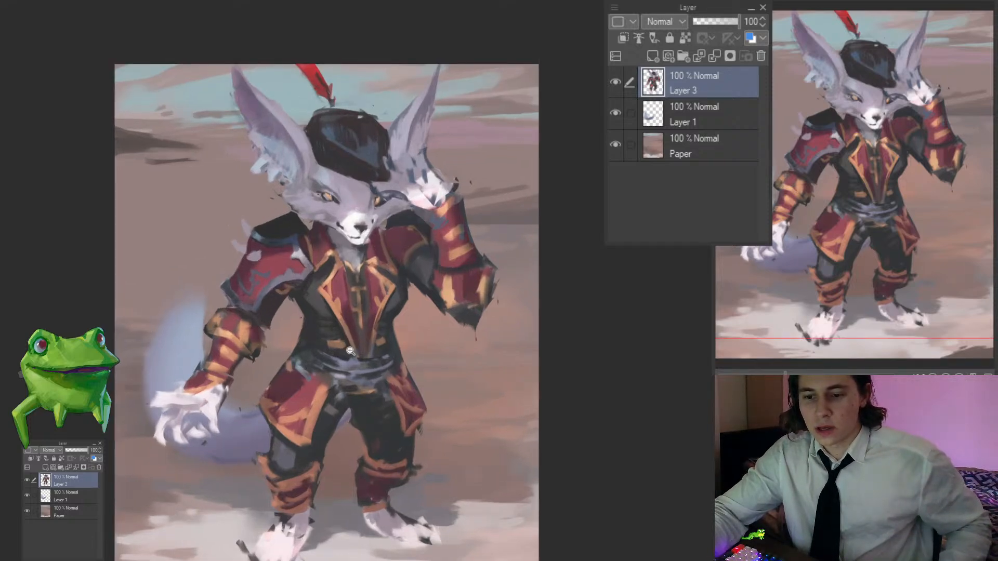
pyautogui.moveTo(349, 349); pyautogui.dragTo(340, 271)
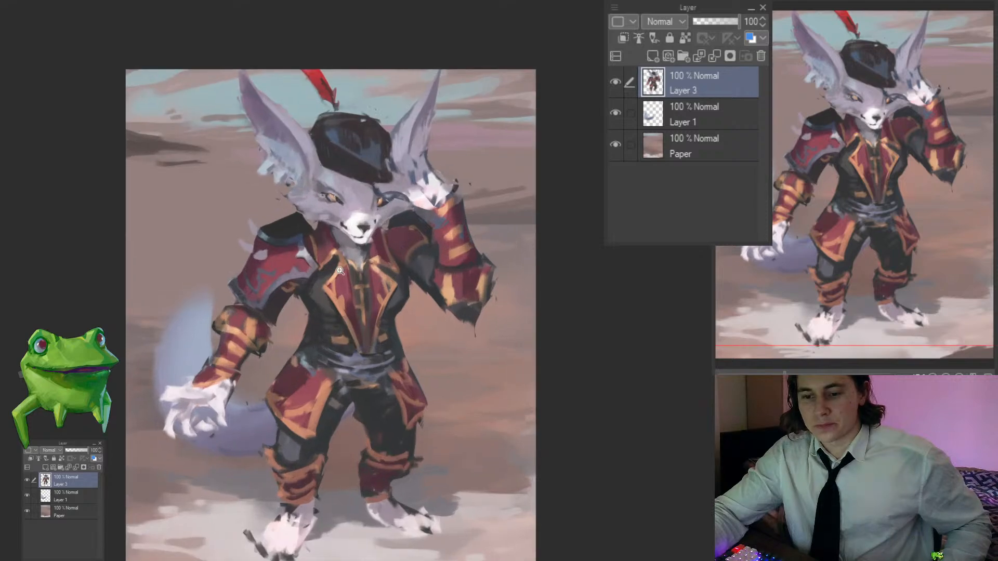
pyautogui.moveTo(386, 345); pyautogui.dragTo(366, 358)
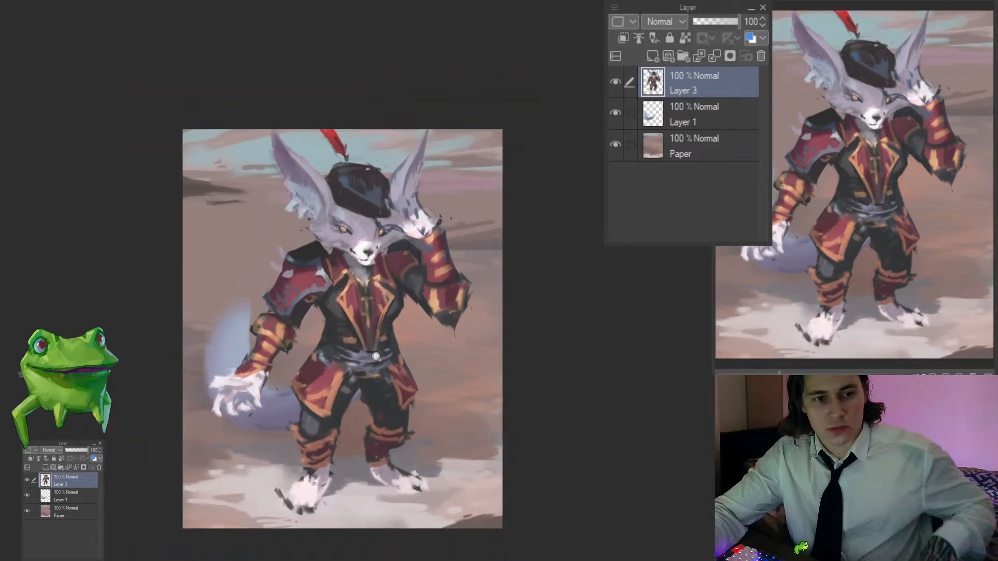
pyautogui.moveTo(307, 302); pyautogui.dragTo(319, 314)
pyautogui.click(319, 314)
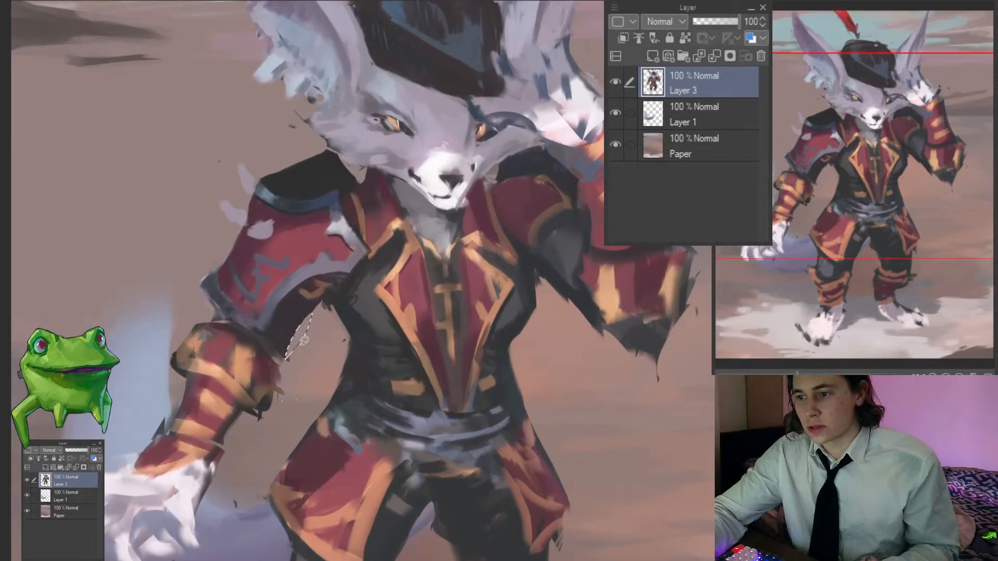
pyautogui.click(261, 336)
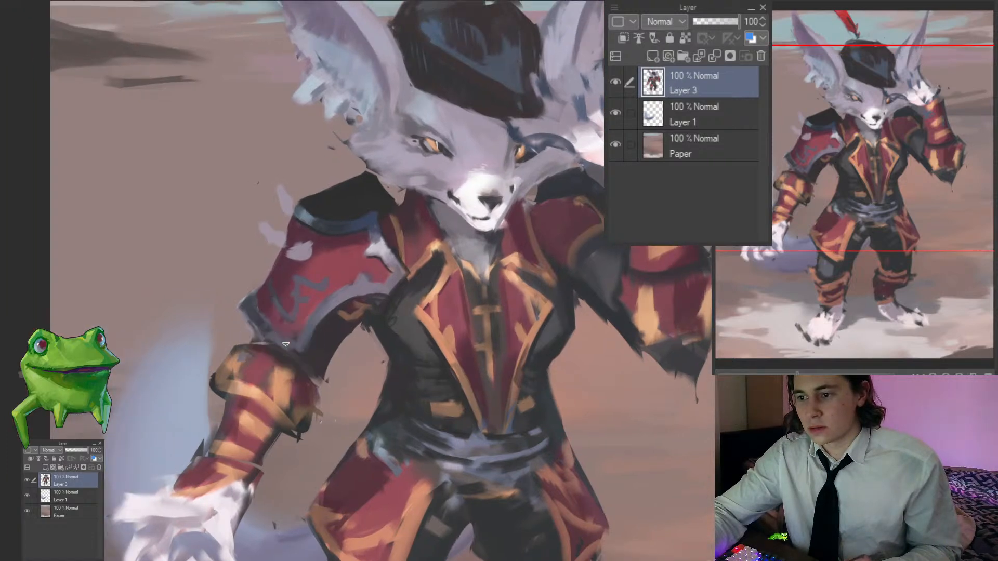
pyautogui.moveTo(329, 355)
pyautogui.mouseDown()
pyautogui.moveTo(306, 358)
pyautogui.moveTo(349, 350)
pyautogui.mouseUp()
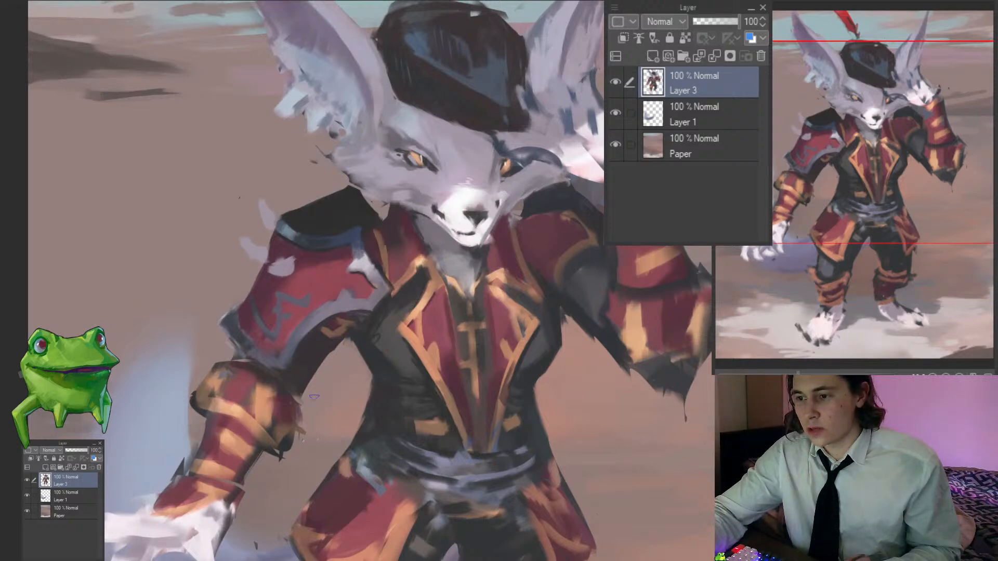
pyautogui.moveTo(265, 389); pyautogui.dragTo(316, 352)
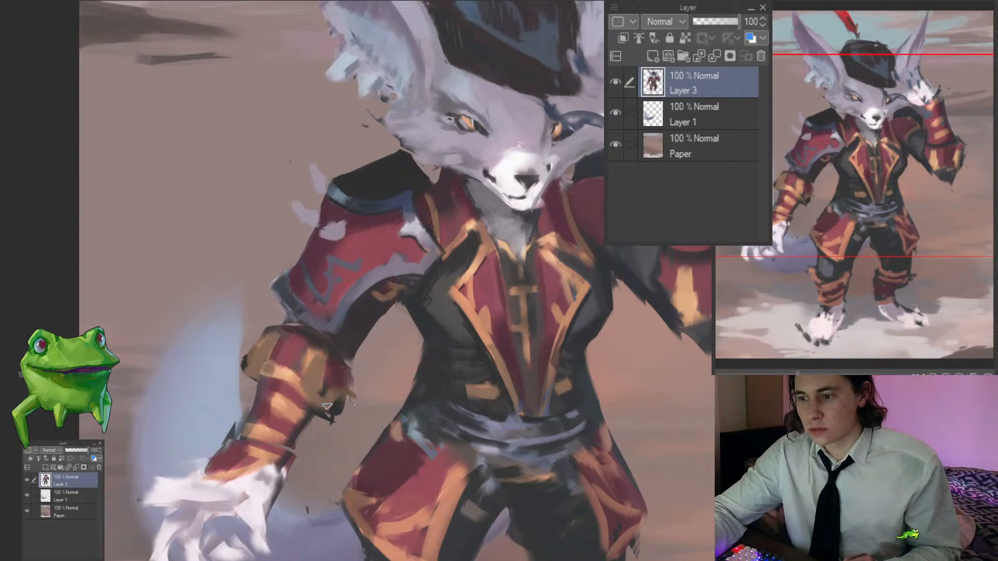
pyautogui.scroll(-5, 355, 395)
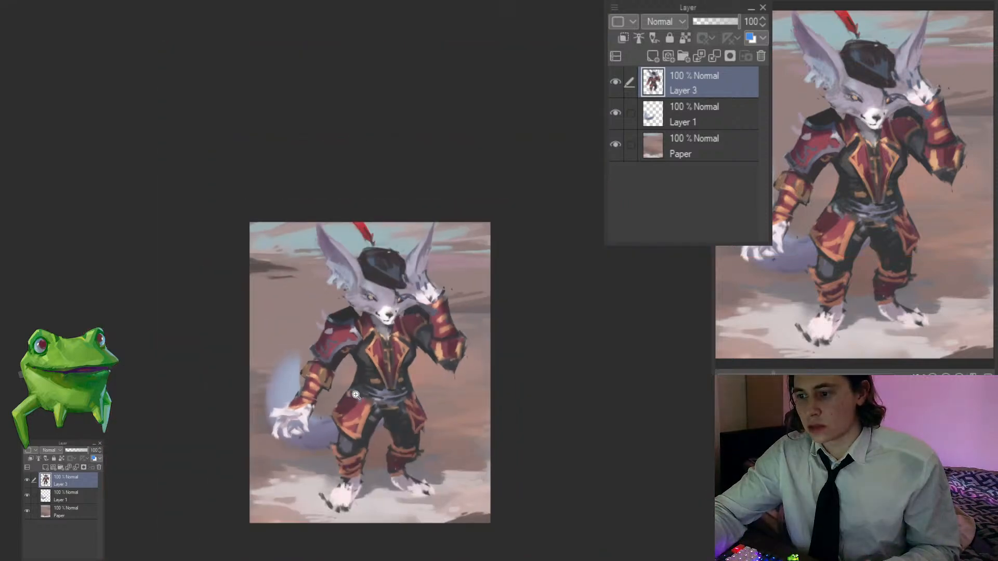
# Step: Sample the blue-grey and pale highlight colours of the shoulder trim and check them against the lowered arm
pyautogui.scroll(5, 355, 395)
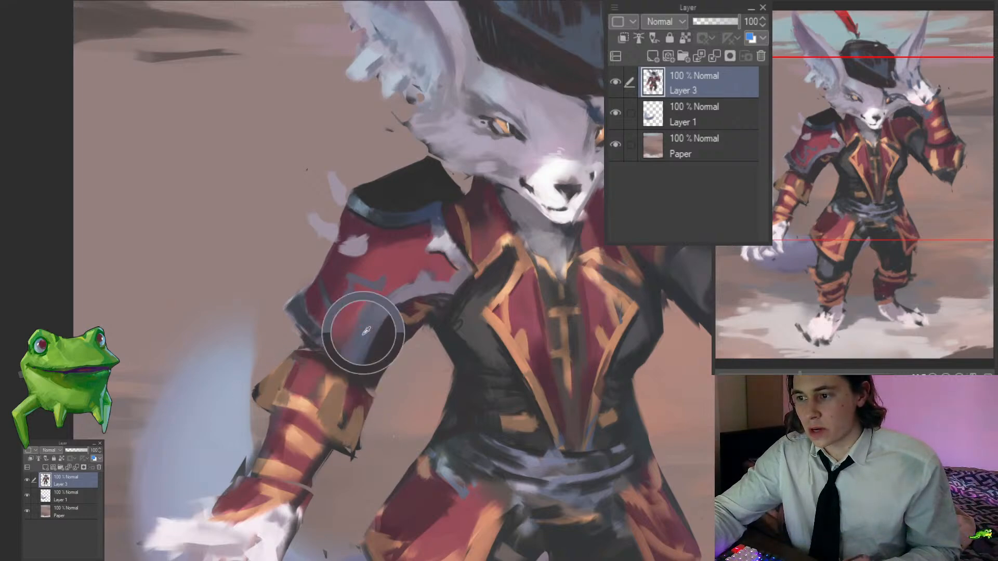
pyautogui.keyDown('alt'); pyautogui.click(445, 243); pyautogui.keyUp('alt')
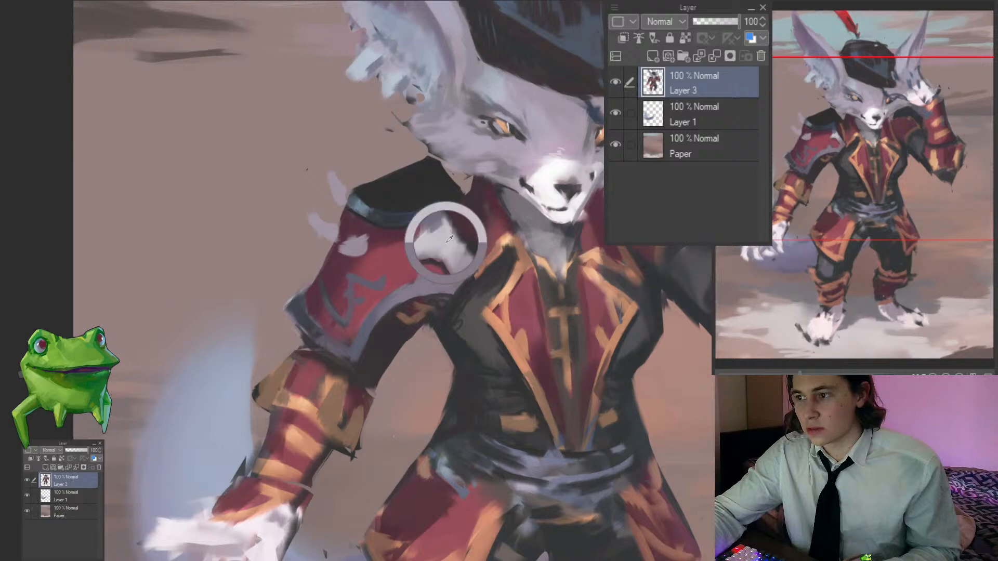
pyautogui.moveTo(375, 317)
pyautogui.mouseDown()
pyautogui.moveTo(392, 301)
pyautogui.moveTo(360, 330)
pyautogui.moveTo(386, 302)
pyautogui.mouseUp()
pyautogui.moveTo(375, 322); pyautogui.dragTo(304, 322)
pyautogui.moveTo(426, 307); pyautogui.dragTo(457, 305)
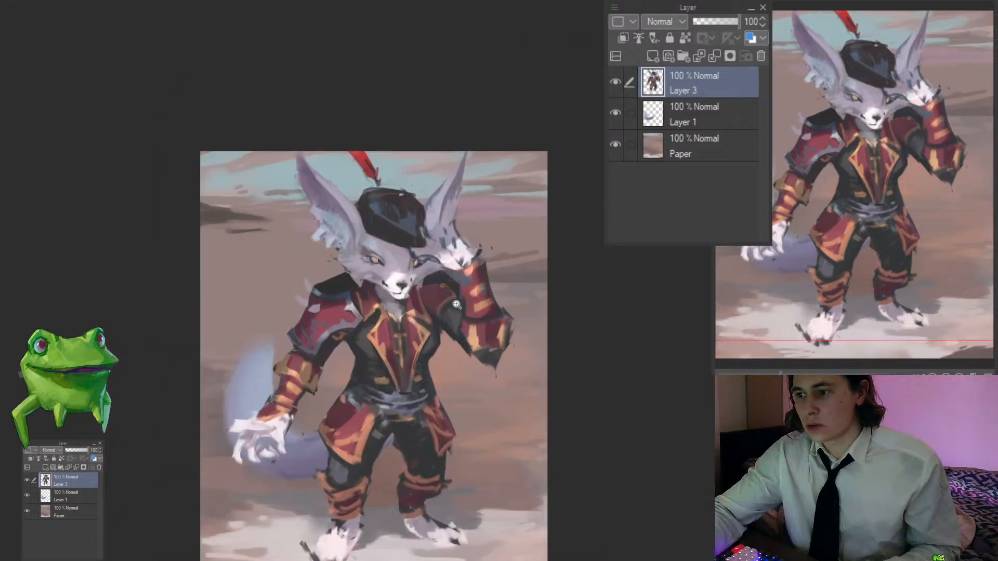
# Step: Touch up the lower trim edge of the shoulder armour and the flared corner of the bracer cuff
pyautogui.moveTo(394, 356); pyautogui.dragTo(334, 340)
pyautogui.click(333, 339)
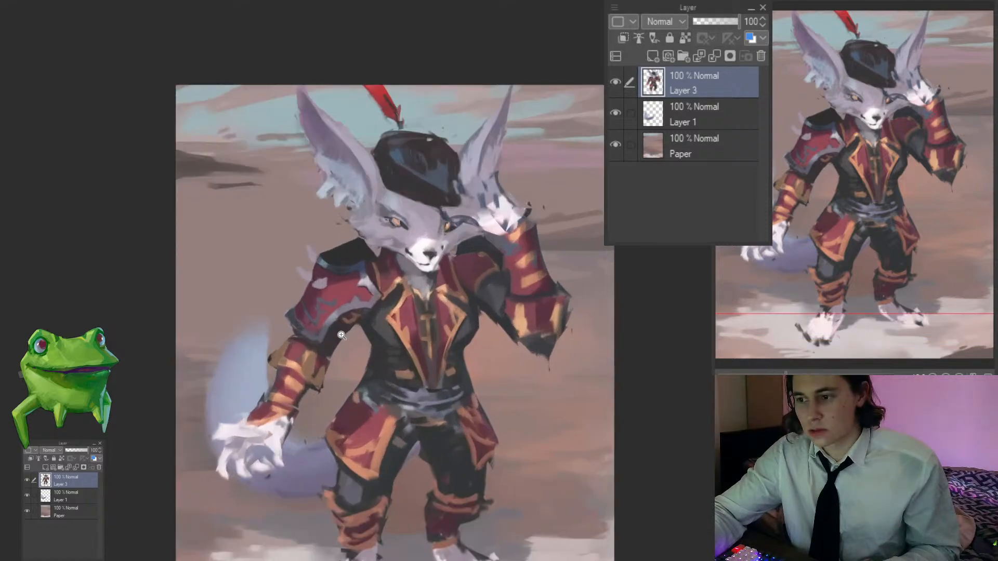
pyautogui.click(299, 358)
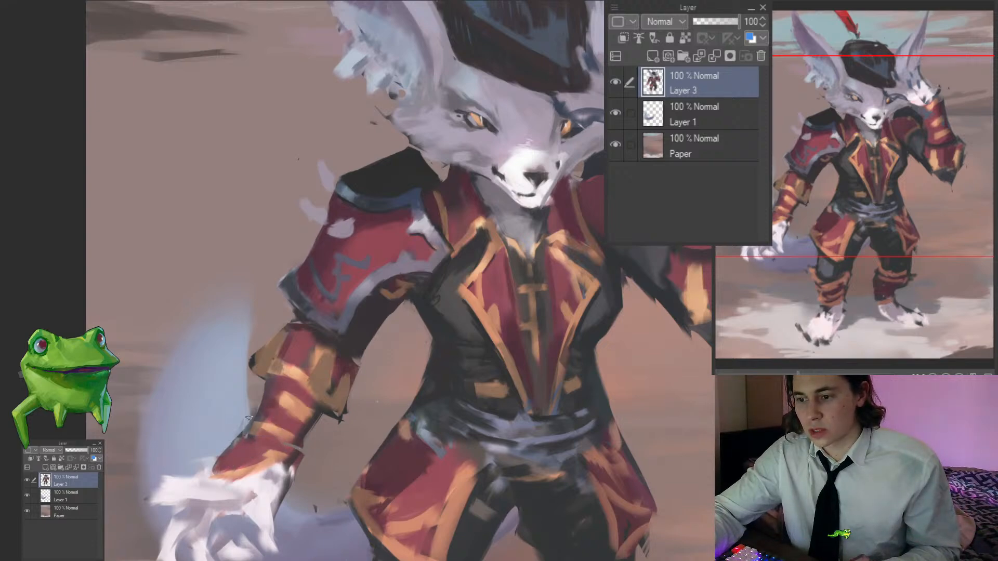
pyautogui.moveTo(218, 450); pyautogui.dragTo(272, 403)
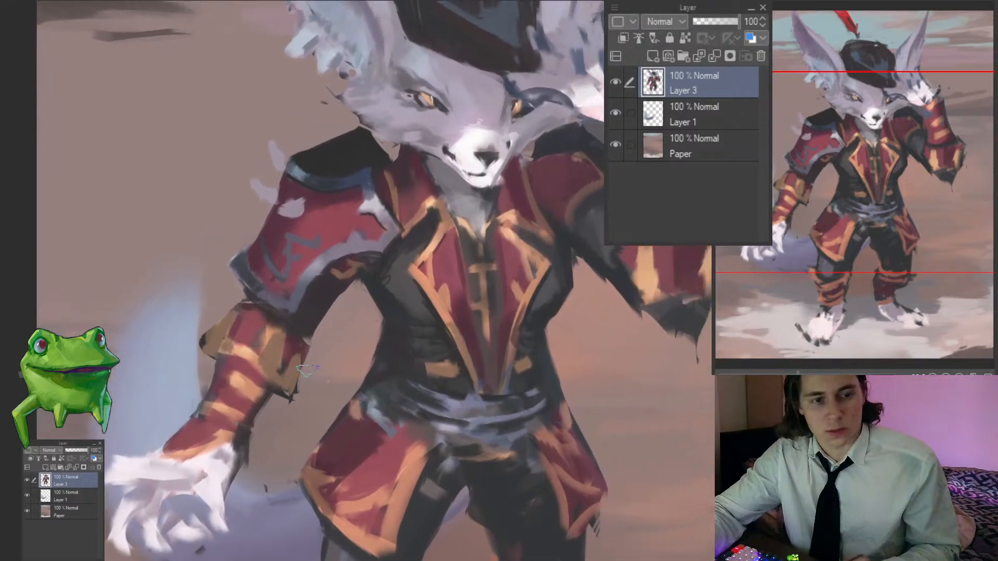
pyautogui.moveTo(292, 358); pyautogui.dragTo(331, 353)
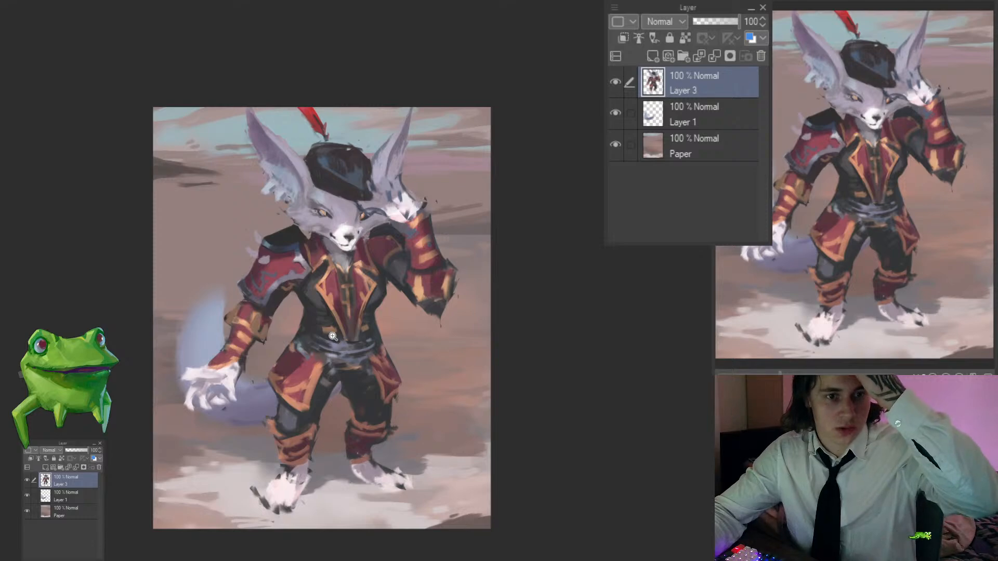
# Step: Add a new layer clipped to the character layer and set its blending mode to Darken
pyautogui.moveTo(366, 327); pyautogui.dragTo(416, 373)
pyautogui.moveTo(415, 373); pyautogui.dragTo(349, 347)
pyautogui.moveTo(338, 349); pyautogui.dragTo(404, 324)
pyautogui.click(652, 55)
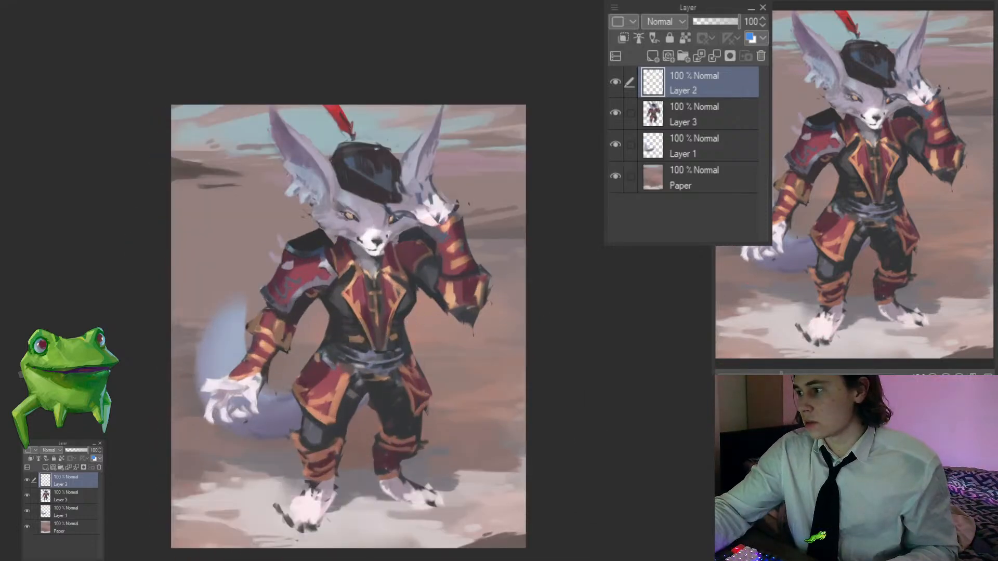
pyautogui.click(623, 38)
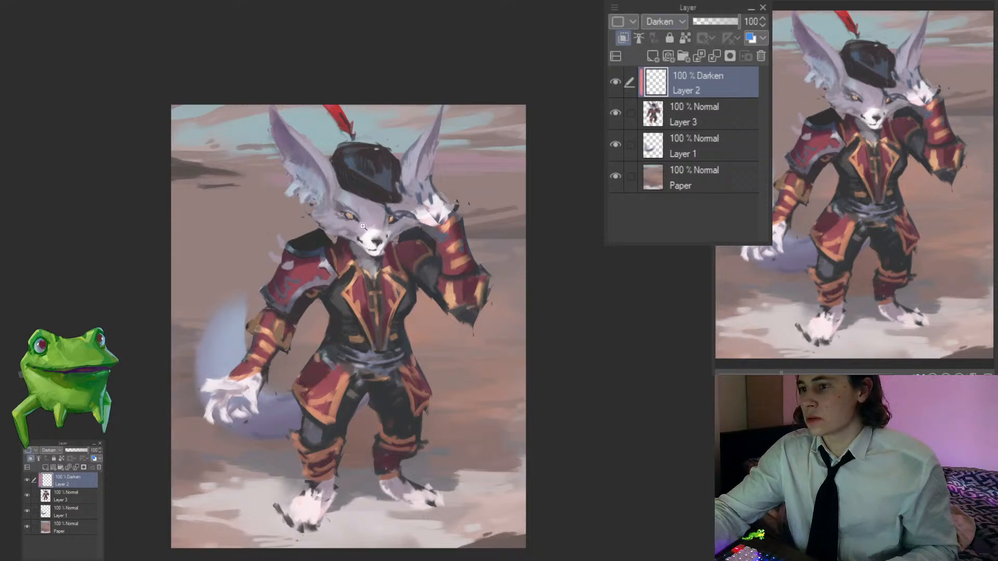
# Step: Try off-white, warm beige and pale cyan fills on the clipped Darken layer
pyautogui.keyDown('alt'); pyautogui.click(381, 253); pyautogui.keyUp('alt')
pyautogui.moveTo(363, 225); pyautogui.dragTo(350, 283)
pyautogui.keyDown('alt'); pyautogui.click(397, 268); pyautogui.keyUp('alt')
pyautogui.moveTo(428, 315); pyautogui.dragTo(410, 266)
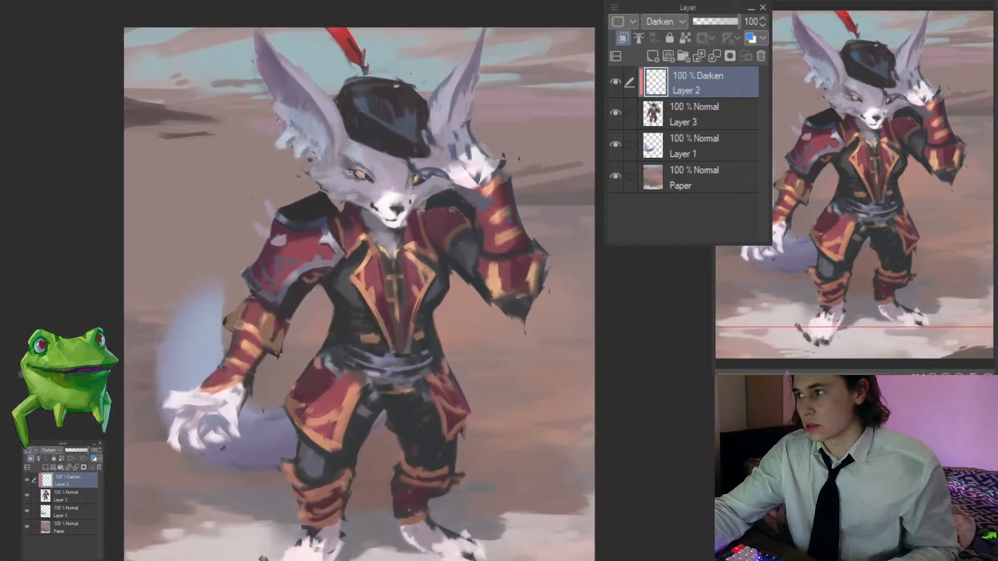
pyautogui.hotkey('alt', 'Delete')
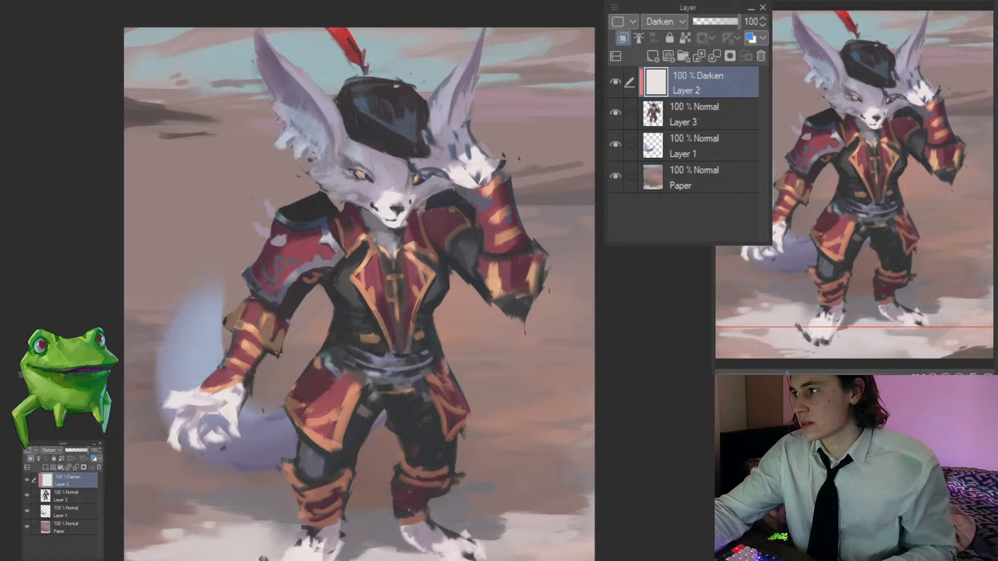
pyautogui.hotkey('alt', 'Delete')
pyautogui.moveTo(507, 293); pyautogui.dragTo(470, 295)
pyautogui.moveTo(574, 329); pyautogui.dragTo(593, 241)
pyautogui.hotkey('ctrl', '@')
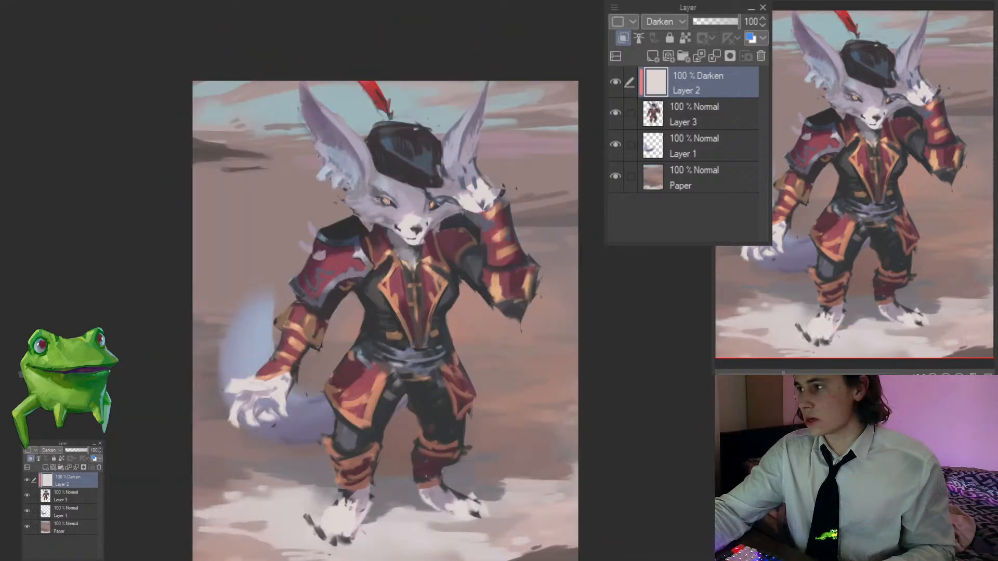
pyautogui.hotkey('alt', 'Delete')
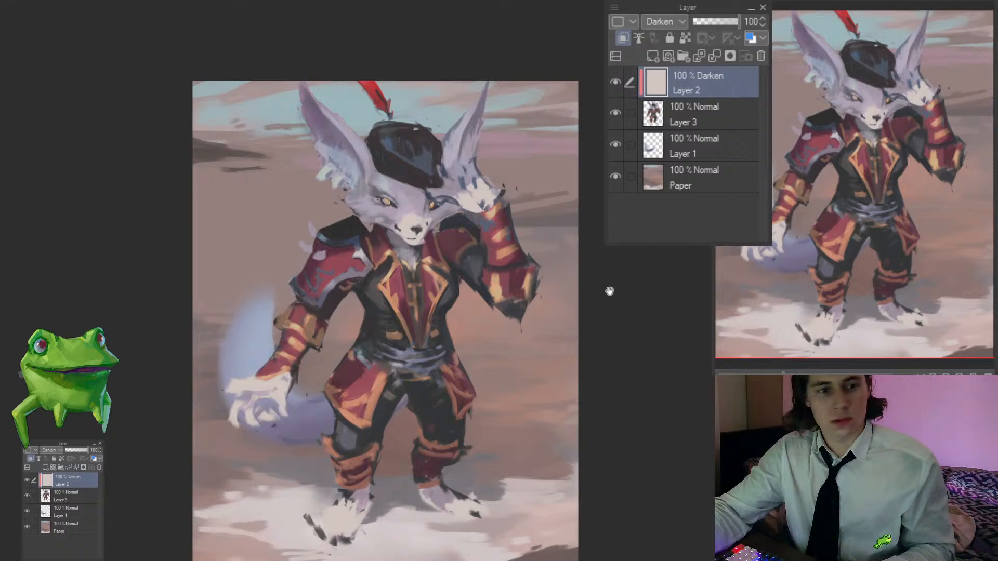
pyautogui.moveTo(608, 292); pyautogui.dragTo(596, 286)
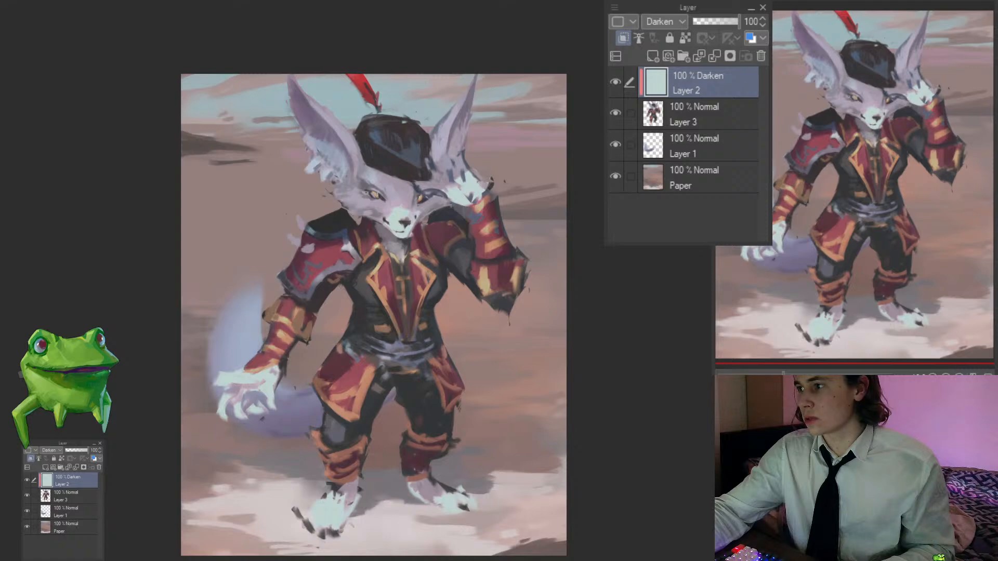
# Step: Fill the Darken layer with pale pink and compare the character with the tint hidden and shown
pyautogui.hotkey('alt', 'Delete')
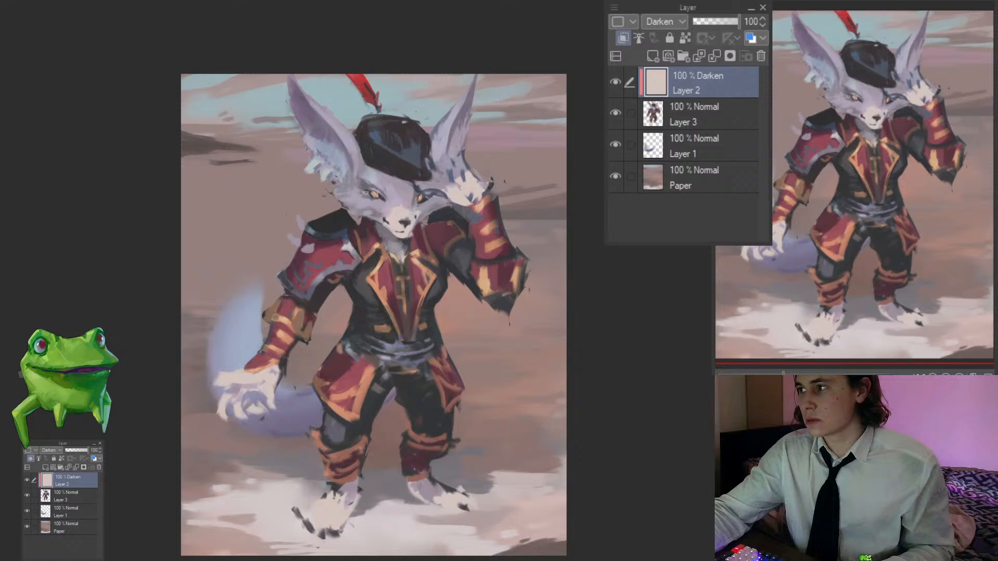
pyautogui.click(616, 76)
pyautogui.click(615, 76)
pyautogui.click(615, 75)
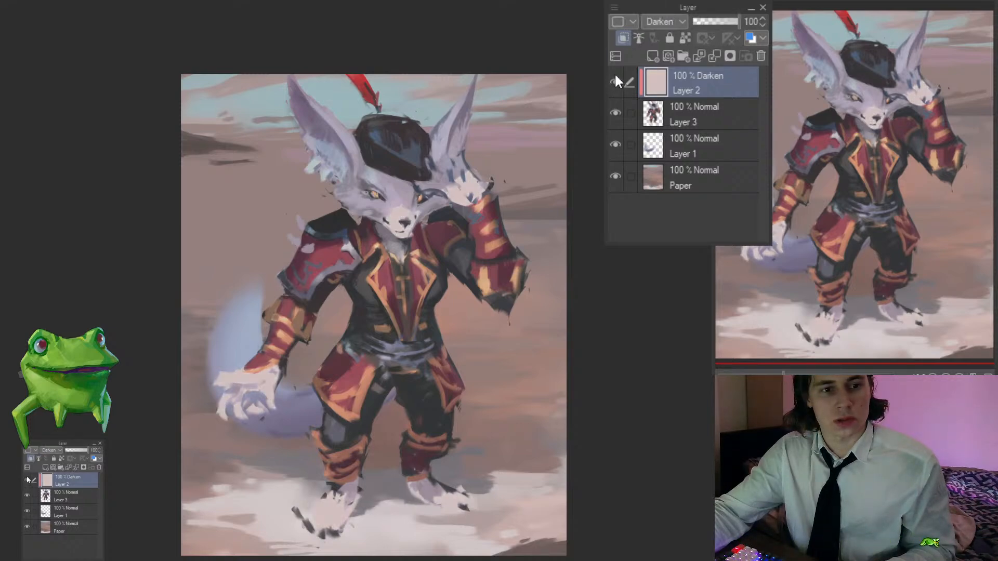
# Step: Lower the Darken layer's opacity to 48% and toggle its visibility to judge the softer tint
pyautogui.click(715, 20)
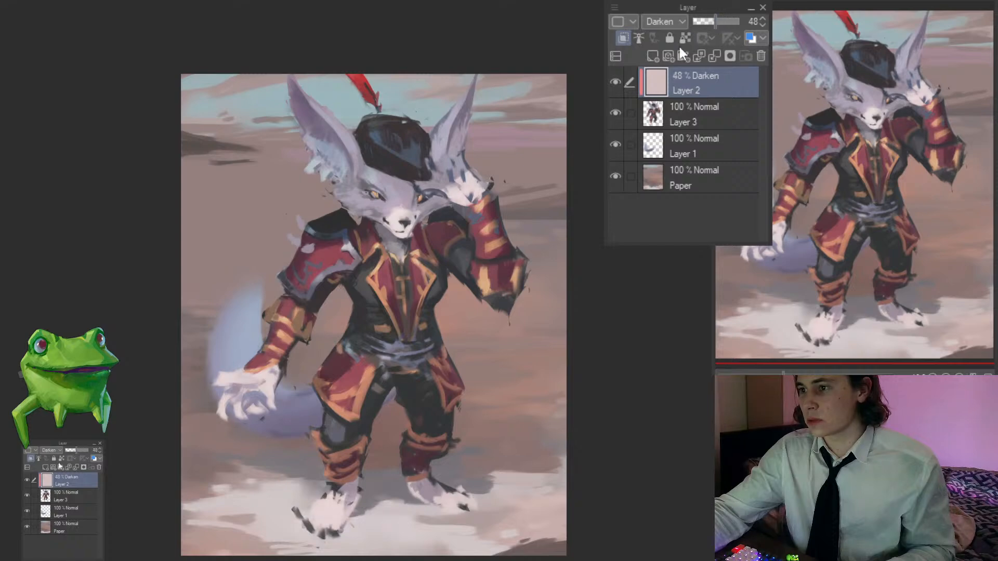
pyautogui.click(615, 80)
pyautogui.click(614, 76)
pyautogui.click(614, 75)
pyautogui.click(614, 75)
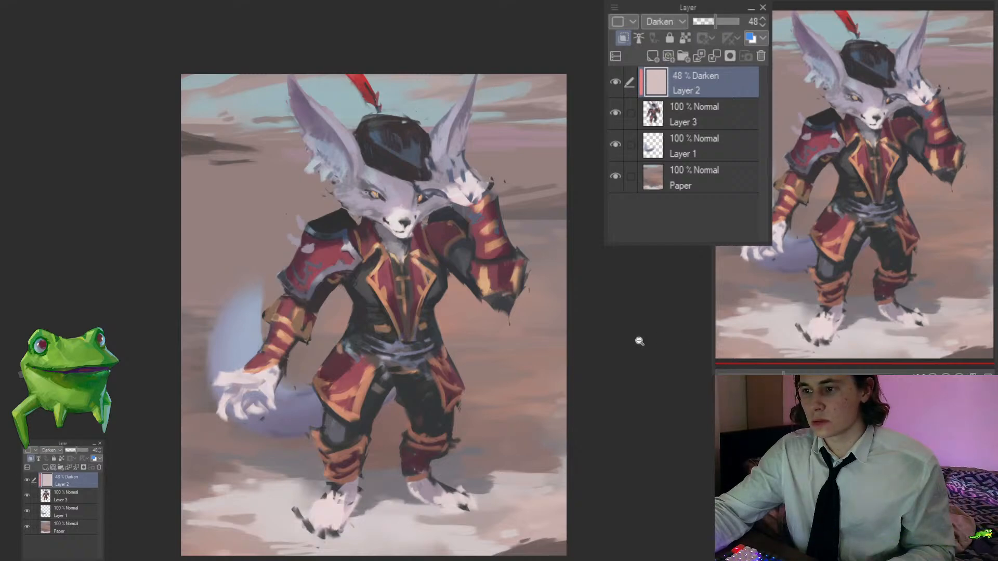
pyautogui.moveTo(528, 348); pyautogui.dragTo(502, 347)
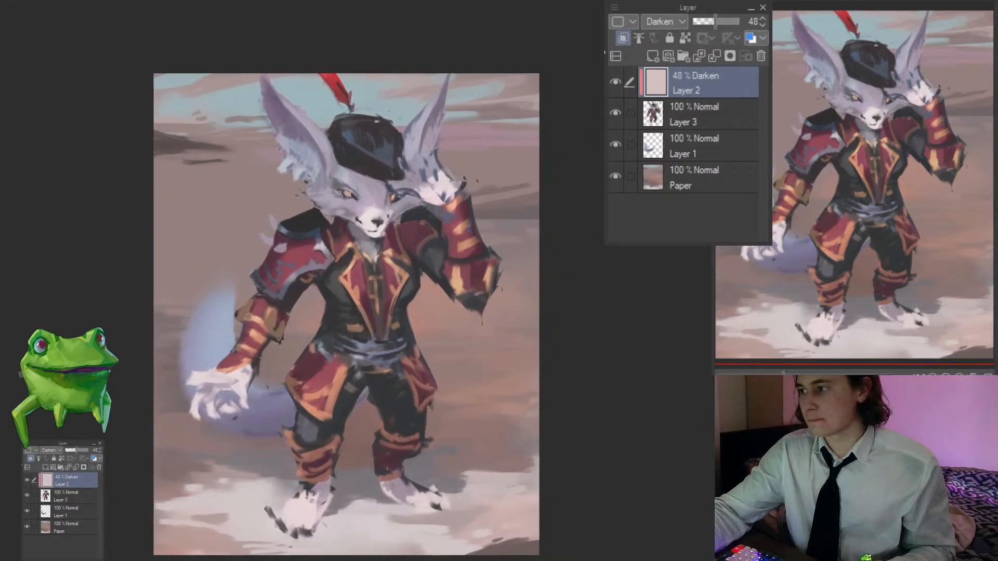
# Step: Add another clipped layer above the Darken tint and set its blending mode to Color Dodge
pyautogui.click(653, 56)
pyautogui.click(624, 38)
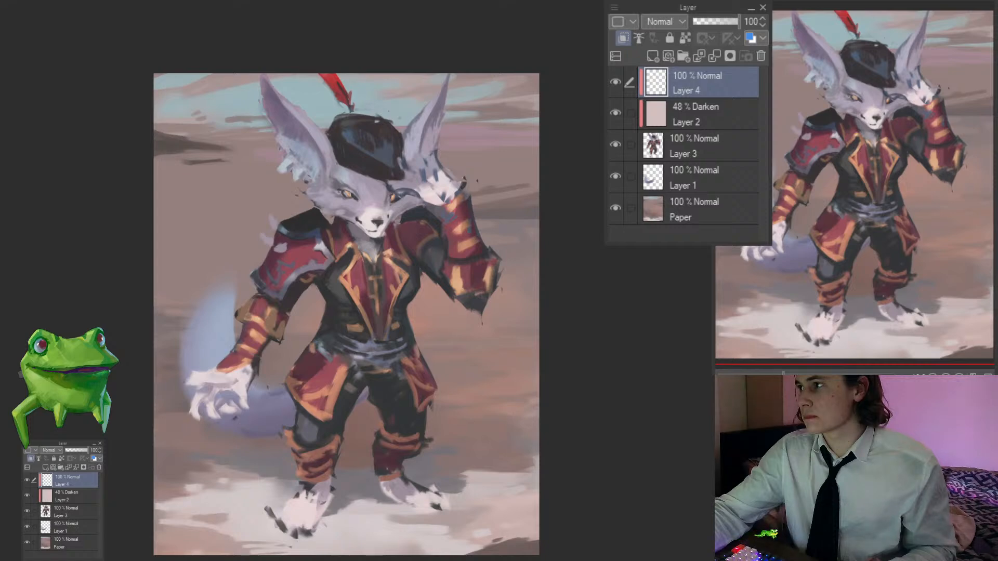
pyautogui.keyDown('ctrl'); pyautogui.click(333, 234); pyautogui.keyUp('ctrl')
pyautogui.moveTo(334, 235); pyautogui.dragTo(357, 245)
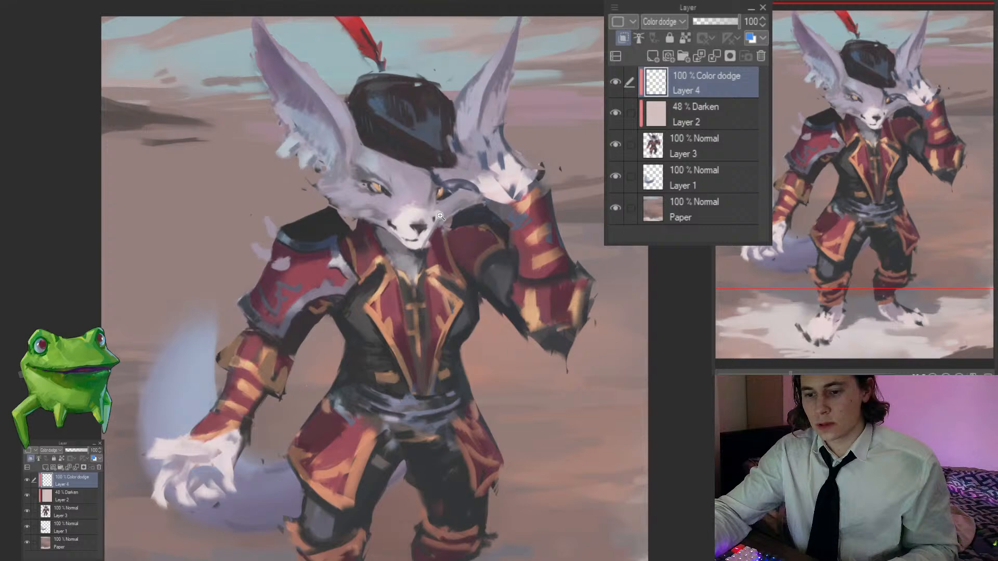
# Step: Paint highlights on the Color Dodge layer along the jacket's gold collar and lapel trim, undoing the last stray stroke
pyautogui.scroll(-1, 411, 334)
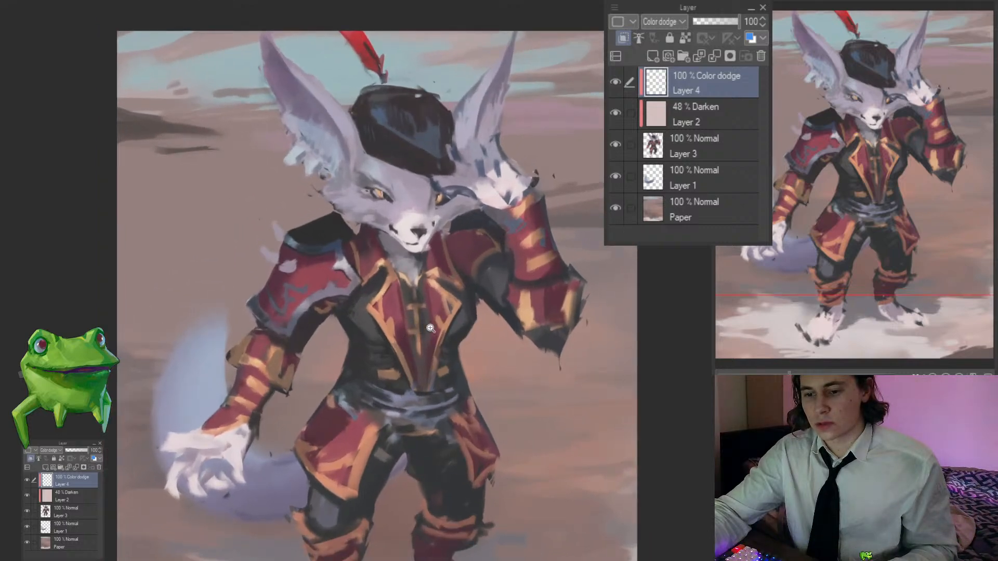
pyautogui.click(425, 335)
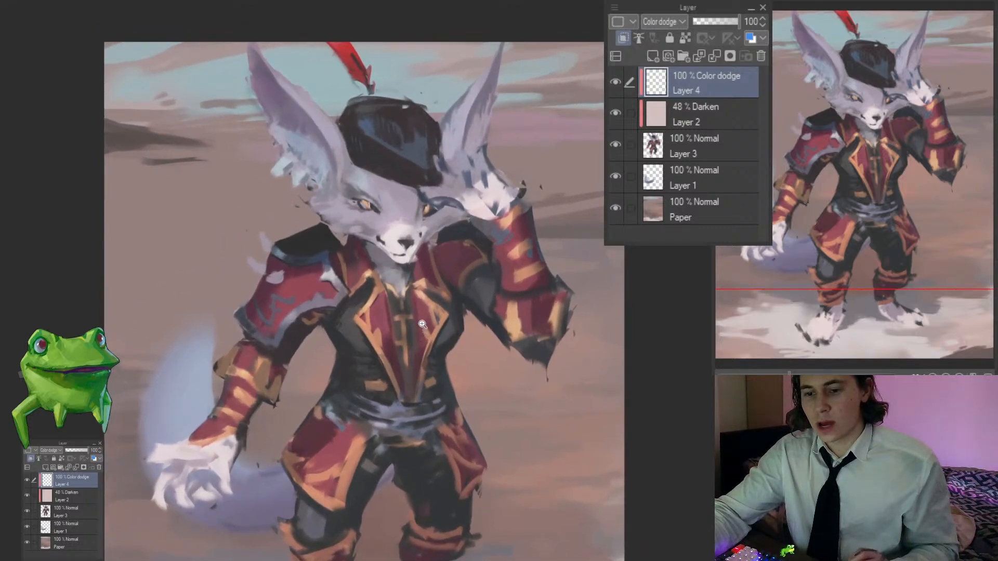
pyautogui.click(422, 324)
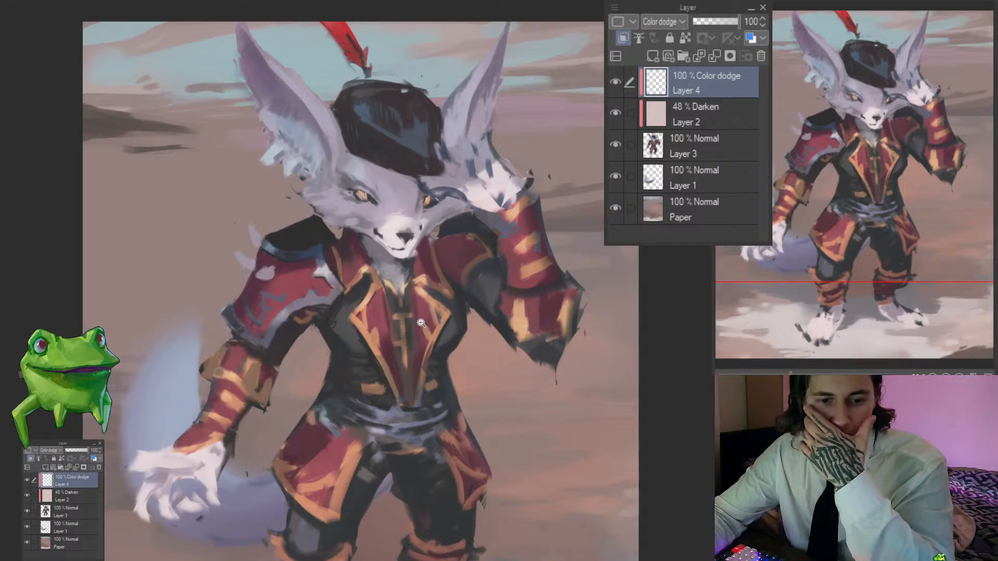
pyautogui.click(416, 318)
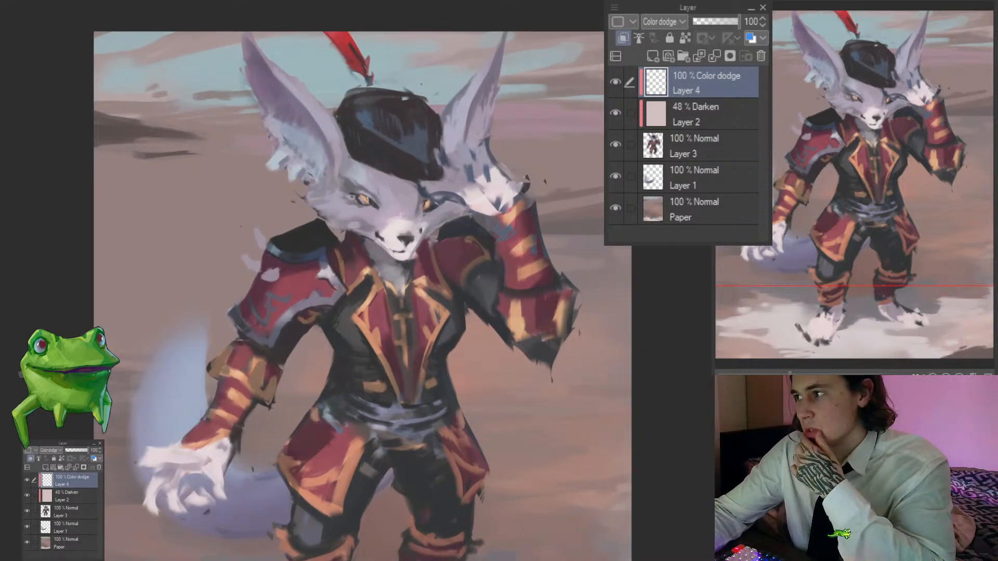
pyautogui.click(332, 275)
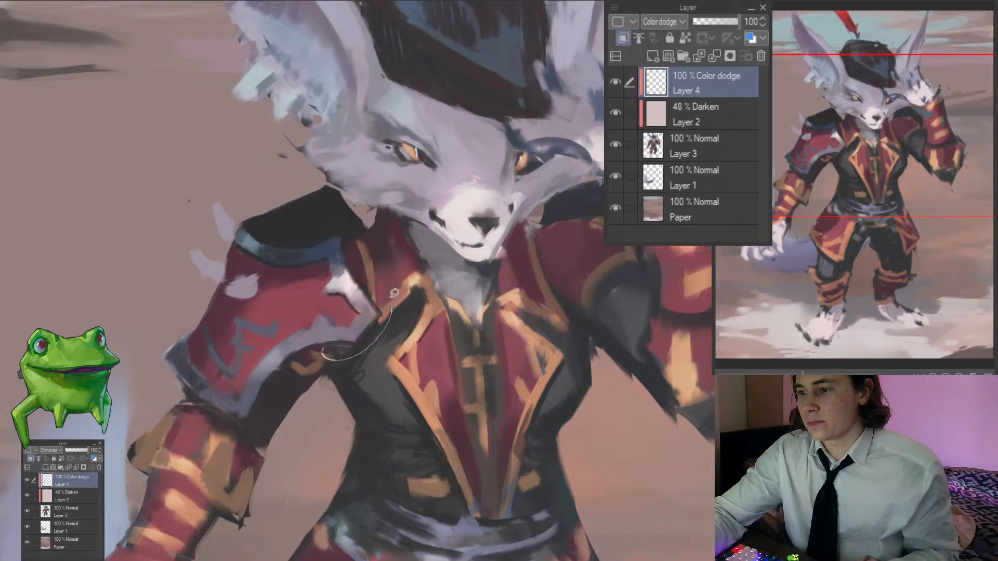
pyautogui.moveTo(342, 286); pyautogui.dragTo(347, 281)
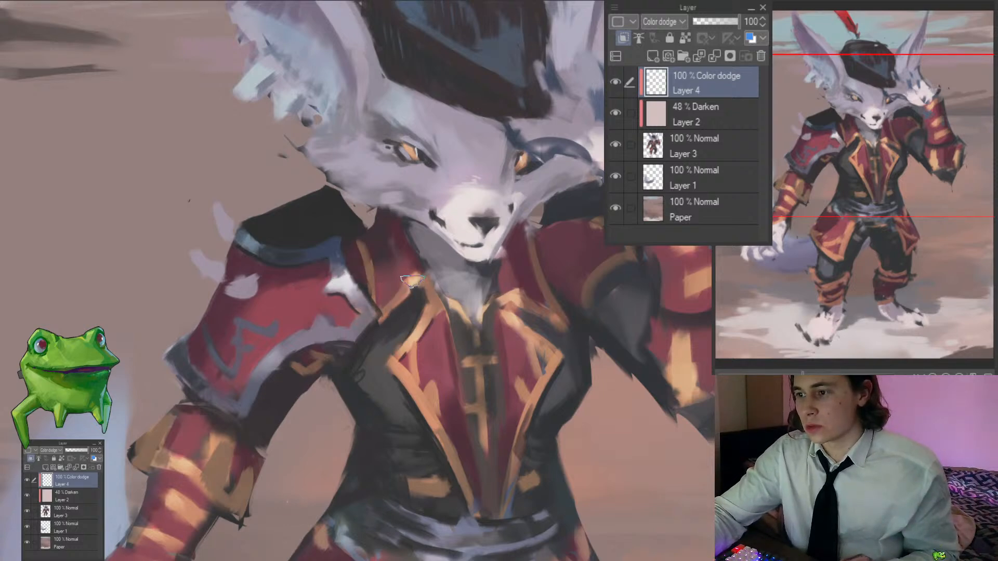
pyautogui.moveTo(410, 280); pyautogui.dragTo(402, 293)
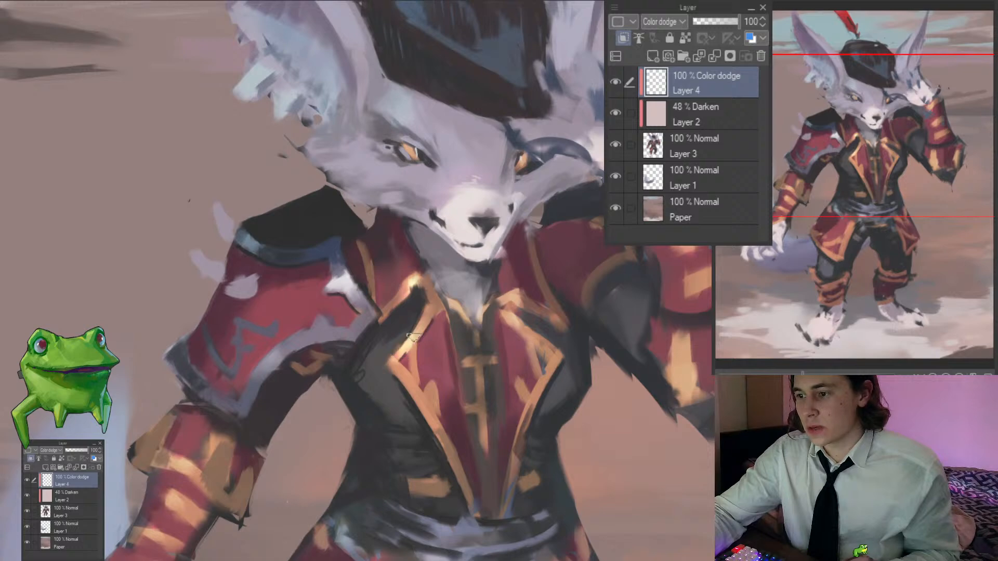
pyautogui.moveTo(399, 349)
pyautogui.mouseDown()
pyautogui.moveTo(343, 350)
pyautogui.moveTo(471, 358)
pyautogui.mouseUp()
pyautogui.moveTo(413, 305); pyautogui.dragTo(416, 409)
pyautogui.hotkey('ctrl', 'z')
pyautogui.click(371, 367)
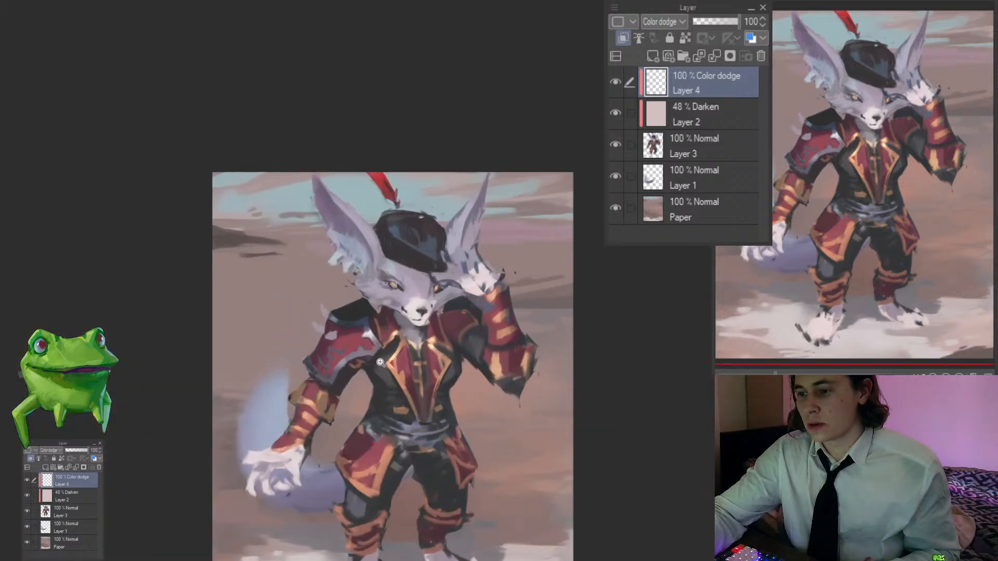
# Step: Brighten the gold bands on the lowered forearm's bracer and add light to the waist sash on the Color Dodge layer
pyautogui.click(322, 407)
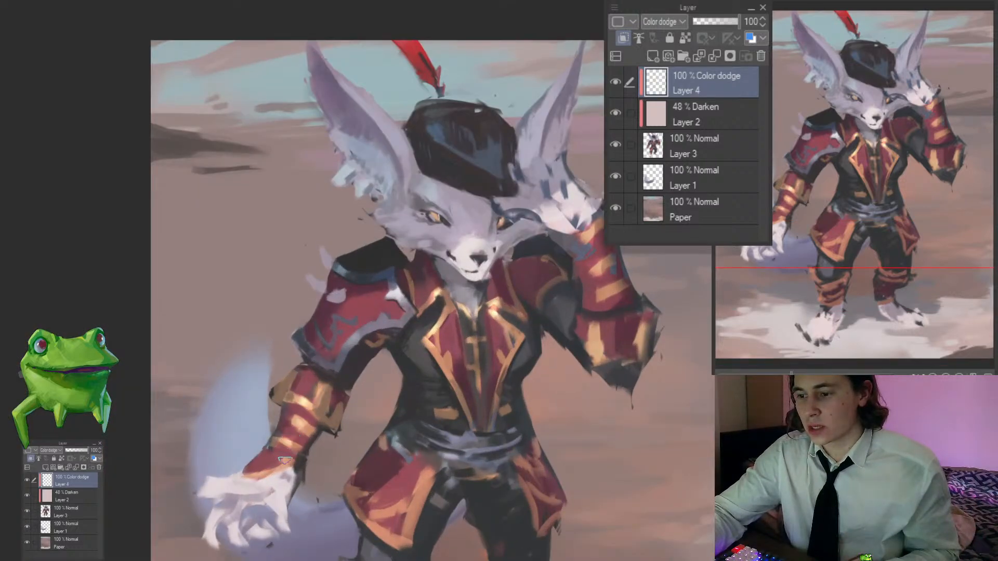
pyautogui.moveTo(284, 460); pyautogui.dragTo(233, 398)
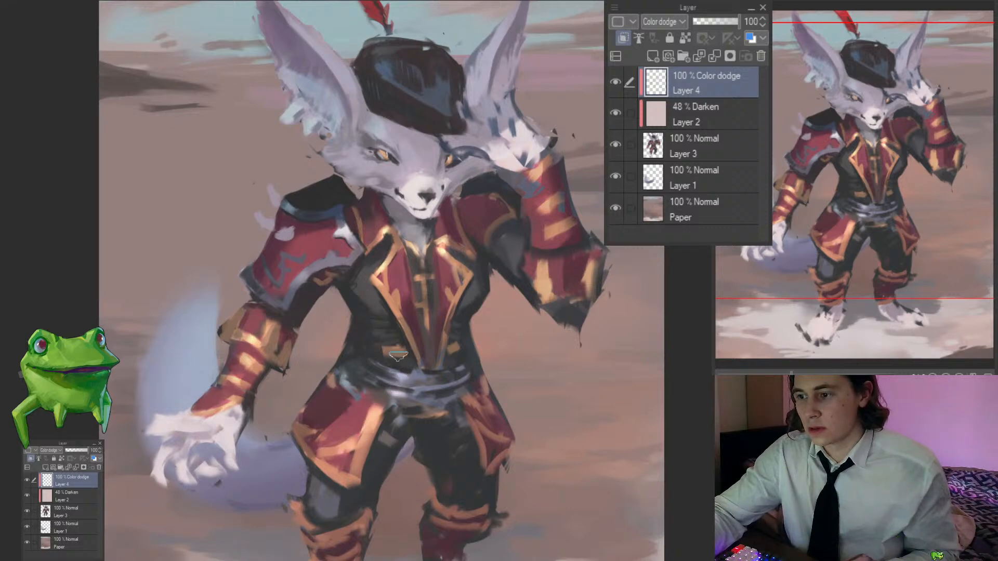
pyautogui.moveTo(395, 367); pyautogui.dragTo(416, 374)
pyautogui.doubleClick(389, 302)
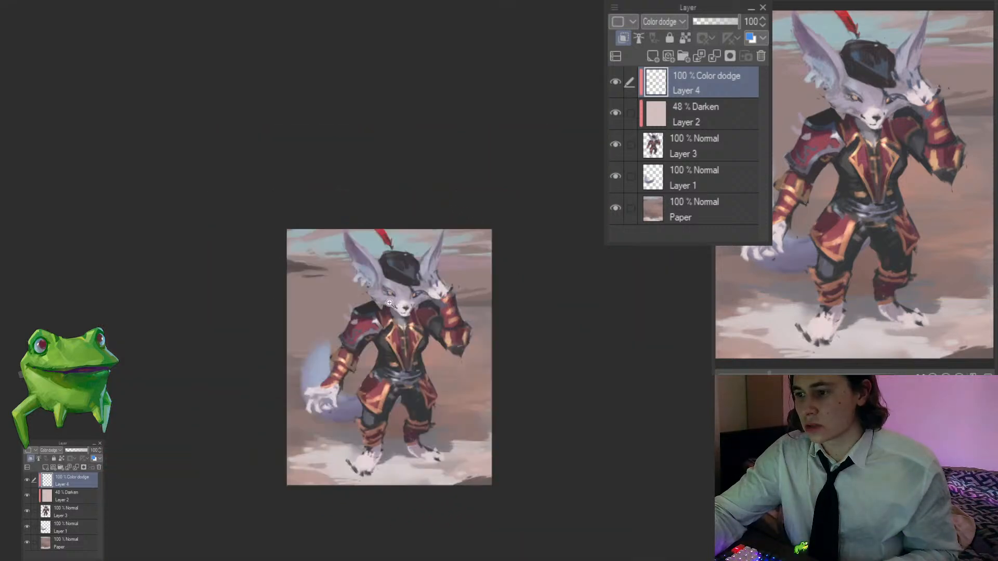
pyautogui.click(389, 302)
pyautogui.click(412, 332)
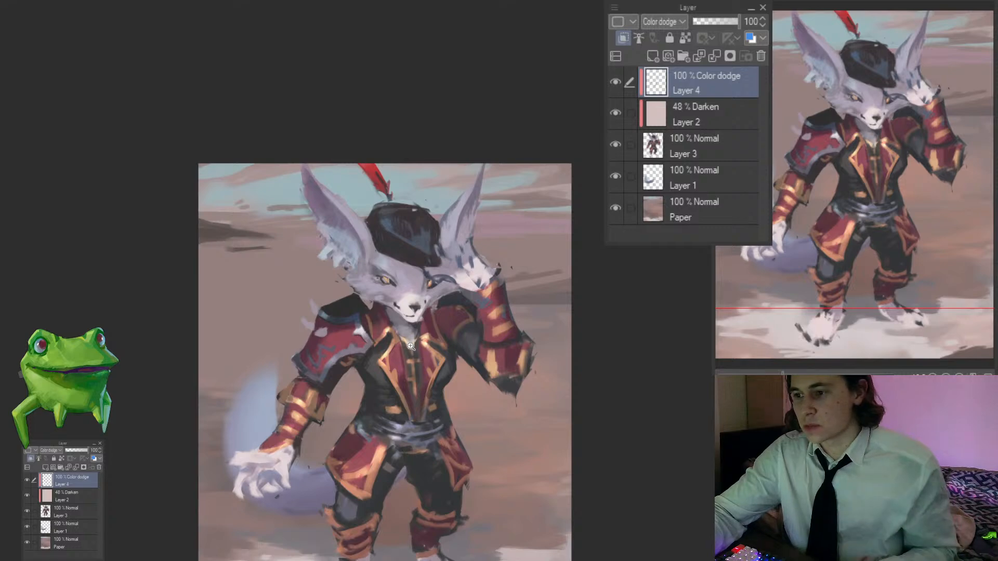
pyautogui.click(412, 343)
pyautogui.moveTo(415, 354); pyautogui.dragTo(372, 223)
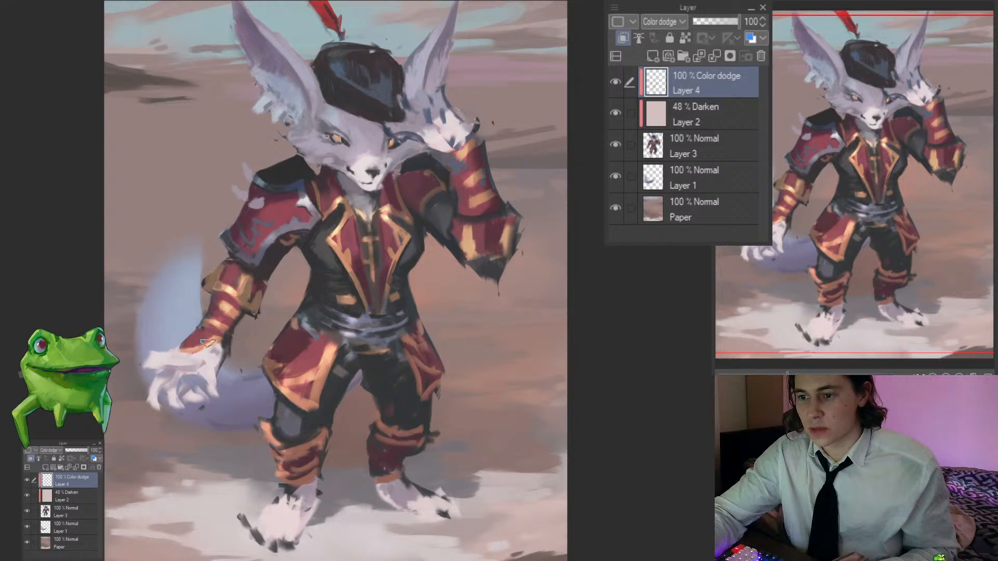
# Step: Add dodge highlights to the lower edge of the lowered arm's shoulder armour, undoing one unwanted stroke
pyautogui.moveTo(267, 312); pyautogui.dragTo(282, 356)
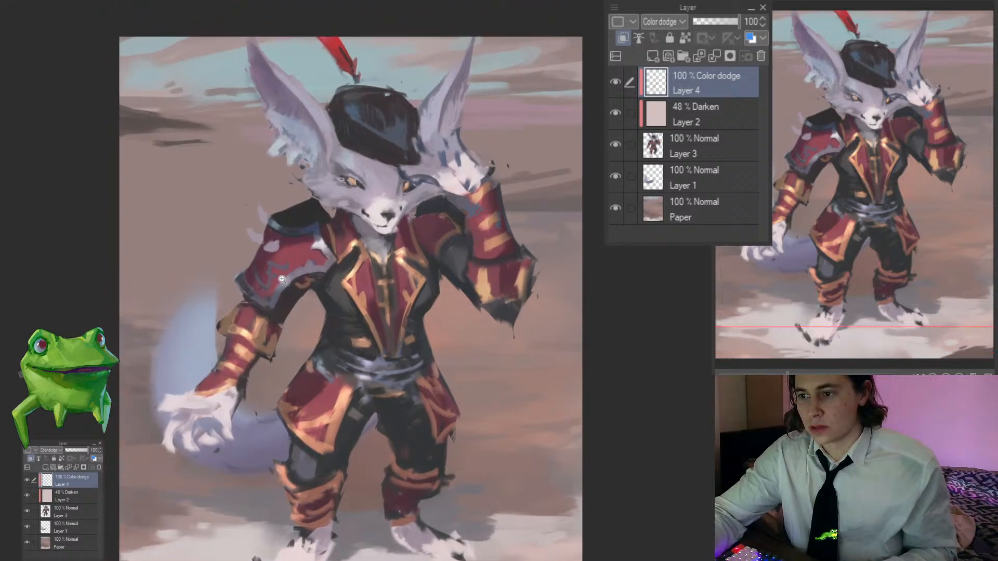
pyautogui.moveTo(278, 281)
pyautogui.mouseDown()
pyautogui.moveTo(297, 282)
pyautogui.moveTo(269, 323)
pyautogui.mouseUp()
pyautogui.hotkey('ctrl', 'z')
pyautogui.moveTo(289, 289)
pyautogui.mouseDown()
pyautogui.moveTo(266, 343)
pyautogui.moveTo(269, 324)
pyautogui.moveTo(237, 333)
pyautogui.moveTo(264, 343)
pyautogui.mouseUp()
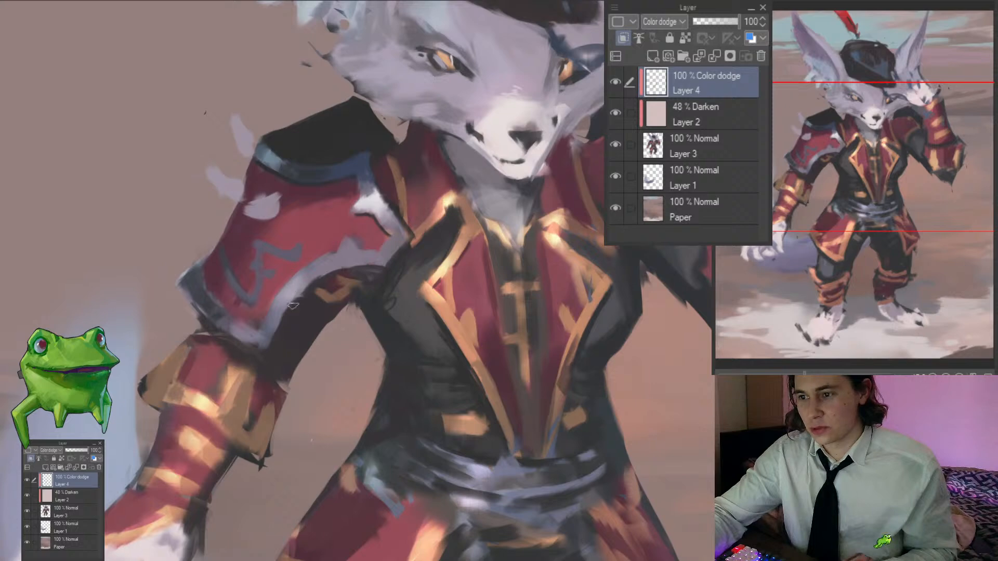
pyautogui.moveTo(300, 290)
pyautogui.mouseDown()
pyautogui.moveTo(285, 317)
pyautogui.moveTo(251, 340)
pyautogui.mouseUp()
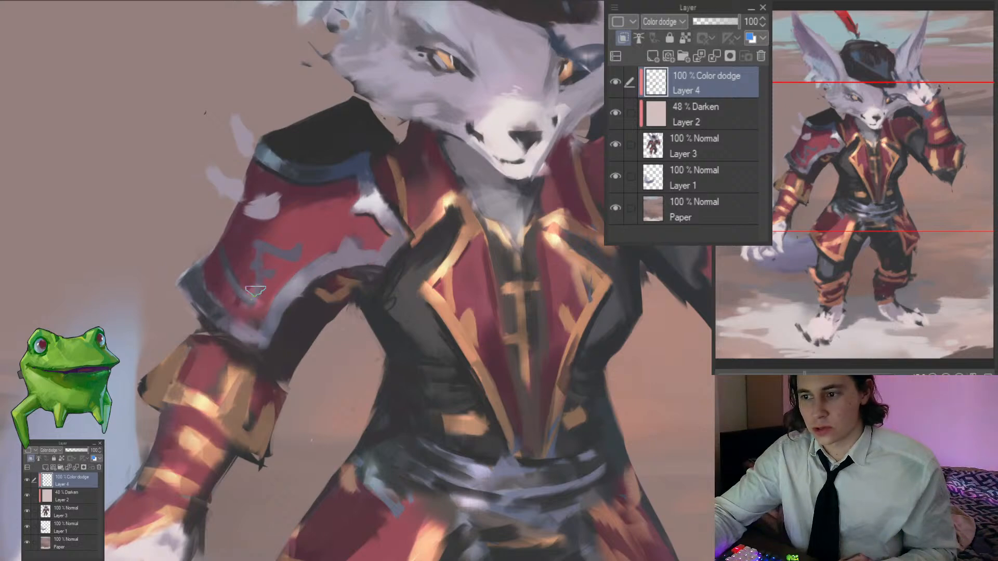
# Step: Brighten the red plate and grey markings of the lowered arm's shoulder armour with broad dodge strokes
pyautogui.scroll(-3, 284, 347)
pyautogui.scroll(2, 283, 311)
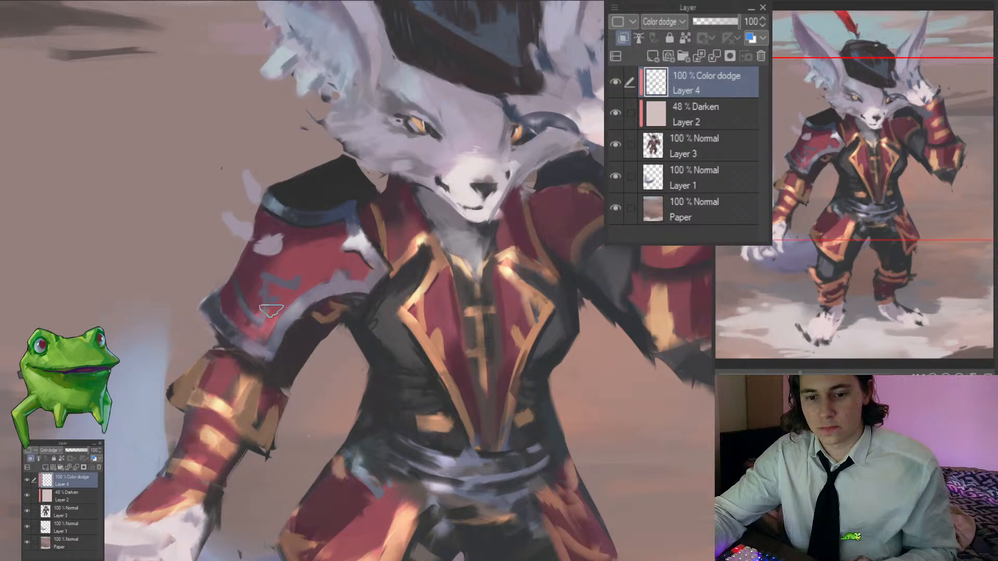
pyautogui.scroll(-2, 270, 310)
pyautogui.scroll(1, 272, 319)
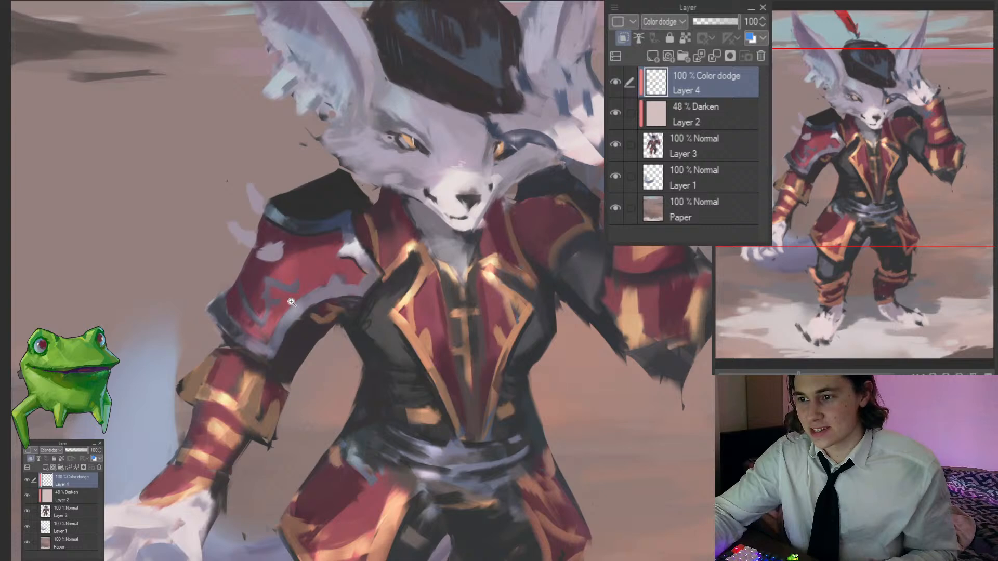
pyautogui.moveTo(291, 301)
pyautogui.mouseDown()
pyautogui.moveTo(239, 302)
pyautogui.moveTo(312, 296)
pyautogui.mouseUp()
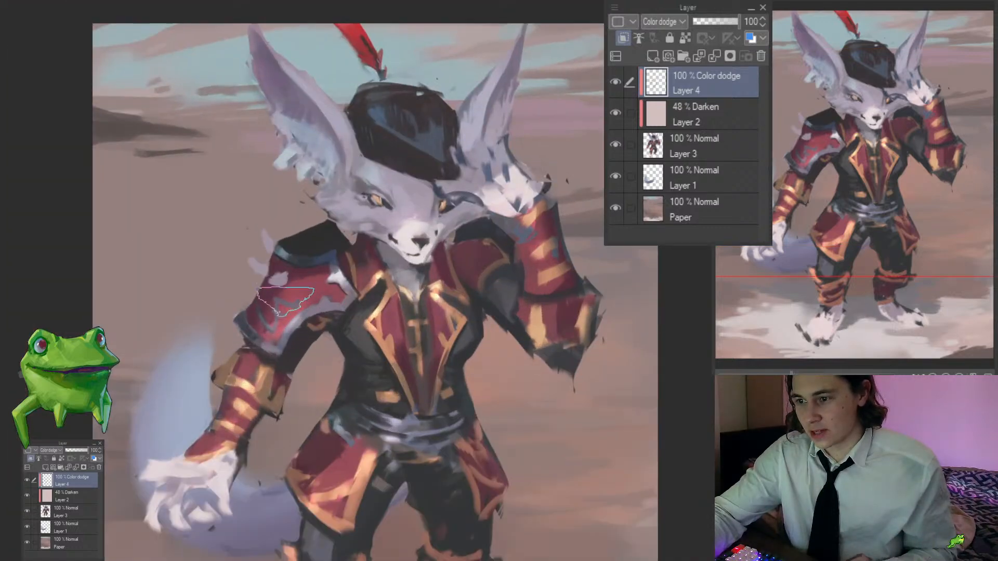
pyautogui.moveTo(282, 332); pyautogui.dragTo(304, 320)
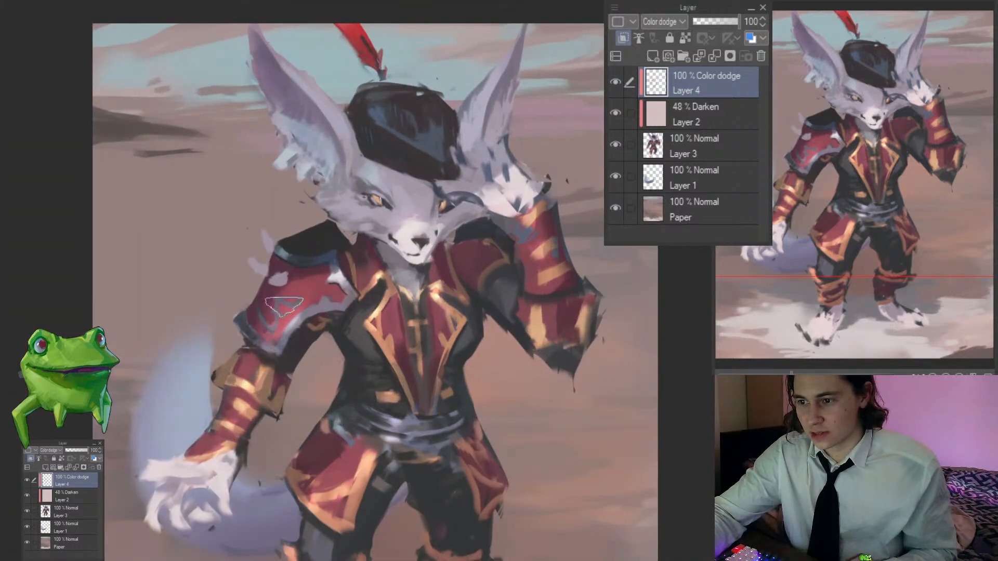
# Step: Reduce the brush size and place small dodge accents around the jacket front and waist
pyautogui.moveTo(416, 358)
pyautogui.mouseDown()
pyautogui.moveTo(403, 357)
pyautogui.moveTo(370, 302)
pyautogui.mouseUp()
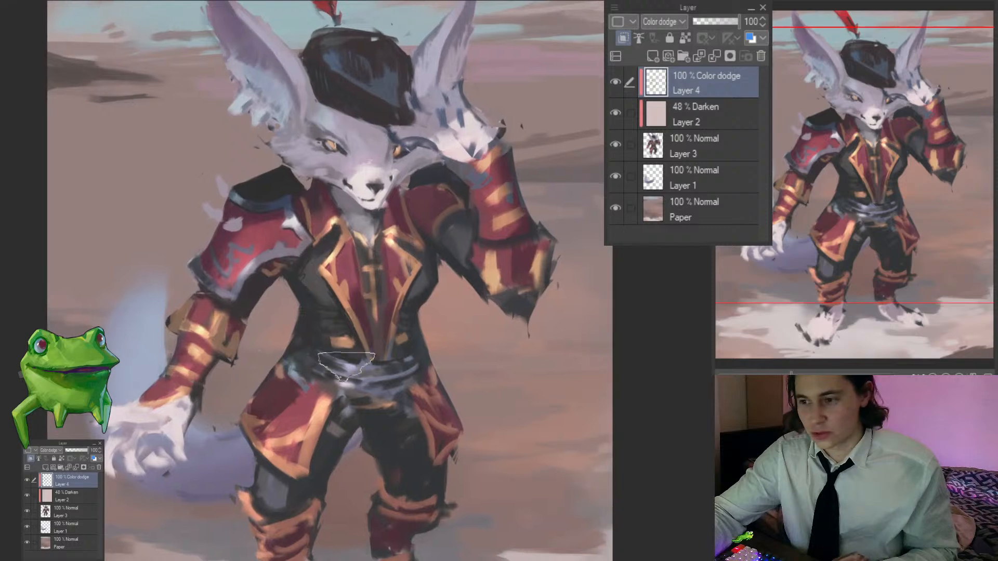
pyautogui.press('[')
pyautogui.press('[')
pyautogui.press('[')
pyautogui.press('[')
pyautogui.press('[')
pyautogui.press('[')
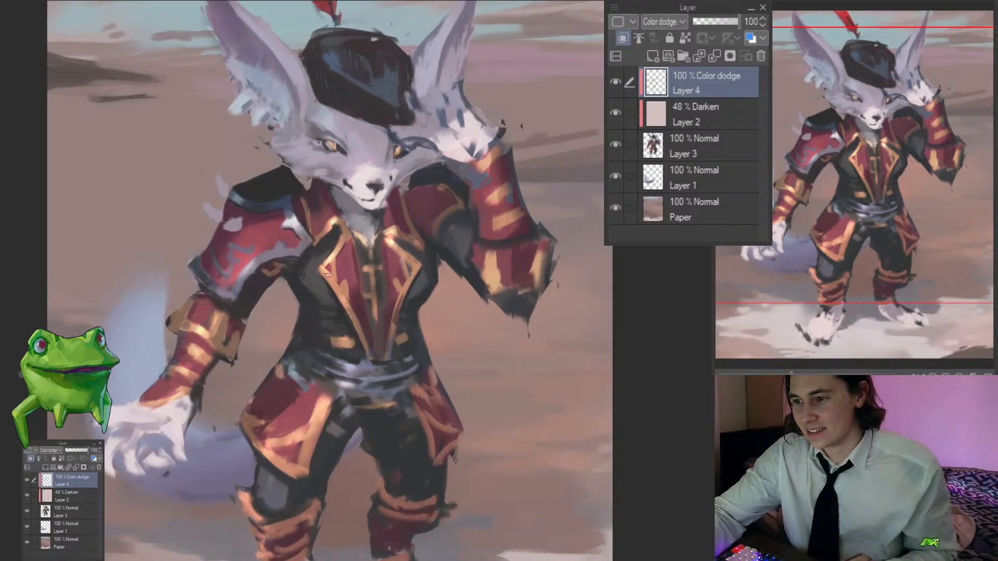
pyautogui.moveTo(392, 301); pyautogui.dragTo(354, 300)
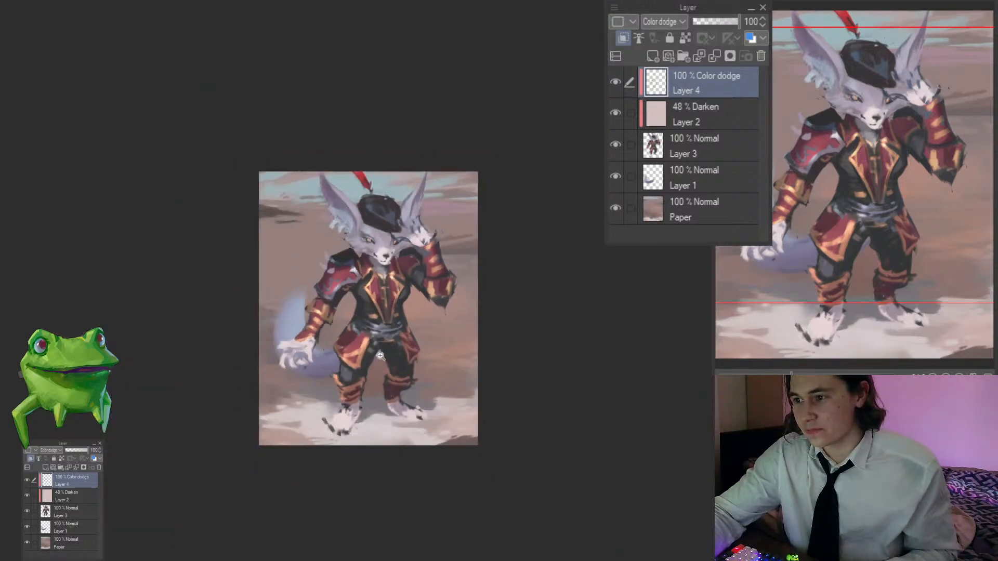
# Step: Flip the canvas horizontally and examine the mirrored character at reduced size
pyautogui.press('h')
pyautogui.moveTo(499, 337); pyautogui.dragTo(332, 376)
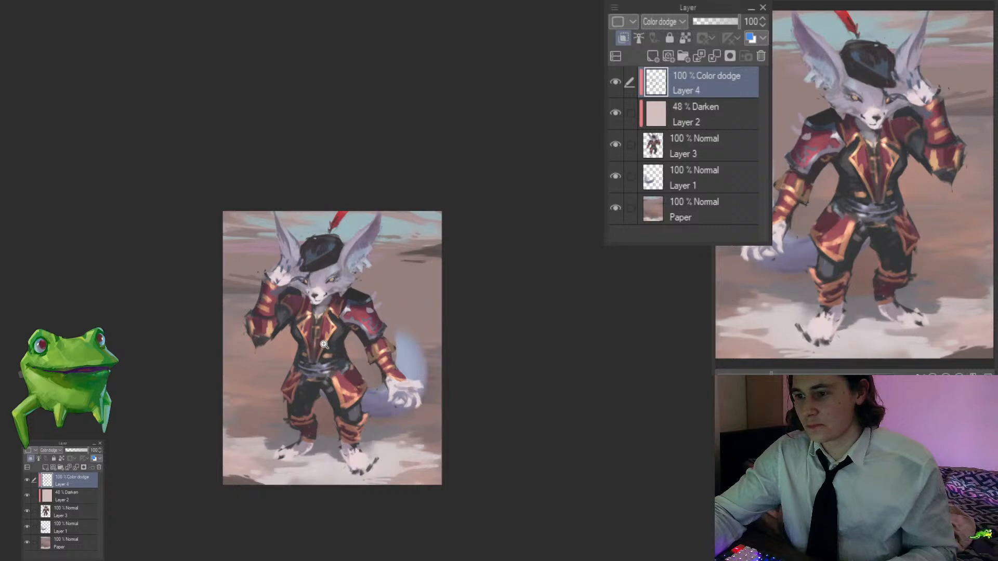
pyautogui.moveTo(302, 329)
pyautogui.mouseDown()
pyautogui.moveTo(276, 329)
pyautogui.moveTo(358, 322)
pyautogui.moveTo(263, 341)
pyautogui.moveTo(317, 335)
pyautogui.mouseUp()
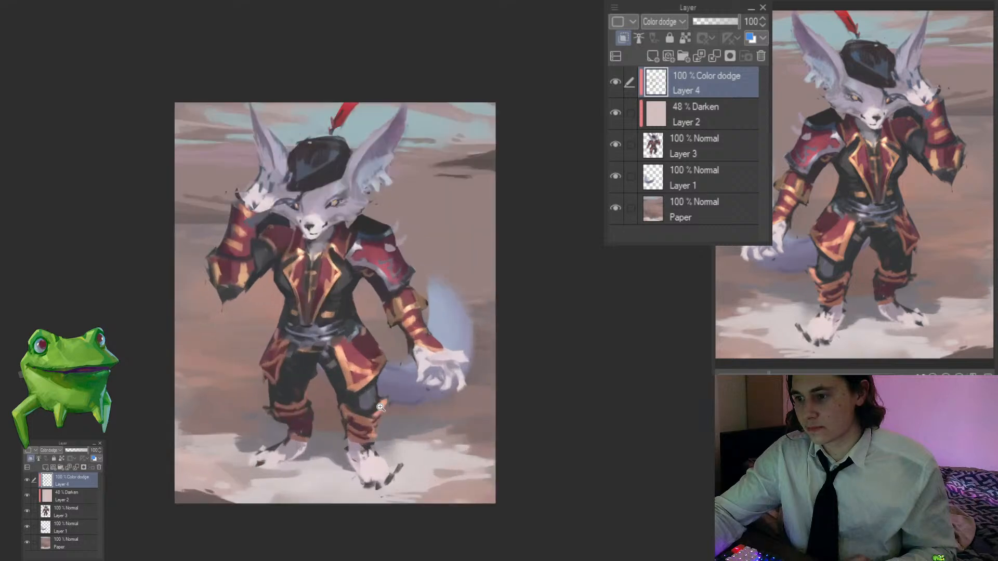
pyautogui.moveTo(483, 388); pyautogui.dragTo(517, 410)
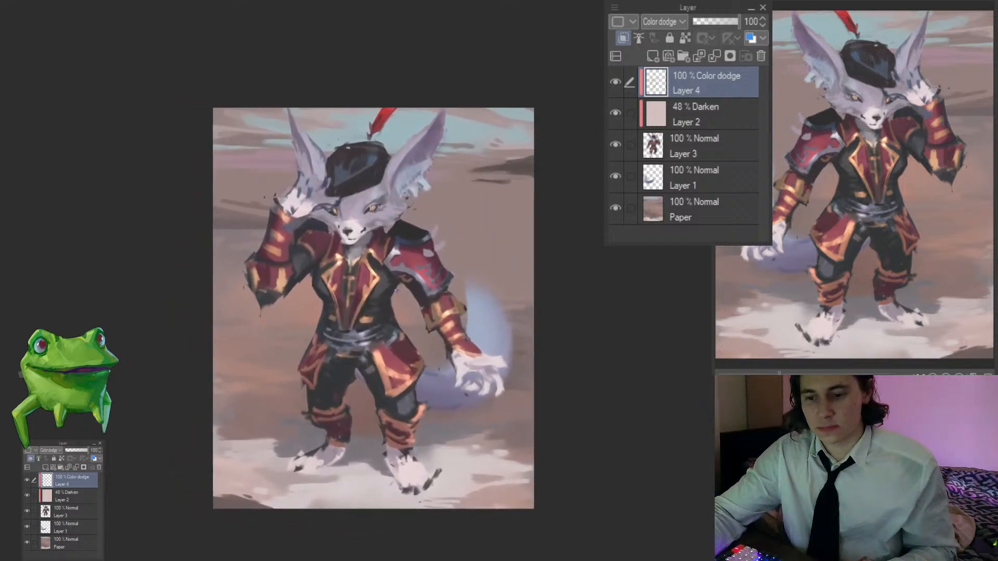
pyautogui.moveTo(388, 371)
pyautogui.mouseDown()
pyautogui.moveTo(428, 364)
pyautogui.moveTo(407, 367)
pyautogui.mouseUp()
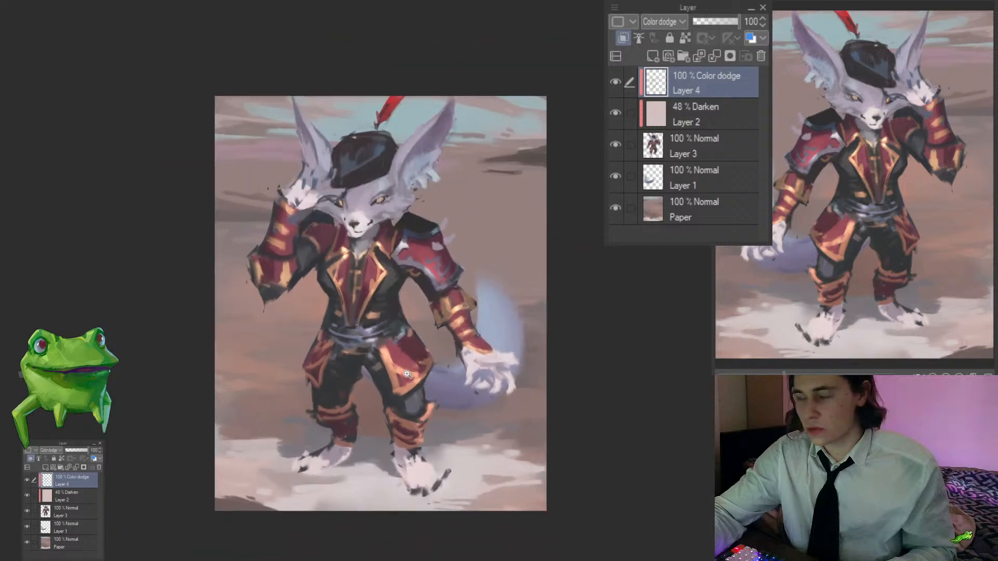
# Step: Toggle the visibility of the Color Dodge and Darken layers to compare the painting with and without each effect
pyautogui.click(614, 79)
pyautogui.click(615, 82)
pyautogui.click(615, 82)
pyautogui.click(615, 83)
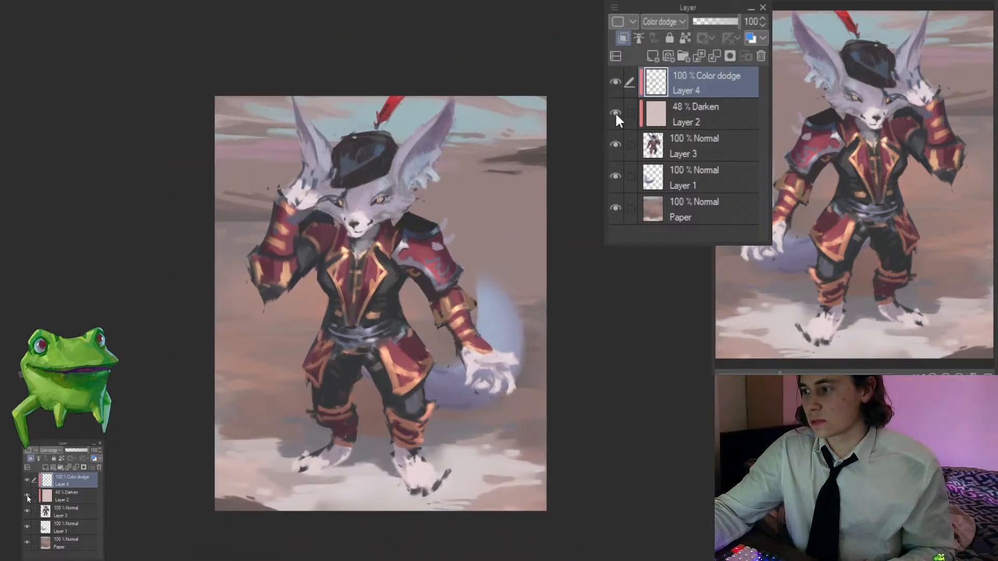
pyautogui.click(615, 112)
pyautogui.click(616, 112)
# Step: Add a clipped layer above the Color Dodge layer, set it to Overlay, and start brushing over the hat
pyautogui.hotkey('ctrl', 'shift', 'n')
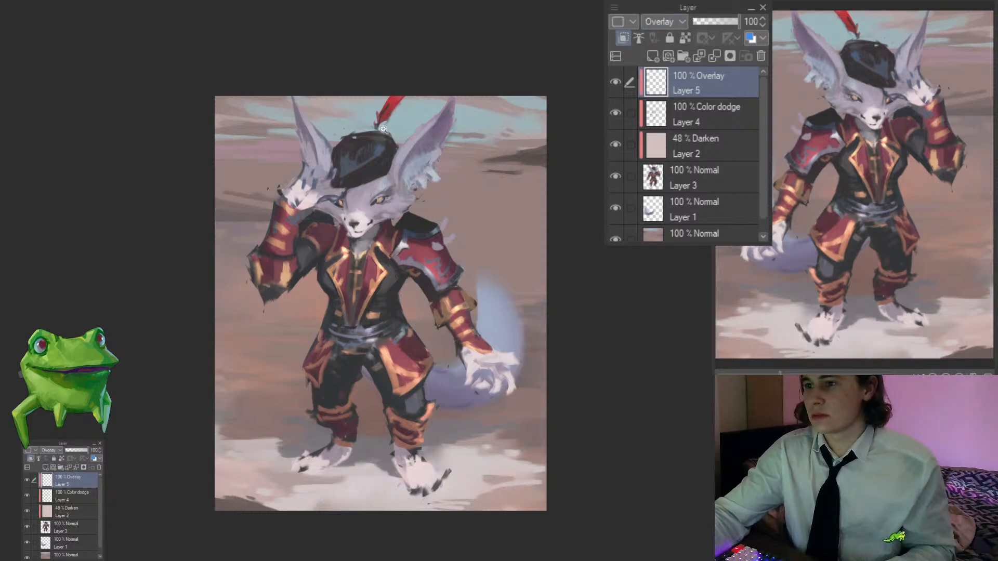
pyautogui.scroll(2, 389, 130)
pyautogui.moveTo(397, 147); pyautogui.dragTo(417, 197)
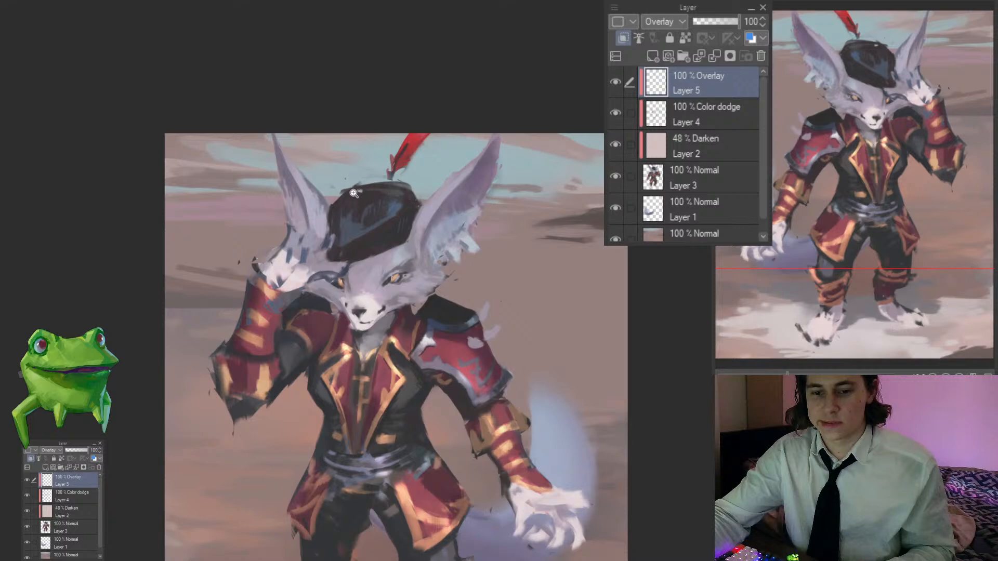
pyautogui.moveTo(353, 198)
pyautogui.mouseDown()
pyautogui.moveTo(364, 196)
pyautogui.moveTo(351, 181)
pyautogui.mouseUp()
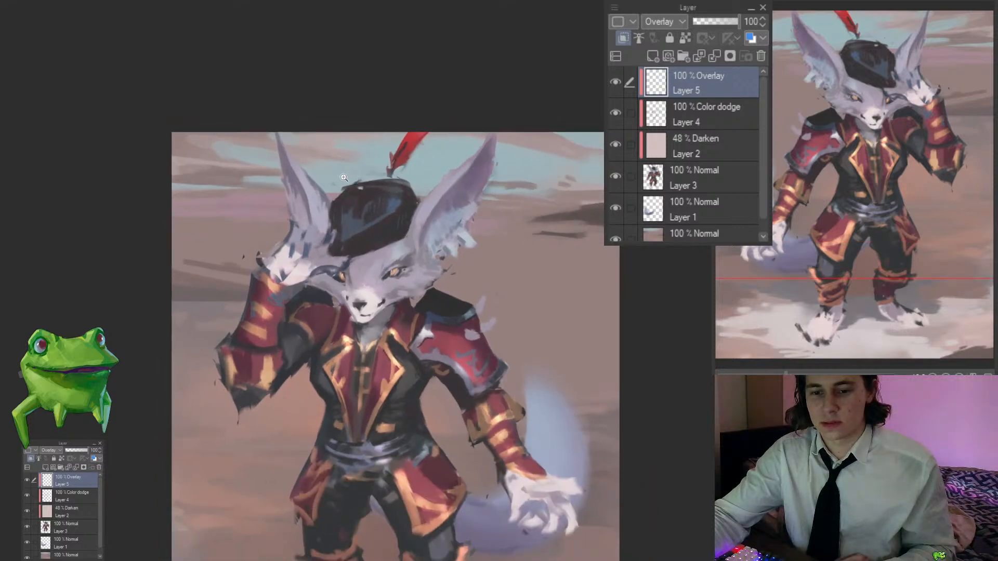
pyautogui.click(343, 177)
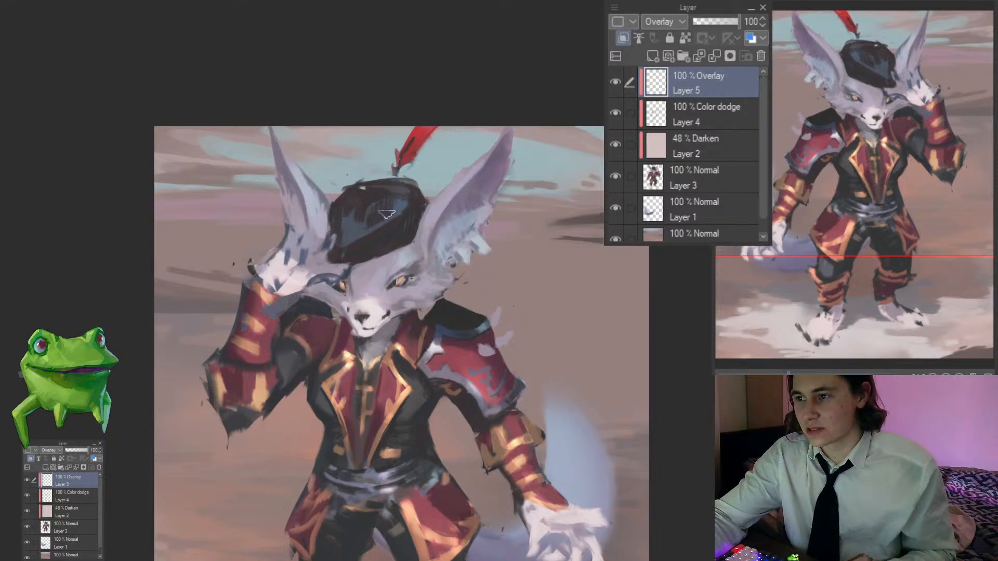
pyautogui.moveTo(394, 207); pyautogui.dragTo(372, 207)
# Step: Flip the canvas back to its original orientation and examine the hat and ears
pyautogui.press('h')
pyautogui.moveTo(511, 239); pyautogui.dragTo(403, 242)
pyautogui.moveTo(358, 196); pyautogui.dragTo(380, 172)
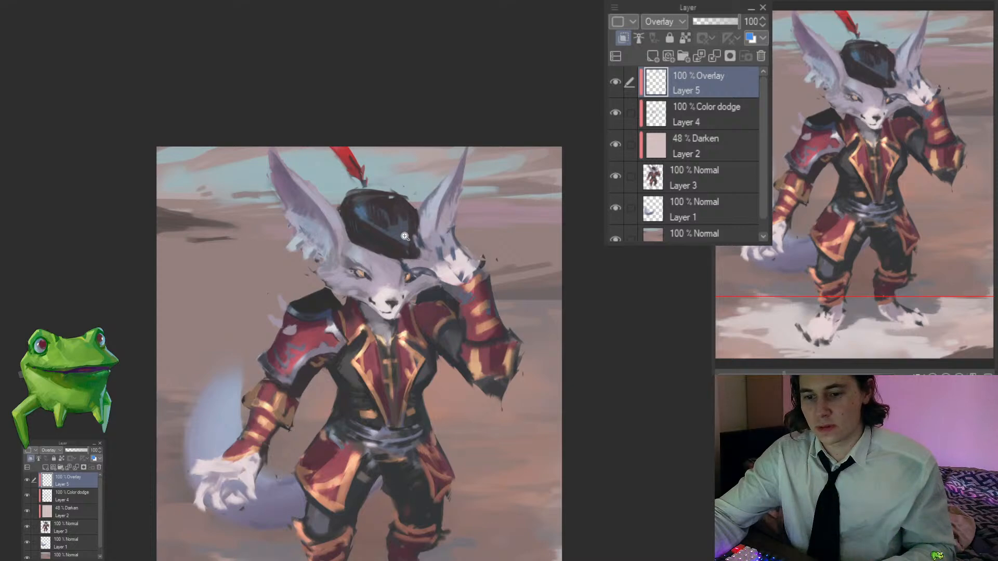
pyautogui.moveTo(406, 237); pyautogui.dragTo(412, 227)
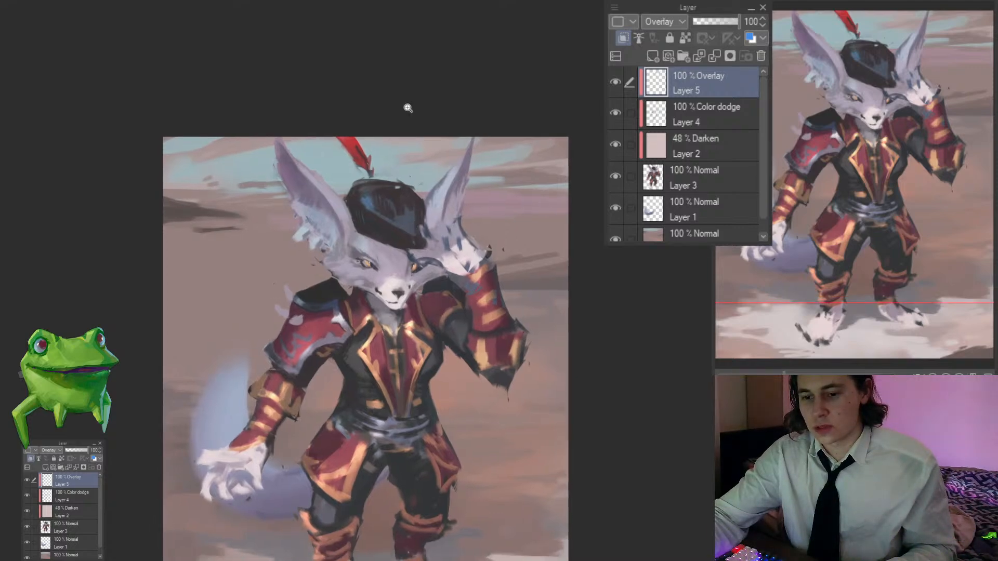
pyautogui.click(348, 189)
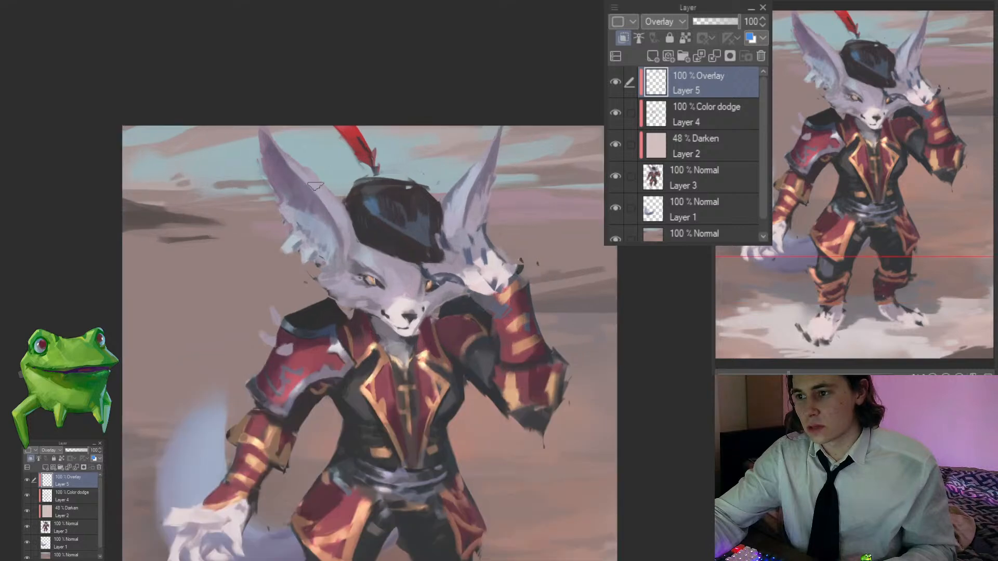
# Step: Examine the face, hat, ears and shoulder armour up close and at reduced size to judge the layered lighting
pyautogui.moveTo(444, 184); pyautogui.dragTo(390, 187)
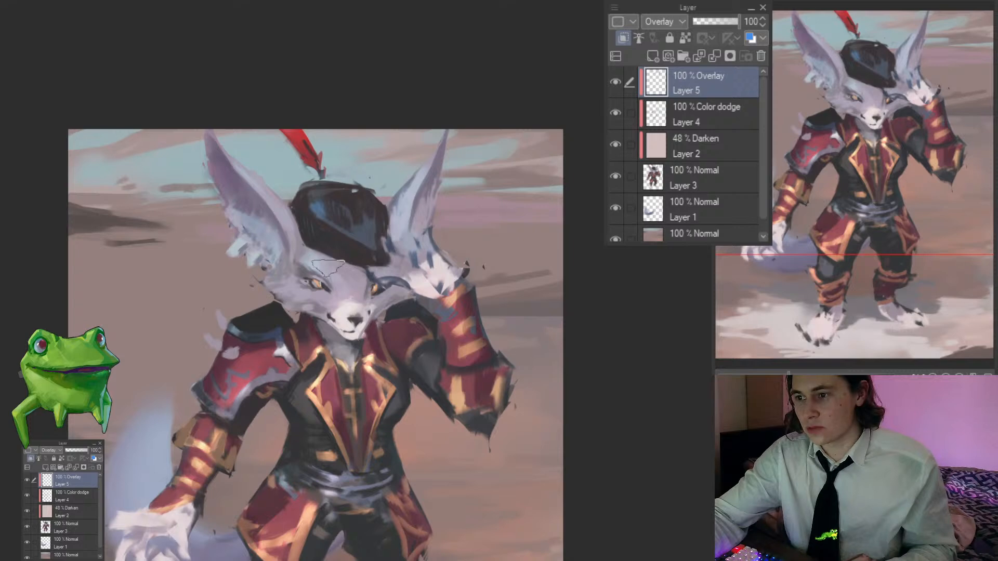
pyautogui.moveTo(326, 313); pyautogui.dragTo(342, 270)
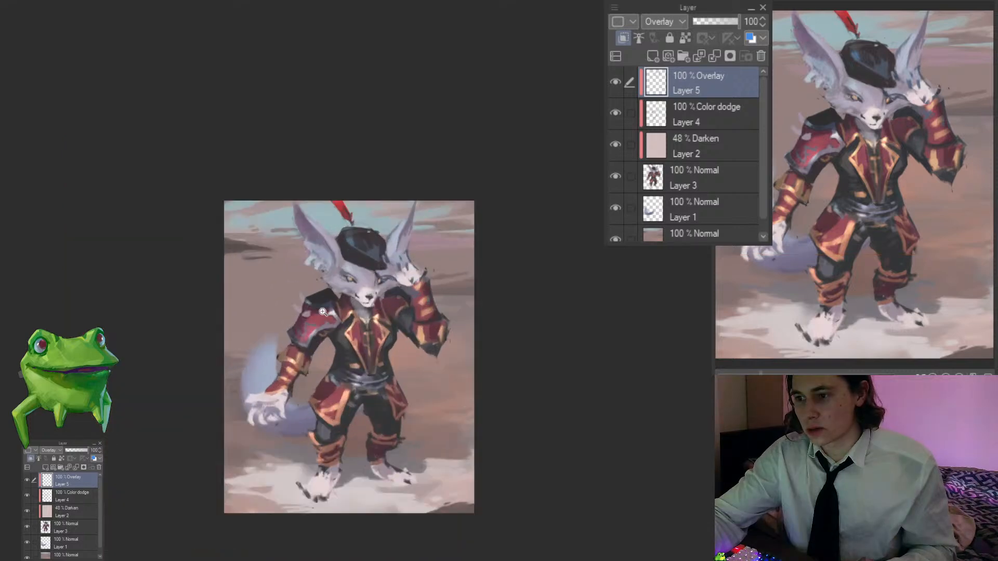
pyautogui.moveTo(369, 323)
pyautogui.mouseDown()
pyautogui.moveTo(484, 299)
pyautogui.moveTo(363, 319)
pyautogui.moveTo(300, 312)
pyautogui.mouseUp()
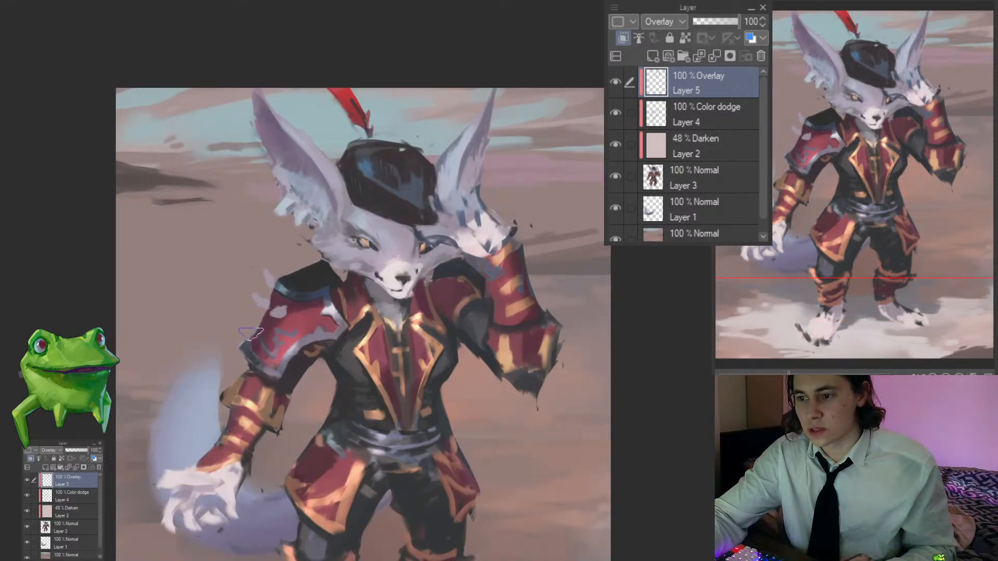
pyautogui.moveTo(300, 295); pyautogui.dragTo(268, 299)
pyautogui.moveTo(494, 234); pyautogui.dragTo(484, 206)
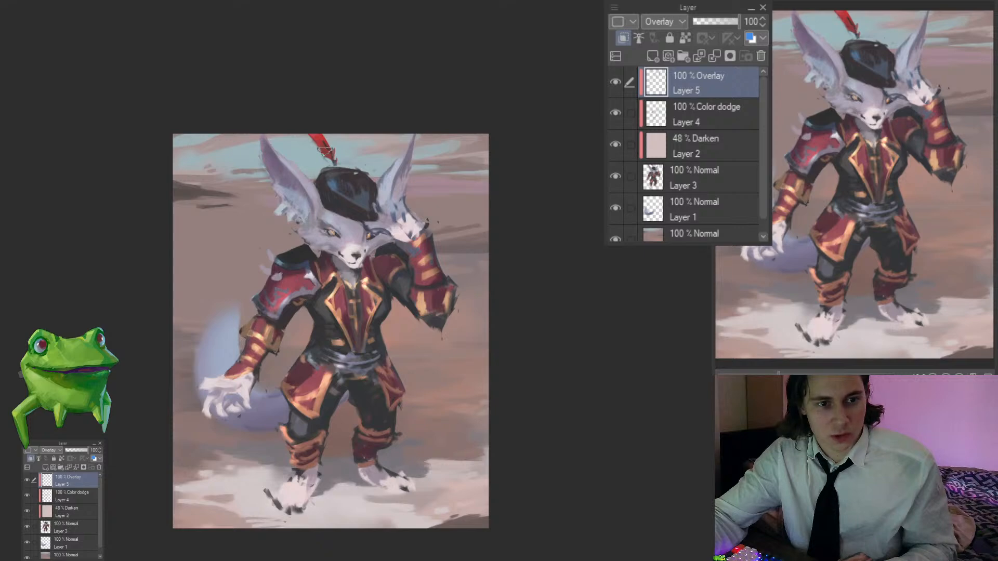
pyautogui.moveTo(351, 253)
pyautogui.mouseDown()
pyautogui.moveTo(340, 276)
pyautogui.moveTo(349, 257)
pyautogui.mouseUp()
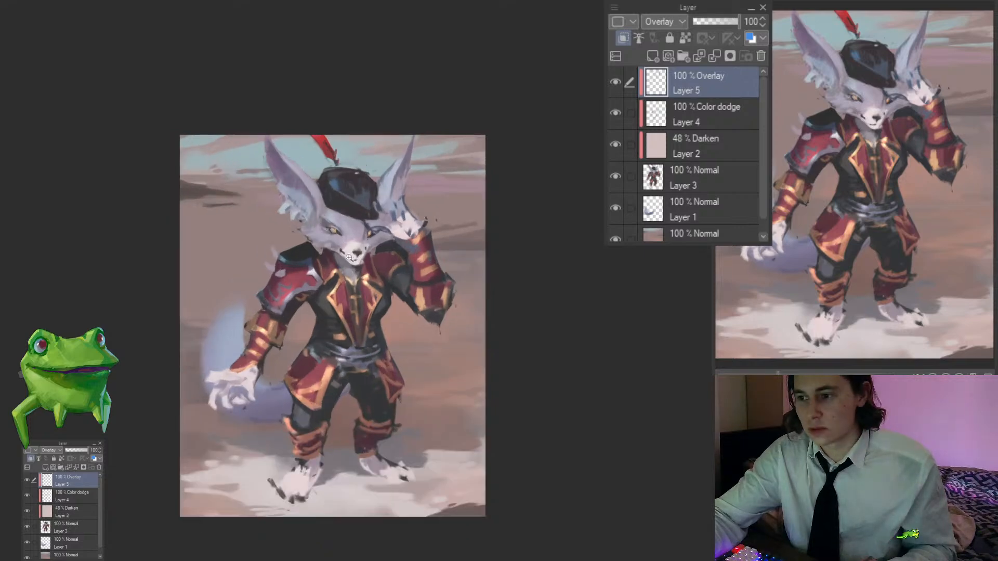
pyautogui.click(325, 287)
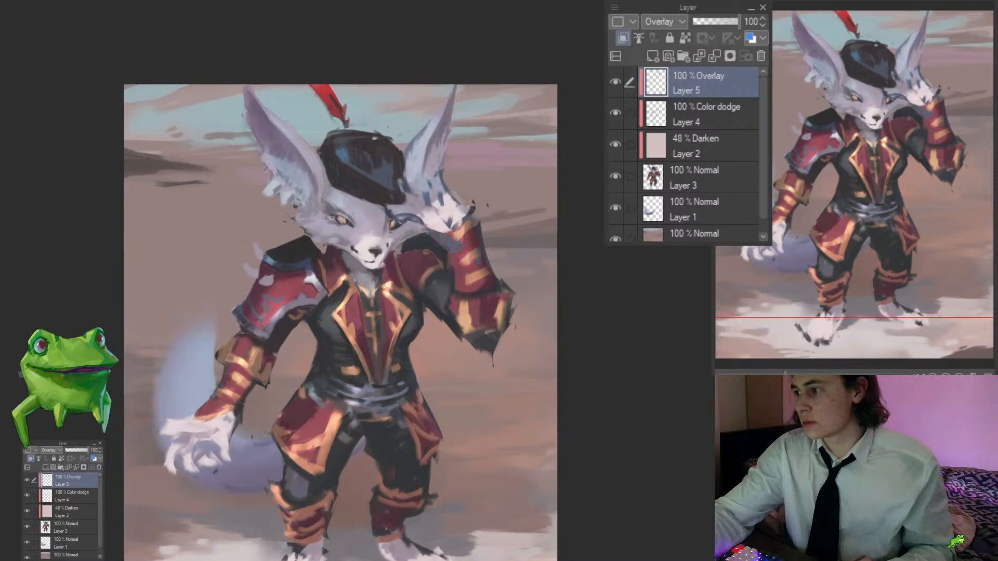
# Step: Merge the clipped Darken, Color Dodge and Overlay layers down into the character layer, Layer 3
pyautogui.moveTo(614, 83); pyautogui.dragTo(616, 139)
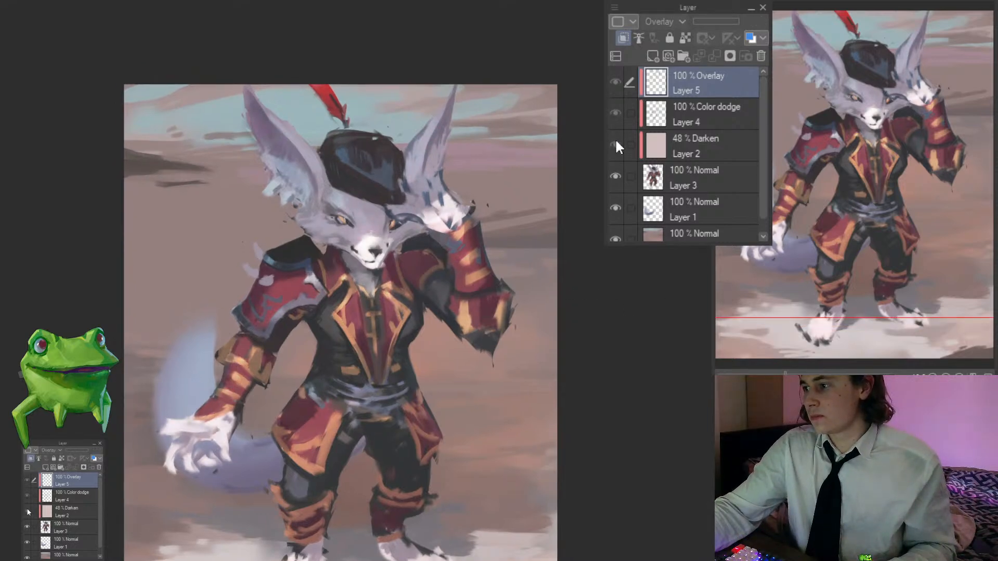
pyautogui.click(665, 142)
pyautogui.hotkey('ctrl', 'e')
pyautogui.click(674, 117)
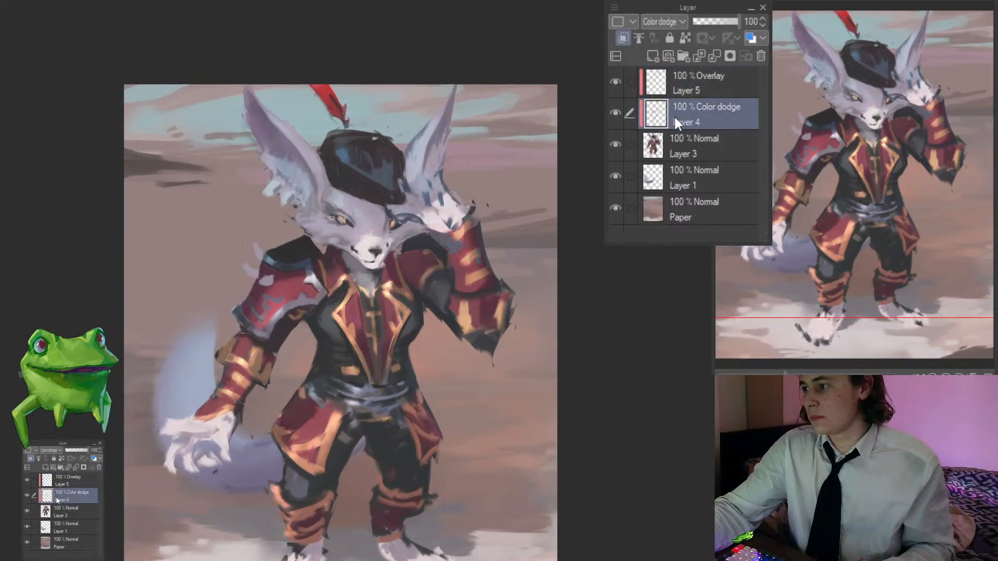
pyautogui.hotkey('ctrl', 'e')
pyautogui.click(673, 86)
pyautogui.hotkey('ctrl', 'e')
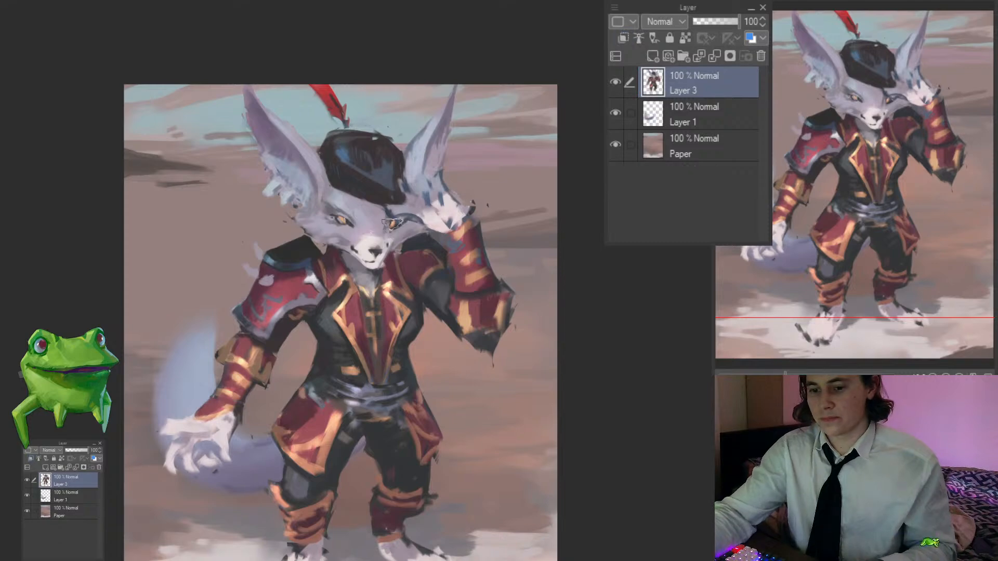
# Step: Touch up the red collar and shoulder beside the fox's cheek with colours sampled from the jacket
pyautogui.click(390, 144)
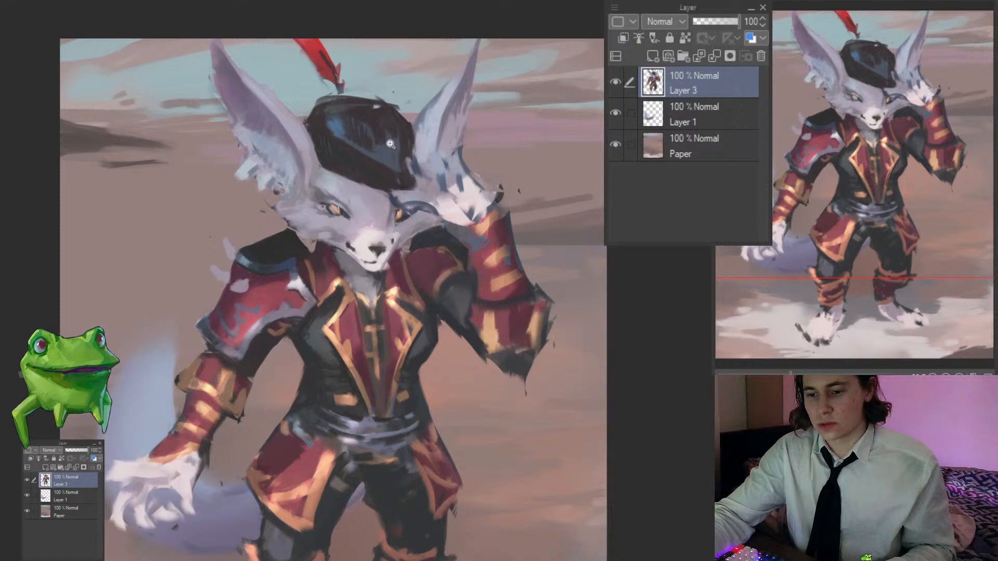
pyautogui.click(413, 227)
pyautogui.click(413, 228)
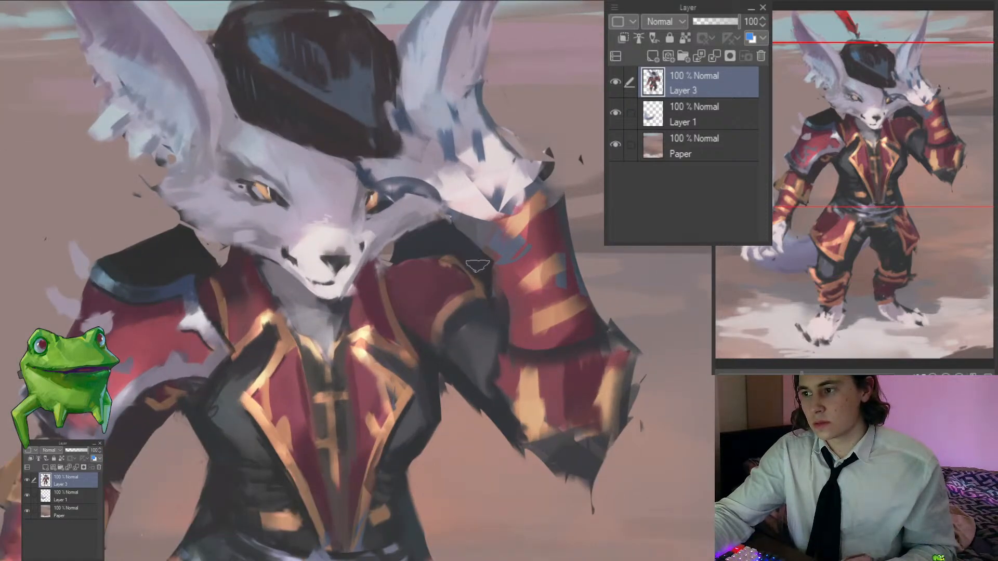
pyautogui.moveTo(470, 274); pyautogui.dragTo(429, 295)
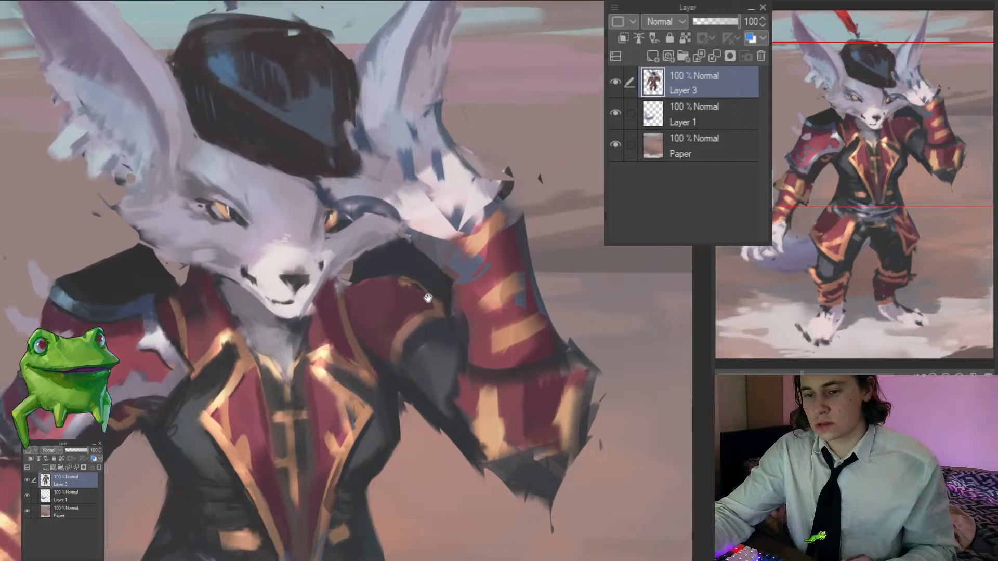
pyautogui.keyDown('alt'); pyautogui.click(419, 341); pyautogui.keyUp('alt')
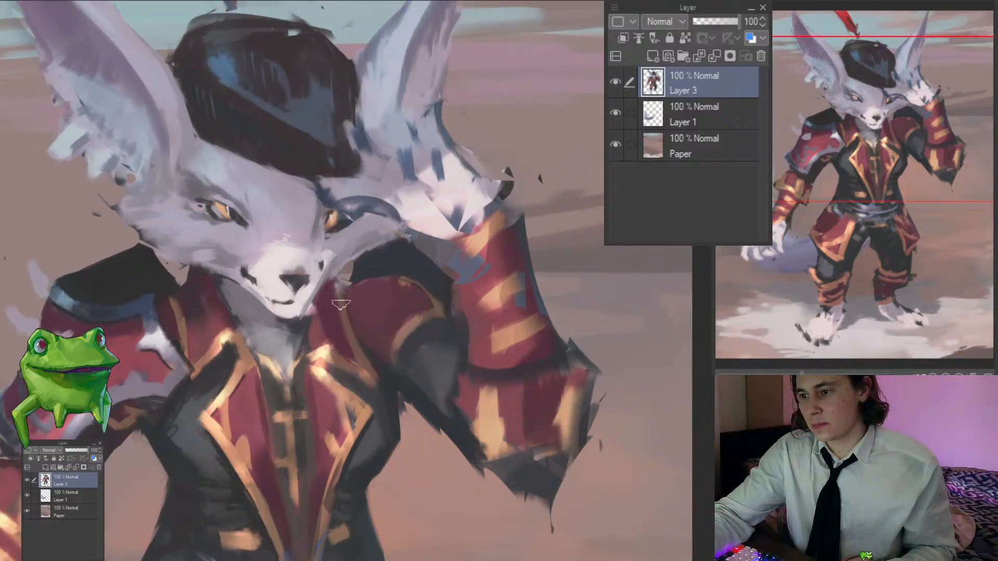
pyautogui.keyDown('alt'); pyautogui.click(341, 323); pyautogui.keyUp('alt')
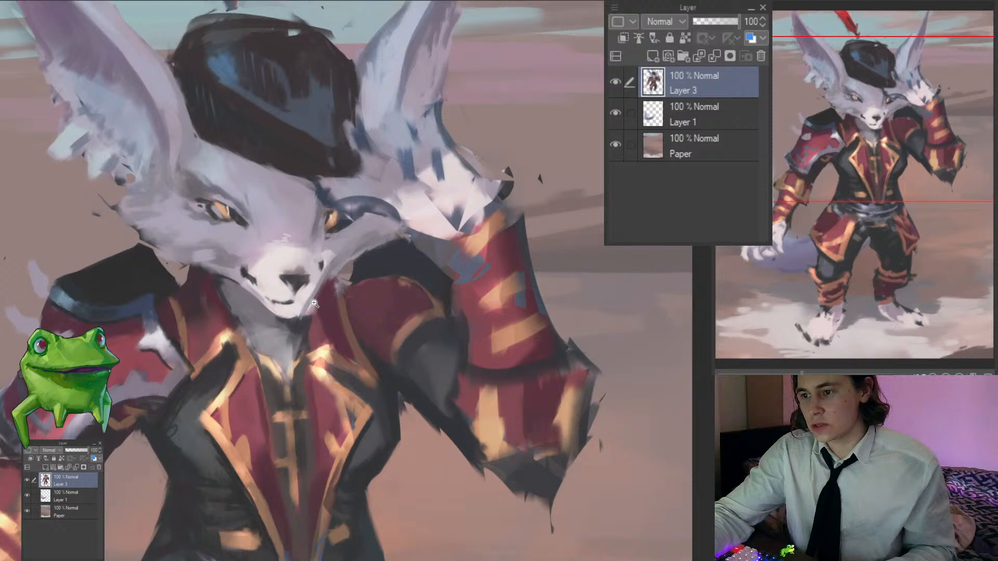
# Step: Refine the edge between the fox's chin, neck shadow and red collar with colours sampled nearby
pyautogui.scroll(2, 296, 326)
pyautogui.keyDown('alt'); pyautogui.click(295, 326); pyautogui.keyUp('alt')
pyautogui.keyDown('alt'); pyautogui.click(322, 337); pyautogui.keyUp('alt')
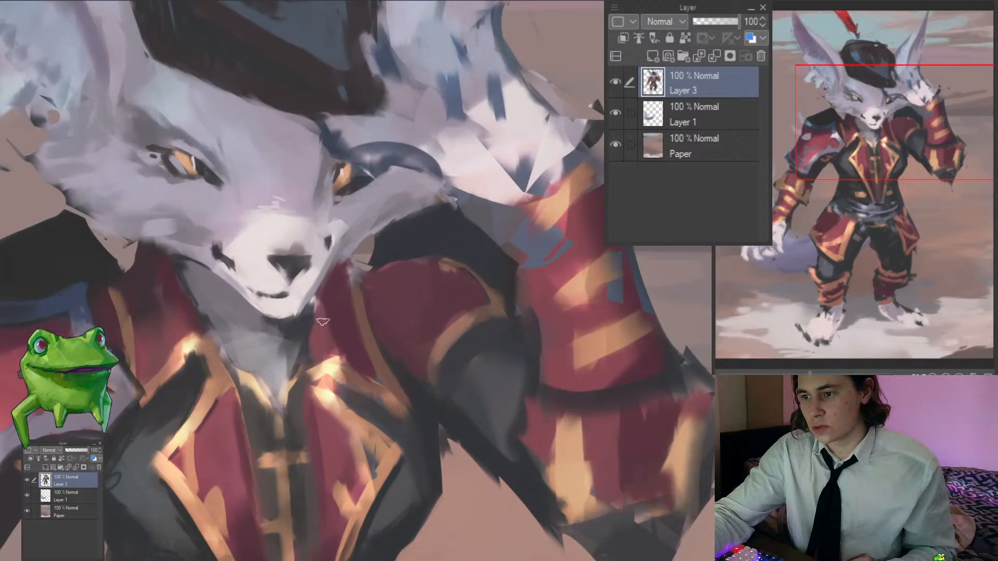
pyautogui.scroll(-6, 334, 271)
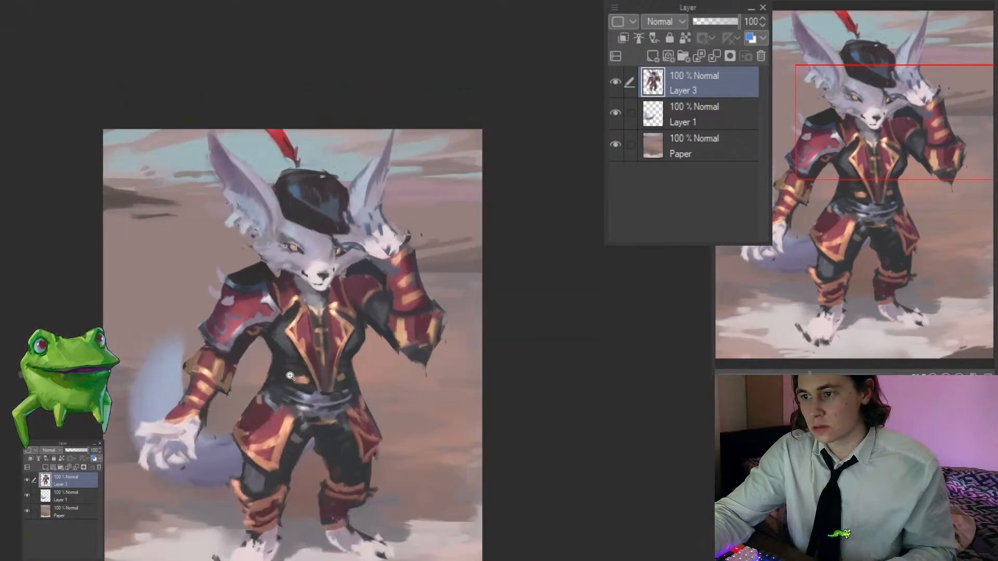
pyautogui.scroll(5, 320, 286)
pyautogui.keyDown('alt'); pyautogui.click(345, 297); pyautogui.keyUp('alt')
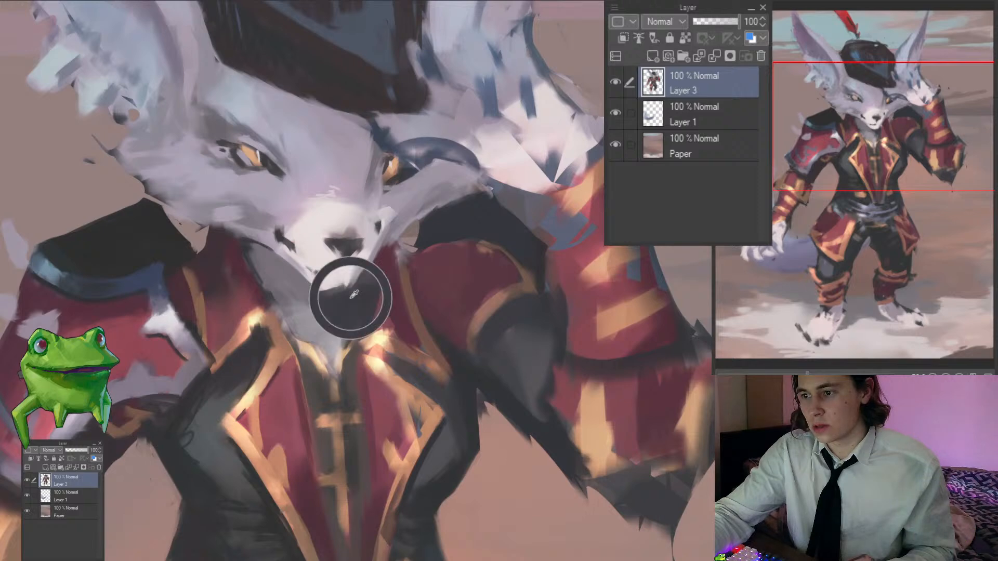
pyautogui.scroll(3, 344, 304)
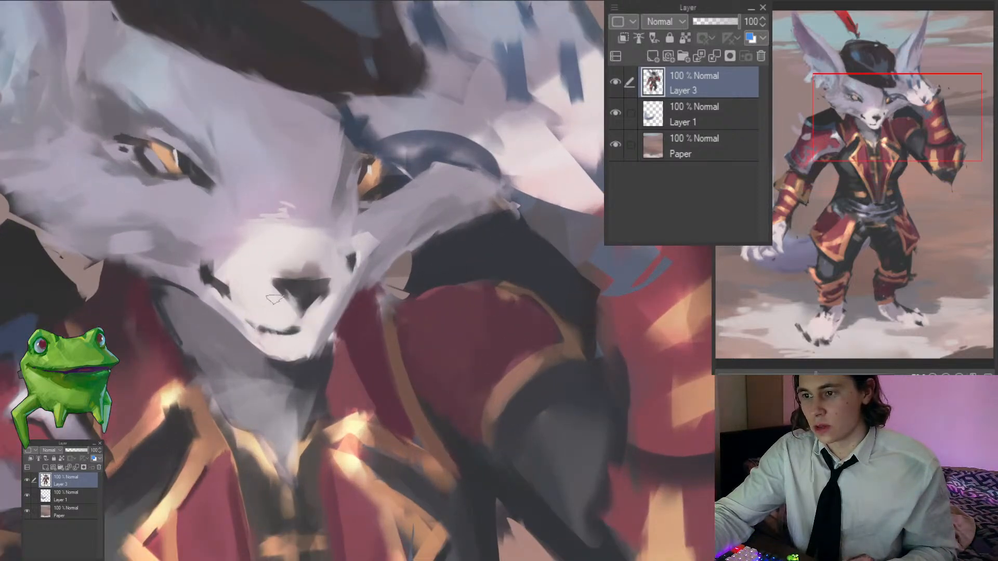
# Step: Soften the upper edge of the fox's nose, blending it into the pale muzzle with sampled greys
pyautogui.scroll(-2, 272, 299)
pyautogui.scroll(-2, 338, 325)
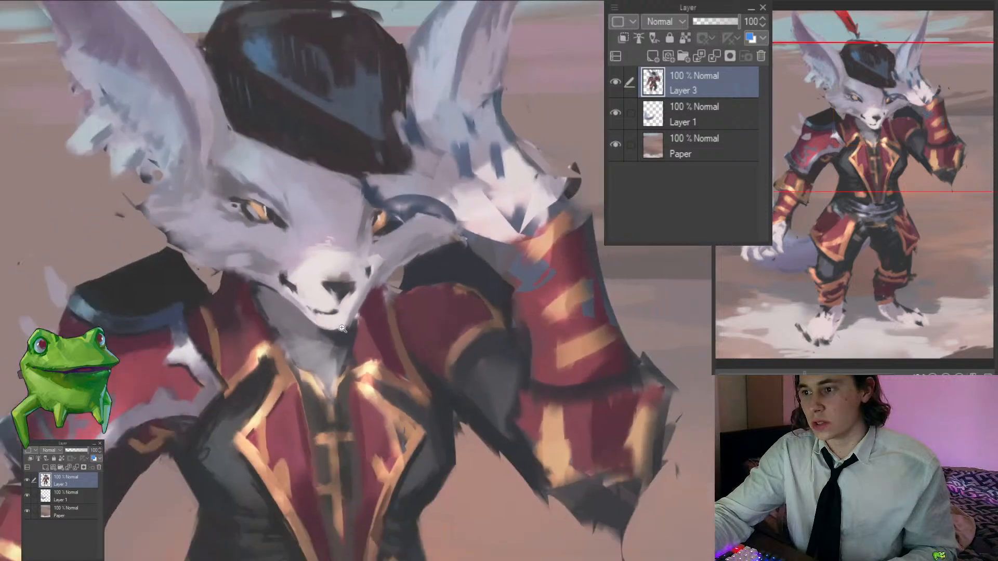
pyautogui.scroll(-4, 343, 329)
pyautogui.scroll(5, 366, 323)
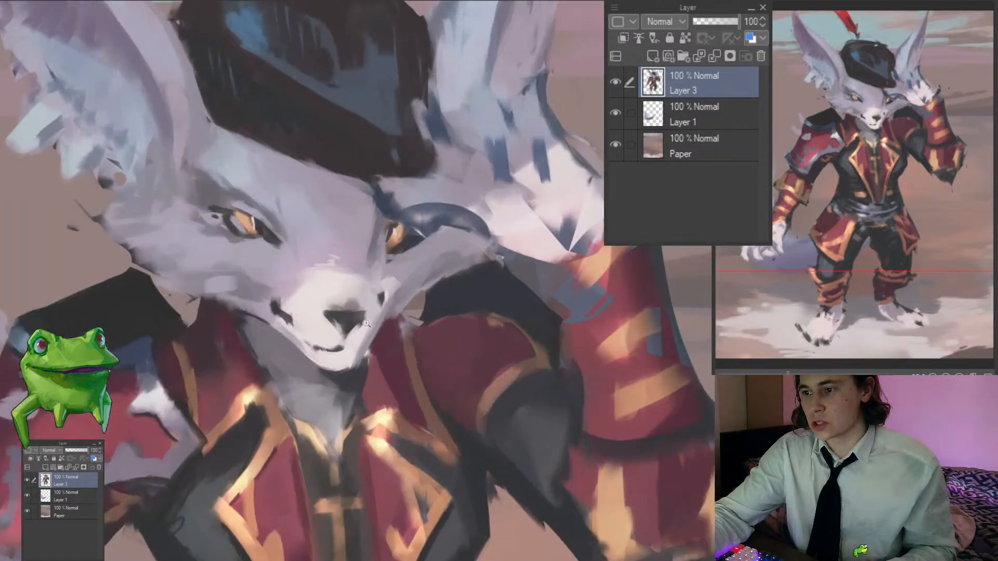
pyautogui.scroll(2, 366, 323)
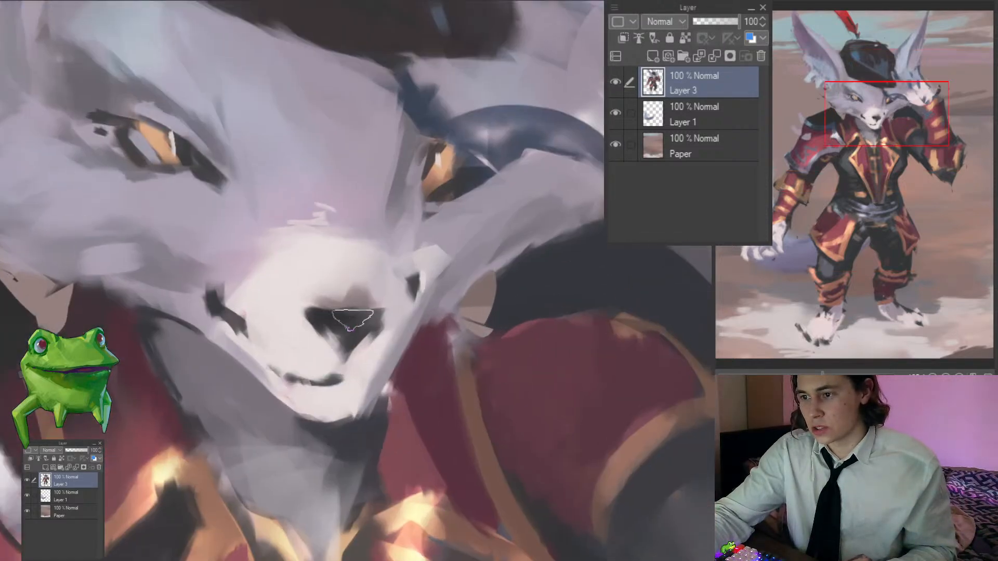
pyautogui.moveTo(345, 294); pyautogui.dragTo(333, 285)
pyautogui.keyDown('alt'); pyautogui.click(349, 298); pyautogui.keyUp('alt')
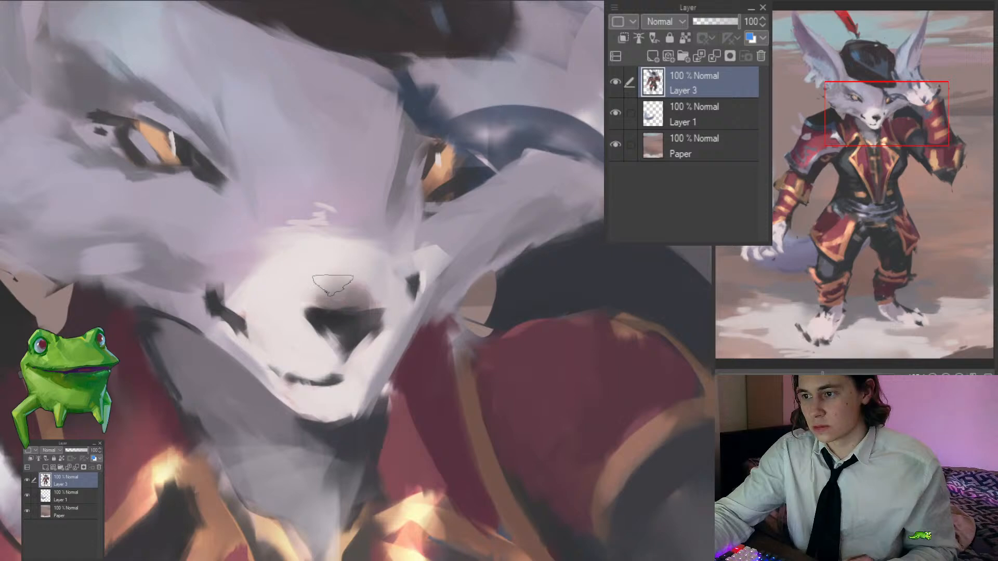
# Step: Rotate the canvas and shape the top plane of the nose with colours sampled from the muzzle
pyautogui.scroll(-5, 332, 285)
pyautogui.moveTo(354, 317); pyautogui.dragTo(426, 362)
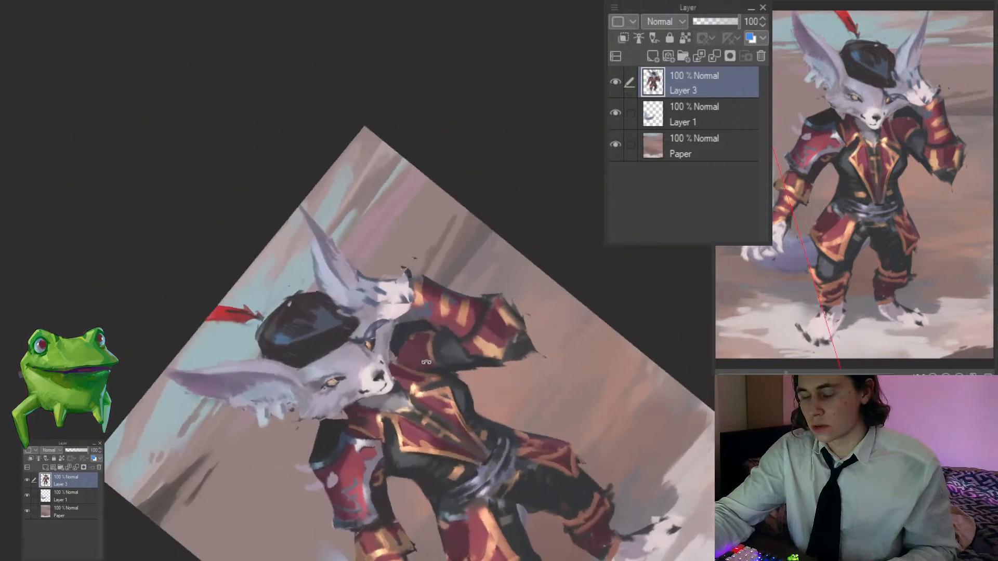
pyautogui.scroll(5, 426, 362)
pyautogui.keyDown('alt'); pyautogui.click(347, 351); pyautogui.keyUp('alt')
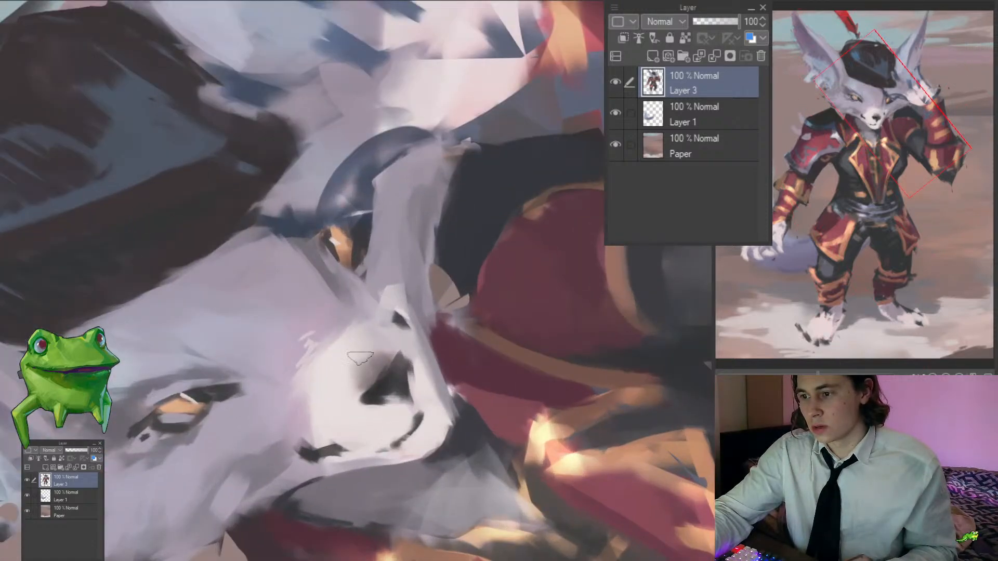
pyautogui.keyDown('alt'); pyautogui.click(351, 399); pyautogui.keyUp('alt')
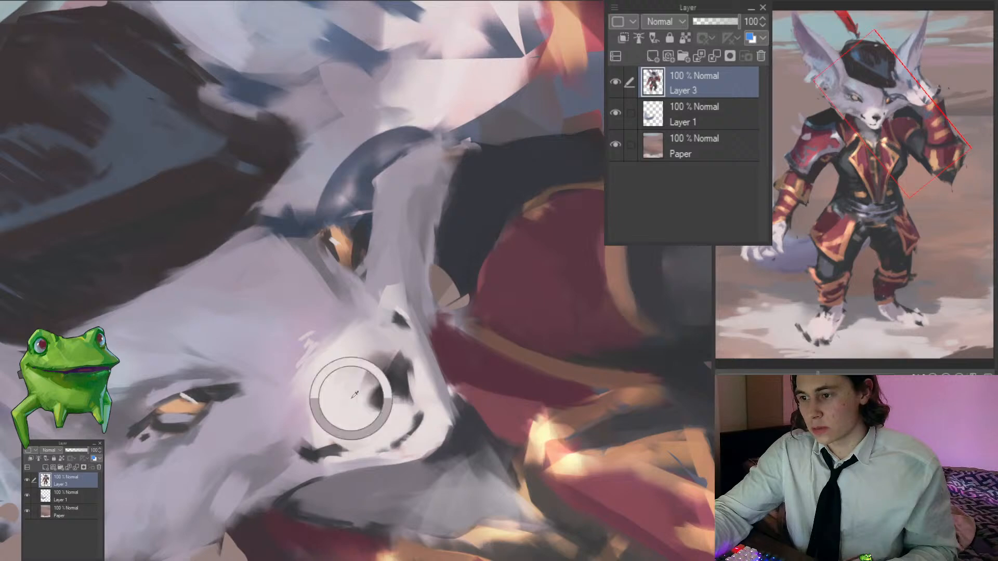
pyautogui.moveTo(357, 385); pyautogui.dragTo(371, 362)
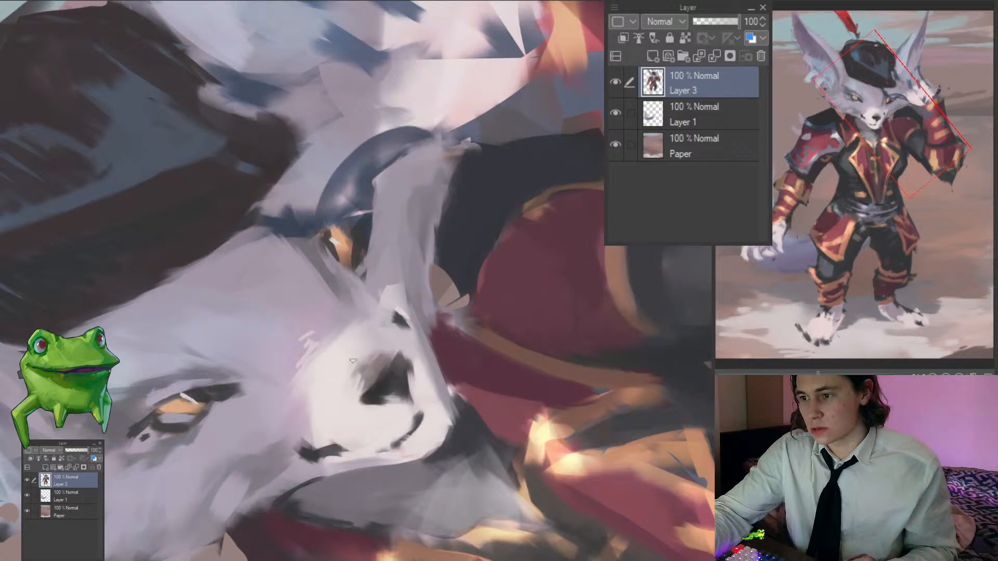
# Step: Return the canvas to its upright orientation and touch up the nose and the muzzle around the mouth
pyautogui.scroll(-4, 353, 361)
pyautogui.hotkey('ctrl', '@')
pyautogui.scroll(6, 311, 355)
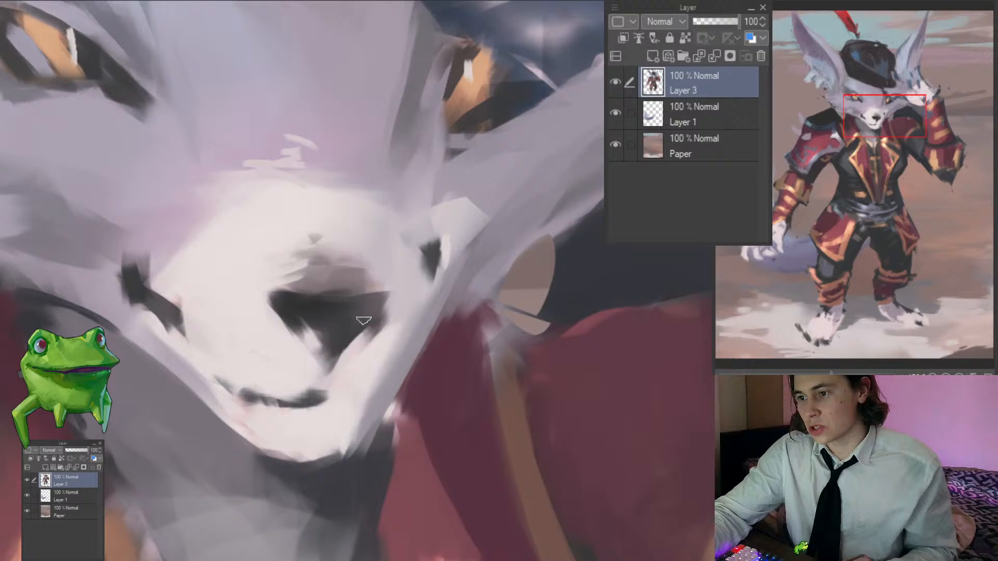
pyautogui.scroll(-4, 364, 328)
pyautogui.scroll(3, 366, 339)
pyautogui.scroll(2, 366, 339)
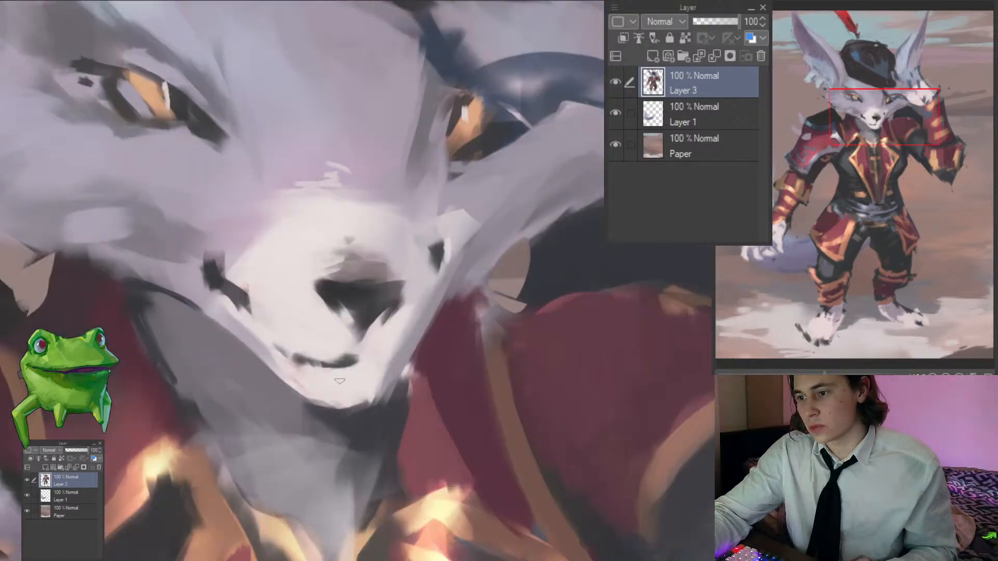
pyautogui.scroll(-5, 294, 437)
pyautogui.click(377, 378)
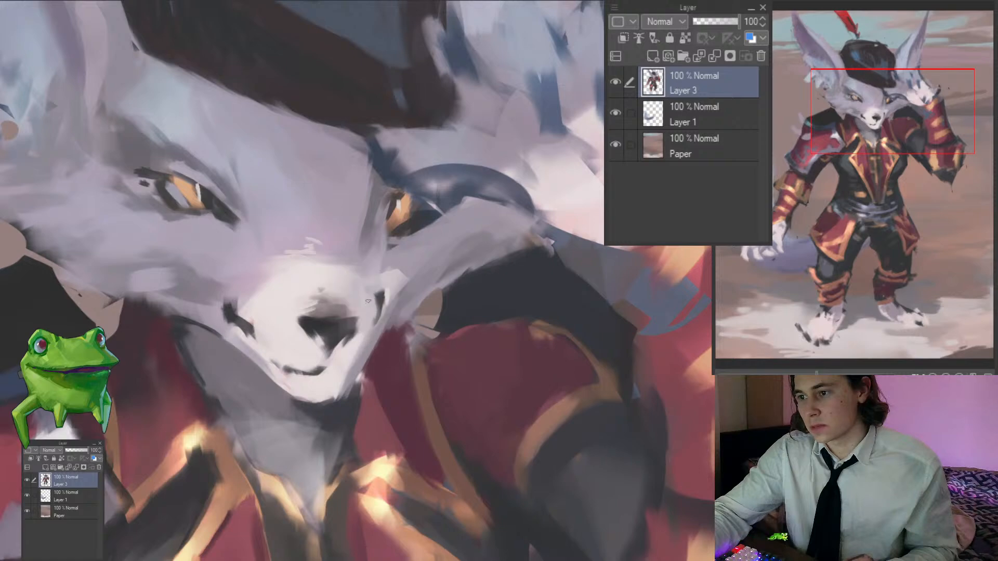
# Step: Reshape the ragged fur tufts along the outer lower edge of the fox's larger ear with pale blue-greys sampled nearby
pyautogui.scroll(-3, 365, 312)
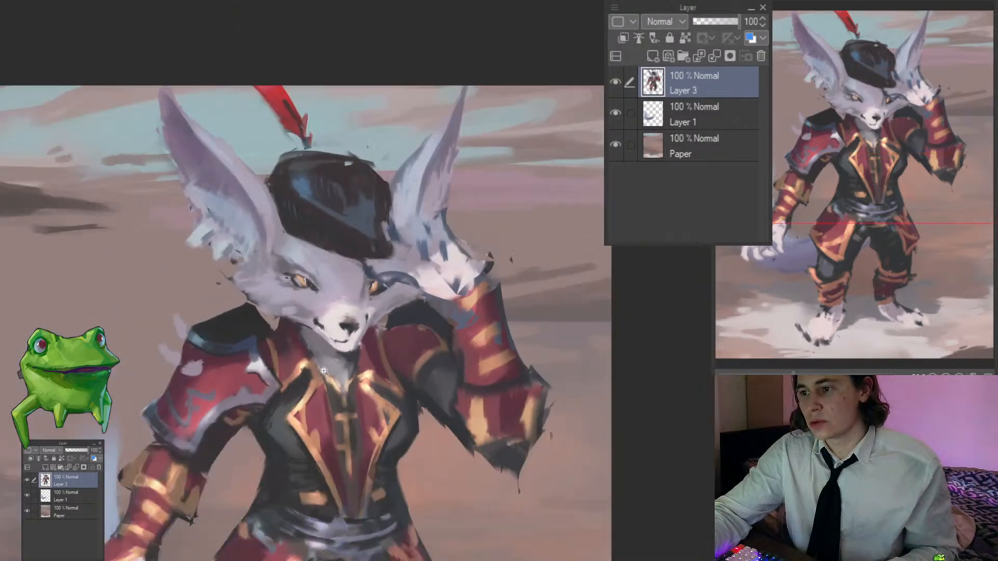
pyautogui.scroll(-2, 382, 299)
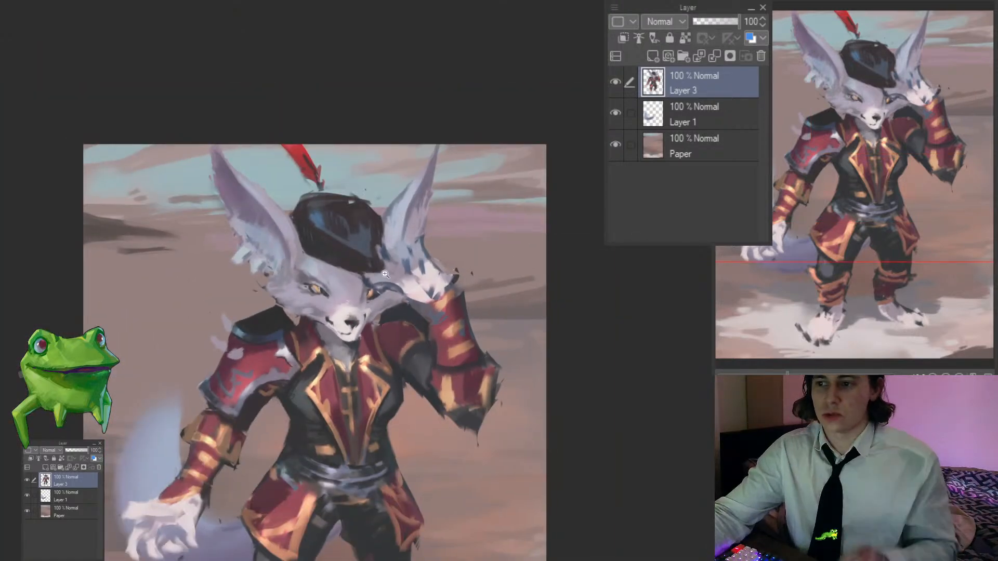
pyautogui.scroll(1, 244, 200)
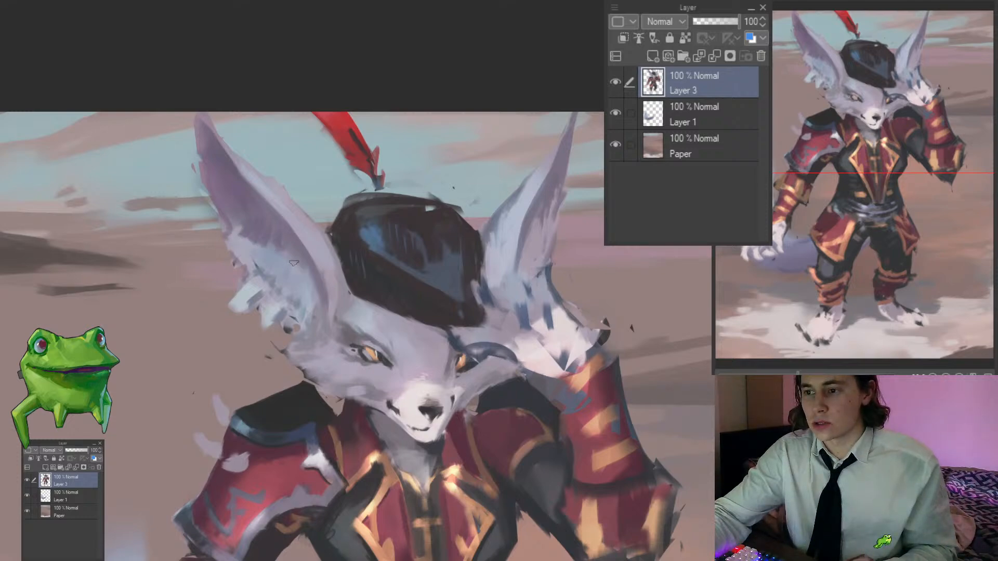
pyautogui.moveTo(295, 278); pyautogui.dragTo(328, 256)
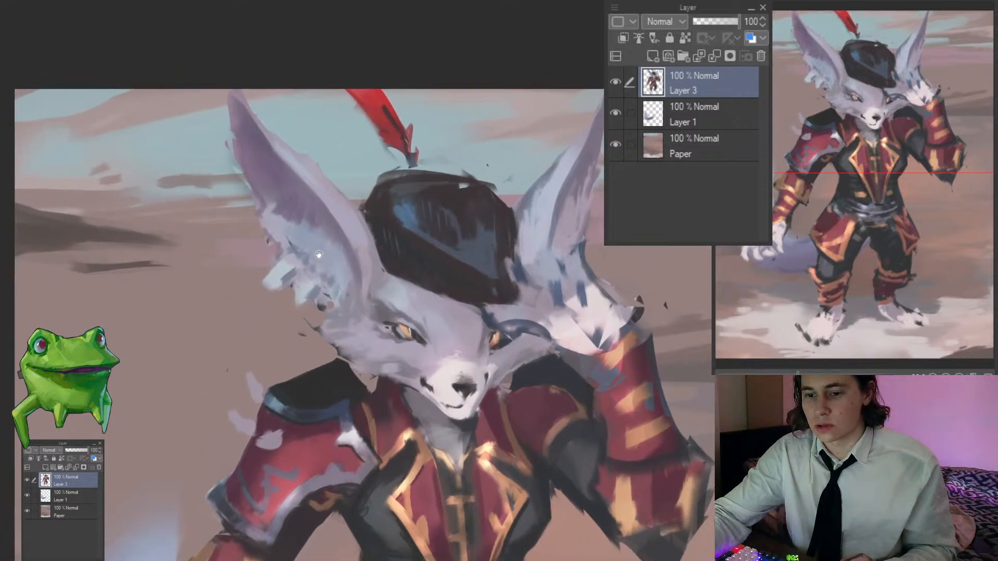
pyautogui.scroll(2, 291, 263)
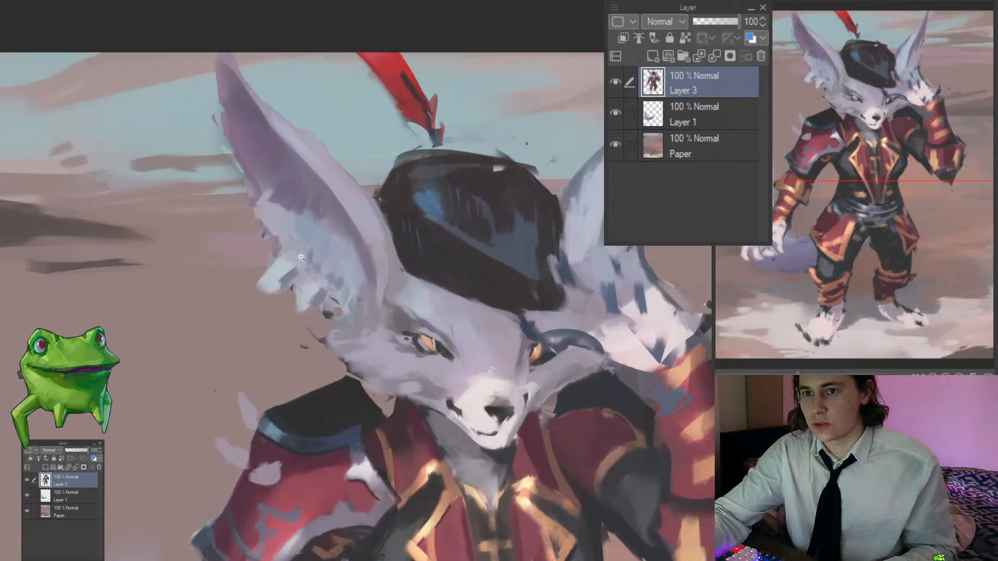
pyautogui.press(']')
pyautogui.press('[')
pyautogui.press('[')
pyautogui.press('[')
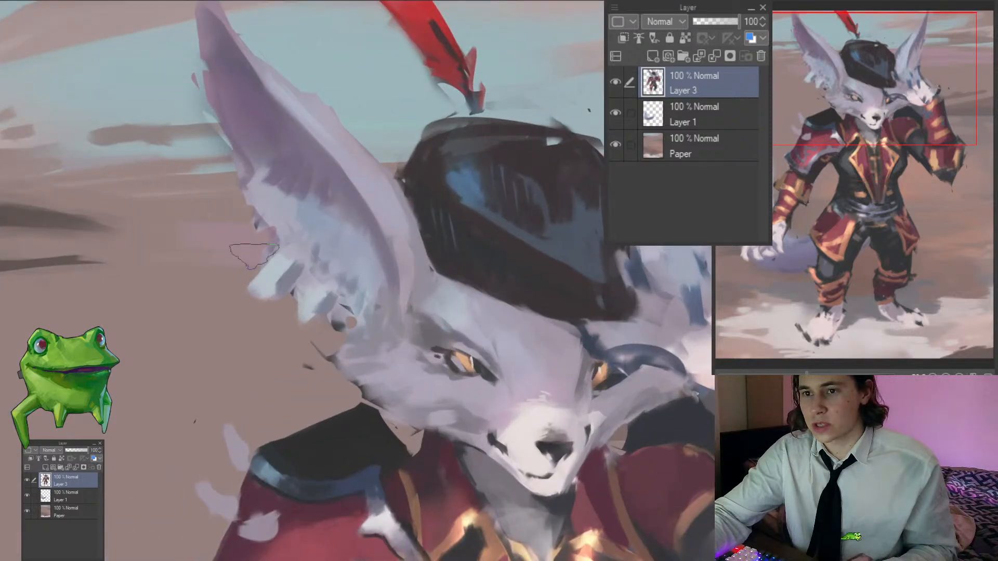
pyautogui.moveTo(250, 267); pyautogui.dragTo(262, 301)
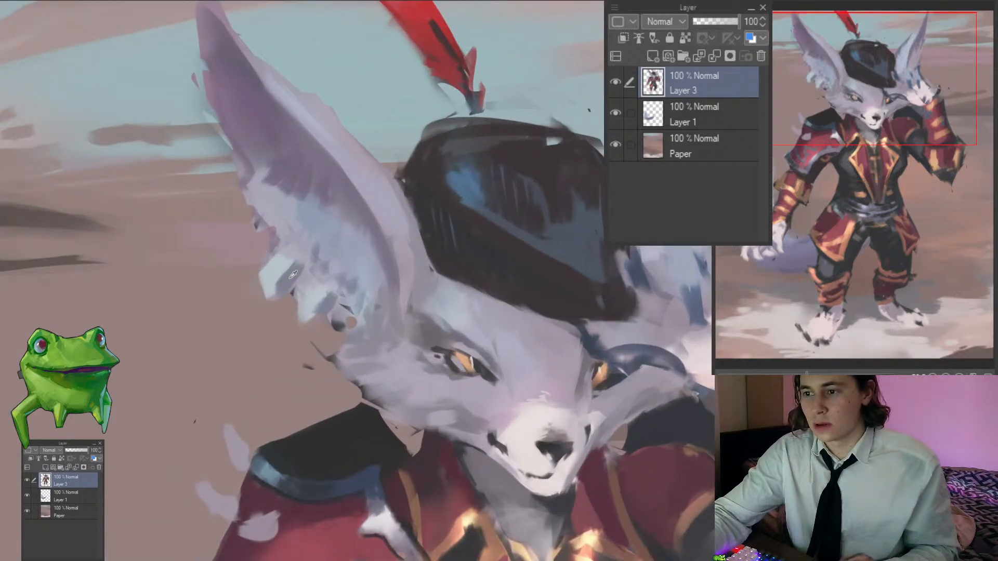
pyautogui.keyDown('alt'); pyautogui.click(276, 269); pyautogui.keyUp('alt')
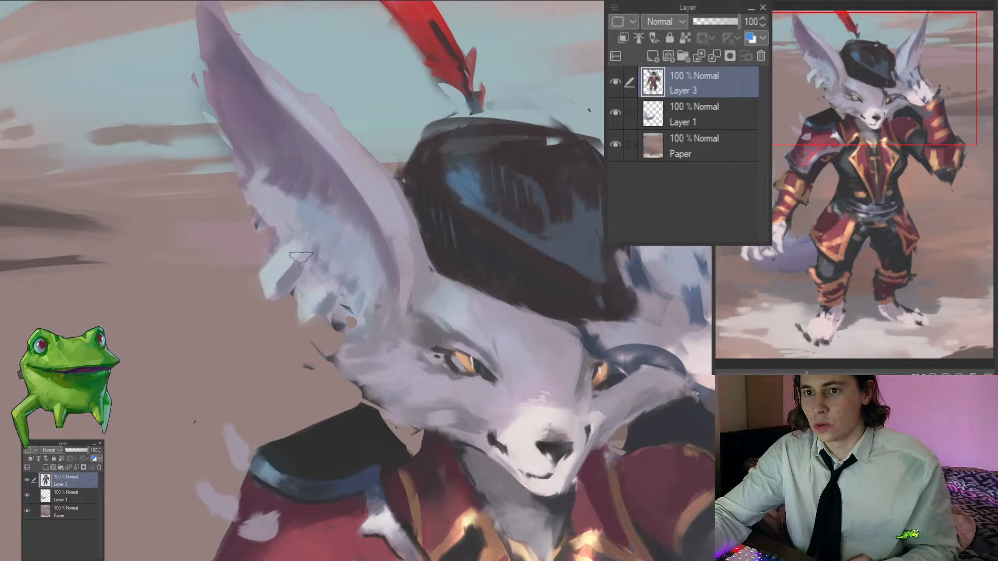
pyautogui.moveTo(300, 260)
pyautogui.mouseDown()
pyautogui.moveTo(277, 288)
pyautogui.moveTo(327, 299)
pyautogui.moveTo(304, 309)
pyautogui.mouseUp()
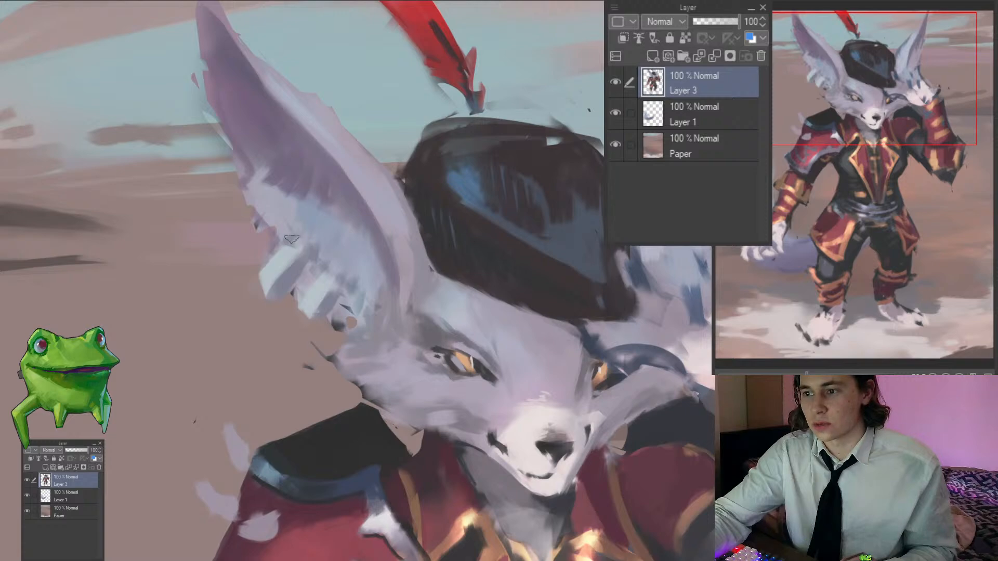
# Step: Examine the whole figure at several magnifications, comparing the ears, face, armour, tail and feet against the background
pyautogui.scroll(-5, 292, 239)
pyautogui.scroll(3, 293, 288)
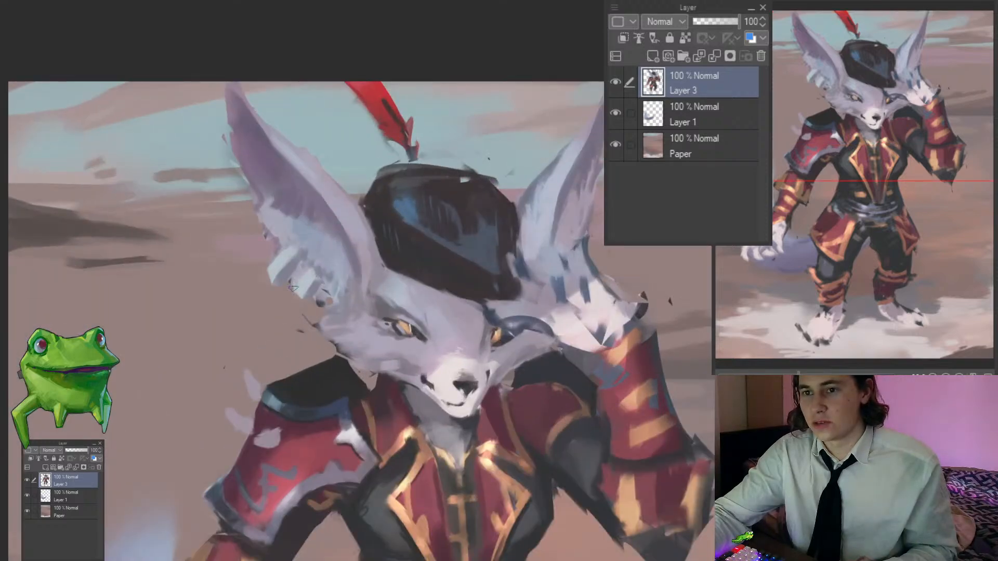
pyautogui.moveTo(343, 315)
pyautogui.mouseDown()
pyautogui.moveTo(270, 254)
pyautogui.moveTo(229, 275)
pyautogui.moveTo(250, 273)
pyautogui.mouseUp()
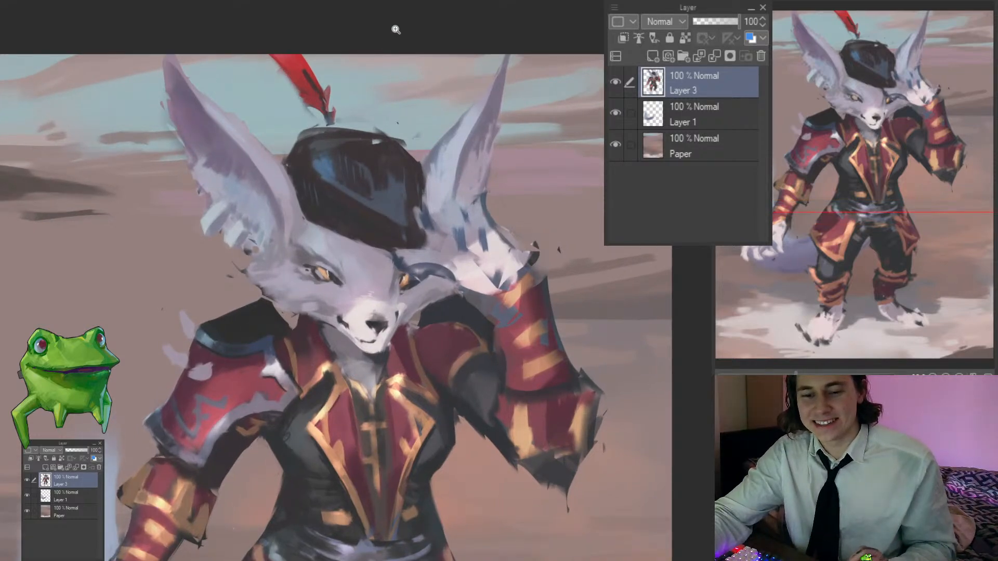
pyautogui.scroll(-1, 323, 273)
pyautogui.scroll(-1, 323, 274)
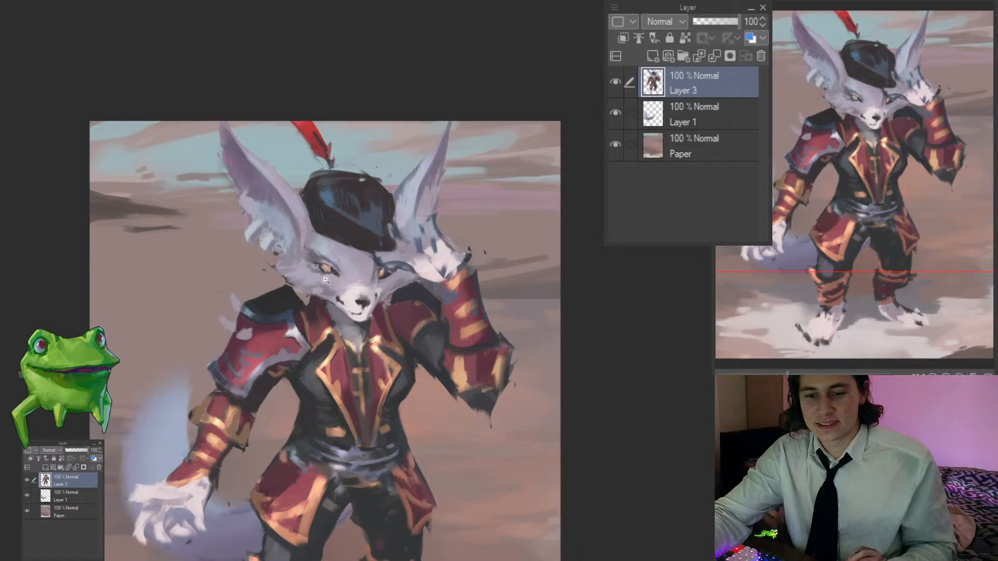
pyautogui.scroll(1, 309, 268)
pyautogui.scroll(-1, 314, 269)
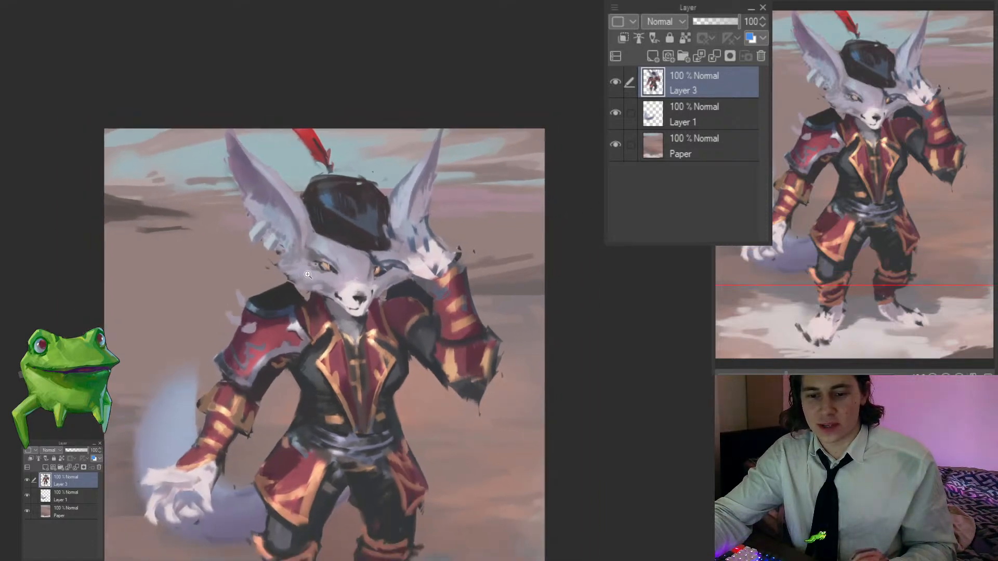
pyautogui.scroll(-2, 316, 256)
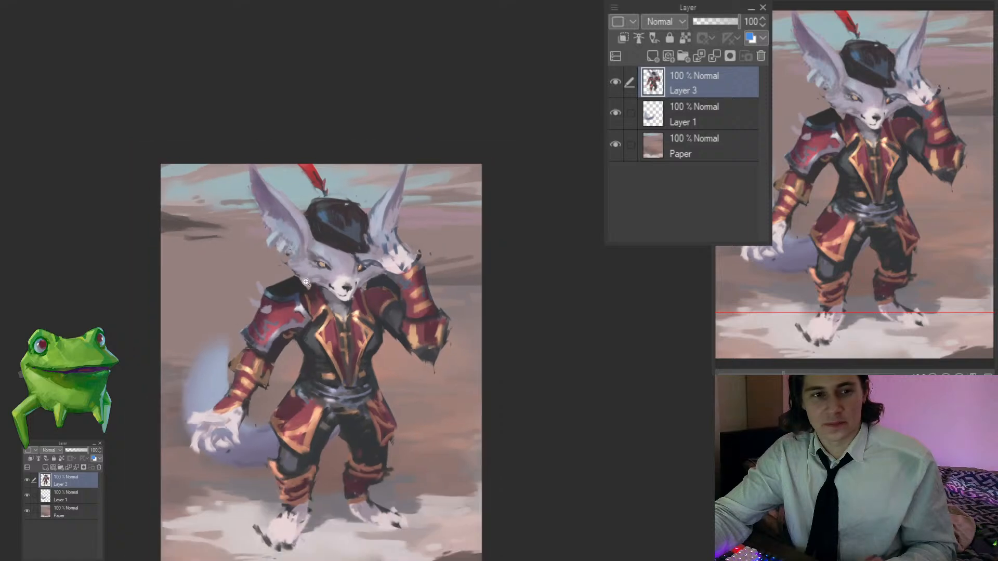
pyautogui.scroll(1, 314, 264)
pyautogui.moveTo(331, 282); pyautogui.dragTo(379, 299)
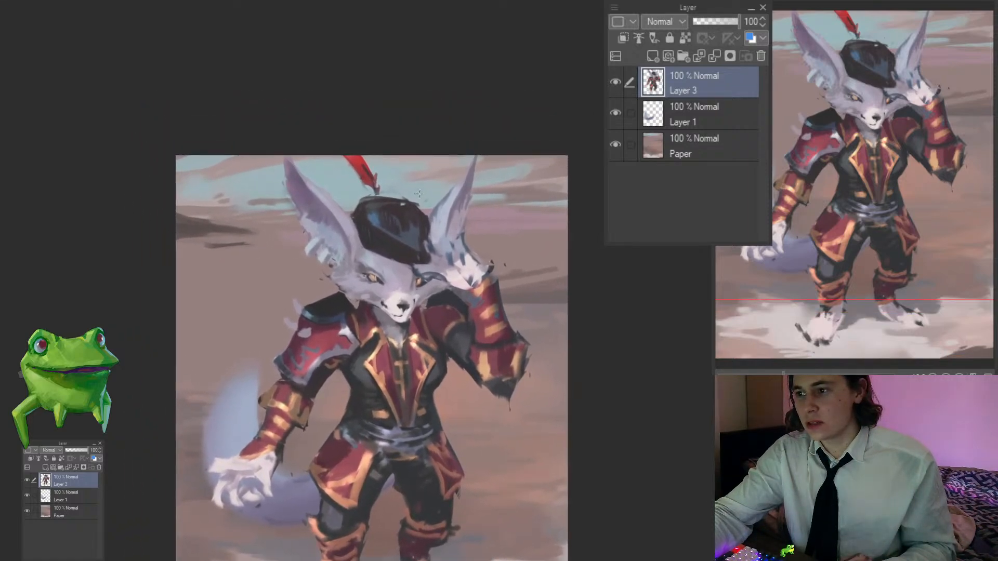
pyautogui.keyDown('ctrl'); pyautogui.keyDown('shift'); pyautogui.click(427, 193); pyautogui.keyUp('shift'); pyautogui.keyUp('ctrl')
pyautogui.scroll(-2, 382, 242)
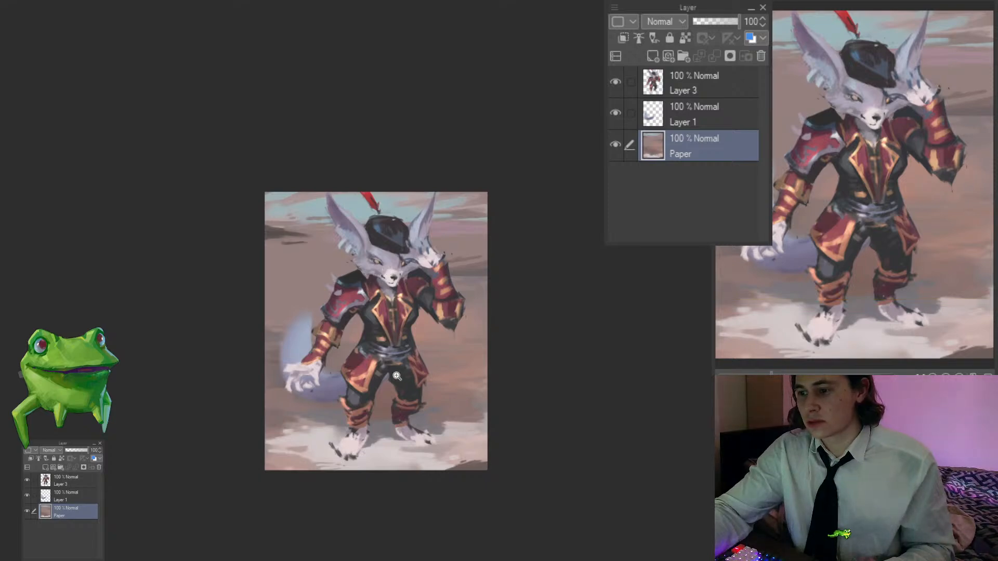
pyautogui.scroll(3, 392, 372)
pyautogui.keyDown('ctrl'); pyautogui.keyDown('shift'); pyautogui.click(358, 401); pyautogui.keyUp('shift'); pyautogui.keyUp('ctrl')
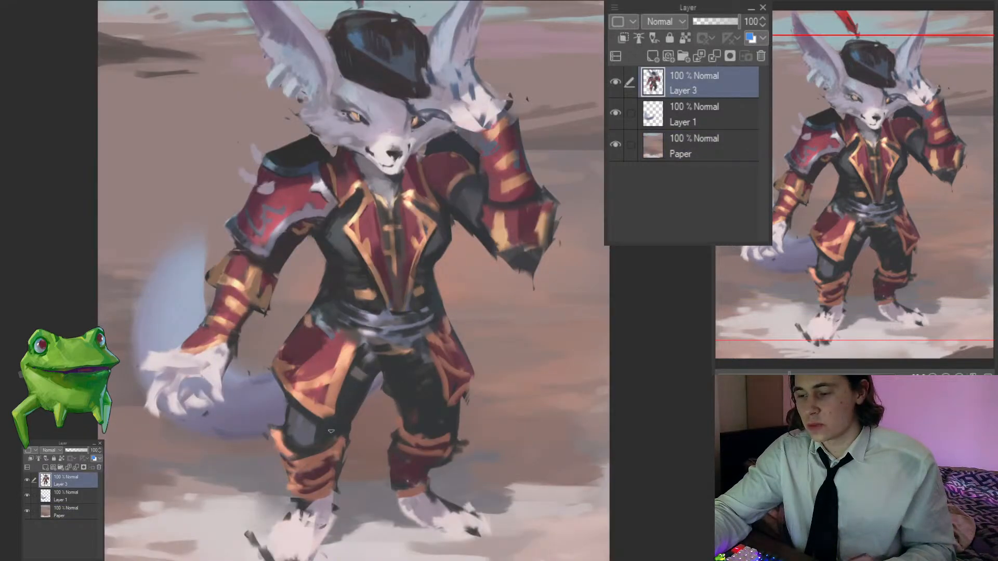
pyautogui.scroll(-3, 357, 400)
pyautogui.scroll(2, 356, 401)
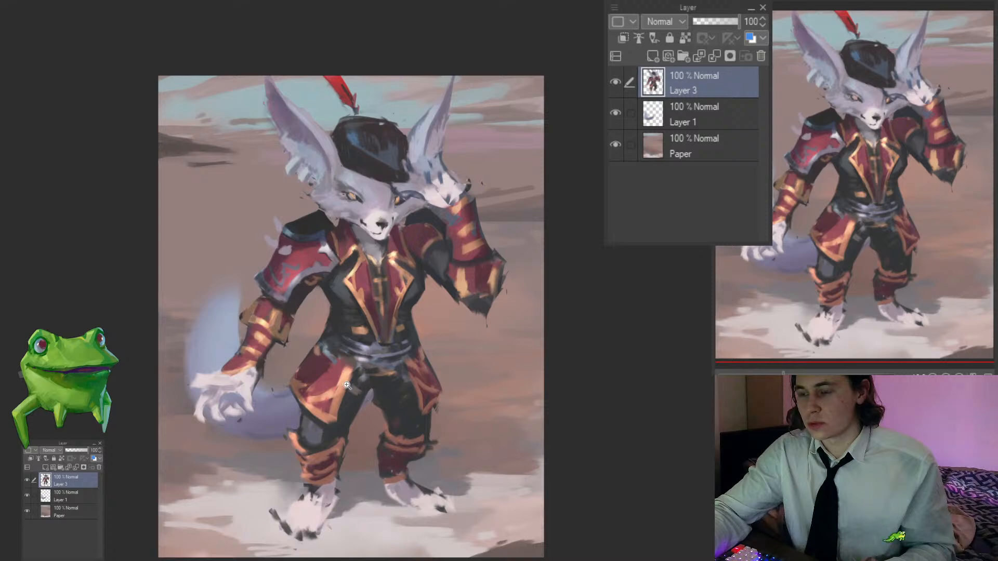
pyautogui.moveTo(370, 366)
pyautogui.mouseDown()
pyautogui.moveTo(383, 380)
pyautogui.moveTo(373, 353)
pyautogui.moveTo(357, 349)
pyautogui.moveTo(355, 376)
pyautogui.moveTo(374, 368)
pyautogui.mouseUp()
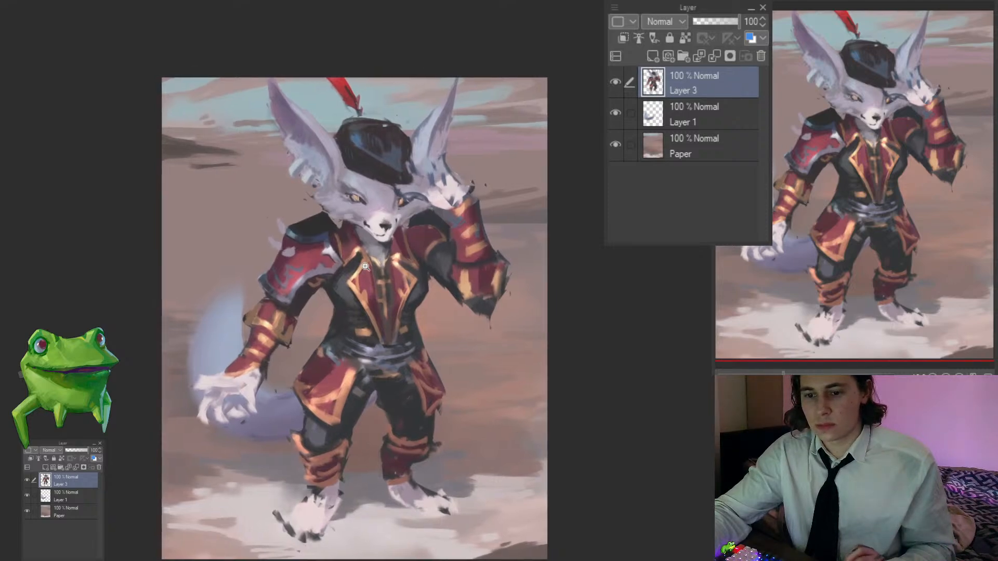
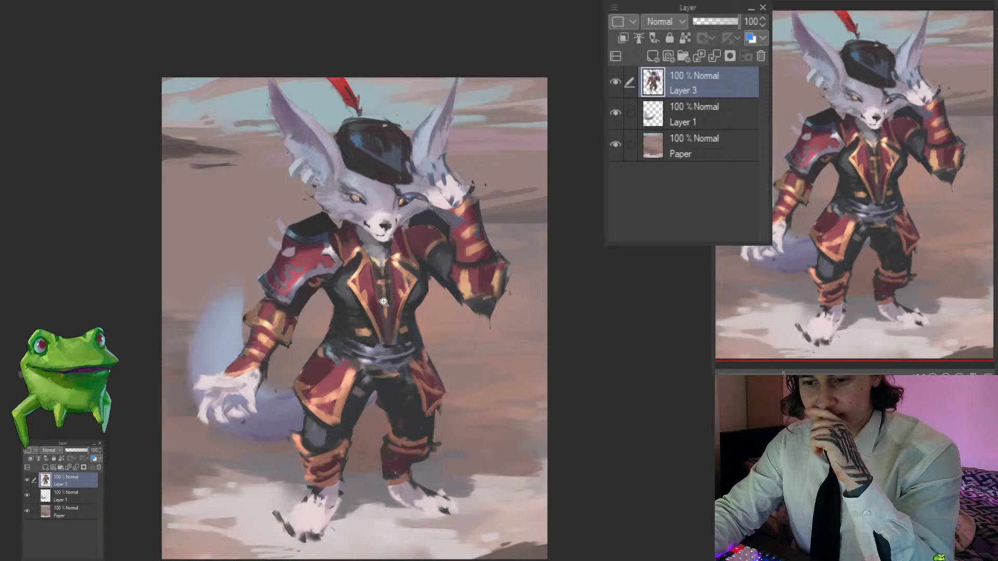
pyautogui.moveTo(380, 296)
pyautogui.mouseDown()
pyautogui.moveTo(391, 295)
pyautogui.moveTo(385, 301)
pyautogui.moveTo(392, 285)
pyautogui.moveTo(387, 295)
pyautogui.mouseUp()
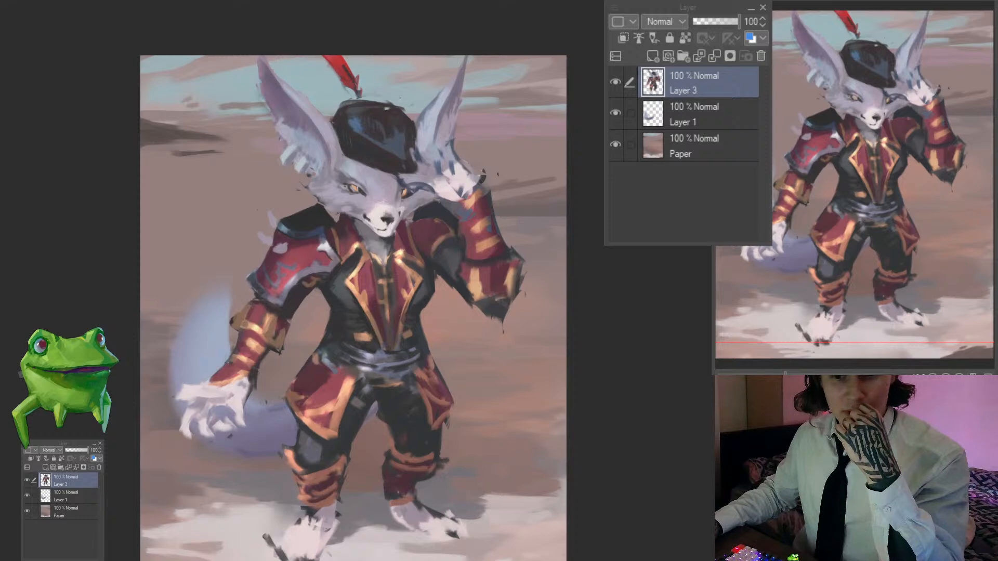
pyautogui.moveTo(229, 389); pyautogui.dragTo(230, 367)
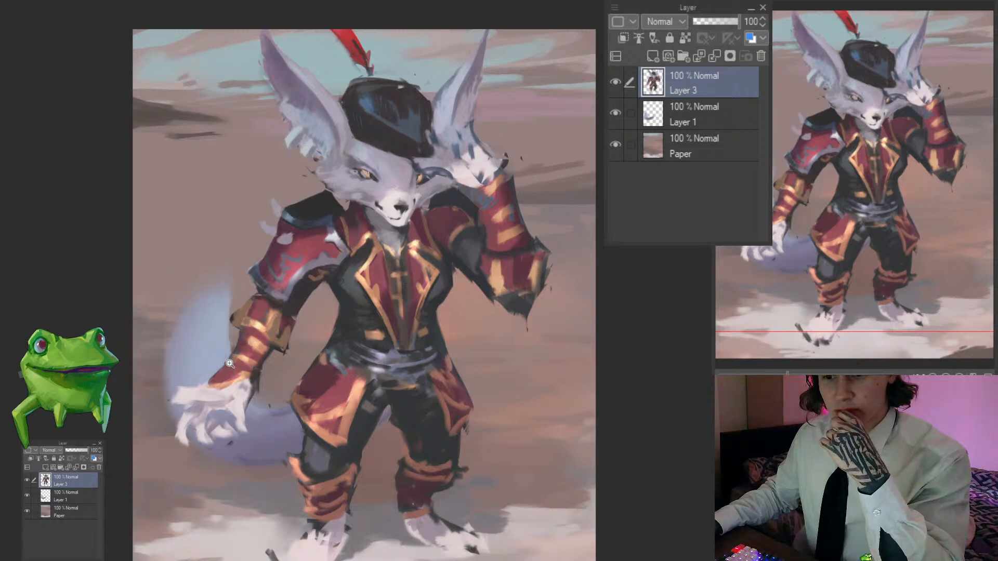
pyautogui.moveTo(229, 364); pyautogui.dragTo(227, 367)
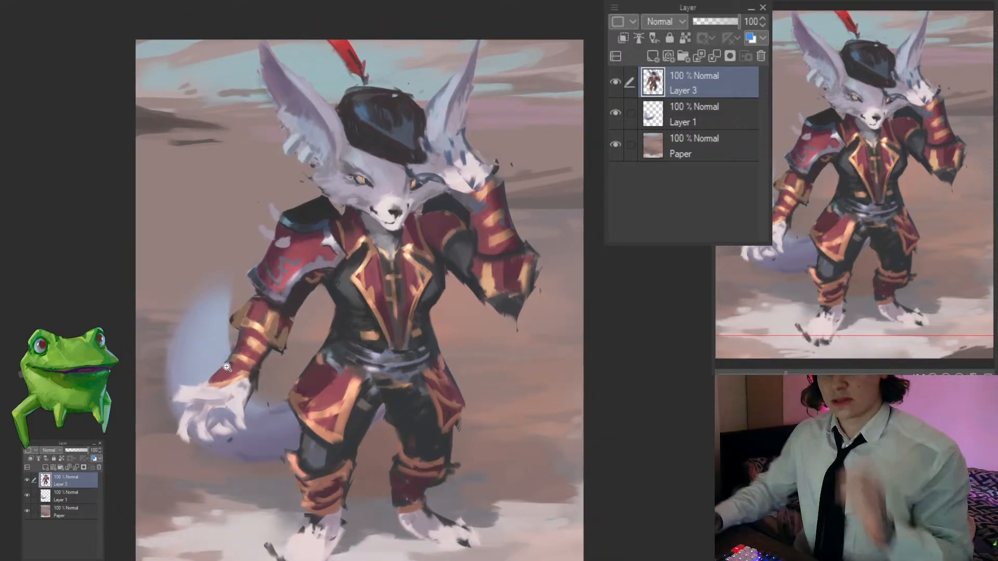
# Step: Scale the fox's tail down slightly on Layer 1 and shift it closer to the body
pyautogui.hotkey('ctrl', '-')
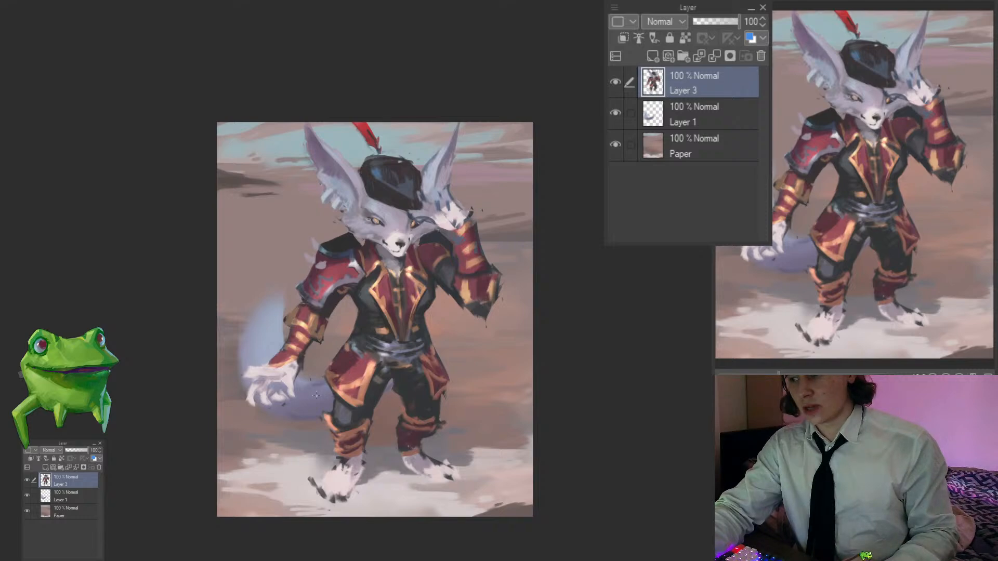
pyautogui.keyDown('ctrl'); pyautogui.keyDown('shift'); pyautogui.click(316, 395); pyautogui.keyUp('shift'); pyautogui.keyUp('ctrl')
pyautogui.scroll(1, 315, 391)
pyautogui.hotkey('ctrl', 't')
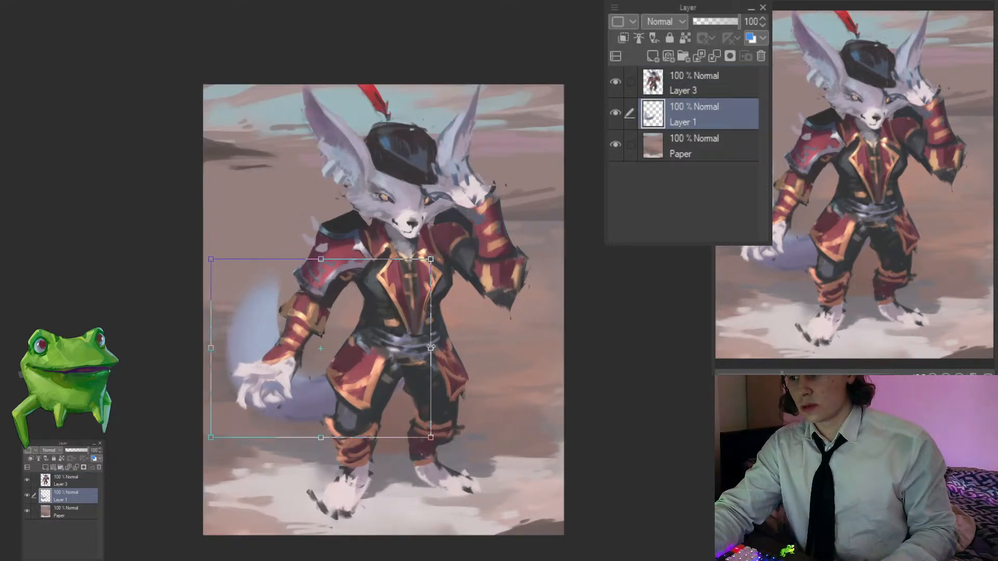
pyautogui.moveTo(431, 347); pyautogui.dragTo(417, 347)
pyautogui.moveTo(325, 393); pyautogui.dragTo(335, 396)
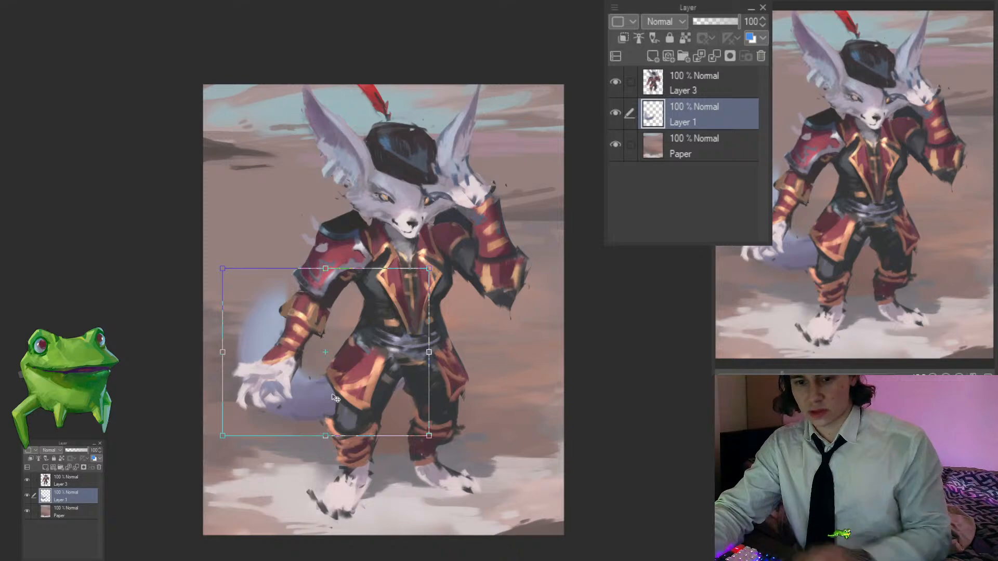
pyautogui.press('Return')
# Step: Commit the tail transform, switch to Layer 3 and clean up the edge of the lowered arm's red cuff near the wrist
pyautogui.scroll(1, 306, 365)
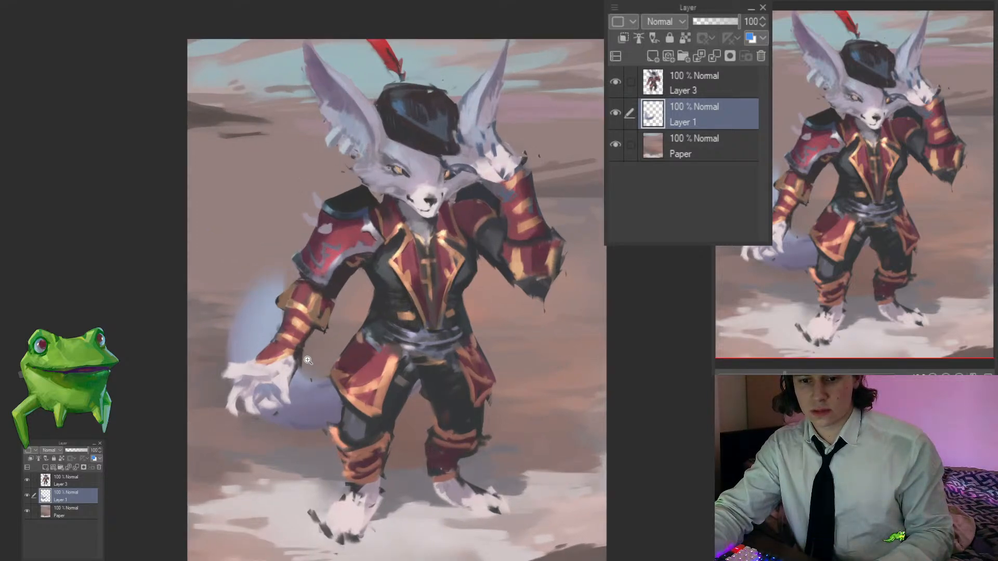
pyautogui.click(308, 358)
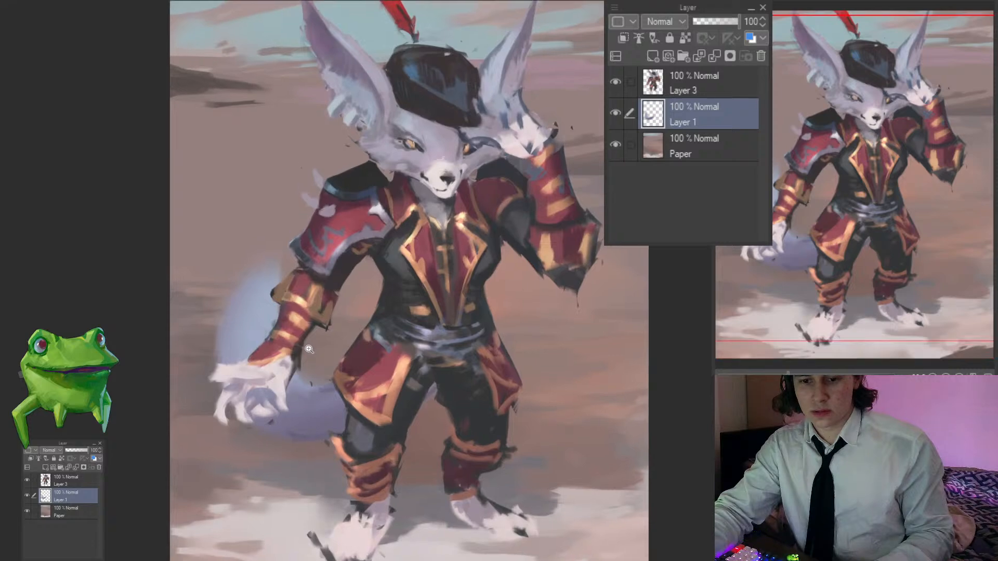
pyautogui.scroll(-2, 311, 349)
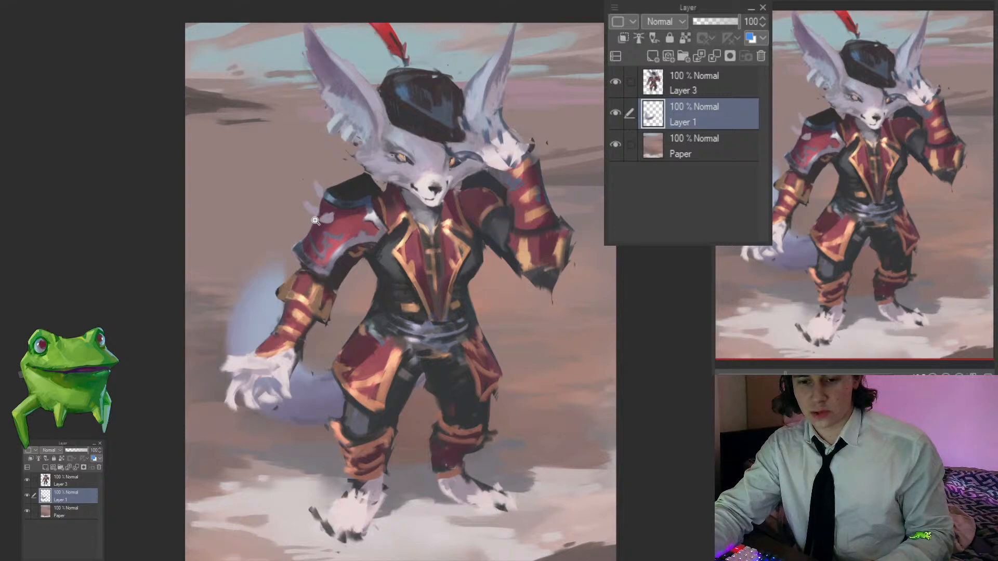
pyautogui.keyDown('ctrl'); pyautogui.click(263, 291); pyautogui.keyUp('ctrl')
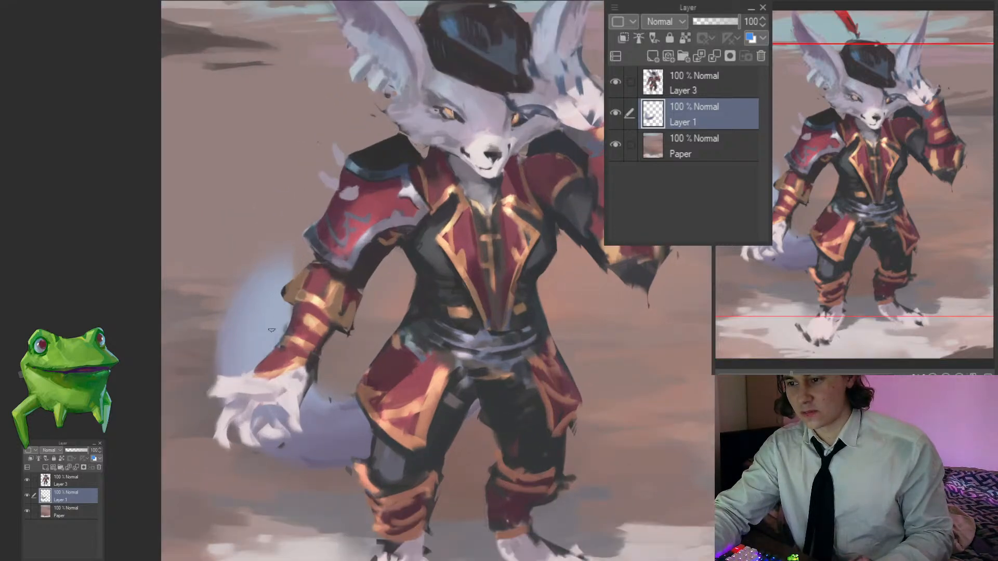
pyautogui.keyDown('alt'); pyautogui.click(294, 349); pyautogui.keyUp('alt')
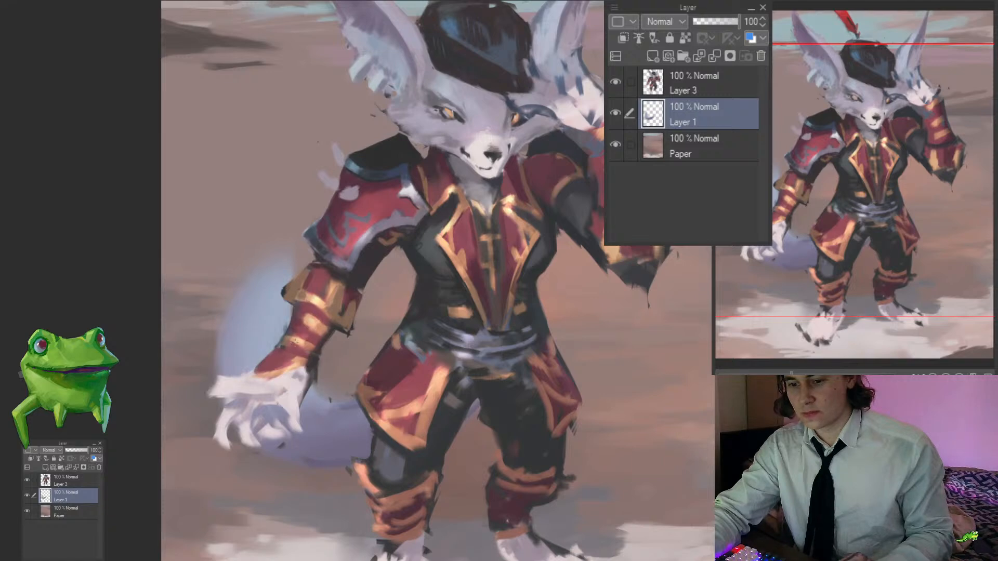
pyautogui.hotkey('alt', ']')
pyautogui.keyDown('ctrl'); pyautogui.click(283, 323); pyautogui.keyUp('ctrl')
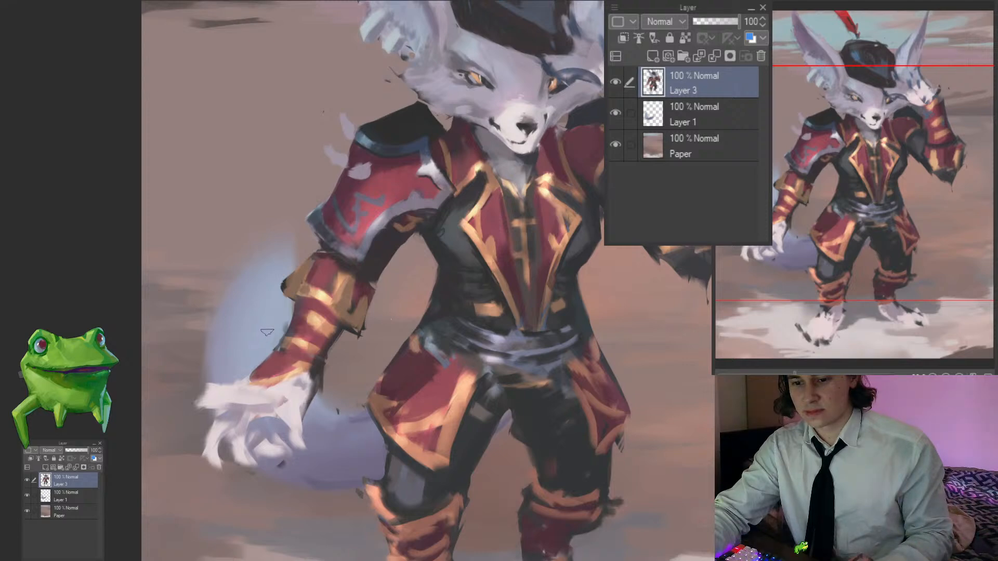
pyautogui.scroll(1, 267, 332)
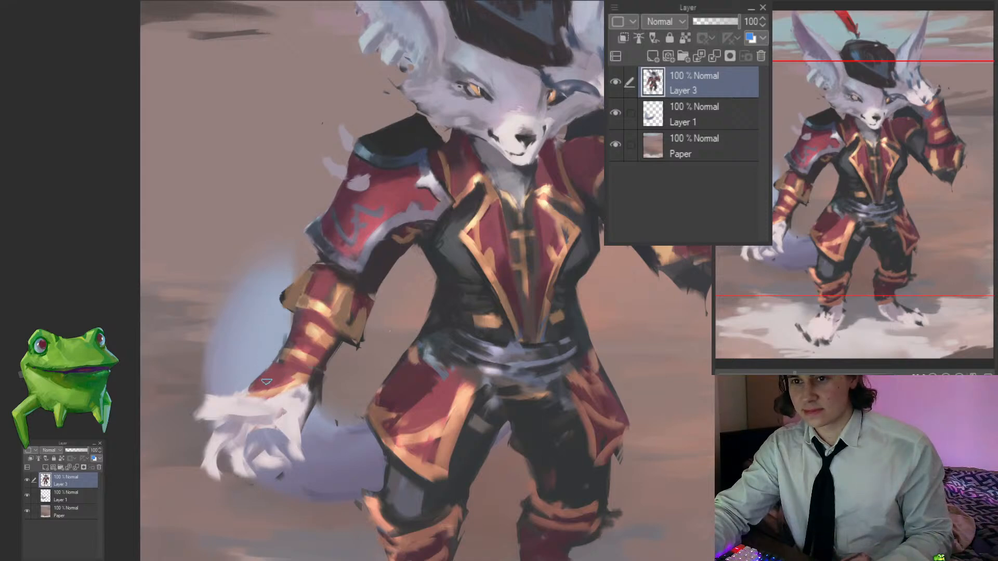
pyautogui.click(273, 384)
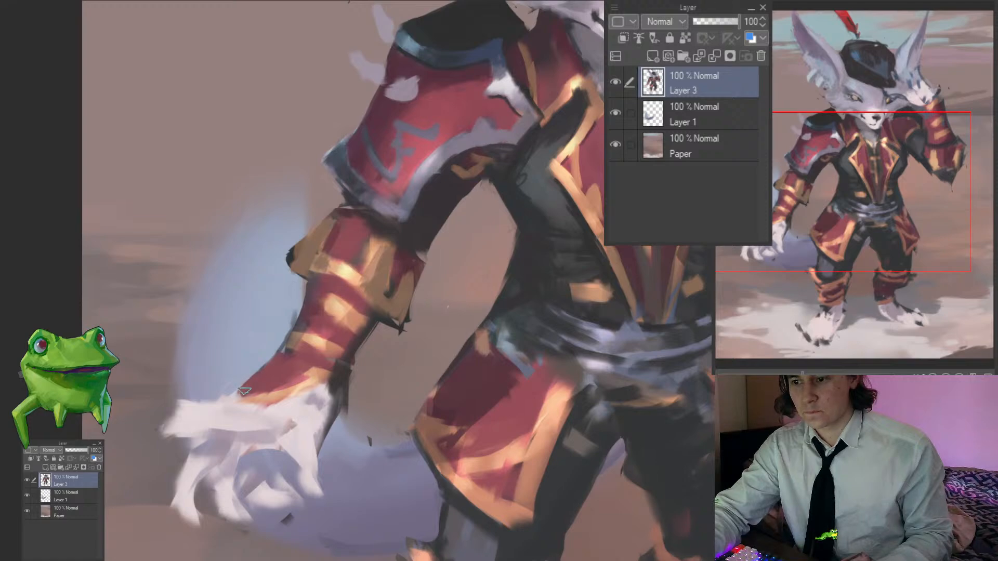
pyautogui.keyDown('alt'); pyautogui.click(258, 408); pyautogui.keyUp('alt')
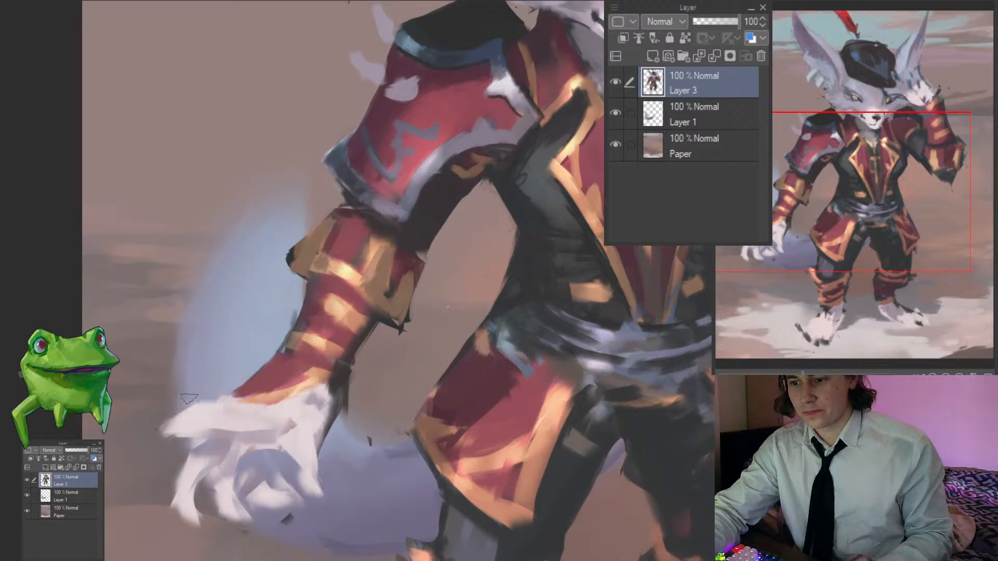
# Step: Reshape the lowered hand's palm and fingers with sampled pale fur tones and cover the stray dark claw mark
pyautogui.keyDown('alt'); pyautogui.click(338, 385); pyautogui.keyUp('alt')
pyautogui.moveTo(192, 431); pyautogui.dragTo(161, 431)
pyautogui.keyDown('alt'); pyautogui.click(225, 435); pyautogui.keyUp('alt')
pyautogui.moveTo(312, 473); pyautogui.dragTo(315, 493)
pyautogui.moveTo(191, 510); pyautogui.dragTo(187, 517)
pyautogui.moveTo(286, 497)
pyautogui.mouseDown()
pyautogui.moveTo(236, 510)
pyautogui.moveTo(299, 485)
pyautogui.moveTo(232, 445)
pyautogui.moveTo(240, 470)
pyautogui.moveTo(216, 476)
pyautogui.mouseUp()
pyautogui.click(273, 459)
pyautogui.moveTo(268, 457); pyautogui.dragTo(299, 455)
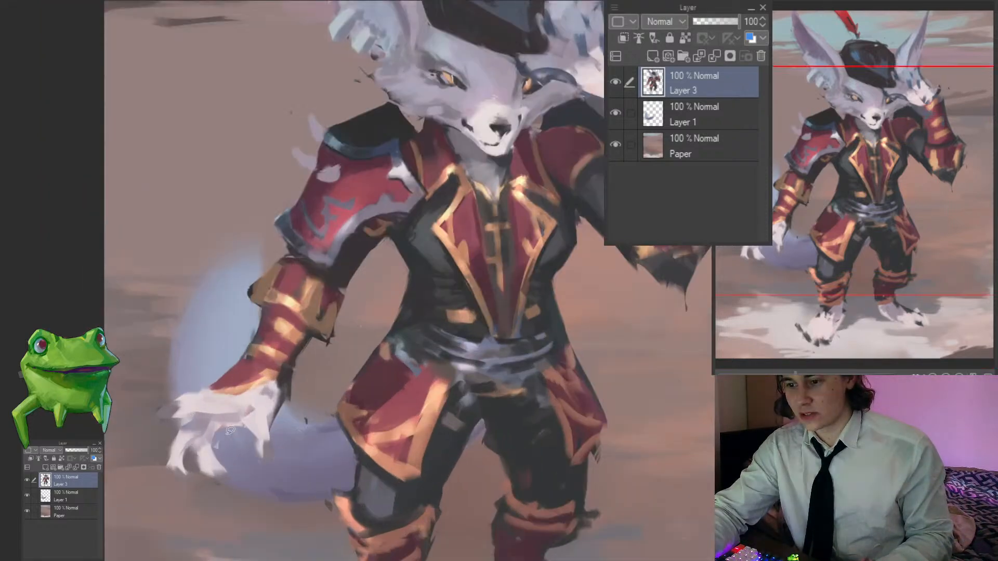
# Step: Refine the inner palm and lengthen the finger nearest the body on the lowered hand with sampled pale tones
pyautogui.moveTo(230, 430); pyautogui.dragTo(244, 432)
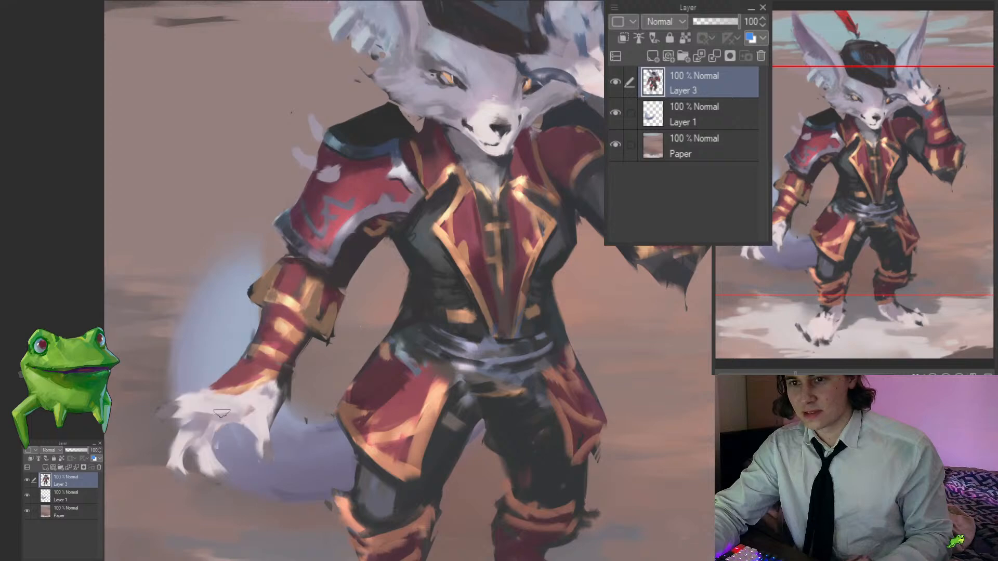
pyautogui.keyDown('alt'); pyautogui.click(266, 408); pyautogui.keyUp('alt')
pyautogui.moveTo(268, 404); pyautogui.dragTo(272, 460)
pyautogui.keyDown('alt'); pyautogui.click(250, 419); pyautogui.keyUp('alt')
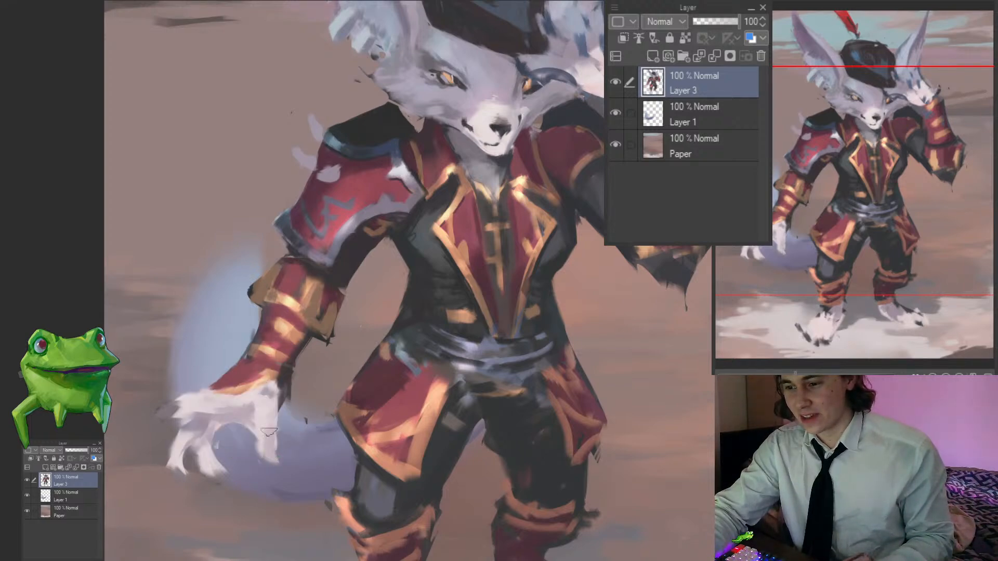
pyautogui.keyDown('alt'); pyautogui.click(266, 419); pyautogui.keyUp('alt')
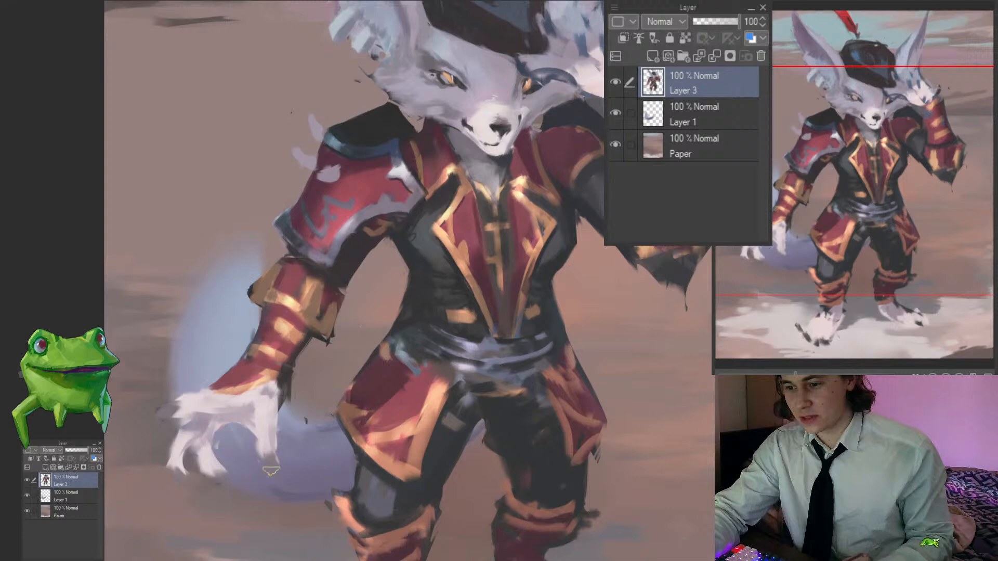
# Step: Examine the whole figure zoomed out and mirrored horizontally, and return it to its normal orientation
pyautogui.scroll(-5, 266, 443)
pyautogui.scroll(3, 274, 434)
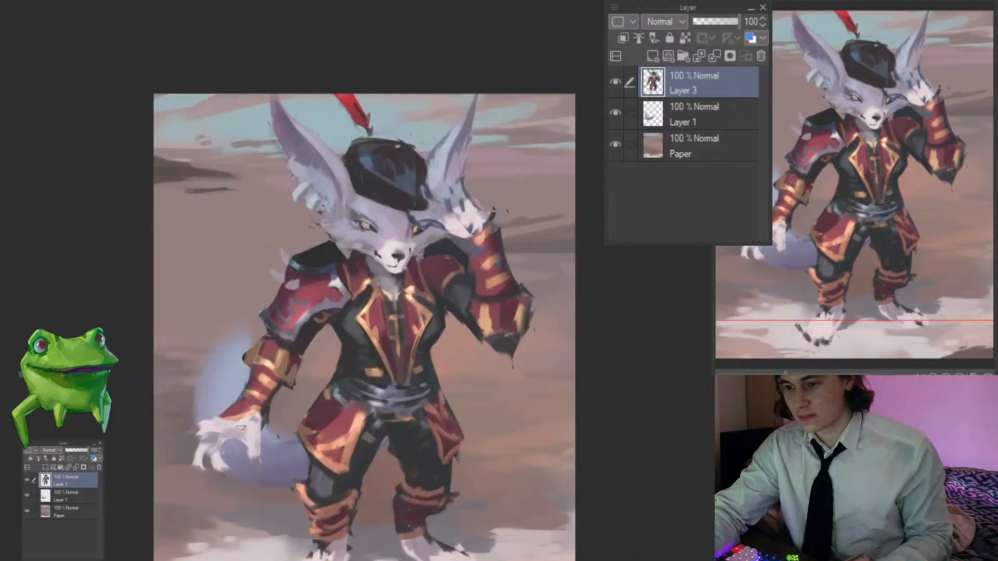
pyautogui.scroll(-5, 267, 426)
pyautogui.press('h')
pyautogui.moveTo(615, 383); pyautogui.dragTo(455, 354)
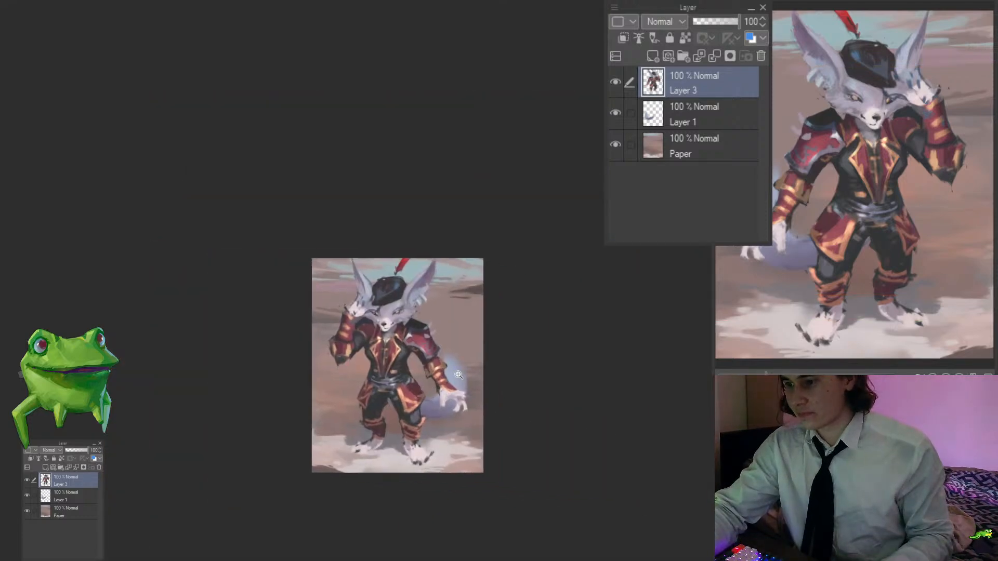
pyautogui.click(398, 336)
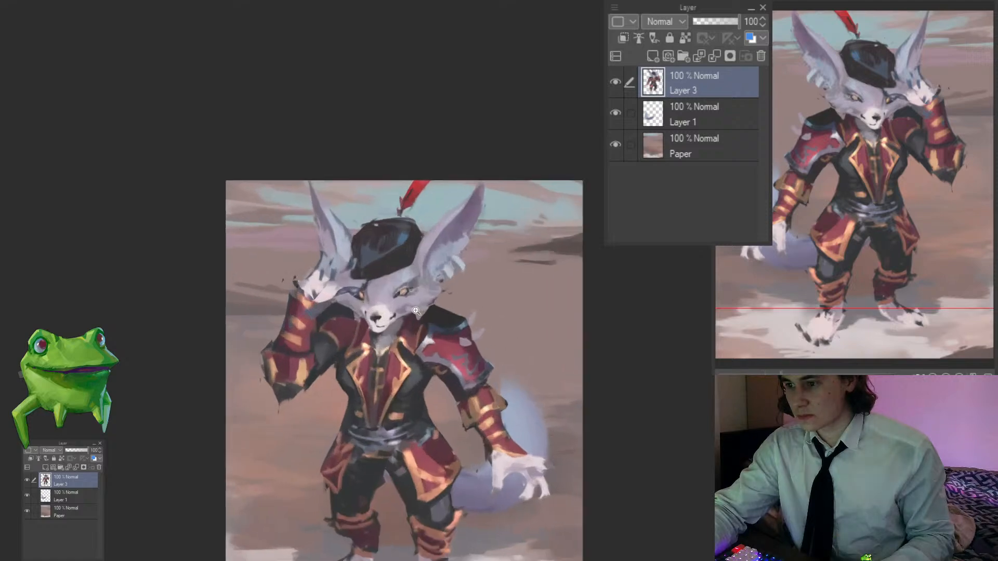
pyautogui.press('h')
# Step: Paint the far shoulder's armour in sampled red and dark blue on both sides of the raised forearm
pyautogui.click(511, 310)
pyautogui.click(511, 310)
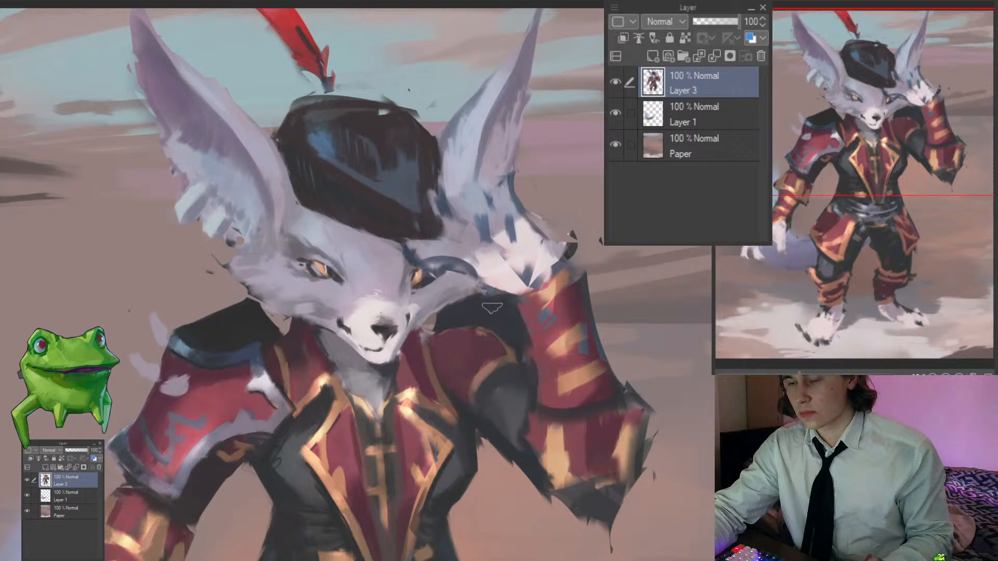
pyautogui.keyDown('alt'); pyautogui.click(538, 332); pyautogui.keyUp('alt')
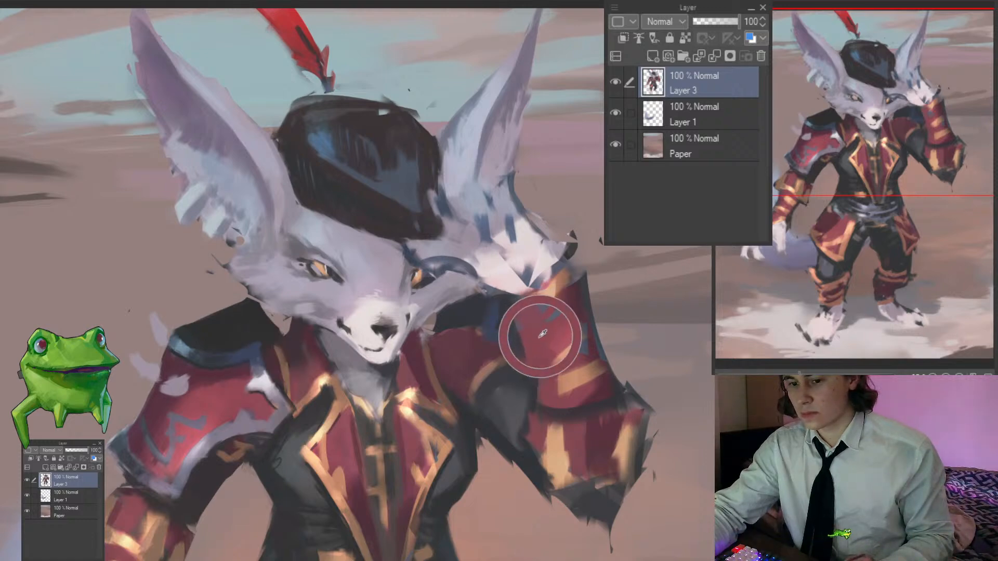
pyautogui.moveTo(542, 333); pyautogui.dragTo(495, 332)
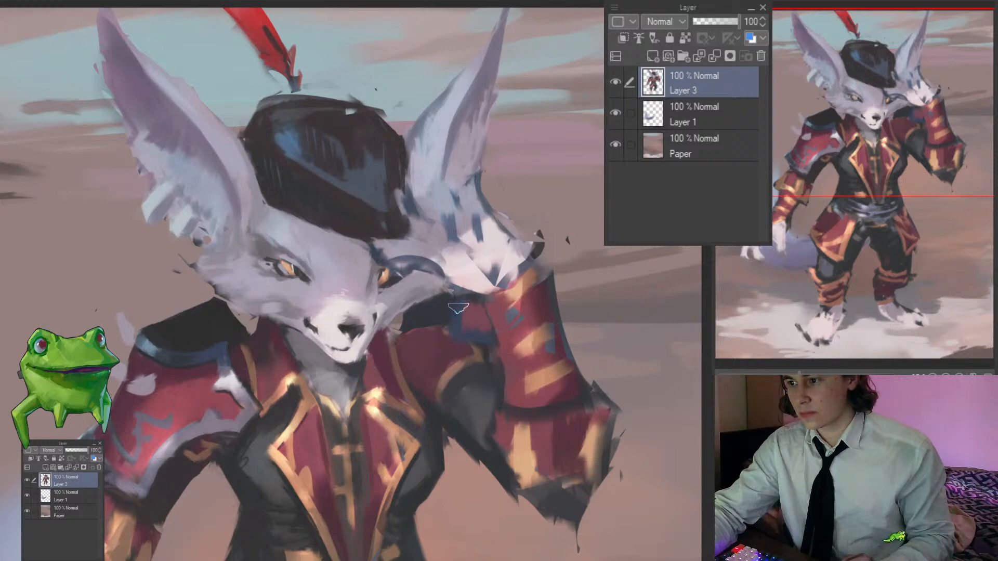
pyautogui.moveTo(562, 284)
pyautogui.mouseDown()
pyautogui.moveTo(506, 339)
pyautogui.moveTo(583, 329)
pyautogui.moveTo(589, 315)
pyautogui.moveTo(569, 292)
pyautogui.mouseUp()
pyautogui.keyDown('alt'); pyautogui.click(490, 335); pyautogui.keyUp('alt')
pyautogui.keyDown('alt'); pyautogui.click(569, 302); pyautogui.keyUp('alt')
pyautogui.moveTo(563, 353); pyautogui.dragTo(522, 374)
pyautogui.moveTo(583, 379)
pyautogui.mouseDown()
pyautogui.moveTo(594, 376)
pyautogui.moveTo(512, 361)
pyautogui.mouseUp()
pyautogui.moveTo(381, 312)
pyautogui.mouseDown()
pyautogui.moveTo(436, 311)
pyautogui.moveTo(345, 320)
pyautogui.mouseUp()
pyautogui.moveTo(369, 363); pyautogui.dragTo(363, 315)
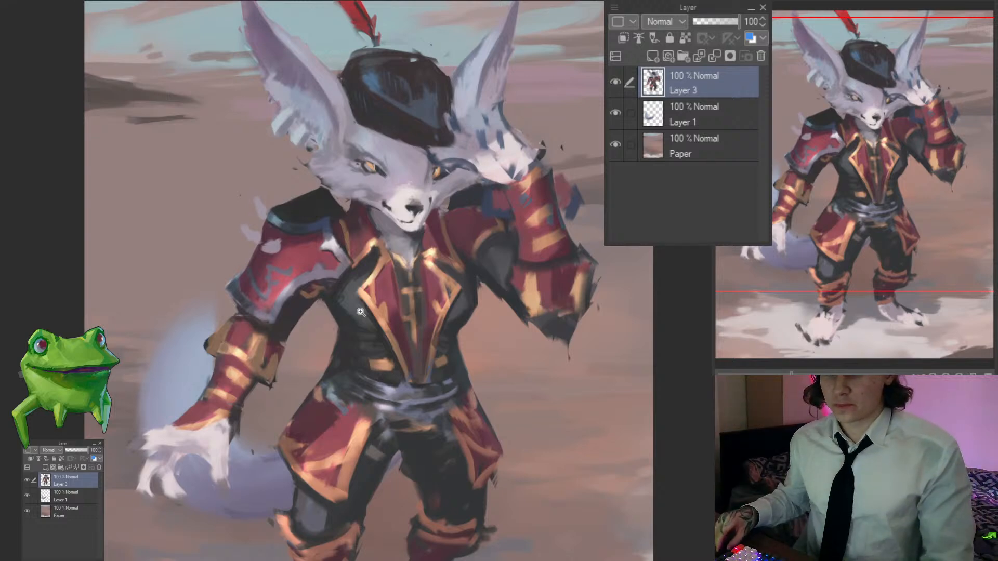
# Step: Check the whole figure and touch up the lower outer edge of the near shoulder armour above the forearm cuff
pyautogui.moveTo(321, 350); pyautogui.dragTo(275, 349)
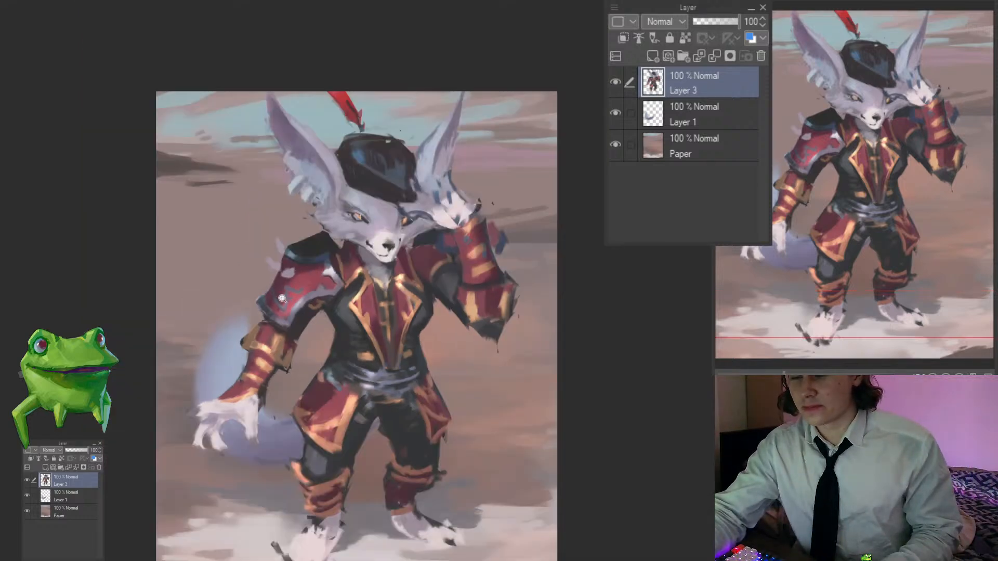
pyautogui.moveTo(276, 292); pyautogui.dragTo(317, 294)
pyautogui.keyDown('alt'); pyautogui.click(309, 336); pyautogui.keyUp('alt')
pyautogui.moveTo(259, 317); pyautogui.dragTo(299, 319)
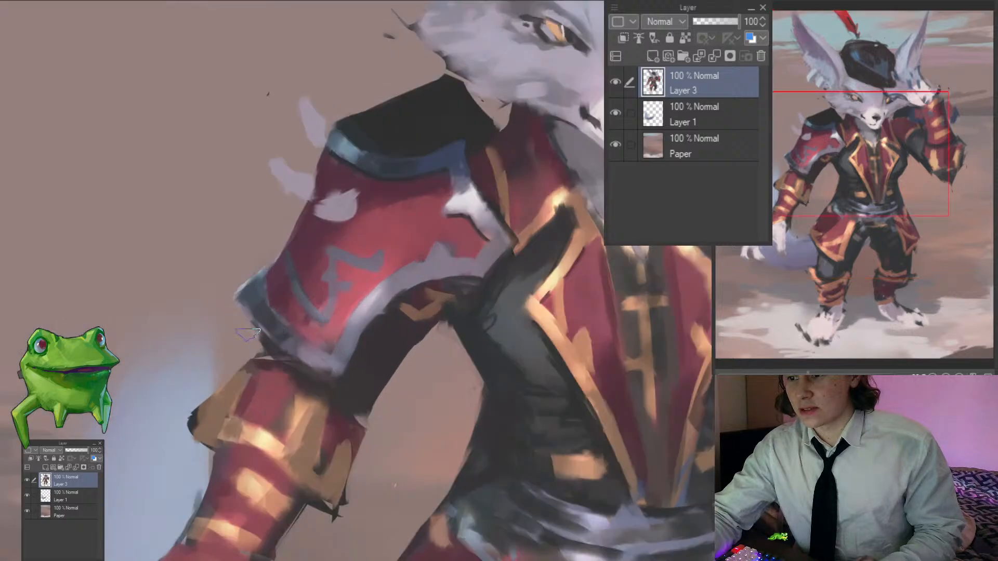
pyautogui.moveTo(257, 342); pyautogui.dragTo(215, 342)
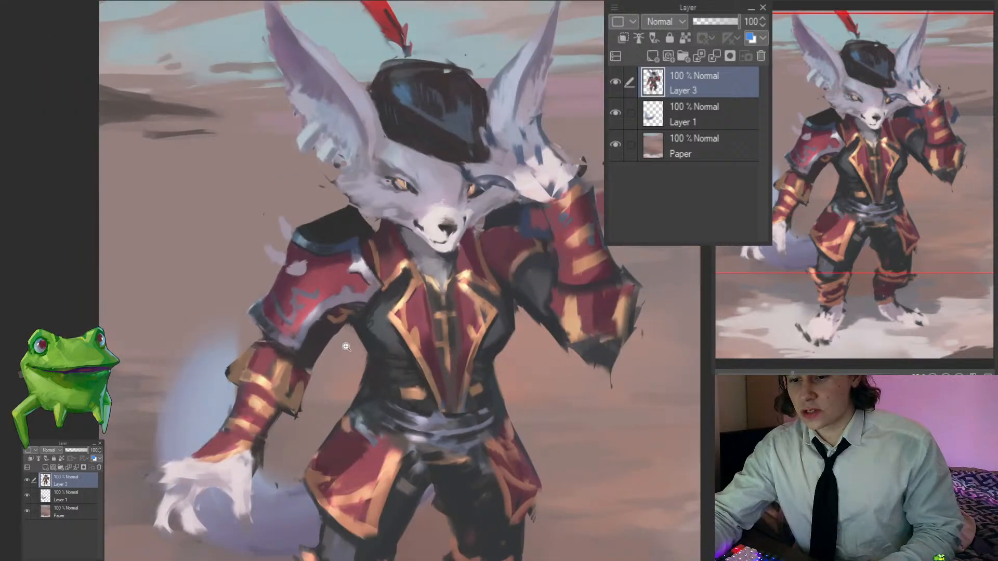
pyautogui.moveTo(345, 344); pyautogui.dragTo(355, 335)
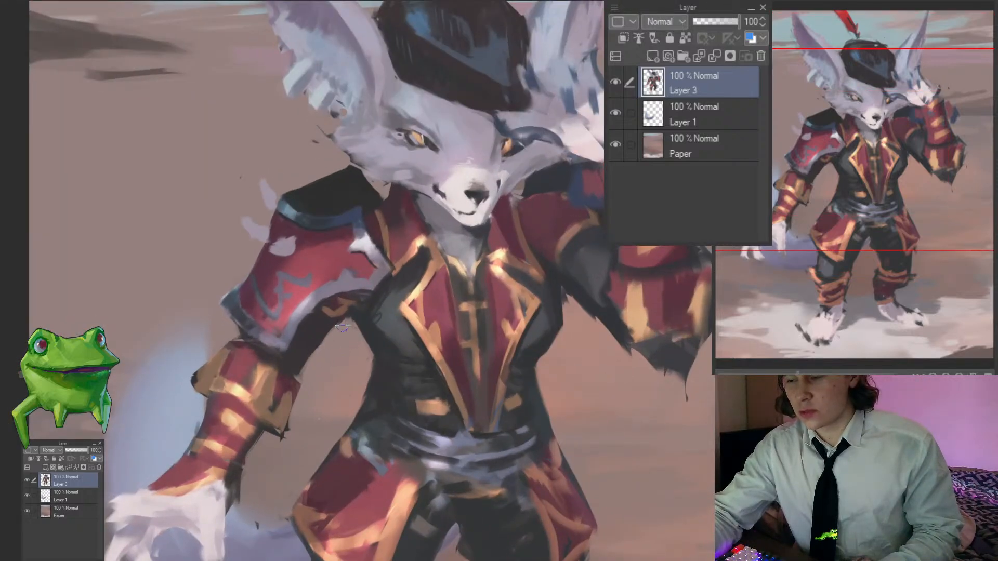
# Step: Touch up the dark underside of the near upper arm around its gold accent using sampled colour
pyautogui.keyDown('alt'); pyautogui.click(367, 329); pyautogui.keyUp('alt')
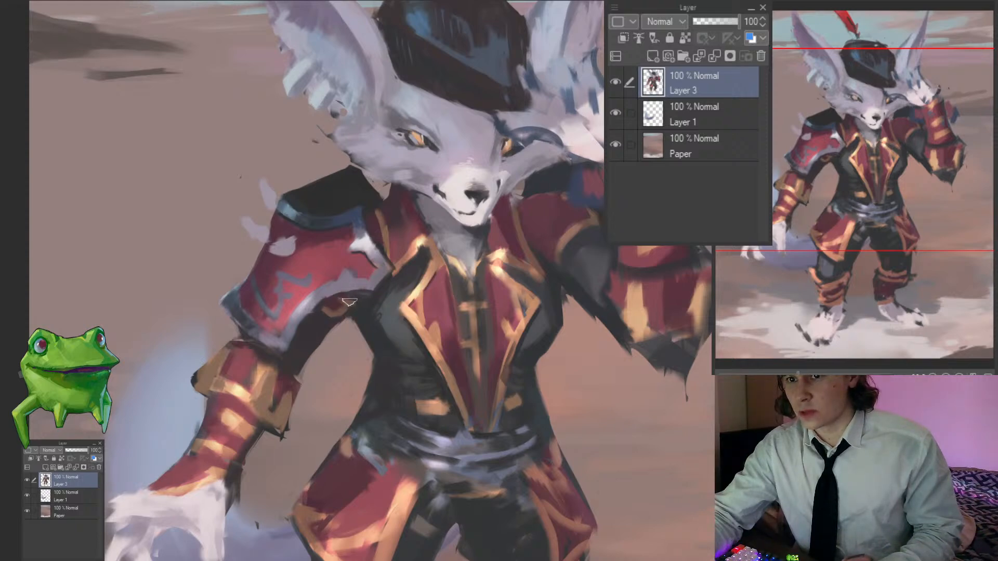
pyautogui.moveTo(379, 305); pyautogui.dragTo(335, 312)
pyautogui.moveTo(452, 351); pyautogui.dragTo(406, 351)
pyautogui.click(378, 311)
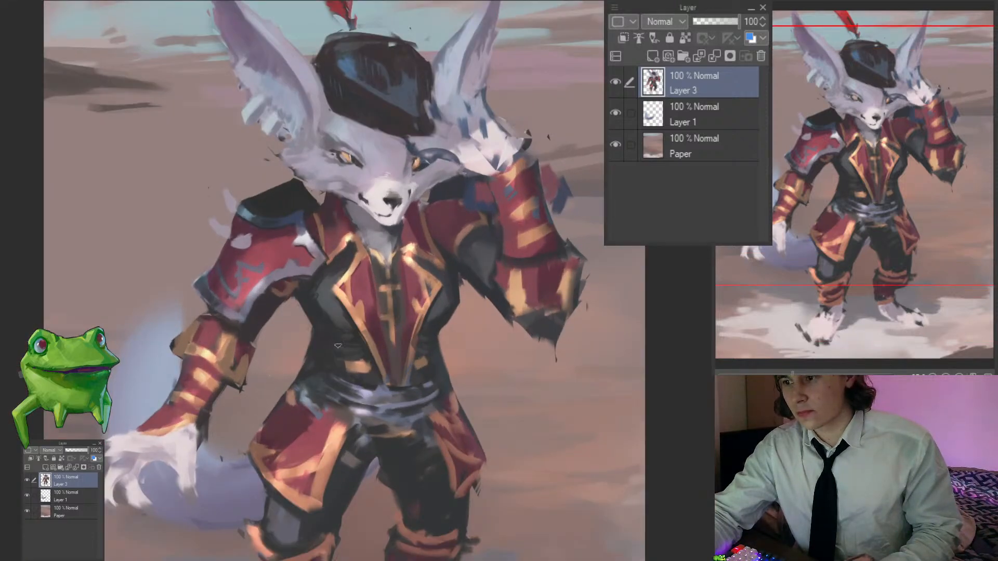
# Step: Refine the gold trims at the jacket's waist and the gold clasps down its centre front
pyautogui.click(389, 358)
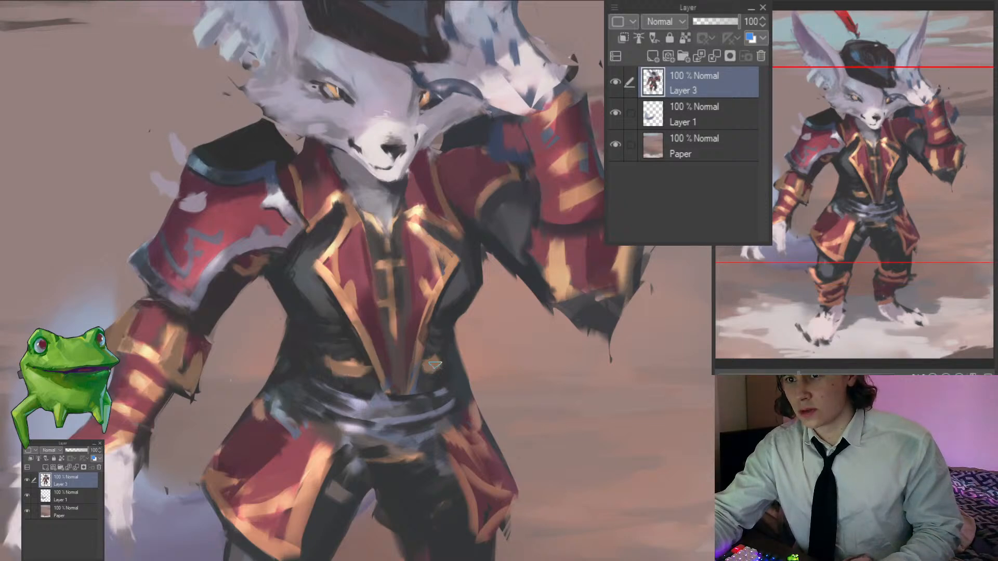
pyautogui.moveTo(435, 365); pyautogui.dragTo(384, 335)
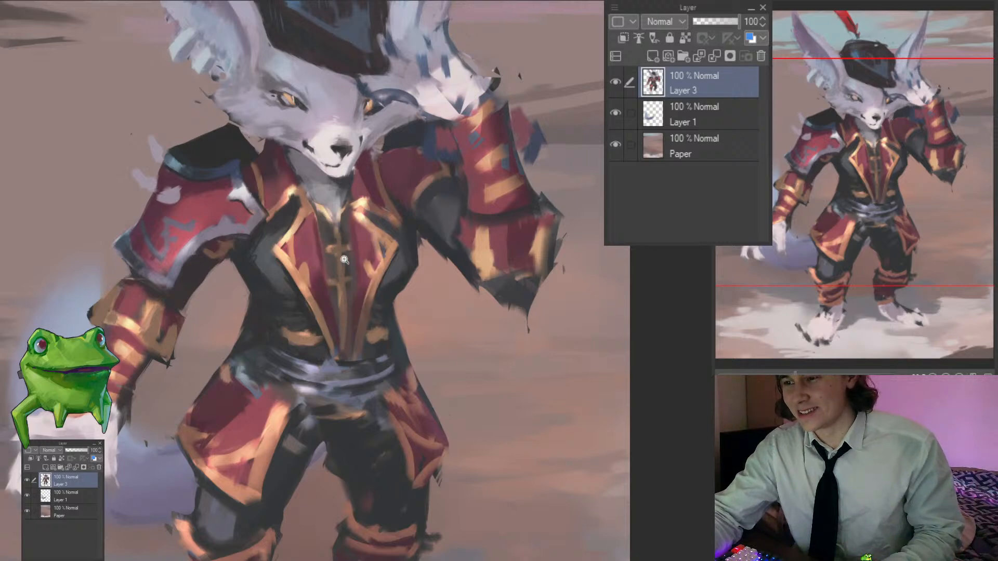
pyautogui.moveTo(347, 259)
pyautogui.mouseDown()
pyautogui.moveTo(312, 255)
pyautogui.moveTo(395, 237)
pyautogui.moveTo(342, 270)
pyautogui.moveTo(358, 247)
pyautogui.moveTo(355, 306)
pyautogui.mouseUp()
pyautogui.moveTo(385, 235)
pyautogui.mouseDown()
pyautogui.moveTo(364, 283)
pyautogui.moveTo(404, 306)
pyautogui.mouseUp()
pyautogui.click(412, 273)
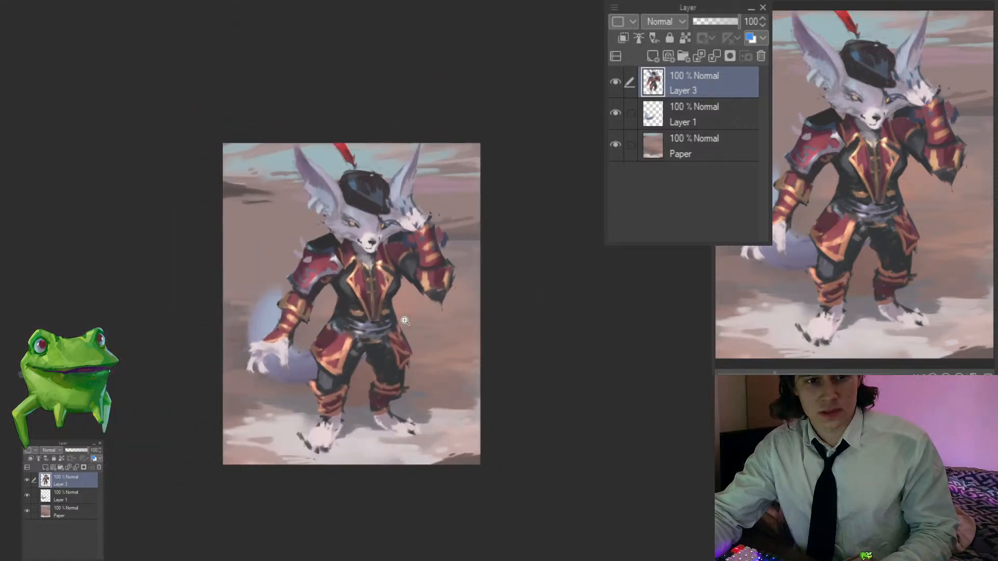
# Step: Clean up stray dark specks between the lowered hand and the coat skirt, ending on Layer 3 with the whole canvas in view
pyautogui.moveTo(300, 369); pyautogui.dragTo(306, 337)
pyautogui.keyDown('ctrl'); pyautogui.keyDown('shift'); pyautogui.click(292, 343); pyautogui.keyUp('shift'); pyautogui.keyUp('ctrl')
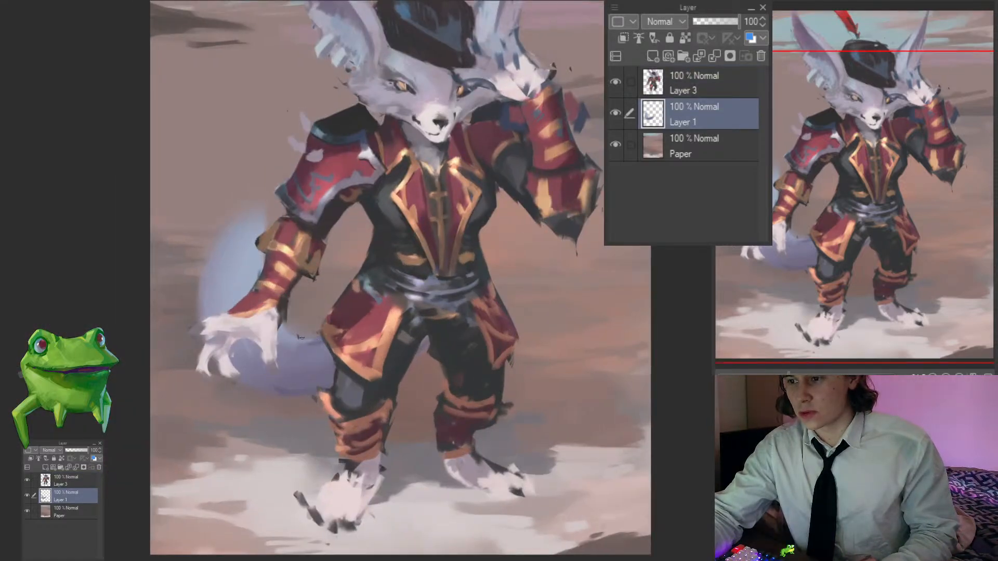
pyautogui.keyDown('ctrl'); pyautogui.keyDown('shift'); pyautogui.click(305, 324); pyautogui.keyUp('shift'); pyautogui.keyUp('ctrl')
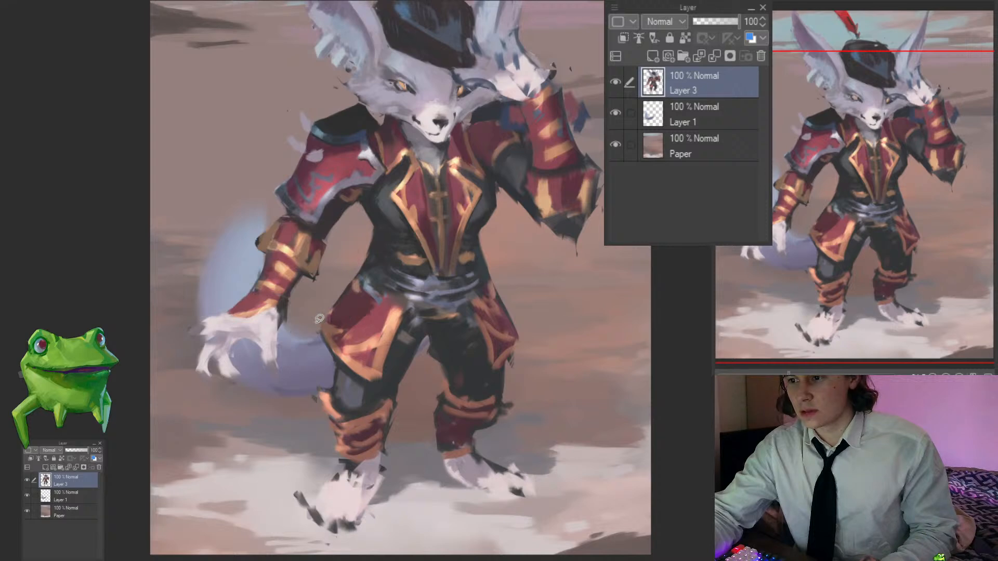
pyautogui.moveTo(371, 302); pyautogui.dragTo(385, 304)
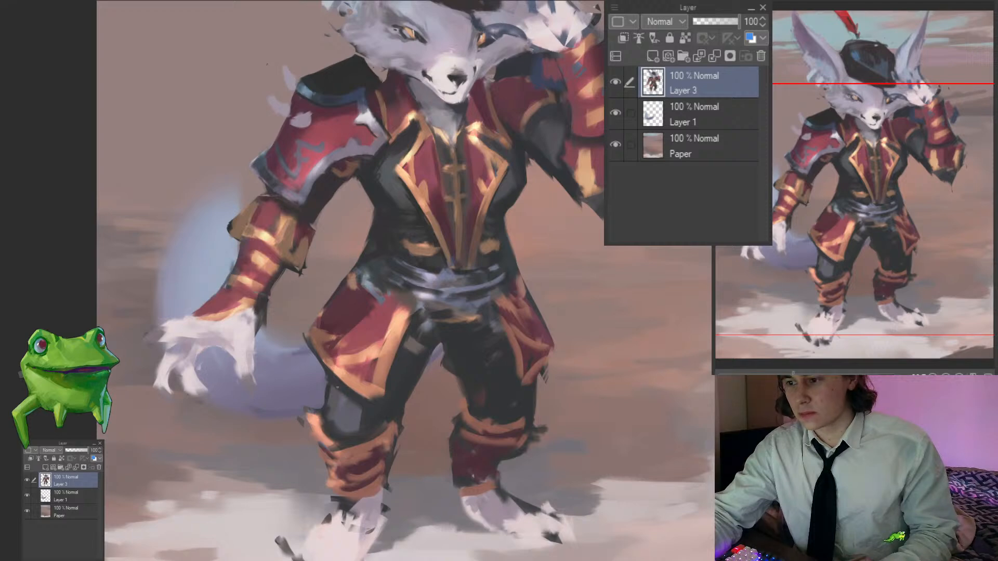
pyautogui.hotkey('ctrl', '0')
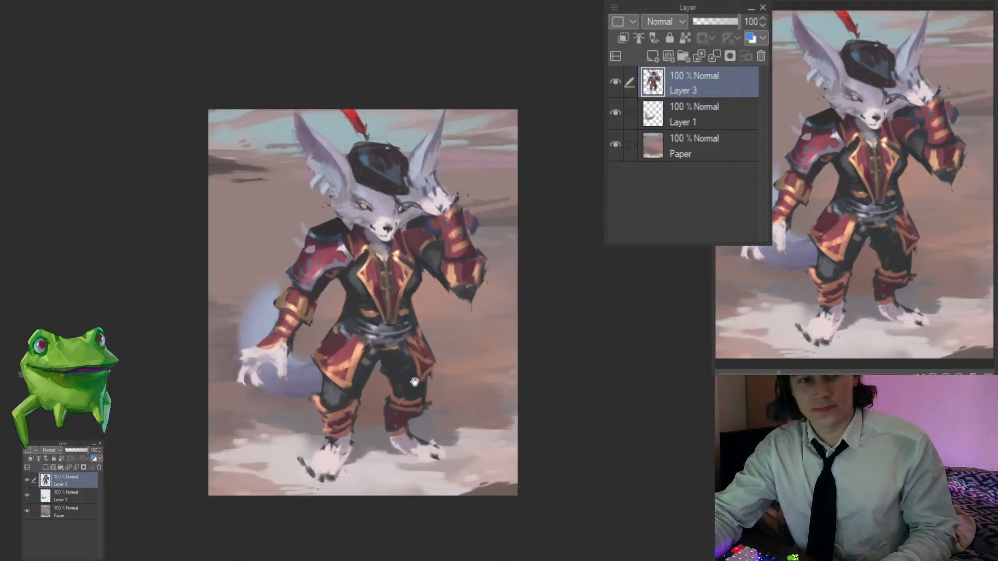
# Step: Clear any selection and brush along the edge of the jacket's waist and hip with a sampled colour
pyautogui.moveTo(416, 385); pyautogui.dragTo(388, 403)
pyautogui.moveTo(360, 342); pyautogui.dragTo(373, 324)
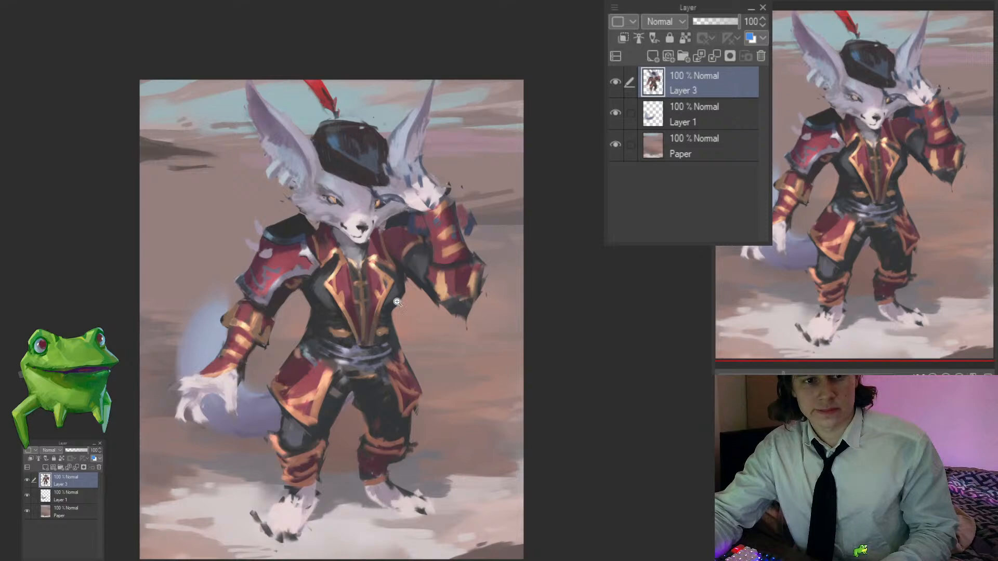
pyautogui.moveTo(415, 292); pyautogui.dragTo(467, 290)
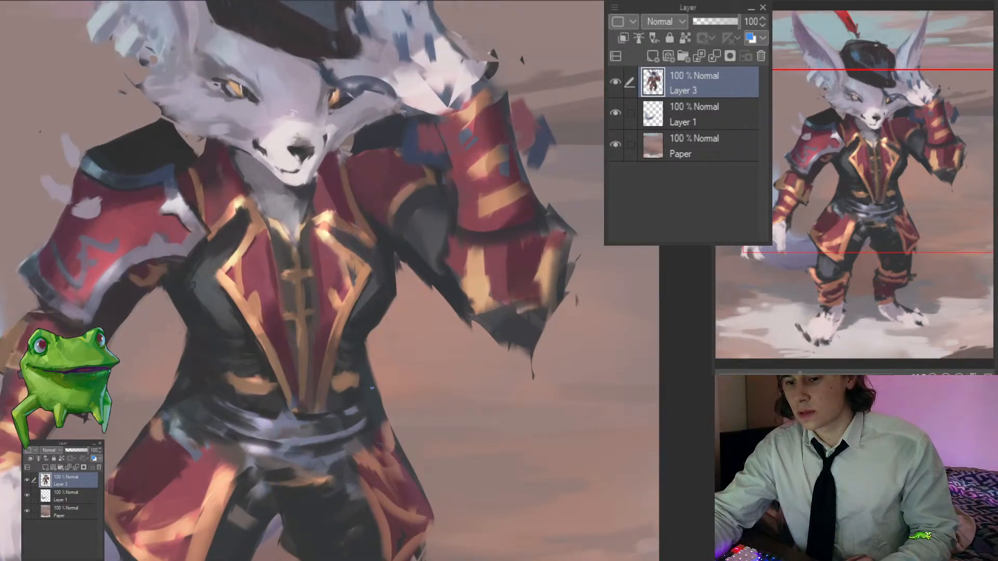
pyautogui.moveTo(371, 388); pyautogui.dragTo(344, 336)
pyautogui.moveTo(457, 374)
pyautogui.mouseDown()
pyautogui.moveTo(489, 291)
pyautogui.moveTo(463, 364)
pyautogui.mouseUp()
pyautogui.moveTo(372, 340)
pyautogui.mouseDown()
pyautogui.moveTo(395, 315)
pyautogui.moveTo(400, 282)
pyautogui.moveTo(358, 312)
pyautogui.moveTo(405, 306)
pyautogui.mouseUp()
pyautogui.hotkey('ctrl', 'd')
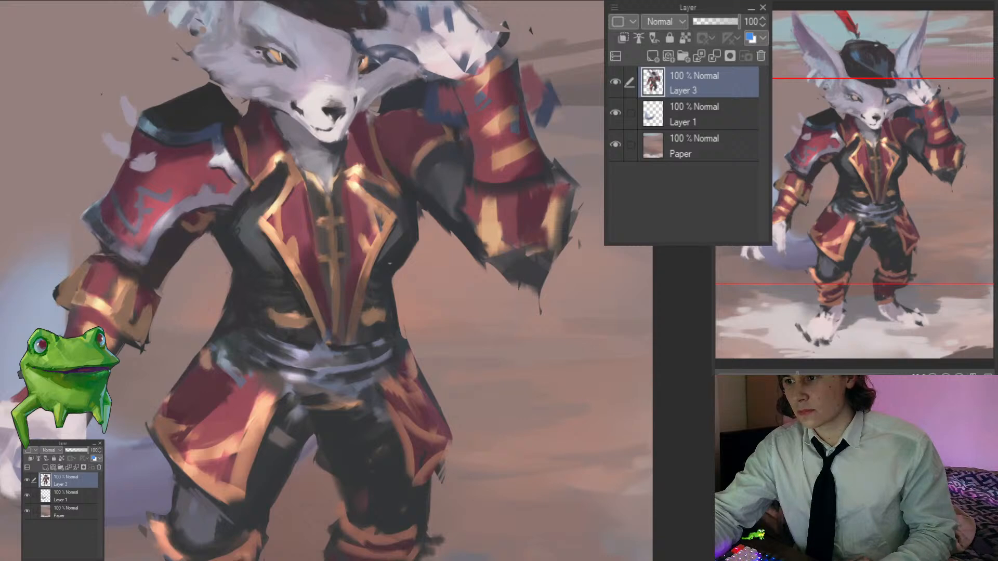
pyautogui.hotkey('ctrl', 'd')
pyautogui.press('b')
pyautogui.keyDown('alt'); pyautogui.click(428, 414); pyautogui.keyUp('alt')
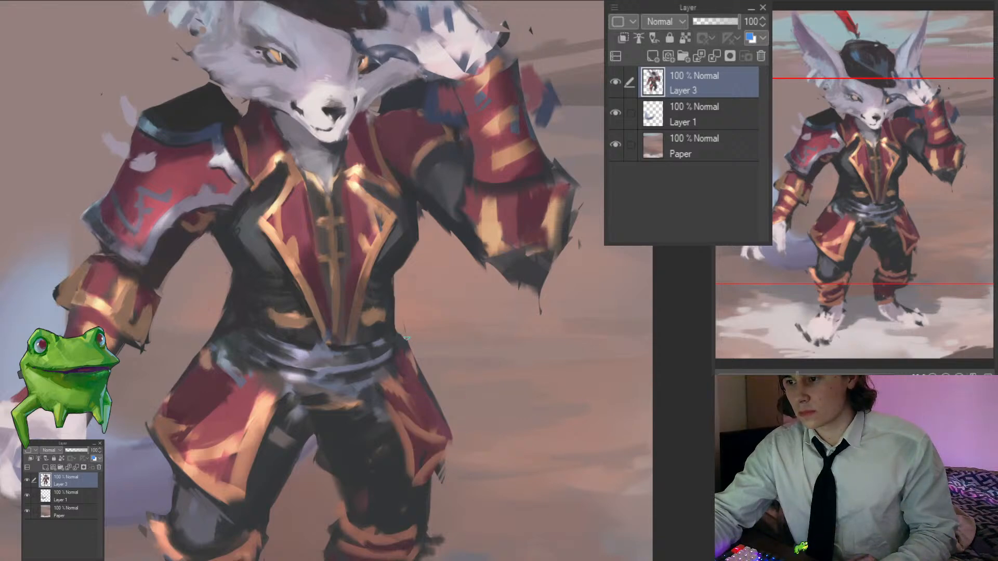
pyautogui.moveTo(407, 338); pyautogui.dragTo(450, 423)
pyautogui.moveTo(367, 351); pyautogui.dragTo(312, 351)
# Step: Mirror the canvas view to check the character's pose and proportions, and return it to the original orientation
pyautogui.press('h')
pyautogui.moveTo(523, 333); pyautogui.dragTo(421, 322)
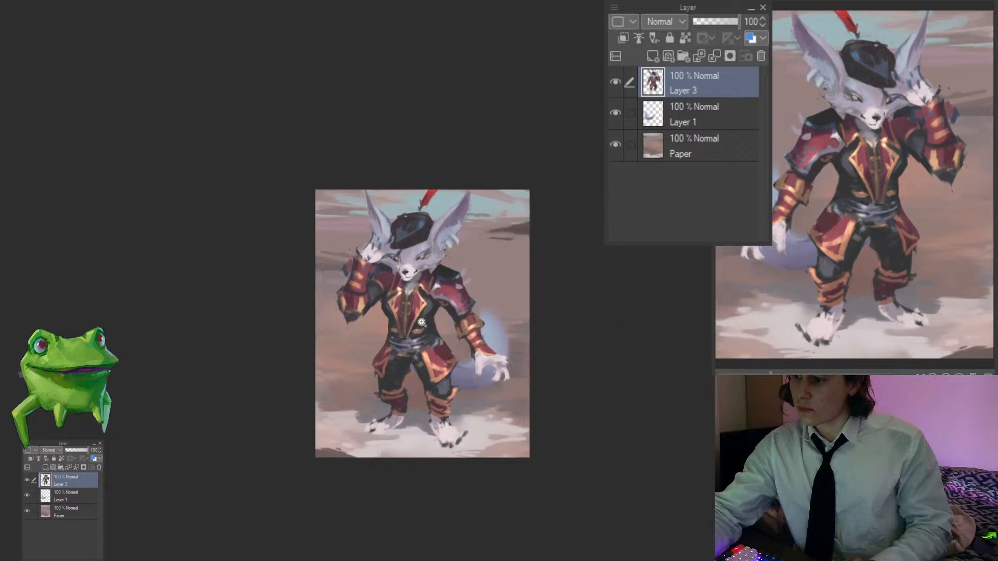
pyautogui.click(420, 322)
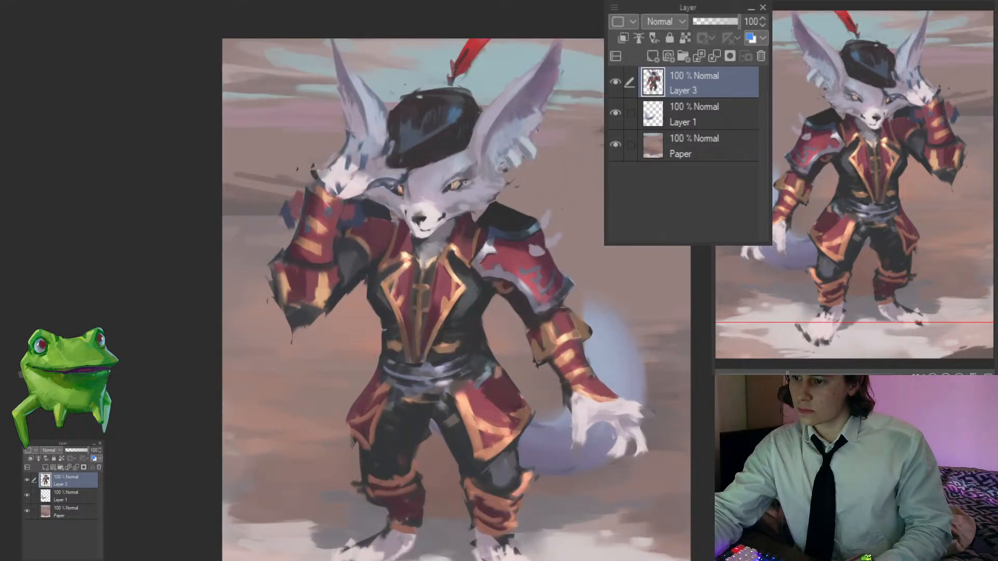
pyautogui.moveTo(385, 346); pyautogui.dragTo(318, 397)
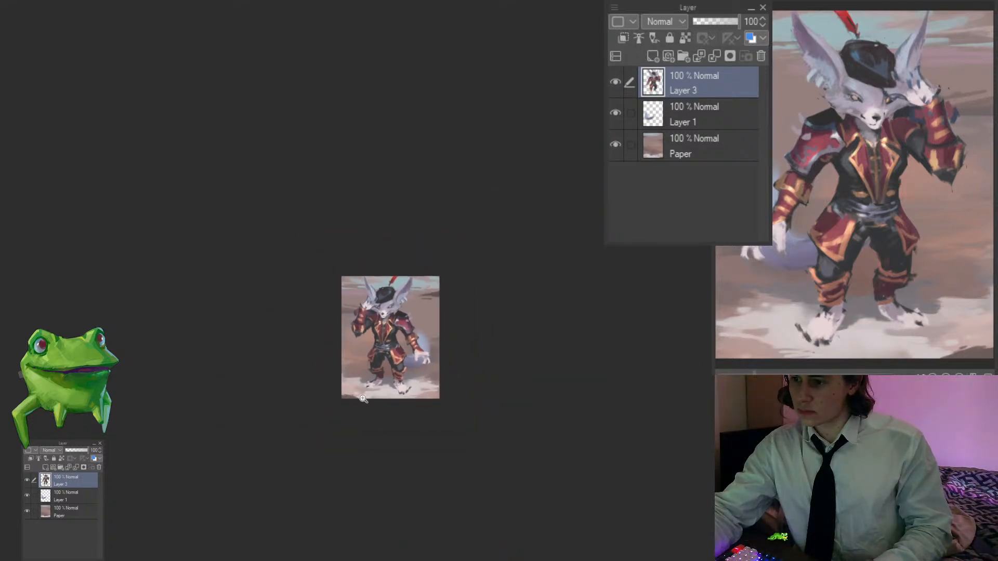
pyautogui.moveTo(384, 369)
pyautogui.mouseDown()
pyautogui.moveTo(403, 358)
pyautogui.moveTo(381, 367)
pyautogui.mouseUp()
pyautogui.press('h')
# Step: On the Paper layer, paint over the bright ground around the feet with broad strokes of muted brown
pyautogui.moveTo(516, 389); pyautogui.dragTo(543, 361)
pyautogui.keyDown('ctrl'); pyautogui.keyDown('shift'); pyautogui.click(543, 360); pyautogui.keyUp('shift'); pyautogui.keyUp('ctrl')
pyautogui.moveTo(602, 341); pyautogui.dragTo(608, 329)
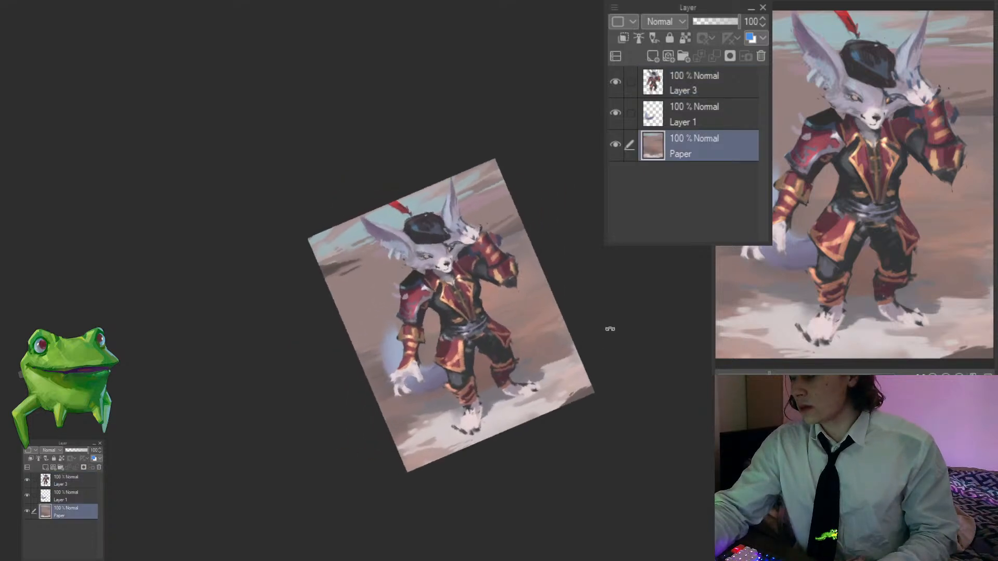
pyautogui.moveTo(471, 416); pyautogui.dragTo(484, 414)
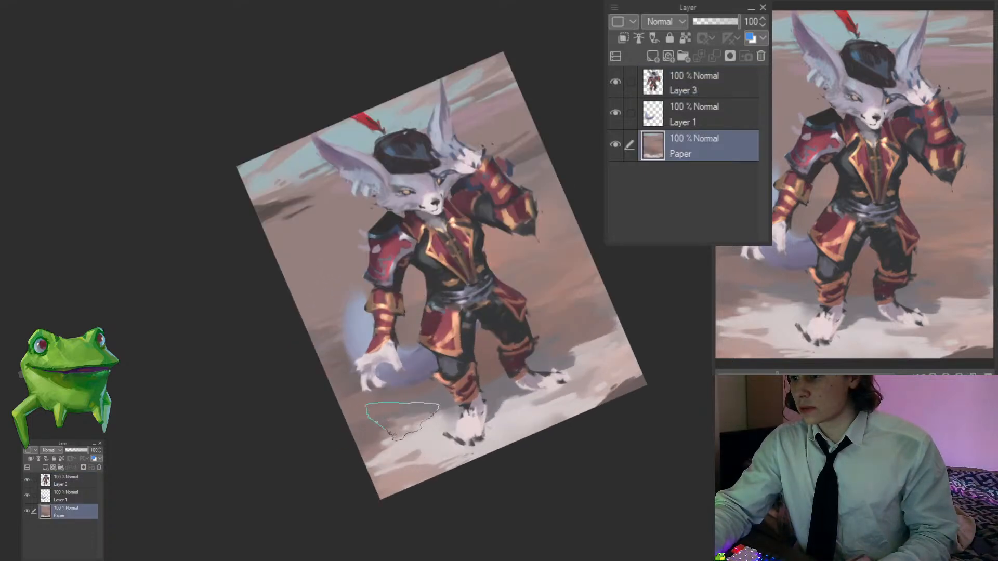
pyautogui.moveTo(385, 429)
pyautogui.mouseDown()
pyautogui.moveTo(421, 435)
pyautogui.moveTo(505, 419)
pyautogui.moveTo(580, 389)
pyautogui.moveTo(617, 353)
pyautogui.moveTo(581, 350)
pyautogui.moveTo(570, 395)
pyautogui.mouseUp()
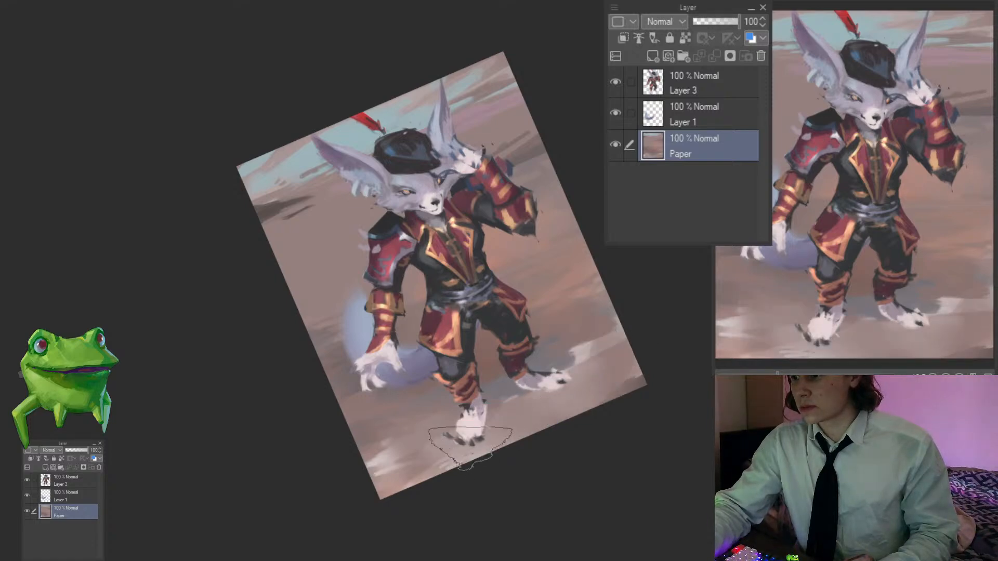
# Step: Sample the pale ground colour and paint light strokes across the ground beside the character's front foot
pyautogui.keyDown('ctrl'); pyautogui.click(483, 474); pyautogui.keyUp('ctrl')
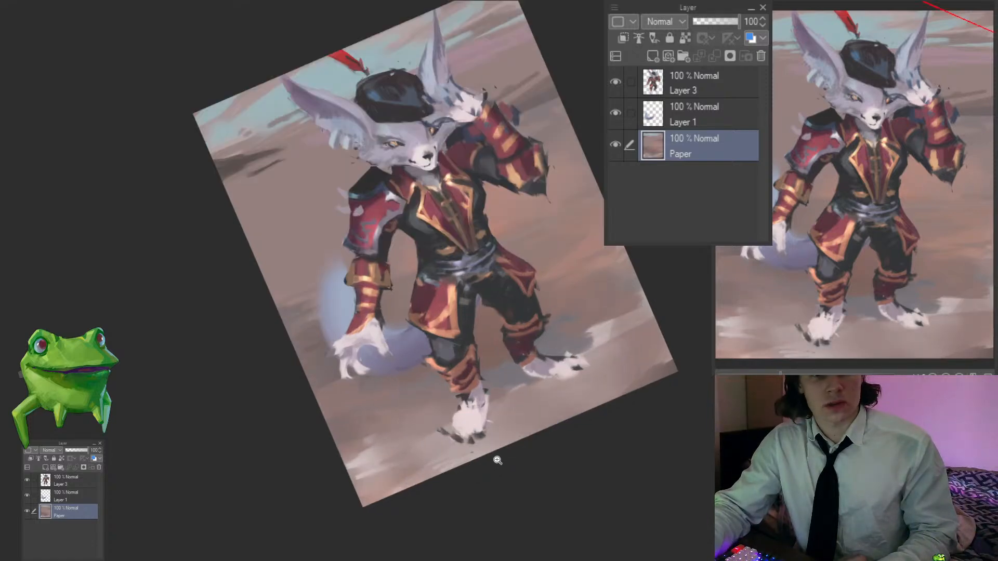
pyautogui.keyDown('ctrl'); pyautogui.keyDown('alt'); pyautogui.click(496, 460); pyautogui.keyUp('alt'); pyautogui.keyUp('ctrl')
pyautogui.moveTo(603, 374); pyautogui.dragTo(572, 369)
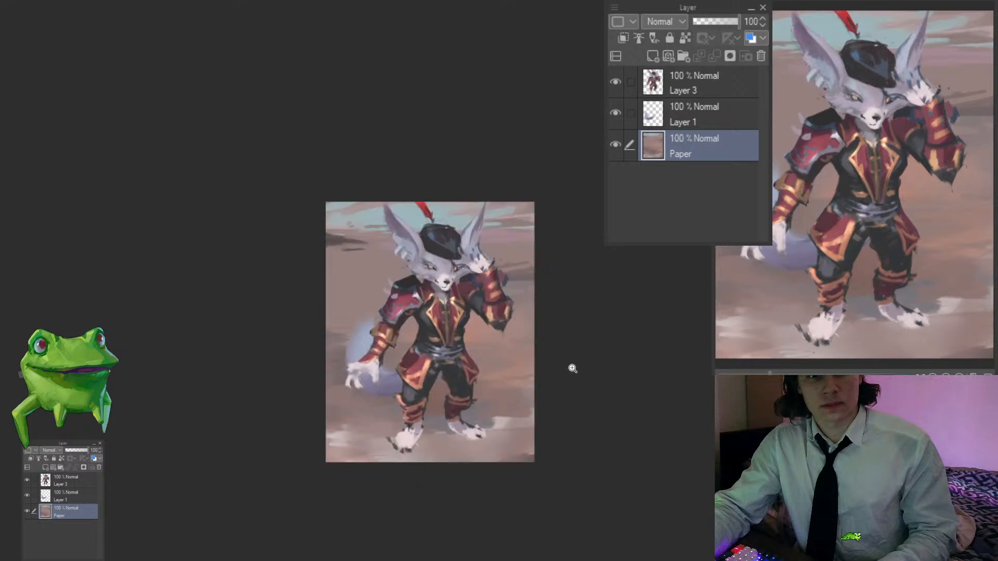
pyautogui.keyDown('ctrl'); pyautogui.click(494, 396); pyautogui.keyUp('ctrl')
pyautogui.keyDown('ctrl'); pyautogui.click(492, 408); pyautogui.keyUp('ctrl')
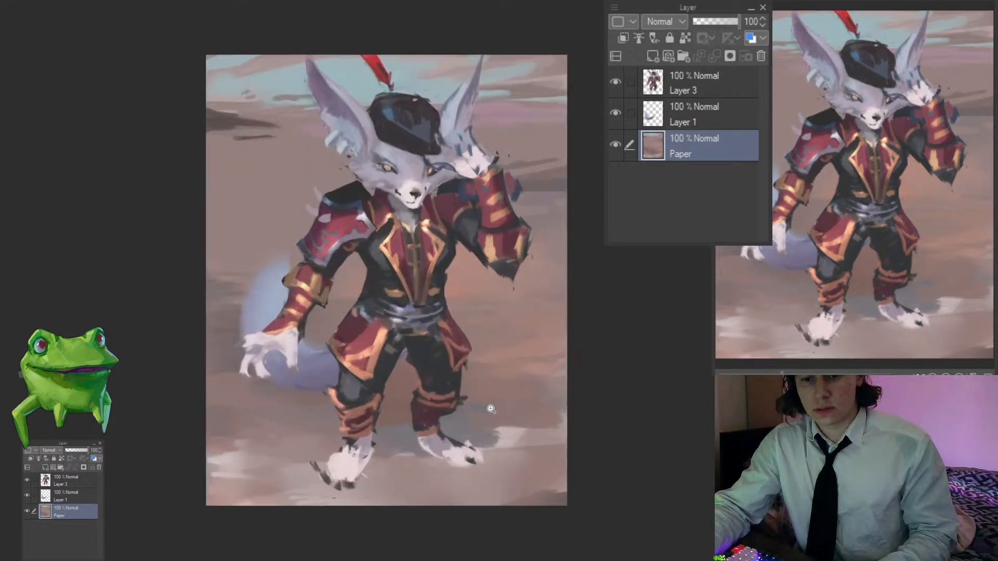
pyautogui.keyDown('ctrl'); pyautogui.click(490, 408); pyautogui.keyUp('ctrl')
pyautogui.moveTo(490, 407); pyautogui.dragTo(479, 421)
pyautogui.keyDown('alt'); pyautogui.click(502, 439); pyautogui.keyUp('alt')
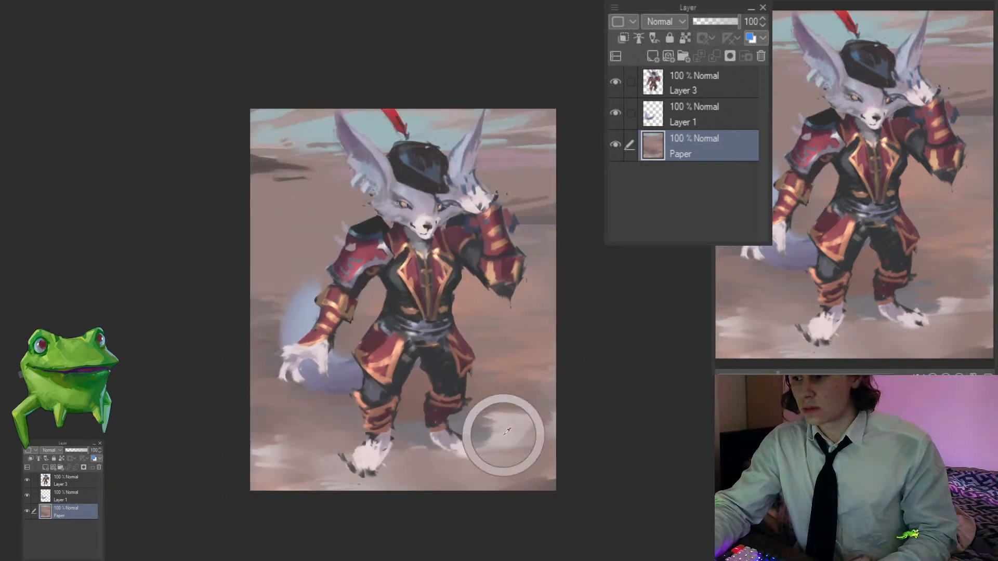
pyautogui.moveTo(338, 463)
pyautogui.mouseDown()
pyautogui.moveTo(318, 463)
pyautogui.moveTo(323, 451)
pyautogui.moveTo(291, 457)
pyautogui.moveTo(294, 465)
pyautogui.mouseUp()
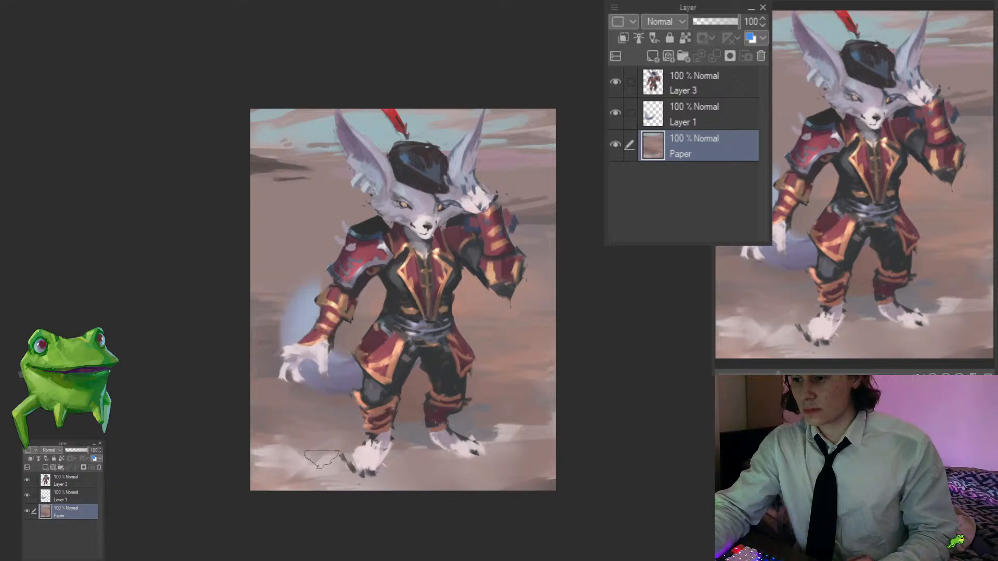
# Step: Extend the pale, misty strokes along the ground below and behind both feet on the Paper layer
pyautogui.keyDown('alt'); pyautogui.click(323, 362); pyautogui.keyUp('alt')
pyautogui.moveTo(419, 478)
pyautogui.mouseDown()
pyautogui.moveTo(405, 471)
pyautogui.moveTo(452, 472)
pyautogui.mouseUp()
pyautogui.moveTo(492, 489)
pyautogui.mouseDown()
pyautogui.moveTo(468, 509)
pyautogui.moveTo(416, 524)
pyautogui.moveTo(378, 509)
pyautogui.moveTo(410, 523)
pyautogui.moveTo(441, 505)
pyautogui.moveTo(465, 524)
pyautogui.mouseUp()
pyautogui.moveTo(514, 496)
pyautogui.mouseDown()
pyautogui.moveTo(567, 461)
pyautogui.moveTo(574, 378)
pyautogui.moveTo(550, 328)
pyautogui.mouseUp()
pyautogui.moveTo(541, 407); pyautogui.dragTo(517, 361)
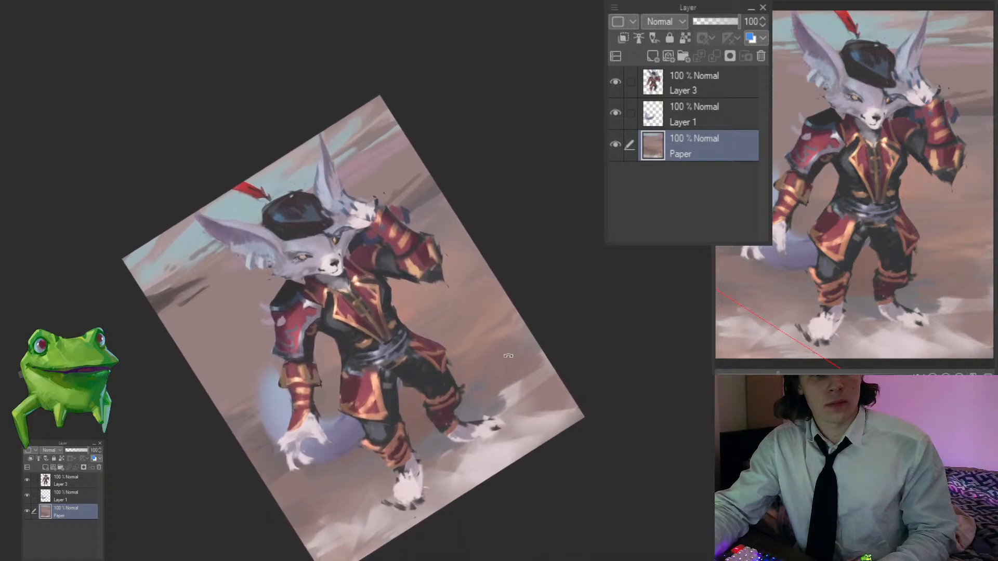
pyautogui.hotkey('ctrl', '@')
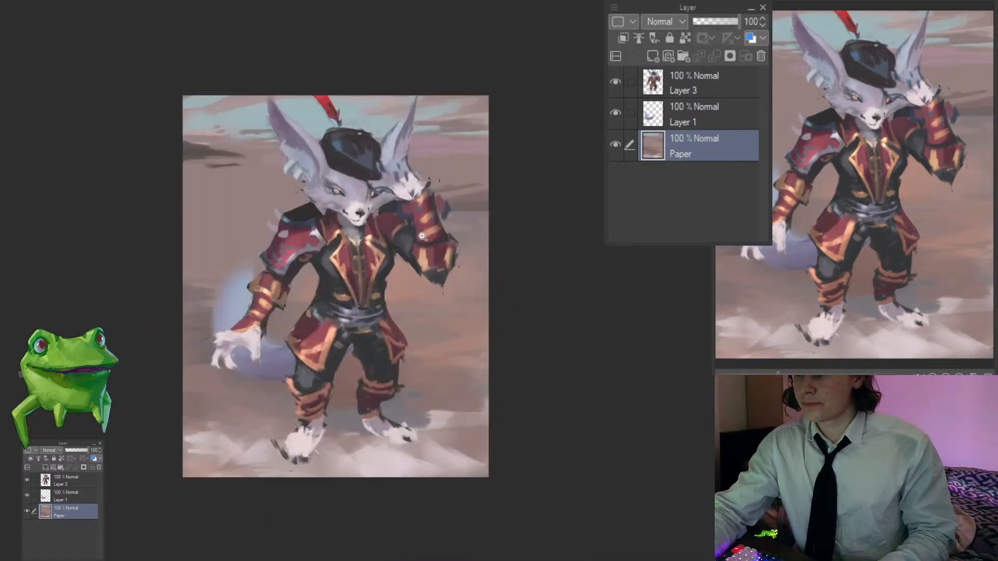
# Step: Switch to Layer 3 and lasso the raised forearm and elbow, trimming the selection along the arm's inner edge
pyautogui.keyDown('ctrl'); pyautogui.keyDown('shift'); pyautogui.click(409, 226); pyautogui.keyUp('shift'); pyautogui.keyUp('ctrl')
pyautogui.keyDown('ctrl'); pyautogui.click(409, 225); pyautogui.keyUp('ctrl')
pyautogui.moveTo(452, 261); pyautogui.dragTo(477, 329)
pyautogui.press('m')
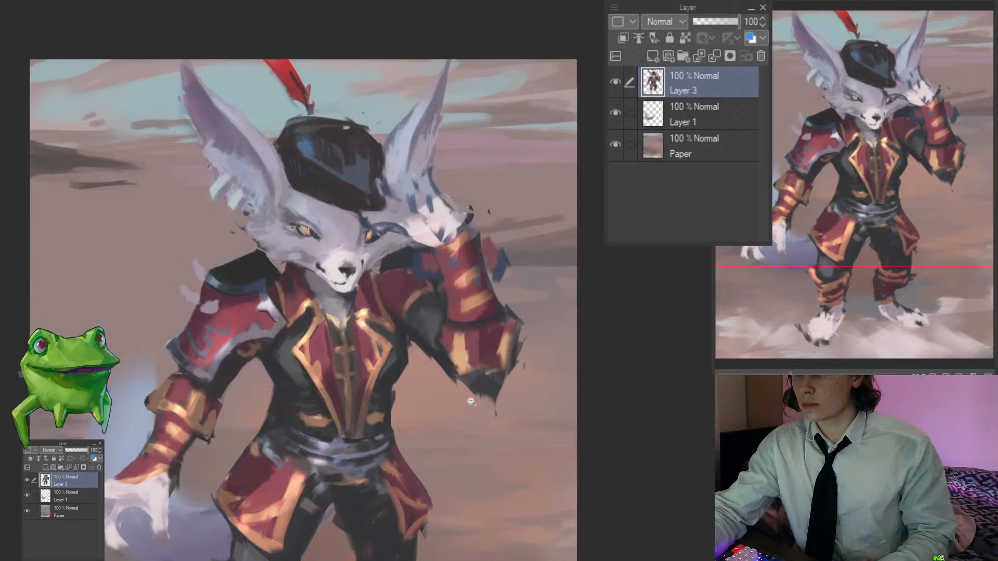
pyautogui.moveTo(448, 411)
pyautogui.mouseDown()
pyautogui.moveTo(537, 311)
pyautogui.moveTo(519, 306)
pyautogui.mouseUp()
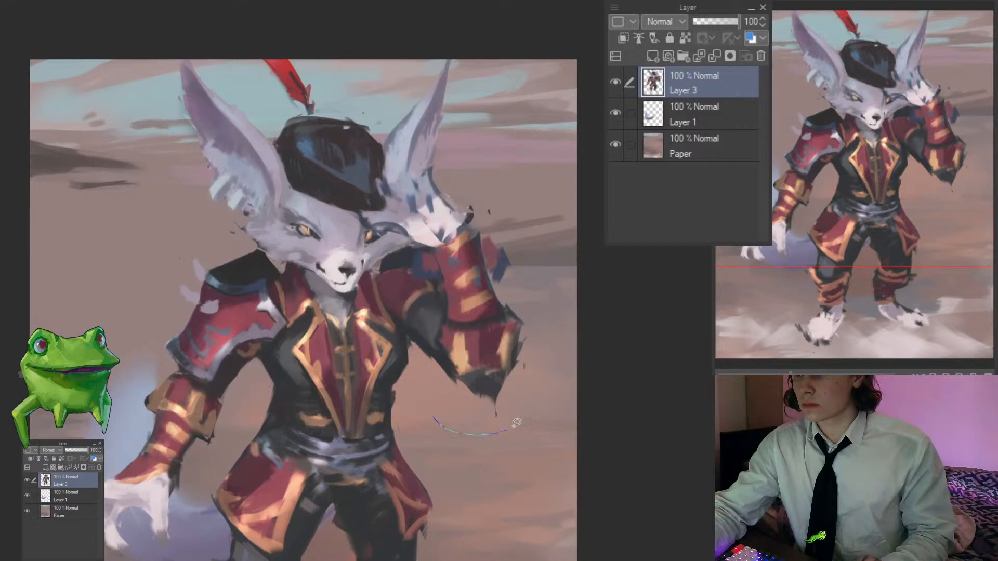
pyautogui.moveTo(516, 422); pyautogui.dragTo(529, 243)
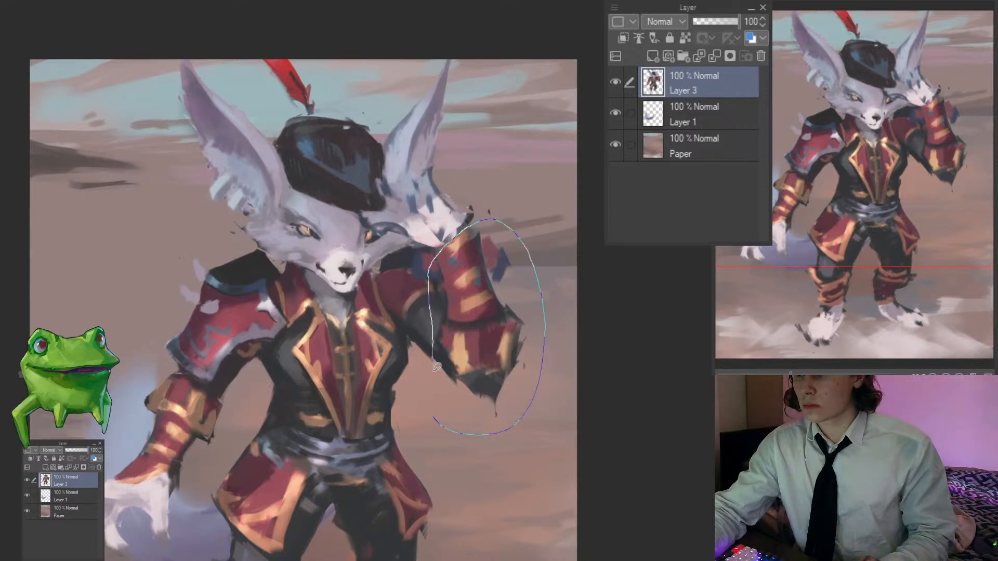
pyautogui.moveTo(436, 367); pyautogui.dragTo(434, 418)
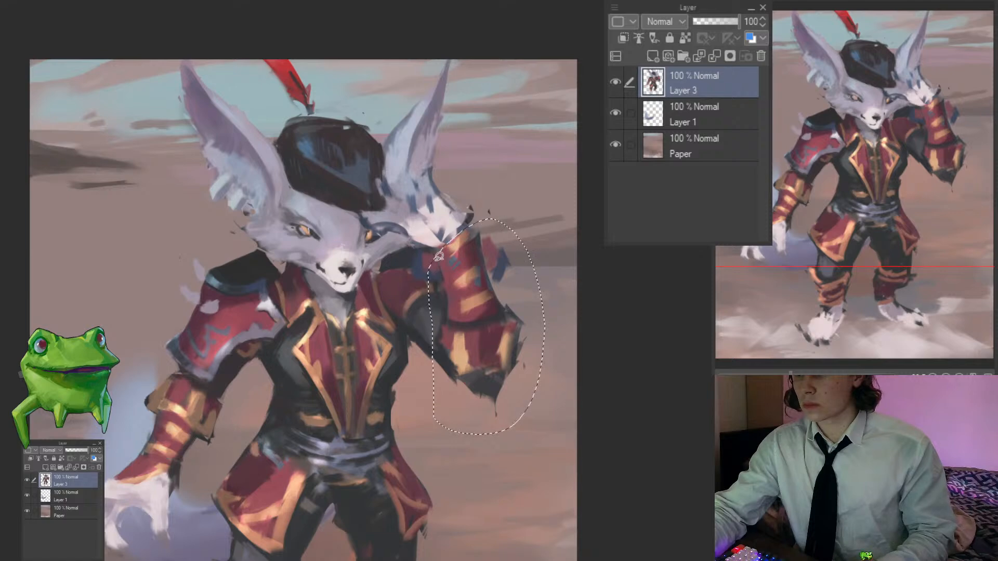
pyautogui.moveTo(422, 350)
pyautogui.mouseDown()
pyautogui.moveTo(443, 375)
pyautogui.moveTo(445, 427)
pyautogui.mouseUp()
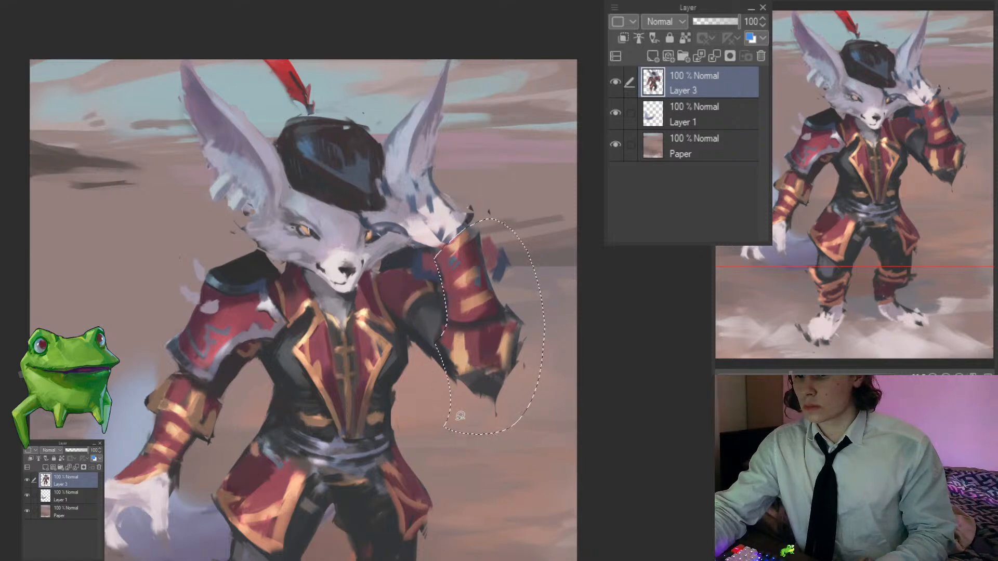
# Step: Transform the selected forearm to make it narrower, apply the change and clear the selection
pyautogui.hotkey('ctrl', 't')
pyautogui.moveTo(557, 312)
pyautogui.mouseDown()
pyautogui.moveTo(550, 327)
pyautogui.moveTo(497, 312)
pyautogui.mouseUp()
pyautogui.press('Return')
pyautogui.scroll(-3, 441, 290)
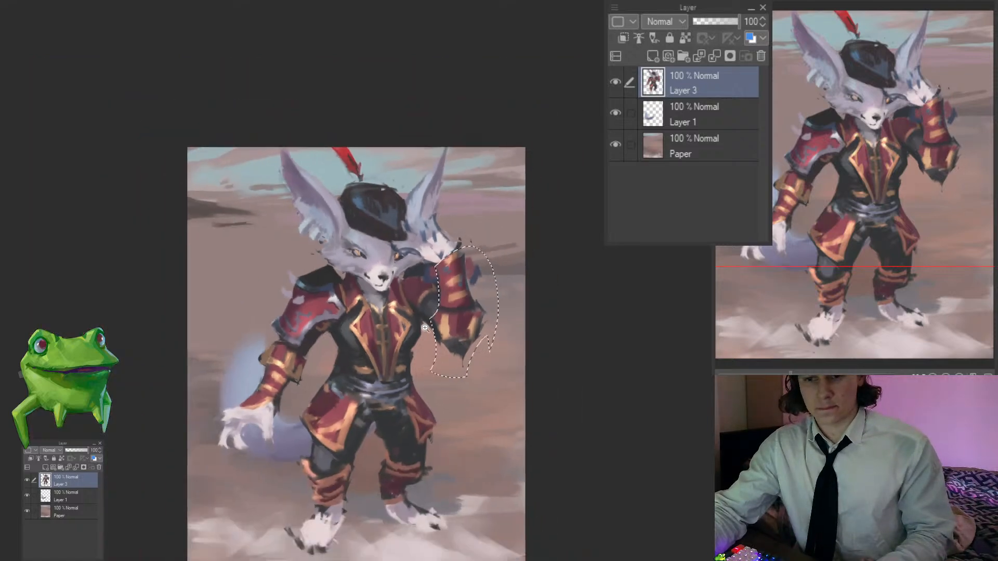
pyautogui.moveTo(463, 355)
pyautogui.mouseDown()
pyautogui.moveTo(454, 316)
pyautogui.moveTo(433, 309)
pyautogui.mouseUp()
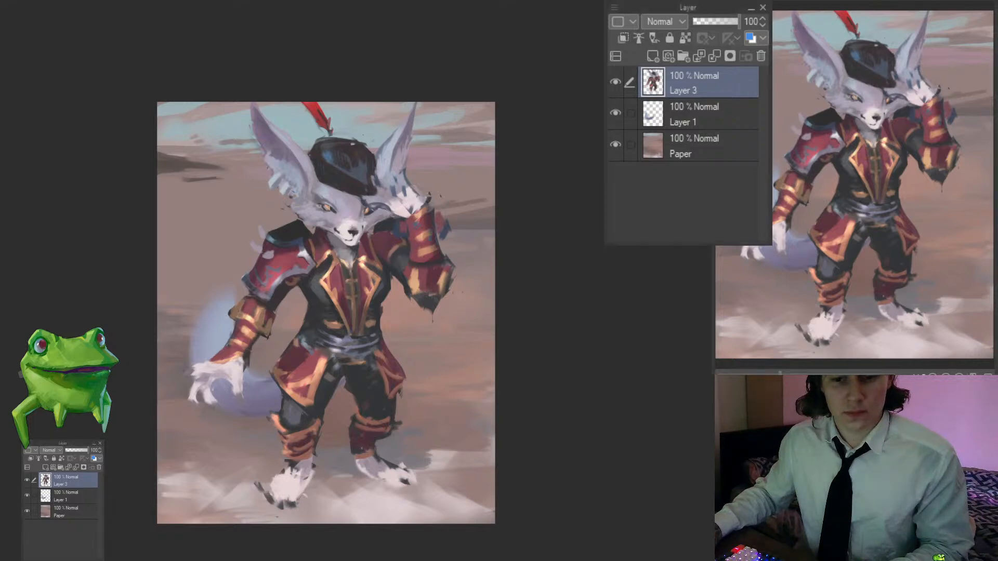
# Step: Try to soften the front foot's outer claws into the misty ground with pale strokes on Layer 3
pyautogui.moveTo(495, 326)
pyautogui.mouseDown()
pyautogui.moveTo(515, 325)
pyautogui.moveTo(478, 352)
pyautogui.moveTo(423, 345)
pyautogui.moveTo(424, 365)
pyautogui.mouseUp()
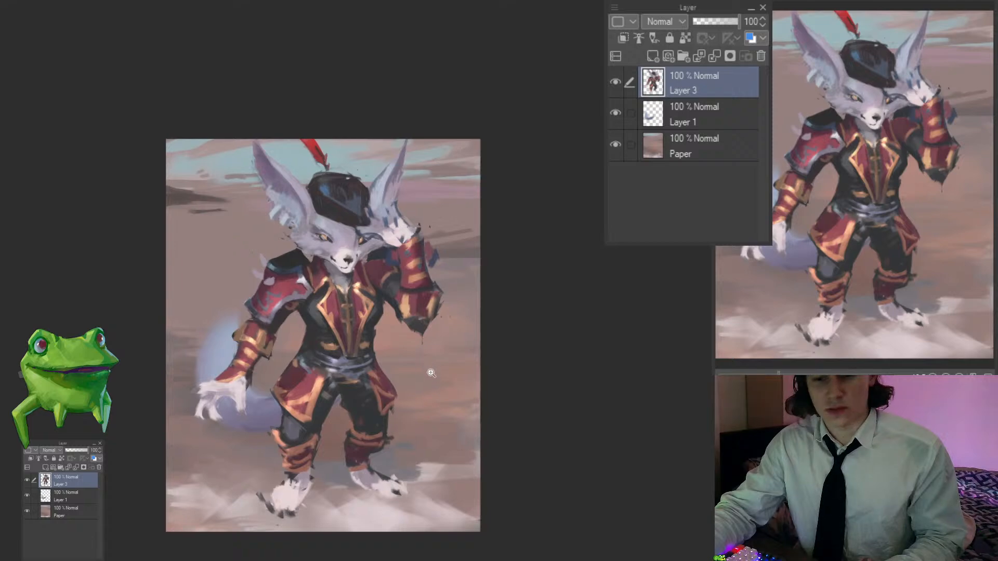
pyautogui.moveTo(349, 464); pyautogui.dragTo(388, 457)
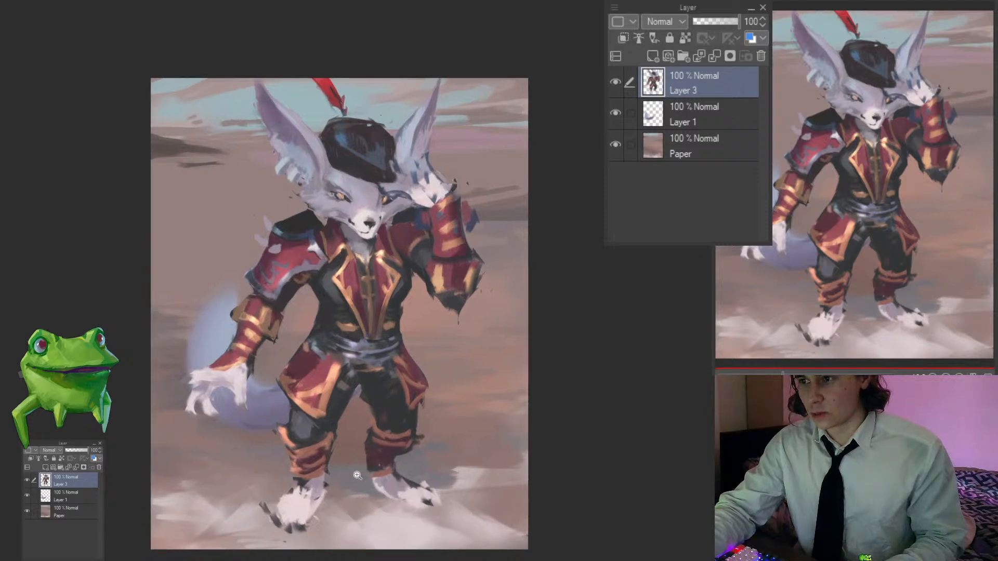
pyautogui.moveTo(380, 467)
pyautogui.mouseDown()
pyautogui.moveTo(360, 464)
pyautogui.moveTo(398, 450)
pyautogui.mouseUp()
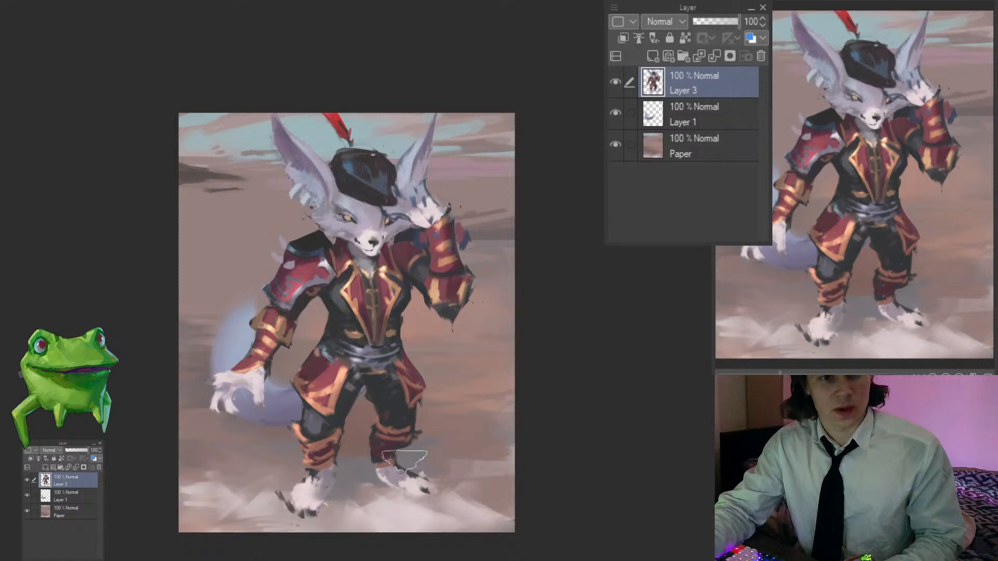
pyautogui.moveTo(439, 444)
pyautogui.mouseDown()
pyautogui.moveTo(423, 454)
pyautogui.moveTo(444, 454)
pyautogui.moveTo(436, 459)
pyautogui.mouseUp()
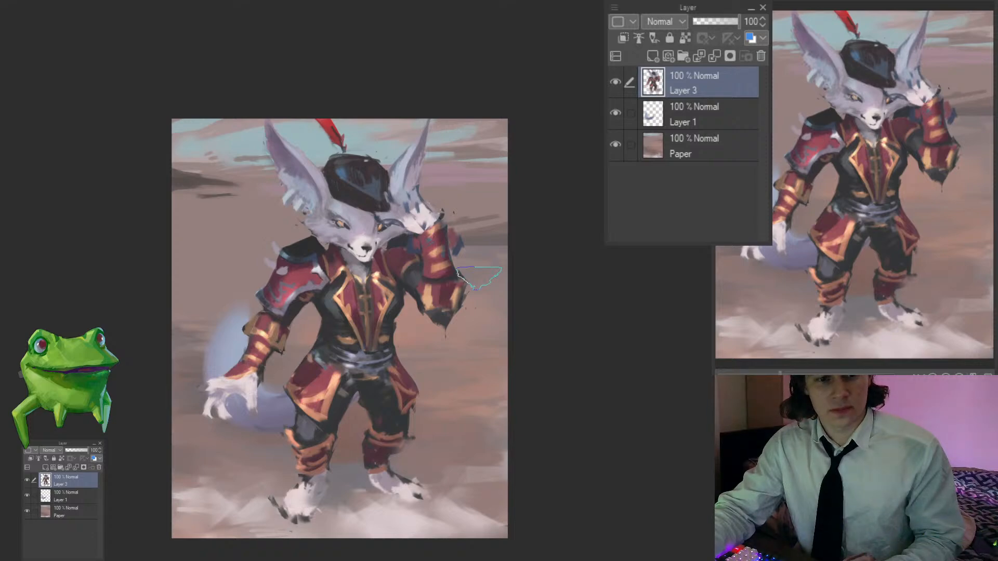
pyautogui.moveTo(425, 448); pyautogui.dragTo(427, 471)
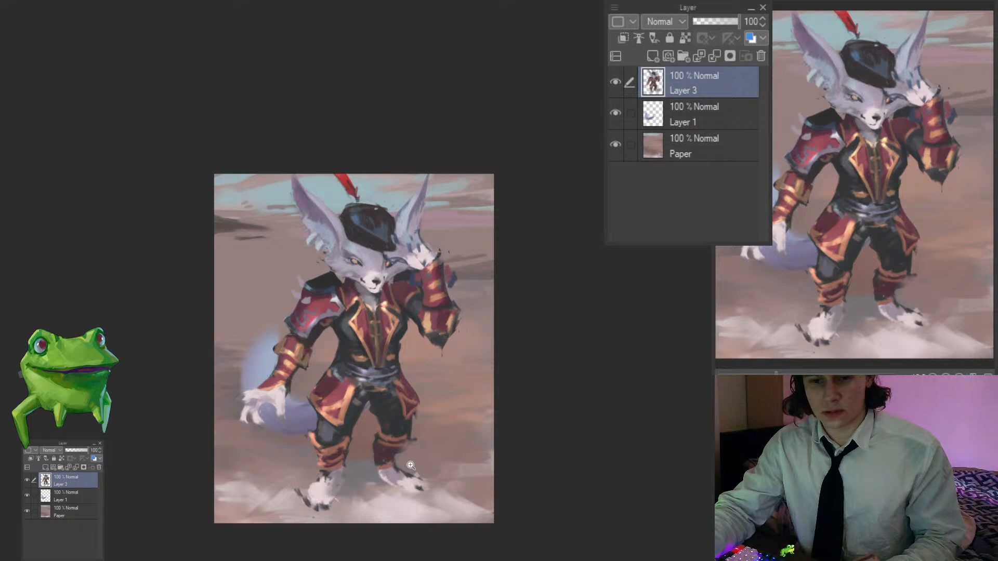
pyautogui.moveTo(290, 408); pyautogui.dragTo(279, 394)
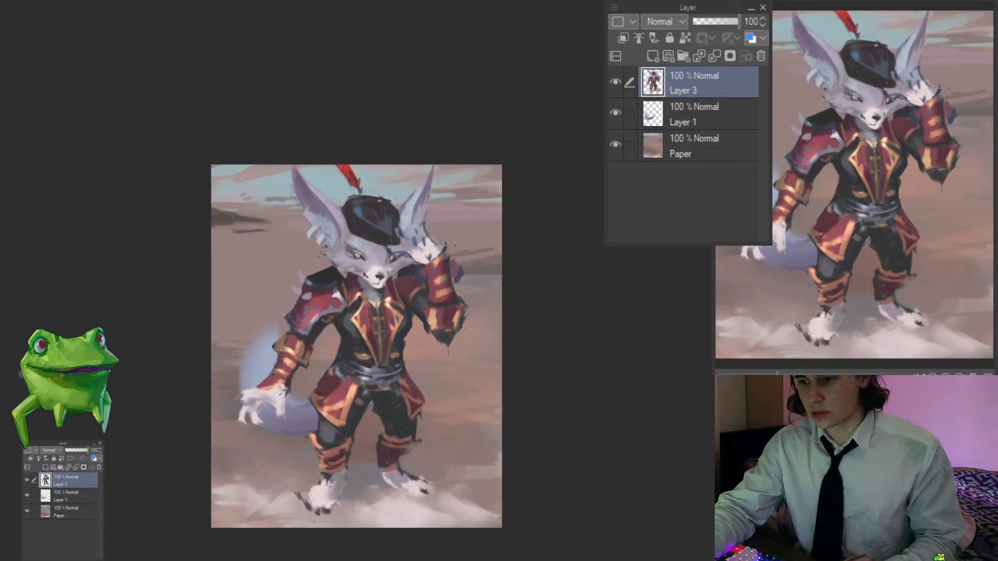
pyautogui.moveTo(298, 504)
pyautogui.mouseDown()
pyautogui.moveTo(288, 493)
pyautogui.moveTo(285, 503)
pyautogui.mouseUp()
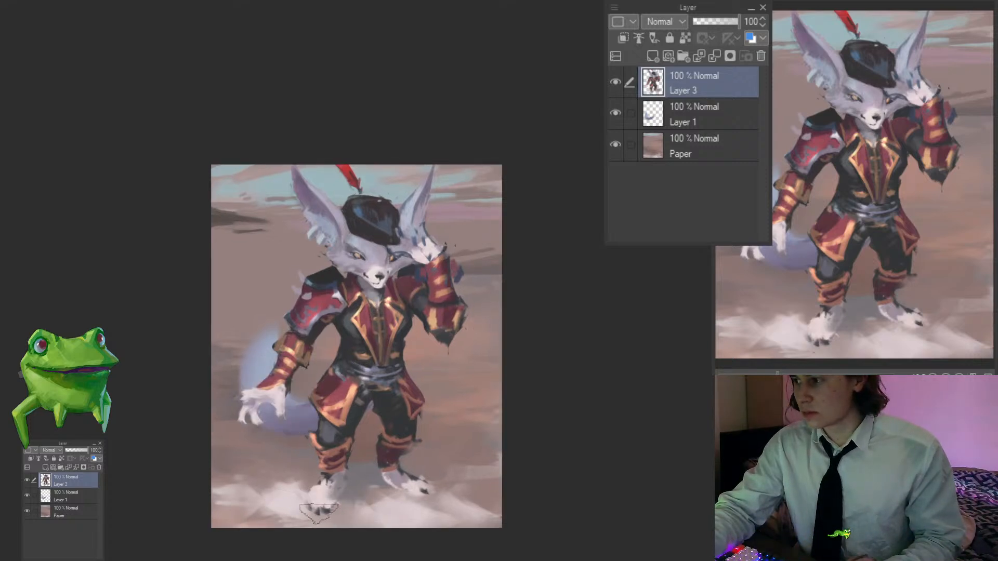
# Step: Undo the pale strokes over the front foot while keeping the narrowed forearm
pyautogui.hotkey('ctrl', 'z')
pyautogui.hotkey('ctrl', 'z')
pyautogui.hotkey('ctrl', 'z')
pyautogui.hotkey('ctrl', 'z')
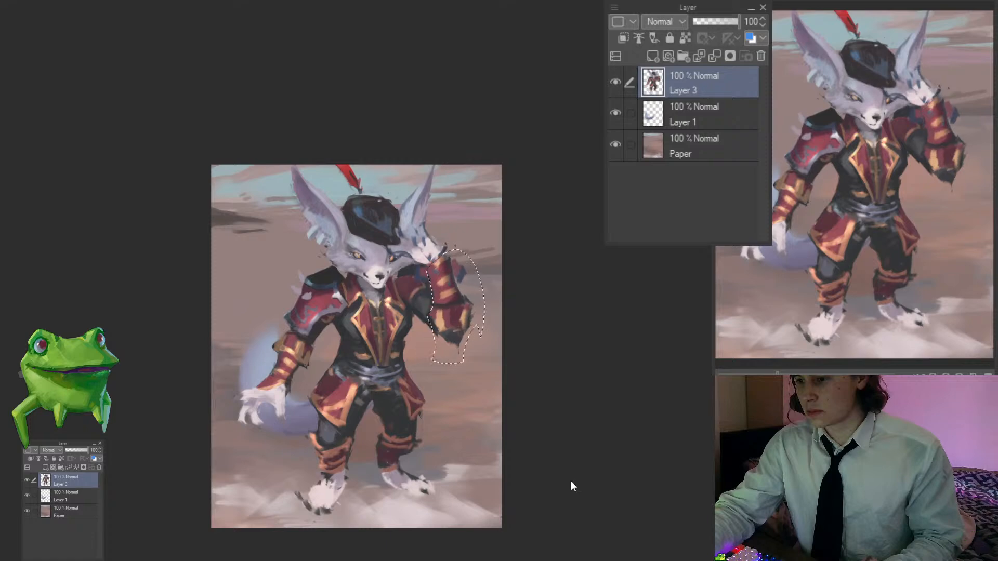
pyautogui.hotkey('ctrl', 'z')
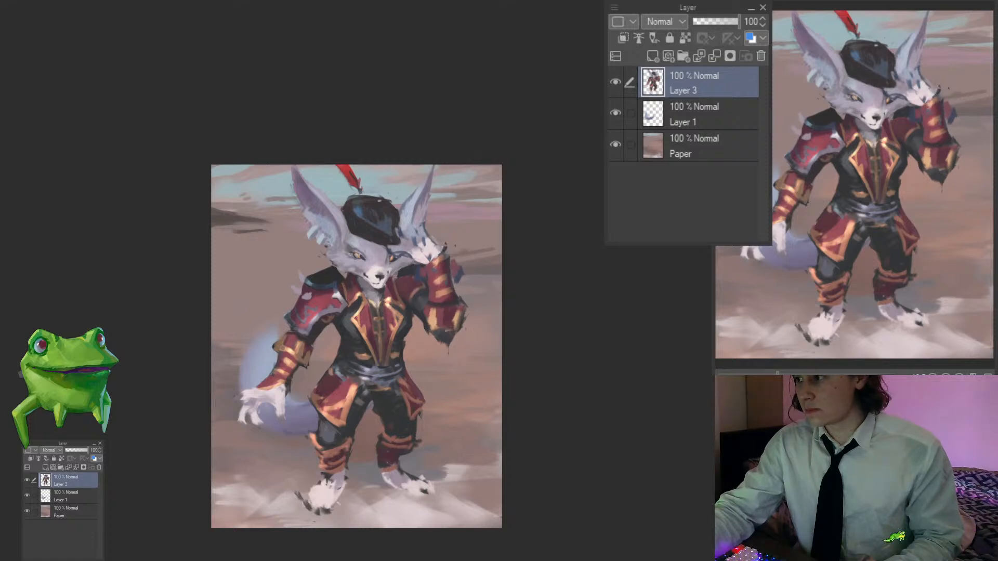
# Step: Hide and show the Paper layer to examine the character separately from the background
pyautogui.click(615, 143)
pyautogui.click(615, 144)
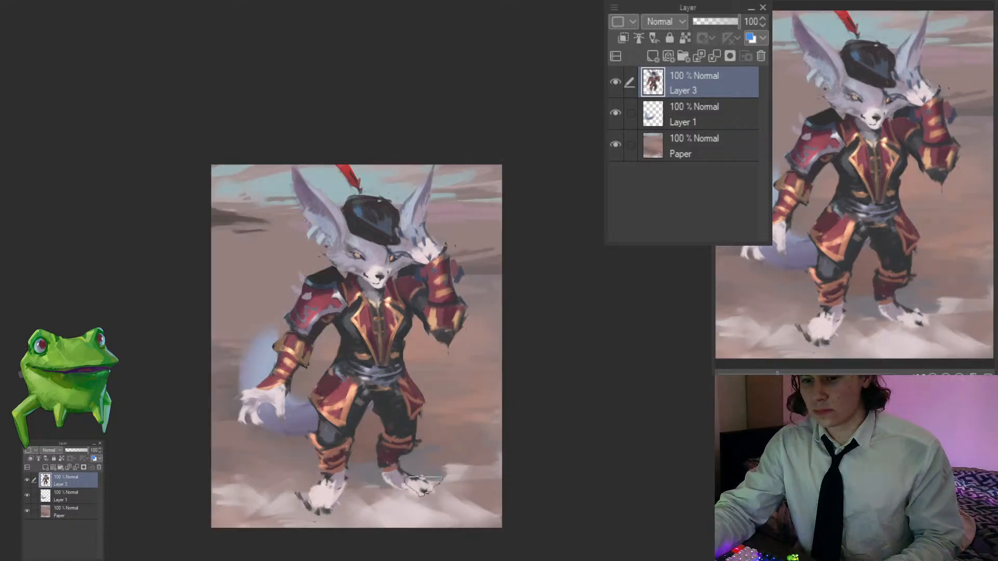
pyautogui.scroll(1, 391, 486)
pyautogui.scroll(-1, 390, 483)
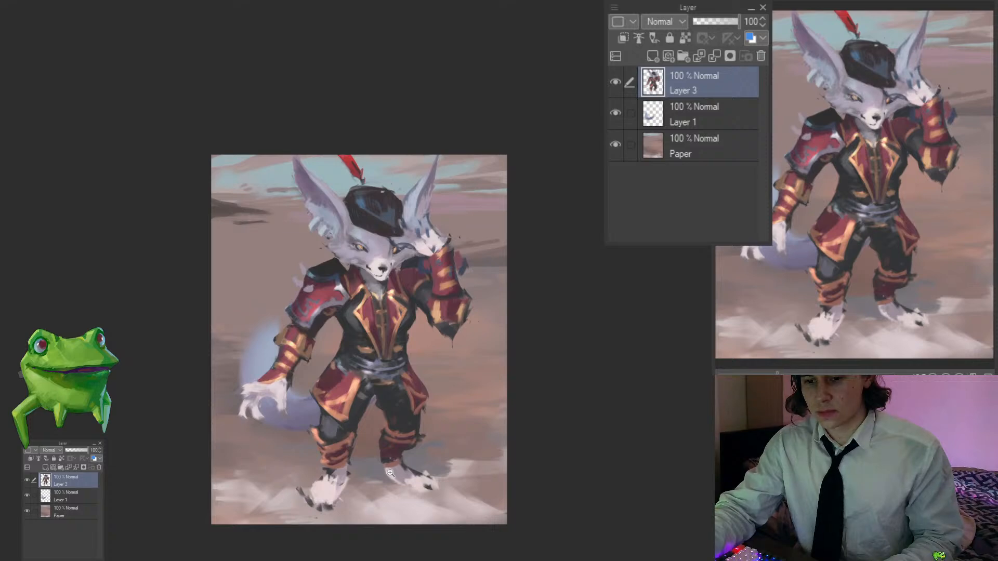
# Step: Select the Paper layer and brush soft strokes into the misty ground between the fox's feet
pyautogui.keyDown('ctrl'); pyautogui.keyDown('shift'); pyautogui.click(424, 507); pyautogui.keyUp('shift'); pyautogui.keyUp('ctrl')
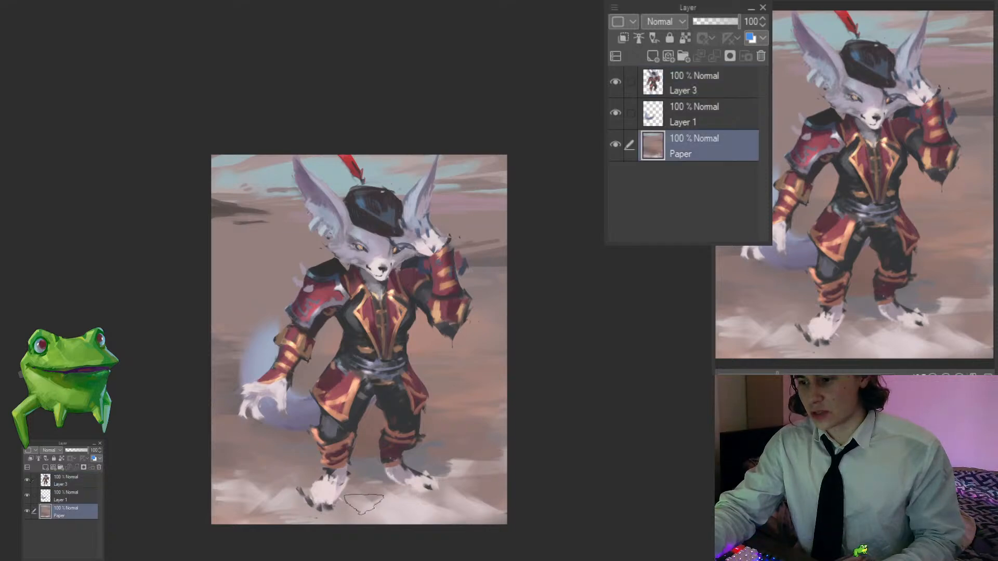
pyautogui.moveTo(364, 503)
pyautogui.mouseDown()
pyautogui.moveTo(366, 519)
pyautogui.moveTo(399, 505)
pyautogui.mouseUp()
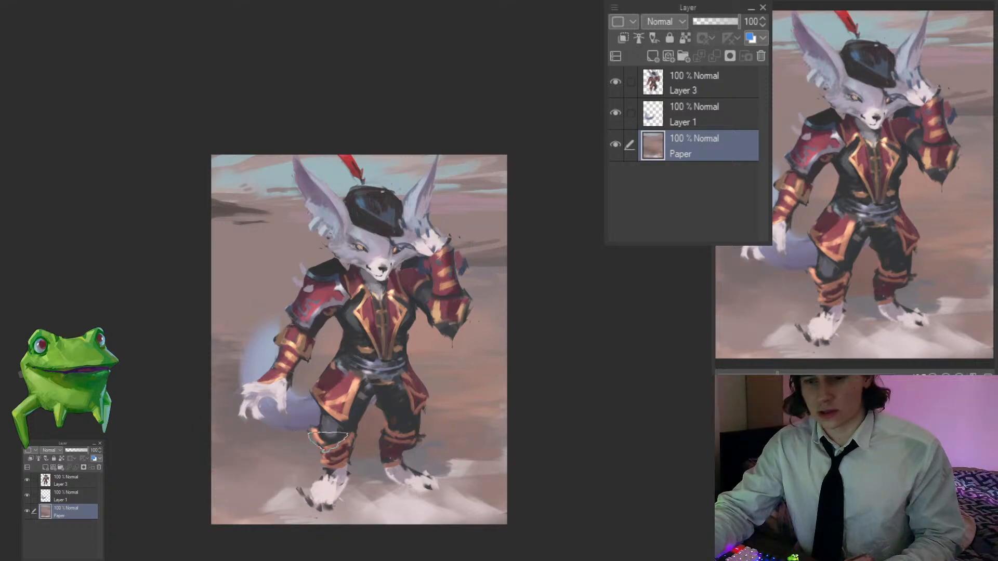
pyautogui.moveTo(387, 447); pyautogui.dragTo(368, 456)
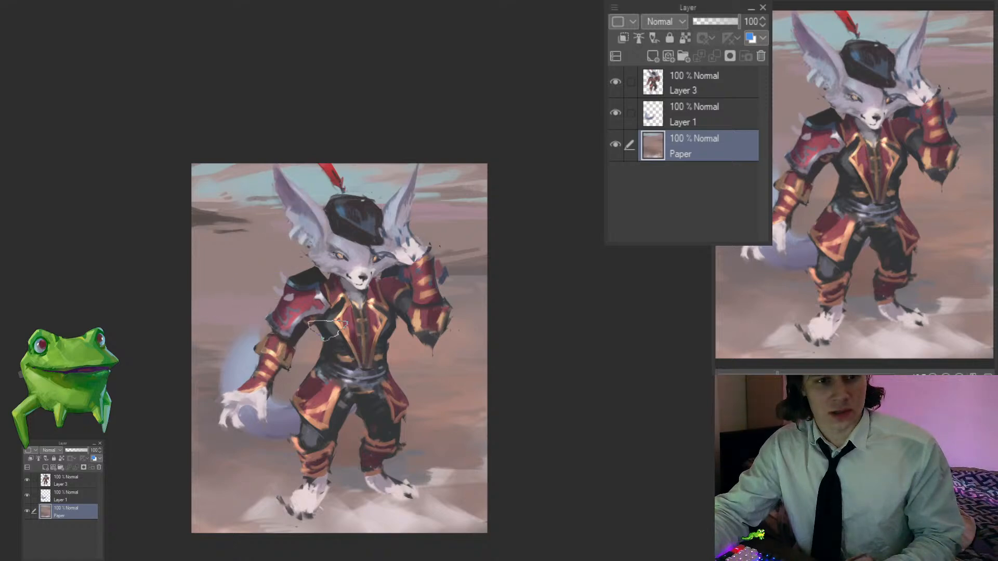
pyautogui.moveTo(366, 349)
pyautogui.mouseDown()
pyautogui.moveTo(353, 344)
pyautogui.moveTo(360, 336)
pyautogui.mouseUp()
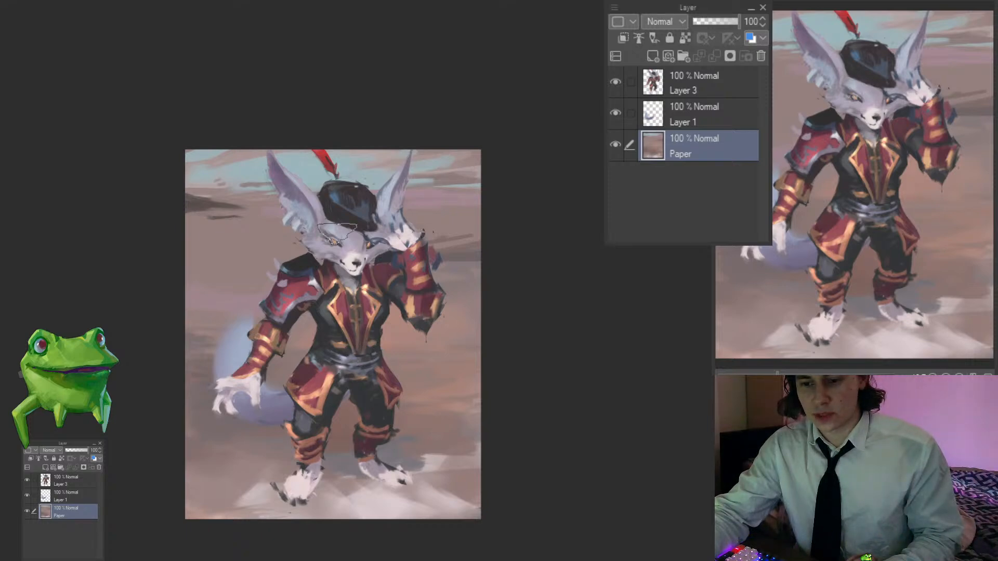
pyautogui.moveTo(352, 362); pyautogui.dragTo(341, 376)
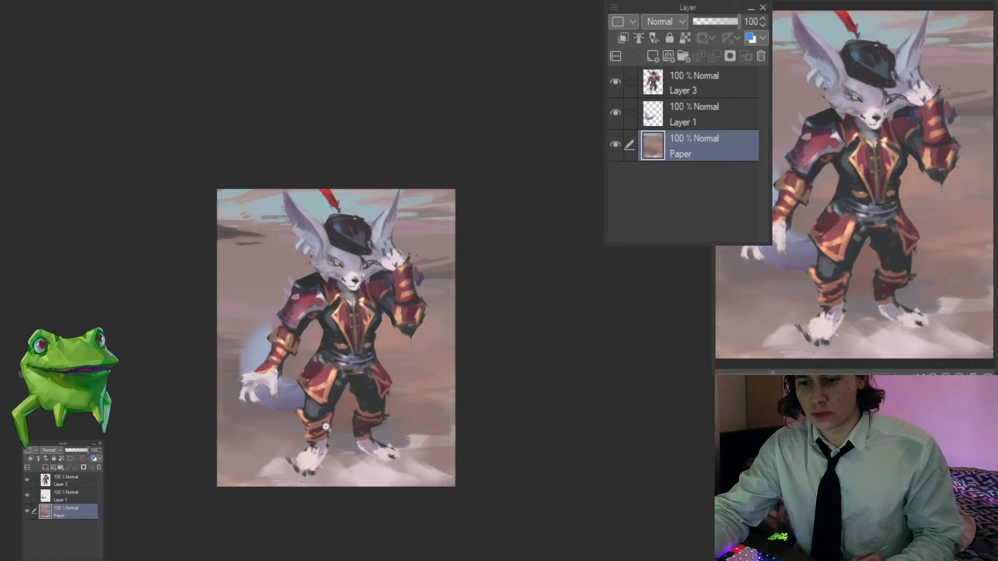
pyautogui.moveTo(284, 463)
pyautogui.mouseDown()
pyautogui.moveTo(295, 441)
pyautogui.moveTo(326, 465)
pyautogui.moveTo(301, 465)
pyautogui.moveTo(320, 472)
pyautogui.mouseUp()
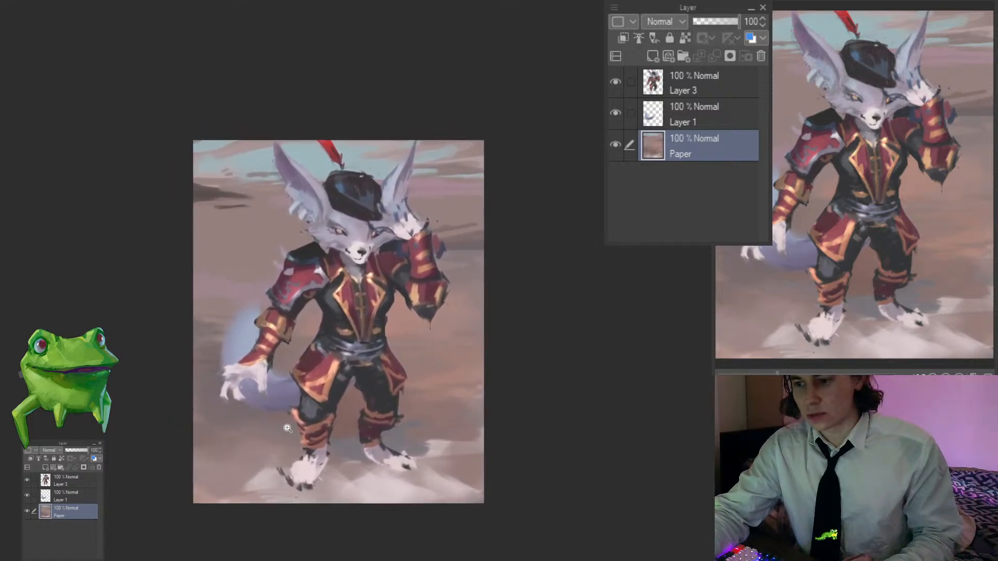
# Step: On Layer 3, smooth the grey-blue trim along the lower edge of the red shoulder piece on the lowered arm with a smaller brush
pyautogui.hotkey('ctrl', ']')
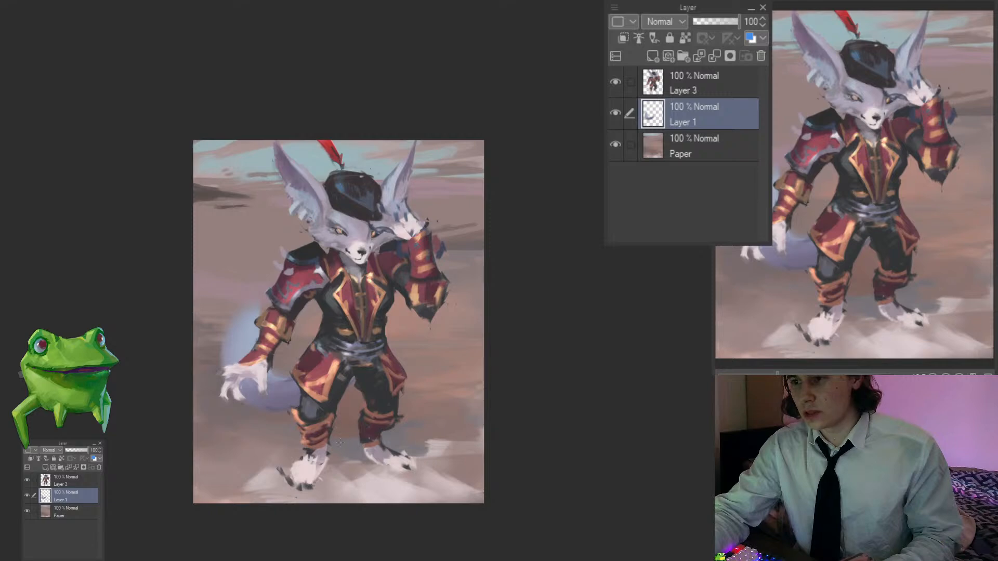
pyautogui.hotkey('alt', '[')
pyautogui.hotkey('alt', ']')
pyautogui.hotkey('alt', ']')
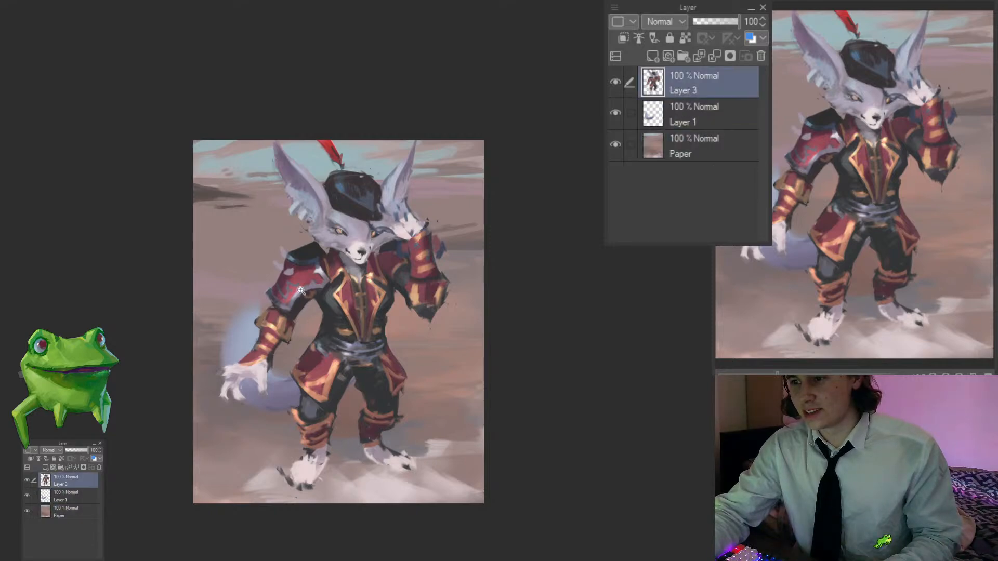
pyautogui.scroll(5, 300, 292)
pyautogui.press('[')
pyautogui.press('[')
pyautogui.press('[')
pyautogui.press('[')
pyautogui.press('[')
pyautogui.press('[')
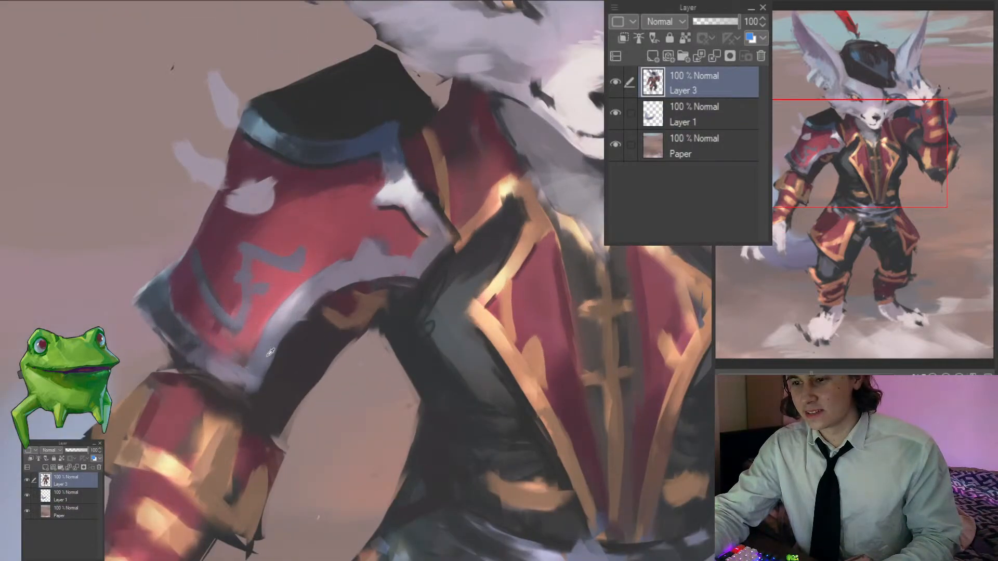
pyautogui.moveTo(255, 376); pyautogui.dragTo(304, 295)
pyautogui.moveTo(261, 352); pyautogui.dragTo(306, 286)
pyautogui.keyDown('alt'); pyautogui.click(405, 194); pyautogui.keyUp('alt')
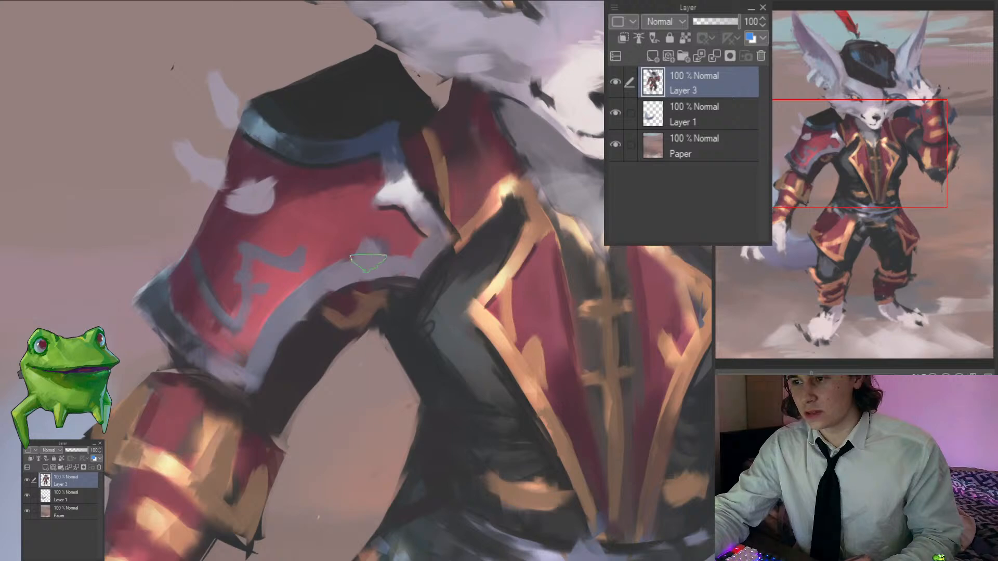
pyautogui.moveTo(368, 261)
pyautogui.mouseDown()
pyautogui.moveTo(354, 274)
pyautogui.moveTo(423, 252)
pyautogui.moveTo(422, 264)
pyautogui.moveTo(358, 270)
pyautogui.moveTo(368, 259)
pyautogui.moveTo(343, 273)
pyautogui.moveTo(299, 335)
pyautogui.moveTo(304, 313)
pyautogui.moveTo(283, 314)
pyautogui.mouseUp()
pyautogui.keyDown('alt'); pyautogui.click(420, 259); pyautogui.keyUp('alt')
# Step: Mirror the canvas view to examine the character's overall pose and balance, and restore the normal orientation
pyautogui.press('h')
pyautogui.moveTo(443, 407); pyautogui.dragTo(299, 401)
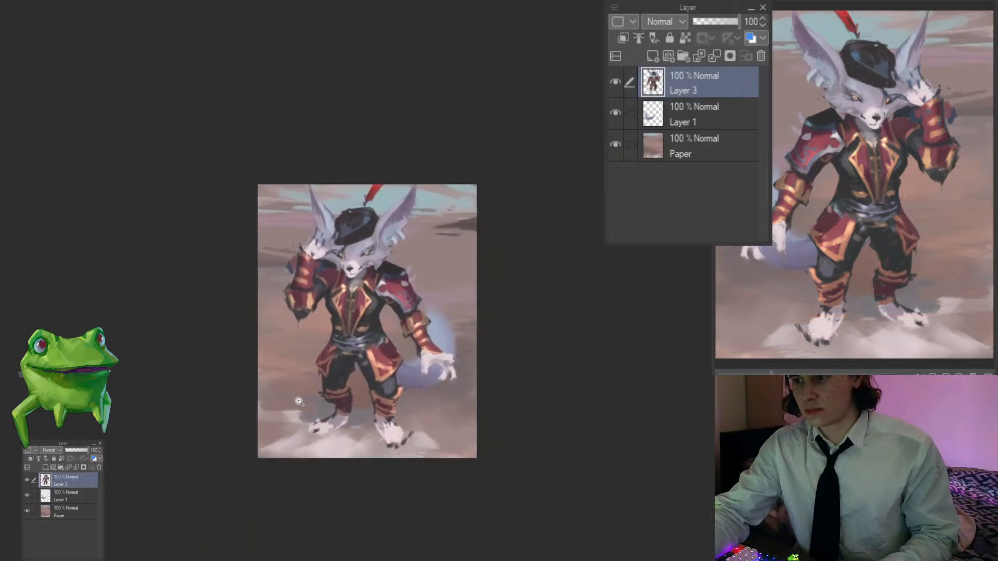
pyautogui.moveTo(404, 343); pyautogui.dragTo(414, 325)
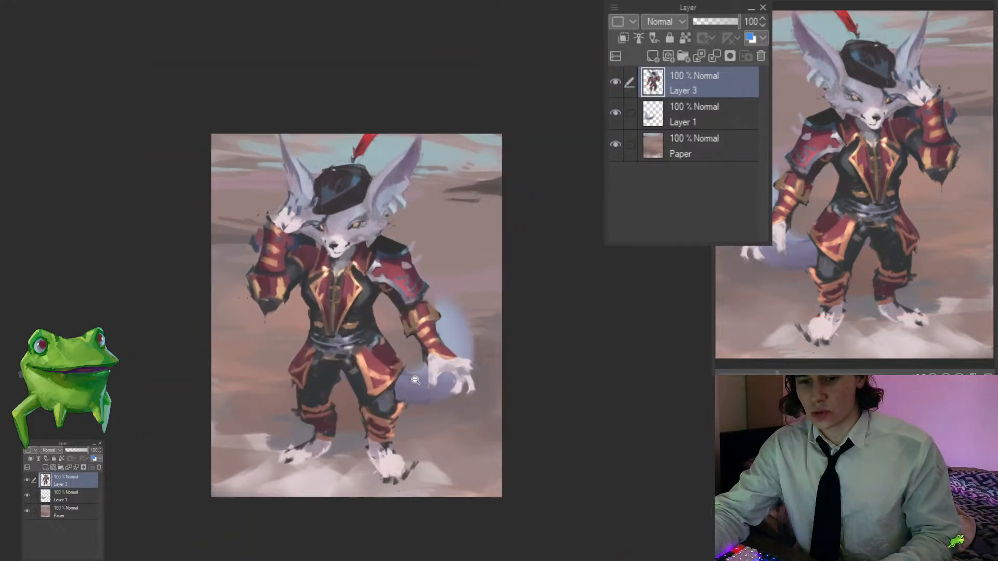
pyautogui.moveTo(415, 380); pyautogui.dragTo(397, 352)
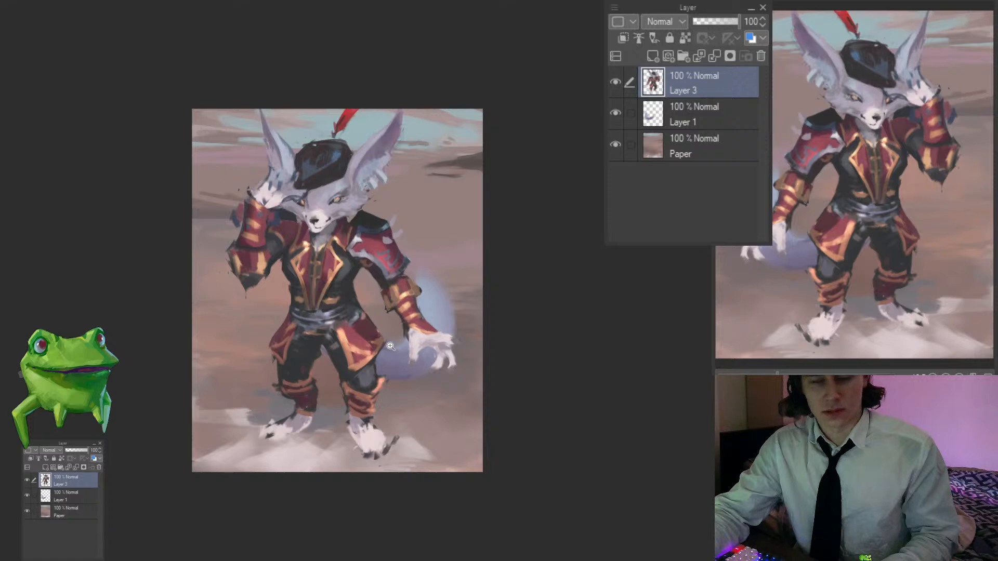
pyautogui.moveTo(309, 228)
pyautogui.mouseDown()
pyautogui.moveTo(338, 228)
pyautogui.moveTo(326, 228)
pyautogui.mouseUp()
pyautogui.press('h')
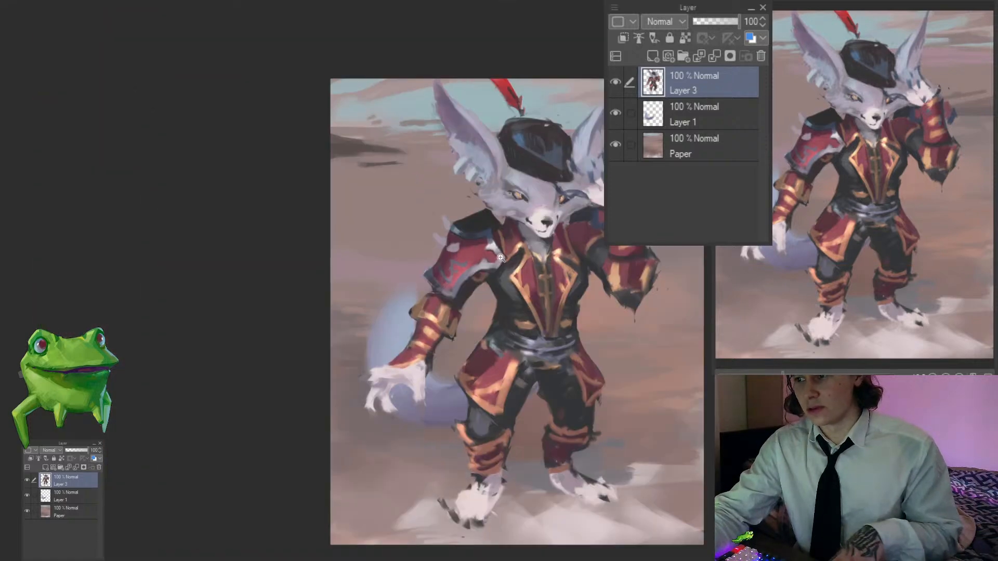
# Step: Sharpen and brighten the gold trim at the upper corner of the jacket lapel nearest the raised arm
pyautogui.moveTo(503, 250); pyautogui.dragTo(550, 250)
pyautogui.moveTo(627, 249)
pyautogui.mouseDown()
pyautogui.moveTo(506, 270)
pyautogui.moveTo(550, 270)
pyautogui.mouseUp()
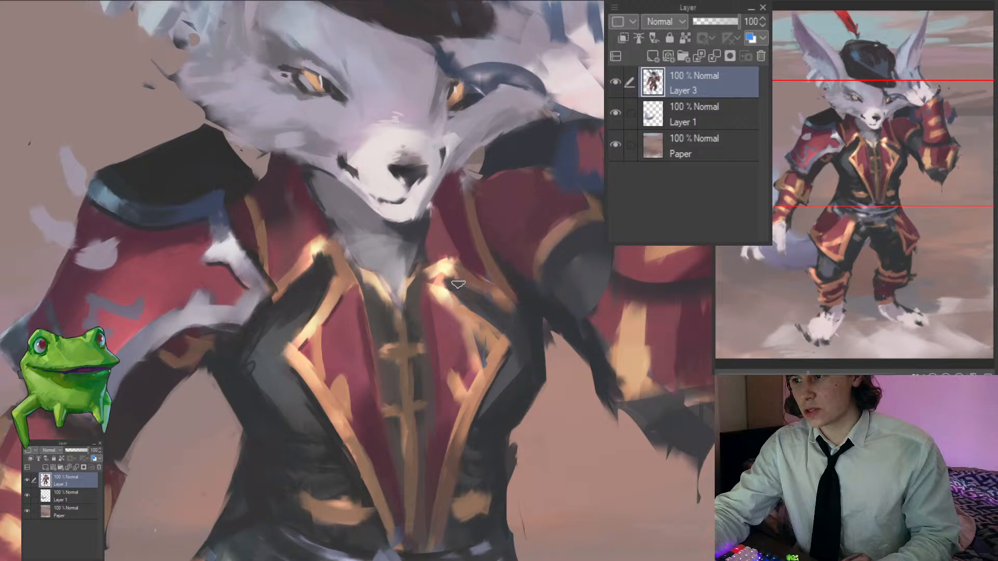
pyautogui.moveTo(455, 280); pyautogui.dragTo(432, 300)
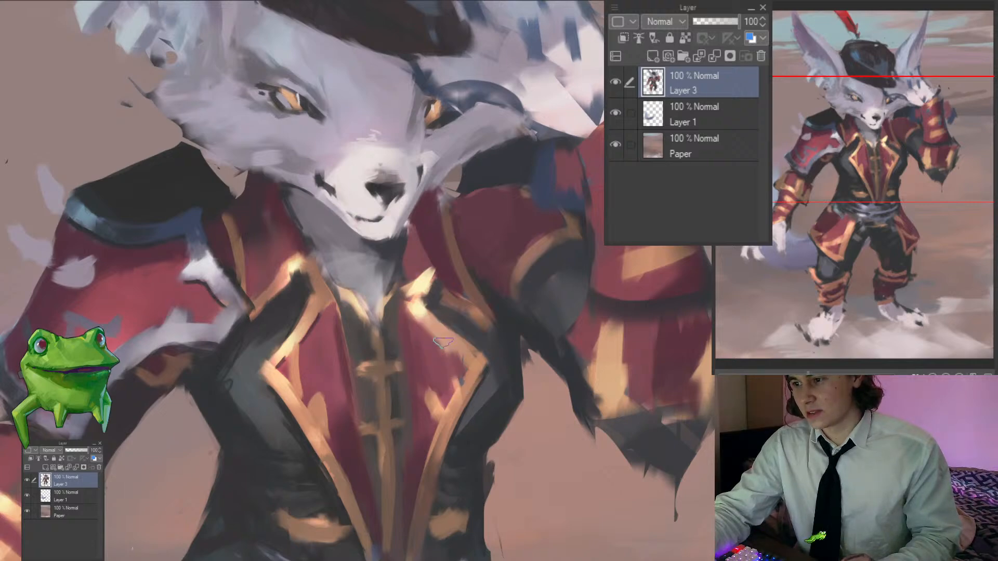
pyautogui.moveTo(457, 391)
pyautogui.mouseDown()
pyautogui.moveTo(443, 447)
pyautogui.moveTo(466, 394)
pyautogui.moveTo(448, 370)
pyautogui.mouseUp()
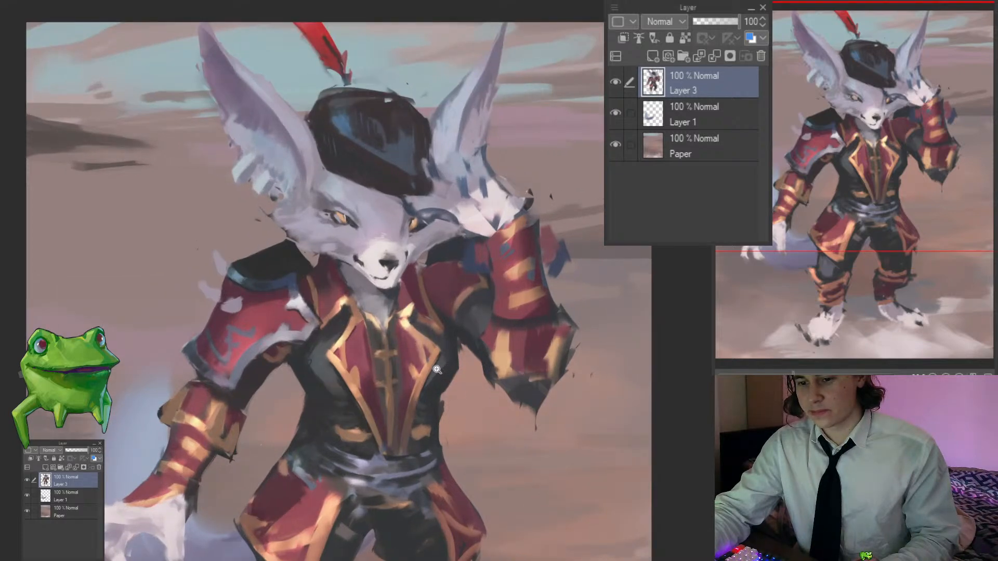
pyautogui.click(436, 370)
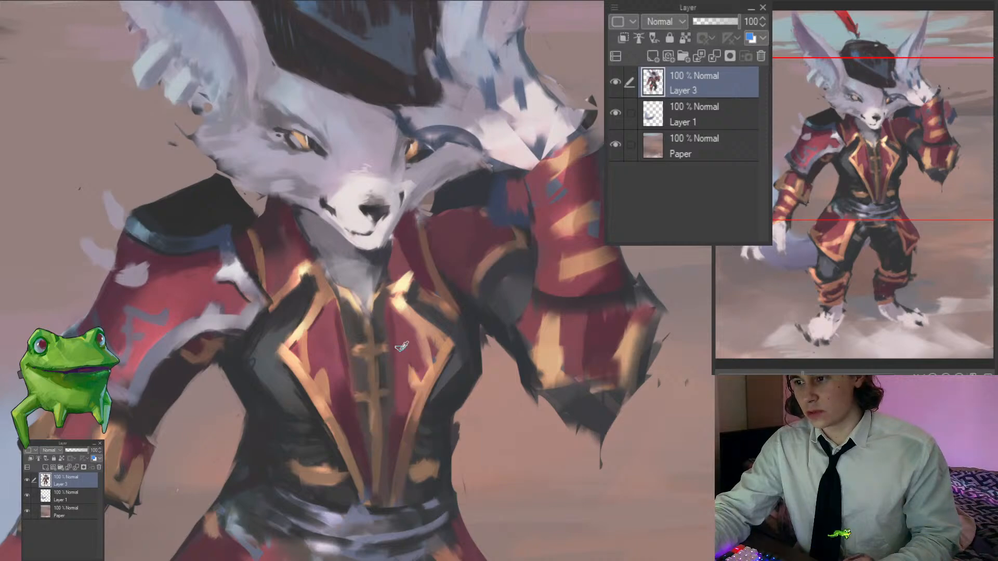
pyautogui.moveTo(340, 337); pyautogui.dragTo(430, 302)
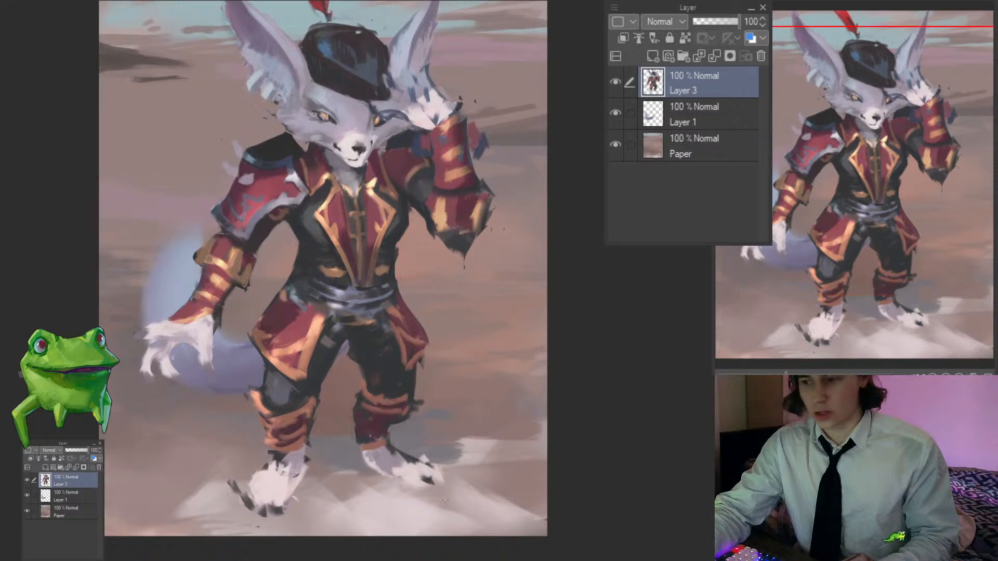
# Step: On the Paper layer, paint muted brown strokes over the pale mist under and in front of both feet
pyautogui.keyDown('ctrl'); pyautogui.keyDown('shift'); pyautogui.click(407, 457); pyautogui.keyUp('shift'); pyautogui.keyUp('ctrl')
pyautogui.moveTo(407, 456); pyautogui.dragTo(373, 455)
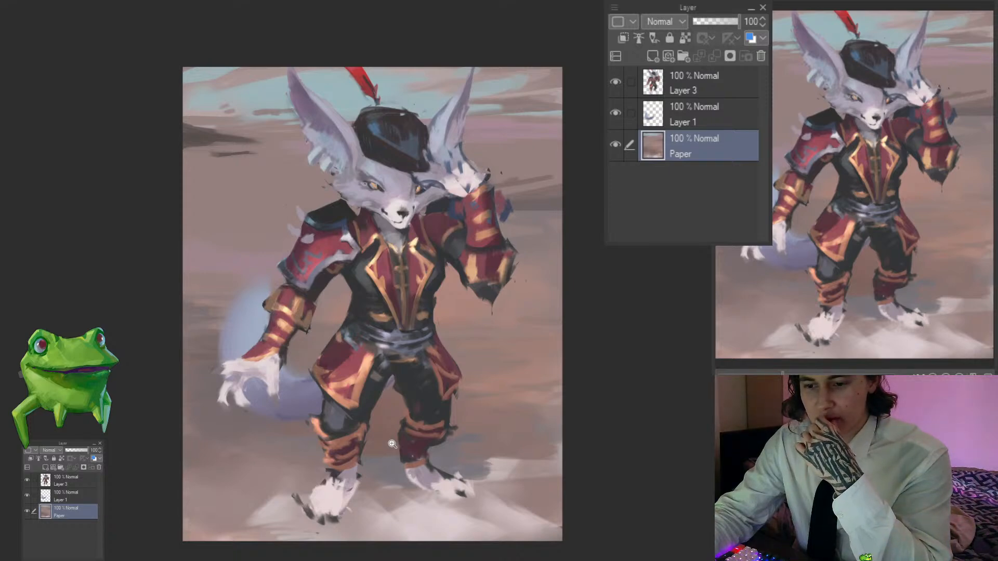
pyautogui.moveTo(401, 451); pyautogui.dragTo(415, 467)
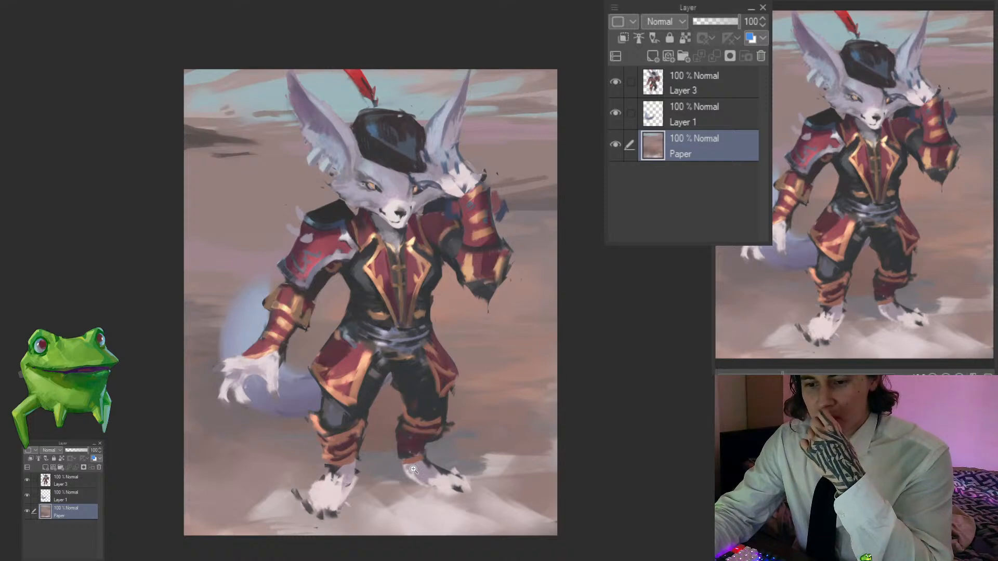
pyautogui.moveTo(414, 436); pyautogui.dragTo(418, 456)
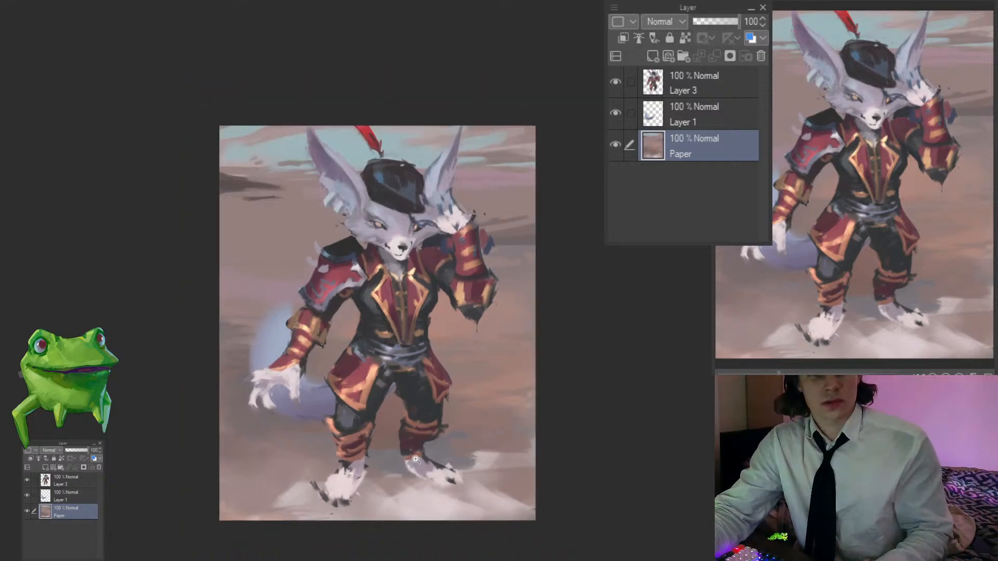
pyautogui.moveTo(580, 419); pyautogui.dragTo(613, 373)
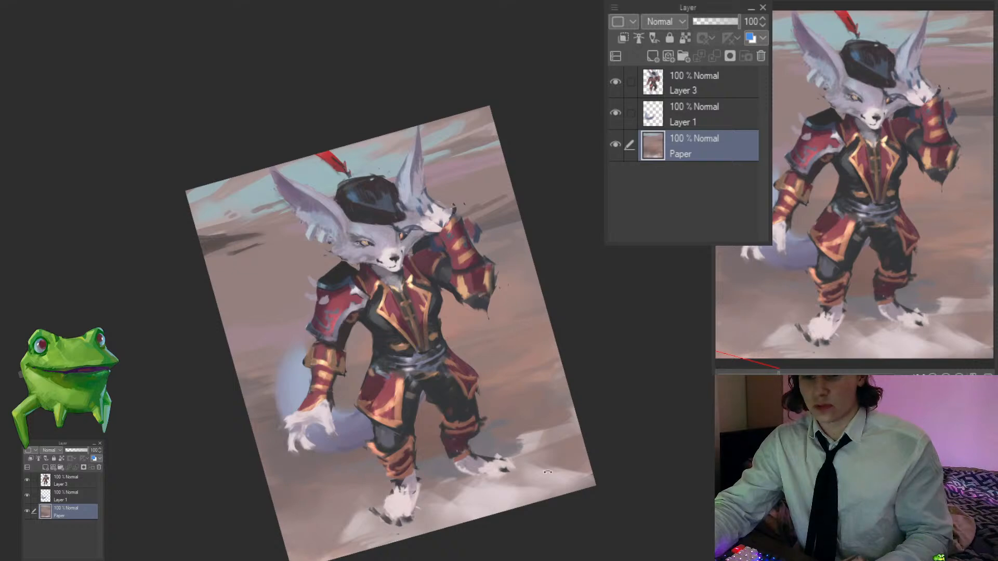
pyautogui.moveTo(547, 472); pyautogui.dragTo(613, 374)
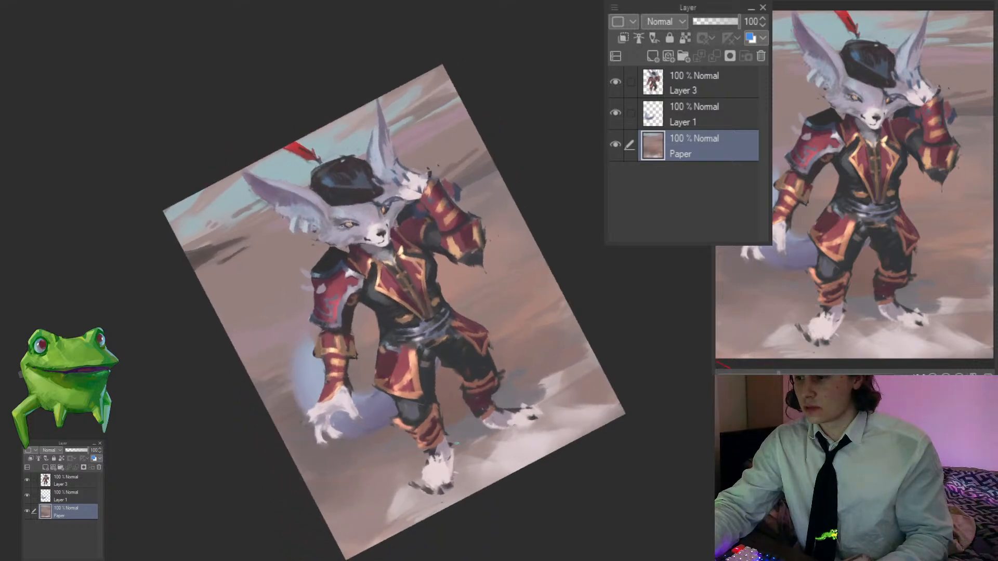
pyautogui.moveTo(481, 442)
pyautogui.mouseDown()
pyautogui.moveTo(475, 452)
pyautogui.moveTo(489, 446)
pyautogui.mouseUp()
pyautogui.moveTo(394, 486)
pyautogui.mouseDown()
pyautogui.moveTo(390, 511)
pyautogui.moveTo(419, 508)
pyautogui.moveTo(514, 461)
pyautogui.moveTo(566, 431)
pyautogui.moveTo(572, 384)
pyautogui.mouseUp()
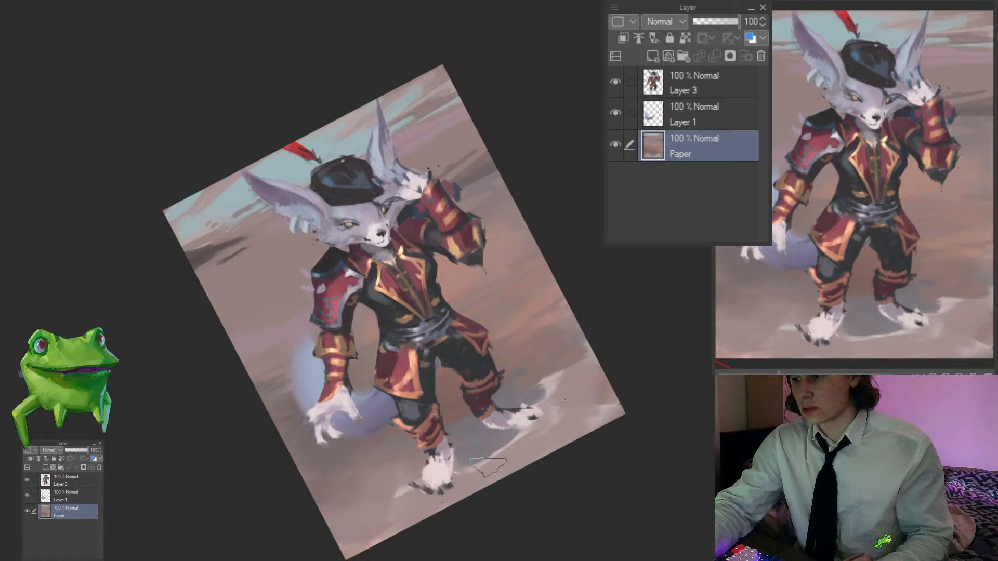
pyautogui.moveTo(411, 491); pyautogui.dragTo(415, 493)
pyautogui.moveTo(536, 455); pyautogui.dragTo(525, 469)
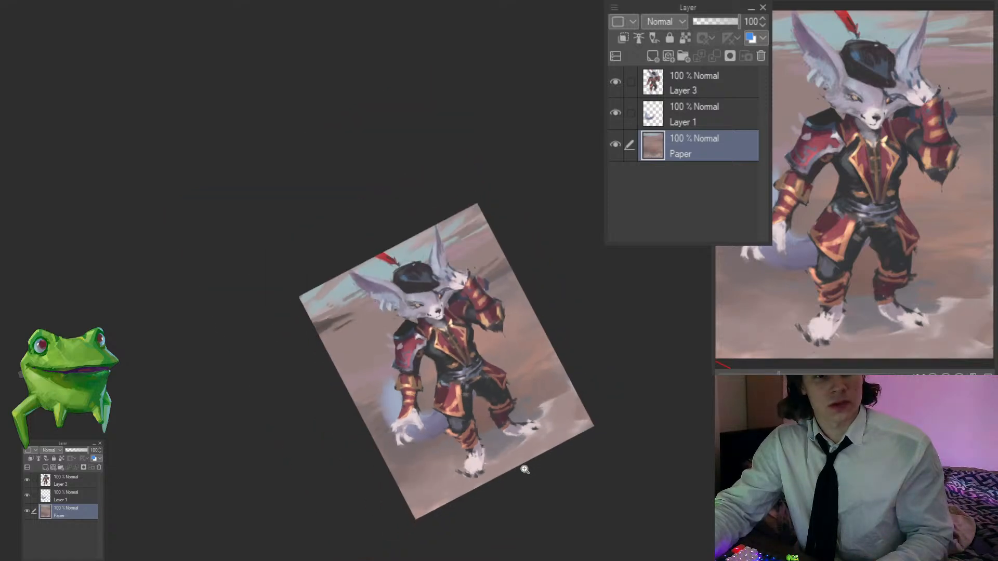
# Step: Create a new layer directly above Paper and set its blending mode to Multiply
pyautogui.doubleClick(531, 463)
pyautogui.moveTo(601, 437); pyautogui.dragTo(541, 397)
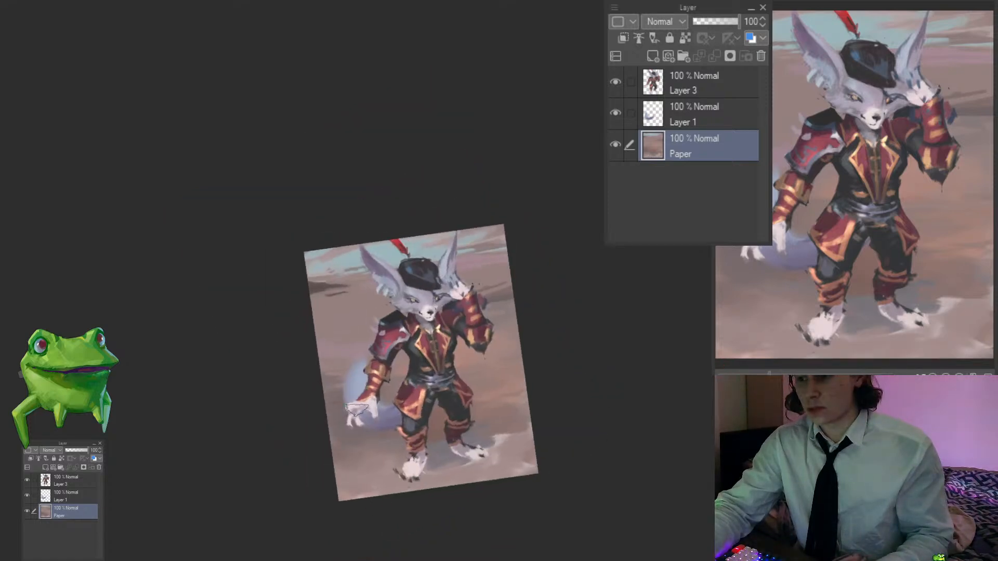
pyautogui.moveTo(462, 359); pyautogui.dragTo(478, 351)
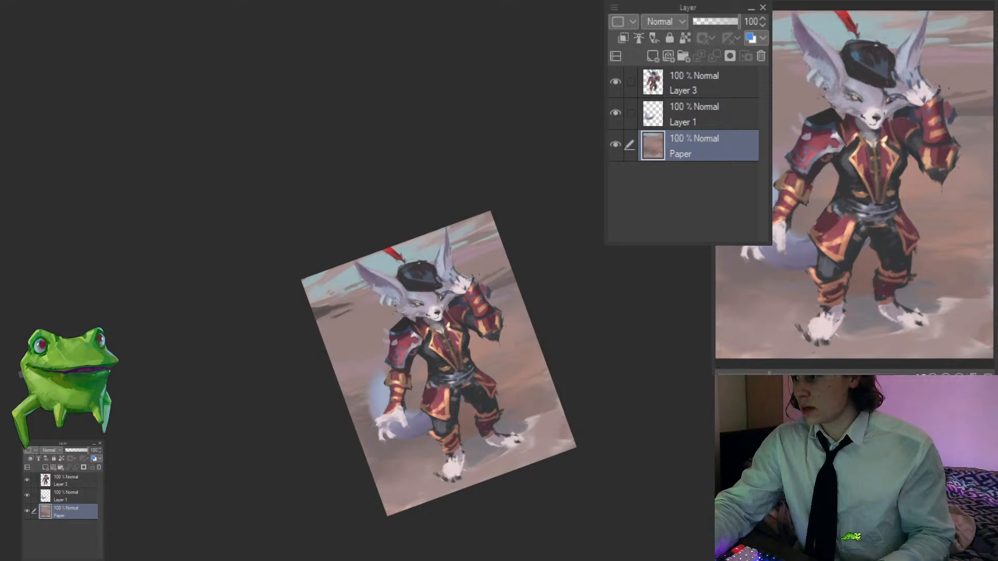
pyautogui.click(652, 55)
pyautogui.click(51, 450)
# Step: Darken the ground around the feet with broad brush strokes on the Multiply layer and reset the canvas rotation
pyautogui.scroll(1, 541, 366)
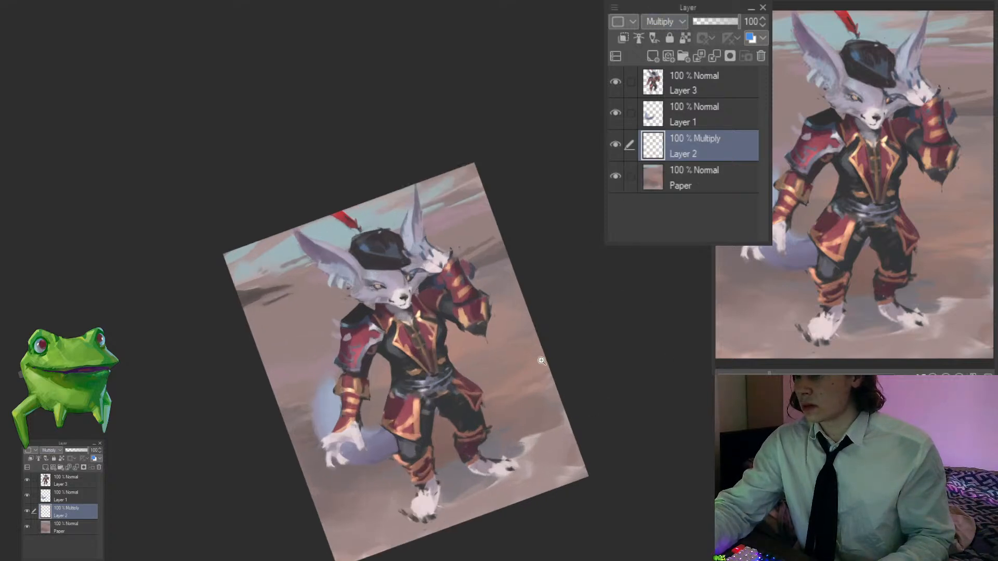
pyautogui.moveTo(540, 366); pyautogui.dragTo(556, 325)
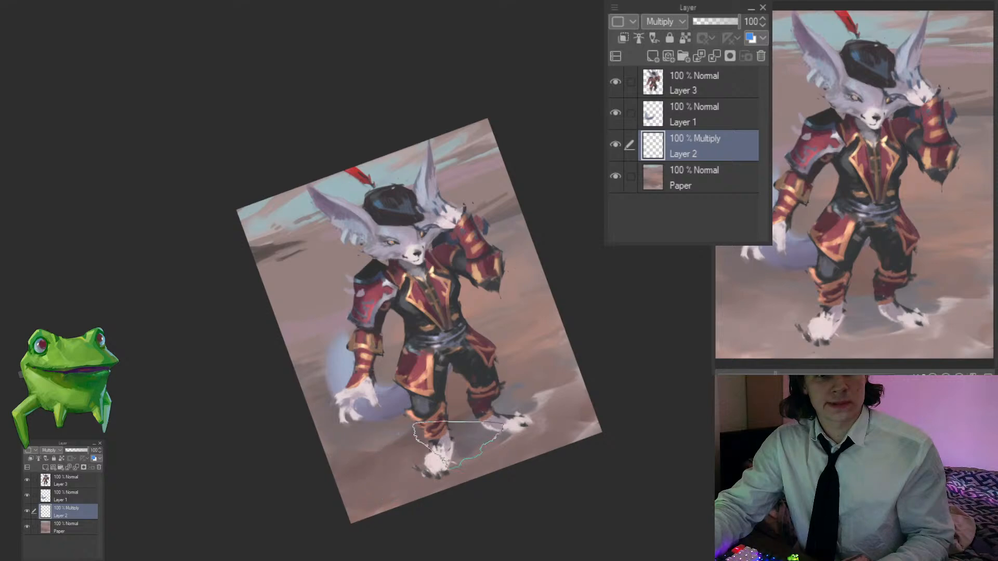
pyautogui.moveTo(513, 408); pyautogui.dragTo(457, 428)
pyautogui.hotkey('ctrl', '@')
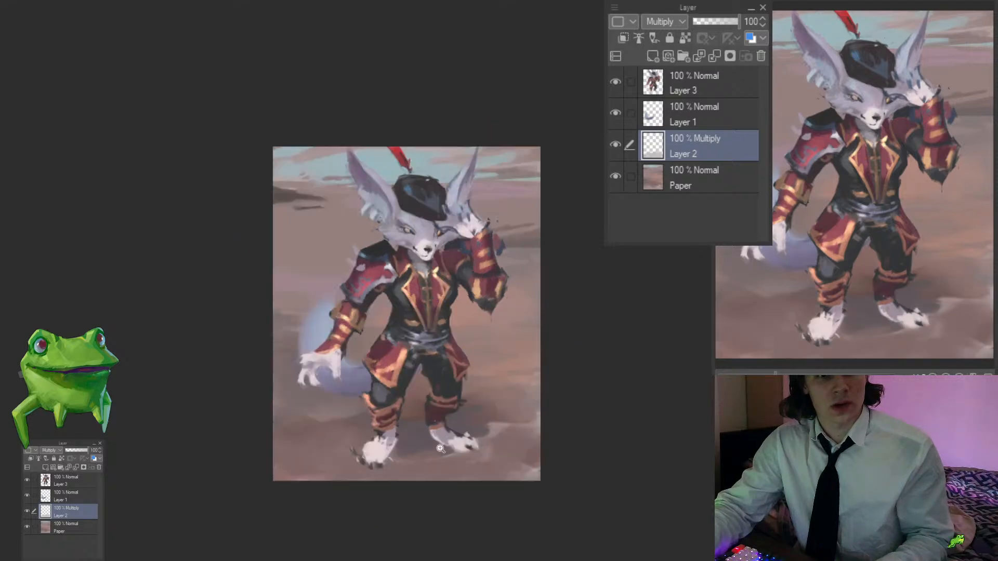
pyautogui.scroll(-1, 450, 434)
pyautogui.scroll(1, 466, 421)
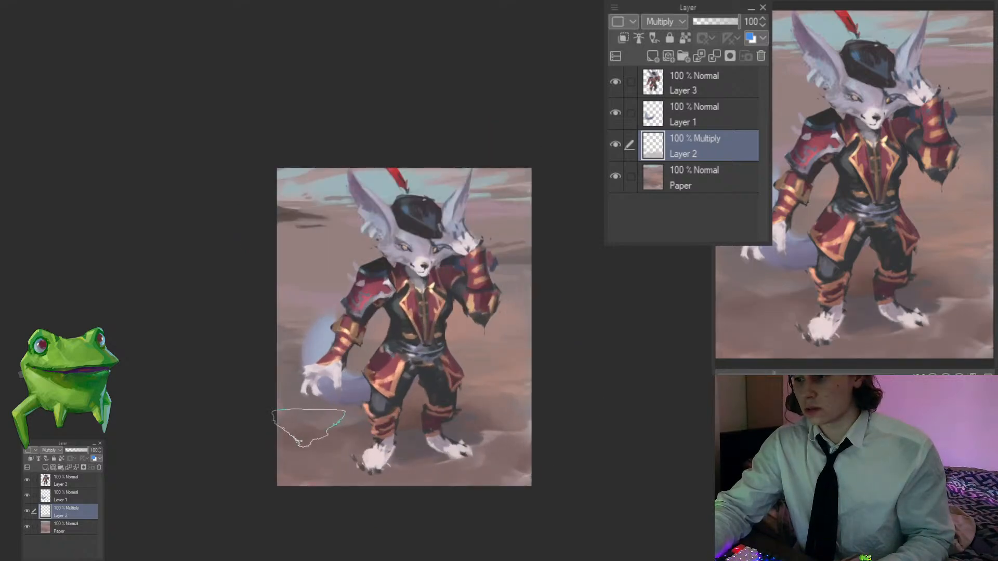
# Step: Extend the Multiply shading across the ground behind the legs and refine the light streaks beside the rear foot
pyautogui.moveTo(315, 429); pyautogui.dragTo(327, 407)
pyautogui.moveTo(450, 345)
pyautogui.mouseDown()
pyautogui.moveTo(461, 342)
pyautogui.moveTo(456, 352)
pyautogui.mouseUp()
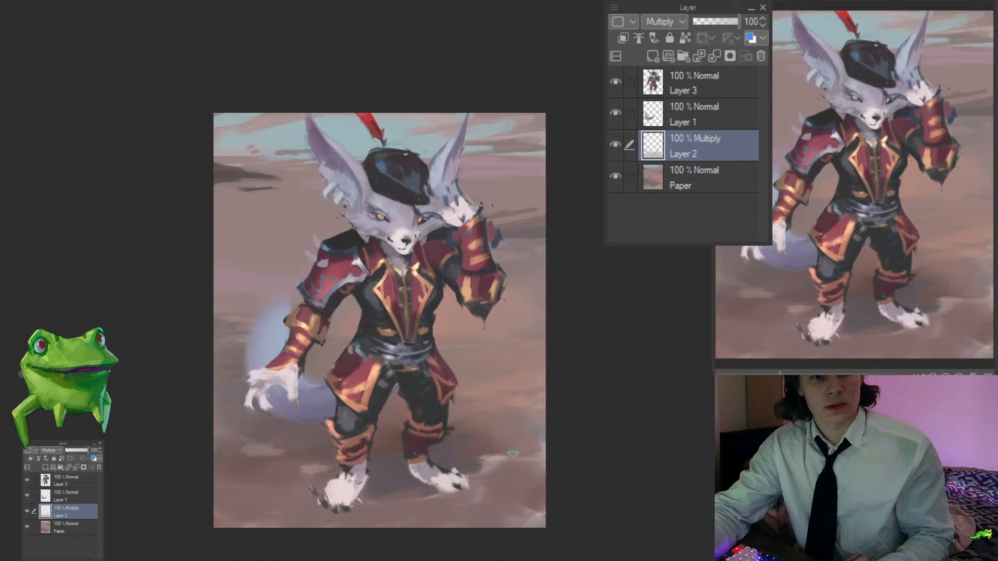
pyautogui.moveTo(502, 467); pyautogui.dragTo(494, 463)
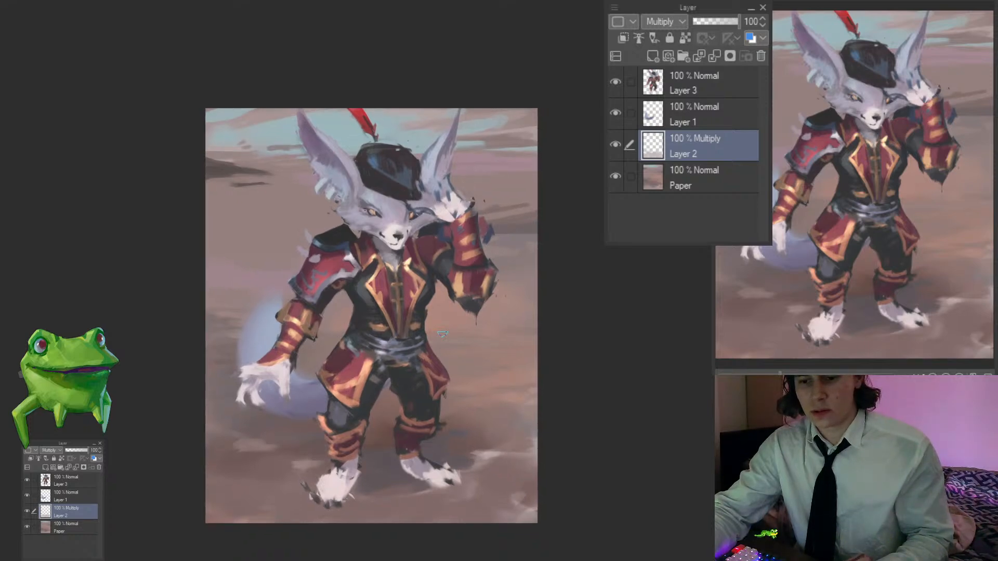
pyautogui.moveTo(387, 410); pyautogui.dragTo(379, 421)
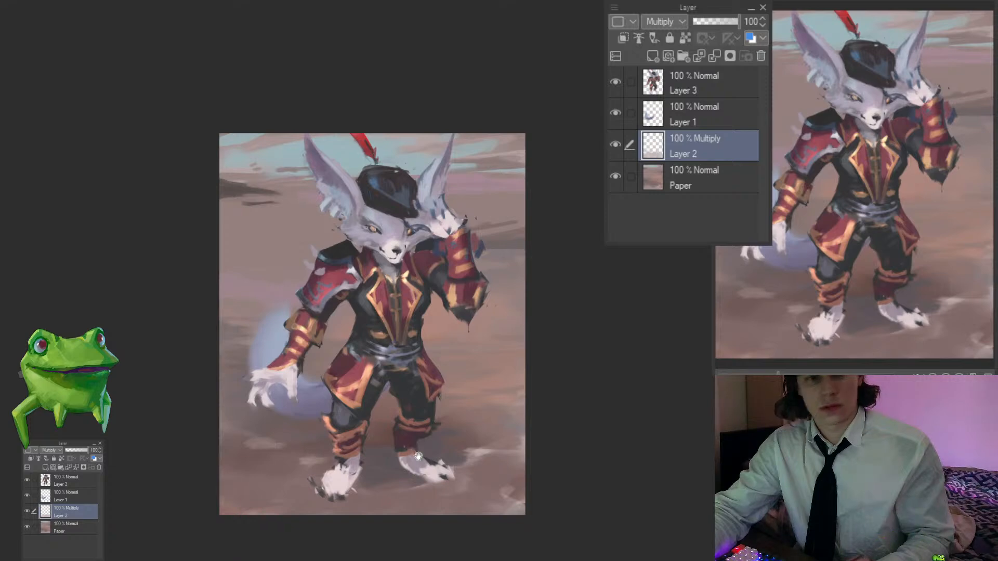
# Step: Examine the figure's balance from a distance with the canvas mirrored, and restore its normal orientation
pyautogui.moveTo(418, 455); pyautogui.dragTo(412, 466)
pyautogui.moveTo(521, 461); pyautogui.dragTo(585, 379)
pyautogui.moveTo(513, 423); pyautogui.dragTo(502, 487)
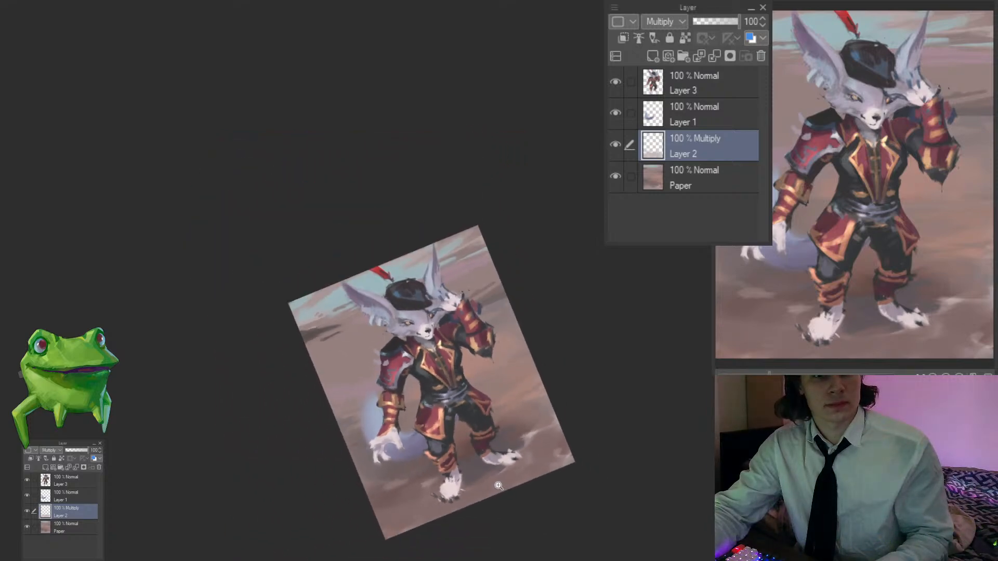
pyautogui.hotkey('ctrl', '@')
pyautogui.click(485, 465)
pyautogui.press('h')
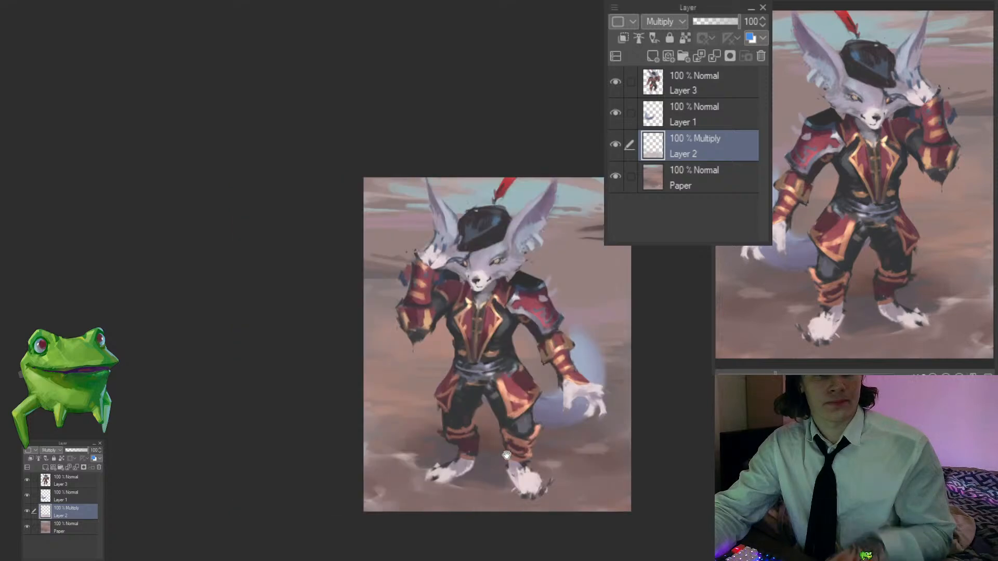
pyautogui.moveTo(503, 456); pyautogui.dragTo(411, 489)
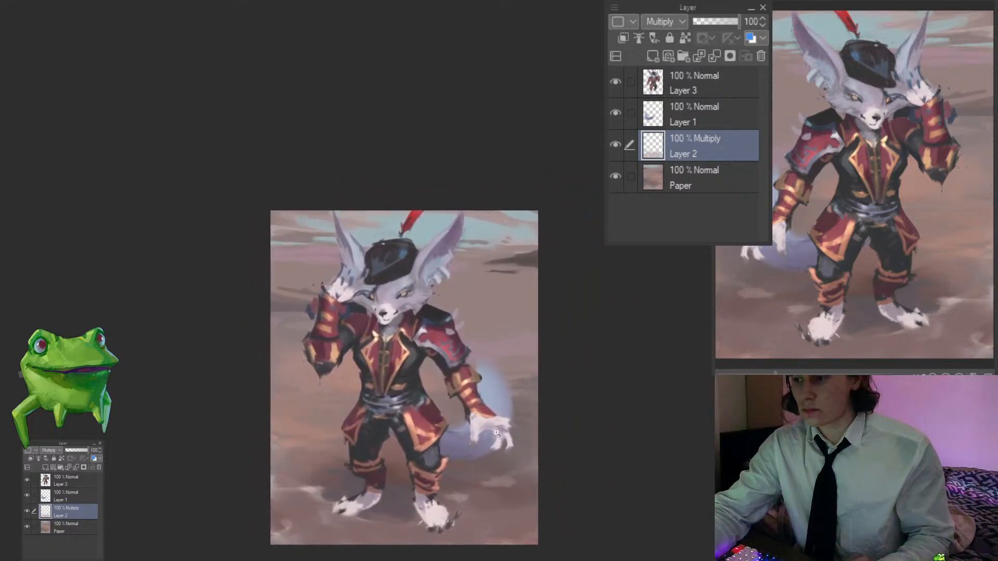
pyautogui.press('h')
pyautogui.moveTo(454, 432); pyautogui.dragTo(393, 421)
pyautogui.click(424, 442)
# Step: Switch to Layer 3 and touch up the dark edge where the lowered arm's sleeve meets the bracer
pyautogui.keyDown('ctrl'); pyautogui.keyDown('shift'); pyautogui.click(353, 517); pyautogui.keyUp('shift'); pyautogui.keyUp('ctrl')
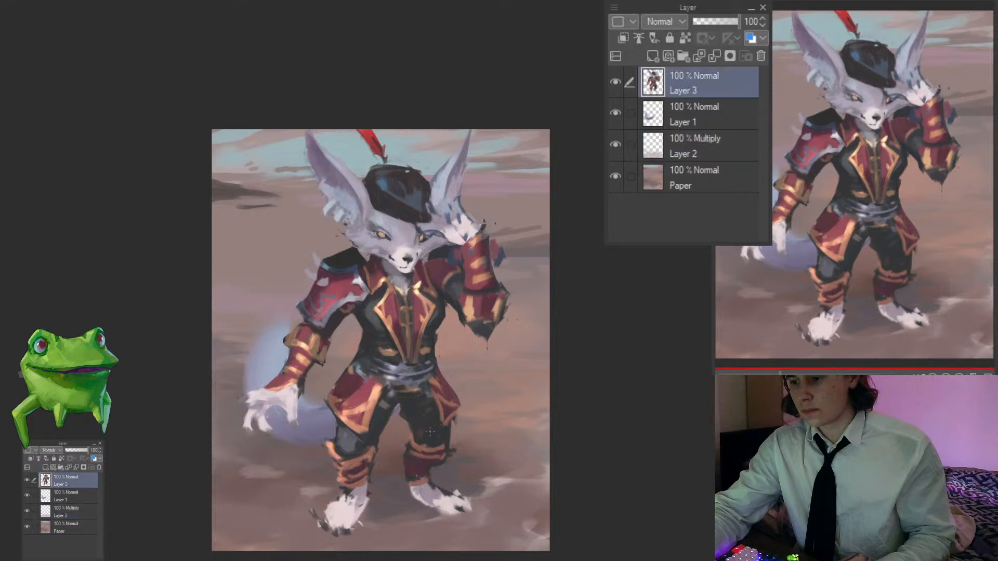
pyautogui.click(354, 520)
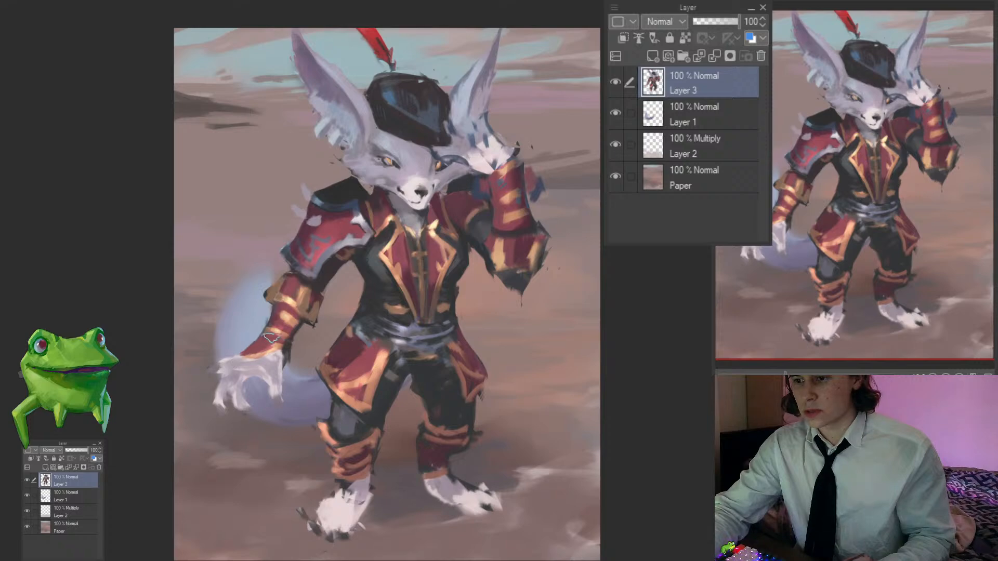
pyautogui.scroll(2, 259, 336)
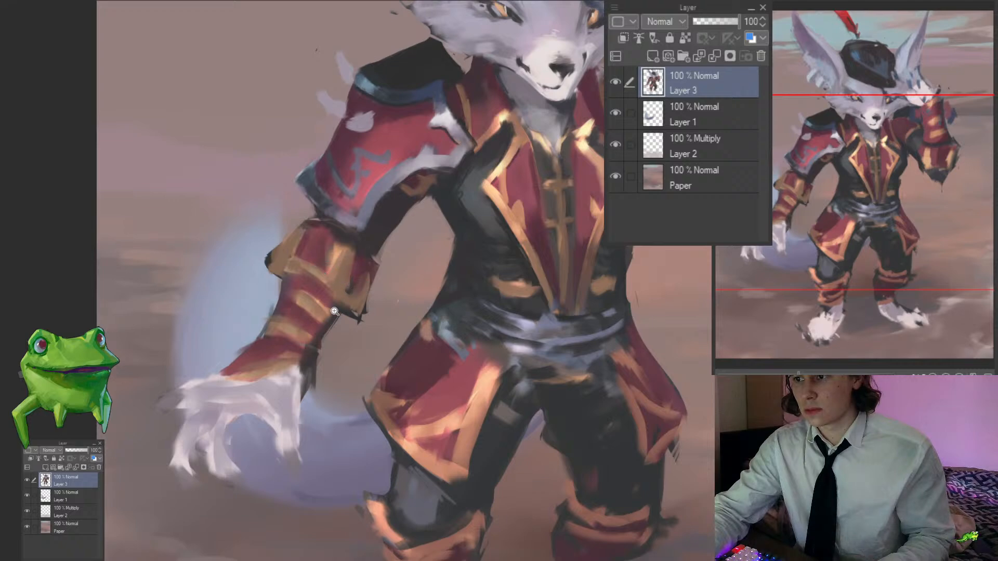
pyautogui.moveTo(334, 311); pyautogui.dragTo(270, 311)
pyautogui.moveTo(363, 242); pyautogui.dragTo(426, 242)
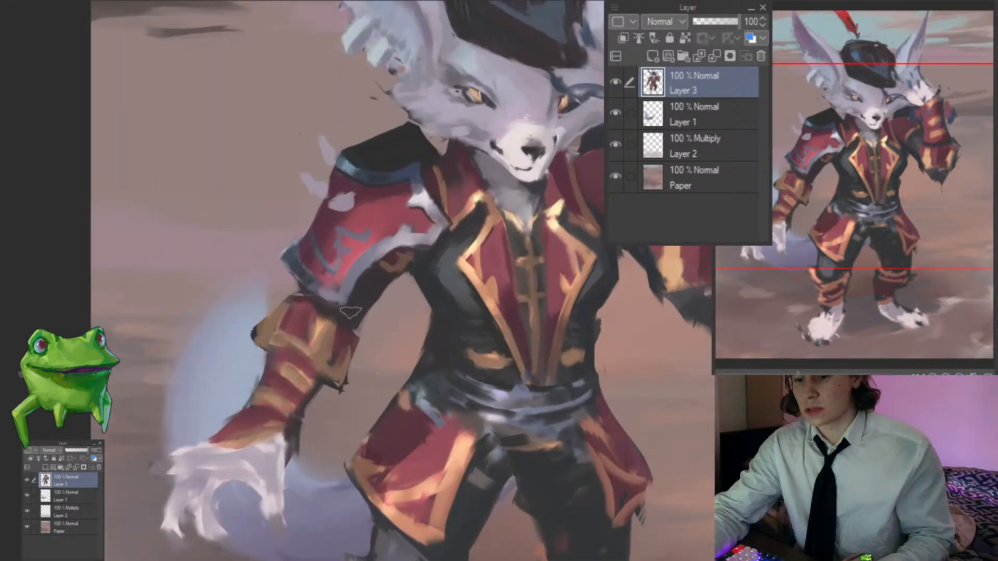
pyautogui.moveTo(351, 312); pyautogui.dragTo(276, 327)
pyautogui.moveTo(395, 444); pyautogui.dragTo(426, 444)
pyautogui.moveTo(387, 377)
pyautogui.mouseDown()
pyautogui.moveTo(338, 372)
pyautogui.moveTo(326, 360)
pyautogui.mouseUp()
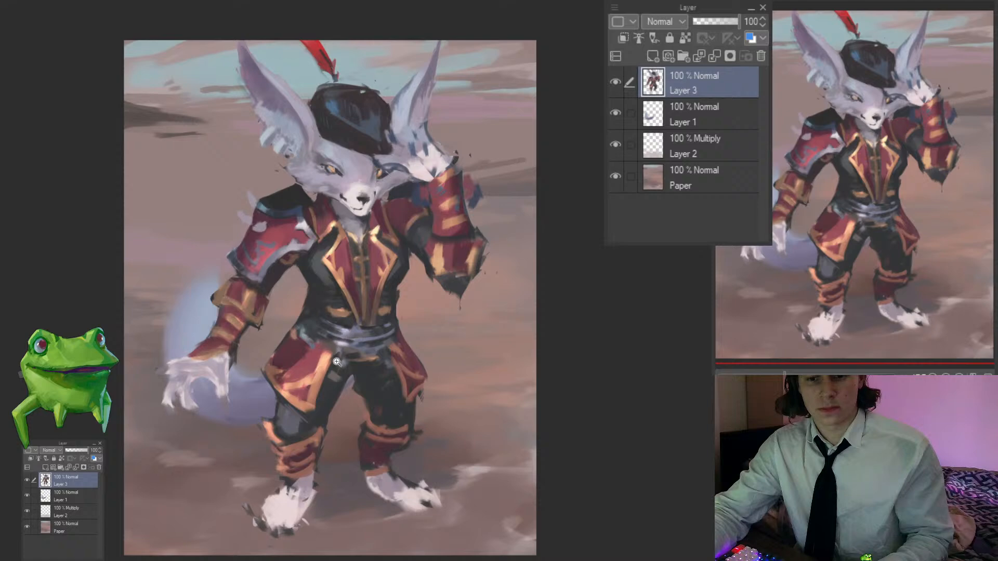
pyautogui.moveTo(336, 361)
pyautogui.mouseDown()
pyautogui.moveTo(323, 380)
pyautogui.moveTo(362, 370)
pyautogui.mouseUp()
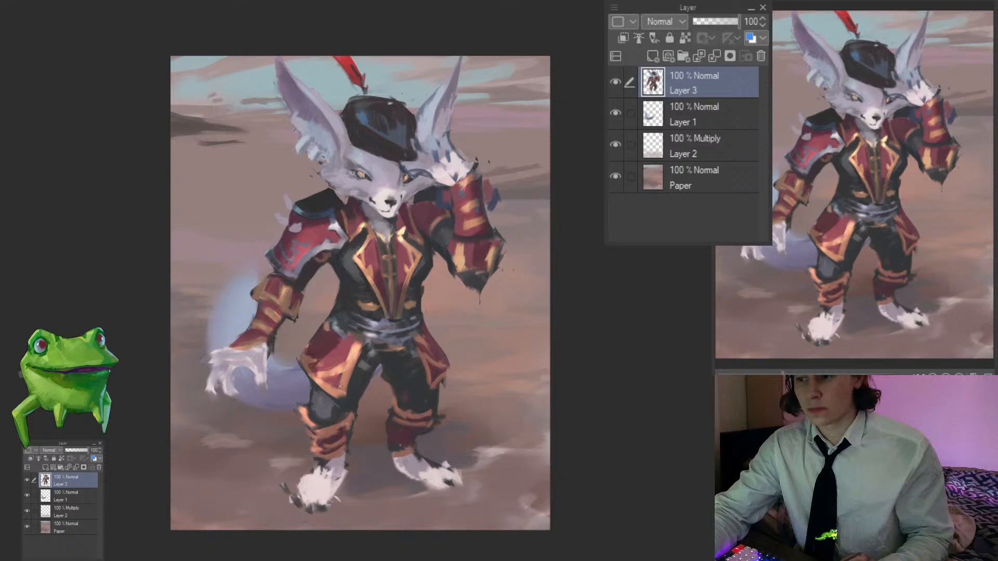
# Step: Repaint the gold trim along the lower edge and corner of the coat flap on the lowered-arm side
pyautogui.click(330, 366)
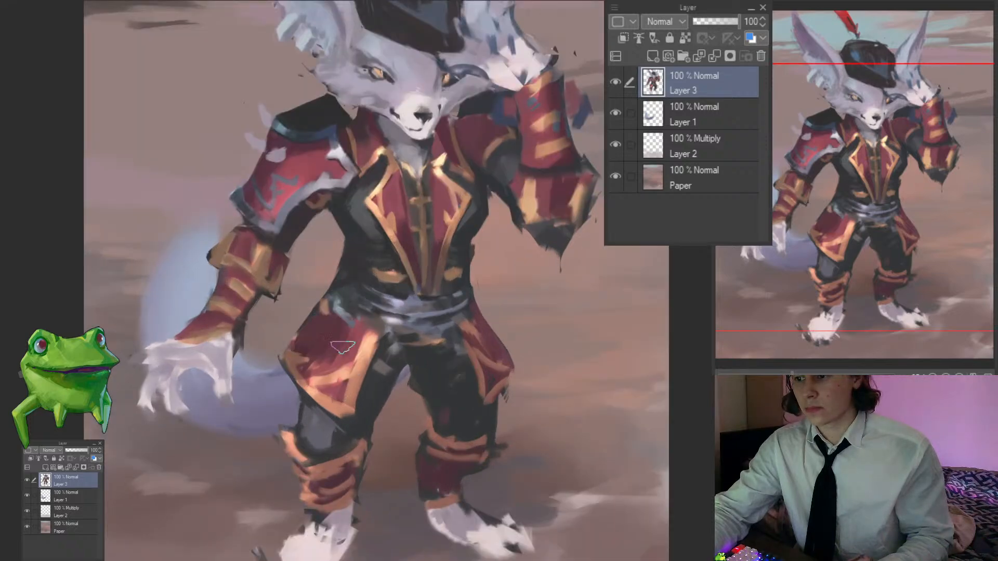
pyautogui.moveTo(296, 365); pyautogui.dragTo(336, 401)
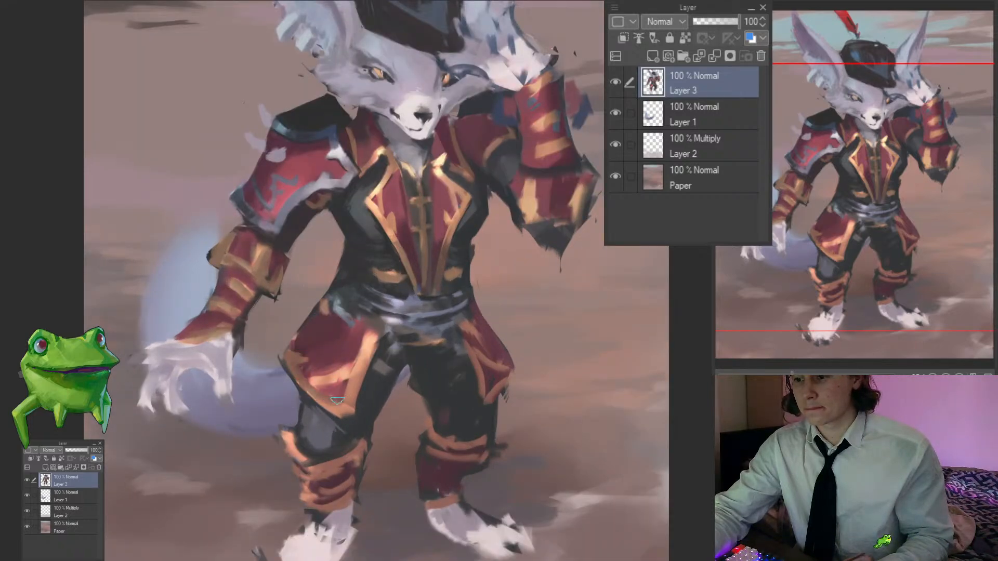
pyautogui.moveTo(291, 364); pyautogui.dragTo(352, 411)
pyautogui.moveTo(313, 383)
pyautogui.mouseDown()
pyautogui.moveTo(349, 402)
pyautogui.moveTo(332, 377)
pyautogui.moveTo(355, 368)
pyautogui.mouseUp()
pyautogui.moveTo(371, 340); pyautogui.dragTo(348, 409)
pyautogui.moveTo(363, 370); pyautogui.dragTo(352, 398)
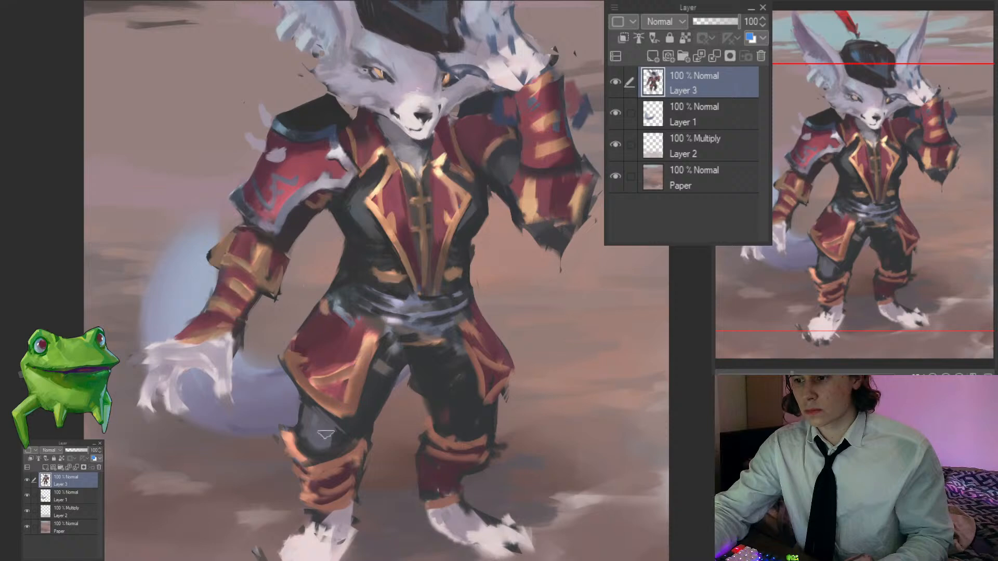
# Step: Even out the orange wraps on the lowered-arm side shin and darken the trouser knee above them
pyautogui.moveTo(292, 436)
pyautogui.mouseDown()
pyautogui.moveTo(330, 466)
pyautogui.moveTo(304, 498)
pyautogui.mouseUp()
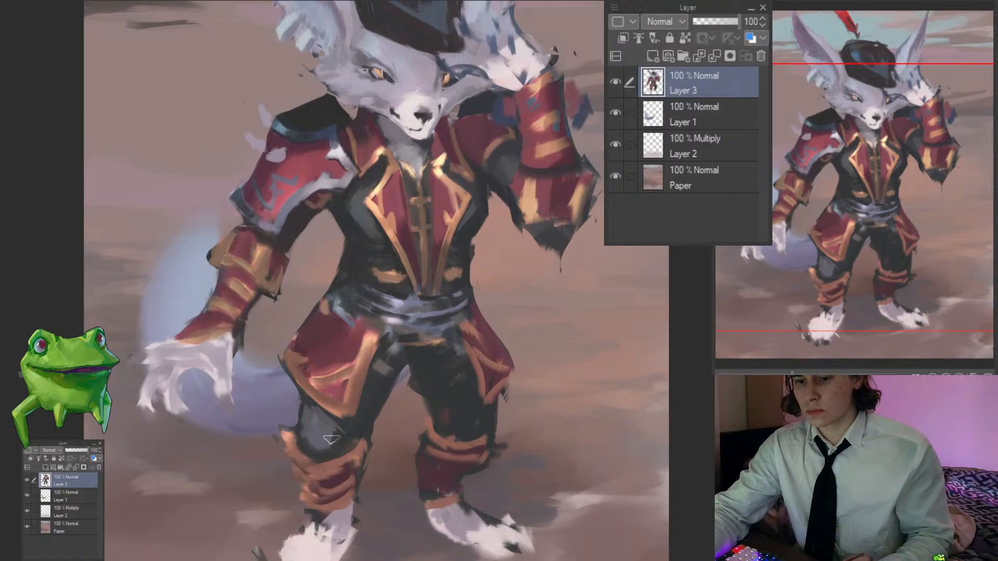
pyautogui.moveTo(334, 423)
pyautogui.mouseDown()
pyautogui.moveTo(308, 432)
pyautogui.moveTo(330, 440)
pyautogui.mouseUp()
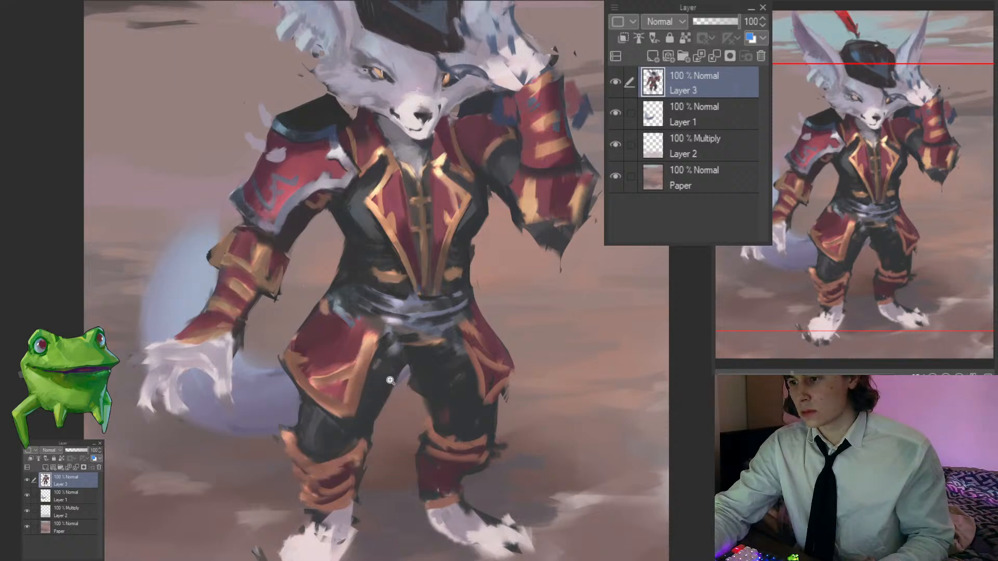
pyautogui.scroll(-5, 386, 369)
pyautogui.scroll(5, 386, 370)
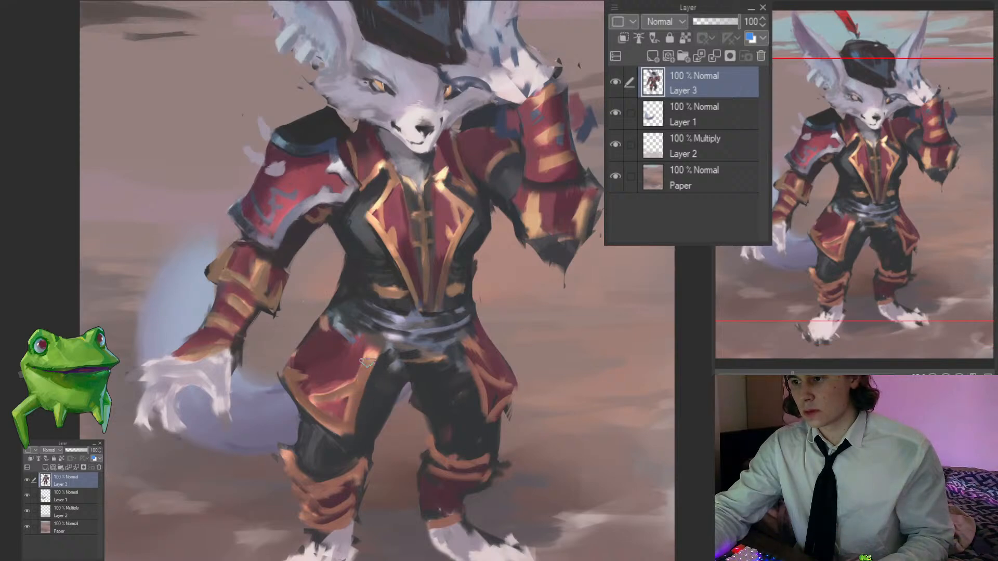
# Step: Examine the waist and coat flaps up close and compare them with the whole figure
pyautogui.moveTo(364, 355); pyautogui.dragTo(339, 388)
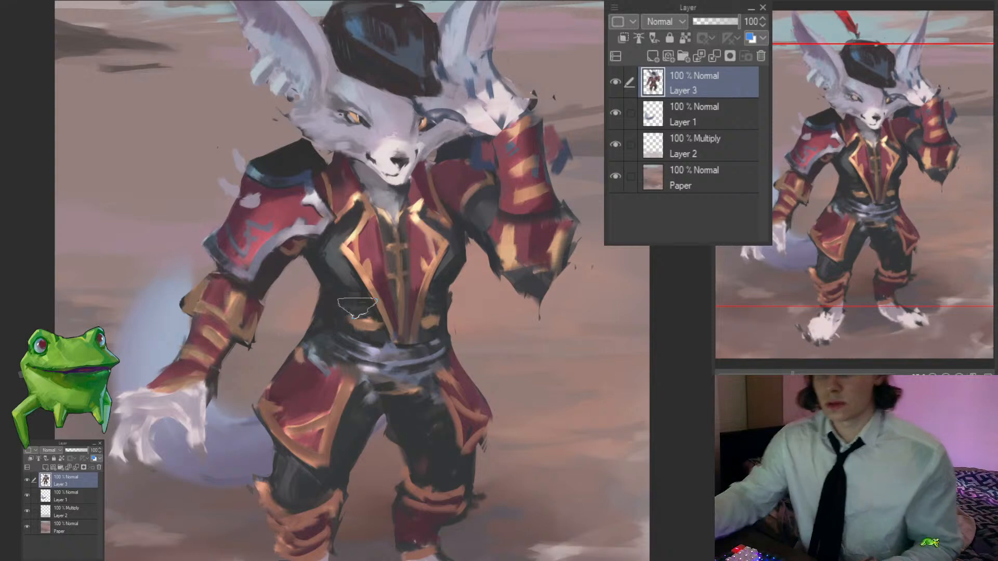
pyautogui.hotkey('ctrl', '+')
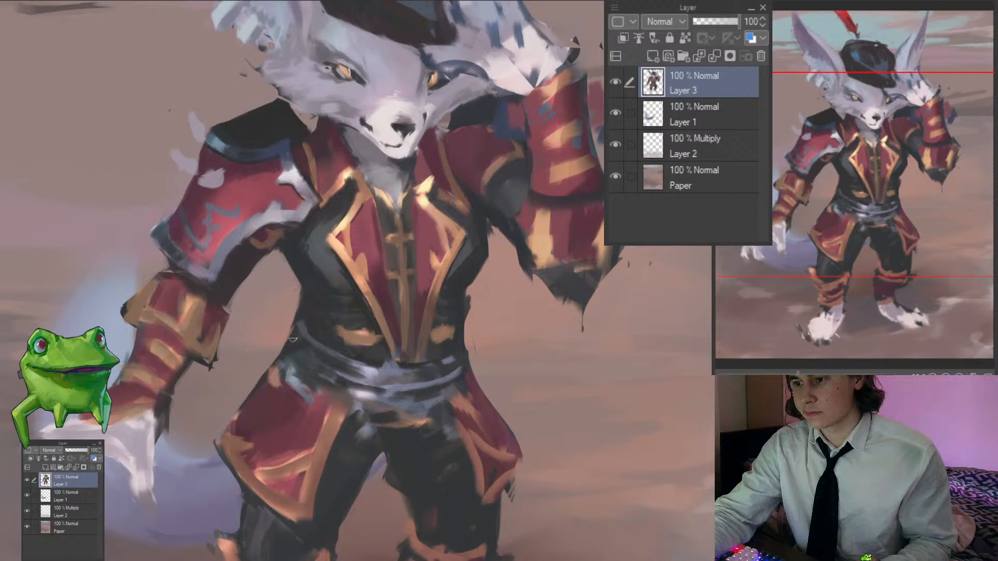
pyautogui.moveTo(327, 377); pyautogui.dragTo(267, 376)
pyautogui.moveTo(379, 366); pyautogui.dragTo(354, 422)
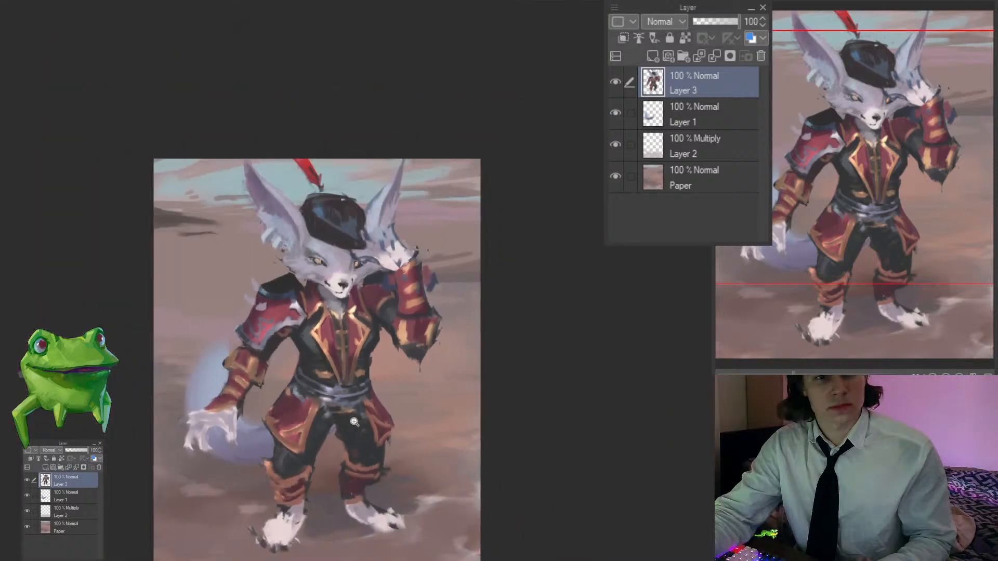
pyautogui.moveTo(461, 427); pyautogui.dragTo(490, 400)
pyautogui.doubleClick(452, 396)
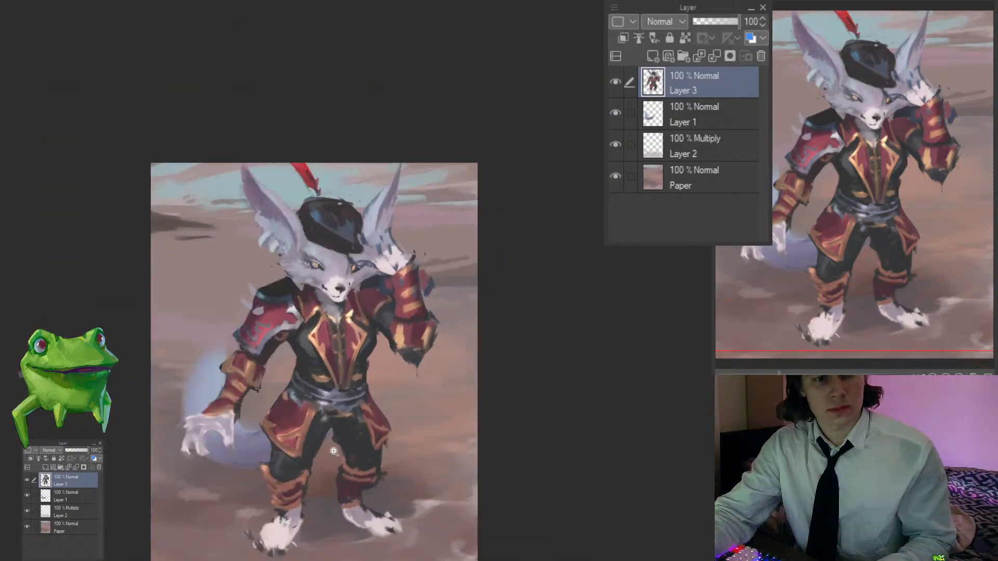
pyautogui.moveTo(334, 456); pyautogui.dragTo(364, 414)
pyautogui.click(350, 460)
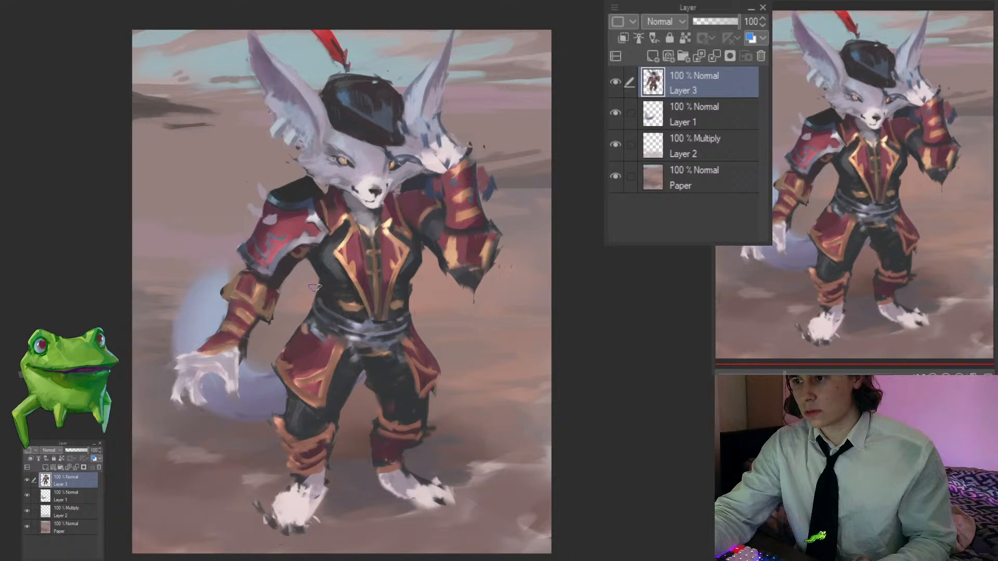
# Step: Lasso the lower body from the waist to the feet on Layer 3, move it slightly upward, and deselect
pyautogui.moveTo(229, 514)
pyautogui.mouseDown()
pyautogui.moveTo(316, 542)
pyautogui.moveTo(507, 446)
pyautogui.moveTo(445, 312)
pyautogui.mouseUp()
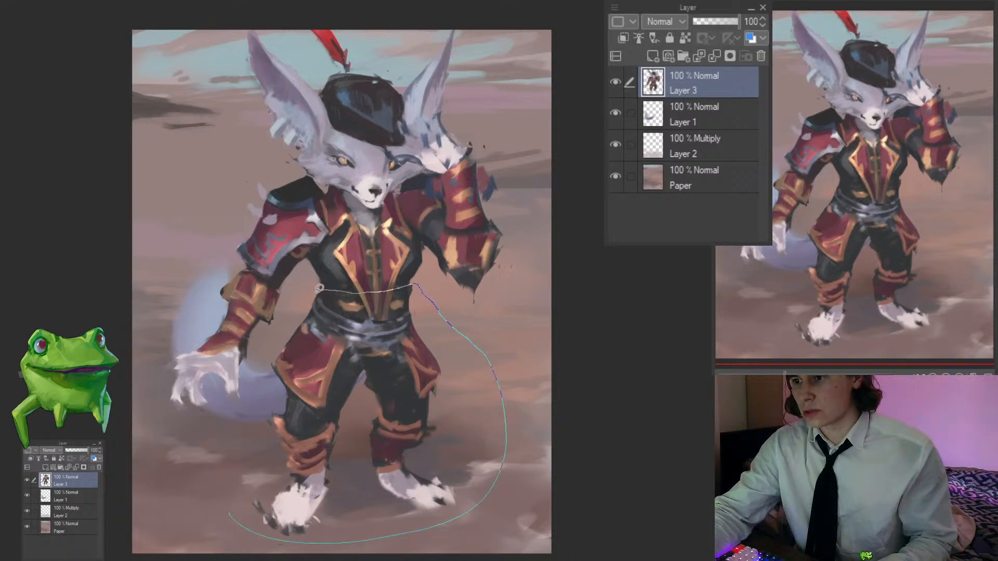
pyautogui.moveTo(256, 396); pyautogui.dragTo(256, 417)
pyautogui.scroll(1, 378, 371)
pyautogui.hotkey('ctrl', 't')
pyautogui.moveTo(407, 365); pyautogui.dragTo(407, 359)
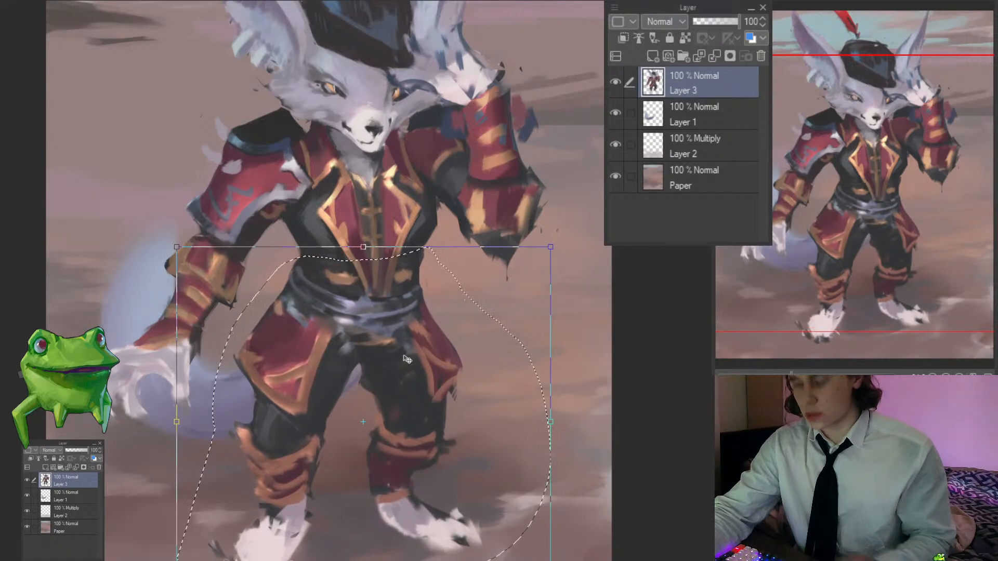
pyautogui.press('Return')
pyautogui.scroll(-4, 406, 359)
pyautogui.hotkey('ctrl', 'd')
# Step: Reset the canvas rotation and inspect the shifted waist, coat flaps and overall leg proportions
pyautogui.moveTo(468, 379); pyautogui.dragTo(504, 332)
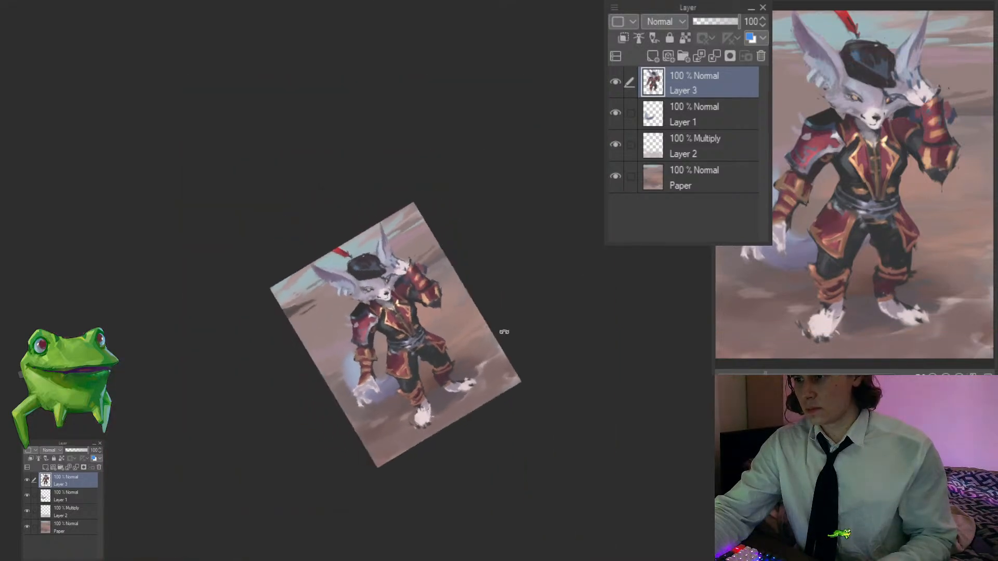
pyautogui.doubleClick(504, 332)
pyautogui.moveTo(371, 309); pyautogui.dragTo(331, 258)
pyautogui.click(330, 258)
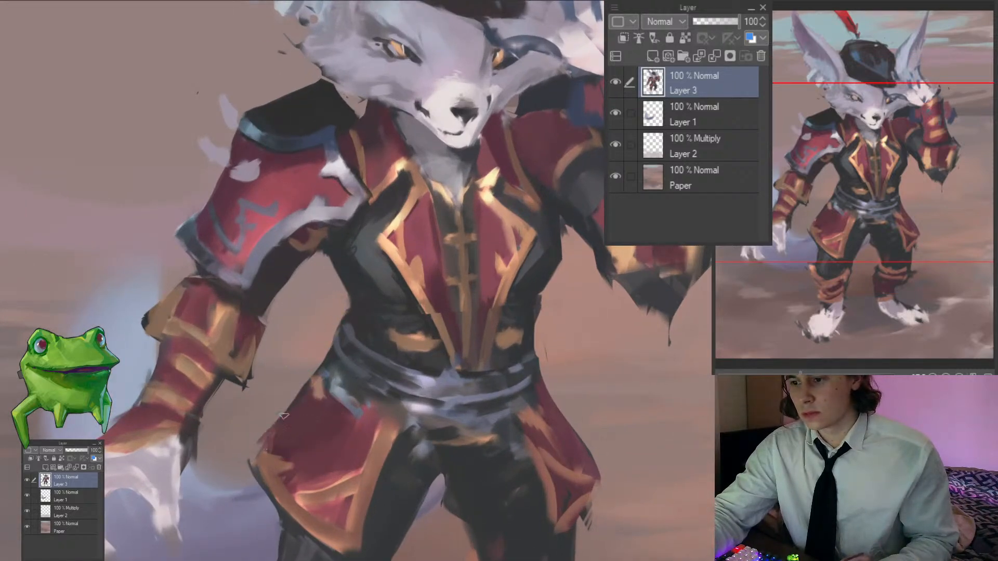
pyautogui.moveTo(322, 386); pyautogui.dragTo(281, 387)
pyautogui.moveTo(366, 389); pyautogui.dragTo(384, 400)
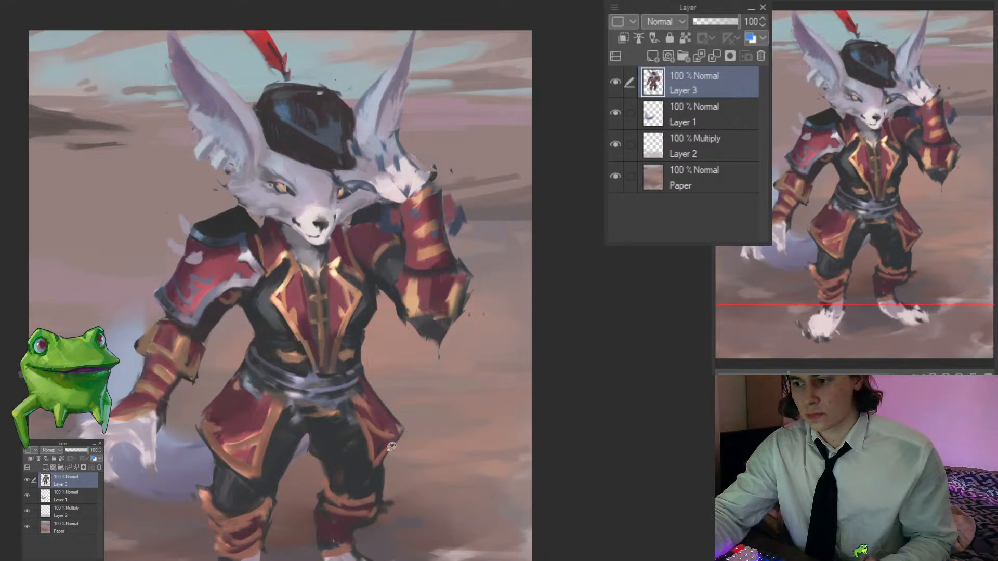
pyautogui.moveTo(391, 446); pyautogui.dragTo(273, 508)
pyautogui.moveTo(322, 465); pyautogui.dragTo(361, 463)
pyautogui.moveTo(349, 411); pyautogui.dragTo(358, 410)
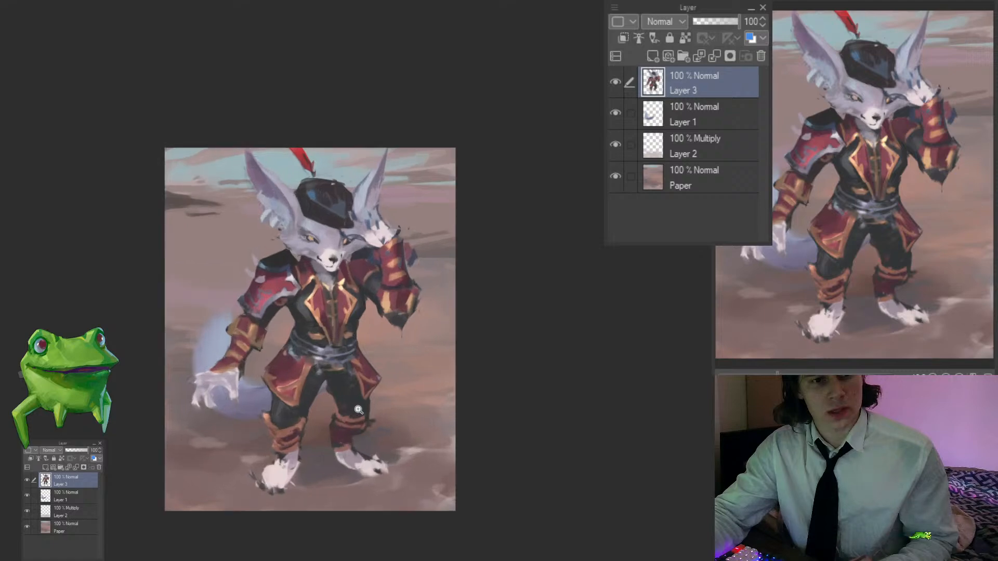
# Step: Reshape the armour piece behind the raised forearm with a solid red fill and a blue edge
pyautogui.moveTo(390, 280); pyautogui.dragTo(415, 286)
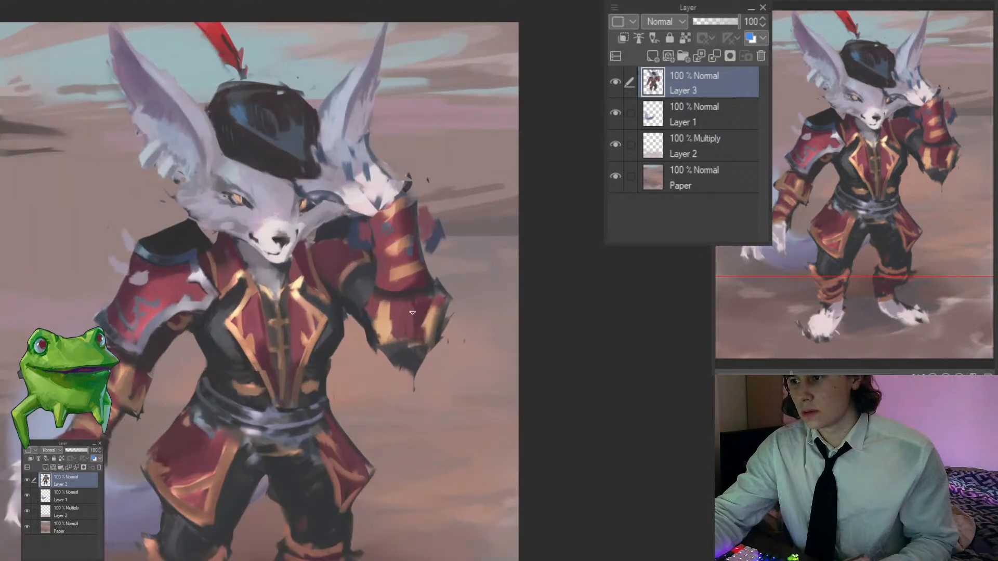
pyautogui.moveTo(402, 227)
pyautogui.mouseDown()
pyautogui.moveTo(438, 277)
pyautogui.moveTo(413, 229)
pyautogui.mouseUp()
pyautogui.moveTo(379, 263)
pyautogui.mouseDown()
pyautogui.moveTo(412, 271)
pyautogui.moveTo(395, 265)
pyautogui.moveTo(386, 298)
pyautogui.moveTo(380, 245)
pyautogui.mouseUp()
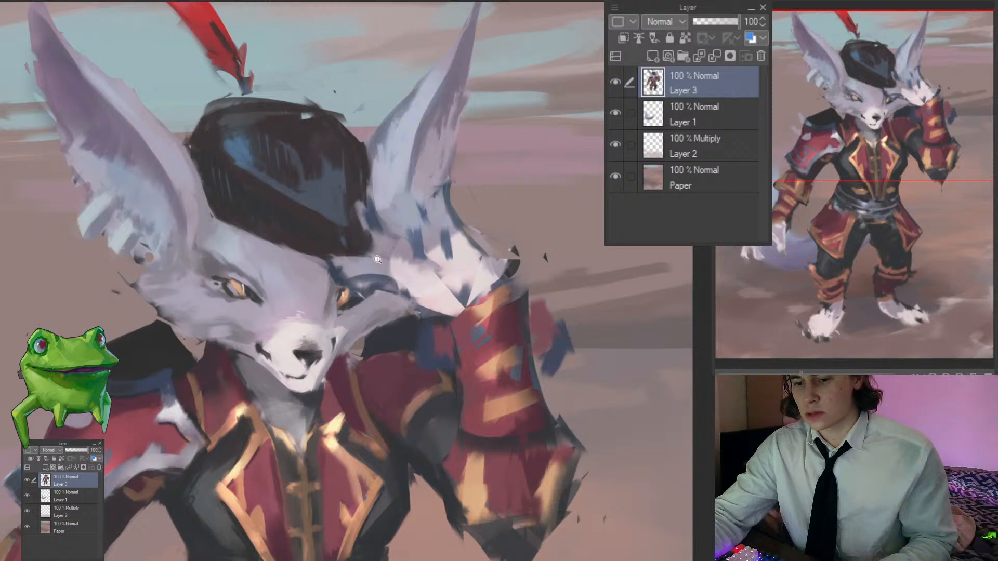
pyautogui.moveTo(386, 242); pyautogui.dragTo(369, 332)
pyautogui.click(425, 299)
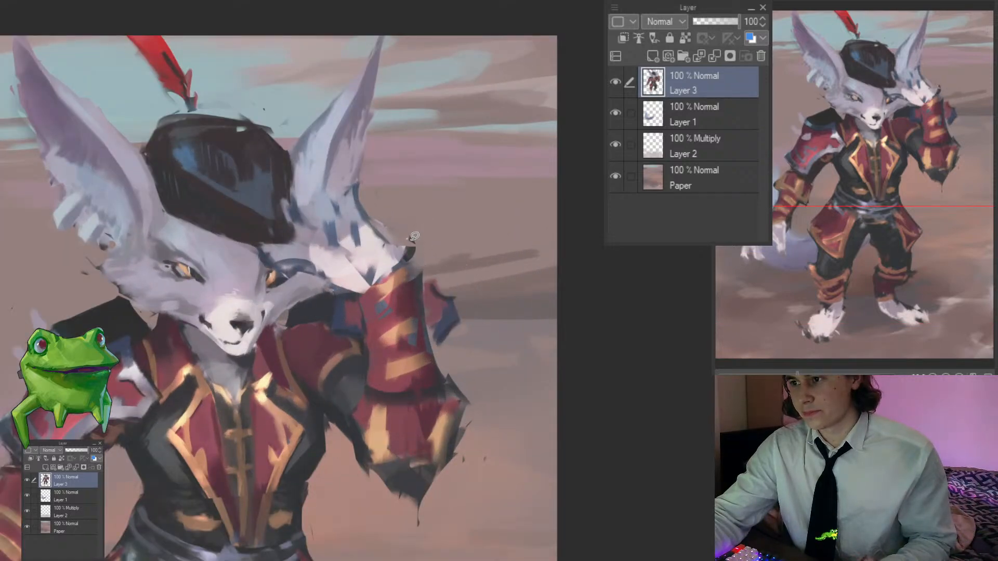
# Step: Clean the dark stray marks around the raised wrist and define the fingertips against the ear with dark arcs
pyautogui.moveTo(442, 239); pyautogui.dragTo(359, 292)
pyautogui.click(394, 227)
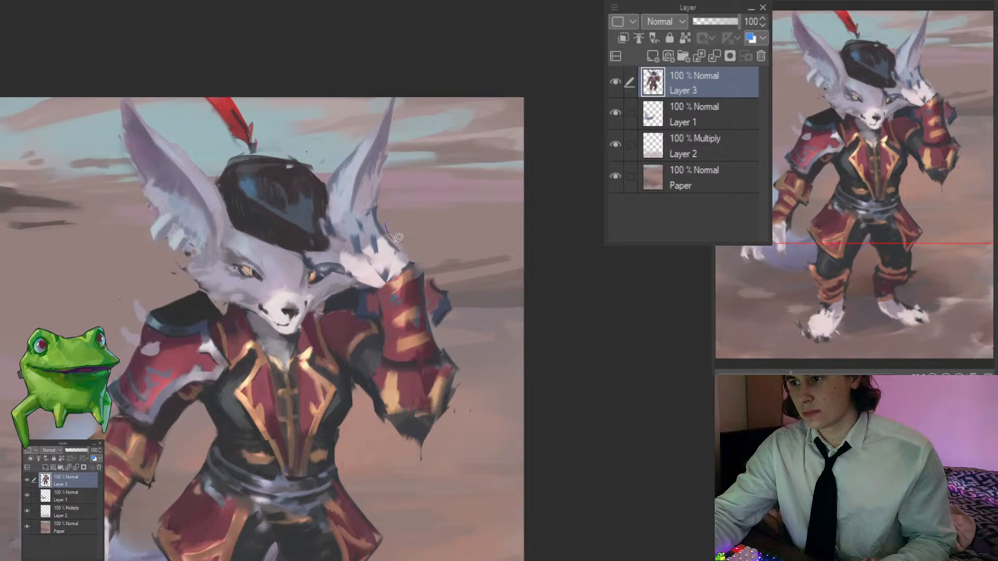
pyautogui.moveTo(384, 197); pyautogui.dragTo(426, 213)
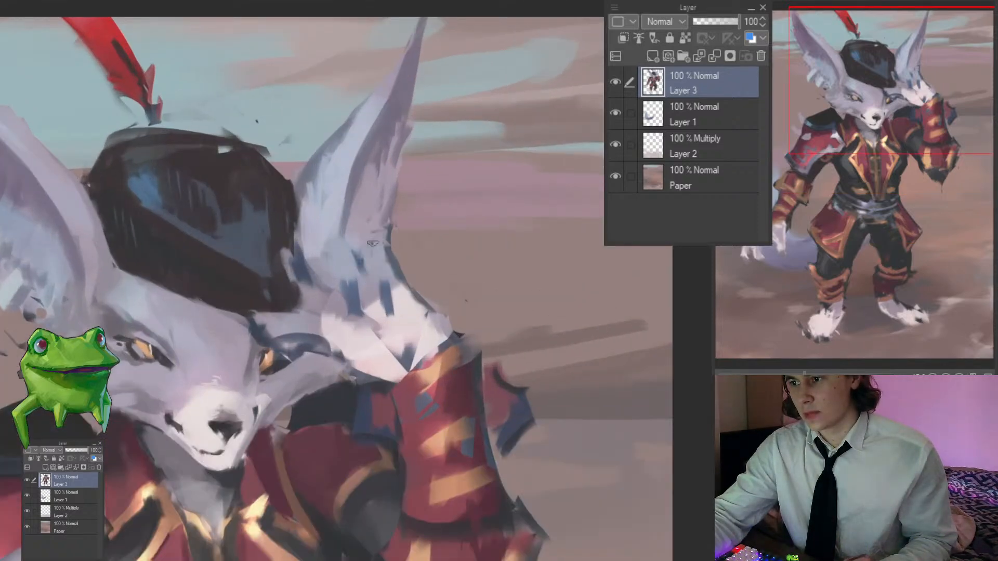
pyautogui.moveTo(324, 244); pyautogui.dragTo(348, 241)
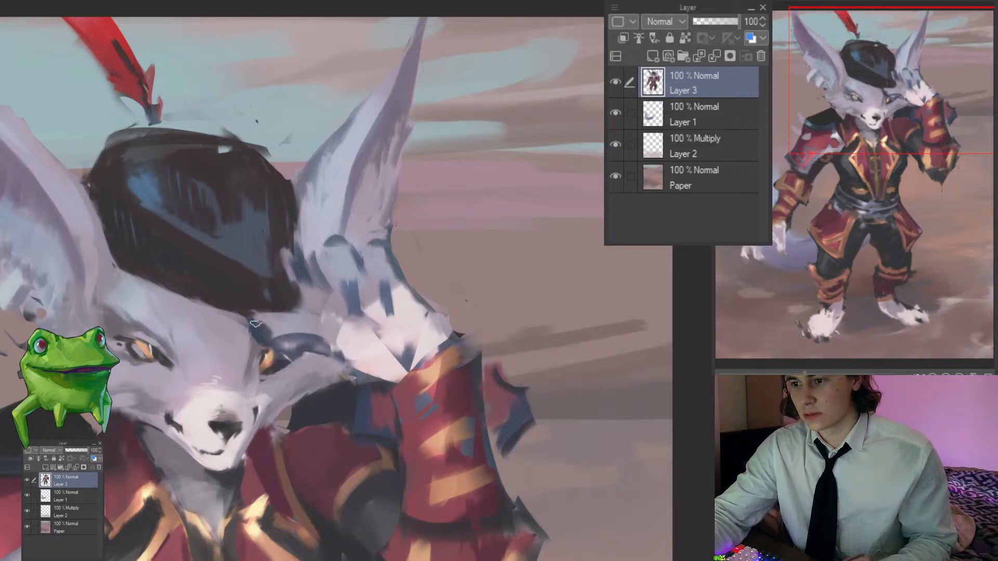
# Step: Refine the fur and blue-grey shading between the beret's brim and the eye beside the raised hand
pyautogui.moveTo(255, 324); pyautogui.dragTo(290, 326)
pyautogui.scroll(-3, 271, 325)
pyautogui.scroll(3, 254, 328)
pyautogui.keyDown('alt'); pyautogui.click(270, 332); pyautogui.keyUp('alt')
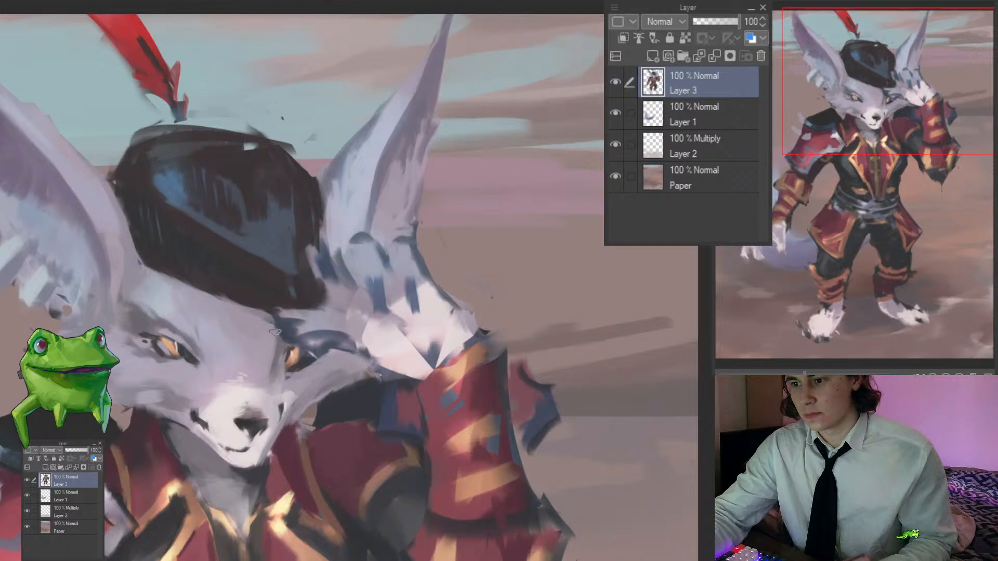
pyautogui.moveTo(248, 283); pyautogui.dragTo(305, 291)
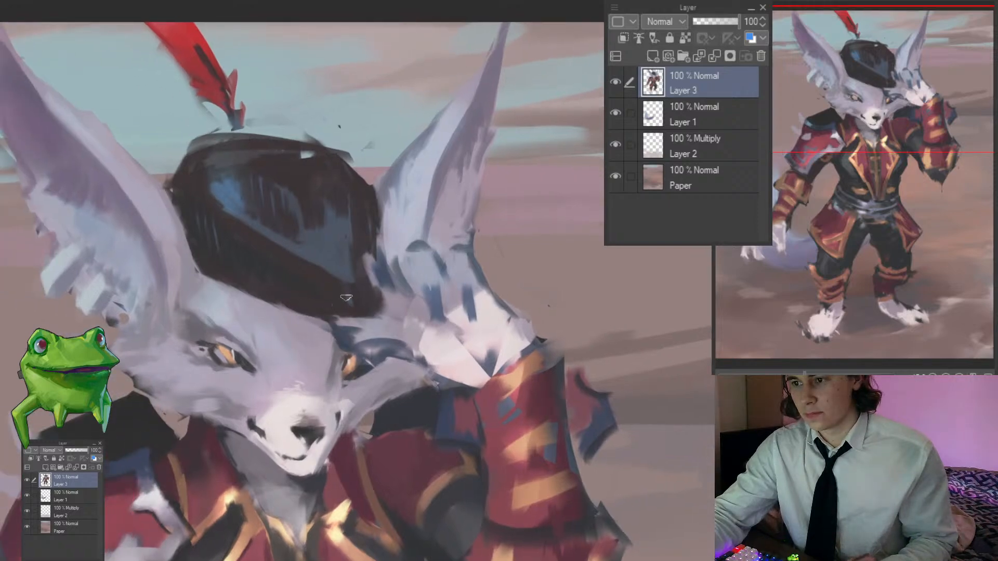
pyautogui.scroll(-5, 338, 299)
pyautogui.scroll(2, 332, 271)
pyautogui.moveTo(344, 302); pyautogui.dragTo(350, 222)
pyautogui.scroll(3, 320, 348)
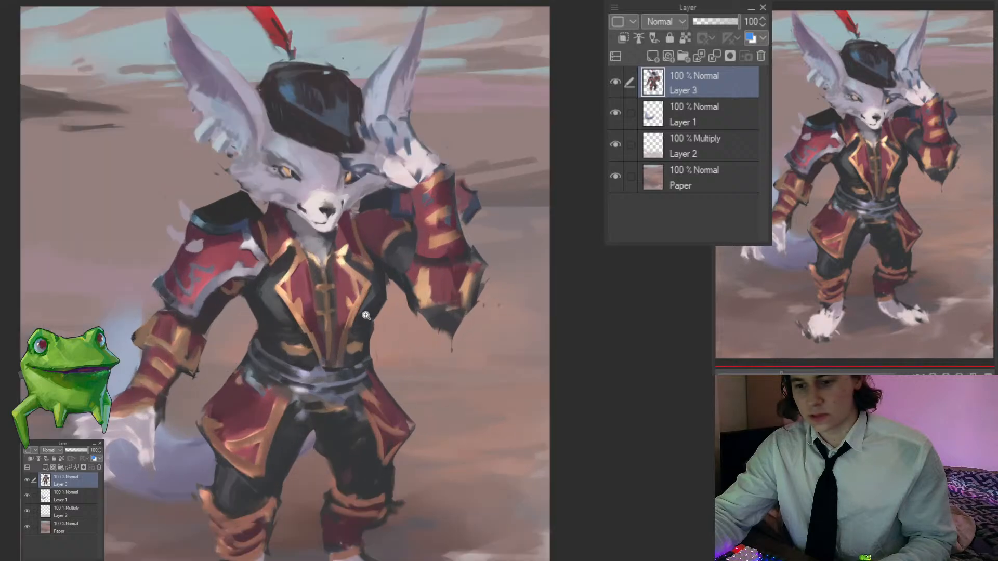
# Step: Examine the jacket, waist and raised arm both in close-up and within the whole figure
pyautogui.scroll(1, 320, 348)
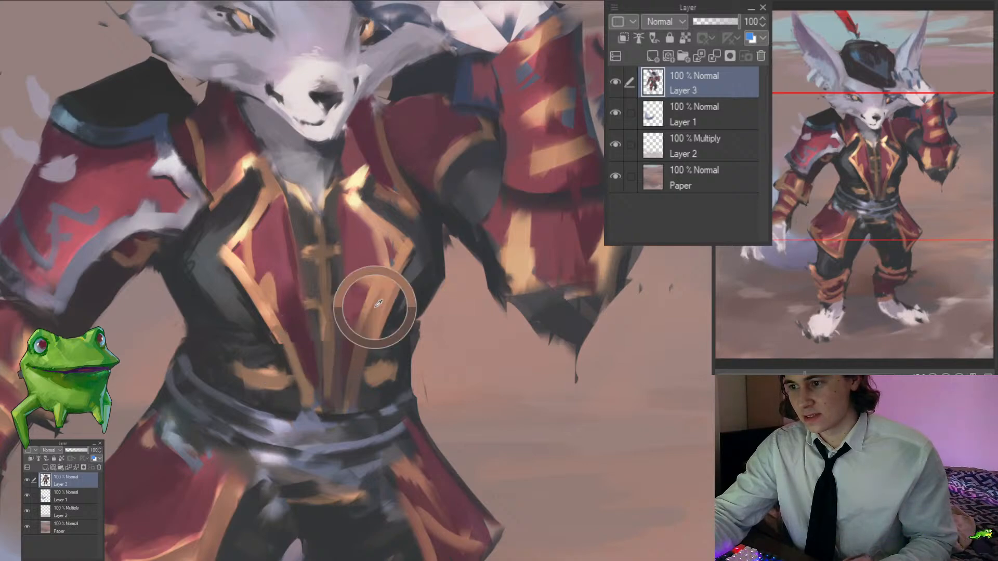
pyautogui.scroll(-5, 379, 374)
pyautogui.scroll(4, 379, 374)
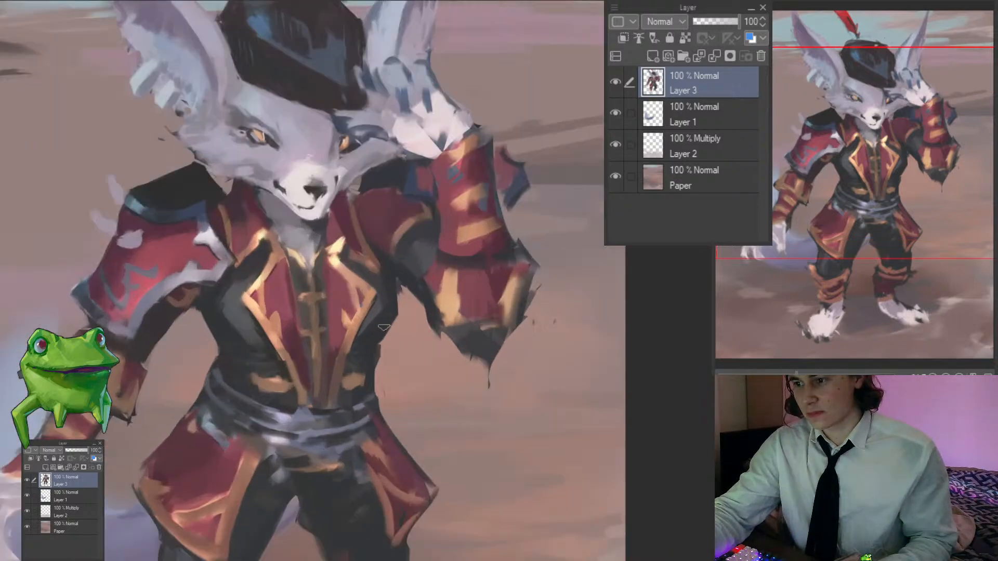
pyautogui.scroll(-4, 383, 376)
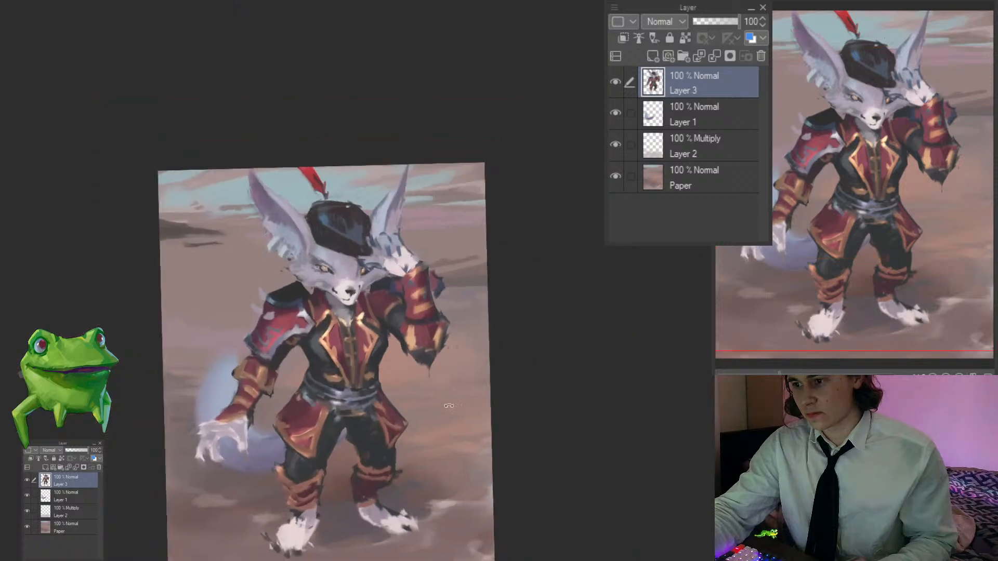
pyautogui.moveTo(383, 376)
pyautogui.mouseDown()
pyautogui.moveTo(409, 351)
pyautogui.moveTo(416, 295)
pyautogui.mouseUp()
pyautogui.scroll(4, 405, 322)
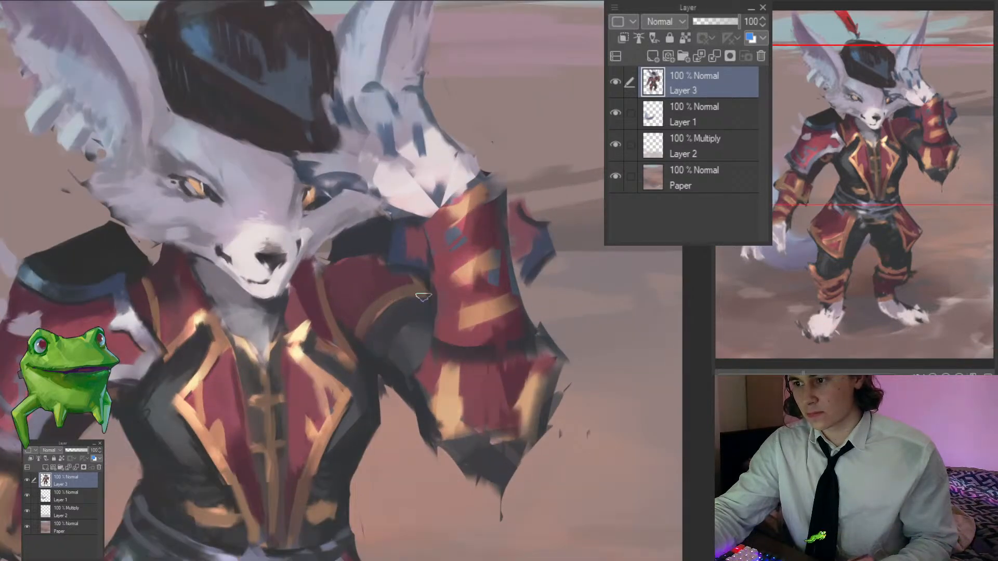
pyautogui.scroll(-4, 422, 297)
pyautogui.scroll(5, 411, 293)
# Step: Sample the dark and red tones around the collar and refine the red collar beside the muzzle
pyautogui.keyDown('alt'); pyautogui.click(396, 290); pyautogui.keyUp('alt')
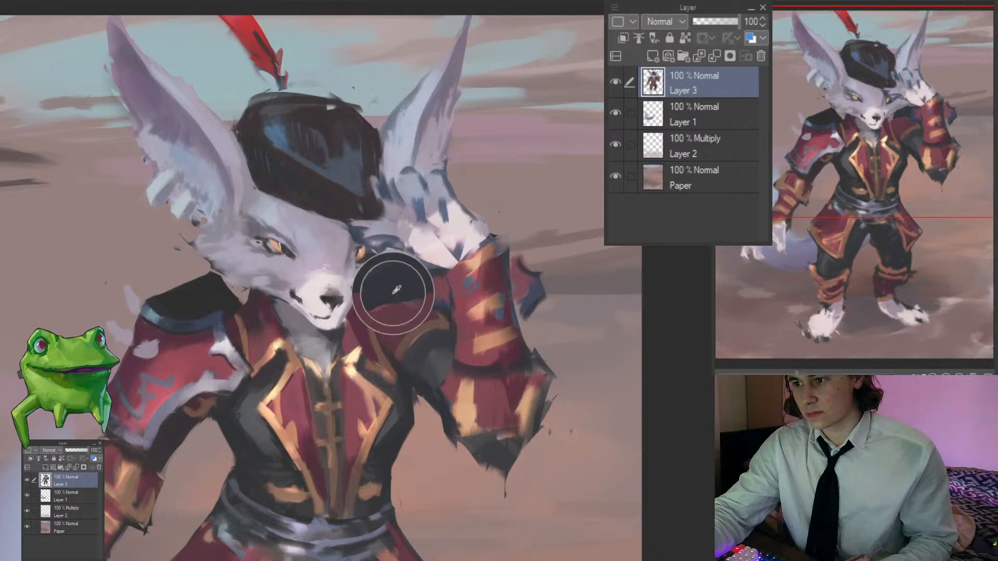
pyautogui.keyDown('alt'); pyautogui.click(380, 312); pyautogui.keyUp('alt')
pyautogui.keyDown('alt'); pyautogui.click(362, 313); pyautogui.keyUp('alt')
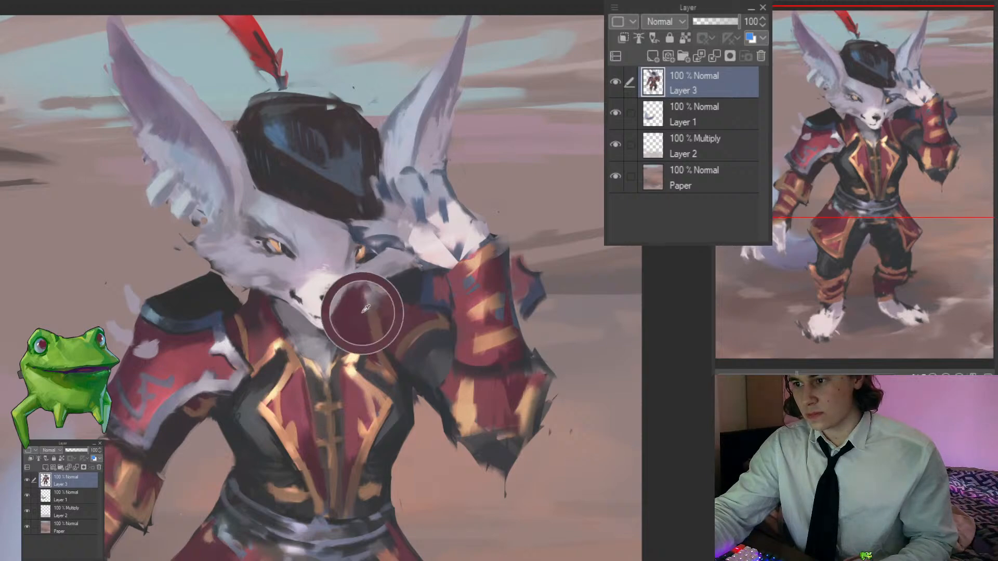
pyautogui.scroll(-4, 354, 317)
pyautogui.scroll(4, 328, 333)
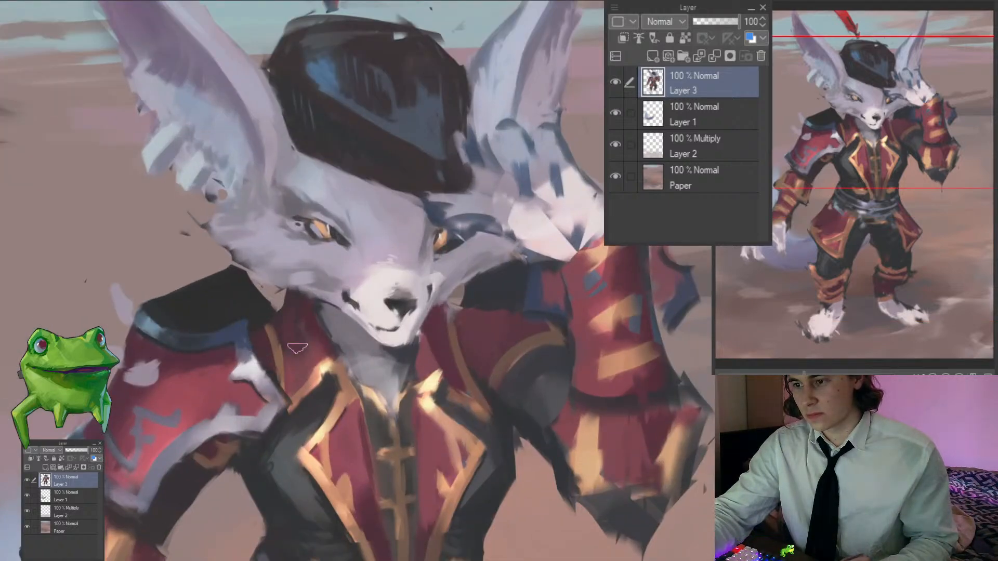
pyautogui.scroll(-4, 291, 364)
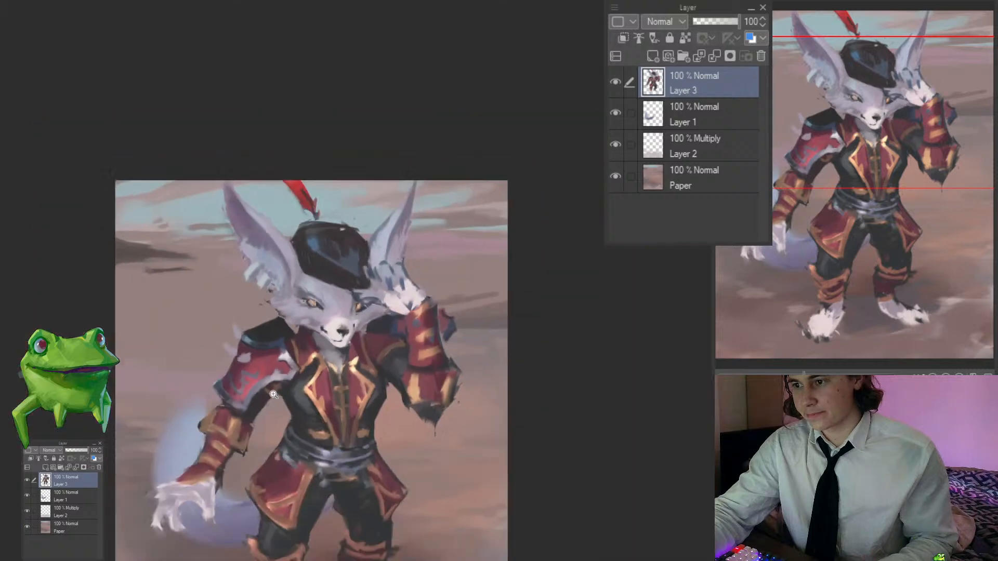
pyautogui.scroll(5, 346, 374)
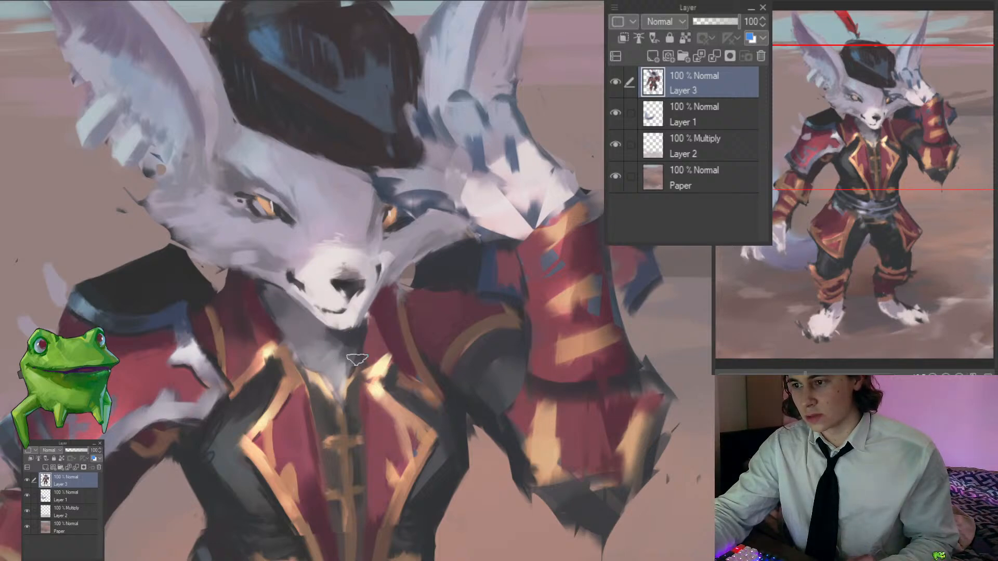
# Step: Refine the grey neck shading and the edges where the collar meets the gold-trimmed lapels
pyautogui.moveTo(349, 363); pyautogui.dragTo(291, 395)
pyautogui.moveTo(347, 424); pyautogui.dragTo(378, 452)
pyautogui.moveTo(399, 393); pyautogui.dragTo(392, 388)
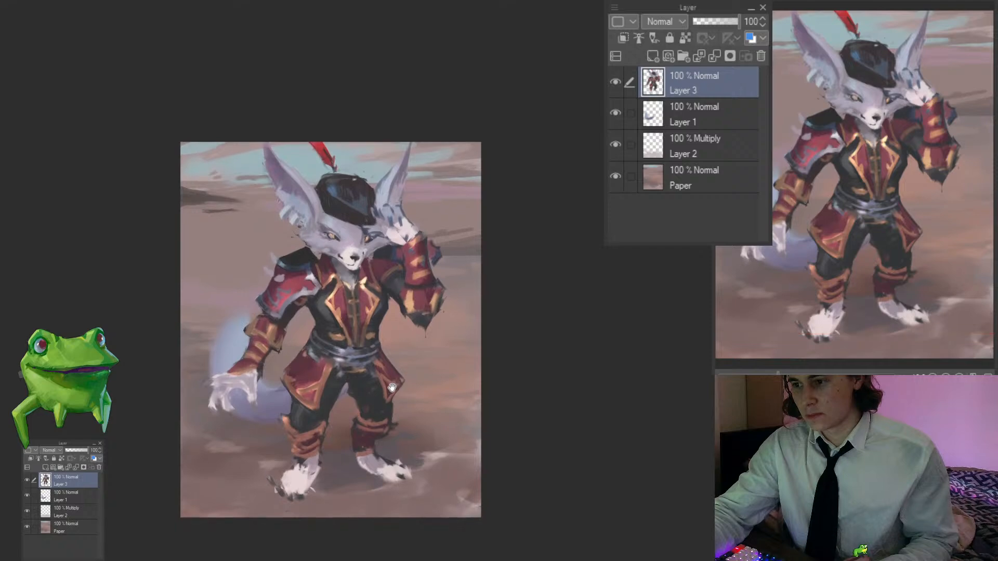
pyautogui.moveTo(268, 360); pyautogui.dragTo(335, 415)
pyautogui.moveTo(315, 347); pyautogui.dragTo(437, 281)
# Step: Smooth the black jacket's side and waist contour beneath the lowered arm using sampled dark grey
pyautogui.keyDown('alt'); pyautogui.click(350, 377); pyautogui.keyUp('alt')
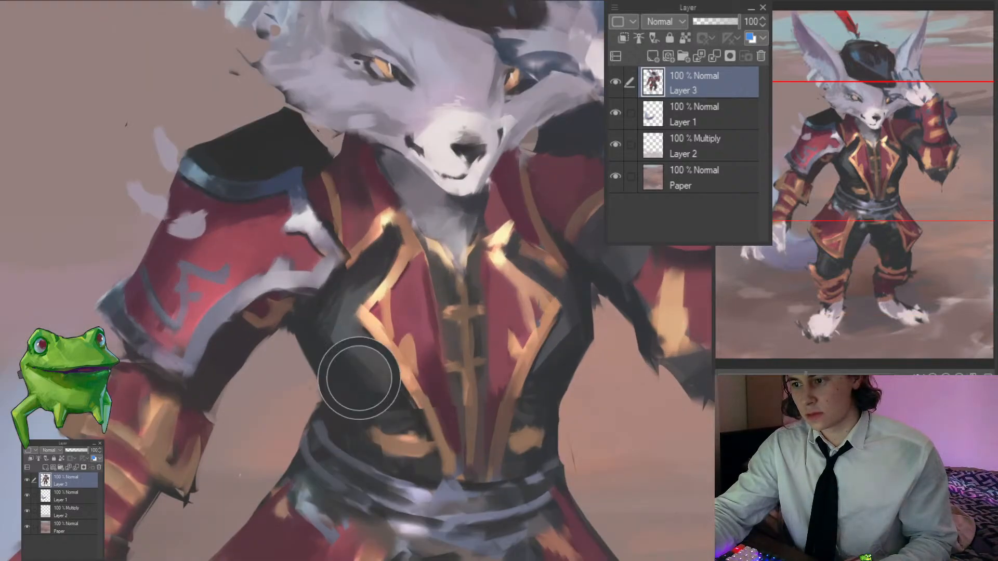
pyautogui.moveTo(356, 377)
pyautogui.mouseDown()
pyautogui.moveTo(311, 381)
pyautogui.moveTo(330, 385)
pyautogui.moveTo(320, 384)
pyautogui.moveTo(354, 361)
pyautogui.moveTo(349, 382)
pyautogui.moveTo(354, 352)
pyautogui.moveTo(338, 344)
pyautogui.moveTo(335, 314)
pyautogui.mouseUp()
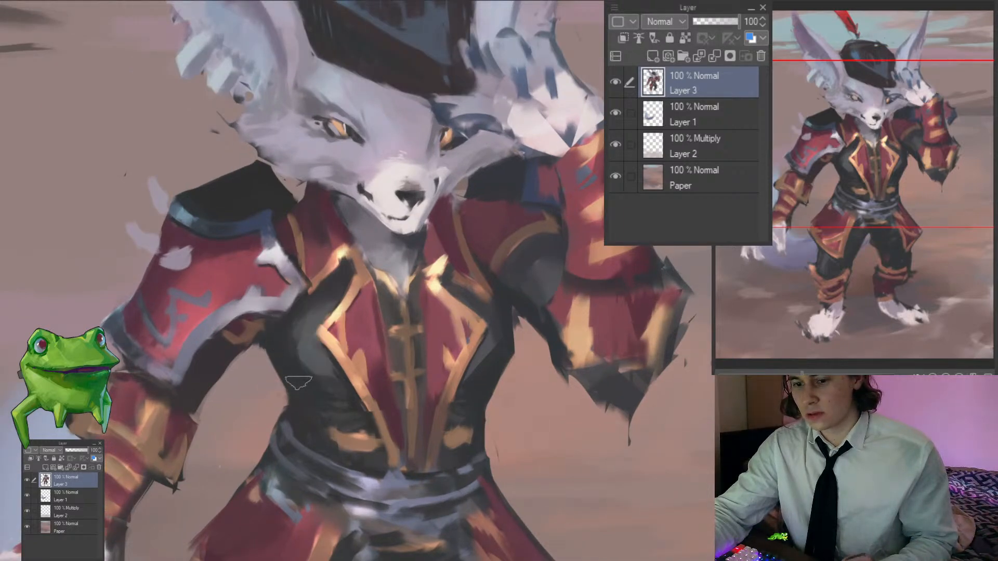
pyautogui.moveTo(290, 351); pyautogui.dragTo(298, 394)
pyautogui.click(288, 357)
pyautogui.click(288, 327)
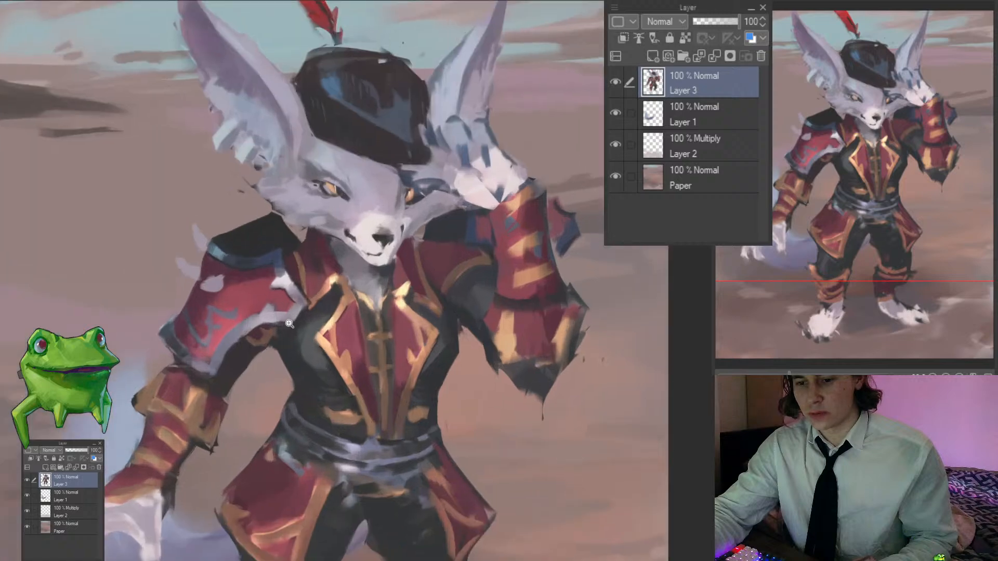
pyautogui.click(294, 326)
pyautogui.click(302, 335)
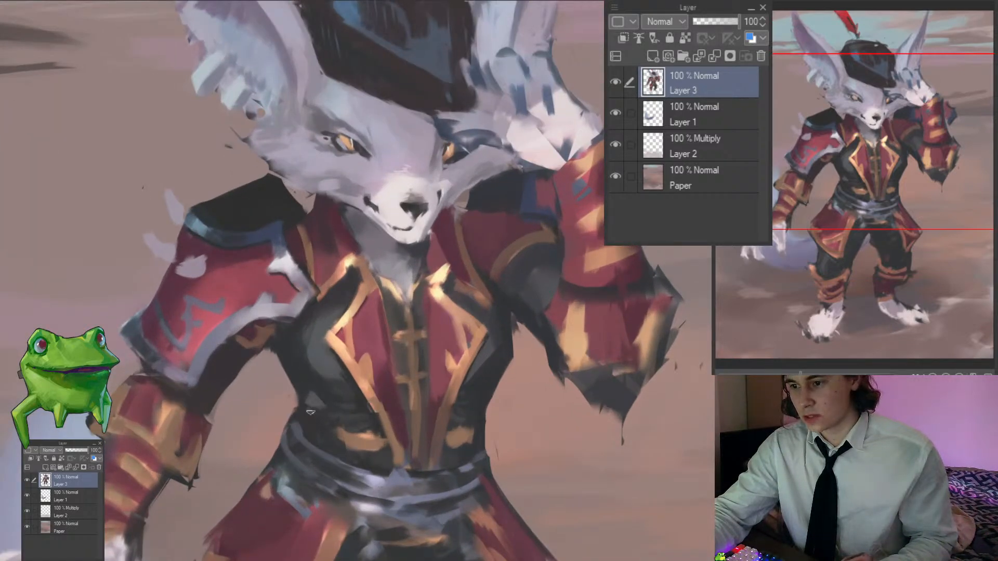
pyautogui.moveTo(299, 423)
pyautogui.mouseDown()
pyautogui.moveTo(219, 423)
pyautogui.moveTo(286, 423)
pyautogui.mouseUp()
pyautogui.moveTo(346, 422); pyautogui.dragTo(355, 318)
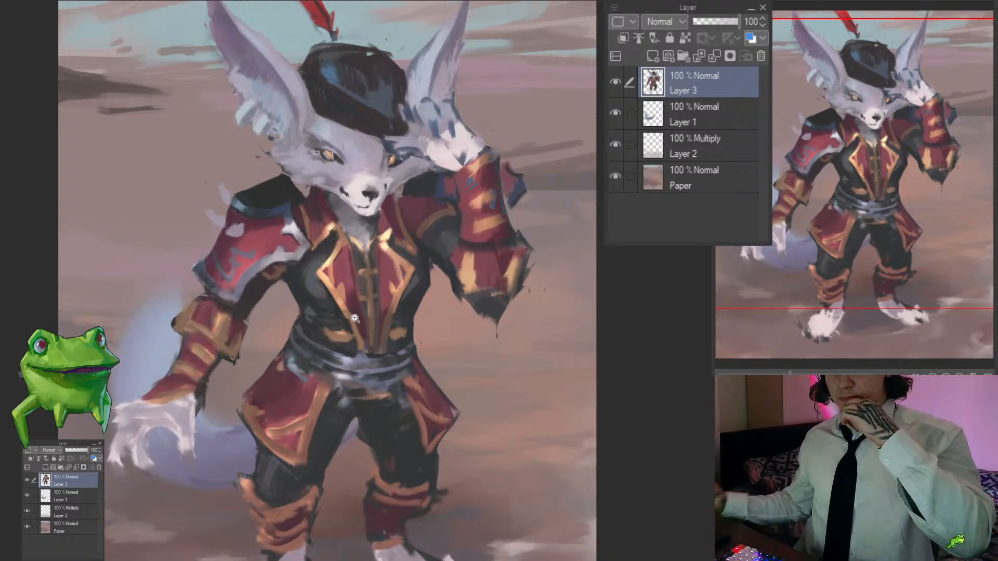
# Step: Paint pale fur strokes and toe forms on the front foot and simplify the other foot's shape
pyautogui.scroll(-5, 355, 318)
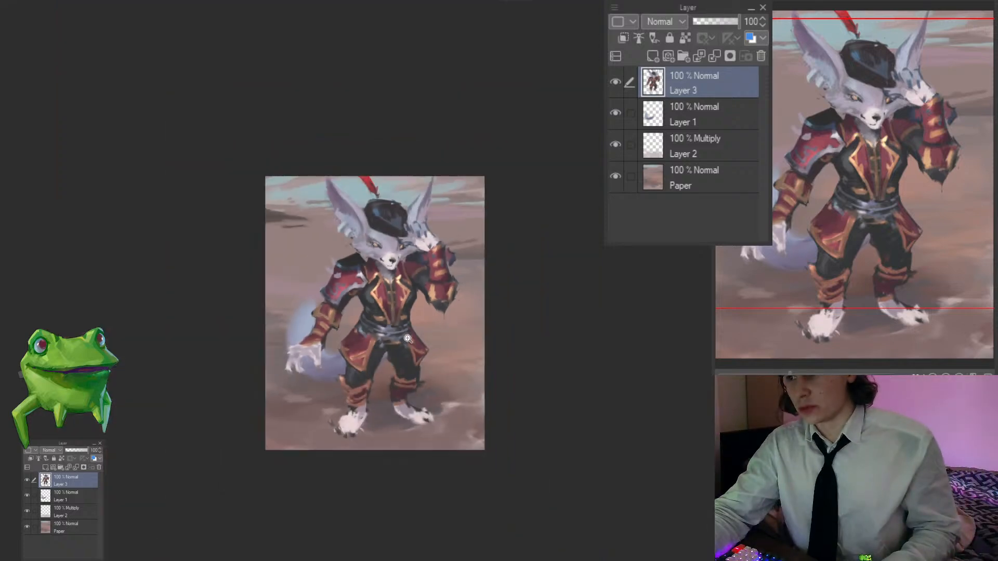
pyautogui.scroll(4, 395, 418)
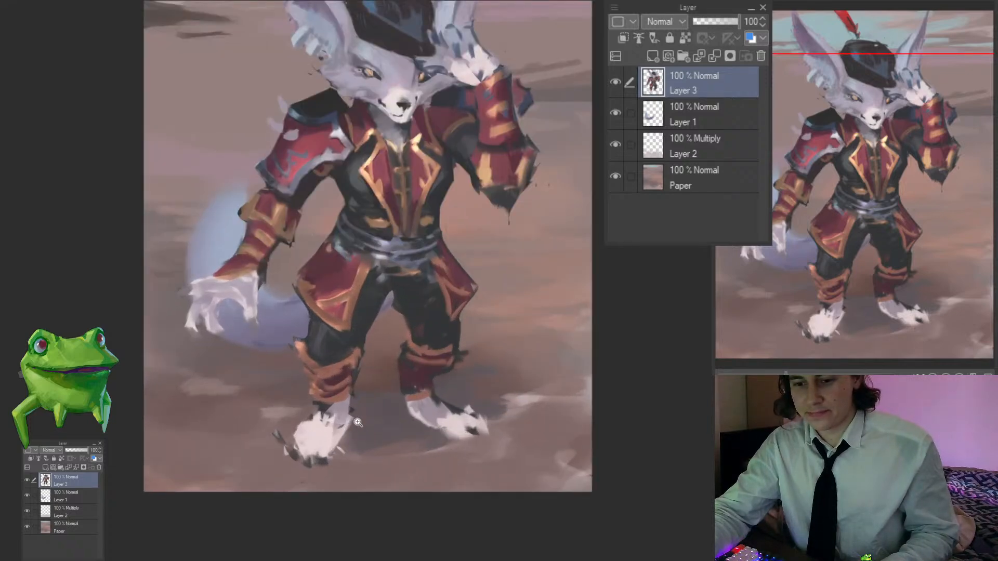
pyautogui.moveTo(358, 422); pyautogui.dragTo(345, 458)
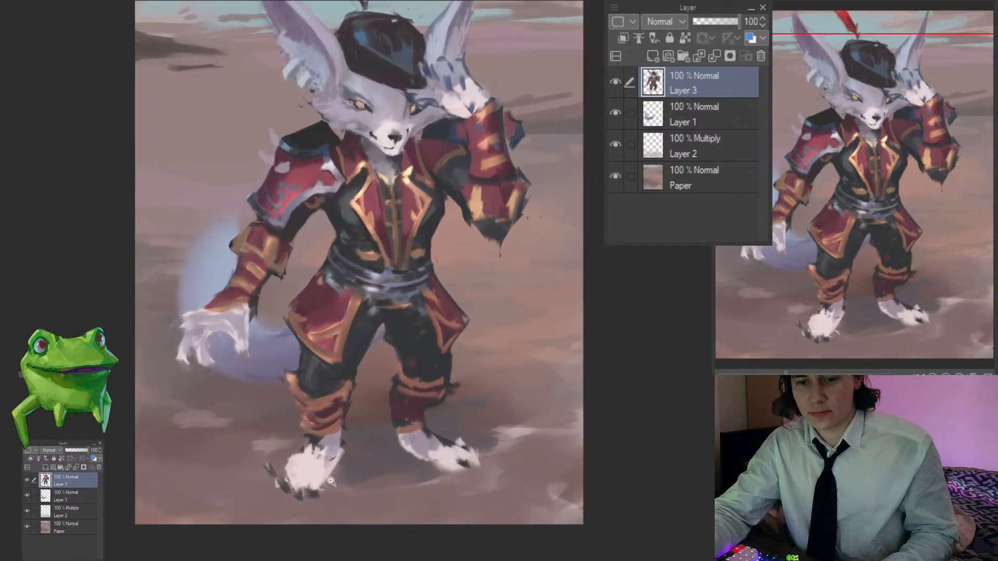
pyautogui.click(331, 482)
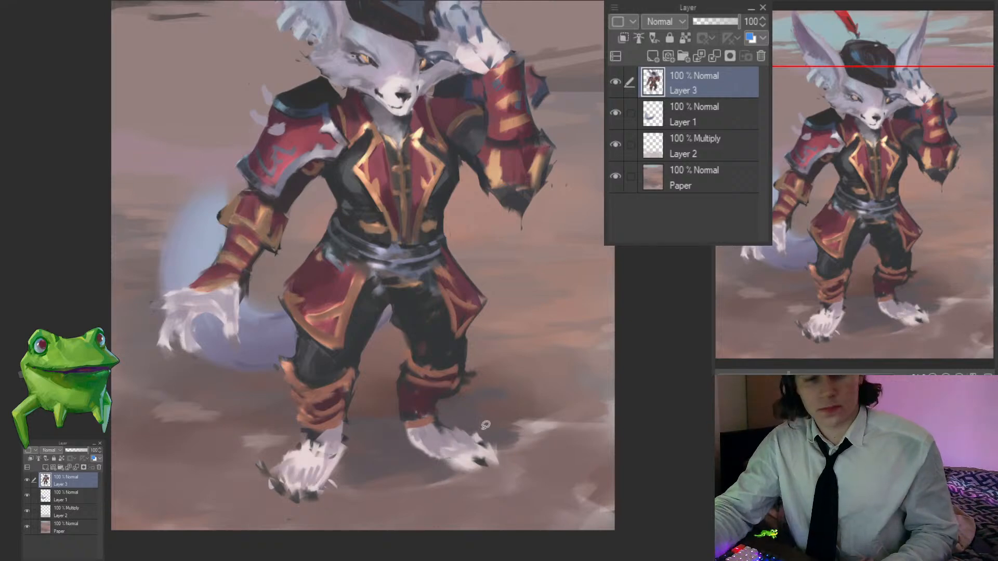
pyautogui.moveTo(486, 425)
pyautogui.mouseDown()
pyautogui.moveTo(485, 447)
pyautogui.moveTo(468, 453)
pyautogui.moveTo(435, 433)
pyautogui.moveTo(426, 494)
pyautogui.mouseUp()
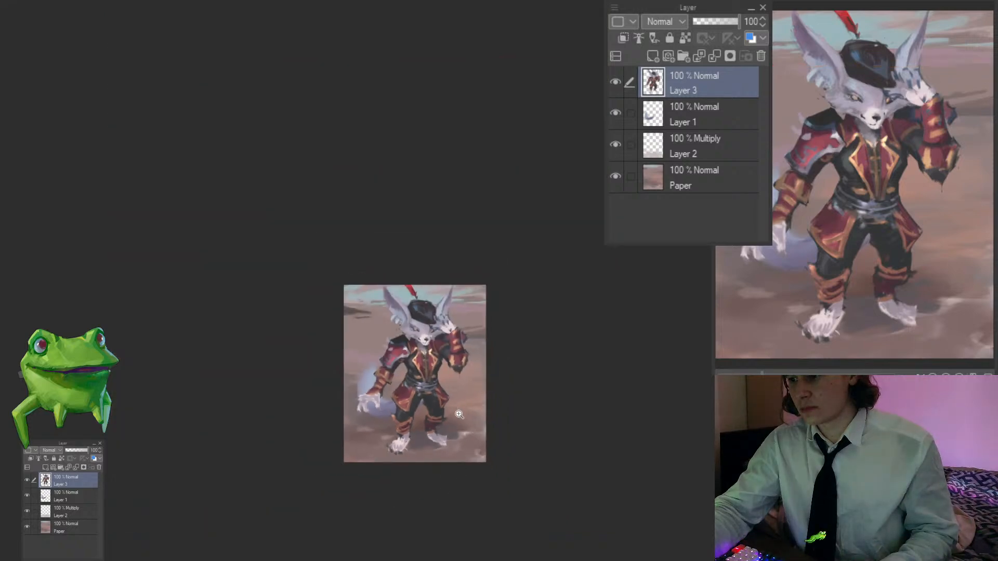
pyautogui.moveTo(446, 421); pyautogui.dragTo(489, 415)
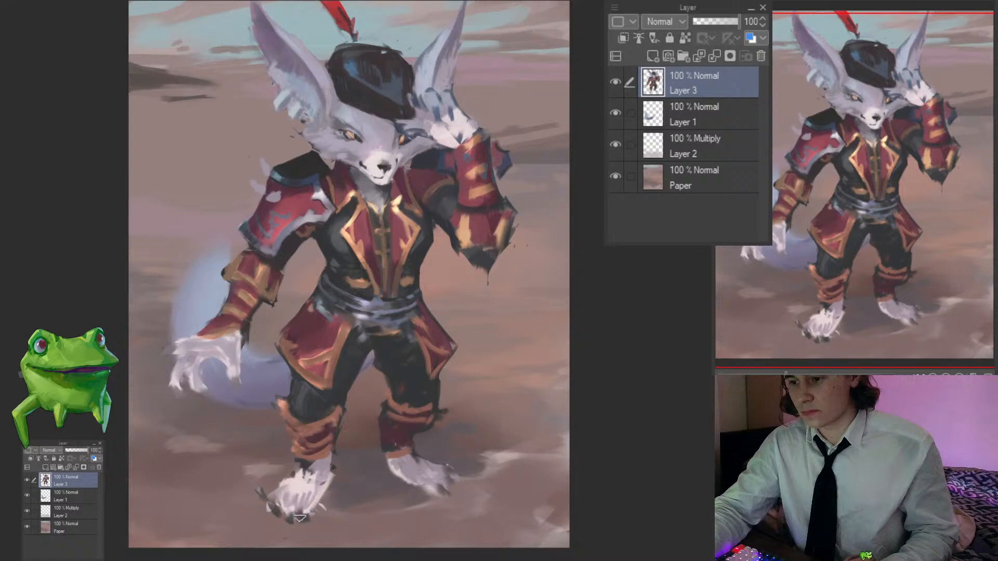
# Step: Flip the canvas horizontally and paint dark claws on the toes of both feet
pyautogui.moveTo(289, 494); pyautogui.dragTo(260, 494)
pyautogui.press('h')
pyautogui.moveTo(526, 479); pyautogui.dragTo(375, 471)
pyautogui.moveTo(376, 471); pyautogui.dragTo(410, 471)
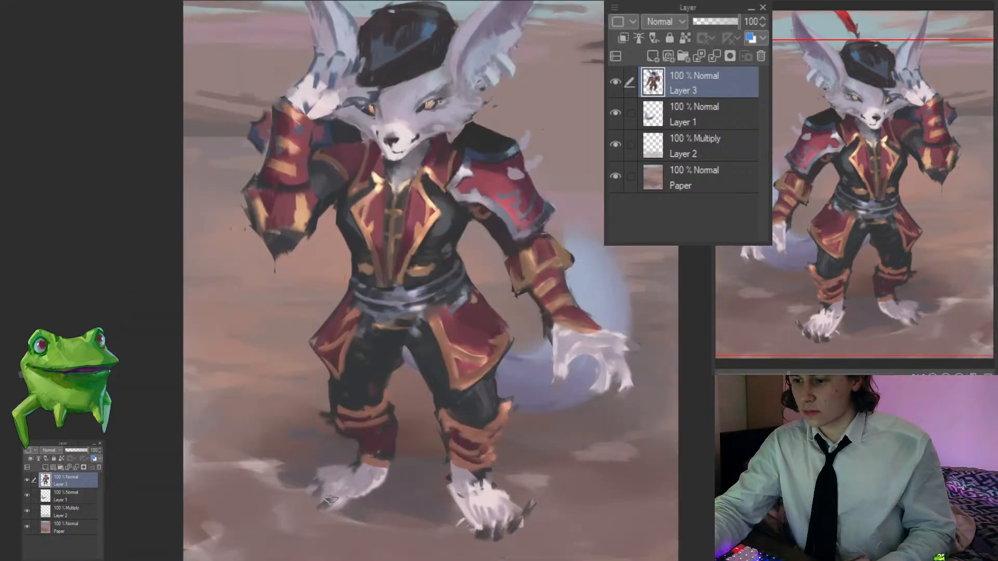
pyautogui.moveTo(325, 483); pyautogui.dragTo(297, 488)
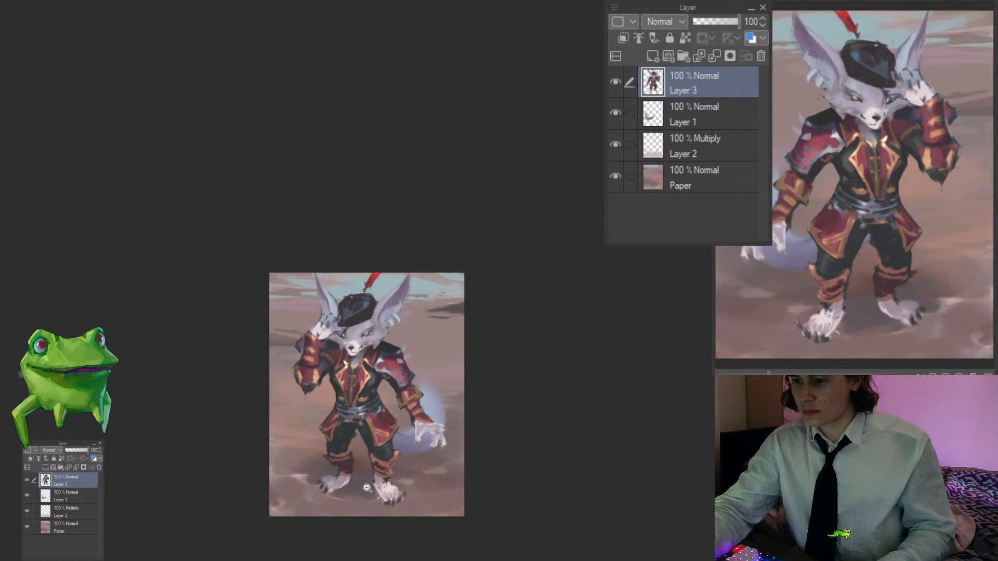
pyautogui.moveTo(354, 459); pyautogui.dragTo(395, 462)
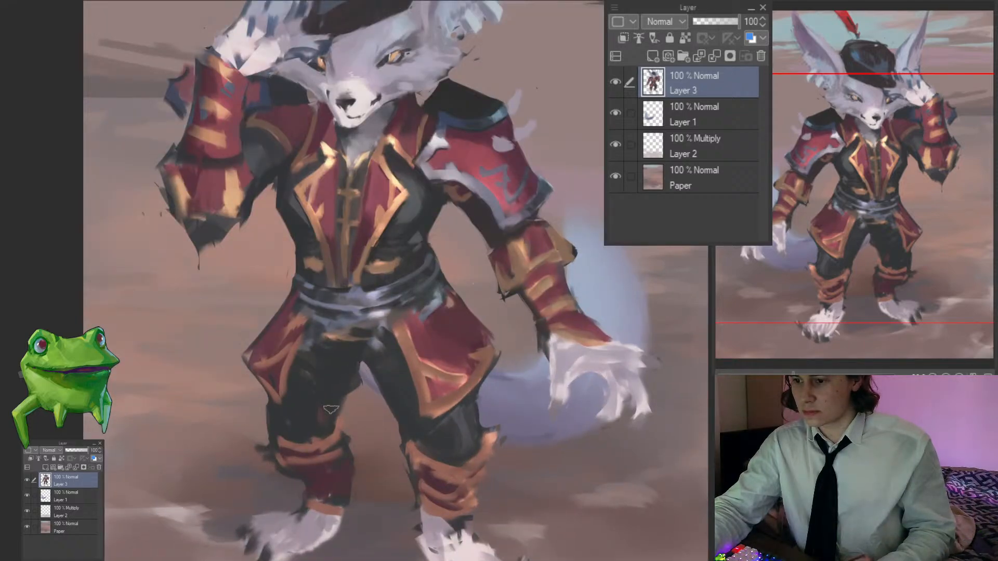
# Step: Flip the canvas back to its original orientation and paint a gold ornament just below the waist sash
pyautogui.moveTo(304, 389); pyautogui.dragTo(265, 463)
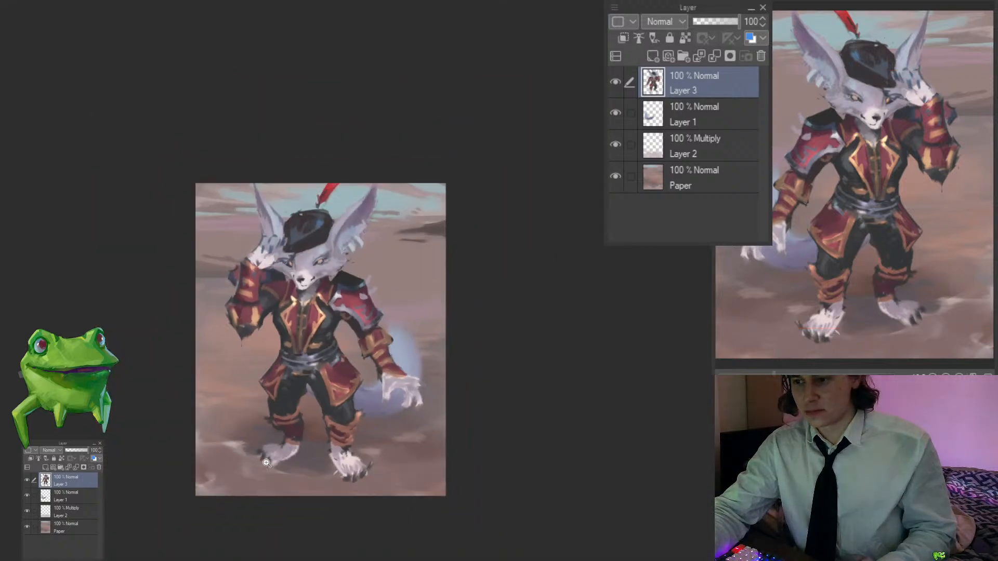
pyautogui.moveTo(346, 412)
pyautogui.mouseDown()
pyautogui.moveTo(311, 403)
pyautogui.moveTo(260, 411)
pyautogui.mouseUp()
pyautogui.press('h')
pyautogui.moveTo(588, 378); pyautogui.dragTo(442, 369)
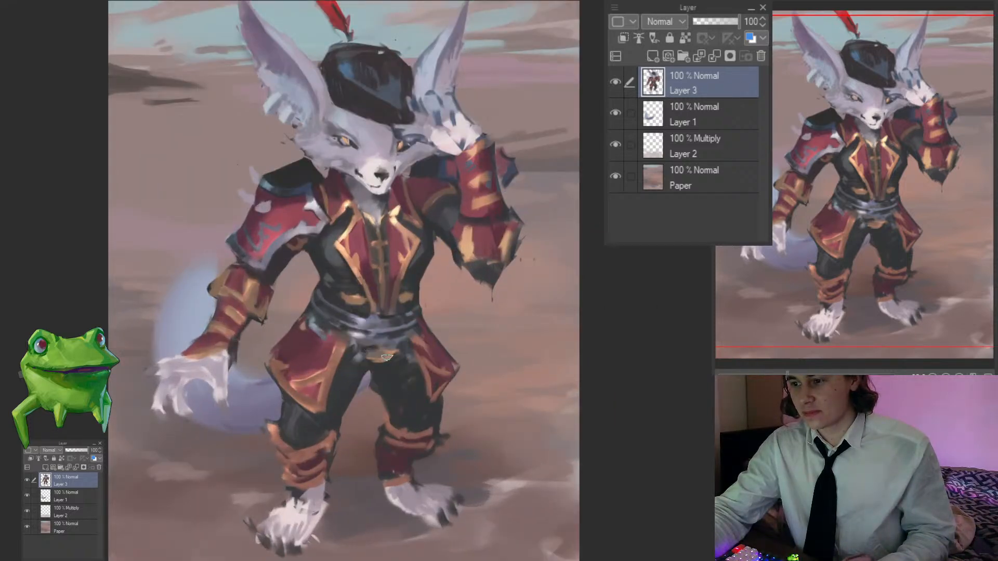
pyautogui.moveTo(424, 393)
pyautogui.mouseDown()
pyautogui.moveTo(401, 396)
pyautogui.moveTo(409, 383)
pyautogui.mouseUp()
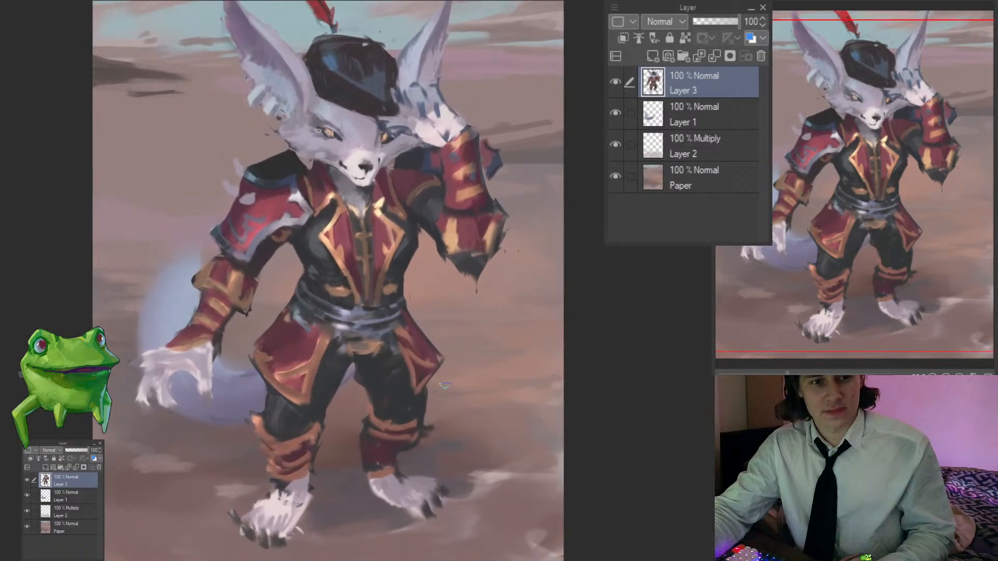
# Step: Repaint the front shin guard with a red centre and gold bands, and clean the foot edges using lasso selections
pyautogui.scroll(-1, 425, 374)
pyautogui.scroll(1, 327, 425)
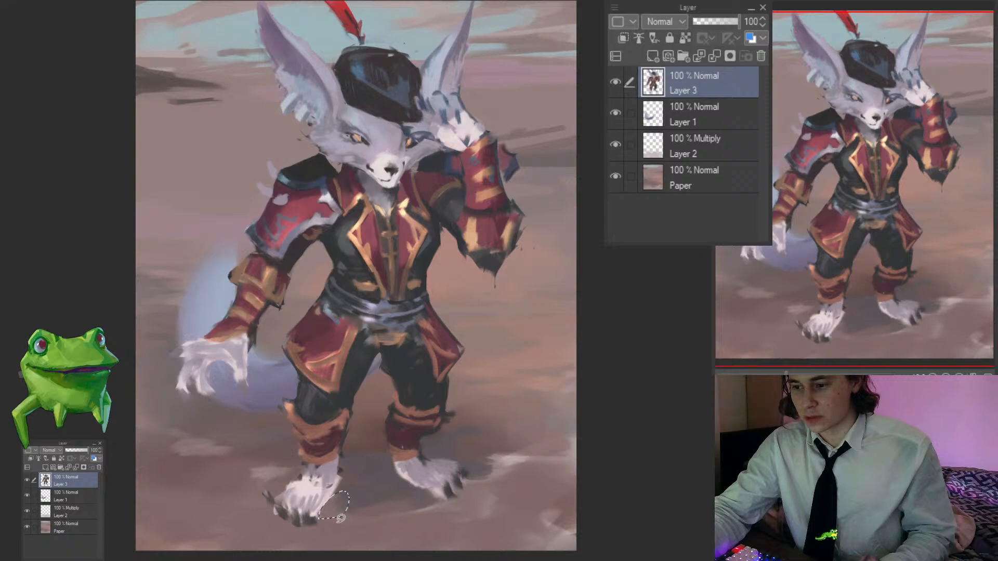
pyautogui.scroll(-2, 362, 493)
pyautogui.scroll(3, 438, 490)
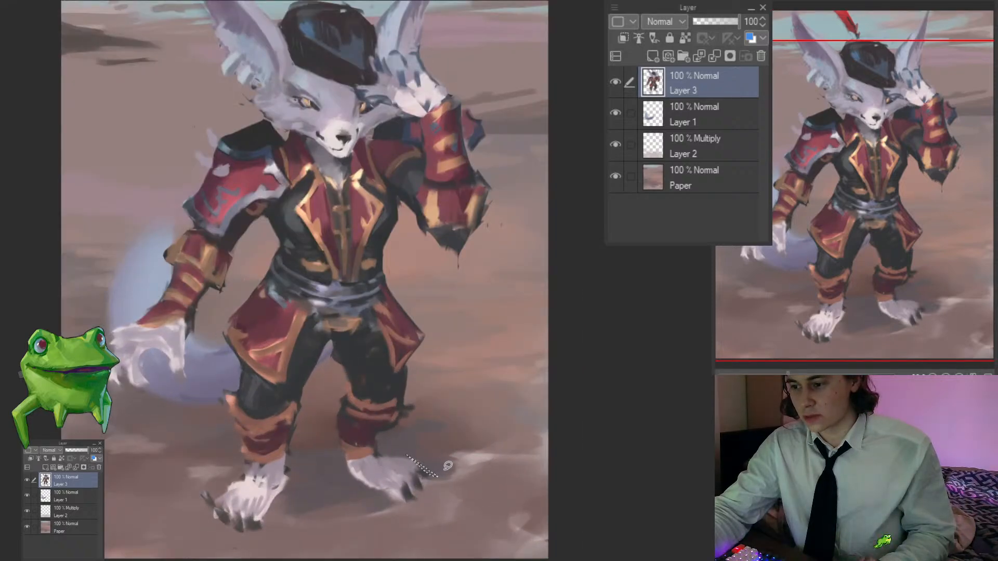
pyautogui.moveTo(419, 446); pyautogui.dragTo(447, 441)
pyautogui.scroll(-2, 446, 441)
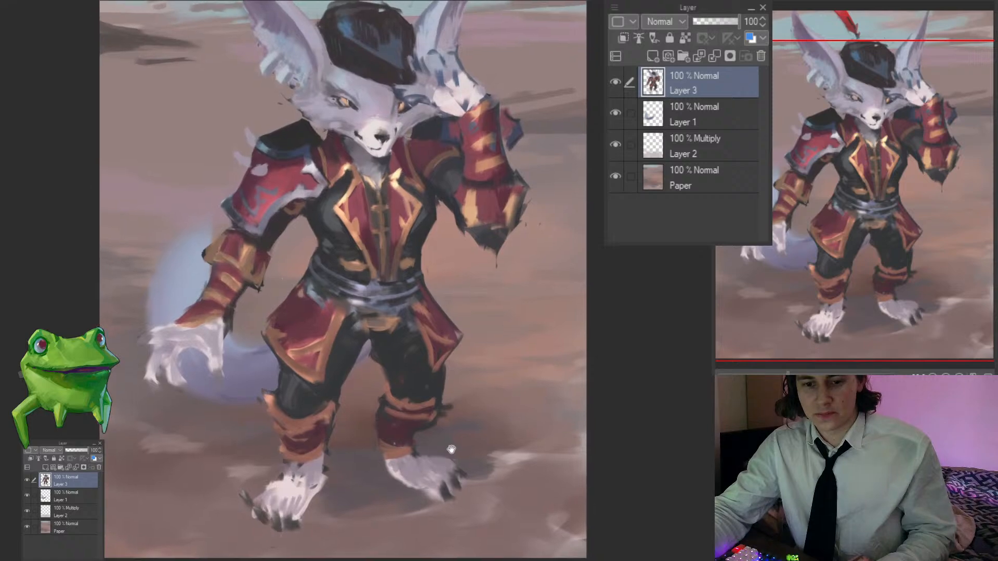
# Step: Refine the gold trim and outline of the shin guard on the leg below the raised arm
pyautogui.scroll(1, 452, 372)
pyautogui.scroll(1, 453, 372)
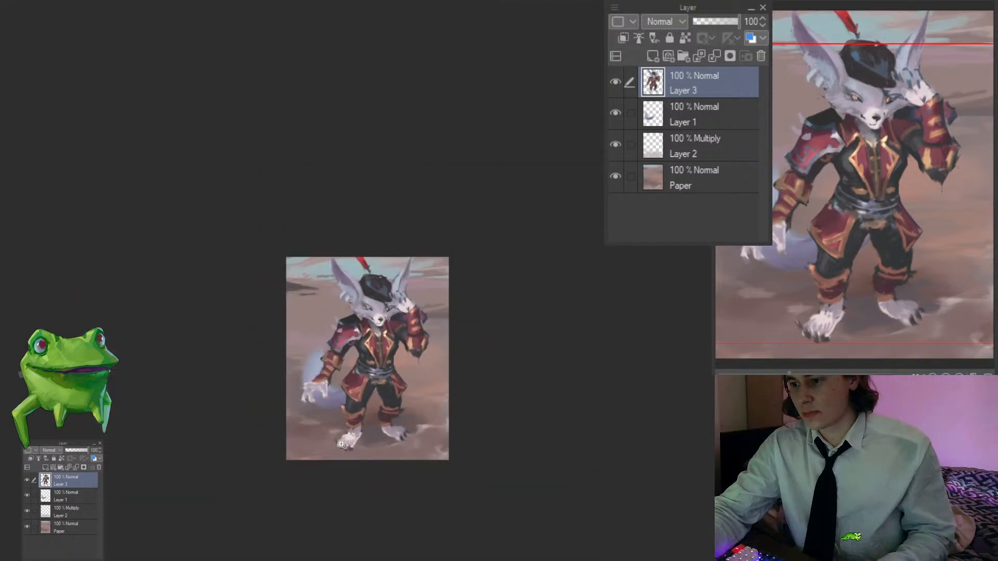
pyautogui.scroll(-4, 395, 393)
pyautogui.scroll(4, 375, 440)
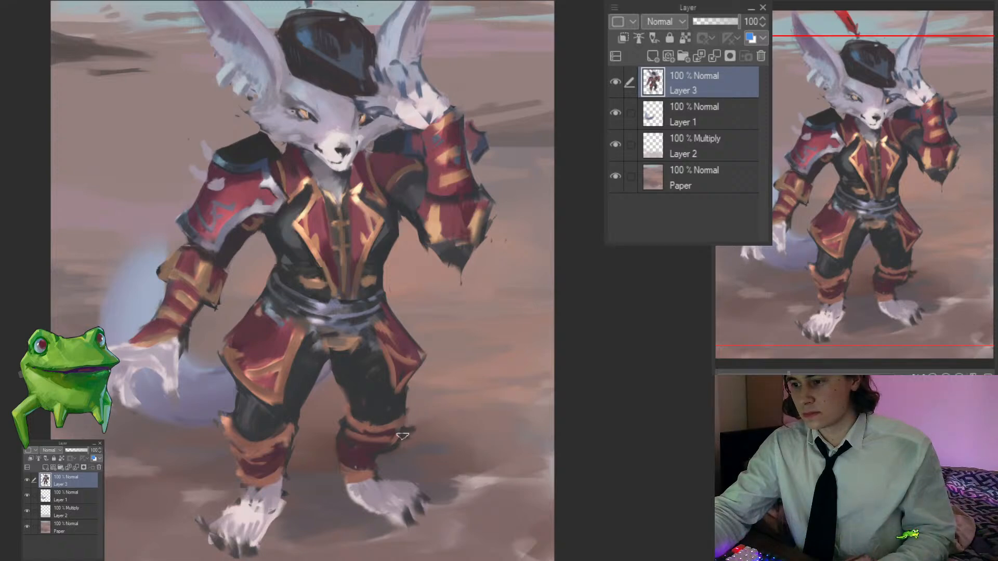
pyautogui.moveTo(418, 391); pyautogui.dragTo(515, 492)
# Step: Refine the silver trim and emblem on the red shoulder armour of the lowered arm
pyautogui.click(352, 279)
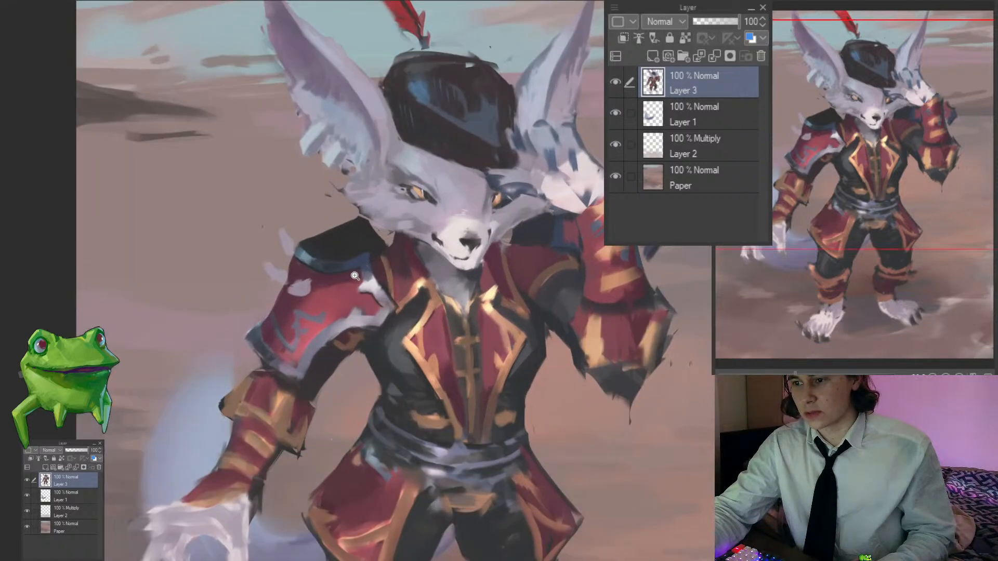
pyautogui.click(352, 279)
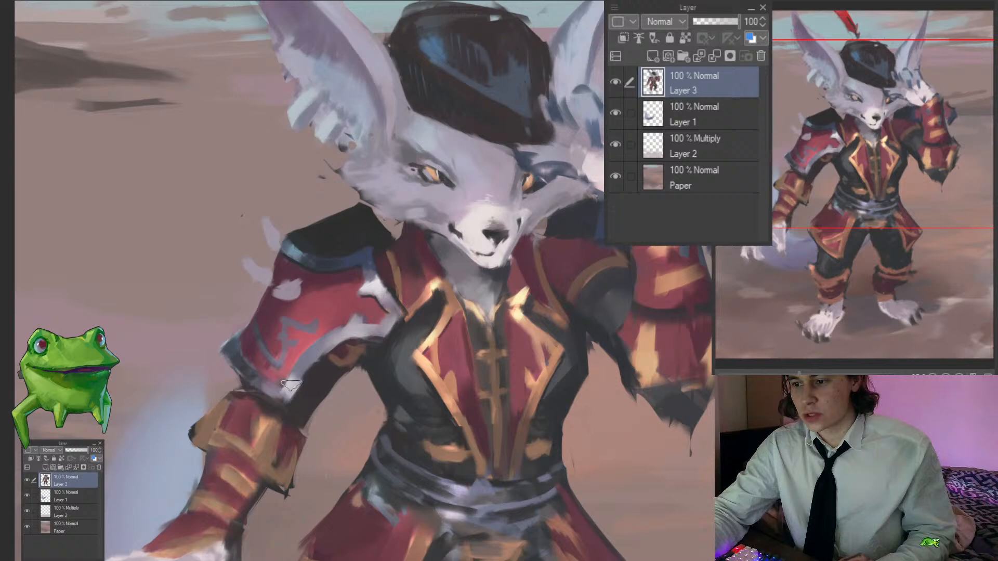
pyautogui.click(285, 332)
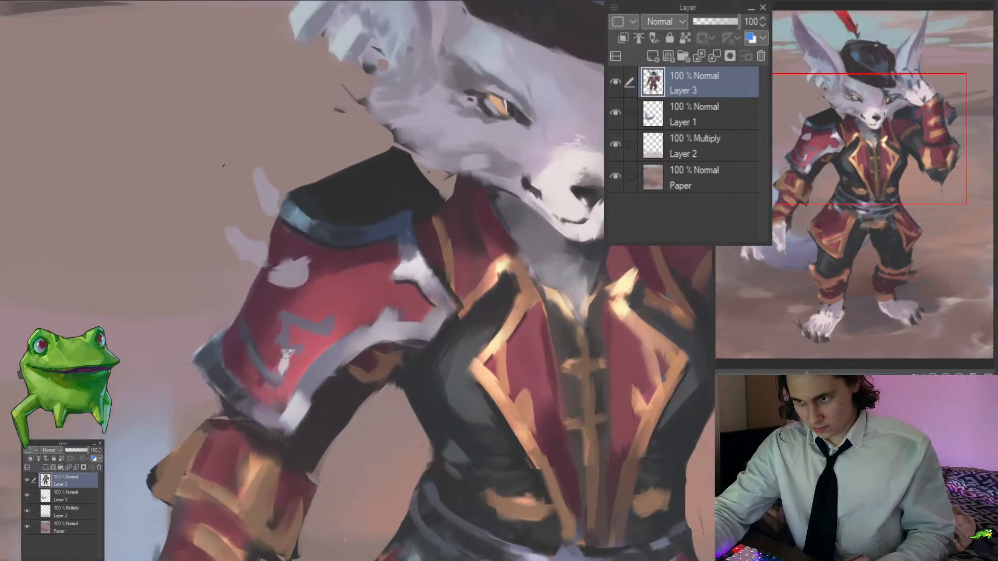
pyautogui.moveTo(287, 342); pyautogui.dragTo(281, 372)
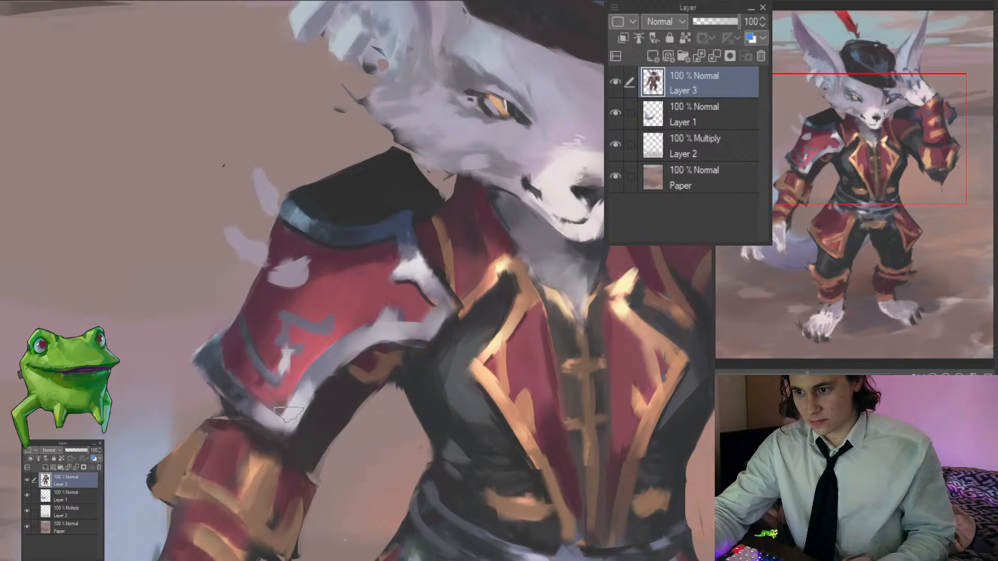
pyautogui.scroll(-5, 312, 387)
pyautogui.scroll(5, 323, 374)
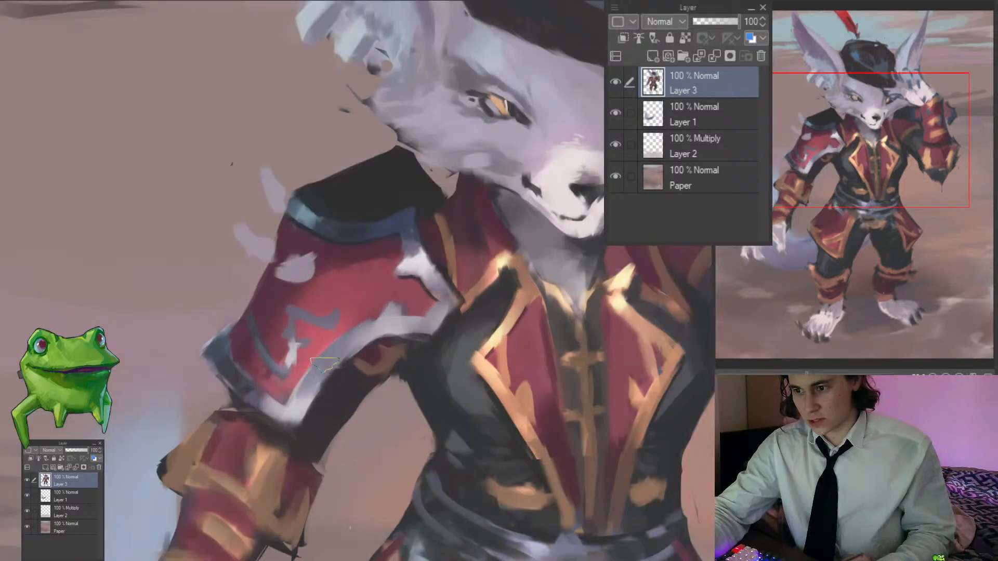
pyautogui.keyDown('alt'); pyautogui.click(298, 407); pyautogui.keyUp('alt')
pyautogui.moveTo(244, 382); pyautogui.dragTo(293, 419)
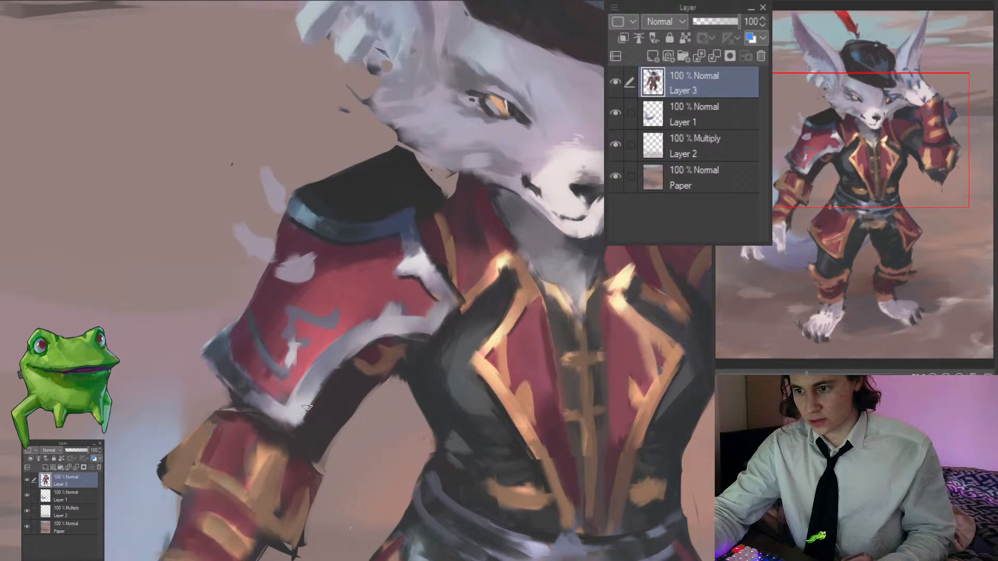
# Step: Flip the canvas horizontally and brighten the silver border along the lower edge of the red shoulder armour
pyautogui.moveTo(261, 343); pyautogui.dragTo(156, 354)
pyautogui.press('h')
pyautogui.moveTo(534, 396); pyautogui.dragTo(377, 396)
pyautogui.moveTo(341, 327); pyautogui.dragTo(437, 359)
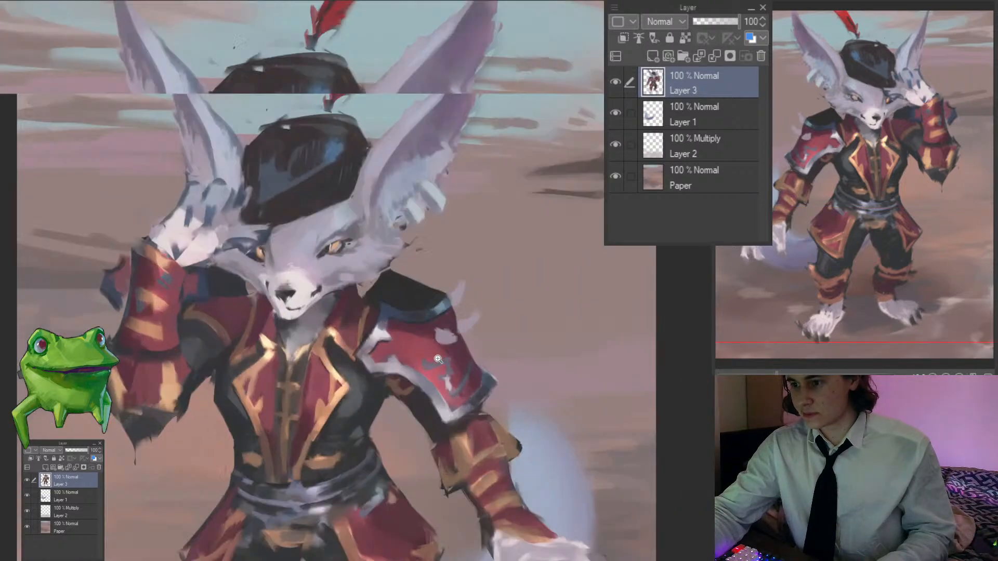
pyautogui.keyDown('alt'); pyautogui.click(432, 387); pyautogui.keyUp('alt')
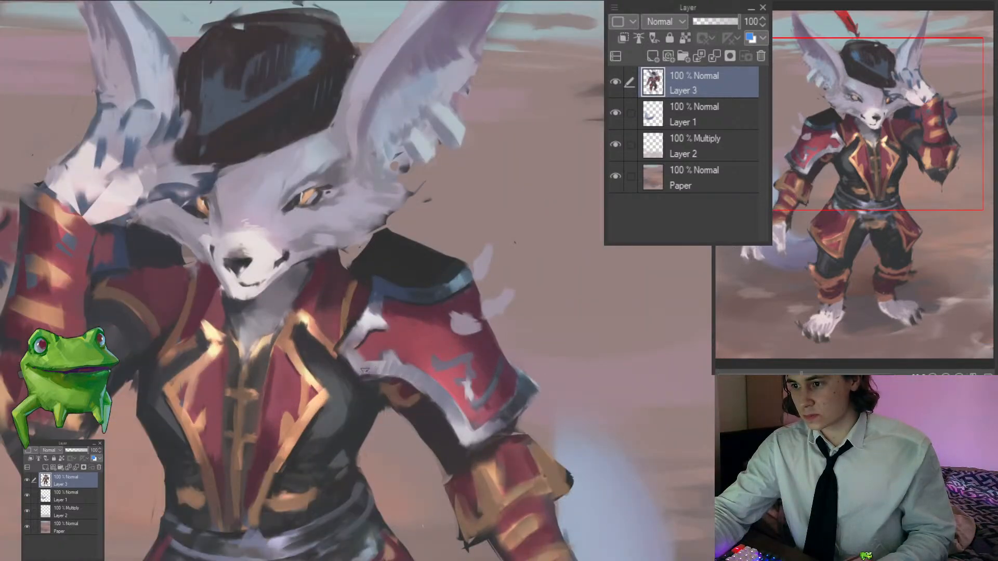
pyautogui.moveTo(372, 372); pyautogui.dragTo(311, 372)
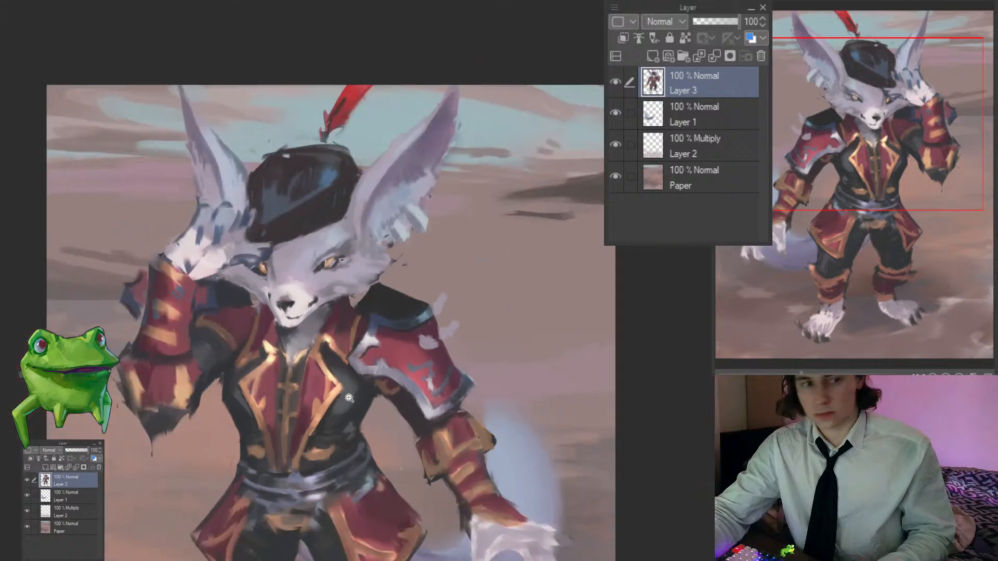
pyautogui.moveTo(490, 436); pyautogui.dragTo(497, 335)
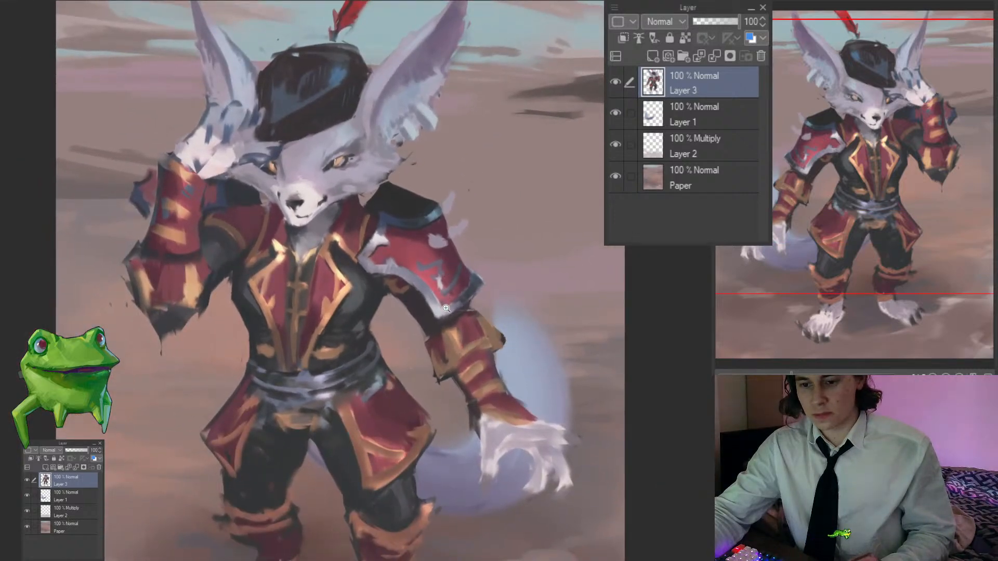
pyautogui.moveTo(444, 315)
pyautogui.mouseDown()
pyautogui.moveTo(432, 342)
pyautogui.moveTo(449, 326)
pyautogui.mouseUp()
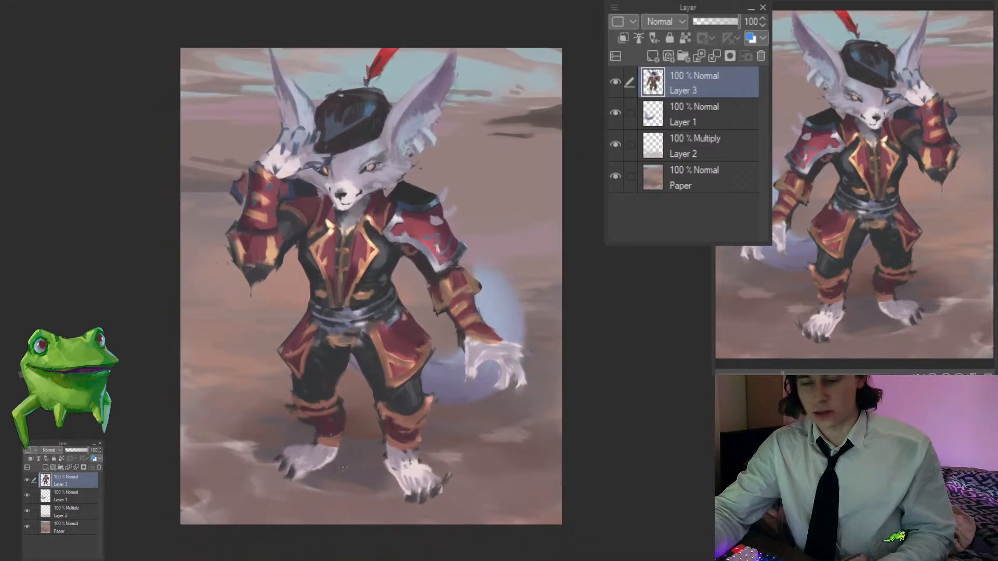
# Step: Make Layer 3 active and reshape the pointed dark elbow of the raised arm
pyautogui.keyDown('ctrl'); pyautogui.keyDown('shift'); pyautogui.click(342, 468); pyautogui.keyUp('shift'); pyautogui.keyUp('ctrl')
pyautogui.scroll(-1, 340, 470)
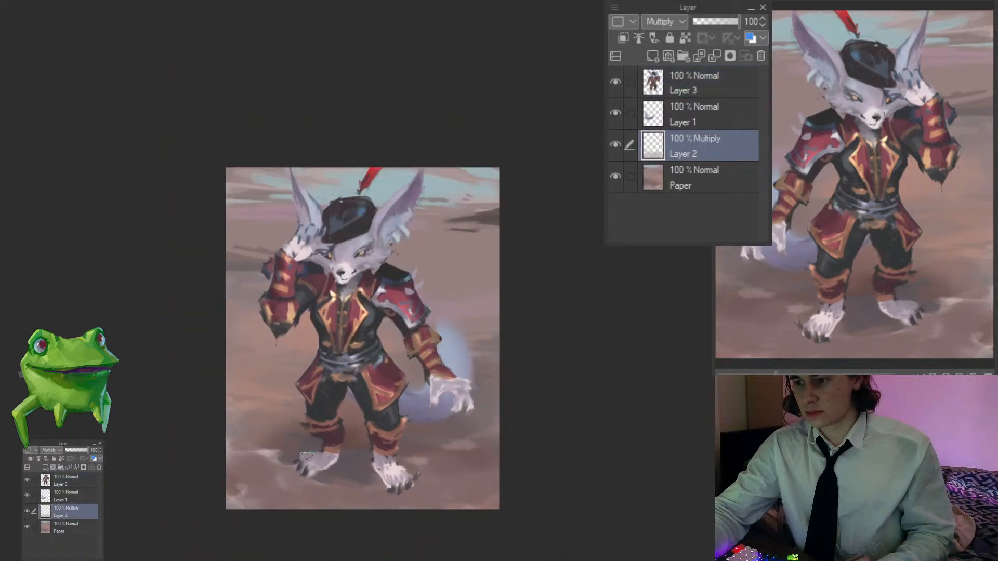
pyautogui.scroll(-3, 305, 430)
pyautogui.scroll(3, 288, 383)
pyautogui.keyDown('ctrl'); pyautogui.keyDown('shift'); pyautogui.click(320, 402); pyautogui.keyUp('shift'); pyautogui.keyUp('ctrl')
pyautogui.scroll(2, 321, 403)
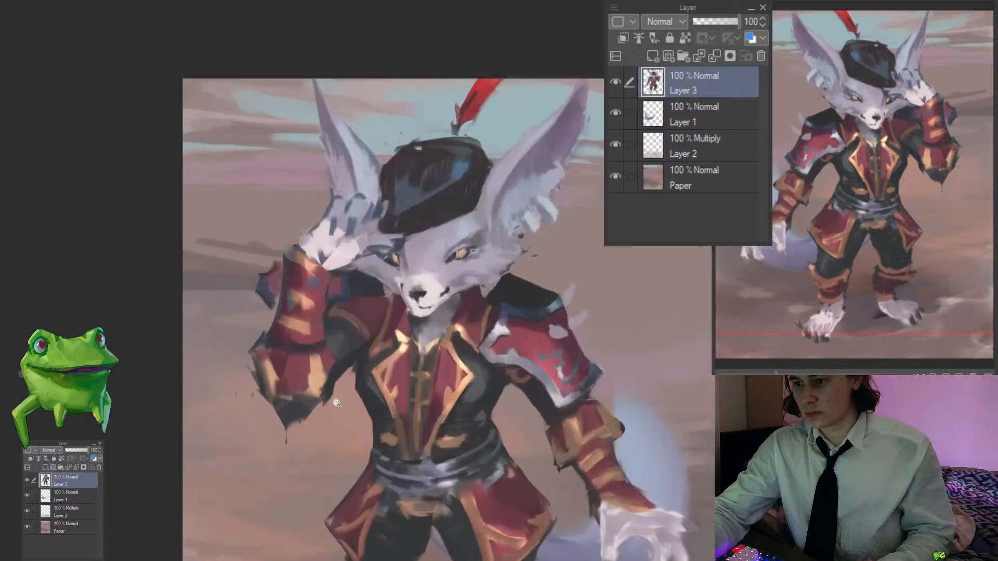
pyautogui.moveTo(344, 381)
pyautogui.mouseDown()
pyautogui.moveTo(296, 440)
pyautogui.moveTo(292, 432)
pyautogui.mouseUp()
pyautogui.moveTo(254, 375)
pyautogui.mouseDown()
pyautogui.moveTo(283, 439)
pyautogui.moveTo(275, 438)
pyautogui.mouseUp()
pyautogui.scroll(-3, 306, 411)
# Step: Flip the canvas back, flare the red cuff at the raised arm's elbow outward and paint a gold band across it
pyautogui.press('b')
pyautogui.press('h')
pyautogui.moveTo(597, 421)
pyautogui.mouseDown()
pyautogui.moveTo(463, 397)
pyautogui.moveTo(475, 404)
pyautogui.mouseUp()
pyautogui.scroll(3, 431, 364)
pyautogui.keyDown('alt'); pyautogui.click(443, 387); pyautogui.keyUp('alt')
pyautogui.press('u')
pyautogui.moveTo(456, 360)
pyautogui.mouseDown()
pyautogui.moveTo(474, 401)
pyautogui.moveTo(489, 363)
pyautogui.mouseUp()
pyautogui.press('b')
pyautogui.moveTo(396, 385)
pyautogui.mouseDown()
pyautogui.moveTo(384, 403)
pyautogui.moveTo(437, 415)
pyautogui.moveTo(425, 420)
pyautogui.mouseUp()
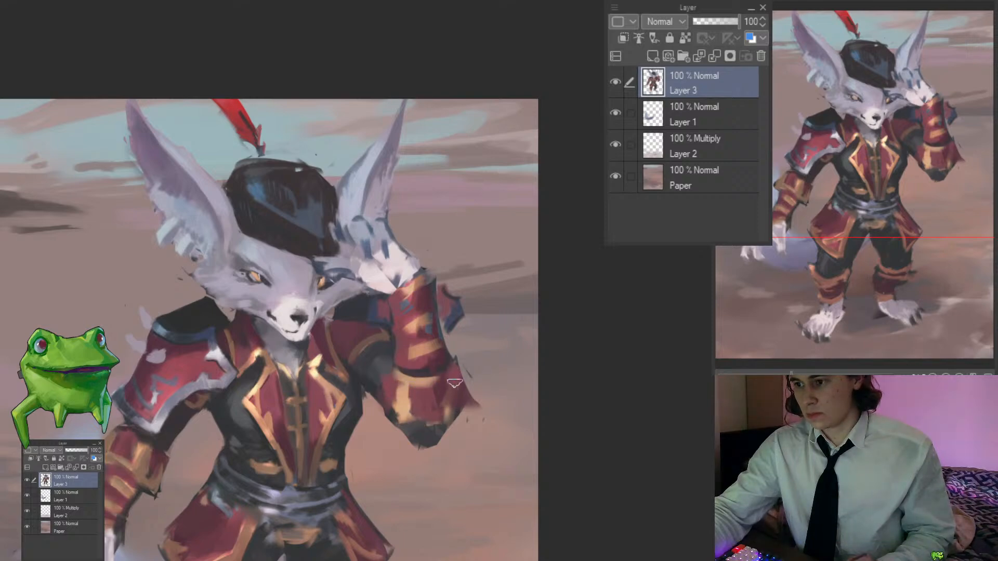
pyautogui.moveTo(401, 375)
pyautogui.mouseDown()
pyautogui.moveTo(452, 372)
pyautogui.moveTo(445, 438)
pyautogui.moveTo(519, 299)
pyautogui.moveTo(530, 296)
pyautogui.moveTo(517, 294)
pyautogui.moveTo(535, 301)
pyautogui.moveTo(536, 330)
pyautogui.moveTo(507, 305)
pyautogui.moveTo(515, 283)
pyautogui.moveTo(524, 287)
pyautogui.mouseUp()
# Step: Refine the dark outline of the flared coat skirt on the side of the lowered arm
pyautogui.click(305, 304)
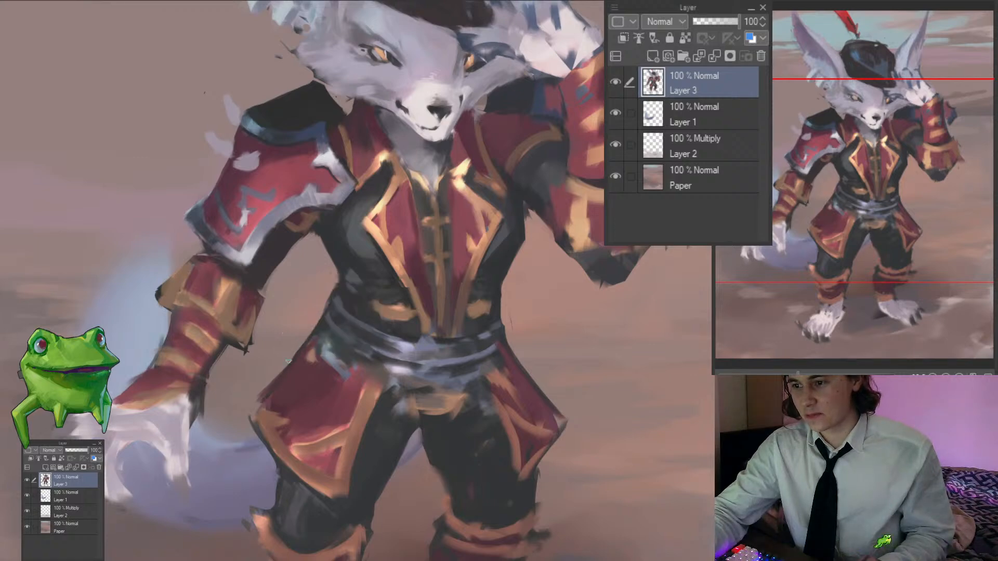
pyautogui.moveTo(316, 331); pyautogui.dragTo(310, 399)
pyautogui.moveTo(372, 323); pyautogui.dragTo(475, 389)
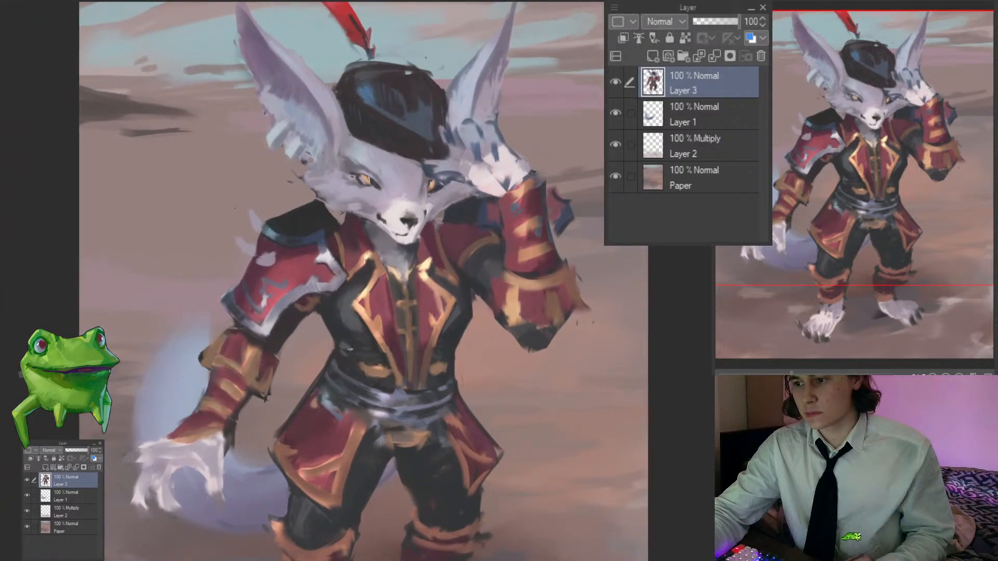
pyautogui.scroll(2, 345, 298)
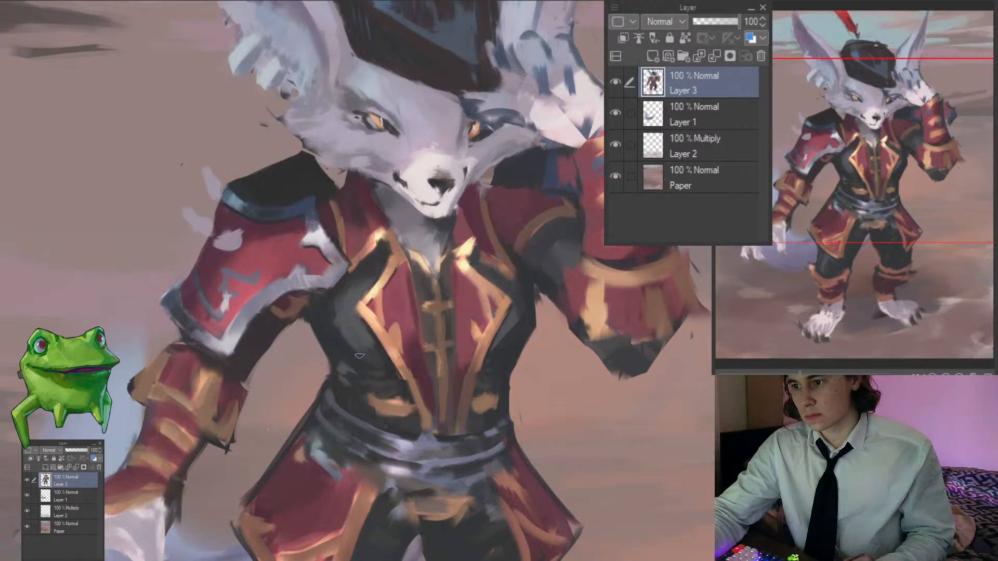
pyautogui.scroll(-6, 398, 399)
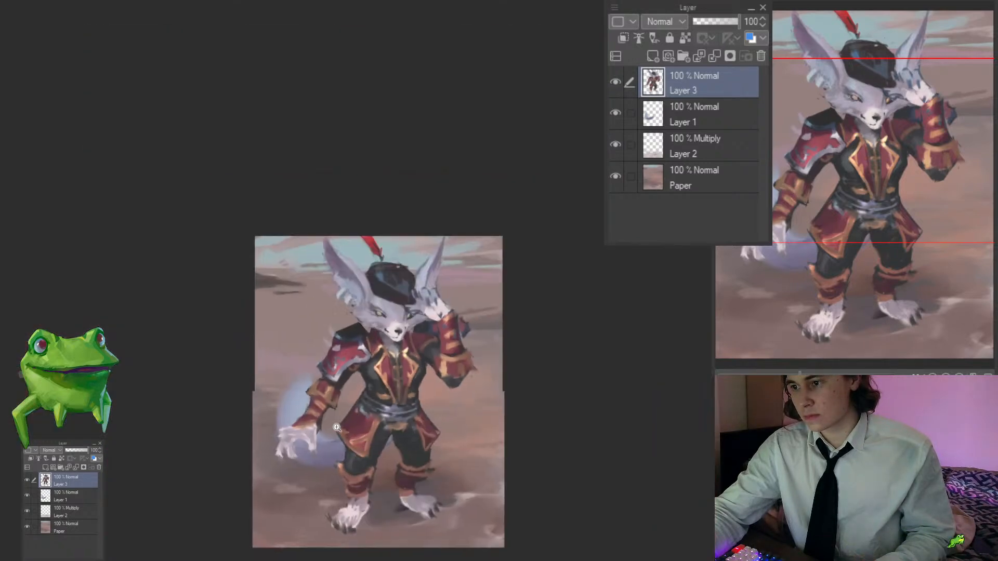
pyautogui.scroll(5, 399, 400)
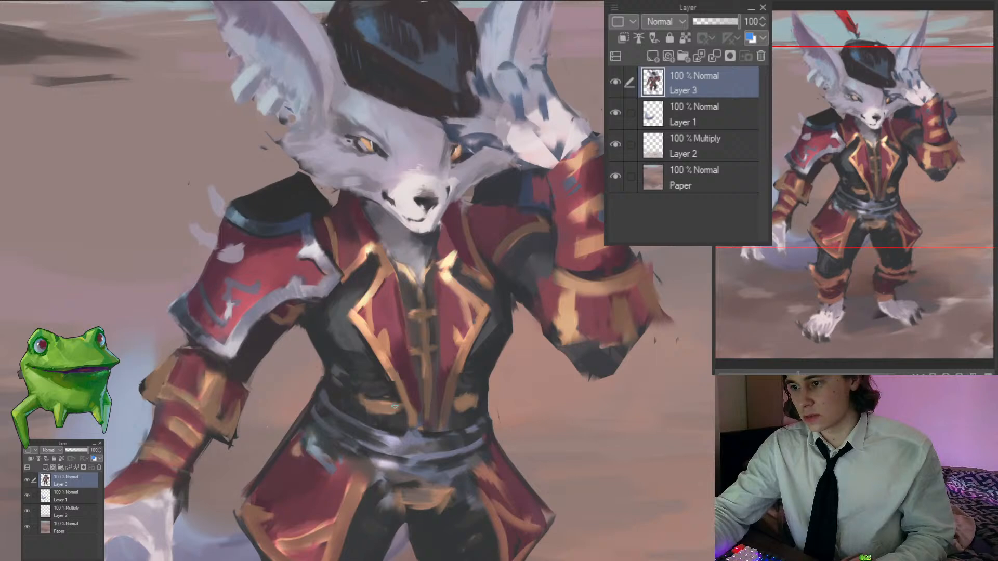
pyautogui.scroll(-5, 480, 402)
pyautogui.scroll(5, 470, 392)
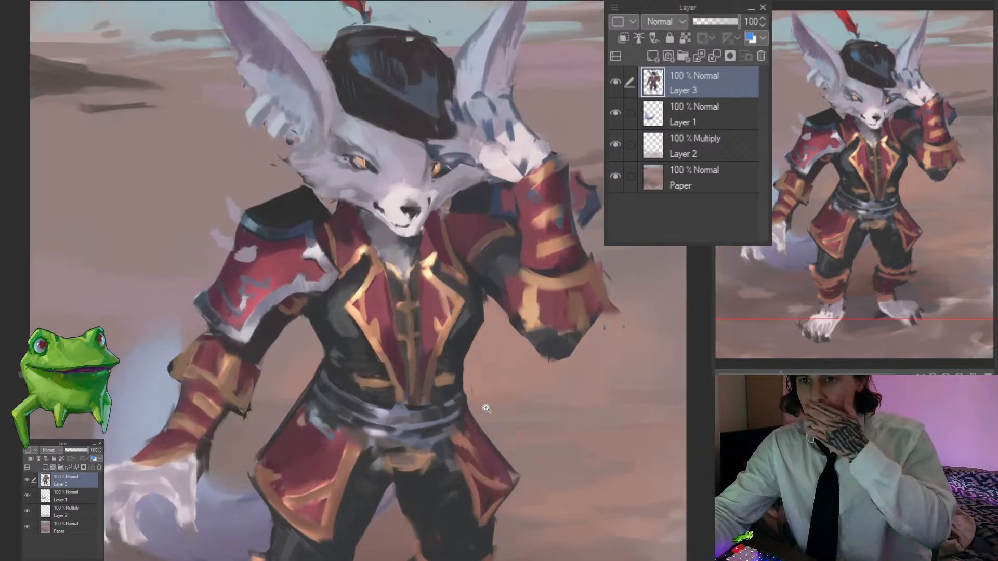
# Step: Refine the thin gold trim at the jacket's waist and the sash below it
pyautogui.scroll(3, 464, 386)
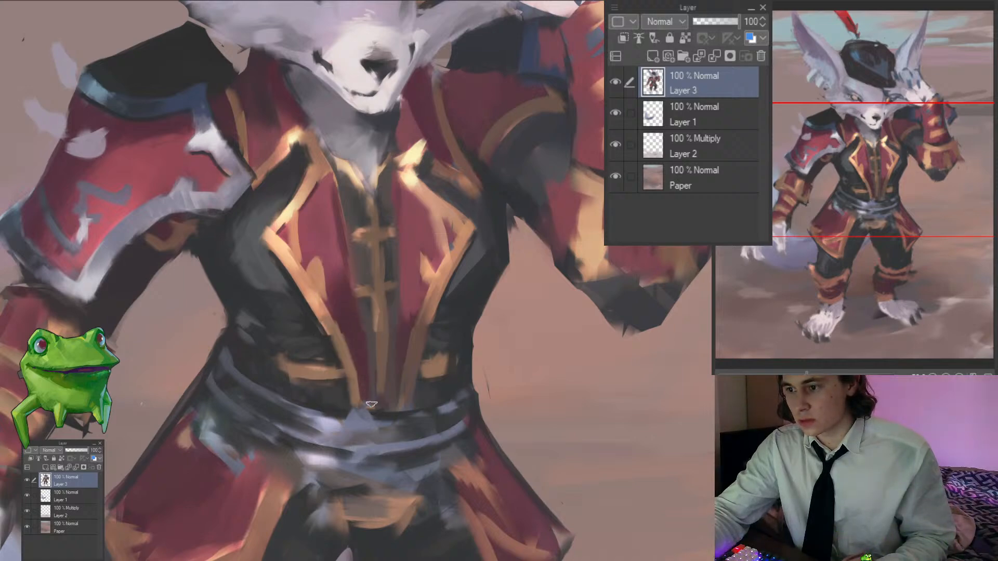
pyautogui.moveTo(373, 366)
pyautogui.mouseDown()
pyautogui.moveTo(327, 366)
pyautogui.moveTo(371, 400)
pyautogui.moveTo(322, 414)
pyautogui.mouseUp()
pyautogui.moveTo(366, 447); pyautogui.dragTo(396, 459)
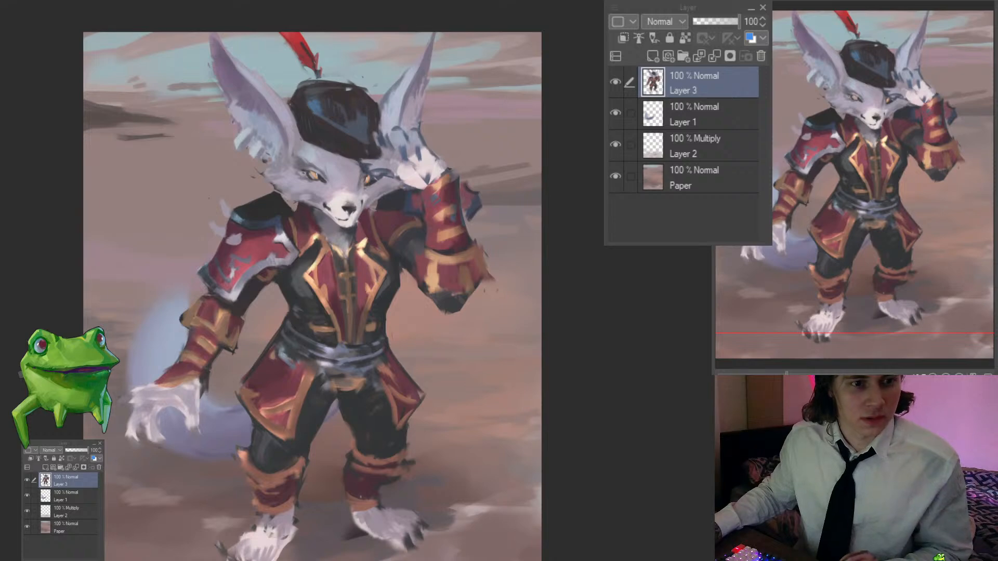
pyautogui.moveTo(429, 358); pyautogui.dragTo(411, 386)
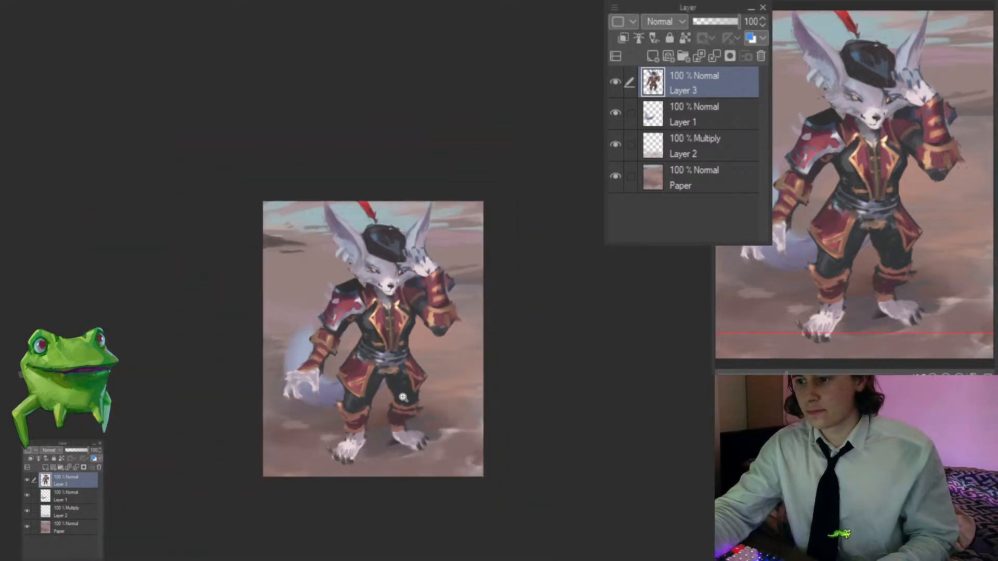
# Step: Transform the tail on Layer 1, scaling it down slightly and repositioning it behind the fox
pyautogui.moveTo(335, 387)
pyautogui.mouseDown()
pyautogui.moveTo(358, 387)
pyautogui.moveTo(331, 394)
pyautogui.mouseUp()
pyautogui.keyDown('ctrl'); pyautogui.keyDown('shift'); pyautogui.click(335, 400); pyautogui.keyUp('shift'); pyautogui.keyUp('ctrl')
pyautogui.hotkey('ctrl', 't')
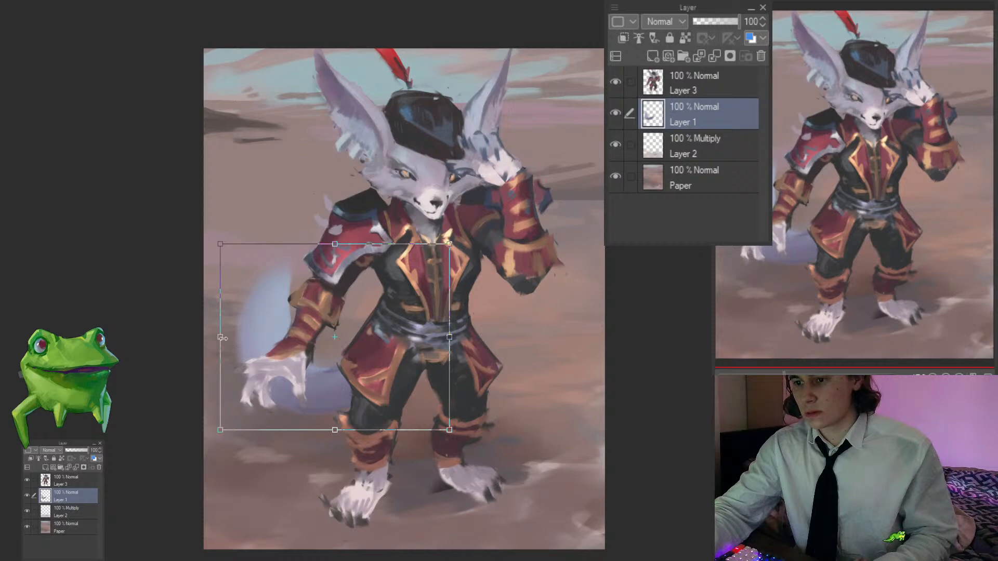
pyautogui.moveTo(223, 338); pyautogui.dragTo(236, 337)
pyautogui.moveTo(331, 390); pyautogui.dragTo(327, 392)
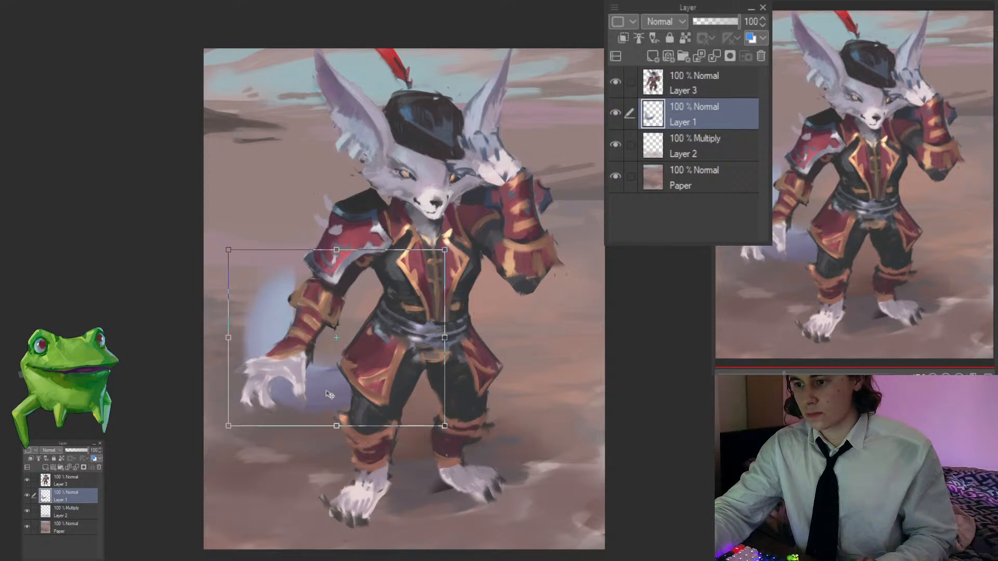
pyautogui.press('Return')
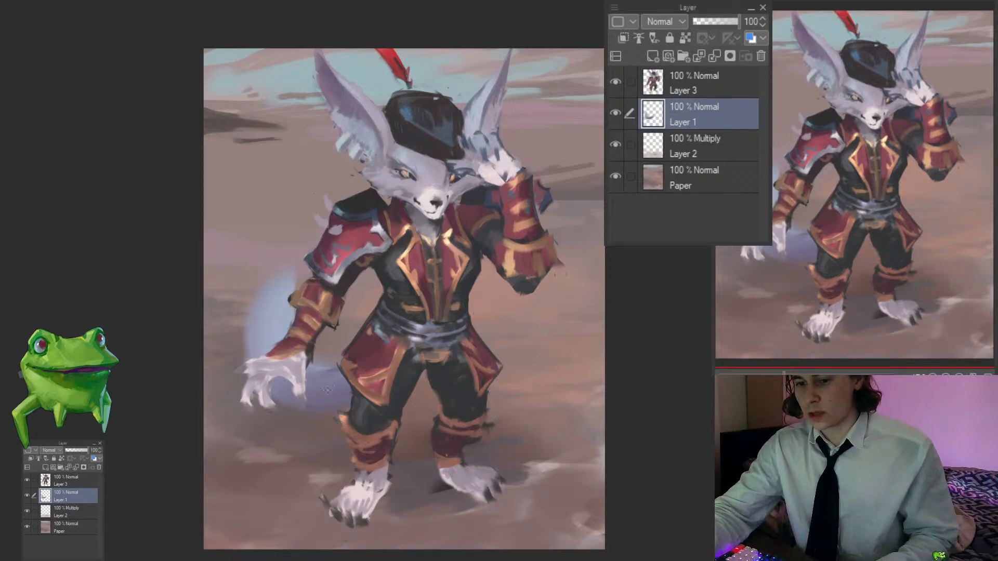
# Step: Paint soft blue and violet fur strokes on the tail behind the lowered arm
pyautogui.scroll(1, 326, 393)
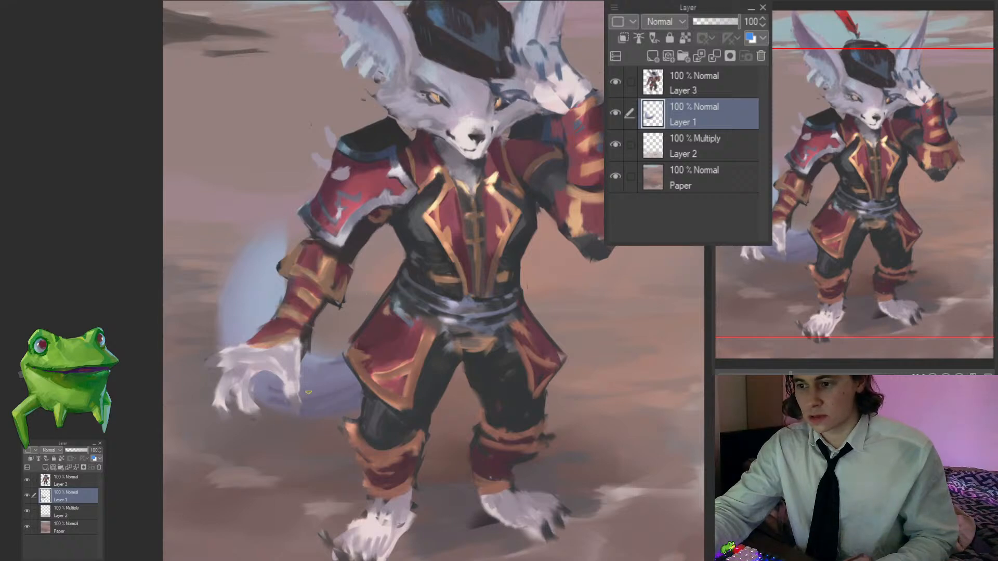
pyautogui.scroll(-2, 308, 392)
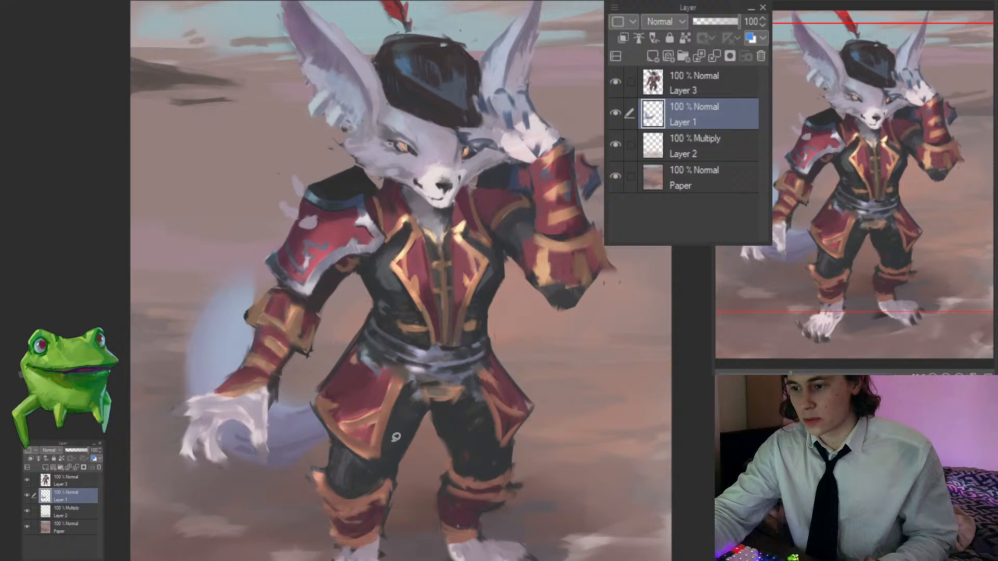
pyautogui.moveTo(397, 438); pyautogui.dragTo(345, 417)
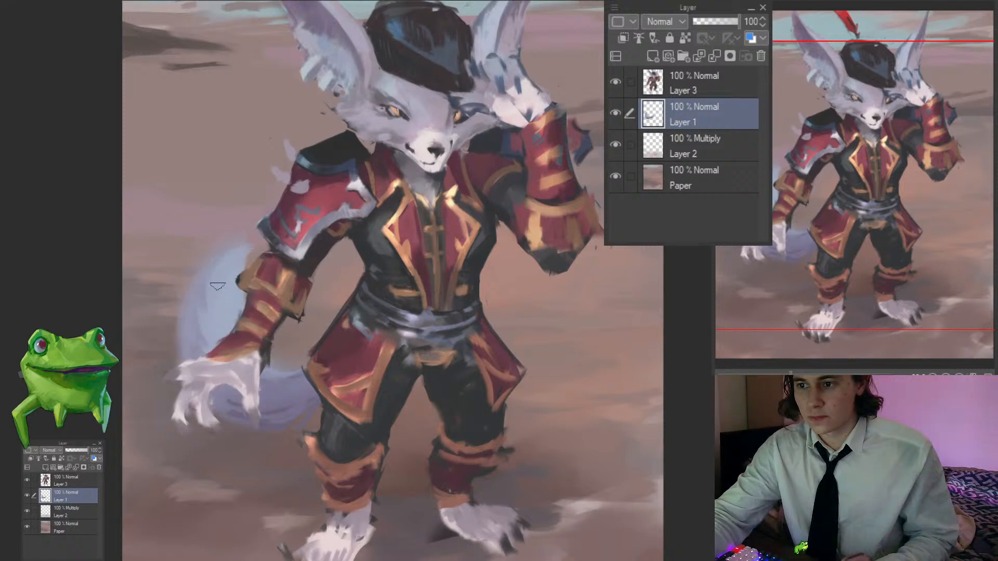
pyautogui.scroll(-5, 197, 352)
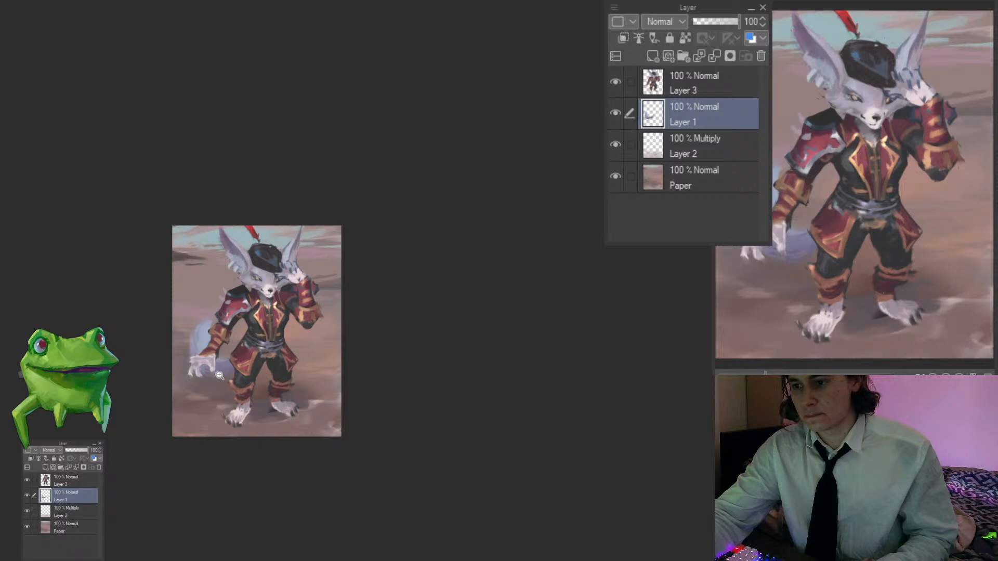
pyautogui.moveTo(203, 313); pyautogui.dragTo(307, 333)
pyautogui.moveTo(312, 335); pyautogui.dragTo(357, 340)
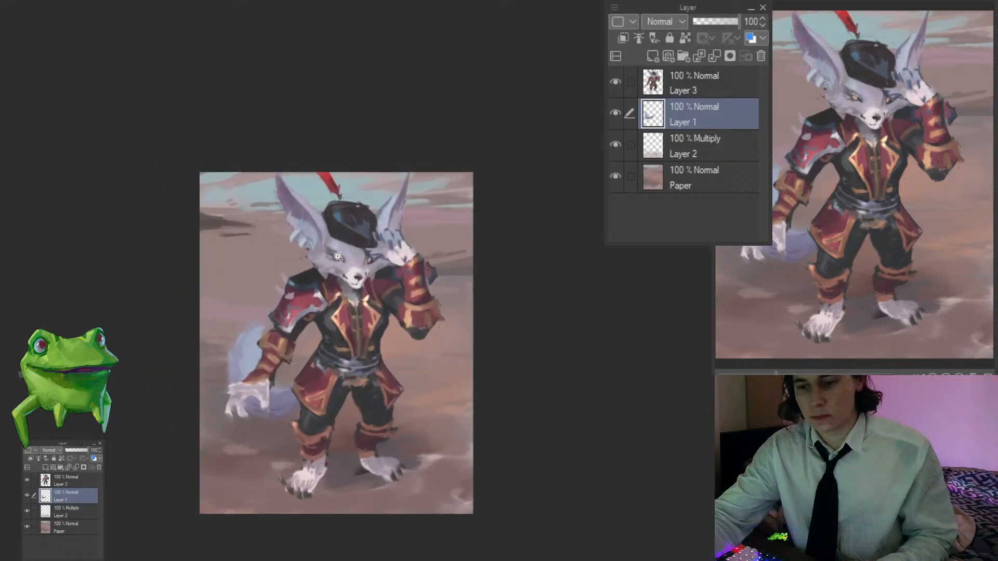
# Step: Check the Multiply shadow on Layer 2 by toggling its visibility, and merge the layer down into Paper
pyautogui.scroll(2, 337, 257)
pyautogui.scroll(-5, 338, 256)
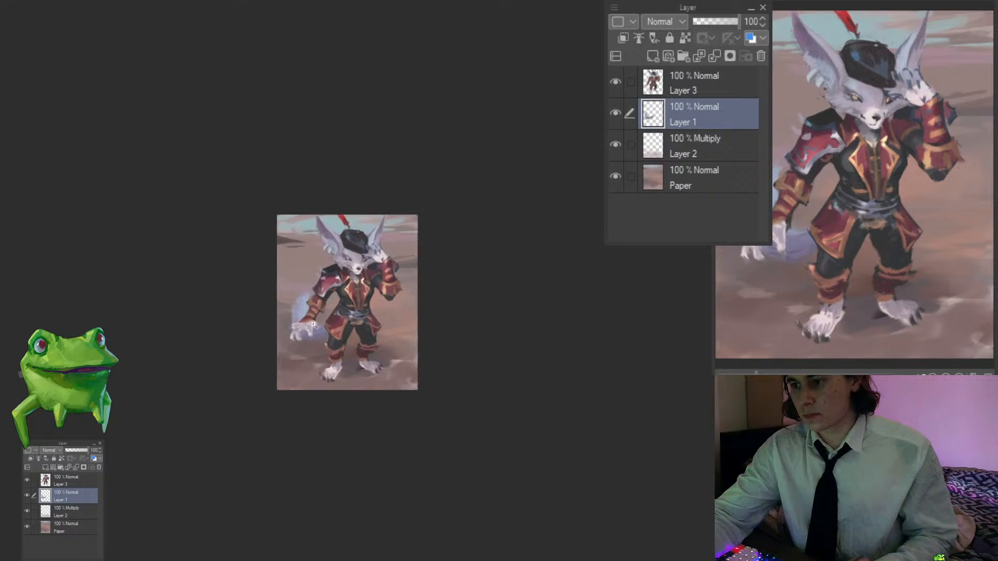
pyautogui.scroll(3, 313, 324)
pyautogui.click(662, 144)
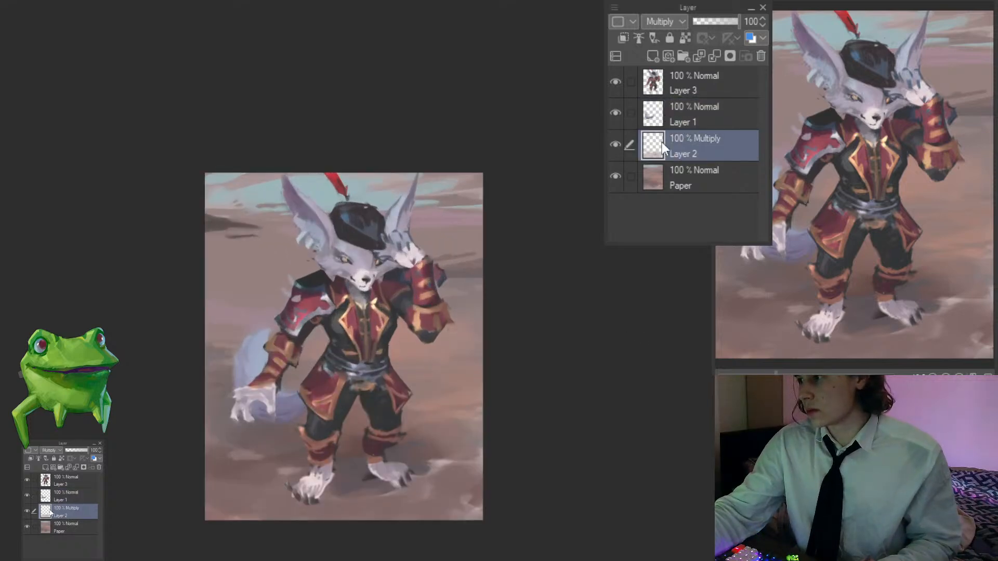
pyautogui.click(615, 145)
pyautogui.click(615, 144)
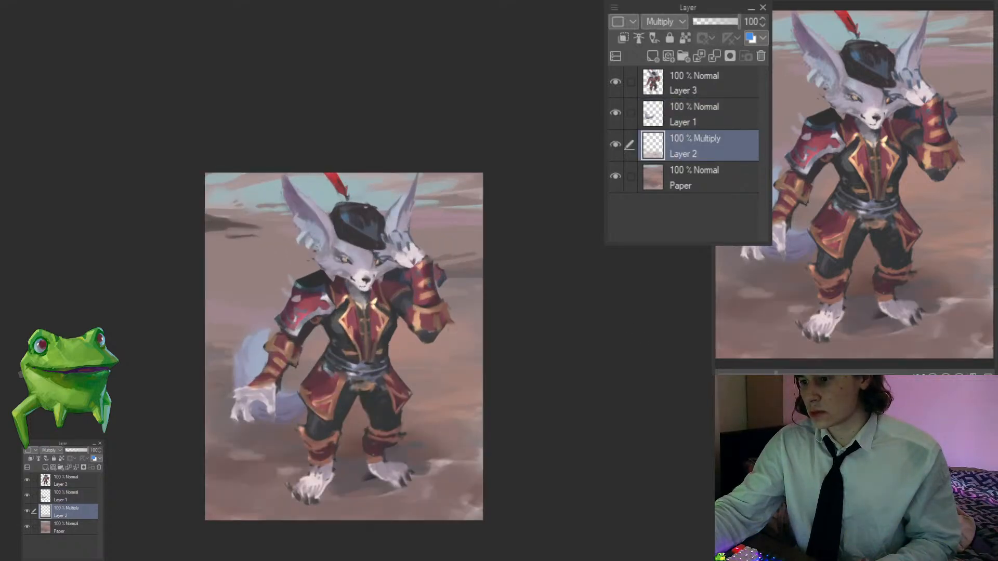
pyautogui.hotkey('ctrl', 'e')
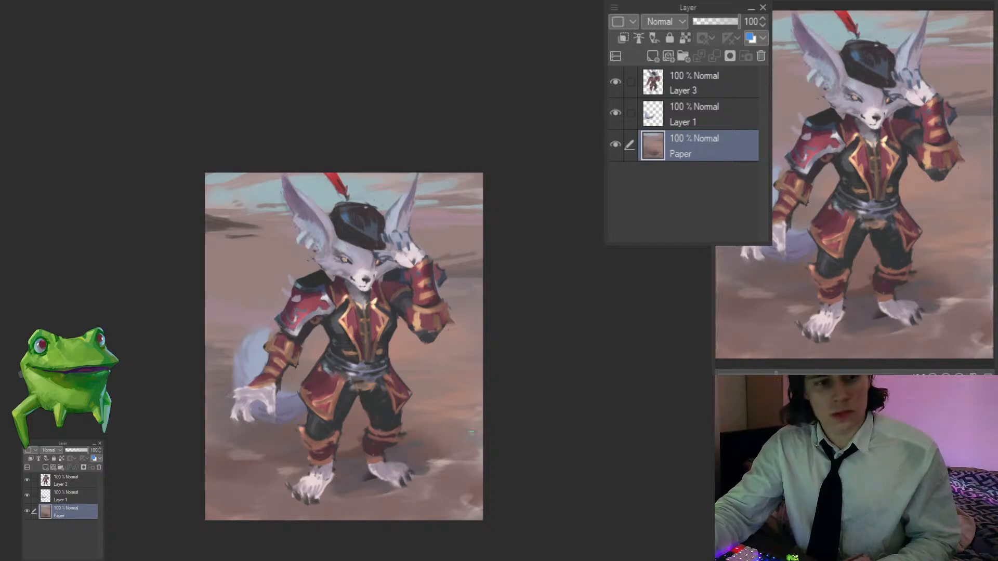
# Step: Try stretching the fox and tail on Layer 3 and Layer 1 slightly taller, and undo the transform
pyautogui.click(666, 97)
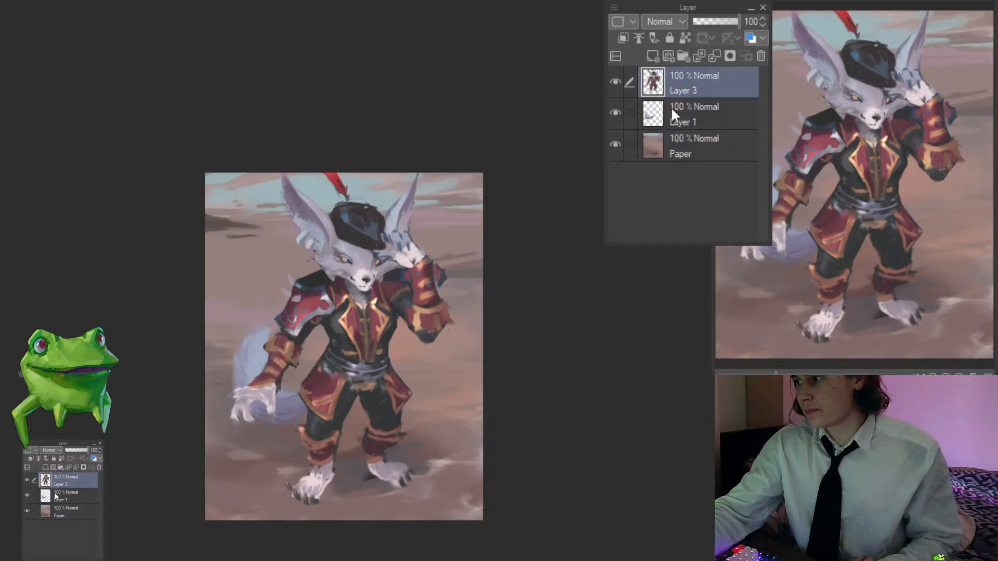
pyautogui.keyDown('ctrl'); pyautogui.click(670, 107); pyautogui.keyUp('ctrl')
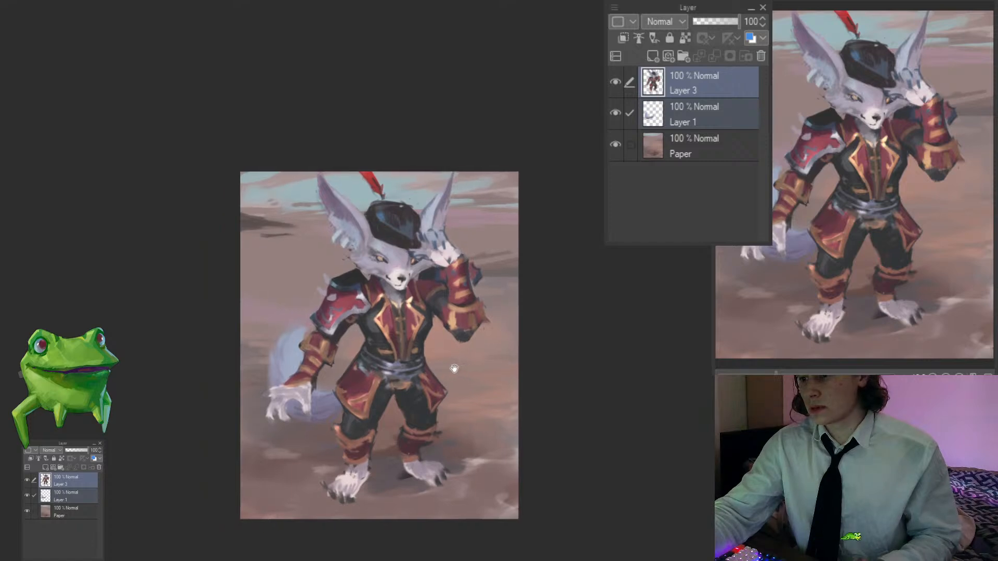
pyautogui.hotkey('ctrl', 't')
pyautogui.moveTo(378, 528)
pyautogui.mouseDown()
pyautogui.moveTo(377, 519)
pyautogui.moveTo(378, 542)
pyautogui.mouseUp()
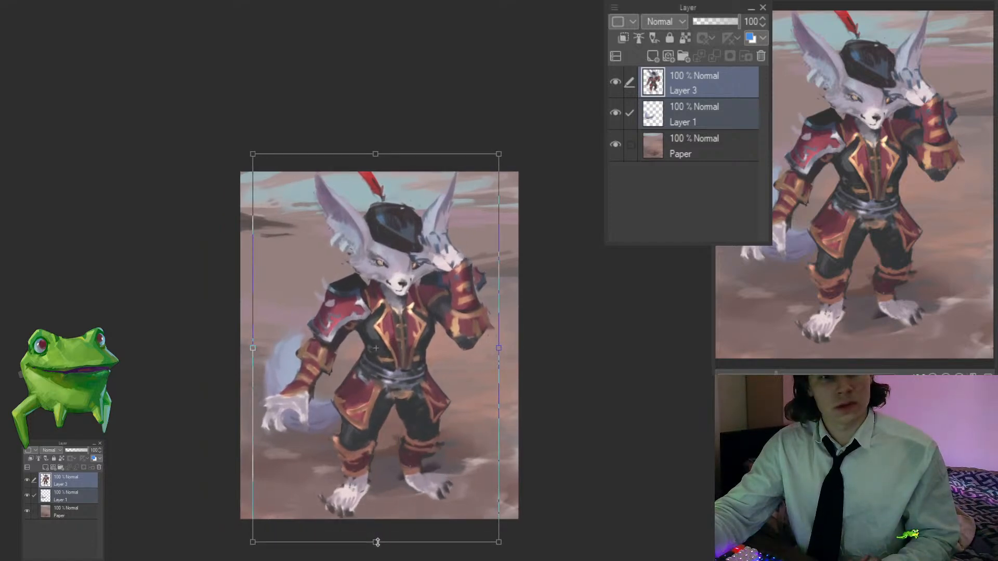
pyautogui.moveTo(447, 467); pyautogui.dragTo(448, 463)
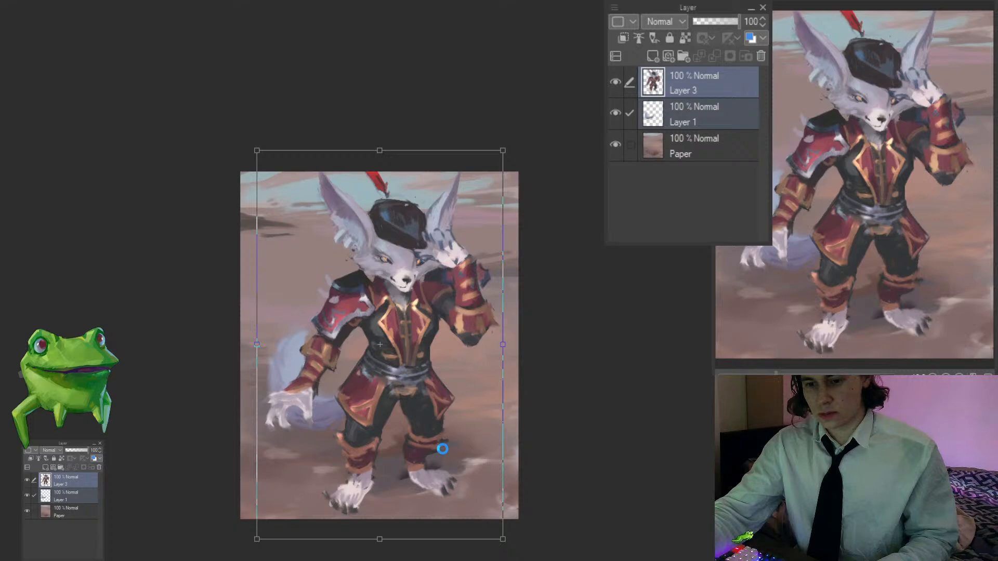
pyautogui.click(392, 389)
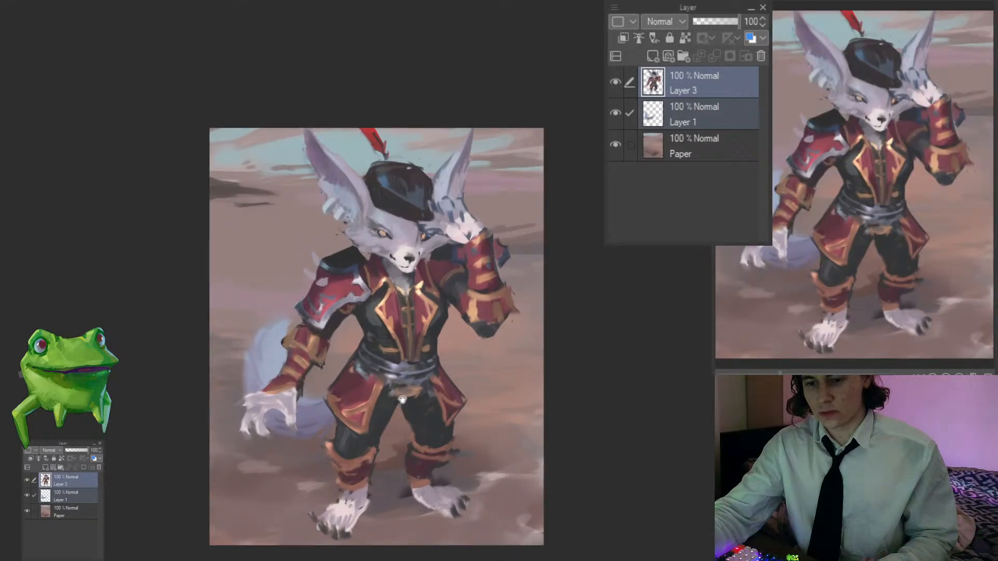
pyautogui.moveTo(402, 399); pyautogui.dragTo(399, 383)
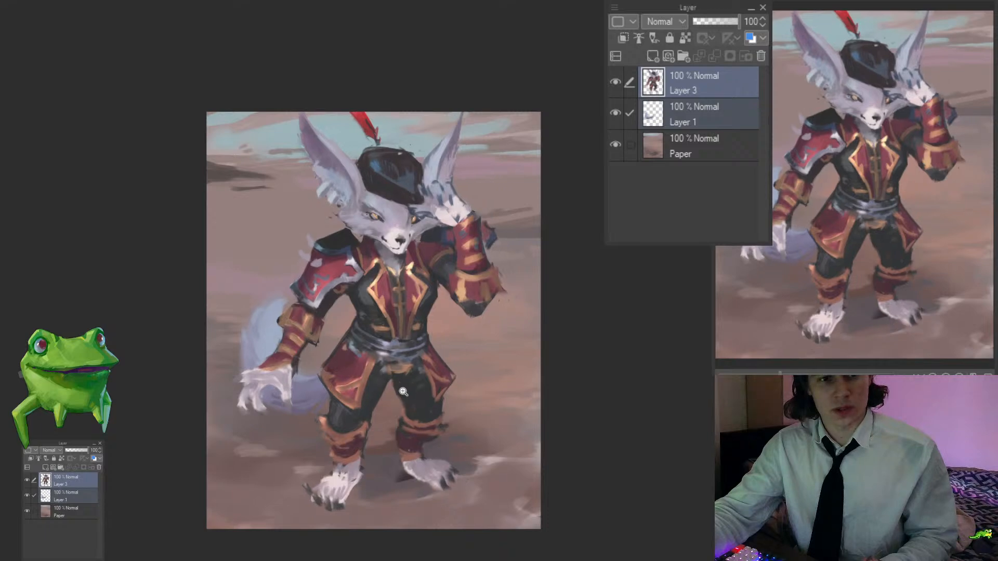
pyautogui.keyDown('alt'); pyautogui.click(400, 390); pyautogui.keyUp('alt')
pyautogui.hotkey('ctrl', 'z')
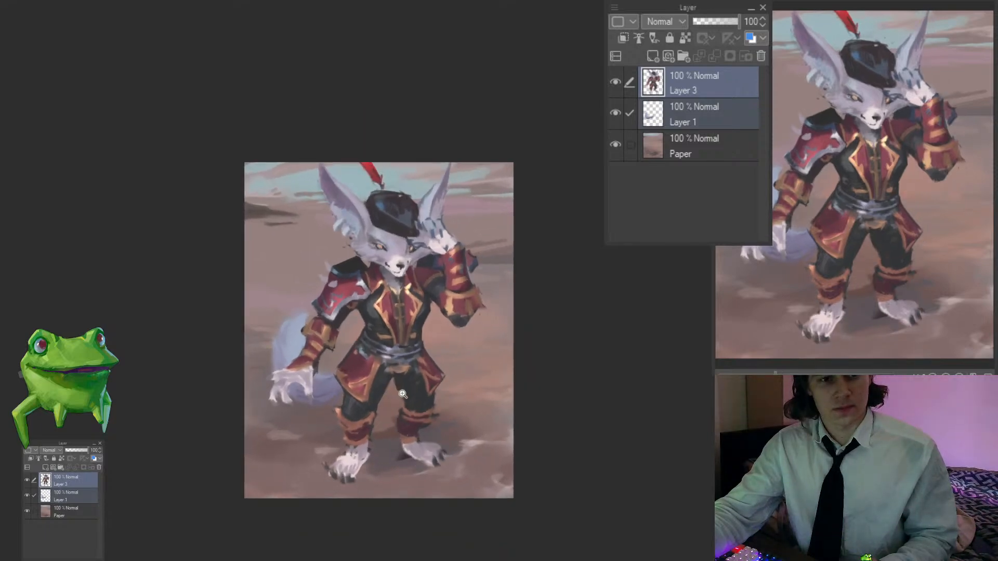
# Step: Add a new layer above Paper, set its blending mode to Multiply, and fill it with a pale blue-grey to darken the background
pyautogui.click(694, 146)
pyautogui.click(653, 56)
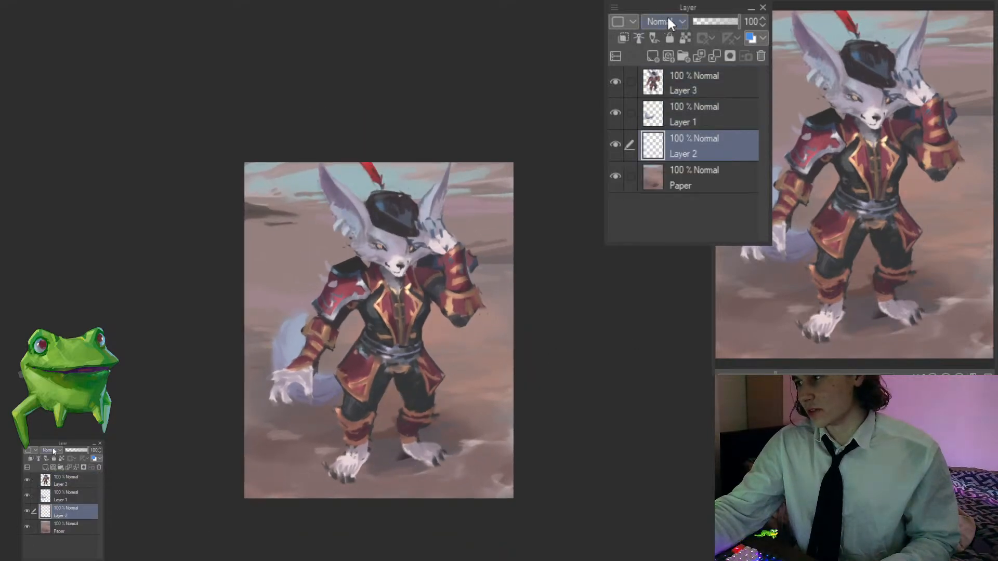
pyautogui.click(664, 48)
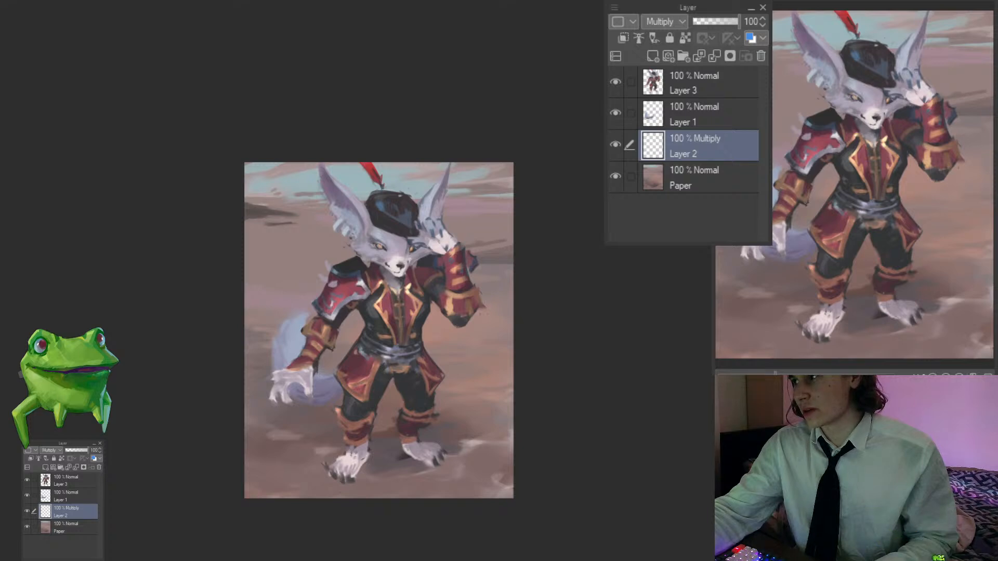
pyautogui.hotkey('alt', 'BackSpace')
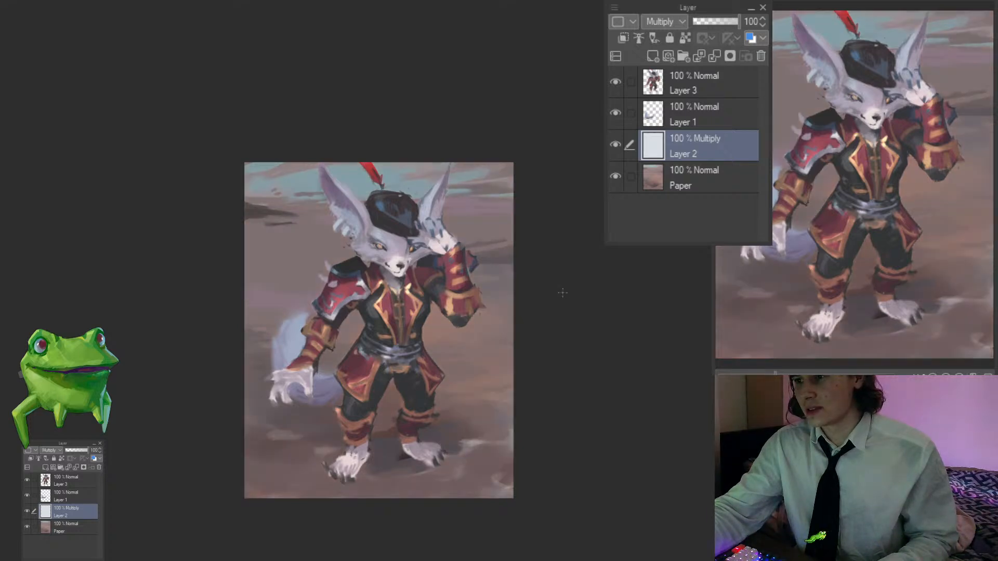
pyautogui.click(513, 317)
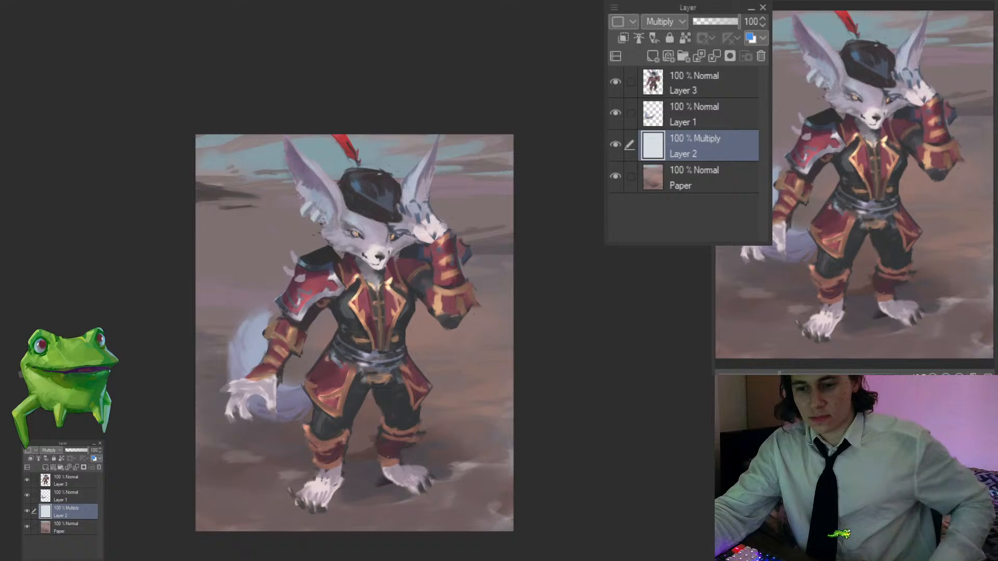
pyautogui.keyDown('alt'); pyautogui.click(547, 339); pyautogui.keyUp('alt')
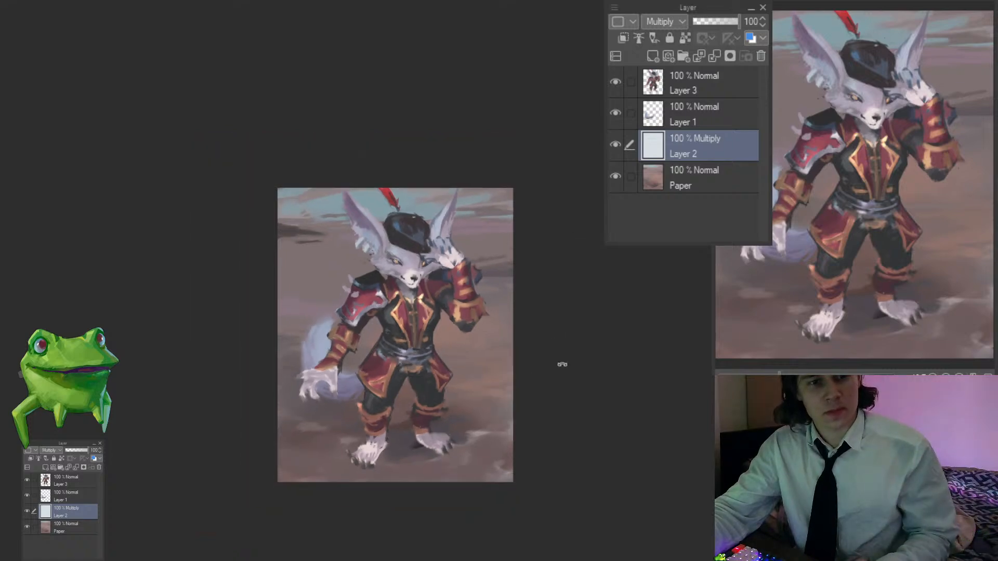
pyautogui.moveTo(561, 364); pyautogui.dragTo(589, 307)
pyautogui.doubleClick(546, 291)
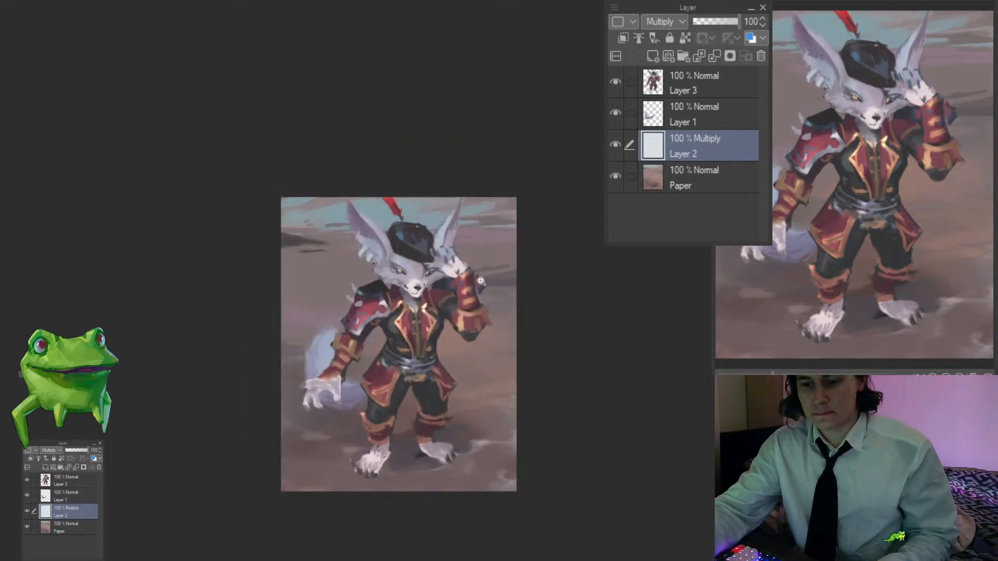
pyautogui.moveTo(383, 303); pyautogui.dragTo(462, 304)
# Step: On Layer 3, lasso the spiked shoulder armour above the lowered arm and shift it slightly outward from the chest
pyautogui.keyDown('ctrl'); pyautogui.keyDown('shift'); pyautogui.click(391, 263); pyautogui.keyUp('shift'); pyautogui.keyUp('ctrl')
pyautogui.moveTo(392, 263); pyautogui.dragTo(375, 276)
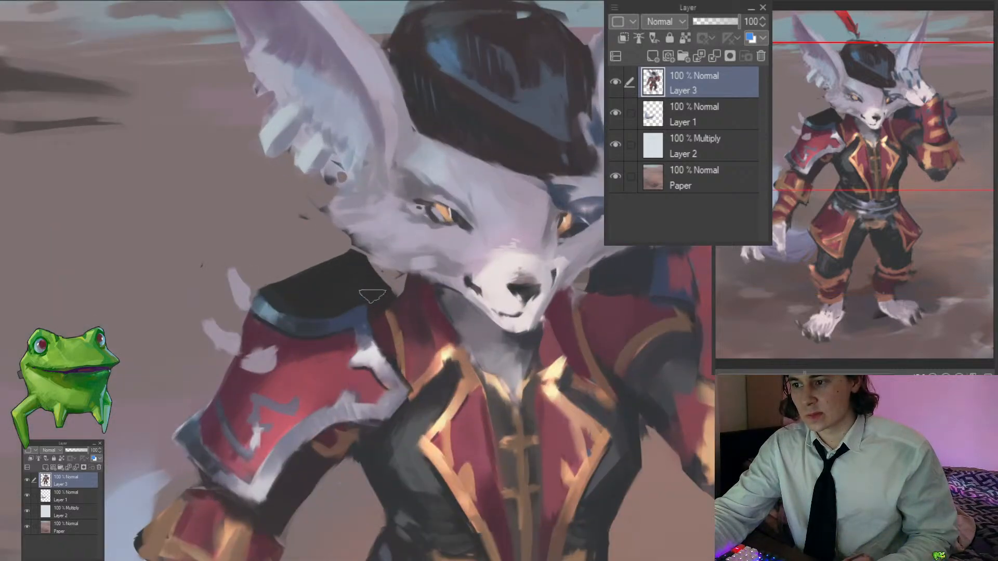
pyautogui.moveTo(302, 300); pyautogui.dragTo(326, 328)
pyautogui.moveTo(291, 295); pyautogui.dragTo(297, 331)
pyautogui.scroll(1, 228, 380)
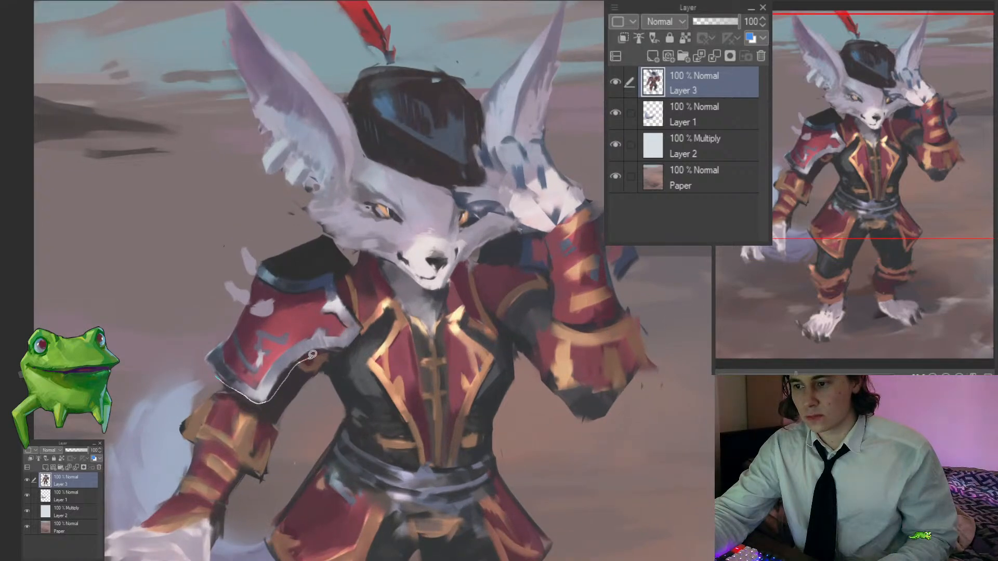
pyautogui.moveTo(366, 329)
pyautogui.mouseDown()
pyautogui.moveTo(345, 250)
pyautogui.moveTo(270, 221)
pyautogui.moveTo(192, 357)
pyautogui.mouseUp()
pyautogui.hotkey('ctrl', 't')
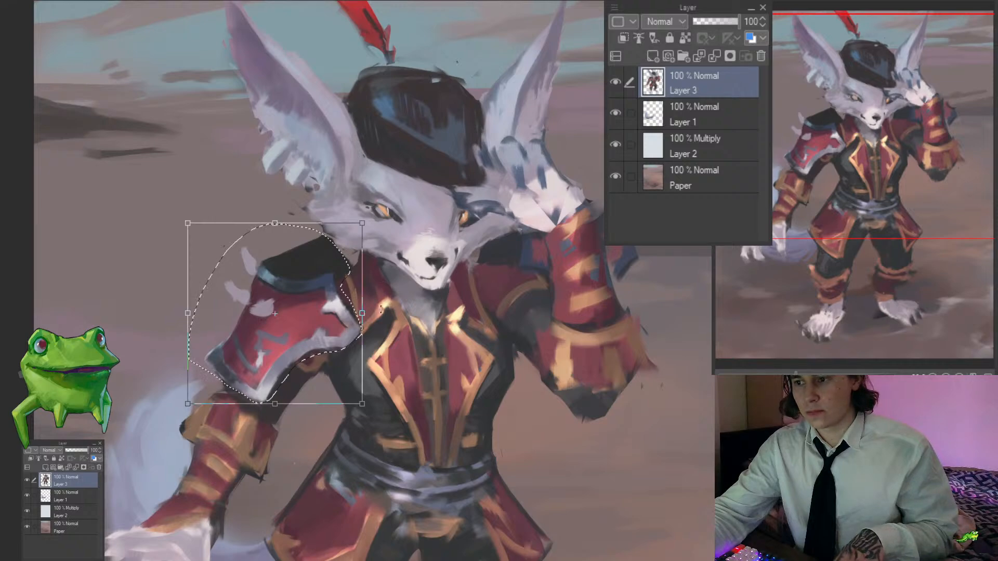
pyautogui.moveTo(323, 320); pyautogui.dragTo(312, 322)
pyautogui.press('Return')
pyautogui.hotkey('ctrl', 'd')
# Step: Add a new layer above Layer 1 and fill the gap between the shoulder armour and the chest with dark sleeve colour
pyautogui.click(659, 113)
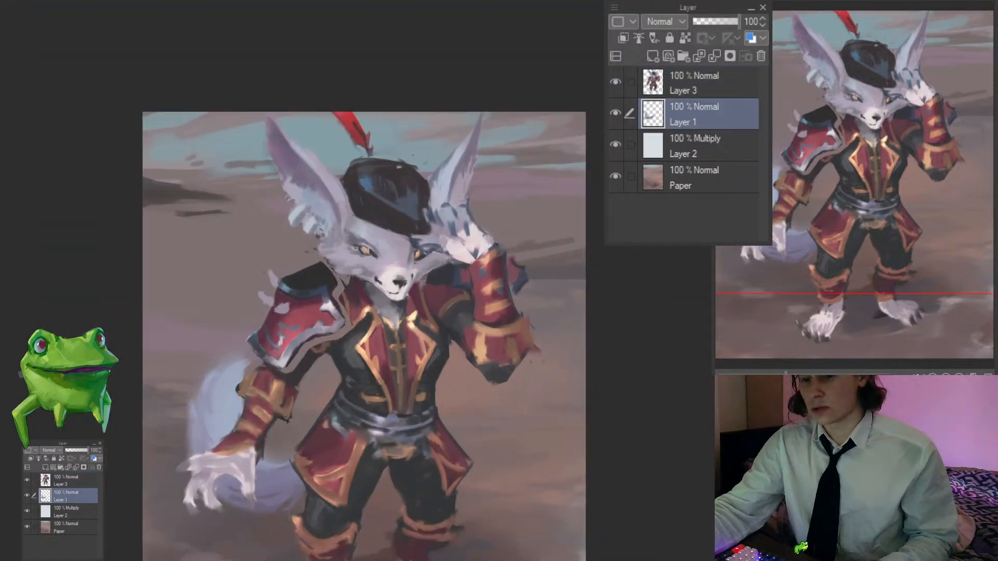
pyautogui.hotkey('ctrl', 'shift', 'n')
pyautogui.scroll(2, 296, 388)
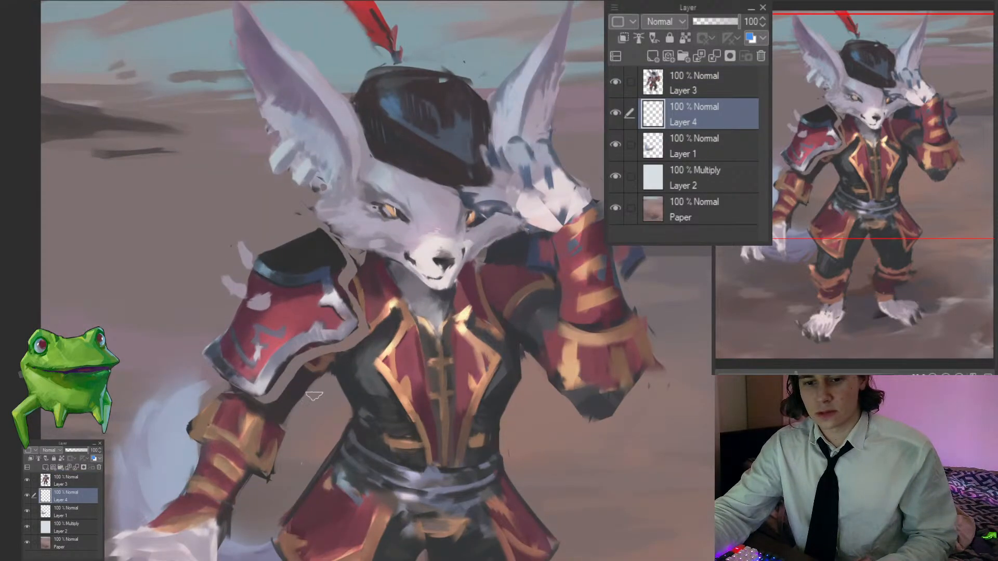
pyautogui.moveTo(314, 396); pyautogui.dragTo(320, 373)
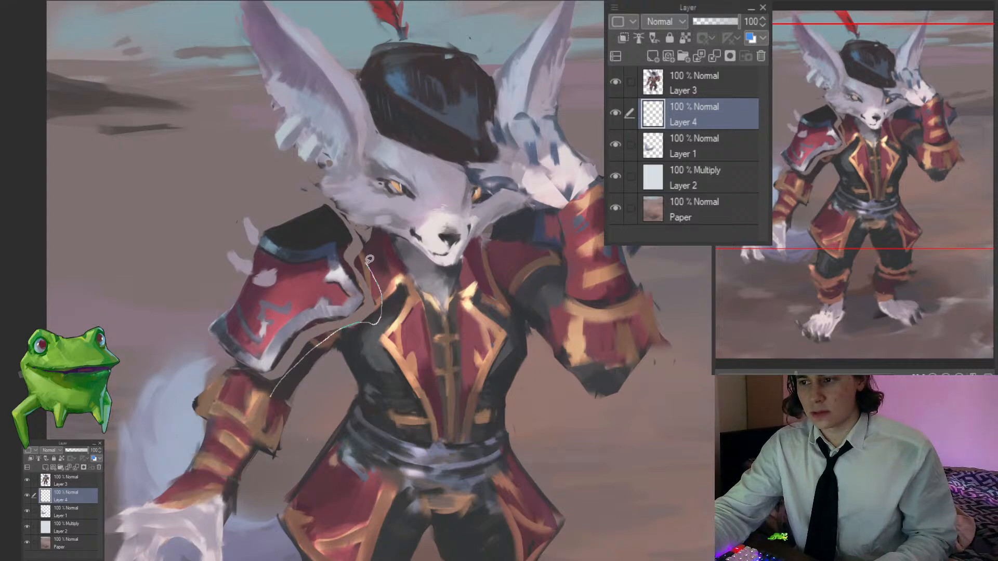
pyautogui.moveTo(276, 298); pyautogui.dragTo(272, 392)
pyautogui.scroll(3, 381, 301)
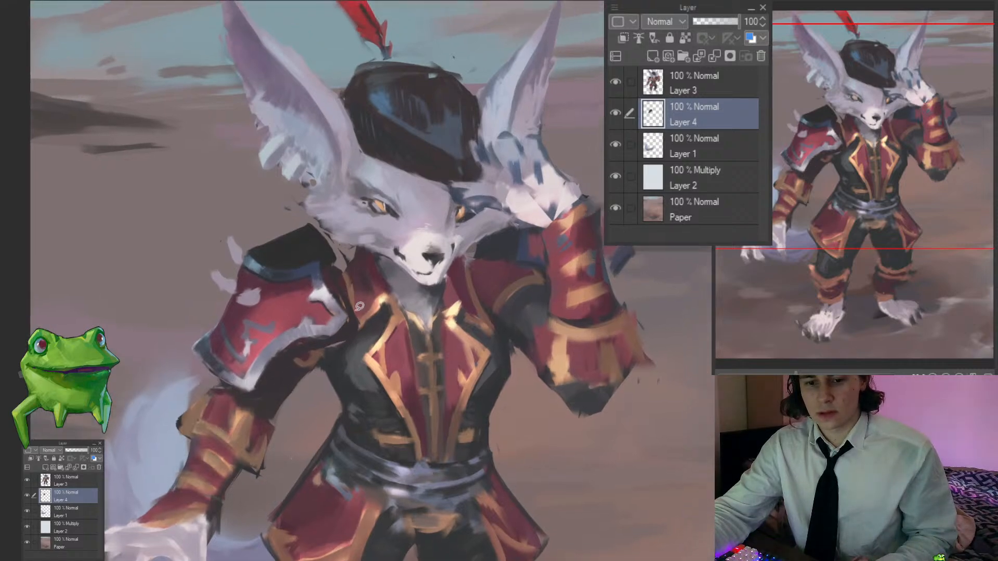
pyautogui.moveTo(365, 304); pyautogui.dragTo(357, 315)
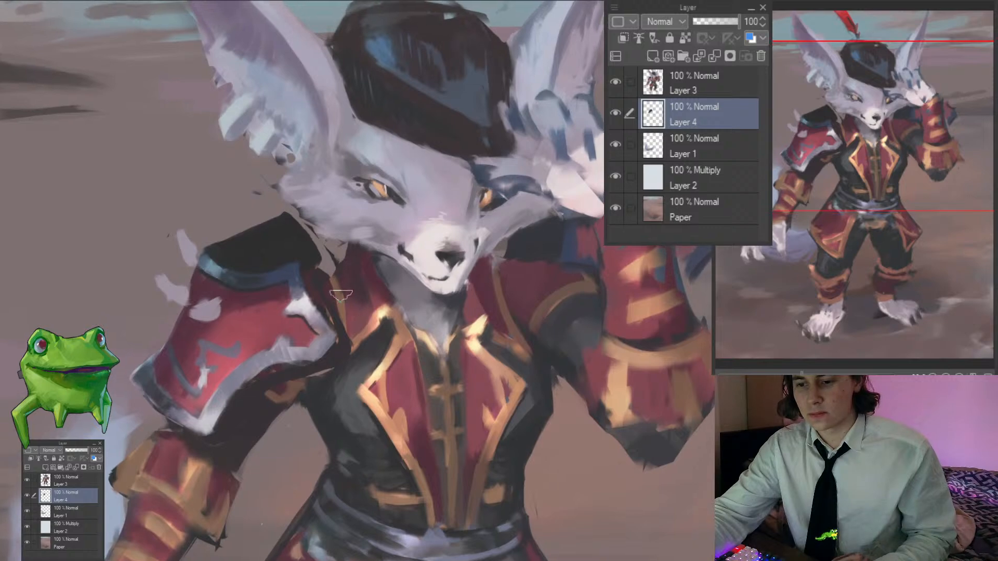
pyautogui.scroll(-6, 338, 302)
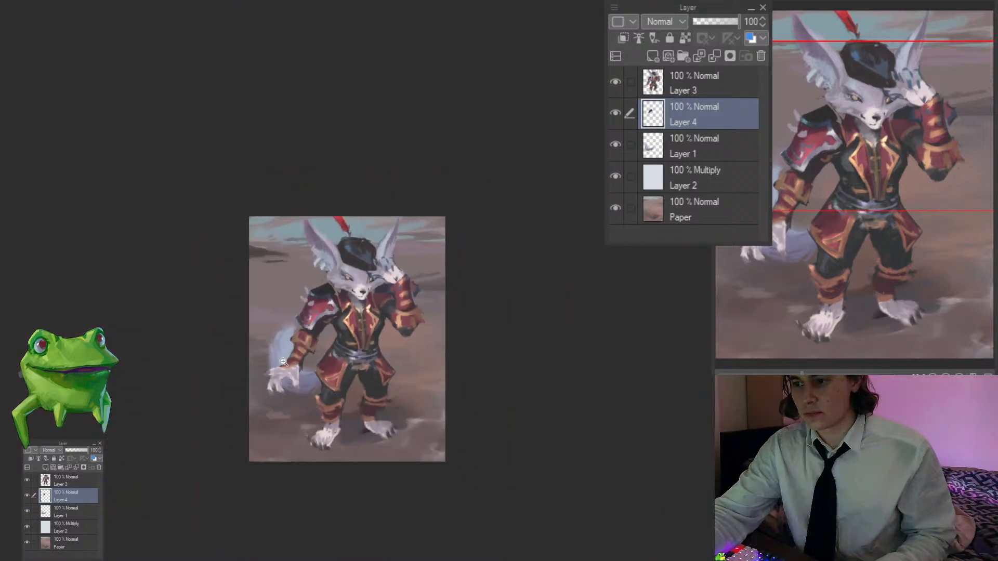
pyautogui.scroll(5, 338, 302)
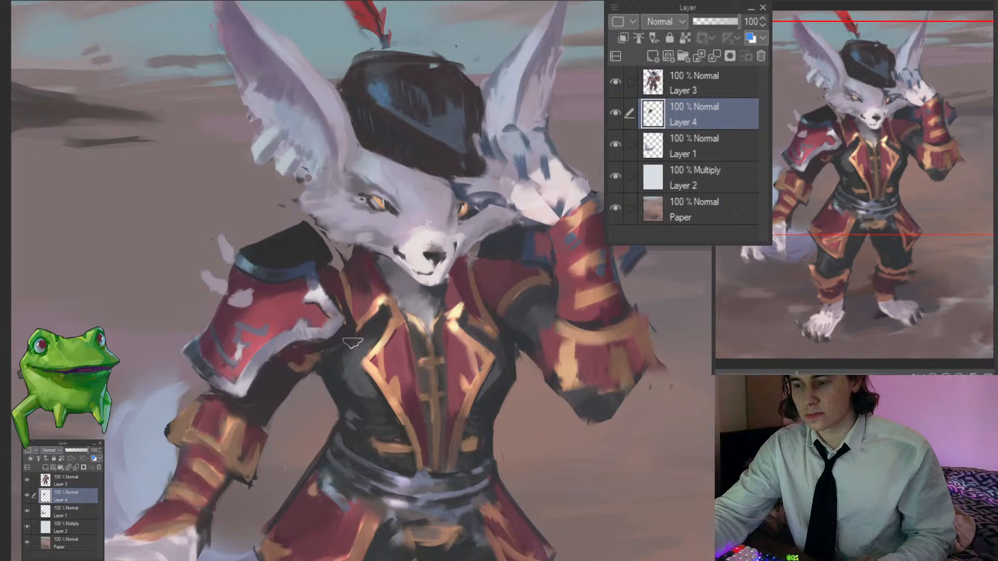
pyautogui.scroll(-3, 343, 356)
# Step: Check the figure's proportions in a horizontally mirrored view, and merge Layer 3 down into Layer 4
pyautogui.moveTo(352, 355); pyautogui.dragTo(335, 319)
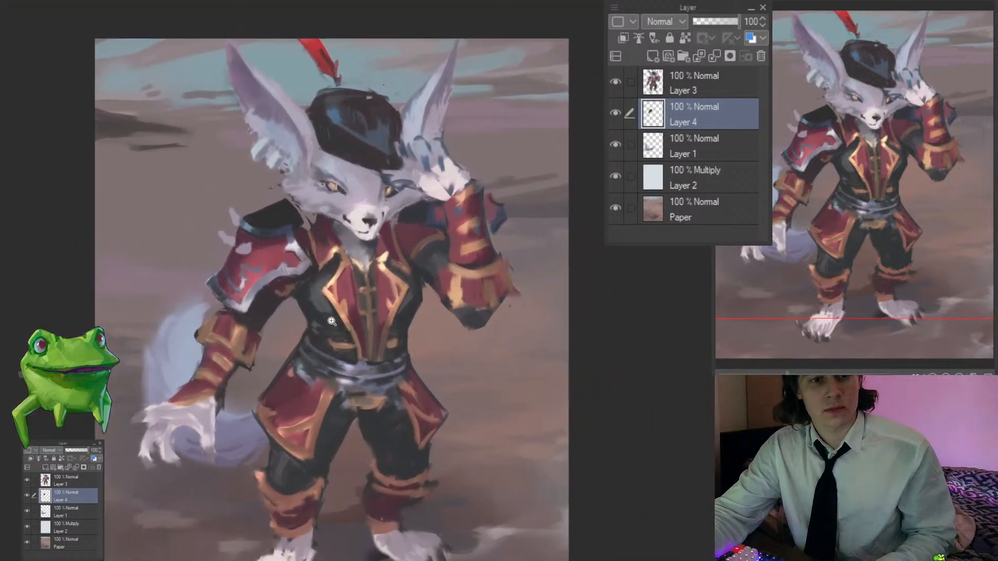
pyautogui.scroll(-2, 335, 319)
pyautogui.press('h')
pyautogui.moveTo(497, 369); pyautogui.dragTo(321, 359)
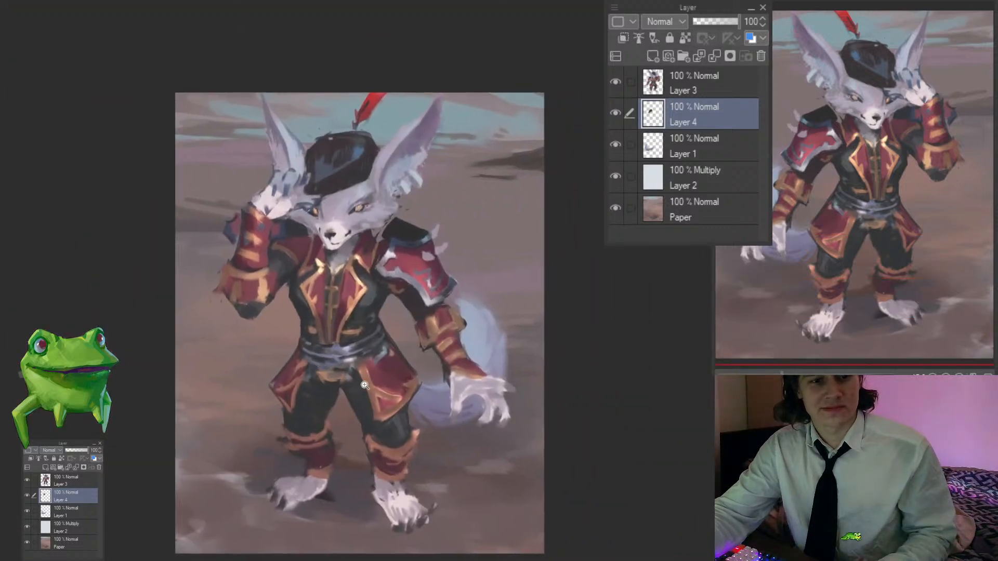
pyautogui.keyDown('ctrl'); pyautogui.click(378, 378); pyautogui.keyUp('ctrl')
pyautogui.moveTo(397, 375); pyautogui.dragTo(377, 355)
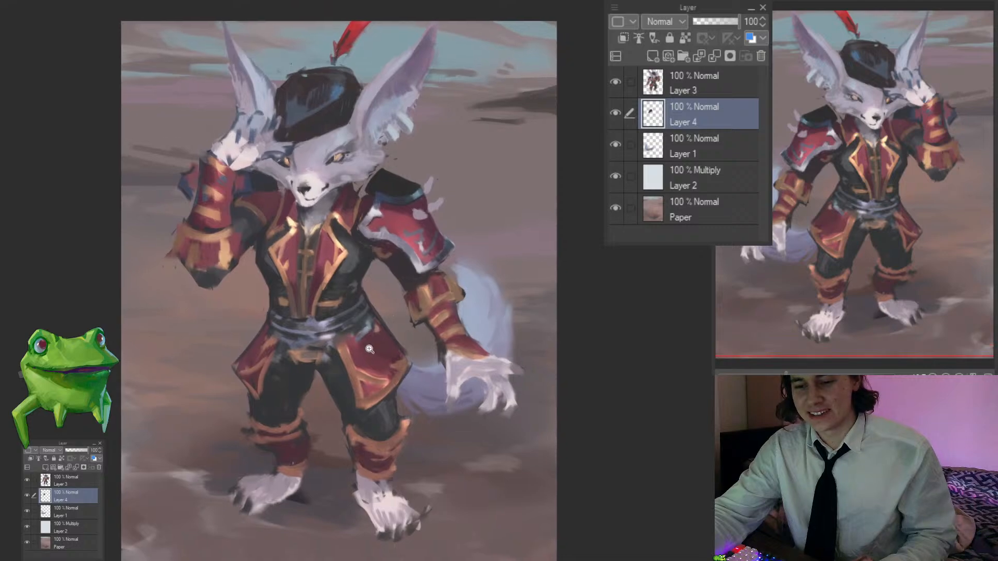
pyautogui.keyDown('ctrl'); pyautogui.click(365, 351); pyautogui.keyUp('ctrl')
pyautogui.moveTo(366, 318); pyautogui.dragTo(393, 302)
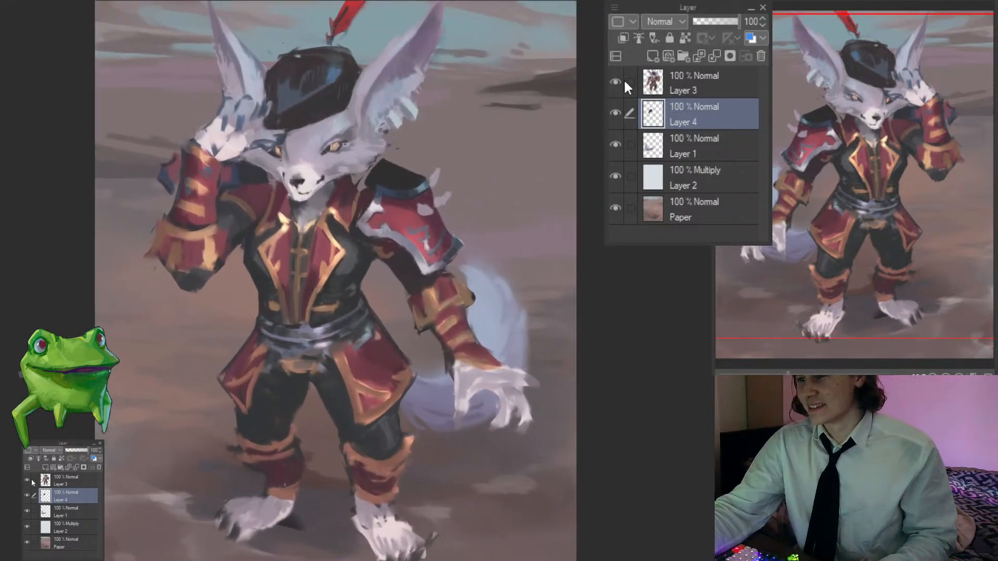
pyautogui.click(669, 84)
pyautogui.hotkey('ctrl', 'e')
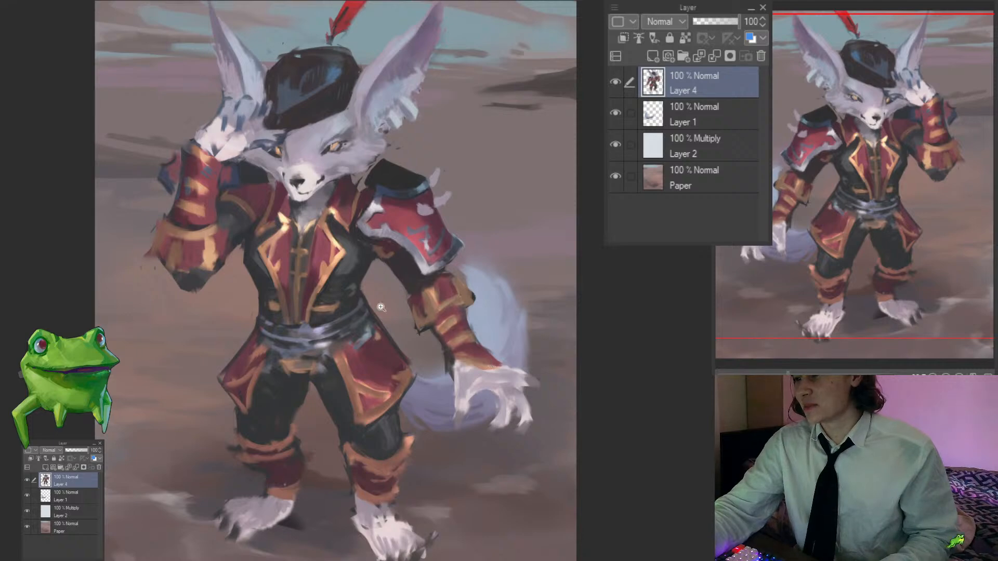
# Step: Examine the waist, sash and coat flaps in both the mirrored and the normal view
pyautogui.keyDown('ctrl'); pyautogui.click(378, 278); pyautogui.keyUp('ctrl')
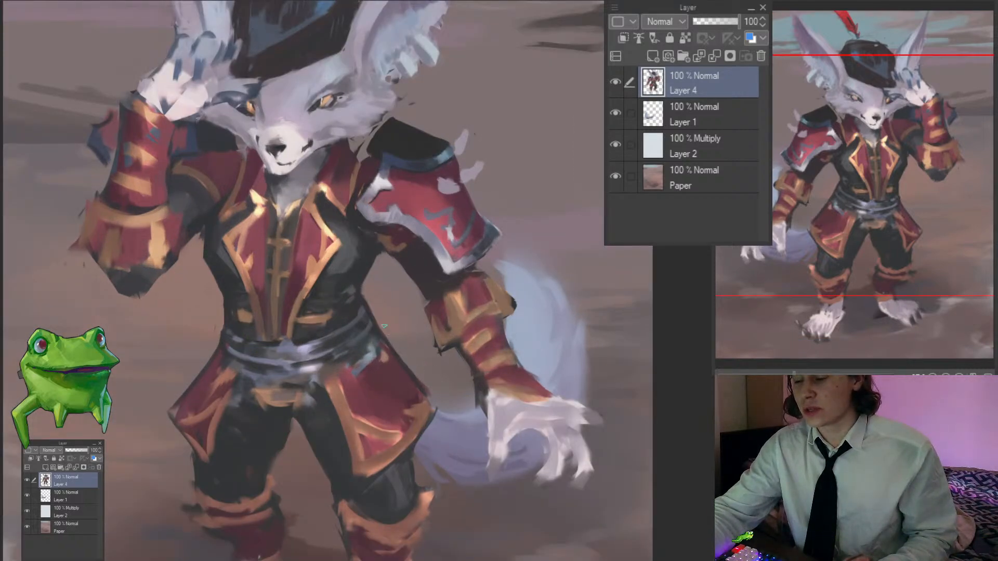
pyautogui.moveTo(367, 314); pyautogui.dragTo(357, 365)
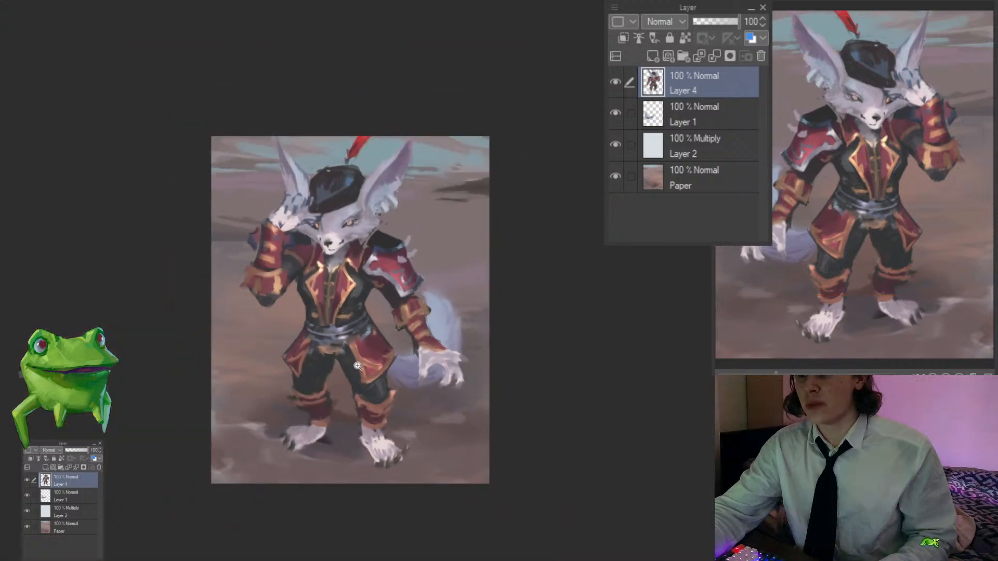
pyautogui.moveTo(300, 330); pyautogui.dragTo(333, 328)
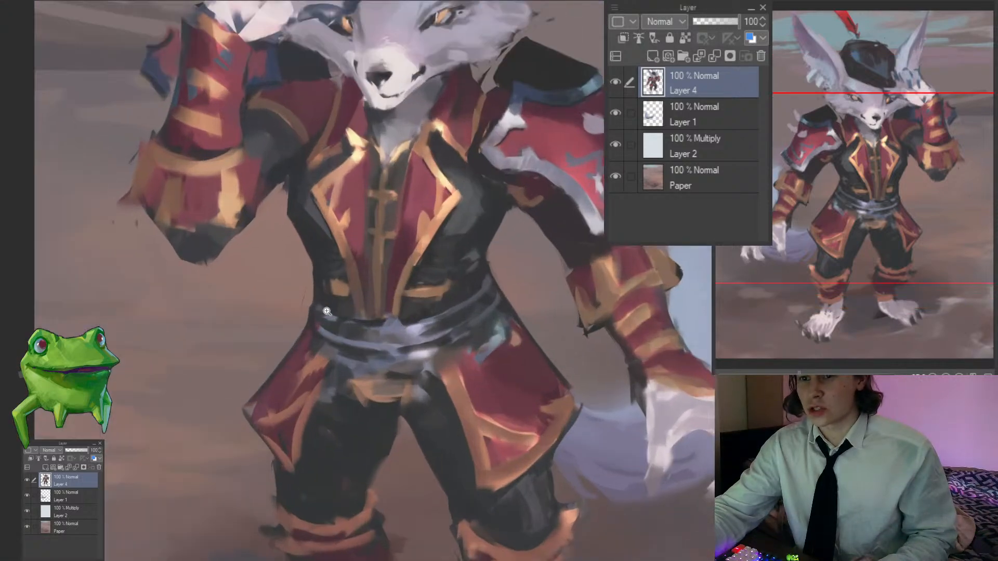
pyautogui.moveTo(311, 387); pyautogui.dragTo(276, 387)
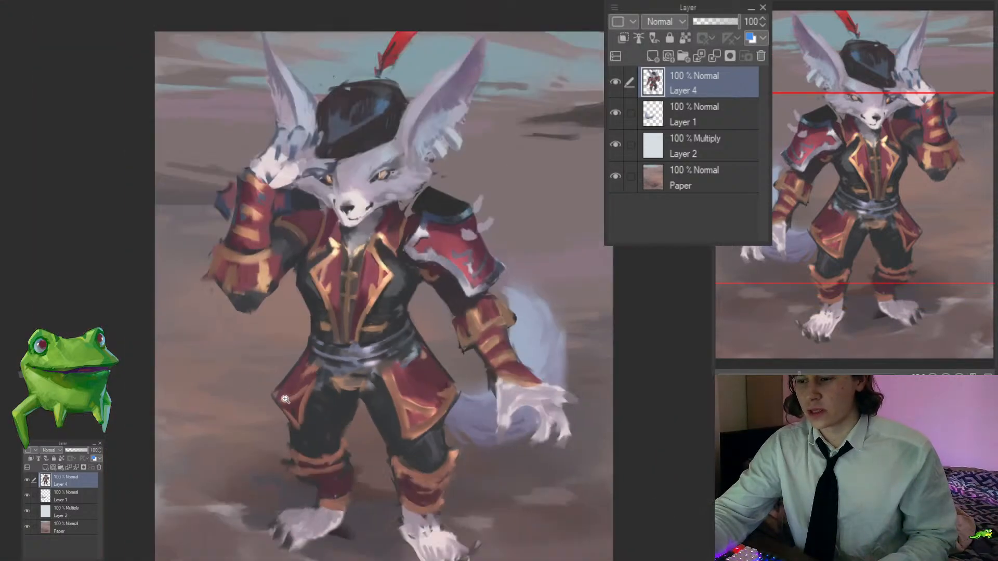
pyautogui.press('h')
pyautogui.moveTo(535, 369)
pyautogui.mouseDown()
pyautogui.moveTo(392, 368)
pyautogui.moveTo(461, 413)
pyautogui.mouseUp()
pyautogui.click(351, 364)
pyautogui.hotkey('ctrl', 'z')
# Step: Fill the background gap between the black shoulder armour and the collar with dark coat colour on Layer 4
pyautogui.moveTo(429, 345)
pyautogui.mouseDown()
pyautogui.moveTo(458, 419)
pyautogui.moveTo(476, 401)
pyautogui.mouseUp()
pyautogui.moveTo(461, 353); pyautogui.dragTo(467, 373)
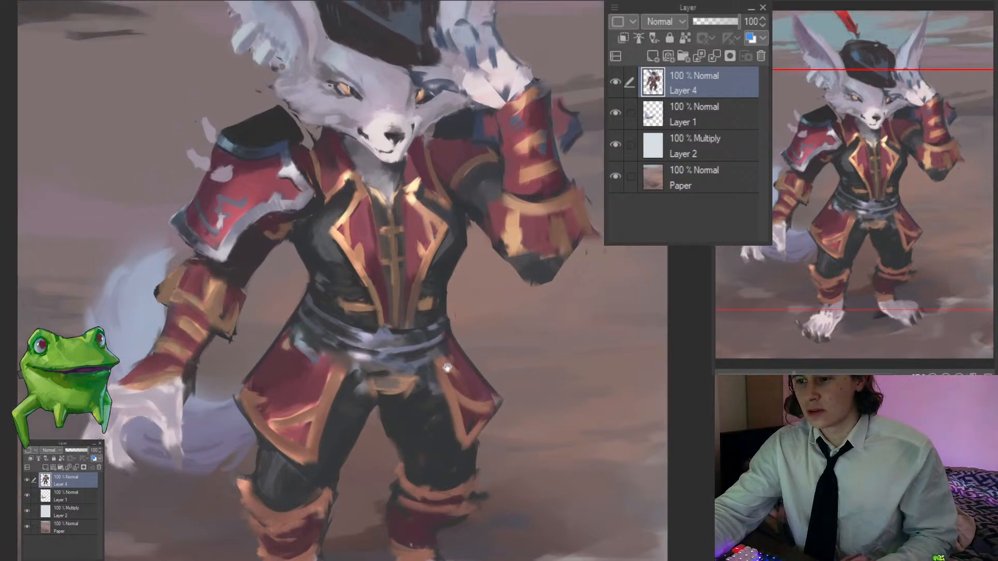
pyautogui.keyDown('alt'); pyautogui.click(299, 361); pyautogui.keyUp('alt')
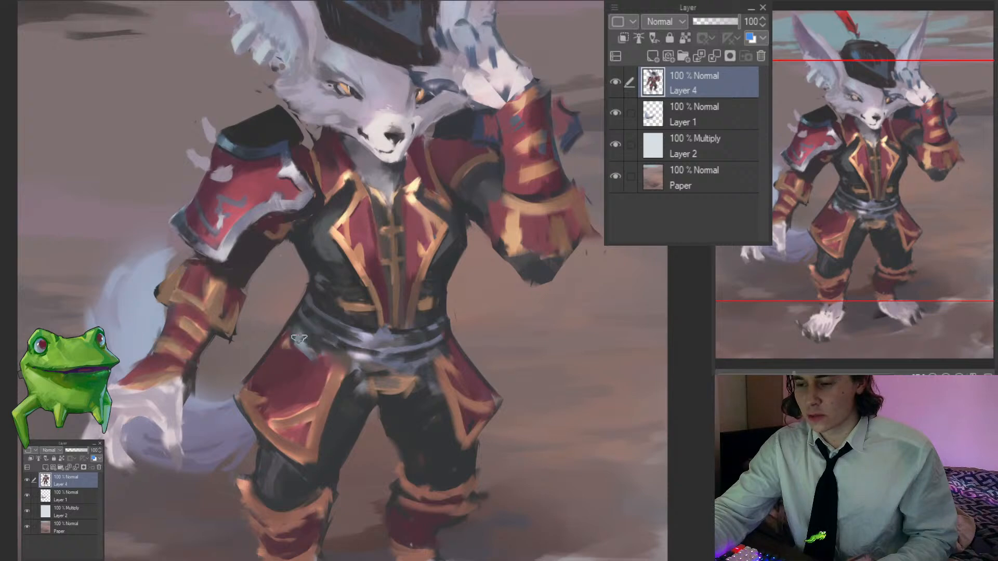
pyautogui.moveTo(289, 303); pyautogui.dragTo(296, 320)
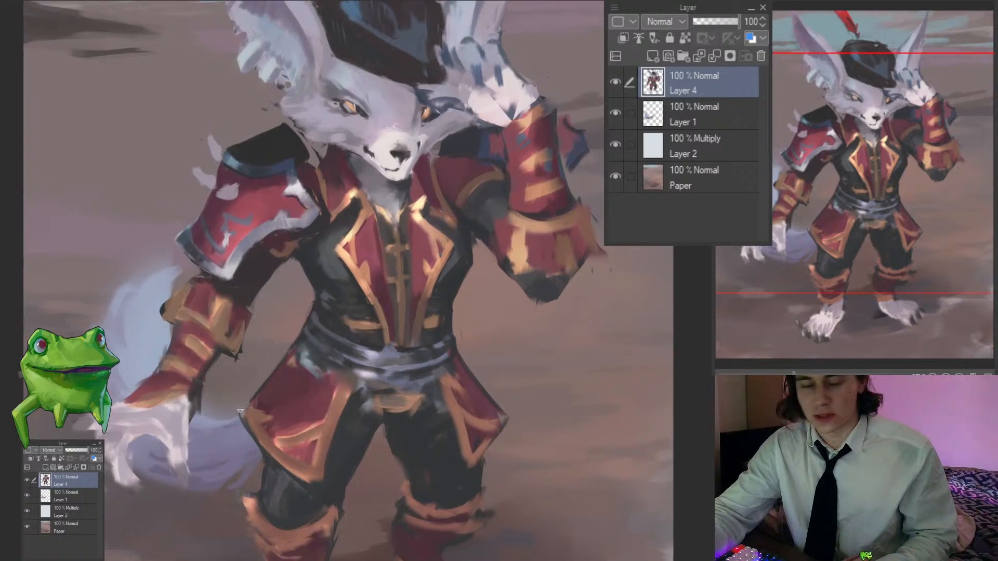
pyautogui.moveTo(355, 310); pyautogui.dragTo(339, 355)
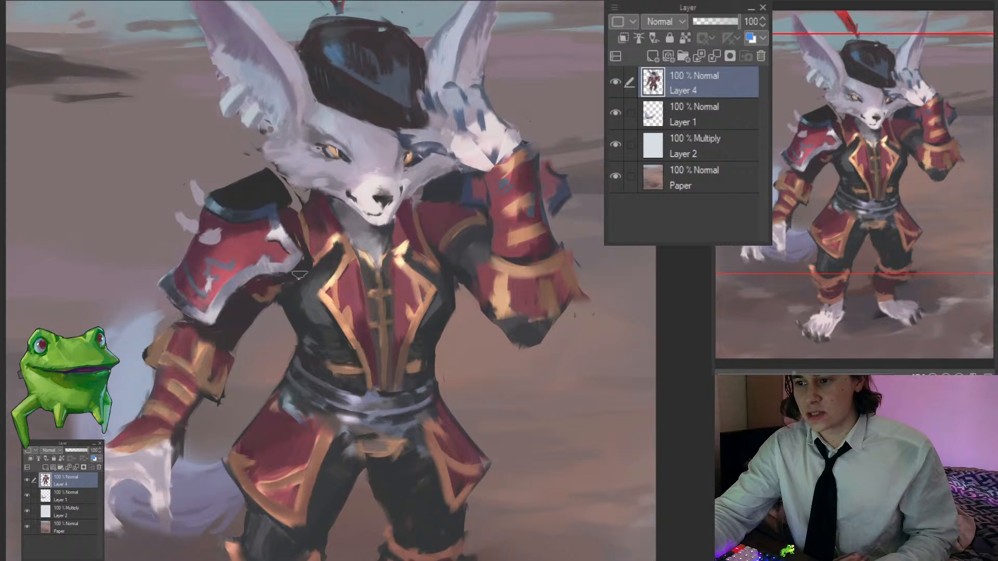
pyautogui.moveTo(296, 282); pyautogui.dragTo(317, 343)
pyautogui.click(317, 259)
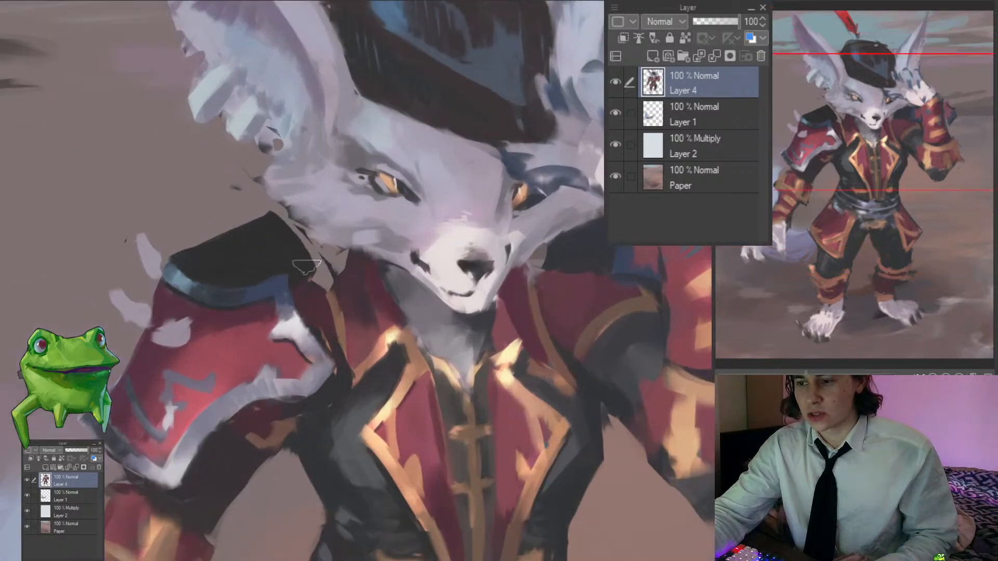
pyautogui.keyDown('alt'); pyautogui.click(347, 294); pyautogui.keyUp('alt')
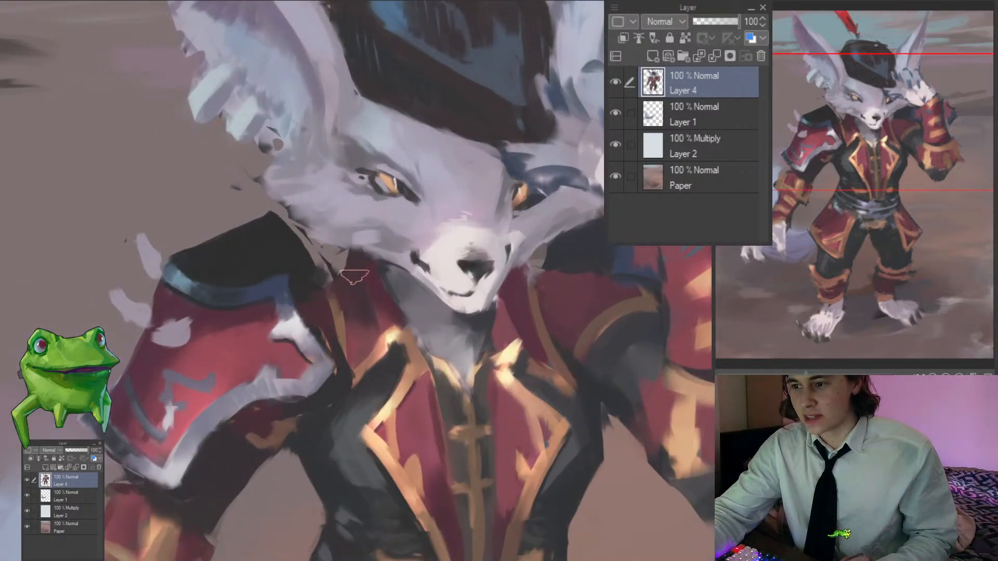
pyautogui.moveTo(344, 282); pyautogui.dragTo(281, 283)
pyautogui.click(440, 283)
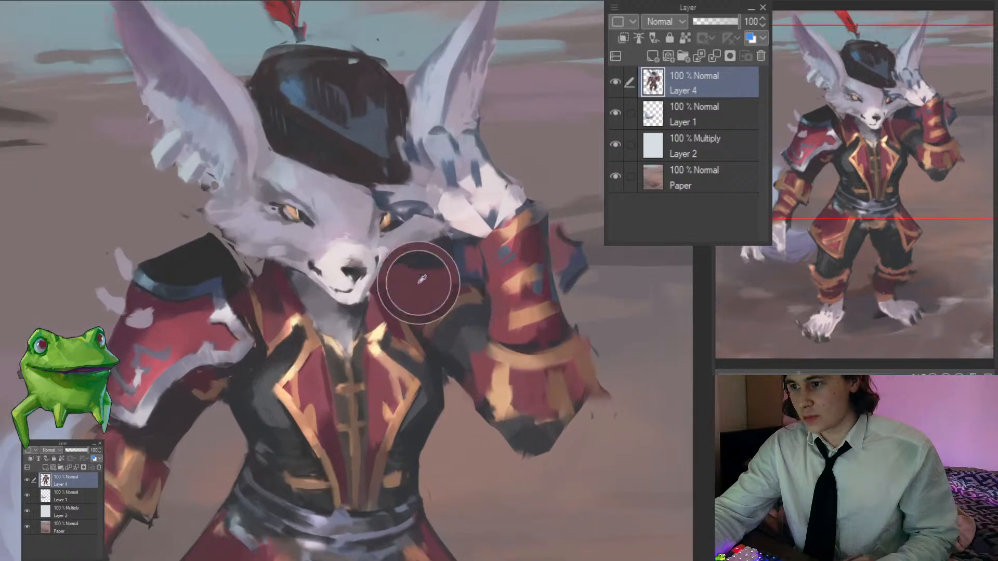
# Step: Sharpen the gold trim on the lowered arm's upper sleeve, just below the shoulder armour, into an angular chevron
pyautogui.scroll(-3, 390, 294)
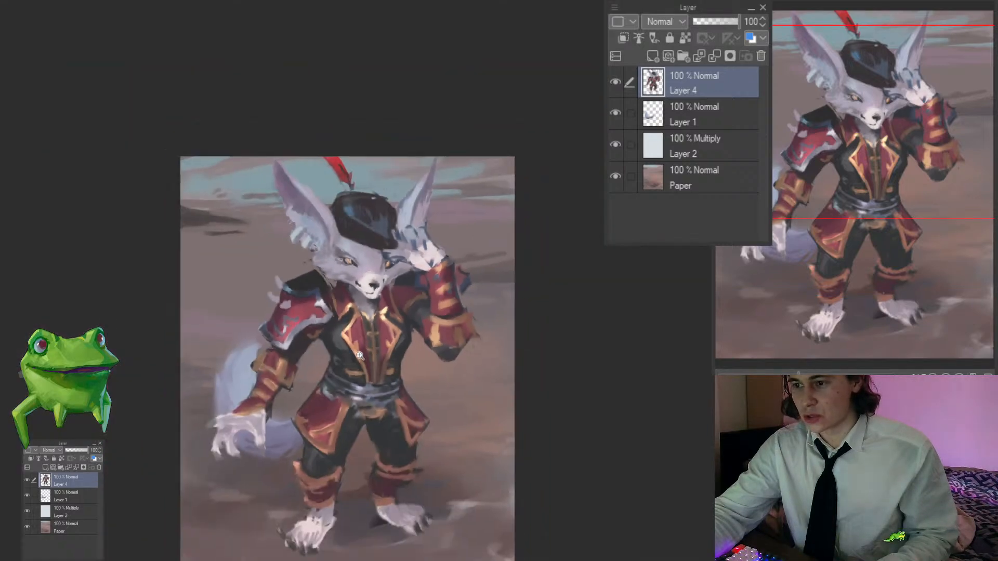
pyautogui.scroll(1, 378, 379)
pyautogui.scroll(2, 314, 331)
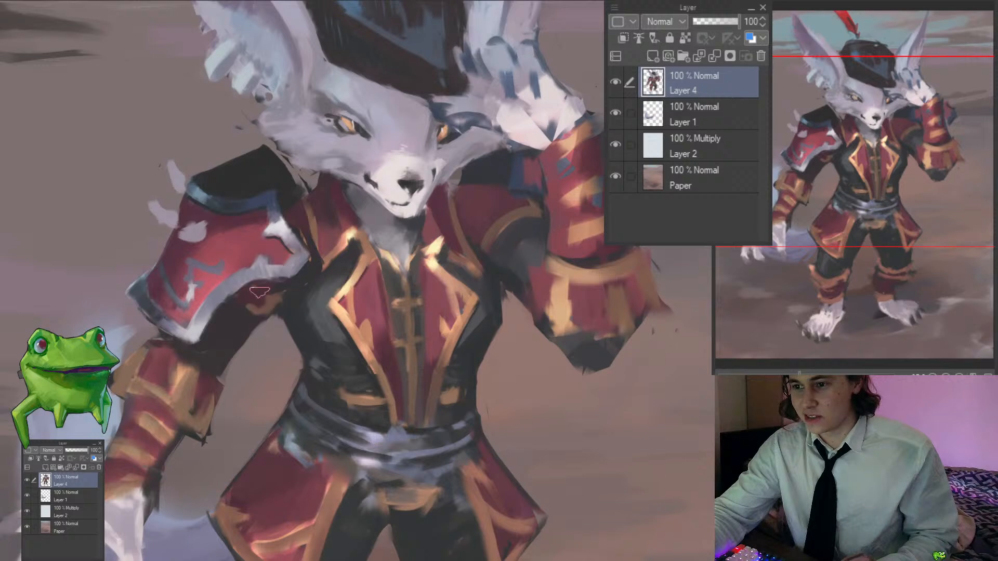
pyautogui.scroll(1, 227, 308)
pyautogui.scroll(1, 231, 333)
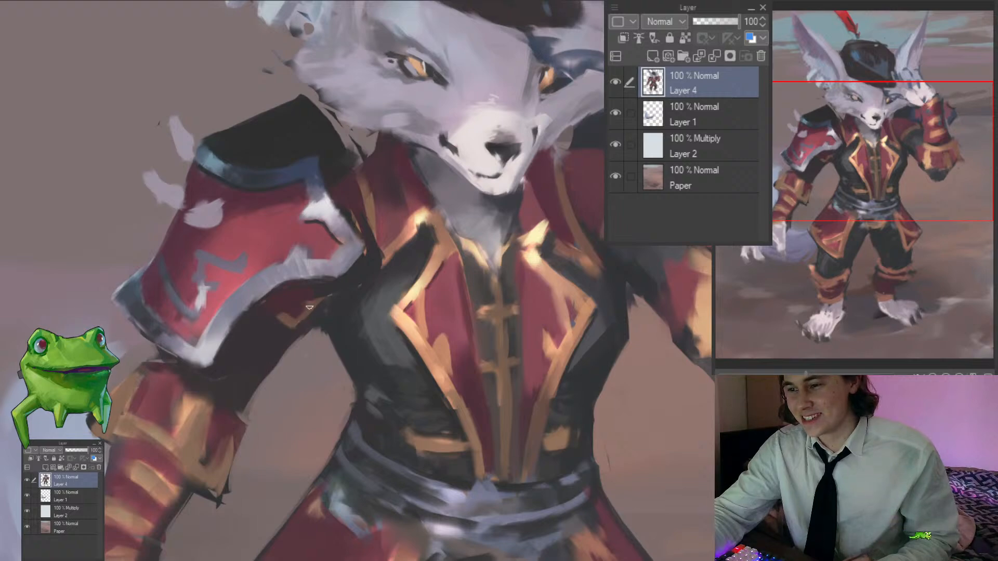
pyautogui.scroll(-2, 332, 298)
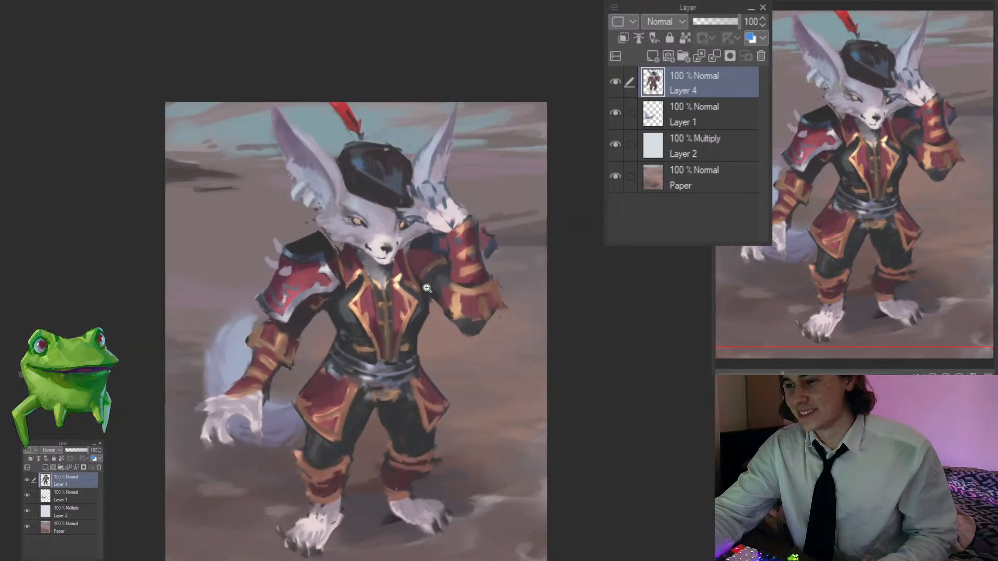
pyautogui.keyDown('ctrl'); pyautogui.click(366, 296); pyautogui.keyUp('ctrl')
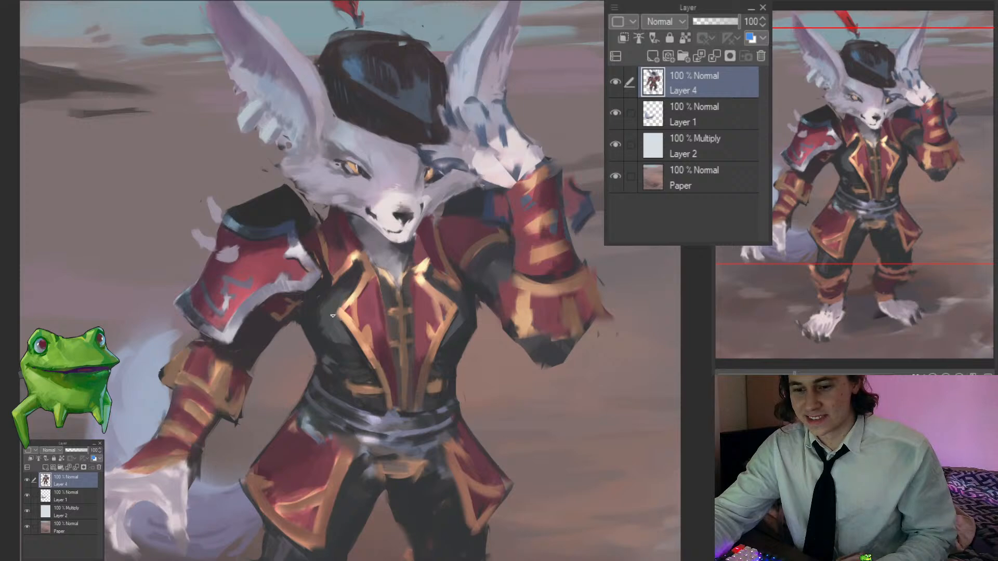
# Step: Examine the figure's silhouette, legs and coat flaps at several zoom levels in both the mirrored and the normal view
pyautogui.moveTo(329, 353); pyautogui.dragTo(271, 353)
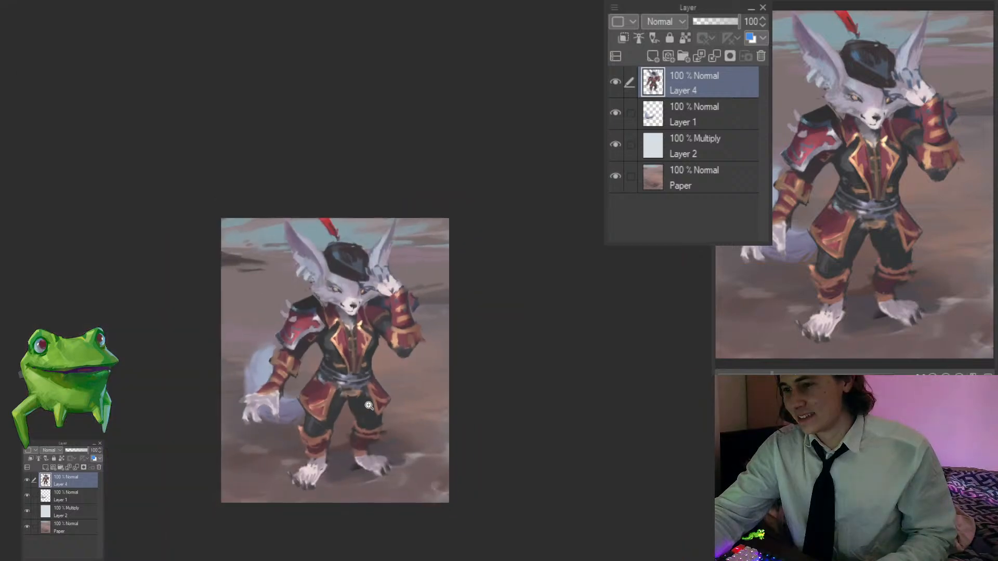
pyautogui.moveTo(329, 368)
pyautogui.mouseDown()
pyautogui.moveTo(368, 368)
pyautogui.moveTo(393, 310)
pyautogui.moveTo(353, 300)
pyautogui.moveTo(352, 259)
pyautogui.moveTo(370, 274)
pyautogui.moveTo(361, 280)
pyautogui.mouseUp()
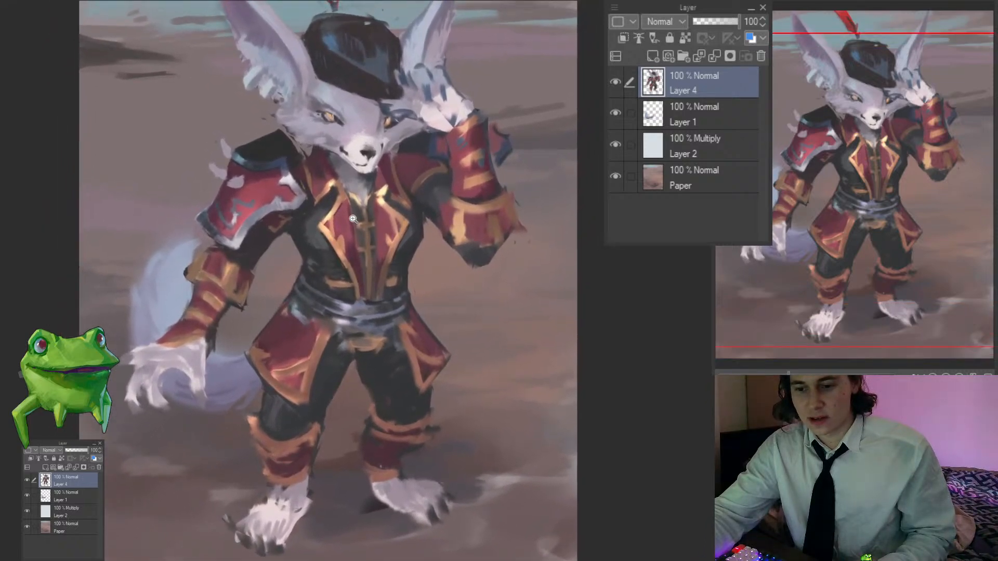
pyautogui.moveTo(352, 318)
pyautogui.mouseDown()
pyautogui.moveTo(311, 320)
pyautogui.moveTo(338, 324)
pyautogui.mouseUp()
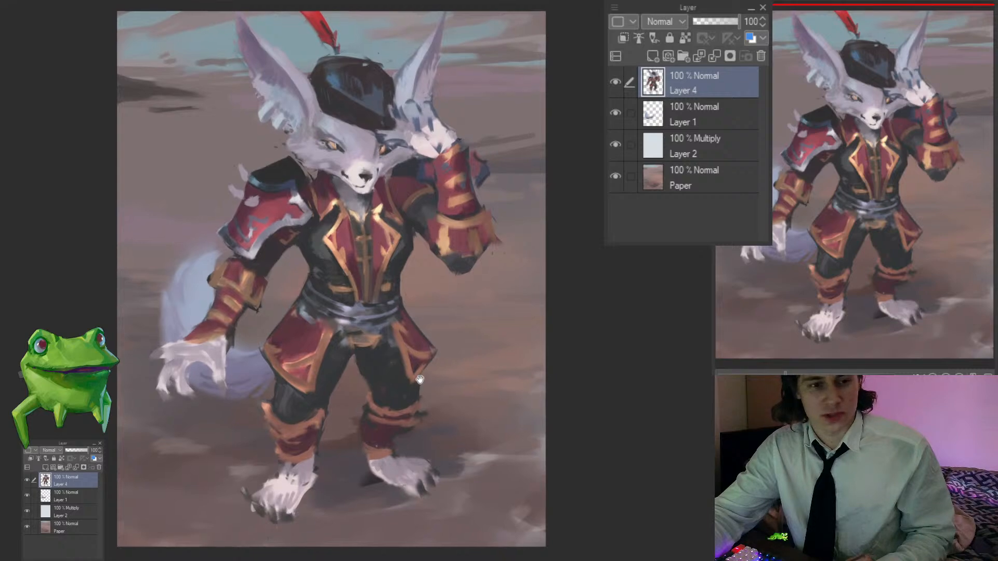
pyautogui.moveTo(391, 353)
pyautogui.mouseDown()
pyautogui.moveTo(383, 369)
pyautogui.moveTo(343, 371)
pyautogui.mouseUp()
pyautogui.press('h')
pyautogui.moveTo(517, 408); pyautogui.dragTo(358, 409)
pyautogui.moveTo(320, 439); pyautogui.dragTo(363, 437)
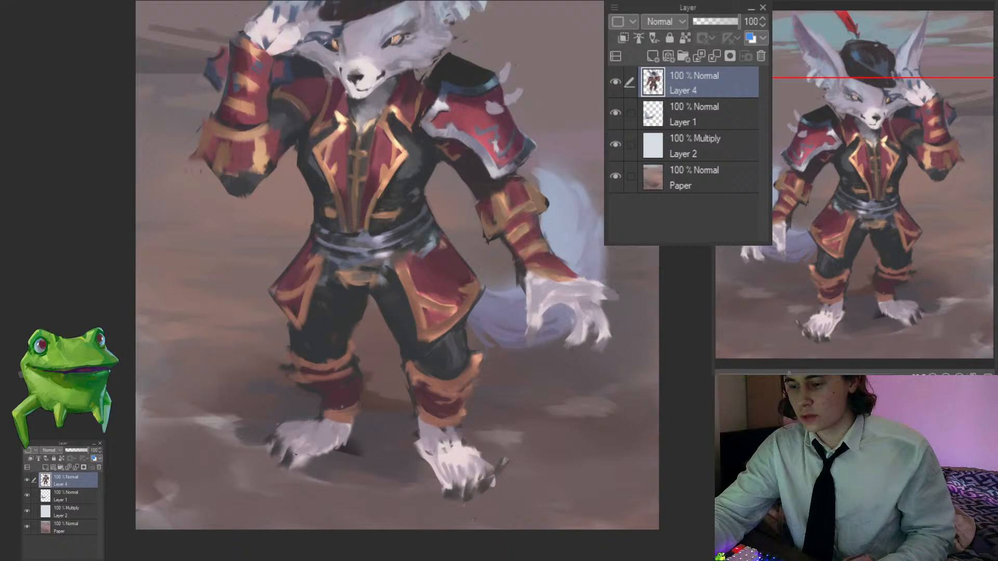
pyautogui.moveTo(297, 424); pyautogui.dragTo(240, 423)
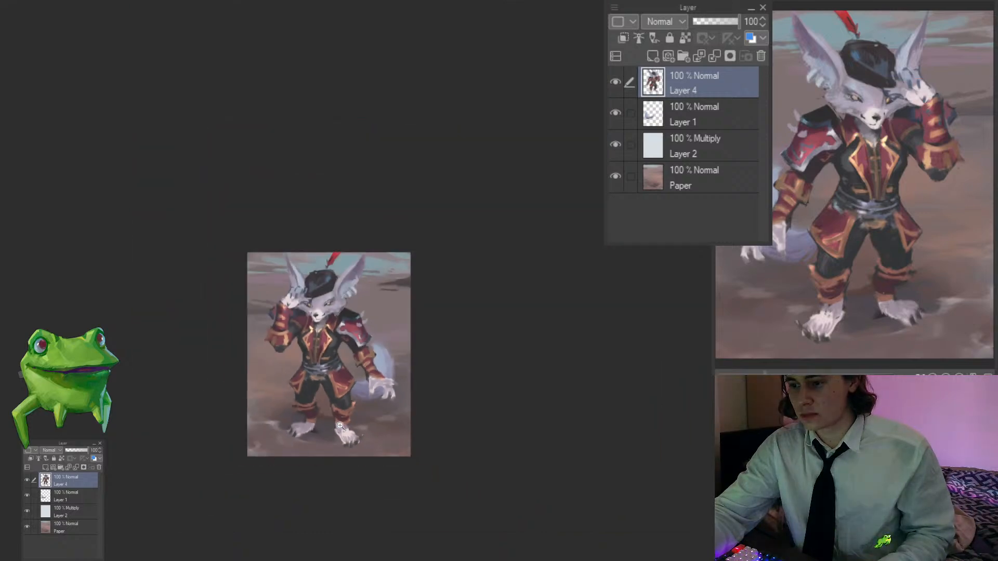
pyautogui.moveTo(313, 407); pyautogui.dragTo(379, 405)
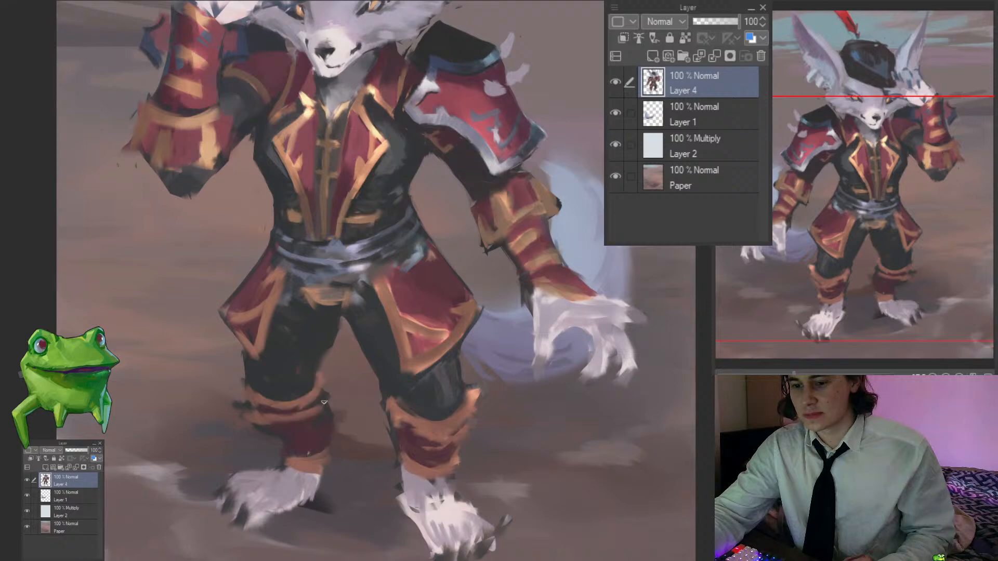
pyautogui.moveTo(310, 420); pyautogui.dragTo(290, 404)
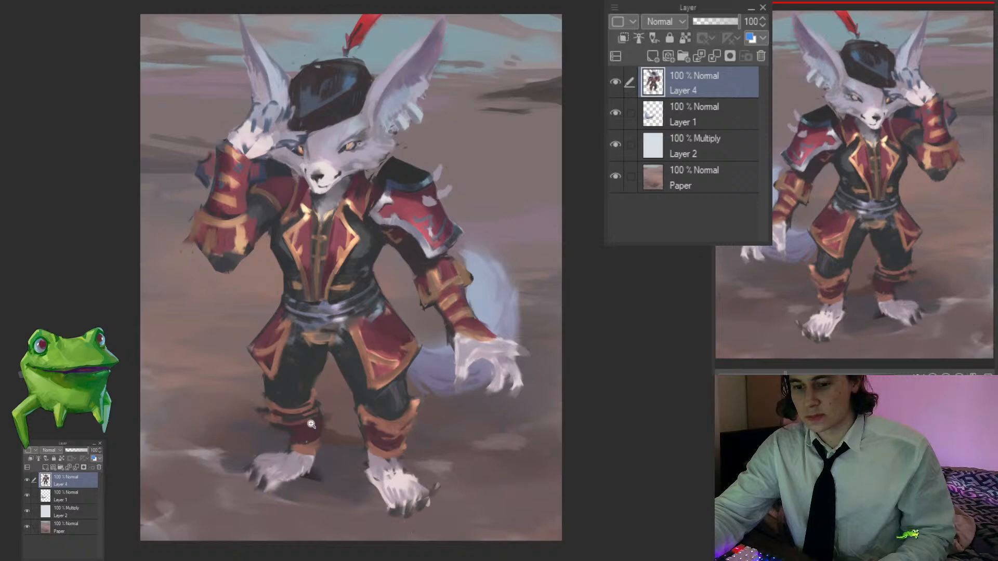
pyautogui.moveTo(311, 424); pyautogui.dragTo(331, 457)
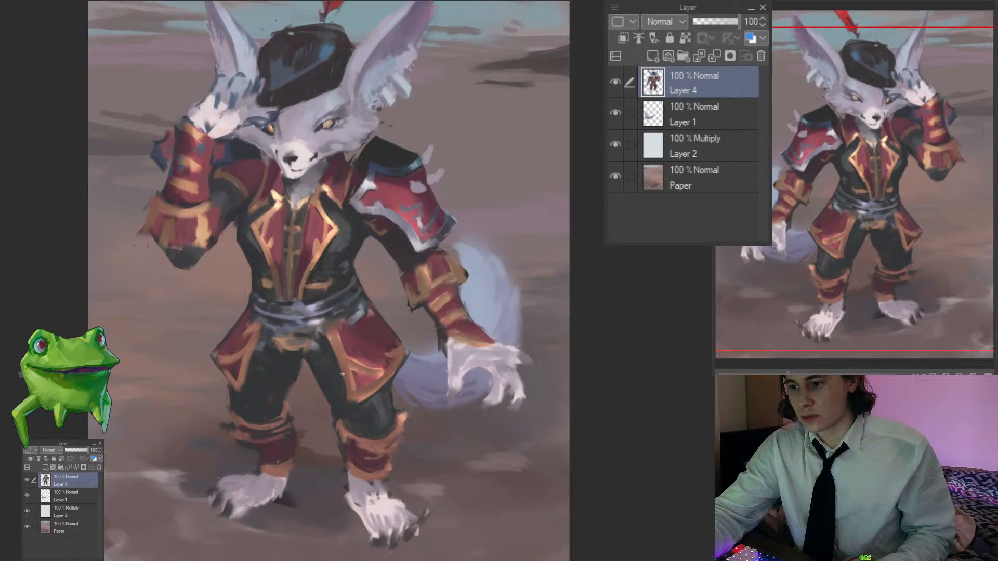
pyautogui.moveTo(311, 358)
pyautogui.mouseDown()
pyautogui.moveTo(287, 359)
pyautogui.moveTo(309, 359)
pyautogui.mouseUp()
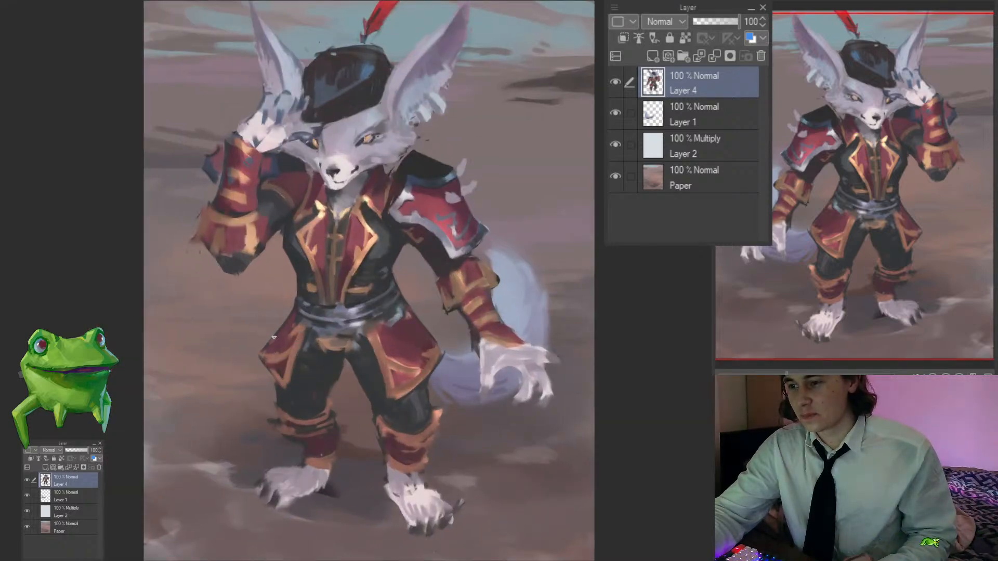
pyautogui.moveTo(290, 331); pyautogui.dragTo(246, 391)
pyautogui.moveTo(297, 304); pyautogui.dragTo(335, 291)
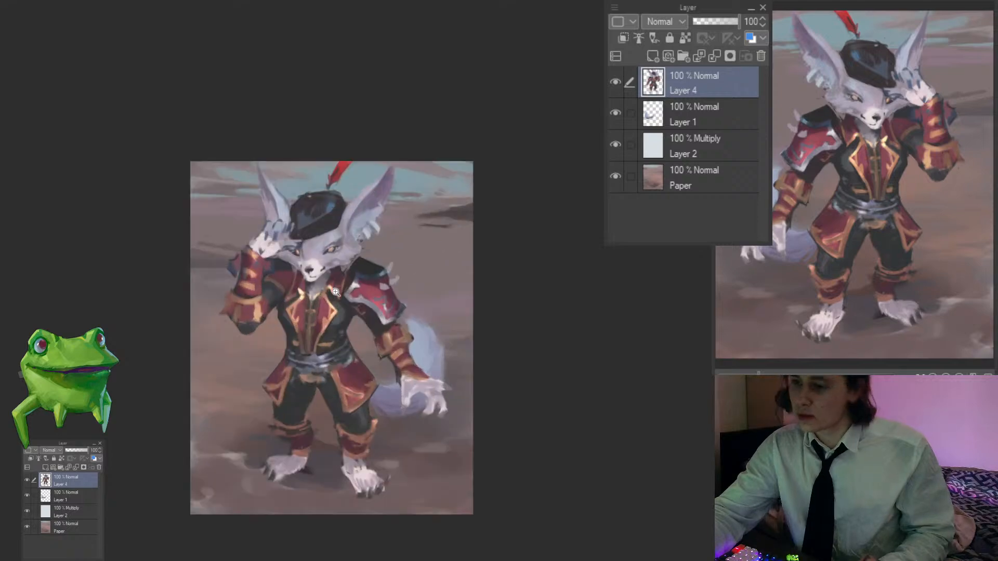
pyautogui.press('h')
pyautogui.moveTo(566, 378); pyautogui.dragTo(421, 377)
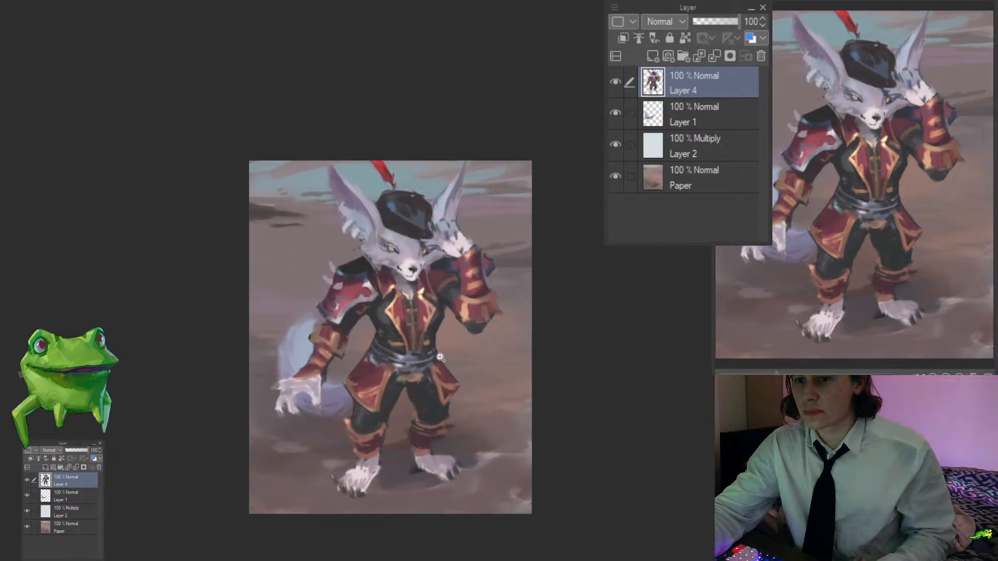
pyautogui.click(425, 345)
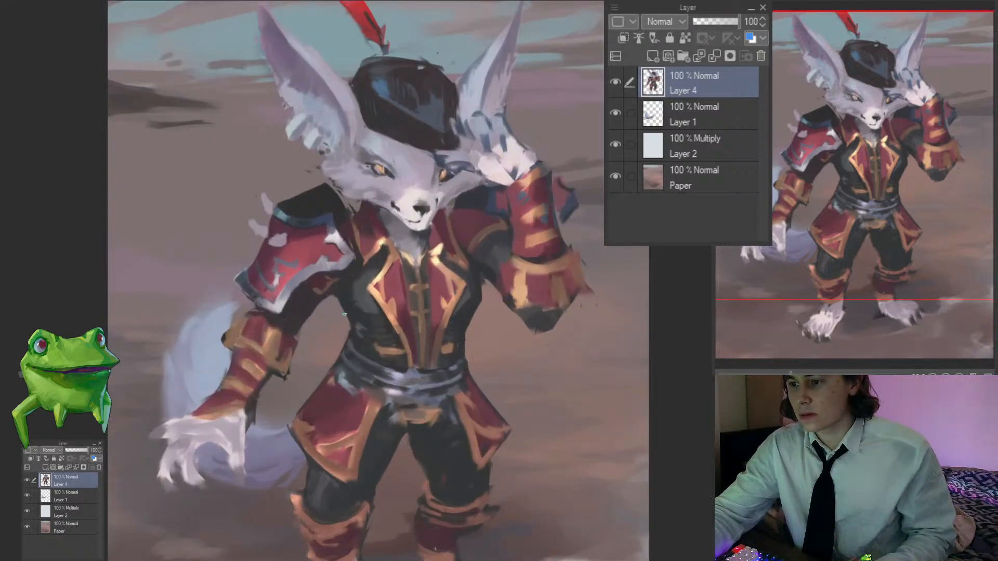
# Step: Extend the ends of the grey sash slightly past the waist contour
pyautogui.moveTo(343, 320); pyautogui.dragTo(378, 383)
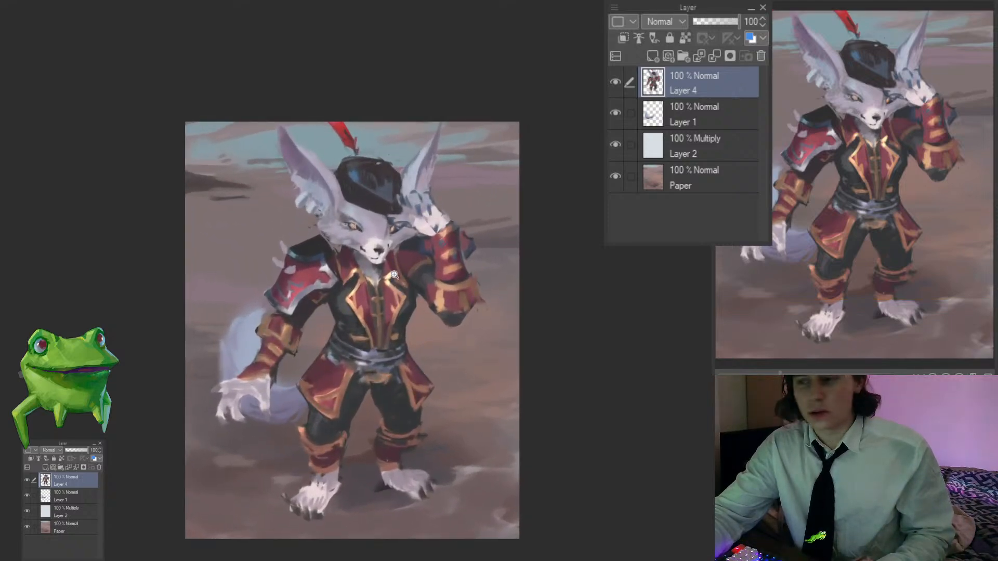
pyautogui.click(344, 212)
pyautogui.moveTo(398, 290); pyautogui.dragTo(399, 255)
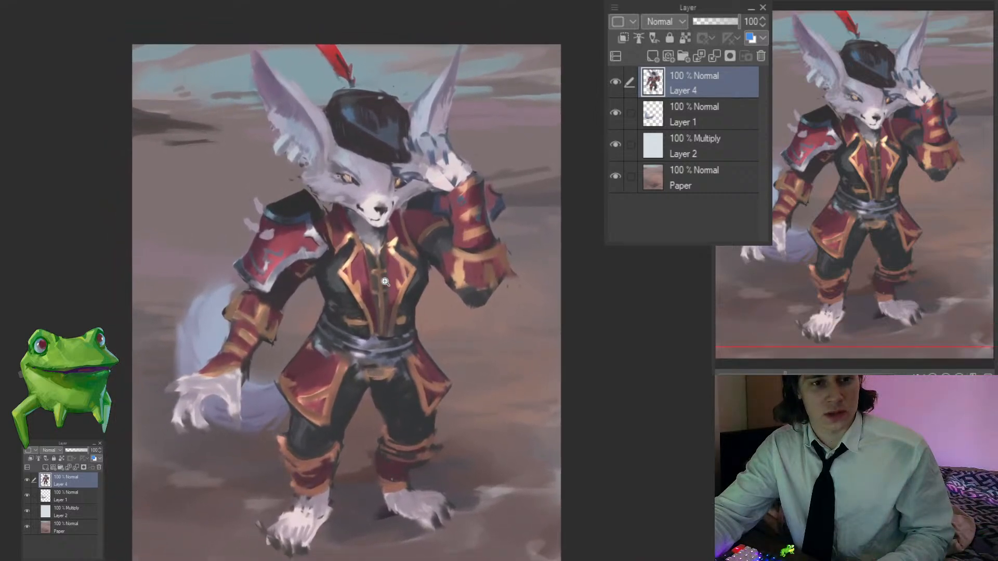
pyautogui.scroll(-1, 383, 280)
pyautogui.scroll(1, 350, 318)
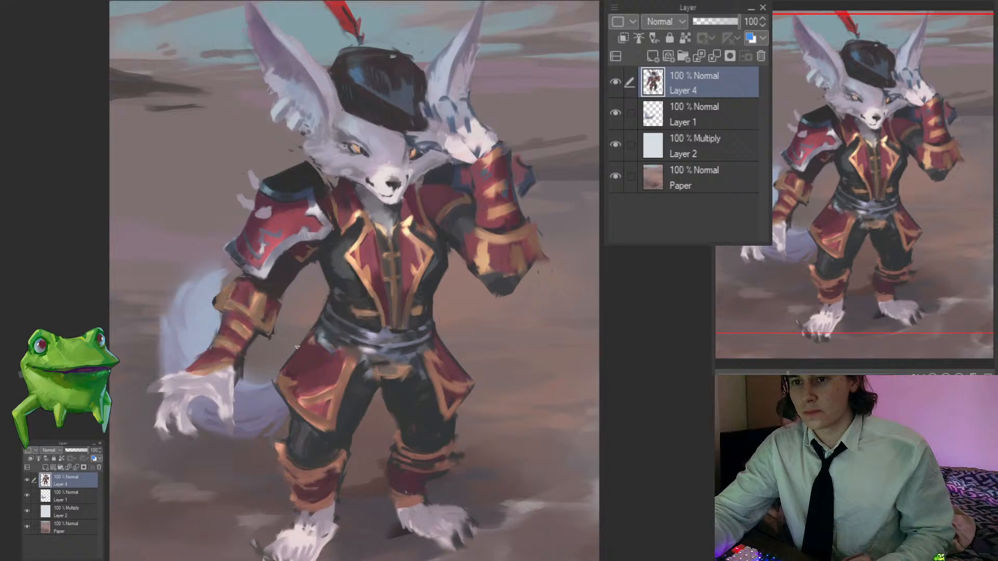
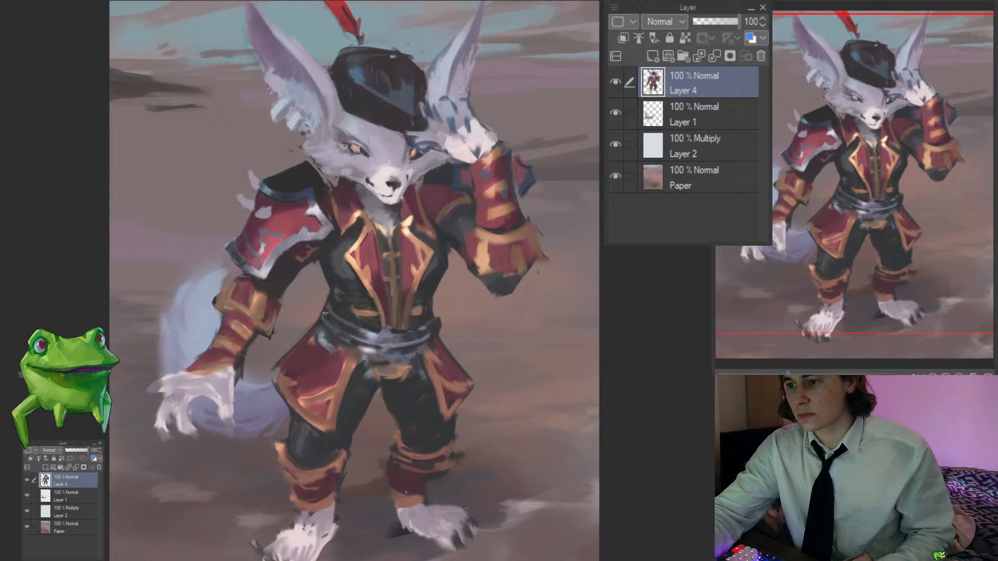
pyautogui.moveTo(333, 331); pyautogui.dragTo(337, 394)
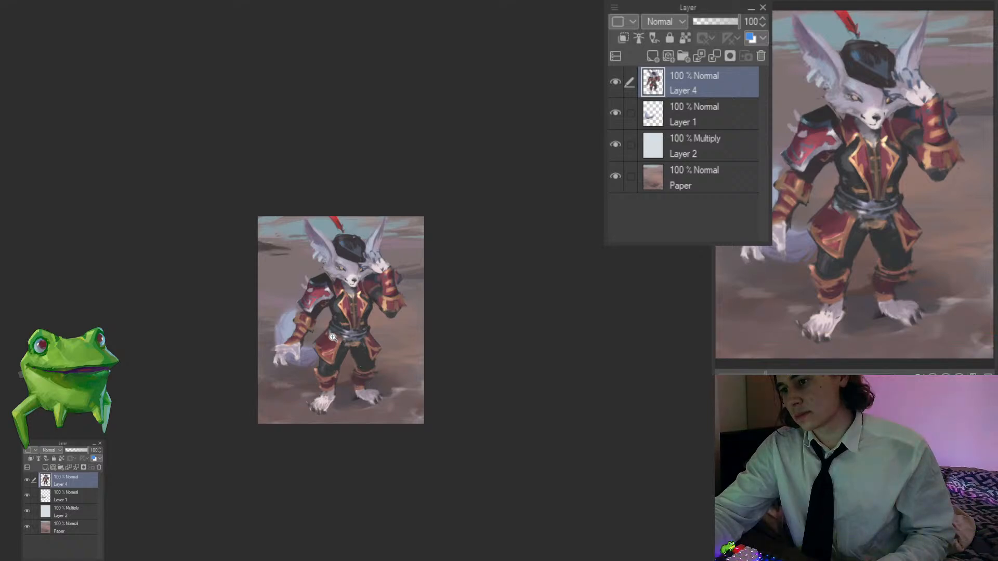
# Step: On Layer 1, enlarge the bluish tail with a transform and reposition it behind the lowered arm
pyautogui.moveTo(333, 337); pyautogui.dragTo(338, 347)
pyautogui.keyDown('ctrl'); pyautogui.keyDown('shift'); pyautogui.click(317, 387); pyautogui.keyUp('shift'); pyautogui.keyUp('ctrl')
pyautogui.hotkey('ctrl', 't')
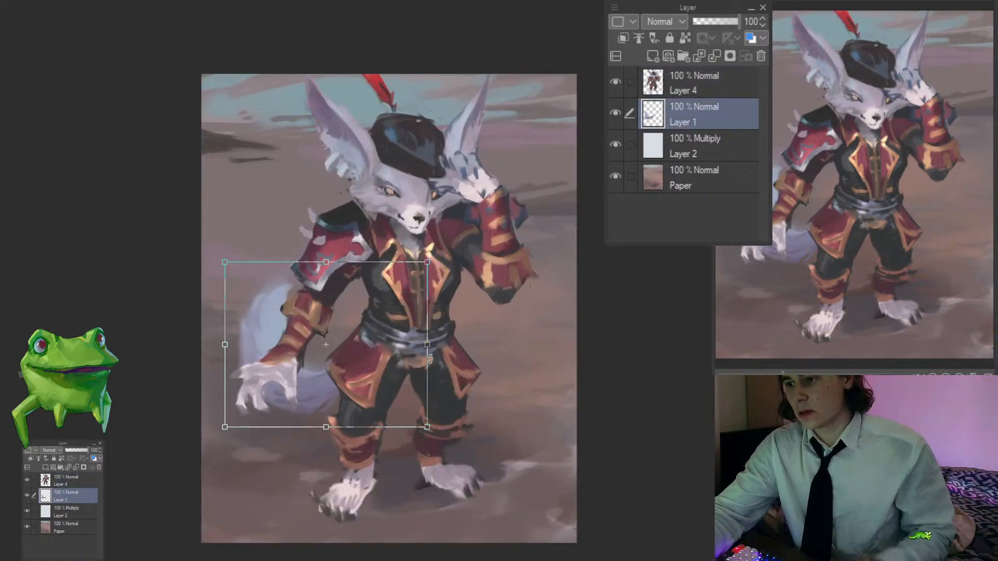
pyautogui.moveTo(428, 345); pyautogui.dragTo(457, 345)
pyautogui.moveTo(405, 331); pyautogui.dragTo(304, 344)
pyautogui.press('Return')
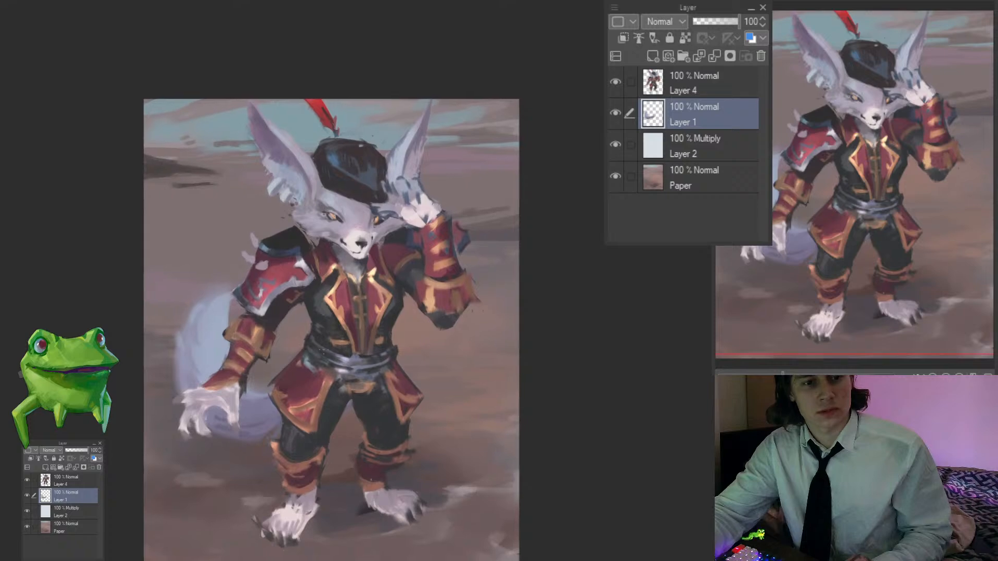
# Step: On Layer 4, mute the bright blue highlight on the beret's crown with darker sampled colour and blend its shading
pyautogui.hotkey('alt', '[')
pyautogui.moveTo(499, 328); pyautogui.dragTo(414, 229)
pyautogui.keyDown('ctrl'); pyautogui.keyDown('shift'); pyautogui.click(414, 224); pyautogui.keyUp('shift'); pyautogui.keyUp('ctrl')
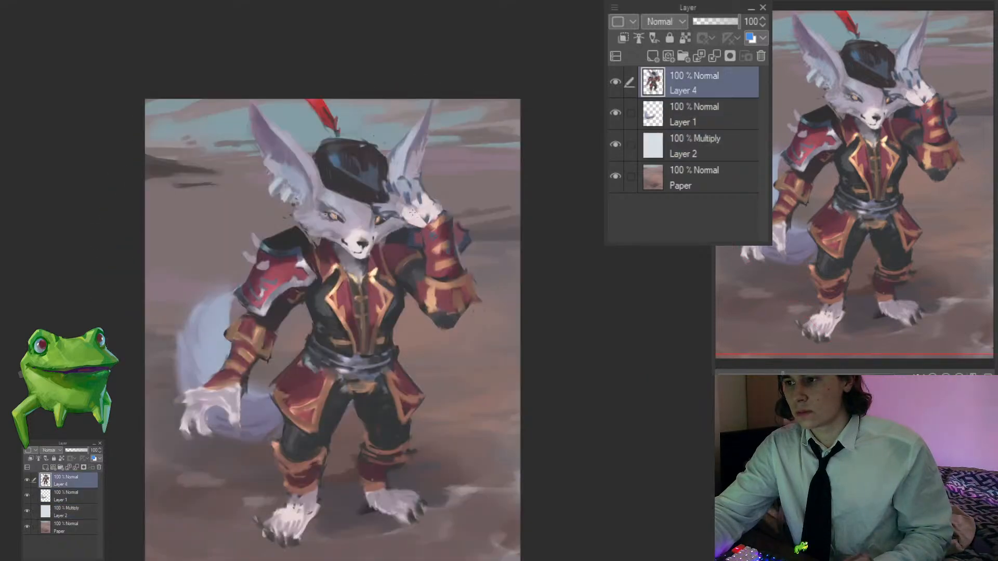
pyautogui.click(390, 194)
pyautogui.click(390, 194)
pyautogui.moveTo(405, 255); pyautogui.dragTo(415, 294)
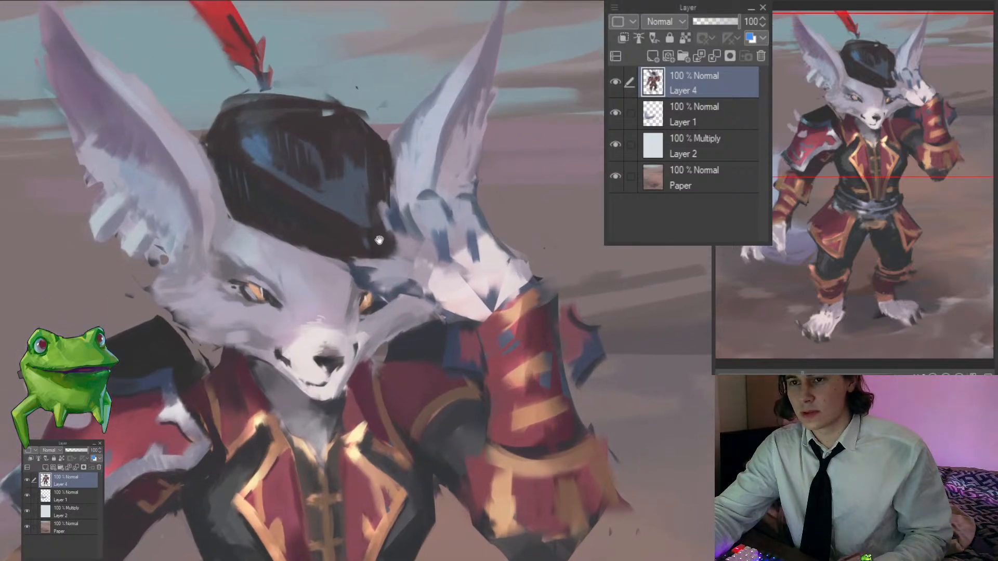
pyautogui.moveTo(379, 239); pyautogui.dragTo(393, 274)
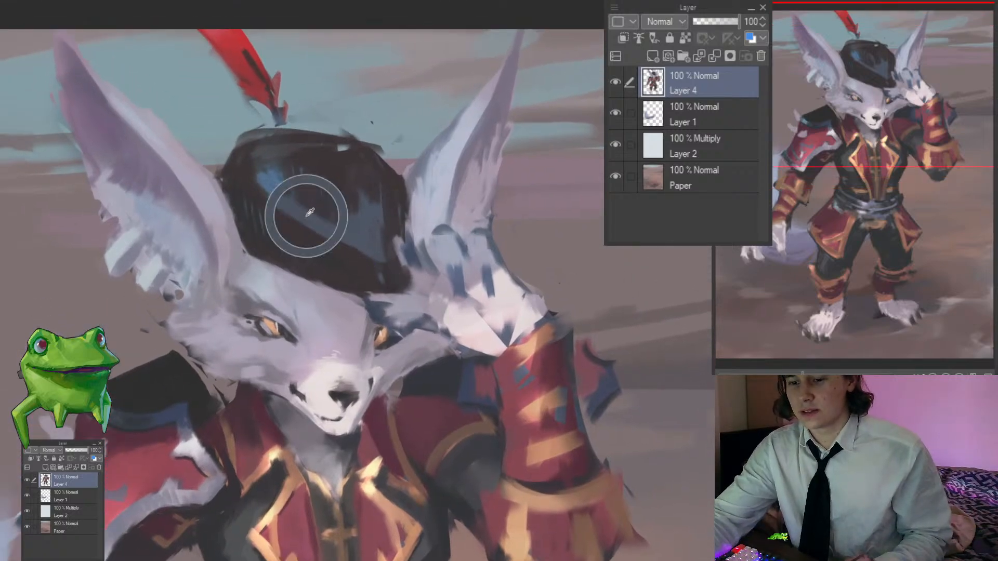
pyautogui.moveTo(309, 212)
pyautogui.mouseDown()
pyautogui.moveTo(367, 237)
pyautogui.moveTo(372, 223)
pyautogui.mouseUp()
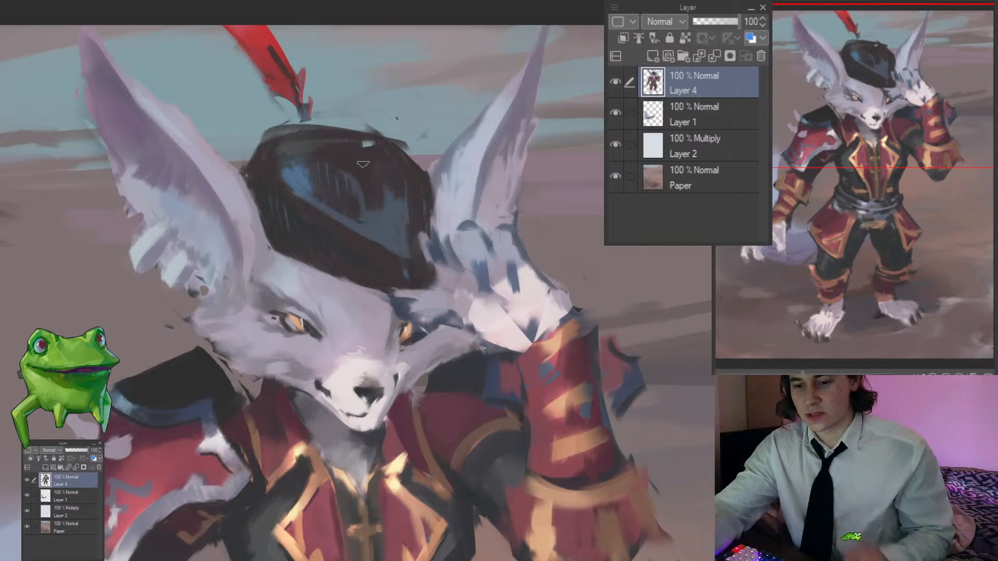
pyautogui.scroll(-2, 353, 256)
pyautogui.scroll(2, 354, 256)
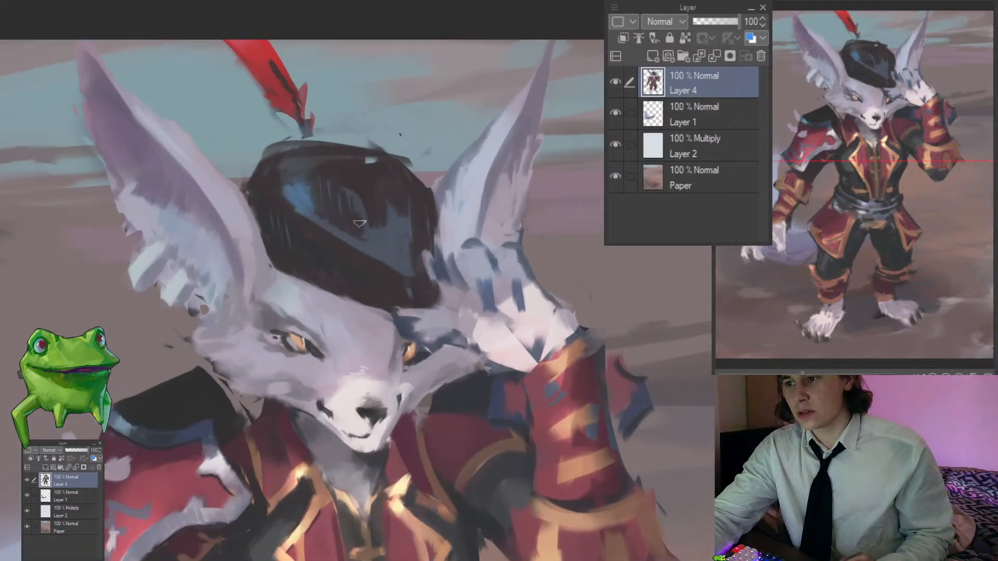
pyautogui.moveTo(347, 209); pyautogui.dragTo(341, 243)
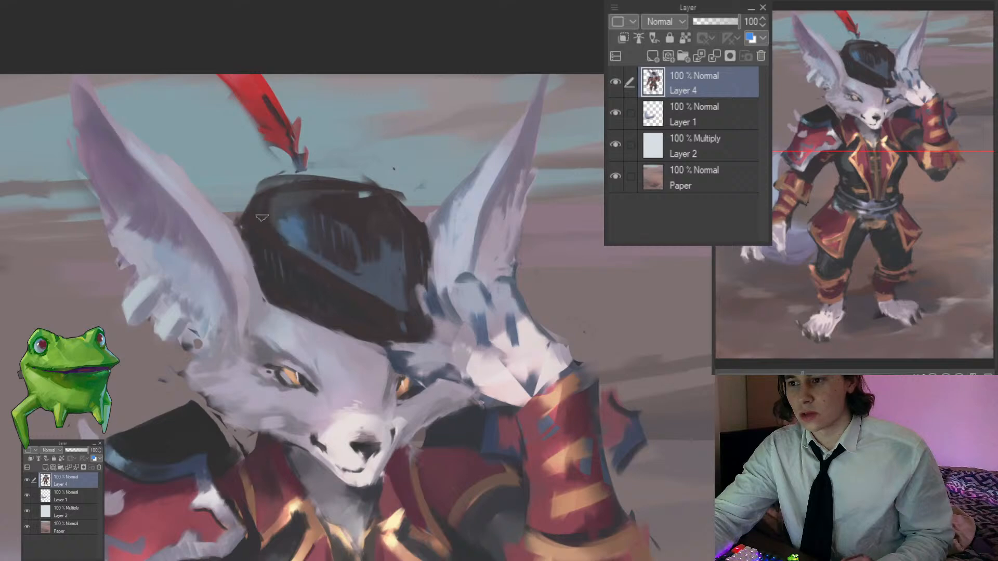
pyautogui.keyDown('alt'); pyautogui.click(282, 203); pyautogui.keyUp('alt')
pyautogui.moveTo(282, 213); pyautogui.dragTo(297, 228)
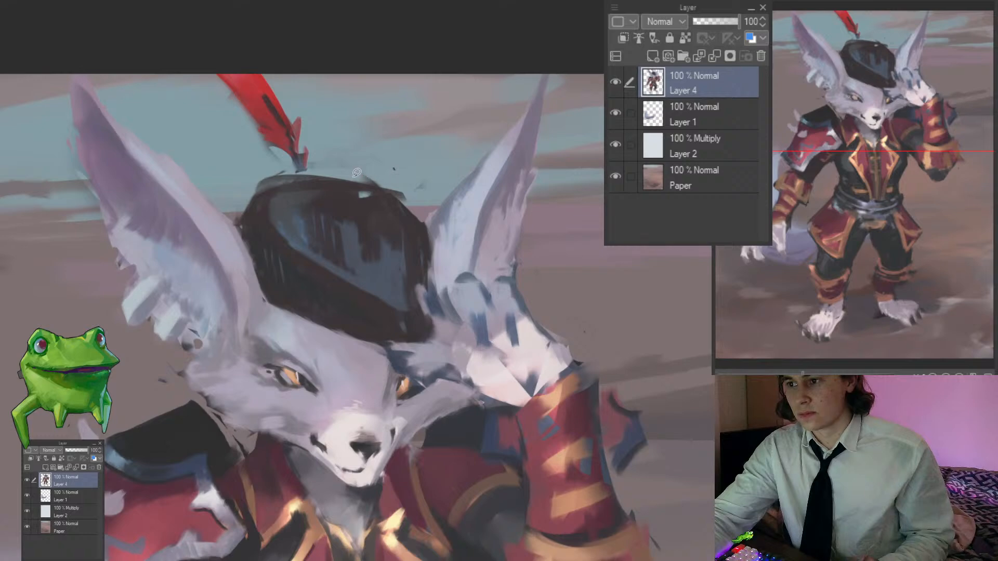
# Step: Select the stray strokes along the beret's upper contour and delete them for a clean edge
pyautogui.moveTo(379, 179)
pyautogui.mouseDown()
pyautogui.moveTo(411, 206)
pyautogui.moveTo(387, 179)
pyautogui.mouseUp()
pyautogui.press('Delete')
pyautogui.hotkey('ctrl', 'd')
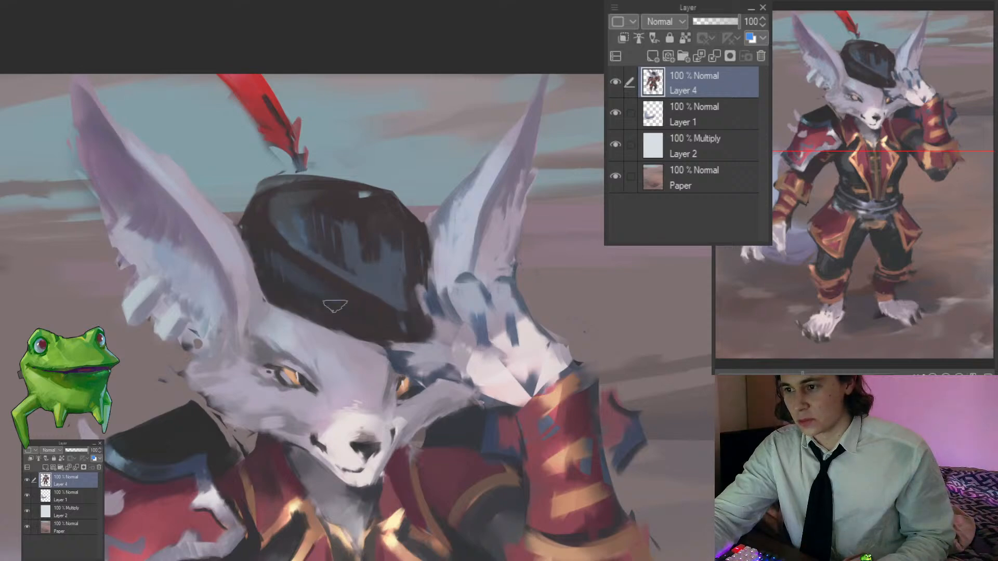
pyautogui.moveTo(400, 333); pyautogui.dragTo(364, 345)
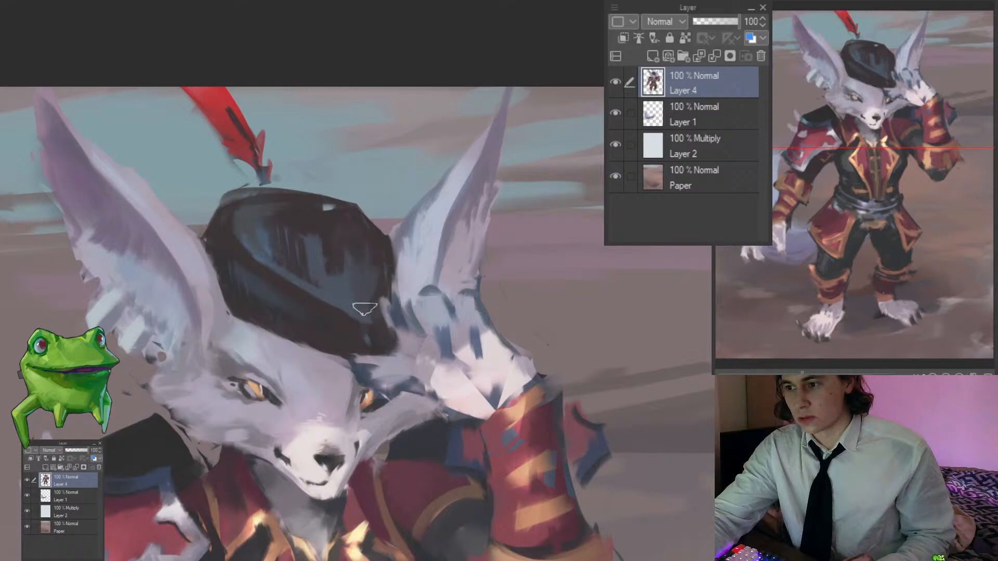
pyautogui.scroll(-4, 364, 262)
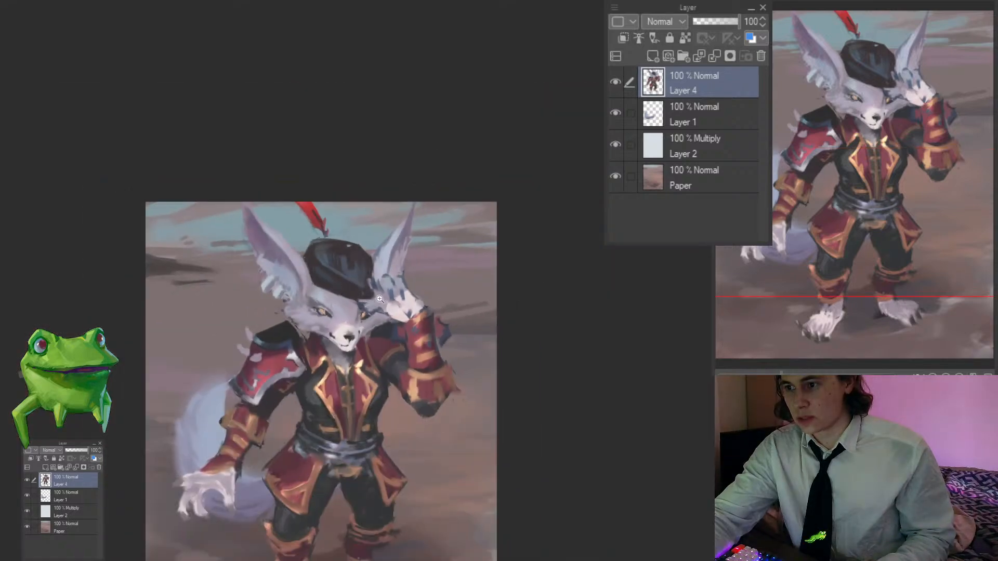
pyautogui.scroll(4, 349, 261)
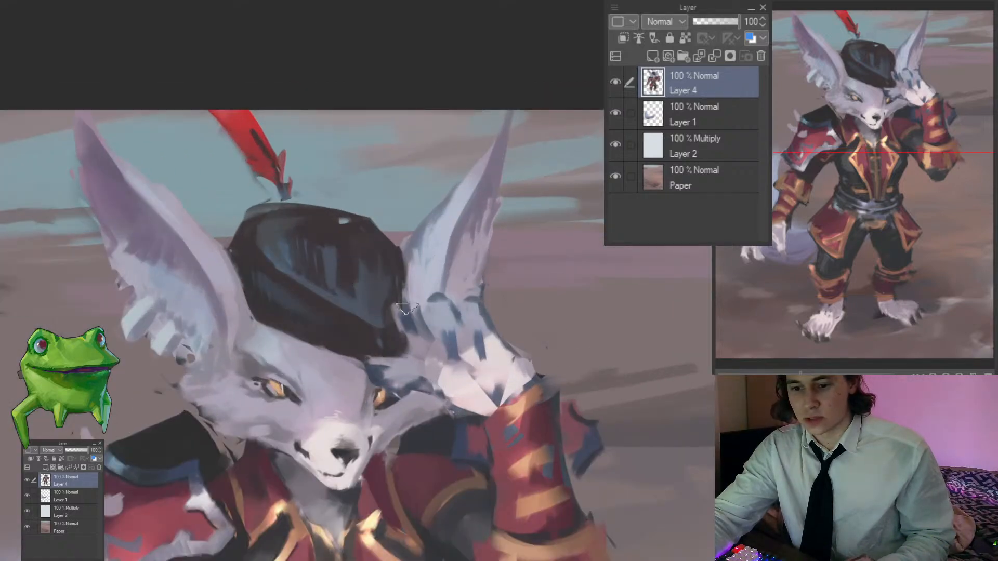
pyautogui.moveTo(407, 309); pyautogui.dragTo(440, 199)
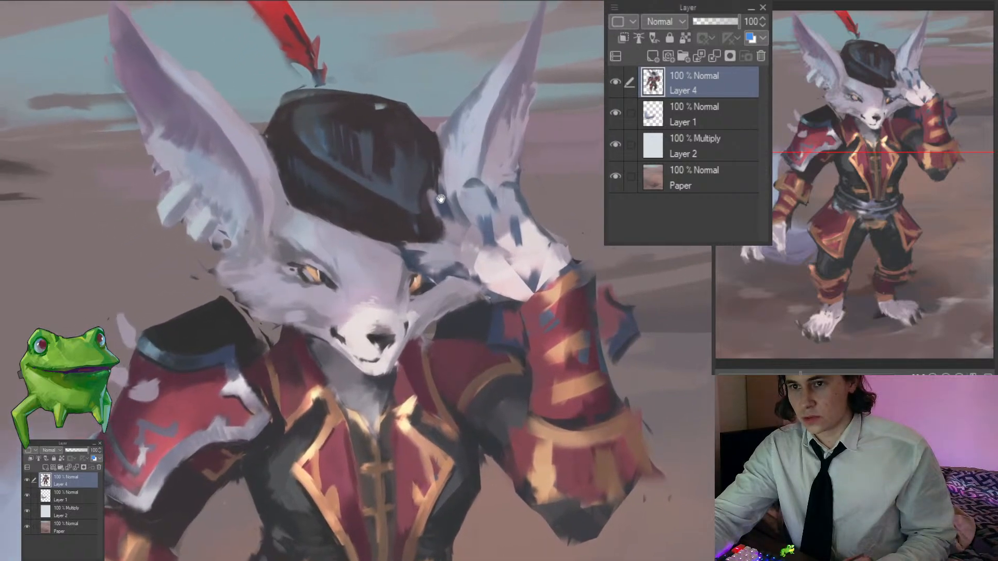
# Step: Touch up the dark grey neck fur beneath the jaw where it meets the red collar
pyautogui.scroll(-5, 337, 284)
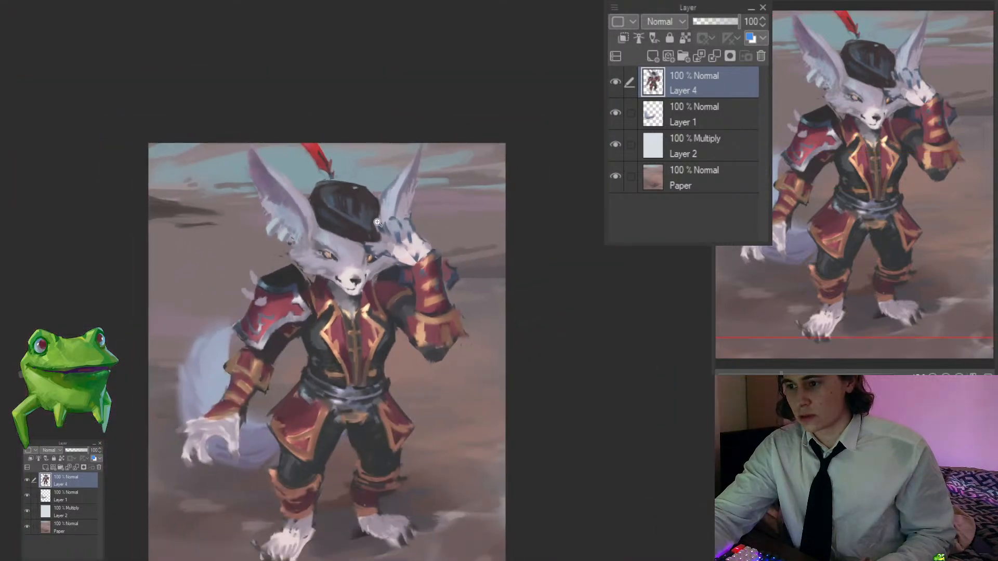
pyautogui.scroll(5, 357, 270)
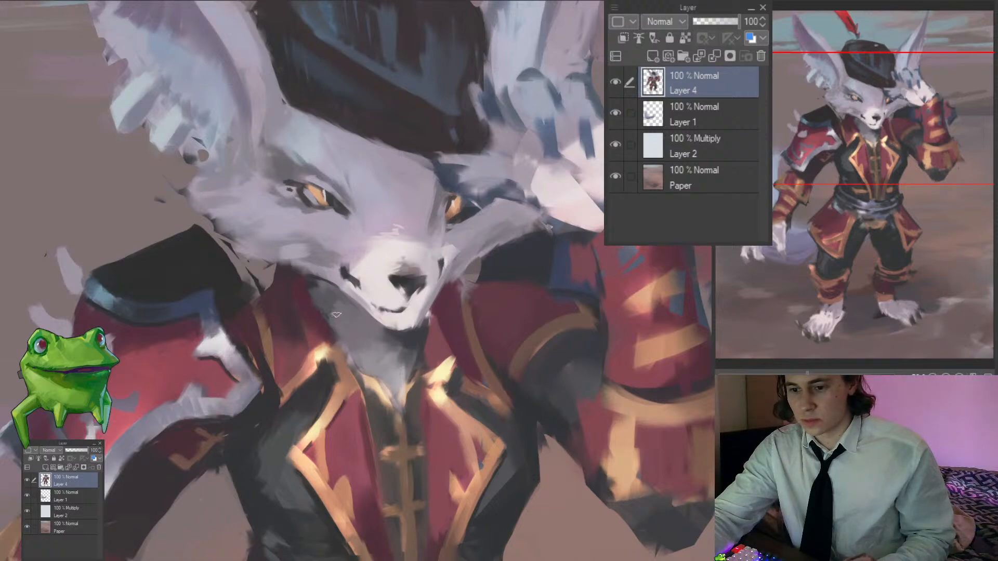
pyautogui.scroll(-3, 336, 315)
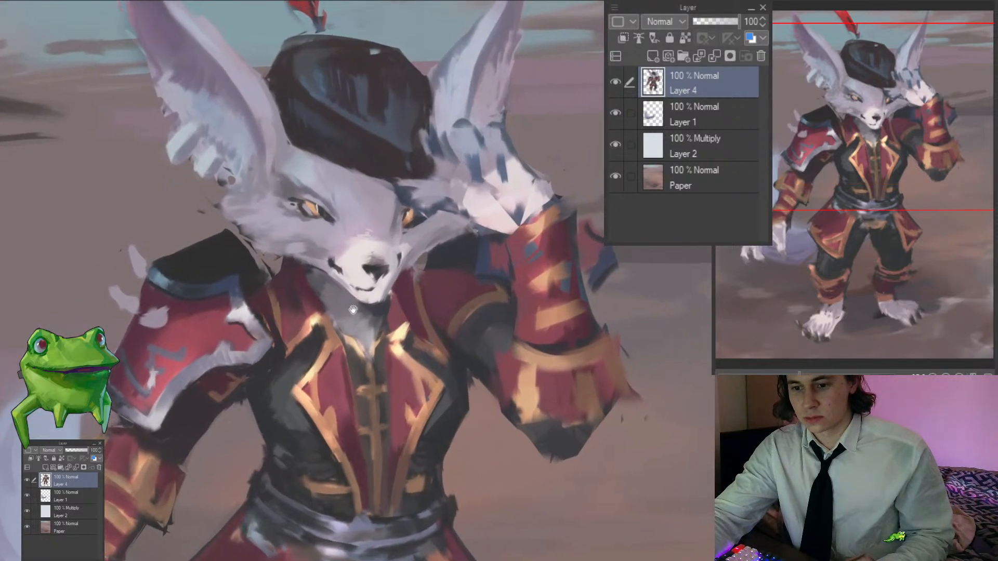
pyautogui.moveTo(353, 310); pyautogui.dragTo(351, 319)
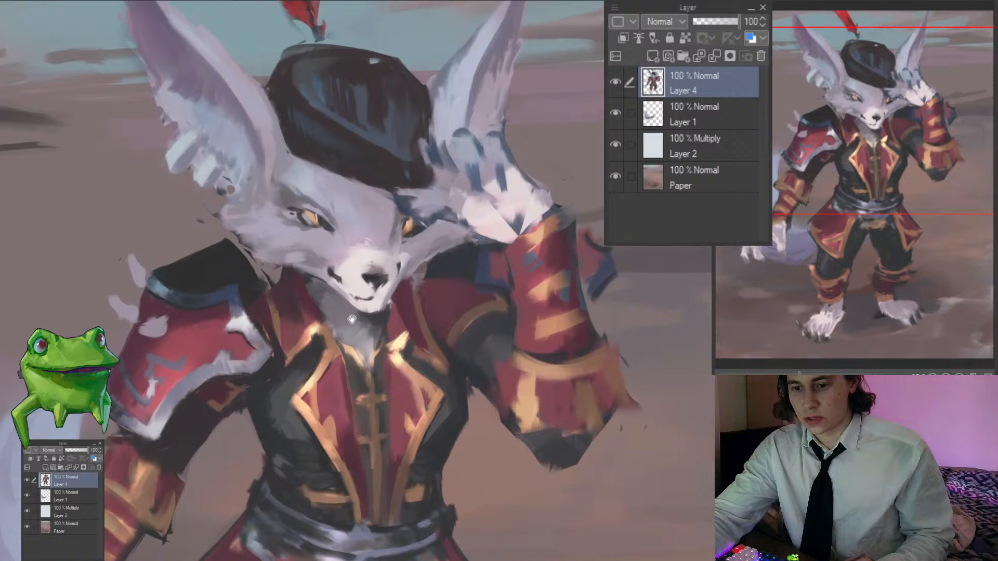
pyautogui.scroll(-3, 352, 319)
pyautogui.scroll(4, 359, 288)
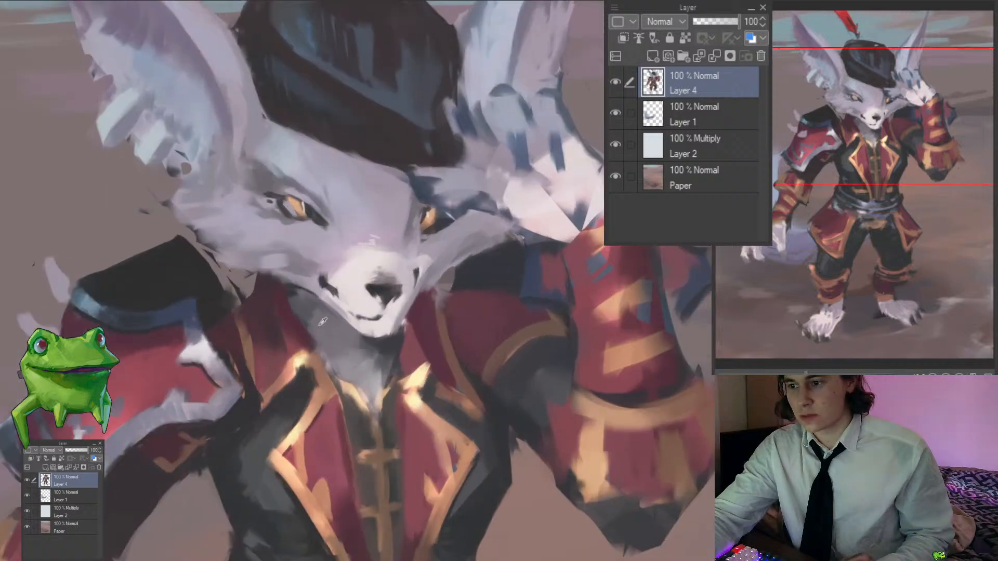
pyautogui.keyDown('alt'); pyautogui.click(308, 308); pyautogui.keyUp('alt')
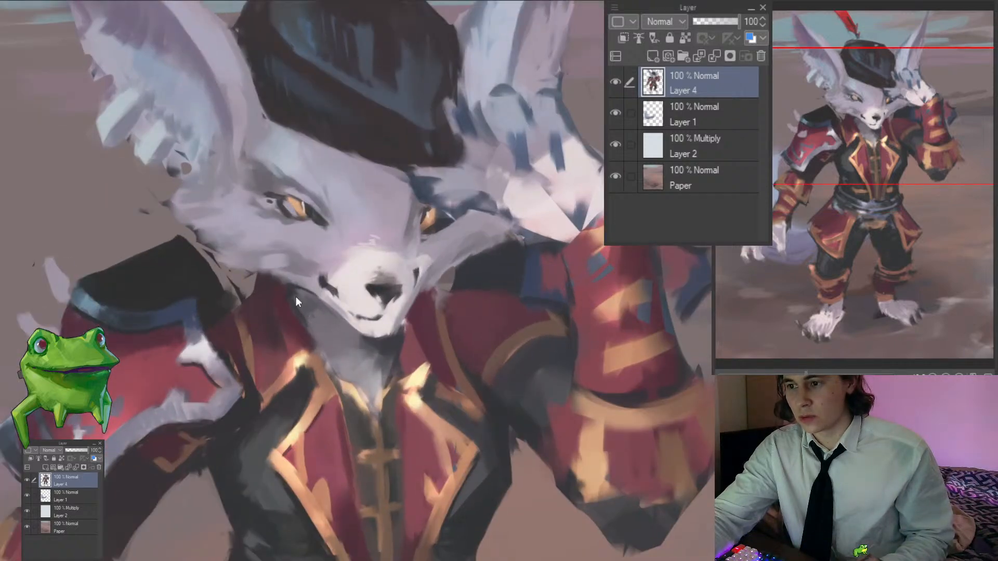
# Step: Examine the ears, beret, lowered arm, waist and overall silhouette at several zoom levels
pyautogui.scroll(-5, 288, 301)
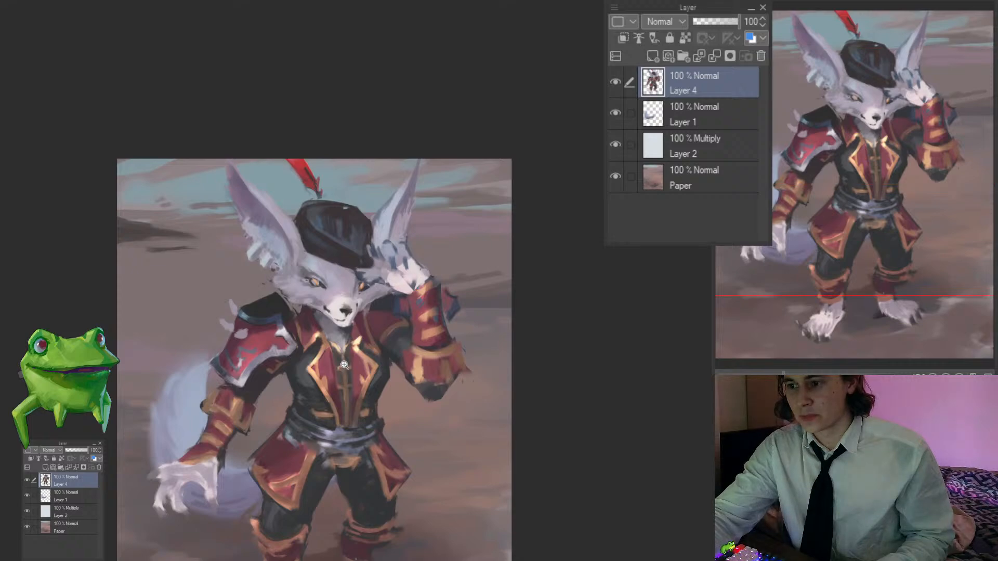
pyautogui.scroll(4, 256, 218)
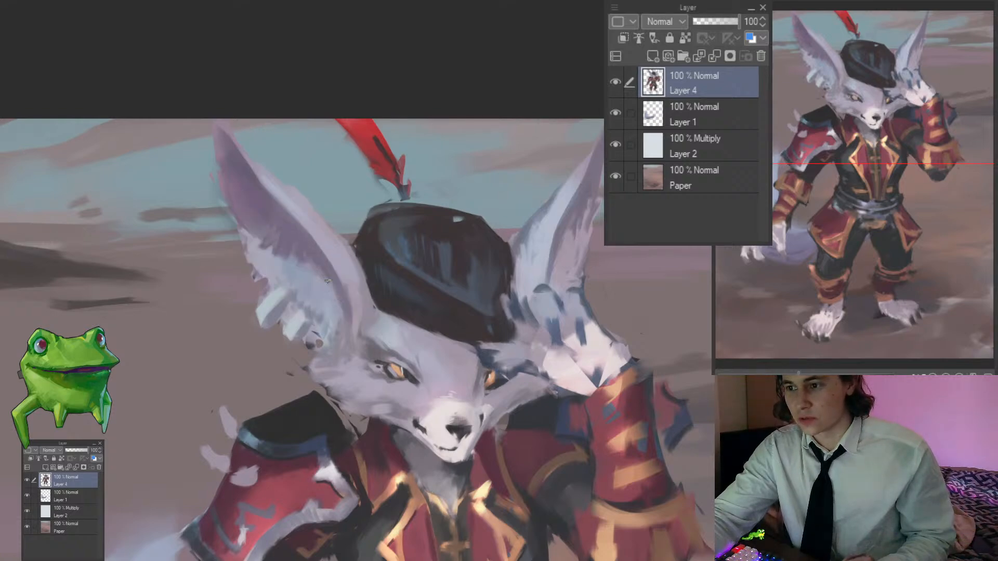
pyautogui.scroll(-4, 265, 328)
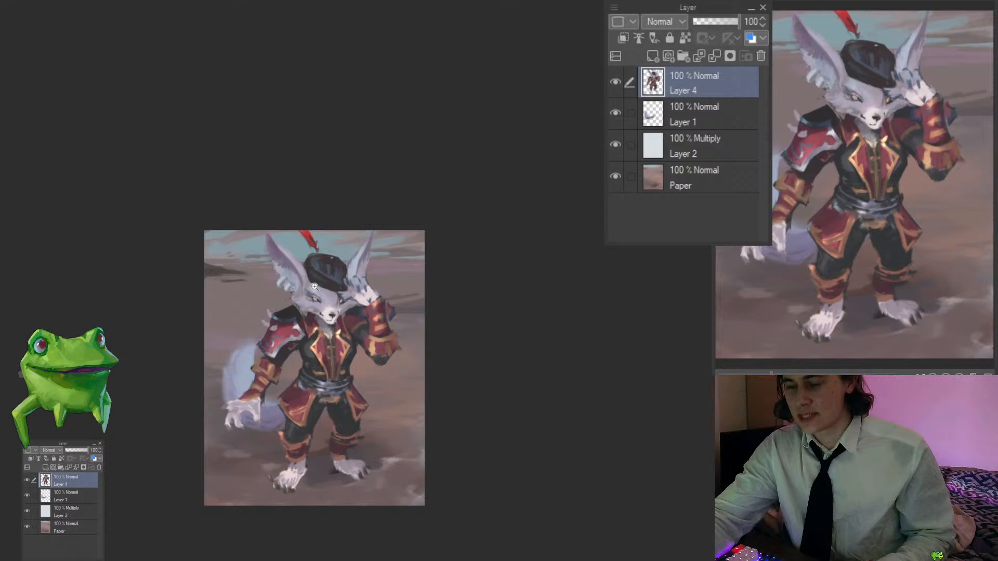
pyautogui.scroll(4, 315, 286)
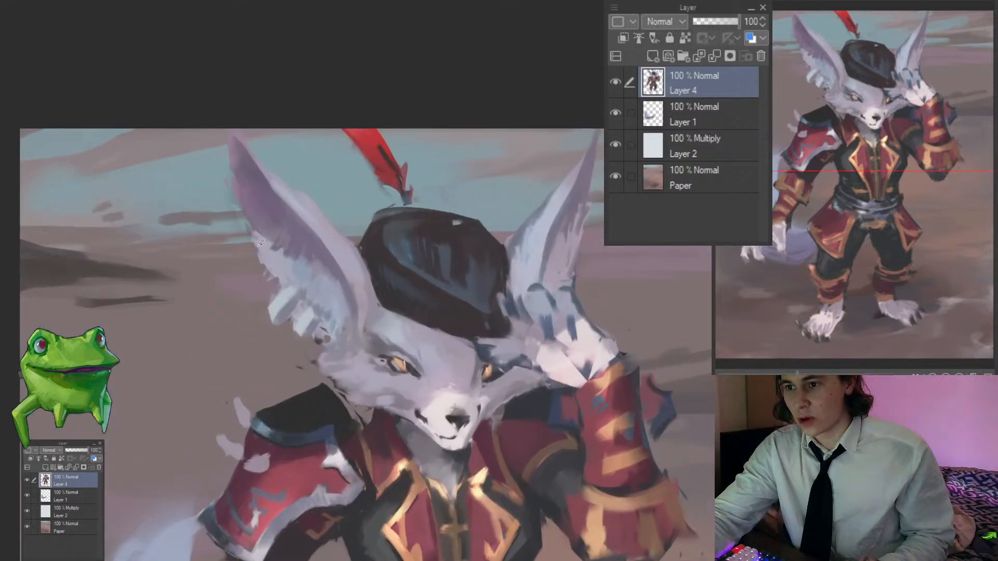
pyautogui.scroll(-3, 254, 249)
pyautogui.scroll(3, 407, 279)
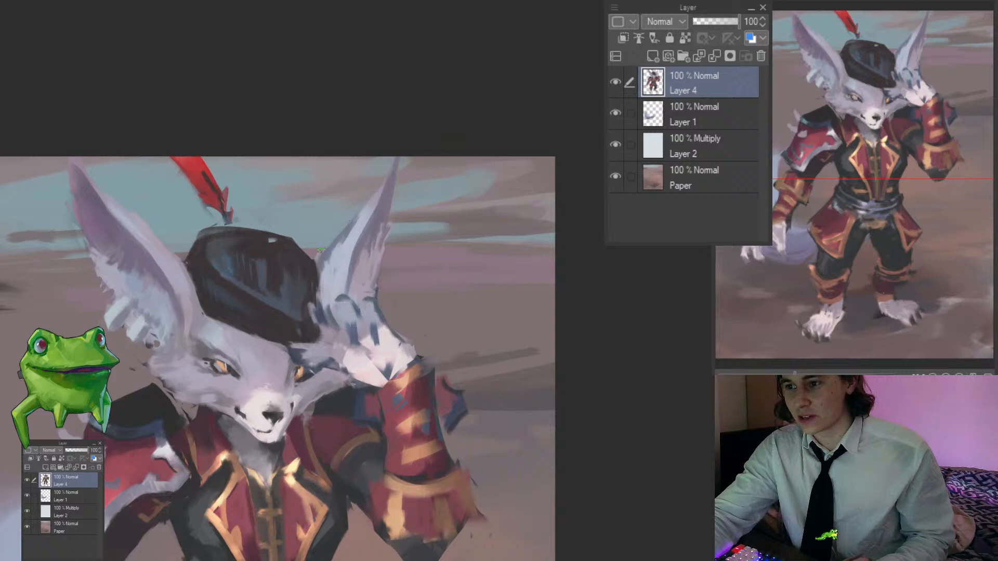
pyautogui.moveTo(310, 254); pyautogui.dragTo(383, 143)
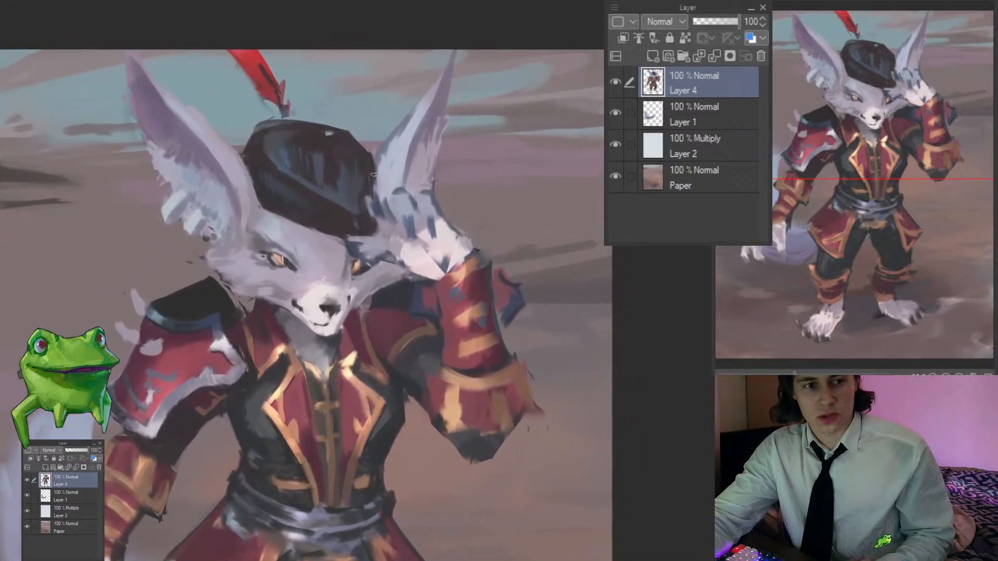
pyautogui.moveTo(431, 293)
pyautogui.mouseDown()
pyautogui.moveTo(378, 293)
pyautogui.moveTo(412, 290)
pyautogui.moveTo(421, 278)
pyautogui.mouseUp()
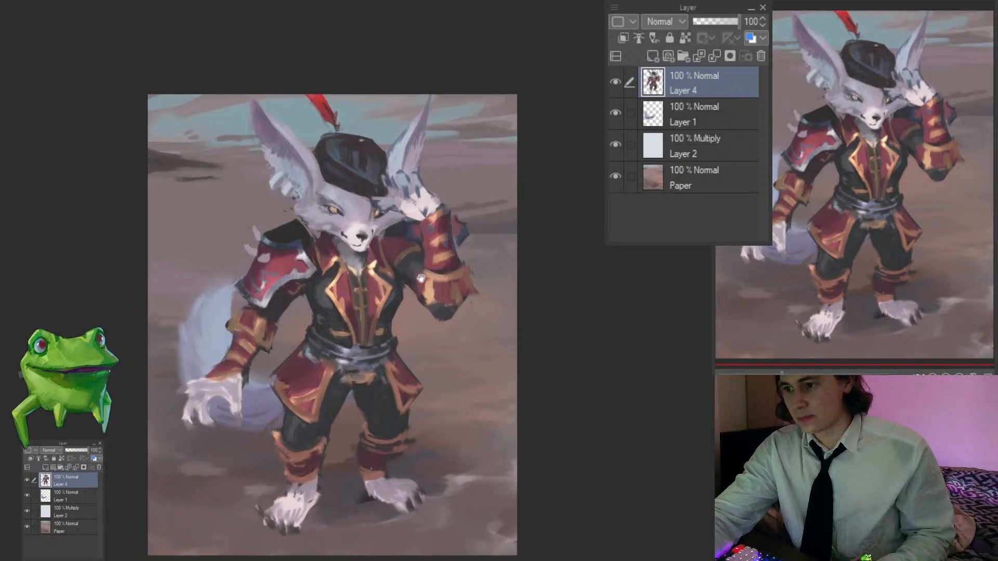
pyautogui.click(349, 237)
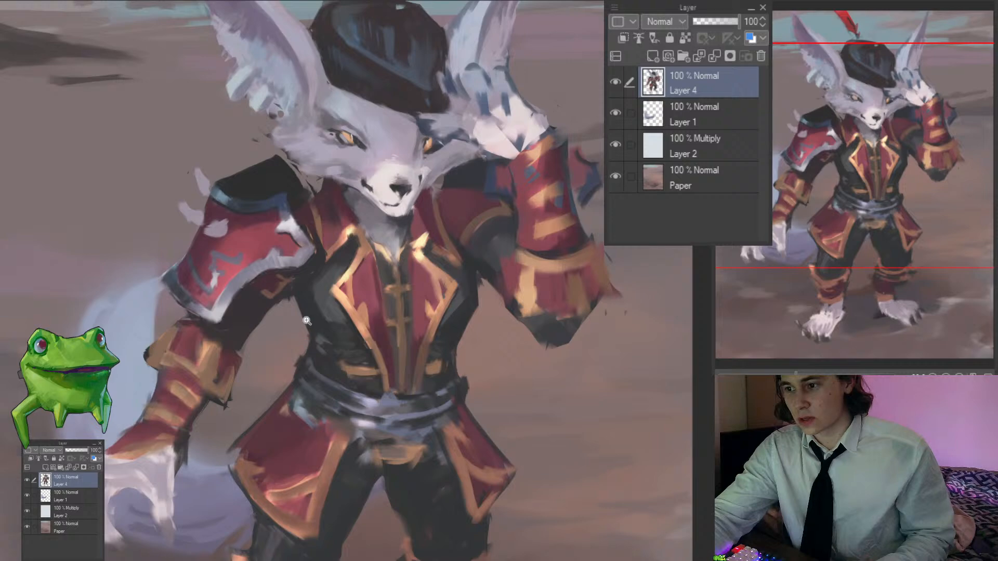
pyautogui.moveTo(306, 320)
pyautogui.mouseDown()
pyautogui.moveTo(286, 378)
pyautogui.moveTo(273, 358)
pyautogui.mouseUp()
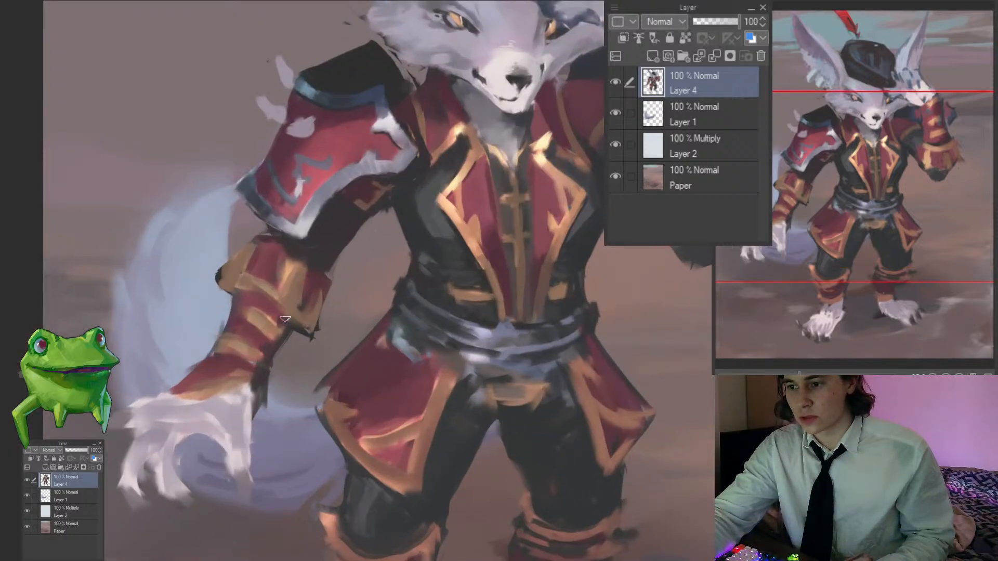
pyautogui.moveTo(249, 320); pyautogui.dragTo(229, 343)
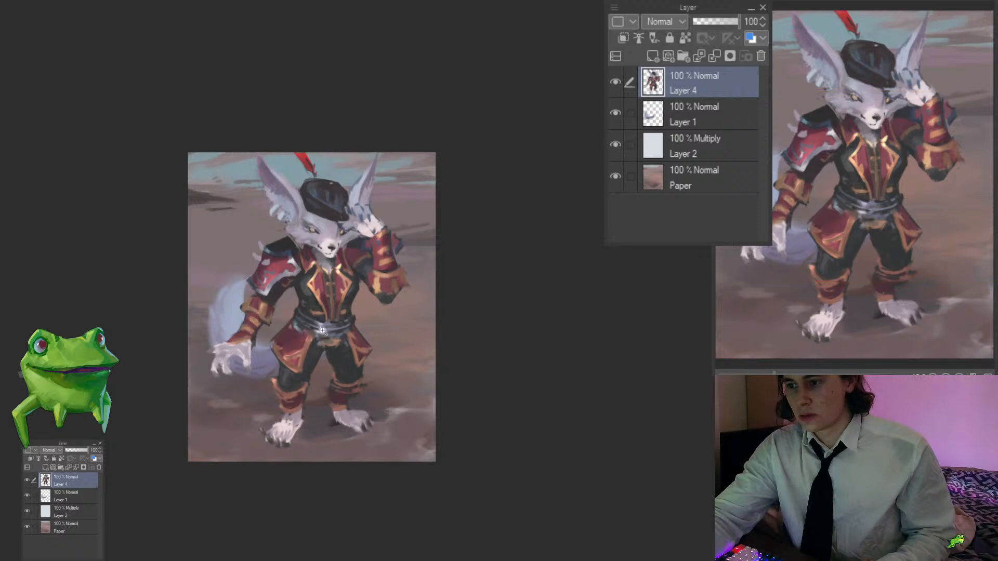
pyautogui.click(398, 269)
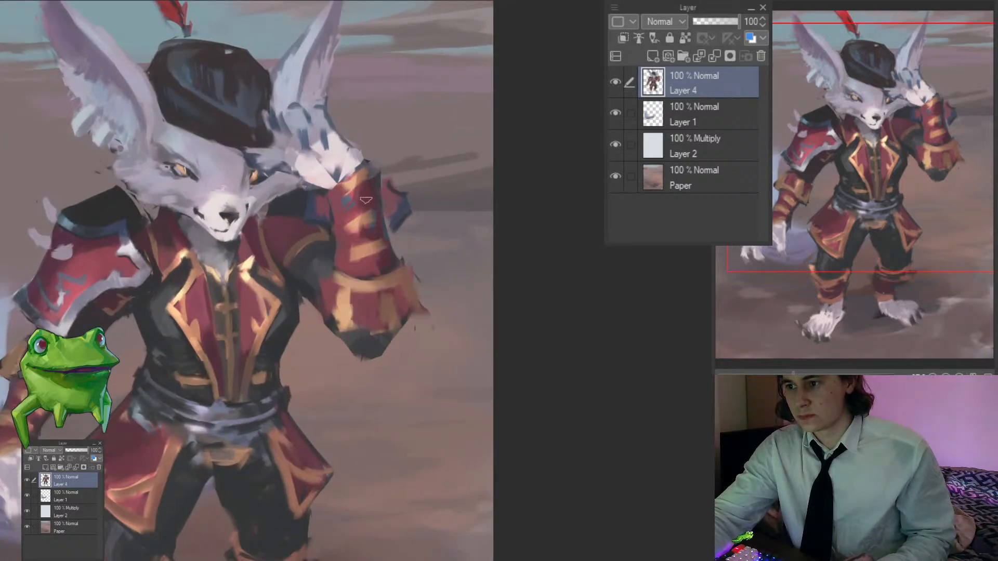
pyautogui.moveTo(362, 200); pyautogui.dragTo(407, 254)
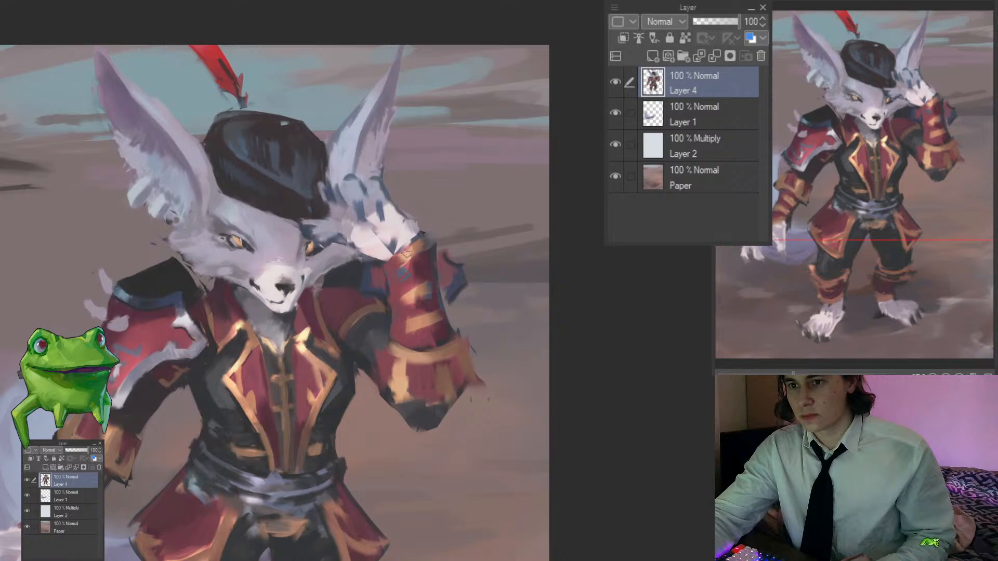
# Step: Smooth the outline of the raised hand and blend the pale fur planes where it meets the cuff
pyautogui.scroll(2, 410, 240)
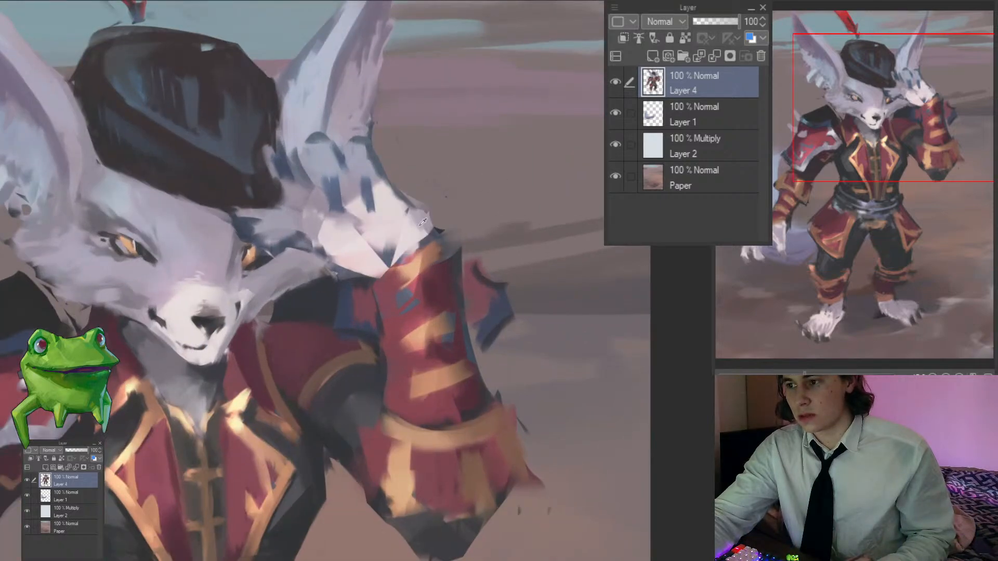
pyautogui.moveTo(403, 187); pyautogui.dragTo(440, 228)
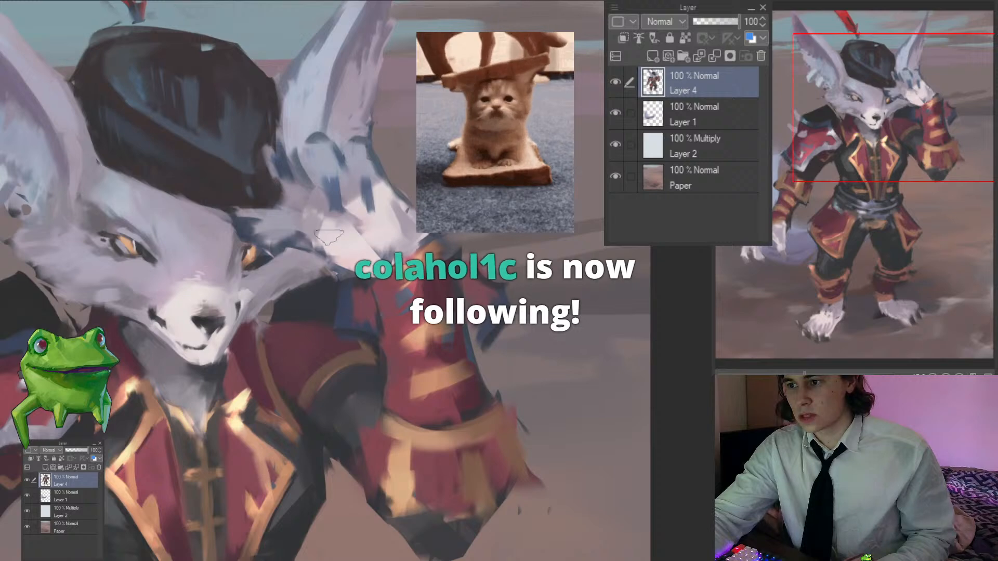
pyautogui.moveTo(369, 232); pyautogui.dragTo(415, 266)
pyautogui.moveTo(326, 261); pyautogui.dragTo(384, 277)
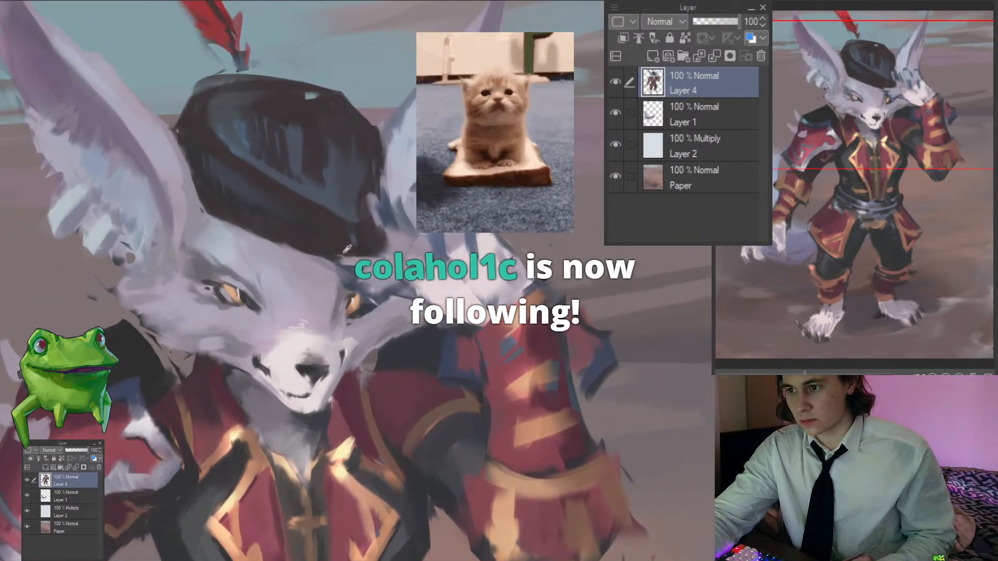
pyautogui.scroll(-5, 346, 250)
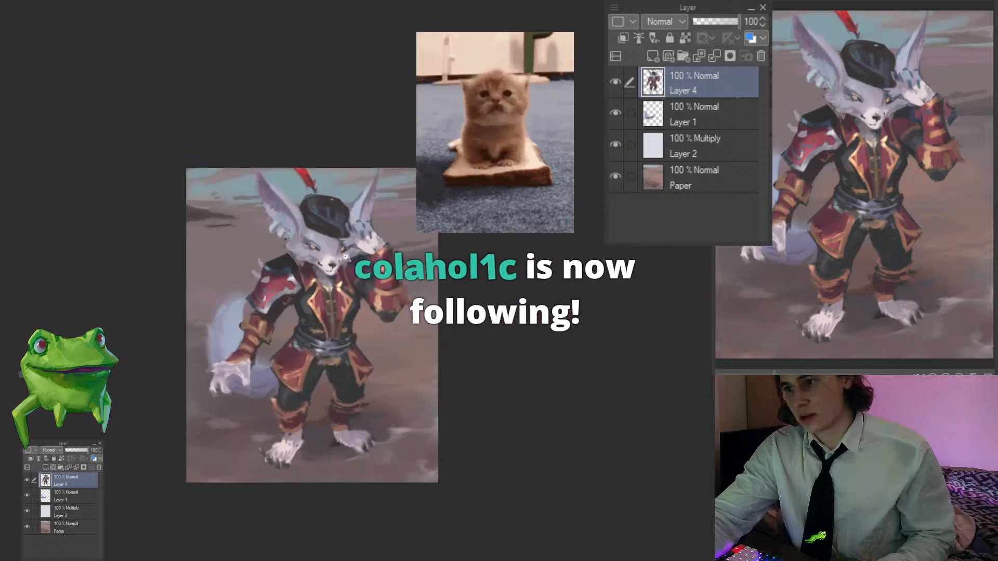
pyautogui.scroll(5, 347, 257)
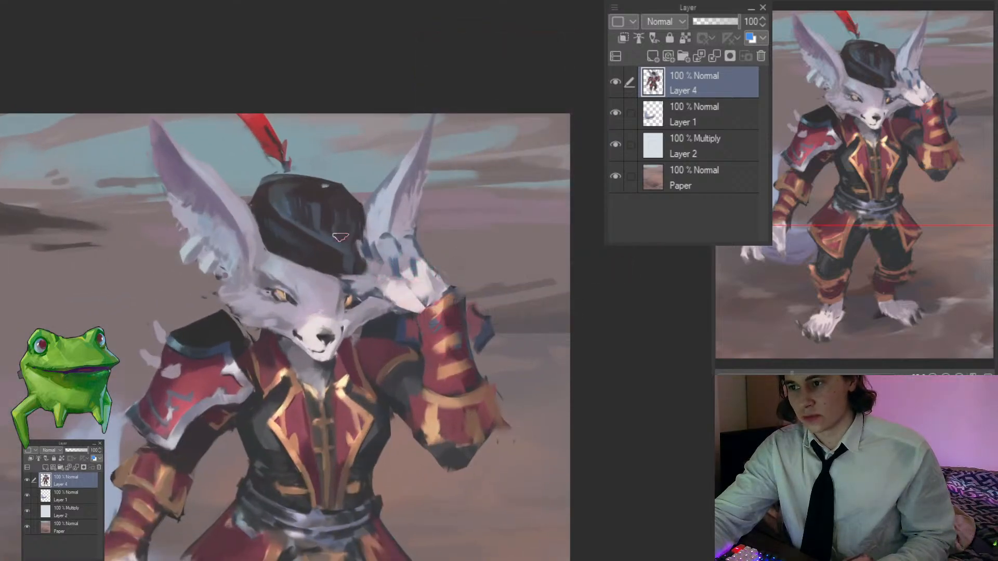
# Step: Trim the beret's upper edge beneath the feather so the crown has a cleaner, flatter contour
pyautogui.scroll(-5, 340, 237)
pyautogui.scroll(4, 342, 233)
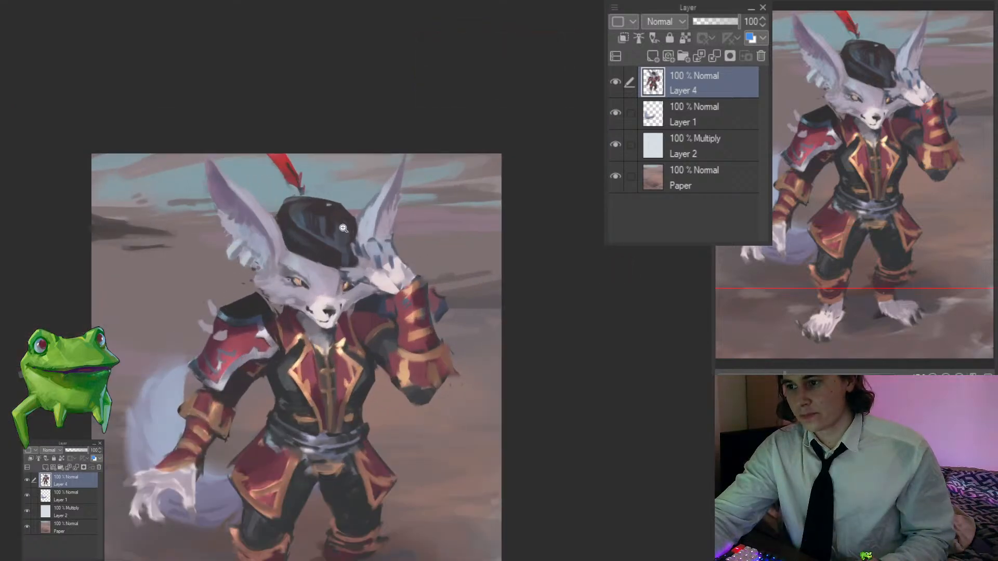
pyautogui.scroll(2, 343, 228)
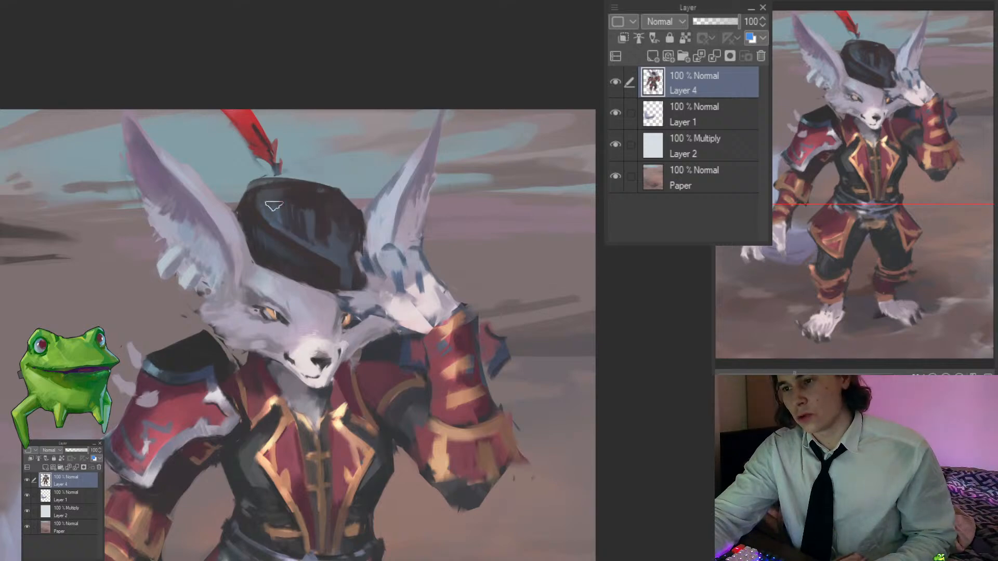
pyautogui.scroll(-4, 286, 235)
pyautogui.scroll(4, 254, 193)
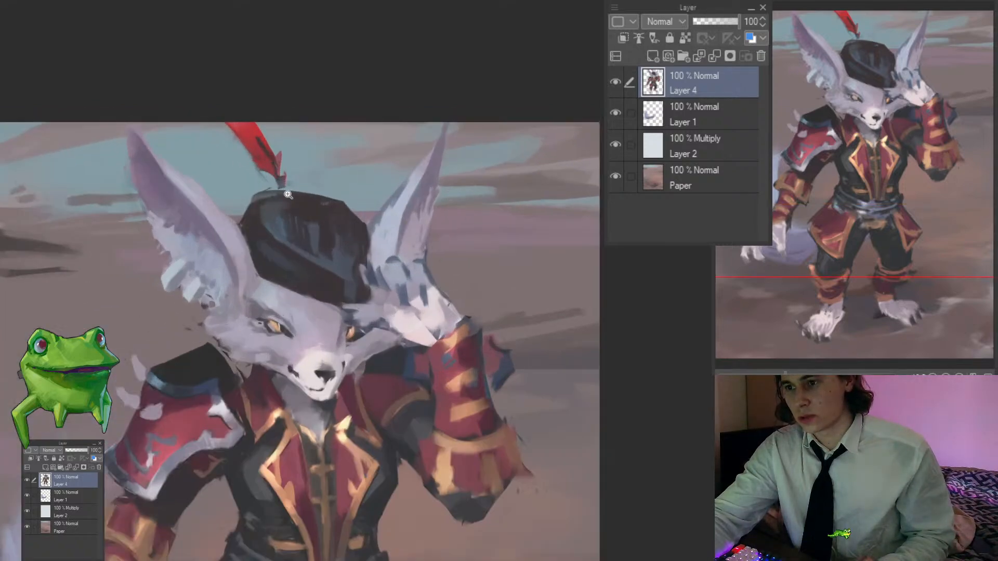
pyautogui.moveTo(262, 193); pyautogui.dragTo(324, 197)
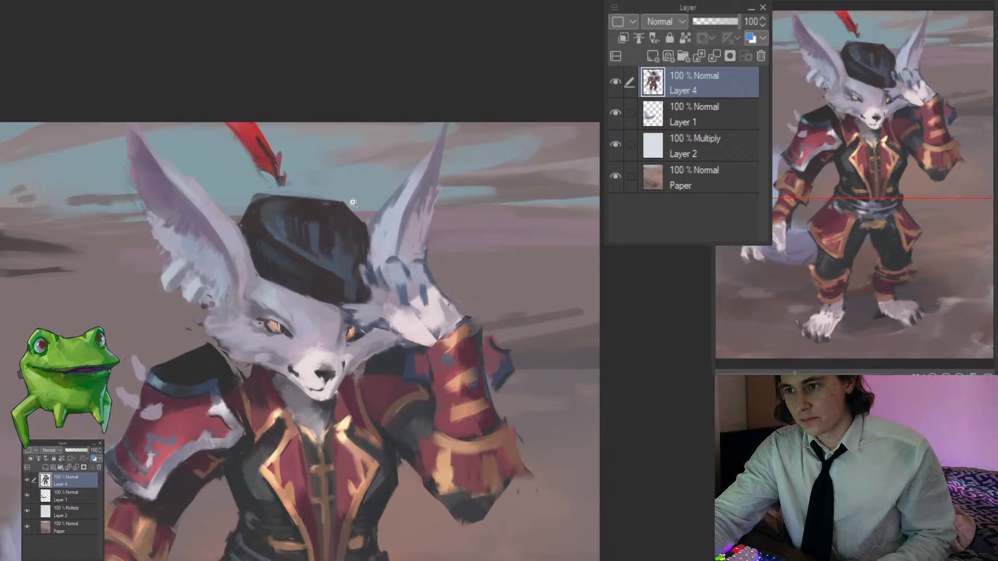
pyautogui.scroll(-5, 302, 276)
pyautogui.scroll(5, 331, 255)
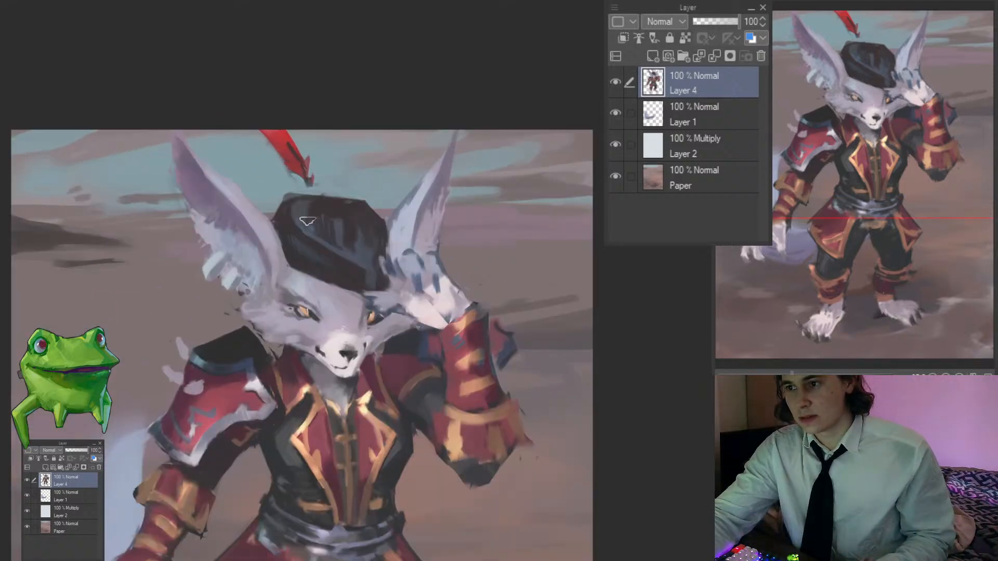
pyautogui.moveTo(378, 245)
pyautogui.mouseDown()
pyautogui.moveTo(391, 143)
pyautogui.moveTo(365, 87)
pyautogui.moveTo(394, 114)
pyautogui.mouseUp()
pyautogui.scroll(2, 337, 244)
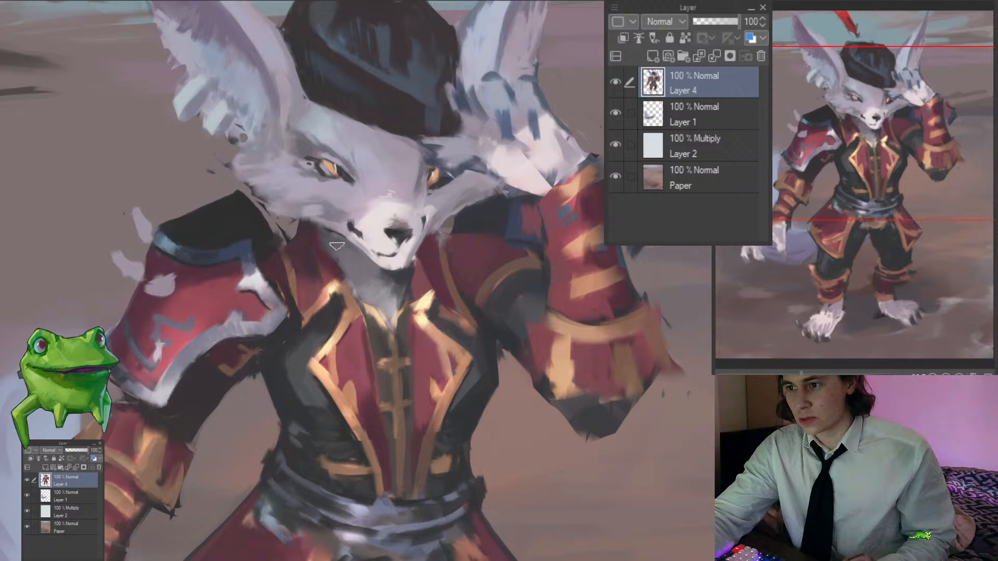
# Step: Touch up the dark trousers just below the gold ornament under the sash
pyautogui.scroll(-4, 332, 269)
pyautogui.scroll(3, 377, 285)
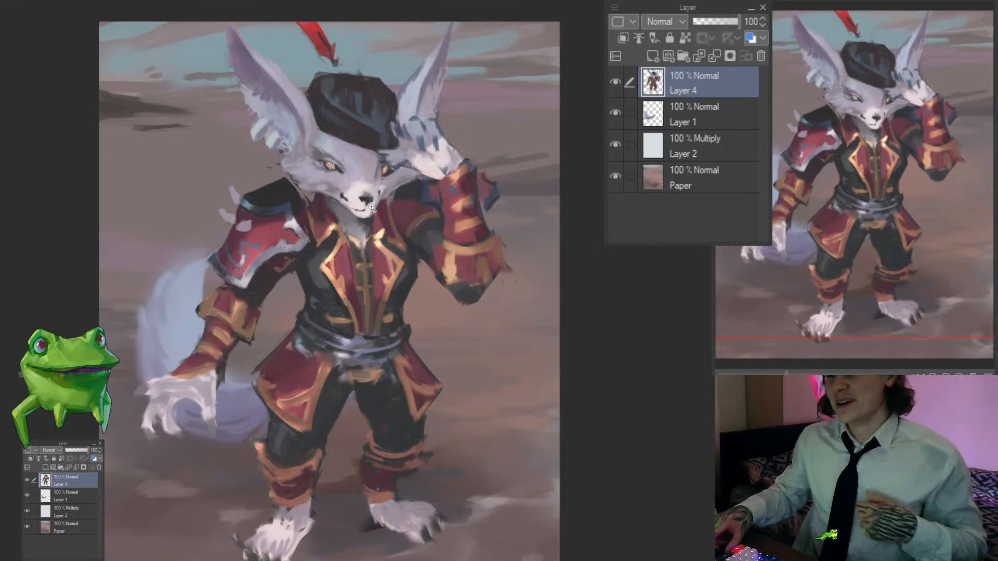
pyautogui.scroll(-5, 372, 255)
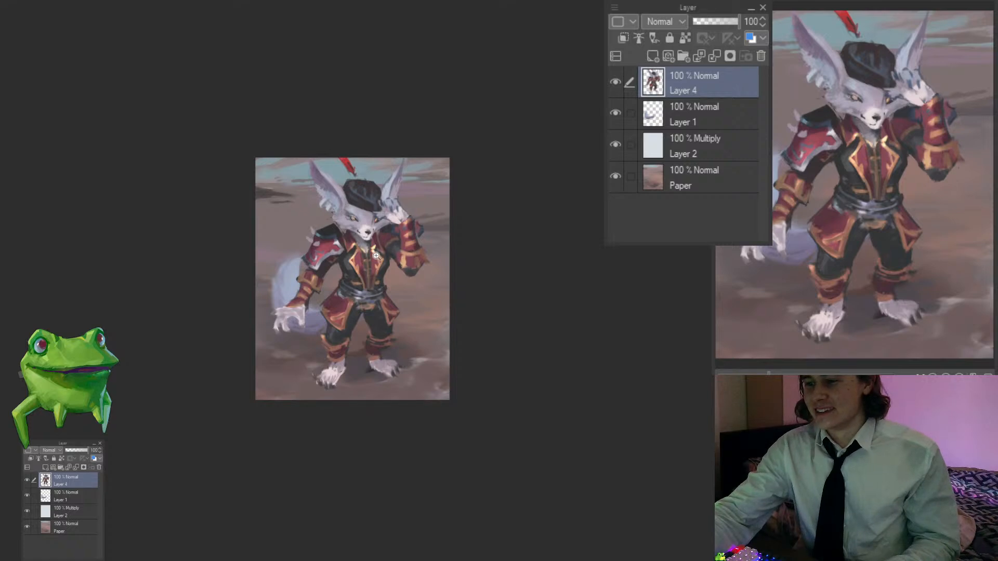
pyautogui.scroll(5, 383, 305)
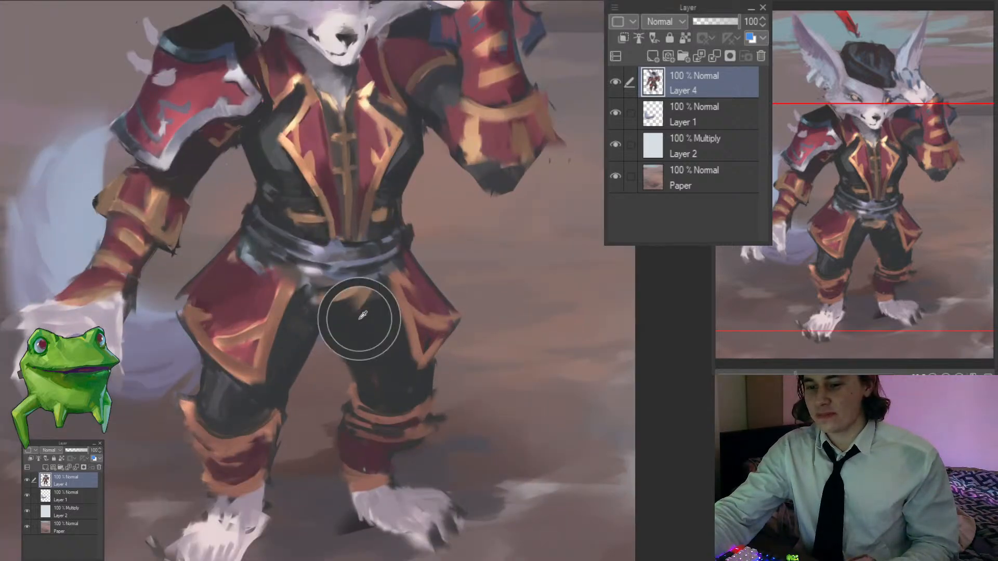
pyautogui.scroll(2, 366, 335)
pyautogui.moveTo(381, 345); pyautogui.dragTo(386, 349)
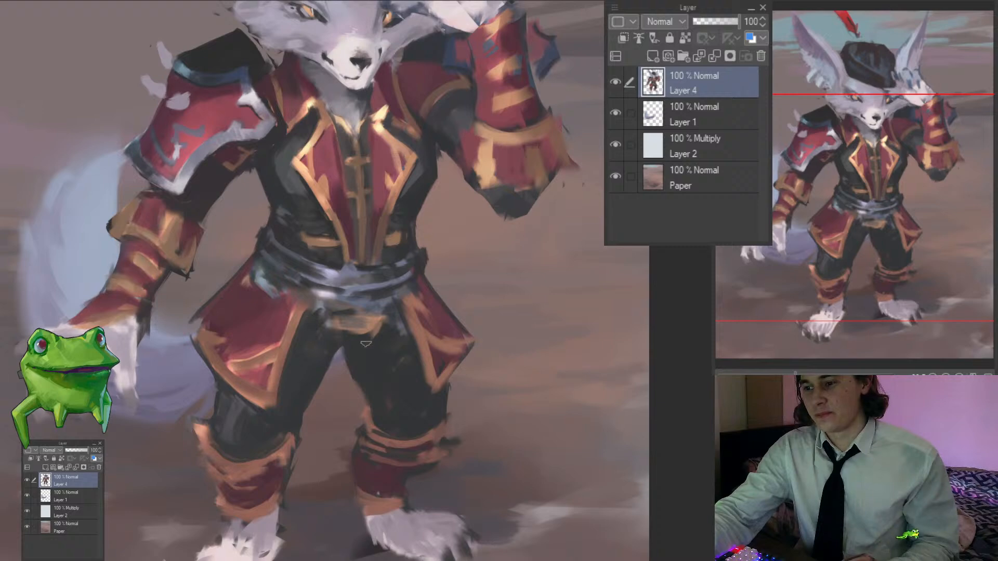
pyautogui.scroll(-2, 424, 366)
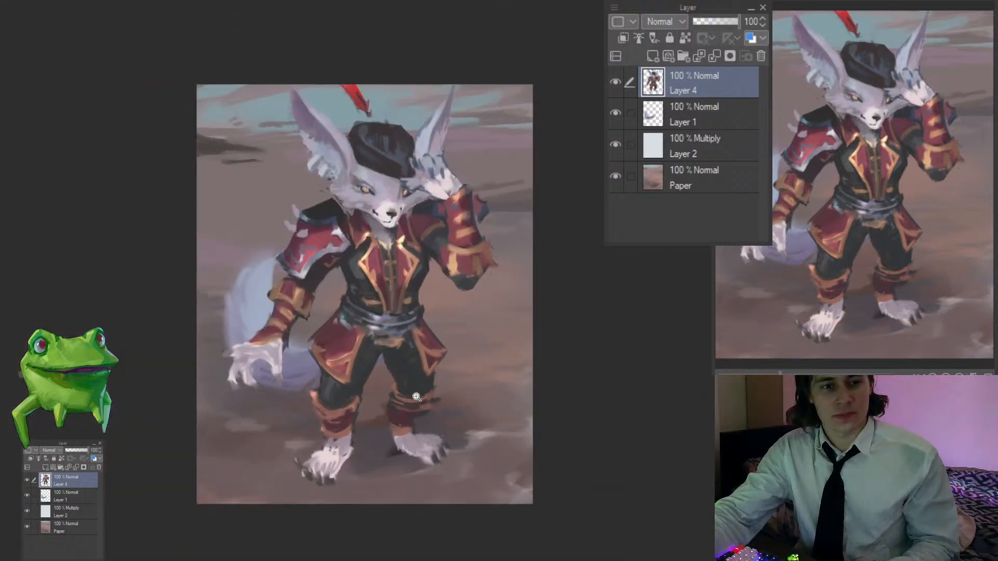
pyautogui.moveTo(402, 364)
pyautogui.mouseDown()
pyautogui.moveTo(384, 393)
pyautogui.moveTo(384, 370)
pyautogui.mouseUp()
# Step: On Layer 4, remove the stray outer claw strokes from the fox's forward foot and tidy its outline
pyautogui.keyDown('ctrl'); pyautogui.keyDown('shift'); pyautogui.click(437, 404); pyautogui.keyUp('shift'); pyautogui.keyUp('ctrl')
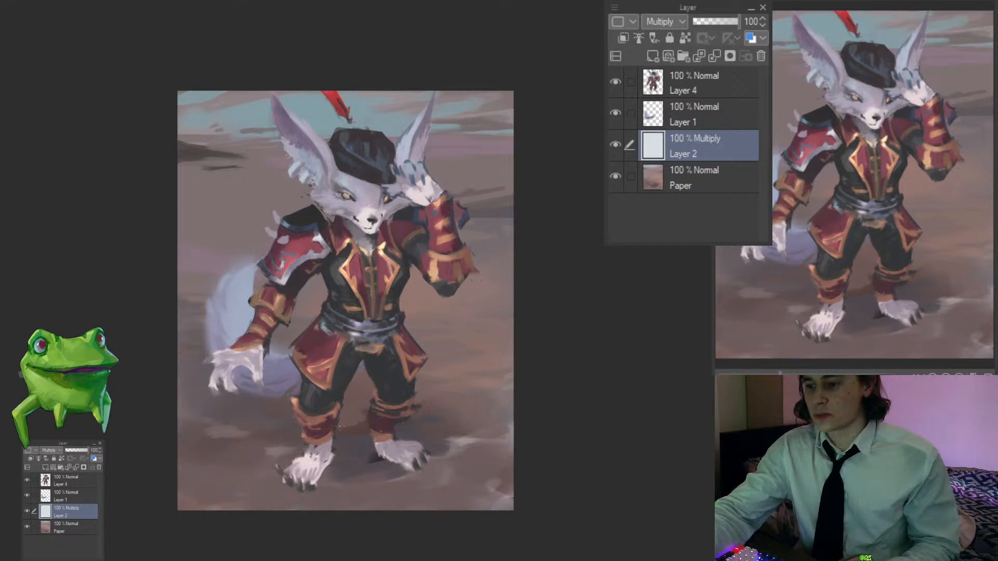
pyautogui.keyDown('ctrl'); pyautogui.keyDown('shift'); pyautogui.click(312, 465); pyautogui.keyUp('shift'); pyautogui.keyUp('ctrl')
pyautogui.moveTo(312, 465); pyautogui.dragTo(336, 457)
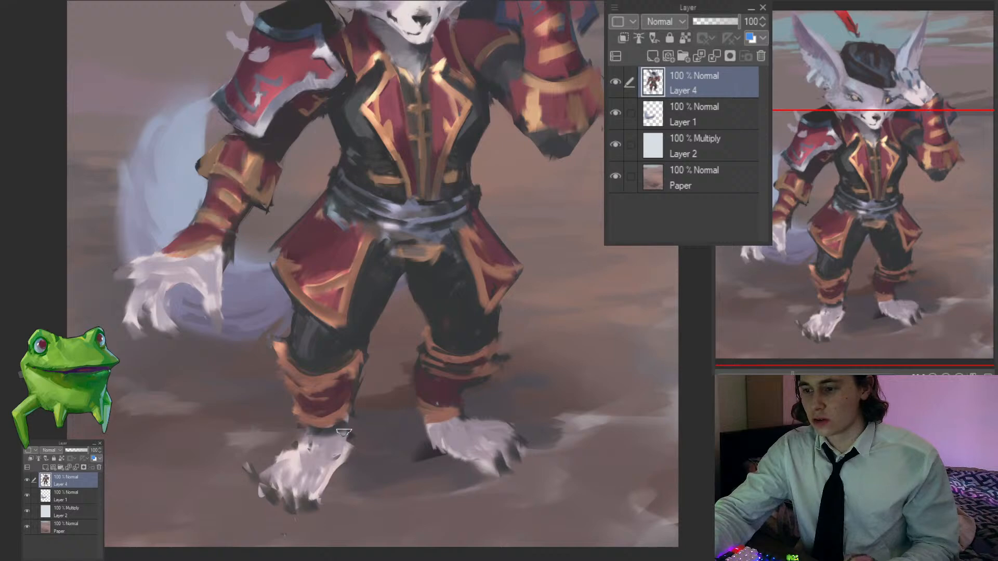
pyautogui.moveTo(300, 463)
pyautogui.mouseDown()
pyautogui.moveTo(264, 463)
pyautogui.moveTo(258, 507)
pyautogui.moveTo(260, 482)
pyautogui.mouseUp()
pyautogui.press('u')
pyautogui.moveTo(357, 462); pyautogui.dragTo(342, 462)
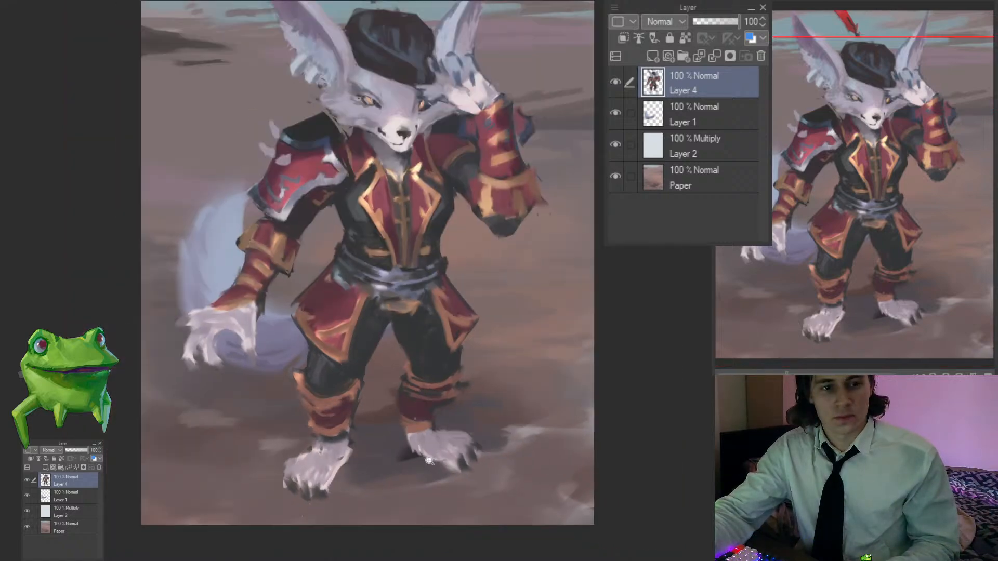
pyautogui.moveTo(416, 448)
pyautogui.mouseDown()
pyautogui.moveTo(360, 465)
pyautogui.moveTo(378, 462)
pyautogui.moveTo(395, 491)
pyautogui.moveTo(383, 499)
pyautogui.moveTo(371, 475)
pyautogui.moveTo(356, 498)
pyautogui.mouseUp()
pyautogui.keyDown('alt'); pyautogui.click(368, 470); pyautogui.keyUp('alt')
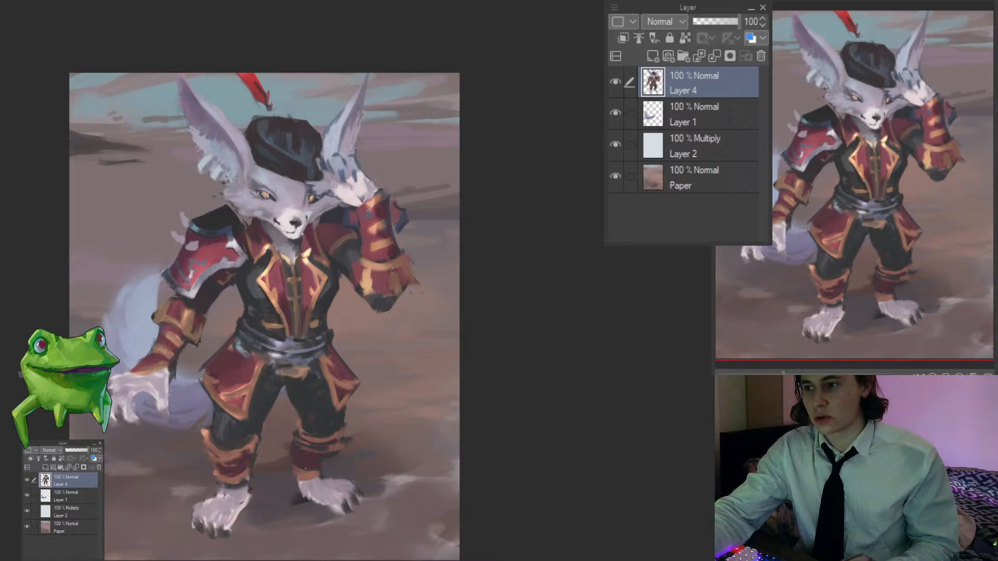
# Step: Reshape the blue-edged red shoulder armour behind the raised forearm and clean its outer contour
pyautogui.click(398, 216)
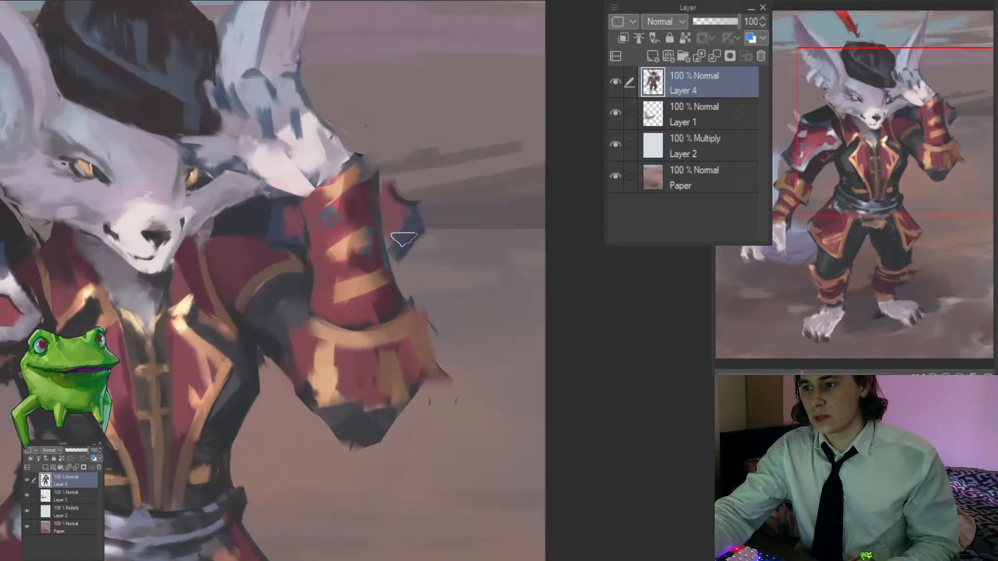
pyautogui.moveTo(403, 239); pyautogui.dragTo(394, 271)
pyautogui.press('m')
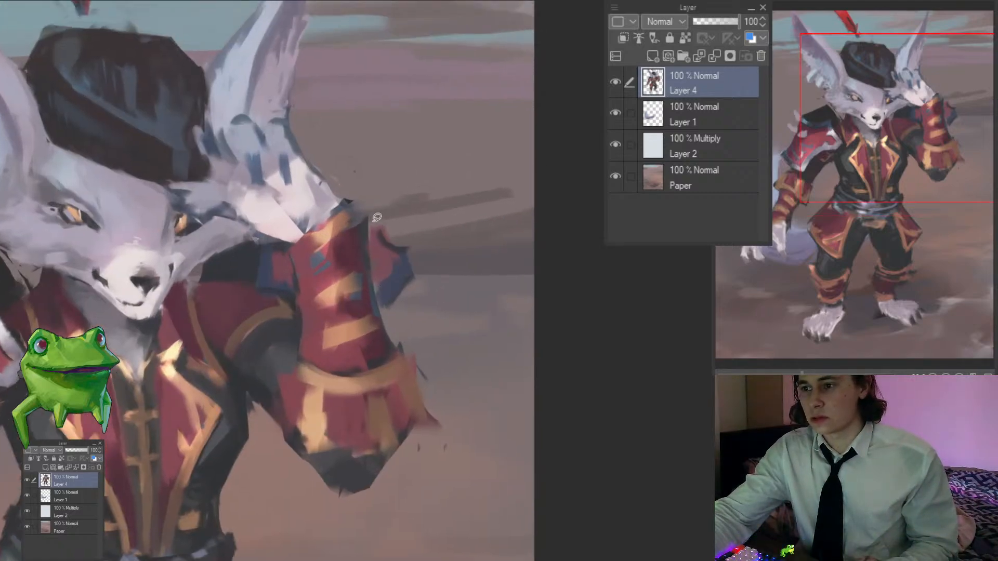
pyautogui.moveTo(373, 226)
pyautogui.mouseDown()
pyautogui.moveTo(416, 237)
pyautogui.moveTo(370, 226)
pyautogui.moveTo(418, 218)
pyautogui.mouseUp()
pyautogui.moveTo(383, 243)
pyautogui.mouseDown()
pyautogui.moveTo(409, 238)
pyautogui.moveTo(388, 237)
pyautogui.moveTo(447, 260)
pyautogui.moveTo(467, 271)
pyautogui.mouseUp()
pyautogui.press('b')
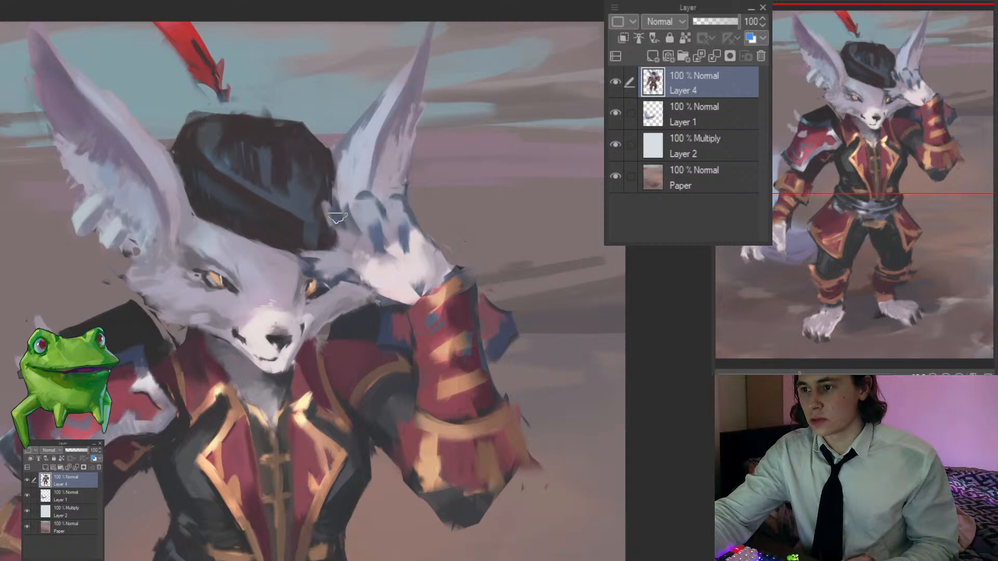
# Step: Examine the whole figure zoomed out, rotated and mirrored to check its balance and silhouette
pyautogui.moveTo(333, 233); pyautogui.dragTo(294, 282)
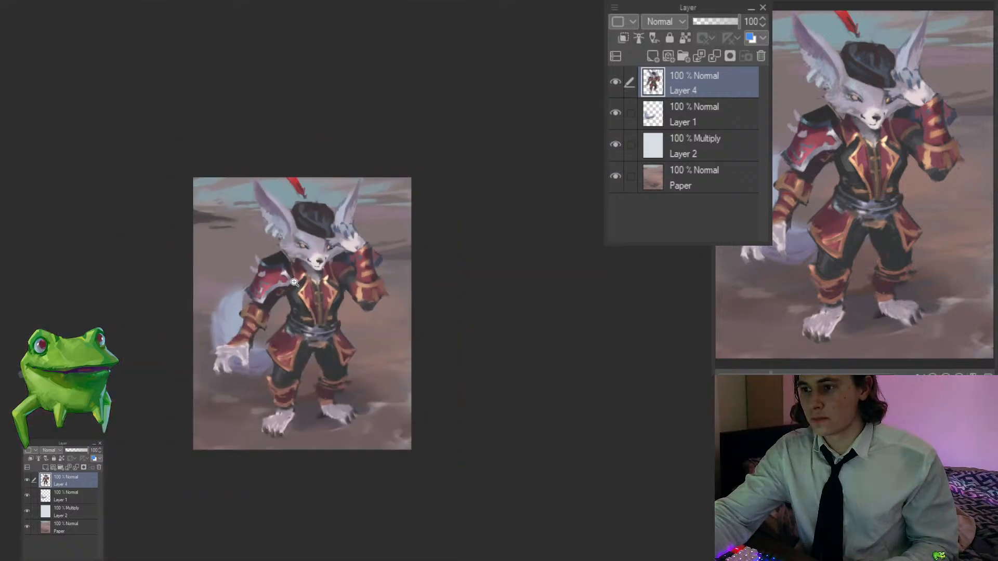
pyautogui.click(301, 274)
pyautogui.click(307, 260)
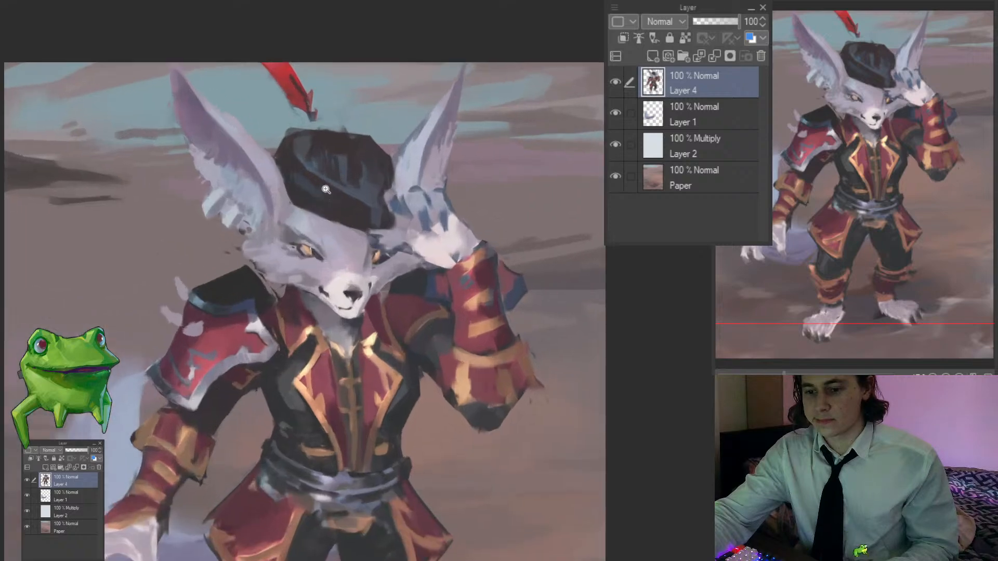
pyautogui.click(316, 214)
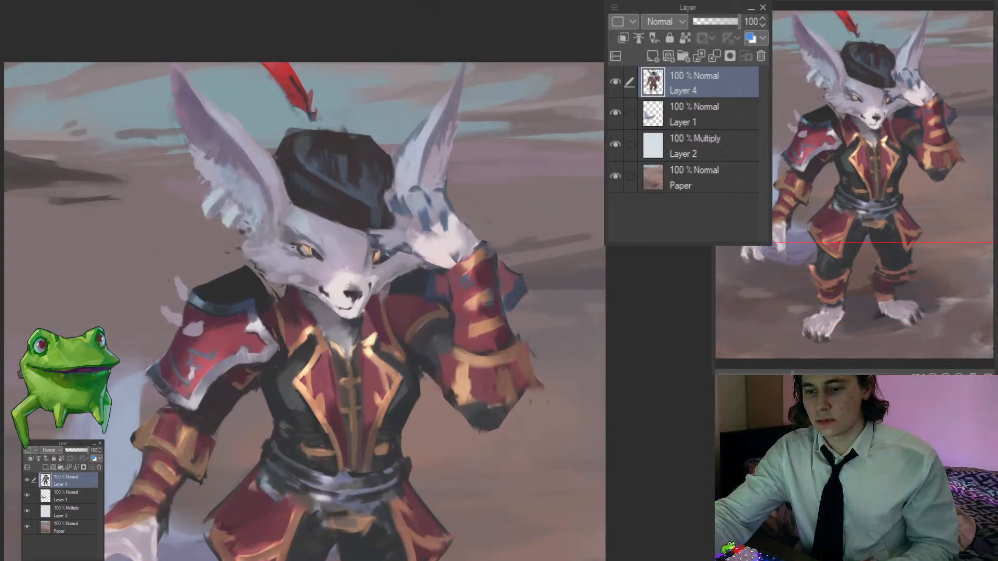
pyautogui.moveTo(359, 278); pyautogui.dragTo(370, 231)
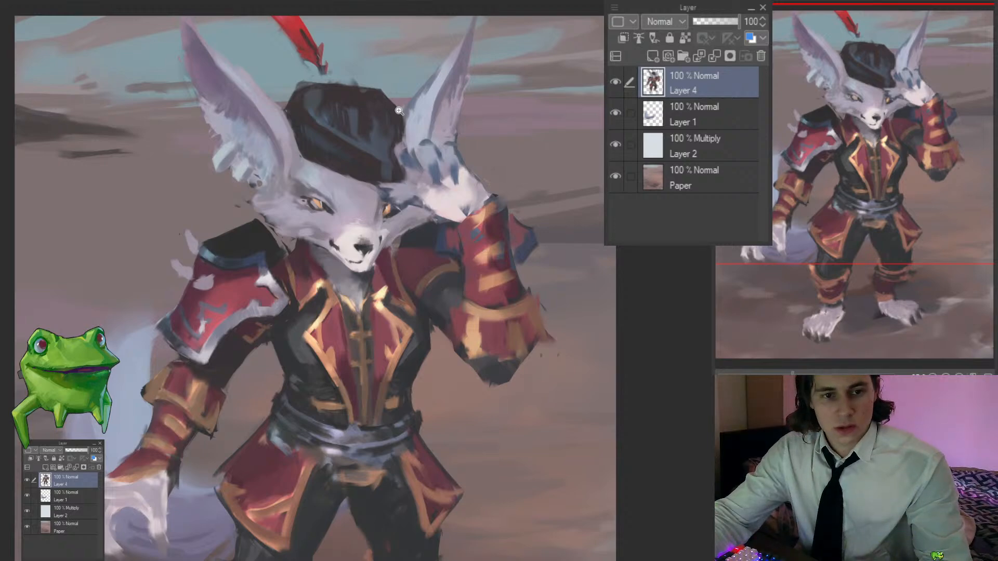
pyautogui.moveTo(389, 274)
pyautogui.mouseDown()
pyautogui.moveTo(386, 304)
pyautogui.moveTo(395, 285)
pyautogui.moveTo(375, 273)
pyautogui.moveTo(384, 260)
pyautogui.moveTo(408, 311)
pyautogui.moveTo(423, 319)
pyautogui.moveTo(474, 267)
pyautogui.mouseUp()
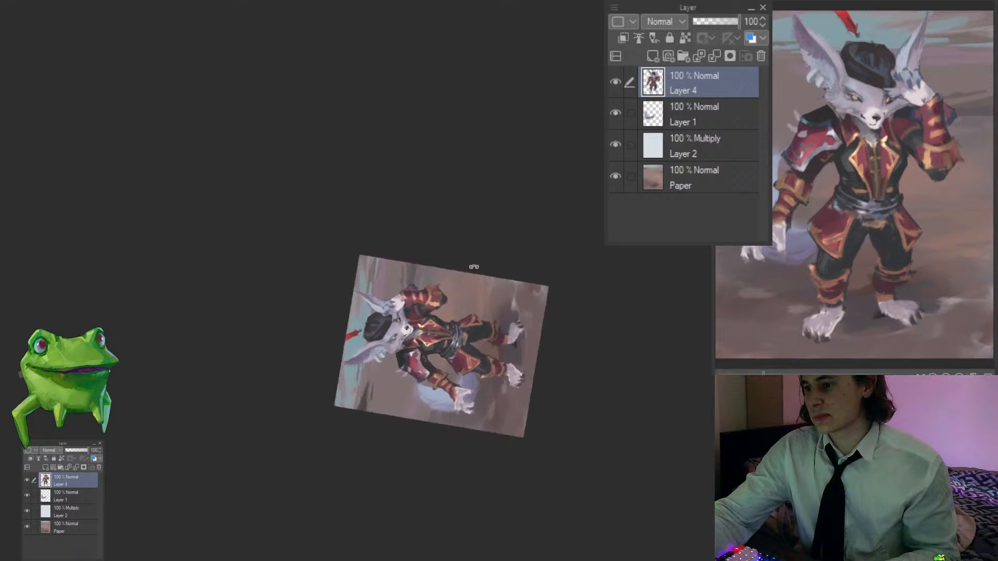
pyautogui.doubleClick(474, 266)
pyautogui.moveTo(422, 289); pyautogui.dragTo(427, 311)
pyautogui.press('h')
pyautogui.moveTo(519, 265); pyautogui.dragTo(512, 294)
pyautogui.doubleClick(448, 263)
pyautogui.press('h')
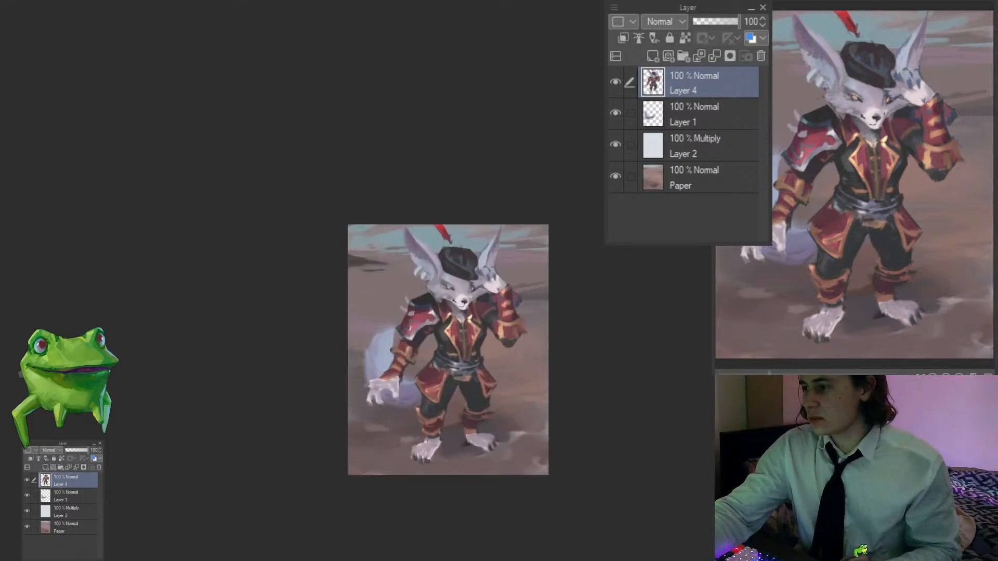
# Step: Transform Layer 4 and Layer 1 together, shifting the whole fox slightly right and down on the canvas
pyautogui.click(669, 114)
pyautogui.click(672, 92)
pyautogui.keyDown('shift'); pyautogui.click(675, 110); pyautogui.keyUp('shift')
pyautogui.moveTo(525, 358); pyautogui.dragTo(540, 358)
pyautogui.hotkey('ctrl', 't')
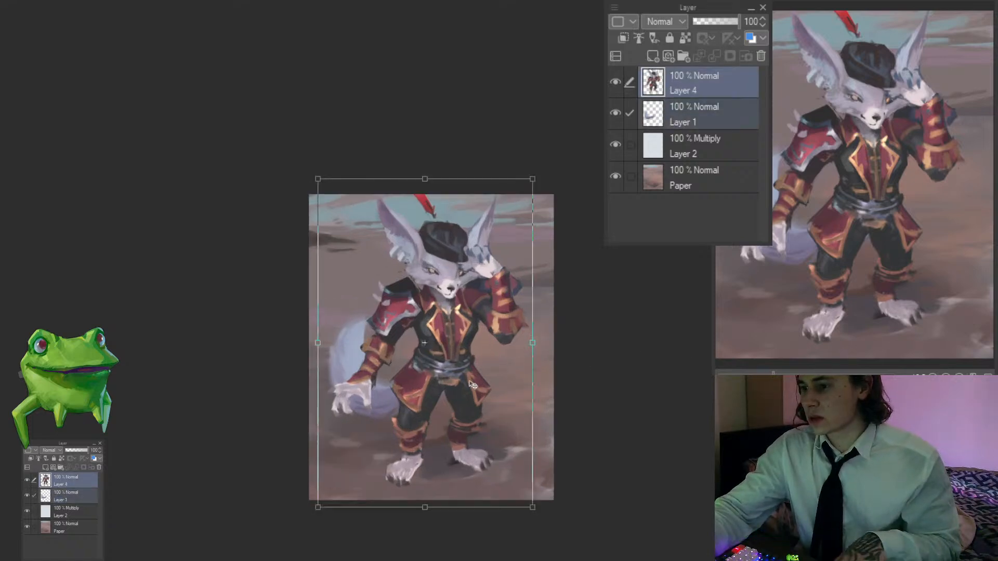
pyautogui.moveTo(472, 385); pyautogui.dragTo(478, 389)
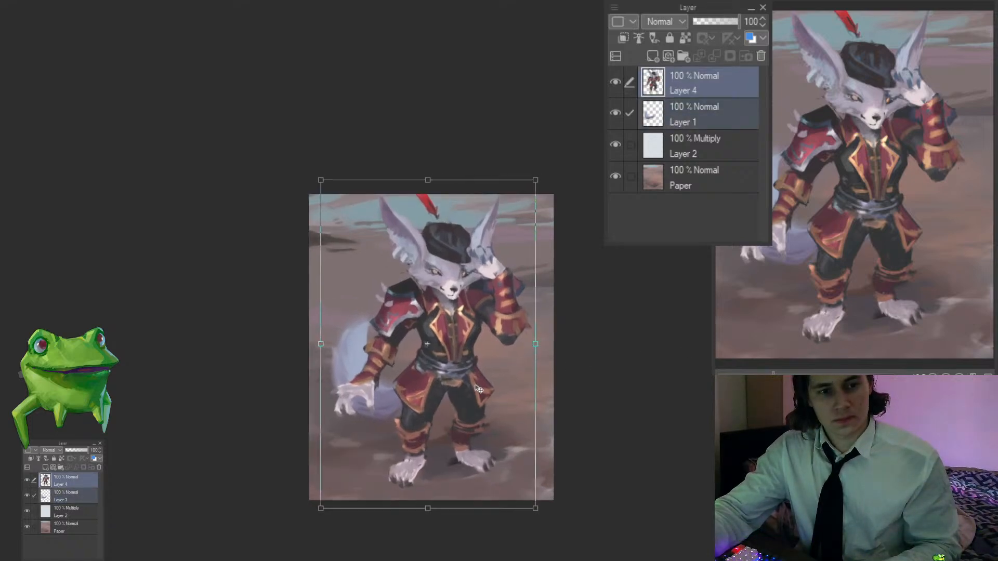
pyautogui.press('Return')
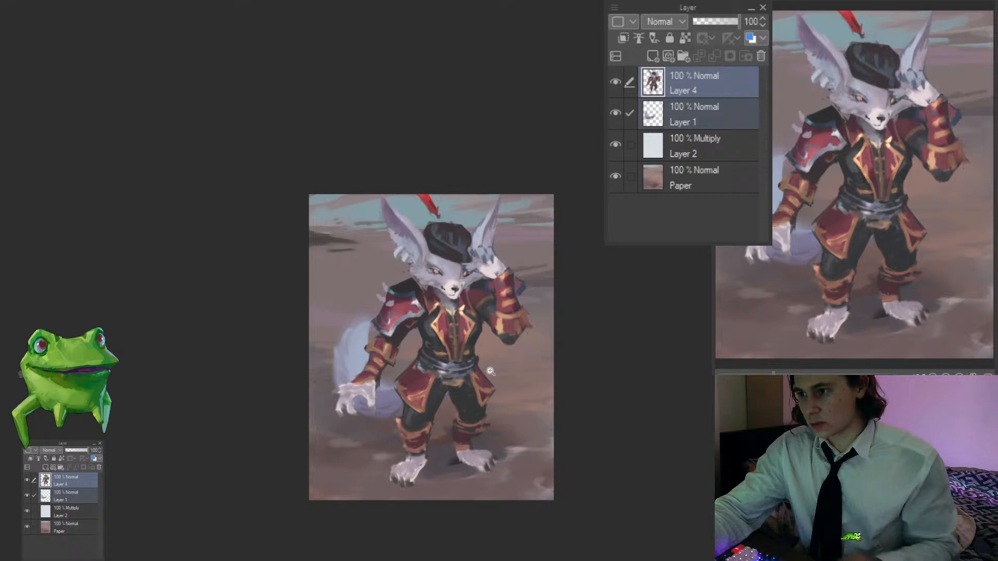
# Step: On Layer 4, paint over the gold ornament below the waist with dark tones and extend the blue-grey sash folds
pyautogui.moveTo(490, 371); pyautogui.dragTo(449, 373)
pyautogui.click(441, 384)
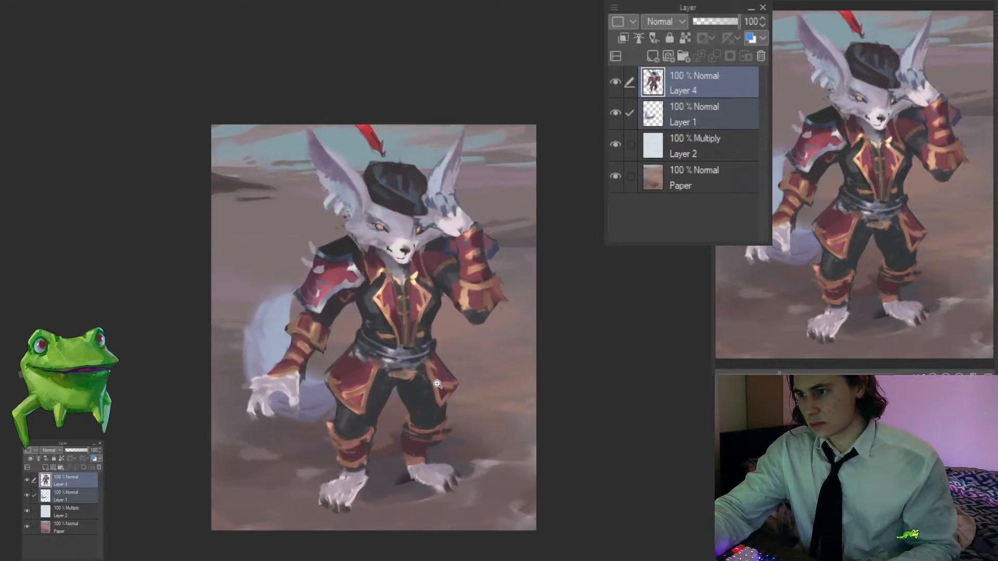
pyautogui.click(413, 343)
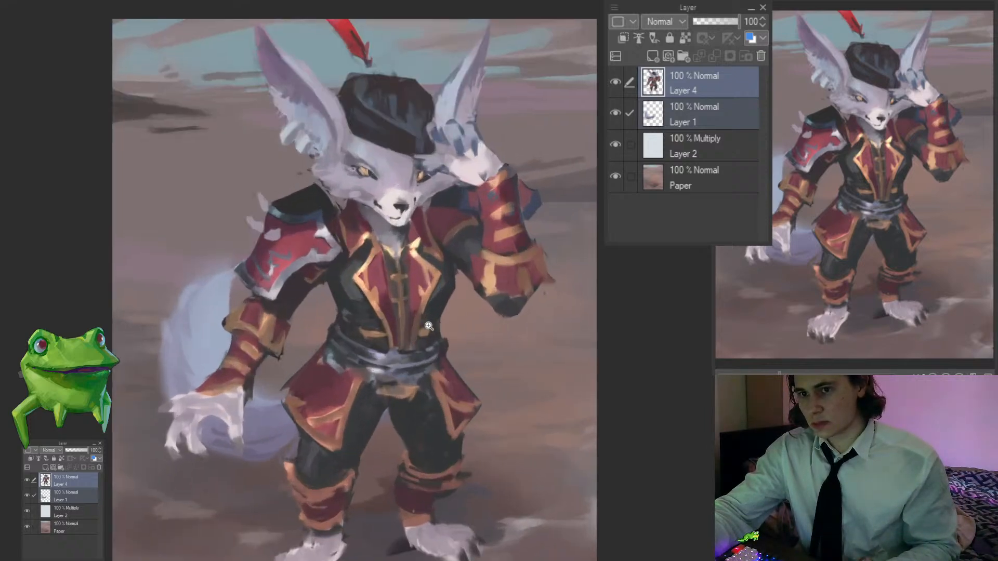
pyautogui.keyDown('alt'); pyautogui.click(396, 377); pyautogui.keyUp('alt')
pyautogui.click(395, 373)
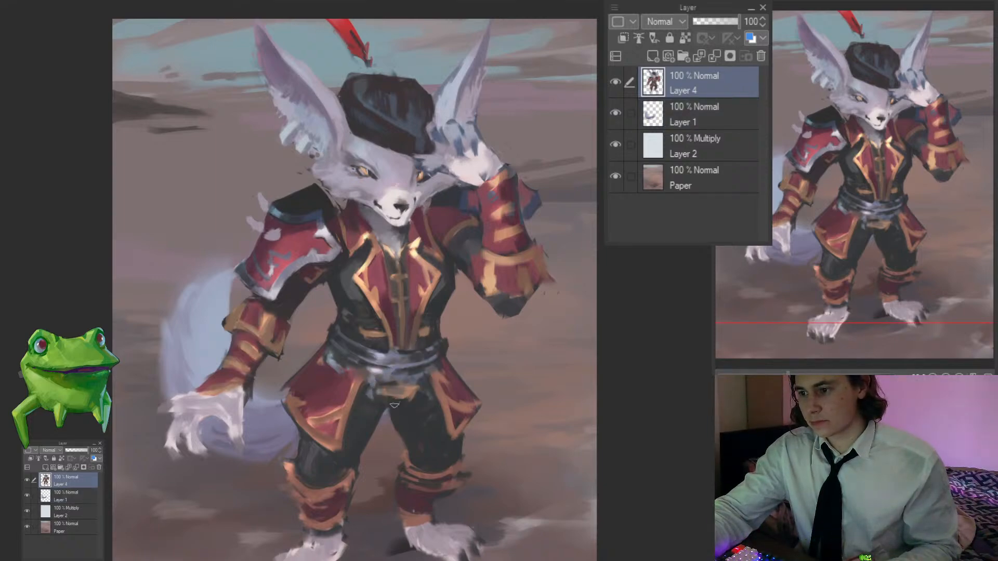
pyautogui.moveTo(378, 392)
pyautogui.mouseDown()
pyautogui.moveTo(418, 398)
pyautogui.moveTo(424, 384)
pyautogui.mouseUp()
pyautogui.keyDown('alt'); pyautogui.click(413, 401); pyautogui.keyUp('alt')
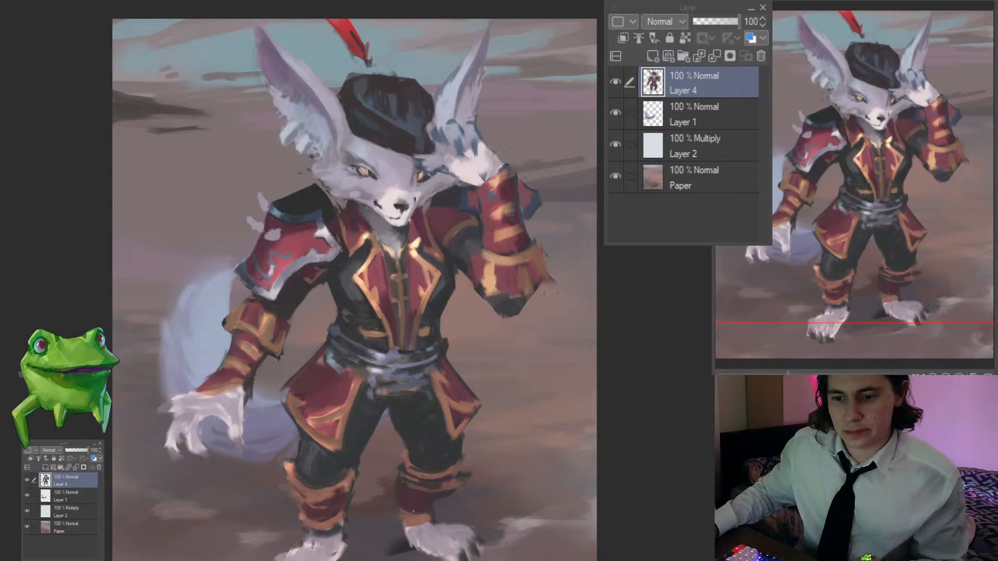
pyautogui.moveTo(356, 304); pyautogui.dragTo(383, 326)
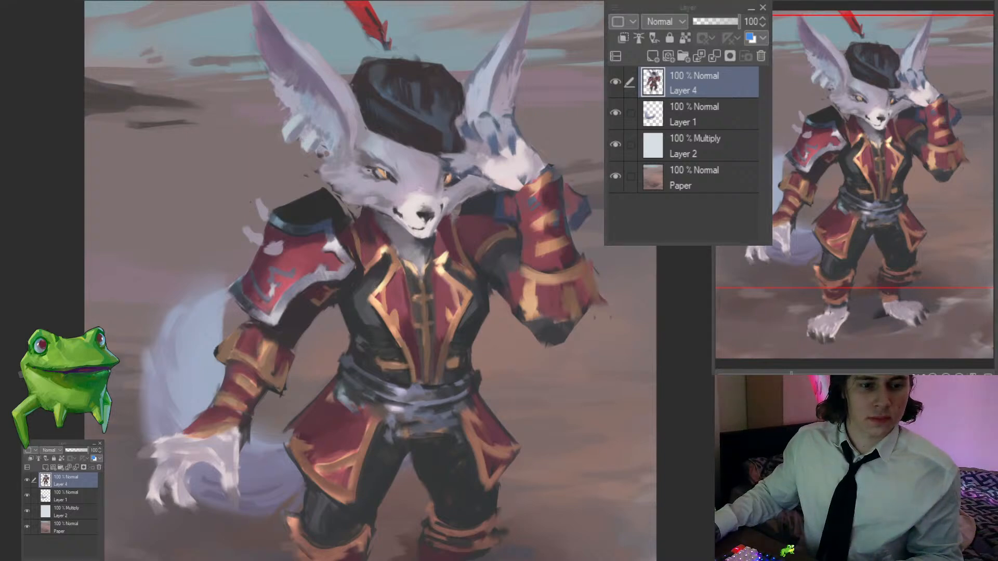
# Step: Add a blue-grey stroke at the side of the waist above the sash and tidy the contour facing the lowered arm
pyautogui.scroll(1, 370, 364)
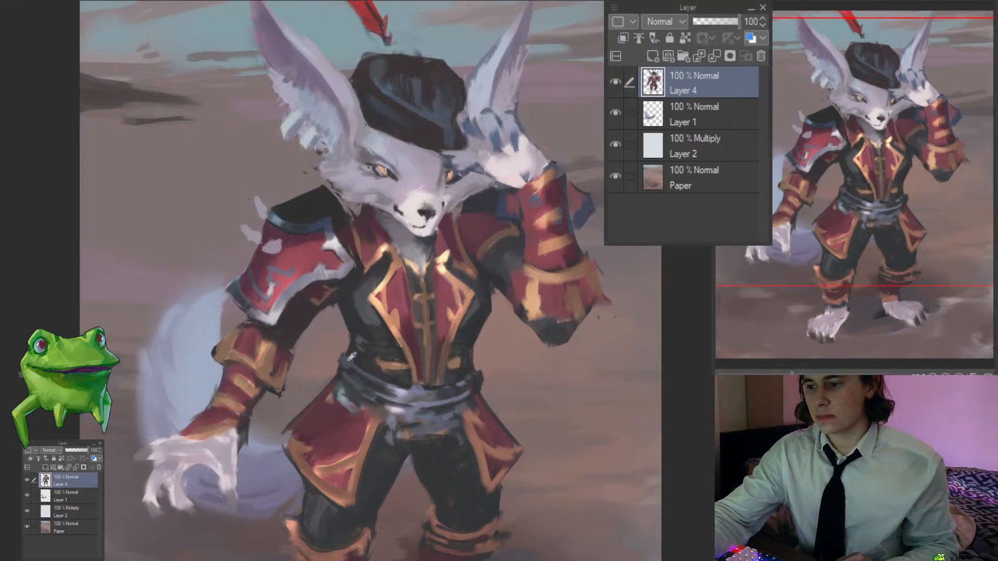
pyautogui.moveTo(338, 347); pyautogui.dragTo(338, 356)
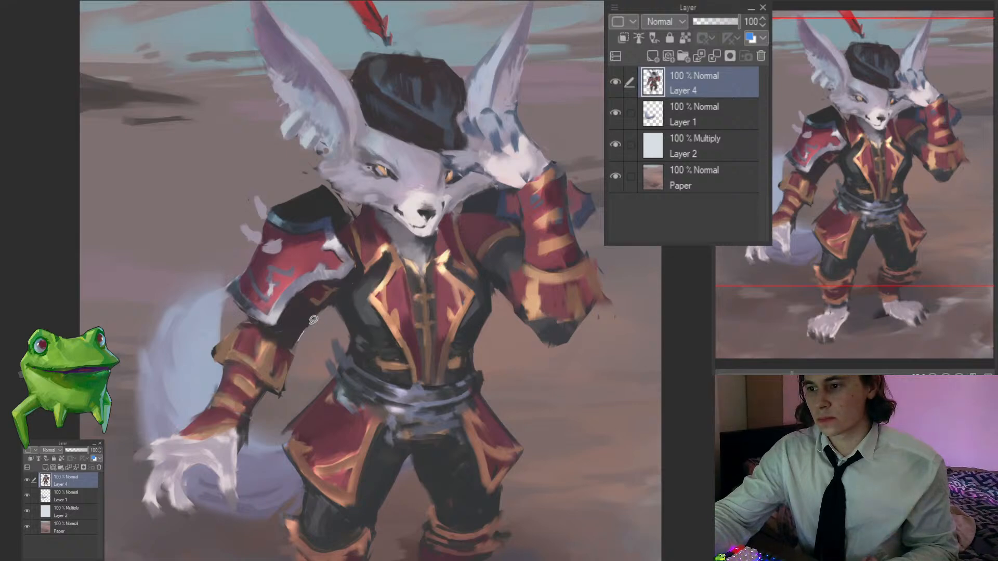
pyautogui.moveTo(335, 323); pyautogui.dragTo(276, 392)
pyautogui.moveTo(343, 327); pyautogui.dragTo(386, 308)
pyautogui.click(386, 308)
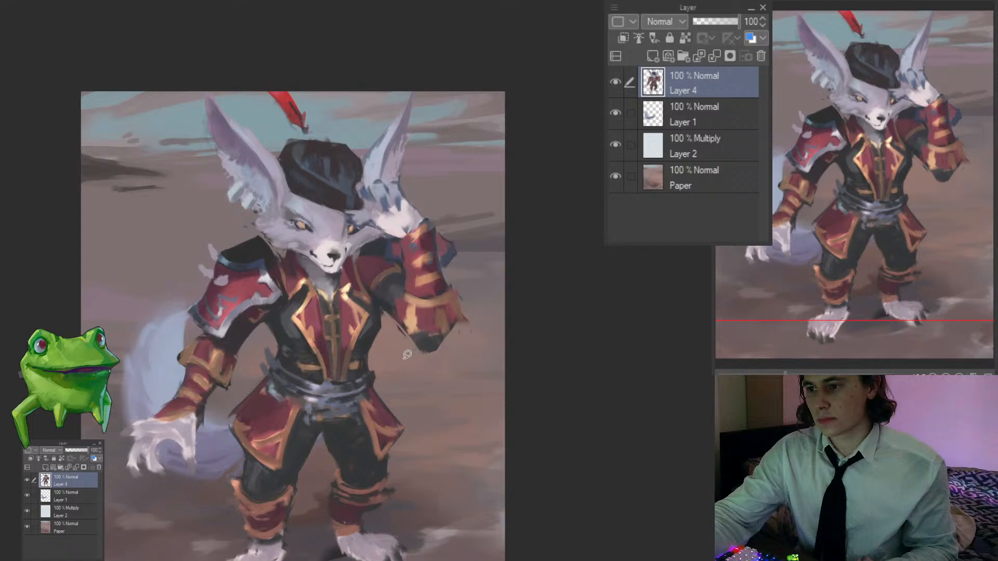
# Step: Transform Layer 4 and Layer 1 together, shifting the whole fox slightly toward the tail side of the canvas
pyautogui.moveTo(392, 360); pyautogui.dragTo(392, 399)
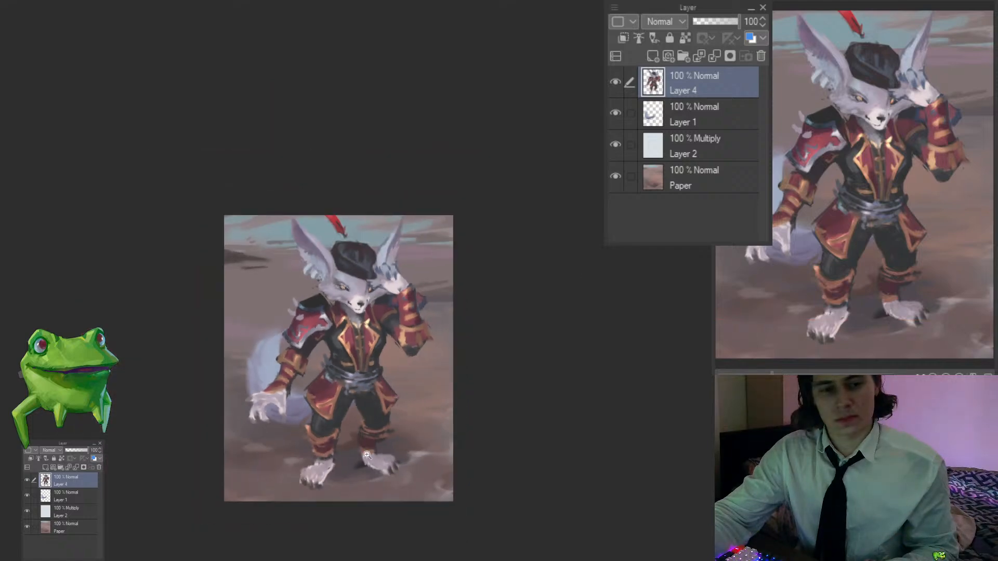
pyautogui.click(345, 436)
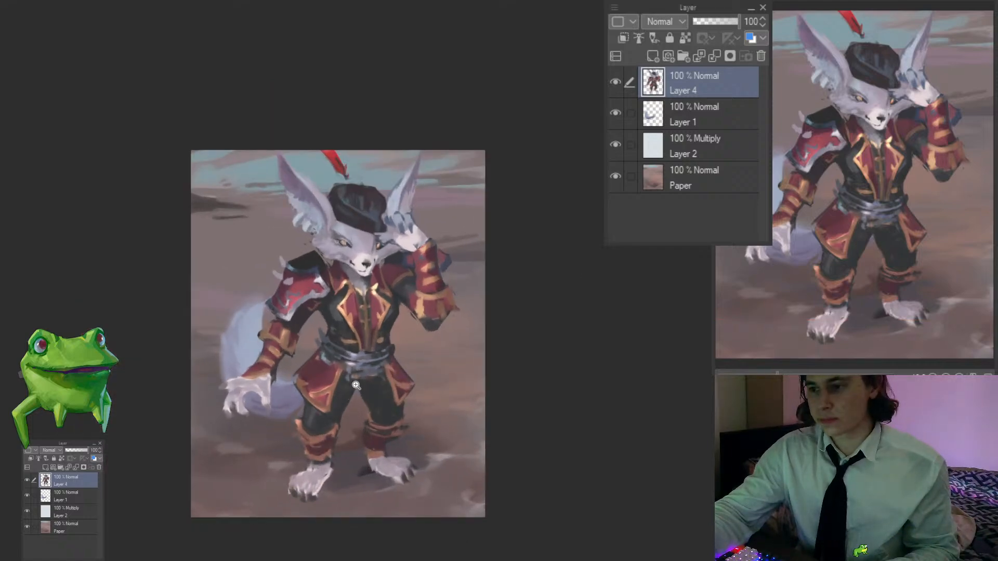
pyautogui.click(387, 338)
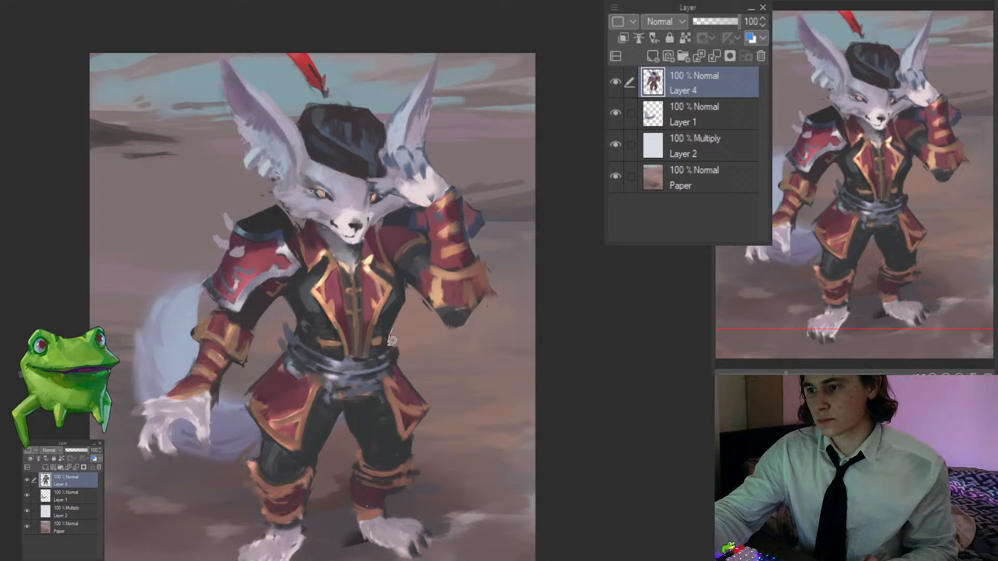
pyautogui.moveTo(390, 345); pyautogui.dragTo(376, 449)
pyautogui.press('h')
pyautogui.moveTo(499, 404); pyautogui.dragTo(370, 428)
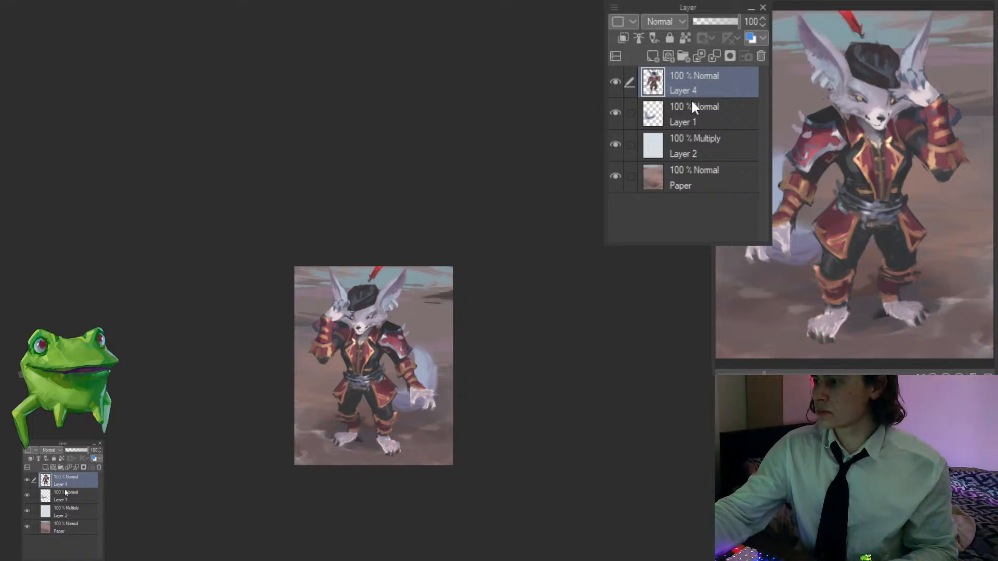
pyautogui.keyDown('ctrl'); pyautogui.click(691, 112); pyautogui.keyUp('ctrl')
pyautogui.click(442, 410)
pyautogui.hotkey('ctrl', 't')
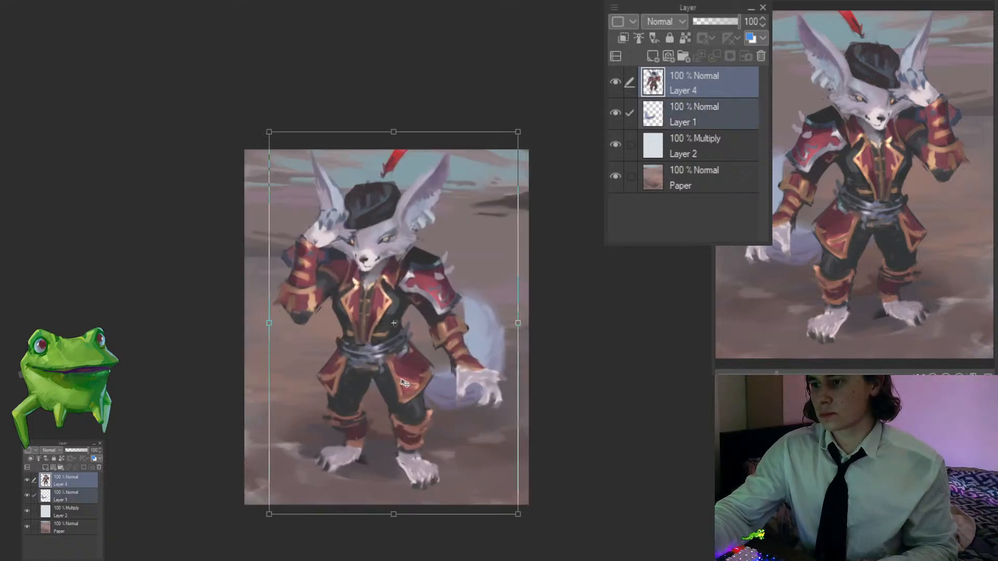
pyautogui.press('Return')
pyautogui.moveTo(376, 207); pyautogui.dragTo(410, 193)
pyautogui.keyDown('ctrl'); pyautogui.keyDown('shift'); pyautogui.click(372, 253); pyautogui.keyUp('shift'); pyautogui.keyUp('ctrl')
# Step: On Layer 4, refine the beret with dark strokes along its lower brim and across the crown's upper edge
pyautogui.scroll(2, 371, 252)
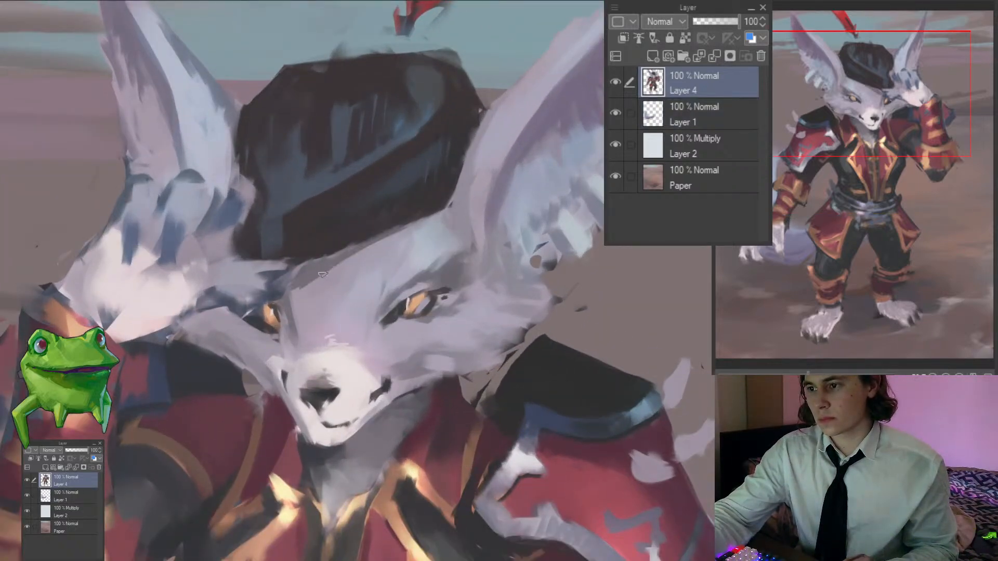
pyautogui.moveTo(287, 229)
pyautogui.mouseDown()
pyautogui.moveTo(262, 249)
pyautogui.moveTo(258, 224)
pyautogui.mouseUp()
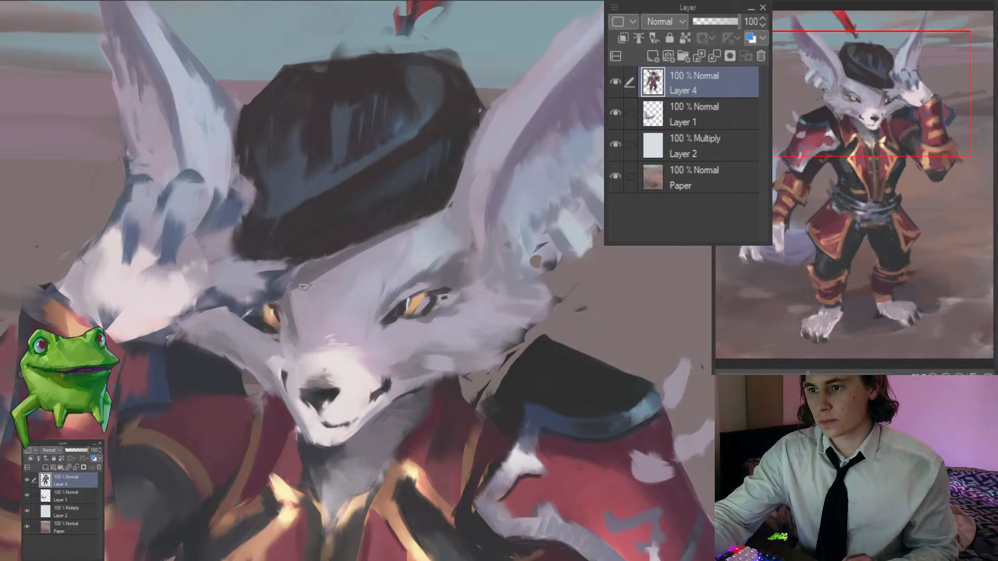
pyautogui.moveTo(258, 245); pyautogui.dragTo(310, 261)
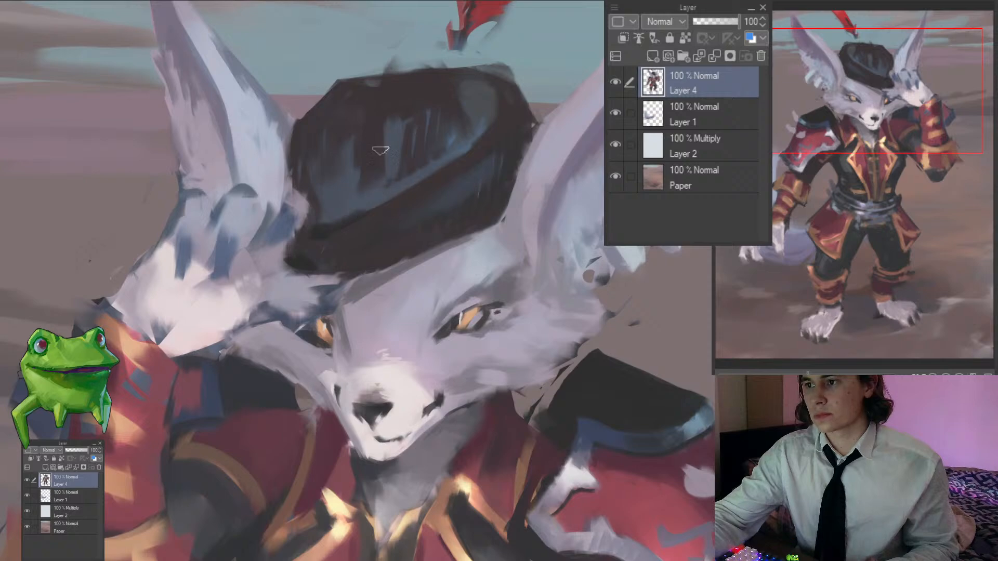
pyautogui.moveTo(375, 80); pyautogui.dragTo(443, 62)
pyautogui.scroll(-4, 446, 64)
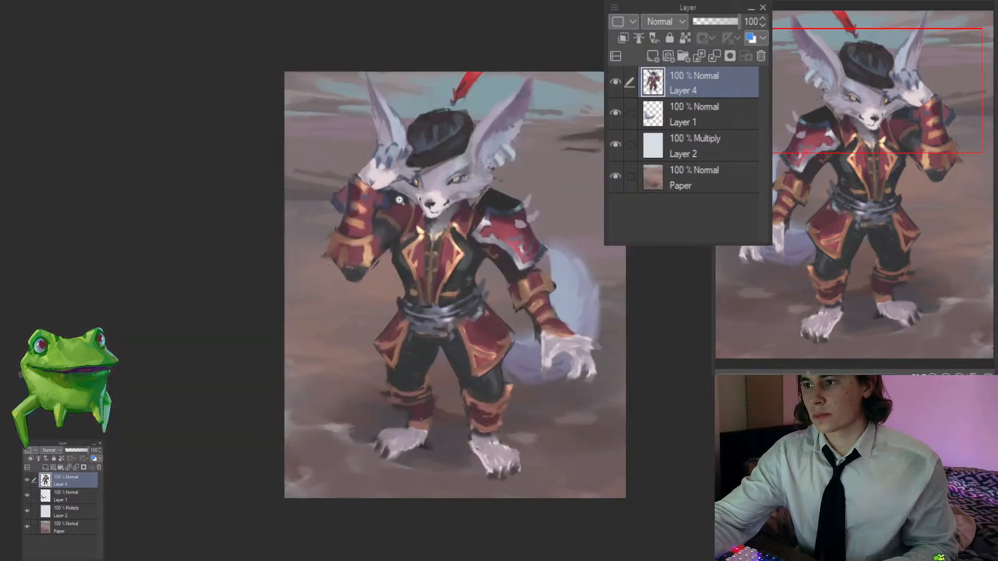
# Step: Repaint the fox's nearer eye with an orange iris and a dark pupil, using colours sampled from both eyes
pyautogui.scroll(3, 457, 63)
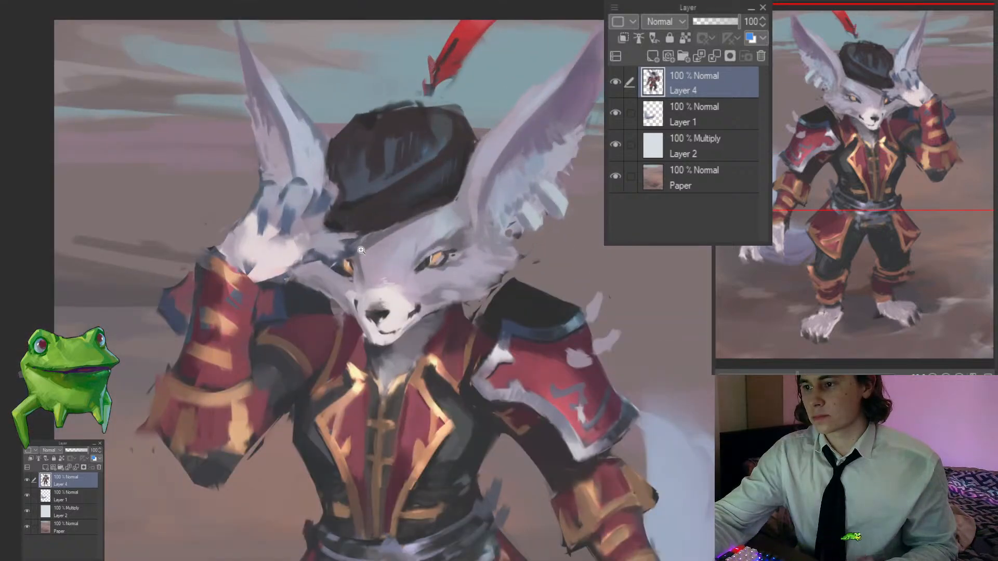
pyautogui.scroll(-3, 361, 250)
pyautogui.scroll(5, 439, 227)
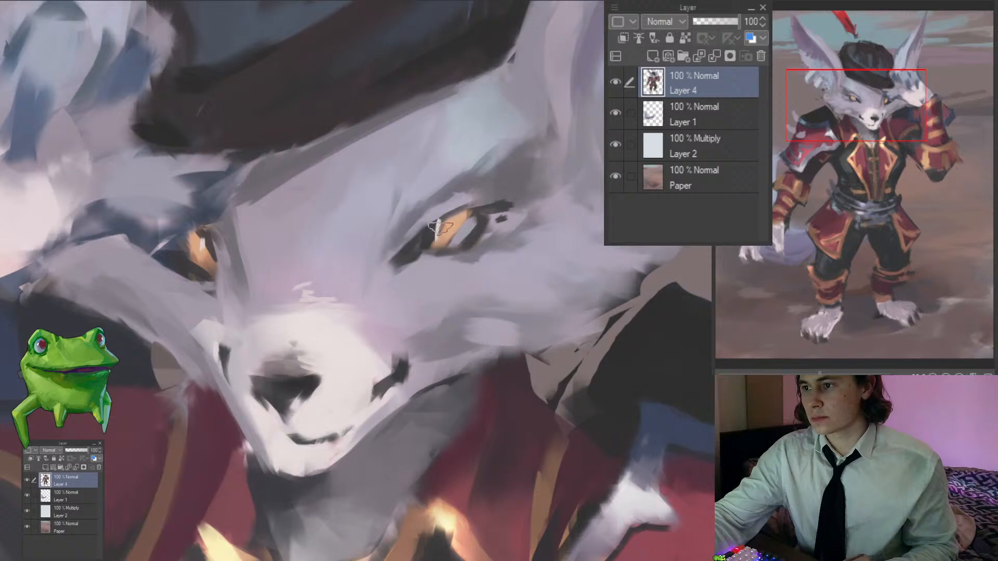
pyautogui.moveTo(440, 223)
pyautogui.mouseDown()
pyautogui.moveTo(437, 248)
pyautogui.moveTo(450, 232)
pyautogui.moveTo(443, 249)
pyautogui.moveTo(432, 243)
pyautogui.mouseUp()
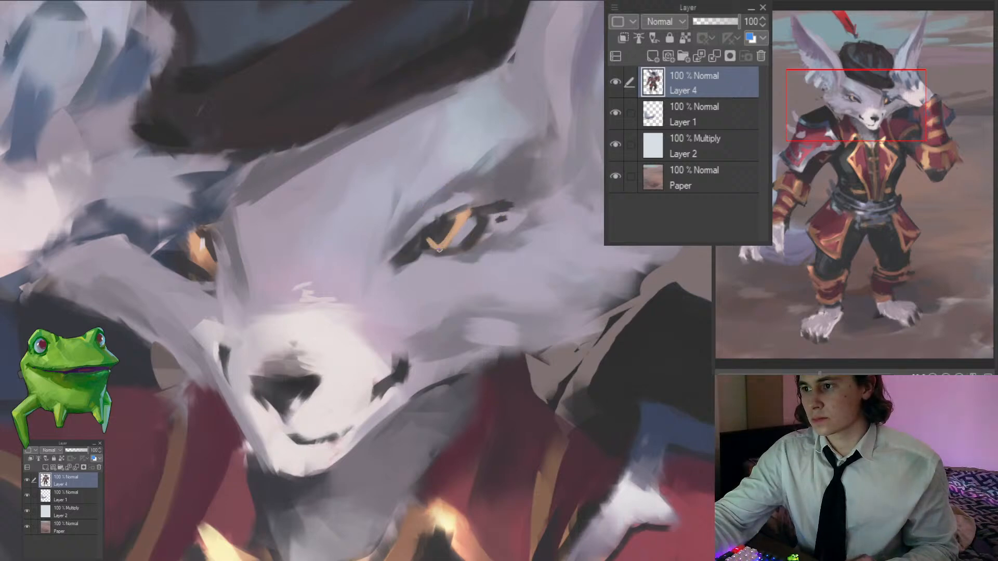
pyautogui.scroll(-5, 439, 250)
pyautogui.press('h')
pyautogui.scroll(5, 447, 245)
pyautogui.keyDown('alt'); pyautogui.click(402, 269); pyautogui.keyUp('alt')
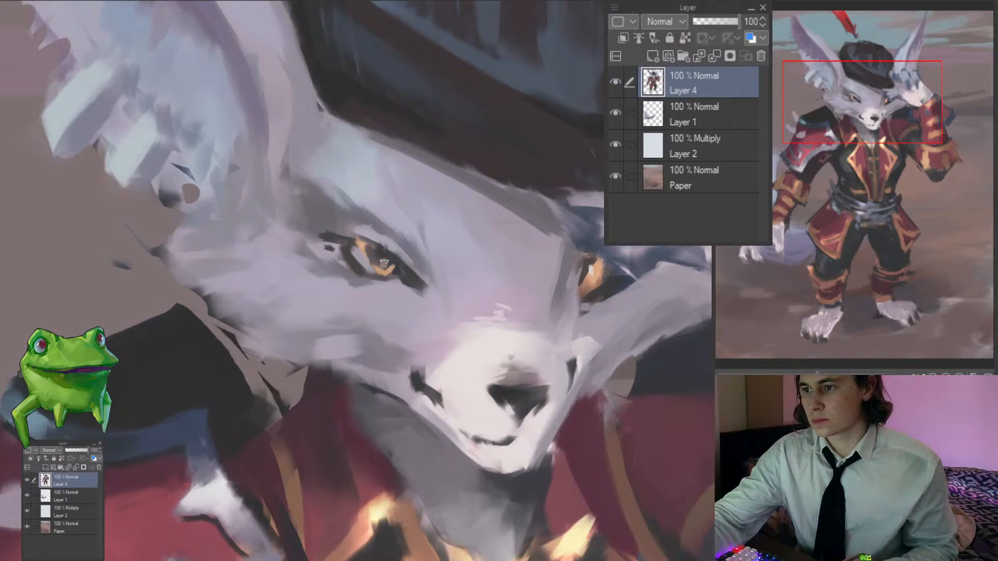
pyautogui.keyDown('alt'); pyautogui.click(589, 278); pyautogui.keyUp('alt')
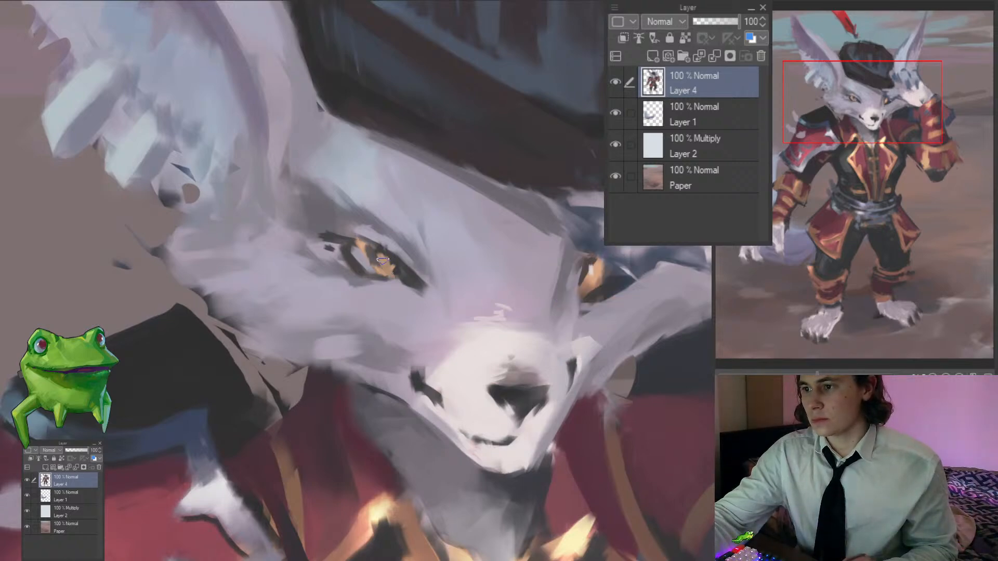
pyautogui.keyDown('alt'); pyautogui.click(396, 256); pyautogui.keyUp('alt')
pyautogui.moveTo(367, 264)
pyautogui.mouseDown()
pyautogui.moveTo(325, 281)
pyautogui.moveTo(346, 292)
pyautogui.moveTo(396, 260)
pyautogui.moveTo(402, 236)
pyautogui.mouseUp()
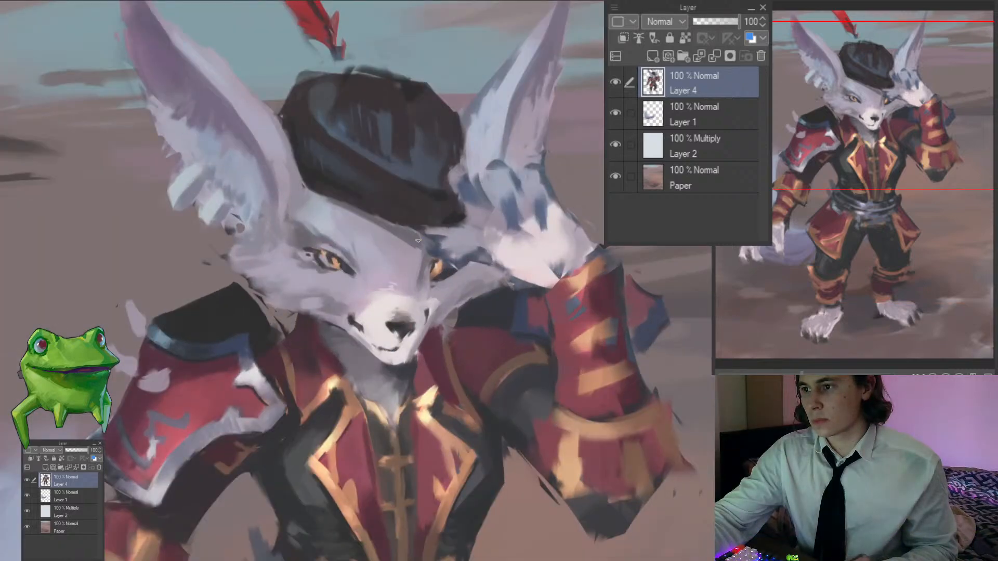
# Step: Touch up the beret's edge beside the raised hand with a sampled dark tone and reshape the torso contour under the raised arm
pyautogui.keyDown('alt'); pyautogui.click(458, 217); pyautogui.keyUp('alt')
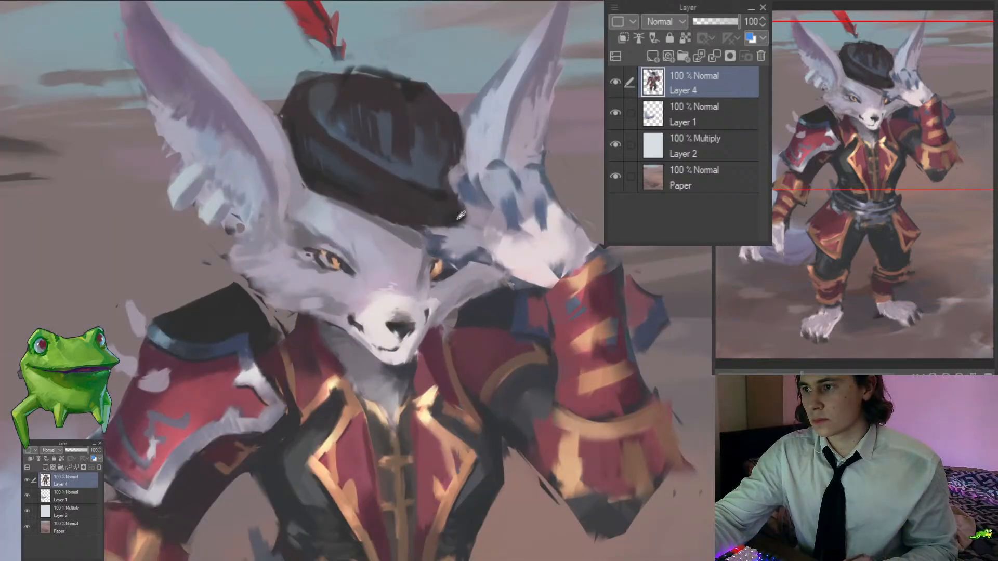
pyautogui.moveTo(458, 222); pyautogui.dragTo(428, 321)
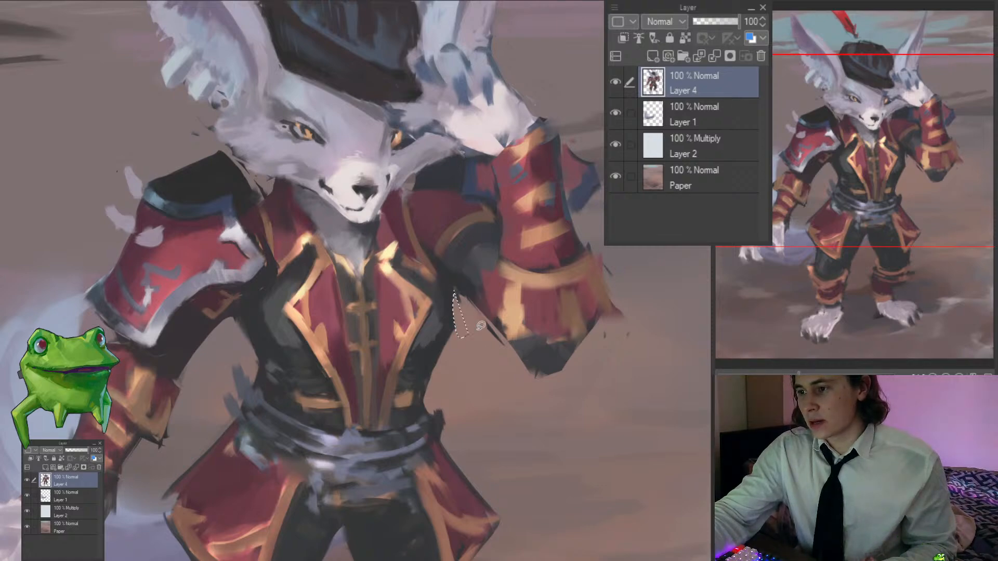
pyautogui.moveTo(448, 317); pyautogui.dragTo(410, 328)
pyautogui.moveTo(452, 301)
pyautogui.mouseDown()
pyautogui.moveTo(457, 288)
pyautogui.moveTo(461, 297)
pyautogui.mouseUp()
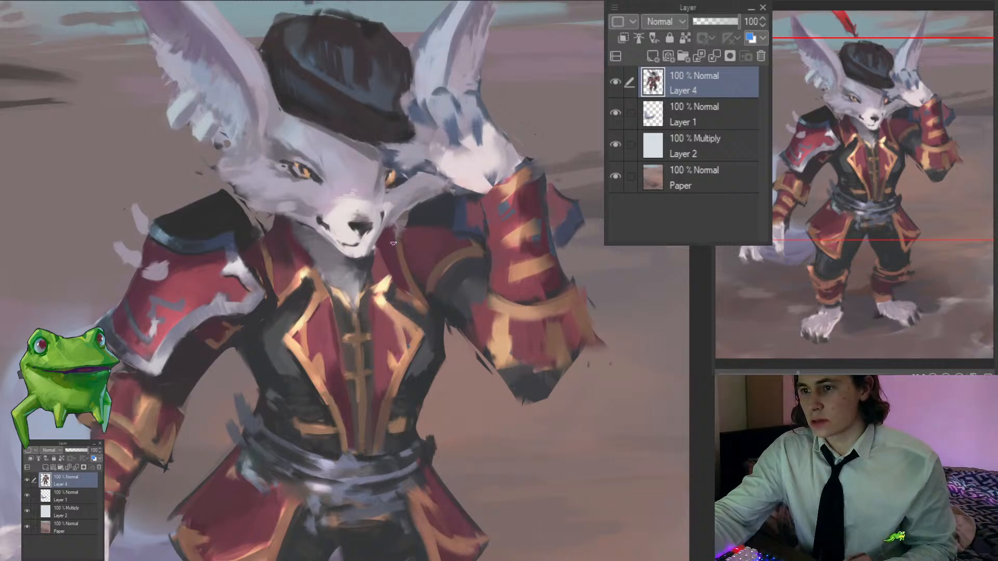
pyautogui.moveTo(393, 244); pyautogui.dragTo(419, 290)
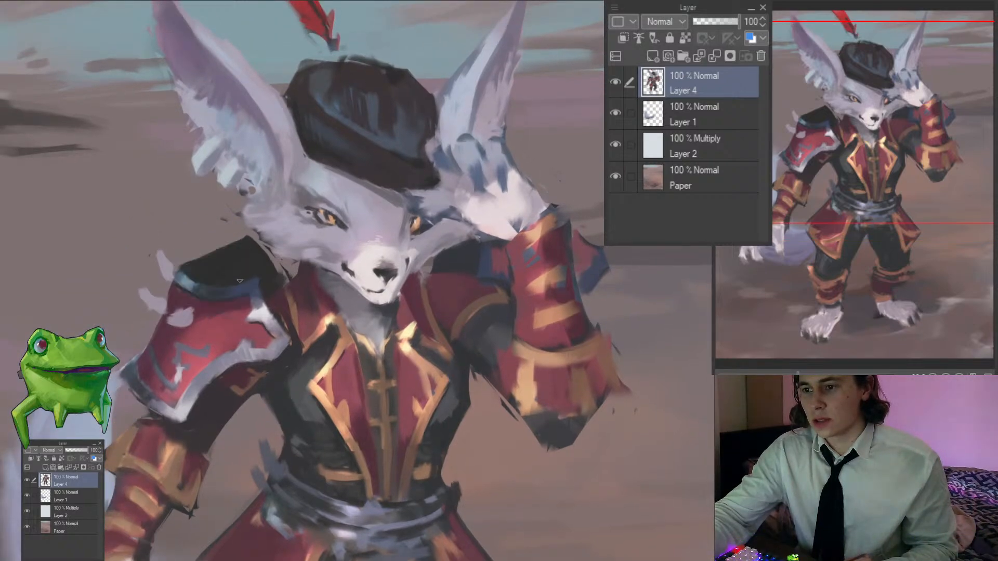
# Step: Sharpen the pale spikes on the shoulder armour with dark outlines and cleaner, pointed shapes
pyautogui.moveTo(255, 263); pyautogui.dragTo(333, 295)
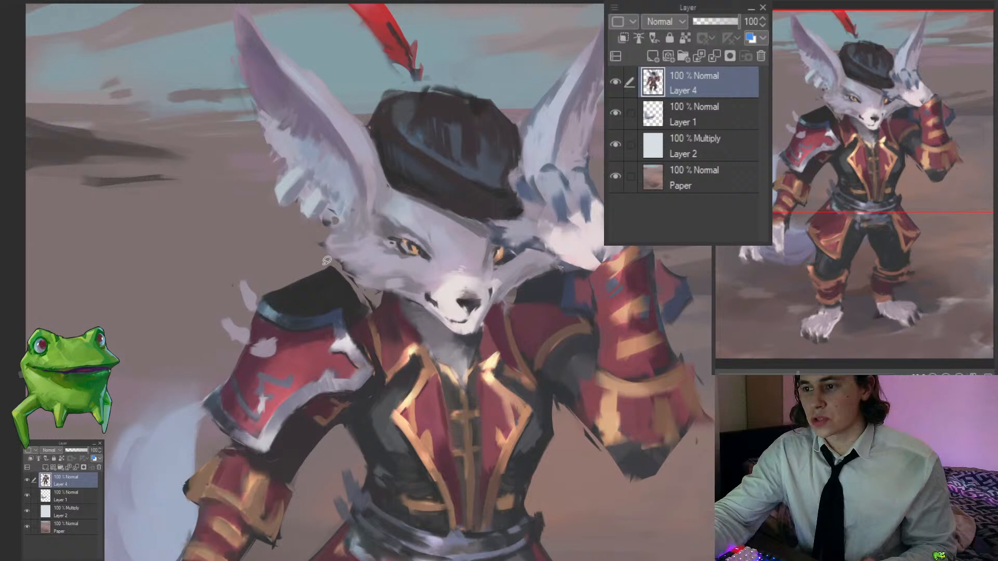
pyautogui.moveTo(308, 260); pyautogui.dragTo(287, 309)
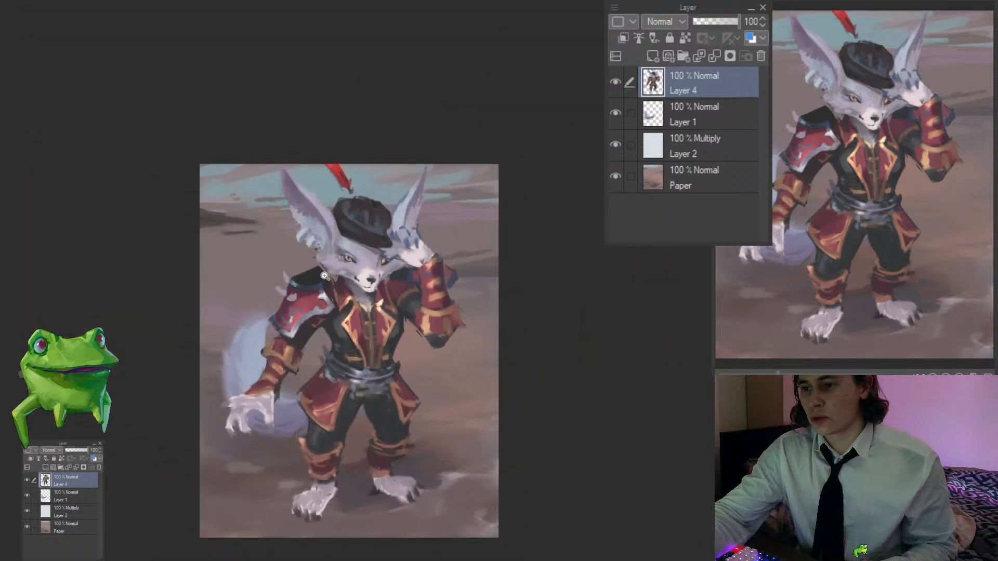
pyautogui.moveTo(312, 275); pyautogui.dragTo(378, 362)
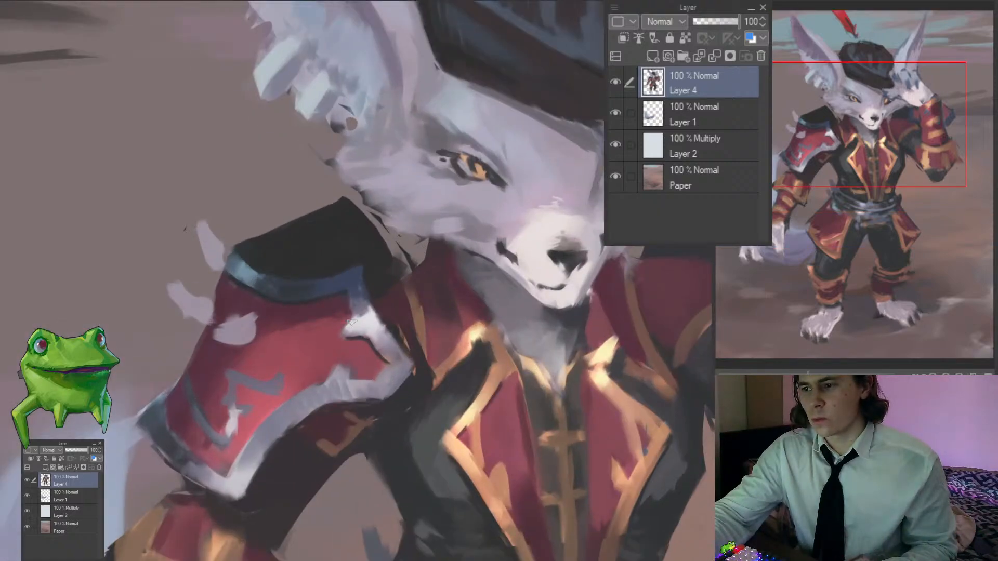
pyautogui.moveTo(241, 250); pyautogui.dragTo(309, 279)
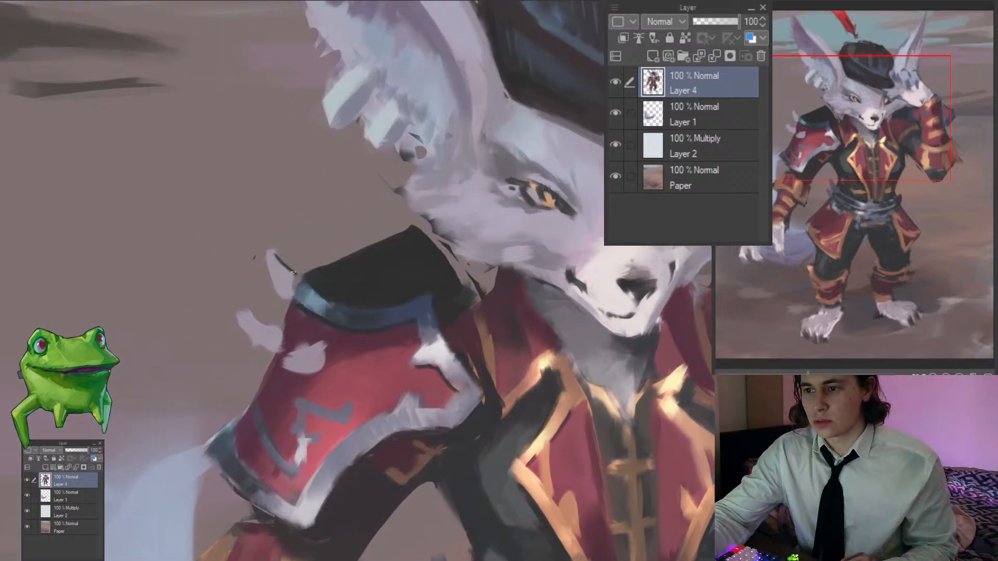
pyautogui.moveTo(273, 252)
pyautogui.mouseDown()
pyautogui.moveTo(286, 300)
pyautogui.moveTo(218, 303)
pyautogui.moveTo(277, 304)
pyautogui.moveTo(277, 315)
pyautogui.mouseUp()
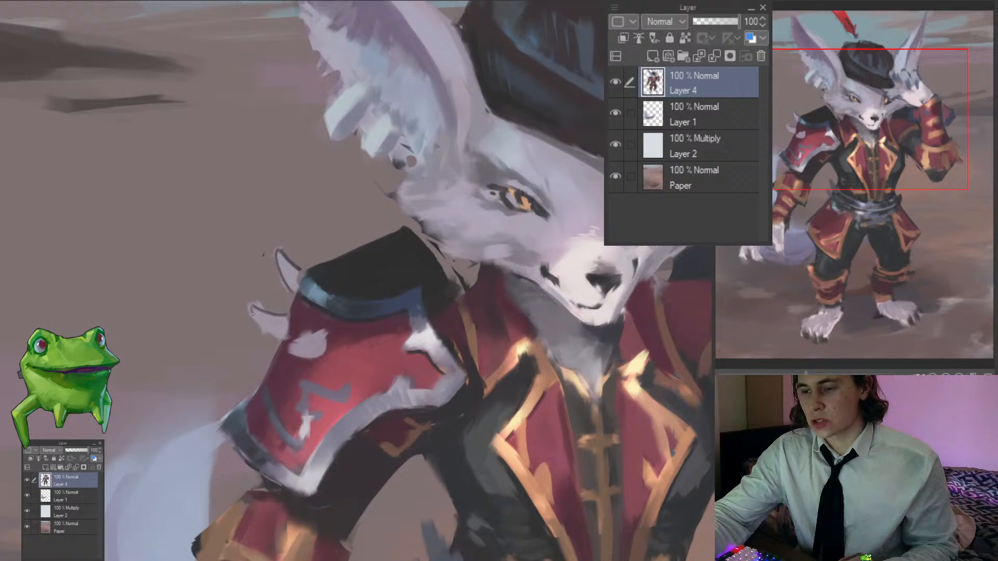
pyautogui.moveTo(315, 347); pyautogui.dragTo(250, 347)
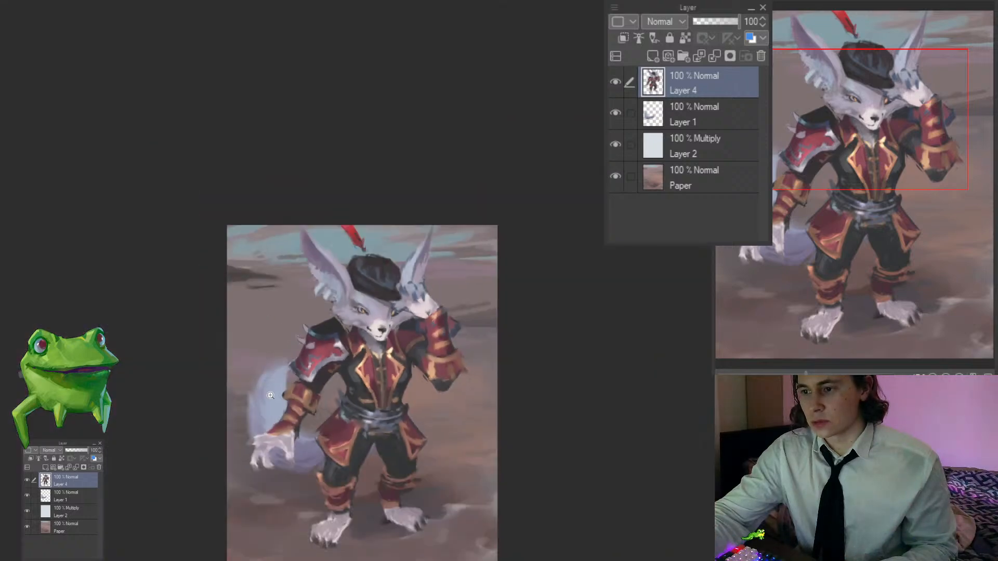
# Step: Sample dark coat tones and paint over the chest side and the collar area next to the shoulder armour
pyautogui.moveTo(398, 386)
pyautogui.mouseDown()
pyautogui.moveTo(414, 381)
pyautogui.moveTo(406, 365)
pyautogui.mouseUp()
pyautogui.moveTo(302, 363); pyautogui.dragTo(327, 363)
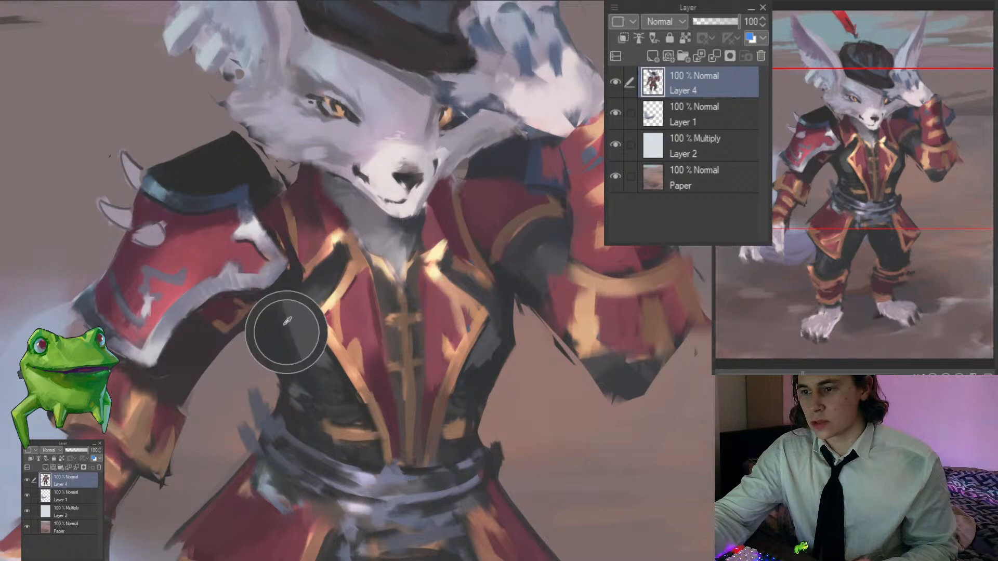
pyautogui.moveTo(274, 302); pyautogui.dragTo(297, 345)
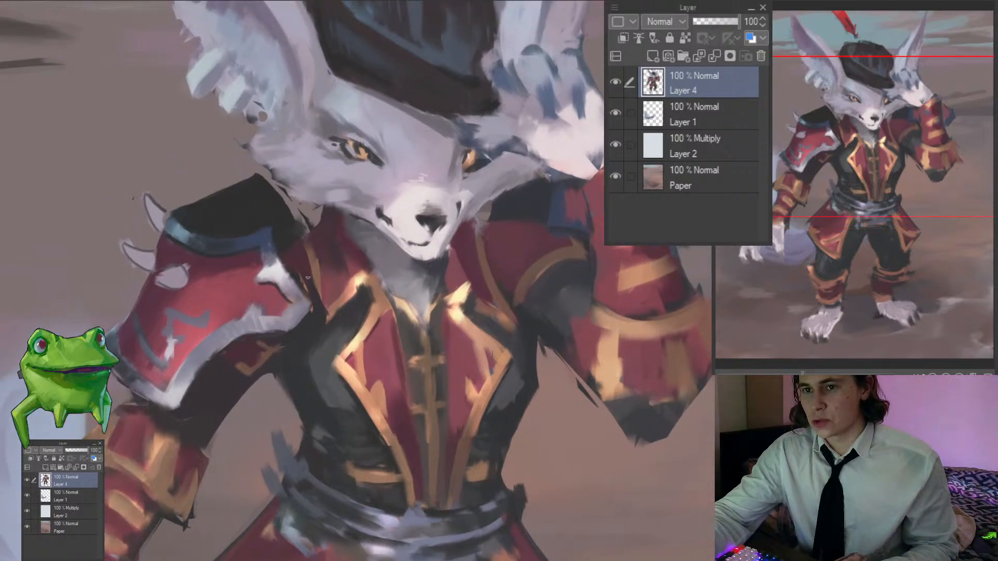
pyautogui.keyDown('alt'); pyautogui.click(301, 260); pyautogui.keyUp('alt')
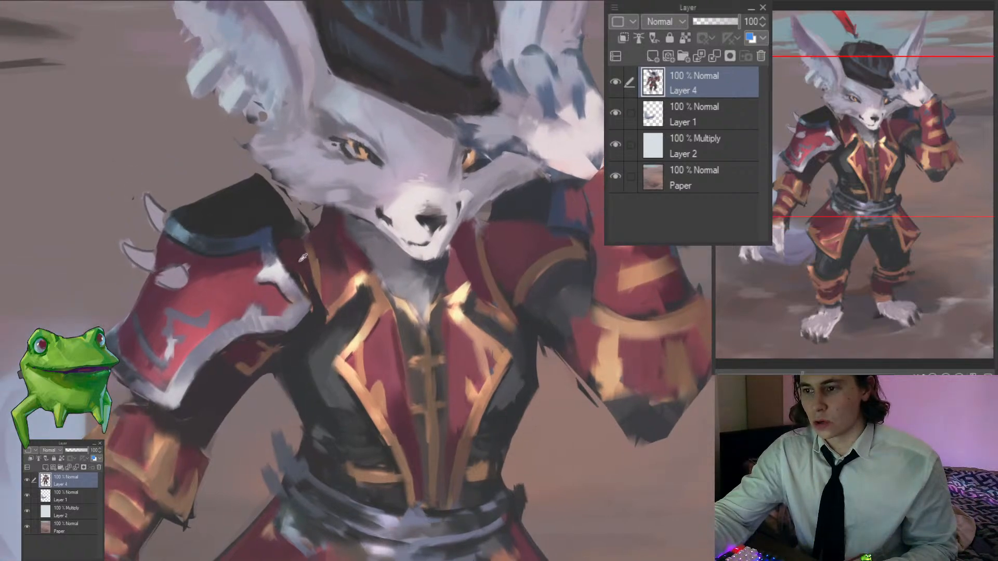
pyautogui.moveTo(295, 232)
pyautogui.mouseDown()
pyautogui.moveTo(313, 284)
pyautogui.moveTo(343, 275)
pyautogui.moveTo(298, 338)
pyautogui.mouseUp()
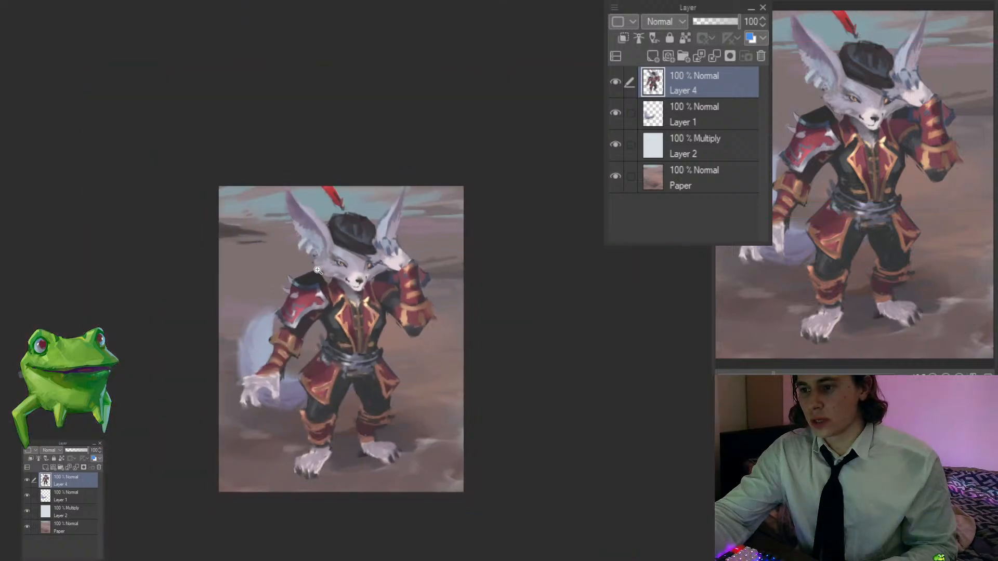
# Step: Lasso the gap between the cheek fur and the shoulder armour and clean it up with the background tone
pyautogui.moveTo(314, 272); pyautogui.dragTo(356, 279)
pyautogui.scroll(4, 356, 280)
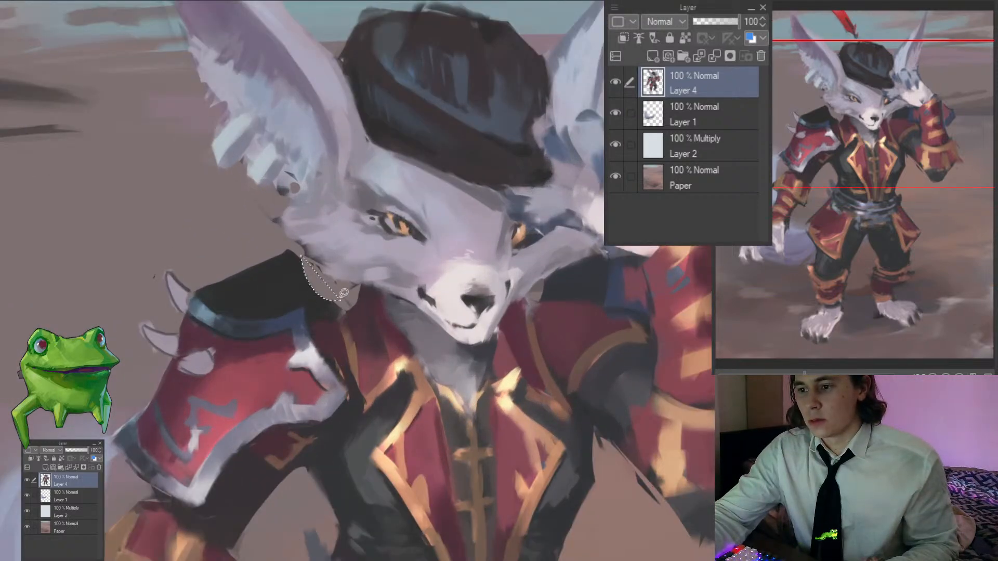
pyautogui.scroll(-4, 288, 257)
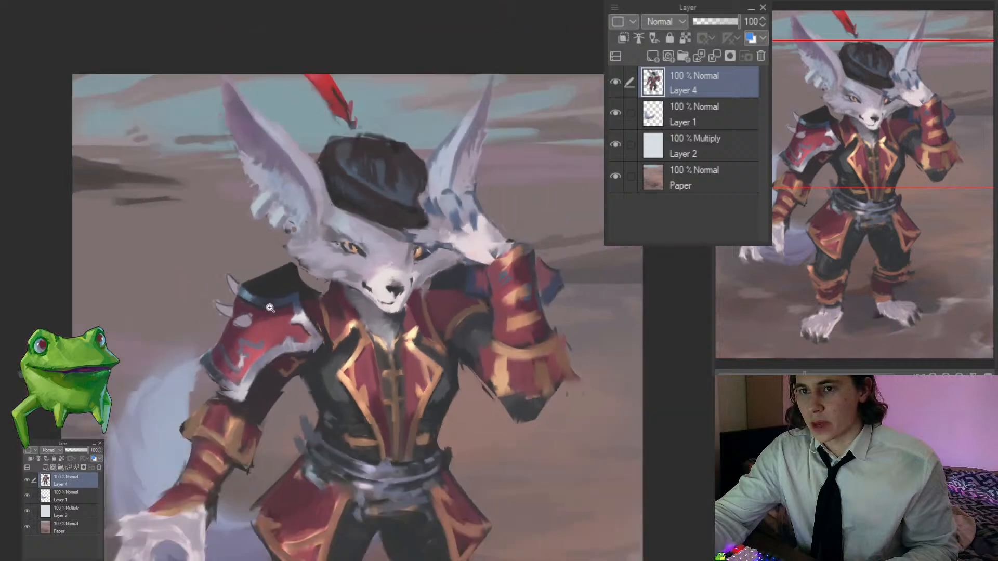
pyautogui.scroll(5, 260, 274)
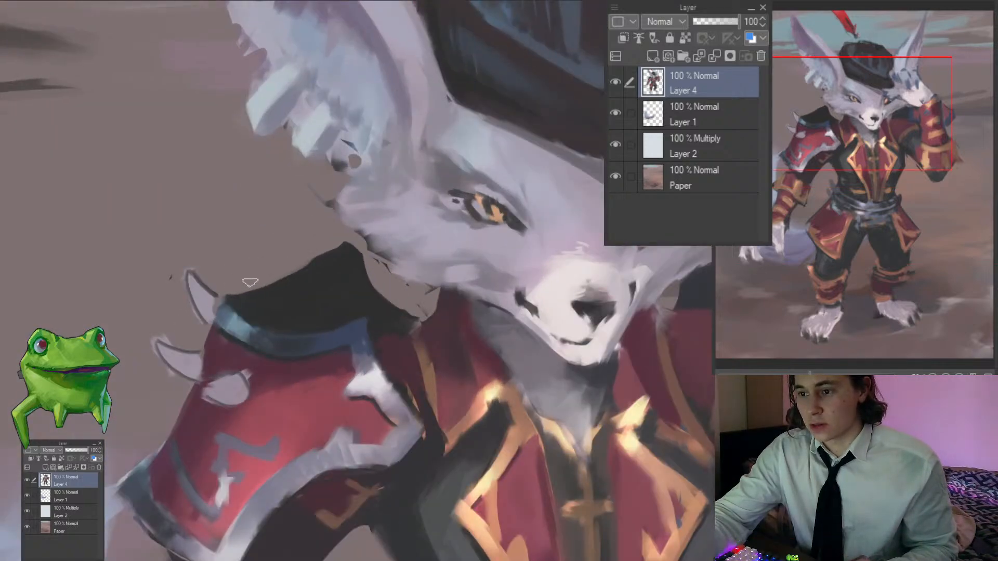
pyautogui.scroll(-3, 301, 340)
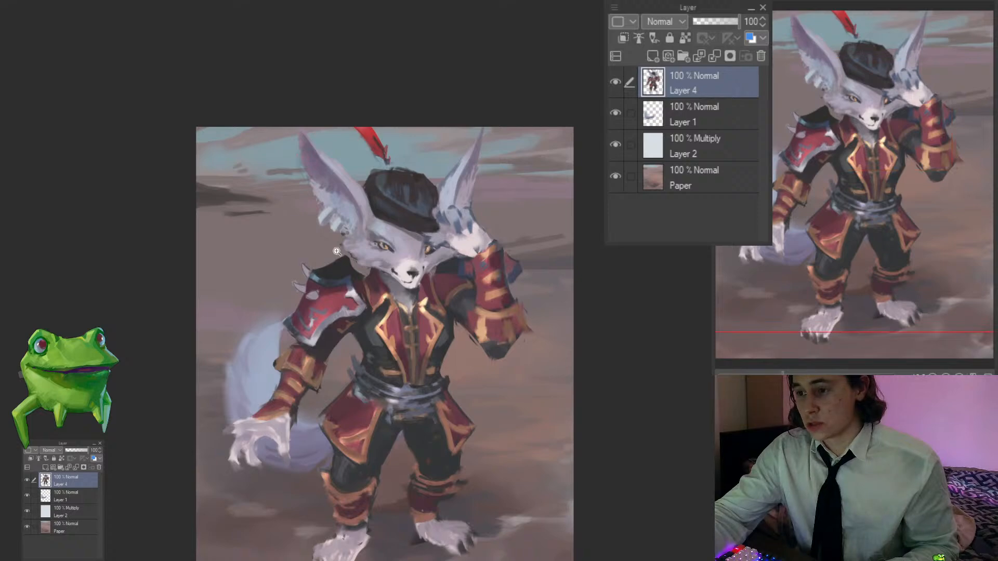
pyautogui.scroll(4, 327, 252)
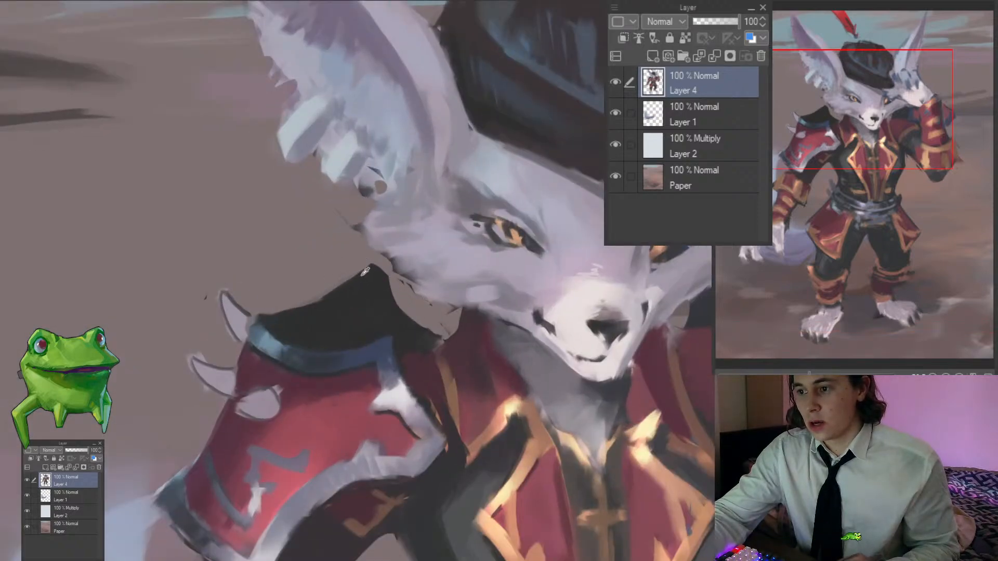
pyautogui.scroll(-3, 265, 315)
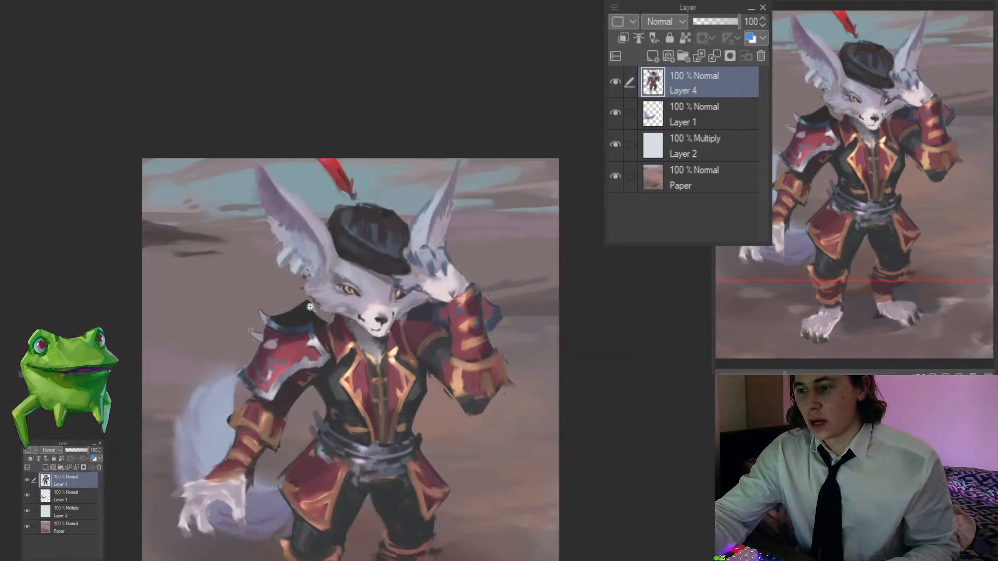
# Step: Sample a dark coat tone and touch up the far shoulder between the cheek fur and the raised arm
pyautogui.scroll(-1, 366, 287)
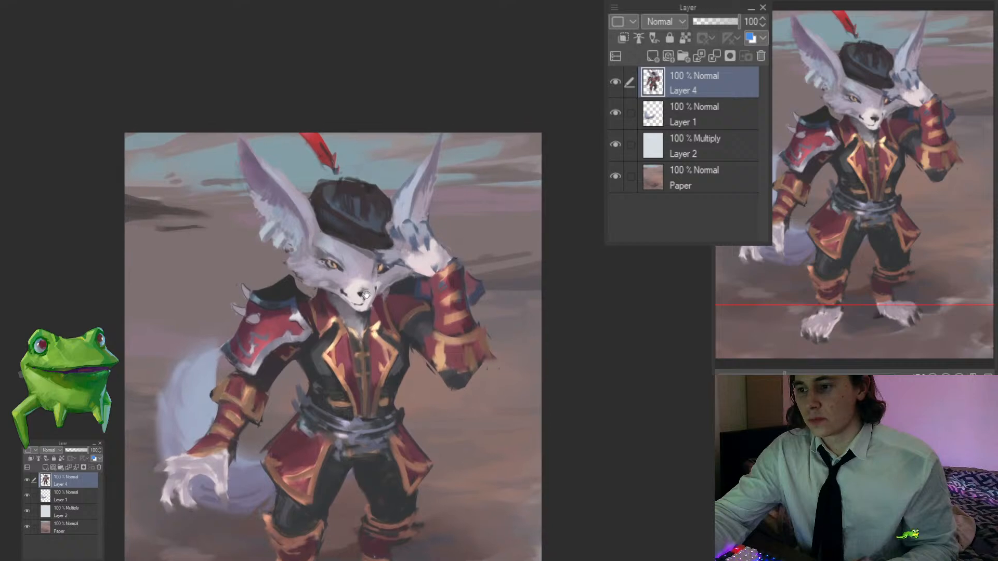
pyautogui.moveTo(366, 286); pyautogui.dragTo(379, 242)
pyautogui.click(266, 334)
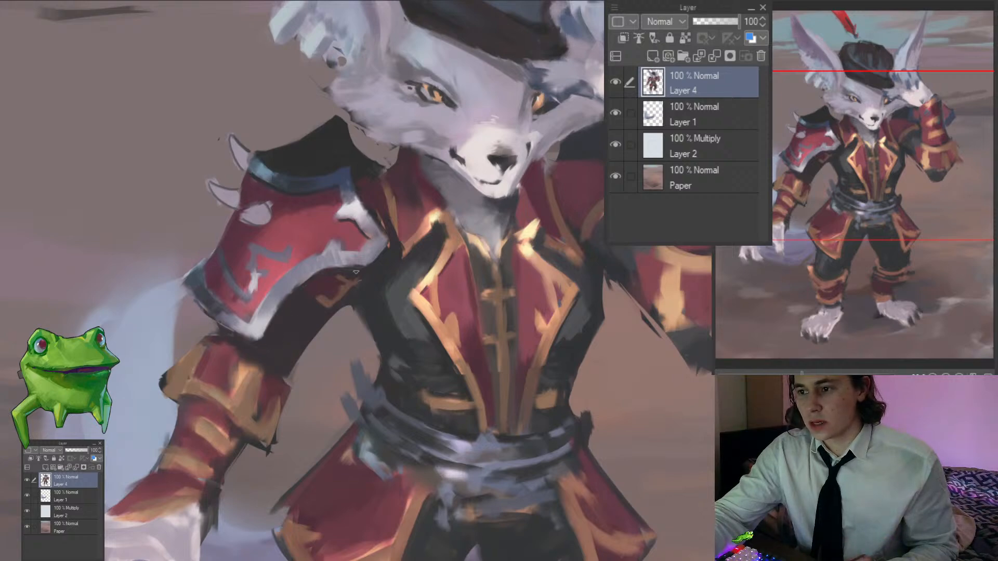
pyautogui.moveTo(366, 270); pyautogui.dragTo(338, 326)
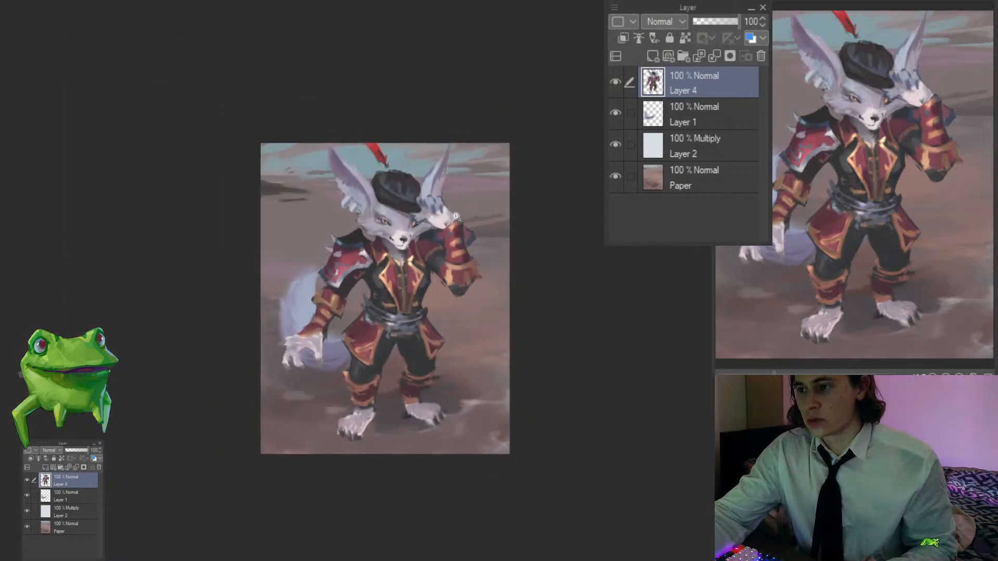
pyautogui.moveTo(450, 223); pyautogui.dragTo(493, 222)
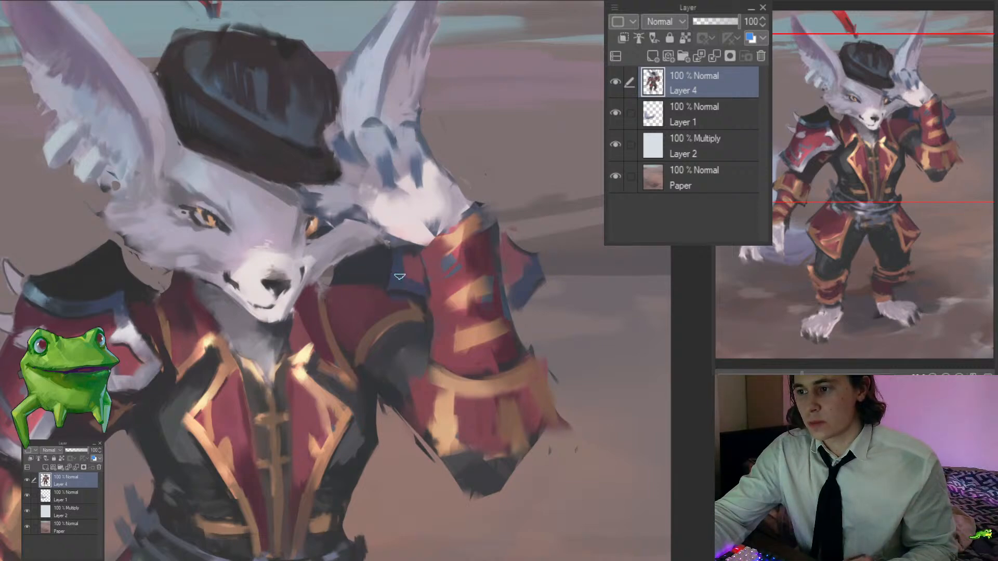
pyautogui.moveTo(399, 277); pyautogui.dragTo(517, 263)
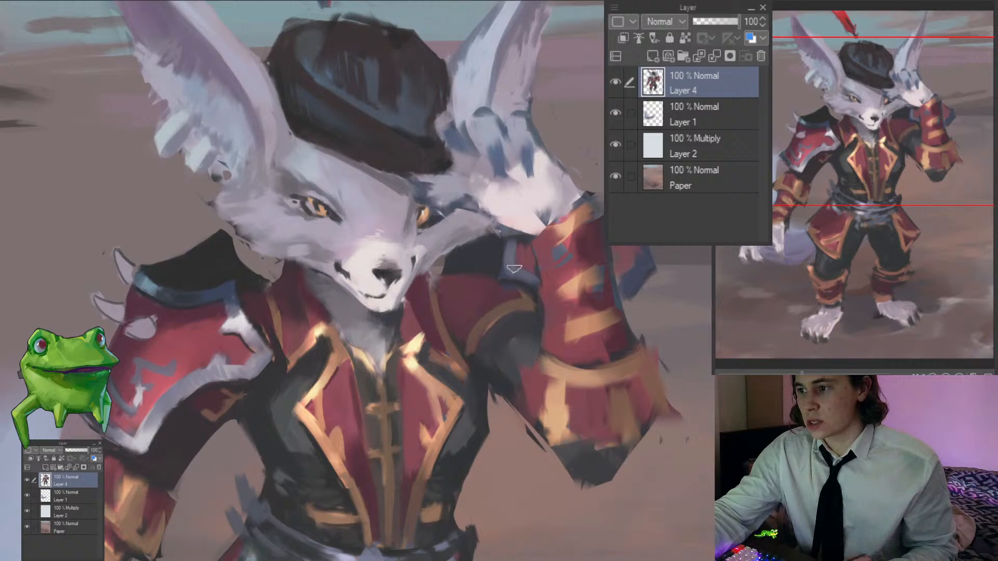
pyautogui.keyDown('alt'); pyautogui.click(511, 266); pyautogui.keyUp('alt')
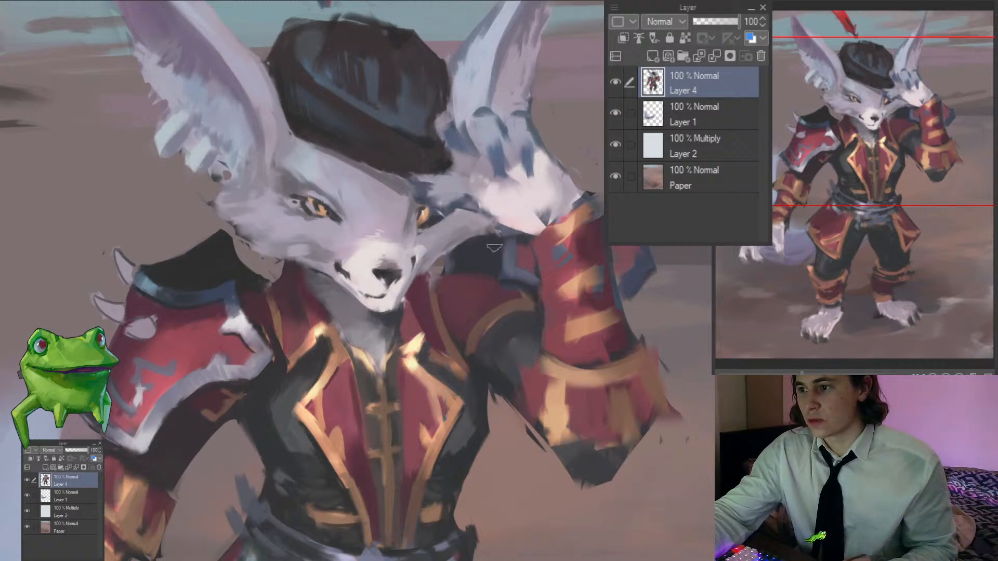
pyautogui.moveTo(473, 259); pyautogui.dragTo(426, 263)
pyautogui.click(475, 253)
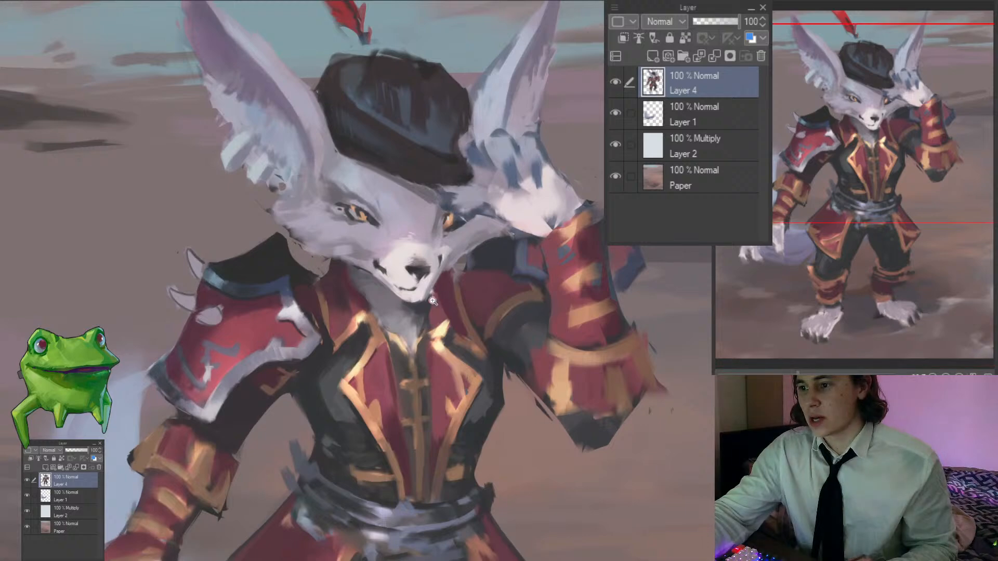
pyautogui.moveTo(439, 301); pyautogui.dragTo(404, 272)
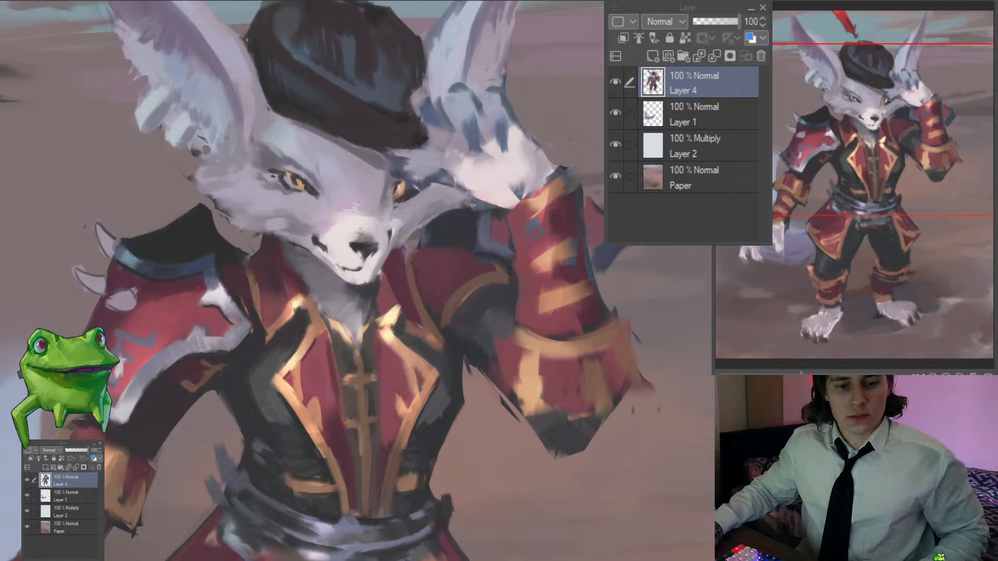
pyautogui.scroll(-3, 391, 279)
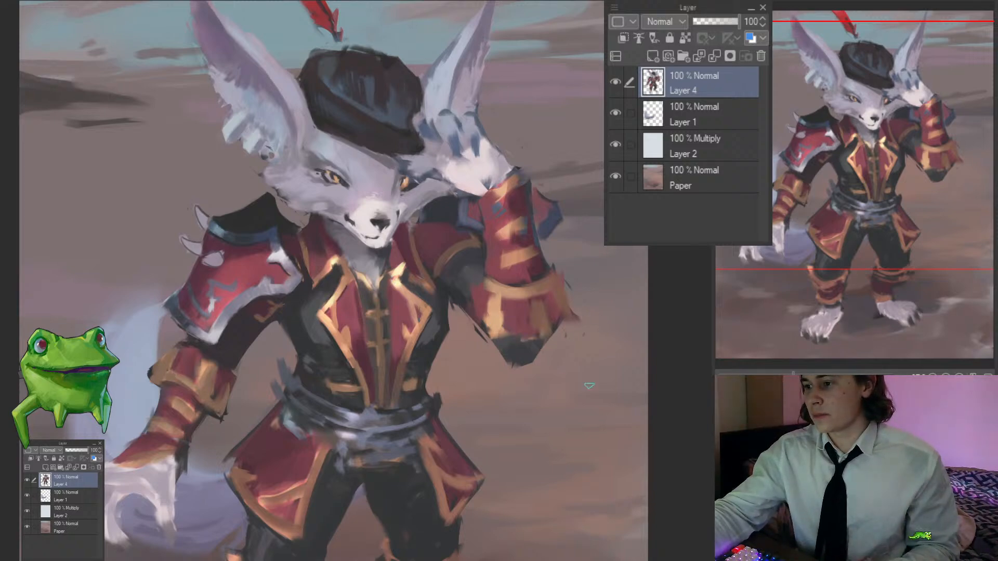
# Step: Sketch two touching circles with a curved arrow above them on the background beside the raised elbow
pyautogui.scroll(5, 588, 385)
pyautogui.moveTo(496, 307)
pyautogui.mouseDown()
pyautogui.moveTo(546, 354)
pyautogui.moveTo(474, 348)
pyautogui.mouseUp()
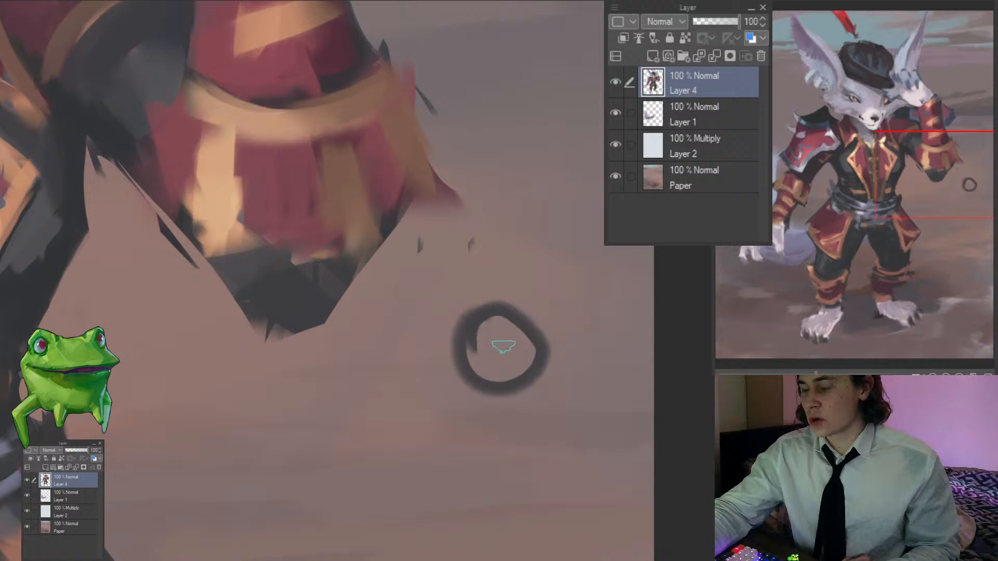
pyautogui.moveTo(491, 275)
pyautogui.mouseDown()
pyautogui.moveTo(492, 306)
pyautogui.moveTo(557, 306)
pyautogui.moveTo(535, 353)
pyautogui.mouseUp()
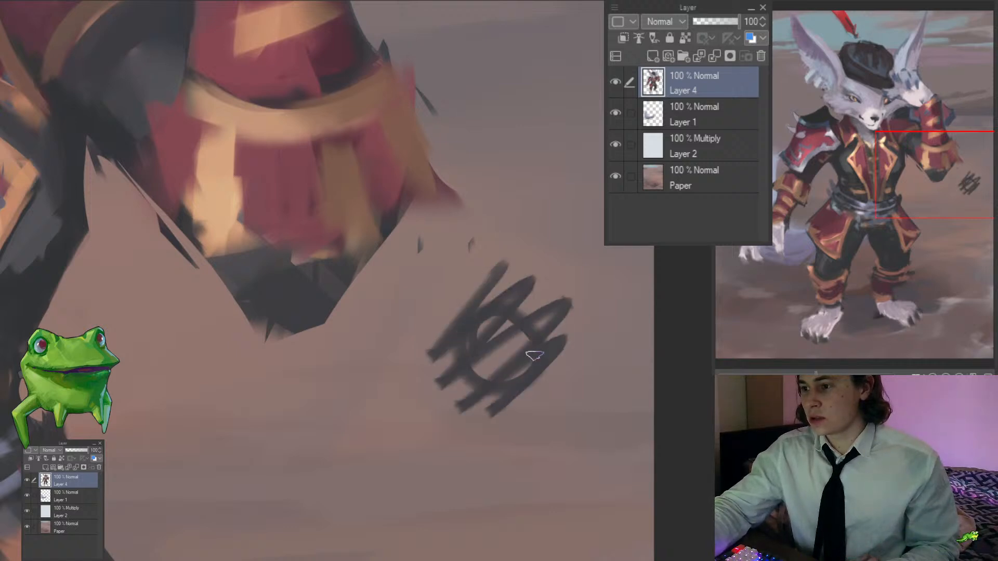
pyautogui.hotkey('ctrl', 'z')
pyautogui.moveTo(458, 315)
pyautogui.mouseDown()
pyautogui.moveTo(379, 318)
pyautogui.moveTo(437, 392)
pyautogui.moveTo(469, 333)
pyautogui.moveTo(457, 335)
pyautogui.moveTo(475, 371)
pyautogui.mouseUp()
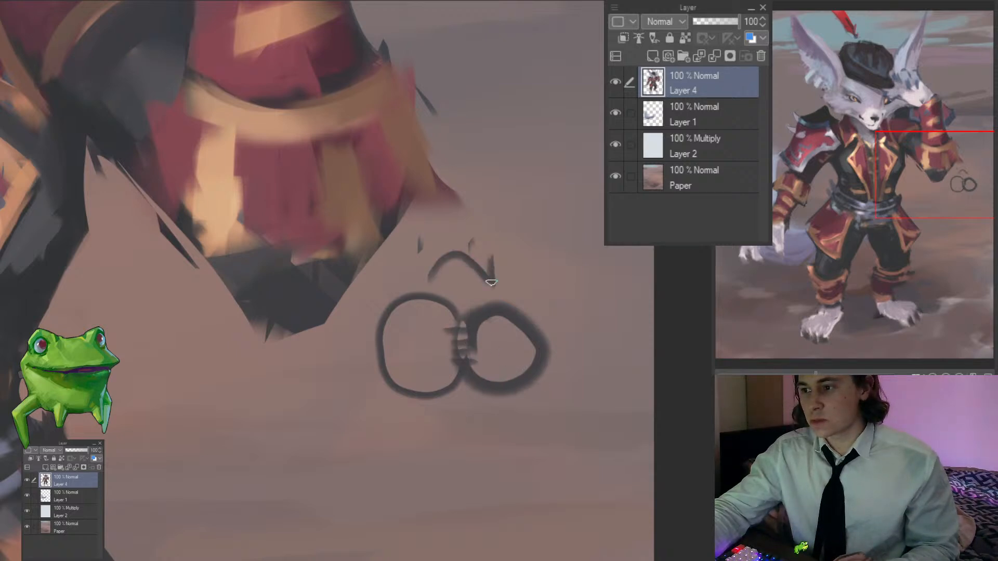
pyautogui.moveTo(537, 378); pyautogui.dragTo(524, 405)
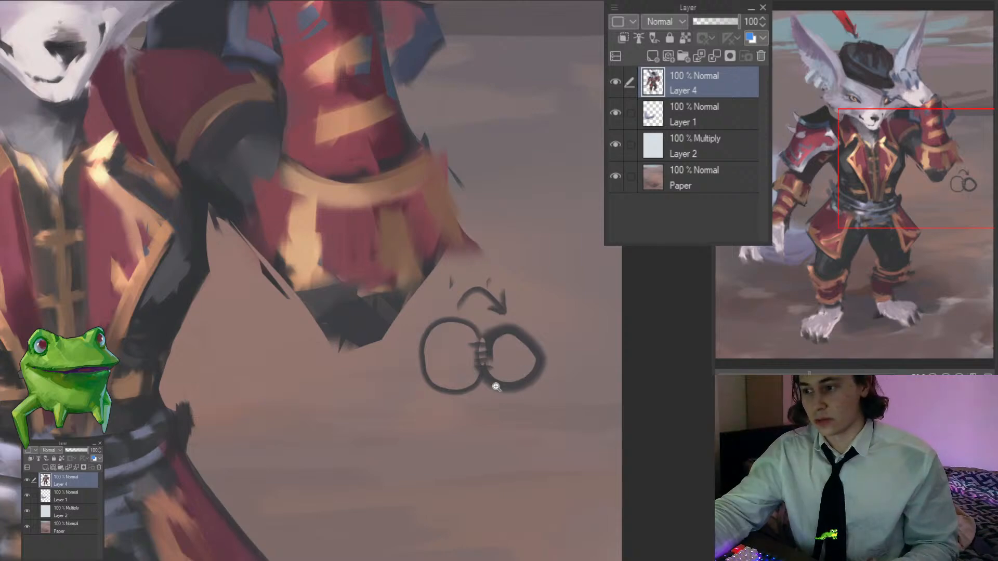
pyautogui.keyDown('alt'); pyautogui.click(492, 405); pyautogui.keyUp('alt')
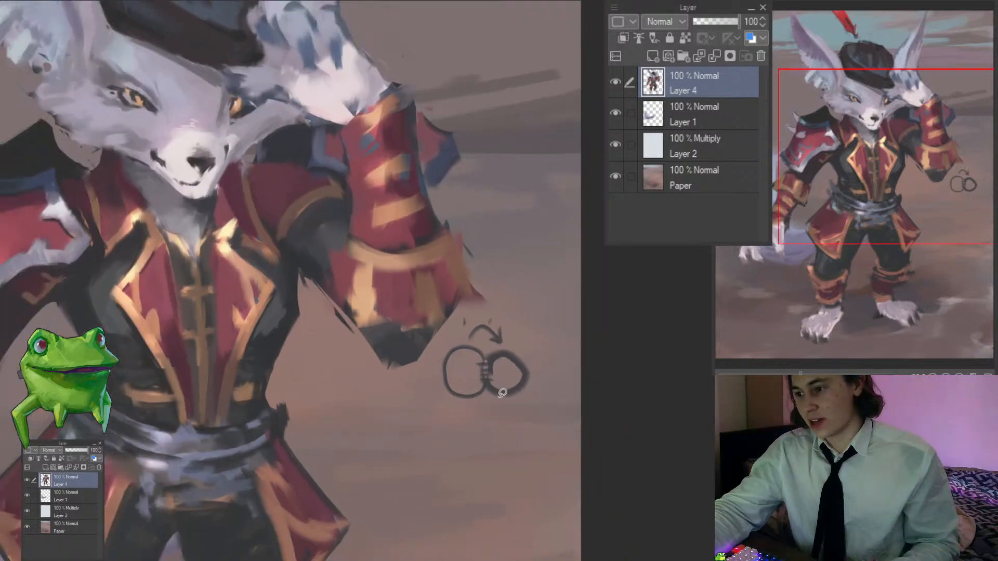
# Step: Lasso the circle and arrow sketch beside the raised elbow, delete it and clear the selection
pyautogui.moveTo(431, 376); pyautogui.dragTo(476, 419)
pyautogui.press('Delete')
pyautogui.hotkey('ctrl', 'd')
# Step: Clean up the raised arm's contour, rounding the elbow tip and sharpening the cuff's outer edge with dark lines
pyautogui.moveTo(458, 338)
pyautogui.mouseDown()
pyautogui.moveTo(441, 360)
pyautogui.moveTo(377, 312)
pyautogui.moveTo(369, 246)
pyautogui.moveTo(338, 312)
pyautogui.mouseUp()
pyautogui.click(369, 245)
pyautogui.moveTo(345, 265)
pyautogui.mouseDown()
pyautogui.moveTo(390, 251)
pyautogui.moveTo(362, 264)
pyautogui.moveTo(358, 240)
pyautogui.moveTo(332, 223)
pyautogui.moveTo(355, 220)
pyautogui.mouseUp()
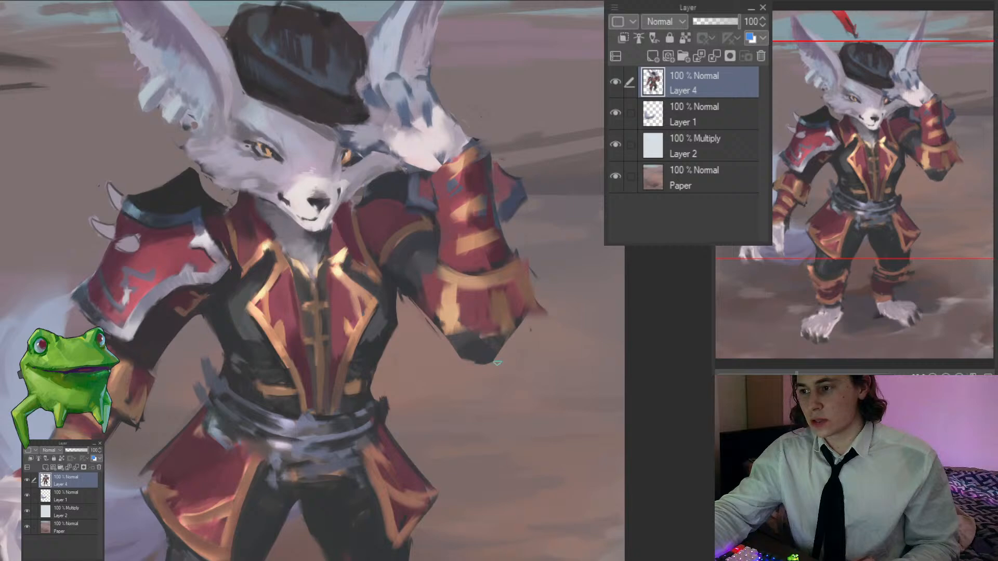
pyautogui.moveTo(505, 361); pyautogui.dragTo(476, 376)
pyautogui.moveTo(498, 328)
pyautogui.mouseDown()
pyautogui.moveTo(525, 307)
pyautogui.moveTo(534, 352)
pyautogui.moveTo(456, 326)
pyautogui.moveTo(454, 372)
pyautogui.mouseUp()
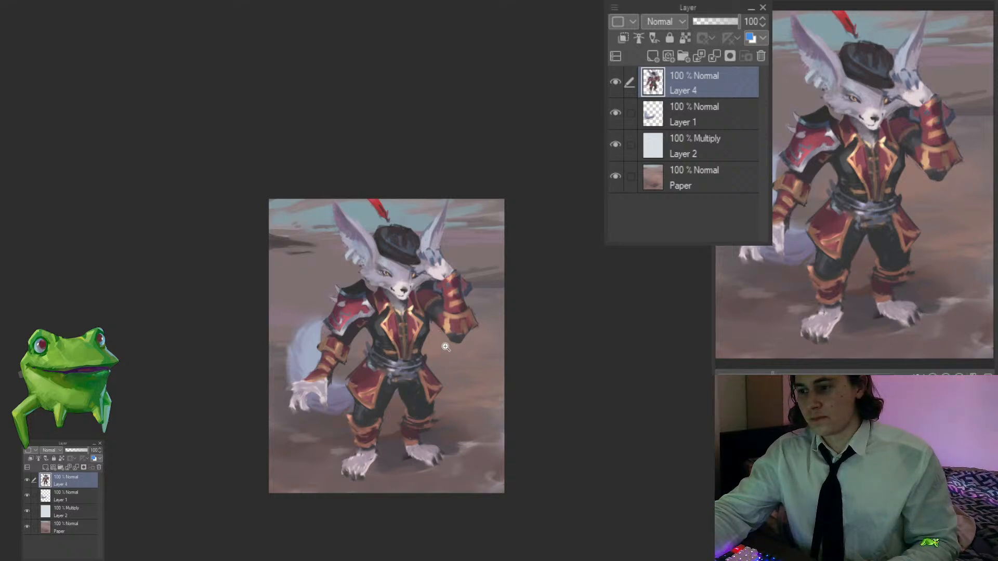
pyautogui.moveTo(427, 326); pyautogui.dragTo(432, 323)
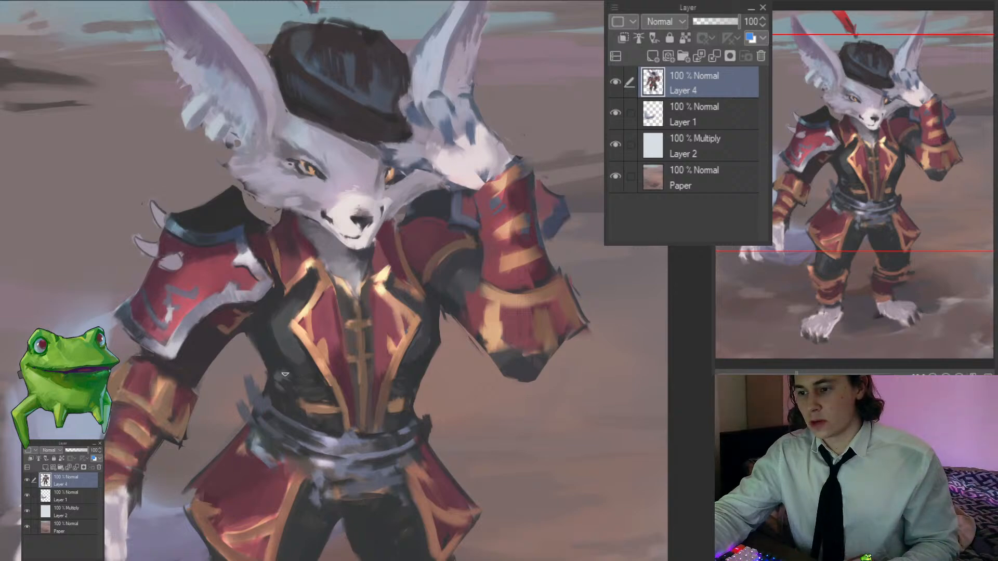
# Step: Refine the dark torso contour at the waist beside the lowered arm
pyautogui.moveTo(301, 382); pyautogui.dragTo(289, 439)
pyautogui.moveTo(298, 376); pyautogui.dragTo(310, 364)
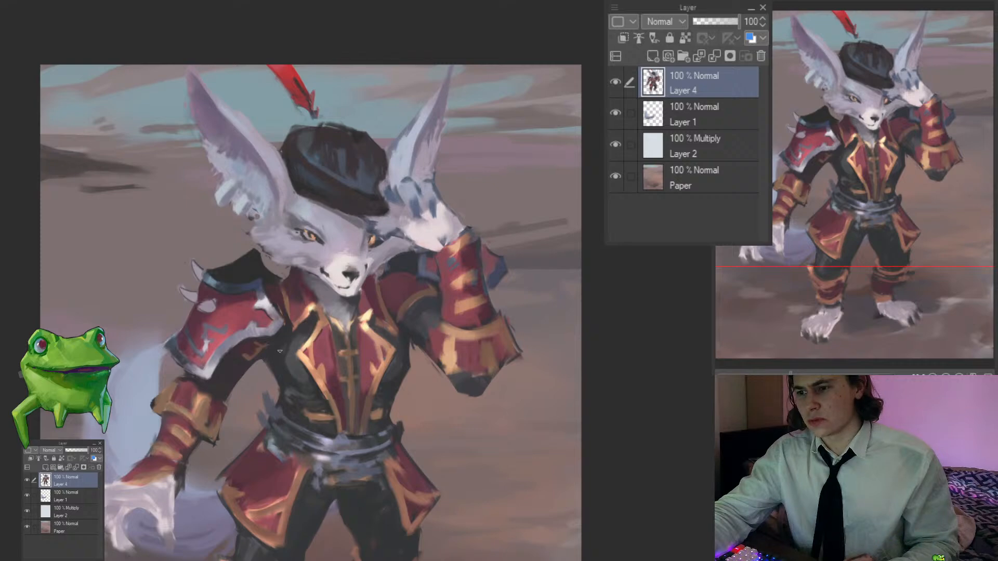
pyautogui.moveTo(279, 351)
pyautogui.mouseDown()
pyautogui.moveTo(294, 468)
pyautogui.moveTo(309, 442)
pyautogui.moveTo(376, 448)
pyautogui.moveTo(399, 431)
pyautogui.moveTo(386, 422)
pyautogui.mouseUp()
# Step: Merge the Multiply layer, Layer 2, down into the Paper layer
pyautogui.click(666, 147)
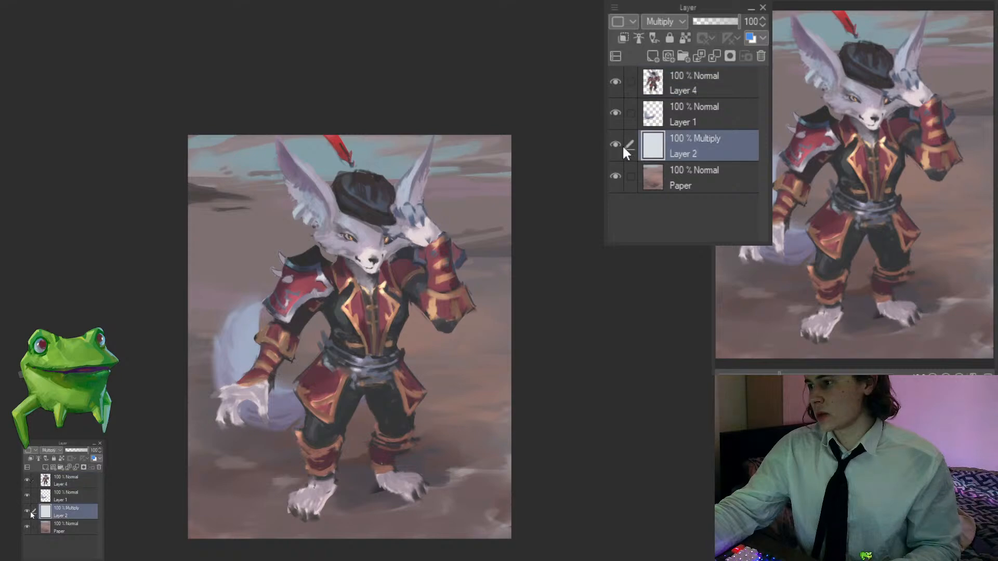
pyautogui.hotkey('ctrl', 'e')
pyautogui.moveTo(423, 361); pyautogui.dragTo(486, 369)
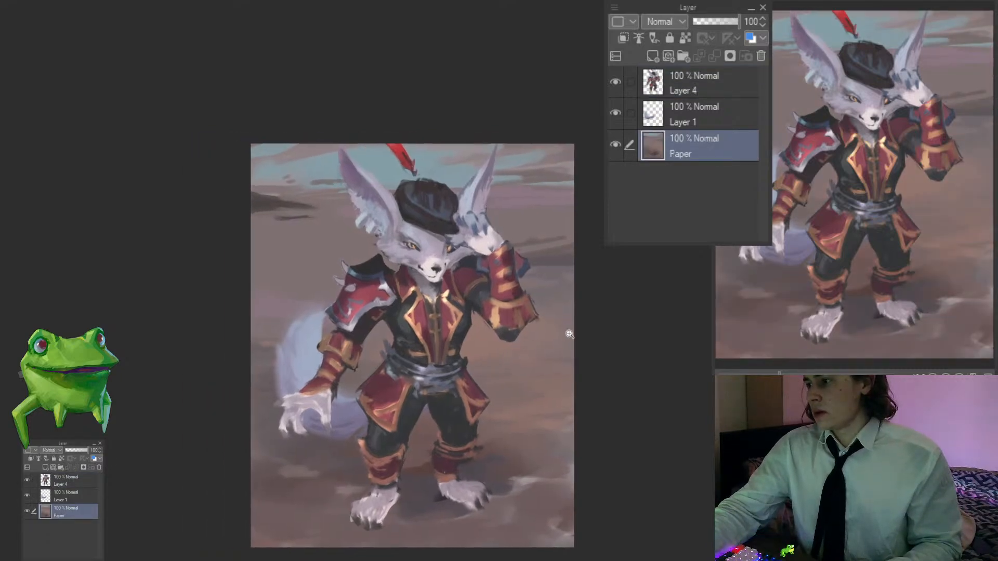
# Step: Add a new layer above Paper and fill it with a flat dark teal behind the fox
pyautogui.click(653, 56)
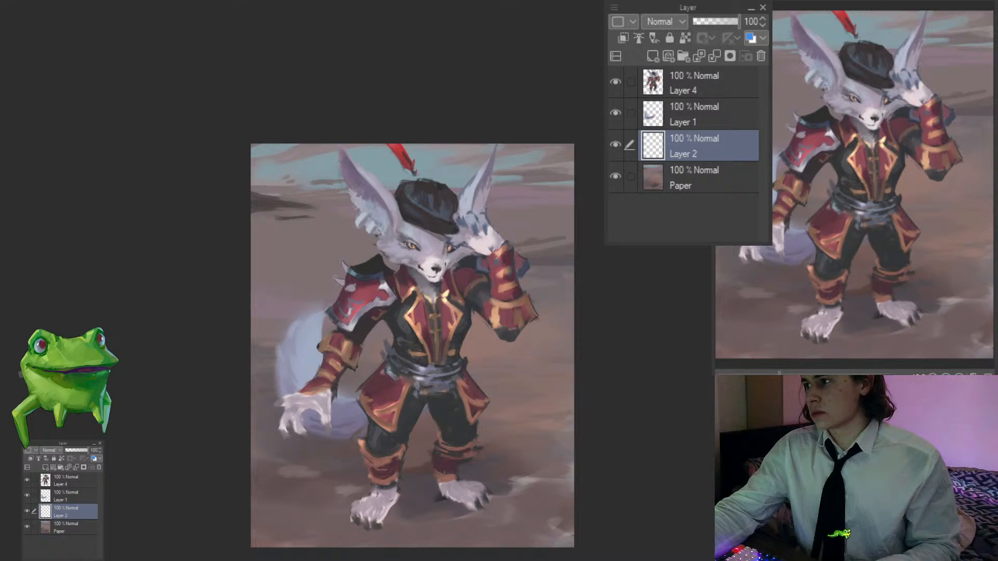
pyautogui.hotkey('alt', 'Delete')
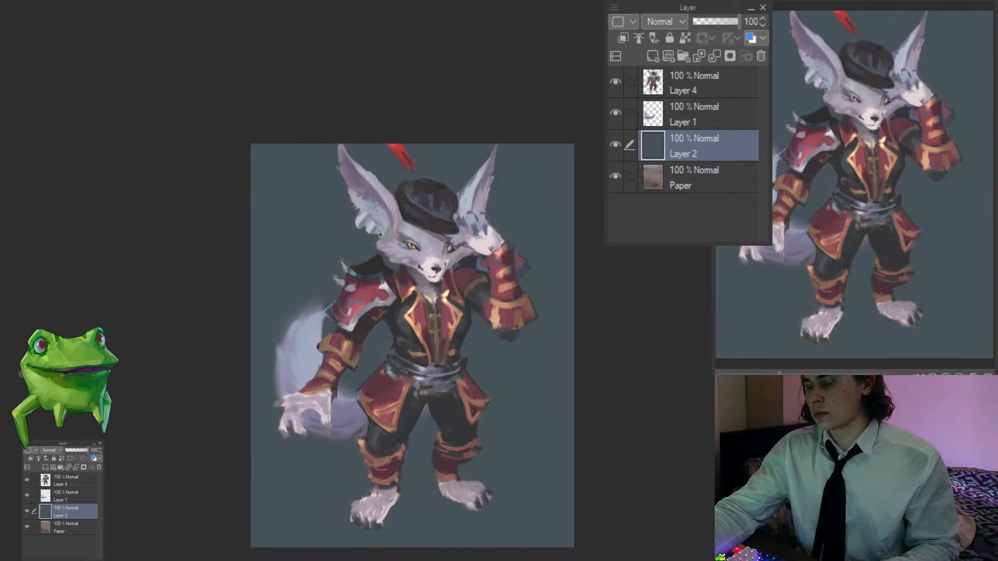
pyautogui.moveTo(611, 313); pyautogui.dragTo(569, 199)
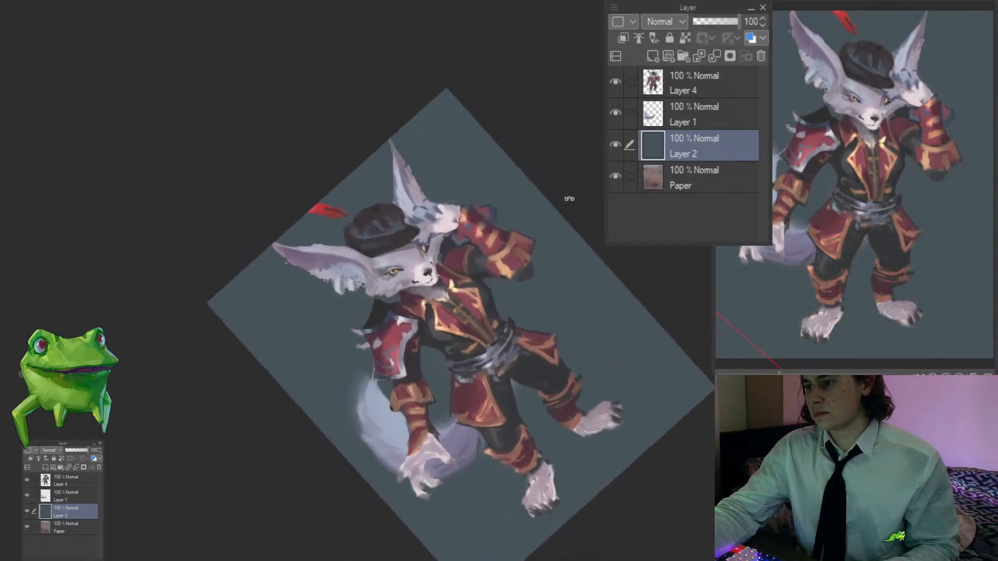
pyautogui.doubleClick(569, 198)
# Step: Toggle the teal fill layer's visibility to compare the fox against the painted and flat backgrounds
pyautogui.click(615, 142)
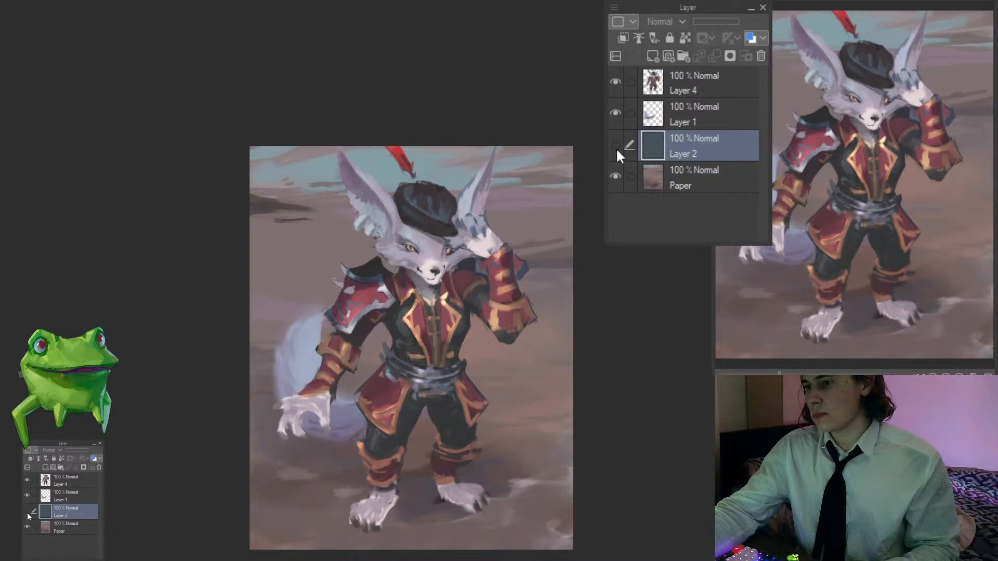
pyautogui.click(615, 145)
pyautogui.moveTo(697, 315); pyautogui.dragTo(678, 274)
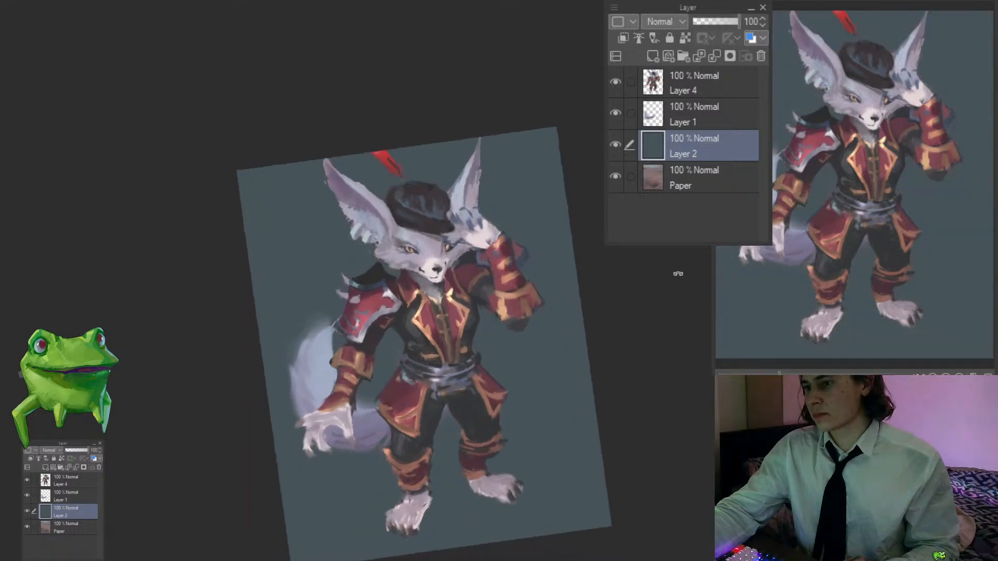
pyautogui.doubleClick(677, 274)
# Step: Switch to Layer 4, sample fur tones from the face and touch up the brow area above the eye
pyautogui.moveTo(395, 232); pyautogui.dragTo(432, 212)
pyautogui.keyDown('ctrl'); pyautogui.keyDown('shift'); pyautogui.click(432, 212); pyautogui.keyUp('shift'); pyautogui.keyUp('ctrl')
pyautogui.moveTo(389, 278); pyautogui.dragTo(454, 261)
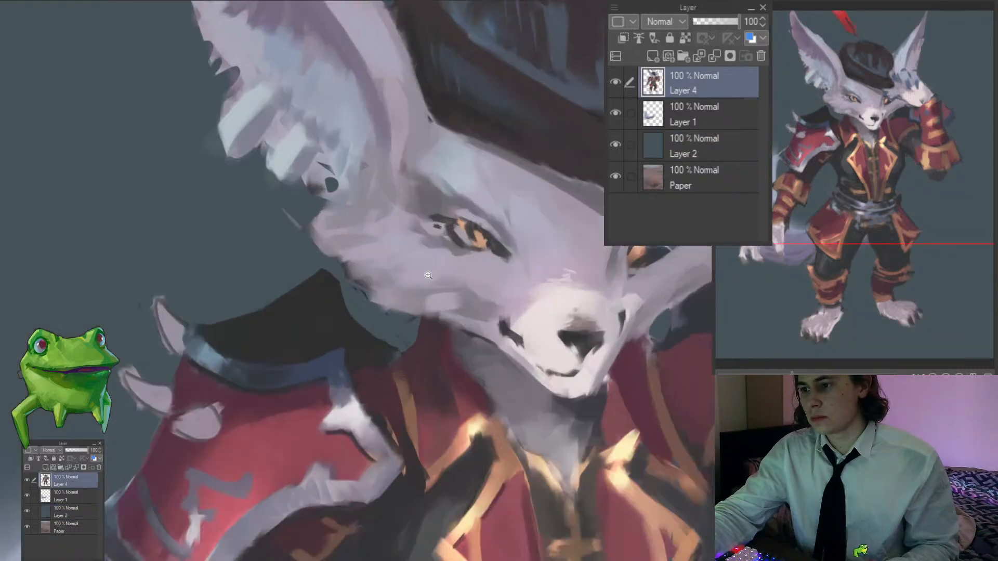
pyautogui.keyDown('alt'); pyautogui.click(446, 246); pyautogui.keyUp('alt')
pyautogui.keyDown('alt'); pyautogui.click(442, 209); pyautogui.keyUp('alt')
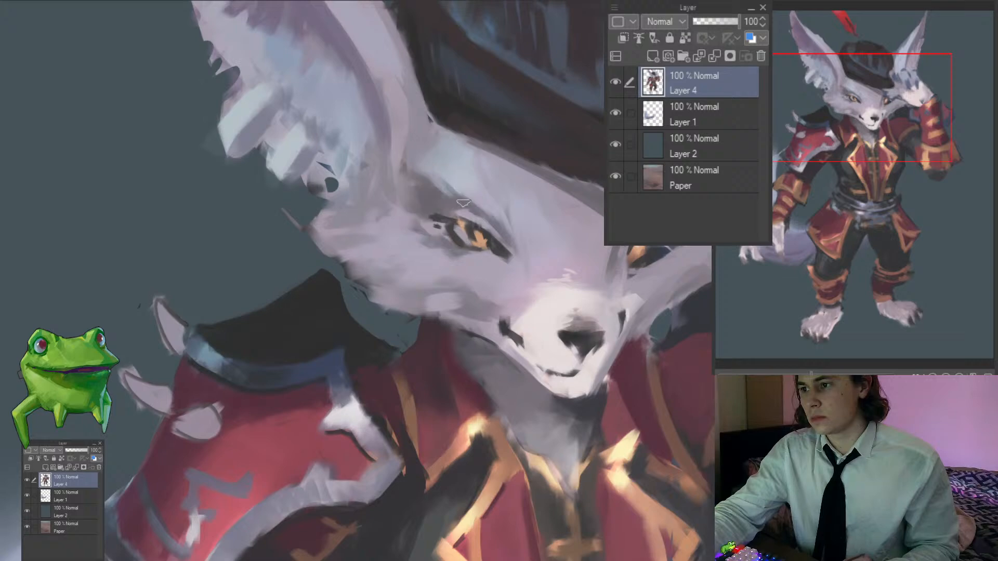
pyautogui.moveTo(445, 206); pyautogui.dragTo(385, 265)
# Step: Reselect the flat background layer, Layer 2, and refill it with a dark blue-grey
pyautogui.keyDown('ctrl'); pyautogui.keyDown('shift'); pyautogui.click(465, 324); pyautogui.keyUp('shift'); pyautogui.keyUp('ctrl')
pyautogui.moveTo(445, 319); pyautogui.dragTo(444, 348)
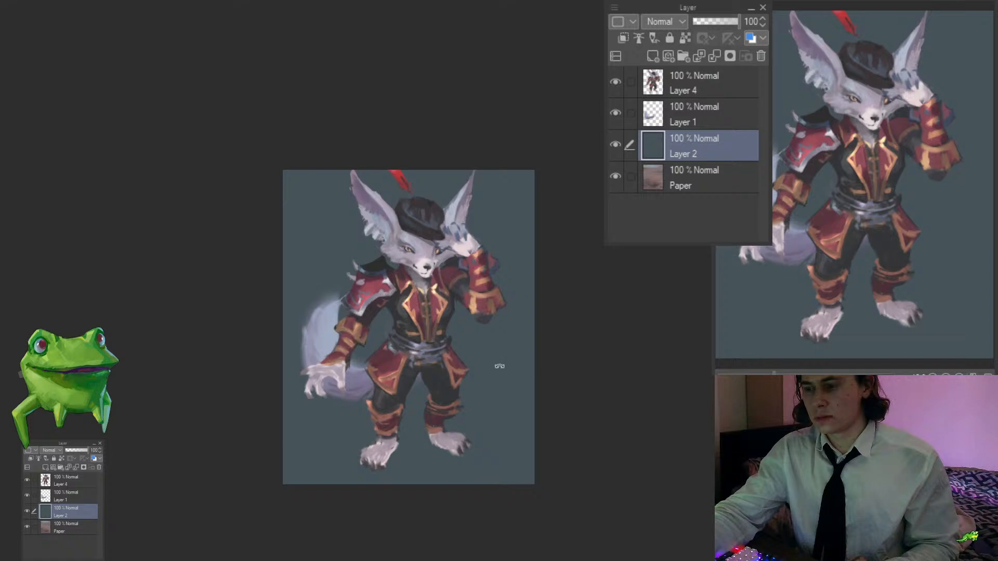
pyautogui.moveTo(499, 366); pyautogui.dragTo(510, 349)
pyautogui.click(490, 338)
pyautogui.hotkey('ctrl', '@')
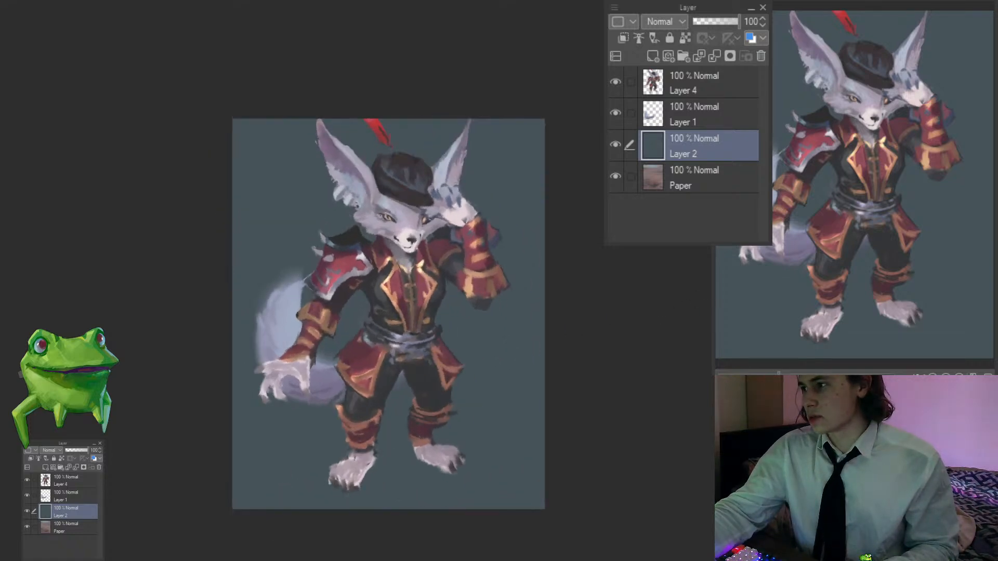
pyautogui.keyDown('ctrl'); pyautogui.click(497, 351); pyautogui.keyUp('ctrl')
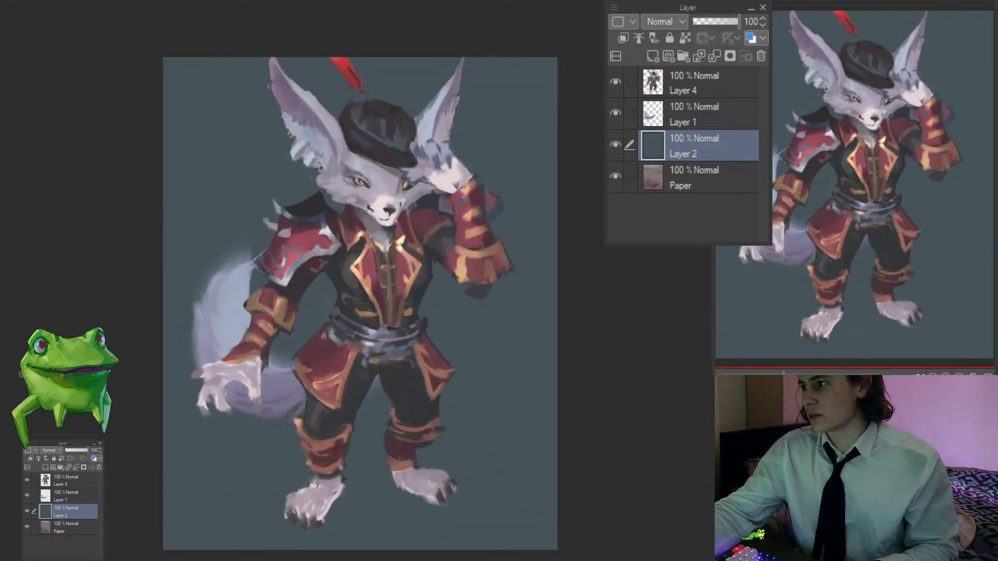
pyautogui.hotkey('alt', 'Delete')
pyautogui.keyDown('alt'); pyautogui.click(499, 354); pyautogui.keyUp('alt')
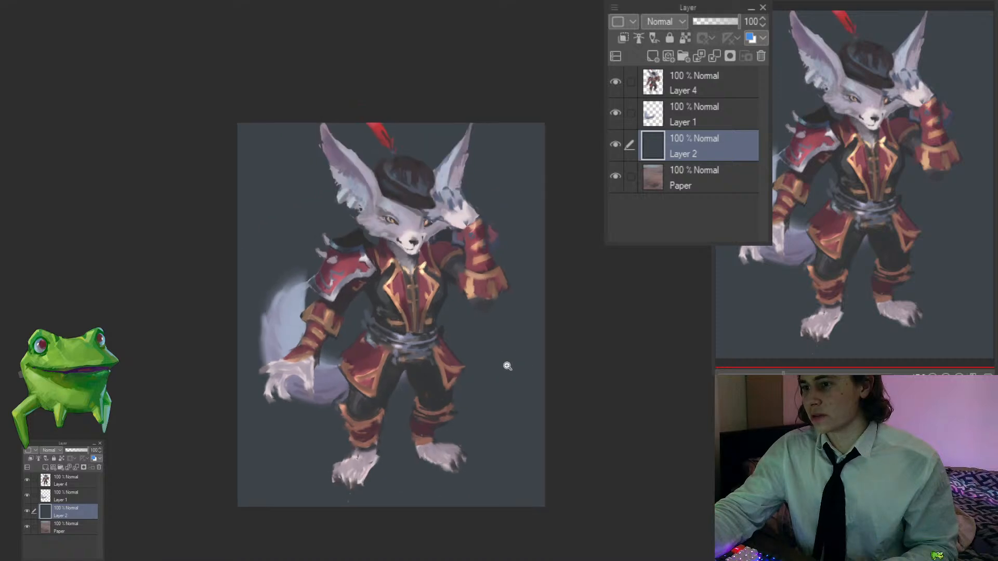
# Step: Lasso the fox's lowered forearm and hand on Layer 4, rotate and shift them inward toward the body, and deselect
pyautogui.moveTo(506, 366)
pyautogui.mouseDown()
pyautogui.moveTo(566, 321)
pyautogui.moveTo(558, 313)
pyautogui.mouseUp()
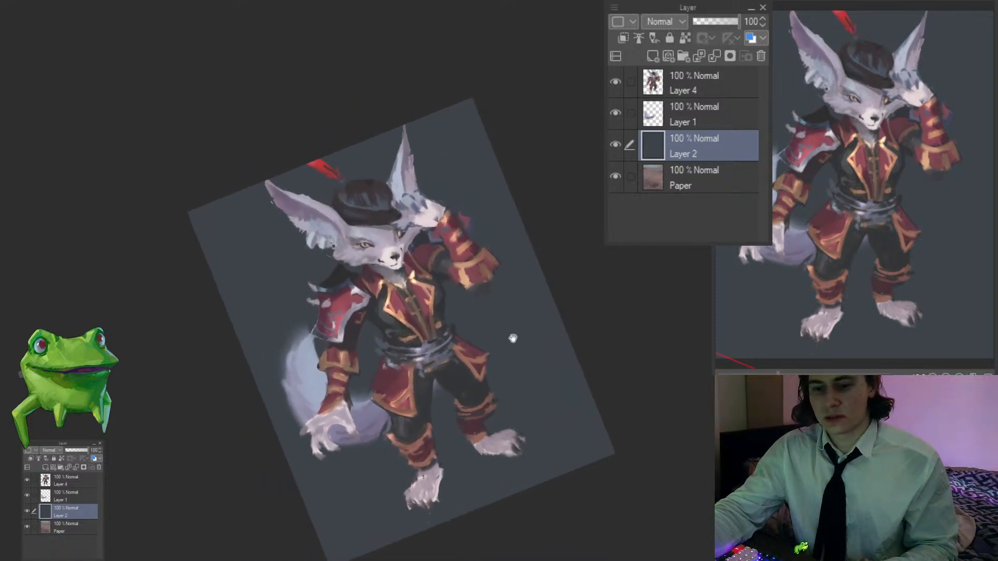
pyautogui.moveTo(513, 339); pyautogui.dragTo(564, 324)
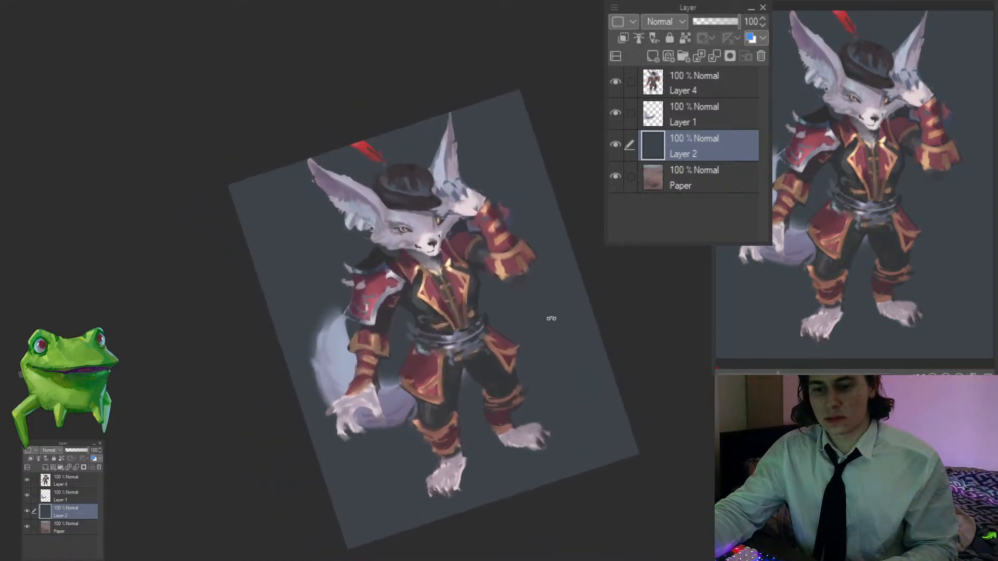
pyautogui.doubleClick(548, 317)
pyautogui.click(469, 271)
pyautogui.moveTo(458, 230); pyautogui.dragTo(454, 294)
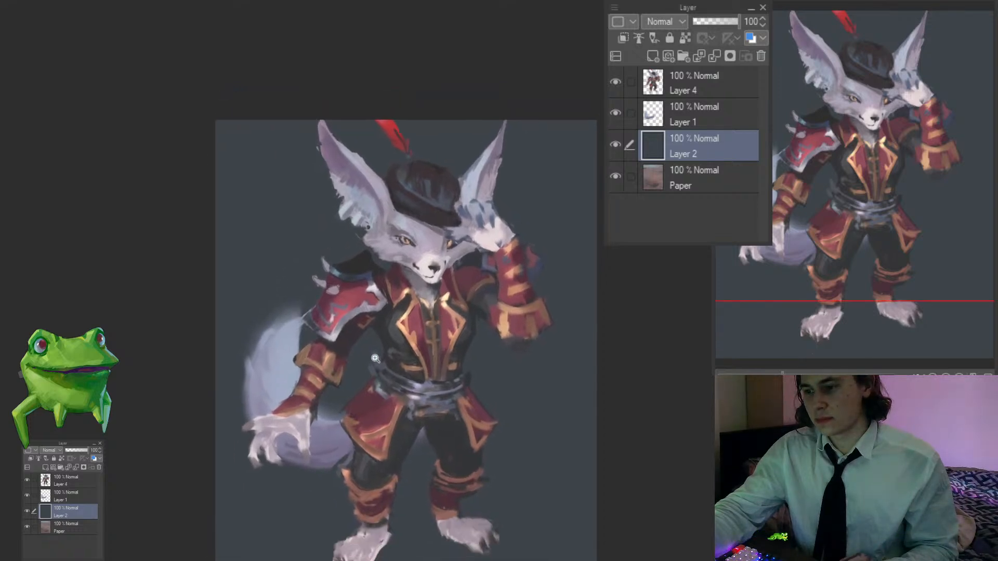
pyautogui.keyDown('ctrl'); pyautogui.keyDown('shift'); pyautogui.click(315, 390); pyautogui.keyUp('shift'); pyautogui.keyUp('ctrl')
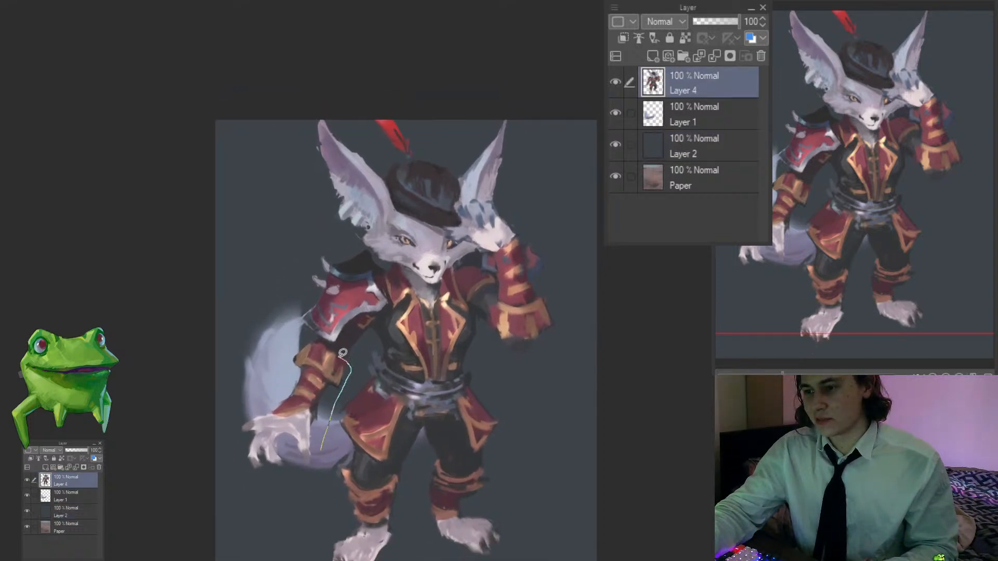
pyautogui.click(346, 442)
pyautogui.hotkey('ctrl', 't')
pyautogui.moveTo(375, 370); pyautogui.dragTo(338, 352)
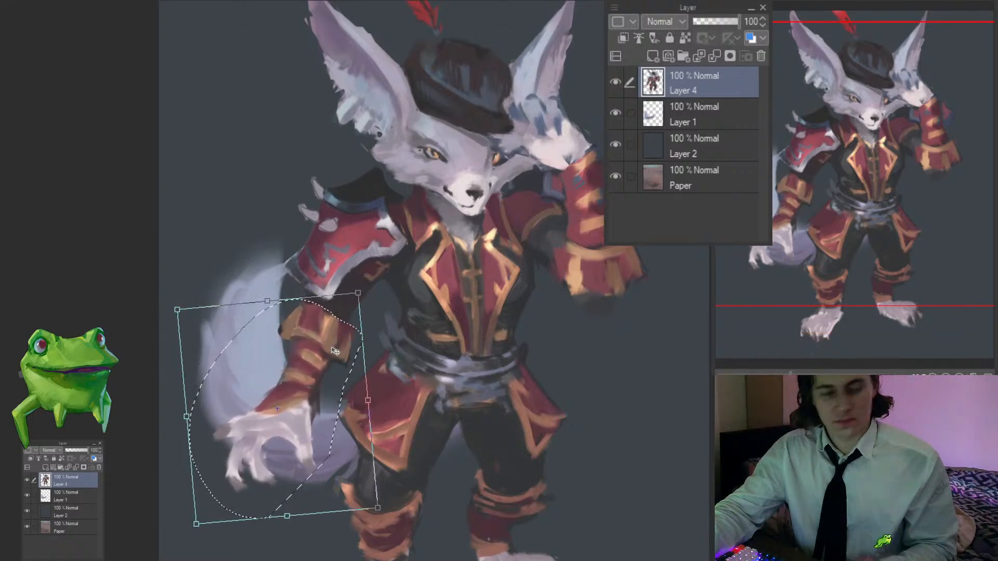
pyautogui.press('Return')
pyautogui.moveTo(303, 396); pyautogui.dragTo(265, 358)
pyautogui.hotkey('ctrl', 'd')
# Step: Try a large soft pale stroke on Layer 2 behind the fox's ear and armored shoulder, and undo it
pyautogui.moveTo(445, 386); pyautogui.dragTo(497, 328)
pyautogui.keyDown('ctrl'); pyautogui.keyDown('shift'); pyautogui.click(441, 369); pyautogui.keyUp('shift'); pyautogui.keyUp('ctrl')
pyautogui.moveTo(393, 368); pyautogui.dragTo(422, 369)
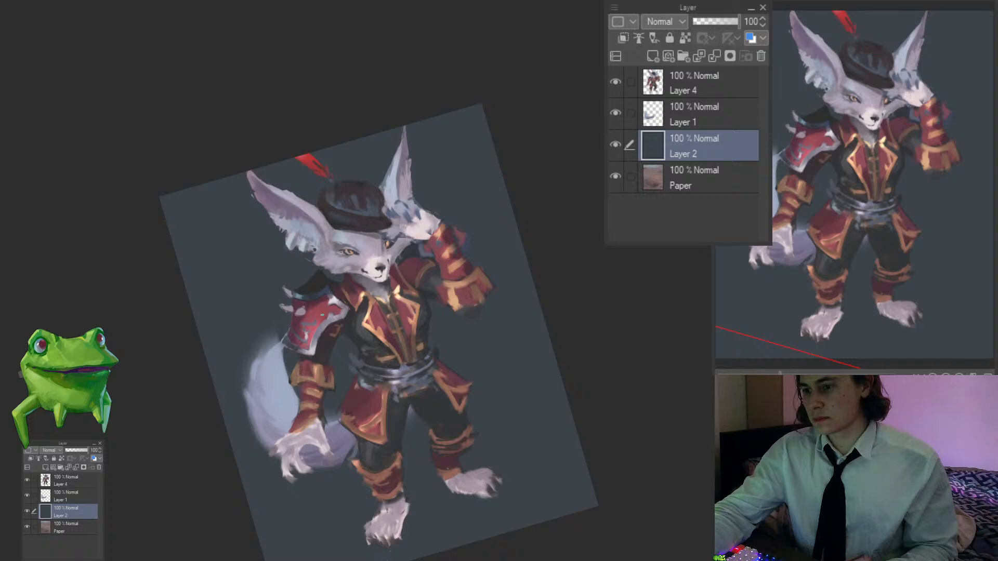
pyautogui.press(']')
pyautogui.moveTo(307, 268)
pyautogui.mouseDown()
pyautogui.moveTo(289, 268)
pyautogui.moveTo(337, 292)
pyautogui.mouseUp()
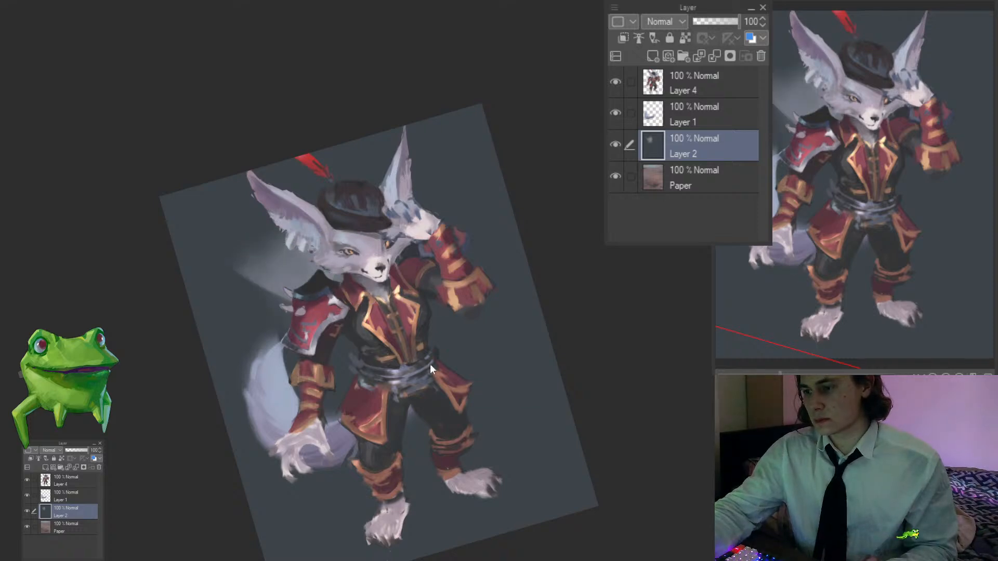
pyautogui.hotkey('ctrl', 'z')
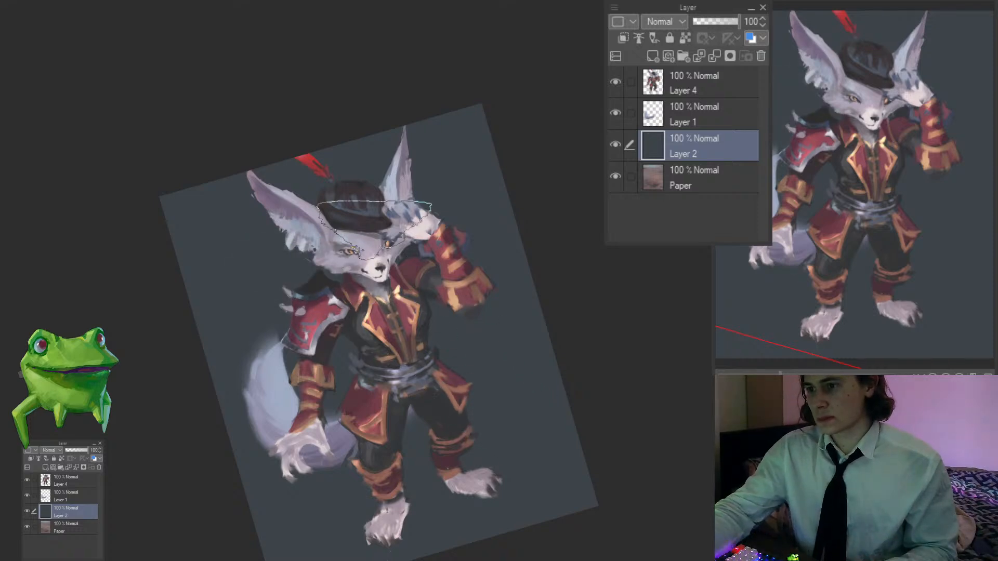
# Step: Lasso the fox's fully visible eye on Layer 4 and paste a copy of it onto a new layer
pyautogui.doubleClick(367, 189)
pyautogui.click(372, 204)
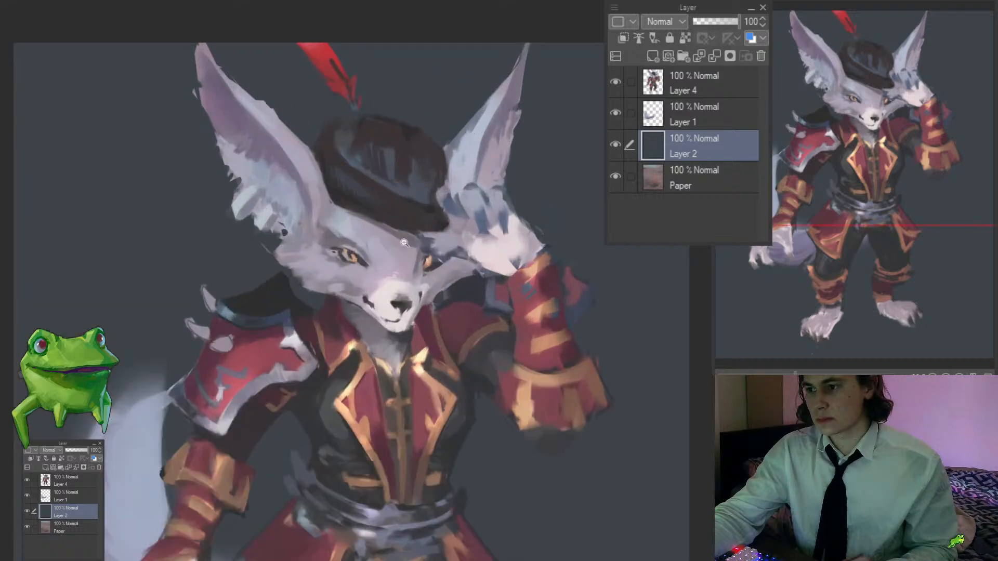
pyautogui.keyDown('ctrl'); pyautogui.keyDown('shift'); pyautogui.click(399, 255); pyautogui.keyUp('shift'); pyautogui.keyUp('ctrl')
pyautogui.moveTo(419, 242)
pyautogui.mouseDown()
pyautogui.moveTo(398, 263)
pyautogui.moveTo(353, 254)
pyautogui.moveTo(339, 342)
pyautogui.mouseUp()
pyautogui.click(344, 248)
pyautogui.hotkey('ctrl', 'c')
pyautogui.hotkey('ctrl', 'v')
# Step: Transform the copied eye to make it slightly taller, apply the transformation, and deselect
pyautogui.hotkey('ctrl', 't')
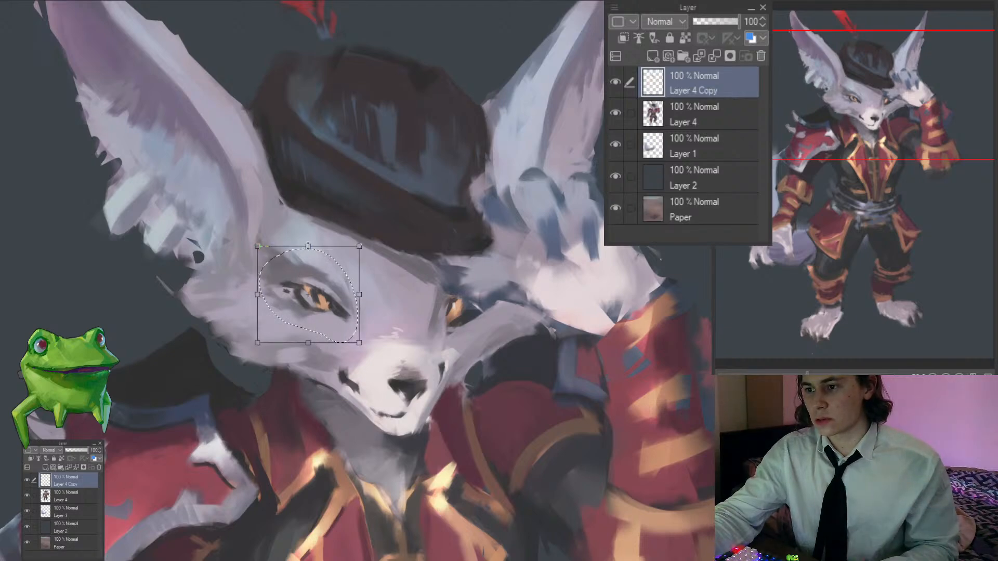
pyautogui.moveTo(308, 246); pyautogui.dragTo(308, 241)
pyautogui.moveTo(333, 281); pyautogui.dragTo(378, 275)
pyautogui.press('Return')
pyautogui.hotkey('ctrl', 'd')
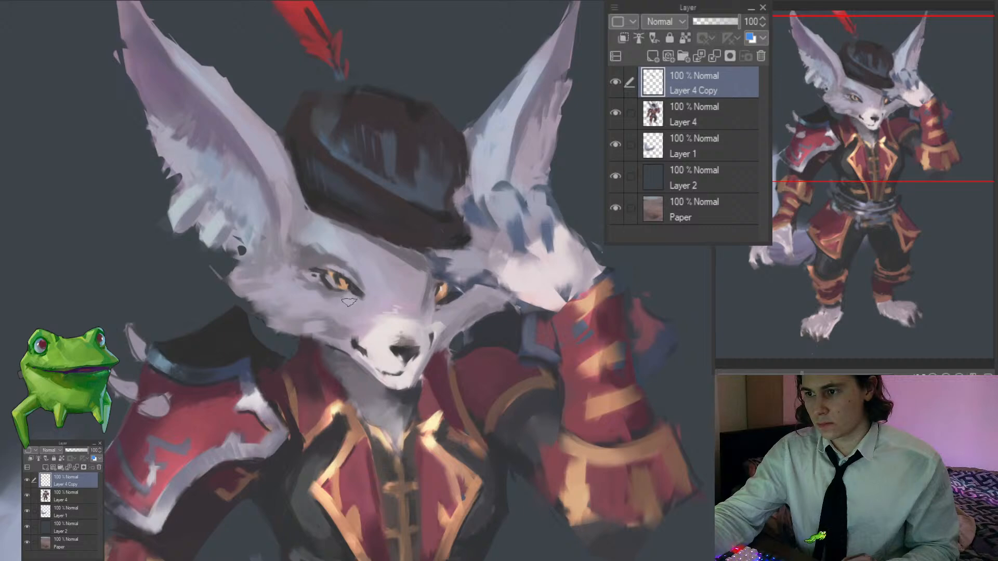
# Step: Touch up the area around the copied eye and merge the copy down into Layer 4
pyautogui.moveTo(355, 336); pyautogui.dragTo(280, 336)
pyautogui.moveTo(423, 359)
pyautogui.mouseDown()
pyautogui.moveTo(468, 332)
pyautogui.moveTo(424, 359)
pyautogui.mouseUp()
pyautogui.moveTo(347, 364); pyautogui.dragTo(380, 251)
pyautogui.hotkey('ctrl', 'e')
# Step: Switch to Layer 2 and paint a soft pale blue-grey haze beside the fox's hip, beneath the raised arm
pyautogui.keyDown('ctrl'); pyautogui.keyDown('shift'); pyautogui.click(436, 312); pyautogui.keyUp('shift'); pyautogui.keyUp('ctrl')
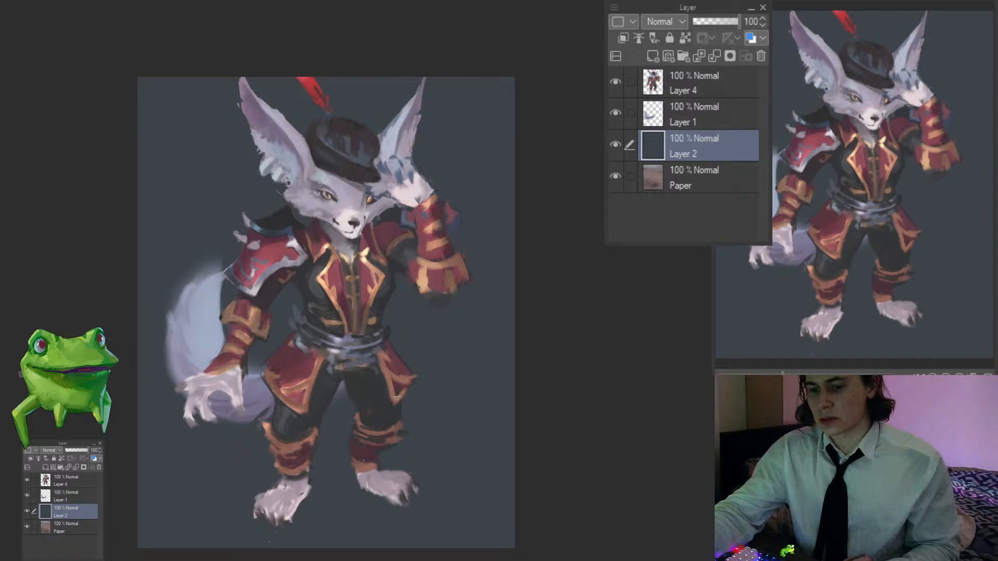
pyautogui.moveTo(409, 371); pyautogui.dragTo(362, 413)
pyautogui.moveTo(362, 413); pyautogui.dragTo(348, 426)
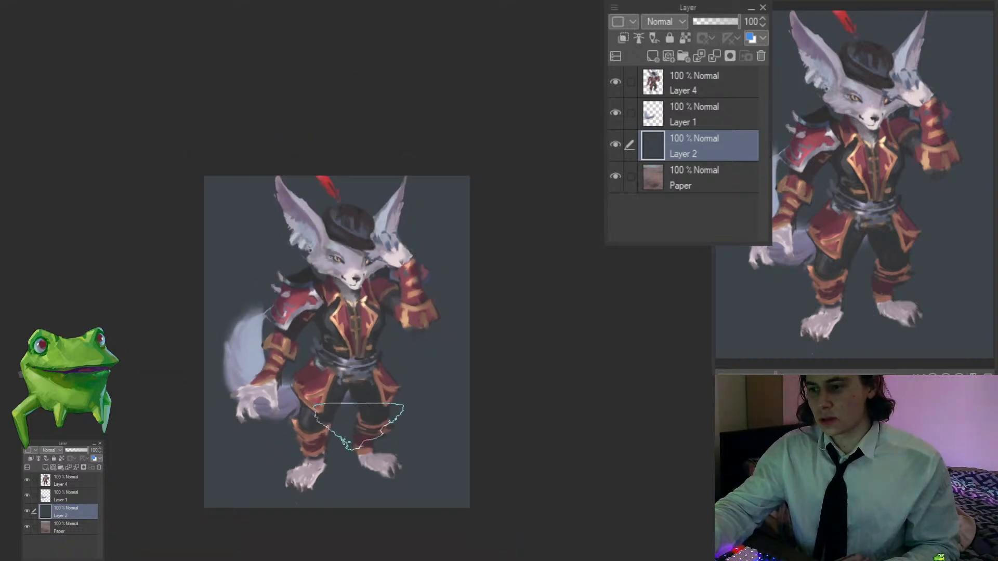
pyautogui.moveTo(380, 340); pyautogui.dragTo(411, 341)
pyautogui.keyDown('alt'); pyautogui.click(446, 323); pyautogui.keyUp('alt')
pyautogui.moveTo(433, 306)
pyautogui.mouseDown()
pyautogui.moveTo(416, 315)
pyautogui.moveTo(399, 351)
pyautogui.mouseUp()
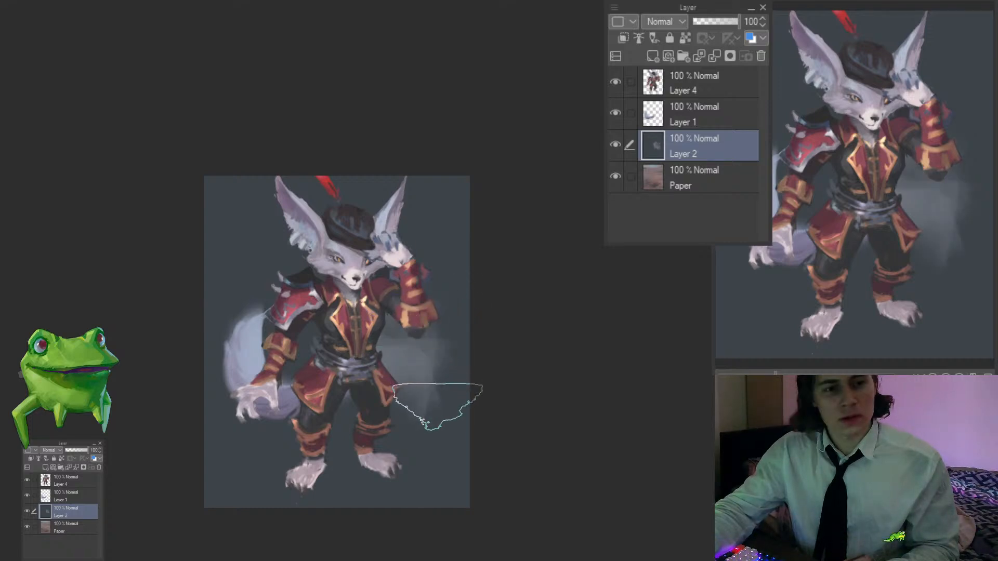
# Step: Clear all of Layer 2 to compare the fox against the painted background, and undo the clearing
pyautogui.hotkey('ctrl', 'a')
pyautogui.press('Delete')
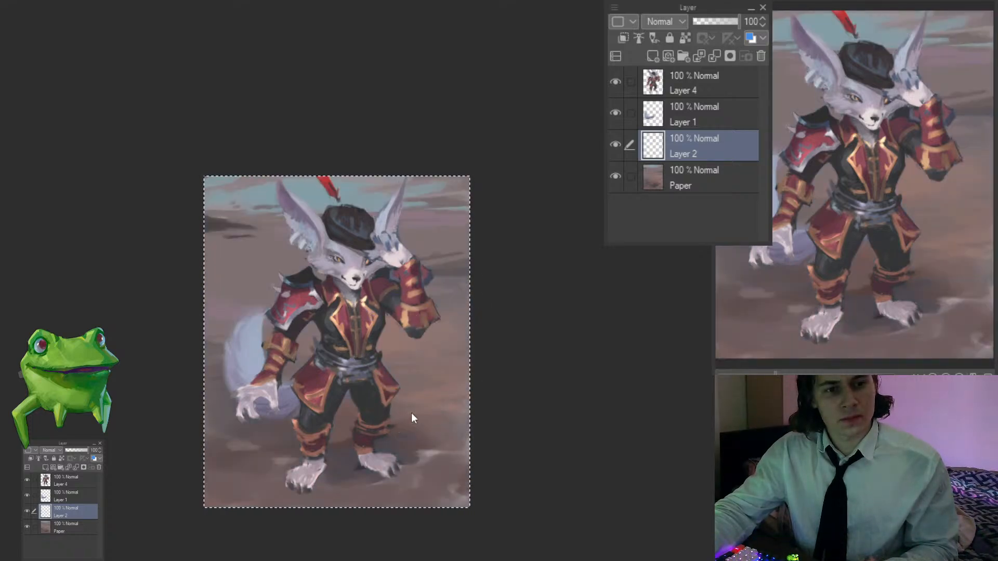
pyautogui.hotkey('ctrl', 'z')
pyautogui.hotkey('ctrl', 'z')
pyautogui.moveTo(435, 365)
pyautogui.mouseDown()
pyautogui.moveTo(379, 341)
pyautogui.moveTo(433, 354)
pyautogui.moveTo(509, 329)
pyautogui.moveTo(494, 329)
pyautogui.mouseUp()
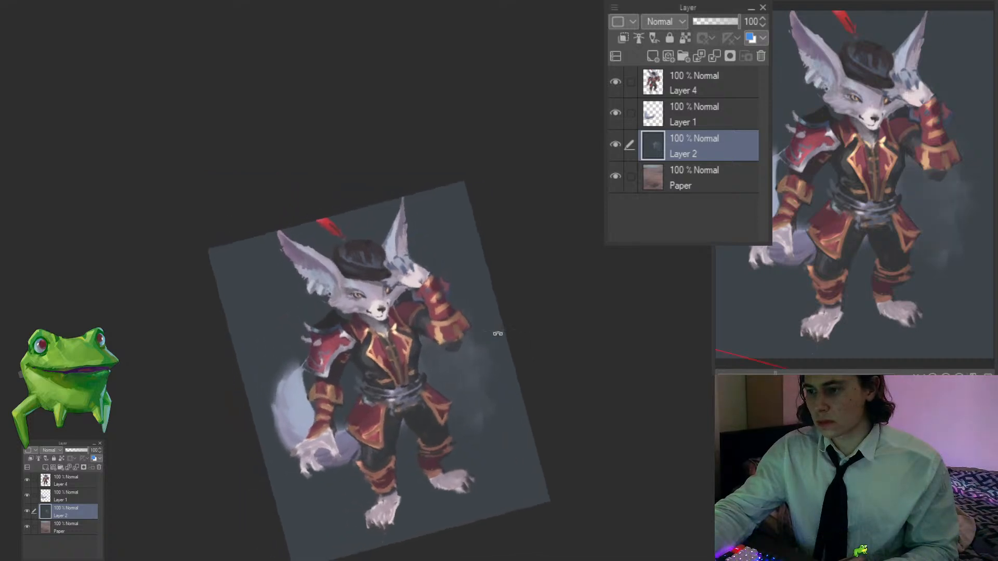
# Step: Brush dark shading into the lower background around the feet and behind the tail on Layer 2
pyautogui.moveTo(499, 466)
pyautogui.mouseDown()
pyautogui.moveTo(539, 443)
pyautogui.moveTo(503, 460)
pyautogui.moveTo(481, 511)
pyautogui.mouseUp()
pyautogui.moveTo(354, 515); pyautogui.dragTo(323, 531)
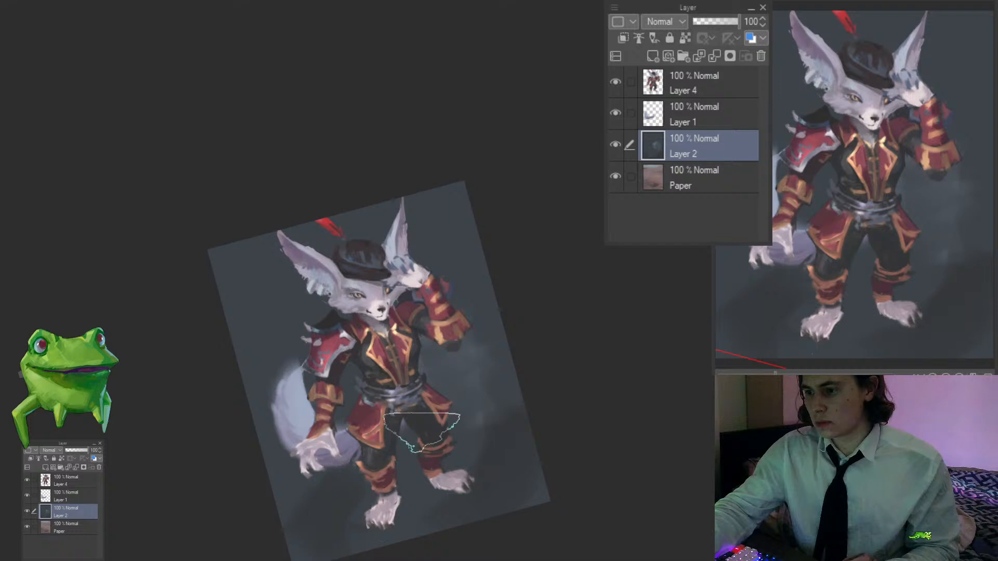
pyautogui.moveTo(291, 373); pyautogui.dragTo(286, 351)
pyautogui.hotkey('ctrl', '@')
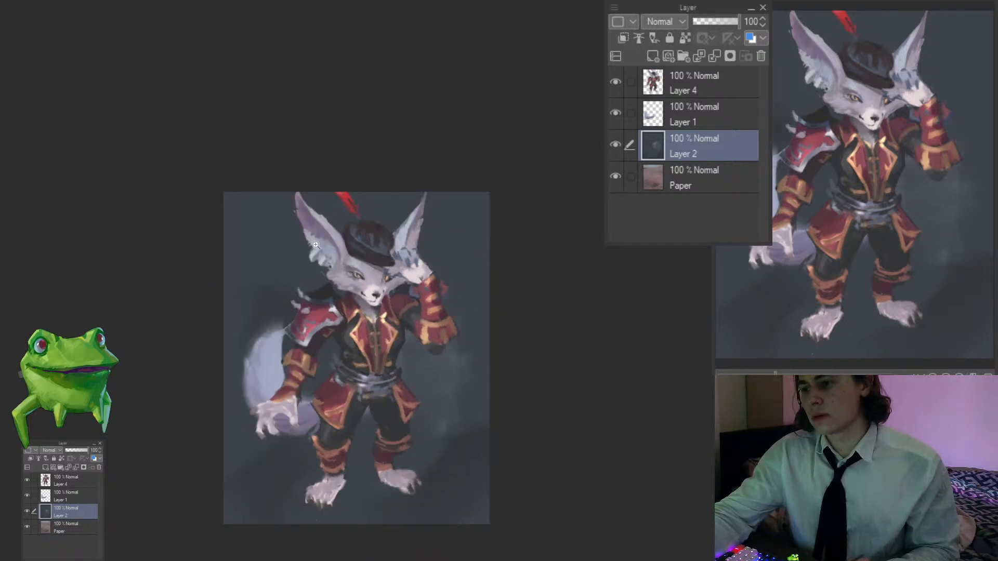
pyautogui.moveTo(355, 276); pyautogui.dragTo(347, 285)
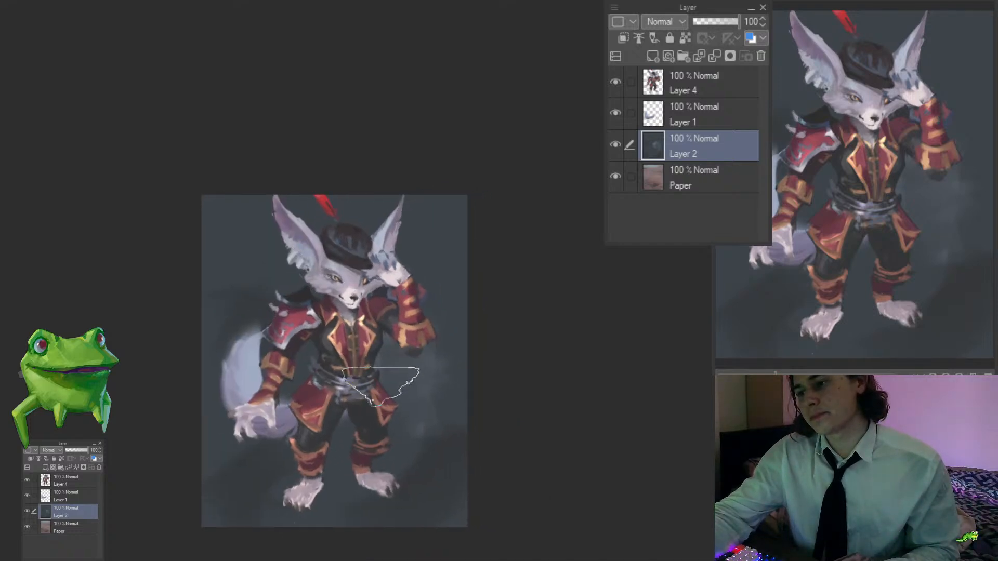
pyautogui.moveTo(381, 386); pyautogui.dragTo(424, 414)
pyautogui.hotkey('ctrl', 'z')
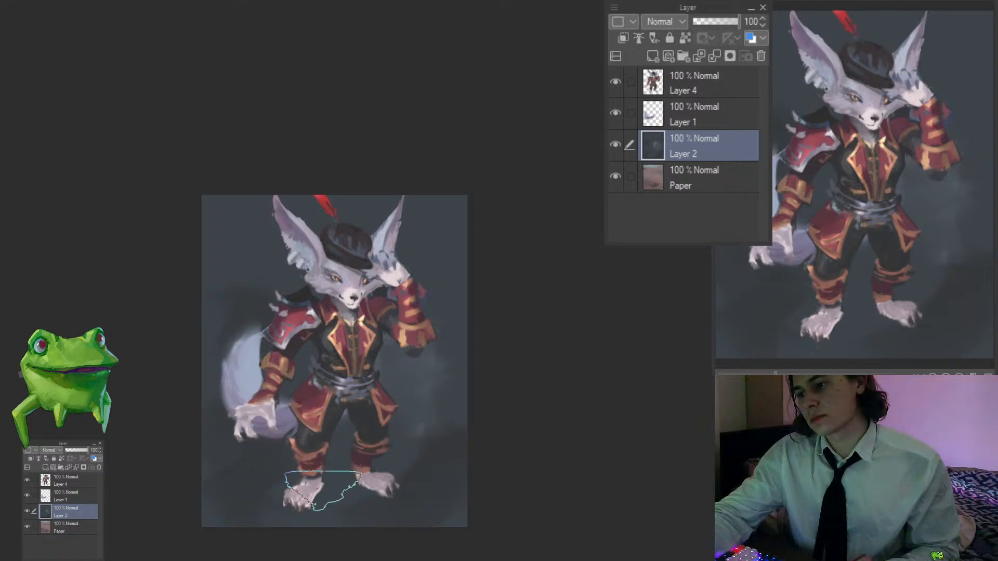
pyautogui.moveTo(349, 462); pyautogui.dragTo(363, 458)
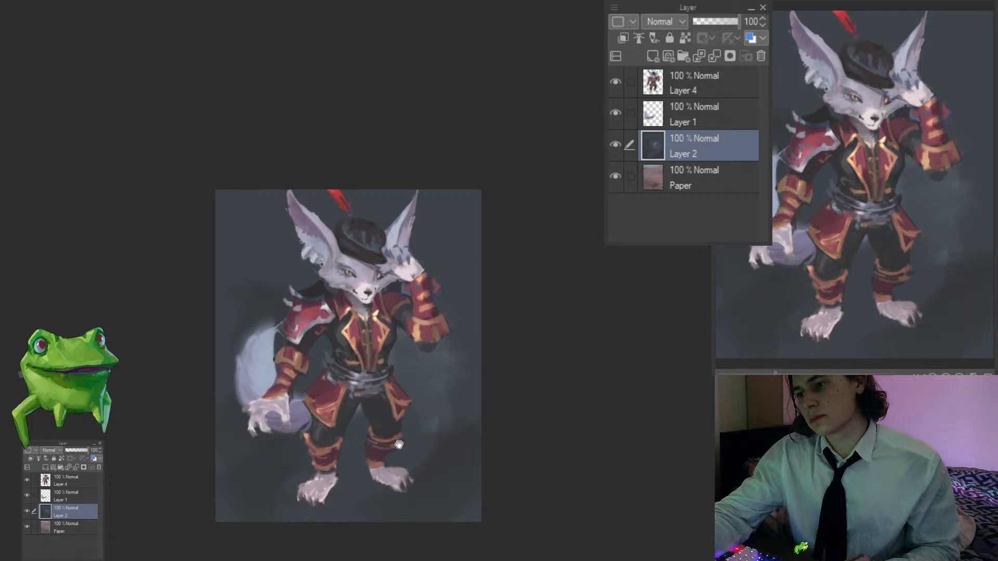
# Step: Try to enlarge the character by transforming Layer 4 and Layer 1 together
pyautogui.click(670, 83)
pyautogui.keyDown('shift'); pyautogui.click(668, 108); pyautogui.keyUp('shift')
pyautogui.moveTo(482, 390); pyautogui.dragTo(439, 463)
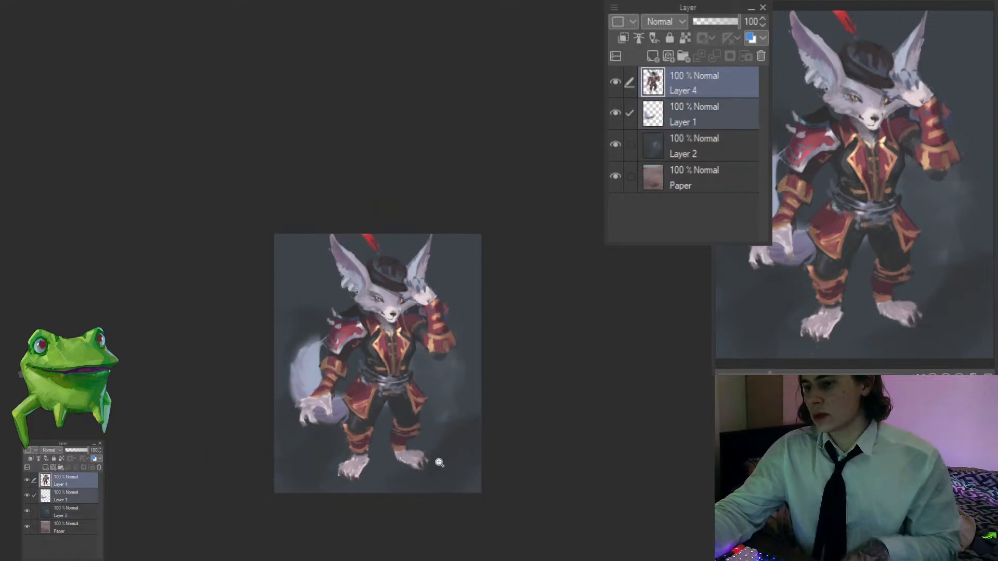
pyautogui.hotkey('ctrl', 't')
pyautogui.moveTo(372, 239); pyautogui.dragTo(372, 210)
pyautogui.moveTo(380, 261); pyautogui.dragTo(377, 276)
pyautogui.moveTo(372, 226); pyautogui.dragTo(372, 223)
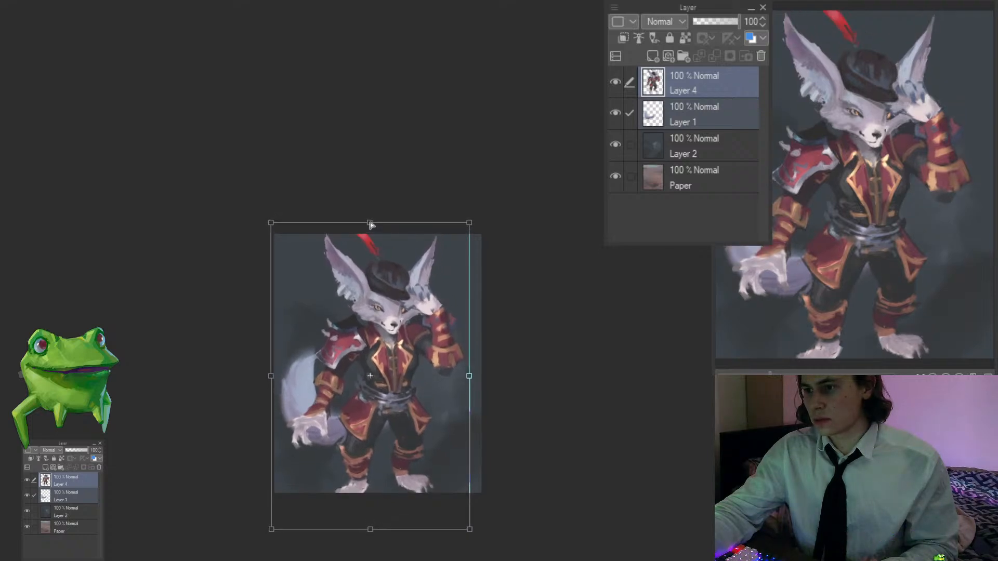
pyautogui.moveTo(388, 269)
pyautogui.mouseDown()
pyautogui.moveTo(390, 240)
pyautogui.moveTo(393, 288)
pyautogui.moveTo(392, 278)
pyautogui.mouseUp()
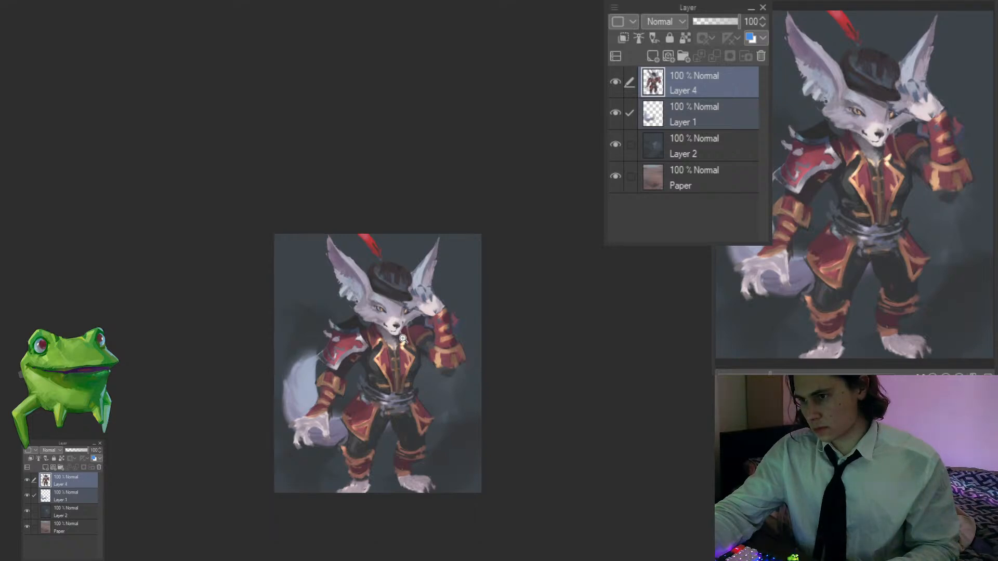
# Step: Undo the enlargement of the two character layers
pyautogui.moveTo(400, 341); pyautogui.dragTo(408, 250)
pyautogui.moveTo(407, 321)
pyautogui.mouseDown()
pyautogui.moveTo(390, 328)
pyautogui.moveTo(405, 341)
pyautogui.mouseUp()
pyautogui.hotkey('ctrl', 'z')
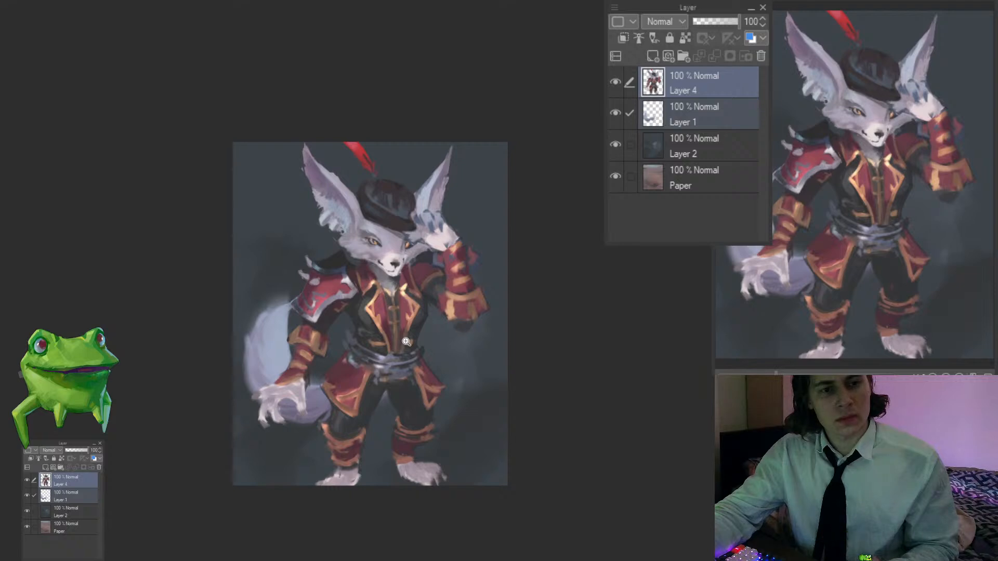
pyautogui.hotkey('ctrl', 'z')
# Step: Make Layer 2 active and paint muted ground tones sampled from the backdrop around and beneath the feet
pyautogui.keyDown('ctrl'); pyautogui.keyDown('shift'); pyautogui.click(477, 449); pyautogui.keyUp('shift'); pyautogui.keyUp('ctrl')
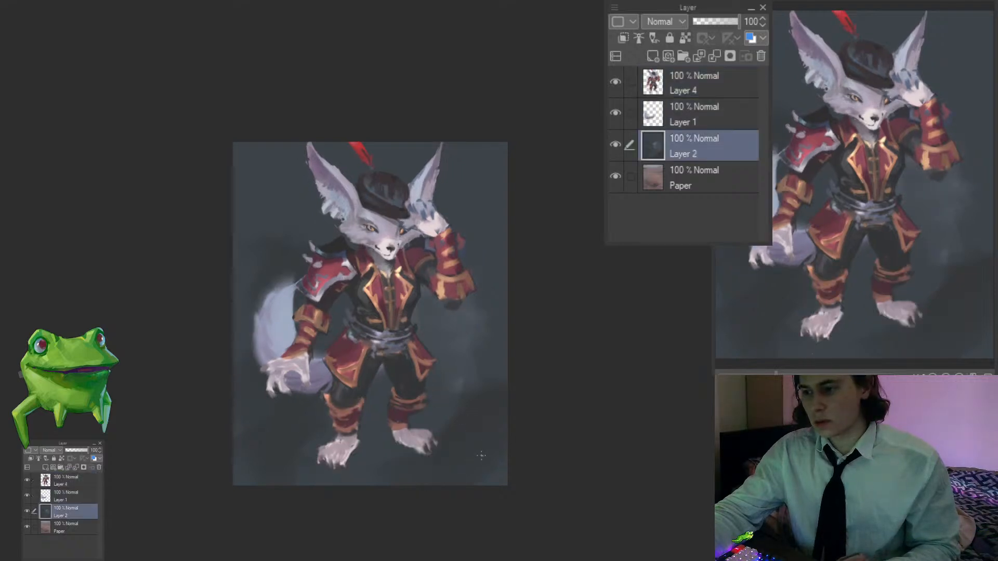
pyautogui.moveTo(405, 419); pyautogui.dragTo(395, 441)
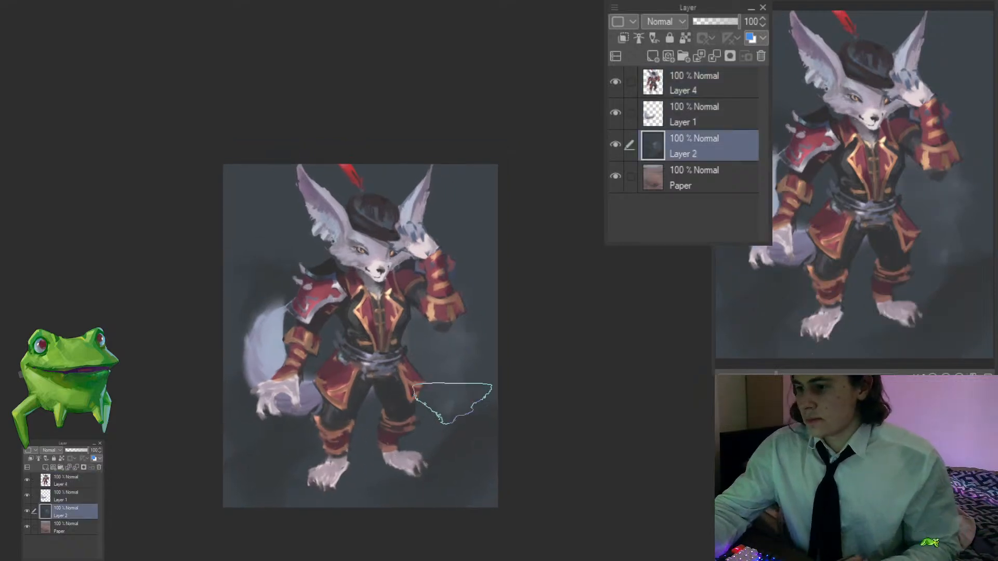
pyautogui.moveTo(376, 488); pyautogui.dragTo(440, 485)
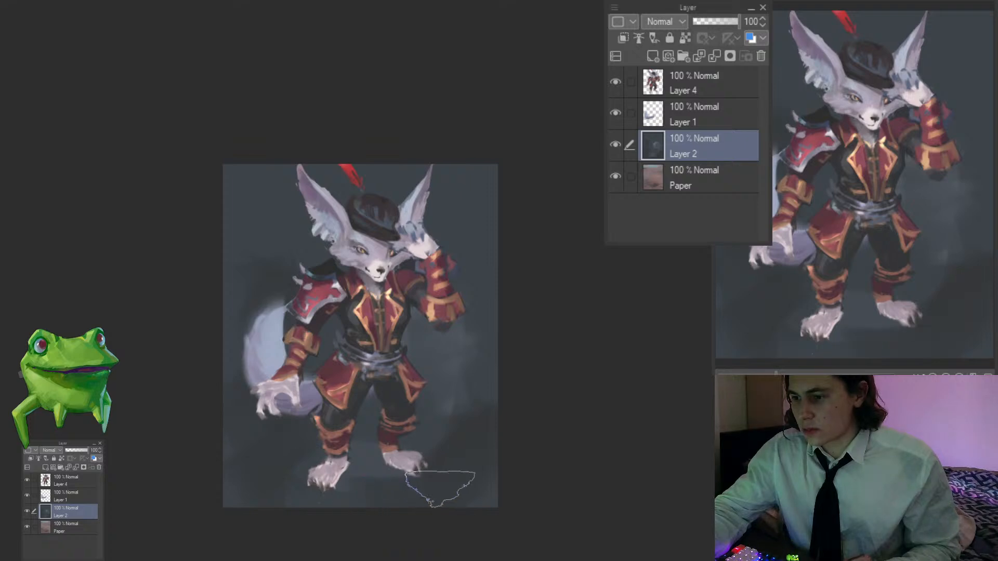
pyautogui.keyDown('alt'); pyautogui.click(457, 476); pyautogui.keyUp('alt')
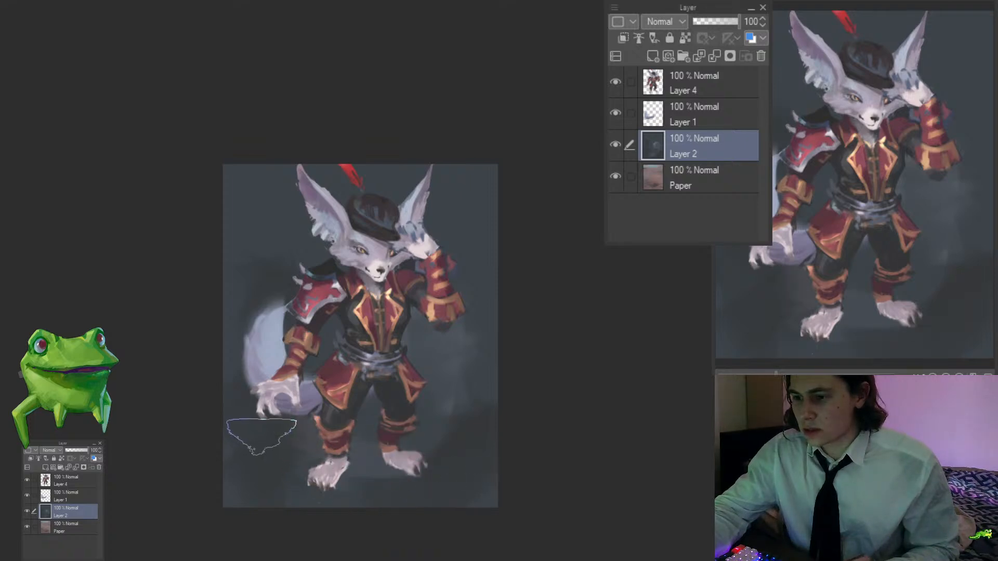
pyautogui.keyDown('alt'); pyautogui.click(364, 450); pyautogui.keyUp('alt')
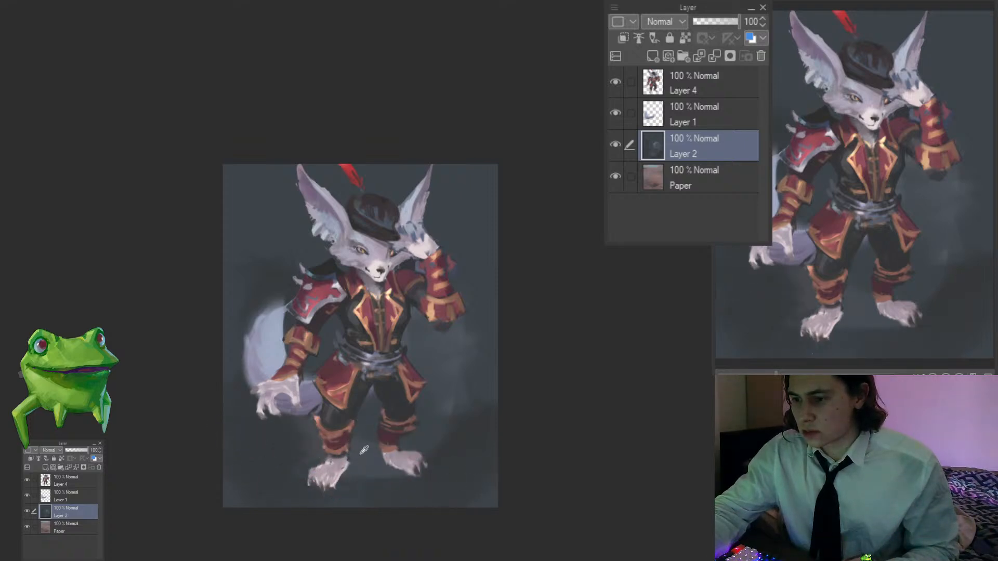
pyautogui.moveTo(260, 487)
pyautogui.mouseDown()
pyautogui.moveTo(251, 481)
pyautogui.moveTo(280, 494)
pyautogui.moveTo(256, 476)
pyautogui.mouseUp()
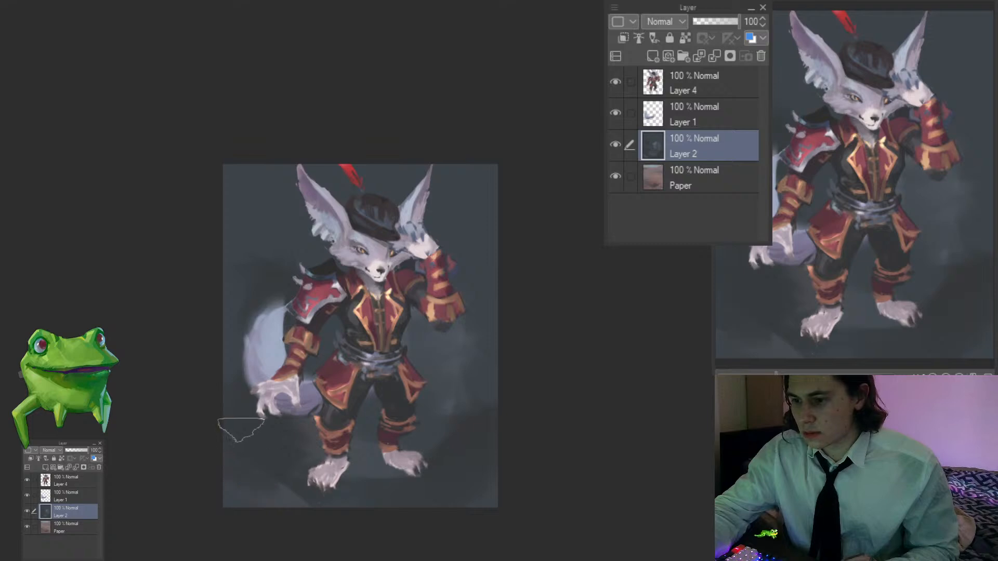
# Step: Hide the dark Layer 2 backdrop and make the Paper layer with the landscape active
pyautogui.click(28, 510)
pyautogui.moveTo(493, 383)
pyautogui.mouseDown()
pyautogui.moveTo(507, 392)
pyautogui.moveTo(497, 378)
pyautogui.moveTo(468, 402)
pyautogui.mouseUp()
pyautogui.keyDown('ctrl'); pyautogui.keyDown('shift'); pyautogui.click(479, 401); pyautogui.keyUp('shift'); pyautogui.keyUp('ctrl')
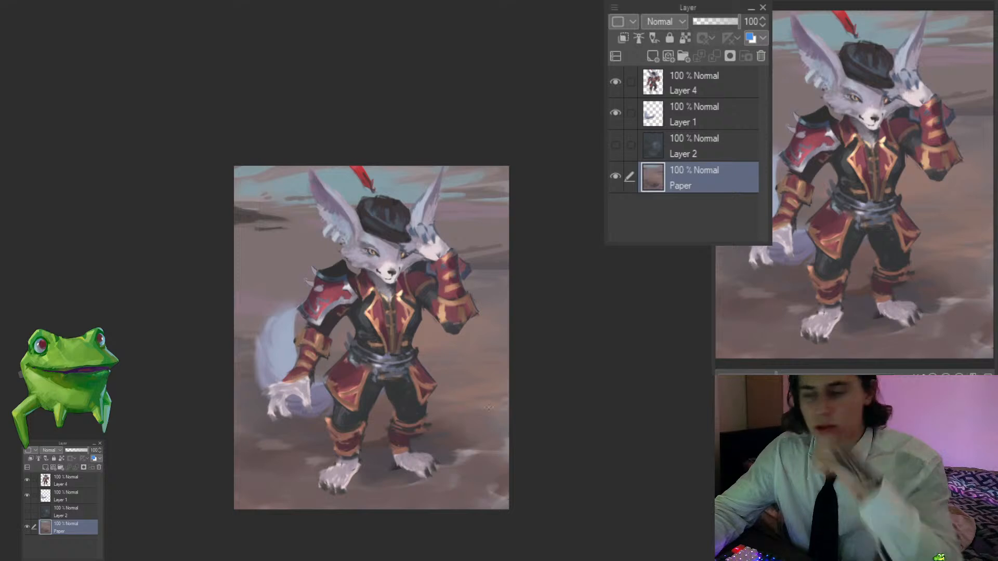
# Step: Paint cloud and sky strokes beside the ear near the raised hand, using colours sampled from the sky
pyautogui.moveTo(473, 398); pyautogui.dragTo(492, 414)
pyautogui.moveTo(560, 403); pyautogui.dragTo(555, 295)
pyautogui.scroll(1, 380, 249)
pyautogui.keyDown('alt'); pyautogui.click(418, 233); pyautogui.keyUp('alt')
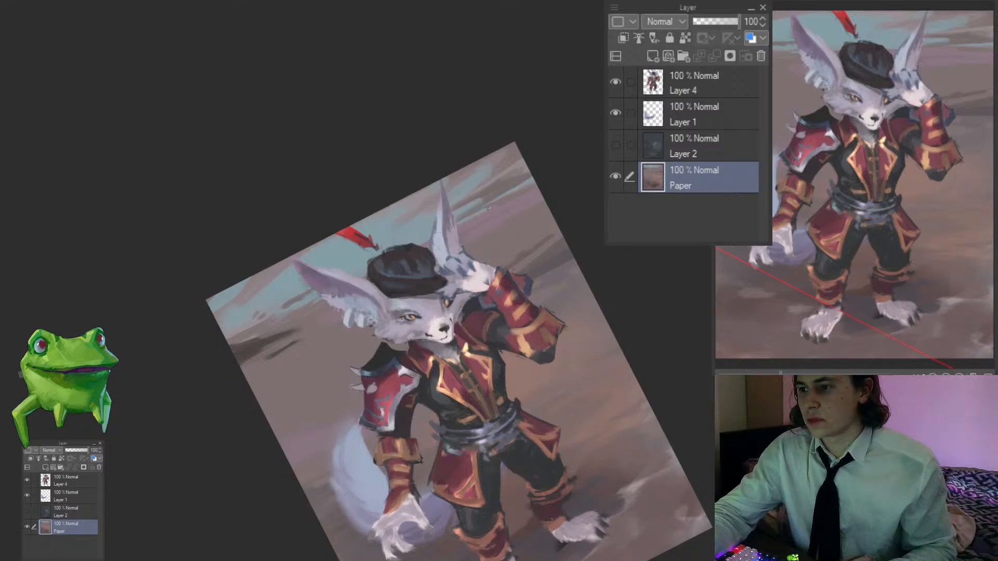
pyautogui.moveTo(315, 303); pyautogui.dragTo(340, 286)
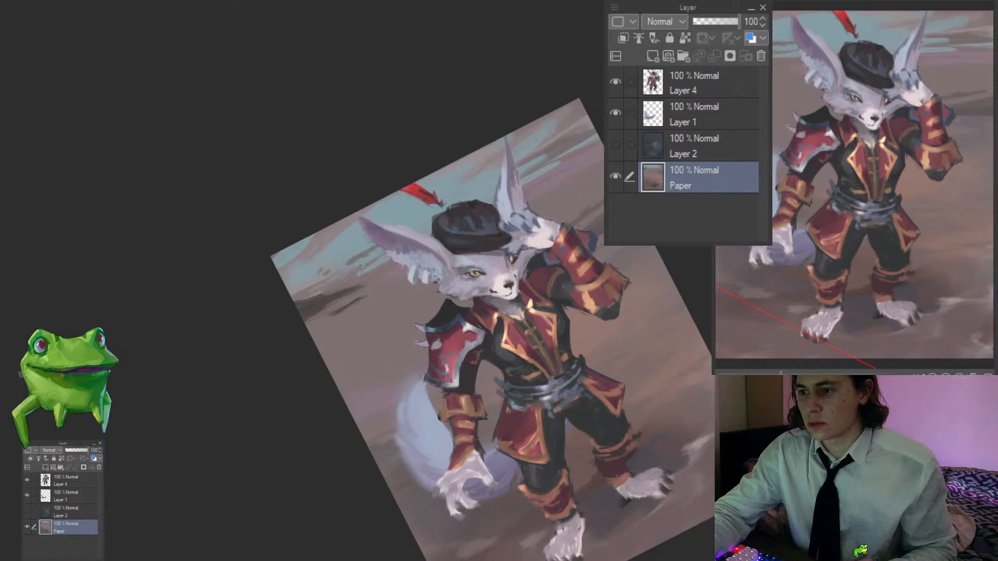
pyautogui.scroll(-5, 360, 283)
pyautogui.scroll(5, 361, 278)
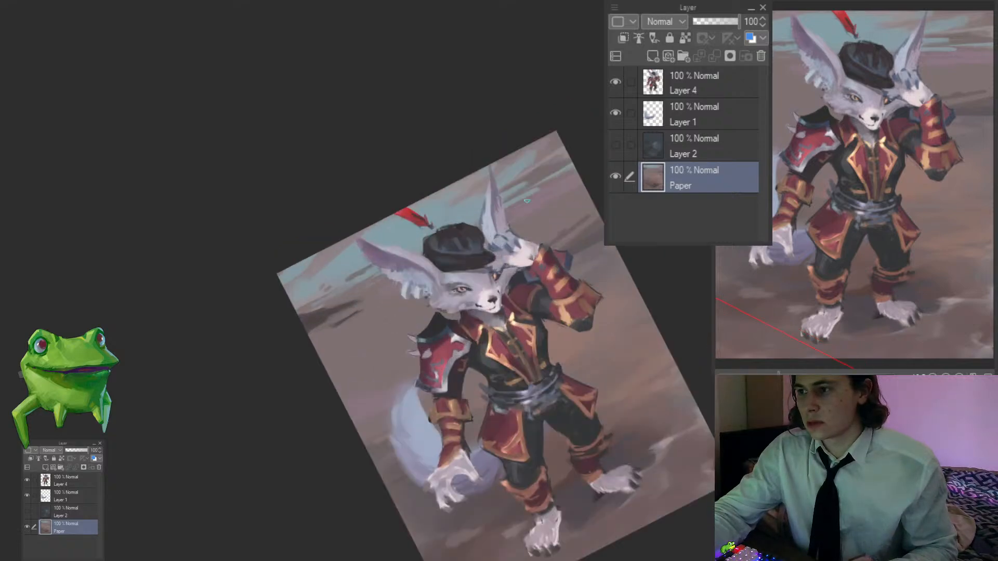
pyautogui.hotkey('ctrl', '@')
pyautogui.moveTo(463, 269); pyautogui.dragTo(439, 269)
pyautogui.moveTo(540, 287); pyautogui.dragTo(558, 283)
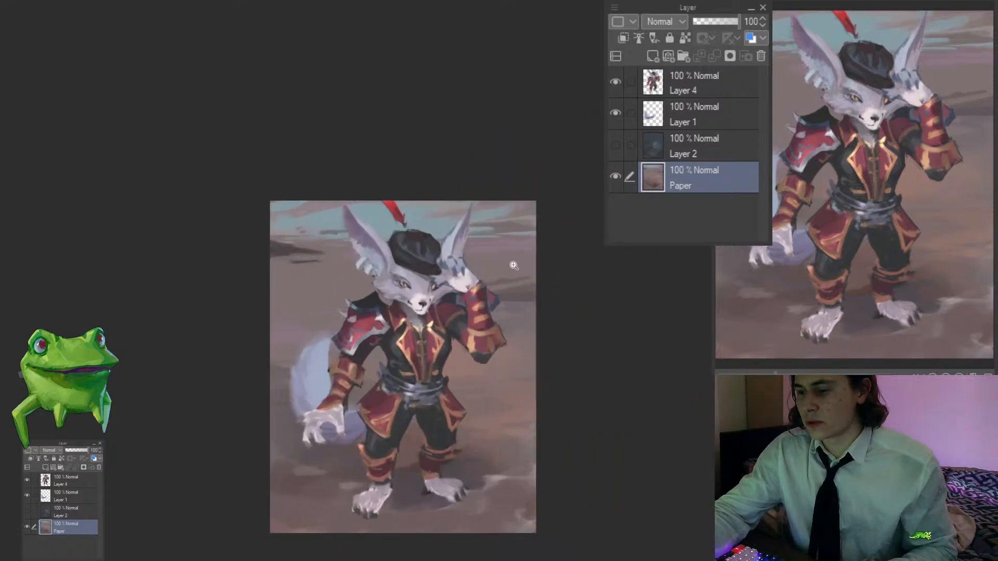
# Step: Paint a dark slanted landform rising from the horizon at the landscape's left edge on the Paper layer
pyautogui.moveTo(471, 275); pyautogui.dragTo(483, 270)
pyautogui.moveTo(491, 308); pyautogui.dragTo(455, 254)
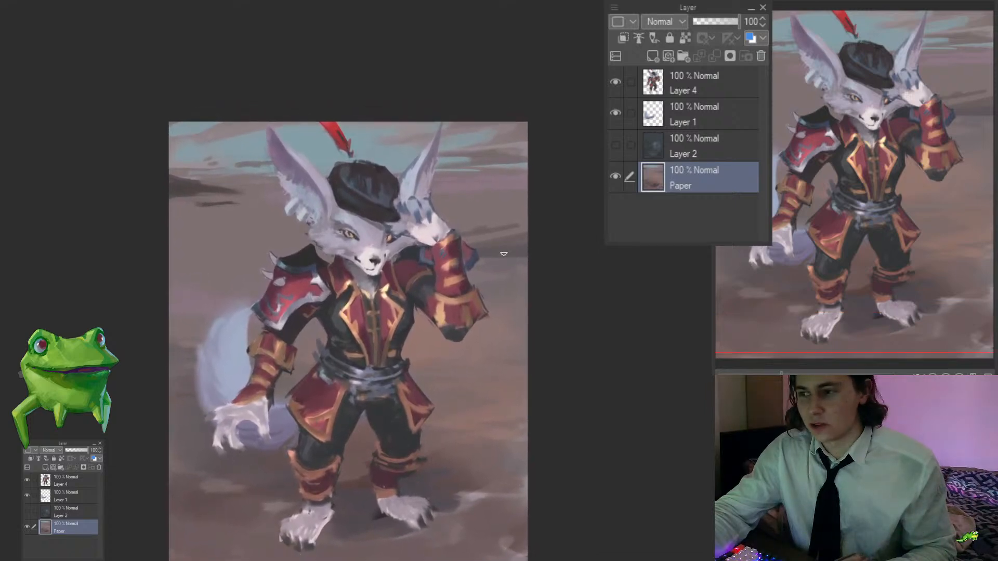
pyautogui.moveTo(364, 263); pyautogui.dragTo(418, 286)
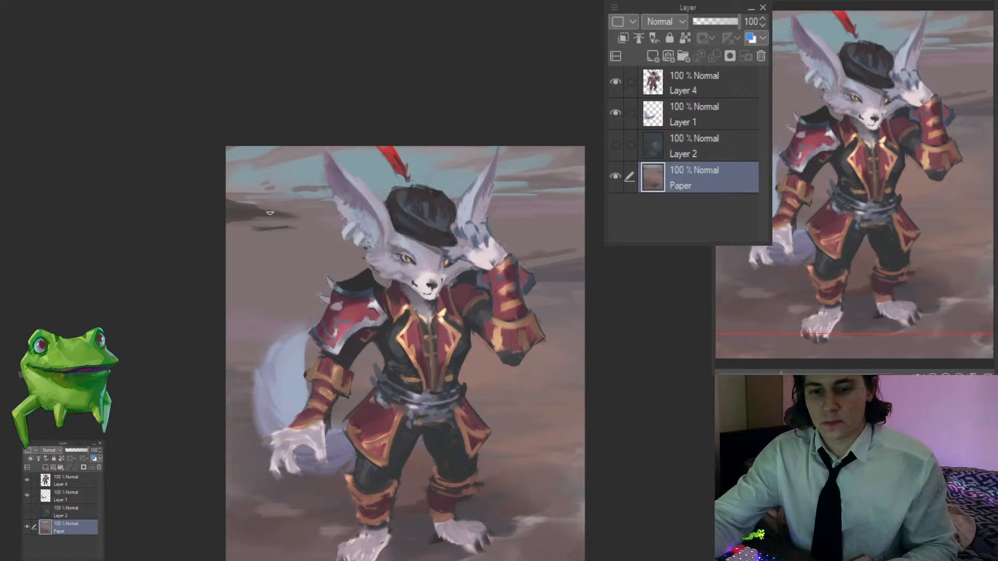
pyautogui.moveTo(237, 206); pyautogui.dragTo(256, 219)
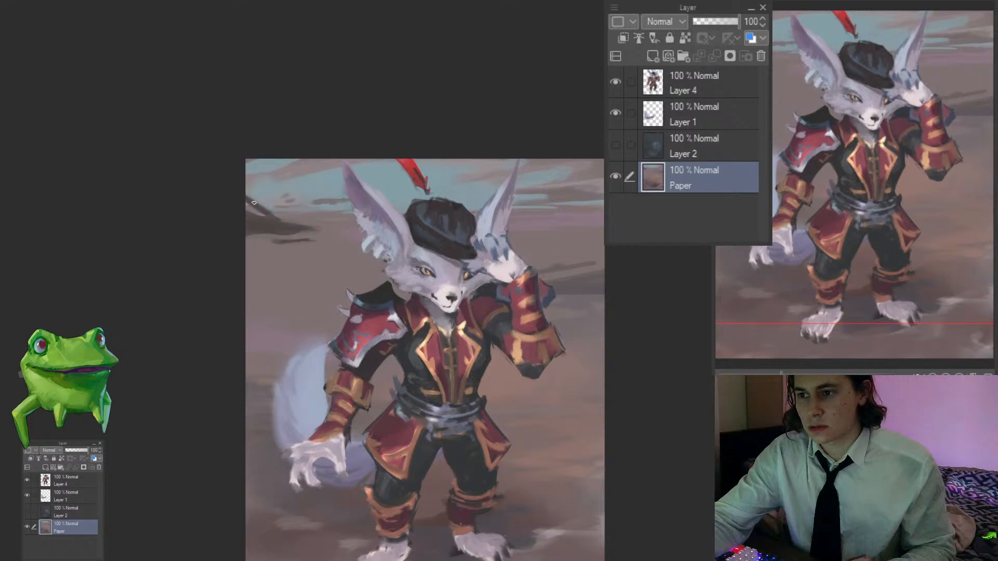
pyautogui.moveTo(298, 233); pyautogui.dragTo(230, 176)
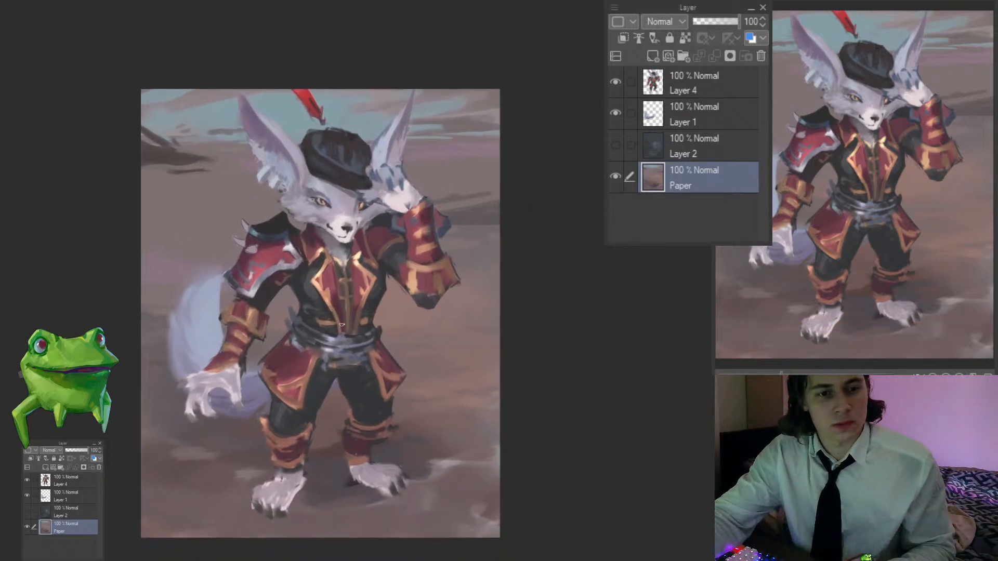
# Step: Add small muted clouds in the sky above the left horizon of the landscape
pyautogui.moveTo(363, 368); pyautogui.dragTo(375, 395)
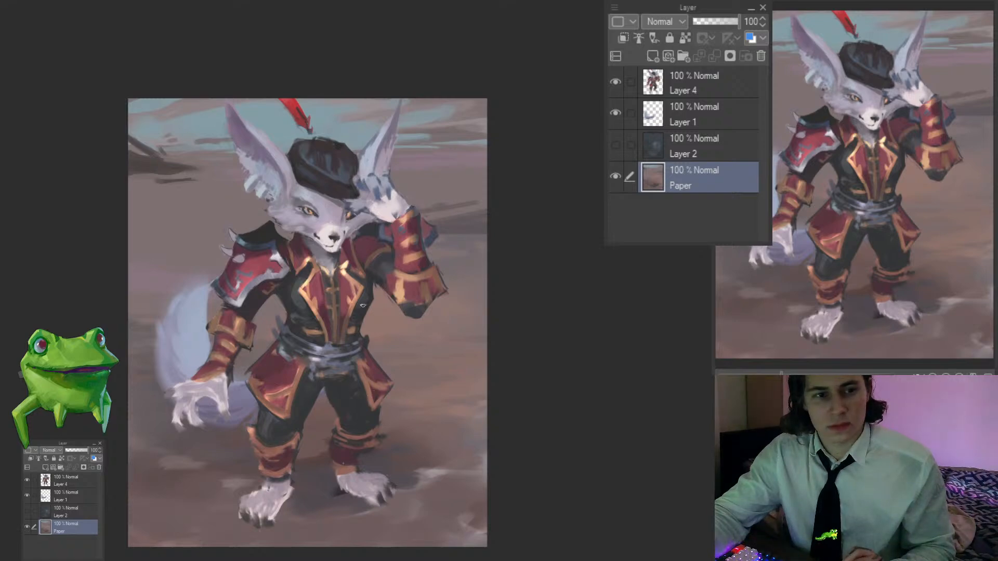
pyautogui.moveTo(382, 294); pyautogui.dragTo(359, 291)
pyautogui.moveTo(411, 179); pyautogui.dragTo(487, 207)
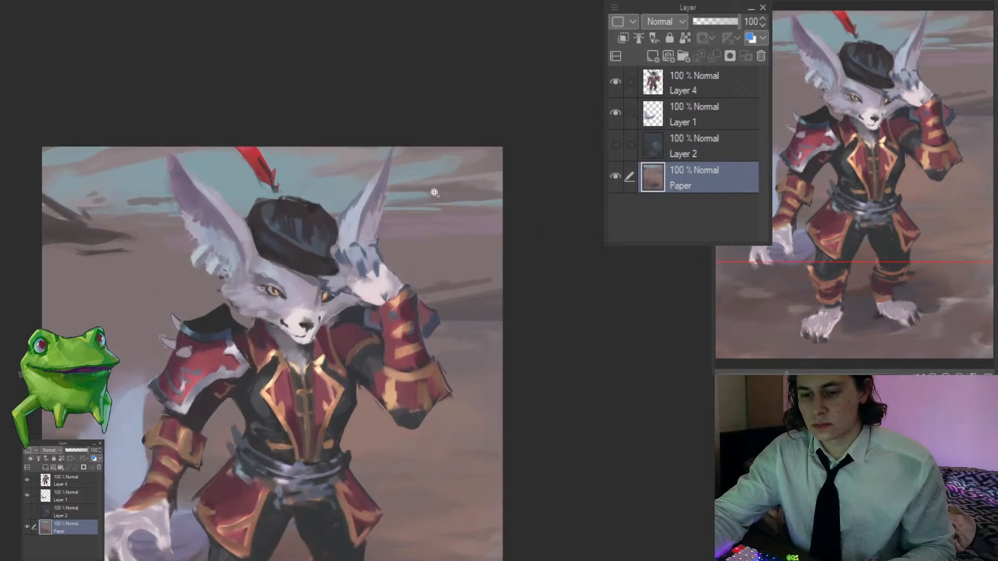
pyautogui.moveTo(411, 222); pyautogui.dragTo(383, 222)
pyautogui.moveTo(410, 266); pyautogui.dragTo(418, 226)
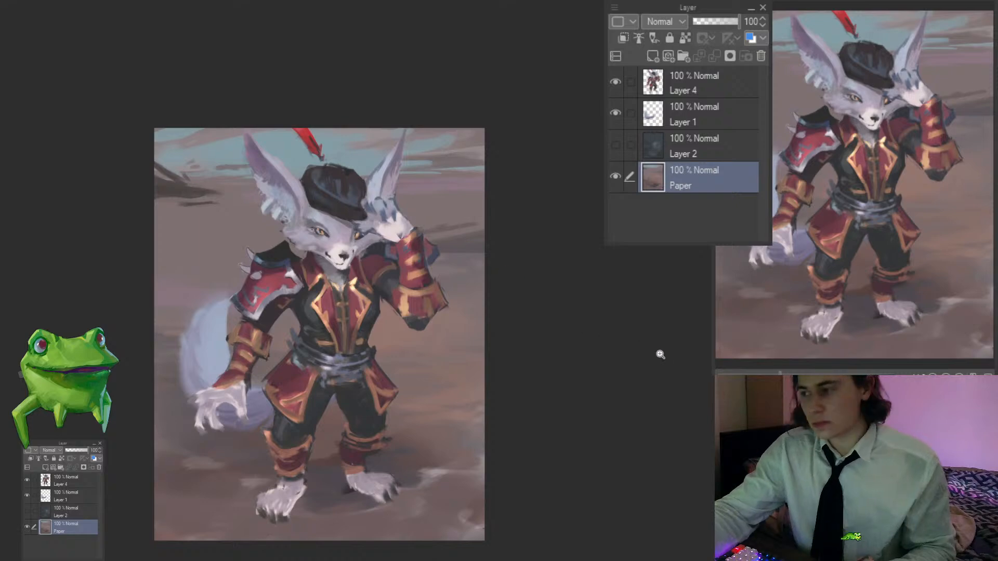
pyautogui.moveTo(468, 398); pyautogui.dragTo(516, 394)
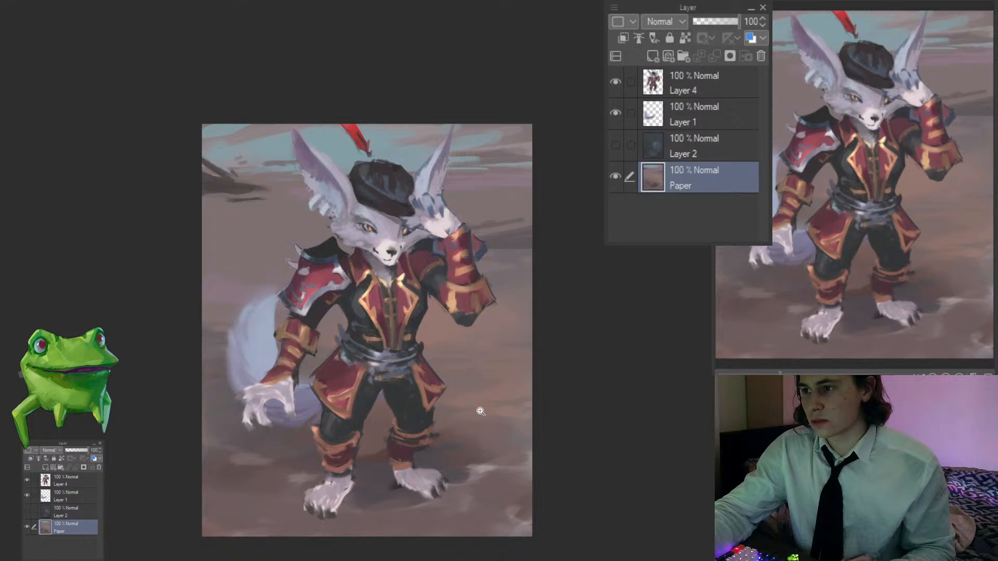
# Step: Try to scale up Layer 4 and Layer 1 together so the character fills more of the landscape
pyautogui.moveTo(483, 429); pyautogui.dragTo(437, 421)
pyautogui.click(647, 93)
pyautogui.keyDown('ctrl'); pyautogui.click(668, 112); pyautogui.keyUp('ctrl')
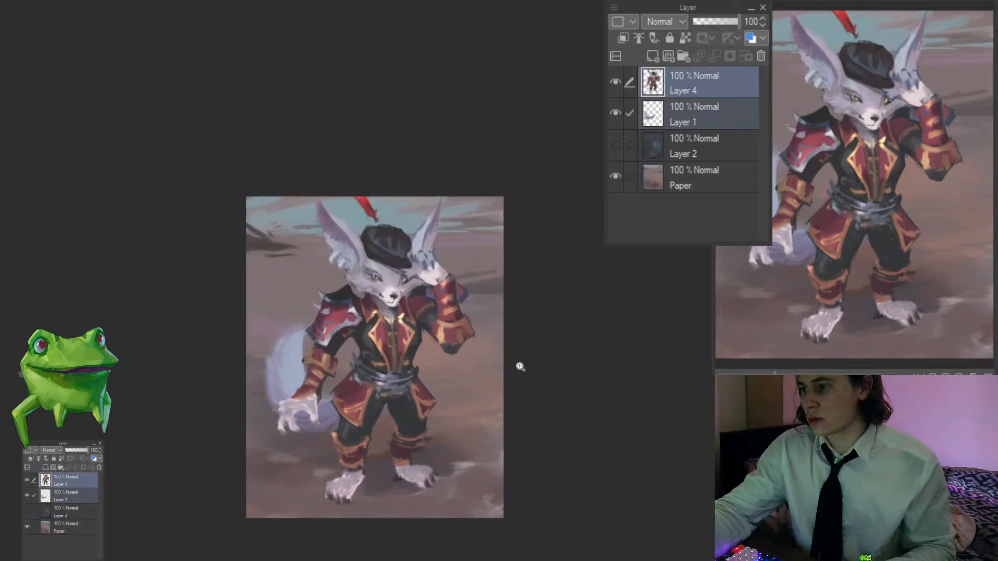
pyautogui.hotkey('ctrl', 't')
pyautogui.moveTo(385, 504); pyautogui.dragTo(382, 548)
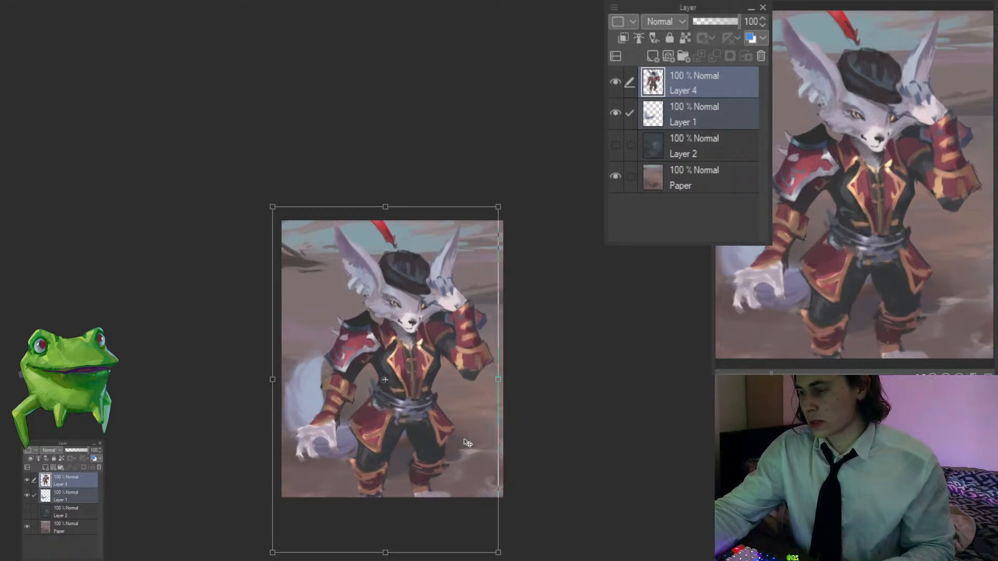
pyautogui.press('Return')
# Step: Show Layer 2 to view the enlarged character on the dark backdrop, and undo the enlargement
pyautogui.click(615, 145)
pyautogui.scroll(1, 456, 382)
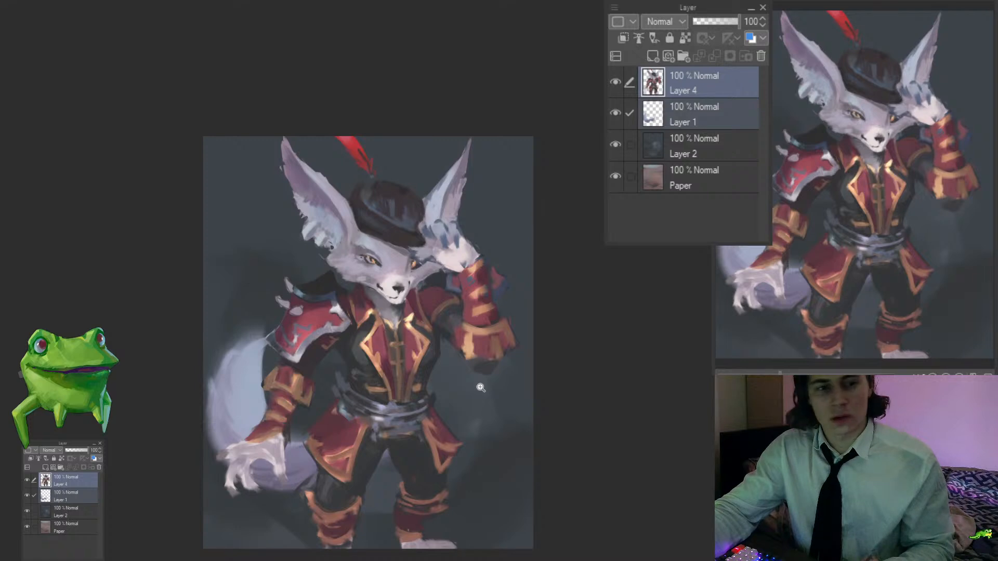
pyautogui.scroll(-1, 482, 393)
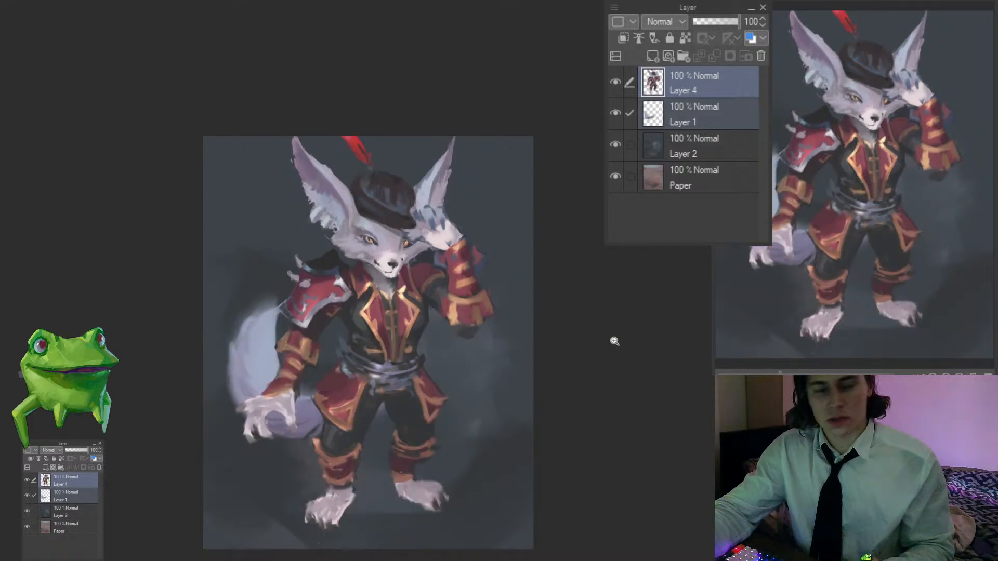
# Step: Hide Layer 2 and return to the Paper layer for work on the landscape's left horizon
pyautogui.scroll(-1, 485, 387)
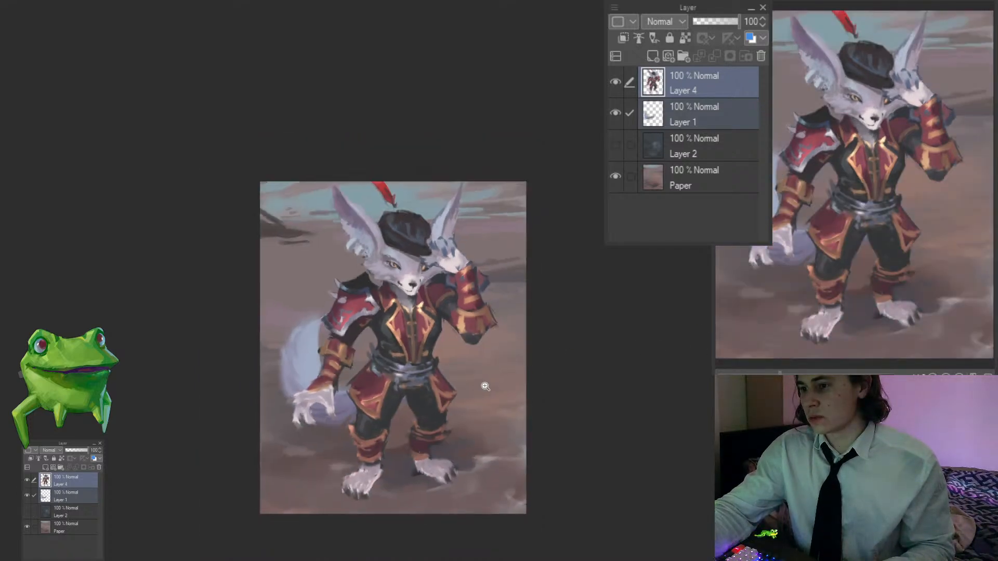
pyautogui.keyDown('ctrl'); pyautogui.keyDown('shift'); pyautogui.click(485, 359); pyautogui.keyUp('shift'); pyautogui.keyUp('ctrl')
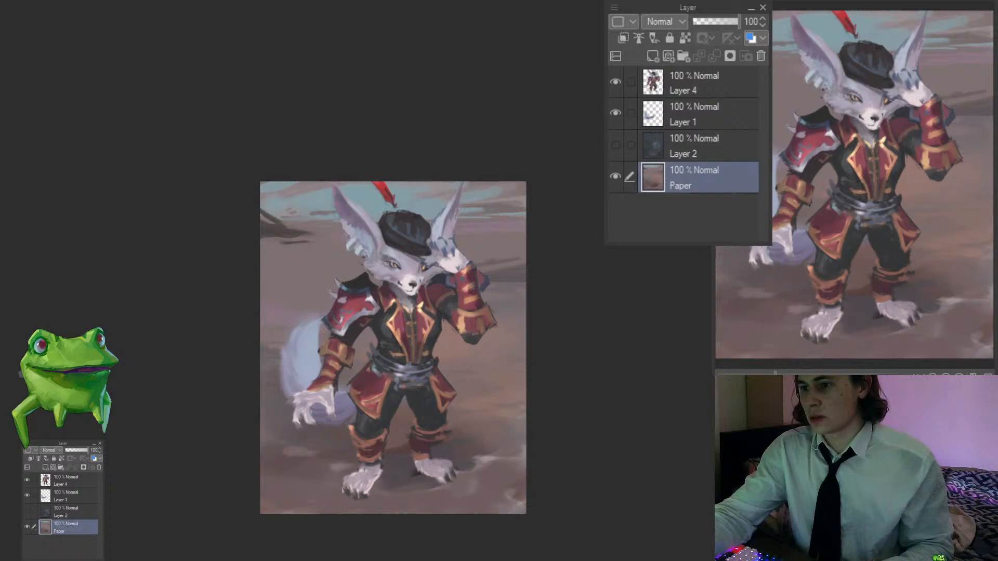
pyautogui.scroll(2, 265, 243)
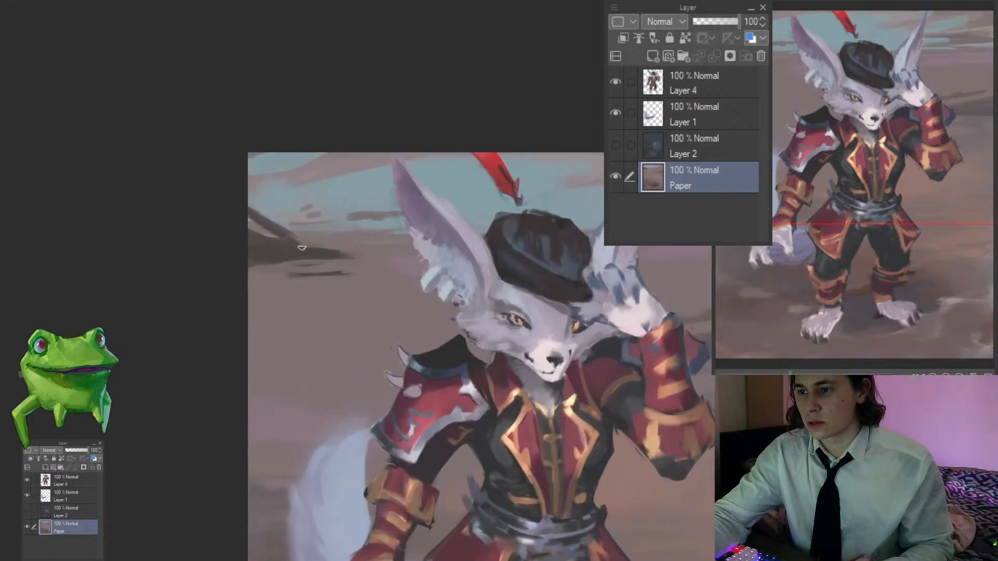
# Step: Paint sampled sky and cloud tones on the Paper layer, beside the raised hand and ear along the landscape's right horizon
pyautogui.scroll(-2, 322, 260)
pyautogui.scroll(1, 461, 257)
pyautogui.keyDown('alt'); pyautogui.click(445, 236); pyautogui.keyUp('alt')
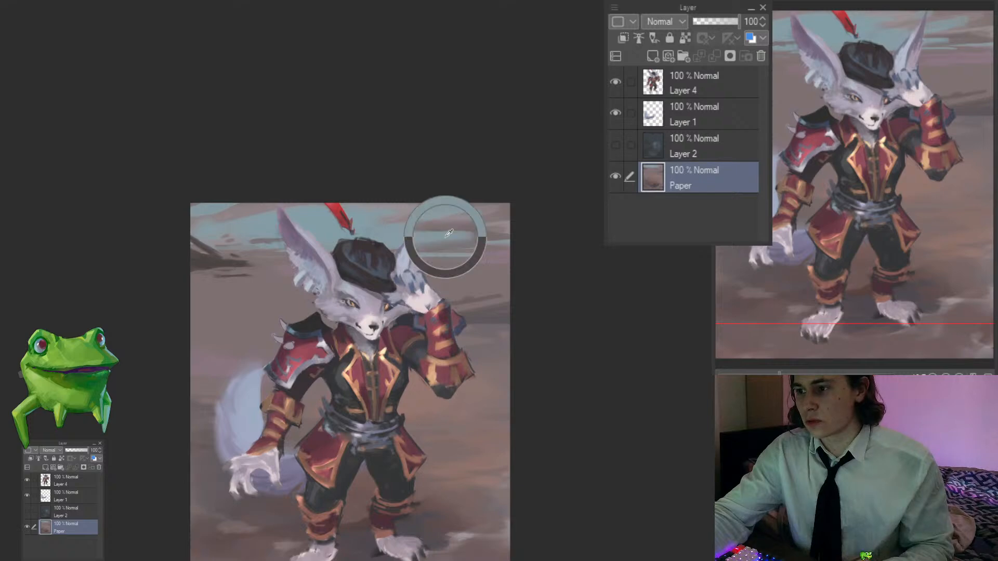
pyautogui.moveTo(471, 239); pyautogui.dragTo(434, 242)
pyautogui.moveTo(517, 244); pyautogui.dragTo(523, 219)
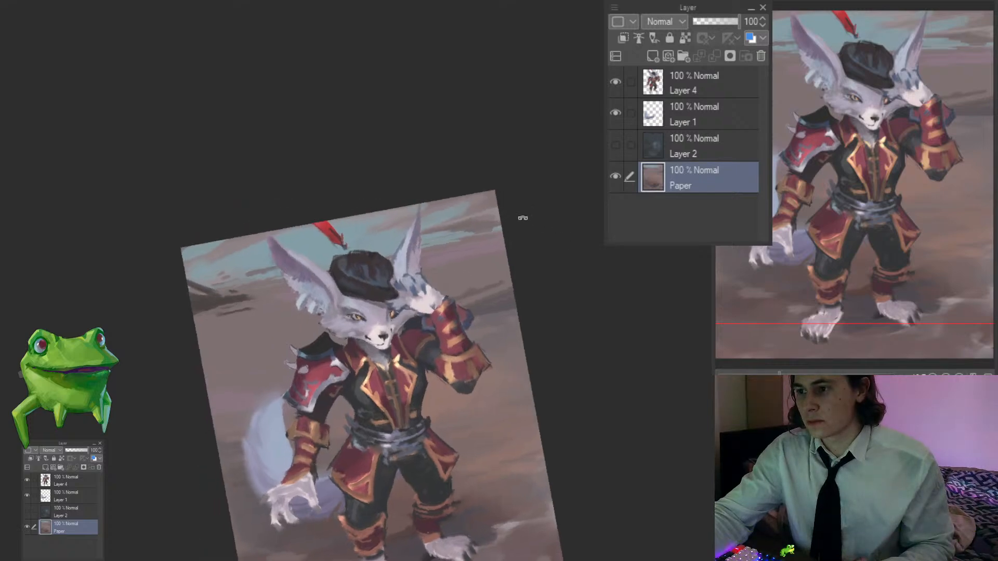
pyautogui.scroll(-3, 503, 238)
pyautogui.scroll(3, 483, 236)
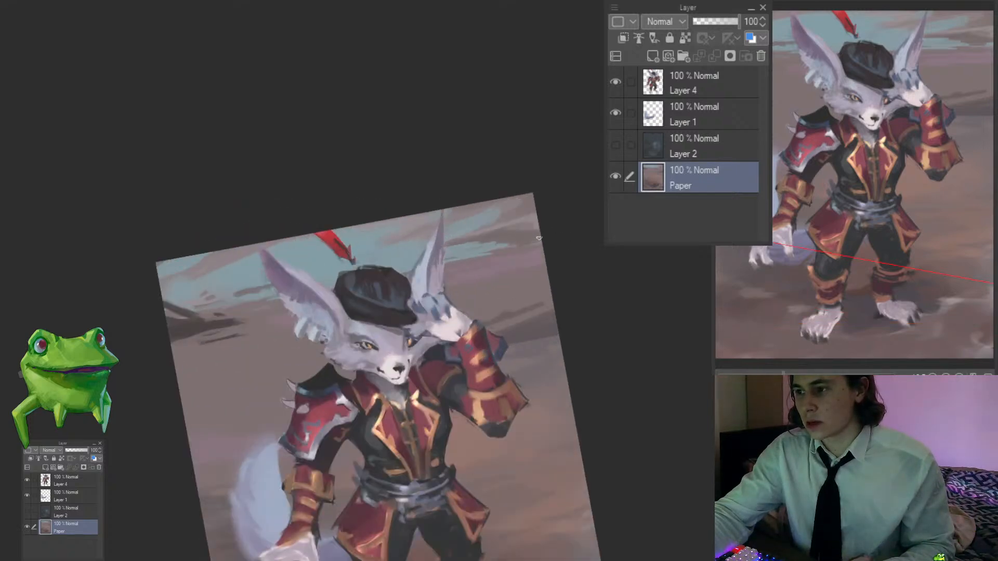
pyautogui.keyDown('alt'); pyautogui.click(475, 254); pyautogui.keyUp('alt')
pyautogui.moveTo(485, 269); pyautogui.dragTo(519, 170)
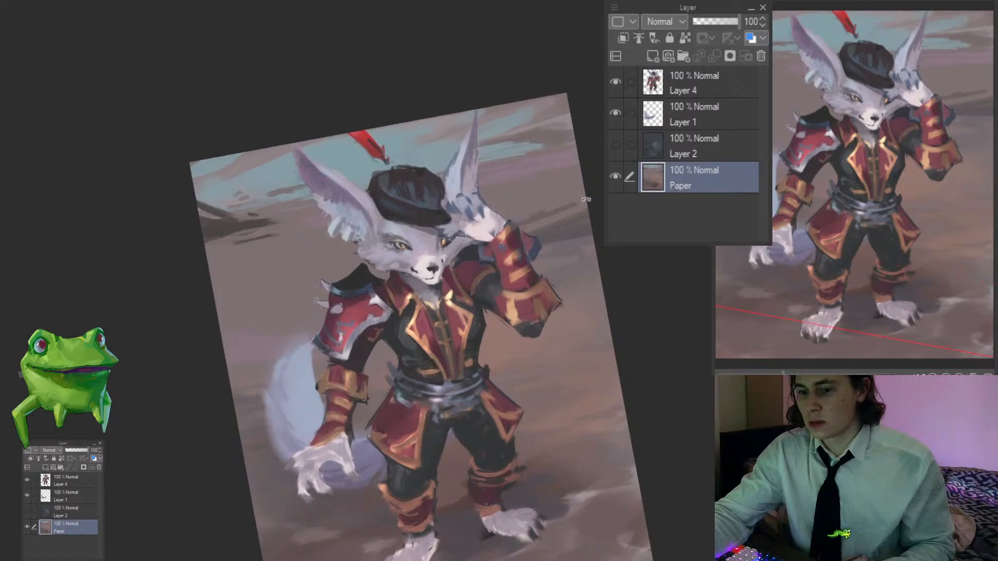
pyautogui.moveTo(586, 199); pyautogui.dragTo(574, 177)
# Step: Sample a ground tone and touch up the ground beside the character's feet on the Paper layer
pyautogui.scroll(-2, 478, 244)
pyautogui.moveTo(519, 338); pyautogui.dragTo(420, 390)
pyautogui.keyDown('ctrl'); pyautogui.click(375, 444); pyautogui.keyUp('ctrl')
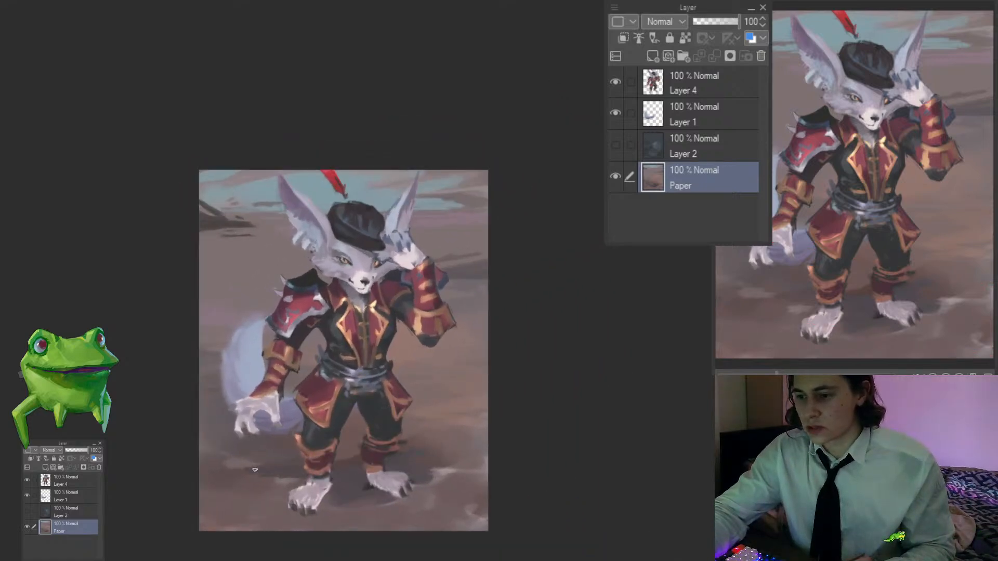
pyautogui.keyDown('alt'); pyautogui.click(243, 466); pyautogui.keyUp('alt')
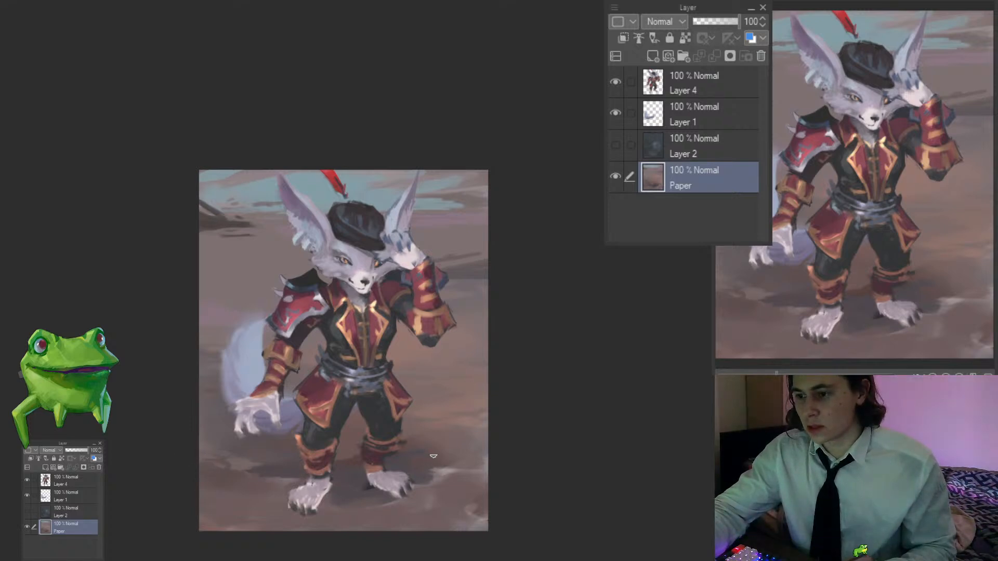
pyautogui.moveTo(434, 456); pyautogui.dragTo(415, 468)
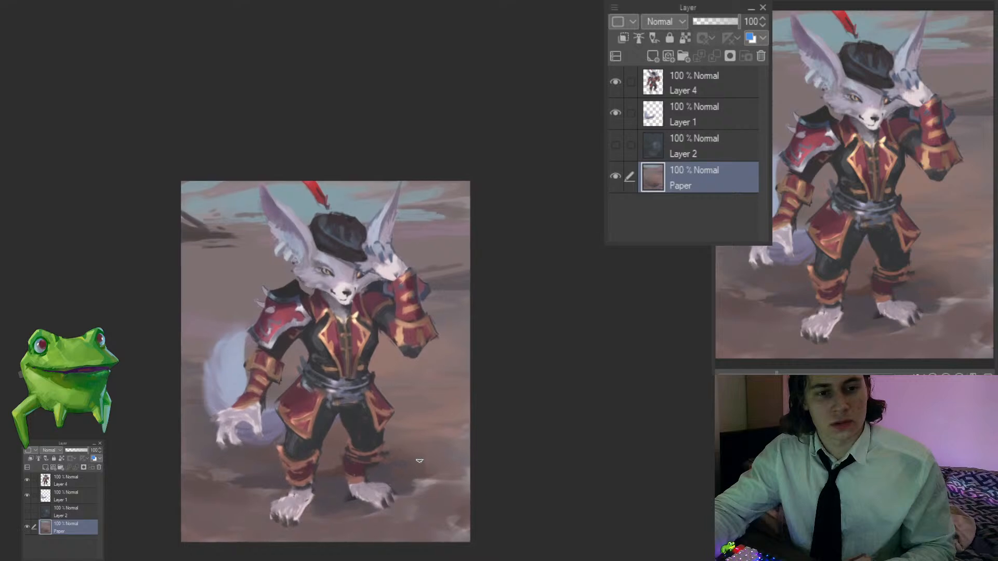
# Step: Add a Color dodge layer above Paper and paint a warm orange glow on the ground to the right of the character
pyautogui.moveTo(453, 433); pyautogui.dragTo(535, 307)
pyautogui.click(652, 56)
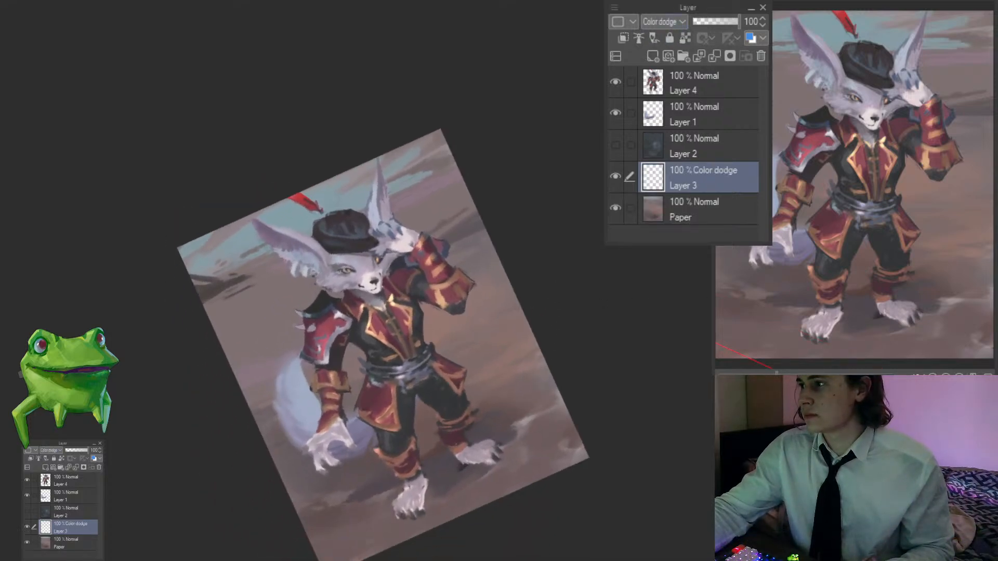
pyautogui.moveTo(488, 338)
pyautogui.mouseDown()
pyautogui.moveTo(597, 260)
pyautogui.moveTo(603, 280)
pyautogui.moveTo(480, 333)
pyautogui.moveTo(535, 278)
pyautogui.moveTo(512, 247)
pyautogui.moveTo(447, 267)
pyautogui.moveTo(496, 294)
pyautogui.moveTo(484, 322)
pyautogui.mouseUp()
pyautogui.moveTo(472, 335); pyautogui.dragTo(473, 358)
pyautogui.moveTo(551, 328)
pyautogui.mouseDown()
pyautogui.moveTo(561, 271)
pyautogui.moveTo(505, 314)
pyautogui.mouseUp()
# Step: Try to enlarge Layer 4 and Layer 1 together so the character fills the canvas height
pyautogui.click(50, 479)
pyautogui.click(33, 494)
pyautogui.moveTo(533, 385); pyautogui.dragTo(532, 415)
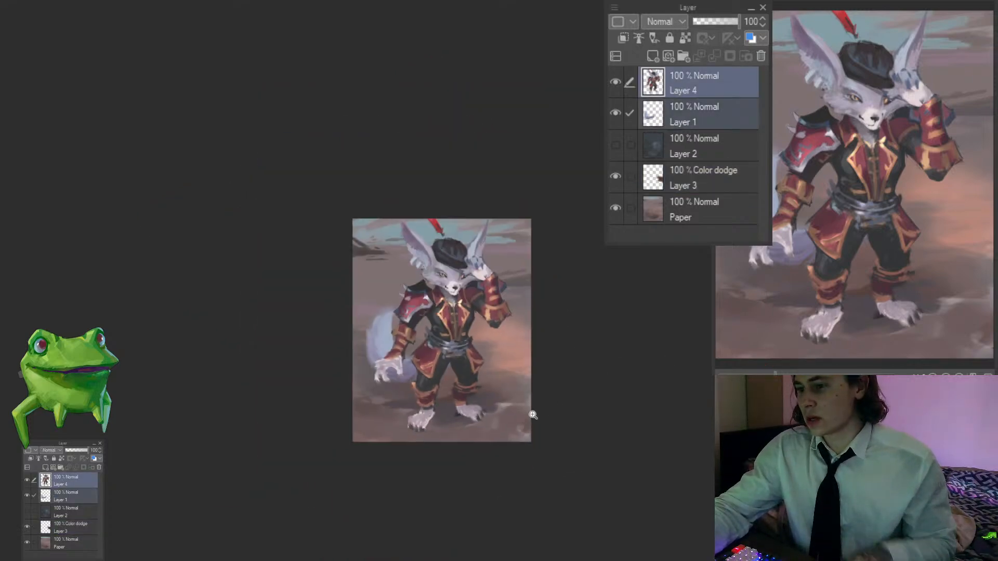
pyautogui.hotkey('ctrl', 't')
pyautogui.moveTo(436, 446); pyautogui.dragTo(435, 485)
pyautogui.moveTo(476, 414); pyautogui.dragTo(474, 406)
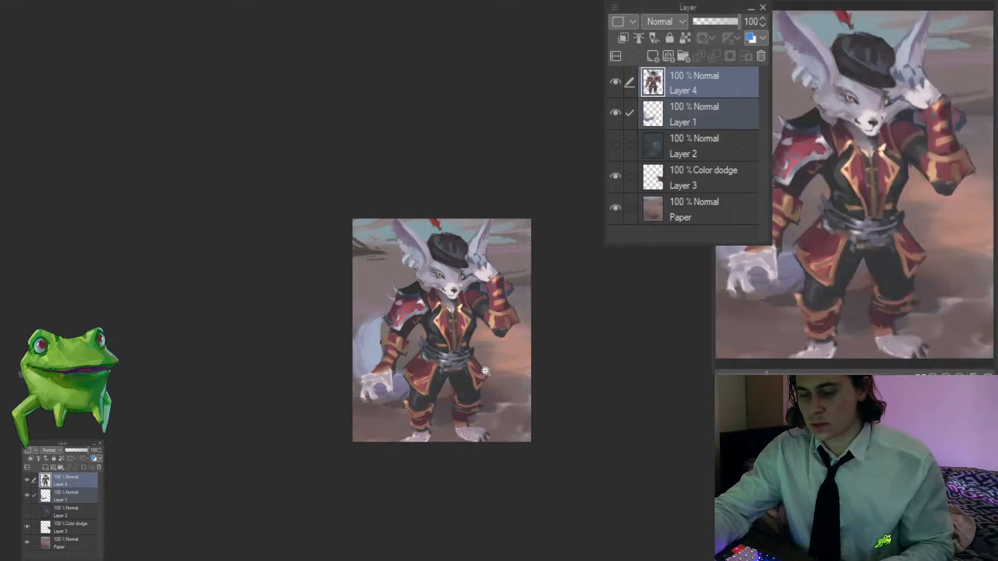
pyautogui.scroll(1, 486, 370)
# Step: Try a further transform of the enlarged character and undo the enlargement
pyautogui.hotkey('ctrl', 't')
pyautogui.moveTo(480, 391)
pyautogui.mouseDown()
pyautogui.moveTo(481, 407)
pyautogui.moveTo(476, 401)
pyautogui.moveTo(496, 397)
pyautogui.mouseUp()
pyautogui.press('Return')
pyautogui.click(482, 398)
pyautogui.hotkey('ctrl', 'z')
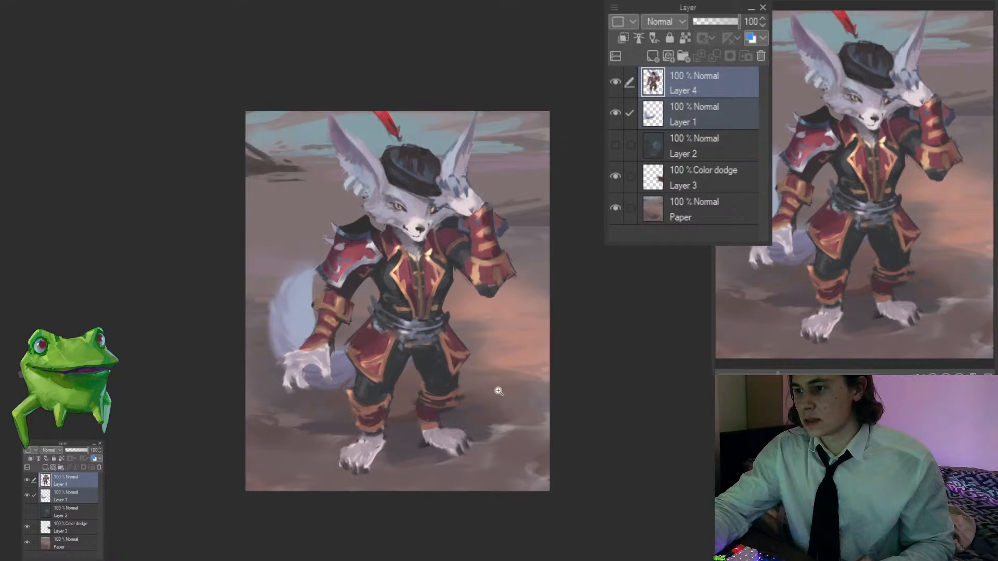
# Step: Return to the Color dodge layer and build up the orange glow across the ground right of the character's waist and legs
pyautogui.keyDown('ctrl'); pyautogui.keyDown('shift'); pyautogui.click(546, 355); pyautogui.keyUp('shift'); pyautogui.keyUp('ctrl')
pyautogui.moveTo(634, 338); pyautogui.dragTo(566, 251)
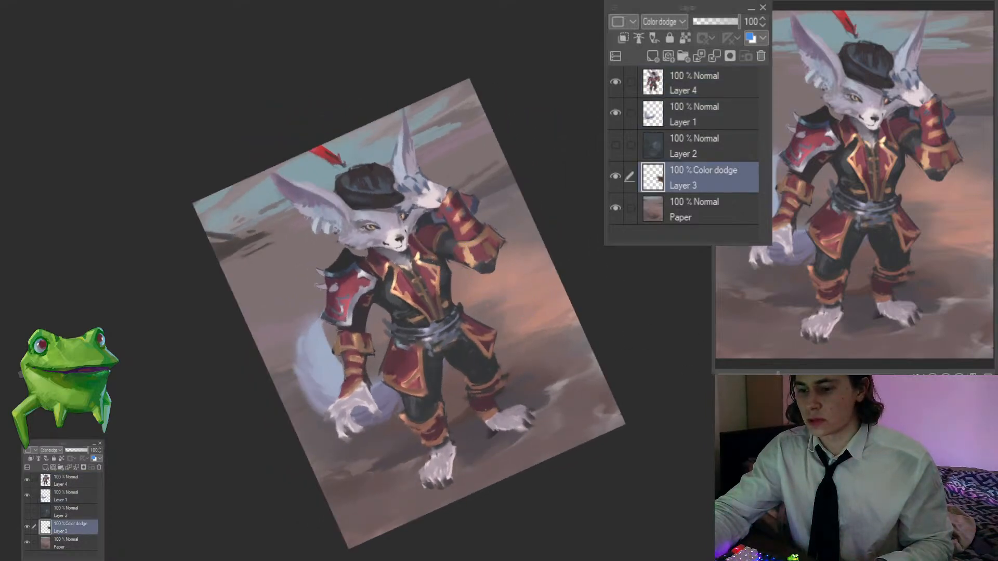
pyautogui.scroll(1, 434, 265)
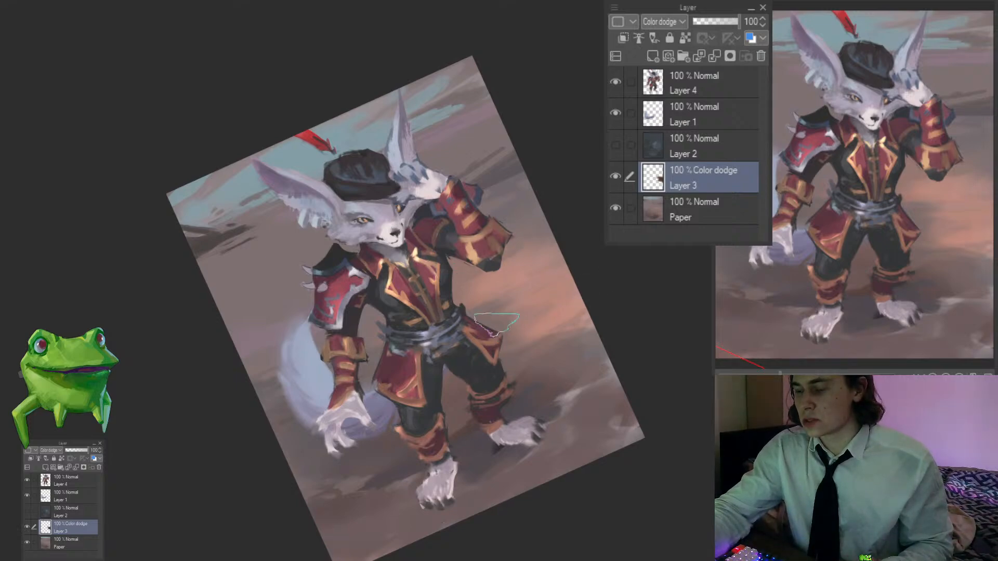
pyautogui.moveTo(475, 329); pyautogui.dragTo(485, 333)
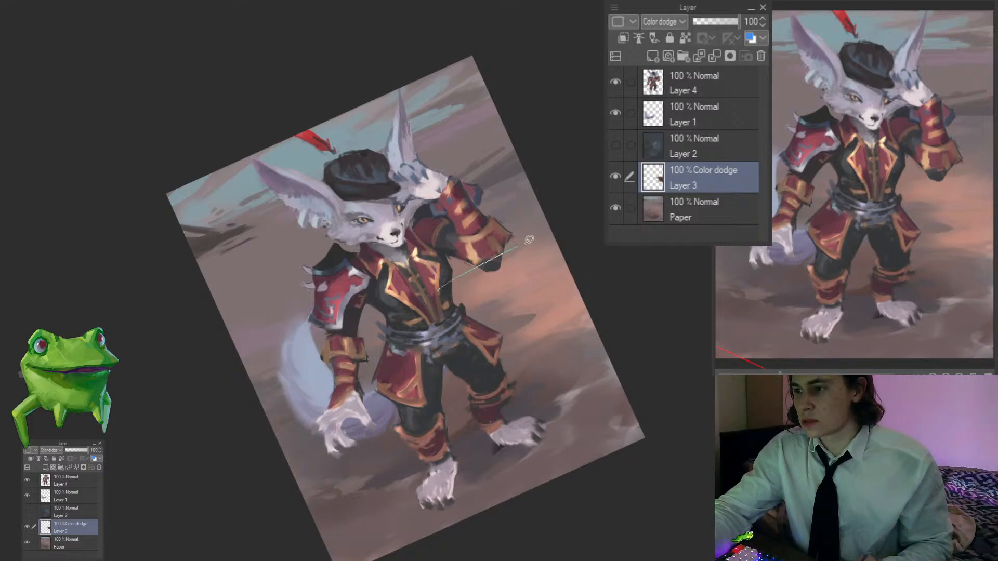
pyautogui.moveTo(588, 311); pyautogui.dragTo(543, 310)
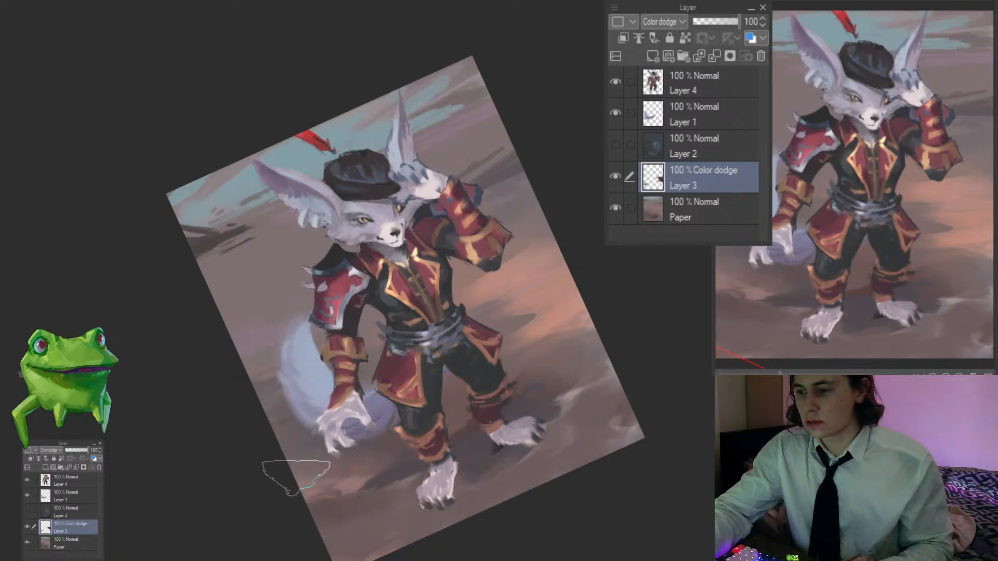
pyautogui.moveTo(452, 291); pyautogui.dragTo(491, 270)
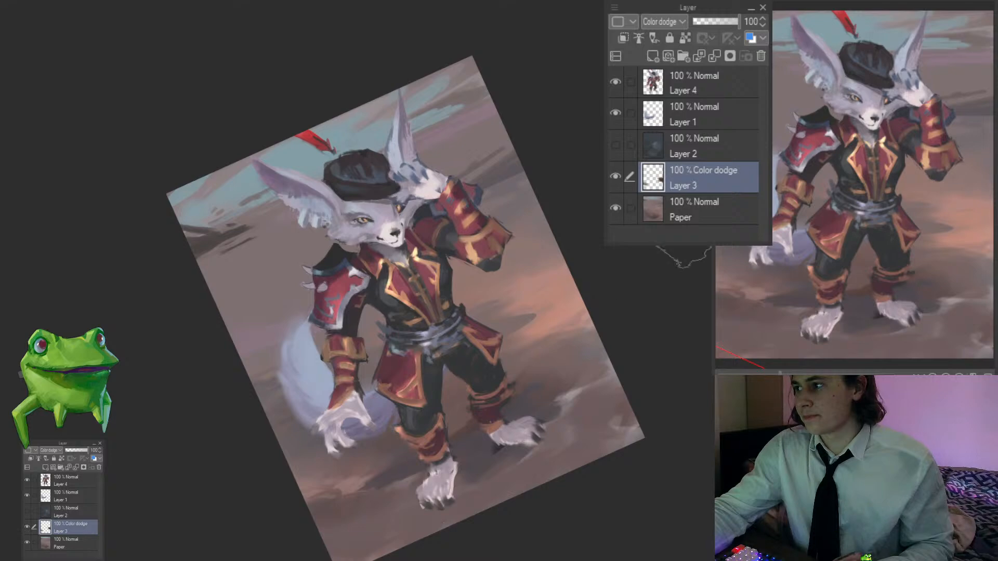
pyautogui.moveTo(598, 291)
pyautogui.mouseDown()
pyautogui.moveTo(543, 310)
pyautogui.moveTo(584, 286)
pyautogui.moveTo(525, 322)
pyautogui.moveTo(602, 294)
pyautogui.moveTo(519, 351)
pyautogui.moveTo(572, 330)
pyautogui.moveTo(617, 349)
pyautogui.moveTo(582, 365)
pyautogui.moveTo(546, 385)
pyautogui.mouseUp()
# Step: Paint a thin bright streak of light on the Color dodge layer above the orange glow, beside the character's waist
pyautogui.hotkey('ctrl', '@')
pyautogui.scroll(-4, 512, 393)
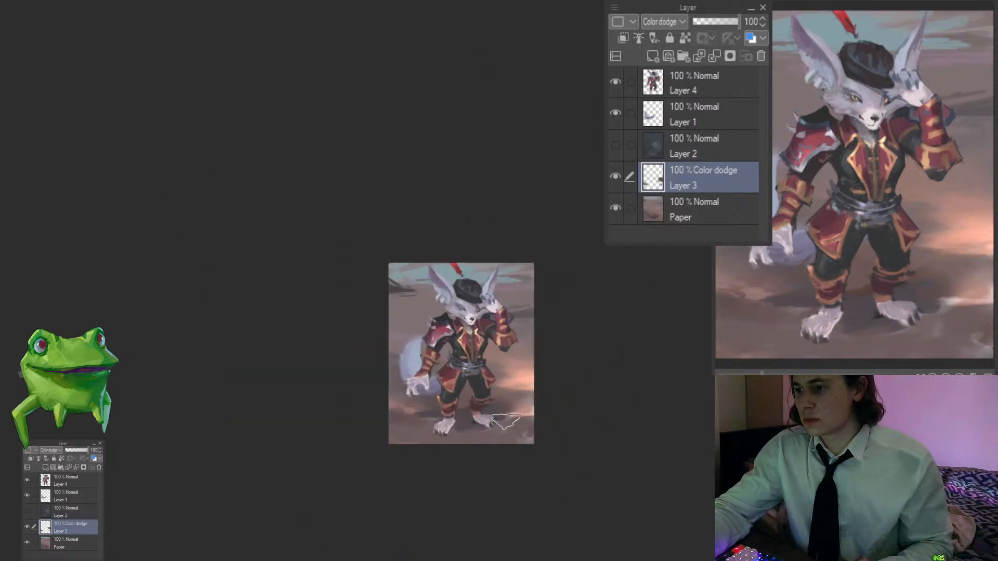
pyautogui.moveTo(505, 421); pyautogui.dragTo(546, 414)
pyautogui.moveTo(531, 376); pyautogui.dragTo(547, 306)
pyautogui.scroll(2, 547, 306)
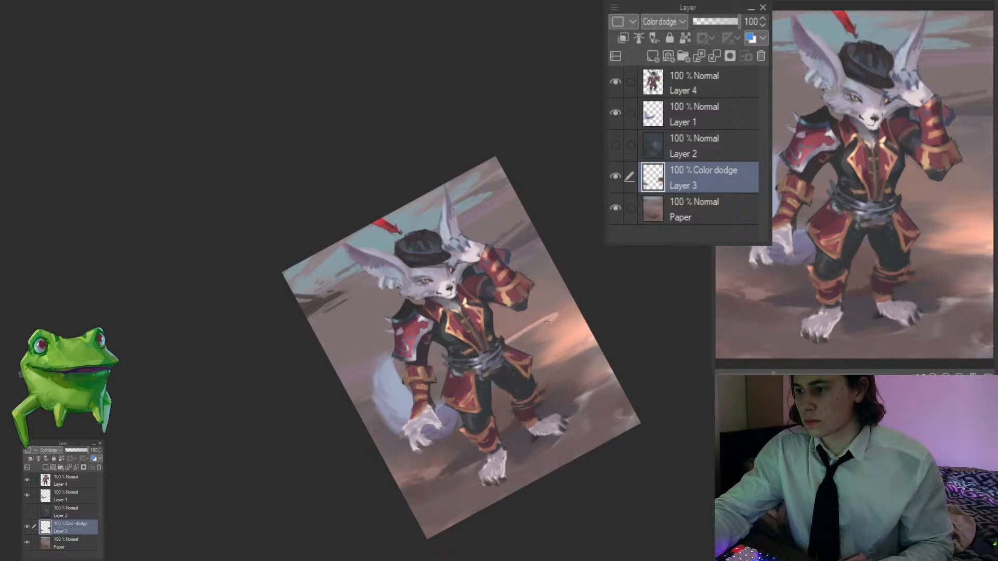
pyautogui.moveTo(571, 305); pyautogui.dragTo(503, 339)
pyautogui.moveTo(608, 280); pyautogui.dragTo(587, 366)
pyautogui.moveTo(496, 375); pyautogui.dragTo(494, 396)
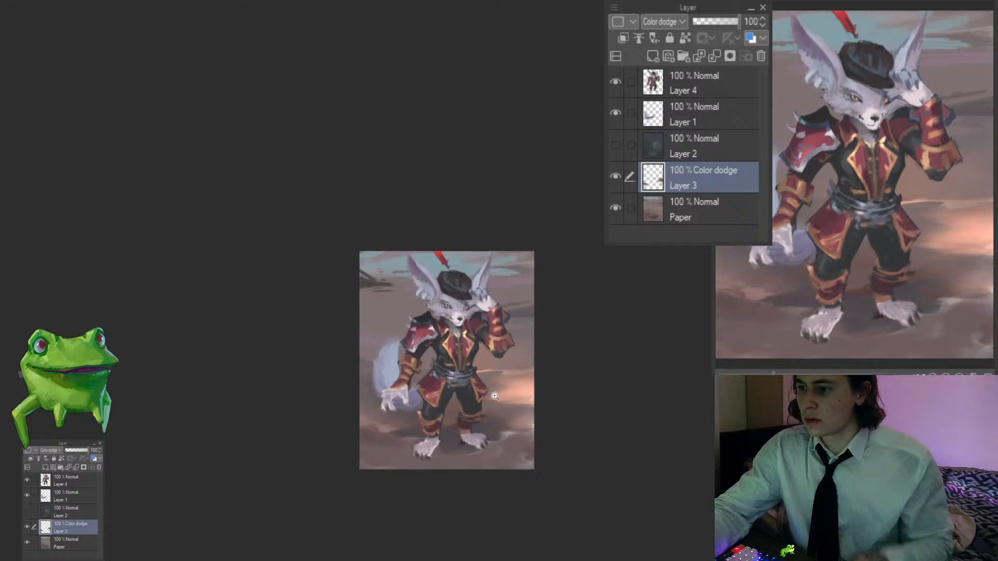
# Step: Flip the canvas view horizontally to check the composition with the new glow
pyautogui.press('h')
pyautogui.moveTo(350, 361); pyautogui.dragTo(356, 363)
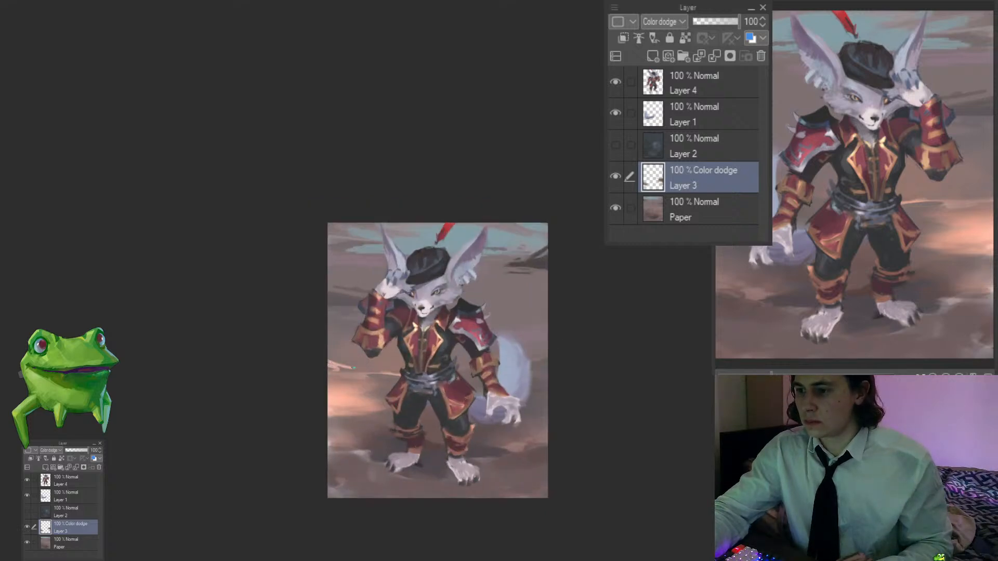
pyautogui.scroll(-4, 398, 370)
pyautogui.scroll(4, 398, 370)
pyautogui.scroll(1, 396, 314)
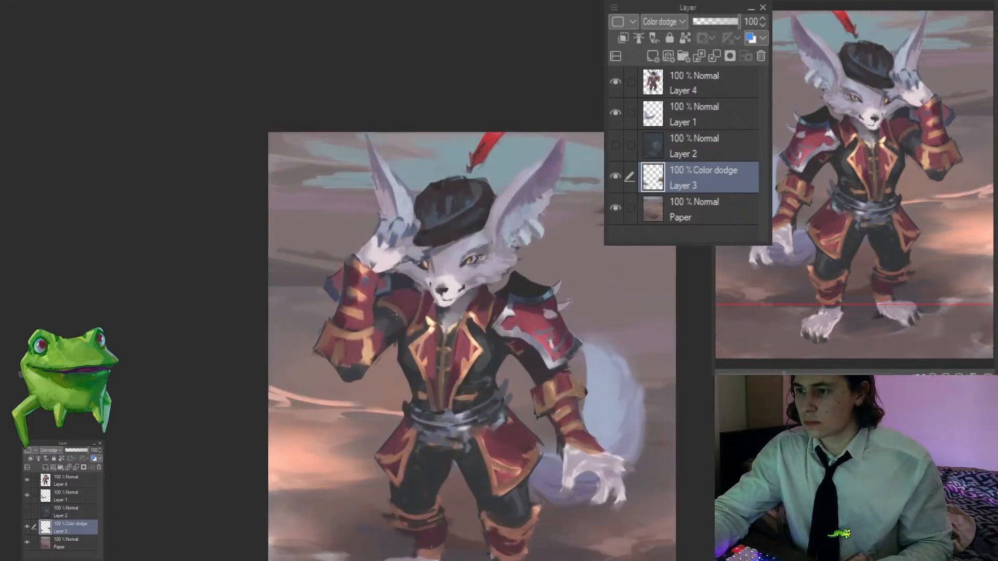
# Step: Select Layer 4 and touch up the cuff edge at the wrist of the character's raised arm
pyautogui.keyDown('ctrl'); pyautogui.keyDown('shift'); pyautogui.click(396, 223); pyautogui.keyUp('shift'); pyautogui.keyUp('ctrl')
pyautogui.click(437, 228)
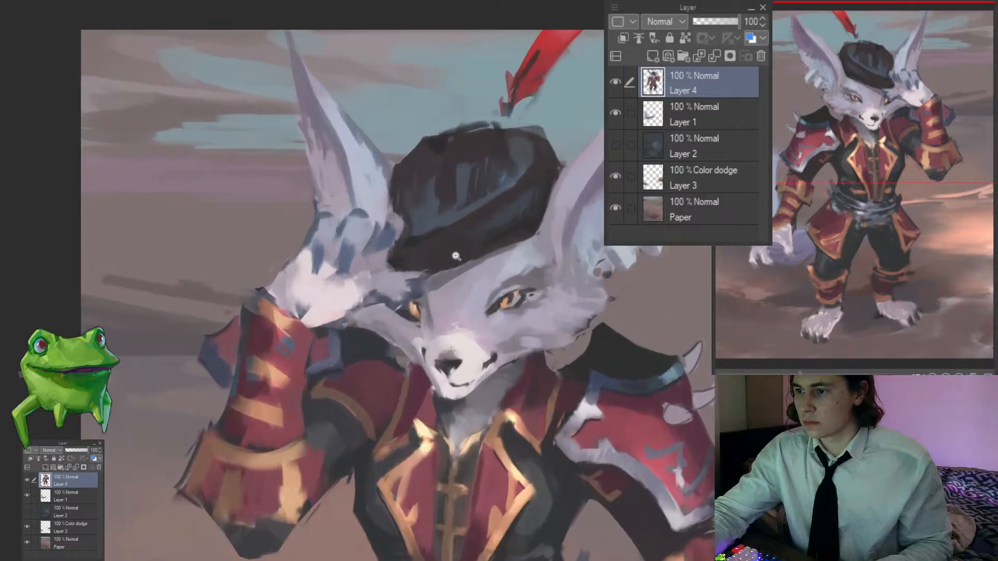
pyautogui.moveTo(335, 315); pyautogui.dragTo(349, 317)
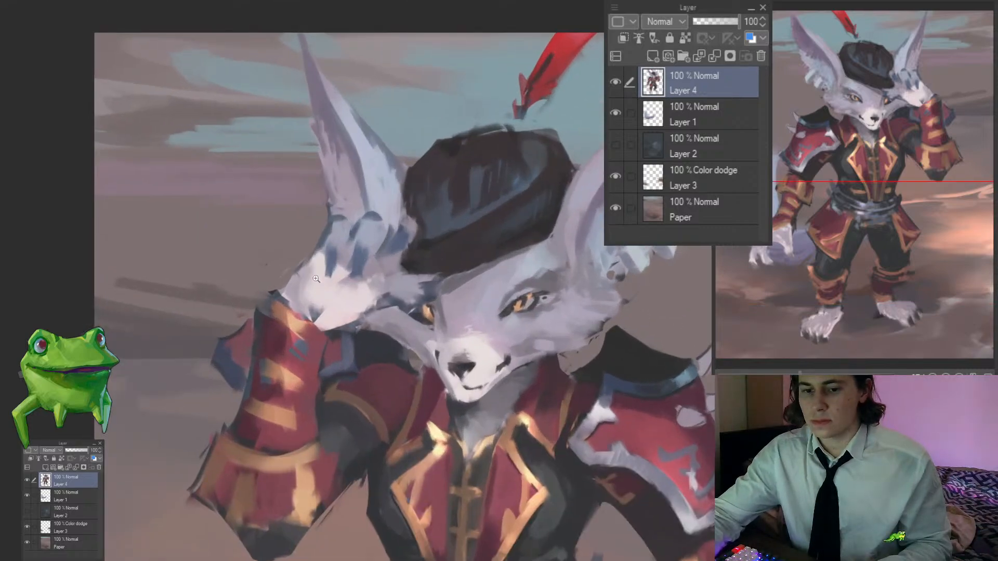
pyautogui.scroll(1, 349, 317)
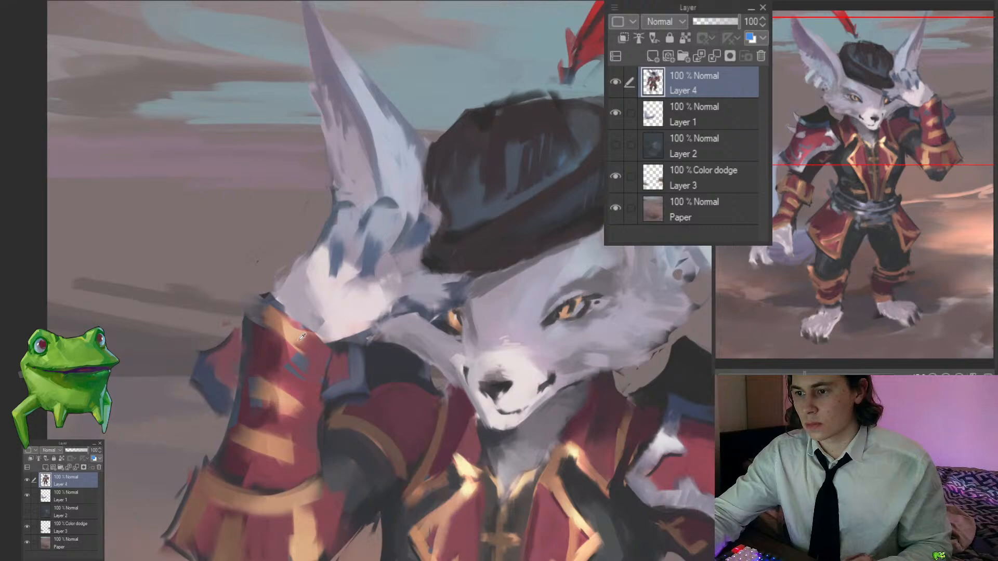
pyautogui.keyDown('alt'); pyautogui.click(275, 318); pyautogui.keyUp('alt')
pyautogui.moveTo(260, 306)
pyautogui.mouseDown()
pyautogui.moveTo(310, 348)
pyautogui.moveTo(272, 435)
pyautogui.mouseUp()
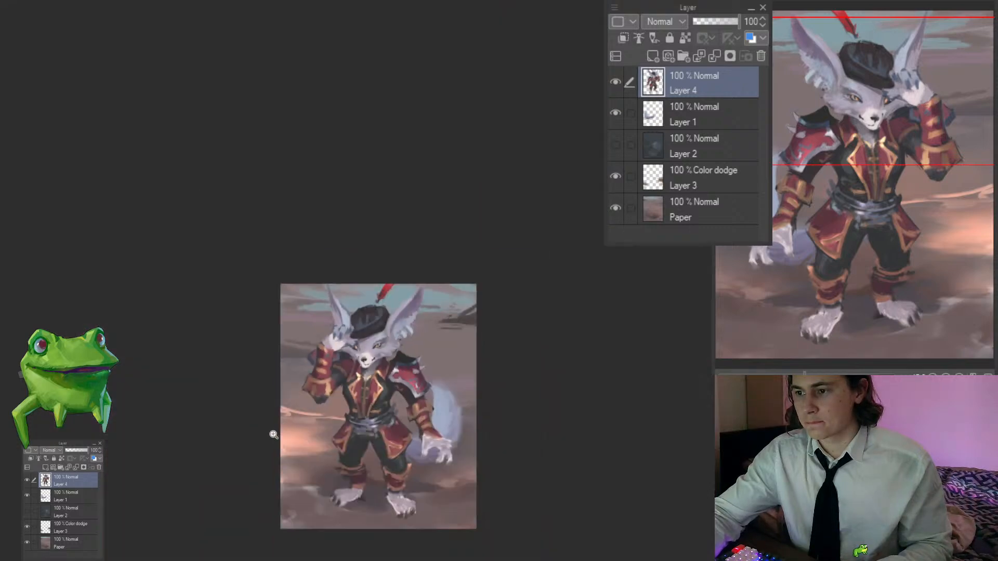
# Step: Flip the canvas view back and examine the whole painting, especially the character's raised arm
pyautogui.moveTo(371, 391); pyautogui.dragTo(382, 380)
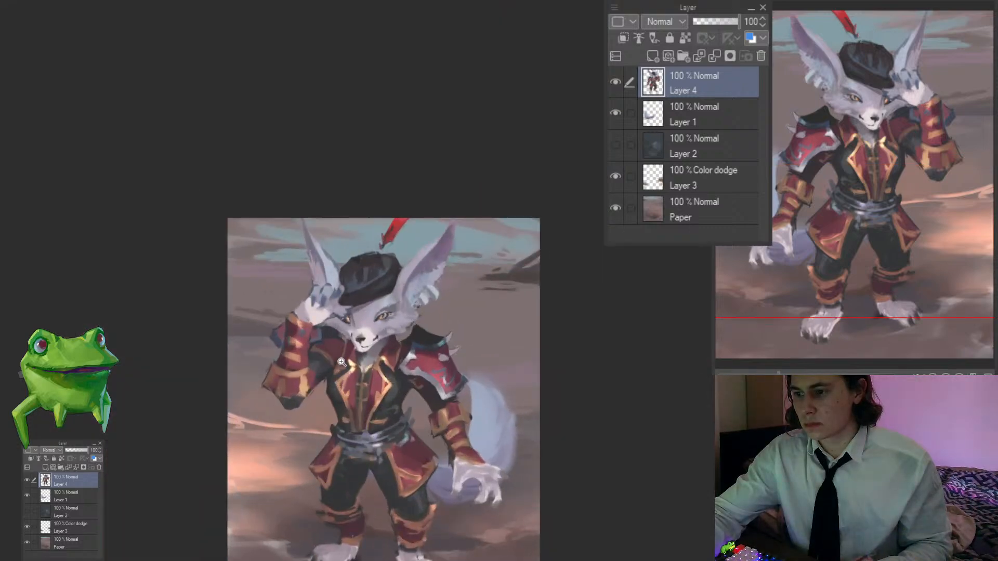
pyautogui.press('h')
pyautogui.moveTo(542, 364); pyautogui.dragTo(408, 317)
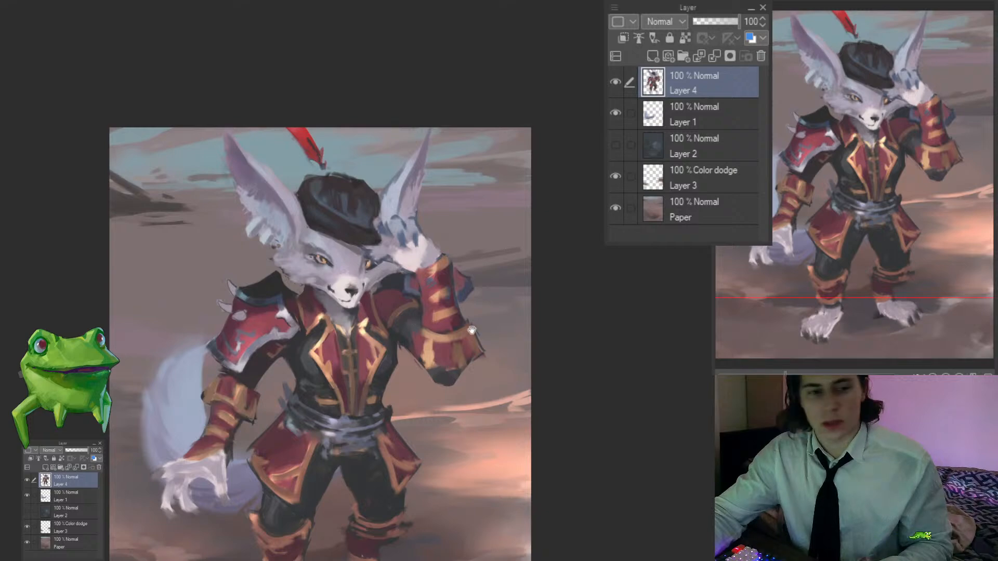
pyautogui.moveTo(471, 330); pyautogui.dragTo(509, 249)
pyautogui.moveTo(485, 307); pyautogui.dragTo(457, 295)
pyautogui.moveTo(548, 334); pyautogui.dragTo(498, 303)
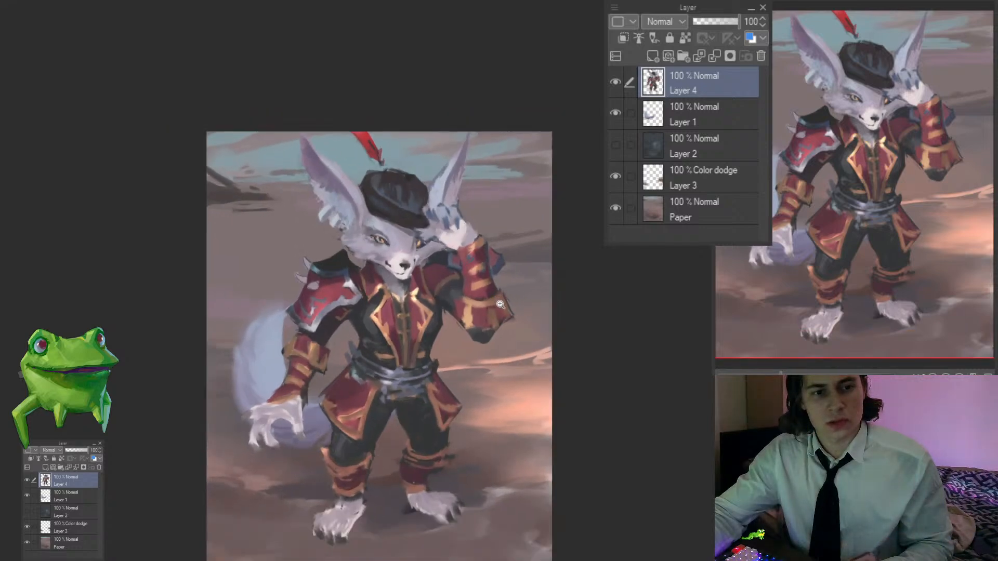
pyautogui.moveTo(500, 304); pyautogui.dragTo(491, 306)
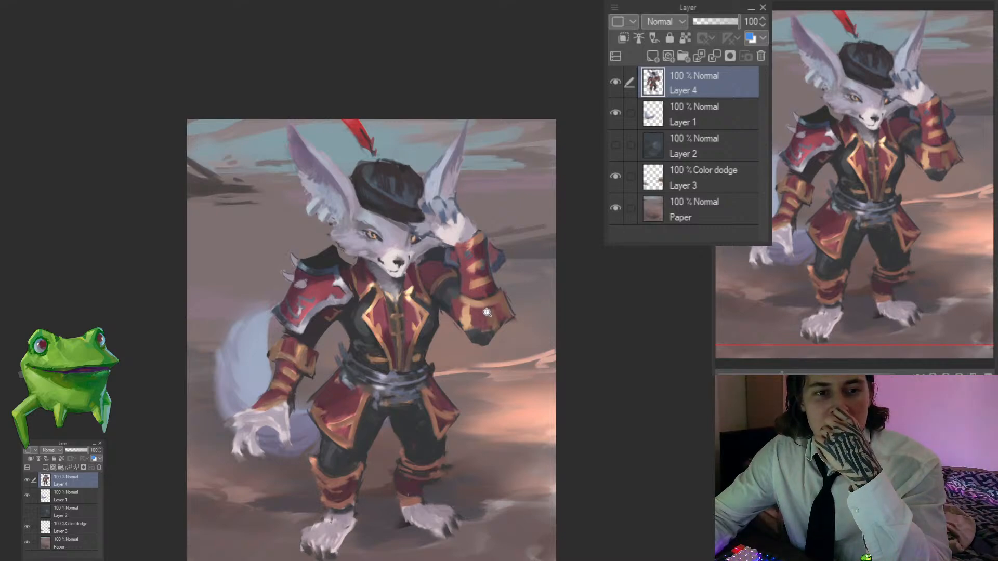
pyautogui.moveTo(463, 256); pyautogui.dragTo(442, 269)
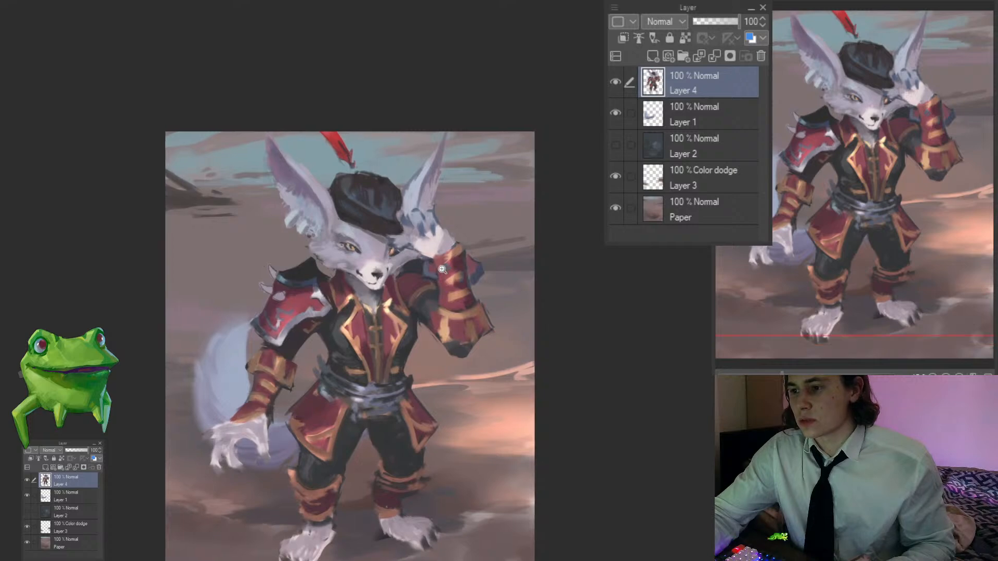
pyautogui.click(424, 296)
pyautogui.moveTo(439, 372)
pyautogui.mouseDown()
pyautogui.moveTo(523, 324)
pyautogui.moveTo(498, 239)
pyautogui.moveTo(507, 362)
pyautogui.moveTo(520, 328)
pyautogui.moveTo(506, 276)
pyautogui.mouseUp()
pyautogui.hotkey('ctrl', 'z')
pyautogui.hotkey('ctrl', 'z')
# Step: Lasso the raised forearm on Layer 4, from the wrist down around the elbow
pyautogui.moveTo(517, 327)
pyautogui.mouseDown()
pyautogui.moveTo(485, 281)
pyautogui.moveTo(461, 231)
pyautogui.mouseUp()
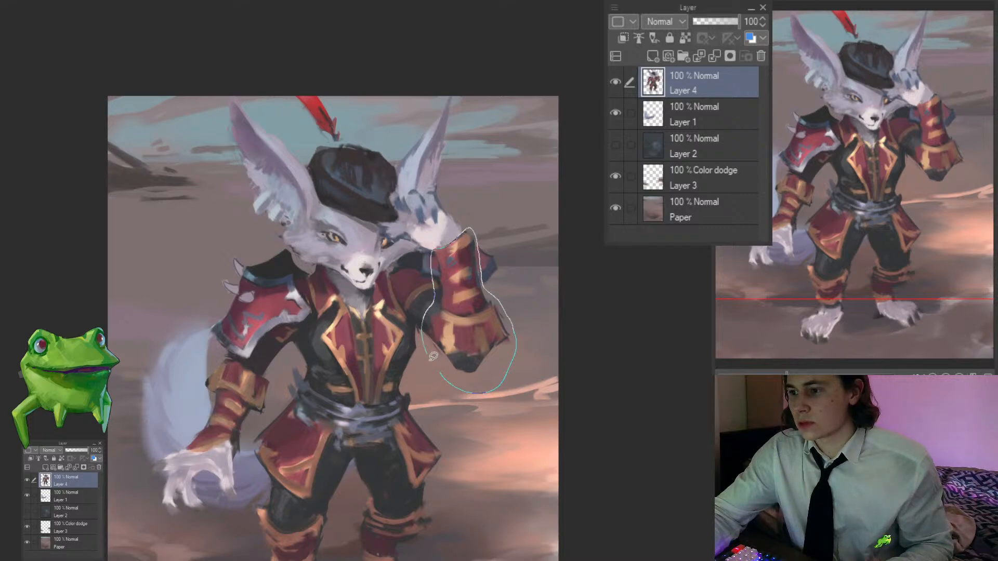
pyautogui.moveTo(432, 357); pyautogui.dragTo(441, 372)
pyautogui.scroll(2, 447, 341)
pyautogui.hotkey('ctrl', 't')
pyautogui.press('Escape')
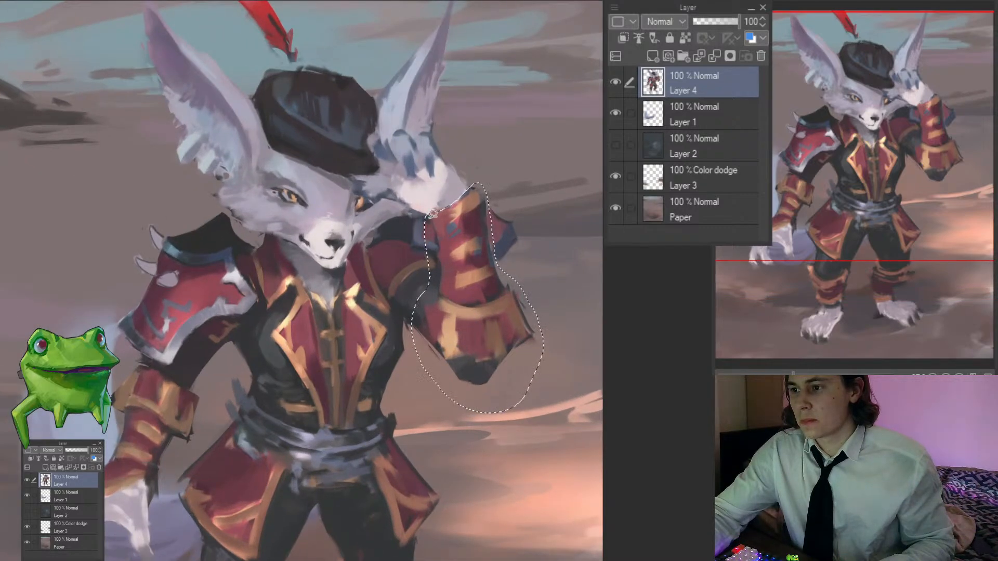
pyautogui.moveTo(433, 224)
pyautogui.mouseDown()
pyautogui.moveTo(434, 291)
pyautogui.moveTo(418, 355)
pyautogui.moveTo(428, 239)
pyautogui.mouseUp()
pyautogui.scroll(1, 429, 239)
pyautogui.moveTo(422, 331)
pyautogui.mouseDown()
pyautogui.moveTo(410, 357)
pyautogui.moveTo(413, 347)
pyautogui.mouseUp()
# Step: Move the selected forearm slightly up and toward the body with a transform, and clear the selection
pyautogui.hotkey('ctrl', 't')
pyautogui.moveTo(481, 335); pyautogui.dragTo(472, 328)
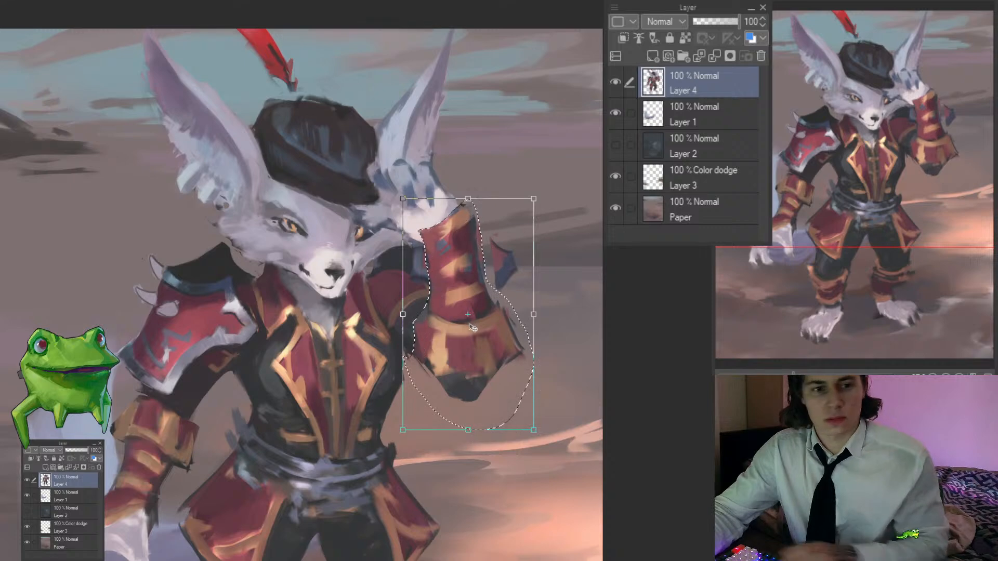
pyautogui.press('Return')
pyautogui.hotkey('ctrl', 'd')
pyautogui.moveTo(445, 290); pyautogui.dragTo(385, 293)
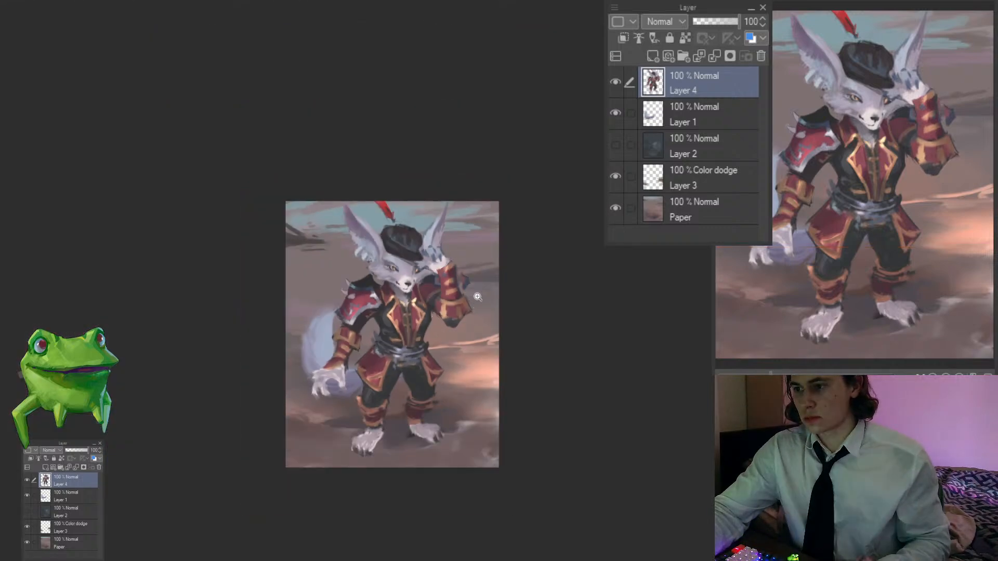
pyautogui.moveTo(444, 260)
pyautogui.mouseDown()
pyautogui.moveTo(468, 237)
pyautogui.moveTo(514, 231)
pyautogui.mouseUp()
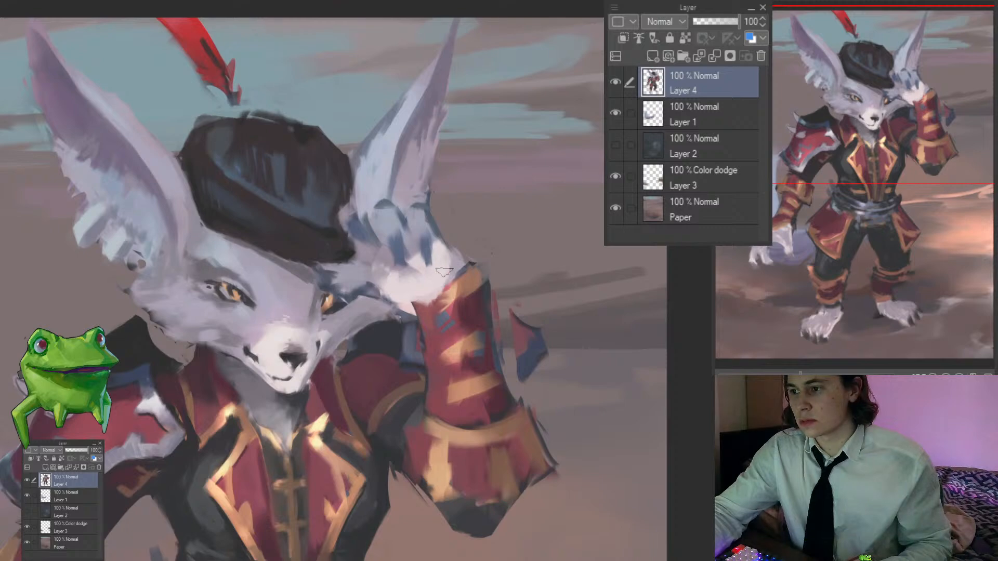
# Step: Refine the upper cuff edge at the wrist of the raised arm on Layer 4 with colors sampled from the painting
pyautogui.keyDown('alt'); pyautogui.click(456, 264); pyautogui.keyUp('alt')
pyautogui.keyDown('alt'); pyautogui.click(481, 312); pyautogui.keyUp('alt')
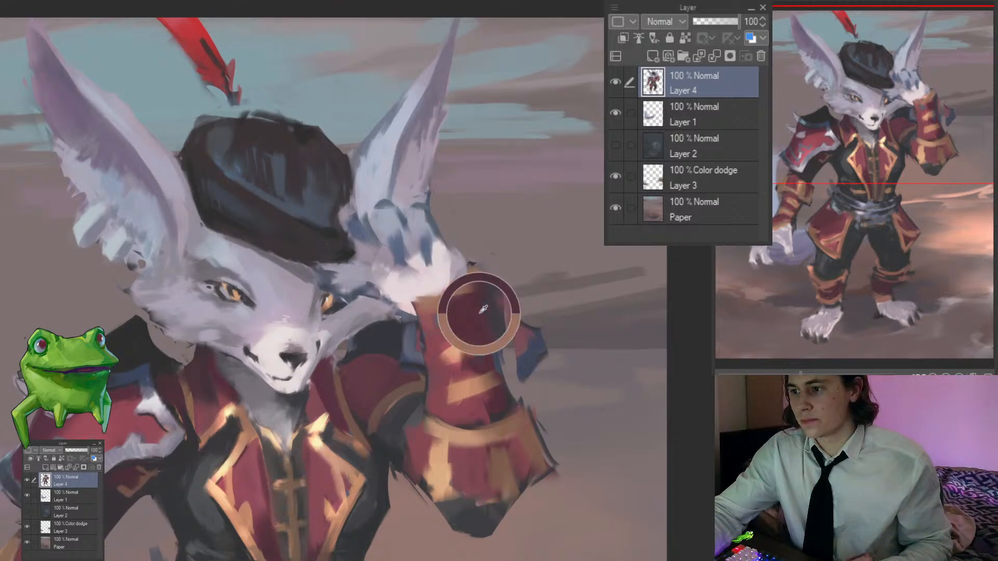
pyautogui.keyDown('alt'); pyautogui.click(449, 261); pyautogui.keyUp('alt')
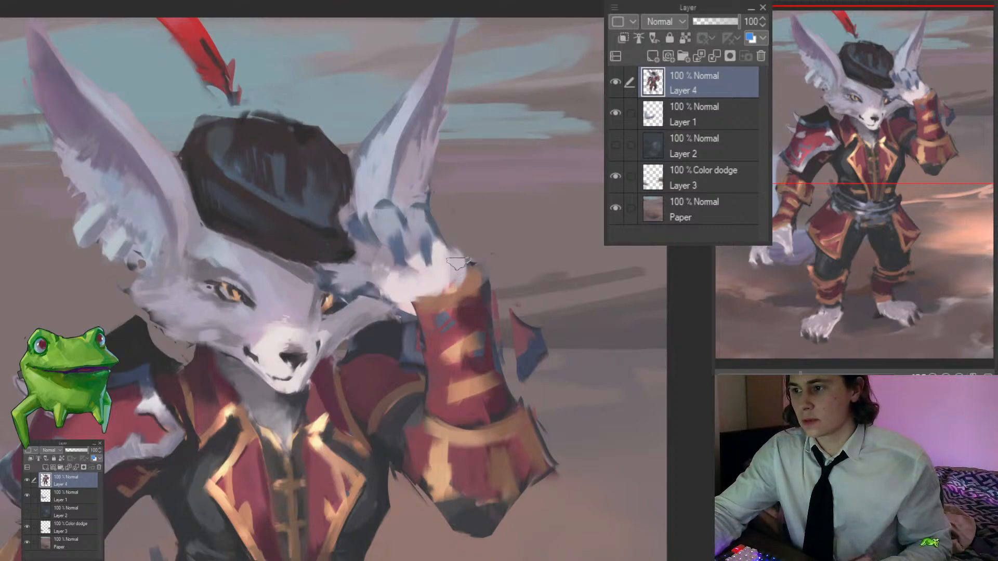
pyautogui.moveTo(462, 267)
pyautogui.mouseDown()
pyautogui.moveTo(491, 301)
pyautogui.moveTo(467, 352)
pyautogui.mouseUp()
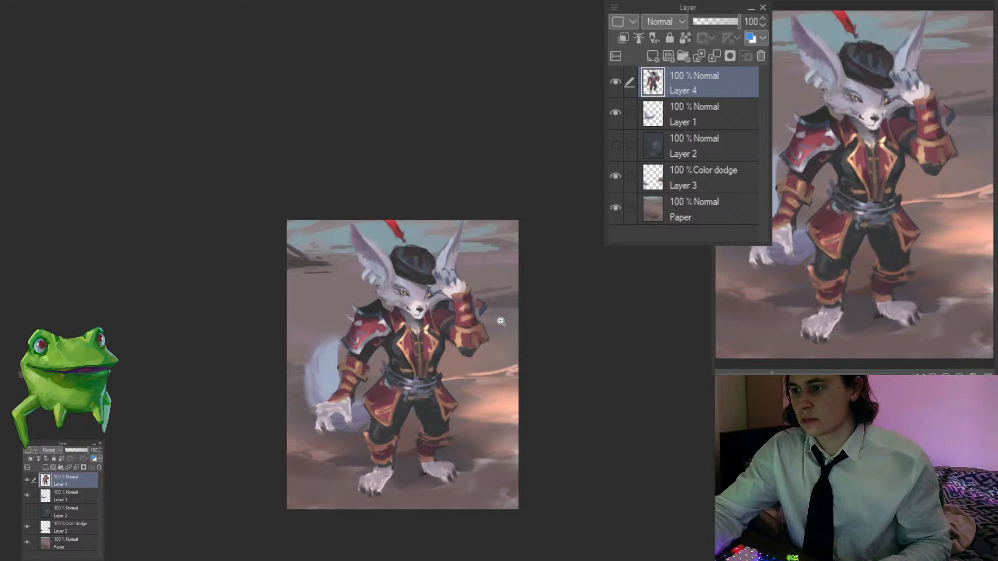
pyautogui.click(439, 294)
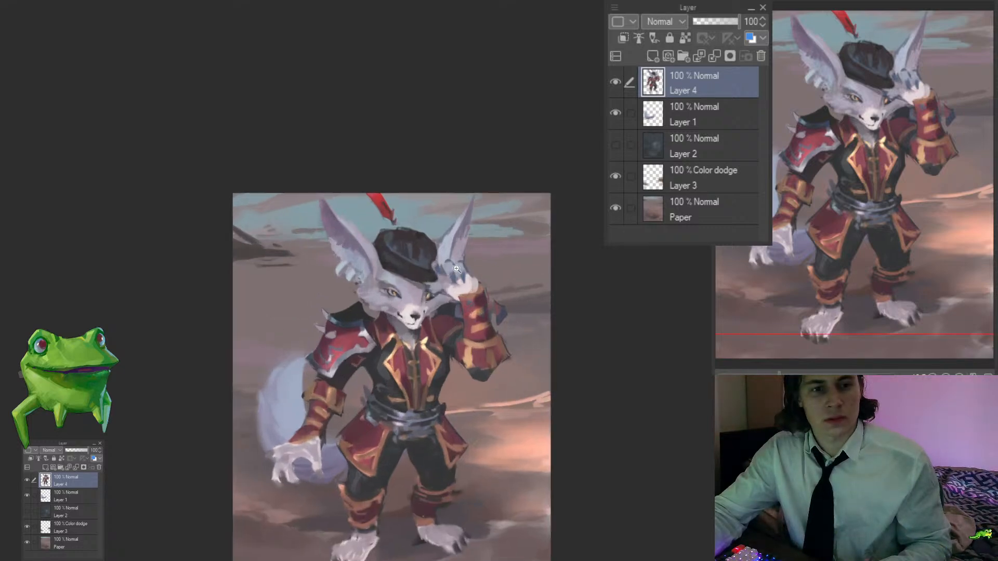
pyautogui.keyDown('alt'); pyautogui.click(463, 270); pyautogui.keyUp('alt')
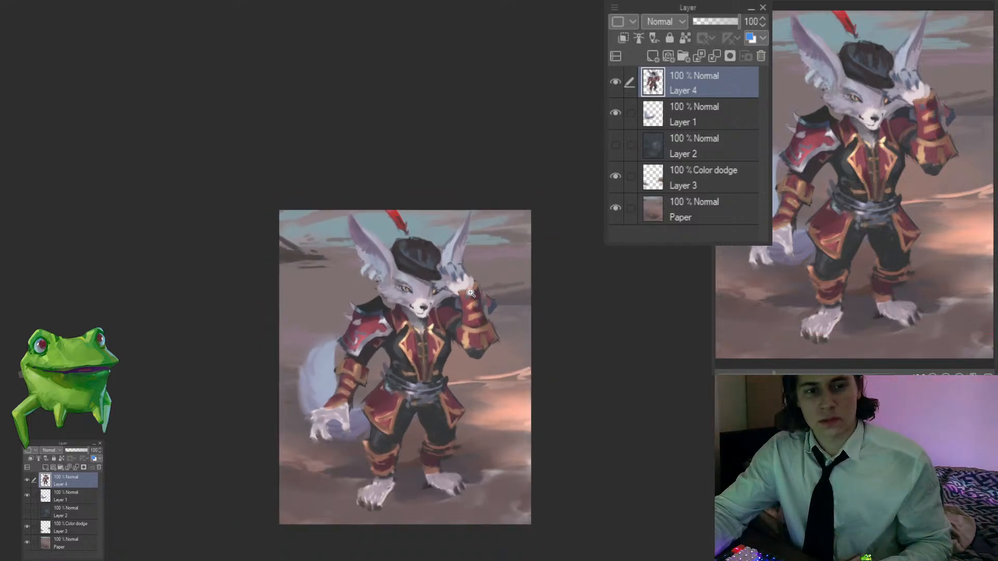
# Step: Select the Paper layer and brush sampled sky colors into the background beside the ear above the raised hand
pyautogui.keyDown('ctrl'); pyautogui.keyDown('shift'); pyautogui.click(520, 286); pyautogui.keyUp('shift'); pyautogui.keyUp('ctrl')
pyautogui.moveTo(549, 193); pyautogui.dragTo(505, 154)
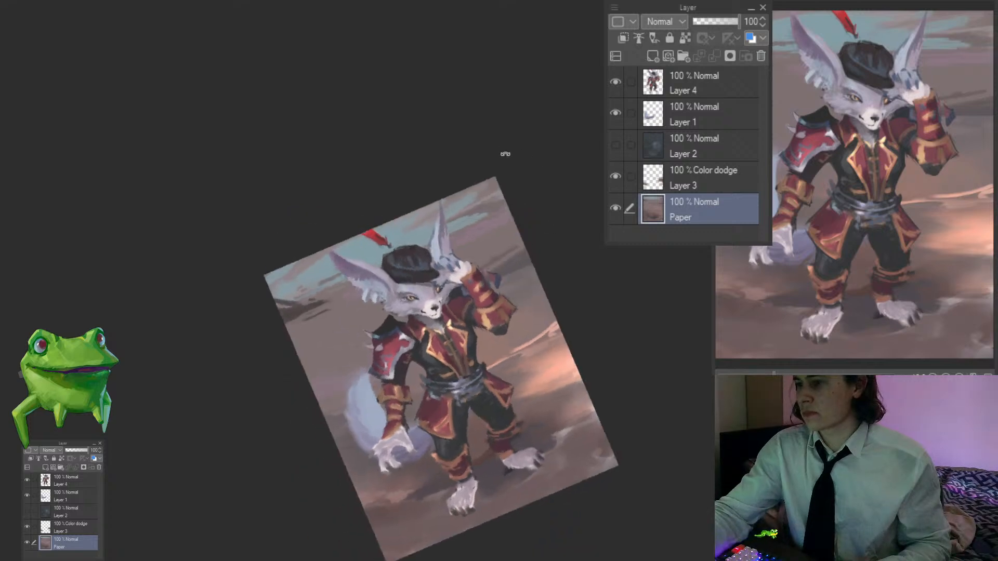
pyautogui.doubleClick(505, 154)
pyautogui.click(472, 213)
pyautogui.keyDown('alt'); pyautogui.click(499, 248); pyautogui.keyUp('alt')
pyautogui.moveTo(483, 241)
pyautogui.mouseDown()
pyautogui.moveTo(581, 246)
pyautogui.moveTo(565, 252)
pyautogui.moveTo(508, 233)
pyautogui.moveTo(527, 232)
pyautogui.moveTo(473, 244)
pyautogui.mouseUp()
pyautogui.keyDown('alt'); pyautogui.click(506, 237); pyautogui.keyUp('alt')
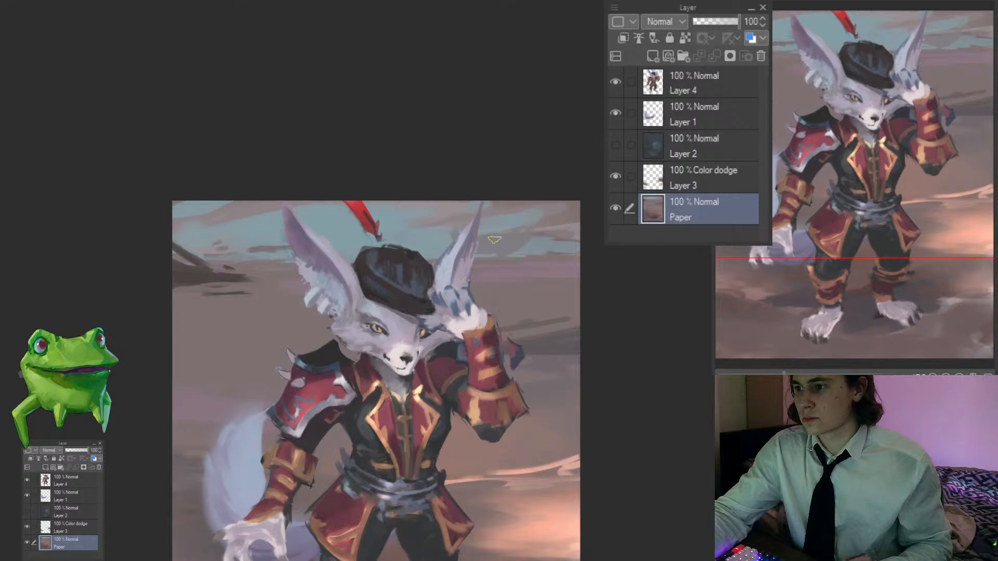
pyautogui.scroll(2, 490, 240)
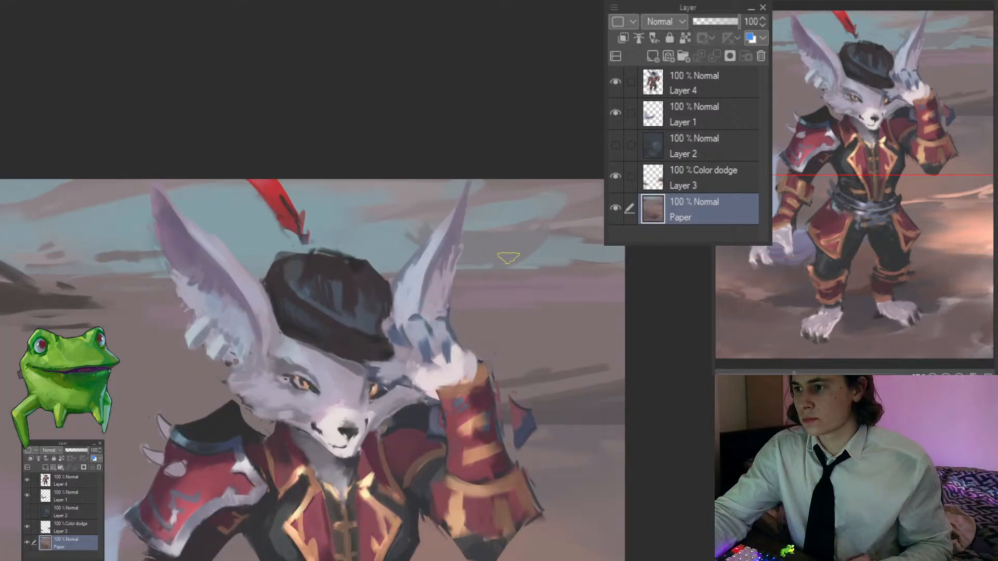
# Step: Paint sampled blue and grey sky tones between the cap and the ear above the raised hand, and around its tip
pyautogui.keyDown('alt'); pyautogui.click(385, 242); pyautogui.keyUp('alt')
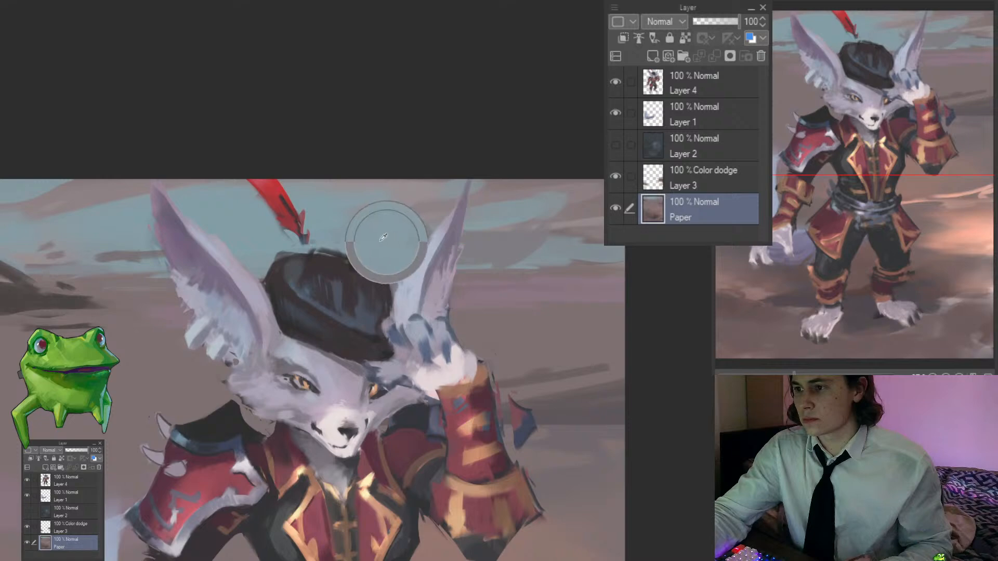
pyautogui.moveTo(408, 238); pyautogui.dragTo(576, 222)
pyautogui.keyDown('alt'); pyautogui.click(495, 249); pyautogui.keyUp('alt')
pyautogui.moveTo(403, 250); pyautogui.dragTo(418, 259)
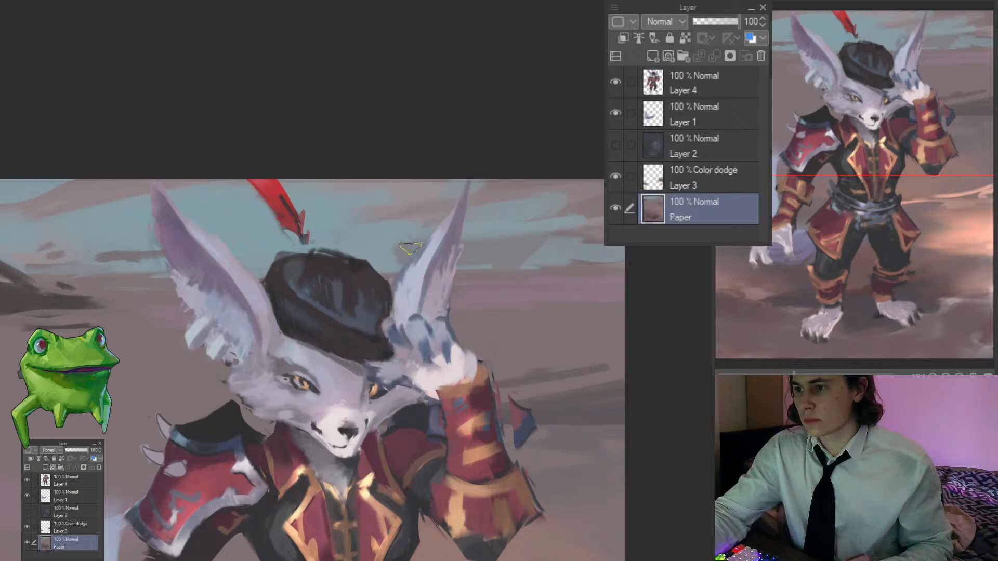
pyautogui.keyDown('alt'); pyautogui.click(384, 255); pyautogui.keyUp('alt')
pyautogui.moveTo(389, 252); pyautogui.dragTo(418, 259)
pyautogui.keyDown('alt'); pyautogui.click(480, 250); pyautogui.keyUp('alt')
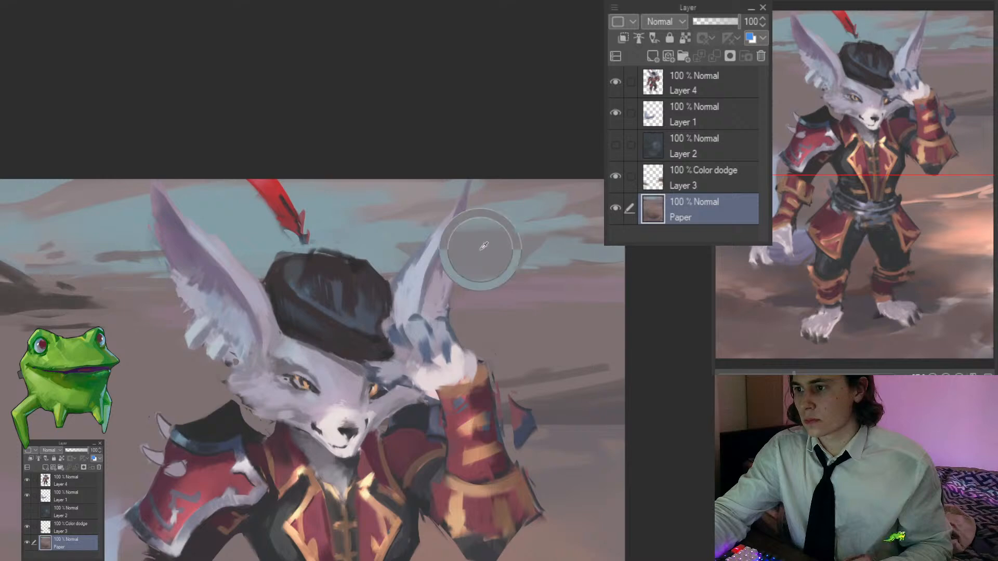
pyautogui.moveTo(478, 240); pyautogui.dragTo(465, 216)
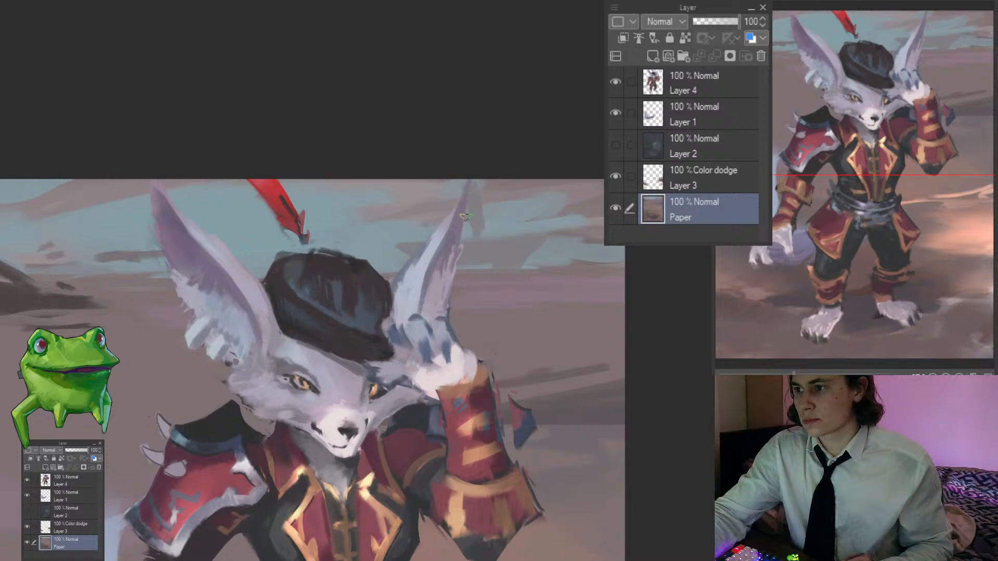
# Step: Add slanted teal cloud streaks to the sky beyond the raised-hand ear with the canvas rotated, and straighten the canvas
pyautogui.moveTo(557, 261); pyautogui.dragTo(537, 209)
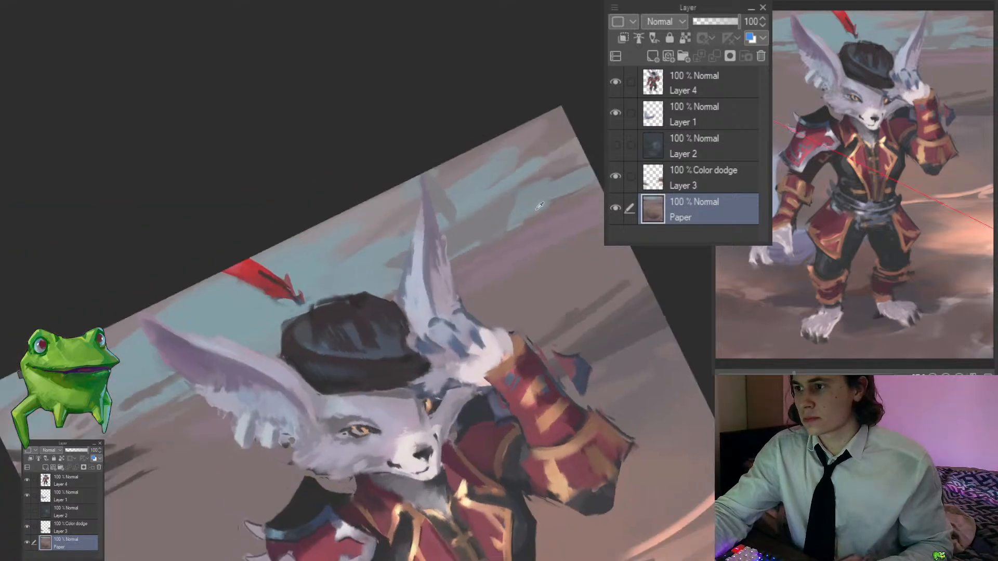
pyautogui.moveTo(452, 222)
pyautogui.mouseDown()
pyautogui.moveTo(358, 277)
pyautogui.moveTo(479, 212)
pyautogui.moveTo(507, 208)
pyautogui.moveTo(467, 244)
pyautogui.mouseUp()
pyautogui.hotkey('ctrl', '@')
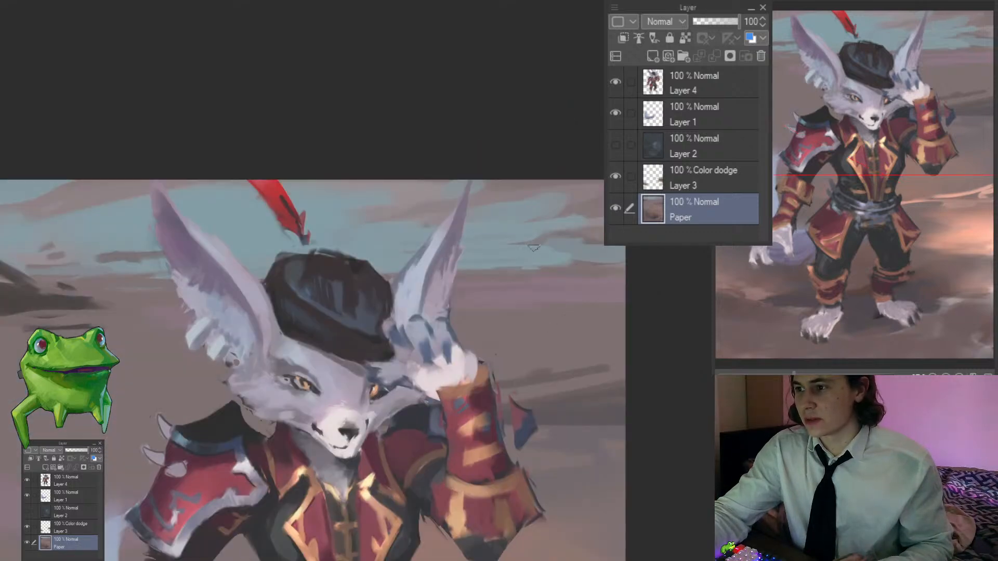
pyautogui.keyDown('alt'); pyautogui.click(538, 242); pyautogui.keyUp('alt')
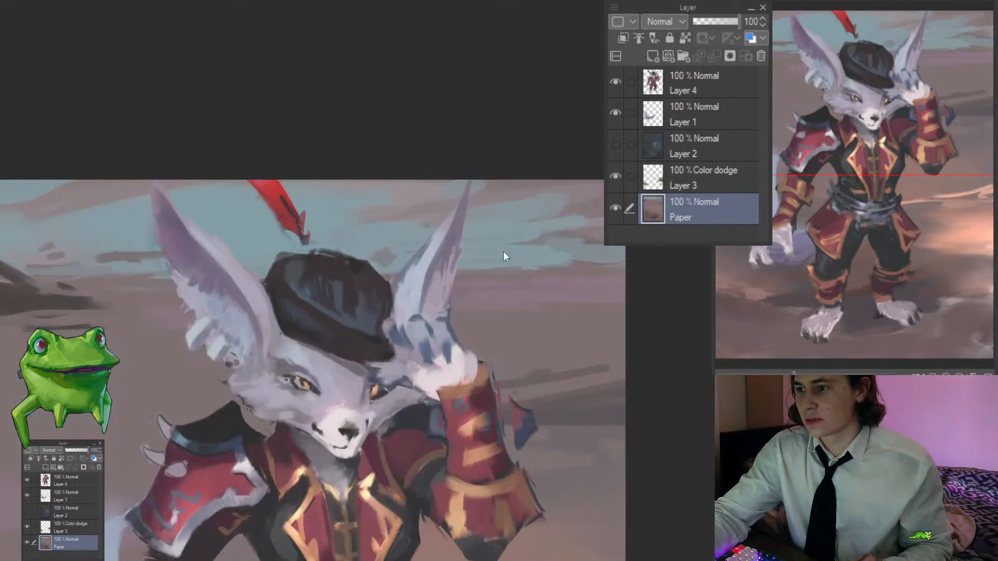
pyautogui.moveTo(498, 252); pyautogui.dragTo(489, 253)
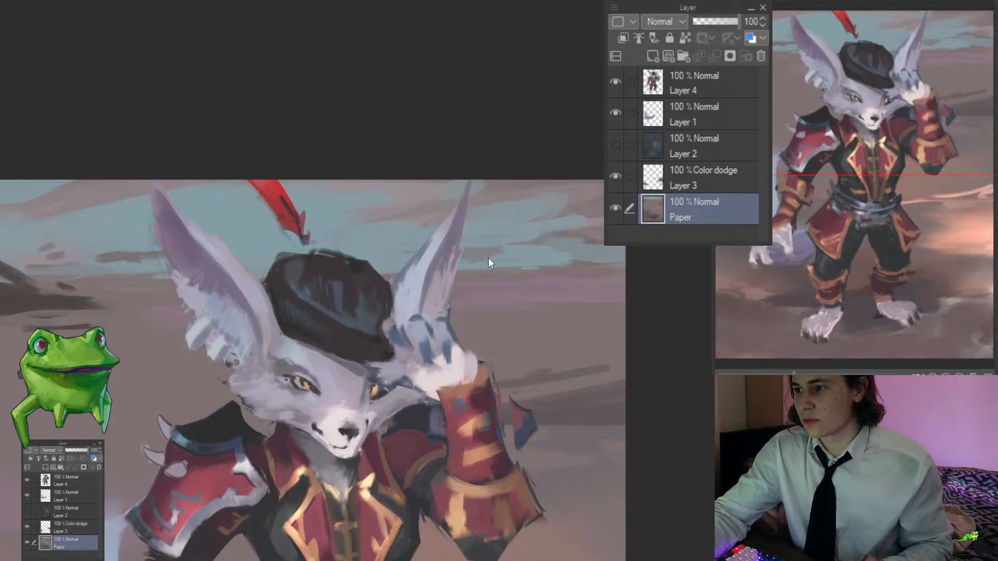
# Step: Compare the last sky strokes using undo and redo, and rework the sky beside the raised-hand ear
pyautogui.hotkey('ctrl', 'z')
pyautogui.hotkey('ctrl', 'z')
pyautogui.hotkey('ctrl', 'y')
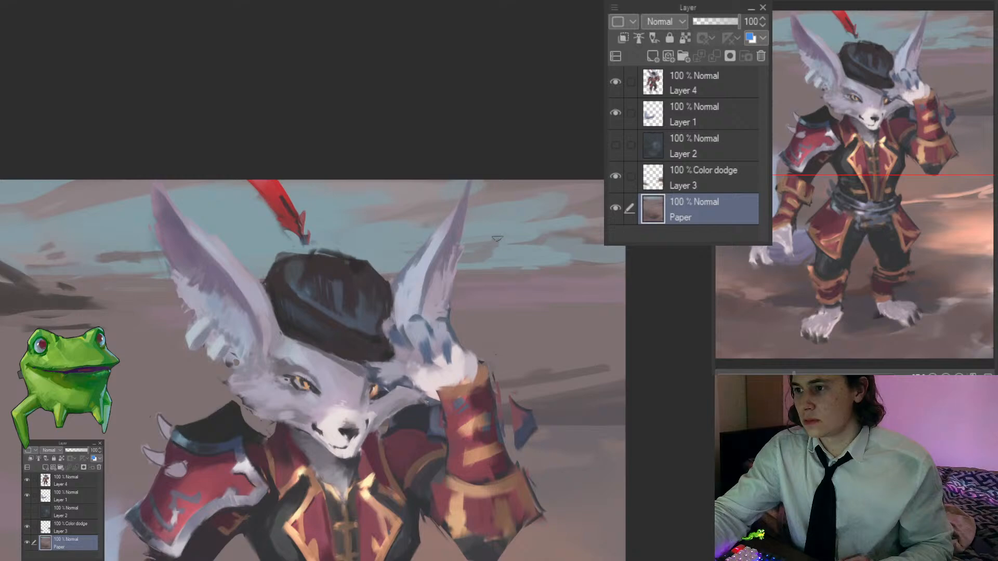
pyautogui.moveTo(464, 246); pyautogui.dragTo(494, 260)
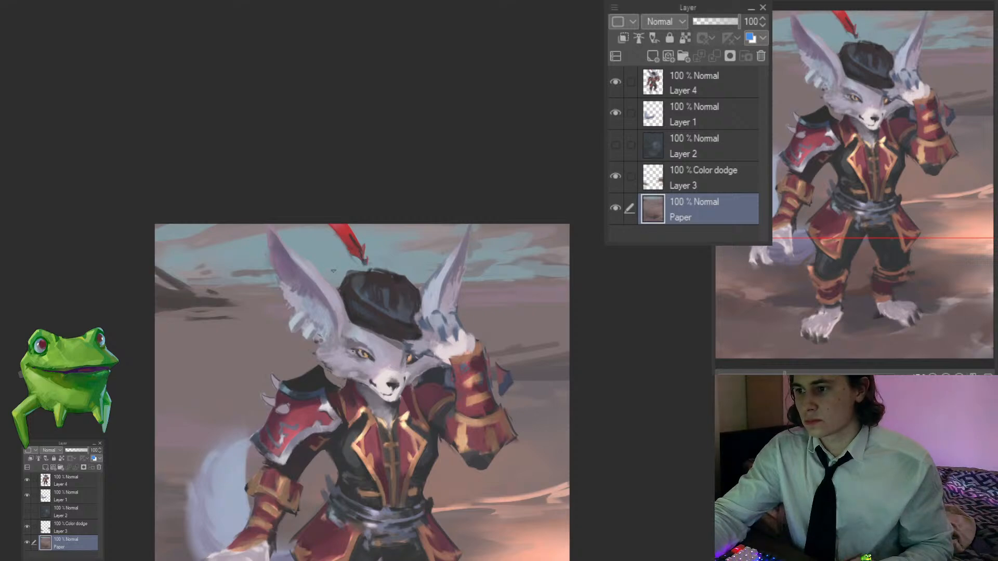
# Step: Touch up the sky around the ears with the canvas rotated, straighten it, and mirror the view to check the painting
pyautogui.moveTo(576, 254); pyautogui.dragTo(545, 200)
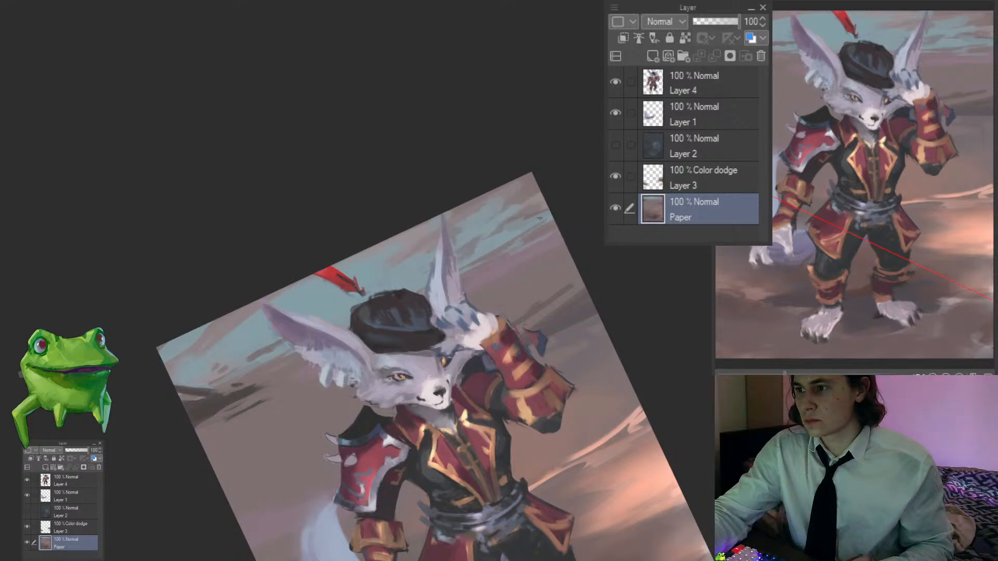
pyautogui.hotkey('ctrl', '@')
pyautogui.scroll(-4, 442, 303)
pyautogui.press('h')
pyautogui.scroll(2, 420, 288)
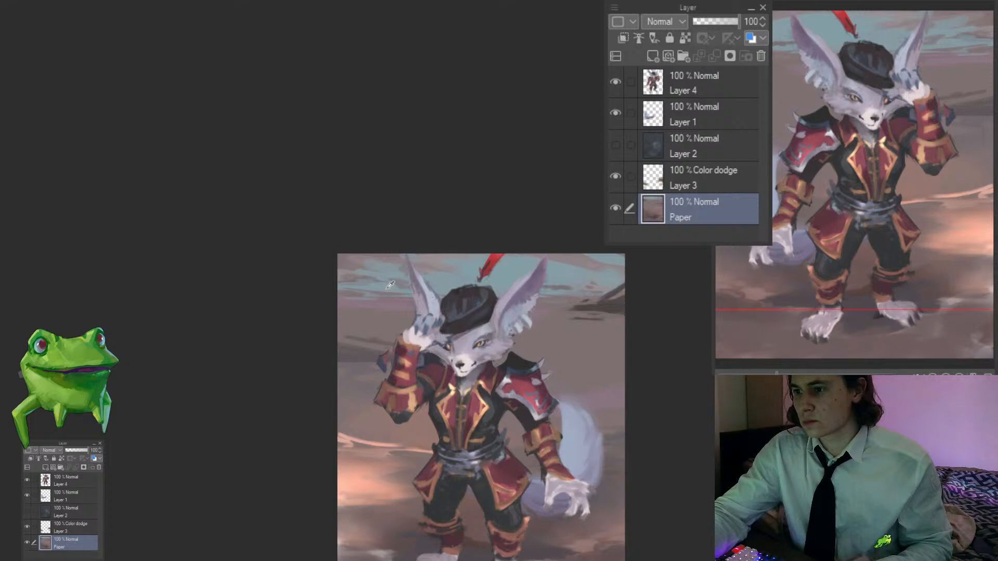
pyautogui.moveTo(575, 307); pyautogui.dragTo(491, 263)
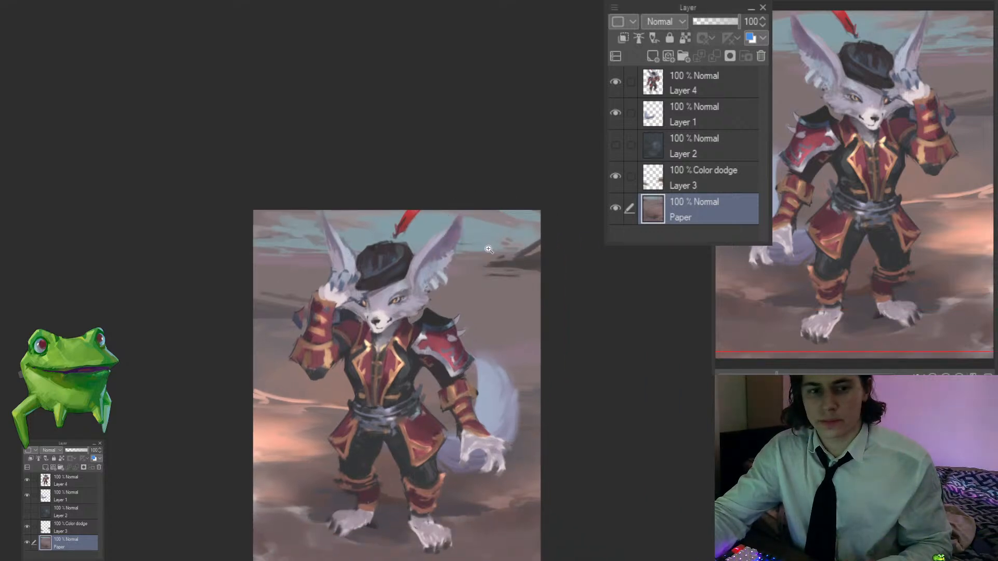
pyautogui.scroll(1, 493, 235)
pyautogui.moveTo(476, 275); pyautogui.dragTo(472, 255)
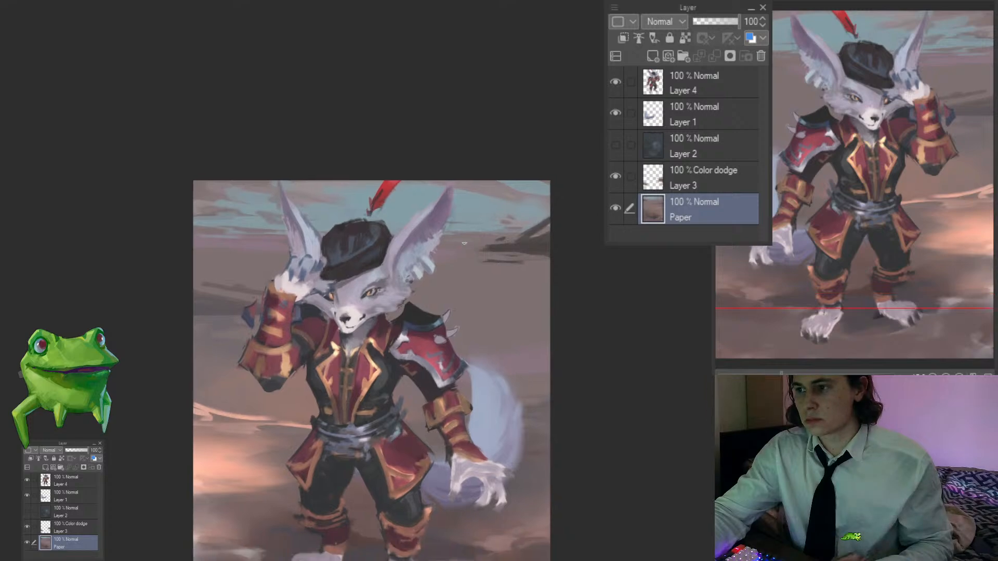
# Step: Select Layer 4 and touch up the edge of the character's free ear in the mirrored view
pyautogui.keyDown('ctrl'); pyautogui.keyDown('shift'); pyautogui.click(445, 223); pyautogui.keyUp('shift'); pyautogui.keyUp('ctrl')
pyautogui.moveTo(461, 213); pyautogui.dragTo(472, 172)
pyautogui.moveTo(440, 244); pyautogui.dragTo(383, 314)
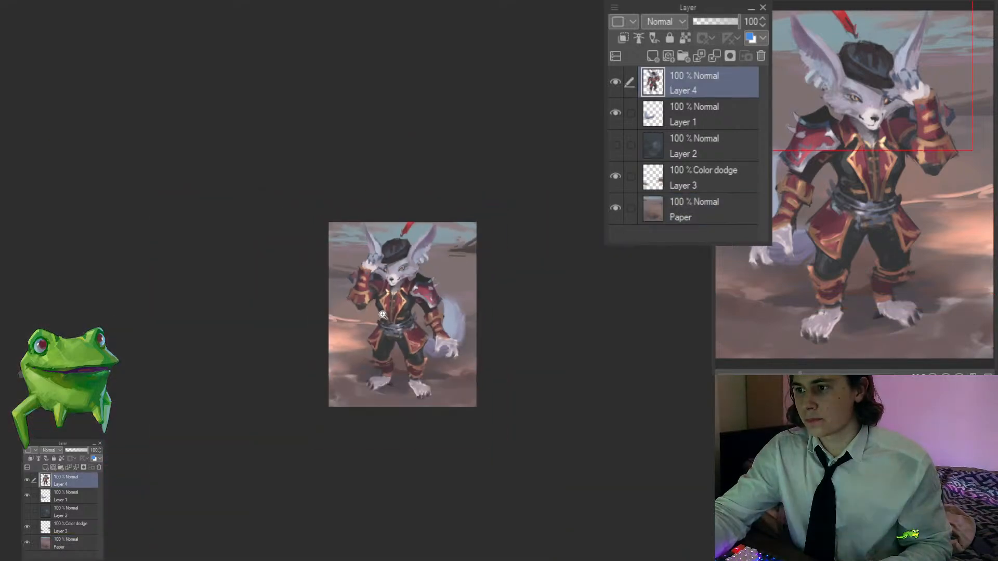
pyautogui.click(399, 256)
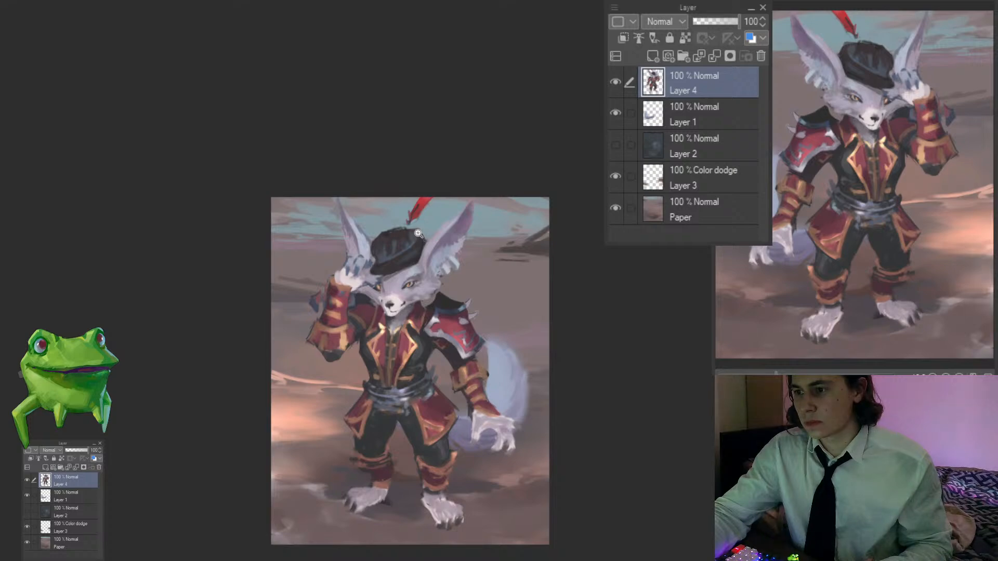
pyautogui.moveTo(434, 290); pyautogui.dragTo(395, 281)
pyautogui.moveTo(444, 229); pyautogui.dragTo(461, 234)
# Step: Select the Paper layer, rework the sky between the free ear and the dark rocks, and flip the view back
pyautogui.keyDown('ctrl'); pyautogui.keyDown('shift'); pyautogui.click(502, 235); pyautogui.keyUp('shift'); pyautogui.keyUp('ctrl')
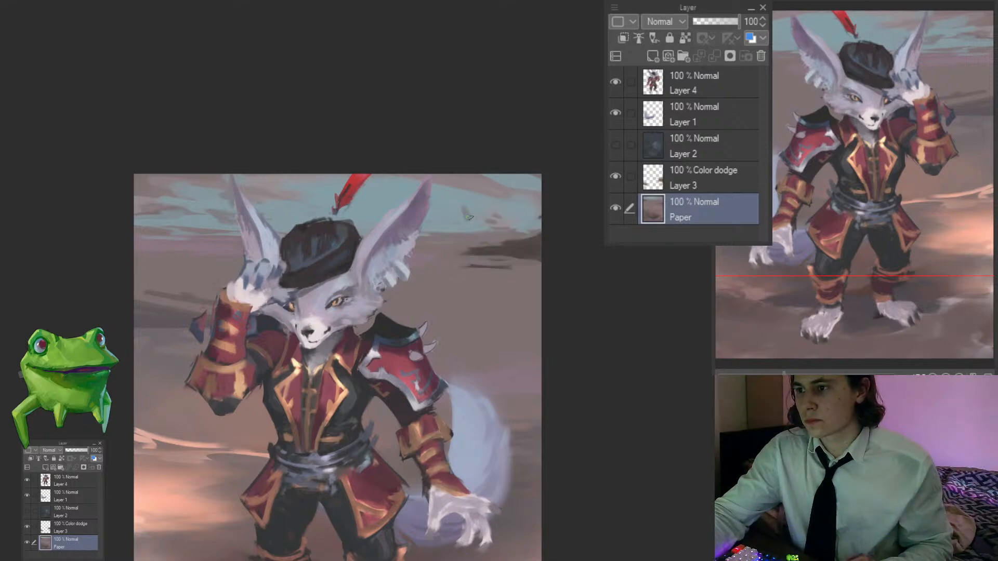
pyautogui.moveTo(469, 231); pyautogui.dragTo(436, 239)
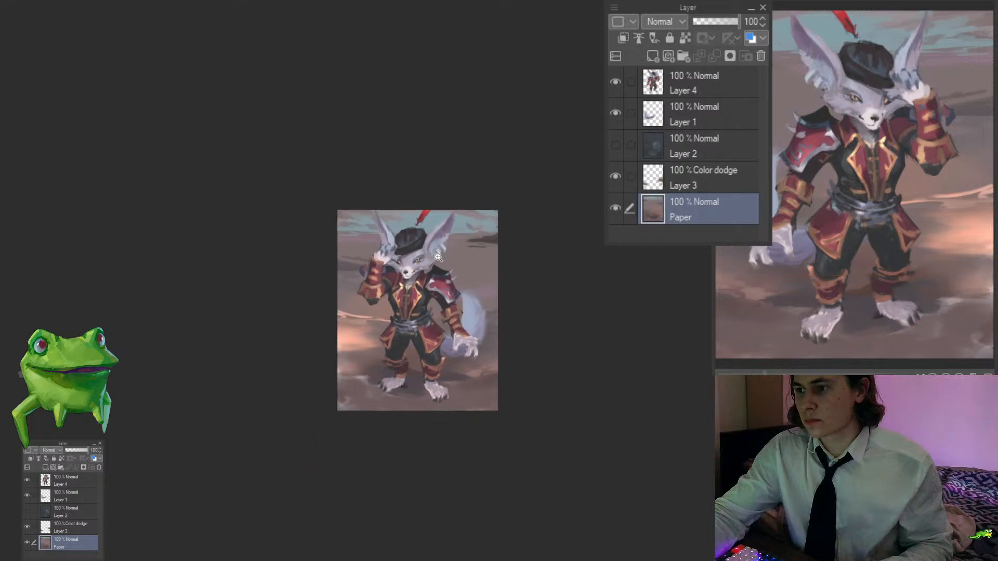
pyautogui.moveTo(536, 235); pyautogui.dragTo(512, 264)
pyautogui.press('h')
# Step: Paint a pale light strip along the horizon behind the raised hand with the canvas rotated, and undo the last stroke
pyautogui.moveTo(512, 264); pyautogui.dragTo(526, 210)
pyautogui.moveTo(433, 245); pyautogui.dragTo(466, 216)
pyautogui.moveTo(587, 185); pyautogui.dragTo(592, 194)
pyautogui.moveTo(540, 211); pyautogui.dragTo(512, 177)
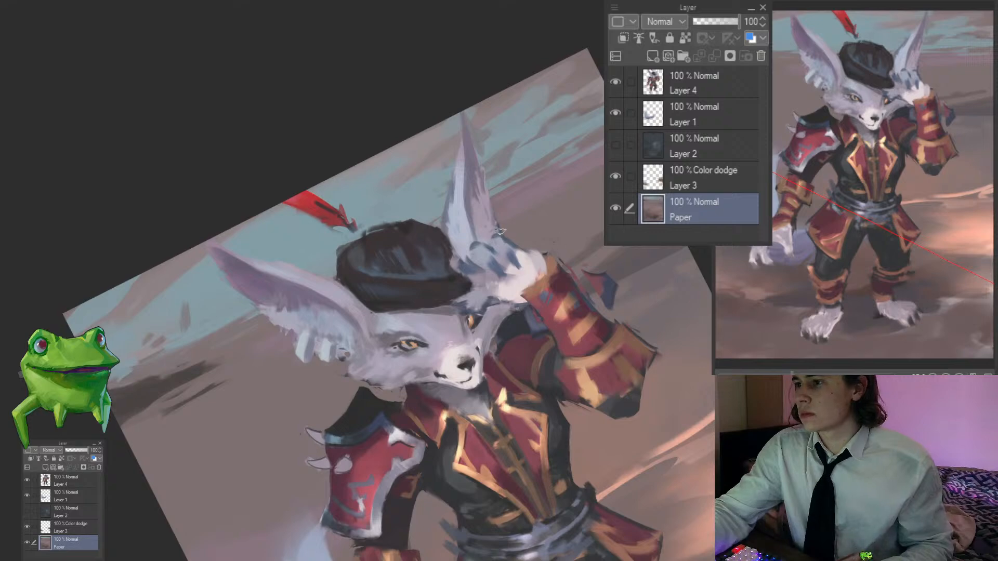
pyautogui.moveTo(497, 198)
pyautogui.mouseDown()
pyautogui.moveTo(601, 151)
pyautogui.moveTo(499, 228)
pyautogui.mouseUp()
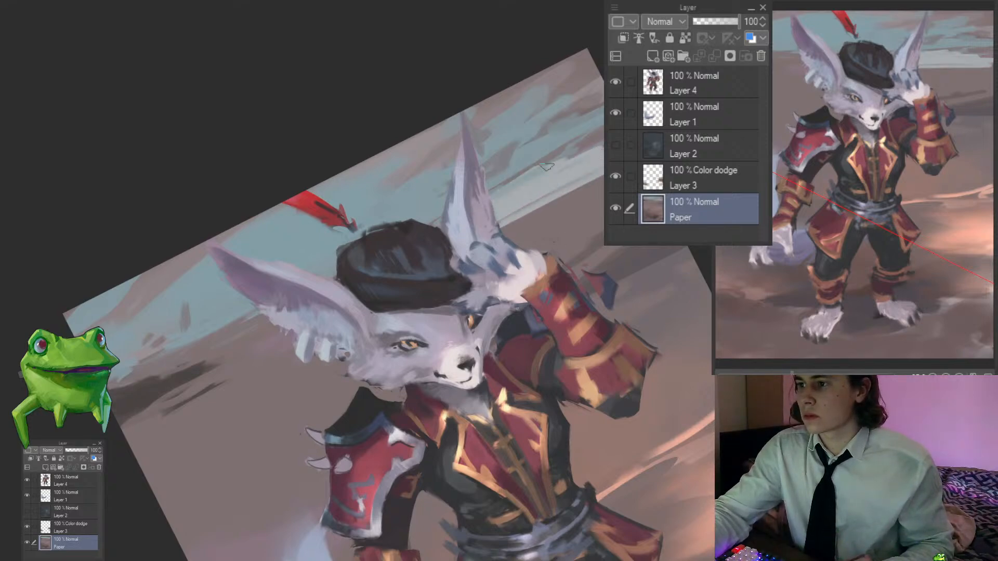
pyautogui.hotkey('ctrl', 'z')
pyautogui.keyDown('alt'); pyautogui.click(602, 162); pyautogui.keyUp('alt')
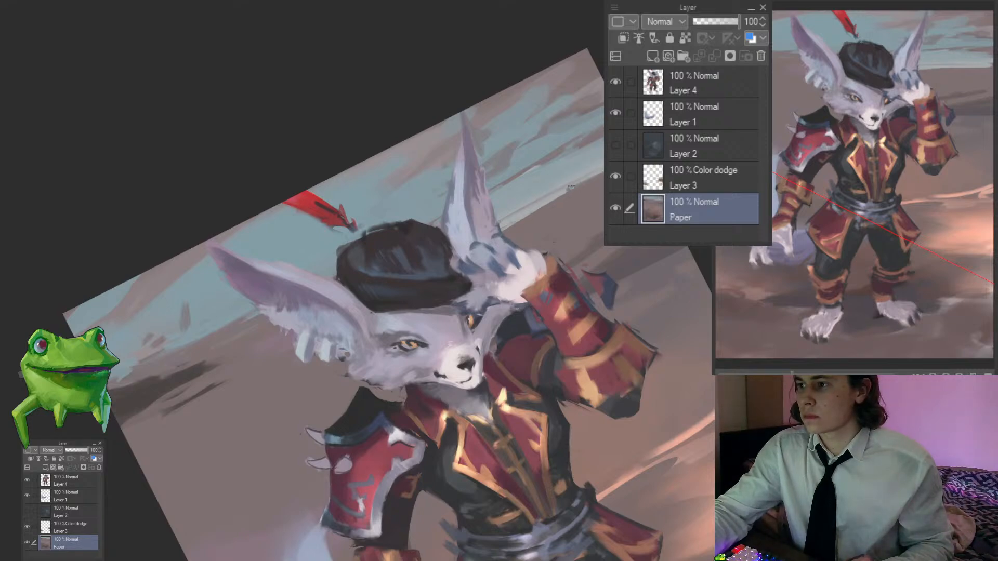
# Step: Extend the horizon behind the raised-hand ear with thin pale strokes in a sampled light sky color
pyautogui.scroll(-4, 571, 190)
pyautogui.scroll(3, 573, 194)
pyautogui.keyDown('alt'); pyautogui.click(547, 203); pyautogui.keyUp('alt')
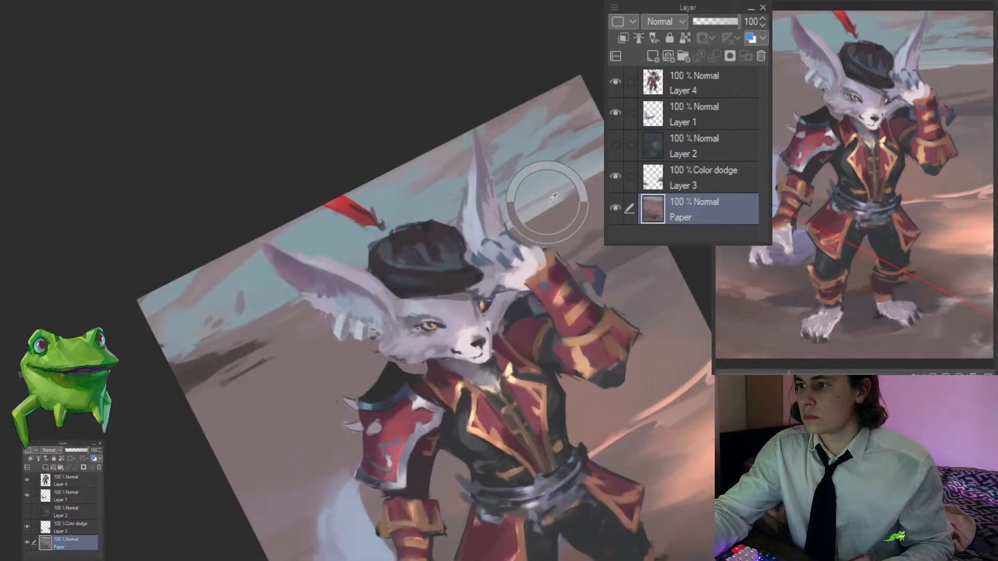
pyautogui.moveTo(546, 210); pyautogui.dragTo(602, 180)
pyautogui.moveTo(516, 204); pyautogui.dragTo(594, 170)
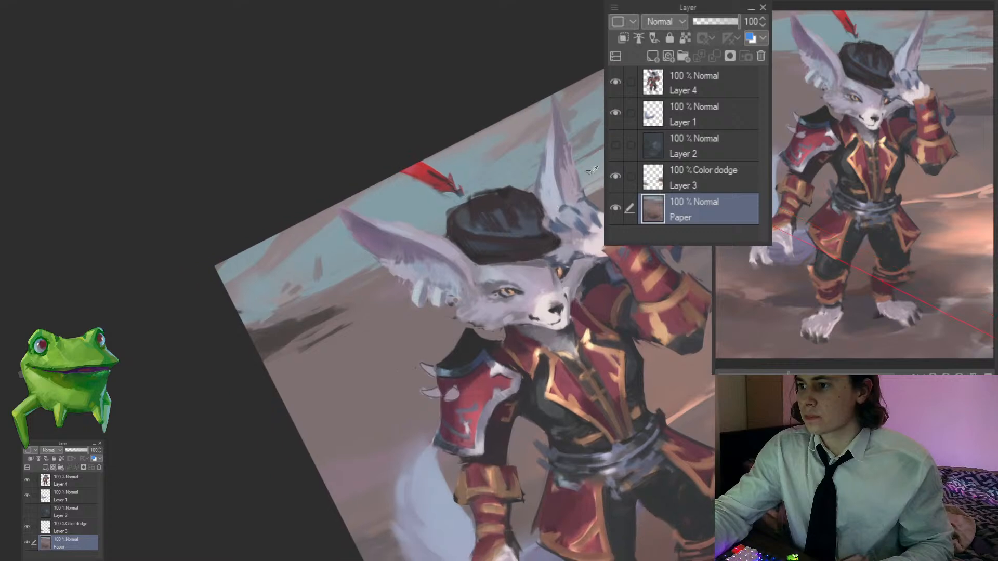
# Step: Brush a series of pale parallel streaks along the horizon between the dark rocks and the free ear
pyautogui.moveTo(328, 320); pyautogui.dragTo(399, 282)
pyautogui.moveTo(315, 315)
pyautogui.mouseDown()
pyautogui.moveTo(388, 282)
pyautogui.moveTo(376, 276)
pyautogui.mouseUp()
pyautogui.moveTo(297, 312); pyautogui.dragTo(352, 284)
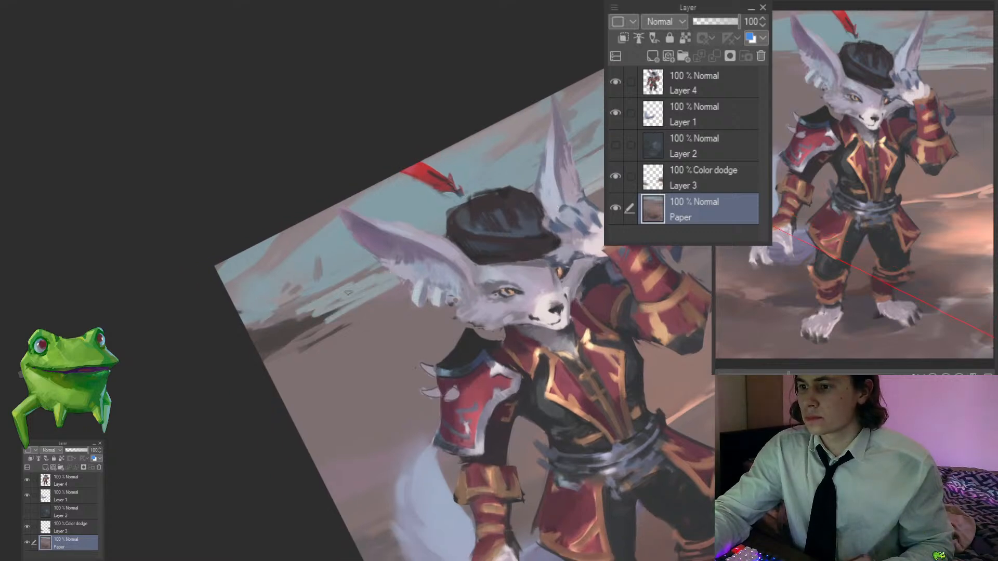
pyautogui.moveTo(309, 331); pyautogui.dragTo(389, 291)
pyautogui.moveTo(294, 343); pyautogui.dragTo(407, 284)
pyautogui.moveTo(339, 332); pyautogui.dragTo(407, 292)
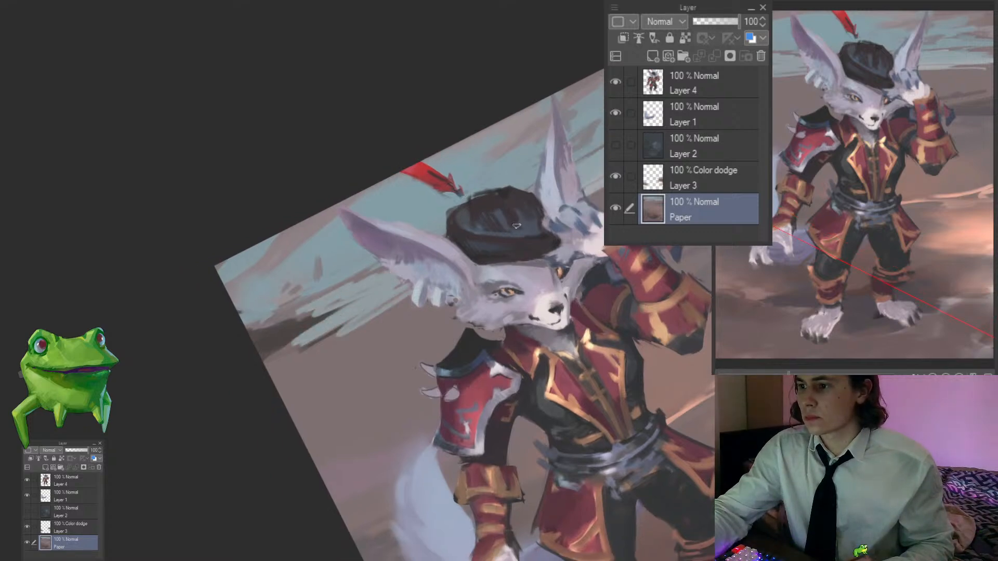
# Step: Trim the lower edge of the pale horizon streaks with the sampled ground color, and straighten the canvas
pyautogui.keyDown('alt'); pyautogui.click(395, 318); pyautogui.keyUp('alt')
pyautogui.moveTo(335, 333)
pyautogui.mouseDown()
pyautogui.moveTo(405, 291)
pyautogui.moveTo(306, 347)
pyautogui.mouseUp()
pyautogui.moveTo(358, 318); pyautogui.dragTo(313, 341)
pyautogui.moveTo(338, 341)
pyautogui.mouseDown()
pyautogui.moveTo(303, 381)
pyautogui.moveTo(343, 348)
pyautogui.mouseUp()
pyautogui.hotkey('ctrl', '@')
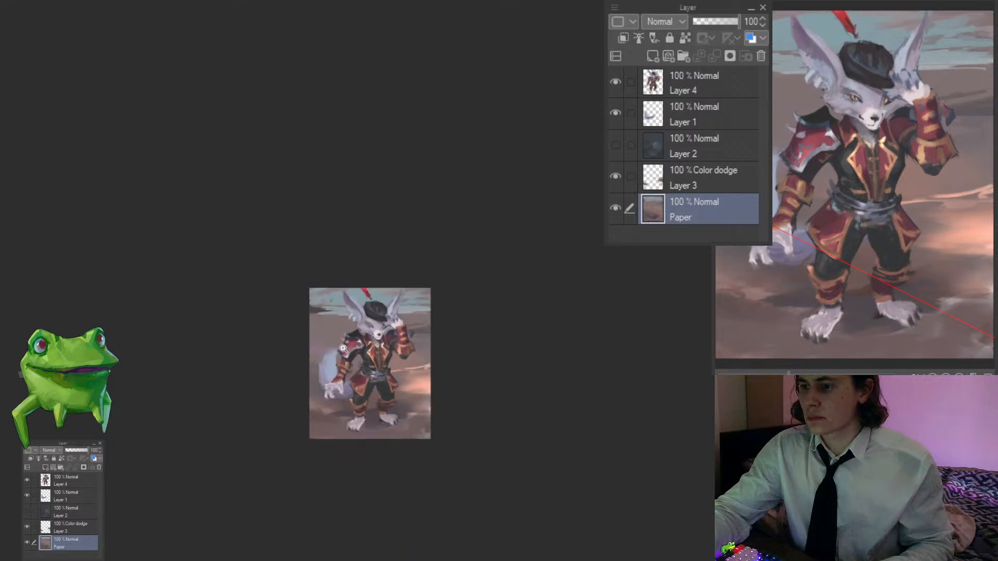
pyautogui.moveTo(317, 310); pyautogui.dragTo(362, 314)
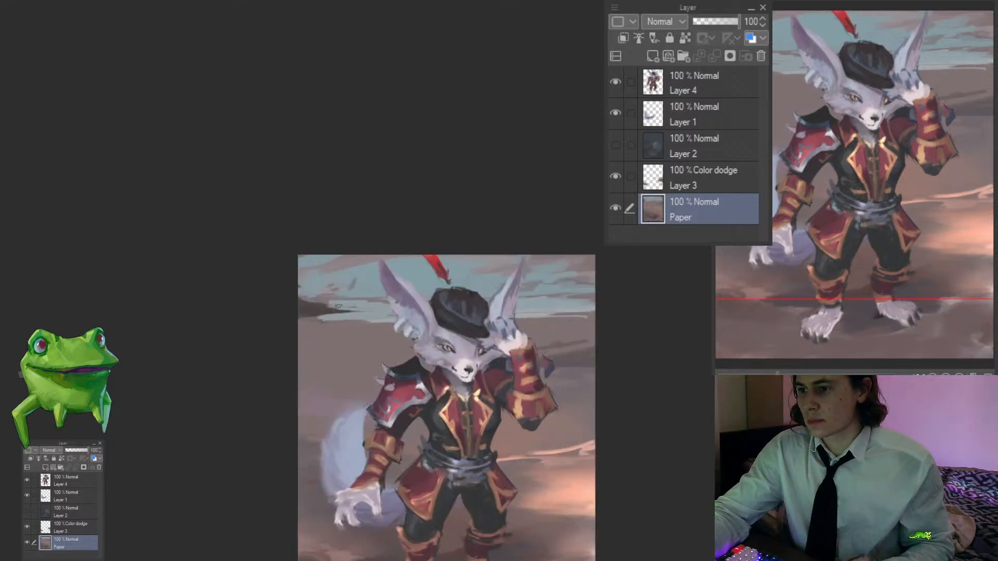
# Step: Paint dark jagged spires on the rocks at the horizon's left end and a dark rock at its opposite end
pyautogui.keyDown('alt'); pyautogui.click(312, 310); pyautogui.keyUp('alt')
pyautogui.moveTo(311, 306); pyautogui.dragTo(330, 283)
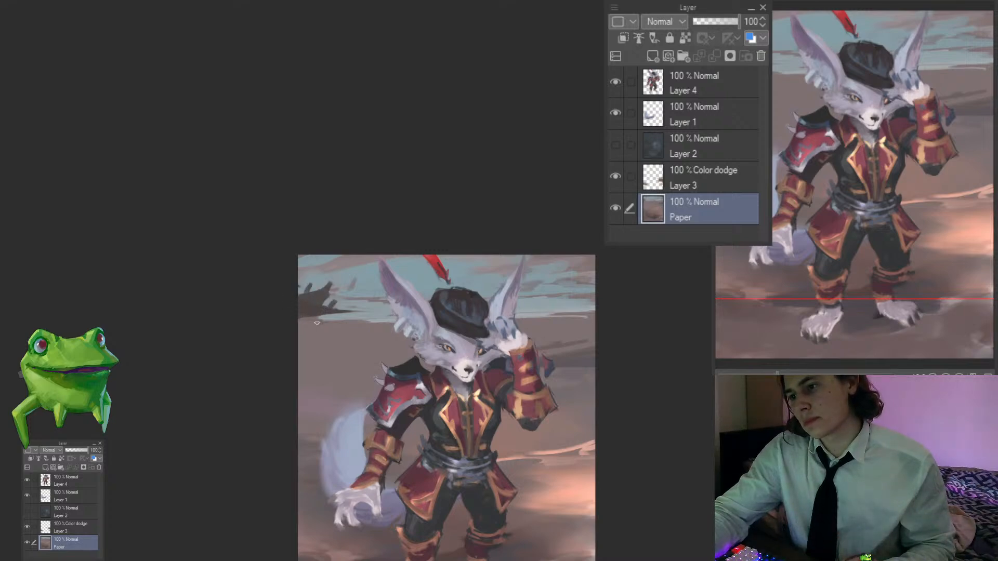
pyautogui.moveTo(577, 322); pyautogui.dragTo(592, 316)
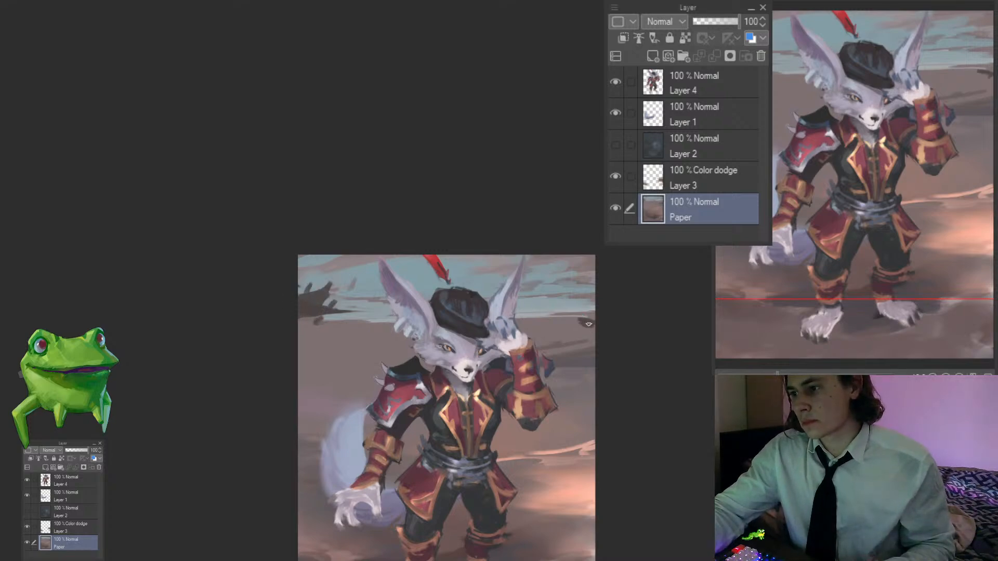
pyautogui.scroll(2, 555, 284)
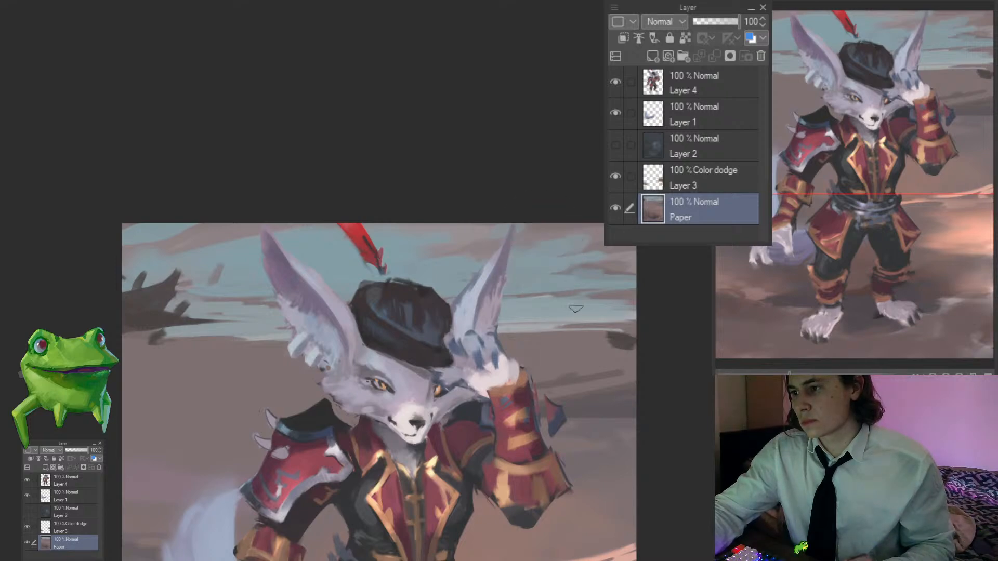
# Step: Block in a faint grey ship silhouette in the sky behind the raised-hand ear
pyautogui.scroll(3, 566, 291)
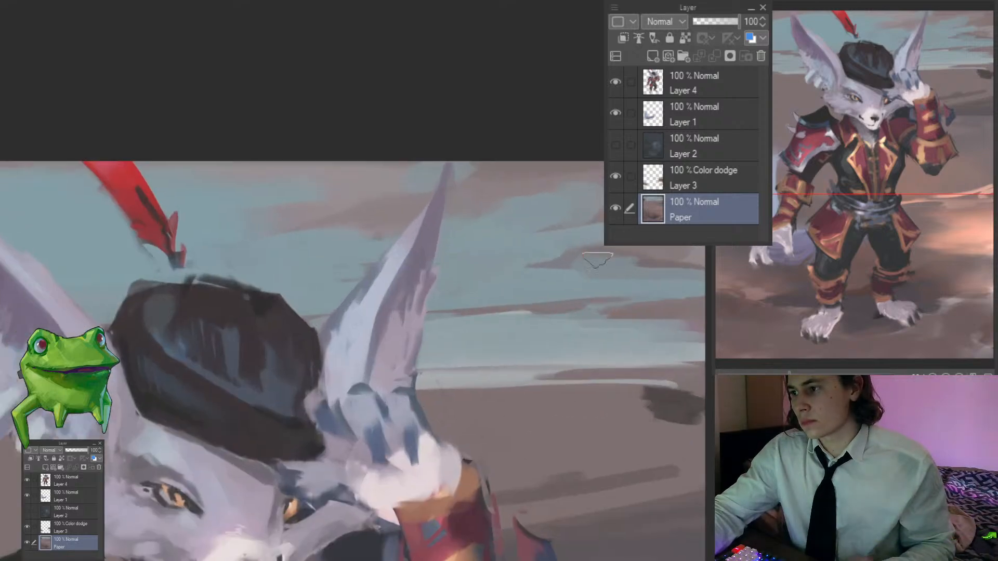
pyautogui.moveTo(502, 295); pyautogui.dragTo(429, 312)
pyautogui.moveTo(327, 286)
pyautogui.mouseDown()
pyautogui.moveTo(296, 309)
pyautogui.moveTo(338, 278)
pyautogui.mouseUp()
pyautogui.scroll(-5, 392, 234)
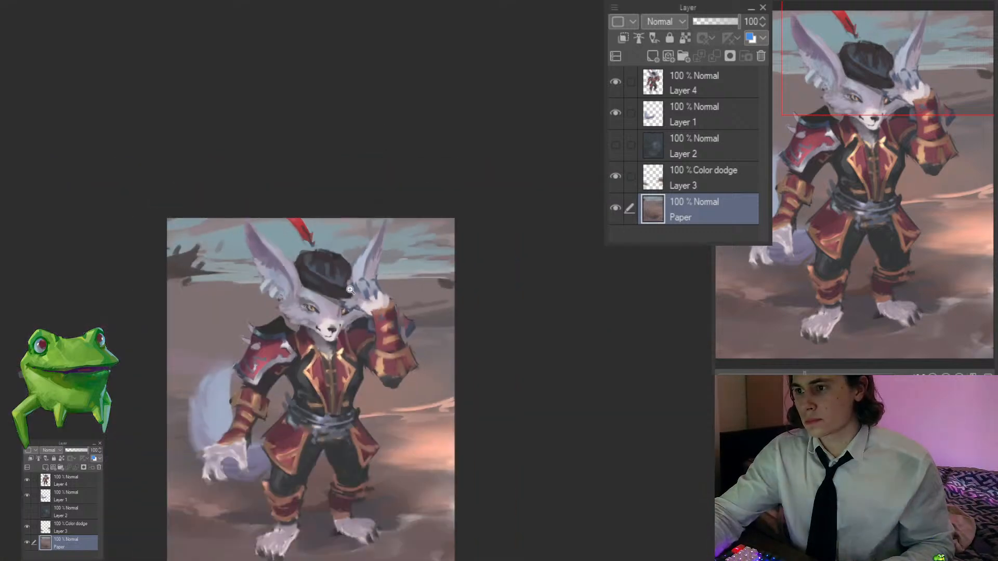
pyautogui.scroll(4, 391, 271)
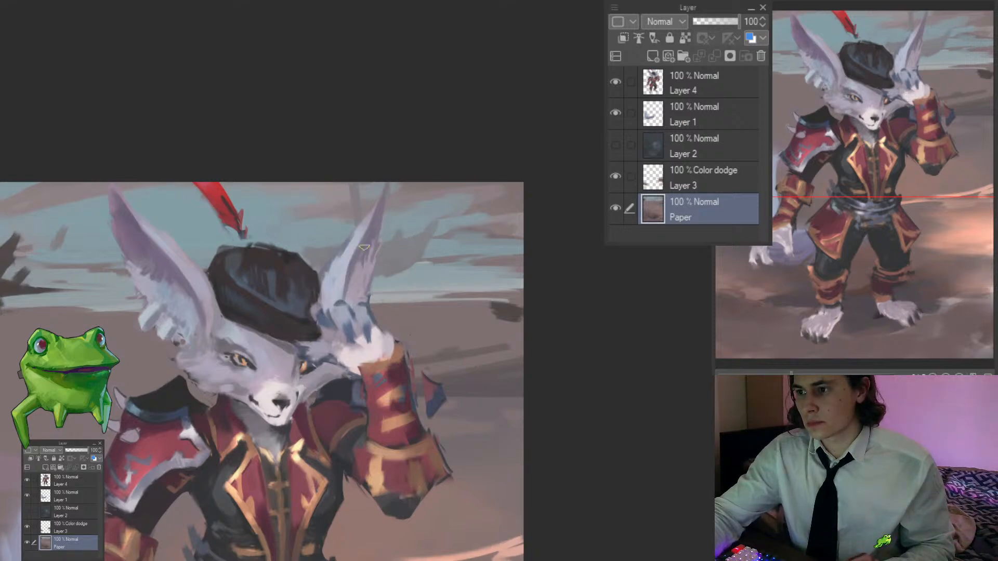
pyautogui.moveTo(308, 260); pyautogui.dragTo(357, 276)
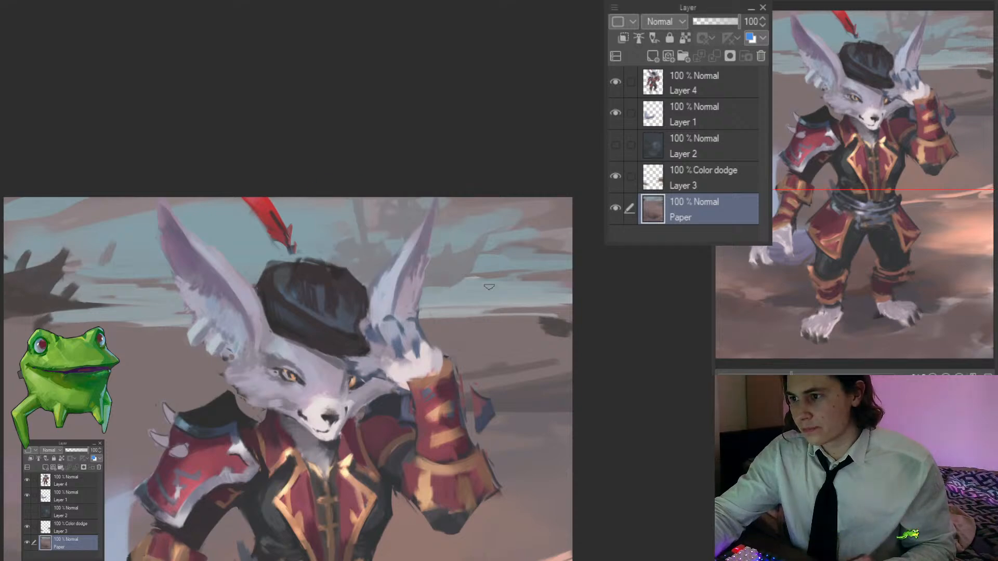
pyautogui.moveTo(460, 274); pyautogui.dragTo(397, 335)
pyautogui.keyDown('alt'); pyautogui.click(442, 278); pyautogui.keyUp('alt')
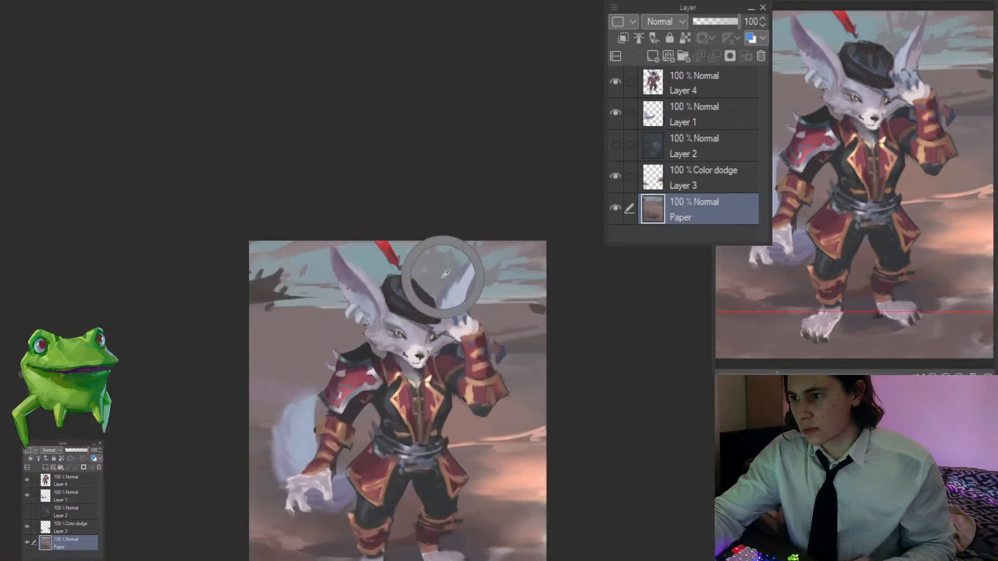
pyautogui.click(465, 271)
# Step: Paint muted red sails above the grey ship on both sides of the ear tip, with a grey mast beside the hat
pyautogui.keyDown('alt'); pyautogui.click(371, 251); pyautogui.keyUp('alt')
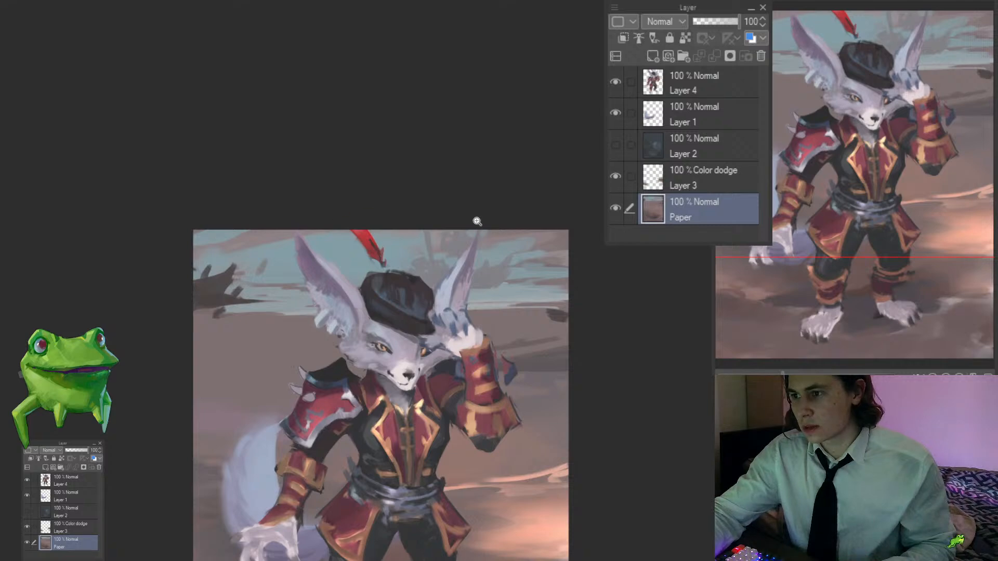
pyautogui.click(477, 222)
pyautogui.keyDown('alt'); pyautogui.click(441, 254); pyautogui.keyUp('alt')
pyautogui.moveTo(418, 236)
pyautogui.mouseDown()
pyautogui.moveTo(418, 256)
pyautogui.moveTo(443, 276)
pyautogui.moveTo(472, 249)
pyautogui.moveTo(449, 261)
pyautogui.moveTo(451, 239)
pyautogui.moveTo(482, 263)
pyautogui.mouseUp()
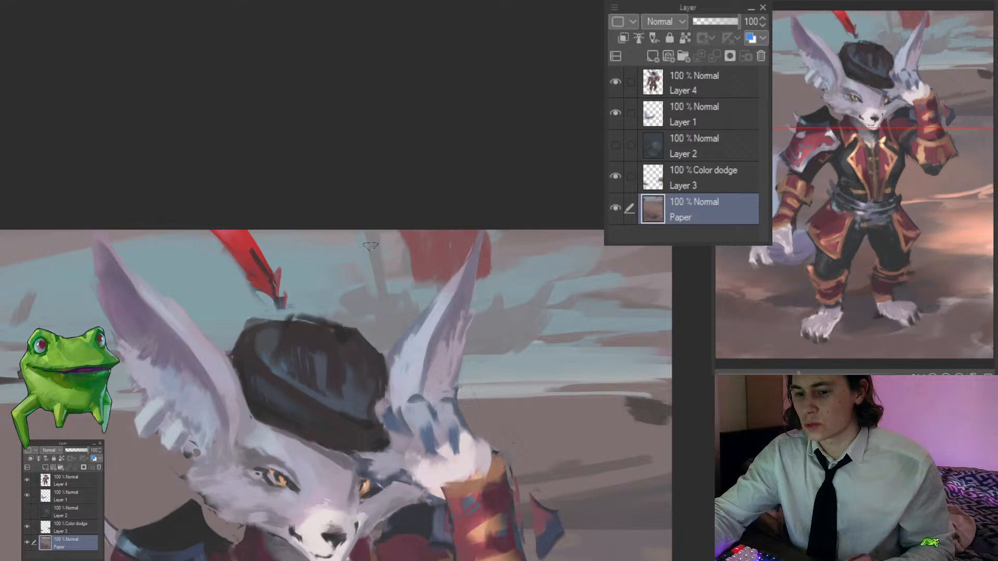
pyautogui.moveTo(370, 246)
pyautogui.mouseDown()
pyautogui.moveTo(345, 236)
pyautogui.moveTo(386, 255)
pyautogui.moveTo(359, 255)
pyautogui.moveTo(388, 237)
pyautogui.moveTo(396, 259)
pyautogui.mouseUp()
pyautogui.keyDown('alt'); pyautogui.click(331, 254); pyautogui.keyUp('alt')
pyautogui.keyDown('alt'); pyautogui.click(372, 252); pyautogui.keyUp('alt')
pyautogui.moveTo(347, 236)
pyautogui.mouseDown()
pyautogui.moveTo(353, 263)
pyautogui.moveTo(392, 273)
pyautogui.mouseUp()
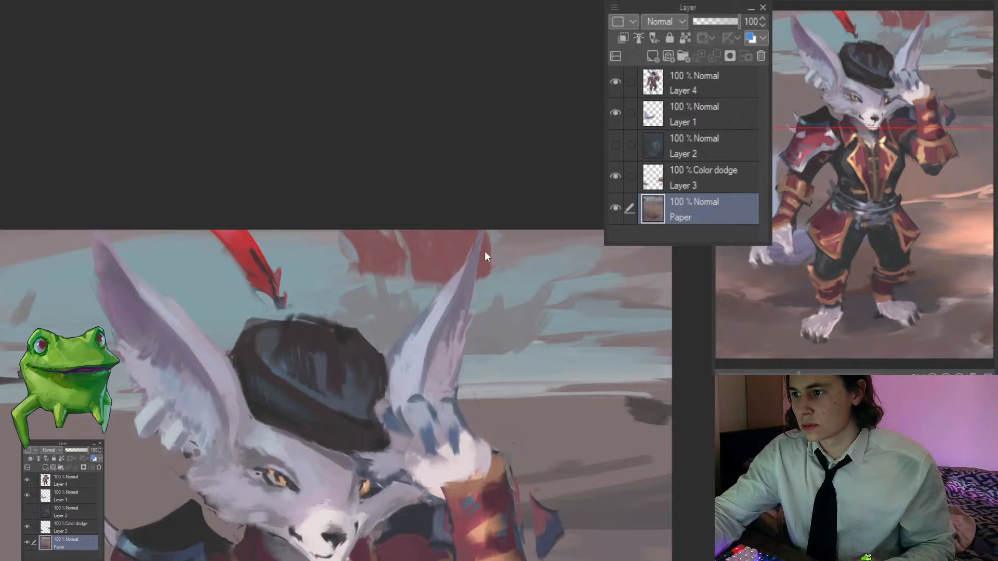
pyautogui.moveTo(487, 259)
pyautogui.mouseDown()
pyautogui.moveTo(438, 313)
pyautogui.moveTo(451, 296)
pyautogui.mouseUp()
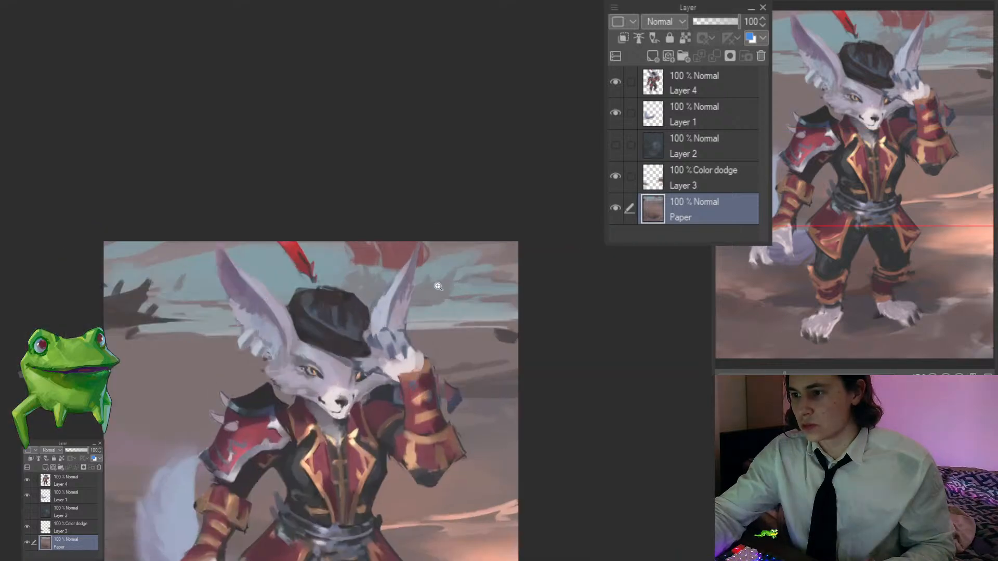
# Step: Extend the ship's grey hull between the hat and the raised-hand ear with sampled tones
pyautogui.moveTo(378, 265)
pyautogui.mouseDown()
pyautogui.moveTo(396, 266)
pyautogui.moveTo(366, 291)
pyautogui.mouseUp()
pyautogui.keyDown('alt'); pyautogui.click(367, 280); pyautogui.keyUp('alt')
pyautogui.keyDown('alt'); pyautogui.click(351, 326); pyautogui.keyUp('alt')
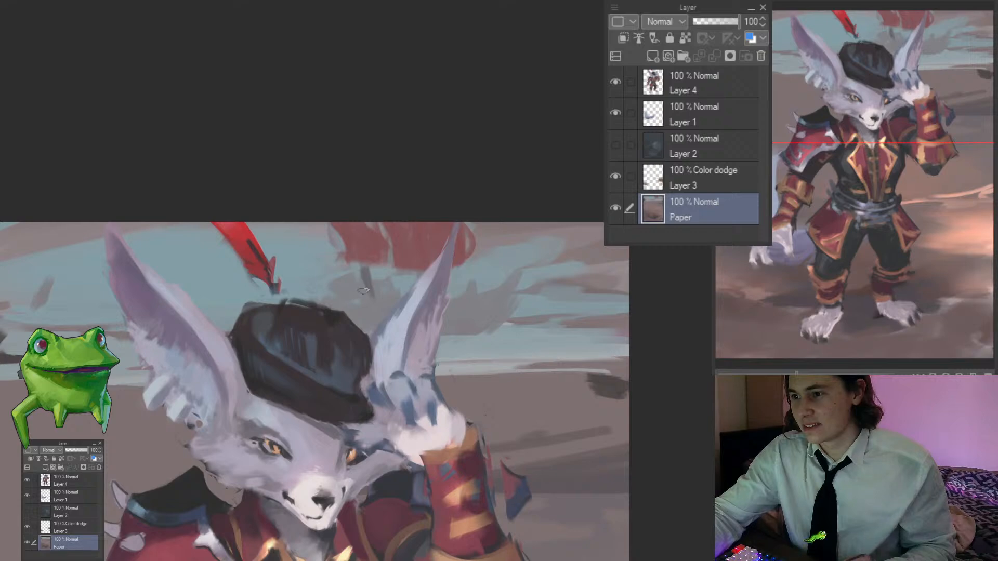
pyautogui.moveTo(347, 285)
pyautogui.mouseDown()
pyautogui.moveTo(364, 315)
pyautogui.moveTo(384, 319)
pyautogui.mouseUp()
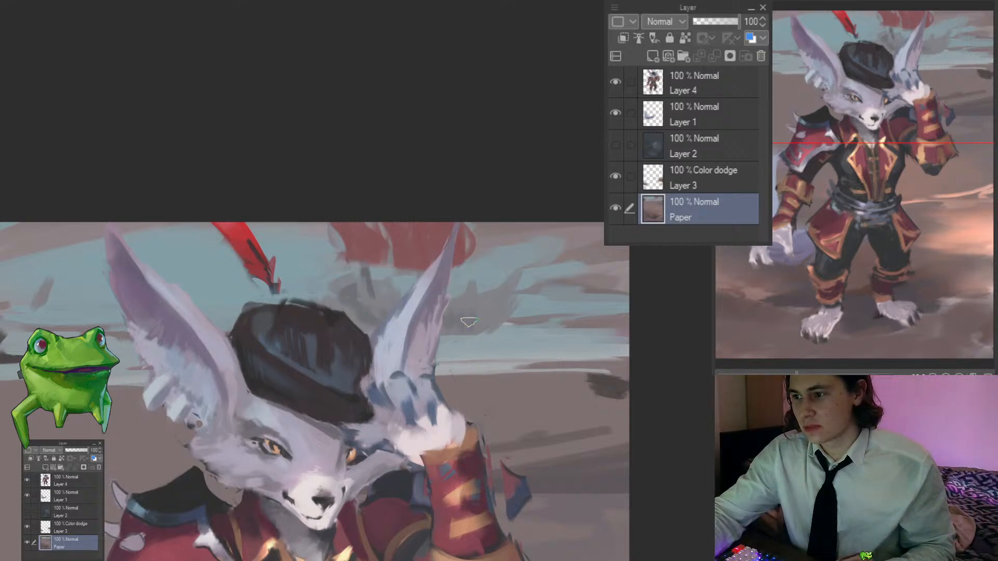
pyautogui.scroll(-4, 482, 313)
pyautogui.scroll(4, 481, 293)
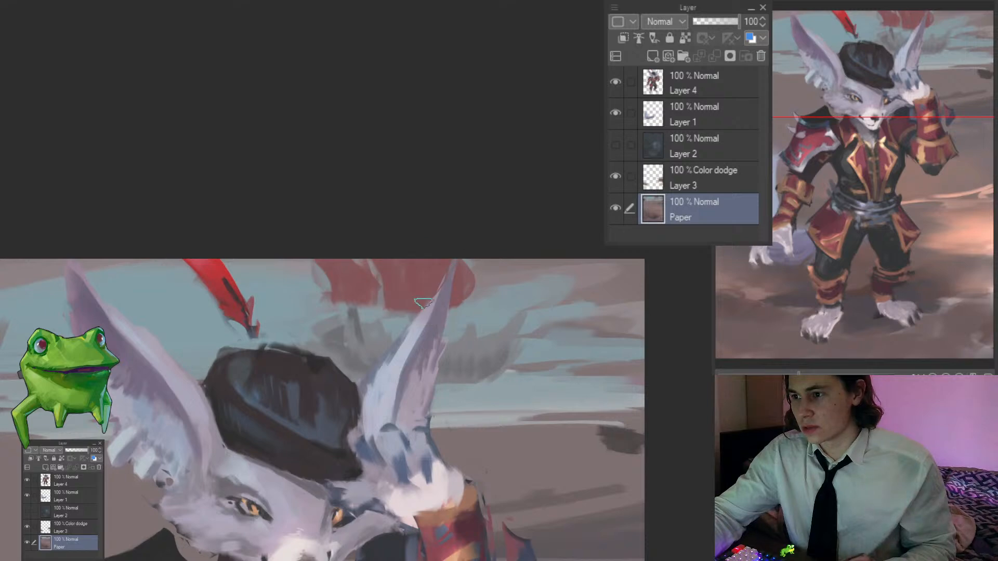
# Step: Paint a pale crossed-bones emblem on the red sail beside the ear tip
pyautogui.keyDown('alt'); pyautogui.click(228, 303); pyautogui.keyUp('alt')
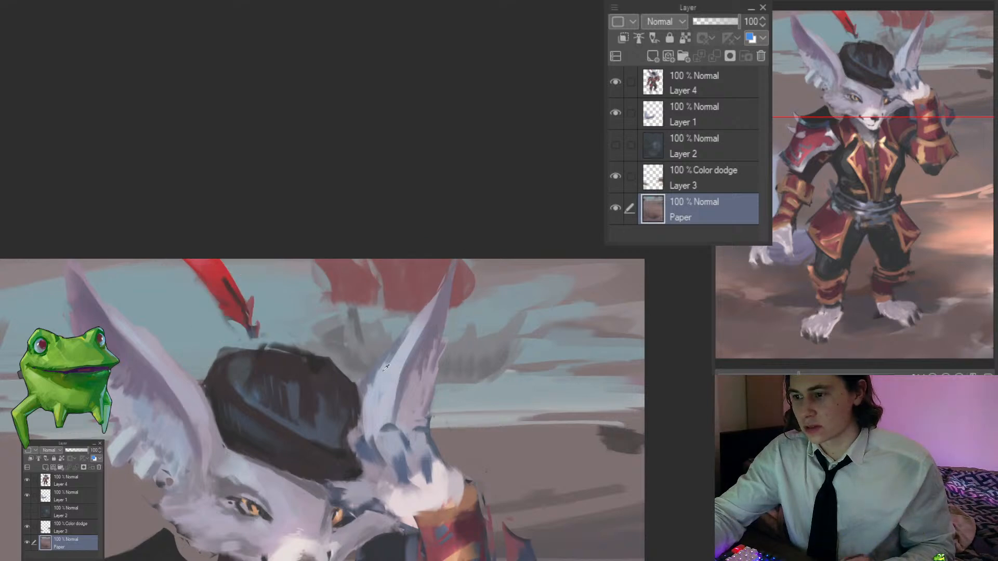
pyautogui.scroll(3, 408, 283)
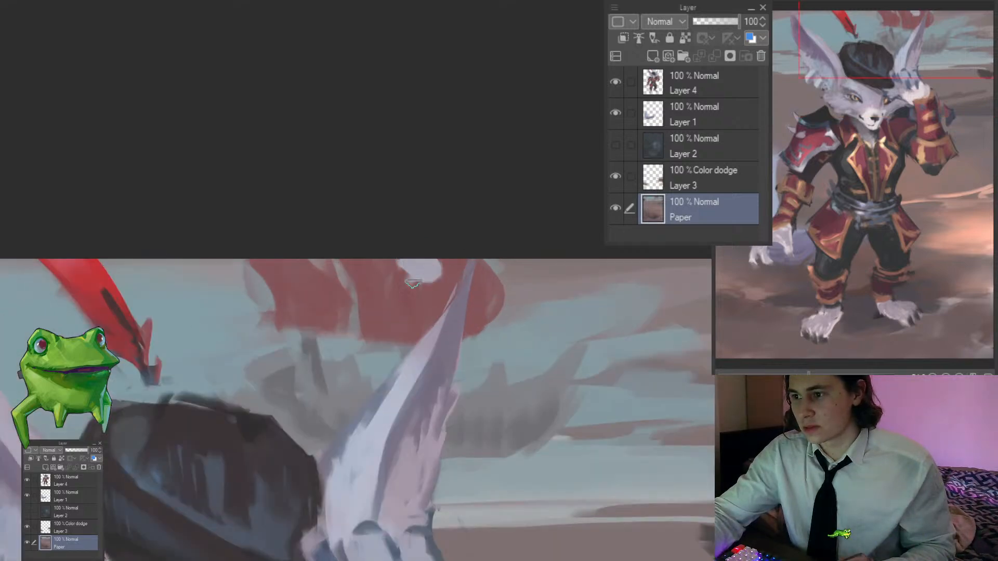
pyautogui.moveTo(392, 276)
pyautogui.mouseDown()
pyautogui.moveTo(442, 301)
pyautogui.moveTo(395, 320)
pyautogui.mouseUp()
pyautogui.scroll(-4, 393, 321)
pyautogui.moveTo(408, 362)
pyautogui.mouseDown()
pyautogui.moveTo(420, 252)
pyautogui.moveTo(358, 281)
pyautogui.moveTo(398, 281)
pyautogui.mouseUp()
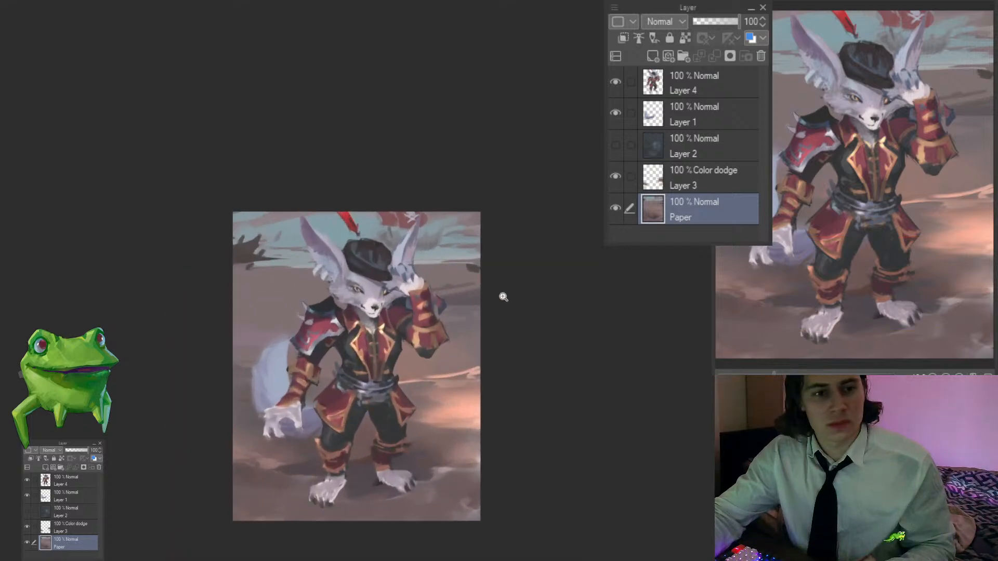
pyautogui.moveTo(422, 207); pyautogui.dragTo(456, 191)
pyautogui.moveTo(388, 211)
pyautogui.mouseDown()
pyautogui.moveTo(402, 206)
pyautogui.moveTo(367, 219)
pyautogui.moveTo(393, 220)
pyautogui.moveTo(337, 249)
pyautogui.mouseUp()
# Step: Mirror the canvas view to refine the ship's grey hull and masts around the ear, and restore the normal view
pyautogui.press('h')
pyautogui.moveTo(493, 332); pyautogui.dragTo(390, 288)
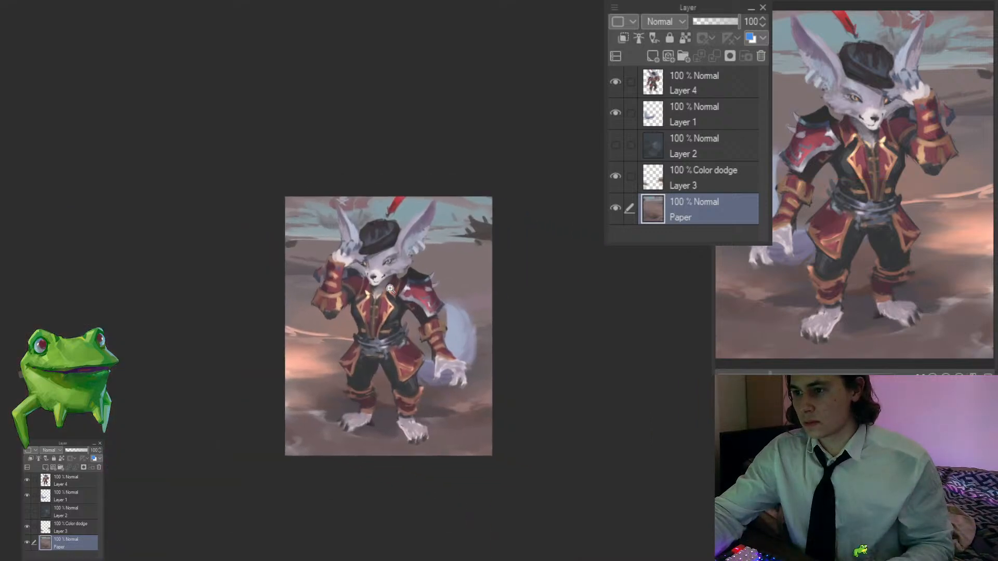
pyautogui.moveTo(324, 218); pyautogui.dragTo(390, 221)
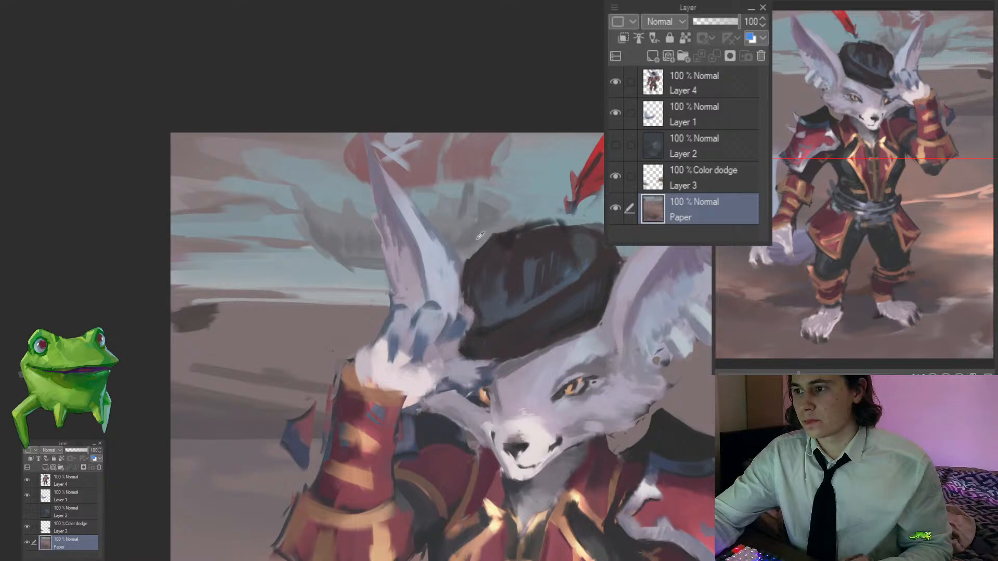
pyautogui.moveTo(478, 238)
pyautogui.mouseDown()
pyautogui.moveTo(468, 253)
pyautogui.moveTo(481, 252)
pyautogui.moveTo(374, 217)
pyautogui.mouseUp()
pyautogui.moveTo(253, 224); pyautogui.dragTo(375, 269)
pyautogui.moveTo(291, 212); pyautogui.dragTo(279, 227)
pyautogui.press('h')
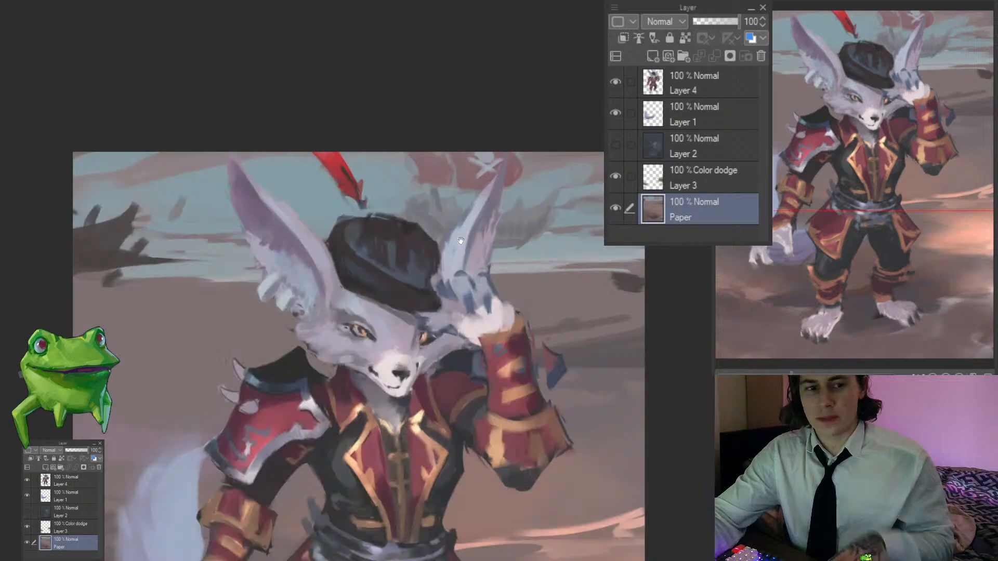
# Step: Touch up the red sails' edges and the ship's raised stern against the sky
pyautogui.moveTo(527, 196); pyautogui.dragTo(408, 209)
pyautogui.click(314, 171)
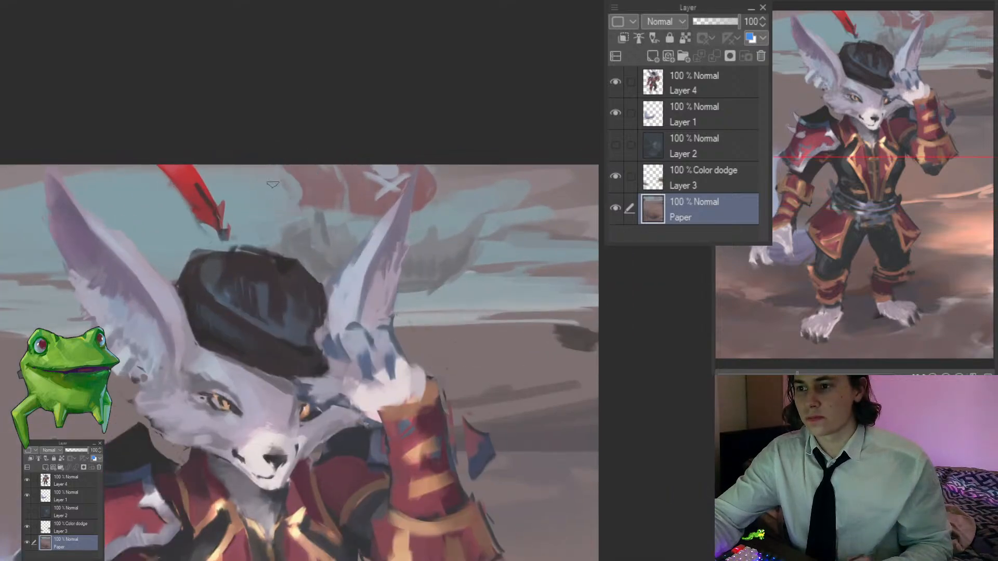
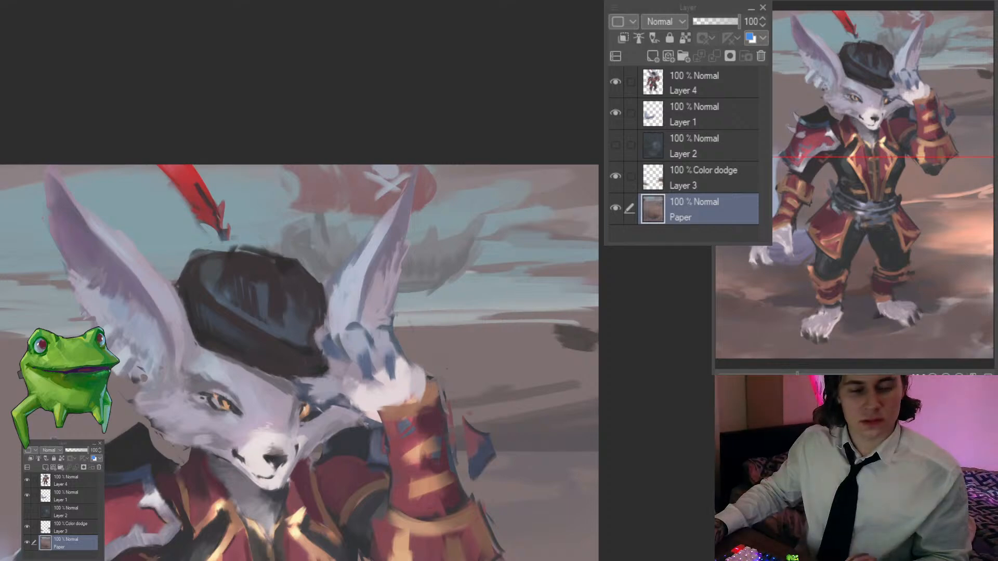
pyautogui.moveTo(409, 302)
pyautogui.mouseDown()
pyautogui.moveTo(416, 269)
pyautogui.moveTo(388, 331)
pyautogui.moveTo(366, 343)
pyautogui.moveTo(457, 248)
pyautogui.moveTo(415, 318)
pyautogui.mouseUp()
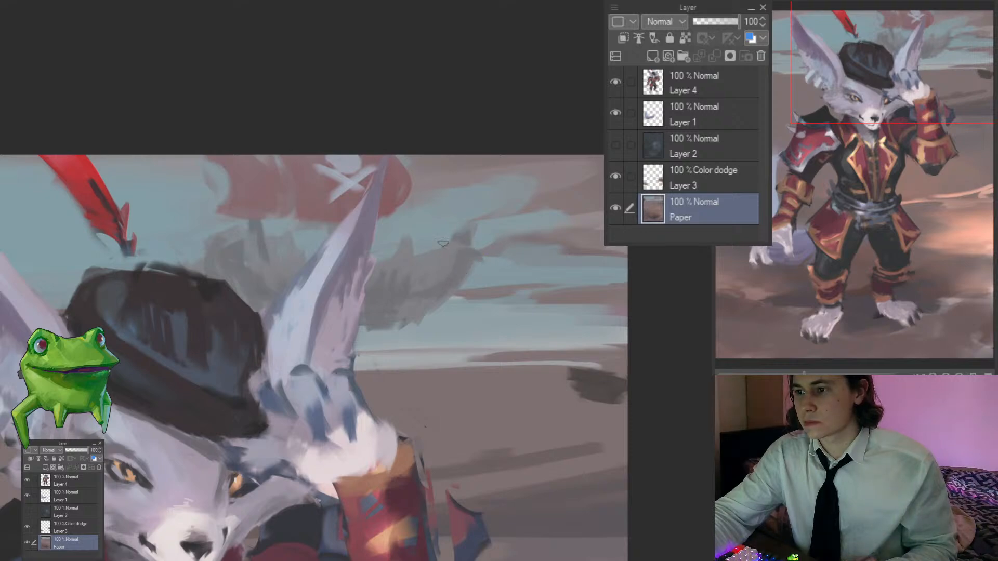
pyautogui.scroll(-5, 421, 240)
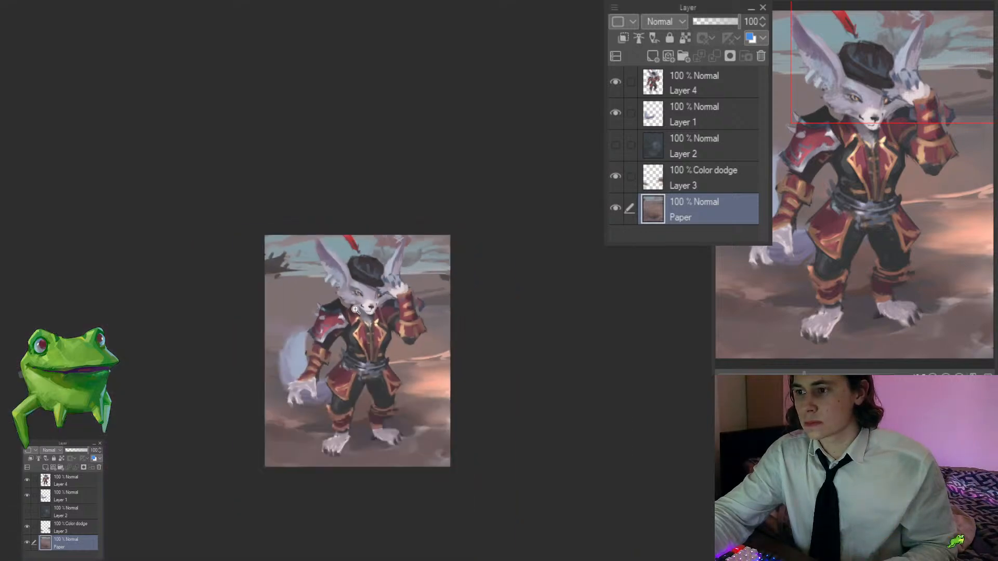
pyautogui.scroll(3, 405, 254)
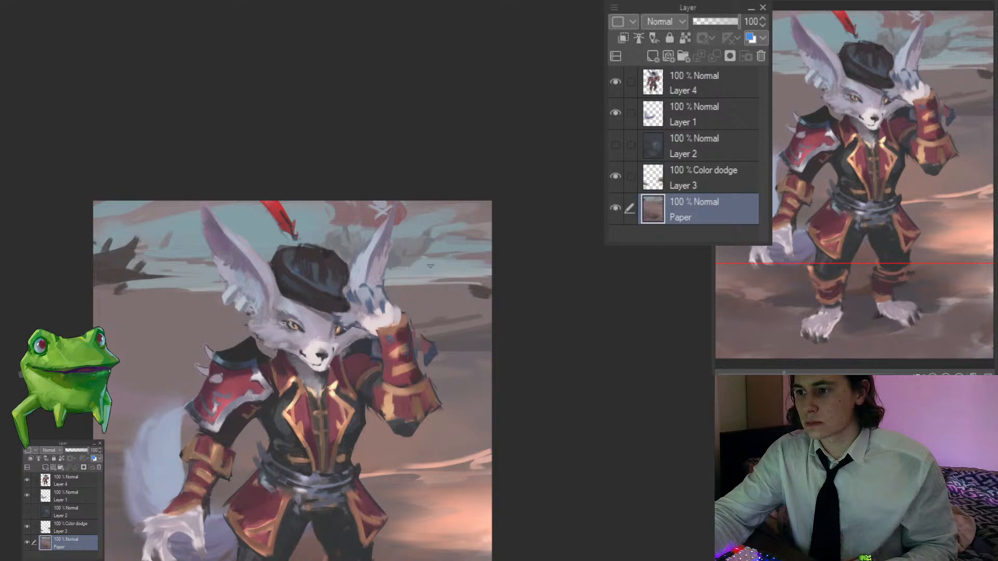
pyautogui.moveTo(431, 266)
pyautogui.mouseDown()
pyautogui.moveTo(440, 284)
pyautogui.moveTo(444, 242)
pyautogui.mouseUp()
# Step: Rework the ship's lower hull and the horizon below it with sampled colors while the canvas is rotated
pyautogui.scroll(3, 436, 286)
pyautogui.keyDown('alt'); pyautogui.click(413, 292); pyautogui.keyUp('alt')
pyautogui.moveTo(354, 302); pyautogui.dragTo(410, 274)
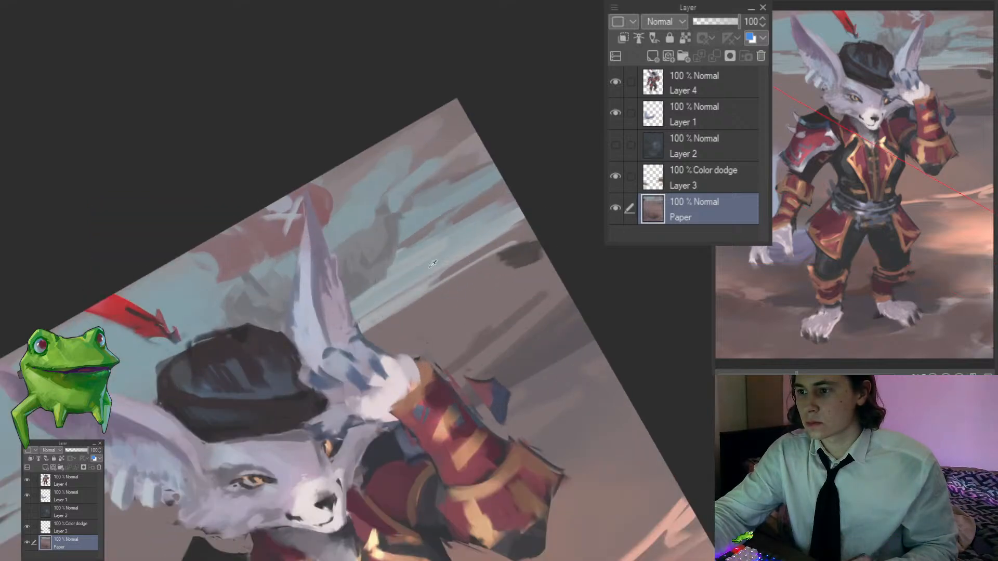
pyautogui.keyDown('alt'); pyautogui.click(364, 288); pyautogui.keyUp('alt')
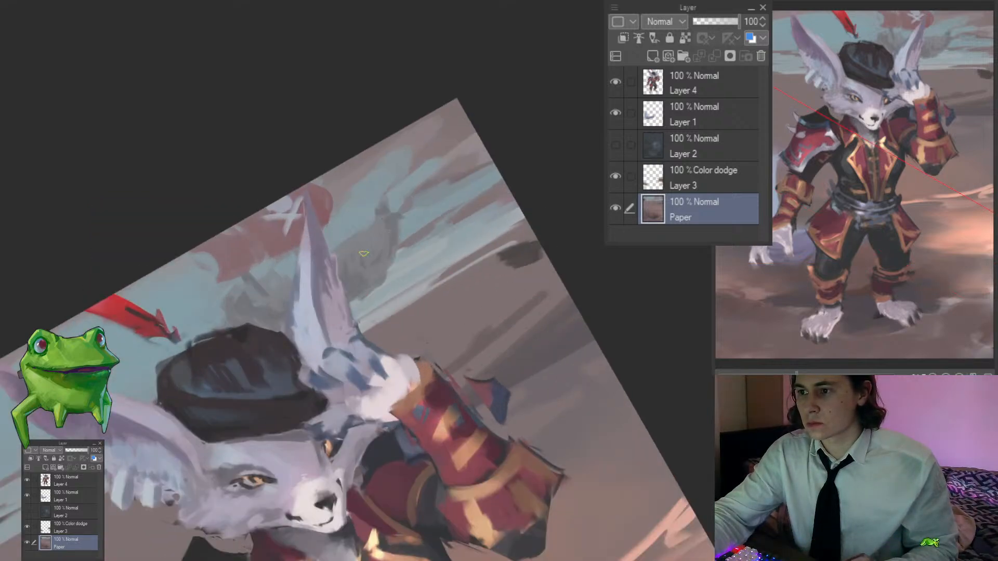
pyautogui.hotkey('ctrl', '@')
pyautogui.moveTo(341, 276); pyautogui.dragTo(312, 279)
pyautogui.moveTo(394, 308); pyautogui.dragTo(525, 230)
pyautogui.scroll(3, 330, 308)
# Step: Brush parallel streaks along the horizon beside the dark spires in a sampled color, and straighten the canvas
pyautogui.keyDown('alt'); pyautogui.click(320, 333); pyautogui.keyUp('alt')
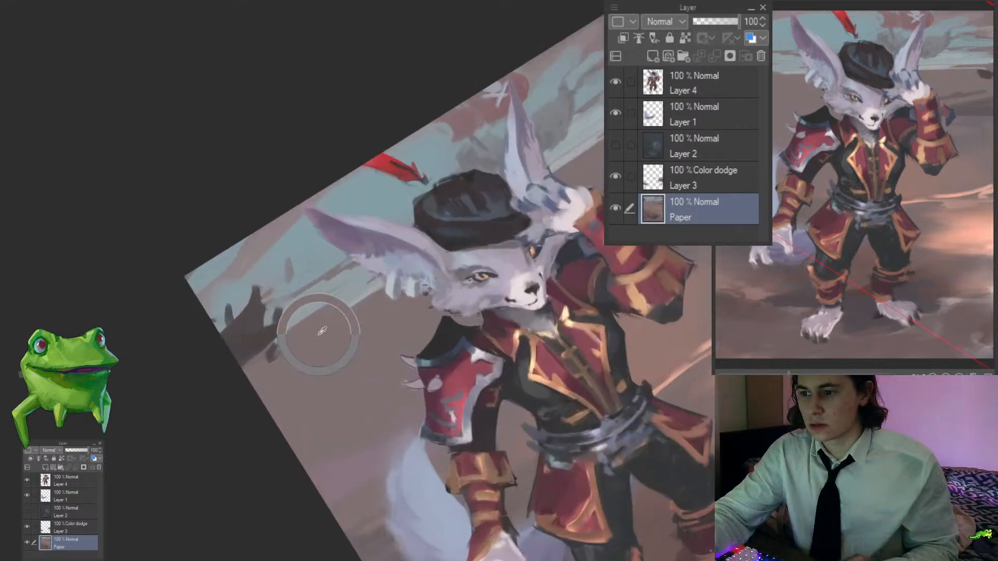
pyautogui.moveTo(280, 340); pyautogui.dragTo(354, 304)
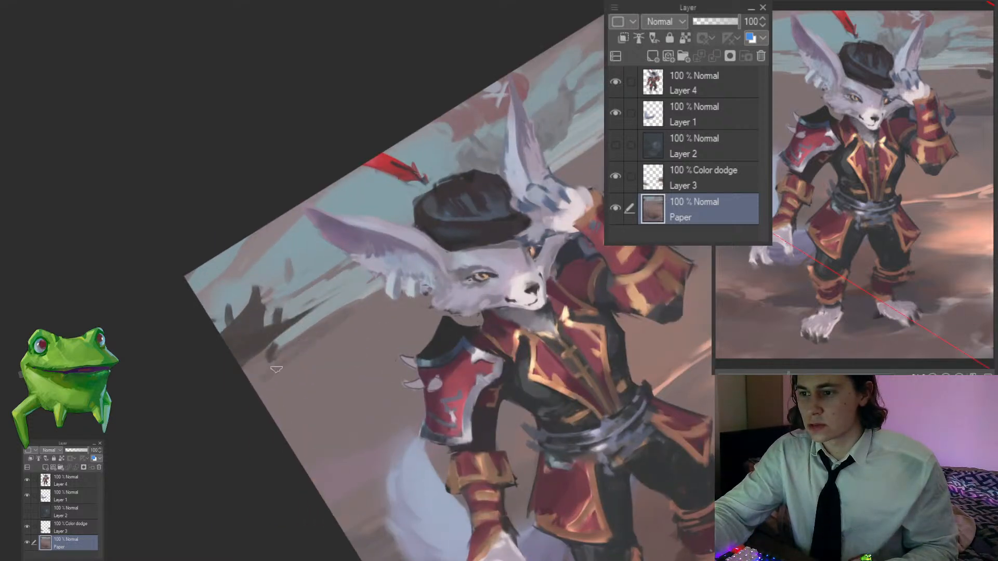
pyautogui.moveTo(277, 369)
pyautogui.mouseDown()
pyautogui.moveTo(345, 337)
pyautogui.moveTo(330, 337)
pyautogui.mouseUp()
pyautogui.hotkey('ctrl', '@')
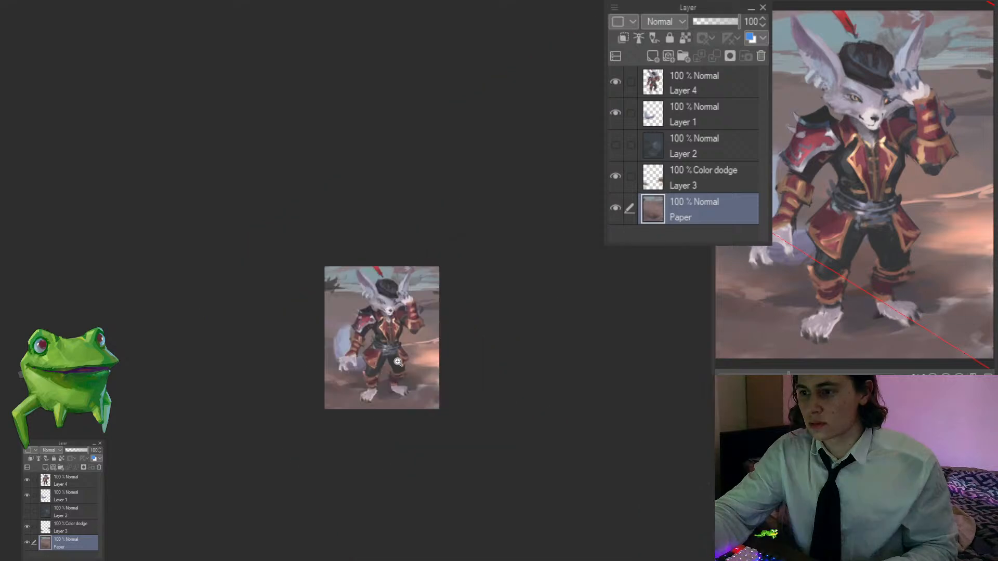
# Step: Merge the color dodge layer, Layer 3, into the Paper layer
pyautogui.click(371, 316)
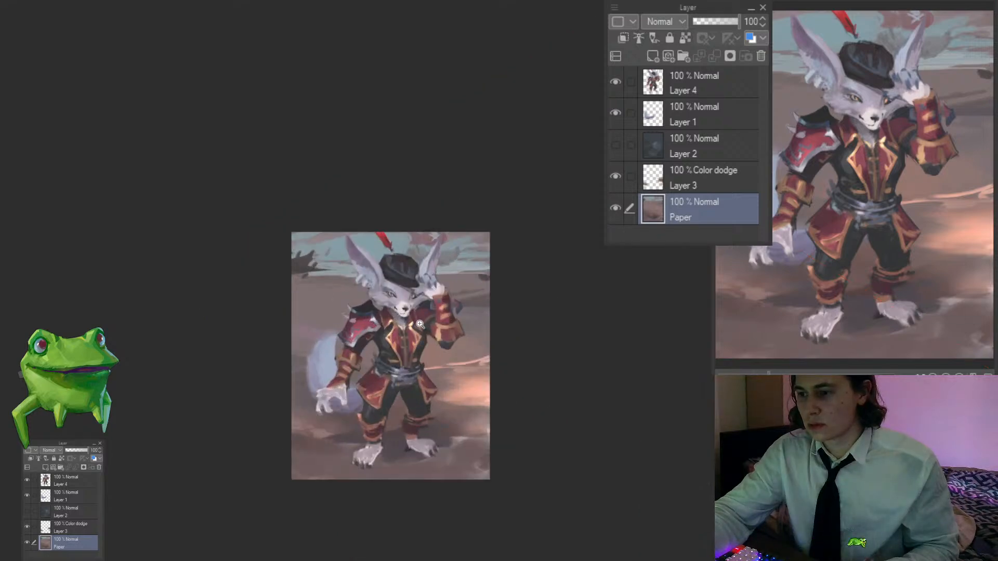
pyautogui.click(364, 364)
pyautogui.click(431, 370)
pyautogui.moveTo(431, 370); pyautogui.dragTo(381, 373)
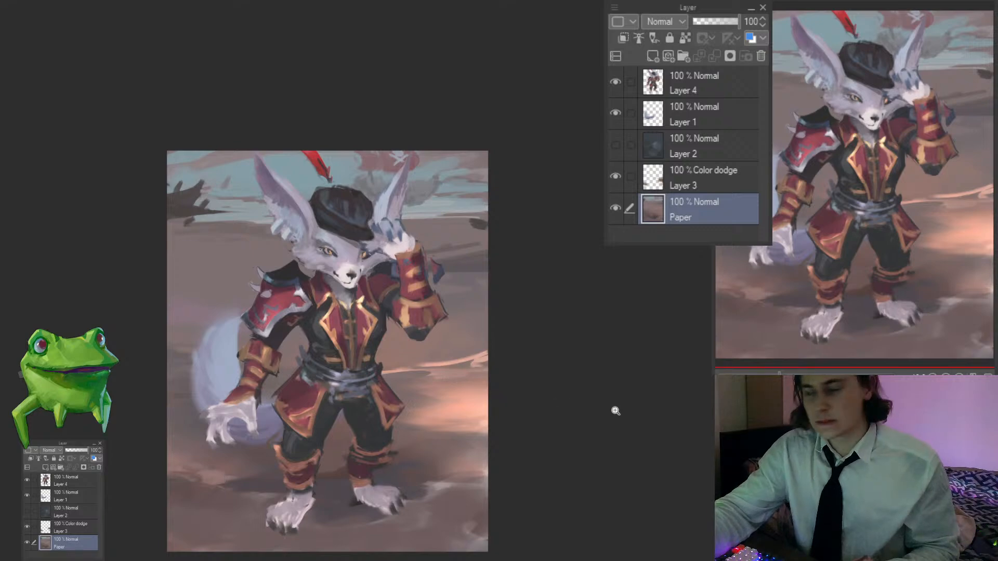
pyautogui.click(619, 183)
pyautogui.press('Delete')
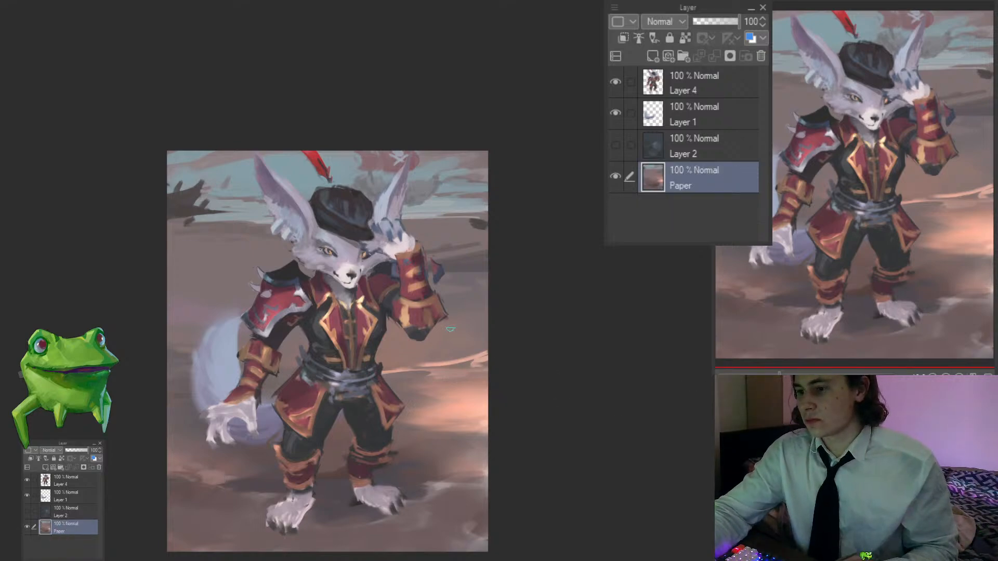
# Step: Brush sampled background tones over the horizon and ground behind the raised arm on the Paper layer
pyautogui.moveTo(482, 226)
pyautogui.mouseDown()
pyautogui.moveTo(463, 204)
pyautogui.moveTo(399, 269)
pyautogui.moveTo(463, 237)
pyautogui.moveTo(418, 276)
pyautogui.moveTo(431, 259)
pyautogui.mouseUp()
pyautogui.click(463, 204)
pyautogui.keyDown('alt'); pyautogui.click(434, 260); pyautogui.keyUp('alt')
pyautogui.keyDown('alt'); pyautogui.click(414, 251); pyautogui.keyUp('alt')
pyautogui.moveTo(431, 324); pyautogui.dragTo(535, 304)
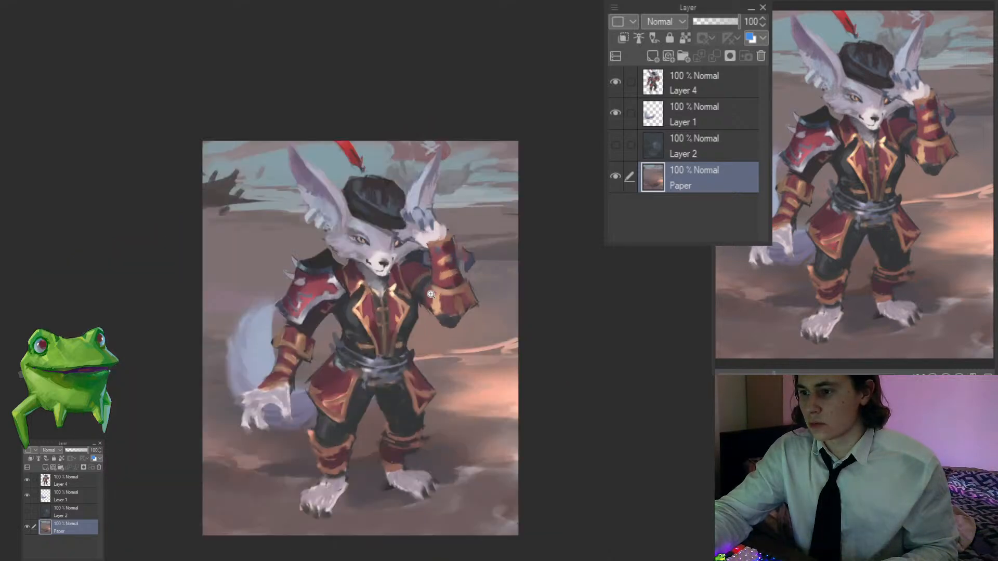
# Step: Paint out the bright orange streak beside the hip on the Paper layer with sampled ground tones
pyautogui.click(466, 347)
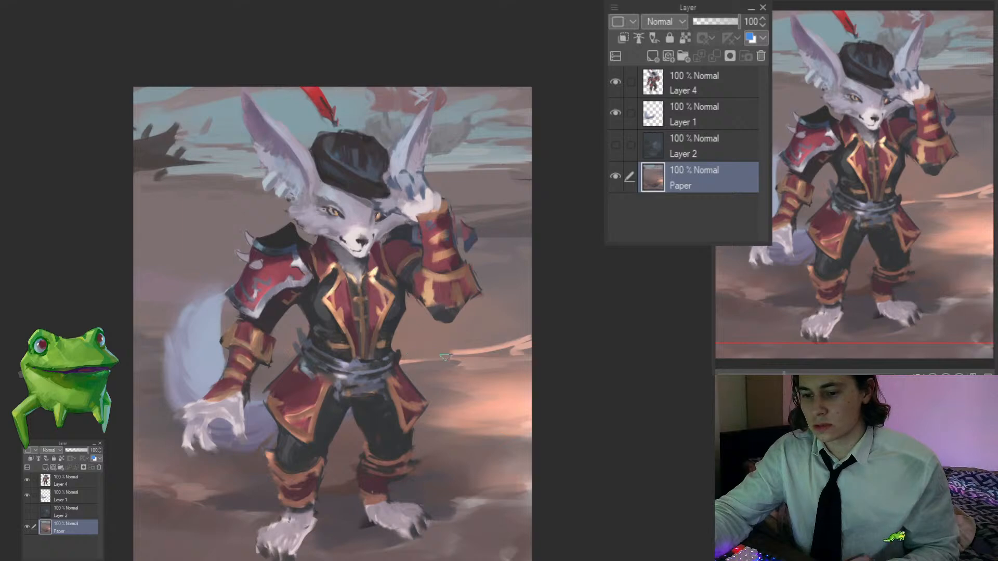
pyautogui.moveTo(461, 370)
pyautogui.mouseDown()
pyautogui.moveTo(472, 385)
pyautogui.moveTo(430, 366)
pyautogui.moveTo(531, 343)
pyautogui.moveTo(514, 351)
pyautogui.mouseUp()
pyautogui.keyDown('alt'); pyautogui.click(429, 373); pyautogui.keyUp('alt')
pyautogui.keyDown('alt'); pyautogui.click(416, 348); pyautogui.keyUp('alt')
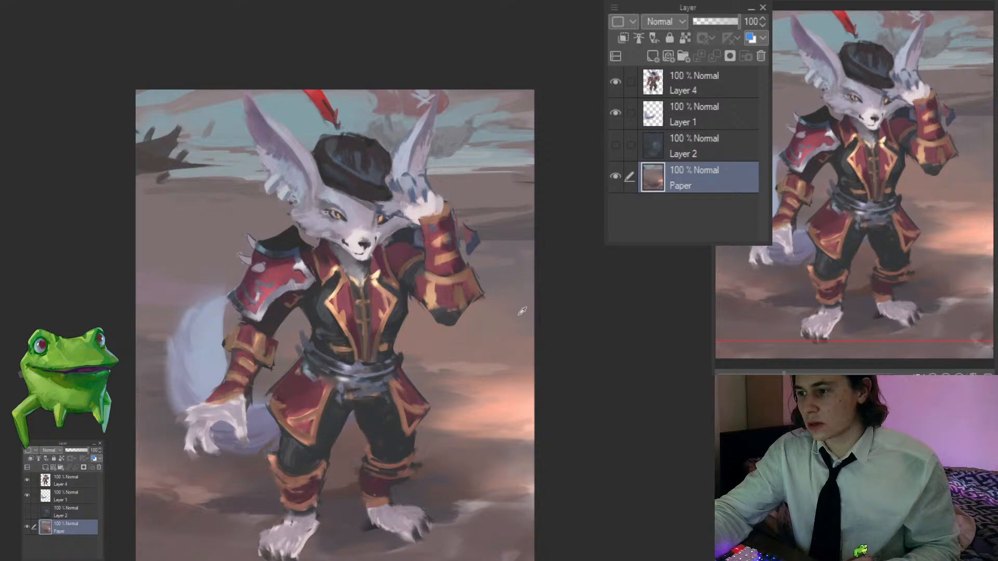
pyautogui.scroll(-5, 412, 368)
pyautogui.scroll(5, 412, 367)
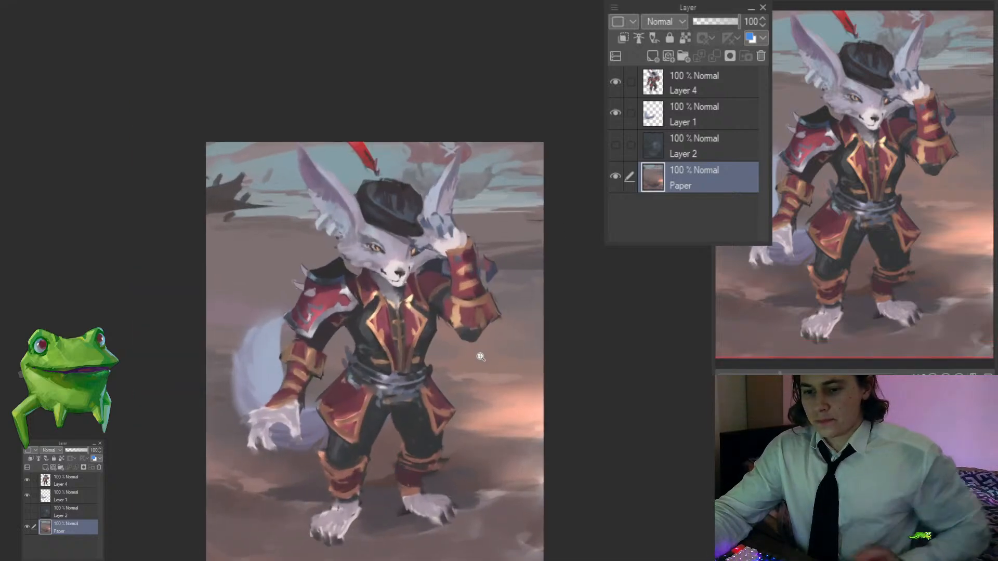
# Step: Brush a muted pale streak across the ground beneath the raised elbow
pyautogui.scroll(1, 481, 351)
pyautogui.scroll(-1, 485, 361)
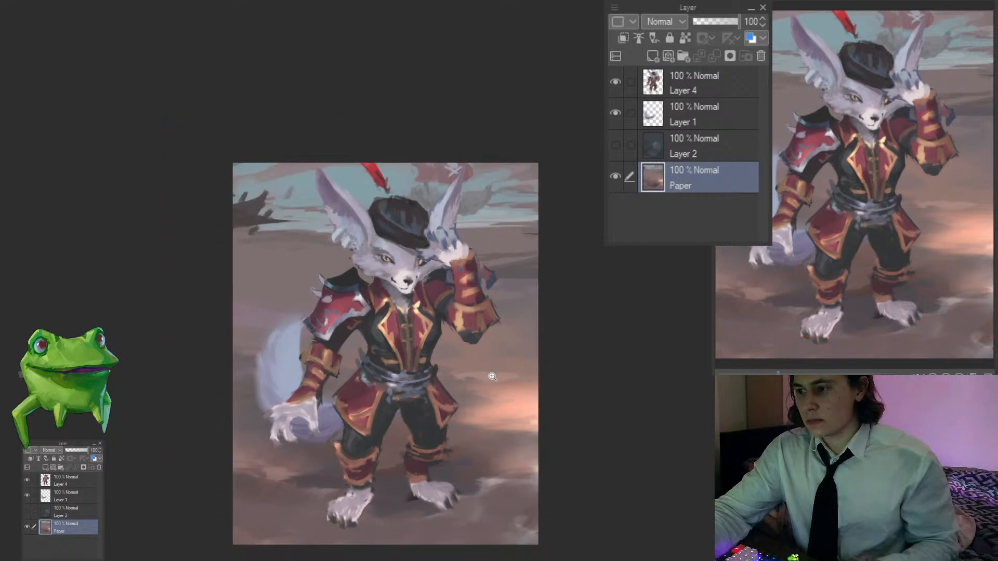
pyautogui.moveTo(422, 355); pyautogui.dragTo(530, 336)
# Step: Brush a slanted stroke along the horizon beneath the ship with the canvas rotated, and straighten the canvas
pyautogui.scroll(1, 356, 313)
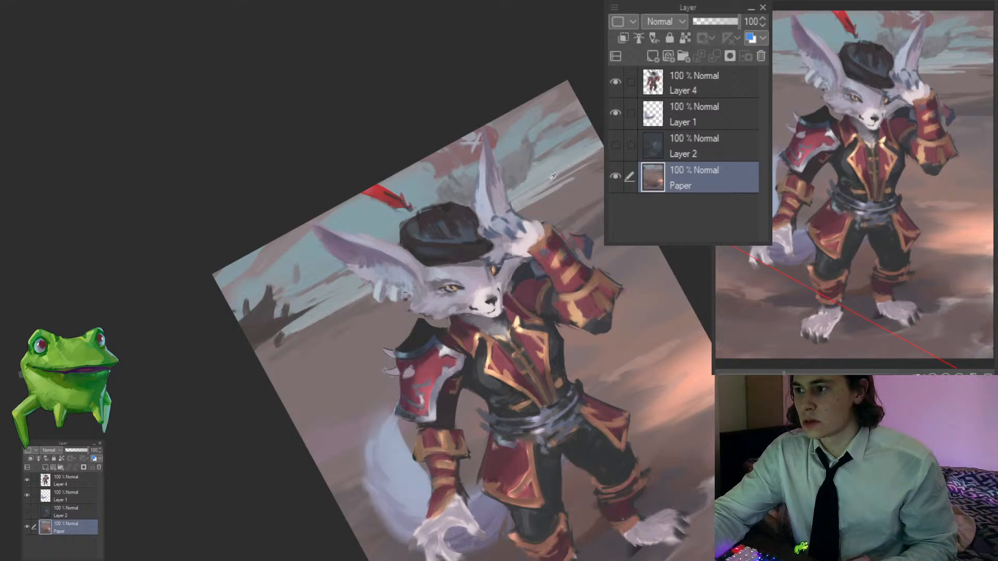
pyautogui.moveTo(602, 150); pyautogui.dragTo(553, 180)
pyautogui.hotkey('ctrl', '@')
# Step: Examine the ship, the horizon and the full figure at different magnifications
pyautogui.scroll(-3, 490, 255)
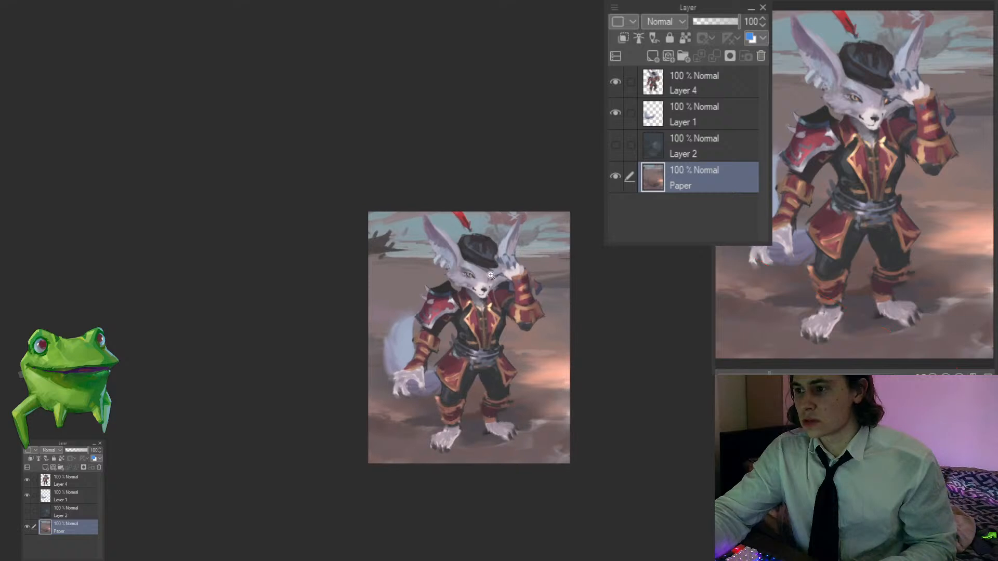
pyautogui.scroll(3, 532, 240)
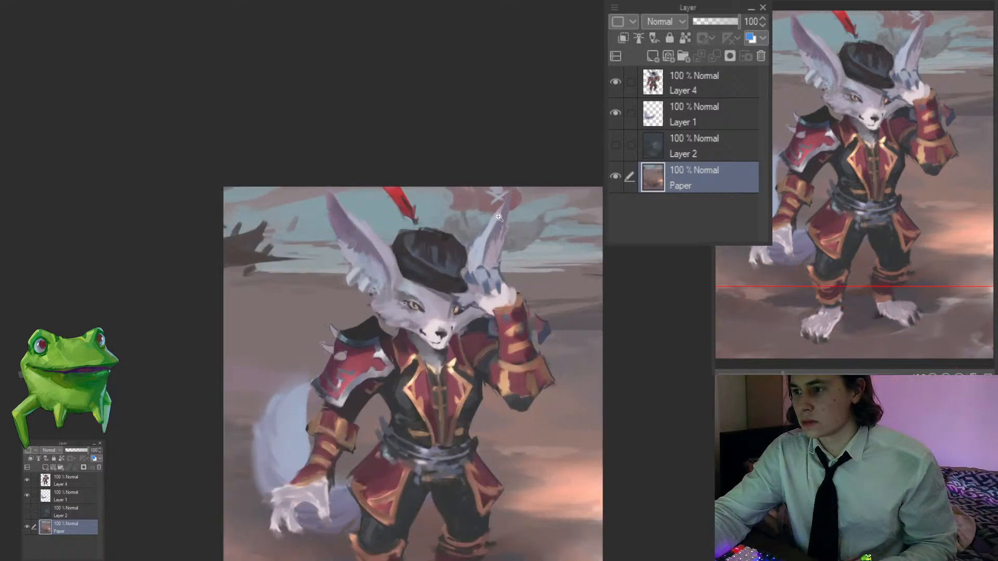
pyautogui.moveTo(470, 213); pyautogui.dragTo(499, 215)
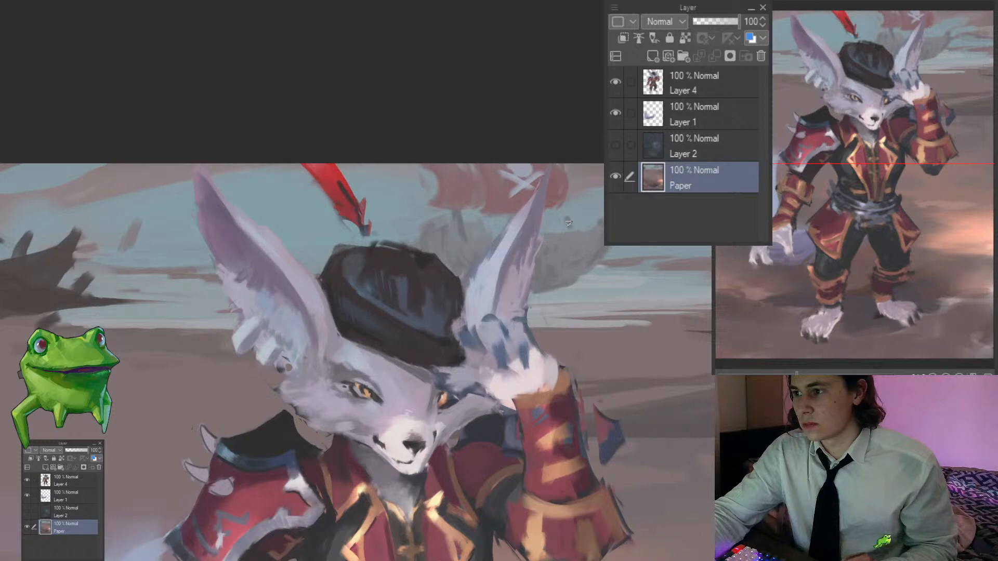
pyautogui.scroll(-2, 555, 247)
pyautogui.moveTo(564, 268); pyautogui.dragTo(496, 150)
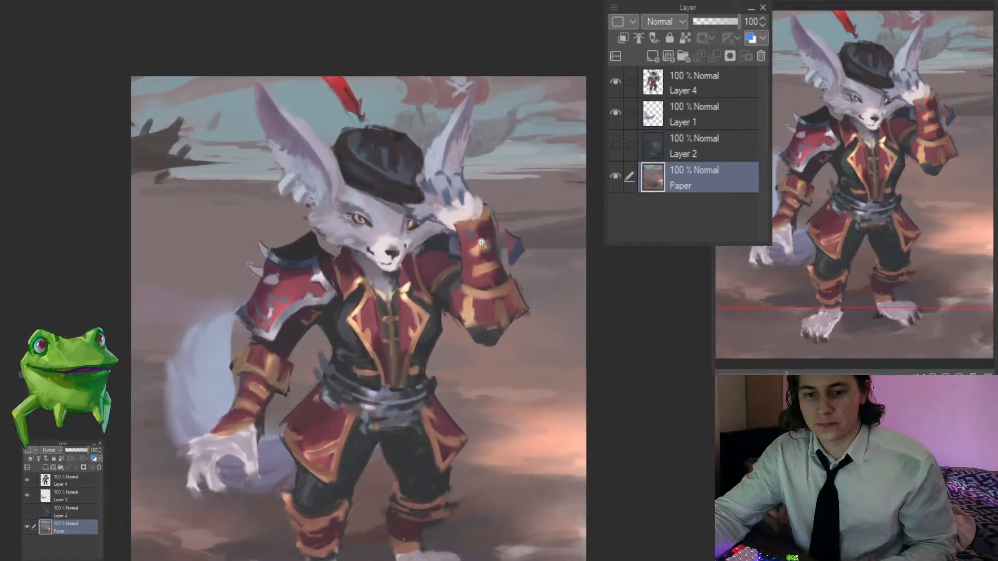
pyautogui.scroll(1, 481, 243)
pyautogui.scroll(-2, 483, 232)
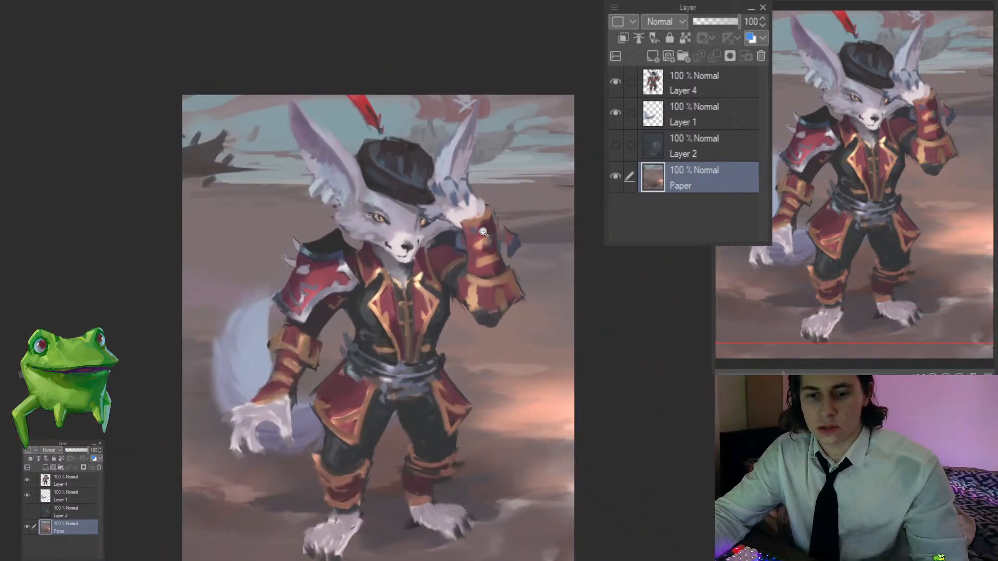
pyautogui.scroll(-1, 481, 234)
pyautogui.scroll(1, 477, 238)
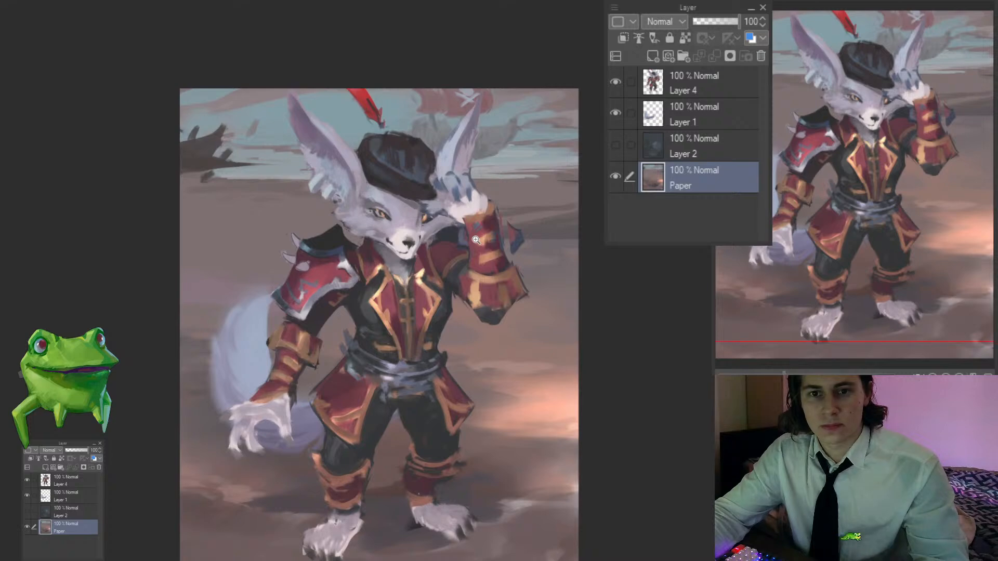
pyautogui.scroll(-1, 486, 248)
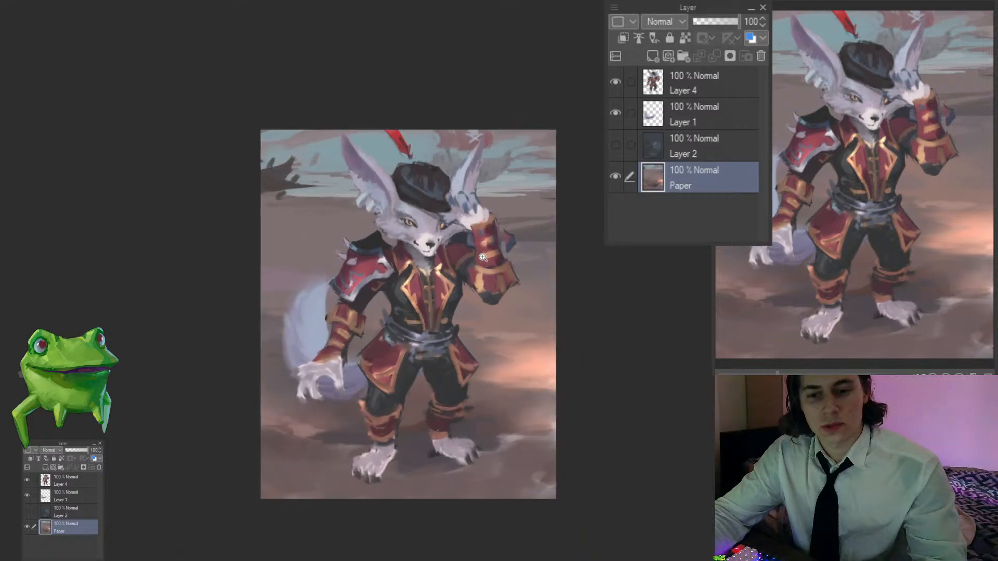
pyautogui.scroll(1, 459, 400)
# Step: Touch up the sash at the character's waist with short brush strokes on Layer 4
pyautogui.keyDown('ctrl'); pyautogui.keyDown('shift'); pyautogui.click(438, 383); pyautogui.keyUp('shift'); pyautogui.keyUp('ctrl')
pyautogui.scroll(2, 427, 368)
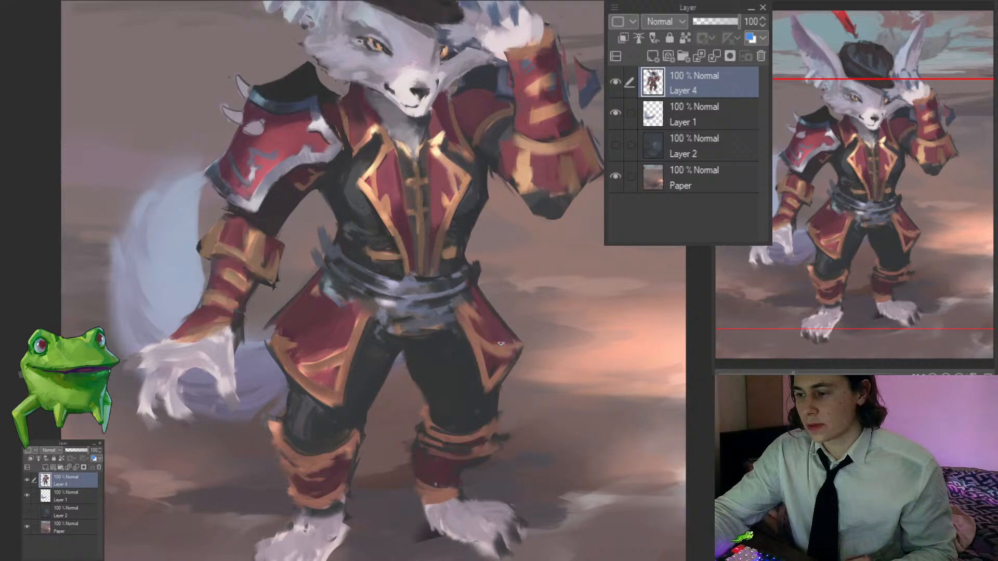
pyautogui.moveTo(346, 315); pyautogui.dragTo(320, 344)
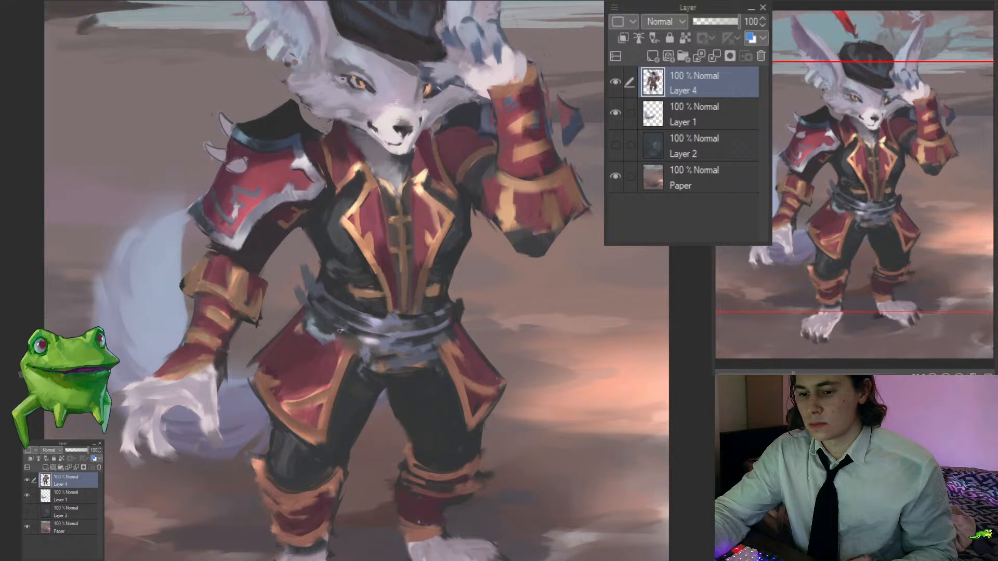
pyautogui.moveTo(328, 323); pyautogui.dragTo(347, 330)
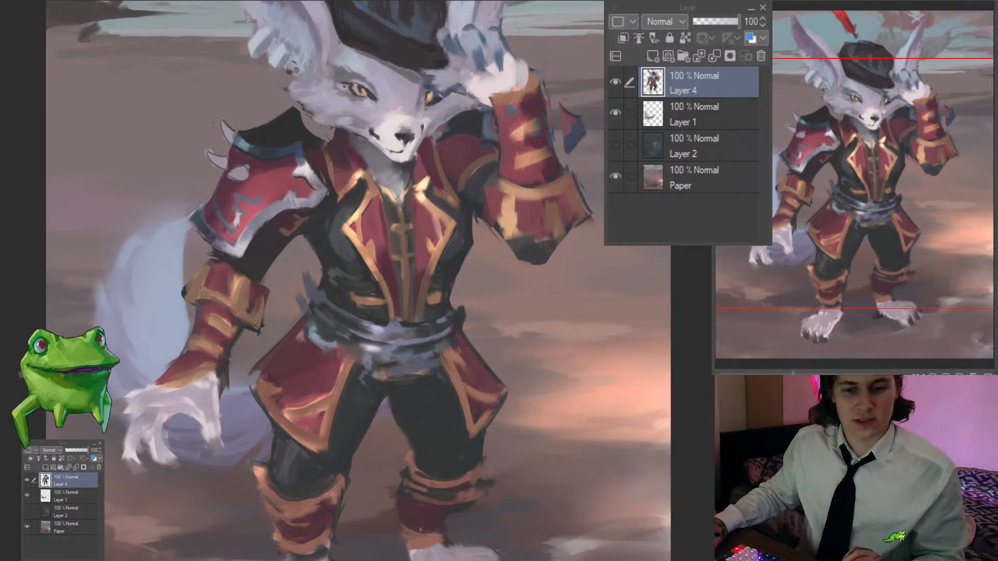
pyautogui.scroll(-2, 541, 327)
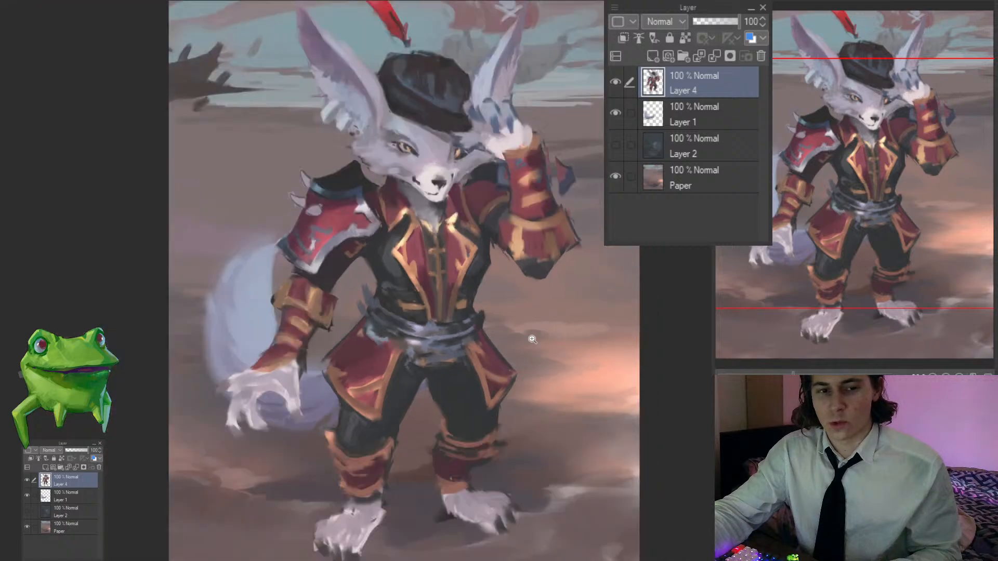
pyautogui.moveTo(535, 319); pyautogui.dragTo(484, 365)
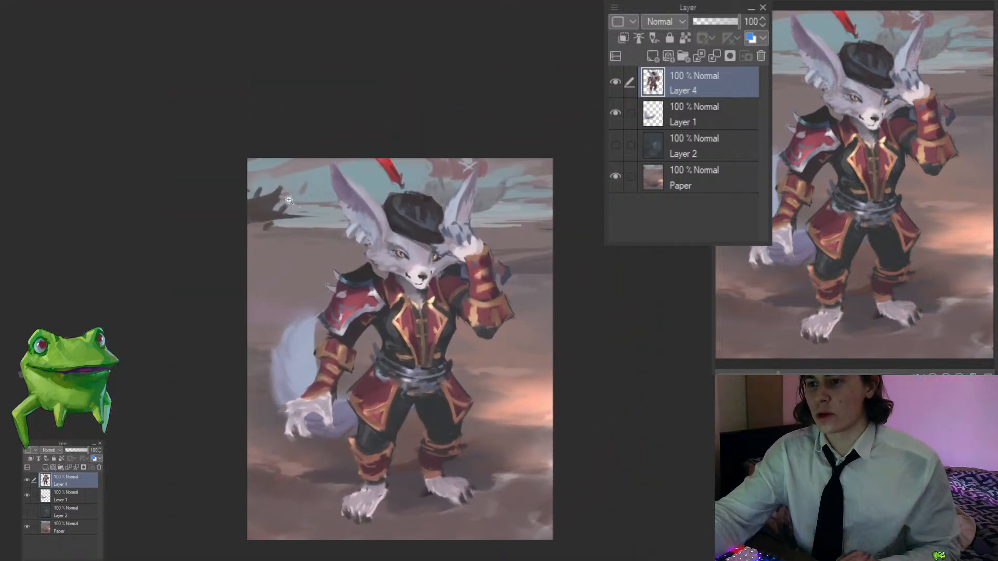
# Step: Extend the dark spires on the horizon with jagged strokes in sampled dark and sky tones
pyautogui.click(258, 201)
pyautogui.moveTo(359, 233); pyautogui.dragTo(289, 237)
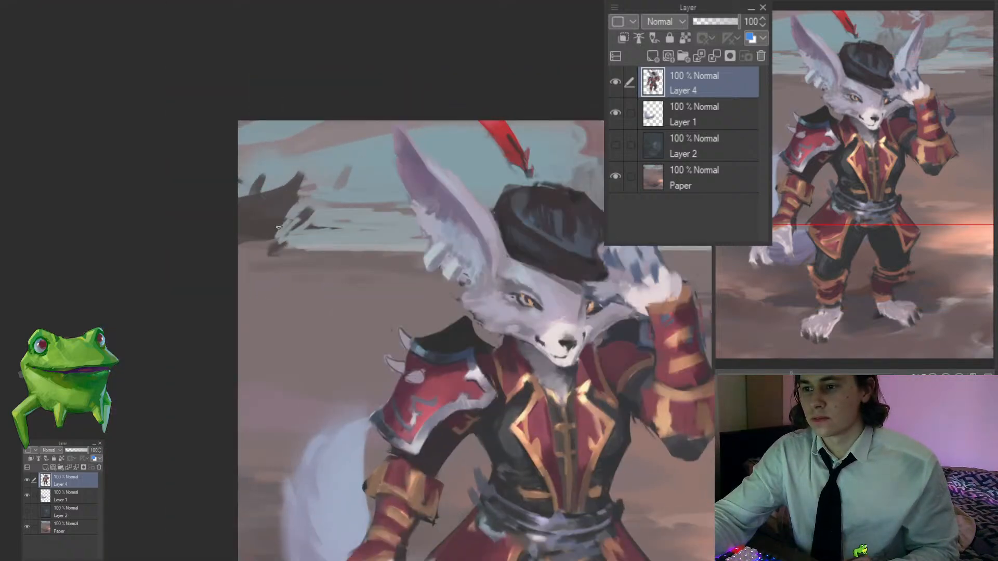
pyautogui.moveTo(307, 204); pyautogui.dragTo(280, 239)
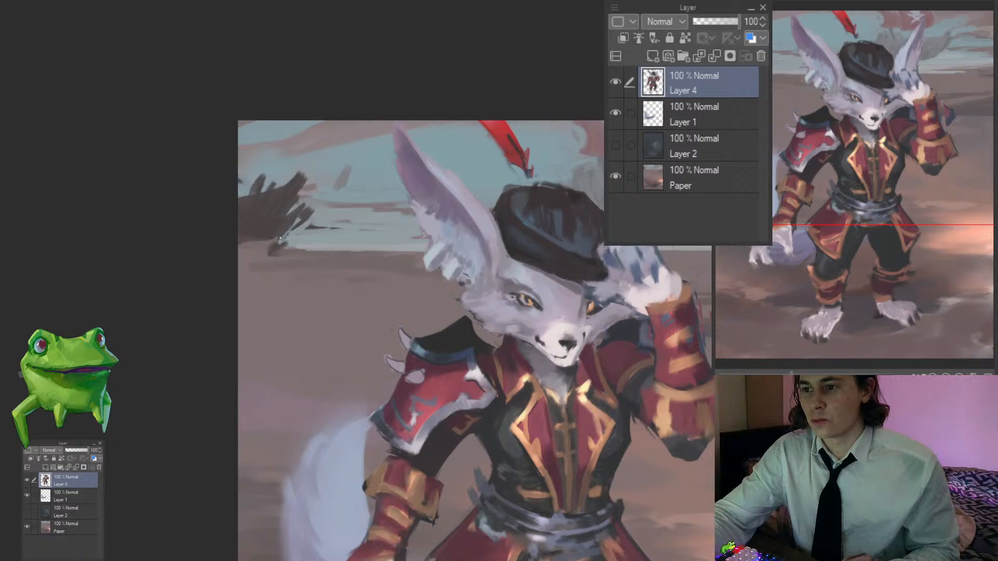
pyautogui.keyDown('alt'); pyautogui.click(263, 207); pyautogui.keyUp('alt')
pyautogui.moveTo(256, 175)
pyautogui.mouseDown()
pyautogui.moveTo(272, 199)
pyautogui.moveTo(254, 209)
pyautogui.moveTo(304, 165)
pyautogui.mouseUp()
pyautogui.moveTo(271, 249)
pyautogui.mouseDown()
pyautogui.moveTo(300, 238)
pyautogui.moveTo(312, 249)
pyautogui.mouseUp()
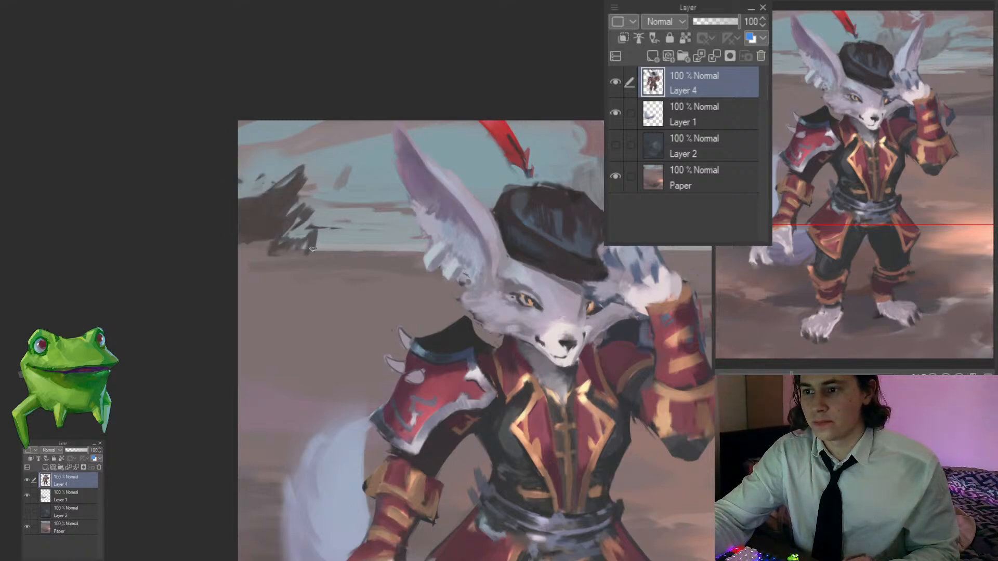
pyautogui.moveTo(355, 280); pyautogui.dragTo(323, 318)
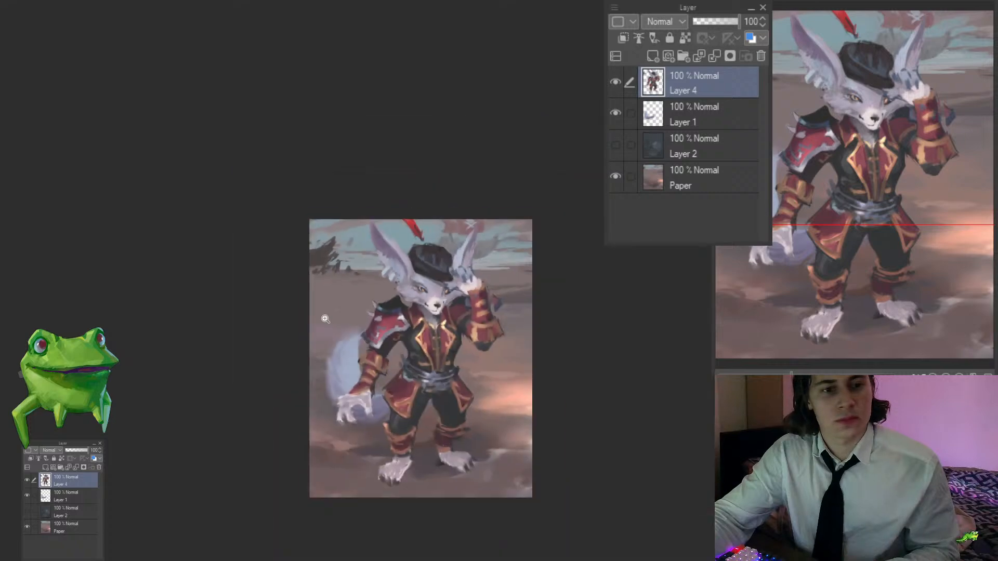
# Step: Rework the base of the dark spires and the shoreline with sampled colors while the canvas is rotated, and straighten the canvas
pyautogui.moveTo(479, 310); pyautogui.dragTo(404, 303)
pyautogui.click(404, 302)
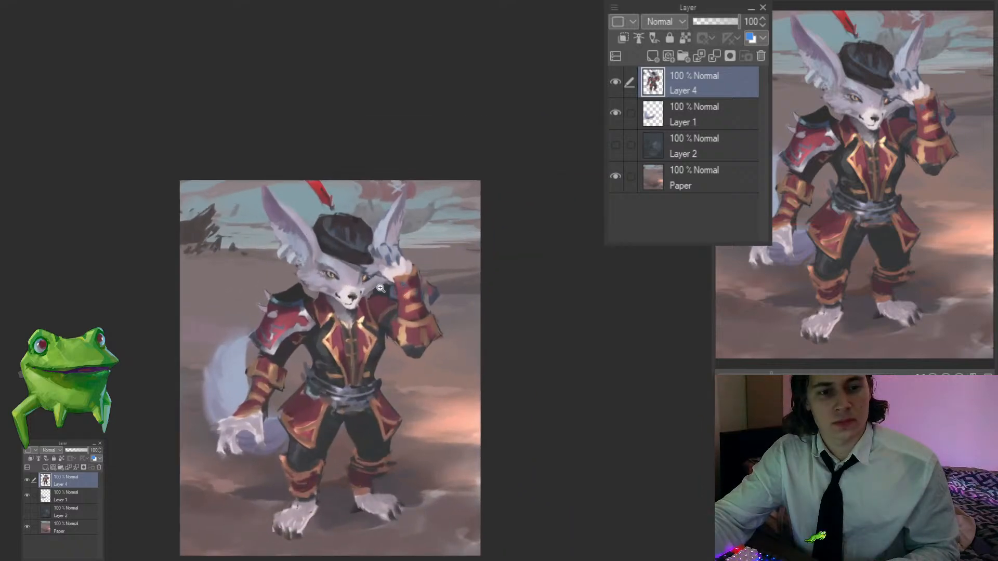
pyautogui.keyDown('alt'); pyautogui.click(259, 246); pyautogui.keyUp('alt')
pyautogui.moveTo(264, 251)
pyautogui.mouseDown()
pyautogui.moveTo(169, 263)
pyautogui.moveTo(228, 267)
pyautogui.mouseUp()
pyautogui.moveTo(219, 269)
pyautogui.mouseDown()
pyautogui.moveTo(182, 271)
pyautogui.moveTo(263, 285)
pyautogui.mouseUp()
pyautogui.moveTo(262, 285); pyautogui.dragTo(297, 299)
pyautogui.keyDown('alt'); pyautogui.click(267, 381); pyautogui.keyUp('alt')
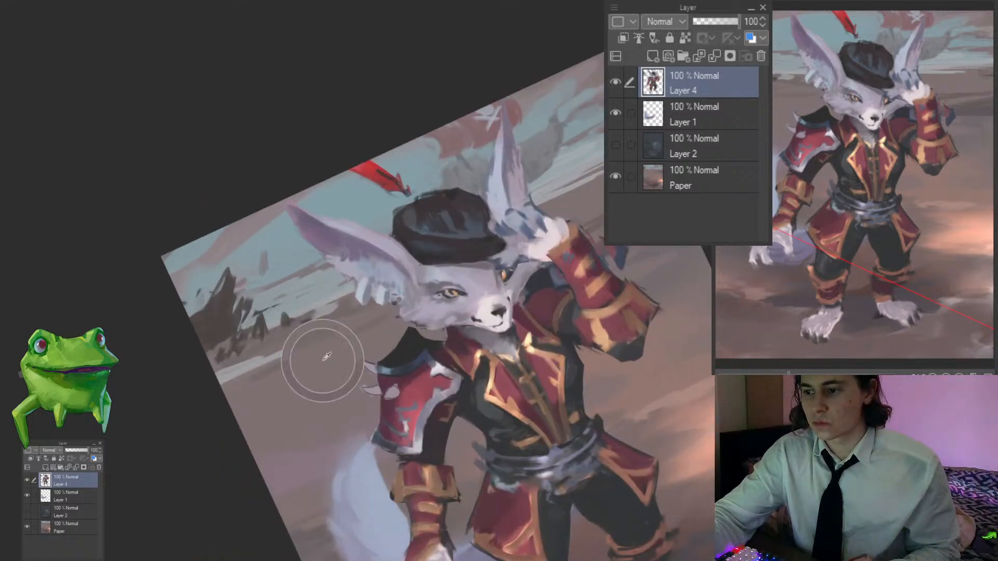
pyautogui.hotkey('ctrl', '@')
pyautogui.moveTo(354, 340); pyautogui.dragTo(384, 346)
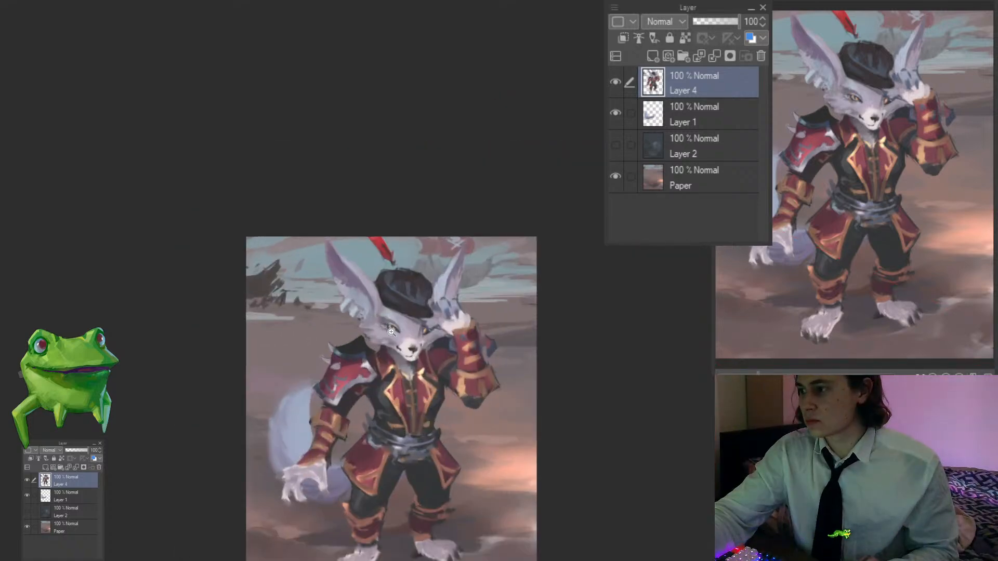
# Step: Lasso the spire strokes on Layer 4, transfer them to a separate layer above Paper, merge it into Paper and clear the selection
pyautogui.click(310, 331)
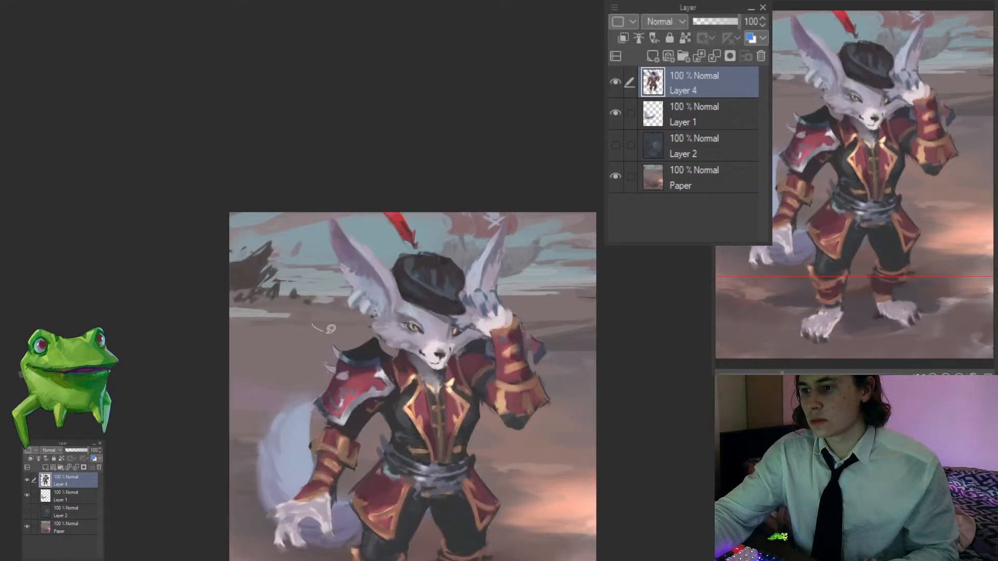
pyautogui.moveTo(346, 290)
pyautogui.mouseDown()
pyautogui.moveTo(228, 357)
pyautogui.moveTo(237, 363)
pyautogui.mouseUp()
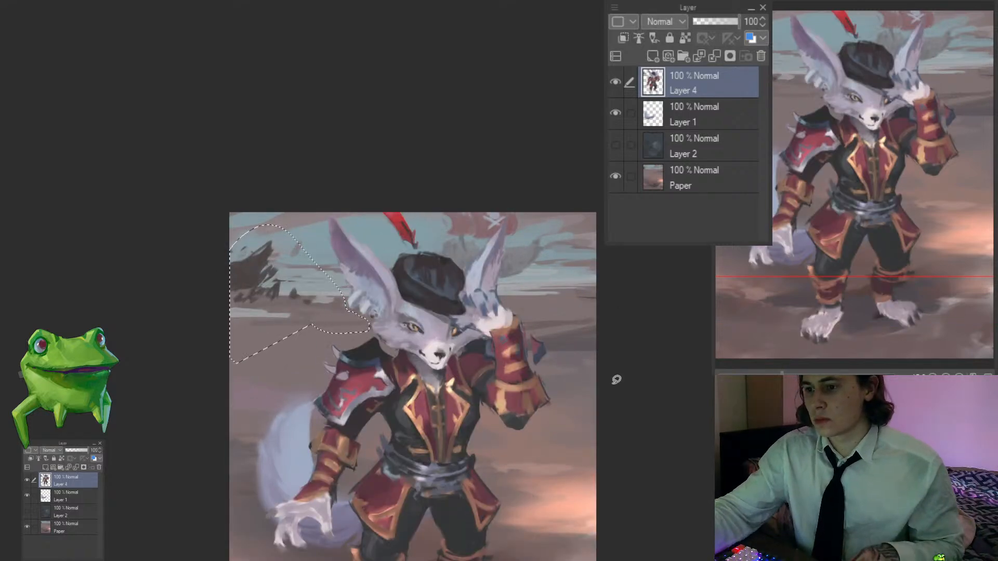
pyautogui.hotkey('ctrl', 'c')
pyautogui.hotkey('ctrl', 'v')
pyautogui.moveTo(662, 83); pyautogui.dragTo(673, 176)
pyautogui.hotkey('ctrl', 'e')
pyautogui.click(666, 92)
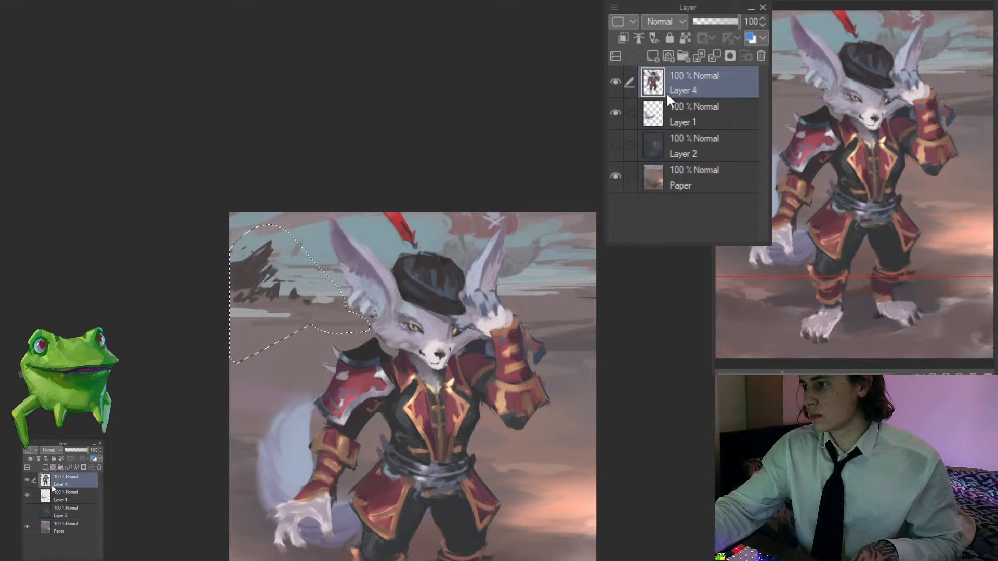
pyautogui.hotkey('ctrl', 'd')
# Step: Paint dark shadow patches on the ground around the foreground foot on the Paper layer with the canvas rotated
pyautogui.keyDown('ctrl'); pyautogui.keyDown('shift'); pyautogui.click(355, 338); pyautogui.keyUp('shift'); pyautogui.keyUp('ctrl')
pyautogui.moveTo(353, 340); pyautogui.dragTo(299, 227)
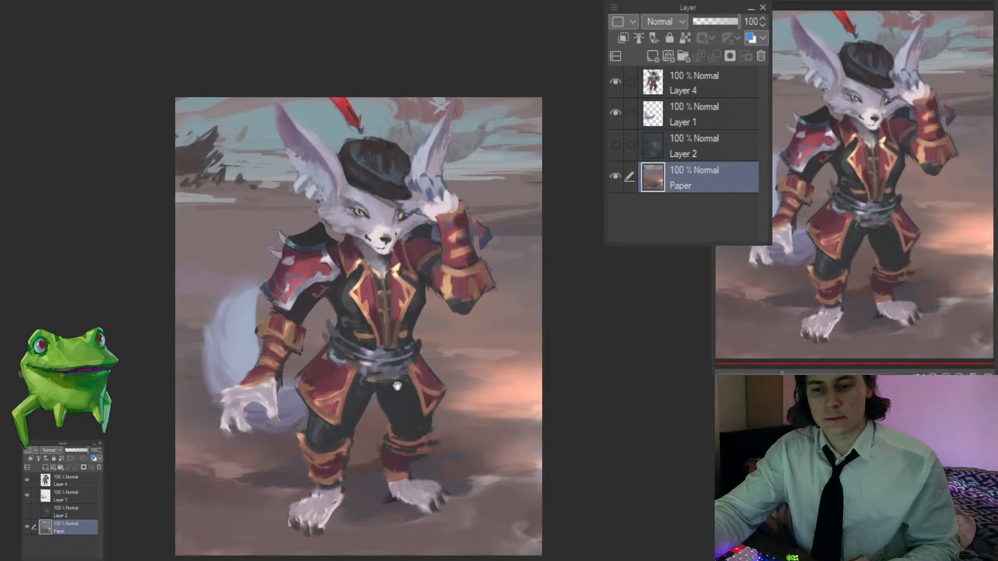
pyautogui.moveTo(397, 383); pyautogui.dragTo(407, 343)
pyautogui.moveTo(559, 366); pyautogui.dragTo(518, 399)
pyautogui.moveTo(402, 470); pyautogui.dragTo(414, 449)
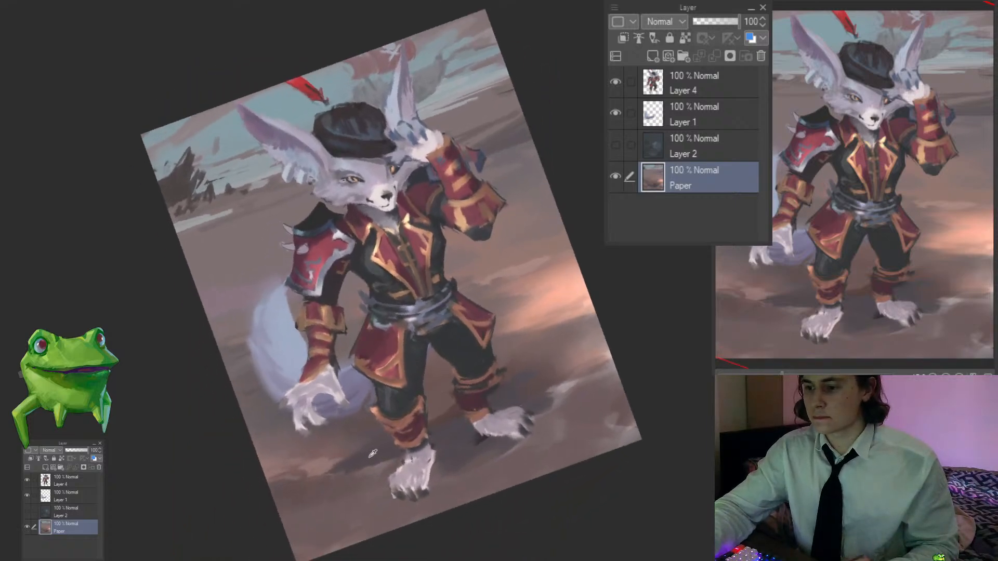
pyautogui.moveTo(333, 488); pyautogui.dragTo(283, 521)
pyautogui.moveTo(332, 493); pyautogui.dragTo(282, 528)
pyautogui.moveTo(371, 503); pyautogui.dragTo(327, 540)
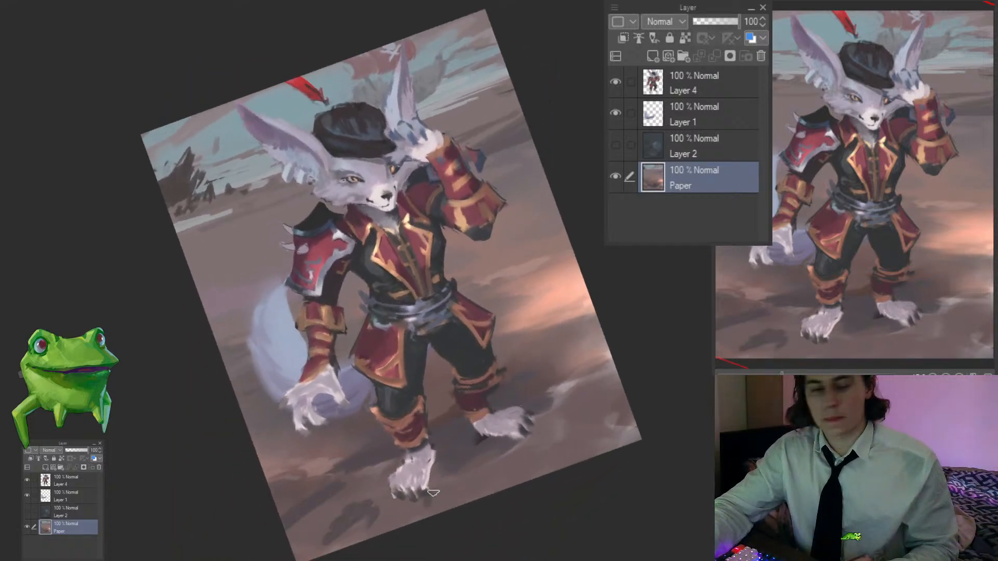
pyautogui.moveTo(435, 493); pyautogui.dragTo(420, 508)
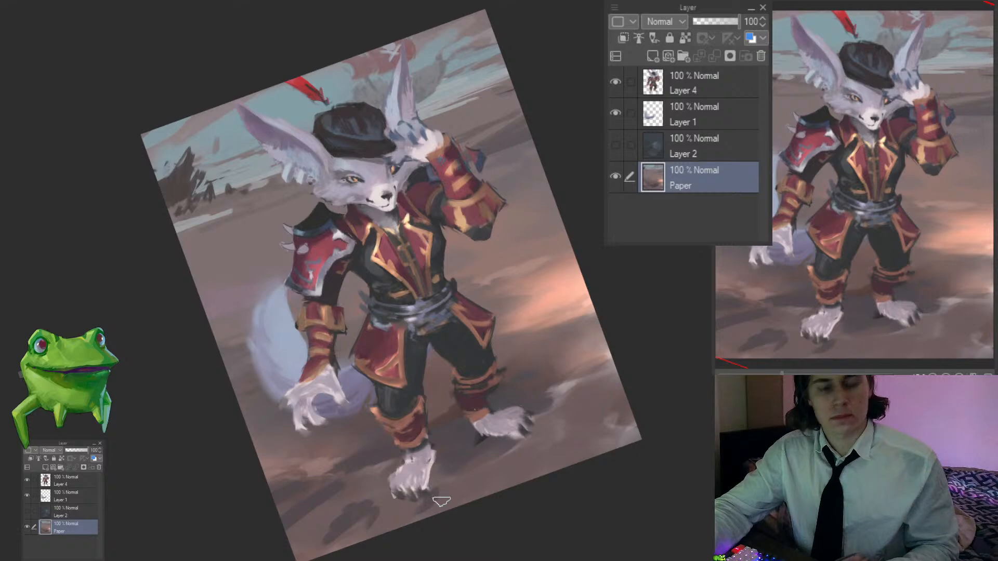
pyautogui.moveTo(387, 448)
pyautogui.mouseDown()
pyautogui.moveTo(419, 475)
pyautogui.moveTo(434, 508)
pyautogui.mouseUp()
# Step: Switch to Layer 4, straighten the canvas and refine the fox's nose and muzzle with sampled tones
pyautogui.keyDown('ctrl'); pyautogui.keyDown('shift'); pyautogui.click(439, 314); pyautogui.keyUp('shift'); pyautogui.keyUp('ctrl')
pyautogui.hotkey('ctrl', '@')
pyautogui.scroll(4, 466, 275)
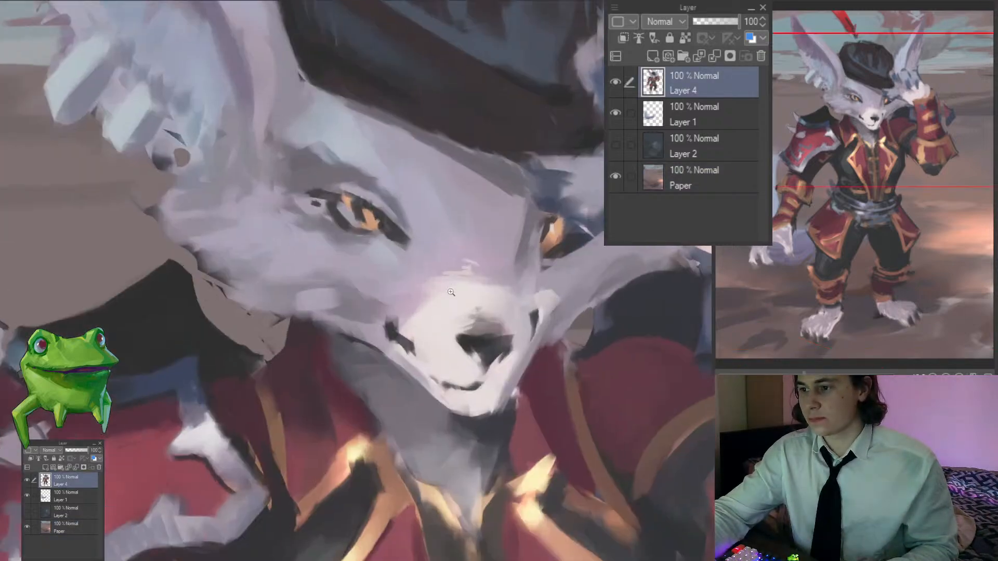
pyautogui.moveTo(400, 344); pyautogui.dragTo(440, 385)
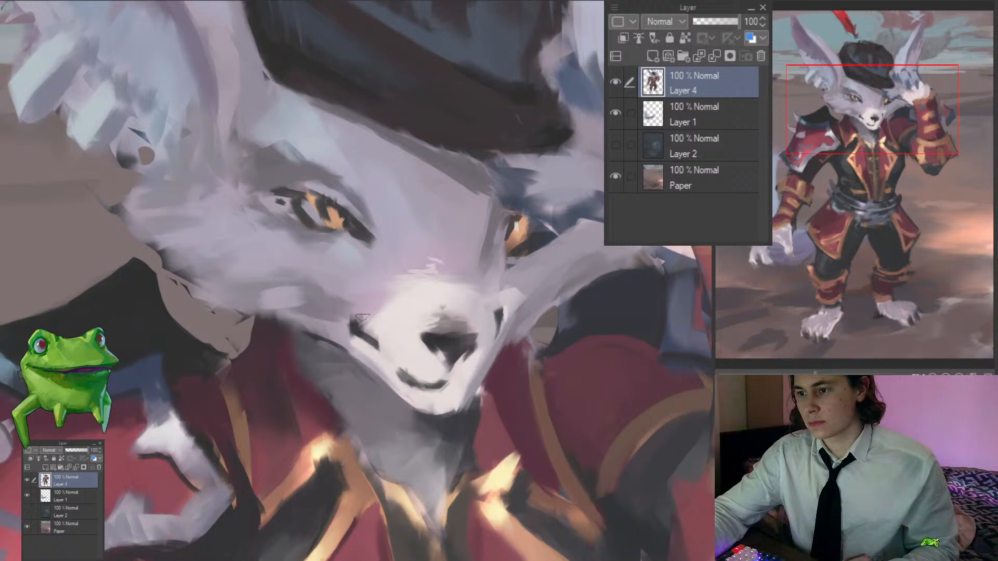
pyautogui.scroll(-5, 371, 315)
pyautogui.scroll(3, 446, 340)
pyautogui.scroll(4, 445, 339)
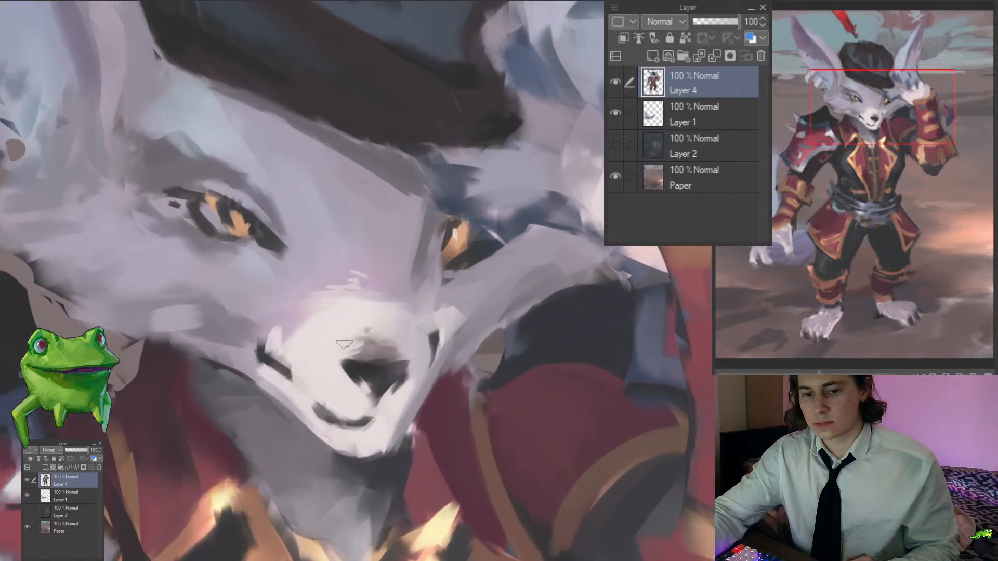
pyautogui.scroll(2, 358, 341)
pyautogui.scroll(1, 358, 341)
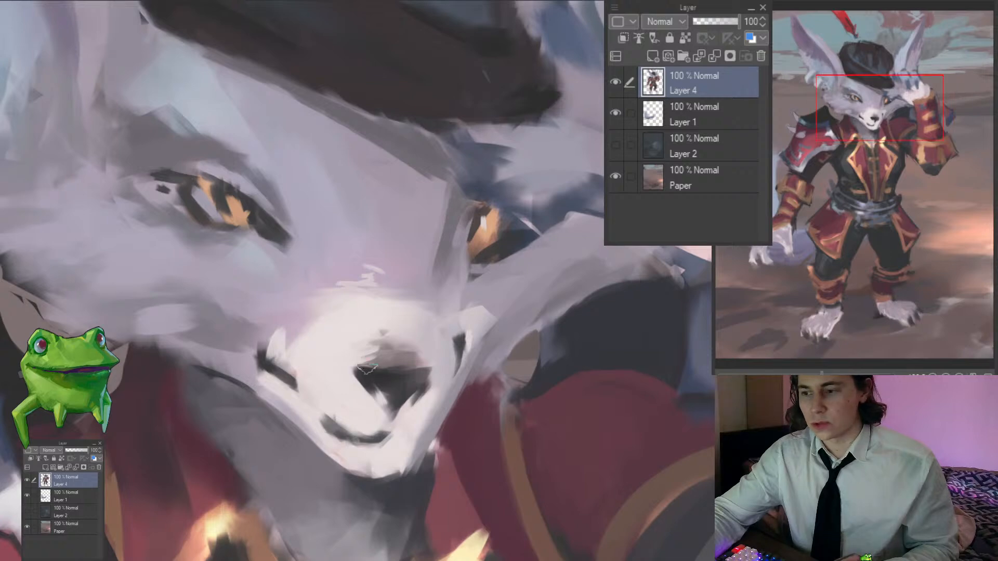
pyautogui.moveTo(362, 374)
pyautogui.mouseDown()
pyautogui.moveTo(353, 361)
pyautogui.moveTo(384, 414)
pyautogui.mouseUp()
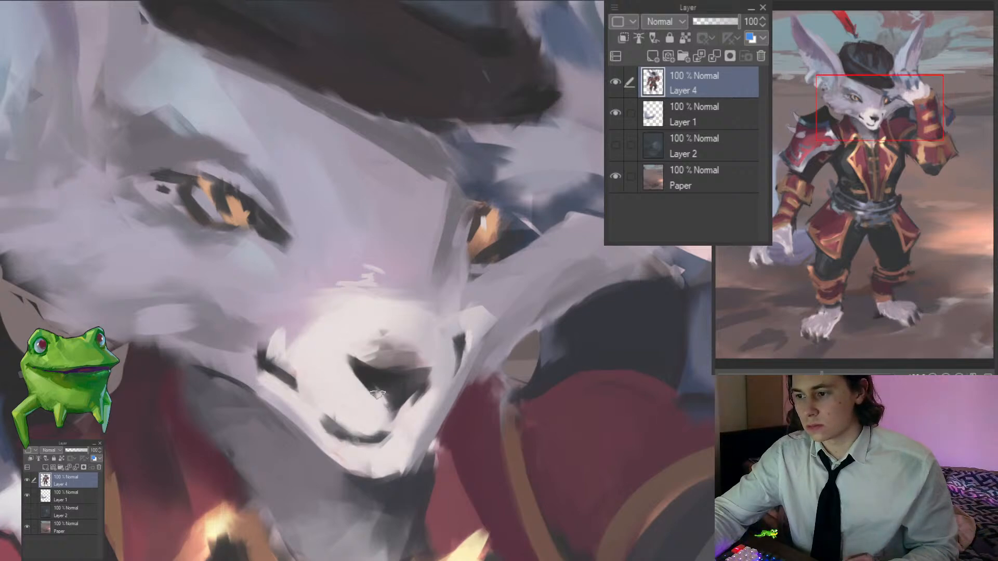
pyautogui.keyDown('alt'); pyautogui.click(365, 374); pyautogui.keyUp('alt')
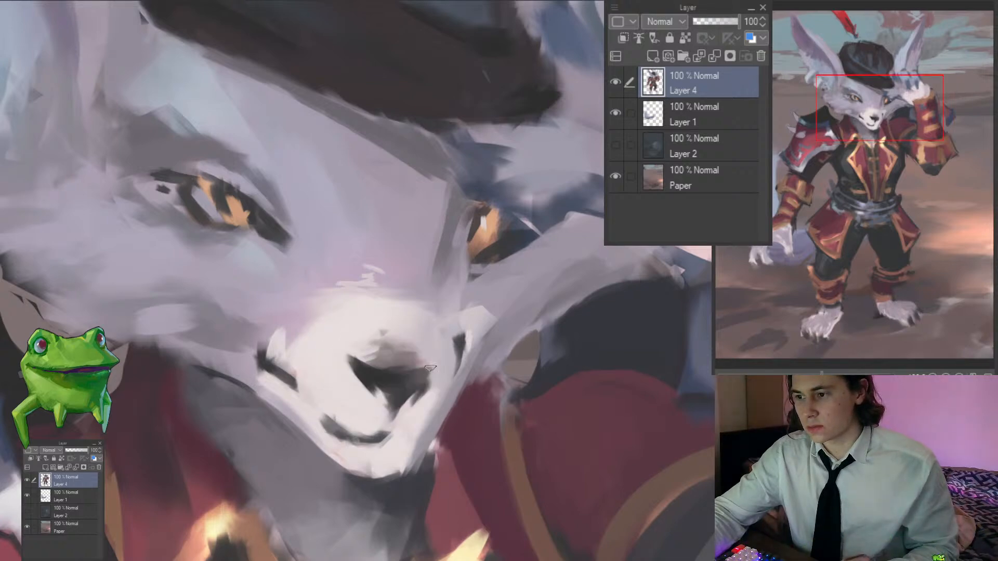
pyautogui.scroll(-2, 448, 340)
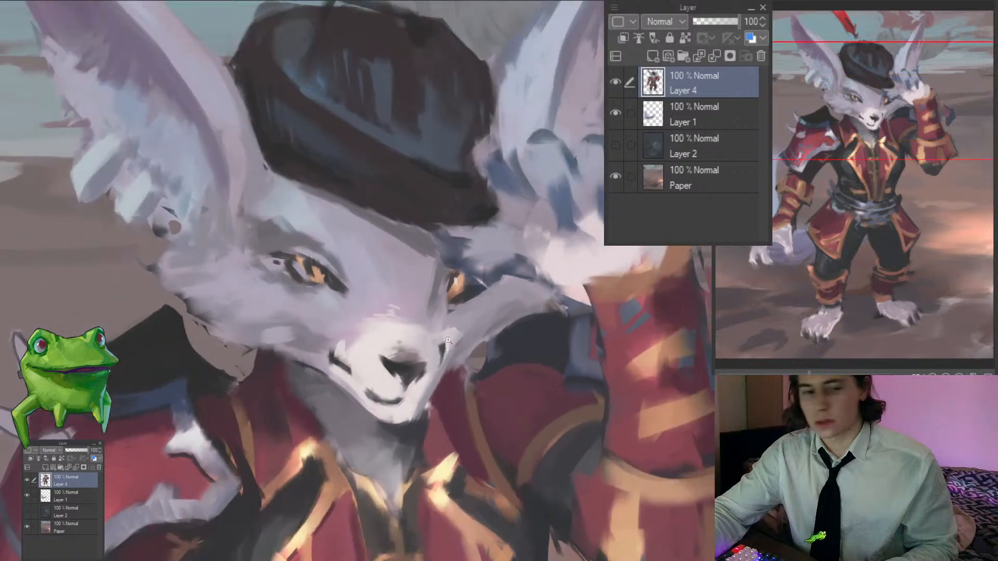
pyautogui.scroll(2, 445, 385)
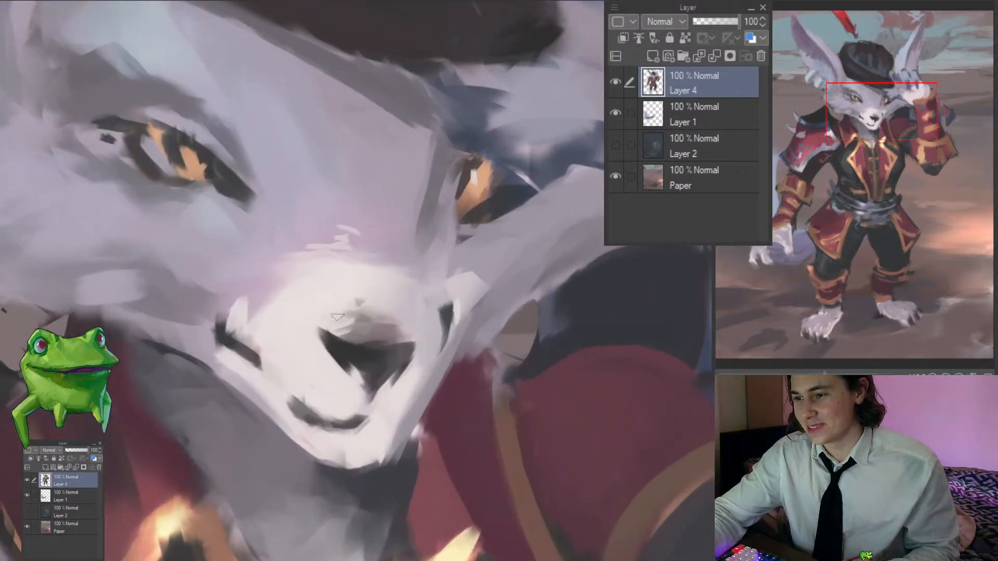
# Step: Examine the fox's eyes and muzzle both up close and from a distance
pyautogui.scroll(-5, 340, 321)
pyautogui.scroll(3, 340, 320)
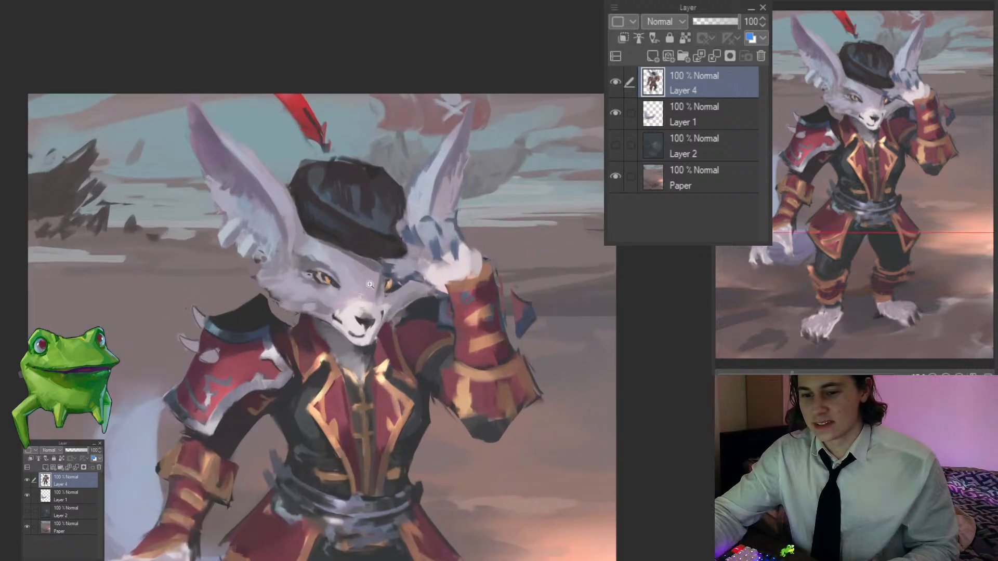
pyautogui.scroll(1, 353, 282)
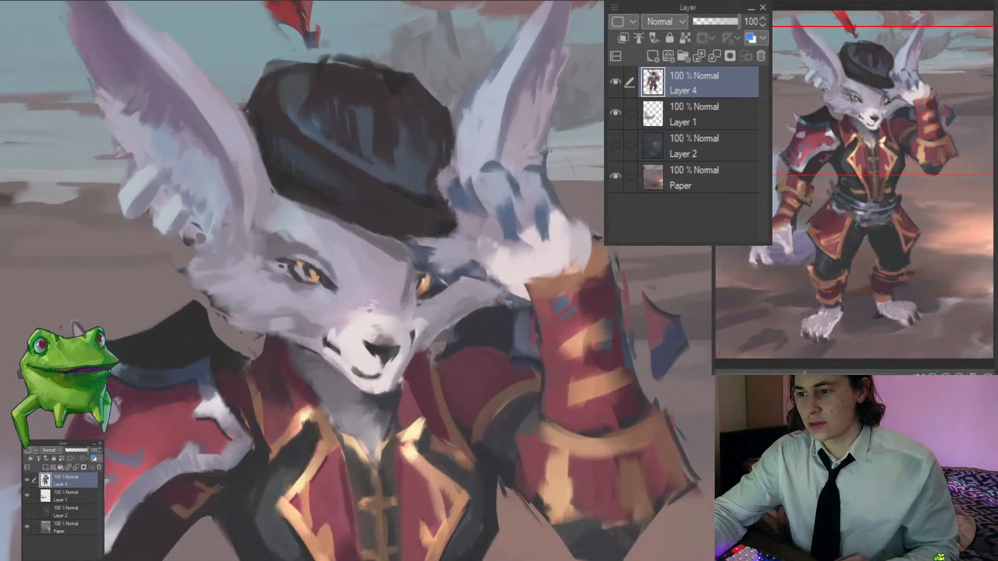
pyautogui.scroll(2, 345, 274)
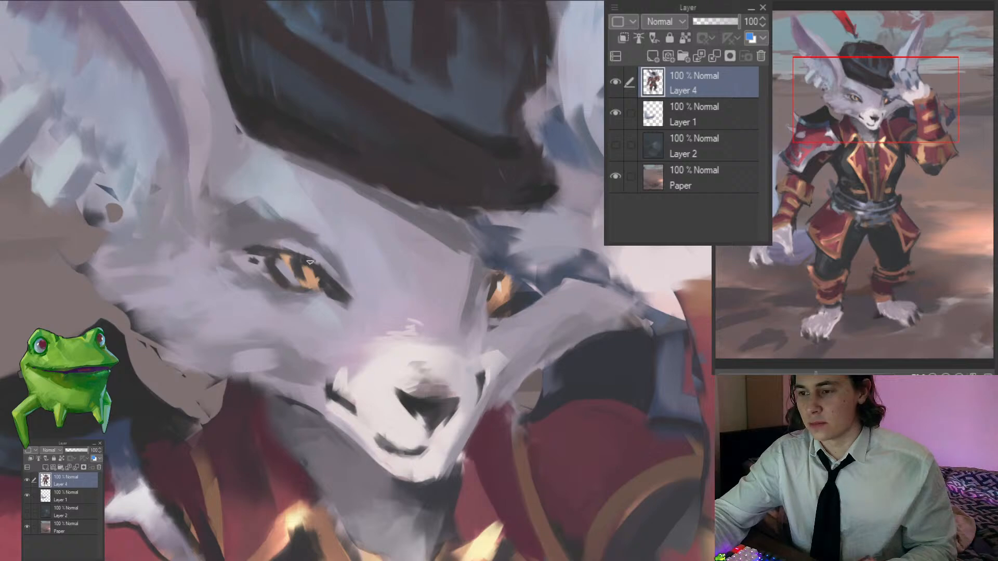
pyautogui.scroll(-5, 344, 305)
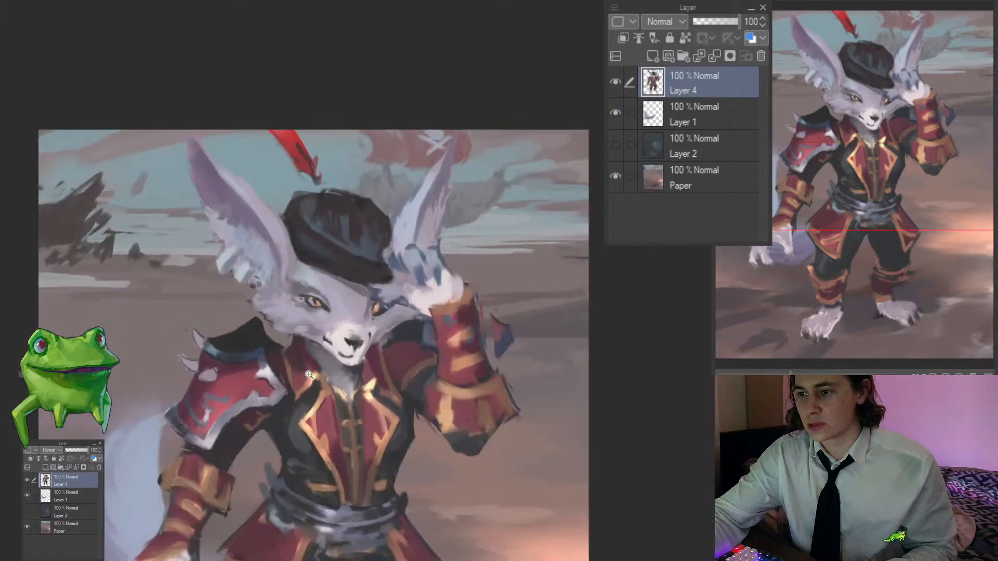
pyautogui.scroll(4, 333, 296)
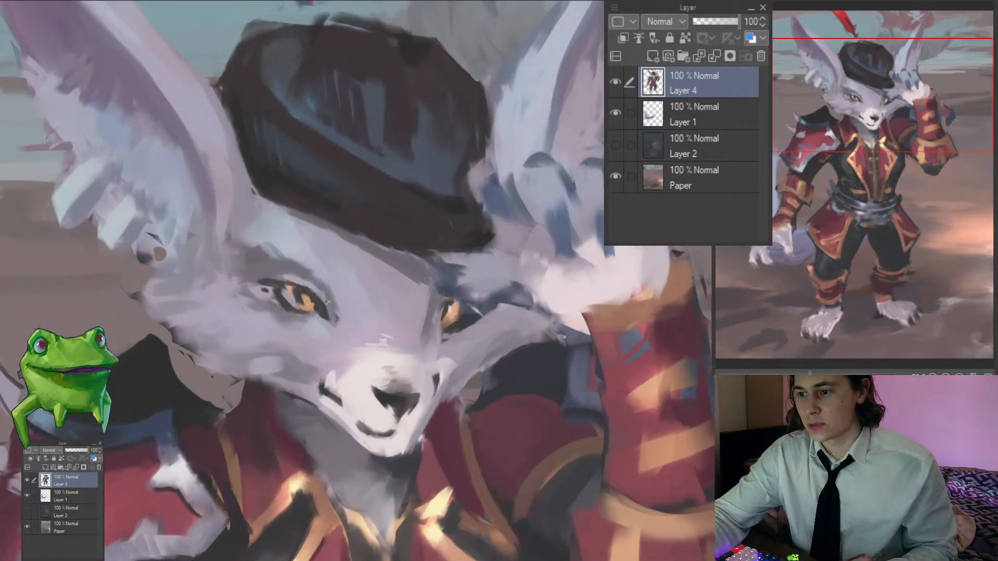
pyautogui.scroll(-5, 347, 337)
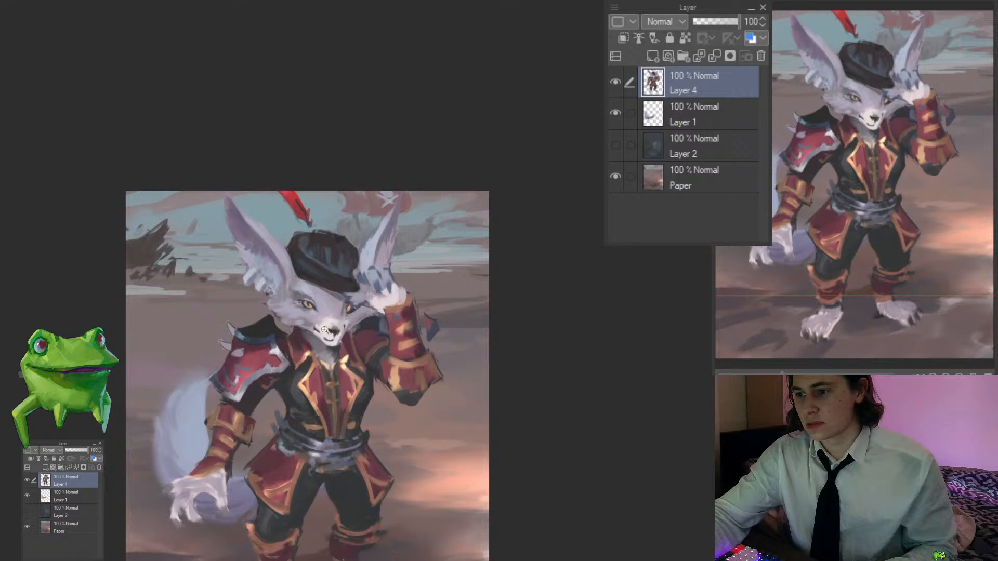
pyautogui.scroll(3, 325, 312)
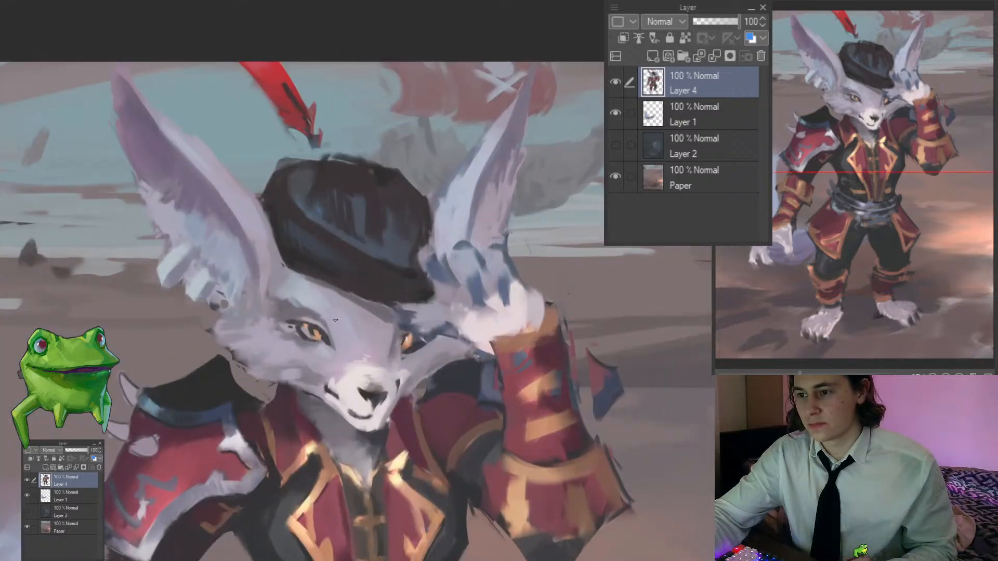
# Step: Touch up the inner fur of the large ear beside the hat with sampled purple and pale tones
pyautogui.keyDown('alt'); pyautogui.click(274, 280); pyautogui.keyUp('alt')
pyautogui.moveTo(268, 266); pyautogui.dragTo(328, 290)
pyautogui.keyDown('alt'); pyautogui.click(295, 260); pyautogui.keyUp('alt')
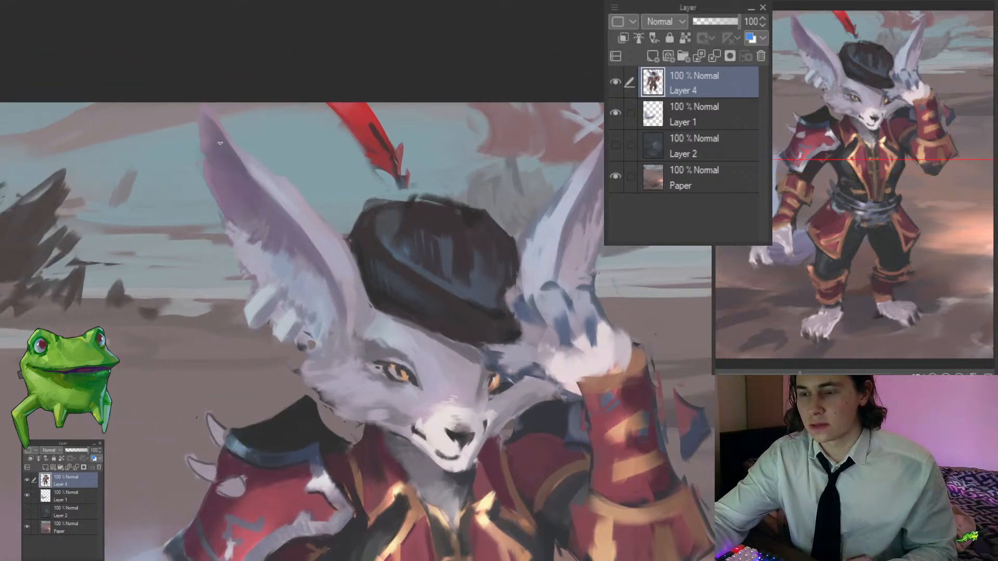
pyautogui.moveTo(249, 172); pyautogui.dragTo(292, 226)
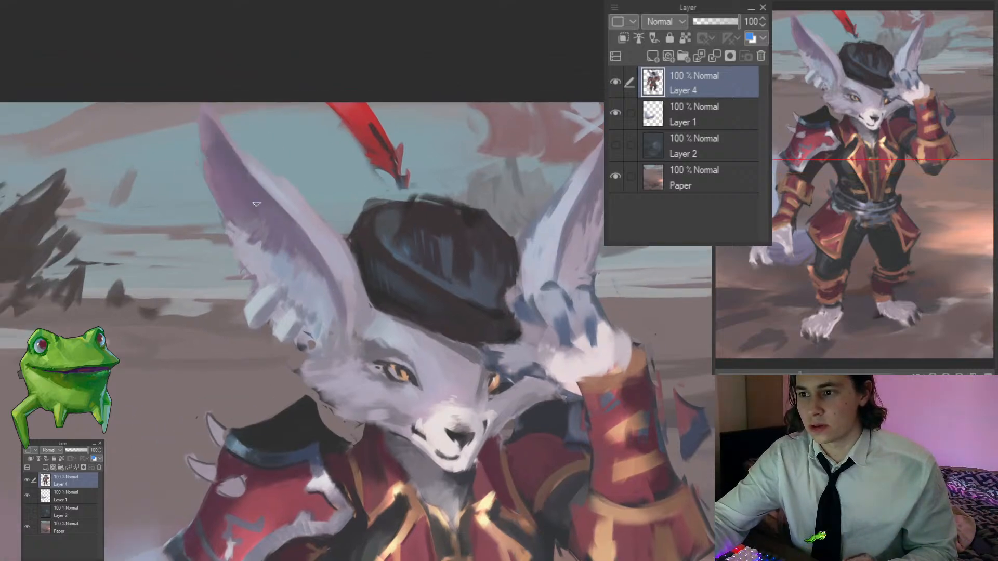
pyautogui.keyDown('alt'); pyautogui.click(283, 227); pyautogui.keyUp('alt')
pyautogui.keyDown('alt'); pyautogui.click(292, 265); pyautogui.keyUp('alt')
pyautogui.keyDown('ctrl'); pyautogui.click(293, 276); pyautogui.keyUp('ctrl')
pyautogui.keyDown('ctrl'); pyautogui.click(294, 273); pyautogui.keyUp('ctrl')
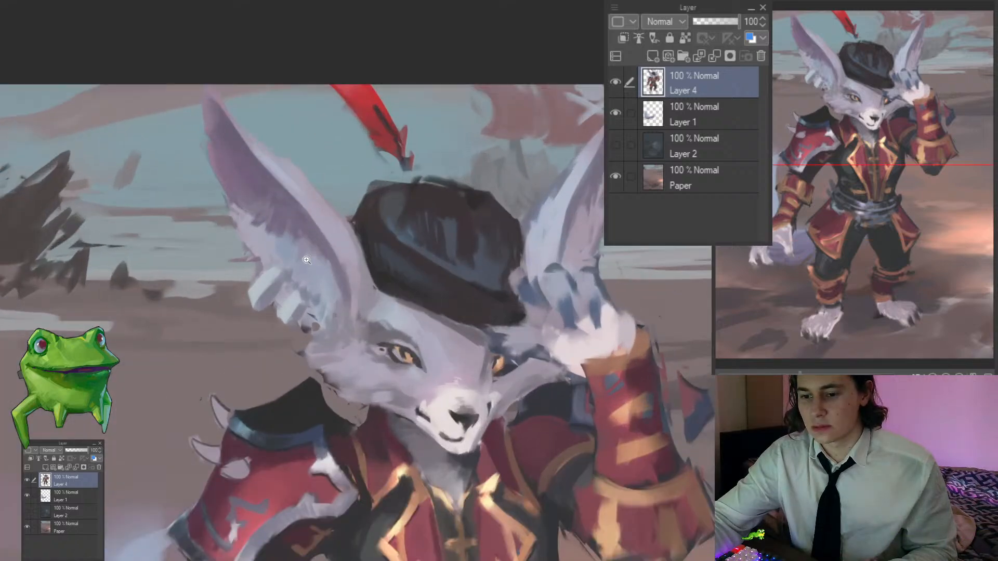
pyautogui.keyDown('ctrl'); pyautogui.click(286, 296); pyautogui.keyUp('ctrl')
pyautogui.keyDown('ctrl'); pyautogui.click(275, 303); pyautogui.keyUp('ctrl')
pyautogui.keyDown('ctrl'); pyautogui.click(266, 306); pyautogui.keyUp('ctrl')
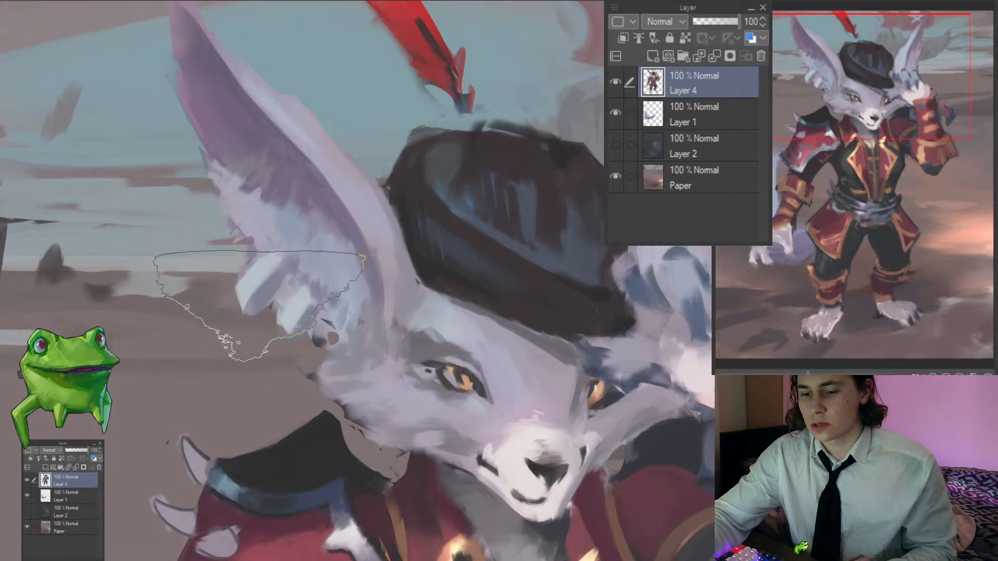
# Step: Reduce the brush size and paint sampled pale lavender fur strokes across the cheek below the ear
pyautogui.press('[')
pyautogui.press('[')
pyautogui.press('[')
pyautogui.press('[')
pyautogui.press('[')
pyautogui.press('[')
pyautogui.press('[')
pyautogui.press('[')
pyautogui.press('[')
pyautogui.press('[')
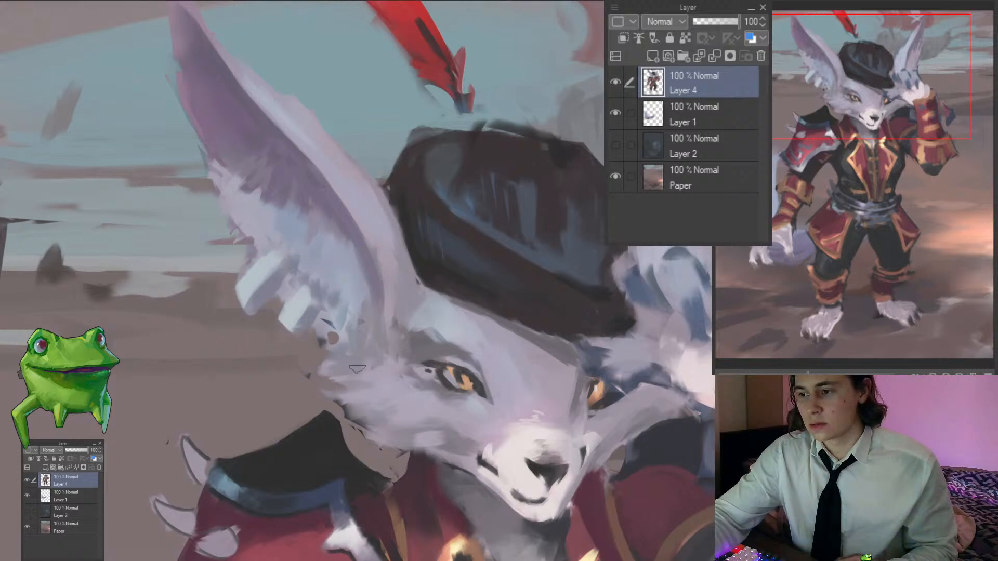
pyautogui.keyDown('alt'); pyautogui.click(373, 355); pyautogui.keyUp('alt')
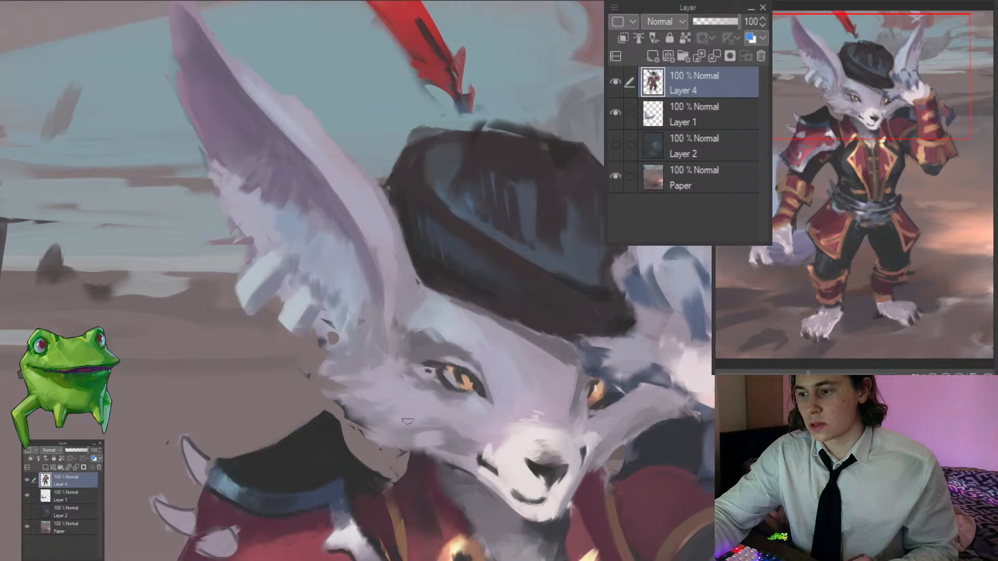
pyautogui.moveTo(416, 414)
pyautogui.mouseDown()
pyautogui.moveTo(373, 381)
pyautogui.moveTo(326, 380)
pyautogui.moveTo(333, 410)
pyautogui.moveTo(431, 394)
pyautogui.mouseUp()
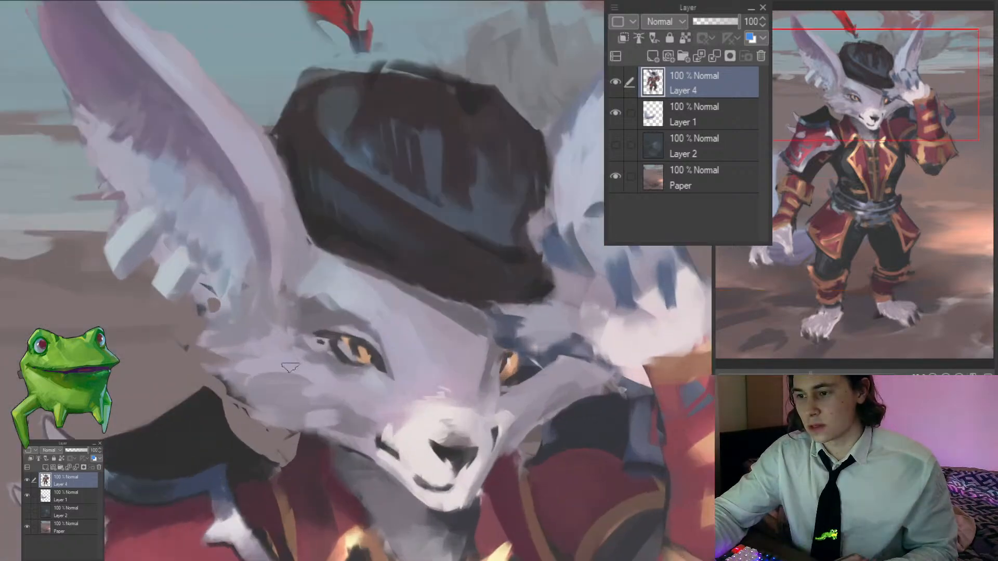
pyautogui.moveTo(260, 362)
pyautogui.mouseDown()
pyautogui.moveTo(311, 389)
pyautogui.moveTo(290, 396)
pyautogui.moveTo(289, 427)
pyautogui.moveTo(192, 405)
pyautogui.mouseUp()
pyautogui.moveTo(303, 407); pyautogui.dragTo(374, 419)
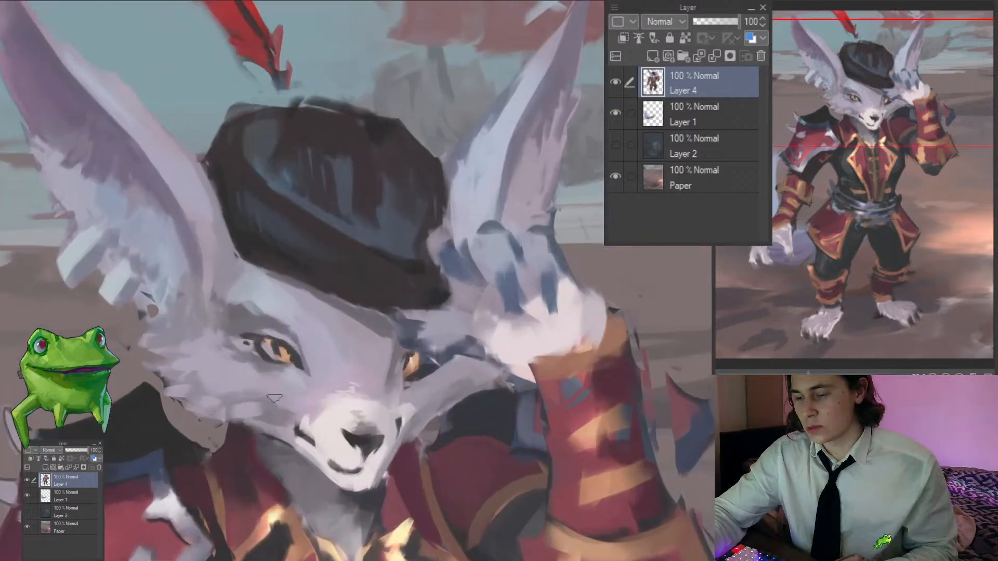
pyautogui.moveTo(288, 412)
pyautogui.mouseDown()
pyautogui.moveTo(259, 394)
pyautogui.moveTo(187, 385)
pyautogui.moveTo(231, 383)
pyautogui.moveTo(208, 381)
pyautogui.mouseUp()
pyautogui.keyDown('alt'); pyautogui.click(231, 387); pyautogui.keyUp('alt')
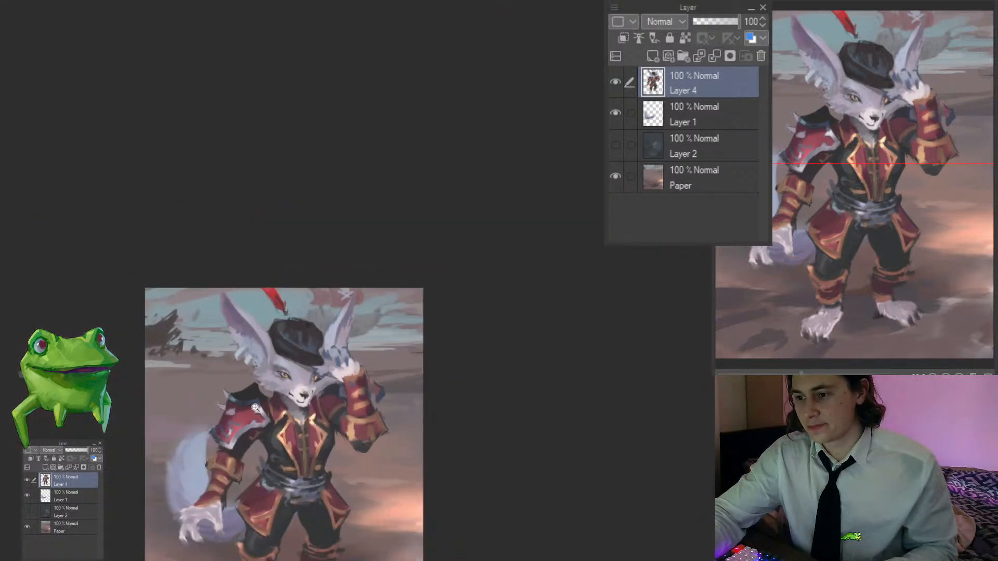
# Step: Flip the canvas view horizontally and repaint the iris of the eye nearest the large ear in orange
pyautogui.press('h')
pyautogui.moveTo(587, 374); pyautogui.dragTo(406, 312)
pyautogui.click(404, 309)
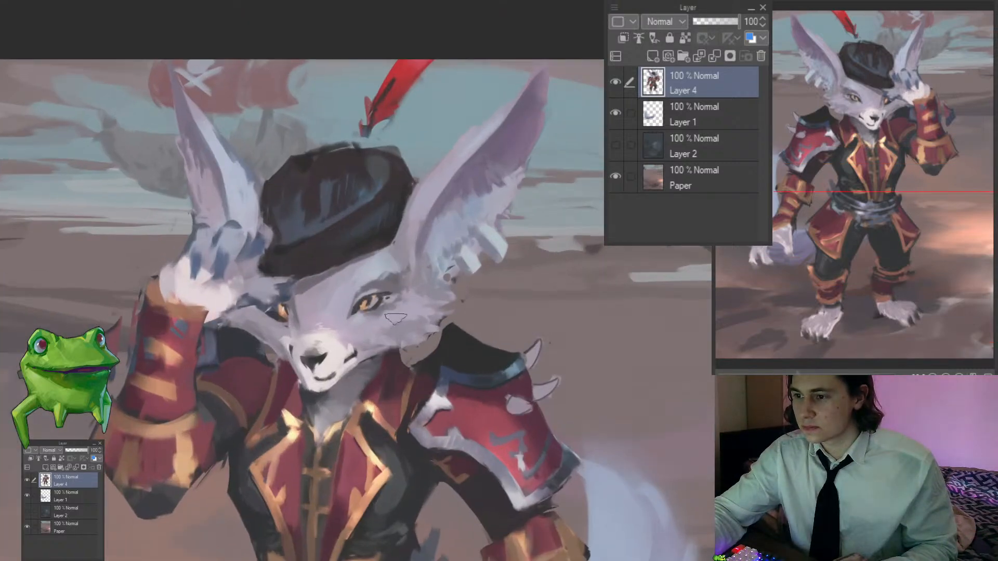
pyautogui.click(384, 303)
pyautogui.click(377, 303)
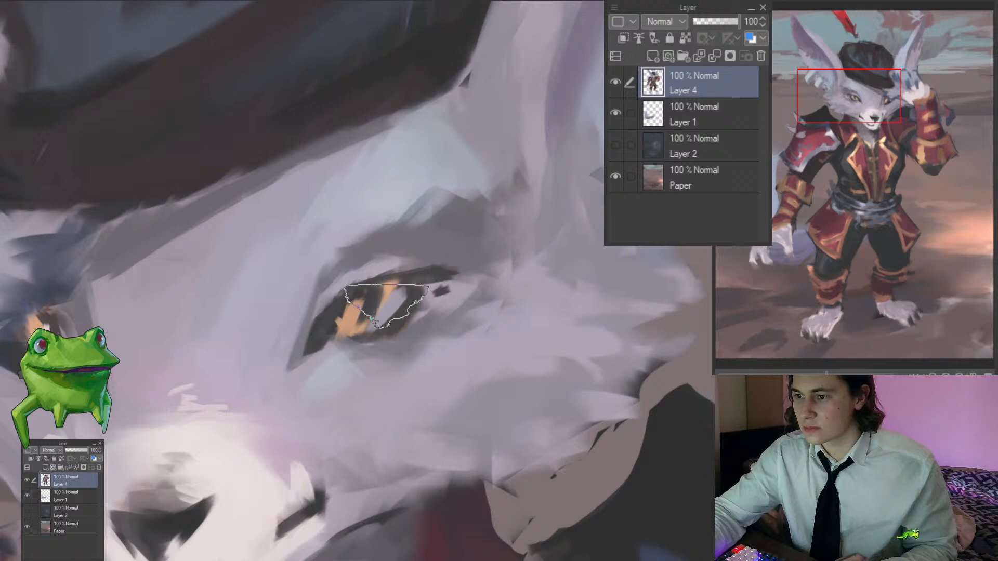
pyautogui.moveTo(370, 307)
pyautogui.mouseDown()
pyautogui.moveTo(378, 301)
pyautogui.moveTo(359, 318)
pyautogui.moveTo(333, 307)
pyautogui.mouseUp()
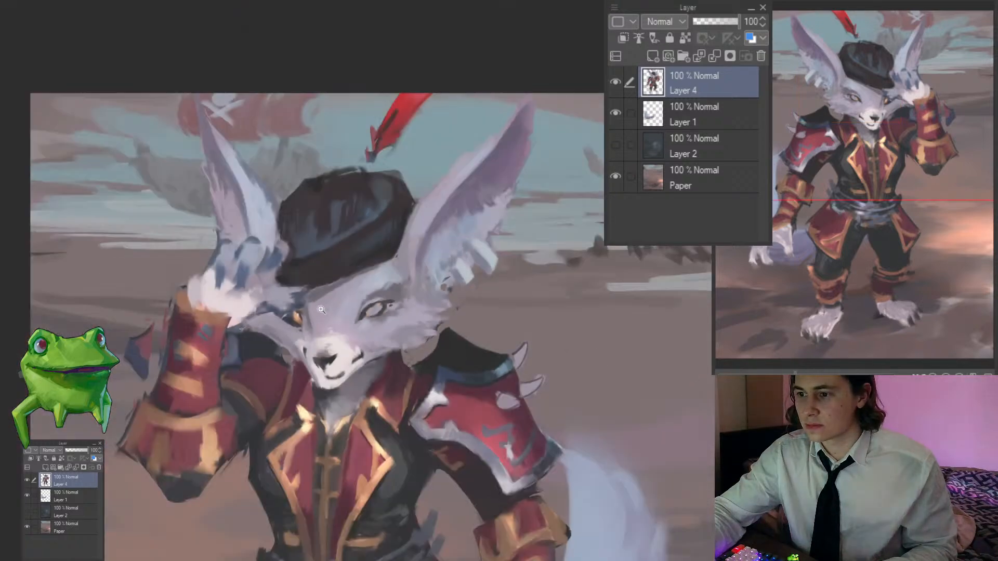
pyautogui.moveTo(408, 296)
pyautogui.mouseDown()
pyautogui.moveTo(460, 302)
pyautogui.moveTo(405, 312)
pyautogui.mouseUp()
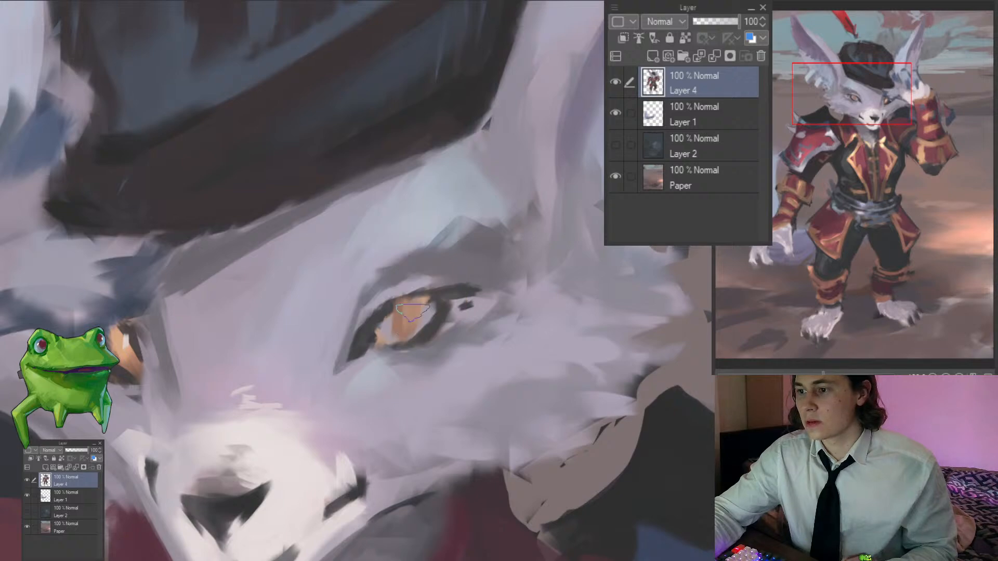
# Step: Paint a dark round pupil in the orange iris and refine the eye's outline with sampled tones
pyautogui.keyDown('alt'); pyautogui.click(435, 329); pyautogui.keyUp('alt')
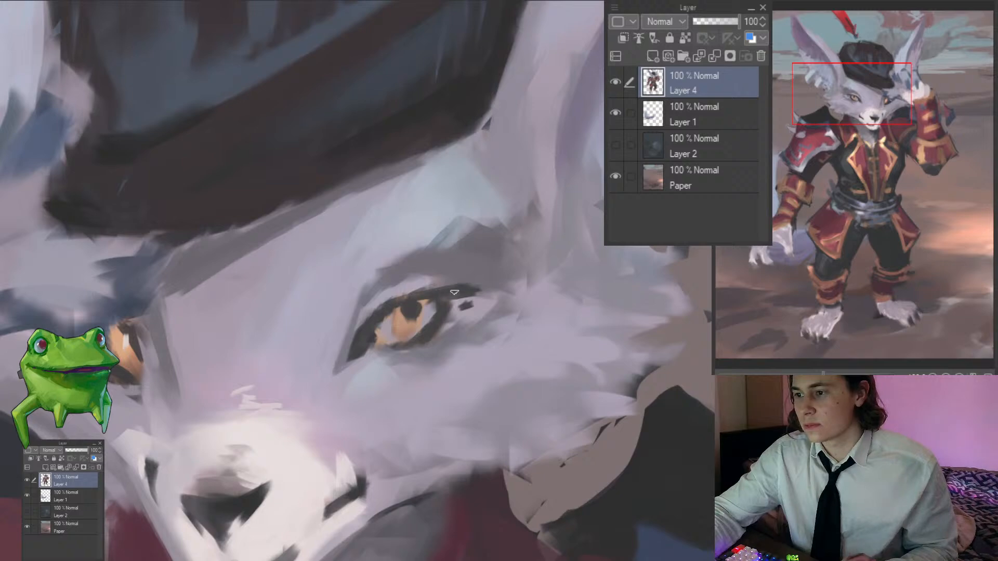
pyautogui.scroll(-5, 427, 303)
pyautogui.scroll(5, 416, 306)
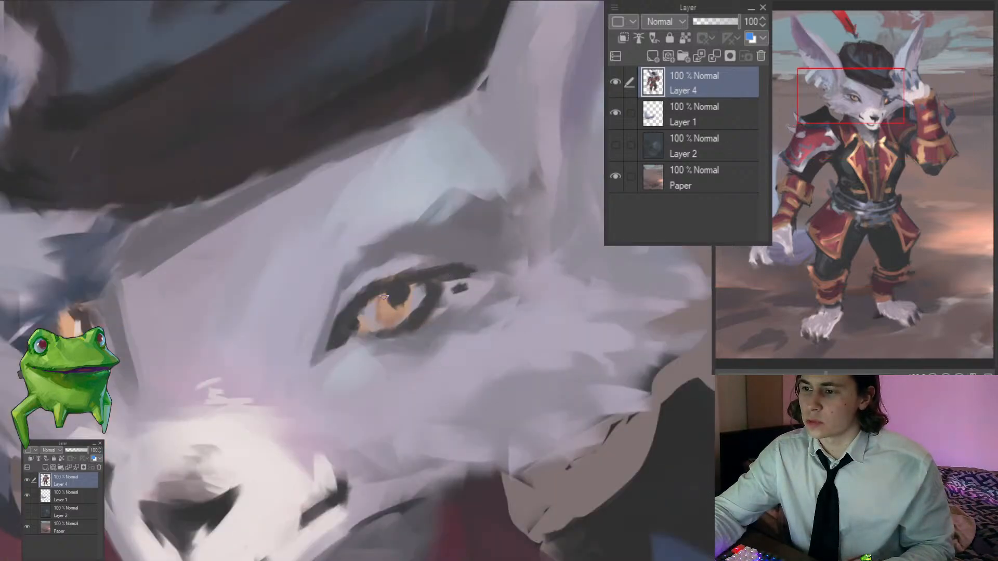
pyautogui.scroll(-5, 391, 310)
pyautogui.scroll(3, 401, 301)
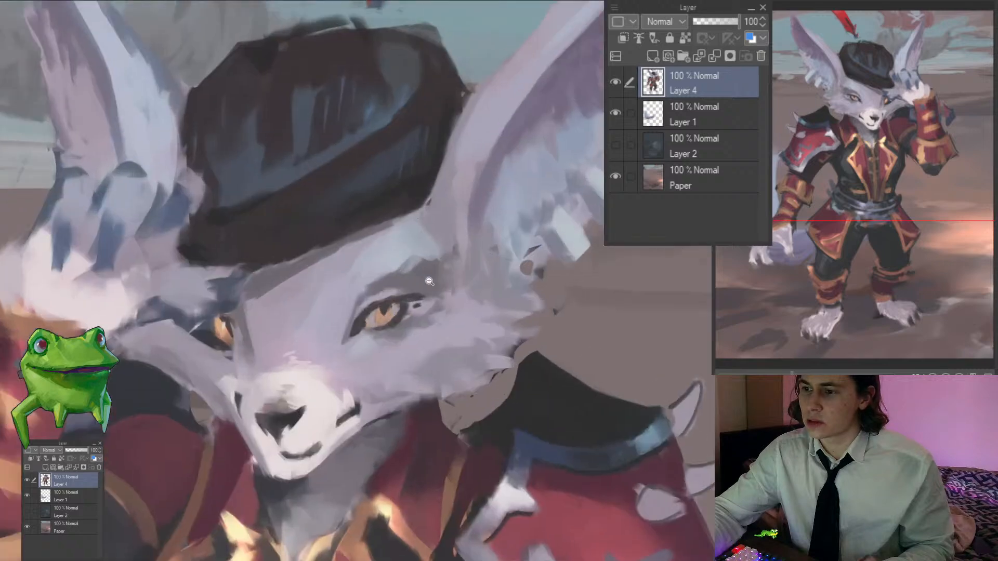
pyautogui.moveTo(408, 310); pyautogui.dragTo(365, 300)
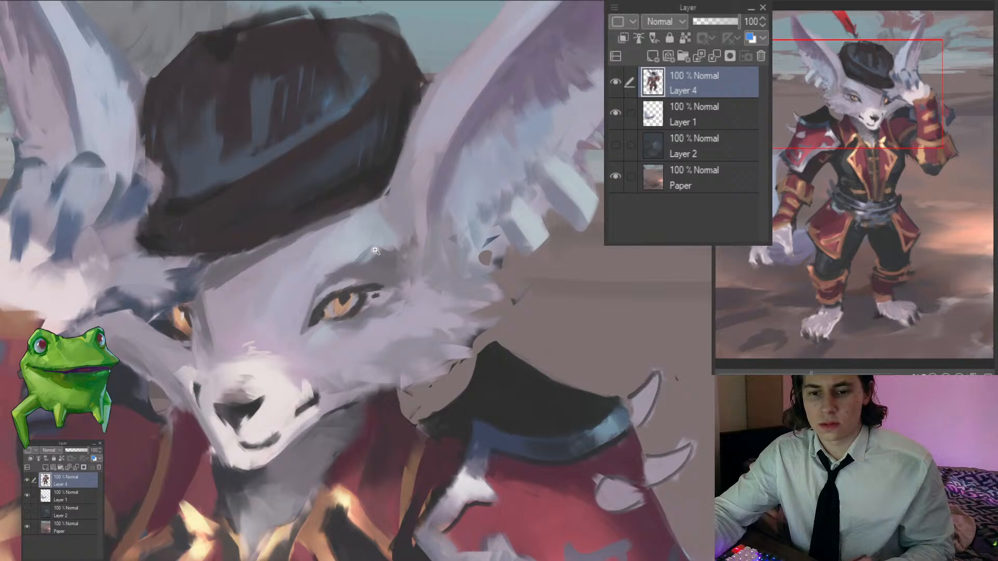
pyautogui.scroll(-6, 393, 273)
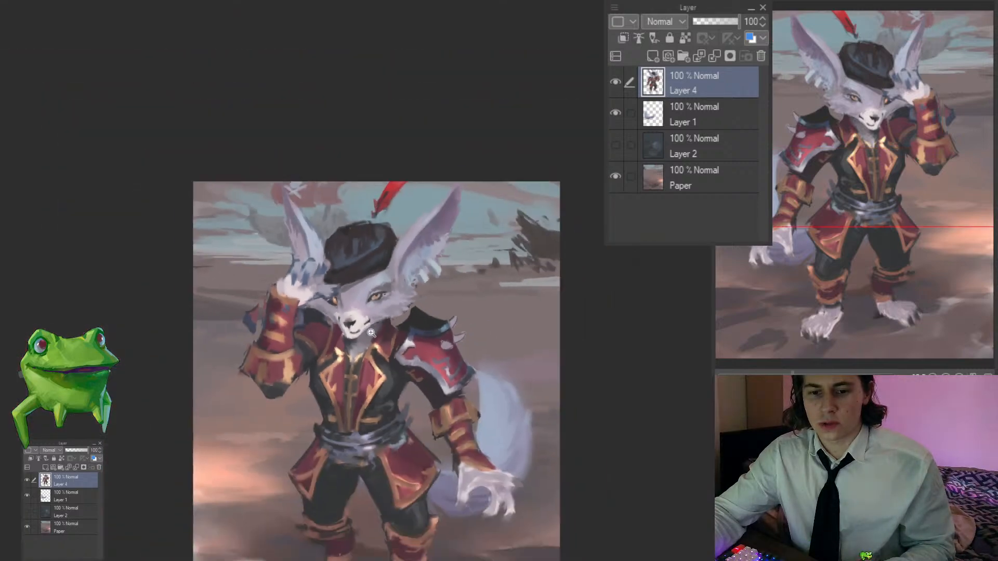
pyautogui.scroll(-2, 394, 261)
pyautogui.scroll(1, 391, 258)
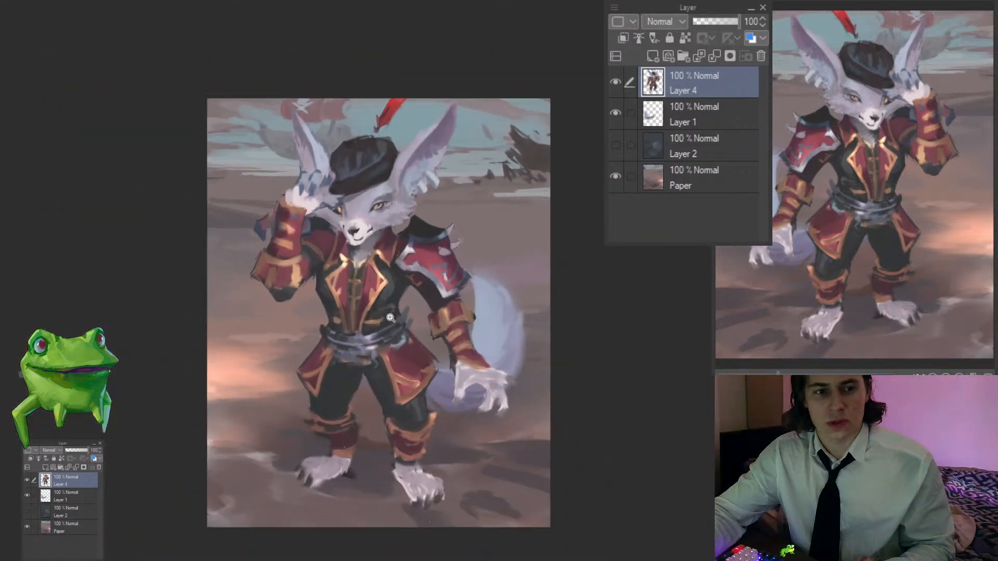
pyautogui.moveTo(336, 390); pyautogui.dragTo(308, 417)
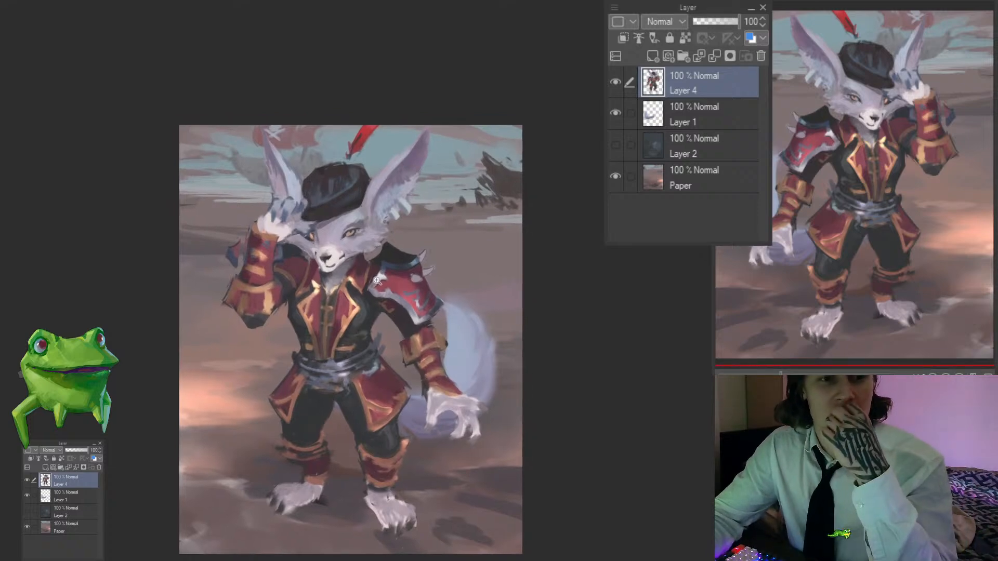
# Step: Examine the figure in full view and close up to judge the repainted eye nearest the large ear
pyautogui.scroll(1, 371, 207)
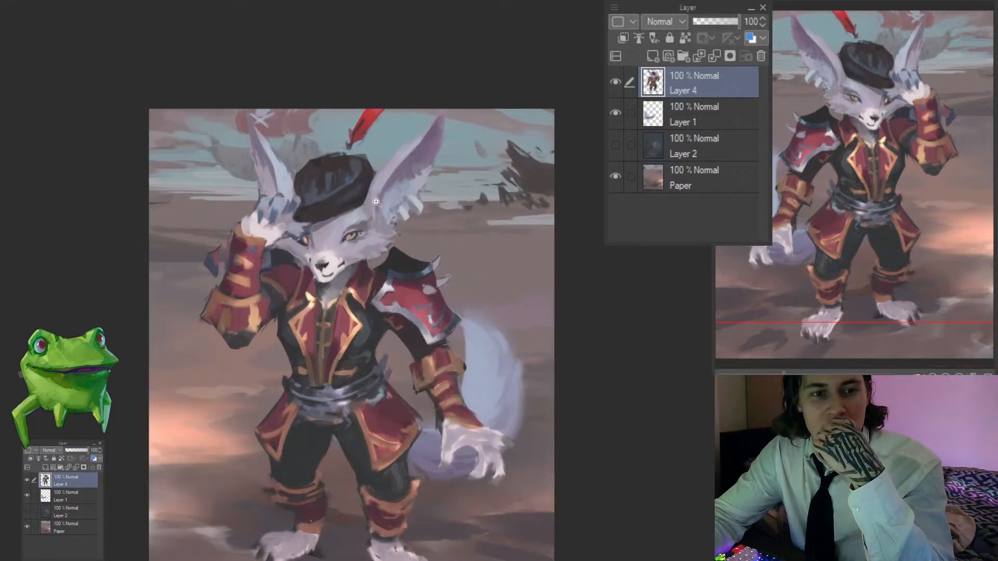
pyautogui.scroll(-2, 380, 217)
pyautogui.scroll(1, 381, 217)
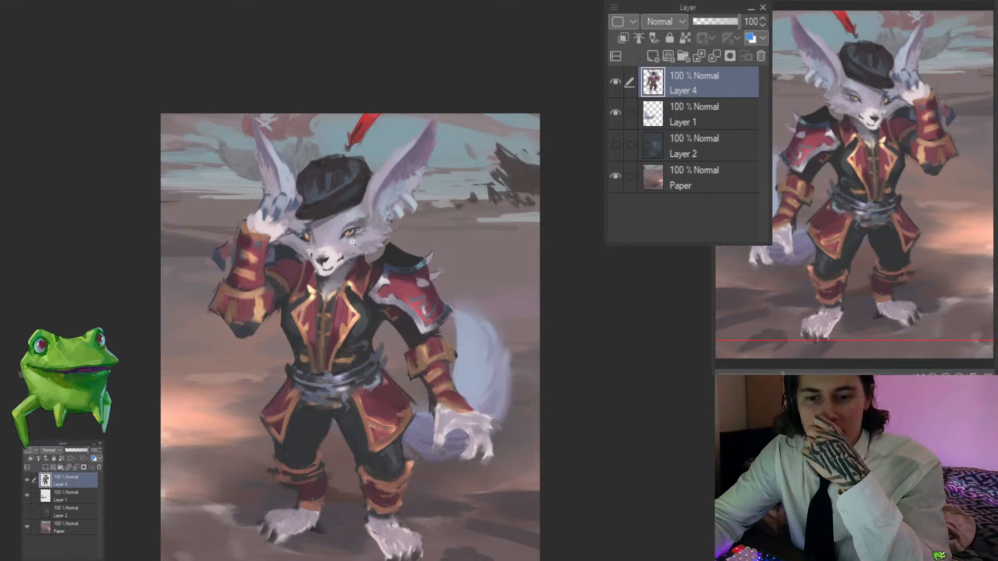
pyautogui.scroll(1, 352, 242)
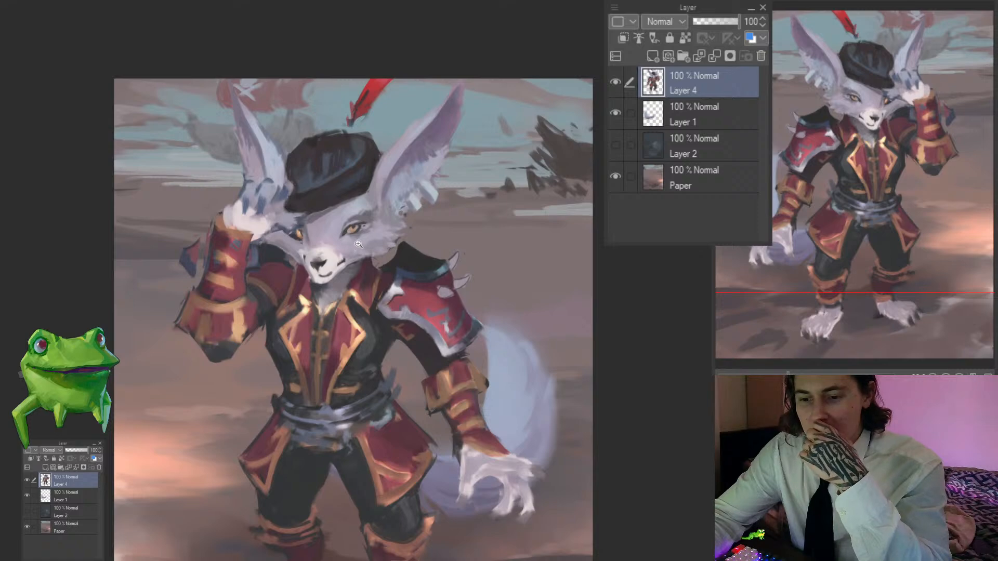
pyautogui.moveTo(361, 267); pyautogui.dragTo(374, 306)
pyautogui.scroll(5, 363, 255)
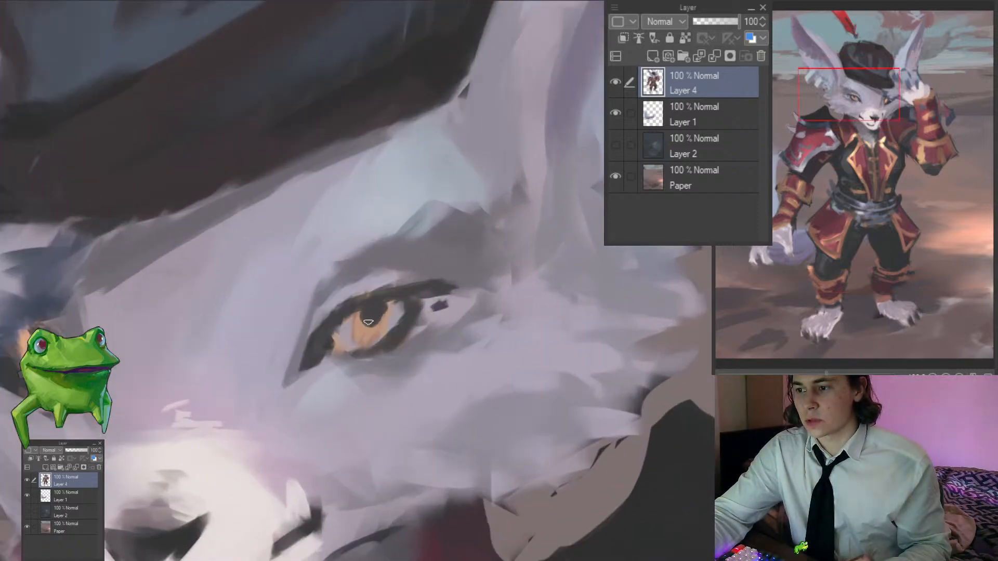
pyautogui.scroll(-5, 368, 322)
pyautogui.scroll(5, 373, 298)
# Step: Flip the canvas view back and refine the pupil and orange iris of the eye nearest the large ear with sampled dark tones
pyautogui.keyDown('alt'); pyautogui.click(373, 297); pyautogui.keyUp('alt')
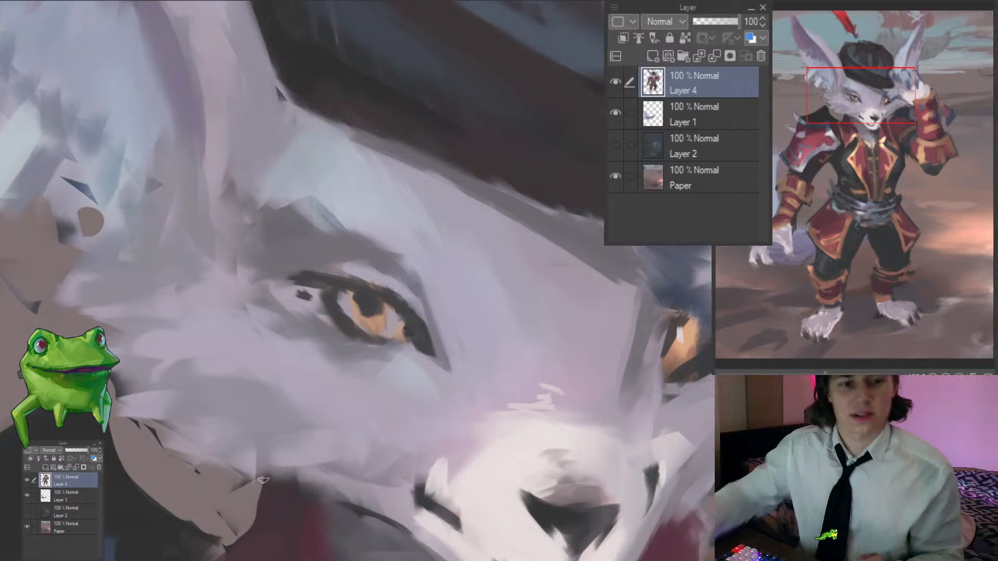
pyautogui.moveTo(359, 307); pyautogui.dragTo(218, 309)
pyautogui.moveTo(381, 306); pyautogui.dragTo(446, 318)
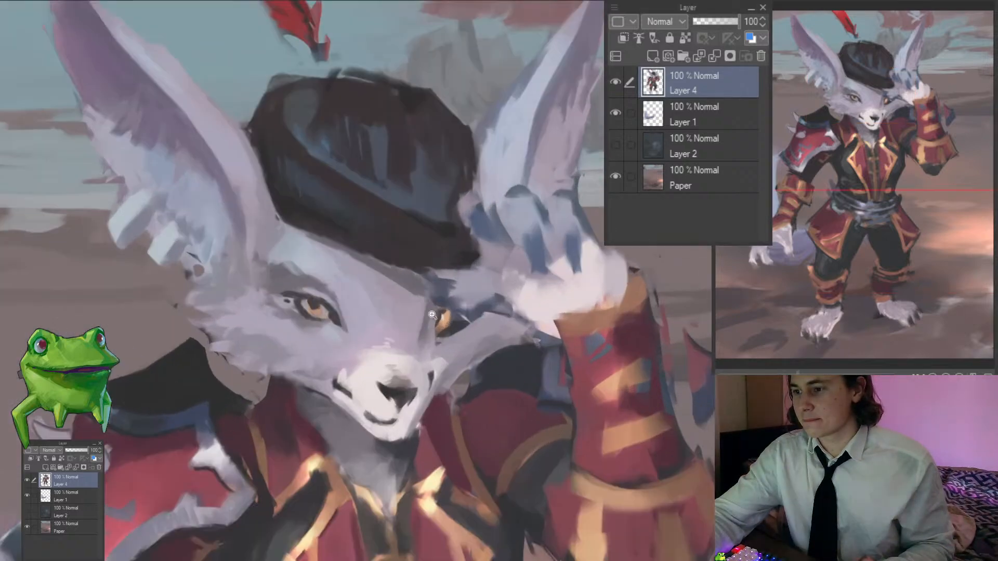
pyautogui.moveTo(297, 304); pyautogui.dragTo(316, 307)
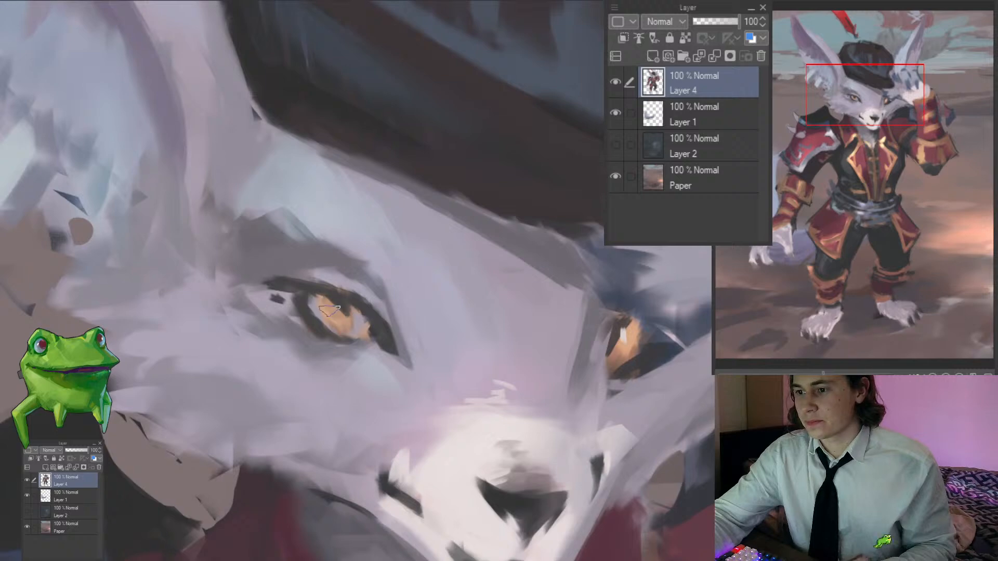
pyautogui.moveTo(329, 305)
pyautogui.mouseDown()
pyautogui.moveTo(349, 315)
pyautogui.moveTo(335, 307)
pyautogui.moveTo(341, 321)
pyautogui.moveTo(315, 391)
pyautogui.moveTo(330, 343)
pyautogui.moveTo(353, 369)
pyautogui.mouseUp()
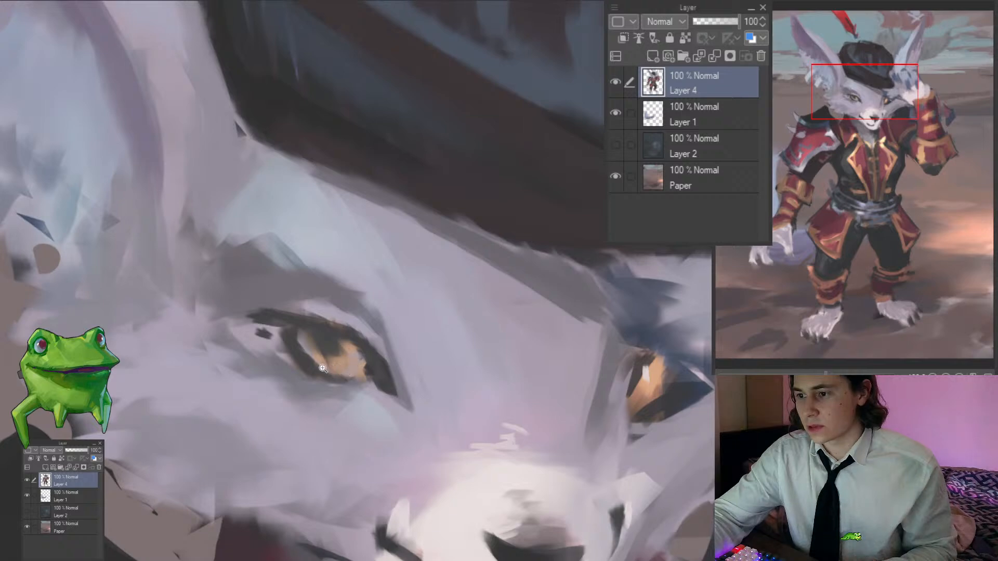
pyautogui.moveTo(363, 331)
pyautogui.mouseDown()
pyautogui.moveTo(323, 333)
pyautogui.moveTo(425, 295)
pyautogui.moveTo(397, 247)
pyautogui.moveTo(362, 246)
pyautogui.mouseUp()
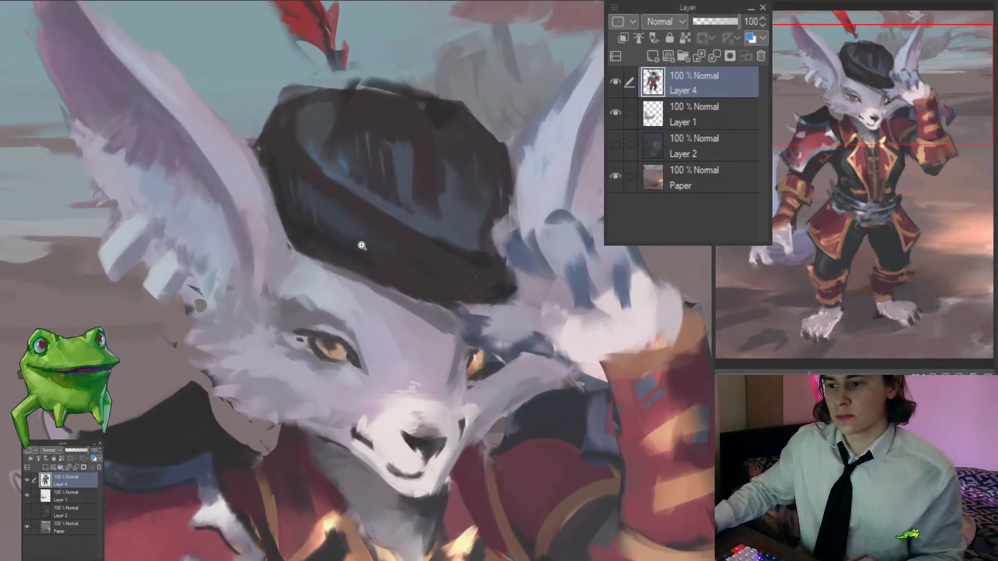
# Step: Touch up the outer corner, upper lid and inner corner of the same eye with a tone sampled beside it
pyautogui.moveTo(308, 339)
pyautogui.mouseDown()
pyautogui.moveTo(322, 351)
pyautogui.moveTo(310, 352)
pyautogui.mouseUp()
pyautogui.keyDown('alt'); pyautogui.click(306, 353); pyautogui.keyUp('alt')
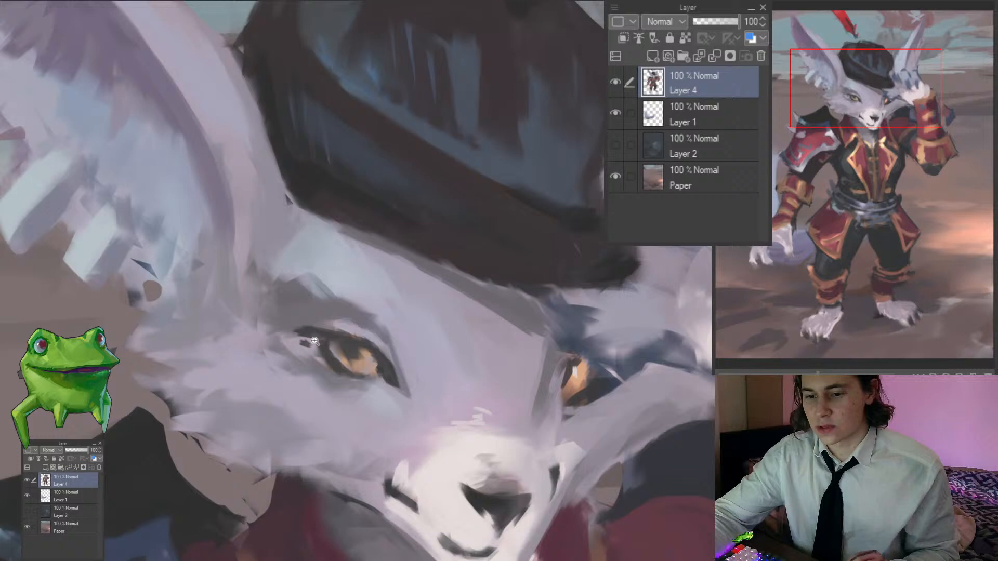
pyautogui.moveTo(317, 328)
pyautogui.mouseDown()
pyautogui.moveTo(300, 352)
pyautogui.moveTo(348, 358)
pyautogui.moveTo(367, 323)
pyautogui.mouseUp()
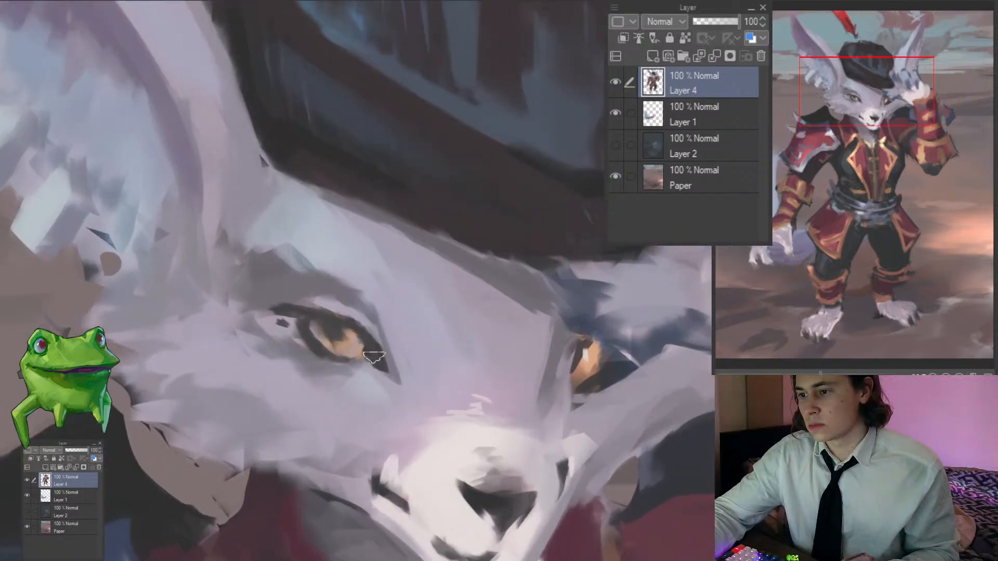
pyautogui.moveTo(401, 359); pyautogui.dragTo(386, 319)
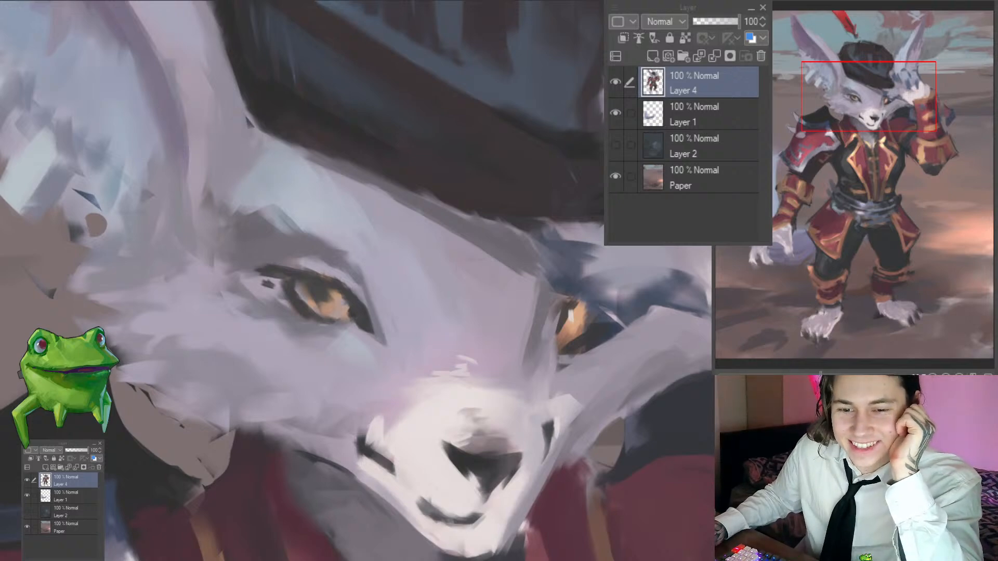
# Step: Paste the fennec fox reference photo onto a new layer and examine the animal's eyes, ears and muzzle
pyautogui.moveTo(437, 260); pyautogui.dragTo(362, 259)
pyautogui.hotkey('ctrl', 'v')
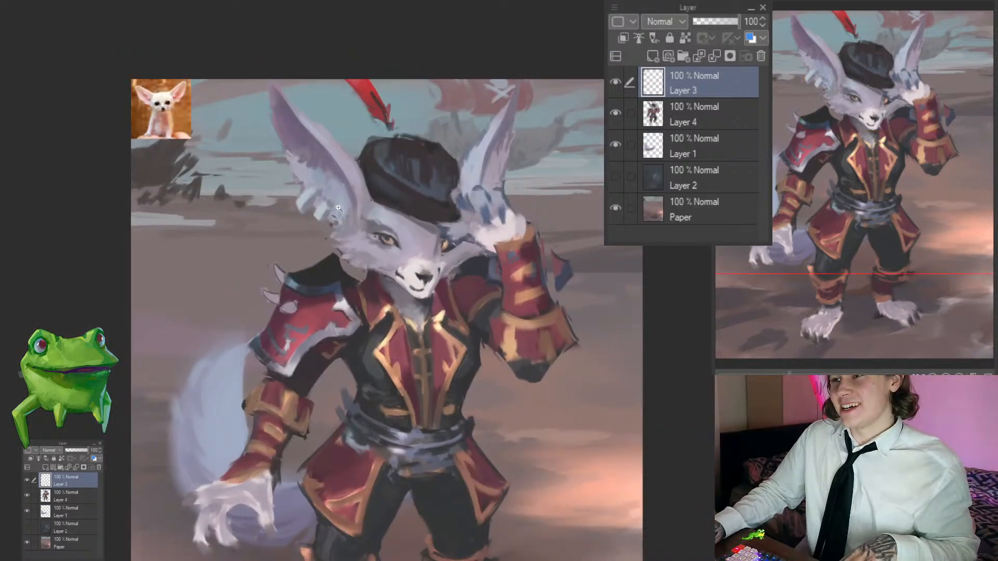
pyautogui.moveTo(221, 94); pyautogui.dragTo(446, 195)
pyautogui.moveTo(370, 203); pyautogui.dragTo(441, 211)
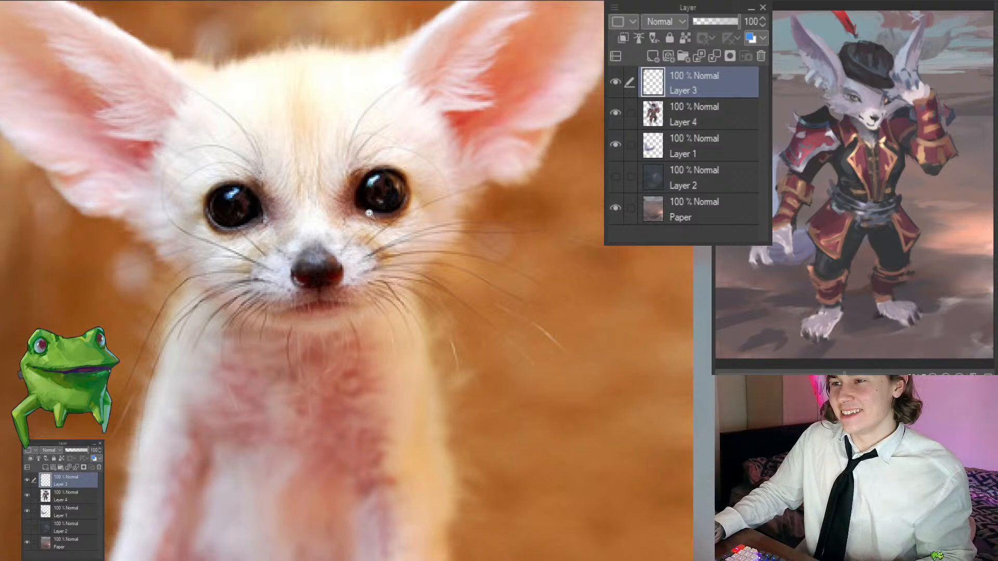
pyautogui.moveTo(369, 213); pyautogui.dragTo(424, 187)
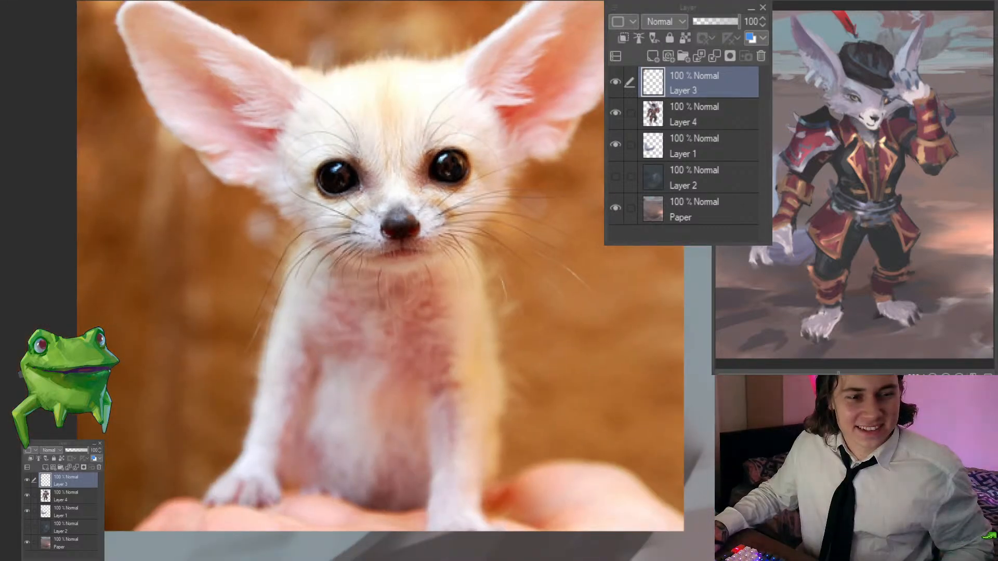
pyautogui.scroll(-1, 378, 224)
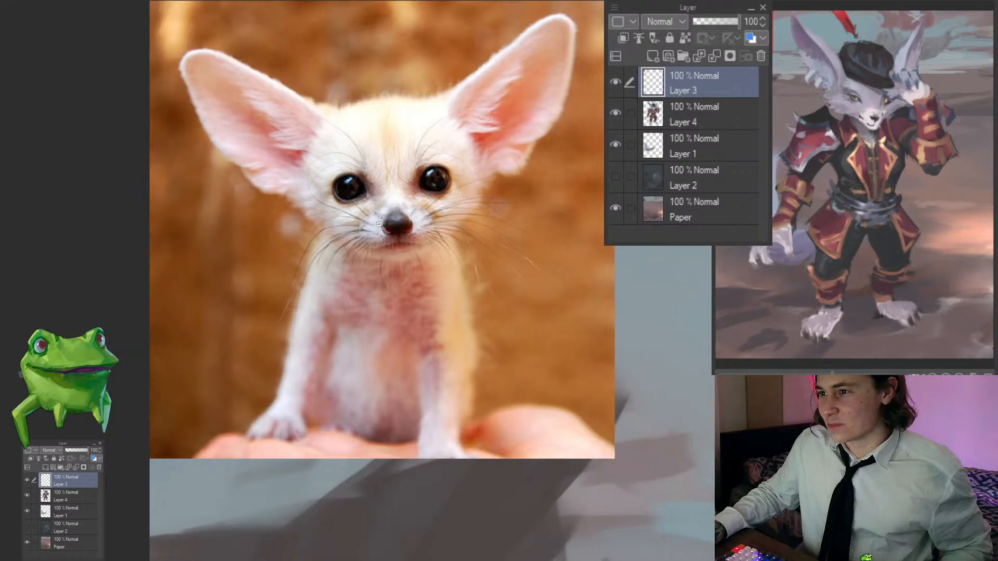
pyautogui.scroll(-1, 380, 202)
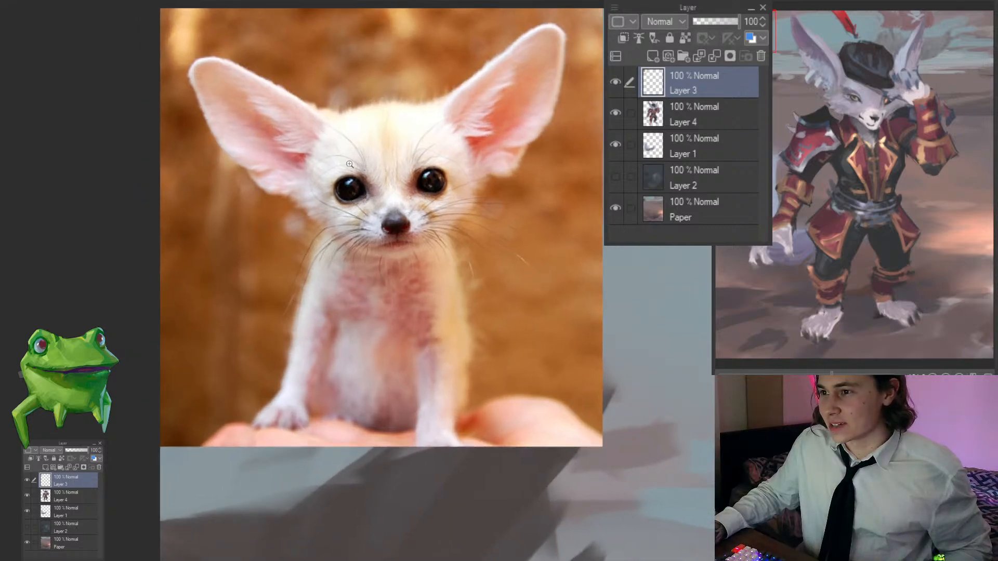
pyautogui.scroll(-3, 400, 220)
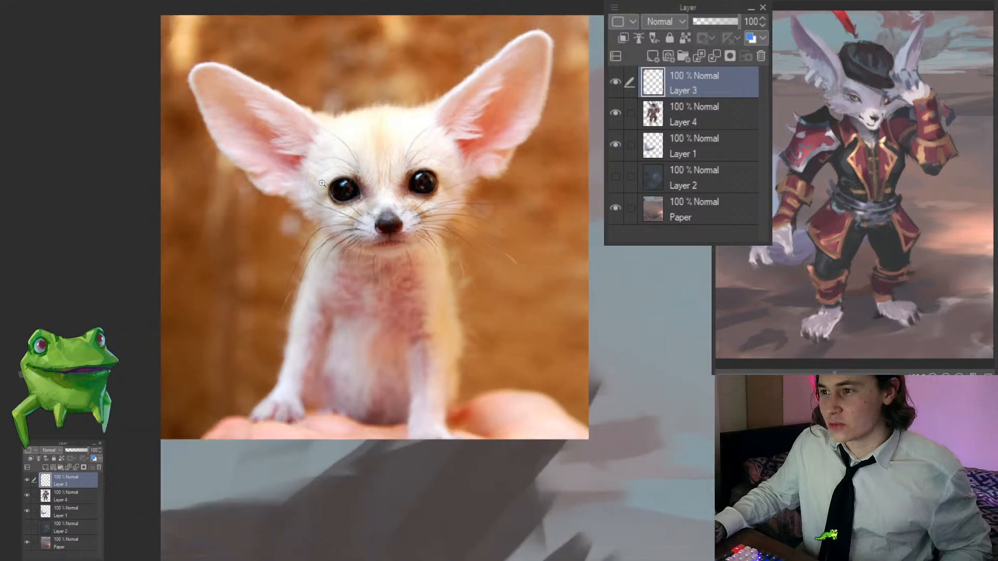
pyautogui.scroll(-4, 300, 193)
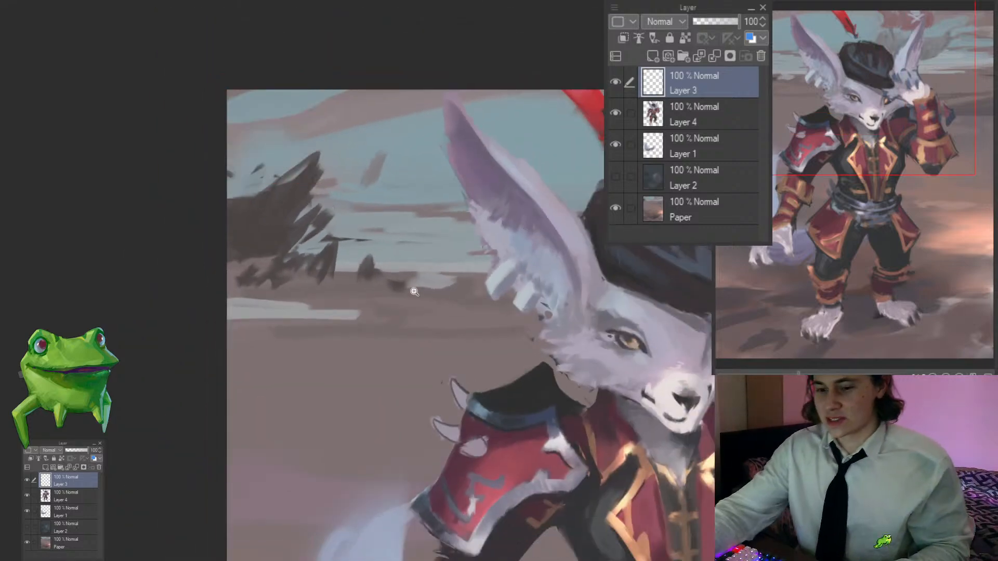
# Step: Return to Layer 4 and touch up the pupil of the orange eye with a dark tone sampled from the nose
pyautogui.scroll(-2, 406, 285)
pyautogui.moveTo(610, 322); pyautogui.dragTo(655, 323)
pyautogui.hotkey('alt', '[')
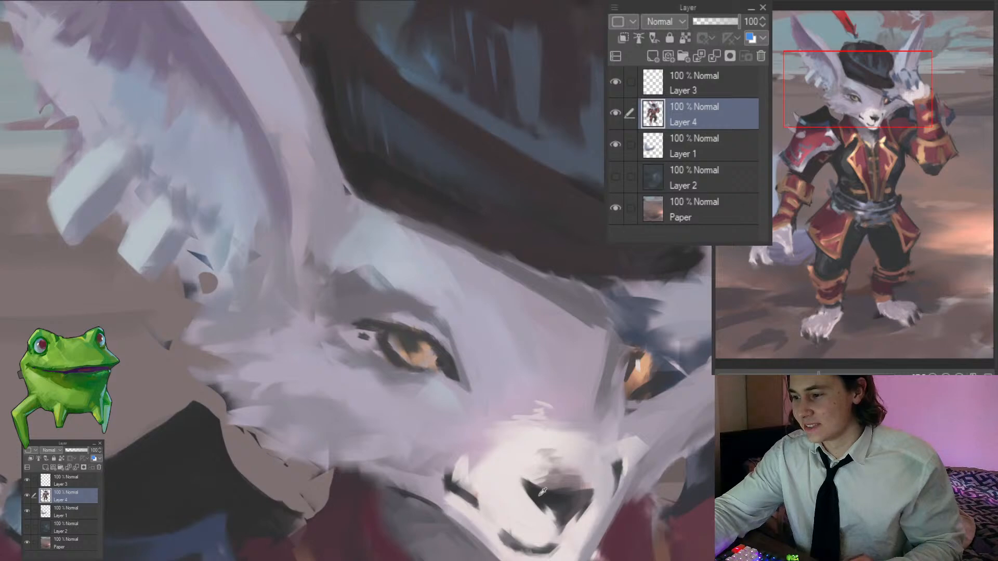
pyautogui.keyDown('alt'); pyautogui.click(540, 497); pyautogui.keyUp('alt')
pyautogui.scroll(1, 488, 422)
pyautogui.scroll(1, 416, 332)
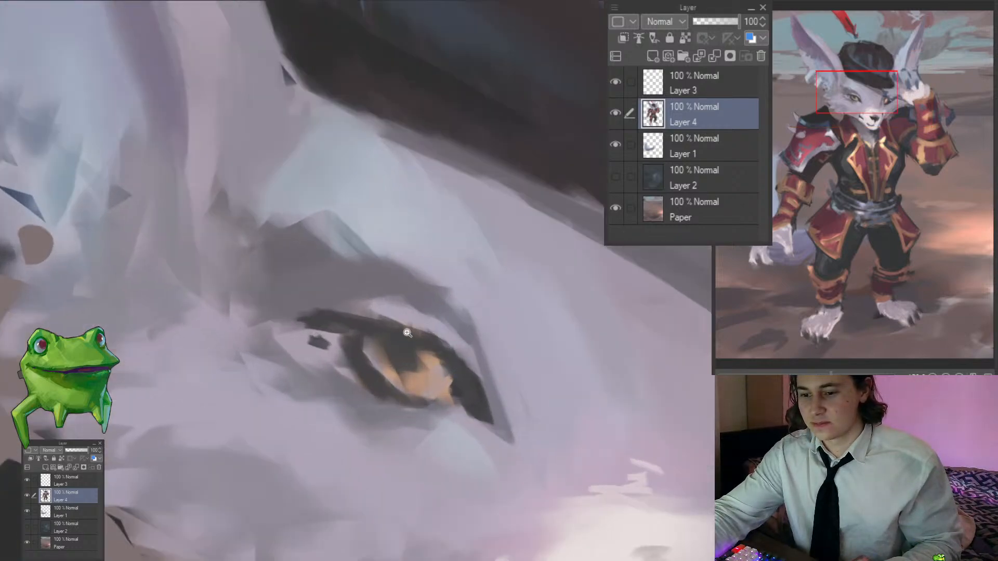
pyautogui.scroll(-4, 410, 374)
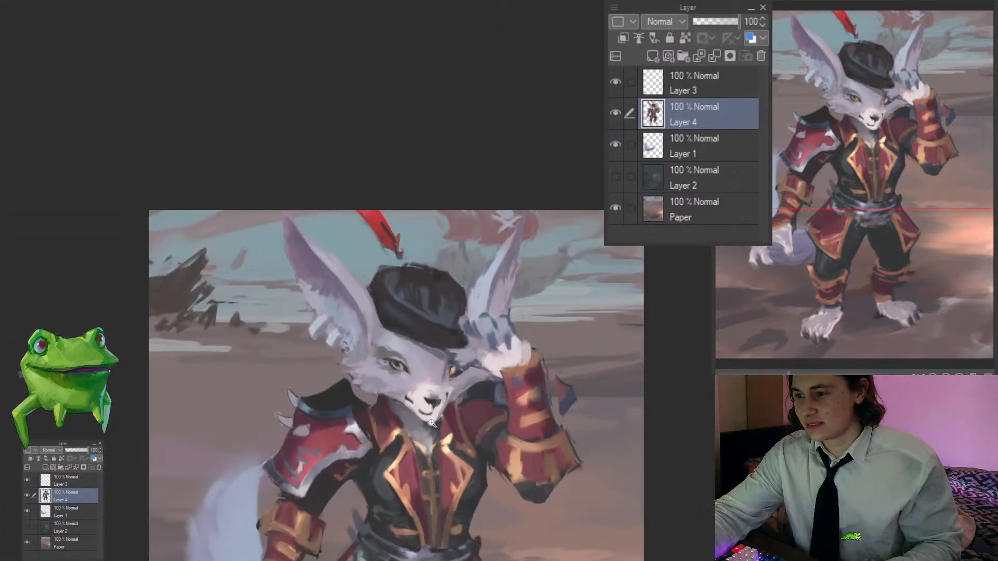
# Step: Rework the dark mouth line under the nose and the mouth corner nearest the large ear with sampled tones
pyautogui.scroll(3, 400, 371)
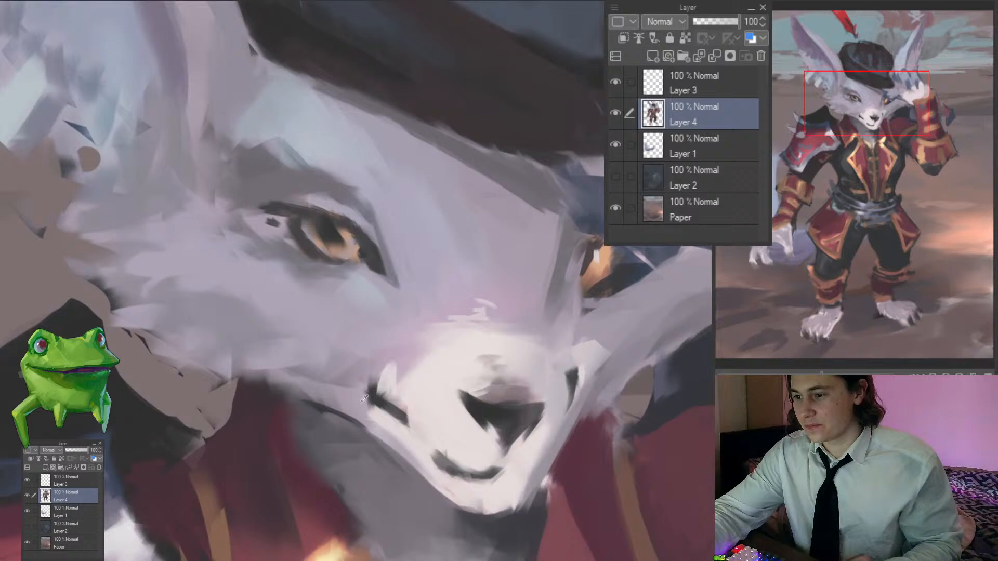
pyautogui.moveTo(506, 486); pyautogui.dragTo(435, 406)
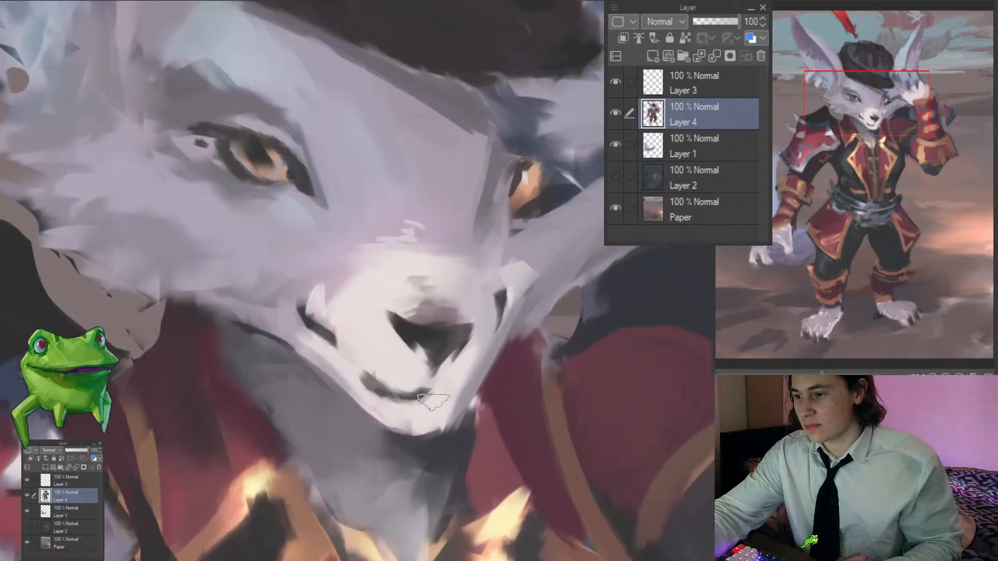
pyautogui.keyDown('alt'); pyautogui.click(438, 356); pyautogui.keyUp('alt')
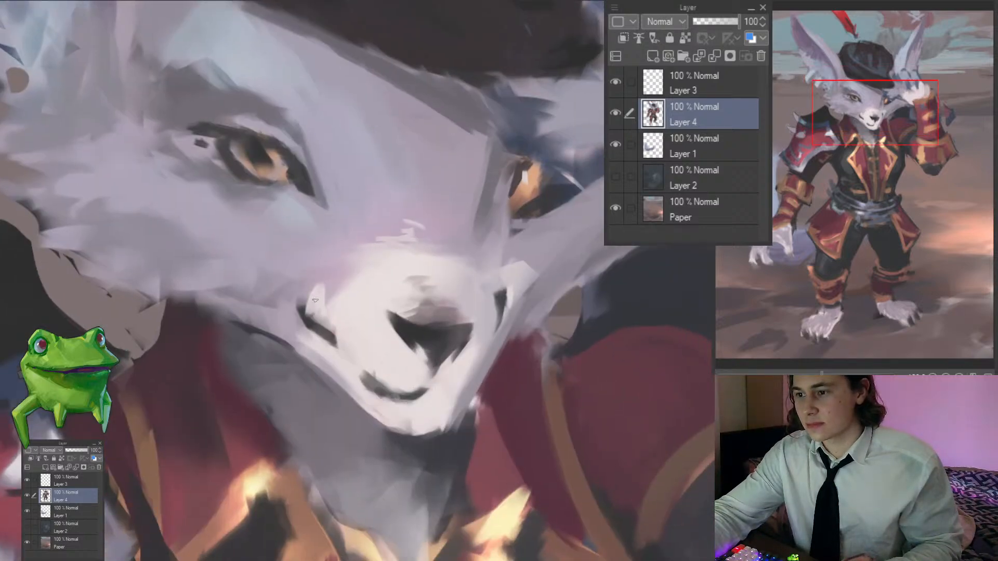
pyautogui.moveTo(318, 352)
pyautogui.mouseDown()
pyautogui.moveTo(218, 352)
pyautogui.moveTo(306, 351)
pyautogui.mouseUp()
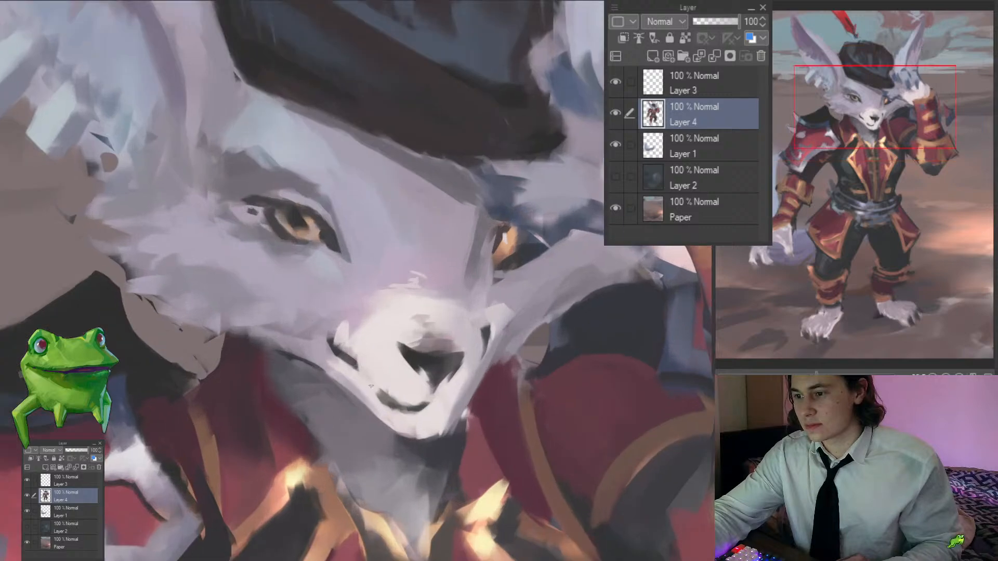
# Step: Paint sampled pale fur tones over the muzzle side and mouth corner to slim the dark mouth marks
pyautogui.keyDown('alt'); pyautogui.click(367, 386); pyautogui.keyUp('alt')
pyautogui.moveTo(380, 390)
pyautogui.mouseDown()
pyautogui.moveTo(390, 406)
pyautogui.moveTo(401, 403)
pyautogui.moveTo(344, 329)
pyautogui.mouseUp()
pyautogui.moveTo(344, 347); pyautogui.dragTo(337, 387)
pyautogui.scroll(3, 343, 346)
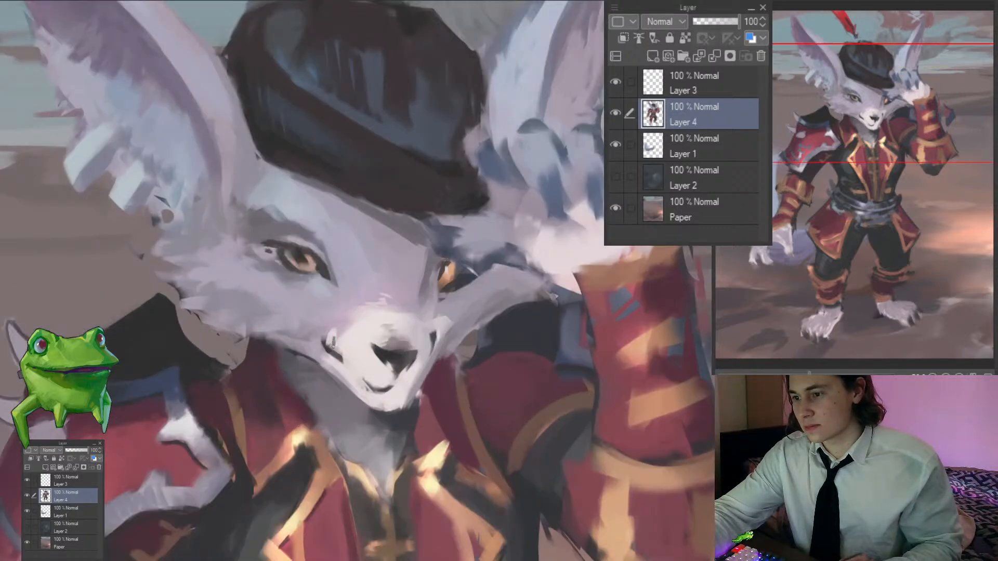
pyautogui.moveTo(319, 339); pyautogui.dragTo(347, 365)
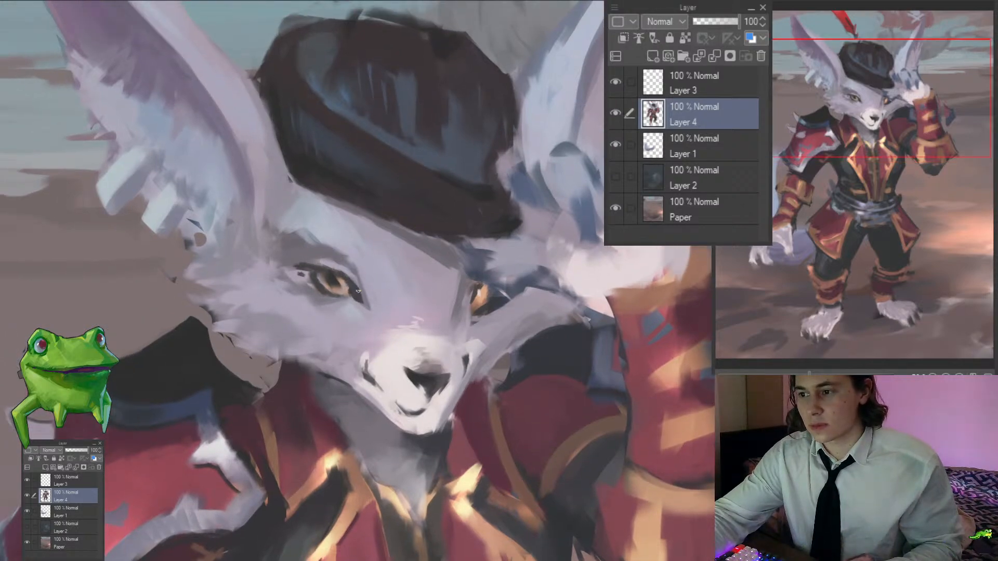
pyautogui.moveTo(343, 287); pyautogui.dragTo(318, 357)
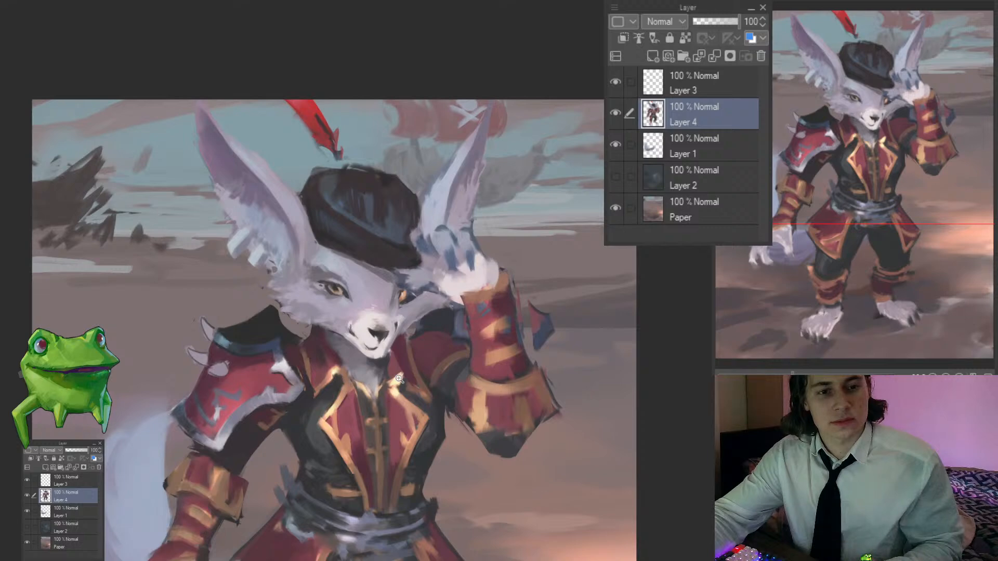
# Step: Redraw the mouth as a thin dark curve beneath the nose on the pale muzzle
pyautogui.moveTo(395, 379)
pyautogui.mouseDown()
pyautogui.moveTo(398, 349)
pyautogui.moveTo(412, 372)
pyautogui.mouseUp()
pyautogui.click(390, 340)
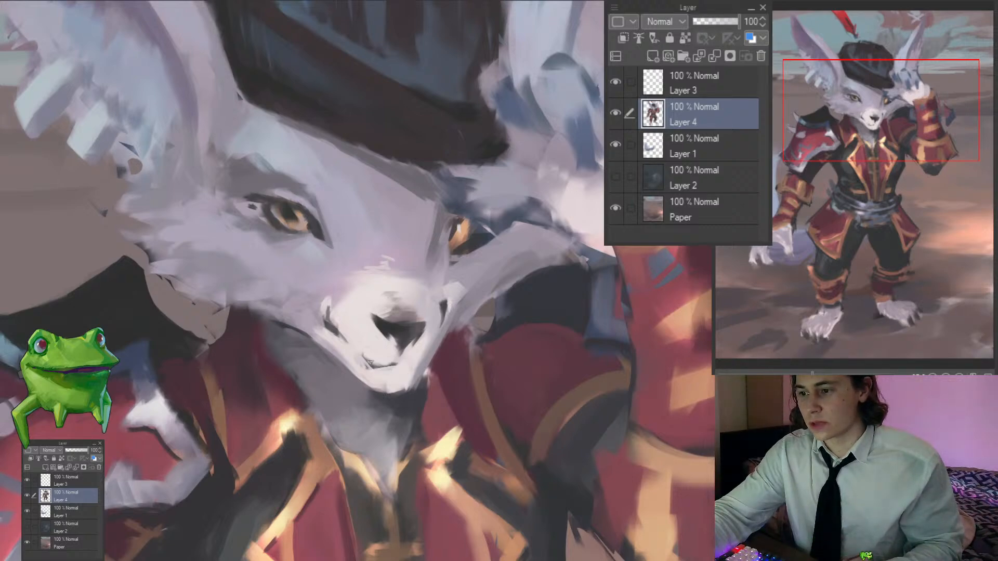
pyautogui.moveTo(329, 315)
pyautogui.mouseDown()
pyautogui.moveTo(352, 353)
pyautogui.moveTo(380, 363)
pyautogui.mouseUp()
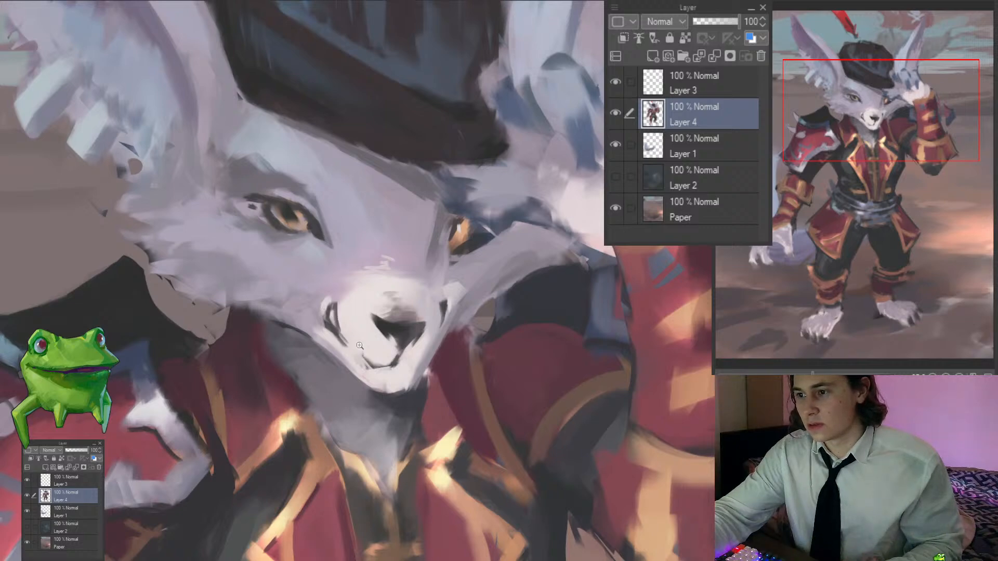
pyautogui.scroll(-4, 379, 371)
pyautogui.scroll(5, 379, 371)
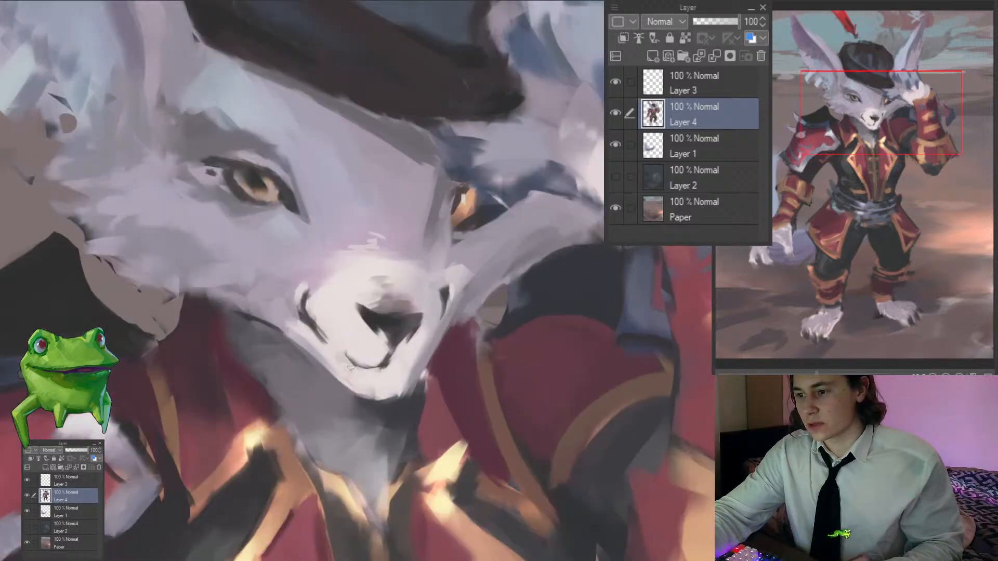
# Step: Refine the line running from the mouth corner along the muzzle toward the chin
pyautogui.scroll(-4, 363, 395)
pyautogui.scroll(4, 364, 409)
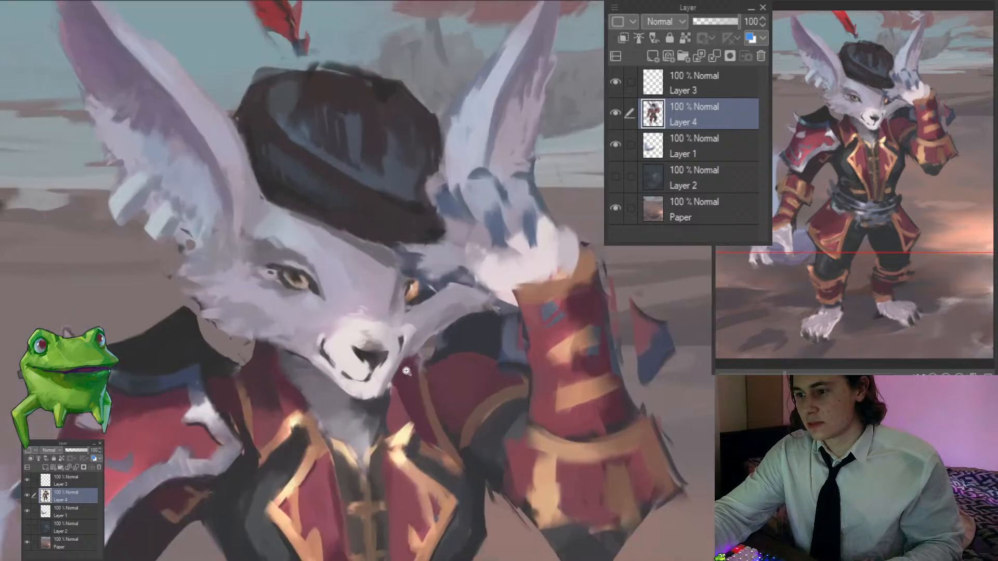
pyautogui.scroll(2, 360, 379)
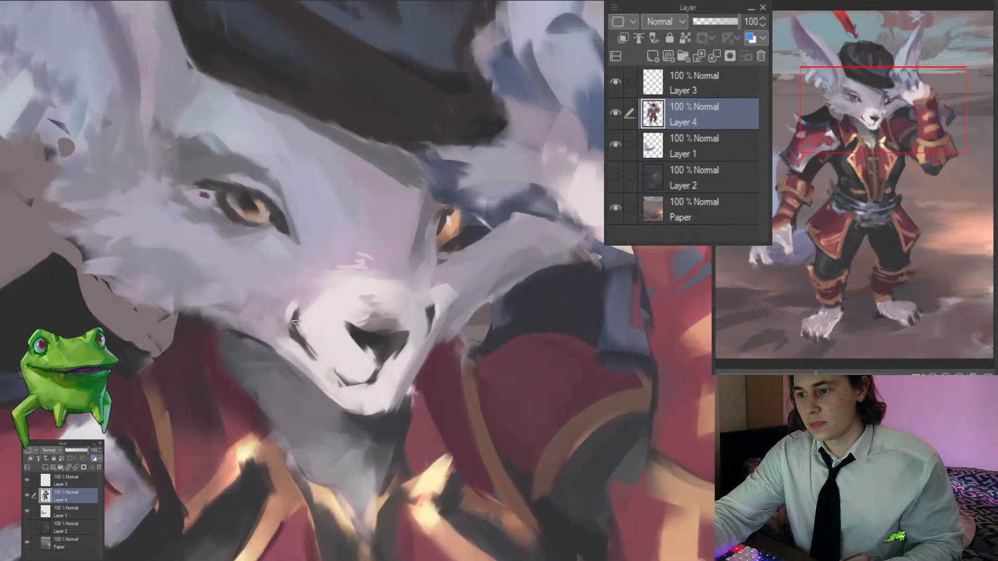
pyautogui.moveTo(294, 323)
pyautogui.mouseDown()
pyautogui.moveTo(335, 373)
pyautogui.moveTo(363, 387)
pyautogui.mouseUp()
pyautogui.scroll(-6, 311, 353)
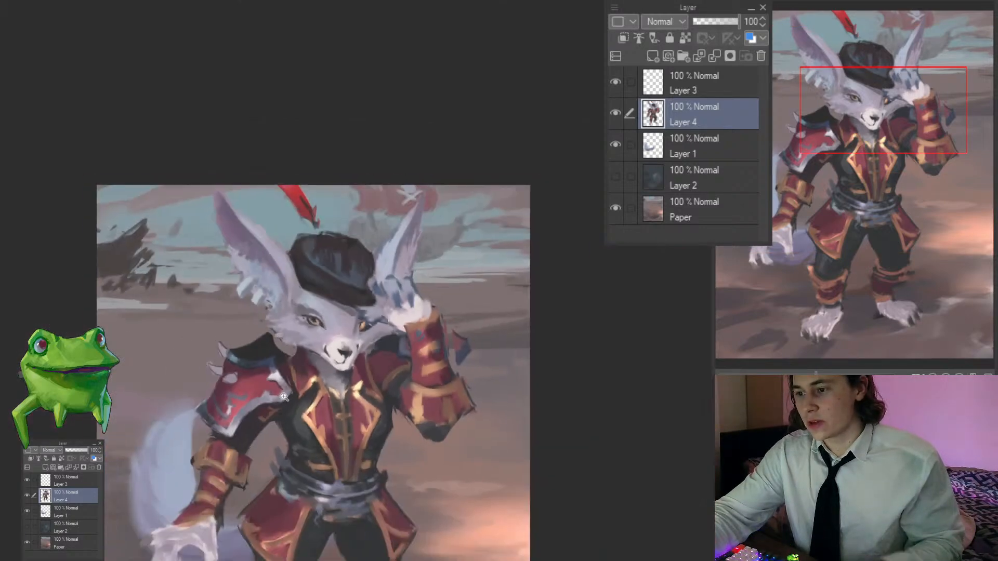
# Step: Rework the mouth line and the dark mark at its corner nearest the large ear using sampled tones in a mirrored view
pyautogui.press('h')
pyautogui.moveTo(527, 367)
pyautogui.mouseDown()
pyautogui.moveTo(363, 344)
pyautogui.moveTo(341, 371)
pyautogui.mouseUp()
pyautogui.scroll(3, 362, 344)
pyautogui.keyDown('alt'); pyautogui.click(331, 347); pyautogui.keyUp('alt')
pyautogui.keyDown('alt'); pyautogui.click(342, 379); pyautogui.keyUp('alt')
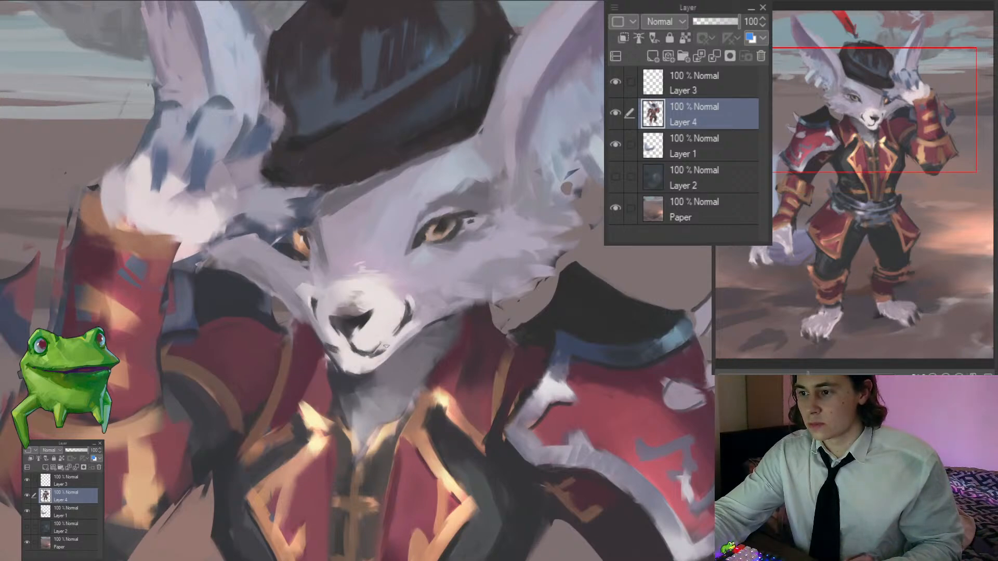
pyautogui.keyDown('alt'); pyautogui.click(406, 318); pyautogui.keyUp('alt')
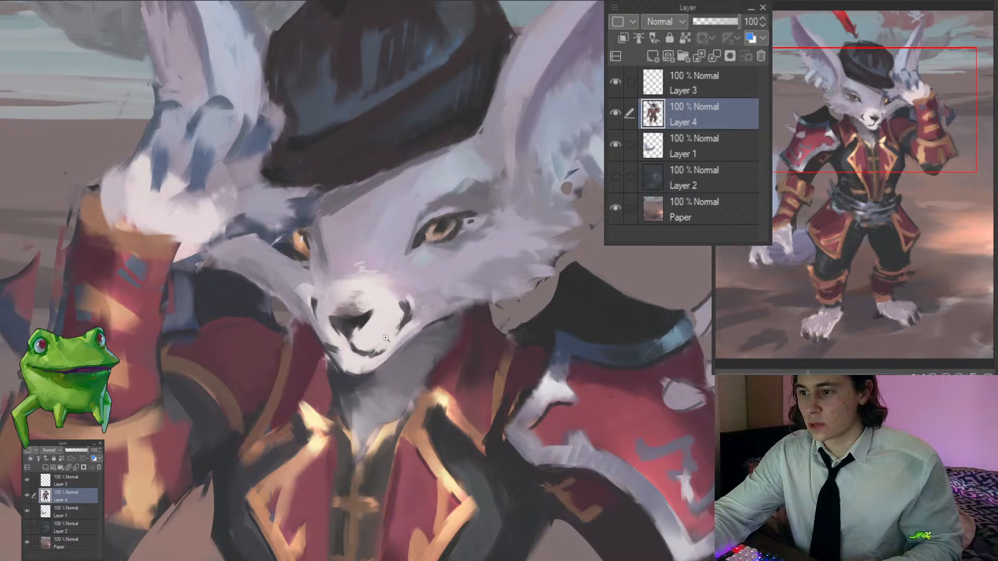
pyautogui.moveTo(395, 327)
pyautogui.mouseDown()
pyautogui.moveTo(344, 327)
pyautogui.moveTo(395, 324)
pyautogui.mouseUp()
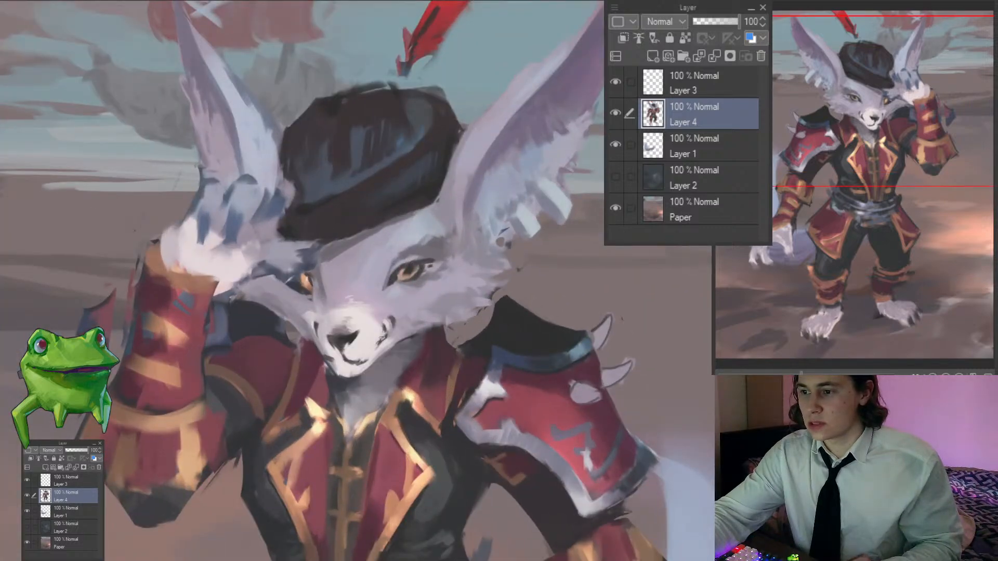
# Step: Paint sampled pale fur tones over the dark mouth corner mark and part of the mouth line to slim them
pyautogui.keyDown('alt'); pyautogui.click(381, 317); pyautogui.keyUp('alt')
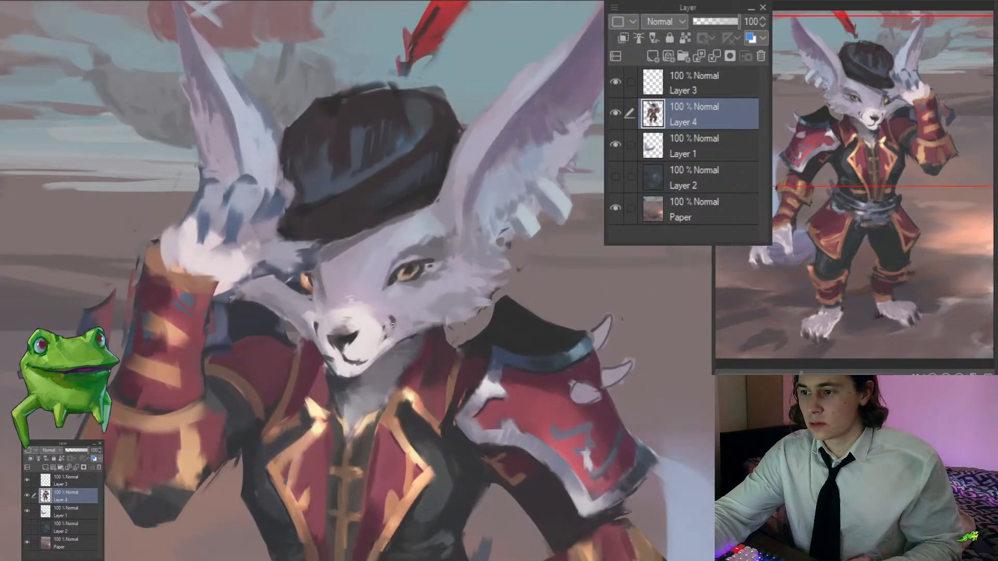
pyautogui.keyDown('alt'); pyautogui.click(391, 321); pyautogui.keyUp('alt')
pyautogui.moveTo(392, 324)
pyautogui.mouseDown()
pyautogui.moveTo(343, 326)
pyautogui.moveTo(380, 379)
pyautogui.mouseUp()
pyautogui.keyDown('ctrl'); pyautogui.click(369, 366); pyautogui.keyUp('ctrl')
pyautogui.keyDown('alt'); pyautogui.click(371, 367); pyautogui.keyUp('alt')
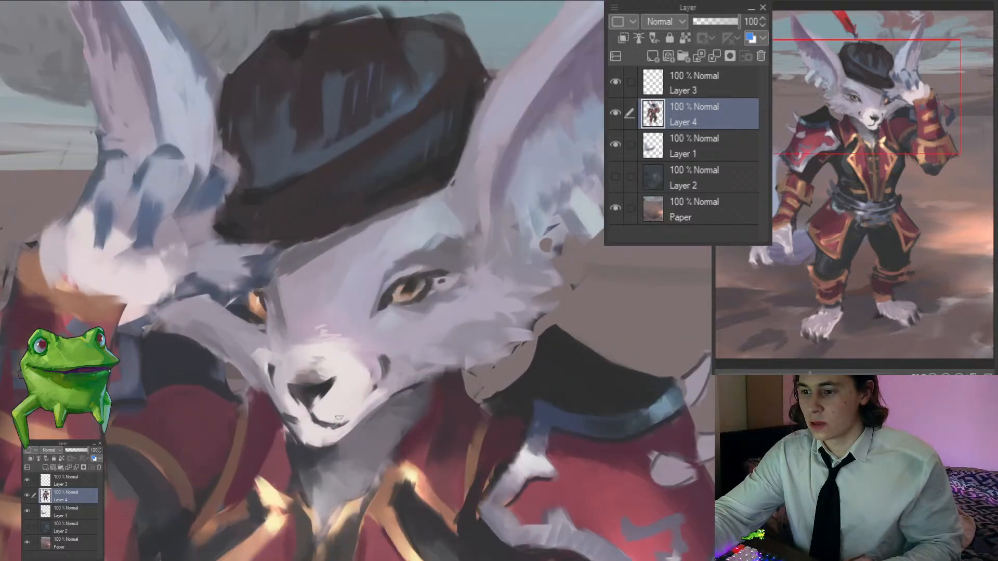
# Step: Redraw the mouth as a thin dark smiling curve joined beneath the nose and tidy the muzzle edge beside it
pyautogui.keyDown('alt'); pyautogui.click(337, 417); pyautogui.keyUp('alt')
pyautogui.keyDown('alt'); pyautogui.click(314, 423); pyautogui.keyUp('alt')
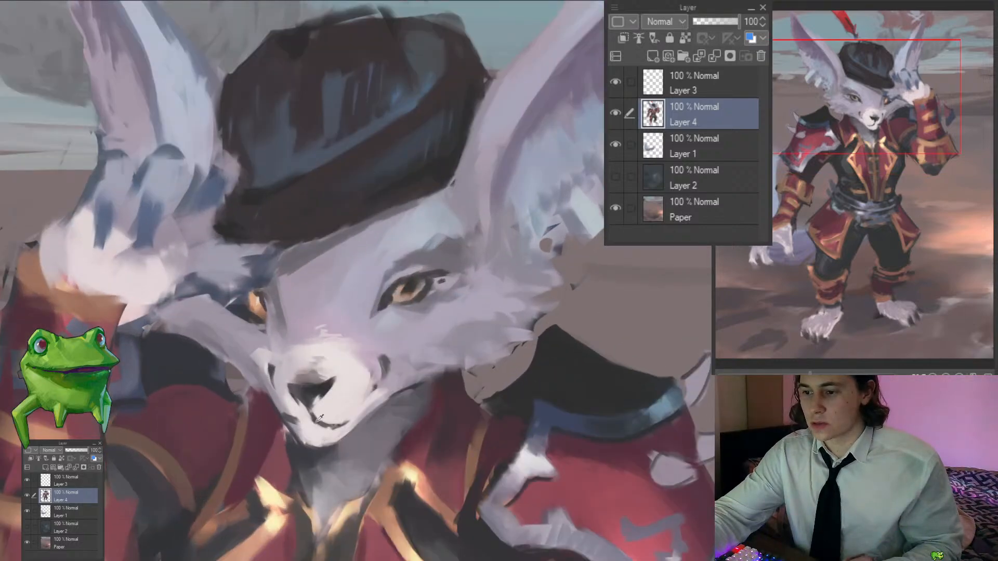
pyautogui.keyDown('alt'); pyautogui.click(300, 418); pyautogui.keyUp('alt')
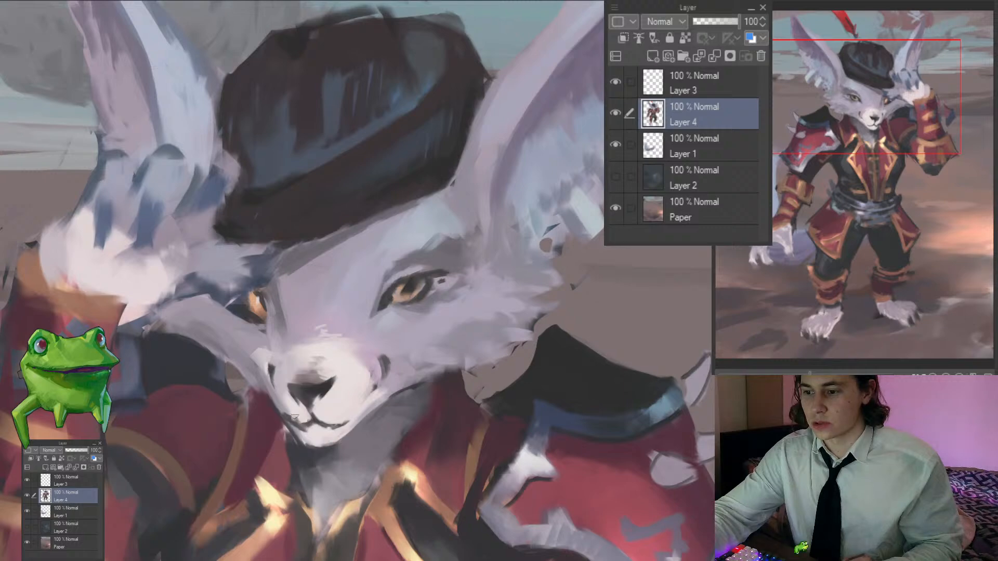
pyautogui.moveTo(401, 422); pyautogui.dragTo(338, 384)
pyautogui.moveTo(334, 359); pyautogui.dragTo(375, 340)
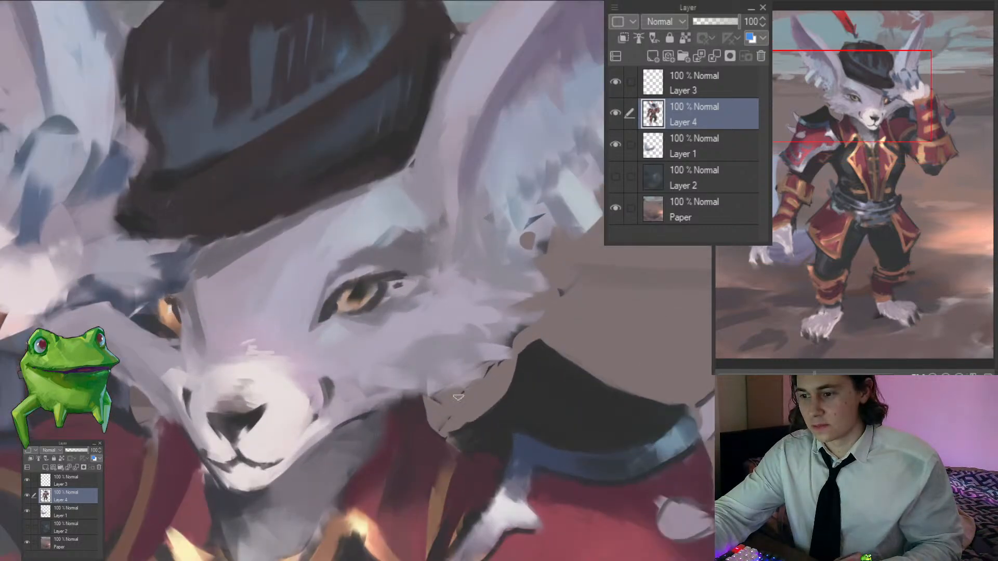
# Step: Draw a thin upper lash line over the eye nearest the large ear with a sampled dark tone
pyautogui.keyDown('alt'); pyautogui.click(524, 406); pyautogui.keyUp('alt')
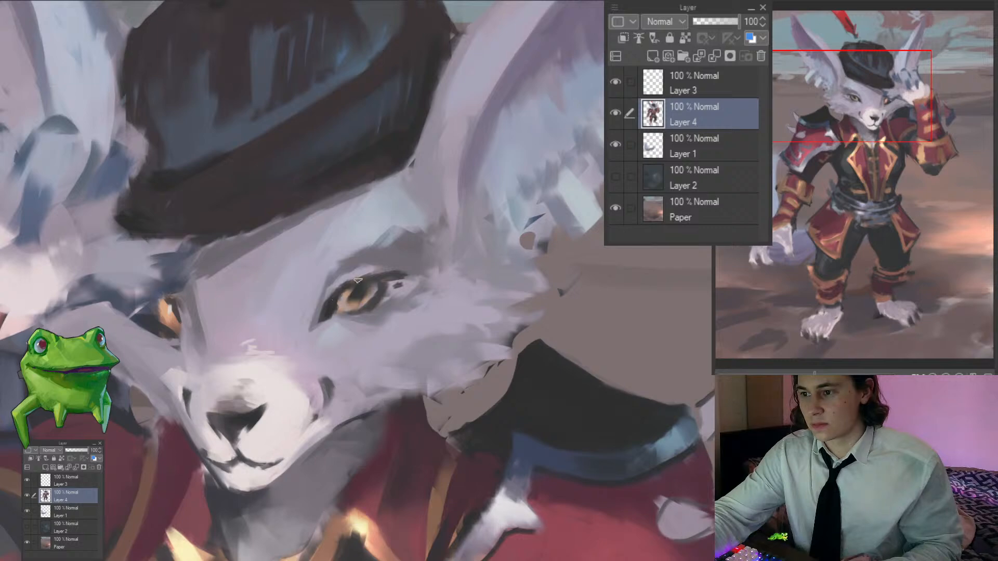
pyautogui.keyDown('alt'); pyautogui.click(392, 275); pyautogui.keyUp('alt')
pyautogui.moveTo(381, 271)
pyautogui.mouseDown()
pyautogui.moveTo(357, 269)
pyautogui.moveTo(408, 270)
pyautogui.mouseUp()
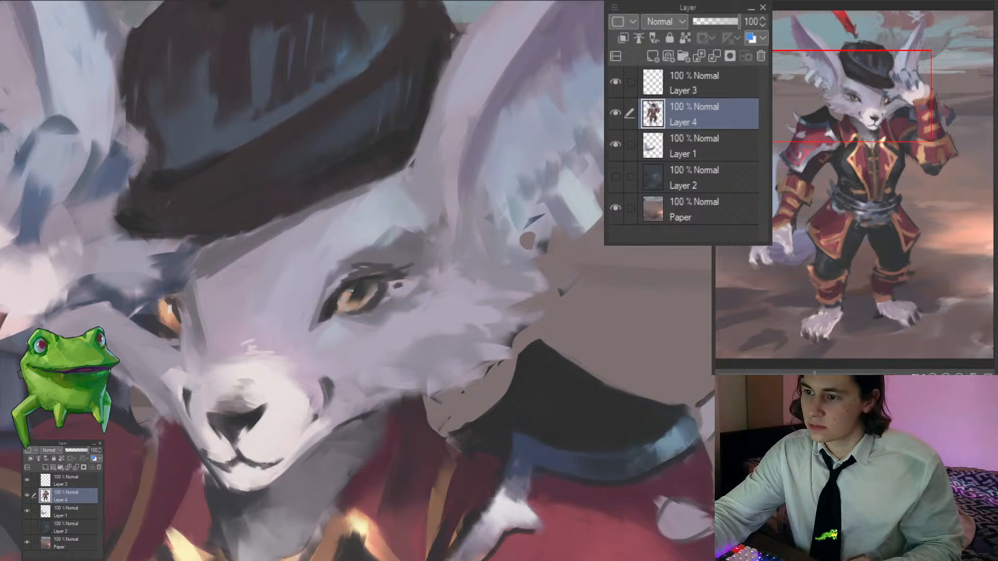
pyautogui.moveTo(357, 295); pyautogui.dragTo(301, 301)
pyautogui.press('h')
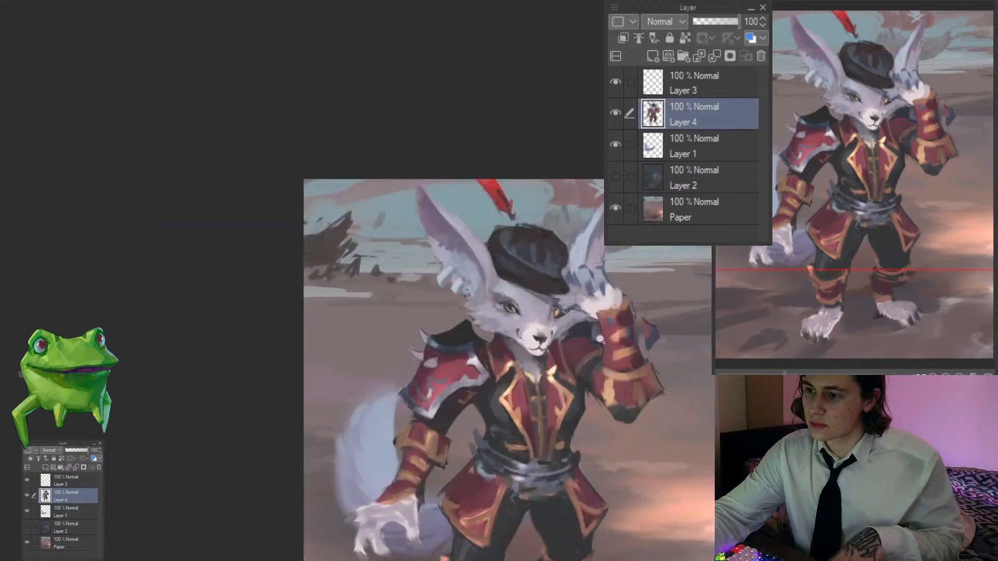
# Step: Block in the eye nearest the large ear as a solid dark almond shape
pyautogui.moveTo(441, 311); pyautogui.dragTo(349, 302)
pyautogui.click(305, 335)
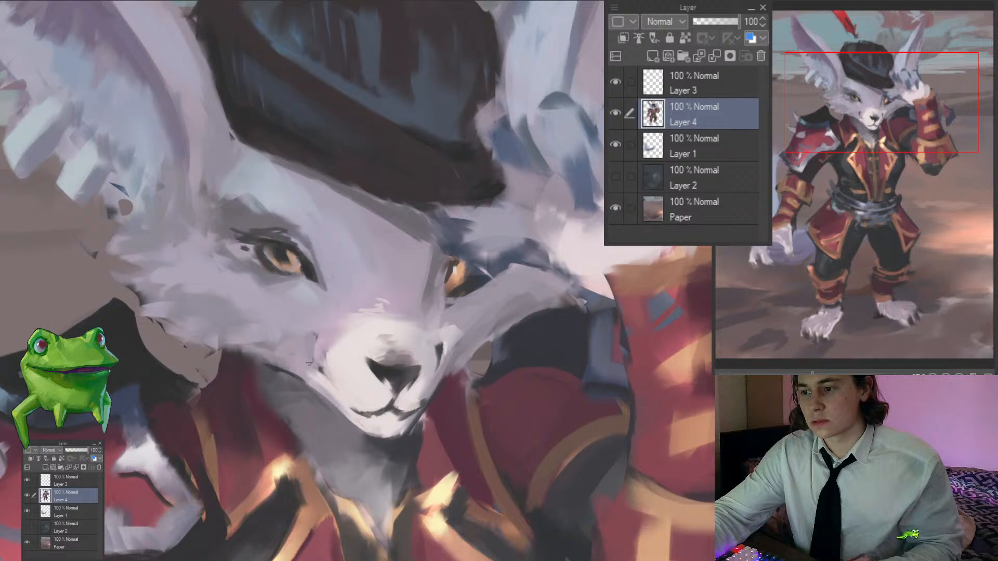
pyautogui.moveTo(335, 379); pyautogui.dragTo(358, 371)
pyautogui.moveTo(333, 304); pyautogui.dragTo(340, 328)
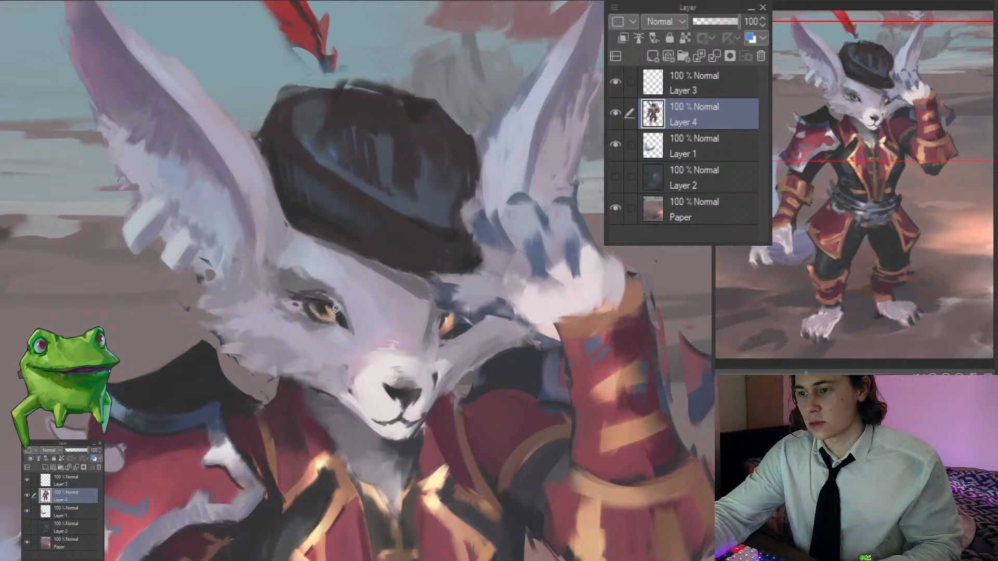
pyautogui.moveTo(283, 297)
pyautogui.mouseDown()
pyautogui.moveTo(325, 306)
pyautogui.moveTo(346, 326)
pyautogui.mouseUp()
pyautogui.moveTo(287, 298)
pyautogui.mouseDown()
pyautogui.moveTo(331, 301)
pyautogui.moveTo(340, 315)
pyautogui.moveTo(299, 305)
pyautogui.mouseUp()
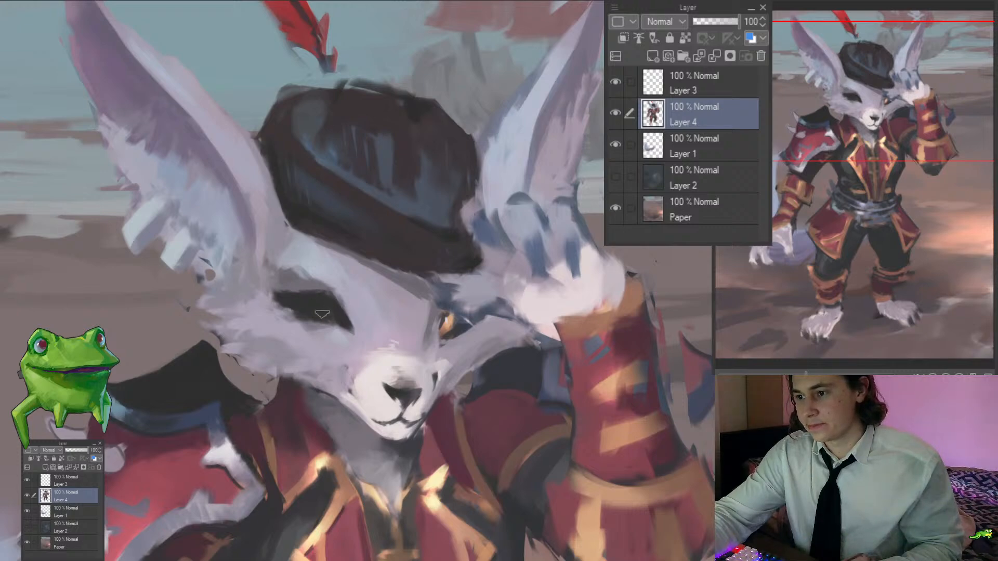
# Step: Paint an orange iris inside the dark eye shape and break it up with a dark pupil
pyautogui.scroll(3, 316, 315)
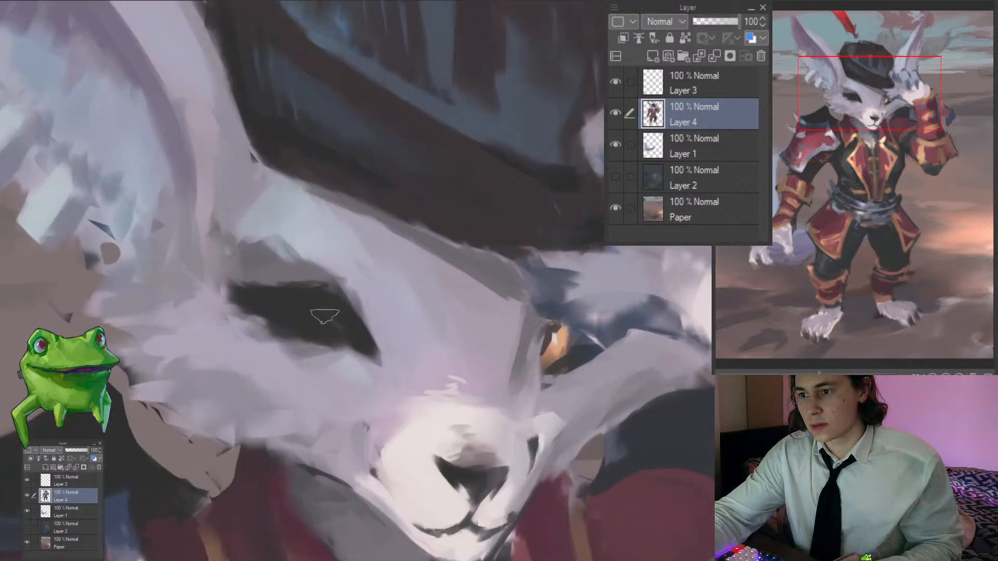
pyautogui.scroll(-5, 317, 317)
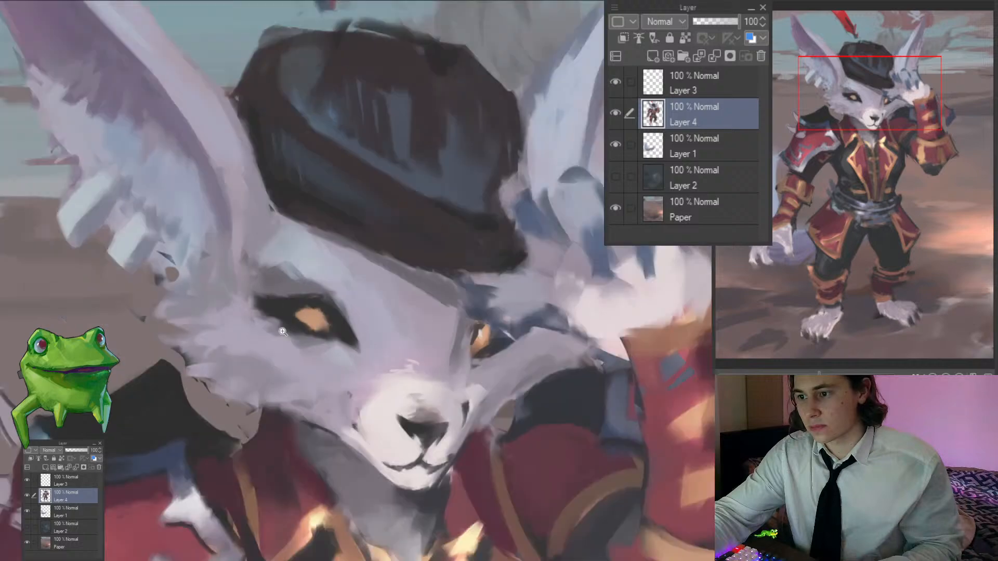
pyautogui.scroll(4, 322, 325)
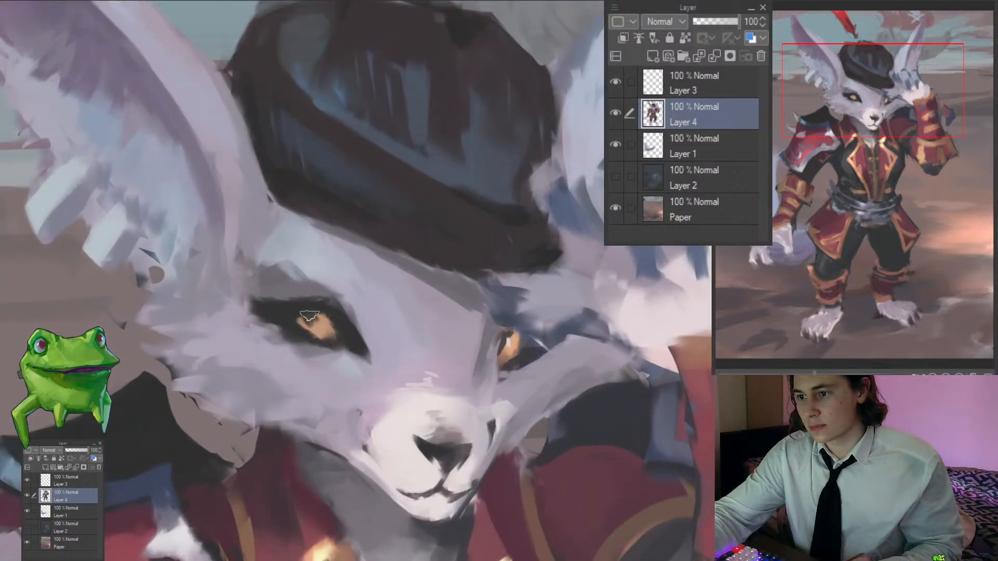
pyautogui.scroll(-5, 307, 316)
pyautogui.scroll(4, 322, 322)
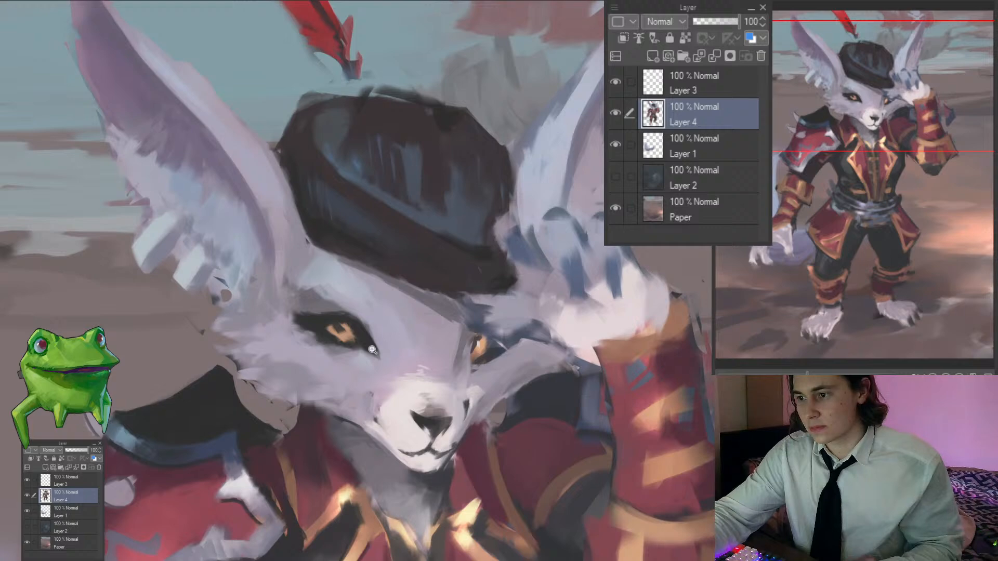
# Step: Refine the inner corner and edge of the dark eye shape against the surrounding fur
pyautogui.scroll(-4, 361, 312)
pyautogui.scroll(5, 363, 328)
pyautogui.moveTo(363, 335); pyautogui.dragTo(376, 352)
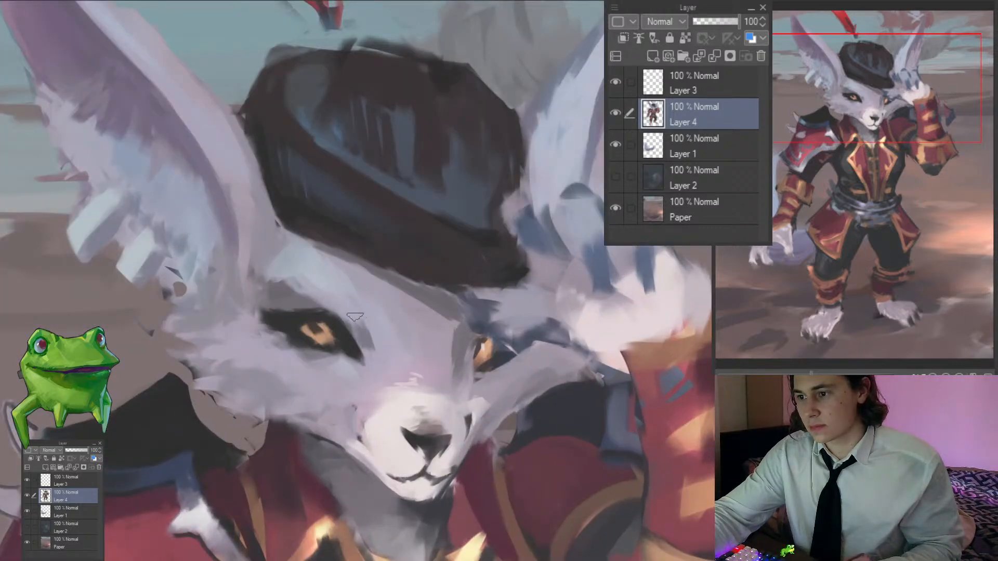
pyautogui.scroll(-1, 369, 317)
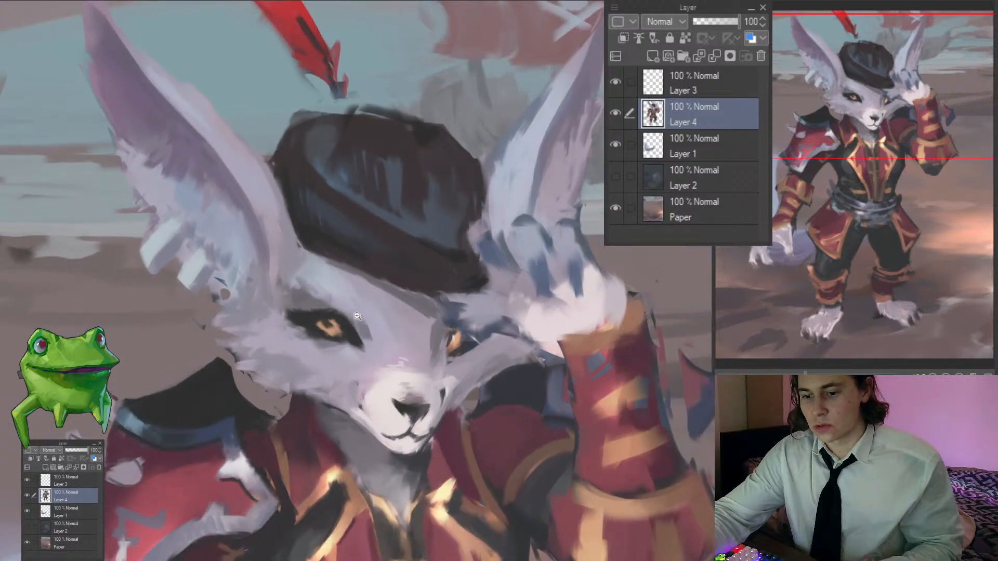
pyautogui.scroll(-1, 357, 315)
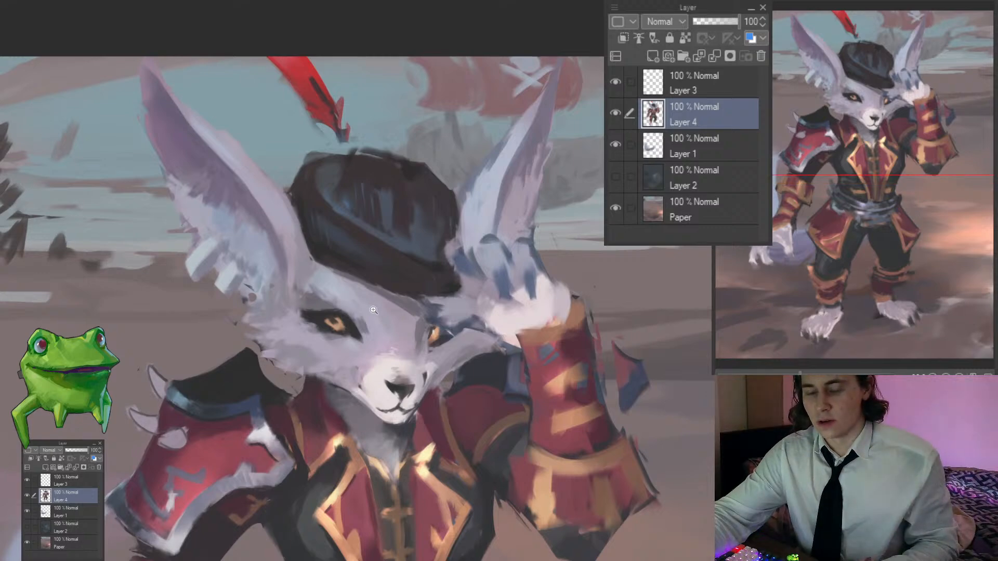
pyautogui.scroll(3, 373, 311)
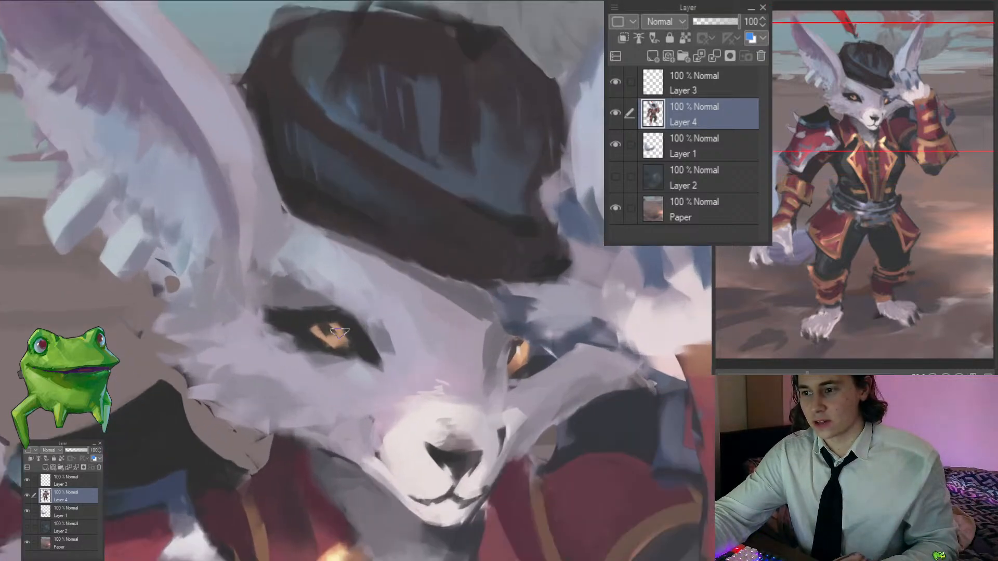
# Step: Rework the orange iris with its sampled tone and extend dark lashes from the eye's outer corner
pyautogui.keyDown('alt'); pyautogui.click(315, 325); pyautogui.keyUp('alt')
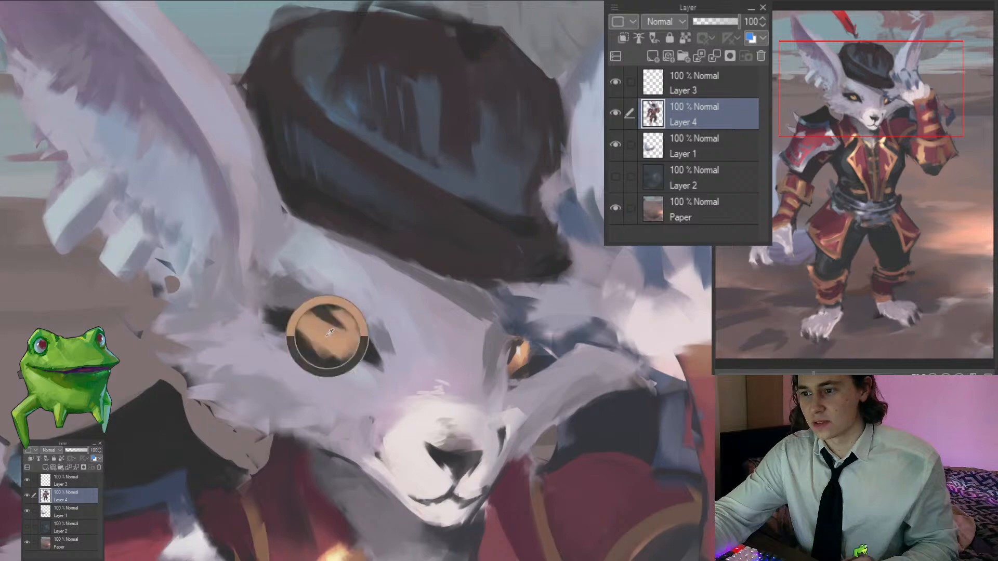
pyautogui.keyDown('alt'); pyautogui.click(263, 323); pyautogui.keyUp('alt')
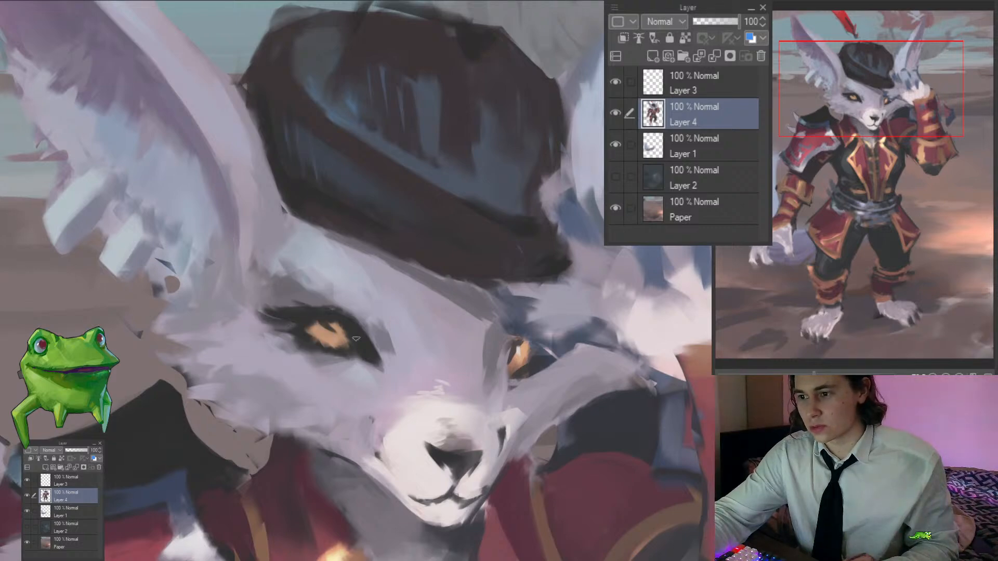
pyautogui.moveTo(329, 328)
pyautogui.mouseDown()
pyautogui.moveTo(324, 338)
pyautogui.moveTo(356, 400)
pyautogui.moveTo(334, 351)
pyautogui.moveTo(327, 400)
pyautogui.mouseUp()
pyautogui.press('h')
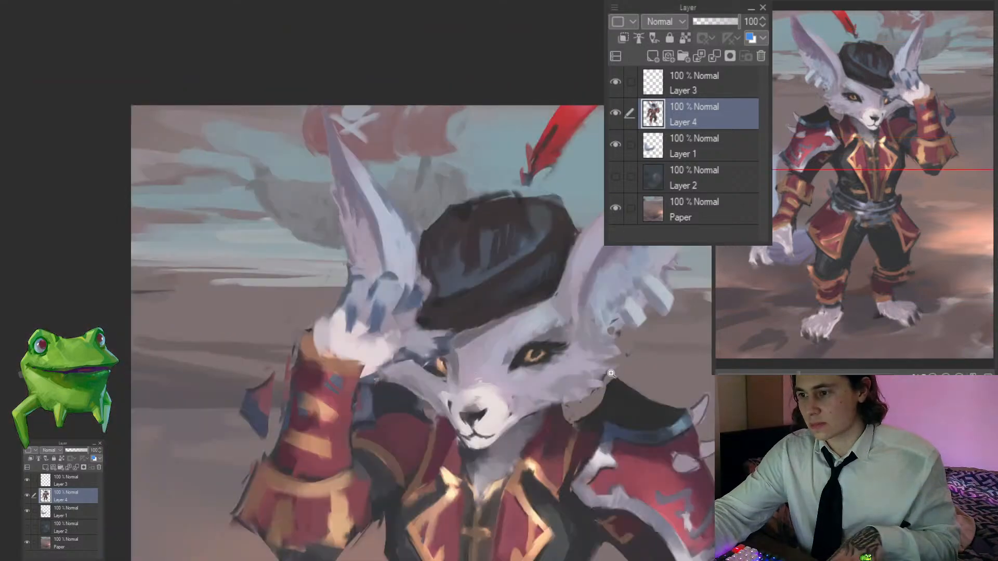
# Step: Carve a dark pupil into the orange iris and refine the upper lid and lashes of the same eye
pyautogui.moveTo(535, 358); pyautogui.dragTo(472, 327)
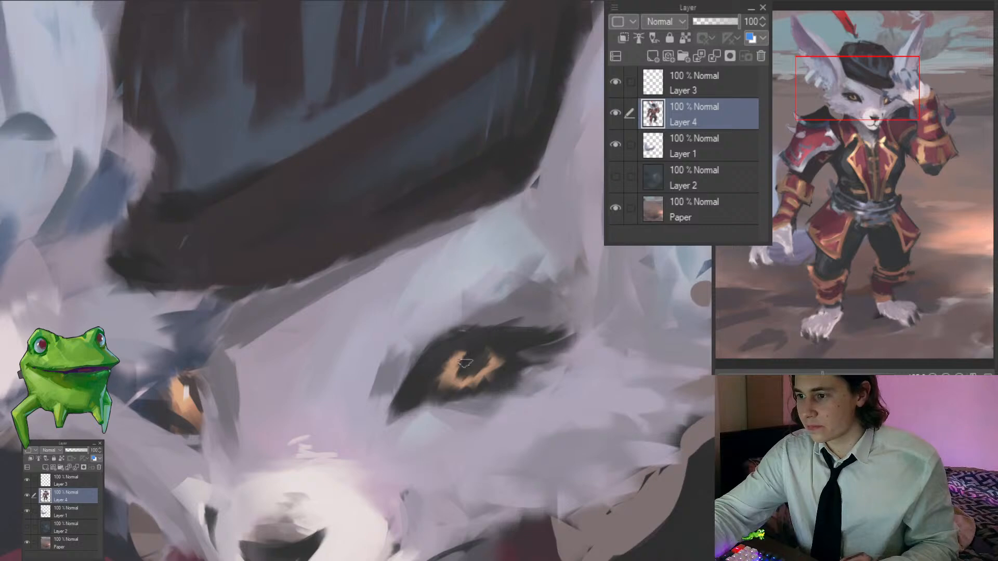
pyautogui.moveTo(443, 365)
pyautogui.mouseDown()
pyautogui.moveTo(496, 341)
pyautogui.moveTo(410, 381)
pyautogui.moveTo(516, 333)
pyautogui.mouseUp()
pyautogui.moveTo(460, 345); pyautogui.dragTo(411, 432)
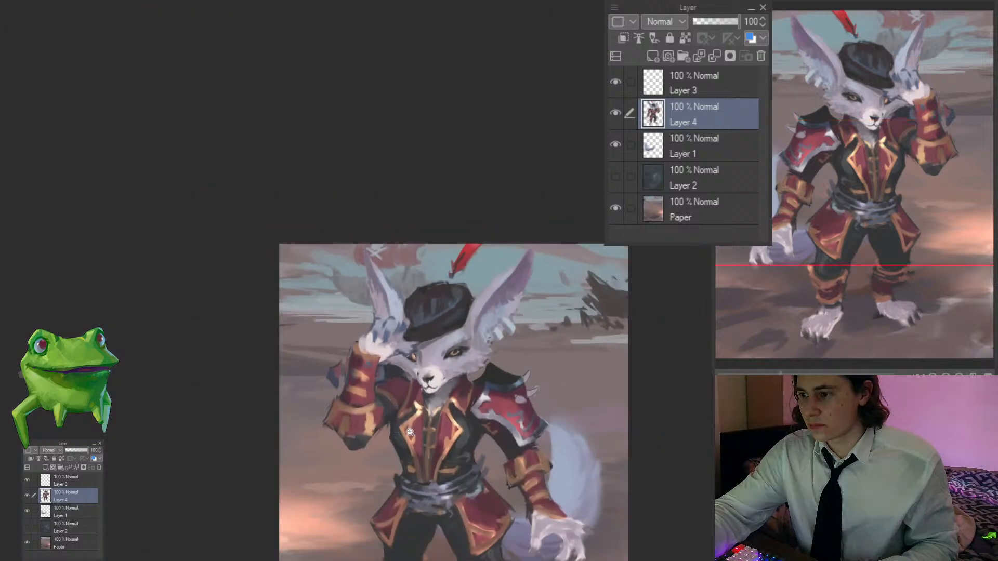
pyautogui.press('h')
pyautogui.click(440, 347)
pyautogui.click(413, 363)
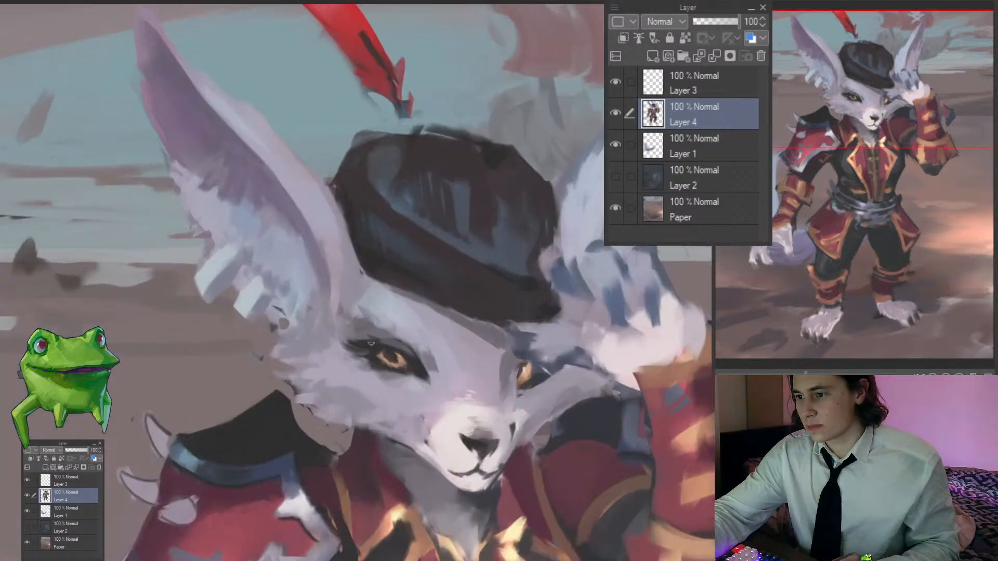
# Step: Strengthen the dark line linking the nose to the mouth and darken the mouth curve
pyautogui.click(517, 462)
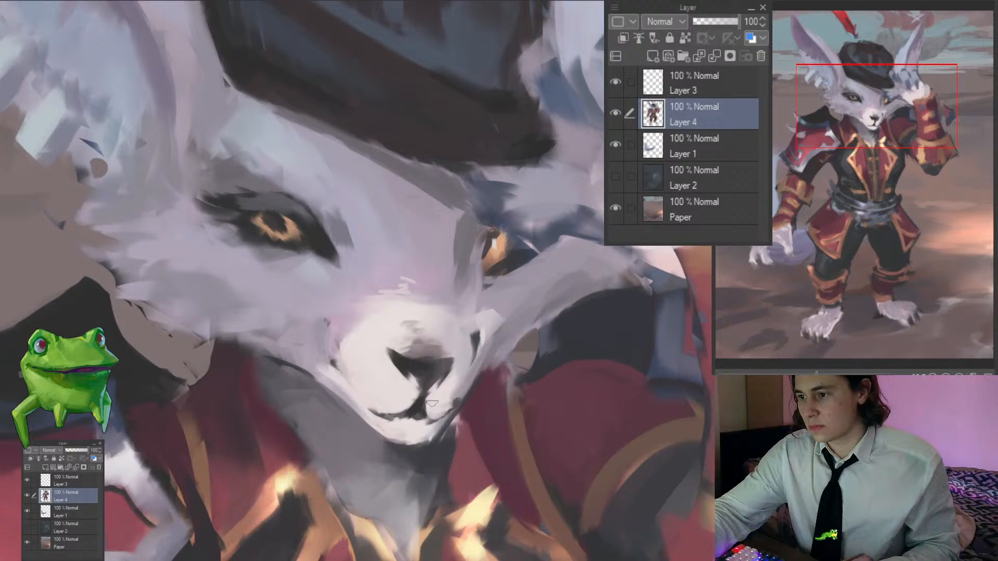
pyautogui.moveTo(381, 393); pyautogui.dragTo(415, 405)
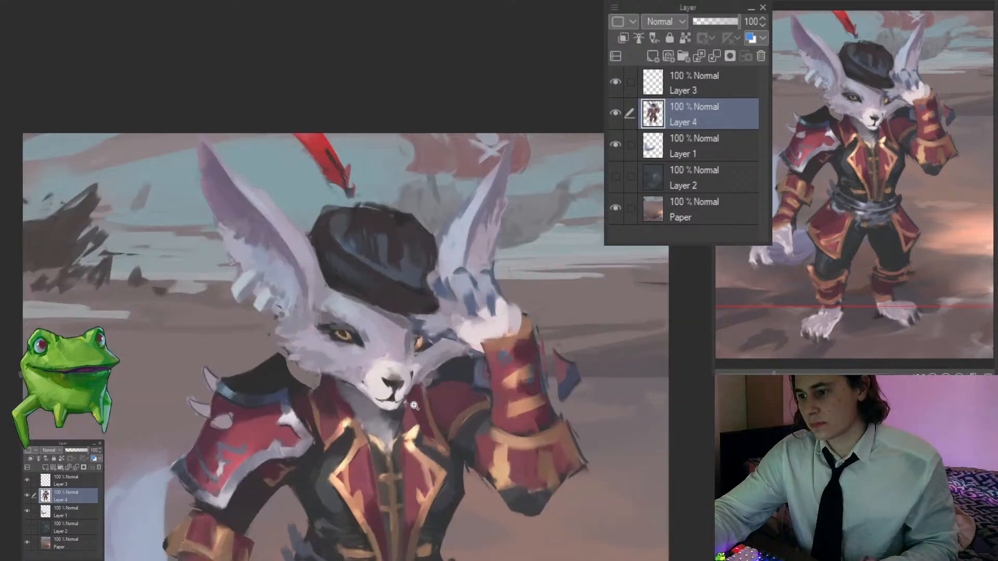
pyautogui.click(373, 375)
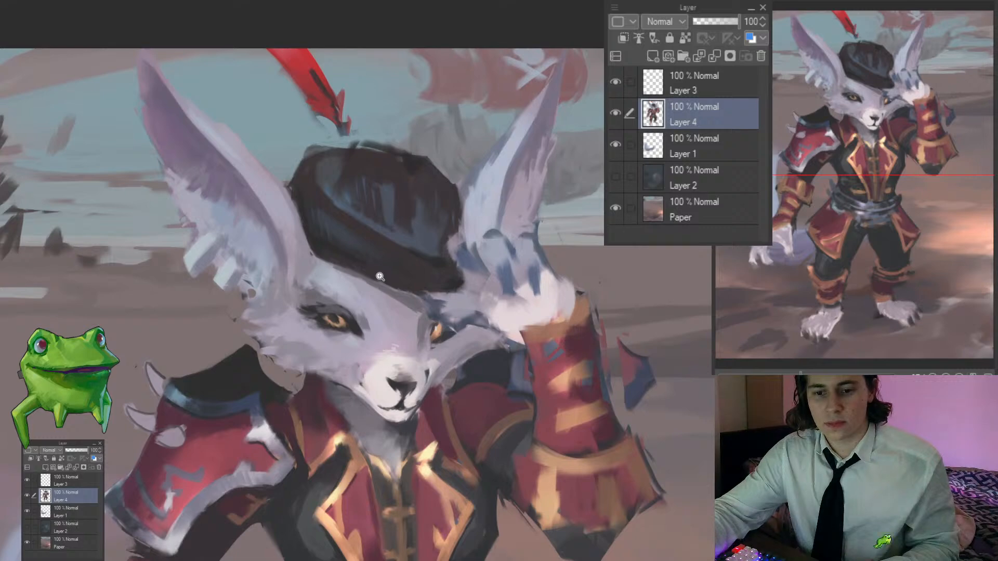
pyautogui.moveTo(380, 276); pyautogui.dragTo(385, 369)
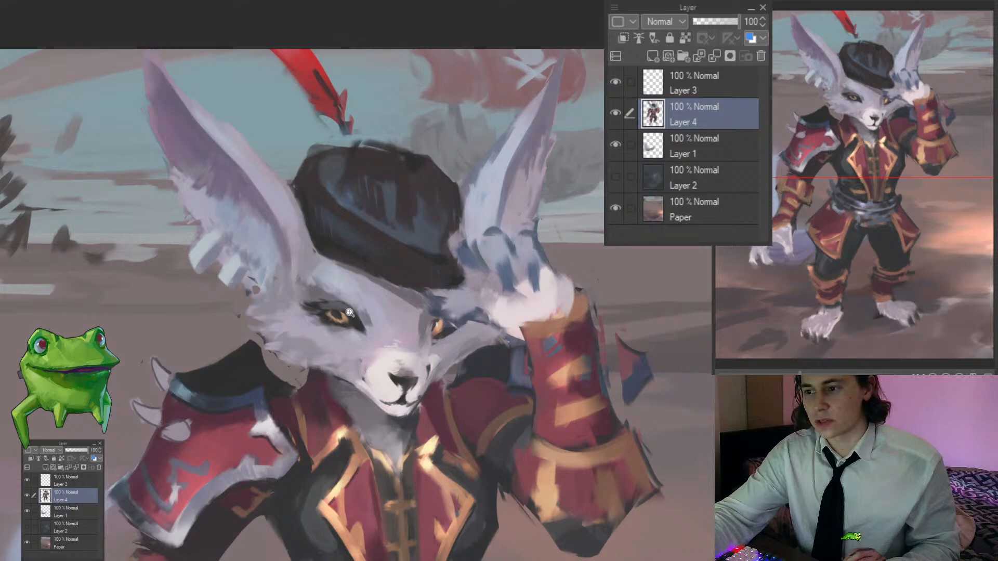
# Step: Repaint the iris of the eye nearest the large ear with a sampled orange-tan tone
pyautogui.click(336, 303)
pyautogui.click(336, 302)
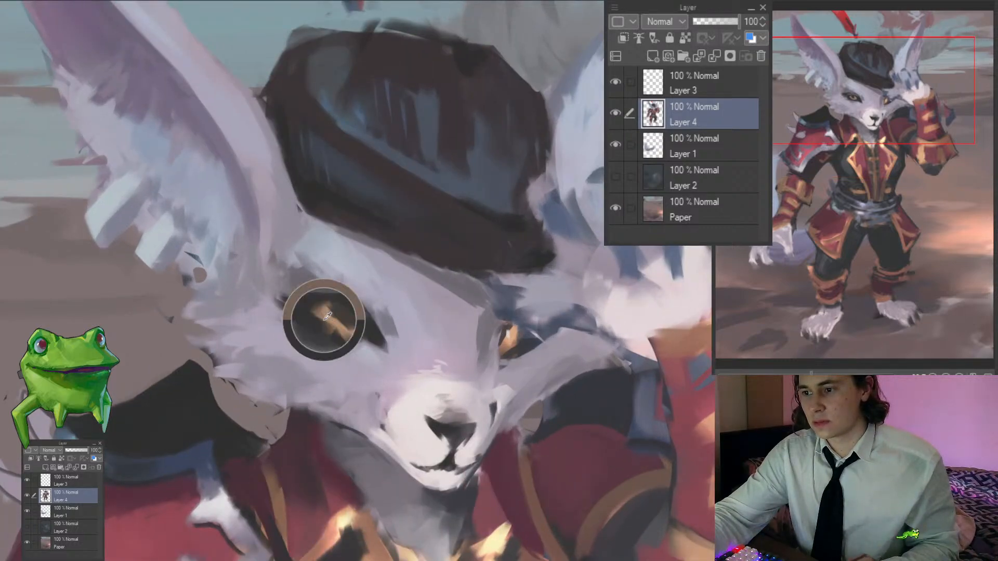
pyautogui.moveTo(336, 318); pyautogui.dragTo(351, 324)
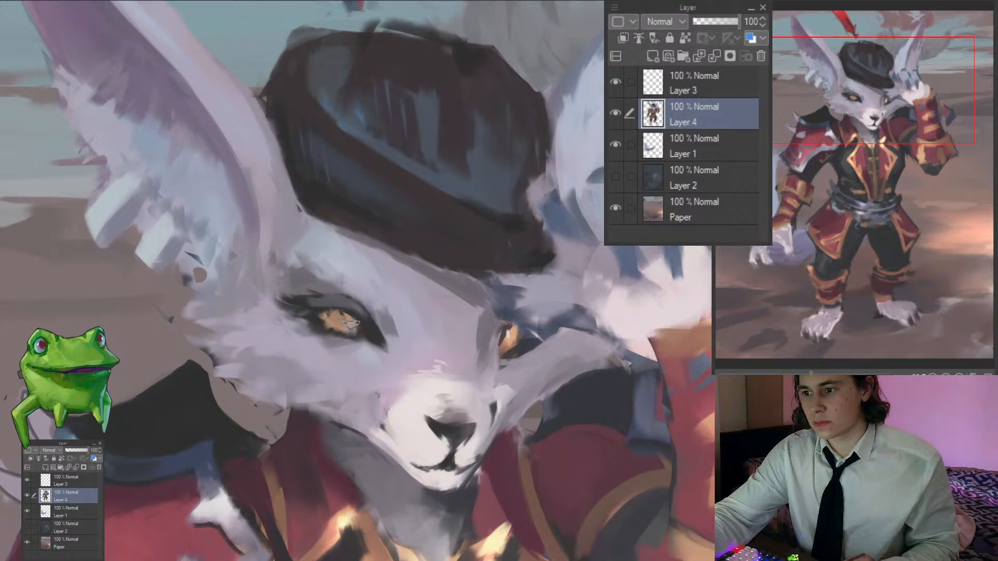
pyautogui.scroll(-5, 330, 330)
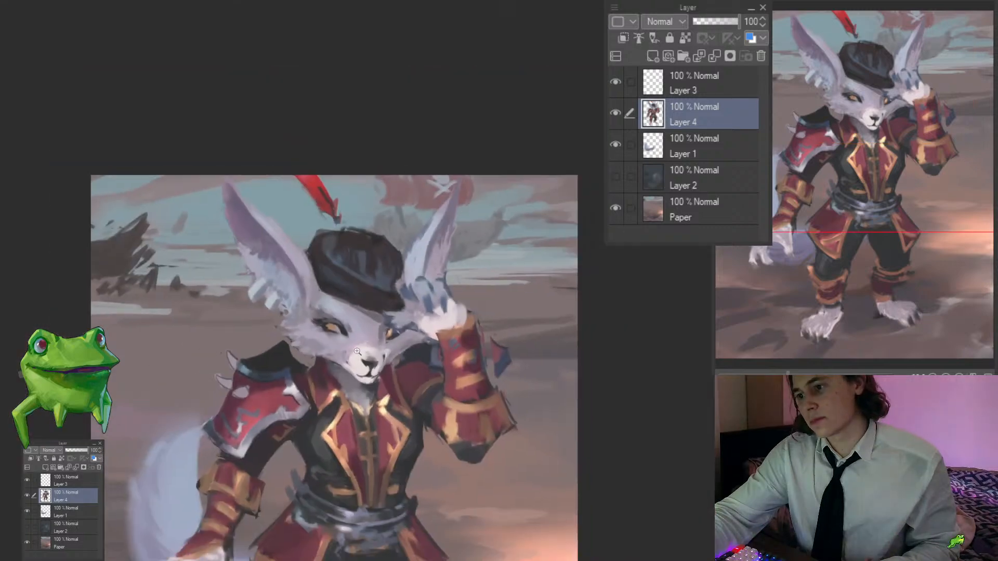
# Step: Paste the Wolverine search-result image as a reference, view it enlarged and remove it from the canvas
pyautogui.scroll(-5, 390, 359)
pyautogui.scroll(8, 343, 333)
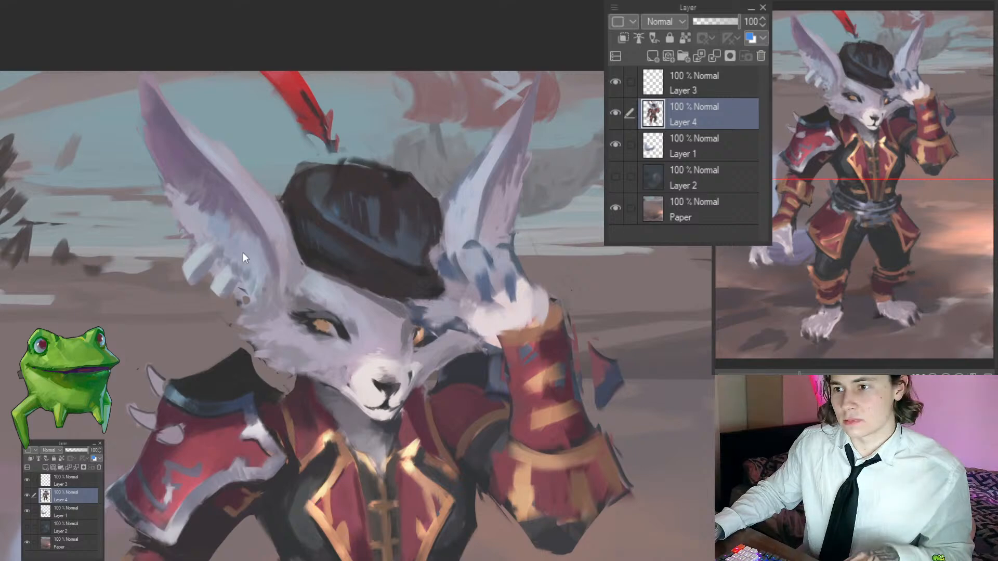
pyautogui.hotkey('ctrl', 'v')
pyautogui.moveTo(263, 212); pyautogui.dragTo(512, 266)
pyautogui.moveTo(225, 158); pyautogui.dragTo(364, 183)
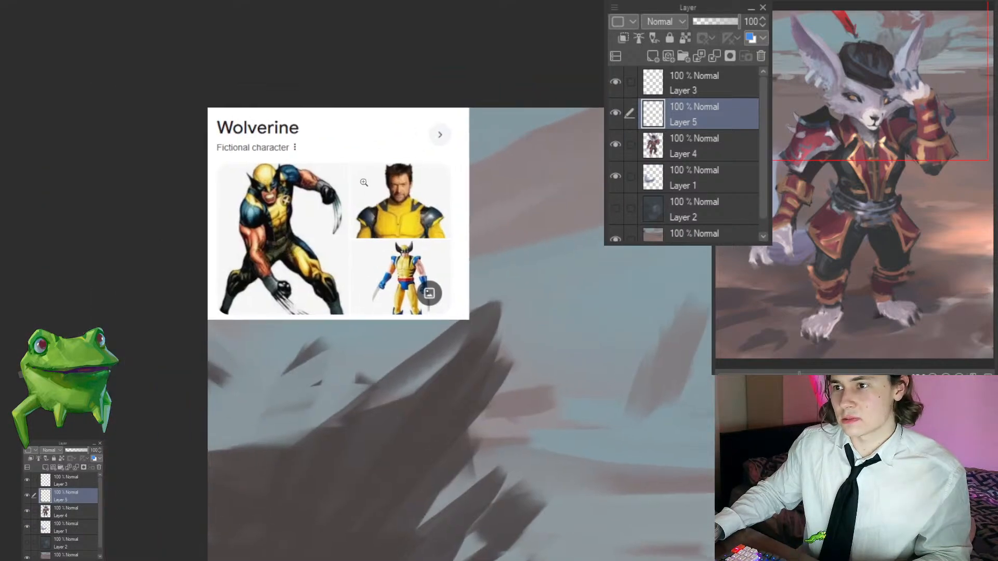
pyautogui.click(311, 188)
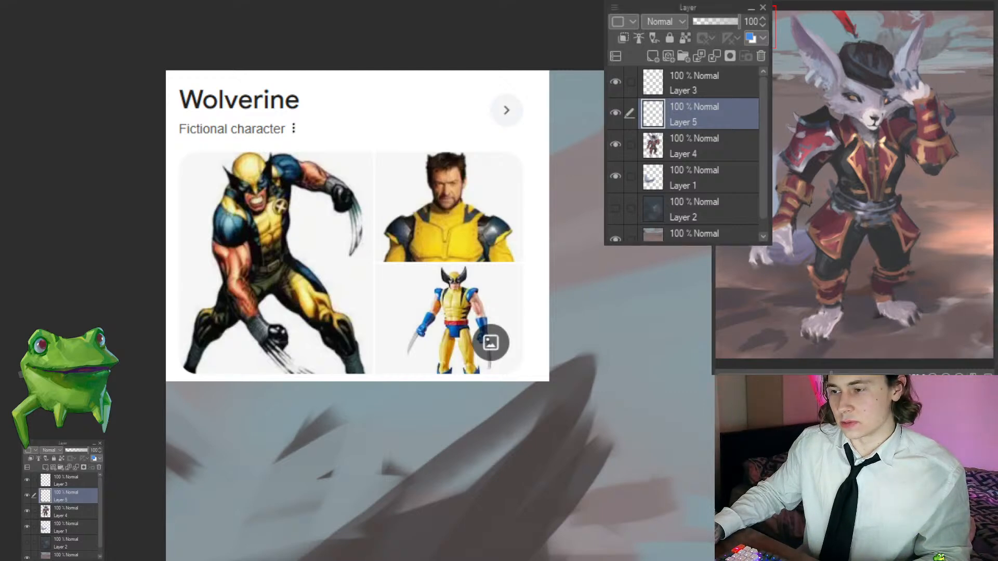
pyautogui.scroll(-4, 273, 243)
pyautogui.moveTo(401, 383); pyautogui.dragTo(287, 314)
pyautogui.moveTo(508, 368)
pyautogui.mouseDown()
pyautogui.moveTo(479, 356)
pyautogui.moveTo(512, 357)
pyautogui.mouseUp()
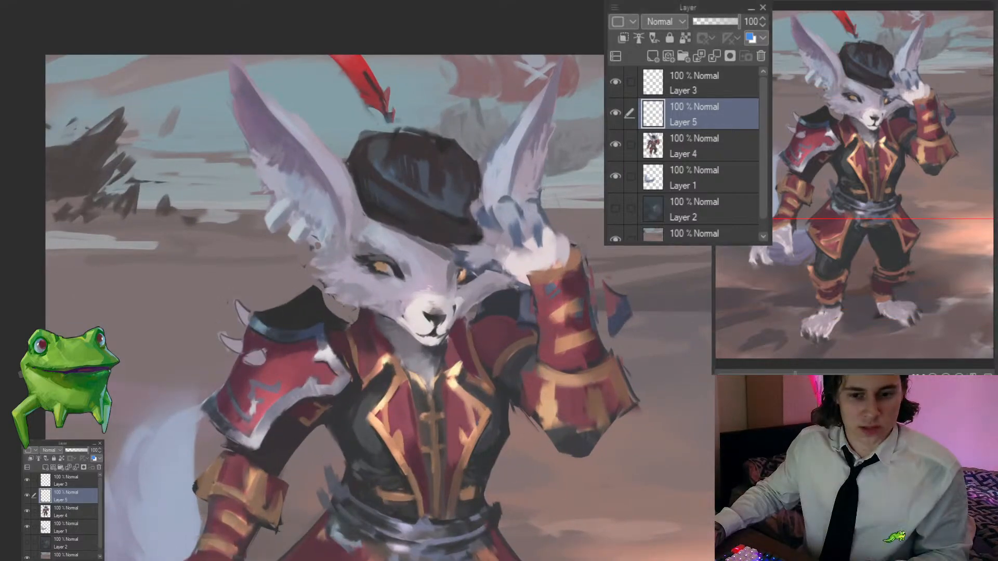
# Step: Examine the painted eyes, muzzle and hat both up close and from a distance
pyautogui.scroll(5, 416, 271)
pyautogui.scroll(2, 417, 271)
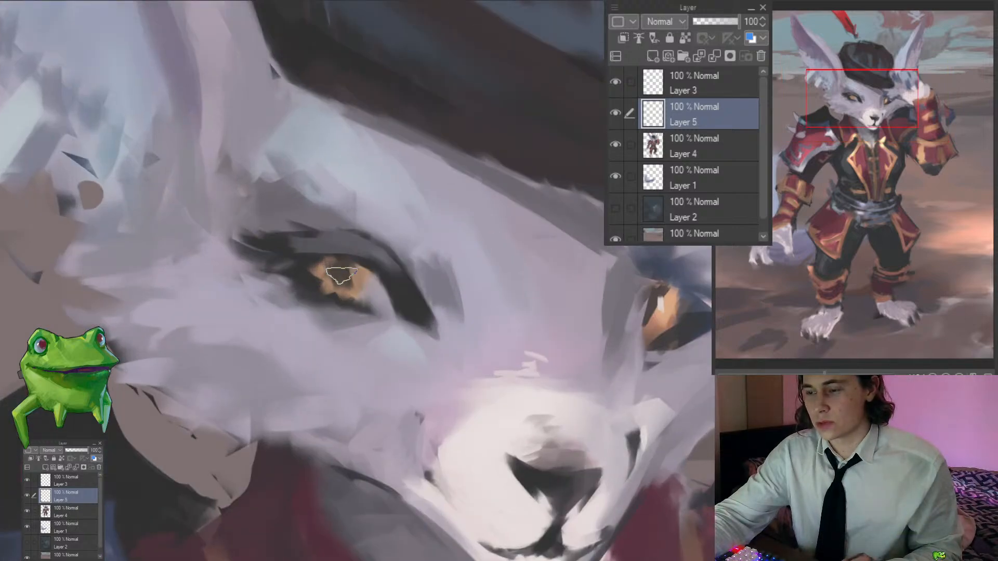
pyautogui.scroll(-7, 351, 339)
pyautogui.scroll(5, 362, 290)
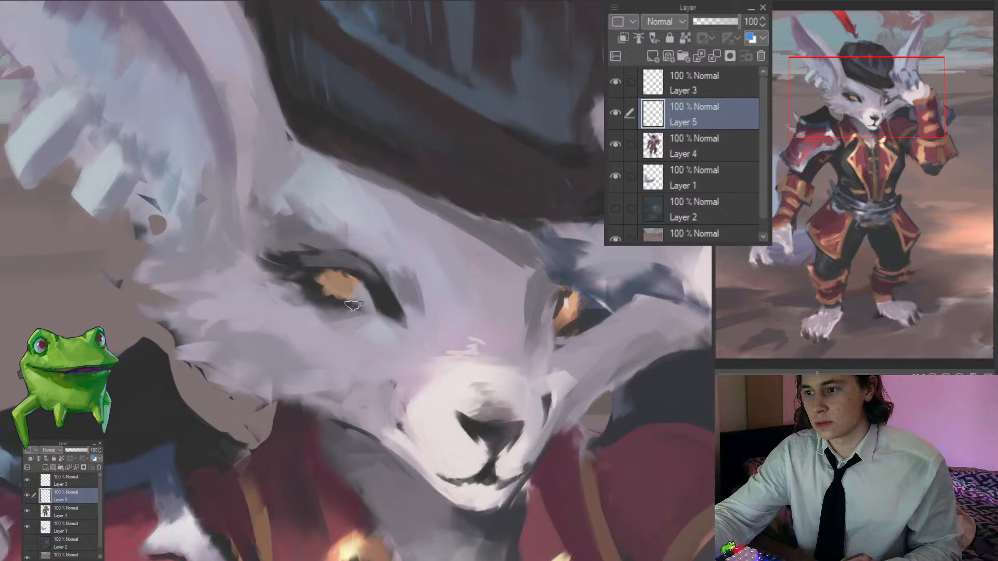
pyautogui.moveTo(403, 310); pyautogui.dragTo(363, 307)
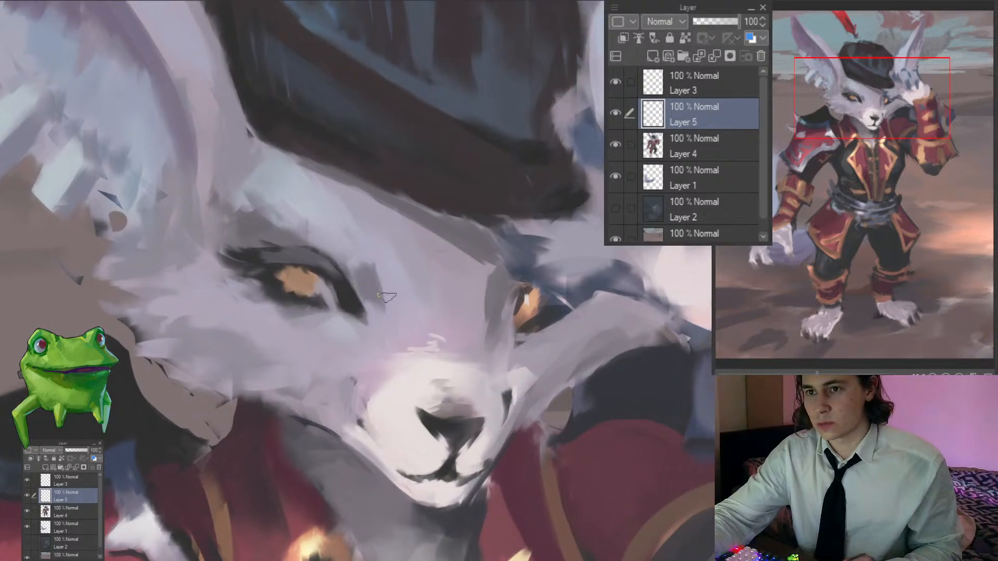
pyautogui.scroll(-4, 361, 271)
pyautogui.scroll(2, 383, 273)
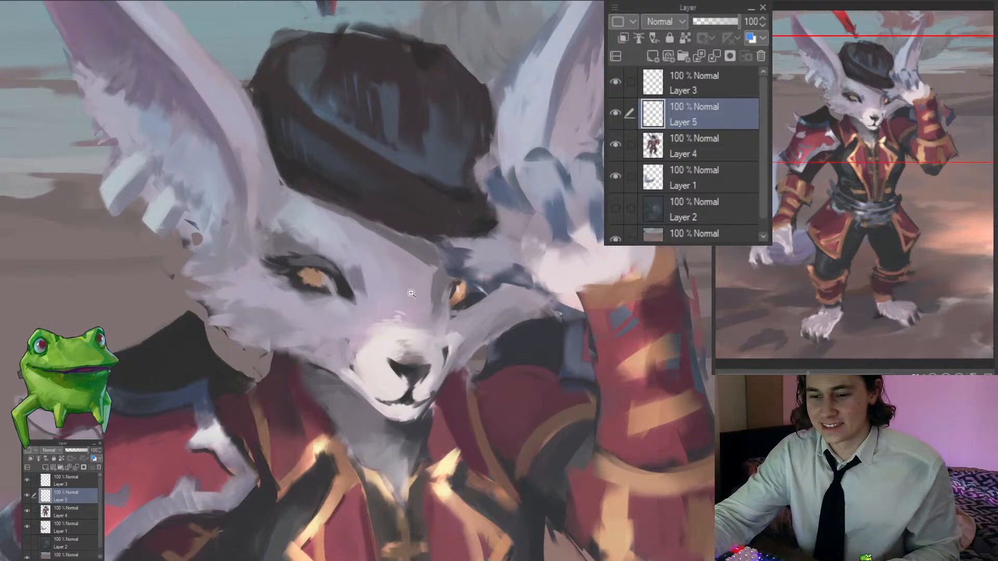
pyautogui.moveTo(411, 294); pyautogui.dragTo(386, 280)
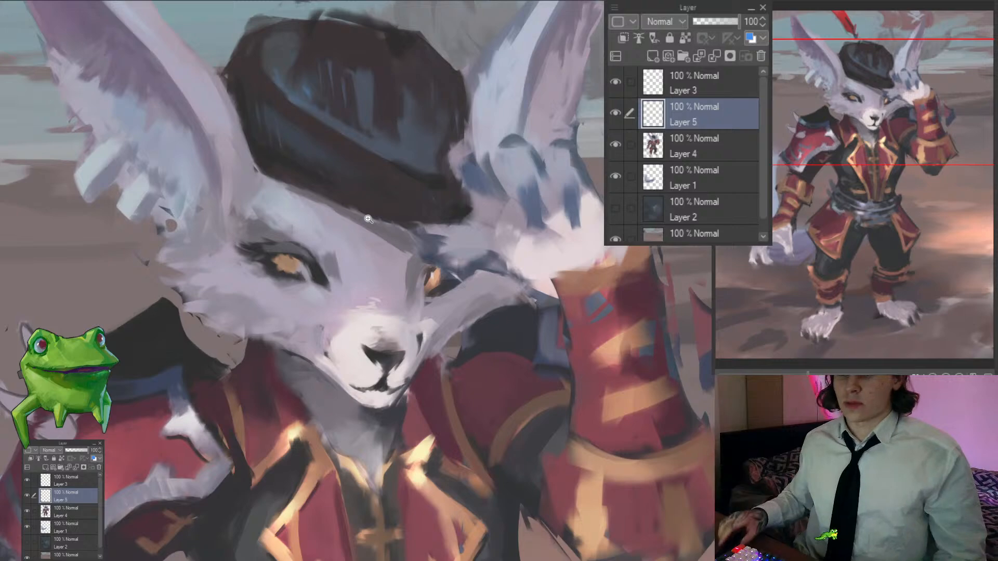
pyautogui.scroll(-3, 455, 274)
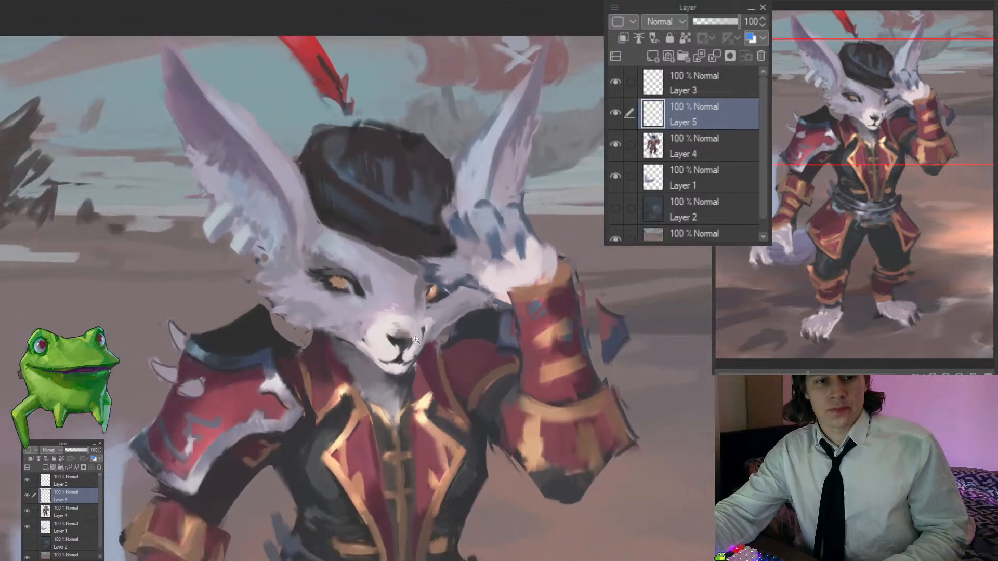
pyautogui.scroll(-1, 412, 331)
pyautogui.scroll(2, 431, 248)
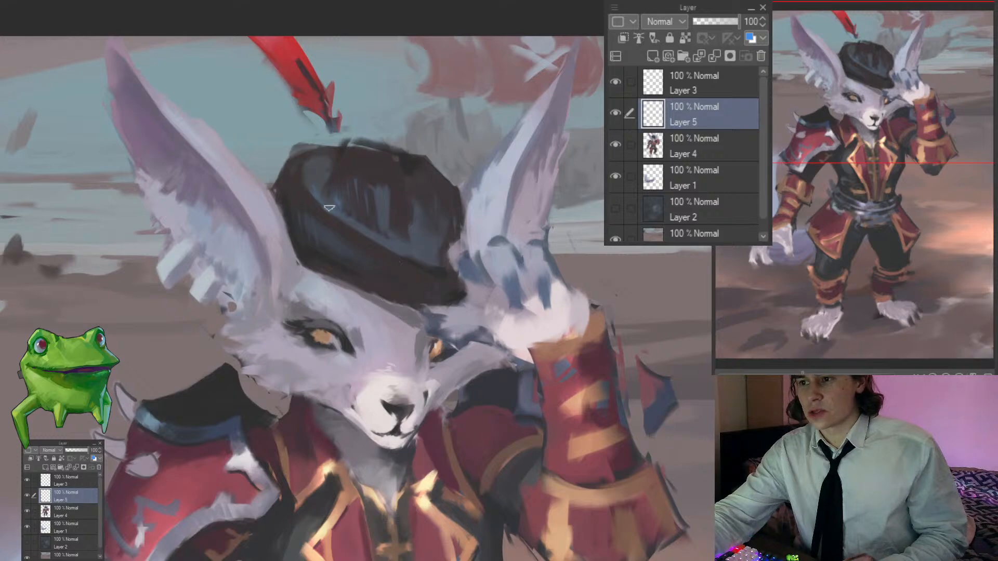
# Step: Lasso a narrow sliver along the upper edge of the black hat on the side of the raised paw
pyautogui.moveTo(324, 168)
pyautogui.mouseDown()
pyautogui.moveTo(307, 189)
pyautogui.moveTo(395, 171)
pyautogui.moveTo(370, 176)
pyautogui.moveTo(393, 185)
pyautogui.mouseUp()
pyautogui.scroll(-3, 328, 165)
pyautogui.scroll(2, 395, 167)
pyautogui.press('m')
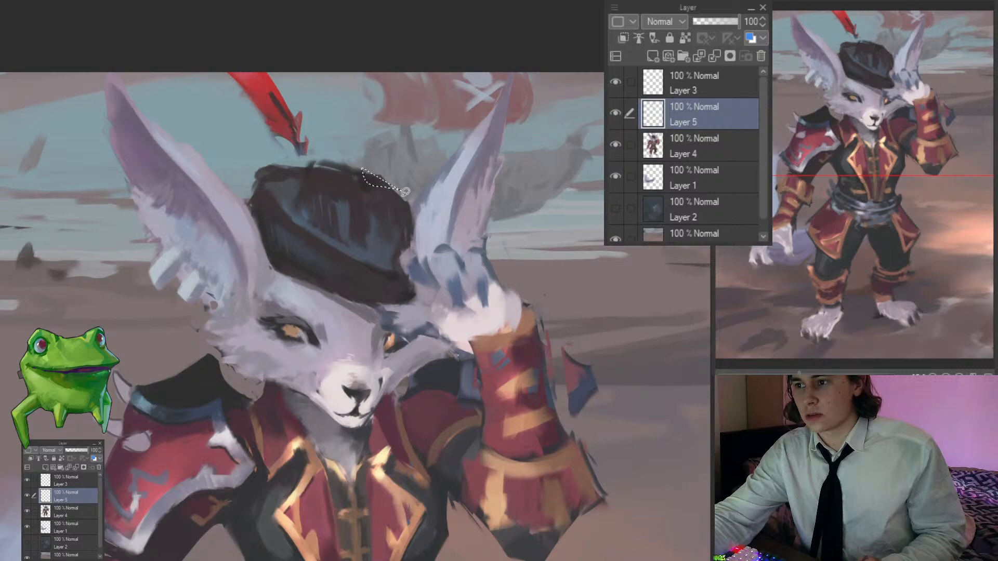
pyautogui.moveTo(405, 192); pyautogui.dragTo(375, 176)
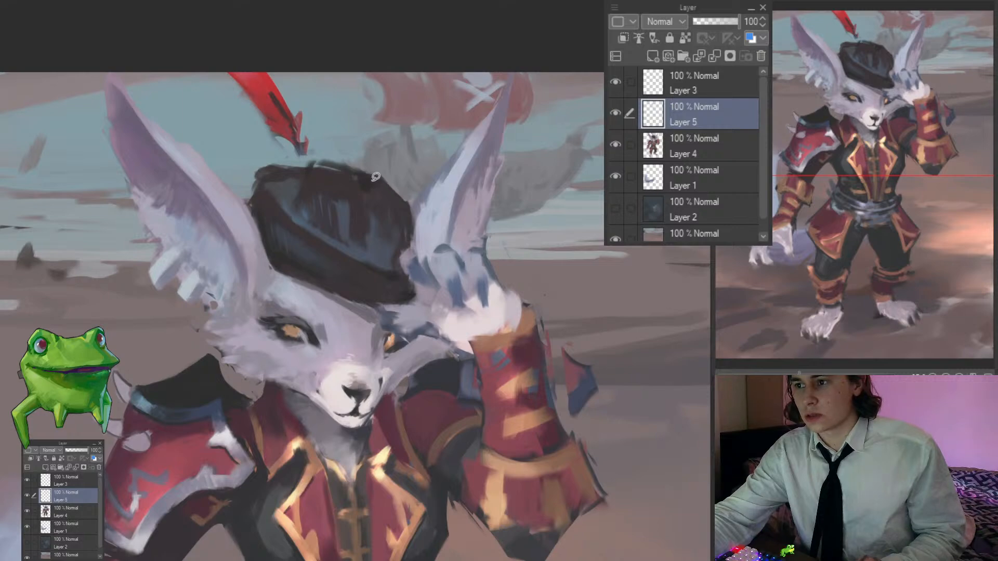
# Step: Merge Layer 5 down into the character's Layer 4
pyautogui.click(613, 114)
pyautogui.hotkey('ctrl', 'e')
pyautogui.scroll(2, 385, 180)
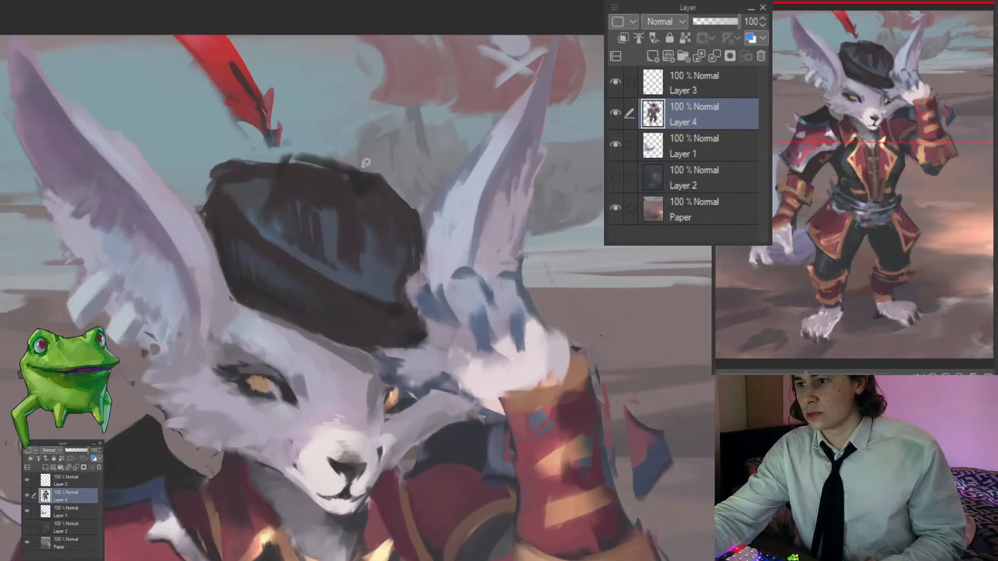
pyautogui.scroll(-6, 366, 163)
pyautogui.scroll(3, 401, 184)
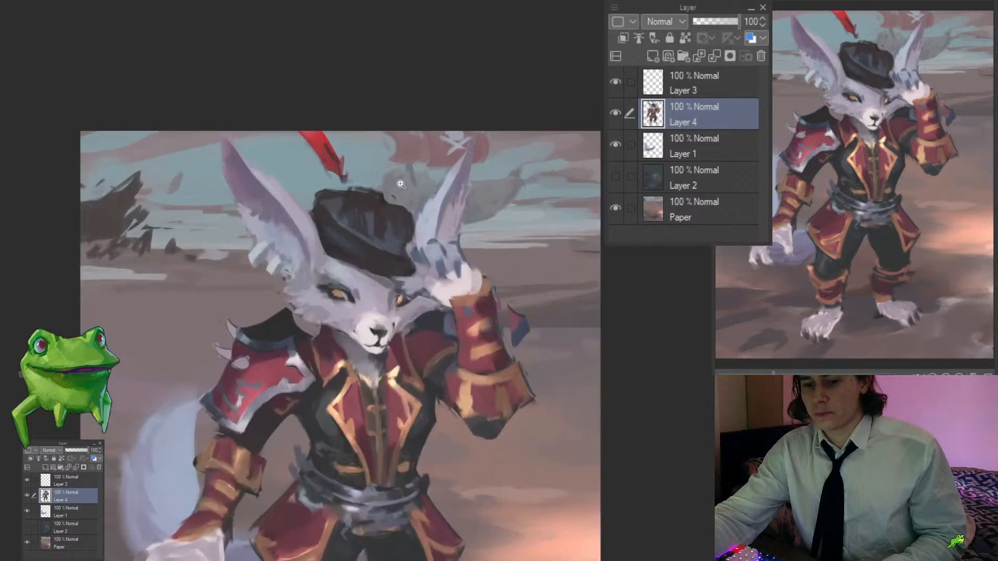
pyautogui.scroll(2, 377, 188)
pyautogui.moveTo(404, 217); pyautogui.dragTo(434, 201)
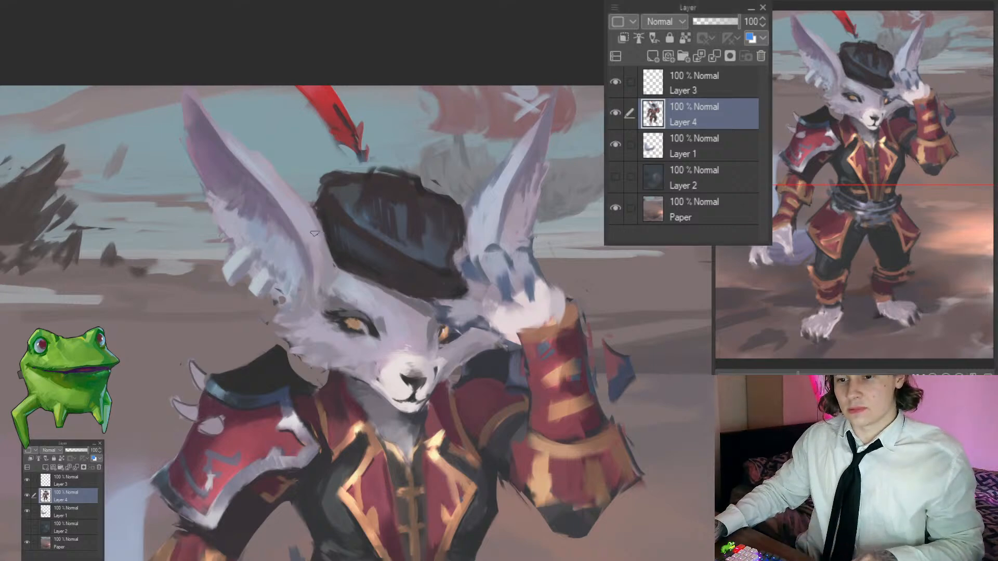
# Step: Paste the photo of a wolverine sitting in grass as a reference over the upper background
pyautogui.moveTo(291, 201); pyautogui.dragTo(388, 221)
pyautogui.moveTo(257, 194); pyautogui.dragTo(396, 229)
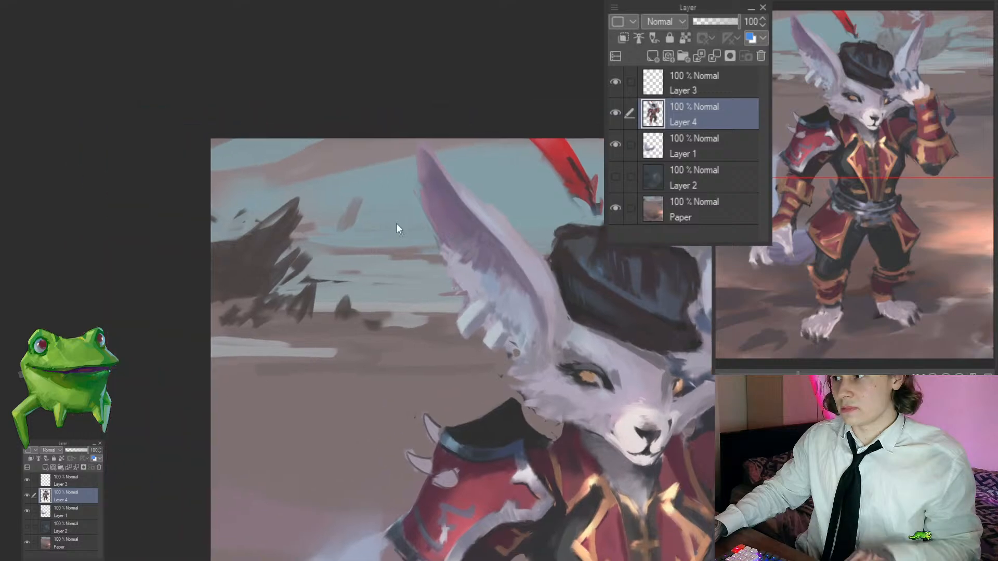
pyautogui.hotkey('ctrl', 'v')
pyautogui.moveTo(268, 175); pyautogui.dragTo(277, 210)
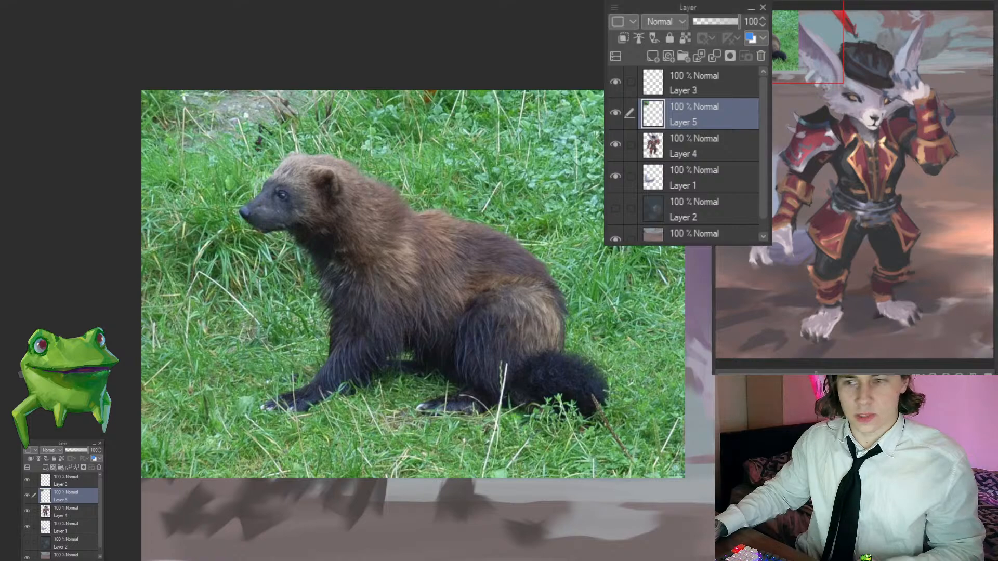
# Step: Paste a close-up photo of a snarling wolverine, look it over and clear it from the canvas
pyautogui.hotkey('ctrl', 'v')
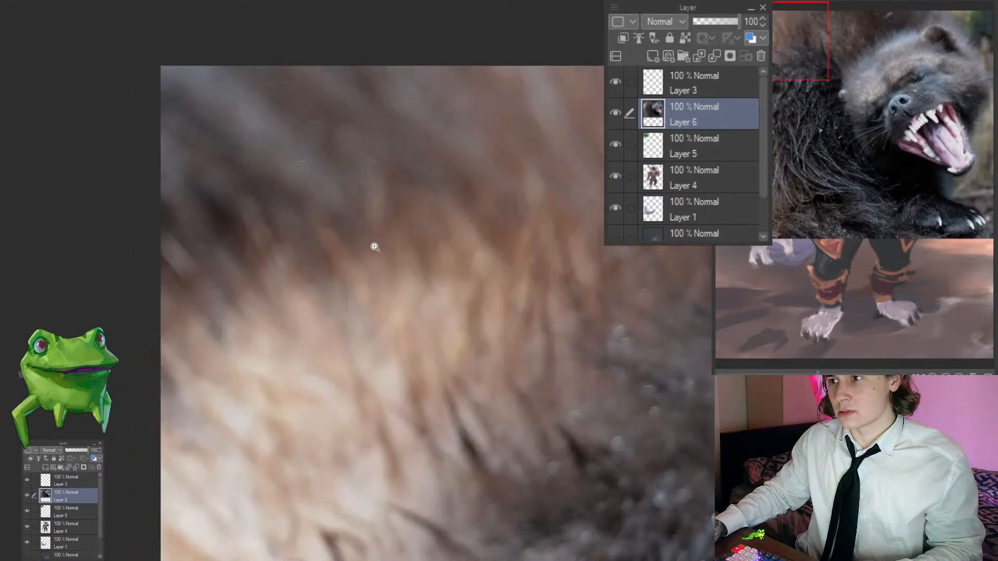
pyautogui.scroll(-5, 374, 245)
pyautogui.scroll(5, 564, 360)
pyautogui.moveTo(563, 360); pyautogui.dragTo(418, 289)
pyautogui.press('Delete')
pyautogui.keyDown('alt'); pyautogui.click(449, 312); pyautogui.keyUp('alt')
pyautogui.click(410, 289)
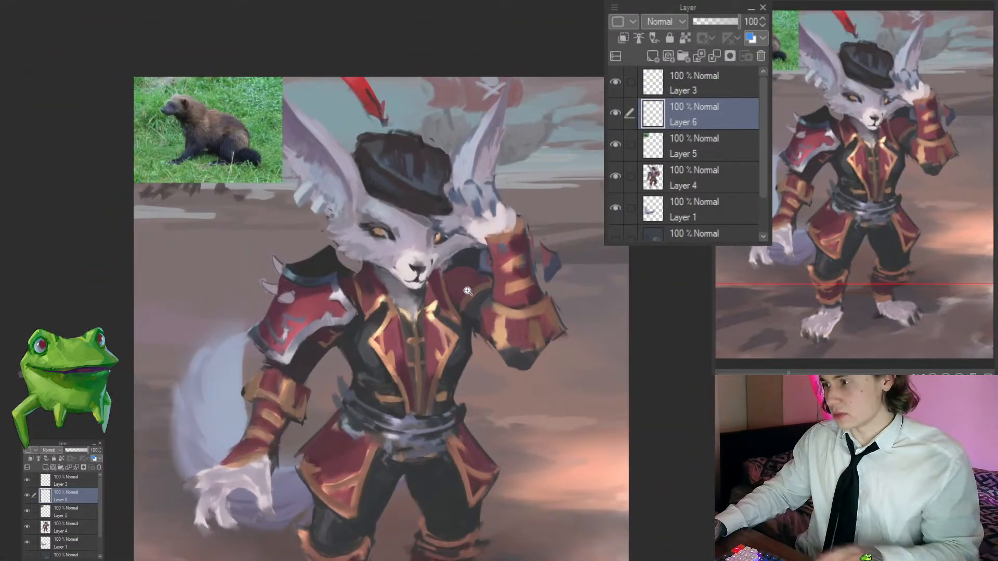
# Step: Remove the leftover wolverine reference layers and delete the empty Layer 3
pyautogui.click(616, 114)
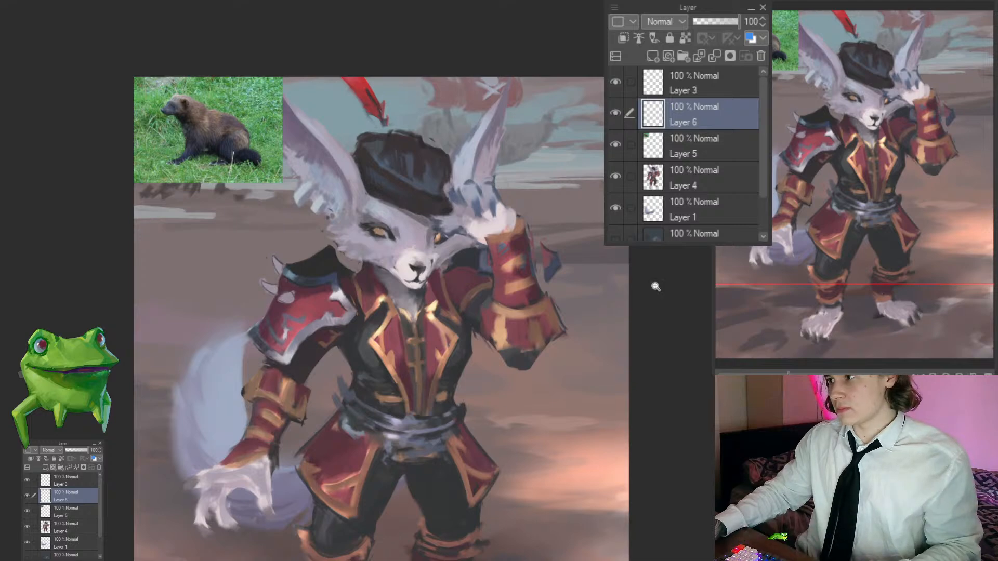
pyautogui.hotkey('ctrl', 'e')
pyautogui.press('Delete')
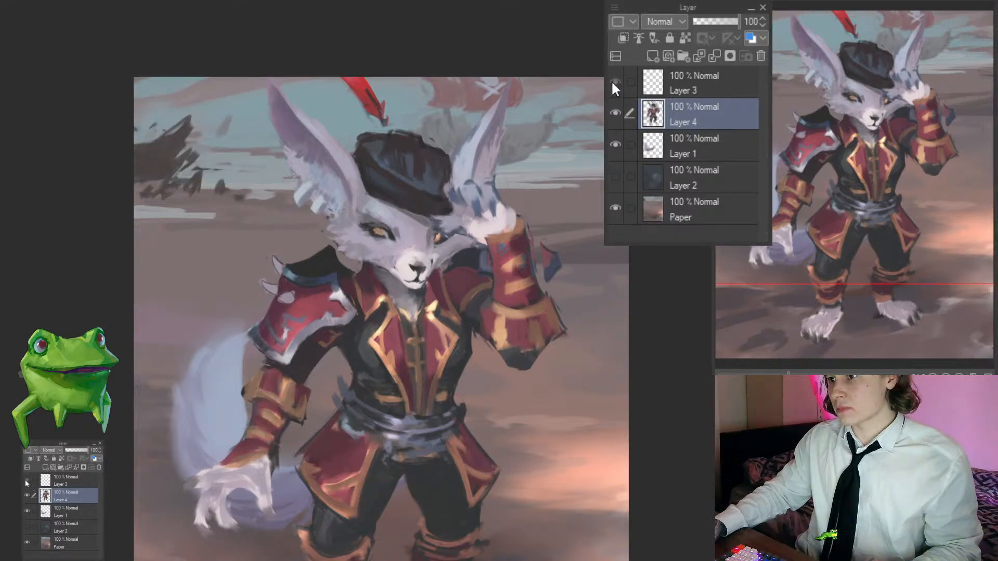
pyautogui.click(702, 83)
pyautogui.press('Delete')
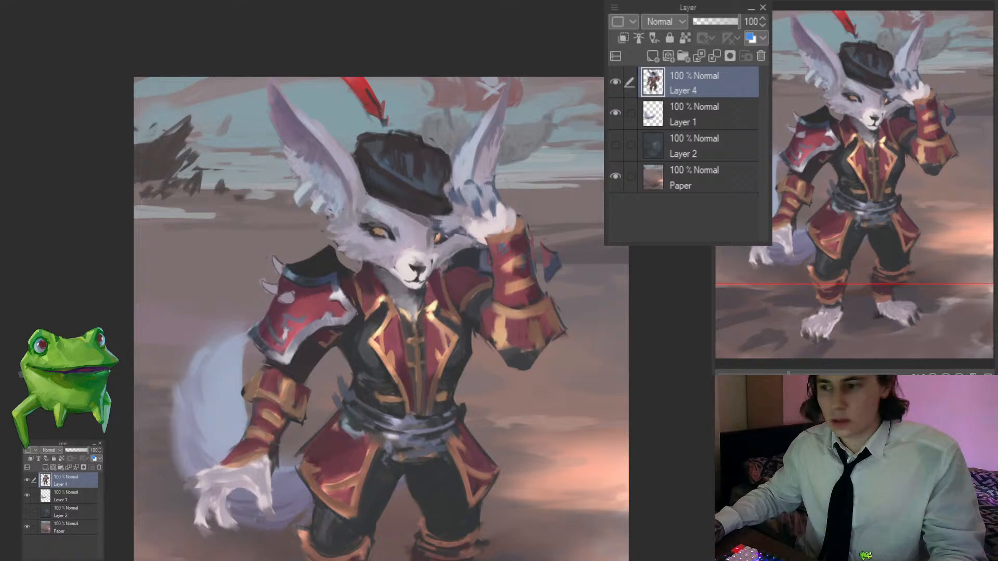
# Step: On the Paper layer, brush broad dark shadow strokes across the ground beside the foot and below the tail
pyautogui.moveTo(396, 276); pyautogui.dragTo(370, 292)
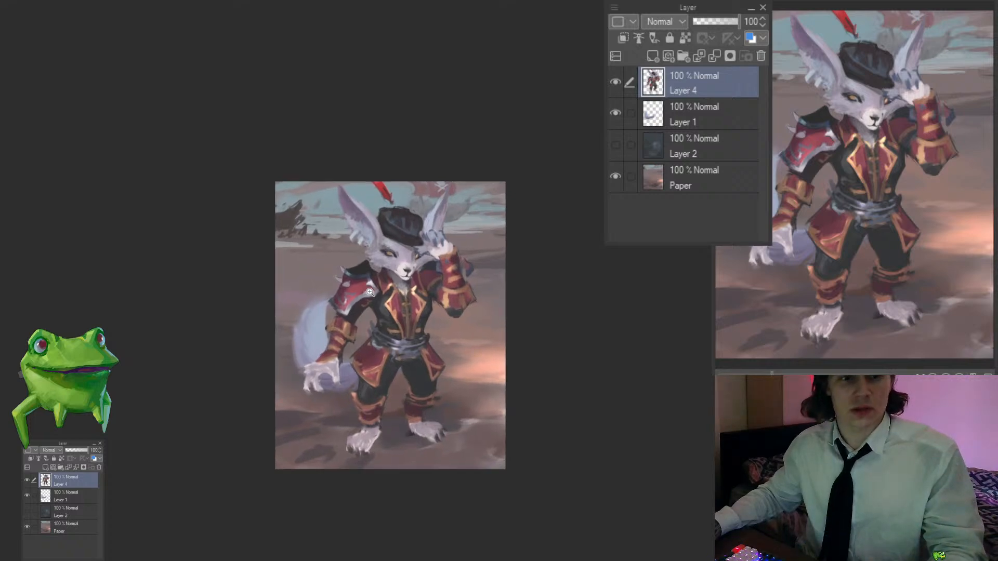
pyautogui.moveTo(454, 316)
pyautogui.mouseDown()
pyautogui.moveTo(446, 331)
pyautogui.moveTo(456, 323)
pyautogui.mouseUp()
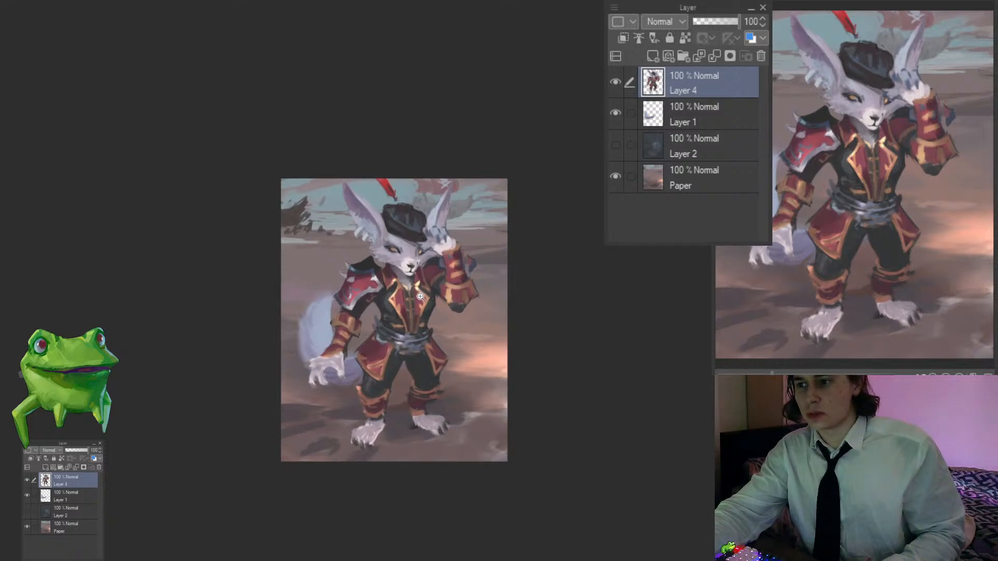
pyautogui.moveTo(429, 316); pyautogui.dragTo(435, 313)
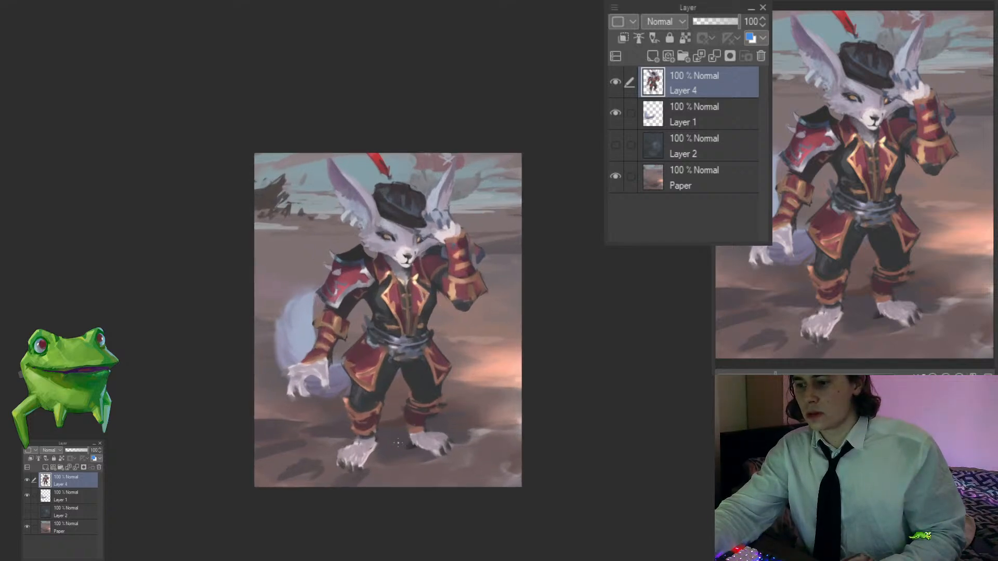
pyautogui.keyDown('ctrl'); pyautogui.keyDown('shift'); pyautogui.click(414, 458); pyautogui.keyUp('shift'); pyautogui.keyUp('ctrl')
pyautogui.scroll(1, 359, 467)
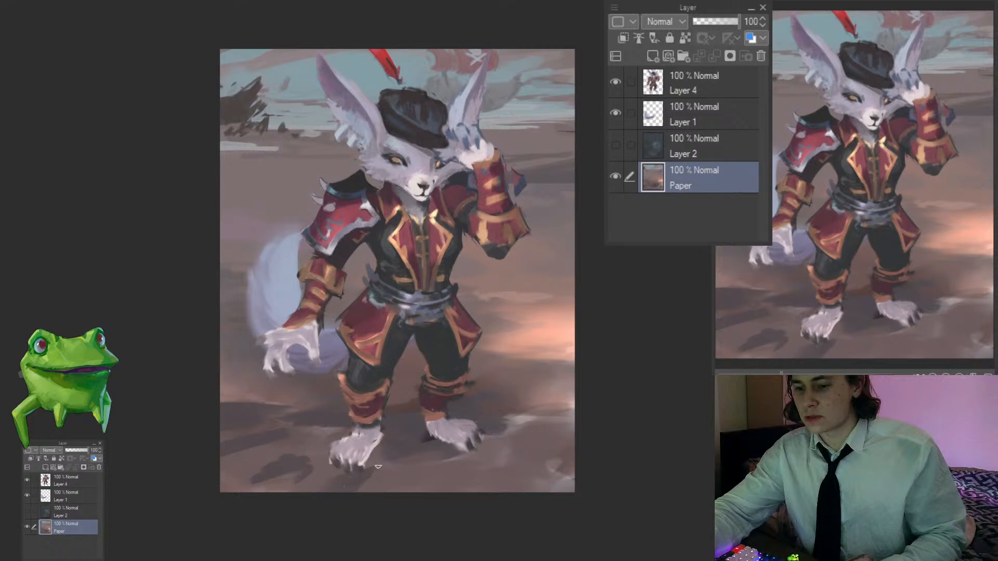
pyautogui.moveTo(322, 466); pyautogui.dragTo(272, 490)
pyautogui.moveTo(266, 454); pyautogui.dragTo(343, 436)
pyautogui.moveTo(309, 402); pyautogui.dragTo(318, 431)
pyautogui.scroll(-3, 307, 424)
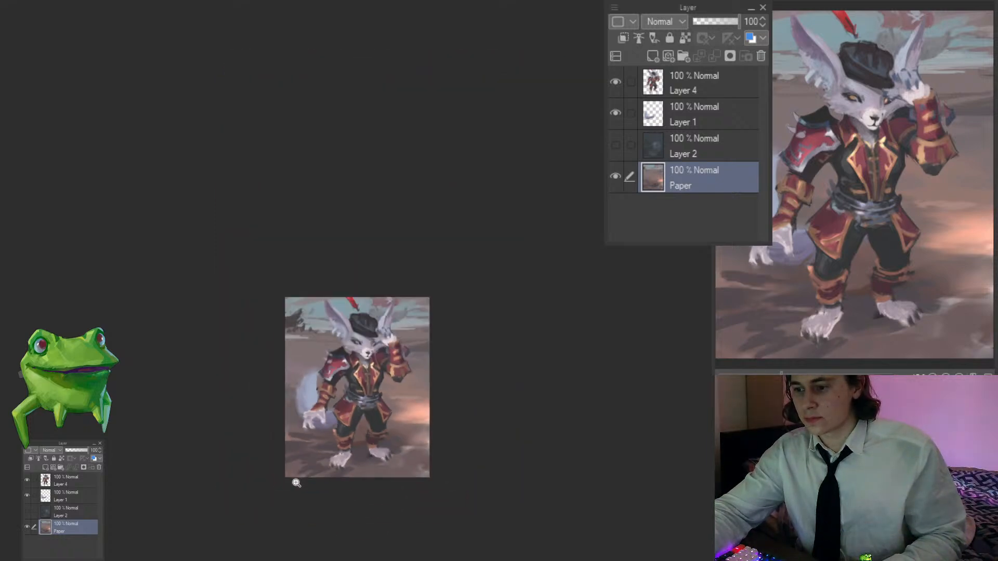
# Step: With the canvas rotated, rework the horizon streaks beside the raised arm using sampled background tones
pyautogui.scroll(2, 335, 397)
pyautogui.moveTo(333, 382); pyautogui.dragTo(354, 375)
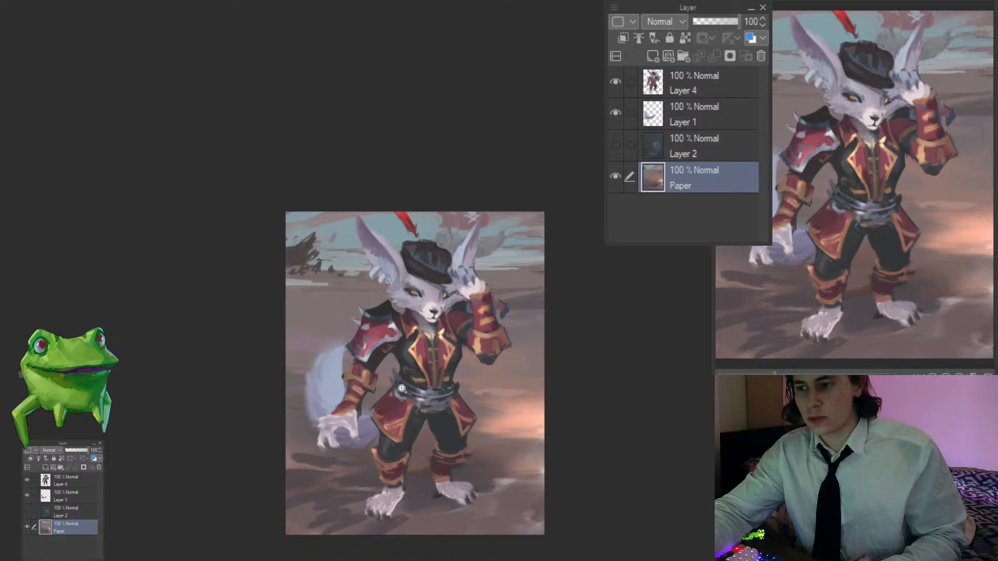
pyautogui.moveTo(489, 328); pyautogui.dragTo(502, 278)
pyautogui.scroll(2, 490, 229)
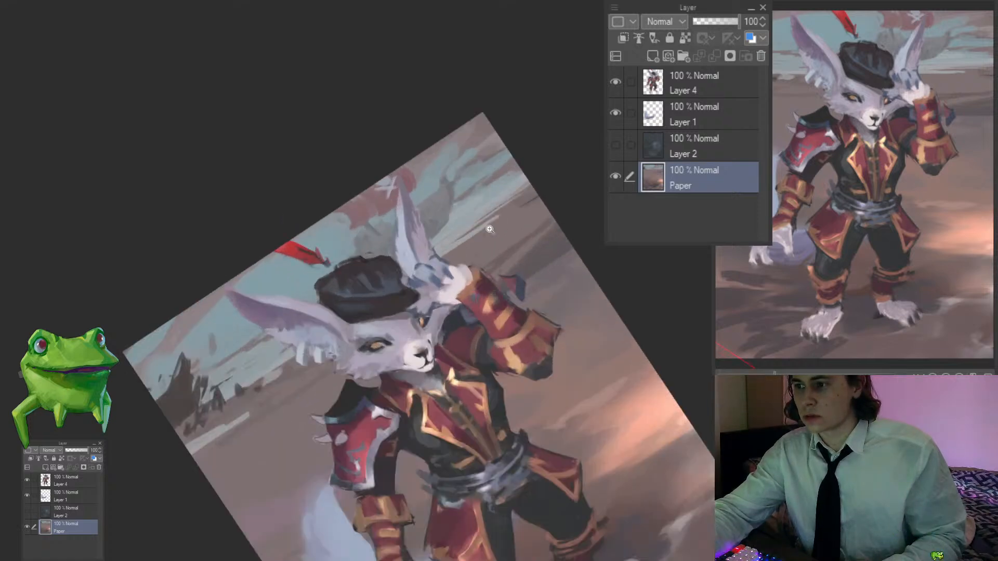
pyautogui.keyDown('alt'); pyautogui.click(461, 245); pyautogui.keyUp('alt')
pyautogui.moveTo(541, 218); pyautogui.dragTo(453, 264)
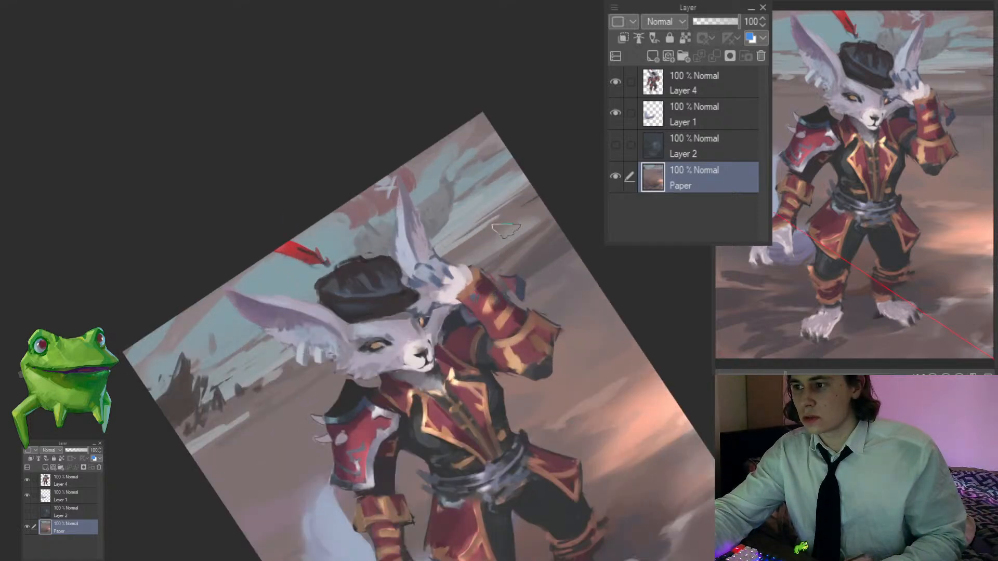
pyautogui.moveTo(504, 229); pyautogui.dragTo(457, 258)
pyautogui.keyDown('alt'); pyautogui.click(480, 254); pyautogui.keyUp('alt')
pyautogui.moveTo(522, 229); pyautogui.dragTo(482, 261)
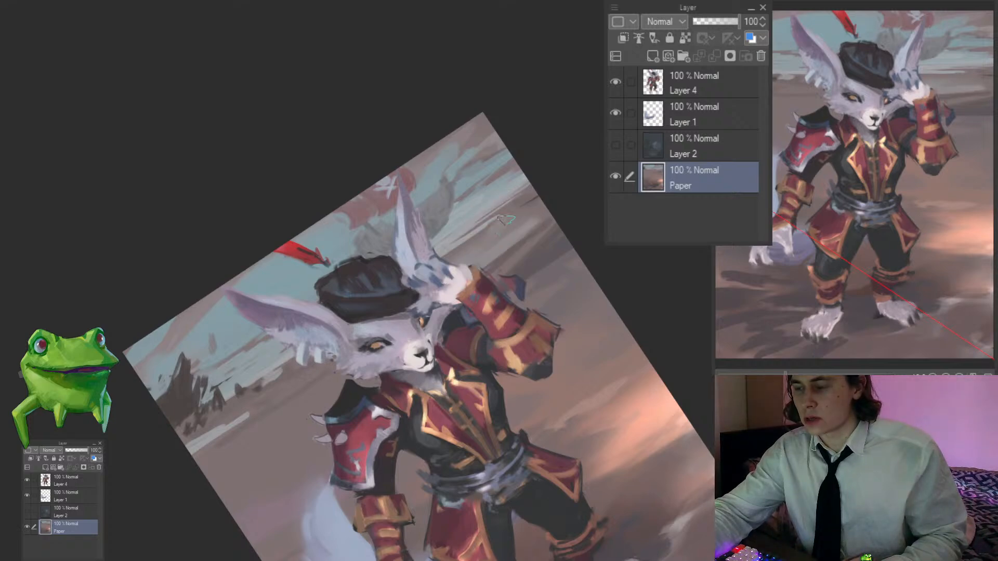
# Step: Paint sampled ground tones along the horizon between the dark rocks and the large ear, and reset the canvas rotation
pyautogui.scroll(-6, 406, 341)
pyautogui.scroll(6, 407, 288)
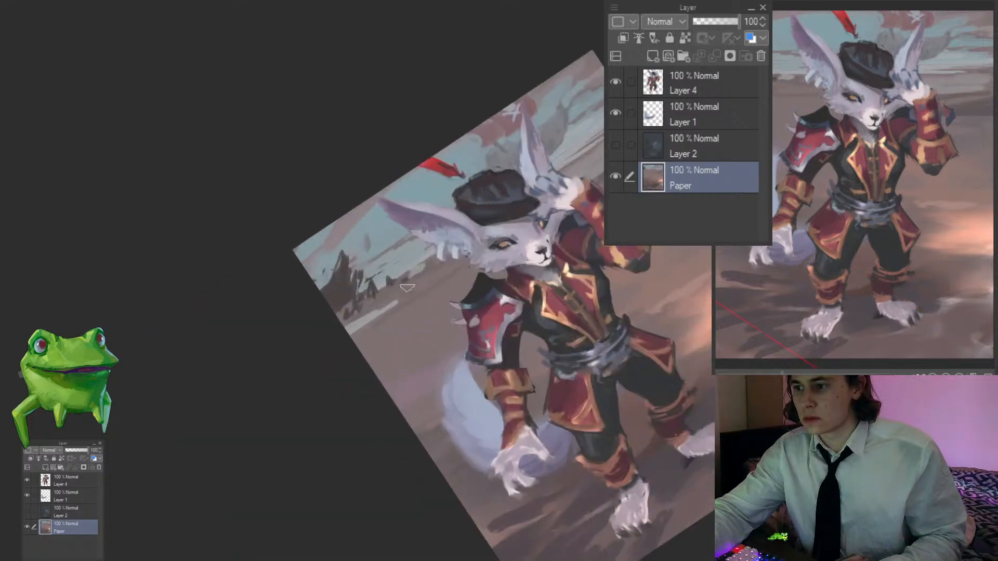
pyautogui.moveTo(407, 288)
pyautogui.mouseDown()
pyautogui.moveTo(442, 267)
pyautogui.moveTo(386, 301)
pyautogui.moveTo(356, 343)
pyautogui.mouseUp()
pyautogui.keyDown('alt'); pyautogui.click(419, 283); pyautogui.keyUp('alt')
pyautogui.moveTo(356, 343); pyautogui.dragTo(458, 266)
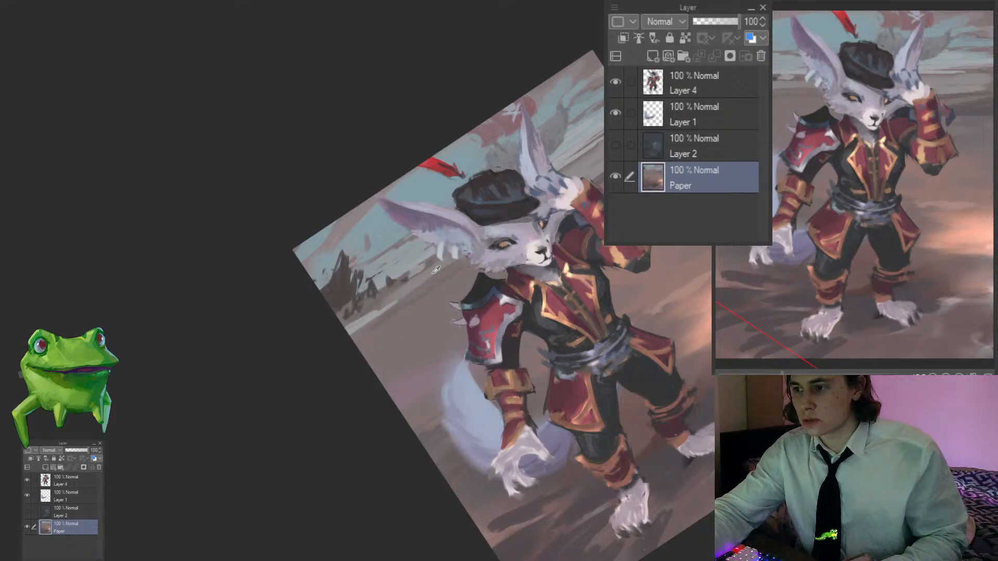
pyautogui.scroll(-5, 450, 283)
pyautogui.hotkey('ctrl', '@')
pyautogui.scroll(3, 551, 276)
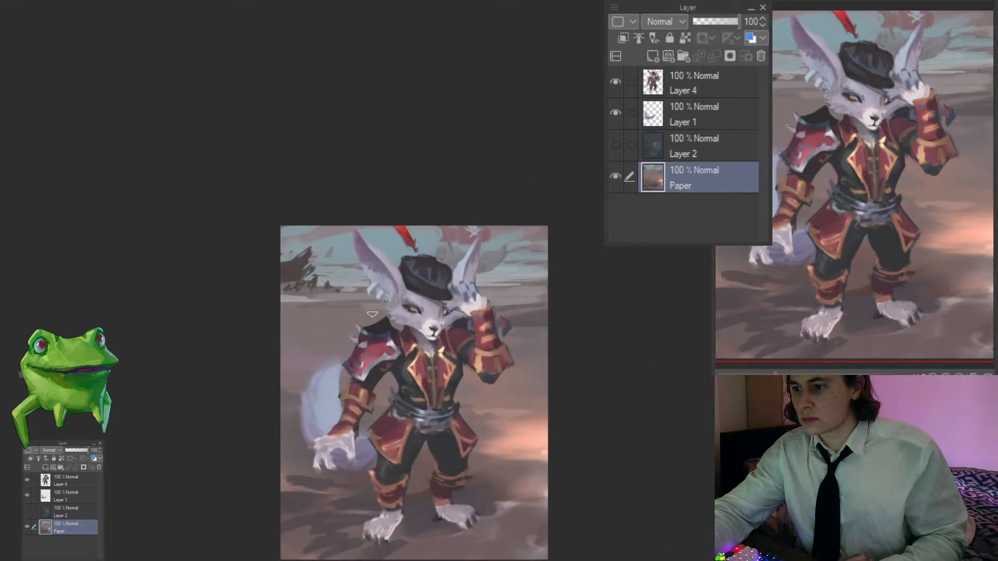
# Step: On Layer 4, repaint the amber iris of the nearer eye with darker shading around the pupil
pyautogui.scroll(-3, 404, 338)
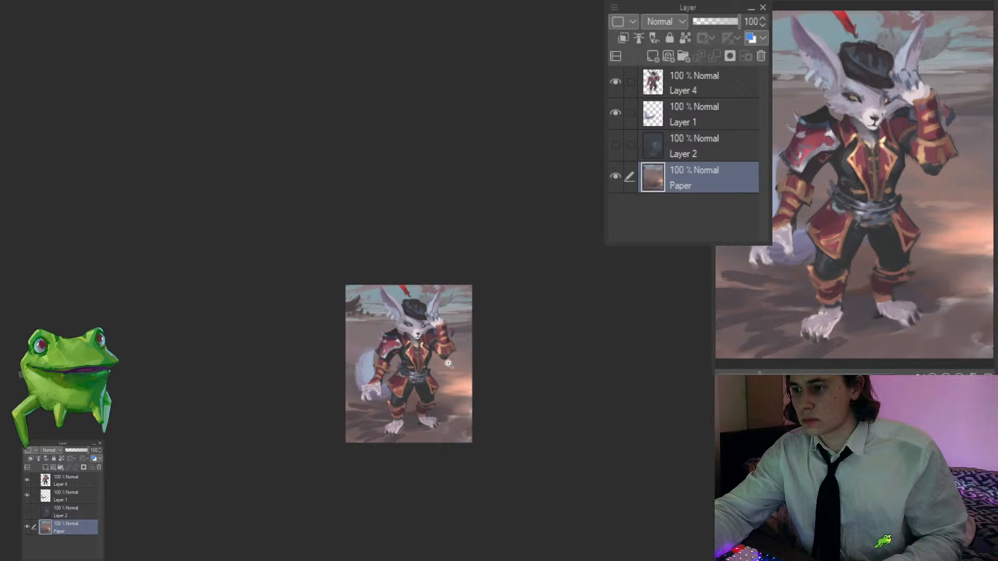
pyautogui.scroll(1, 448, 364)
pyautogui.keyDown('ctrl'); pyautogui.keyDown('shift'); pyautogui.click(393, 299); pyautogui.keyUp('shift'); pyautogui.keyUp('ctrl')
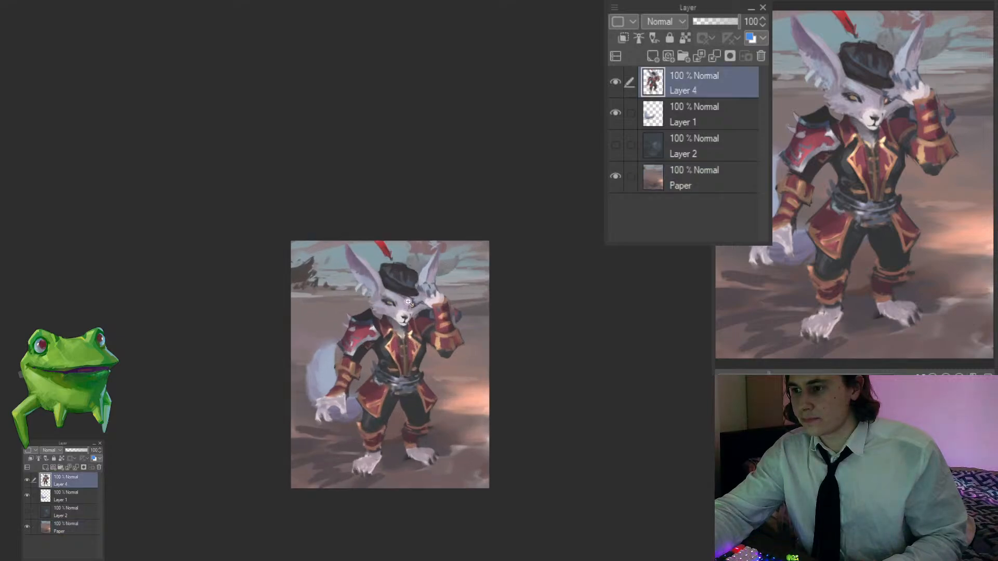
pyautogui.scroll(5, 394, 299)
pyautogui.moveTo(355, 315)
pyautogui.mouseDown()
pyautogui.moveTo(357, 333)
pyautogui.moveTo(299, 344)
pyautogui.moveTo(439, 357)
pyautogui.mouseUp()
pyautogui.hotkey('ctrl', 'z')
pyautogui.hotkey('ctrl', 'z')
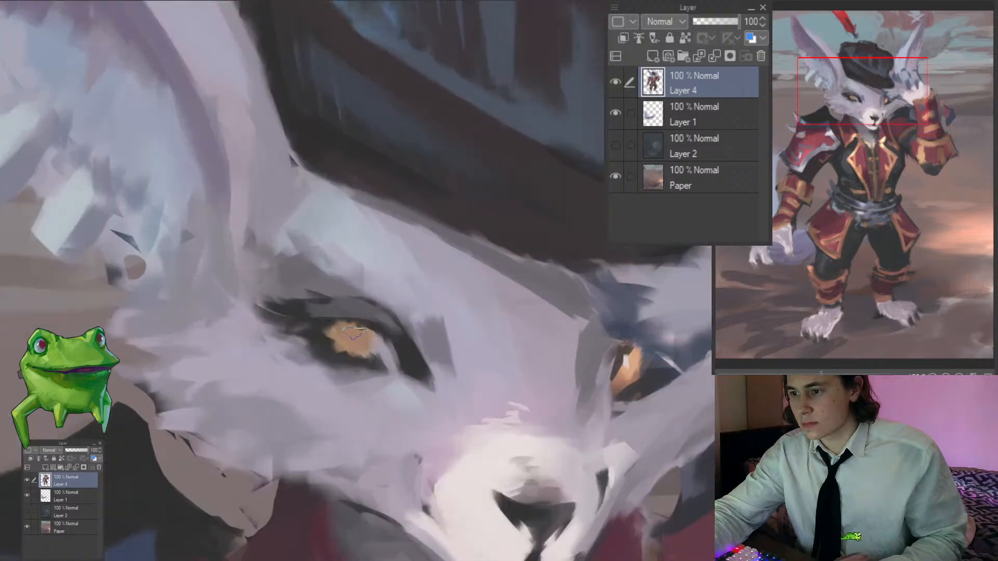
pyautogui.moveTo(349, 332); pyautogui.dragTo(352, 341)
pyautogui.moveTo(351, 343); pyautogui.dragTo(291, 344)
pyautogui.moveTo(391, 364); pyautogui.dragTo(468, 354)
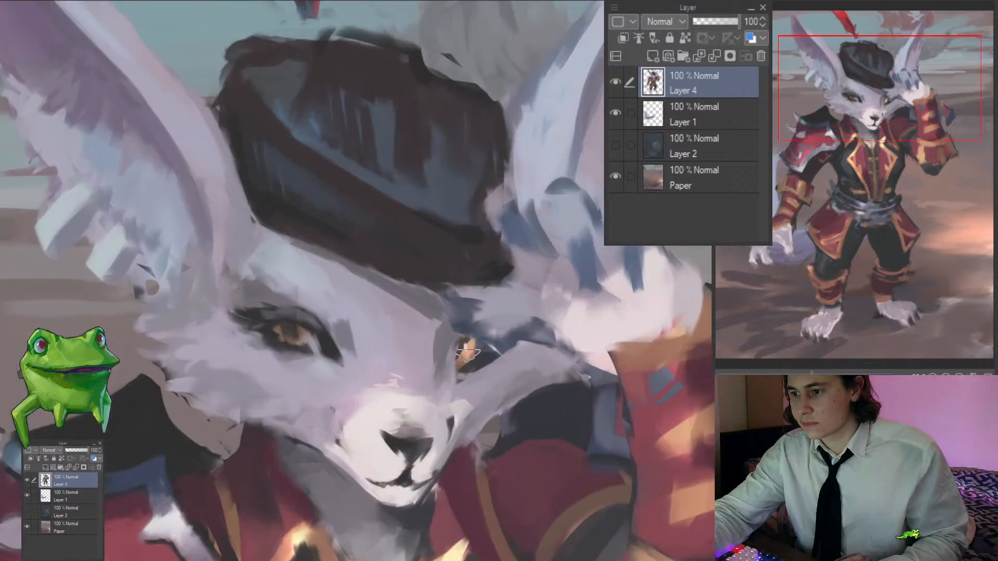
# Step: Flip the canvas horizontally and clean up the edge of the muzzle and chin with short strokes
pyautogui.scroll(-3, 305, 342)
pyautogui.press('h')
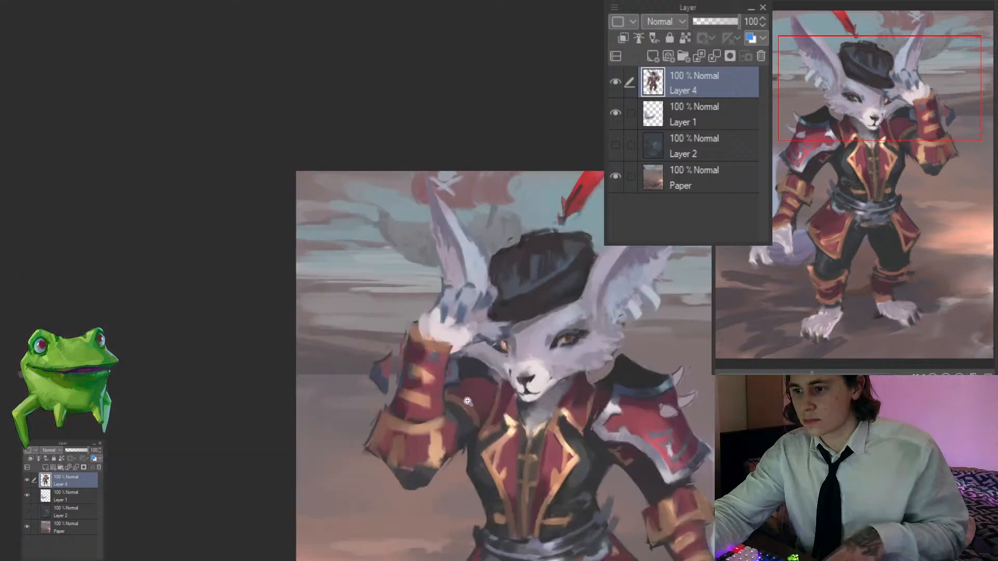
pyautogui.scroll(4, 520, 307)
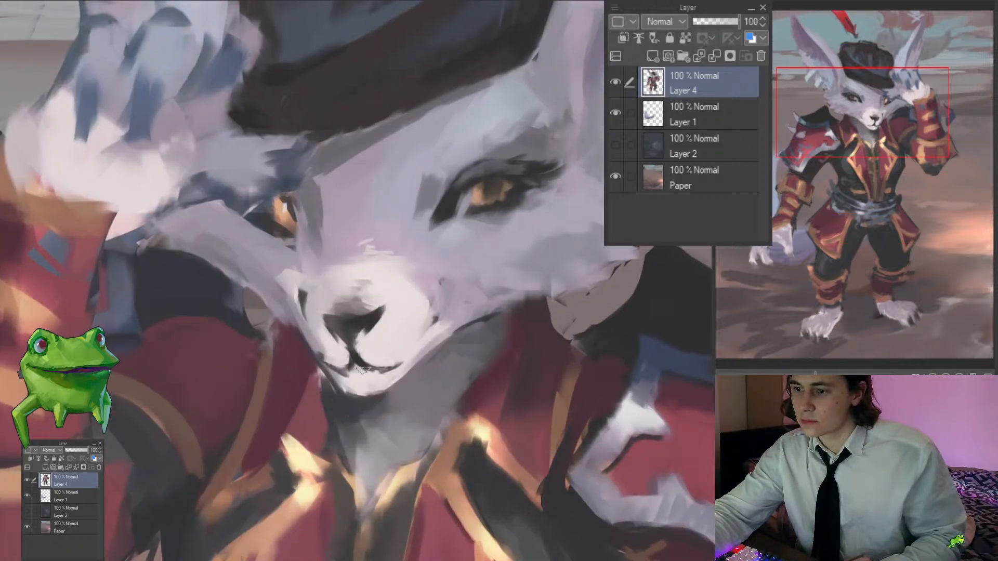
pyautogui.scroll(-5, 378, 370)
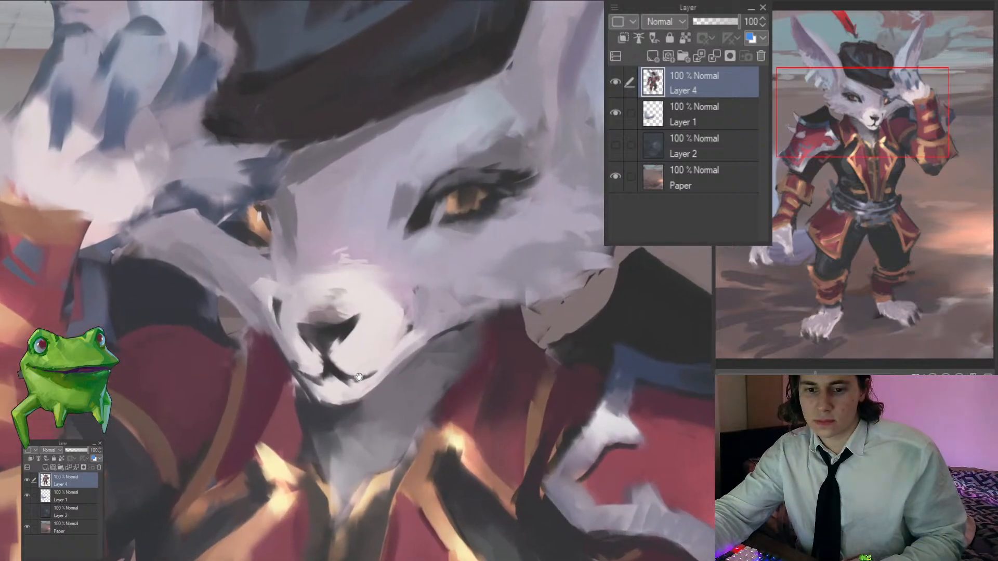
pyautogui.scroll(-3, 378, 380)
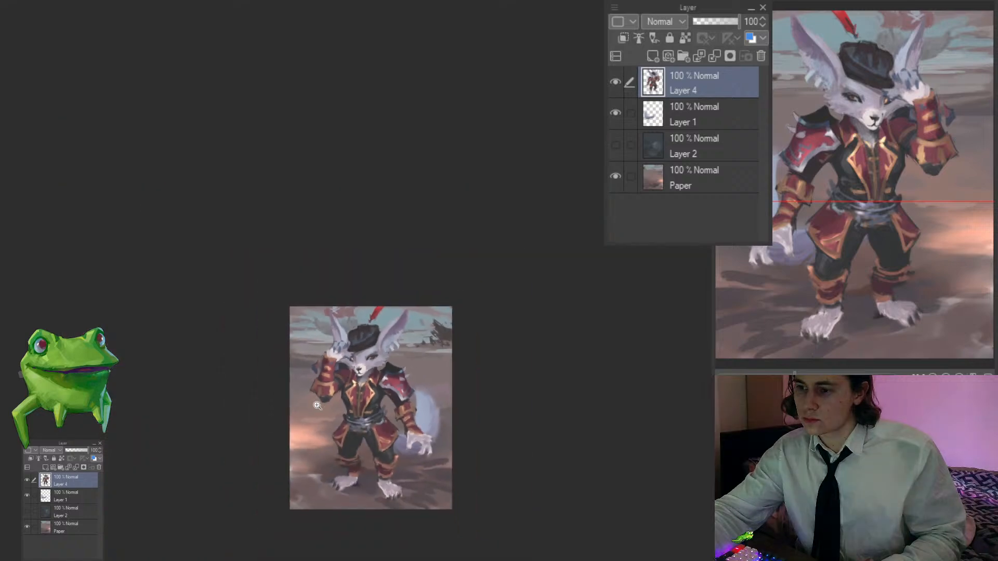
pyautogui.scroll(7, 338, 363)
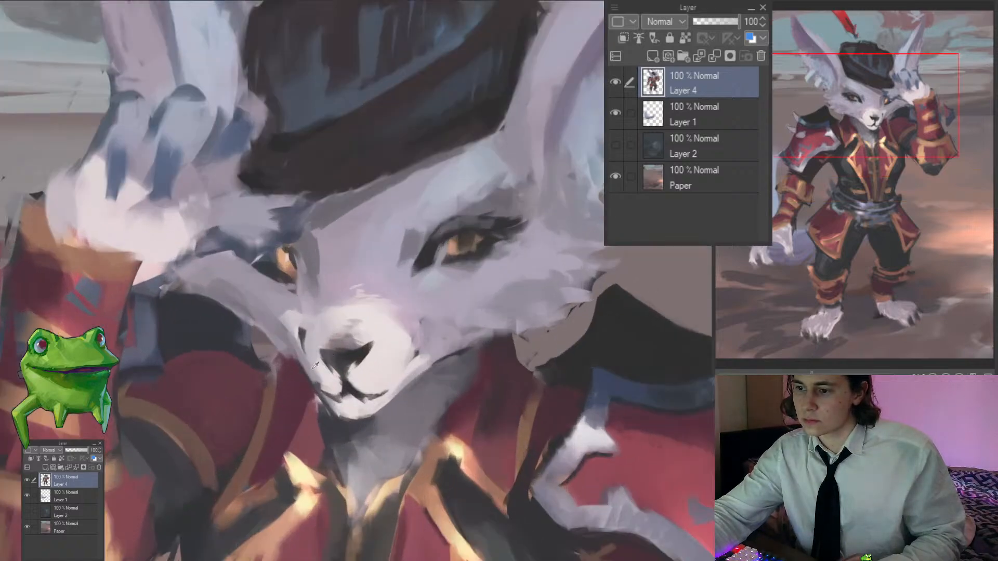
pyautogui.moveTo(312, 368); pyautogui.dragTo(337, 408)
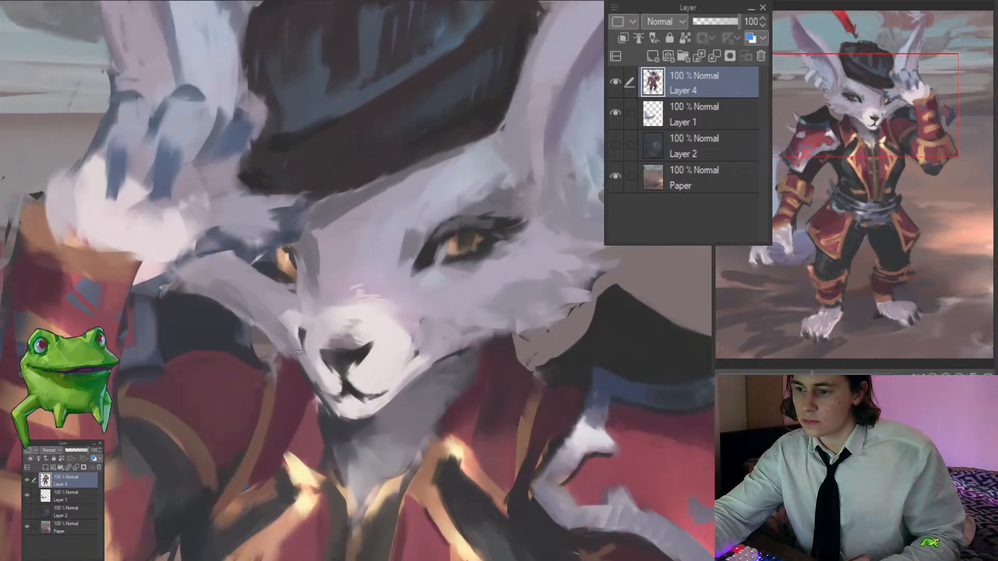
pyautogui.moveTo(292, 350); pyautogui.dragTo(337, 424)
# Step: Darken the jawline running from the mouth to the cheek fur, and flip the canvas back
pyautogui.scroll(-3, 290, 354)
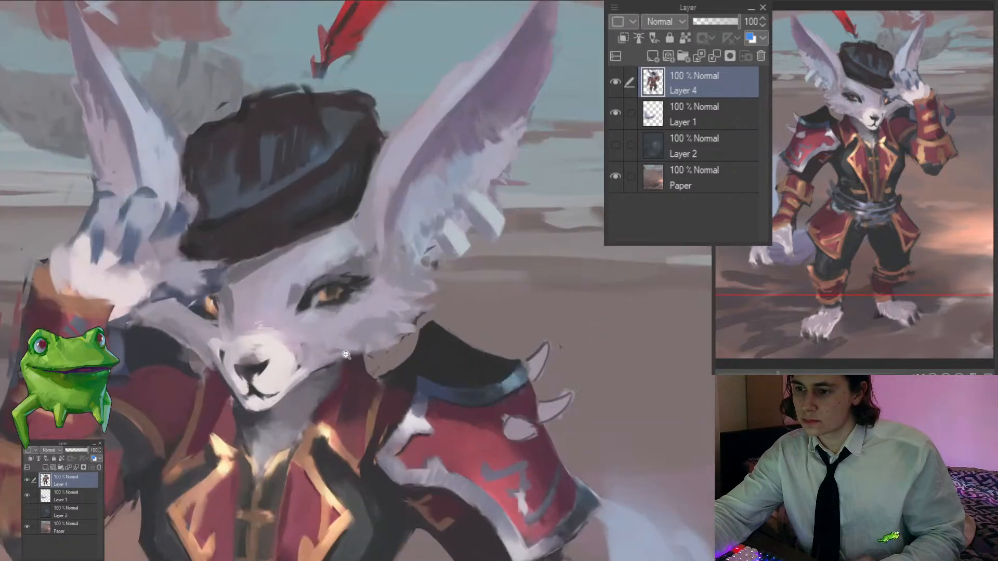
pyautogui.scroll(3, 279, 406)
pyautogui.moveTo(280, 403)
pyautogui.mouseDown()
pyautogui.moveTo(349, 355)
pyautogui.moveTo(280, 401)
pyautogui.mouseUp()
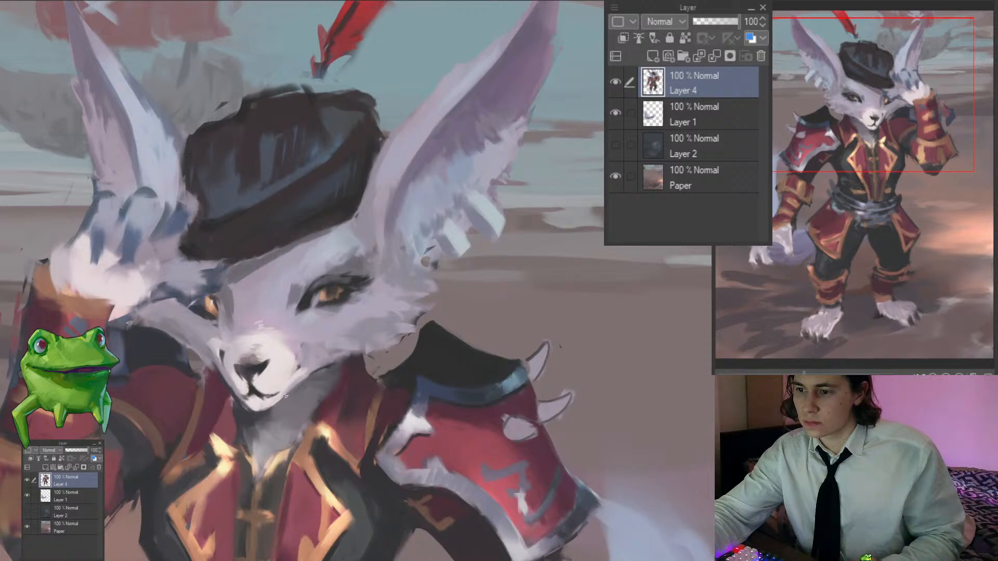
pyautogui.moveTo(316, 369); pyautogui.dragTo(342, 358)
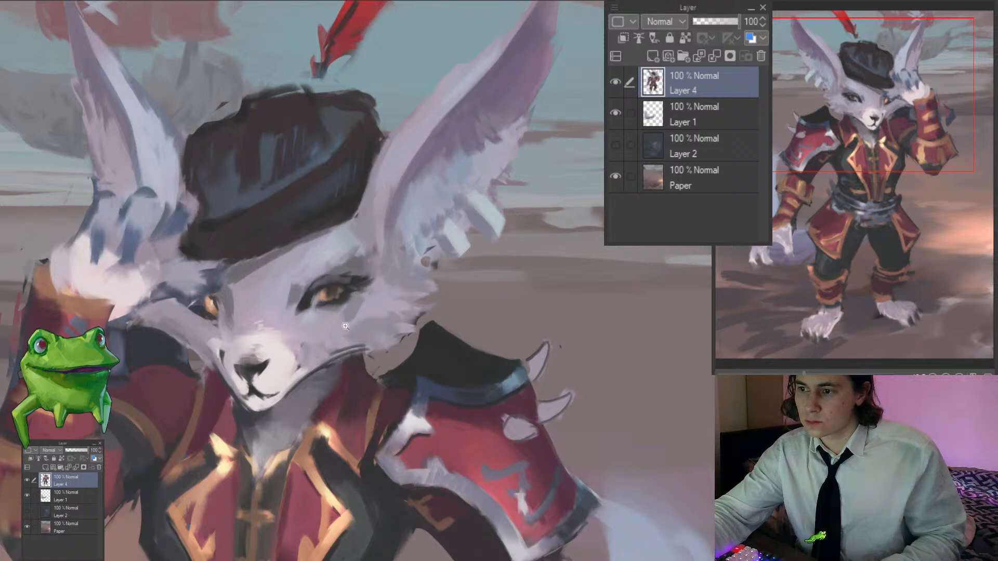
pyautogui.scroll(-2, 337, 326)
pyautogui.press('h')
pyautogui.scroll(2, 558, 328)
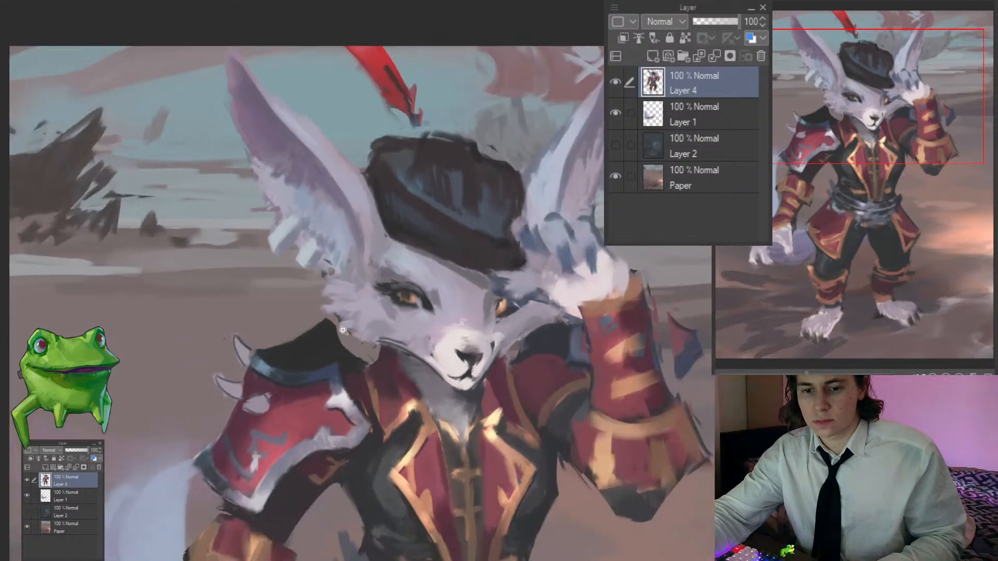
# Step: Examine the whole figure and its face, torso and feet at different magnifications
pyautogui.scroll(-1, 358, 323)
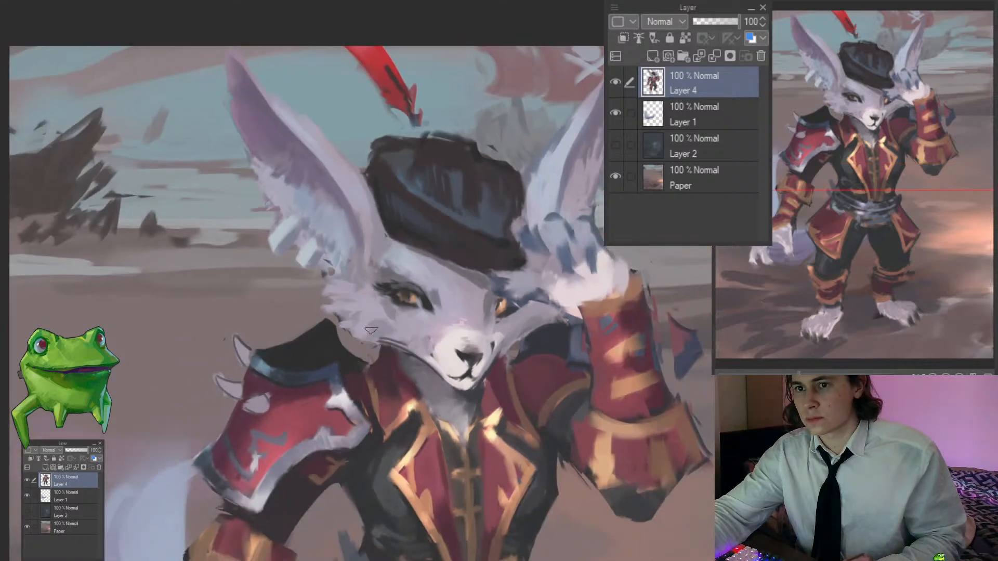
pyautogui.scroll(-1, 382, 350)
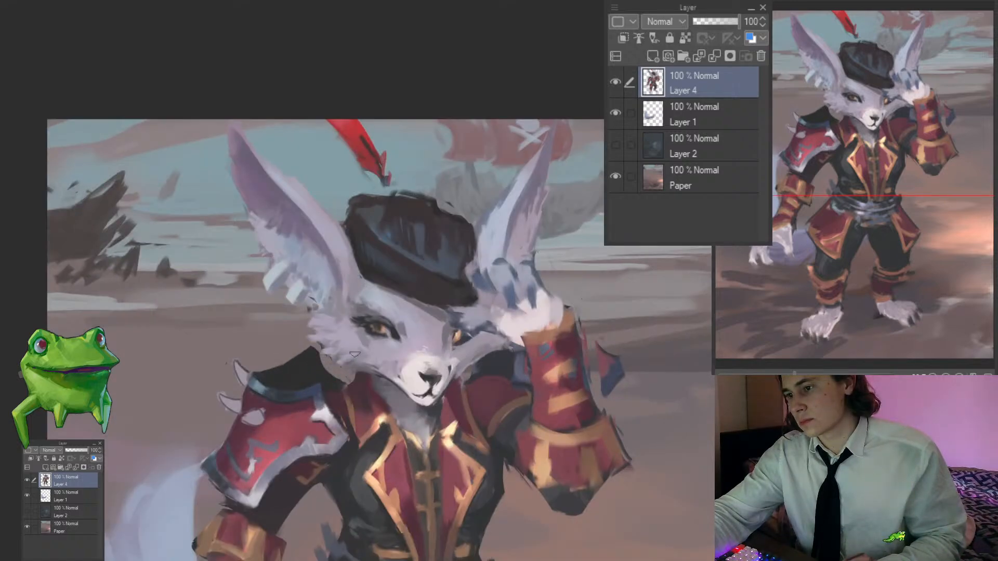
pyautogui.scroll(-4, 361, 356)
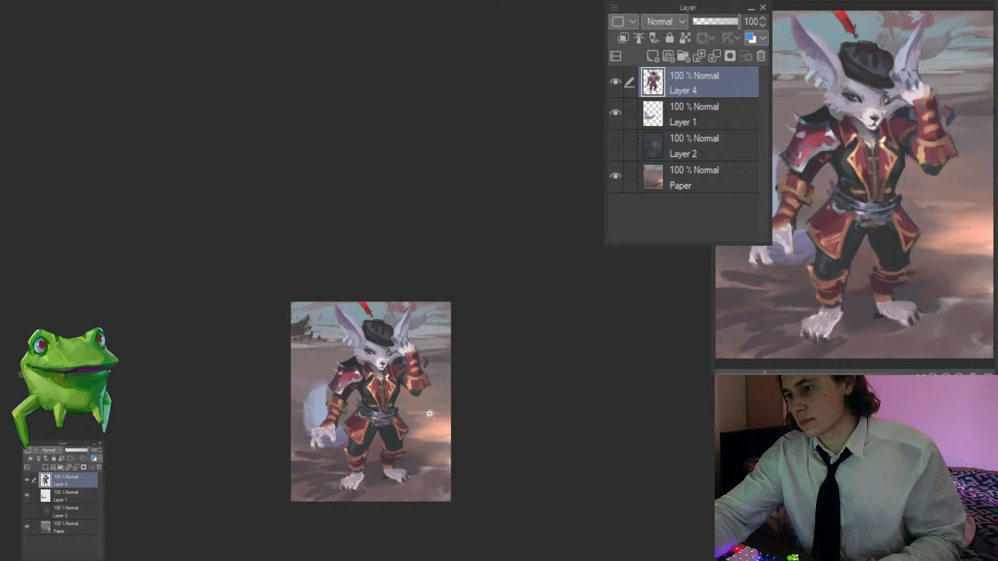
pyautogui.click(403, 466)
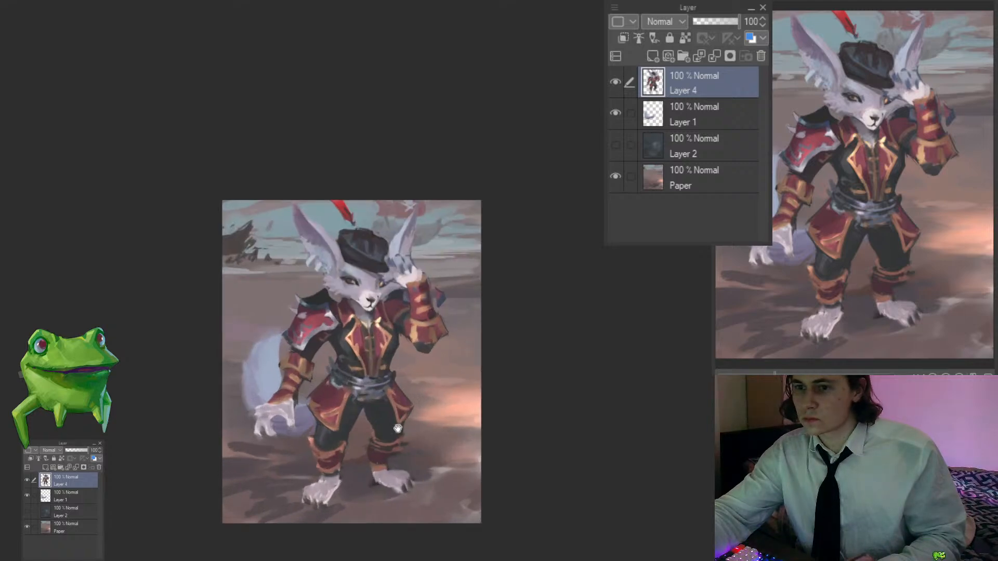
pyautogui.moveTo(397, 430); pyautogui.dragTo(362, 414)
pyautogui.click(334, 421)
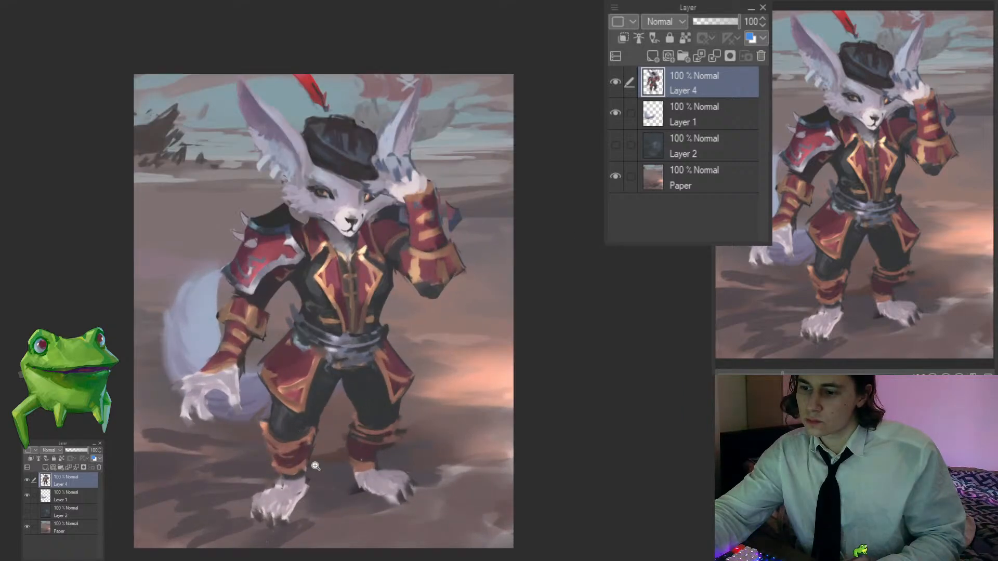
pyautogui.moveTo(319, 470)
pyautogui.mouseDown()
pyautogui.moveTo(328, 459)
pyautogui.moveTo(335, 467)
pyautogui.moveTo(321, 463)
pyautogui.mouseUp()
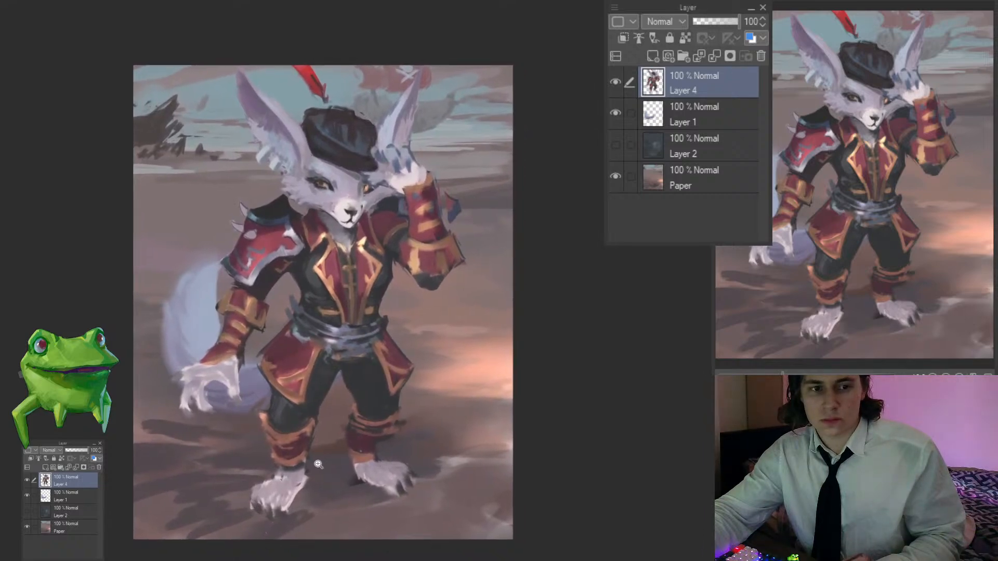
pyautogui.scroll(3, 346, 294)
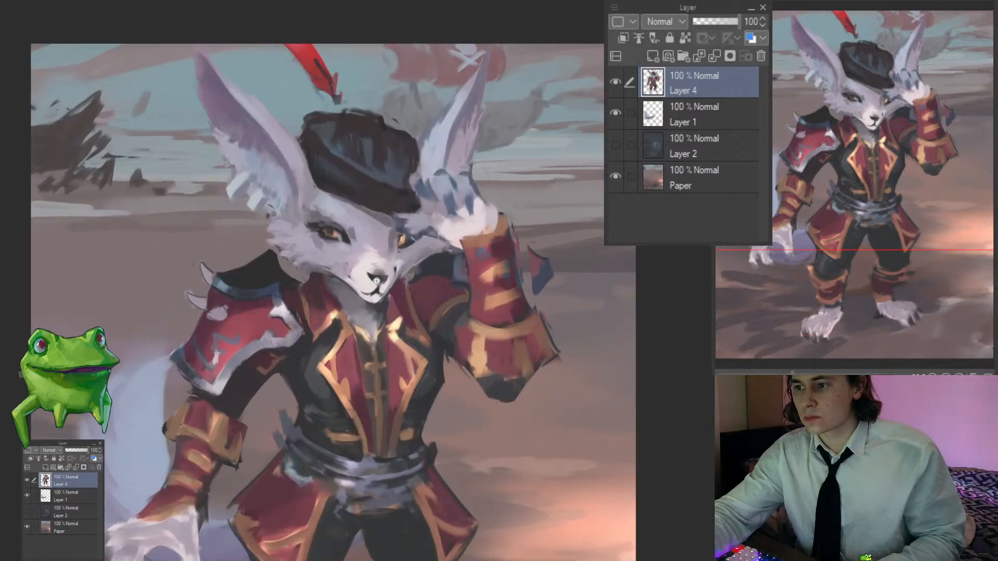
pyautogui.scroll(-4, 376, 281)
# Step: Cut away the clawed toes of the foot below the raised arm and repaint it as a simple pale shape
pyautogui.scroll(3, 394, 423)
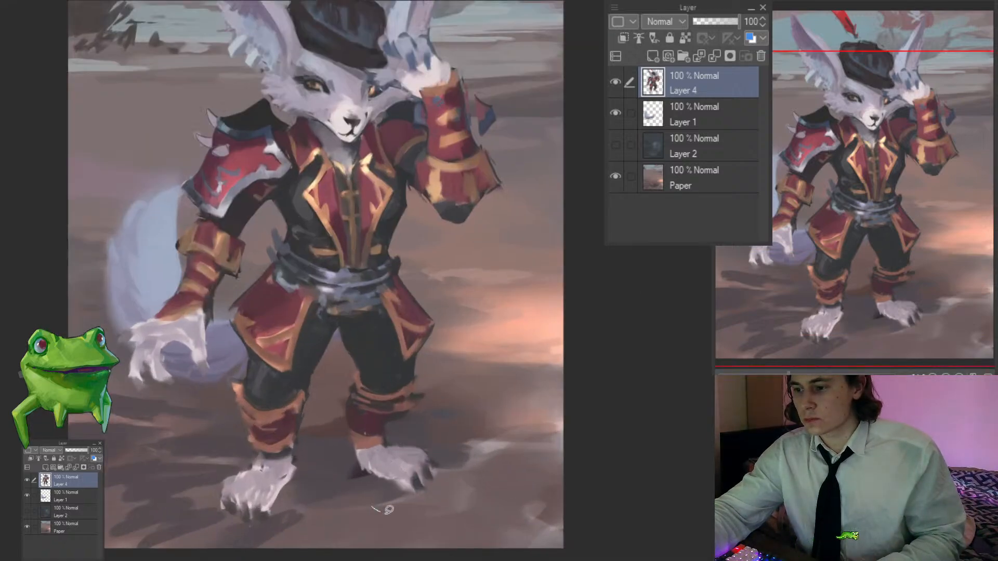
pyautogui.moveTo(380, 511)
pyautogui.mouseDown()
pyautogui.moveTo(443, 443)
pyautogui.moveTo(355, 453)
pyautogui.moveTo(376, 481)
pyautogui.moveTo(363, 459)
pyautogui.moveTo(389, 478)
pyautogui.moveTo(378, 486)
pyautogui.moveTo(407, 492)
pyautogui.mouseUp()
pyautogui.press('Delete')
pyautogui.hotkey('ctrl', 'd')
pyautogui.scroll(-1, 327, 432)
pyautogui.hotkey('ctrl', 'z')
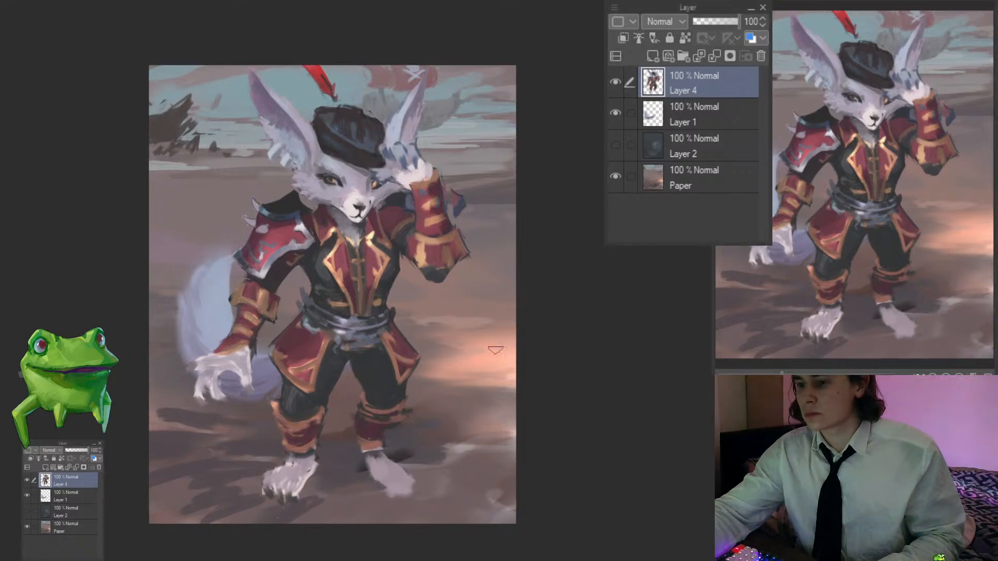
pyautogui.keyDown('ctrl'); pyautogui.click(391, 427); pyautogui.keyUp('ctrl')
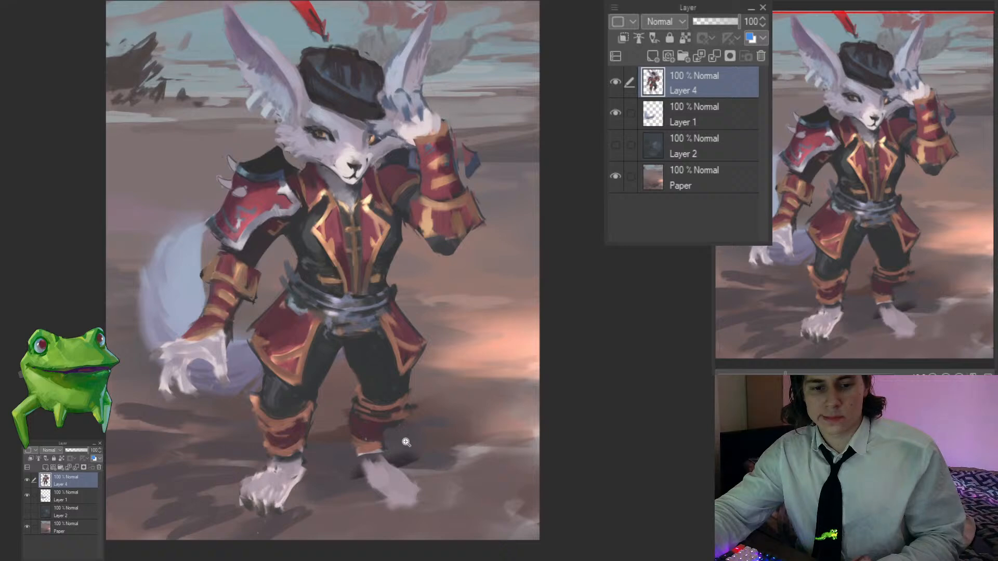
pyautogui.moveTo(404, 441)
pyautogui.mouseDown()
pyautogui.moveTo(416, 434)
pyautogui.moveTo(427, 475)
pyautogui.moveTo(399, 482)
pyautogui.moveTo(415, 484)
pyautogui.moveTo(398, 496)
pyautogui.mouseUp()
pyautogui.hotkey('ctrl', 'z')
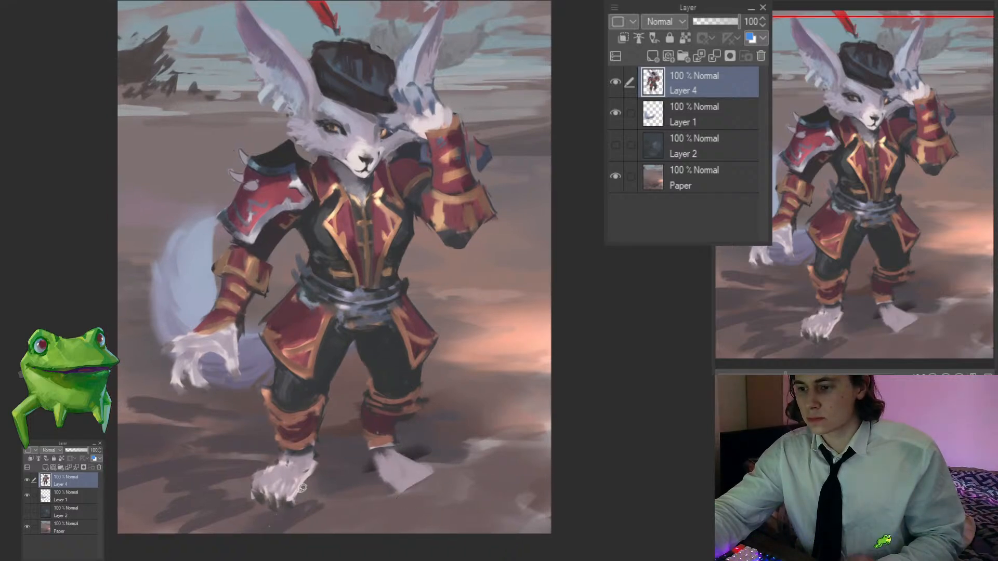
# Step: Smooth the shading on the foot below the tail and touch up the opposite foot's toes
pyautogui.moveTo(304, 473)
pyautogui.mouseDown()
pyautogui.moveTo(289, 476)
pyautogui.moveTo(283, 461)
pyautogui.moveTo(288, 506)
pyautogui.mouseUp()
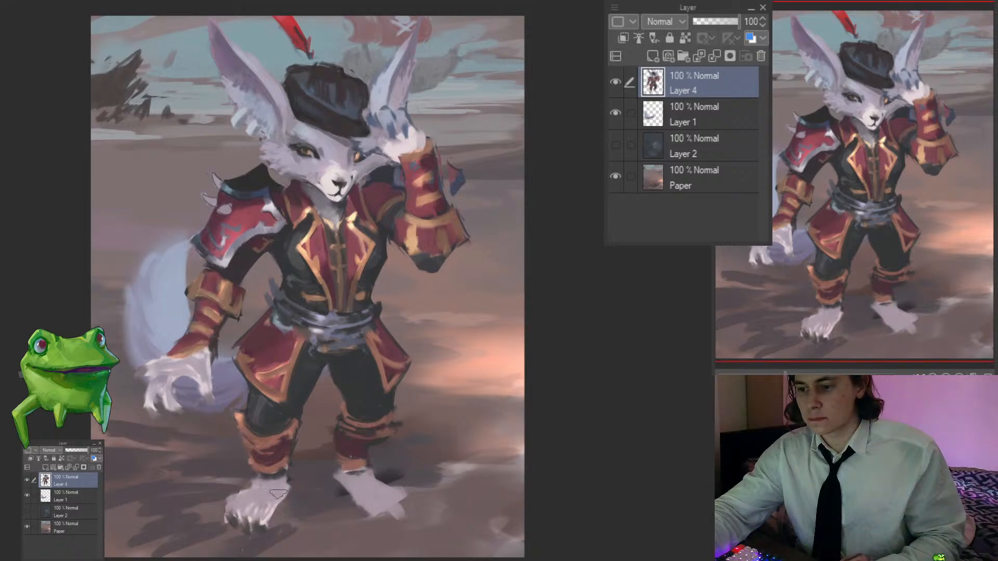
pyautogui.moveTo(311, 454)
pyautogui.mouseDown()
pyautogui.moveTo(296, 501)
pyautogui.moveTo(291, 486)
pyautogui.moveTo(315, 471)
pyautogui.mouseUp()
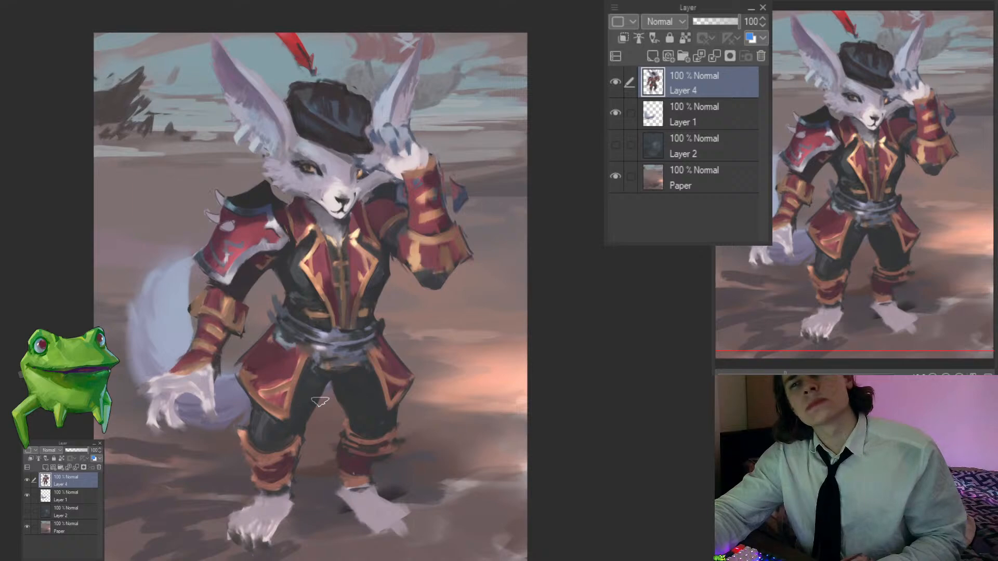
pyautogui.moveTo(387, 418); pyautogui.dragTo(391, 409)
# Step: Lasso the leg and foot below the raised arm and rotate them slightly outward with a transform
pyautogui.moveTo(326, 525)
pyautogui.mouseDown()
pyautogui.moveTo(430, 513)
pyautogui.moveTo(439, 369)
pyautogui.mouseUp()
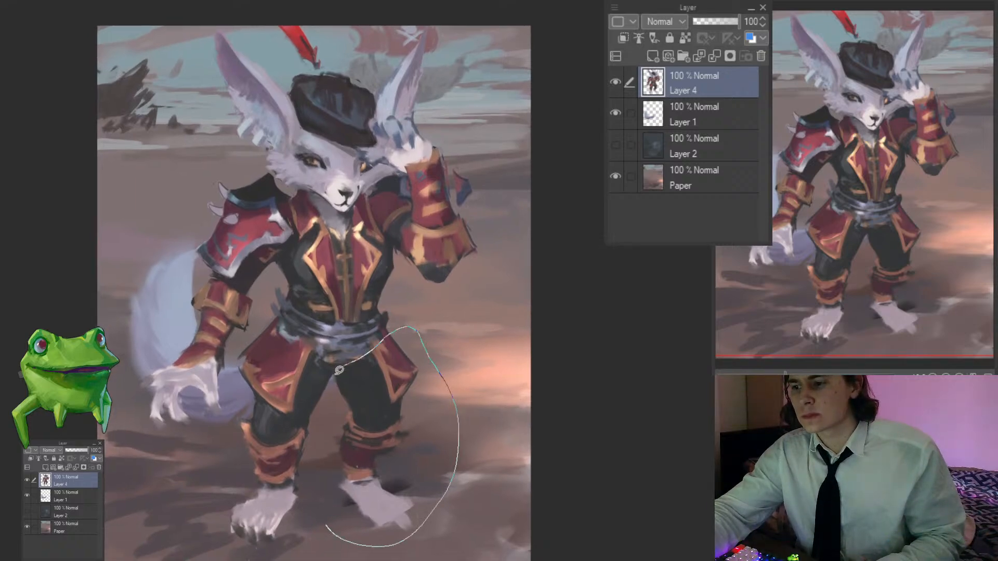
pyautogui.moveTo(339, 370); pyautogui.dragTo(328, 520)
pyautogui.hotkey('ctrl', 't')
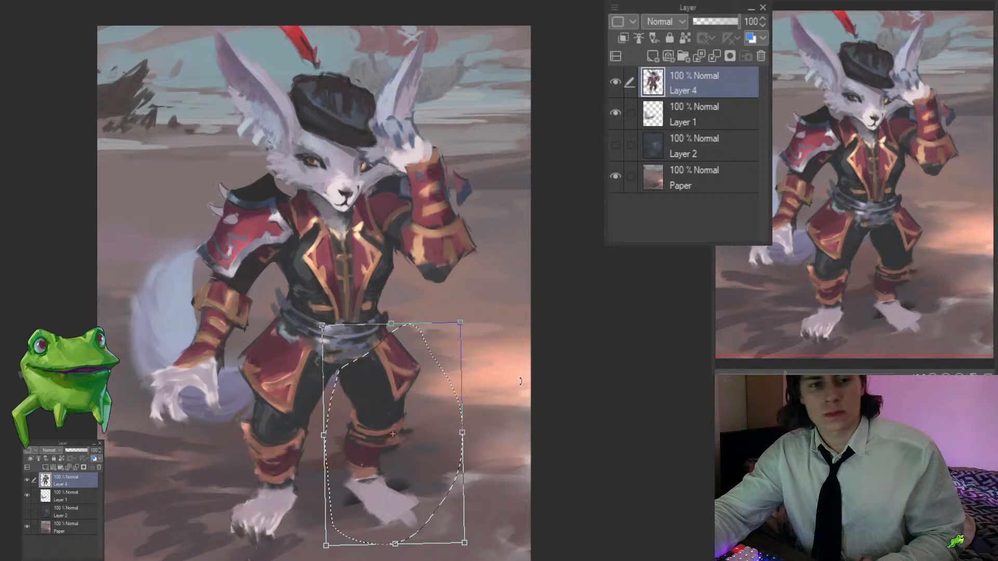
pyautogui.moveTo(543, 363); pyautogui.dragTo(547, 337)
pyautogui.moveTo(421, 376); pyautogui.dragTo(415, 368)
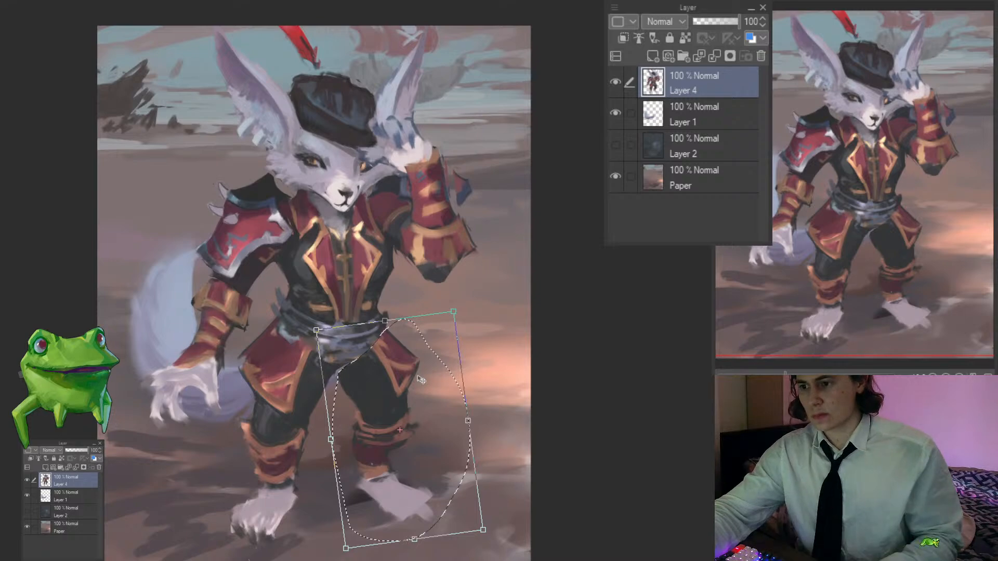
pyautogui.press('Return')
# Step: Refine the neck fur where it meets the gold-trimmed collar using a sampled colour
pyautogui.moveTo(390, 373); pyautogui.dragTo(346, 415)
pyautogui.moveTo(456, 408)
pyautogui.mouseDown()
pyautogui.moveTo(487, 397)
pyautogui.moveTo(456, 408)
pyautogui.mouseUp()
pyautogui.moveTo(367, 301); pyautogui.dragTo(476, 304)
pyautogui.moveTo(364, 395); pyautogui.dragTo(392, 390)
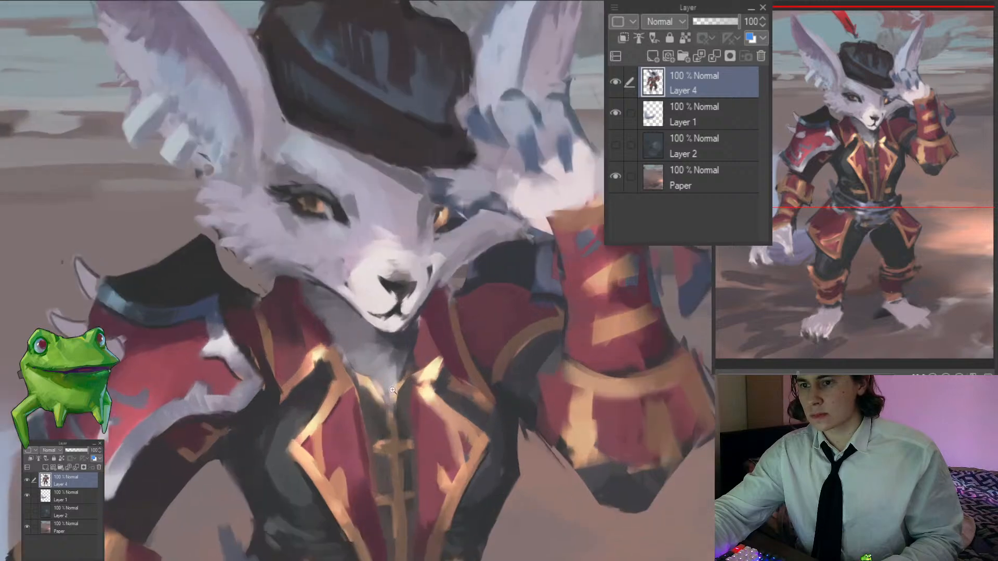
pyautogui.keyDown('alt'); pyautogui.click(384, 367); pyautogui.keyUp('alt')
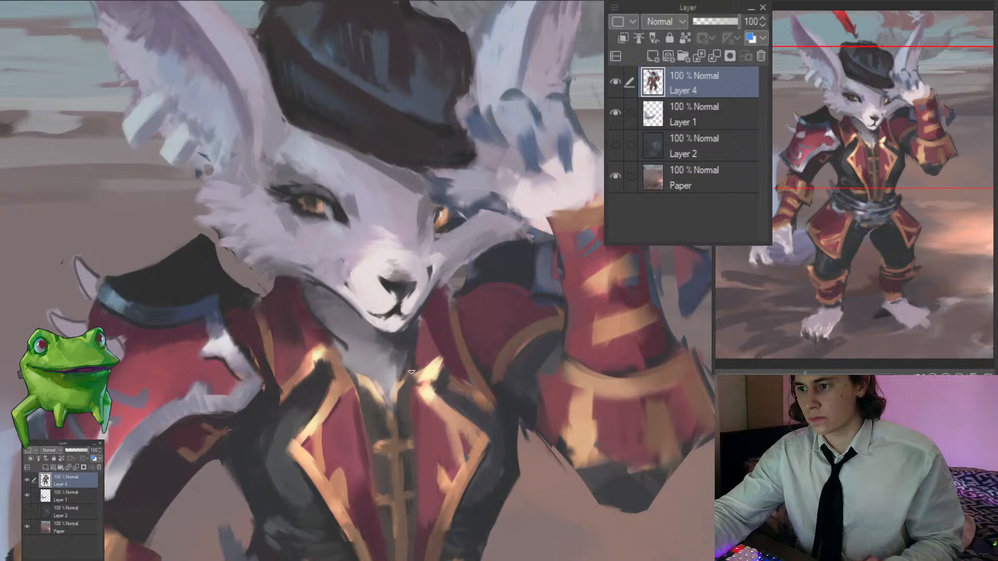
pyautogui.moveTo(346, 388); pyautogui.dragTo(291, 388)
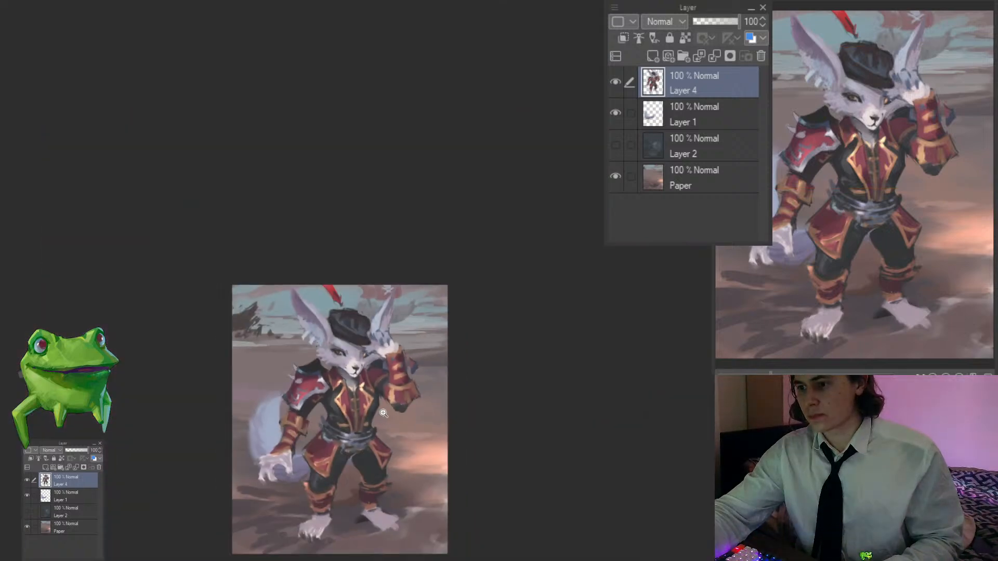
# Step: Touch up the dark coat along the side of the torso and beside the lower gold trim
pyautogui.moveTo(383, 413); pyautogui.dragTo(395, 413)
pyautogui.moveTo(391, 398); pyautogui.dragTo(412, 298)
pyautogui.moveTo(490, 321)
pyautogui.mouseDown()
pyautogui.moveTo(497, 270)
pyautogui.moveTo(376, 310)
pyautogui.moveTo(413, 327)
pyautogui.moveTo(403, 350)
pyautogui.moveTo(468, 330)
pyautogui.mouseUp()
pyautogui.click(376, 310)
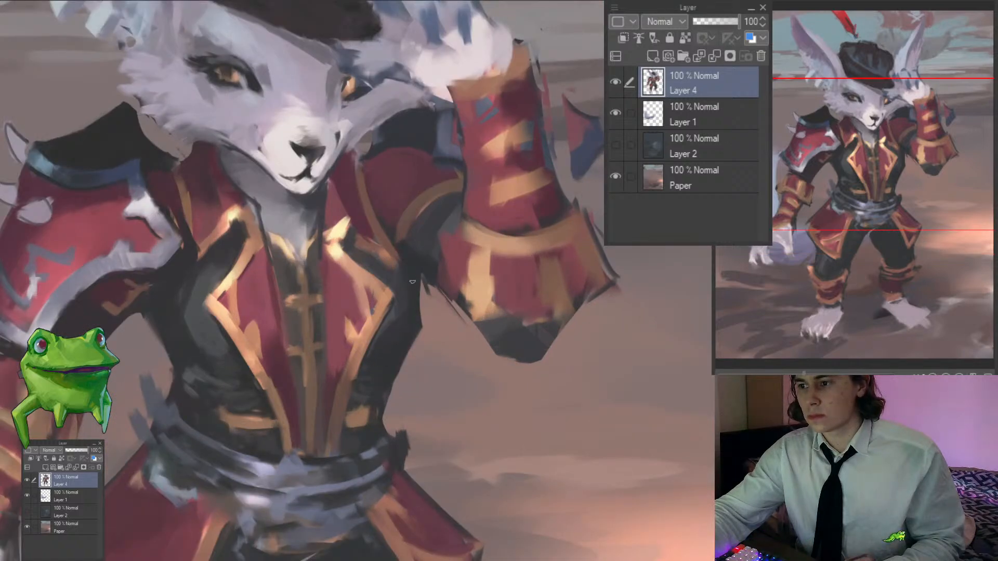
pyautogui.moveTo(382, 391); pyautogui.dragTo(411, 400)
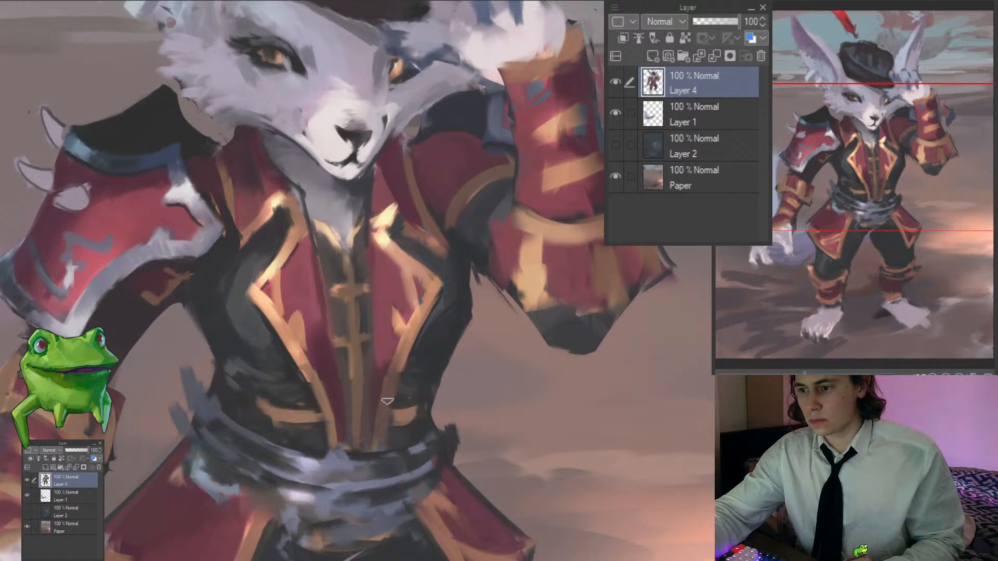
# Step: Refine the dark coat along the tail-side waist just above the sash using sampled colours
pyautogui.moveTo(299, 416)
pyautogui.mouseDown()
pyautogui.moveTo(273, 406)
pyautogui.moveTo(312, 469)
pyautogui.mouseUp()
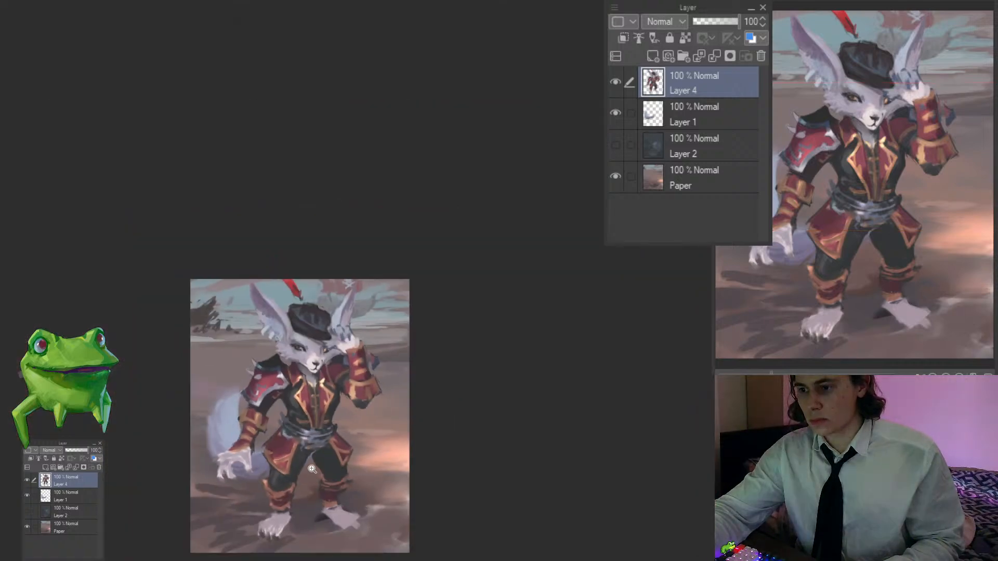
pyautogui.moveTo(312, 428); pyautogui.dragTo(312, 406)
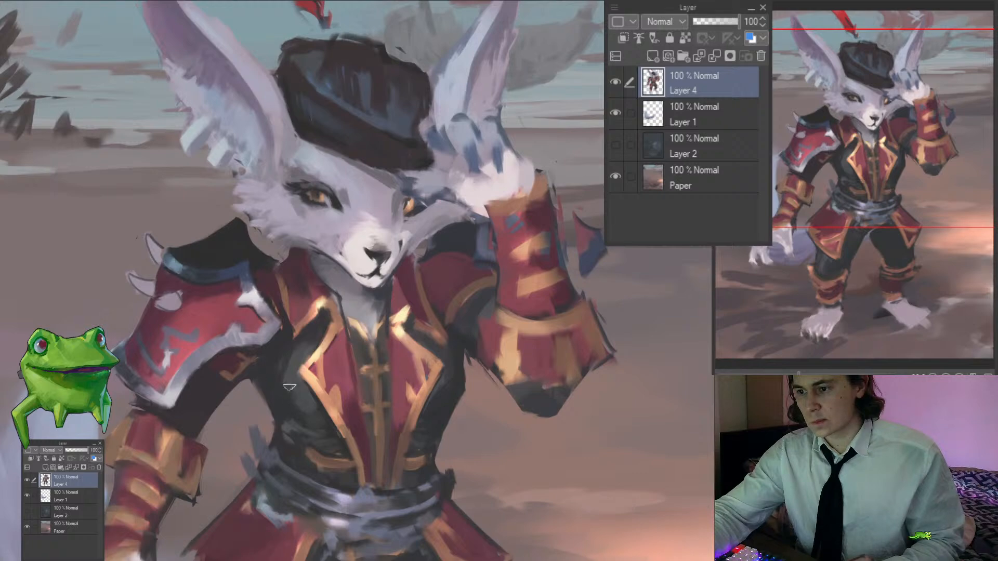
pyautogui.keyDown('alt'); pyautogui.click(300, 361); pyautogui.keyUp('alt')
pyautogui.keyDown('alt'); pyautogui.click(276, 367); pyautogui.keyUp('alt')
pyautogui.moveTo(285, 389)
pyautogui.mouseDown()
pyautogui.moveTo(290, 371)
pyautogui.moveTo(278, 457)
pyautogui.mouseUp()
pyautogui.keyDown('alt'); pyautogui.click(297, 356); pyautogui.keyUp('alt')
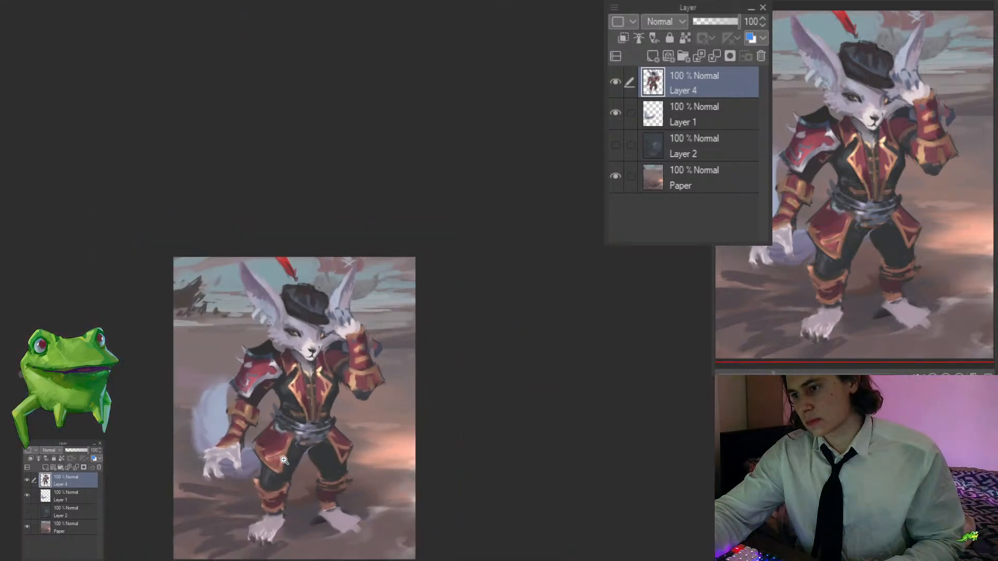
pyautogui.moveTo(328, 408); pyautogui.dragTo(342, 436)
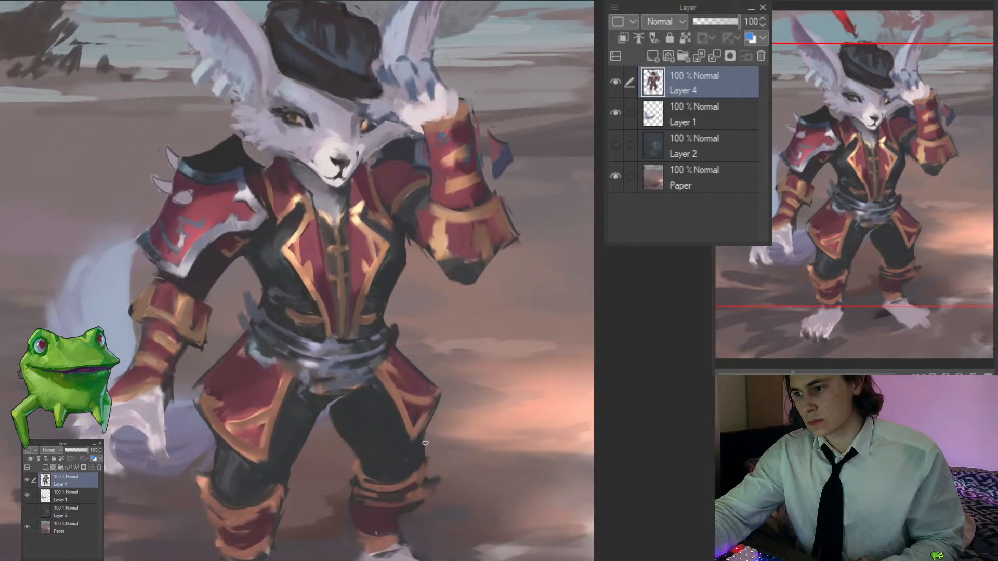
# Step: Lasso the lower leg and foot below the tail, rotate them slightly with a transform, and deselect
pyautogui.moveTo(410, 416); pyautogui.dragTo(363, 436)
pyautogui.press('h')
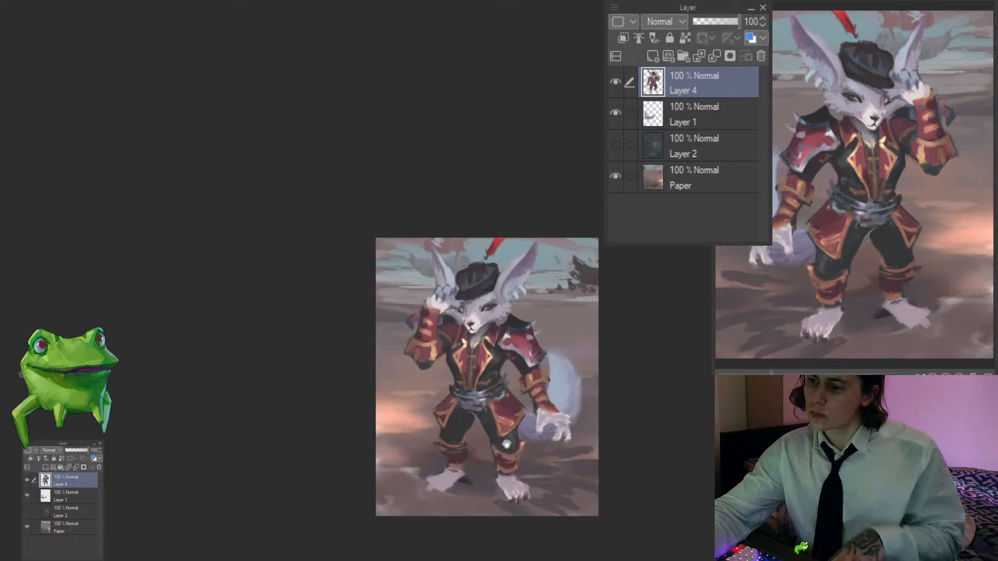
pyautogui.moveTo(506, 445); pyautogui.dragTo(338, 397)
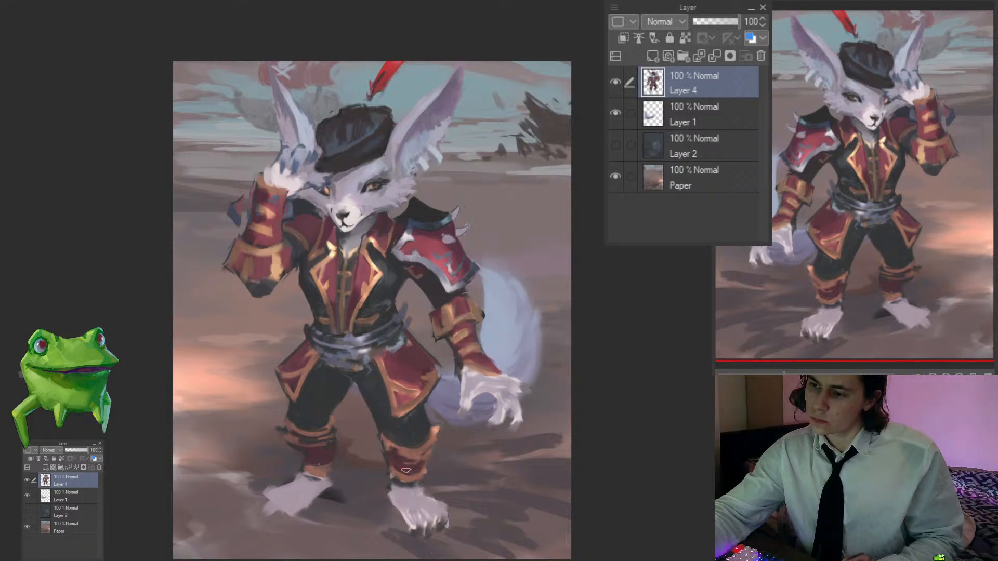
pyautogui.moveTo(376, 507)
pyautogui.mouseDown()
pyautogui.moveTo(476, 506)
pyautogui.moveTo(426, 419)
pyautogui.moveTo(375, 501)
pyautogui.mouseUp()
pyautogui.moveTo(492, 453); pyautogui.dragTo(448, 401)
pyautogui.hotkey('ctrl', 't')
pyautogui.moveTo(386, 411); pyautogui.dragTo(386, 414)
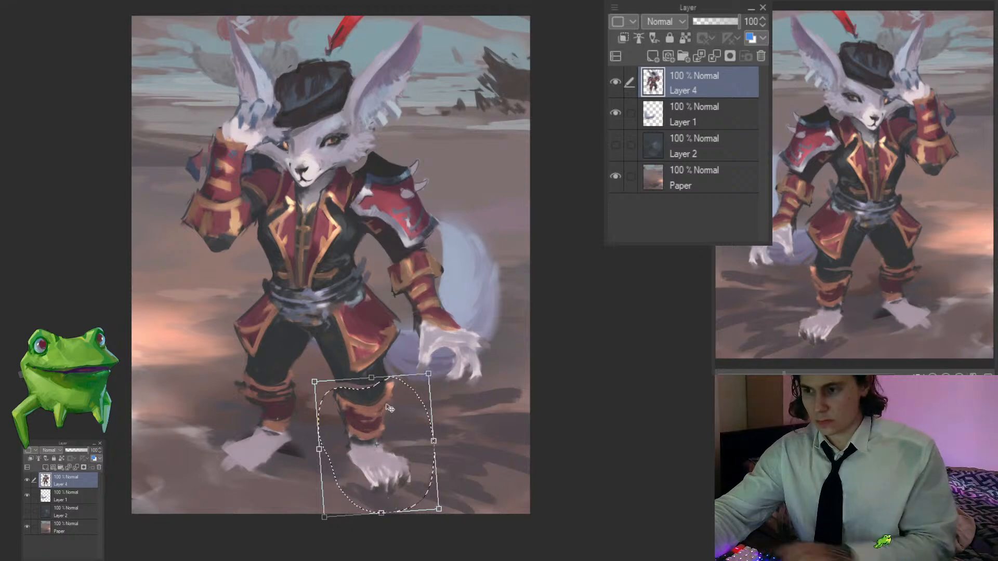
pyautogui.press('Return')
pyautogui.hotkey('ctrl', 'd')
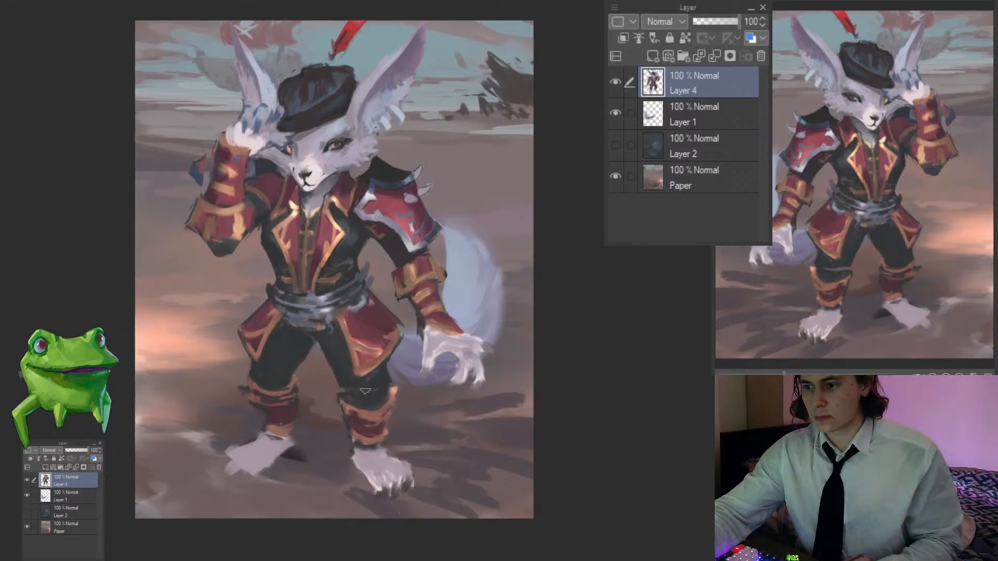
# Step: Lasso the opposite lower leg and foot below the raised arm and rotate them slightly with a transform
pyautogui.moveTo(336, 375); pyautogui.dragTo(384, 389)
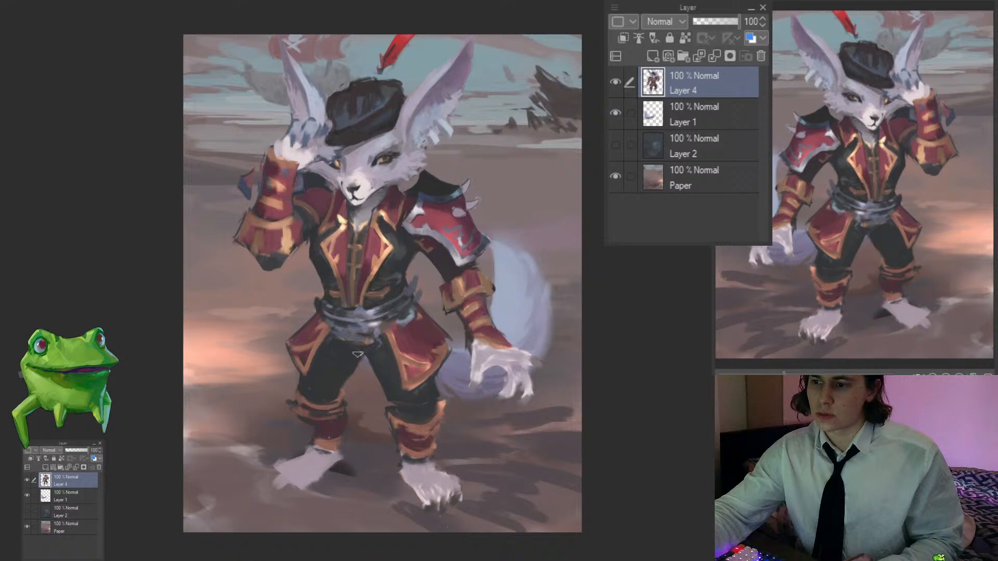
pyautogui.moveTo(312, 386)
pyautogui.mouseDown()
pyautogui.moveTo(278, 483)
pyautogui.moveTo(299, 388)
pyautogui.moveTo(312, 386)
pyautogui.mouseUp()
pyautogui.hotkey('ctrl', 't')
pyautogui.moveTo(343, 430); pyautogui.dragTo(338, 430)
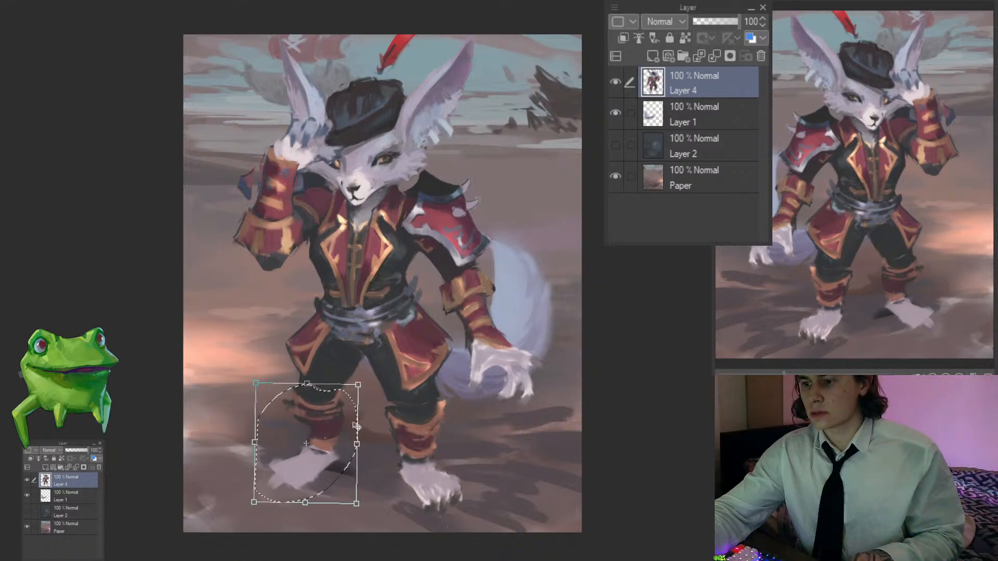
pyautogui.moveTo(390, 410); pyautogui.dragTo(392, 414)
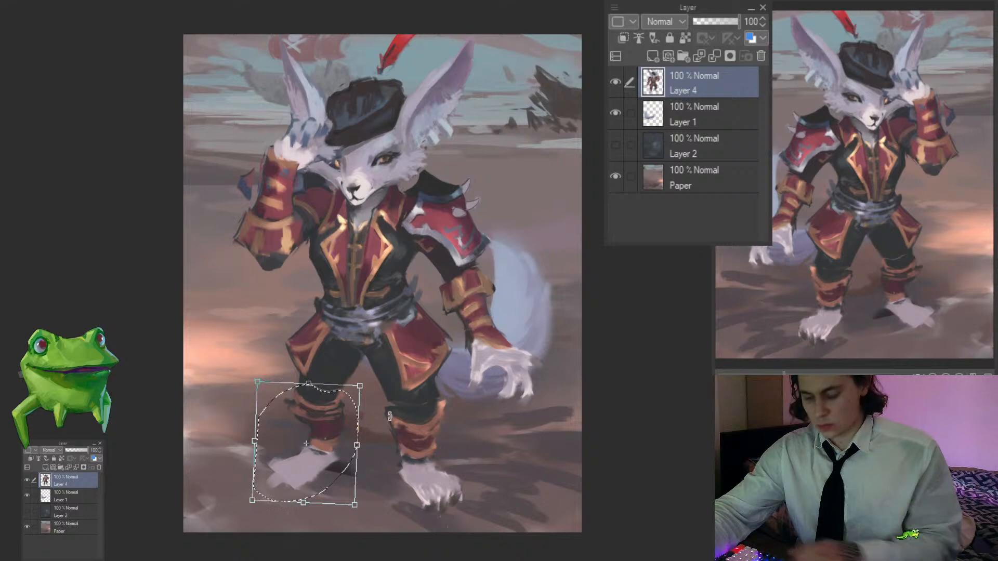
pyautogui.press('Return')
pyautogui.scroll(-5, 332, 442)
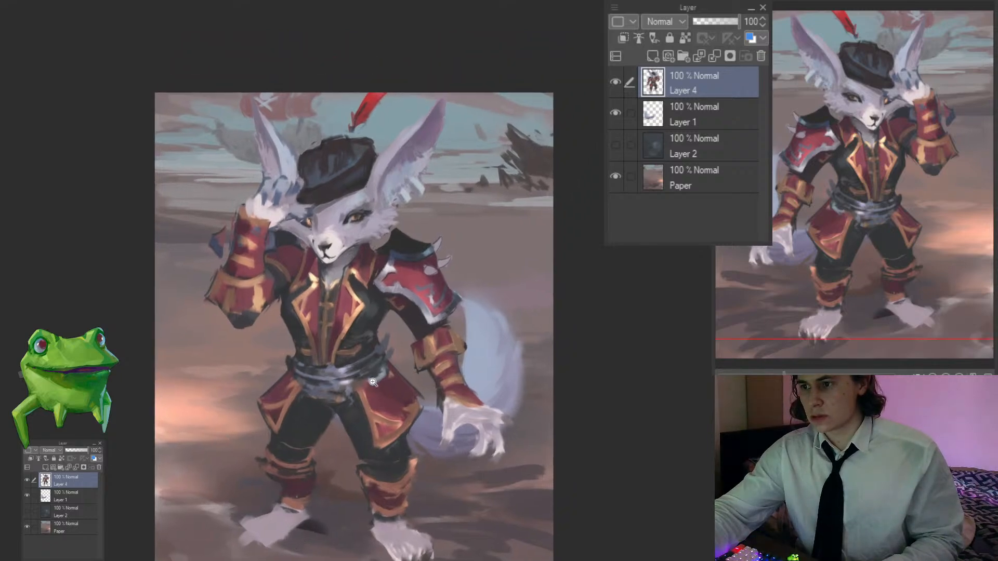
# Step: Paint over the red upper panels of both coat flaps below the sash with a sampled dark tone
pyautogui.scroll(4, 331, 442)
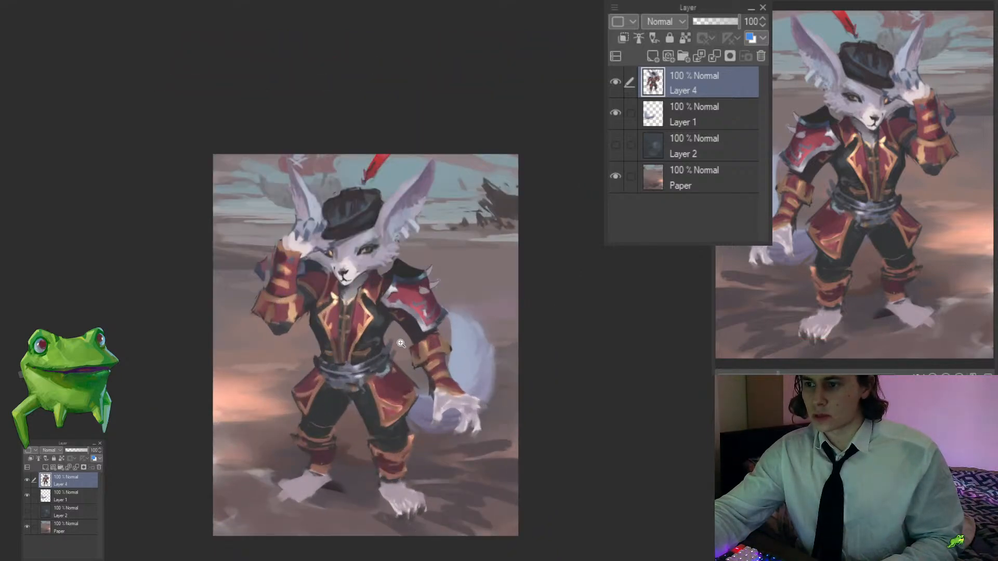
pyautogui.scroll(2, 401, 343)
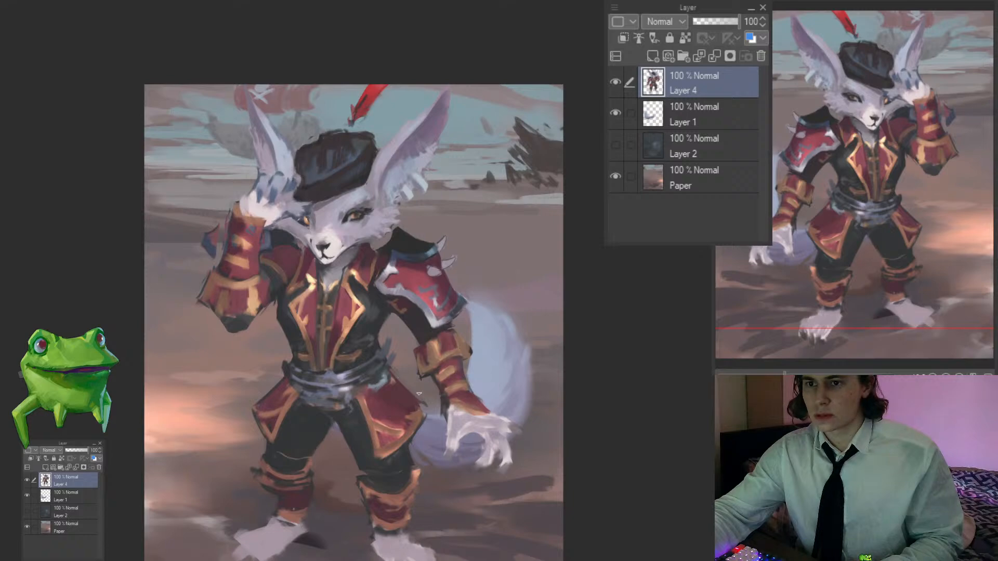
pyautogui.press('h')
pyautogui.moveTo(512, 424); pyautogui.dragTo(429, 405)
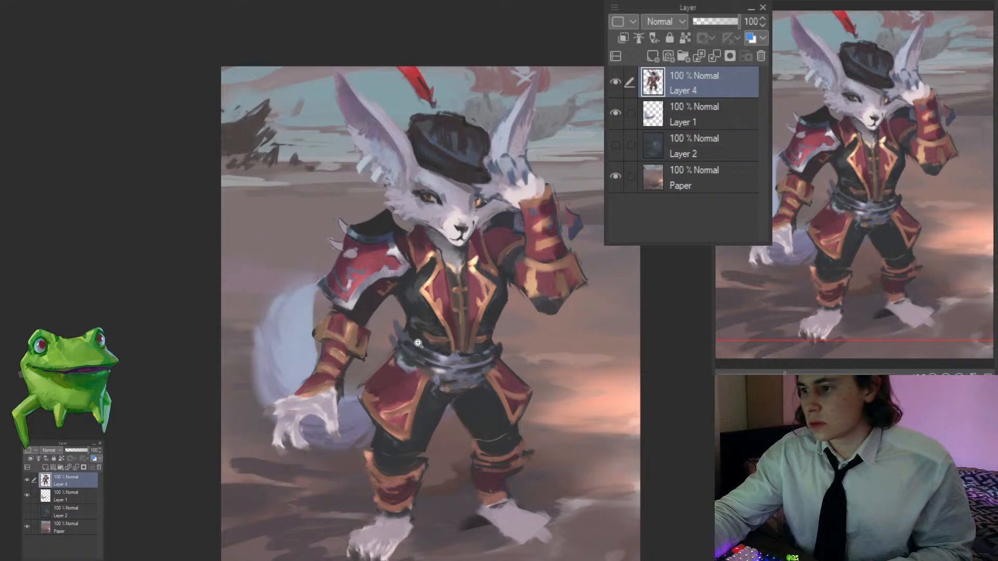
pyautogui.scroll(1, 429, 320)
pyautogui.keyDown('alt'); pyautogui.click(412, 283); pyautogui.keyUp('alt')
pyautogui.moveTo(383, 395)
pyautogui.mouseDown()
pyautogui.moveTo(381, 379)
pyautogui.moveTo(381, 407)
pyautogui.moveTo(398, 413)
pyautogui.moveTo(393, 387)
pyautogui.moveTo(372, 423)
pyautogui.mouseUp()
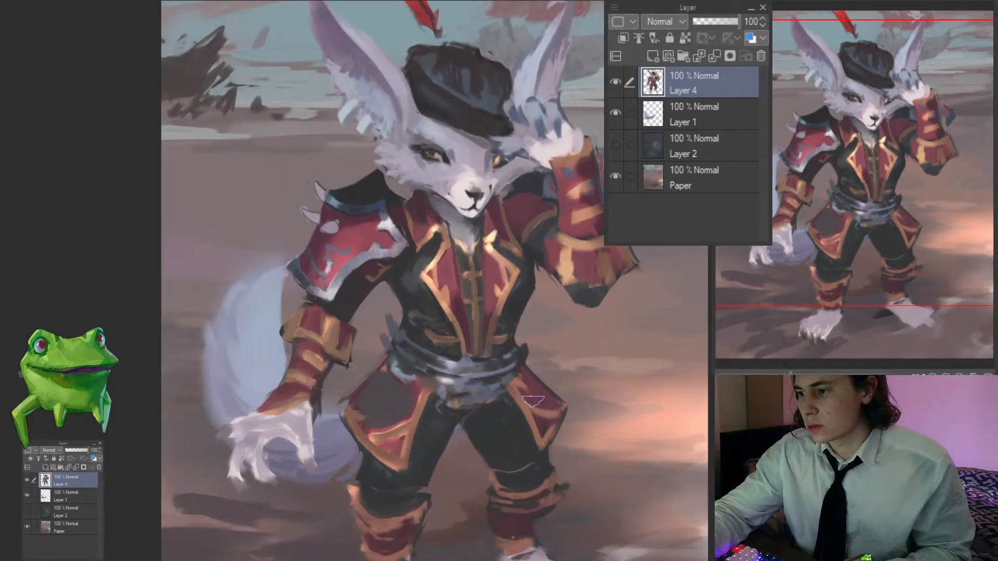
pyautogui.moveTo(533, 402); pyautogui.dragTo(530, 389)
pyautogui.scroll(-3, 530, 399)
pyautogui.scroll(3, 507, 378)
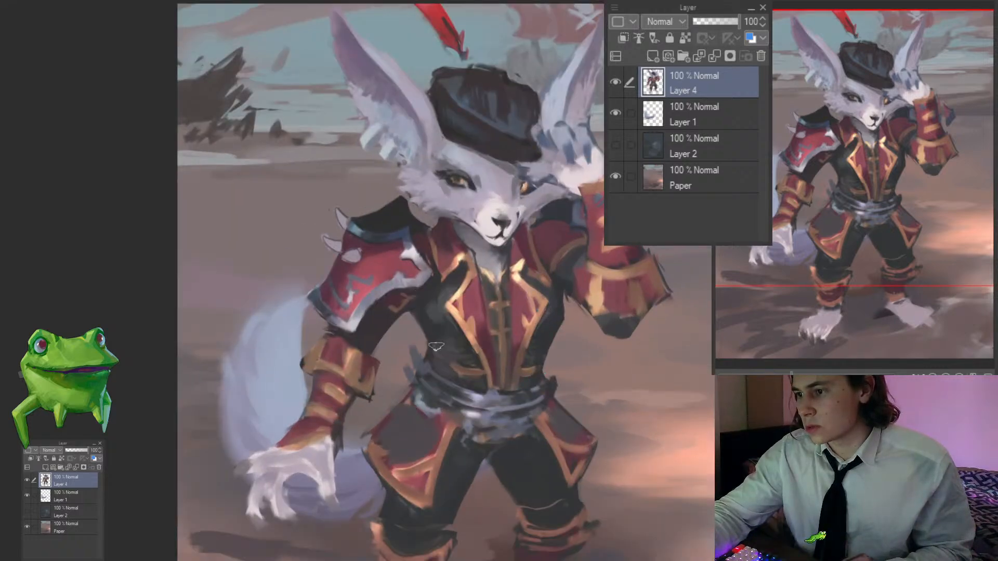
# Step: Sample colours from the coat and refine the dark areas of the flaps and upper trousers around the gold trim
pyautogui.keyDown('alt'); pyautogui.click(542, 342); pyautogui.keyUp('alt')
pyautogui.moveTo(435, 375); pyautogui.dragTo(405, 436)
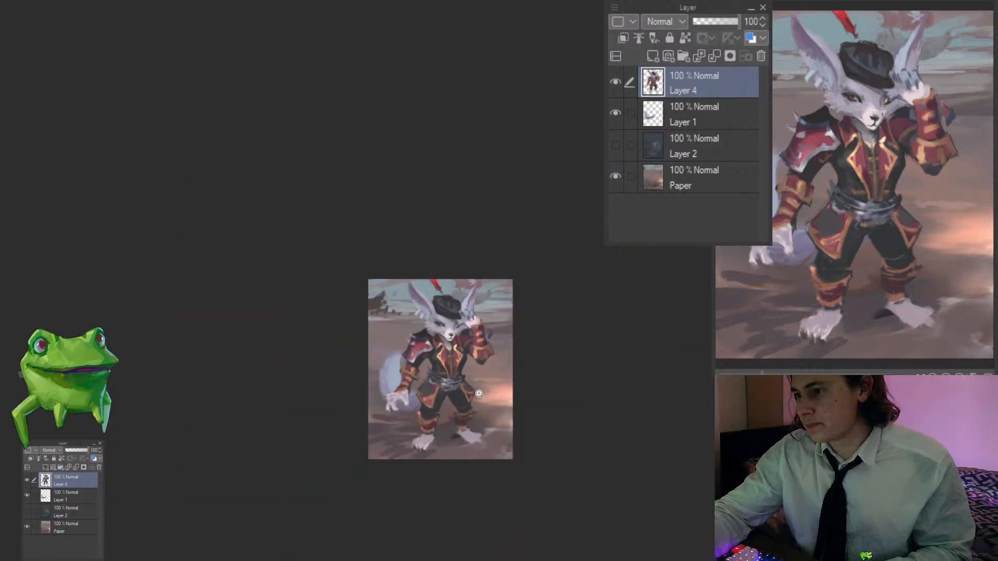
pyautogui.moveTo(481, 399)
pyautogui.mouseDown()
pyautogui.moveTo(514, 398)
pyautogui.moveTo(445, 410)
pyautogui.moveTo(421, 438)
pyautogui.moveTo(435, 456)
pyautogui.moveTo(431, 443)
pyautogui.moveTo(390, 422)
pyautogui.moveTo(430, 444)
pyautogui.mouseUp()
pyautogui.keyDown('alt'); pyautogui.click(474, 390); pyautogui.keyUp('alt')
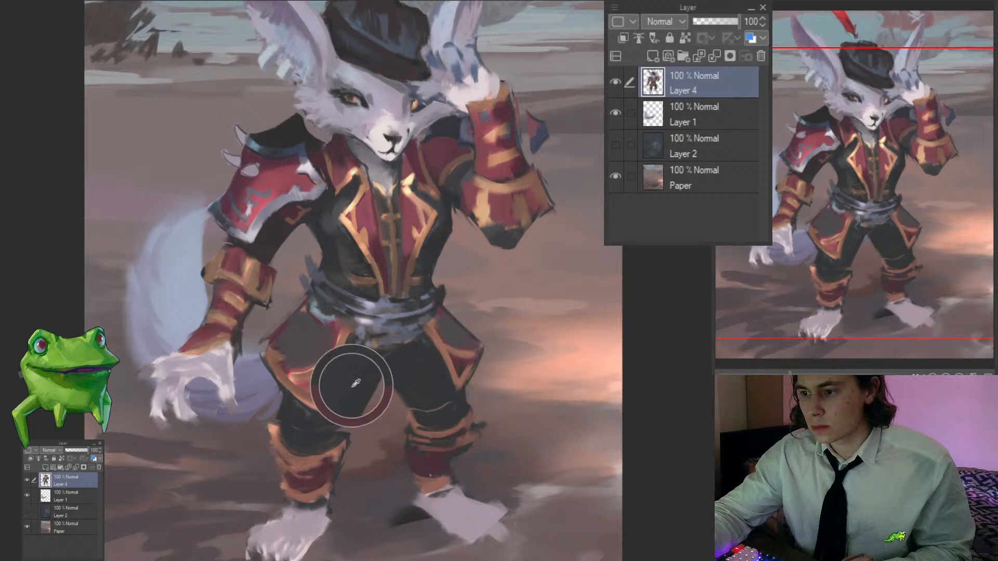
pyautogui.moveTo(379, 373)
pyautogui.mouseDown()
pyautogui.moveTo(363, 392)
pyautogui.moveTo(307, 381)
pyautogui.mouseUp()
pyautogui.moveTo(486, 367); pyautogui.dragTo(536, 320)
pyautogui.moveTo(489, 350); pyautogui.dragTo(411, 395)
pyautogui.moveTo(382, 413); pyautogui.dragTo(397, 423)
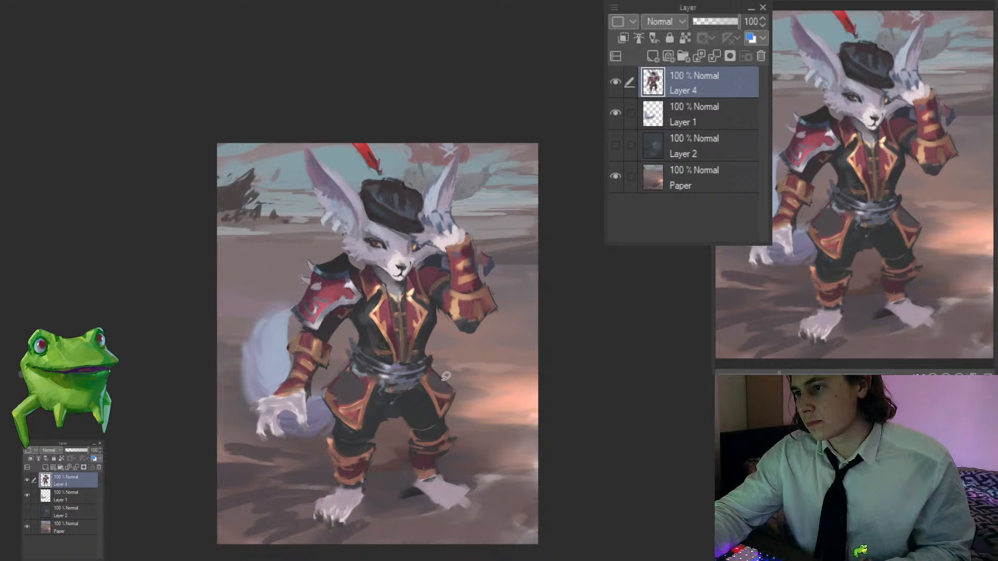
pyautogui.moveTo(437, 368); pyautogui.dragTo(428, 381)
# Step: Lasso the head with its hat, ears and raised hand, and move it slightly down with a transform
pyautogui.click(405, 241)
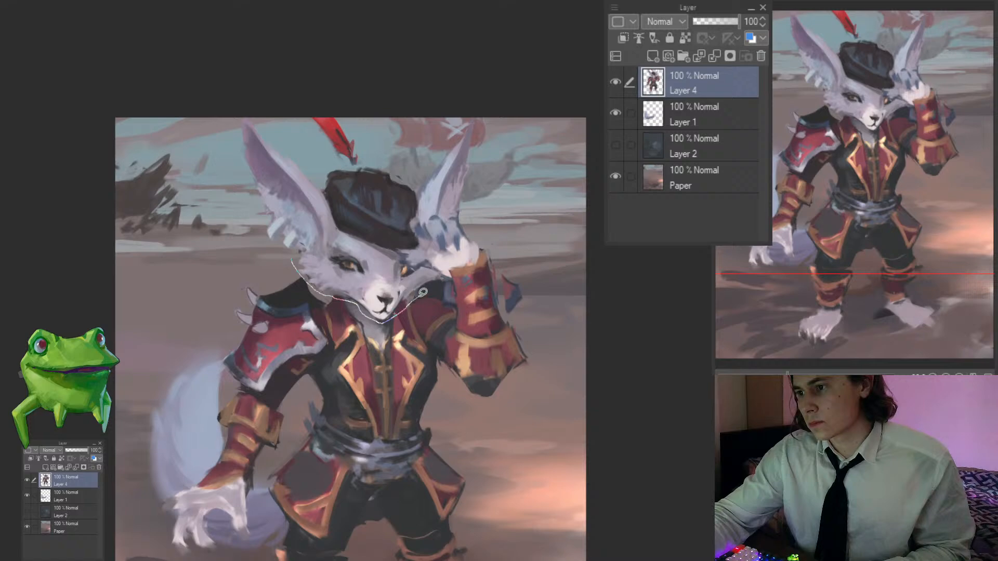
pyautogui.moveTo(439, 287)
pyautogui.mouseDown()
pyautogui.moveTo(586, 218)
pyautogui.moveTo(250, 122)
pyautogui.moveTo(261, 262)
pyautogui.mouseUp()
pyautogui.click(358, 267)
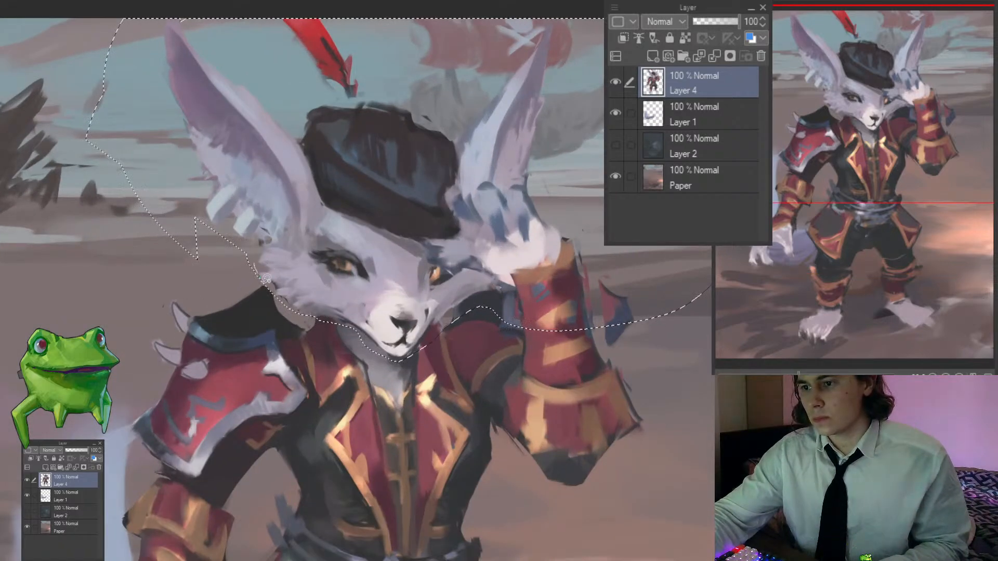
pyautogui.click(350, 315)
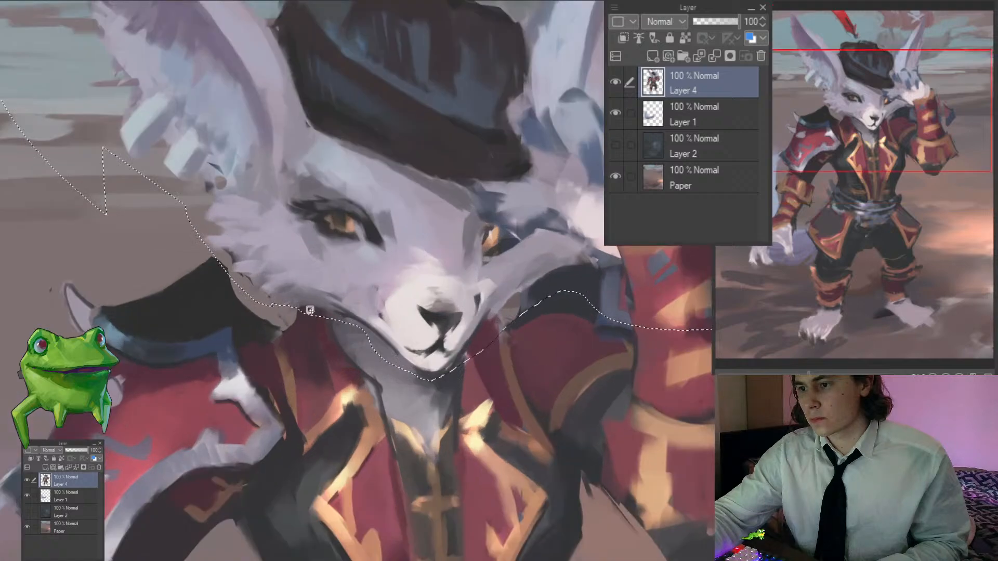
pyautogui.moveTo(413, 370)
pyautogui.mouseDown()
pyautogui.moveTo(555, 338)
pyautogui.moveTo(396, 439)
pyautogui.mouseUp()
pyautogui.scroll(-1, 416, 351)
pyautogui.hotkey('ctrl', 't')
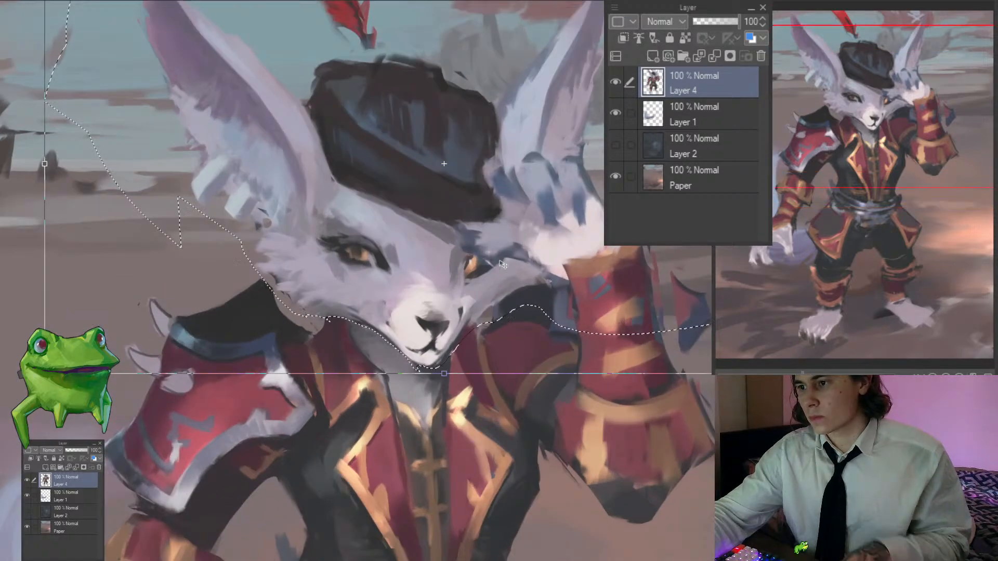
pyautogui.moveTo(502, 262); pyautogui.dragTo(502, 271)
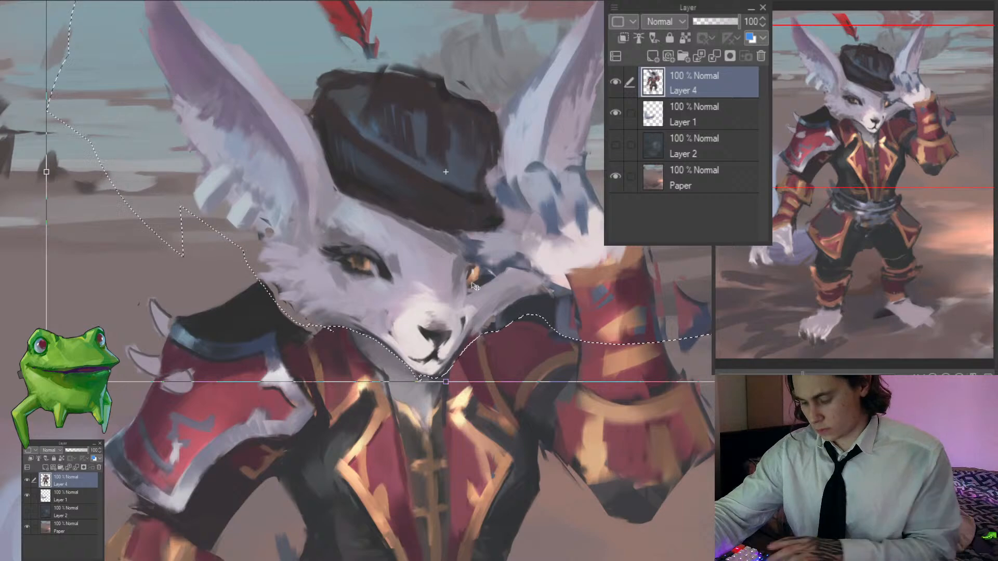
pyautogui.press('Return')
# Step: Transform the selected head area once more to fine-tune its placement and clear the selection
pyautogui.scroll(-5, 414, 287)
pyautogui.scroll(1, 456, 289)
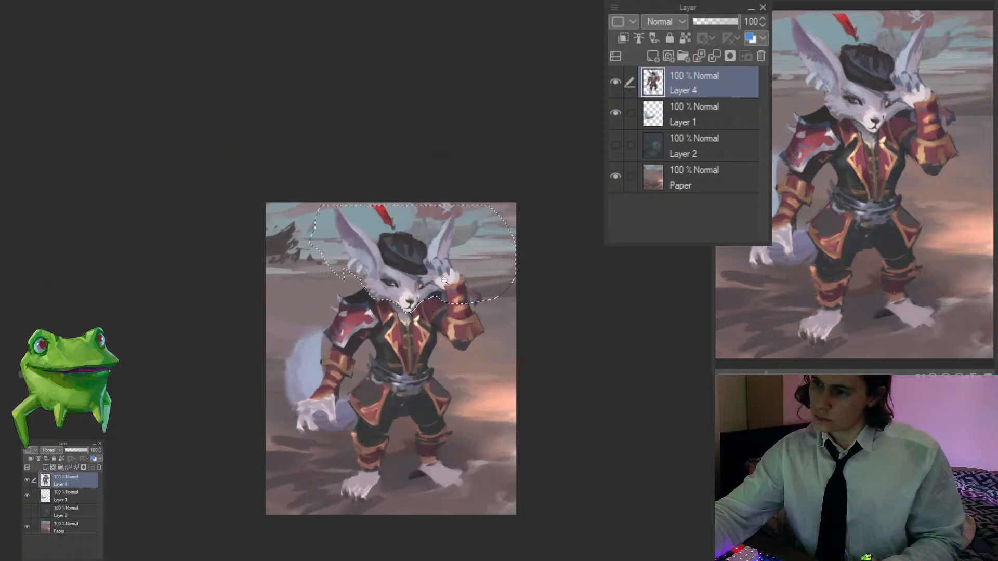
pyautogui.scroll(3, 456, 290)
pyautogui.hotkey('ctrl', 't')
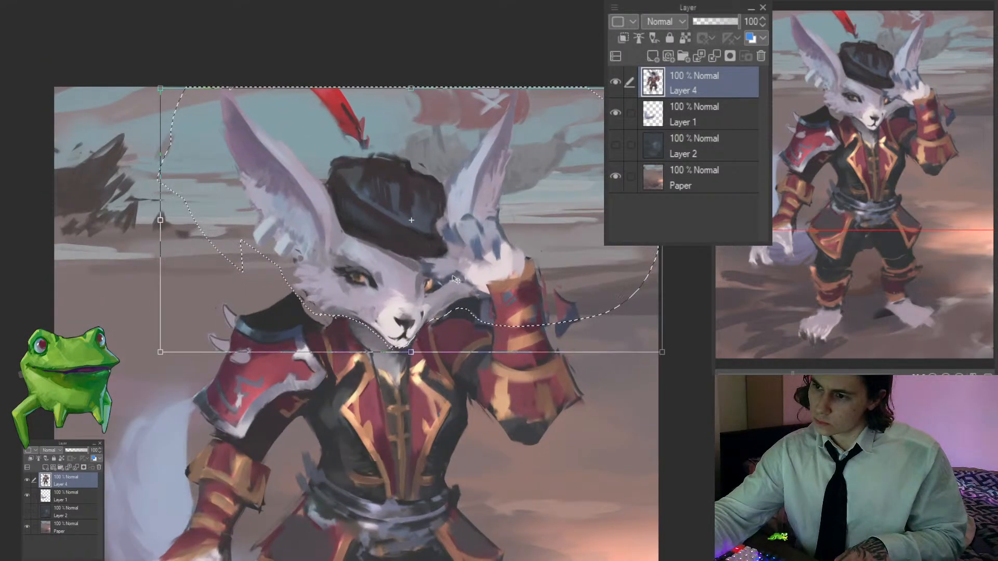
pyautogui.press('Return')
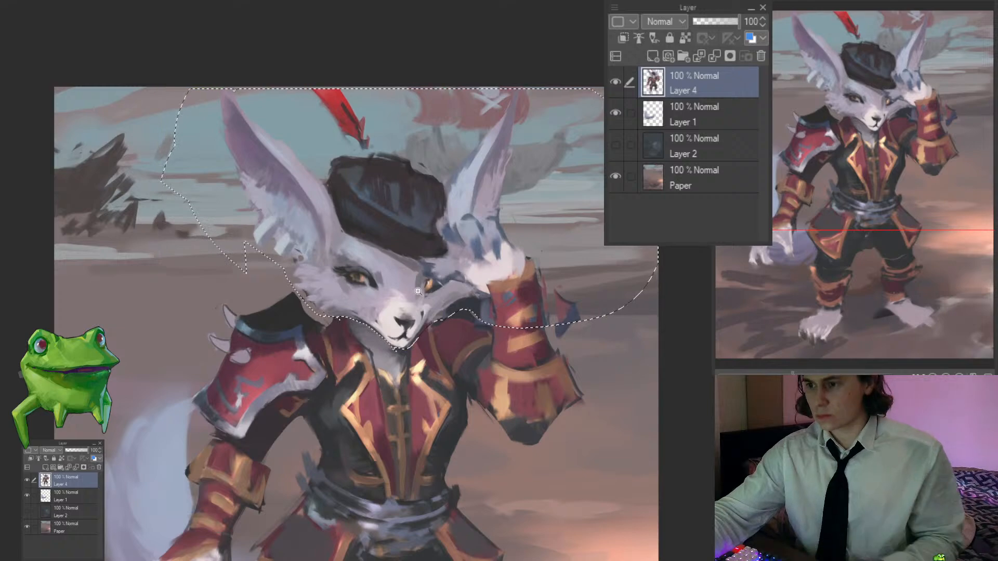
pyautogui.moveTo(413, 294); pyautogui.dragTo(387, 347)
pyautogui.press('h')
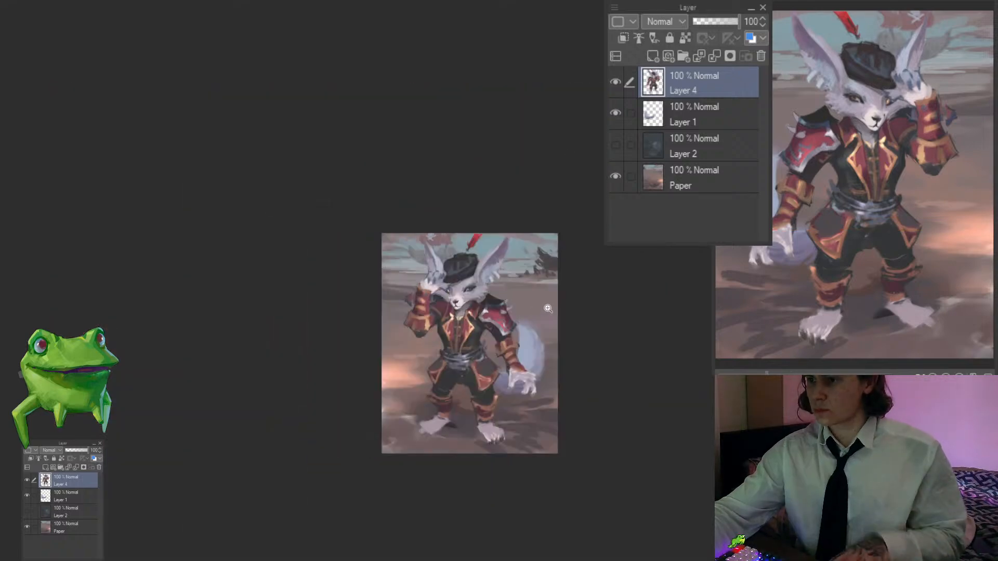
# Step: Paint the far shoulder guard behind the raised forearm larger, in red with a dark blue edge, using sampled colours
pyautogui.click(498, 299)
pyautogui.click(363, 301)
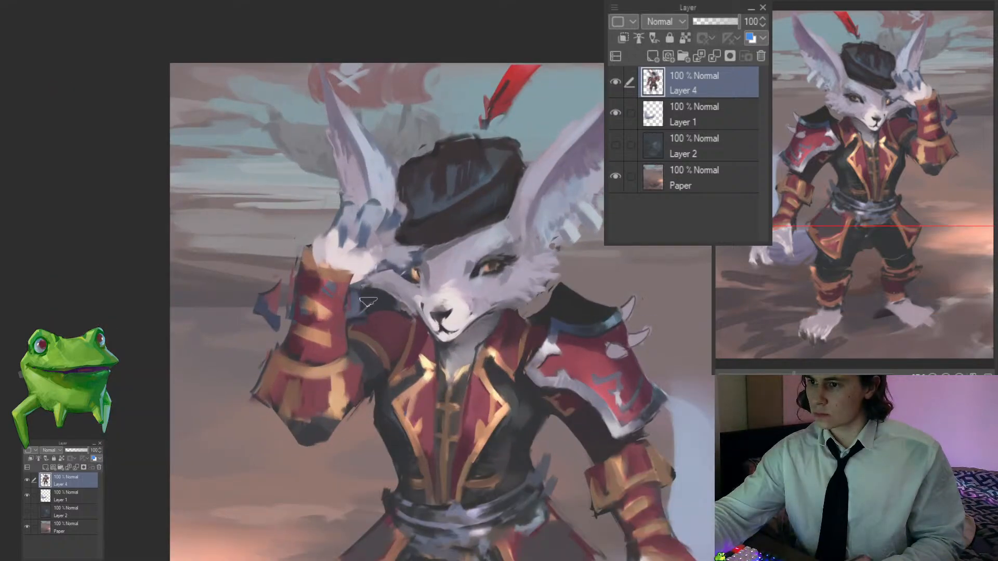
pyautogui.moveTo(274, 298)
pyautogui.mouseDown()
pyautogui.moveTo(280, 324)
pyautogui.moveTo(369, 301)
pyautogui.moveTo(278, 338)
pyautogui.mouseUp()
pyautogui.keyDown('alt'); pyautogui.click(370, 303); pyautogui.keyUp('alt')
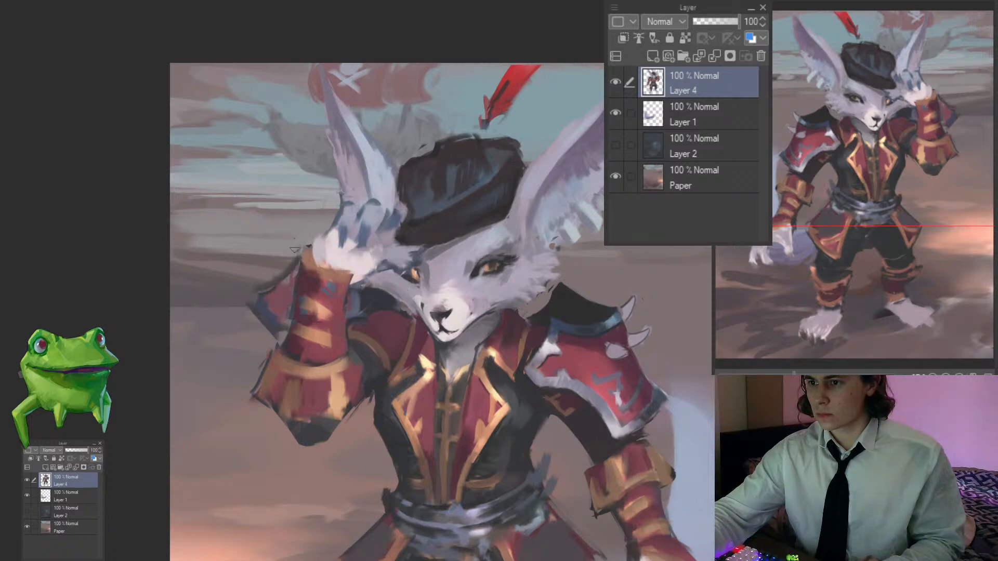
pyautogui.scroll(-5, 291, 271)
pyautogui.scroll(4, 306, 267)
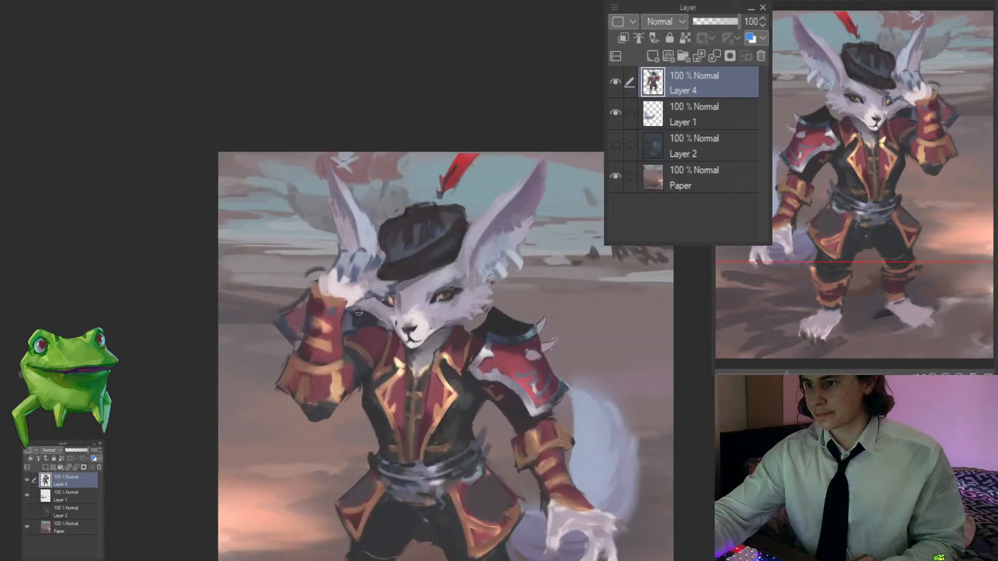
pyautogui.scroll(-4, 398, 347)
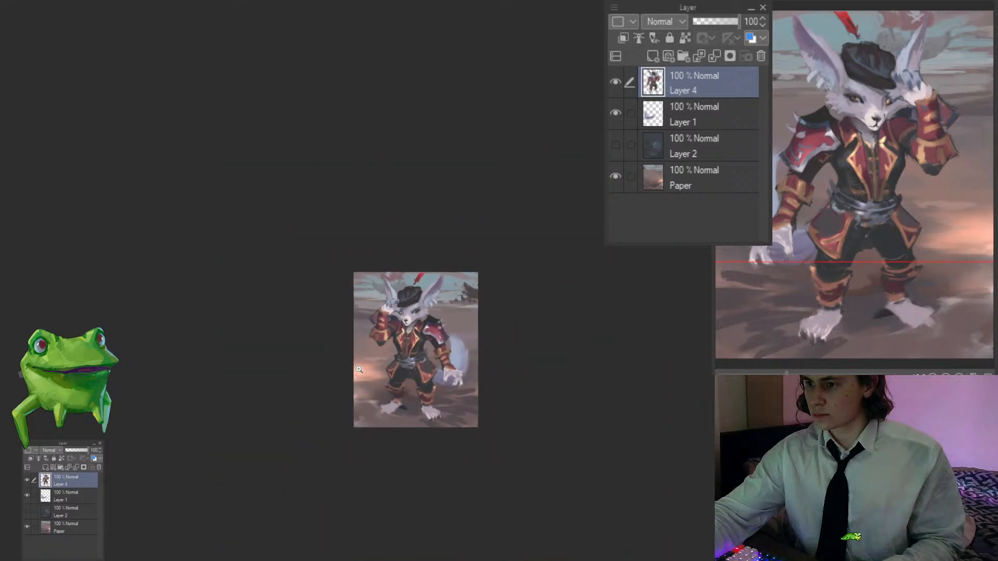
pyautogui.scroll(5, 398, 347)
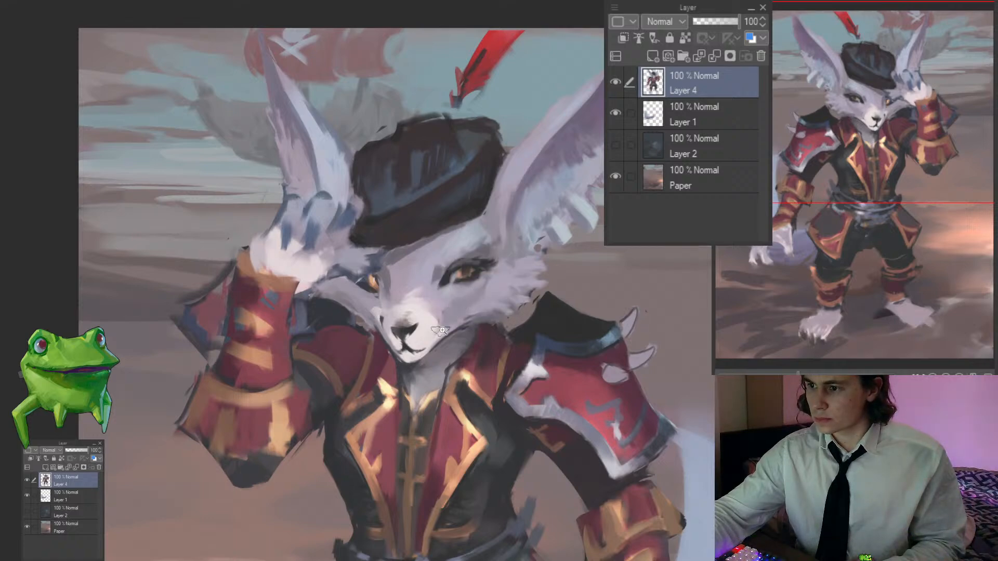
pyautogui.moveTo(442, 330); pyautogui.dragTo(395, 330)
pyautogui.press('h')
pyautogui.moveTo(442, 304); pyautogui.dragTo(489, 304)
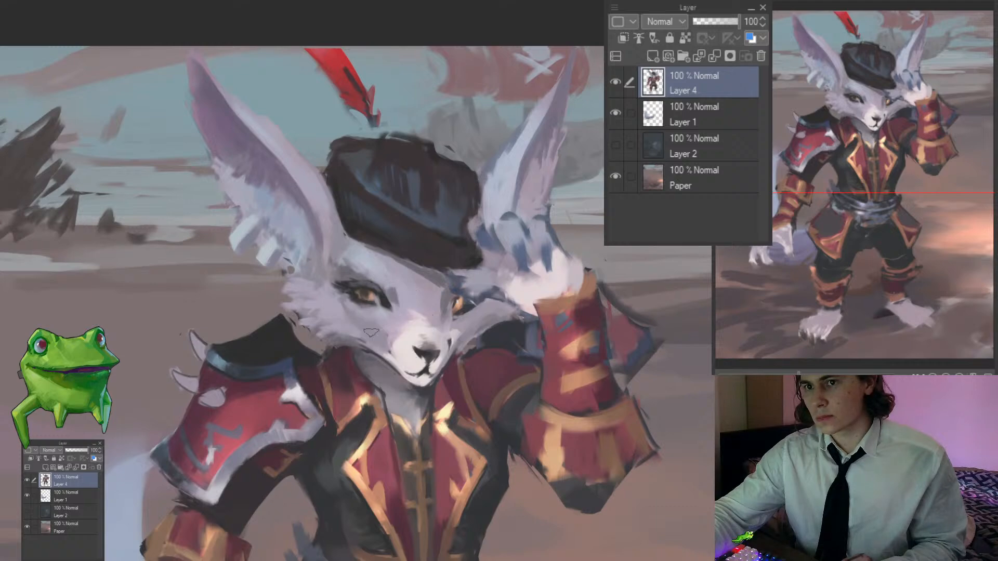
# Step: Examine the full character at different magnifications, checking the overall pose, proportions and costume from hat to feet
pyautogui.moveTo(381, 348); pyautogui.dragTo(340, 398)
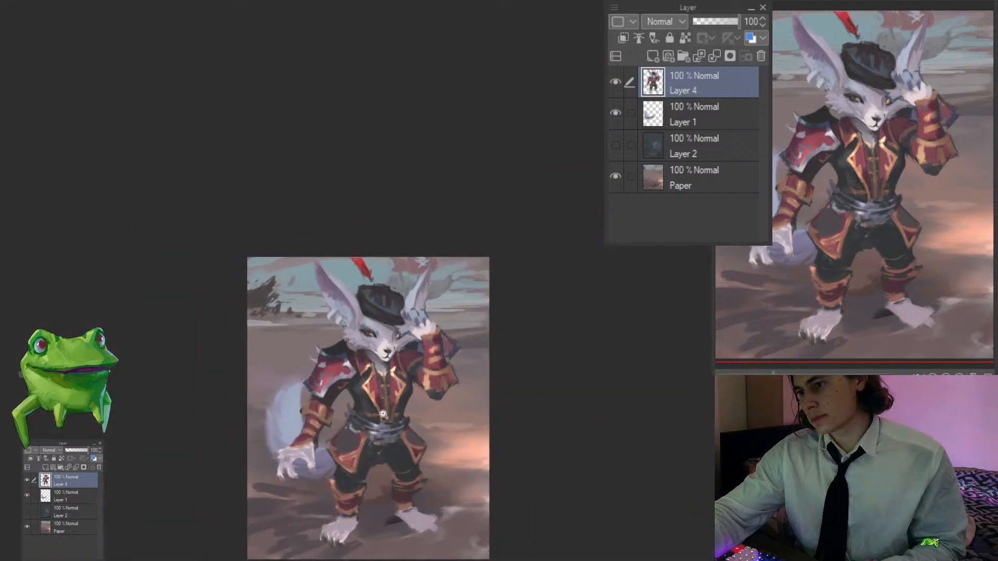
pyautogui.moveTo(403, 408); pyautogui.dragTo(398, 333)
pyautogui.moveTo(446, 358)
pyautogui.mouseDown()
pyautogui.moveTo(439, 336)
pyautogui.moveTo(462, 332)
pyautogui.moveTo(450, 342)
pyautogui.mouseUp()
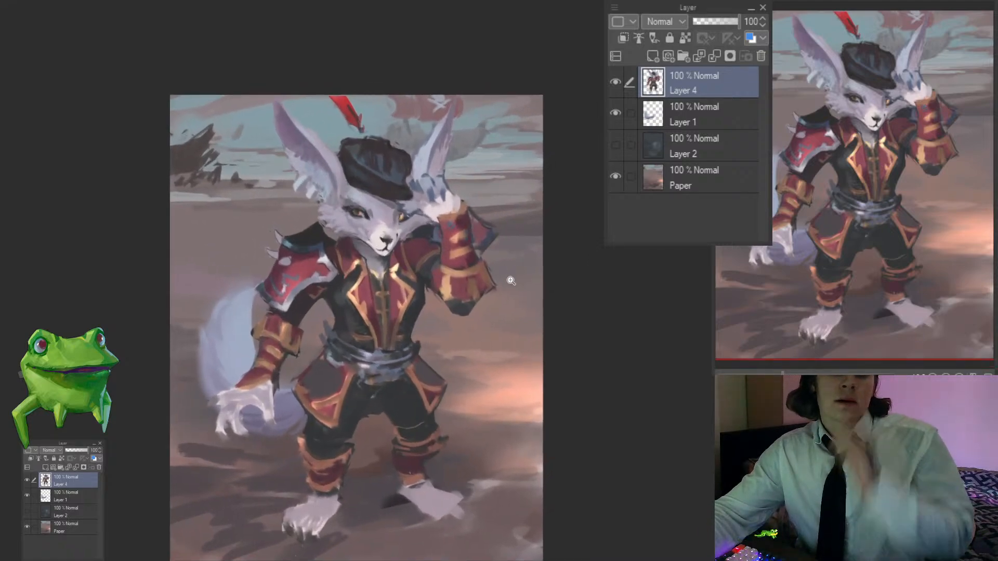
pyautogui.moveTo(470, 343); pyautogui.dragTo(476, 329)
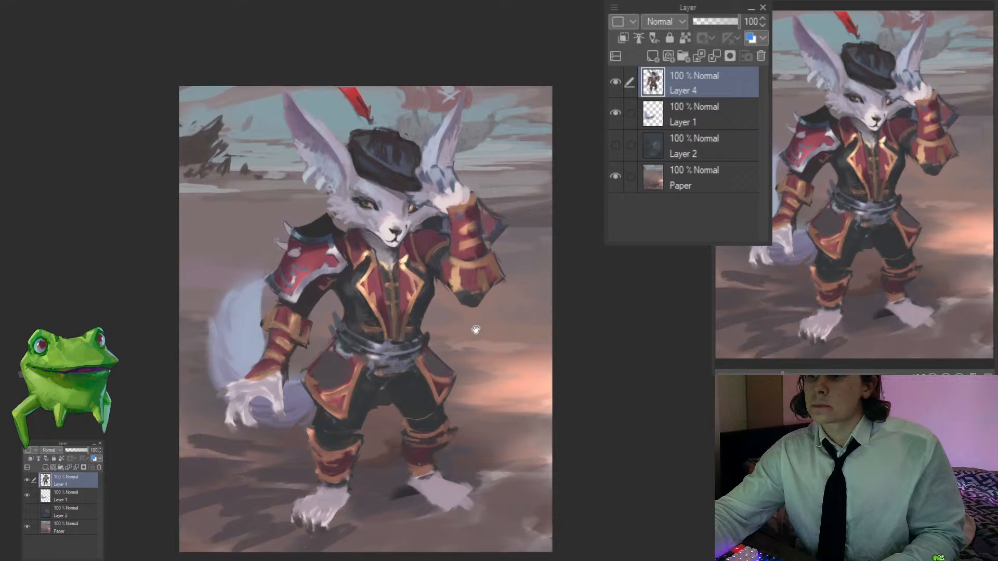
pyautogui.click(431, 304)
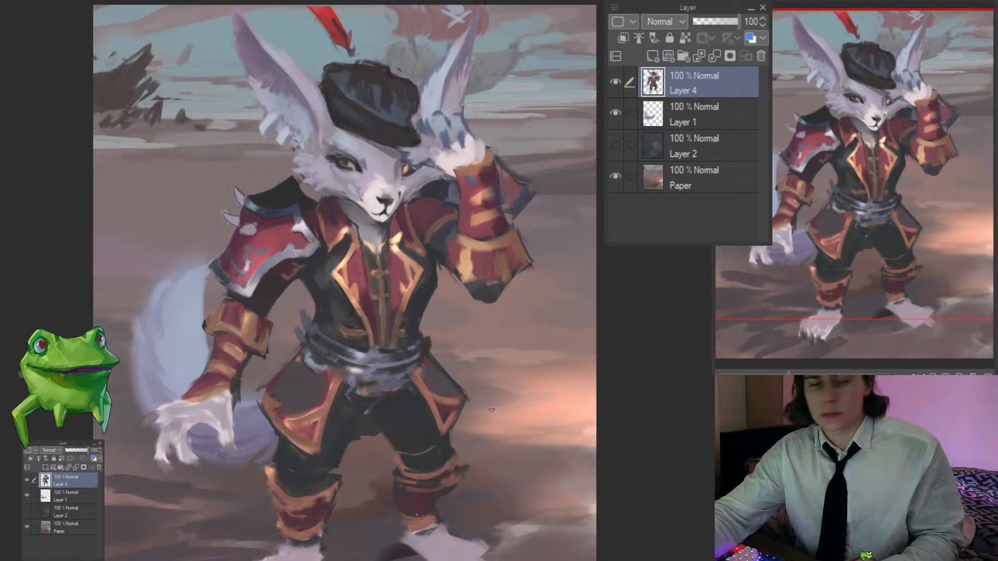
pyautogui.moveTo(491, 409); pyautogui.dragTo(476, 356)
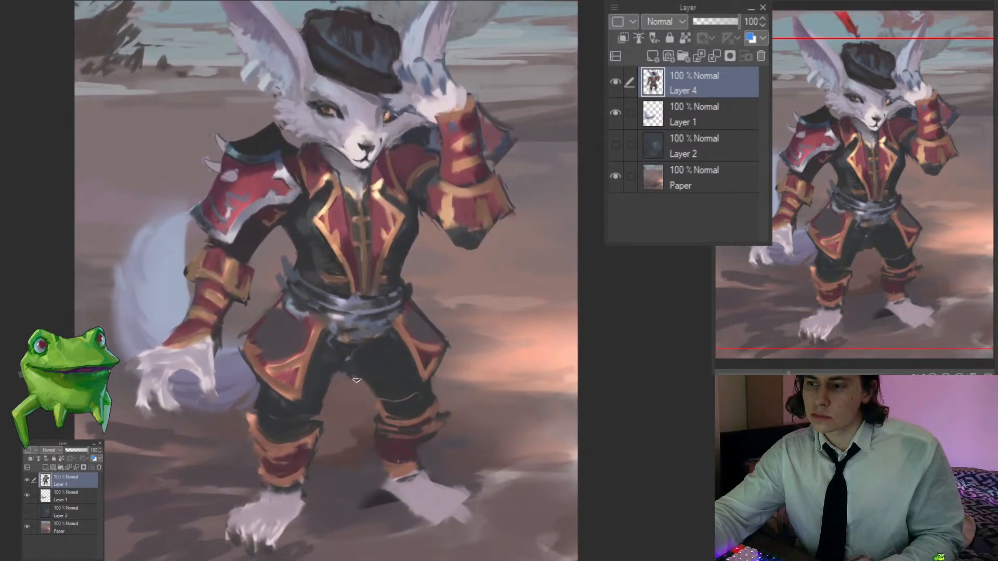
pyautogui.moveTo(340, 398); pyautogui.dragTo(396, 383)
pyautogui.doubleClick(441, 402)
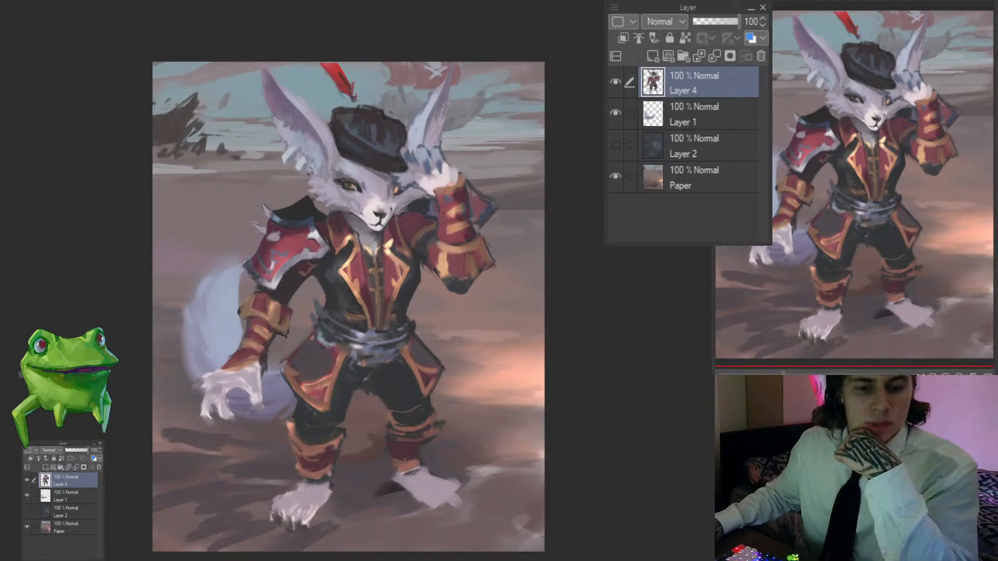